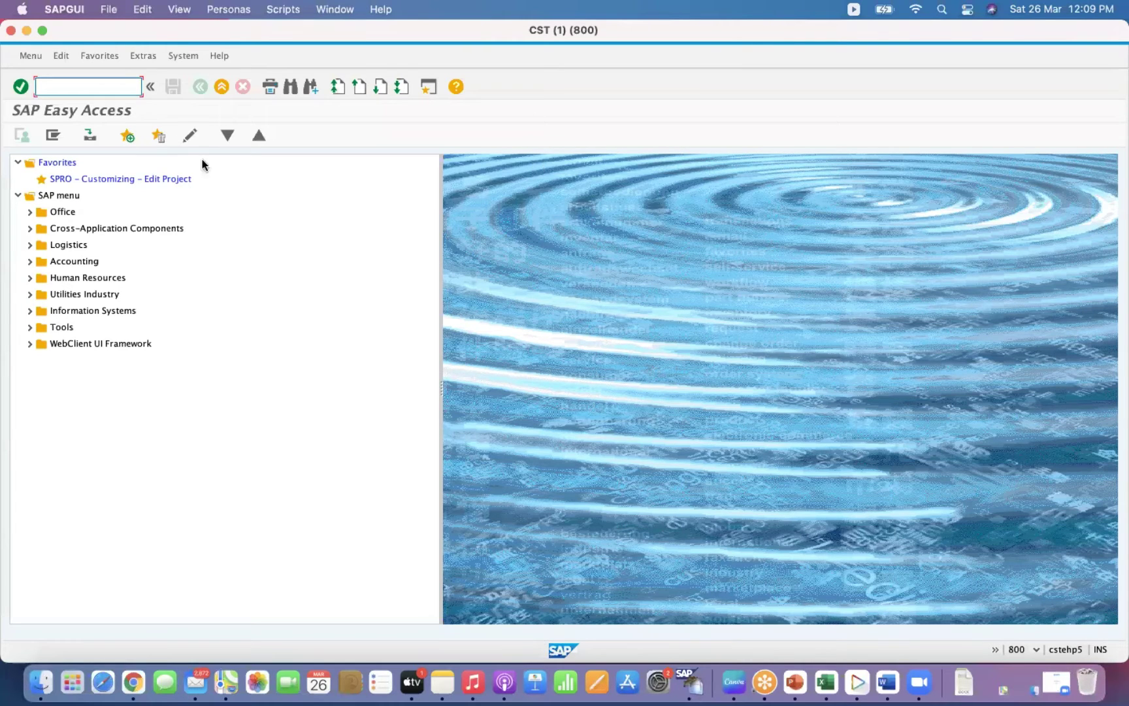
Run MASS with object type BUS2012 Purchase orders, suppressing the table-selection note.
type("MASS")
key("Return")
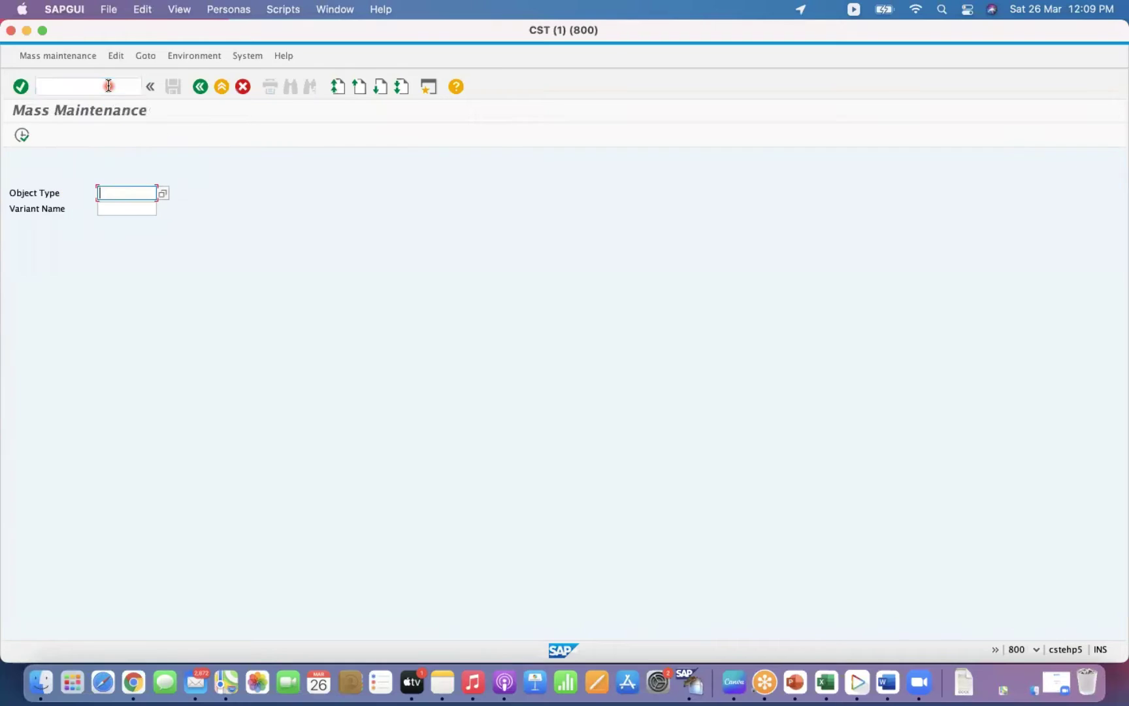
left_click(163, 192)
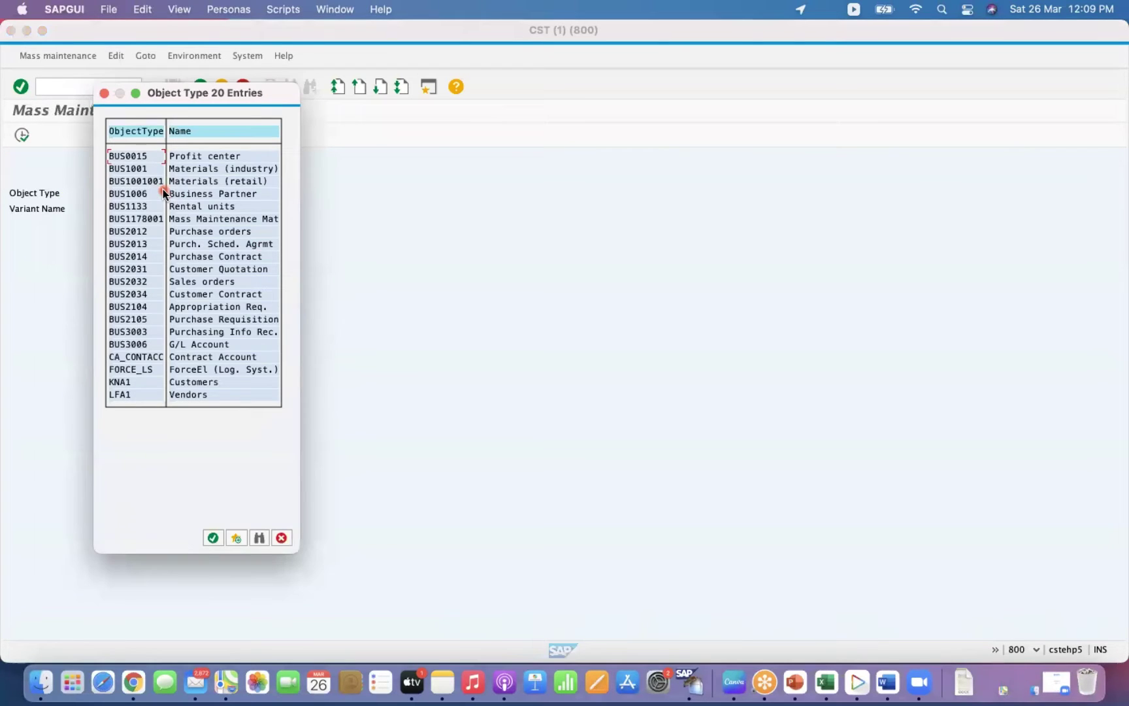
double_click(131, 236)
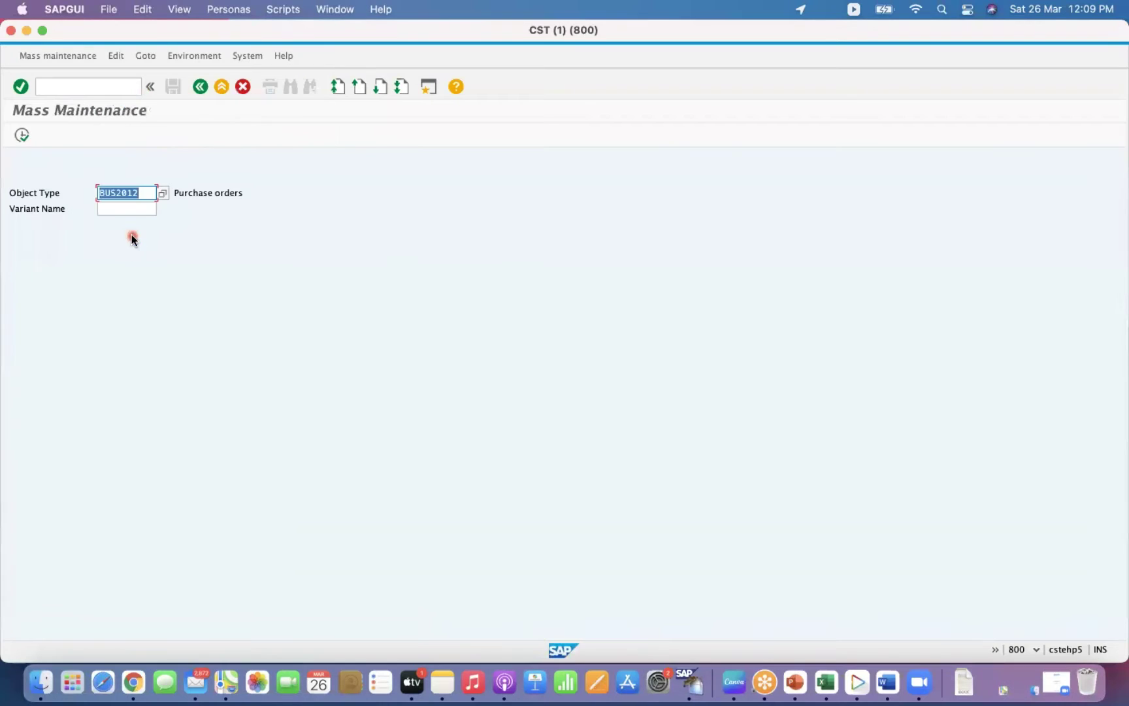
left_click(23, 136)
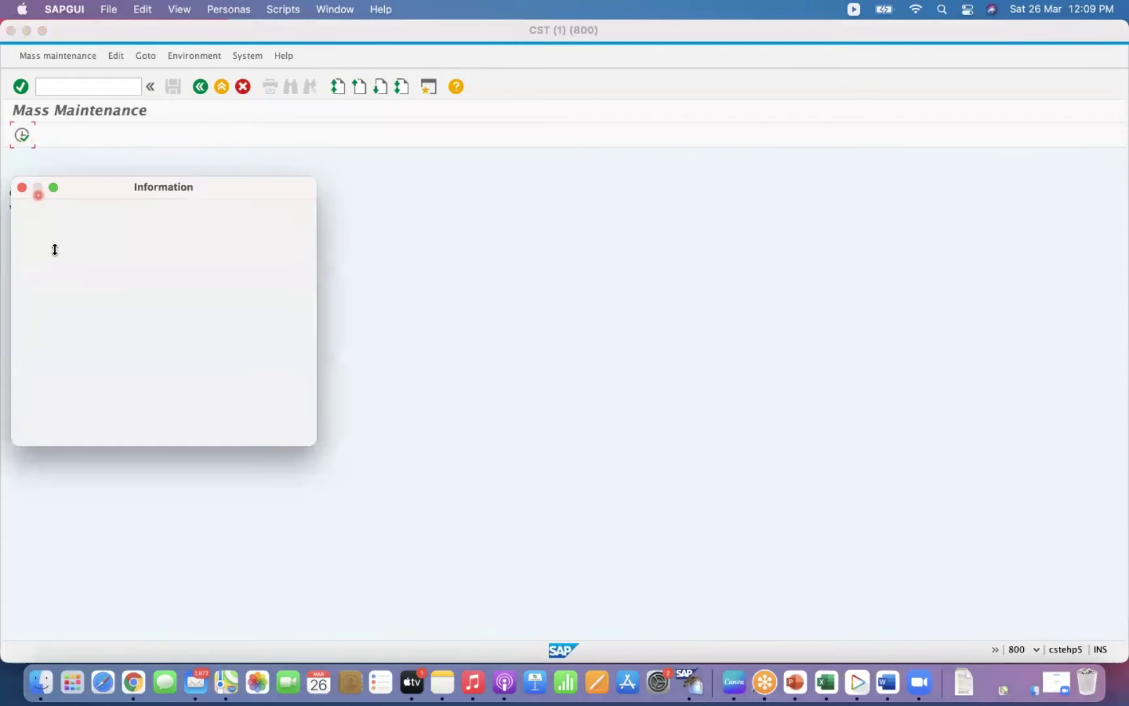
left_click(24, 404)
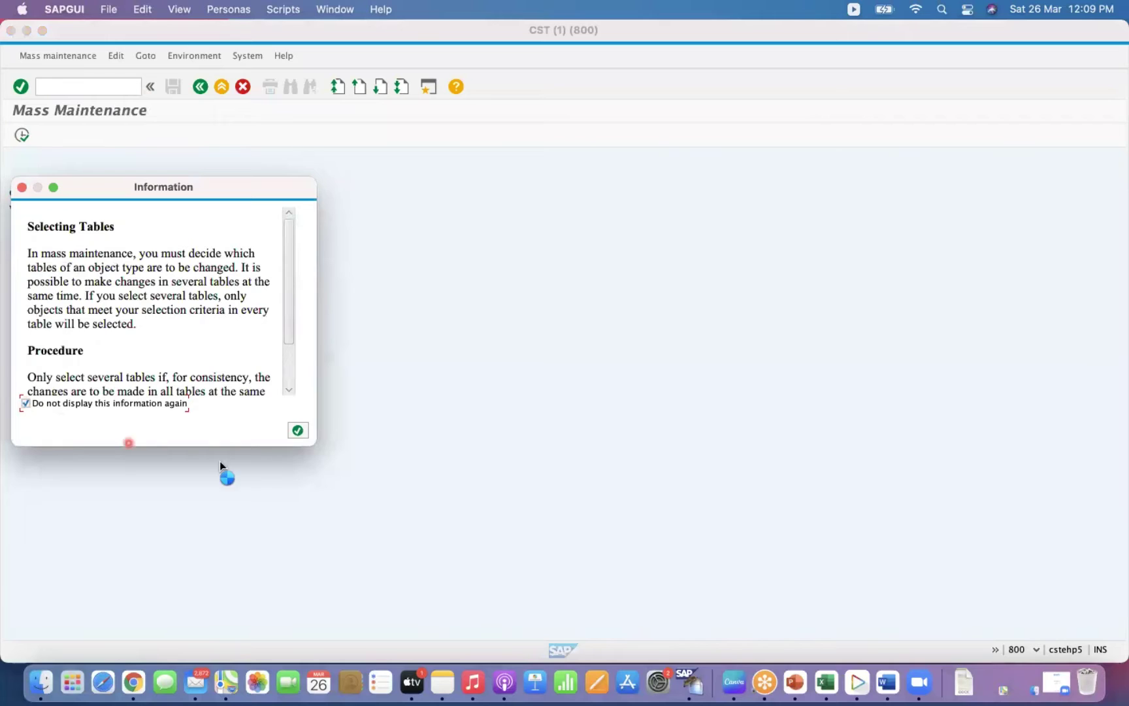
left_click(298, 429)
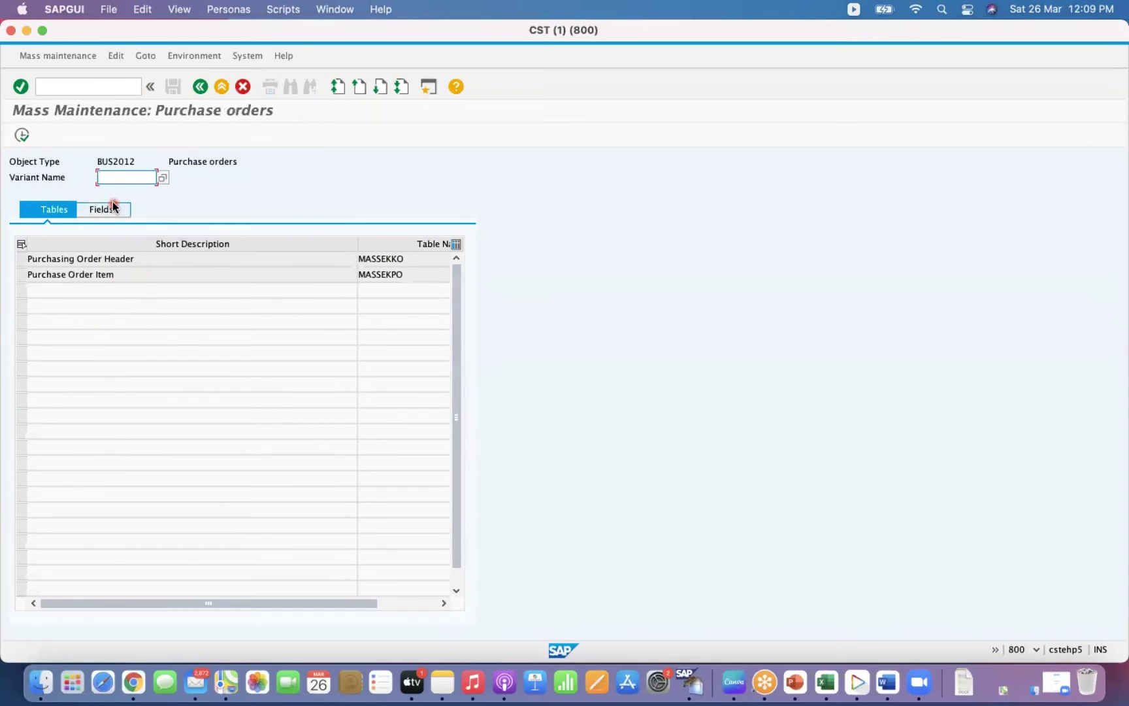
Review the purchase-order header fields on the Fields tab, then start SE16N.
left_click(113, 207)
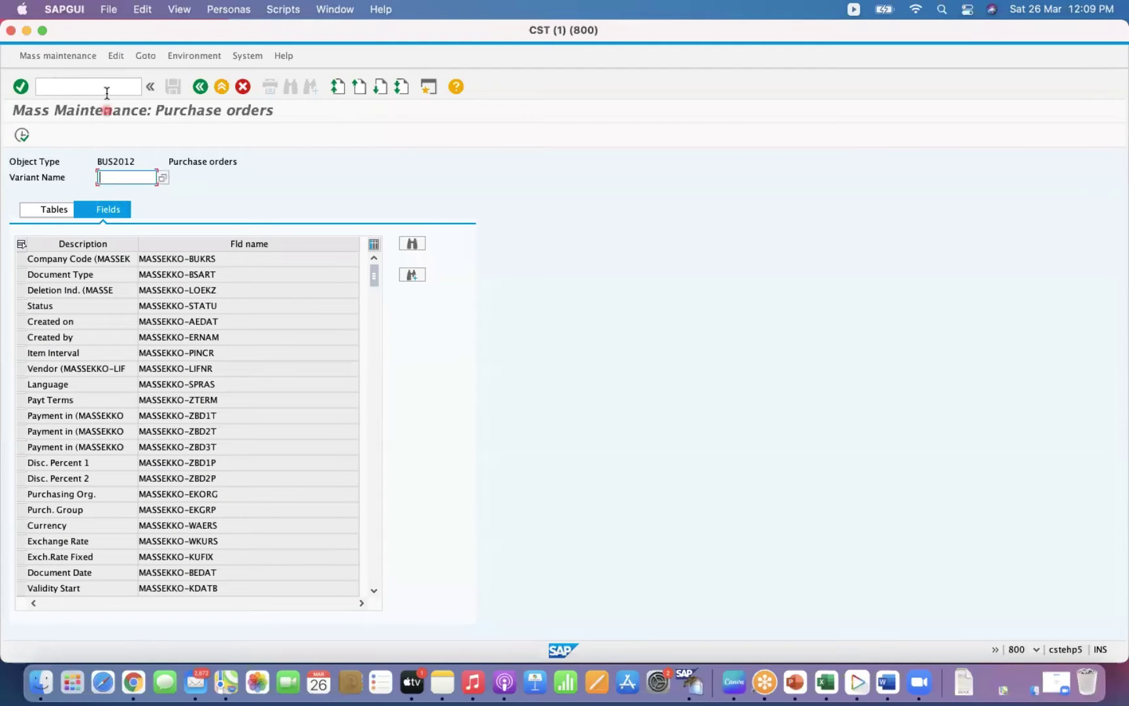
left_click(107, 91)
type("/NSE16N")
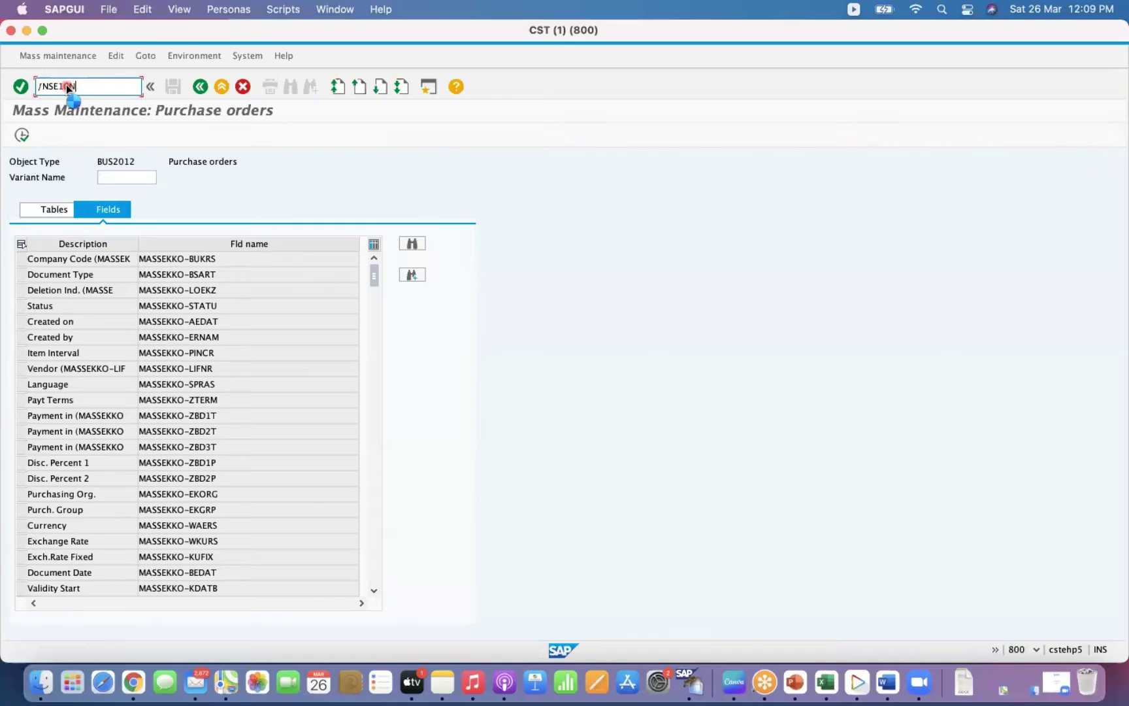
key("Return")
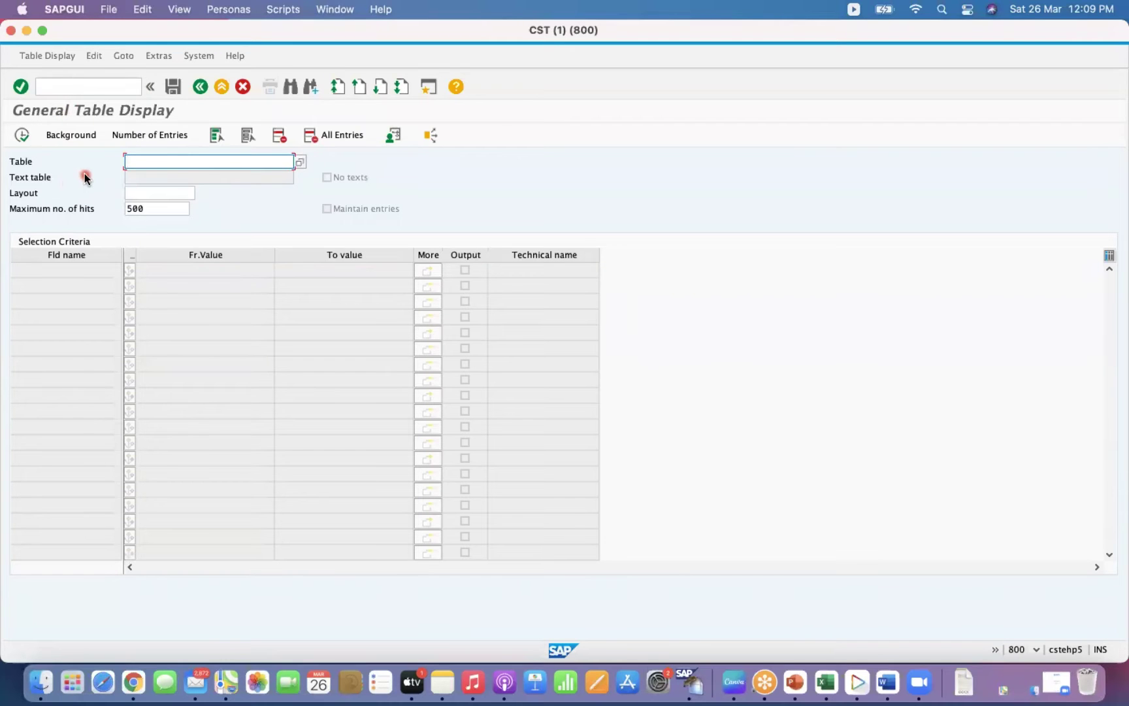
Query table MASSFLDLST for object type BUS2012 and table name EKKO.
type("MASS")
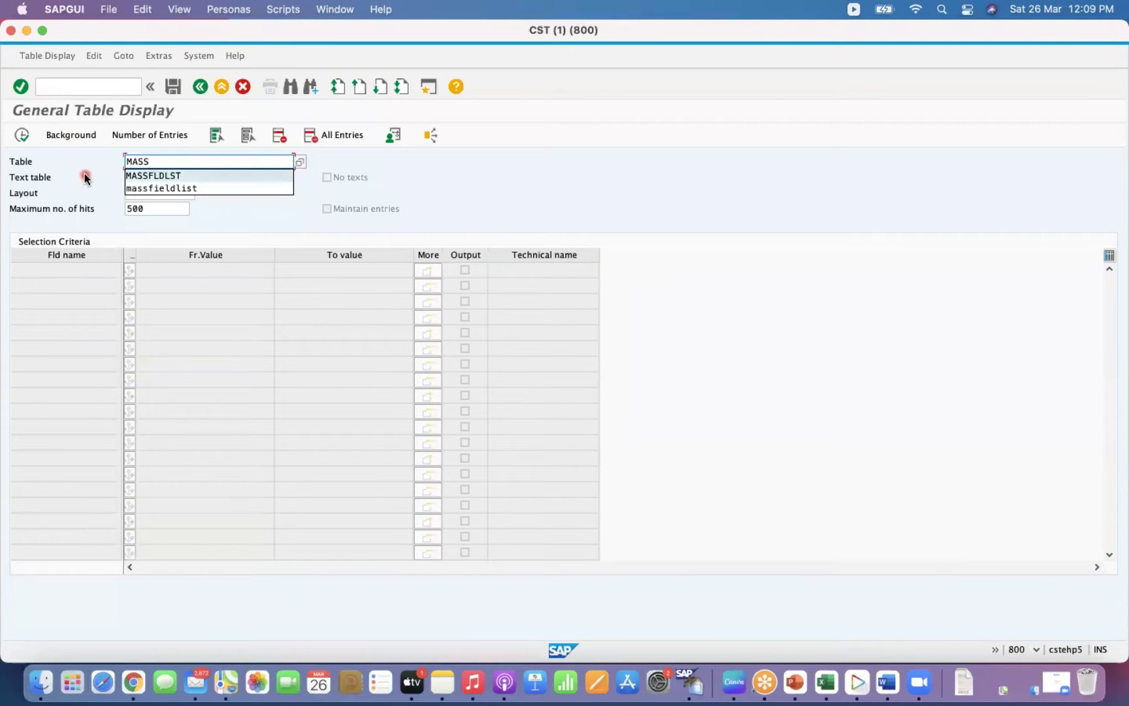
key("Return")
key("Return")
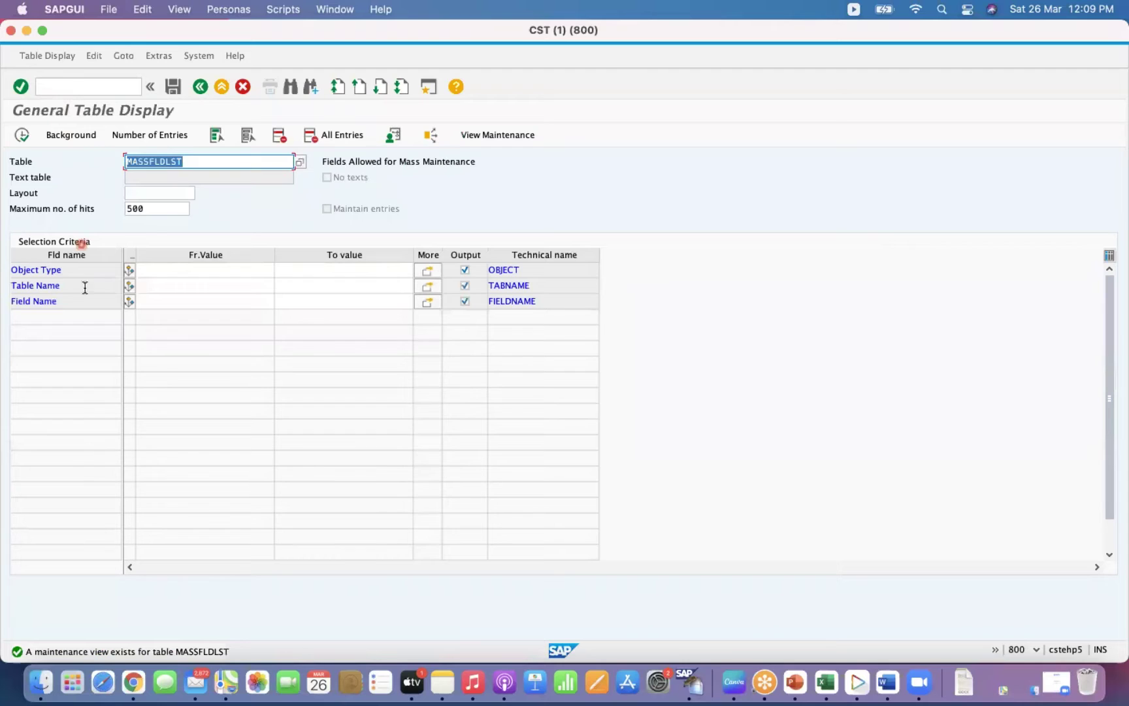
left_click(155, 270)
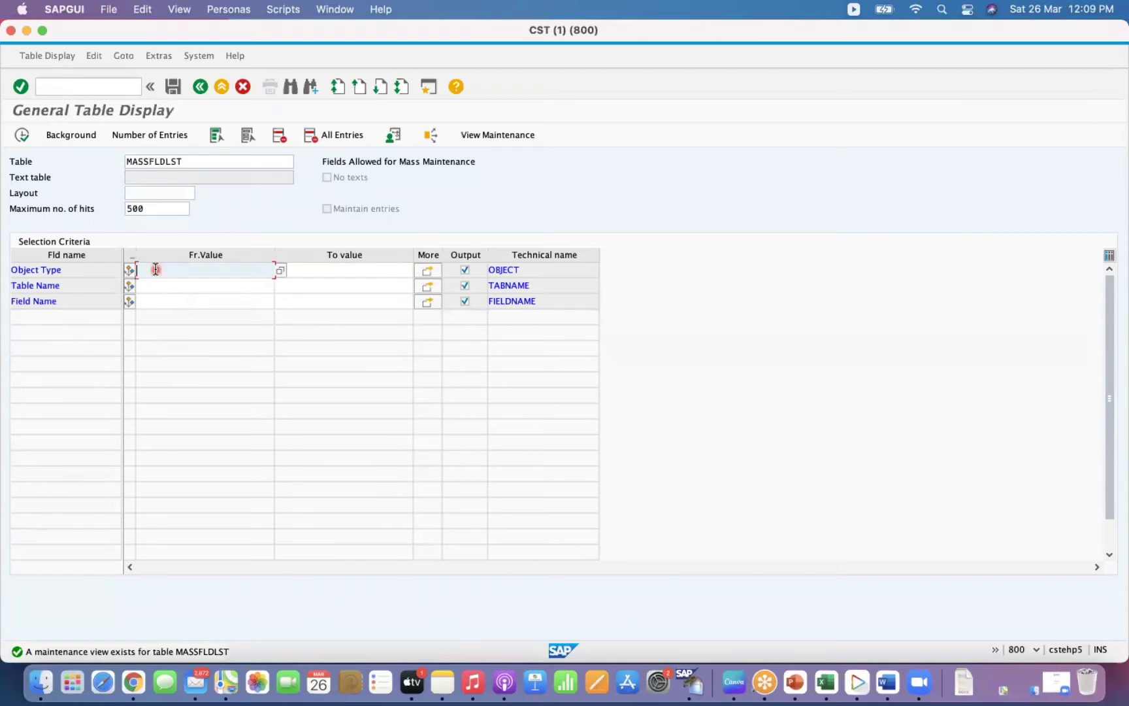
type("B")
key("Down")
key("Return")
key("Down")
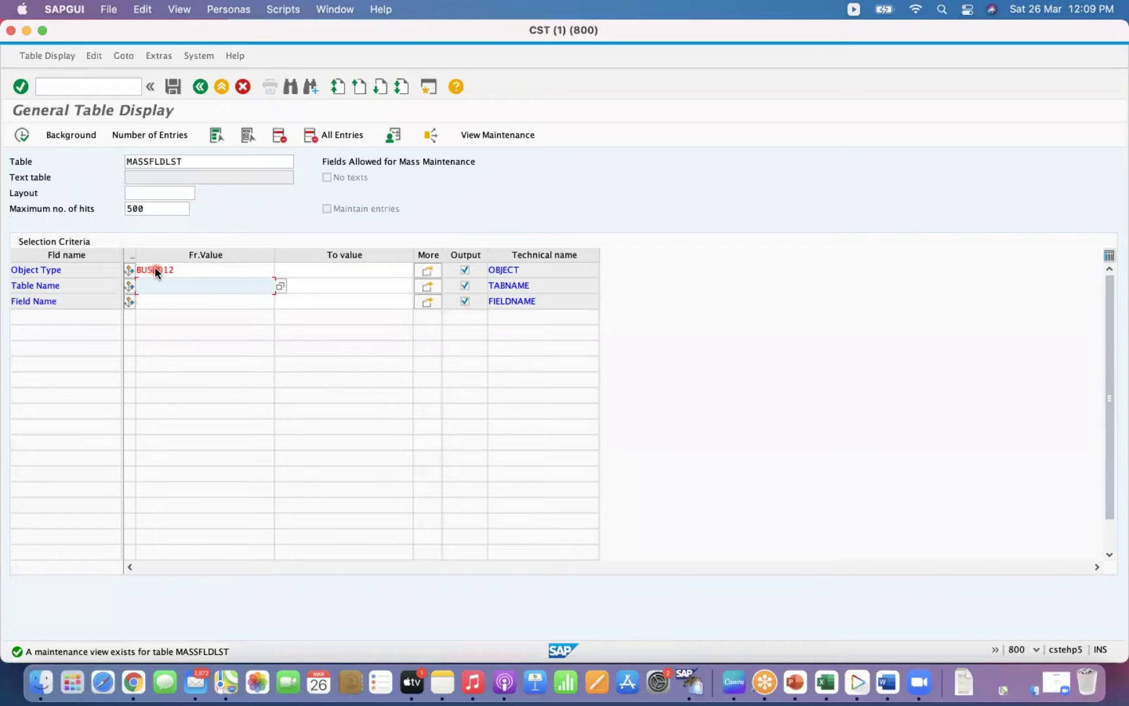
type("EKKO")
key("Return")
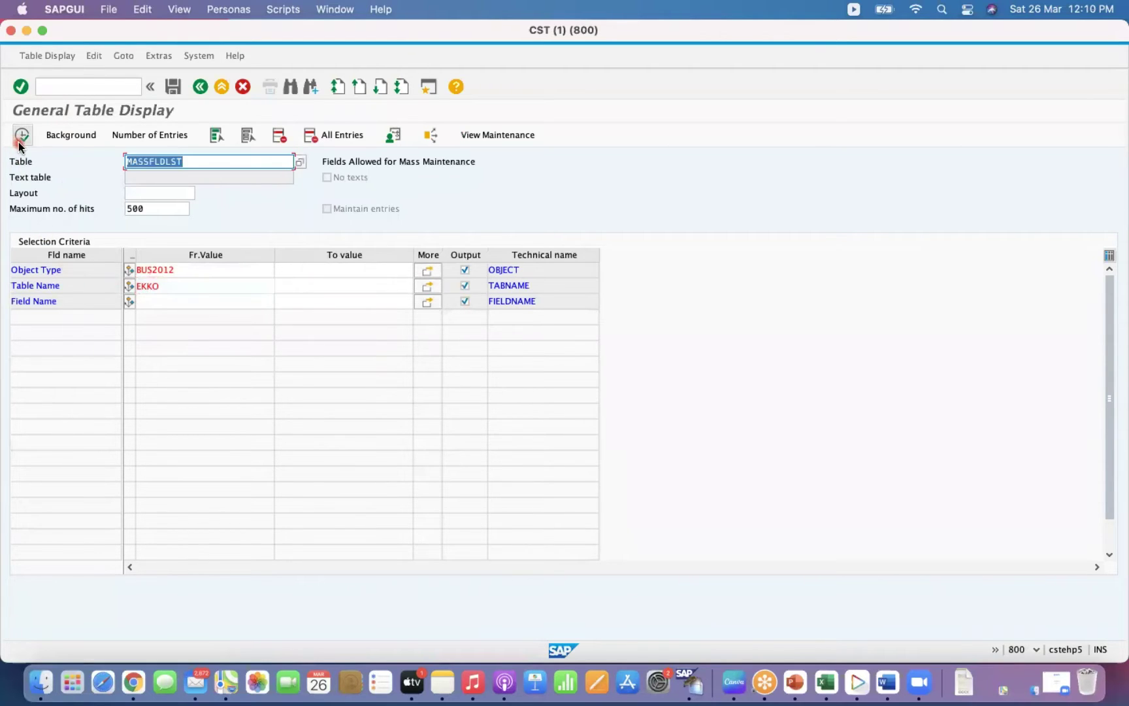
left_click(20, 140)
Rerun the MASSFLDLST query for BUS2012 with the table name filter cleared.
left_click(195, 271)
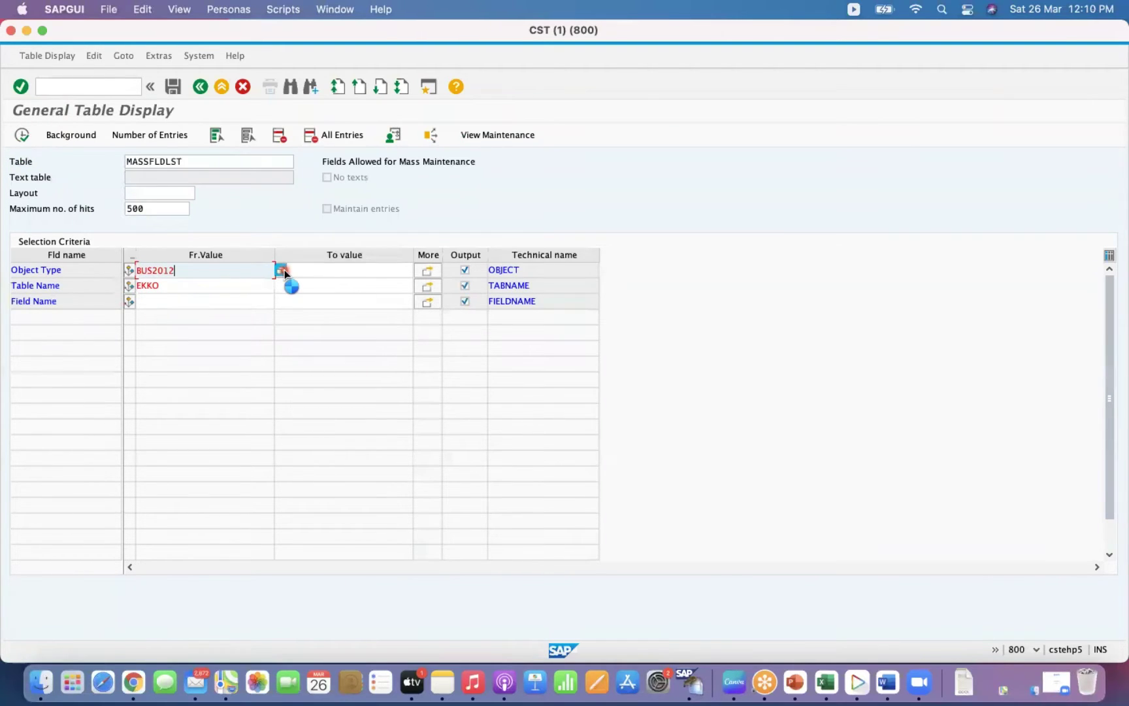
left_click(283, 271)
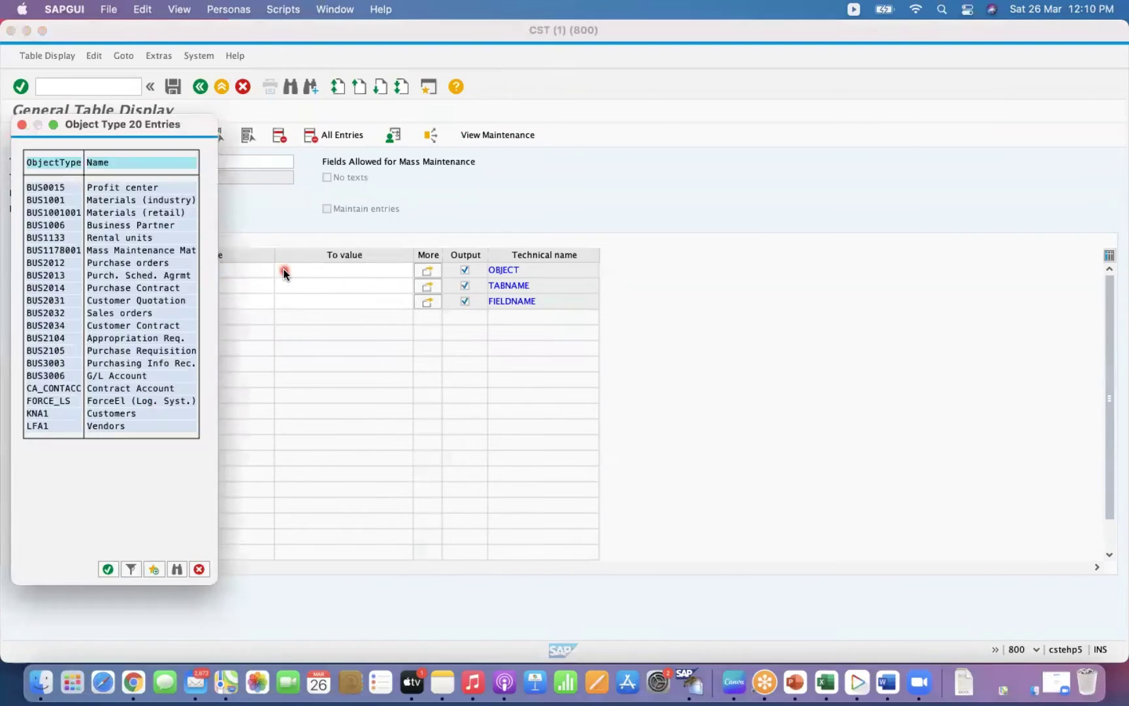
double_click(53, 268)
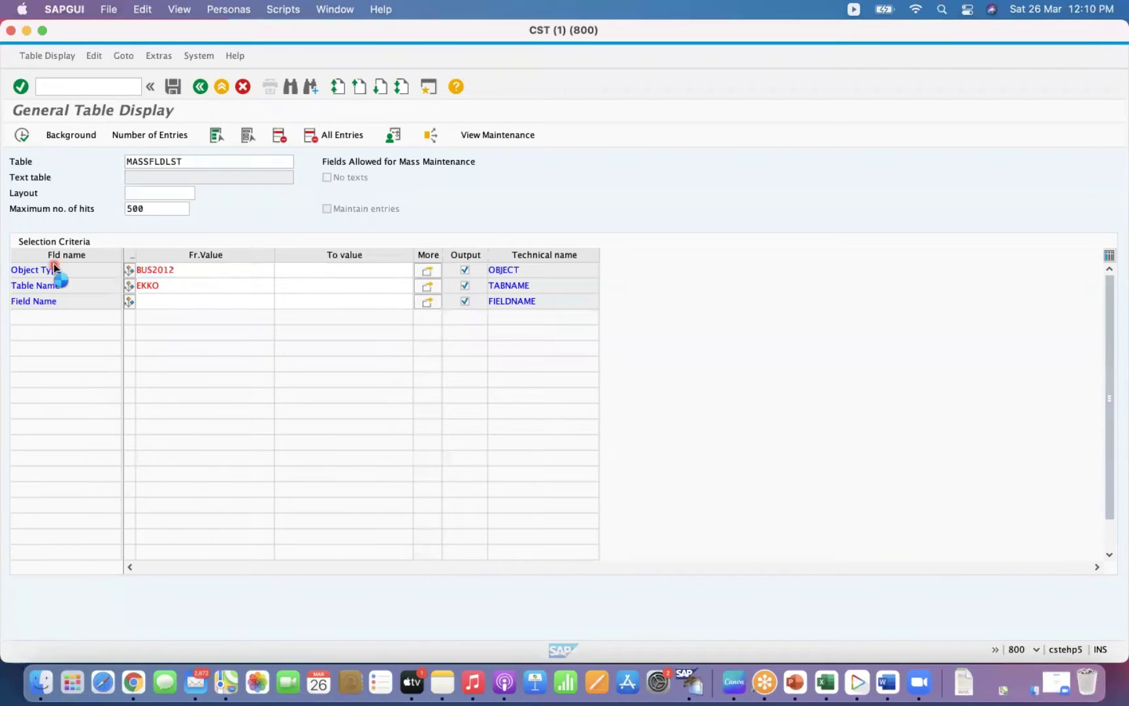
left_click(169, 285)
key("BackSpace")
key("BackSpace")
key("BackSpace")
key("BackSpace")
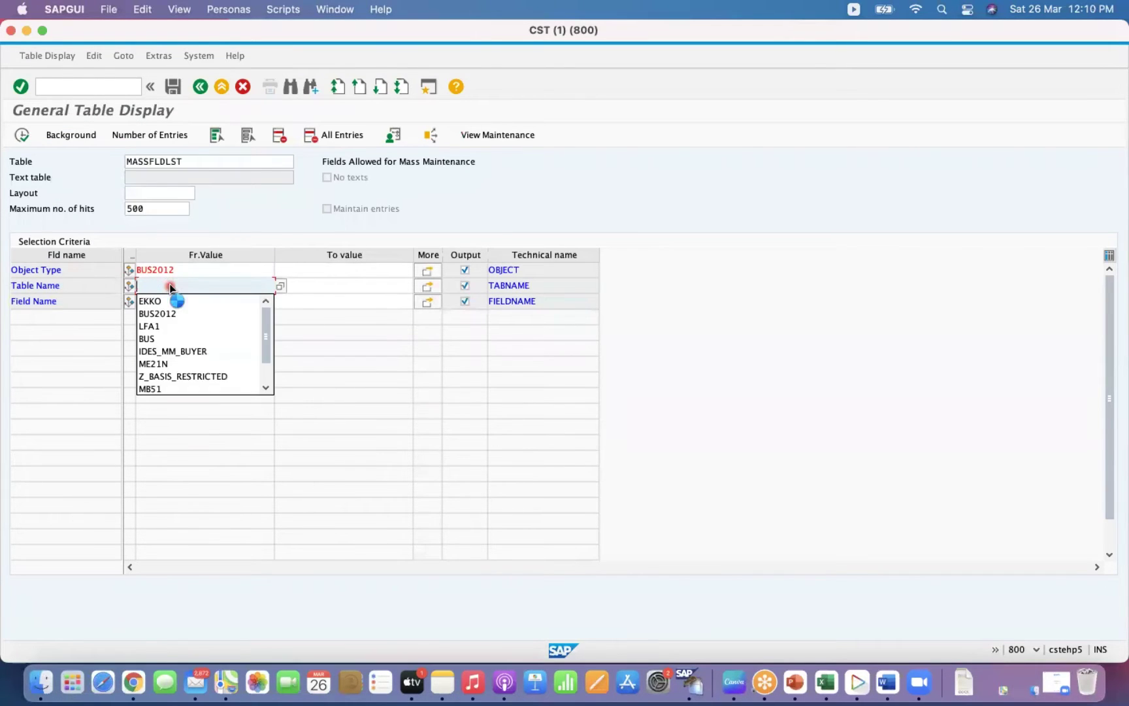
key("Return")
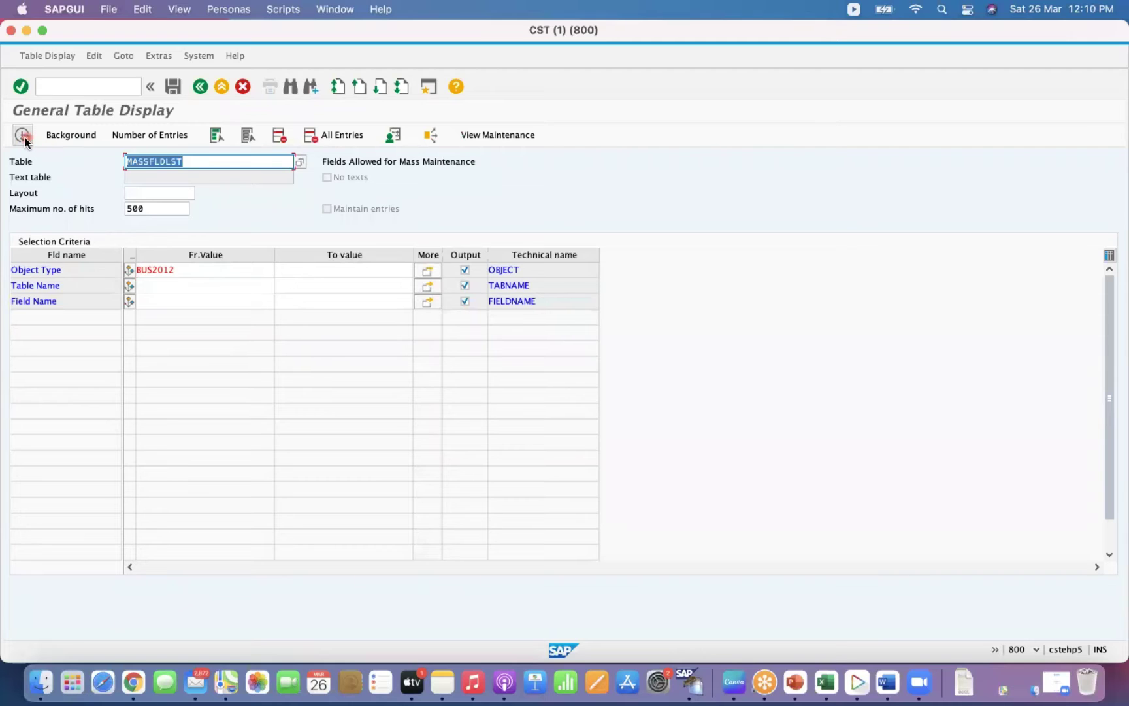
left_click(24, 139)
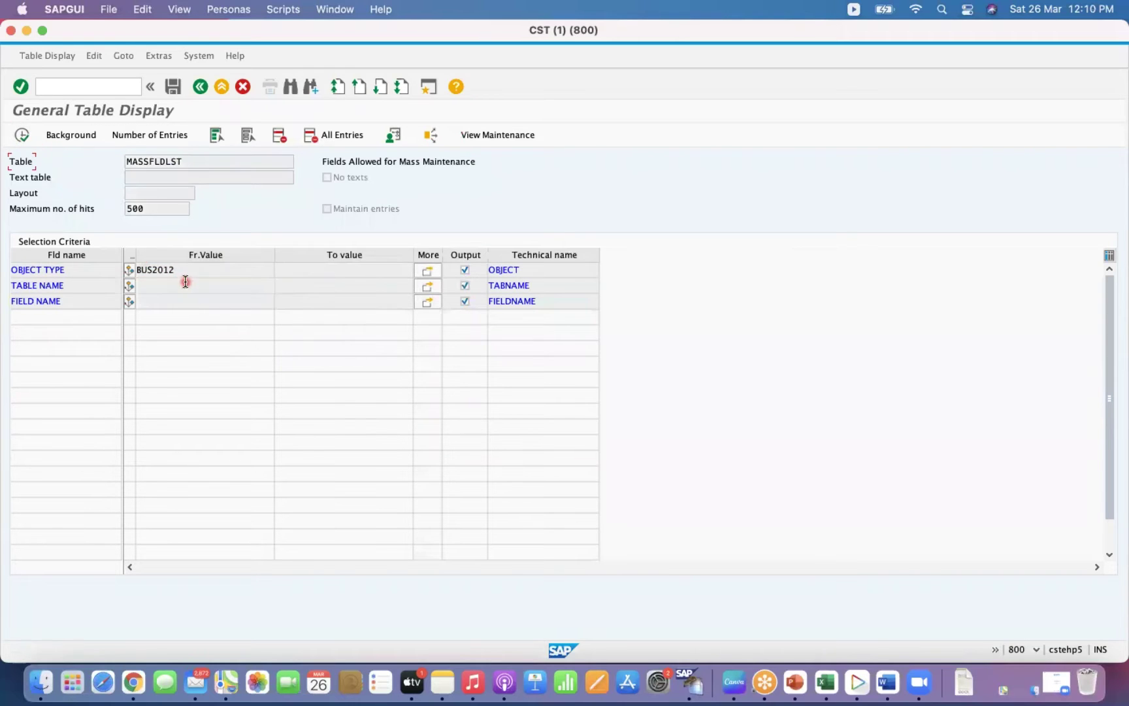
List the MASSFLDLST fields for object type BUS2032 Sales orders.
left_click(210, 269)
left_click(283, 271)
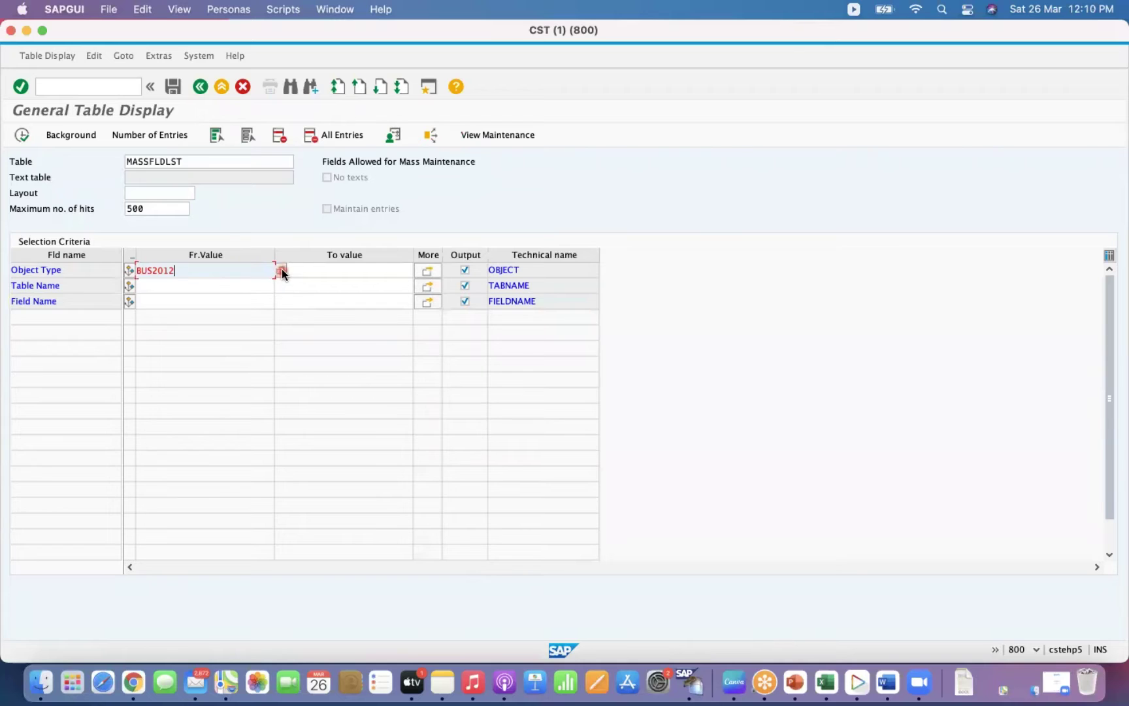
left_click(281, 269)
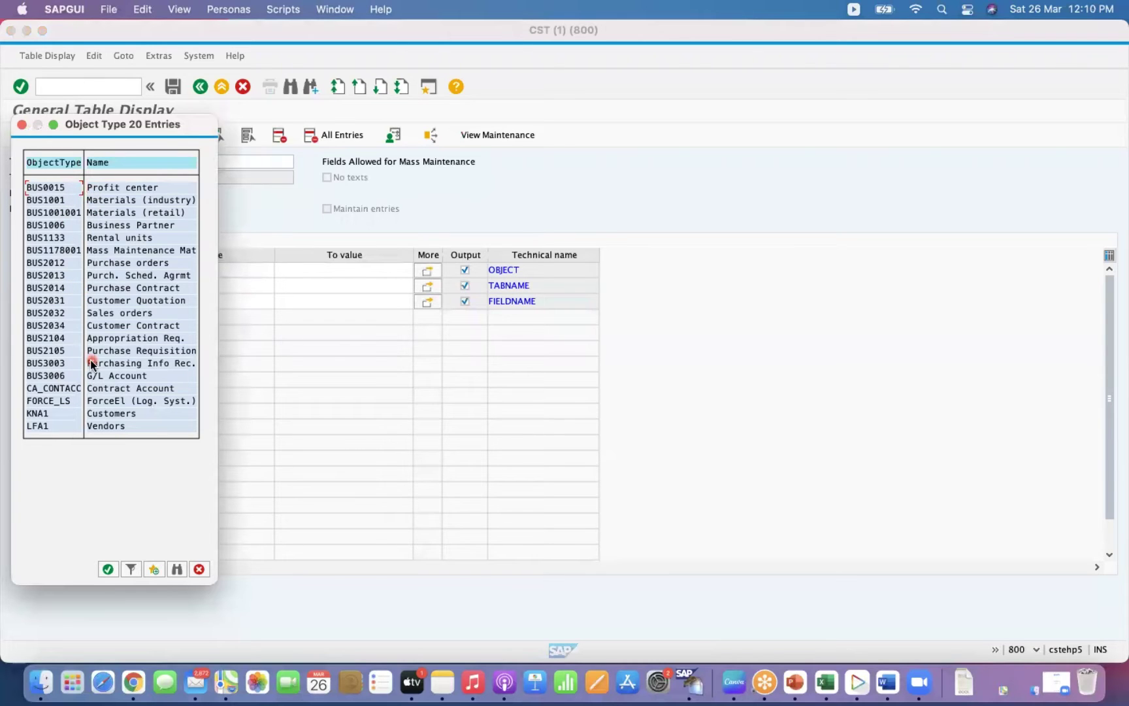
double_click(50, 313)
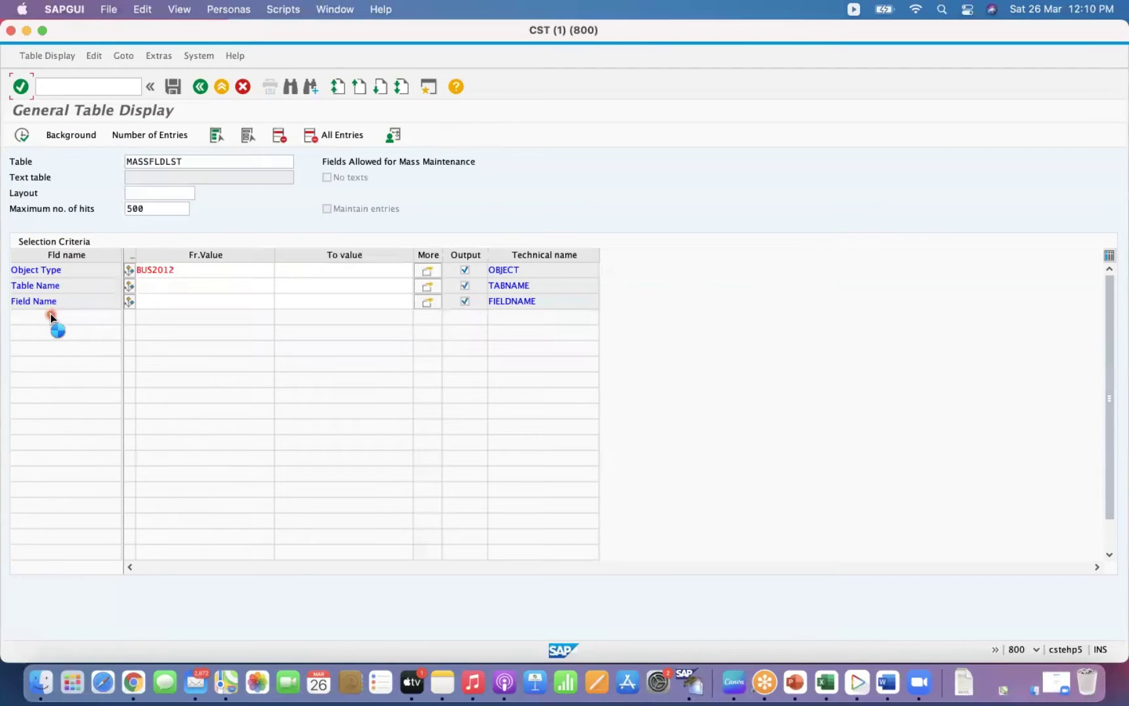
left_click(171, 285)
left_click(22, 136)
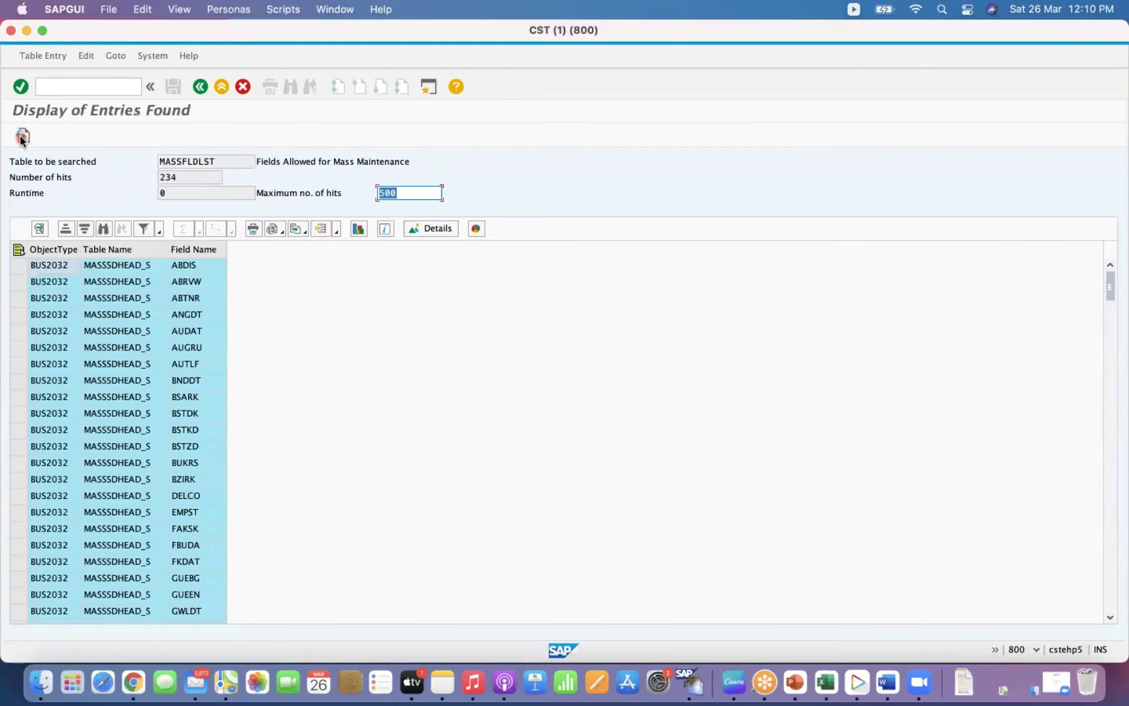
Go back and list MASSFLDLST fields for object type BUS1001 in table MARA.
left_click(115, 299)
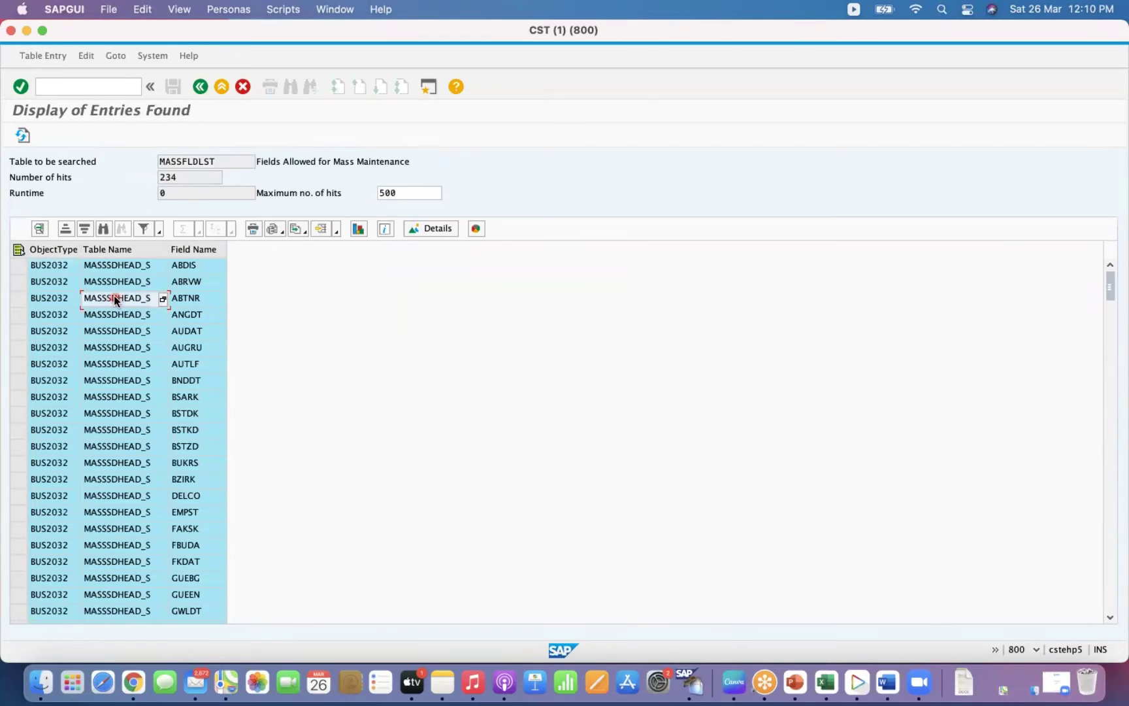
left_click(207, 364)
left_click(200, 87)
left_click(253, 272)
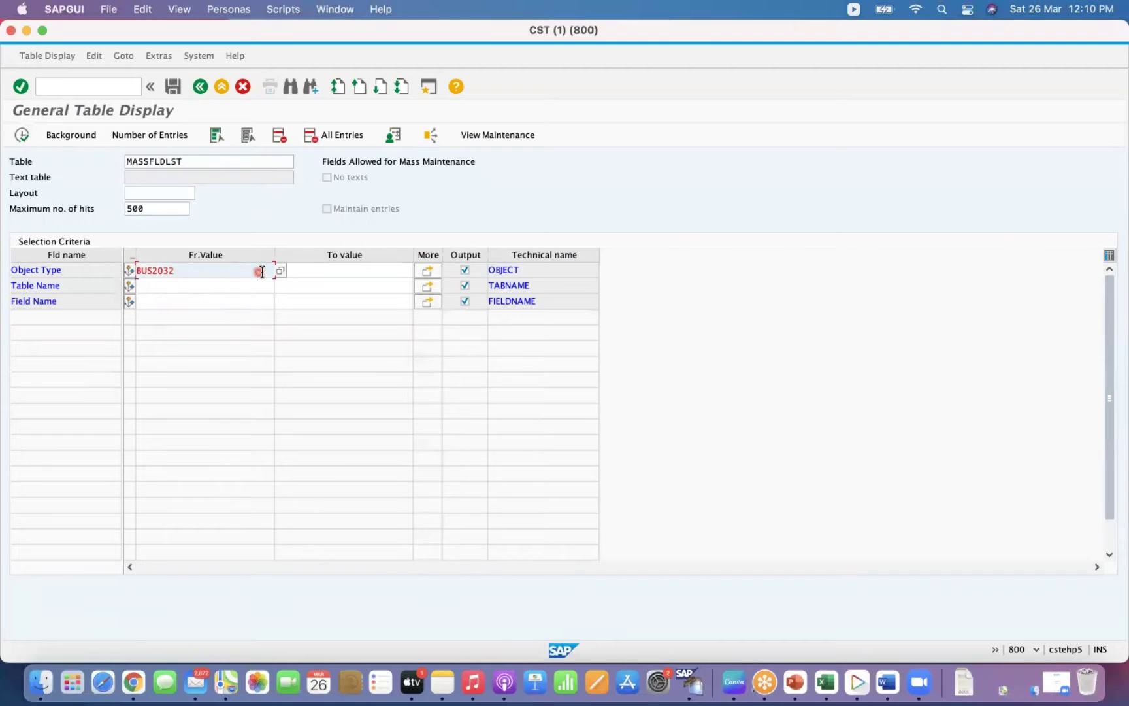
left_click(280, 270)
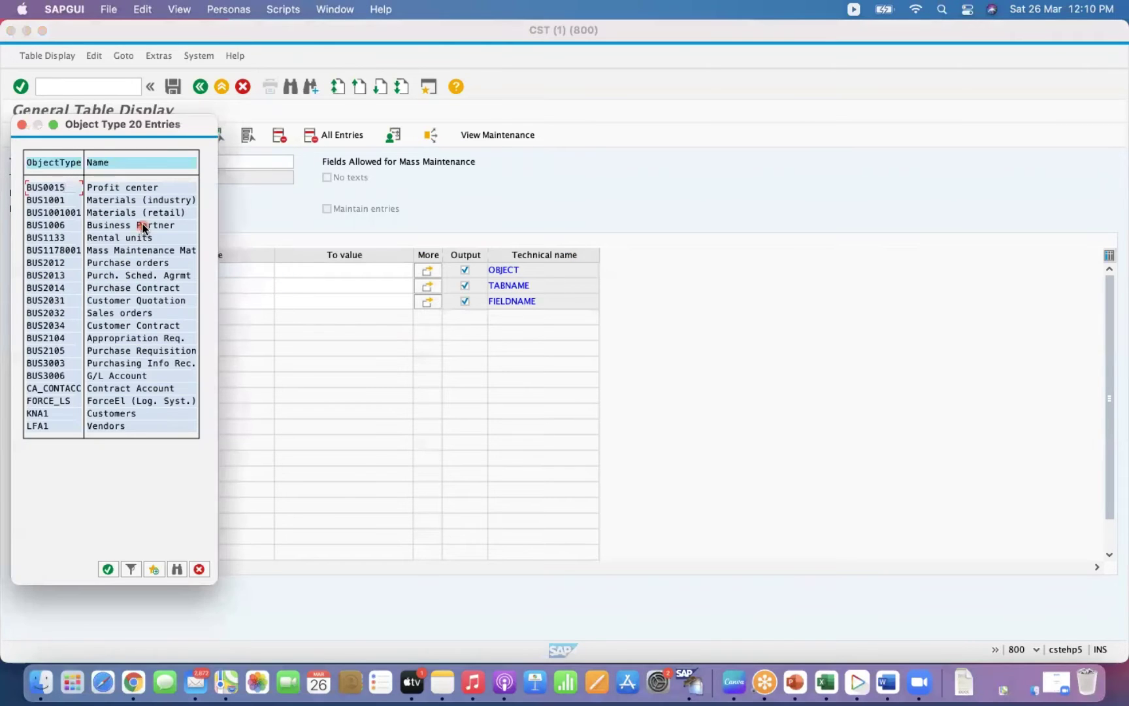
double_click(61, 200)
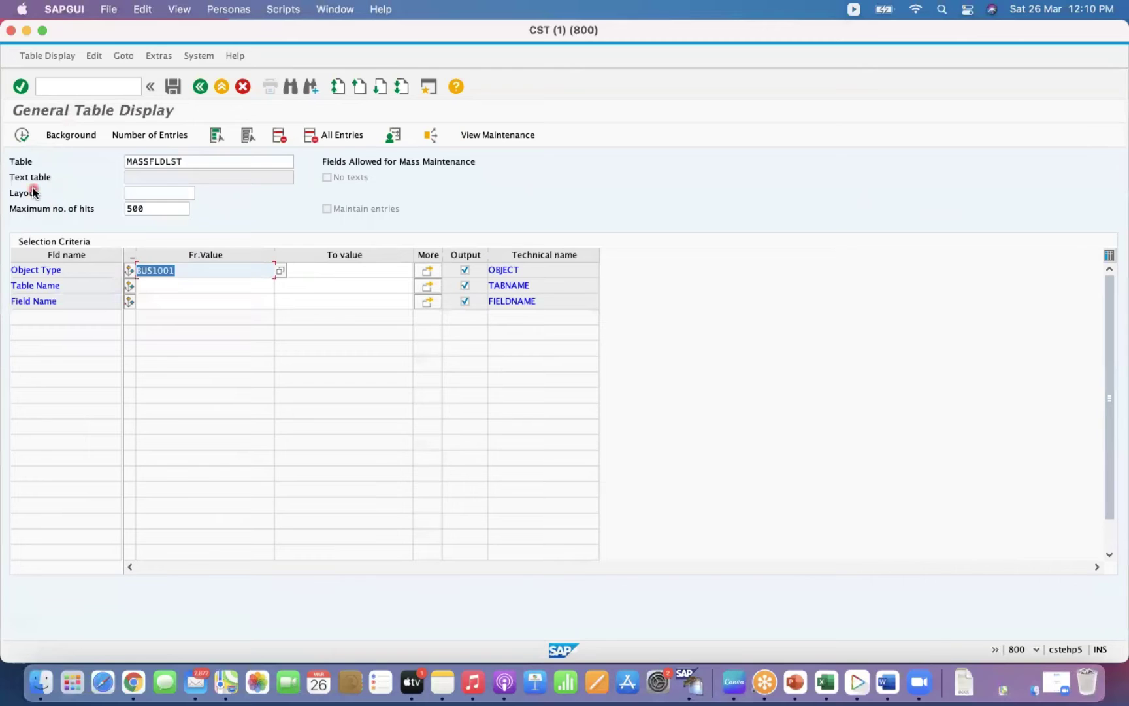
left_click(158, 289)
type("MARA")
key("Return")
left_click(23, 136)
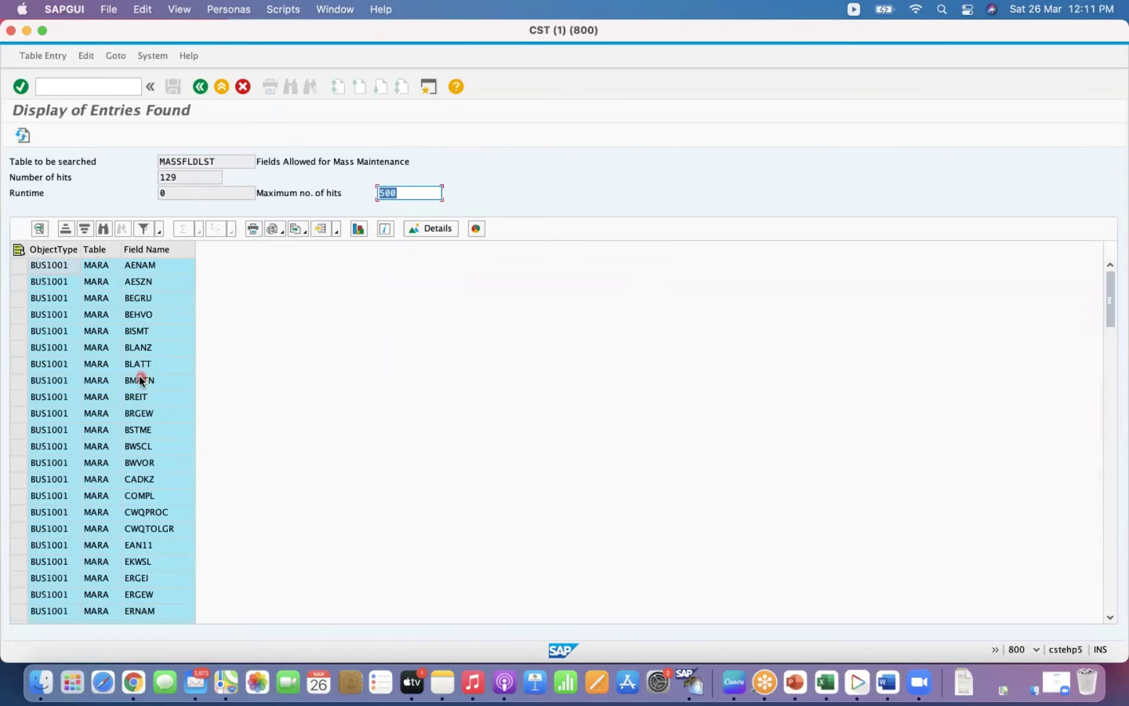
Review the MARA field list and return to the MASSFLDLST selection screen.
left_click(96, 298)
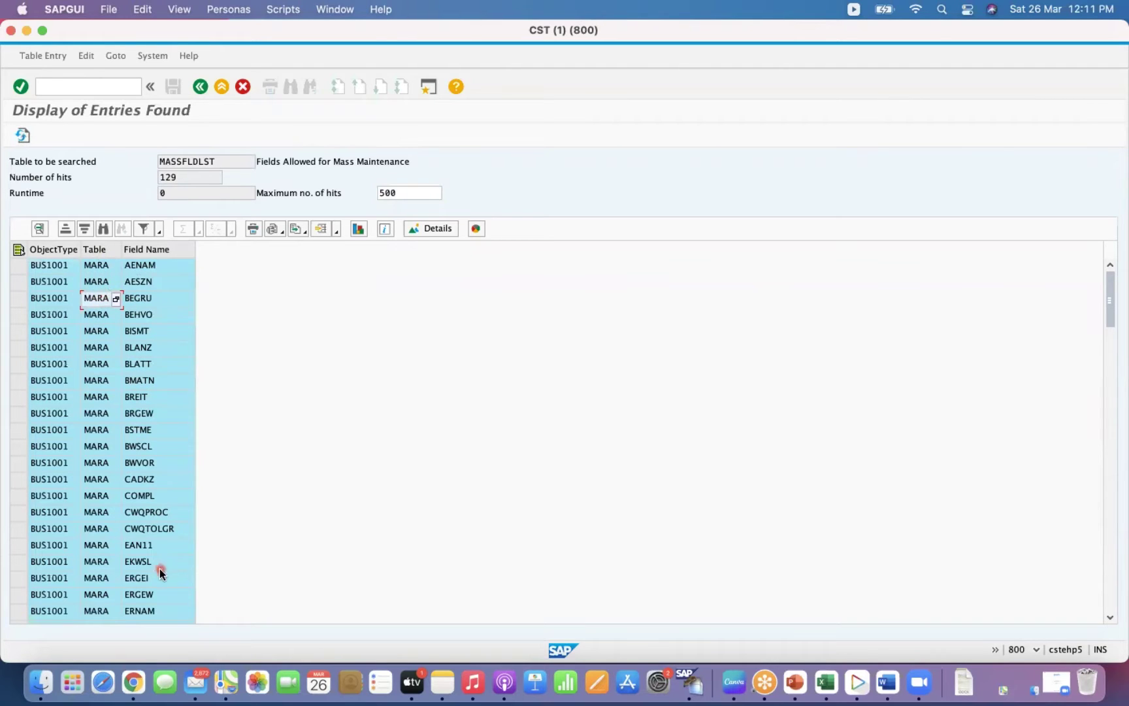
left_click(40, 348)
left_click(199, 87)
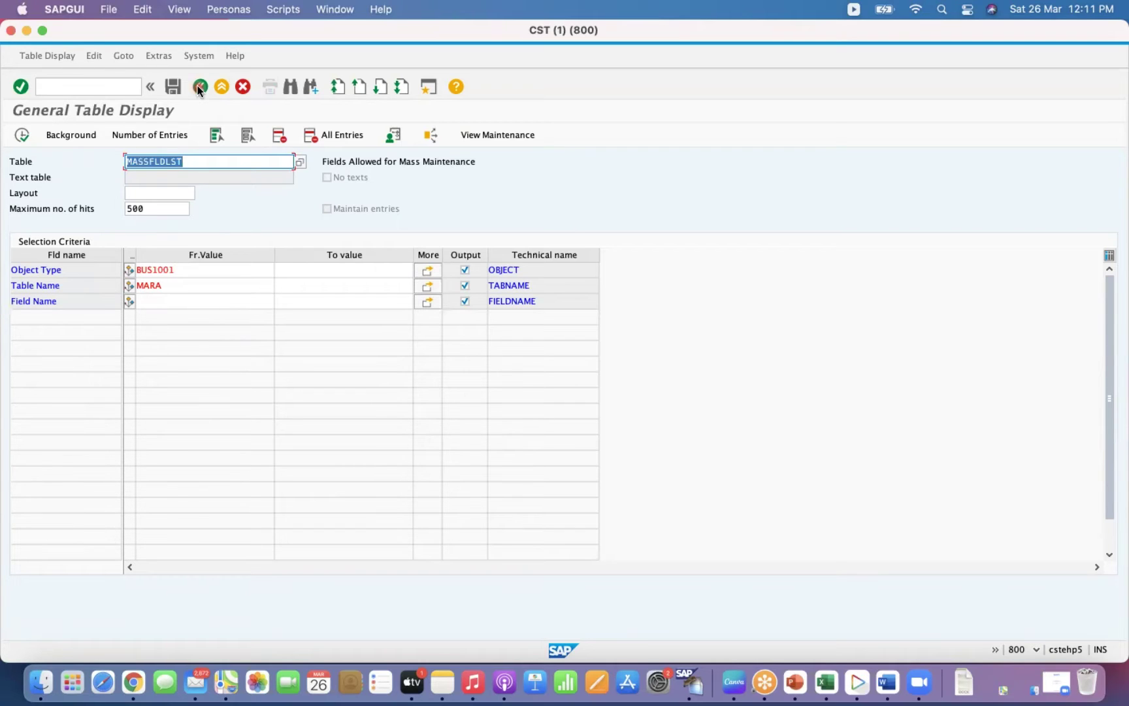
left_click(201, 163)
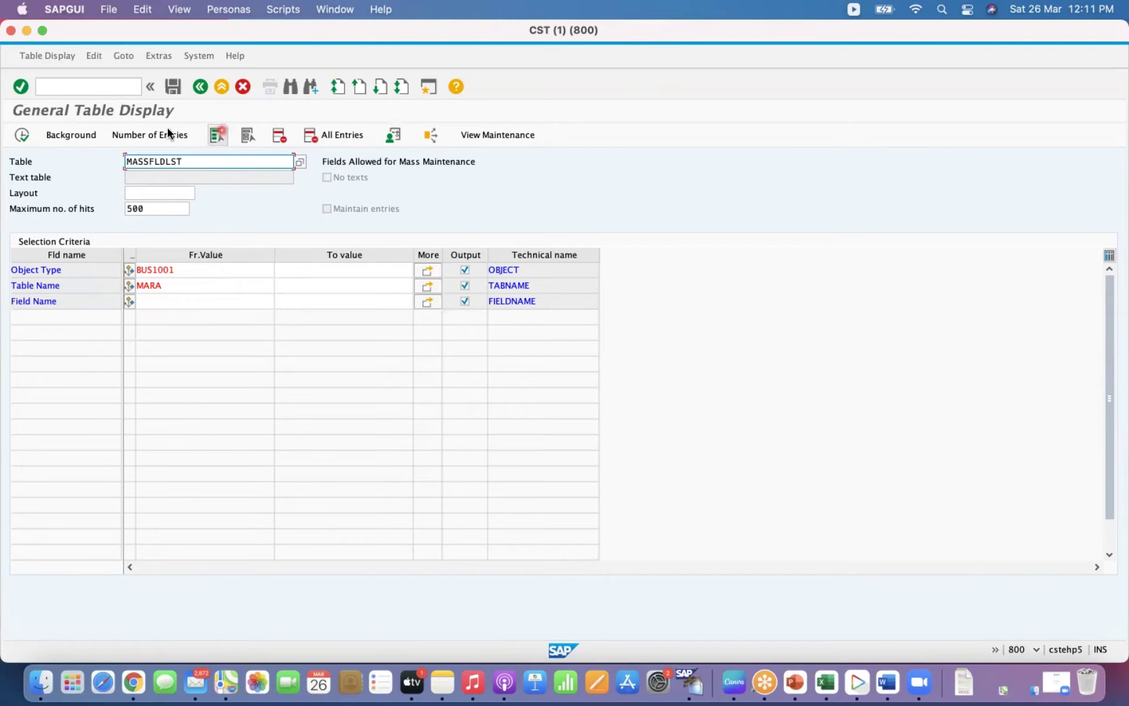
left_click(99, 87)
Run the MB52 warehouse stock report for plant GKP1, storage location 0001.
type("/n")
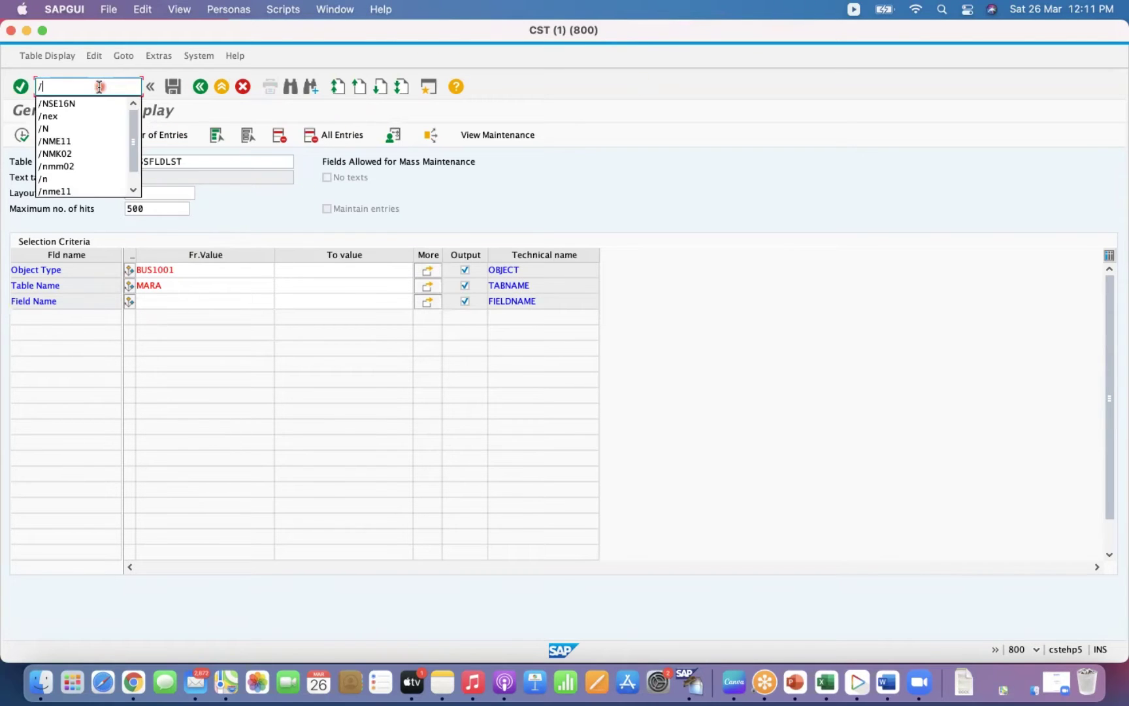
key("Return")
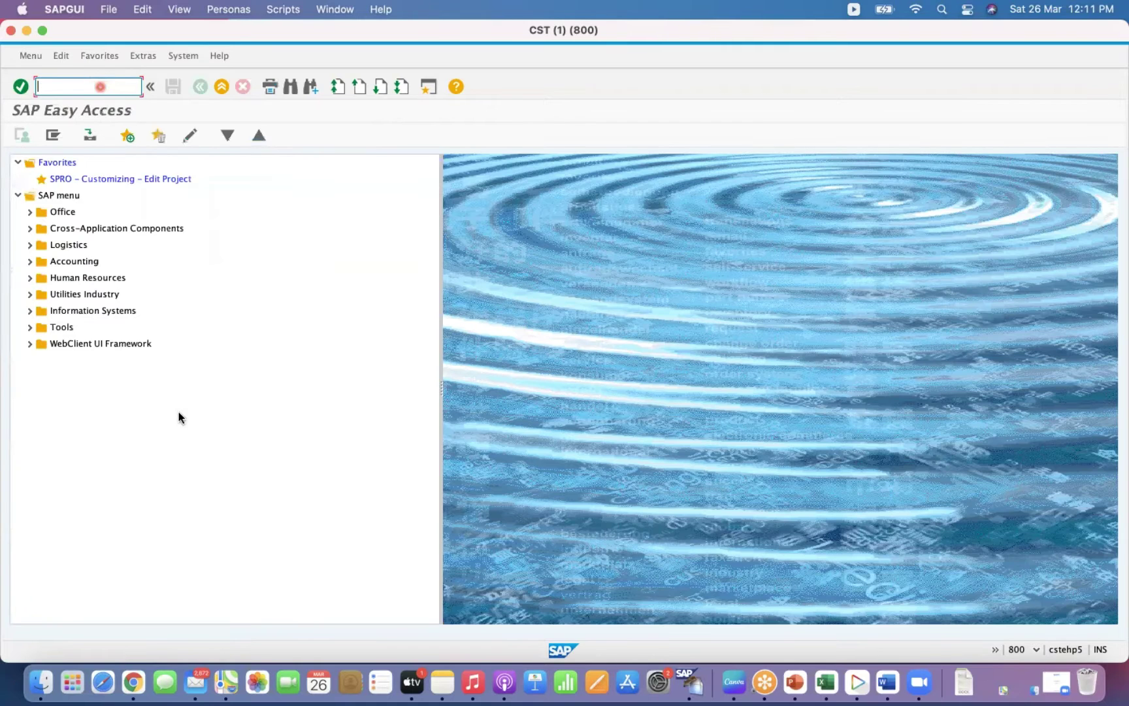
left_click(180, 414)
type("MB52")
key("Return")
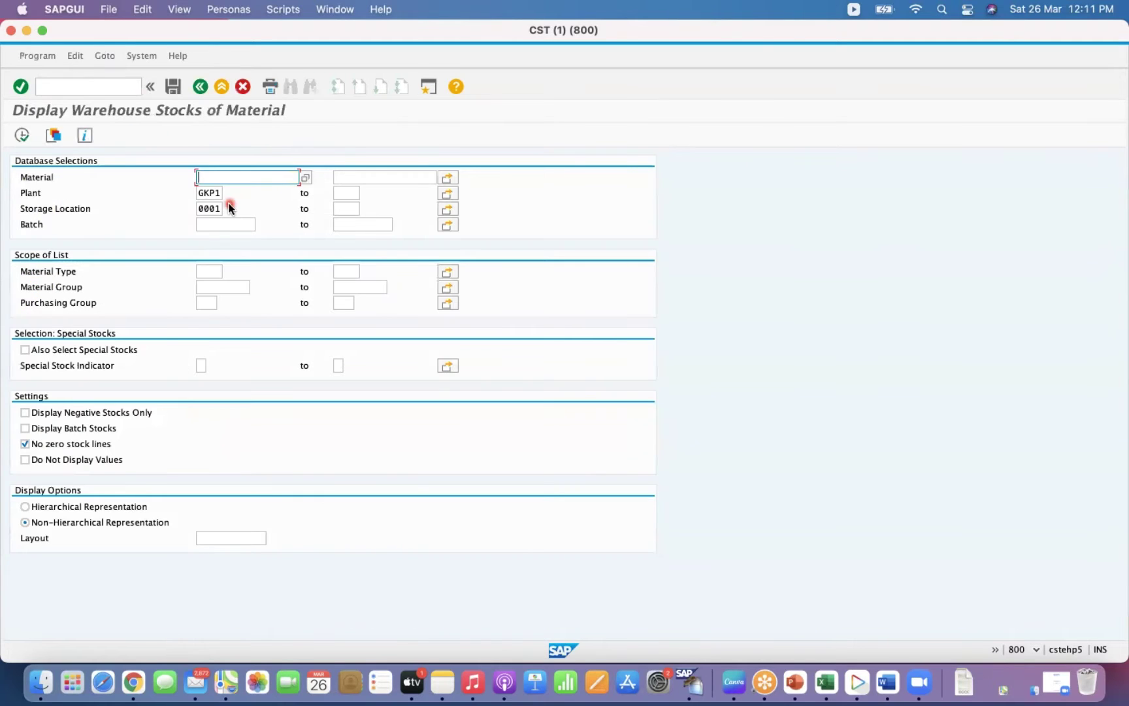
left_click(207, 192)
left_click(209, 209)
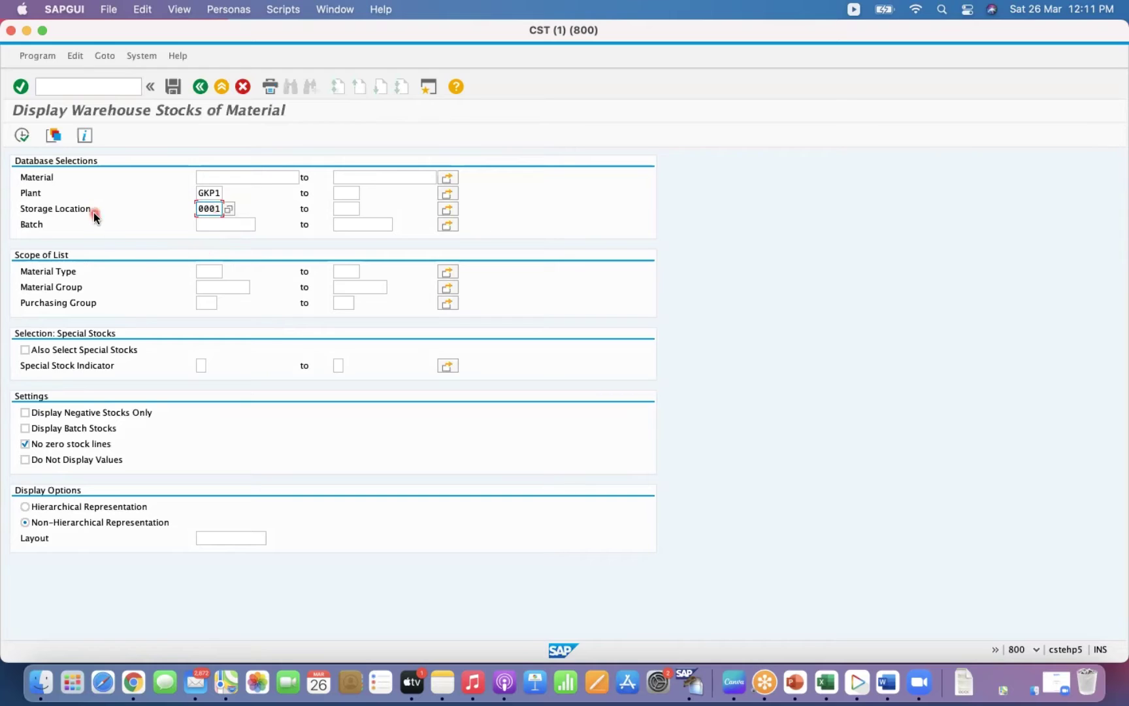
left_click(22, 138)
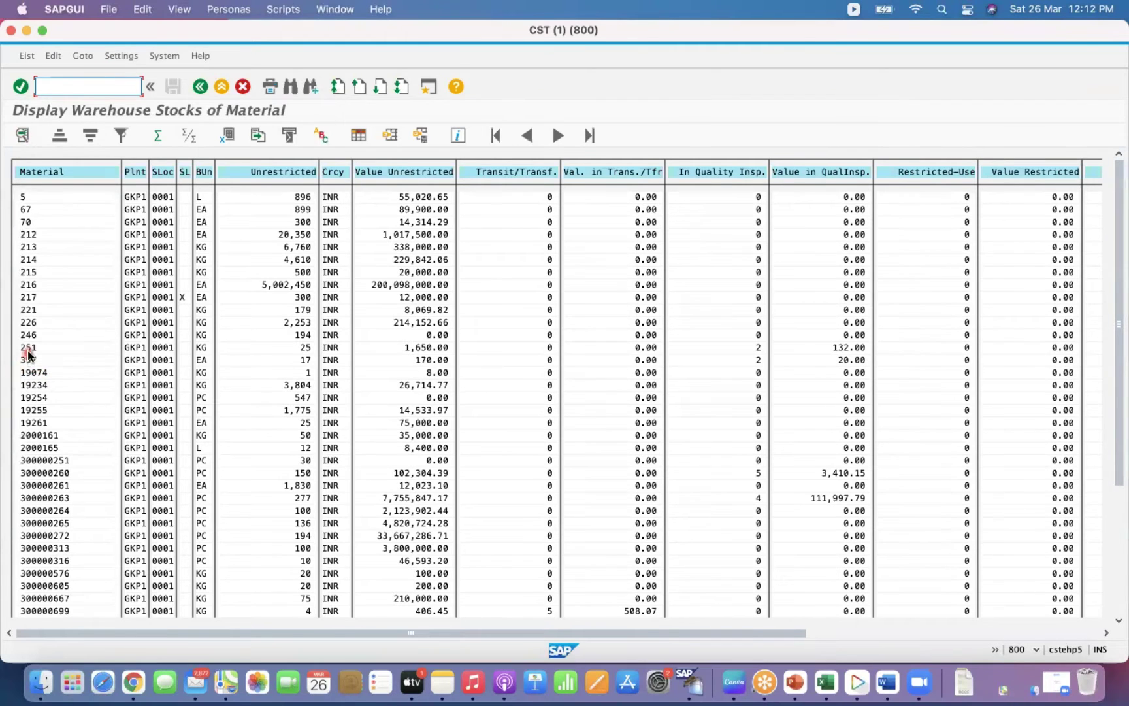
Rerun the stock report for material 251, showing unrestricted quantity 25.
left_click(200, 86)
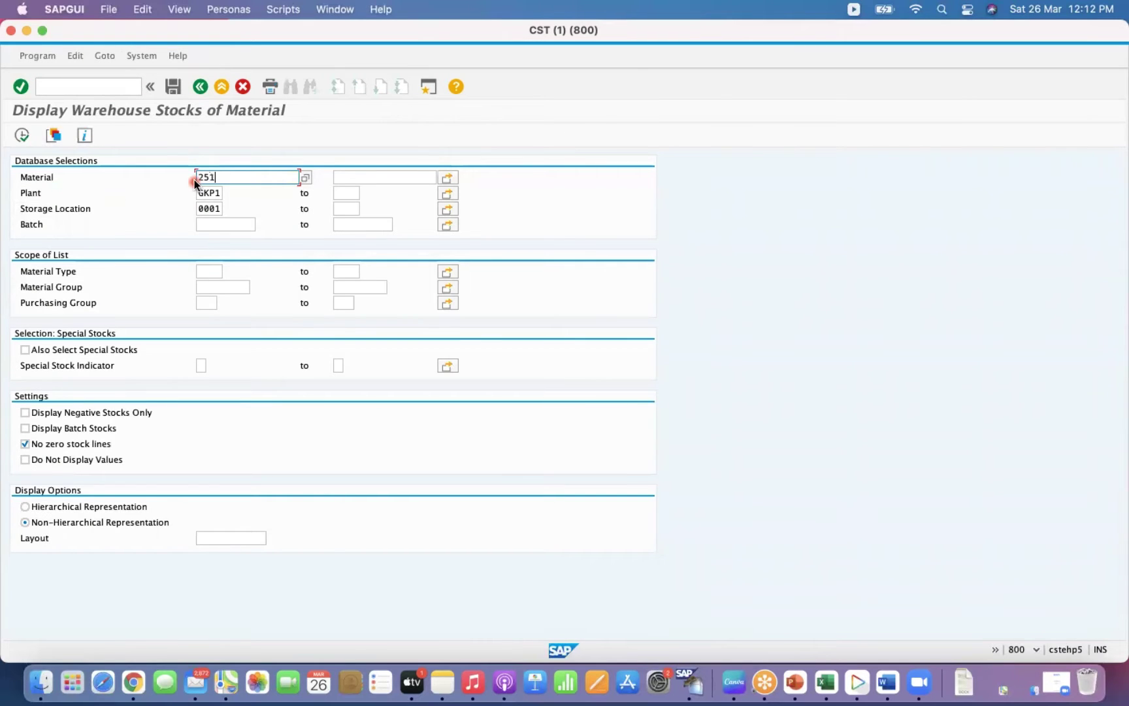
left_click(22, 136)
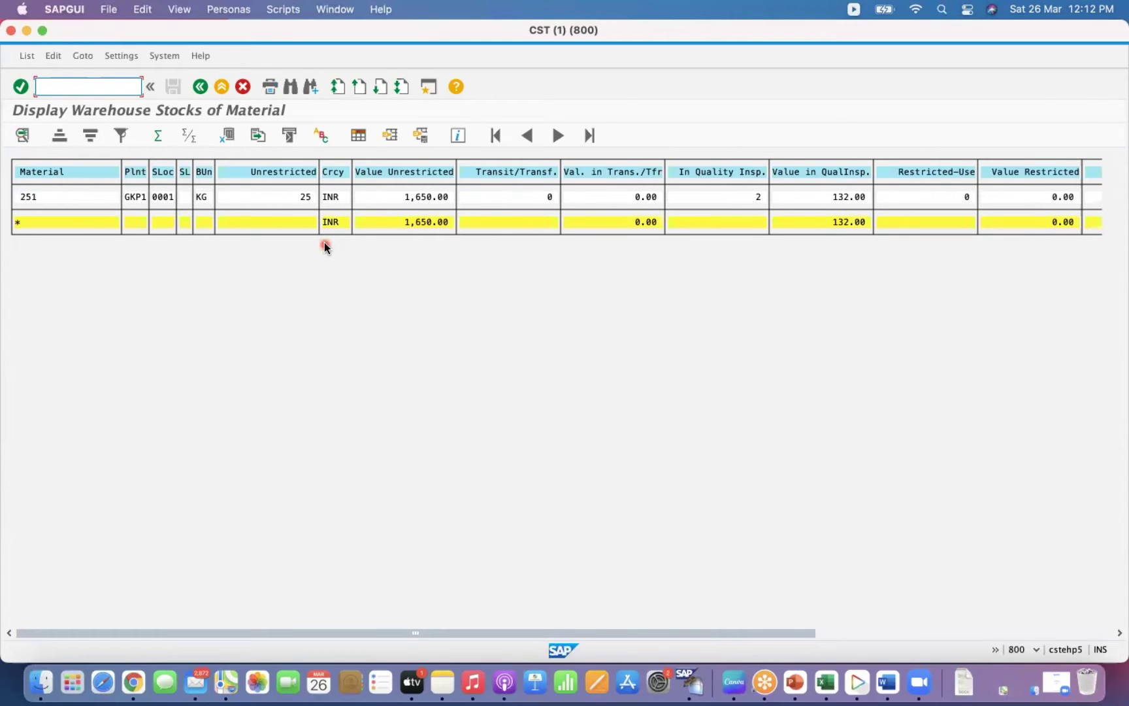
left_click(305, 199)
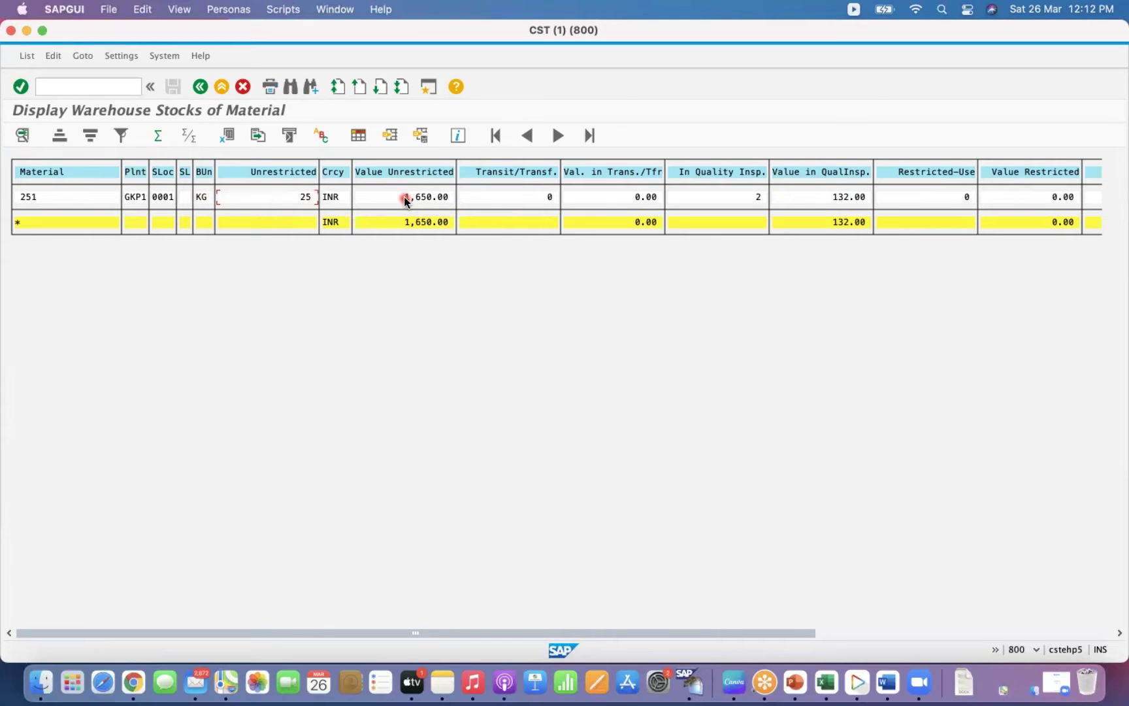
Open MM03 Display Material in a new session with /OMM03.
left_click(96, 87)
type("/OMM")
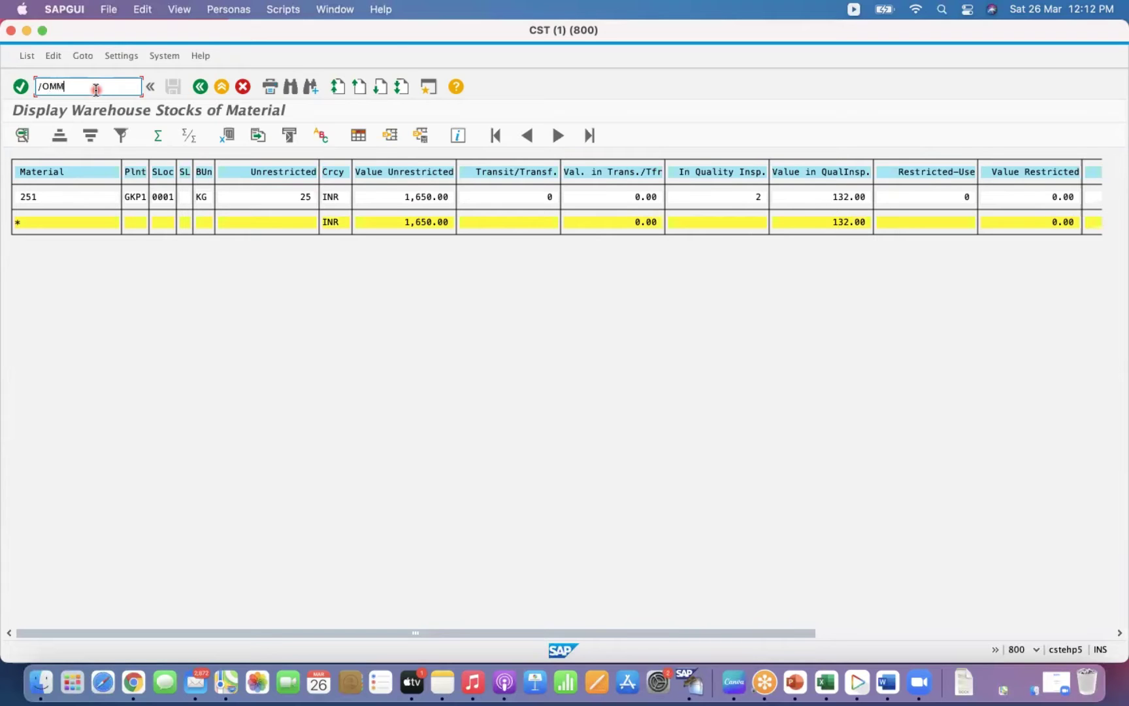
type("3")
key("Return")
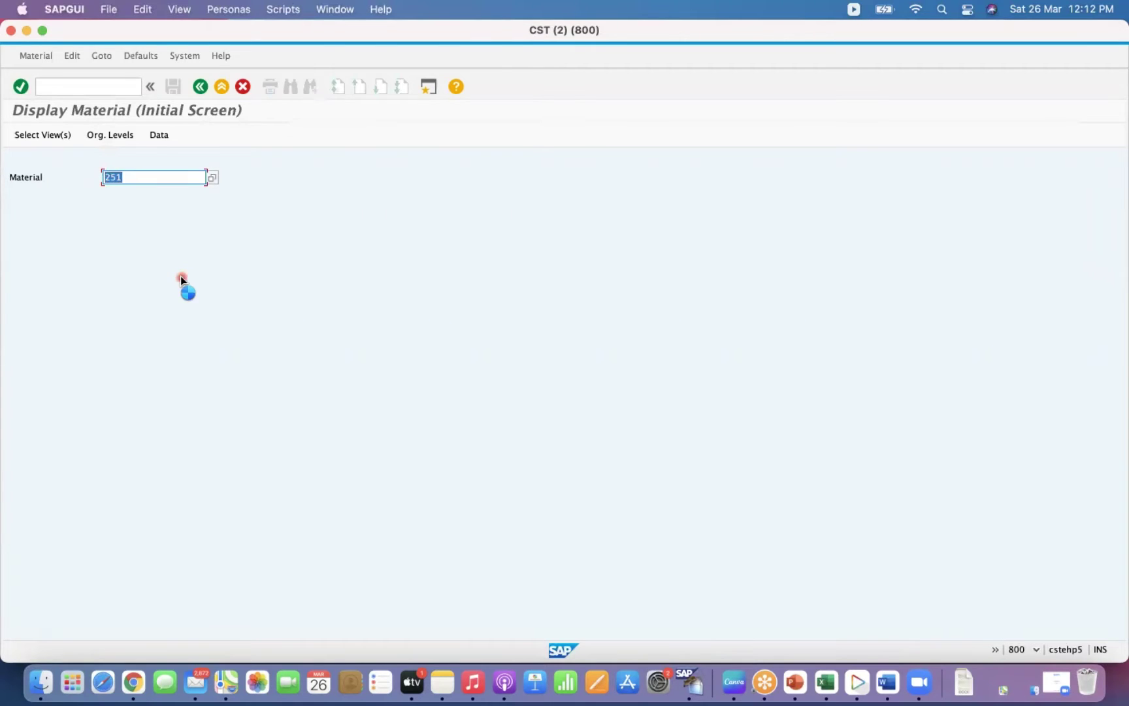
Display material 251's Accounting 1 view for plant GKP1.
key("Return")
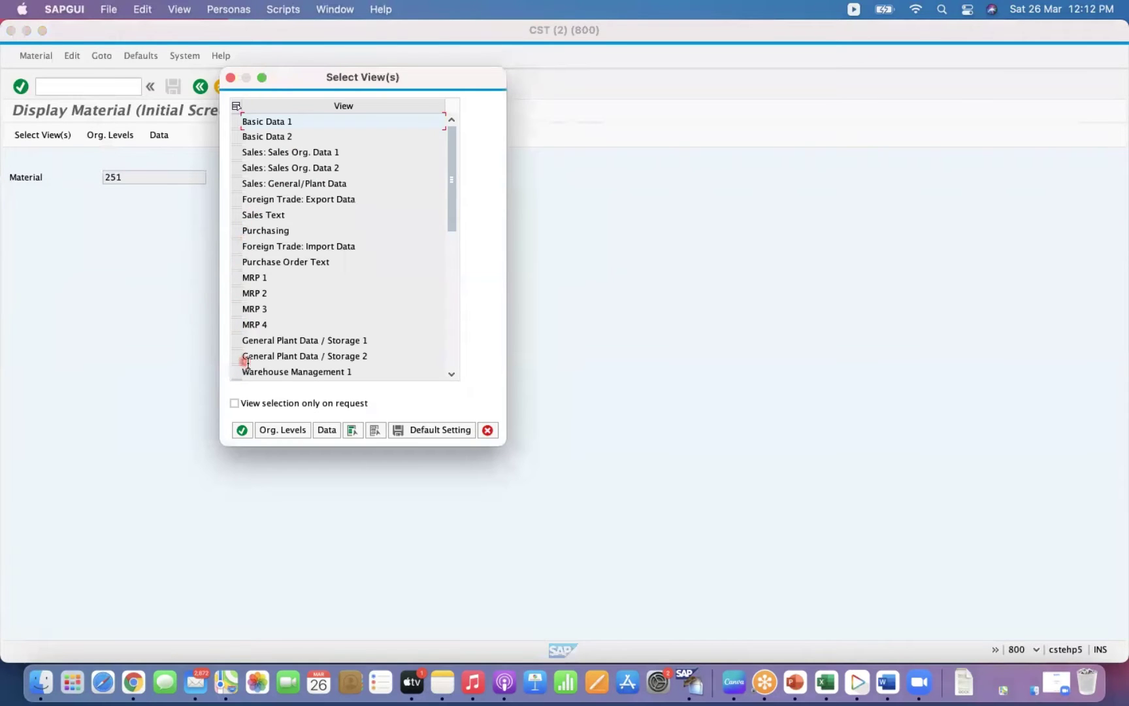
left_click(451, 301)
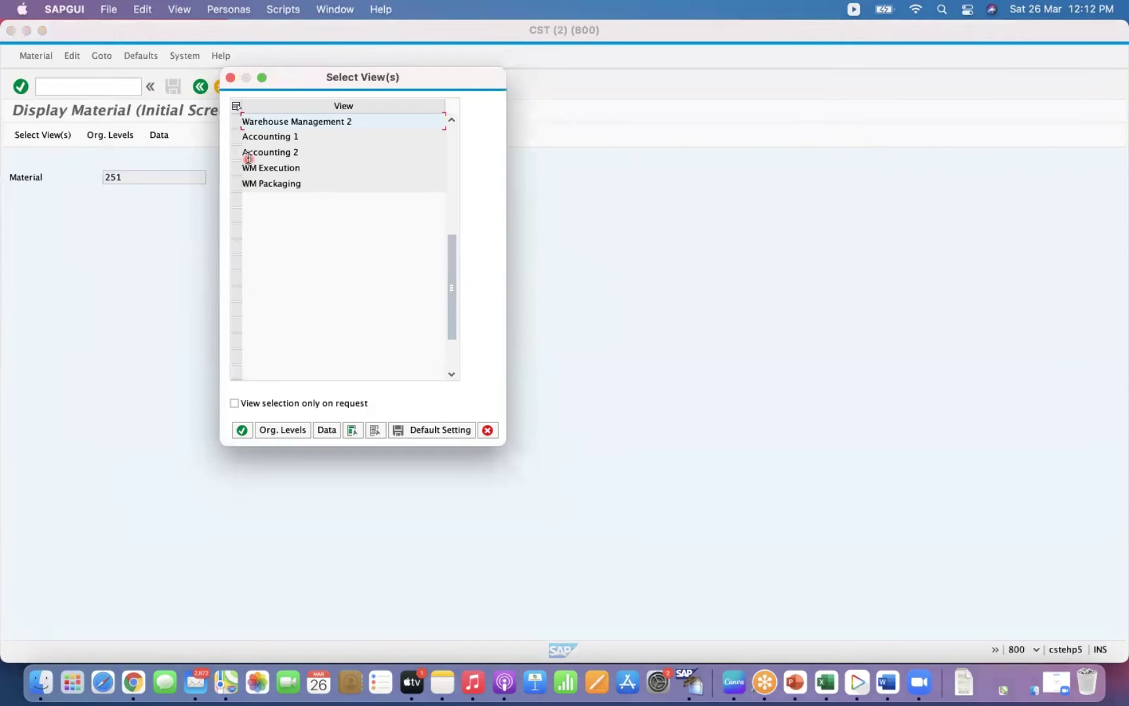
left_click(238, 137)
left_click(265, 434)
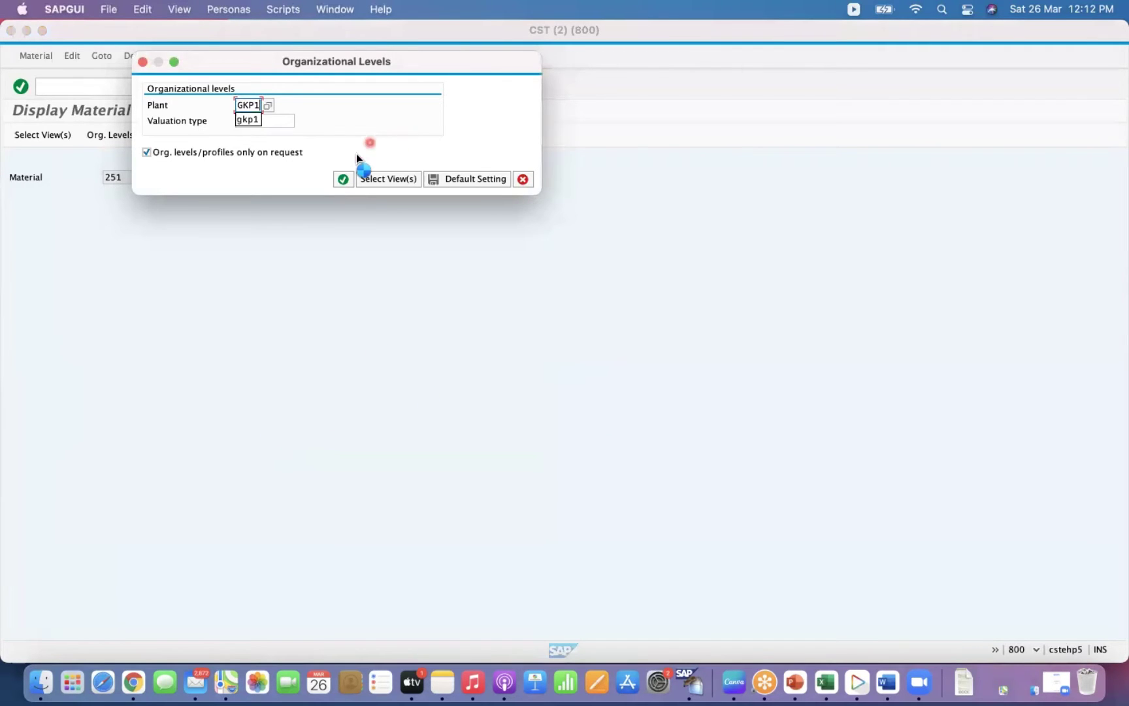
left_click(341, 177)
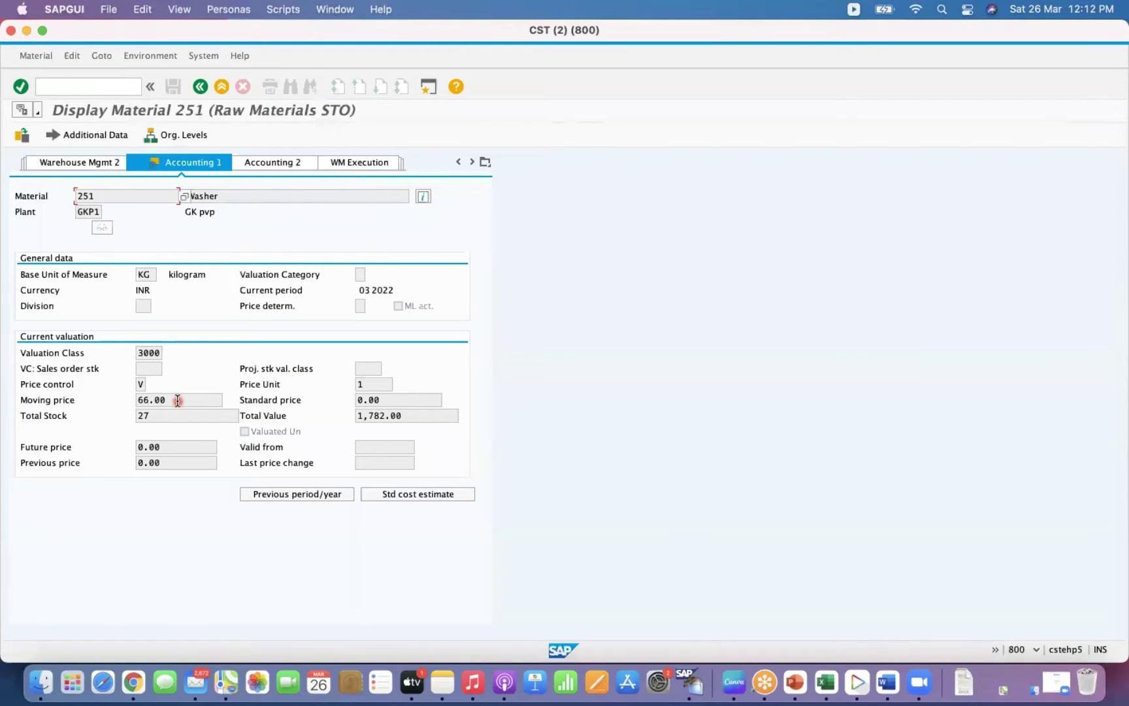
Highlight the moving price 66.00 and total stock 27.
left_click_drag(176, 404, 128, 405)
left_click(185, 398)
left_click_drag(186, 398, 128, 401)
left_click(169, 414)
Minimize the material display session and bring the Excel video-links workbook forward.
left_click(29, 30)
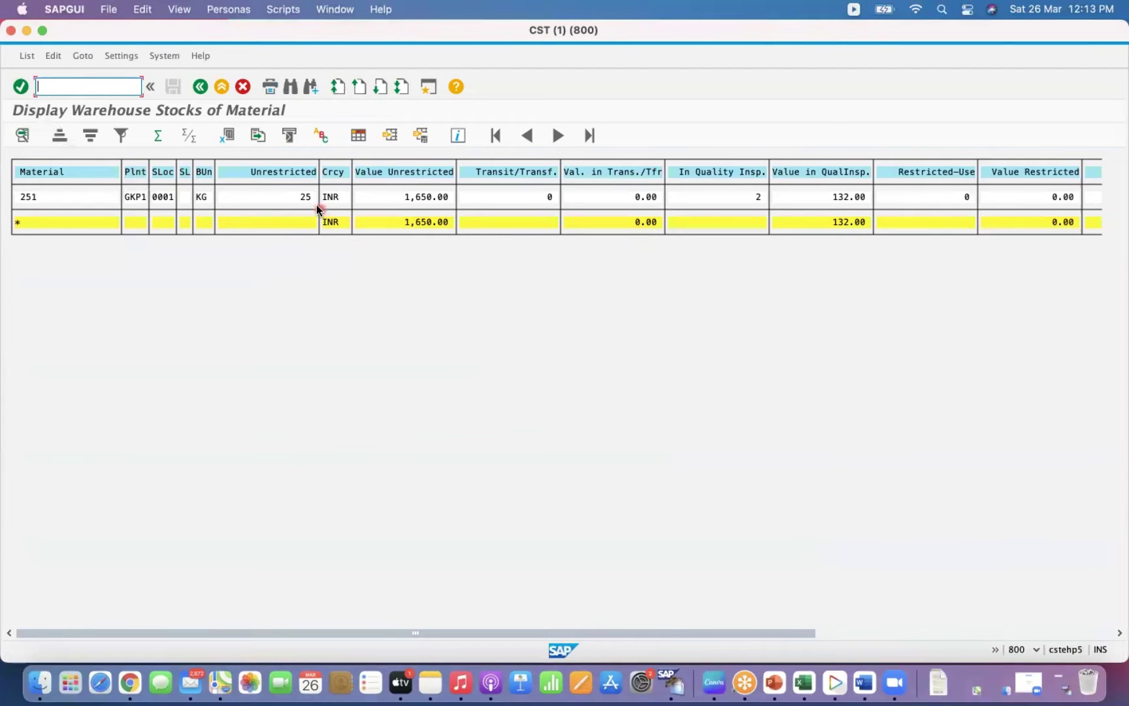
left_click(804, 683)
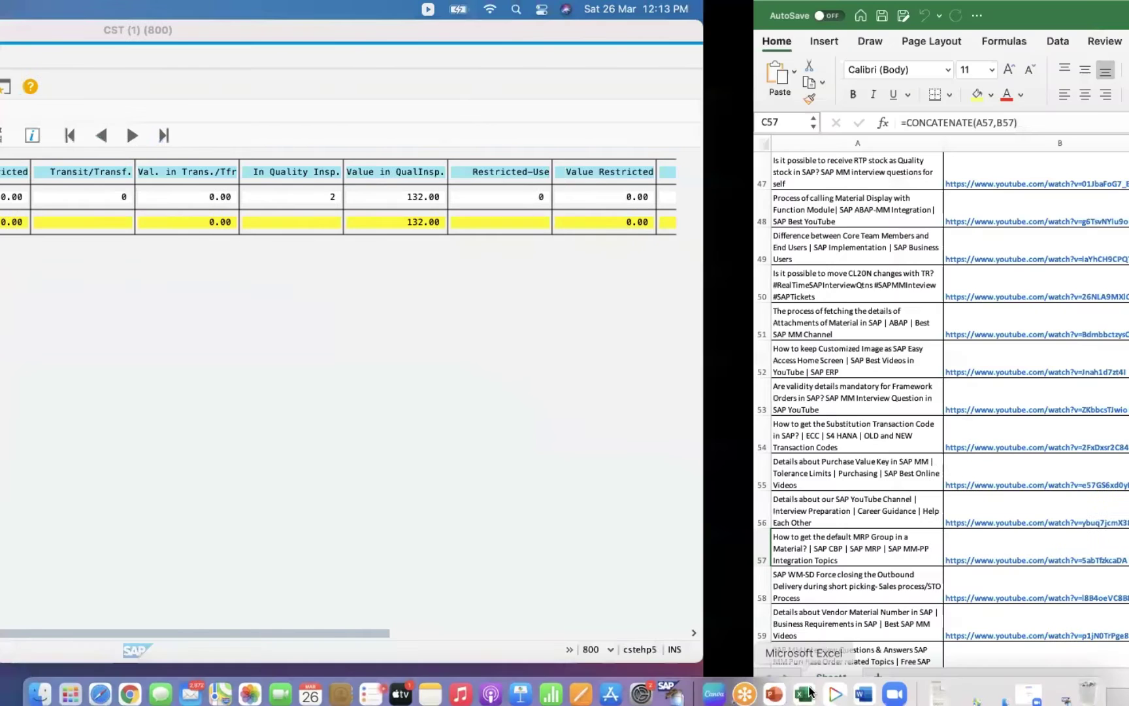
mouse_move(1118, 5)
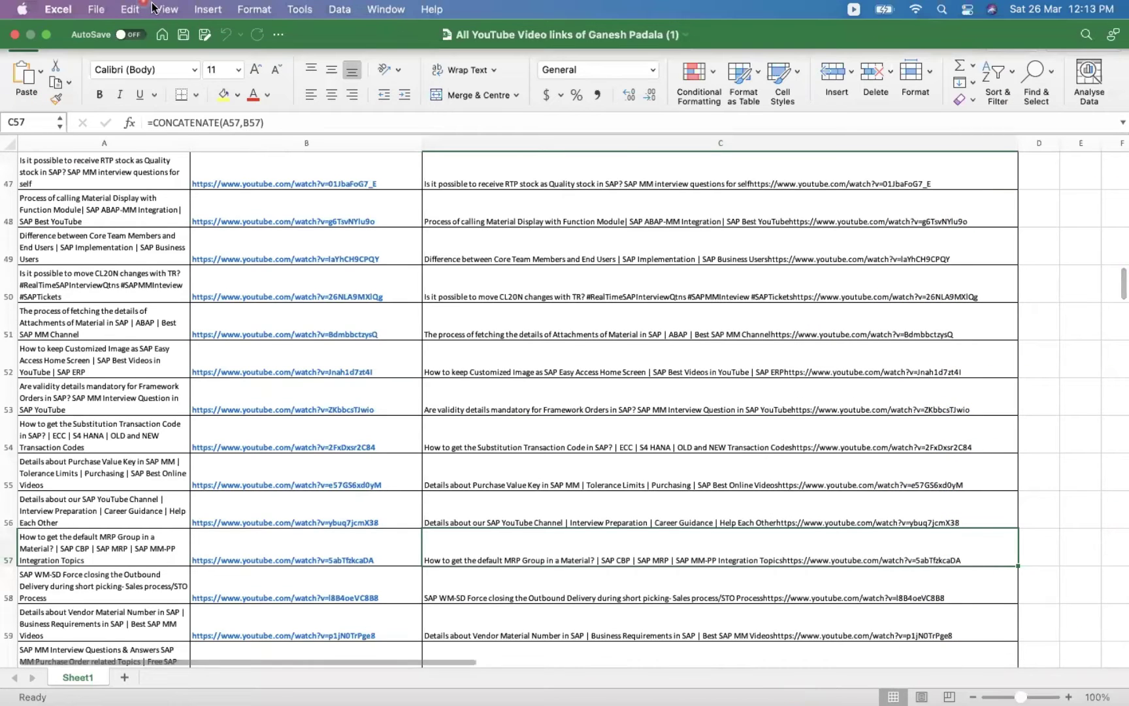
Add Sheet2 and enter 1650 in G11 and 25 in G12.
left_click(124, 676)
left_click(334, 276)
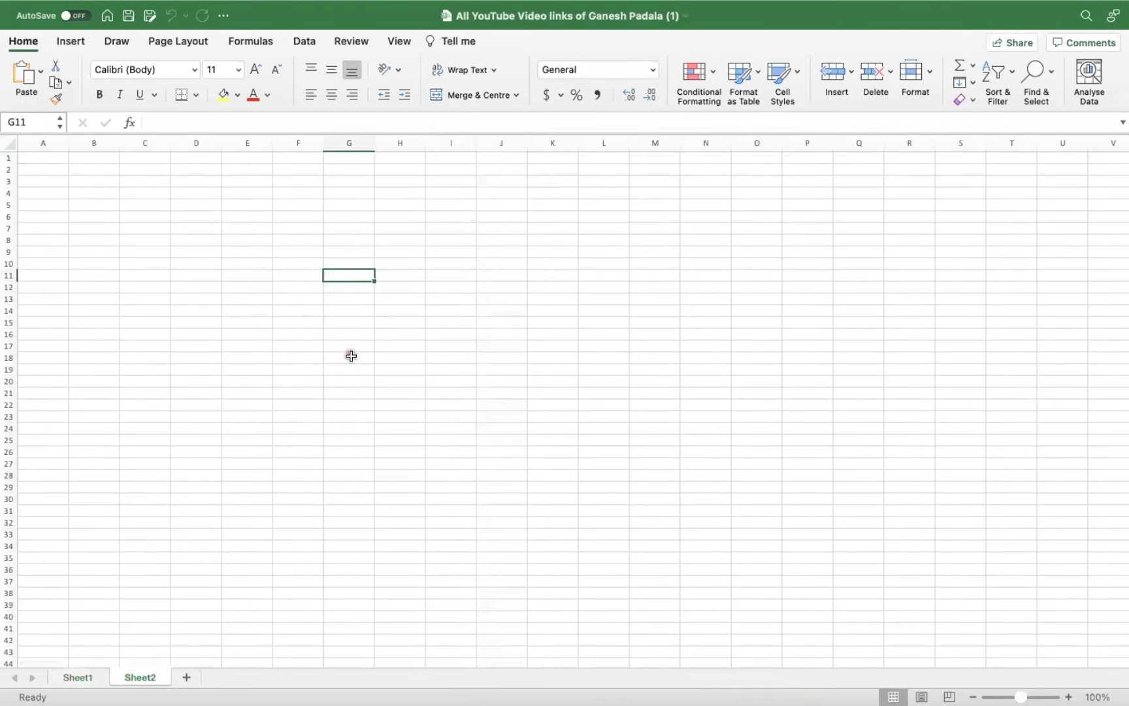
key("ctrl+Left")
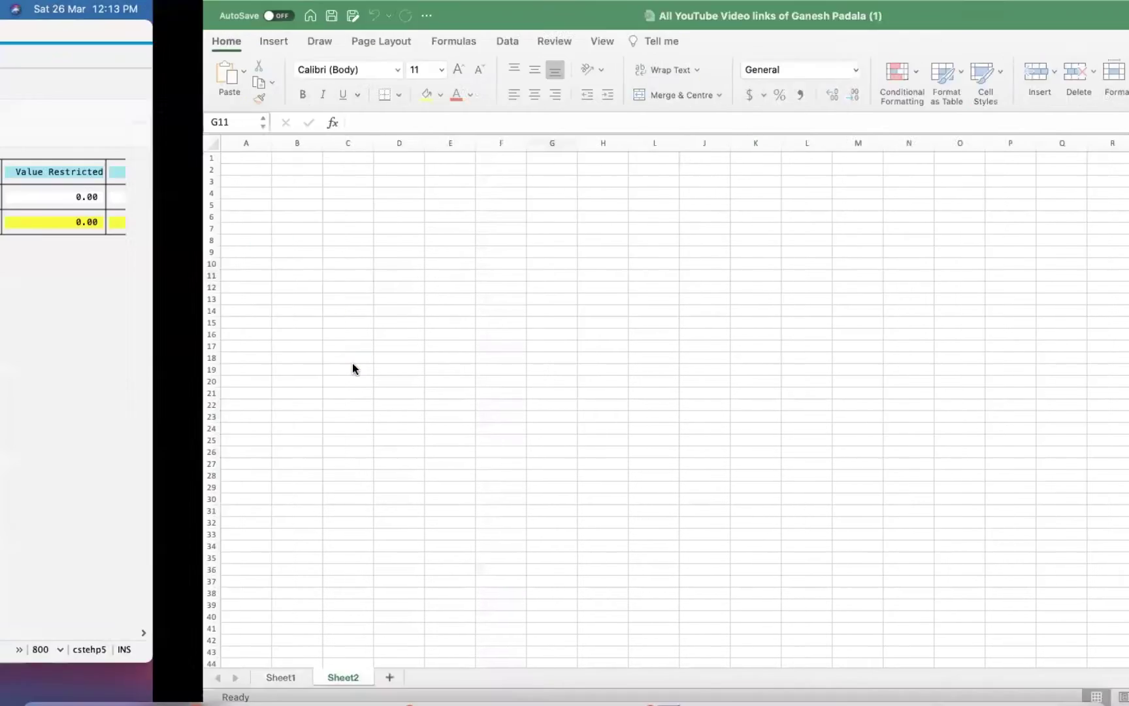
key("ctrl+Right")
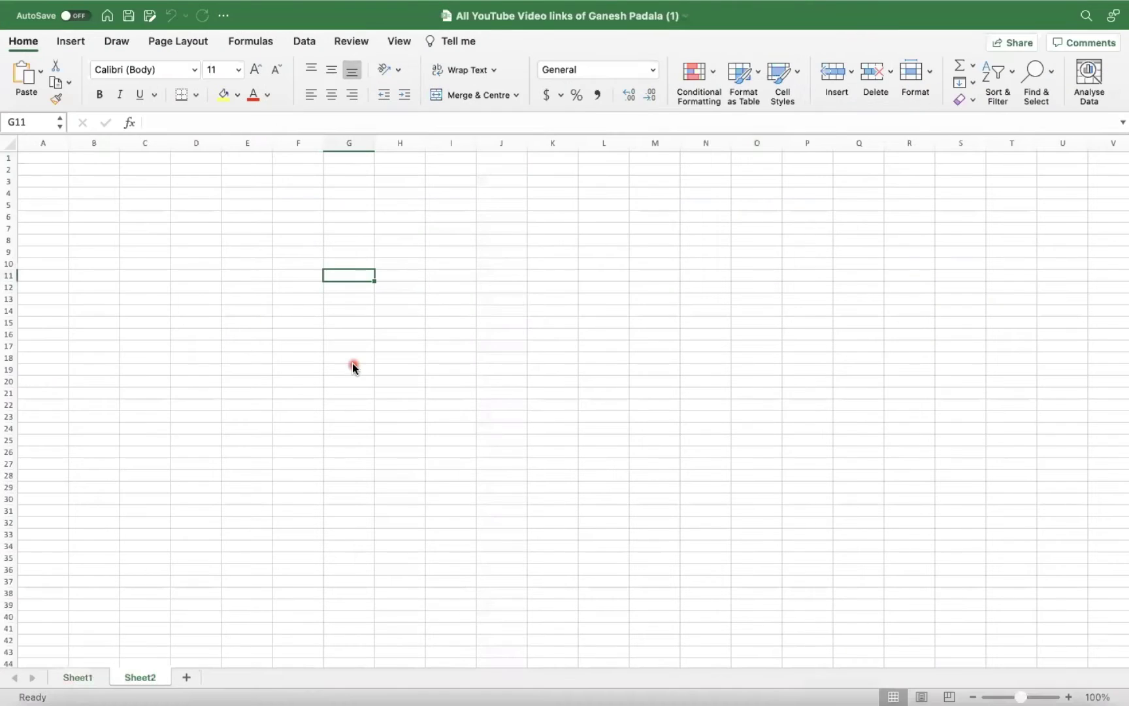
type("1650")
key("Return")
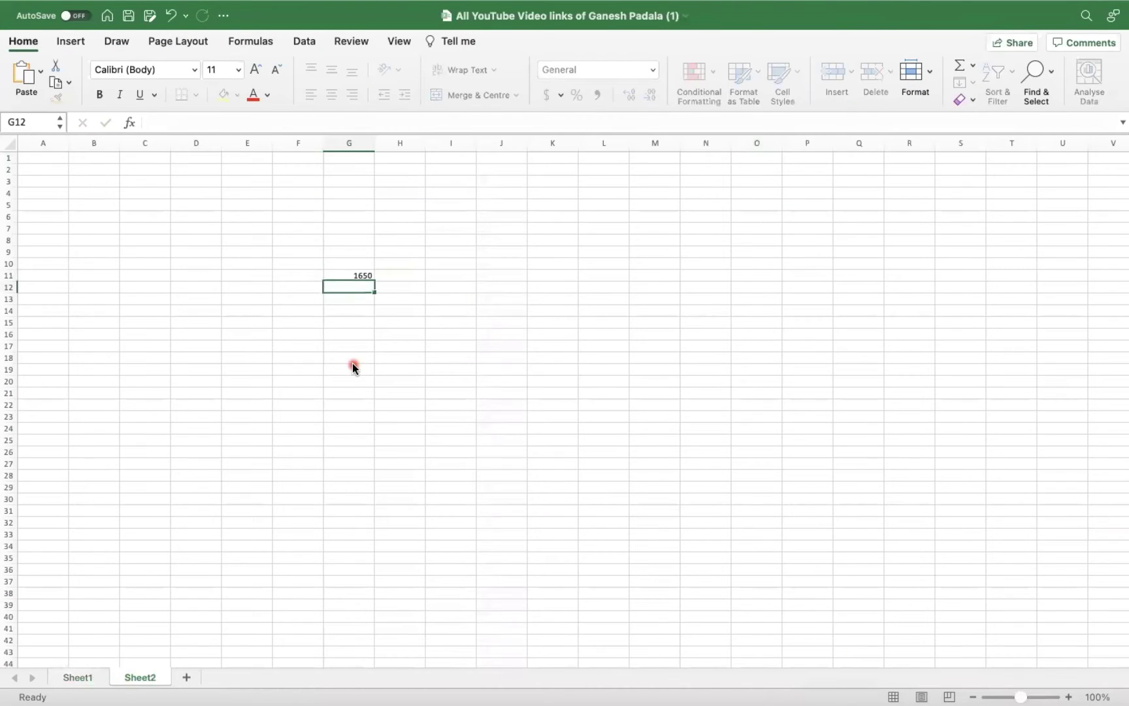
type("2")
key("Return")
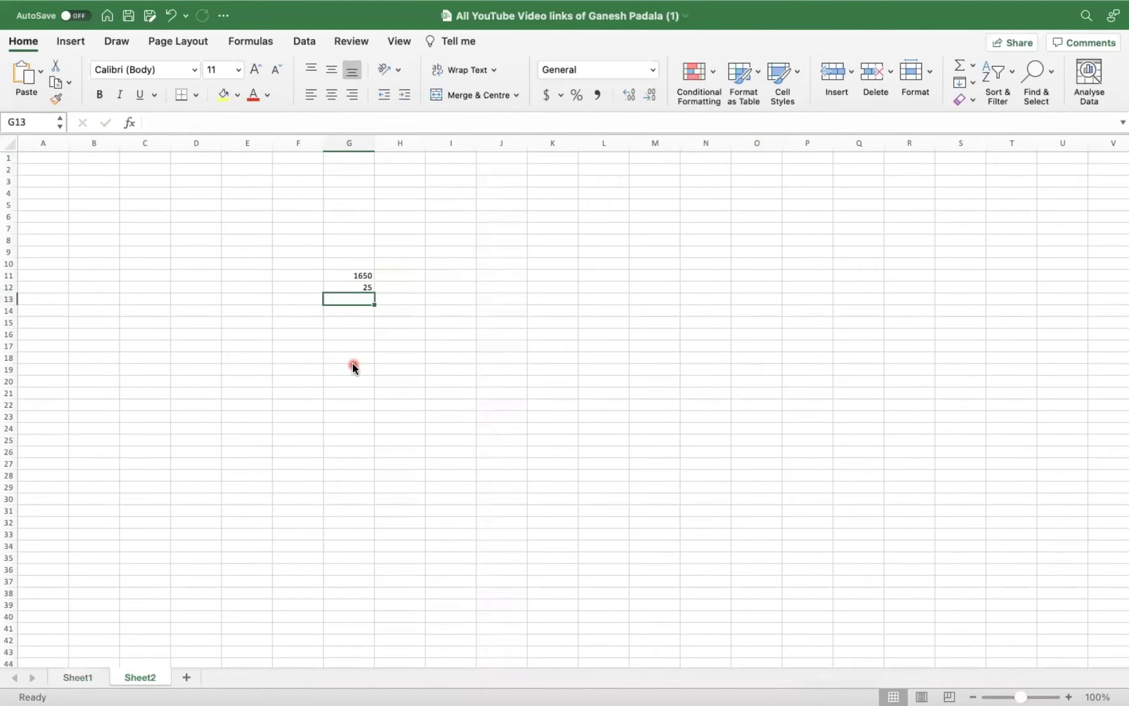
key("ctrl+Left")
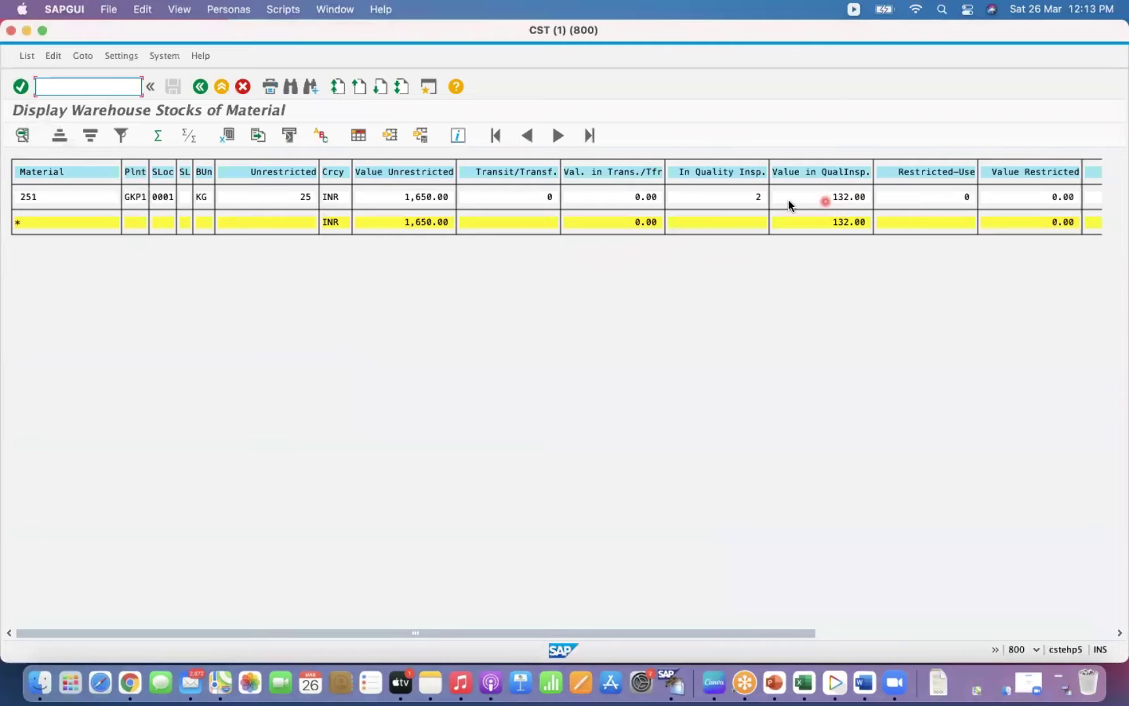
key("ctrl+Right")
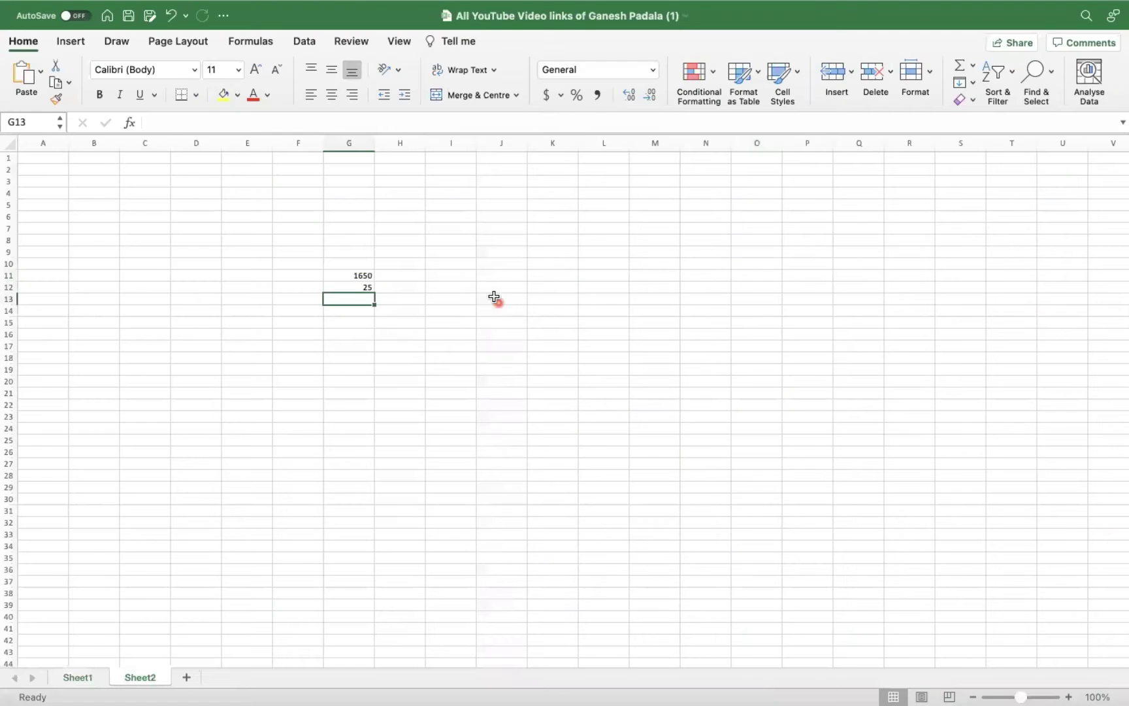
Enter 132 in I11 and 2 in I12 from the SAP stock list.
left_click(453, 274)
type("132")
key("Return")
key("ctrl+Left")
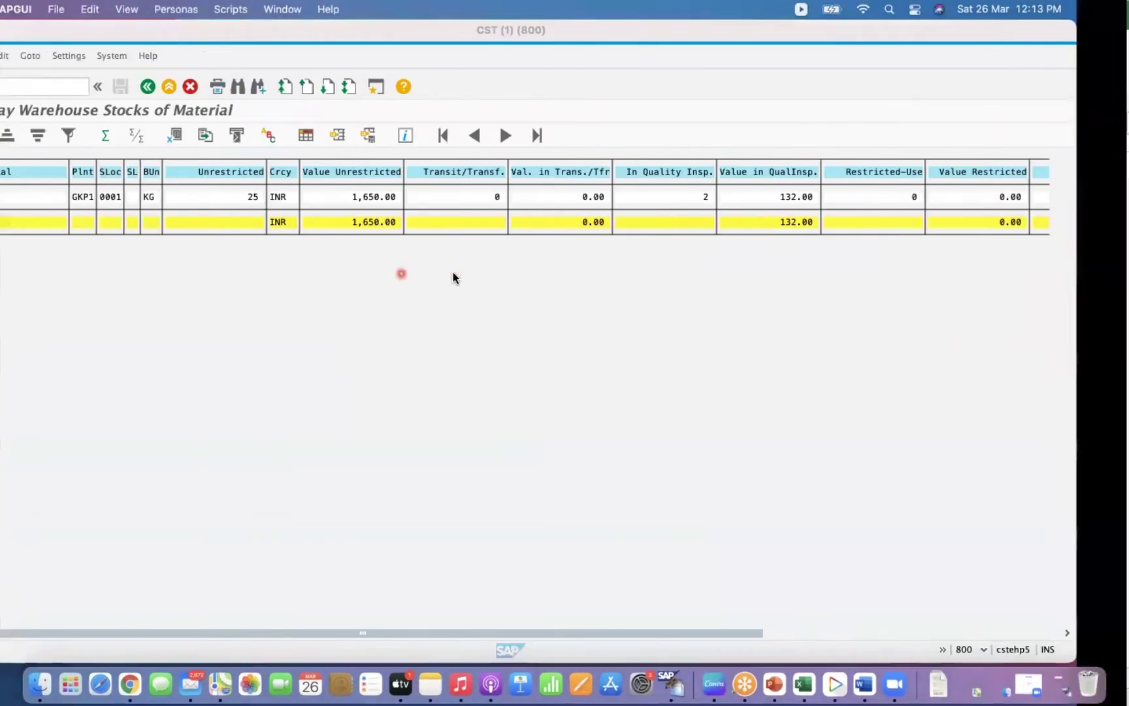
key("ctrl+Right")
type("2")
key("Return")
Label rows F11 'Value' and F12 'Quantity', then select F11:J12.
left_click(295, 279)
type("Value")
key("Return")
type("Qu")
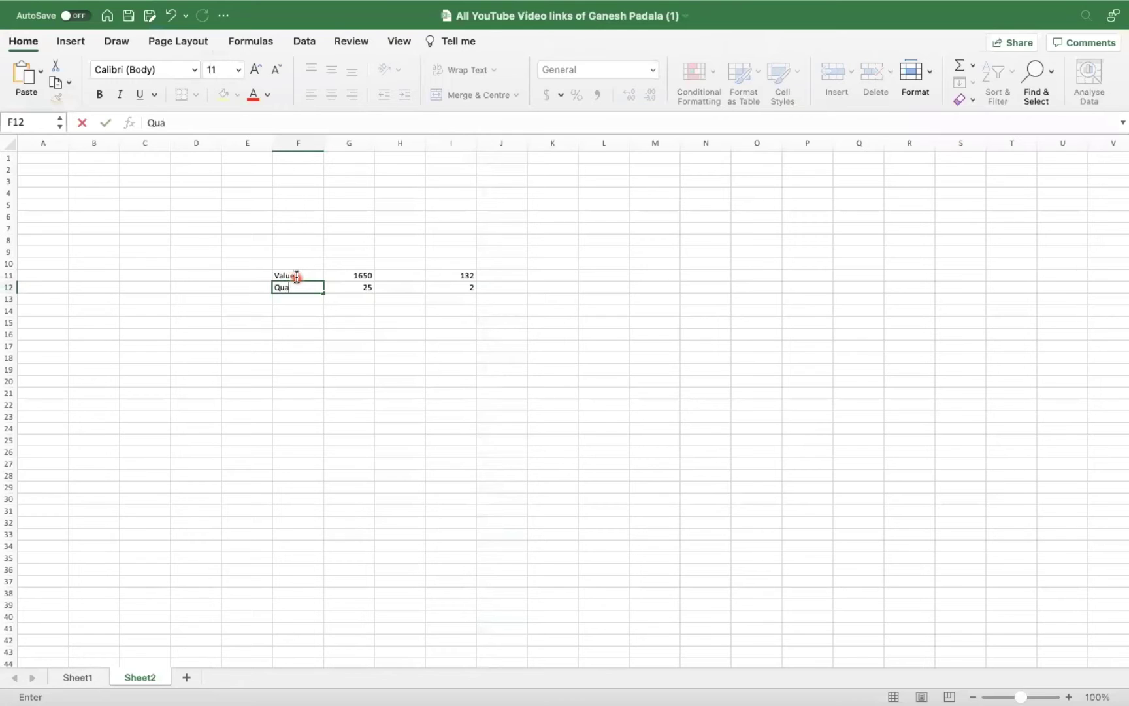
type("antity")
key("Return")
left_click_drag(310, 277, 461, 285)
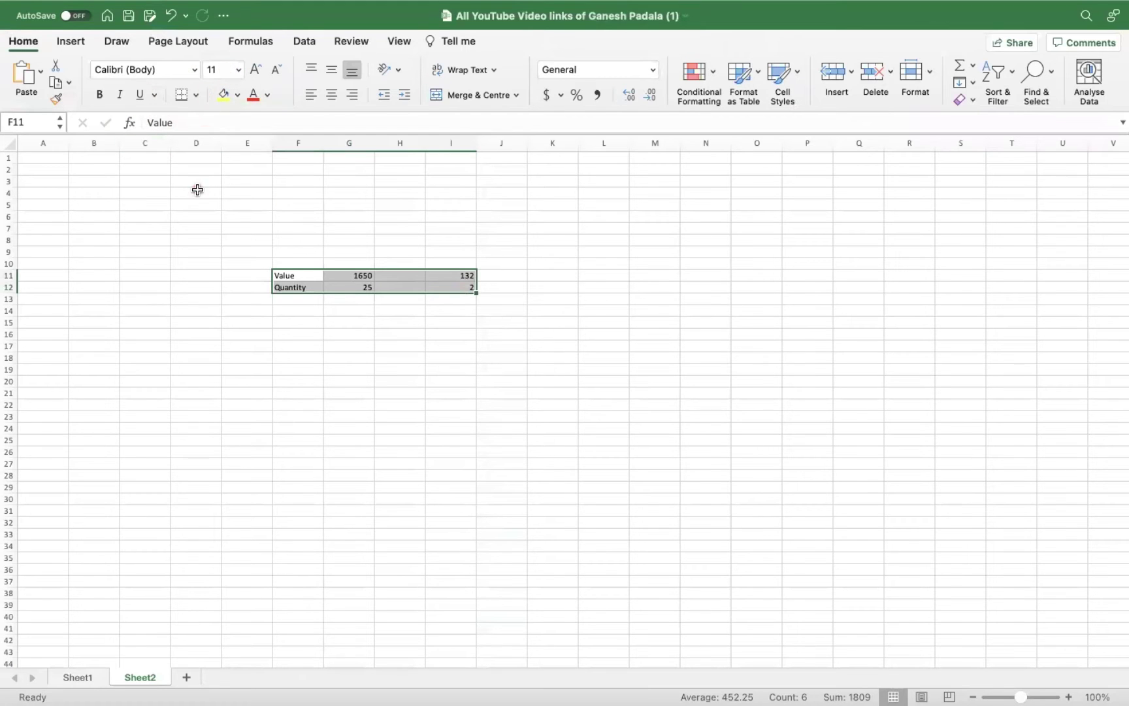
Set the table font size to 48 and autofit column F.
left_click(237, 72)
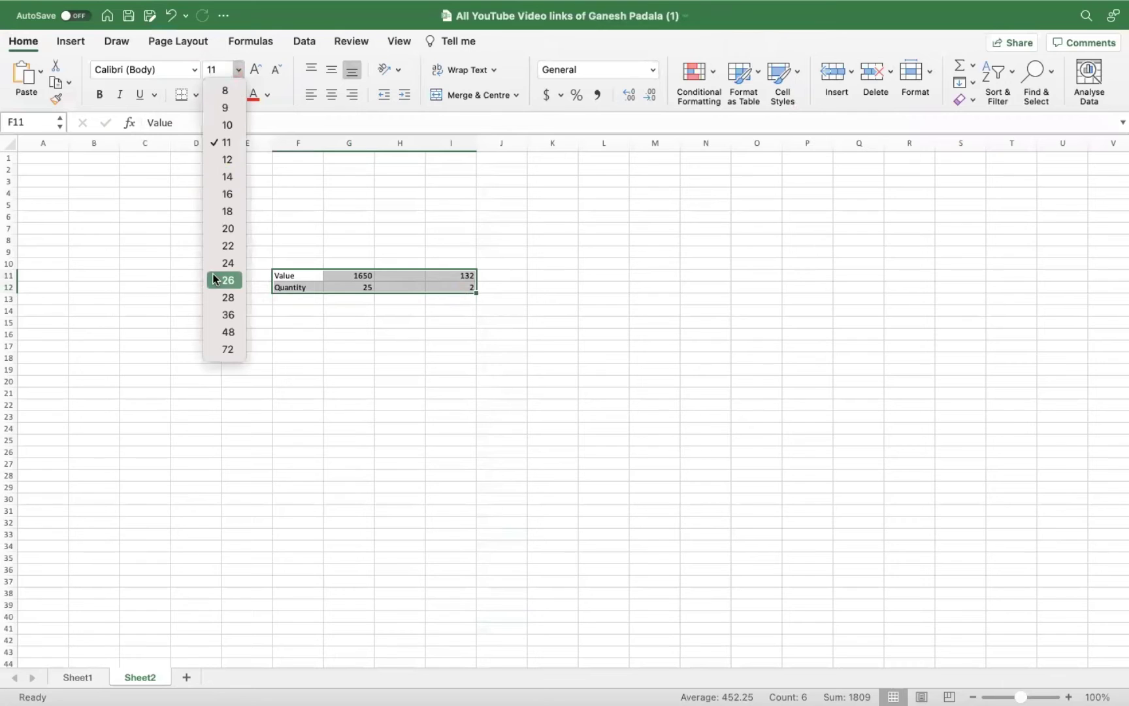
left_click(223, 333)
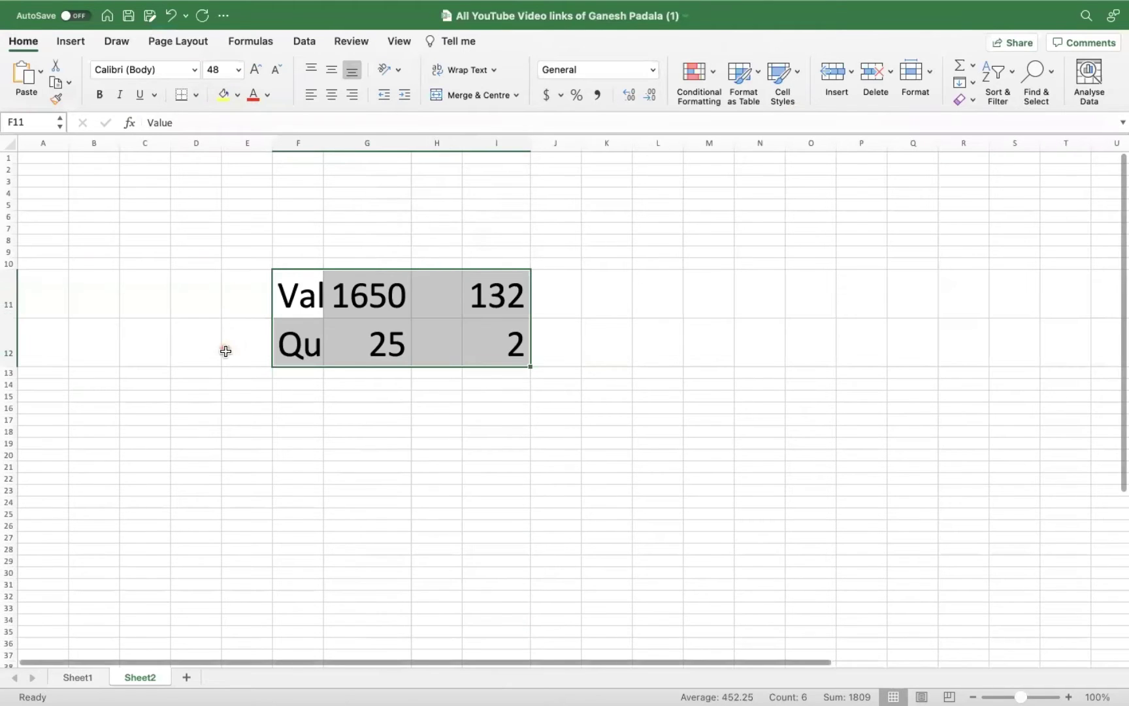
double_click(323, 149)
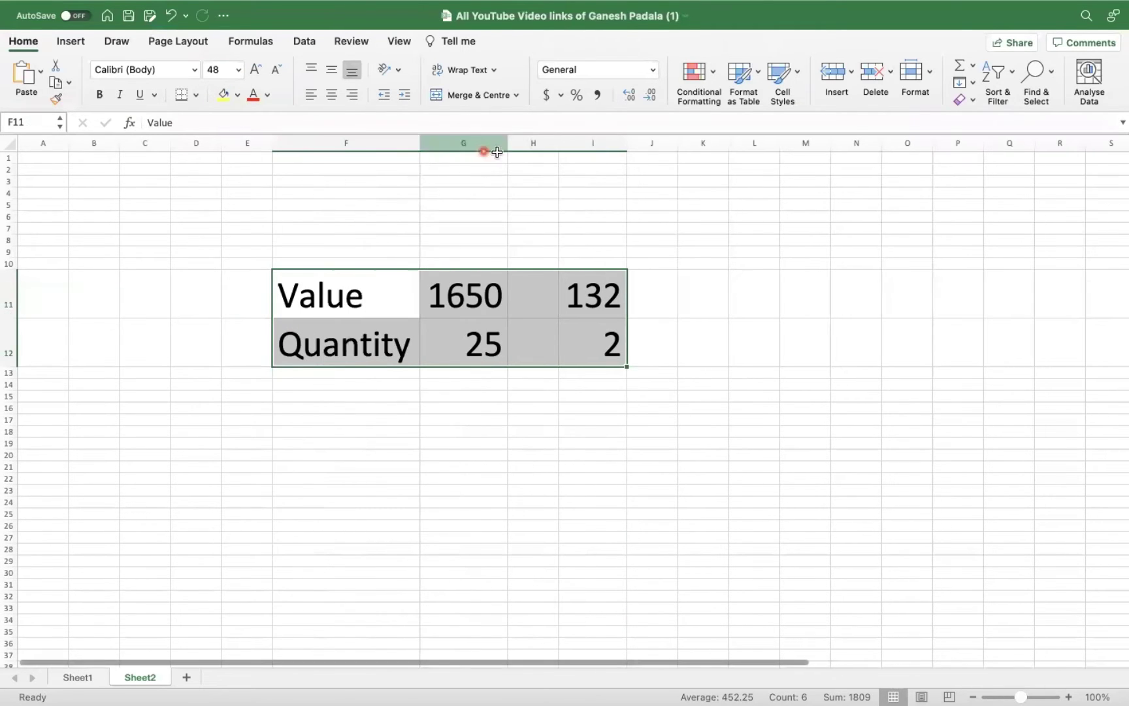
key("ctrl+Home")
Enter =G11/G12 in G13.
left_click(486, 373)
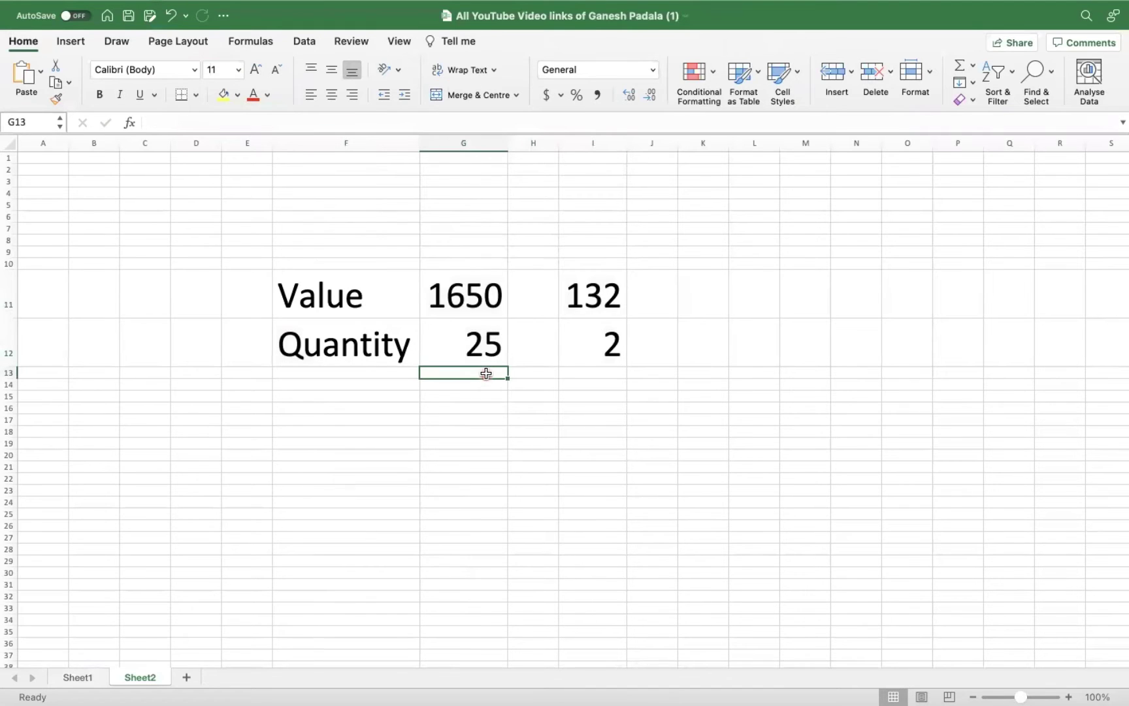
key("ctrl+d")
type("=")
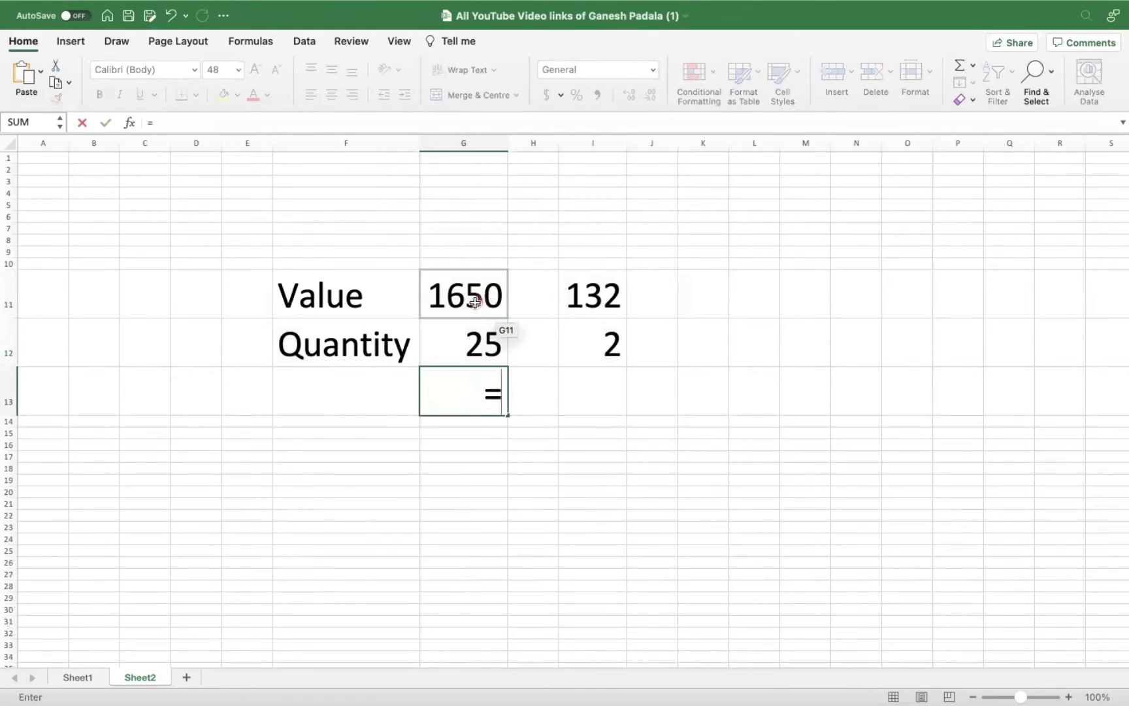
left_click(475, 302)
type("/")
left_click(498, 334)
key("Return")
Enter =I11/I12 in I13, then check both formulas return 66.
left_click(595, 392)
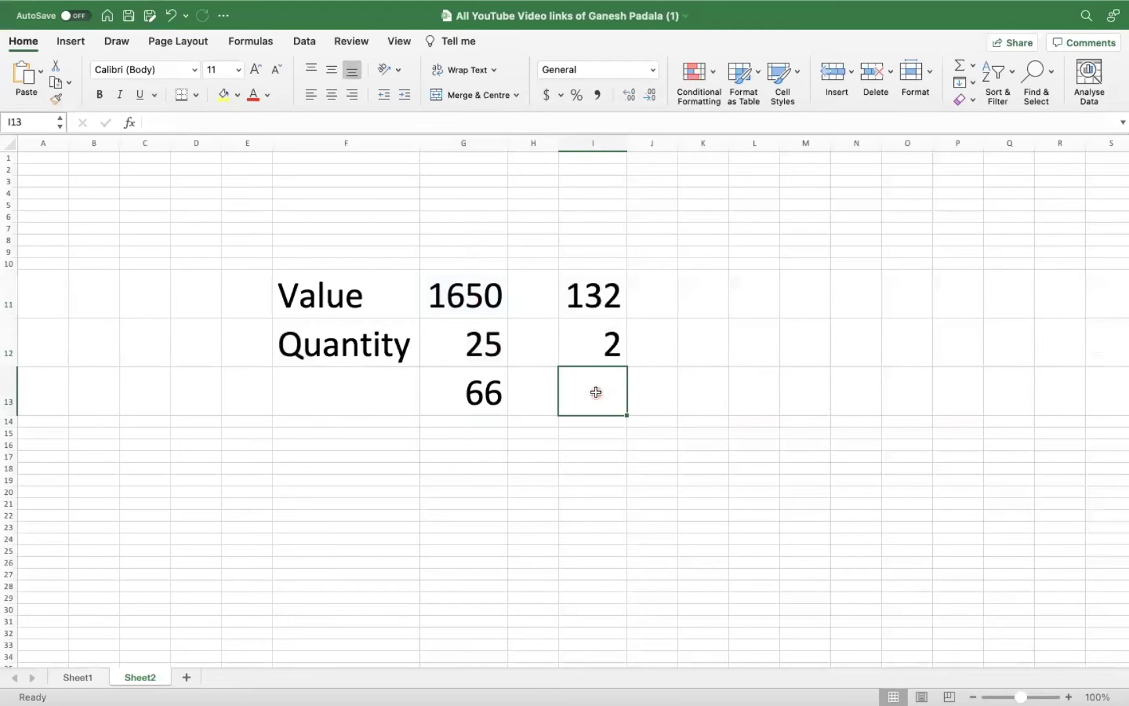
type("=")
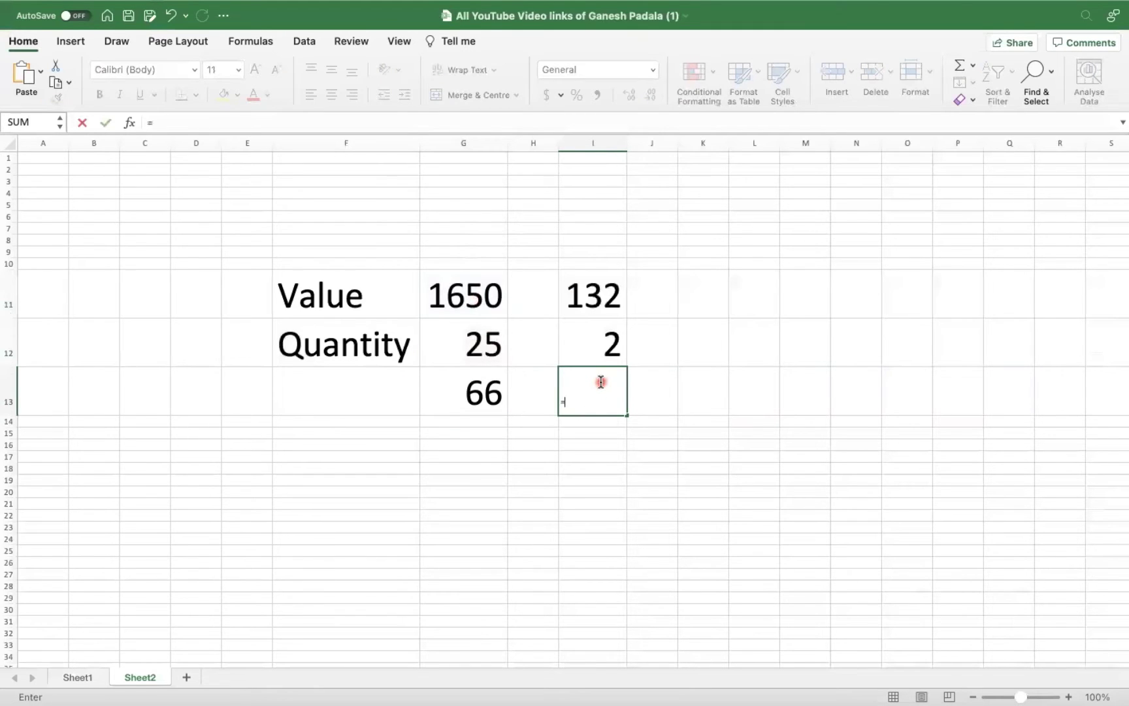
left_click(647, 486)
left_click(622, 407)
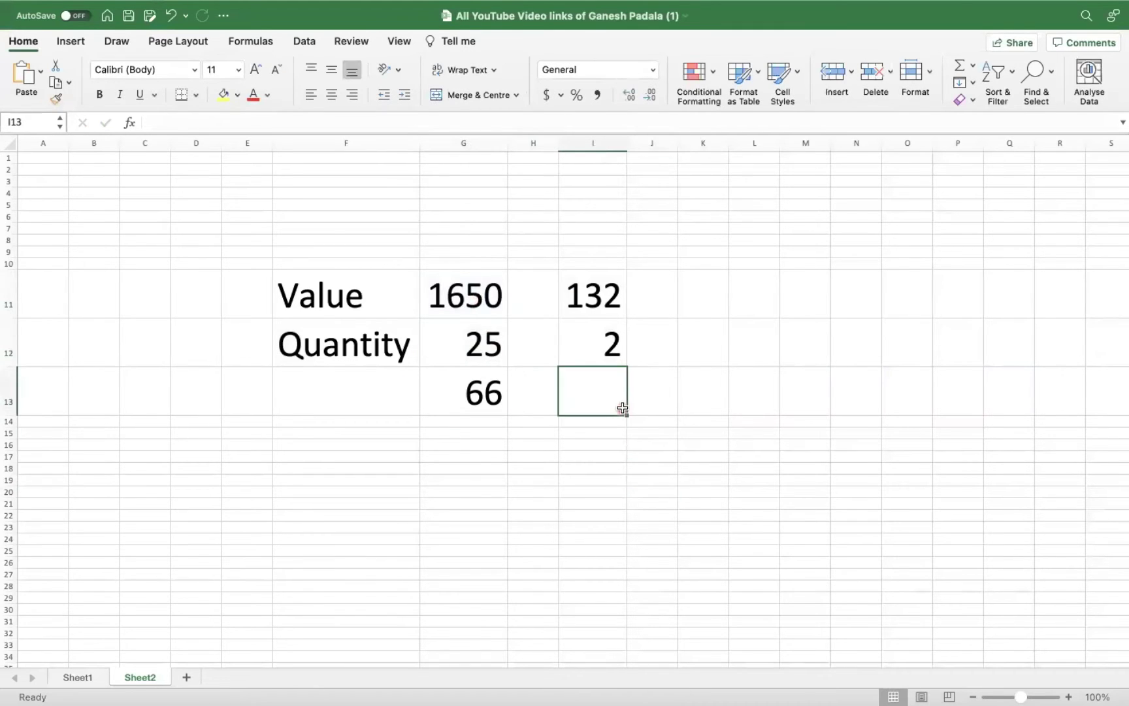
key("ctrl+d")
type("=")
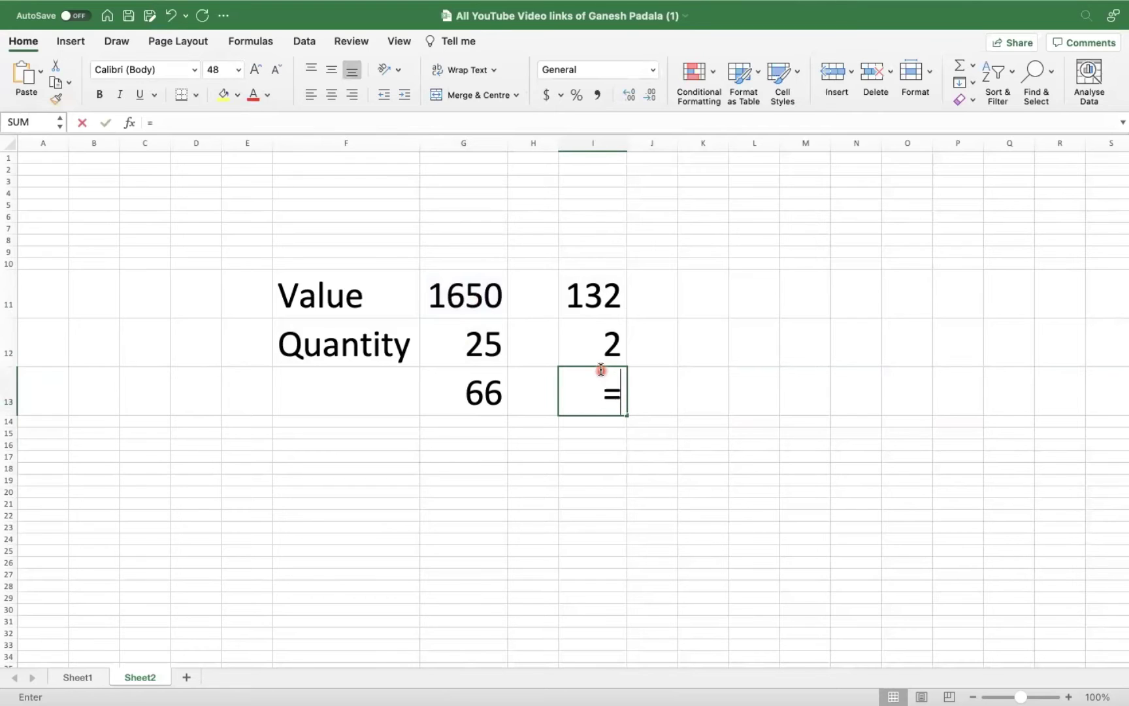
left_click(613, 294)
type("/")
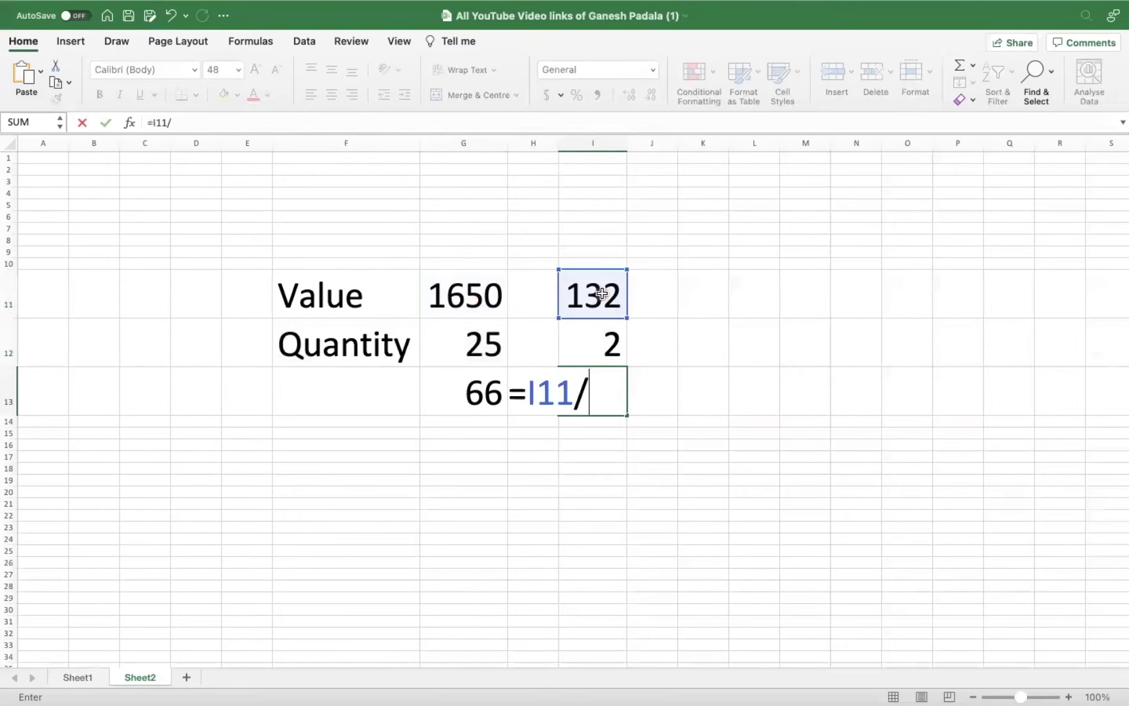
left_click(612, 336)
key("Return")
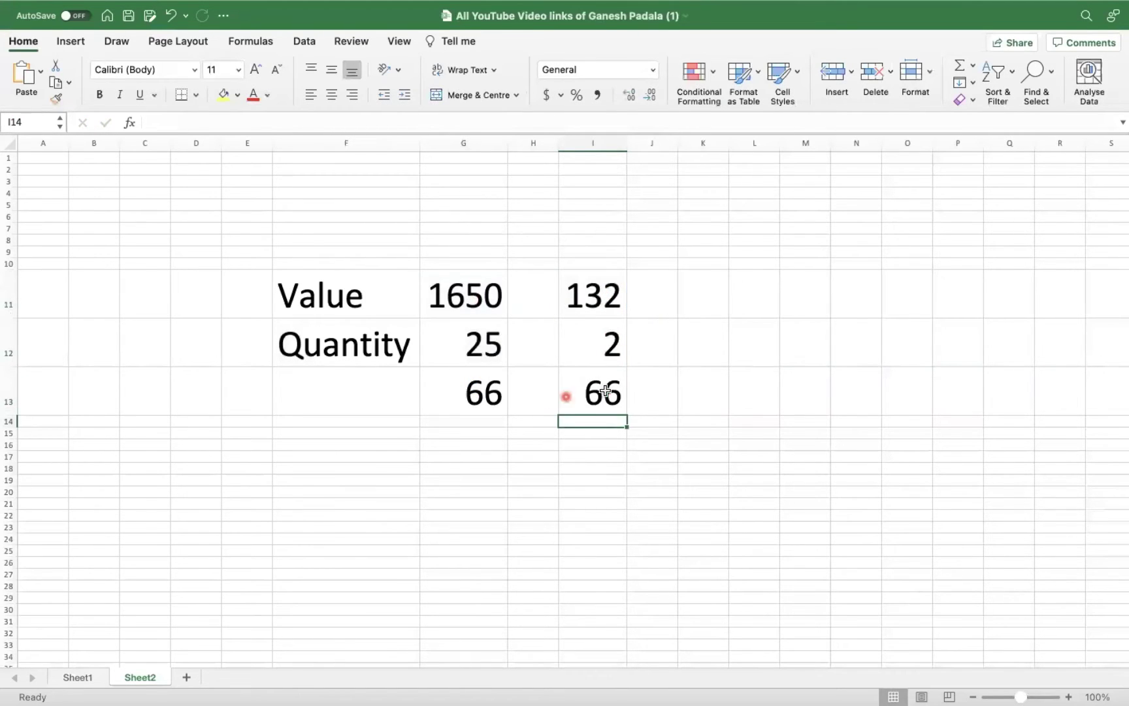
left_click(598, 386)
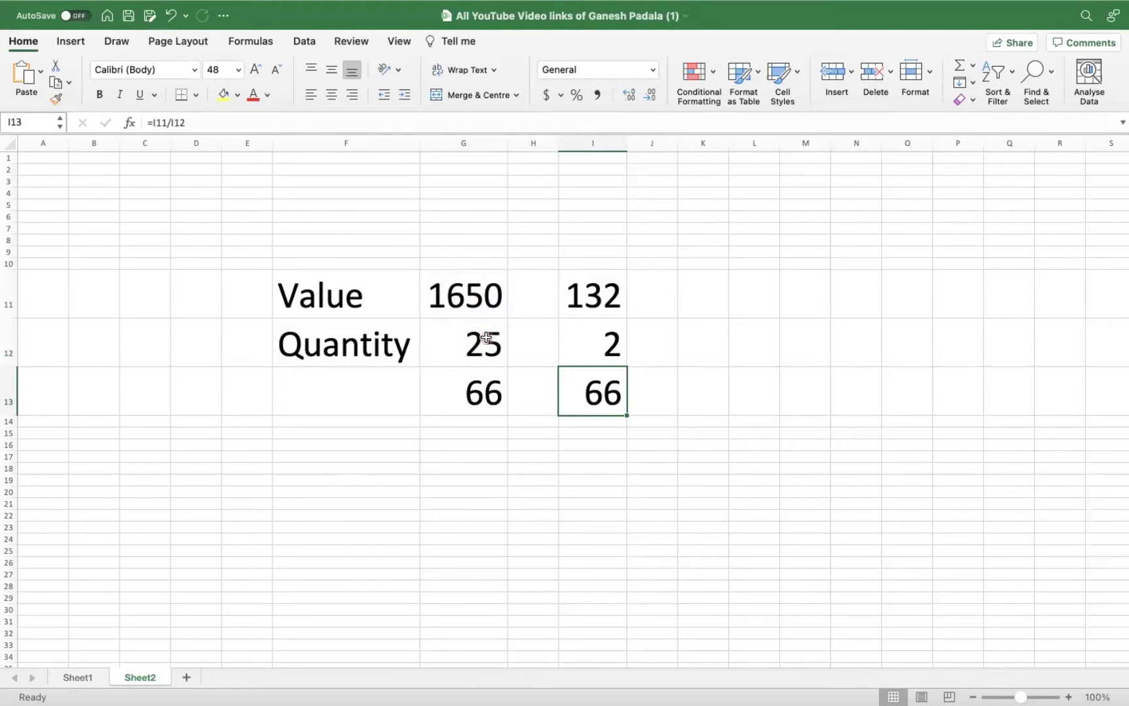
left_click(466, 392)
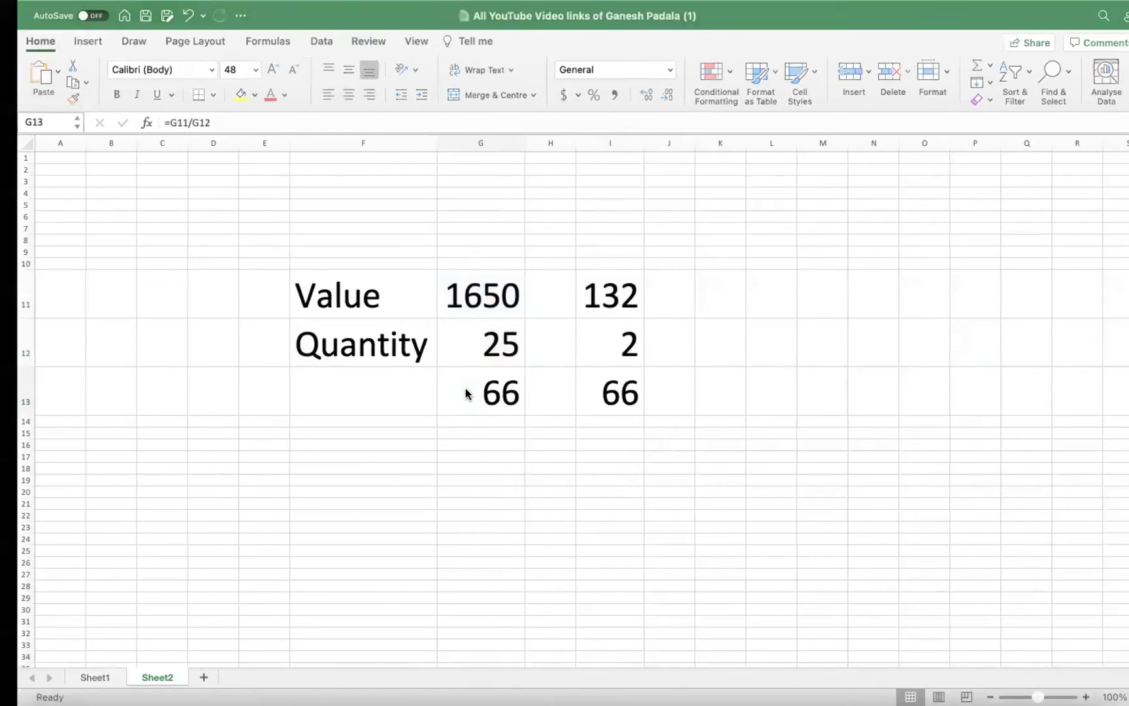
Switch to SAP GUI and bring up material 251's Accounting 1 data (CST 2).
key("super+Tab")
key("super+Tab")
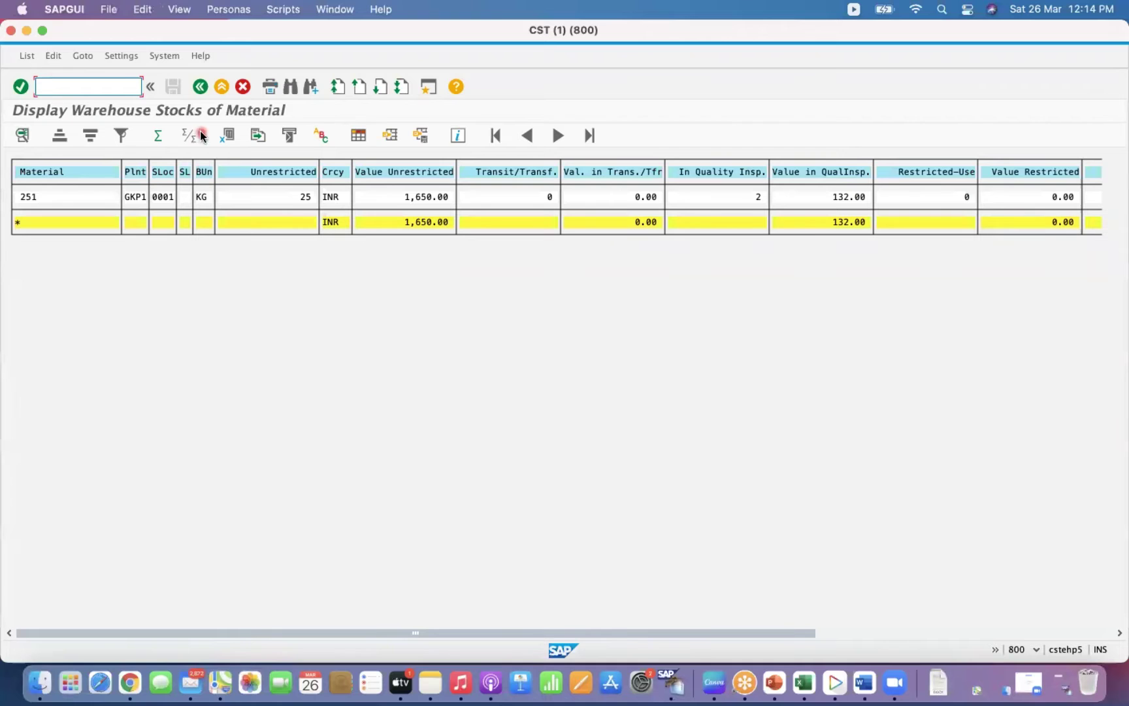
right_click(679, 682)
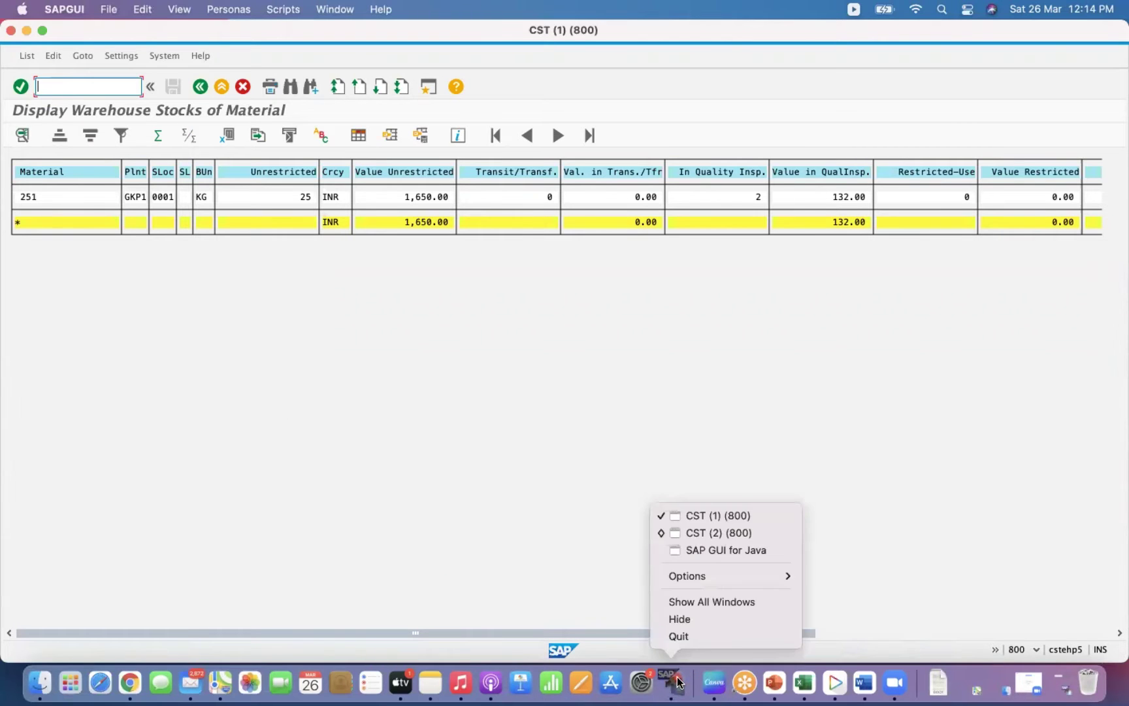
left_click(746, 547)
right_click(673, 681)
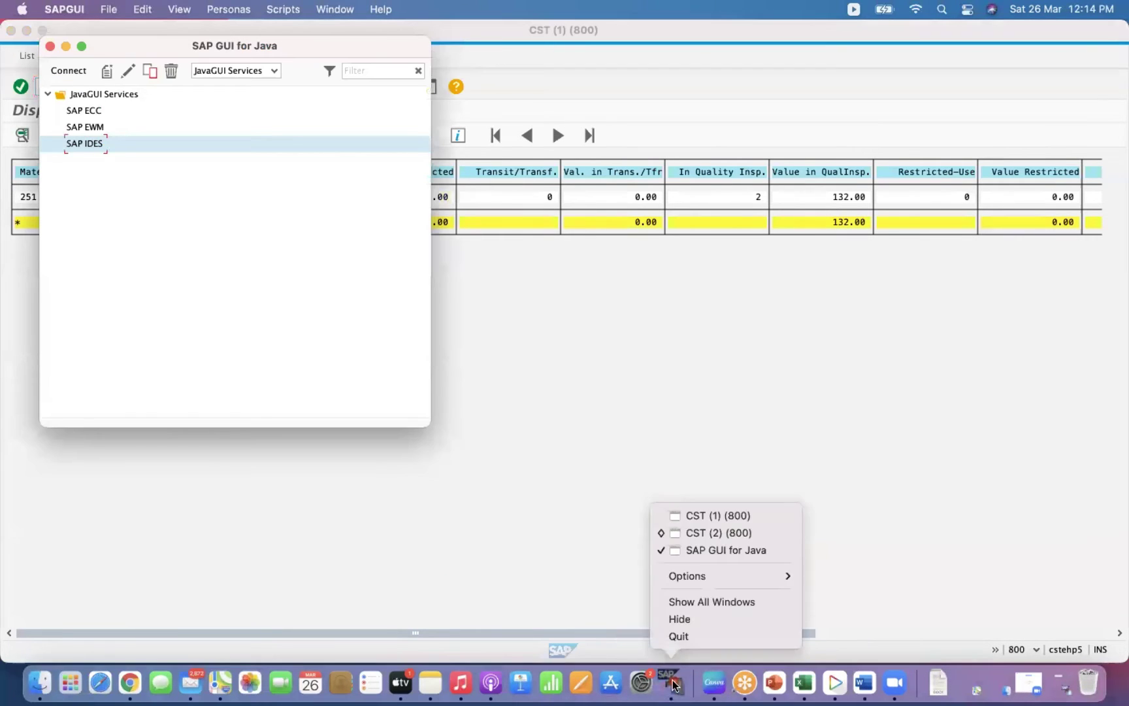
left_click(756, 516)
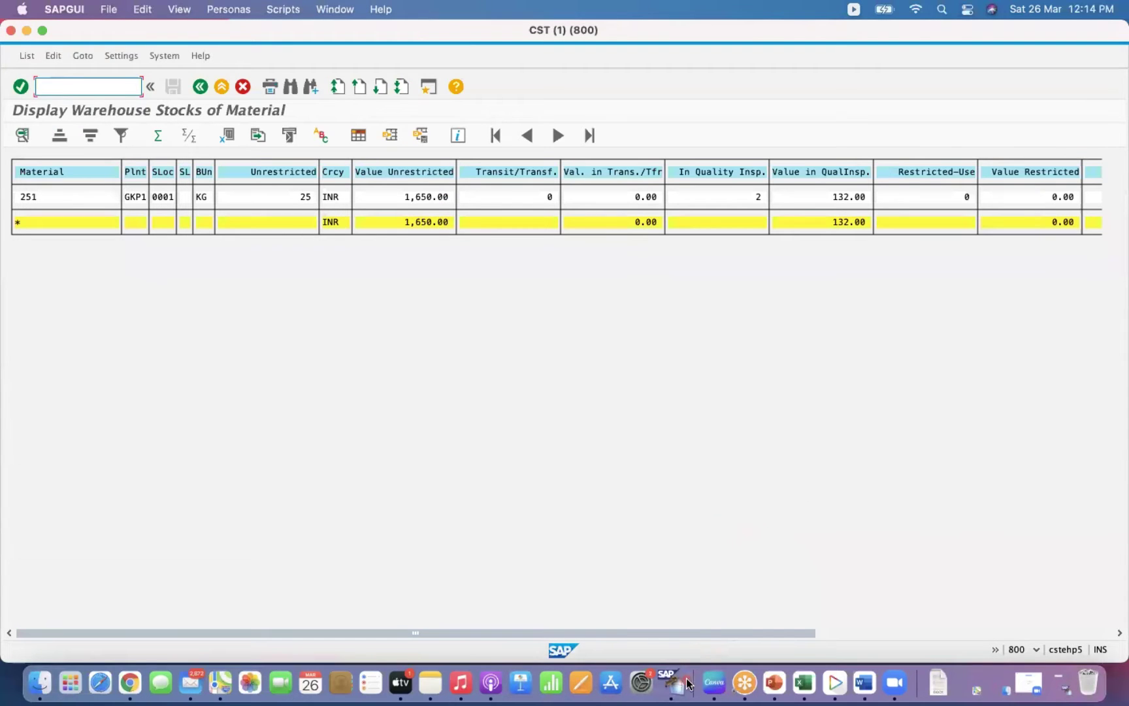
right_click(675, 683)
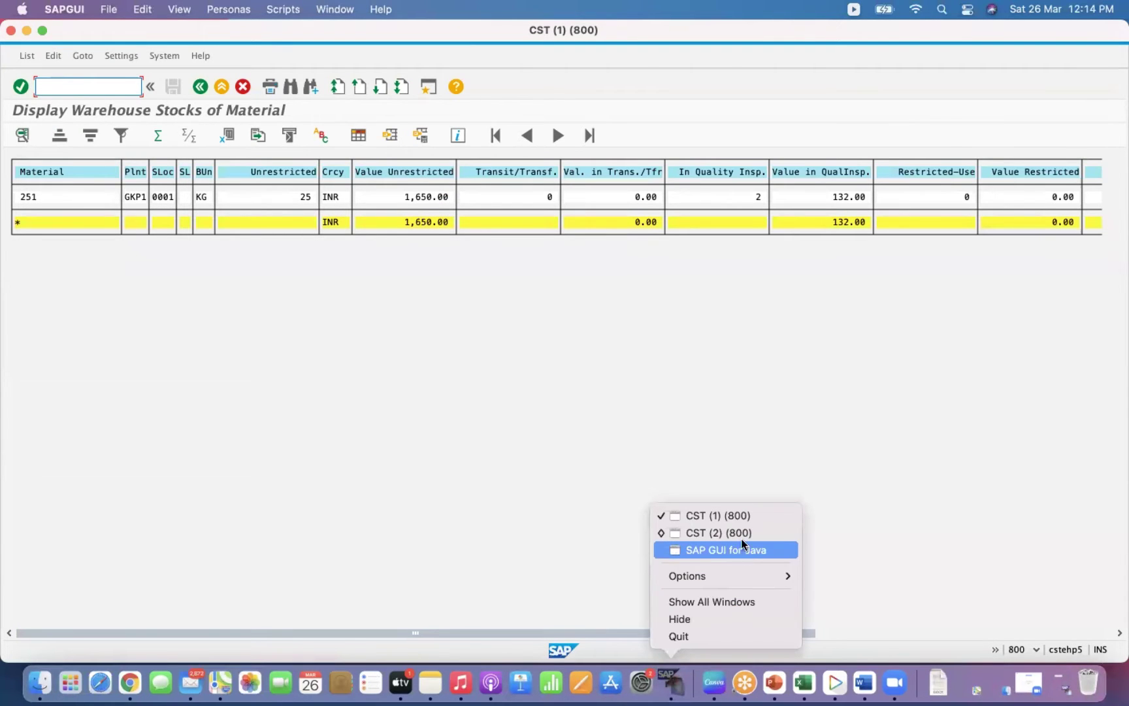
left_click(745, 532)
Check the 66.00 moving price and price control options, then return to the CST (1) stock list.
left_click_drag(188, 399, 124, 405)
left_click(197, 403)
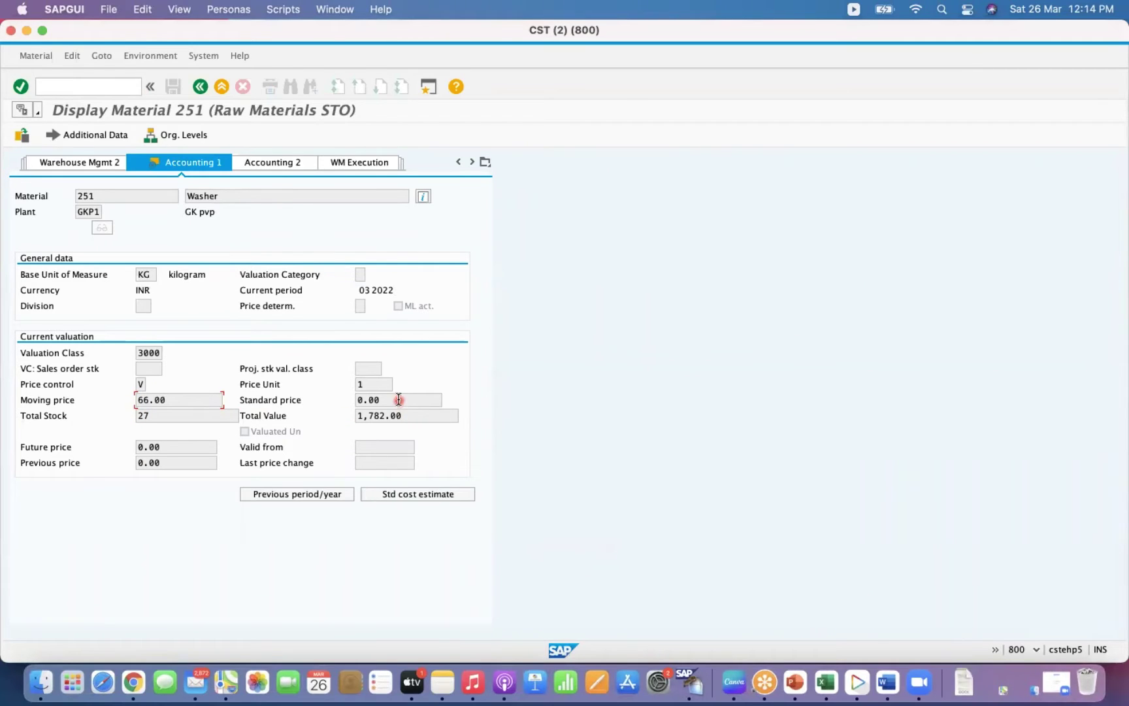
left_click(141, 383)
left_click(153, 384)
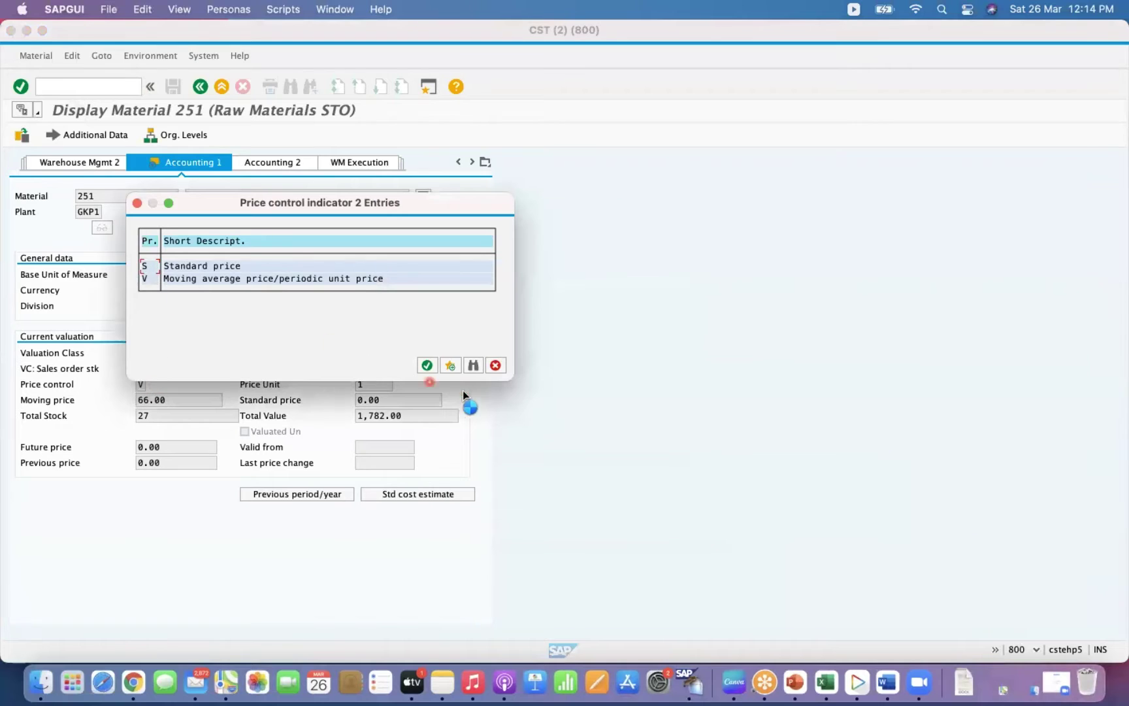
left_click(496, 365)
left_click(396, 400)
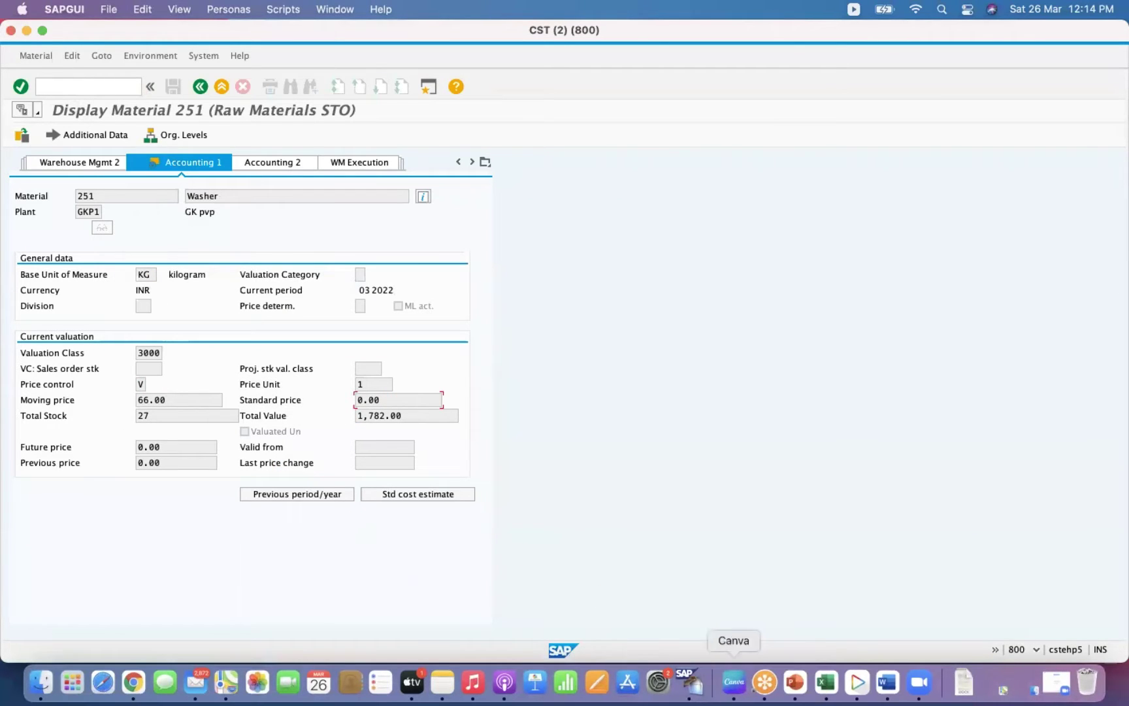
right_click(693, 679)
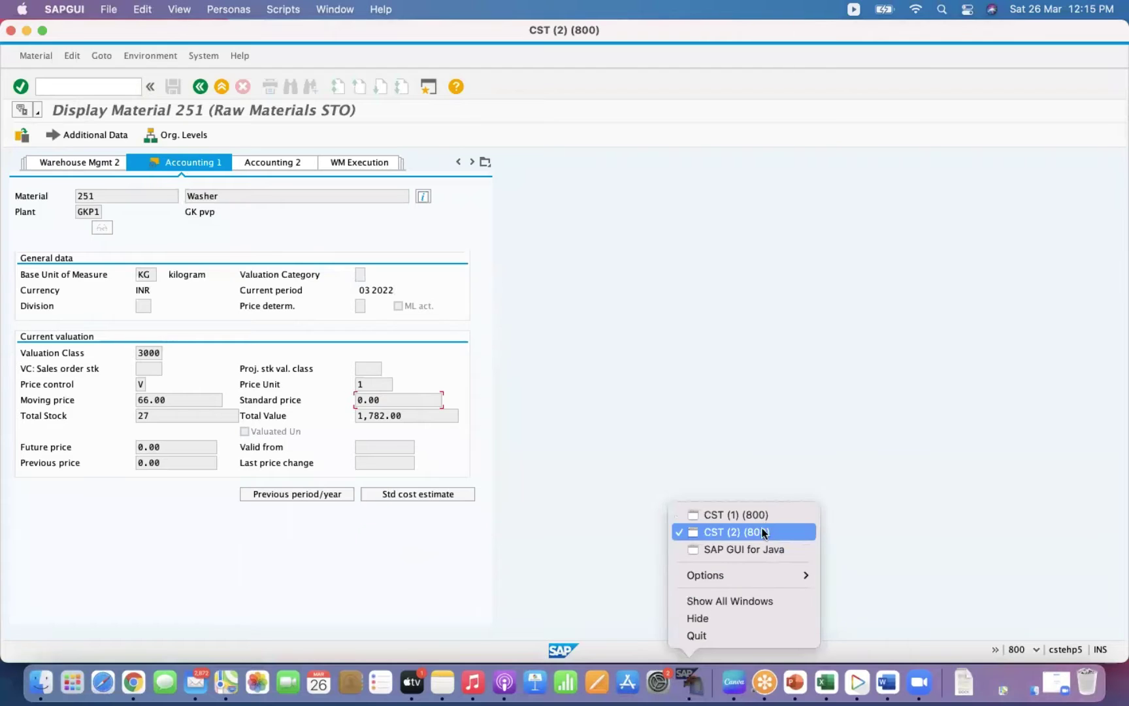
left_click(736, 514)
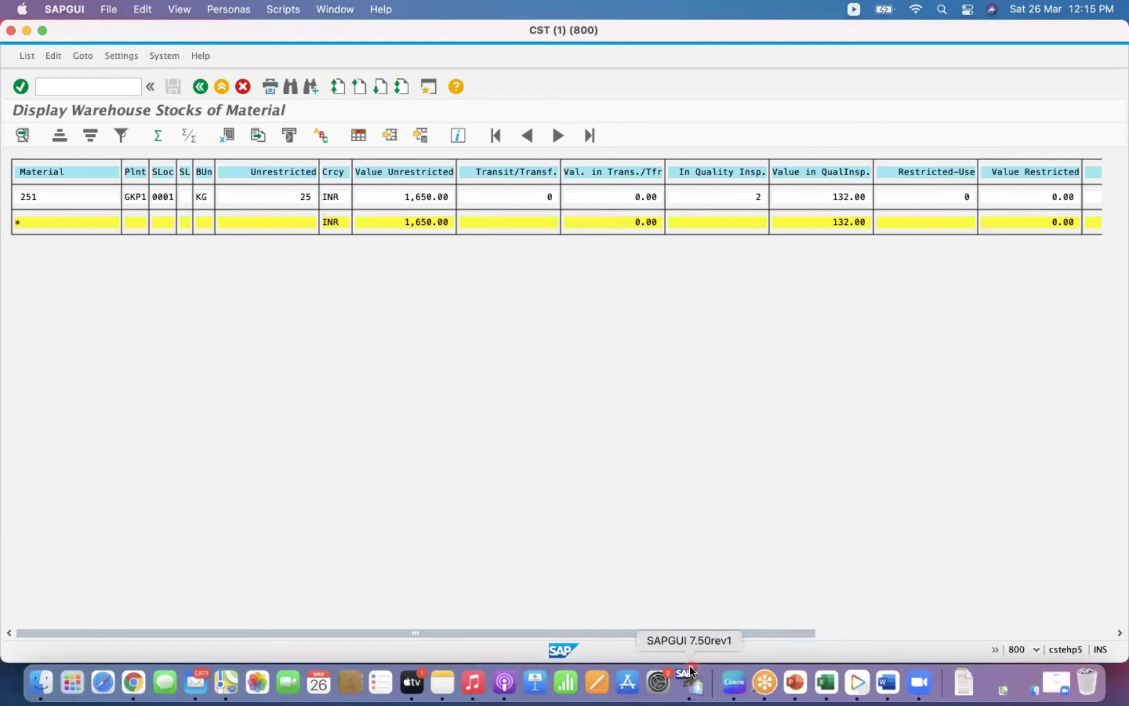
In Excel, write the note 'Value is calculated based on the' in cell F20.
left_click(829, 682)
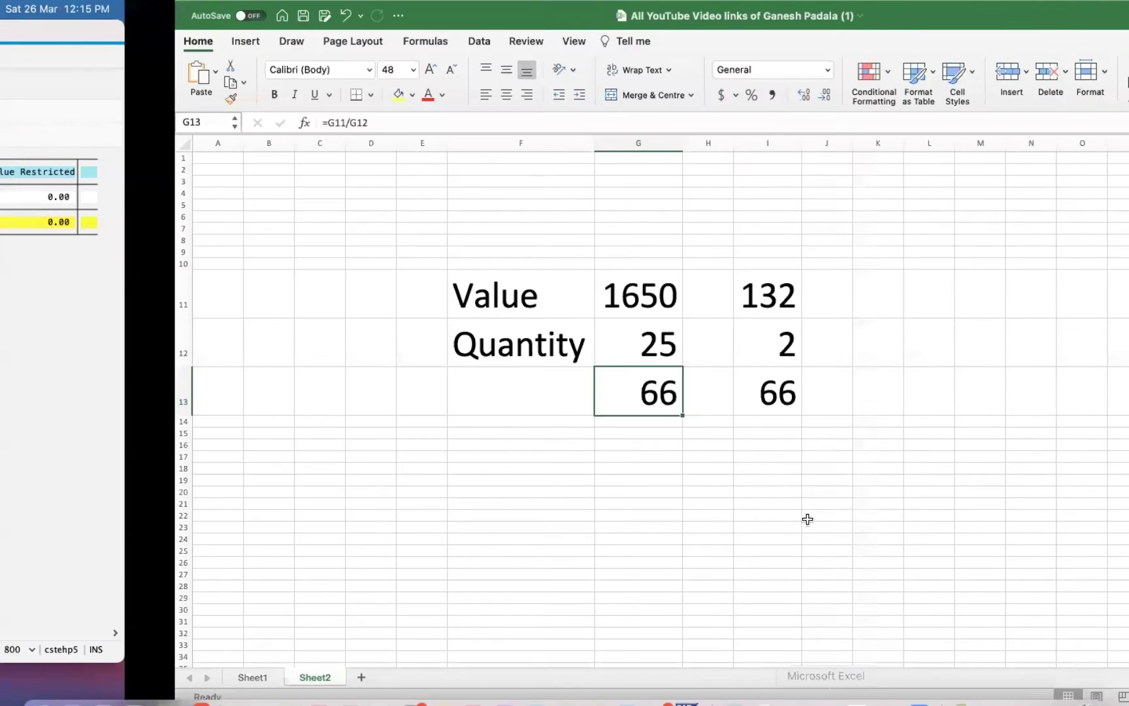
left_click(385, 477)
left_click(484, 419)
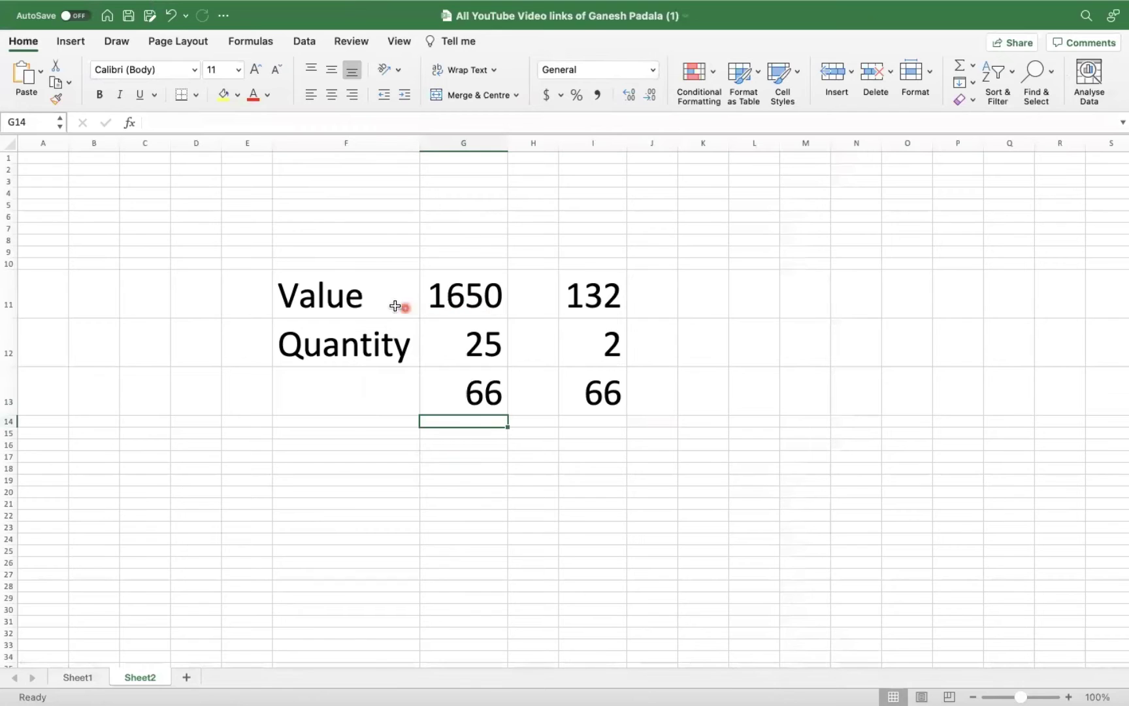
left_click(349, 299)
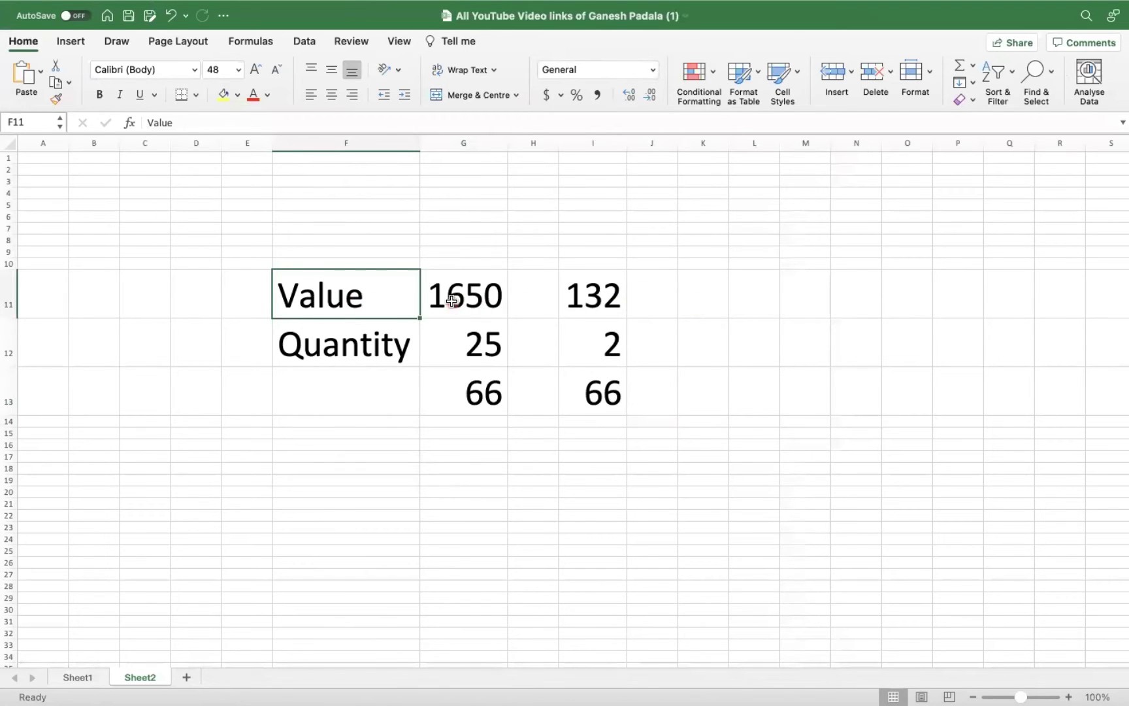
key("super+c")
left_click(325, 490)
key("super+v")
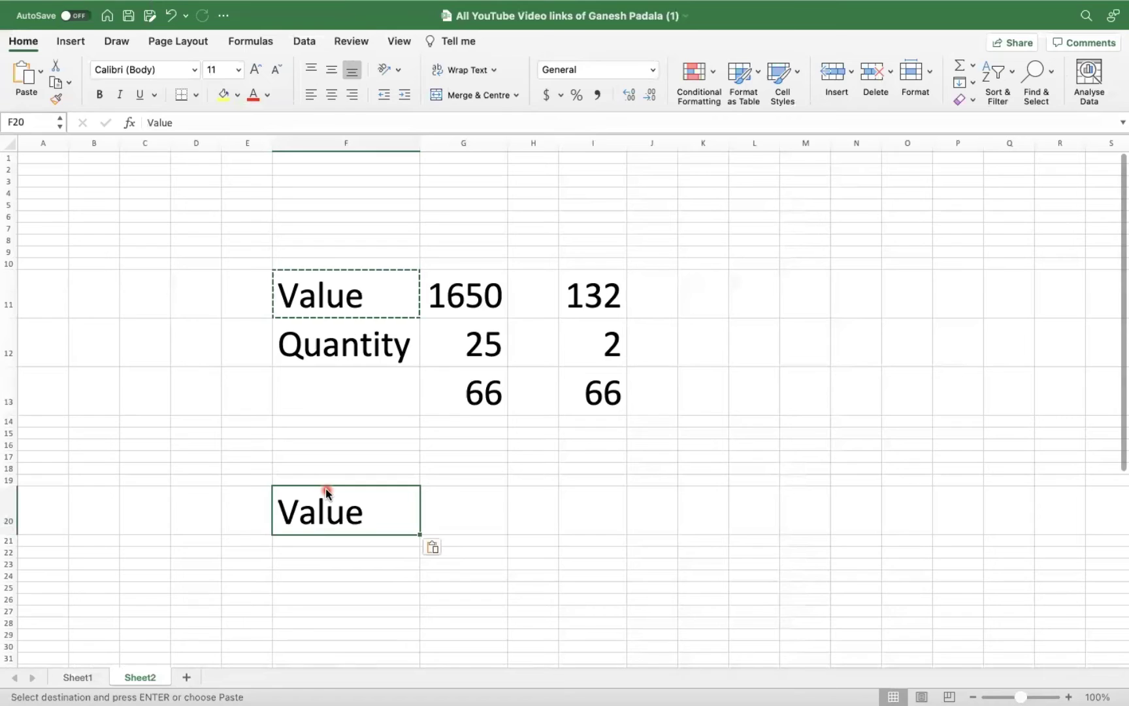
type("Value")
key("BackSpace")
key("BackSpace")
key("BackSpace")
key("BackSpace")
key("BackSpace")
type("V")
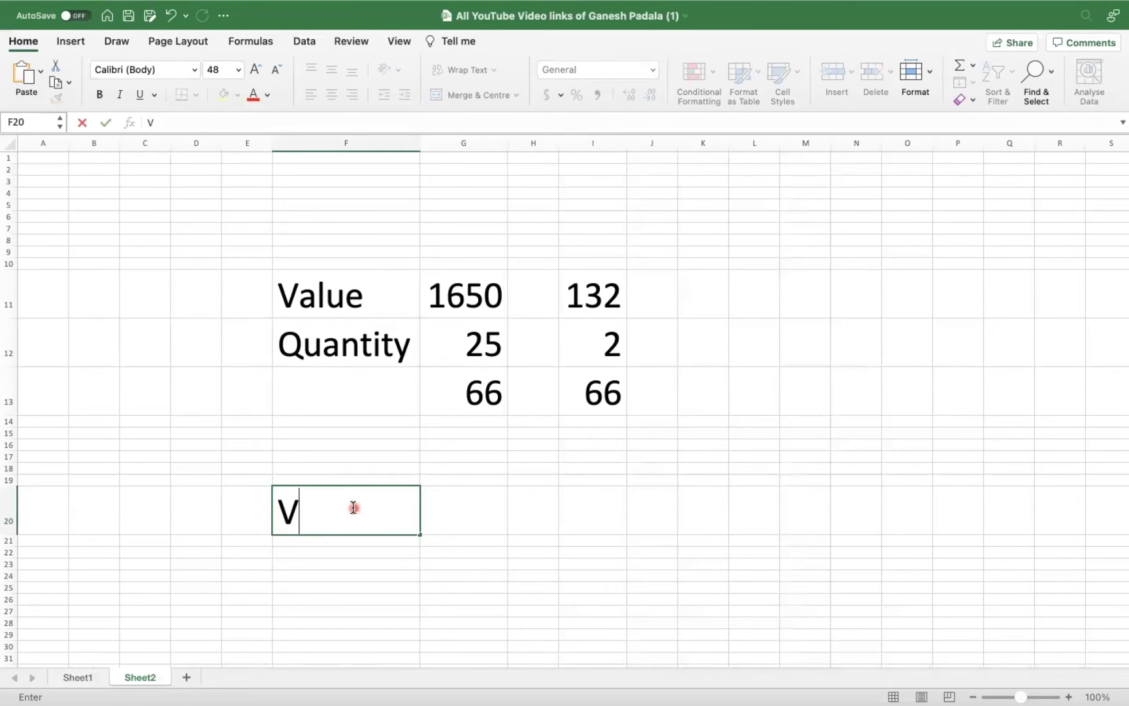
type("alue is calc")
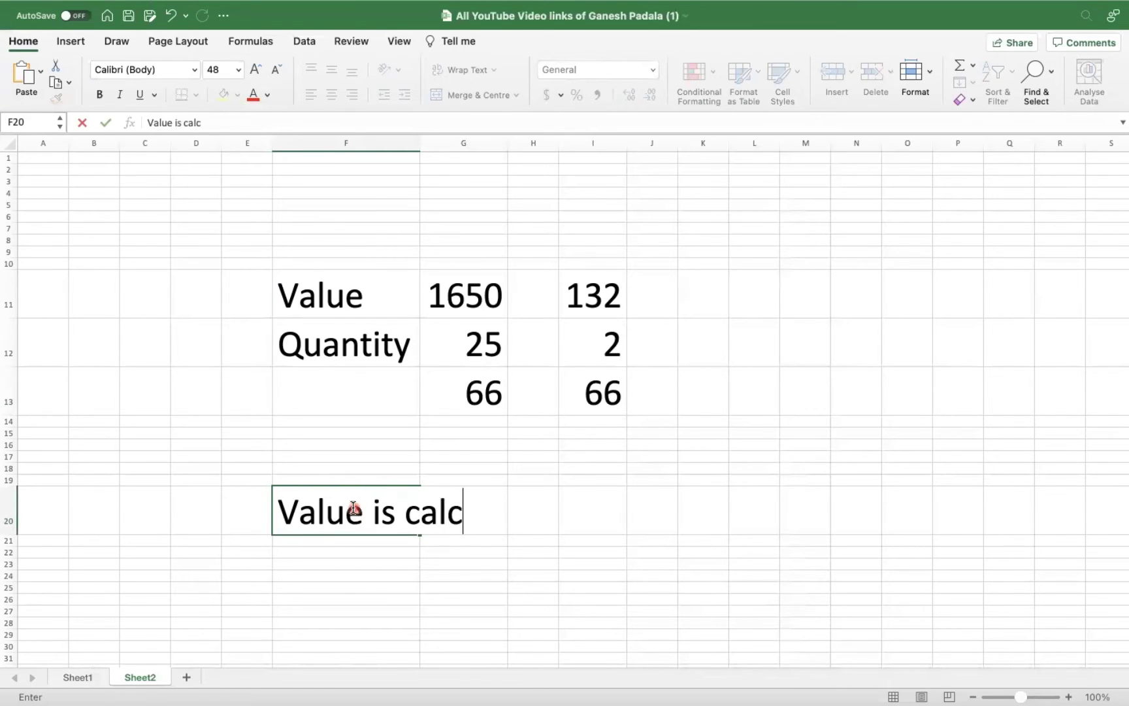
type("ulated based on the")
Colour the F20 note blue and append 'Material Master Price'.
left_click_drag(276, 504, 878, 484)
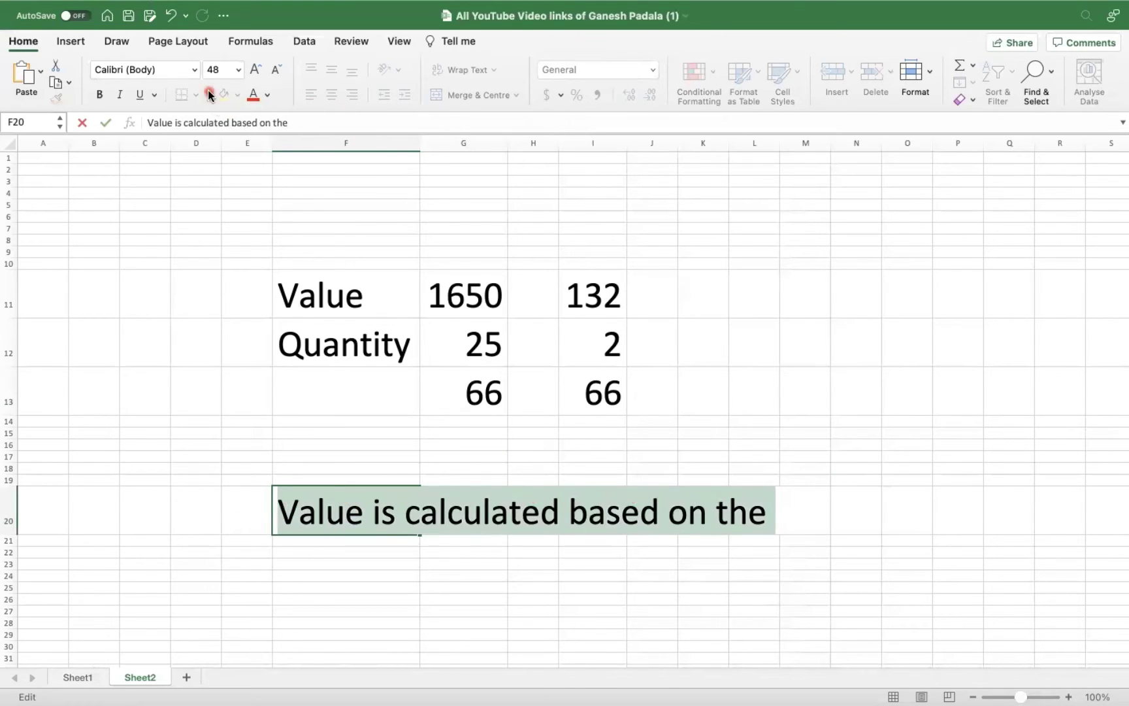
left_click(252, 94)
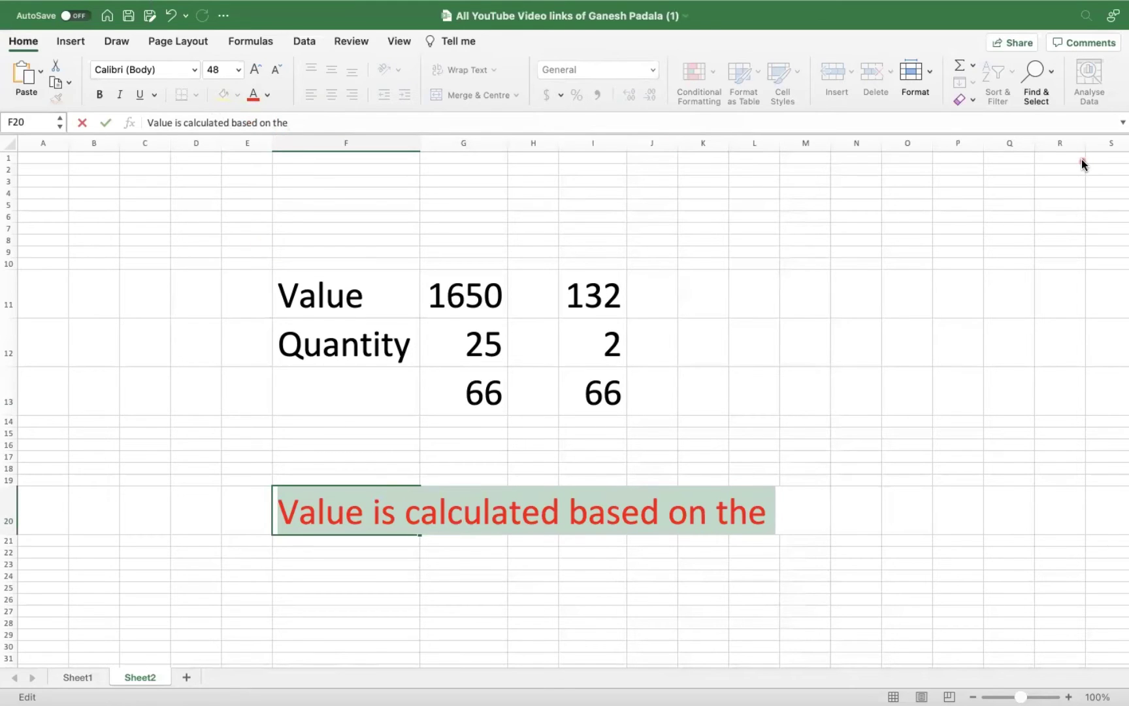
left_click(268, 95)
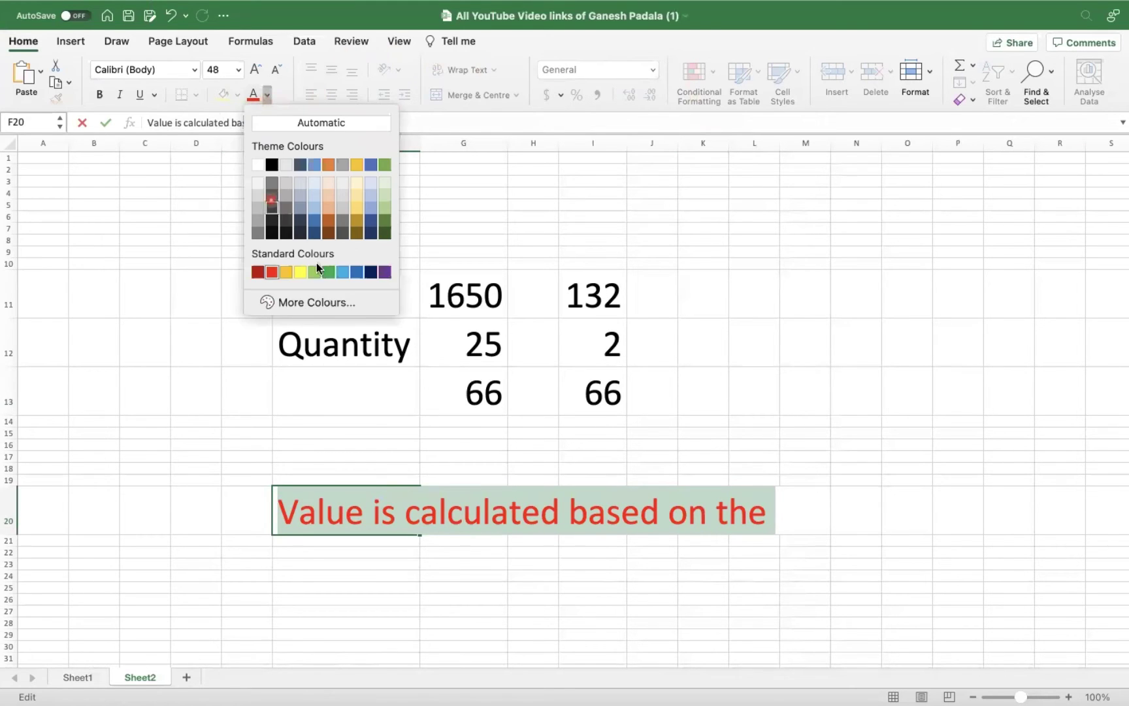
left_click(357, 271)
left_click(651, 495)
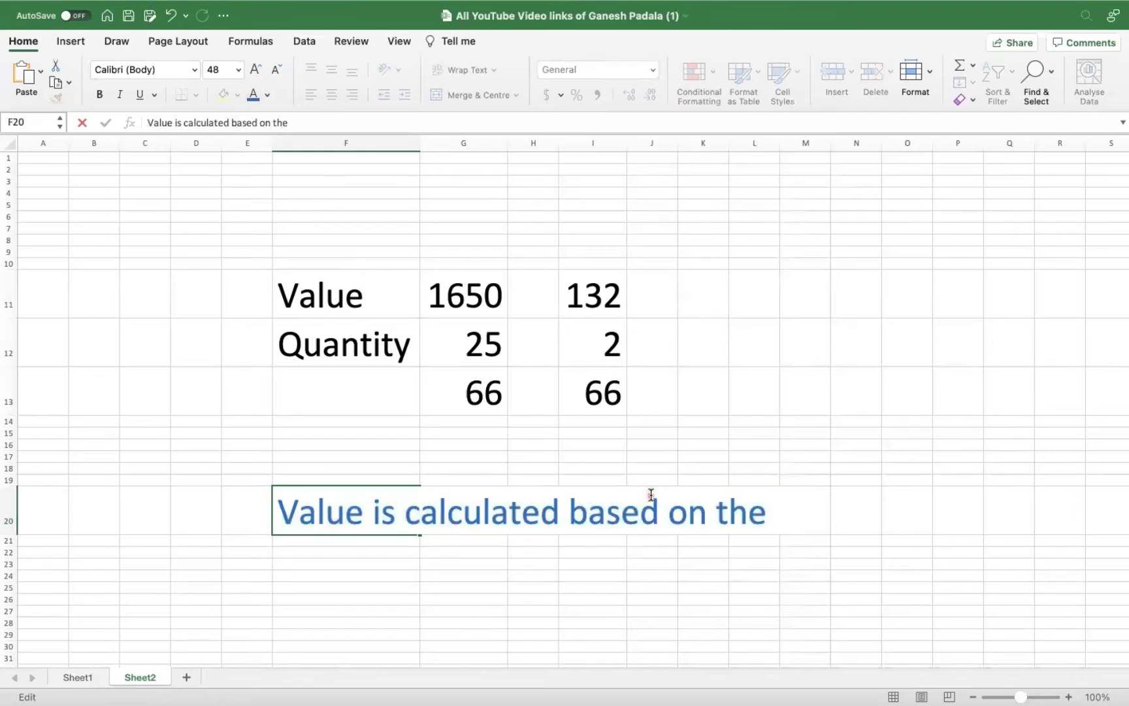
key("Right")
key("Right")
key("Right")
key("Right")
key("Right")
key("Right")
key("Right")
key("Right")
type("Material Mast")
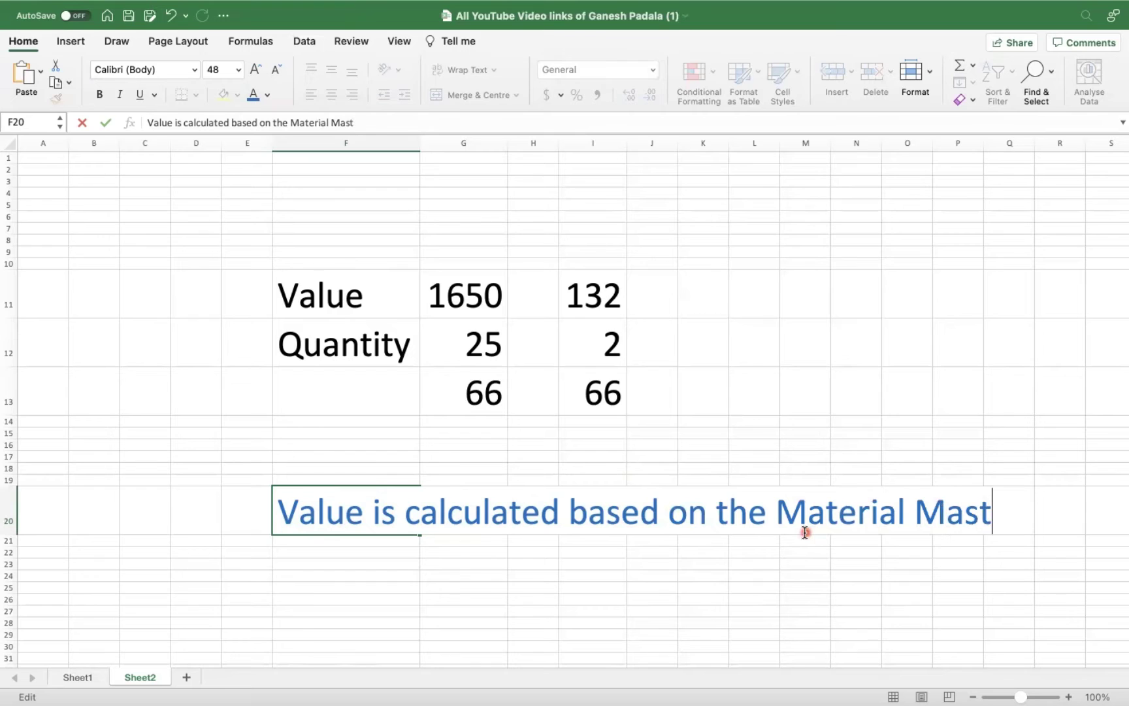
type("er Price")
Confirm the note, fill it down to F21, then replace F21 with the code V.
key("Return")
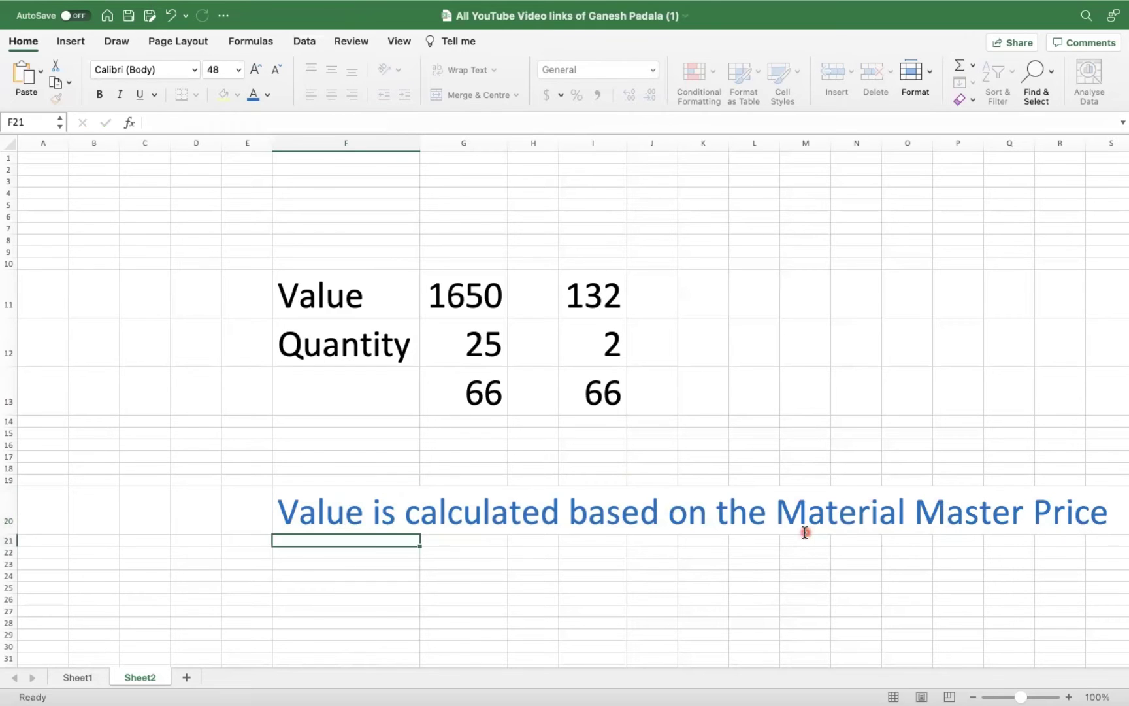
key("Return")
key("Up")
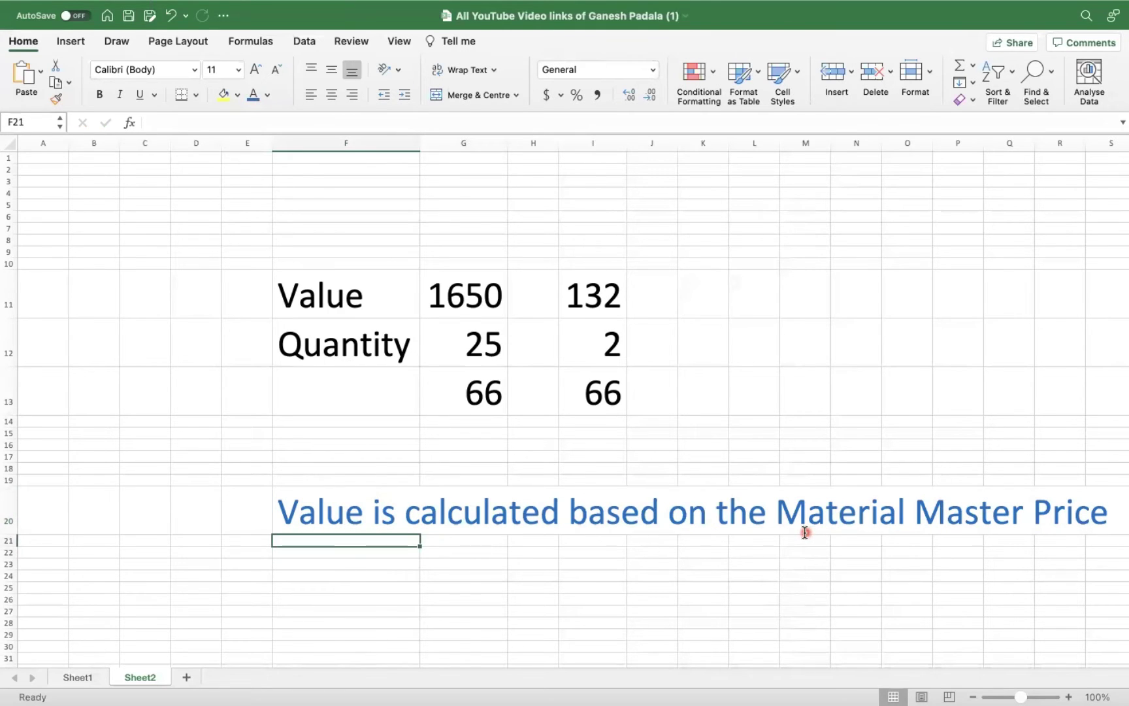
key("ctrl+d")
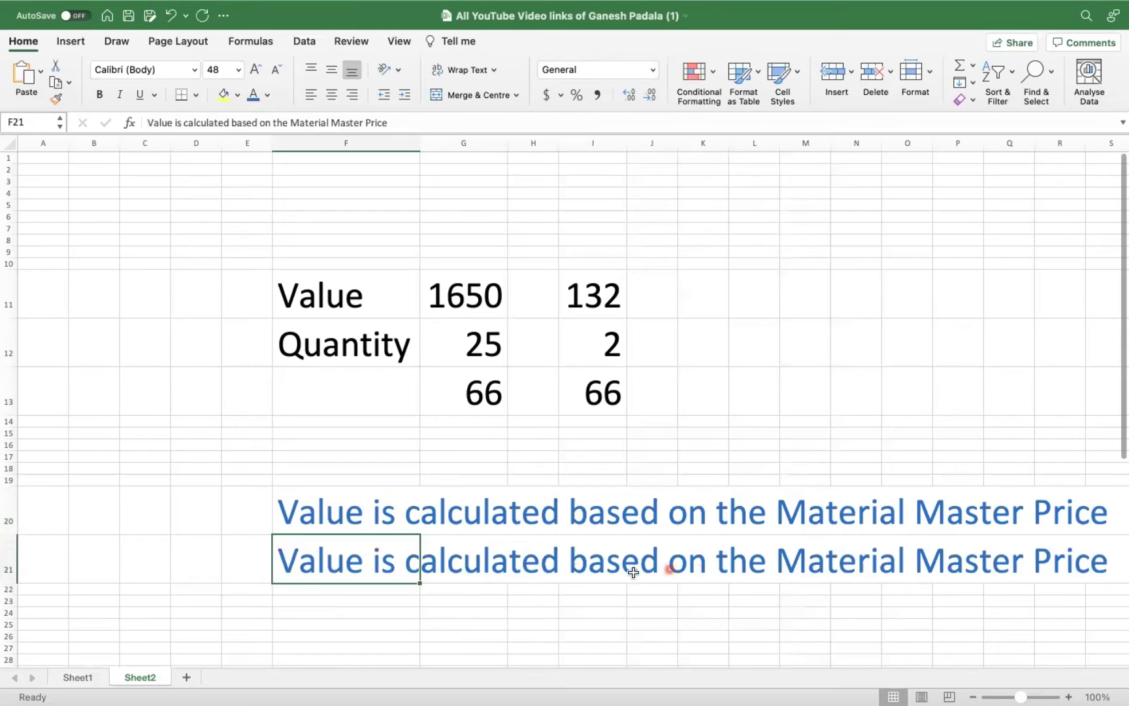
type("M")
key("BackSpace")
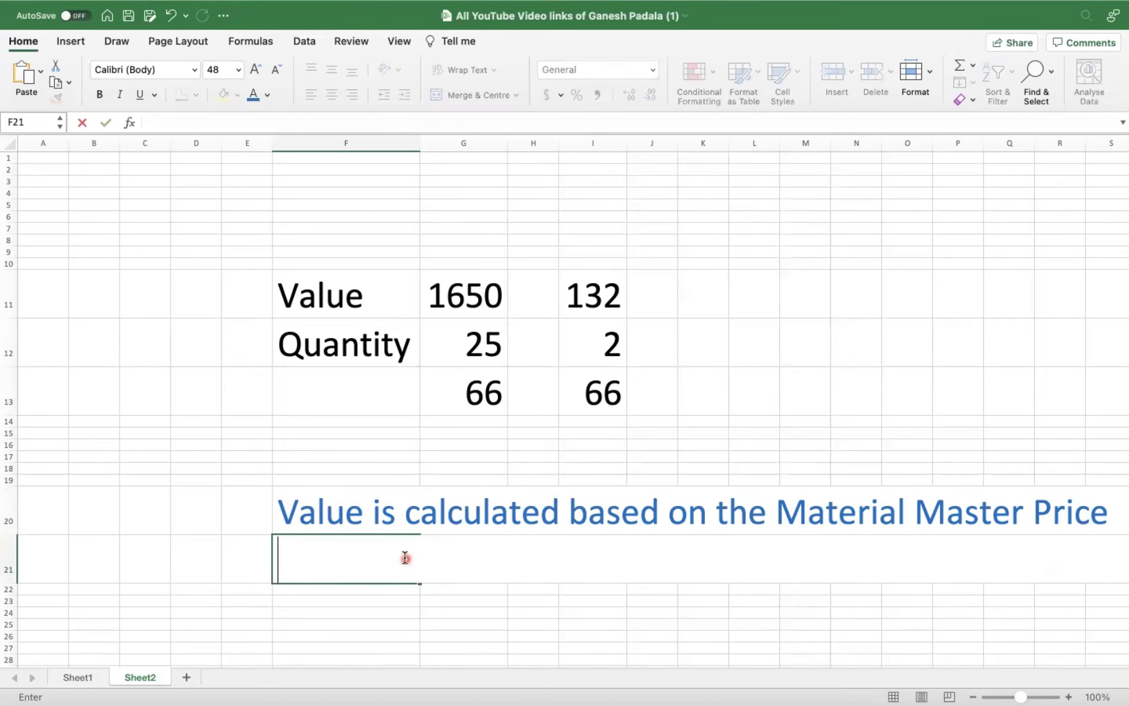
left_click(246, 557)
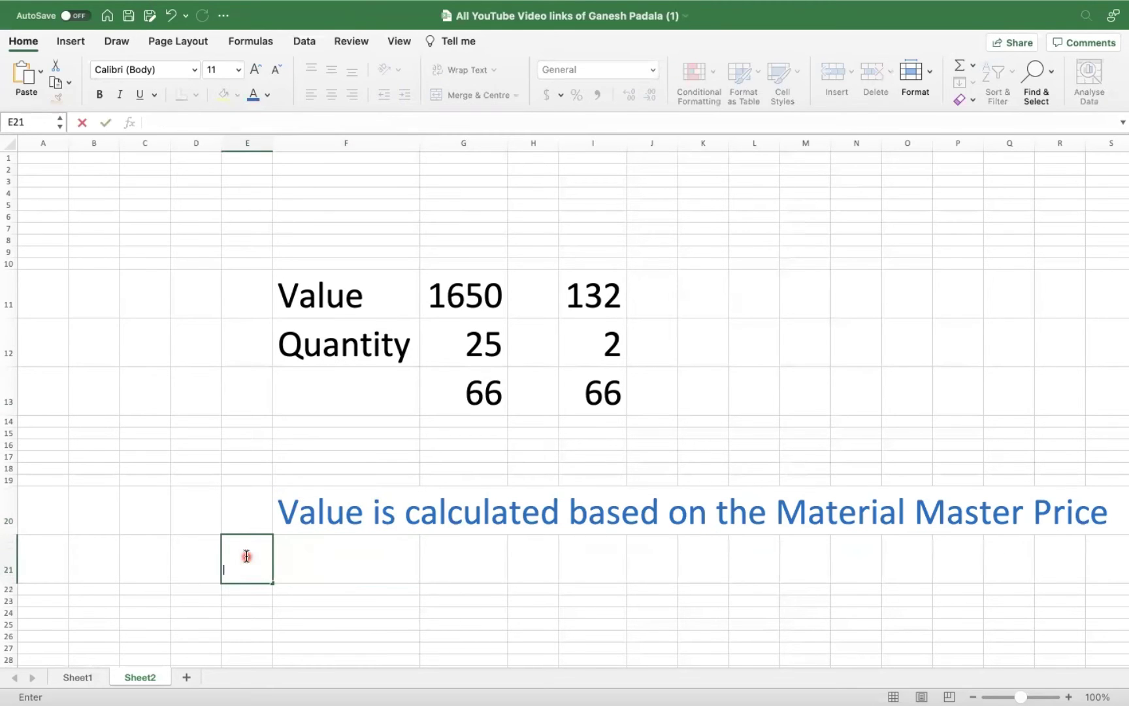
left_click(381, 552)
type("V")
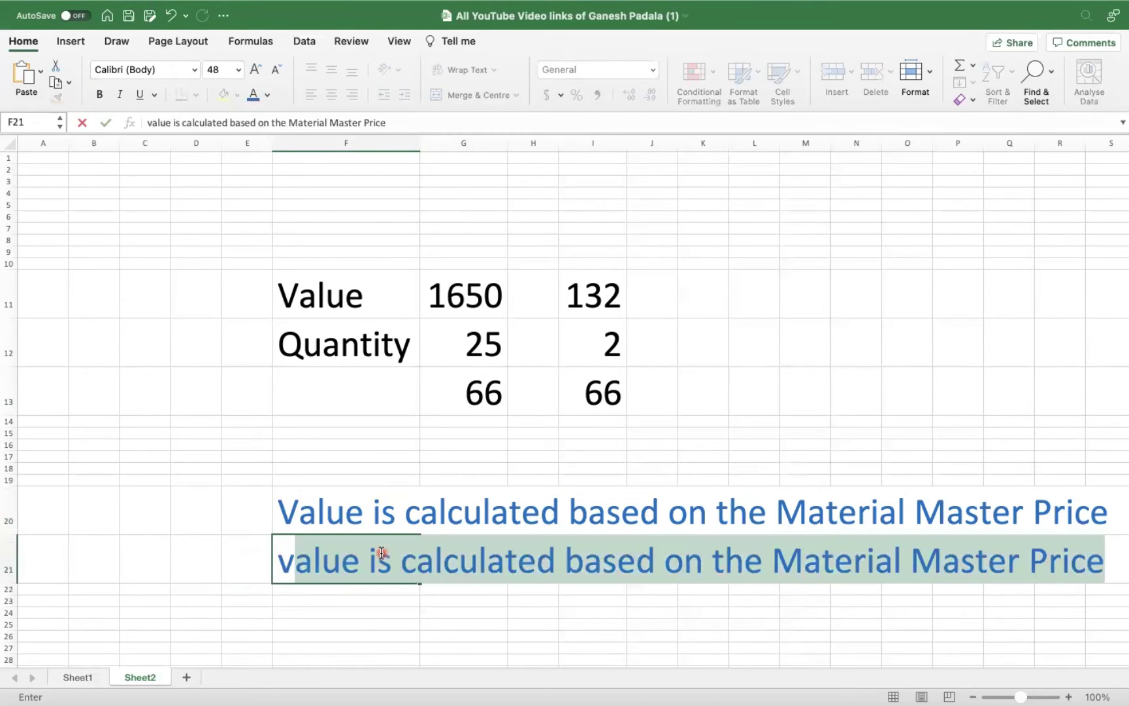
key("BackSpace")
key("Tab")
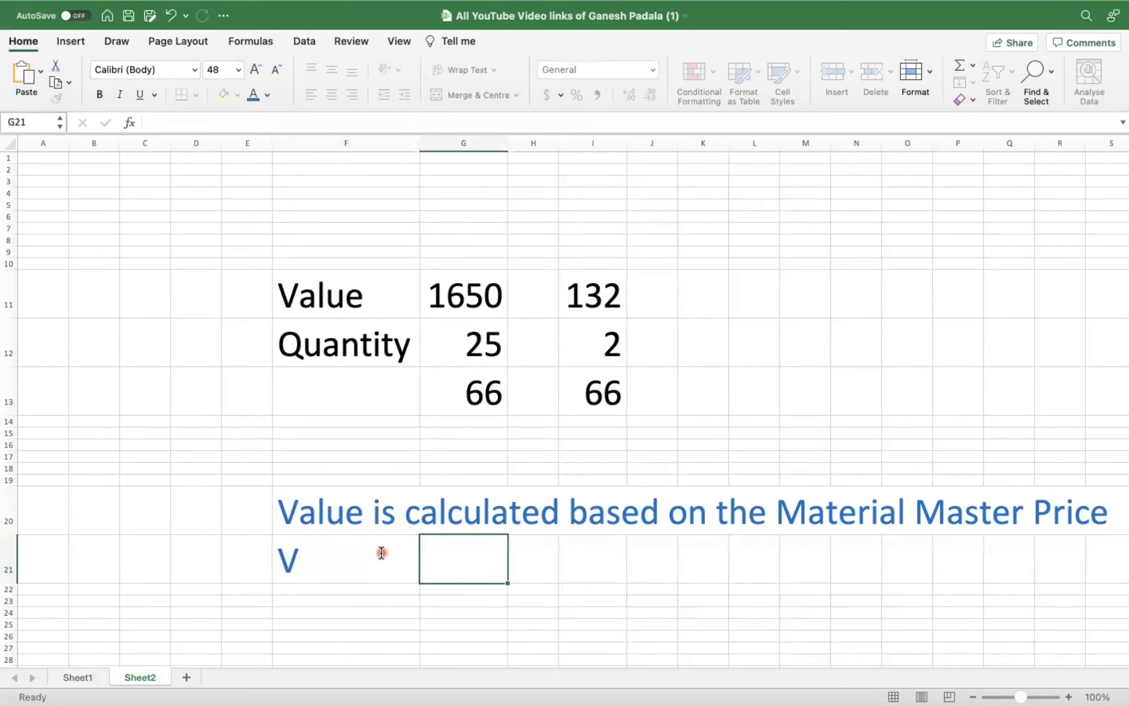
Enter 'Moving Average Price' in G21 beside the V code.
type("m")
key("BackSpace")
key("Tab")
left_click(426, 564)
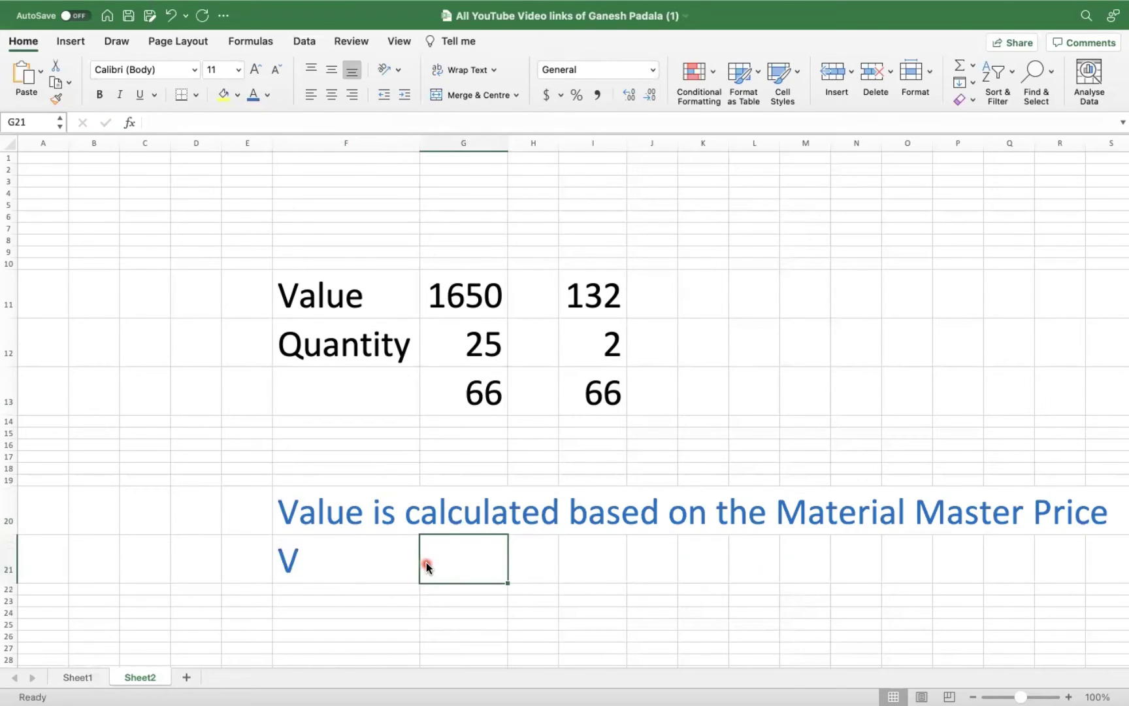
type("V")
key("BackSpace")
type("m")
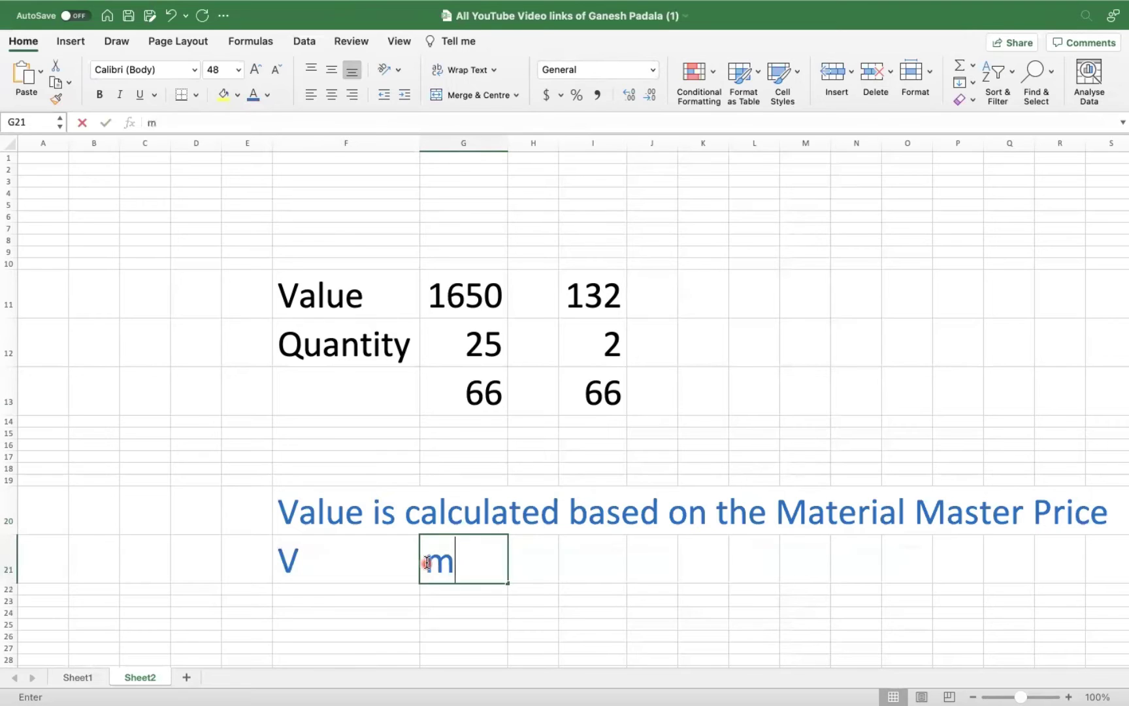
key("BackSpace")
type("Moving a")
key("BackSpace")
type("a")
key("BackSpace")
type("Average Price")
key("Return")
Add code S in F22 with 'Standard Price' in G22.
key("Left")
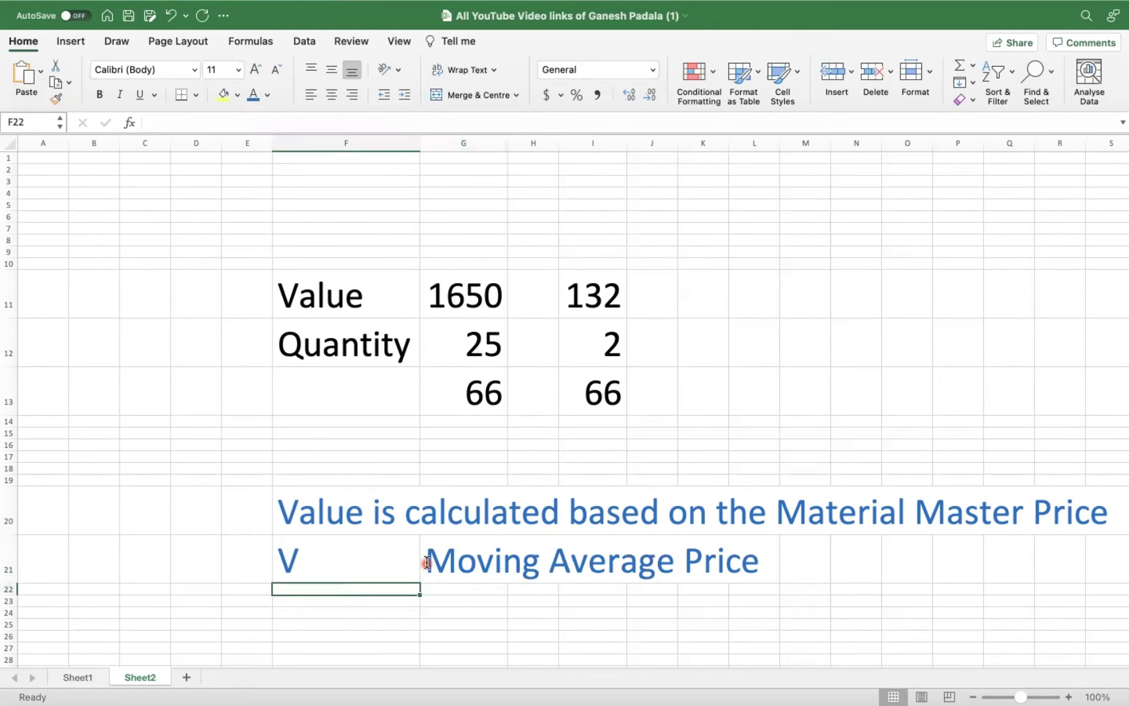
type("V")
key("BackSpace")
type("S")
key("Tab")
key("F2")
key("Escape")
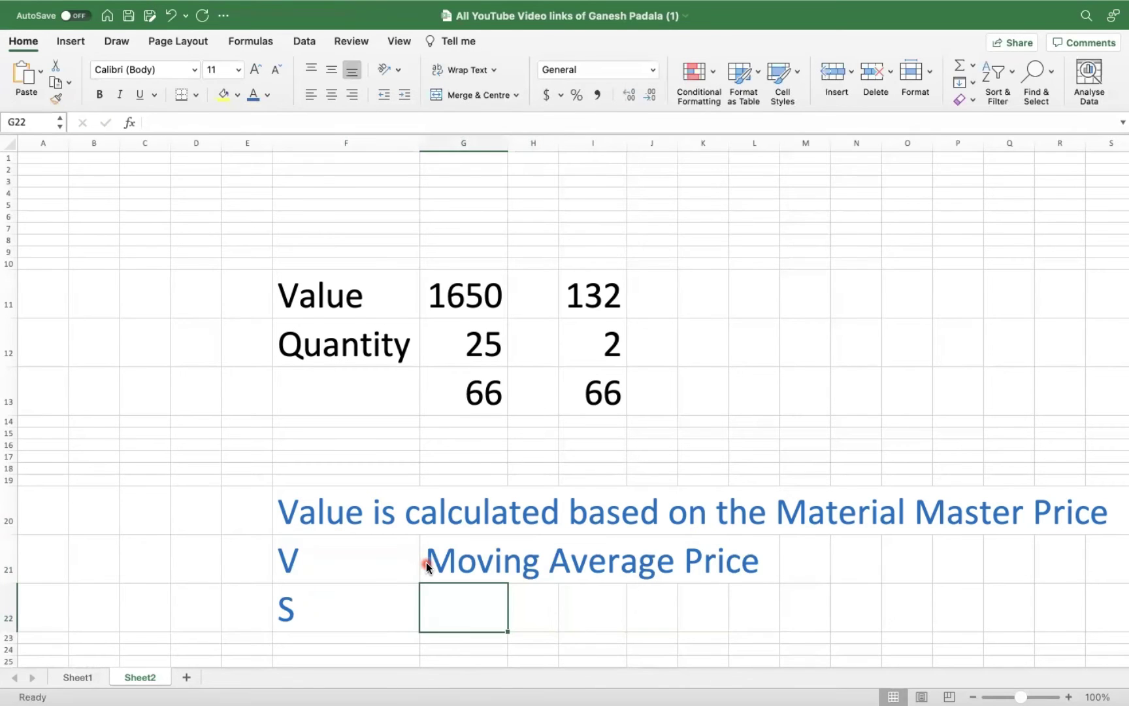
key("ctrl+d")
type("Standard Price")
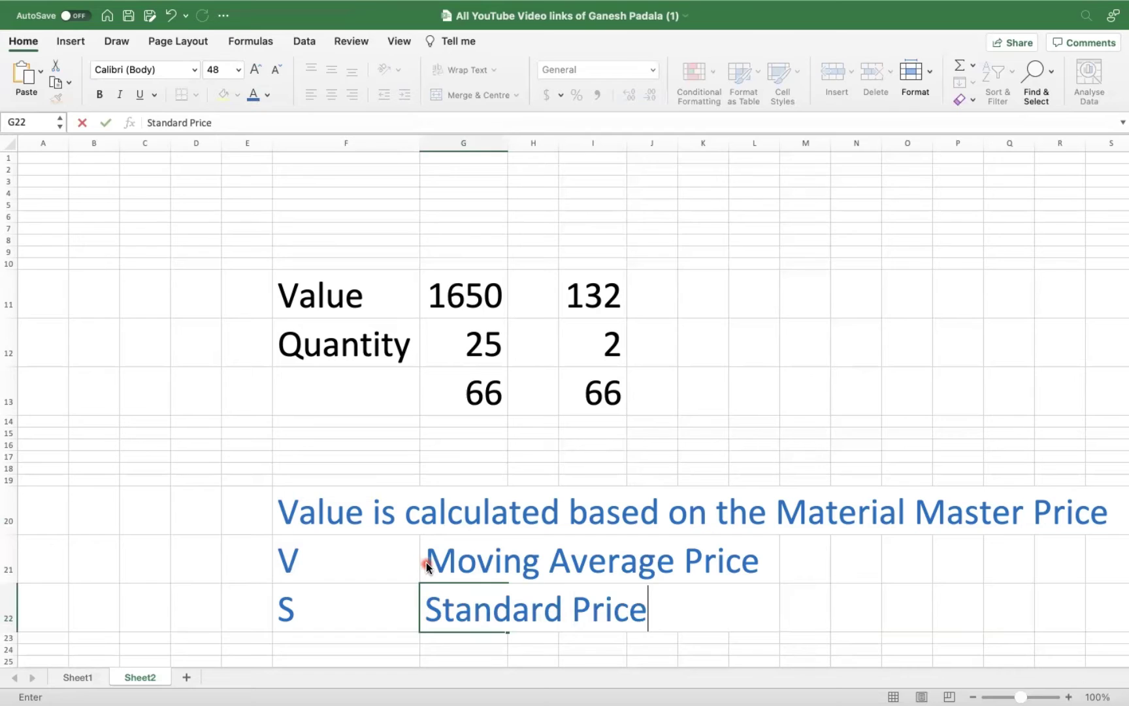
left_click(244, 556)
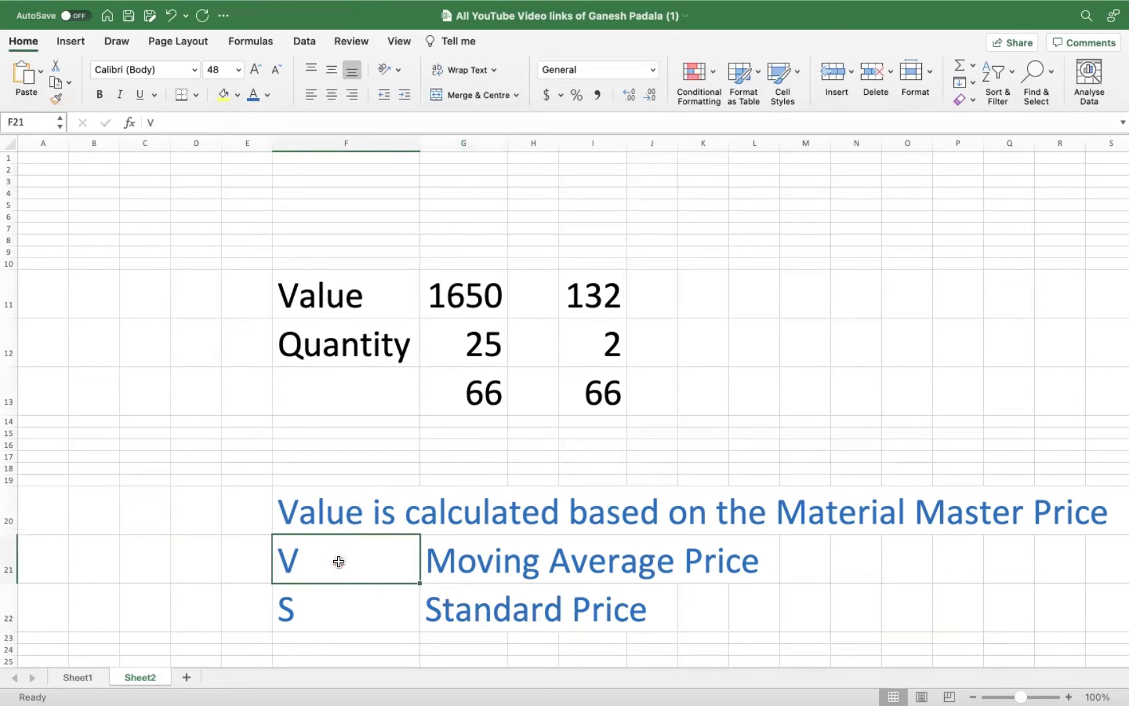
Label E21 and E22 'Price Control' and autofit column E.
key("ctrl+c")
left_click(240, 560)
key("ctrl+v")
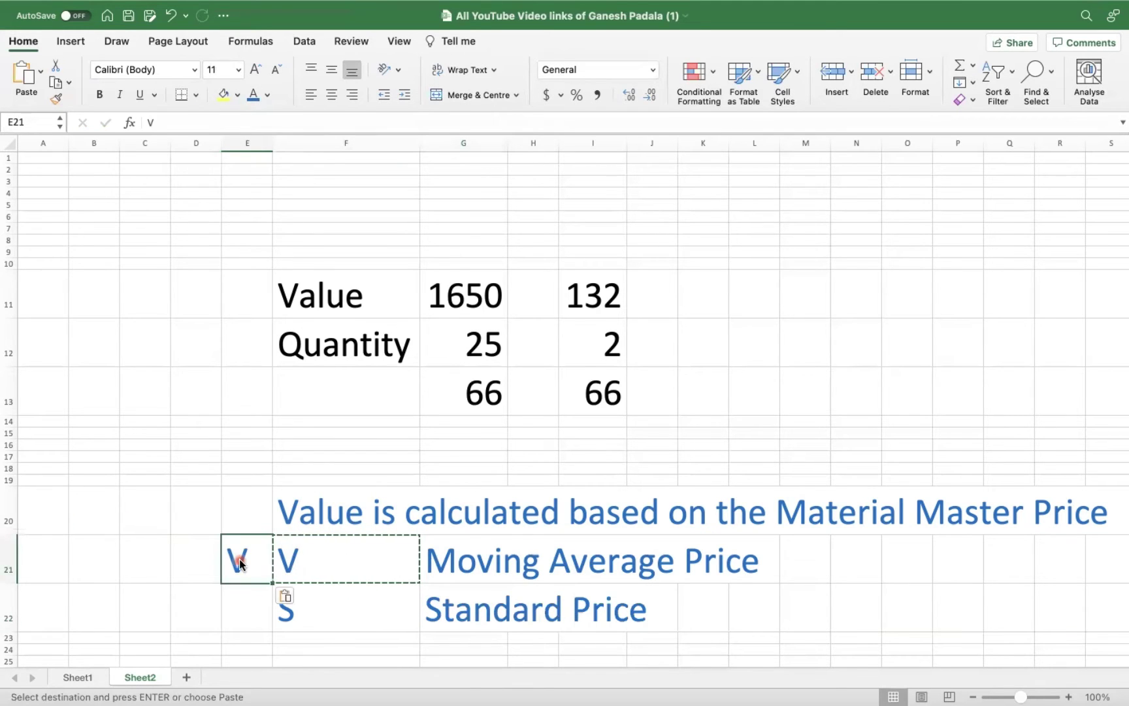
type("Price Cont")
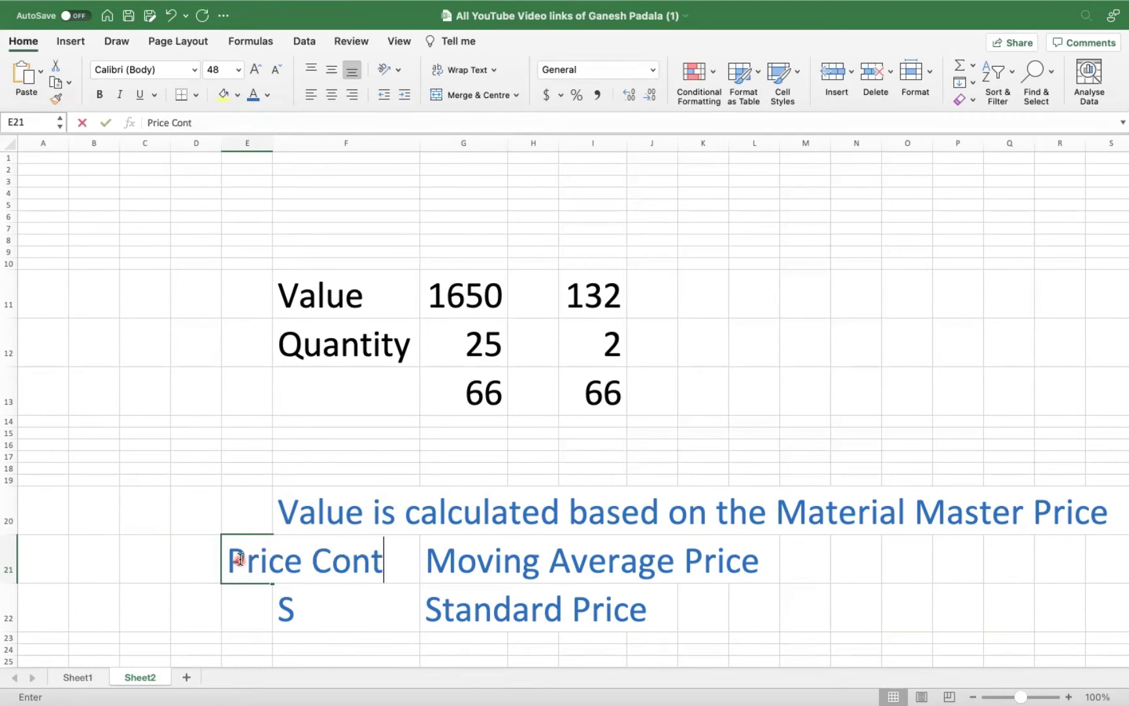
type("rol")
key("Return")
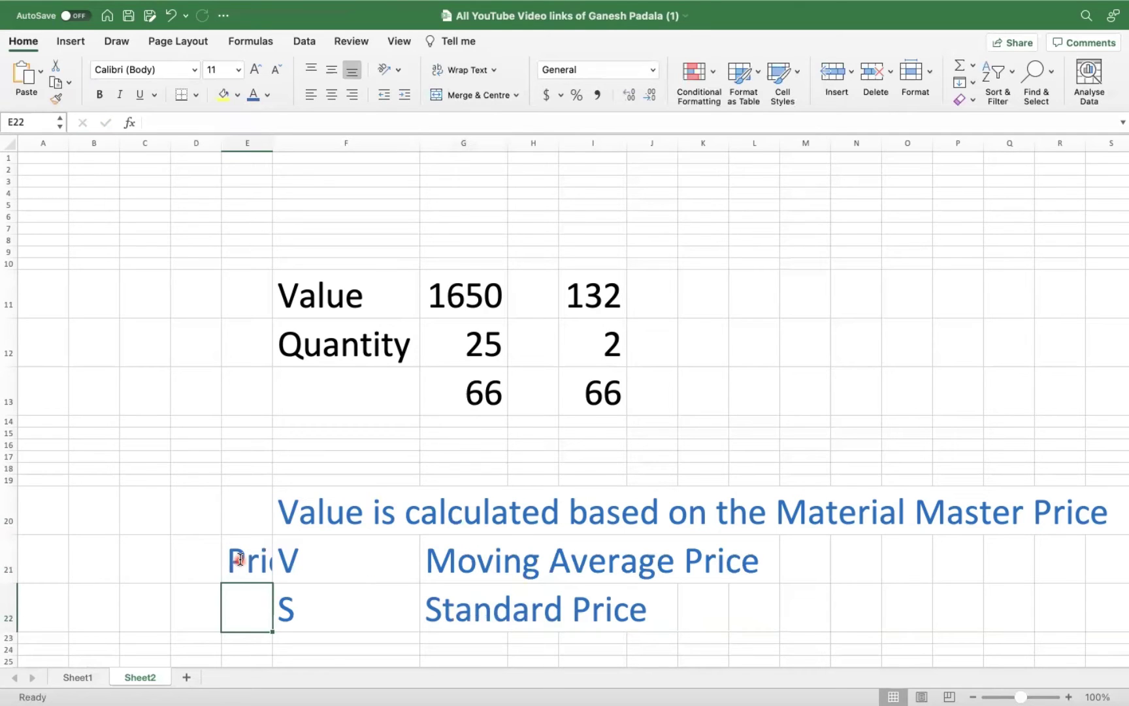
key("ctrl+d")
double_click(272, 143)
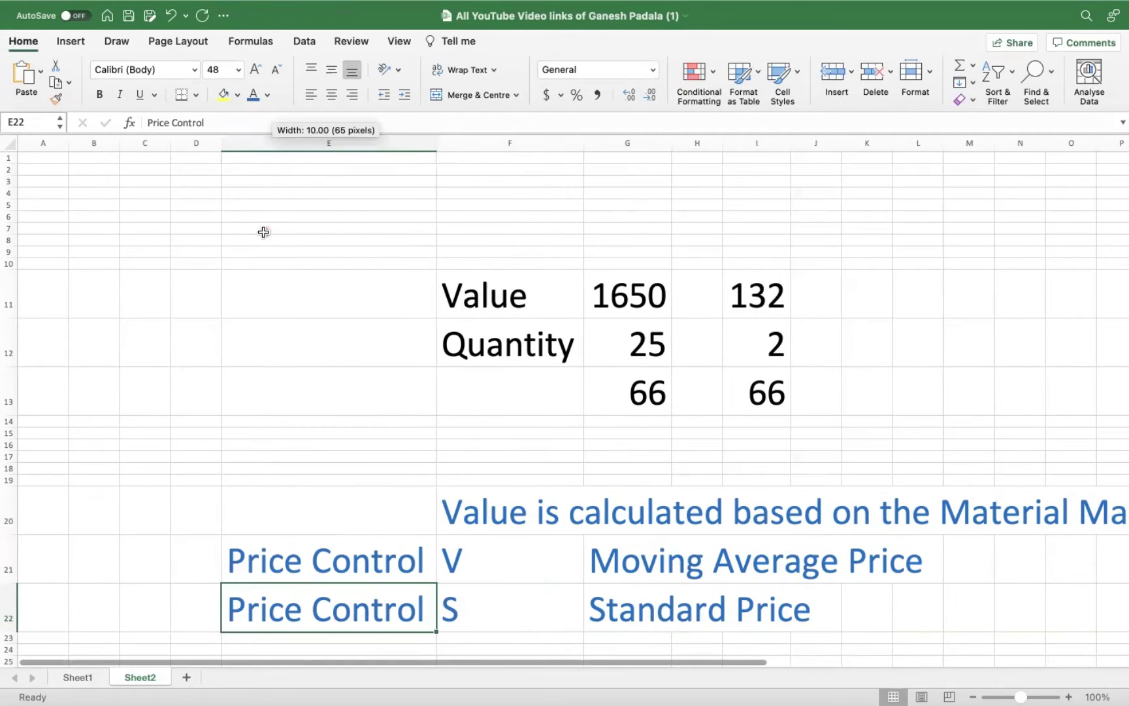
Shade the two Price Control cells E21:E22 light green.
left_click_drag(330, 552, 345, 600)
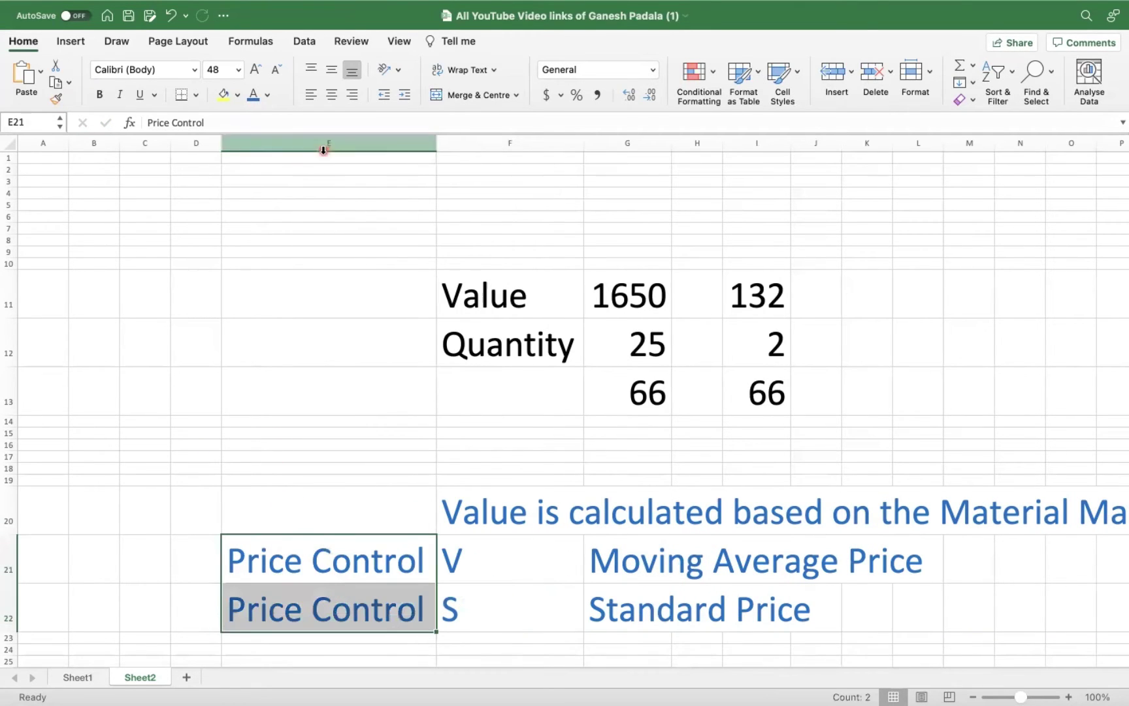
left_click(237, 94)
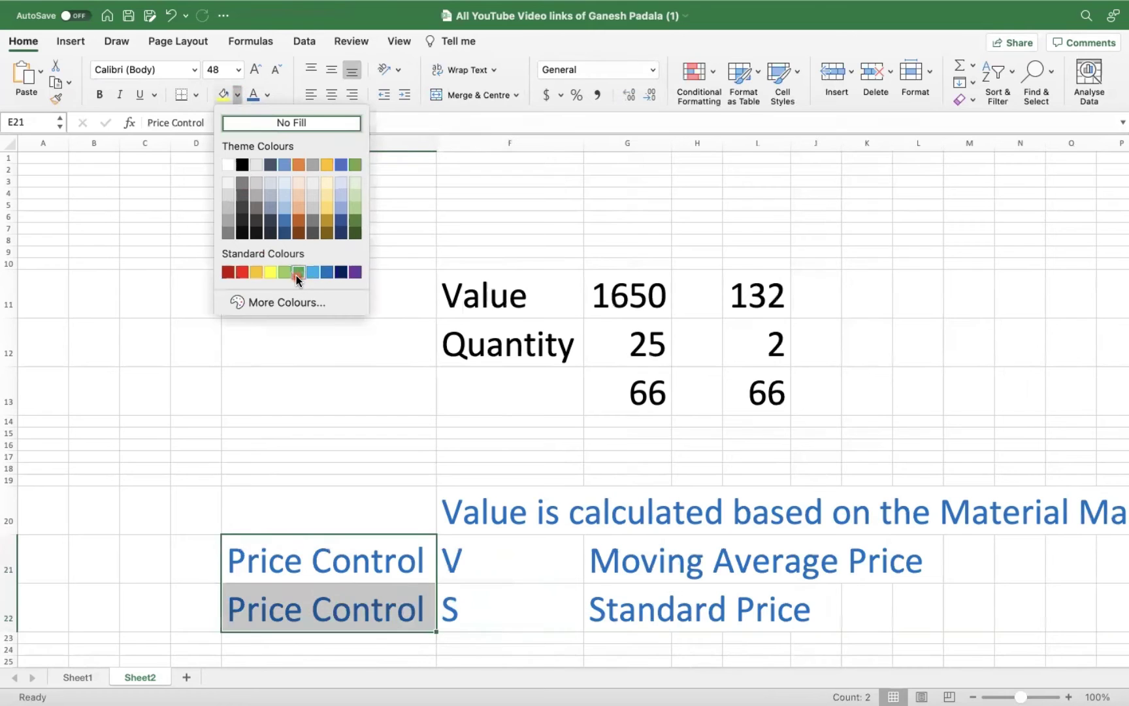
left_click(297, 272)
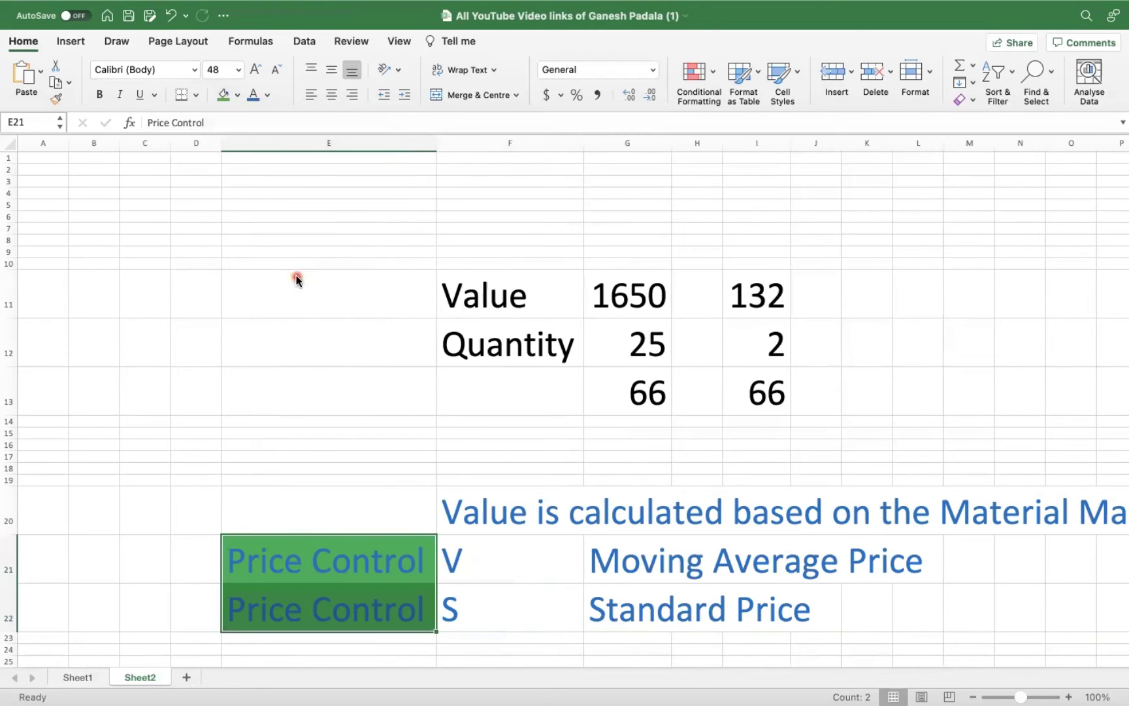
left_click(239, 95)
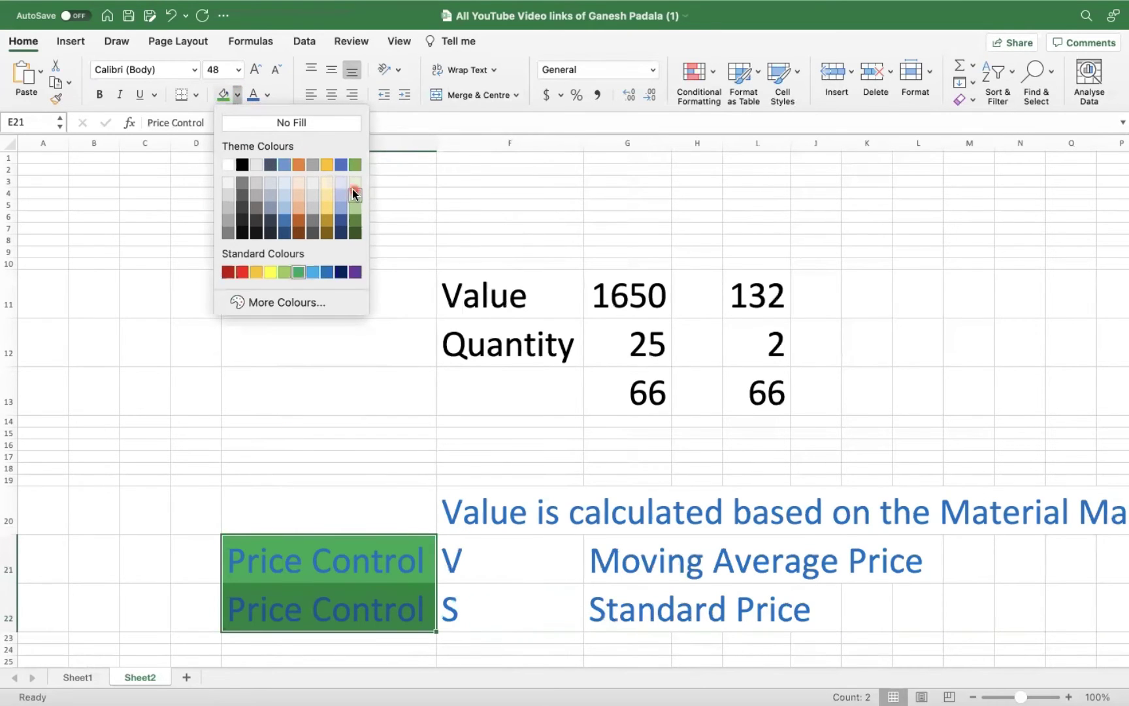
left_click(355, 197)
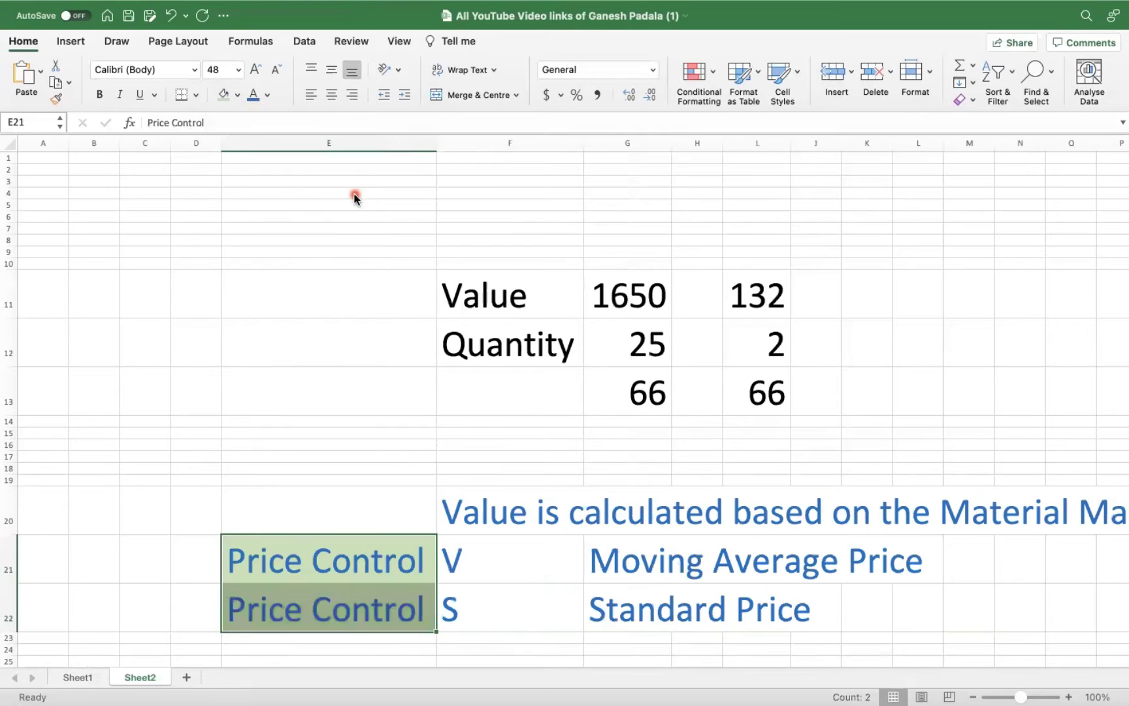
left_click(373, 515)
Review the legend cells Price Control, V, S, Moving Average Price and Standard Price.
left_click(403, 580)
left_click(506, 572)
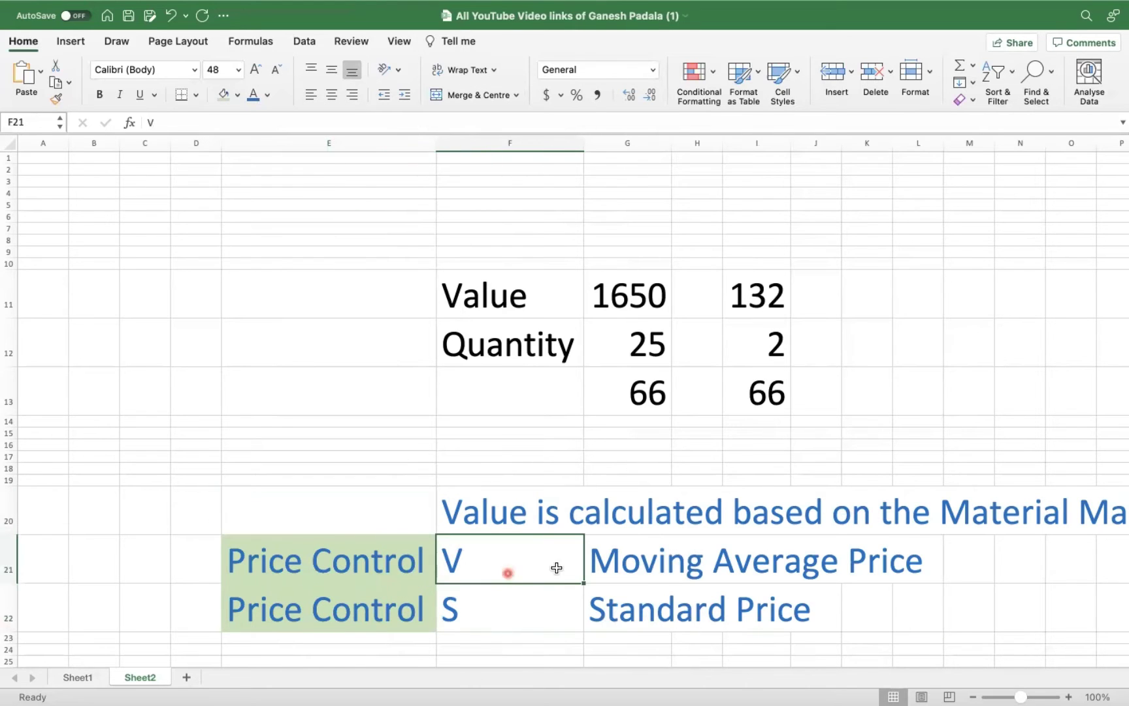
left_click(646, 562)
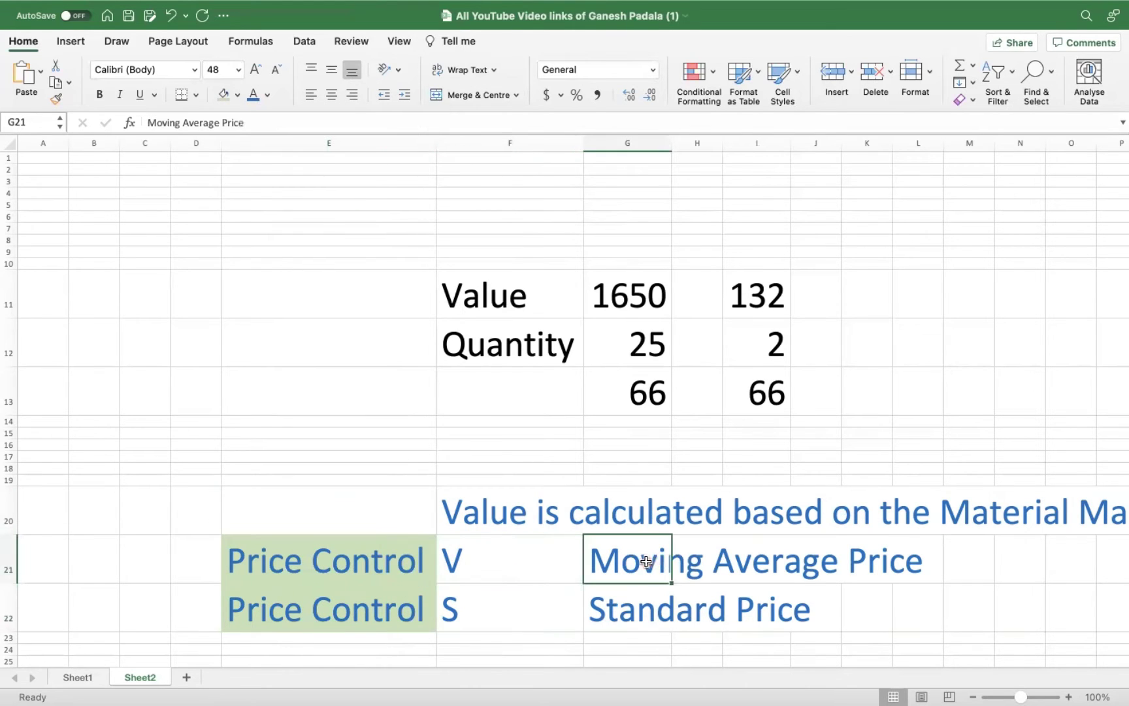
left_click(670, 183)
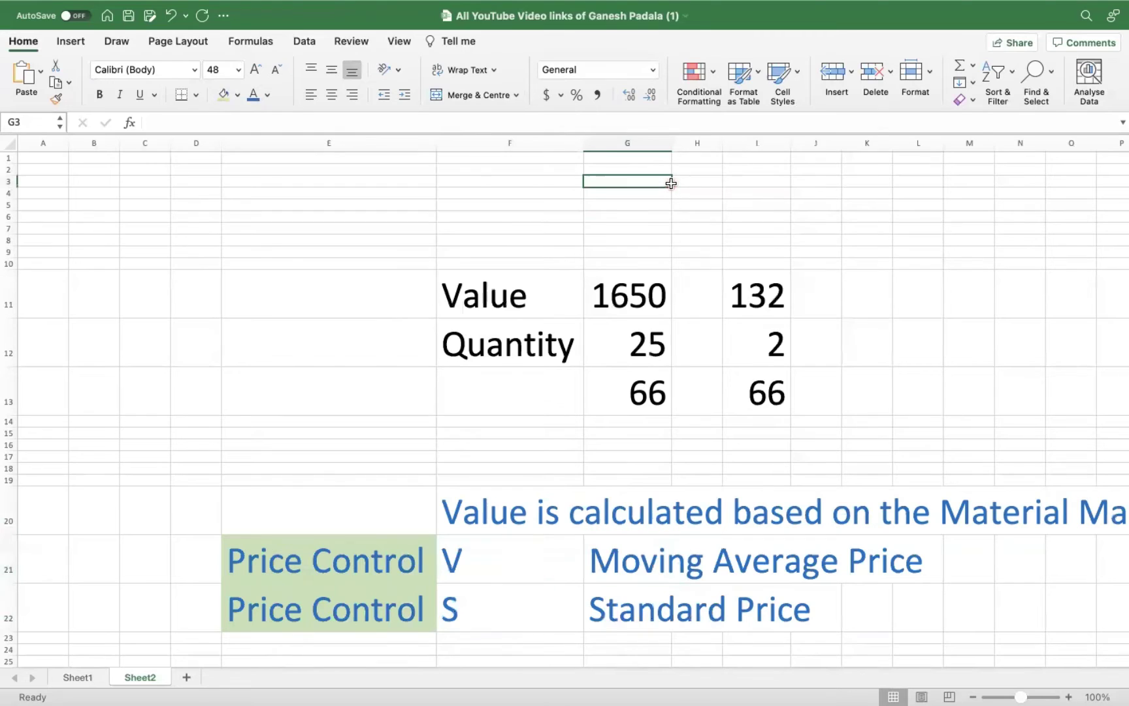
left_click(491, 610)
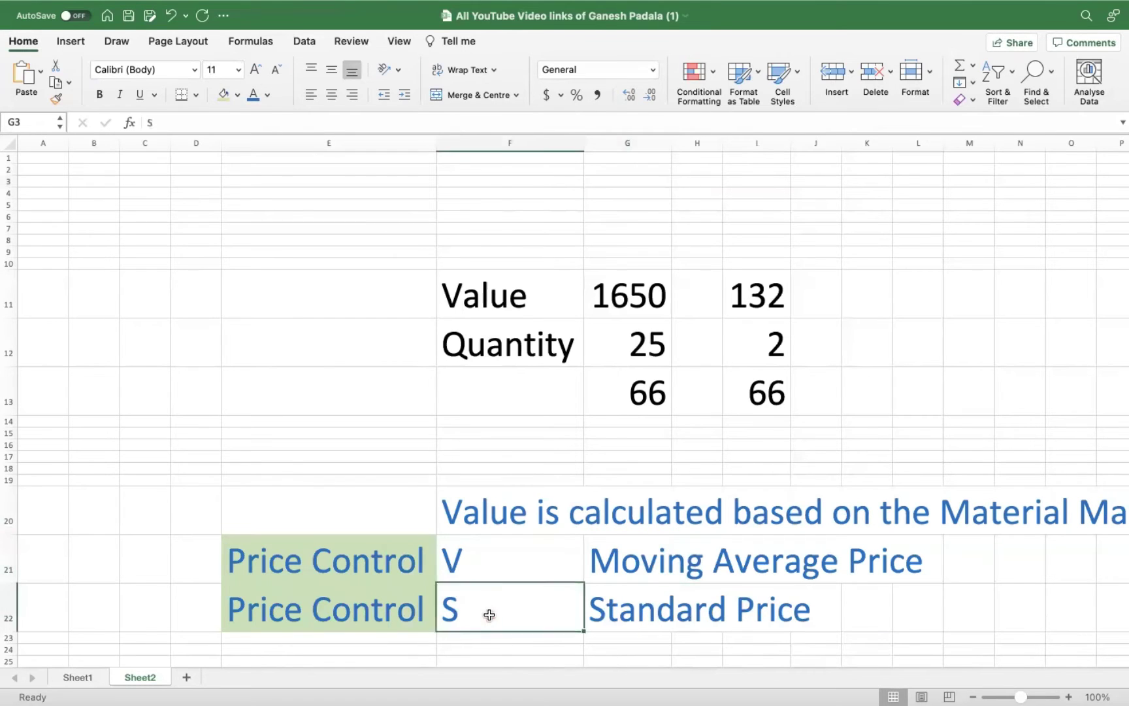
left_click(619, 607)
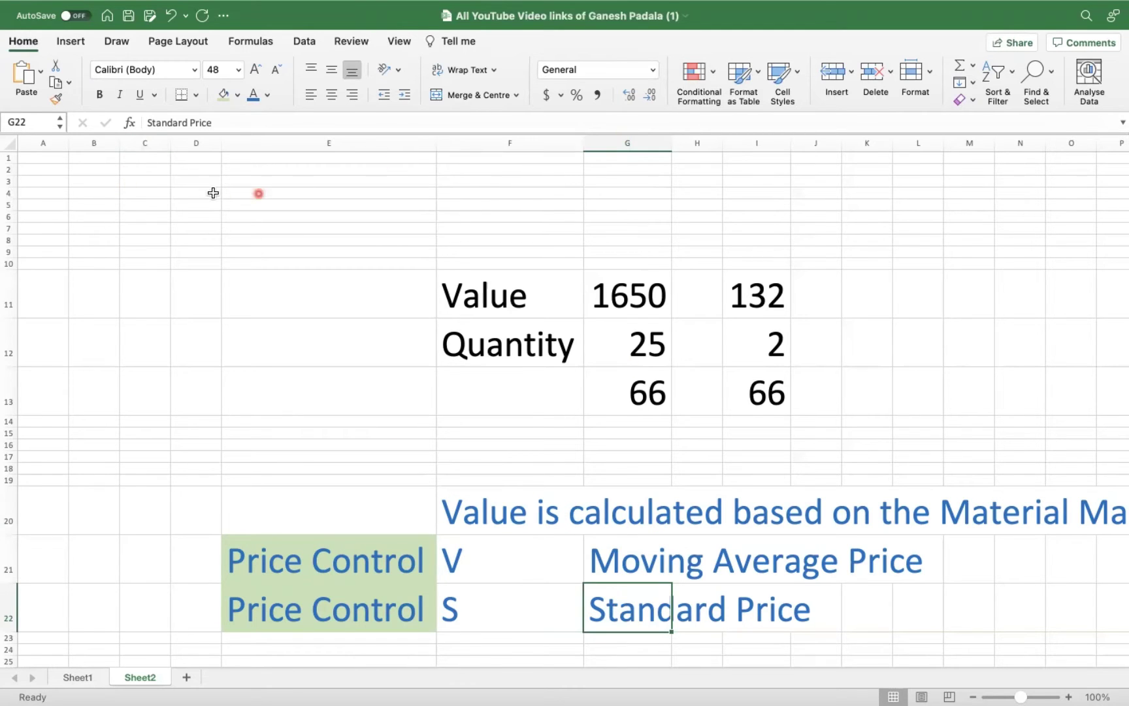
Clear the contents of cells D5:P23 on Sheet2.
left_click_drag(182, 204, 1110, 640)
key("Delete")
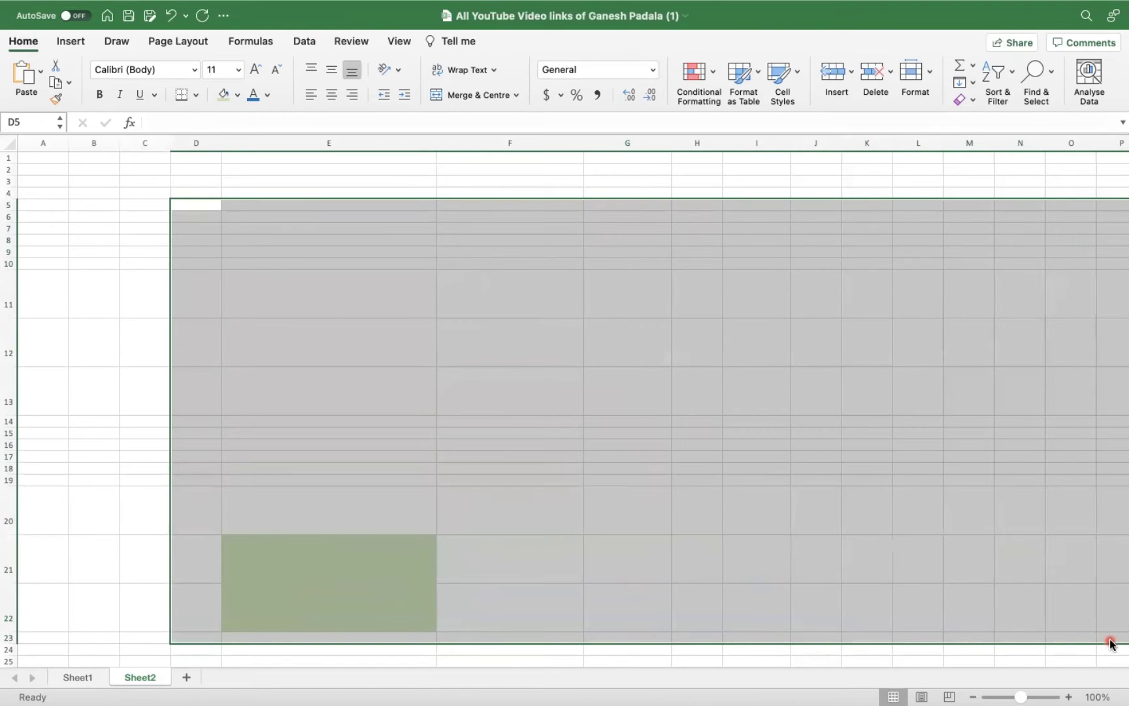
left_click(329, 316)
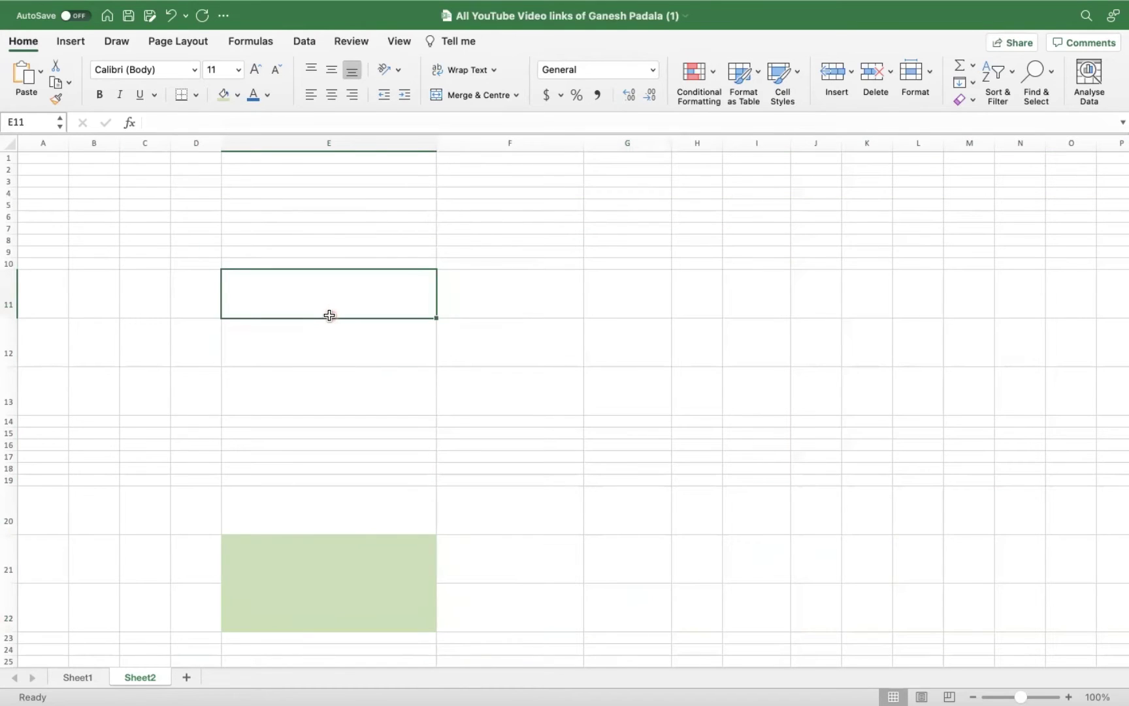
left_click(294, 594)
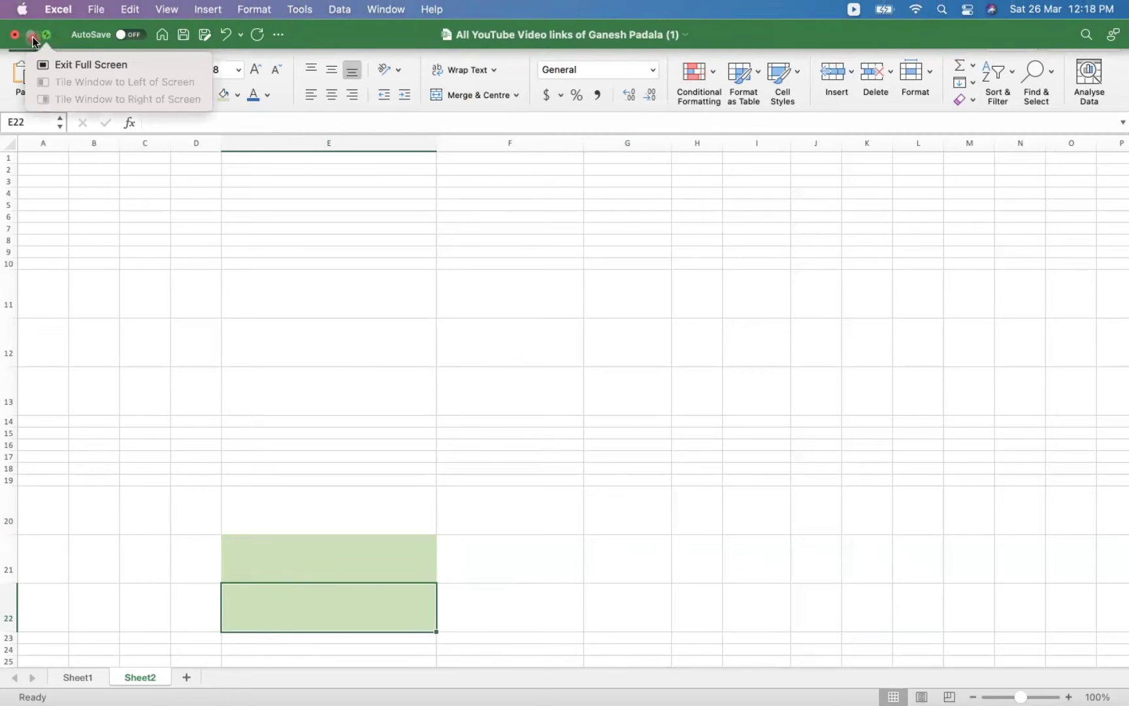
Exit full screen and minimise the Excel workbook to return to SAP GUI.
left_click(48, 38)
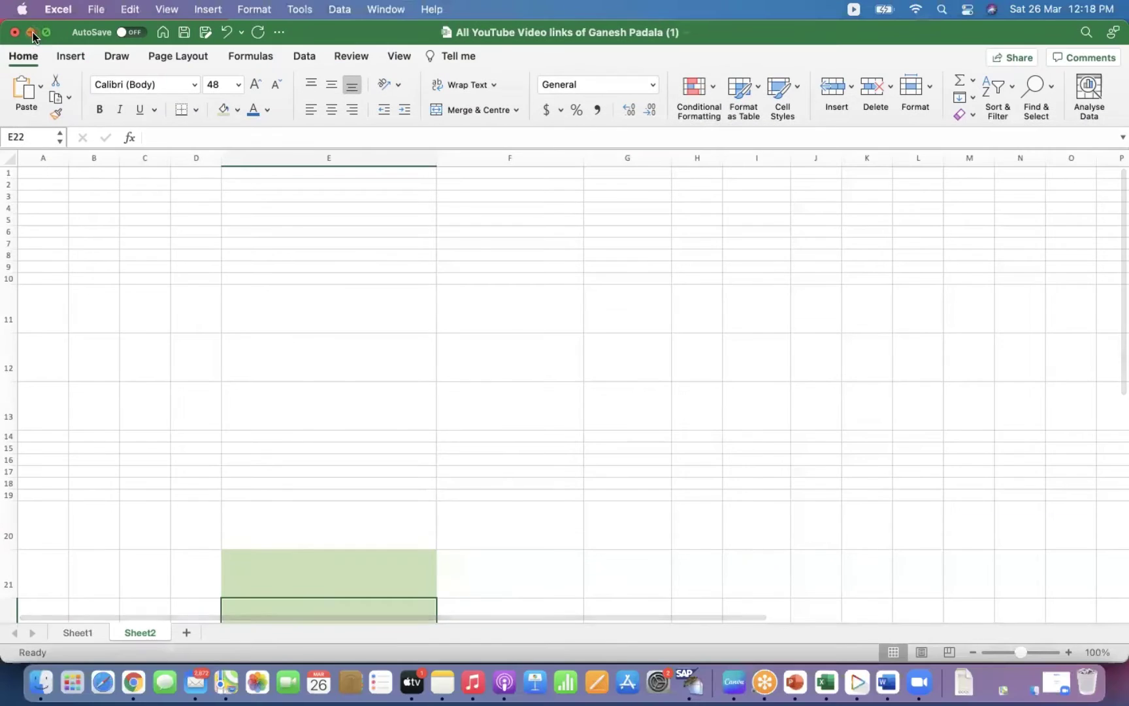
left_click(30, 31)
left_click(97, 88)
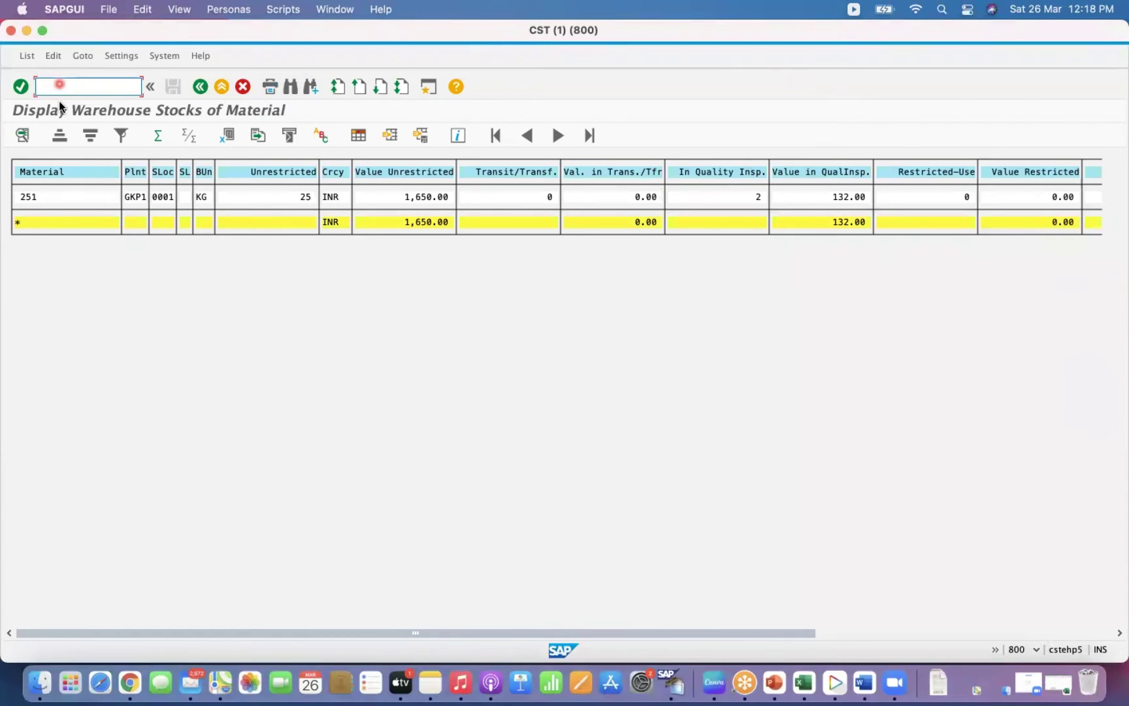
Run transaction /nmigo from the SAP command field.
type("/nm")
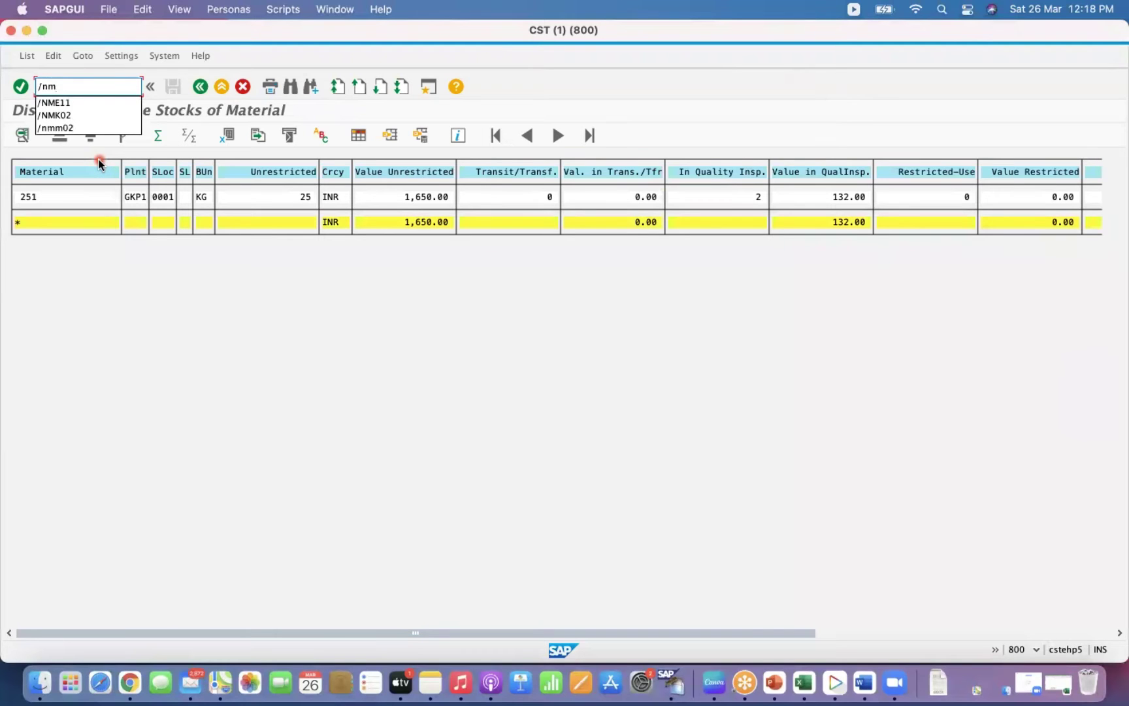
type("igo")
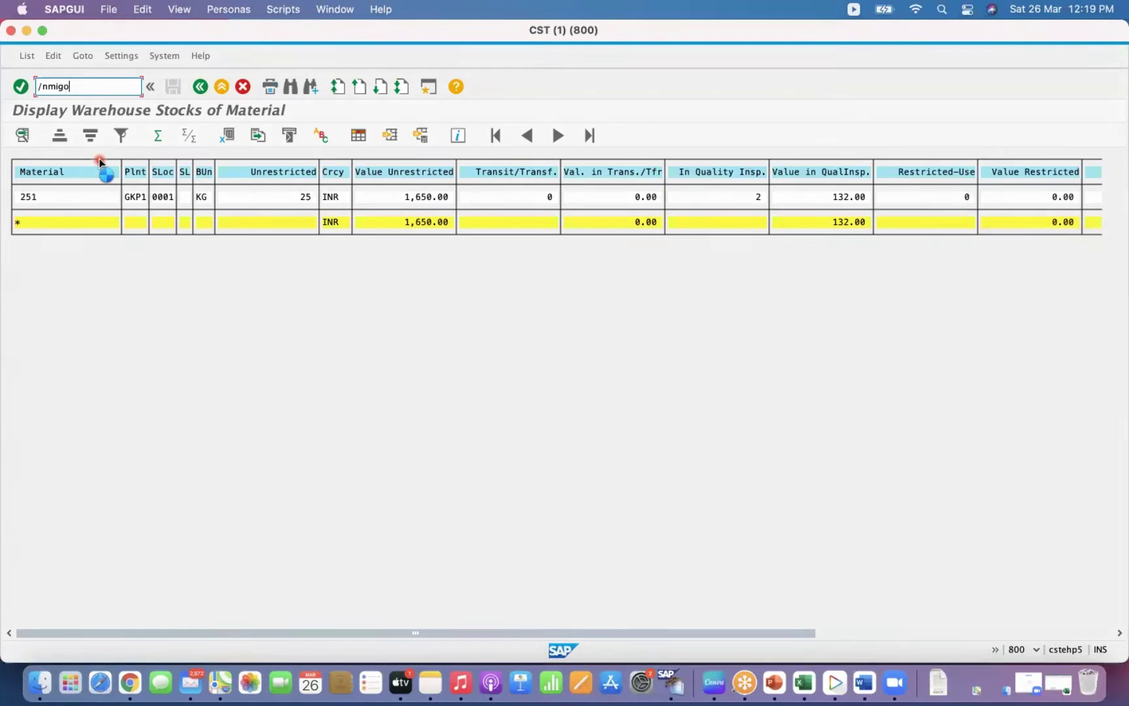
key("Return")
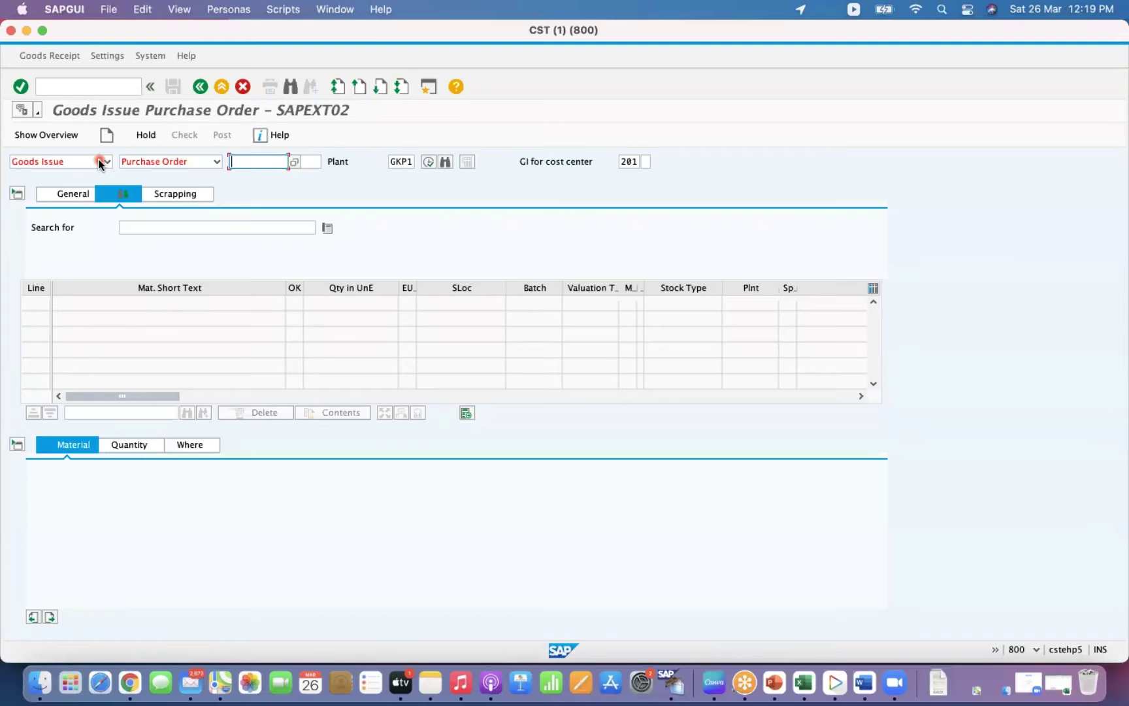
Set the MIGO action to Goods Receipt with reference Other.
left_click(101, 162)
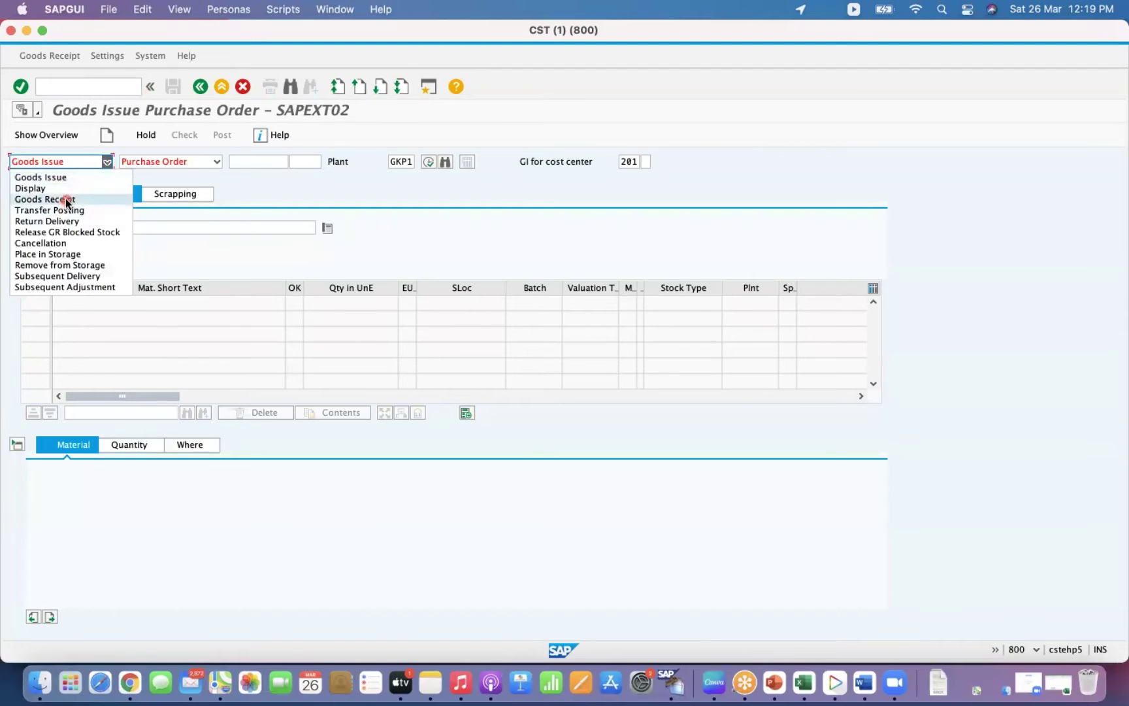
left_click(62, 199)
left_click(216, 161)
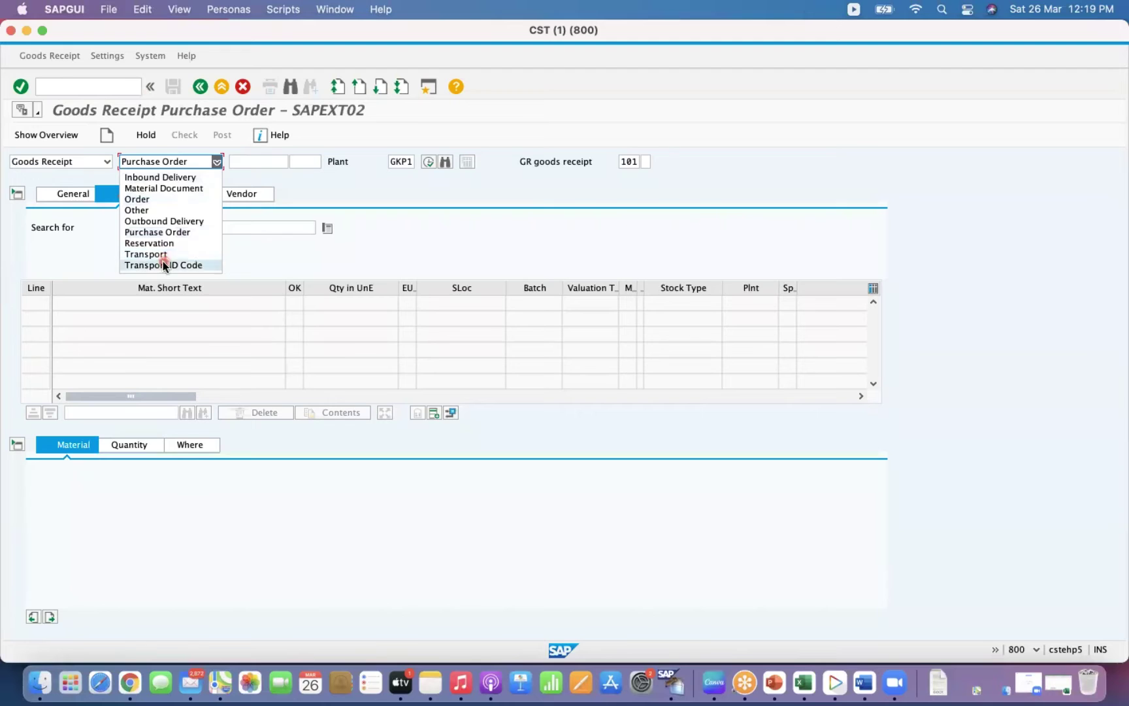
left_click(165, 221)
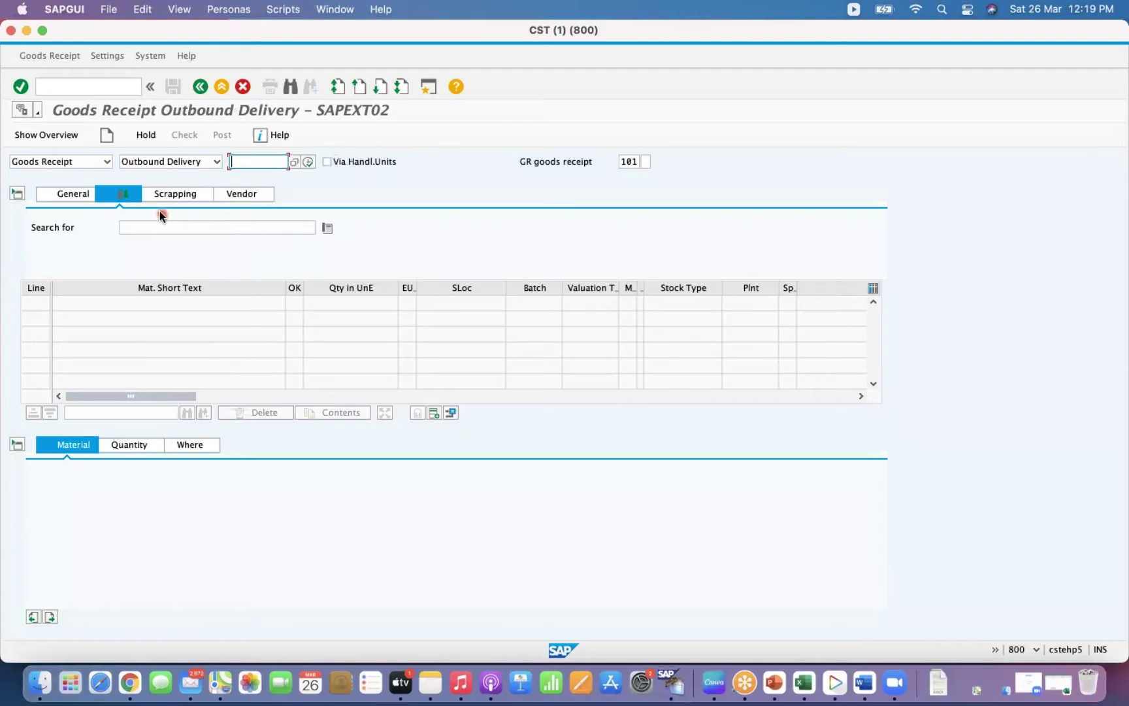
left_click(217, 161)
left_click(160, 211)
Enter material 251 in the item's Material field.
left_click(635, 165)
left_click(185, 476)
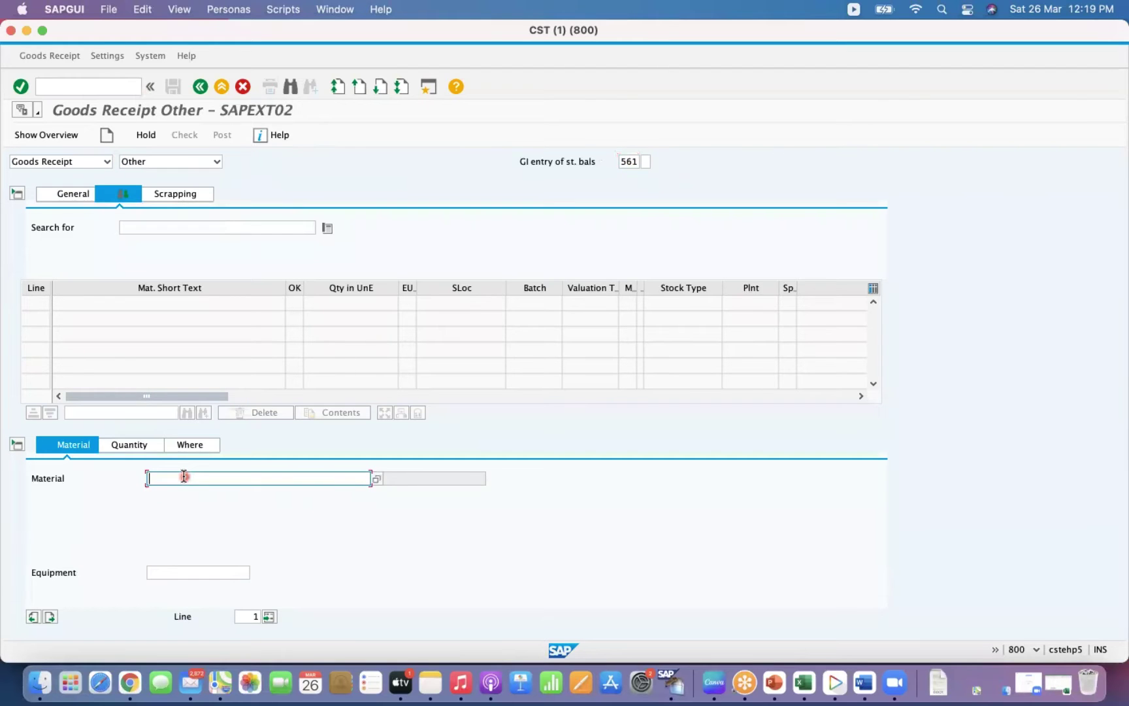
type("251")
Add material 251 as line 1 with quantity 10.
key("Return")
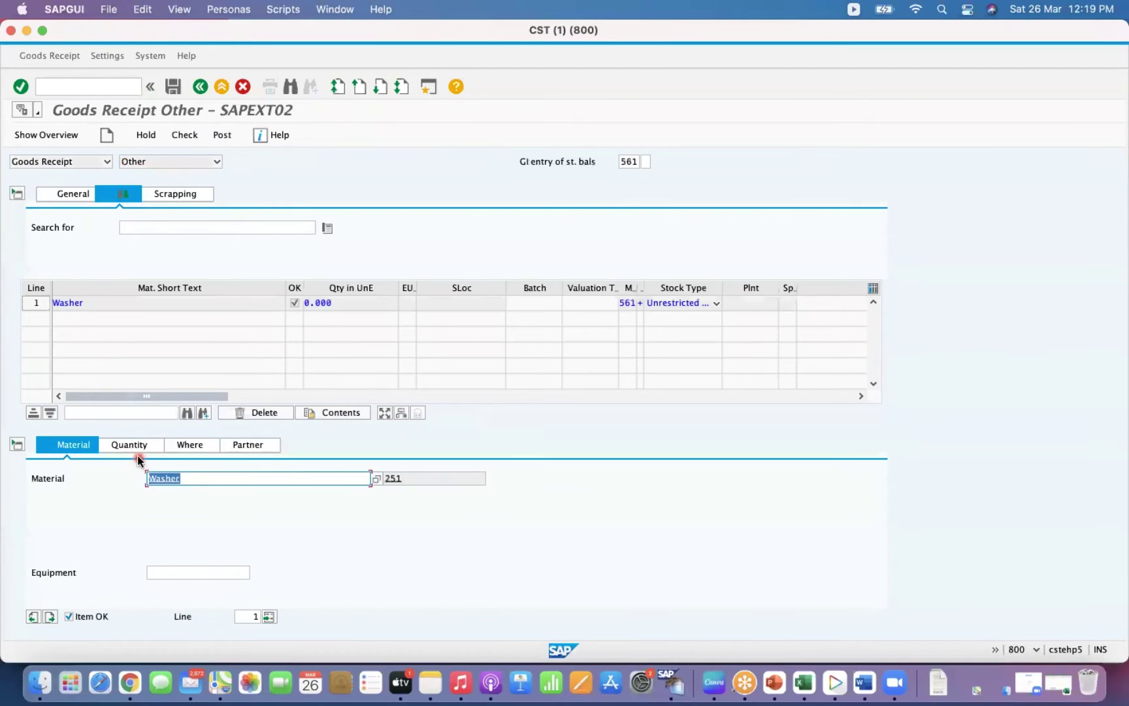
left_click(134, 447)
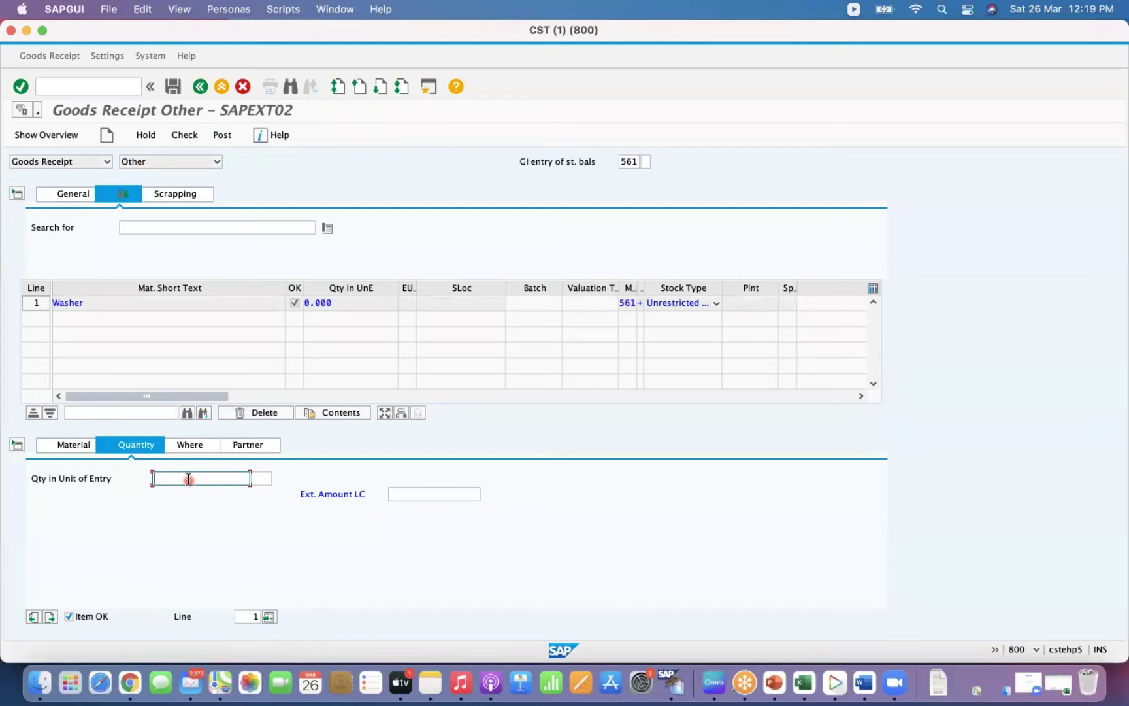
type("10")
key("Return")
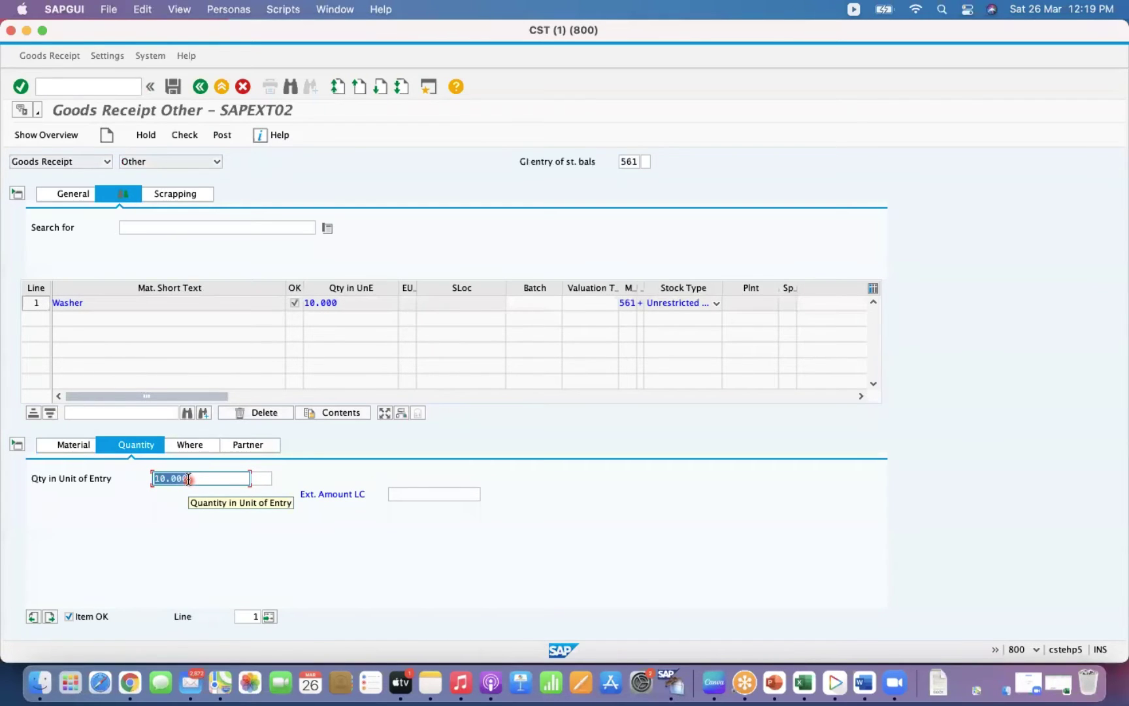
Give the line text 'Initial upload', plant GKP1 and storage location 0002.
left_click(190, 447)
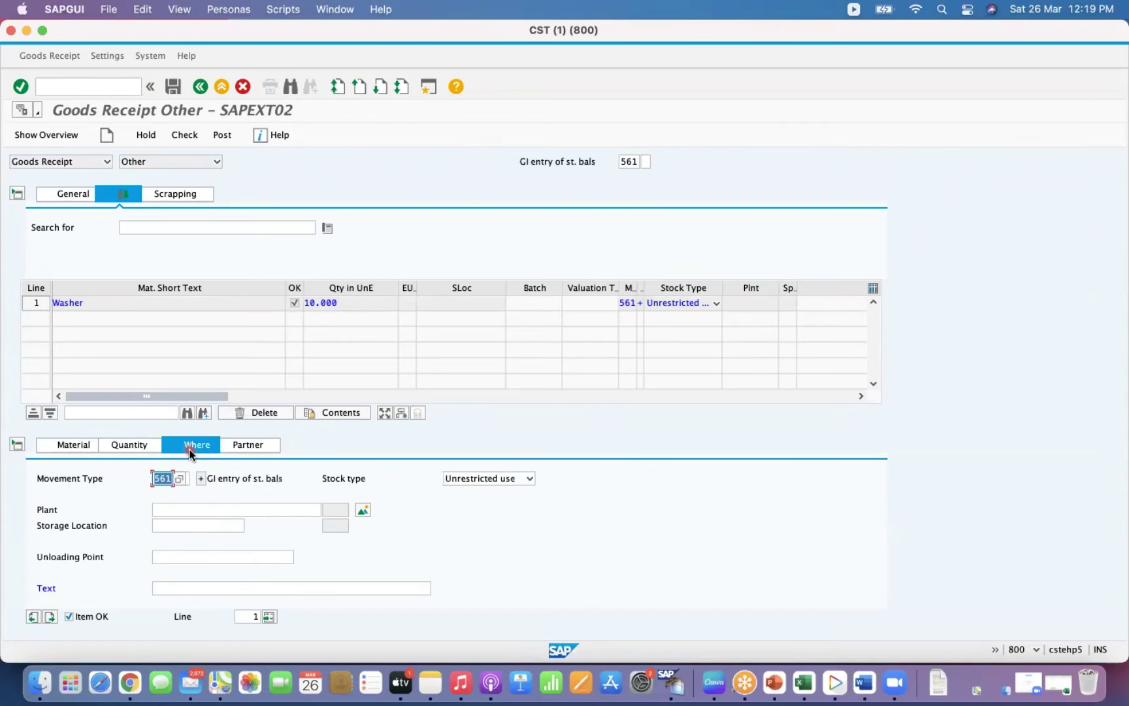
left_click(175, 587)
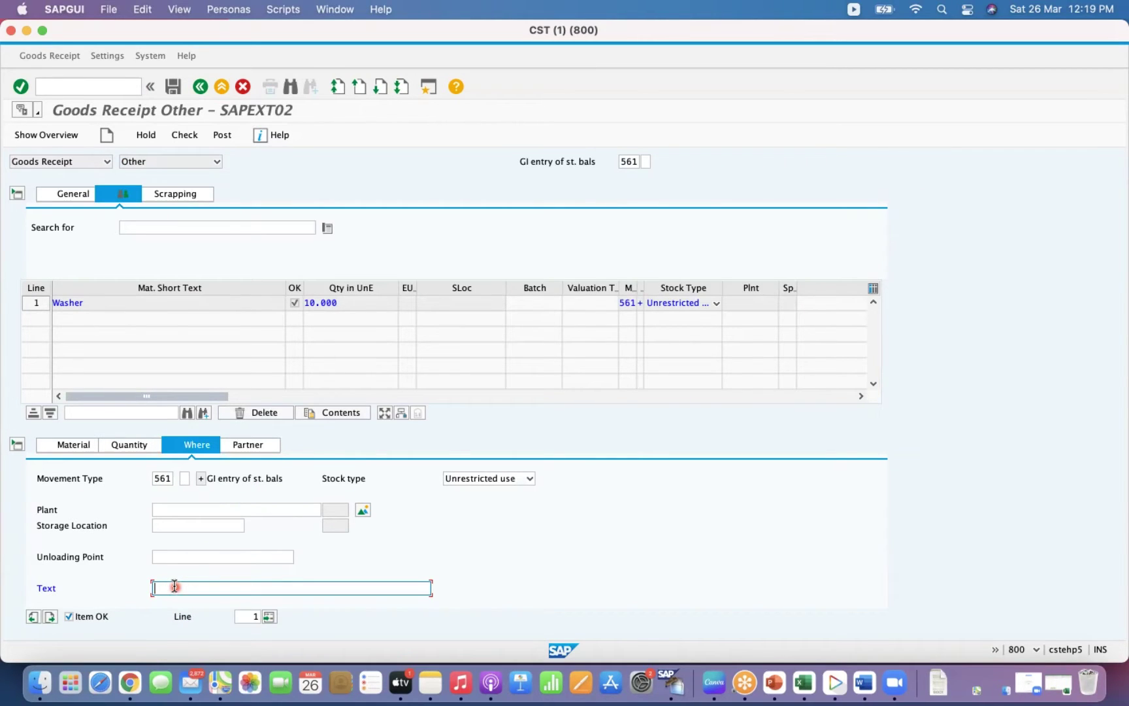
type("Initial upload")
left_click(184, 506)
type("gkp1")
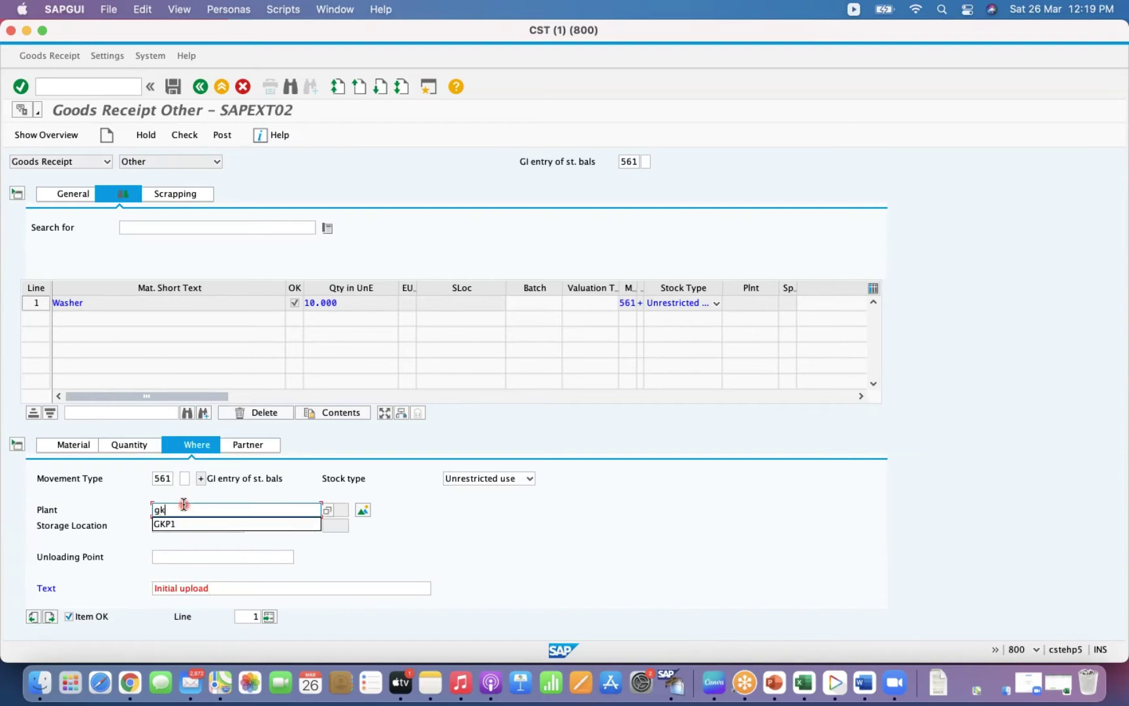
key("Tab")
left_click(160, 526)
type("0002")
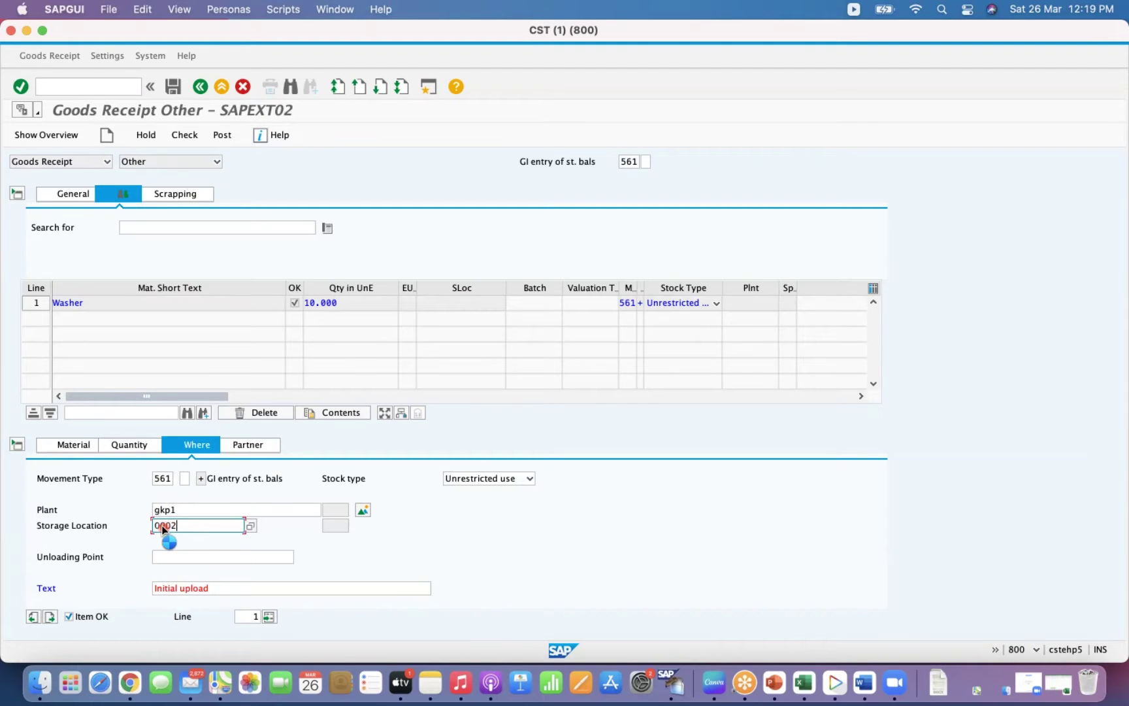
left_click(241, 446)
left_click(152, 447)
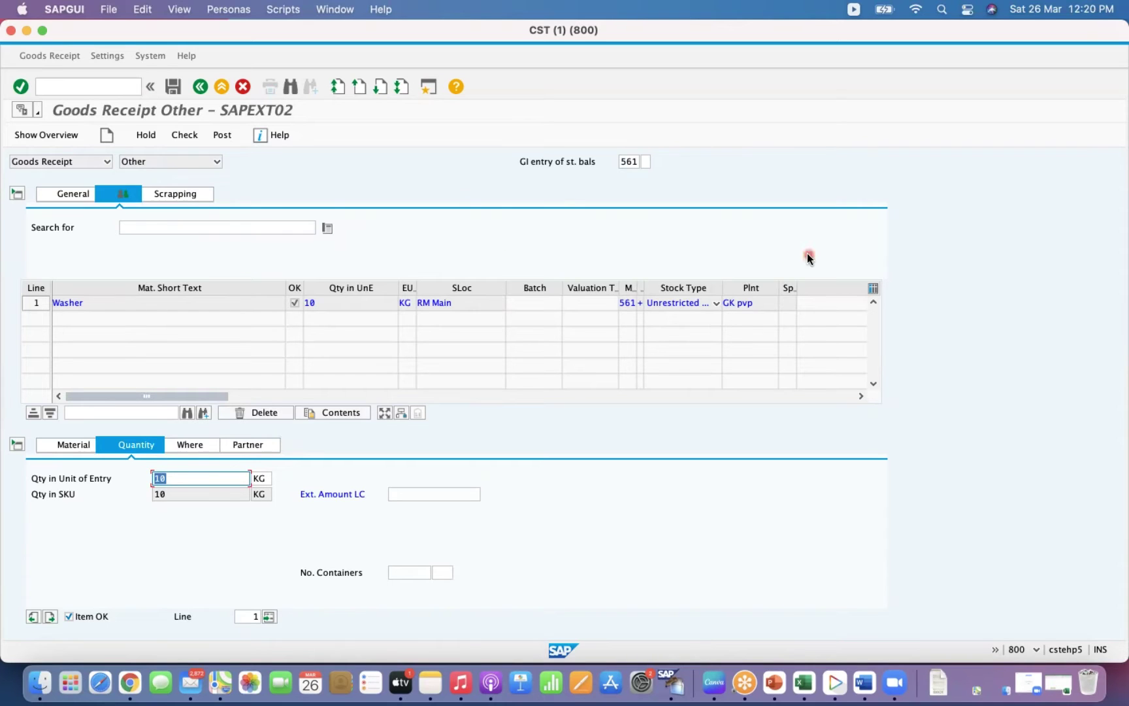
left_click(93, 192)
Enter material slip MS01 in the receipt header.
left_click(345, 225)
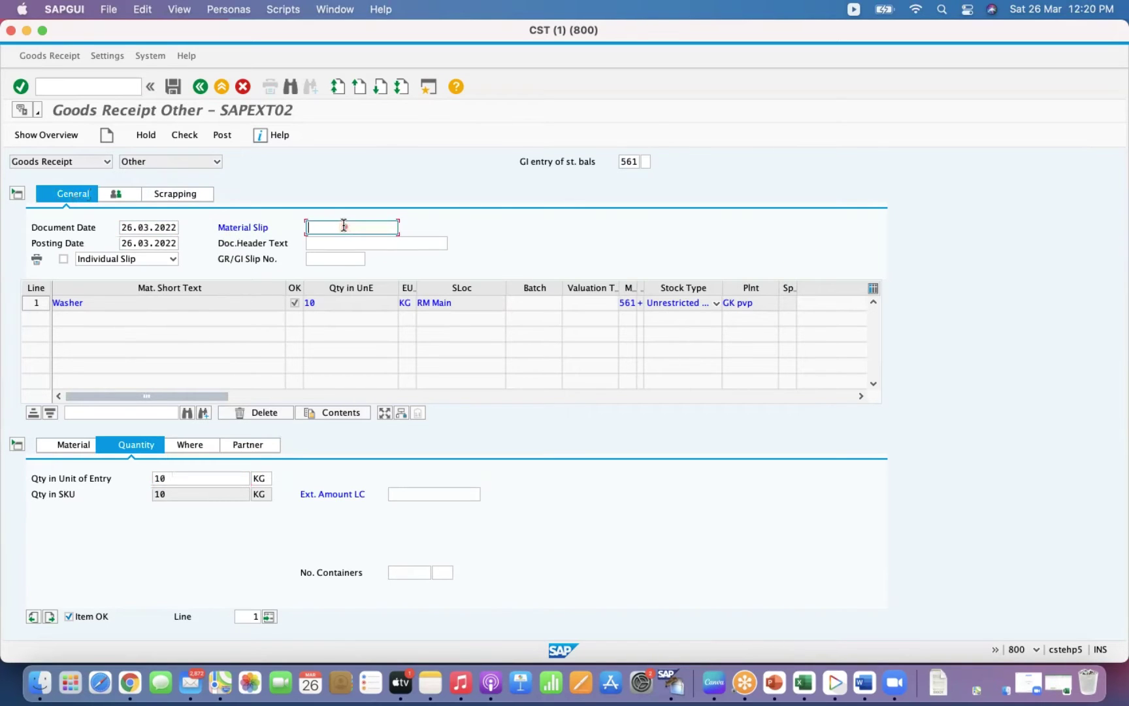
type("MS01")
key("Return")
Check the document, dismiss the missing external amount error, and go to Ext. Amount LC.
left_click(184, 135)
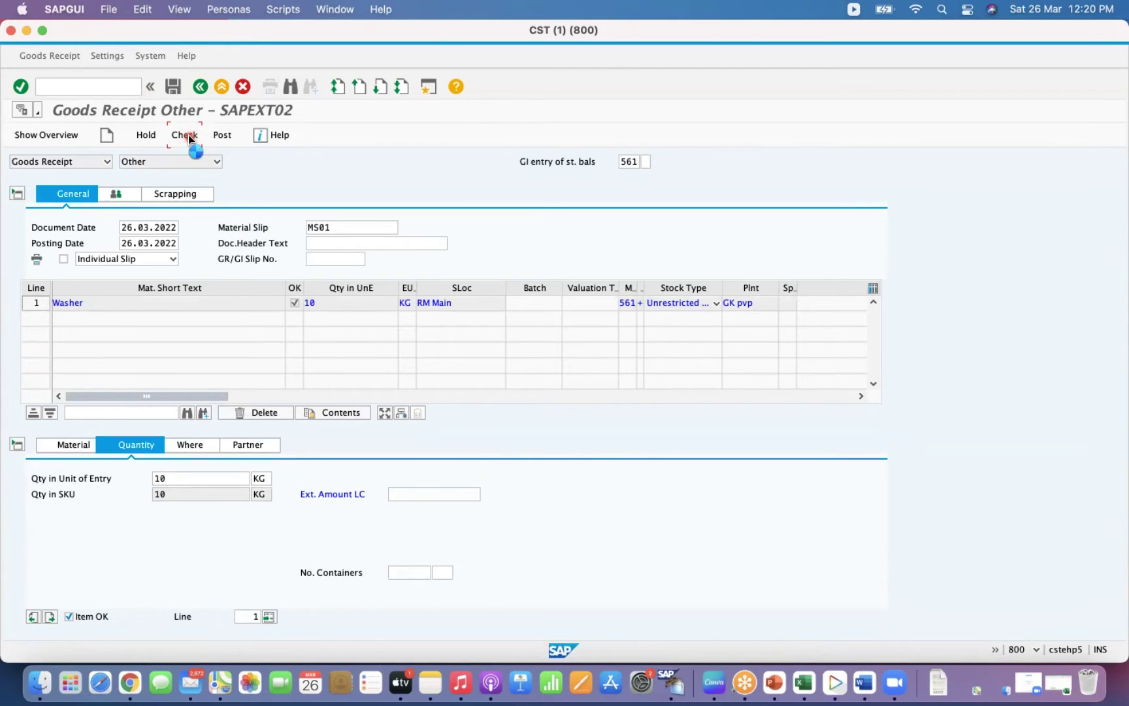
left_click(50, 240)
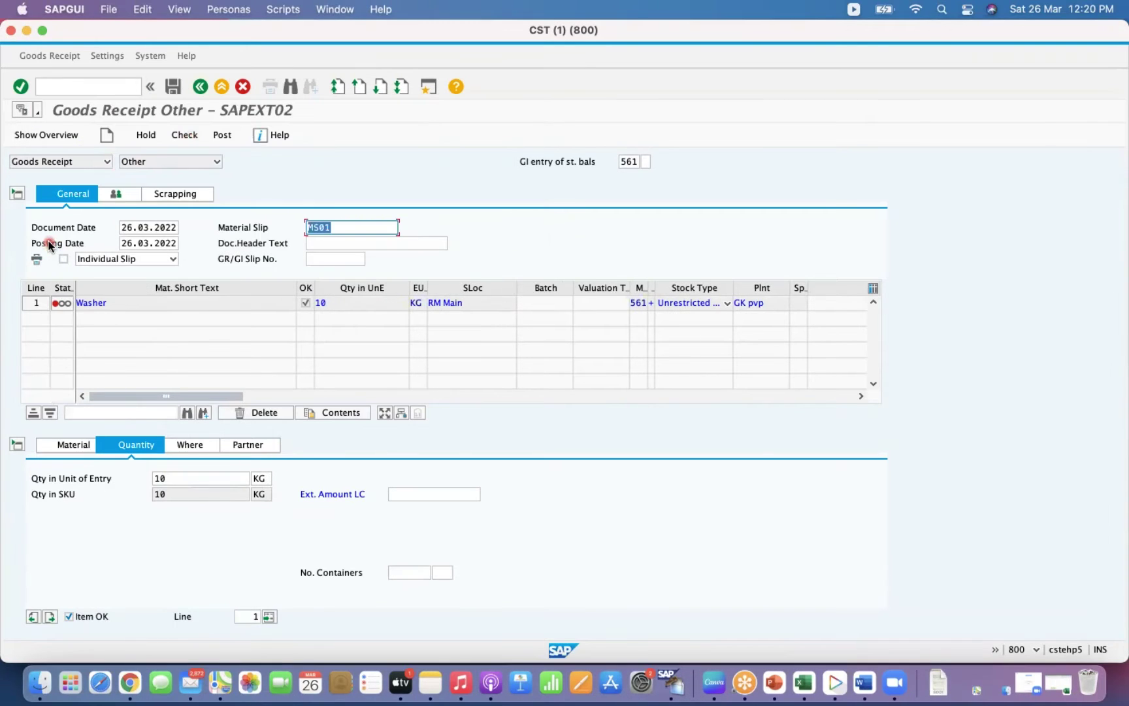
left_click(410, 494)
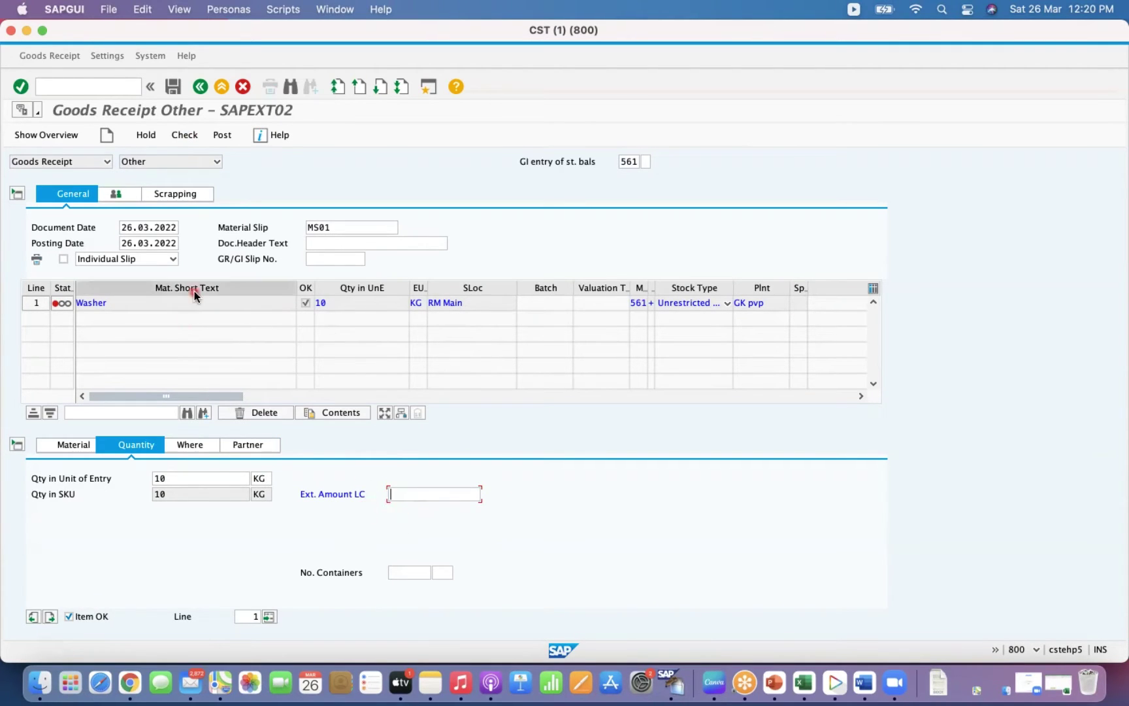
left_click(85, 92)
Run OMJJ for movement type 561 and open its Enjoy field selection settings.
type("/N")
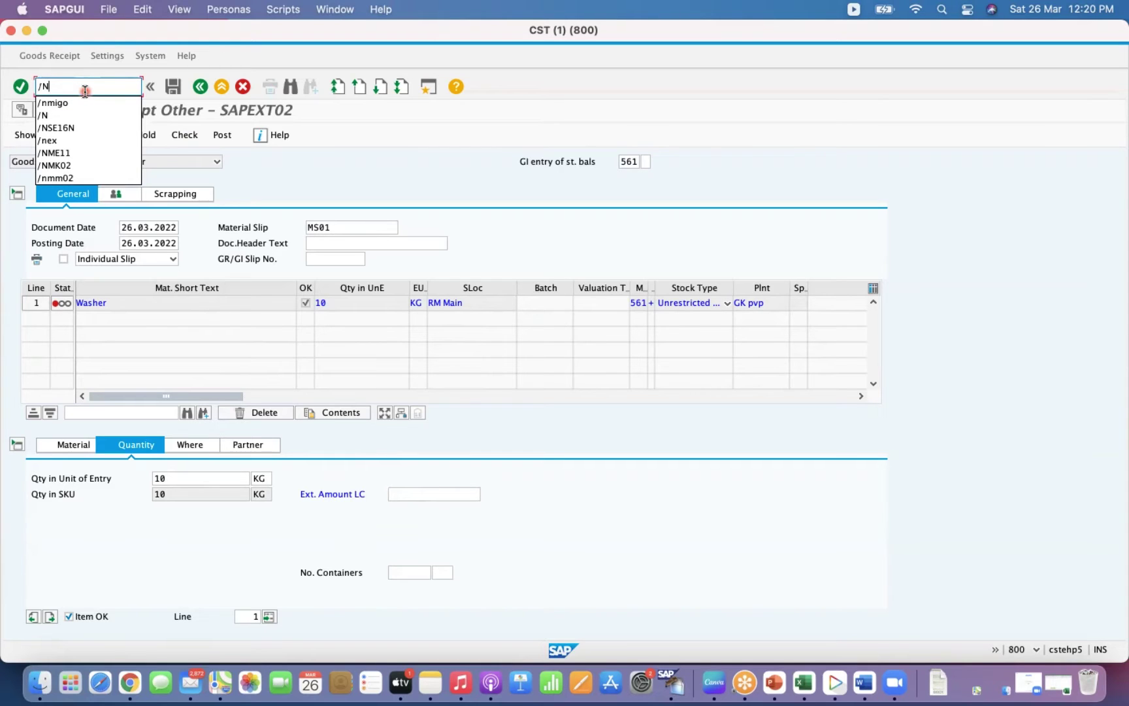
type("OMI")
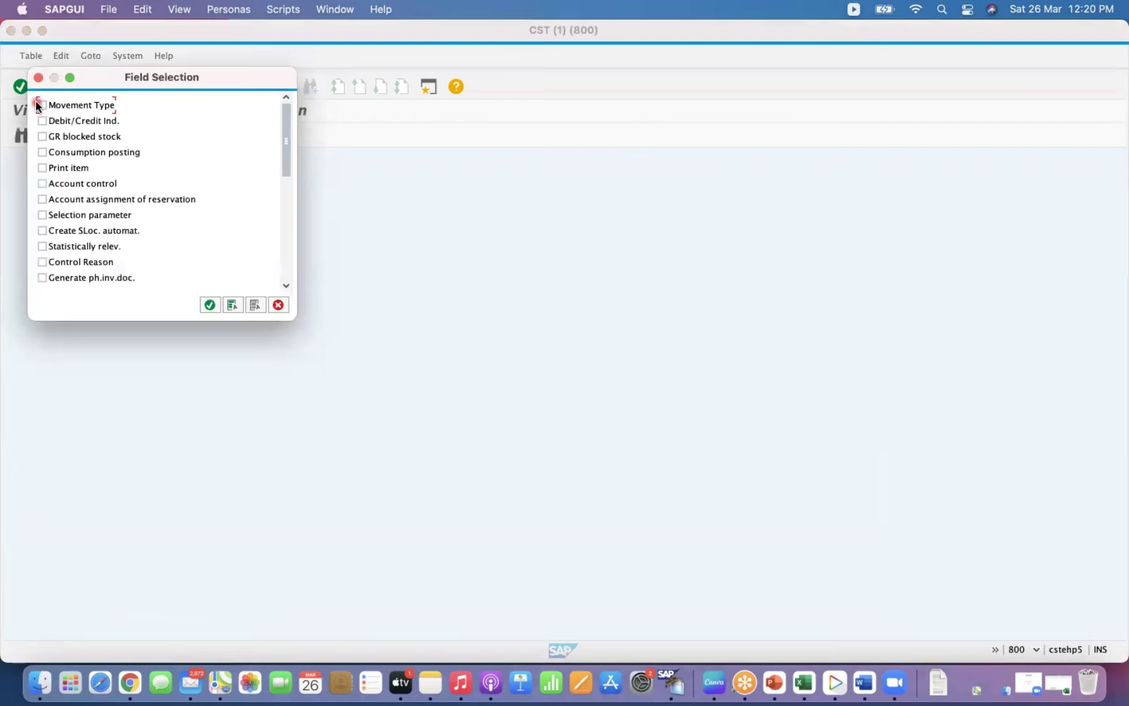
left_click(41, 106)
left_click(210, 306)
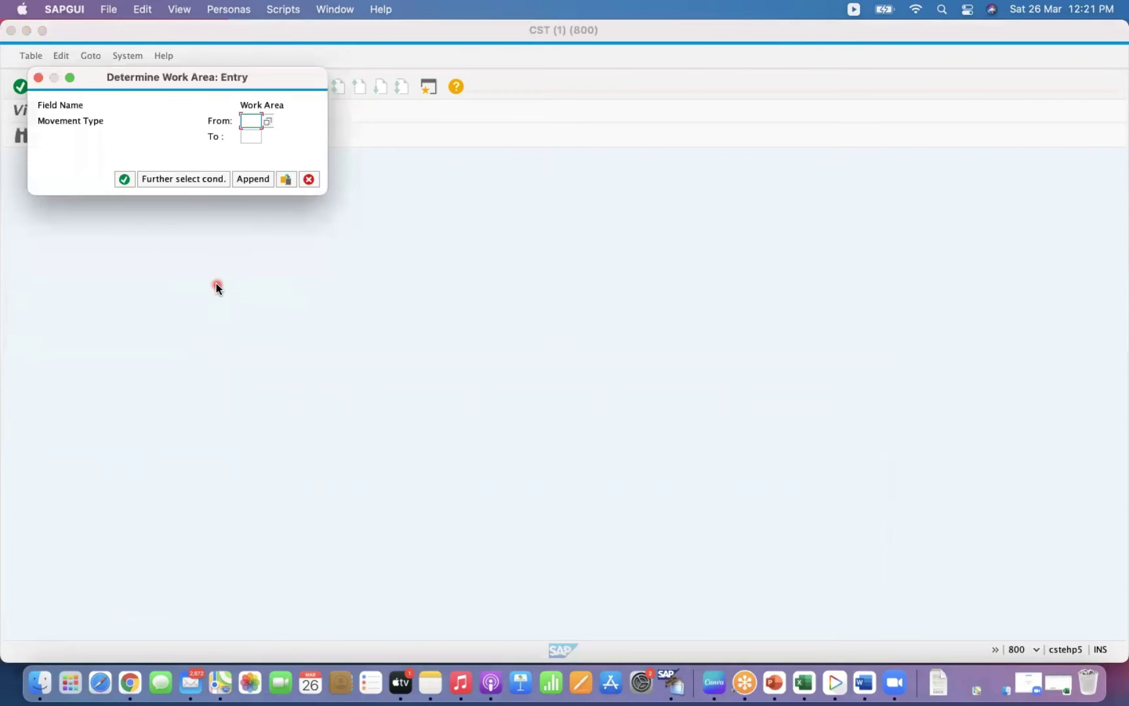
type("561")
key("Tab")
type("561")
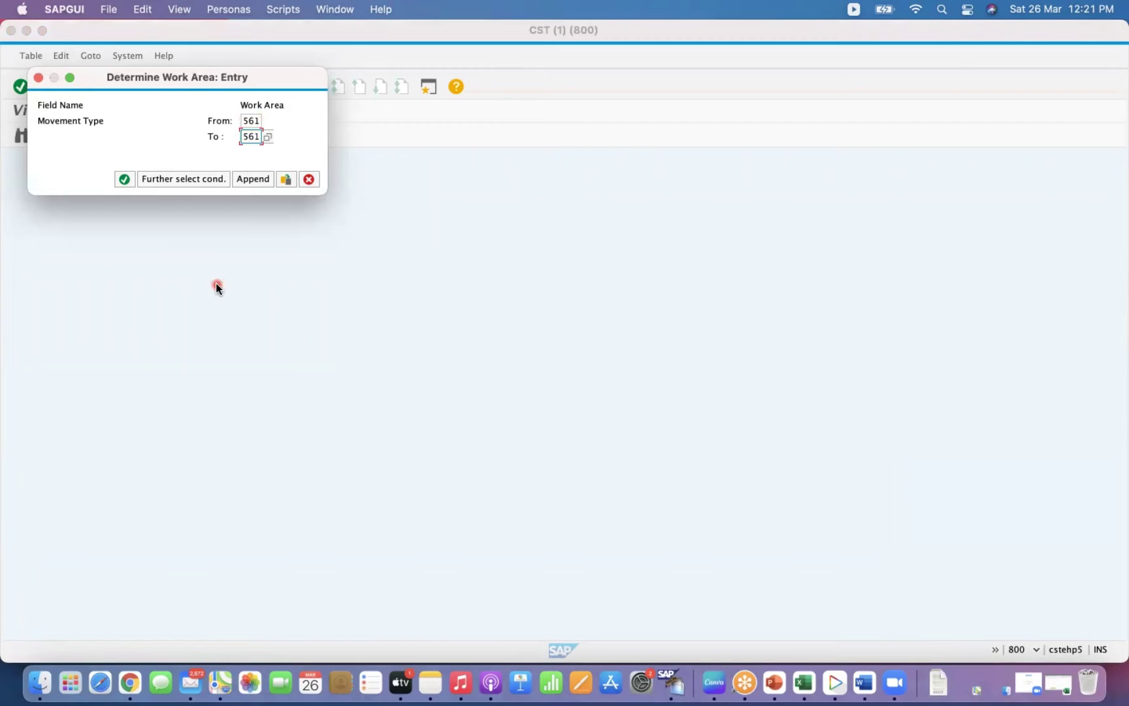
key("Return")
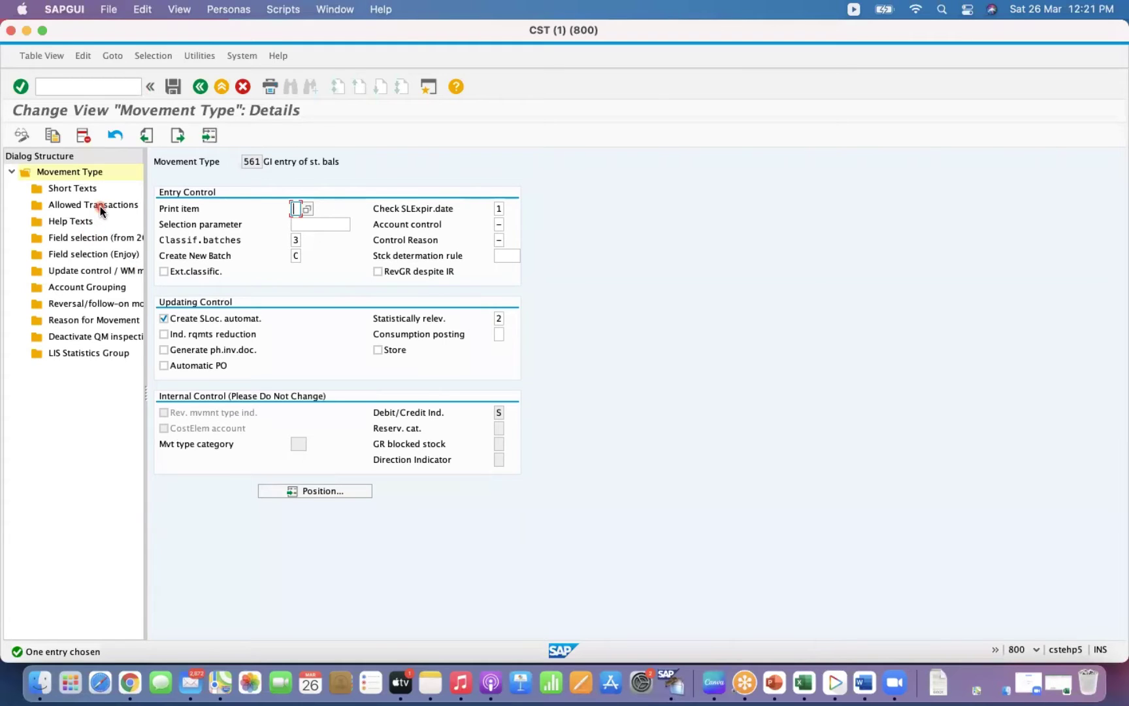
double_click(102, 255)
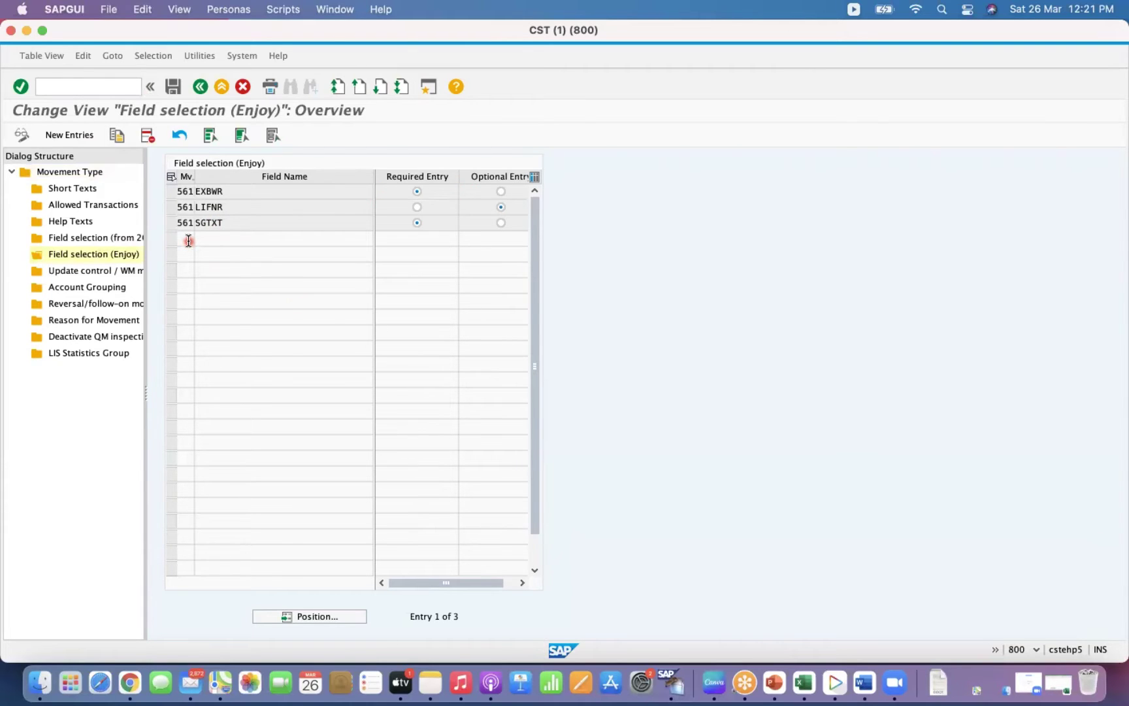
Try adding a new movement type 561 field selection entry for EXBWR, then discard the duplicate.
left_click(88, 135)
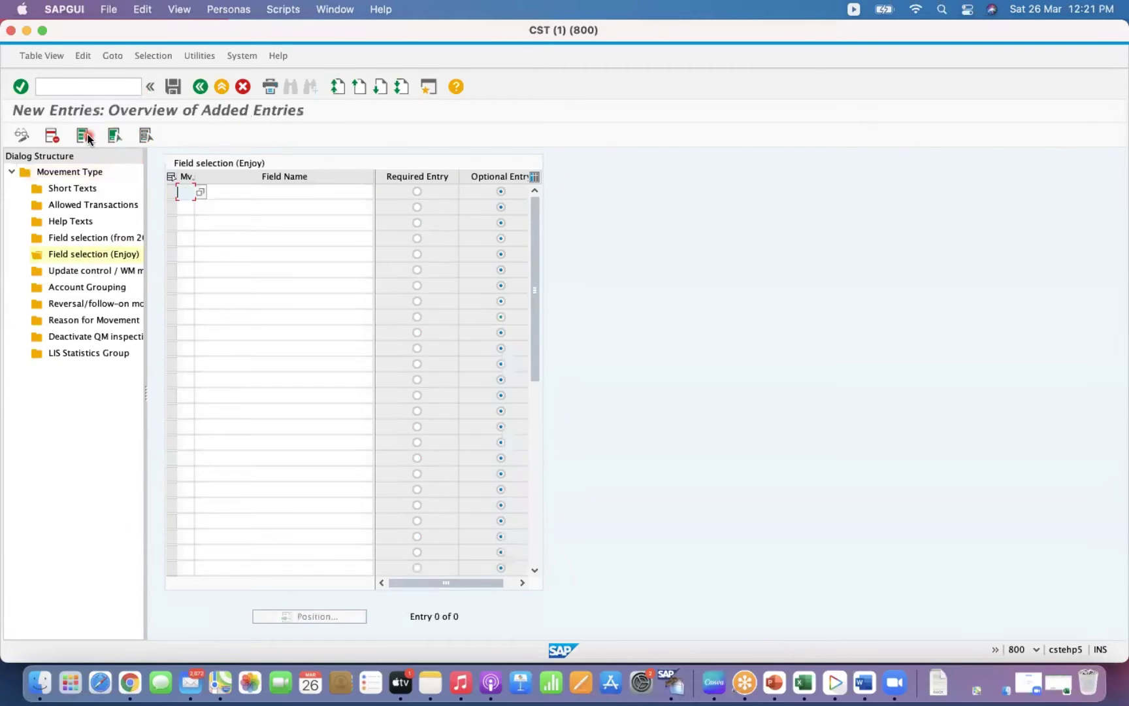
type("561")
key("Tab")
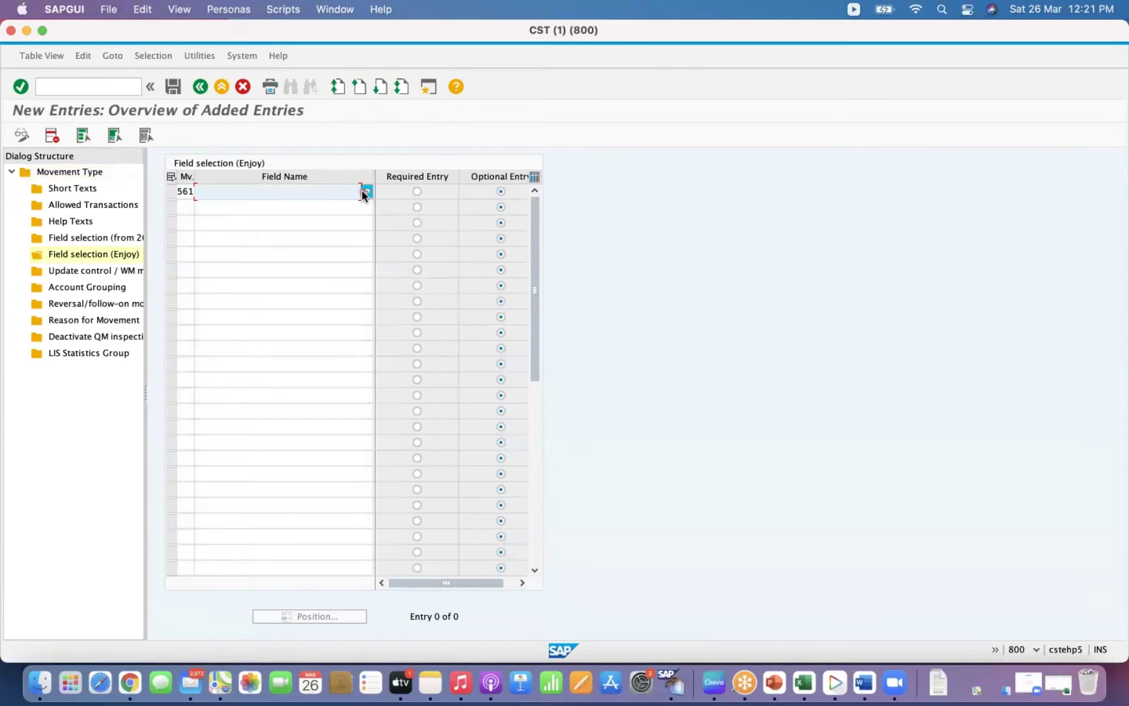
left_click(365, 191)
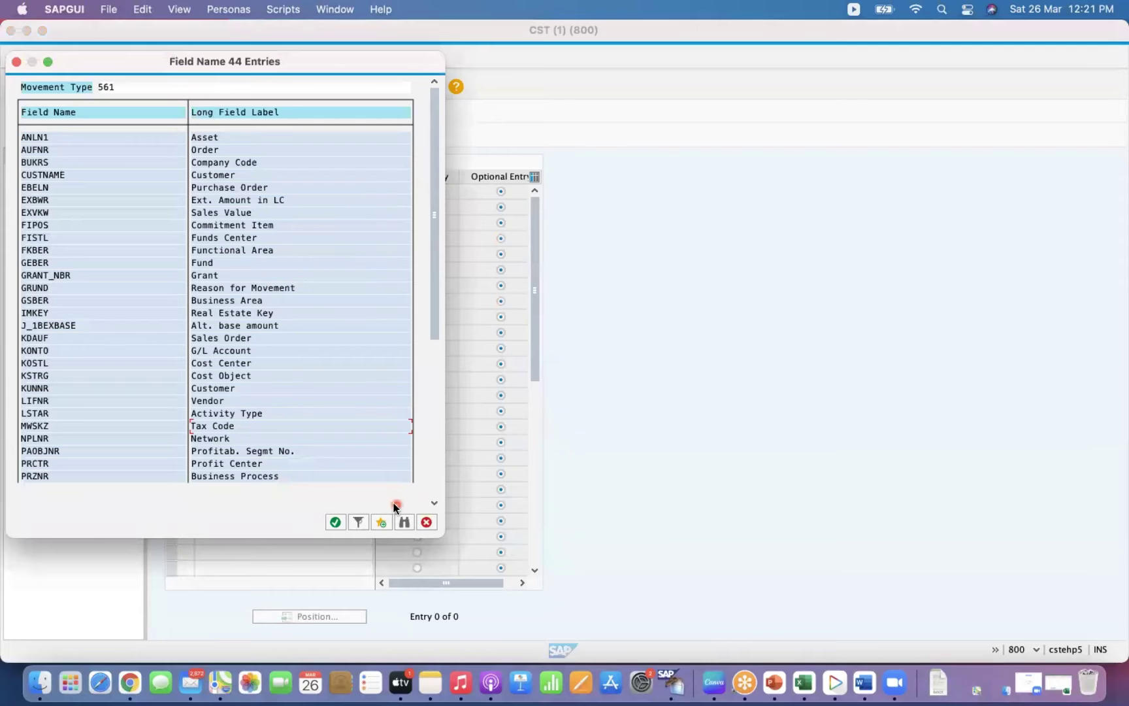
left_click(405, 522)
type("EXT")
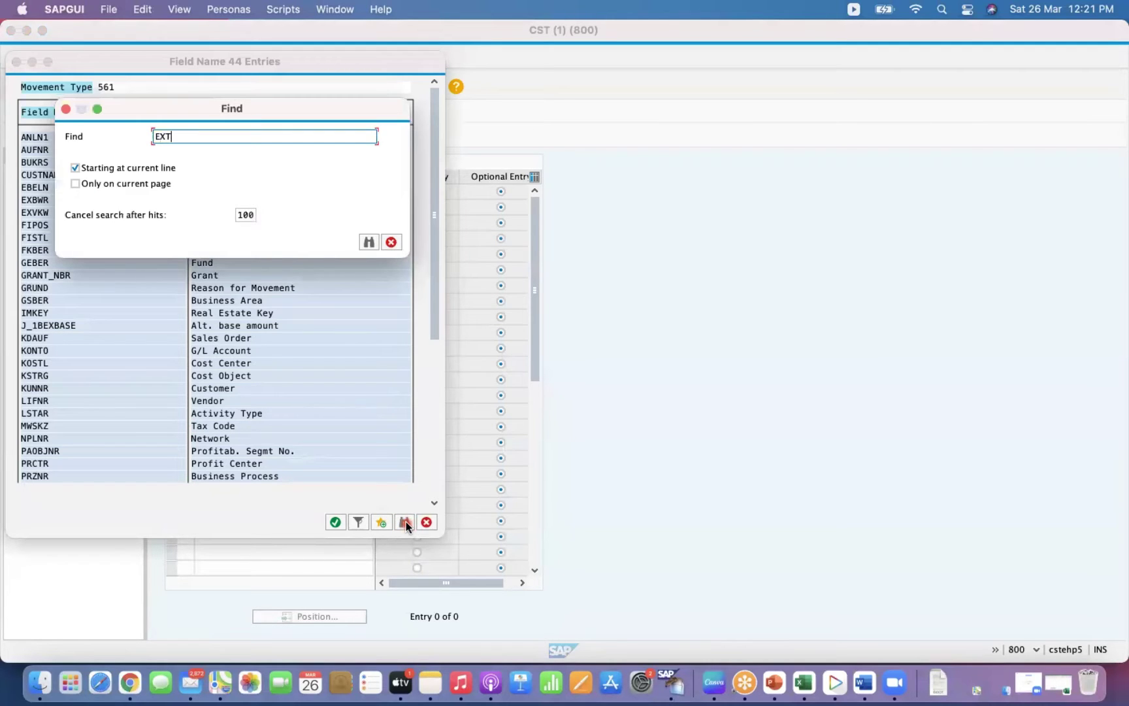
key("Return")
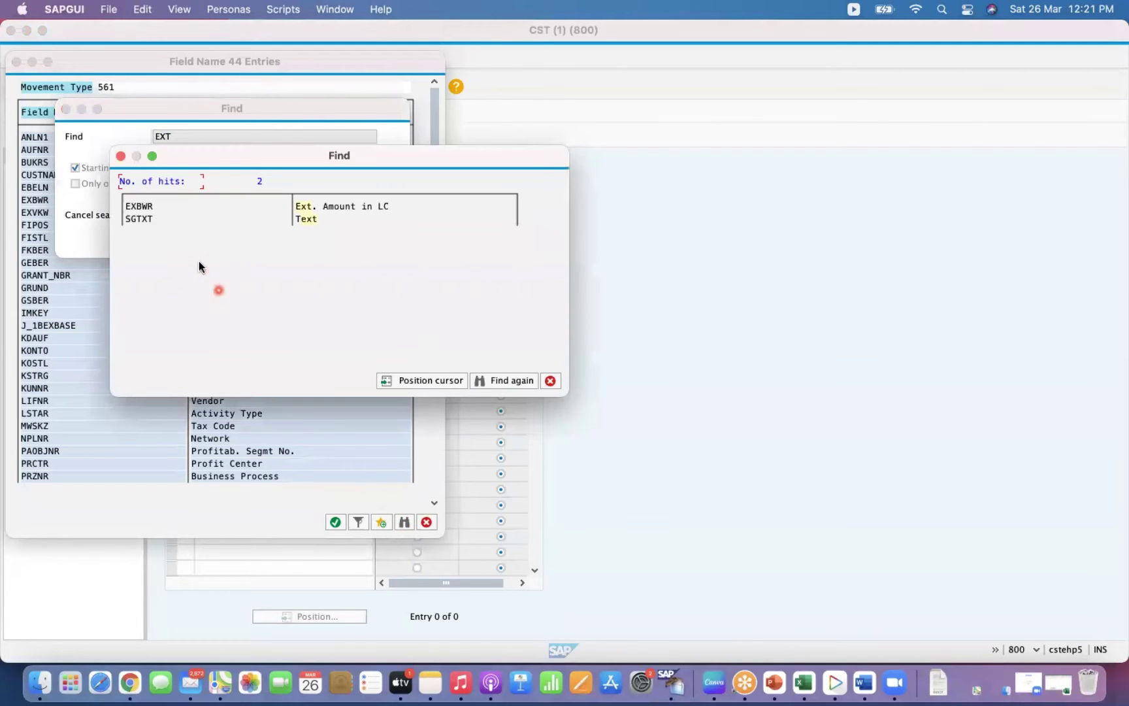
double_click(141, 208)
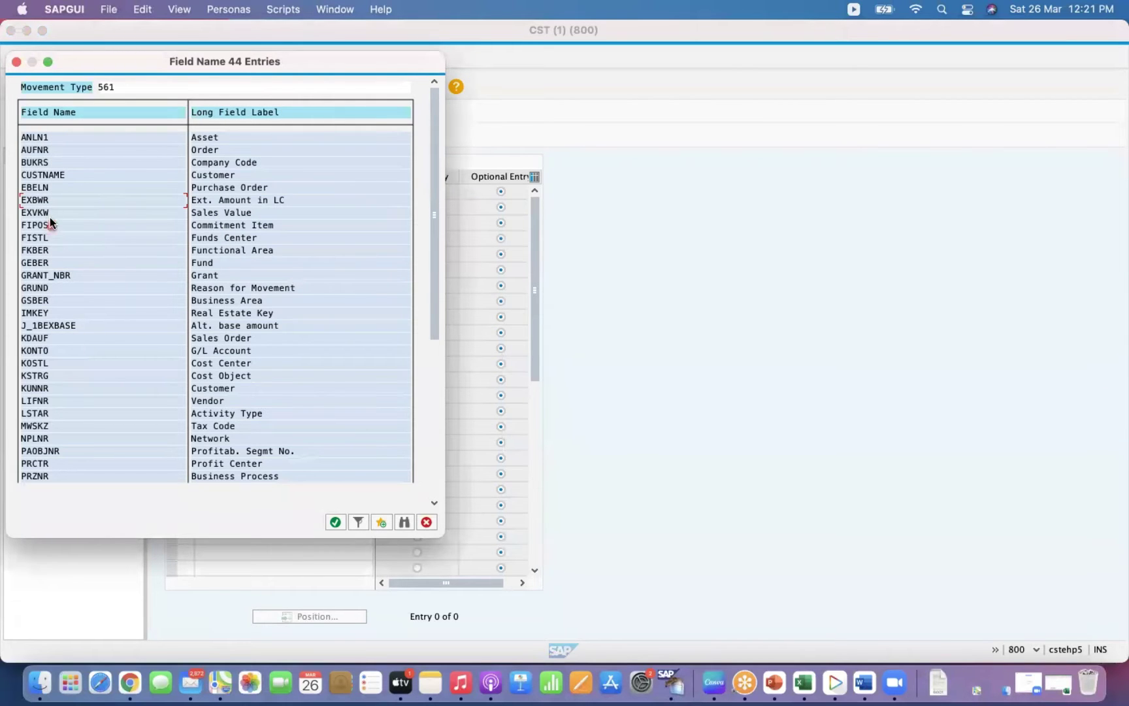
double_click(37, 201)
key("Return")
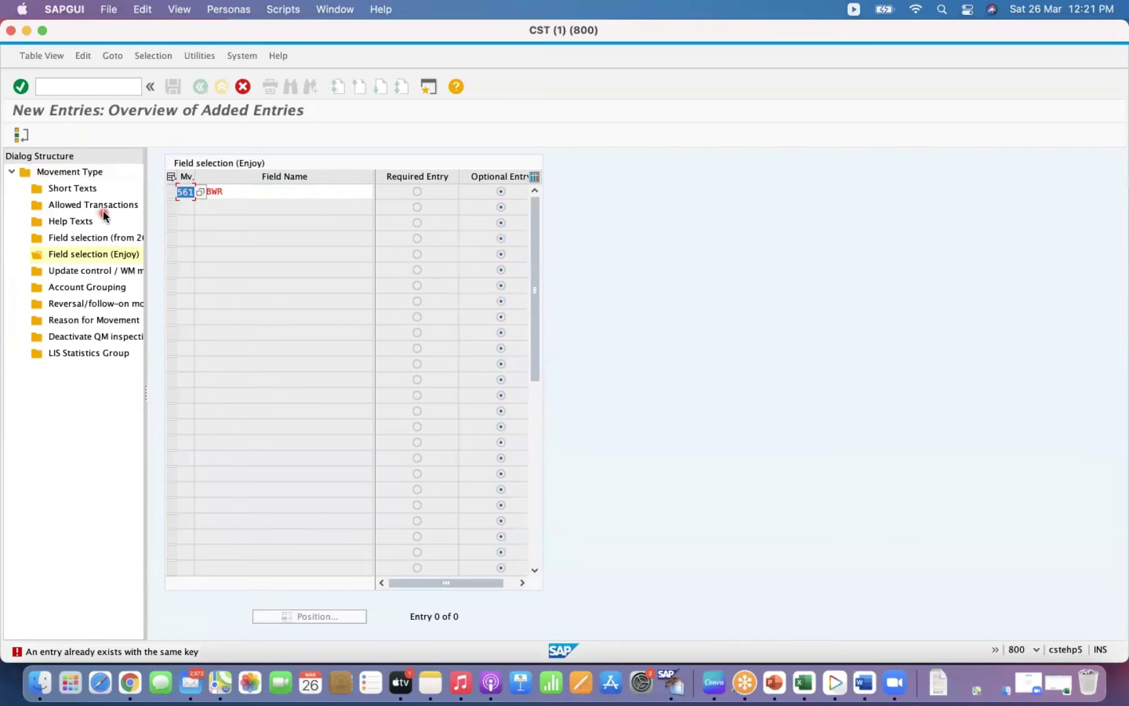
left_click(20, 138)
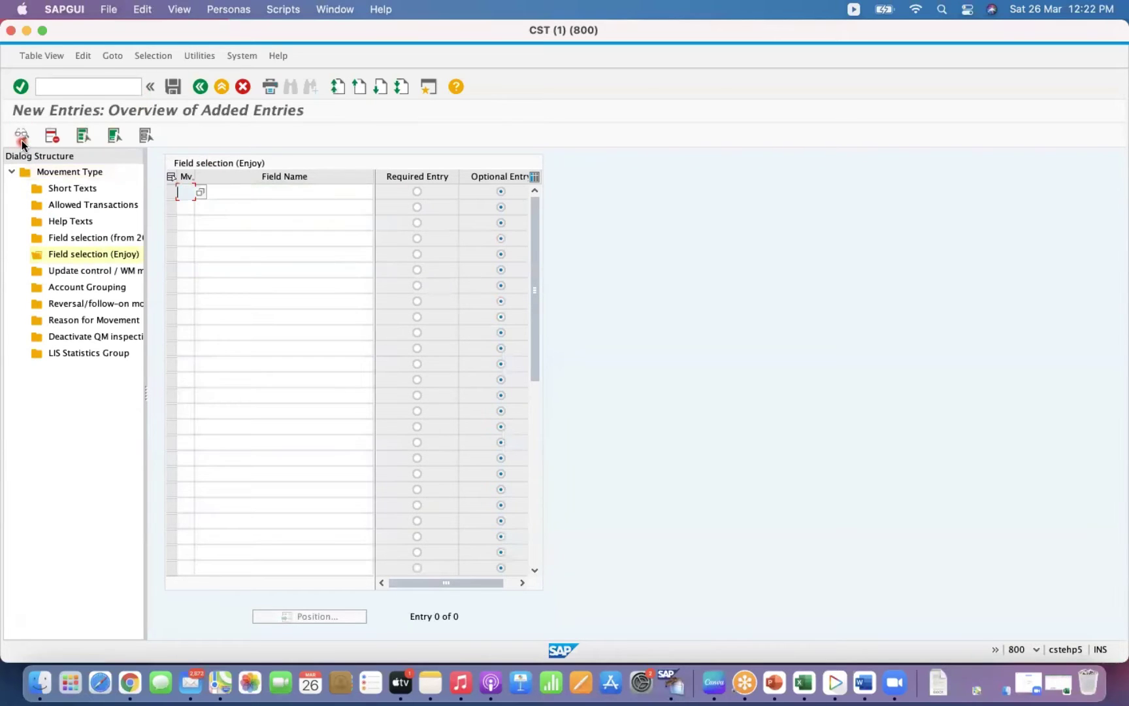
Set EXBWR to Optional Entry for movement type 561 and save it under the customizing request.
left_click(200, 87)
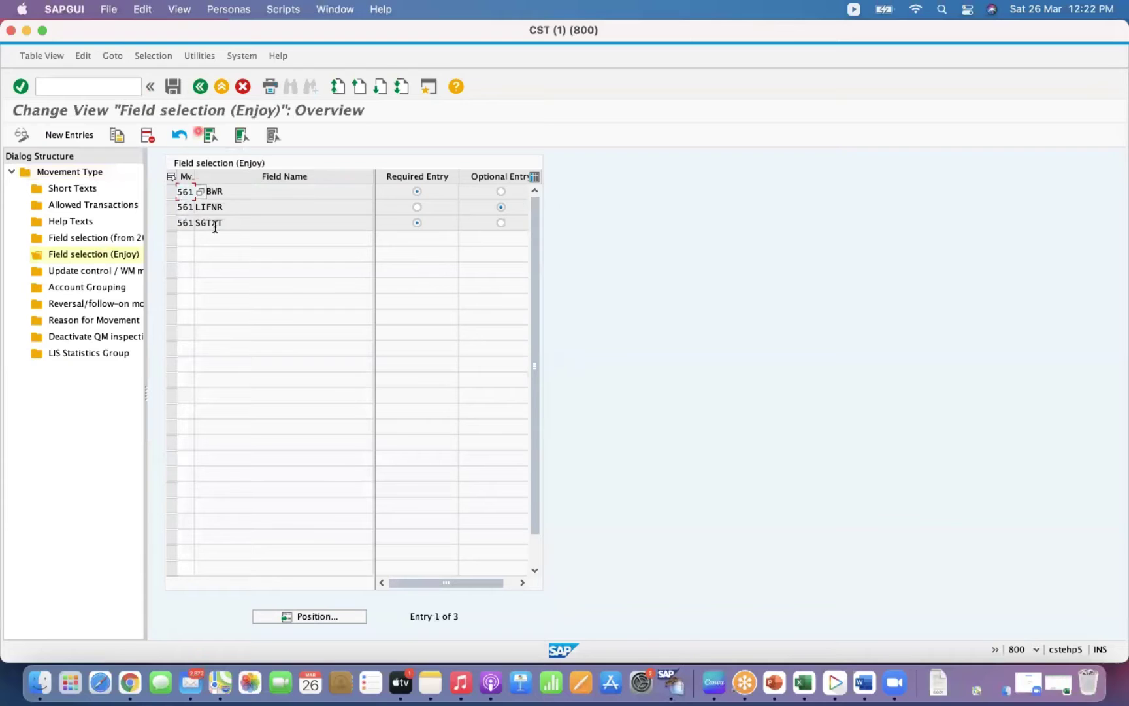
left_click(502, 190)
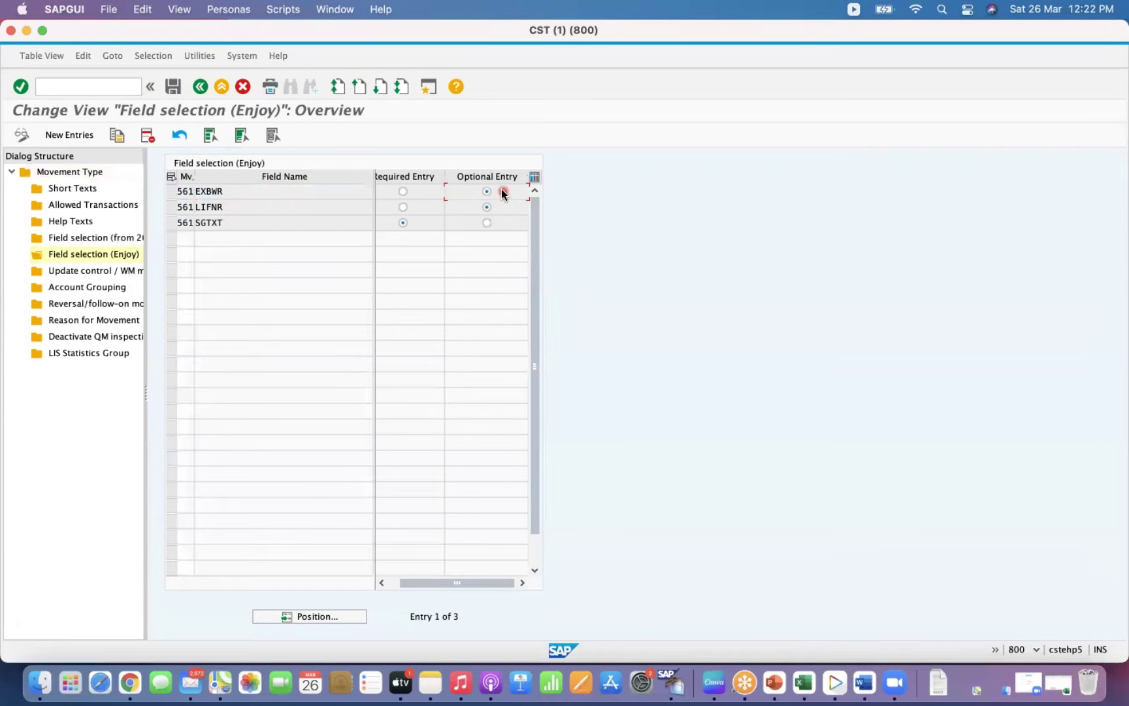
left_click(174, 88)
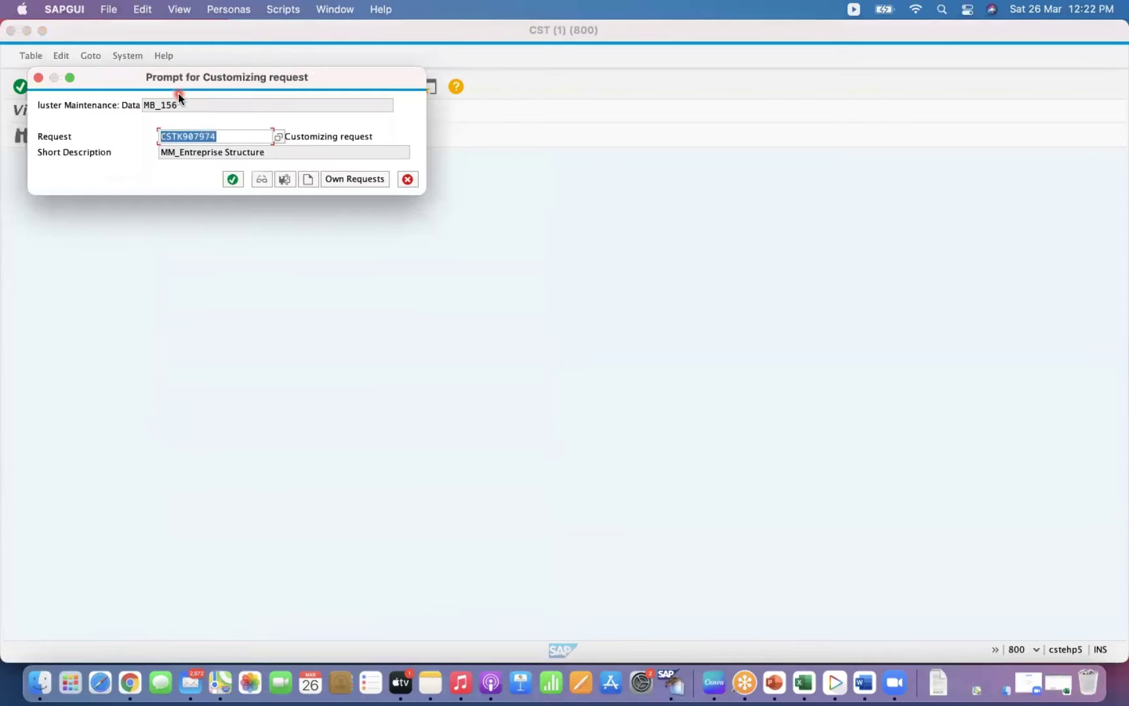
left_click(227, 179)
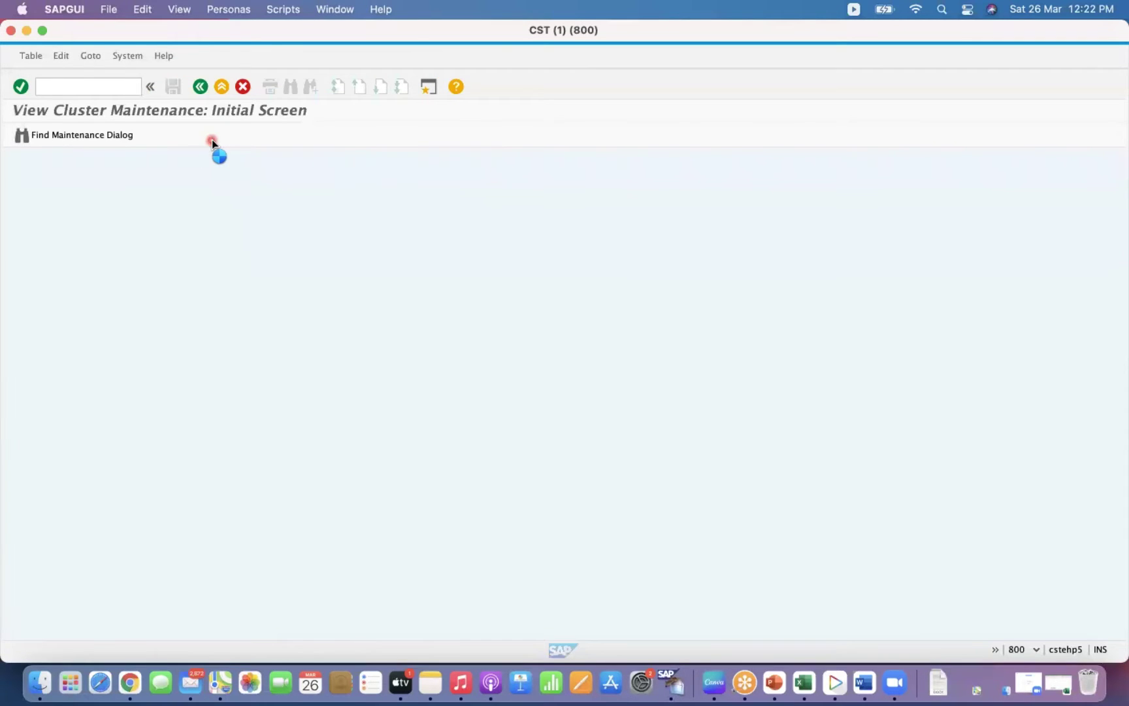
left_click(200, 91)
Start a MIGO receipt line for material 251 with quantity 10.
left_click(110, 88)
type("/NMIGO")
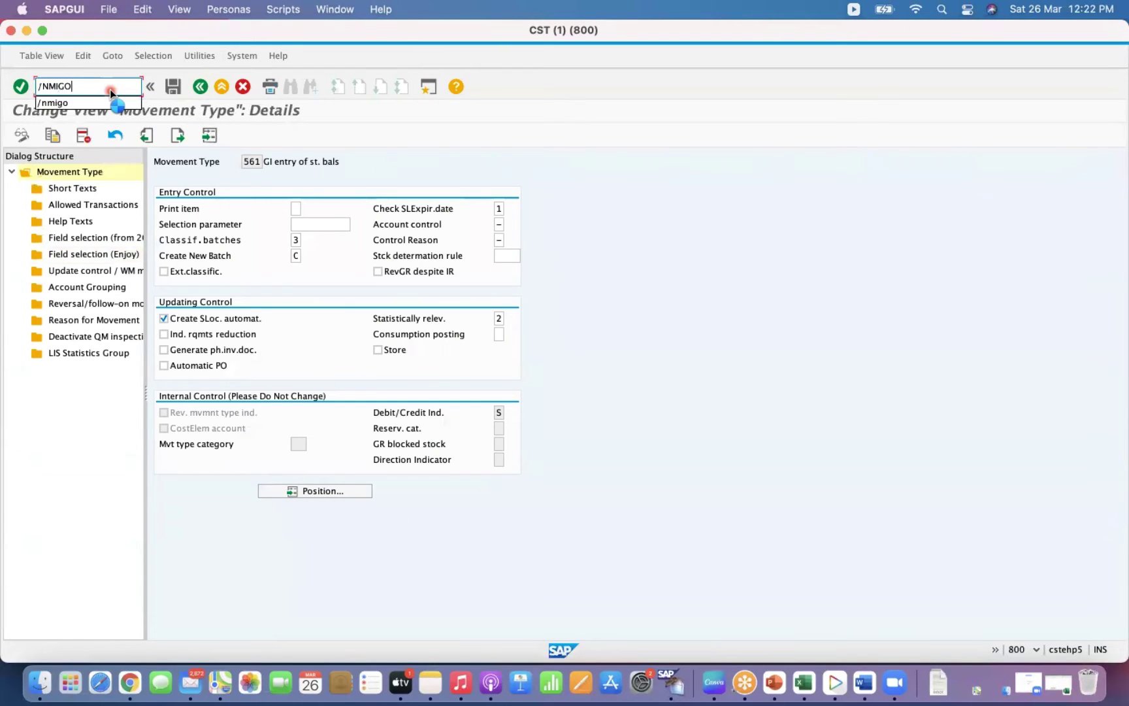
key("Return")
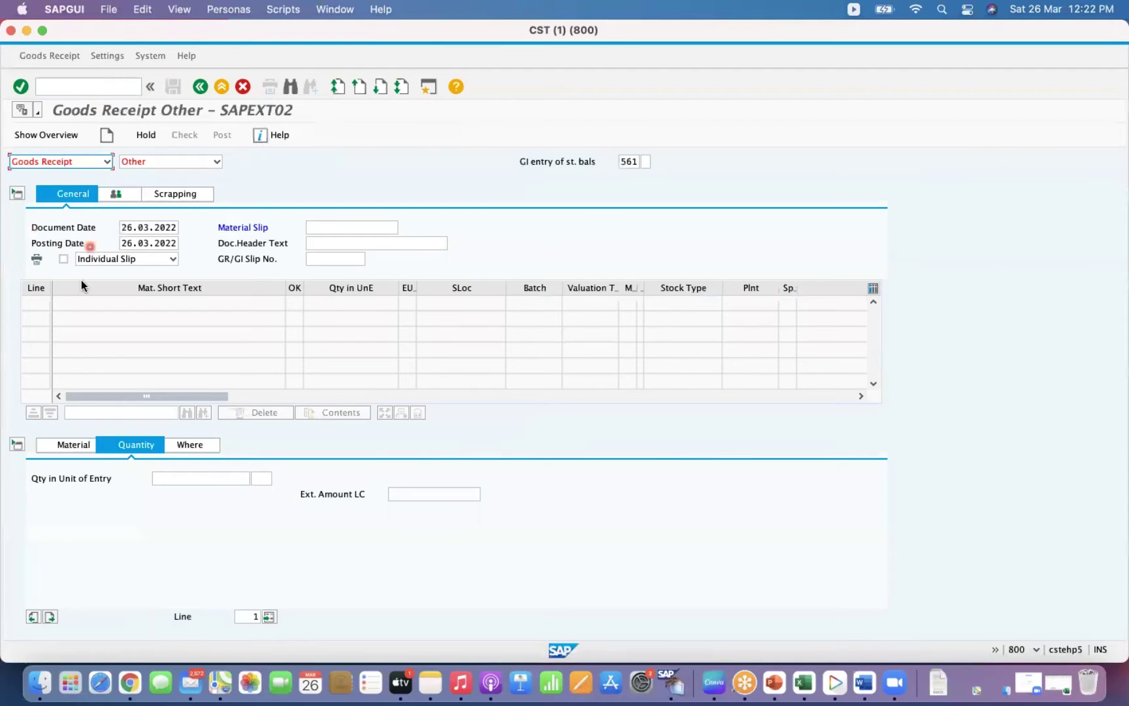
left_click(74, 446)
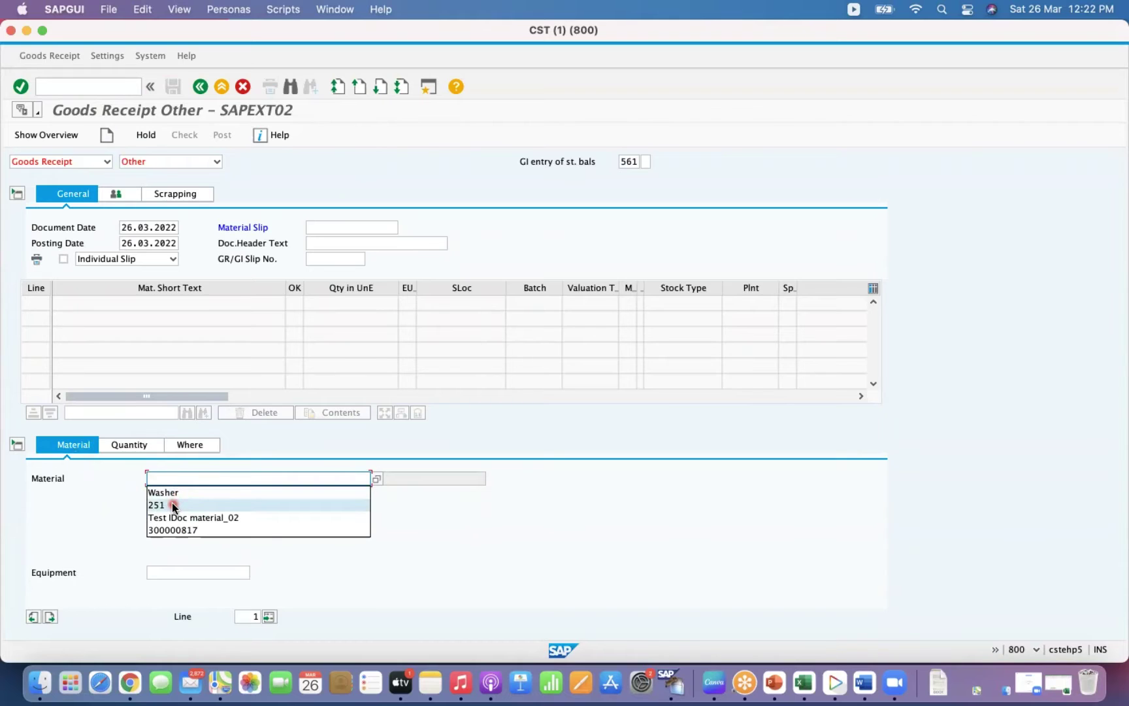
left_click(173, 505)
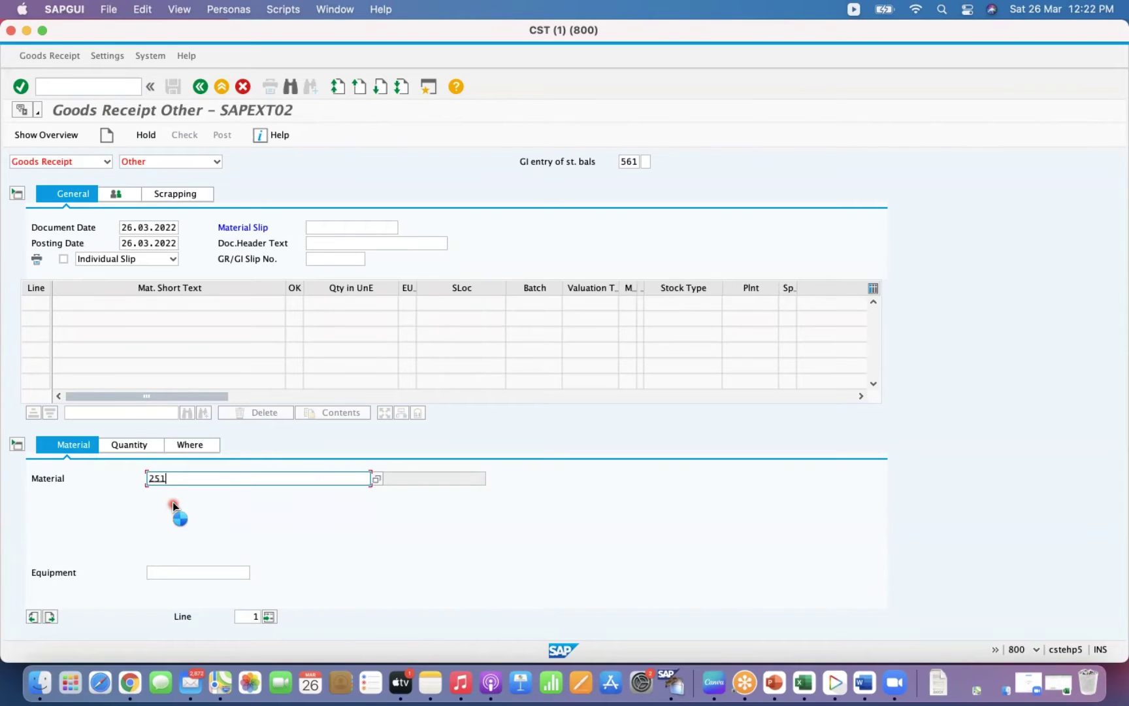
key("Return")
left_click(136, 446)
type("10")
key("Return")
Enter plant GKP1, storage location 0002 and text 'Initial upload', check, then add material slip MS01.
left_click(189, 445)
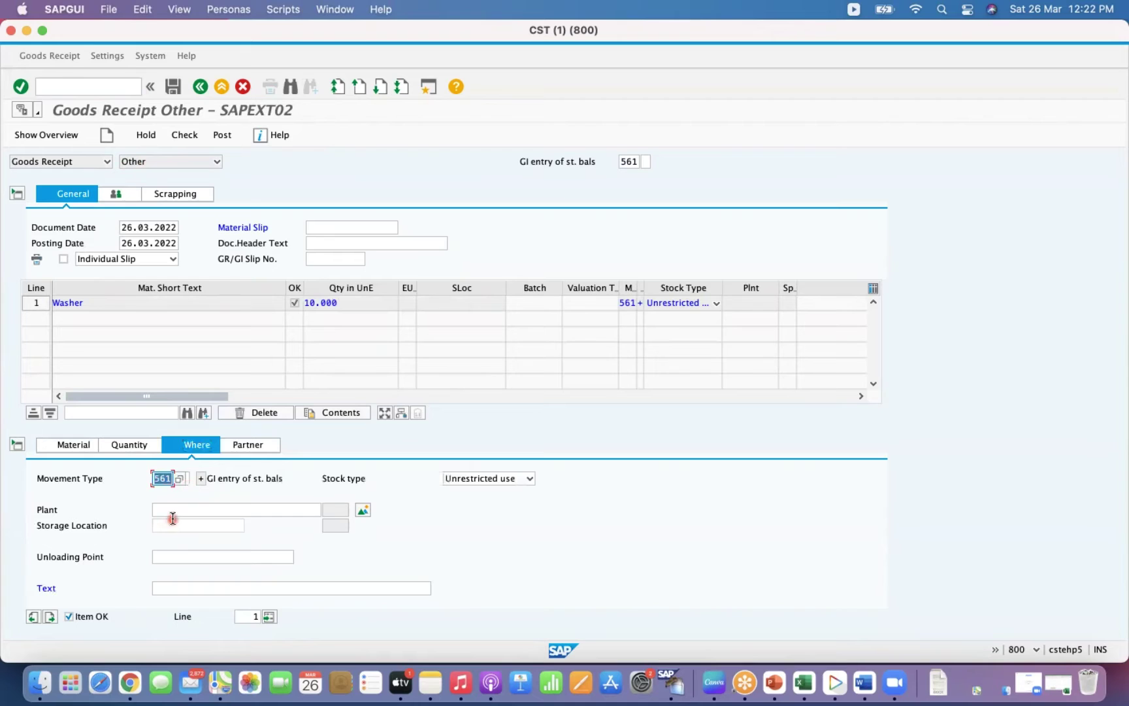
left_click(180, 509)
type("GKP1")
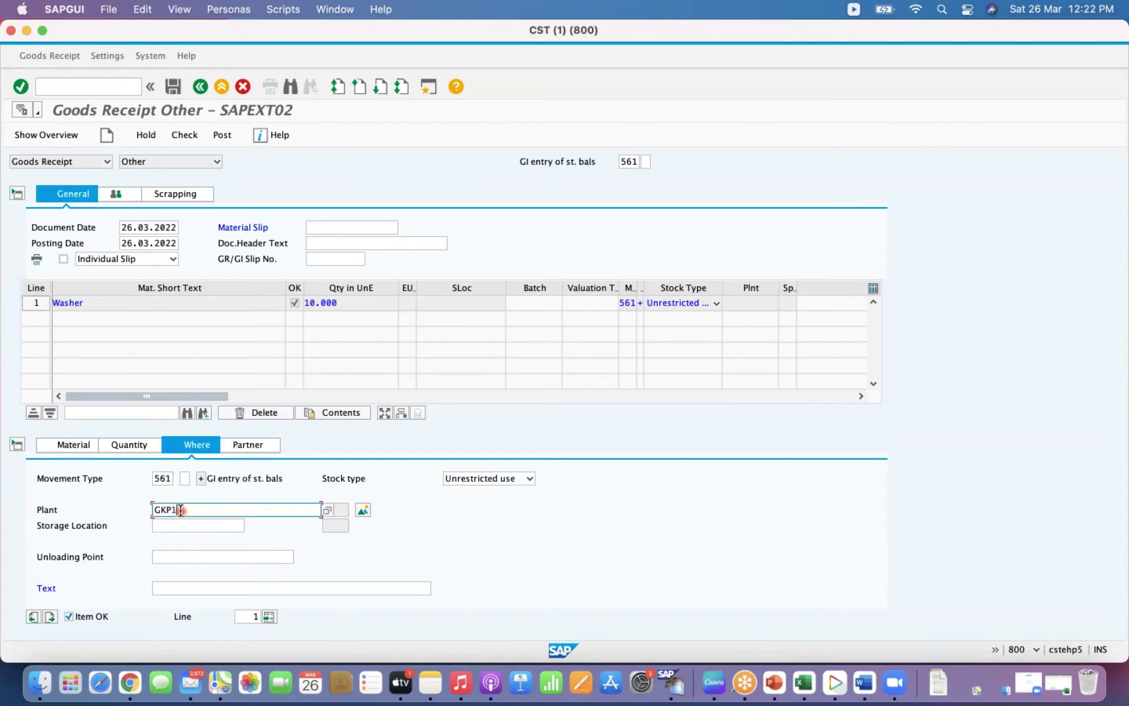
key("Tab")
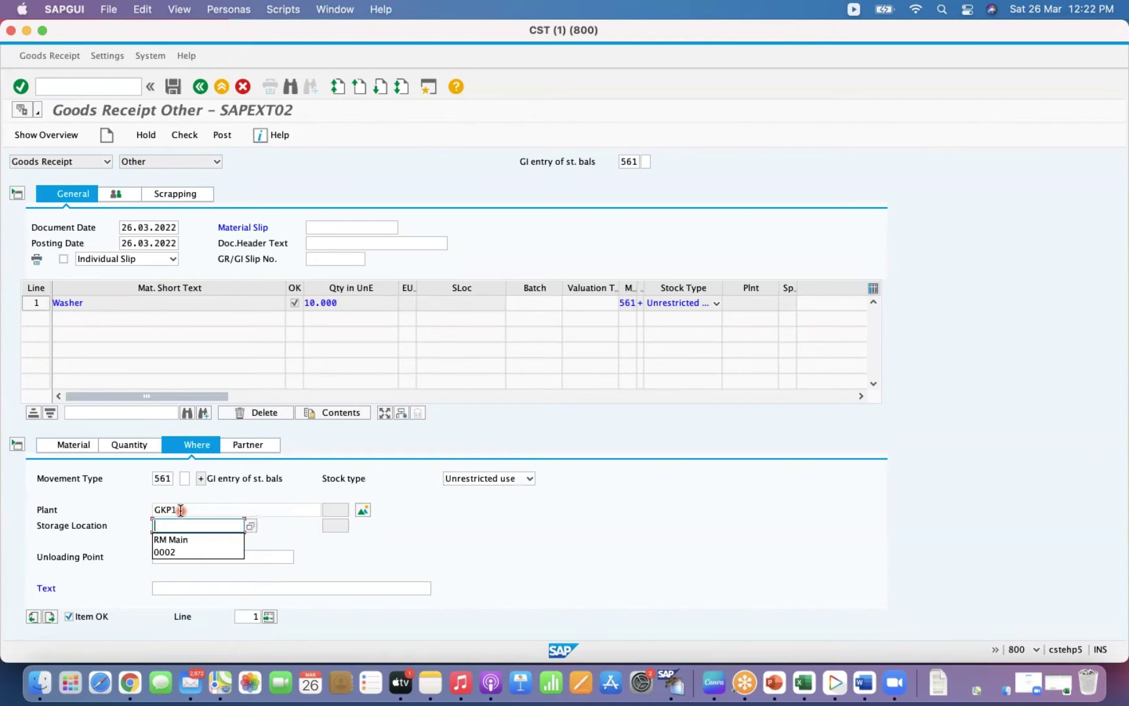
key("Return")
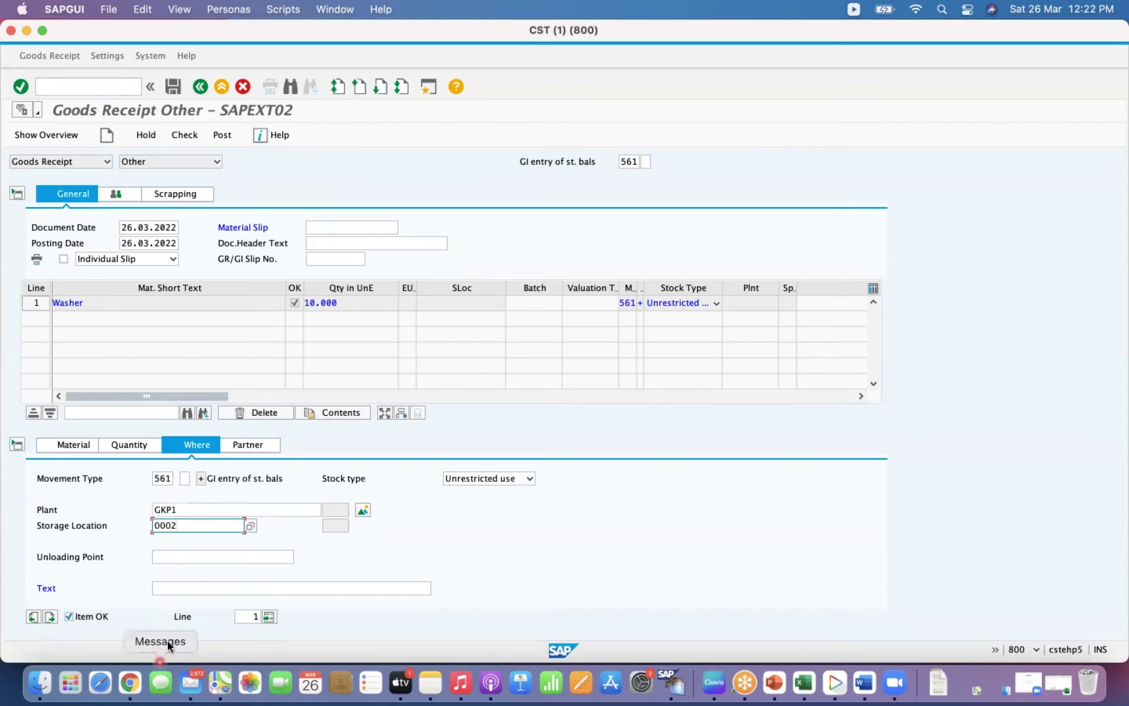
left_click(178, 588)
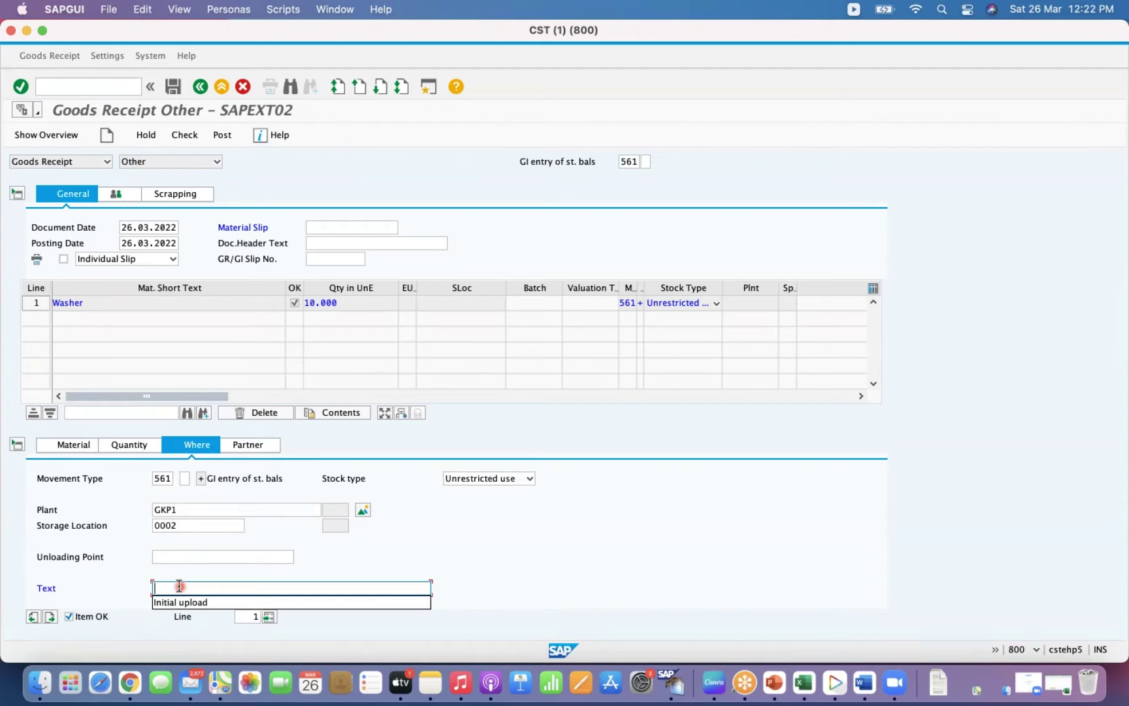
left_click(180, 602)
key("Return")
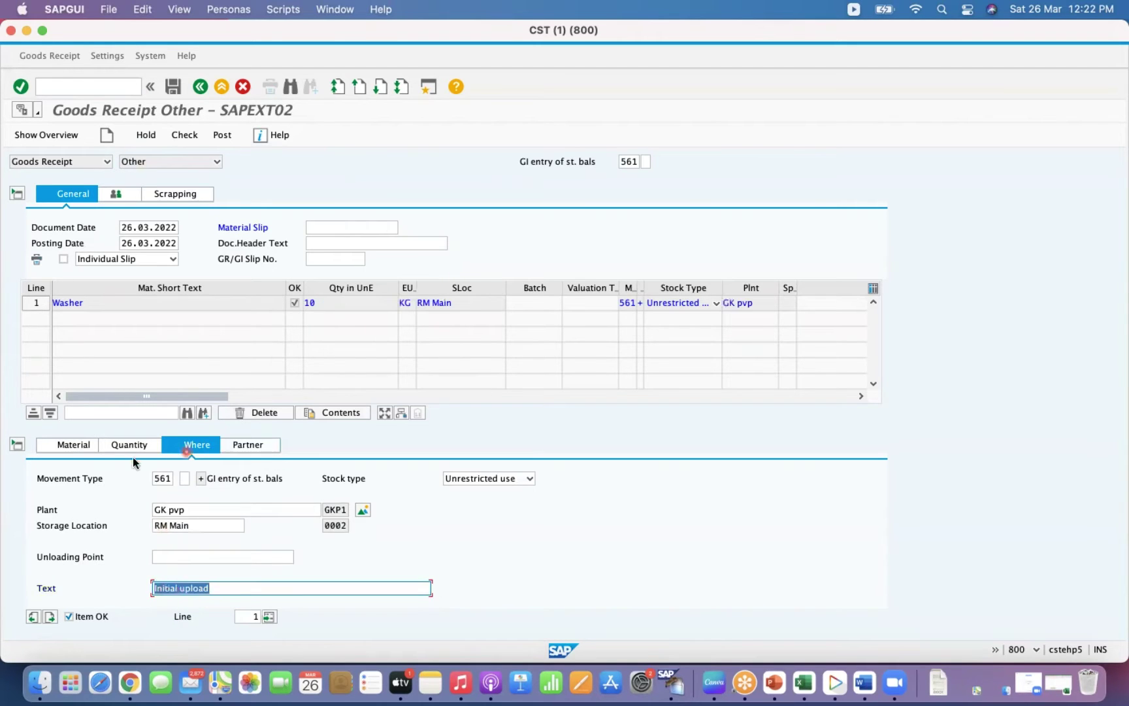
left_click(128, 447)
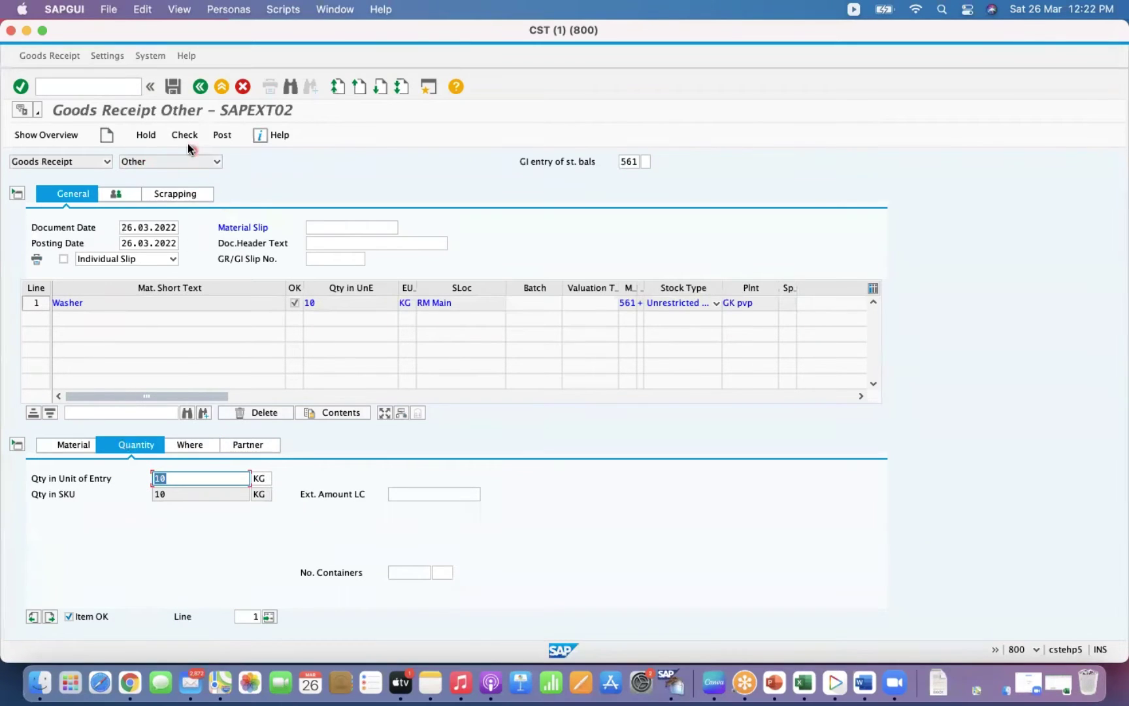
left_click(185, 140)
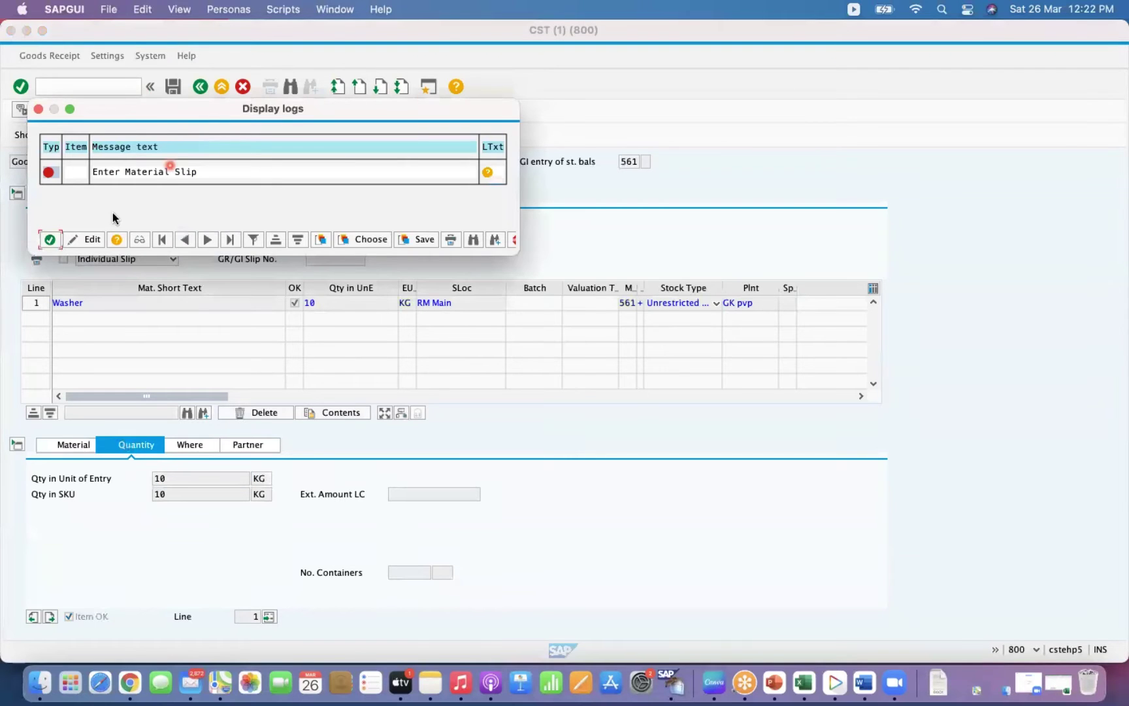
left_click(51, 238)
type("MS01")
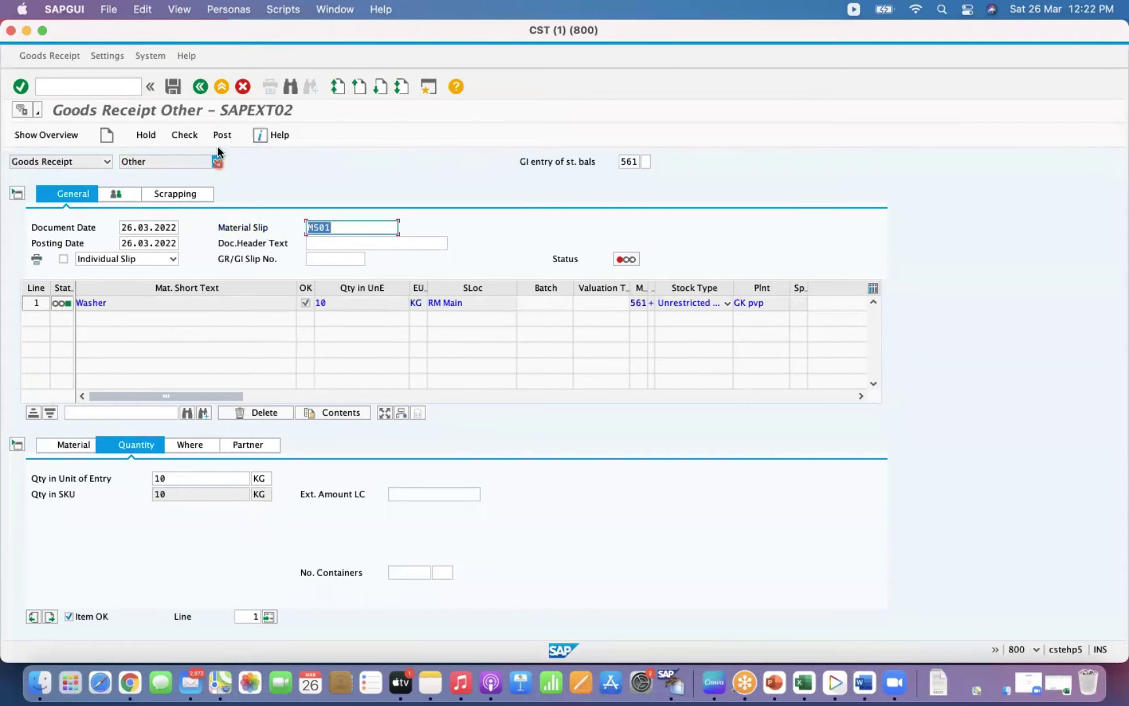
Recheck the Washer receipt and post it as material document 51002106.
left_click(195, 136)
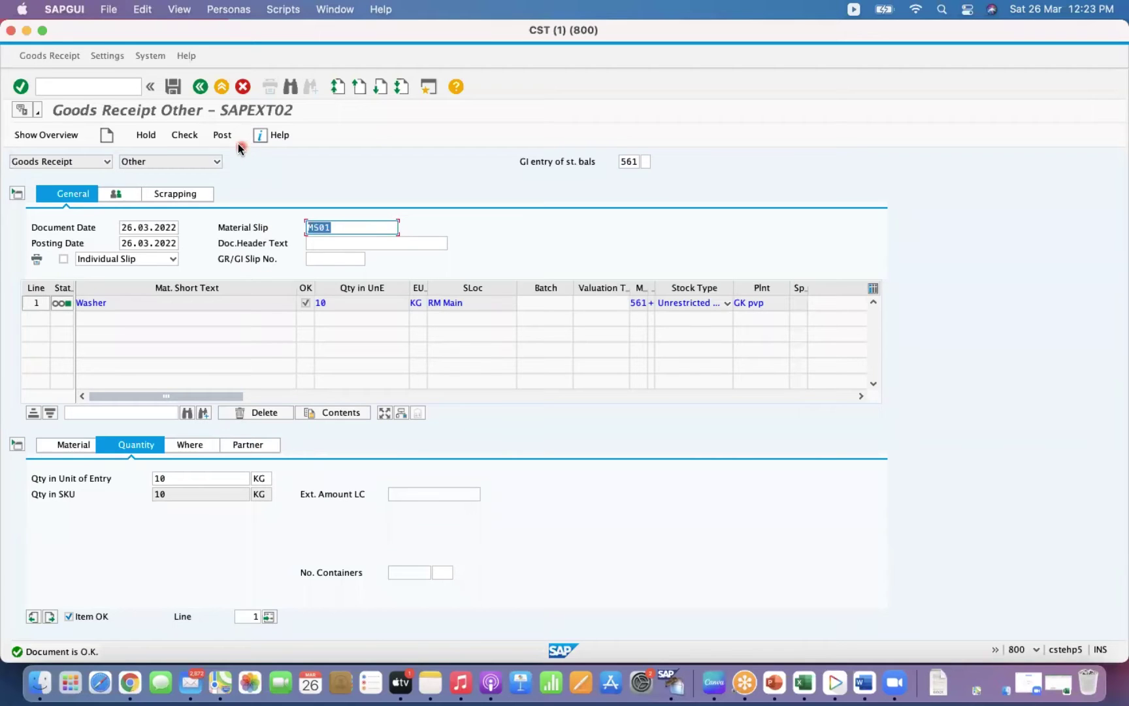
left_click(223, 136)
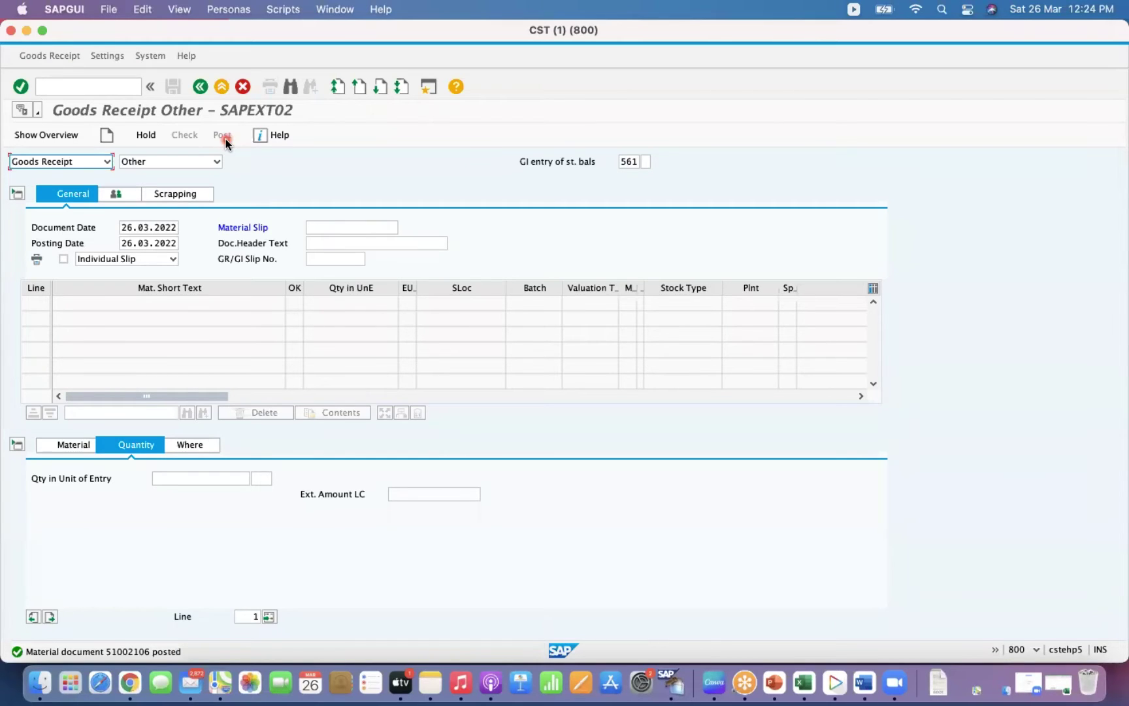
Display material document 51002106 and view the Washer item's storage location and quantity details.
left_click(82, 162)
left_click(62, 201)
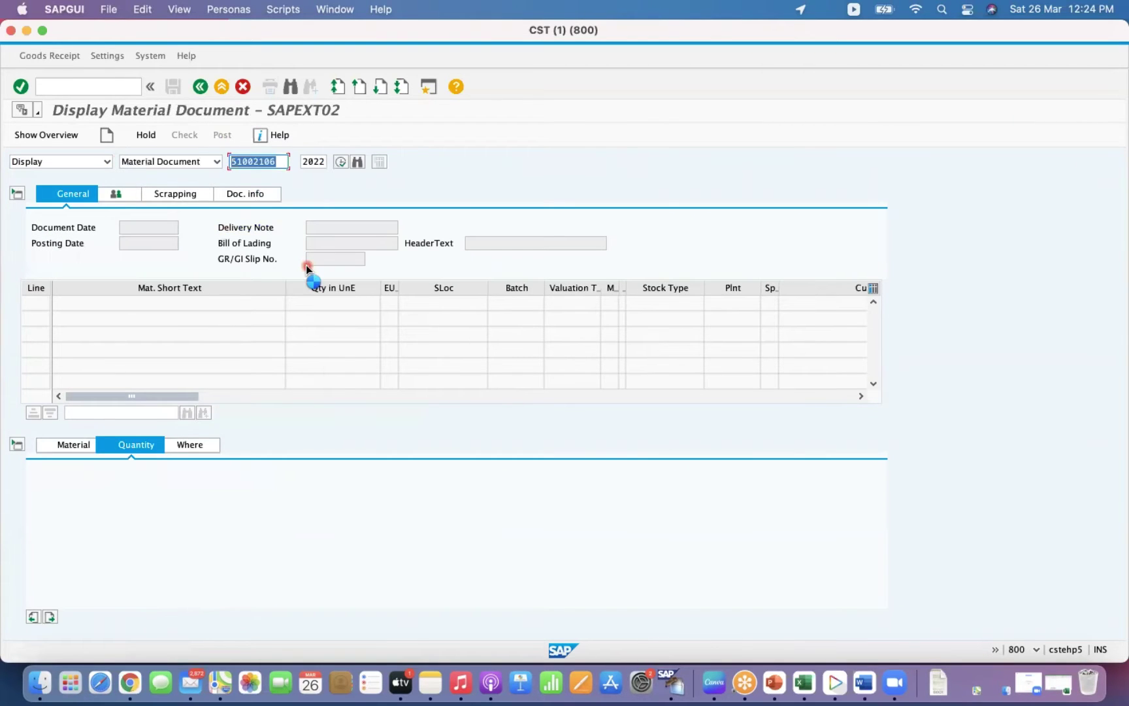
left_click(264, 328)
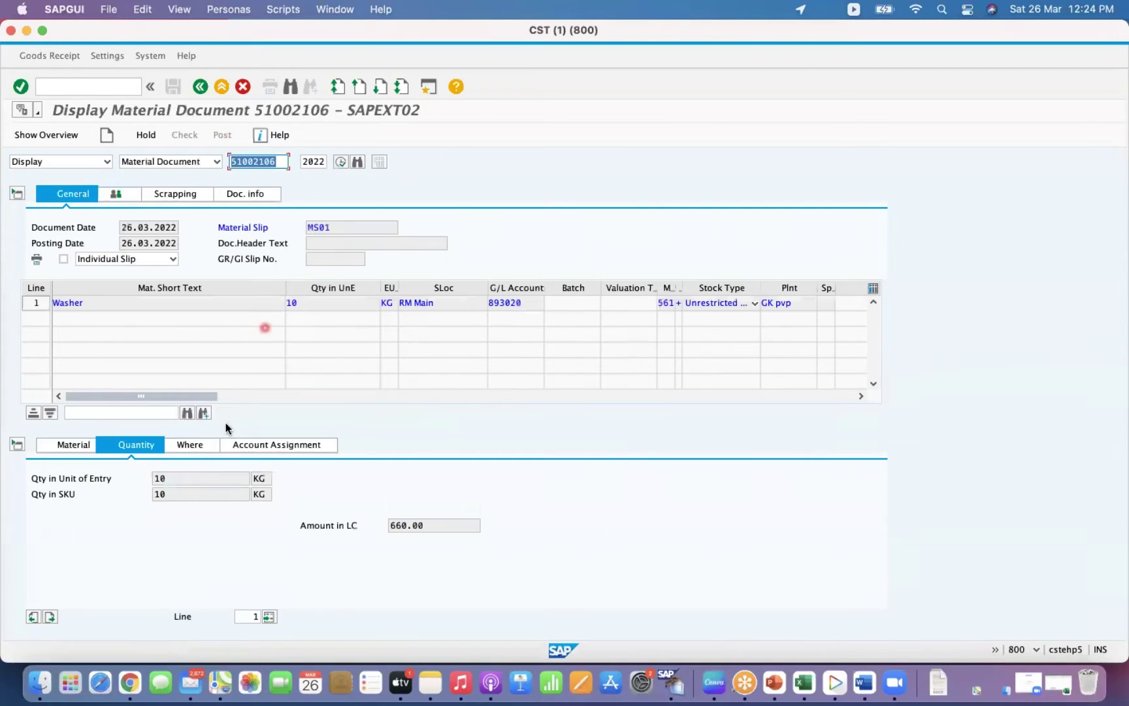
left_click(196, 446)
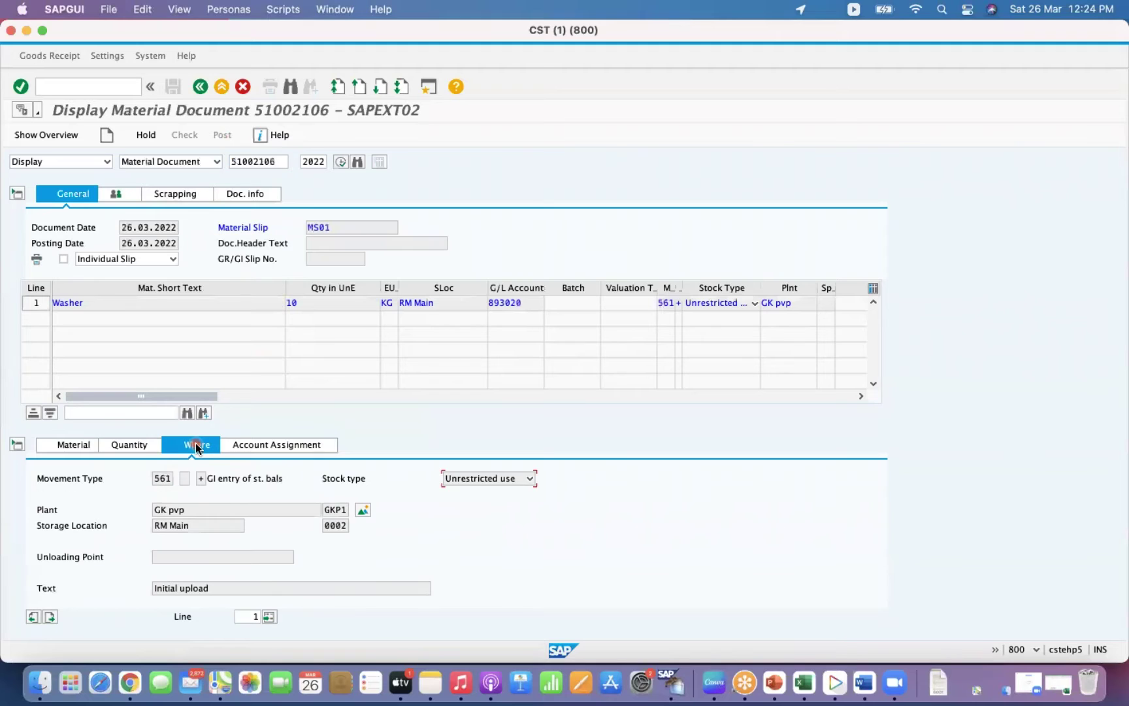
left_click(143, 446)
Highlight the 660.00 Amount in LC, then view the item's material details.
left_click_drag(436, 527, 397, 528)
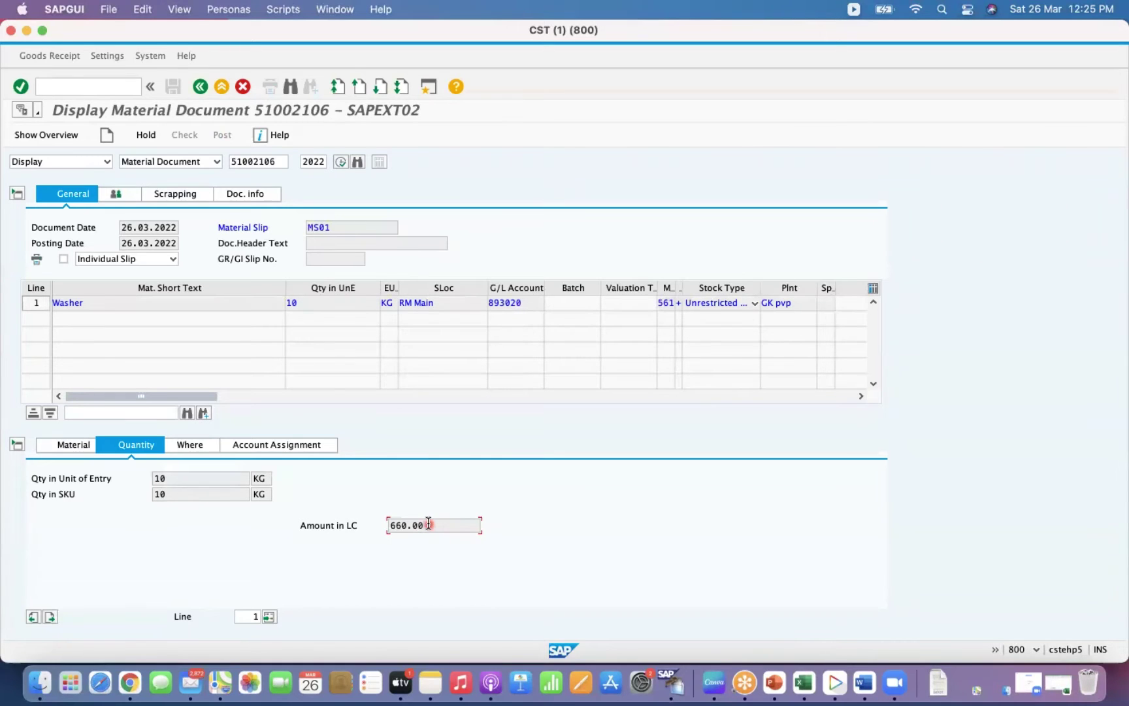
left_click_drag(422, 525, 392, 526)
left_click(436, 525)
left_click(181, 479)
left_click(70, 445)
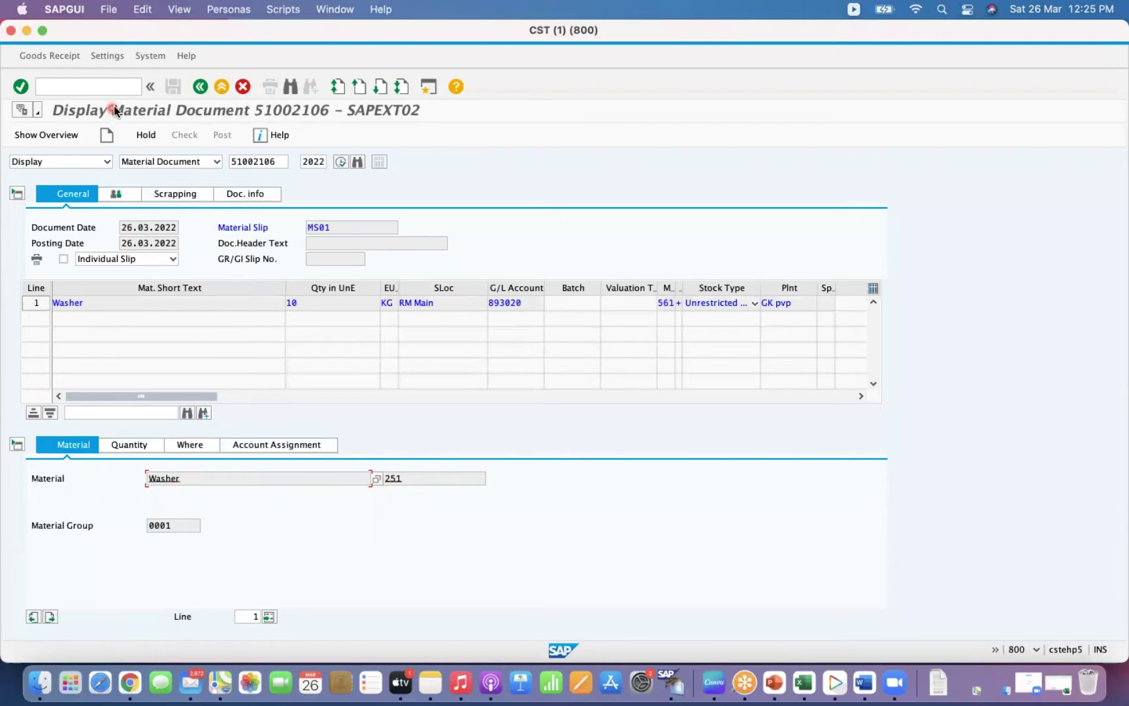
right_click(674, 686)
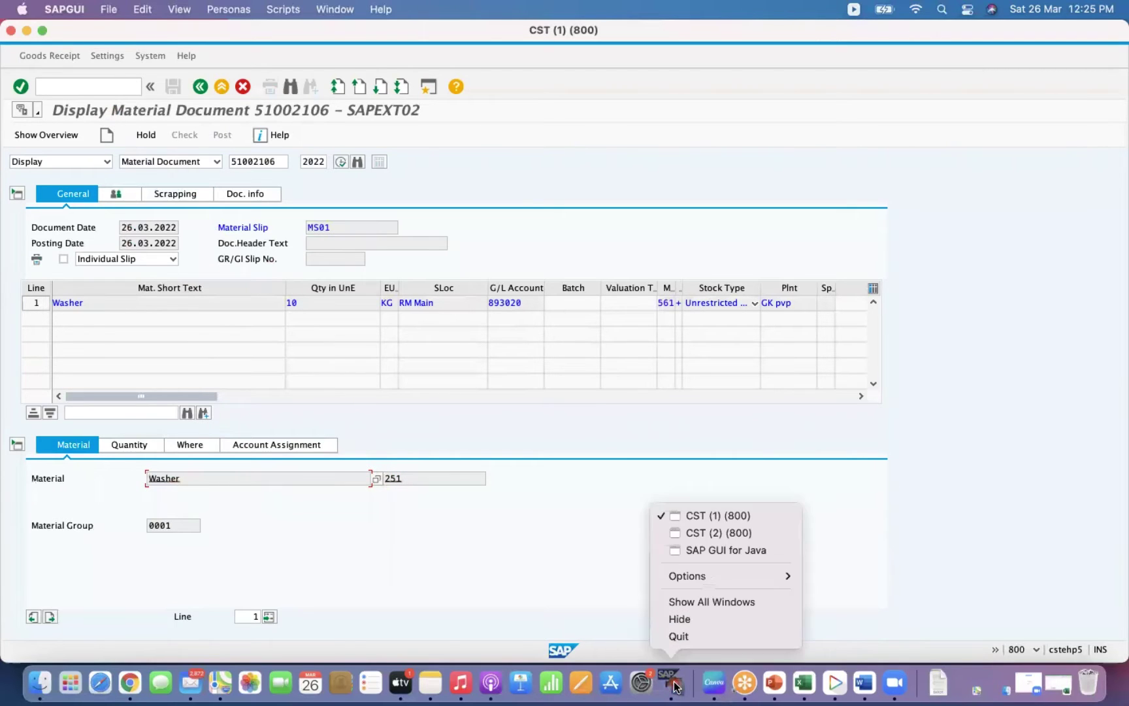
Compare material 251's 66.00 moving price with the document's 10 KG and 660.00 Amount in LC.
left_click(728, 533)
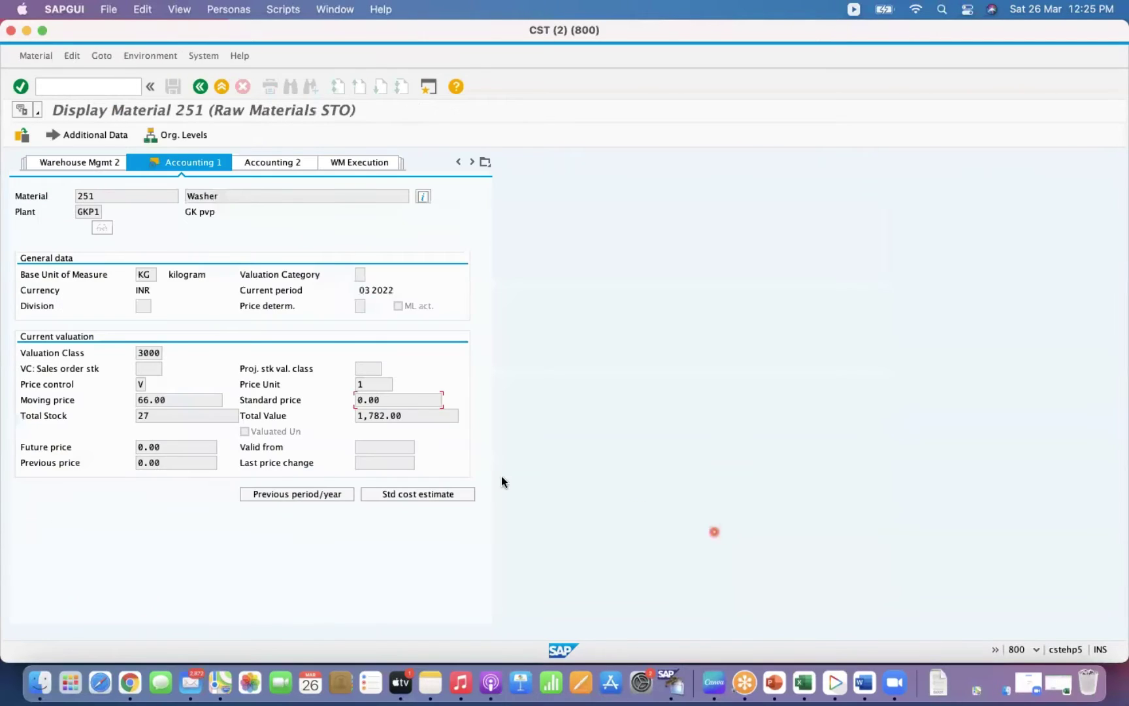
left_click(188, 400)
left_click(30, 30)
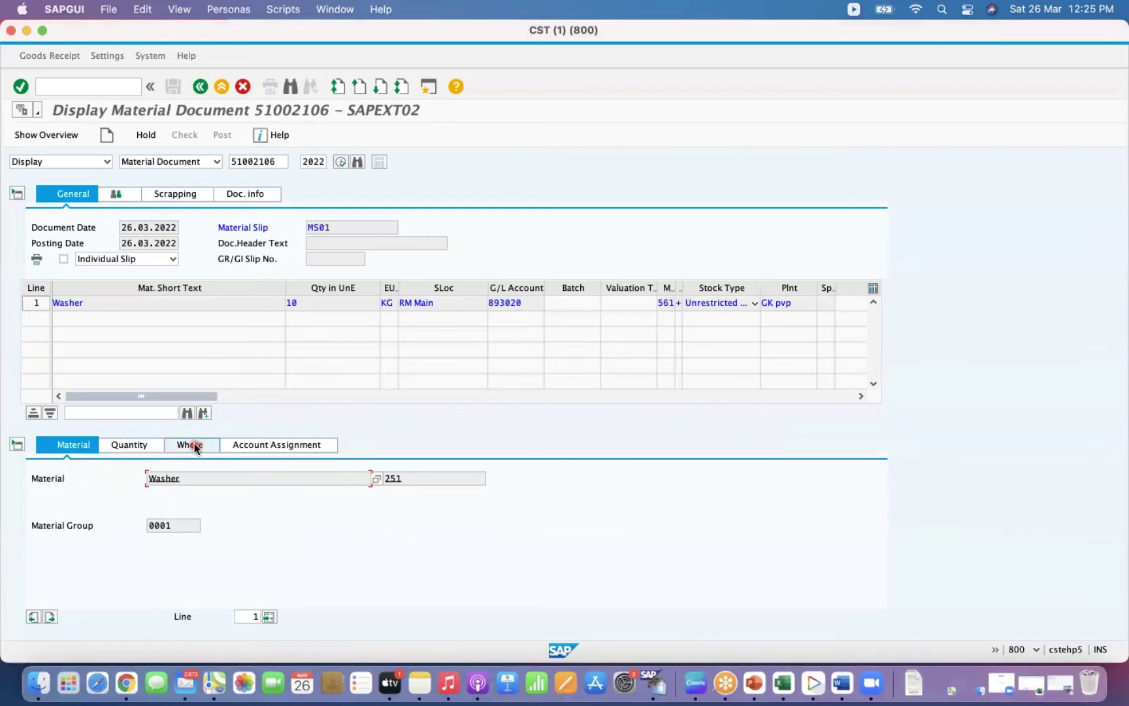
left_click(134, 446)
left_click(441, 526)
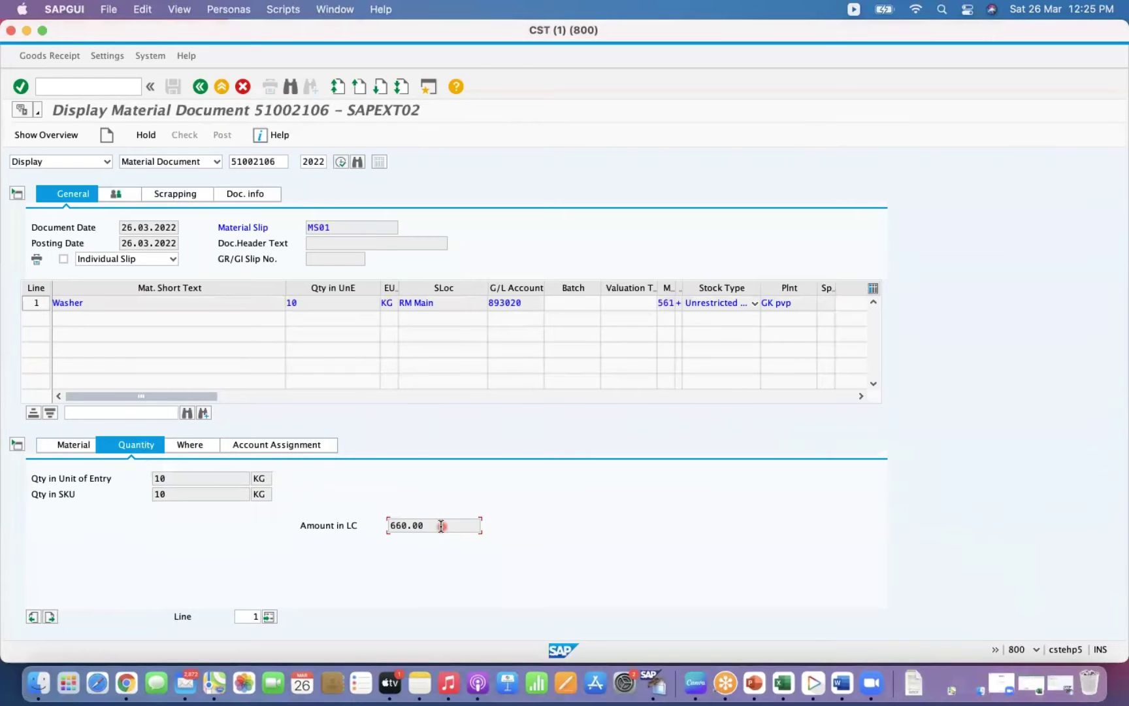
left_click(178, 479)
left_click(433, 526)
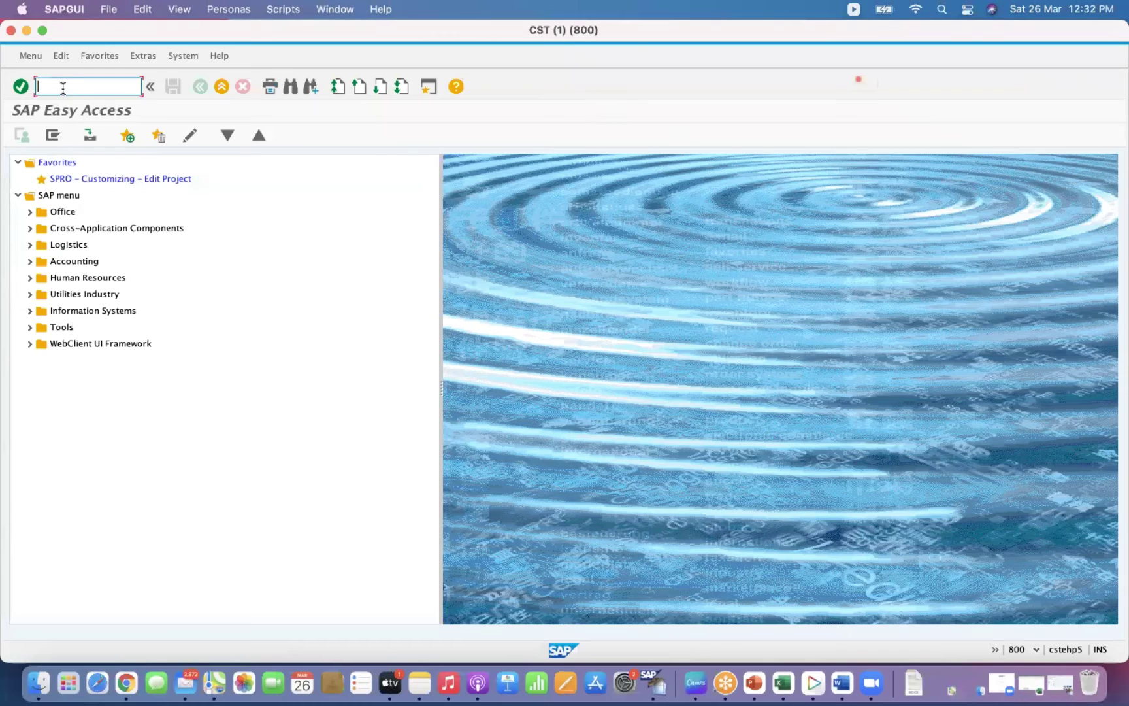
left_click(63, 89)
Run LS06 for warehouse GK1, pick storage type USA from value help, and list its bins.
key("Return")
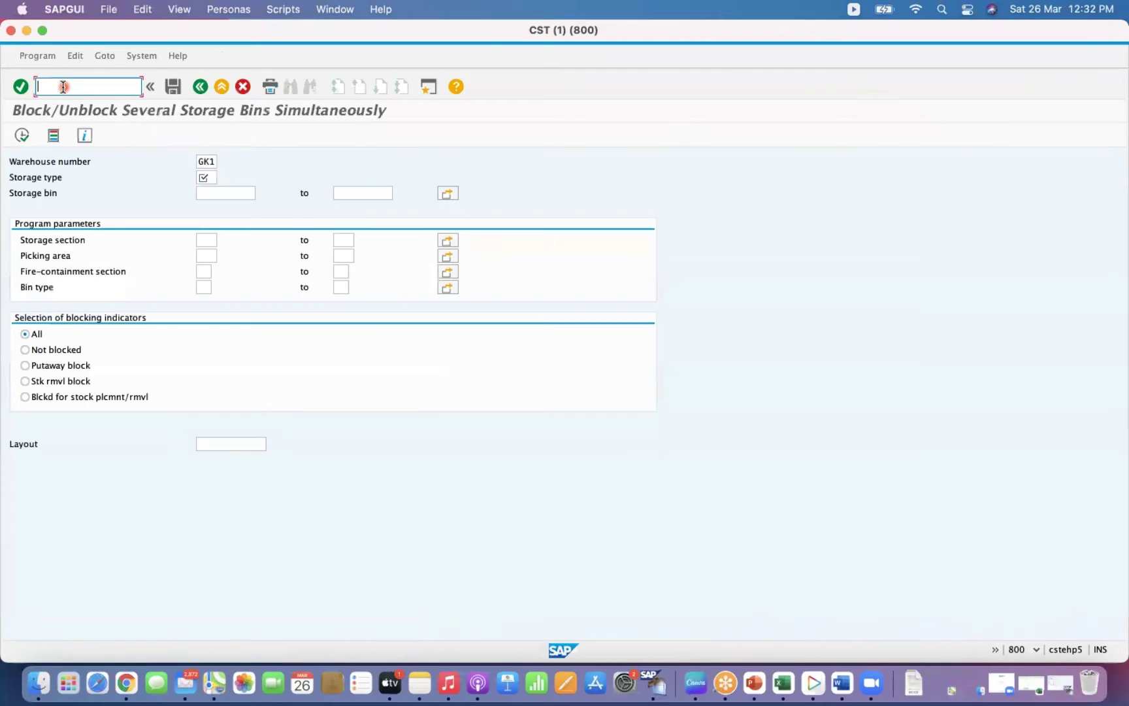
left_click(205, 178)
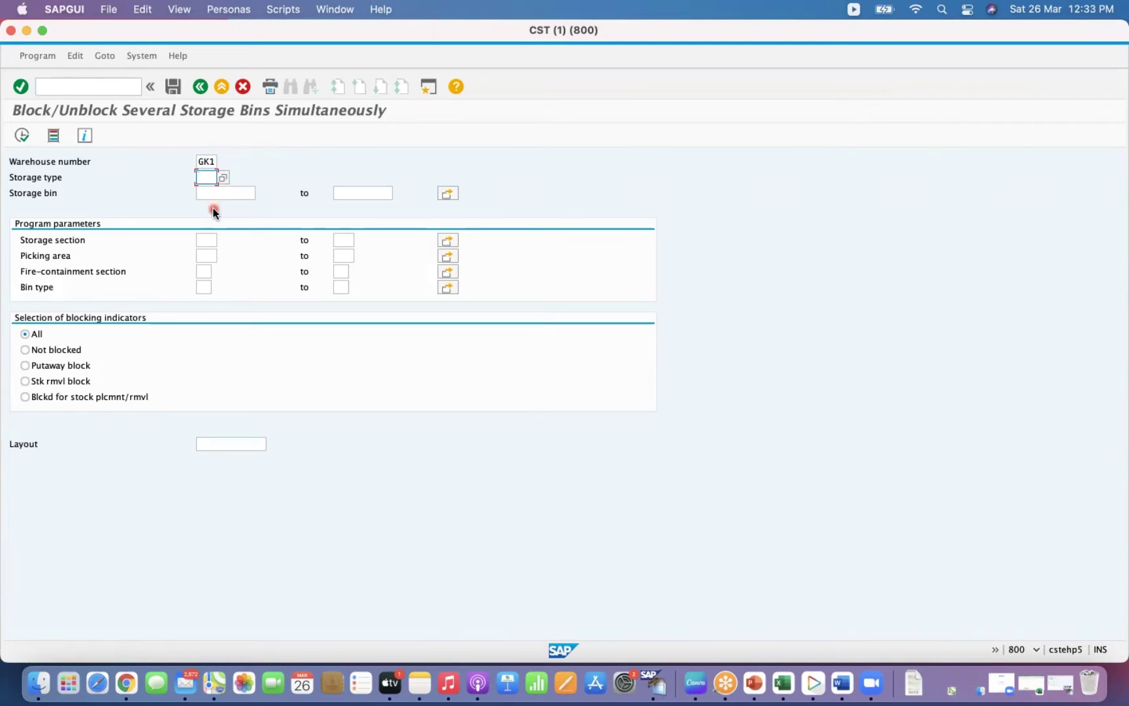
key("BackSpace")
left_click(224, 177)
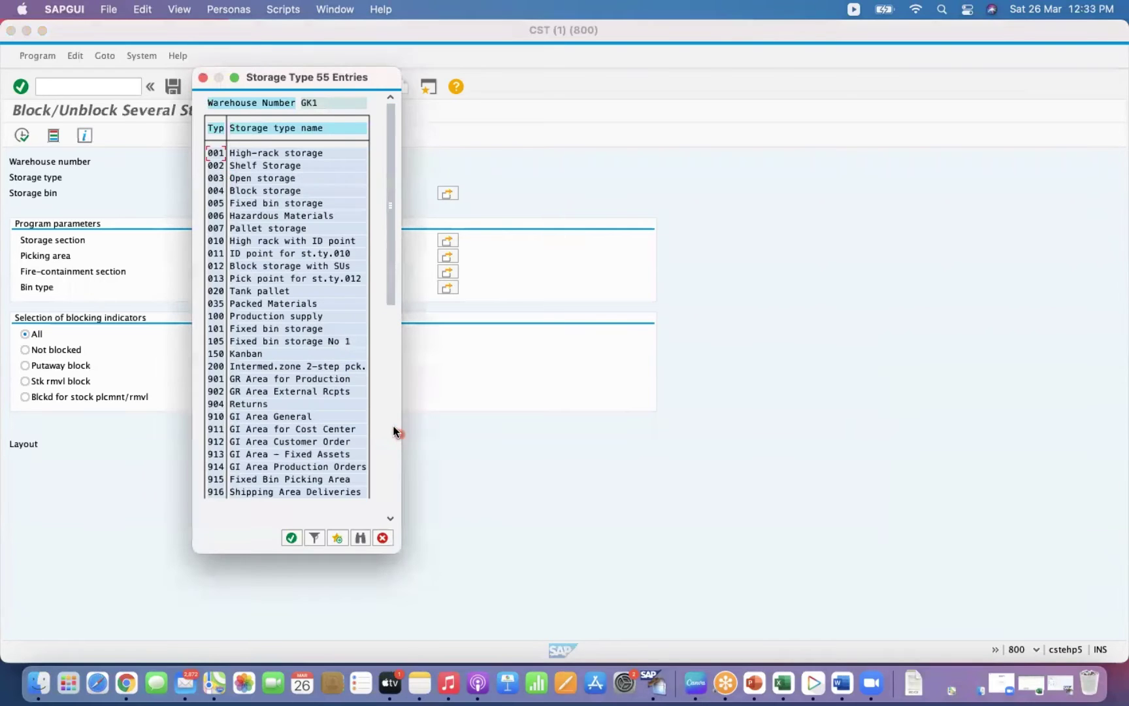
left_click(392, 405)
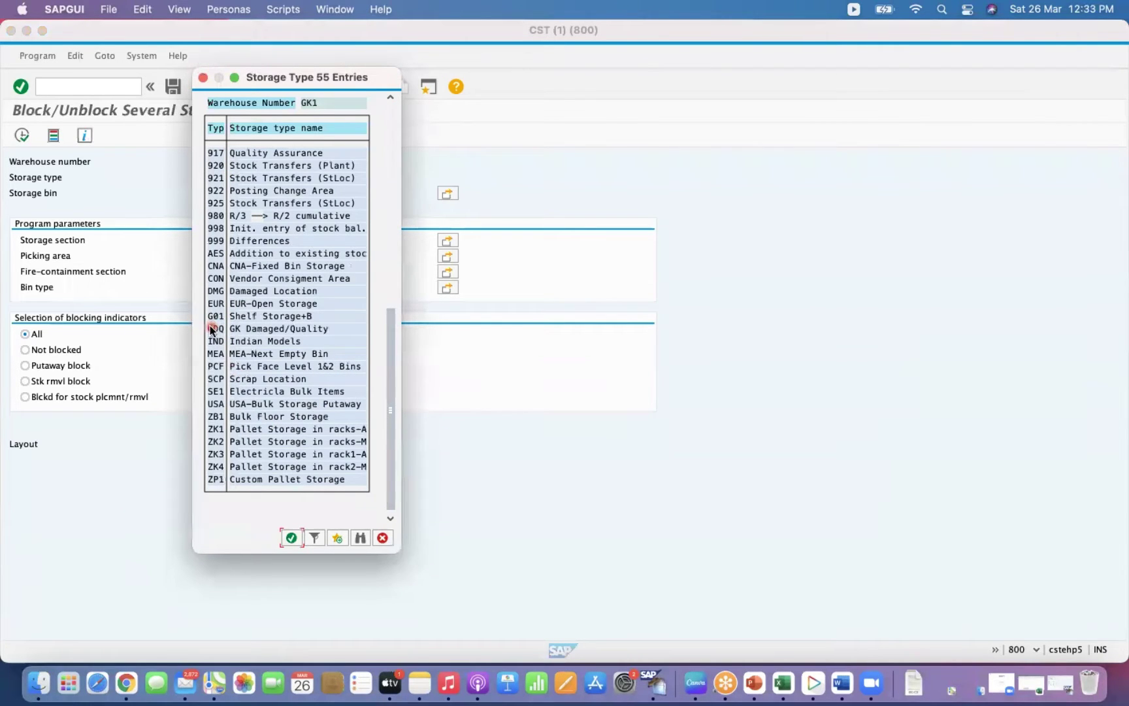
double_click(218, 404)
left_click(22, 135)
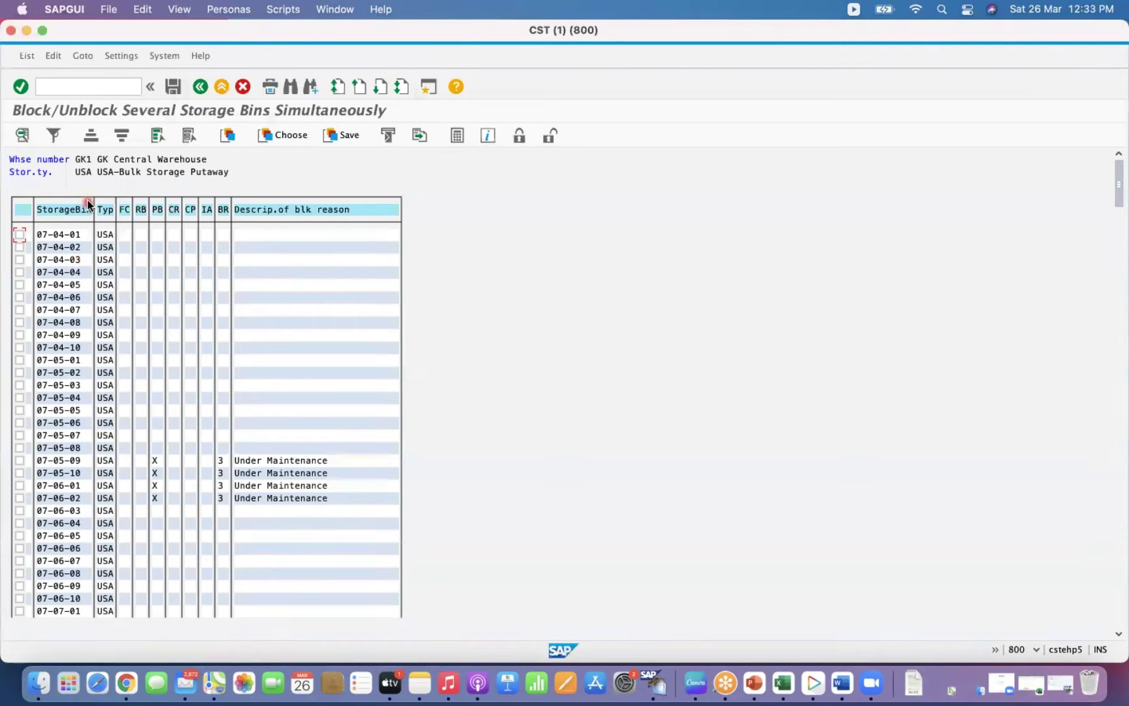
Select bins 07-04-01 through 07-04-06 in the bin list.
left_click(19, 234)
left_click(20, 247)
left_click(20, 260)
left_click(19, 272)
left_click(20, 285)
left_click(151, 138)
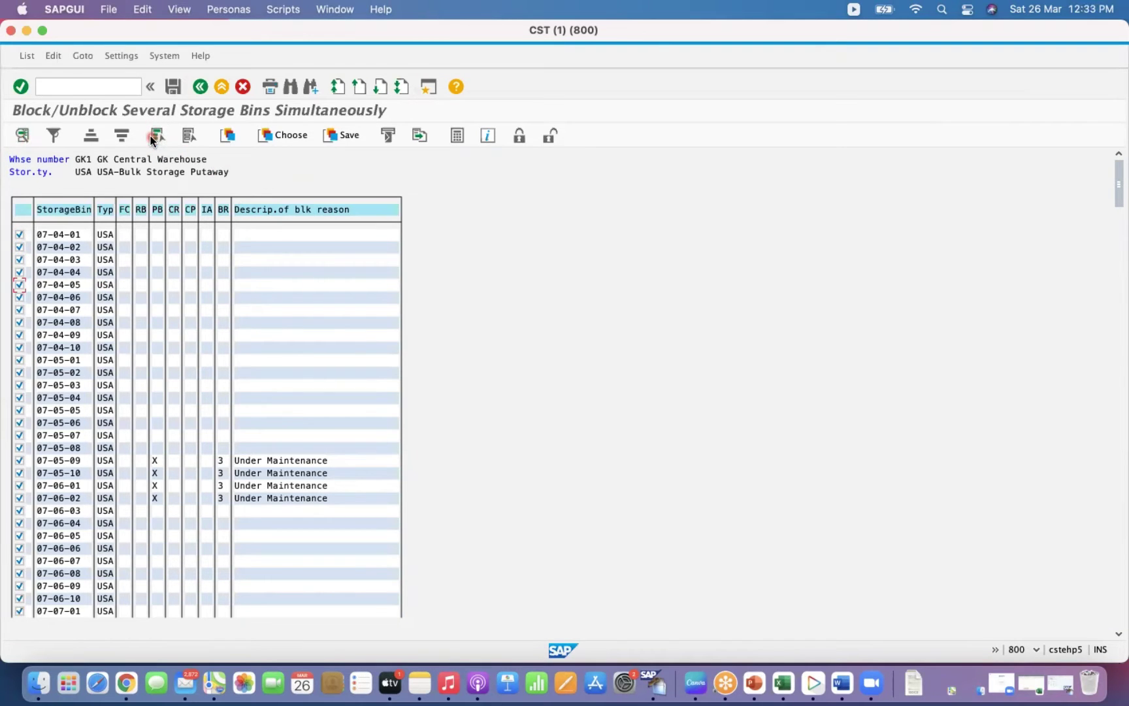
left_click(191, 137)
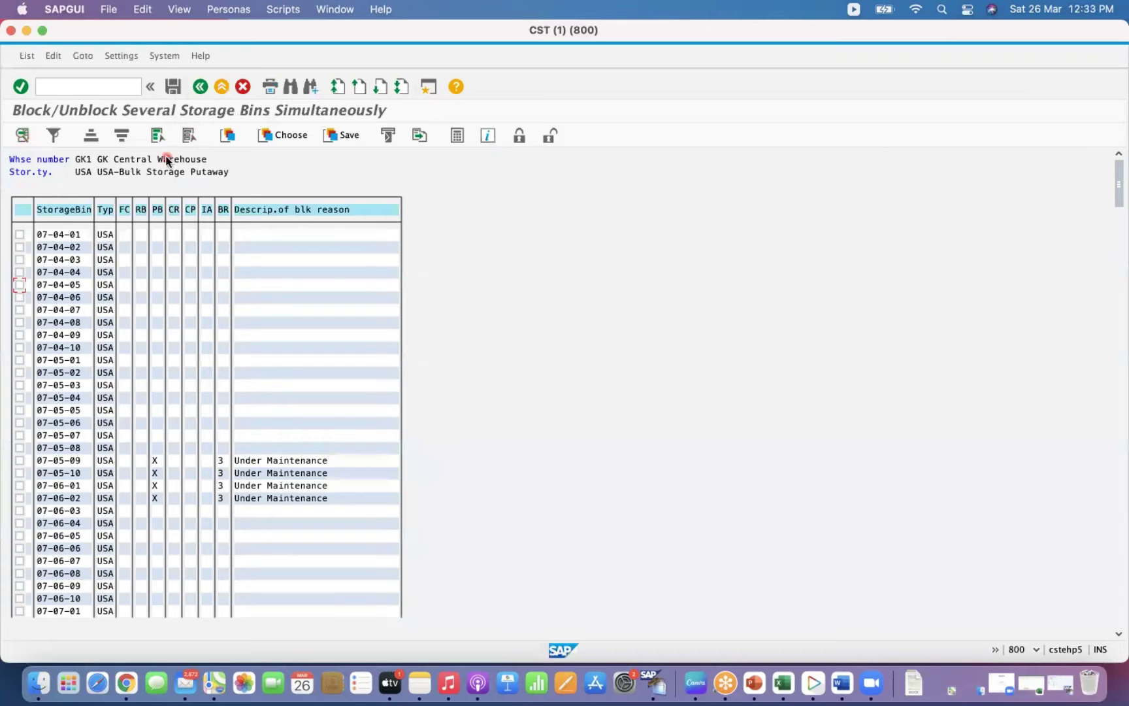
left_click(20, 234)
left_click(20, 247)
left_click(20, 259)
left_click(19, 272)
left_click(19, 284)
left_click(19, 297)
Block the six bins for putaway and stock removal with reason 3, Under Maintenance, and save.
left_click(520, 138)
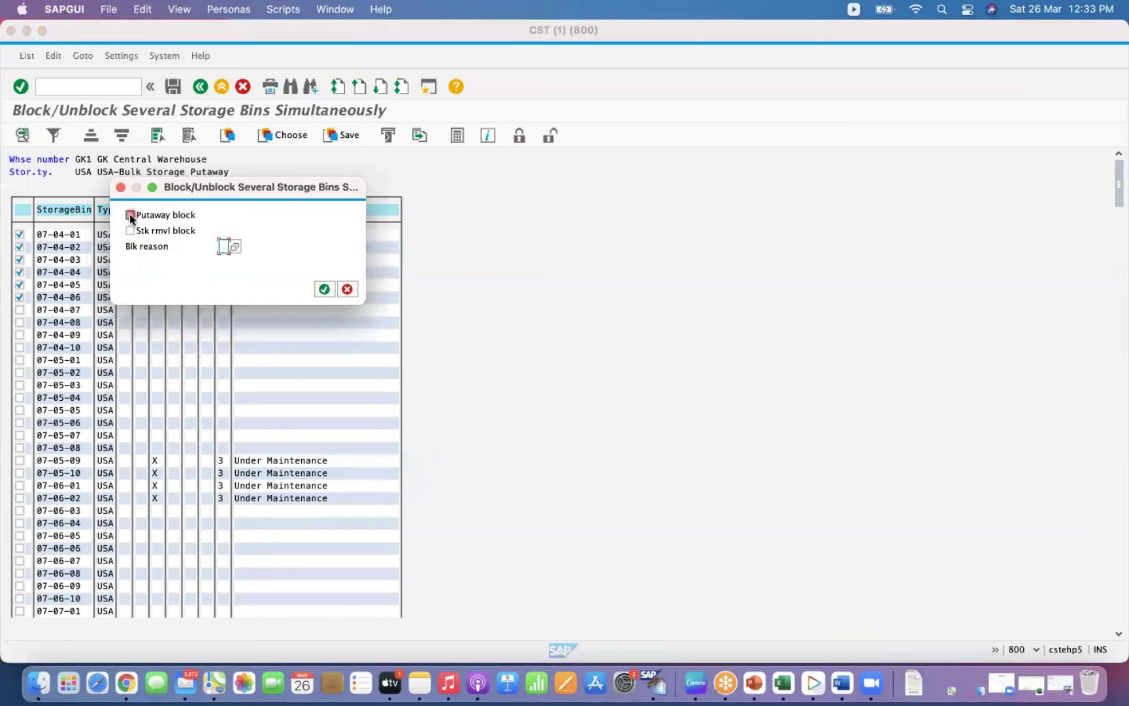
left_click(130, 215)
left_click(130, 230)
left_click(224, 246)
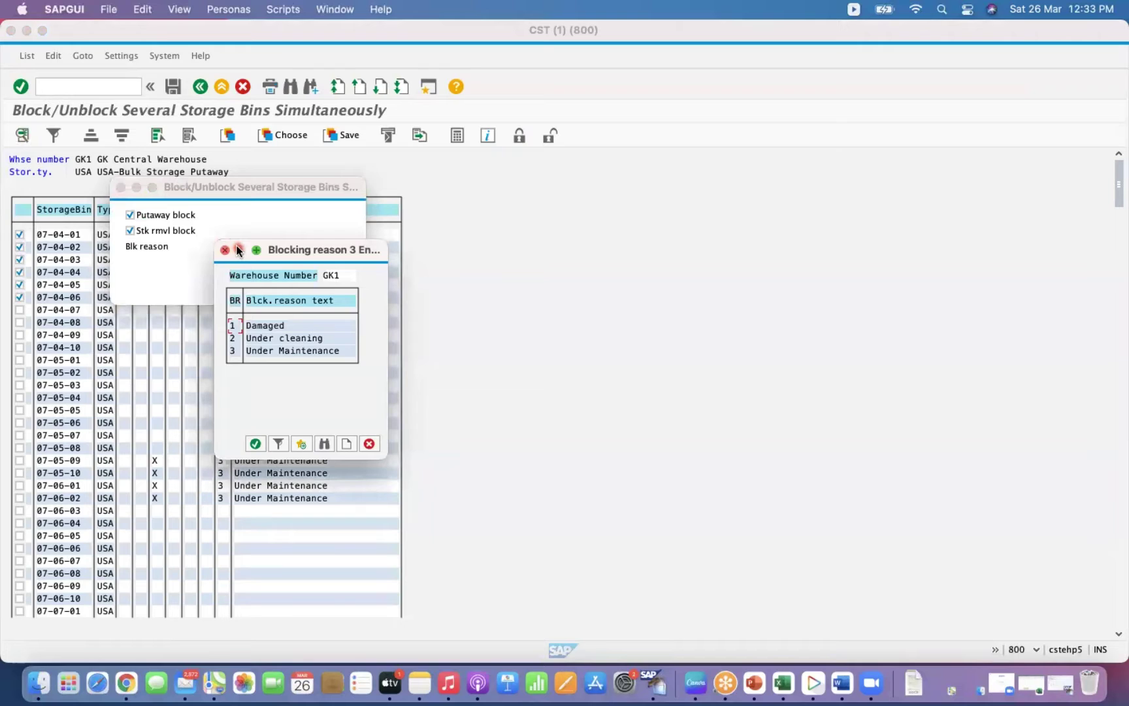
double_click(258, 351)
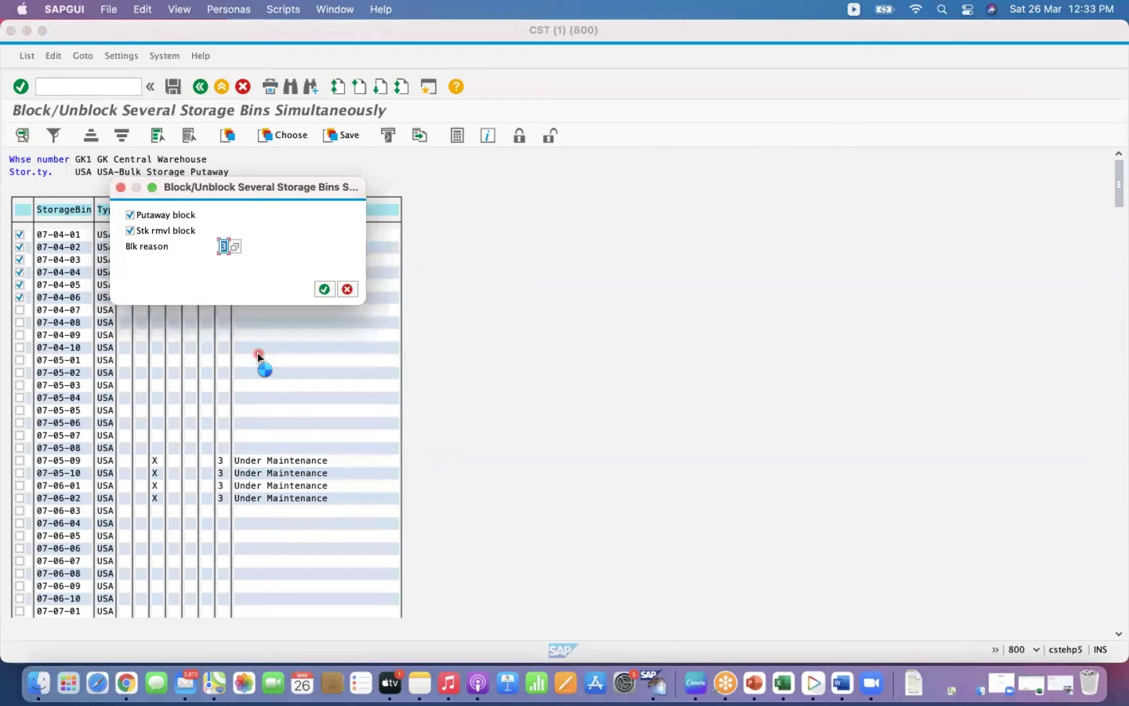
left_click(322, 289)
left_click(322, 289)
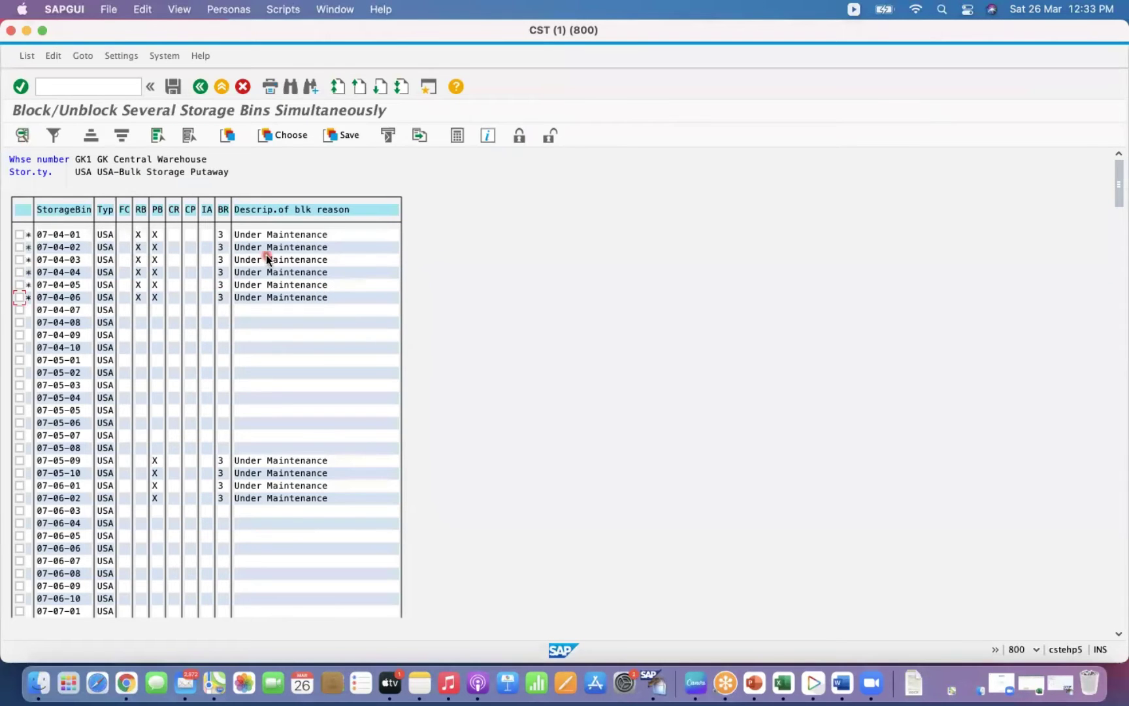
left_click(172, 87)
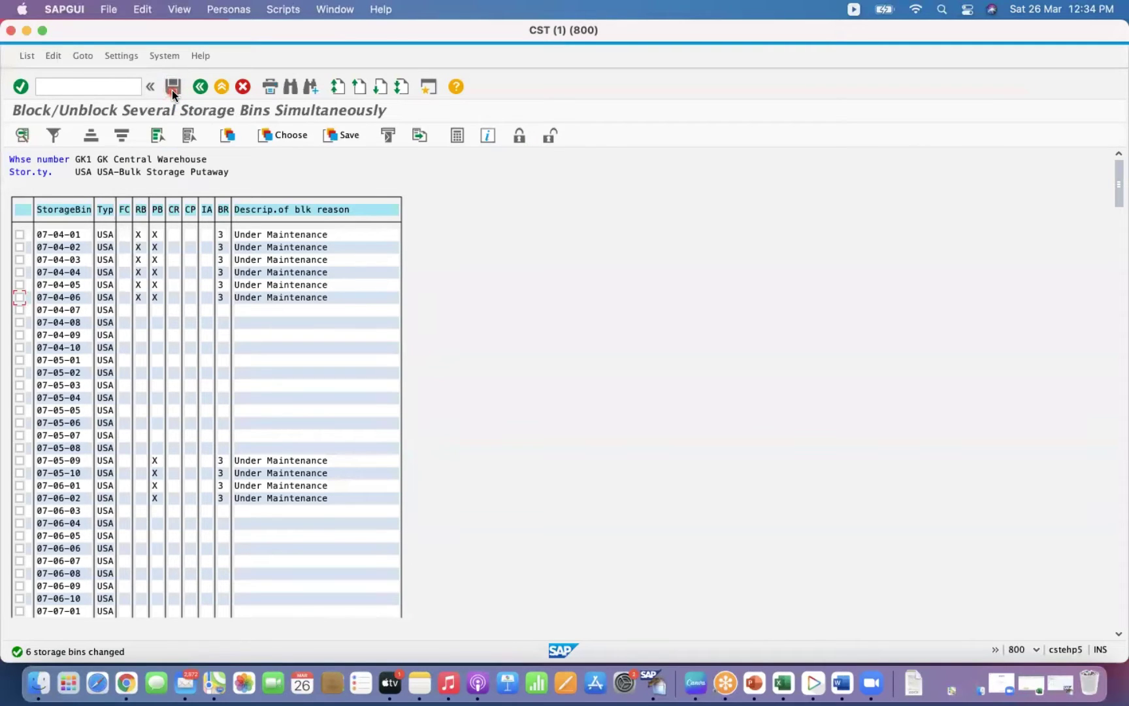
Save an unblock of bins 07-05-09, 07-05-10 and 07-06-01 without choosing any block type.
left_click(332, 487)
left_click(20, 462)
left_click(19, 473)
left_click(20, 486)
left_click(551, 137)
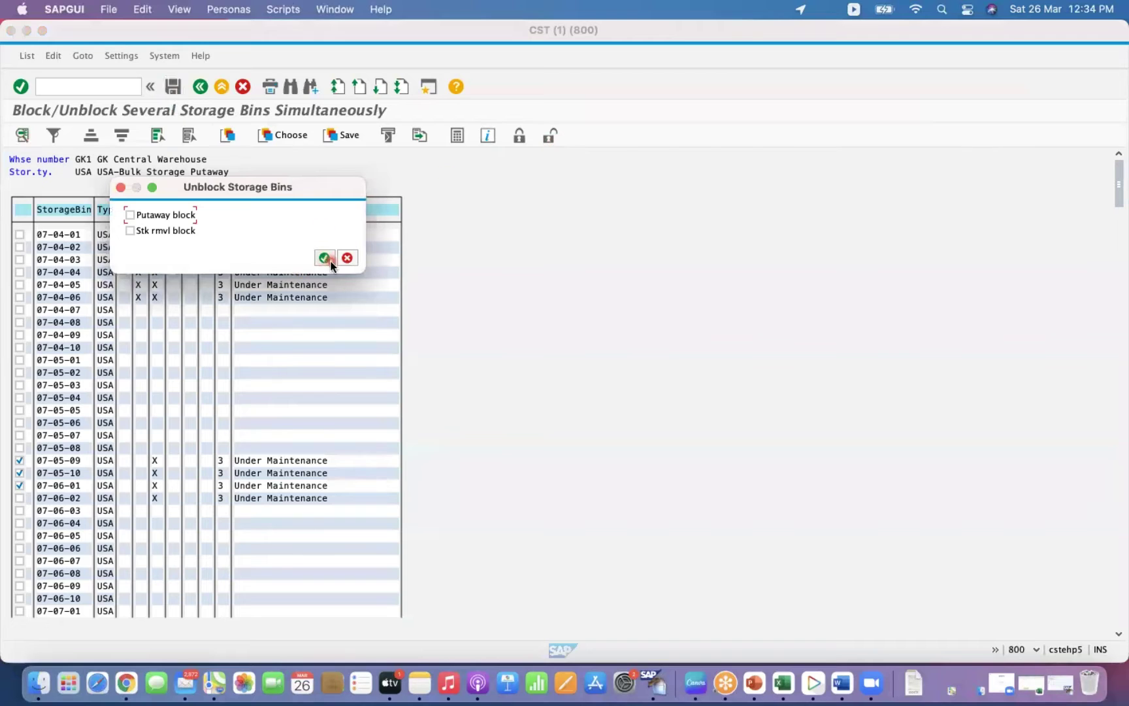
left_click(326, 258)
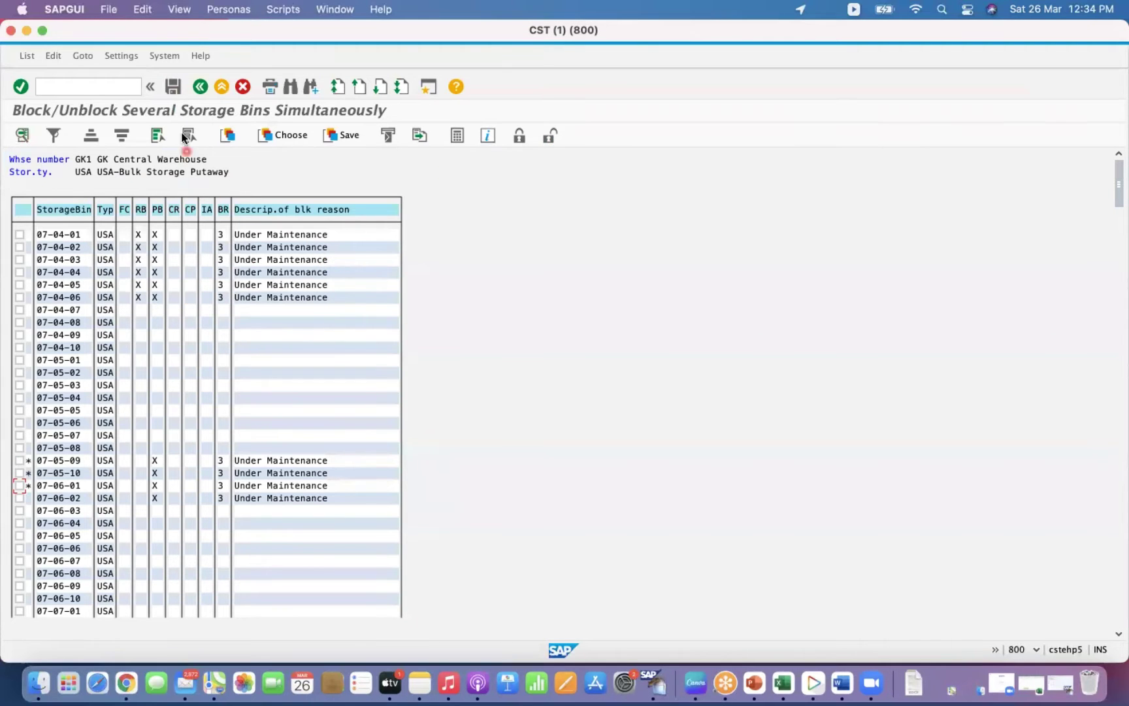
left_click(173, 88)
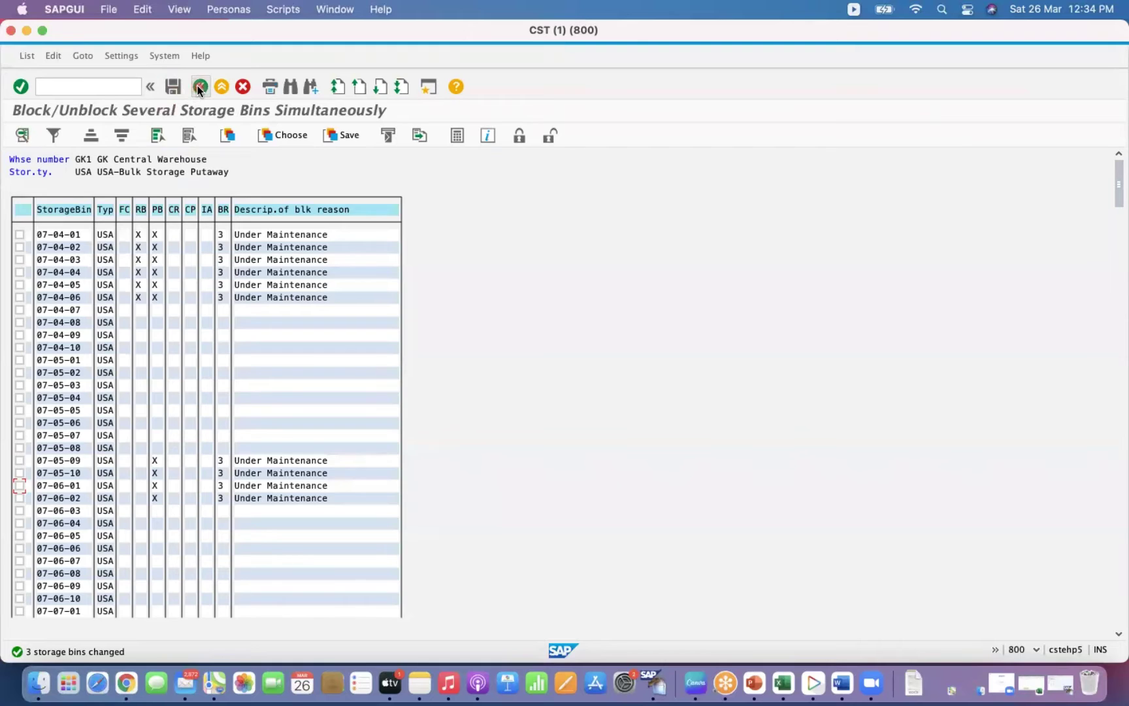
left_click(199, 87)
Reload the GK1 storage type USA bin list and reselect 07-05-09, 07-05-10 and 07-06-01.
left_click(208, 177)
type("USA")
left_click(53, 179)
left_click(21, 136)
left_click(20, 460)
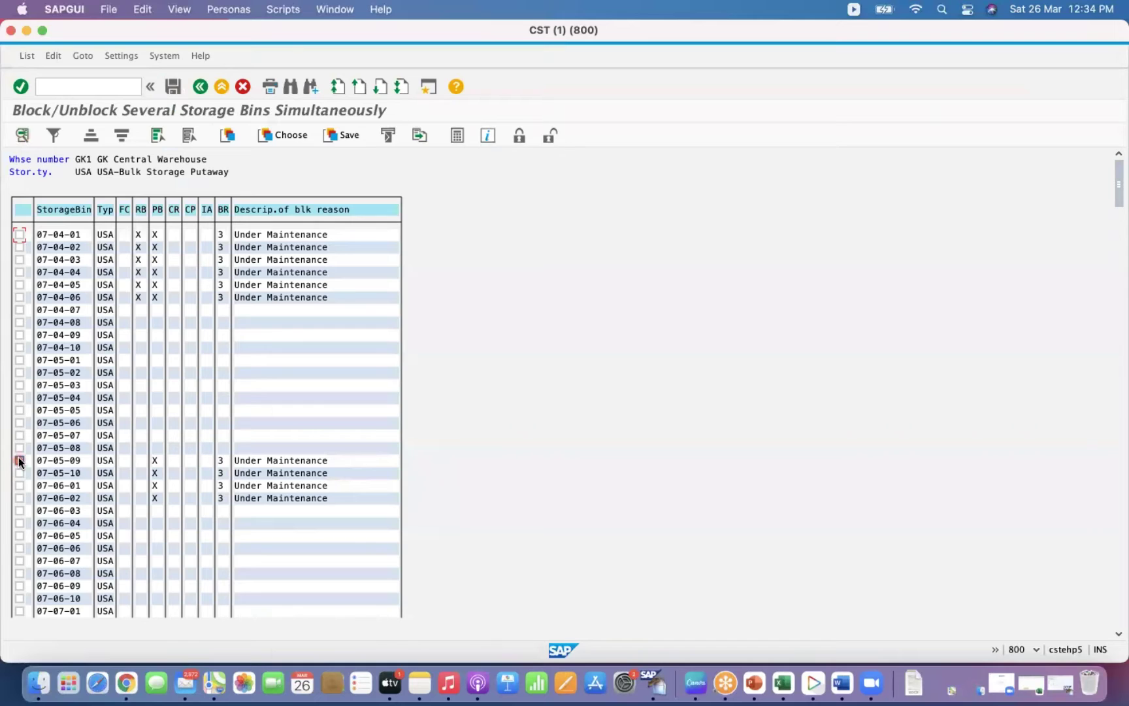
left_click(20, 472)
left_click(19, 485)
Lift the putaway block from those three bins and save.
left_click(548, 139)
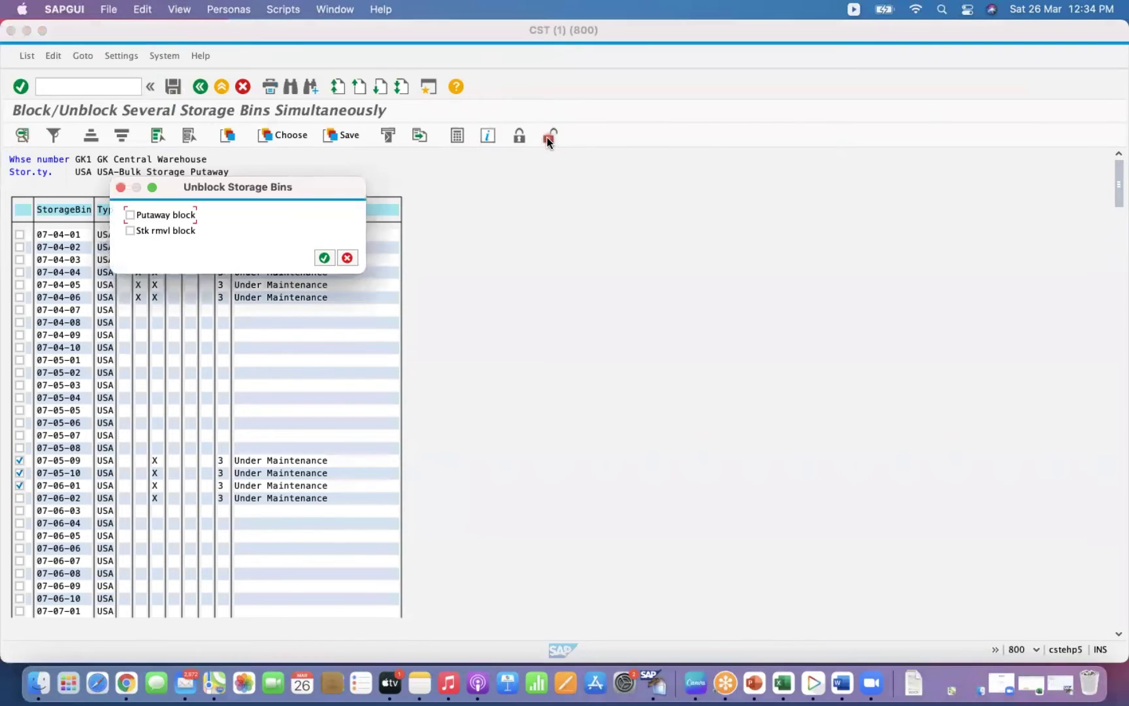
left_click(130, 215)
left_click_drag(277, 184, 469, 217)
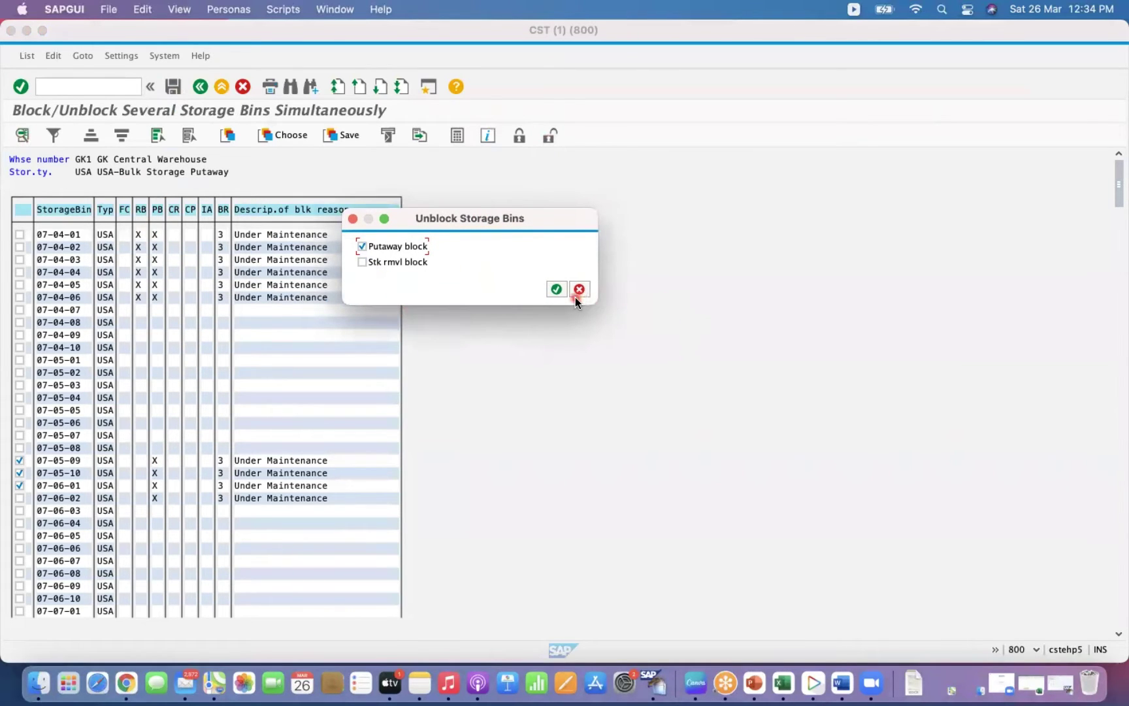
left_click(556, 289)
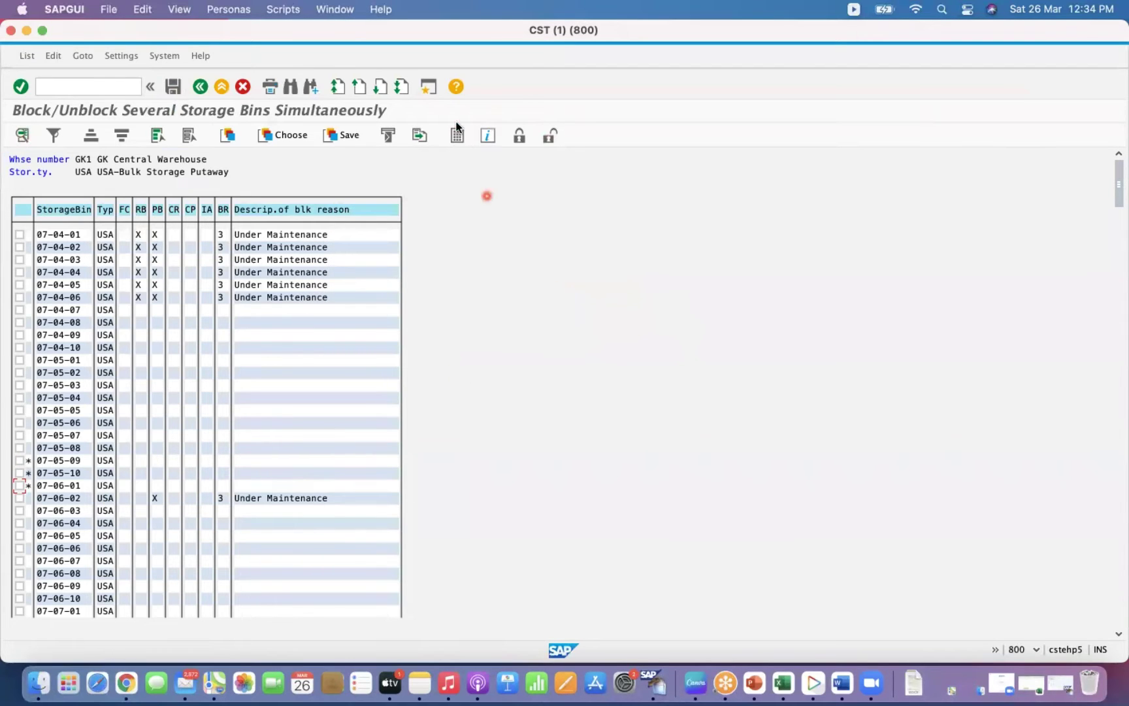
left_click(172, 85)
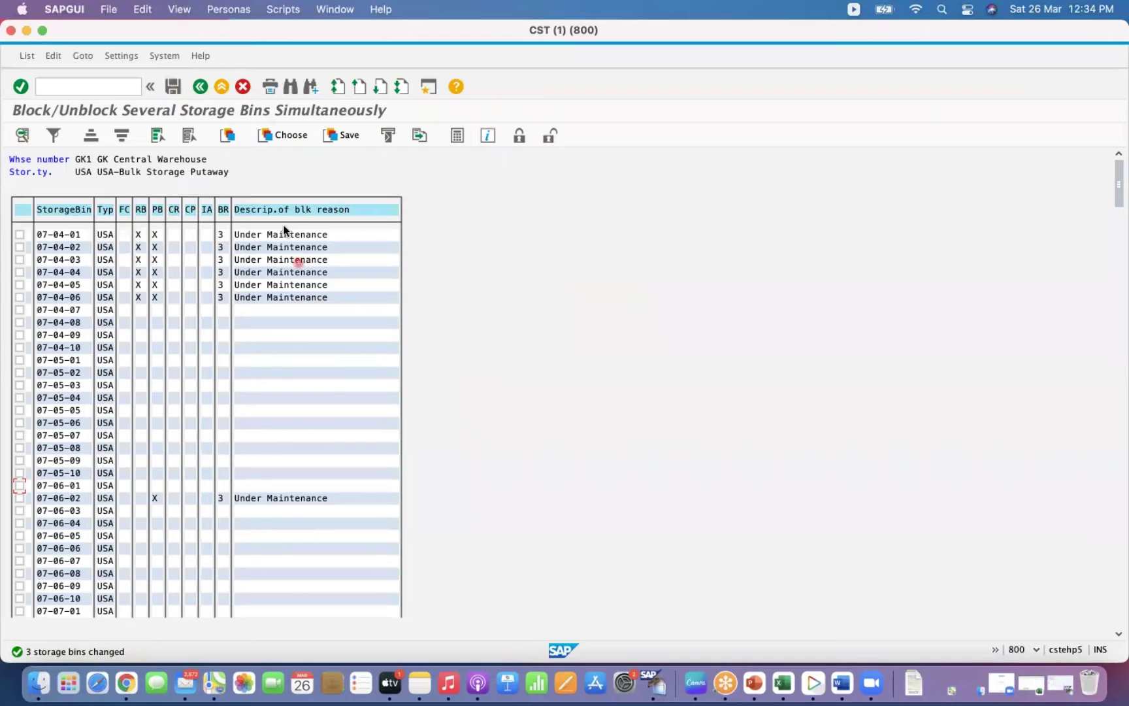
left_click(201, 86)
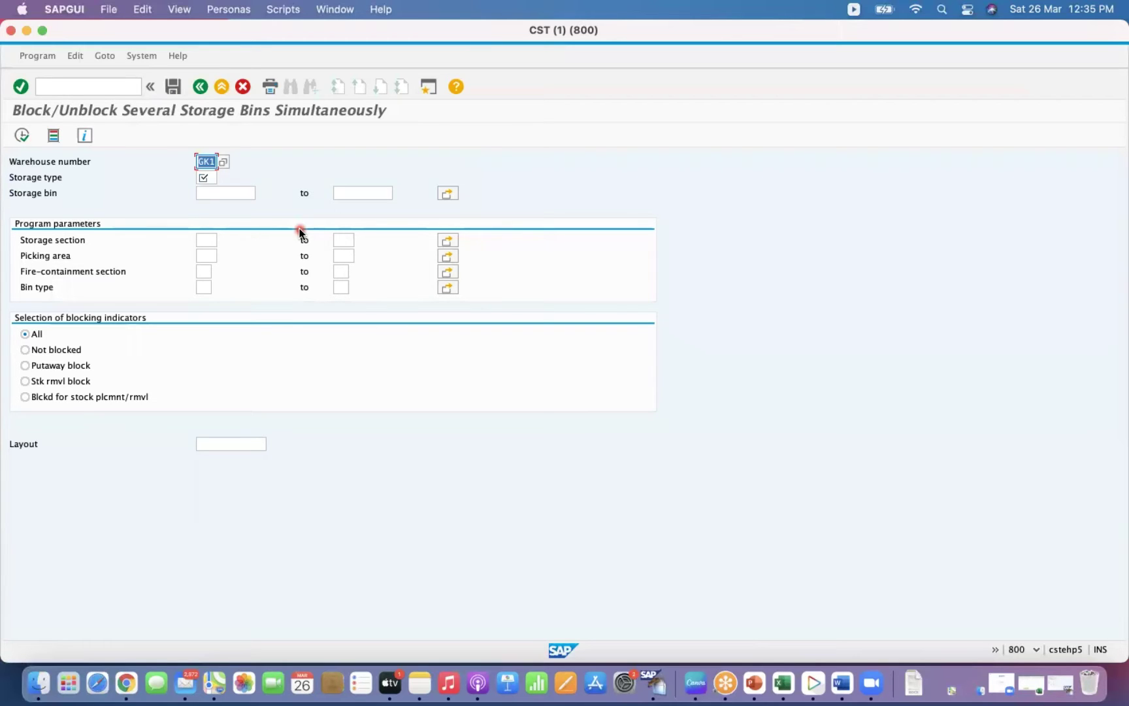
Leave the storage bin block/unblock screen with the /n command.
left_click(112, 88)
type("/n")
key("Return")
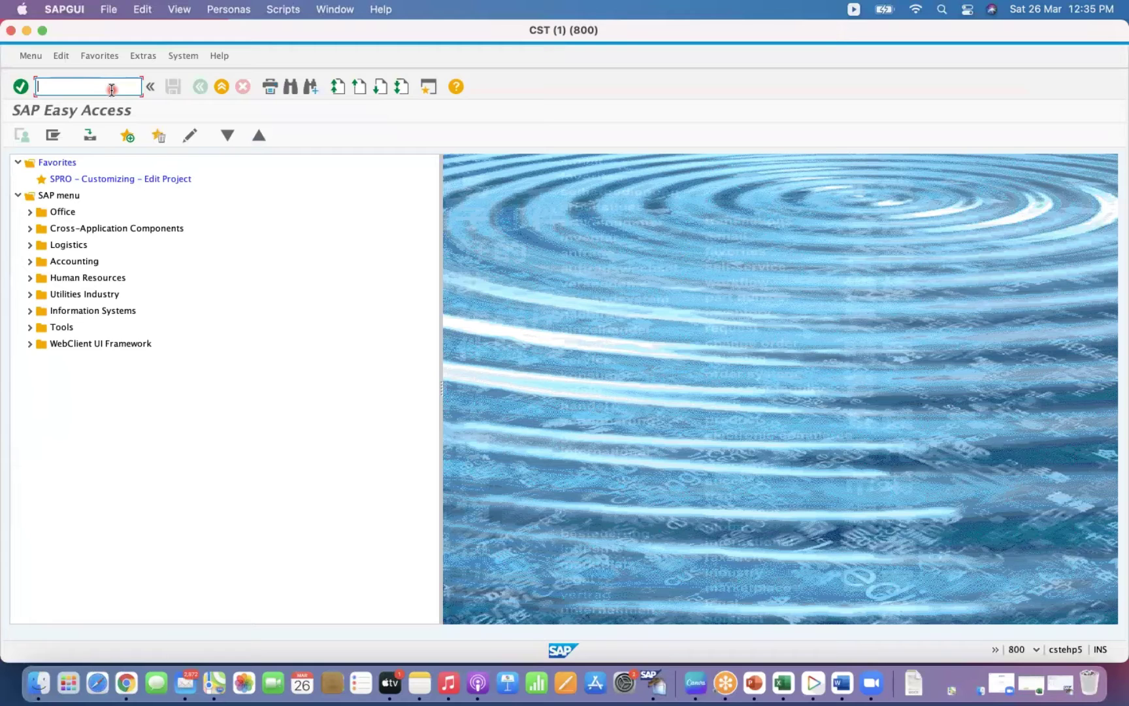
Run LS11 and list the bins of storage type USA in warehouse GK1.
type("LS11")
key("Return")
left_click(210, 177)
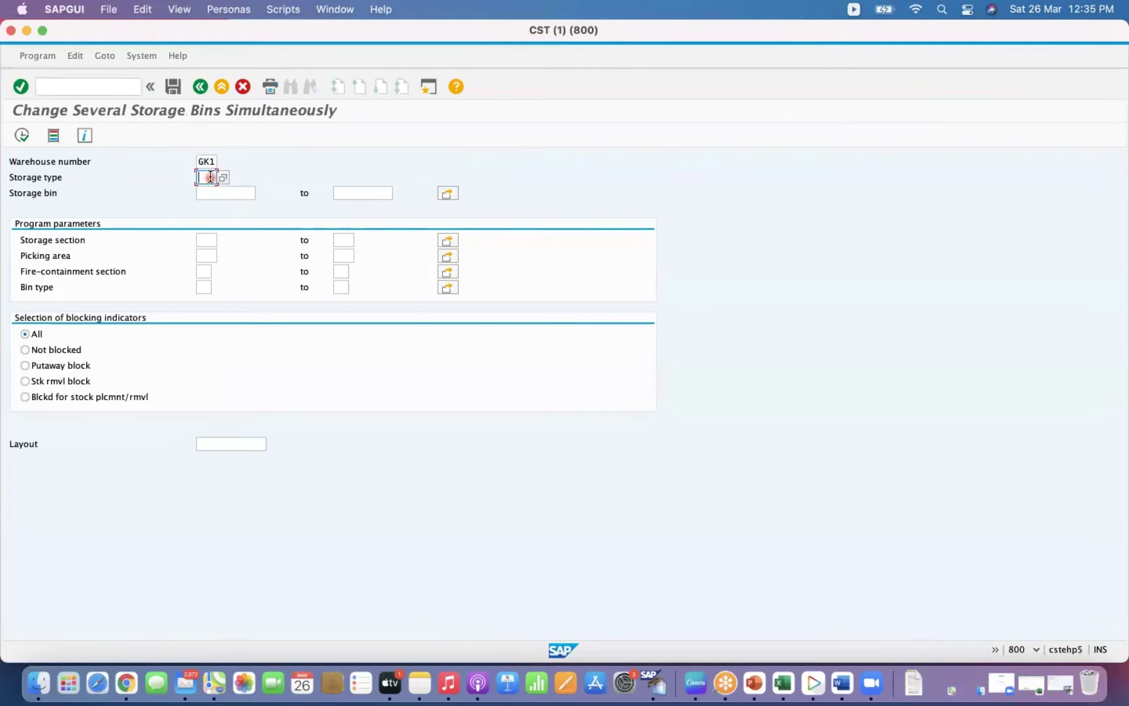
type("USA")
double_click(210, 177)
left_click(208, 176)
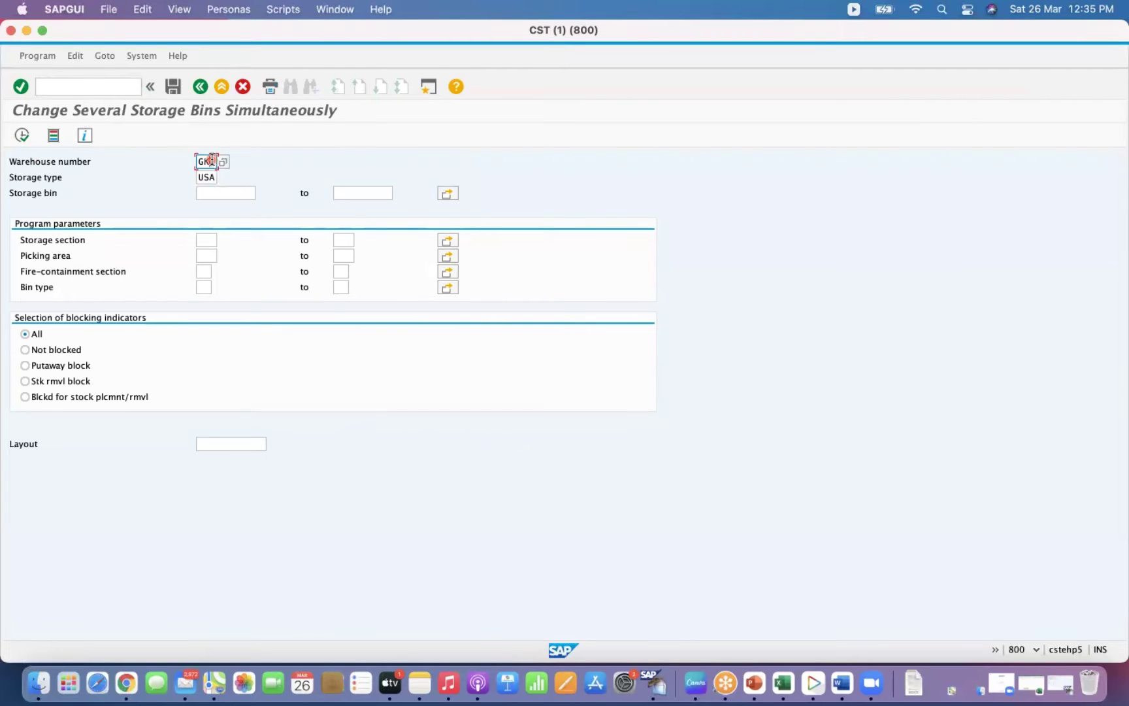
left_click(22, 138)
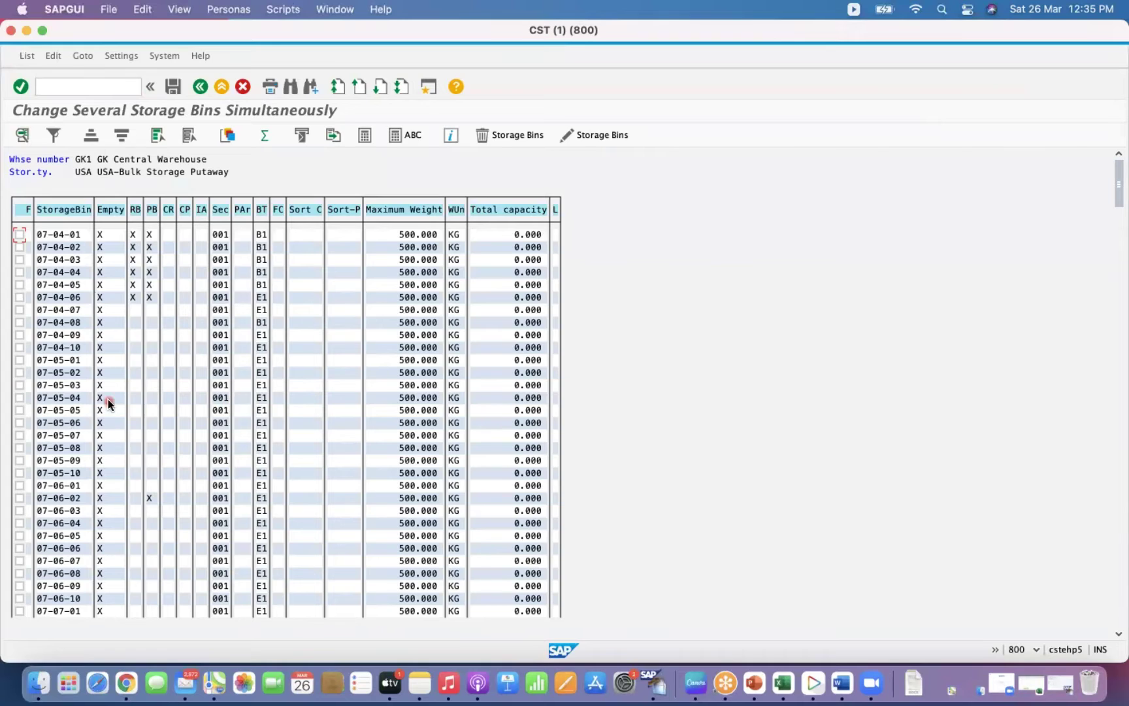
Delete bins 07-04-10, 07-05-01 and 07-05-02 and save the deletions.
left_click(157, 136)
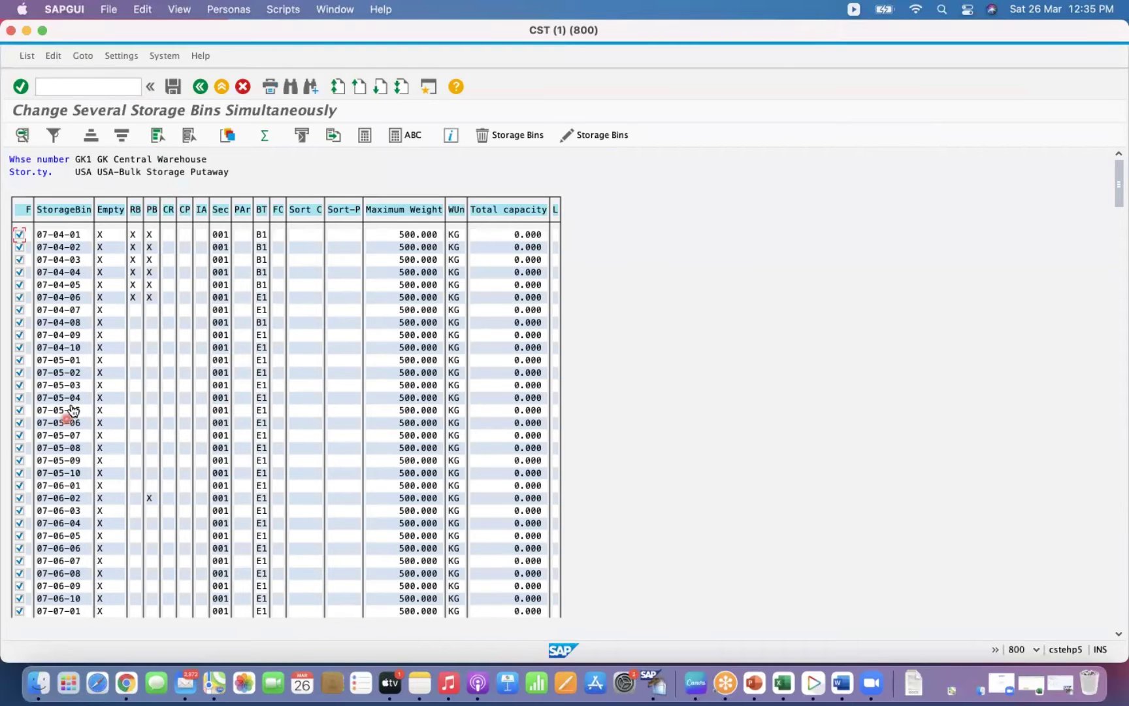
left_click(189, 135)
left_click(20, 347)
left_click(19, 359)
left_click(19, 371)
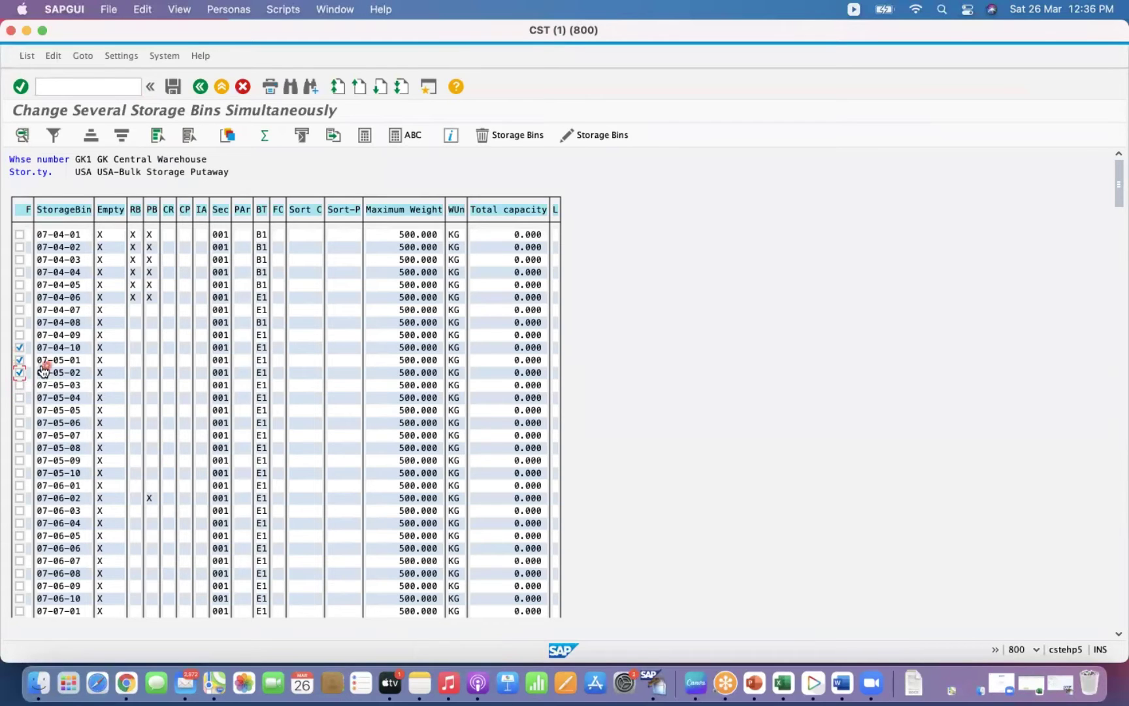
left_click(487, 138)
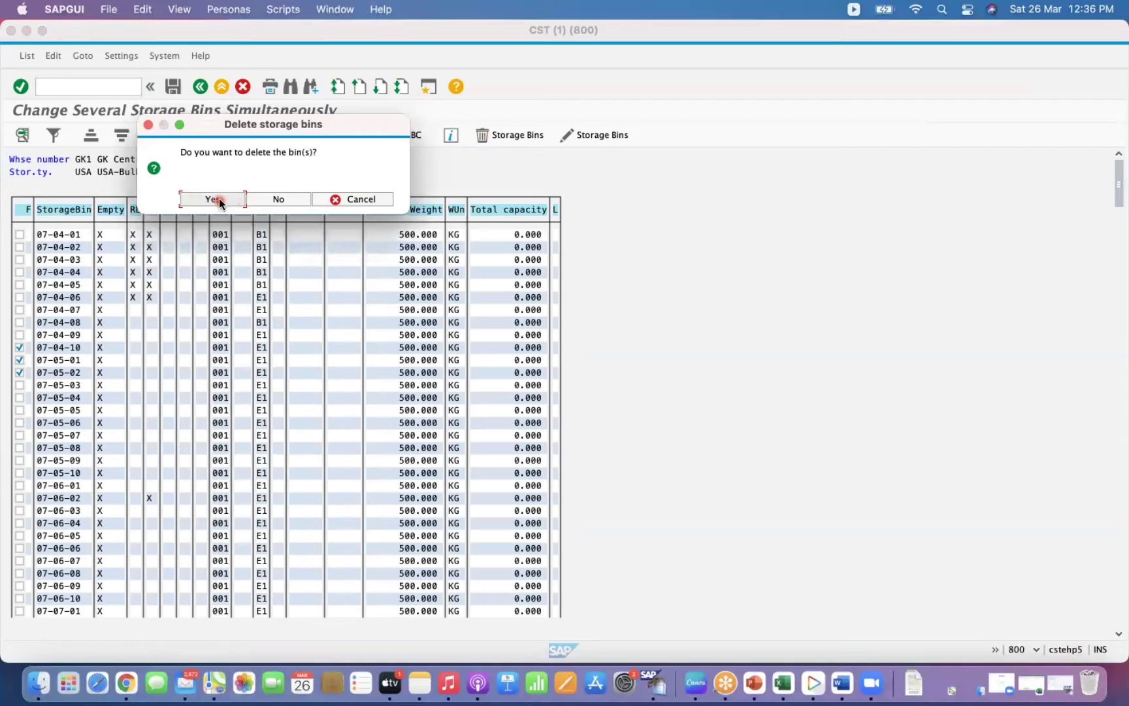
left_click(218, 199)
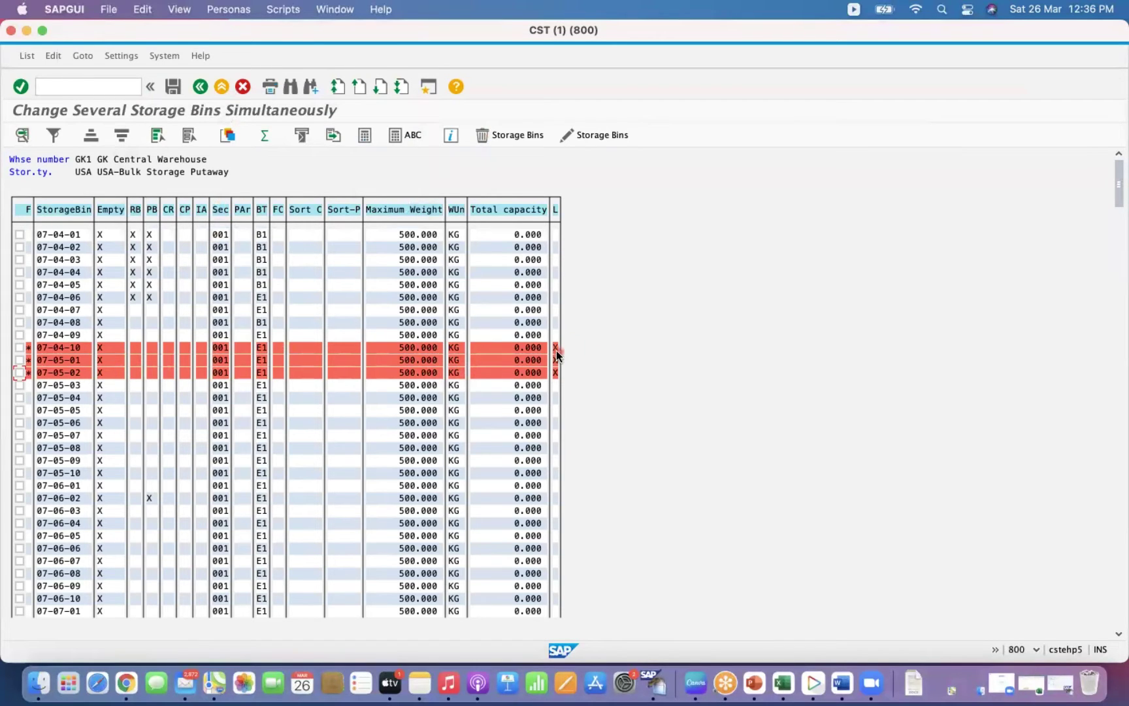
left_click(174, 87)
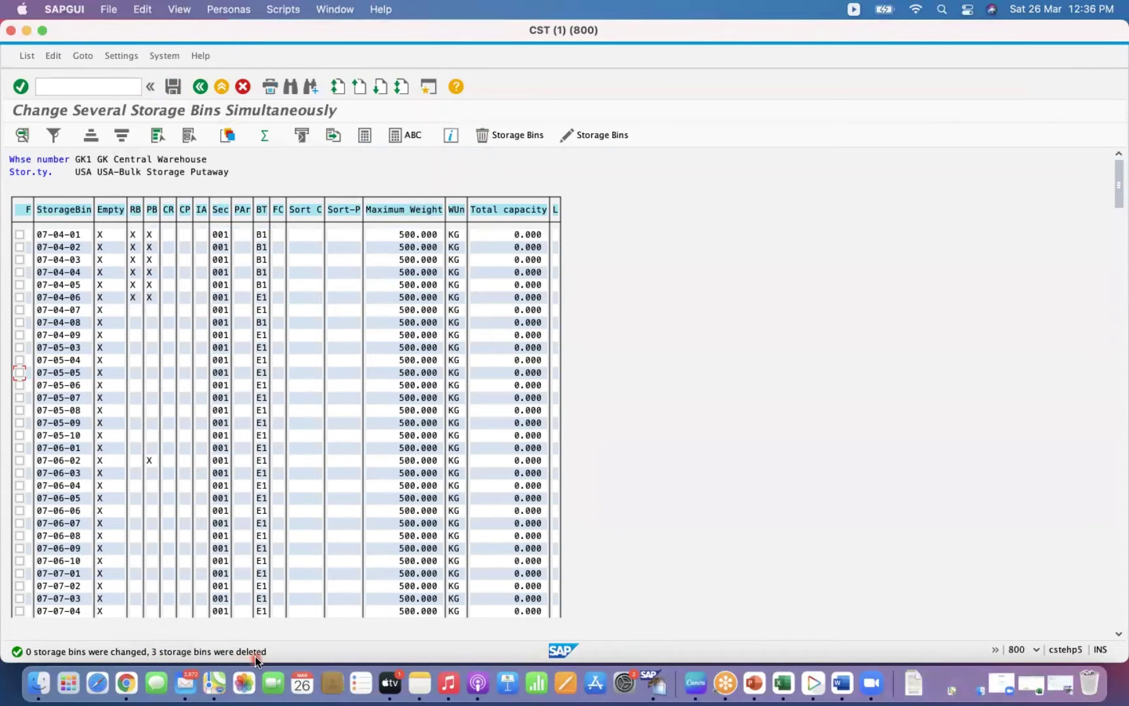
left_click(201, 87)
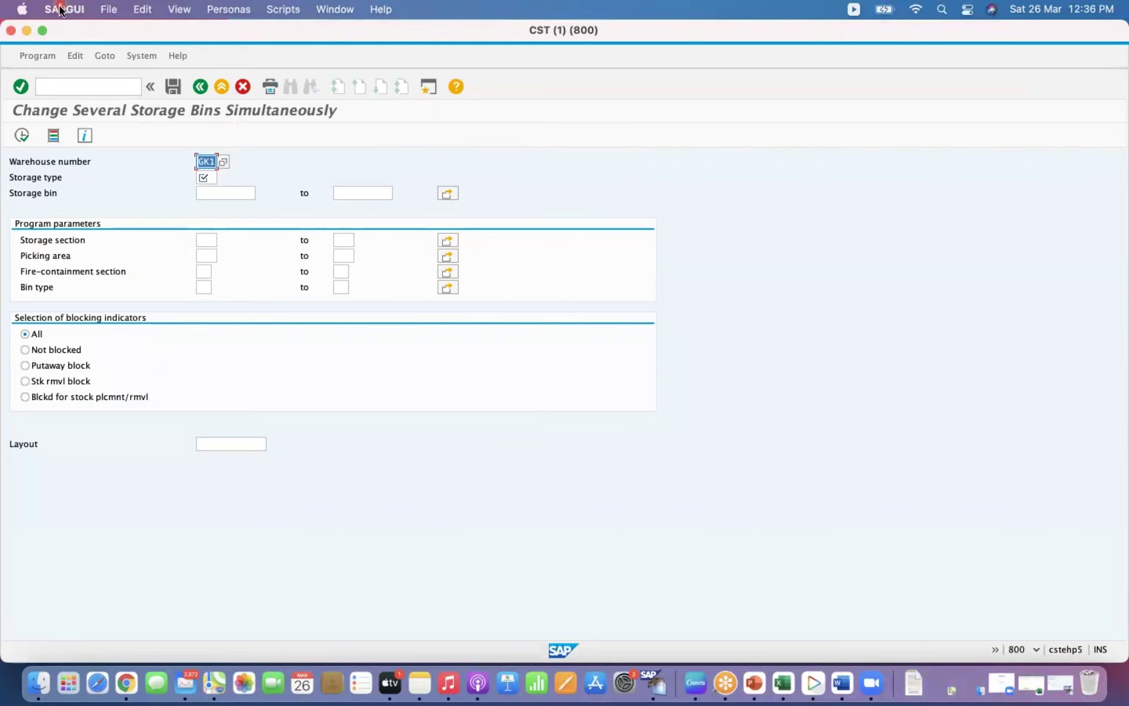
Return to the Easy Access menu with /n and relaunch transaction LS11 for mass bin changes.
left_click(57, 86)
type("/n")
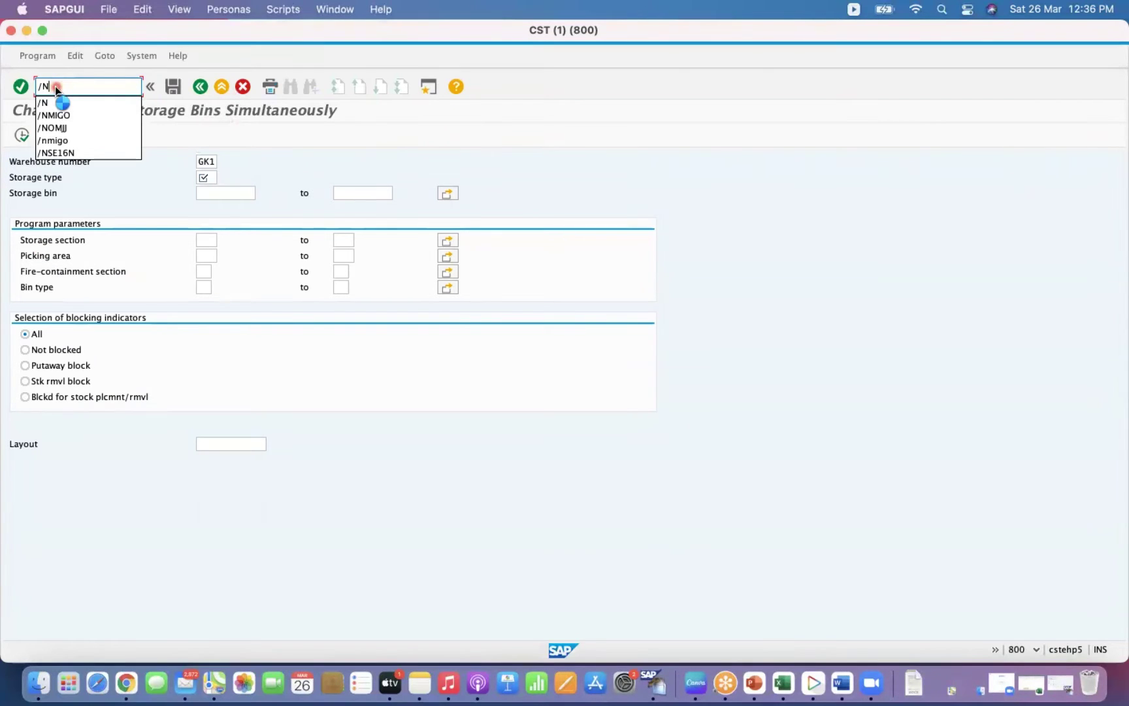
key("Return")
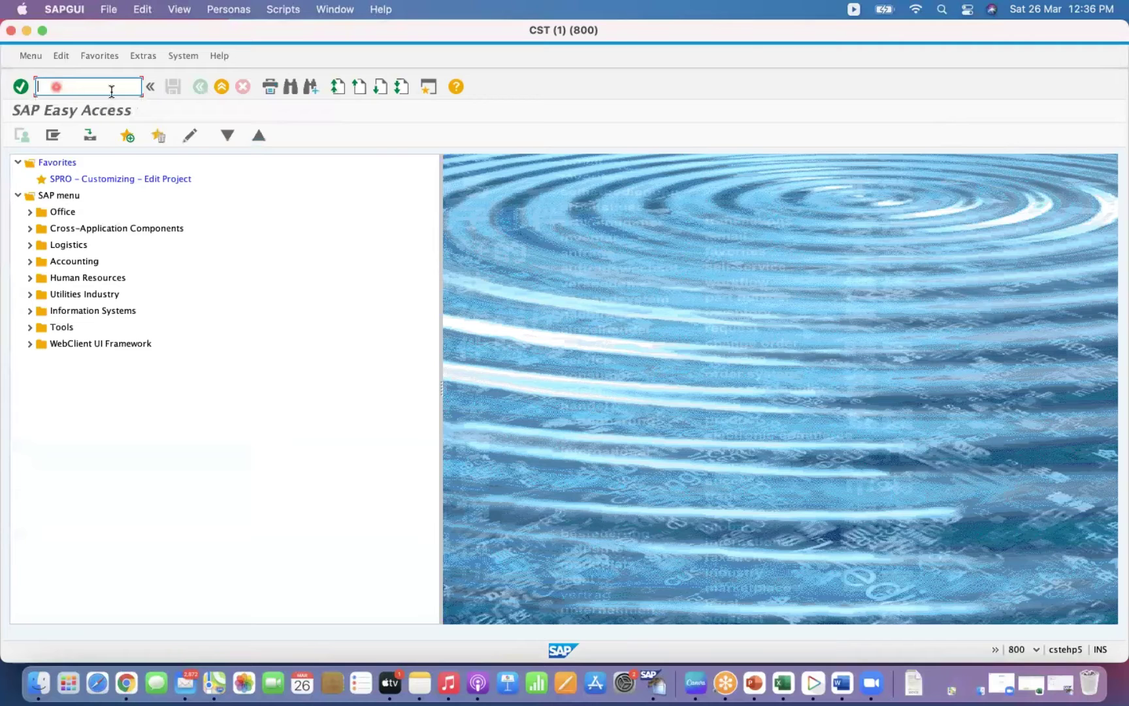
left_click(112, 92)
left_click(95, 92)
type("/")
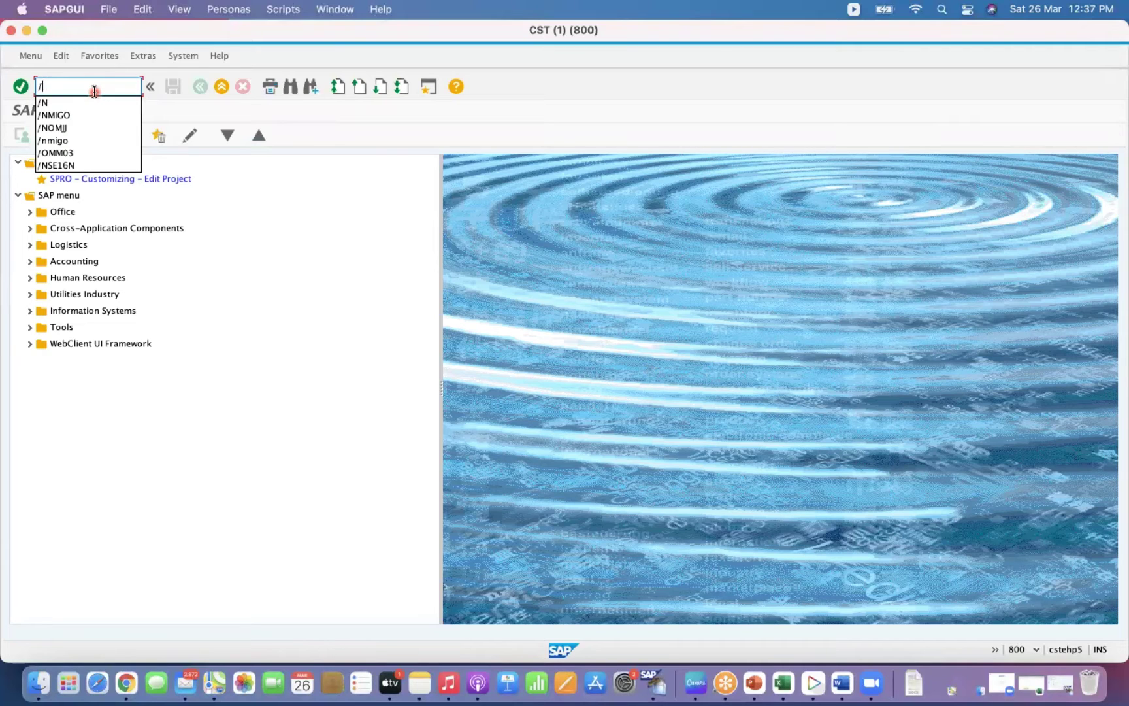
type("NLS11")
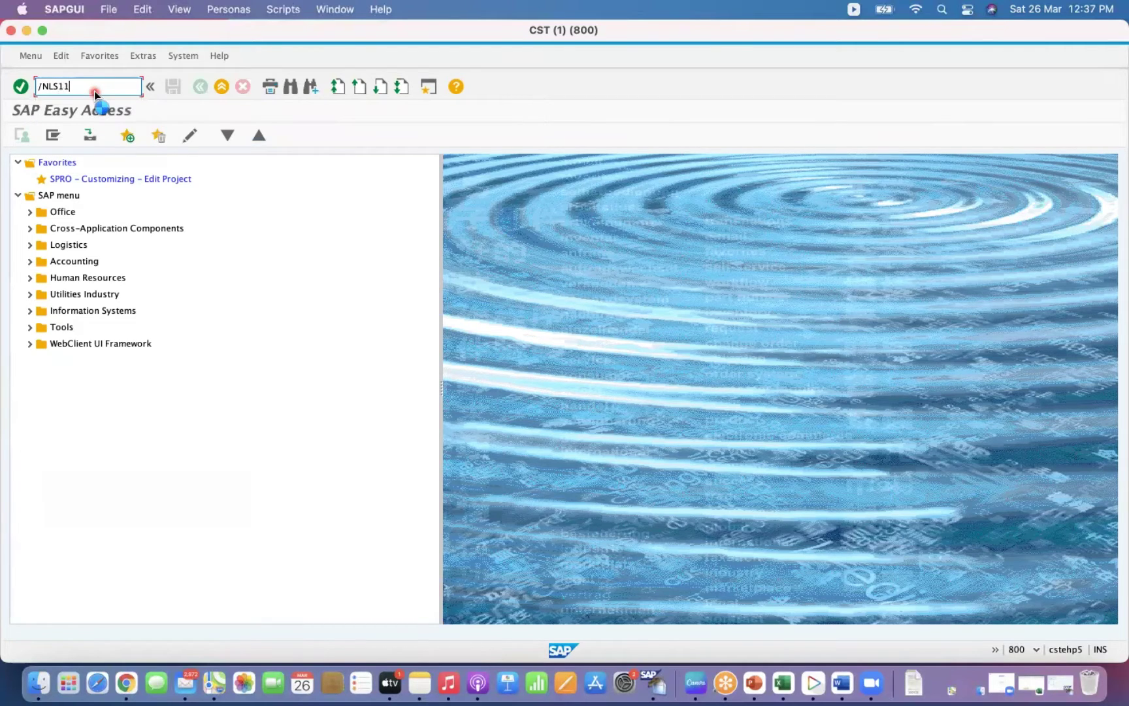
key("Return")
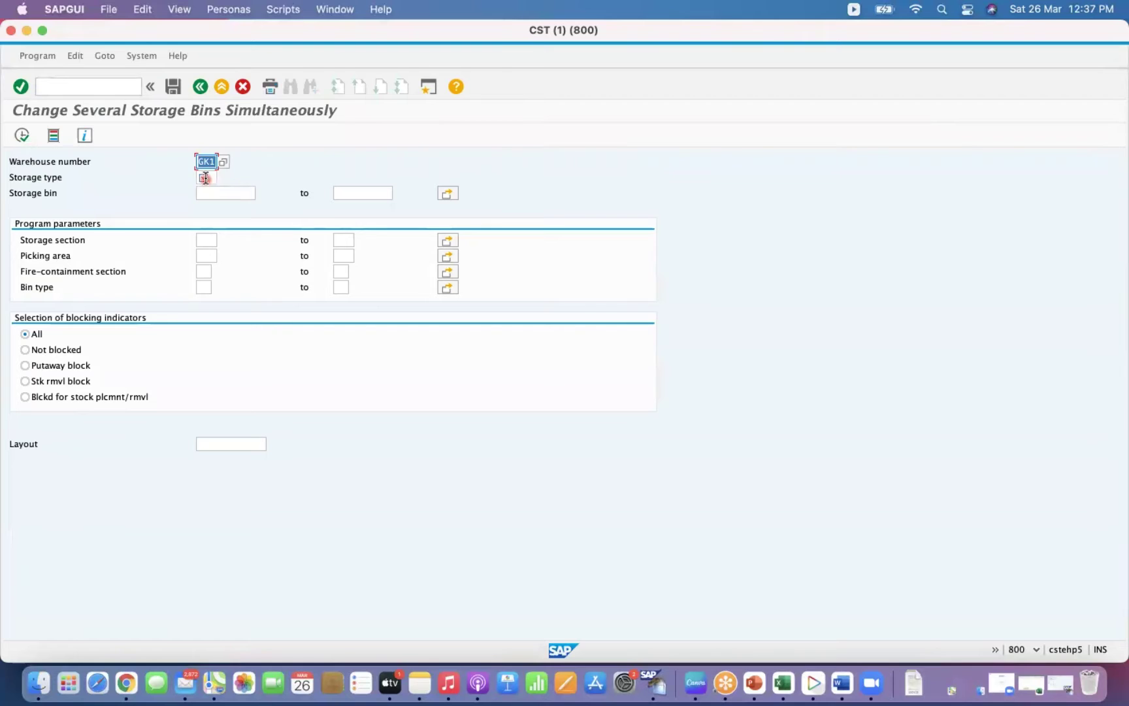
Fill in storage type USA and list its storage bins.
type("USA")
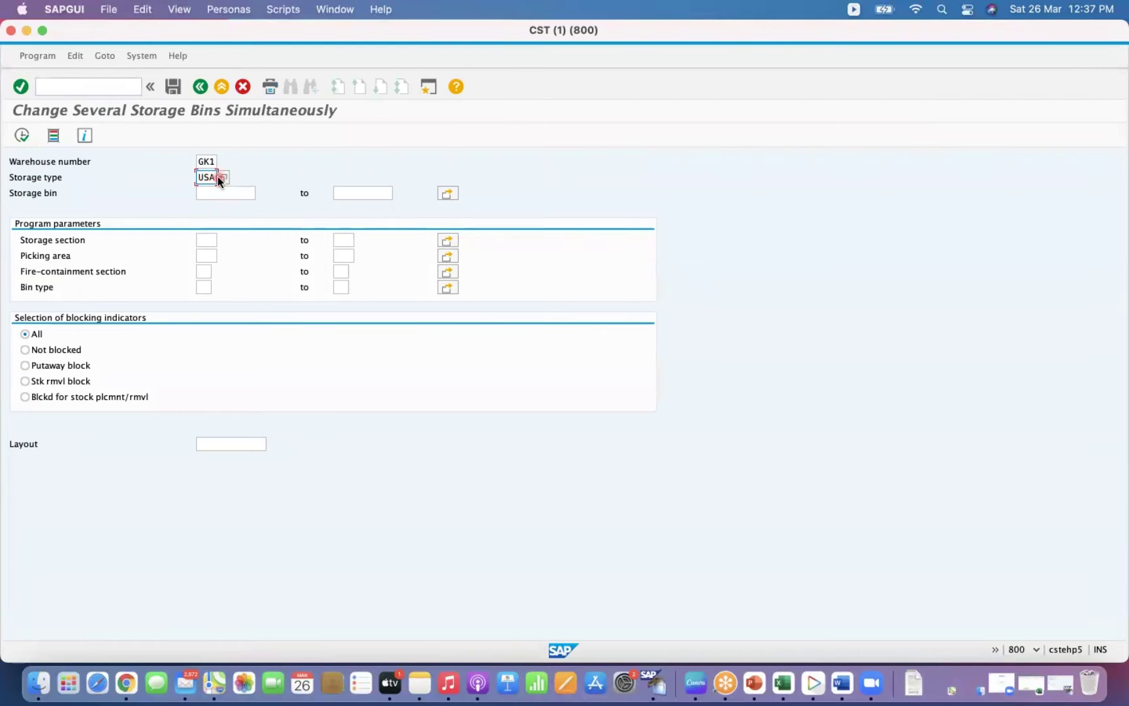
left_click(207, 161)
left_click(210, 178)
left_click(27, 139)
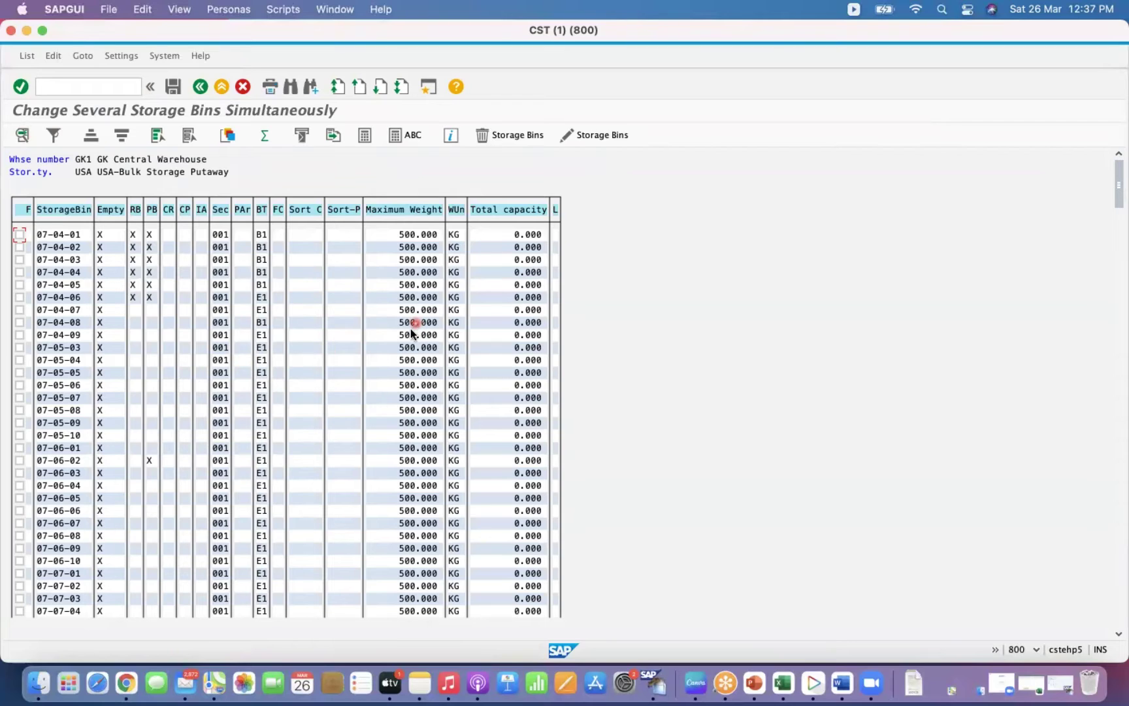
Try out several bin selections in the list, then clear all selections.
left_click(43, 225)
left_click(28, 271)
left_click(23, 247)
left_click(20, 385)
left_click(20, 322)
left_click(19, 322)
left_click(20, 334)
left_click(157, 135)
left_click(195, 142)
Mark bins 07-04-09 and 07-05-03 through 07-05-07.
left_click(20, 336)
left_click(19, 347)
left_click(20, 360)
left_click(19, 373)
left_click(19, 385)
left_click(20, 397)
Give the six marked bins a maximum weight of 1000 KG and save.
left_click(602, 138)
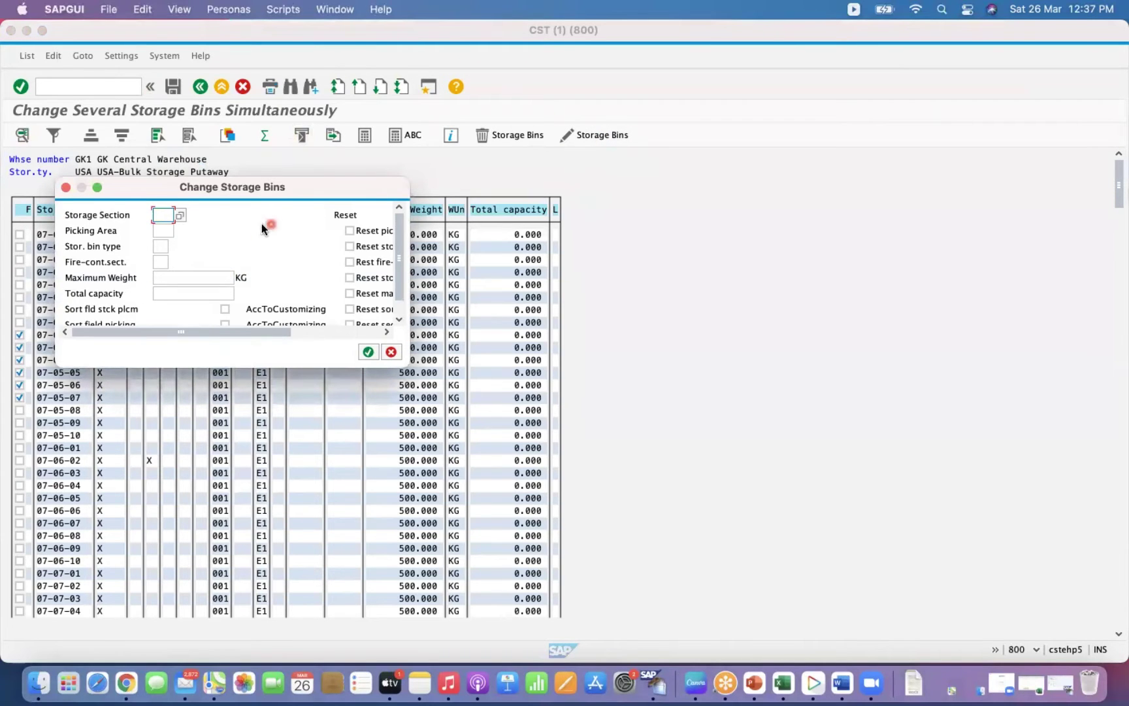
left_click_drag(294, 189, 765, 244)
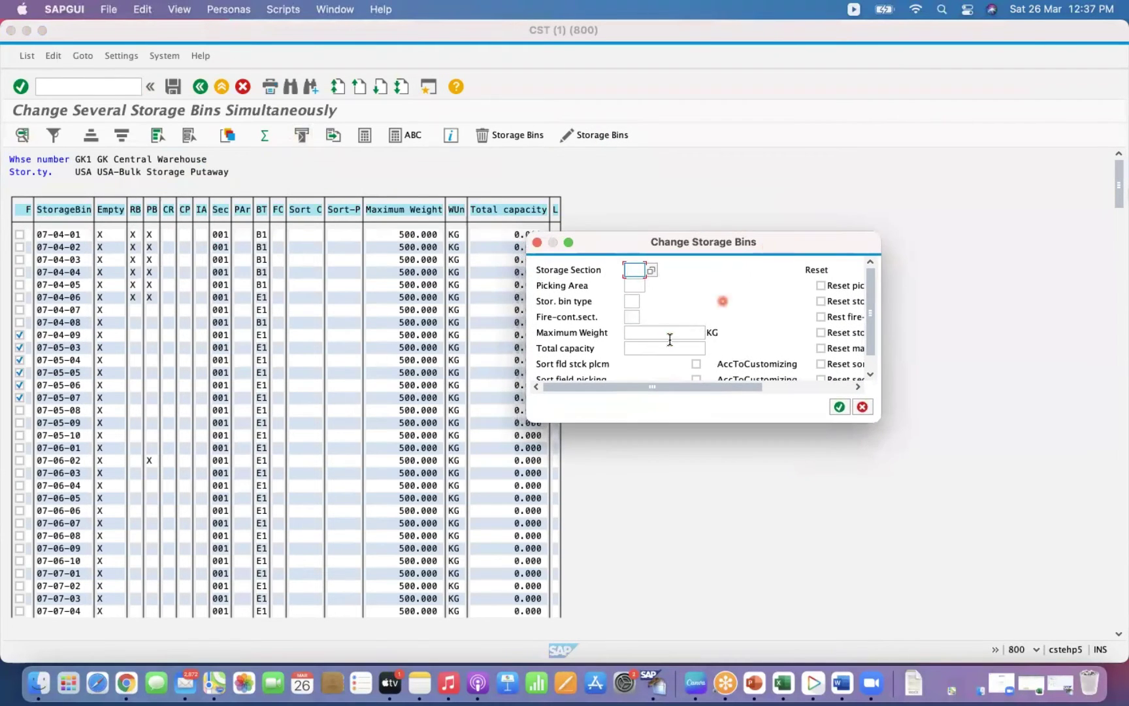
left_click(636, 334)
type("1000")
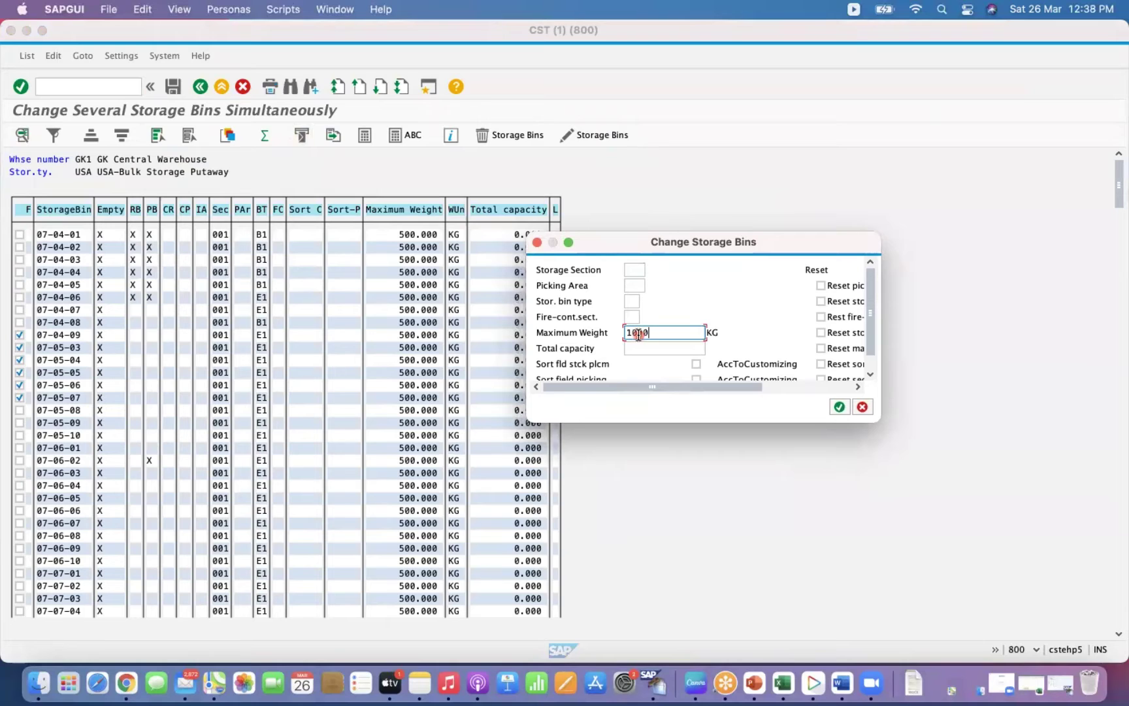
left_click(839, 406)
left_click(837, 408)
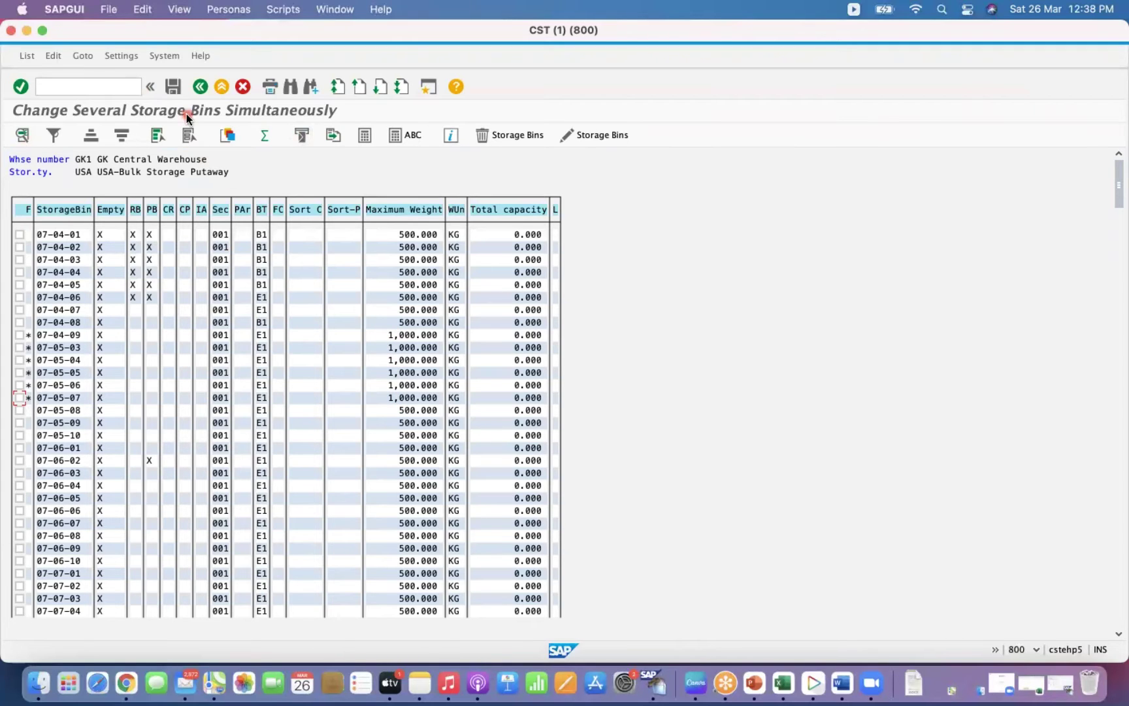
left_click(176, 88)
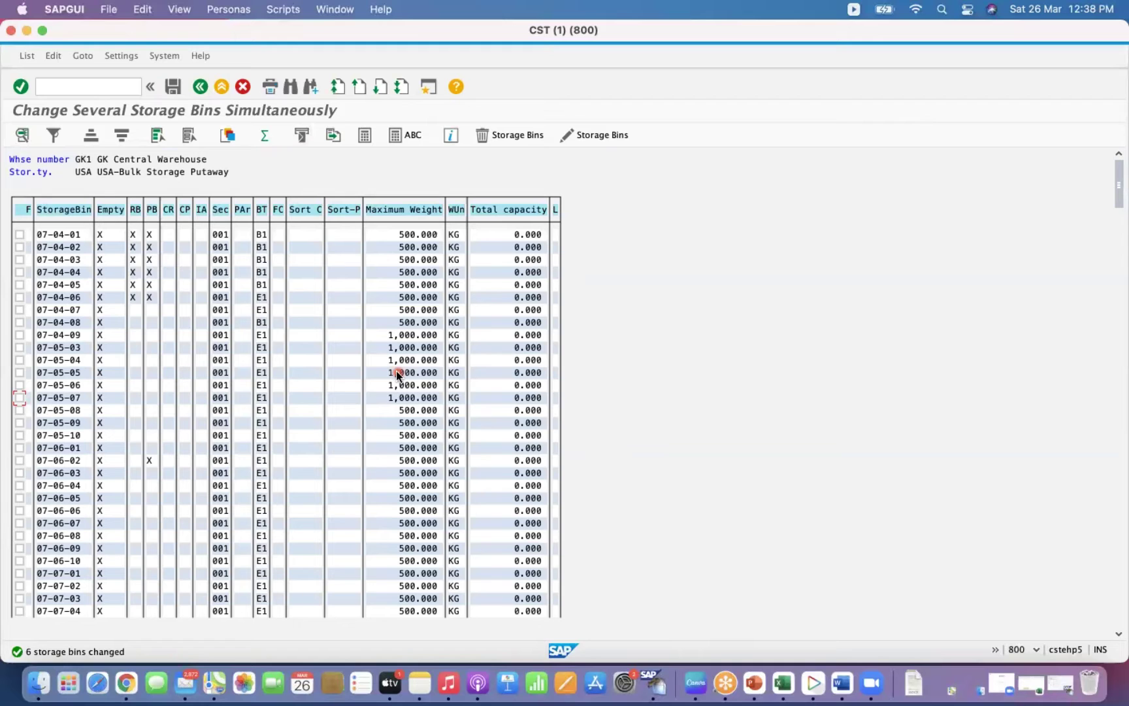
Exit the storage-bin change list with /n to return to SAP Easy Access.
left_click(90, 85)
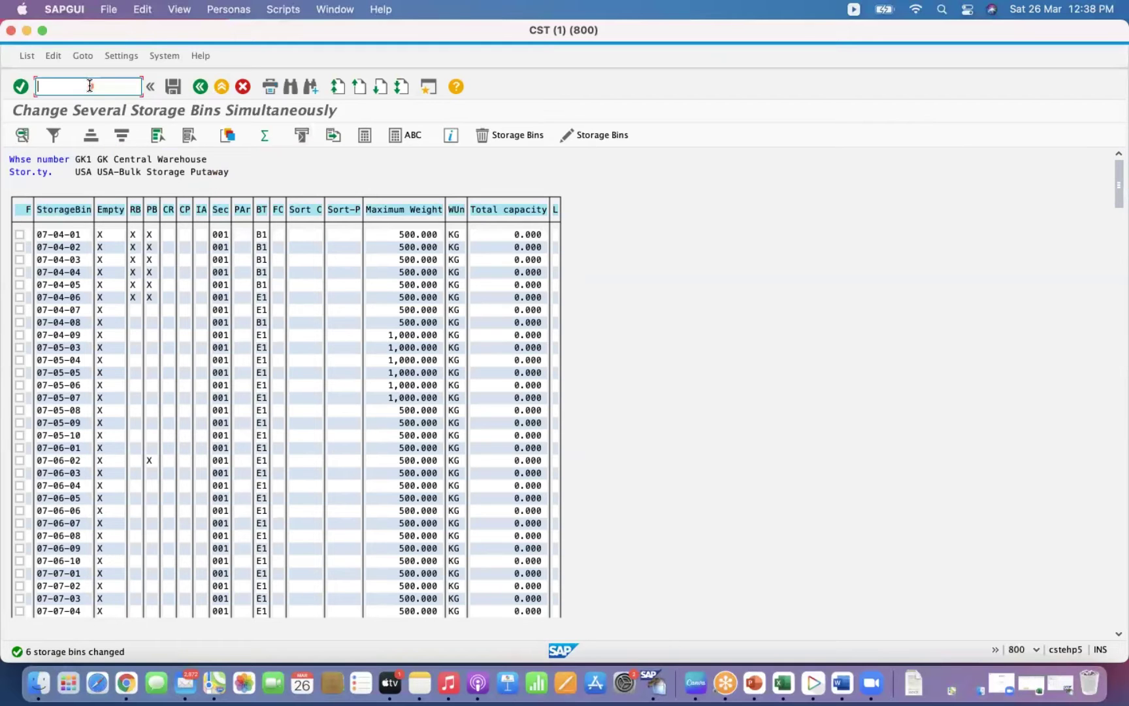
type("/n")
key("Return")
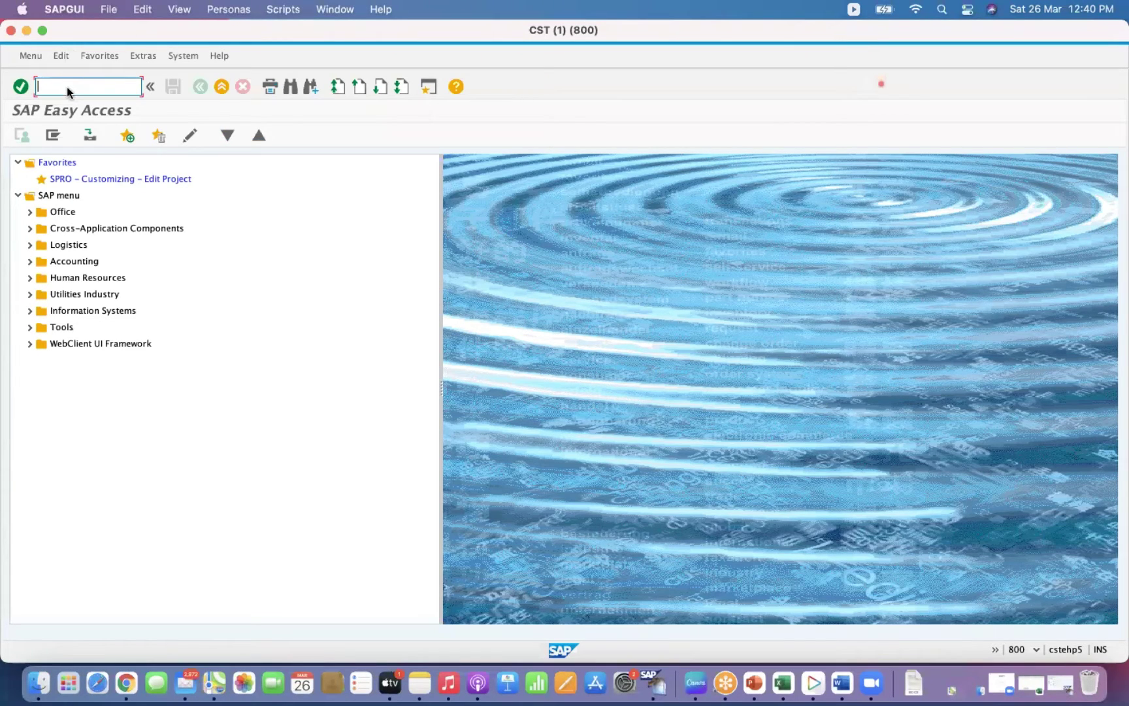
left_click(67, 88)
Run LS11 and list warehouse GK1's storage bins for storage type USA.
type("LS11")
key("Return")
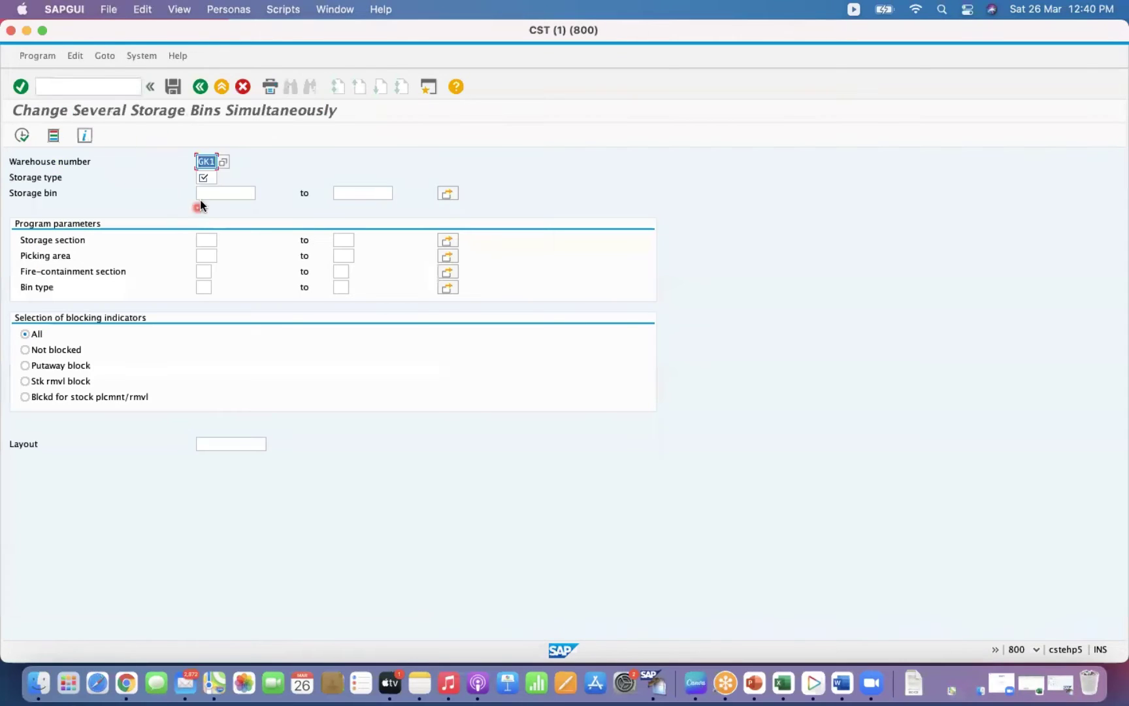
left_click(208, 191)
left_click(209, 175)
left_click(210, 175)
left_click(207, 192)
left_click(22, 136)
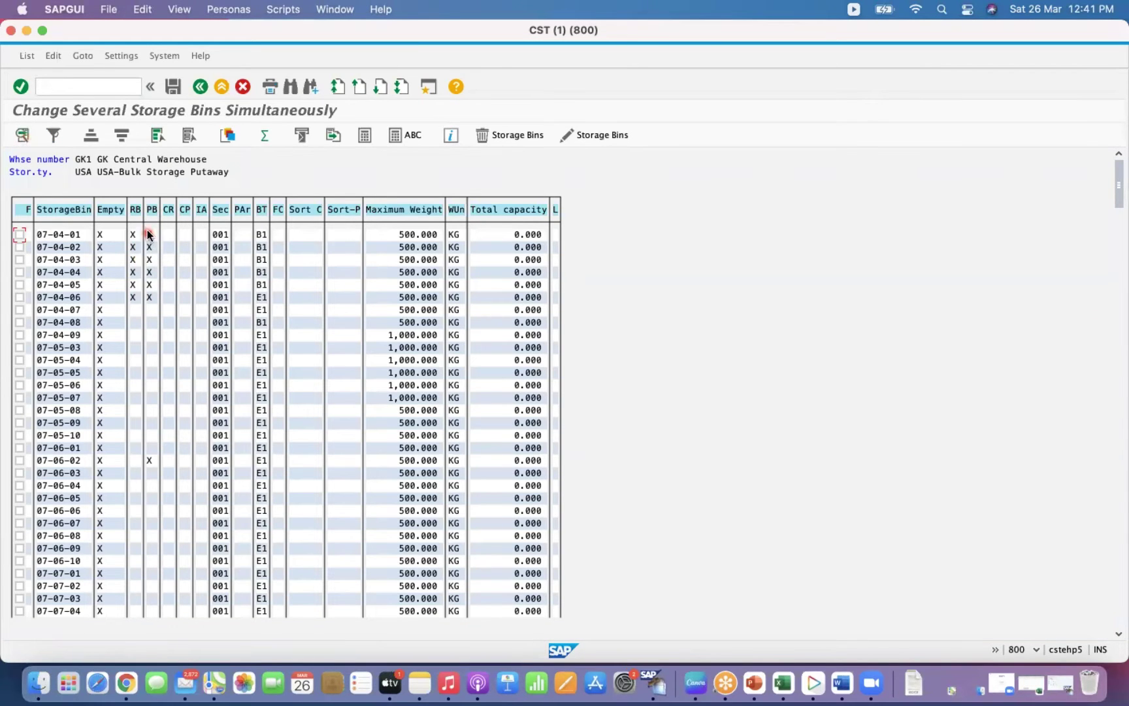
Try deleting bins 07-04-01 and 07-04-02, then acknowledge the notice about empty, unblocked bins.
left_click(21, 236)
left_click(20, 247)
left_click(486, 135)
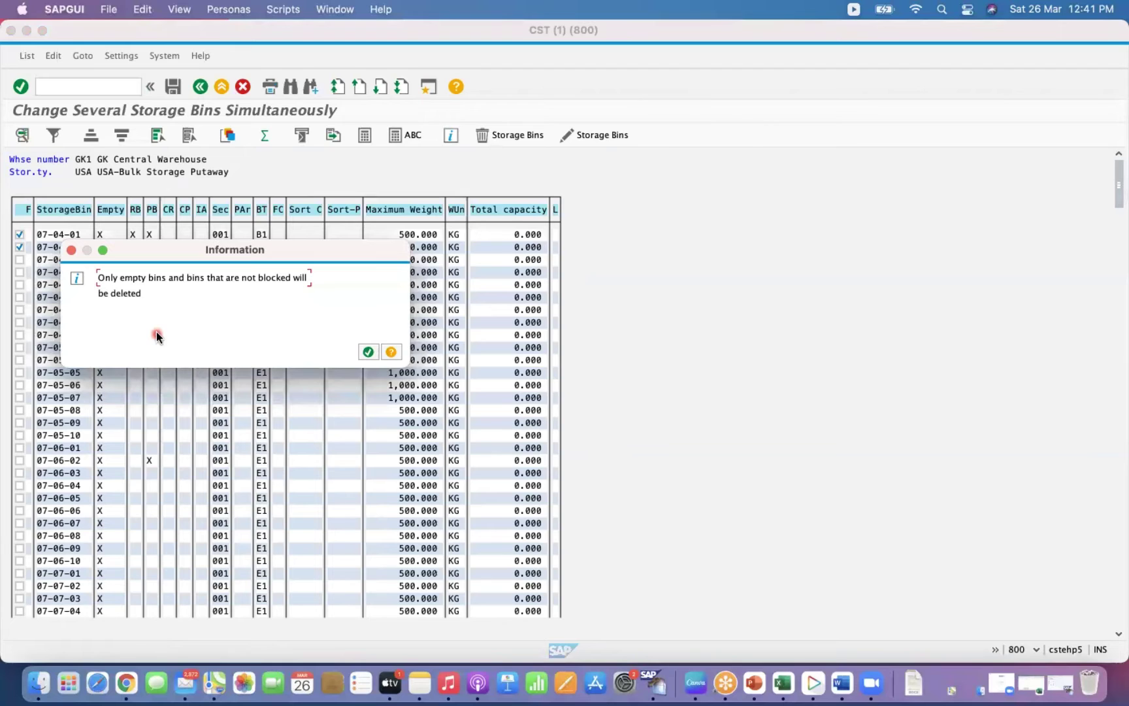
left_click(368, 352)
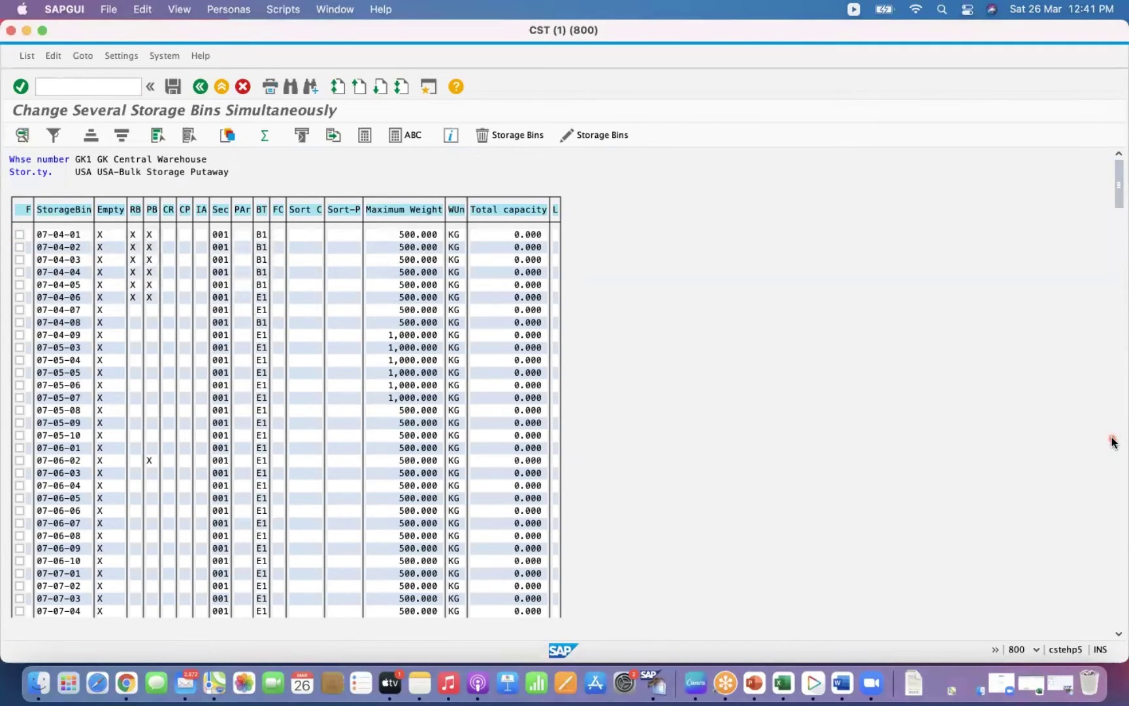
Filter the bin list on the Empty column with Not Equal to X.
left_click(1113, 370)
left_click(1118, 364)
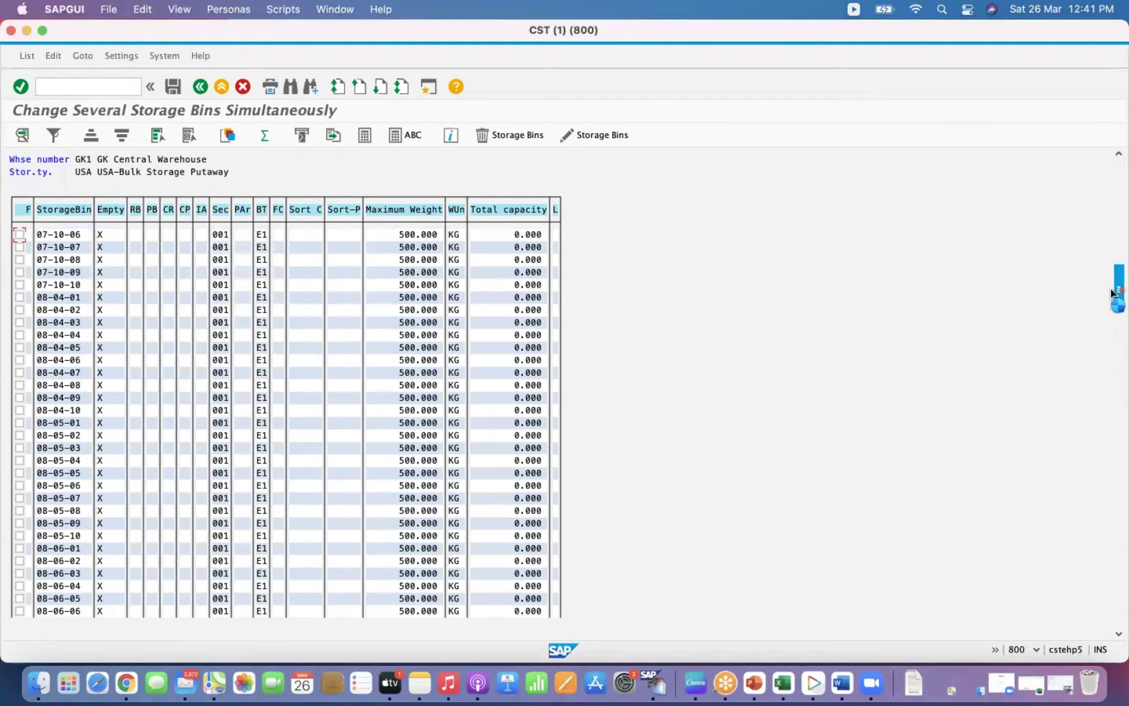
scroll(588, 298, "down", 1)
left_click(405, 297)
left_click(115, 208)
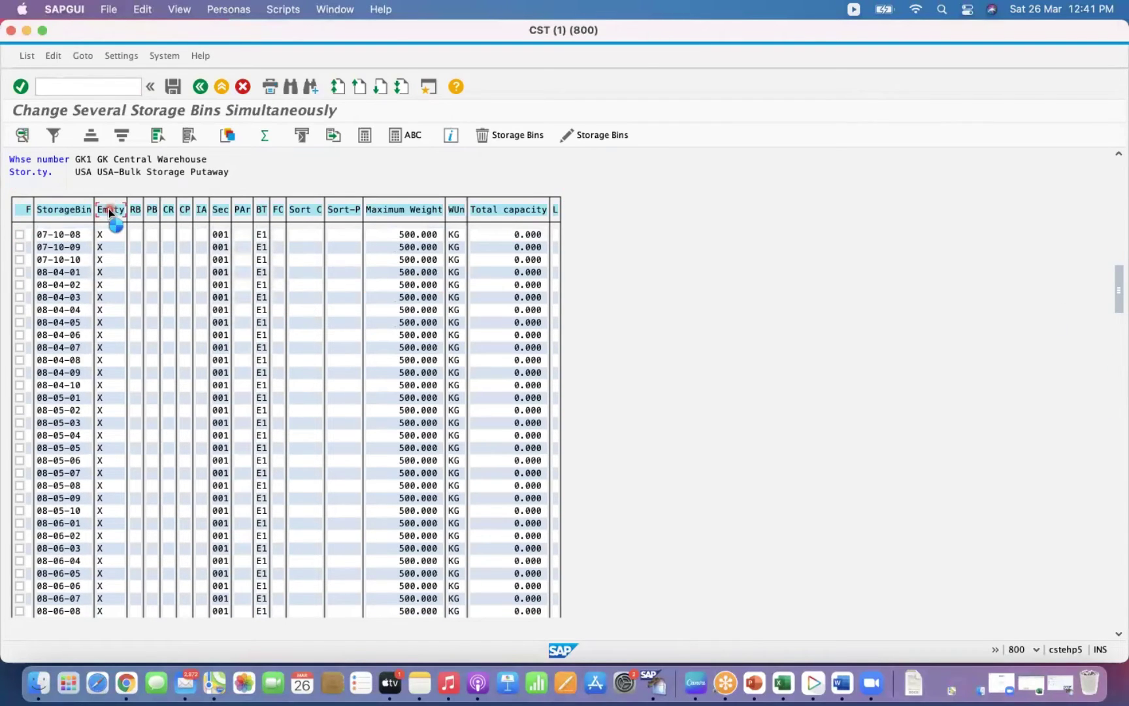
left_click(56, 140)
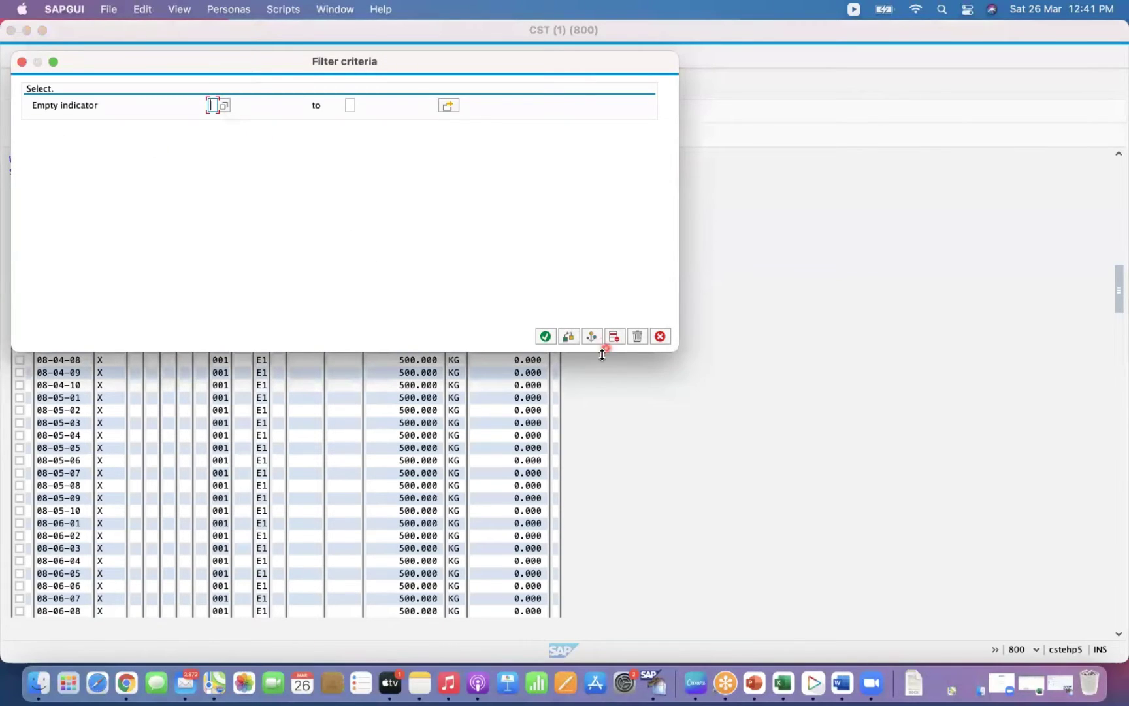
left_click(592, 337)
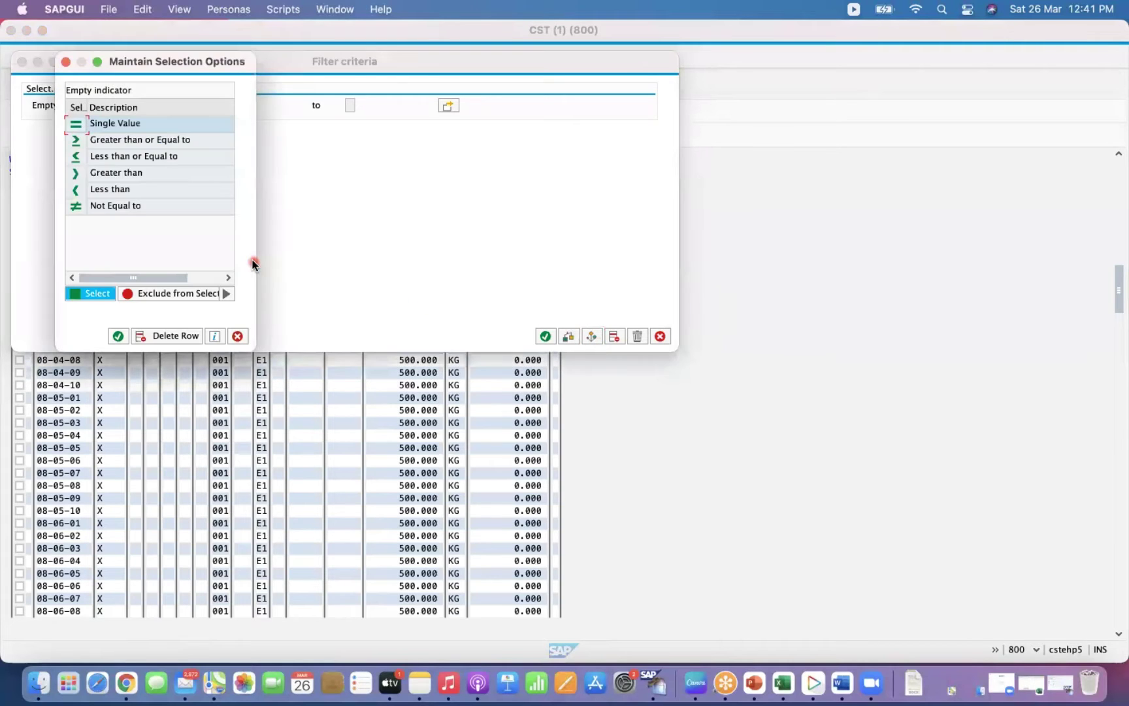
double_click(76, 206)
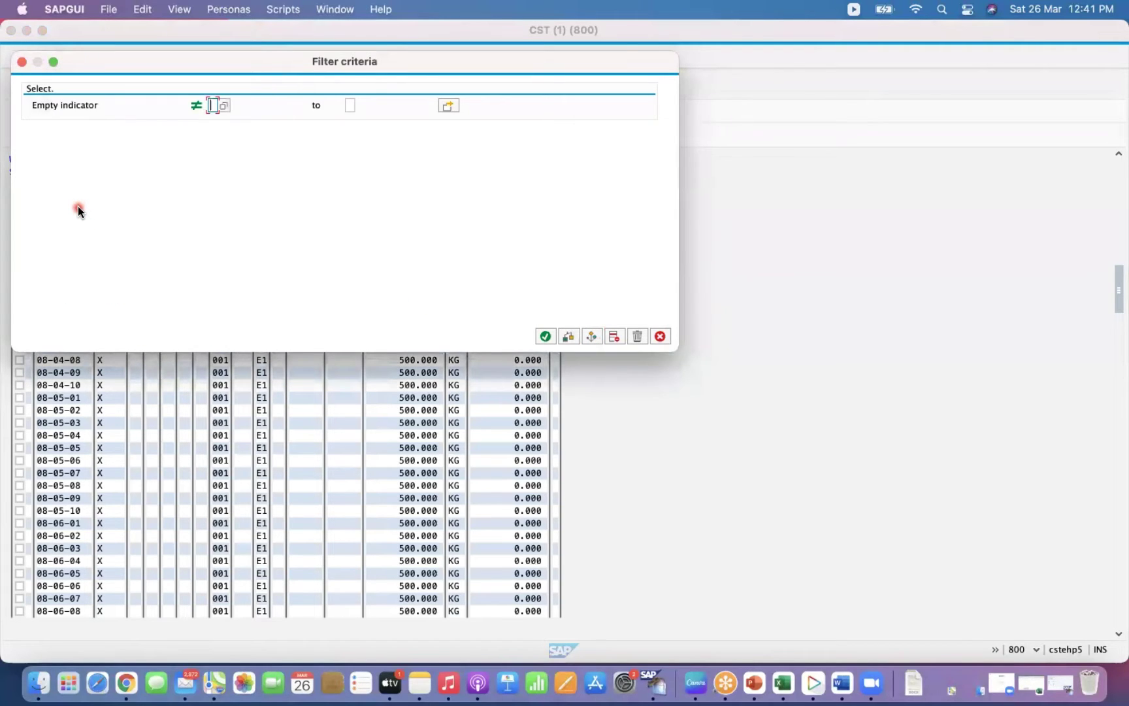
type("X")
left_click(555, 336)
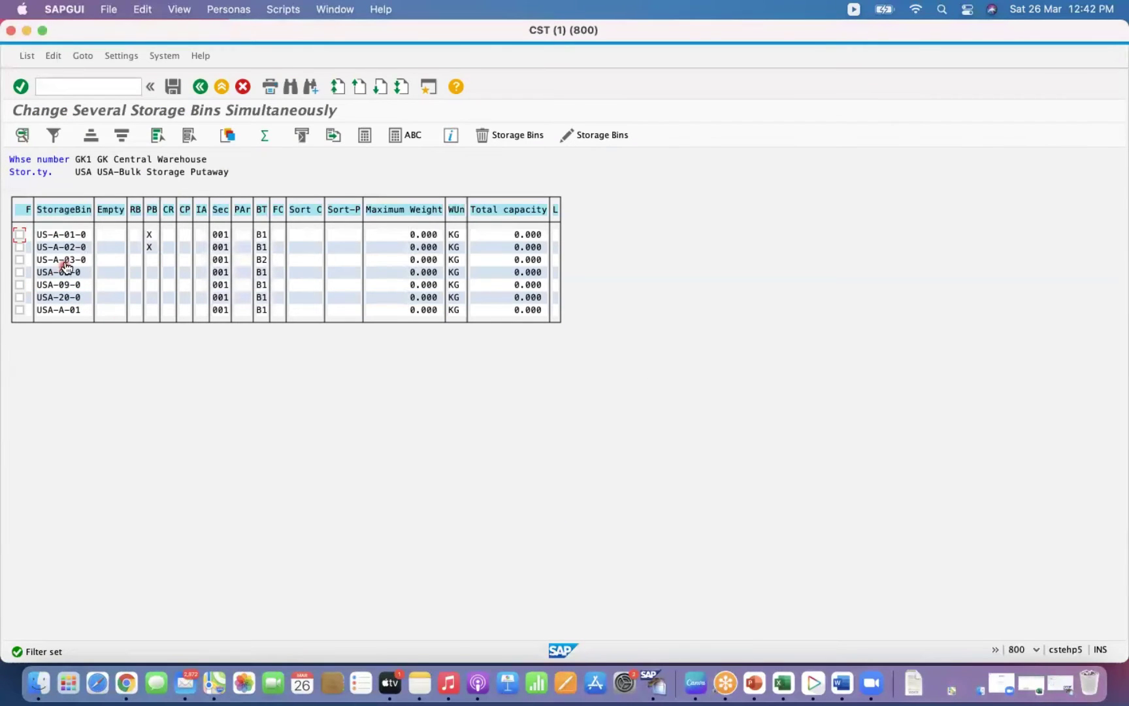
Try deleting bin USA-03-0, acknowledge the notice, and go back to the selection screen.
left_click(20, 233)
left_click(19, 235)
left_click(20, 272)
left_click(20, 272)
left_click(485, 136)
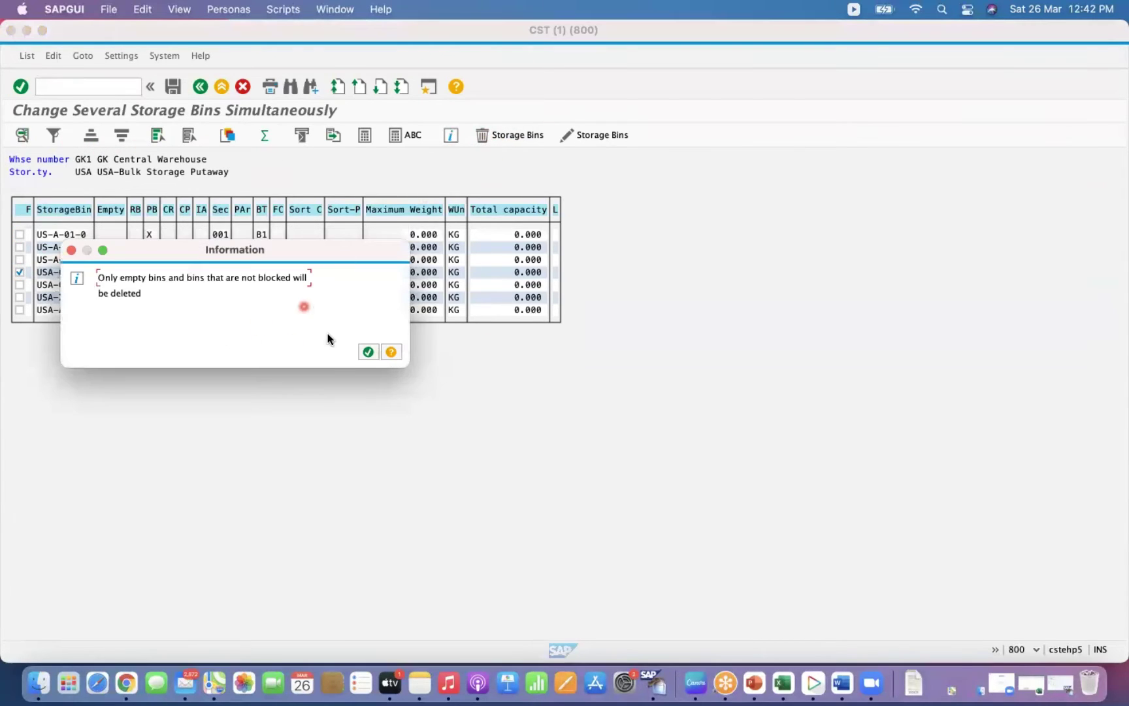
left_click(368, 351)
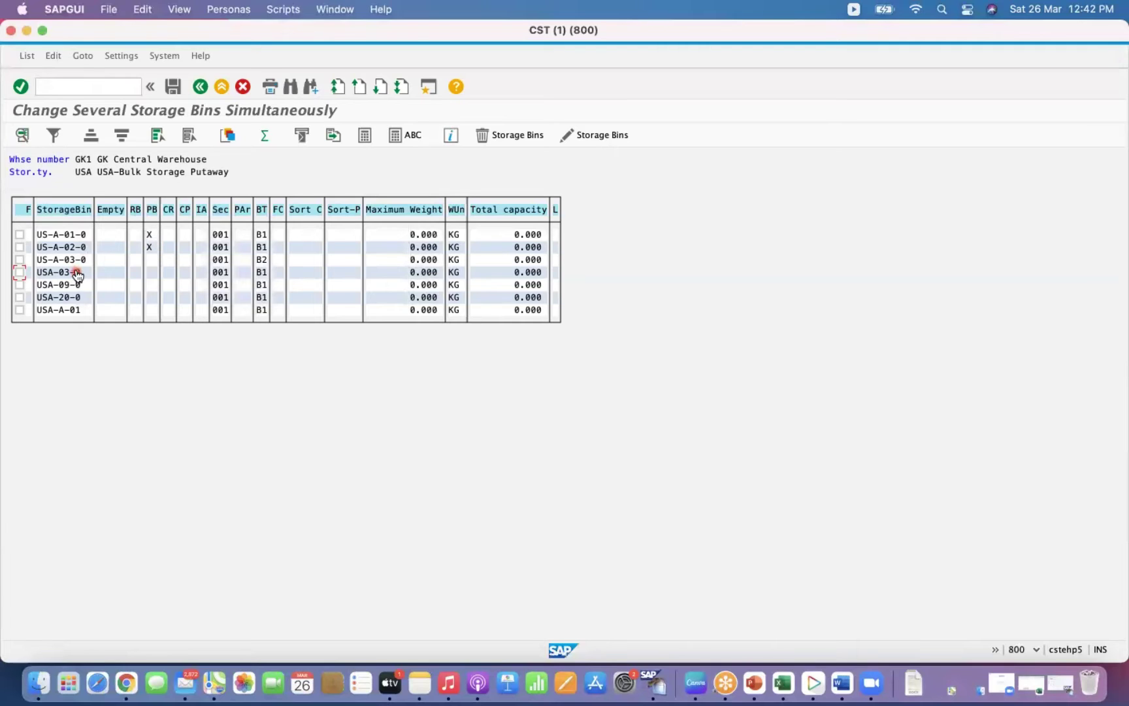
left_click(202, 92)
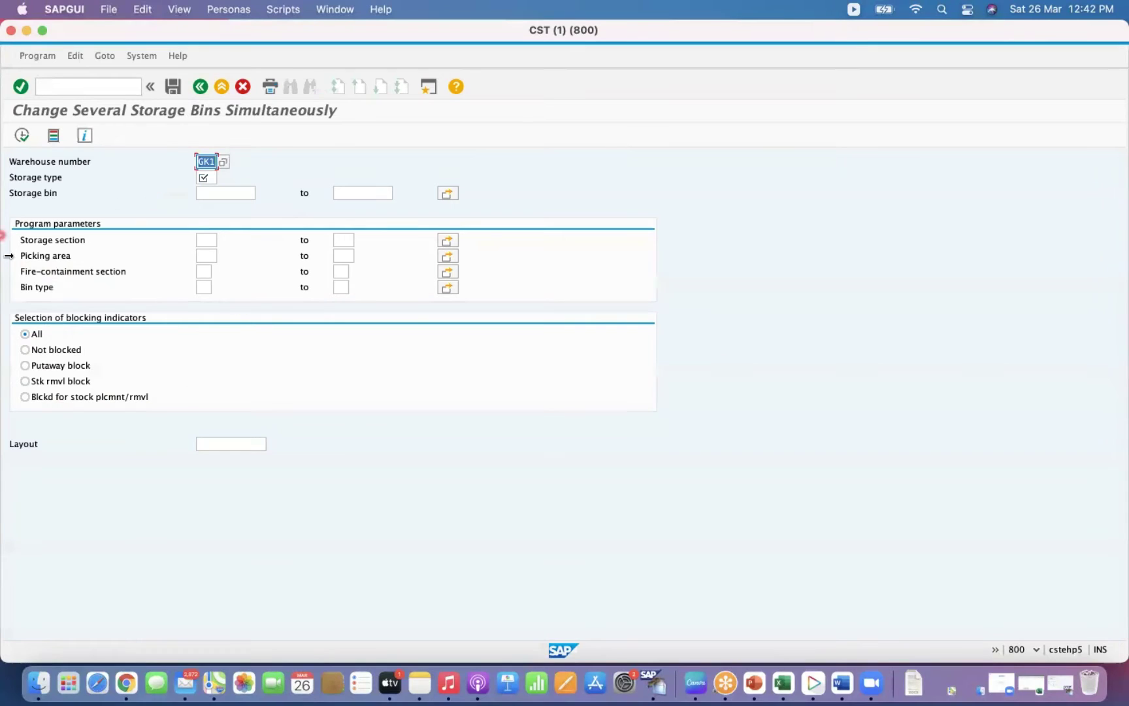
Switch the bin selection to Not blocked and back to All, then return to the main menu.
left_click(26, 350)
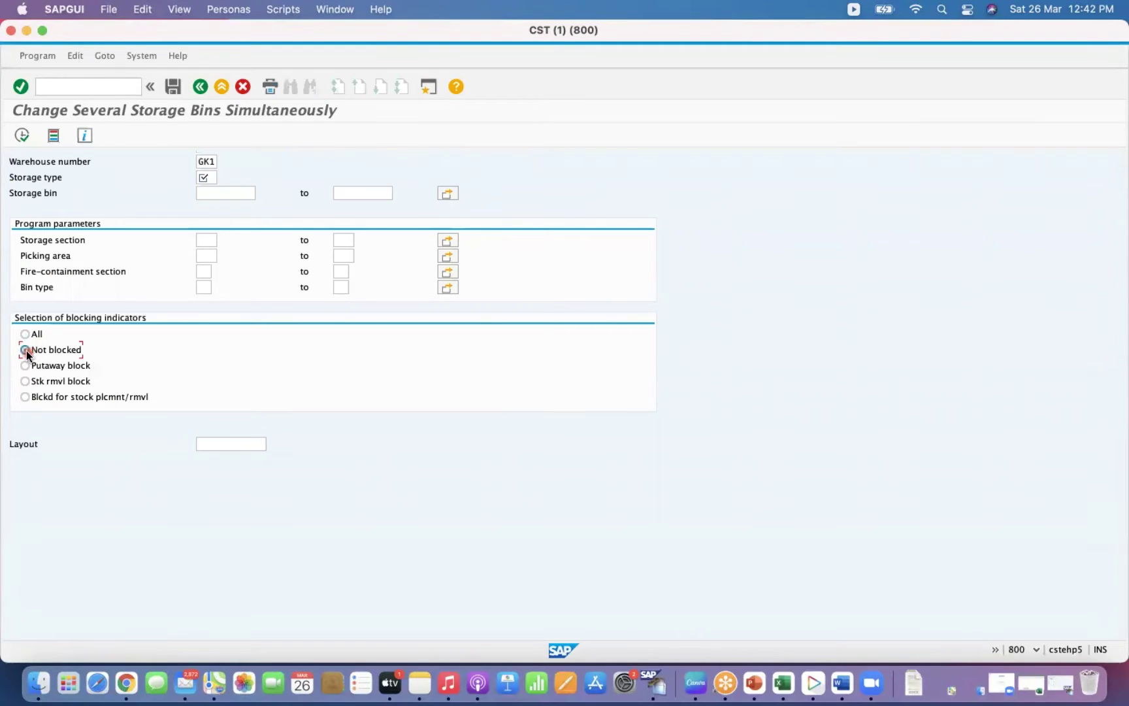
left_click(26, 336)
left_click(201, 87)
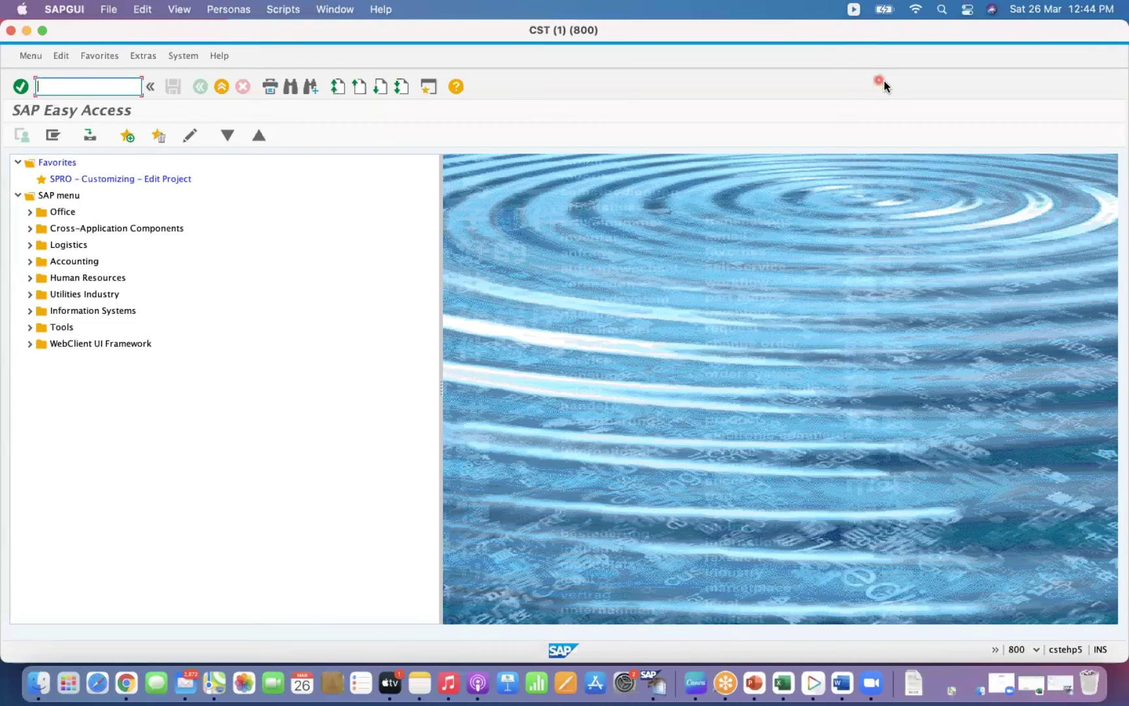
left_click(97, 89)
Start MM17 mass maintenance on the warehouse-number table MLGN.
type("MM17")
key("Return")
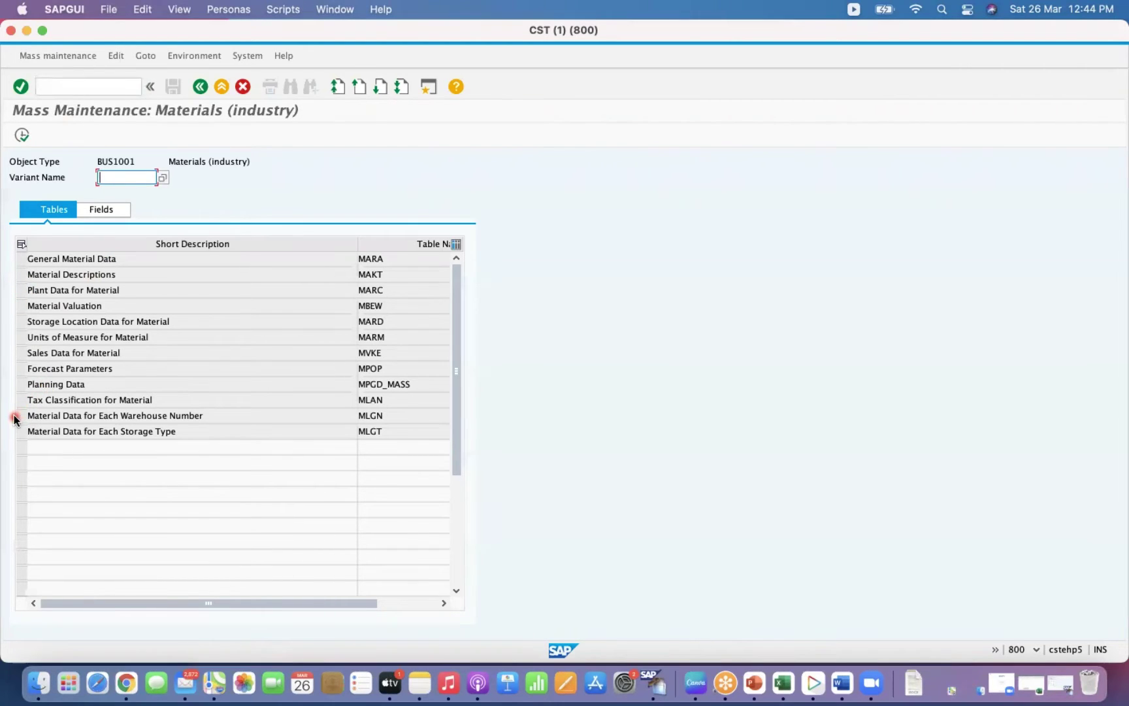
left_click(174, 417)
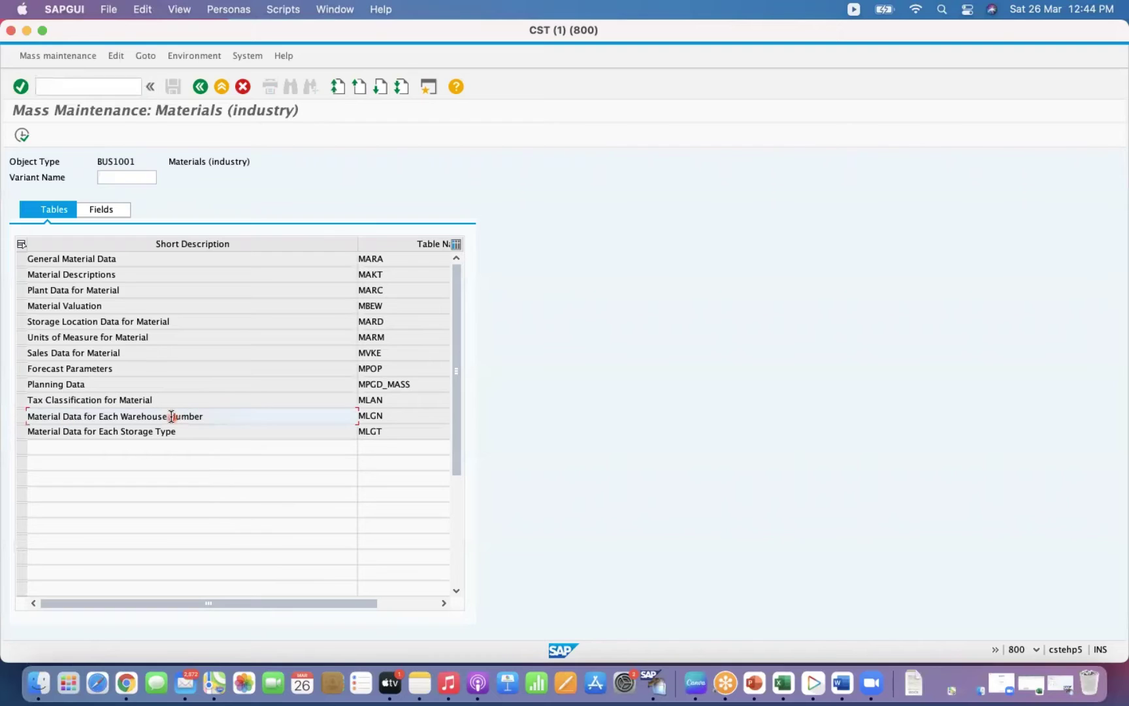
left_click(22, 416)
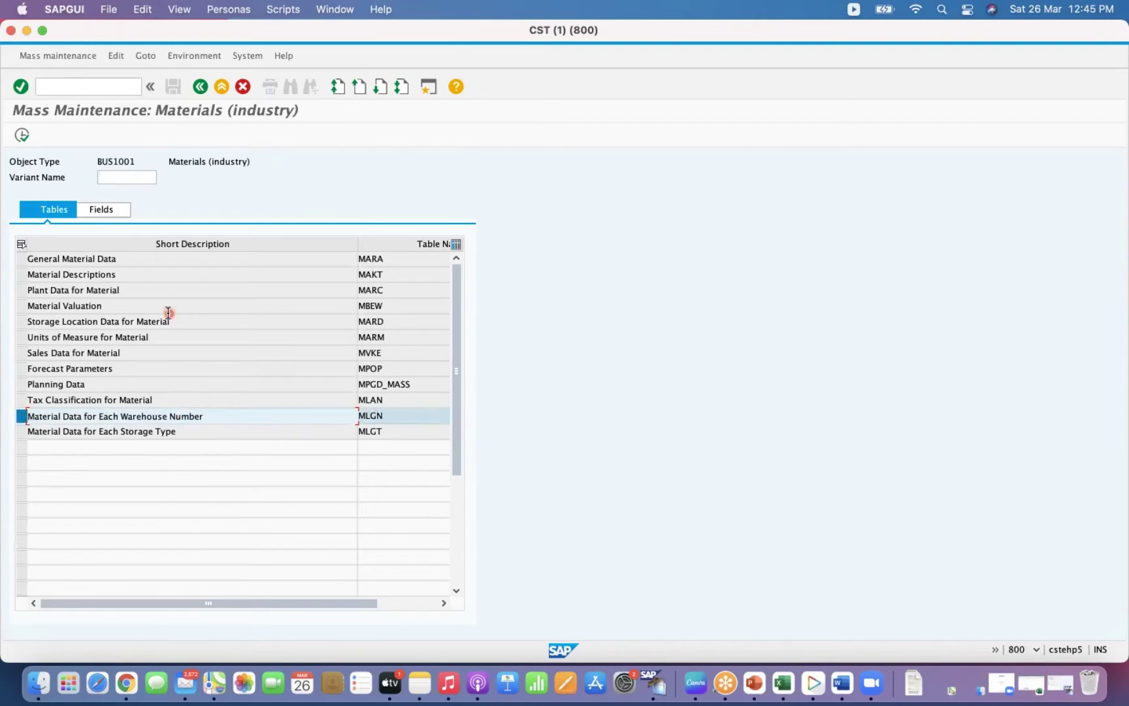
left_click(24, 136)
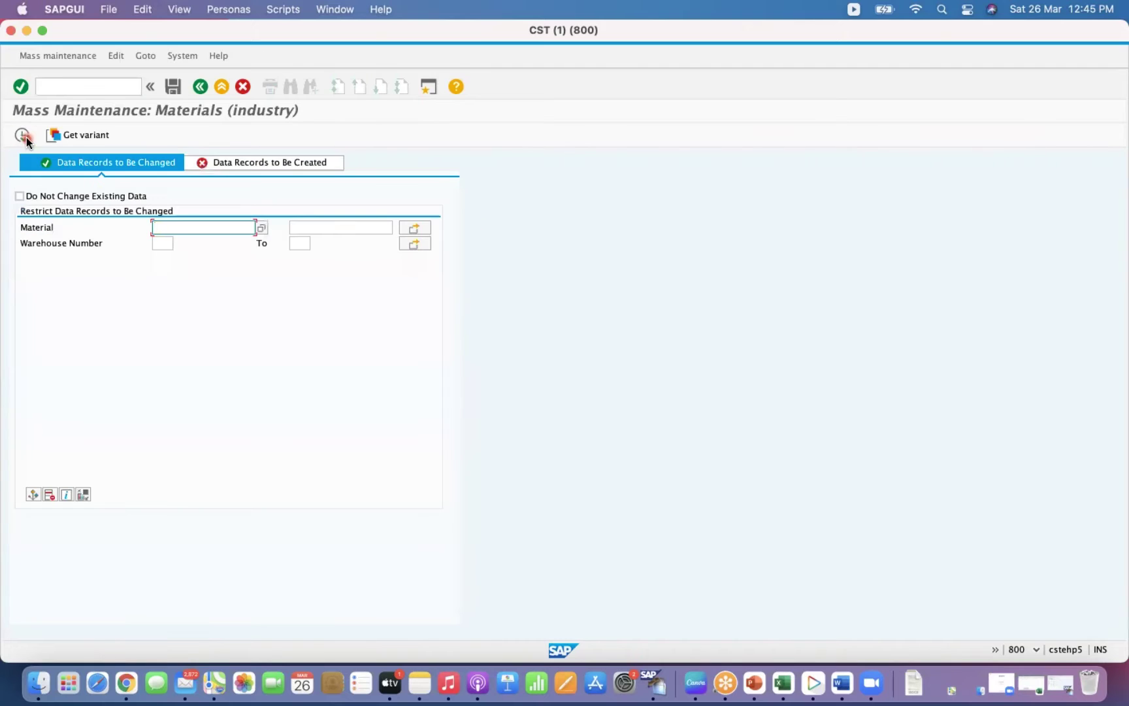
Restrict the records to change to Warehouse Number GK1.
left_click(263, 227)
left_click(160, 227)
left_click(160, 243)
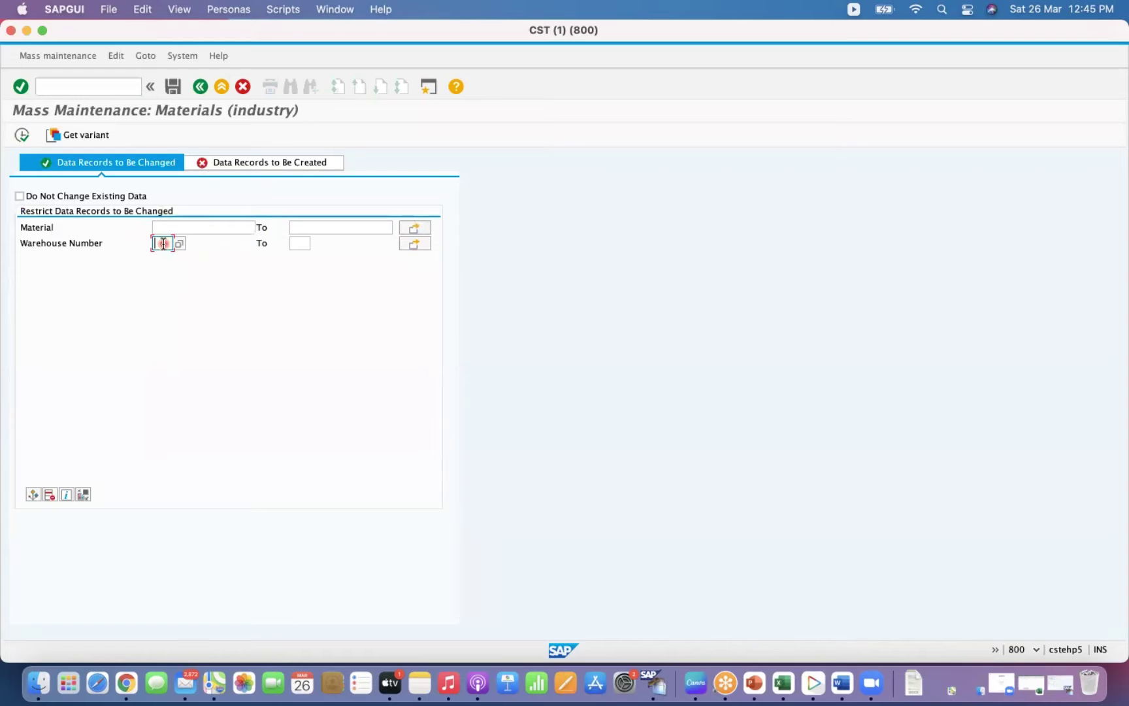
type("GK1")
key("Return")
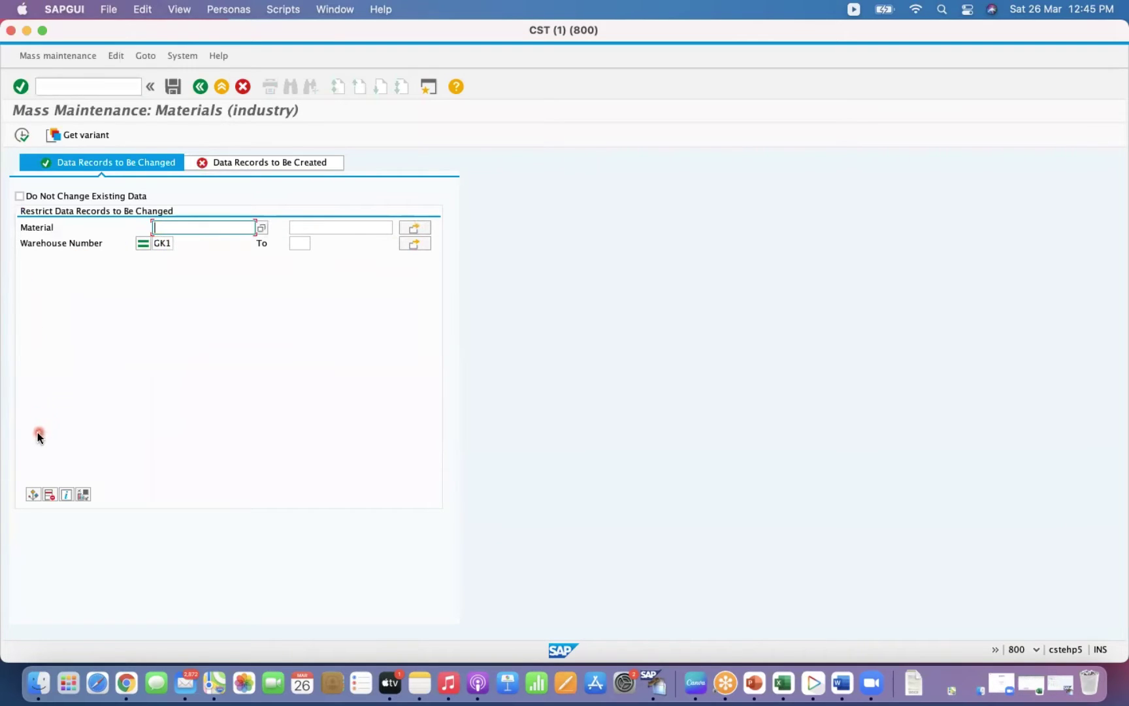
left_click(414, 228)
left_click(231, 163)
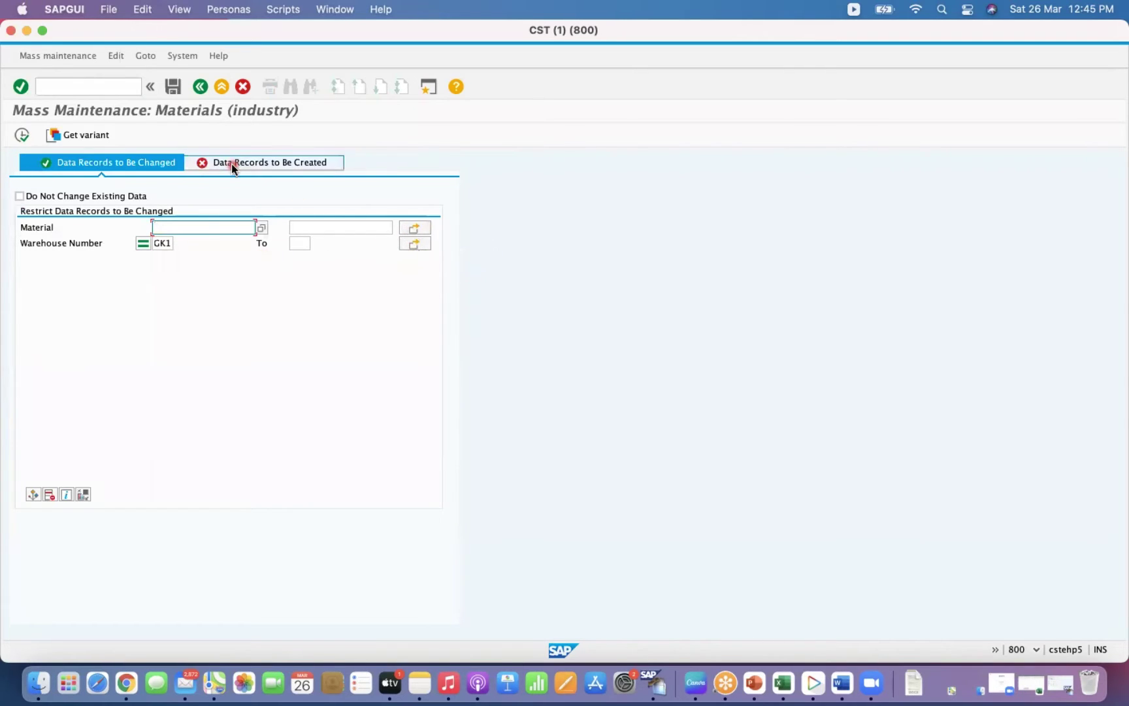
Open the materials list in a new session with /OMM60.
left_click(100, 87)
type("/")
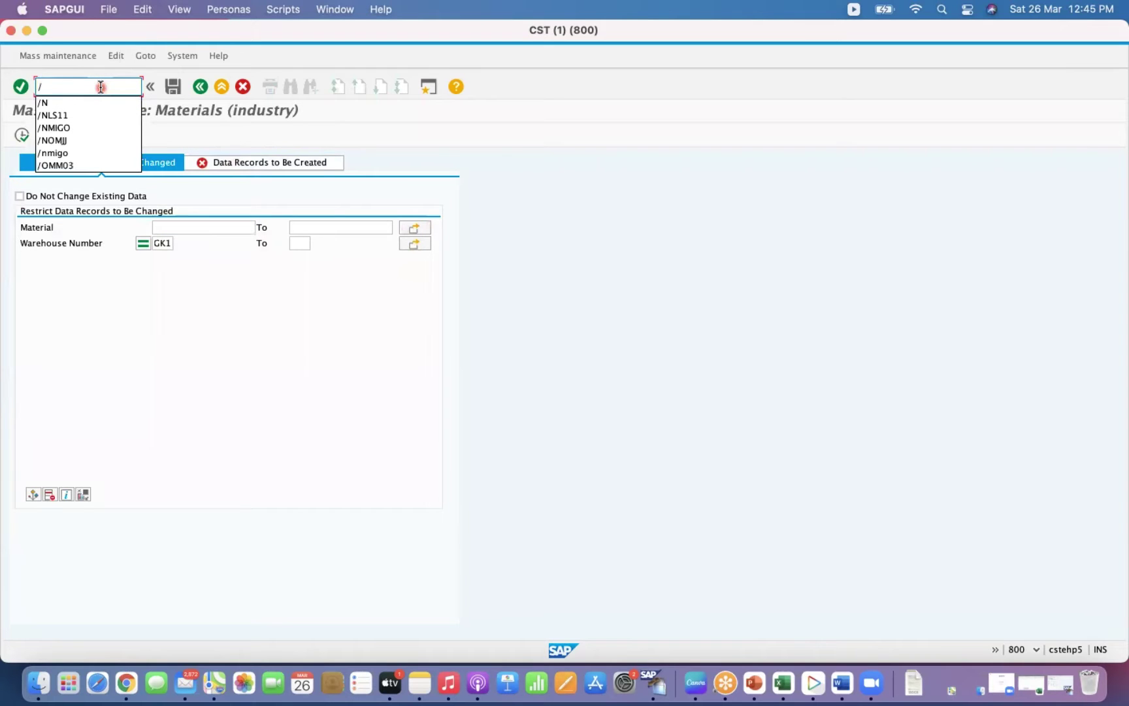
type("OMM60")
key("Return")
left_click(70, 89)
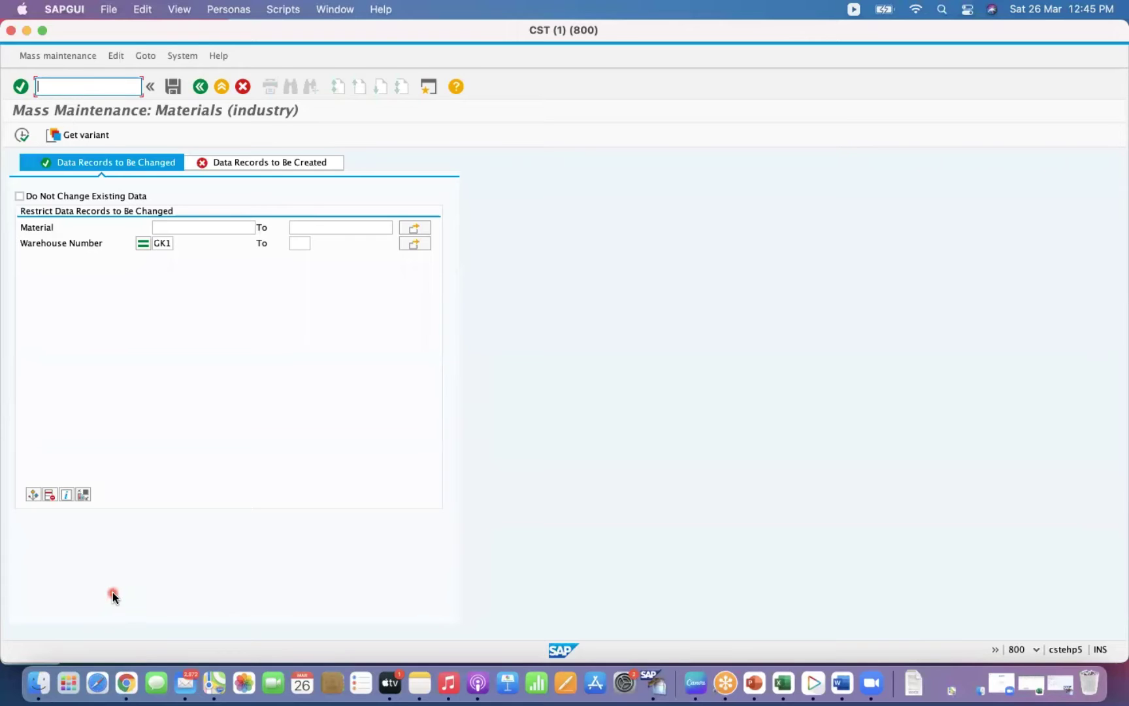
Switch to the Materials List session and open the general table display /NSE16N.
left_click(26, 31)
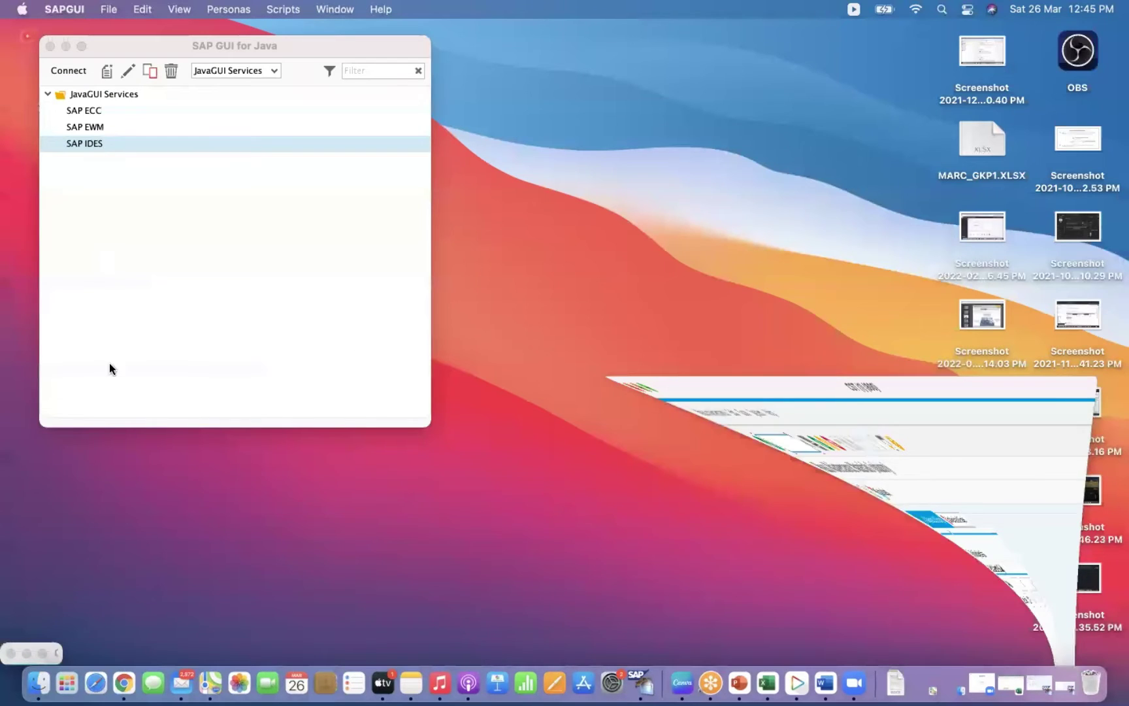
left_click(43, 653)
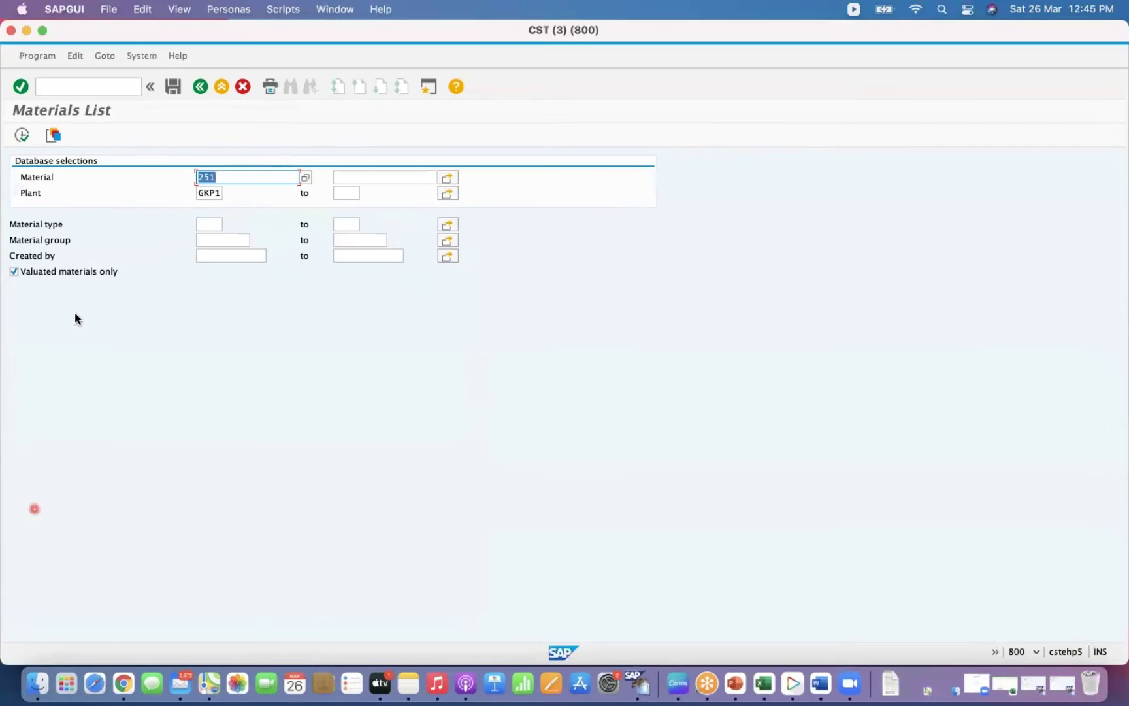
left_click(76, 87)
type("/NSE16")
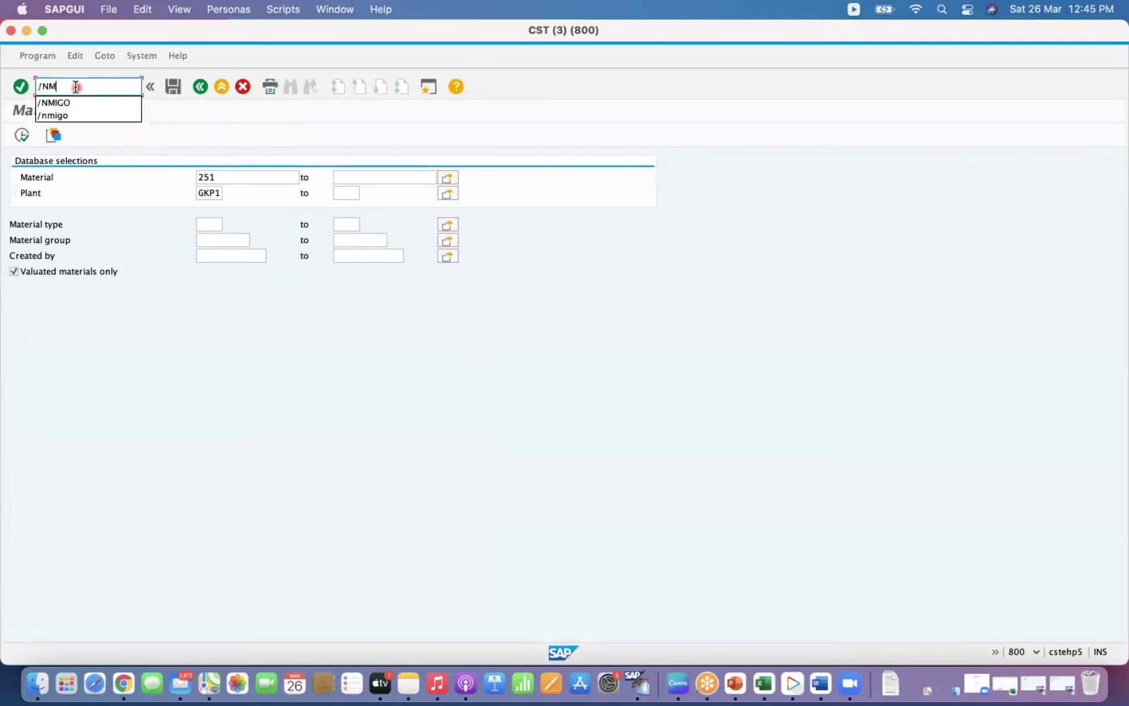
type("N")
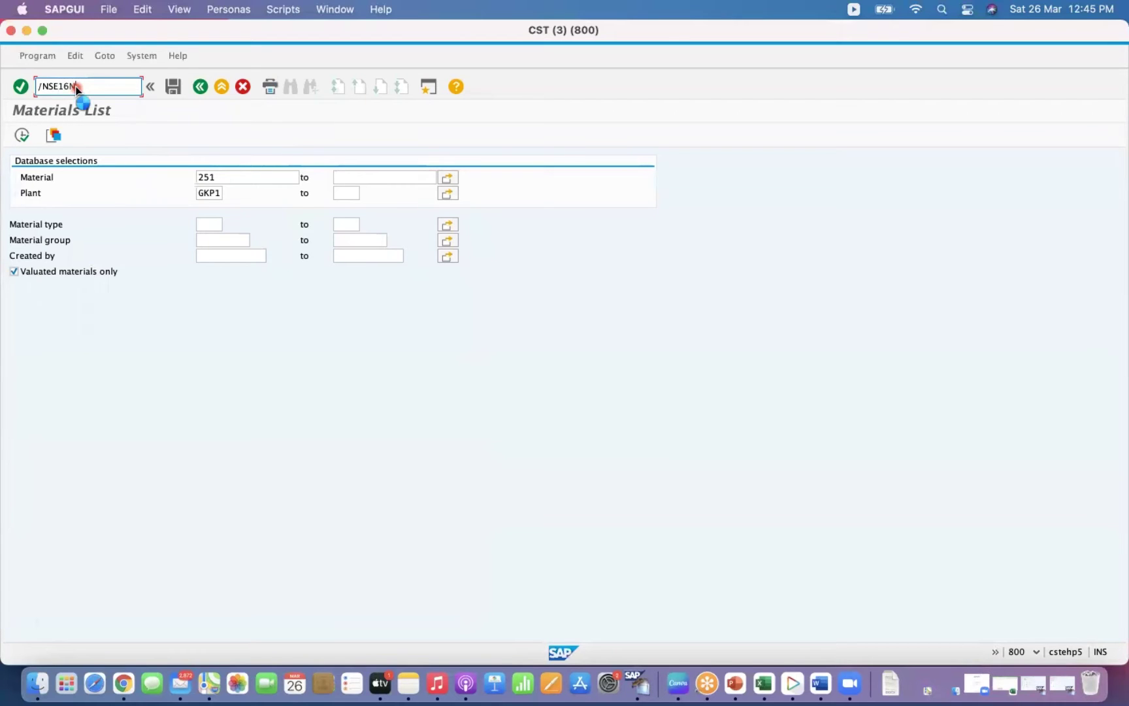
key("Return")
Display table MLGN entries for Warehouse No. GK1.
type("mlgn")
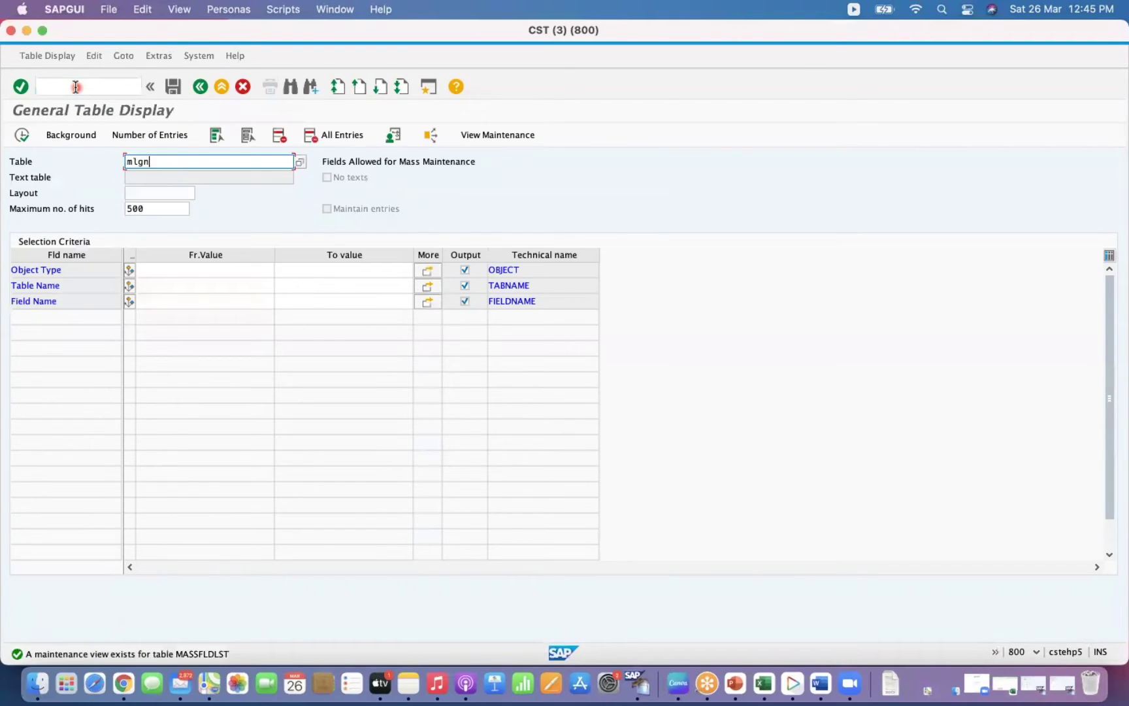
key("Return")
left_click(156, 285)
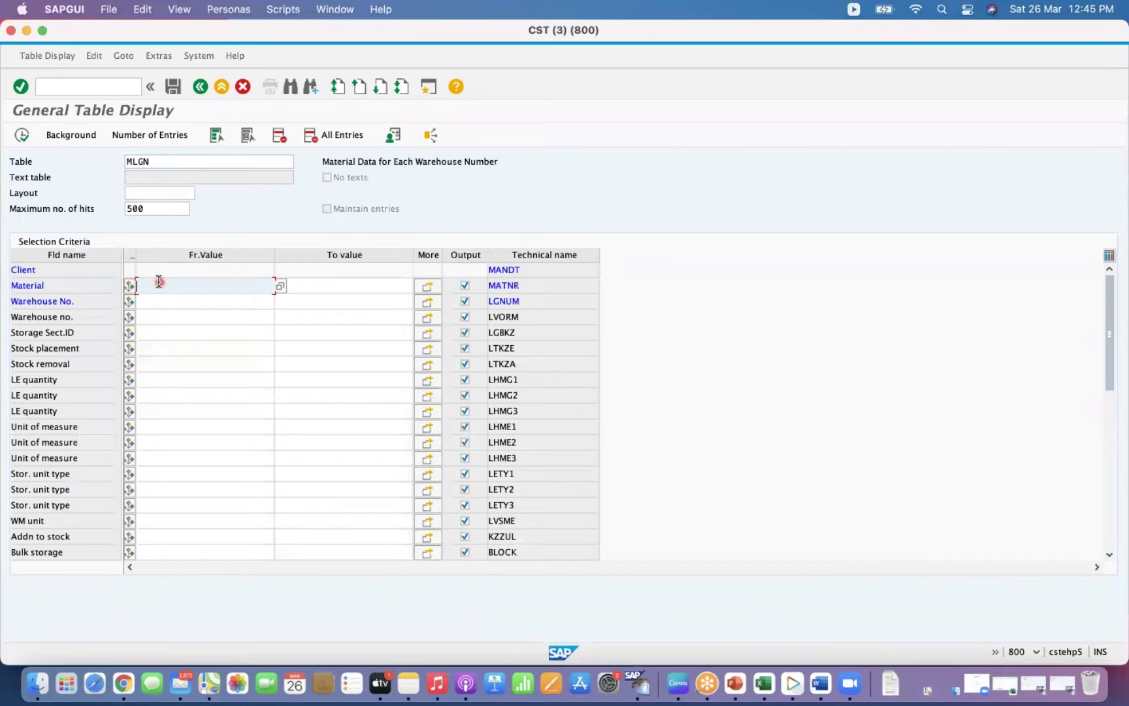
key("Down")
type("C")
type("K1")
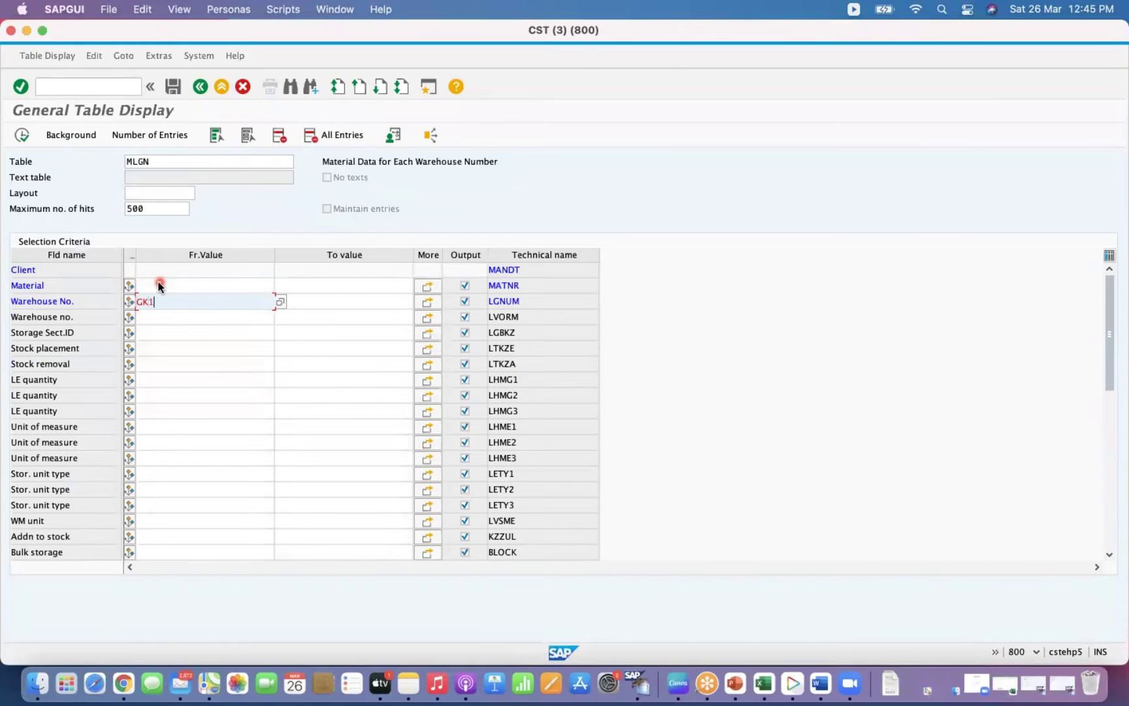
key("Return")
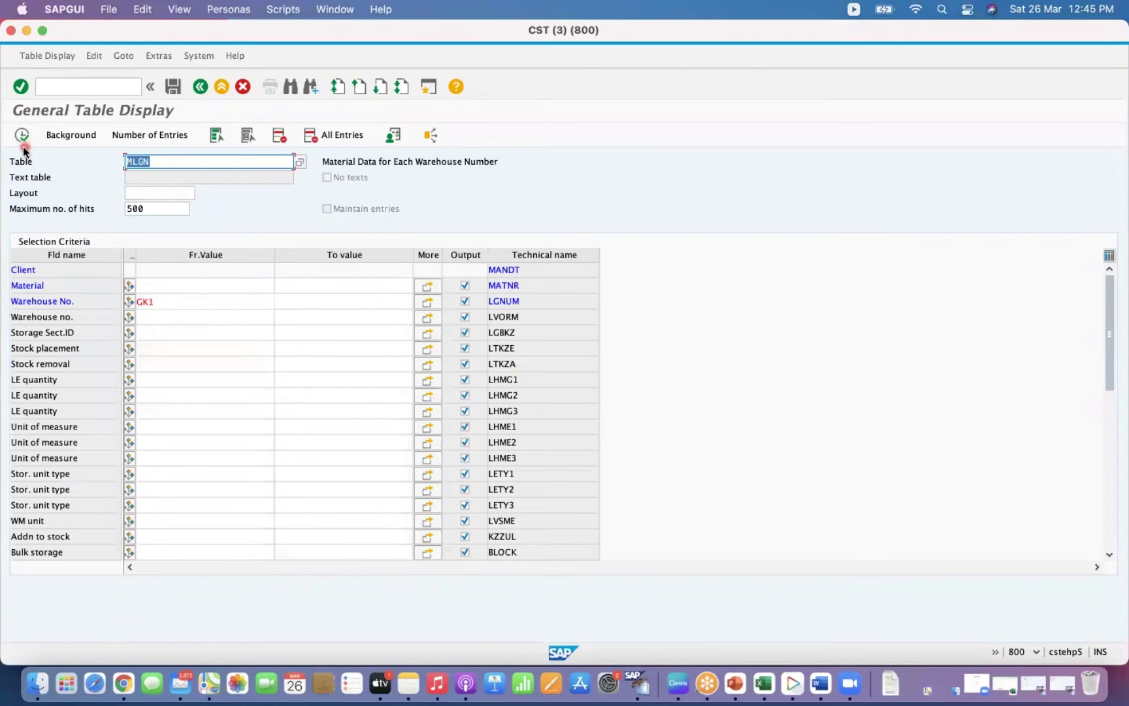
left_click(23, 137)
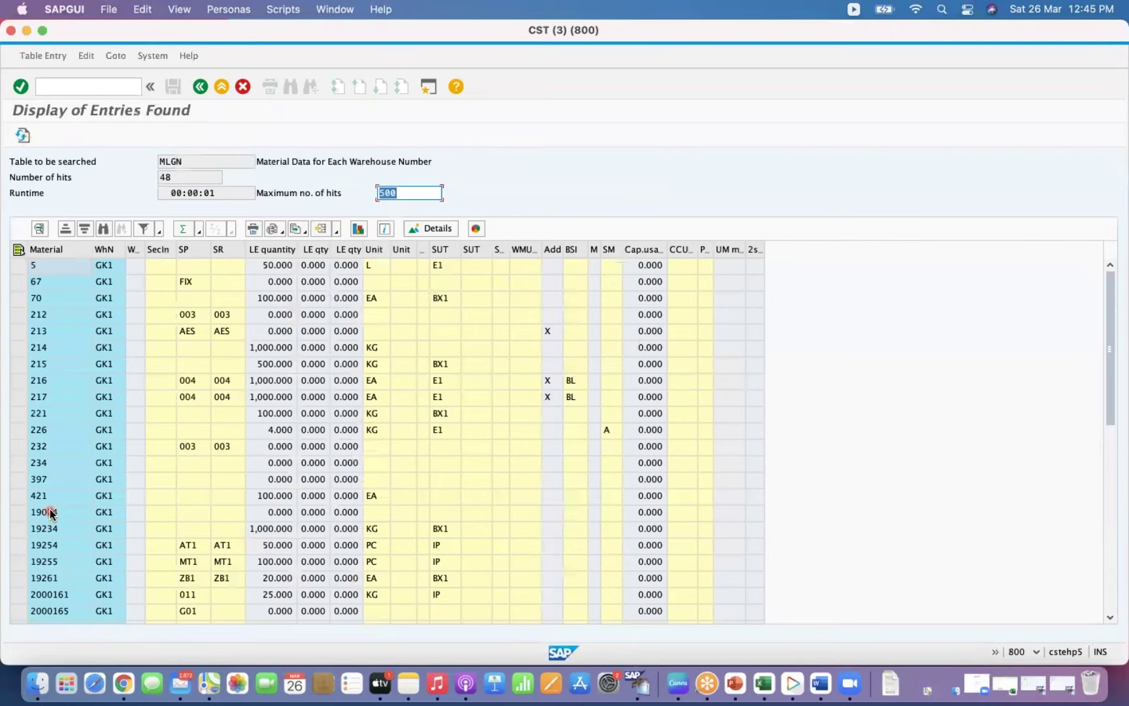
Switch through the session windows back to MM17 and open the Material multiple selection.
left_click(51, 514)
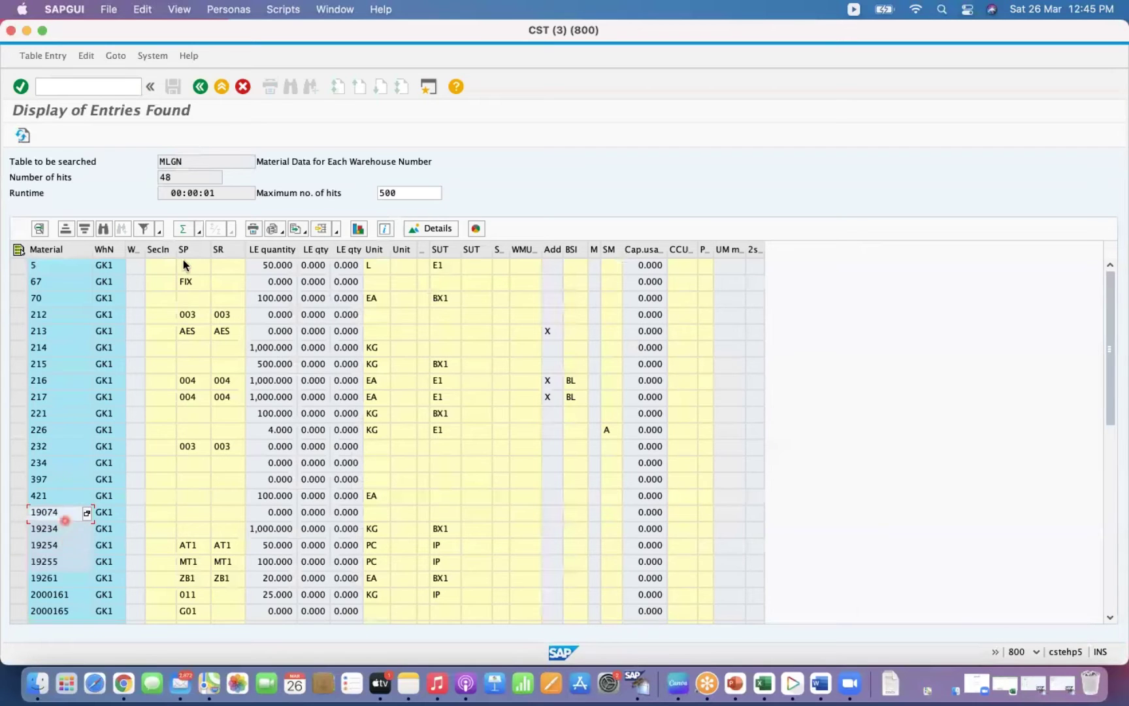
left_click(26, 30)
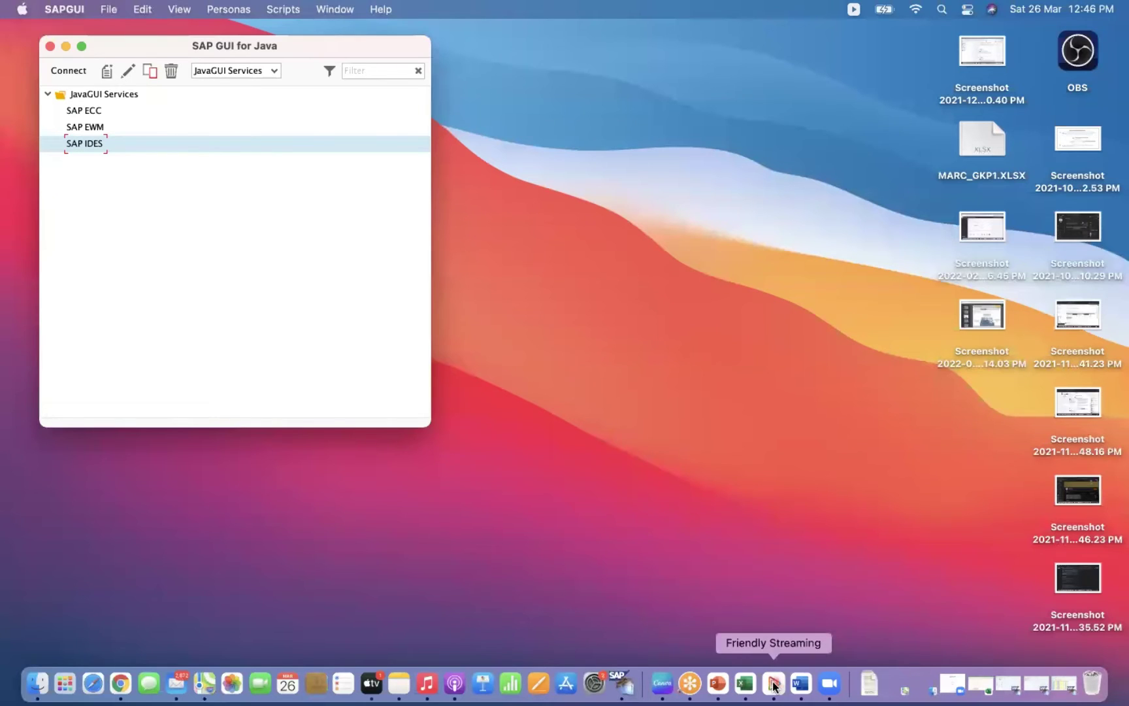
right_click(624, 684)
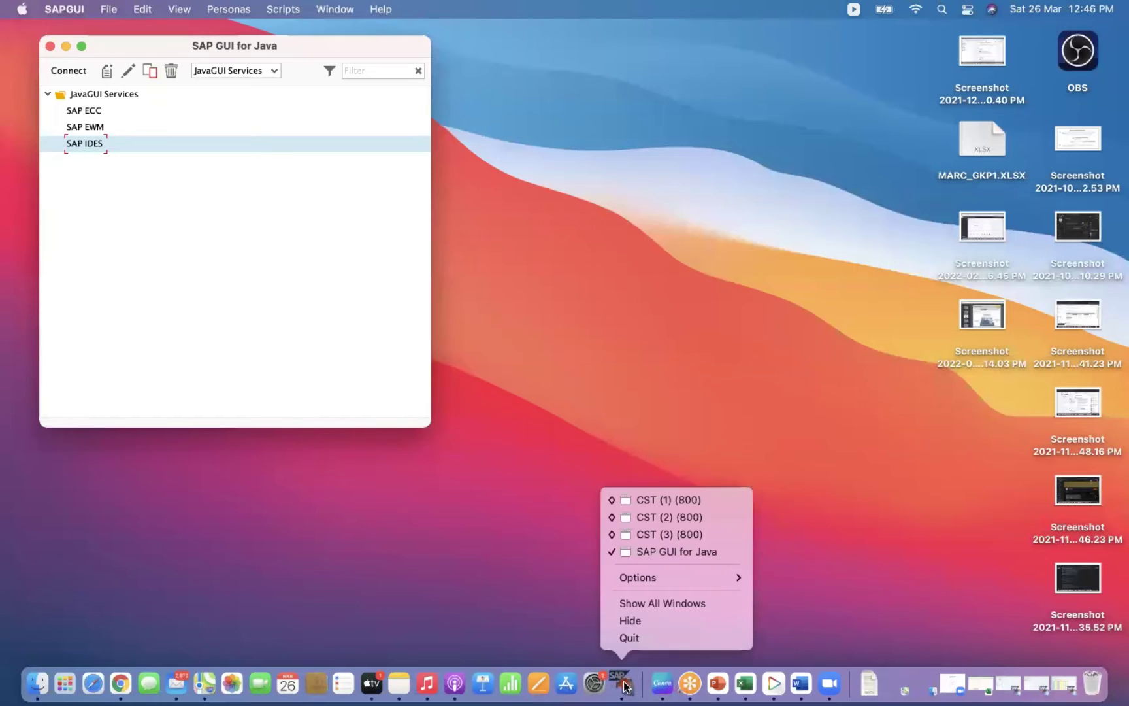
left_click(682, 535)
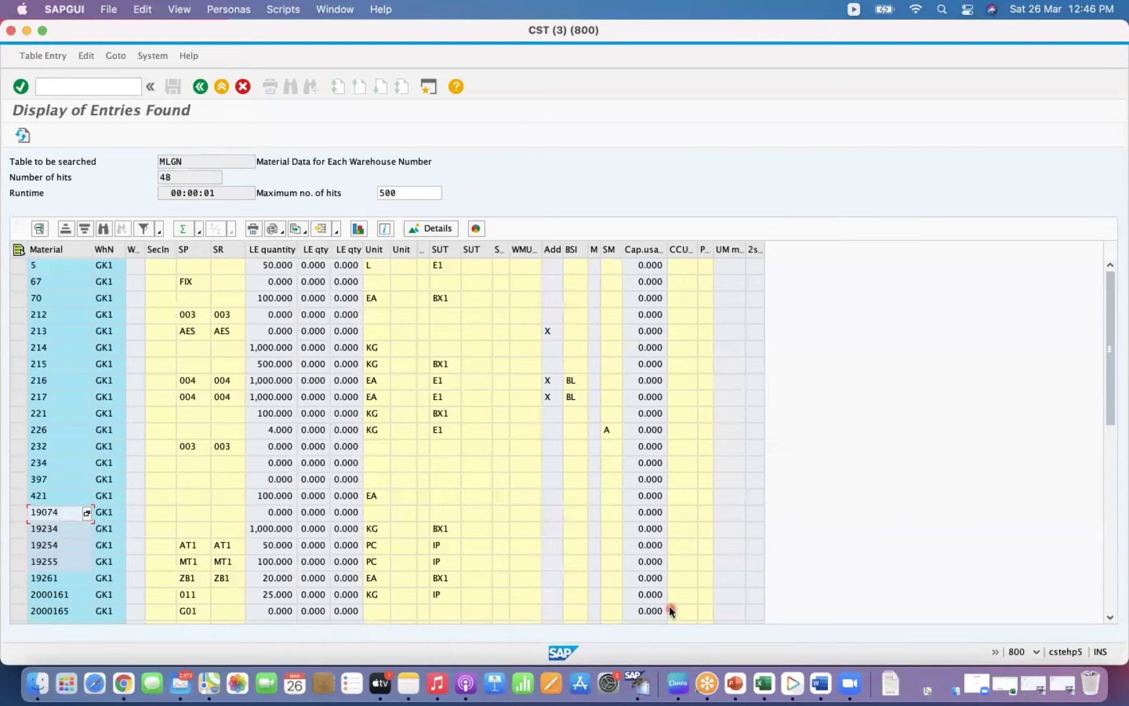
right_click(637, 683)
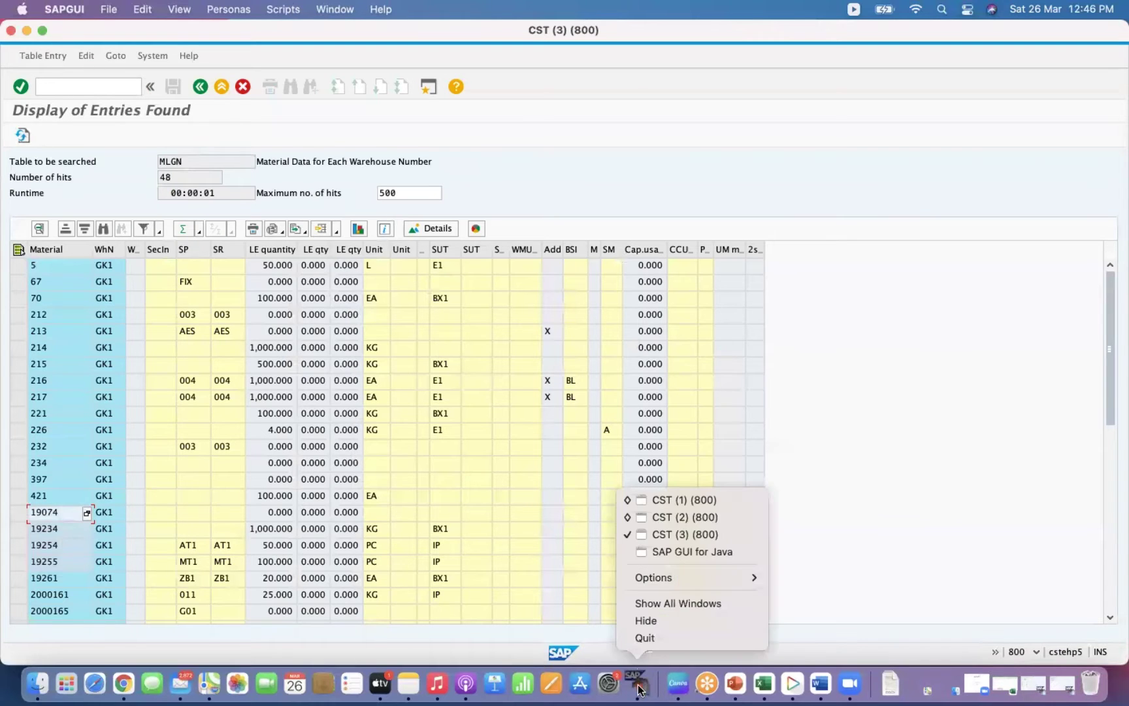
left_click(686, 516)
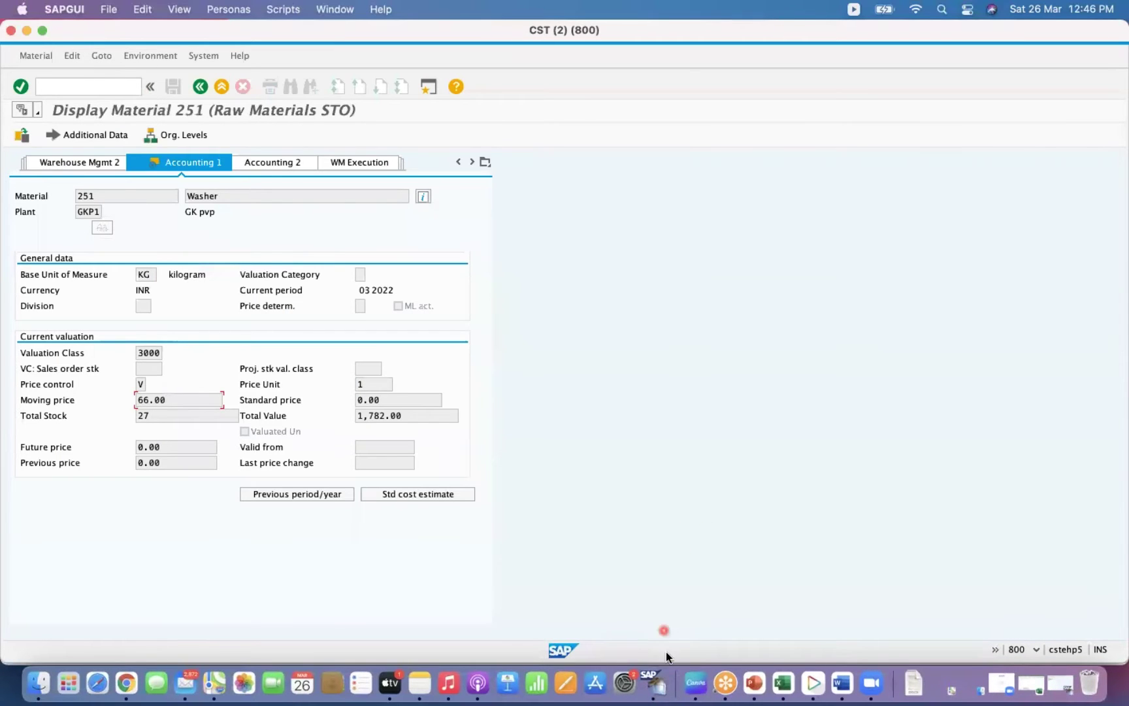
right_click(660, 686)
left_click(718, 498)
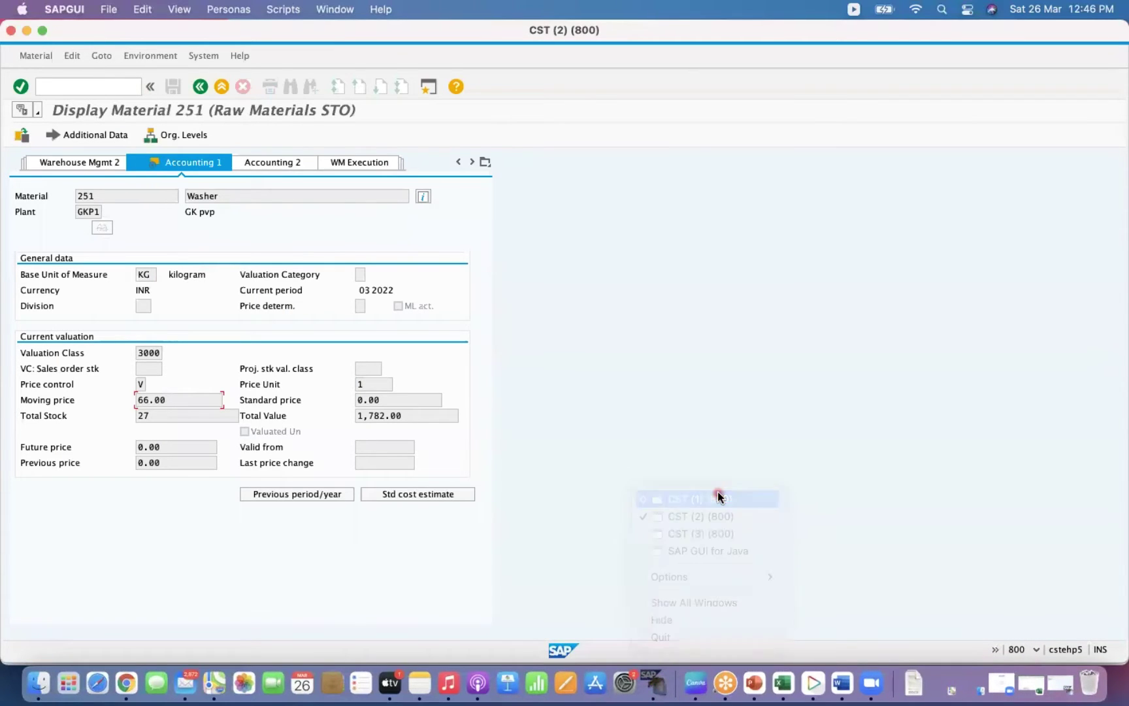
left_click(414, 227)
left_click(405, 305)
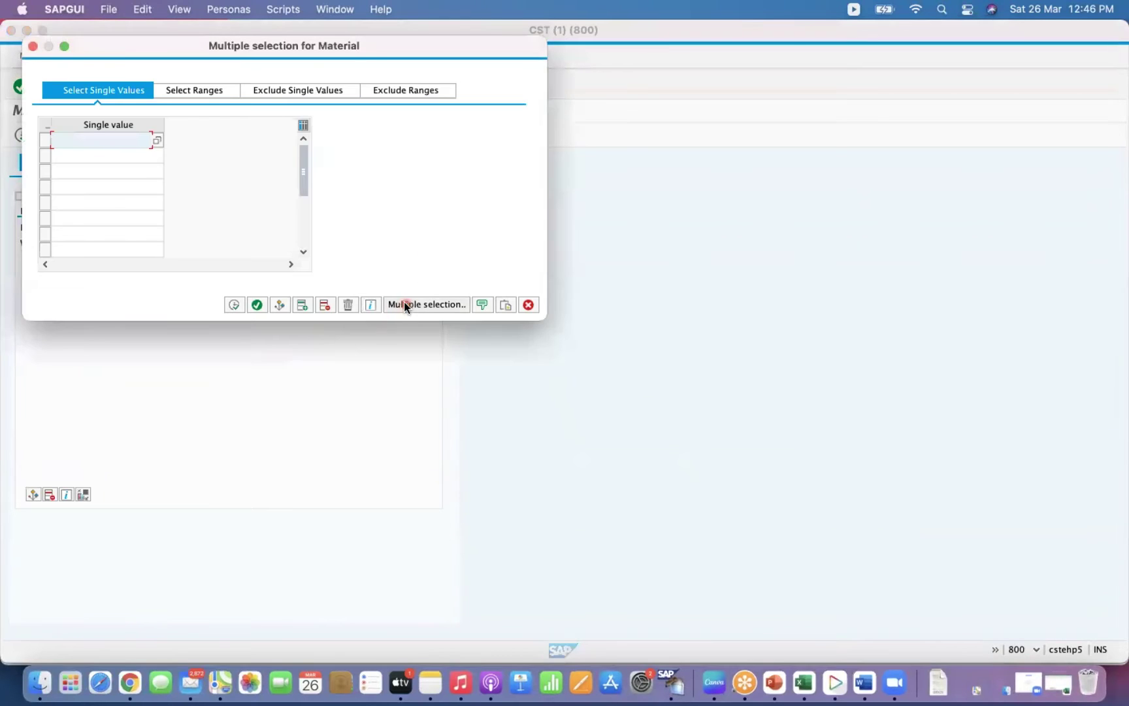
Upload materials 19074, 19234, 19254 and 19255 from the clipboard, execute, and open field selection.
left_click(508, 305)
left_click(257, 304)
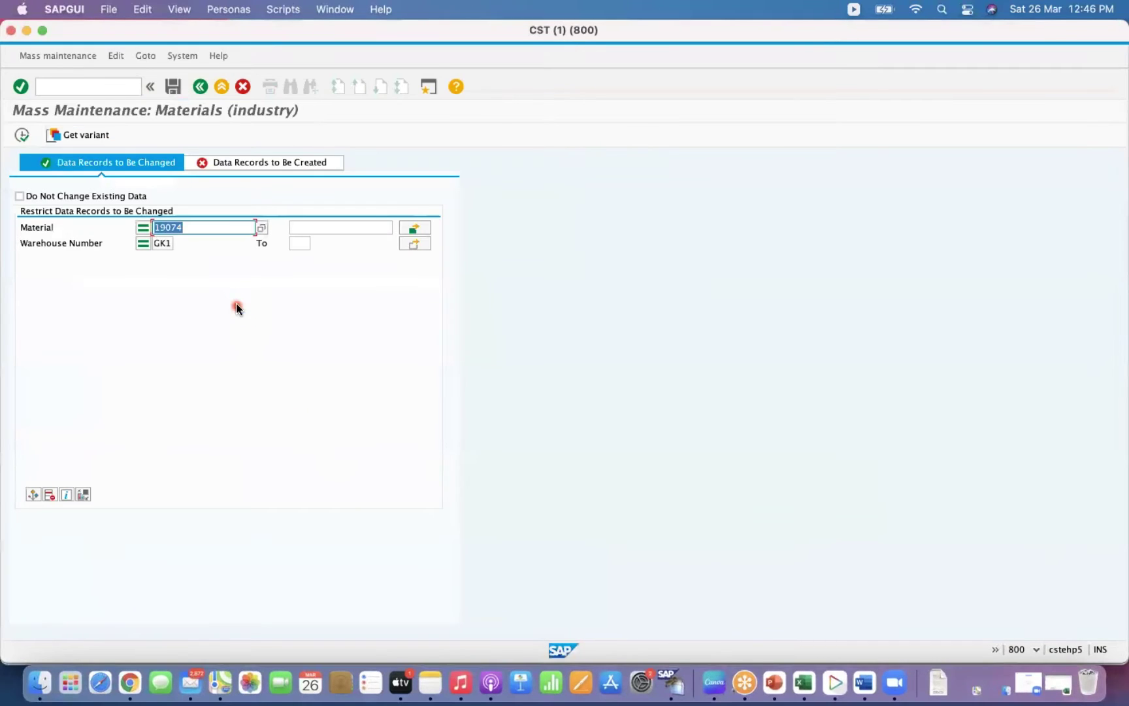
left_click(21, 138)
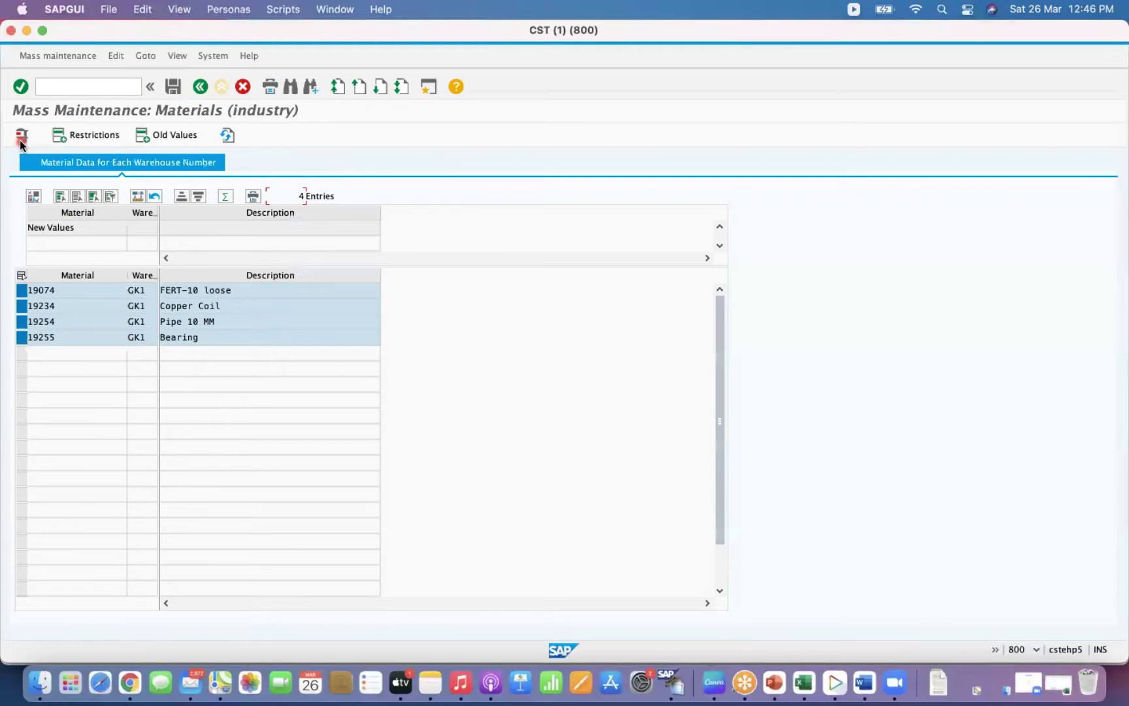
left_click(31, 198)
left_click(33, 197)
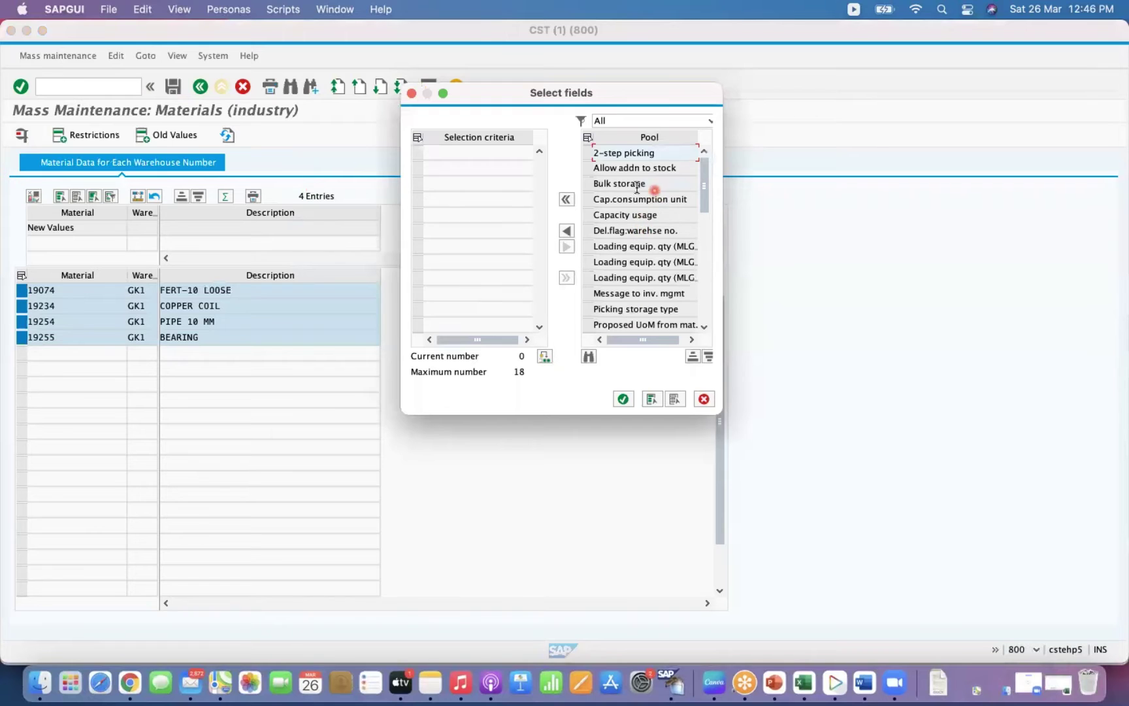
Add the Allow addn to stock field, apply the flag to the four materials, and save.
left_click(589, 171)
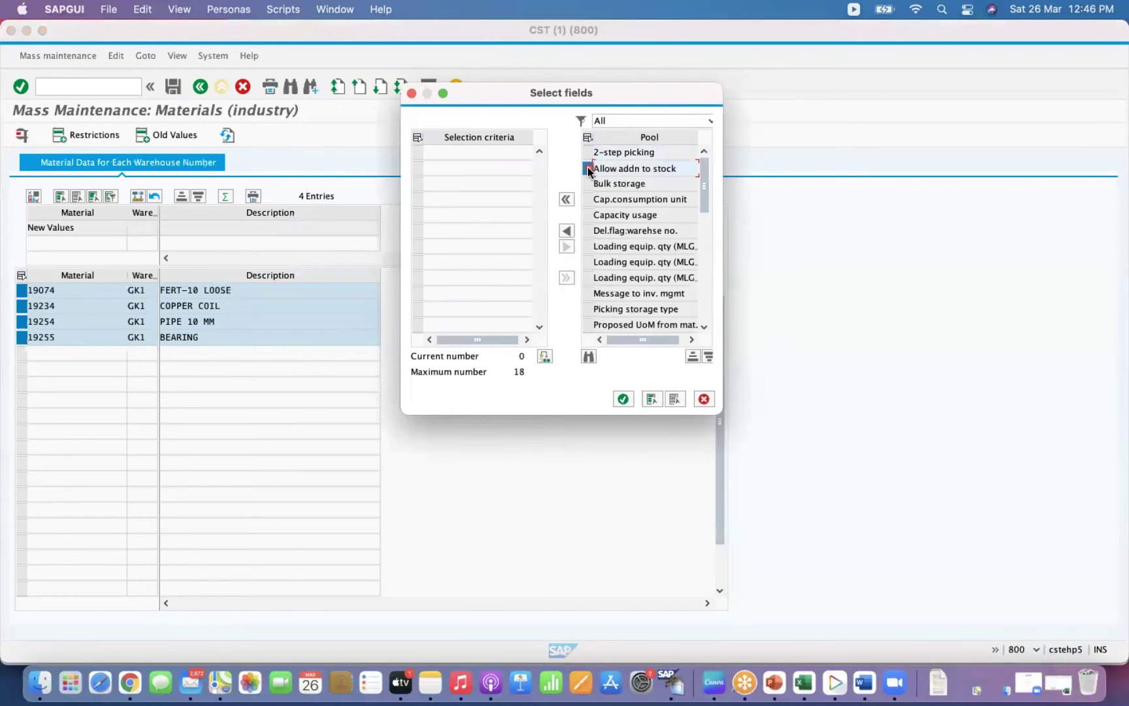
left_click(566, 231)
left_click(622, 398)
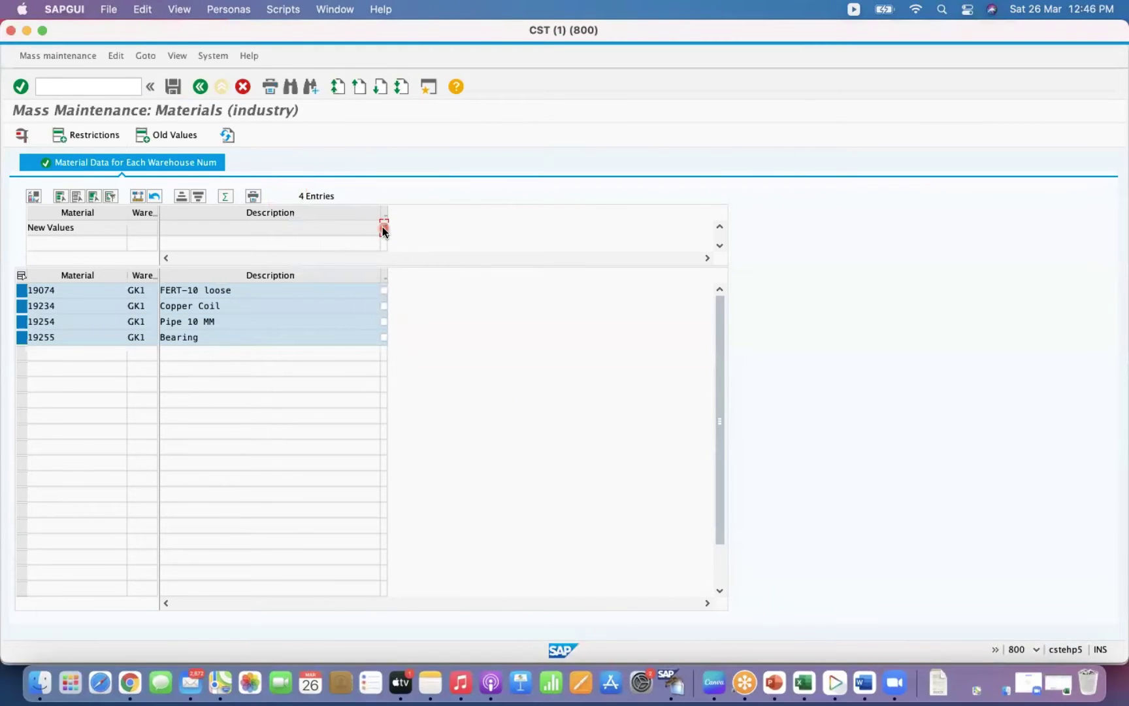
left_click(385, 228)
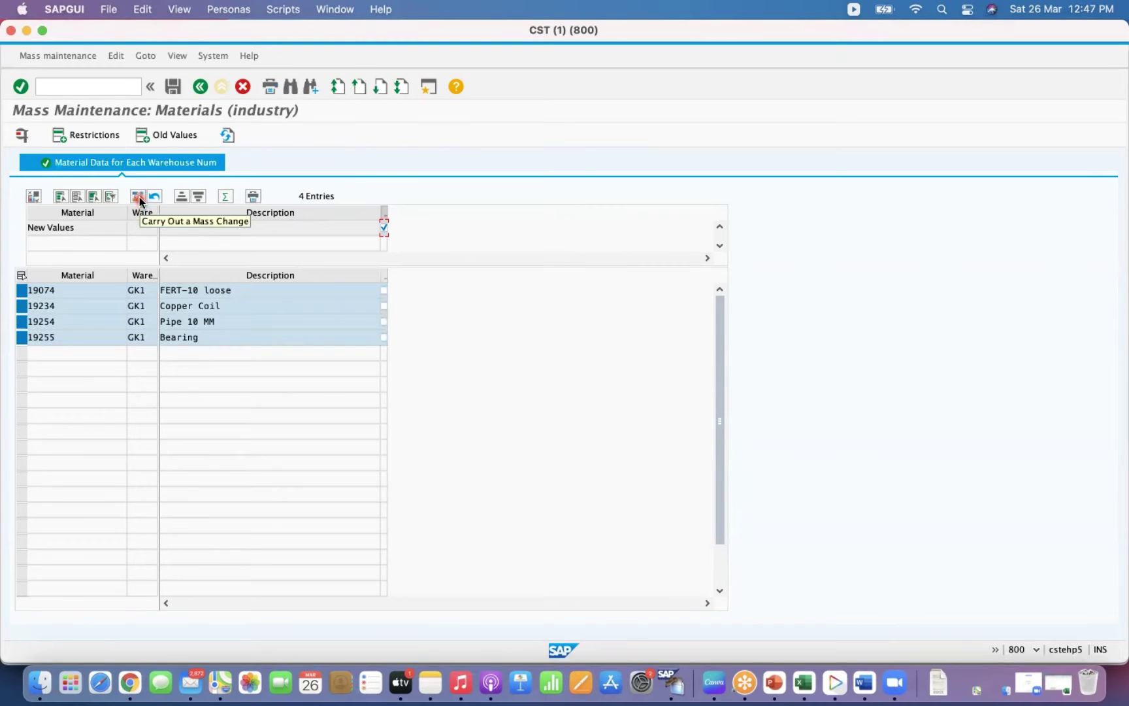
left_click(138, 197)
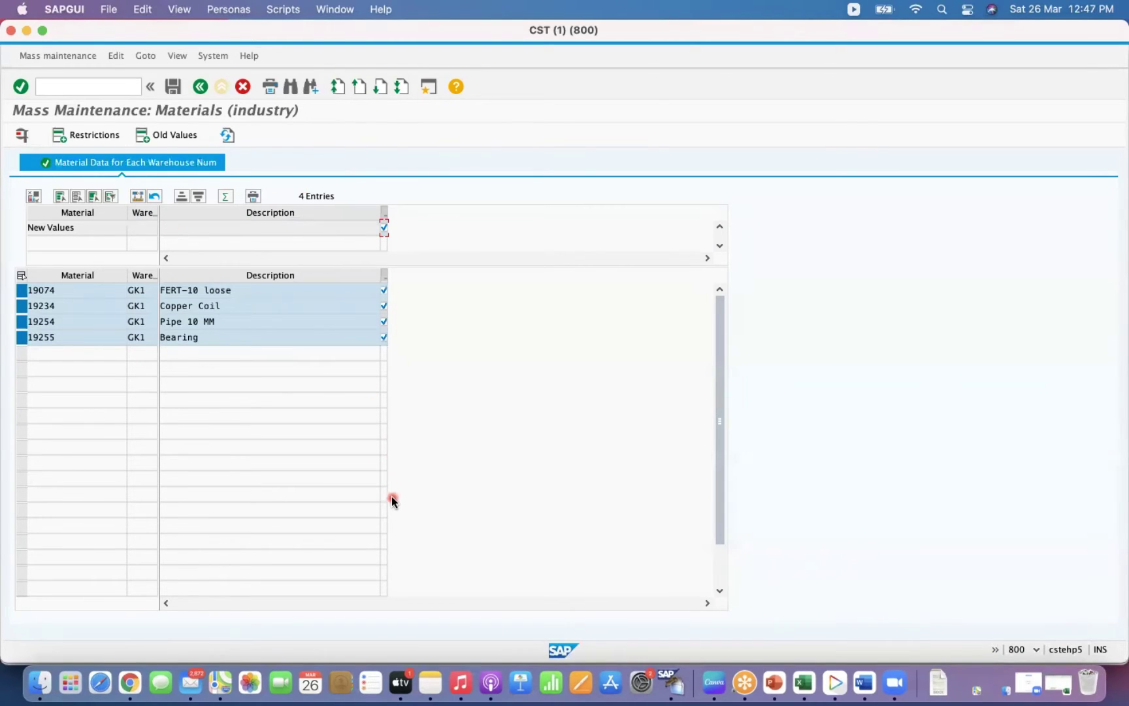
left_click(384, 337)
left_click(384, 322)
left_click(168, 94)
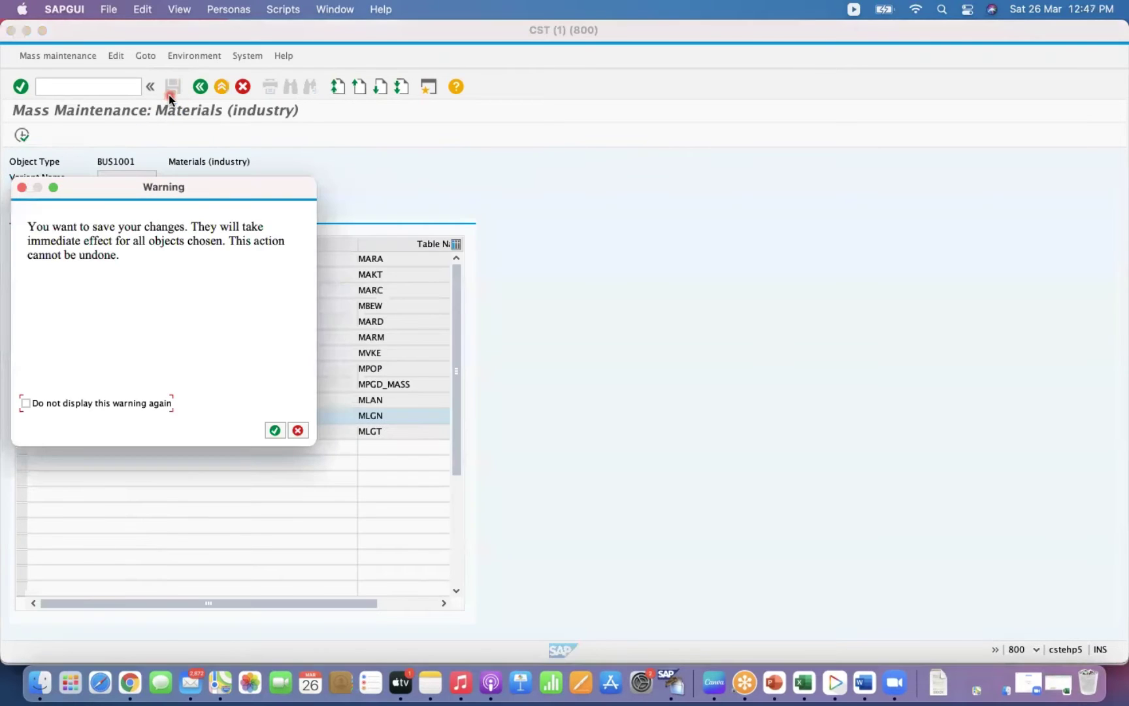
Save the mass change with the warning suppressed, review the 4 information messages, and close CST (1).
left_click(25, 404)
left_click(273, 430)
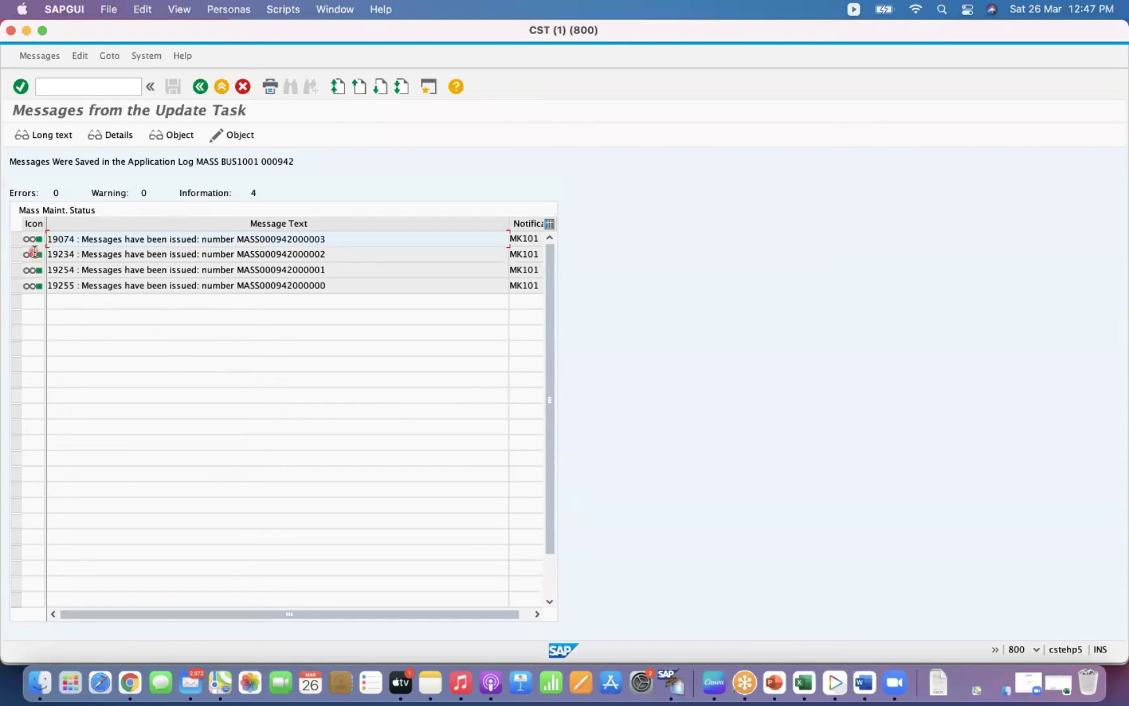
left_click(58, 192)
left_click(11, 30)
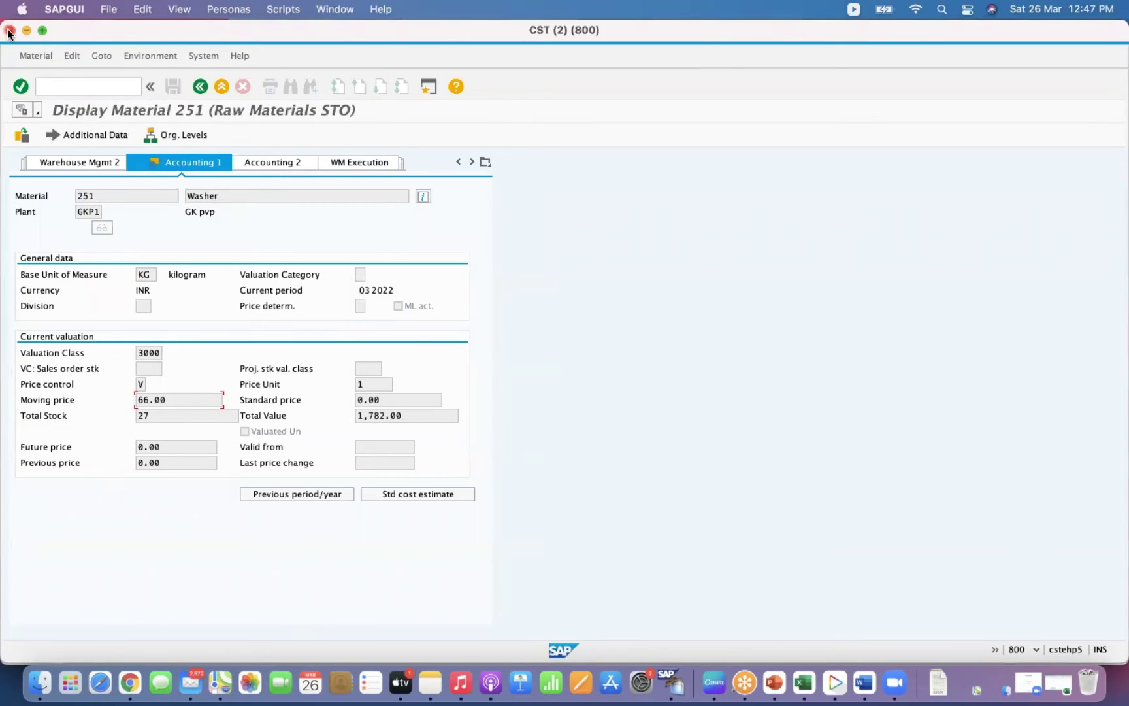
Close the material display session and check the SecIn, SUT and Allow addn to stock columns.
left_click(11, 30)
left_click(56, 511)
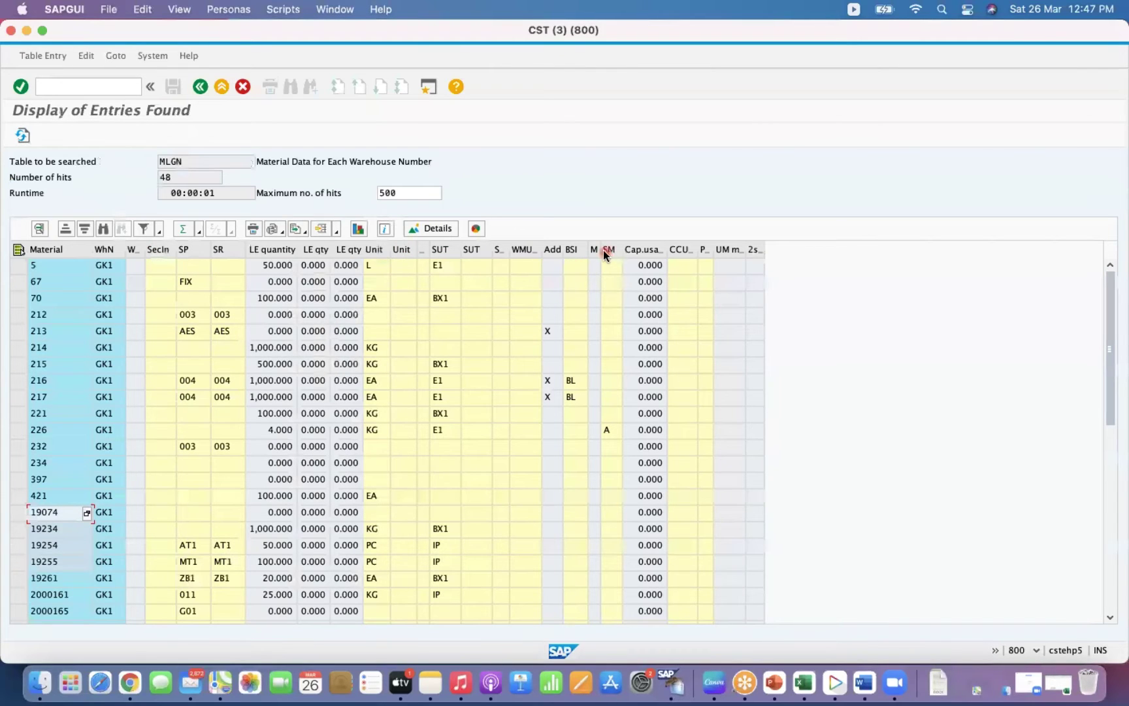
left_click(703, 267)
left_click(131, 251)
left_click(162, 251)
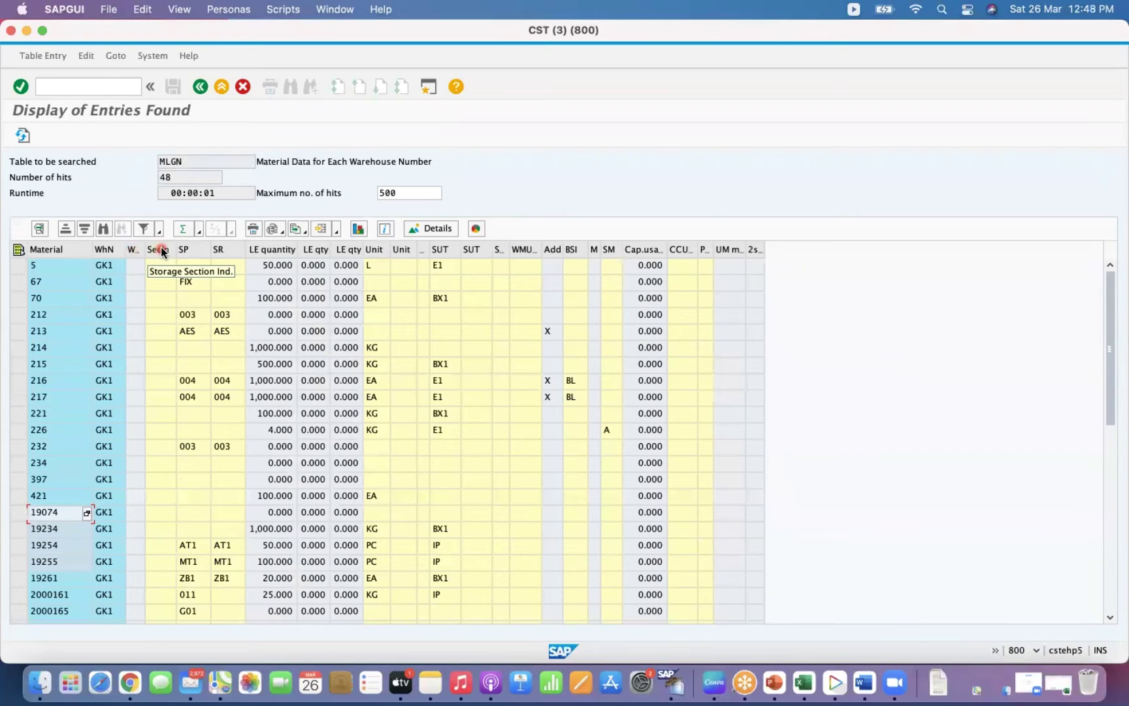
left_click(478, 251)
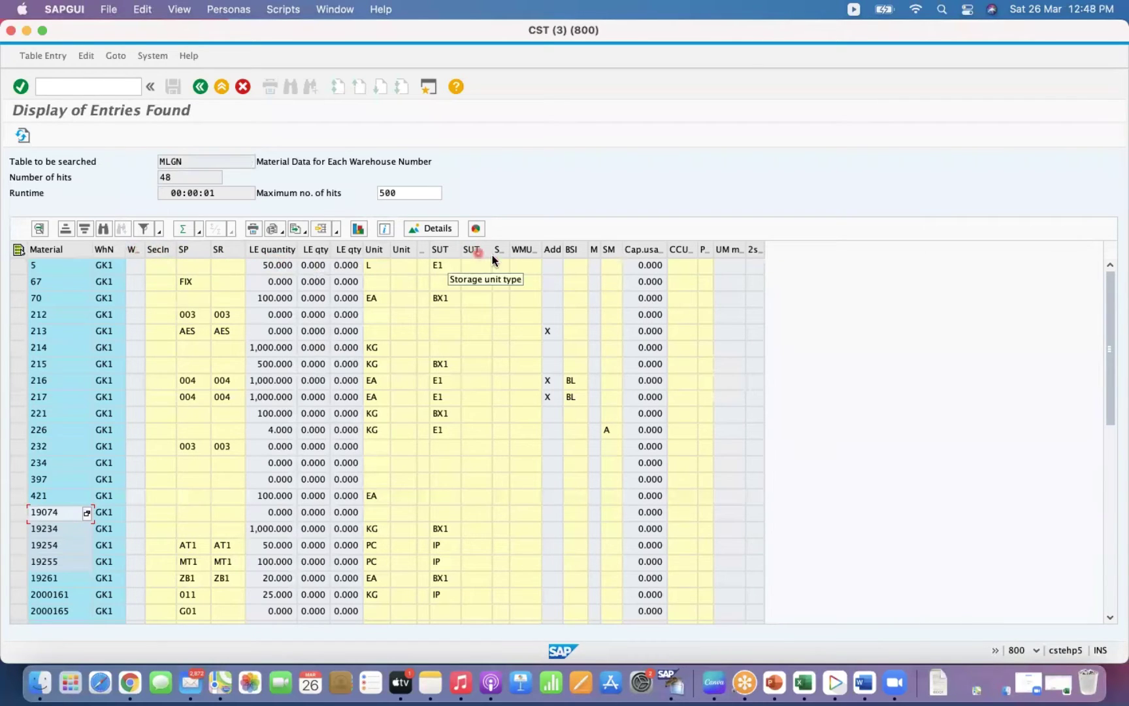
left_click(551, 252)
Refresh the MLGN list and select materials 19074, 19234, 19254 and 19255 showing X under Add.
left_click(53, 382)
left_click(23, 135)
left_click(568, 496)
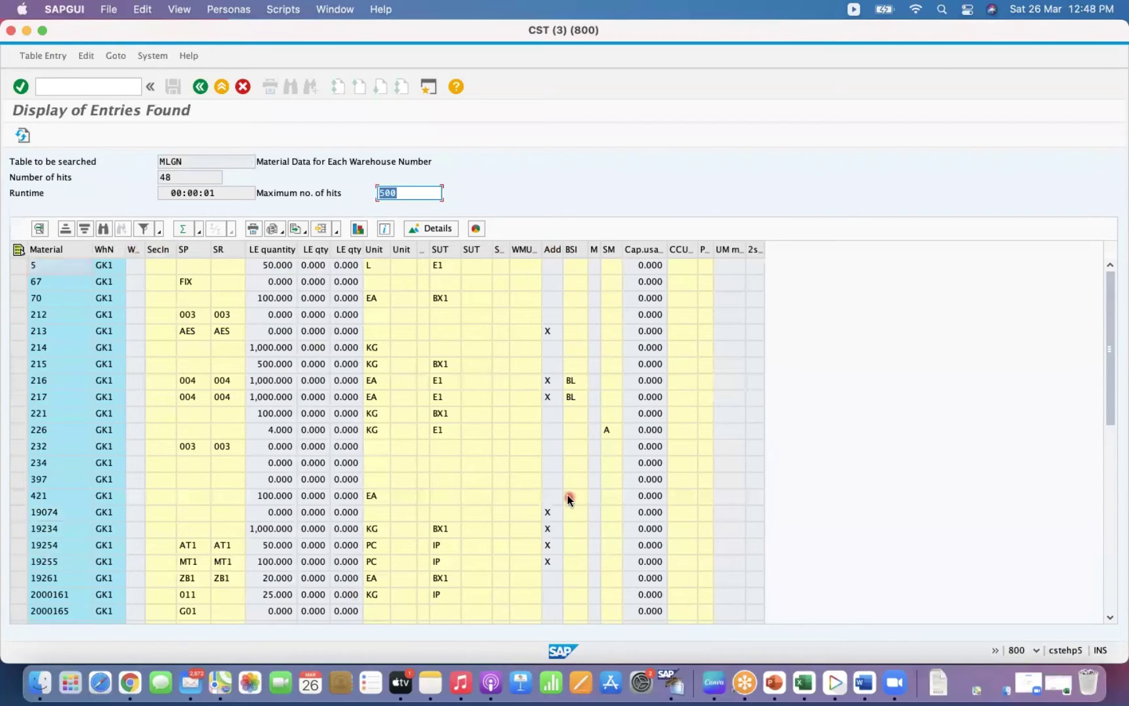
left_click_drag(19, 515, 41, 566)
left_click(560, 562)
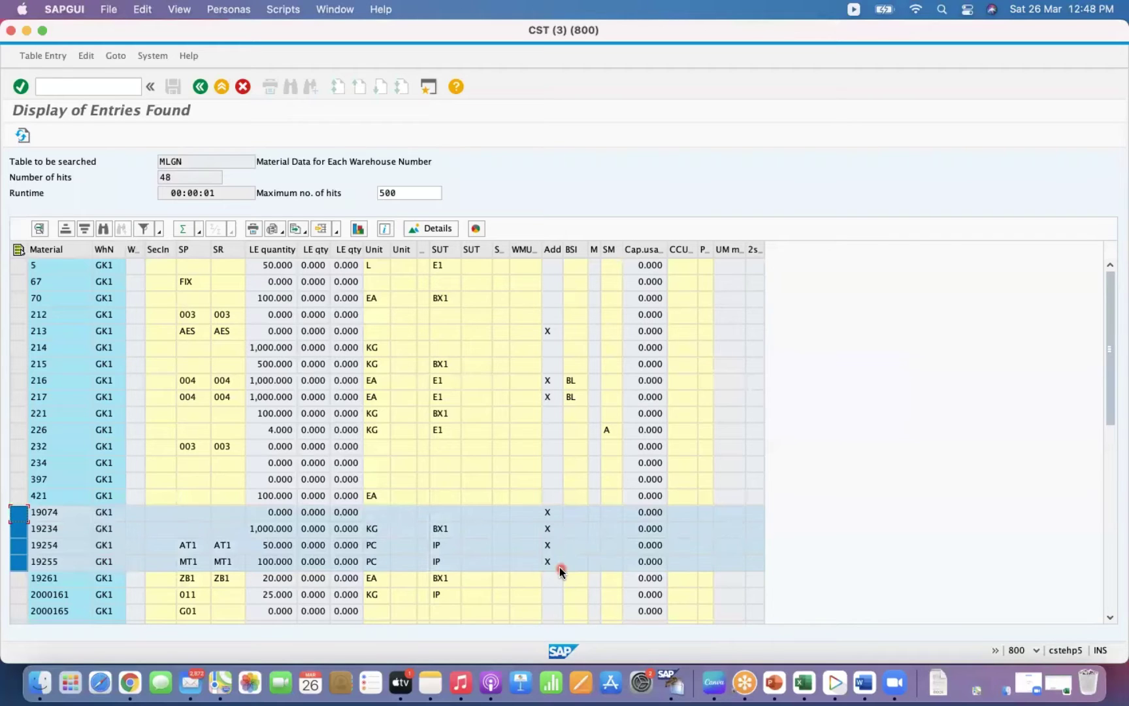
Return to the start menu with /N, then log off with /nex.
left_click(107, 91)
type("/N")
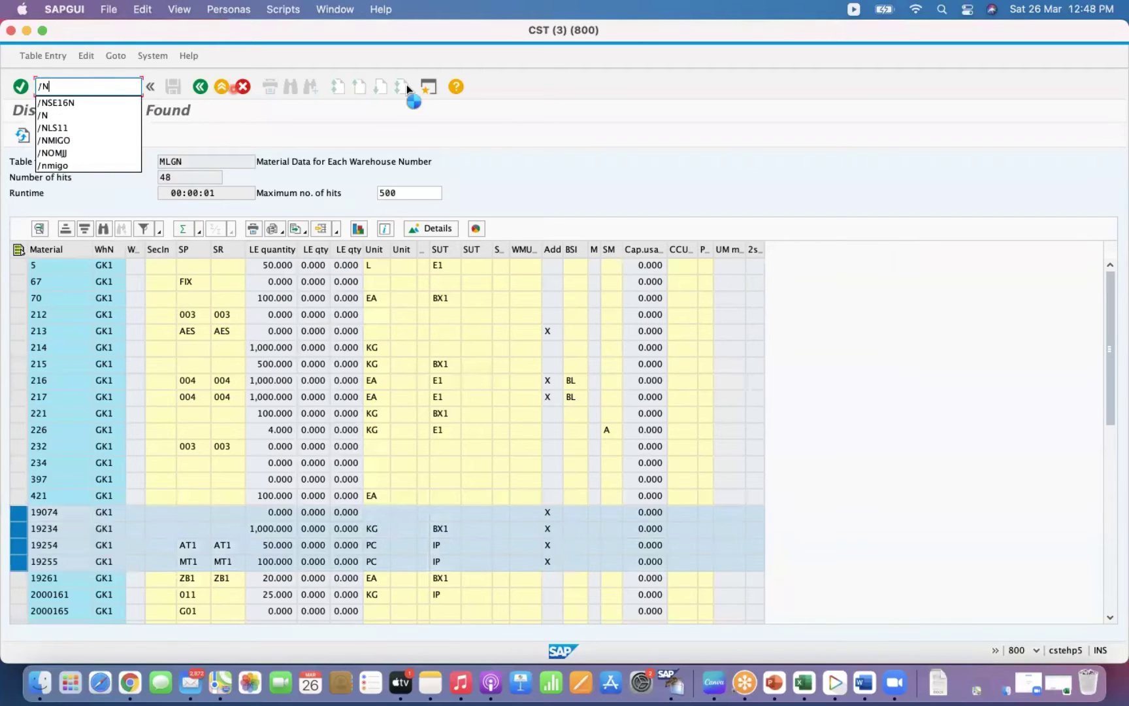
key("Return")
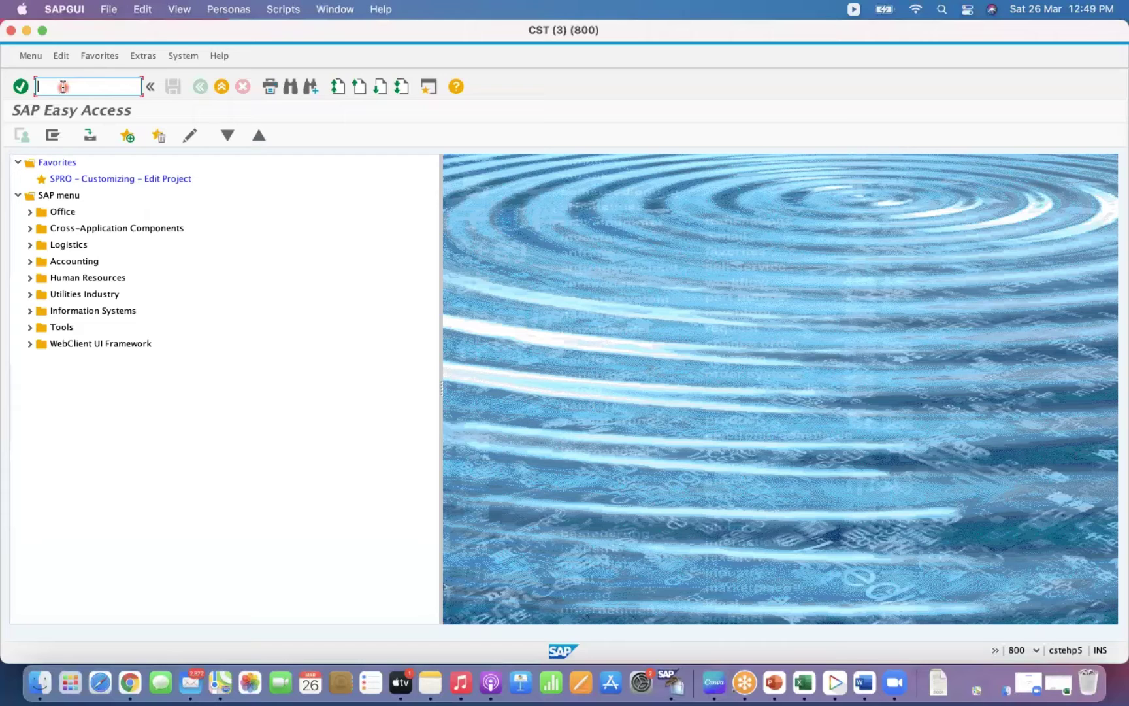
type("/nex")
key("Return")
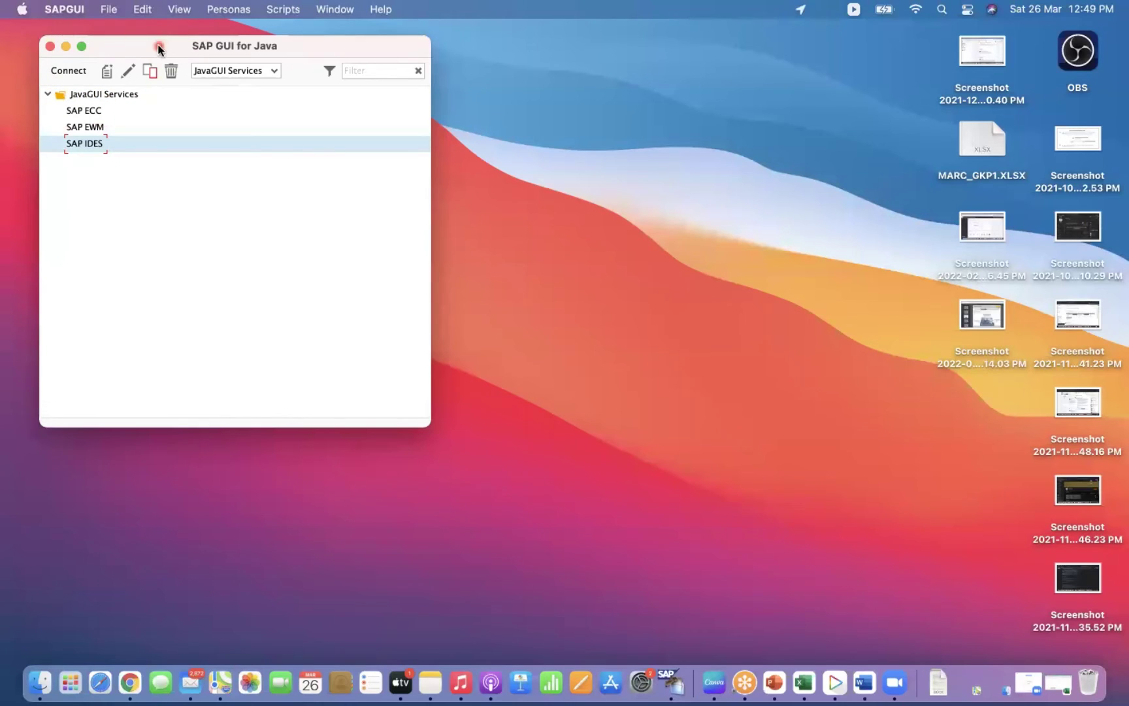
left_click(273, 71)
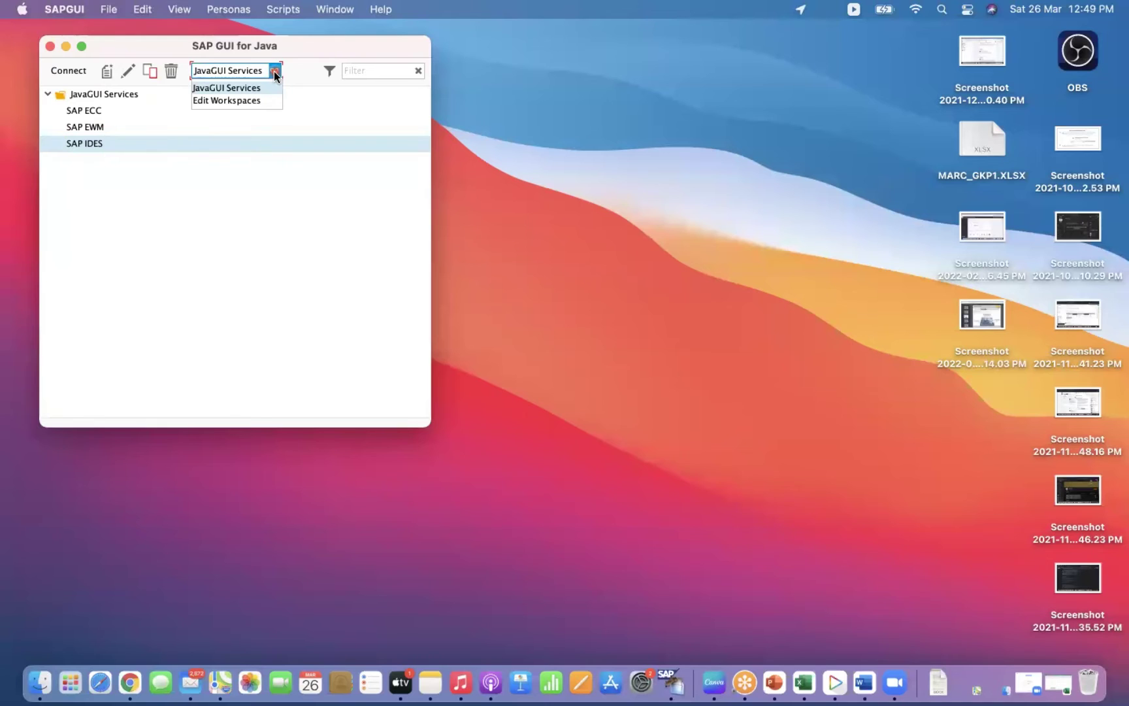
left_click(273, 70)
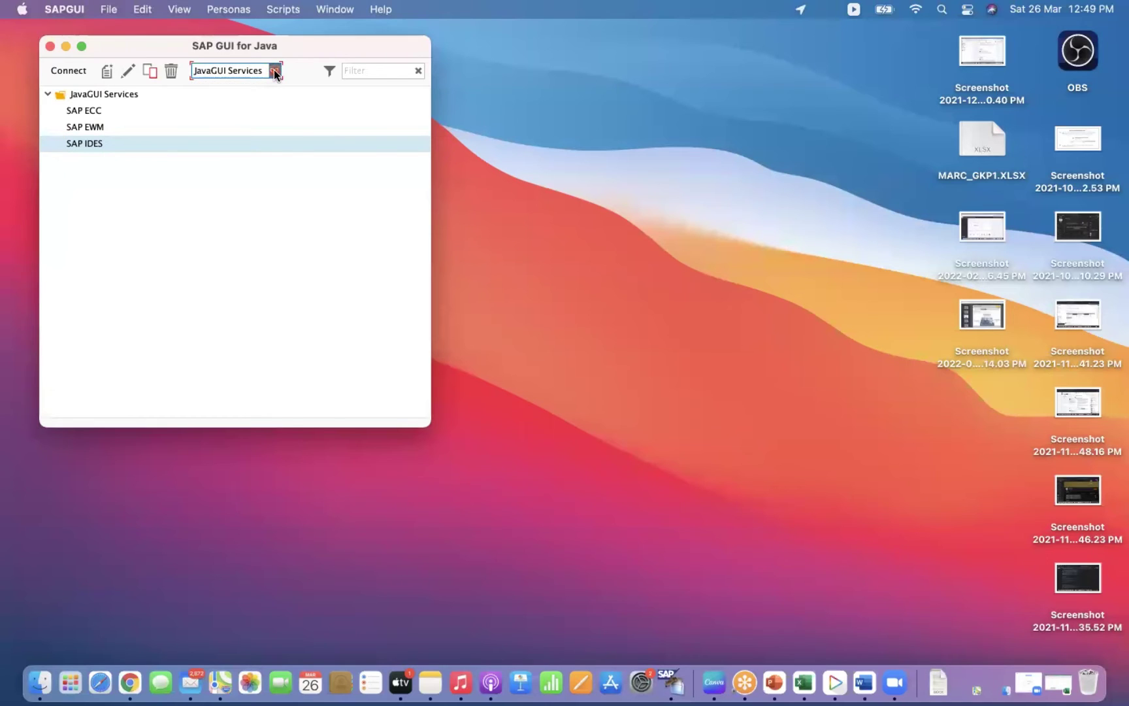
left_click(129, 71)
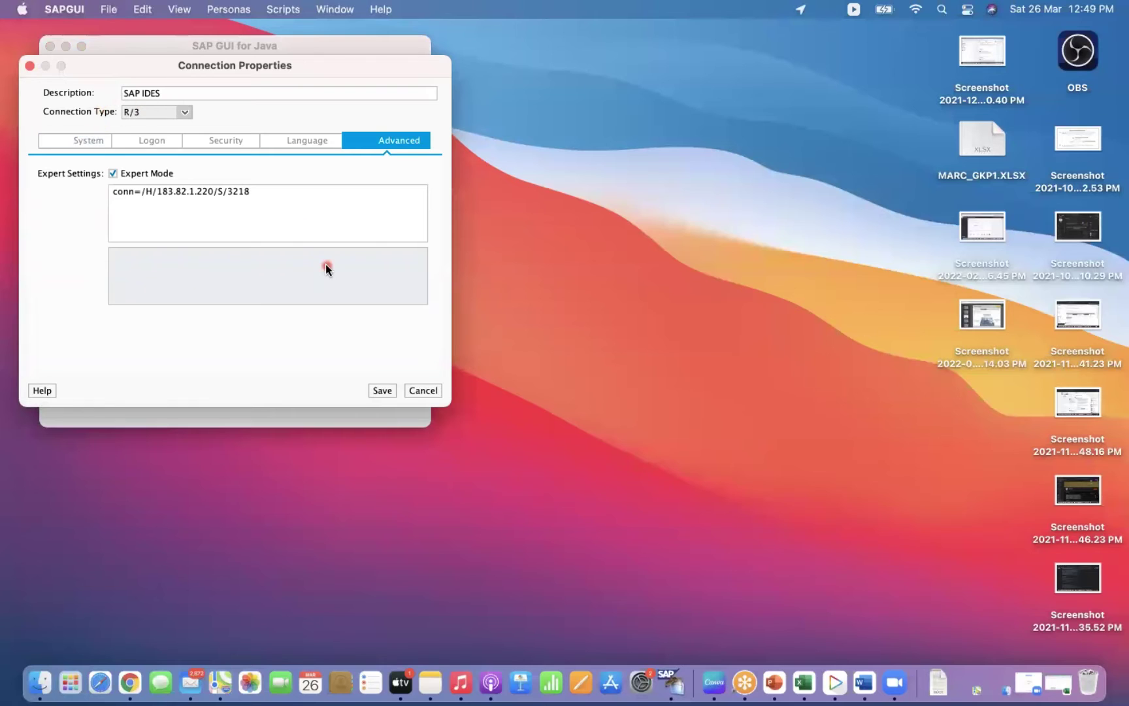
left_click(425, 390)
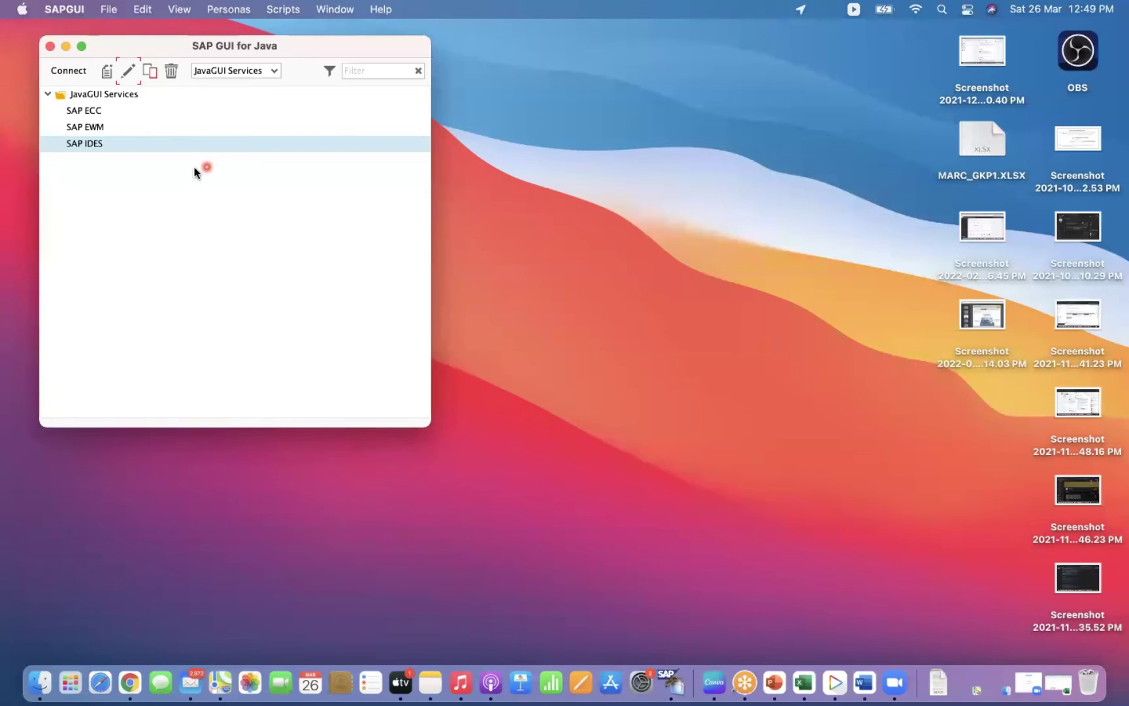
left_click(80, 45)
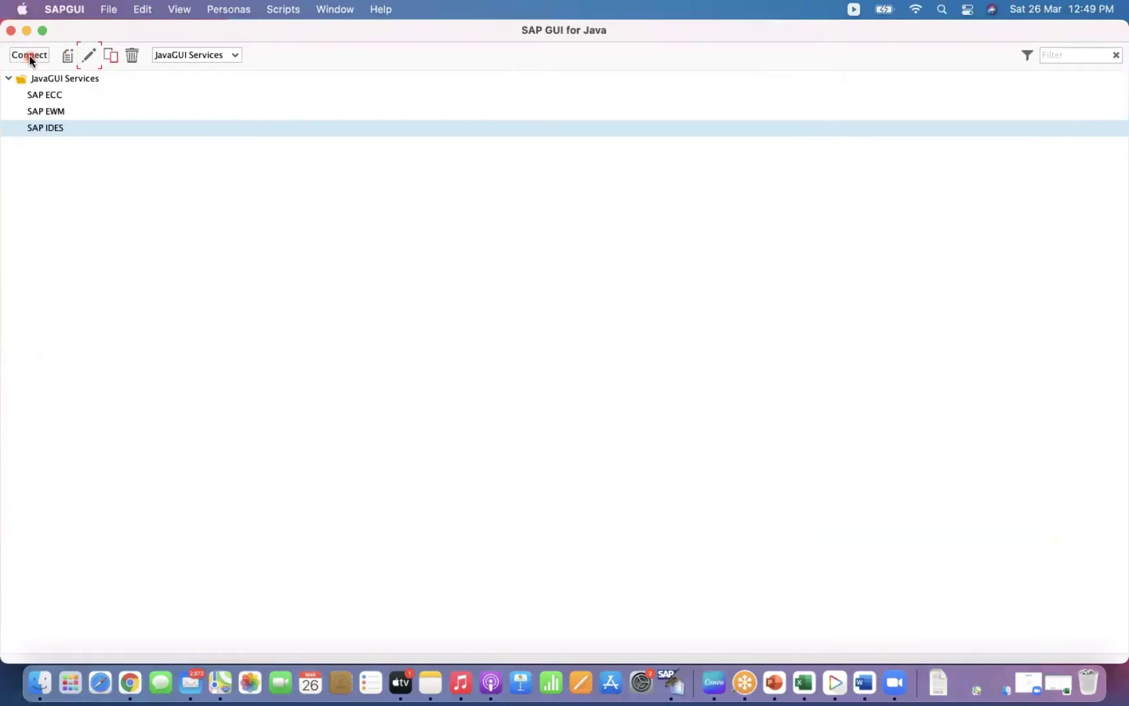
left_click(30, 54)
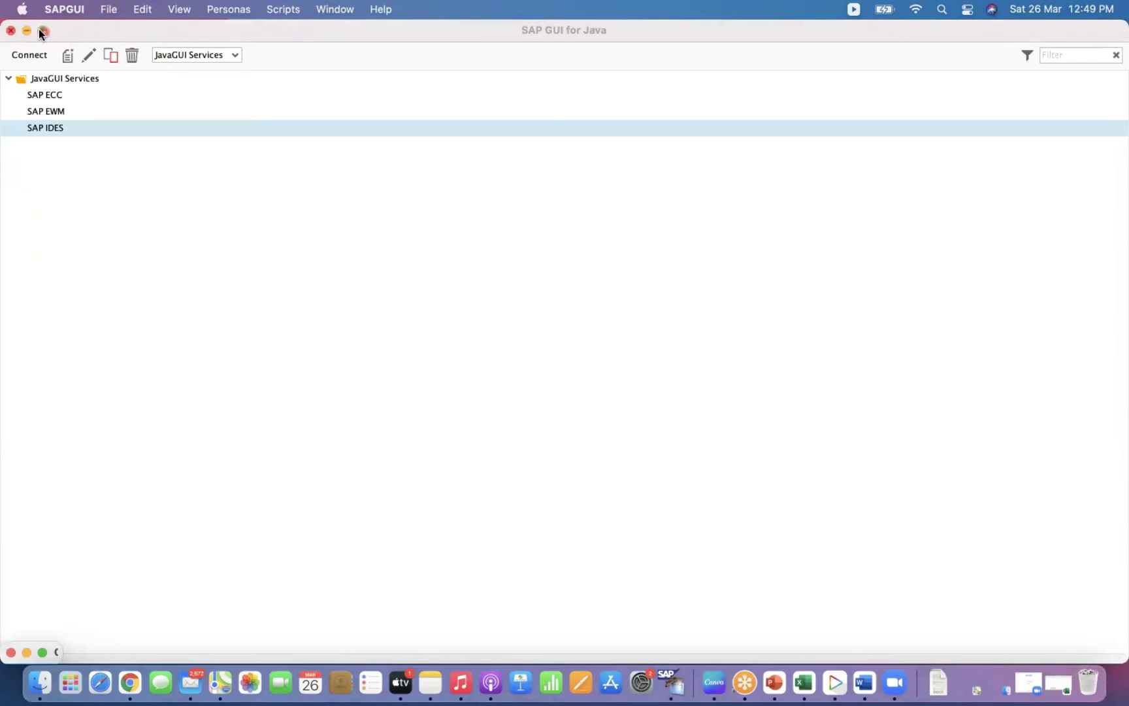
left_click(59, 10)
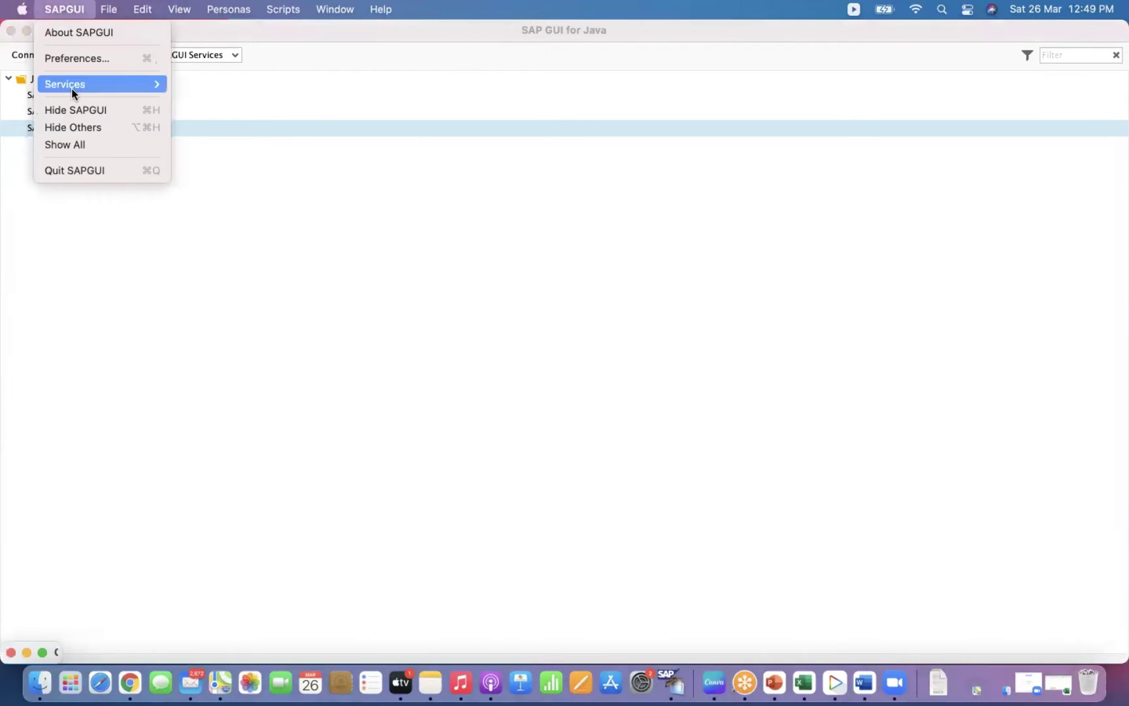
mouse_move(73, 94)
mouse_move(102, 6)
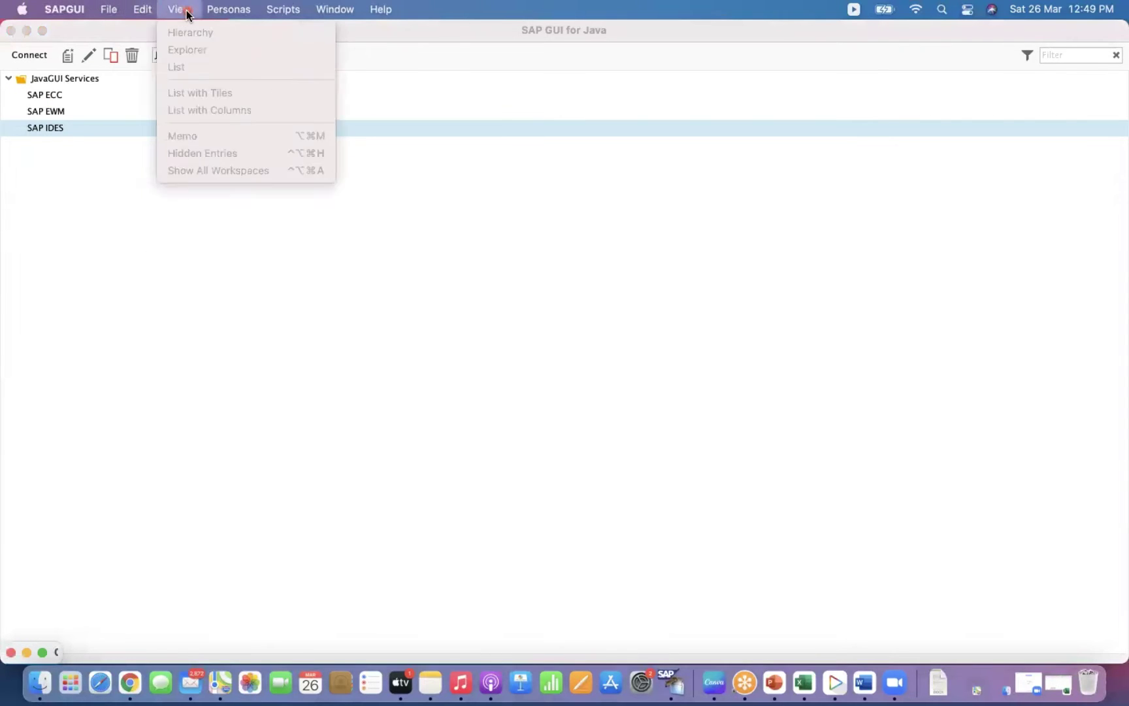
mouse_move(334, 7)
mouse_move(135, 16)
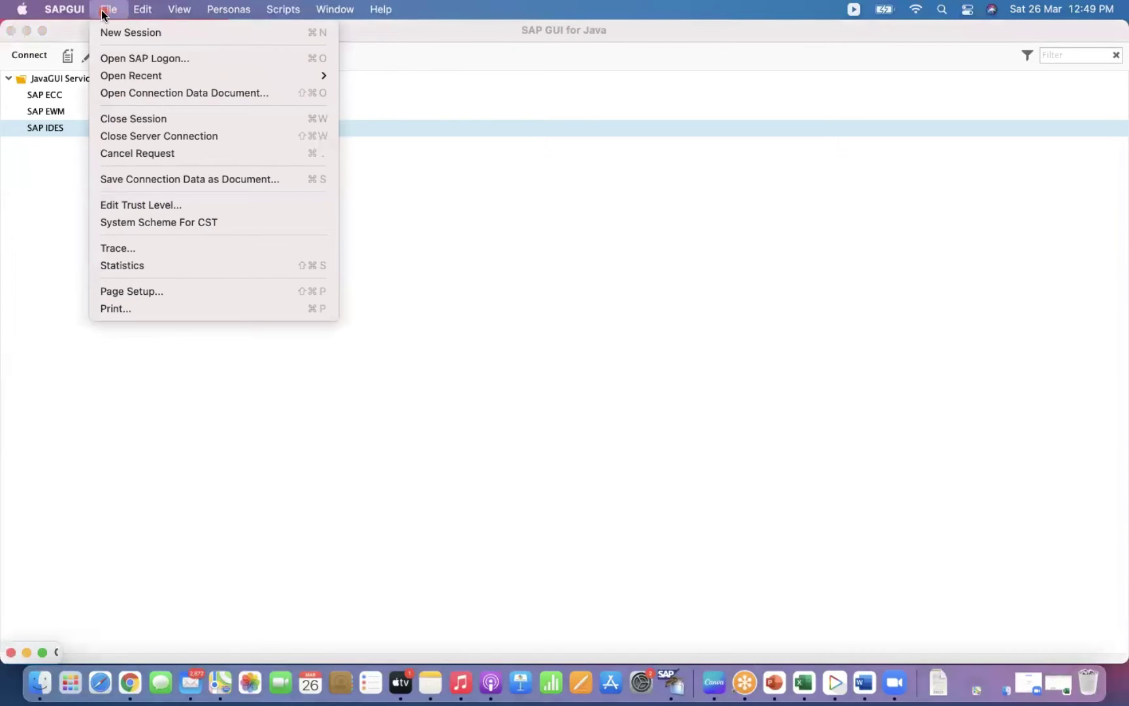
mouse_move(62, 13)
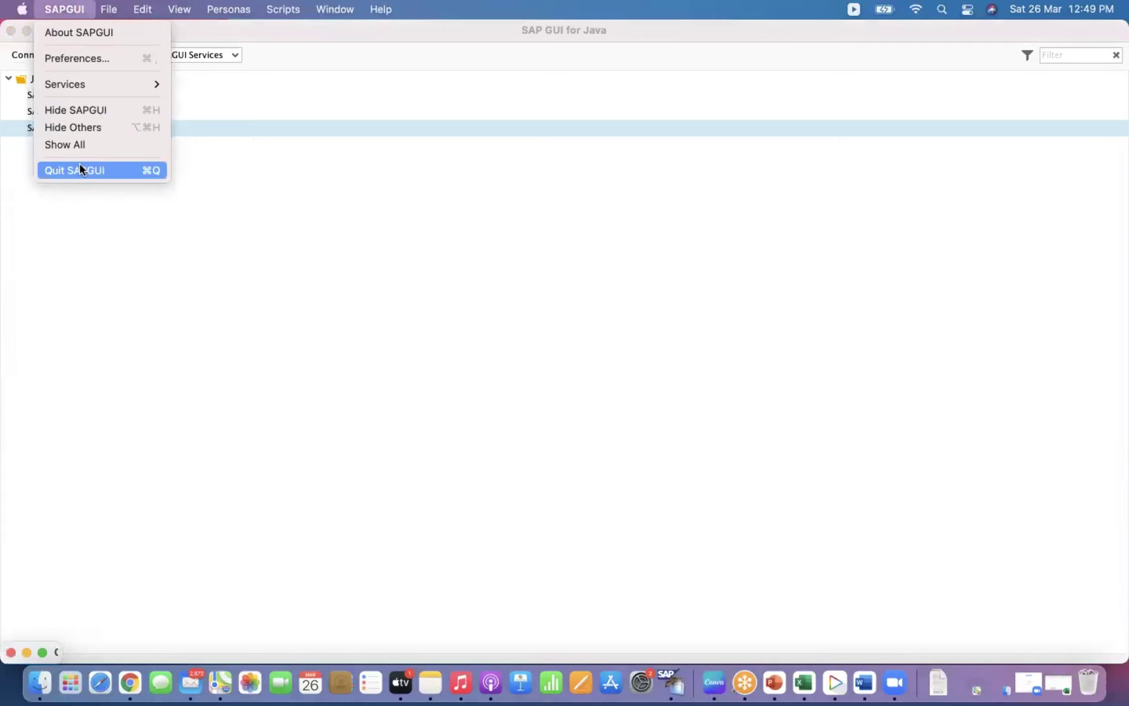
left_click(8, 184)
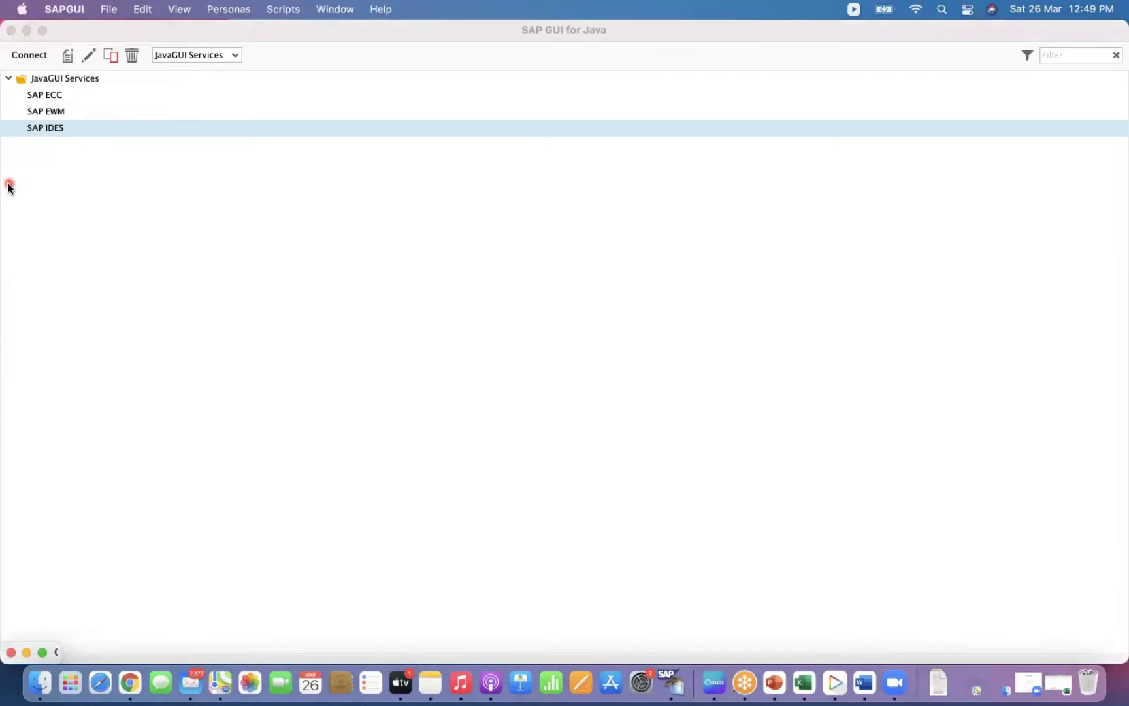
right_click(50, 81)
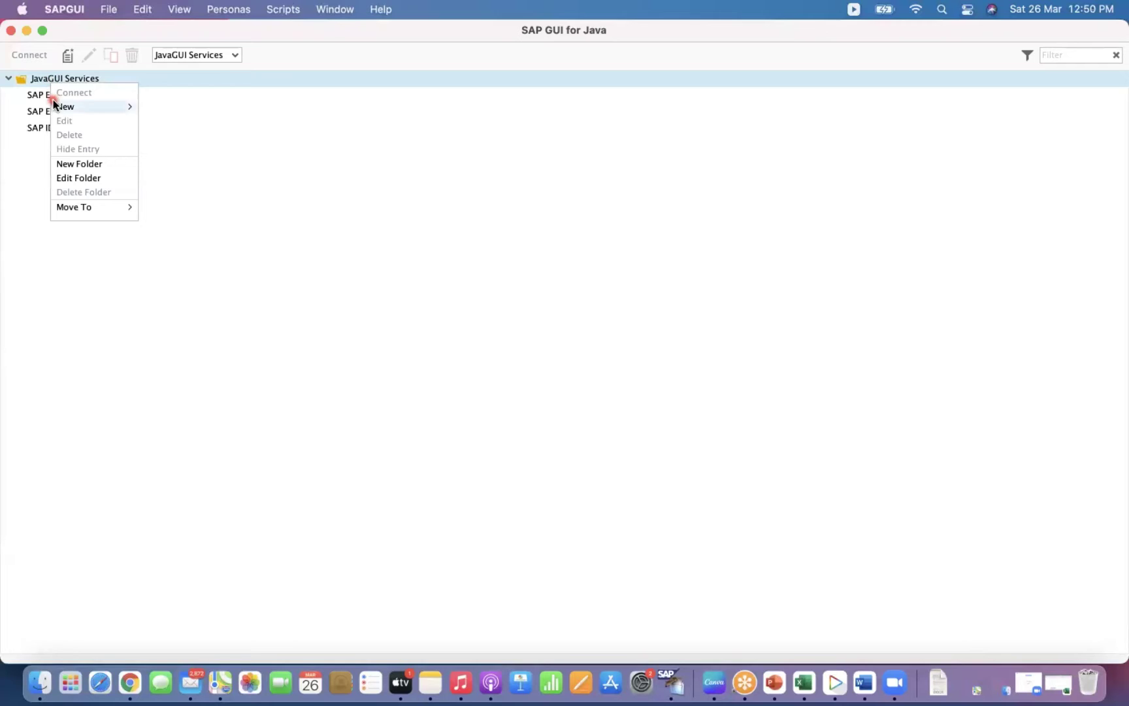
mouse_move(81, 208)
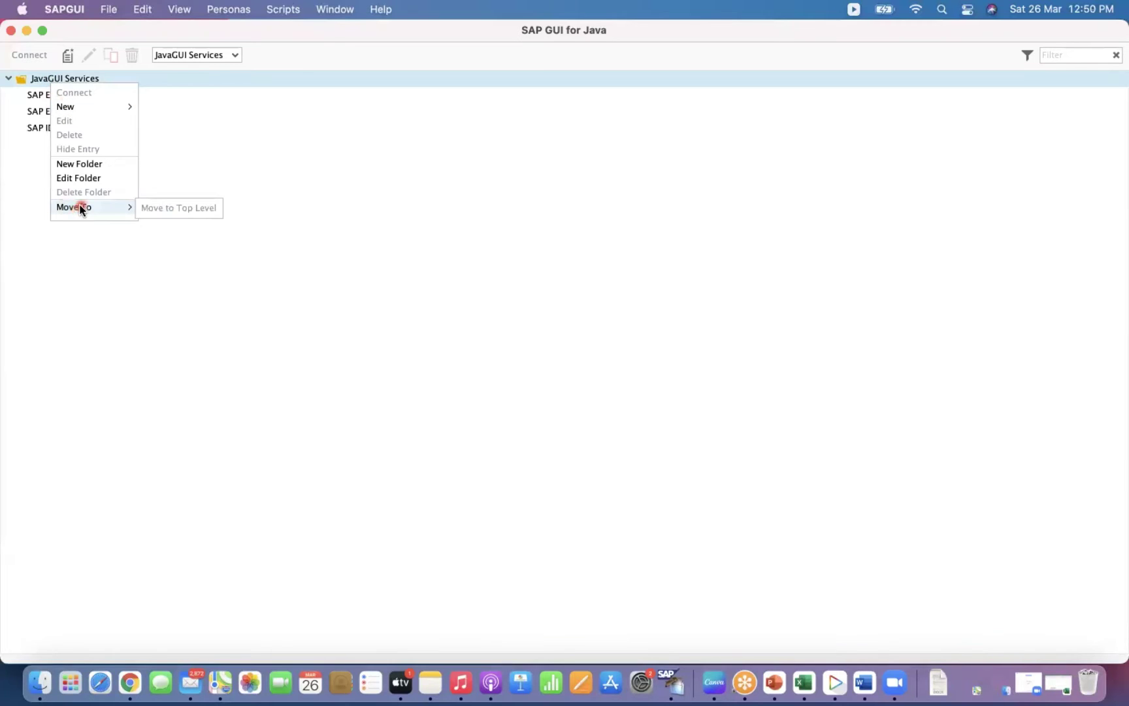
left_click(30, 183)
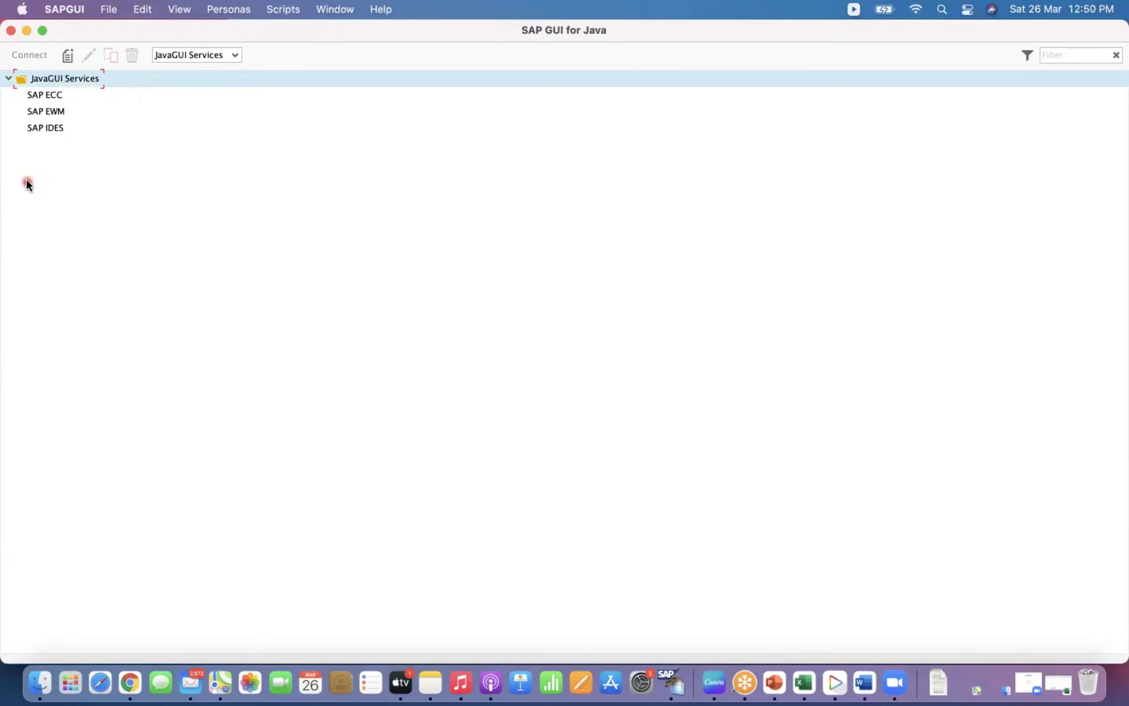
left_click(40, 30)
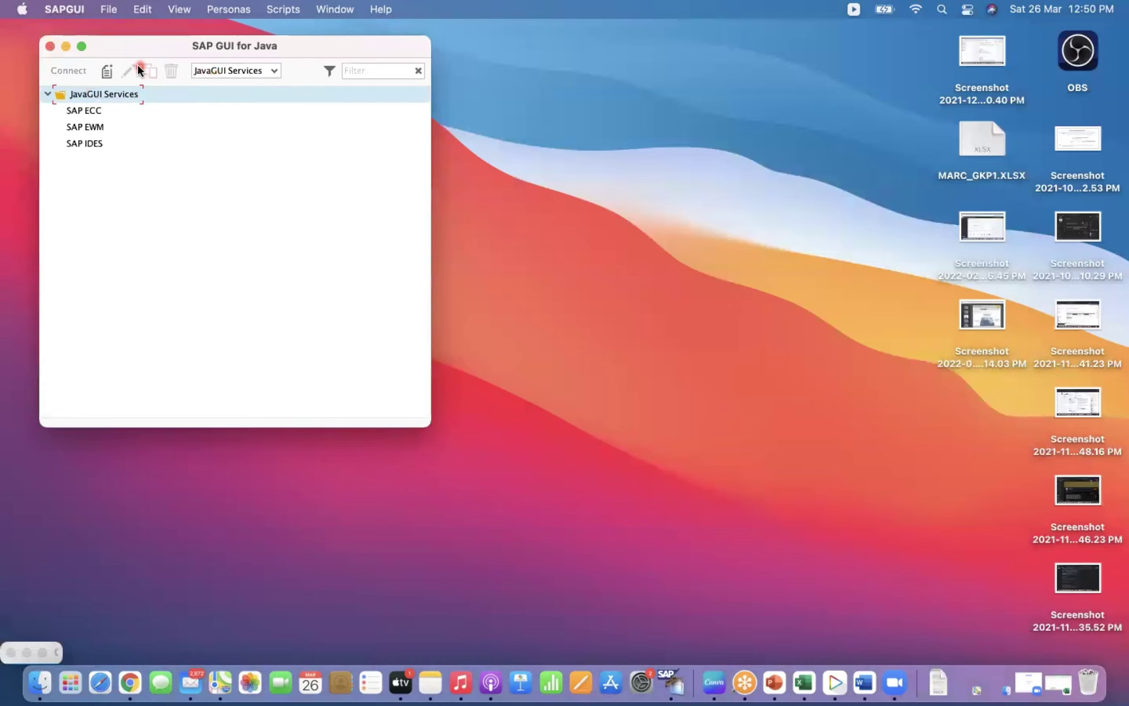
left_click(240, 47)
left_click(340, 76)
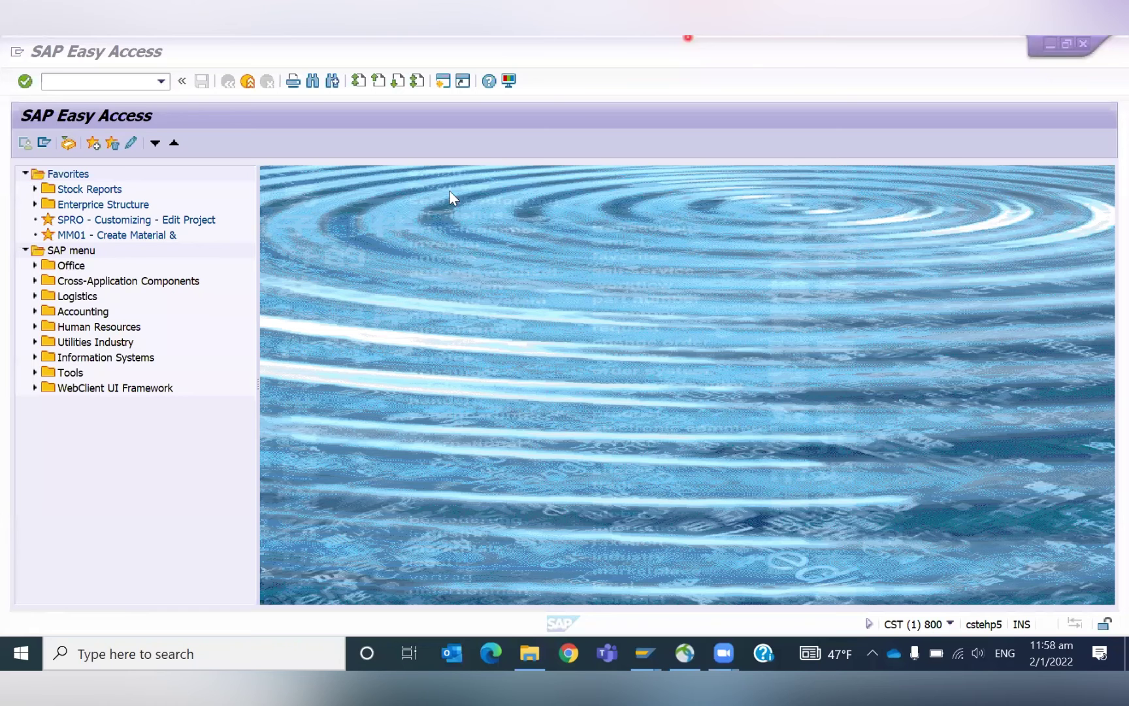
Activate the SAP Easy Access window in client 800.
left_click(92, 81)
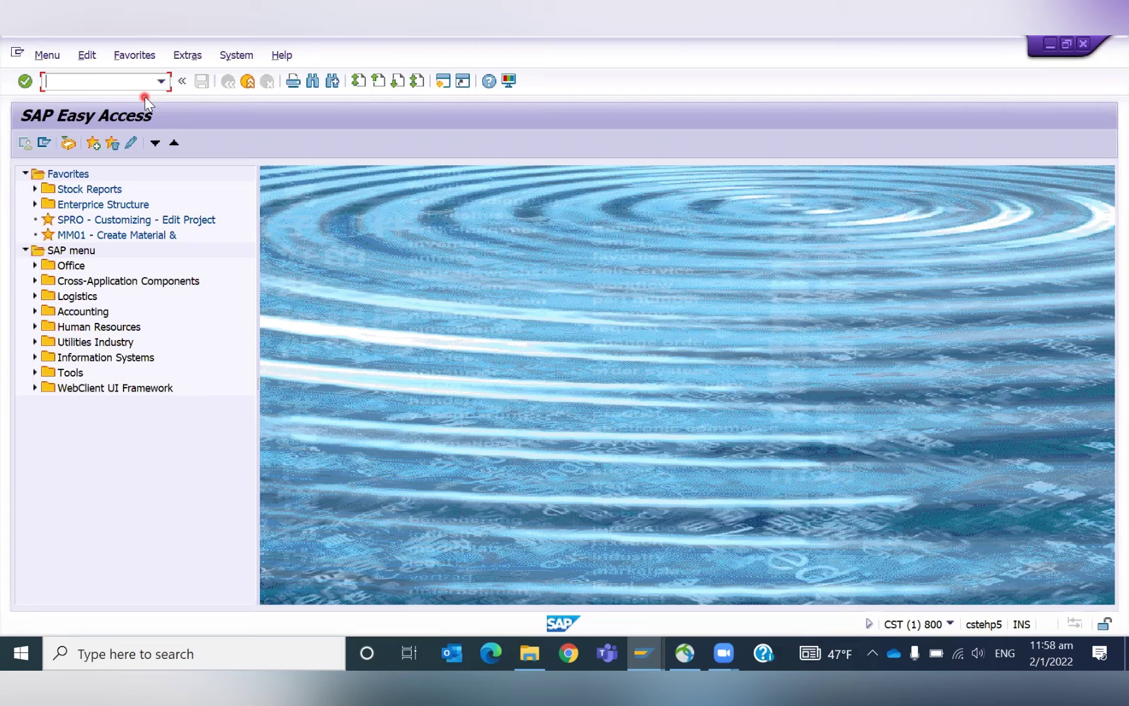
Run the MM60 materials list for plant GKP1 and locate material 999900144, the 60 MM Cable.
type("/nmm60")
key("Return")
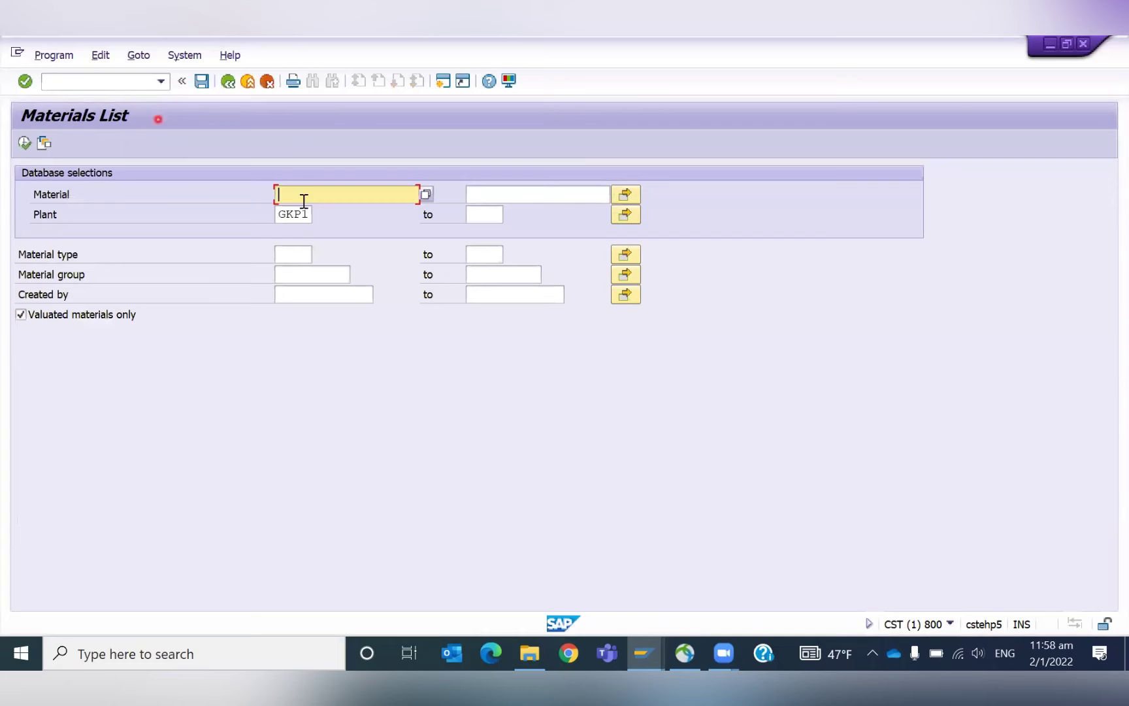
left_click(292, 254)
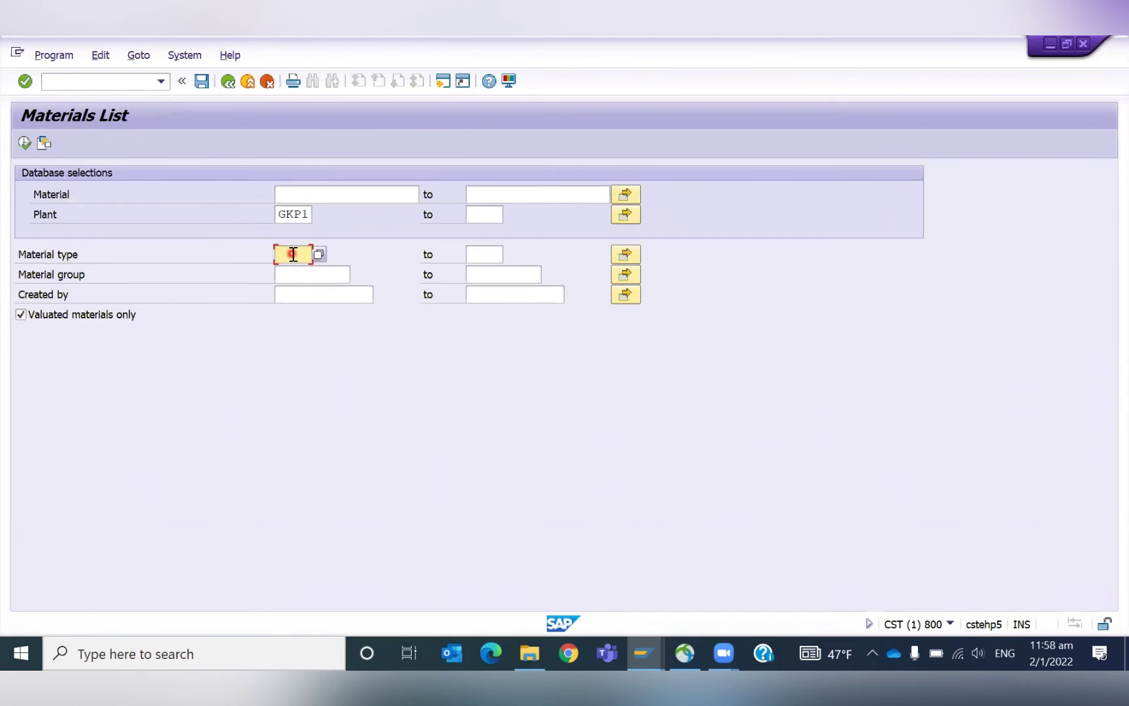
left_click(23, 145)
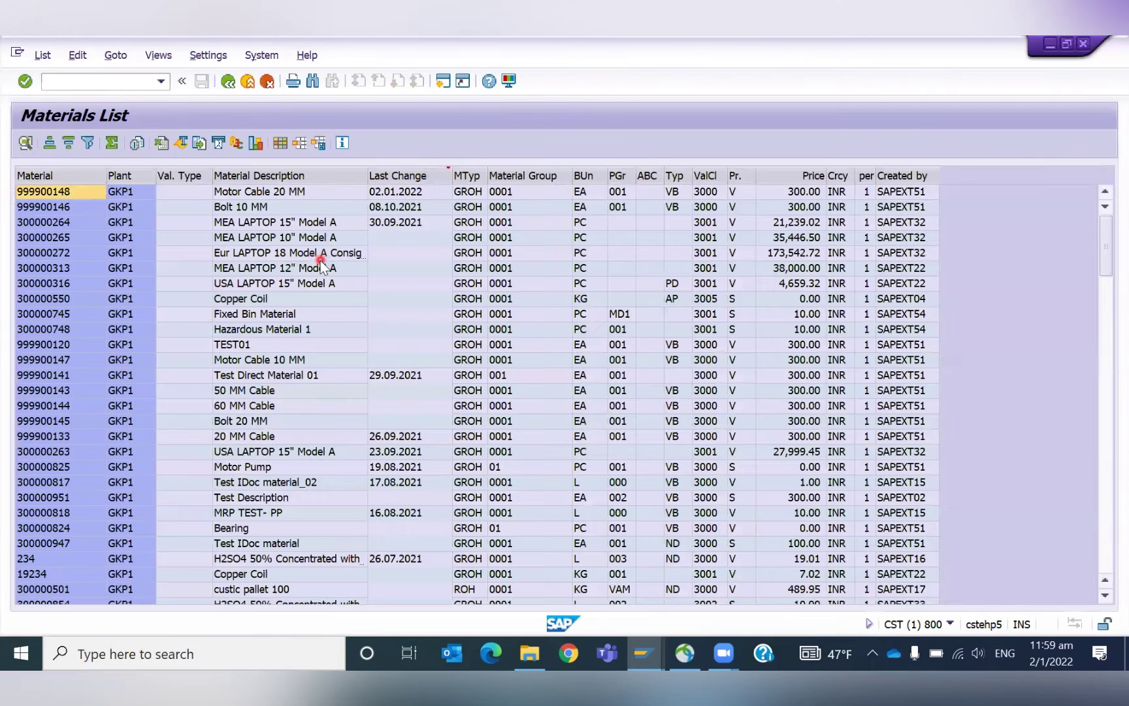
left_click(15, 409)
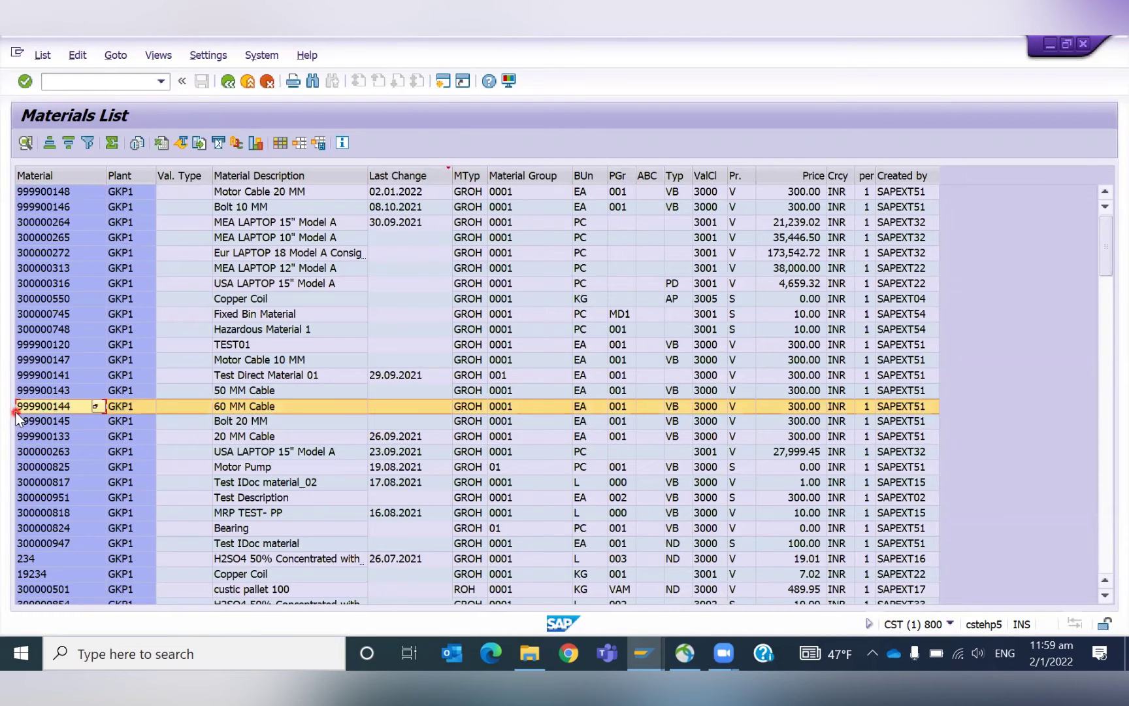
left_click(15, 411)
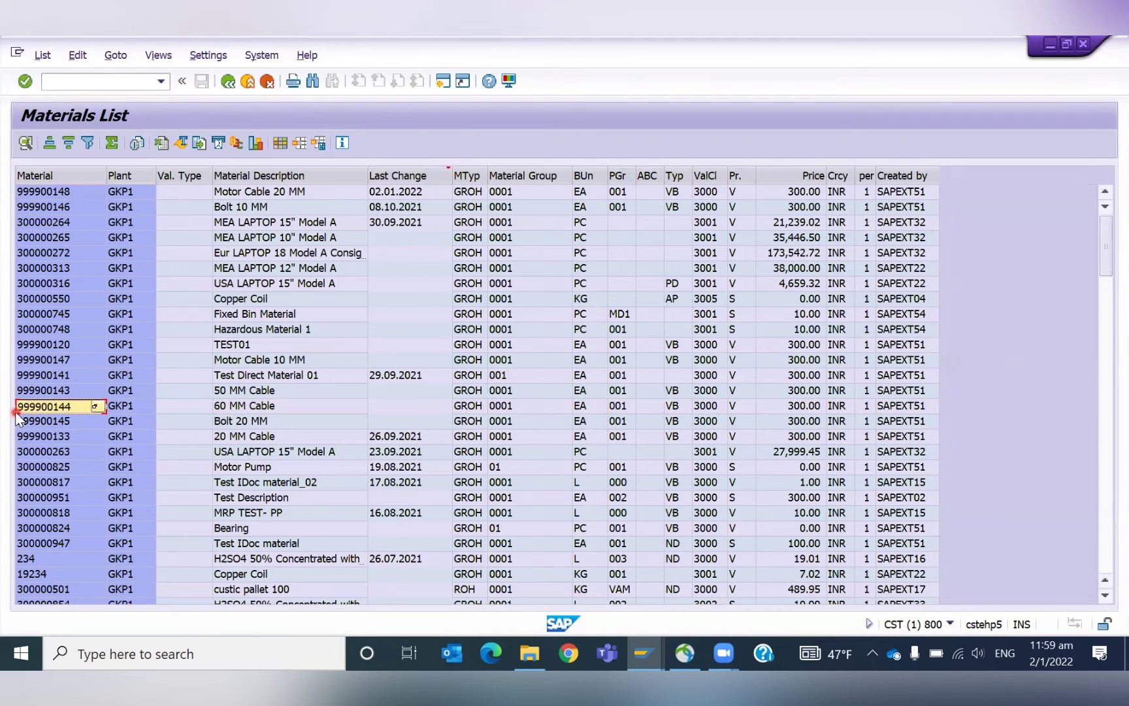
Start creating material 999900144 with MM01 in a new session and select the MRP 4 view.
left_click(73, 83)
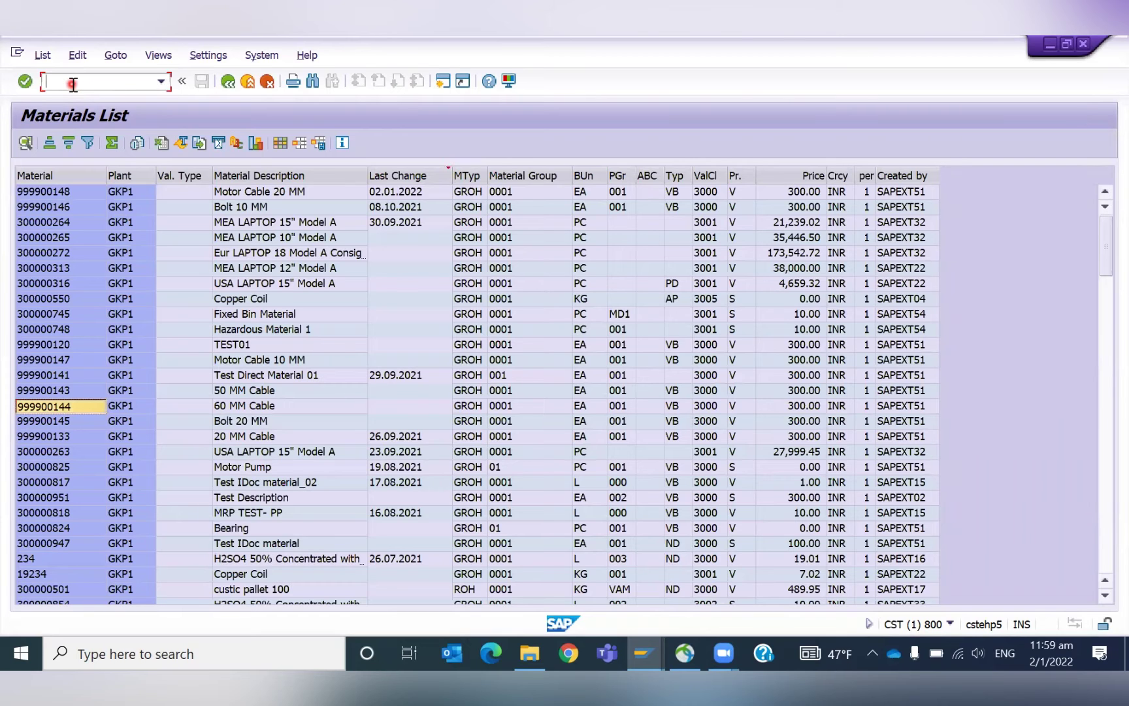
key("Return")
type("999900144")
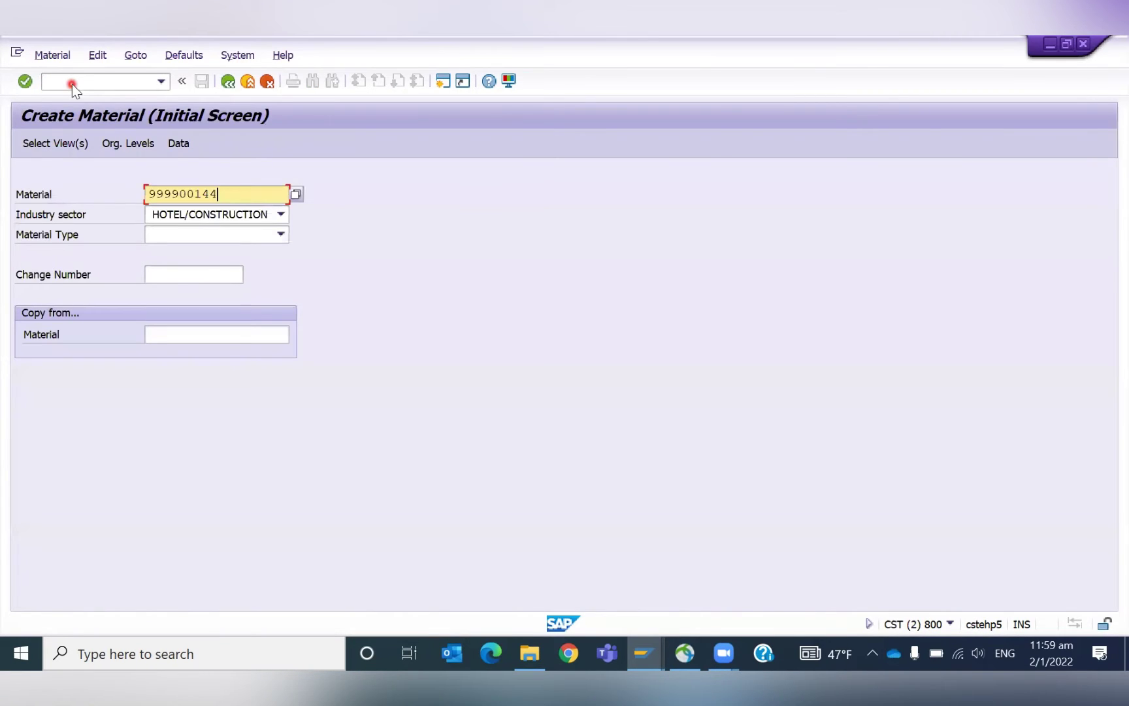
key("Return")
key("Return")
left_click(328, 495)
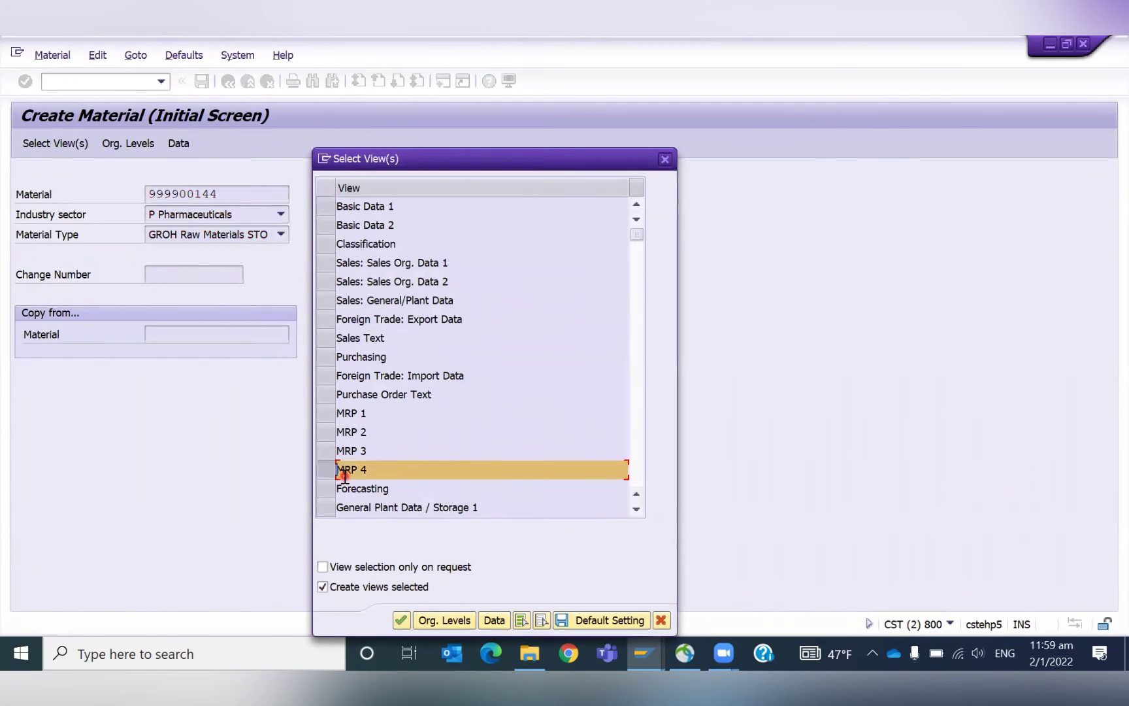
Set the organizational levels to plant GKP1 and storage location 0002.
left_click(455, 621)
type("gkp1")
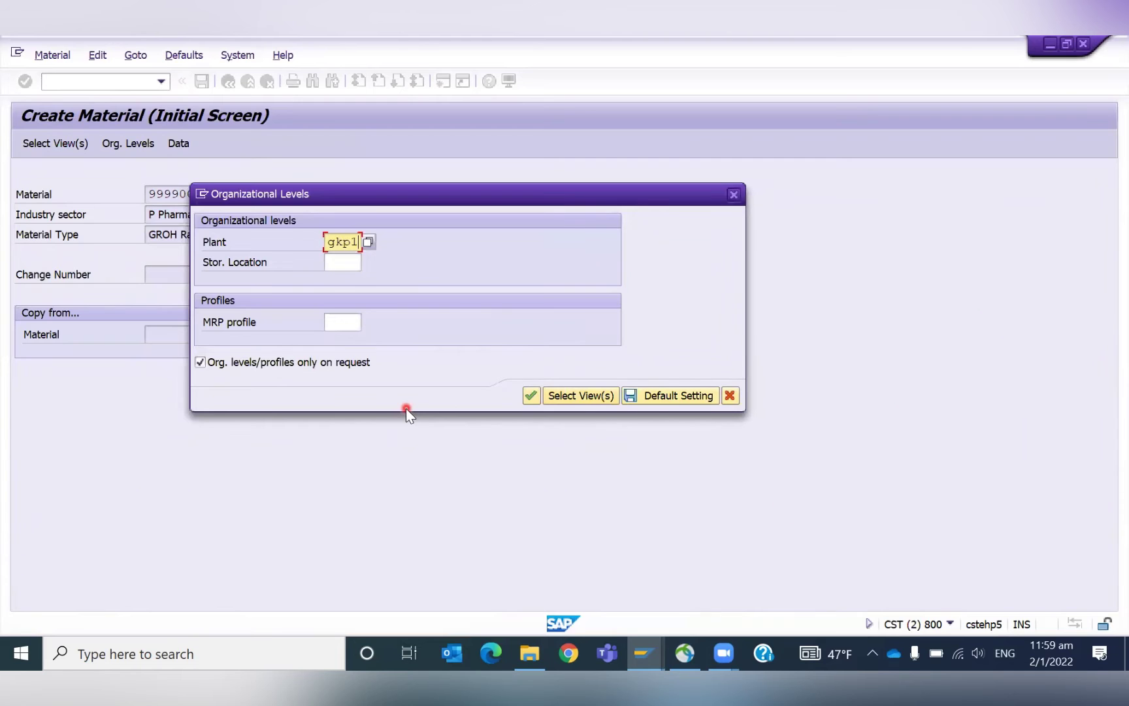
key("Tab")
type("0002")
key("Tab")
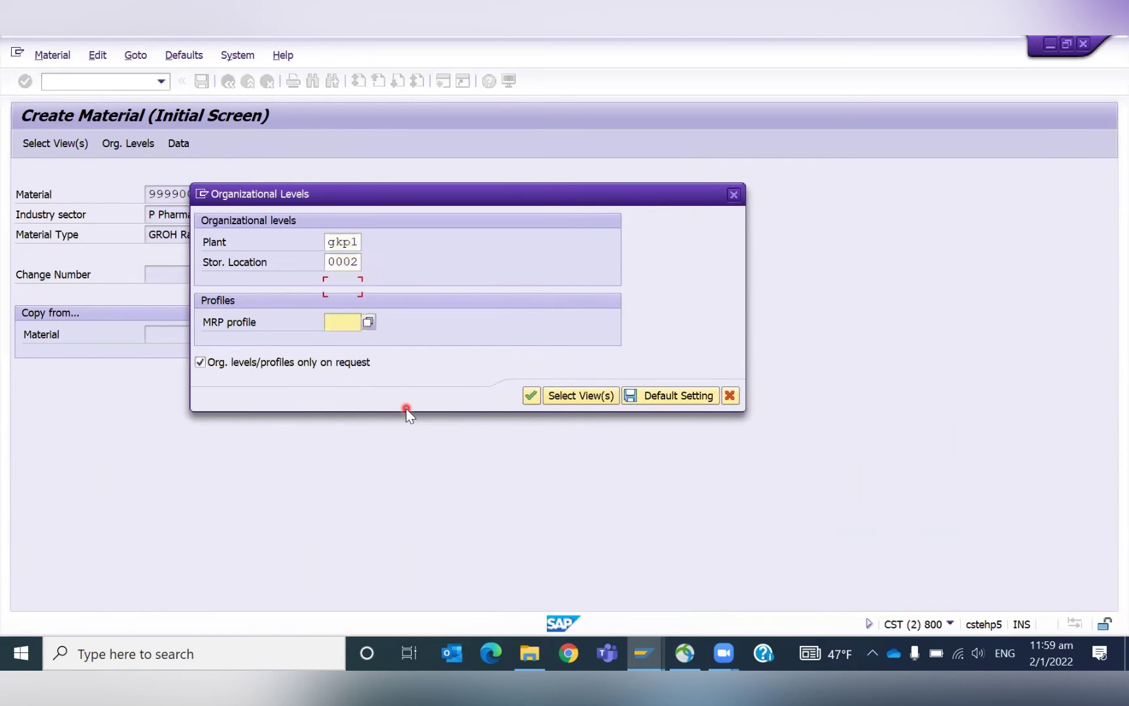
left_click(530, 397)
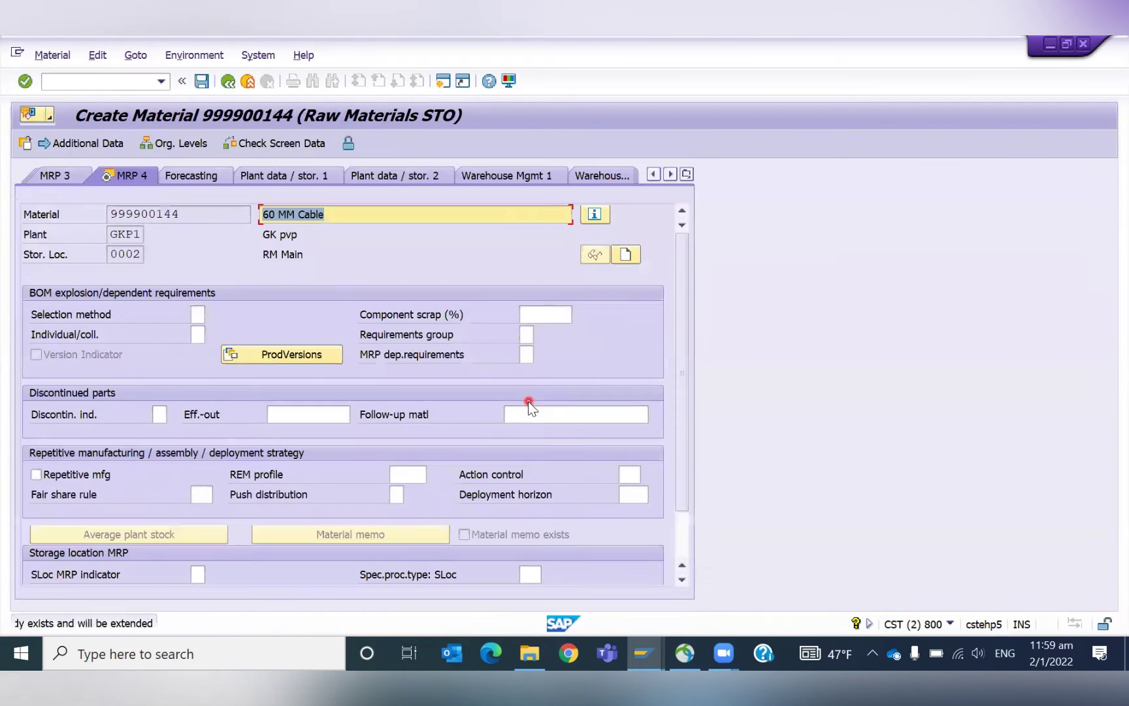
Set the SLoc MRP indicator to 2, storage location stock planned separately.
left_click(680, 539)
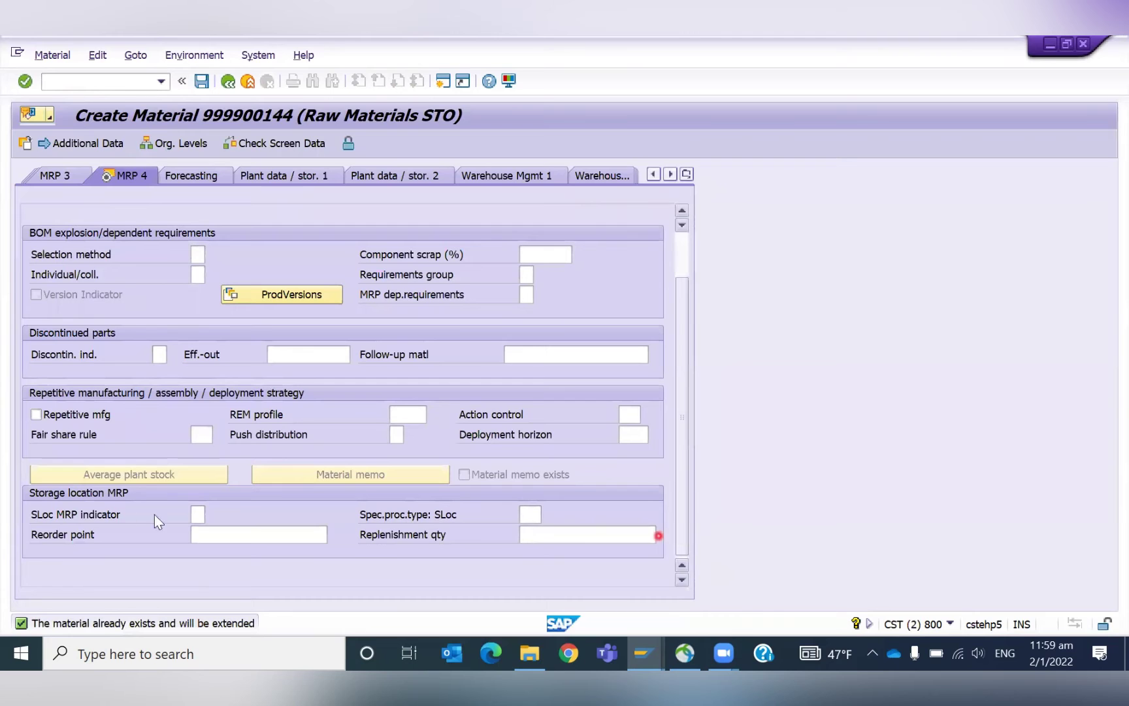
left_click(194, 513)
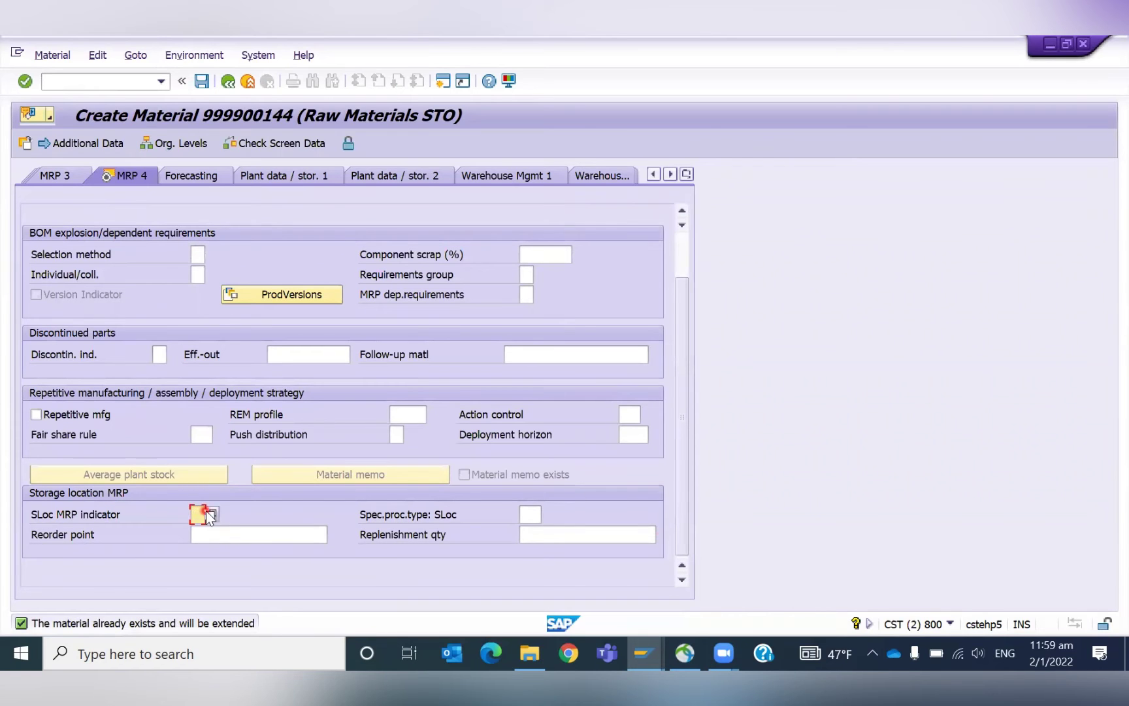
left_click(211, 515)
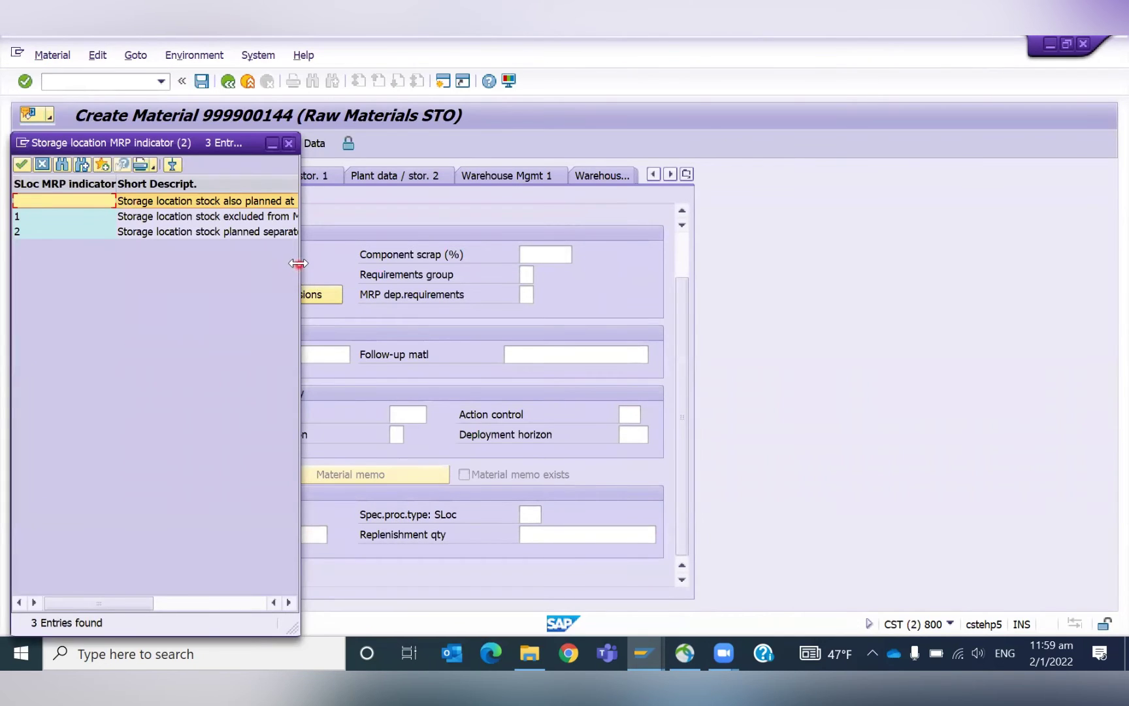
left_click_drag(298, 268, 524, 285)
left_click(174, 237)
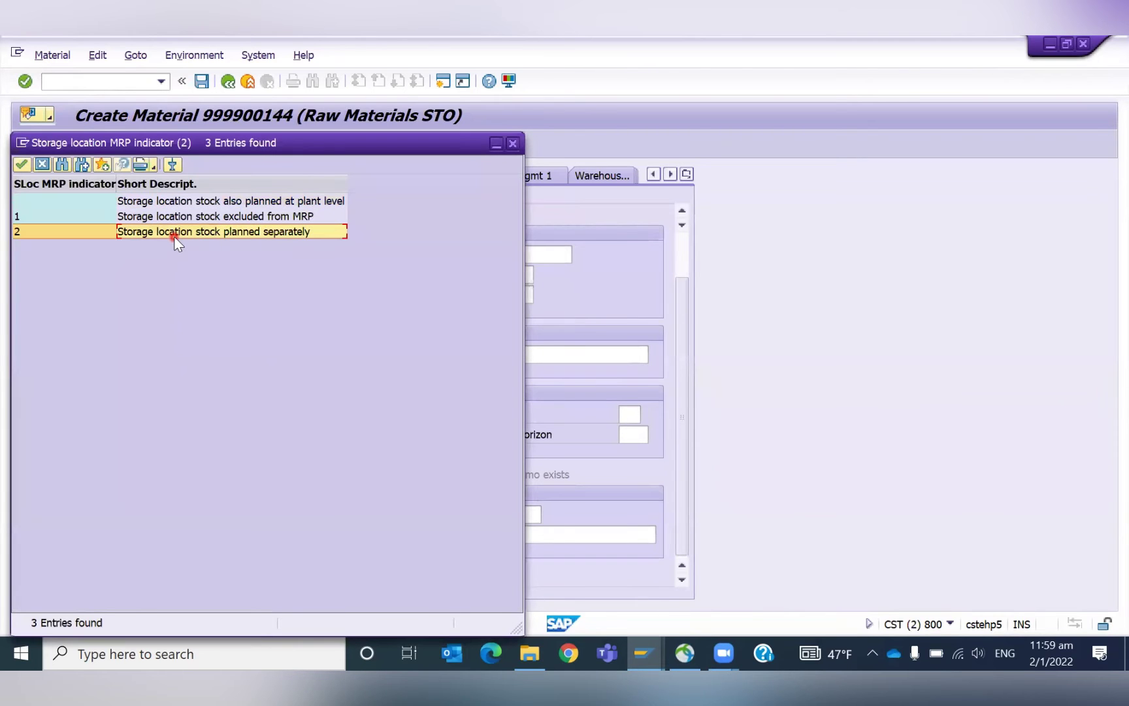
double_click(230, 232)
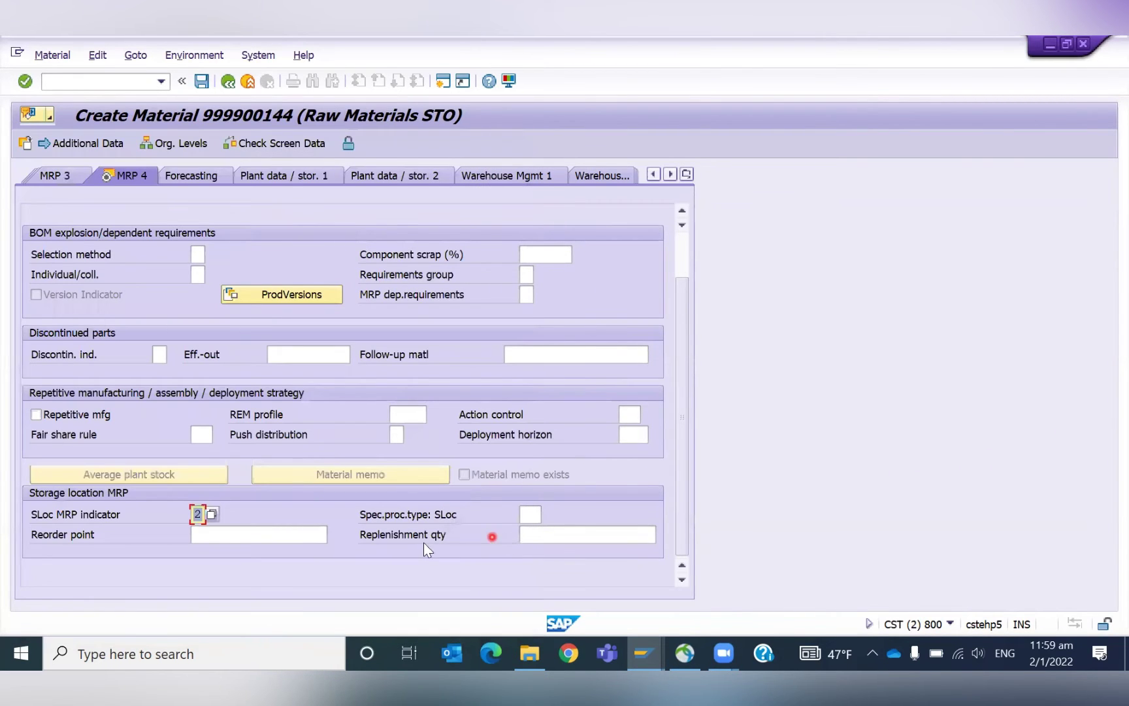
Browse the storage-location special procurement types without choosing one.
left_click(258, 536)
left_click(528, 516)
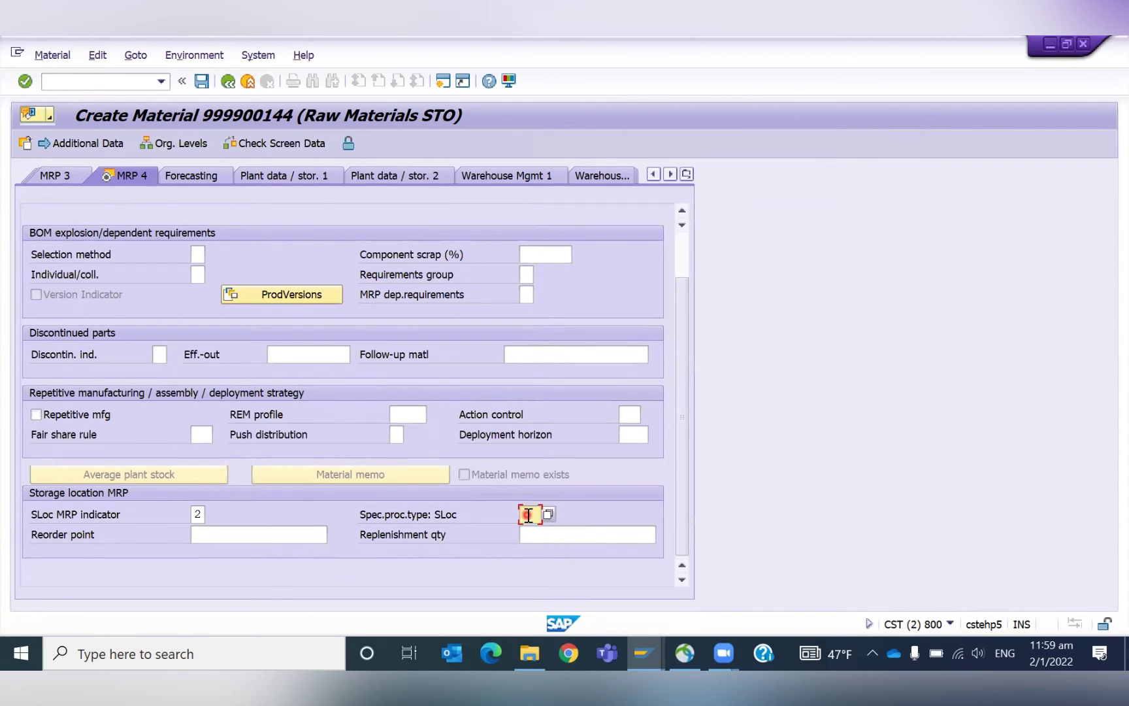
left_click(547, 514)
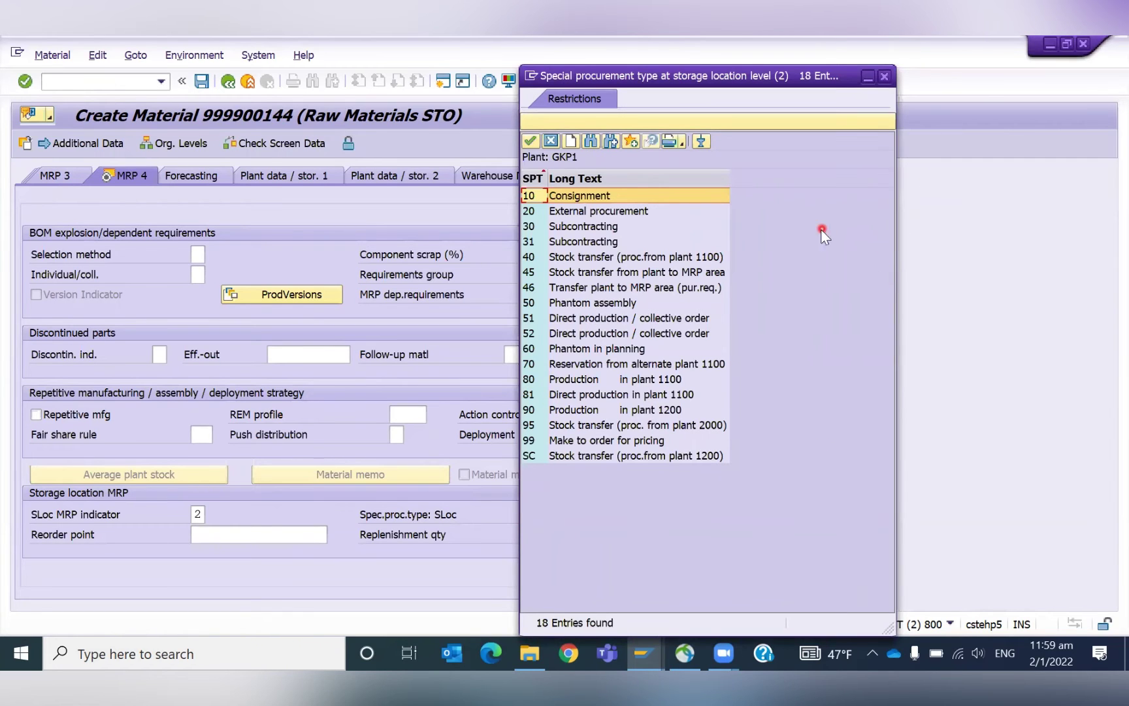
left_click(890, 78)
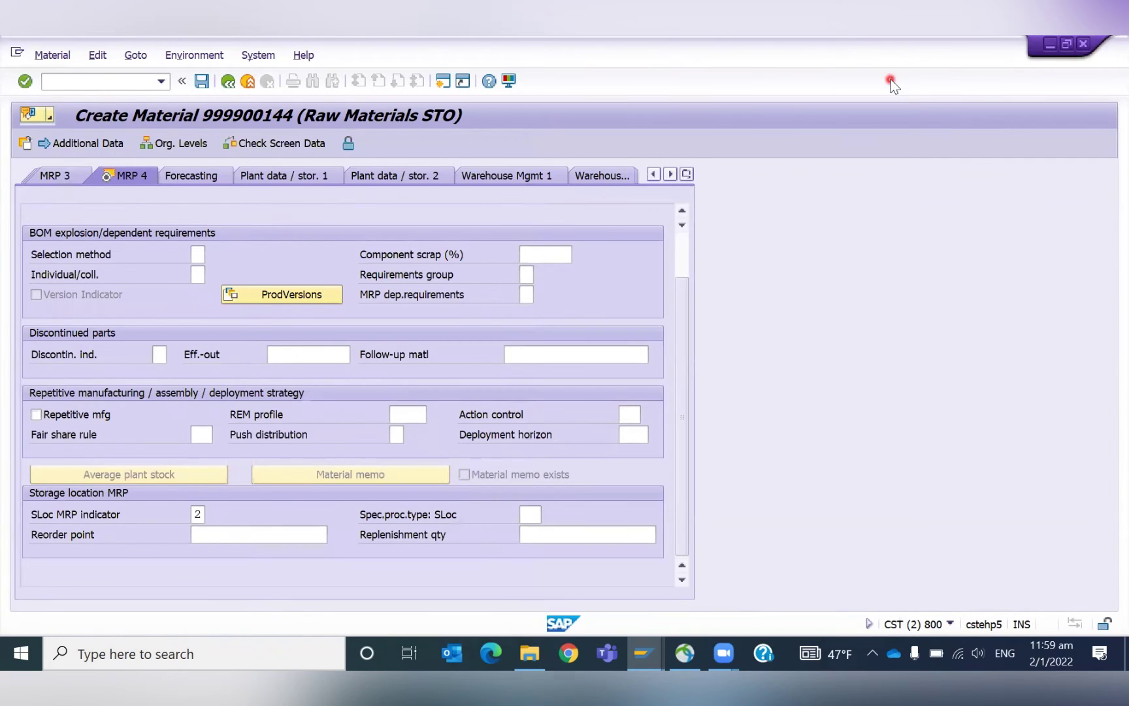
Enter reorder point and replenishment quantity 30, then save material 999900144.
left_click(229, 533)
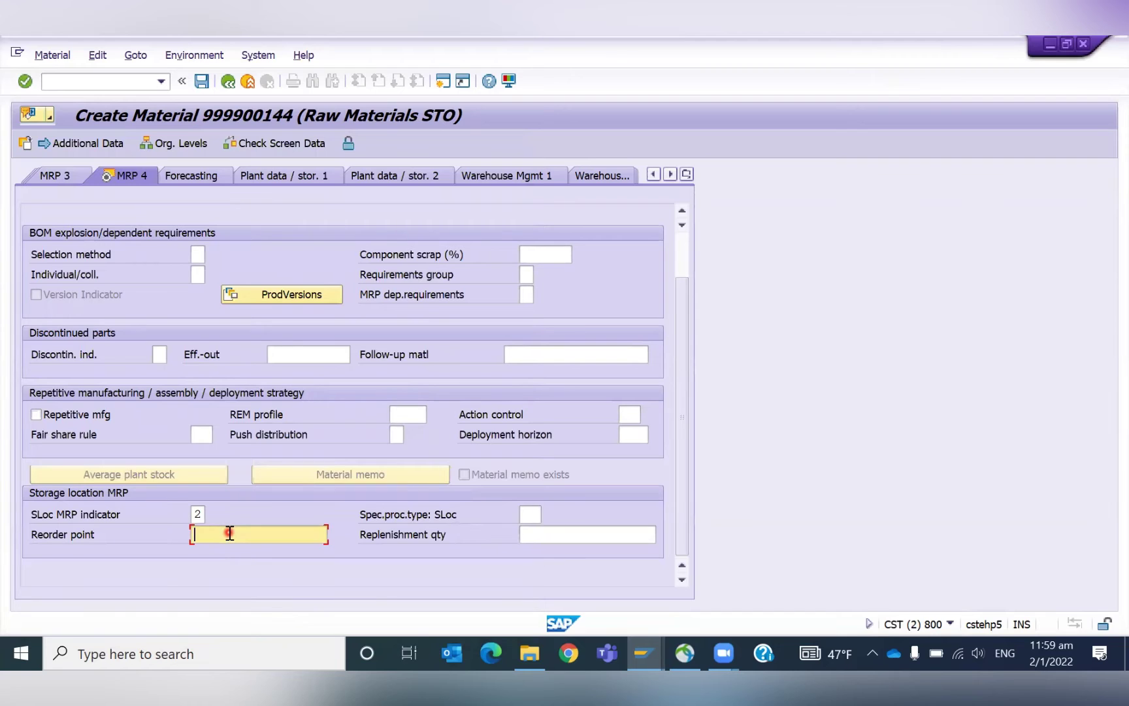
key("Tab")
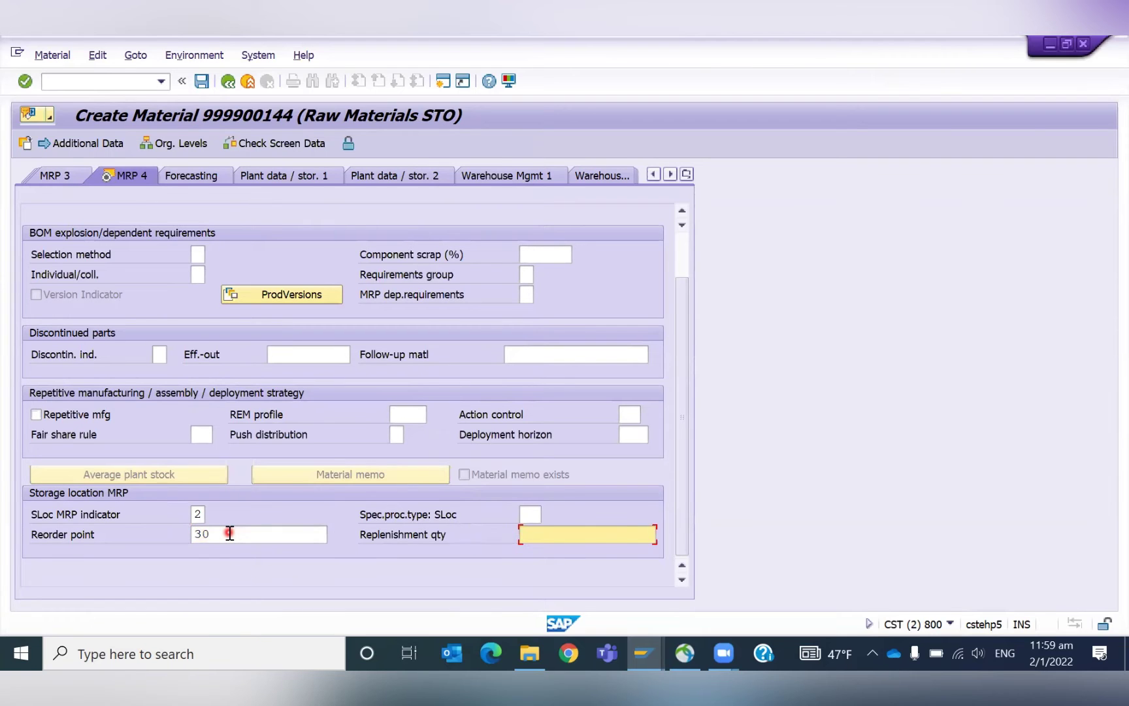
type("30")
key("Return")
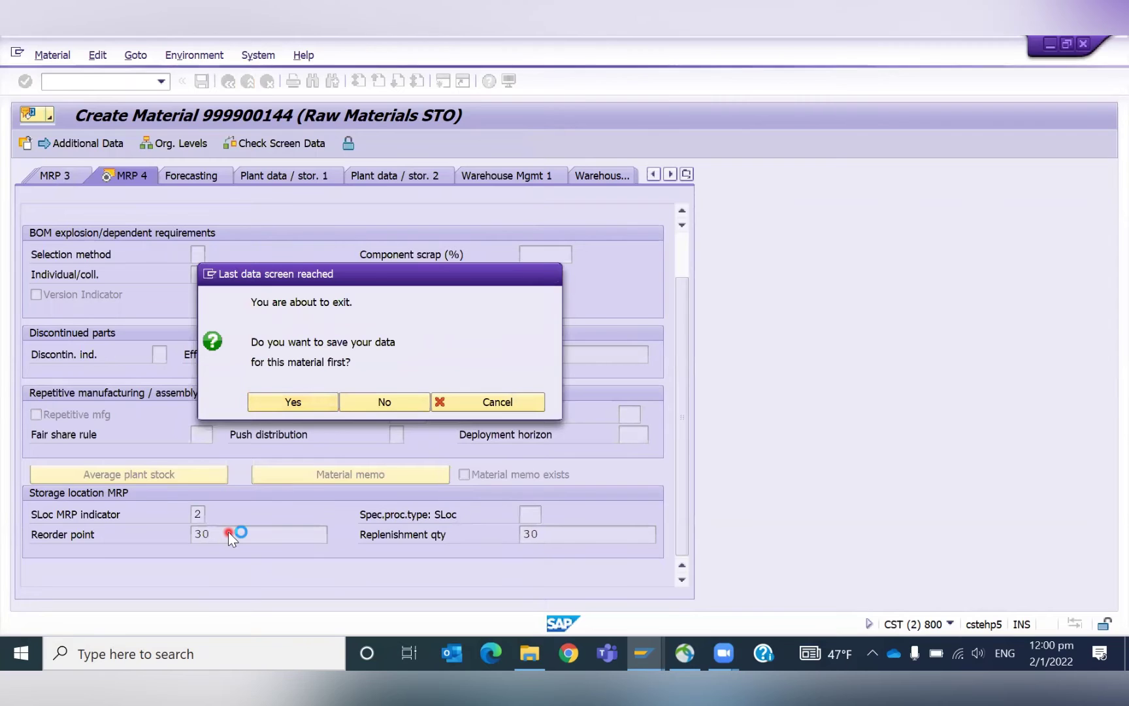
key("Return")
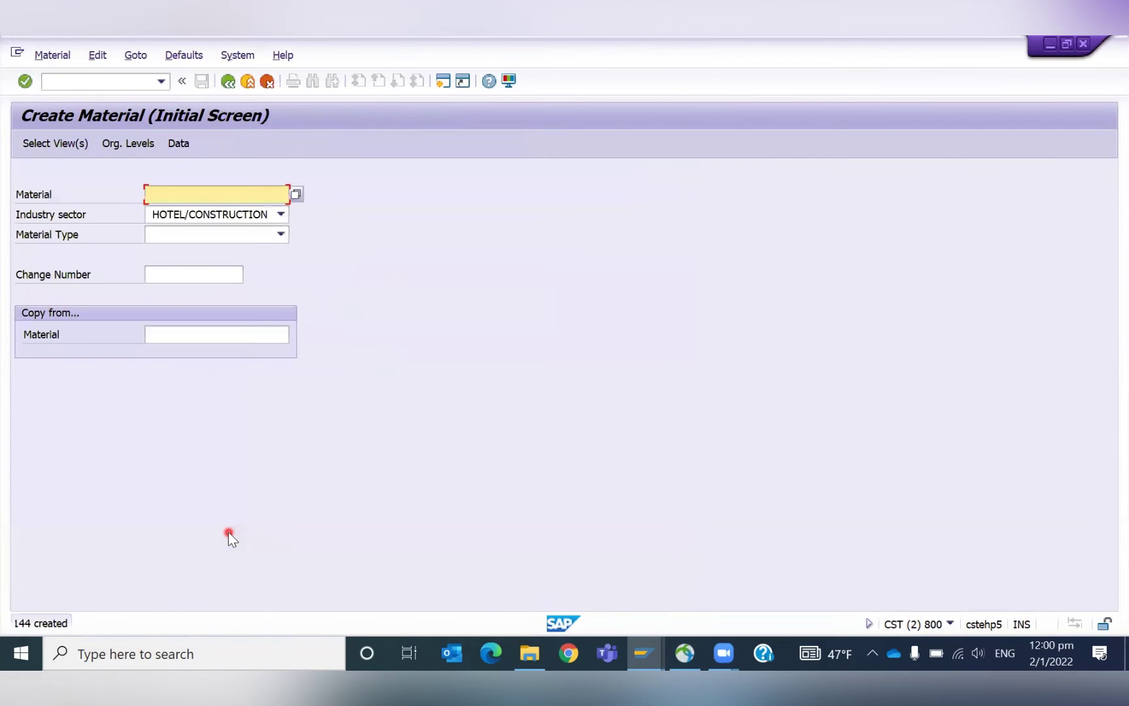
Switch from creating to displaying material 999900144 via the Material menu.
left_click(59, 57)
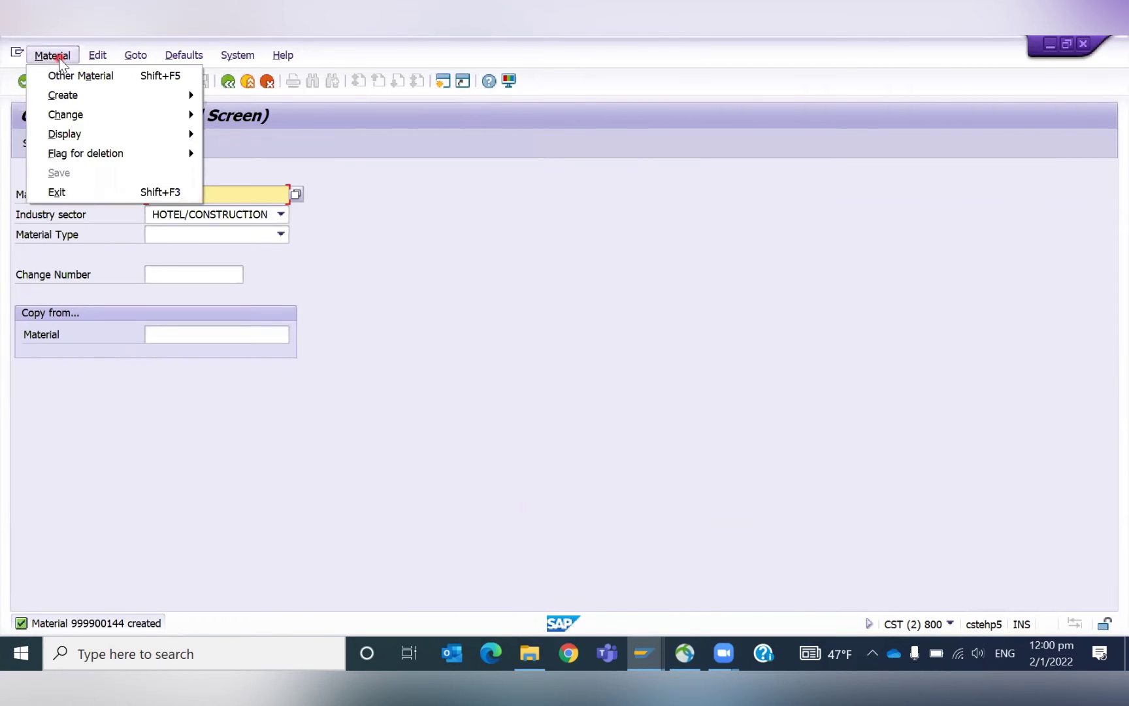
mouse_move(88, 132)
left_click(271, 132)
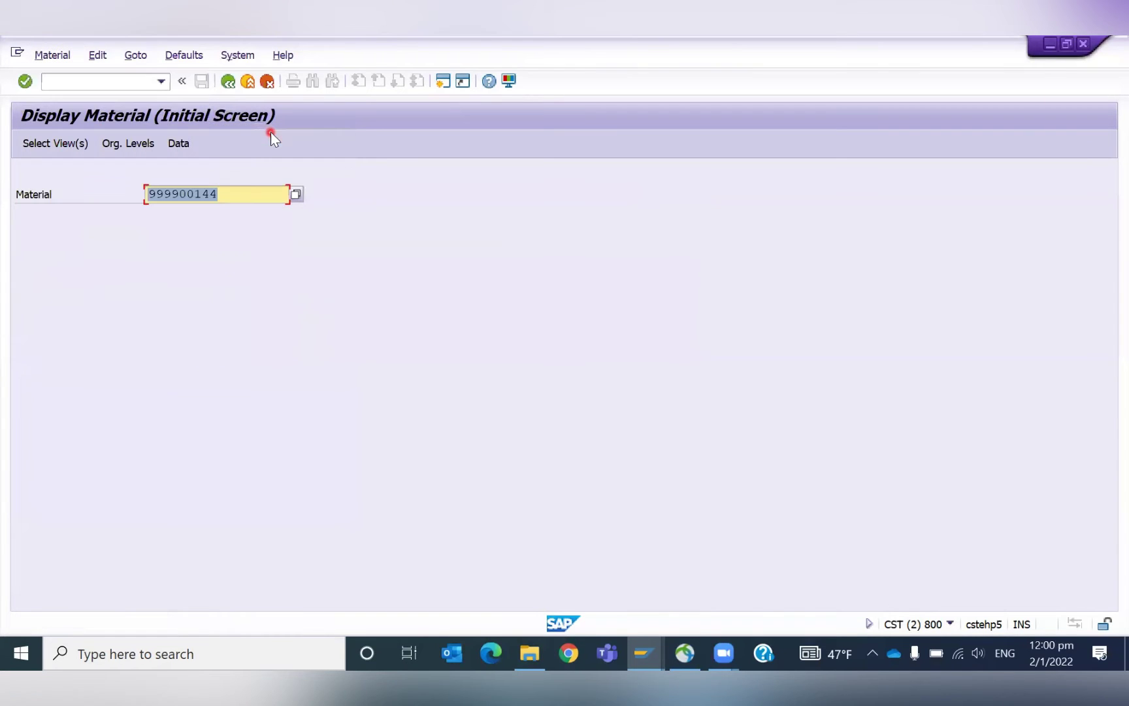
left_click(247, 265)
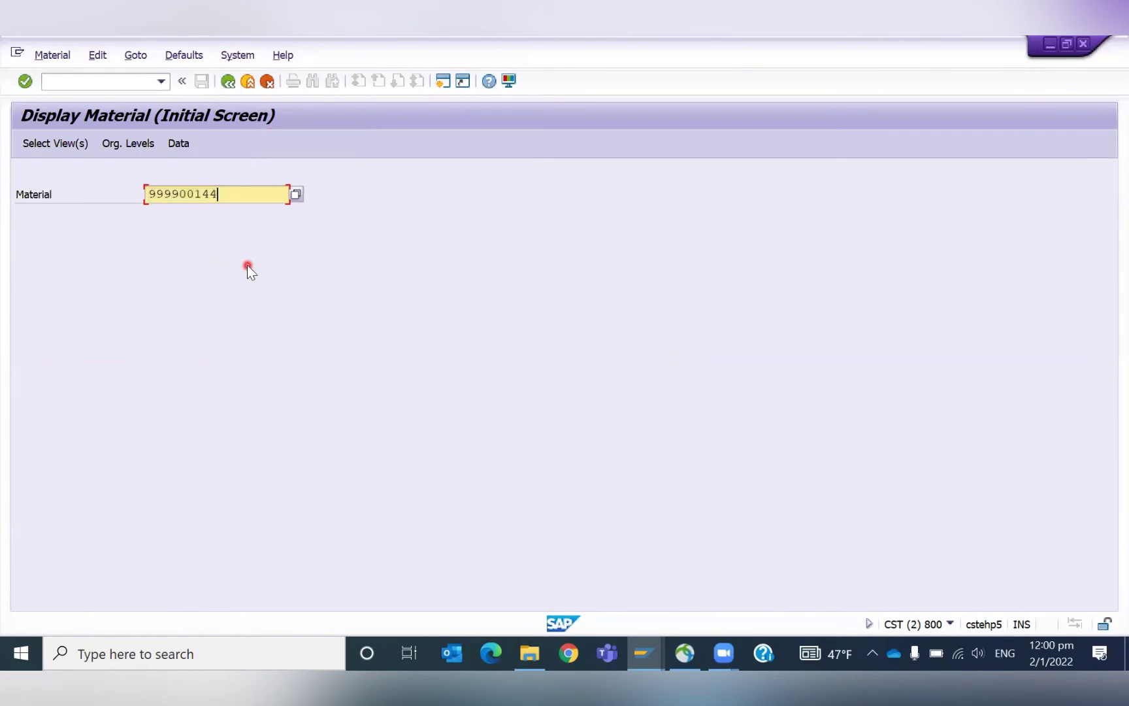
Review the MD04 stock/requirements list for 999900144, noting zero available stock in the storage location.
left_click(83, 79)
type("/")
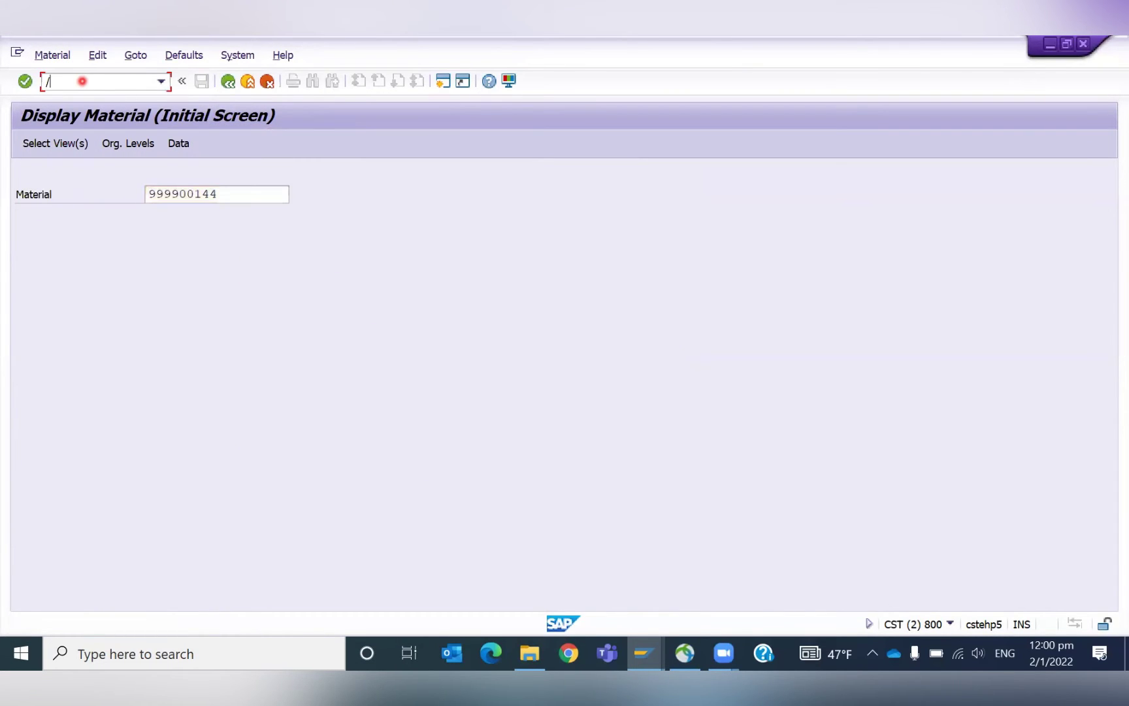
type("omd04")
key("Return")
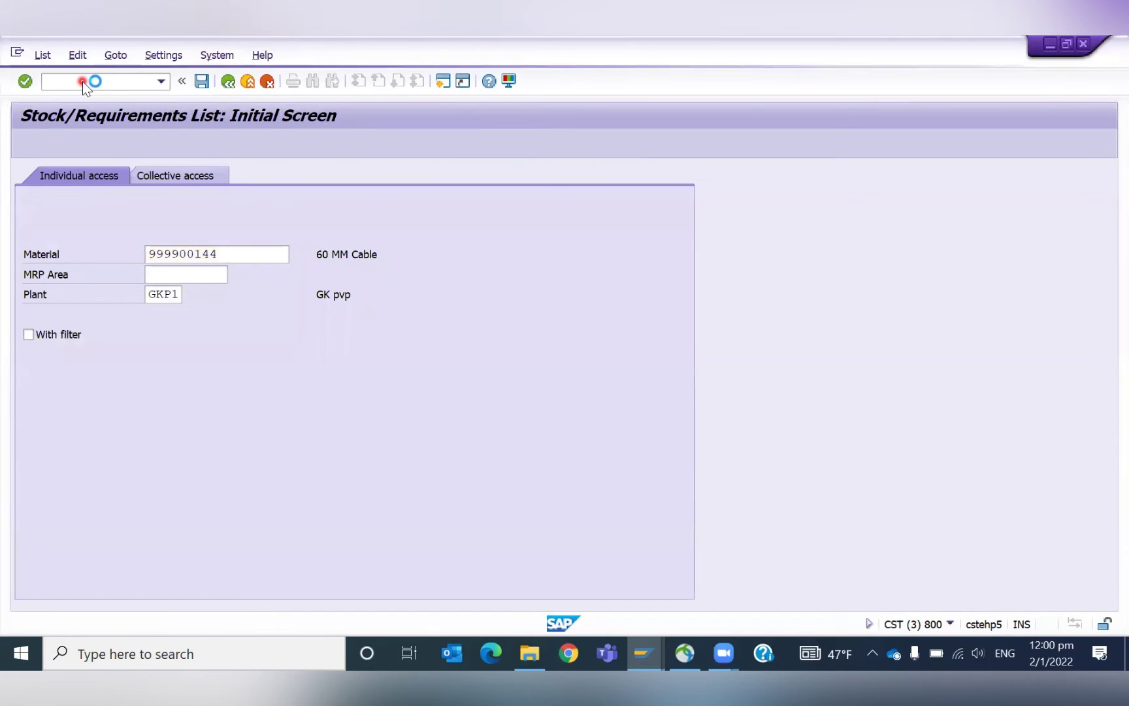
key("Return")
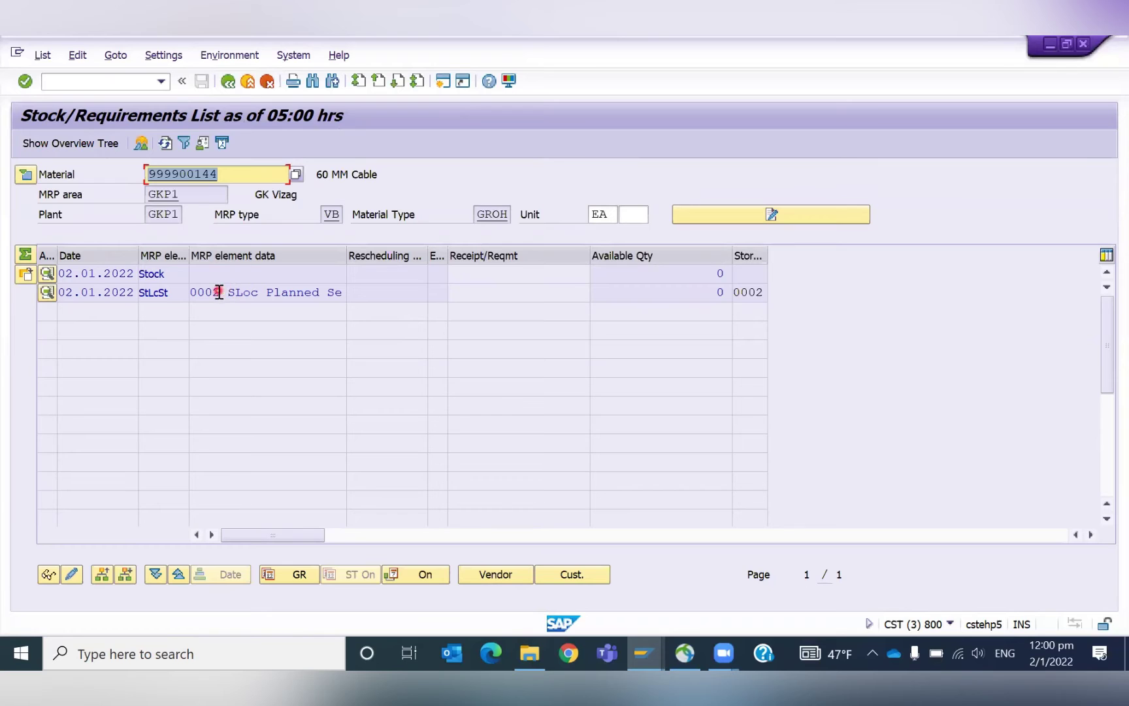
left_click_drag(221, 292, 298, 293)
left_click(320, 299)
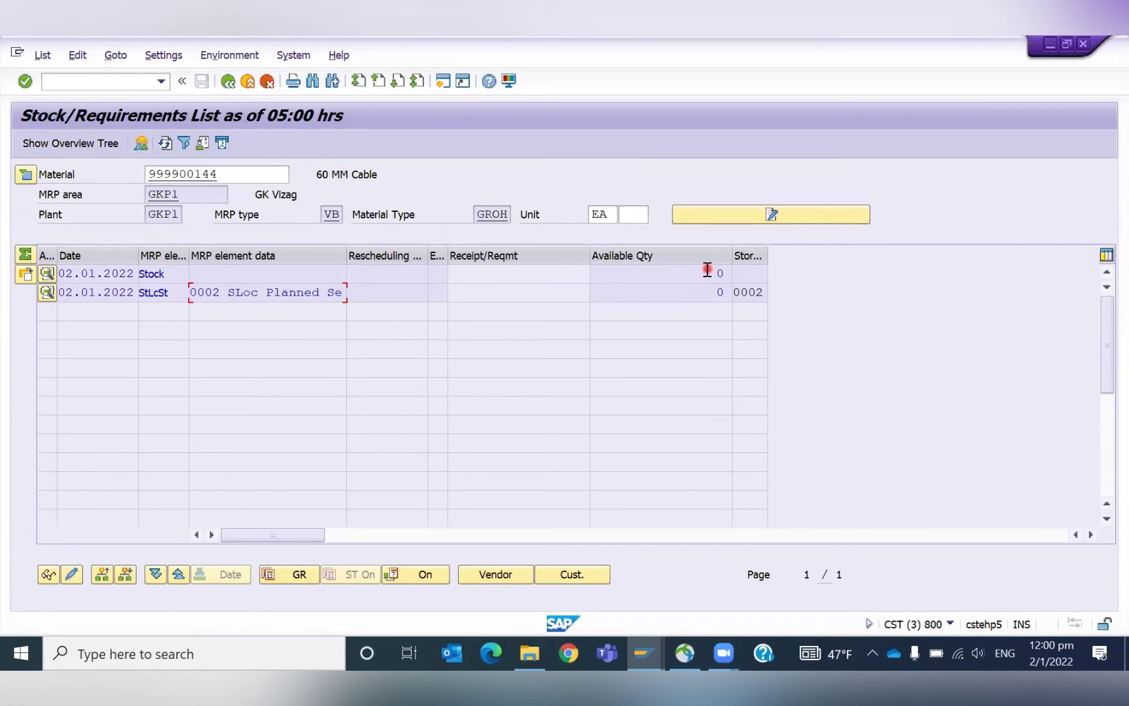
left_click(712, 294)
Open Display Material in a new session with /omm03.
left_click(88, 84)
type("/omm03")
key("Return")
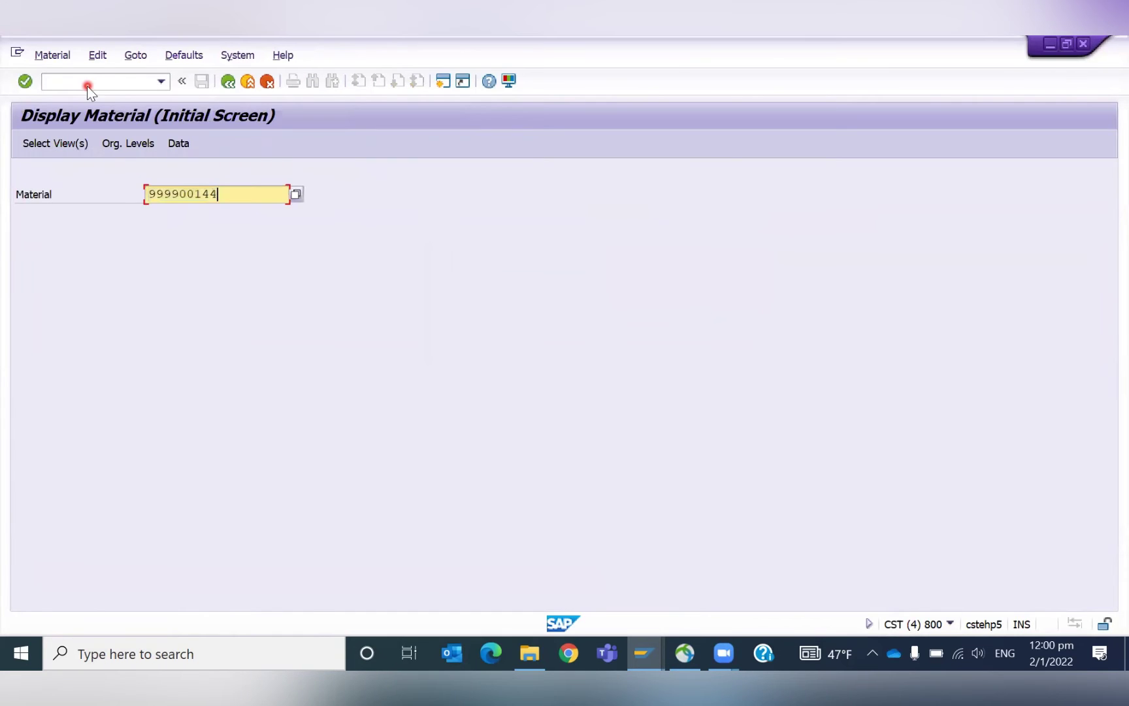
Display the MRP 1 view for plant GKP1 and check the reorder point of 200.
key("Return")
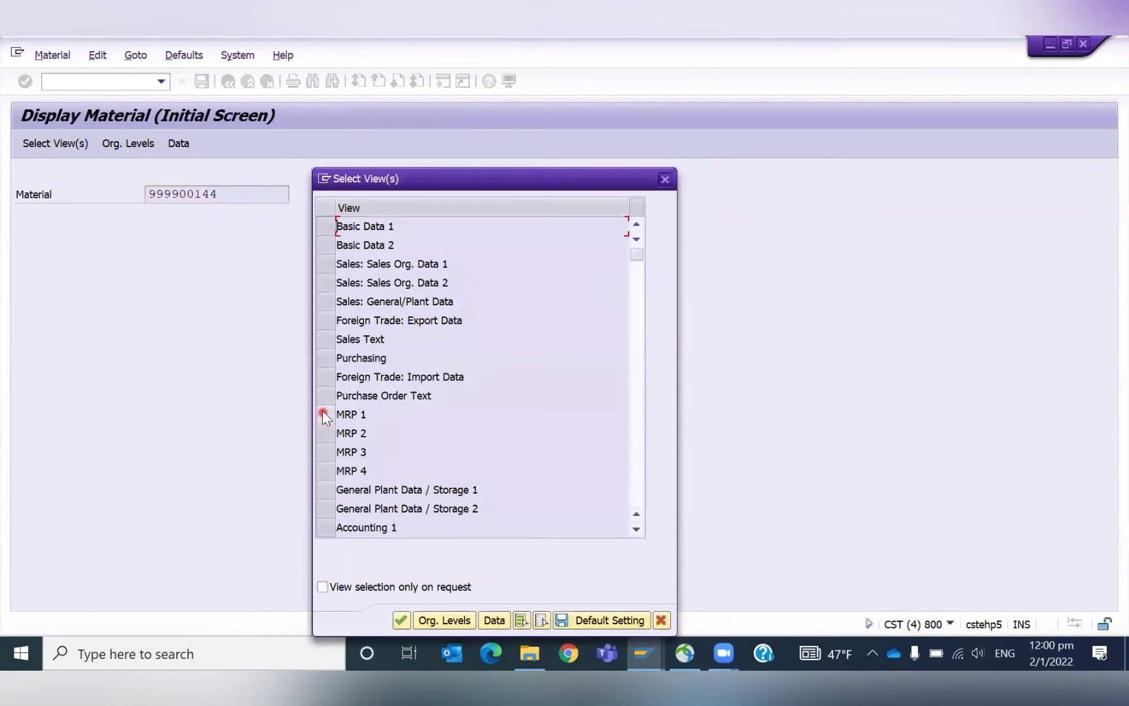
left_click(325, 415)
key("Return")
type("GKP1")
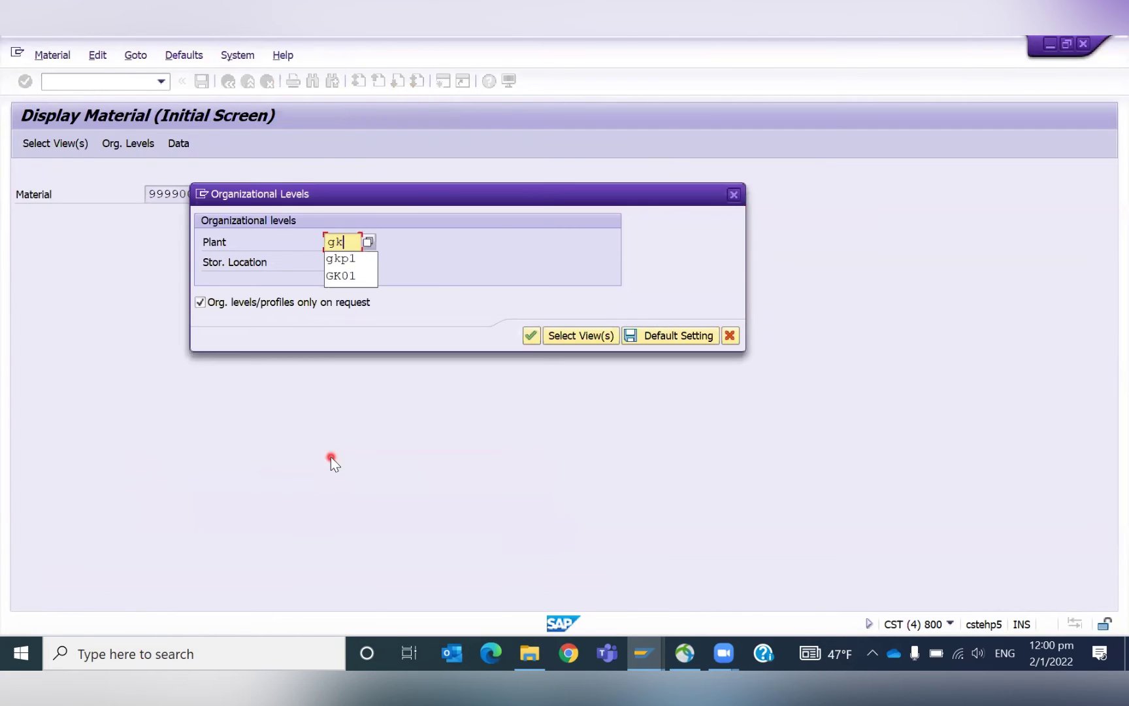
key("Return")
left_click(233, 433)
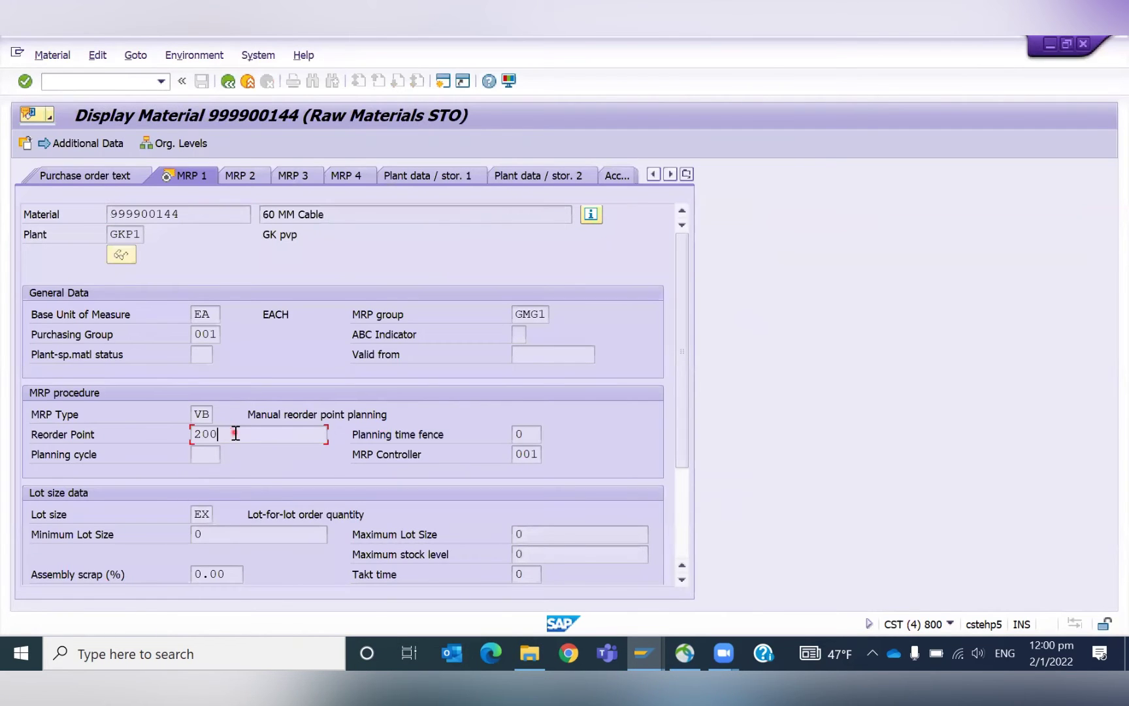
left_click(193, 434)
Run MD02 multi-level MRP for 999900144 with Create Purchase Req. and SA Deliv. Sched. Lines set to 1.
type("/nmd03")
key("Return")
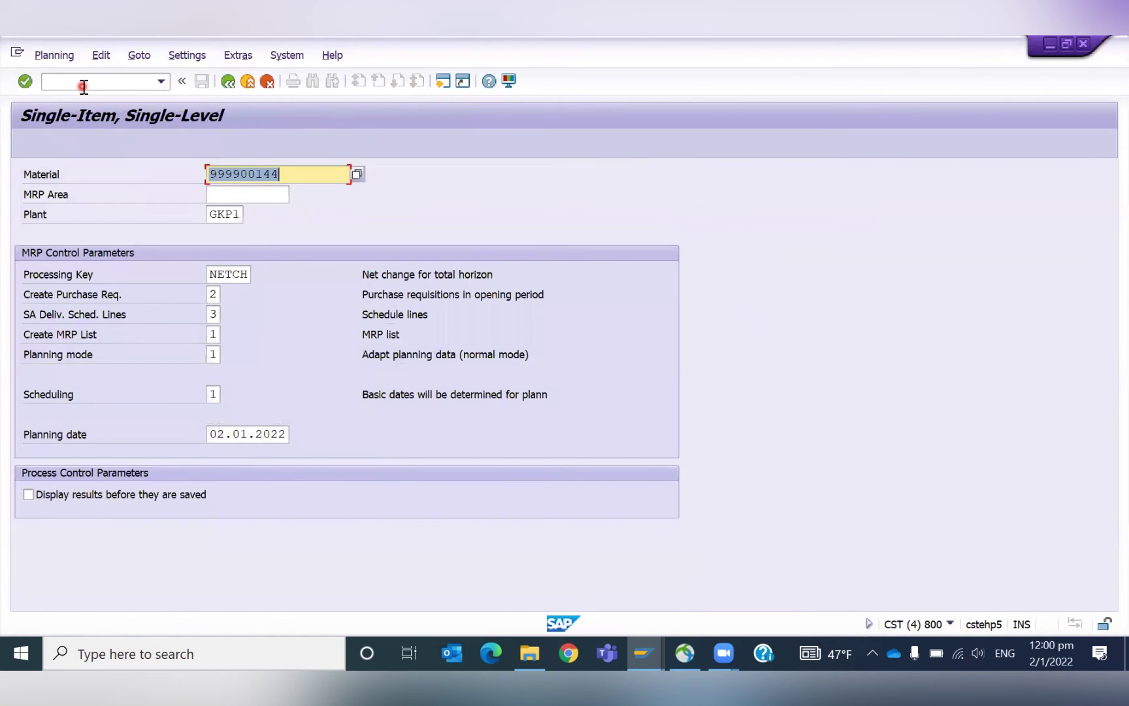
left_click(84, 86)
type("/nmd02")
key("Return")
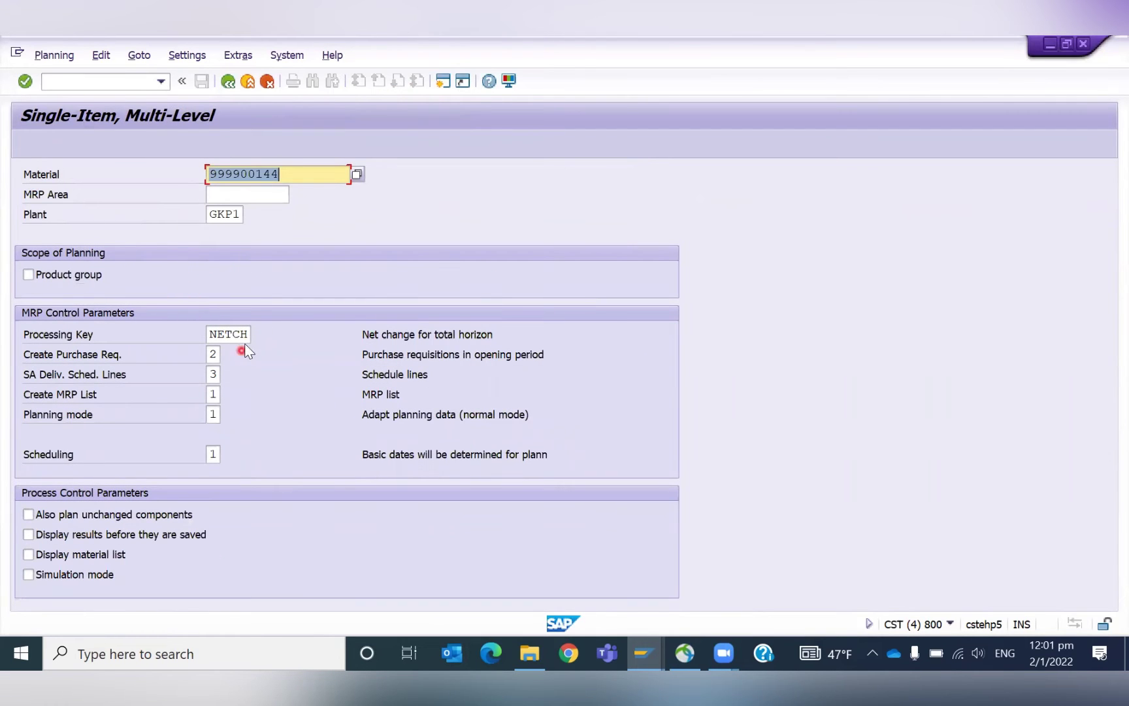
left_click(213, 354)
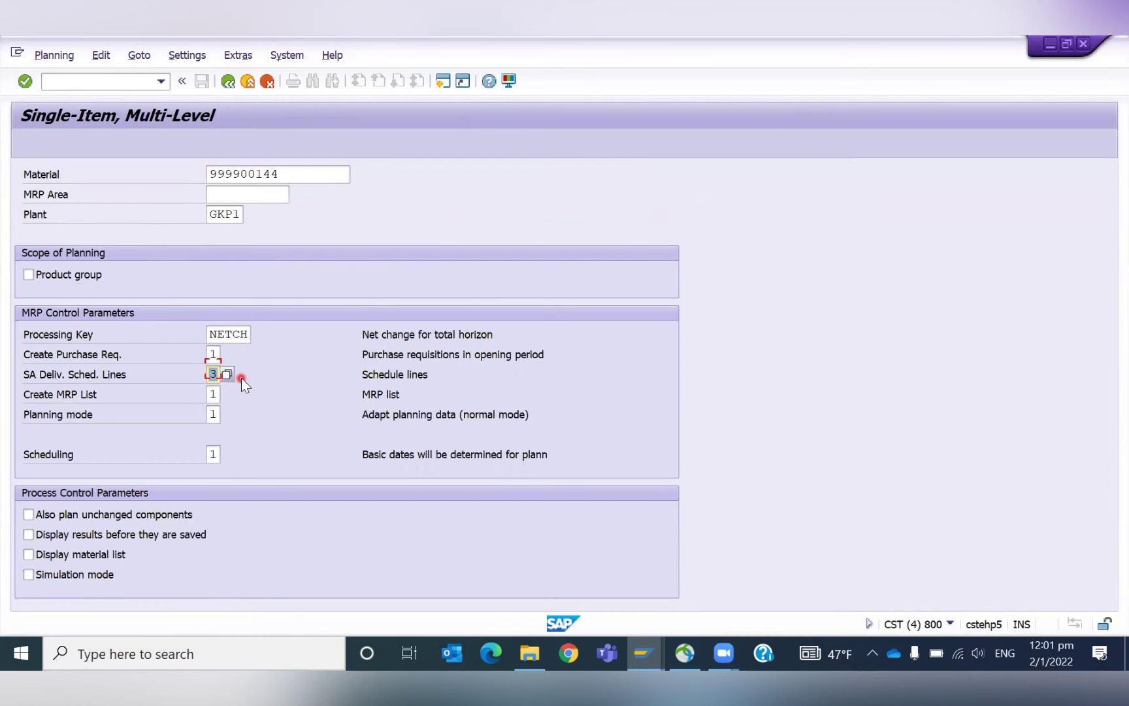
key("Tab")
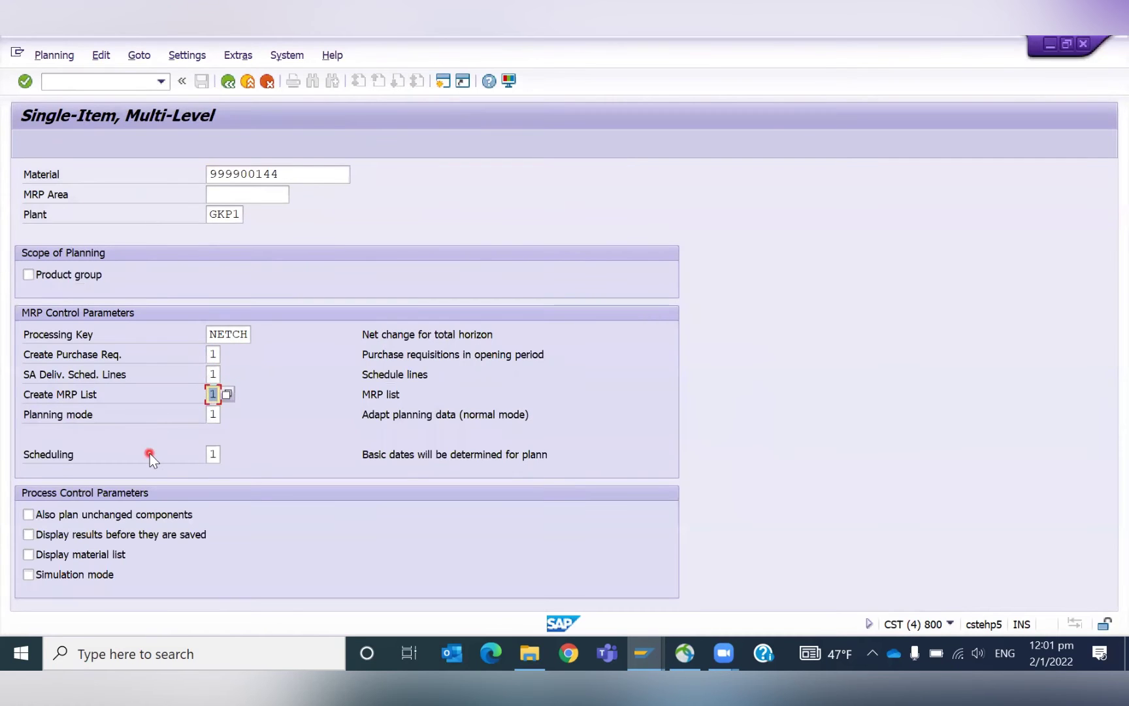
key("Return")
key("Return")
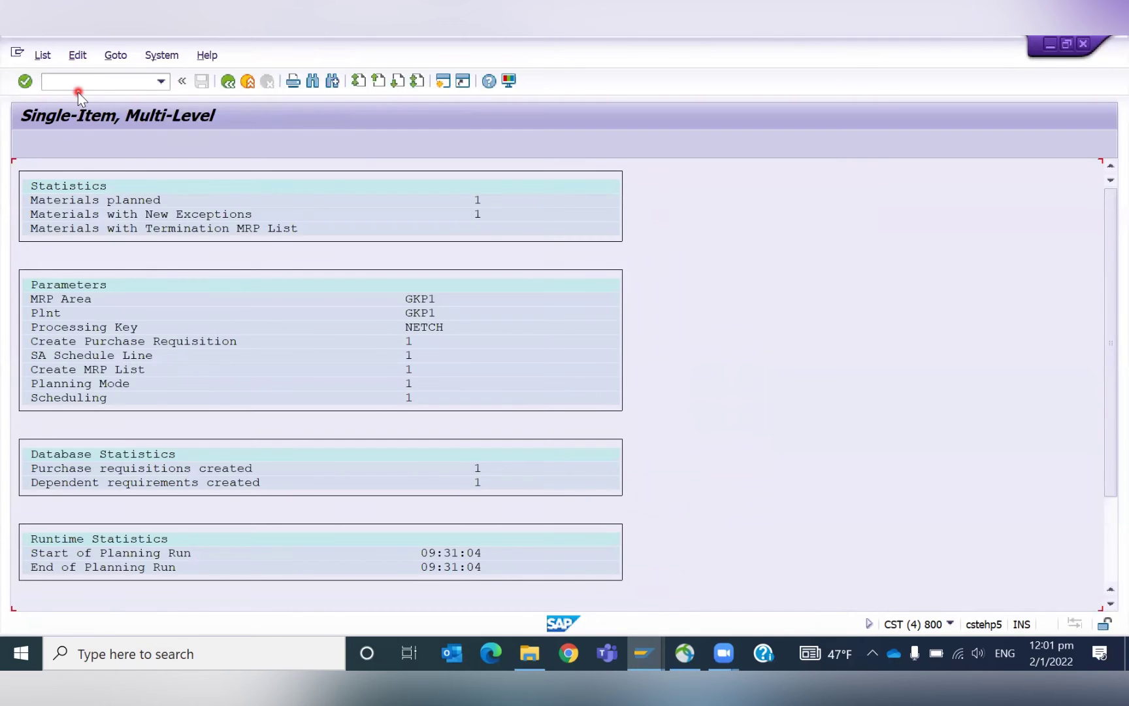
key("alt+Tab")
Refresh the stock/requirements list to show the new planning results and transfer quantity.
left_click(169, 147)
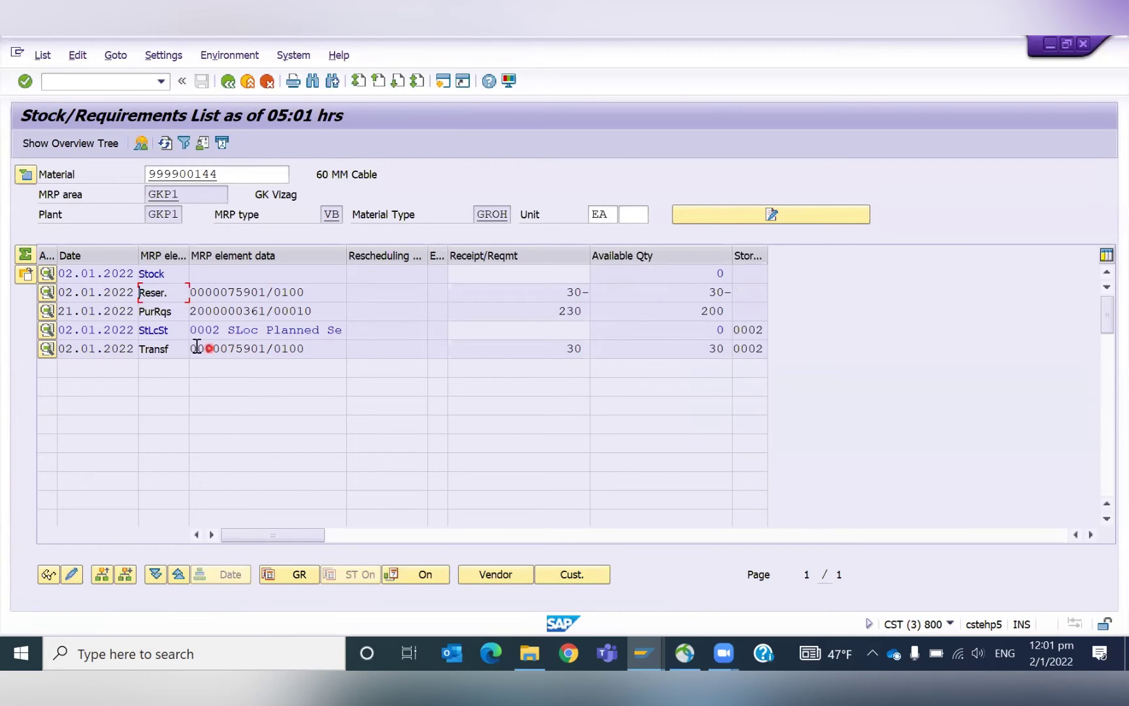
left_click(557, 353)
left_click(108, 86)
type("/omm03")
key("Return")
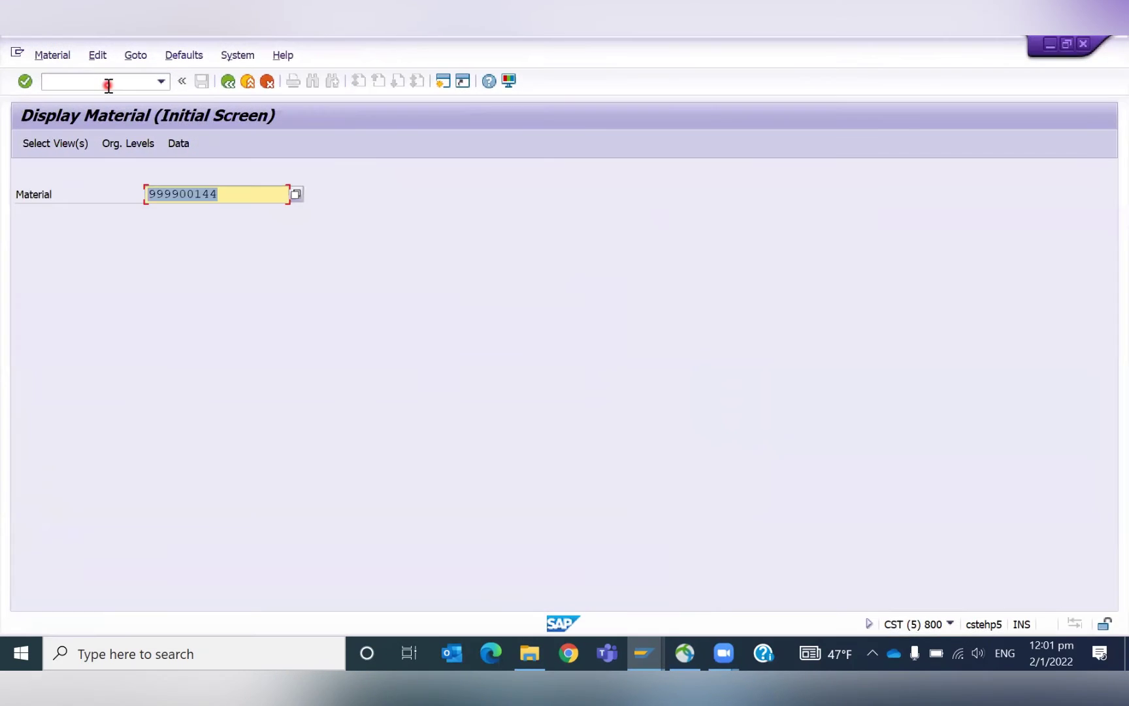
Display material 999900144's MRP 1 and MRP 4 views for plant GKP1, storage location 0002.
key("Return")
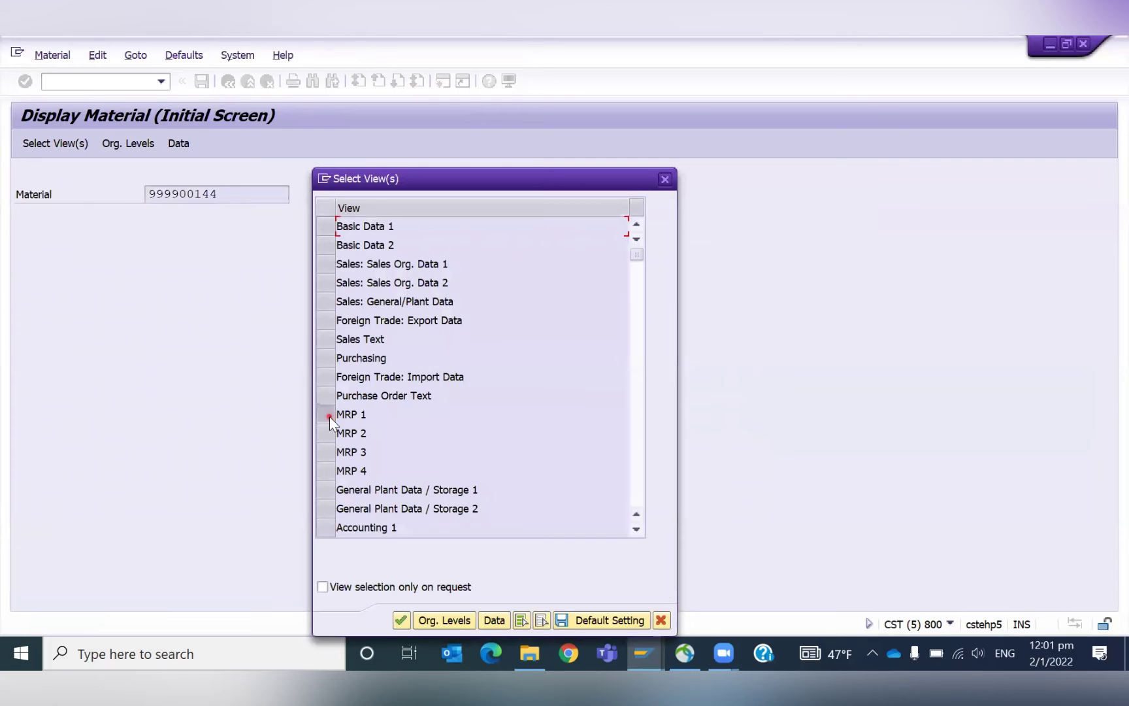
left_click(326, 414)
left_click(326, 470)
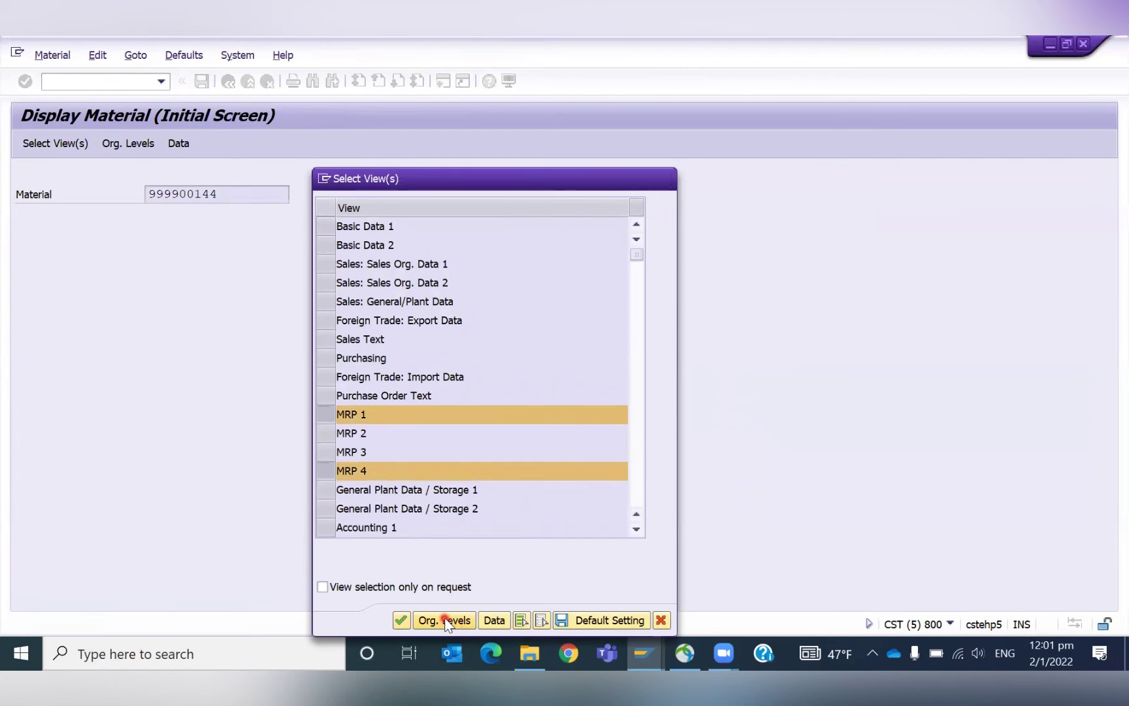
left_click(444, 619)
key("Down")
key("Tab")
key("Down")
key("Tab")
key("Return")
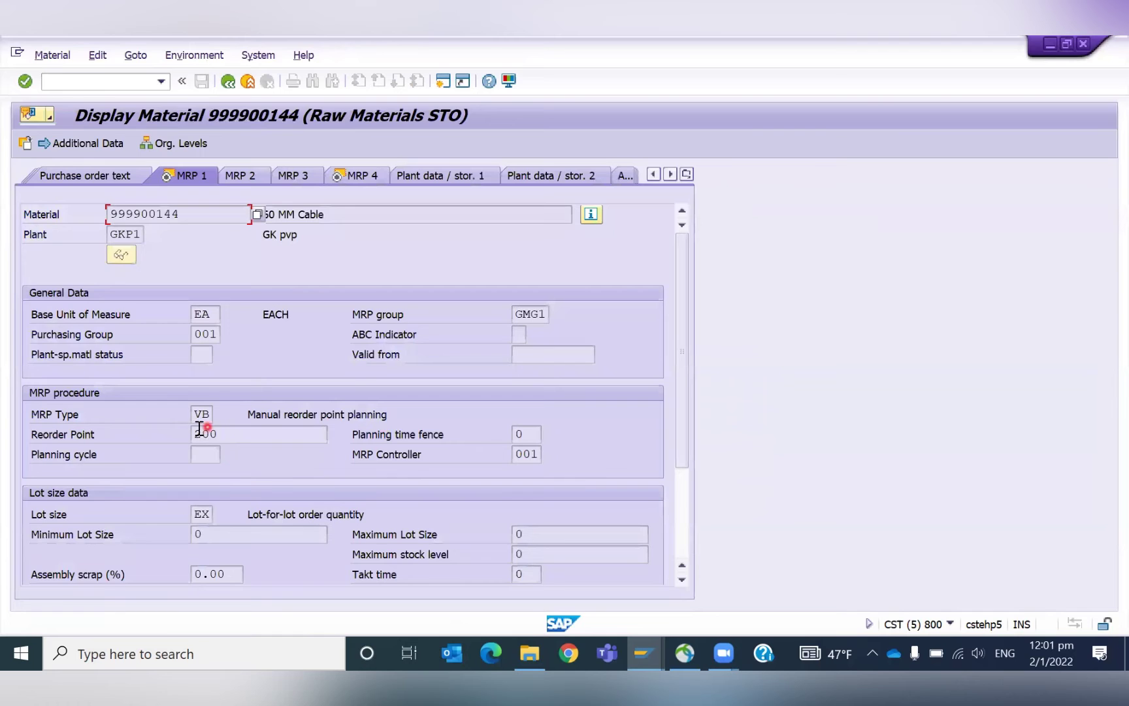
Check the storage-location MRP reorder point of 30 on the MRP 4 view.
left_click(1068, 42)
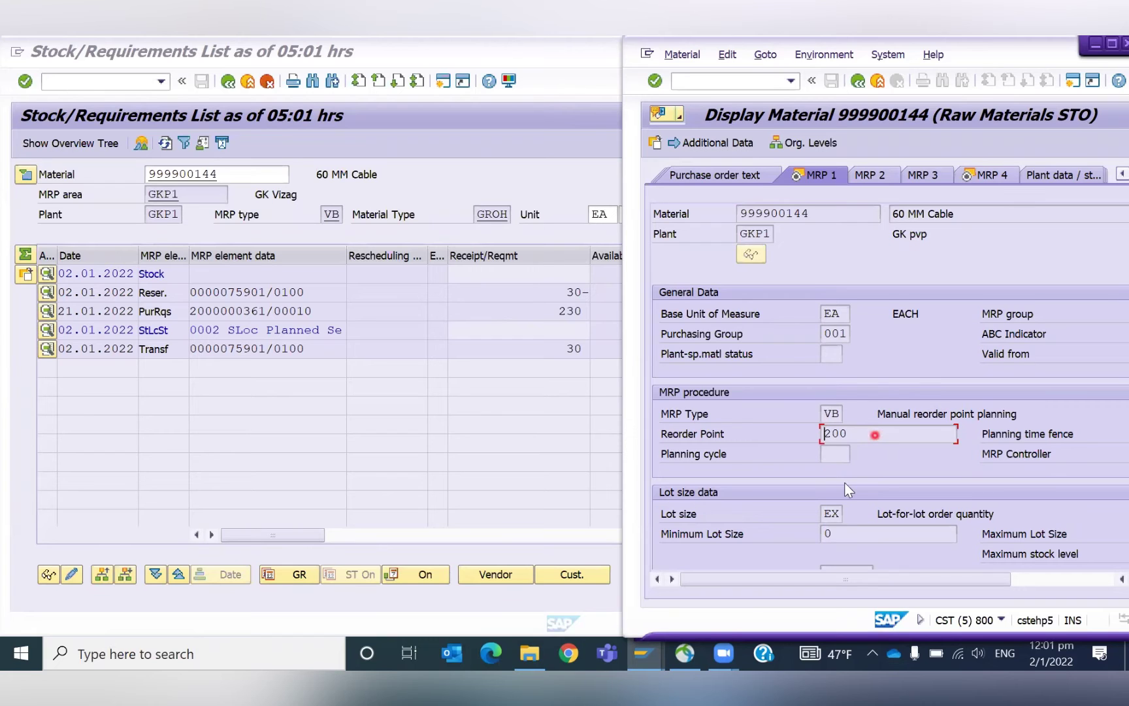
left_click(988, 177)
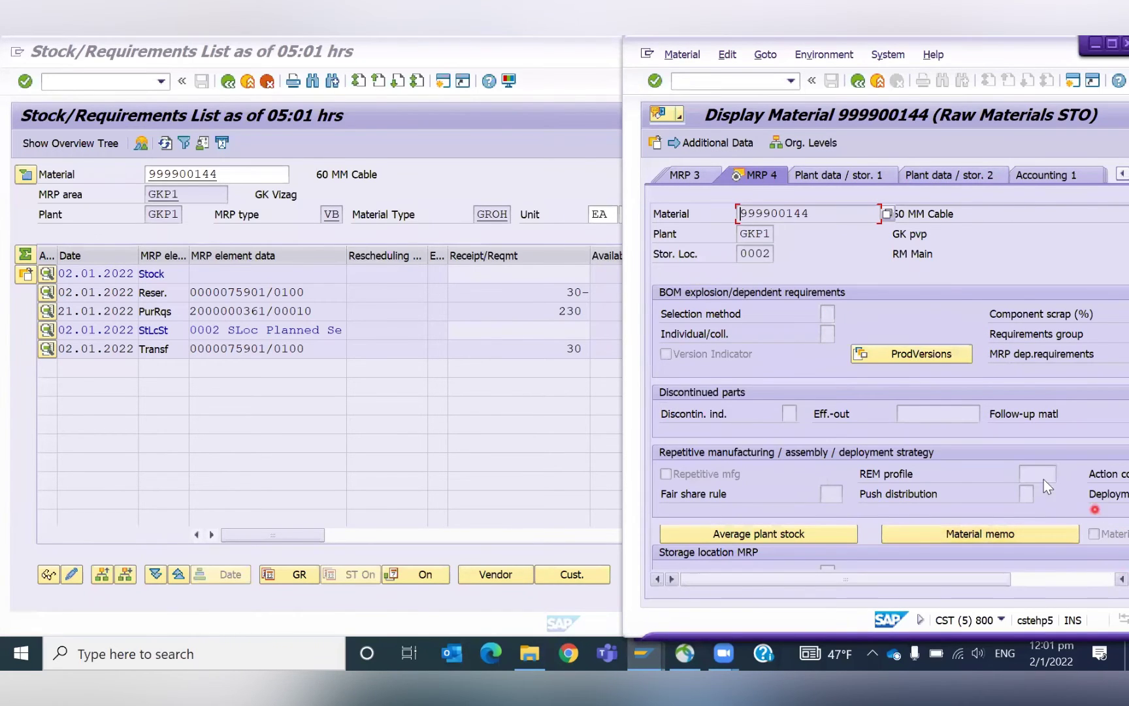
left_click(771, 482)
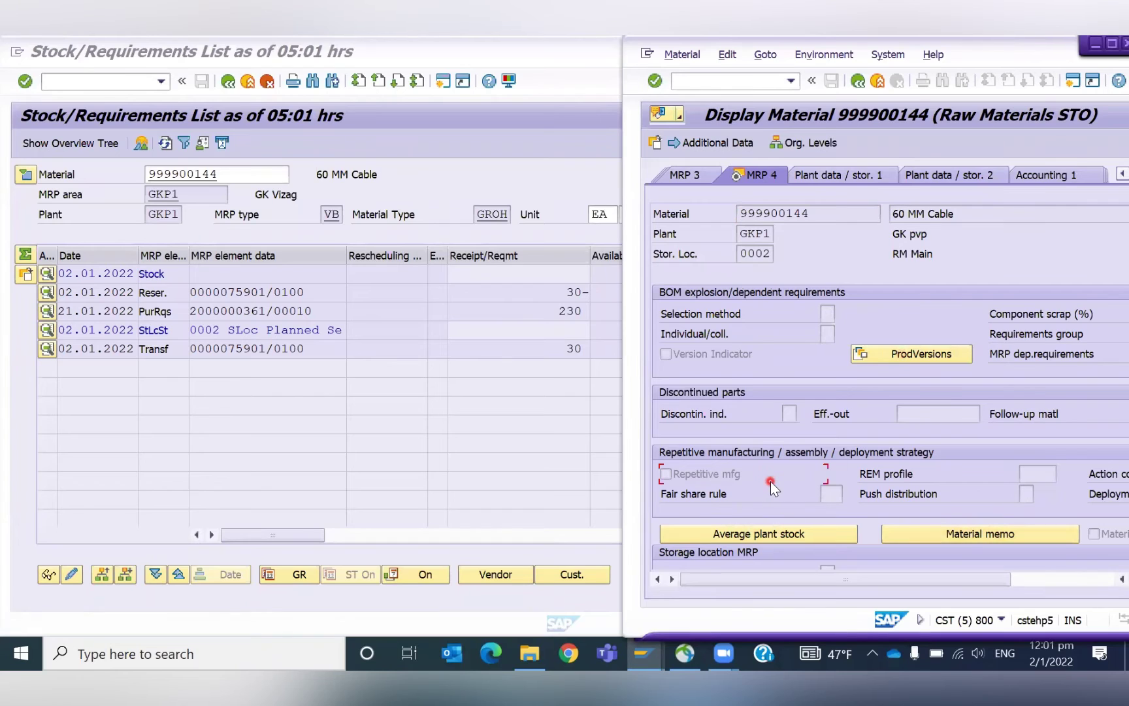
key("Tab")
key("Tab")
key("Tab")
key("Tab")
key("Tab")
left_click_drag(631, 89, 510, 87)
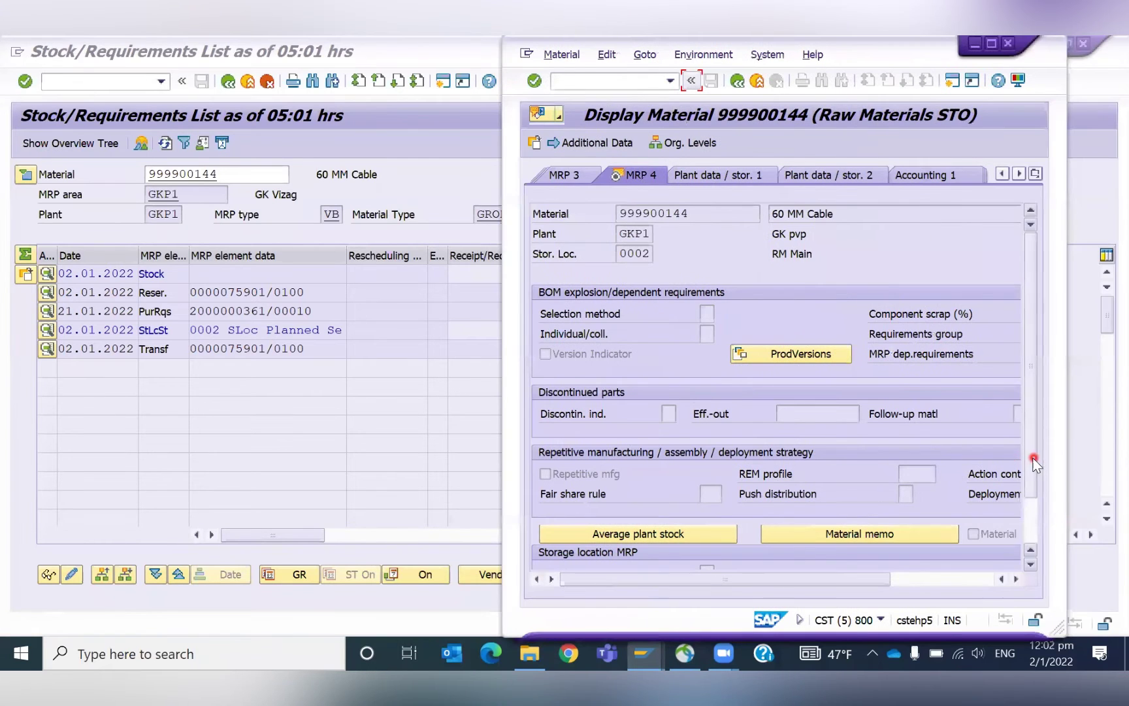
scroll(1029, 517, "down", 1)
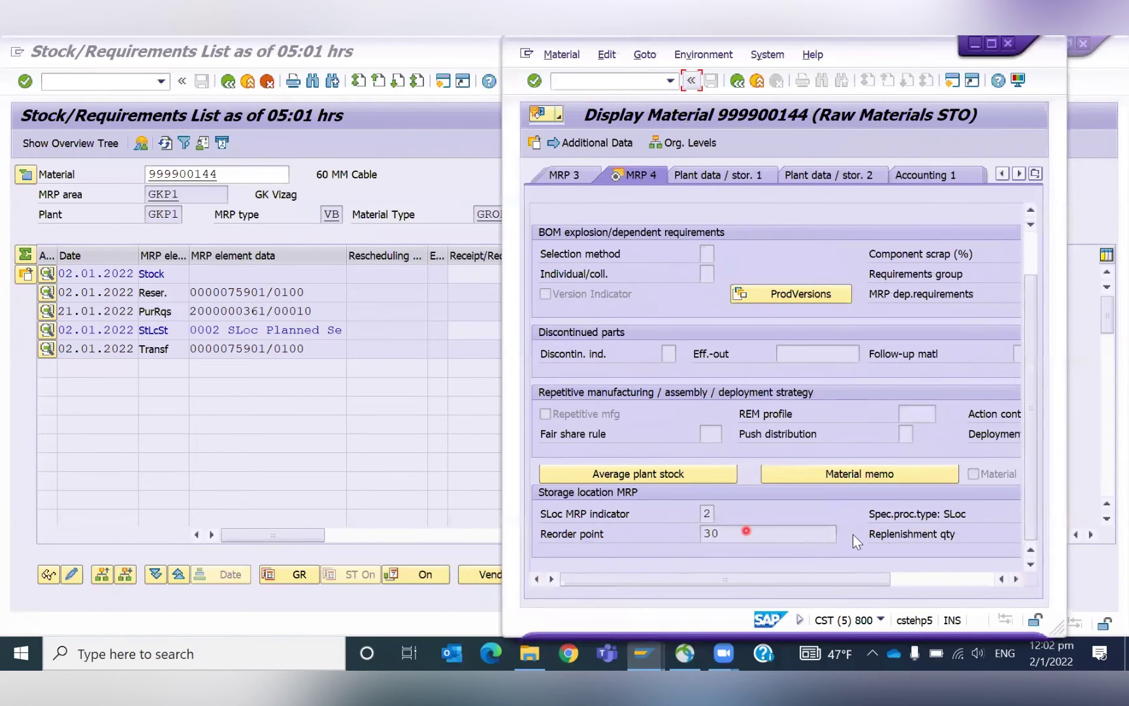
left_click_drag(691, 577, 775, 578)
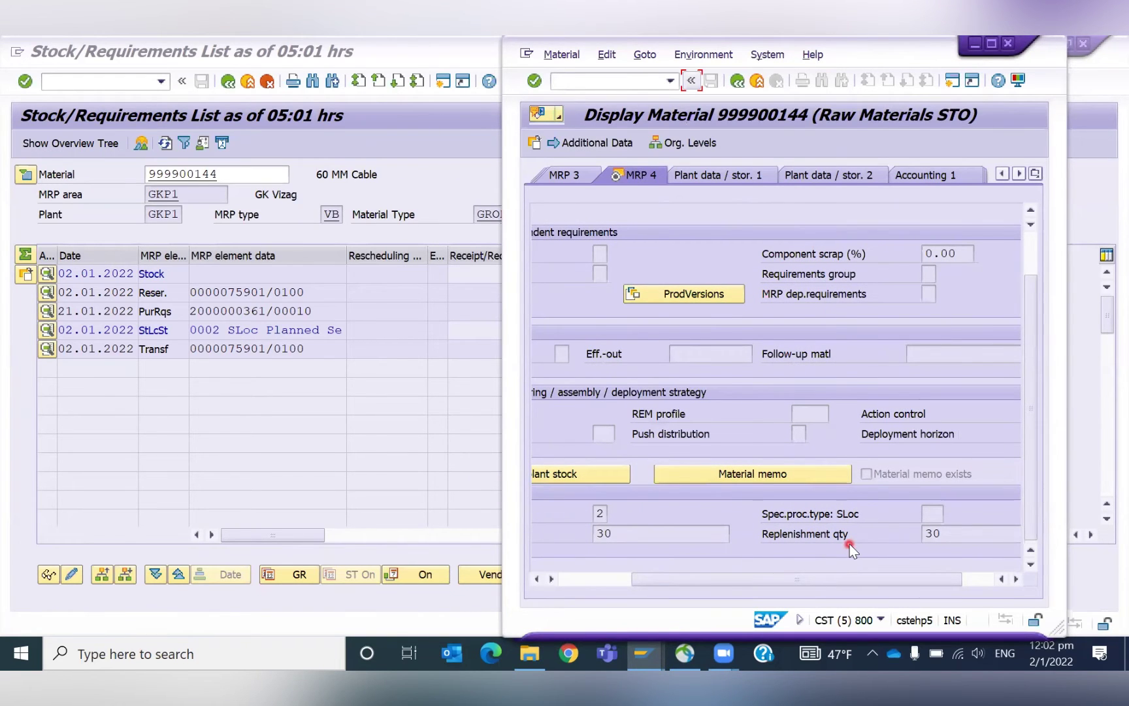
Close the material display and inspect reservation 75901's 30 EA requirement.
left_click(178, 404)
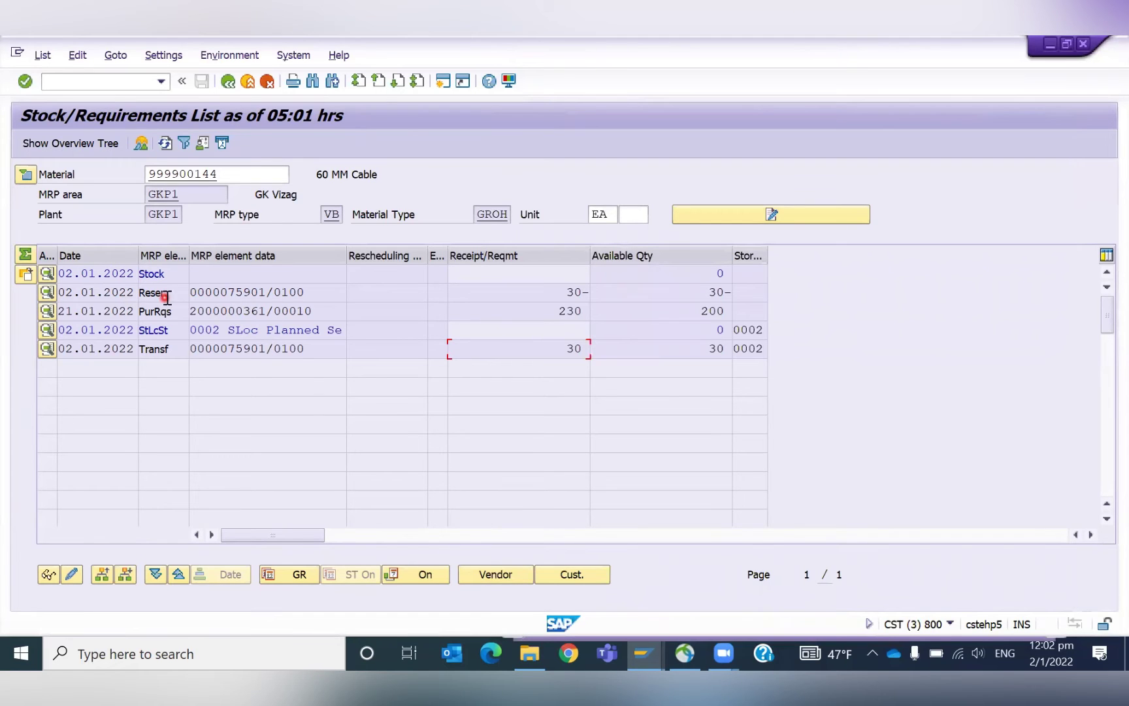
left_click_drag(566, 290, 594, 290)
left_click_drag(265, 292, 230, 294)
double_click(112, 292)
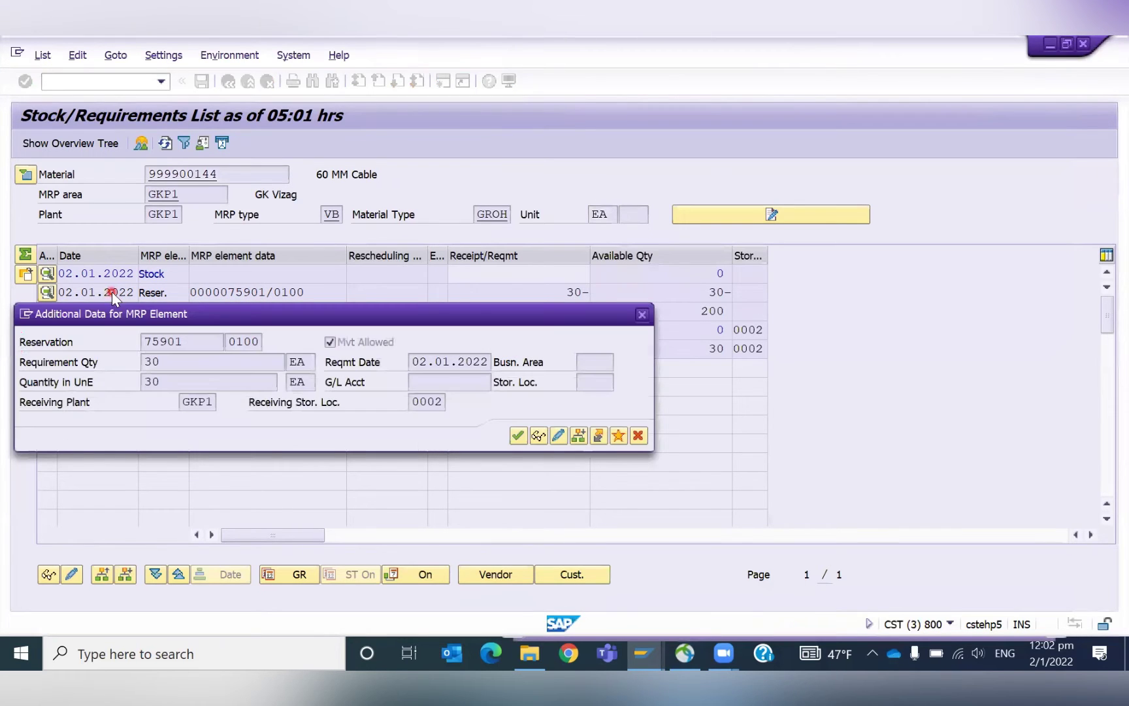
left_click(539, 438)
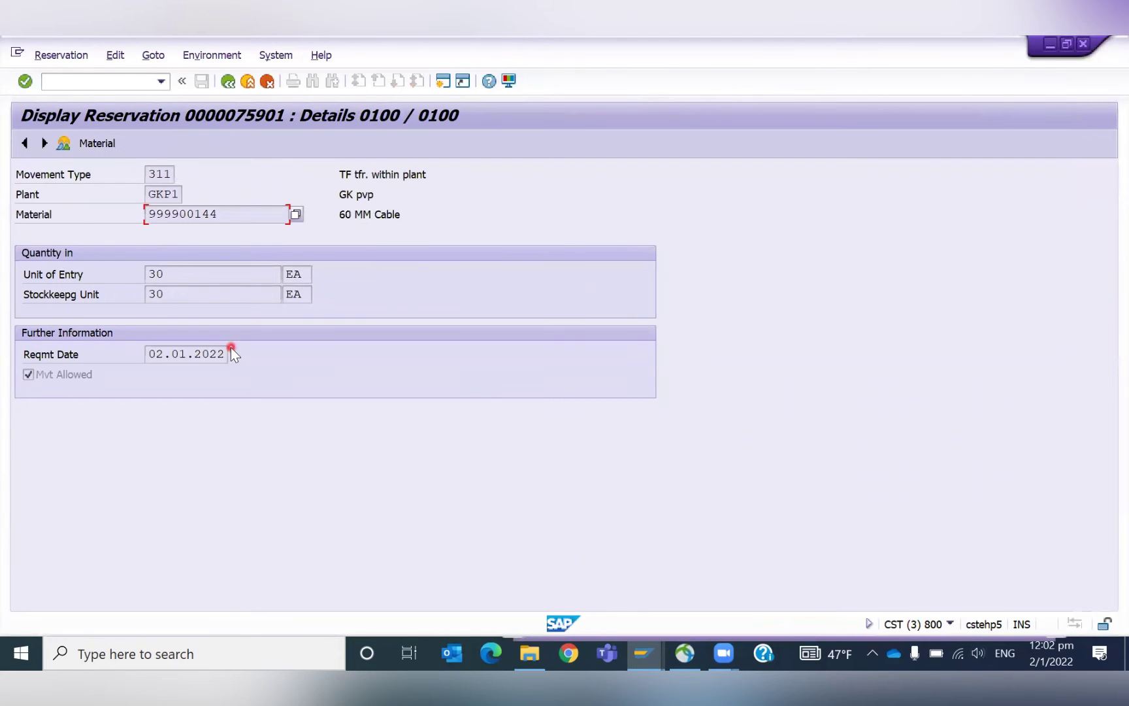
left_click(179, 273)
left_click(227, 81)
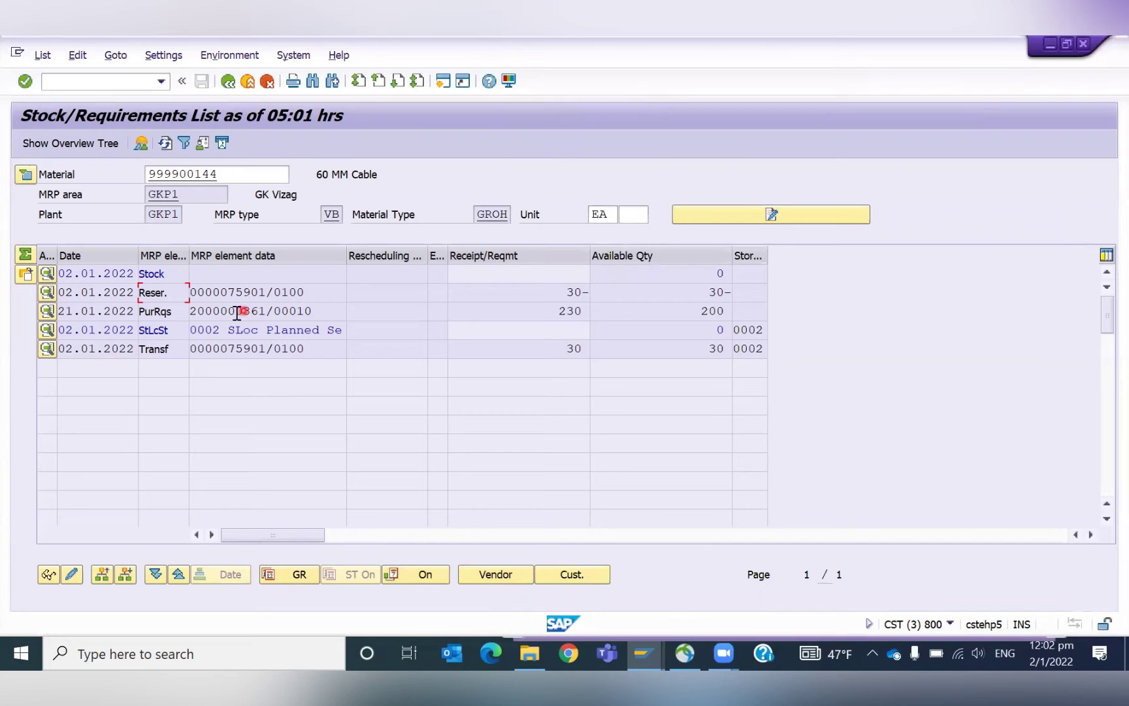
left_click(230, 312)
double_click(229, 313)
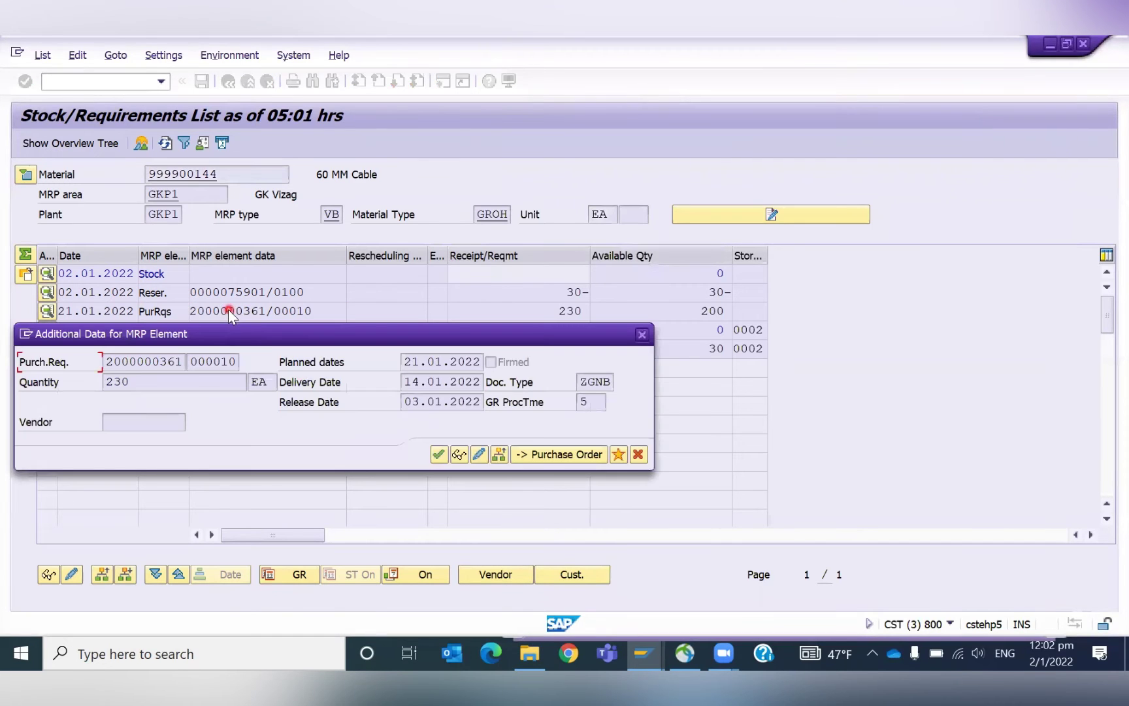
left_click(461, 456)
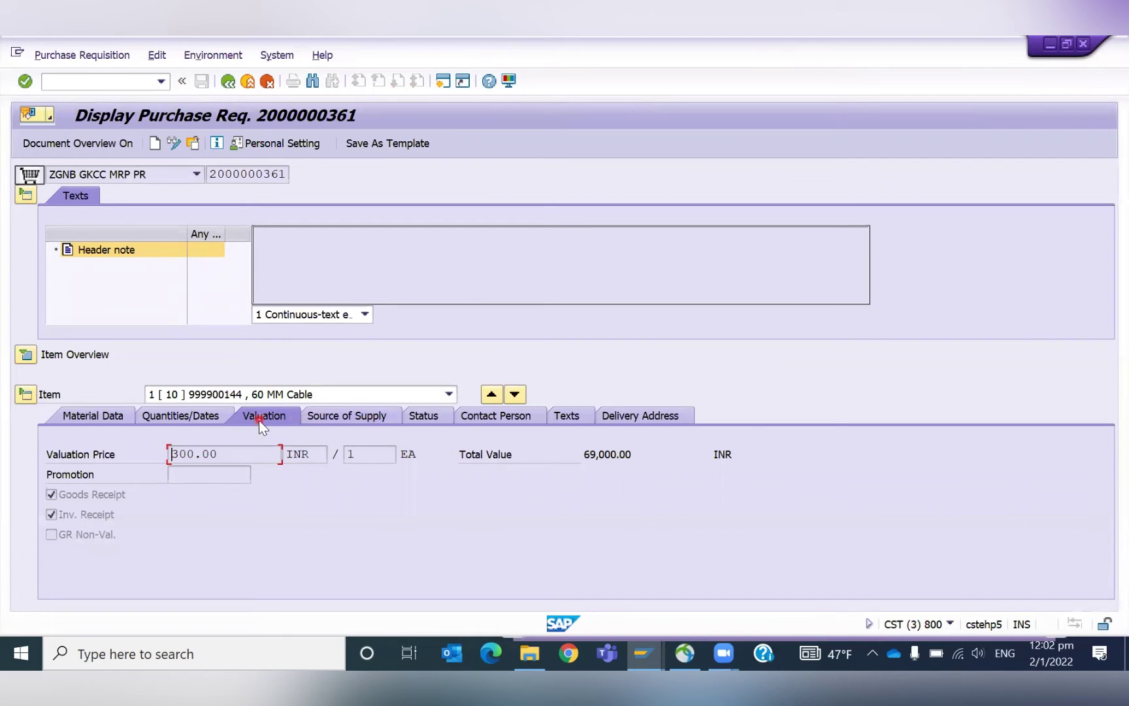
left_click(177, 417)
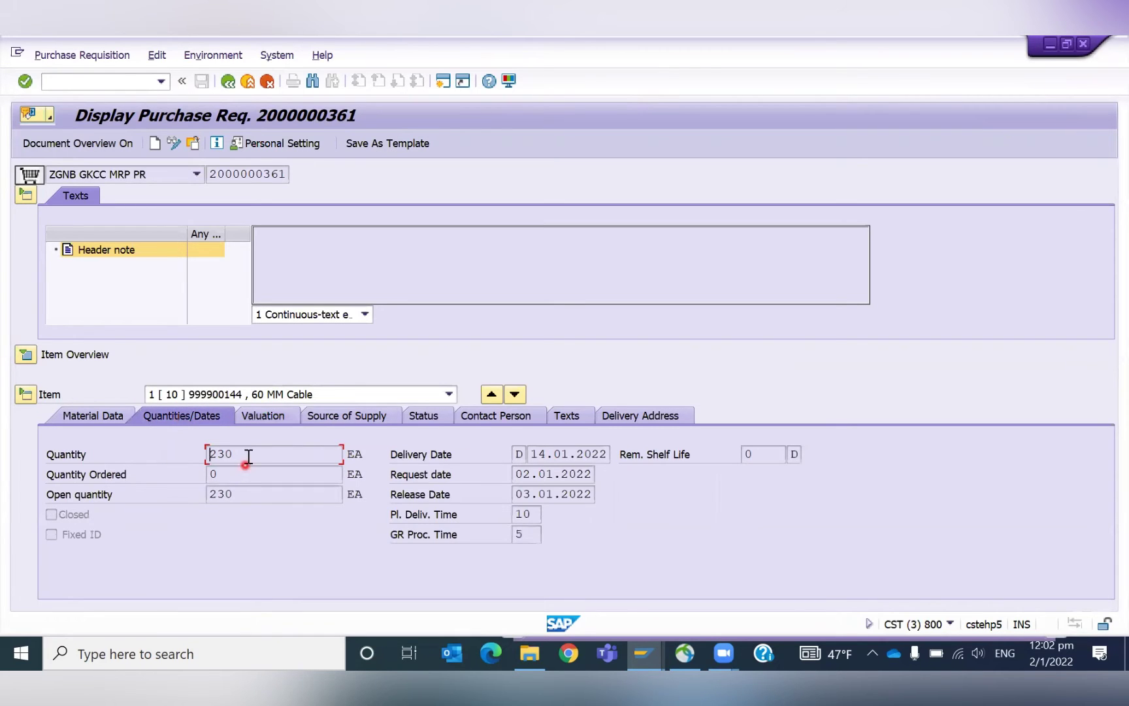
left_click(189, 458)
left_click(229, 81)
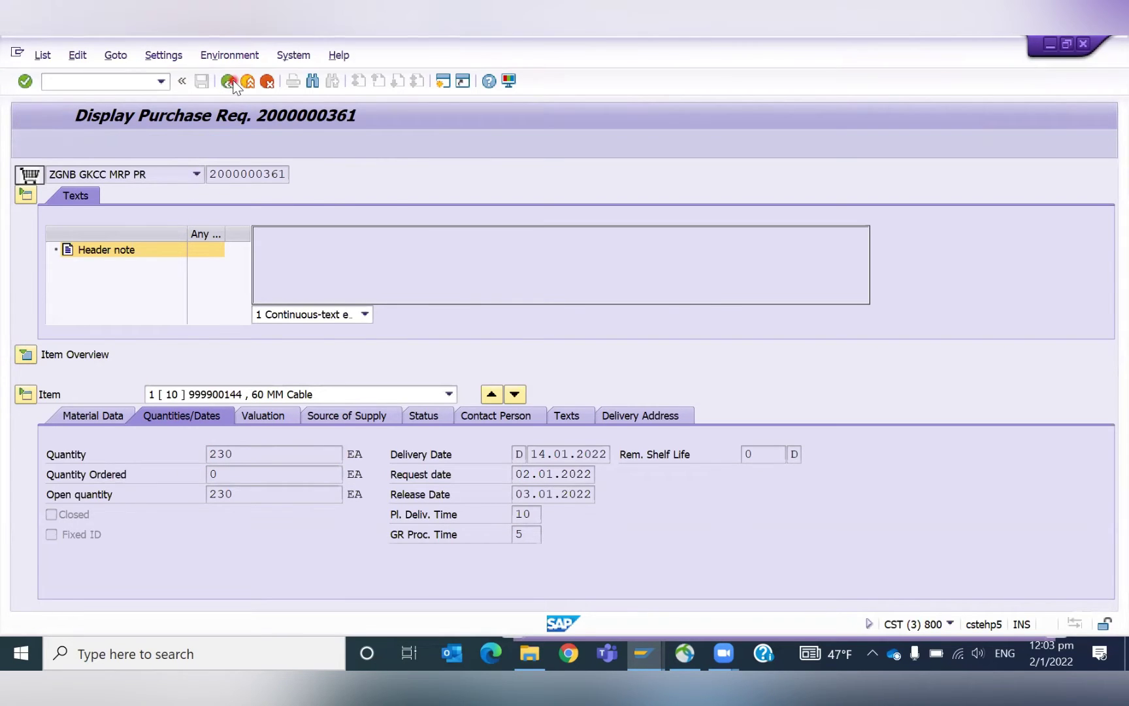
left_click(318, 426)
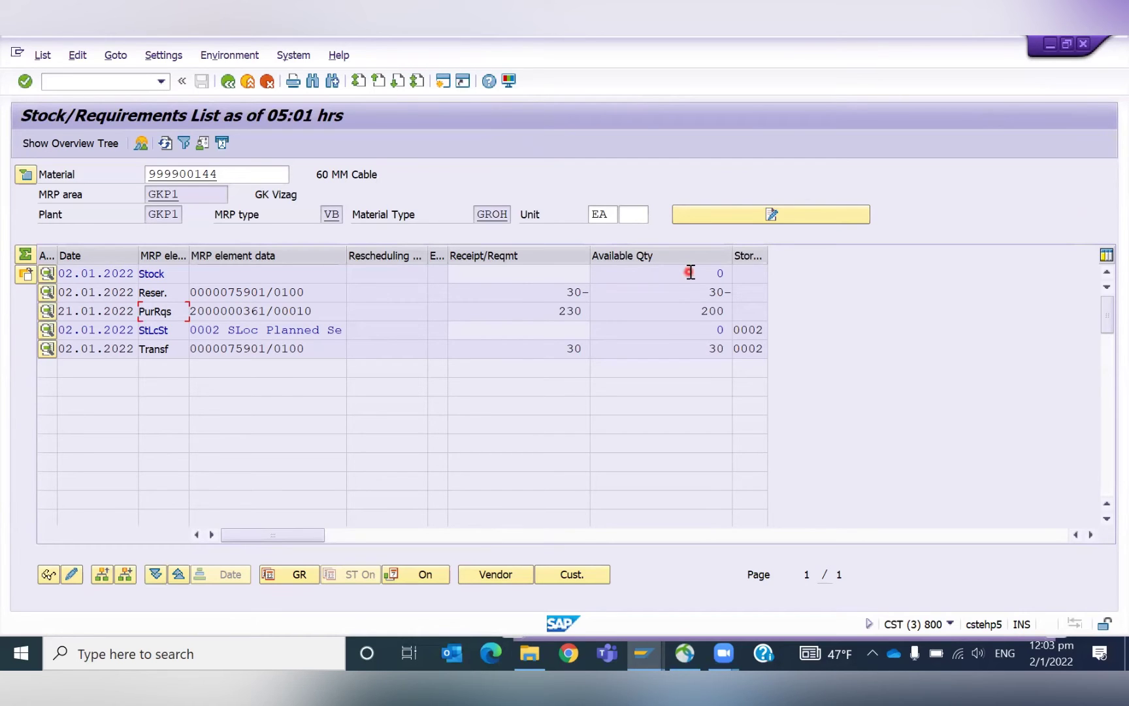
left_click_drag(705, 273, 747, 275)
left_click(747, 275)
left_click_drag(565, 292, 607, 288)
left_click(608, 289)
Start a reservation with /omb21 using movement type 201.
left_click(73, 81)
type("/omb21")
key("Return")
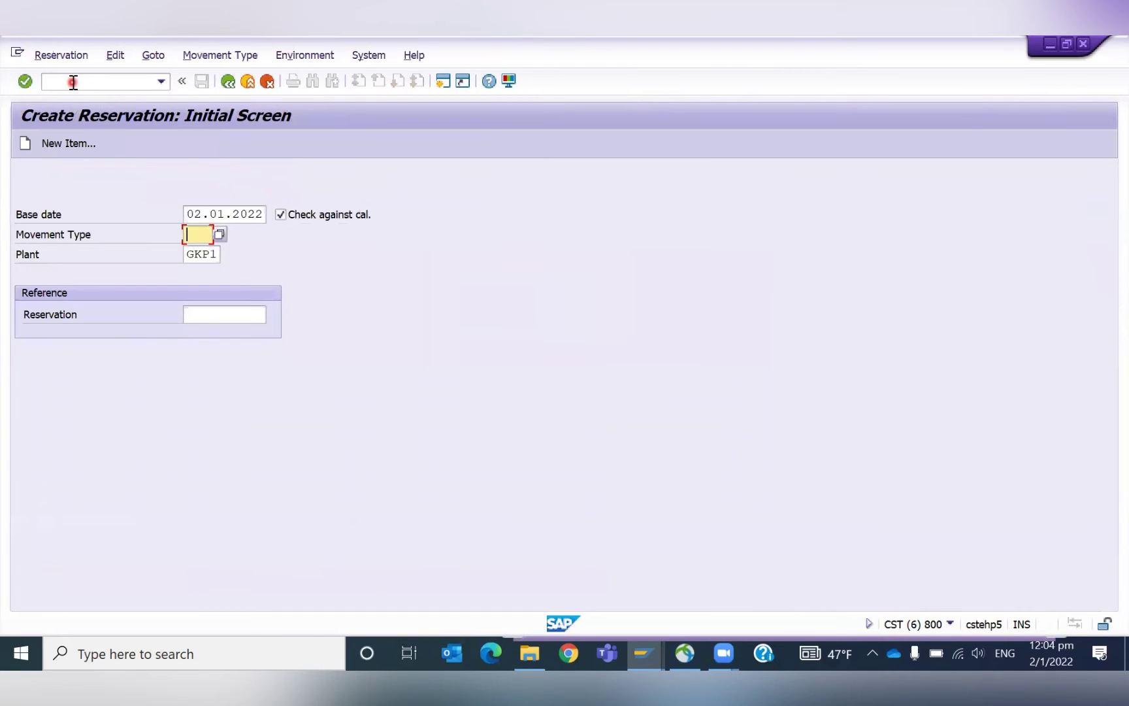
type("2")
key("Down")
key("Return")
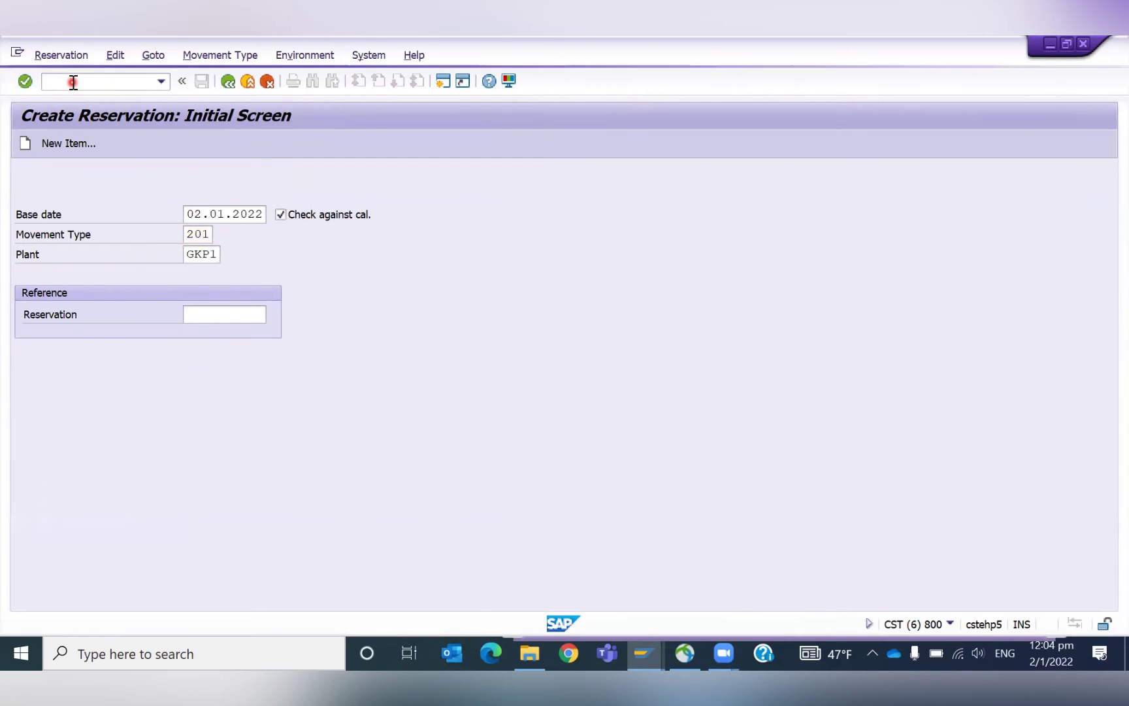
Fill in cost center 79918060 and an item material from entry history.
key("BackSpace")
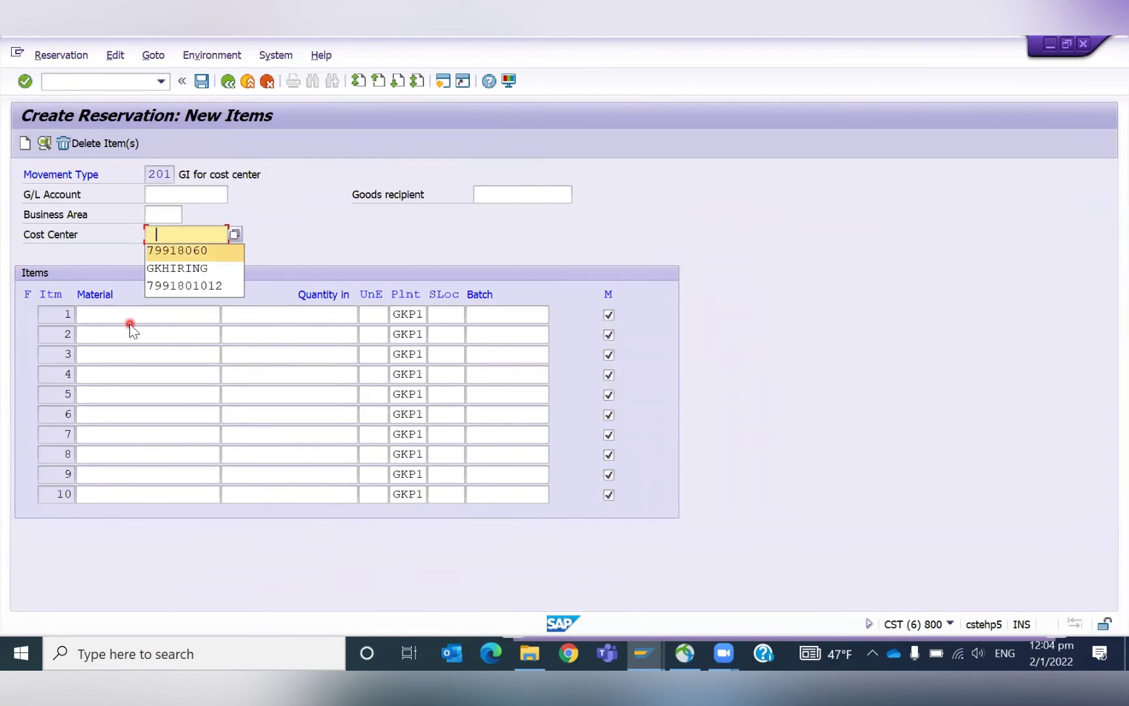
key("Down")
key("Tab")
key("BackSpace")
key("Down")
key("Tab")
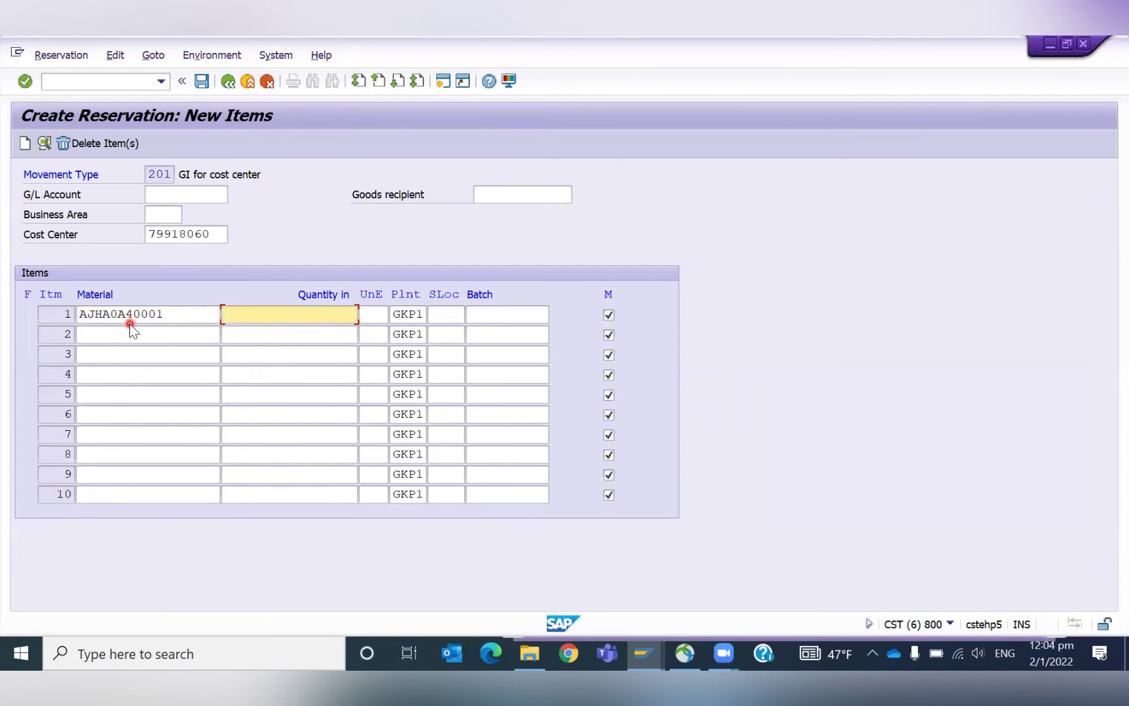
Enter material 999900144, copied from the stock list, with quantity 50 from storage location 0003.
key("alt+Tab")
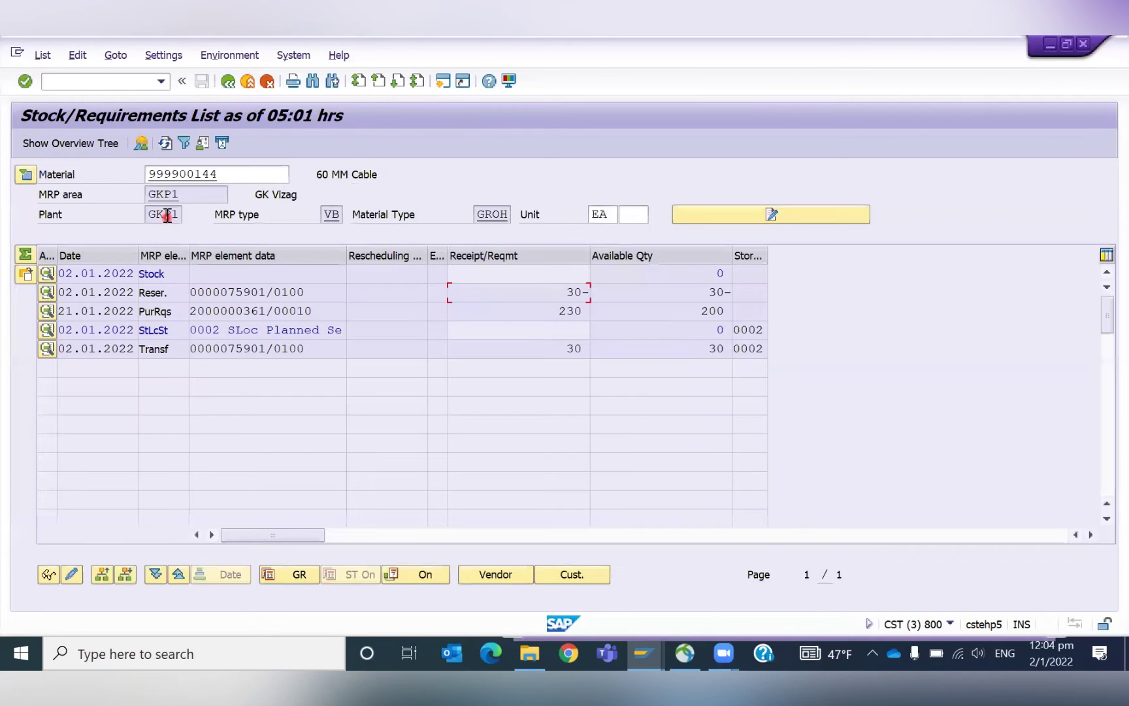
left_click_drag(230, 180, 126, 184)
left_click(123, 185)
left_click_drag(231, 172, 146, 172)
key("ctrl+c")
key("alt+Tab")
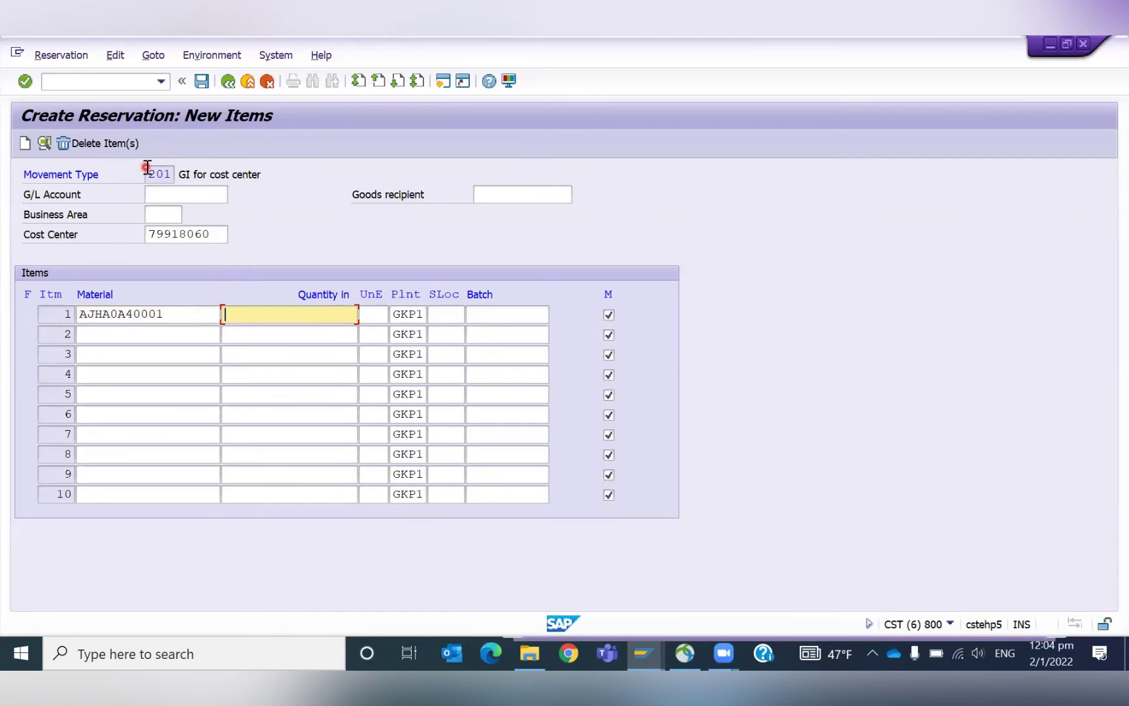
key("shift+Tab")
key("ctrl+v")
type("50")
key("Tab")
key("Tab")
key("Tab")
type("0003")
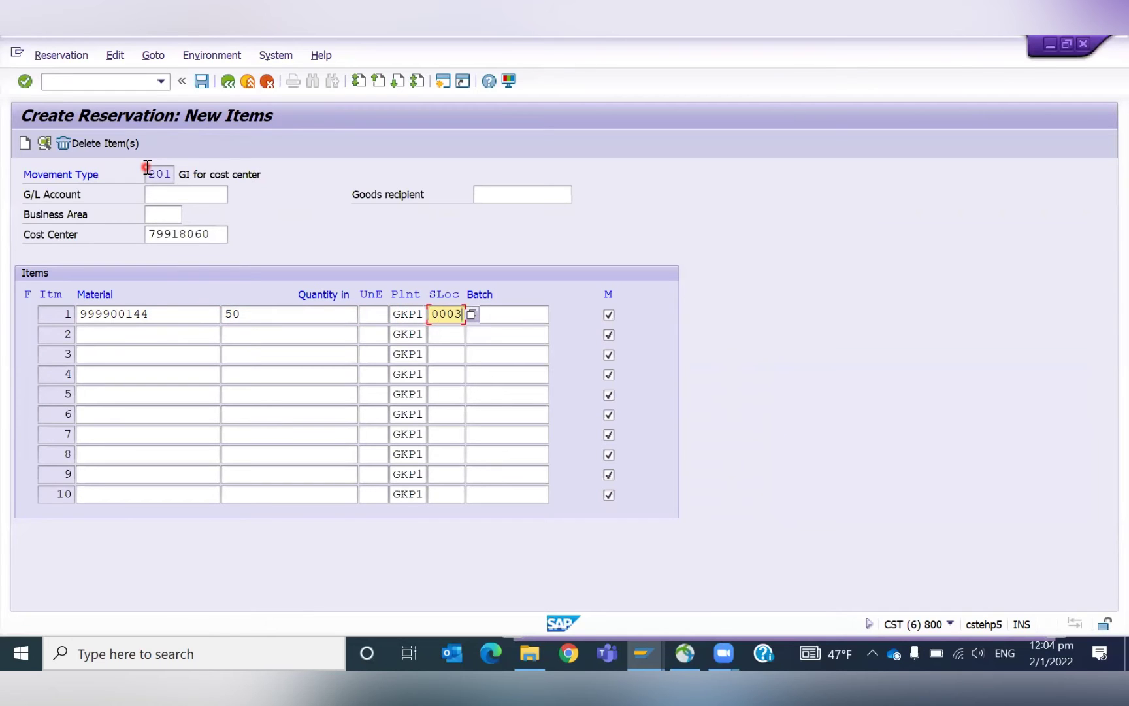
key("Return")
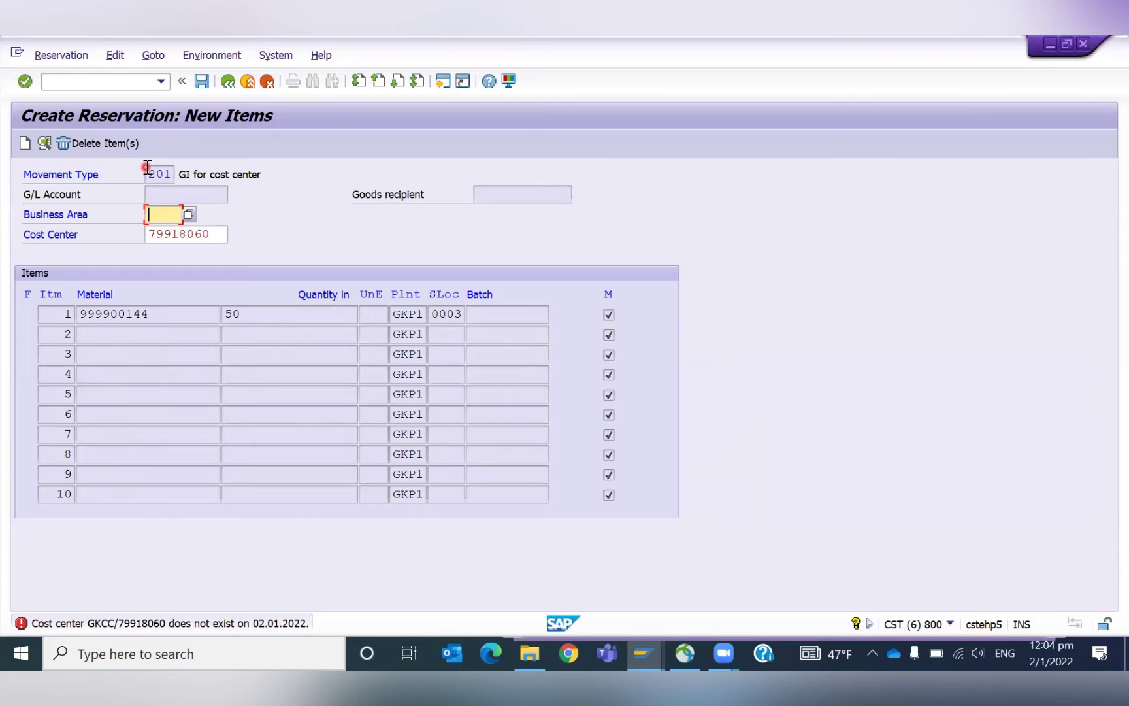
Replace the rejected cost center with GKHIRING and revalidate the reservation.
key("Tab")
key("BackSpace")
key("Down")
key("Down")
key("Return")
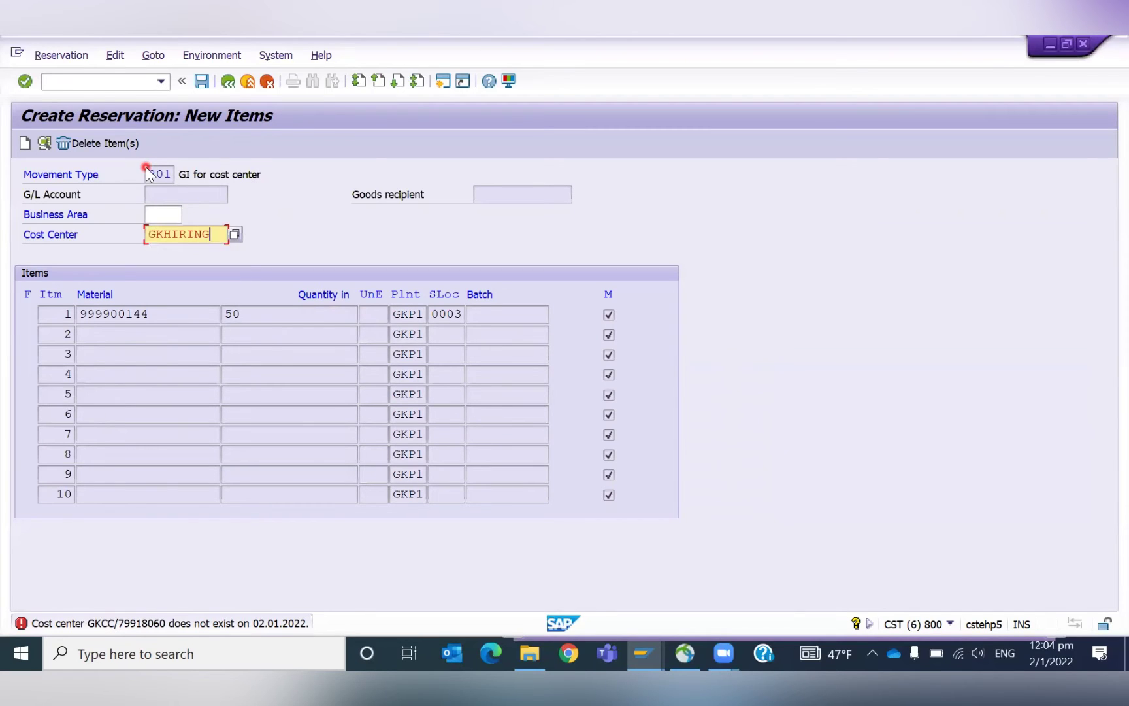
key("Return")
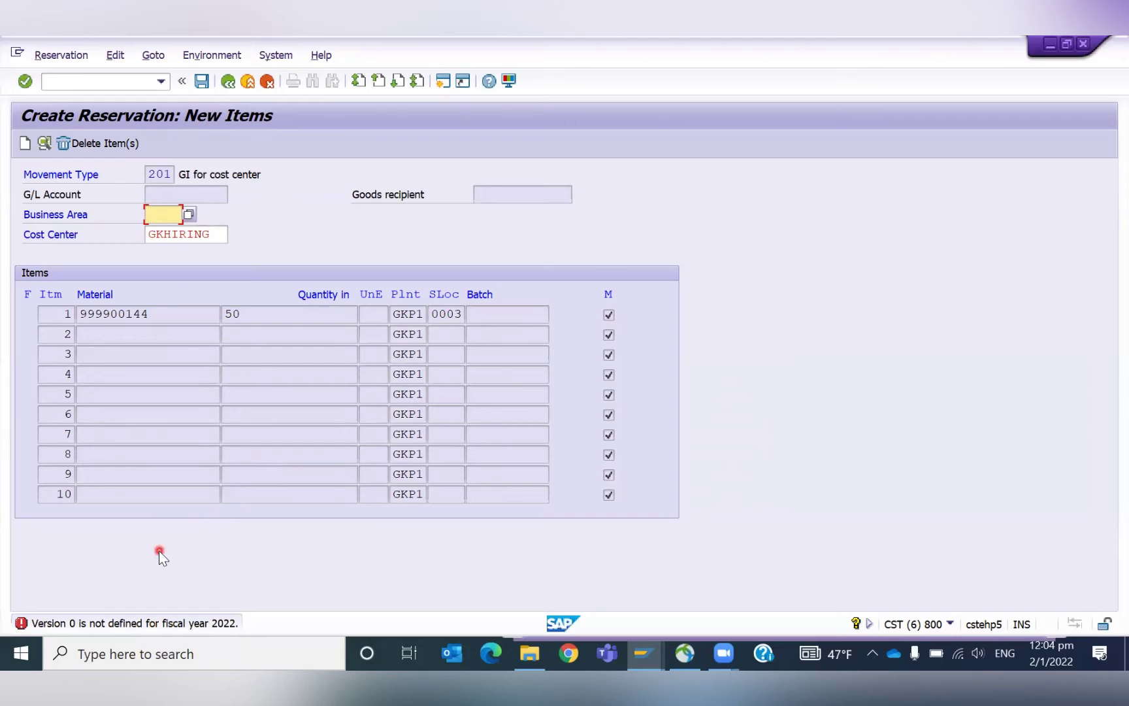
Read the version error's long text and open version maintenance for controlling area GKCC.
double_click(21, 622)
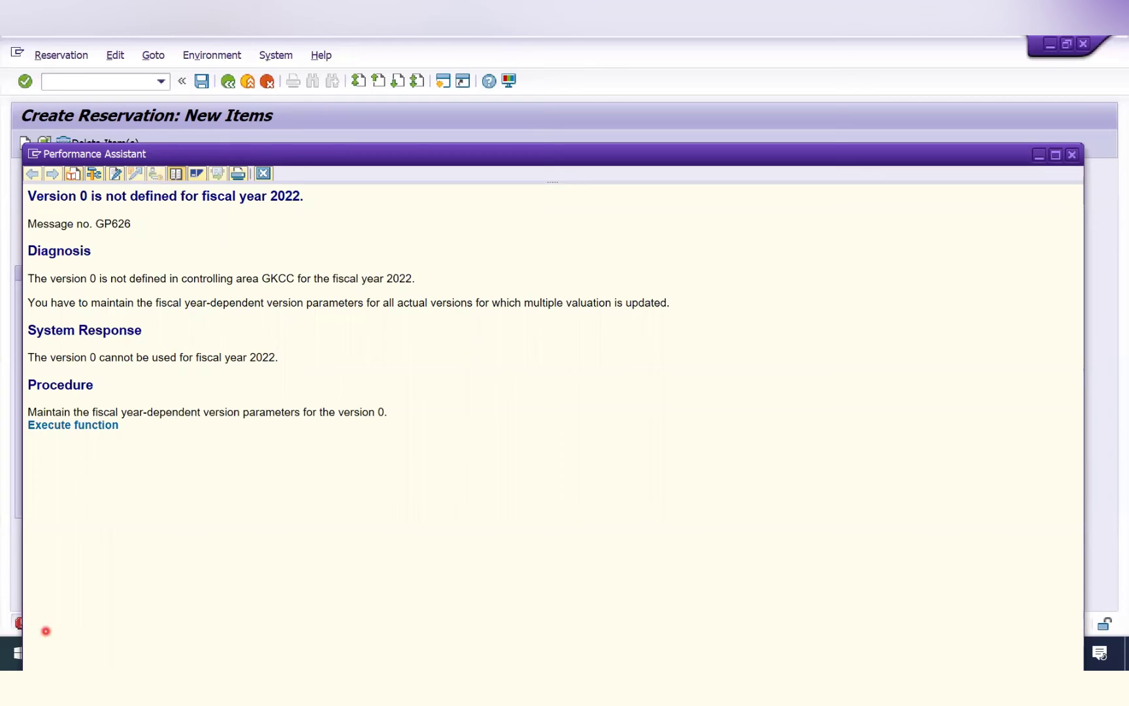
left_click(76, 424)
left_click(81, 428)
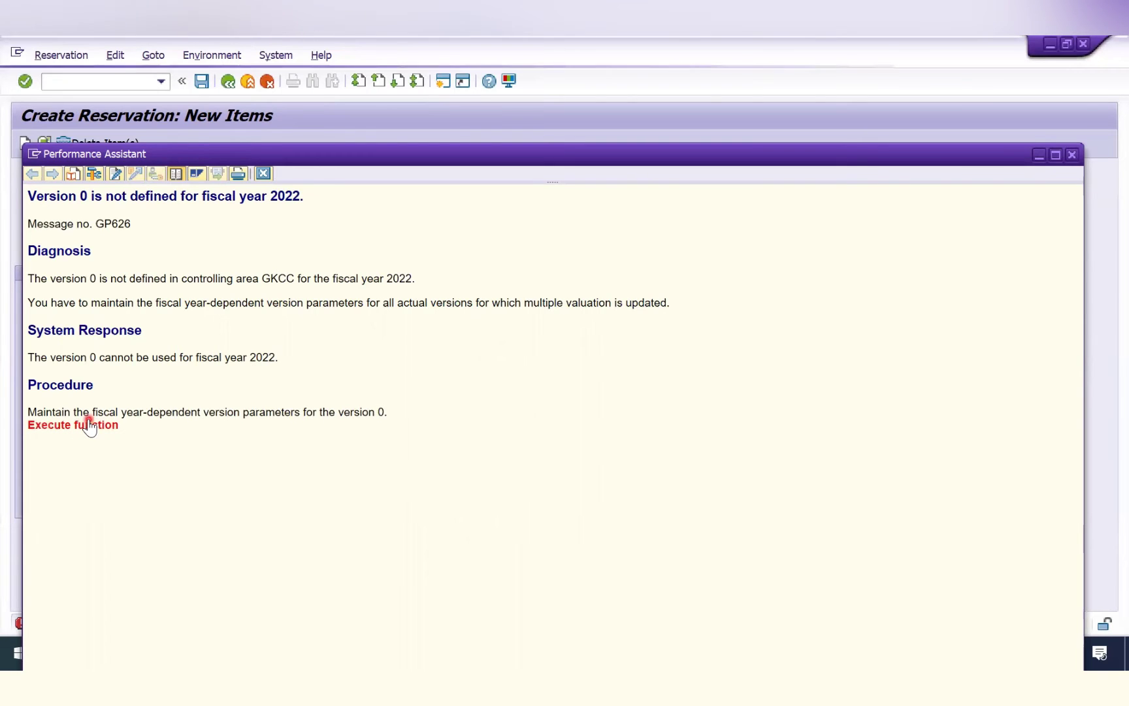
left_click(82, 426)
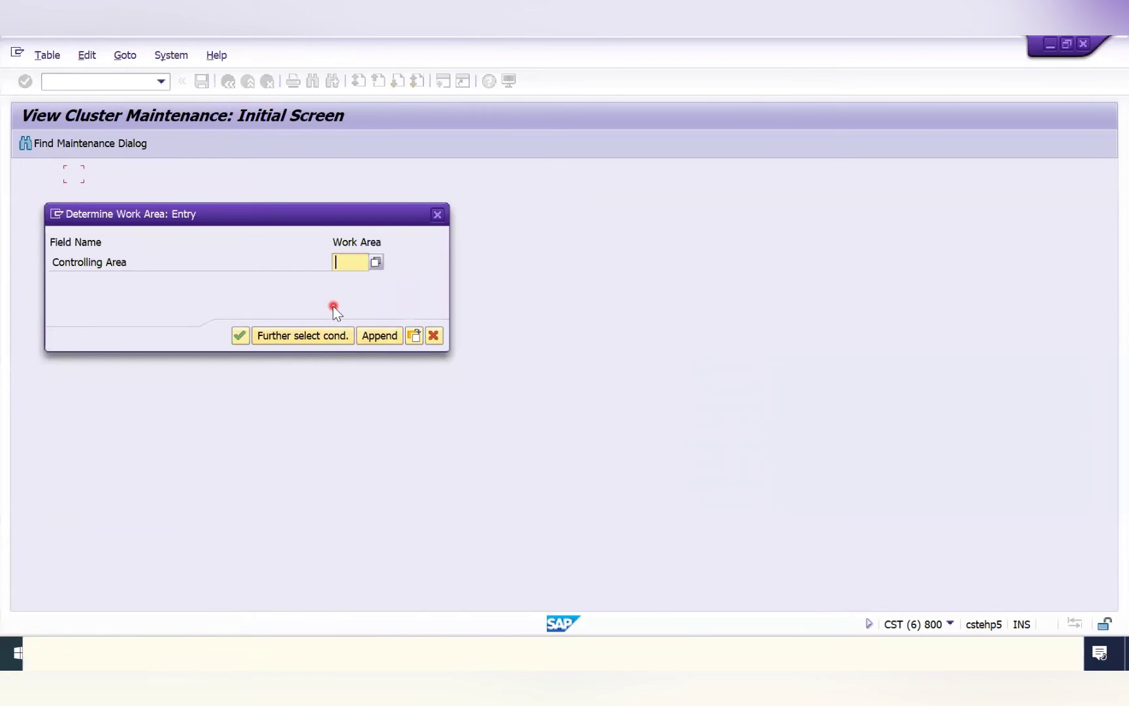
type("gkcc")
left_click(241, 334)
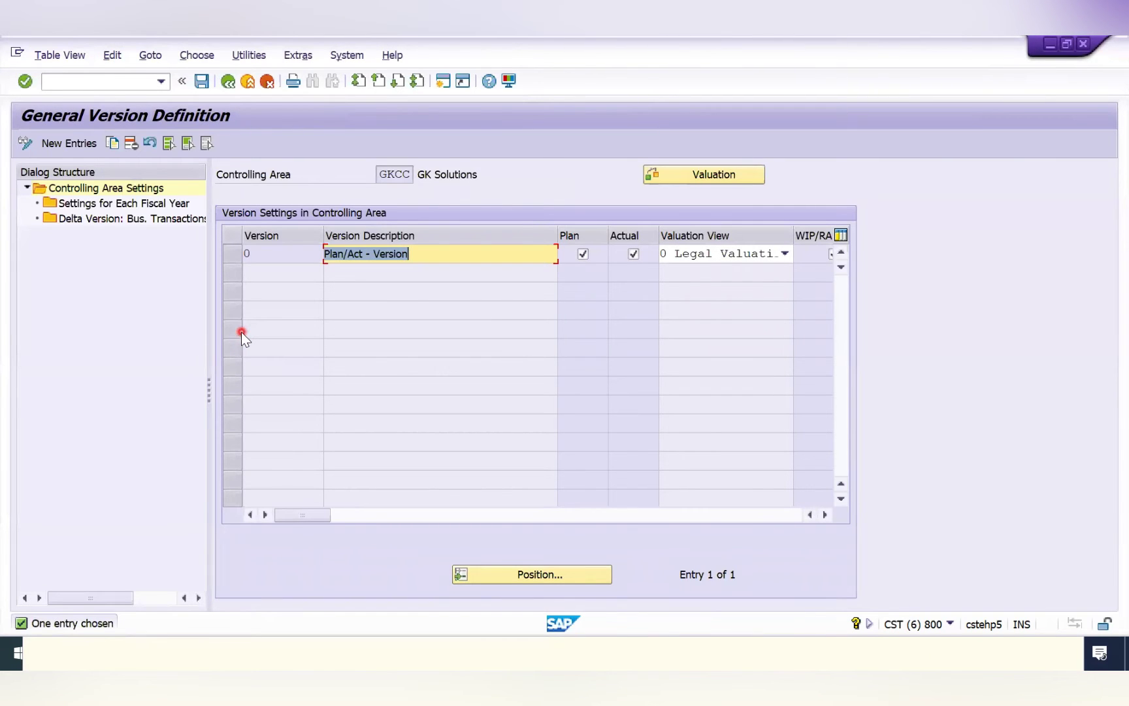
In version 0's fiscal-year settings, copy the 2020 row as new fiscal year 2022.
left_click(232, 256)
double_click(147, 203)
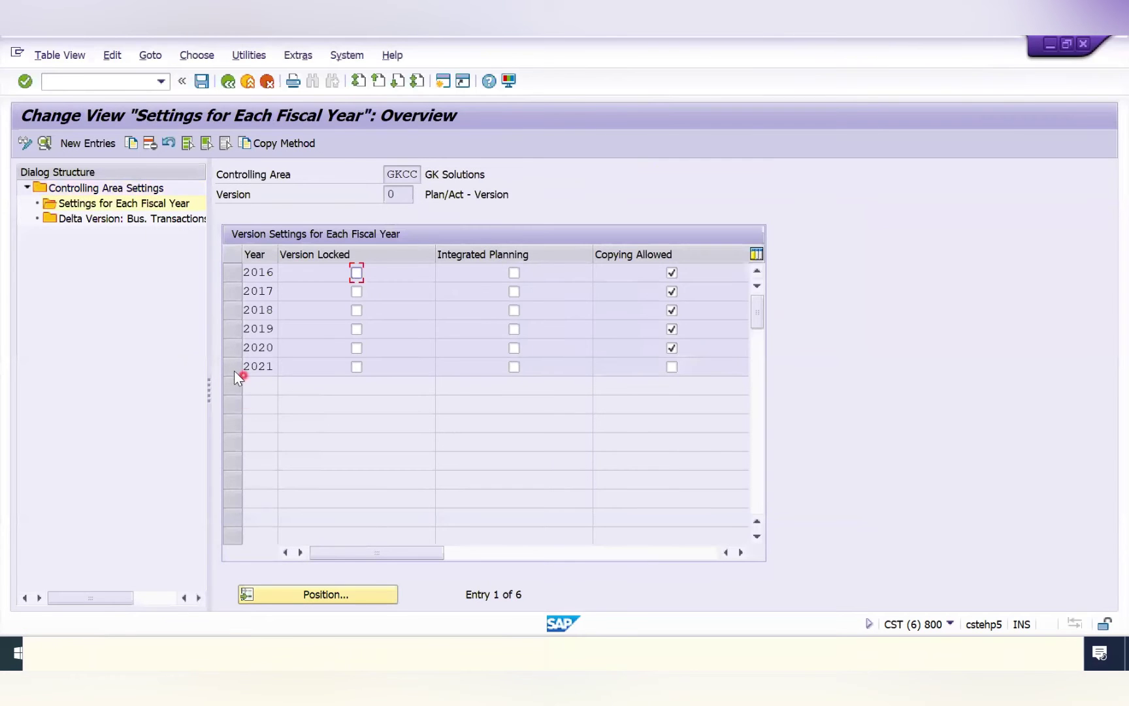
left_click(233, 368)
left_click(233, 369)
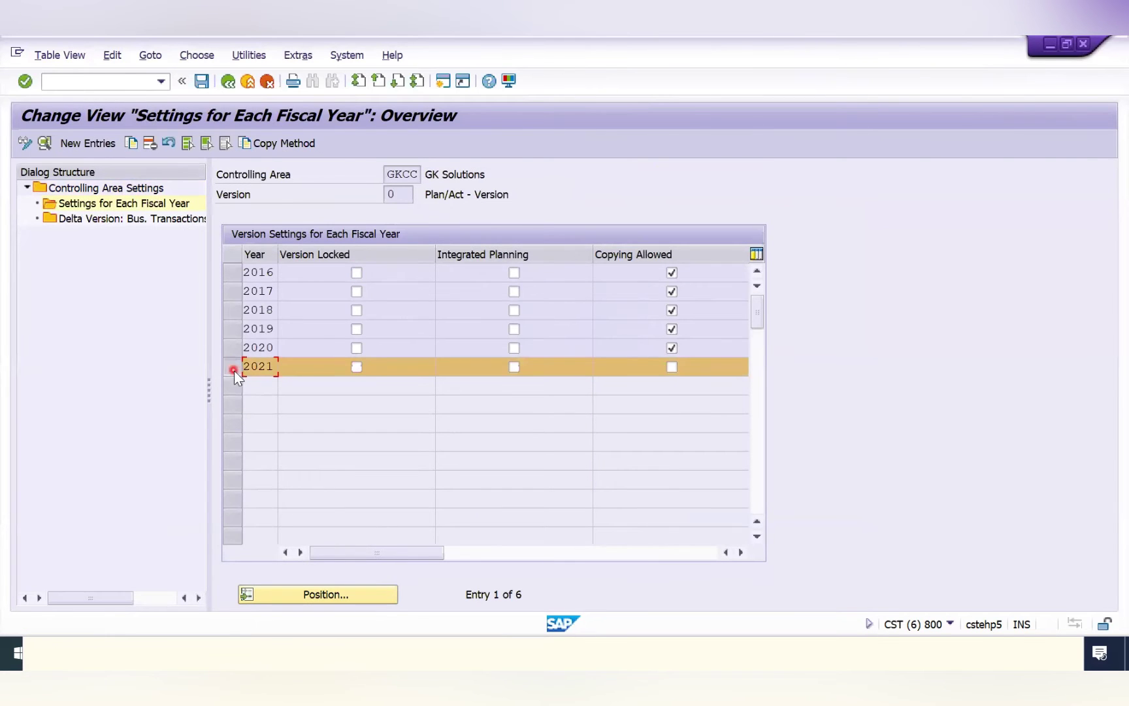
left_click(234, 347)
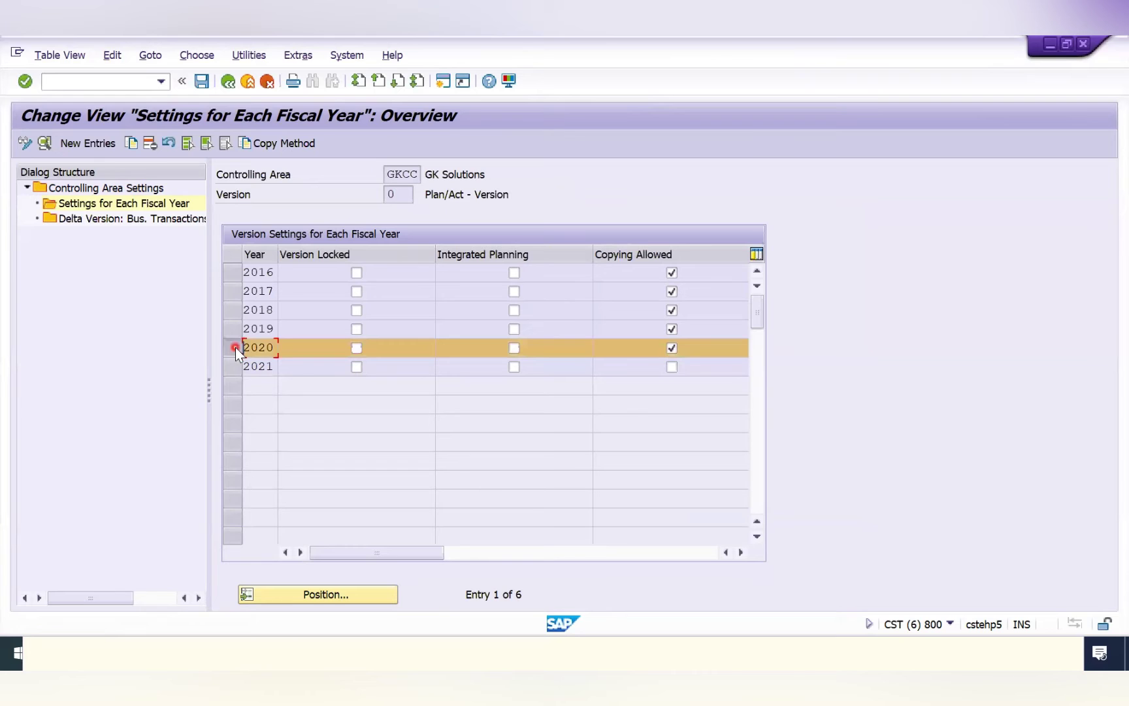
left_click(132, 147)
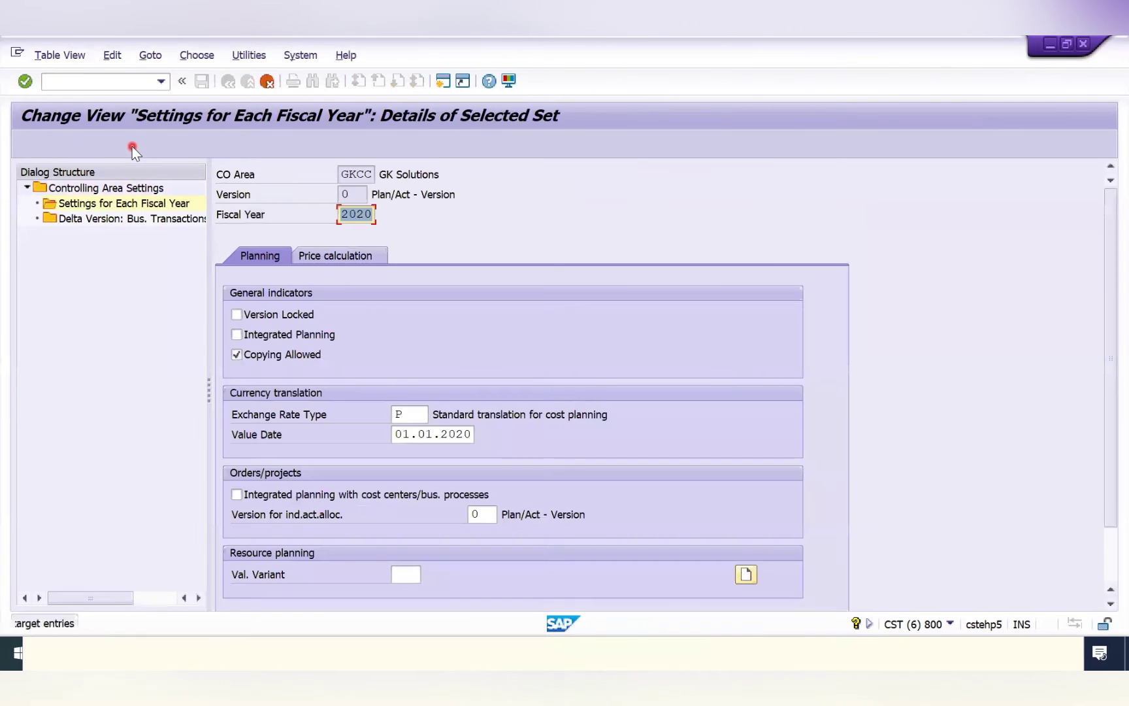
type("2022")
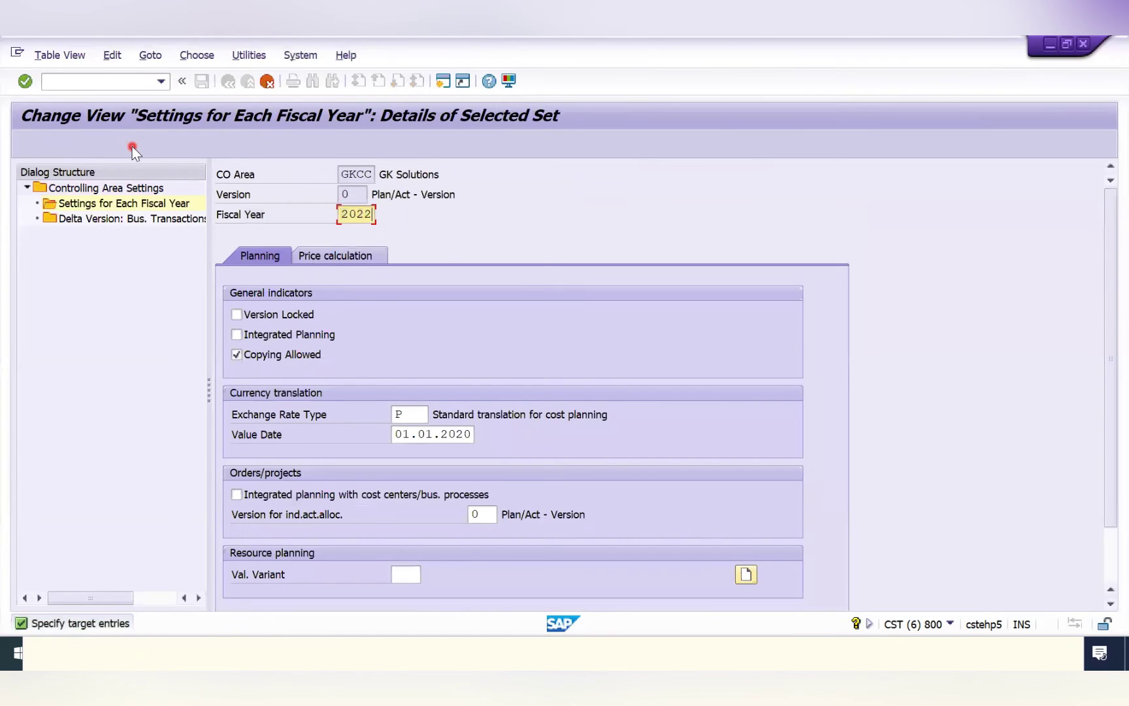
Save the 2022 settings under the customizing request and return to the reservation item entry.
left_click(950, 624)
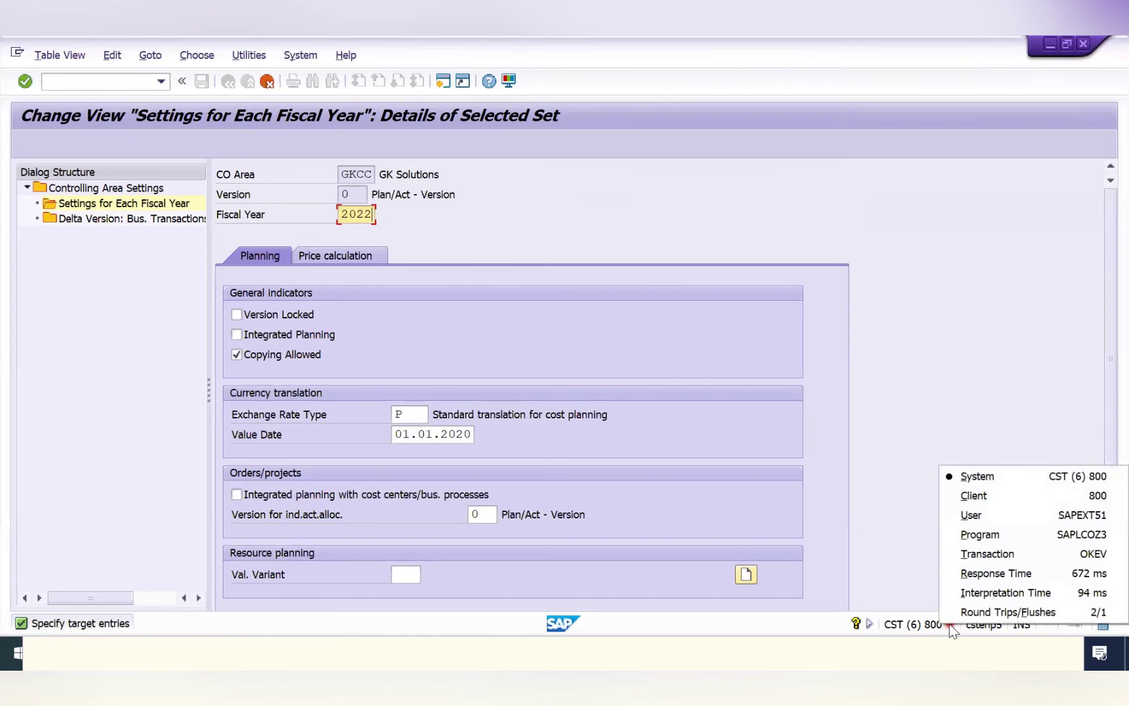
left_click(873, 329)
left_click(537, 294)
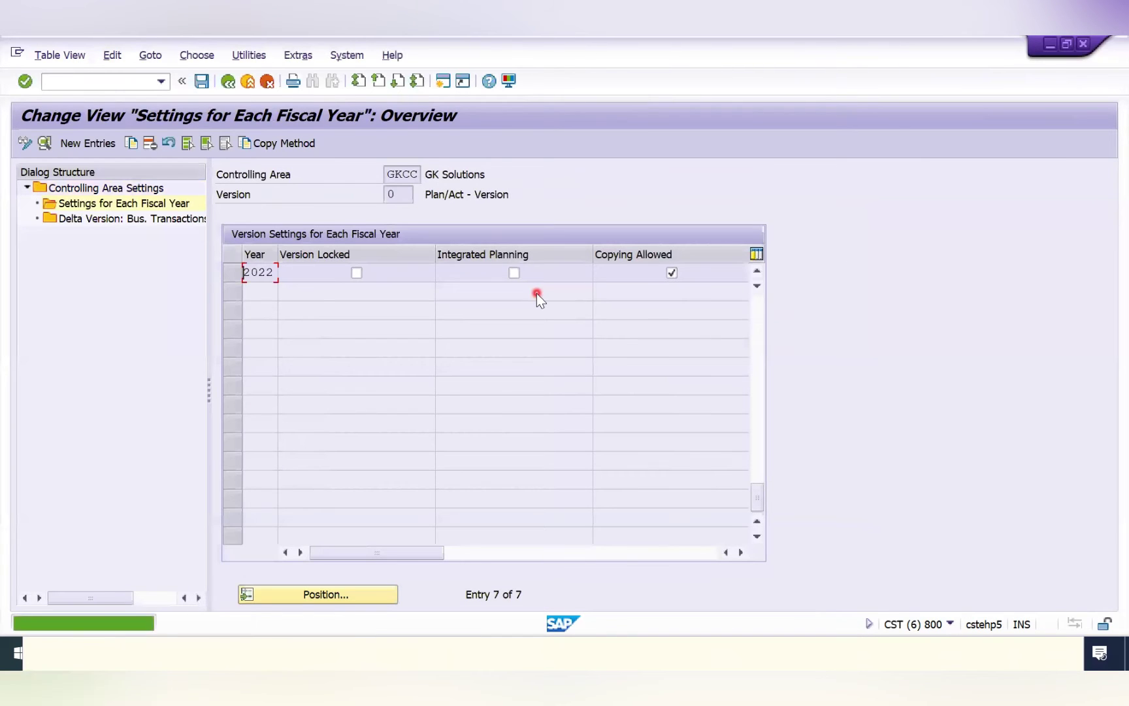
left_click(201, 81)
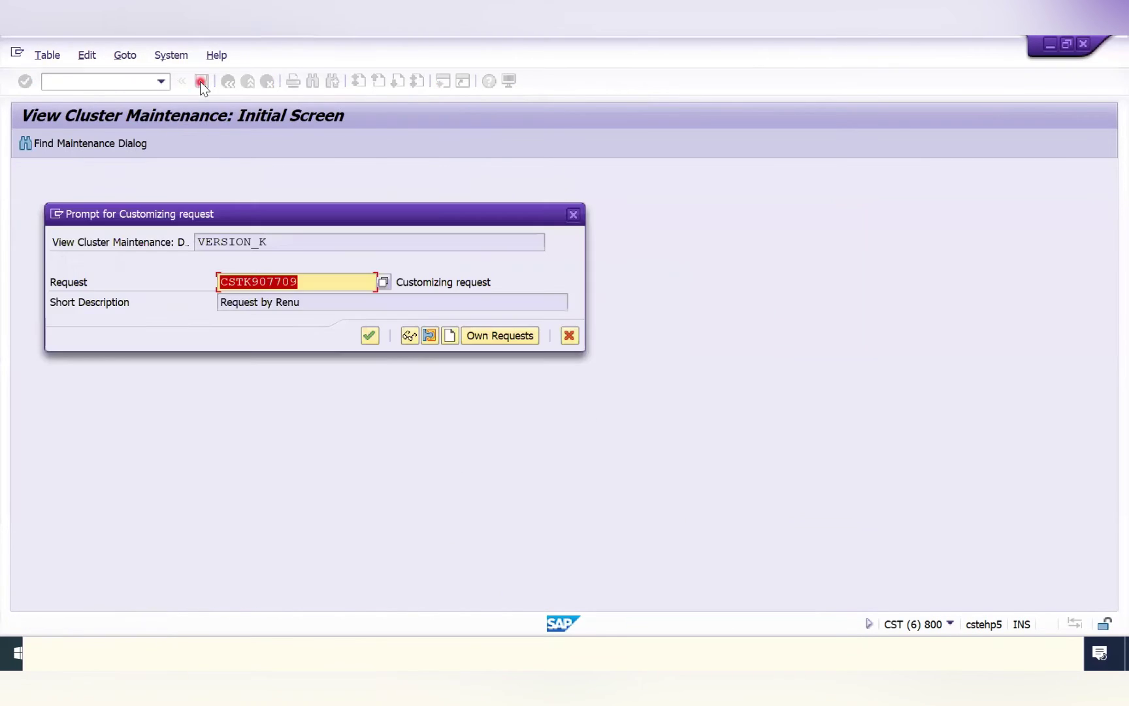
left_click(370, 335)
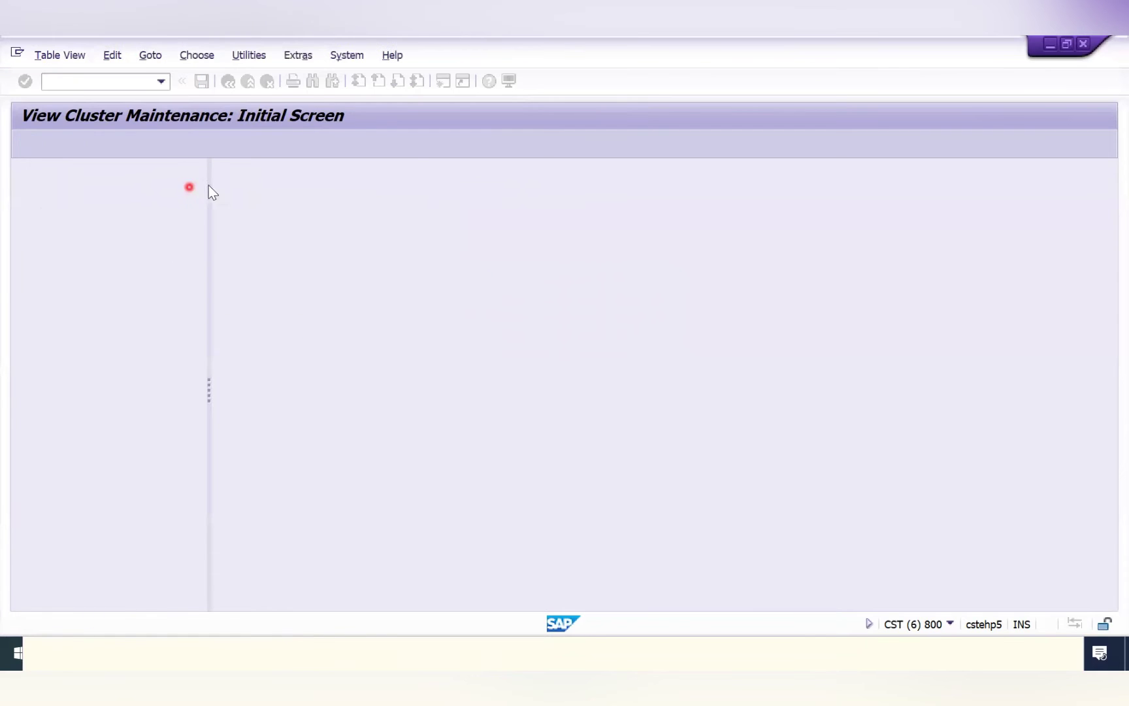
left_click(230, 80)
left_click(230, 80)
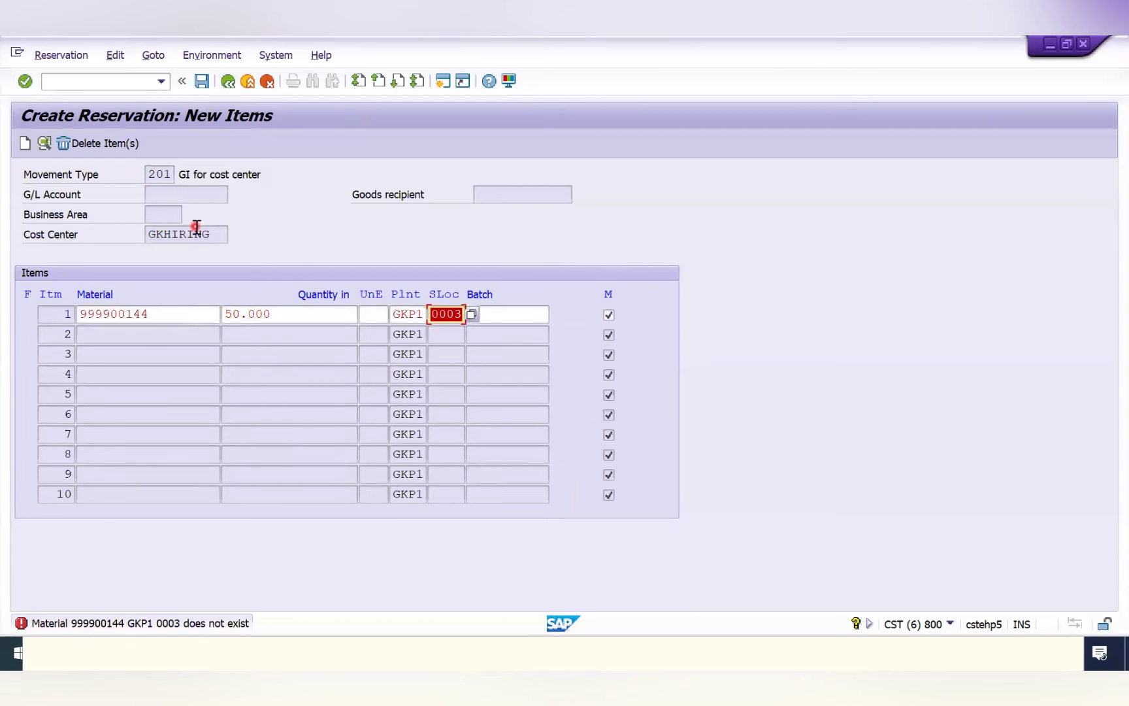
Remove storage location 0003 from item 1, confirm its requirement date, and post reservation 75902.
key("F4")
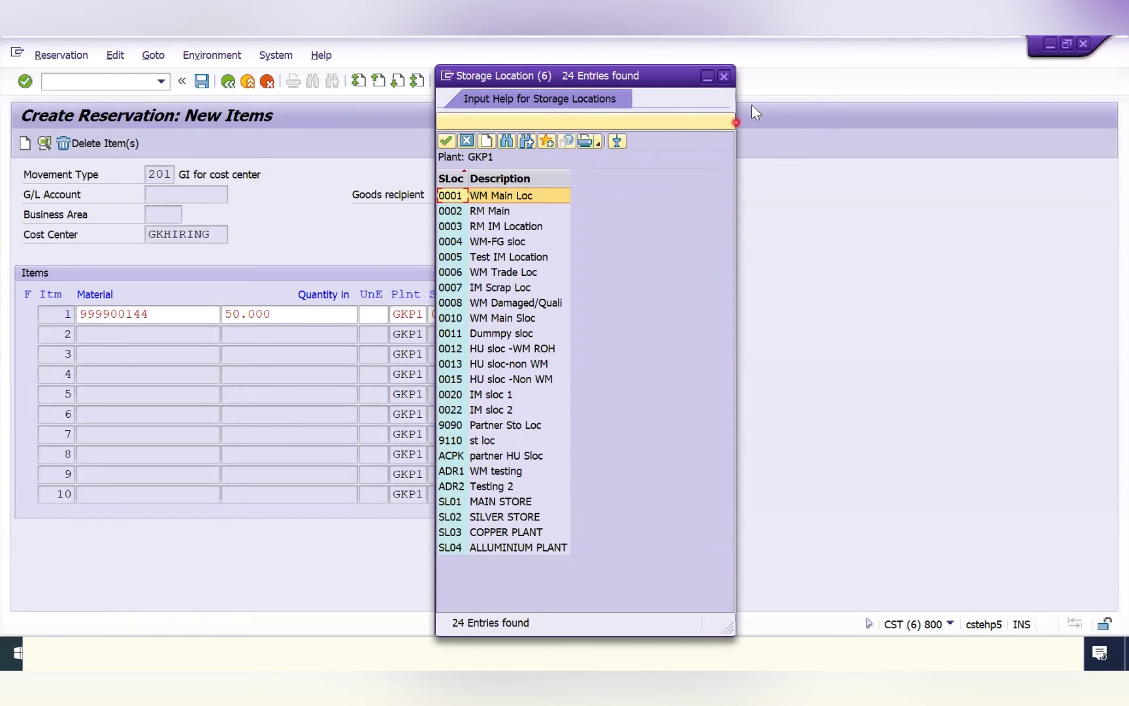
left_click(725, 77)
double_click(439, 316)
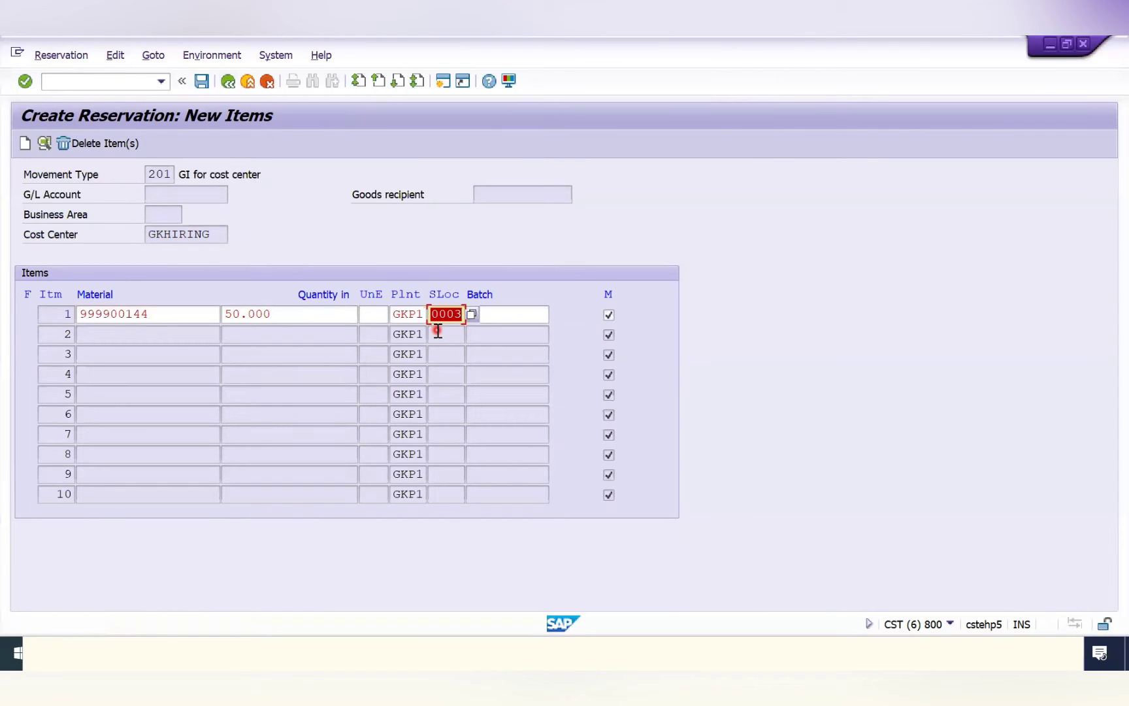
key("Delete")
key("Return")
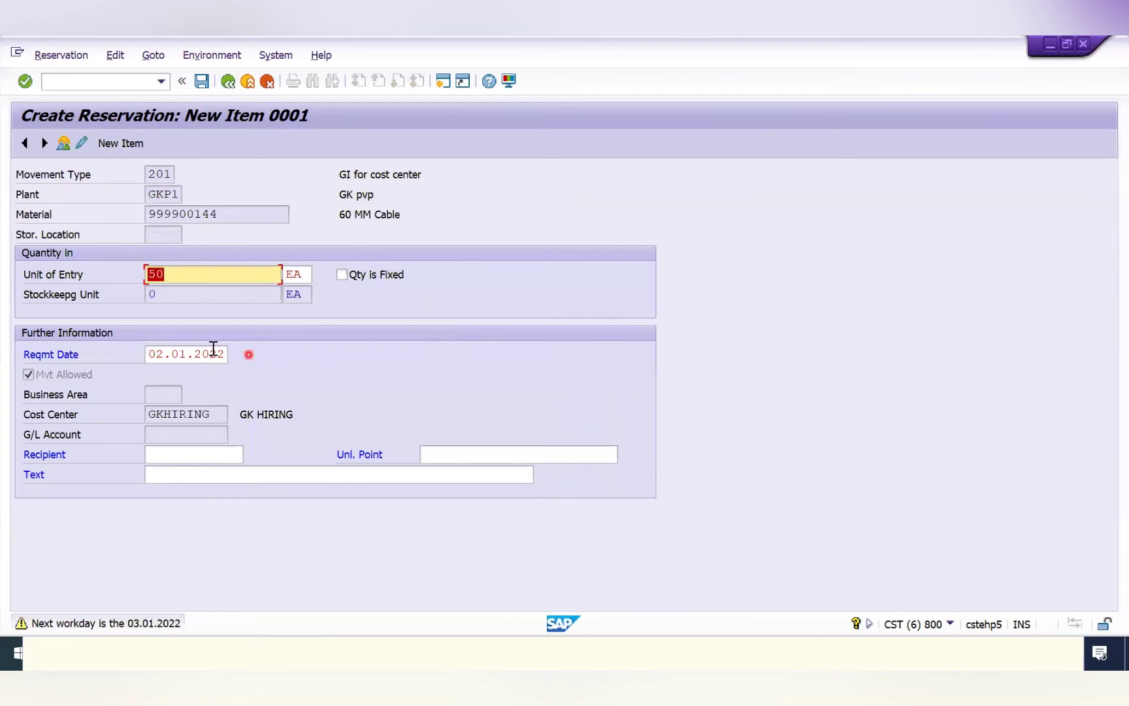
left_click(157, 354)
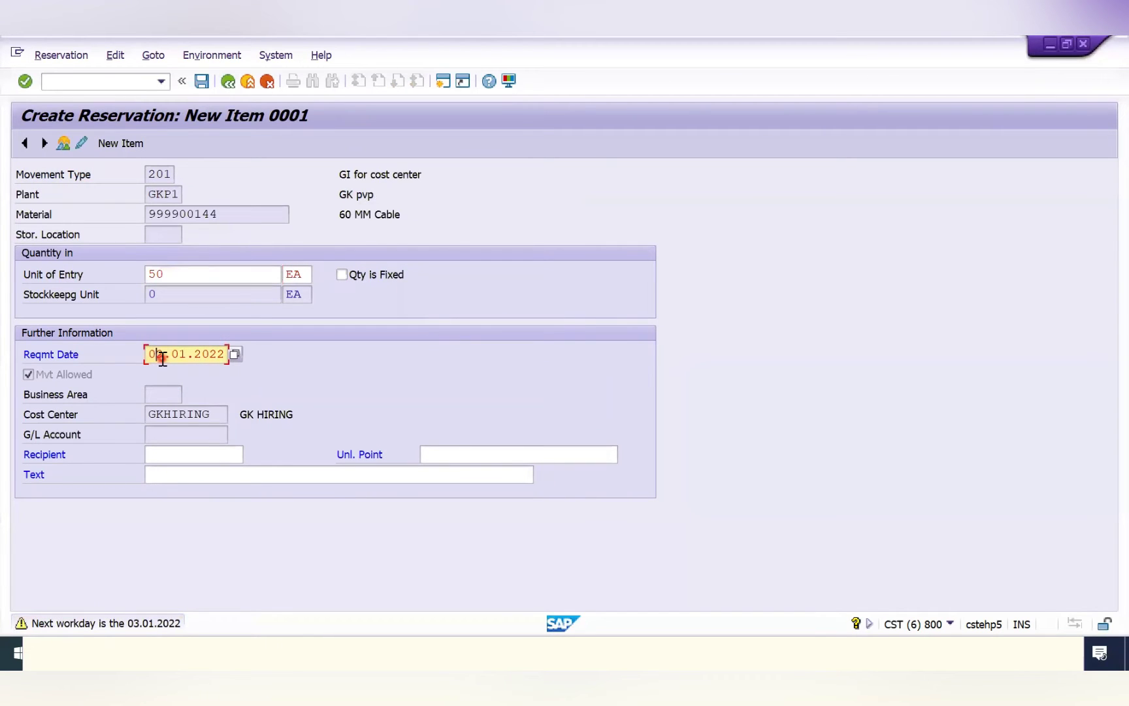
key("Return")
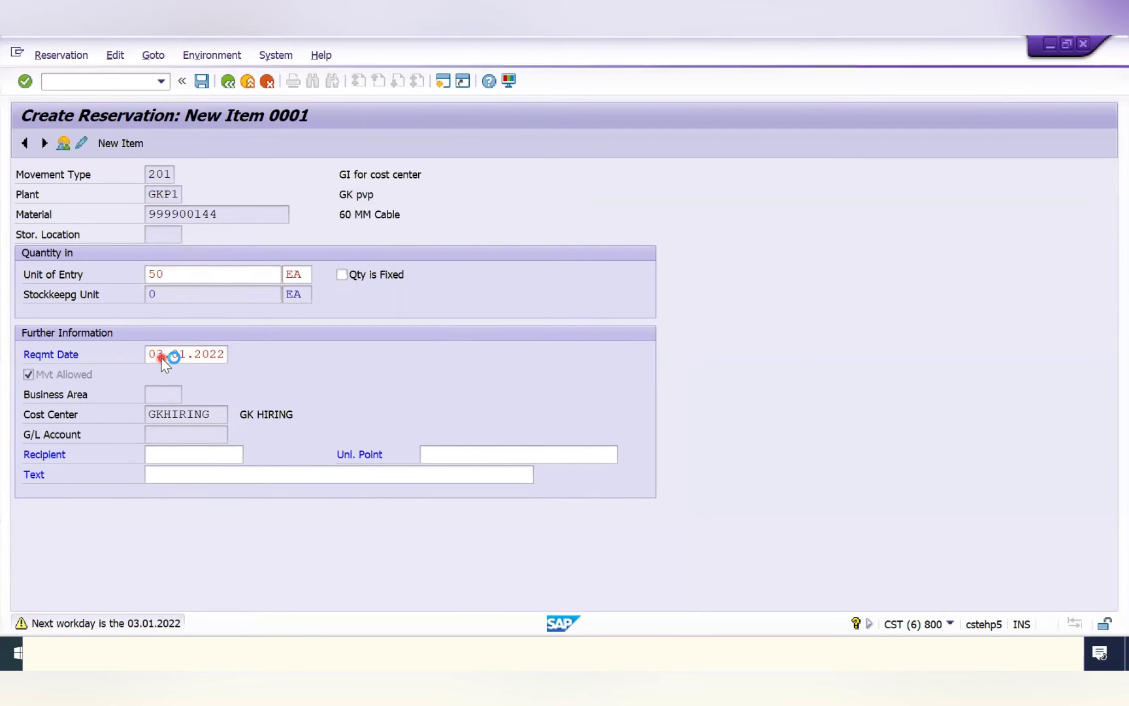
key("ctrl+s")
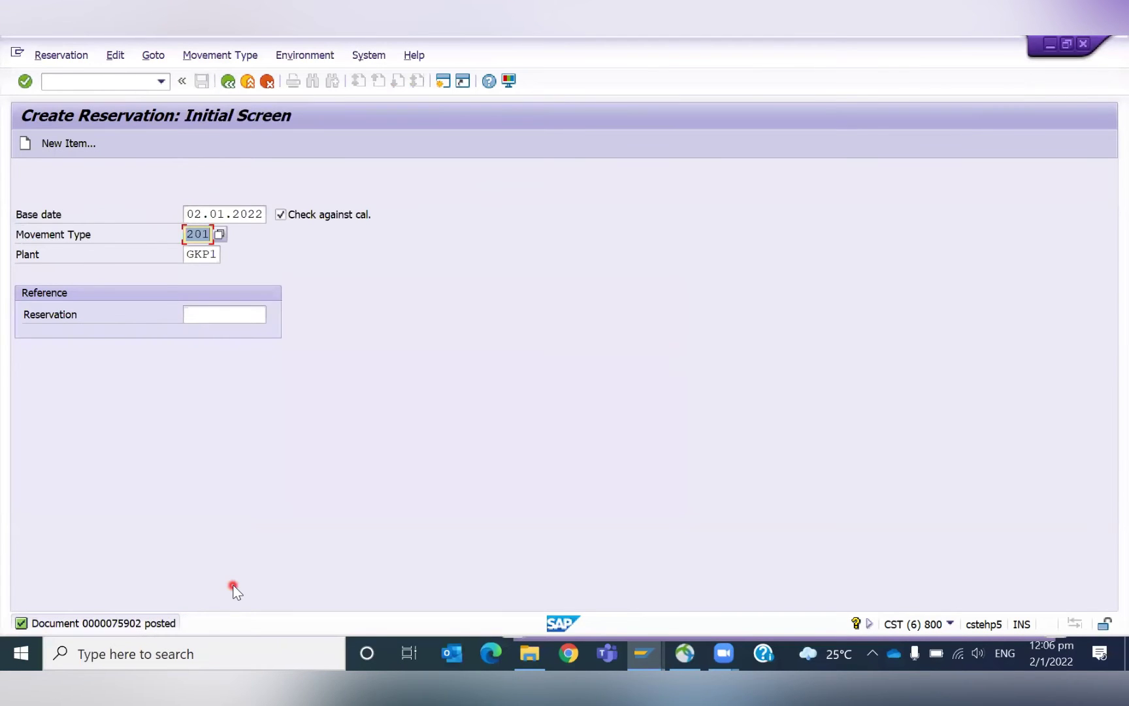
key("alt+Tab")
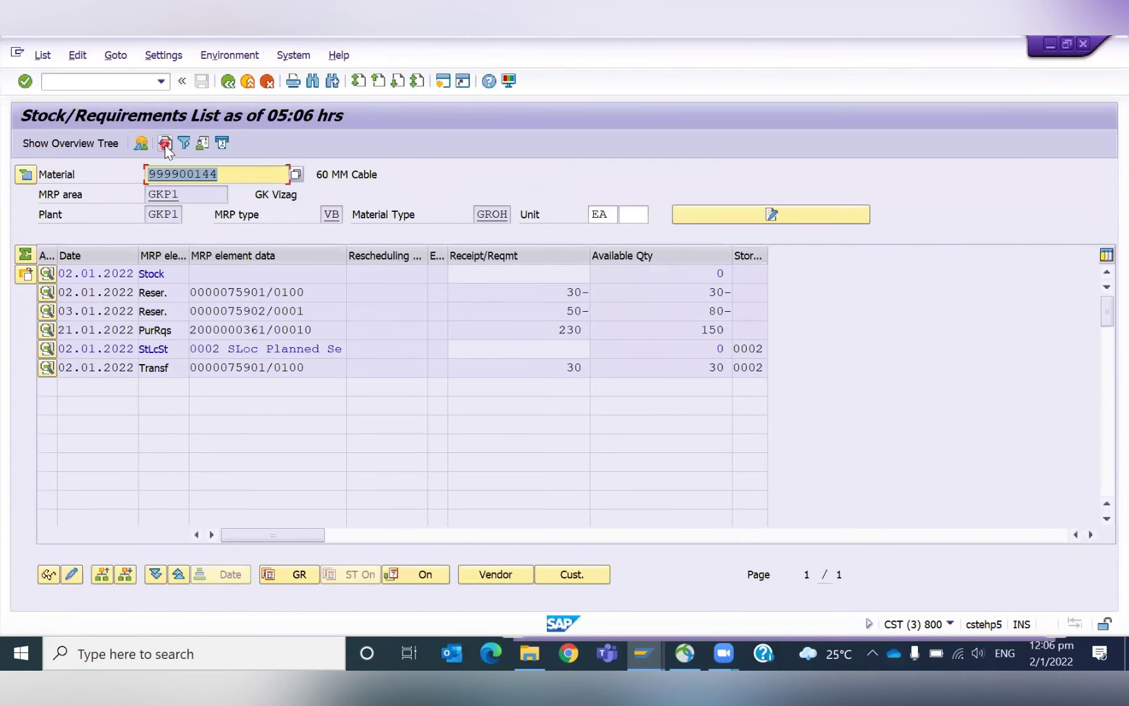
Highlight the new 50- reservation line, with 80- cumulative and 150 available.
left_click(545, 310)
left_click_drag(552, 311, 594, 309)
left_click(574, 311)
left_click(602, 311)
left_click(601, 306)
left_click(596, 310)
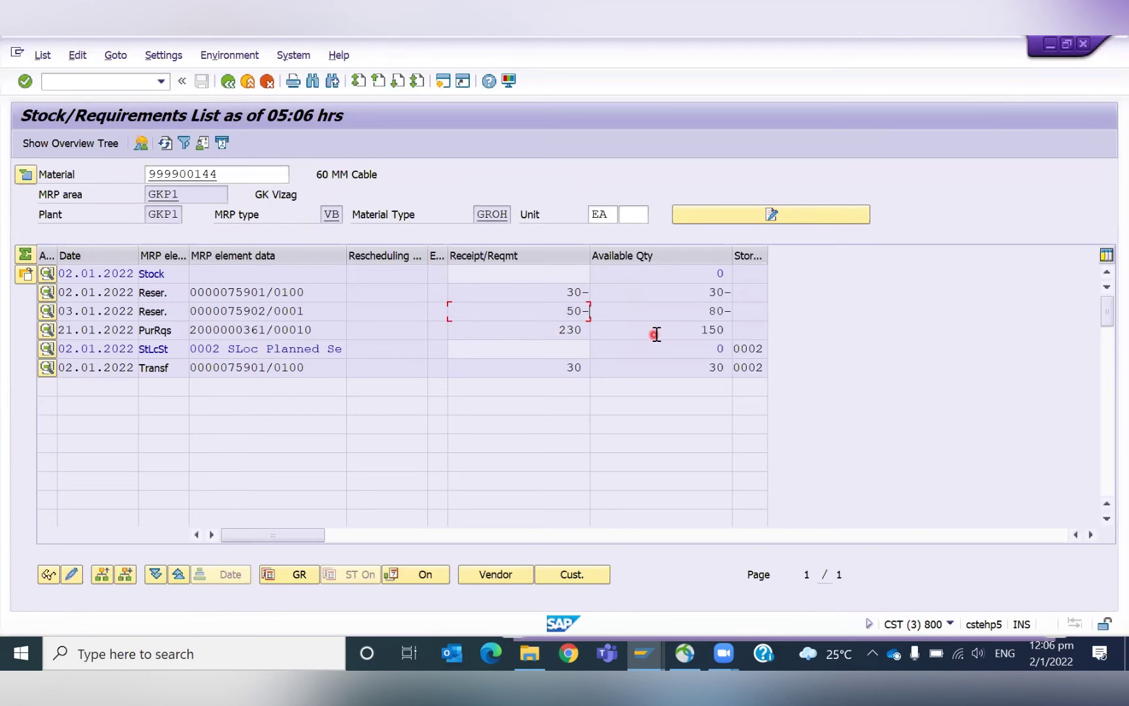
Try opening MD04 in a new session, dismiss the maximum-sessions warning, and switch sessions.
left_click(108, 81)
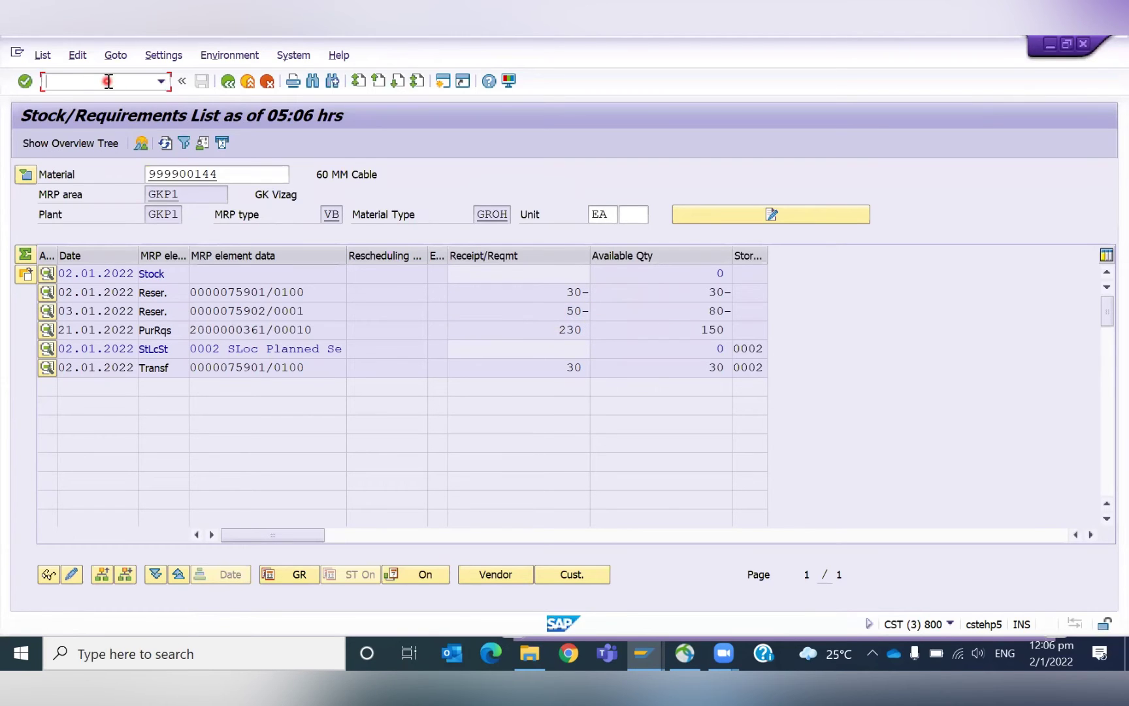
type("/omd04")
key("Return")
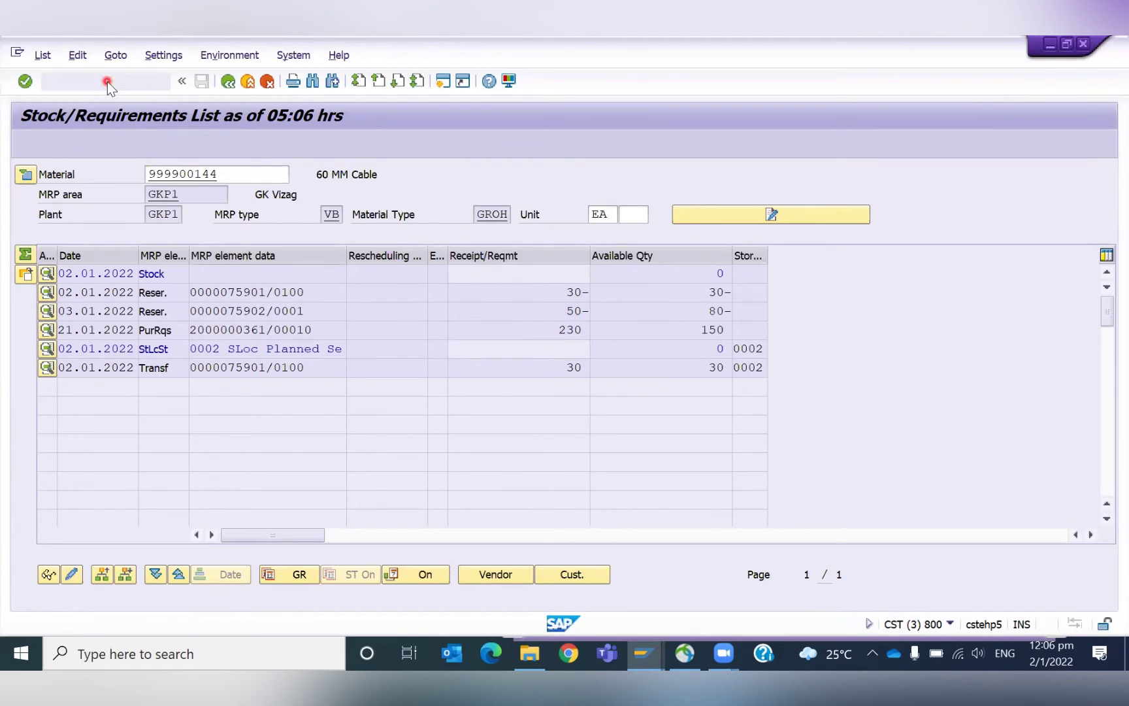
key("Return")
key("alt+Tab")
key("alt+Tab")
key("alt+Tab")
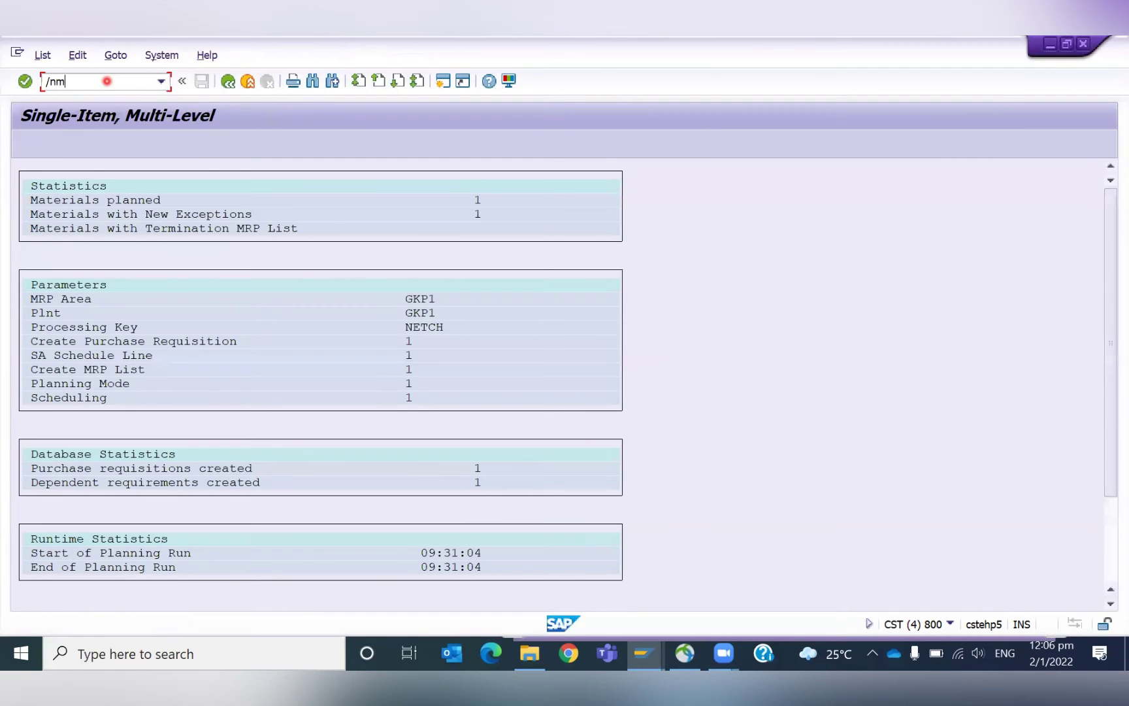
Rerun MD02 for 999900144 with Create Purchase Req. 1 and schedule lines 1.
left_click(107, 81)
type("/nmd02")
key("Return")
key("Tab")
key("Tab")
key("Tab")
key("Tab")
key("Tab")
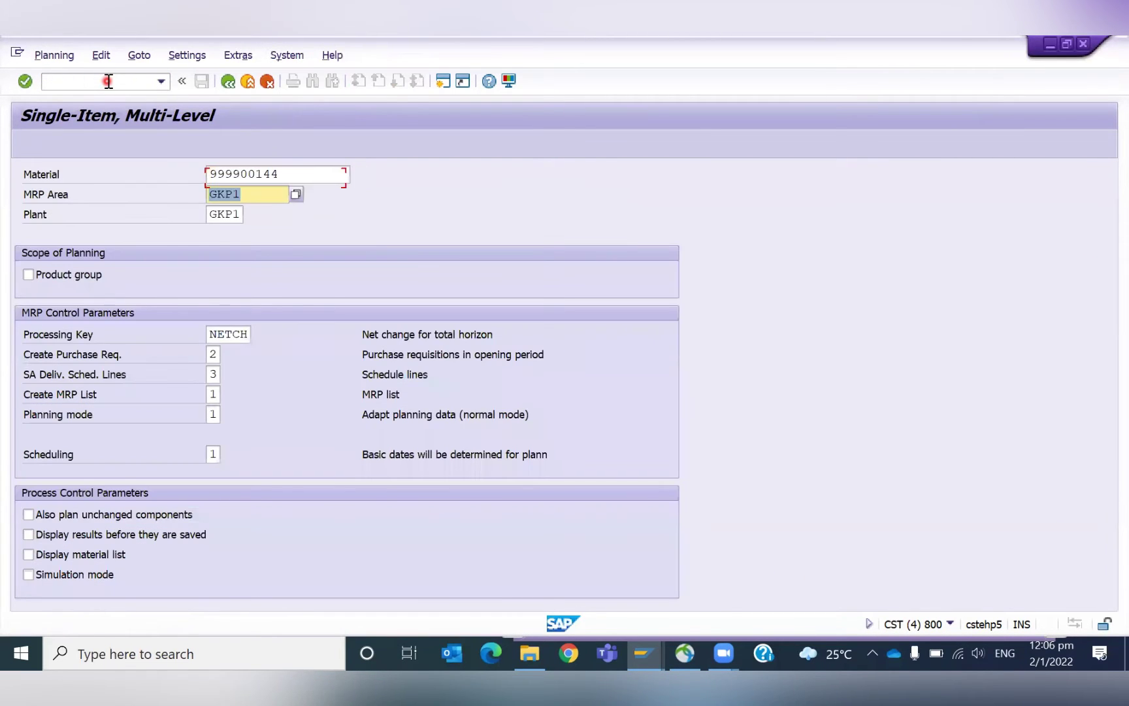
type("1")
key("Tab")
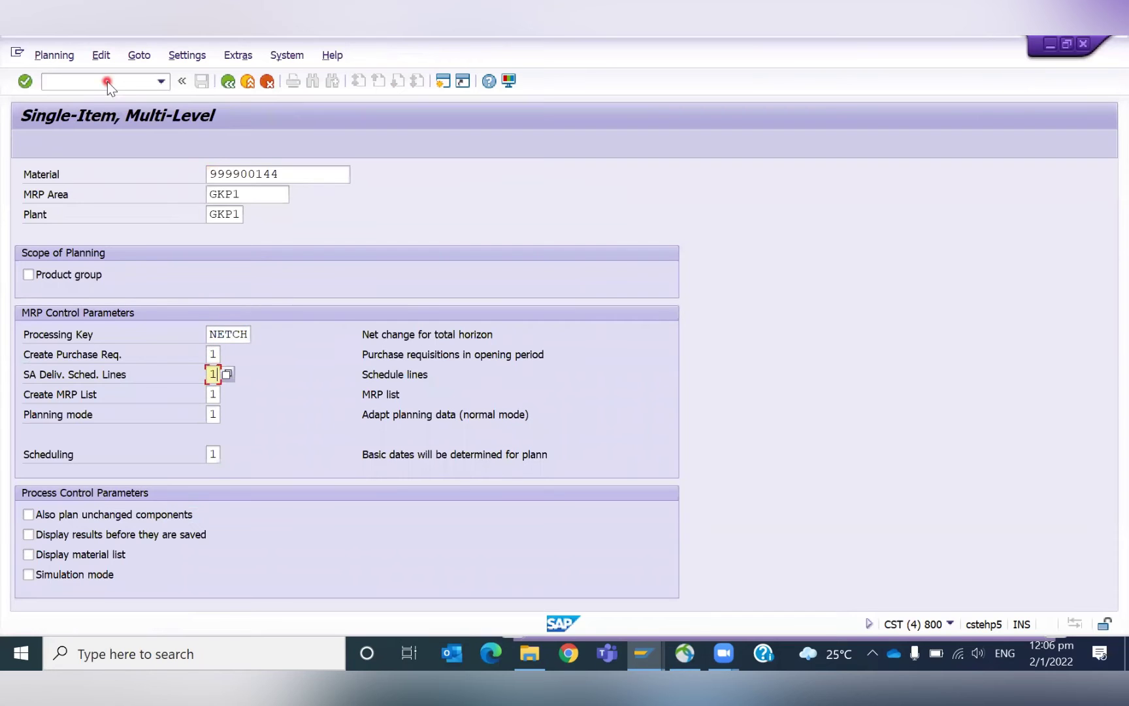
type("1")
key("Return")
key("Return")
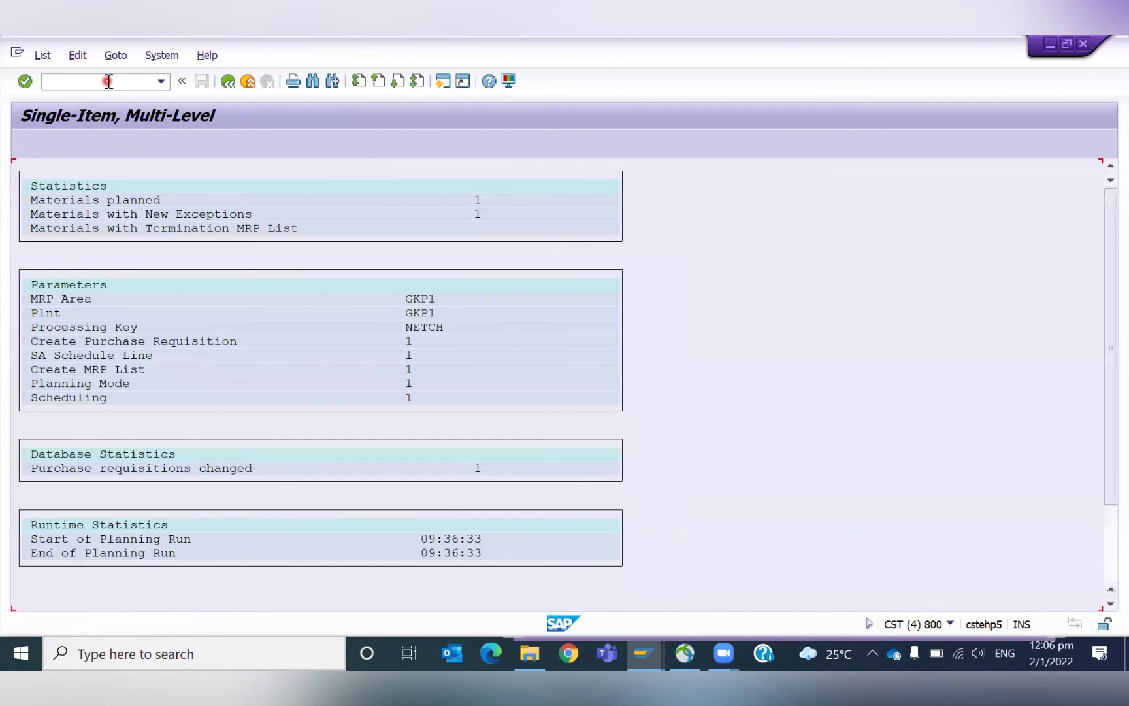
key("alt+Tab")
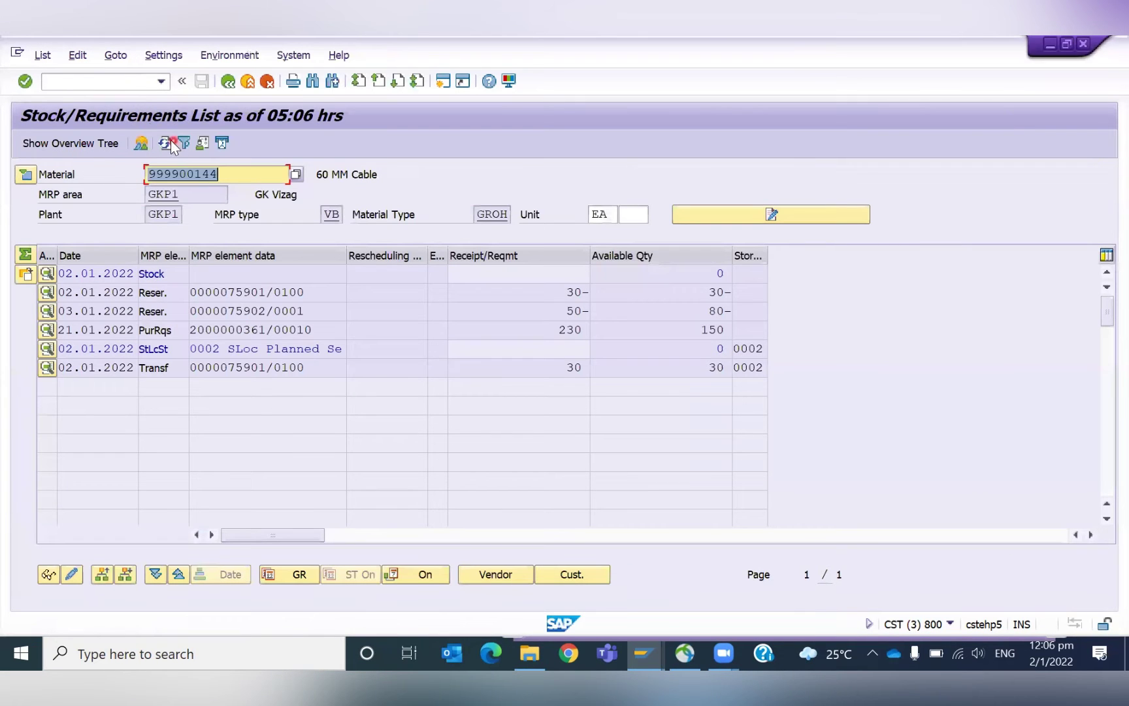
Refresh the stock/requirements list and highlight the requisition's updated 280 quantity.
left_click(167, 142)
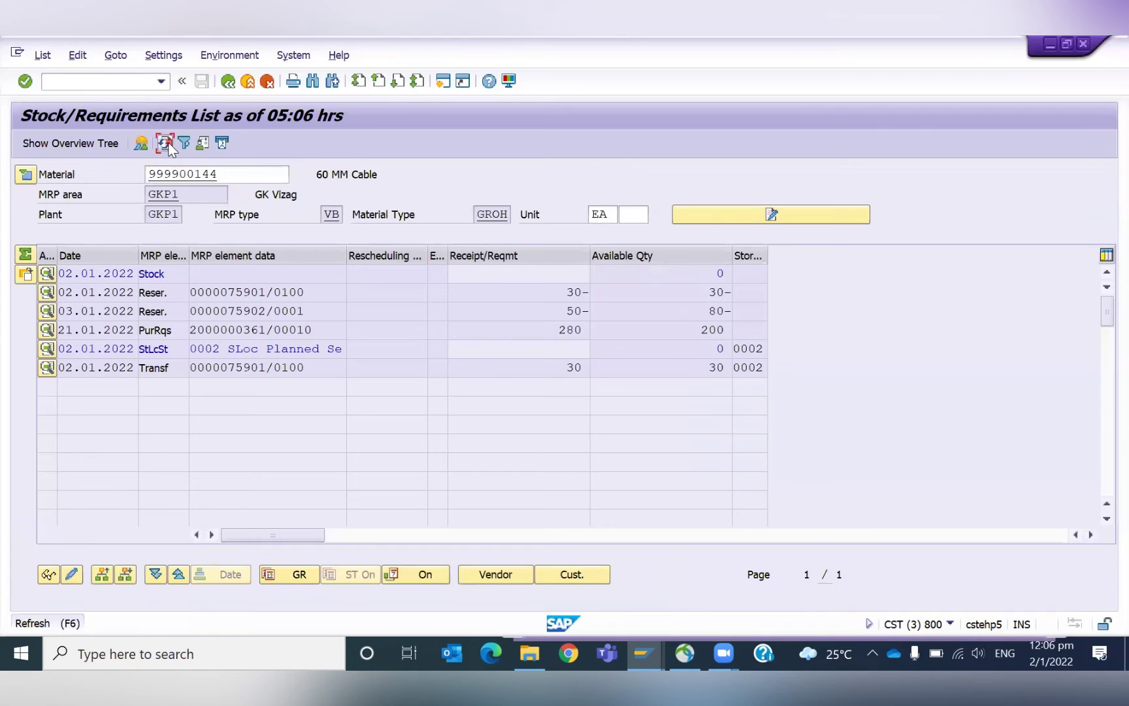
left_click(545, 328)
left_click_drag(545, 329, 598, 326)
left_click(599, 327)
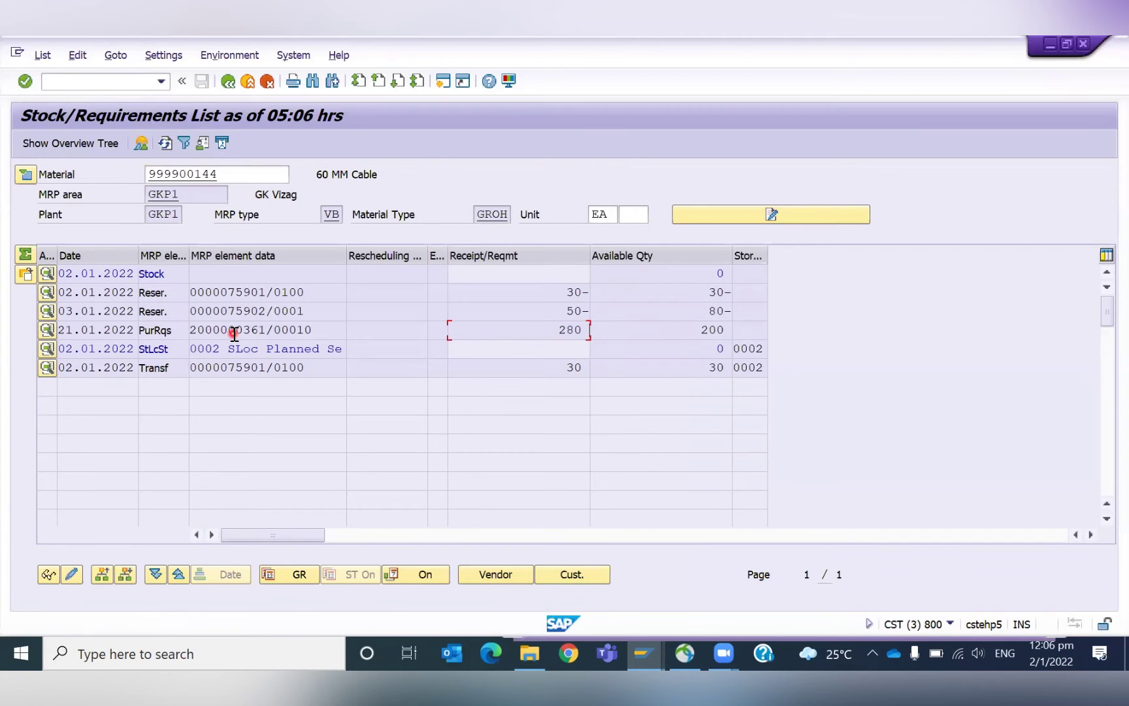
double_click(238, 331)
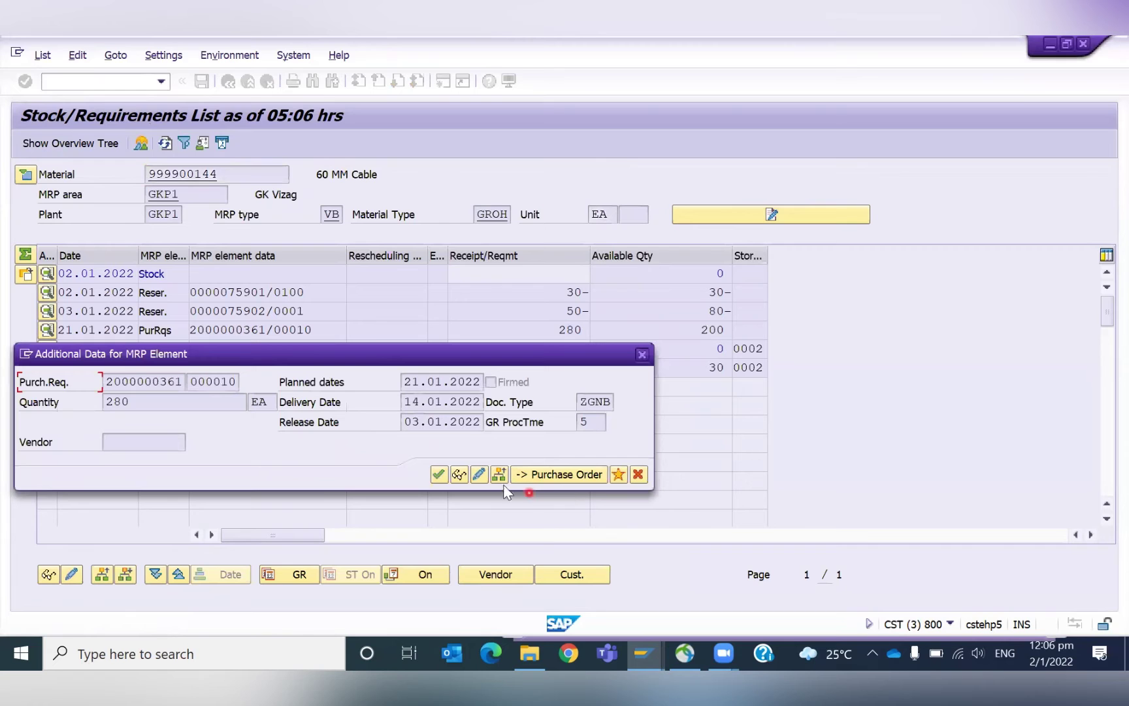
left_click(461, 475)
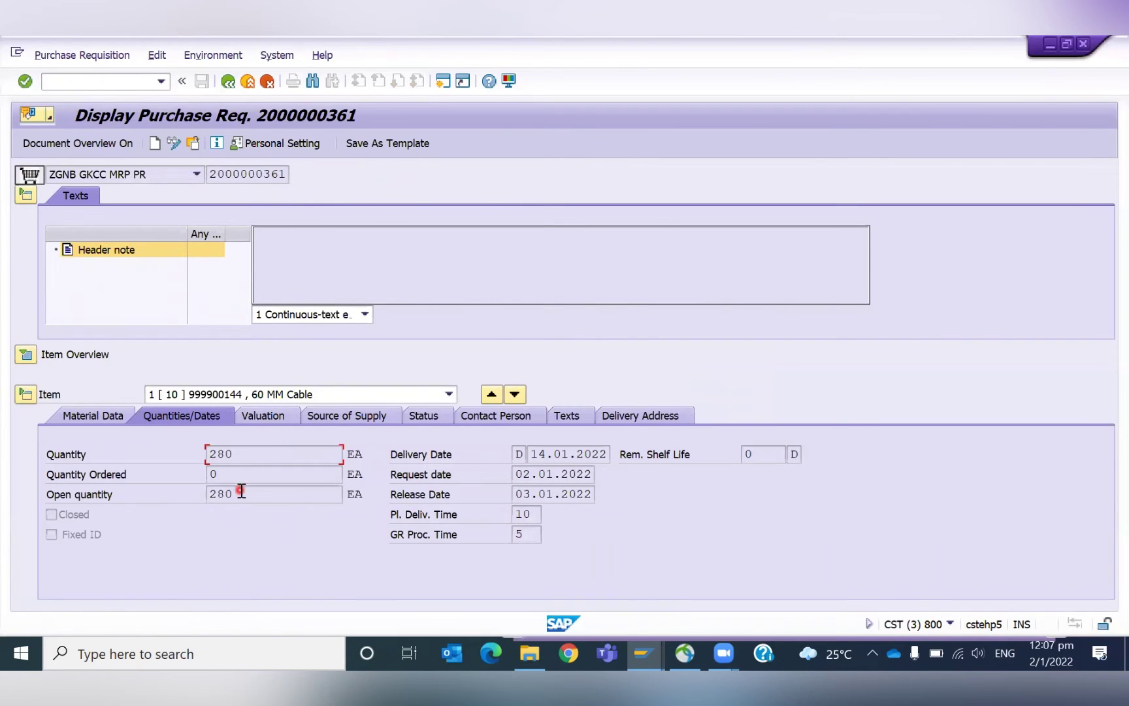
left_click(194, 453)
left_click(228, 81)
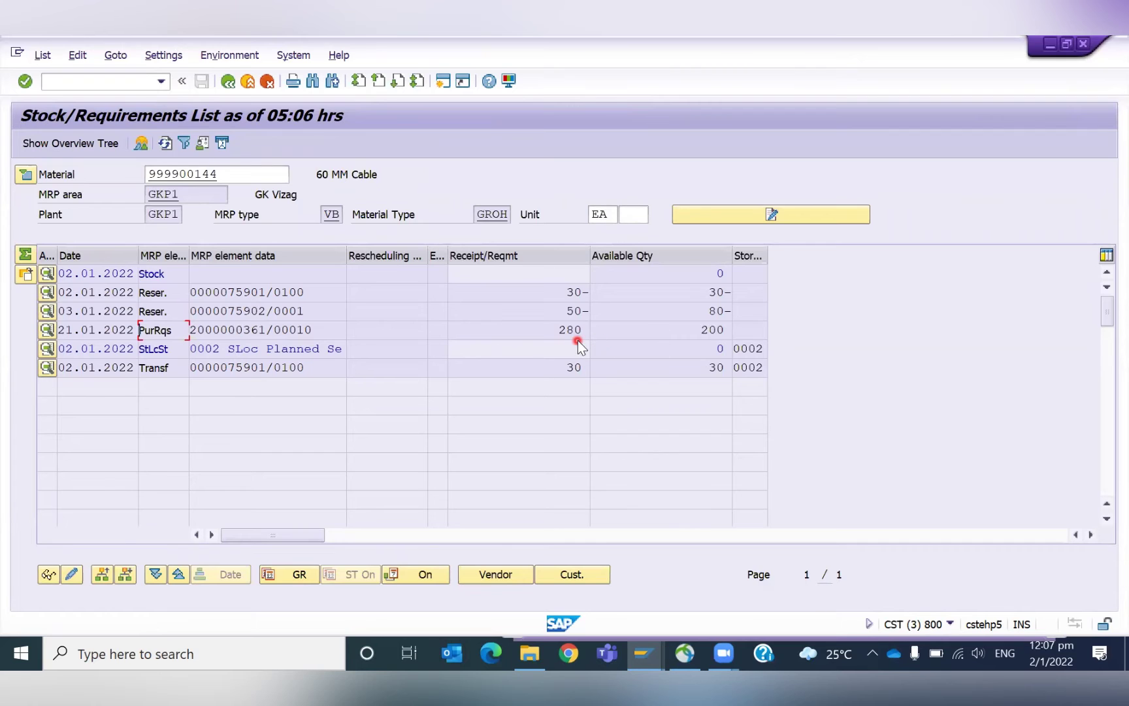
Convert the requisition into a purchase order with order type NB Test Stndar PO.
double_click(233, 334)
left_click(572, 473)
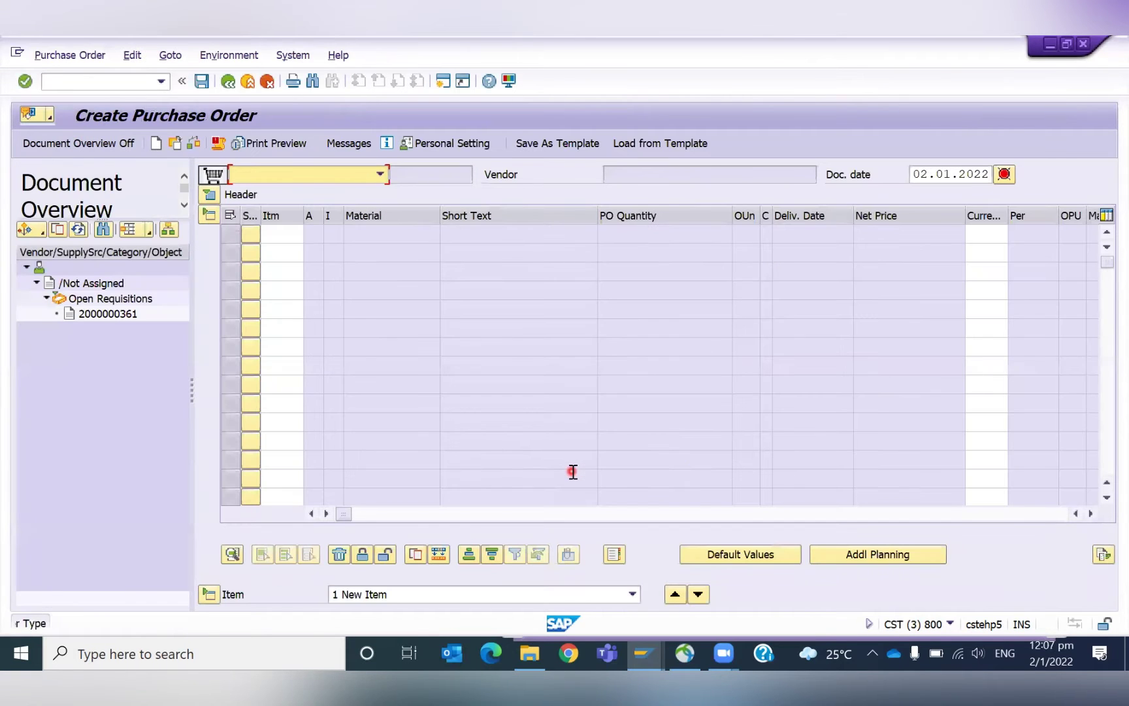
left_click(380, 177)
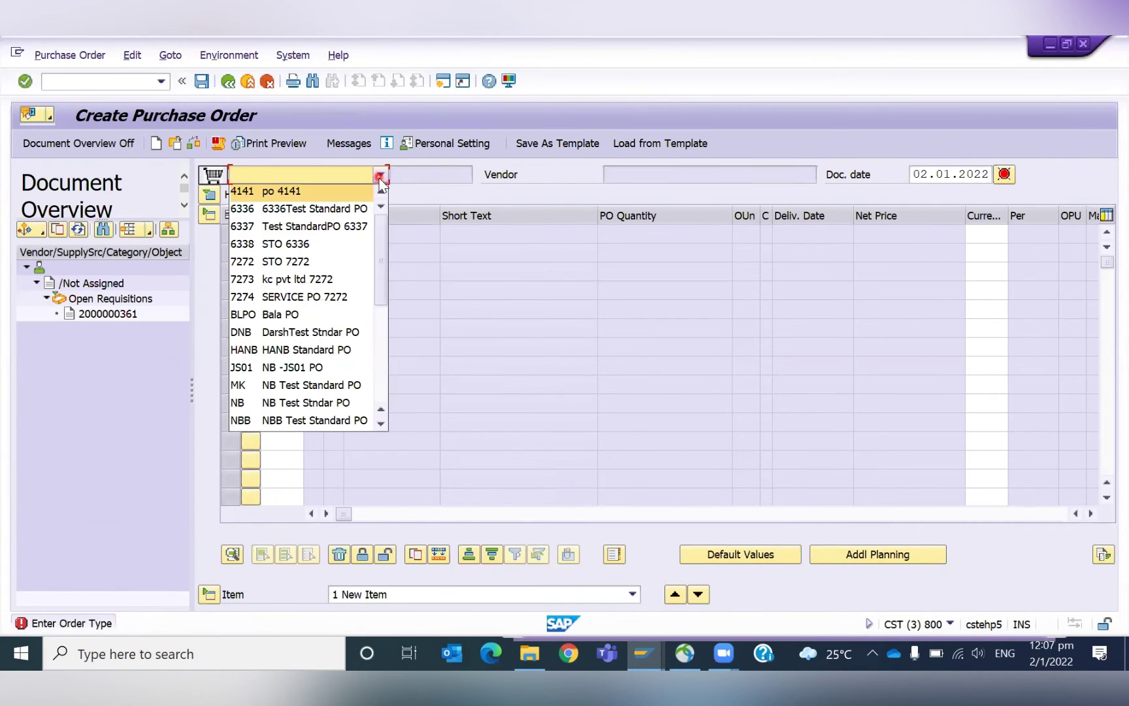
key("n")
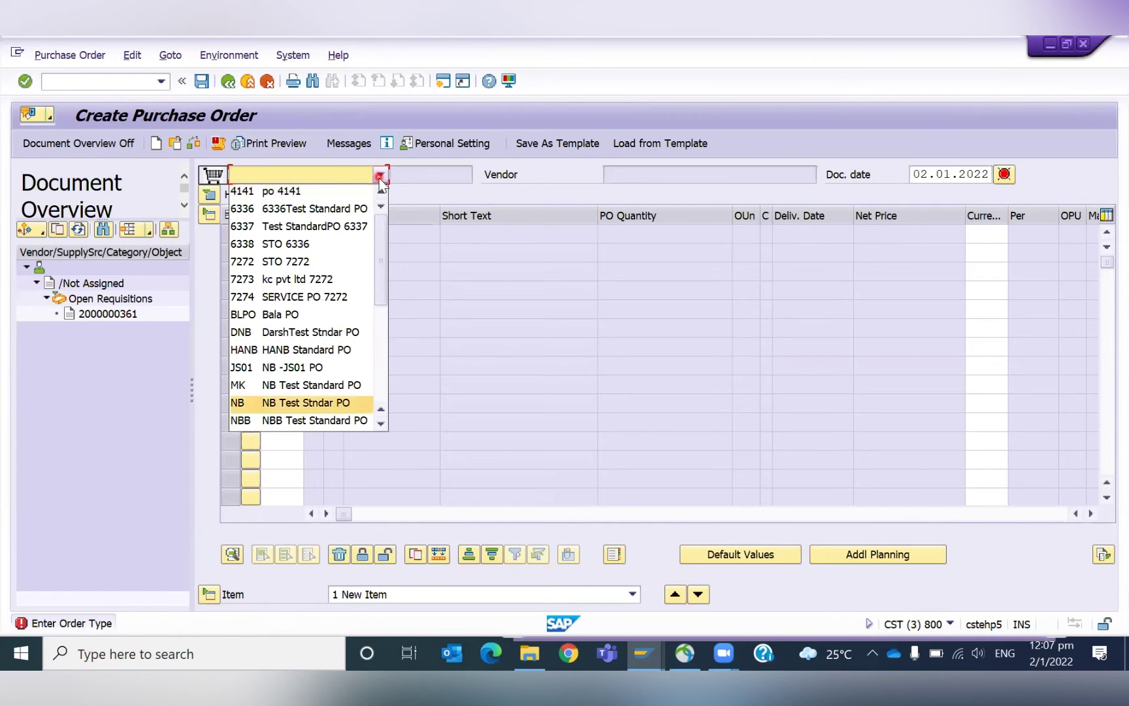
key("Return")
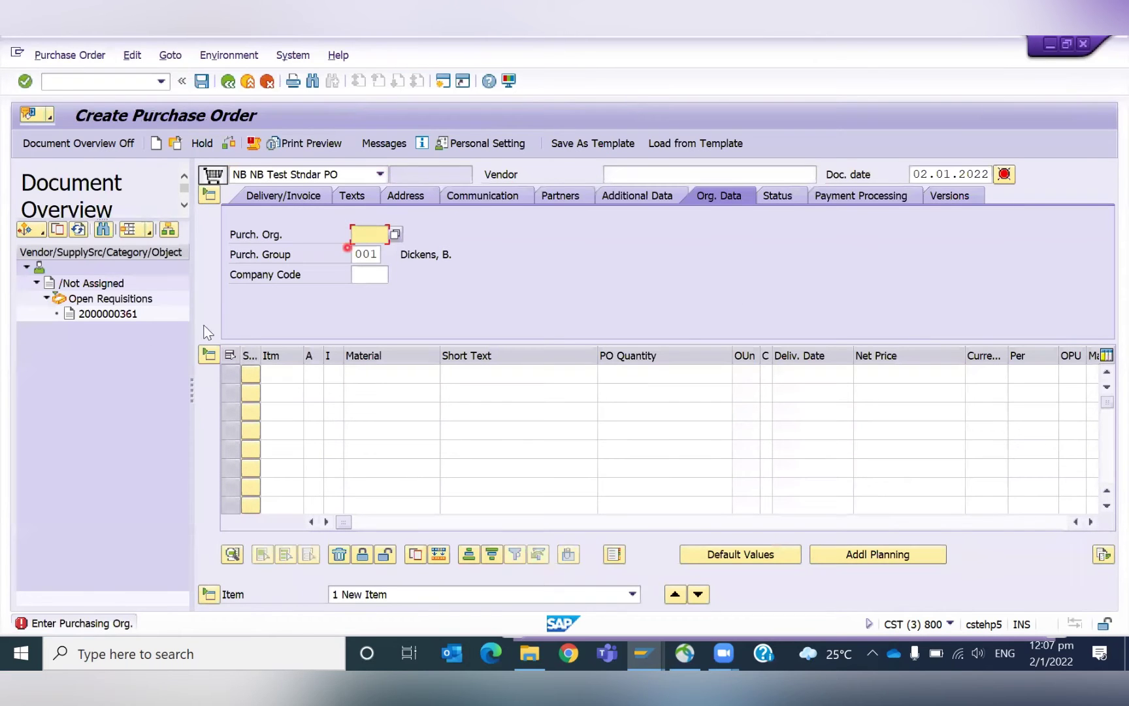
double_click(107, 313)
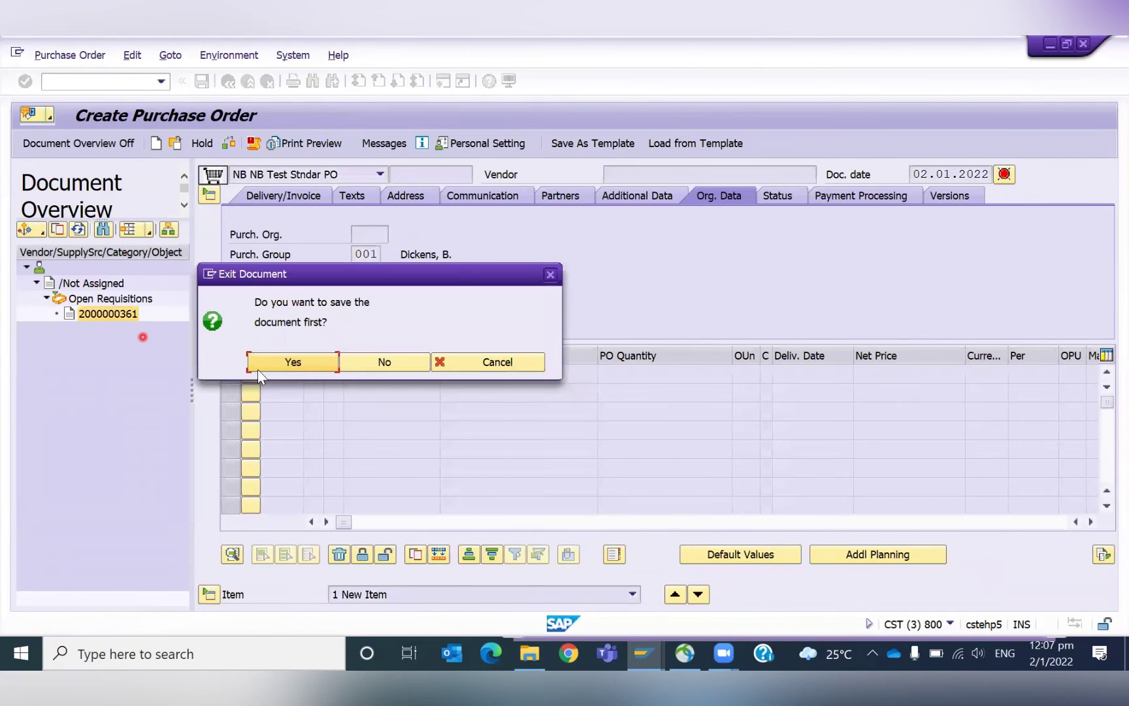
left_click(279, 363)
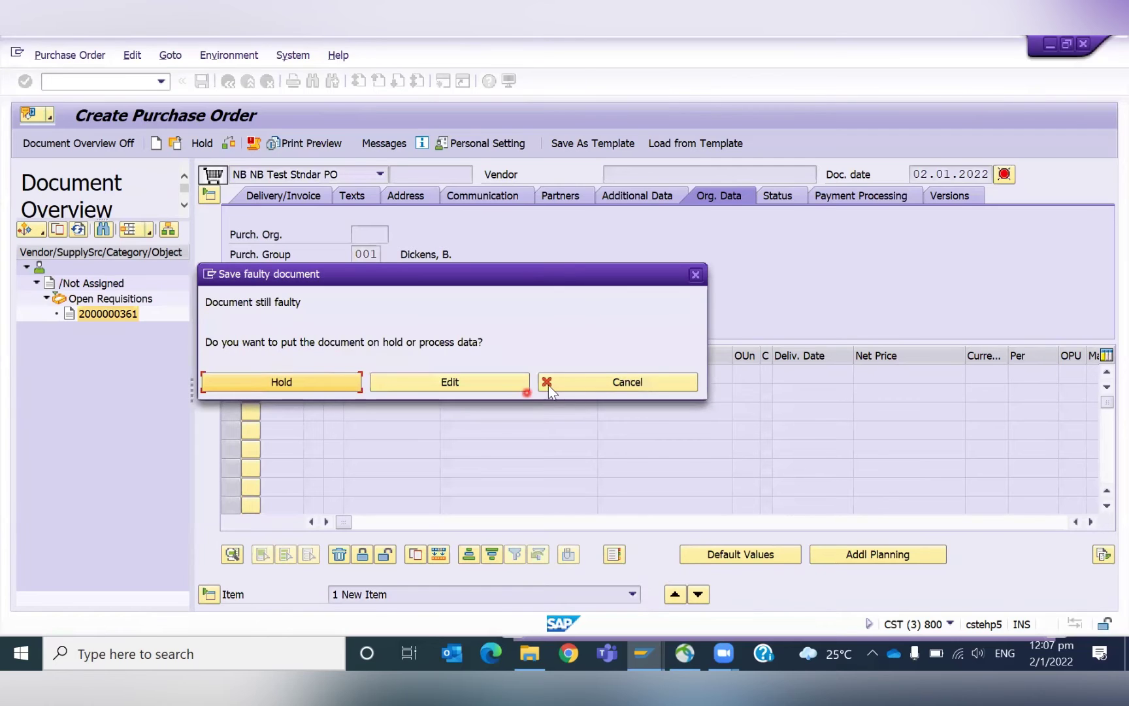
left_click(621, 380)
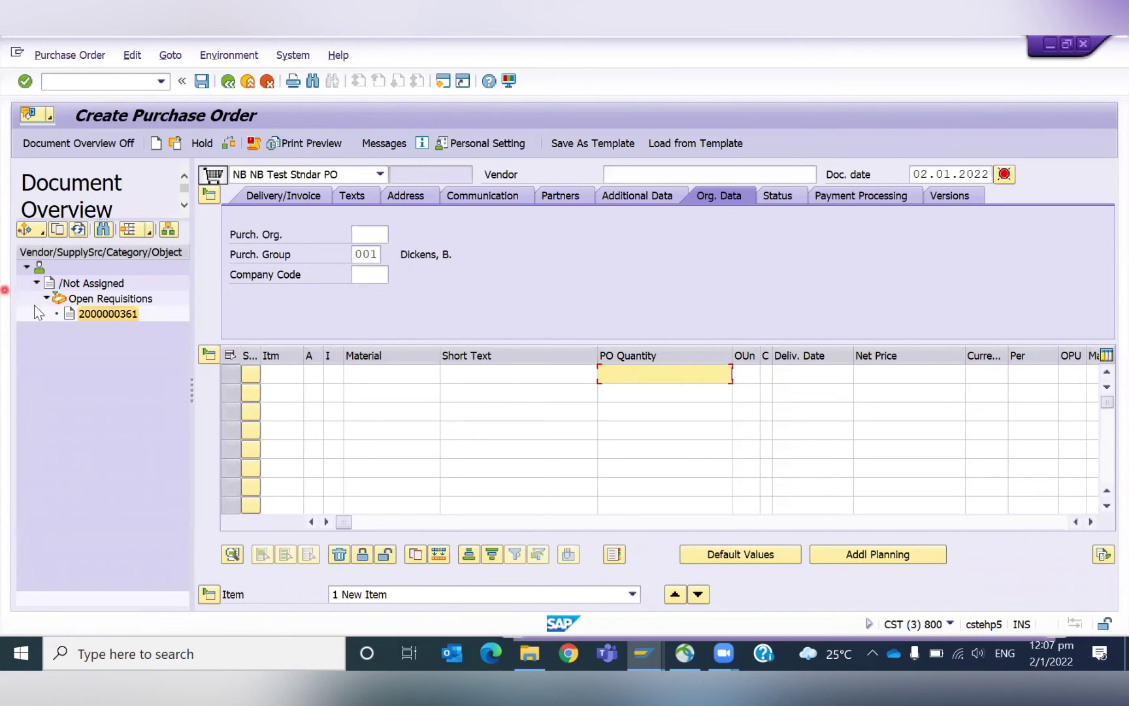
left_click(88, 311)
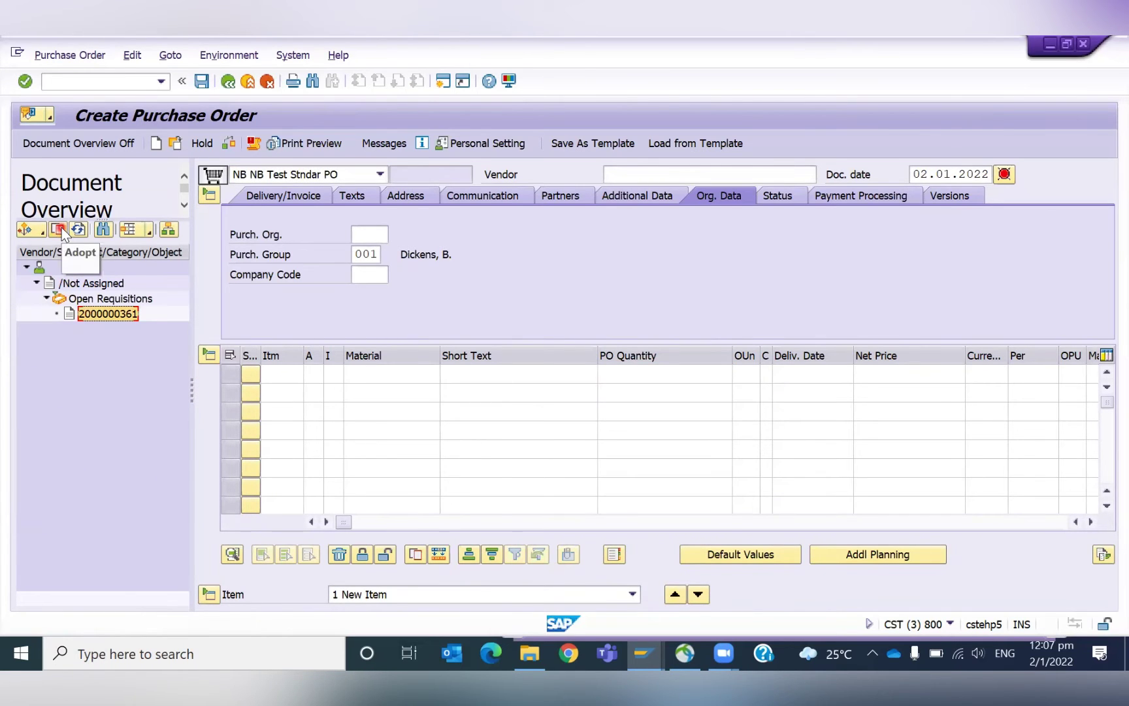
left_click(61, 229)
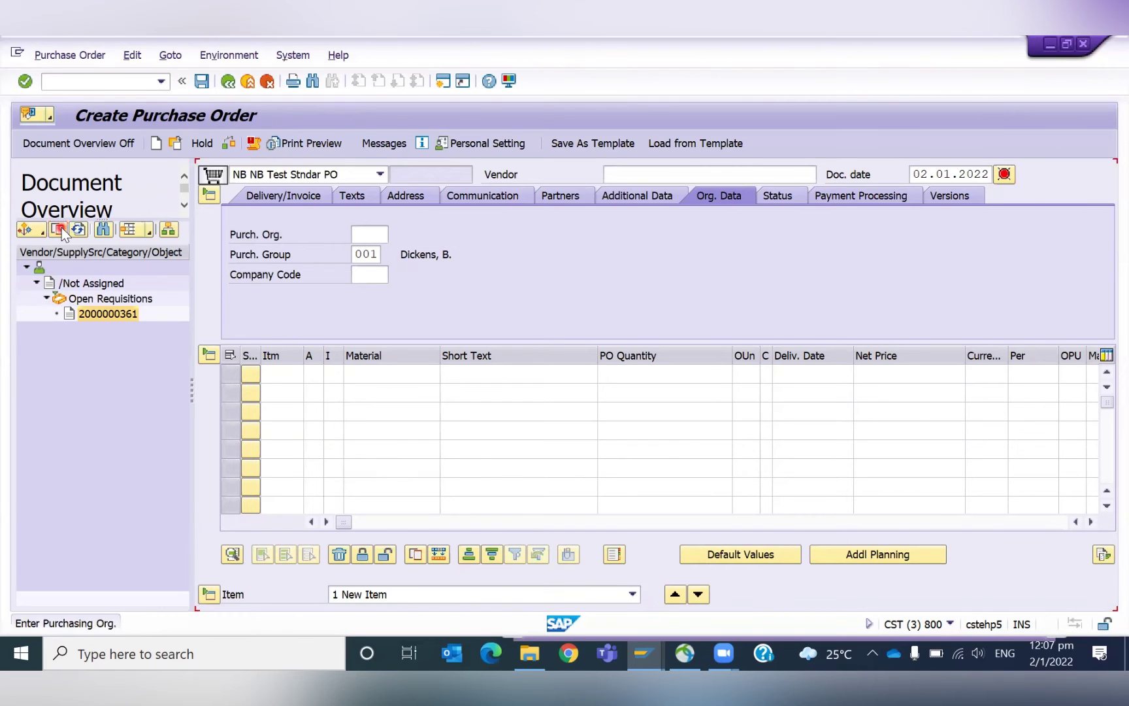
left_click(316, 256)
Enter purchasing organization GPOR and pick the test vendor from input history.
type("gkc")
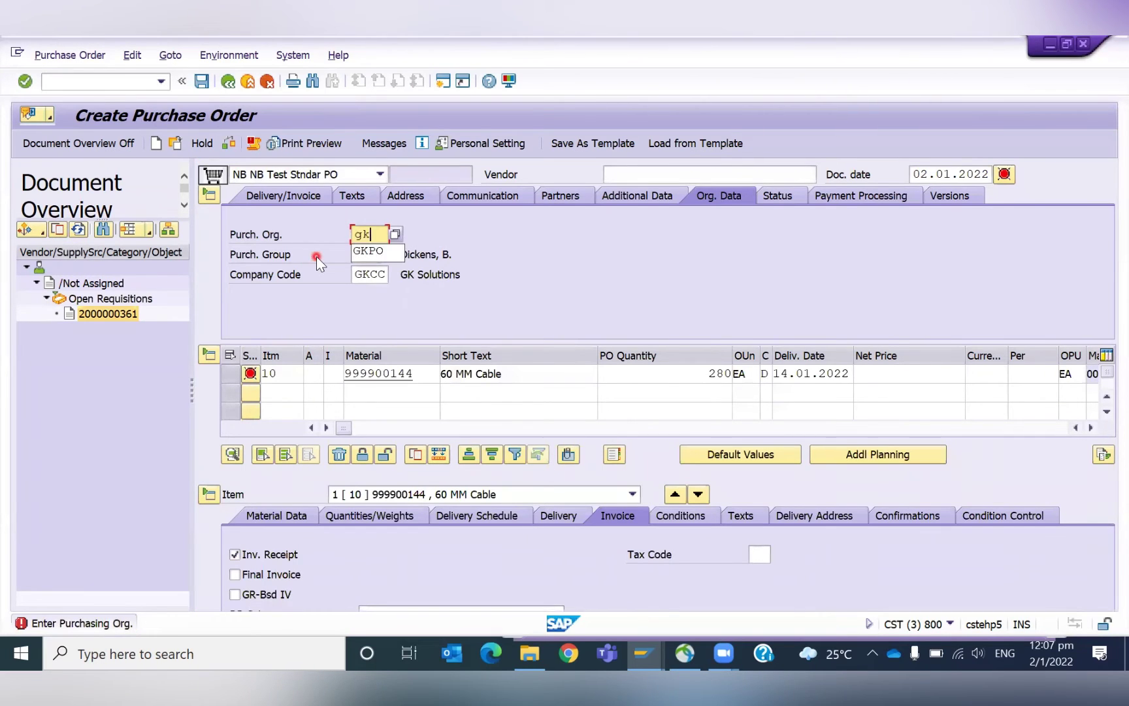
key("BackSpace")
type("po")
key("BackSpace")
key("BackSpace")
key("BackSpace")
type("por")
key("Return")
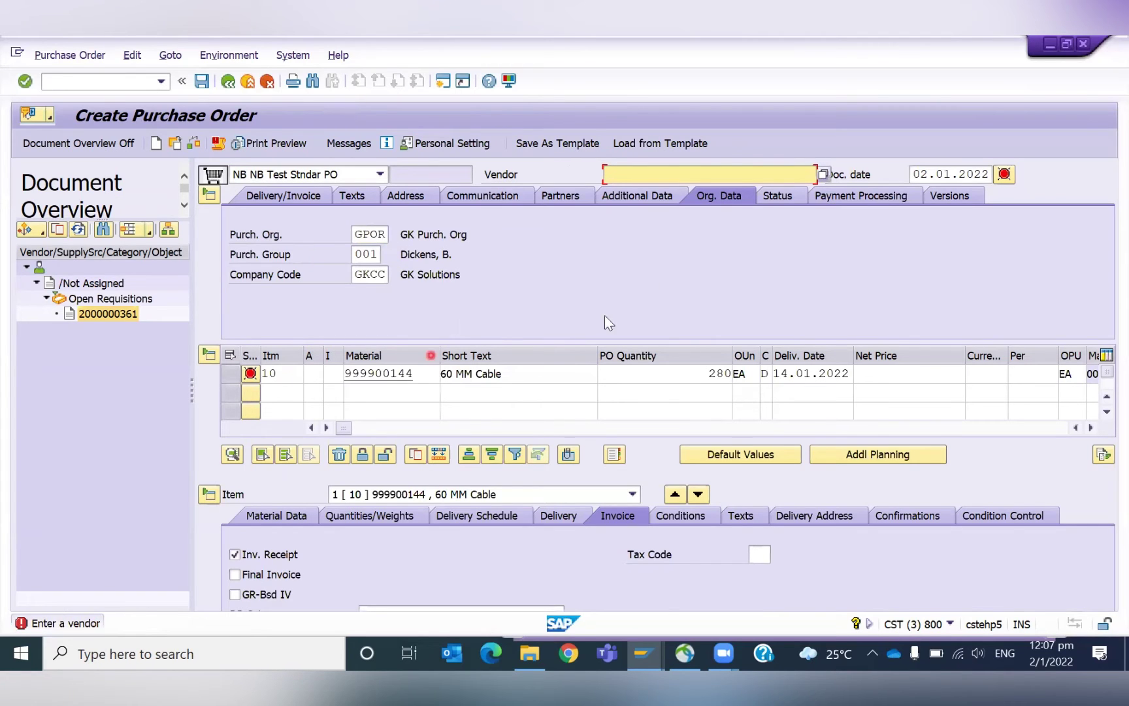
key("BackSpace")
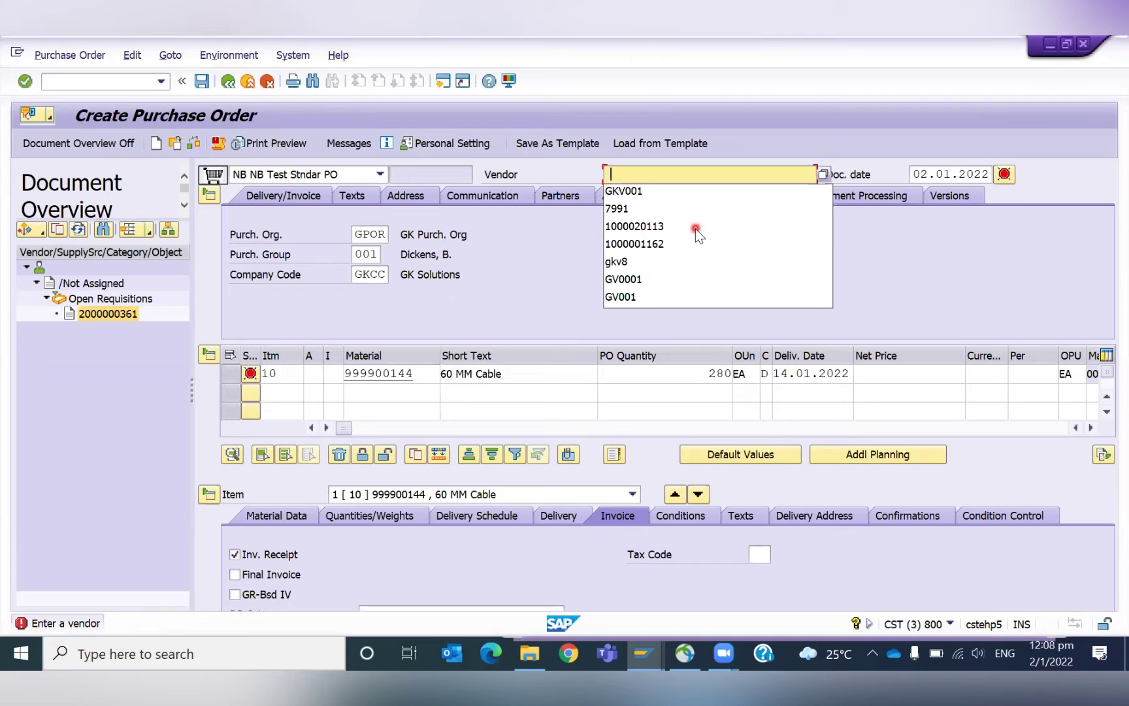
key("Down")
key("Down")
key("Down")
key("Down")
key("Down")
key("Return")
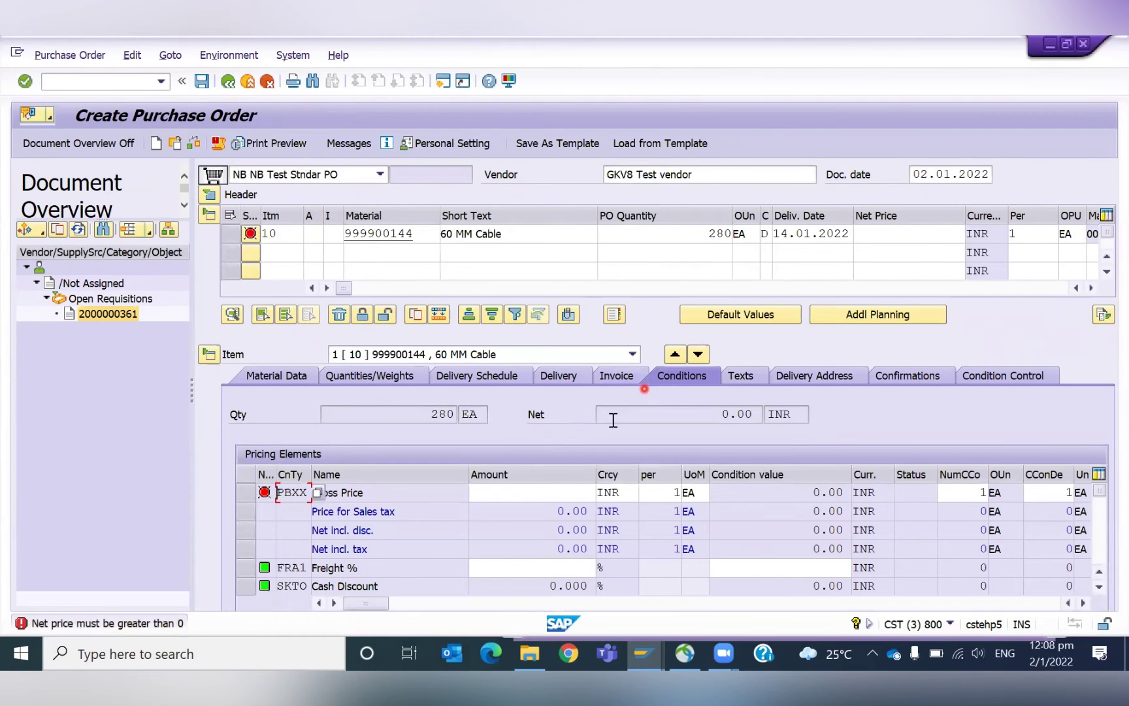
Give item 10 a net price of 50, check its delivery schedule, and keep order type NB.
left_click(934, 234)
type("50")
key("Return")
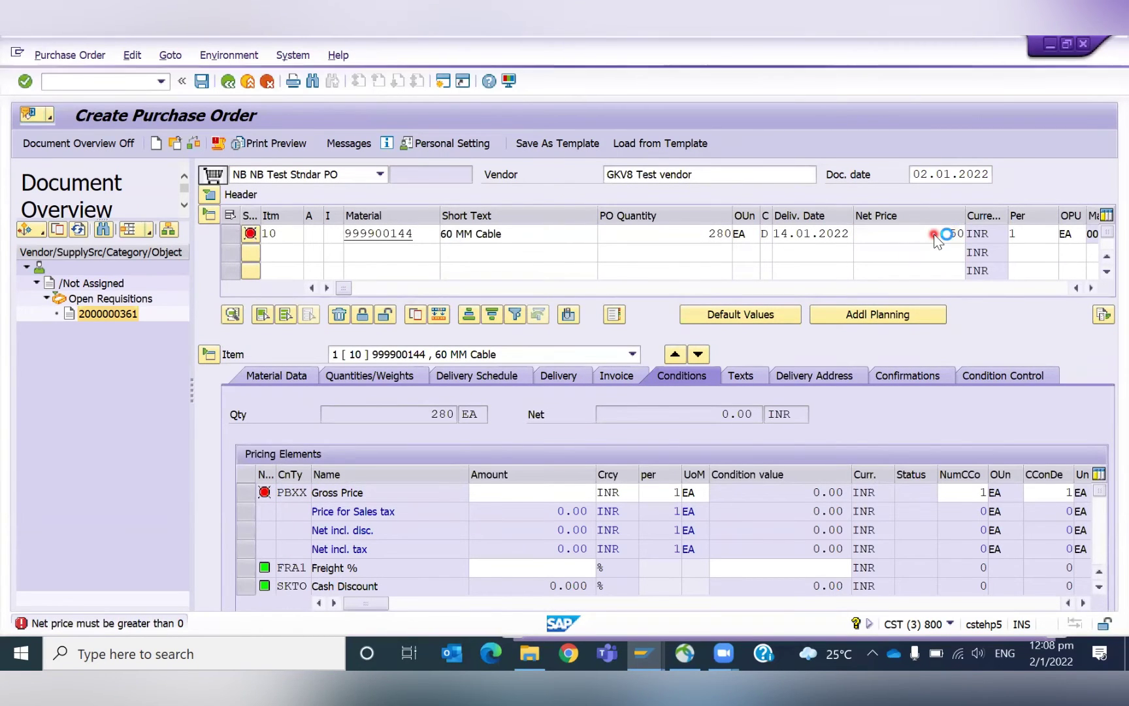
left_click(460, 425)
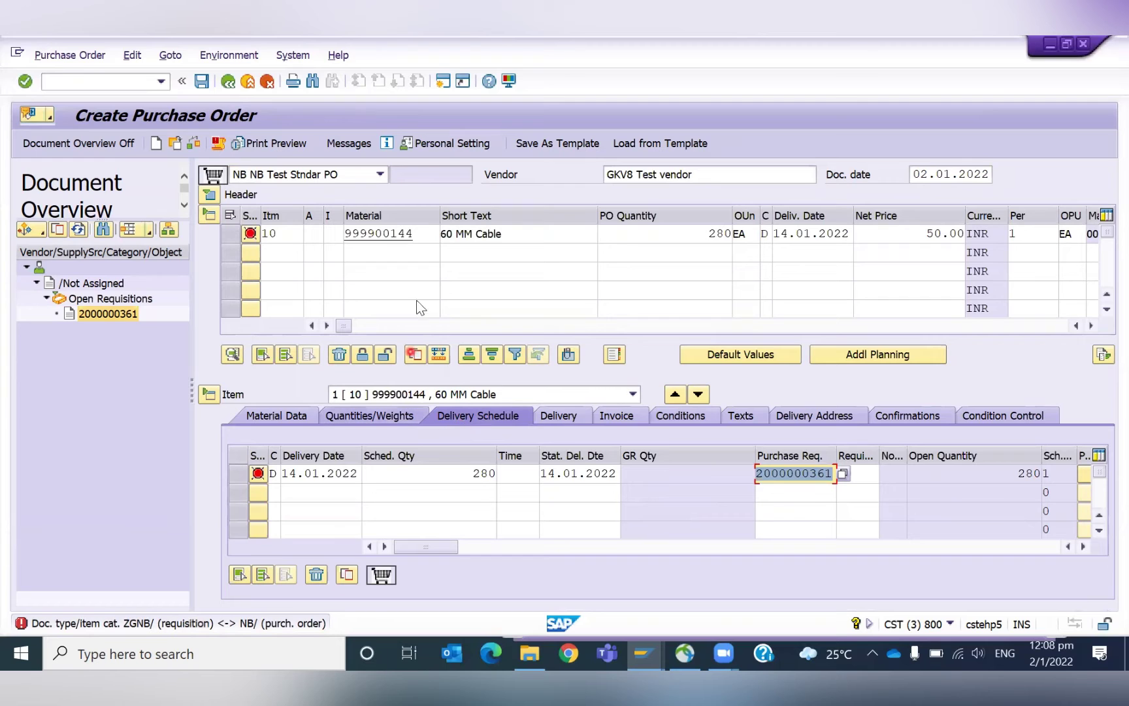
left_click(298, 175)
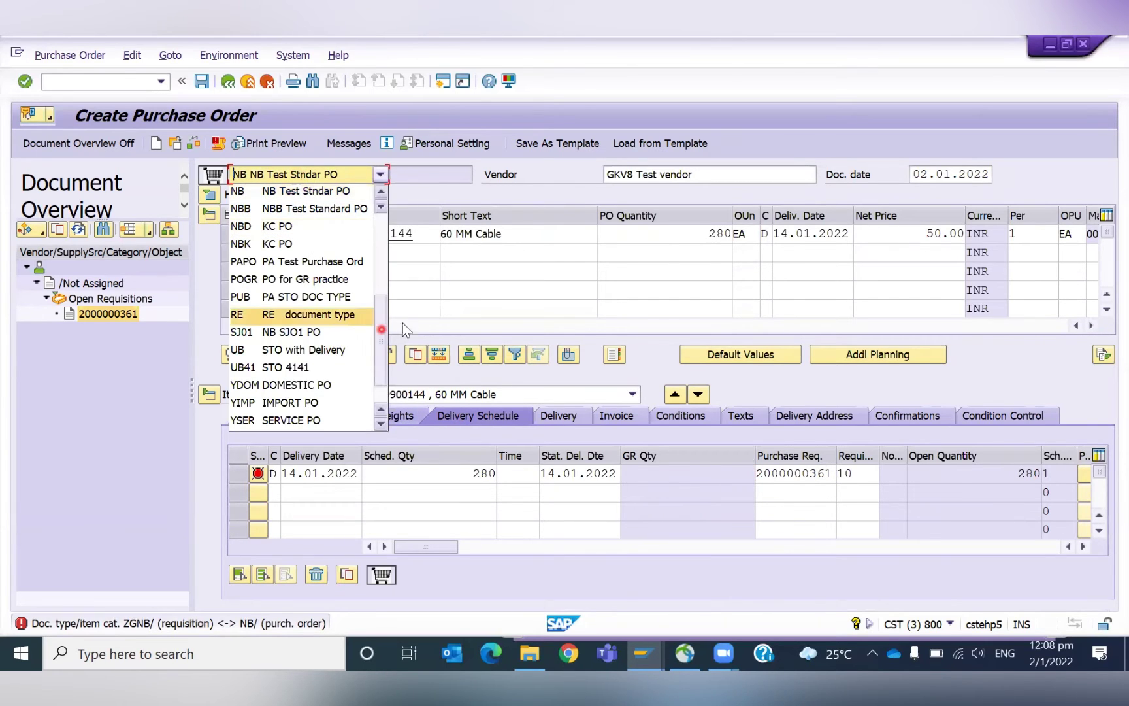
left_click(385, 363)
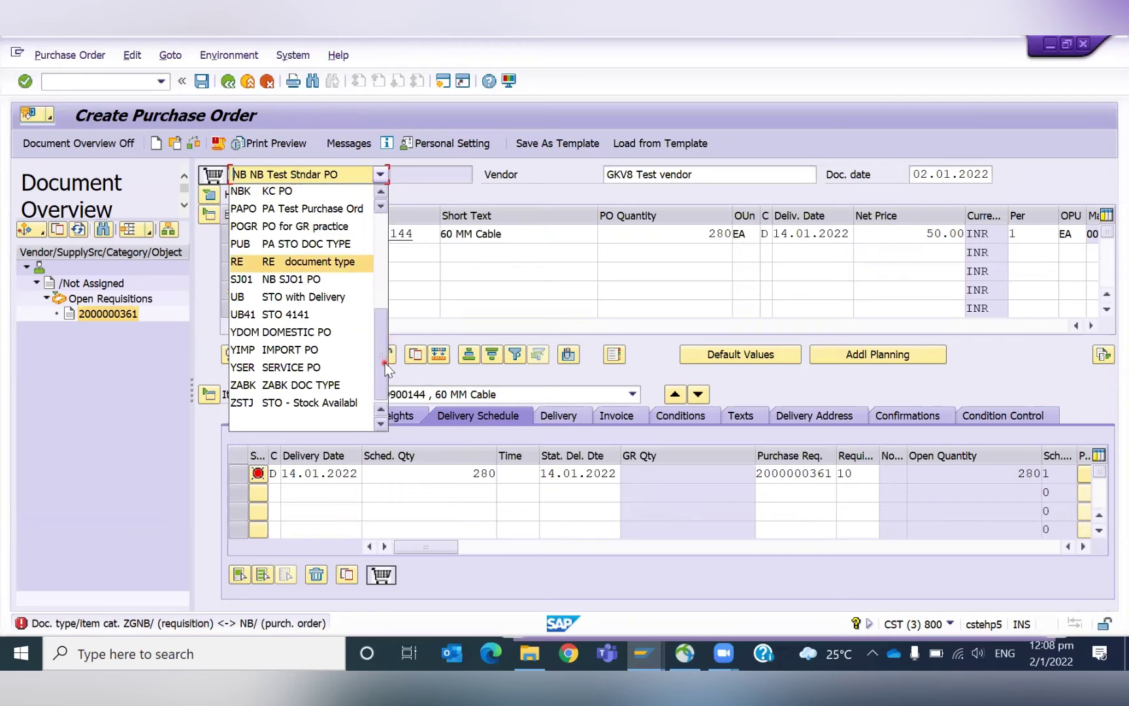
left_click_drag(383, 356, 384, 265)
left_click(113, 374)
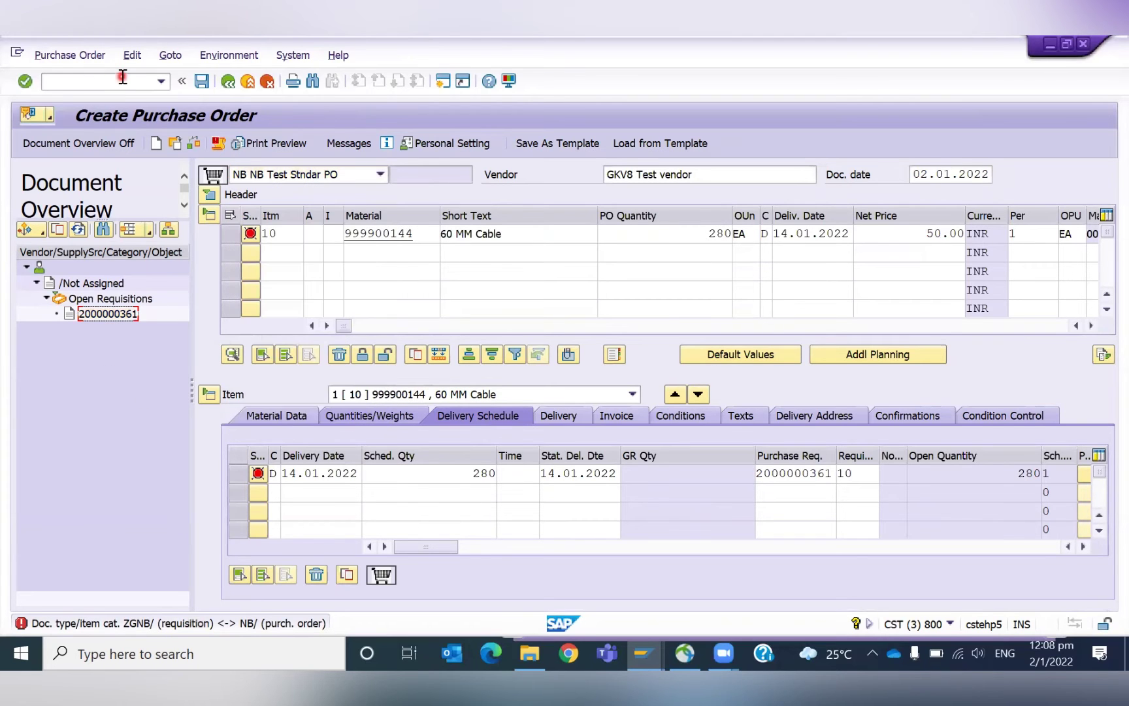
key("alt+Tab")
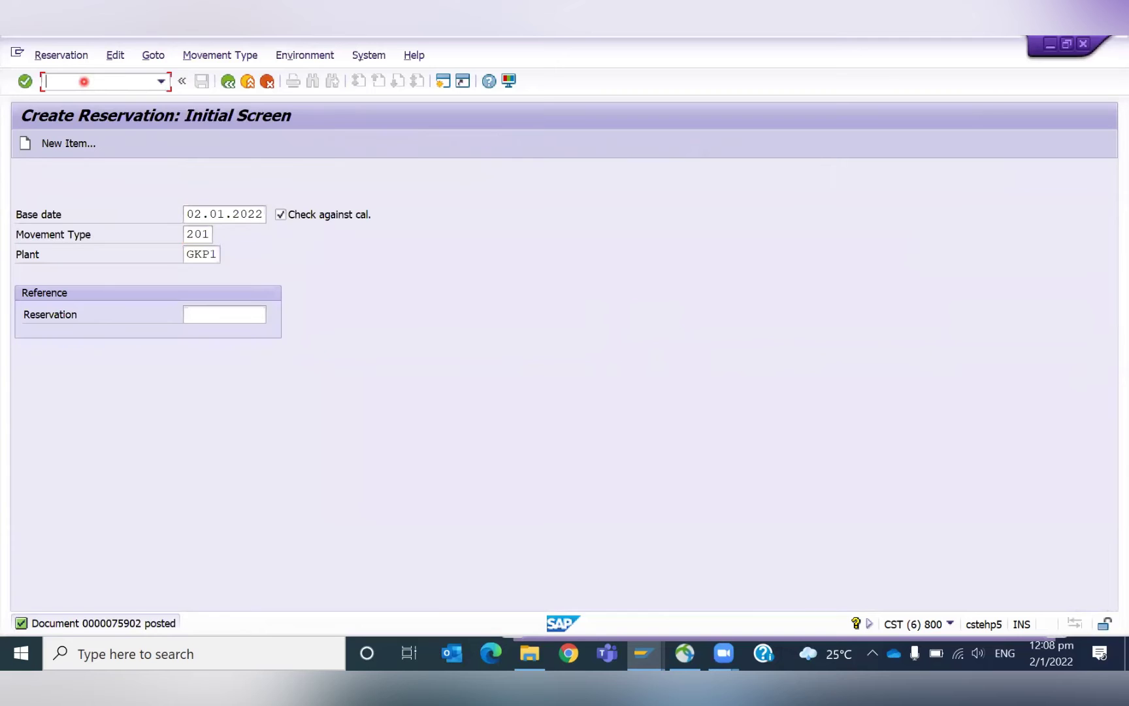
Open SPRO's reference IMG and expand Materials Management > Purchasing > Purchase Requisition to Define Document Types.
left_click(83, 81)
type("/nspro")
key("Return")
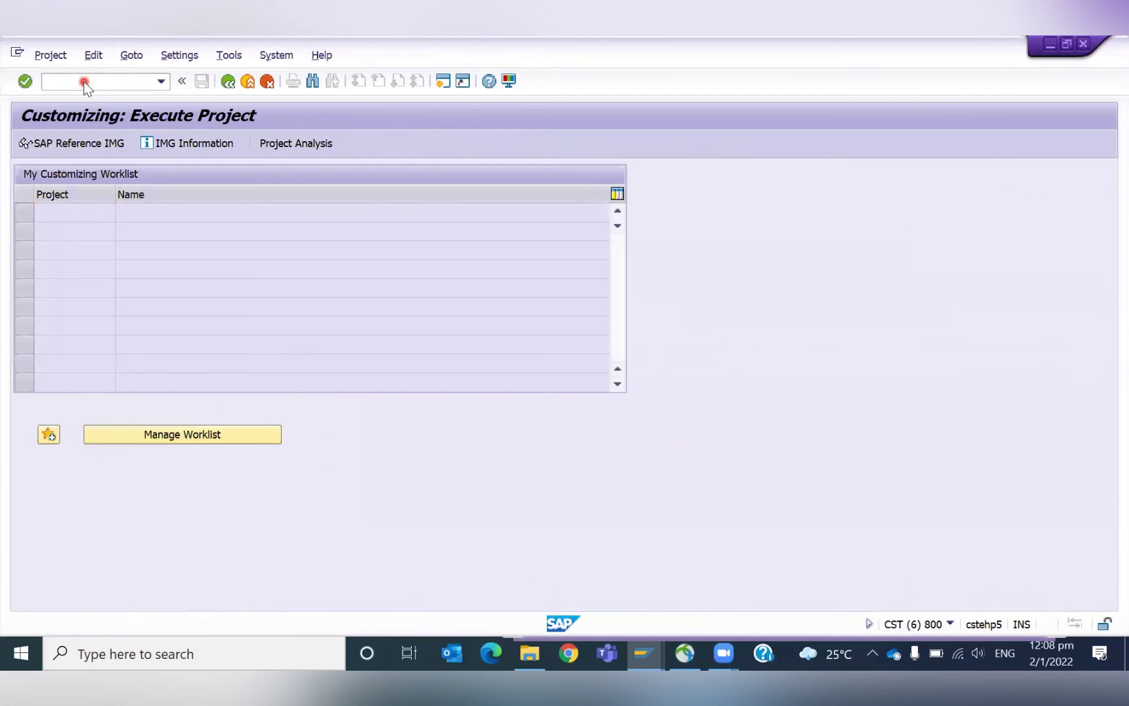
key("F5")
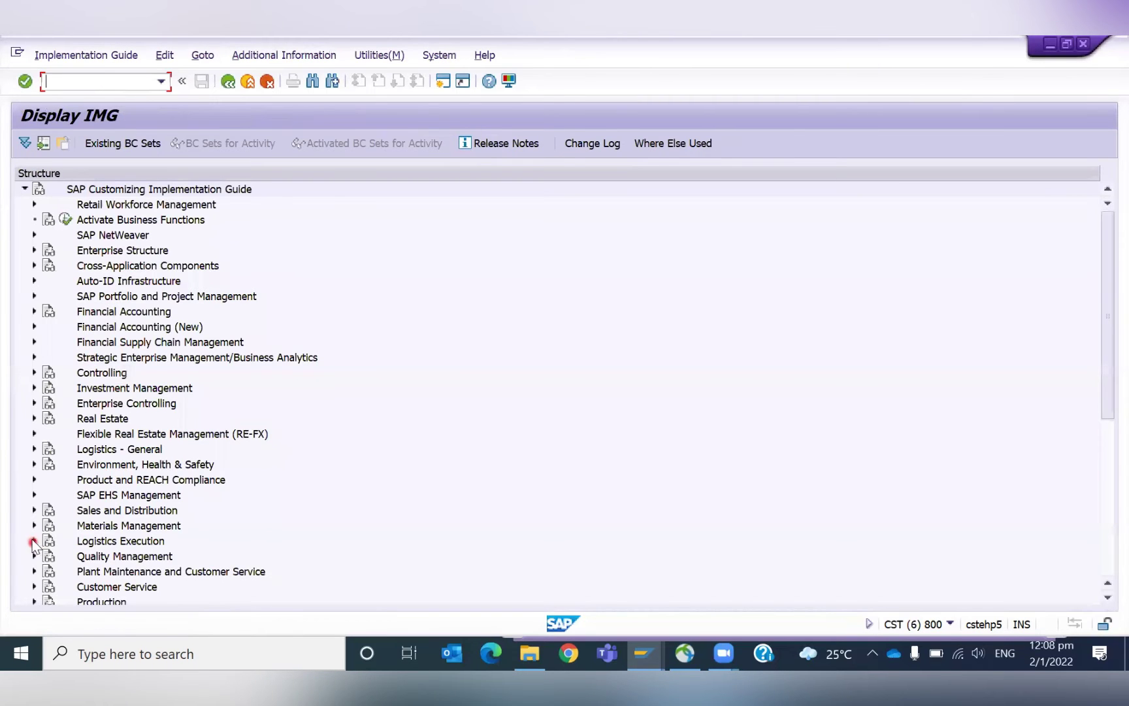
left_click(29, 523)
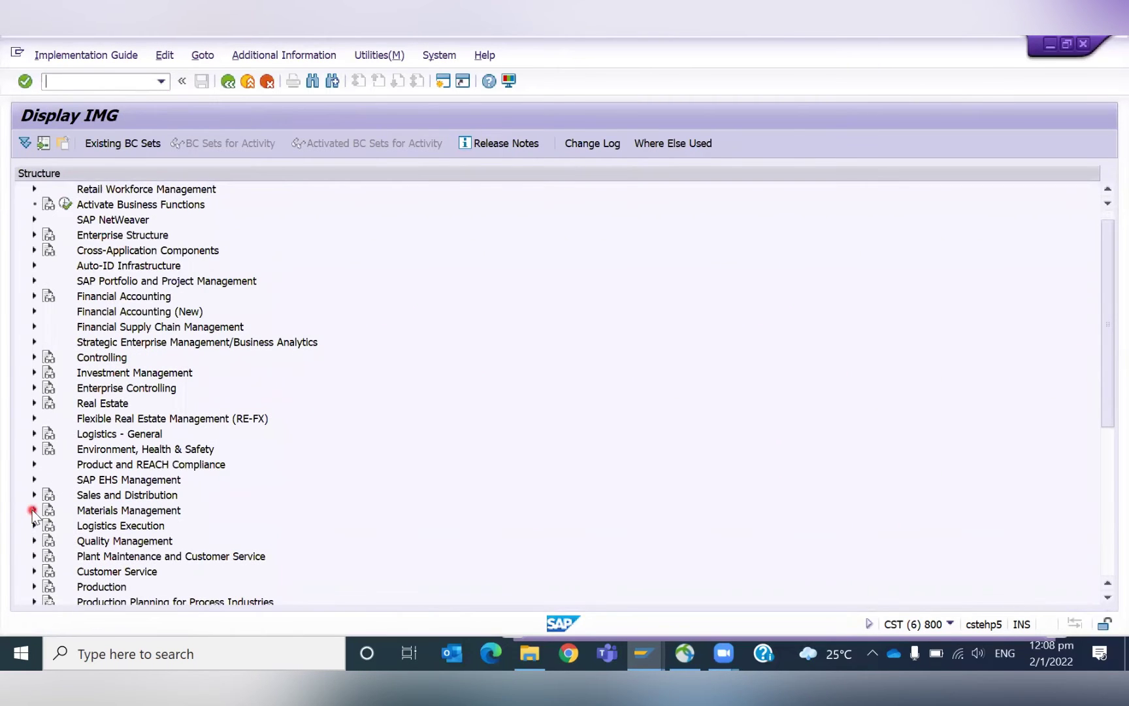
left_click(42, 510)
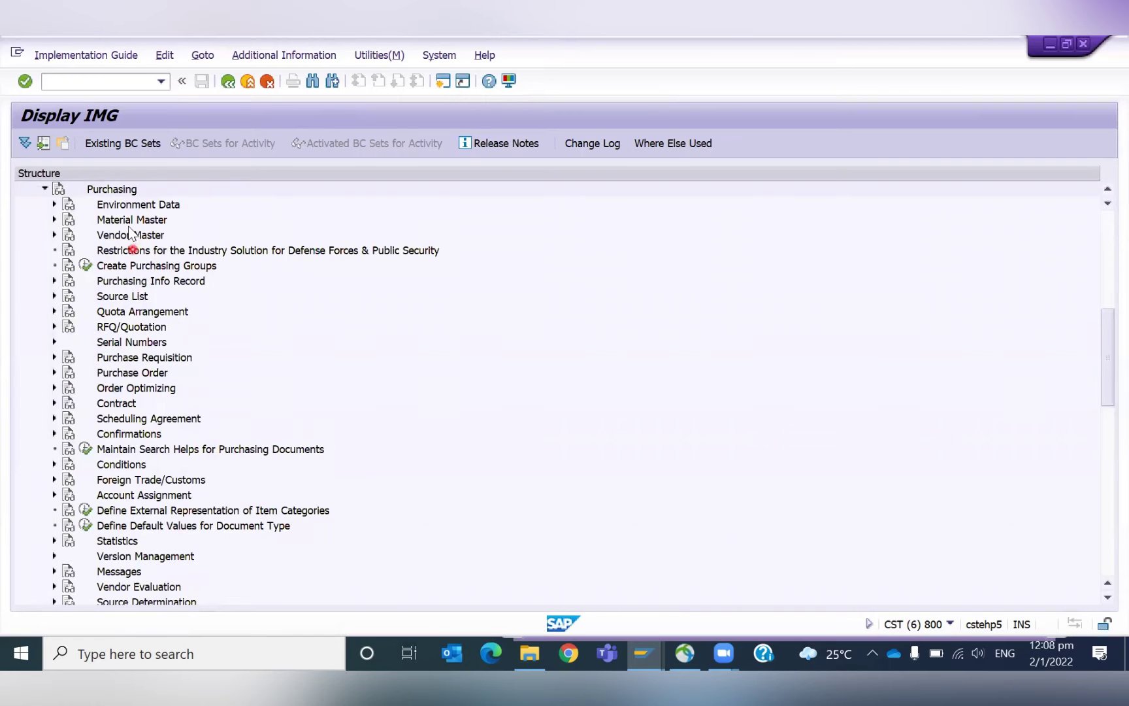
left_click(53, 358)
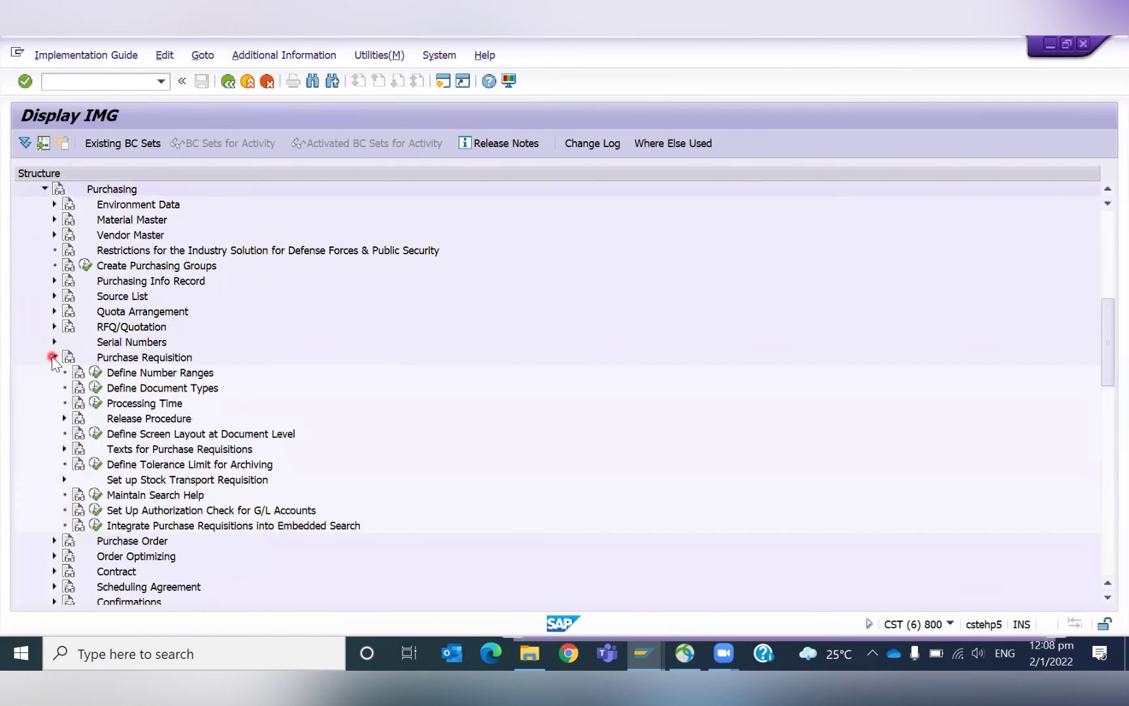
left_click(95, 387)
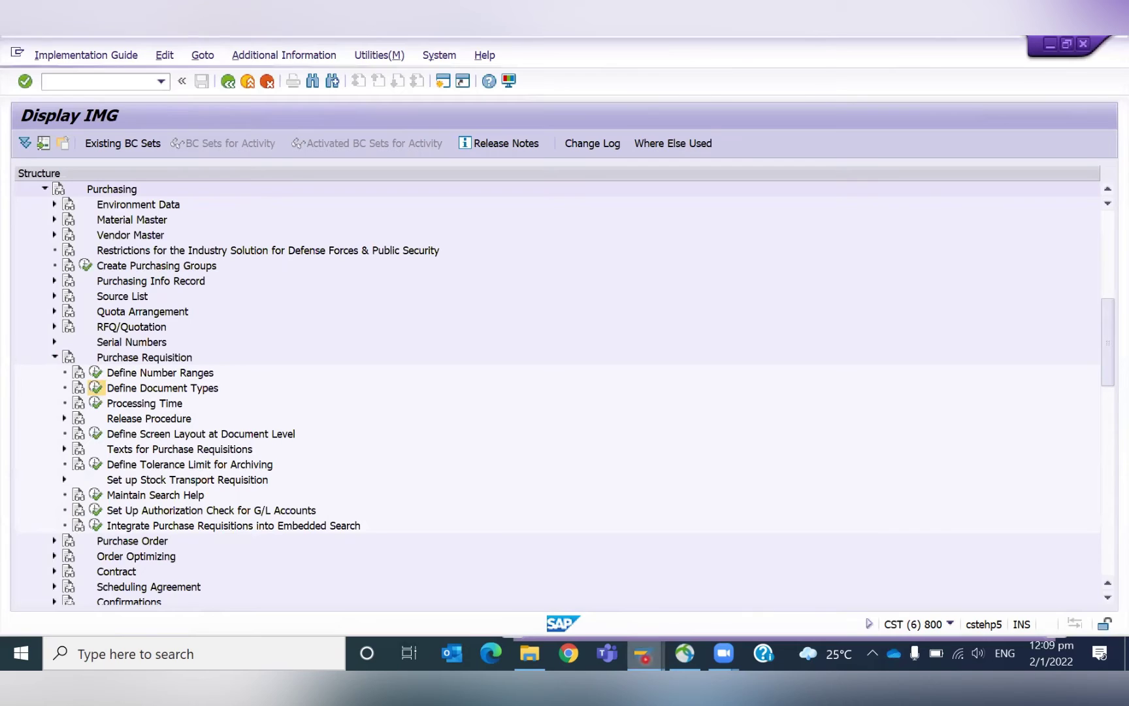
left_click(643, 653)
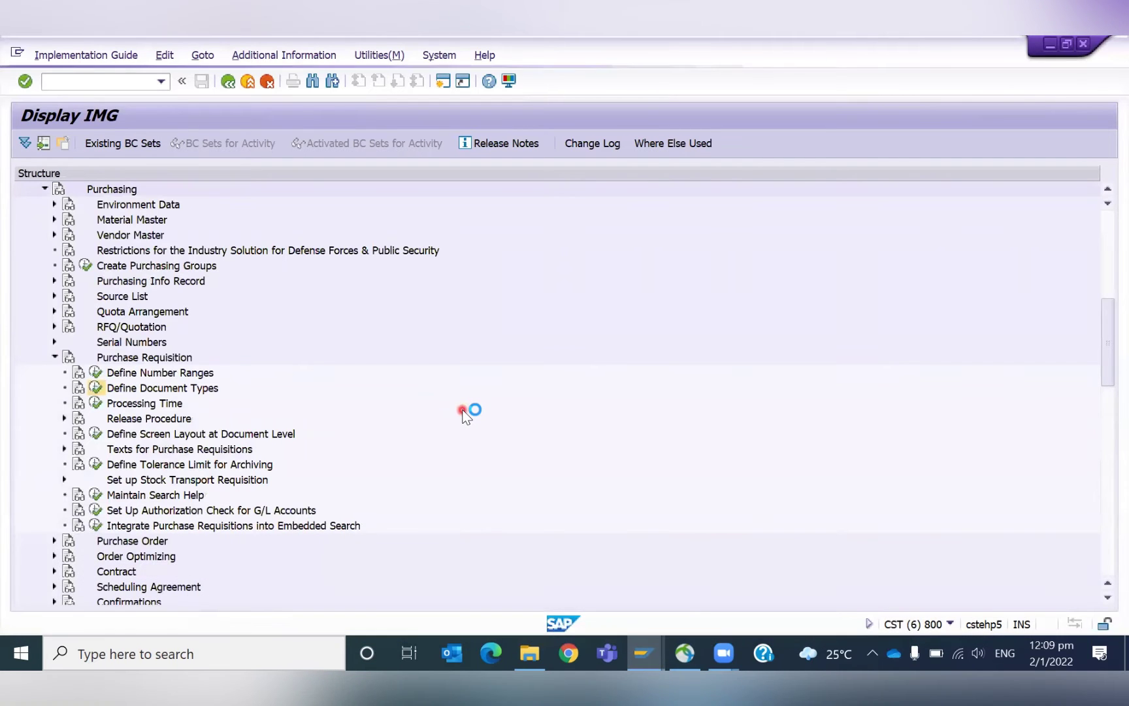
left_click(95, 387)
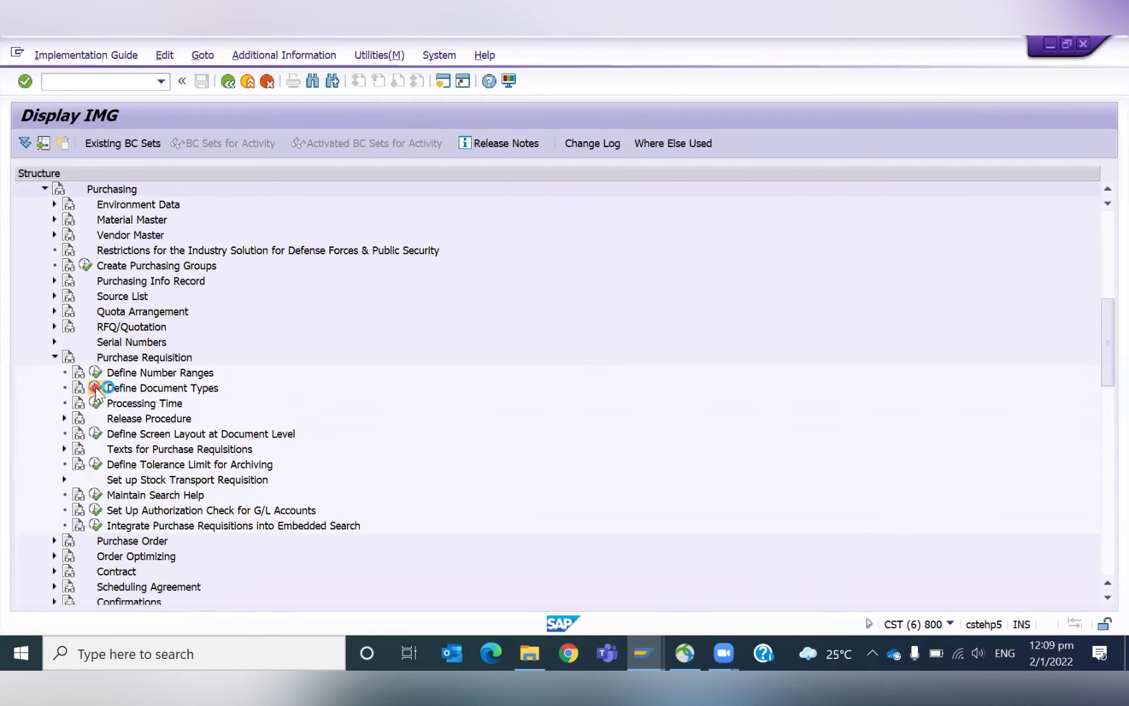
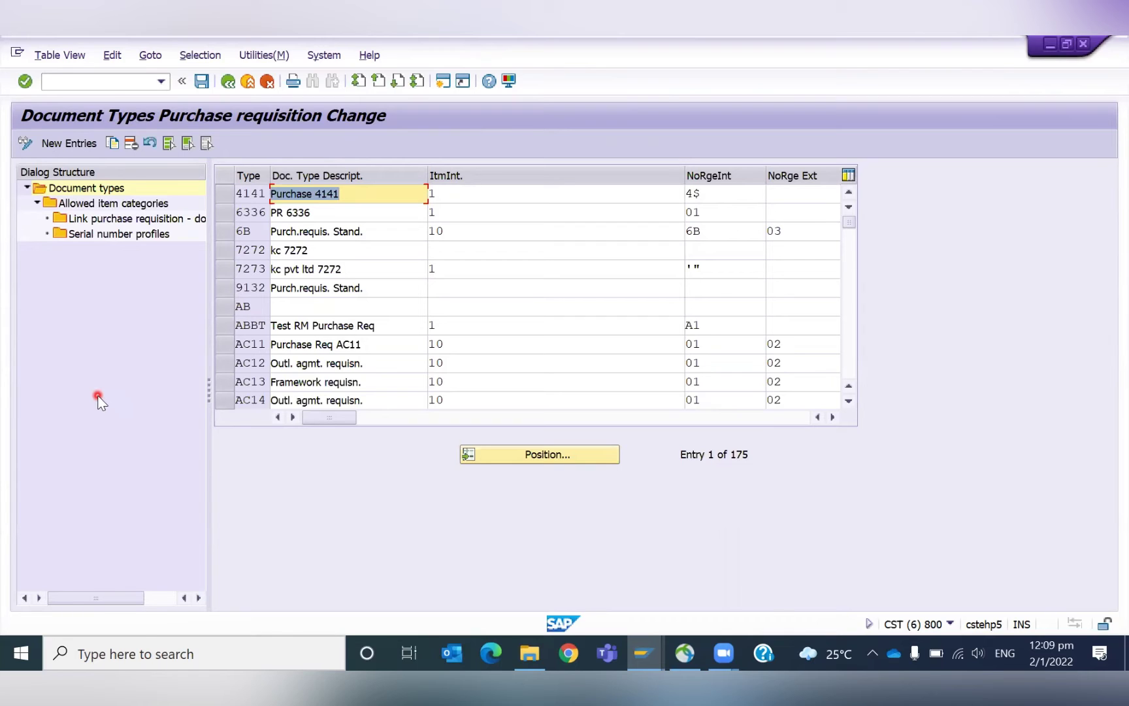
Jump to requisition type ZGNB and open its 'Link purchase requisition - document type' entries.
left_click(554, 456)
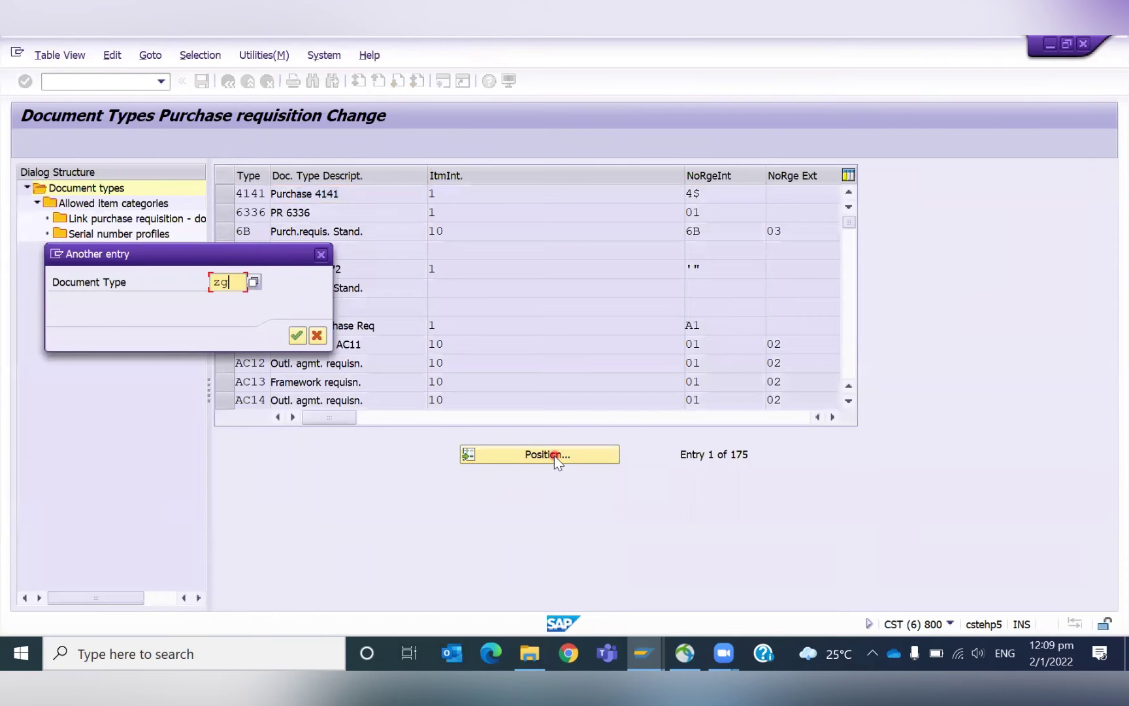
type("zgnb")
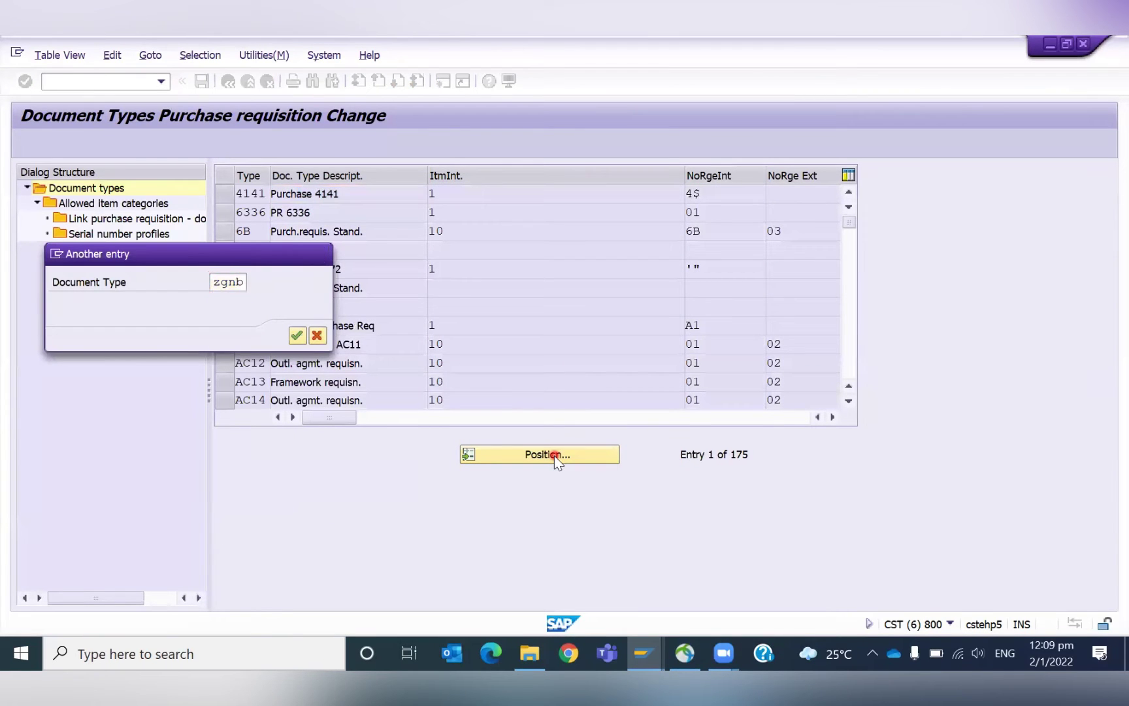
key("Return")
left_click(227, 199)
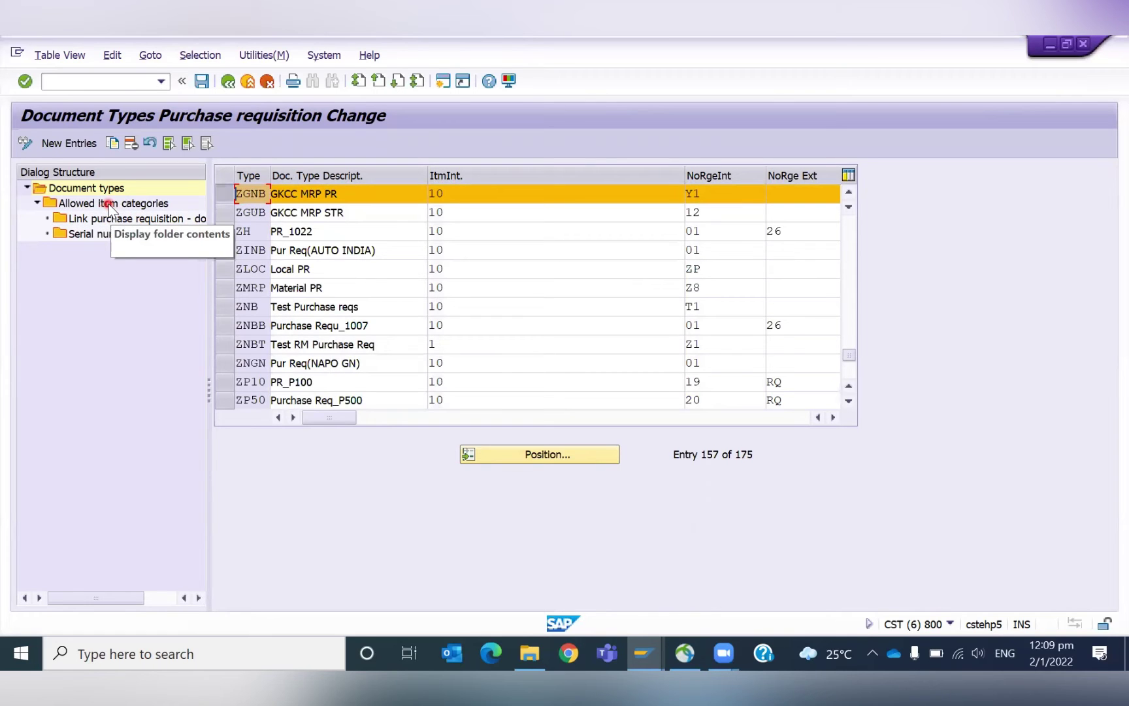
double_click(143, 221)
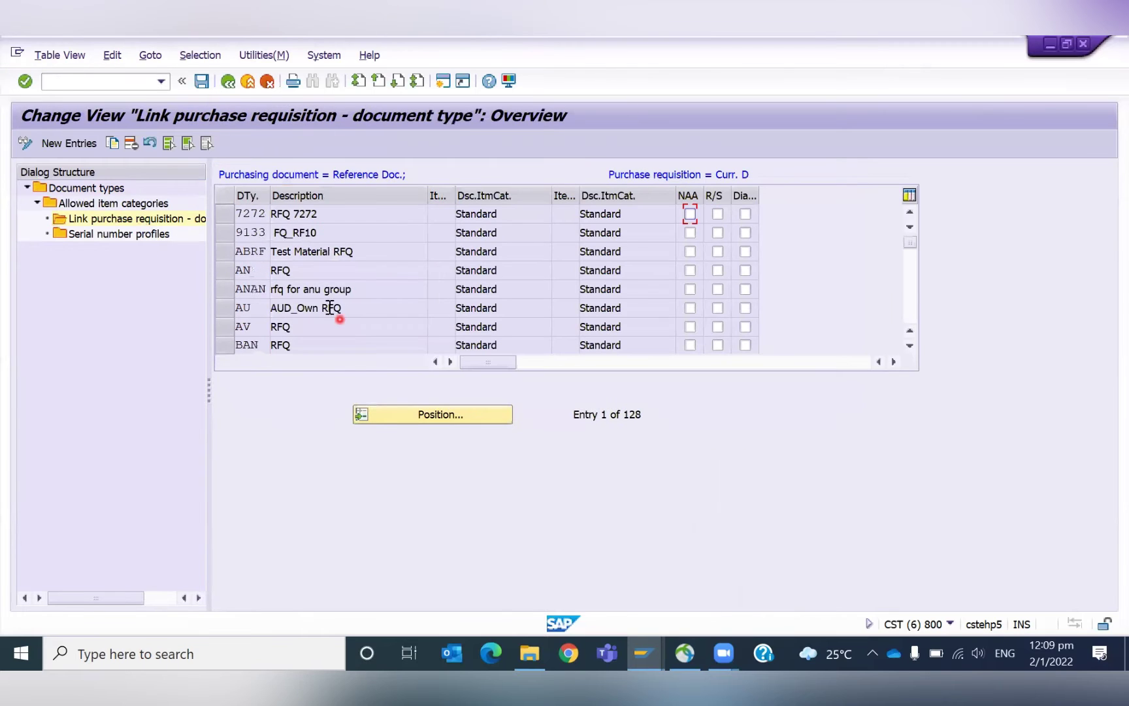
left_click(268, 302)
scroll(268, 302, "down", 2)
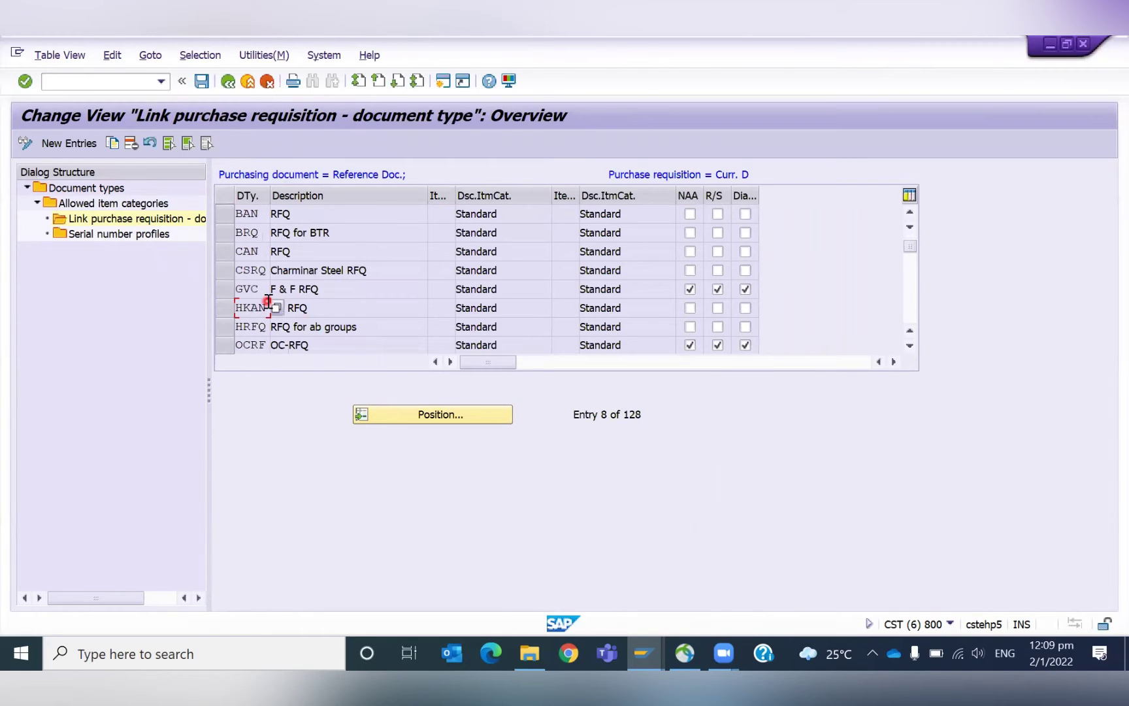
scroll(268, 302, "down", 2)
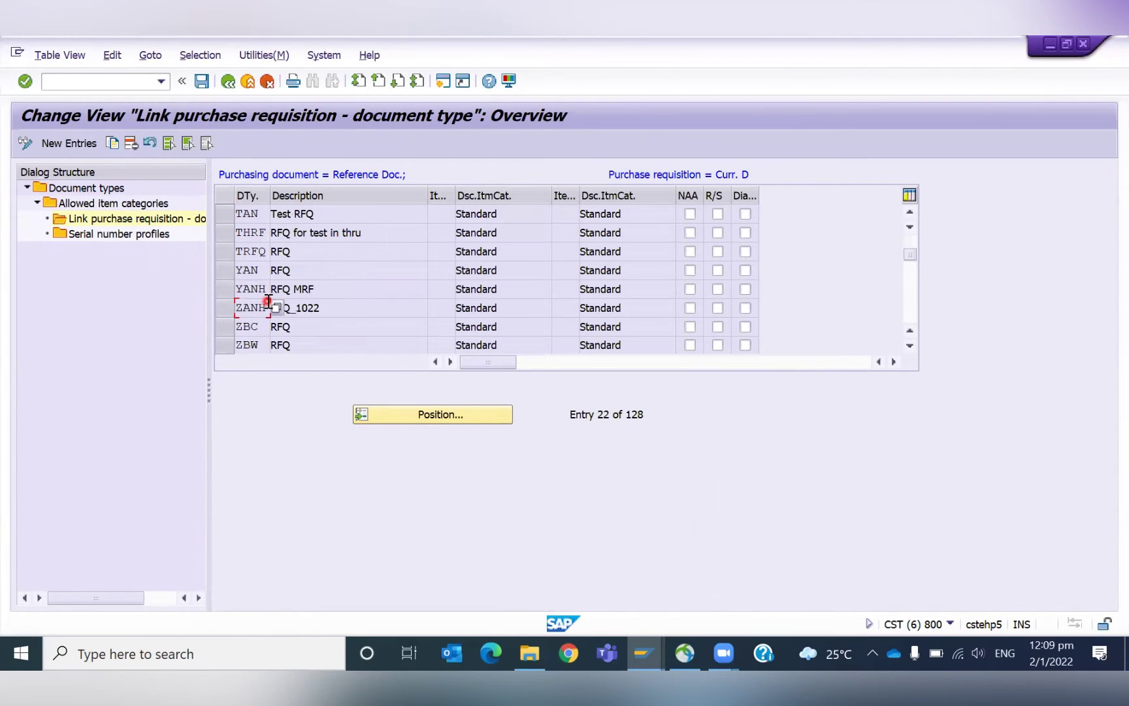
scroll(267, 304, "down", 8)
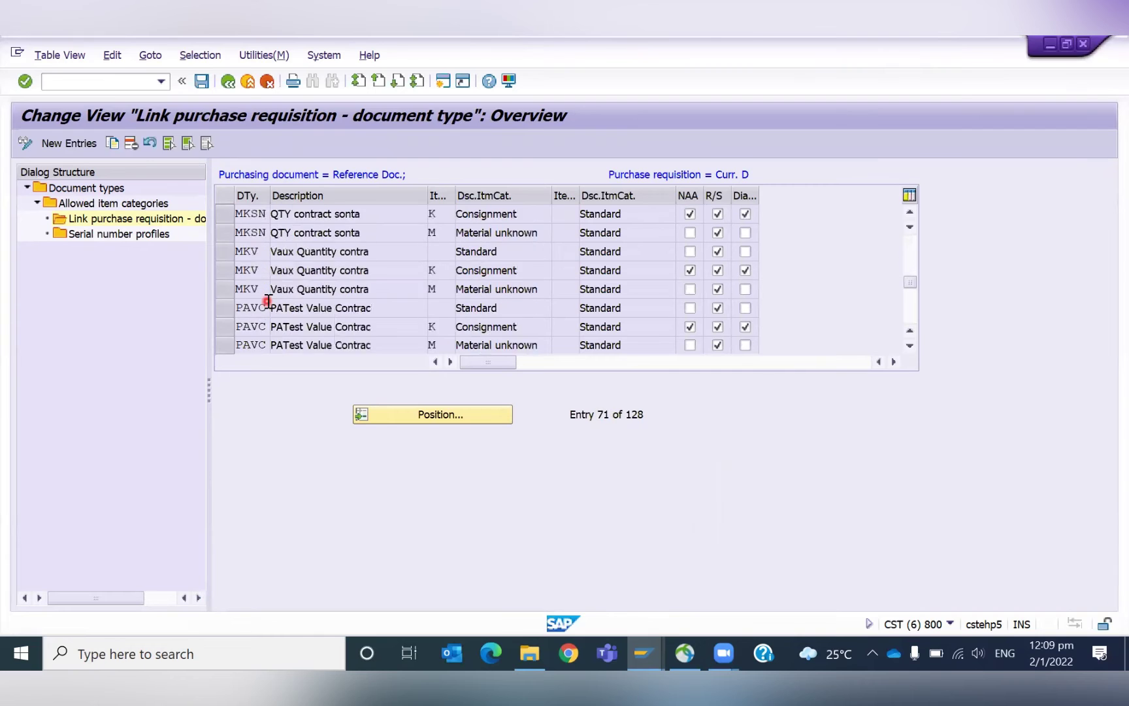
scroll(268, 305, "down", 7)
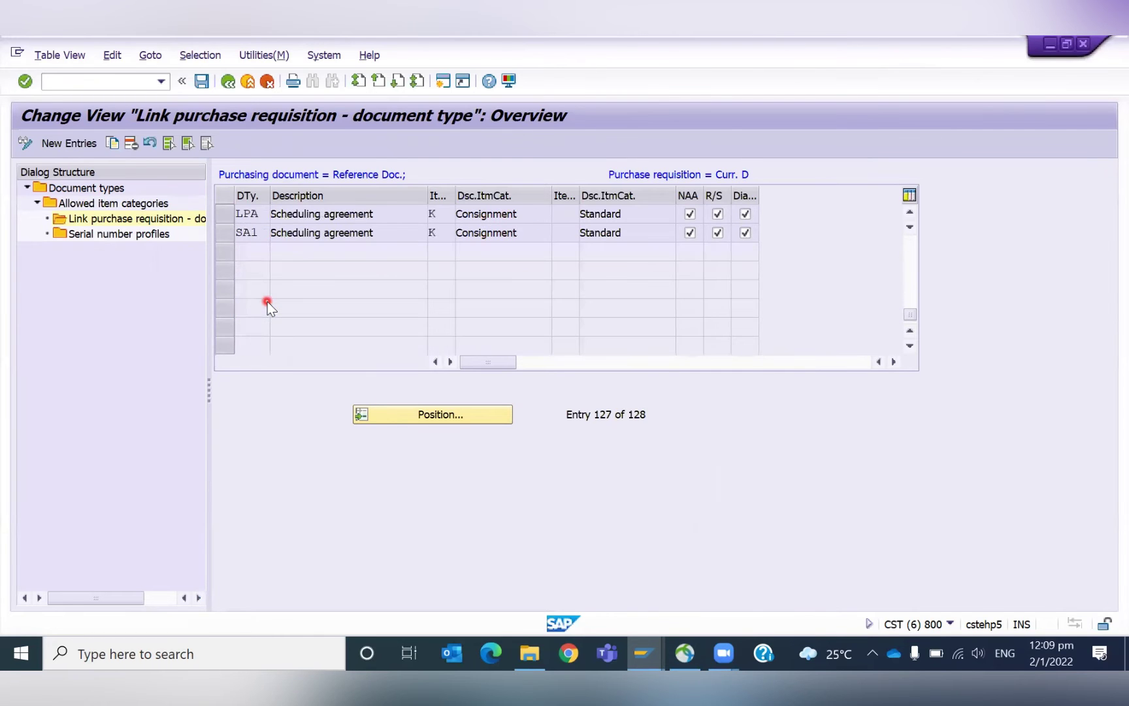
scroll(268, 302, "up", 9)
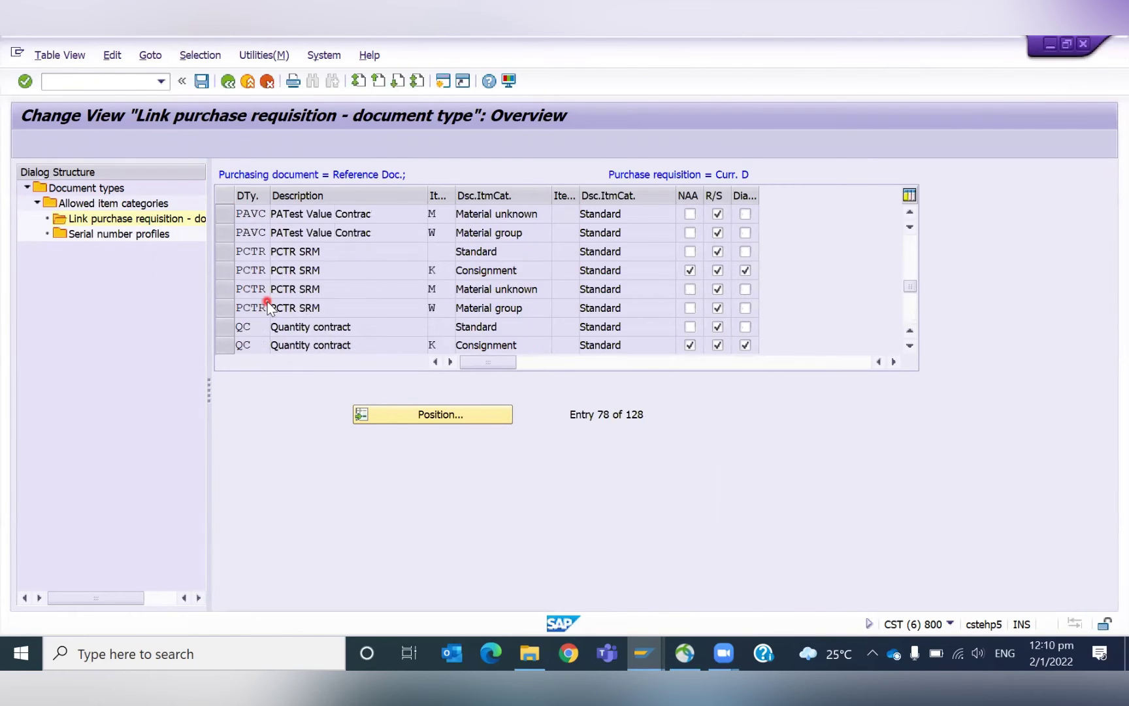
scroll(268, 307, "up", 8)
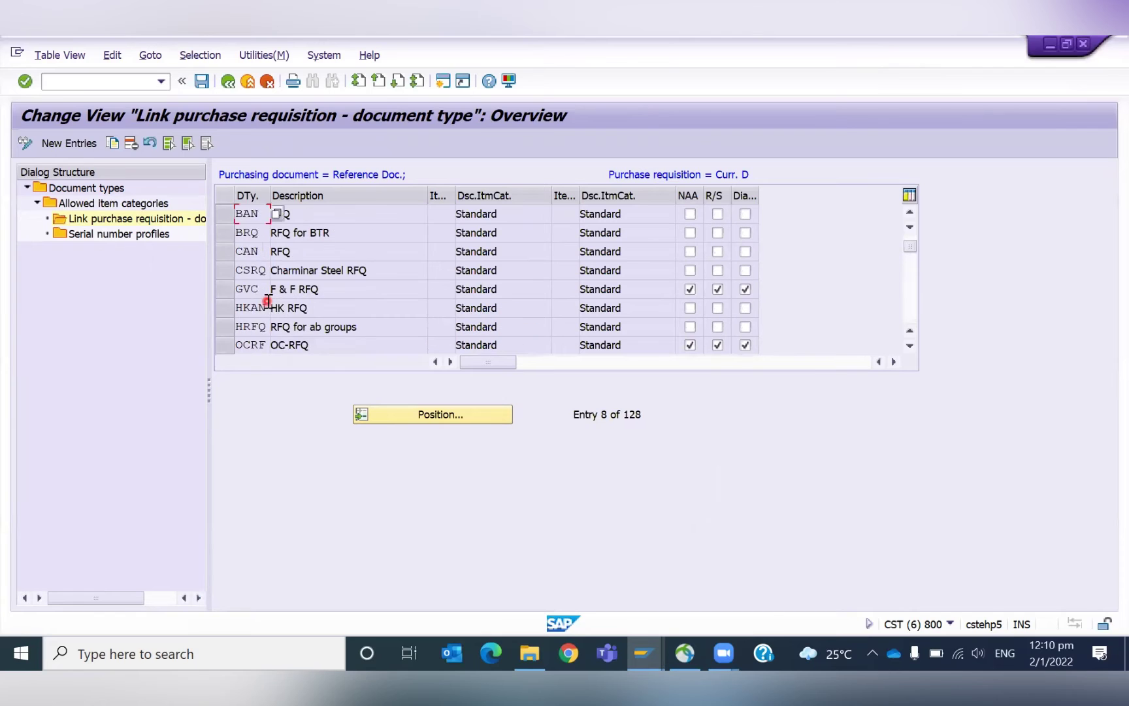
scroll(268, 305, "up", 2)
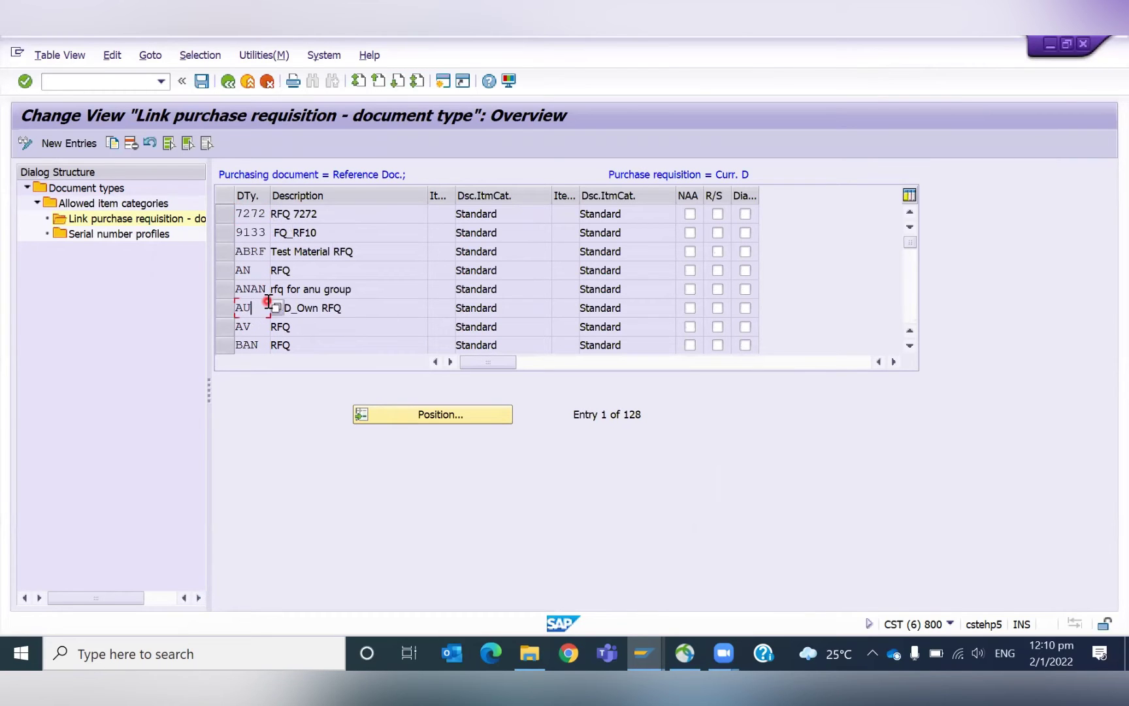
scroll(268, 301, "down", 2)
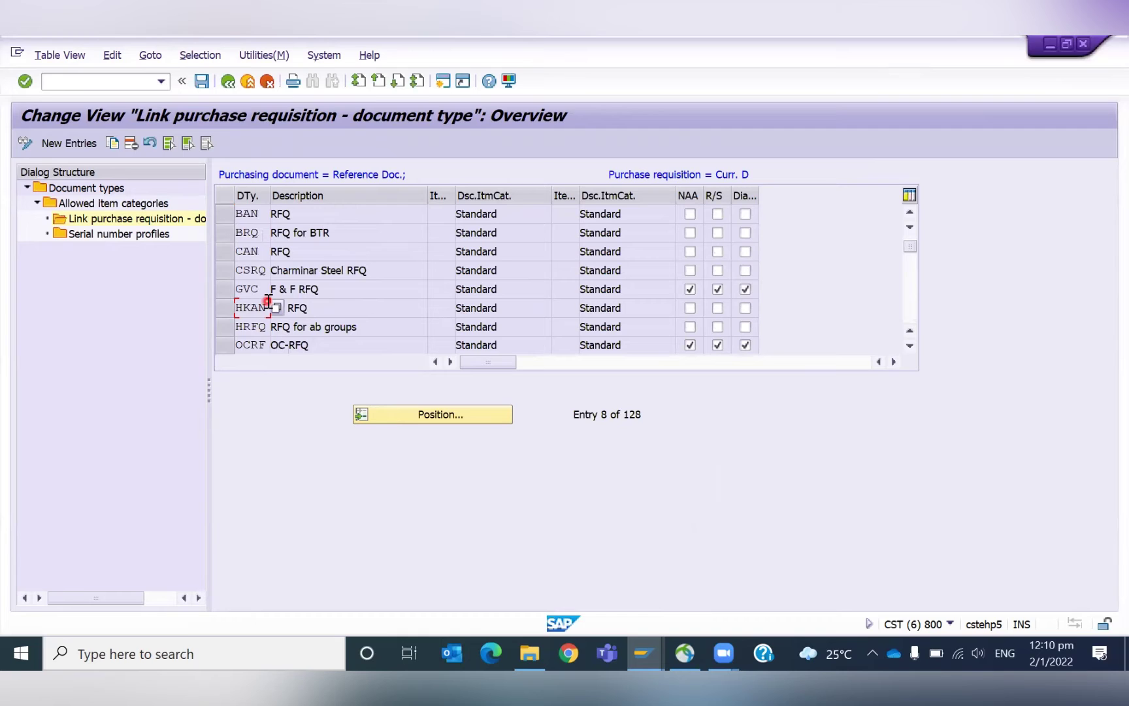
scroll(268, 300, "down", 2)
scroll(268, 300, "down", 2)
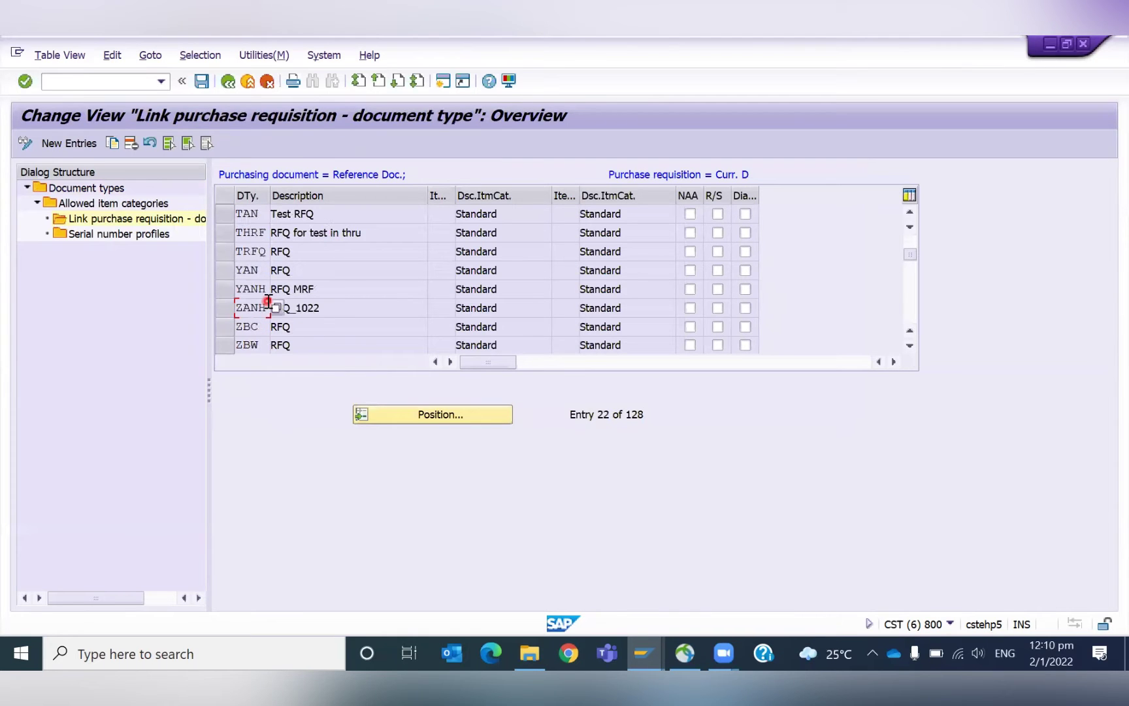
scroll(269, 300, "down", 2)
scroll(268, 301, "up", 2)
scroll(269, 301, "up", 2)
scroll(269, 301, "down", 6)
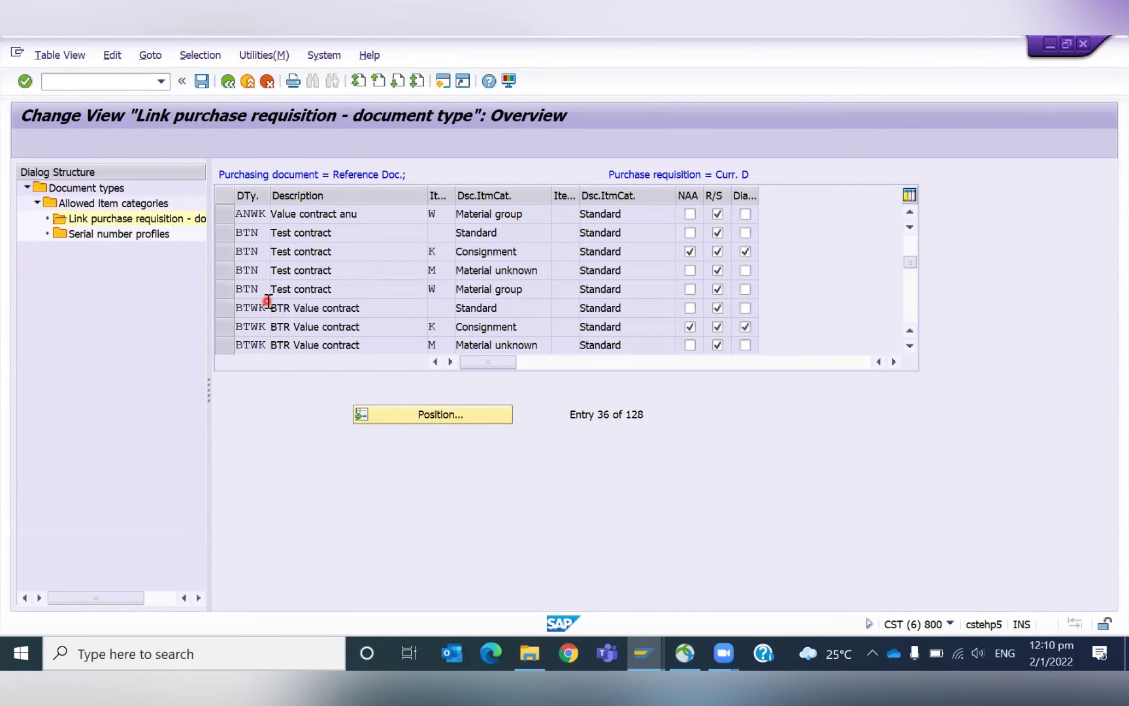
scroll(269, 300, "down", 6)
scroll(269, 300, "down", 8)
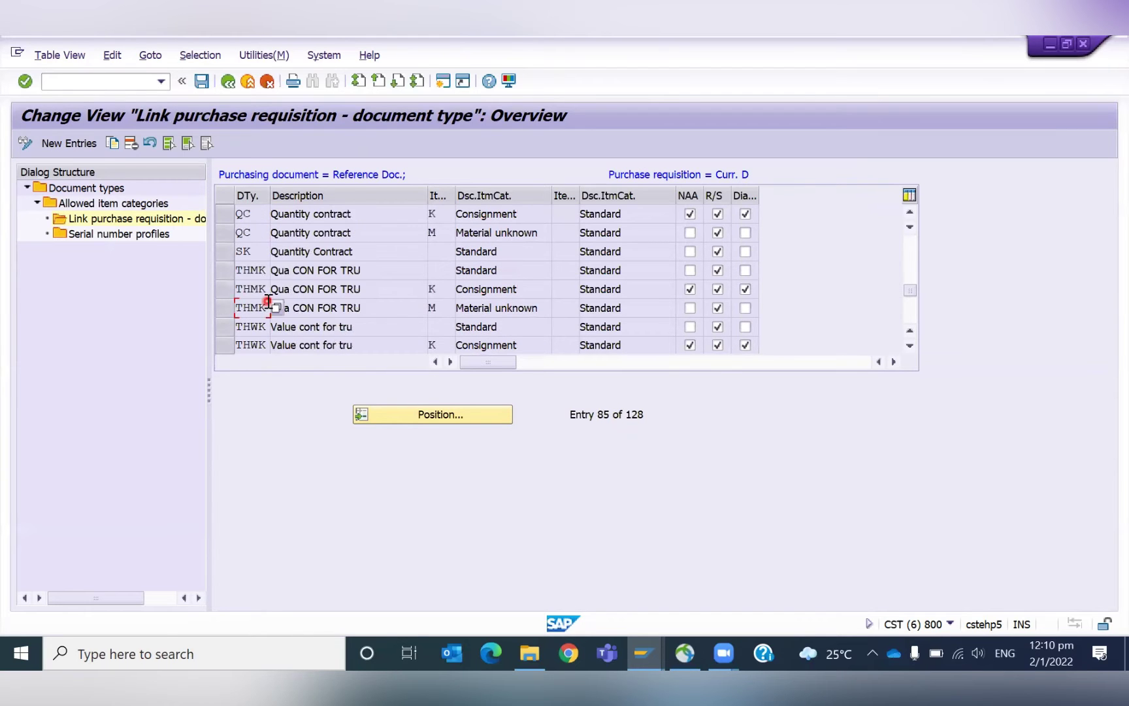
scroll(269, 302, "down", 4)
scroll(269, 305, "down", 8)
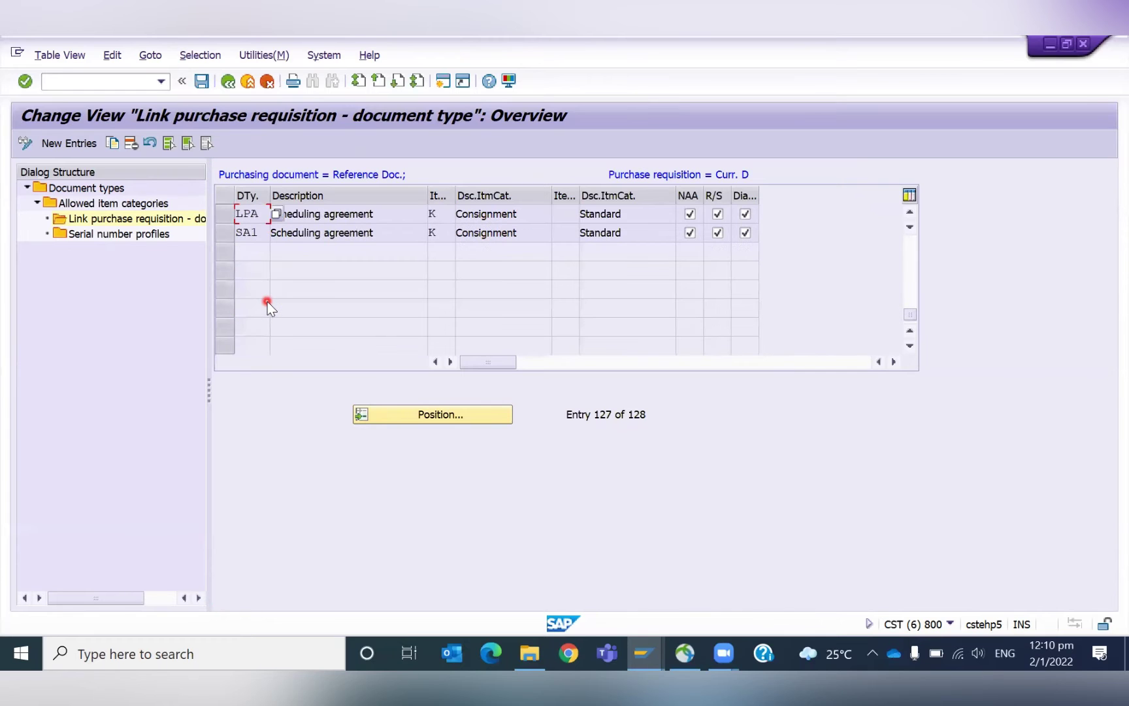
scroll(269, 304, "up", 1)
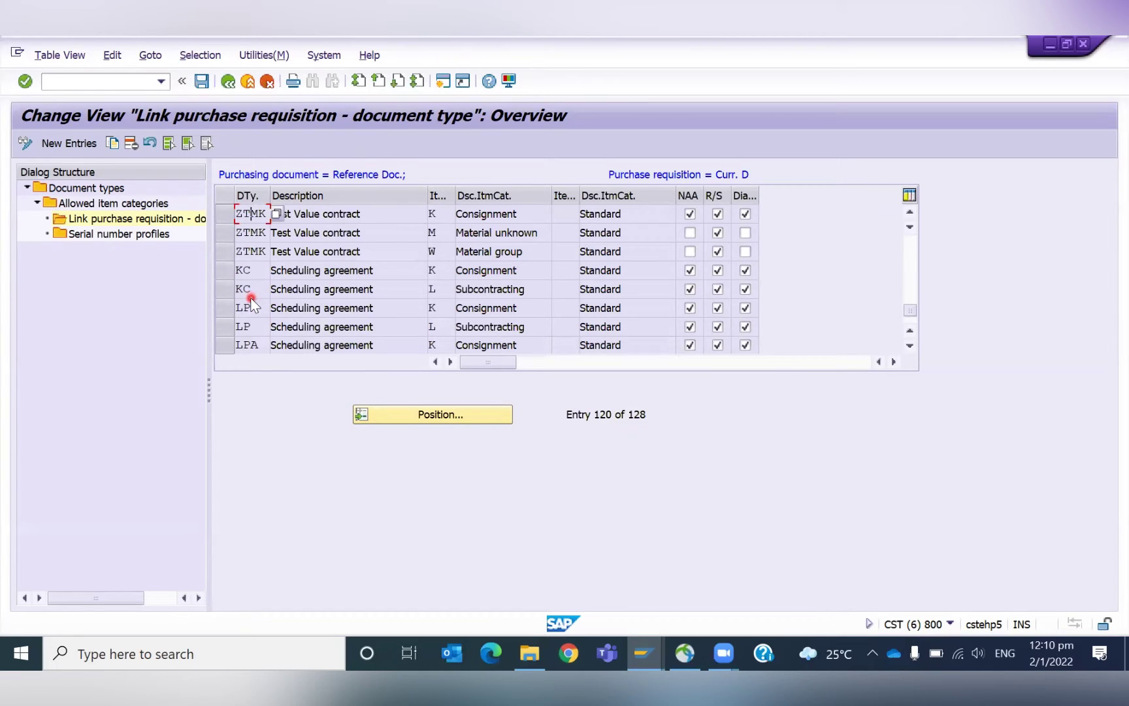
scroll(250, 297, "up", 3)
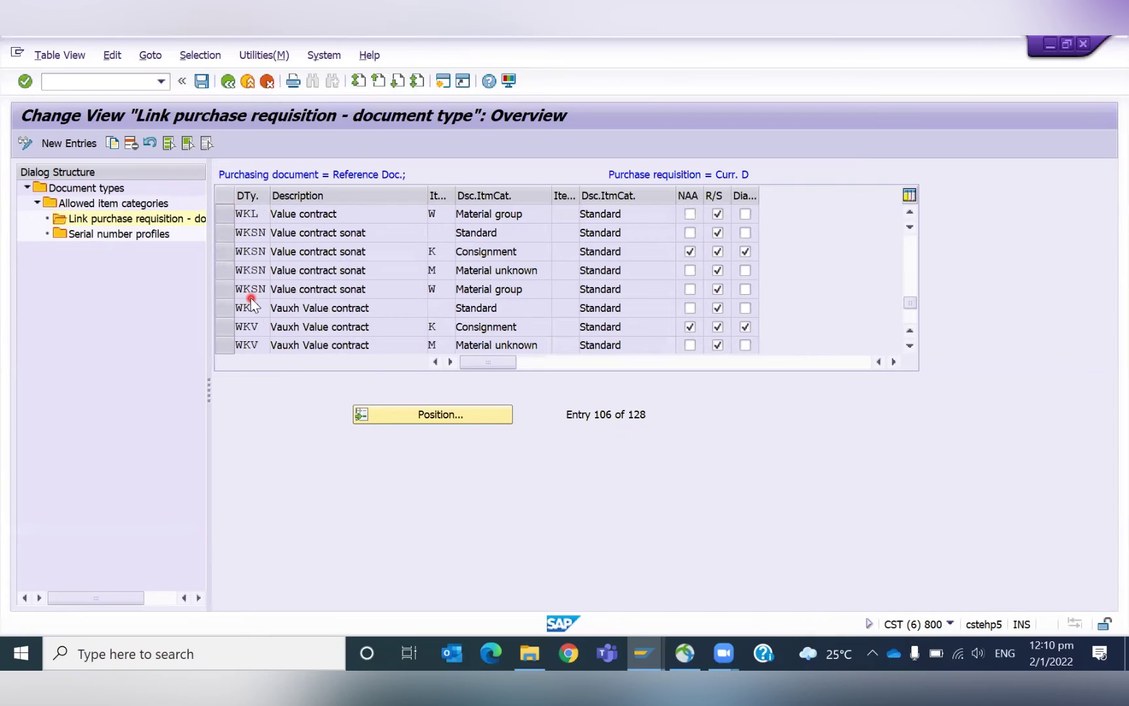
scroll(250, 297, "up", 6)
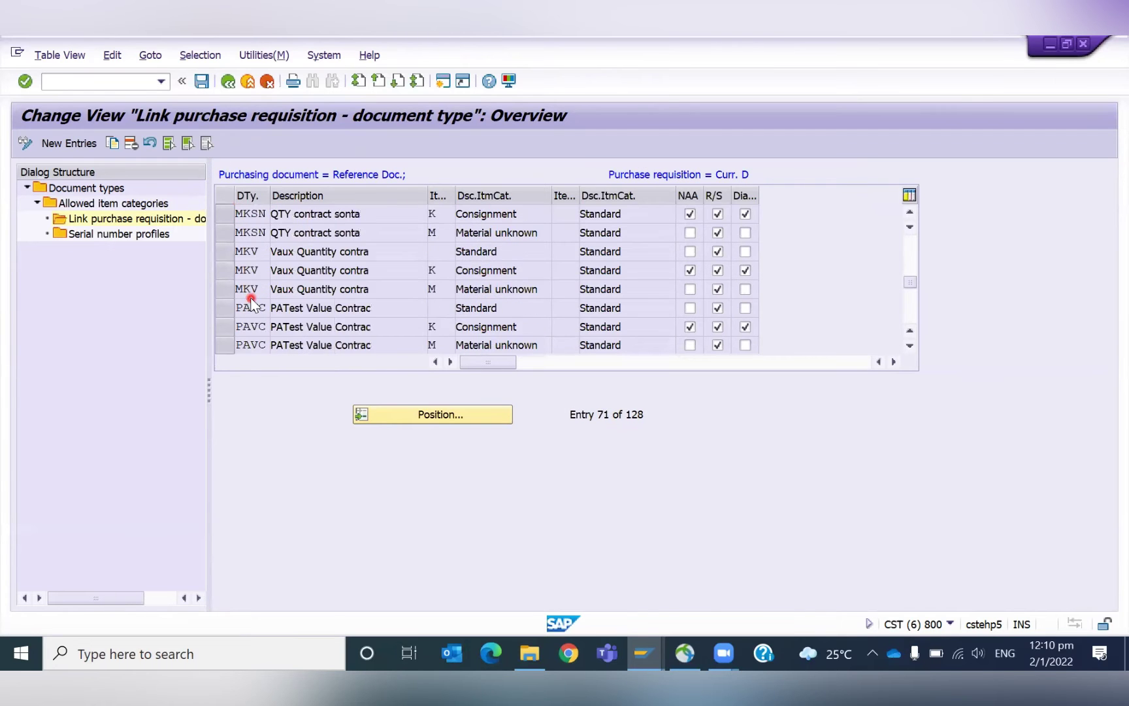
scroll(250, 298, "up", 8)
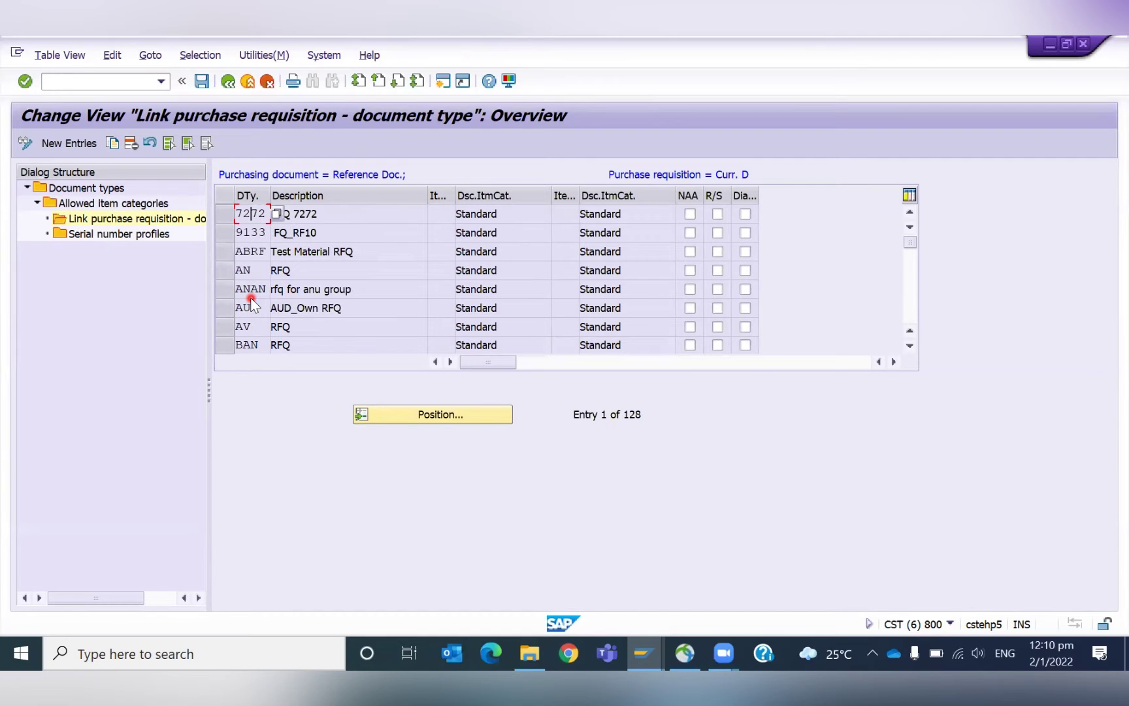
scroll(250, 298, "down", 1)
scroll(250, 297, "up", 1)
scroll(251, 298, "down", 1)
scroll(250, 297, "down", 3)
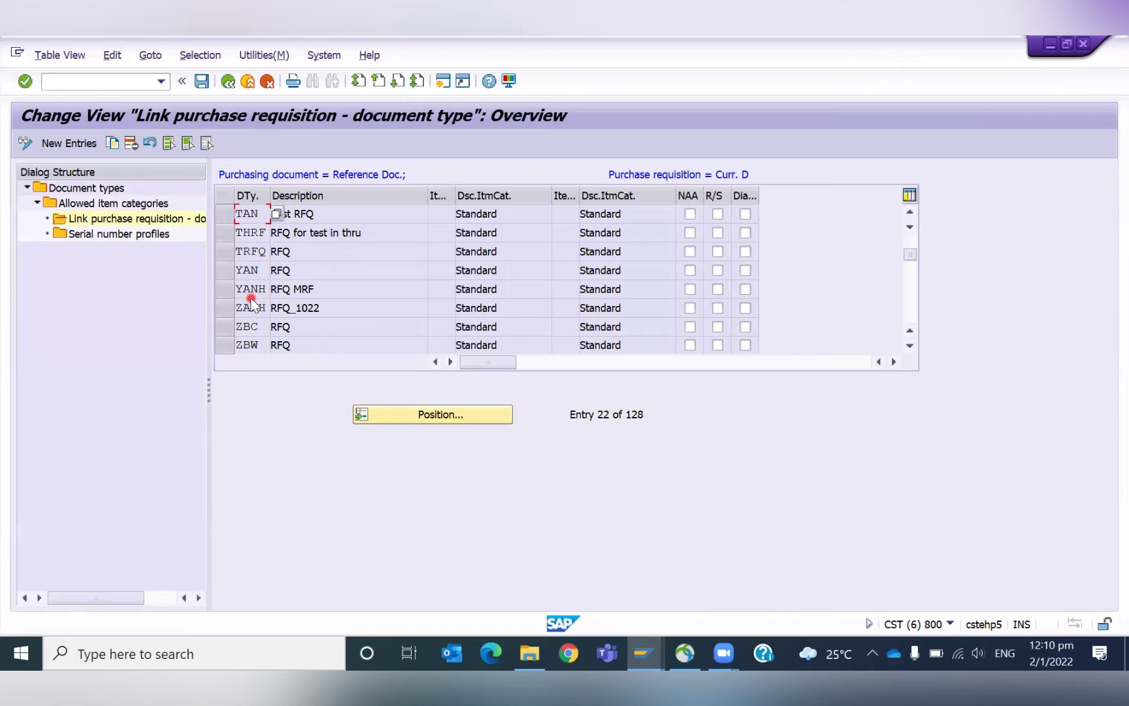
scroll(251, 297, "down", 8)
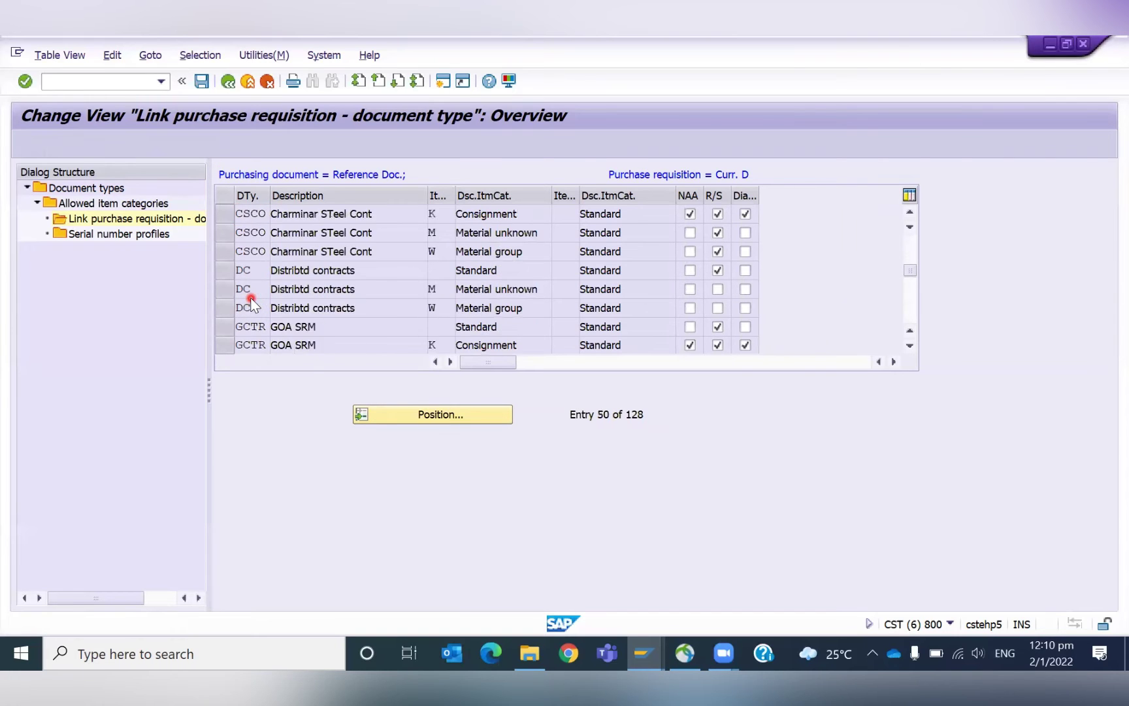
scroll(251, 298, "down", 6)
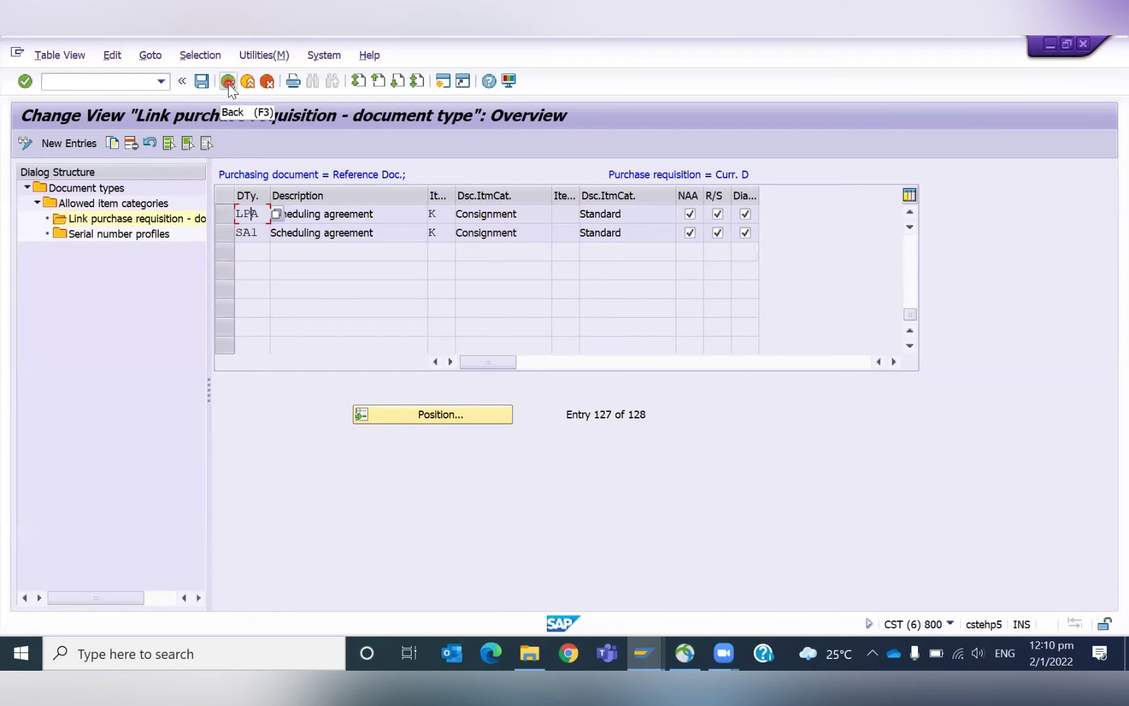
key("Page_Up")
key("Page_Up")
key("Page_Up")
key("Page_Up")
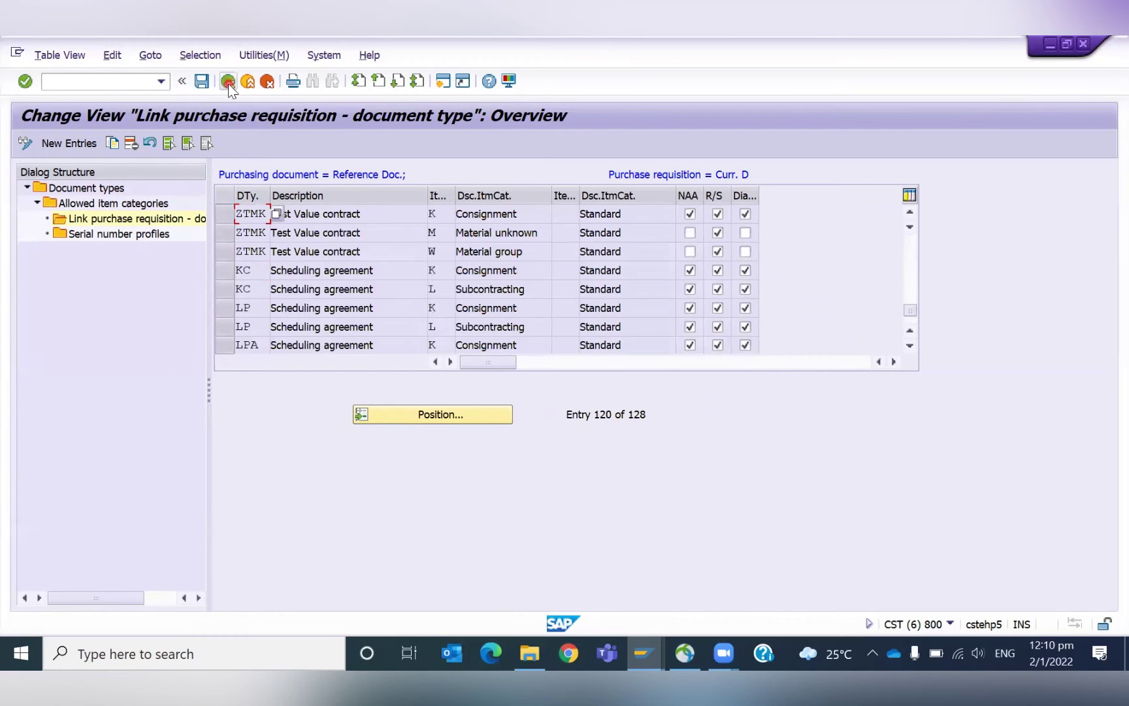
Copy the WKL Standard link as a new NB entry with an empty description, then save.
left_click(236, 293)
left_click(224, 289)
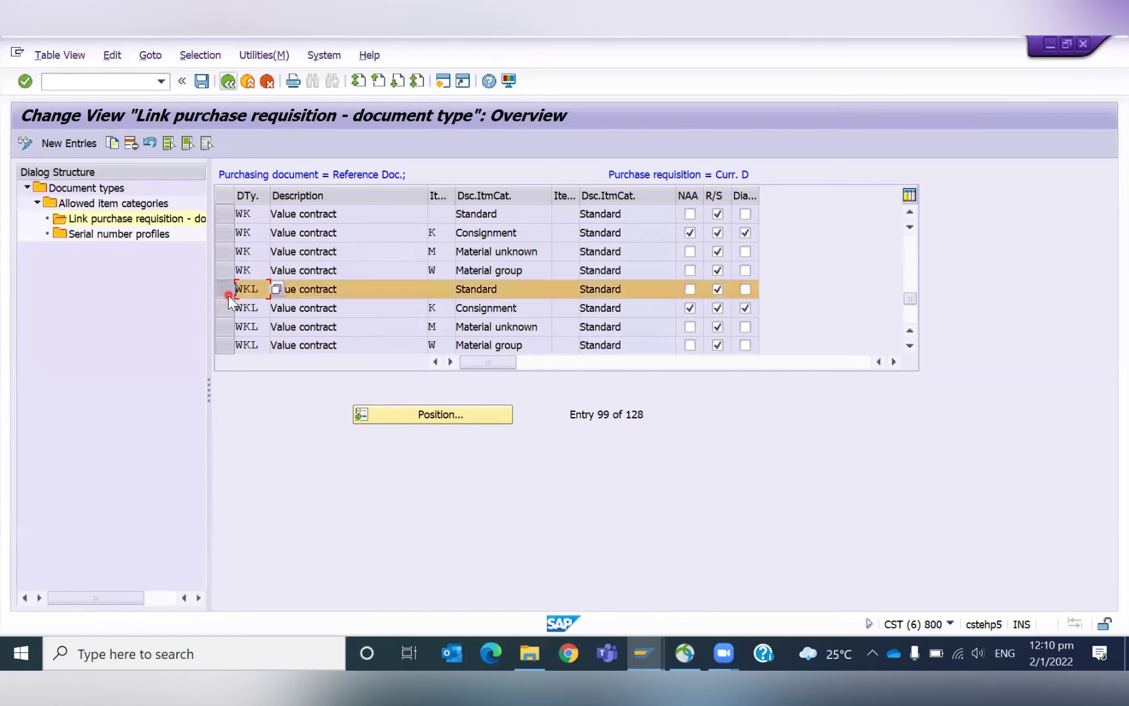
left_click(112, 146)
type("nb")
key("Return")
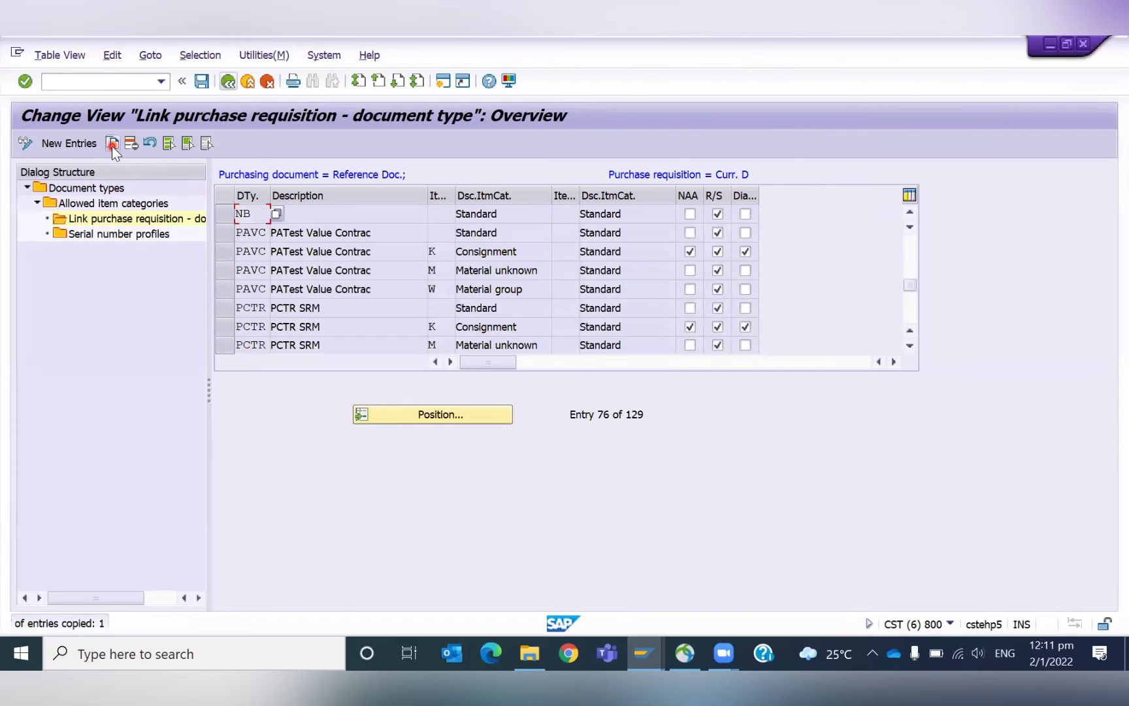
left_click(332, 216)
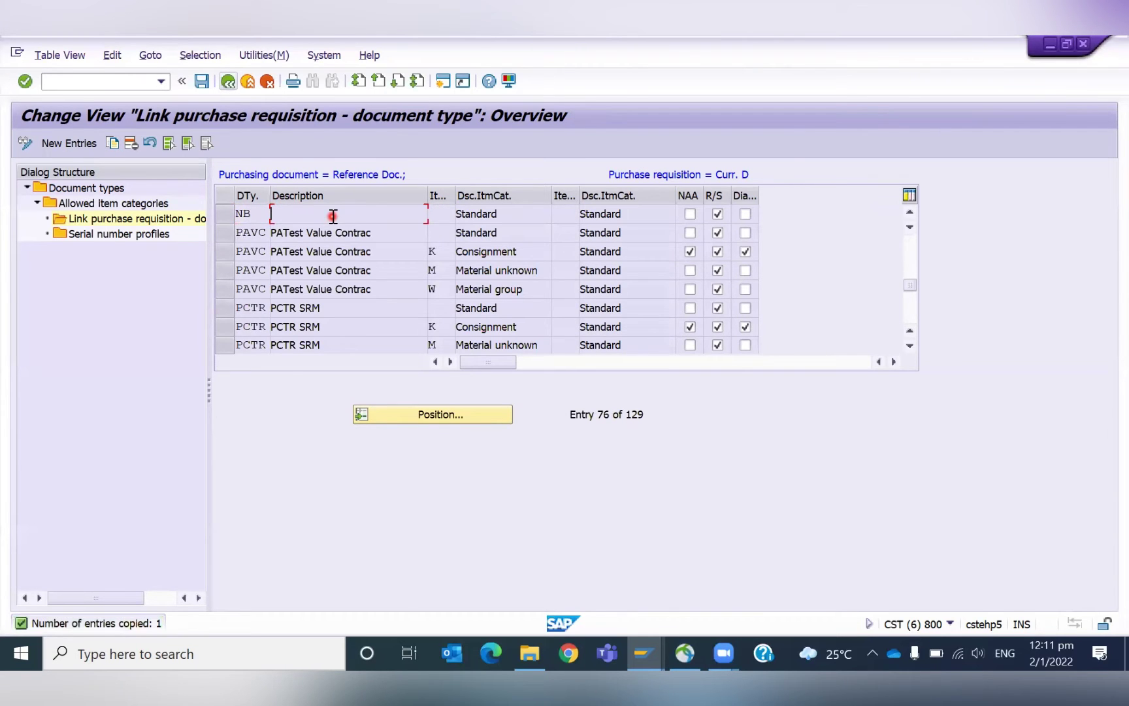
left_click(227, 212)
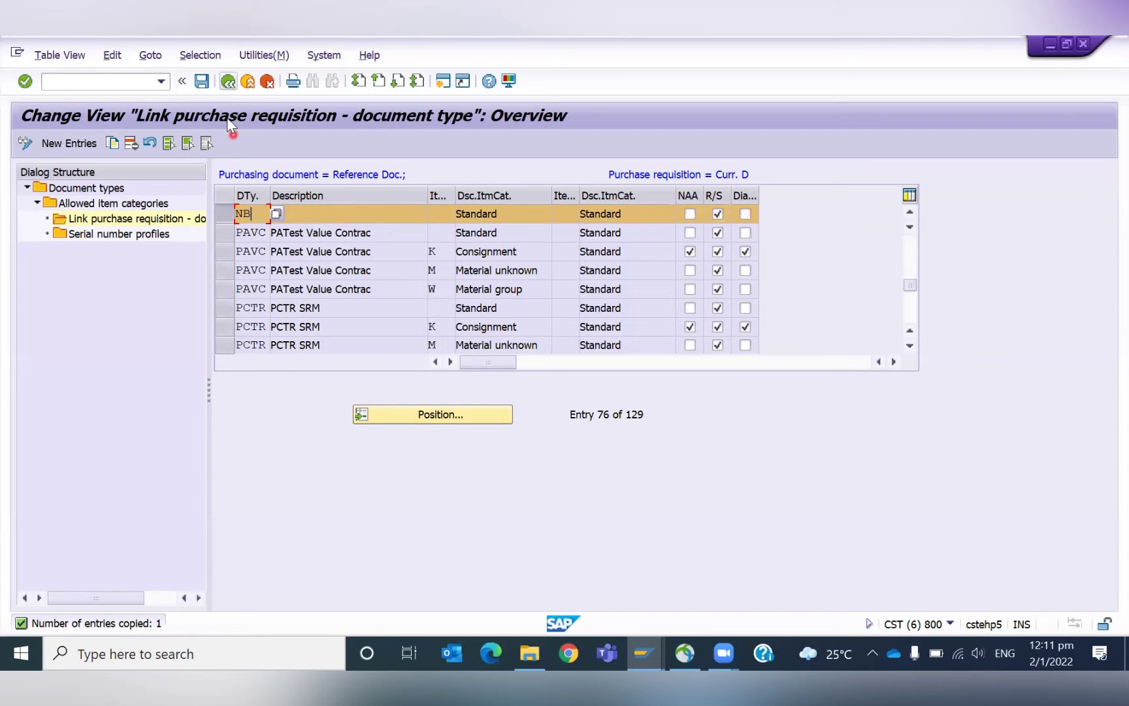
left_click(199, 88)
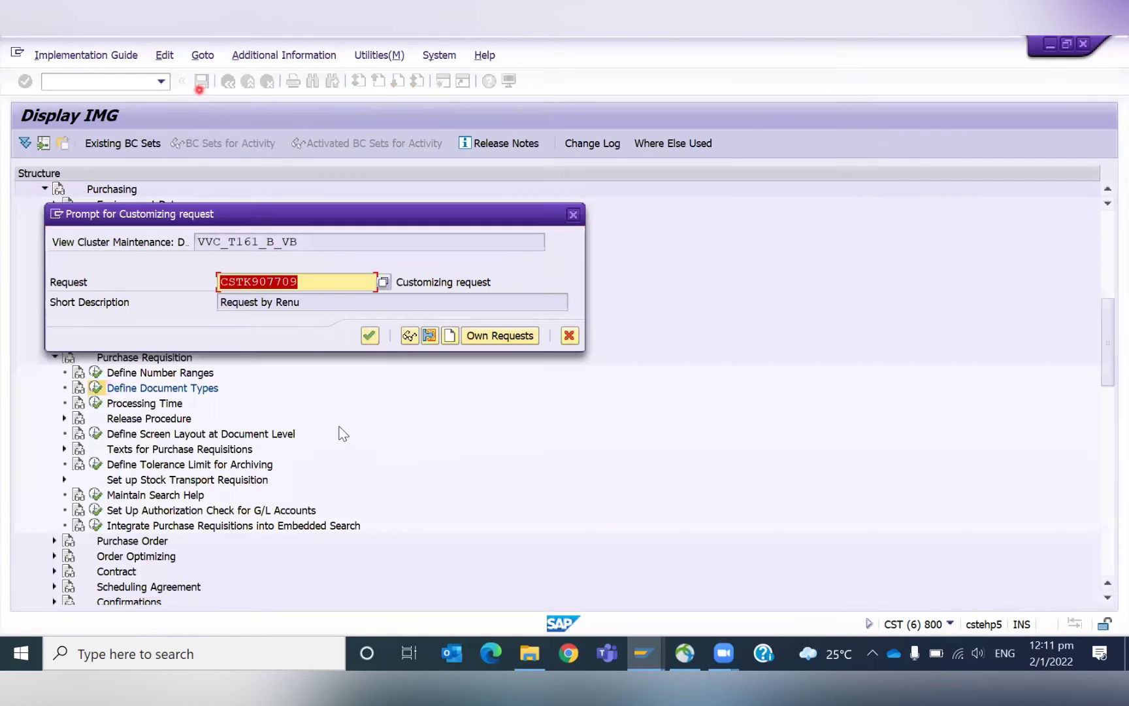
Store the changes in a new customizing request 'TESTING' and back out twice to the IMG tree.
left_click(484, 336)
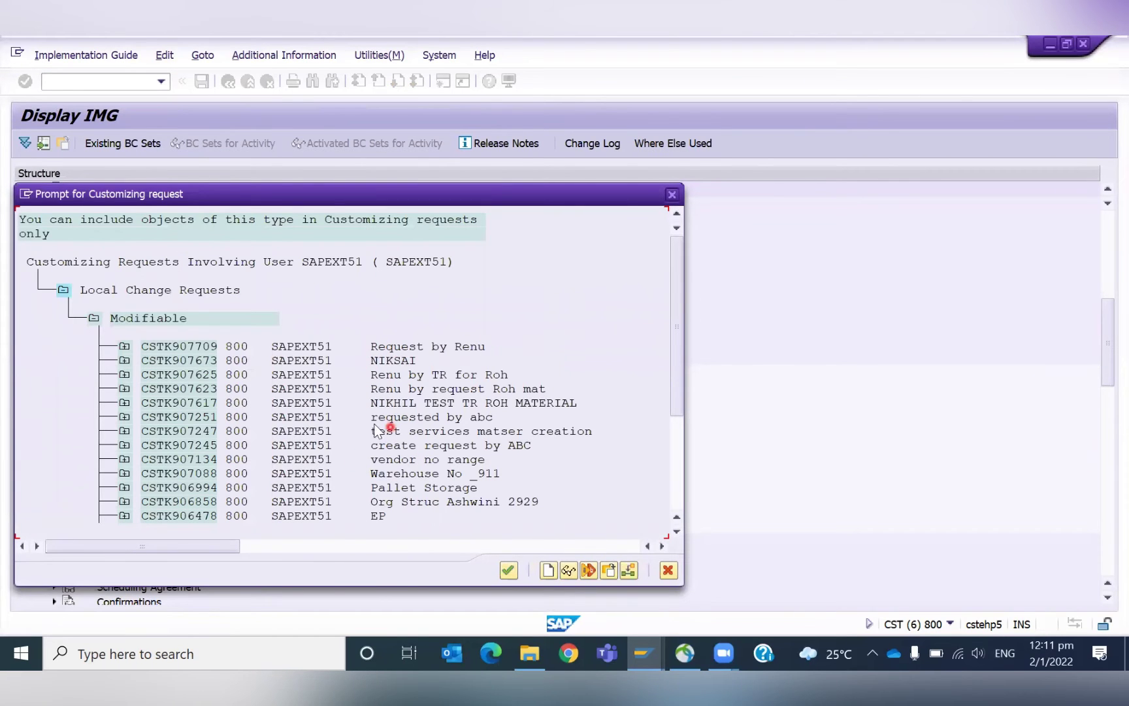
left_click(667, 571)
left_click(430, 335)
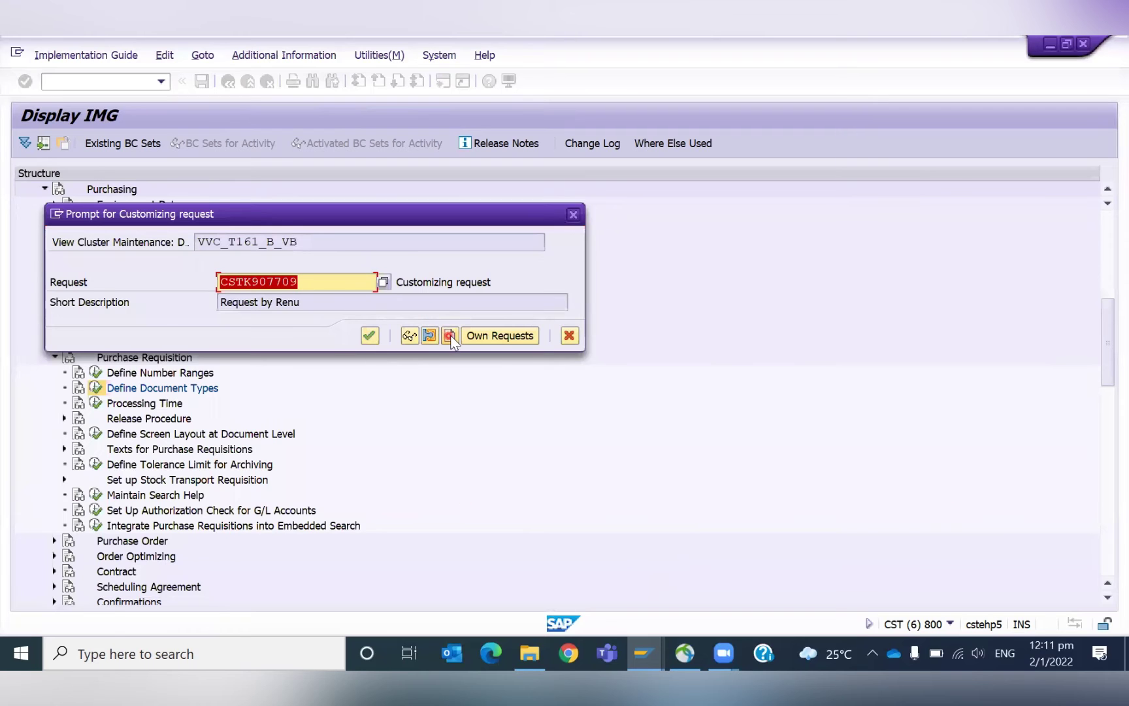
type("TESTING")
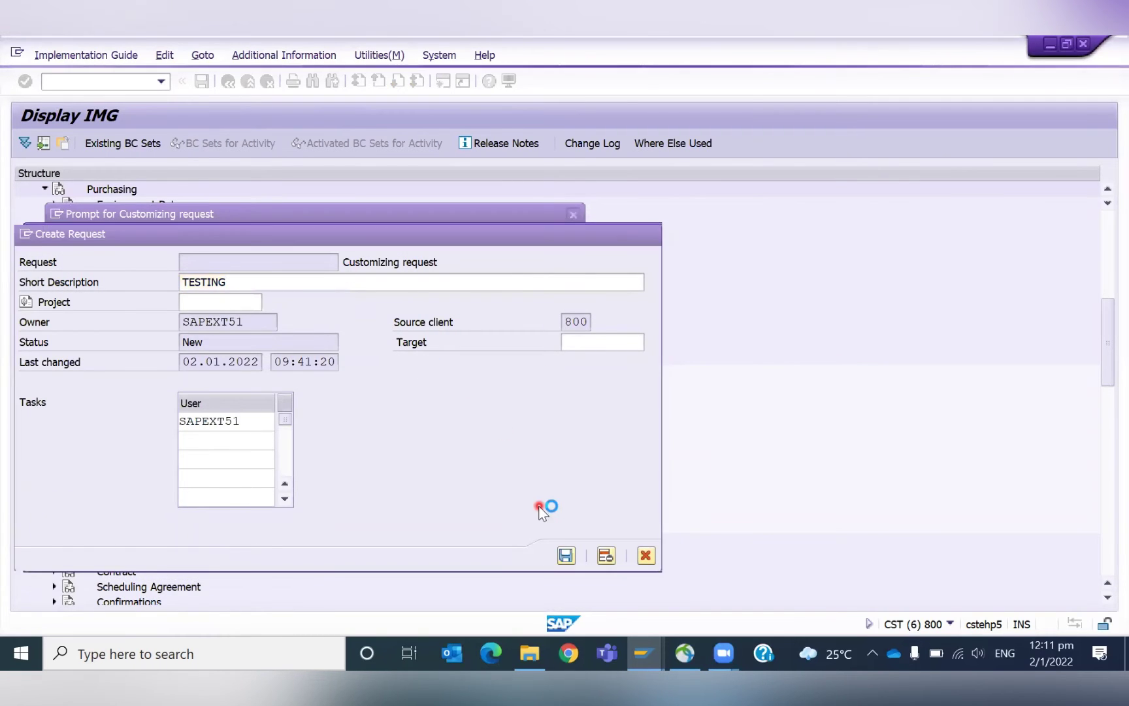
left_click(566, 556)
left_click(369, 337)
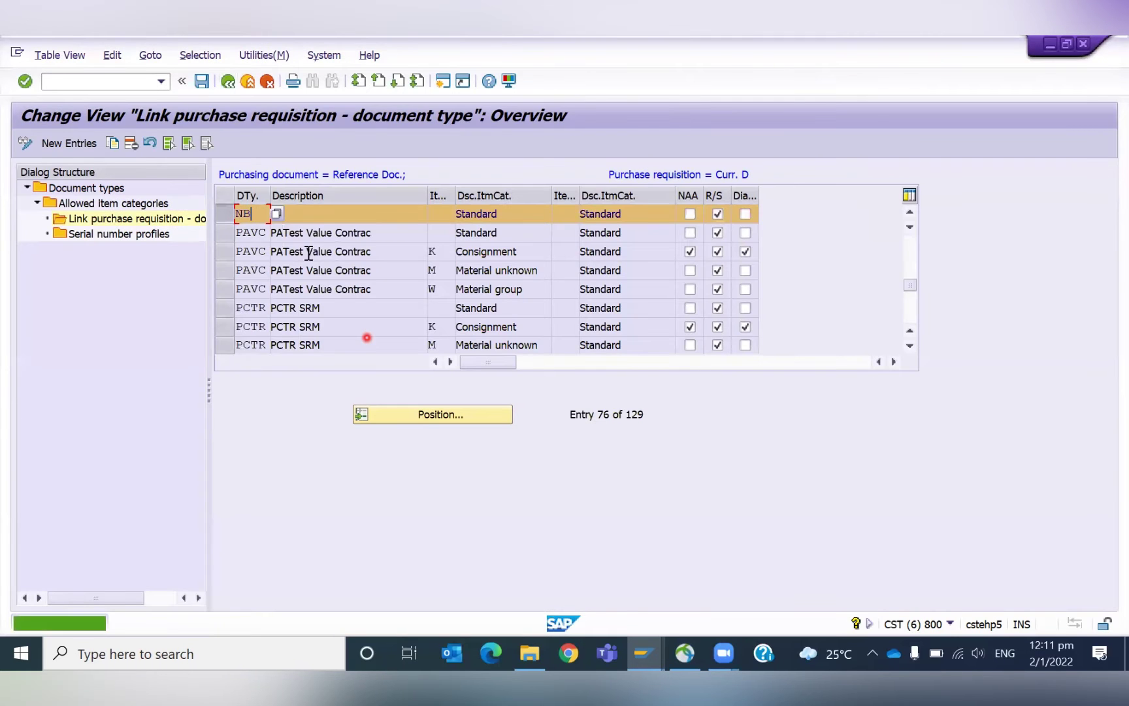
left_click(229, 81)
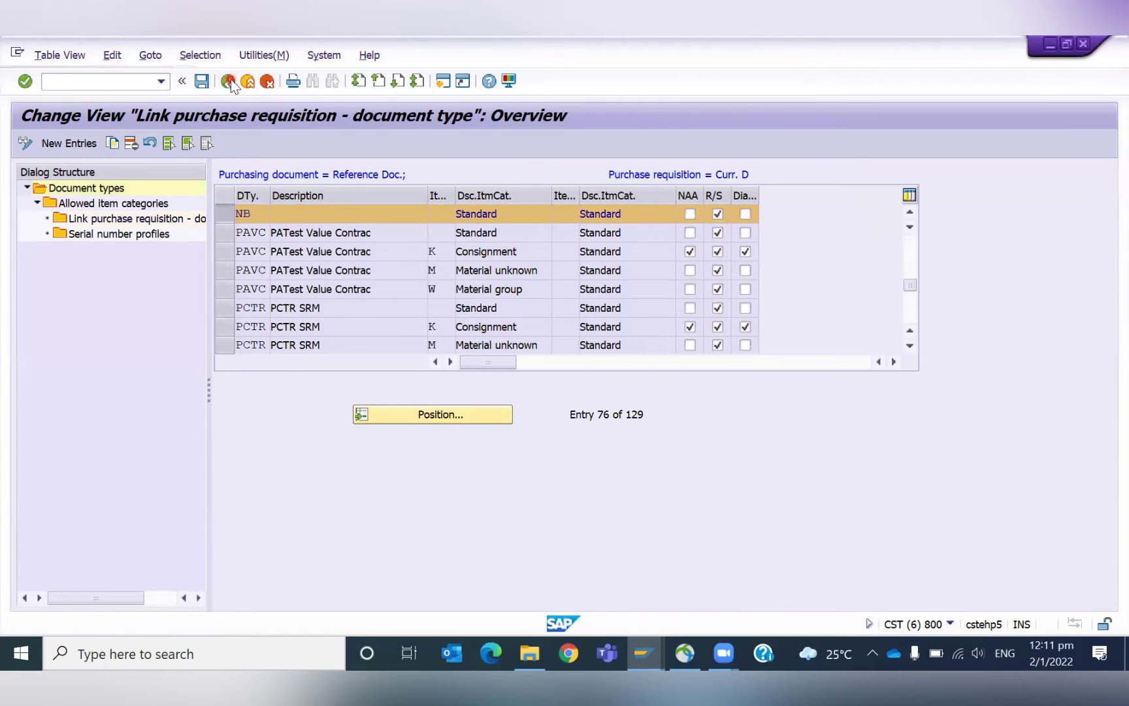
left_click(228, 81)
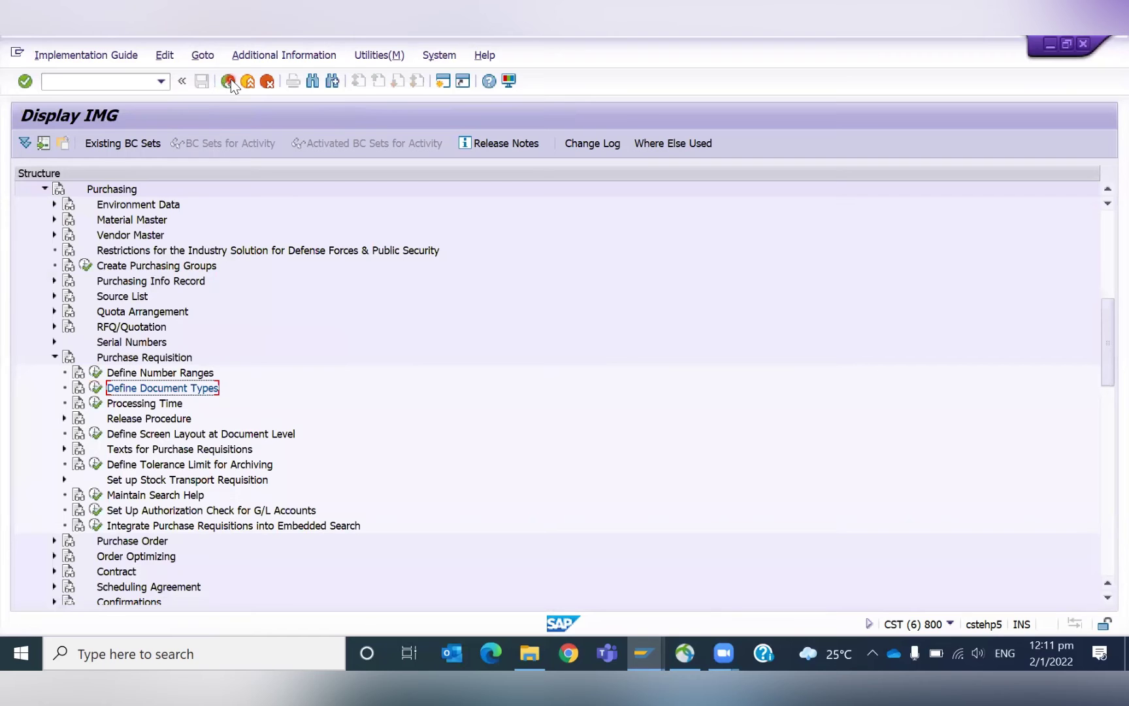
In the purchase order, mark the version Compl. with reason 0001 Quantity Change and recheck.
key("alt+Tab")
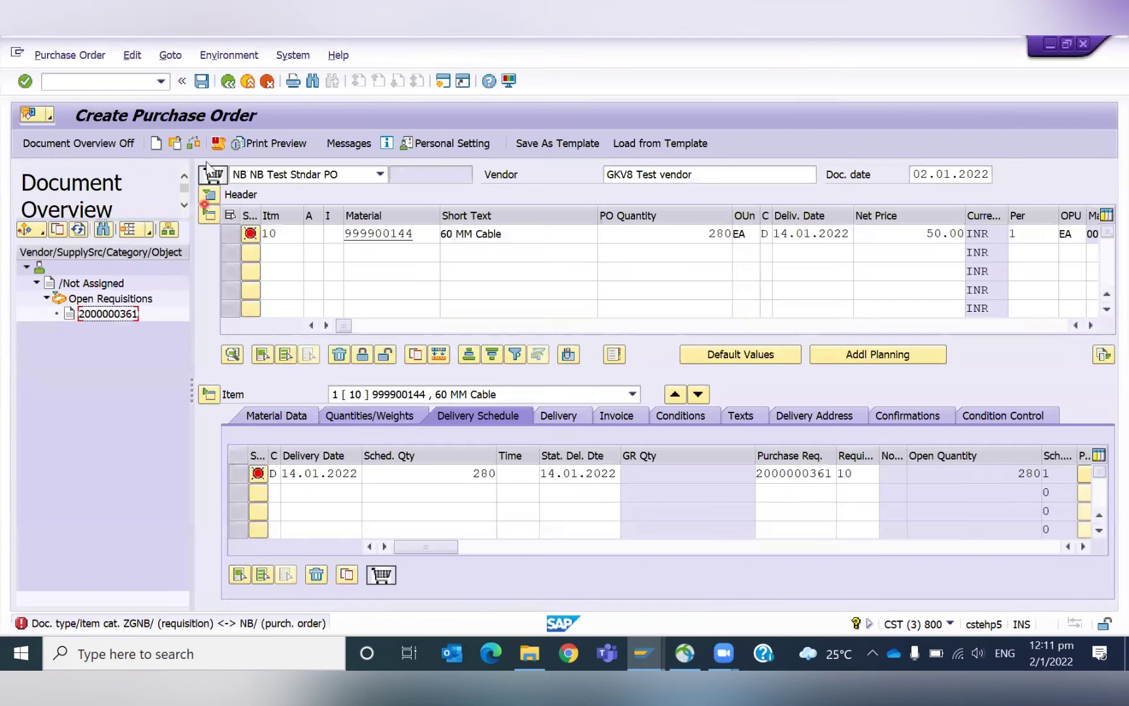
left_click(196, 144)
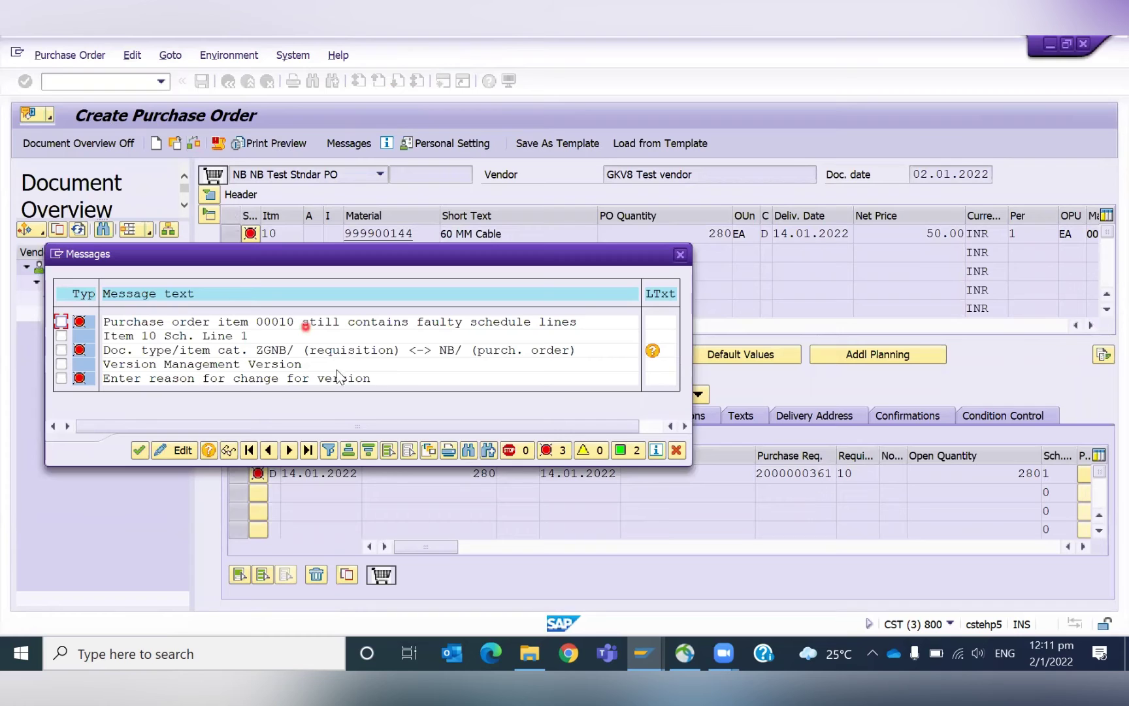
double_click(363, 382)
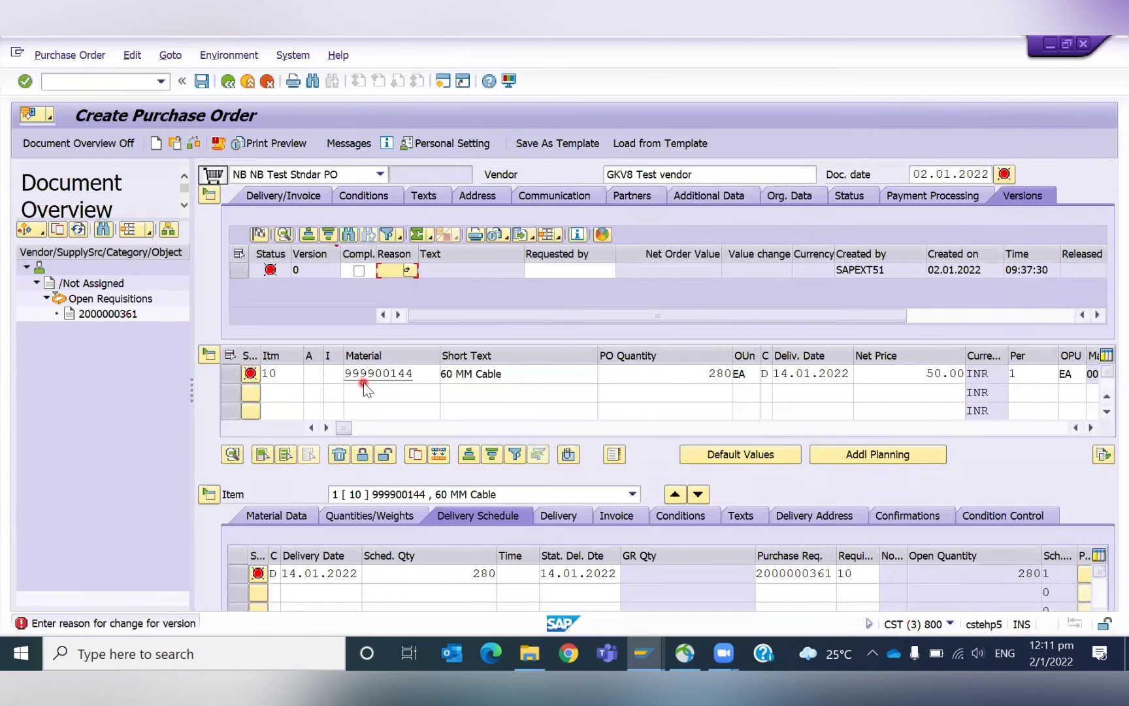
left_click(360, 272)
left_click(406, 272)
left_click(410, 270)
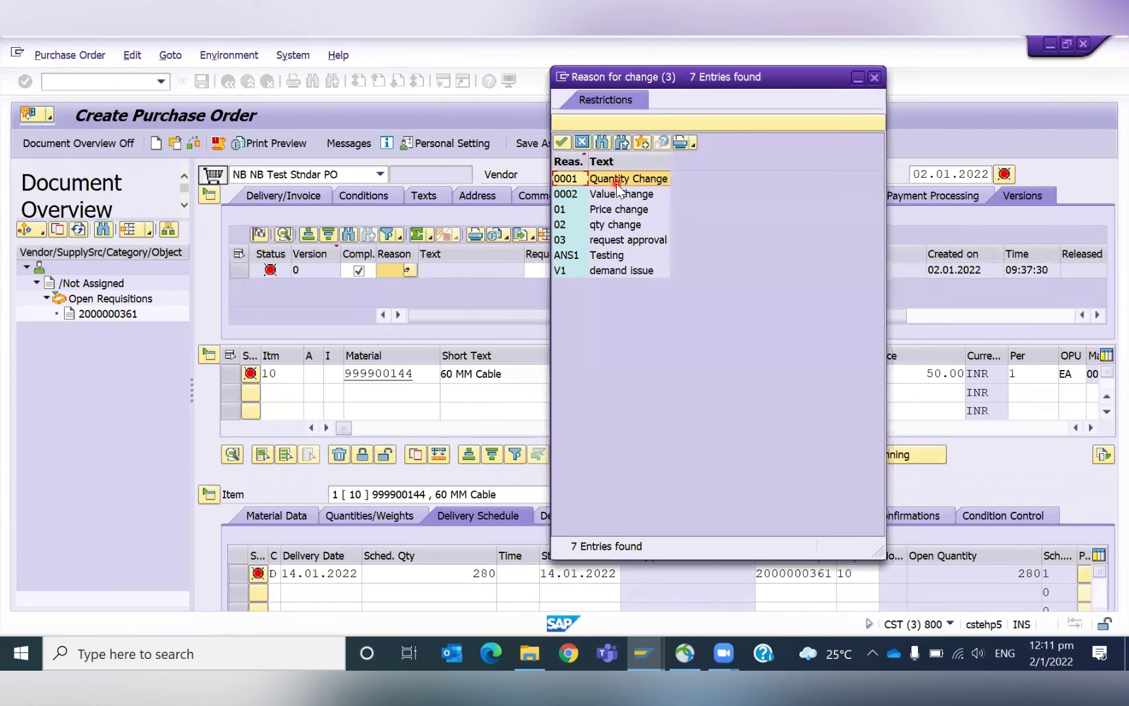
left_click(617, 184)
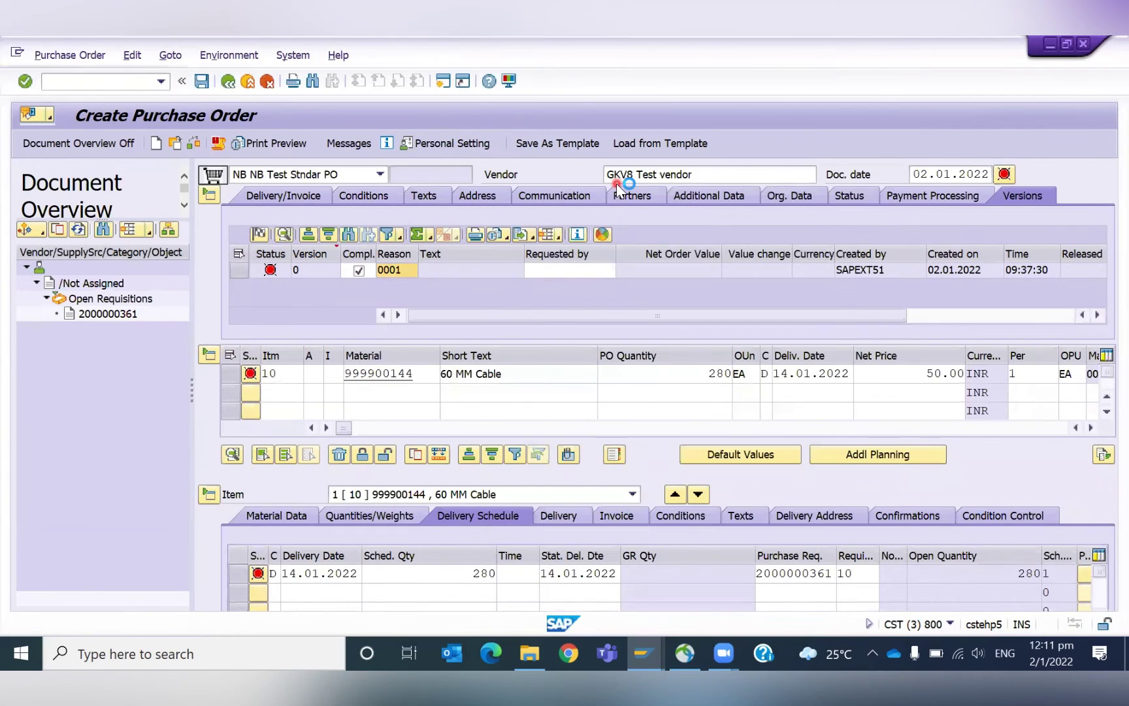
left_click(271, 270)
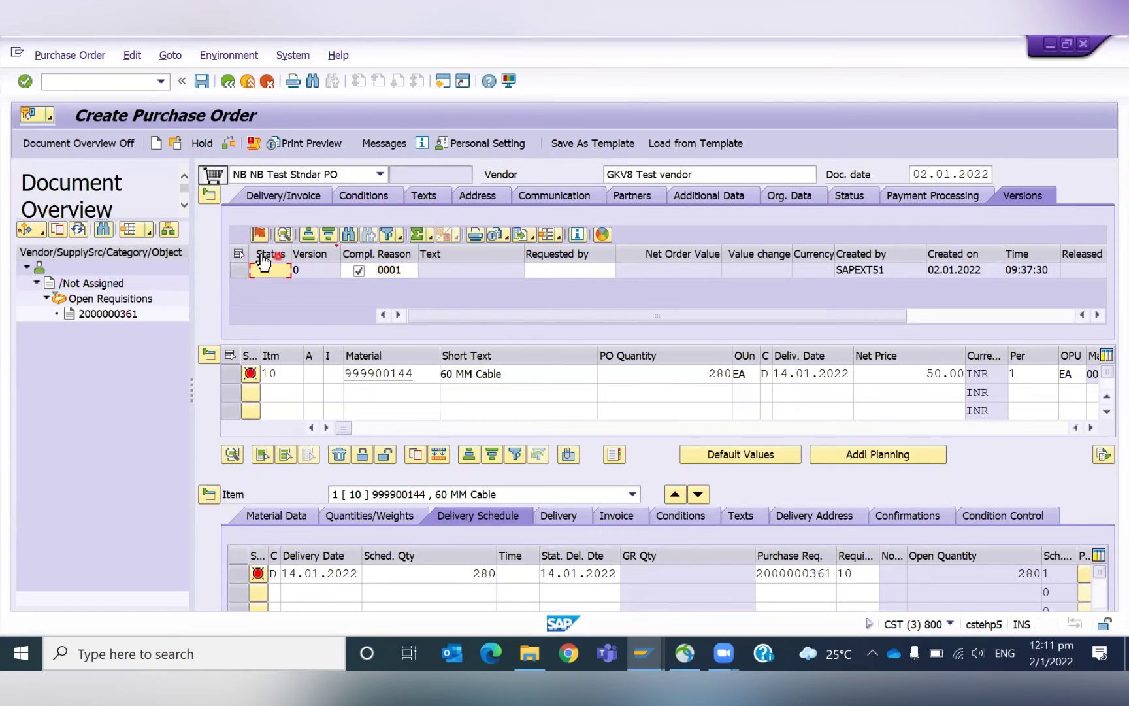
left_click(224, 144)
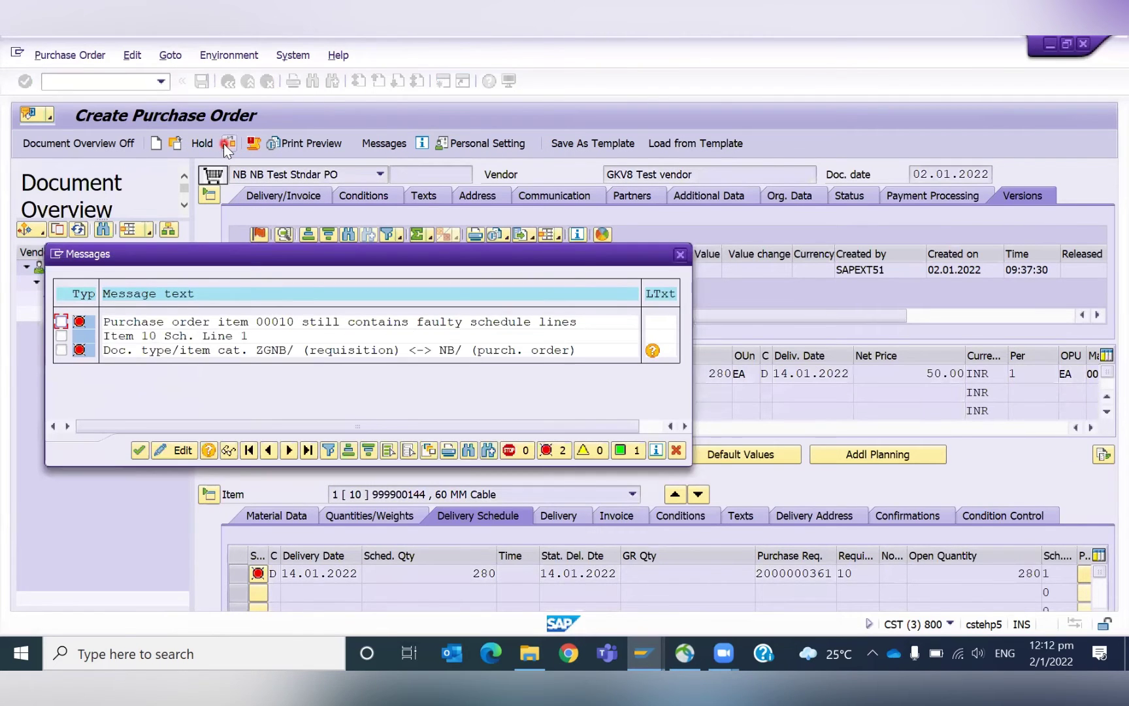
key("Return")
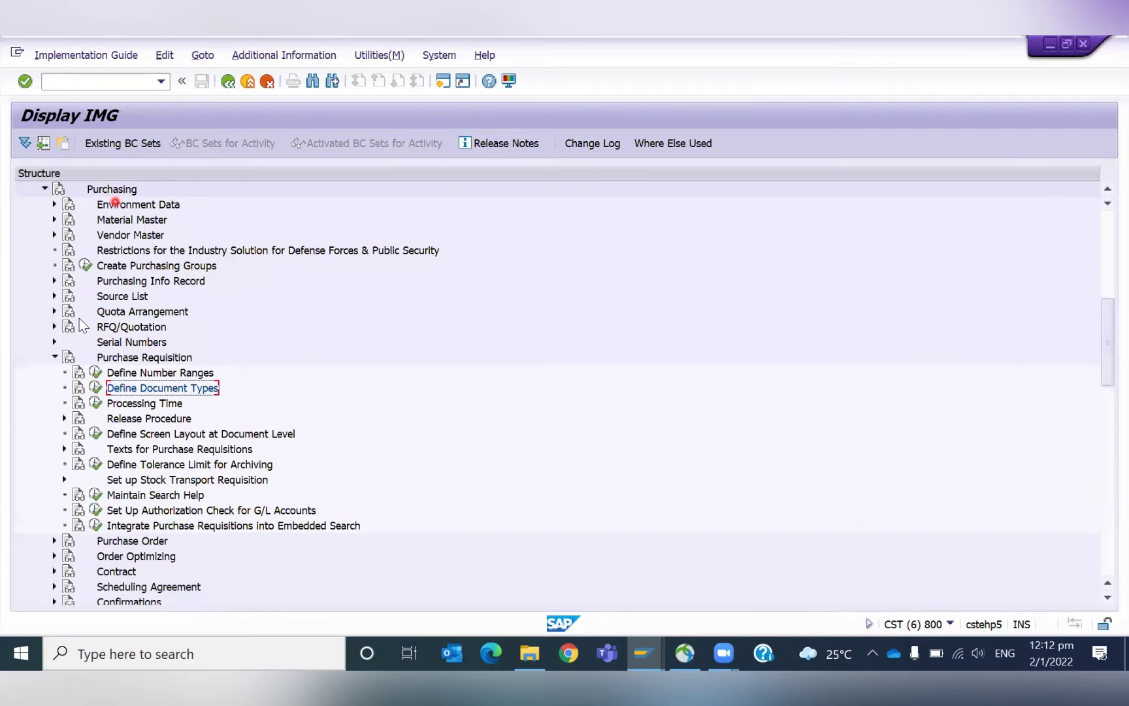
Under Purchase Order > Define Document Types, find type NB and open its requisition links.
left_click(55, 357)
left_click(55, 372)
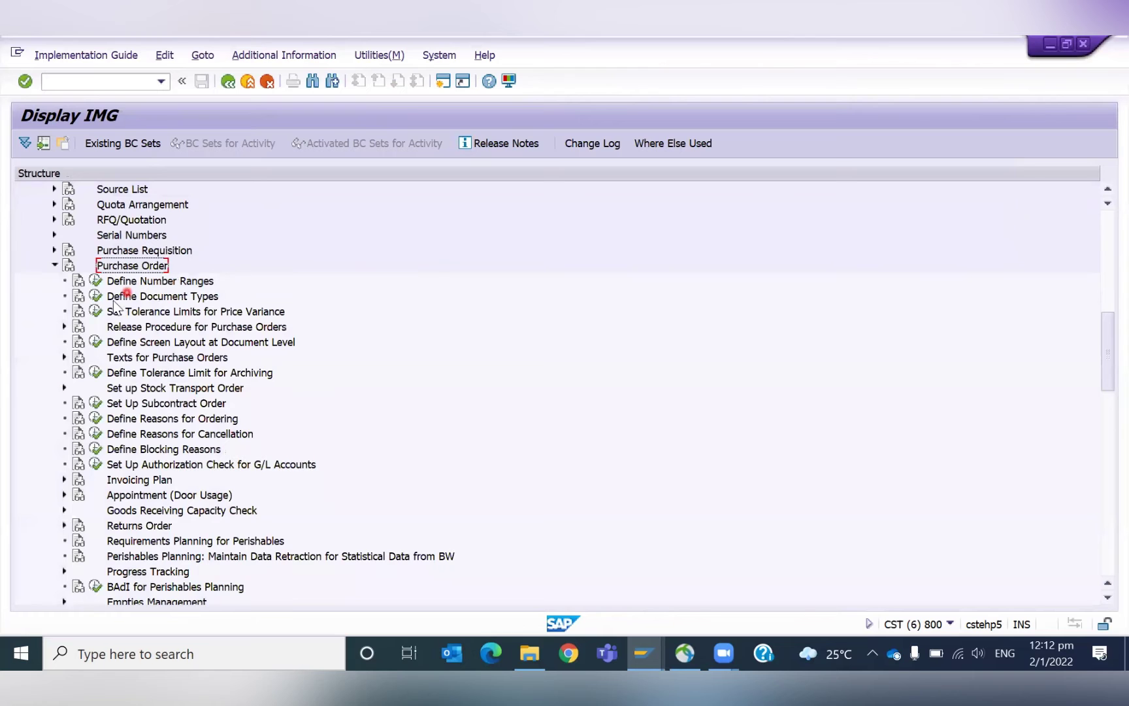
left_click(93, 295)
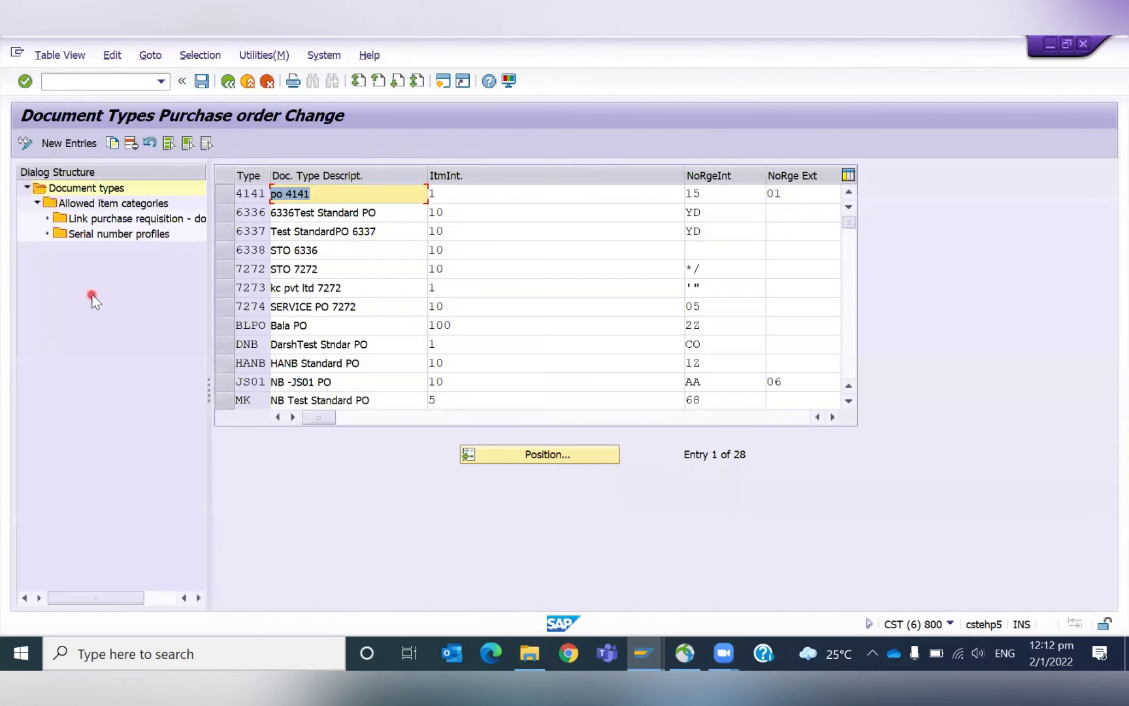
left_click(542, 459)
type("NB")
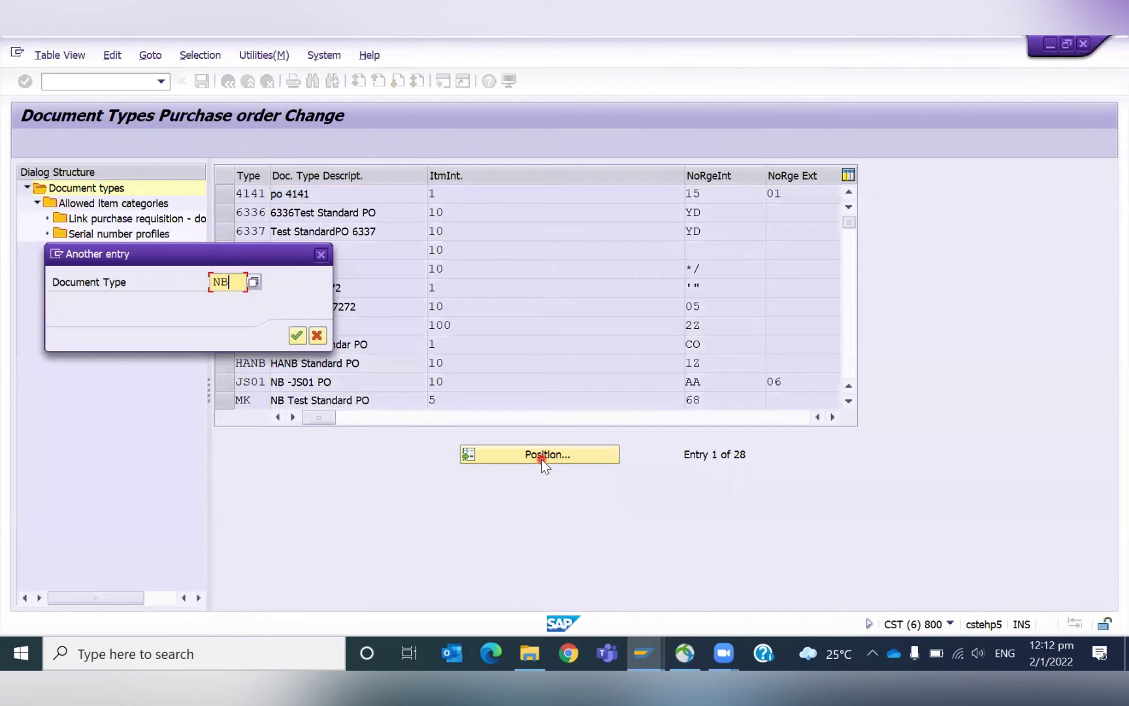
key("Return")
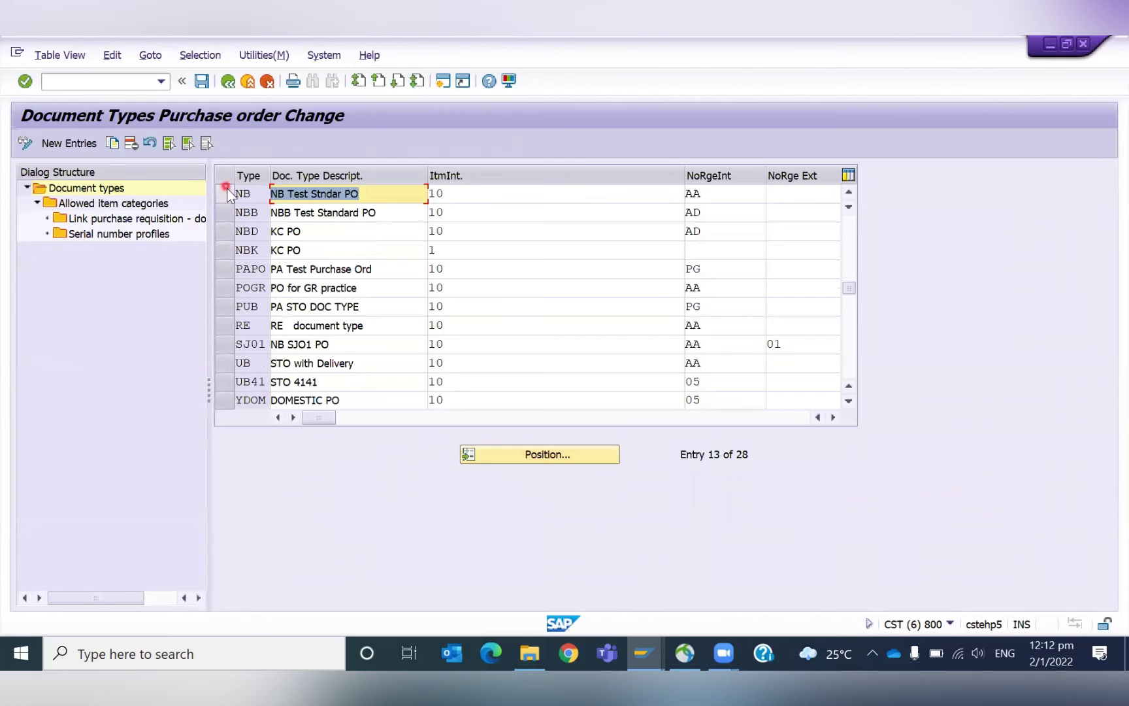
left_click(229, 194)
double_click(122, 220)
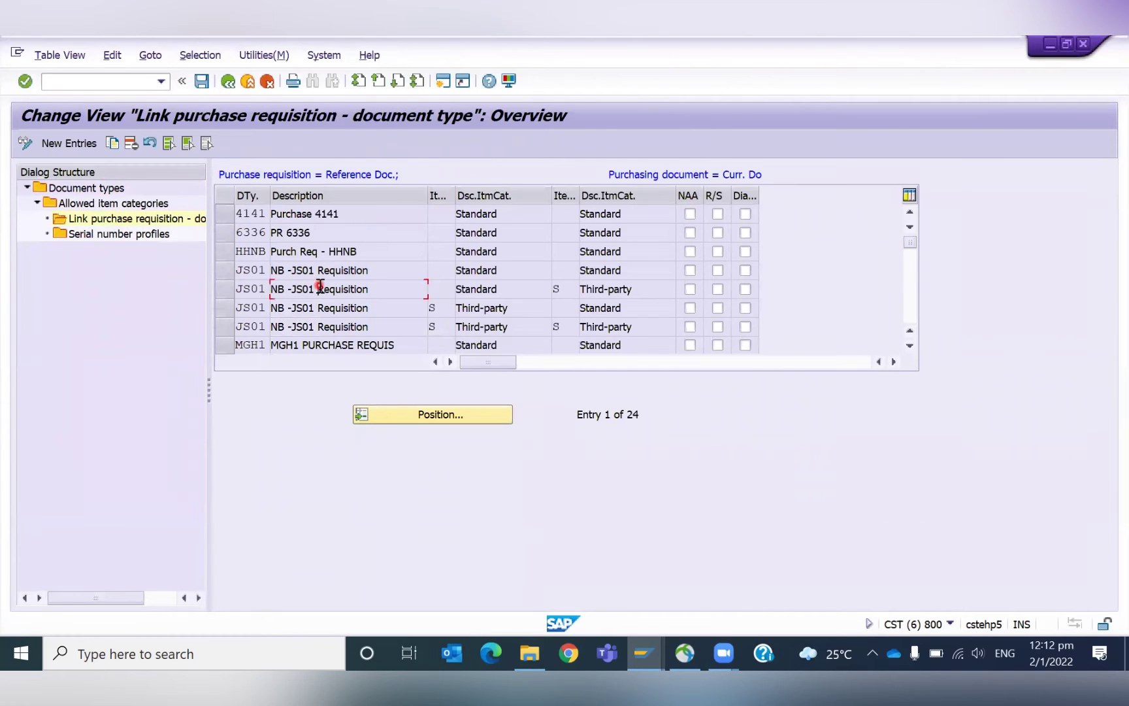
Select the four NB requisition link rows and copy them.
scroll(320, 289, "down", 3)
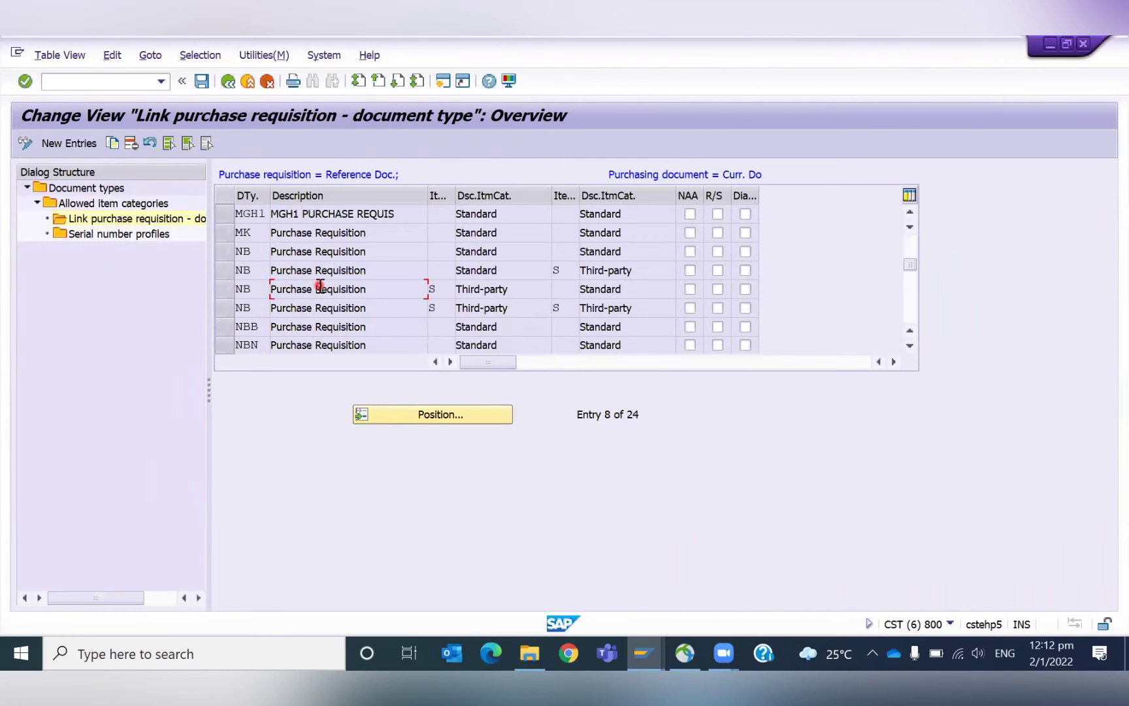
left_click_drag(223, 255, 222, 314)
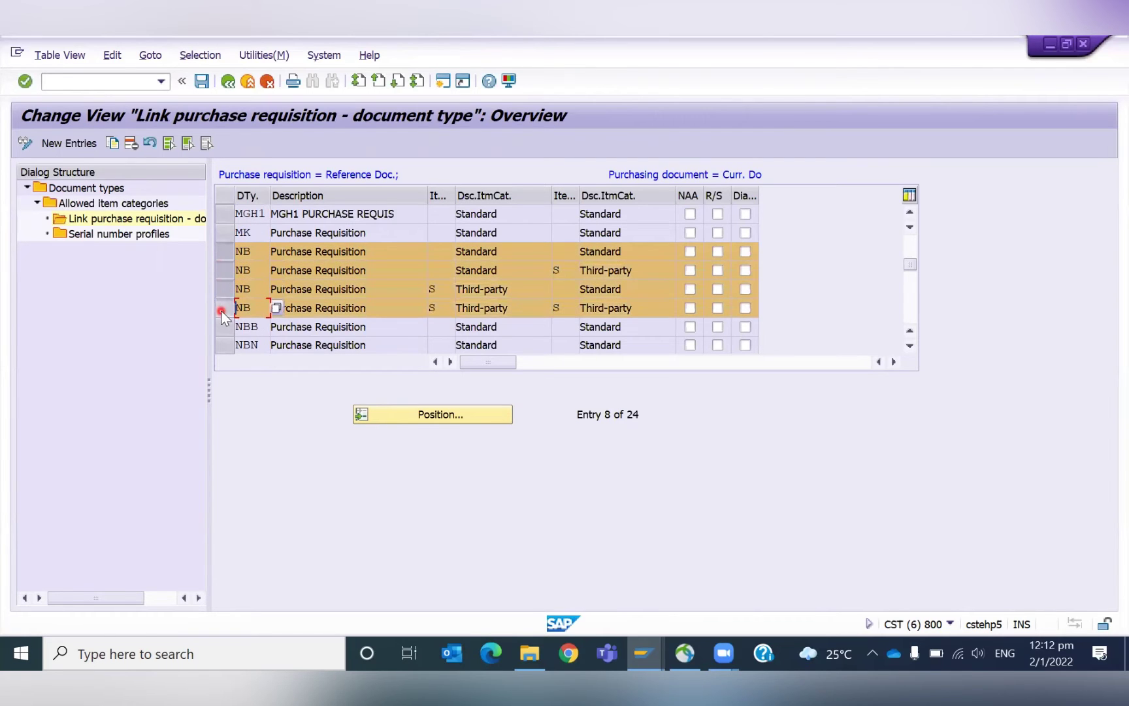
left_click(113, 143)
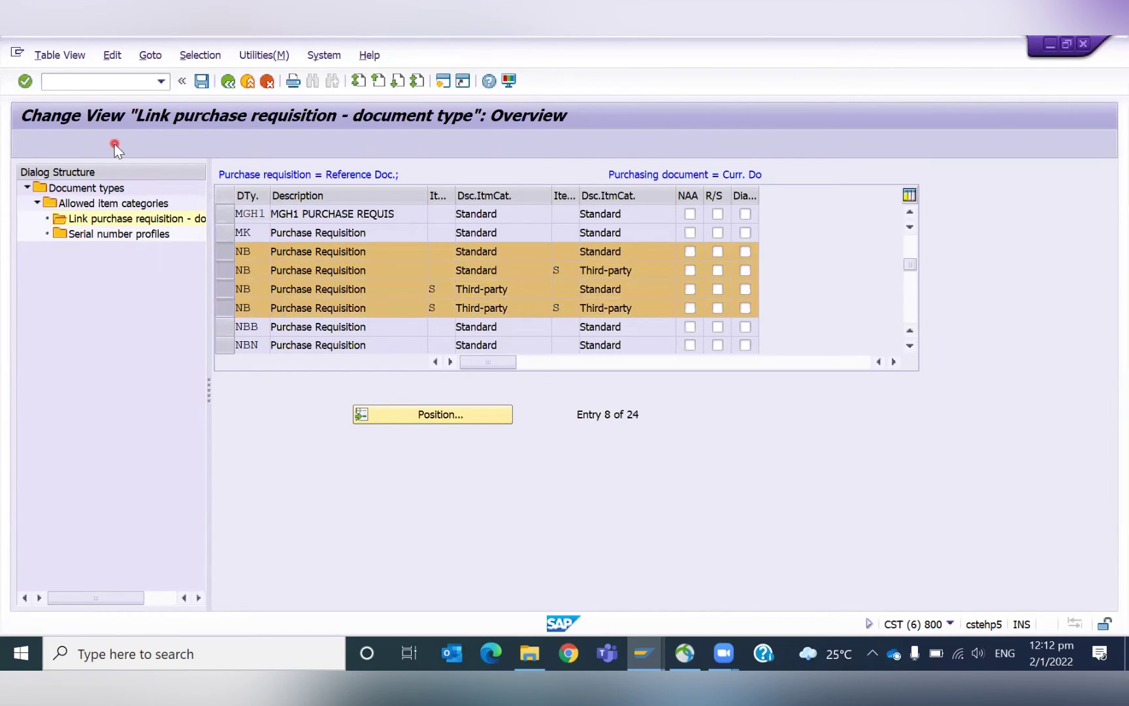
Change the requisition type of all four copied rows from NB to ZGNB and confirm.
key("Delete")
key("Delete")
type("ZGNB")
key("Down")
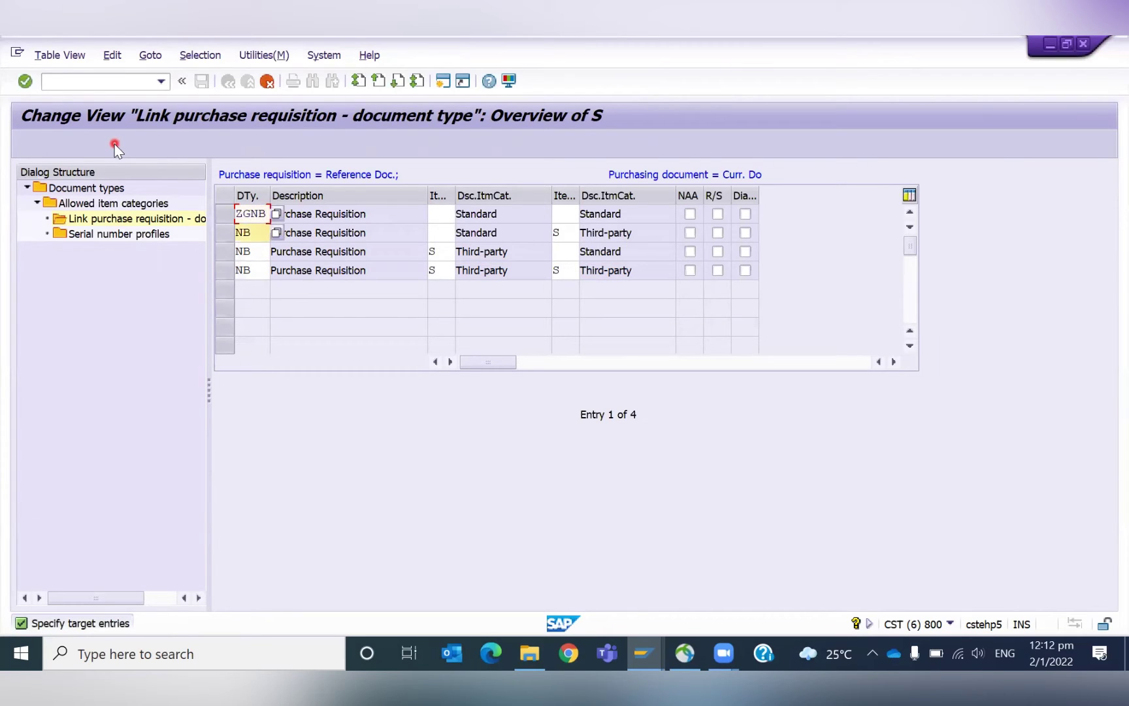
key("Delete")
key("Delete")
type("ZGNB")
key("Down")
key("Delete")
key("Delete")
type("ZGNB")
key("Tab")
key("Down")
key("shift+Tab")
key("Delete")
key("Delete")
type("ZGNB")
key("Return")
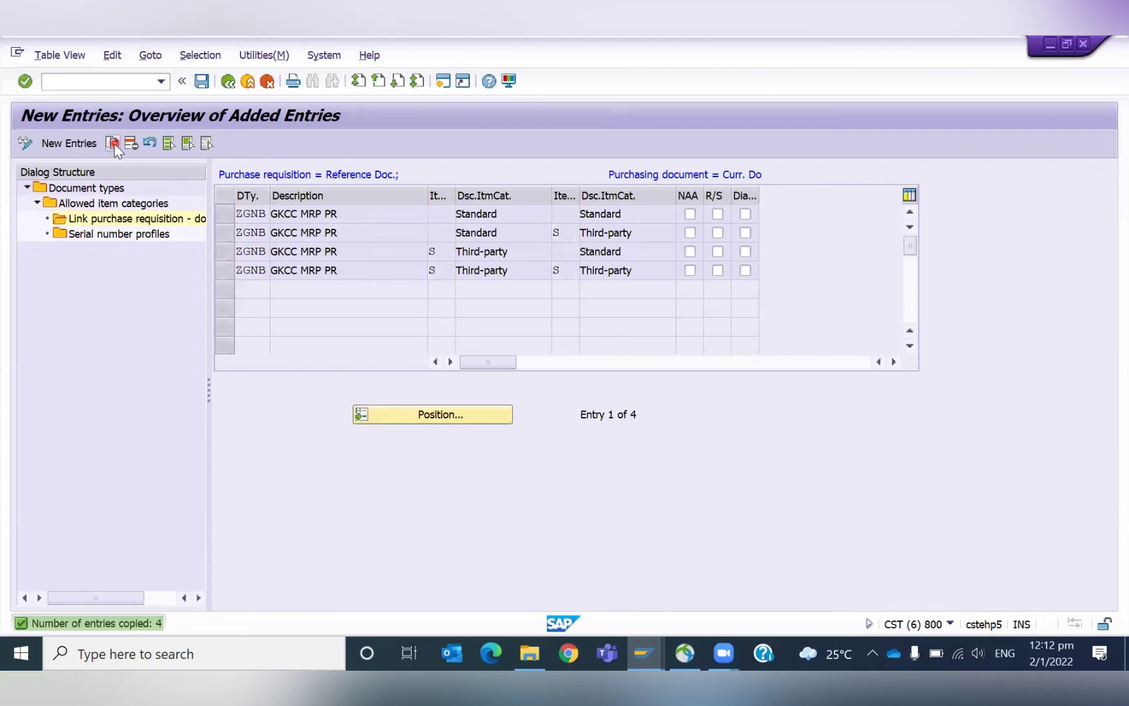
Save the four ZGNB links to request TESTING and return to the overview.
key("ctrl+s")
left_click(370, 336)
left_click(235, 86)
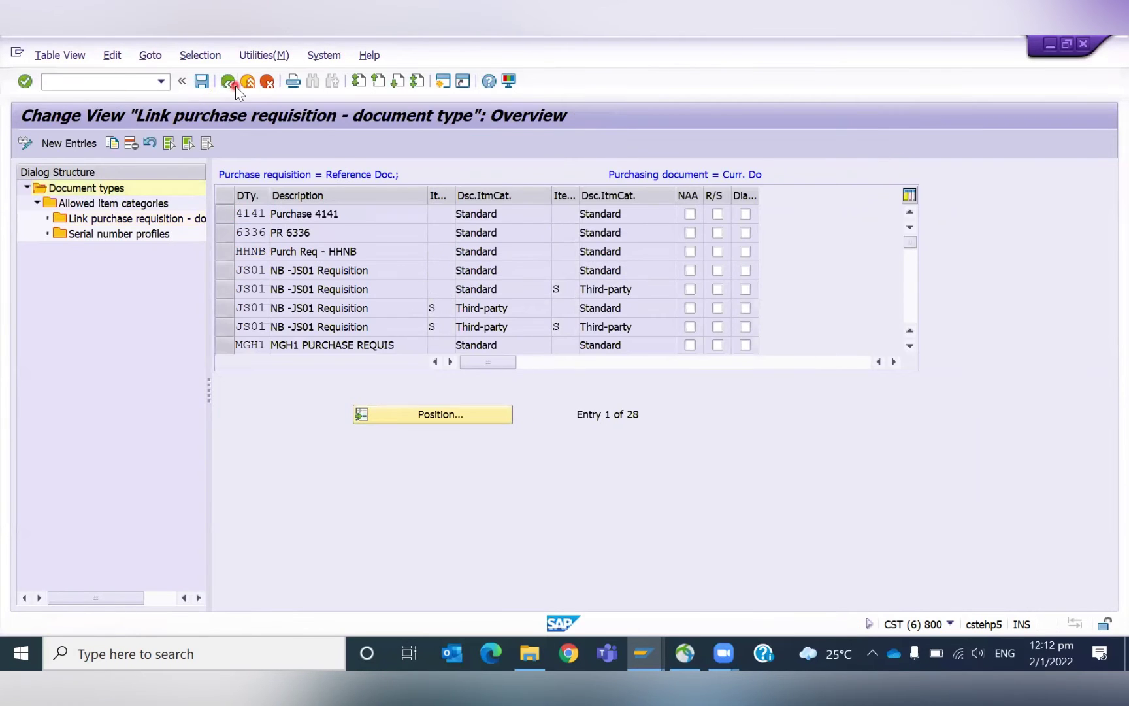
Back out to the purchase order, recheck it, and restart ME21N with an empty order.
left_click(235, 87)
left_click(236, 86)
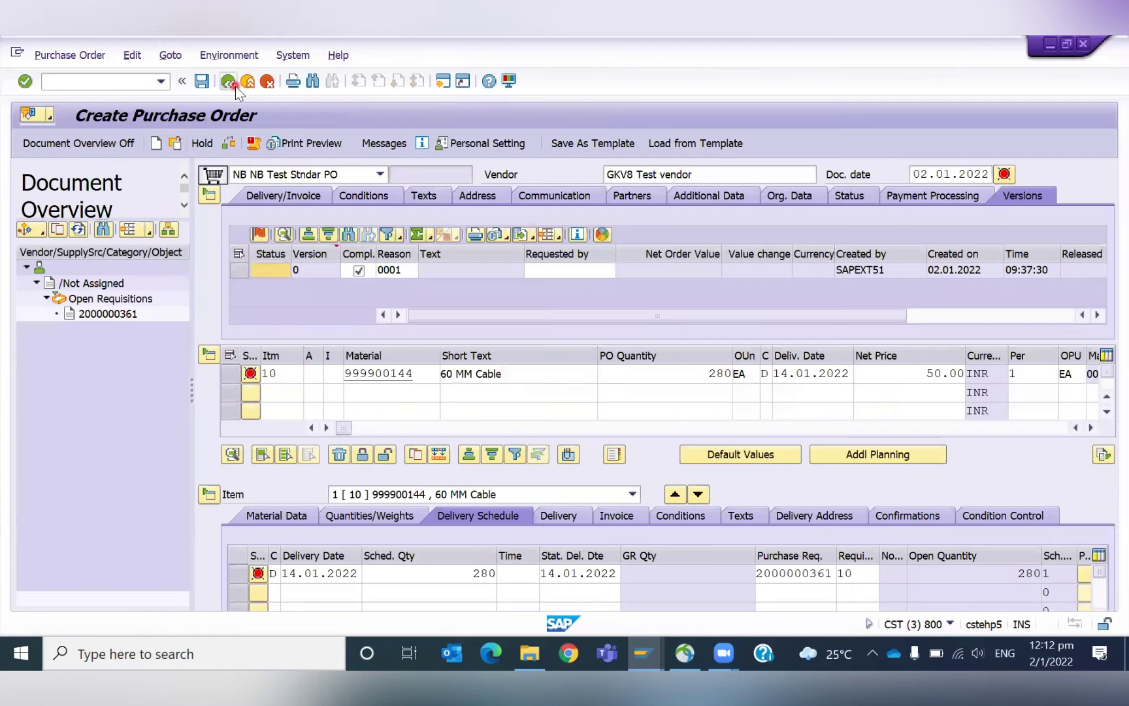
left_click(229, 147)
key("Return")
left_click(79, 87)
key("Return")
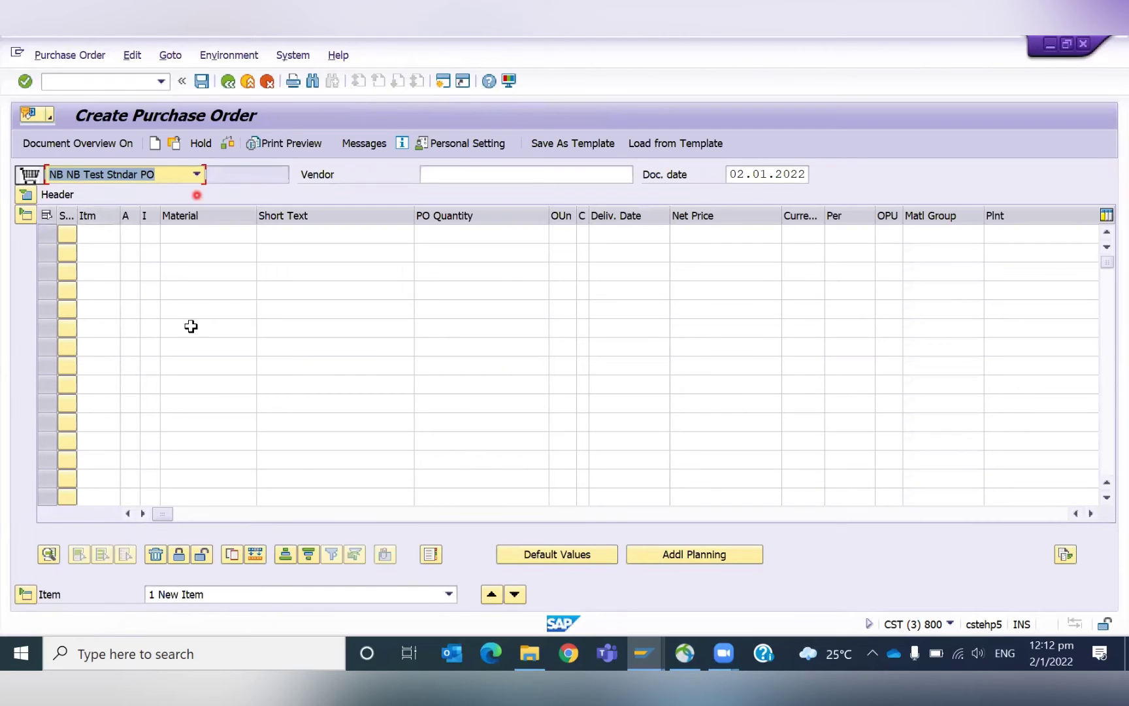
left_click(80, 87)
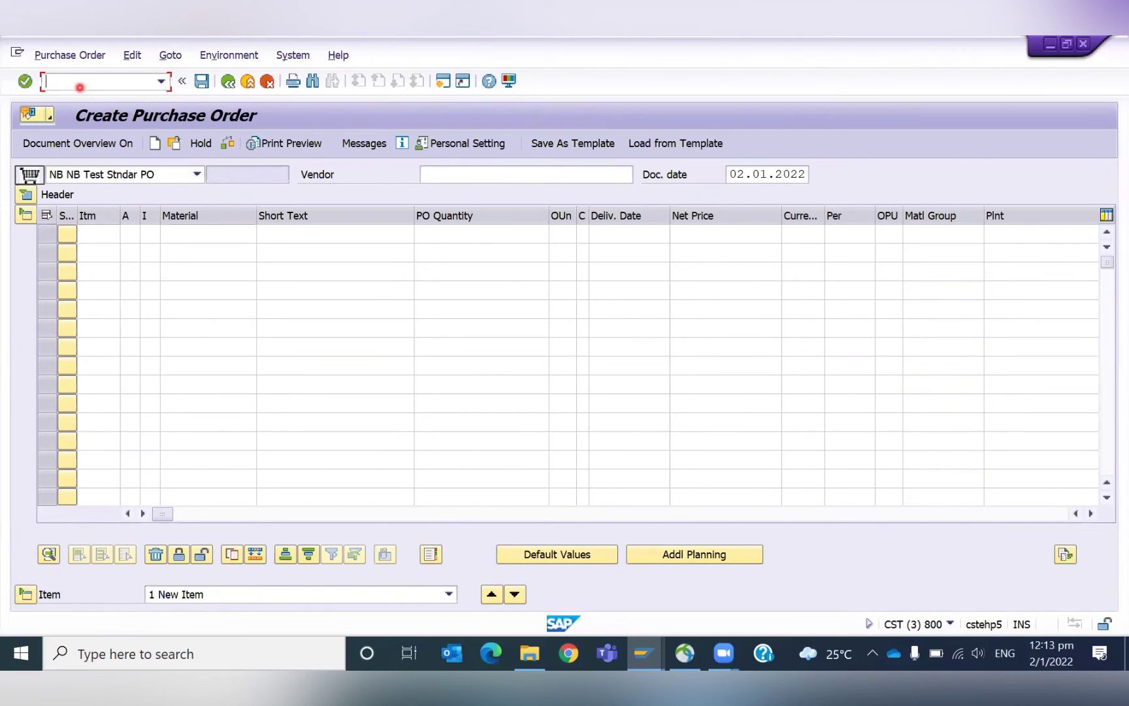
type("/NMD04")
key("Return")
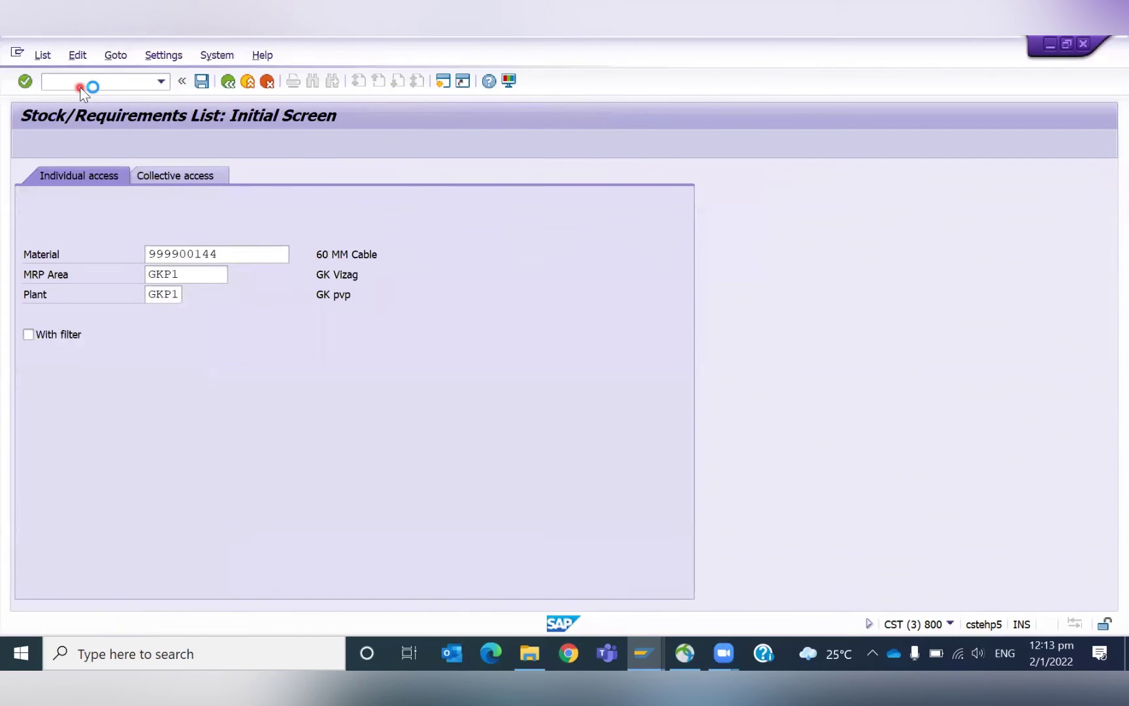
key("Return")
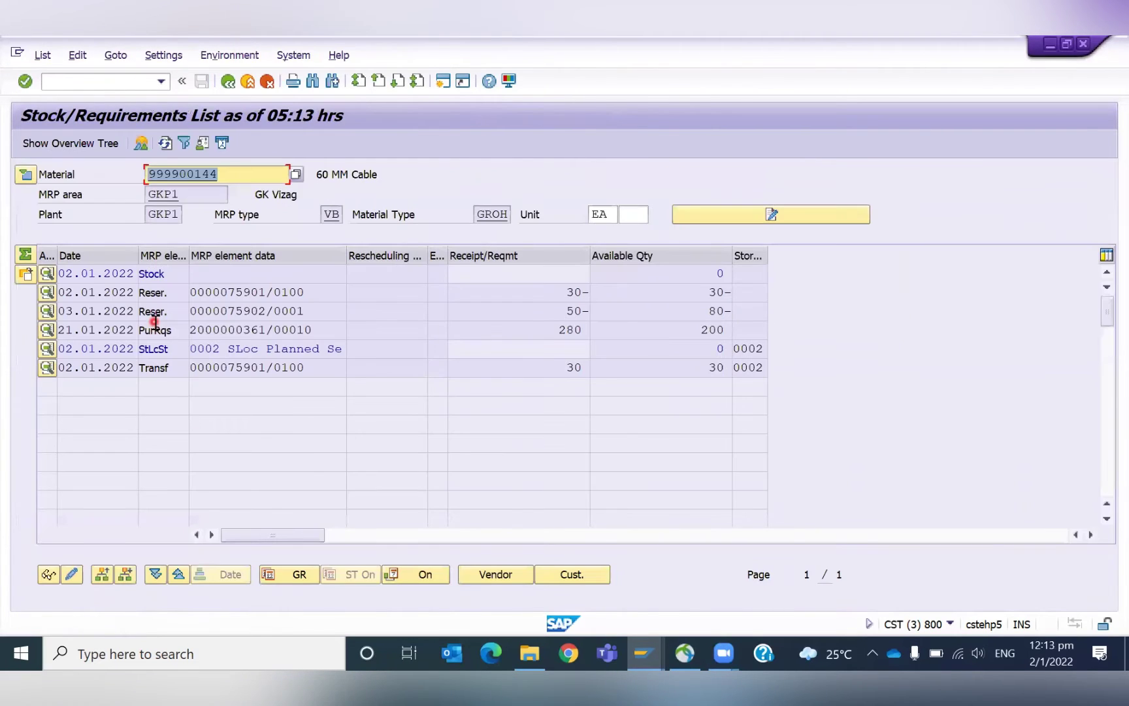
double_click(241, 329)
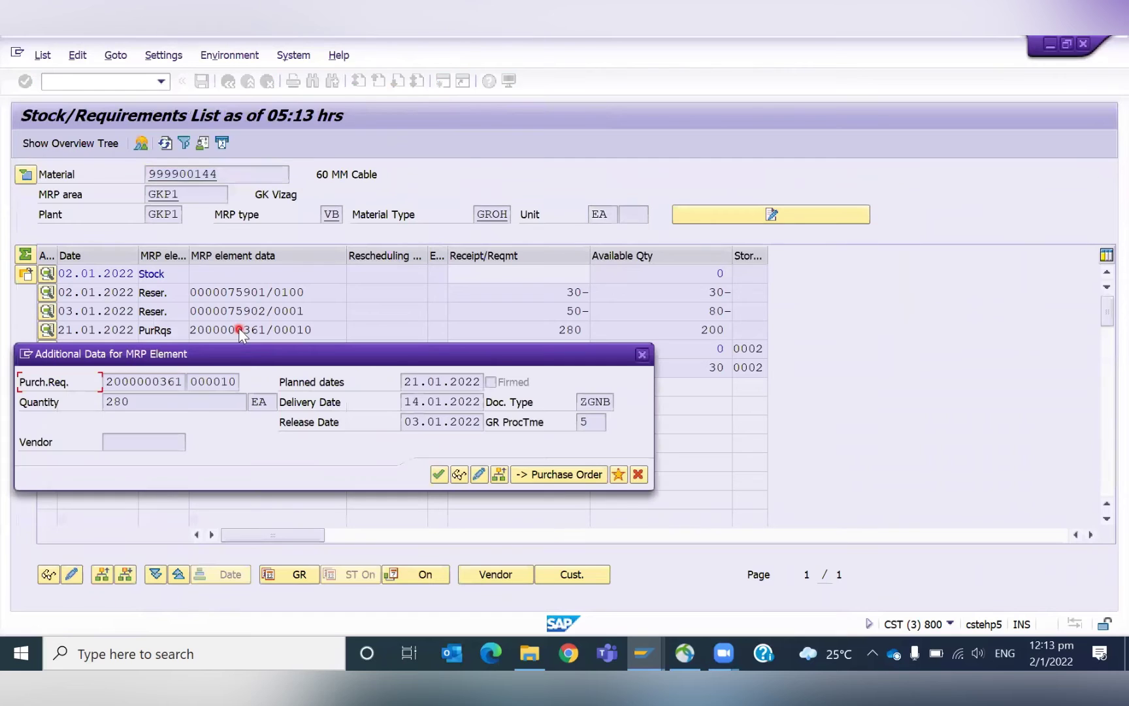
left_click(569, 472)
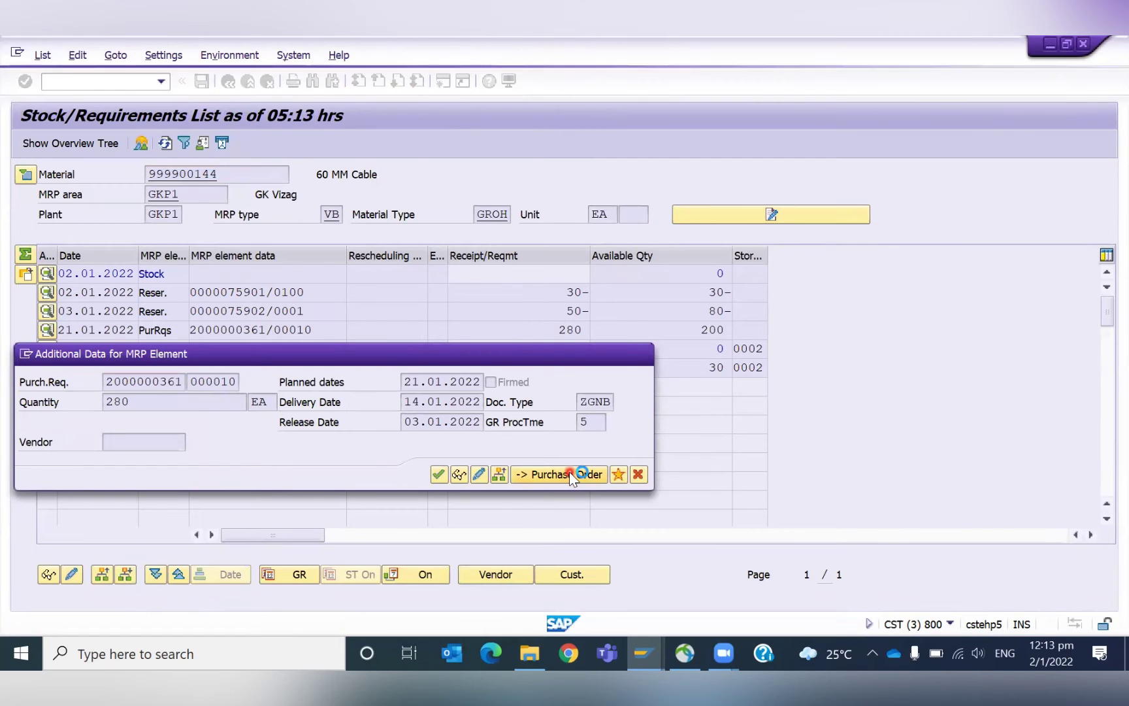
left_click(106, 313)
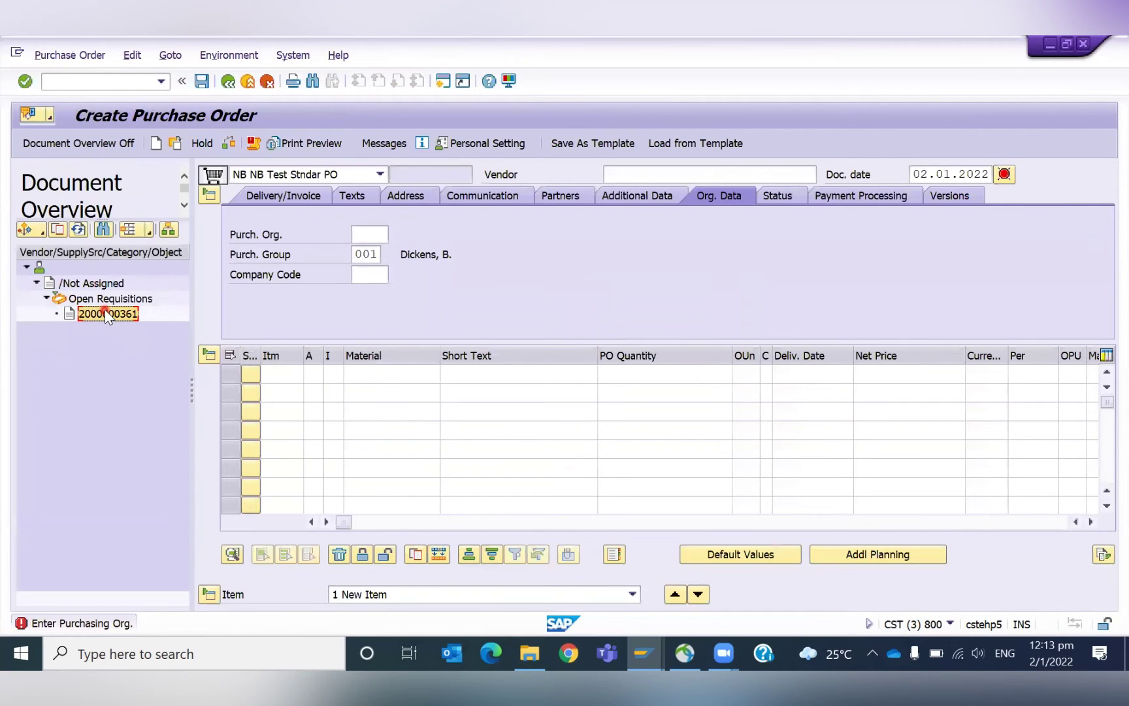
Adopt the 280 EA 60 MM Cable requisition with org GPOR, vendor GKV8, net price 50.
left_click(59, 230)
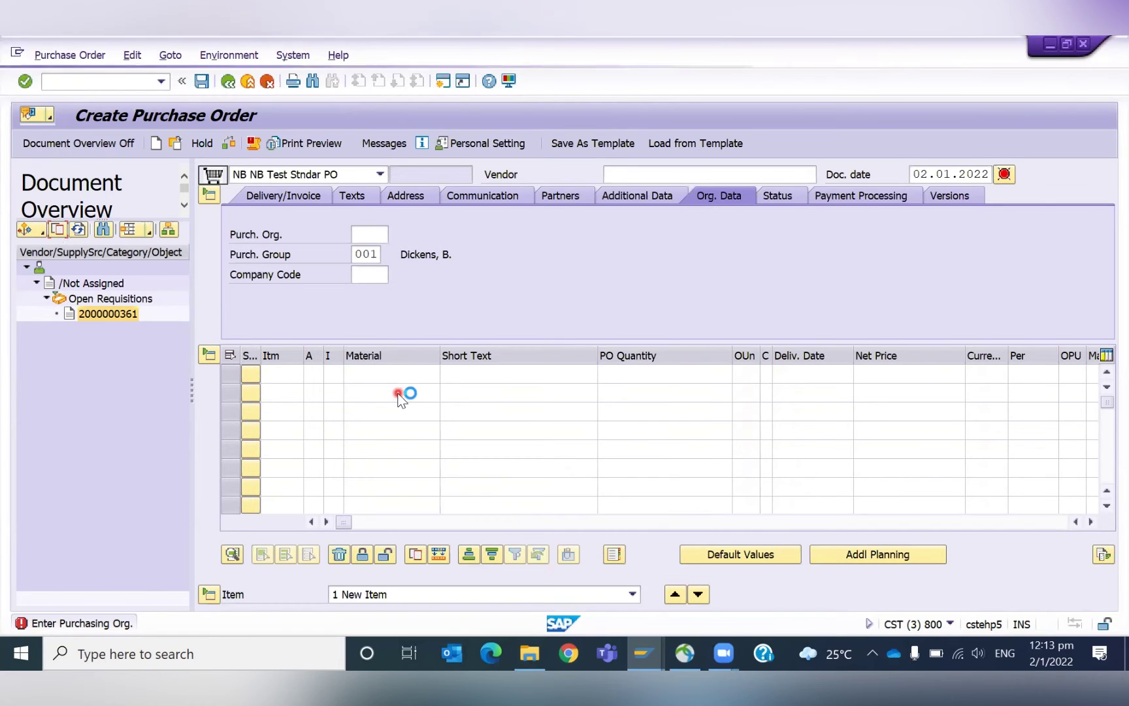
key("Down")
key("Return")
key("Return")
type("gkv8")
key("Return")
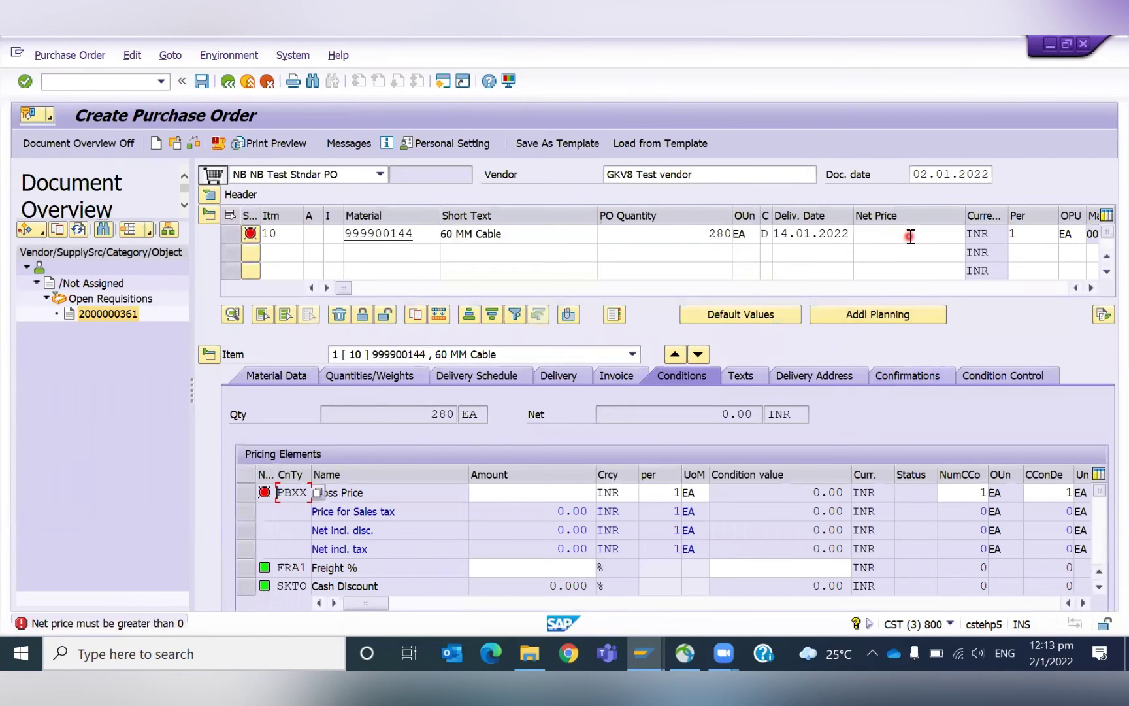
left_click(911, 237)
left_click(913, 246)
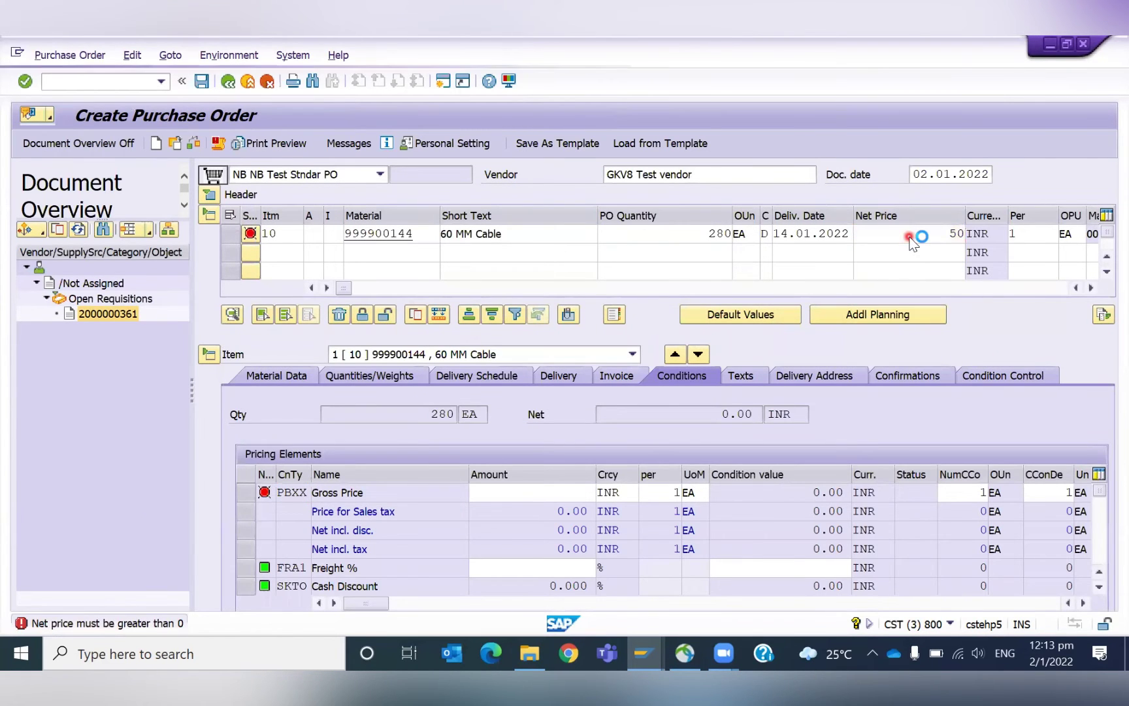
left_click(484, 312)
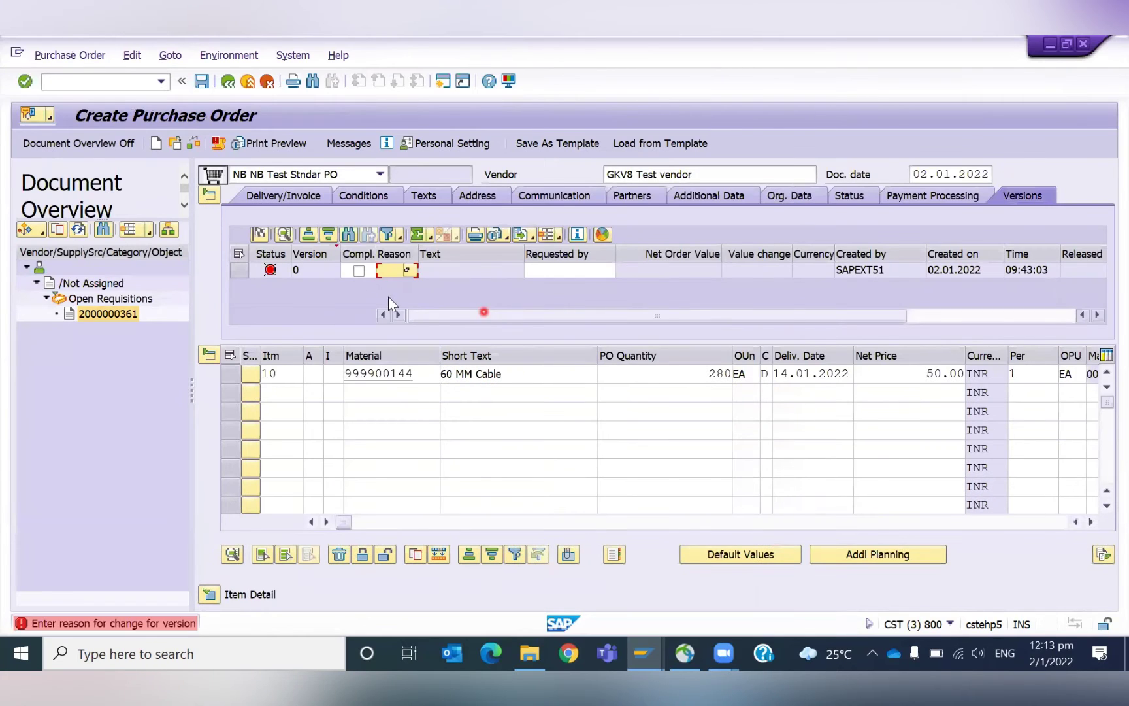
Mark the version complete with reason 0001, check, and save the NB Test Standard order.
left_click(357, 265)
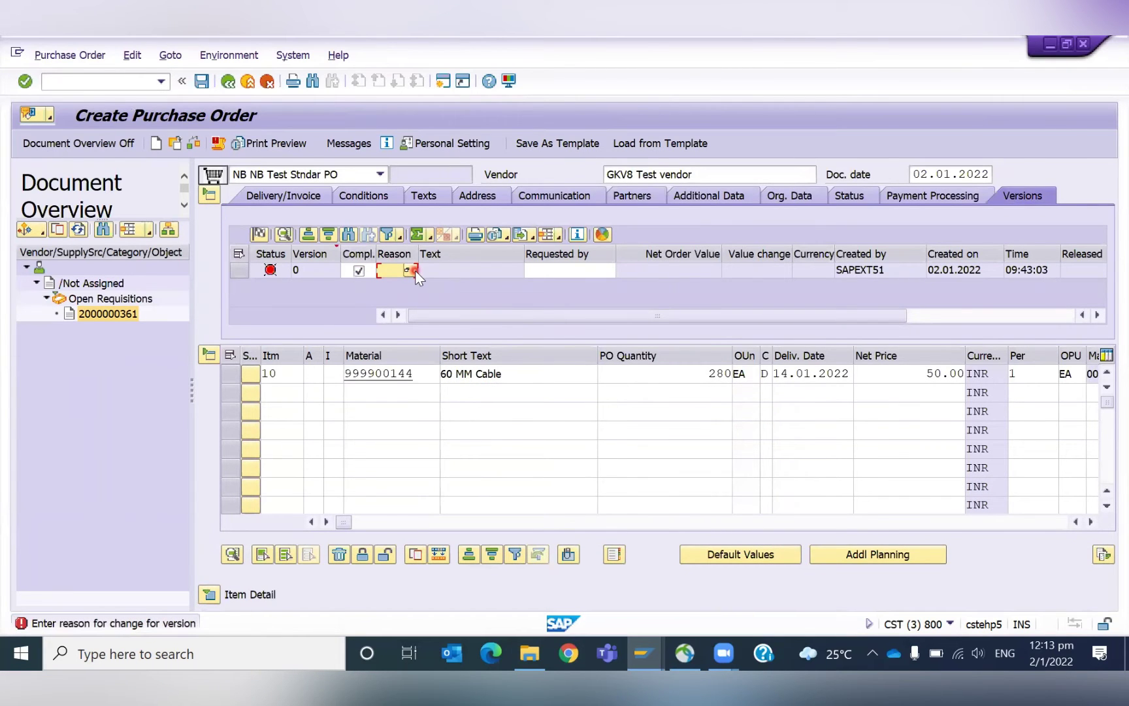
type("0001")
key("Return")
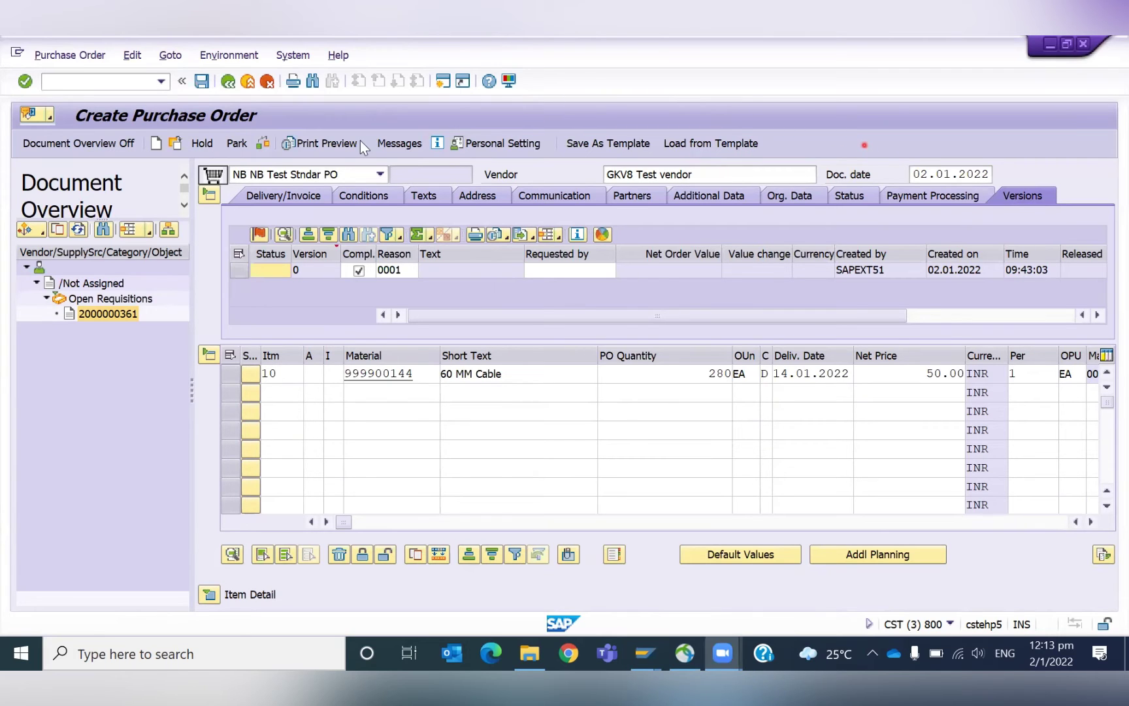
left_click(266, 144)
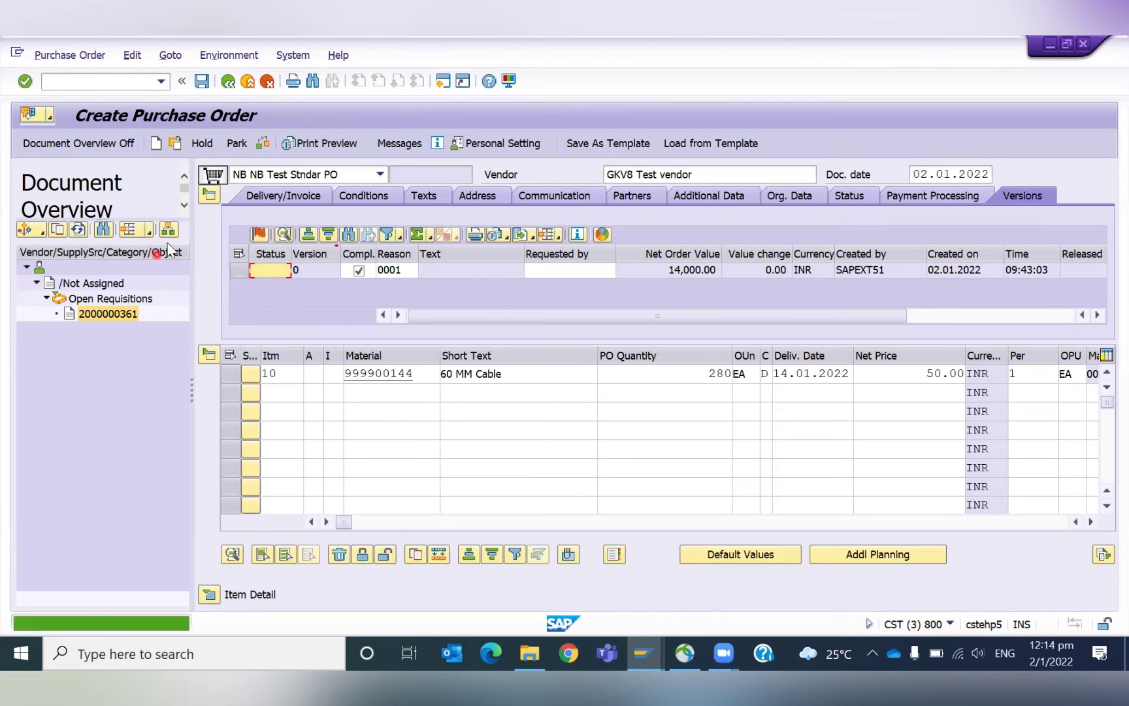
left_click(78, 147)
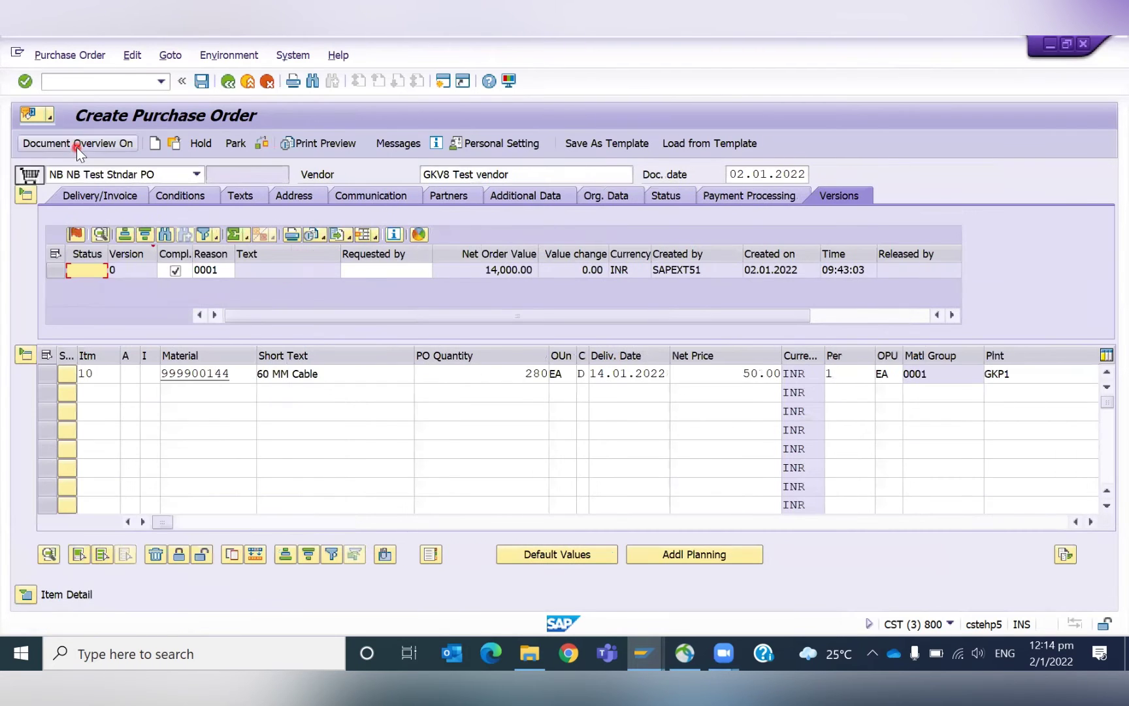
left_click(202, 82)
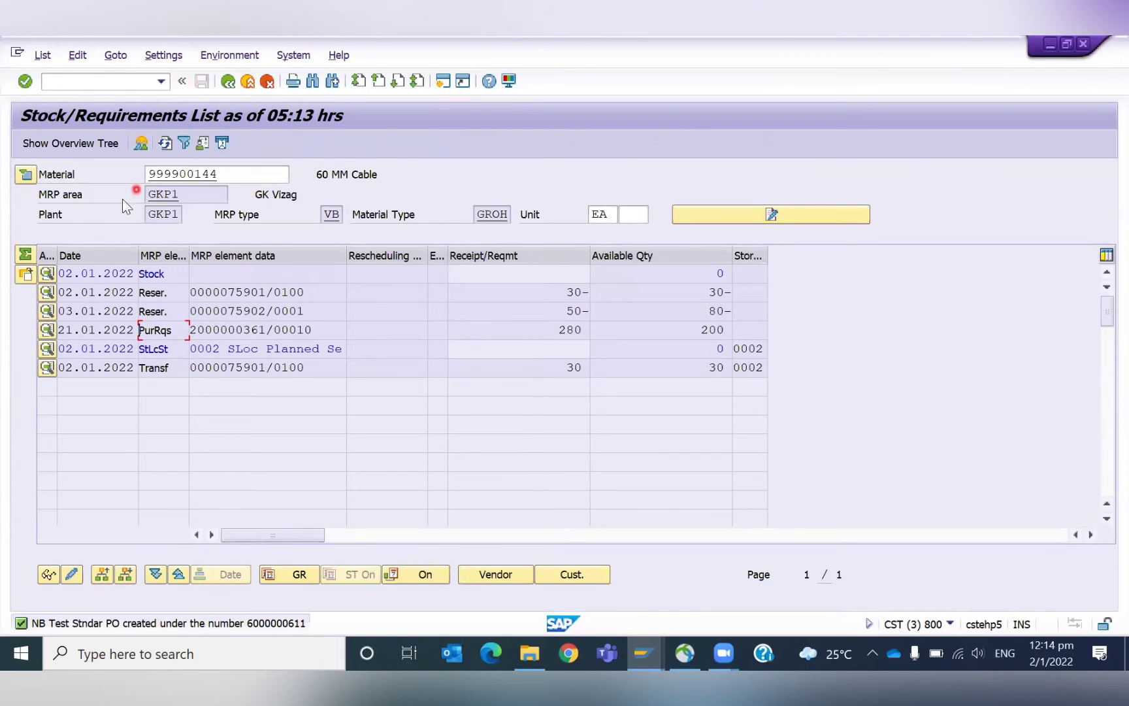
Refresh material 999900144's stock/requirements list and reload it from the MD04 start screen.
left_click(165, 144)
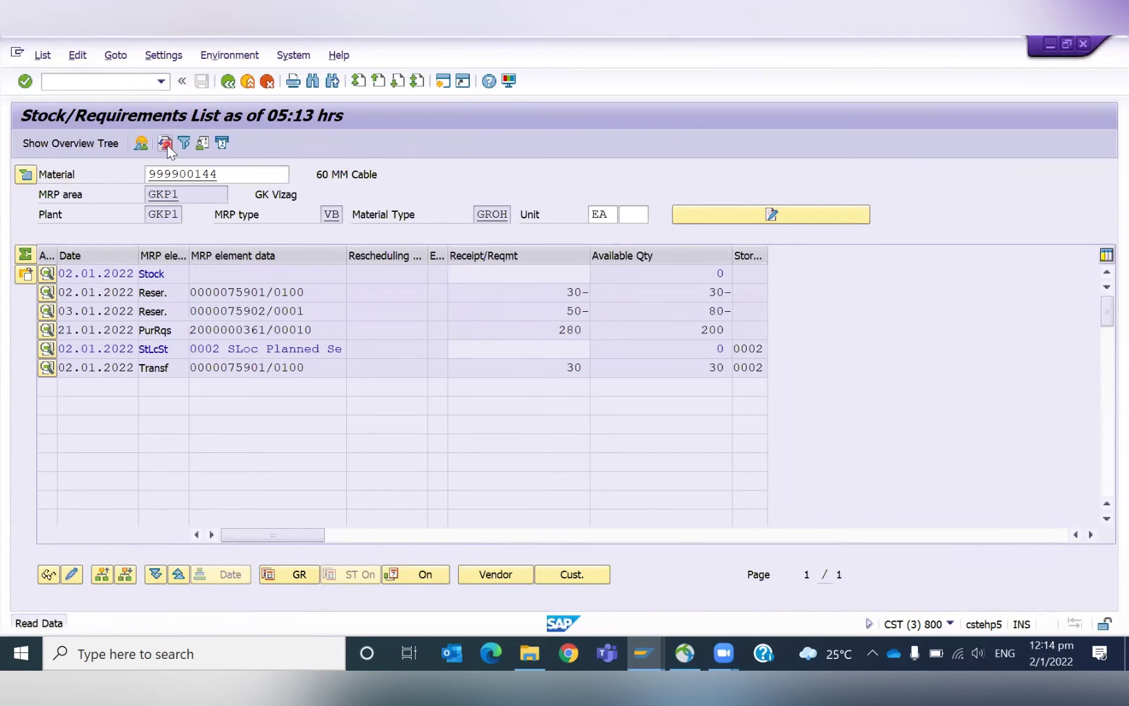
left_click(168, 145)
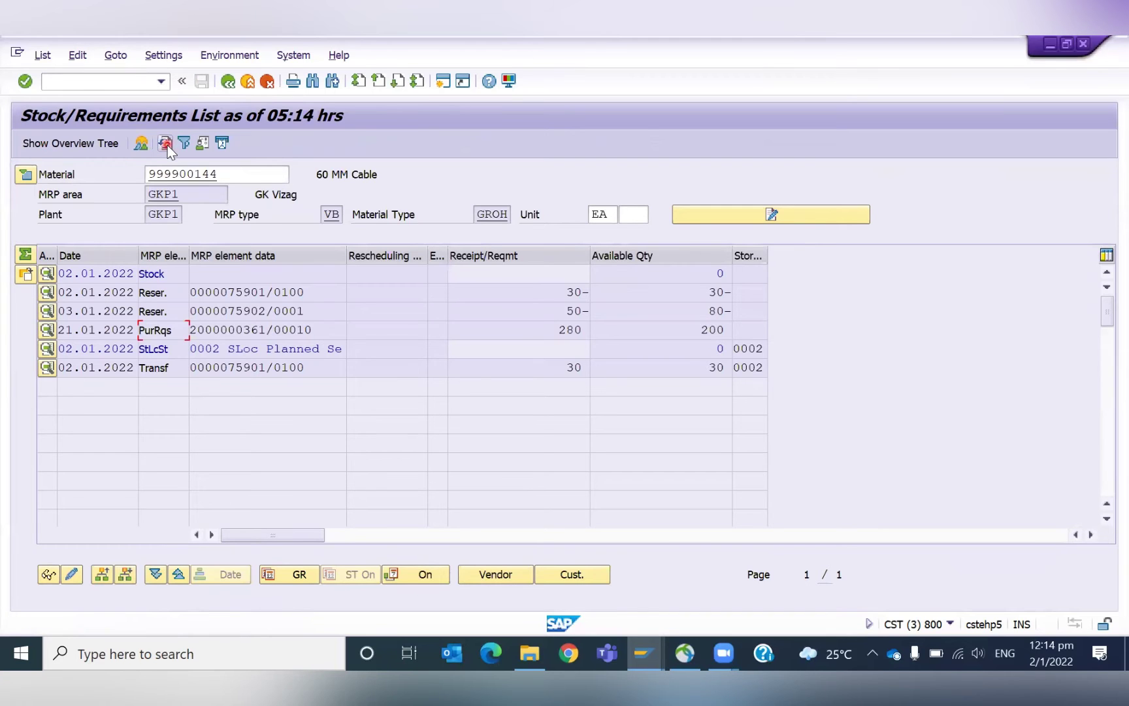
left_click(167, 145)
left_click(228, 80)
left_click(93, 83)
key("Return")
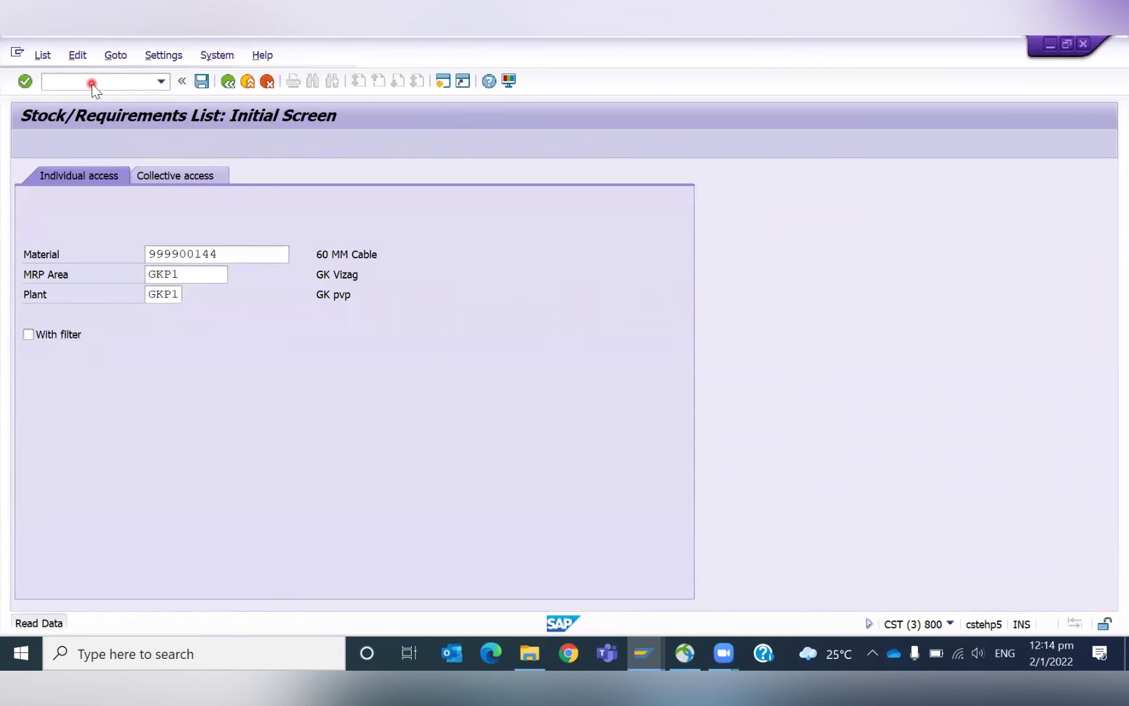
Open the PurRqs row's details and display the full purchase requisition document.
left_click(224, 338)
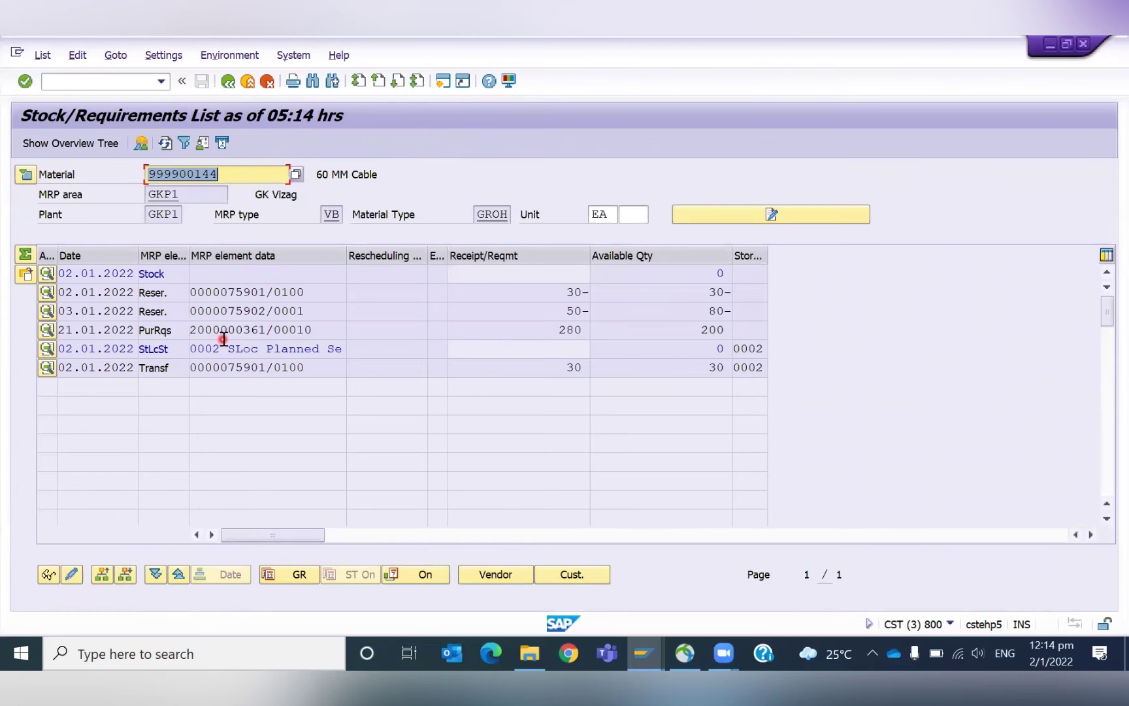
double_click(224, 332)
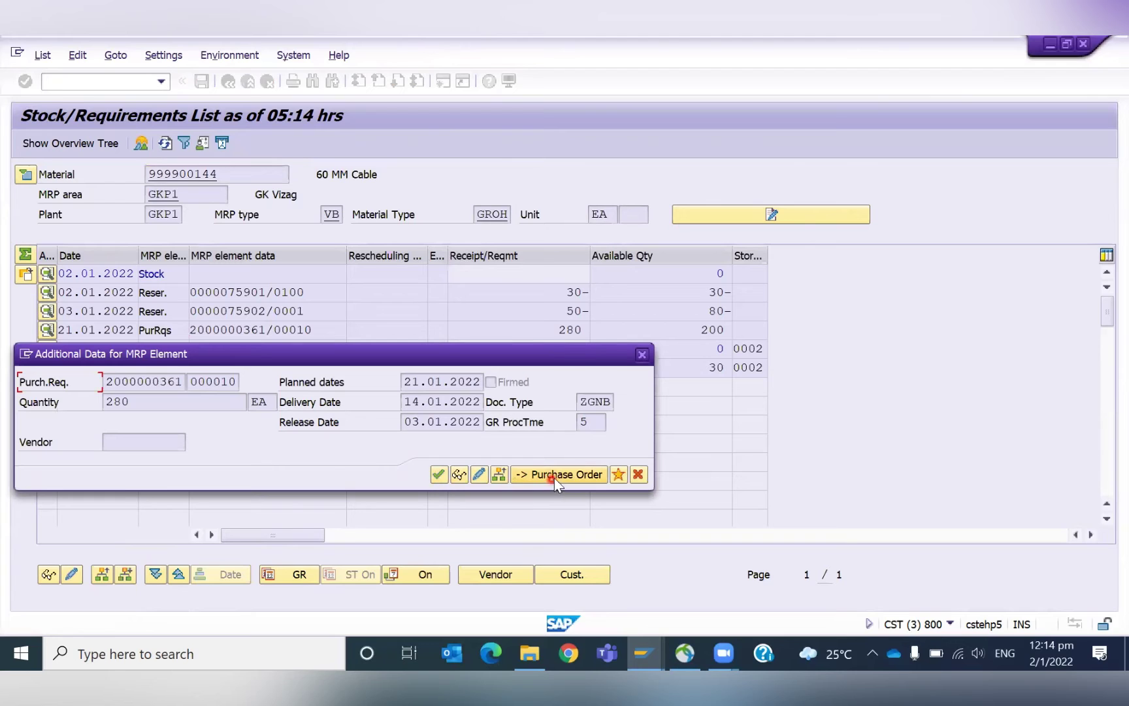
left_click(438, 475)
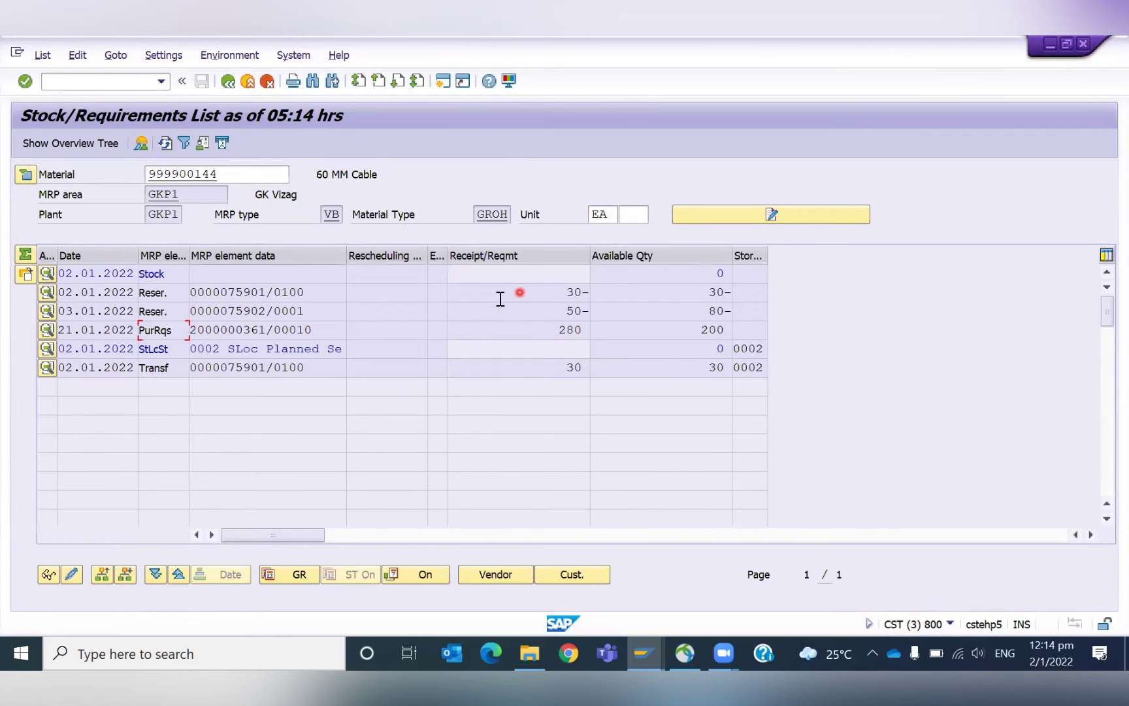
double_click(222, 329)
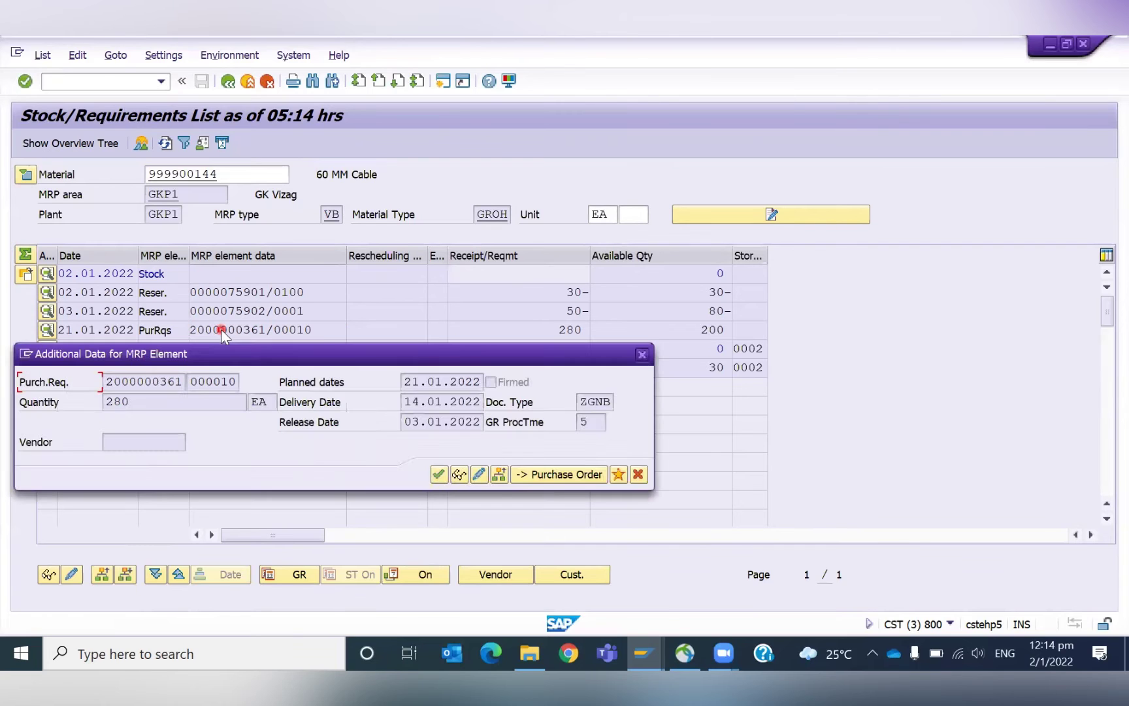
left_click(459, 475)
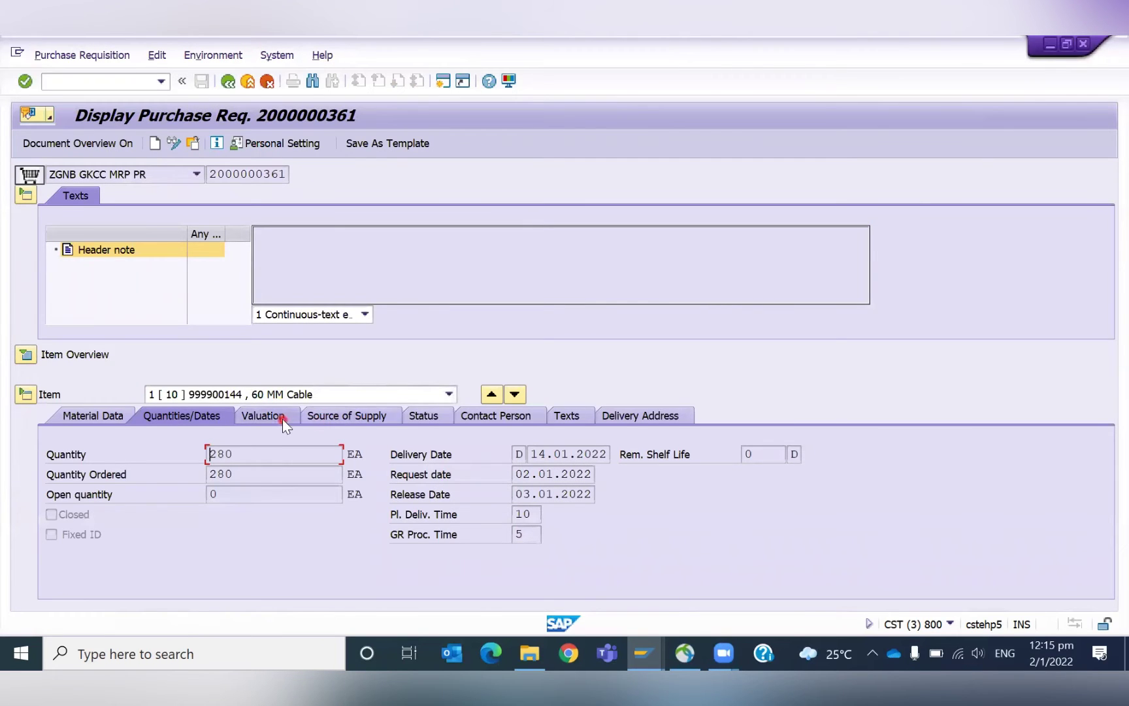
left_click(426, 418)
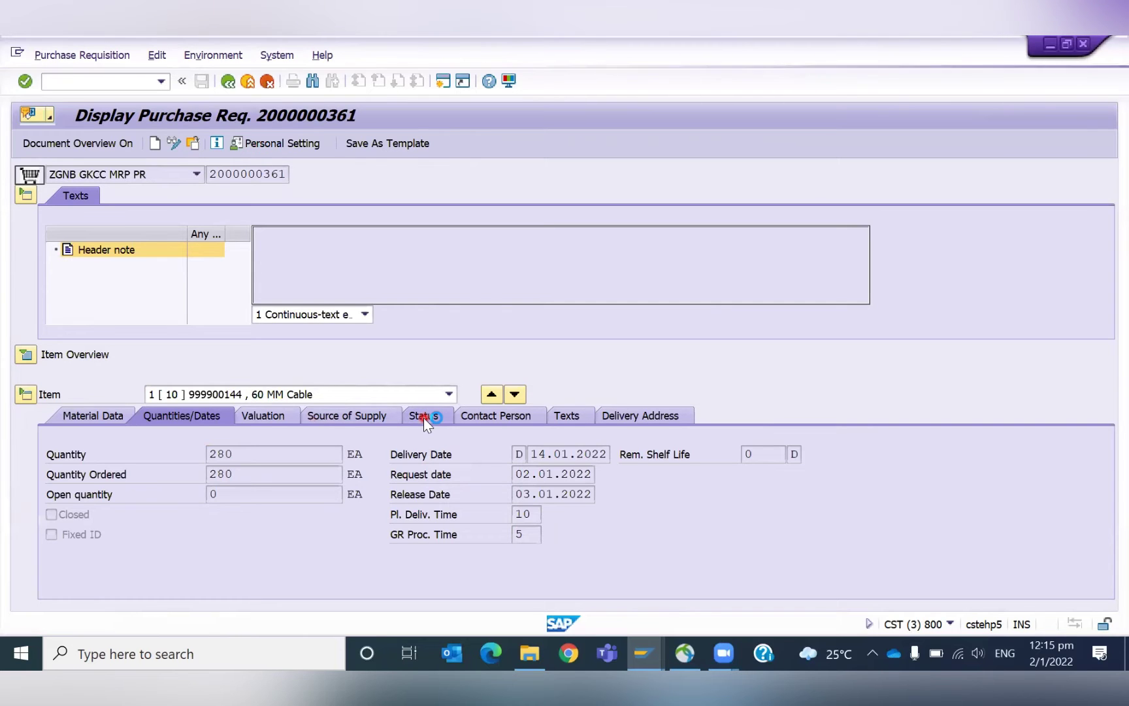
left_click(153, 531)
left_click(229, 83)
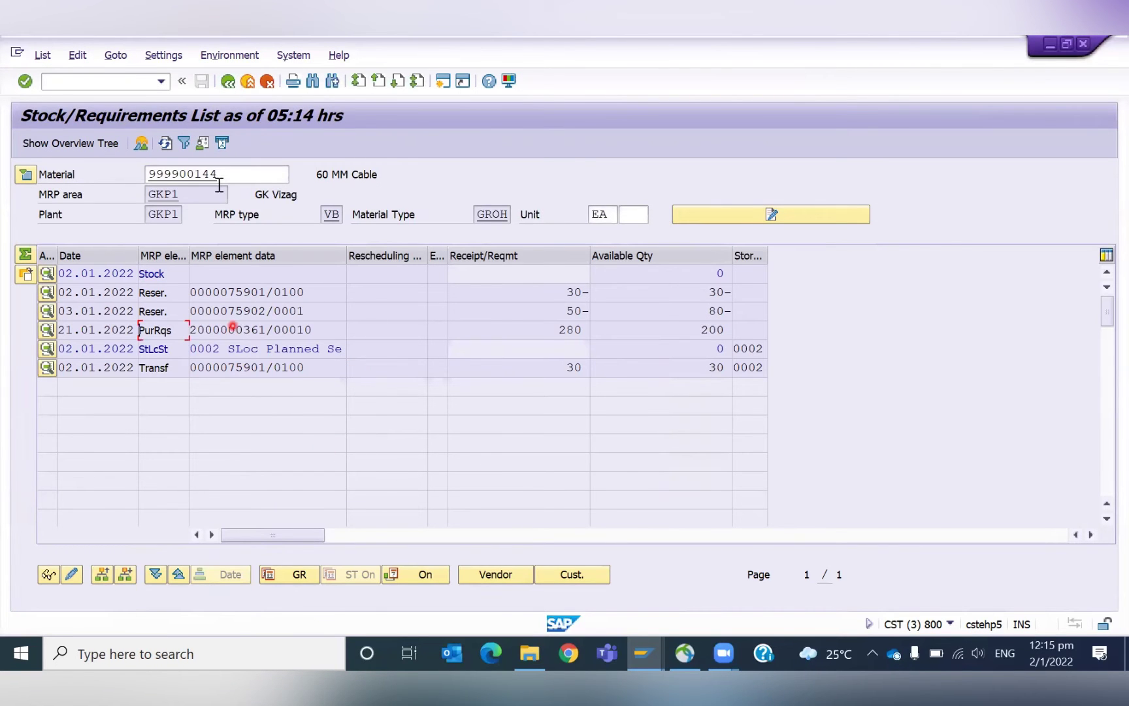
Start a 201 reservation for cost center GKHIRING with material 999900144, quantity 100.
key("alt+Tab")
key("alt+Tab")
key("alt+Tab")
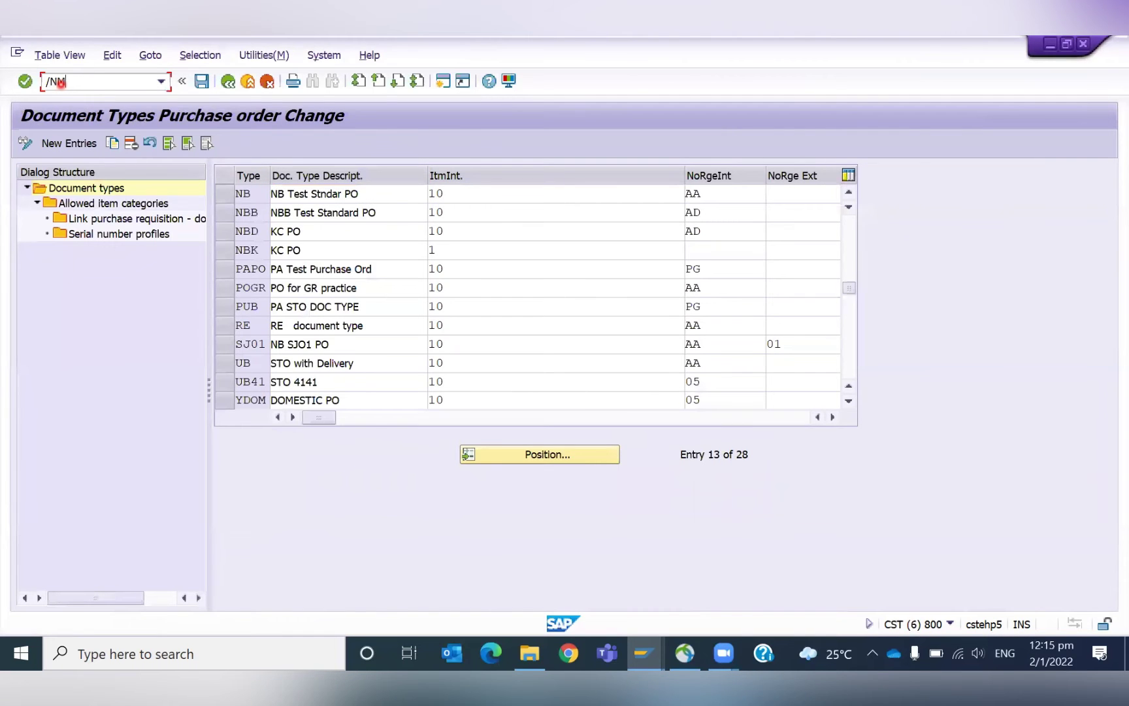
type("21")
key("Return")
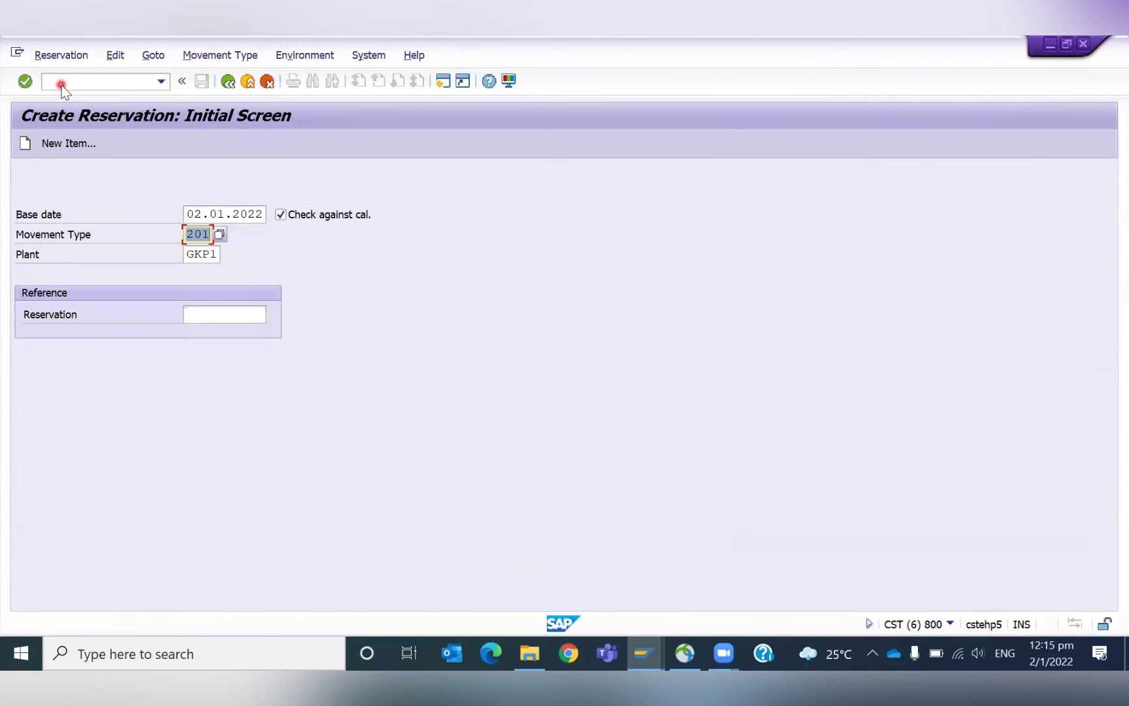
key("Return")
key("Down")
key("Return")
key("Tab")
key("Down")
key("Return")
key("Tab")
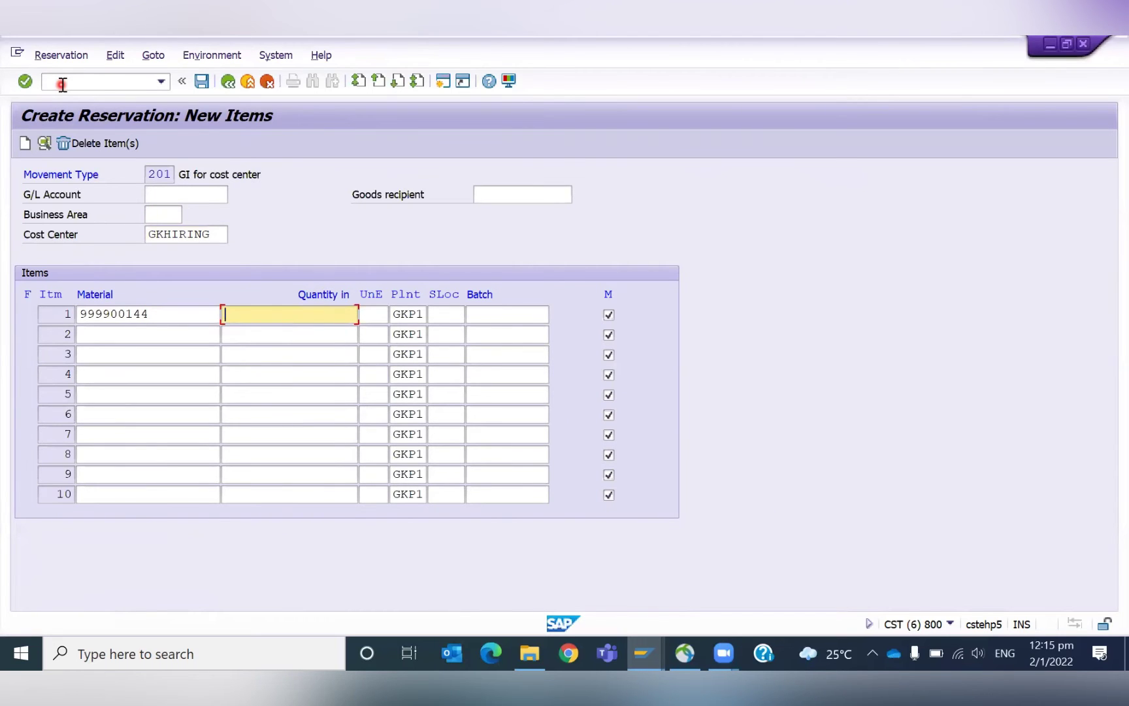
type("100")
key("Tab")
key("Tab")
key("Return")
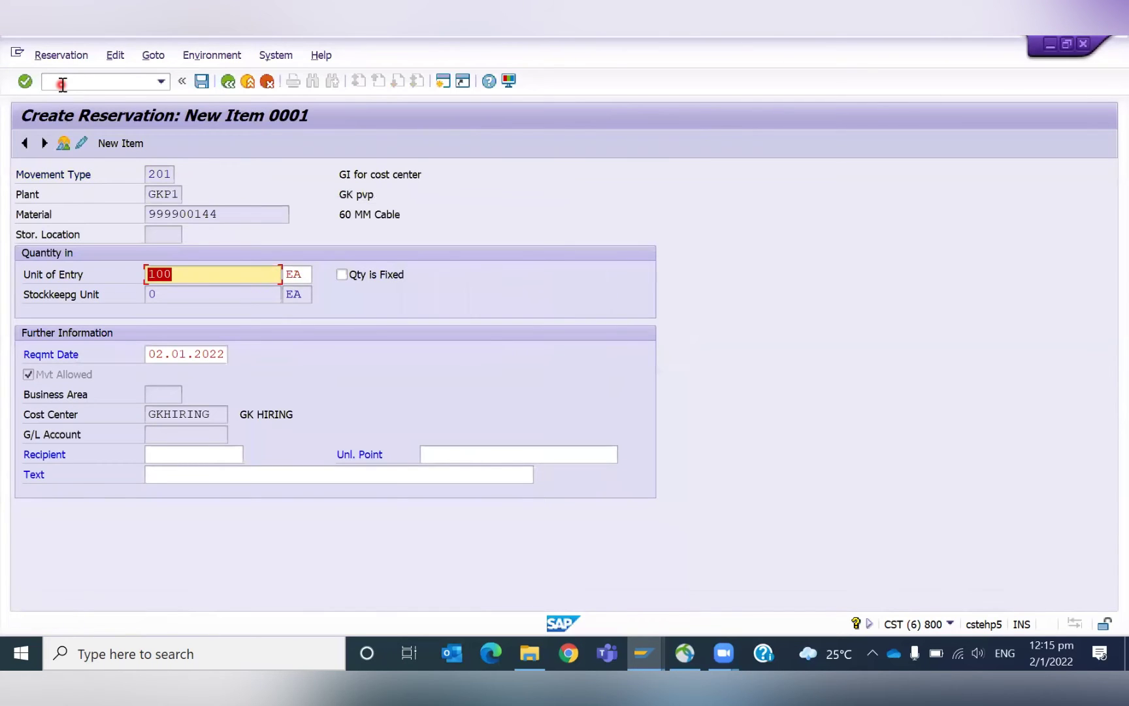
Adjust the item's requirement date and save the reservation document.
left_click(160, 356)
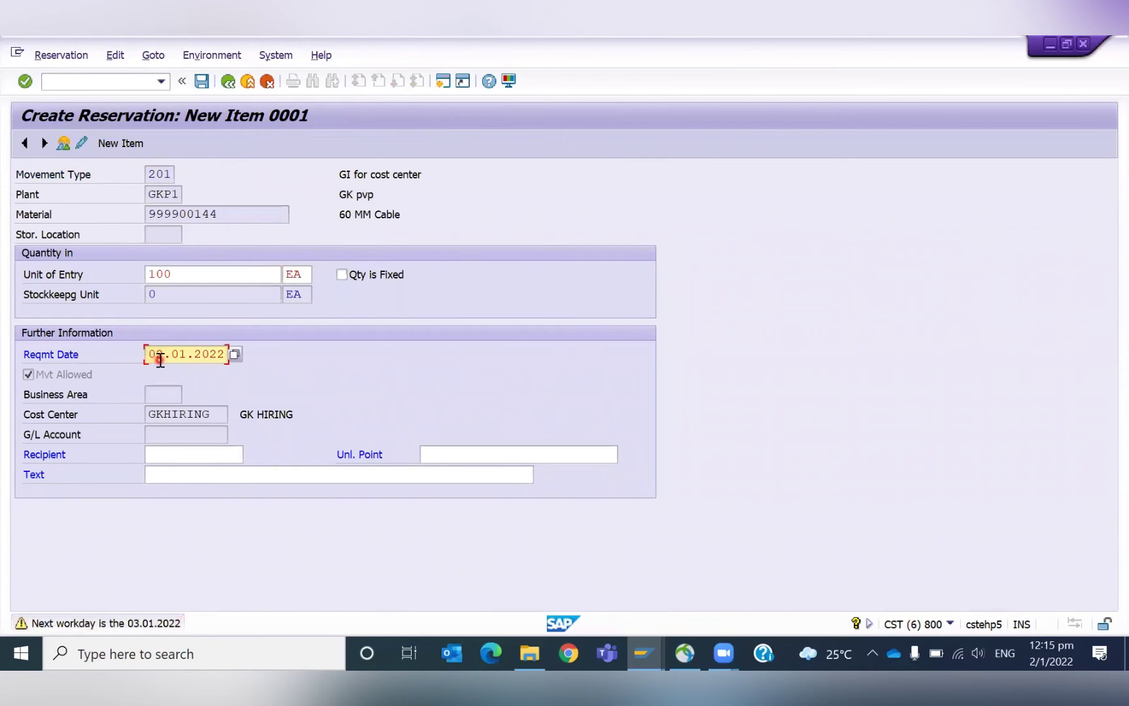
type("3")
left_click(184, 285)
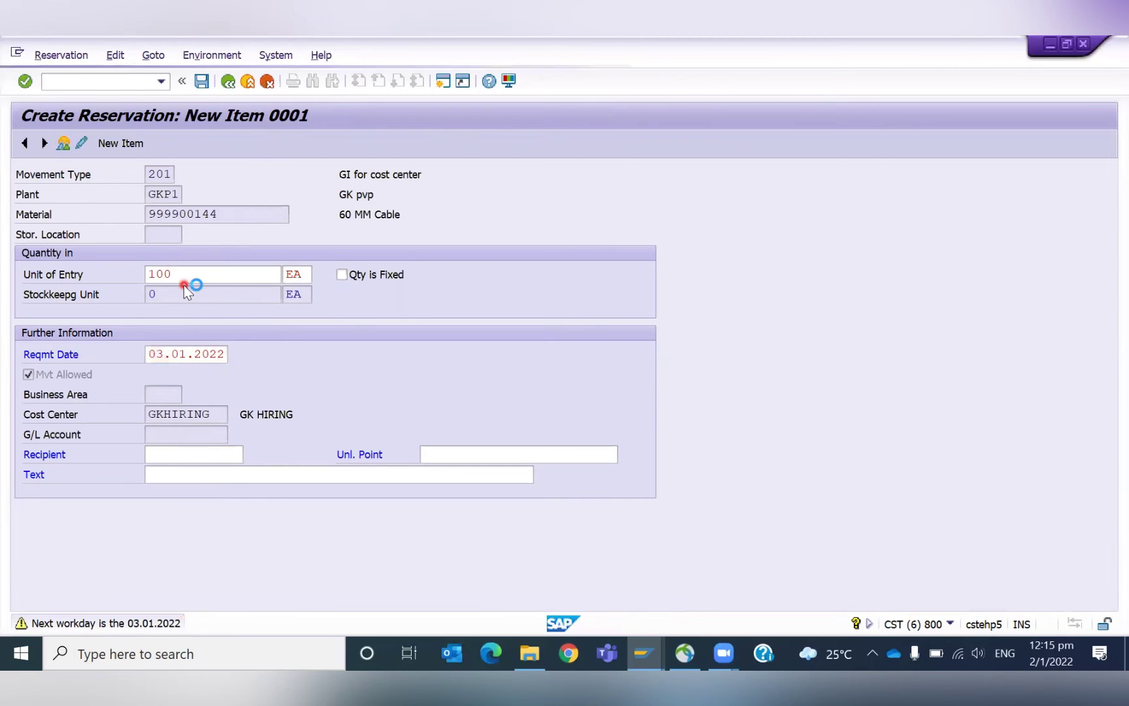
key("ctrl+s")
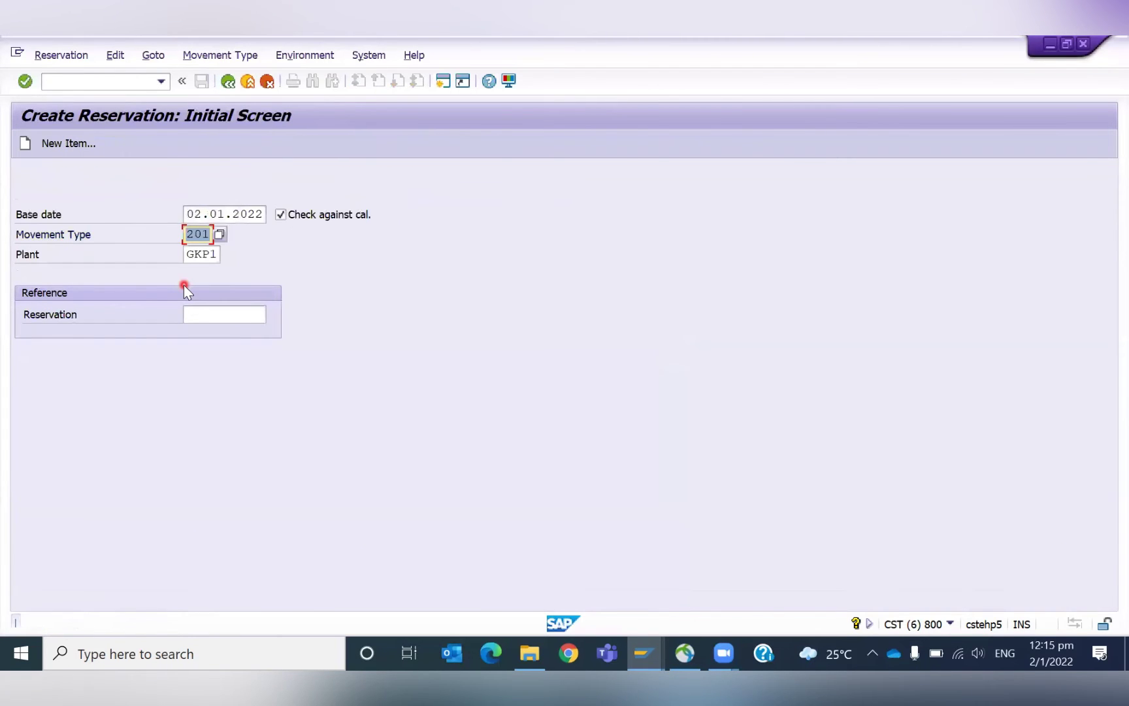
key("alt+Tab")
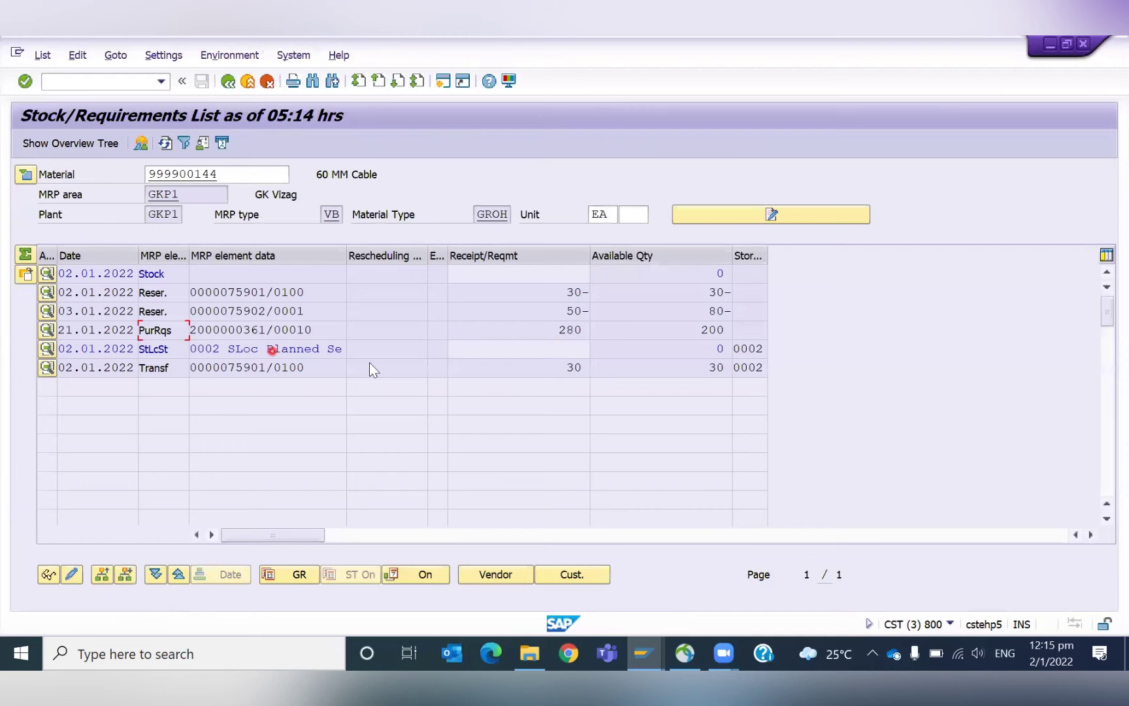
Refresh the stock/requirements list and review the new 100- reservation quantity.
left_click(165, 144)
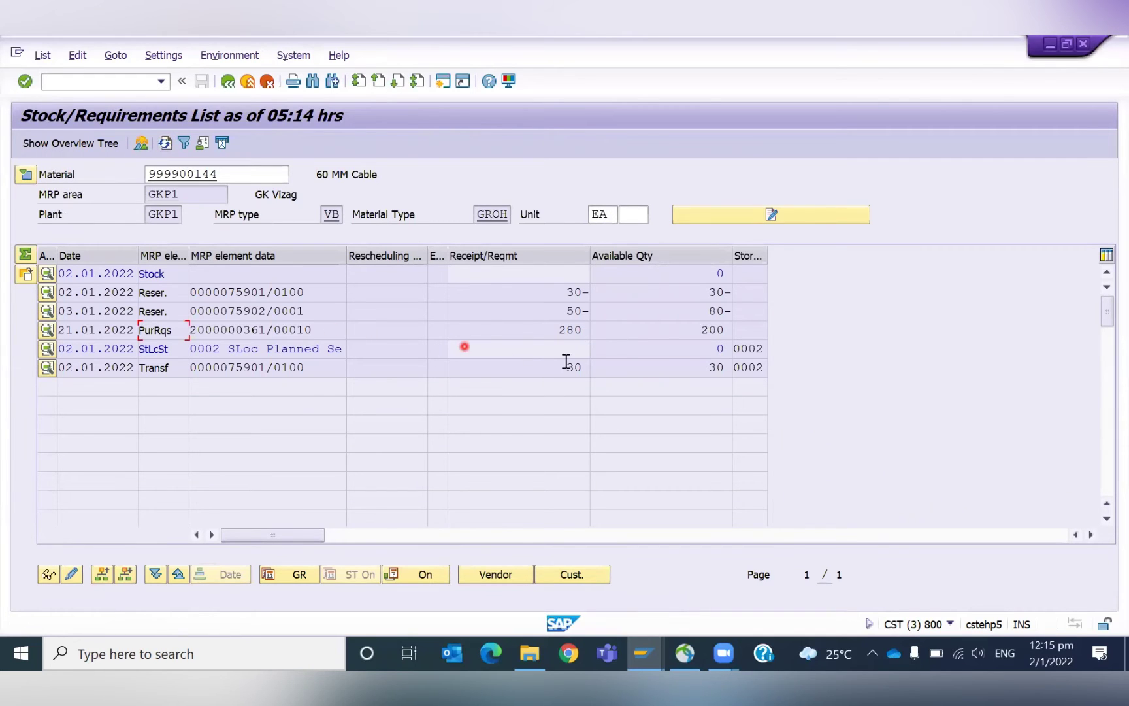
left_click(164, 144)
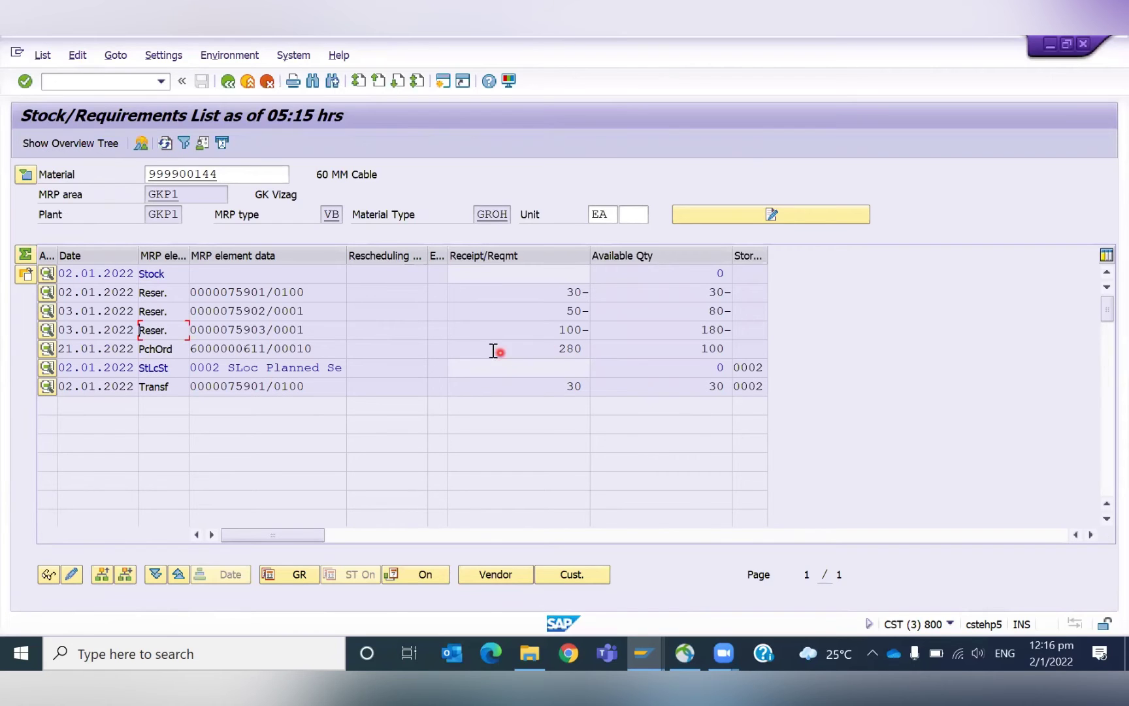
left_click(550, 327)
left_click(548, 330)
left_click_drag(547, 330, 607, 335)
left_click(608, 335)
left_click_drag(697, 275, 779, 266)
left_click_drag(556, 329, 574, 329)
left_click(557, 335)
double_click(206, 343)
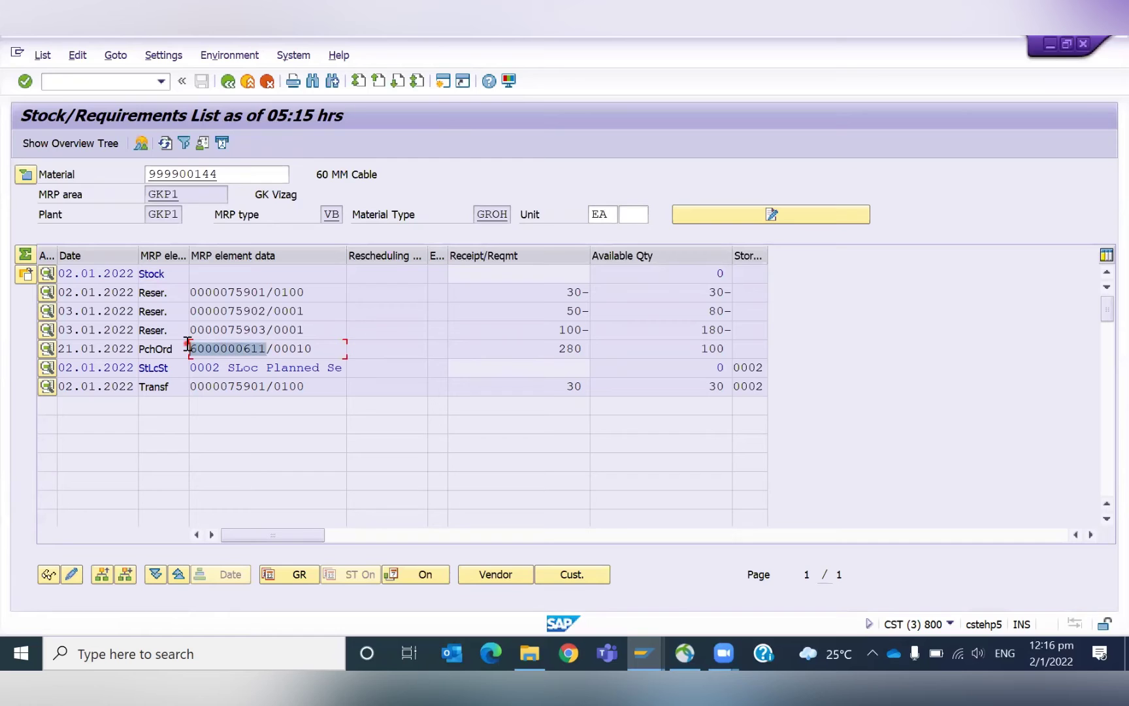
double_click(304, 343)
left_click(304, 343)
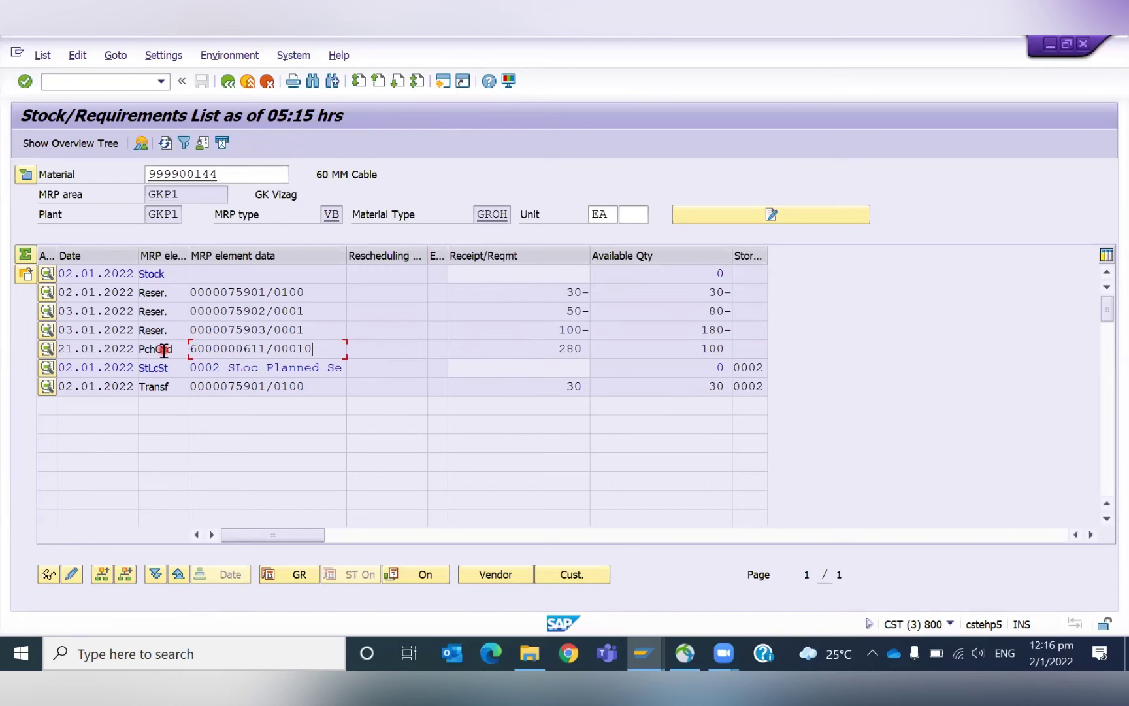
left_click_drag(552, 348, 595, 355)
left_click_drag(551, 291, 570, 312)
left_click(578, 330)
left_click(548, 345)
left_click(553, 330)
left_click(517, 294)
left_click(559, 291)
left_click(190, 654)
Launch Excel and open a maximized blank workbook.
type("EXCE")
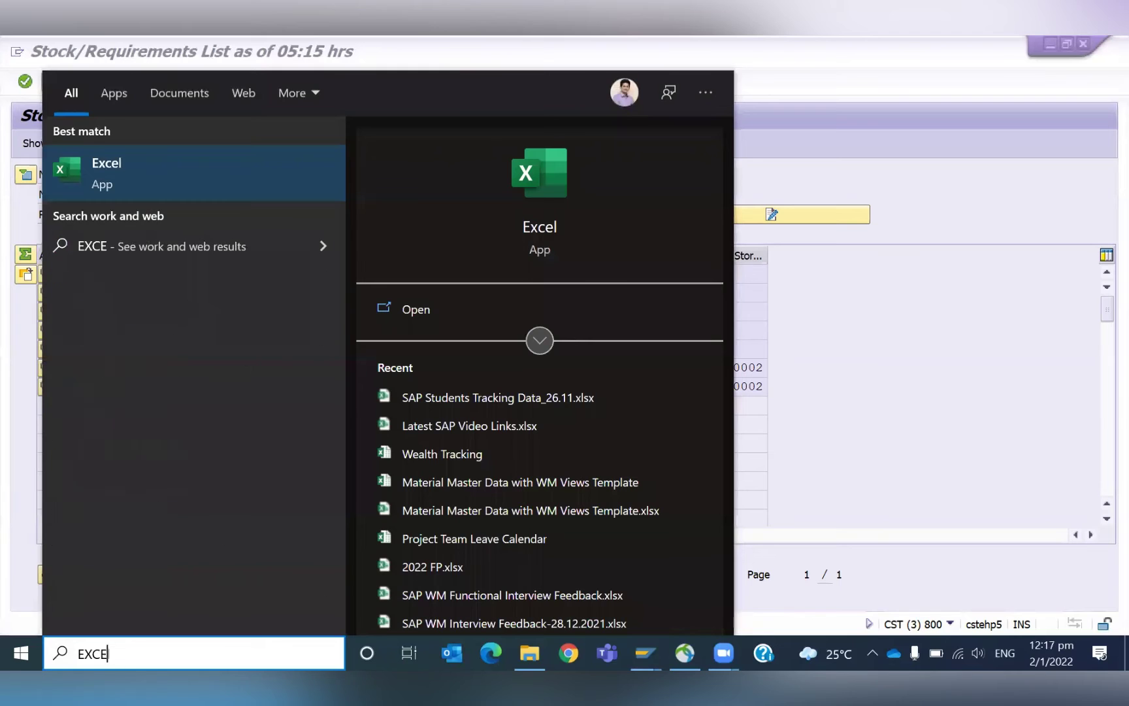
type("L")
left_click(134, 183)
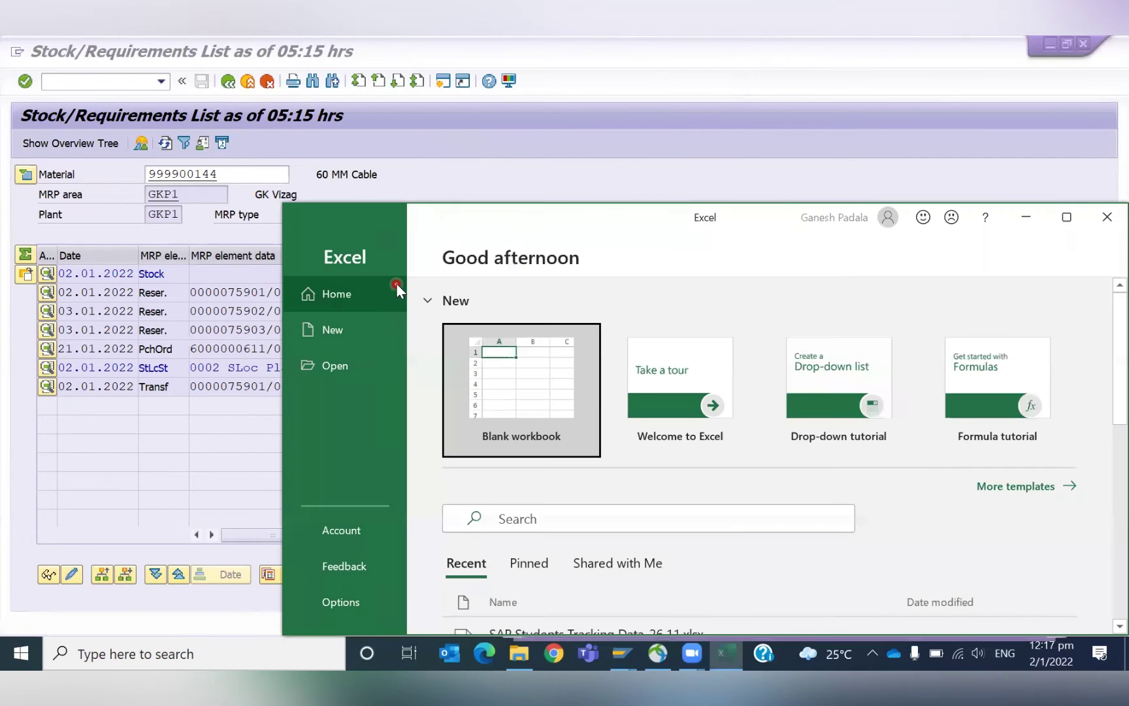
left_click(555, 384)
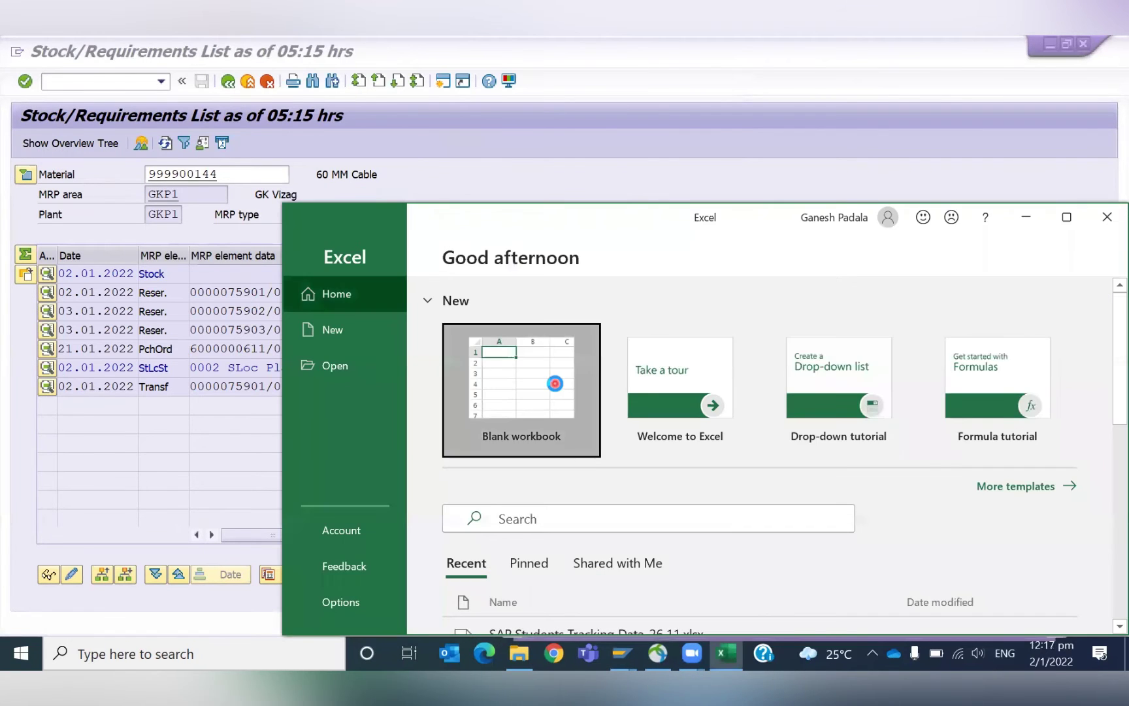
left_click(1064, 216)
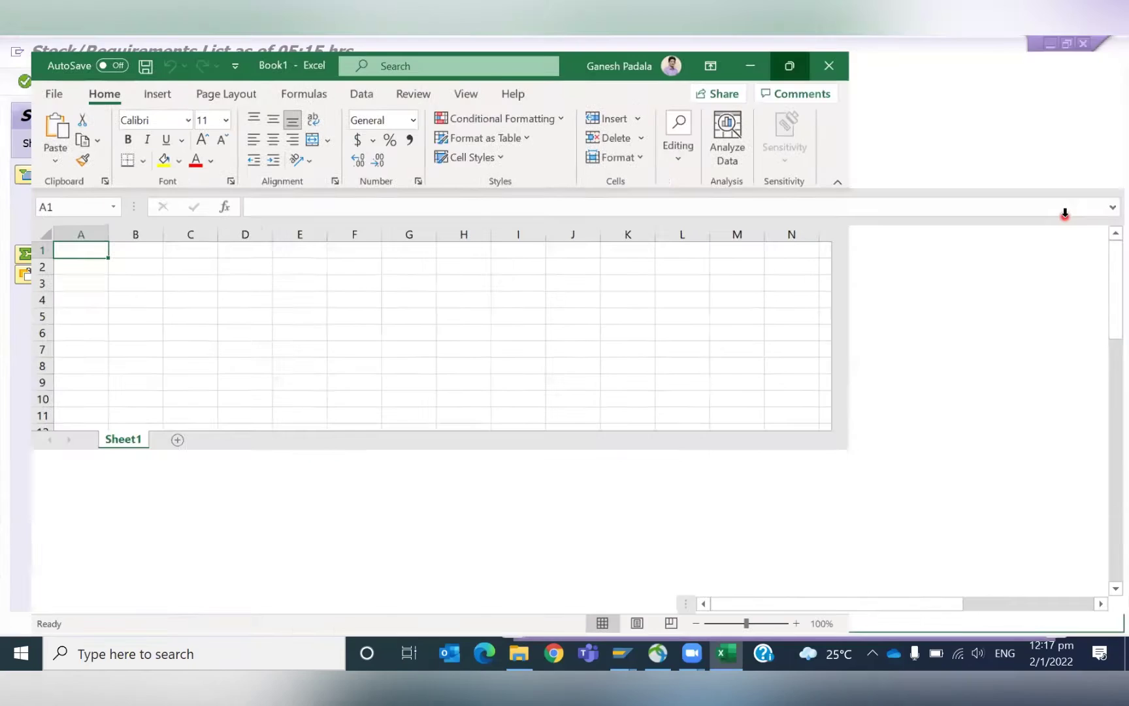
Enter Reservation with 180 in D6:E6 and autofit column D.
left_click(305, 331)
type("180")
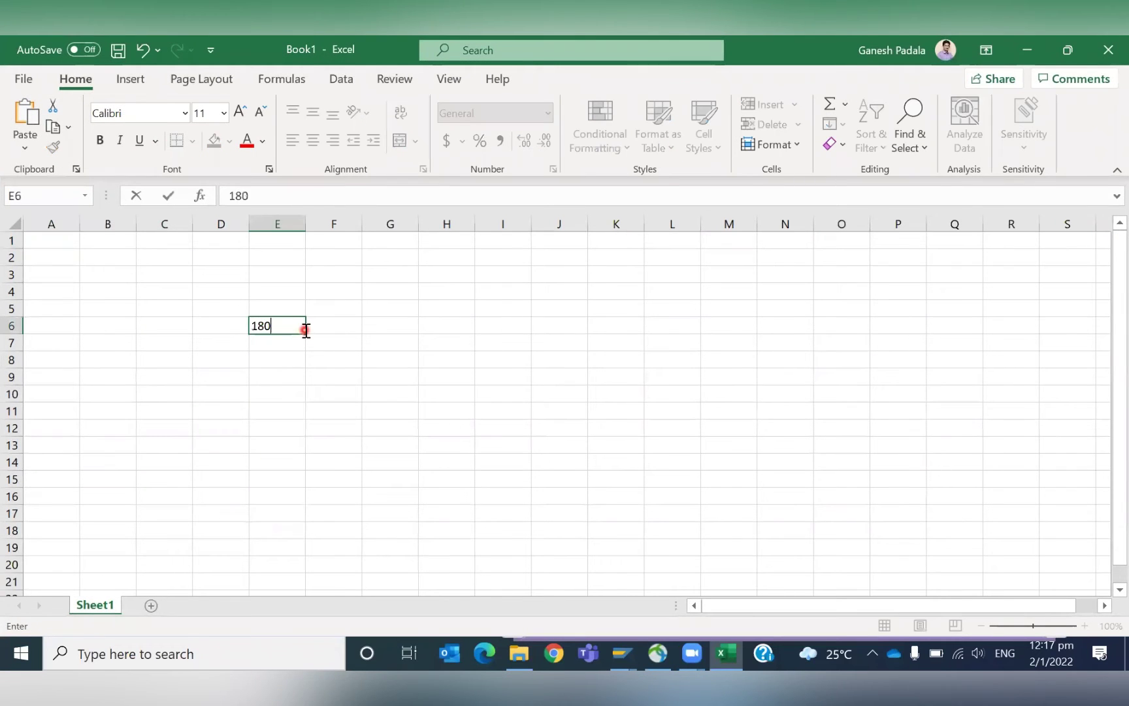
key("Return")
key("alt+Tab")
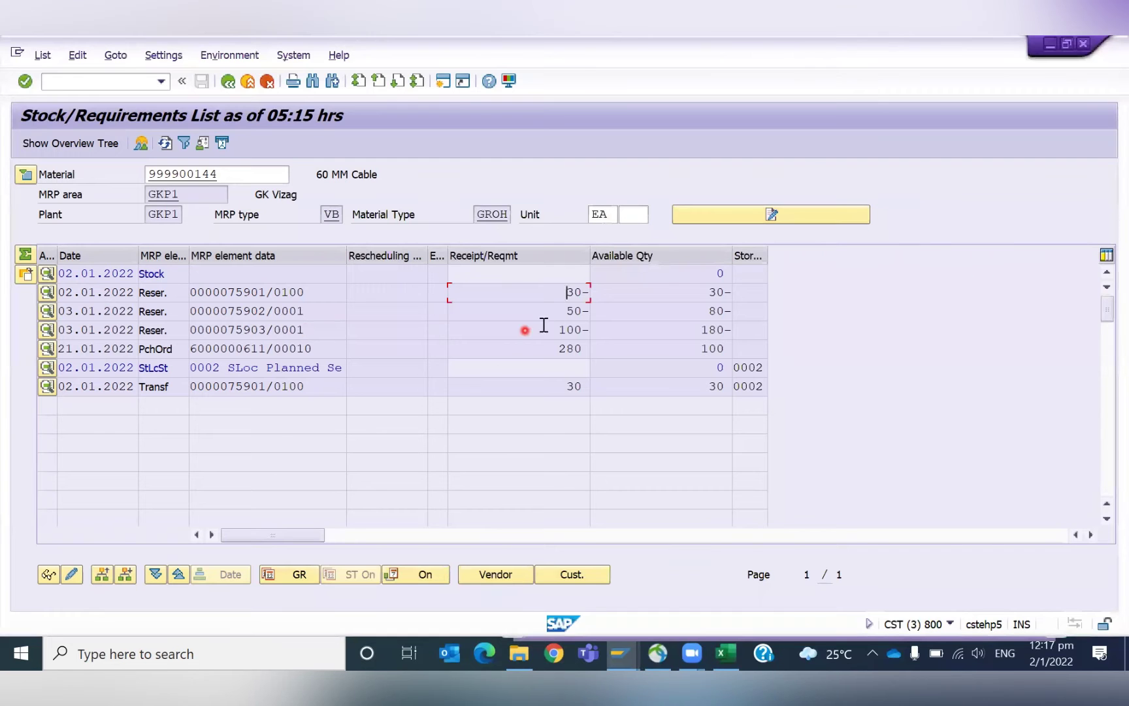
key("alt+Tab")
key("Left")
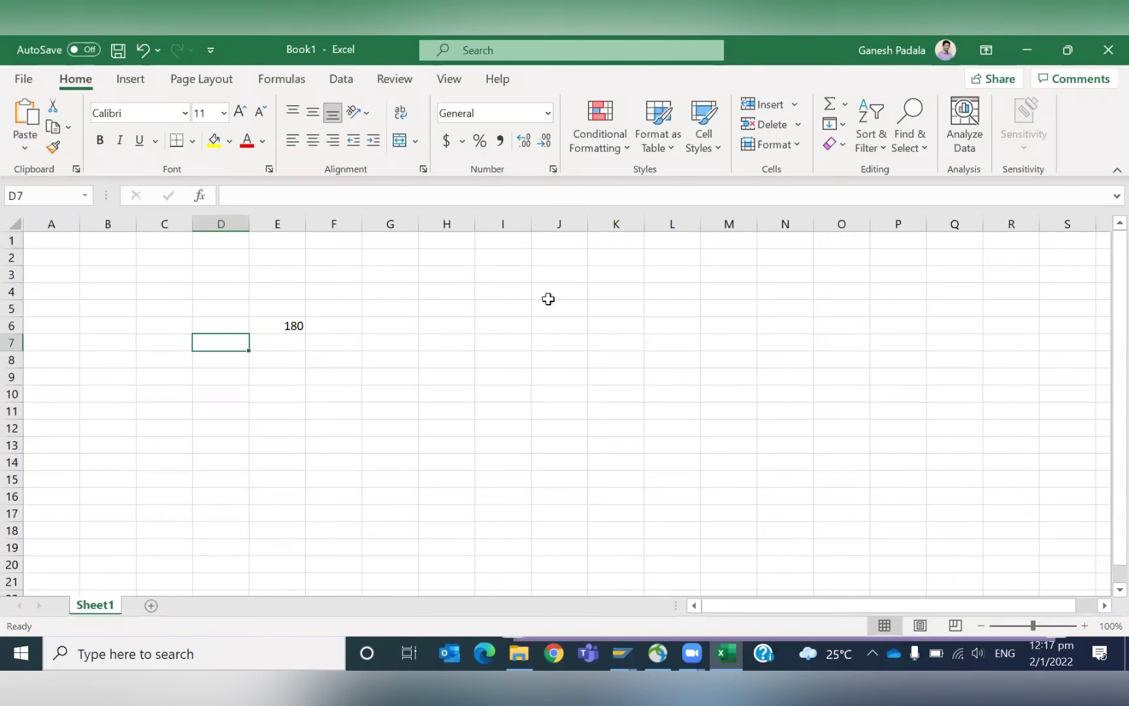
key("Up")
type("reservation")
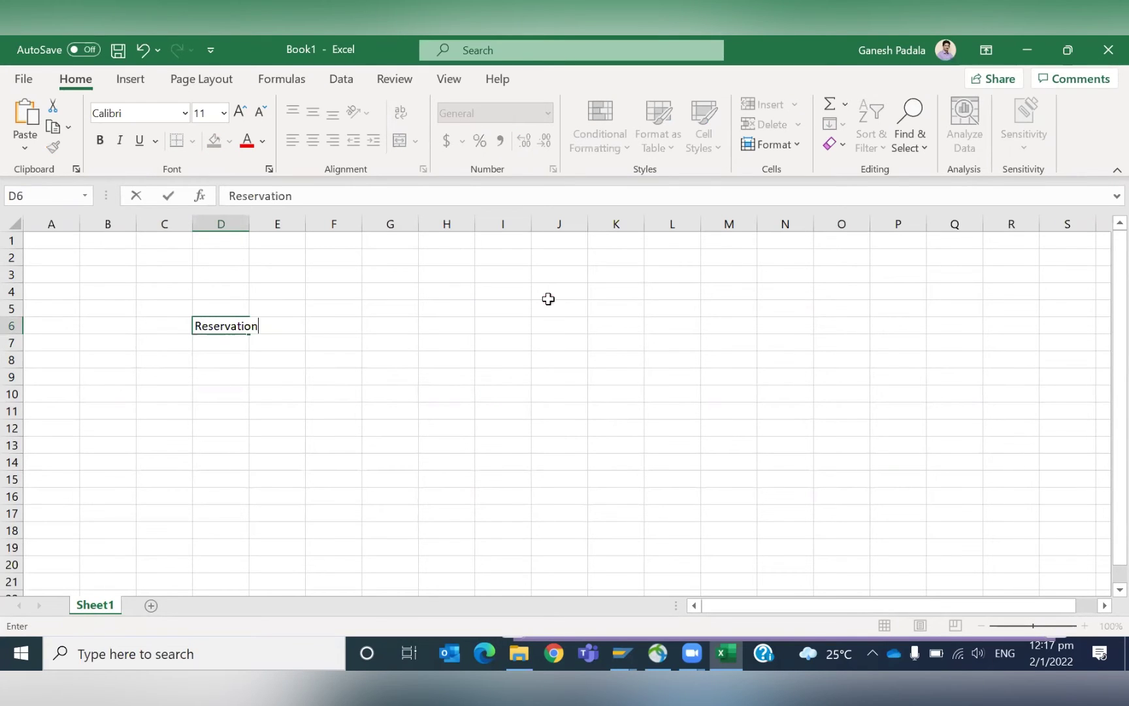
key("Return")
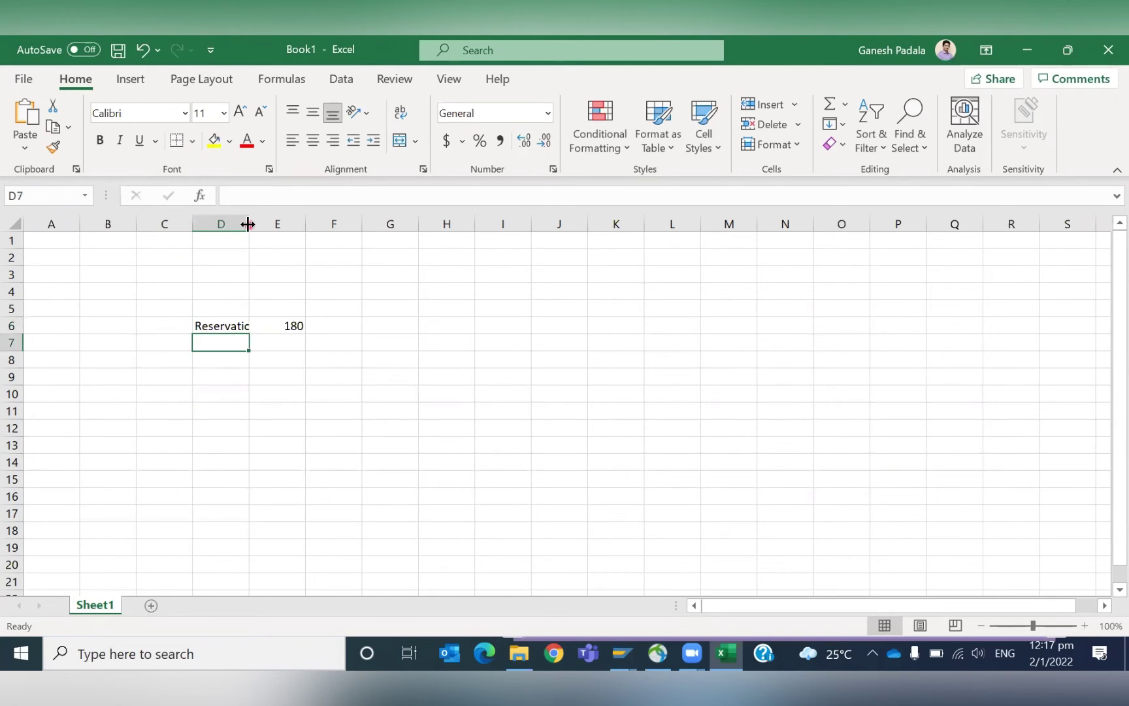
double_click(248, 223)
Add Reorder Point with 200 in D7:E7, widening column D to fit.
type("Reorder Point")
key("Tab")
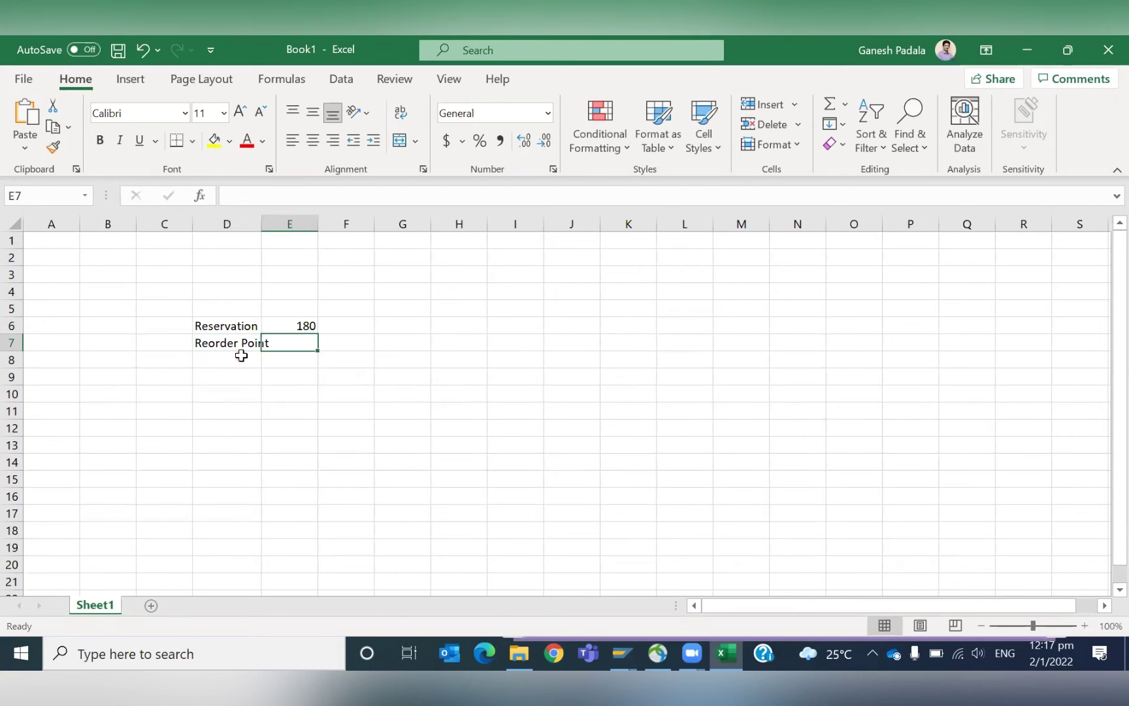
double_click(261, 223)
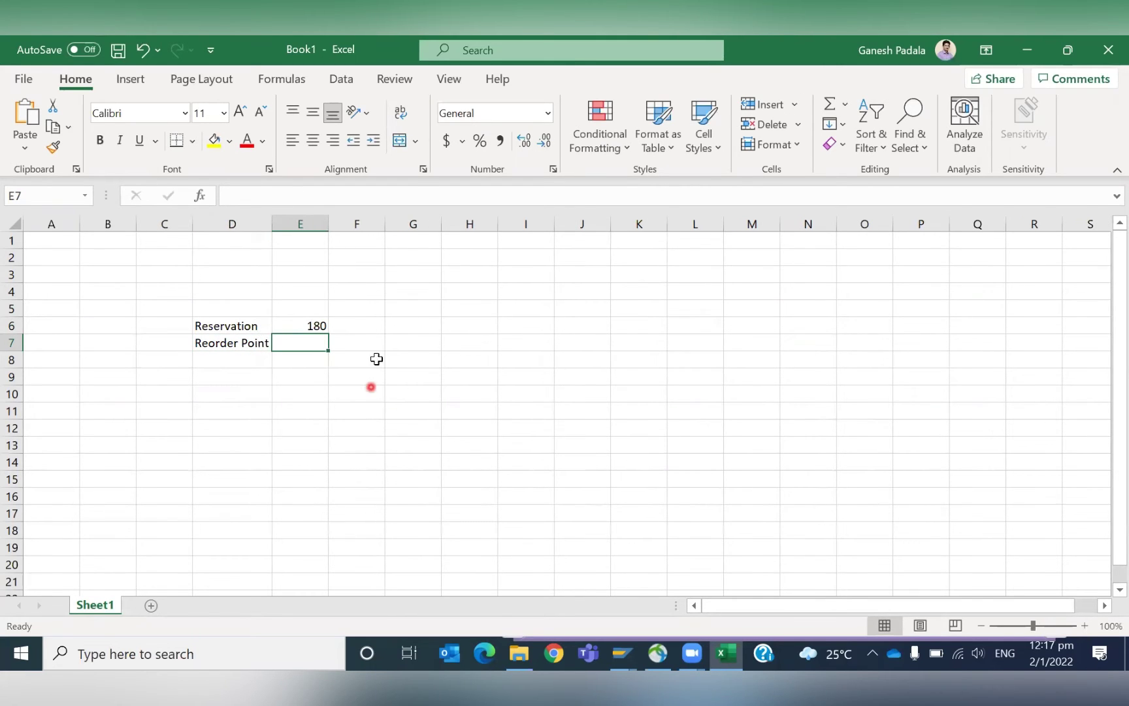
type("200")
key("Return")
key("alt+Tab")
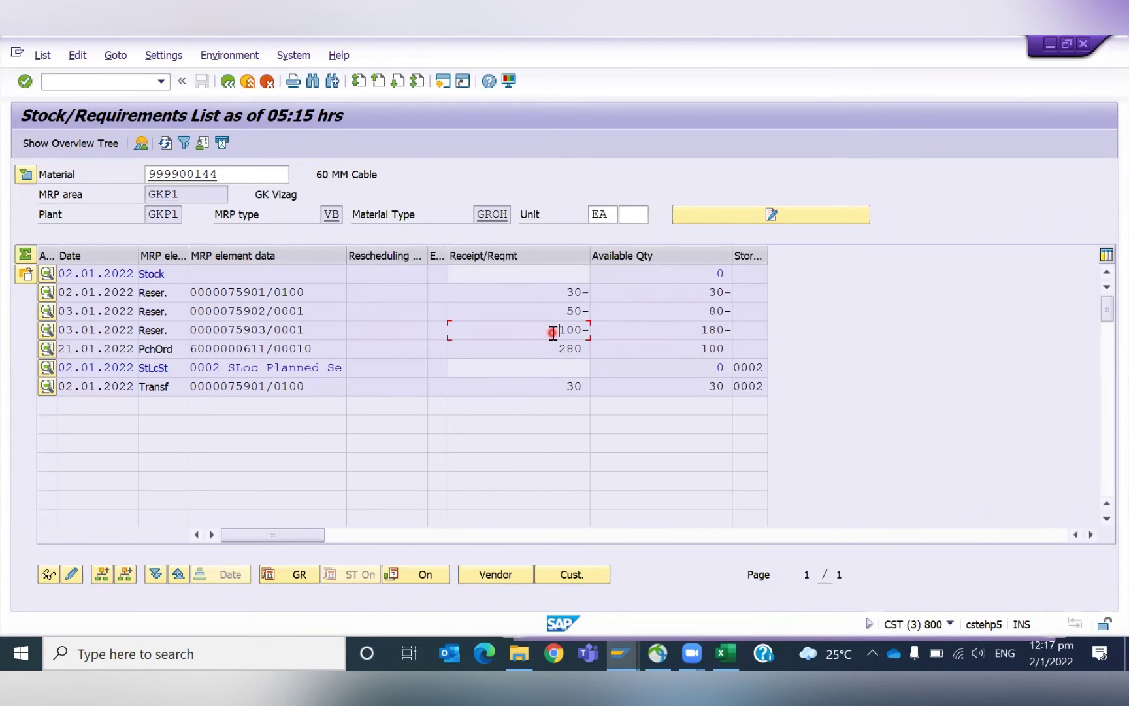
key("alt+Tab")
key("alt+Tab")
key("Tab")
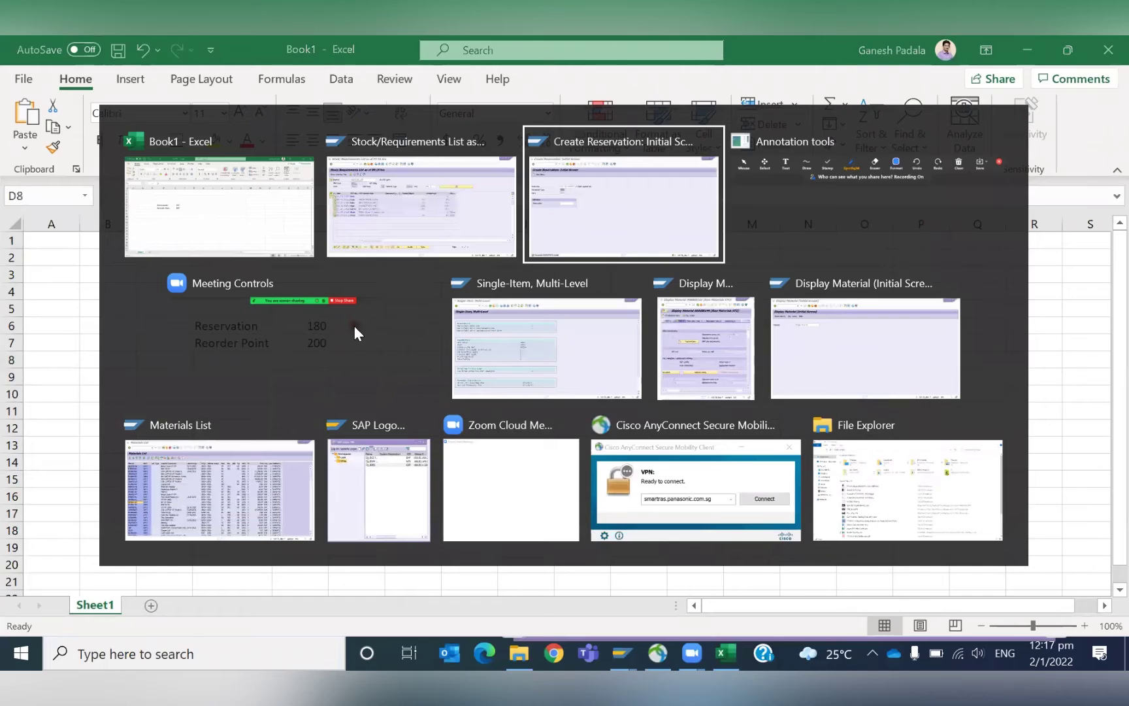
Display material 999900144's MRP 1 view for plant GKP1 in MM03 to confirm reorder point 200.
left_click(81, 77)
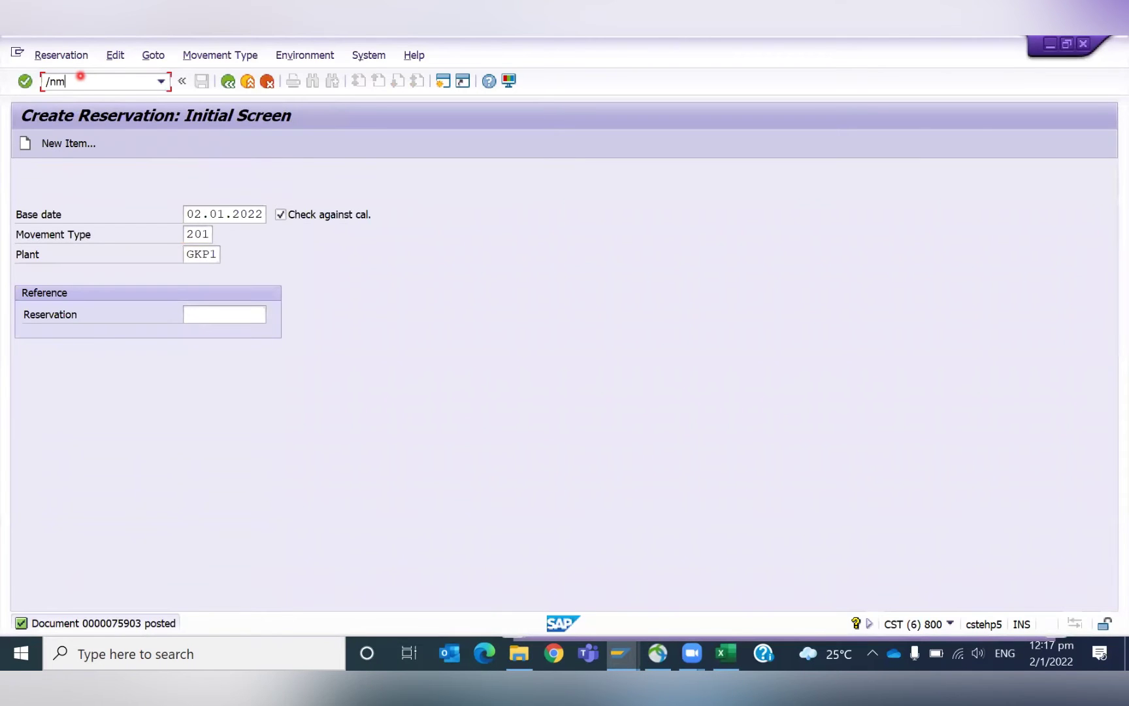
type("/nmm03")
key("Return")
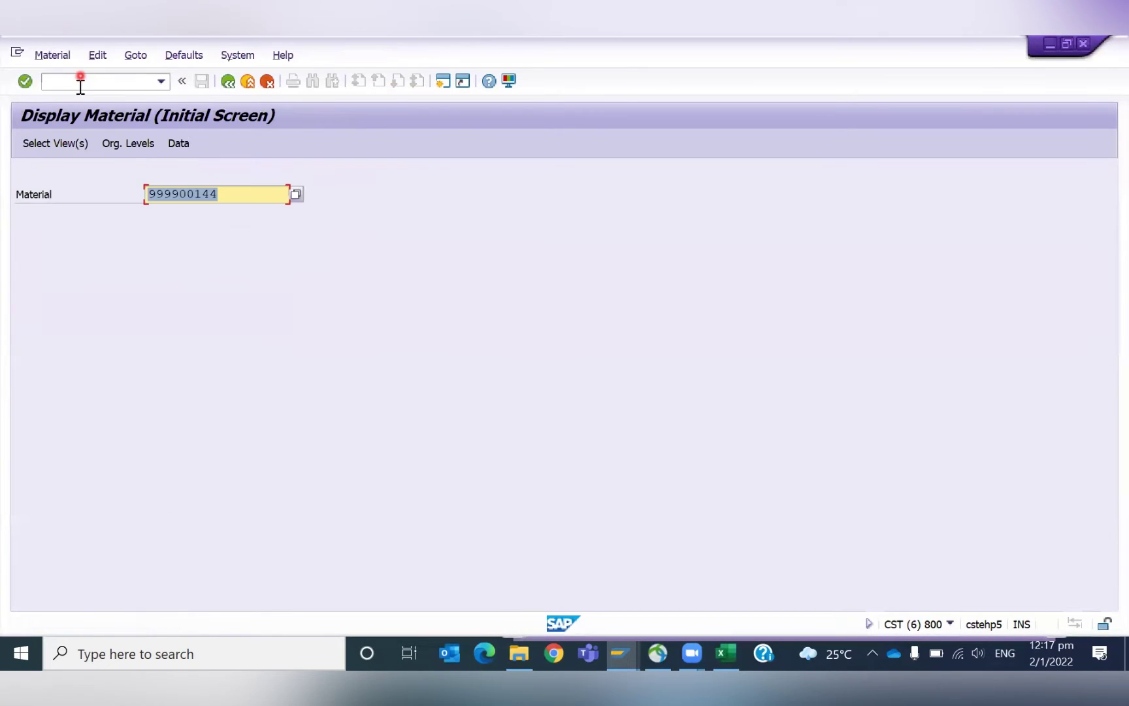
key("Return")
left_click(322, 409)
key("Return")
key("Return")
key("Down")
key("Return")
key("Return")
left_click(228, 435)
Enter the total 380 in cell E8 of the Excel sheet.
key("alt+Tab")
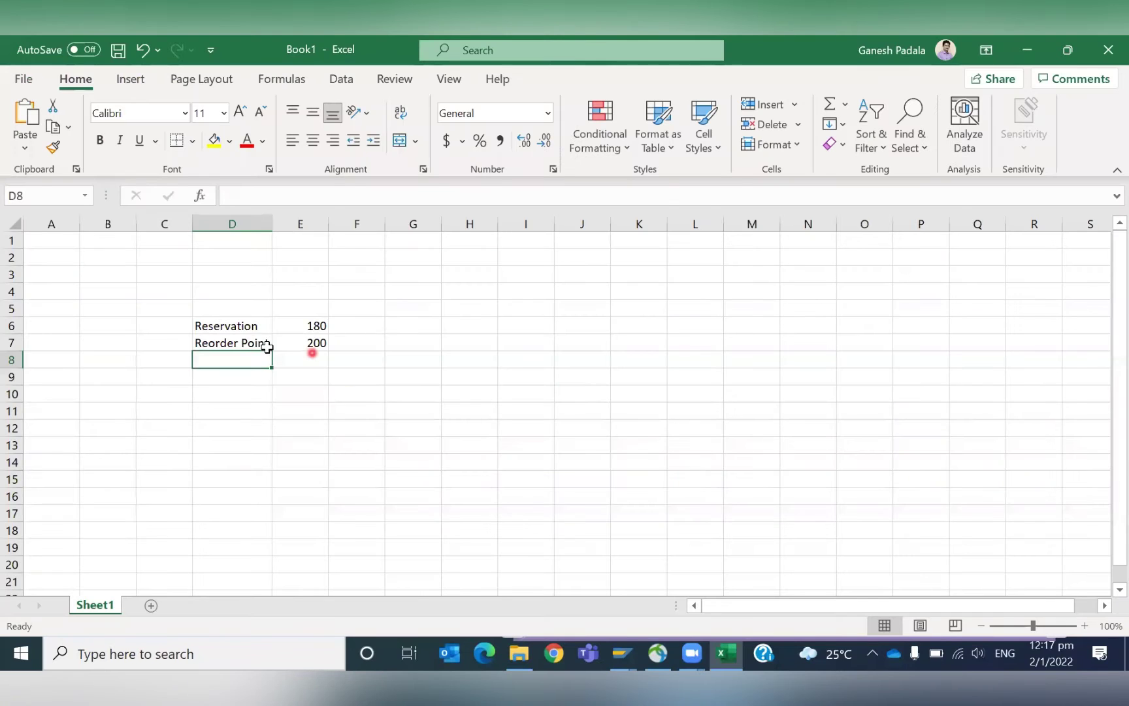
left_click(300, 343)
left_click(301, 362)
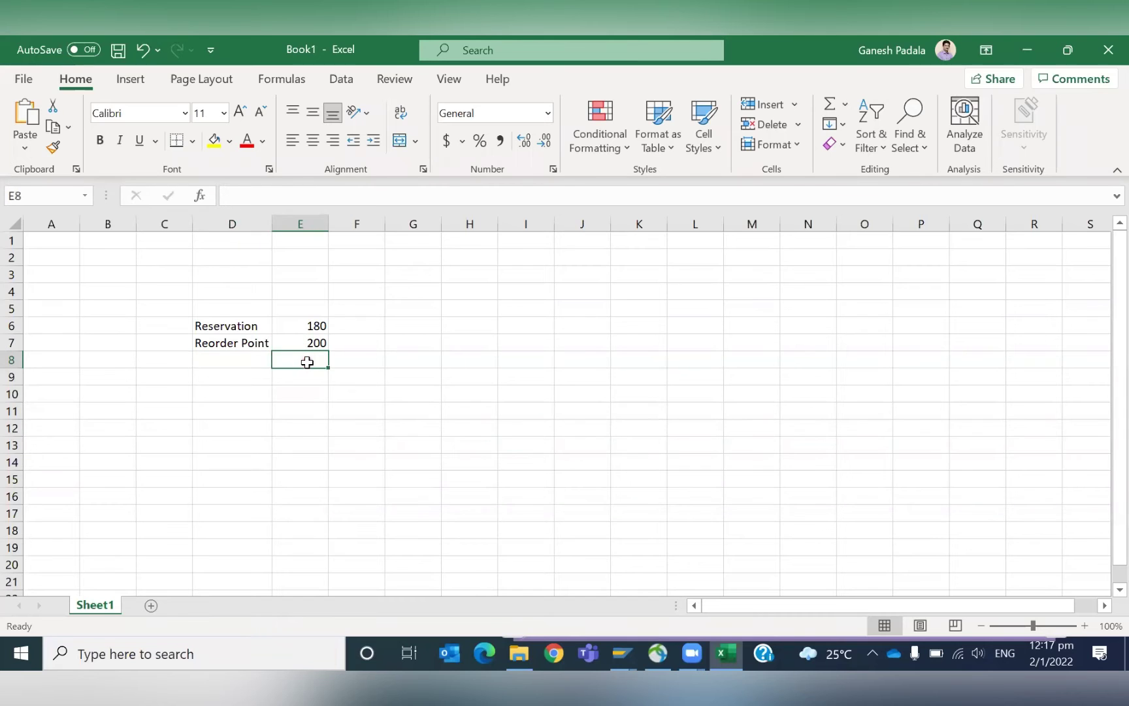
type("380")
key("Return")
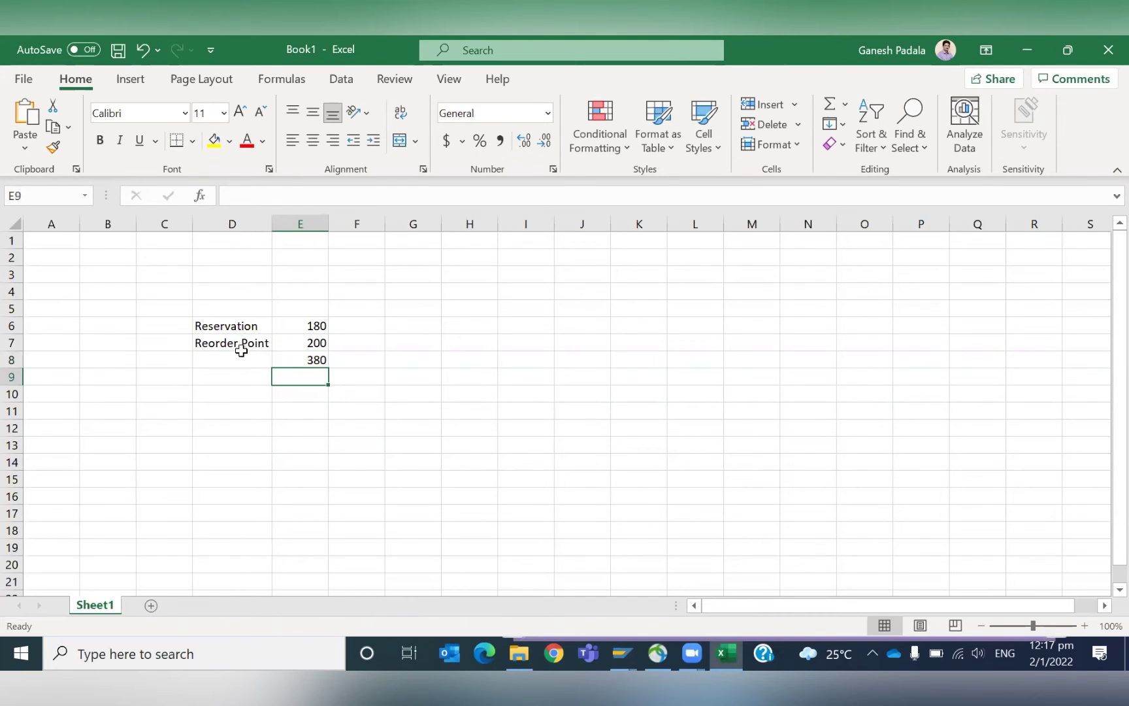
Label row 8 'Total Requirement', autofit column D, and make the 380 total bold.
left_click(239, 345)
left_click(241, 354)
type("Tot")
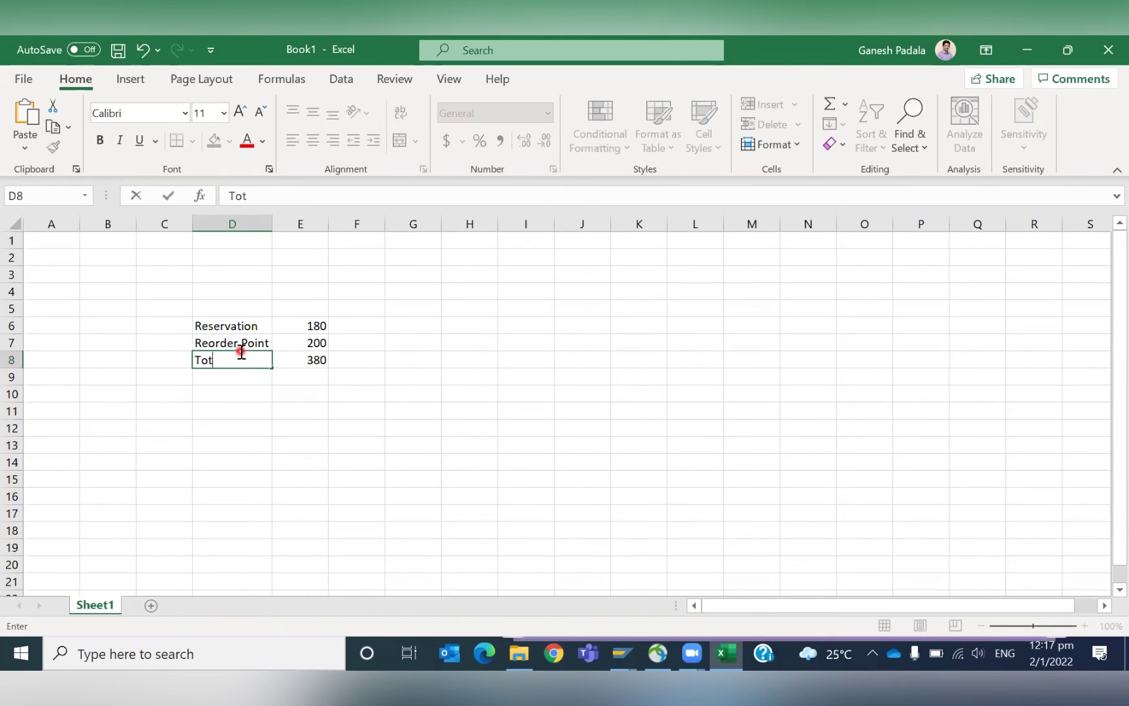
type("AL")
key("BackSpace")
type("l Requirement")
key("Return")
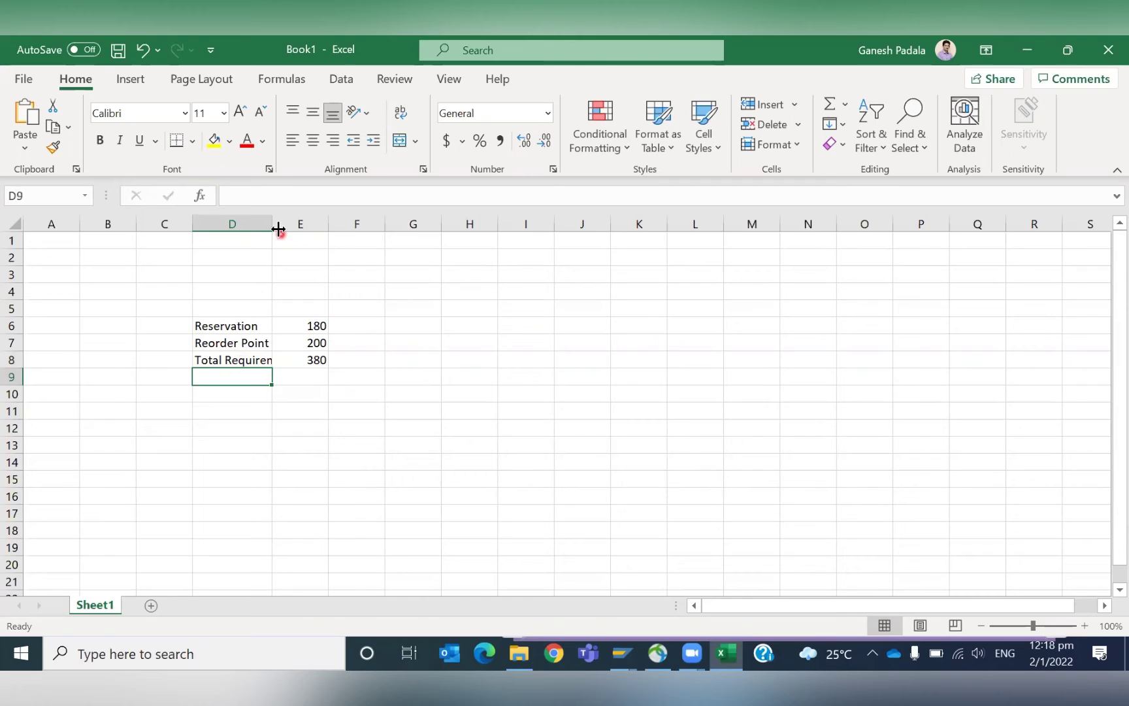
double_click(273, 228)
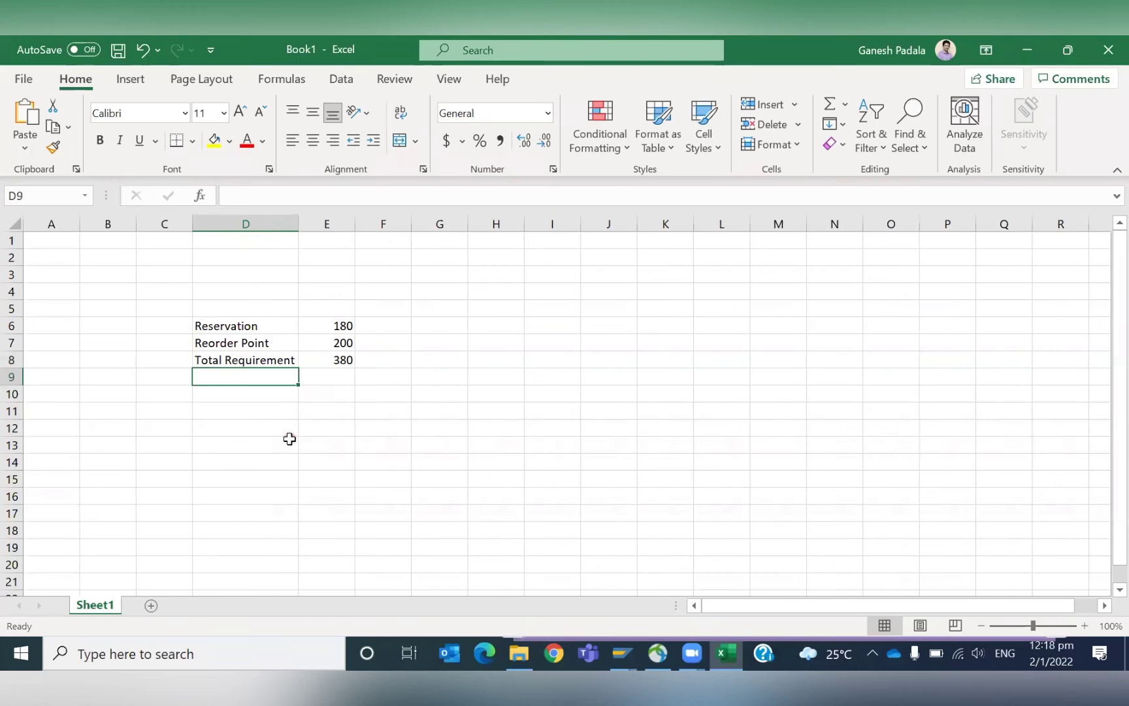
left_click(343, 358)
key("ctrl+b")
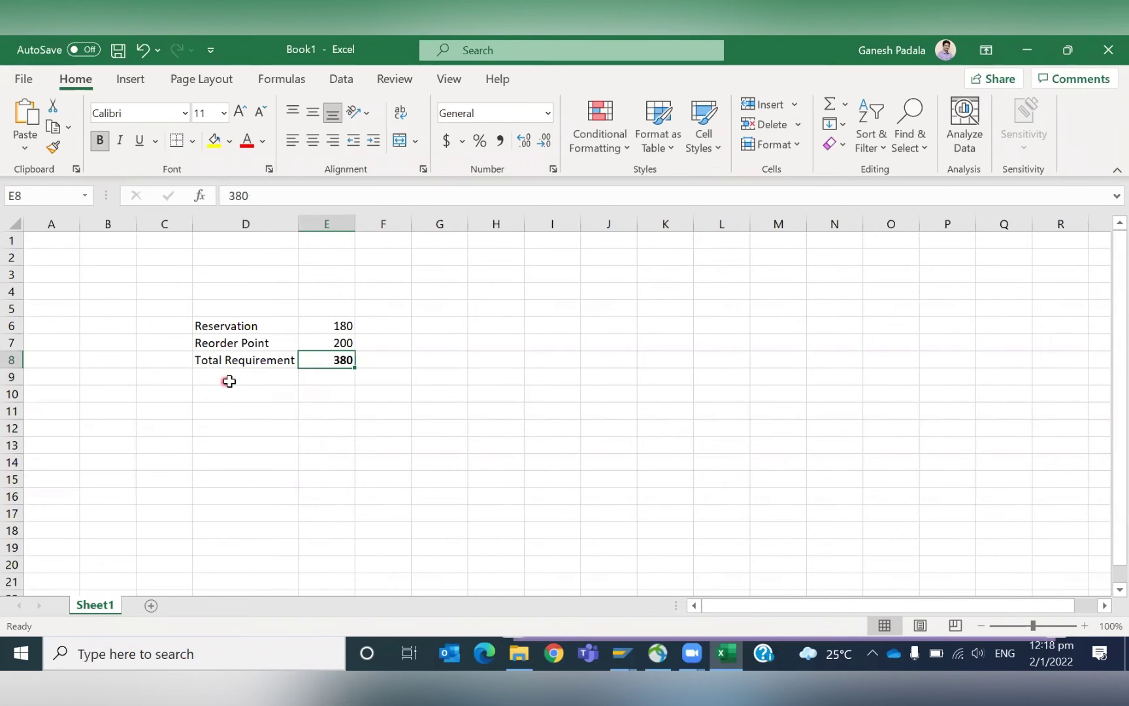
left_click(232, 378)
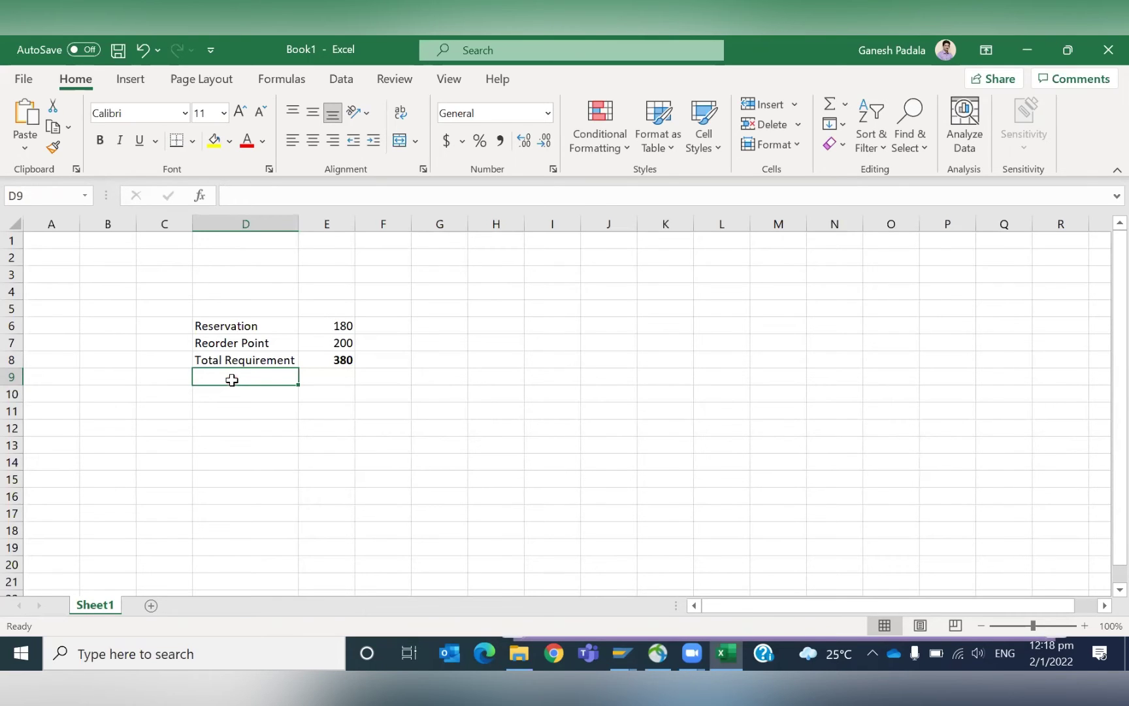
key("alt+Tab")
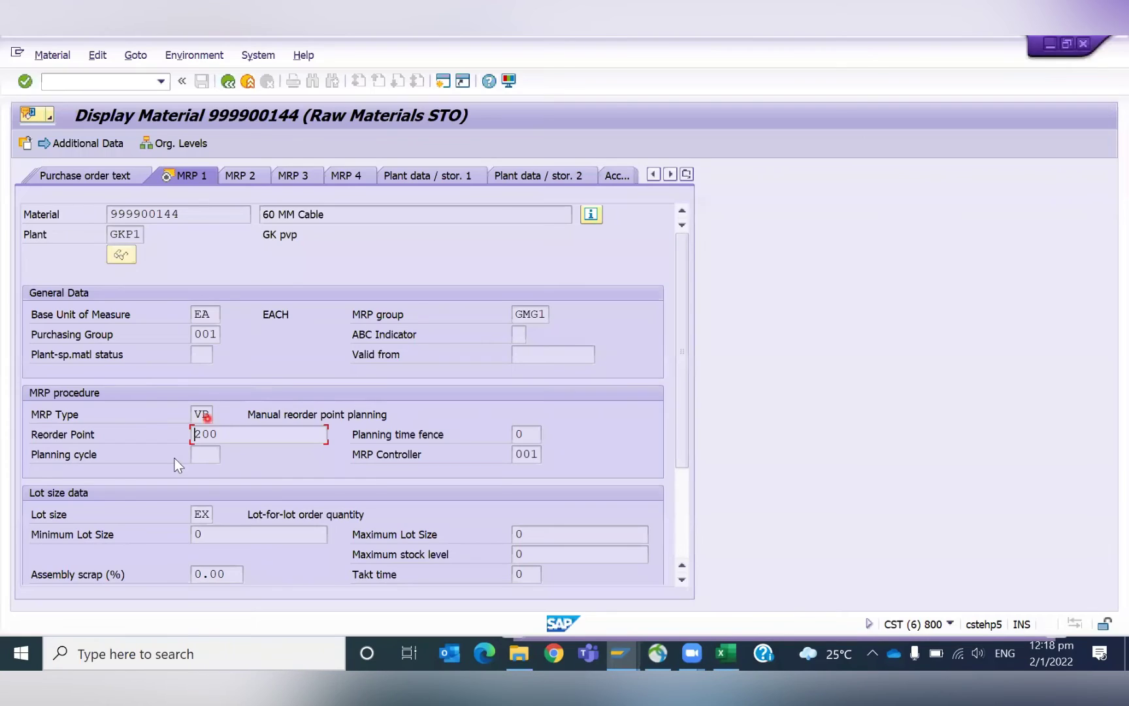
left_click(213, 413)
left_click(222, 414)
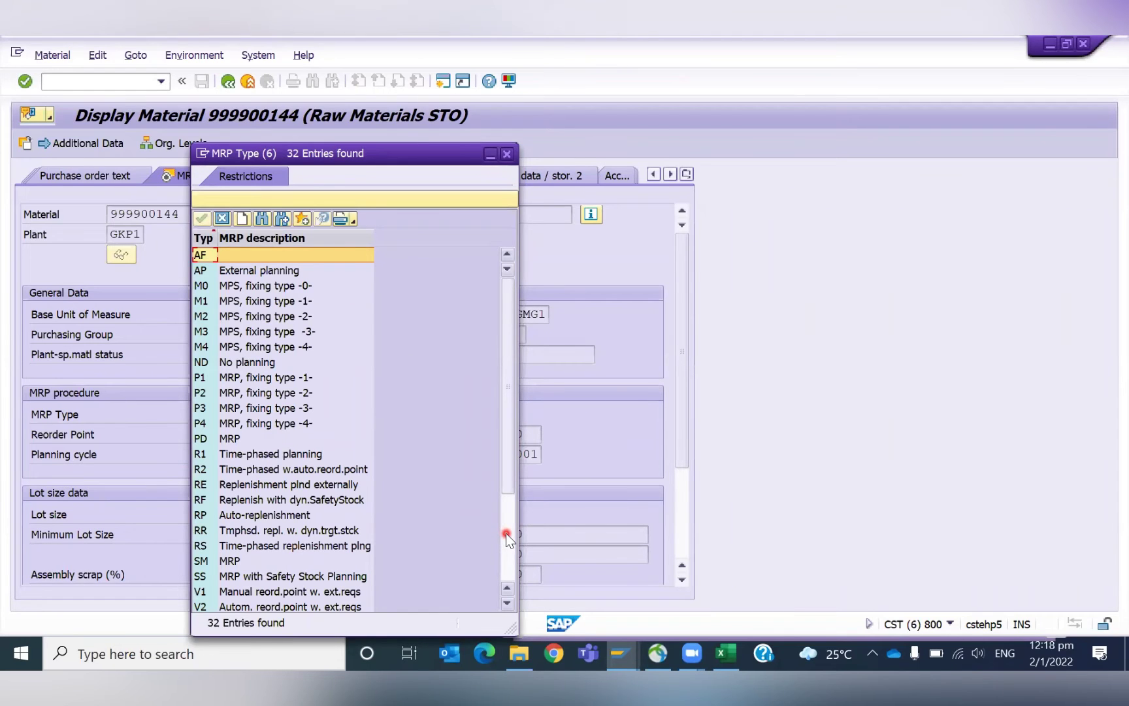
right_click(507, 538)
left_click(504, 556)
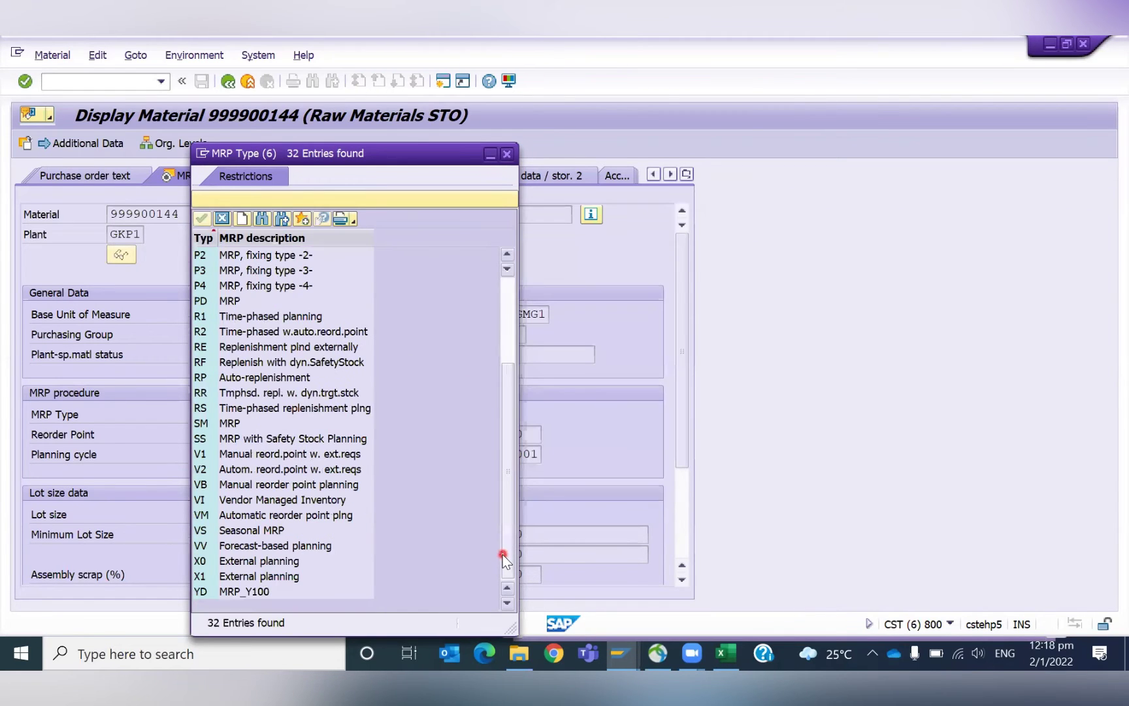
left_click(505, 154)
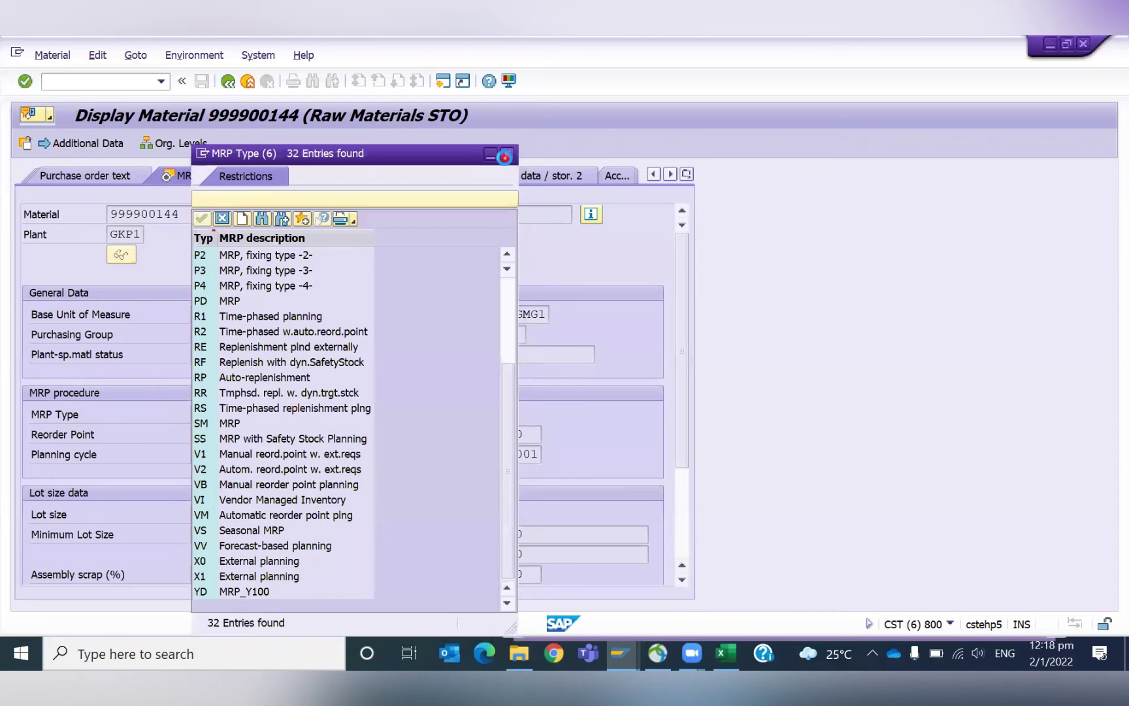
key("alt+Tab")
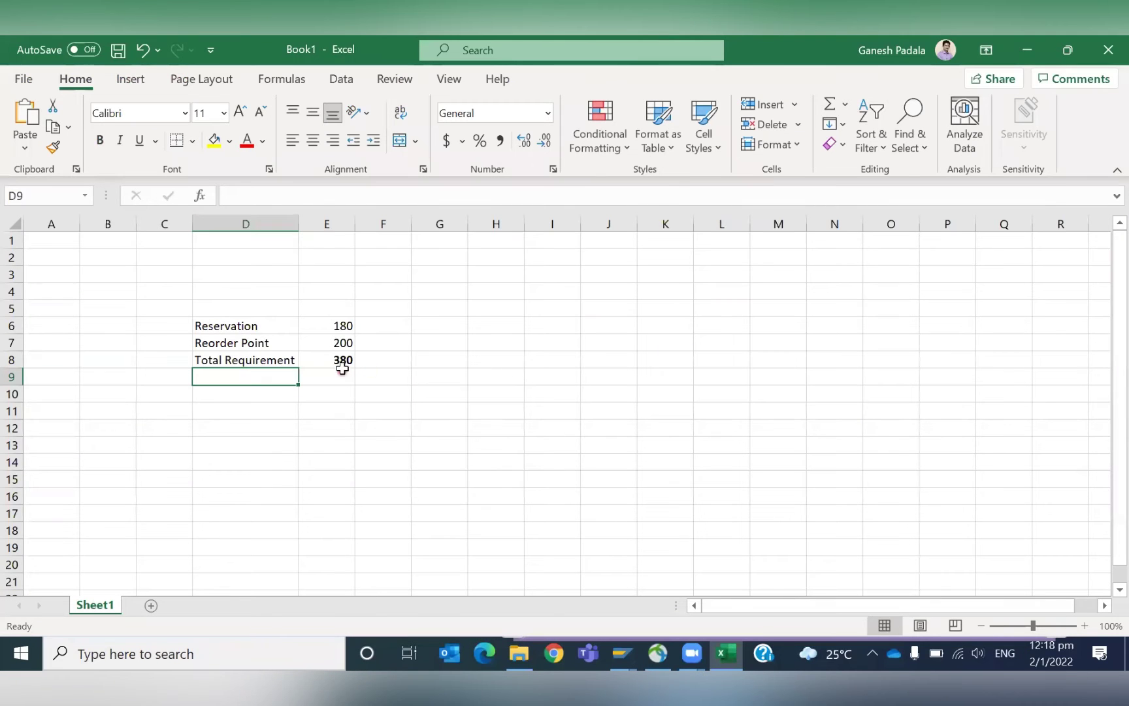
Add a Purchase Order row with 280 in D9:E9 below Total Requirement.
left_click_drag(234, 344, 335, 323)
left_click(228, 322)
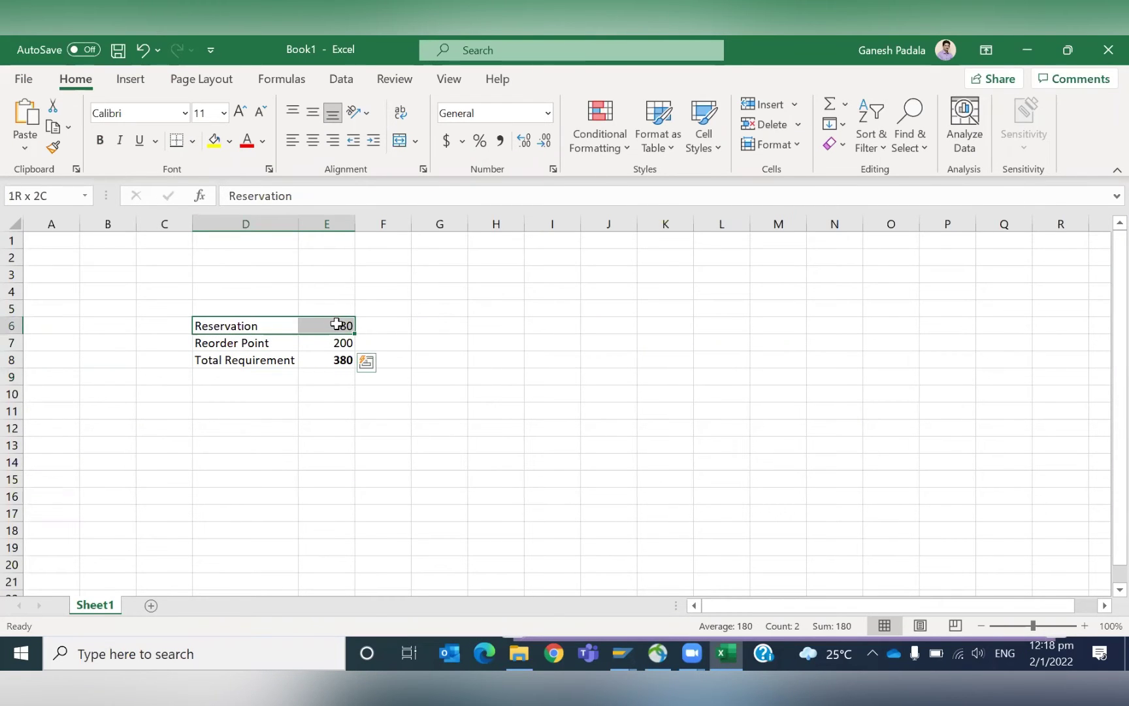
left_click_drag(224, 340, 345, 347)
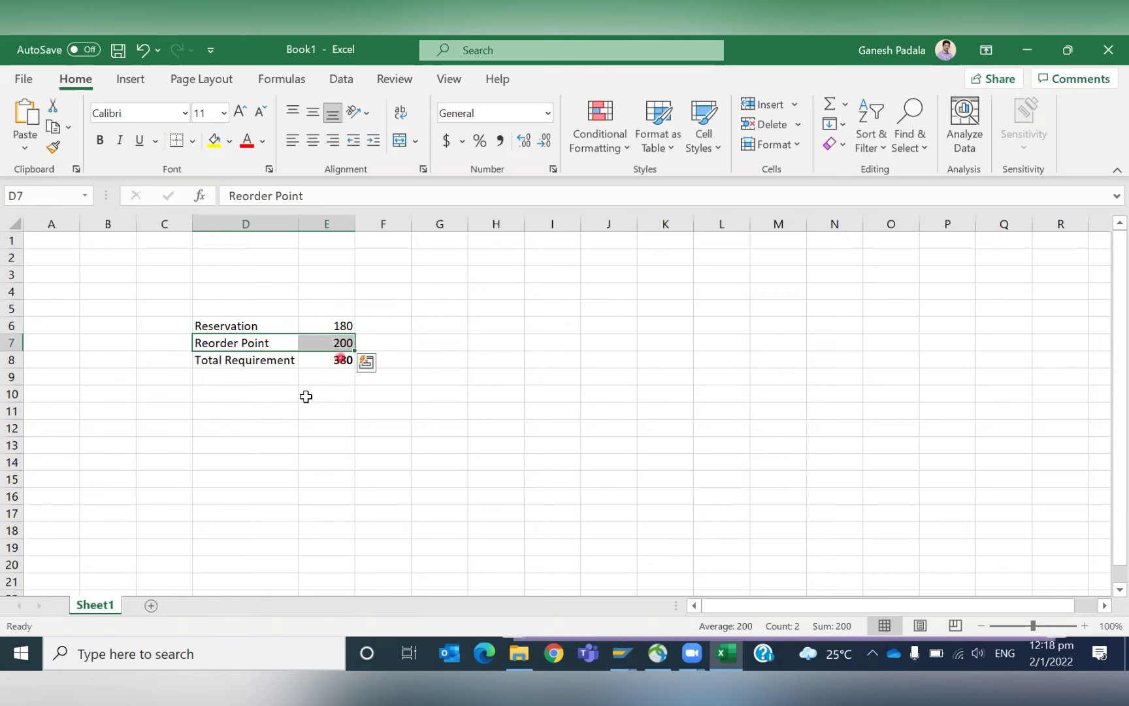
left_click(282, 416)
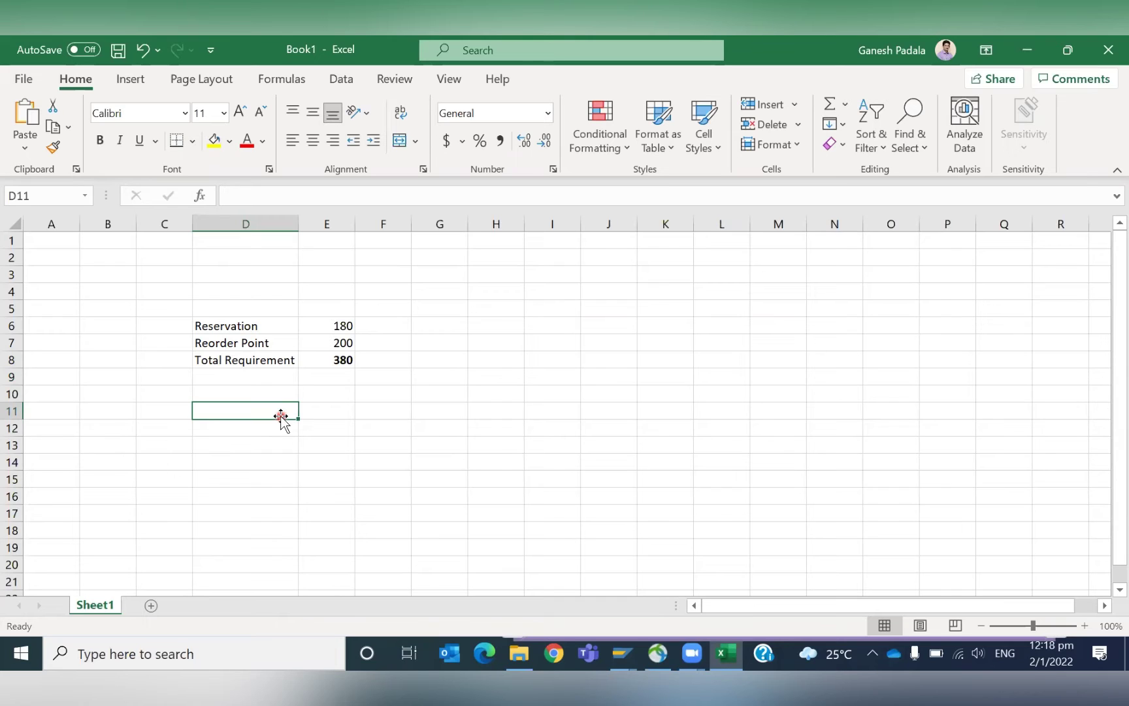
left_click(271, 378)
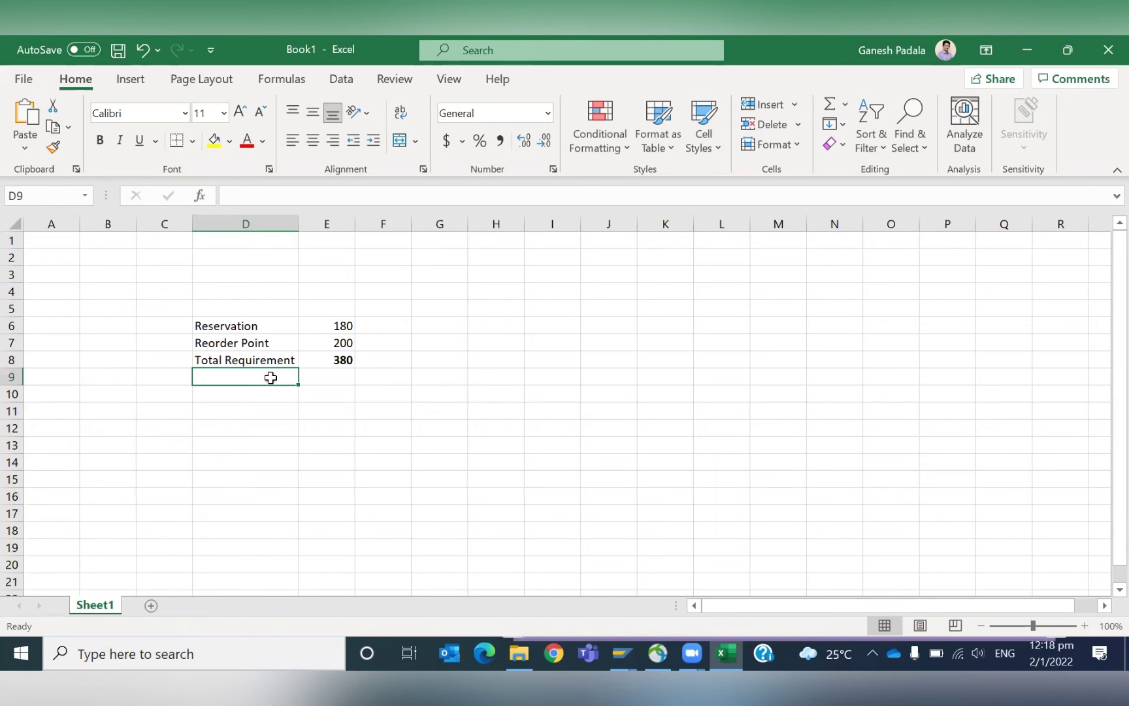
type("Purchase")
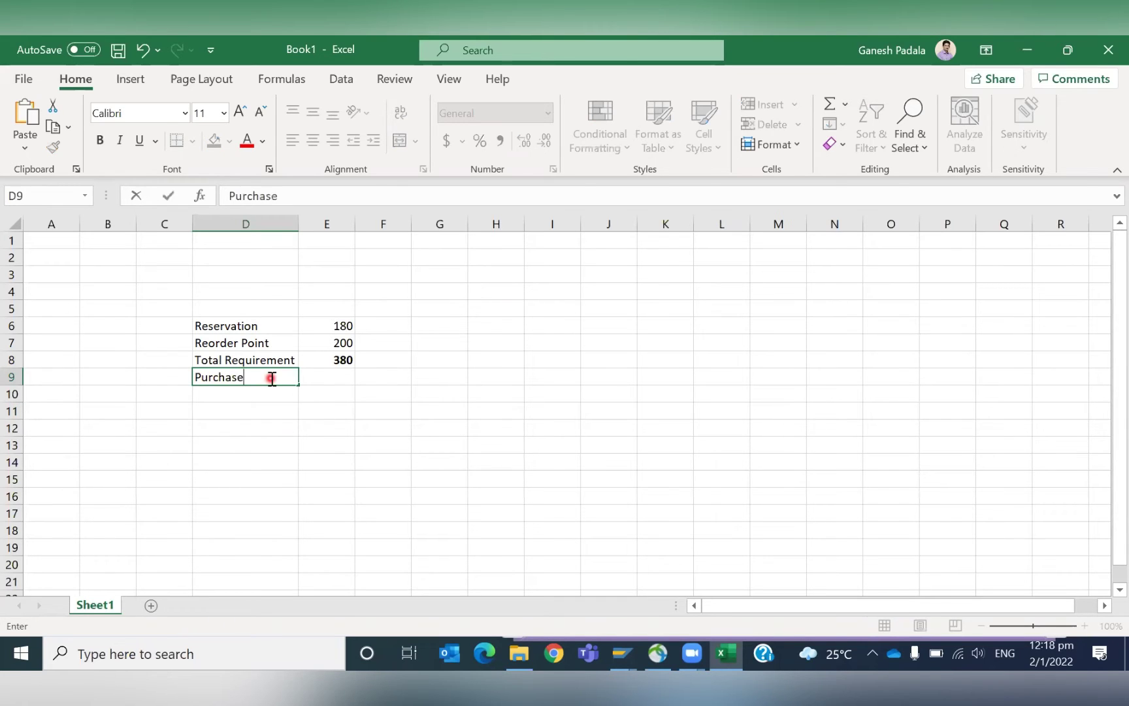
type(" Order")
key("Return")
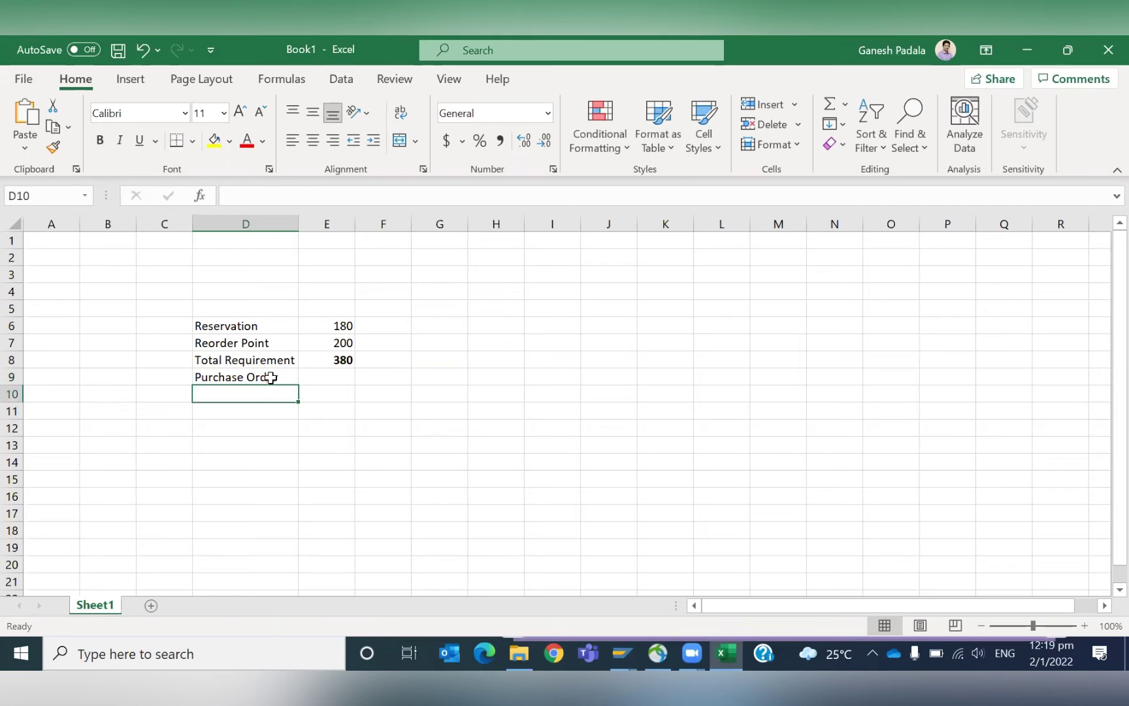
left_click(336, 377)
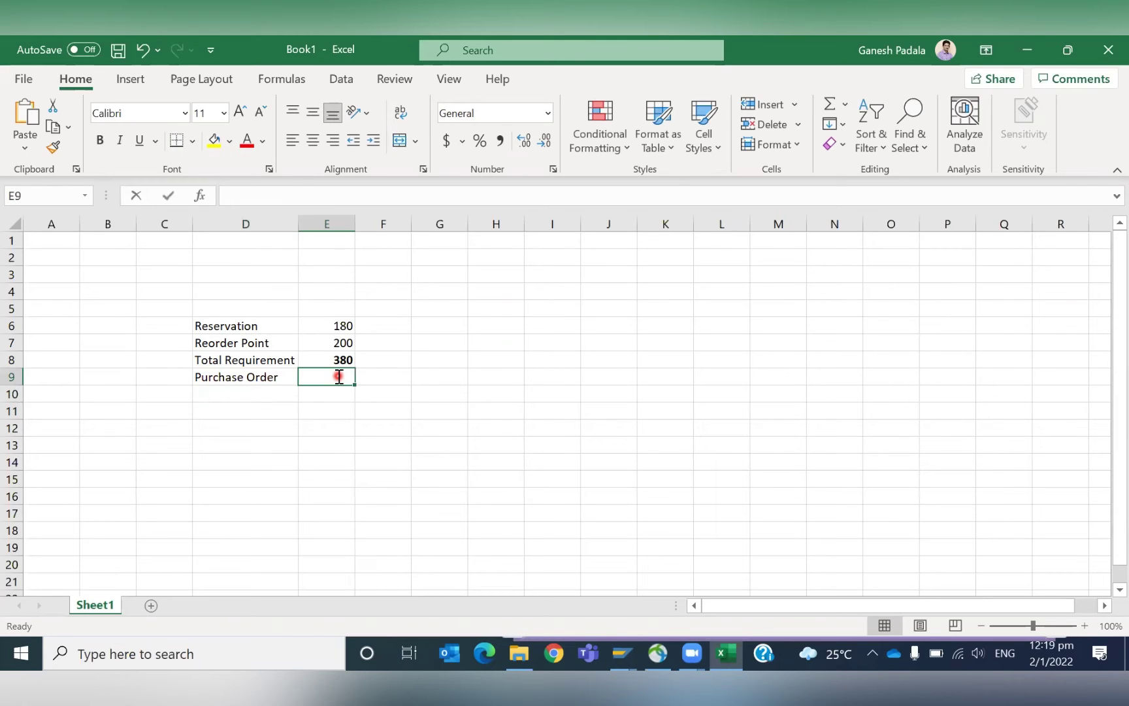
type("280")
key("Return")
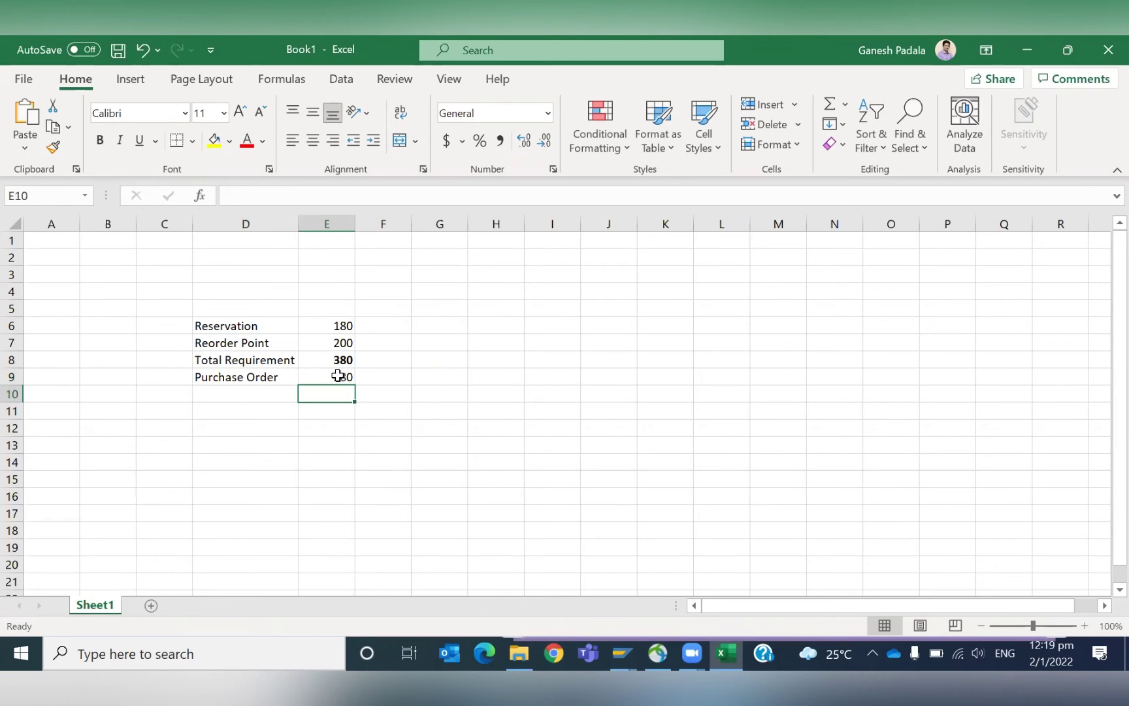
Add a New PR row with 100 in D10:E10.
key("Left")
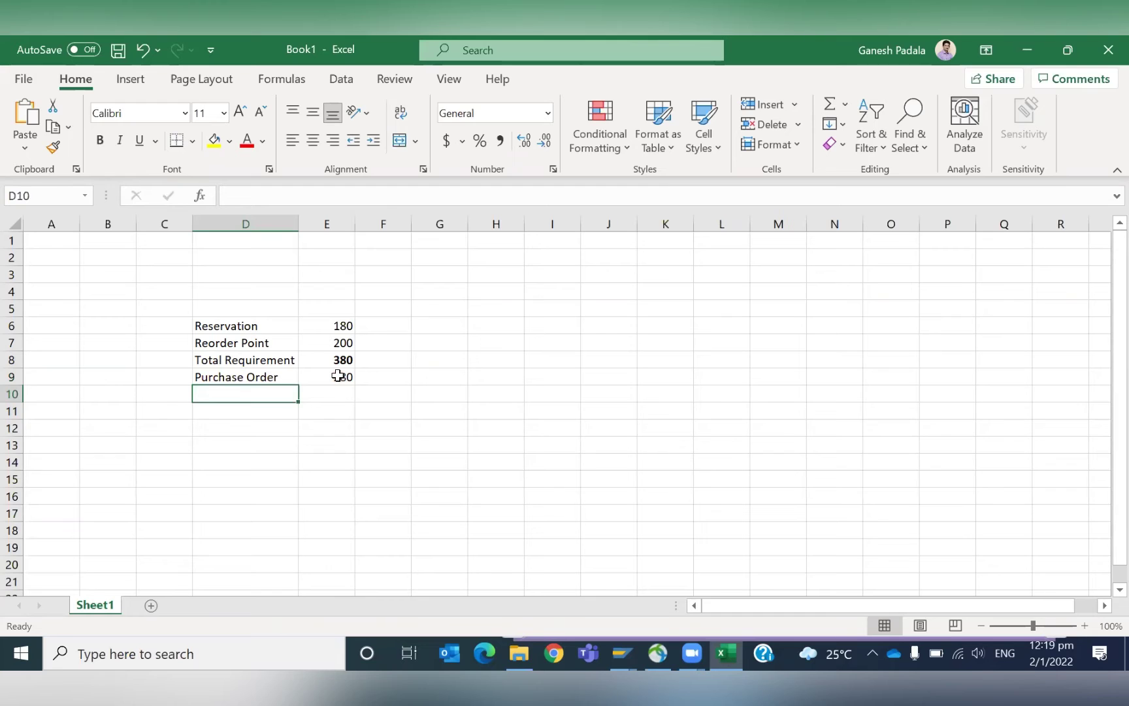
type("Ne")
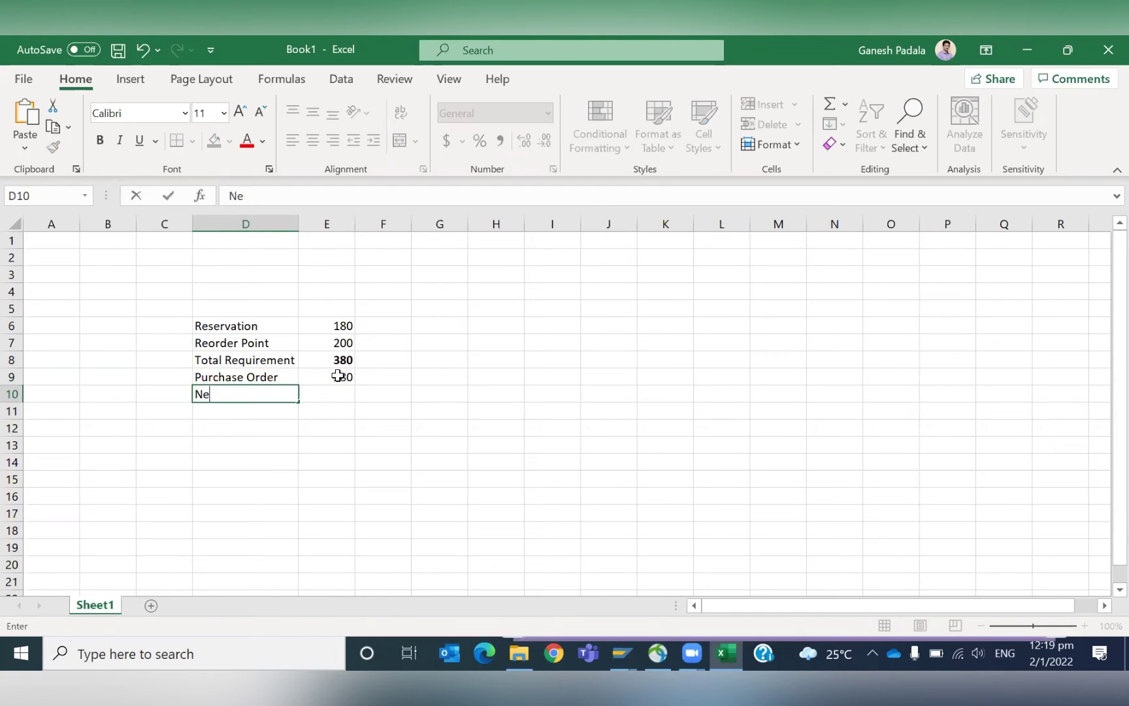
type("ew PR")
key("Tab")
type("100")
key("Return")
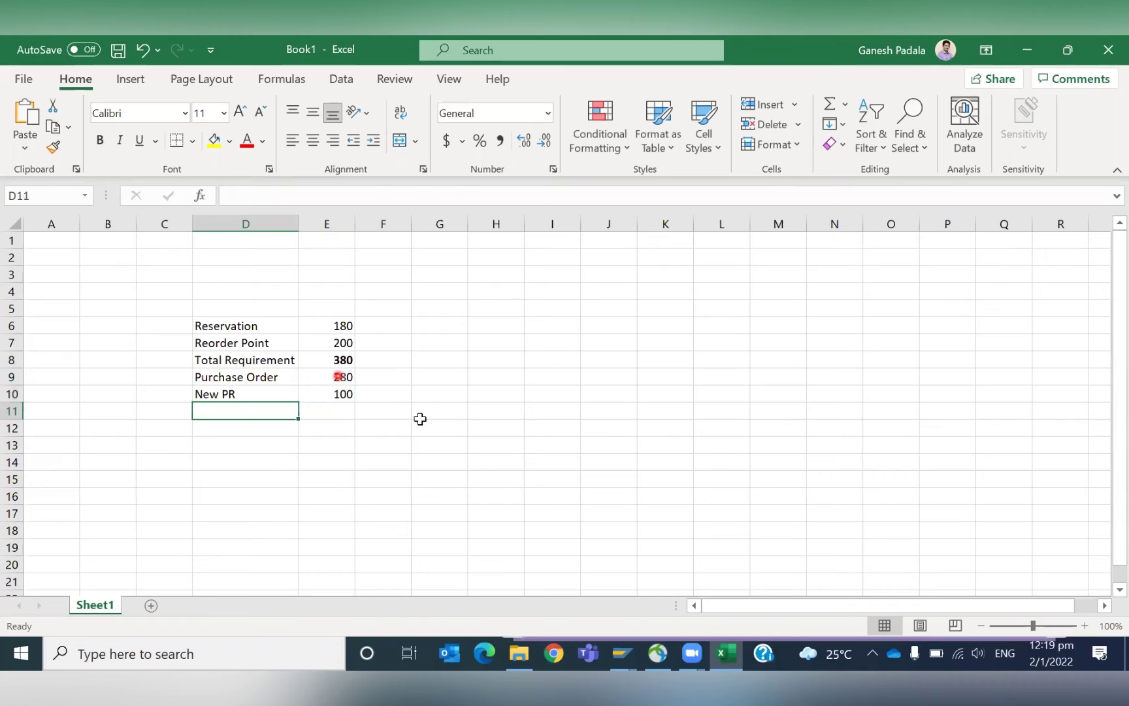
Colour the Purchase Order row's text in D9:E9 green.
left_click(232, 377)
left_click_drag(233, 377, 319, 377)
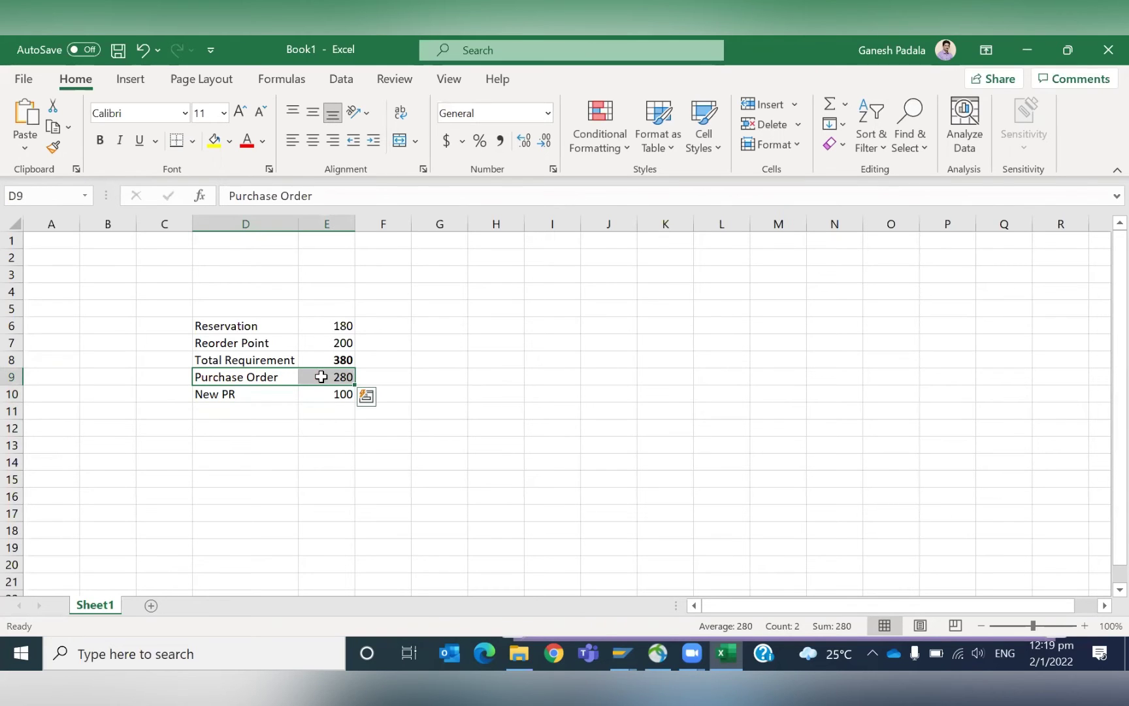
left_click(263, 145)
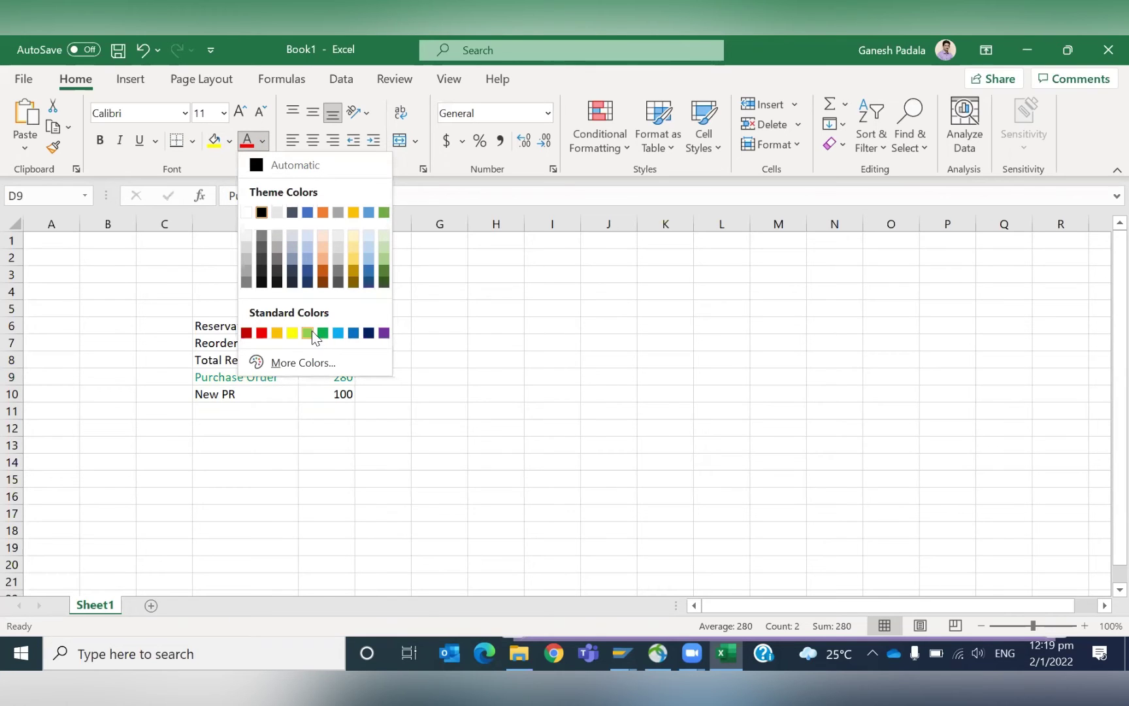
left_click(323, 334)
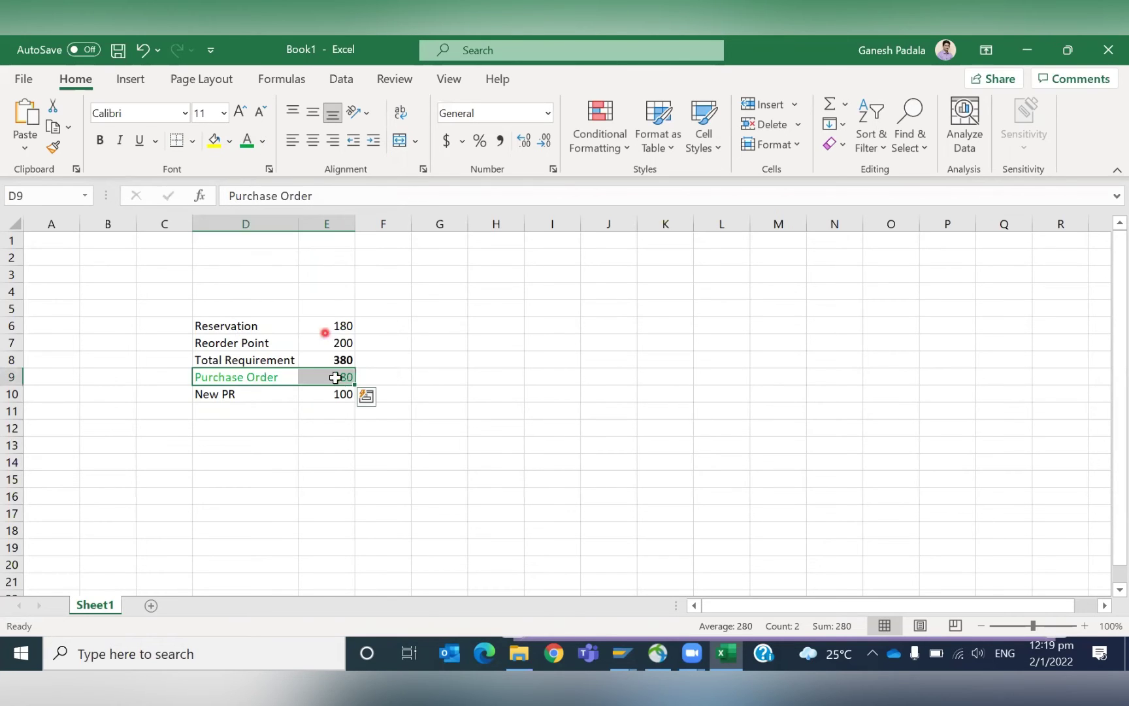
left_click(334, 394)
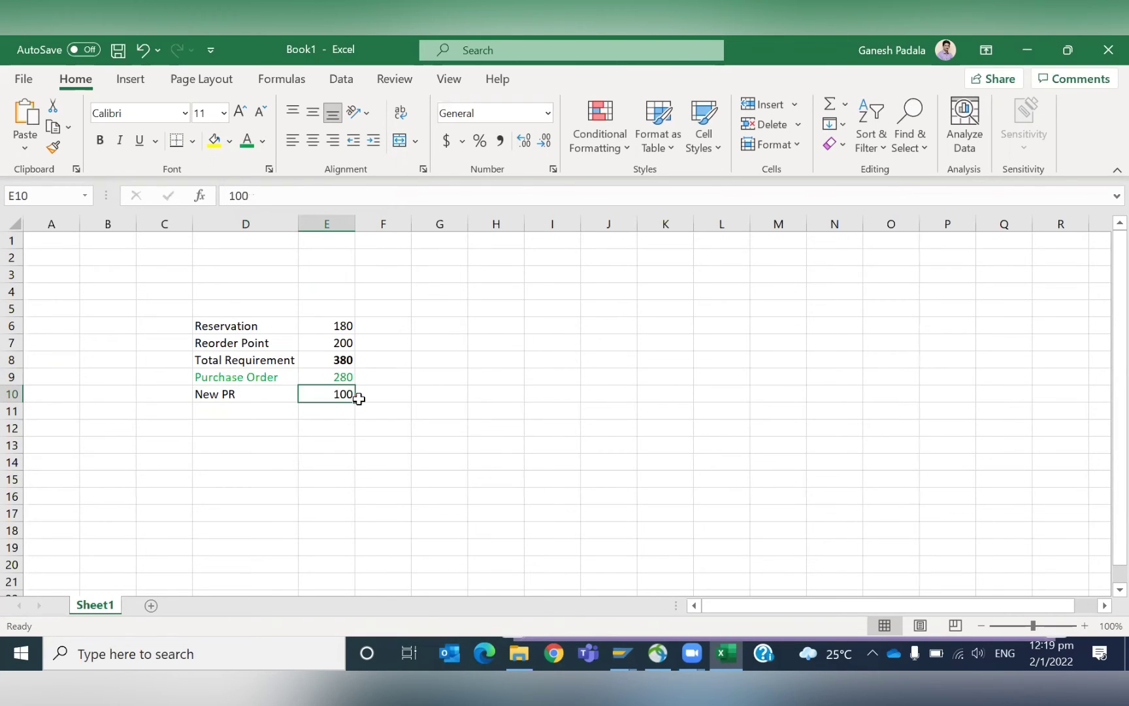
Back in SAP, start single-item, multi-level planning with /NMD03.
key("alt+Tab")
key("alt+Tab")
key("alt+Tab")
left_click(68, 83)
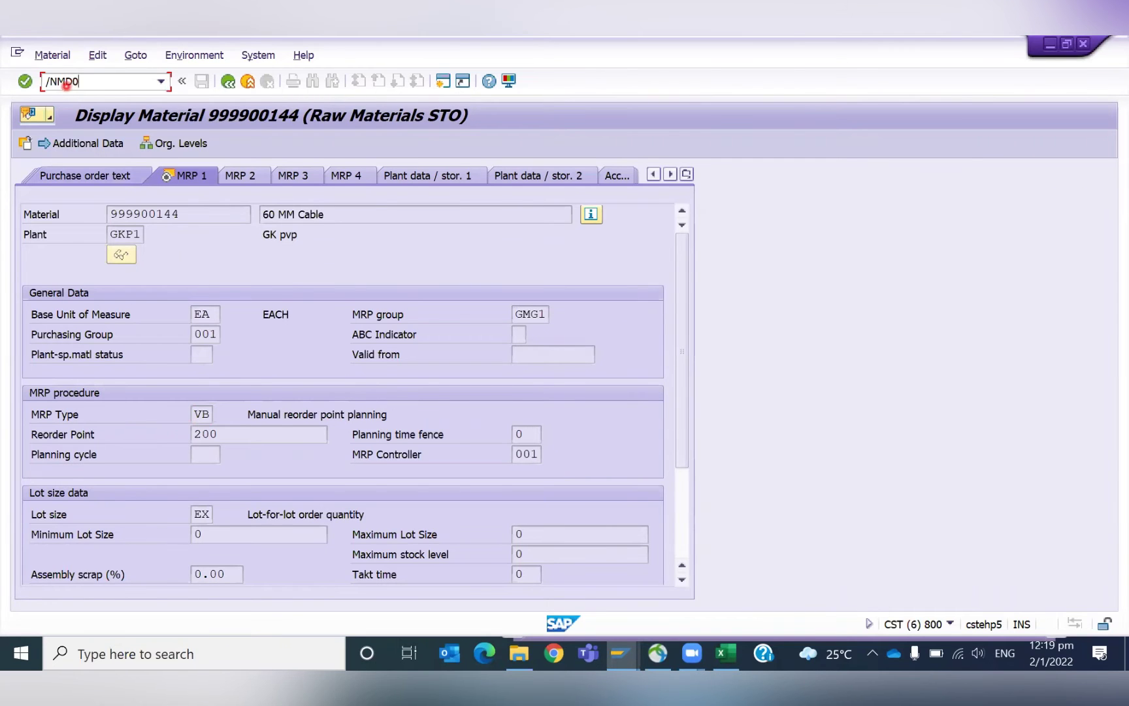
type("/NMD03")
key("Return")
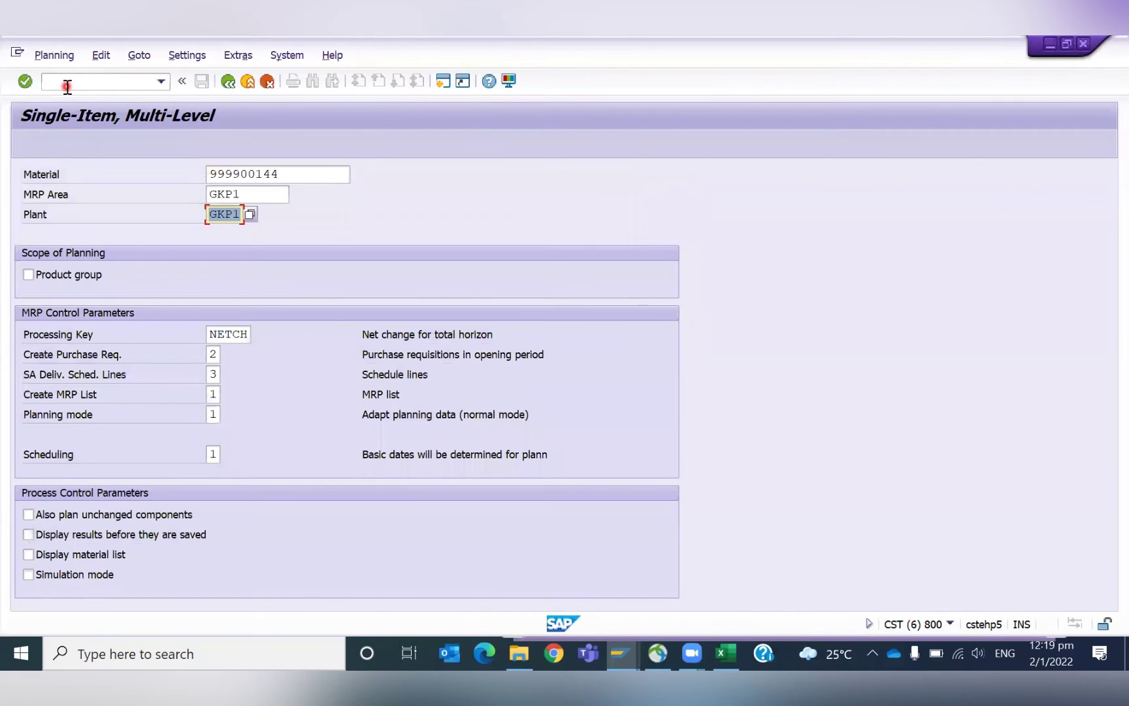
Run MD03 planning for 999900144 with Create Purchase Req. set to 1.
key("Tab")
key("Tab")
key("shift+Tab")
type("1")
key("Tab")
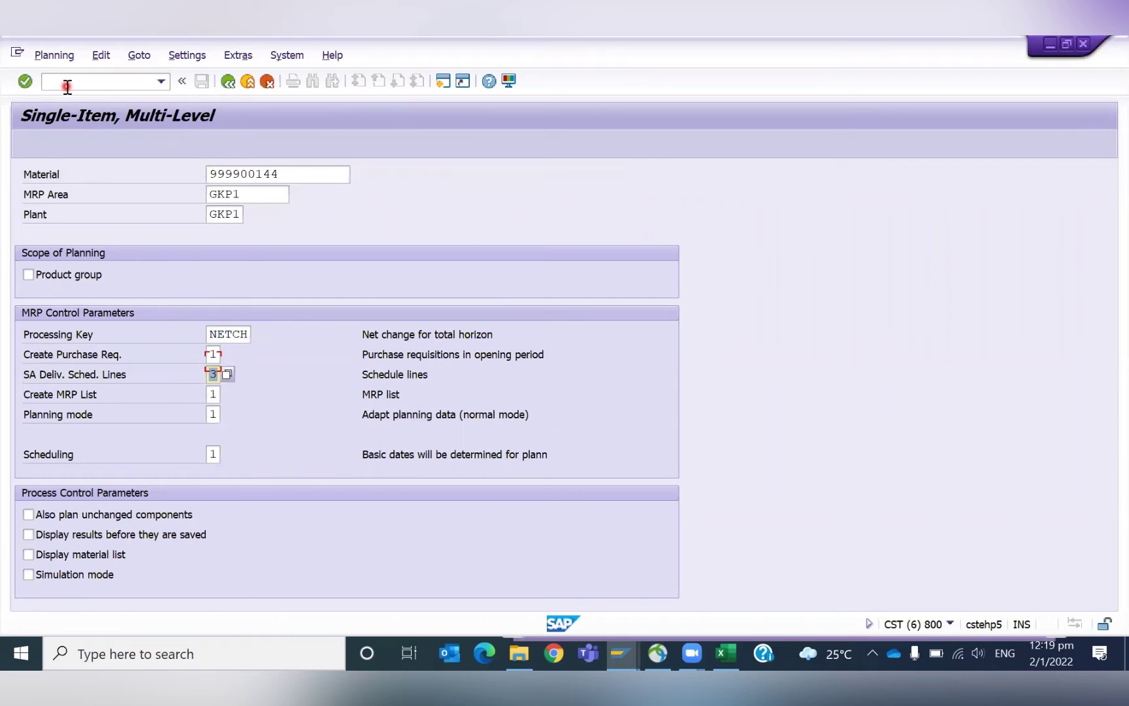
type("1")
key("Return")
key("Return")
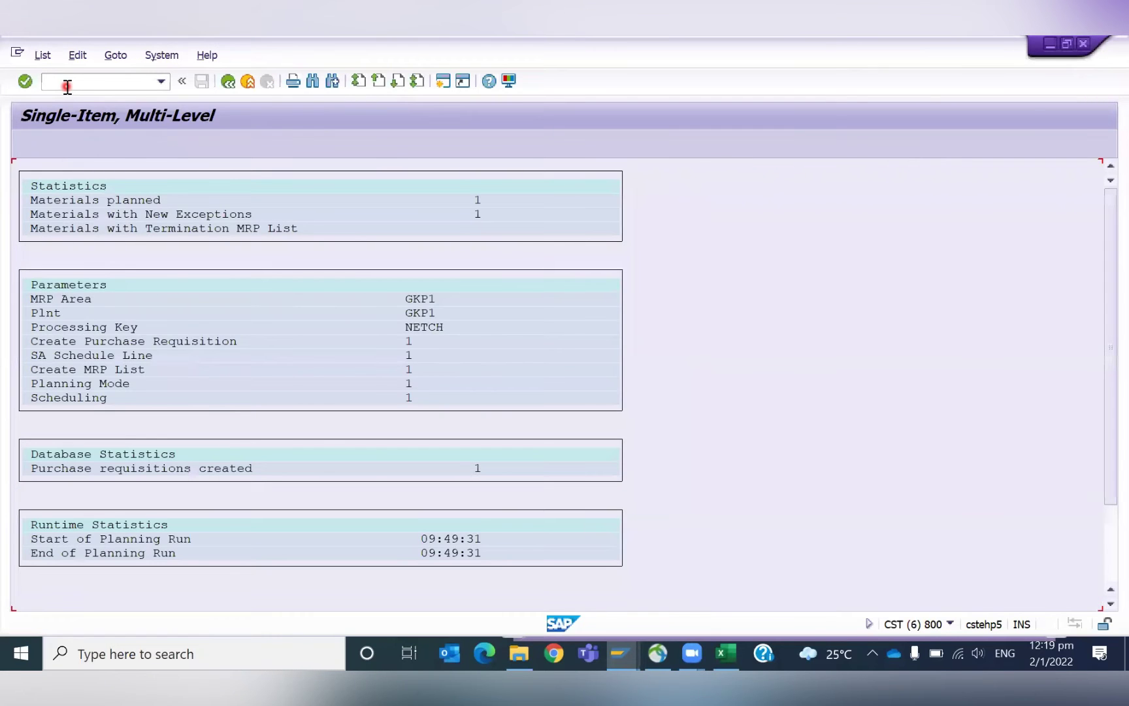
key("alt+Tab")
key("alt+Tab")
left_click(165, 144)
left_click(230, 367)
left_click_drag(539, 366, 588, 372)
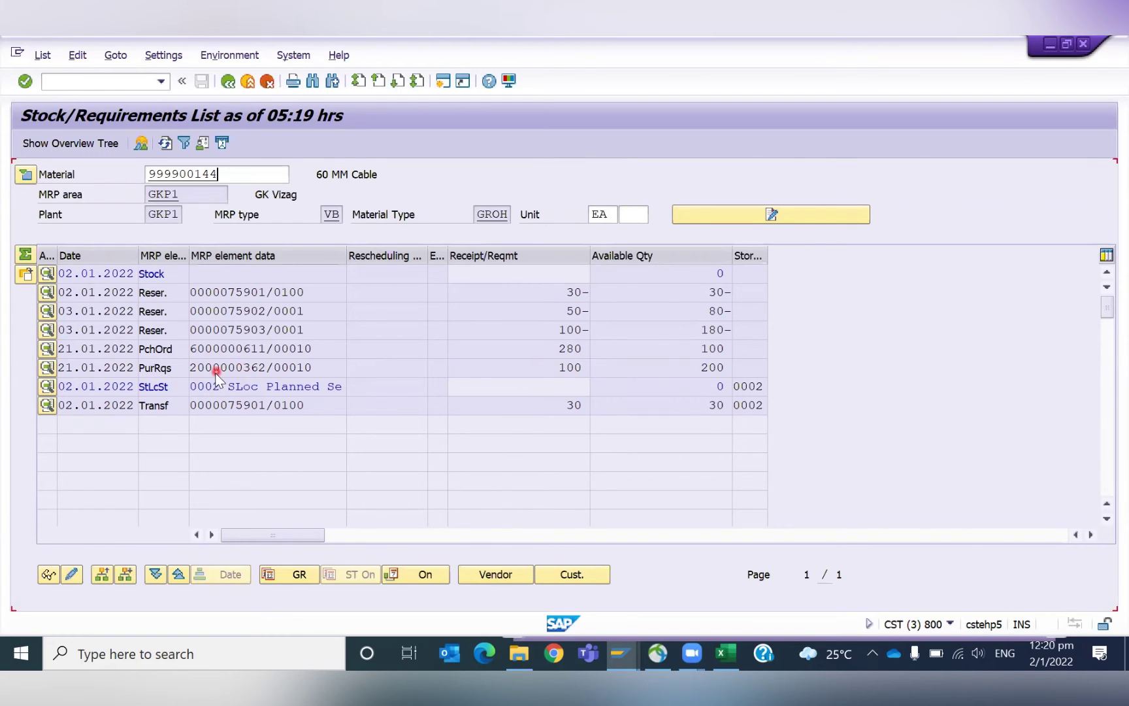
Review the requirements list, highlighting the requisition's available quantity 200 and the 180- shortfall.
scroll(243, 370, "down", 1)
left_click(667, 292)
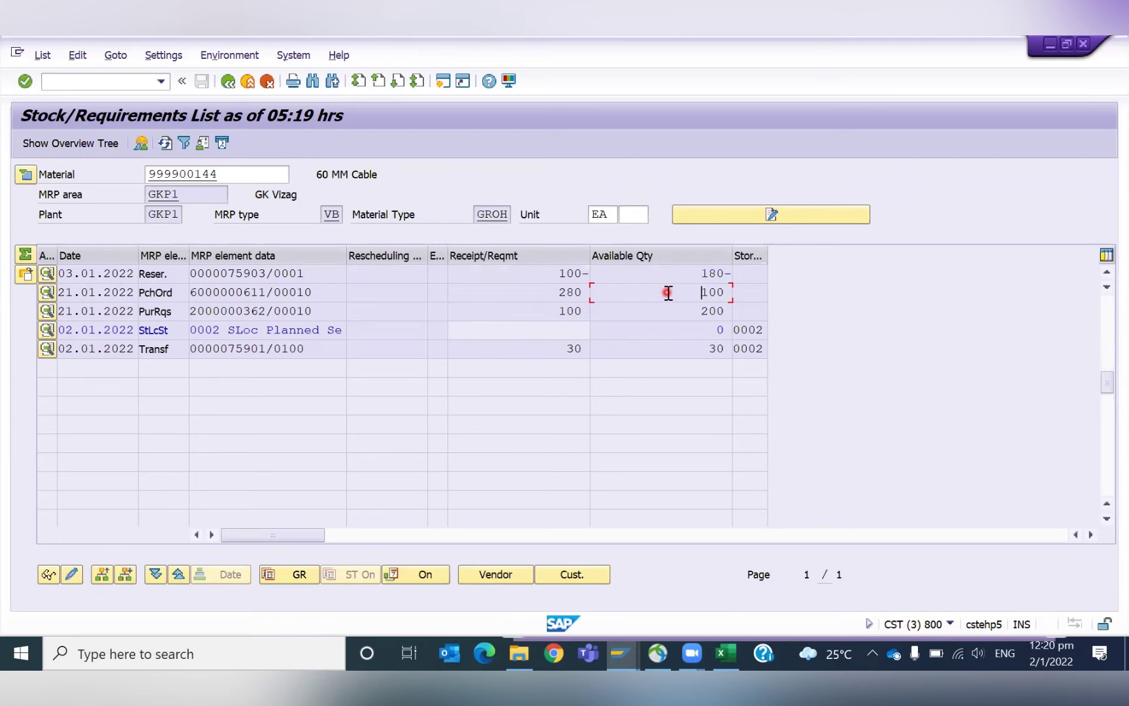
scroll(667, 292, "up", 1)
left_click(700, 367)
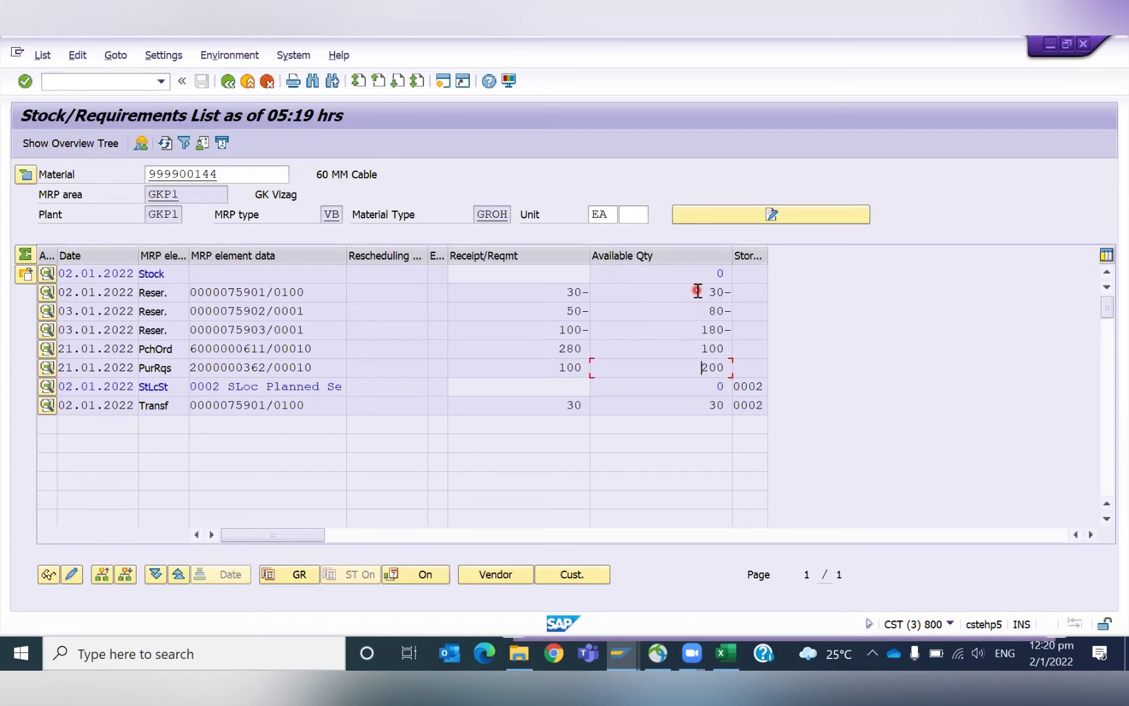
left_click(699, 331)
left_click(697, 369)
left_click_drag(698, 367, 739, 369)
left_click(736, 372)
left_click_drag(694, 370, 725, 371)
left_click(725, 372)
Point out the requisition number, zero stock and quantity 280, then exit to SAP Easy Access.
left_click(241, 369)
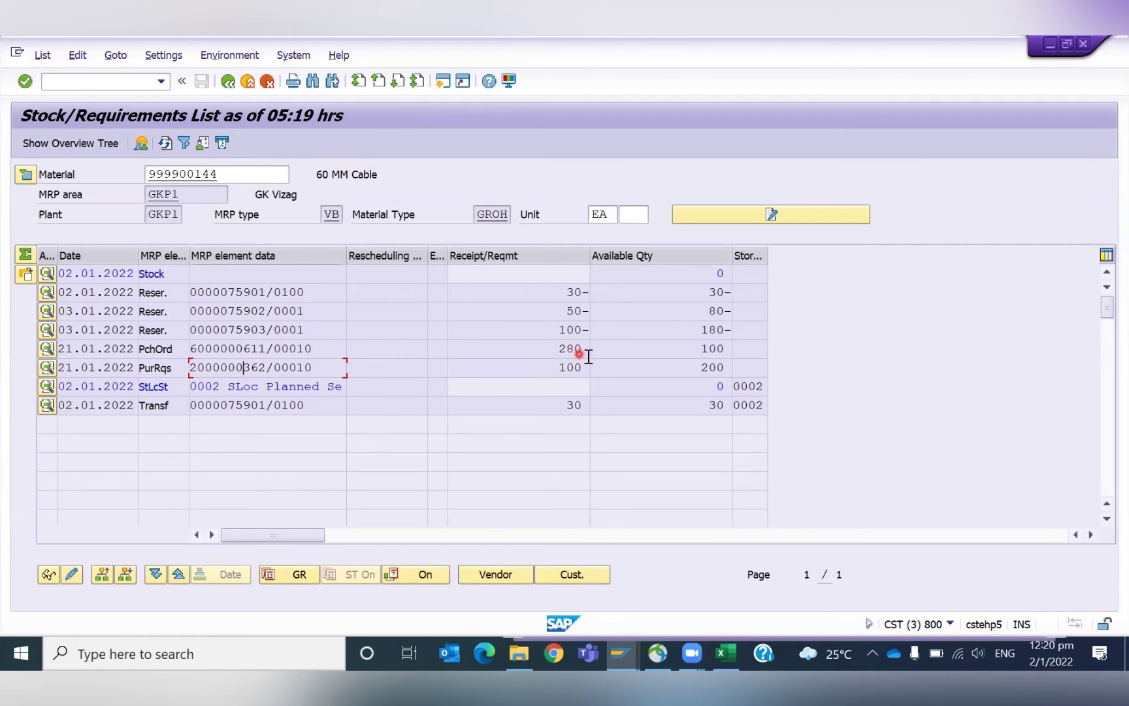
left_click_drag(709, 272, 756, 271)
left_click(717, 272)
left_click_drag(709, 273, 745, 276)
left_click(744, 275)
left_click(210, 362)
left_click(554, 348)
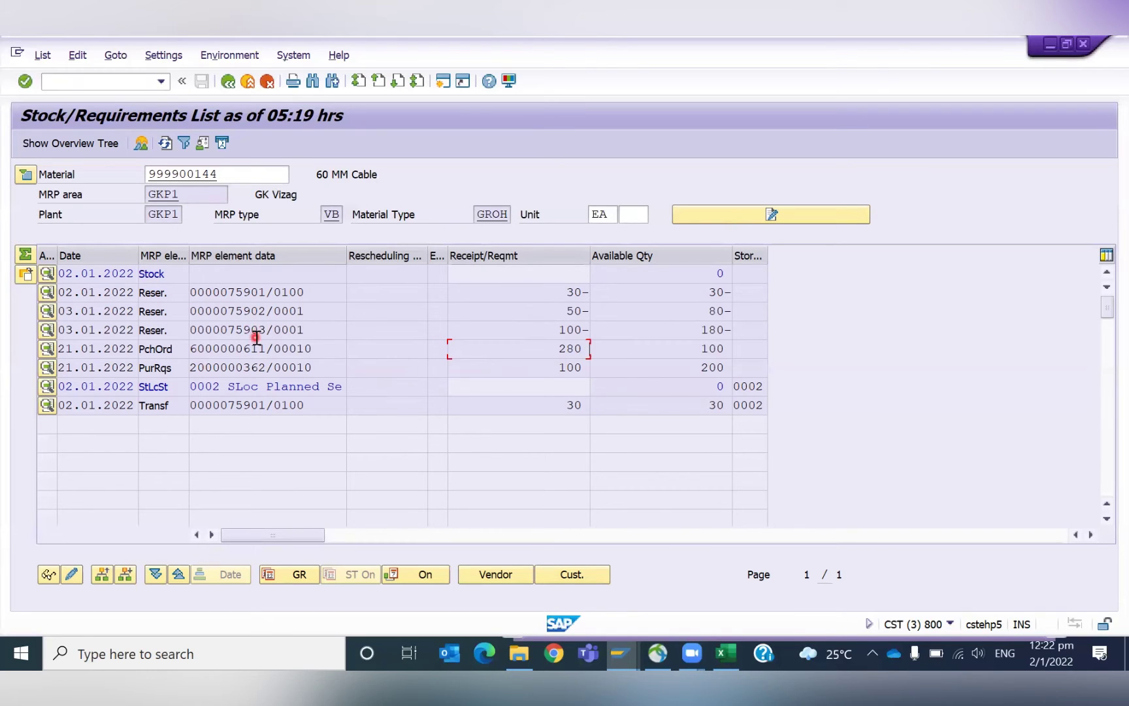
key("alt+Tab")
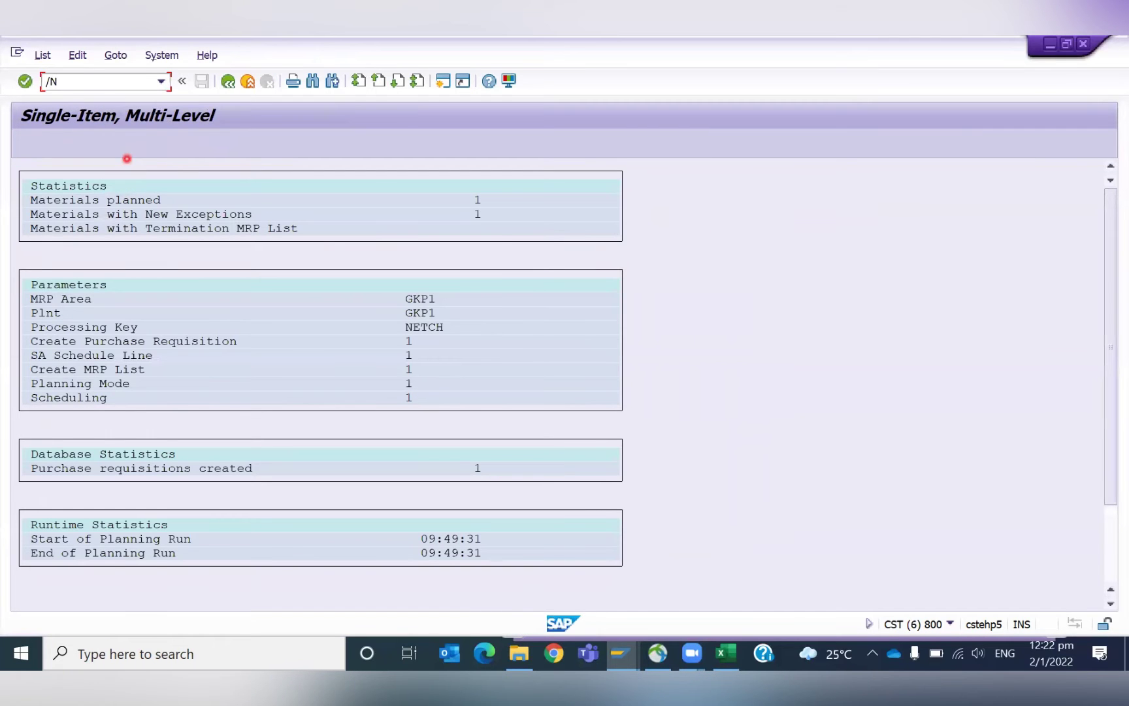
key("Return")
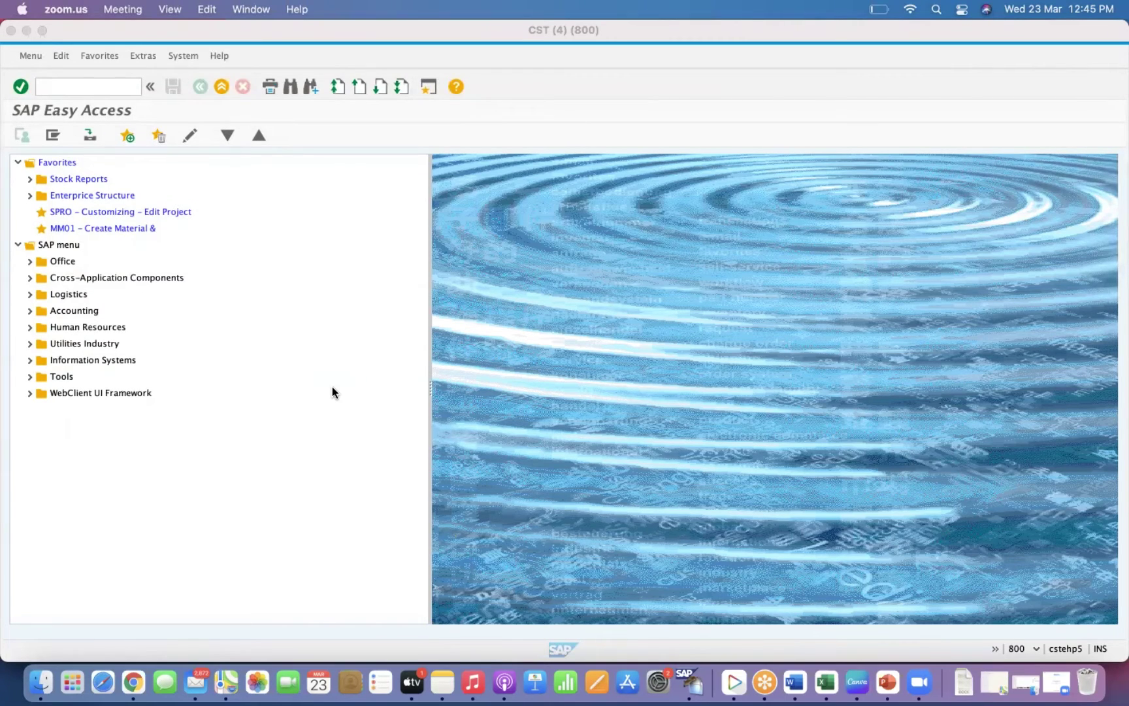
Start MIGO, switch the movement to Goods Issue, and begin then clear a material entry.
left_click(68, 88)
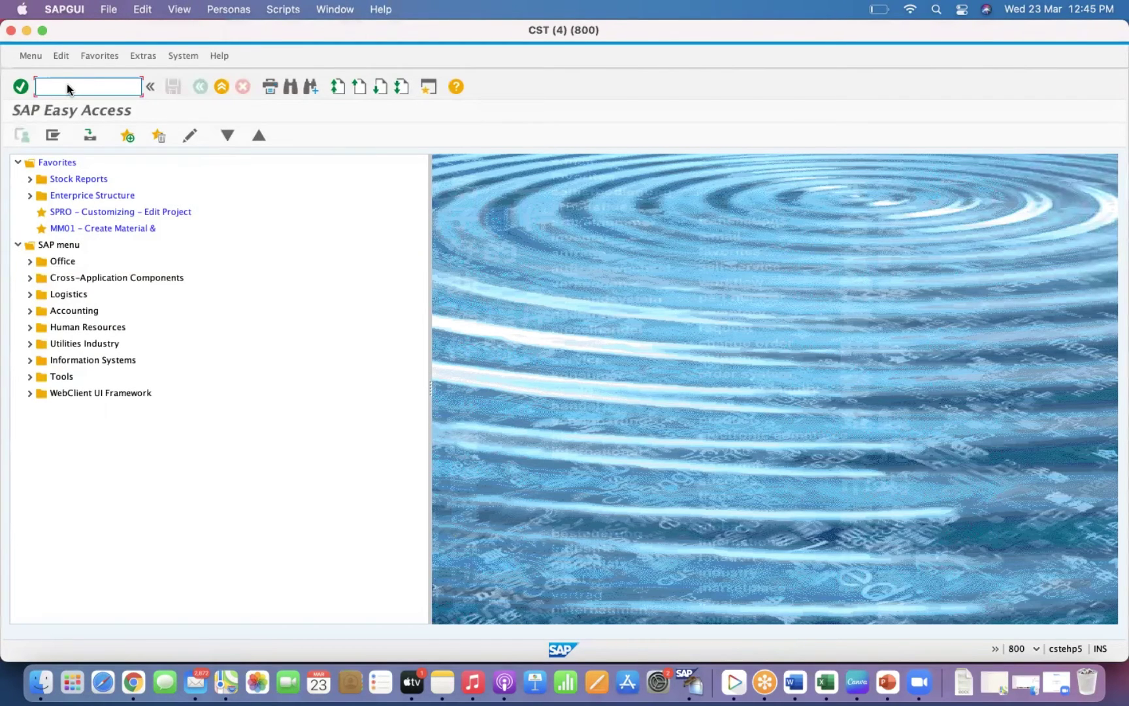
type("migo")
key("Return")
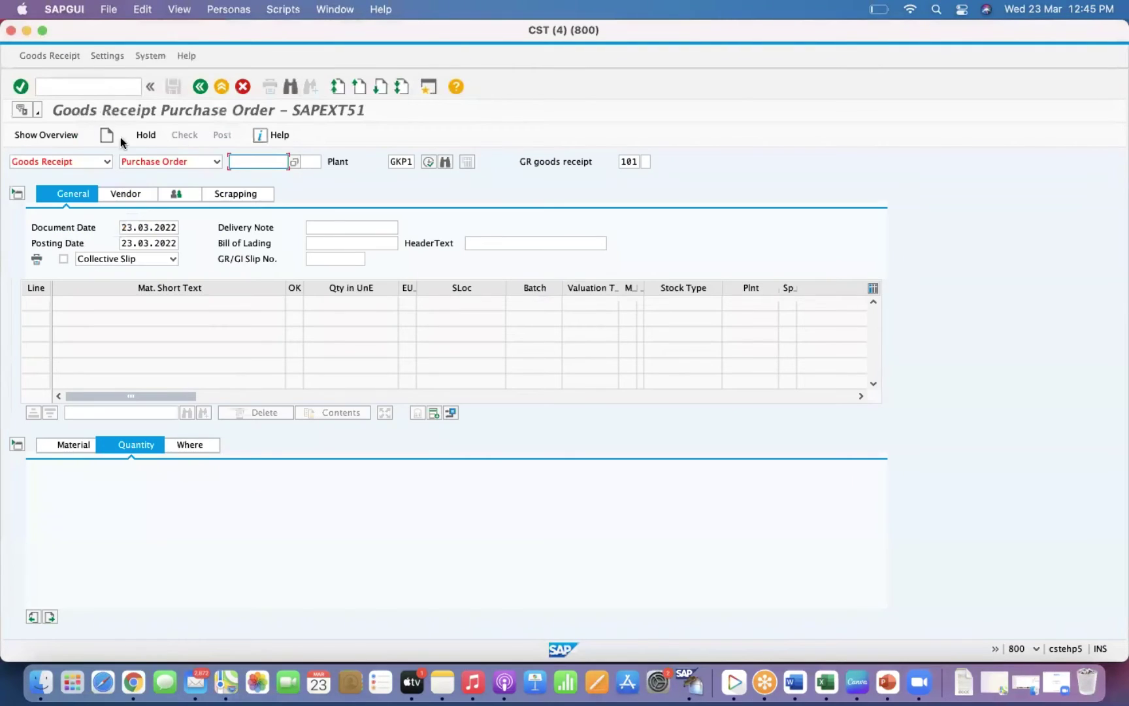
left_click(159, 161)
left_click(159, 188)
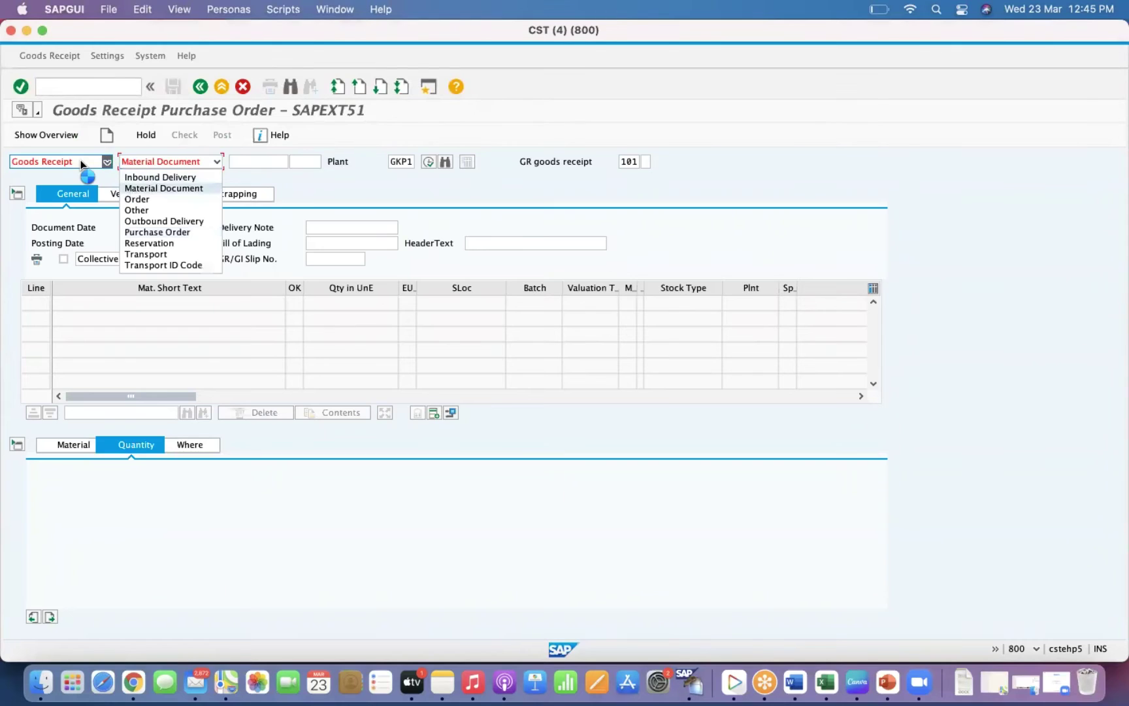
left_click(78, 161)
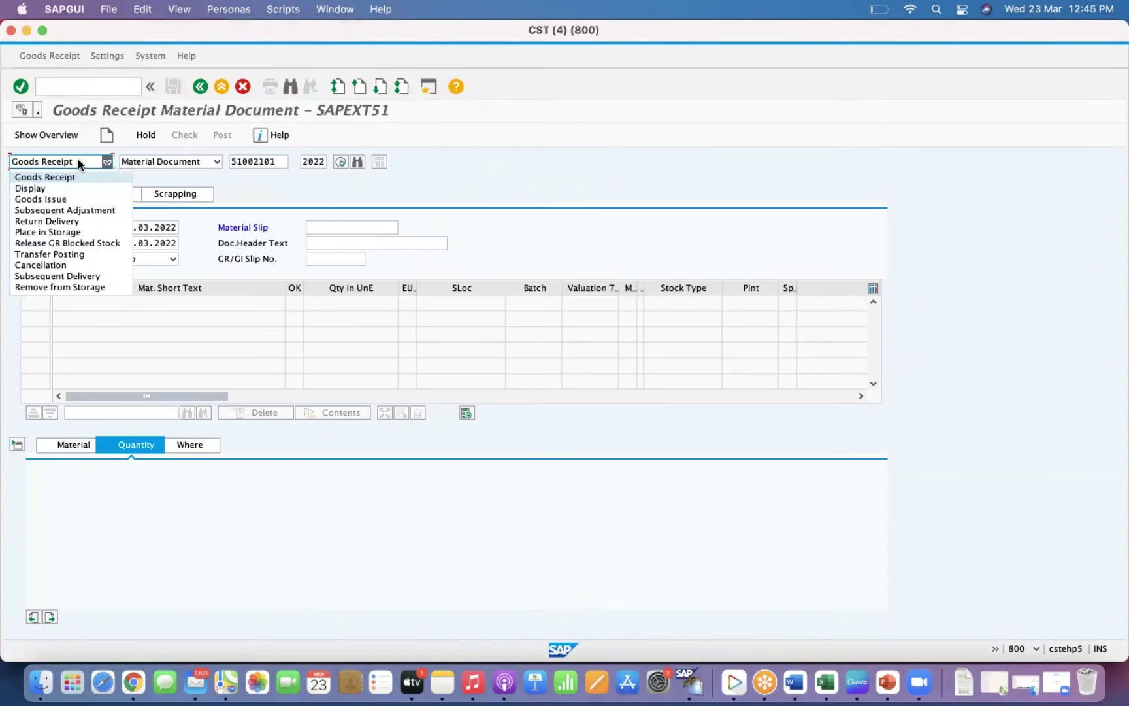
left_click(42, 199)
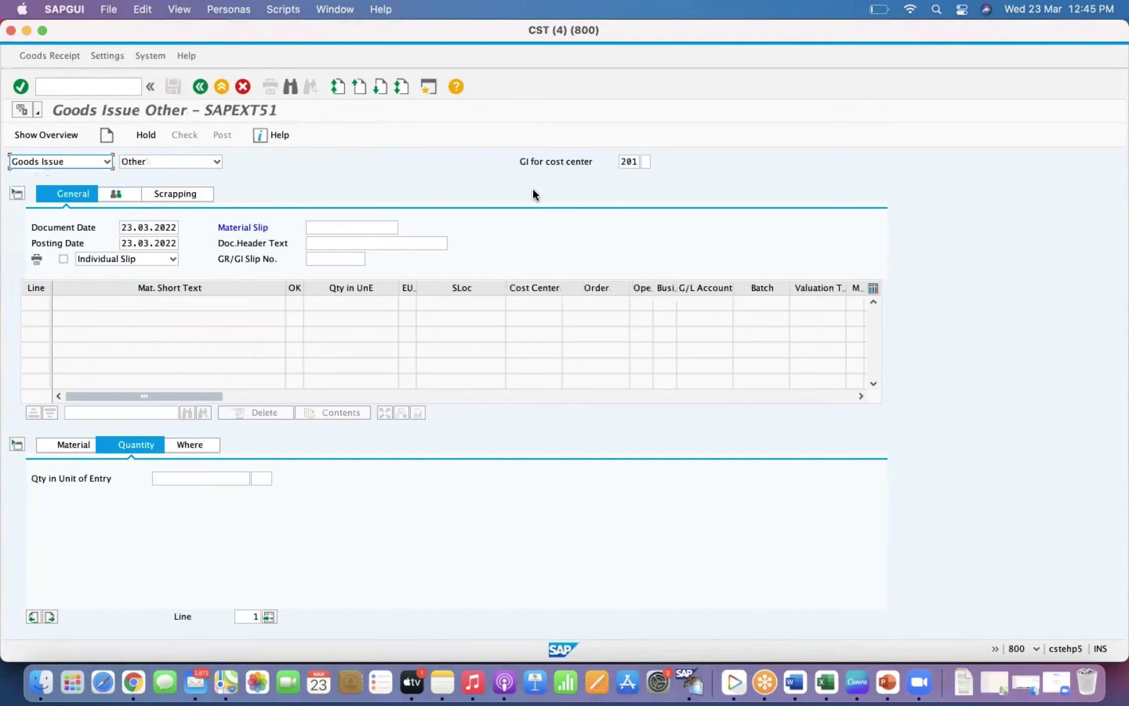
left_click(74, 443)
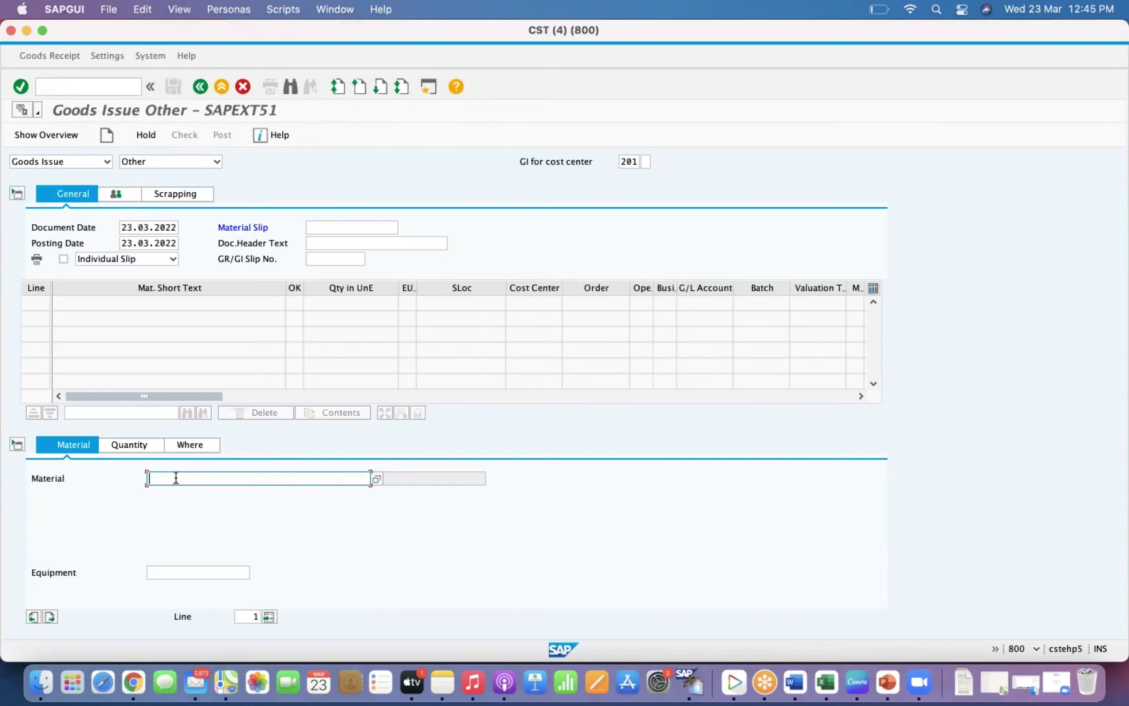
type("3000")
key("BackSpace")
key("BackSpace")
key("BackSpace")
key("BackSpace")
Try opening an additional session and dismiss the maximum-sessions message.
left_click(101, 81)
type("/o")
key("BackSpace")
key("BackSpace")
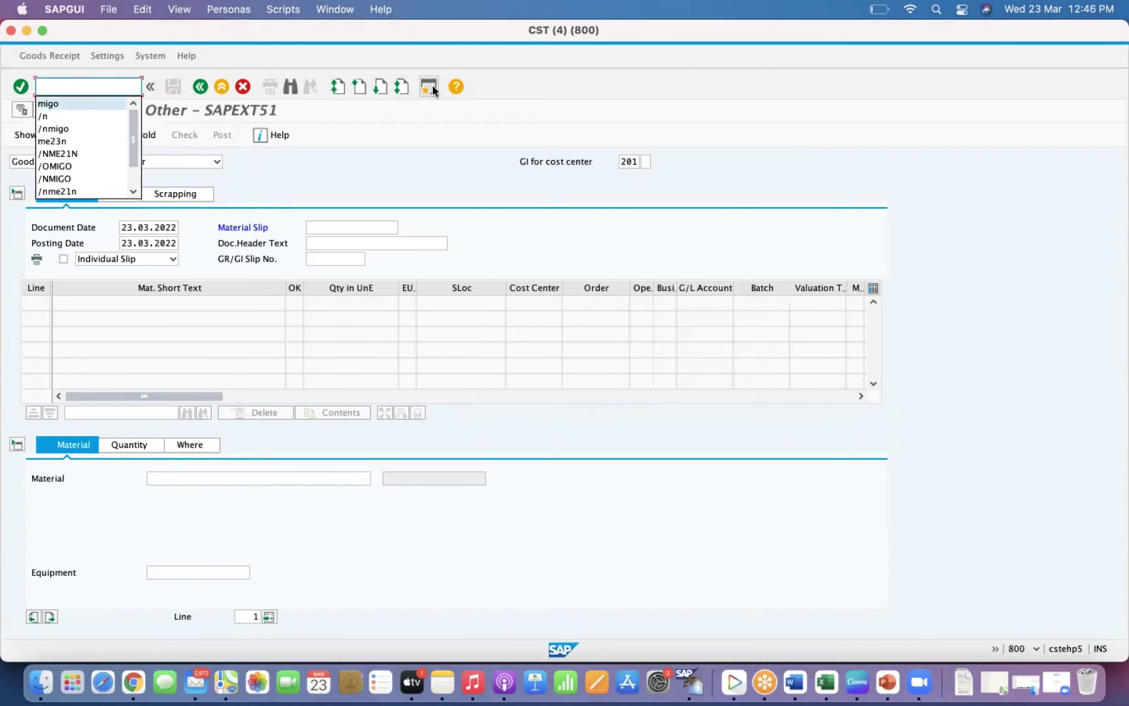
left_click(430, 88)
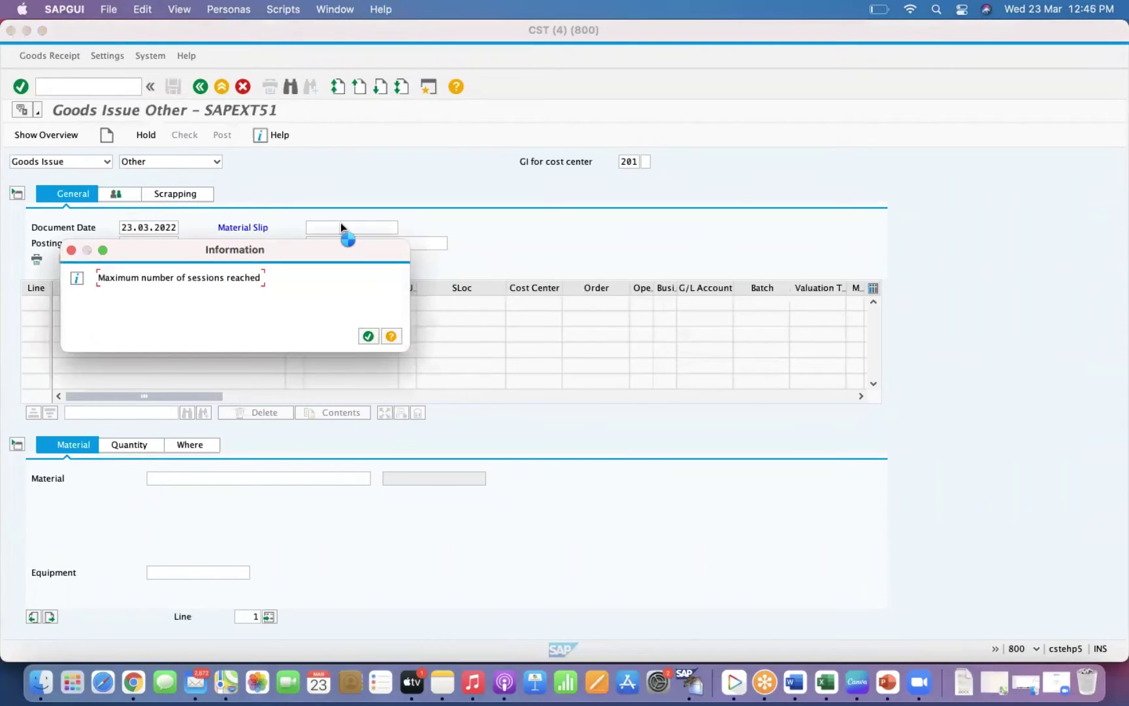
key("Return")
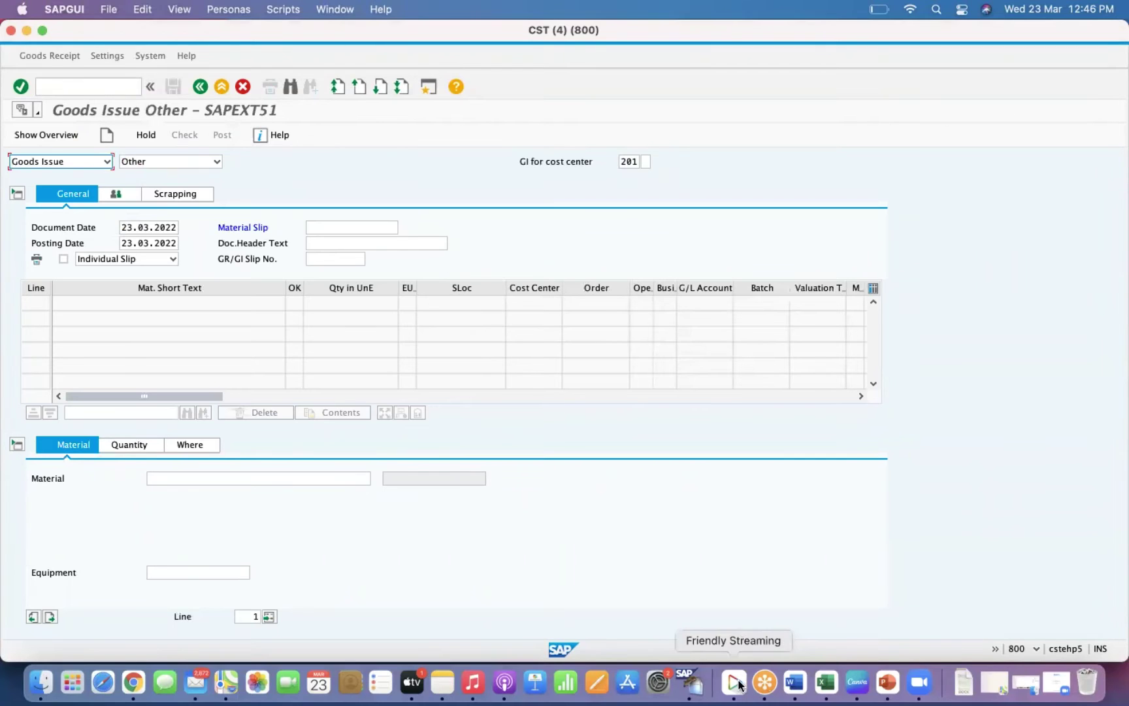
Use Show All Windows to view the purchase order session, then return to the goods receipt session.
right_click(693, 684)
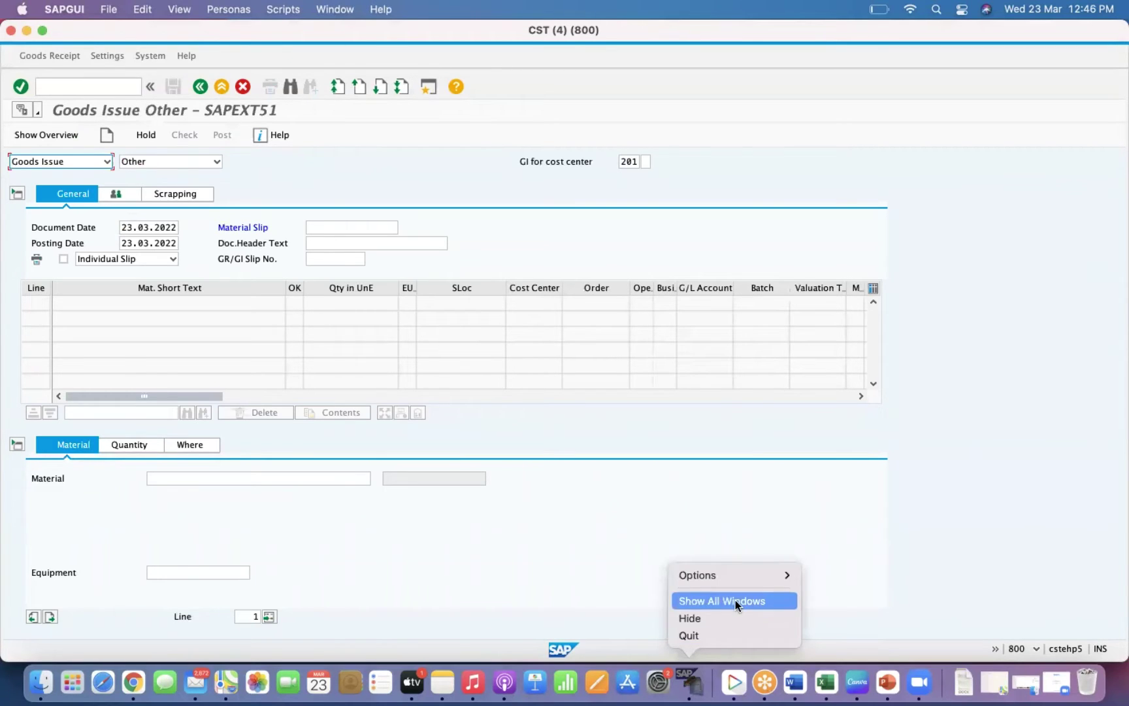
left_click(735, 605)
left_click(464, 137)
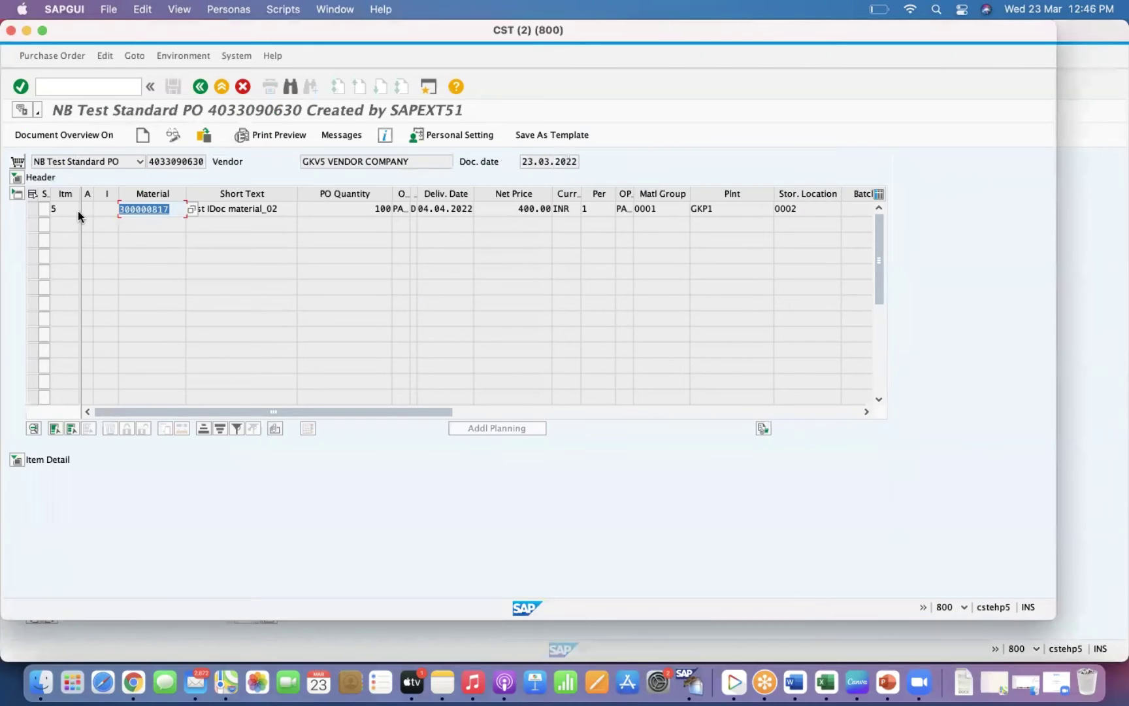
right_click(694, 683)
left_click(743, 600)
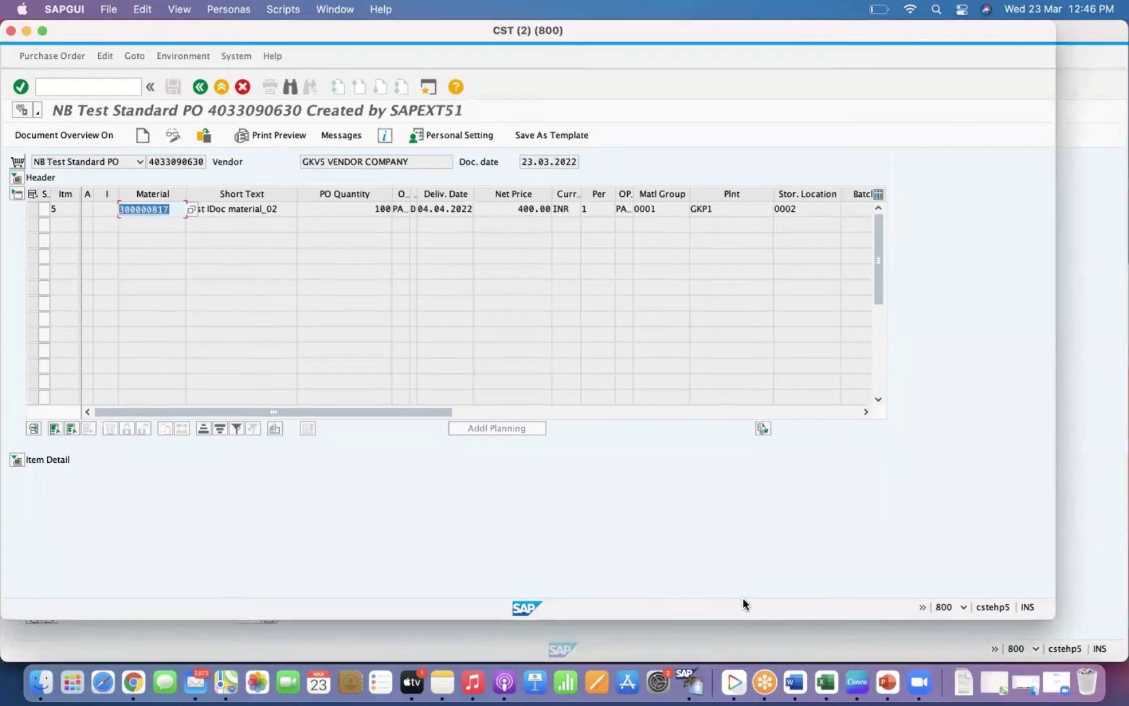
left_click(523, 322)
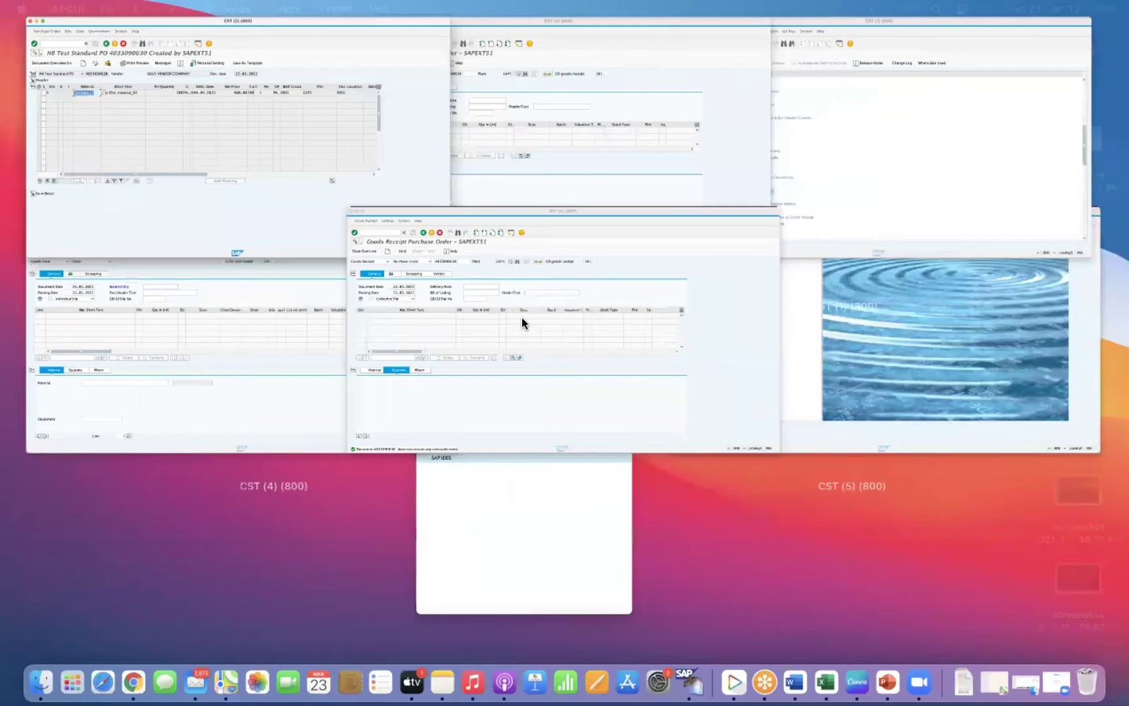
left_click(98, 163)
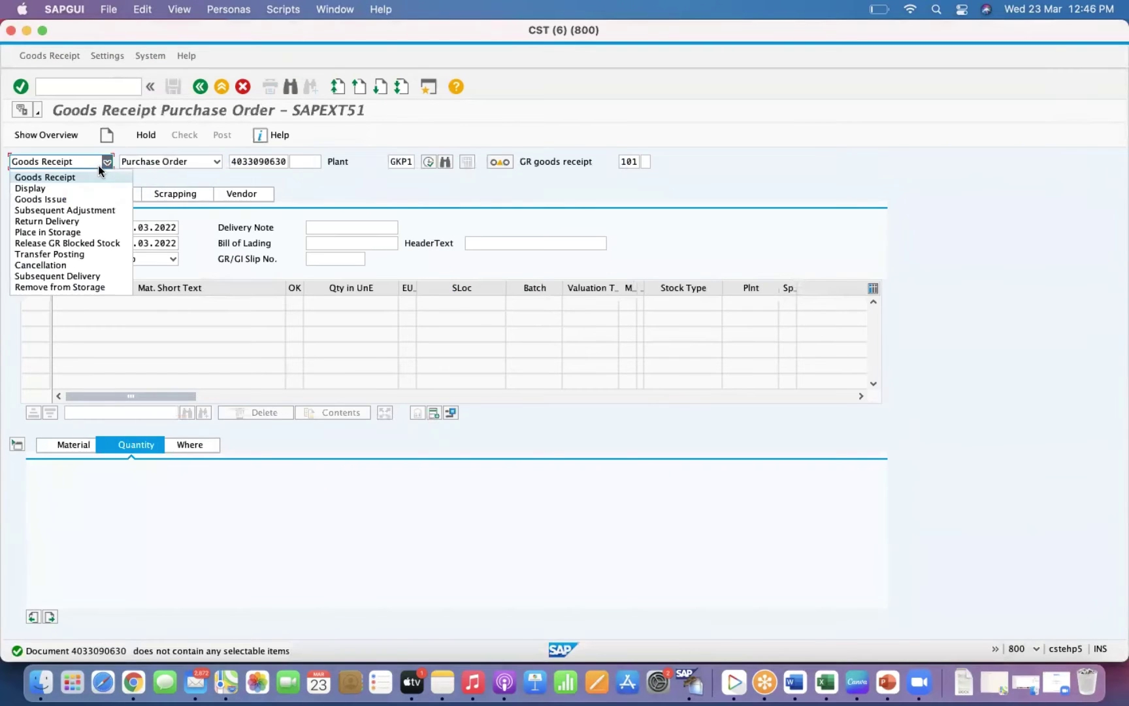
Switch to Goods Issue and enter material 300000817 with quantity 2.
left_click(52, 199)
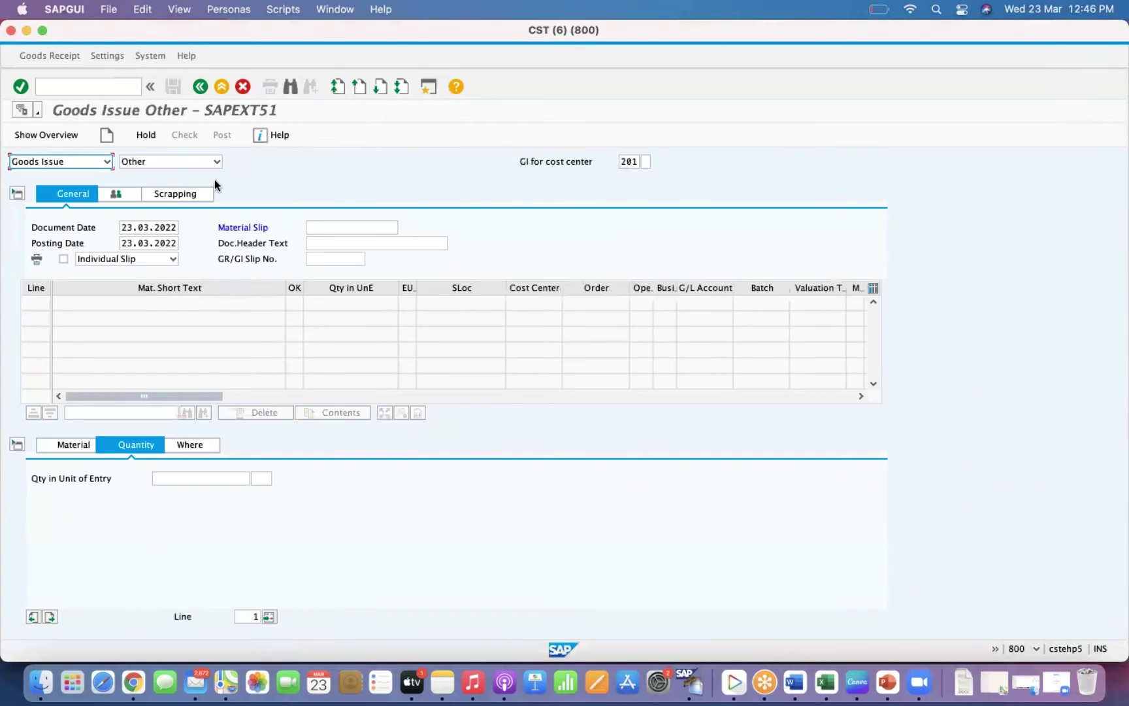
left_click(70, 445)
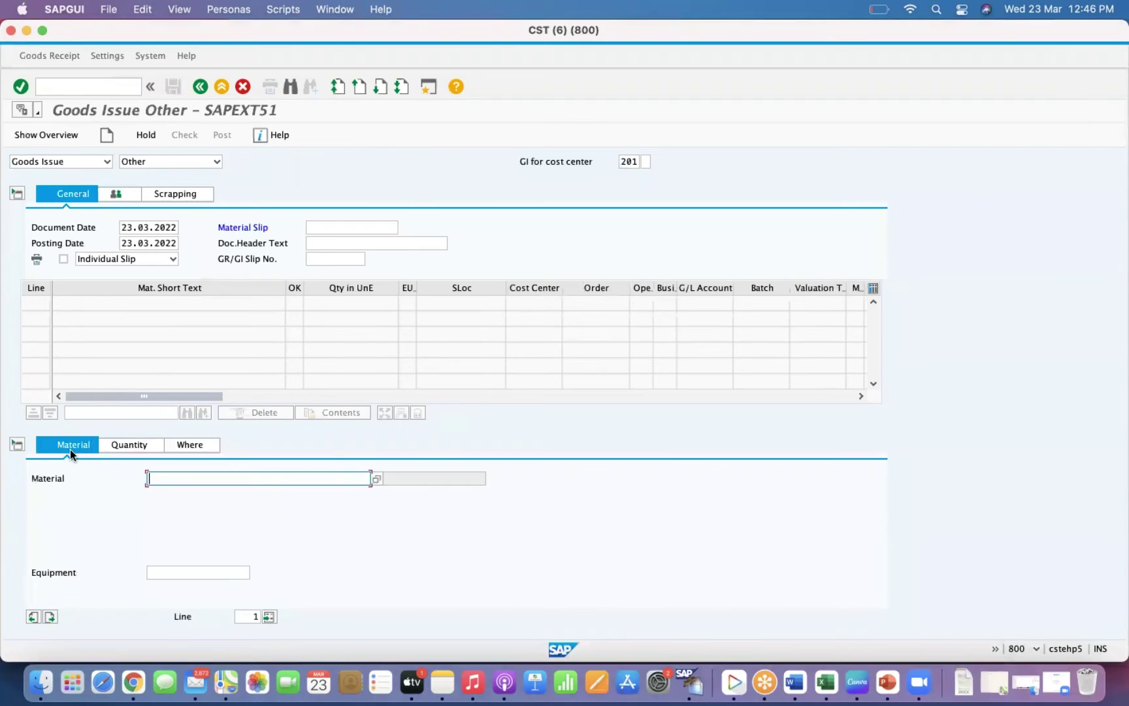
type("300000817")
left_click(140, 446)
type("2")
key("Return")
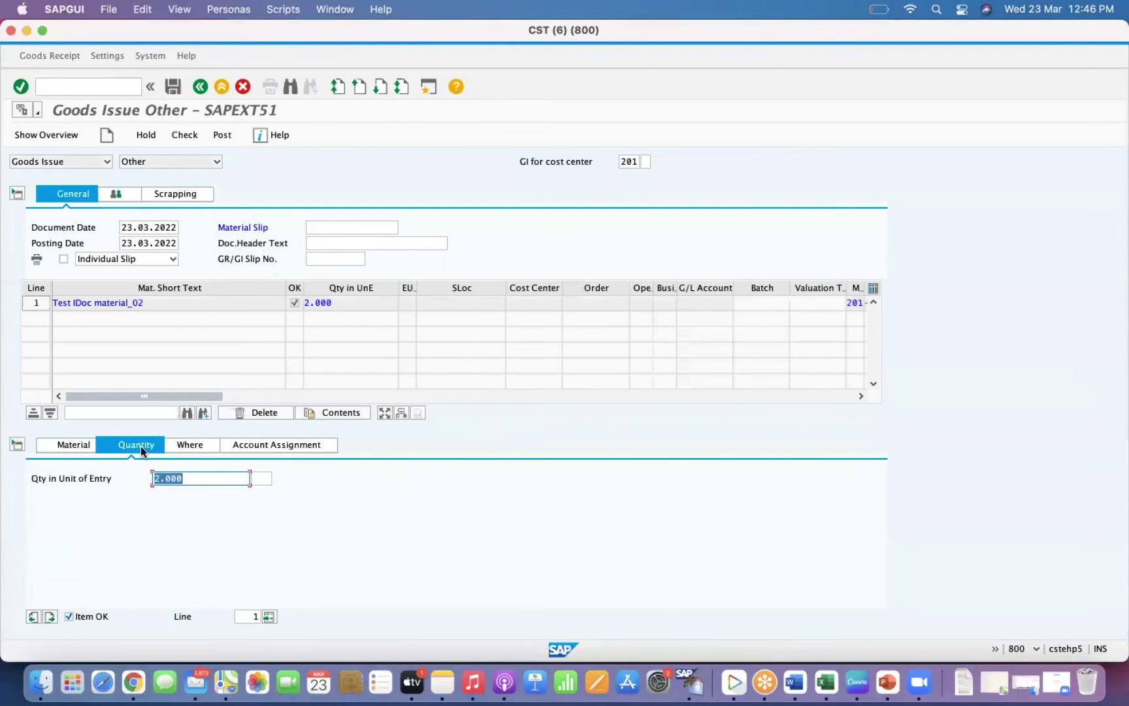
Set plant GKP1 and storage location 0002, and enter the goods recipient's name.
left_click(186, 447)
left_click(173, 512)
type("GKPT")
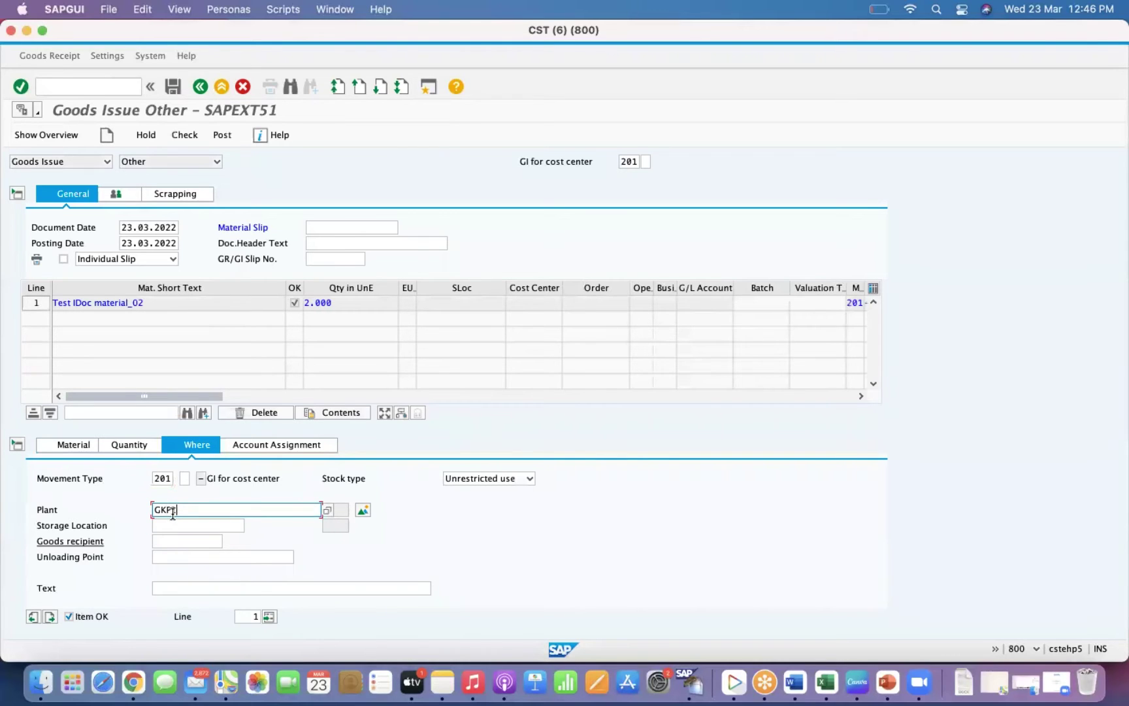
key("Tab")
type("0")
key("Down")
key("Return")
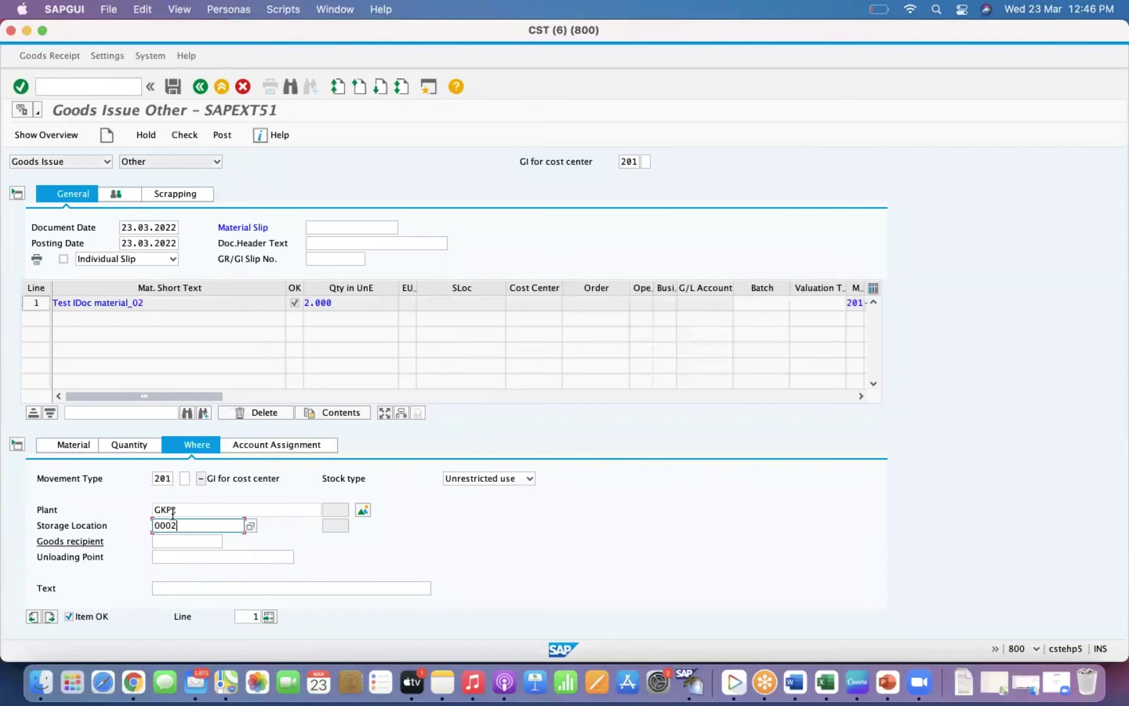
key("Tab")
type("Ganesh")
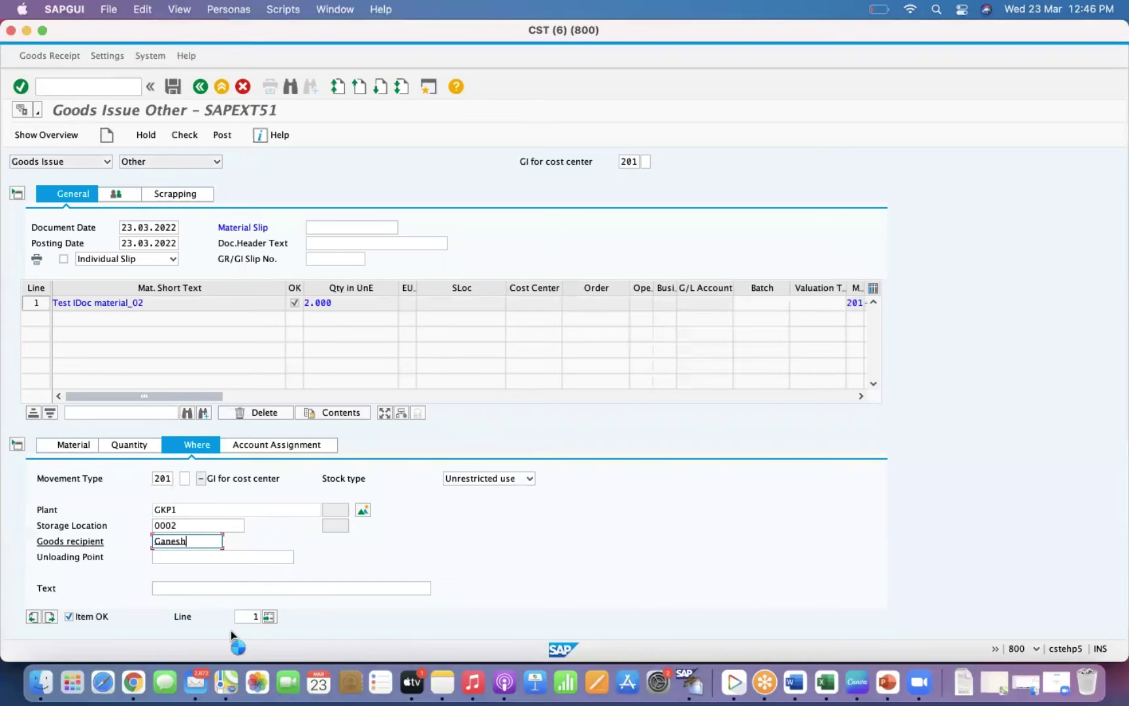
key("Return")
Charge the item to cost center GKHIRING.
left_click(166, 590)
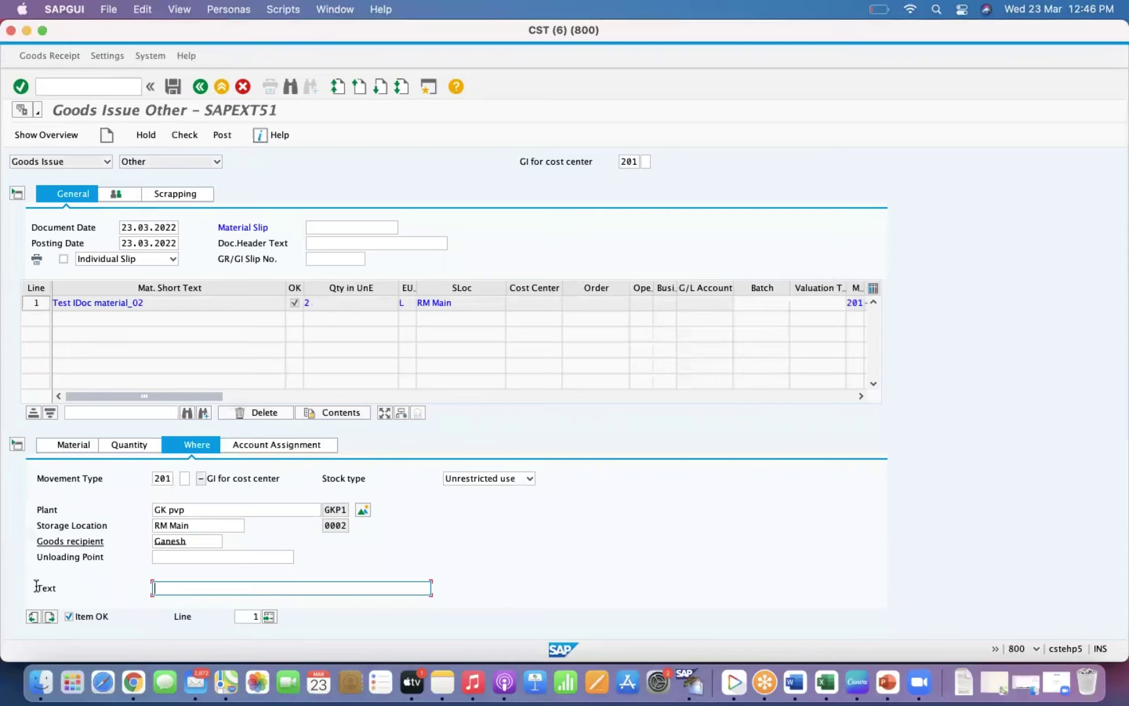
left_click(258, 443)
left_click(143, 510)
type("gkhiring")
key("Return")
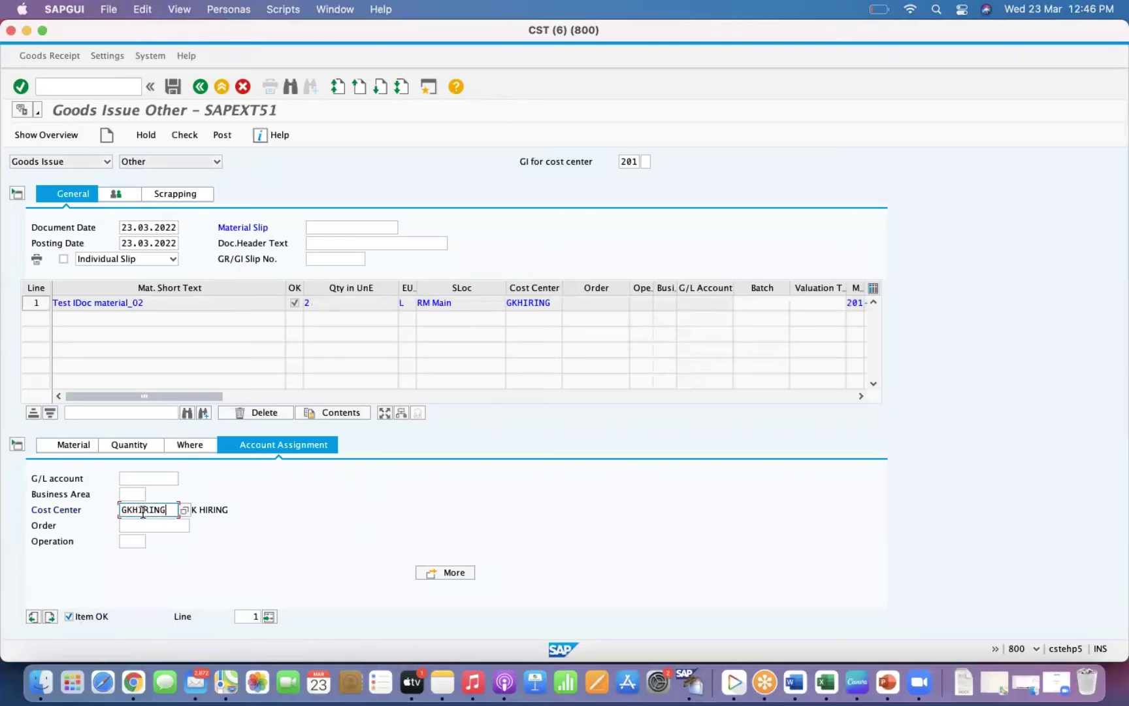
Post, add material slip TMS01 when prompted, and post the goods issue again.
left_click(222, 134)
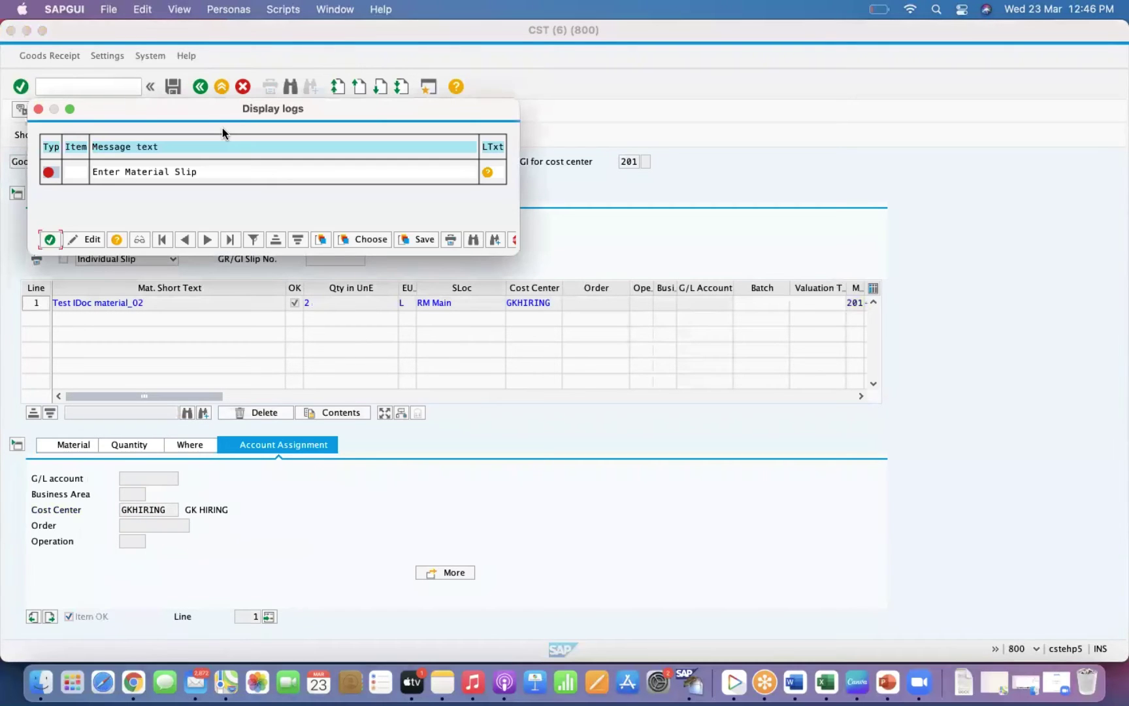
left_click(49, 239)
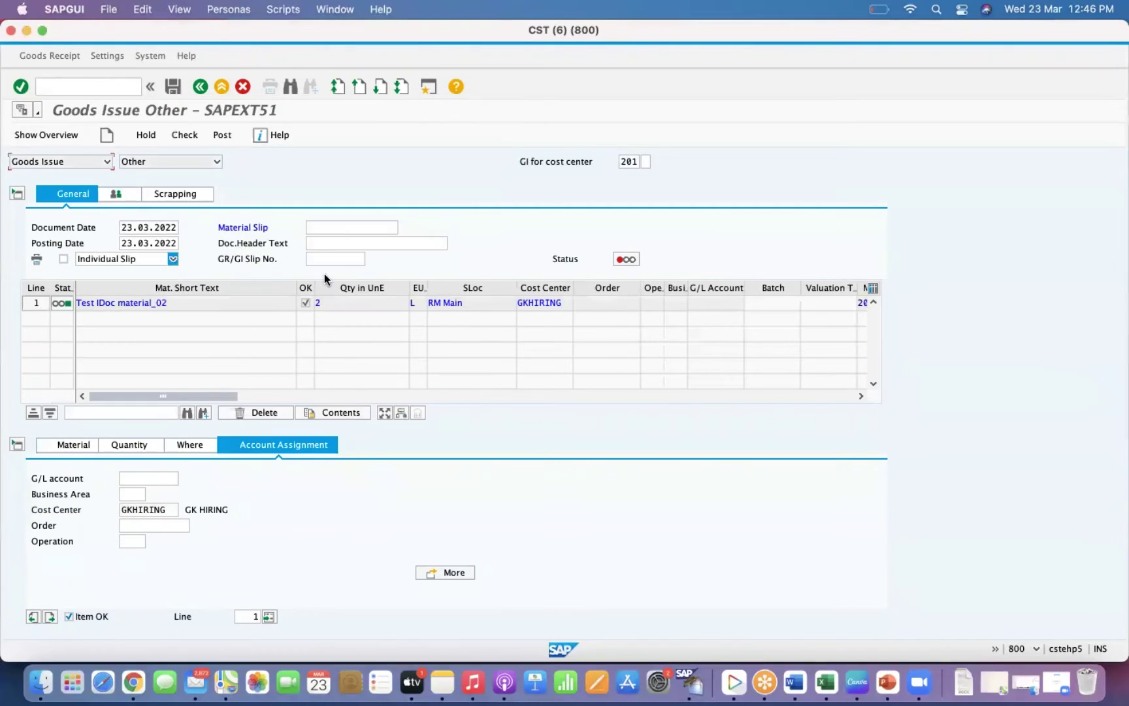
left_click(333, 225)
type("TMS")
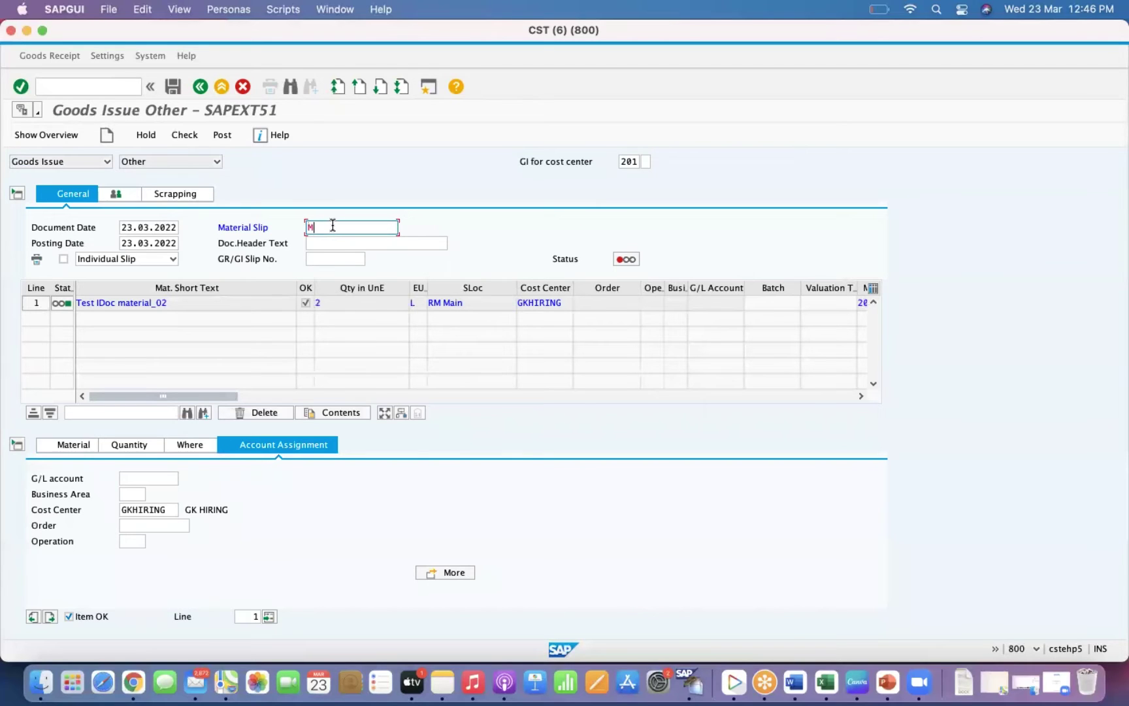
type("01")
double_click(332, 224)
left_click(220, 135)
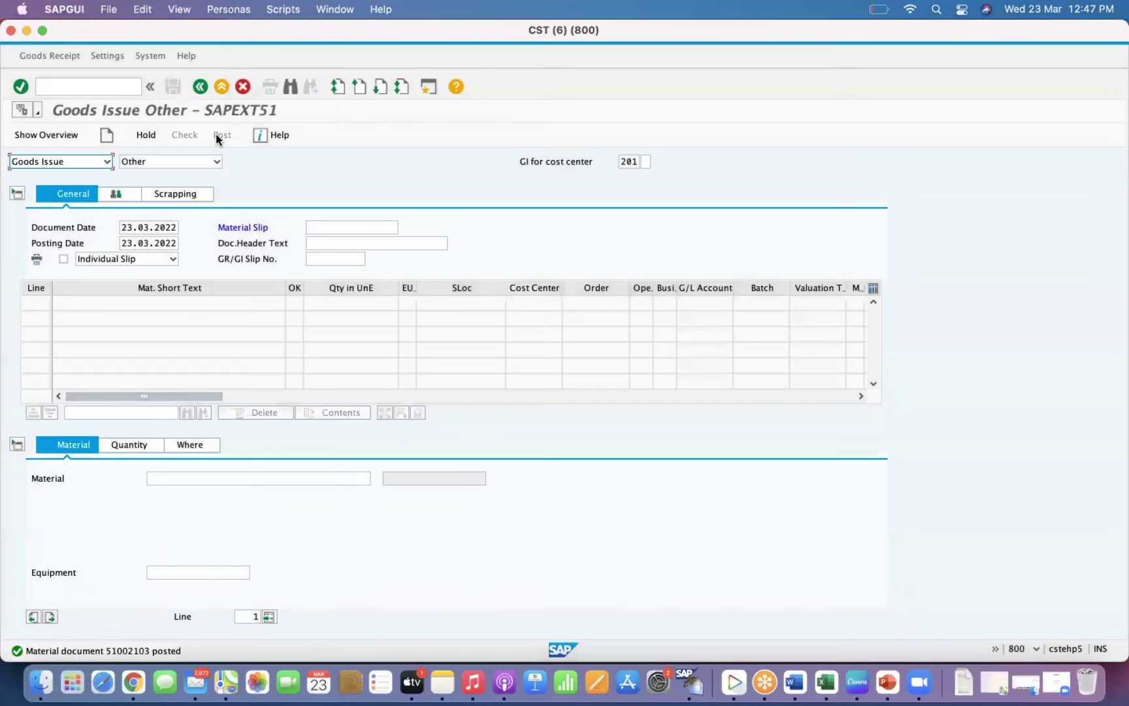
Run OMJJ and restrict the work area to movement types 201 to 202.
left_click(66, 87)
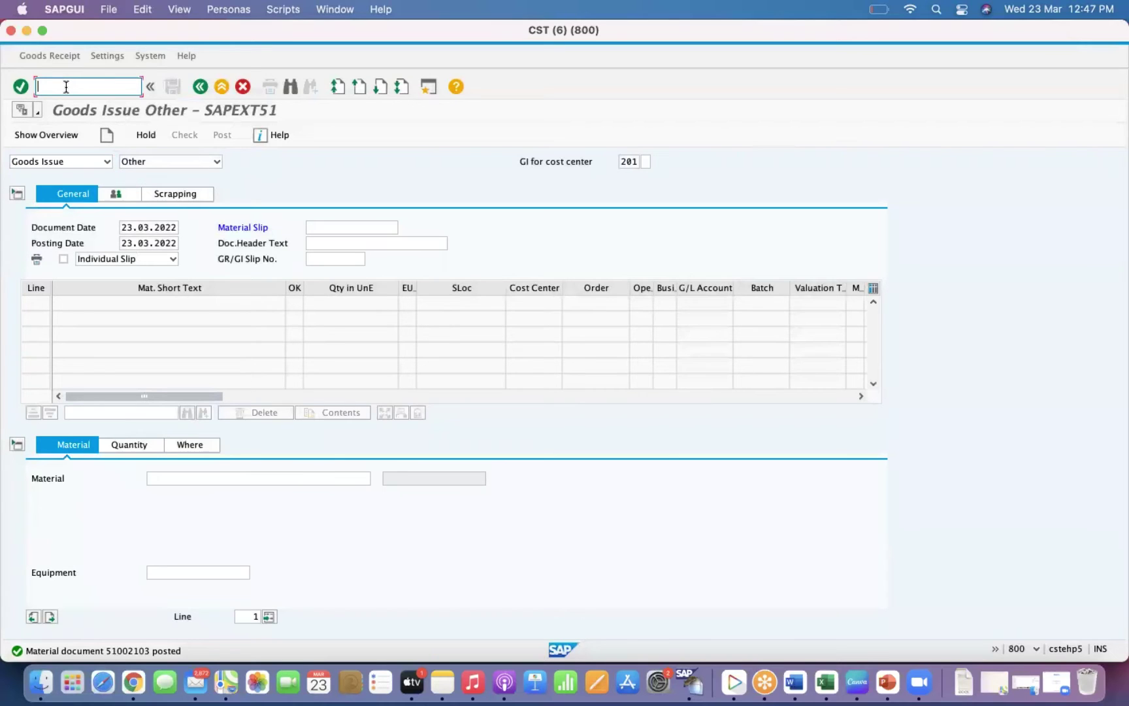
type("/")
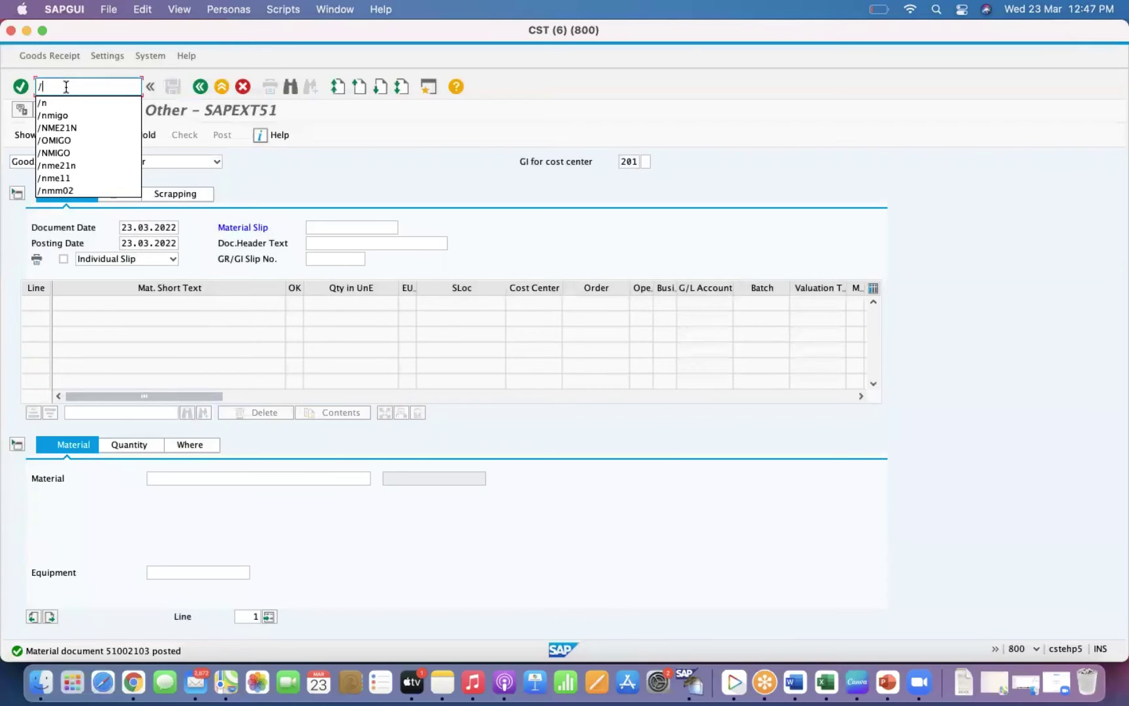
type("NOM")
key("Return")
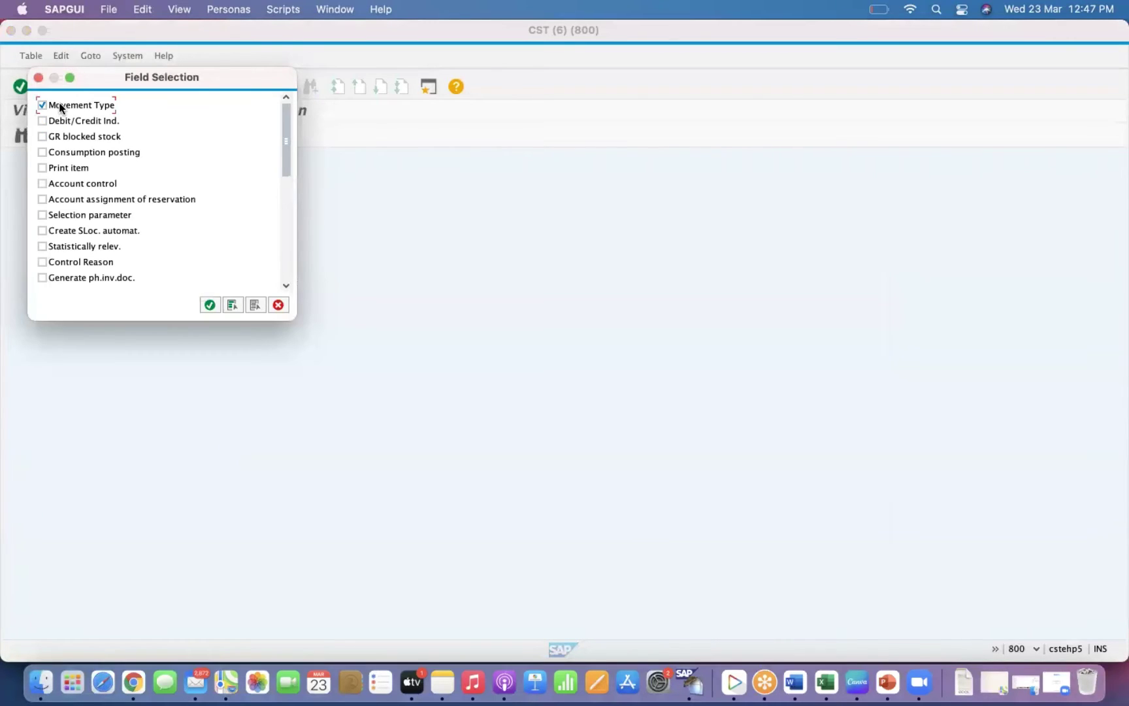
key("Return")
type("201")
key("Tab")
type("202")
key("Return")
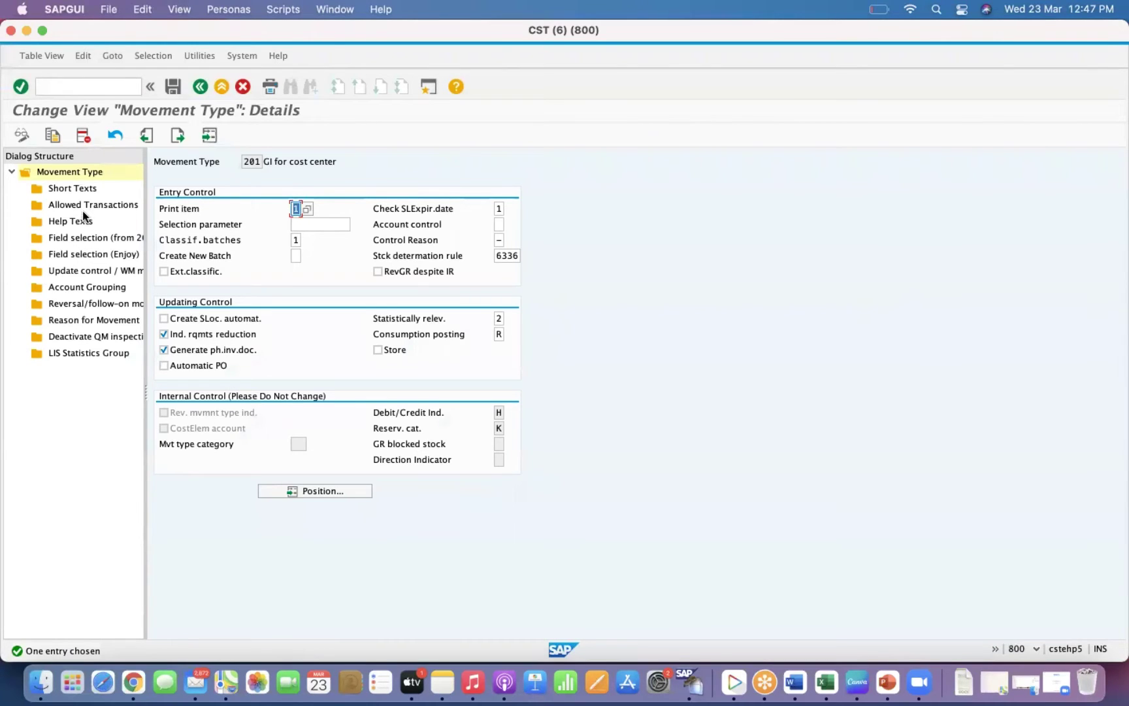
Delete the 201 SGTXT row from Field selection (Enjoy) and save to a customizing request.
double_click(85, 253)
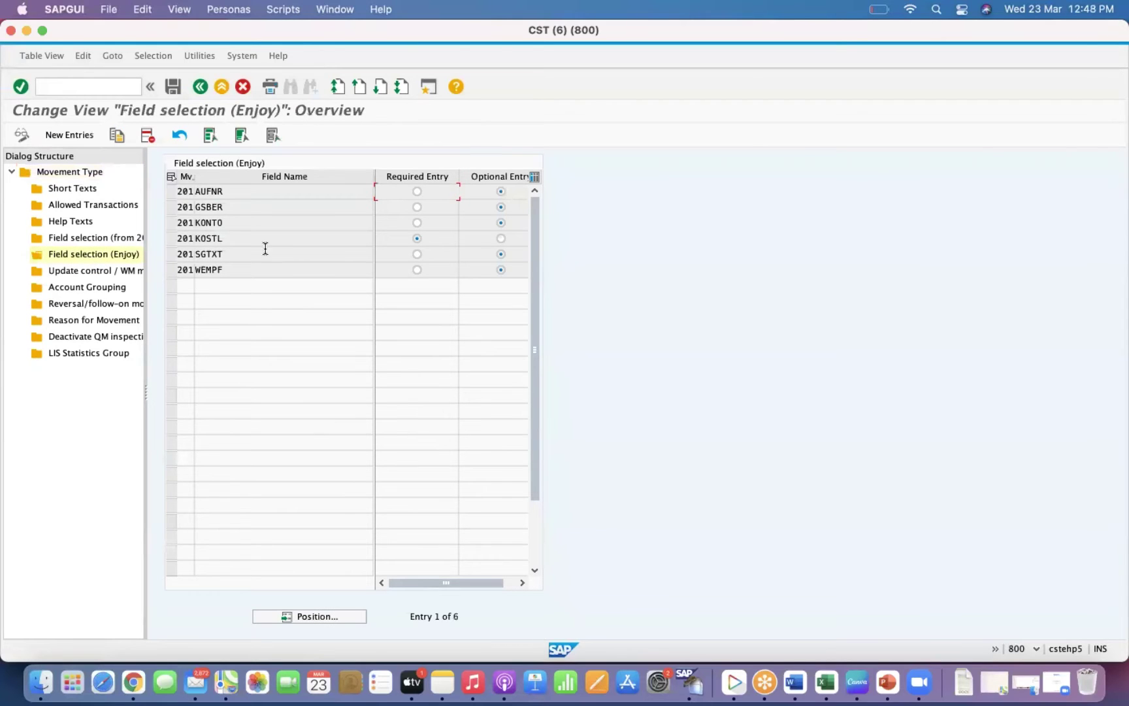
left_click(174, 254)
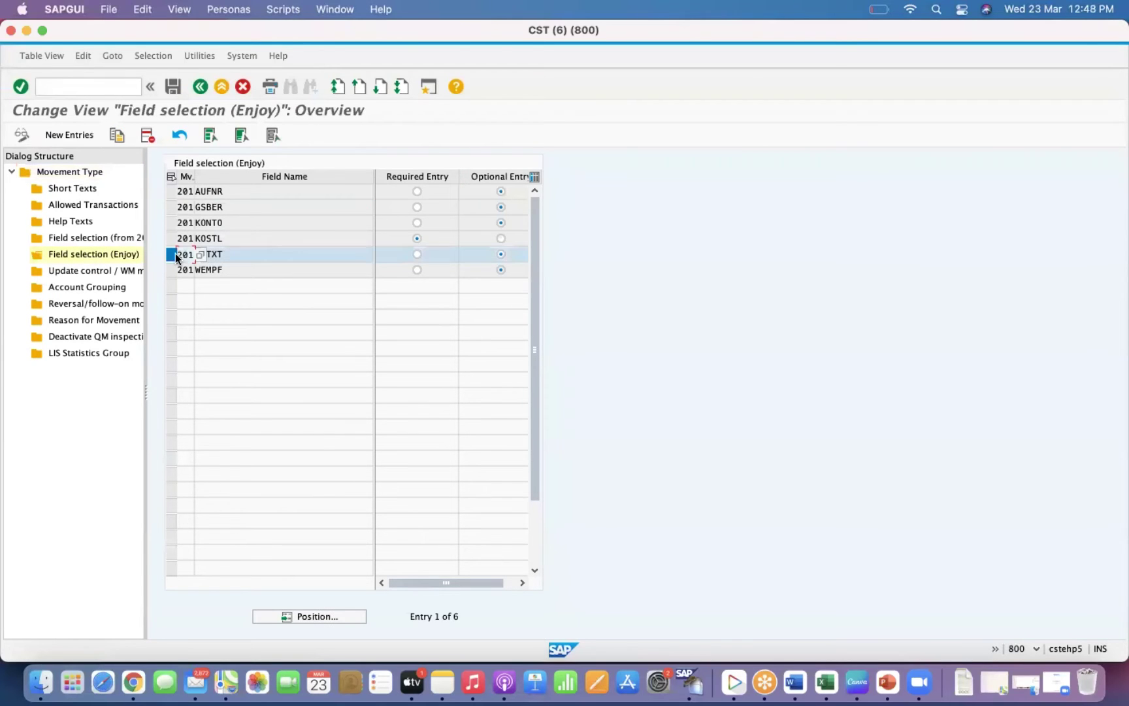
left_click(248, 255)
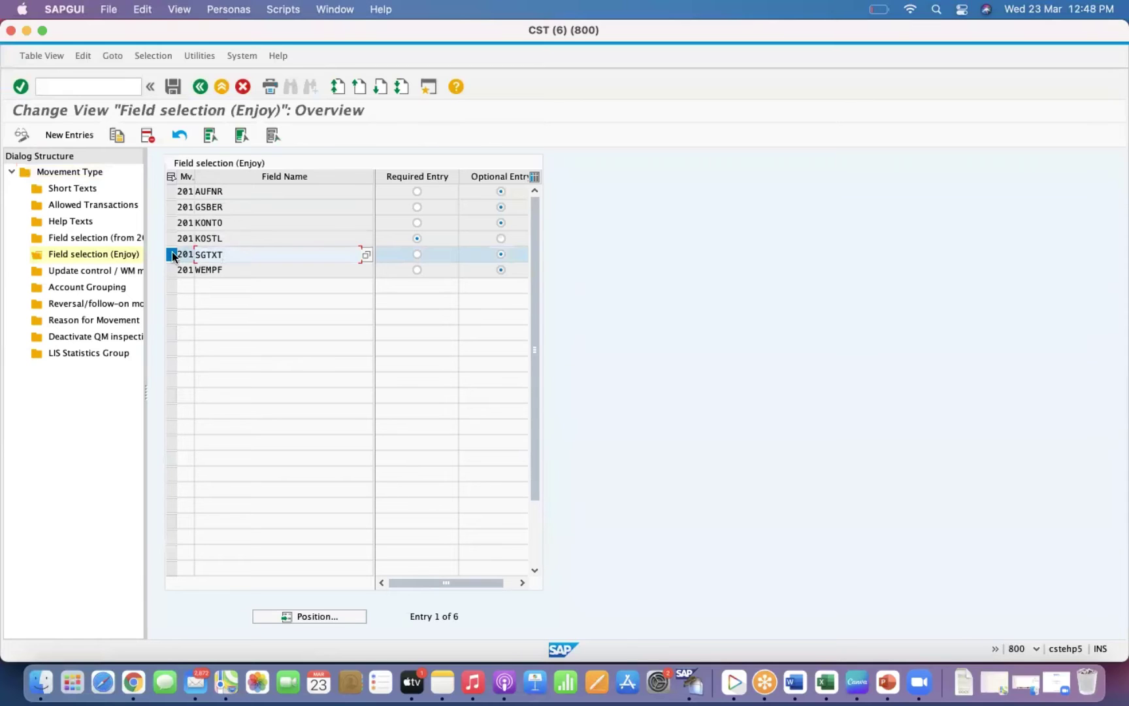
left_click(147, 135)
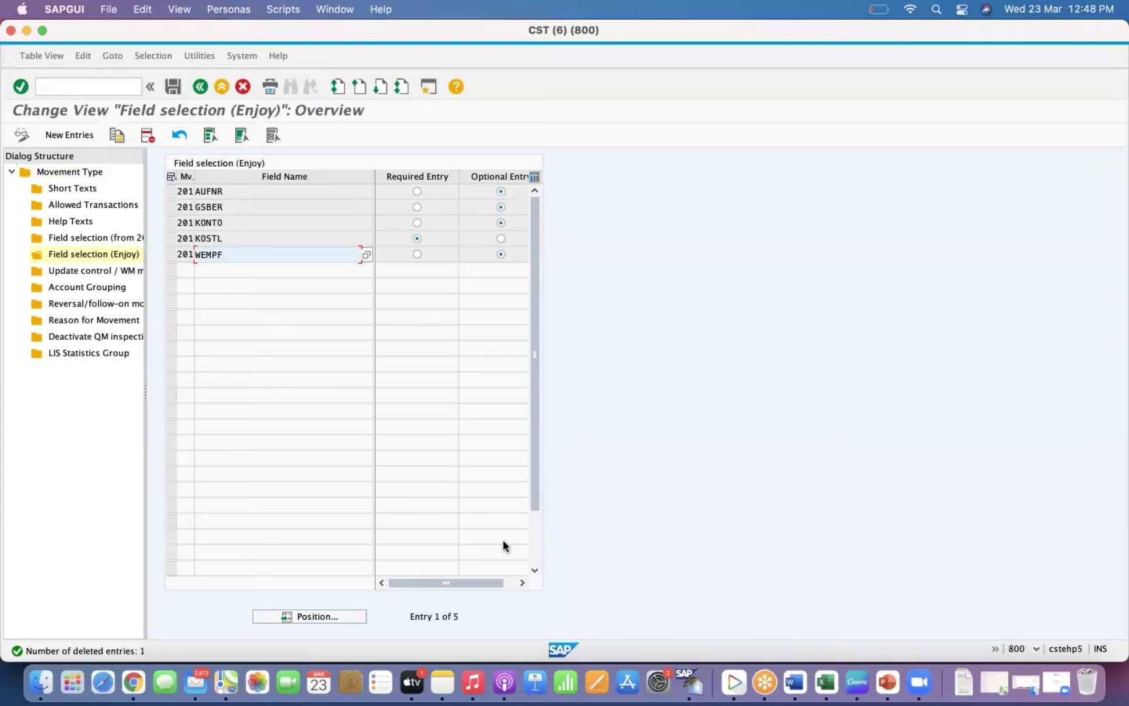
left_click(172, 85)
left_click(232, 180)
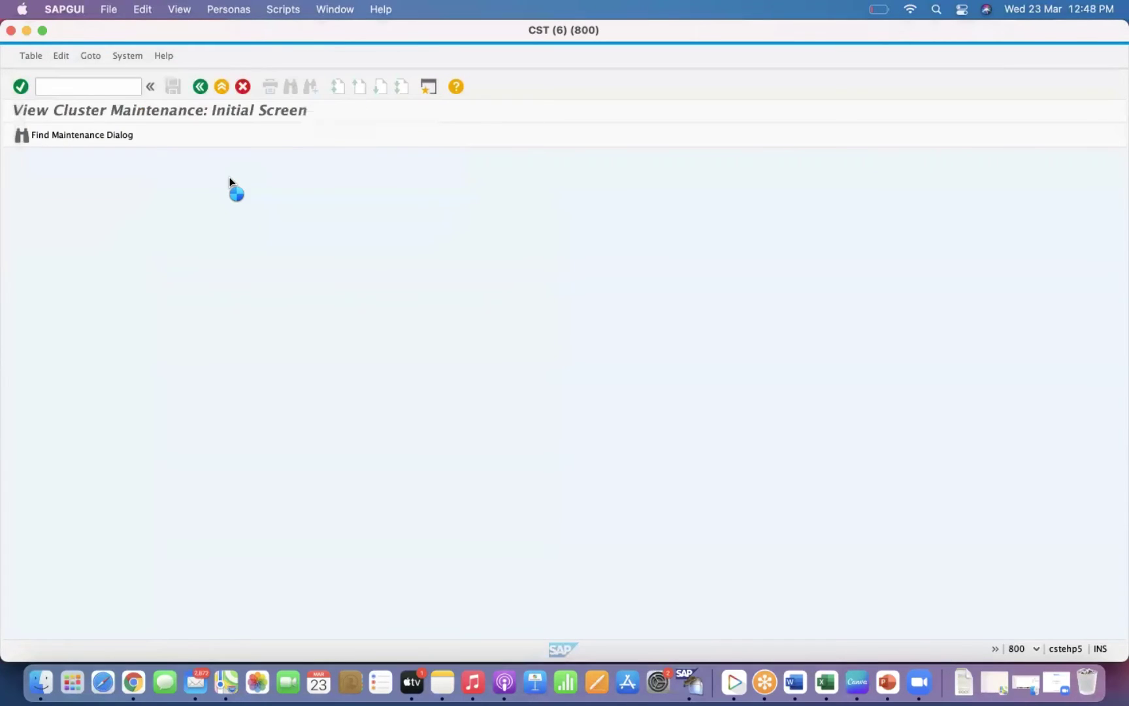
left_click(75, 79)
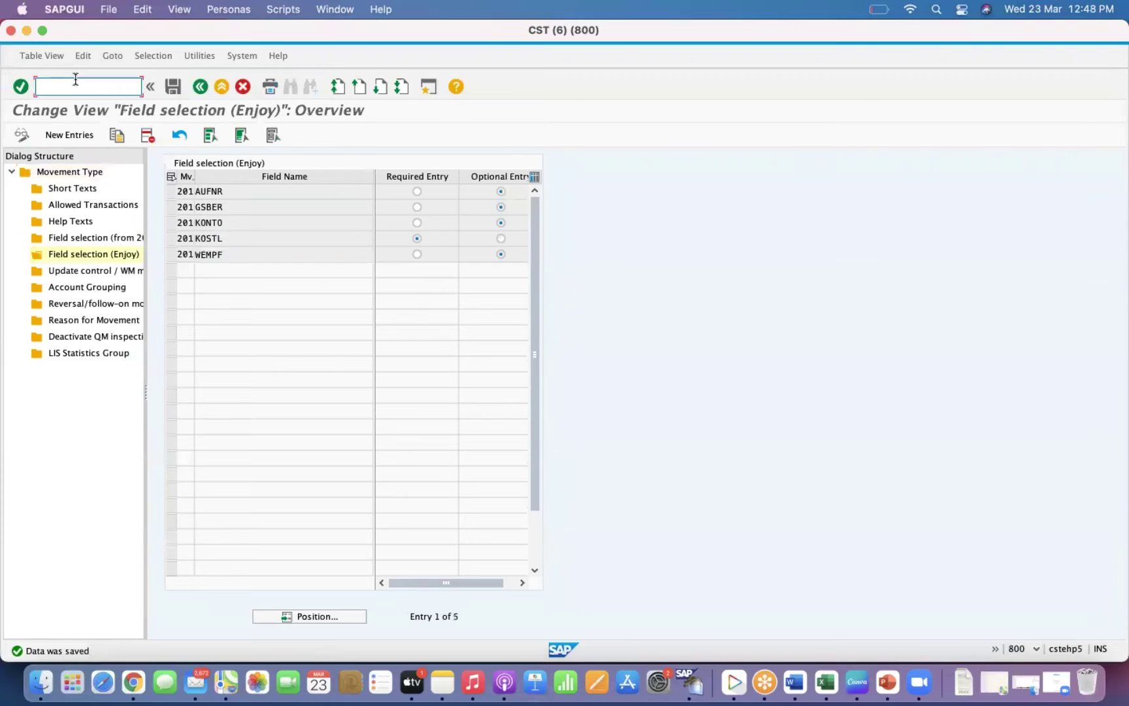
type("/N")
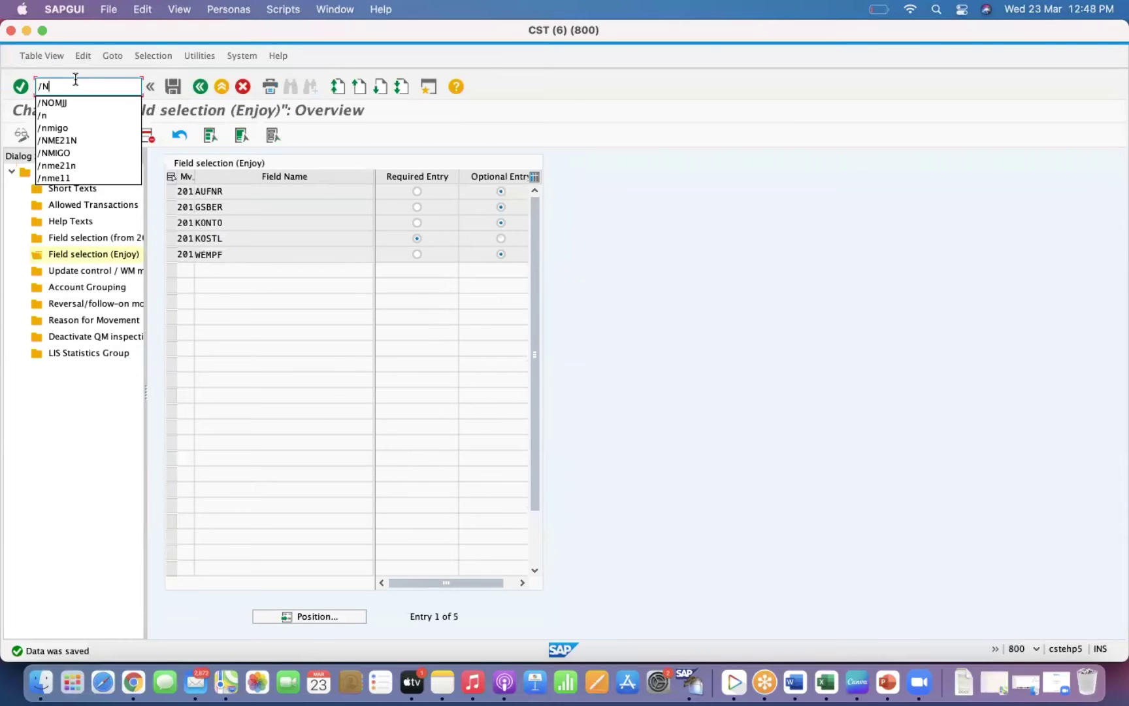
type("MIGO")
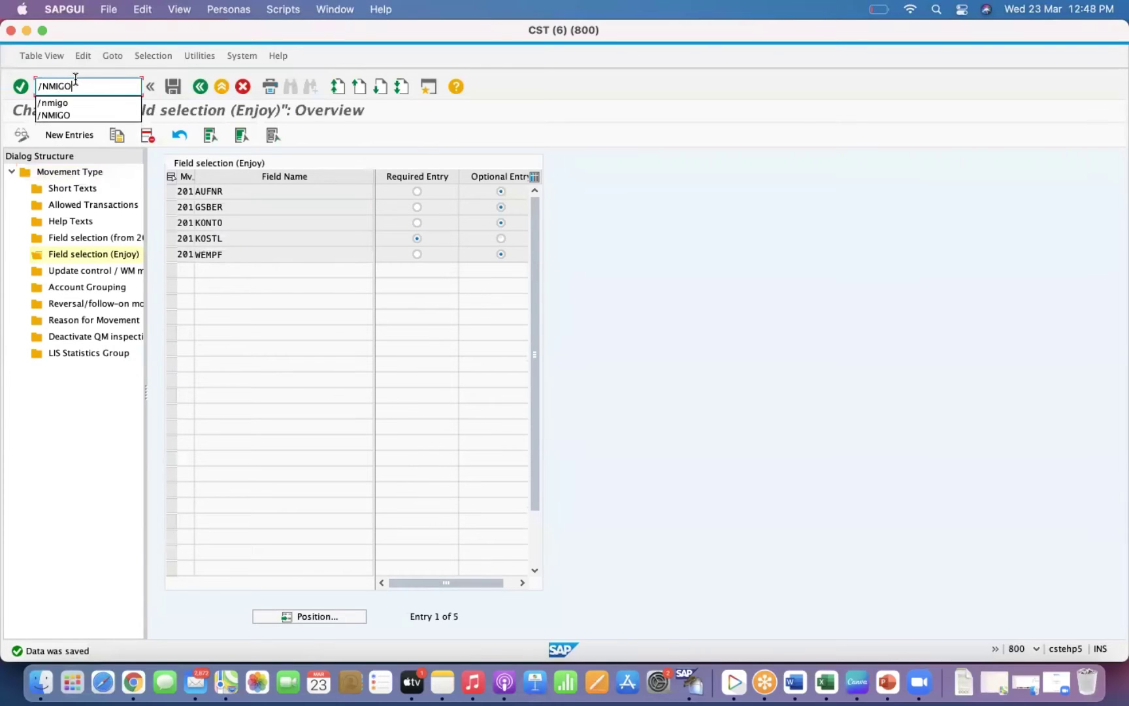
Start MIGO and enter material 300000817 with quantity 3.
key("Return")
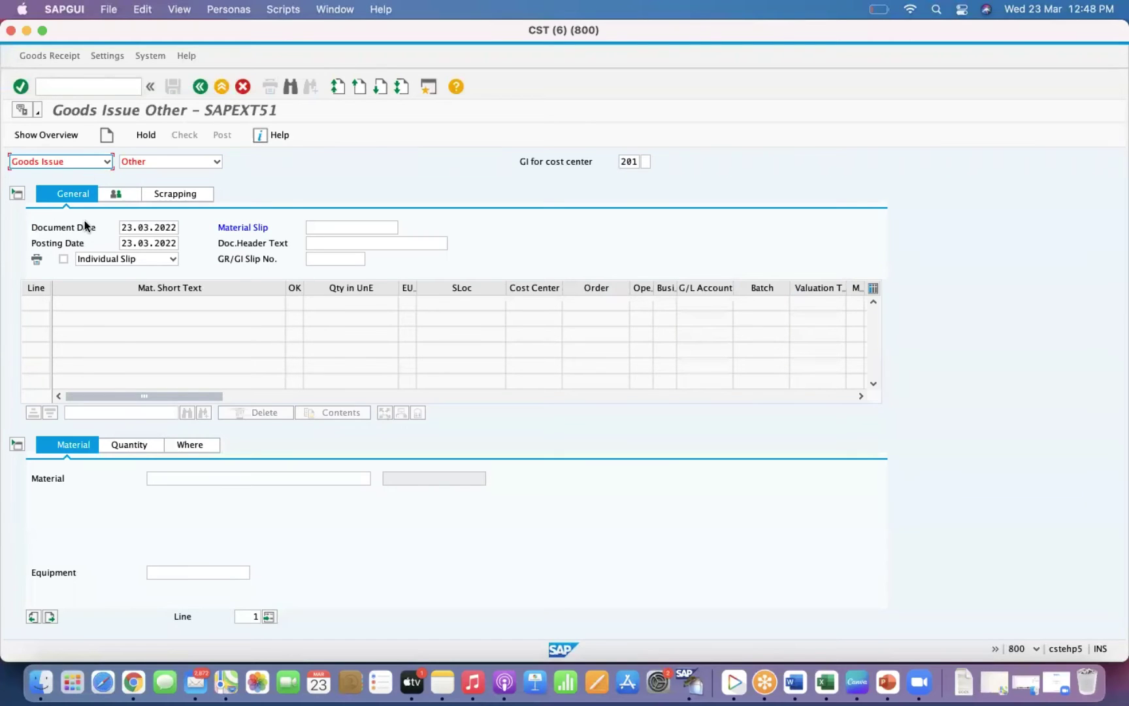
left_click(182, 479)
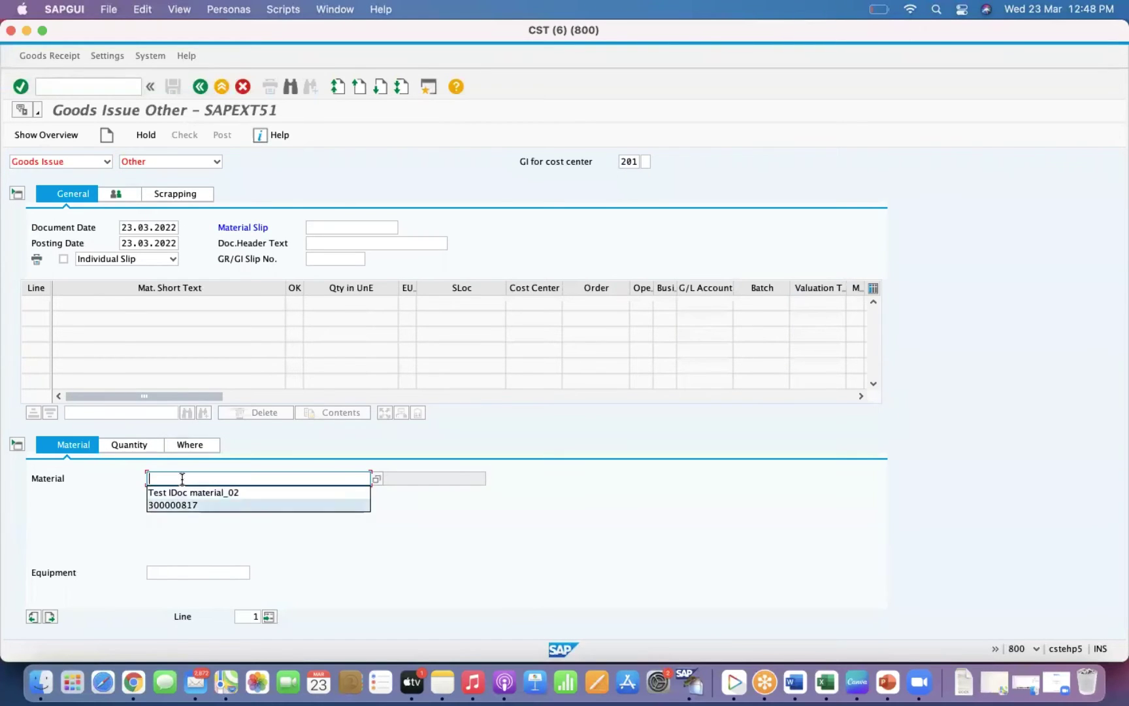
left_click(186, 498)
key("Return")
left_click(132, 446)
type("3")
key("Return")
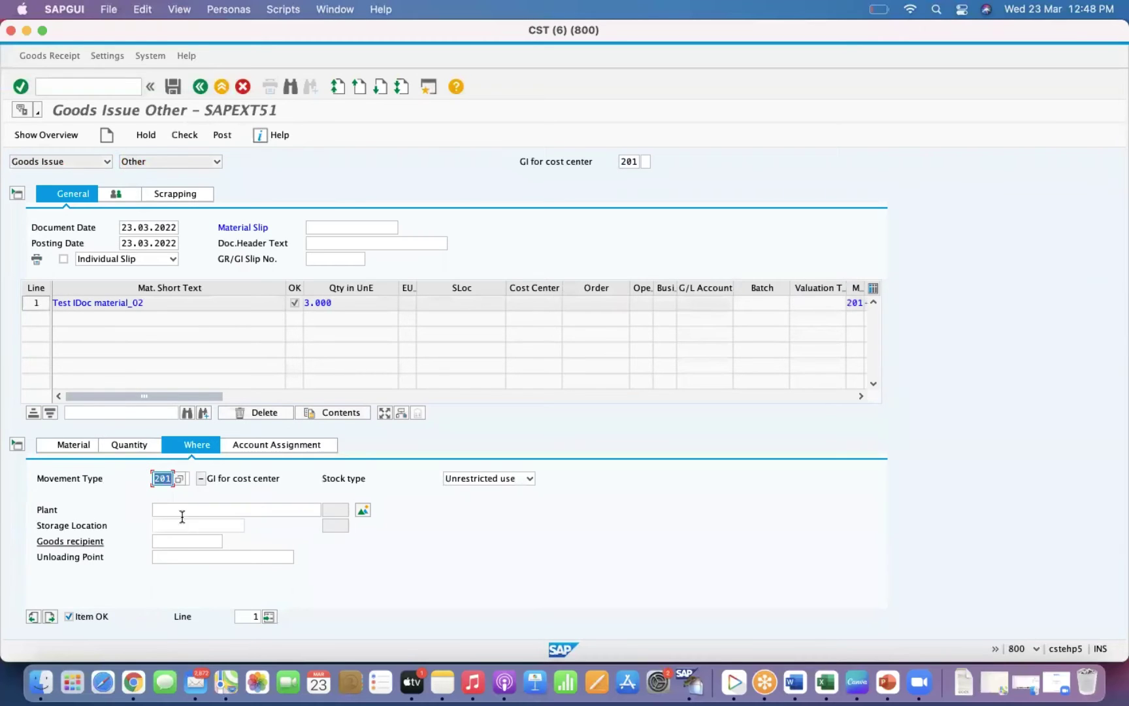
Set the issuing plant GKP1 and storage location 0002.
left_click(173, 510)
type("GK")
key("Down")
key("Return")
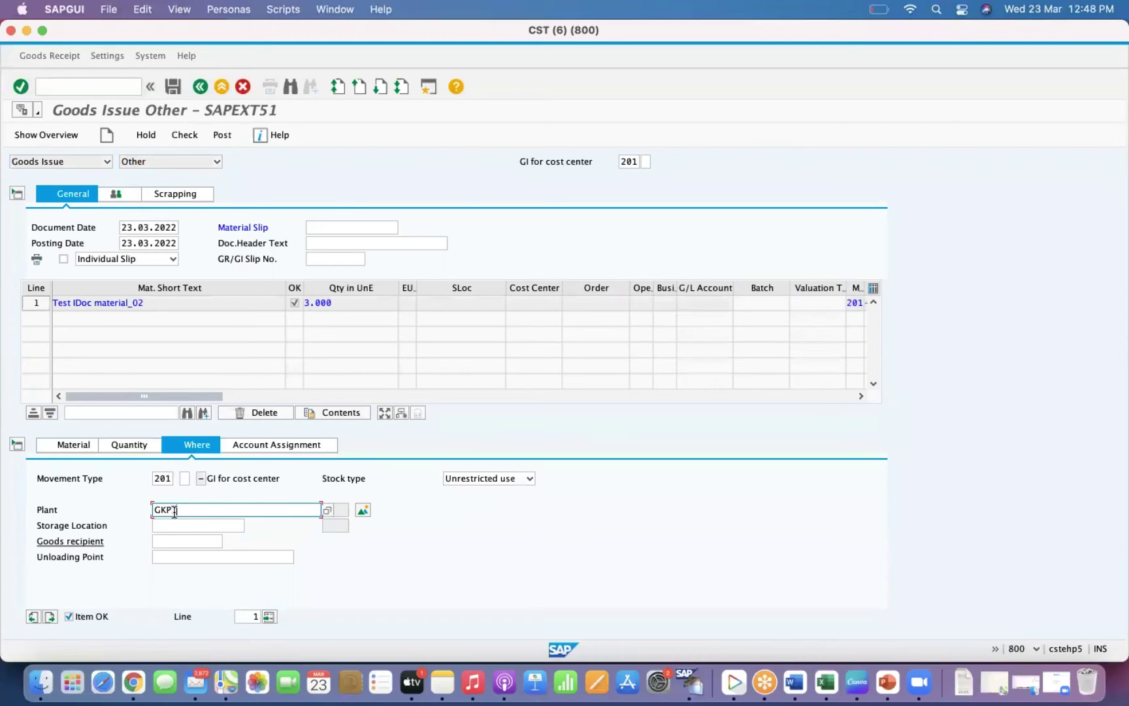
key("Tab")
type("0002")
key("Return")
key("Return")
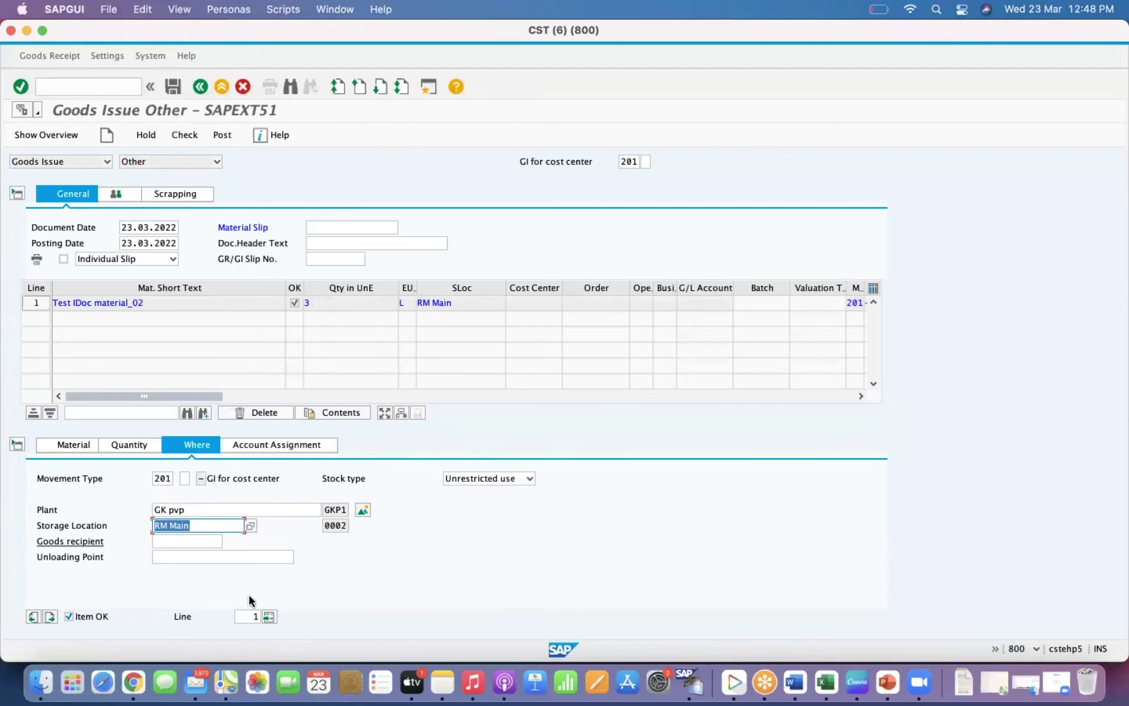
Assign cost center GKHIRING and material slip TMS02, then review the line's details.
left_click(251, 454)
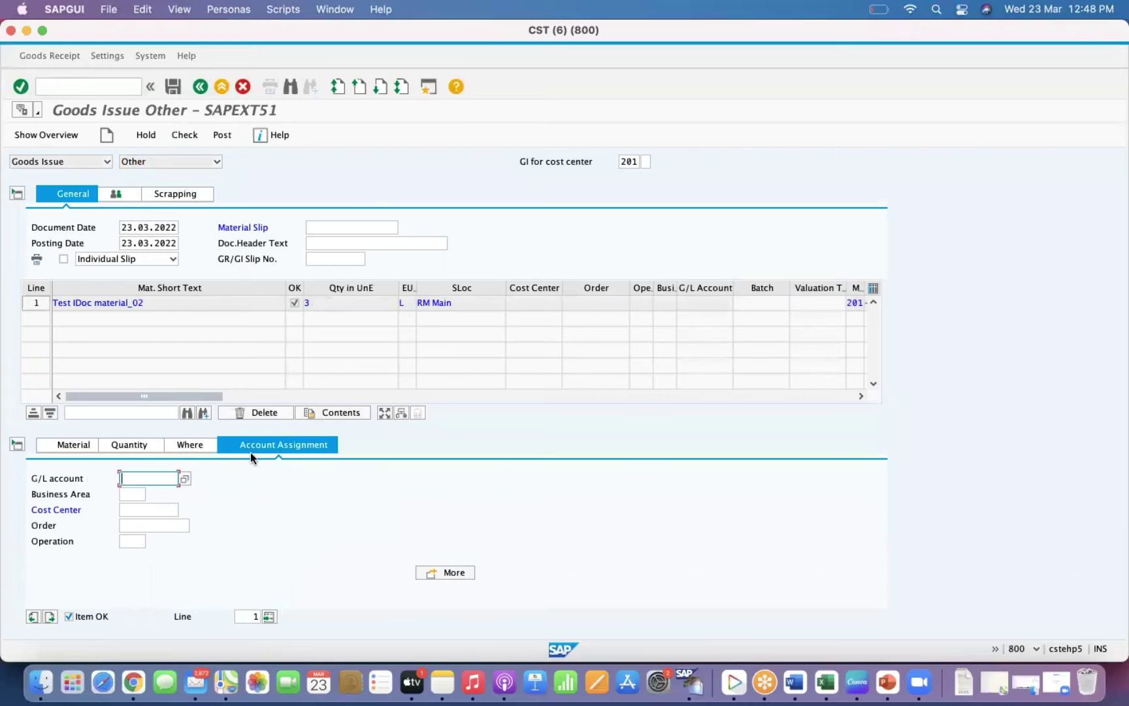
left_click(149, 509)
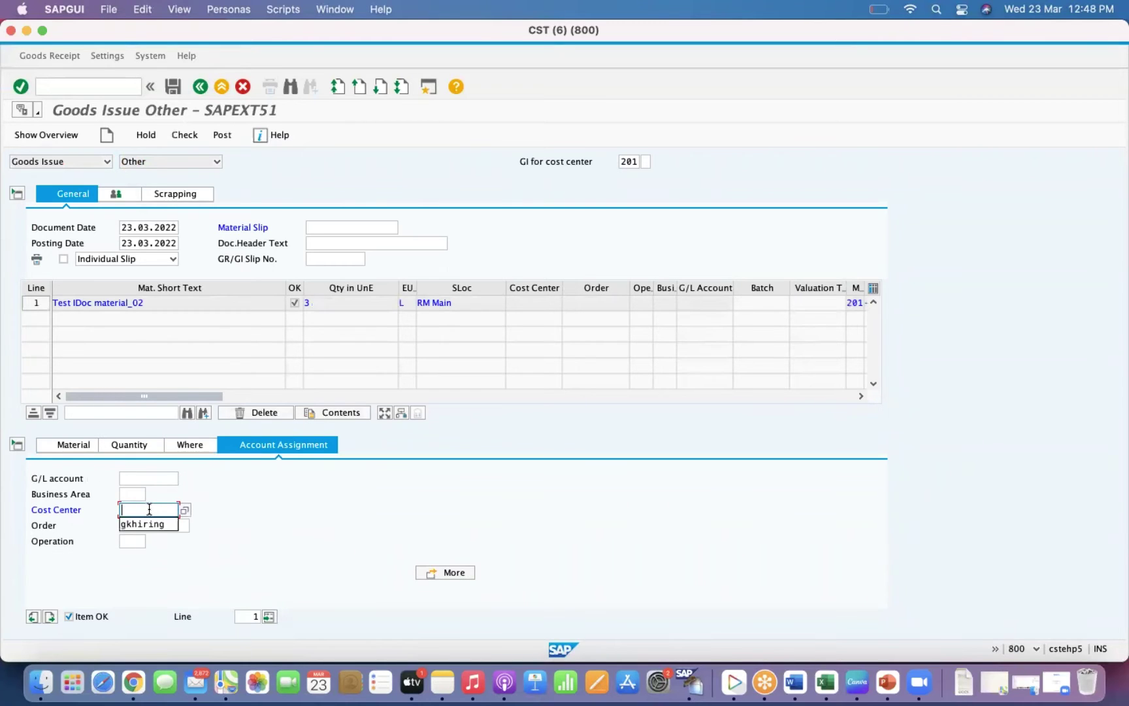
left_click(155, 524)
key("Return")
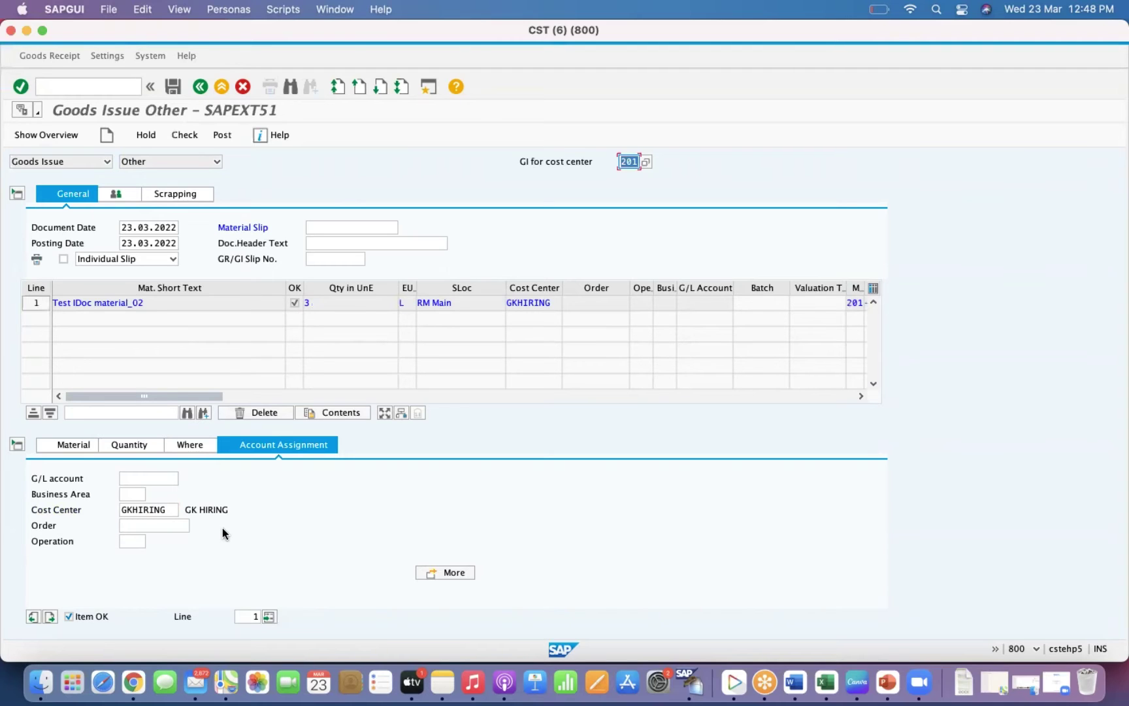
left_click(349, 228)
type("TMS02")
key("Return")
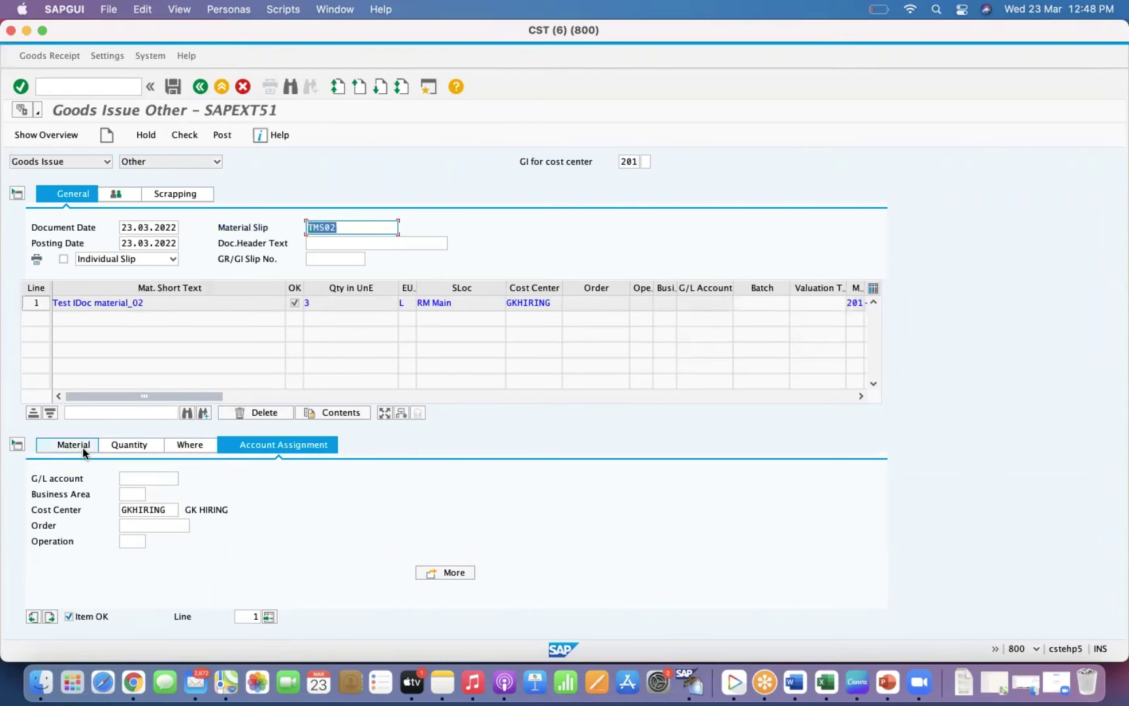
left_click(83, 449)
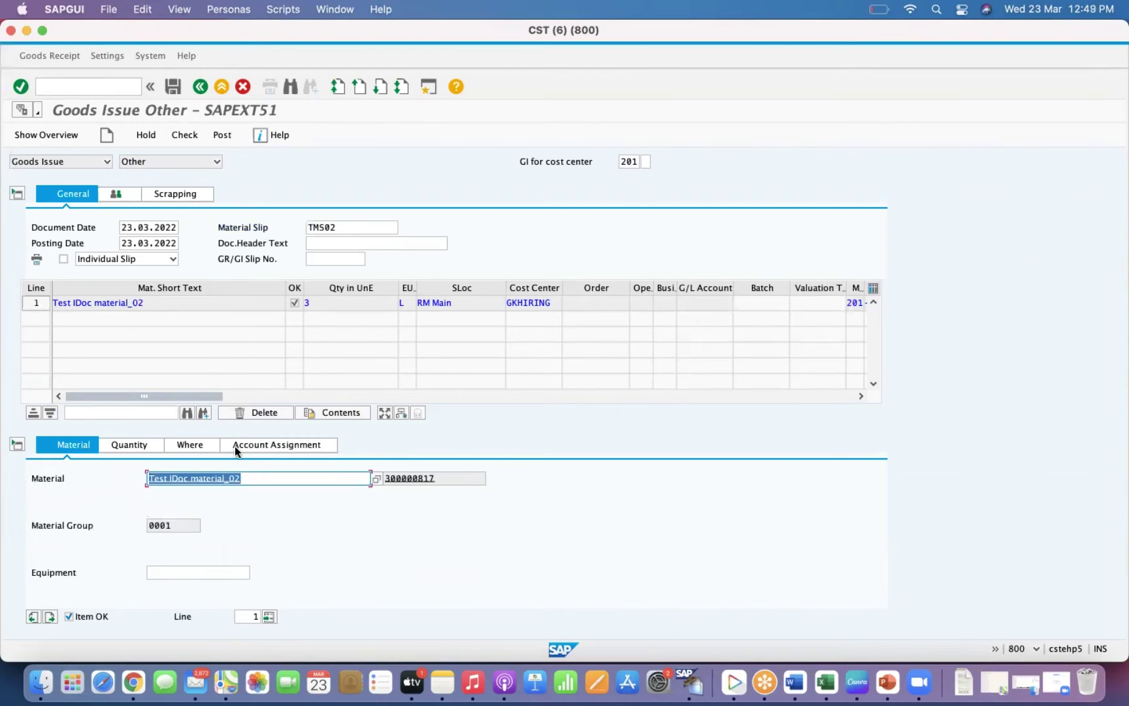
left_click(144, 445)
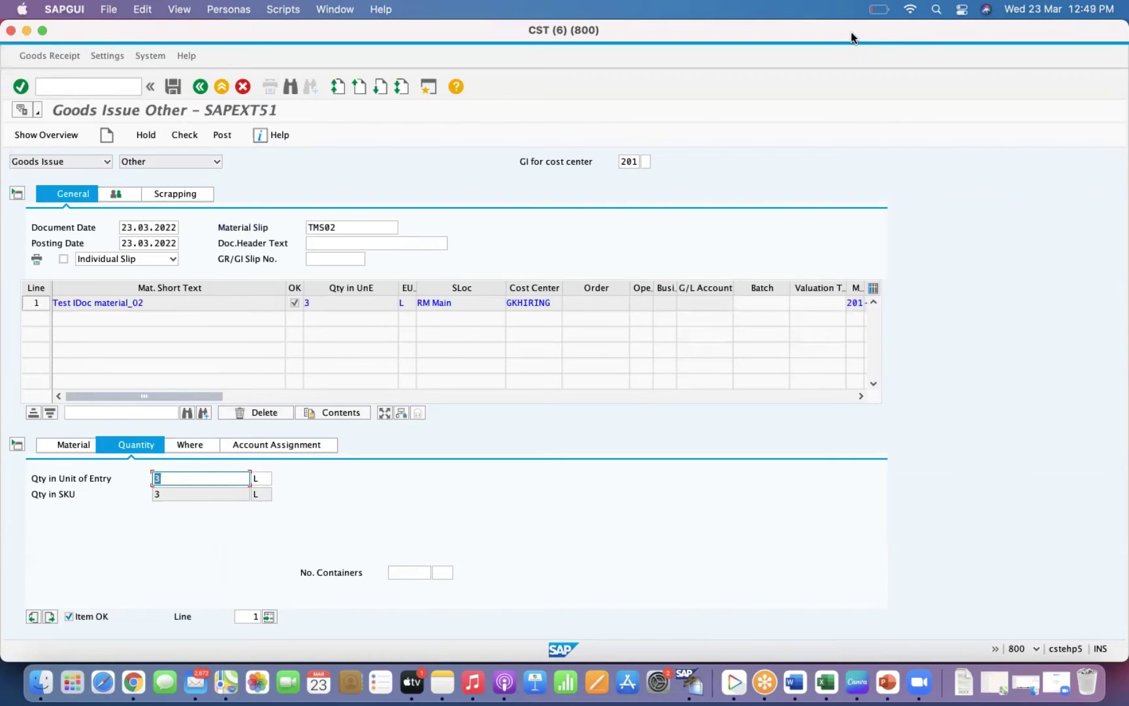
Post the goods issue and open Material > Display for material 10012040.
left_click(219, 136)
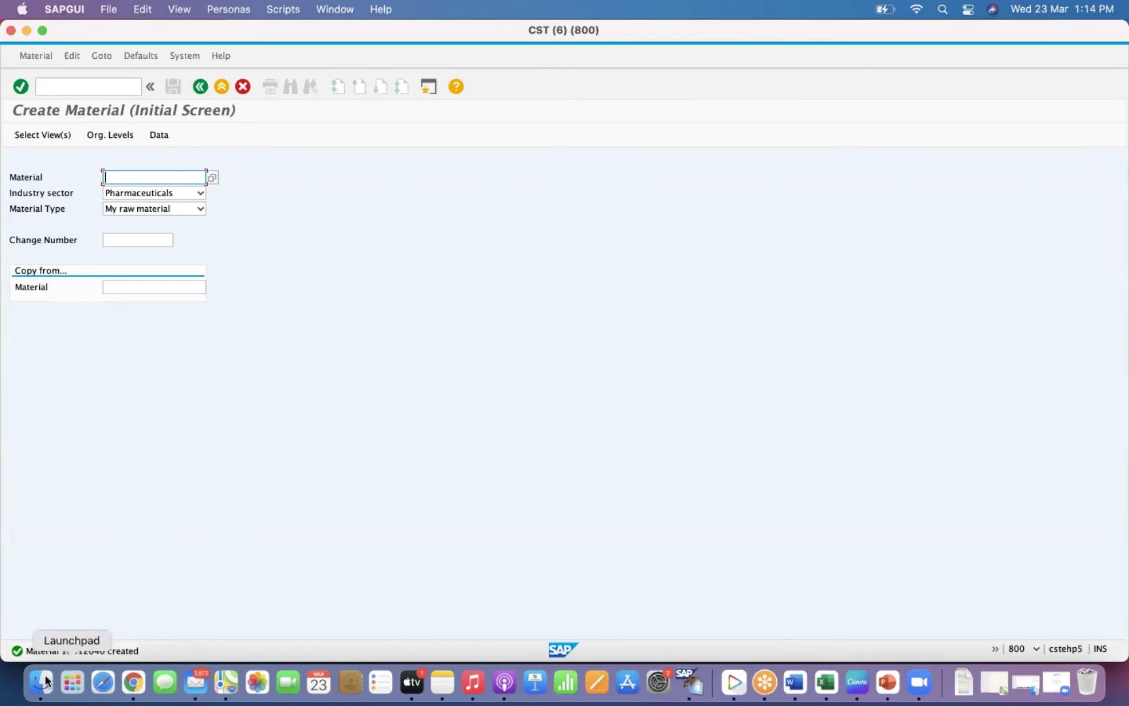
left_click(54, 90)
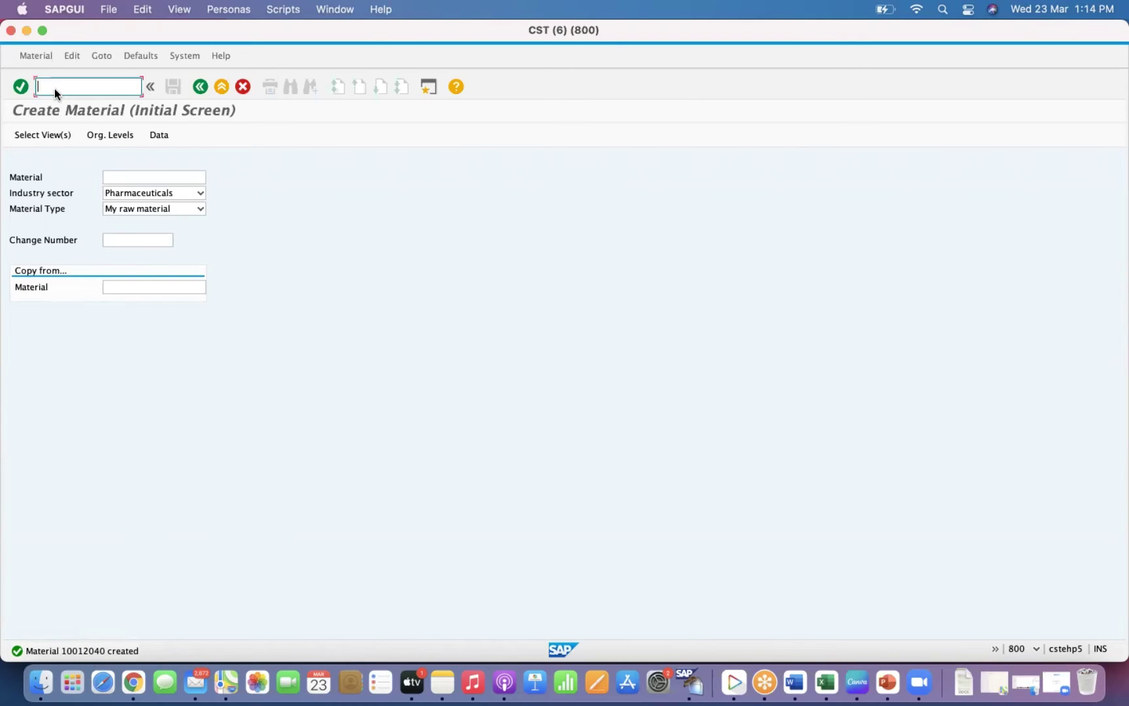
left_click(43, 56)
mouse_move(50, 105)
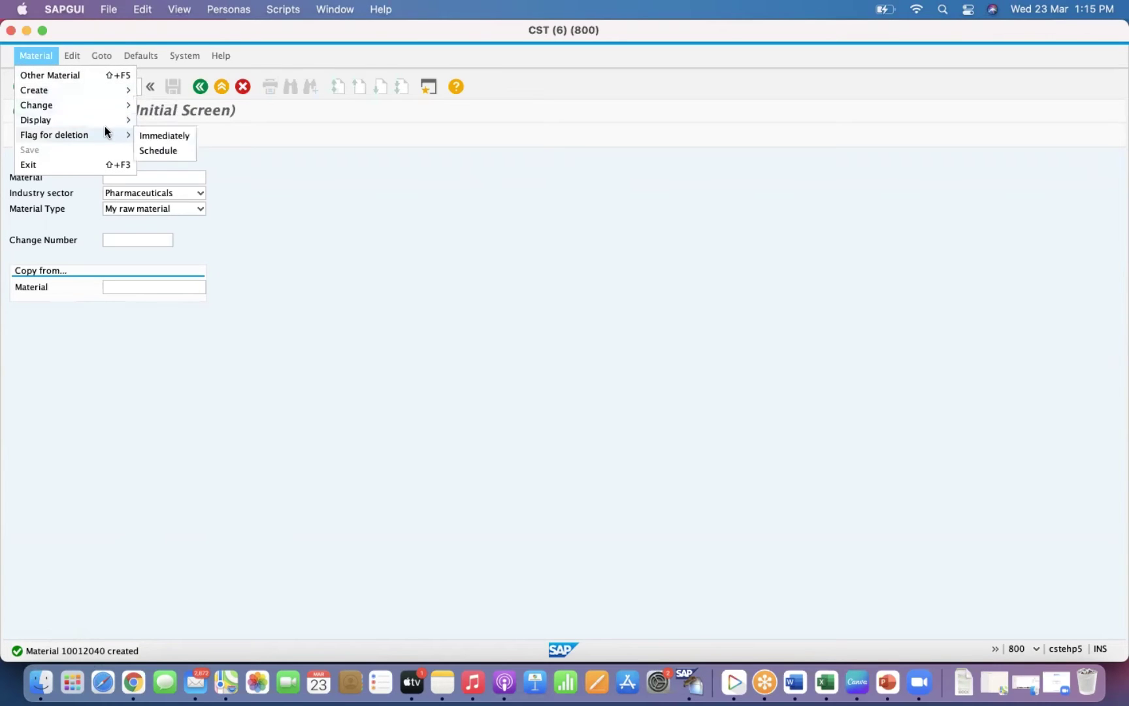
left_click(143, 122)
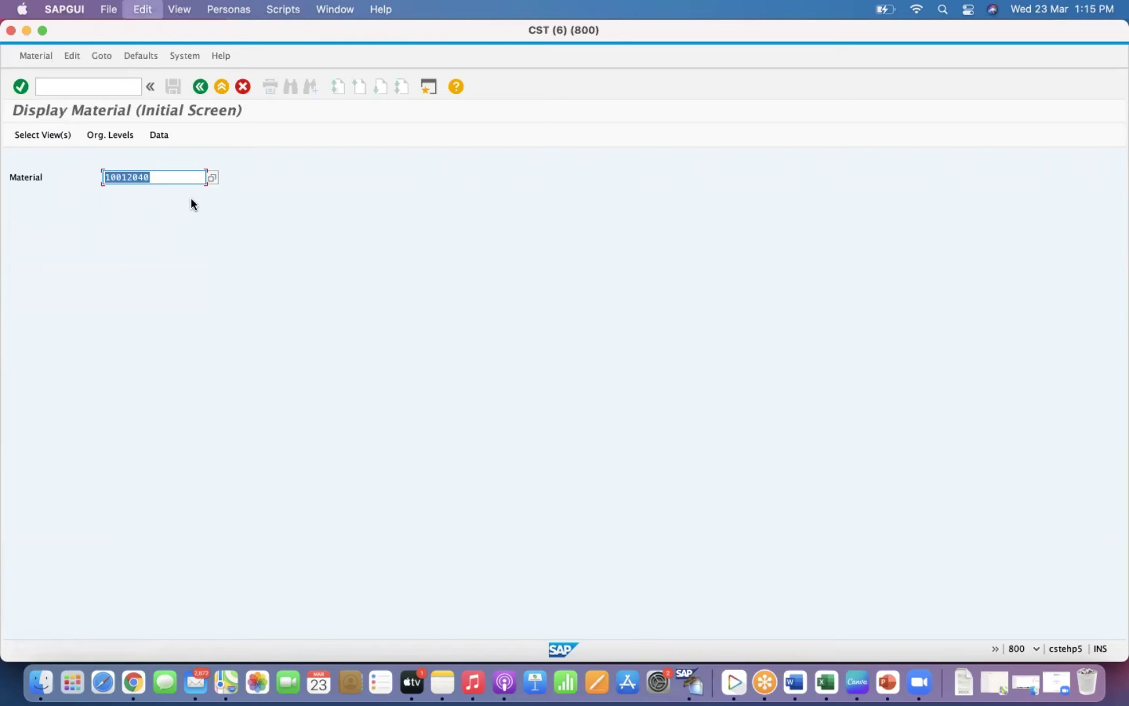
left_click(160, 178)
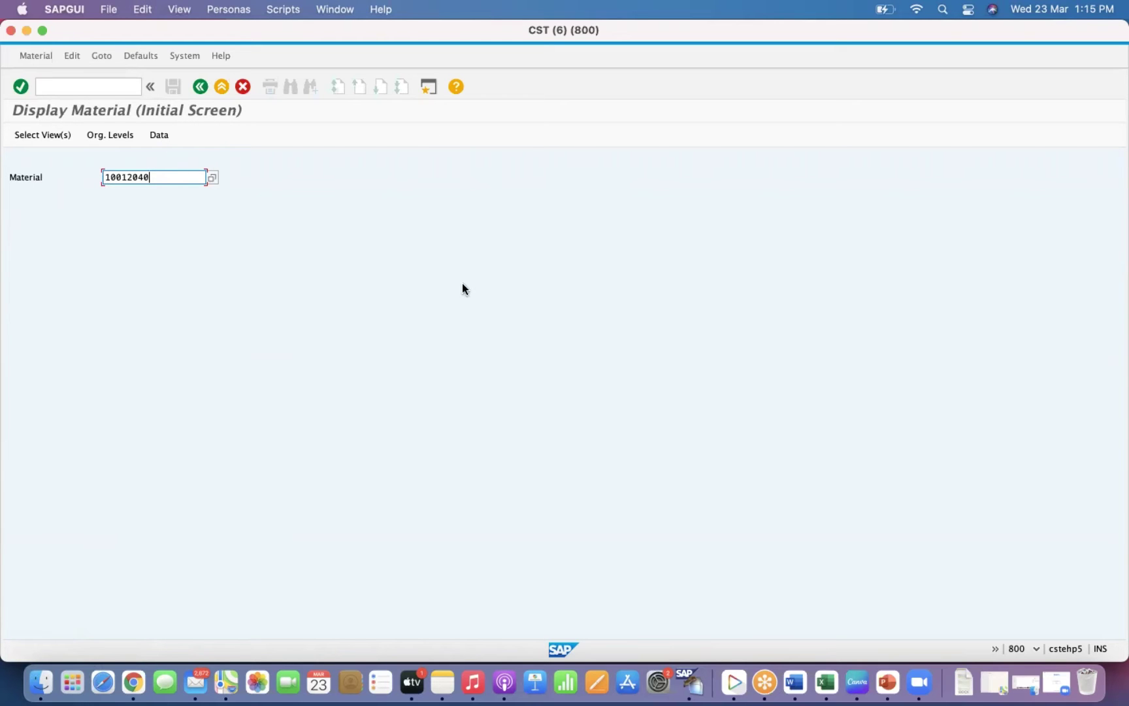
Bring the Goods Issue Other window to the front via Show All Windows.
right_click(688, 684)
left_click(747, 601)
left_click(658, 374)
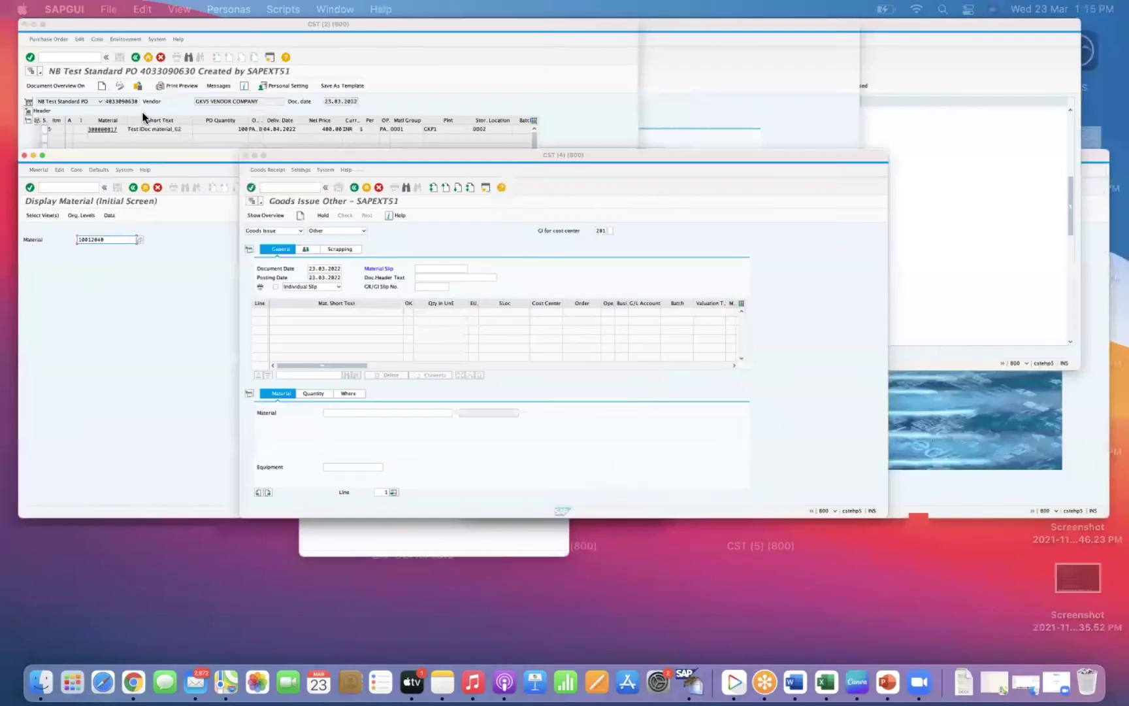
Run MMAM to change material 10012040's type from My raw material to ZCIM.
type("/nmmam")
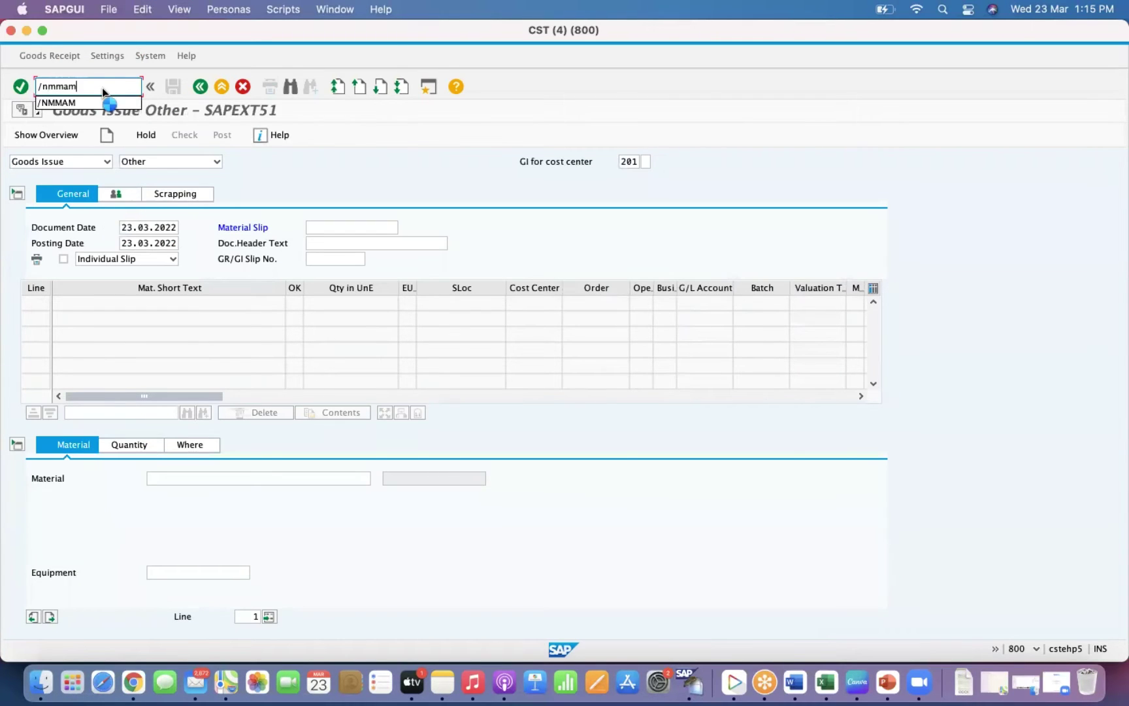
key("Return")
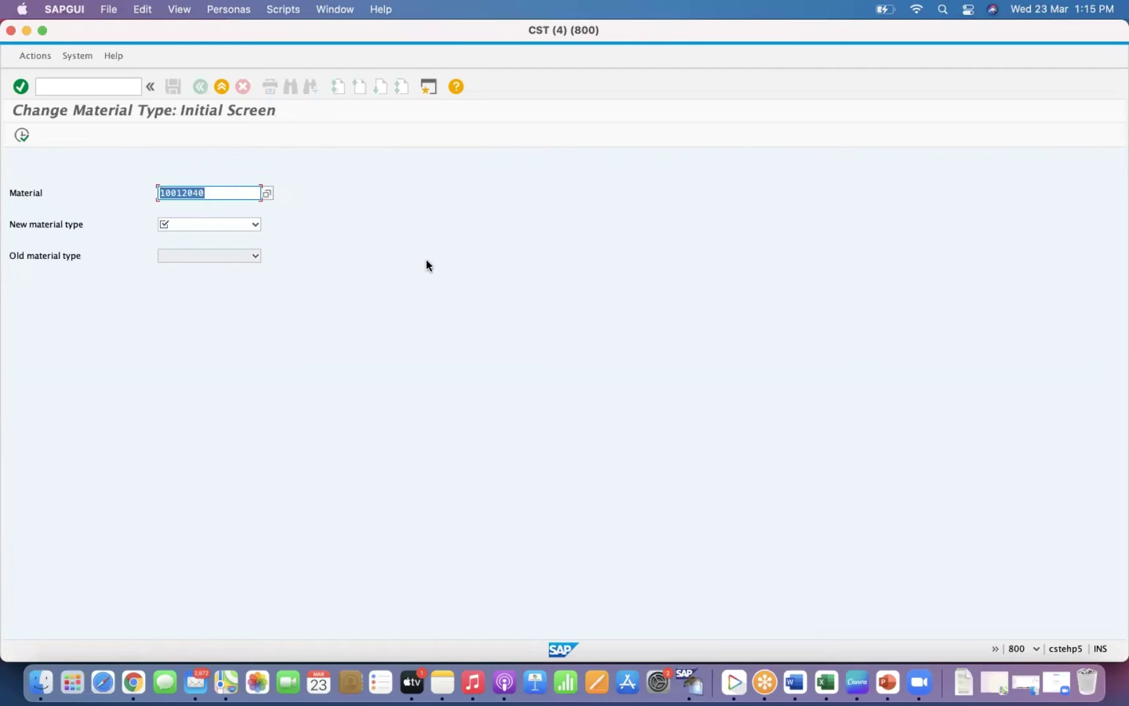
left_click(224, 194)
left_click(230, 226)
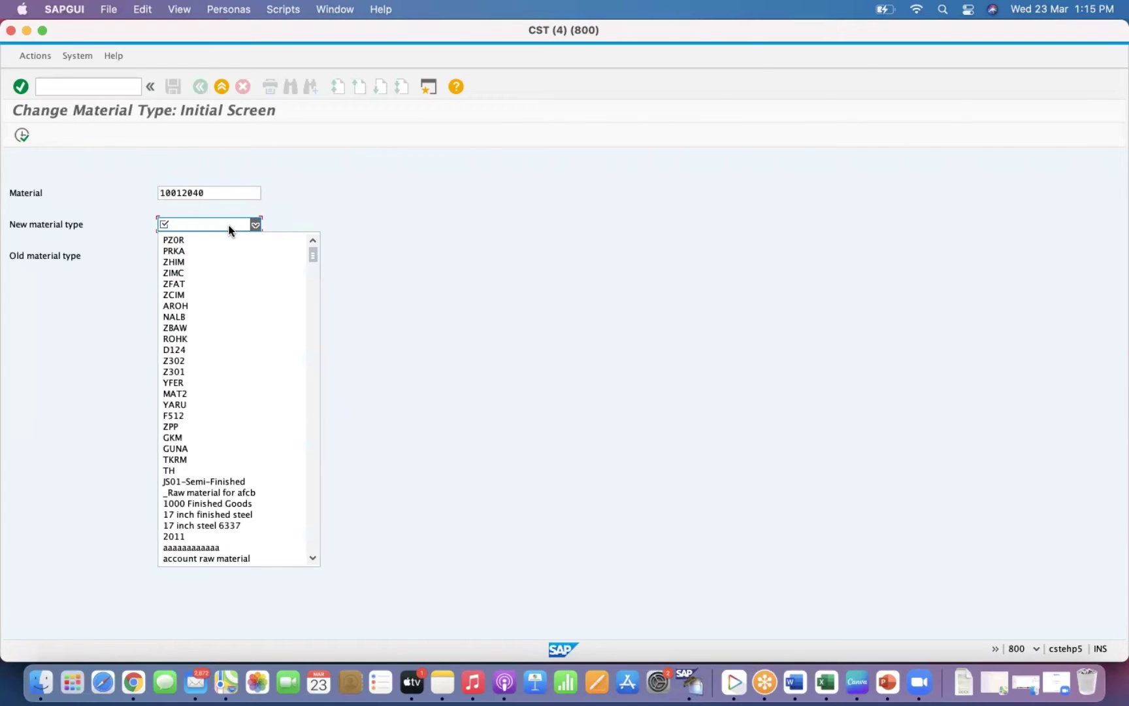
left_click(189, 295)
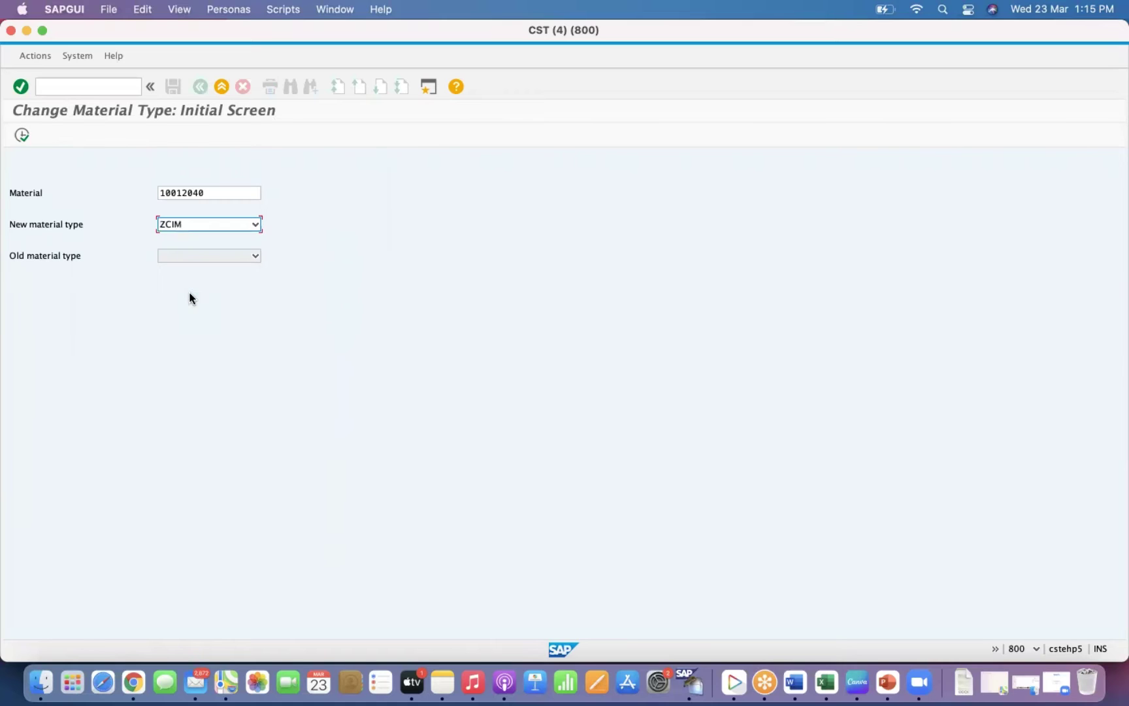
key("Return")
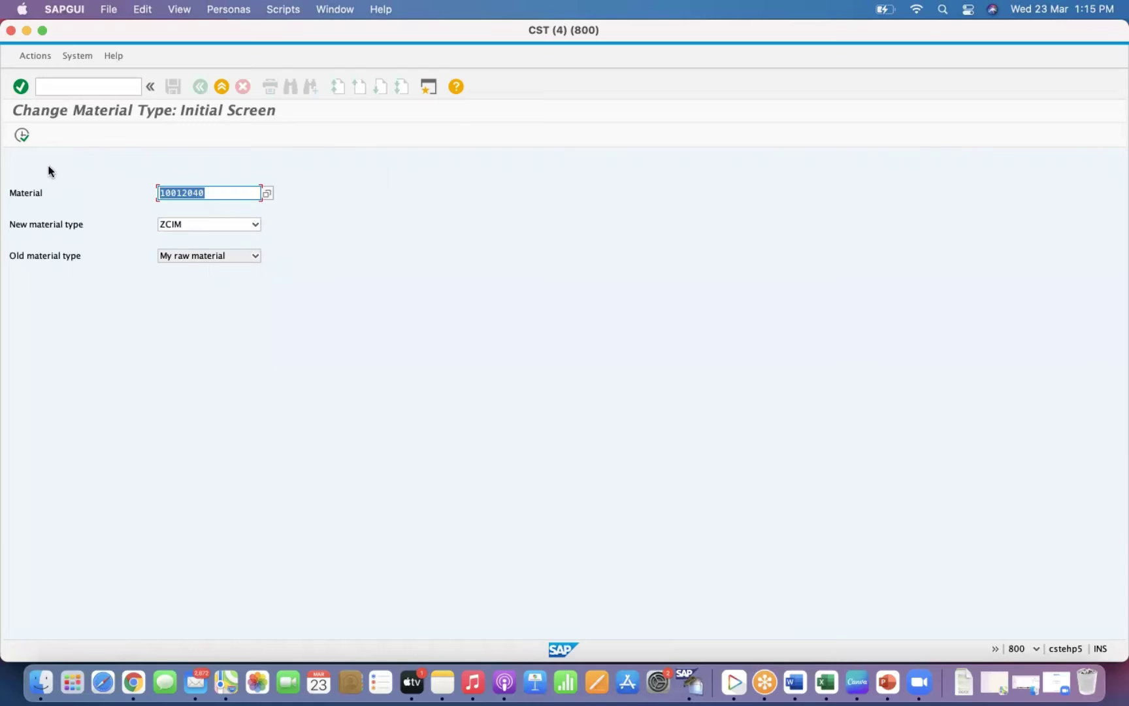
left_click(23, 136)
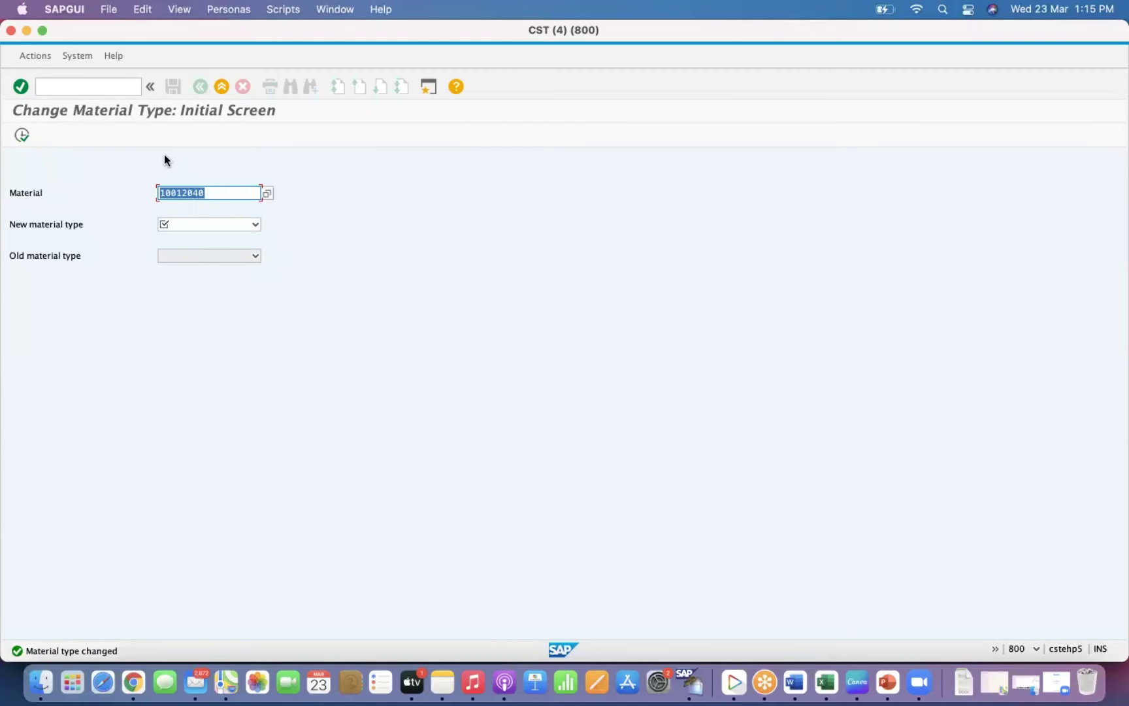
key("Return")
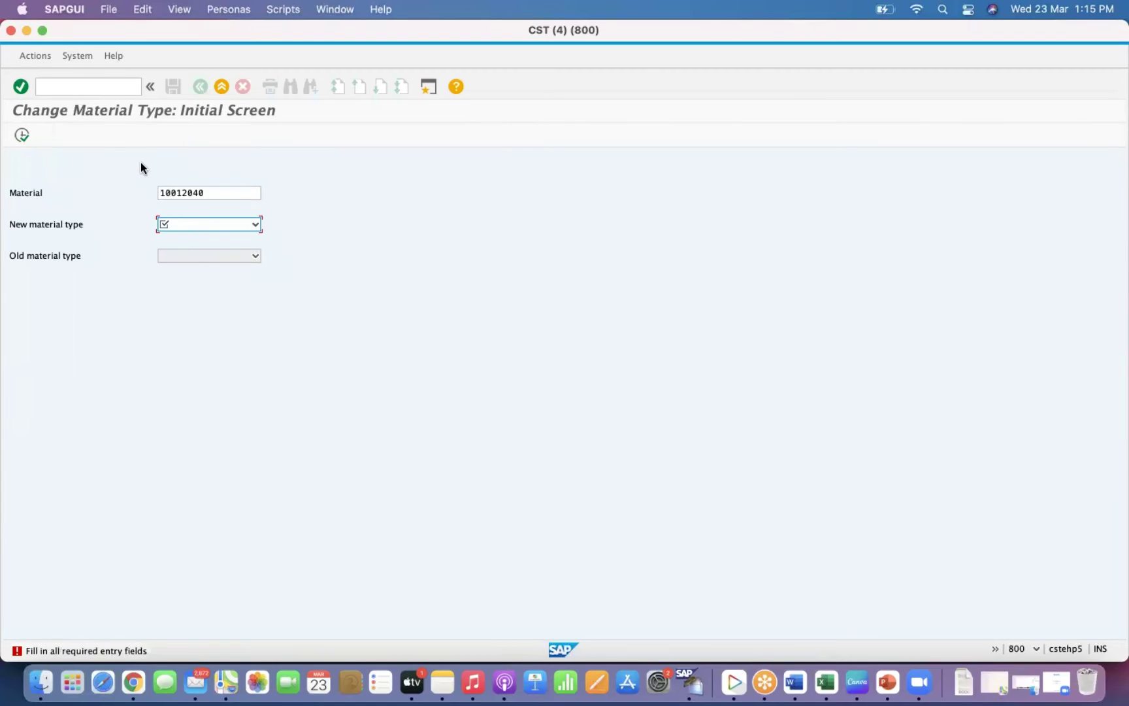
Open the Display Material screen with MM03.
left_click(82, 86)
type("mm03")
key("Return")
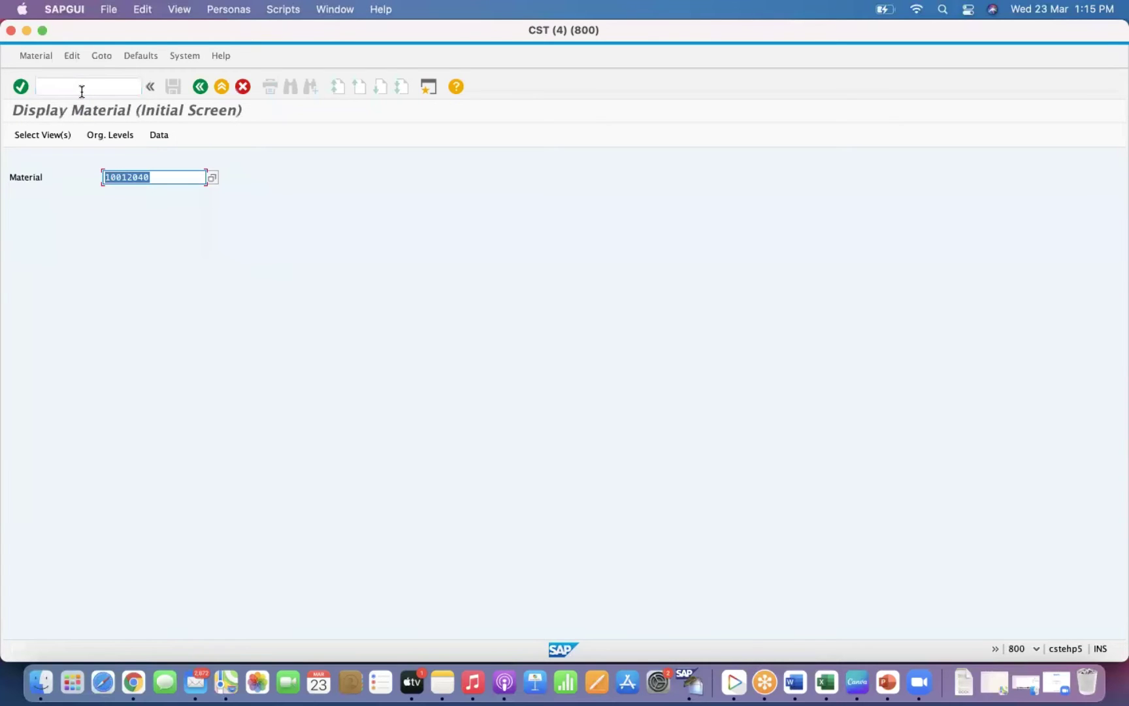
Open the Basic Data 1 view of 10012040 and verify its status info shows material type ZCIM.
key("Return")
left_click(236, 122)
left_click(241, 304)
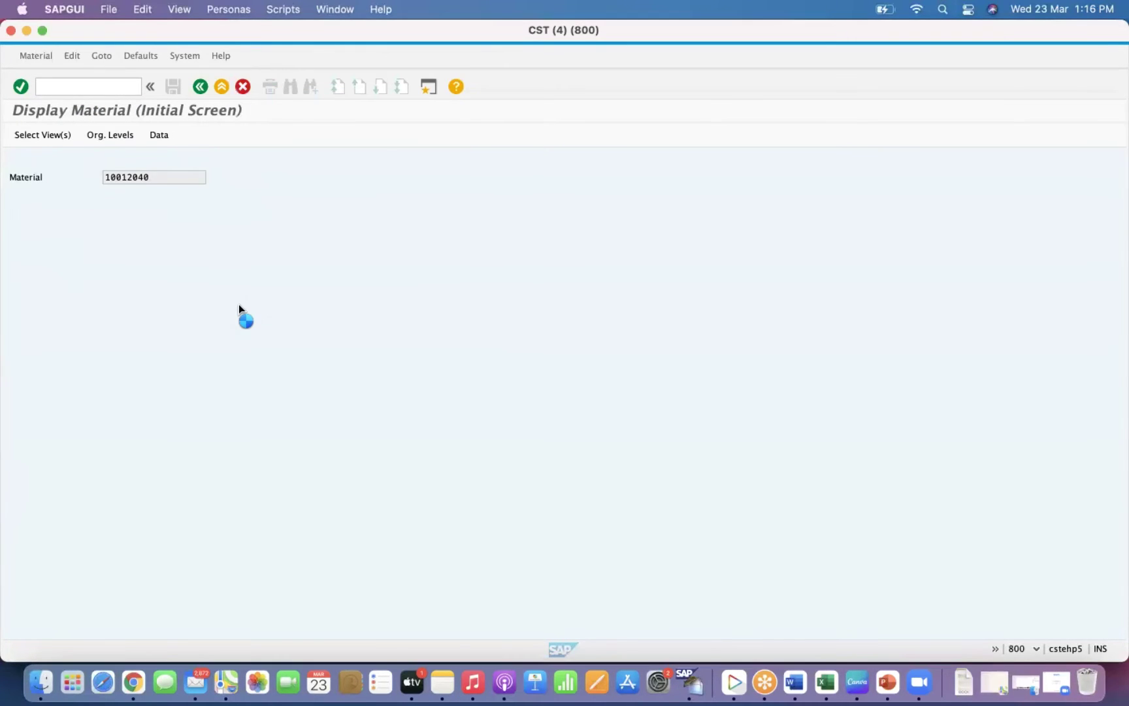
left_click(423, 197)
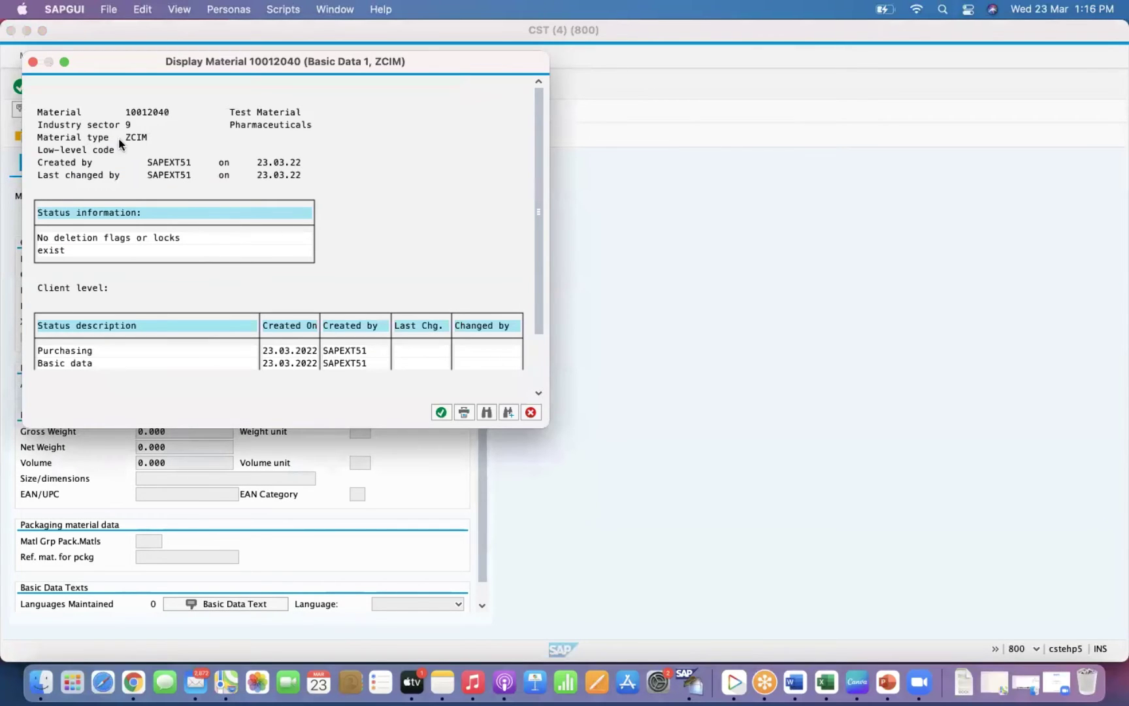
left_click_drag(126, 137, 160, 132)
key("super+c")
left_click(531, 412)
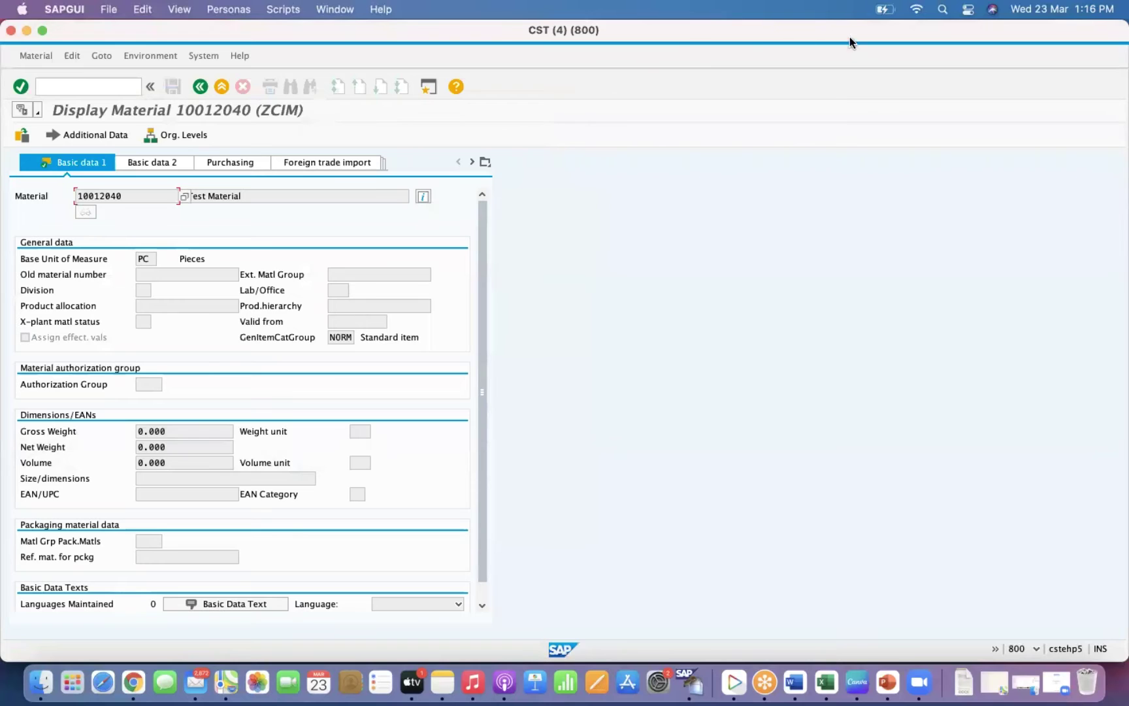
Start transaction MMAM for material 300000817.
left_click(106, 88)
type("/nmmam")
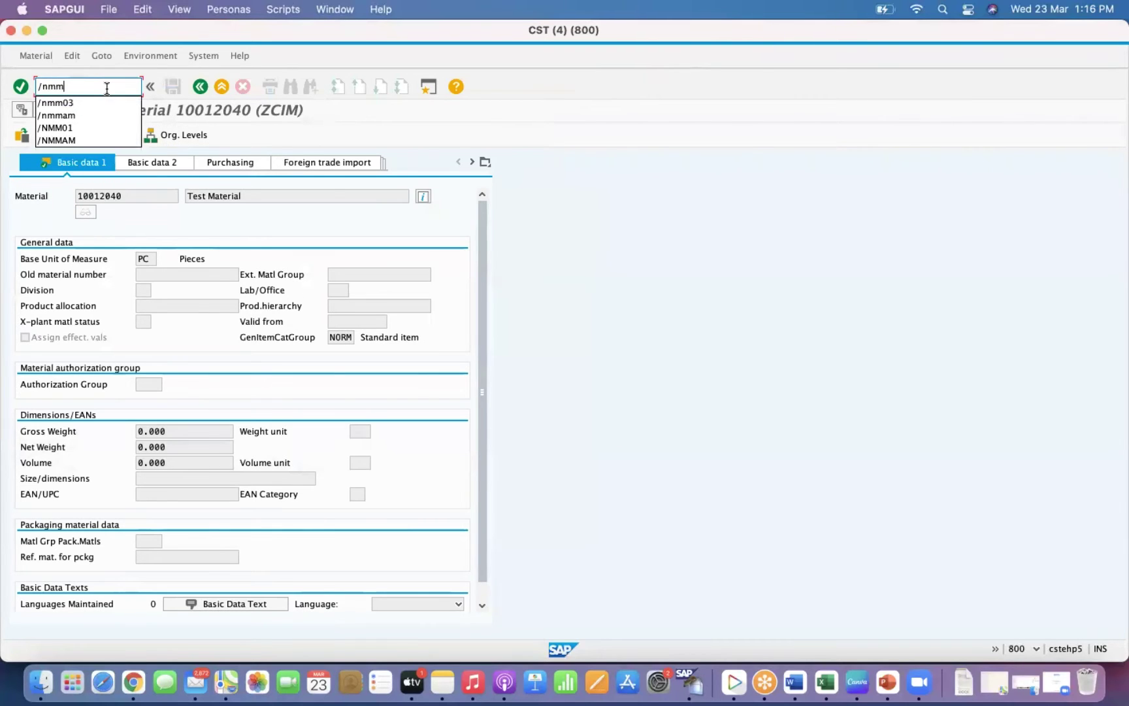
key("BackSpace")
key("BackSpace")
key("BackSpace")
key("BackSpace")
key("BackSpace")
type("nmmam")
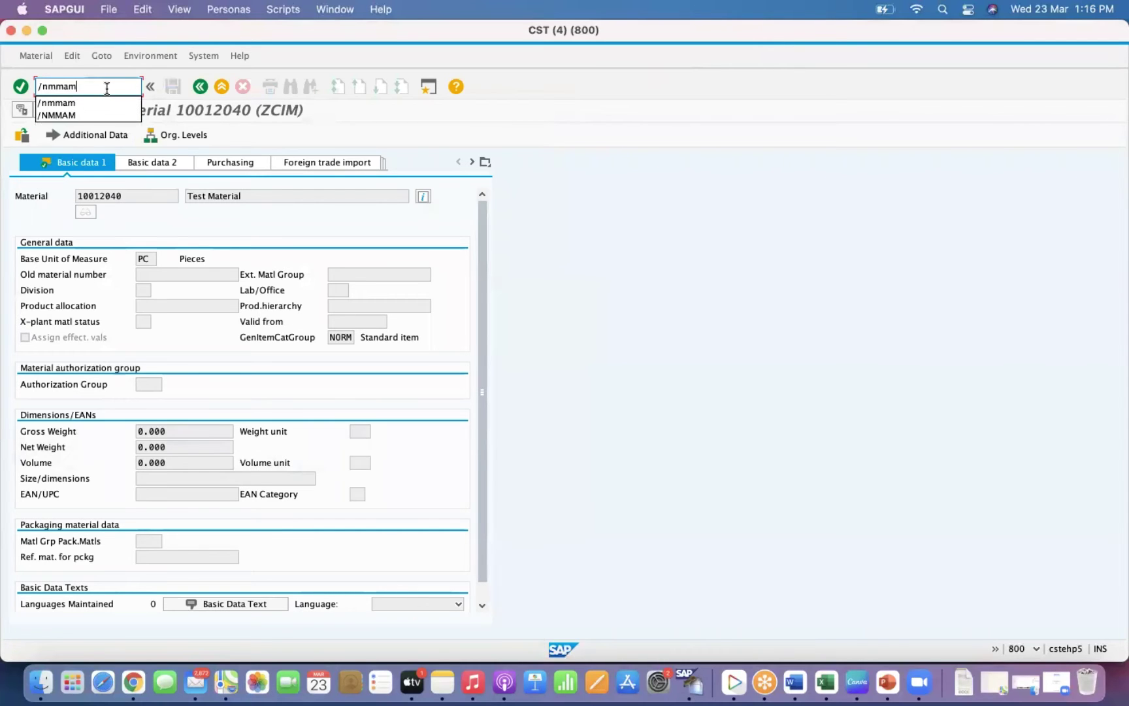
key("Return")
key("BackSpace")
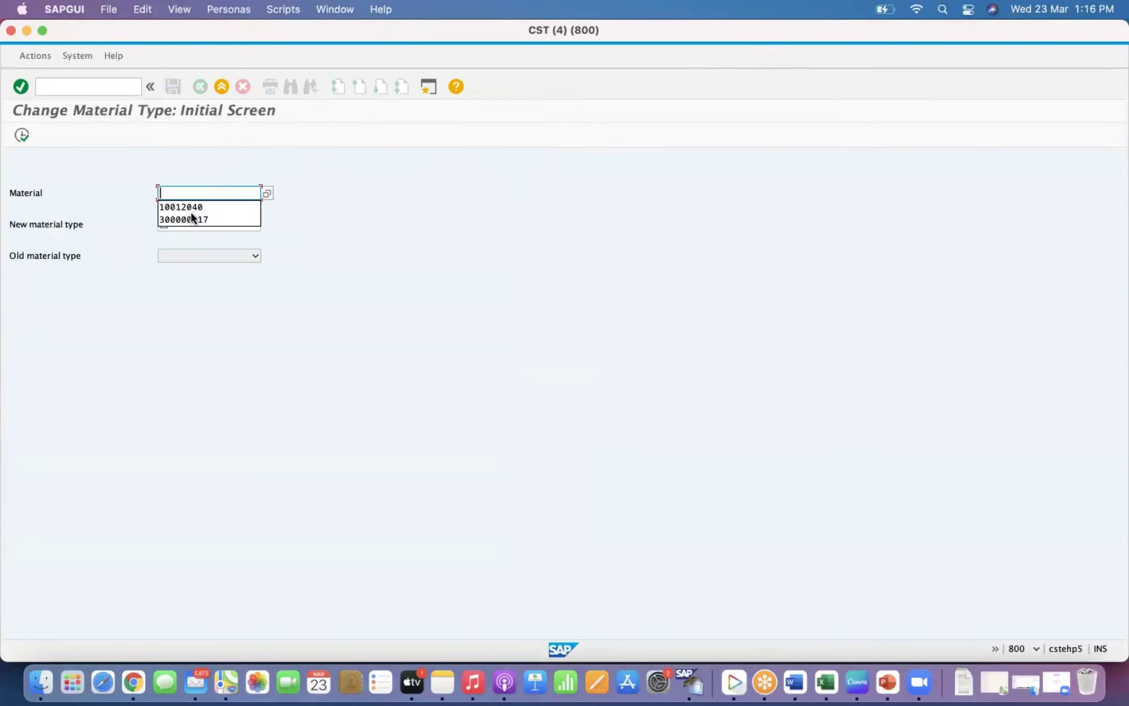
left_click(194, 220)
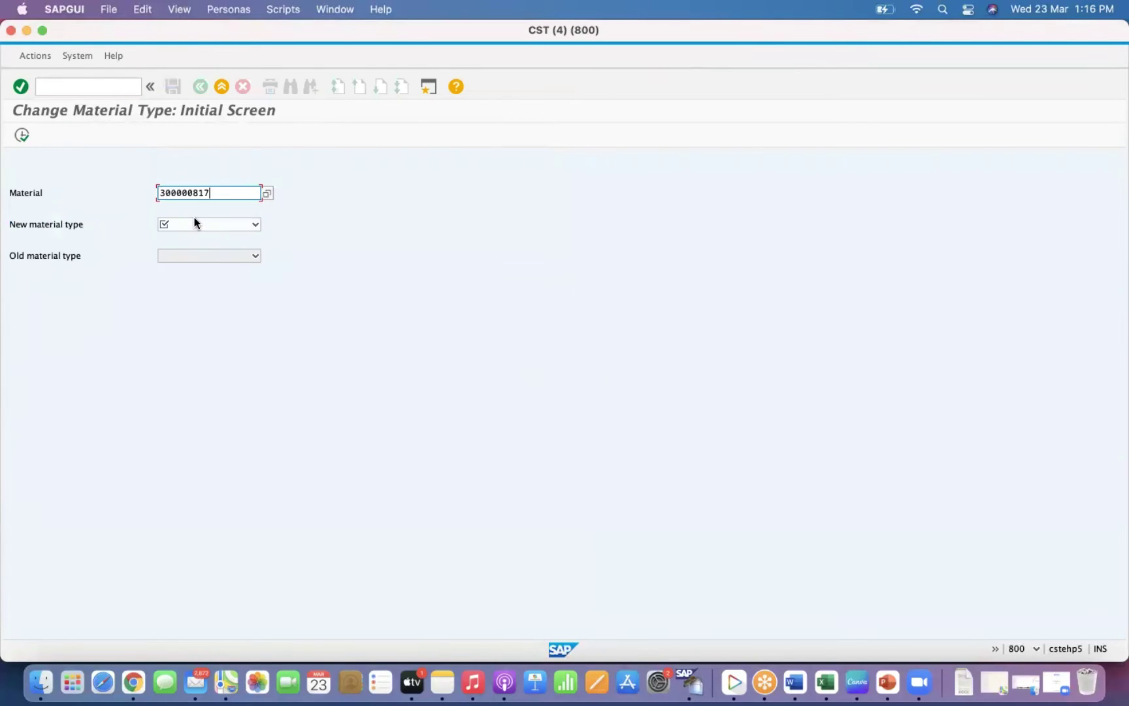
key("Return")
Attempt changing the material type to AROH; it's refused because five purchase orders exist.
left_click(194, 223)
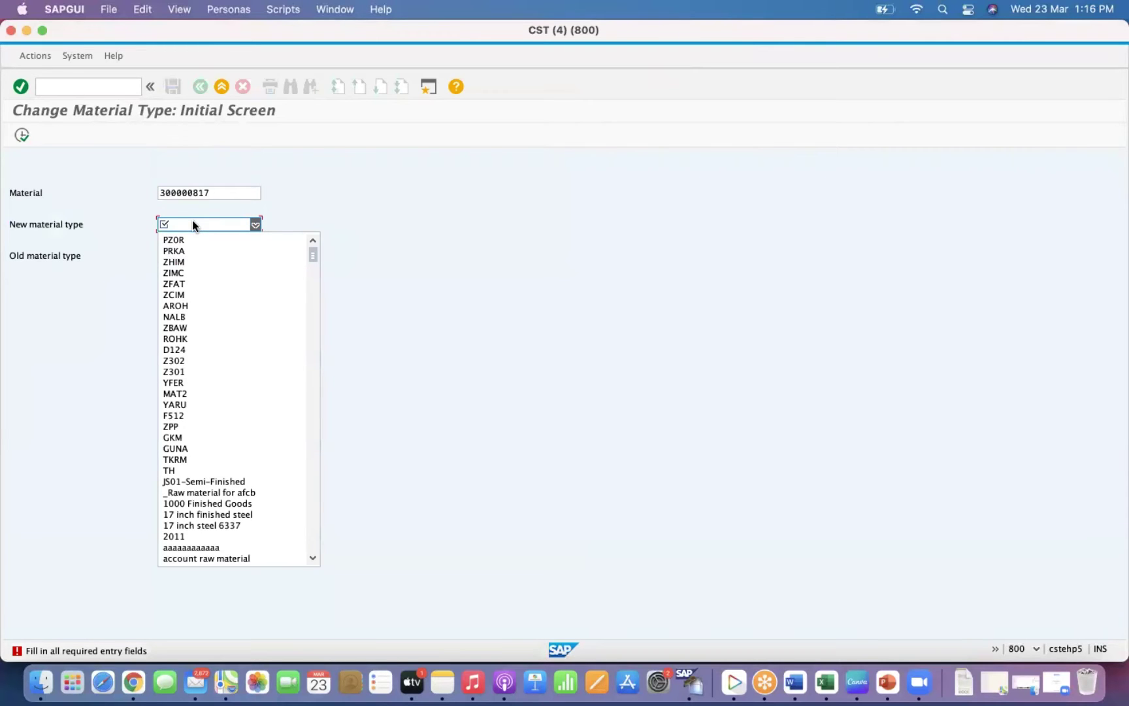
left_click(185, 307)
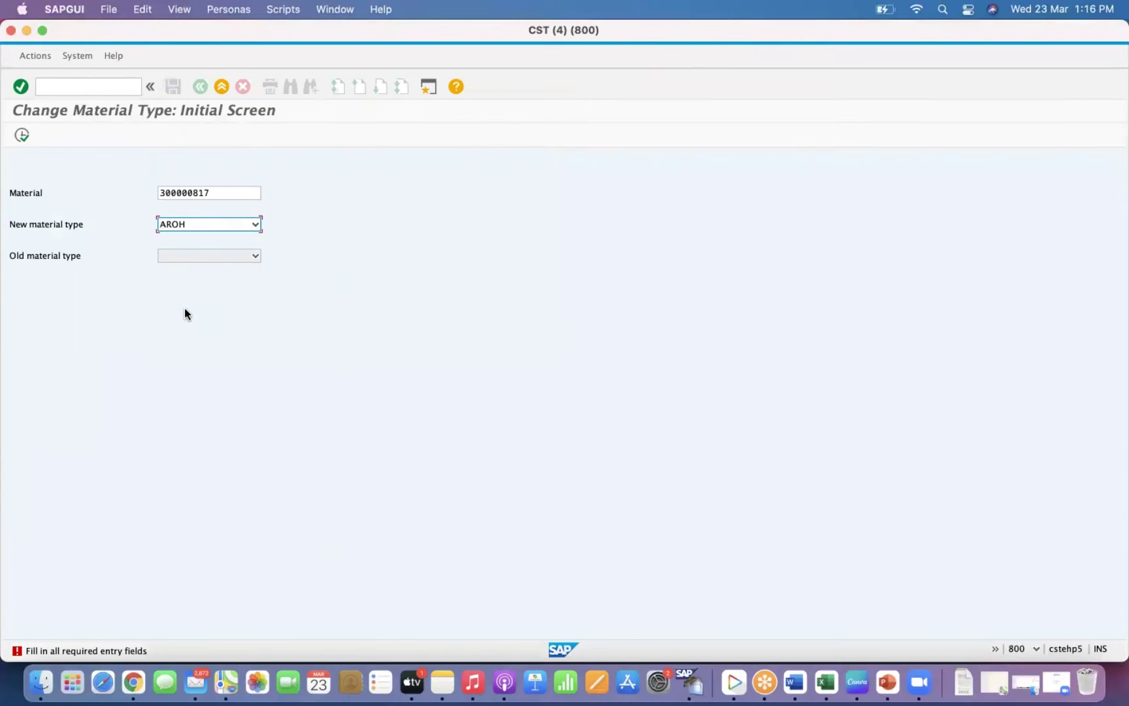
left_click(211, 256)
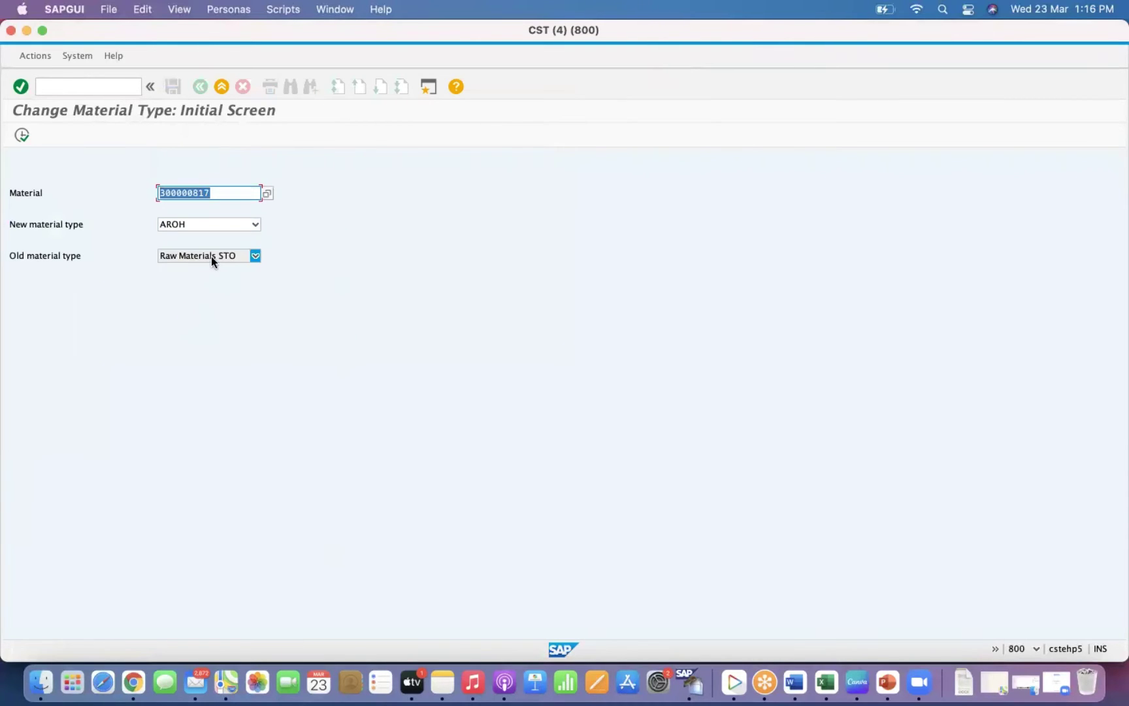
left_click(210, 256)
left_click(22, 135)
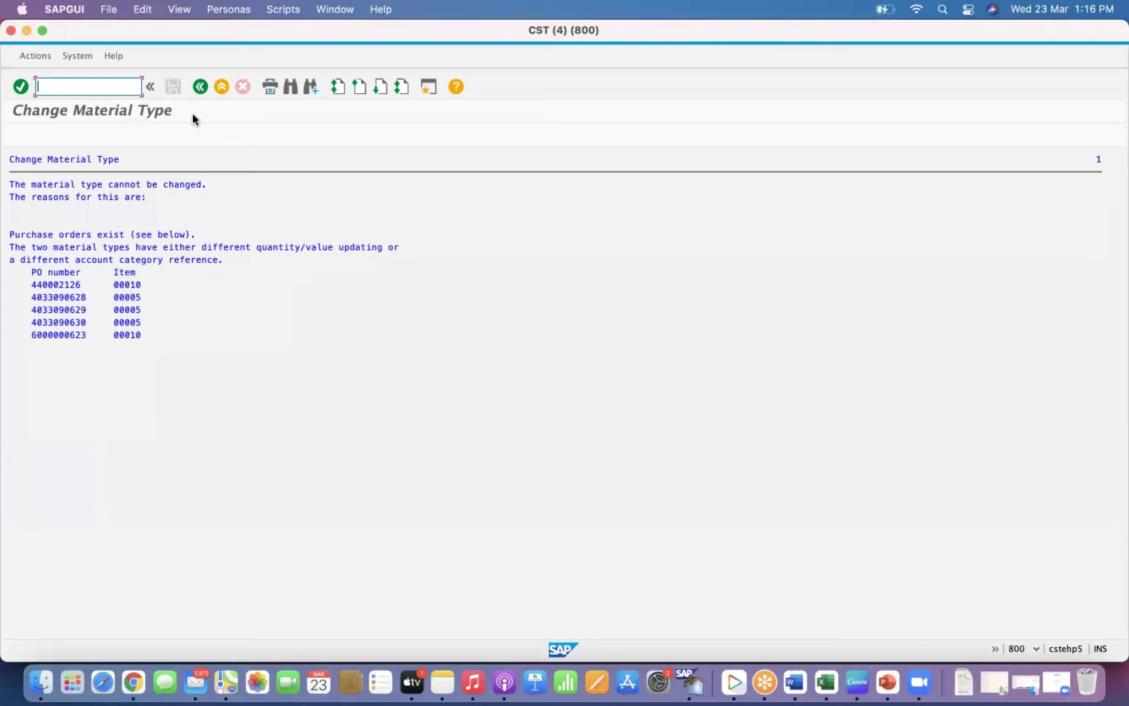
left_click(199, 87)
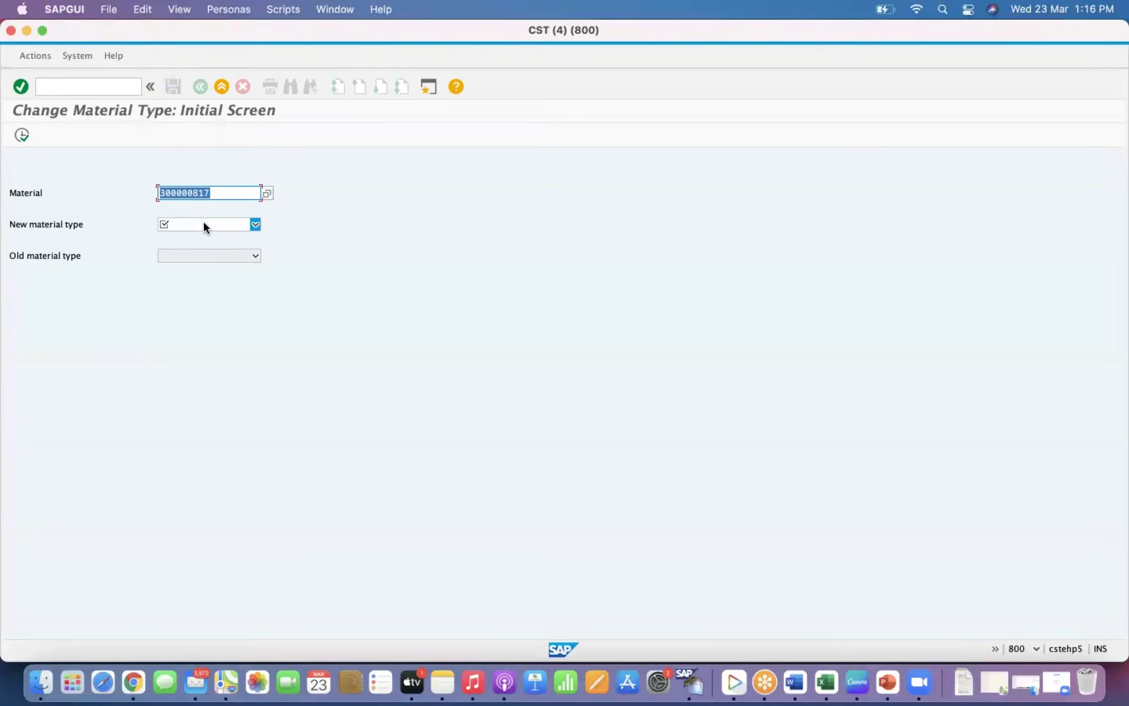
left_click(203, 225)
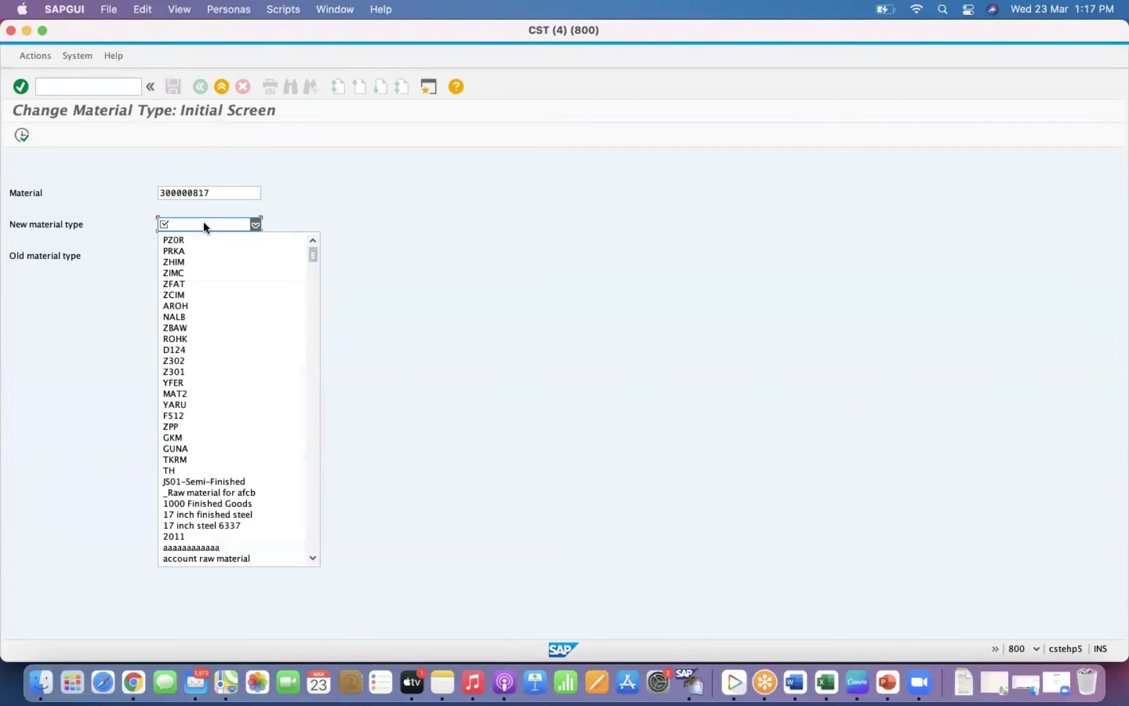
left_click(202, 283)
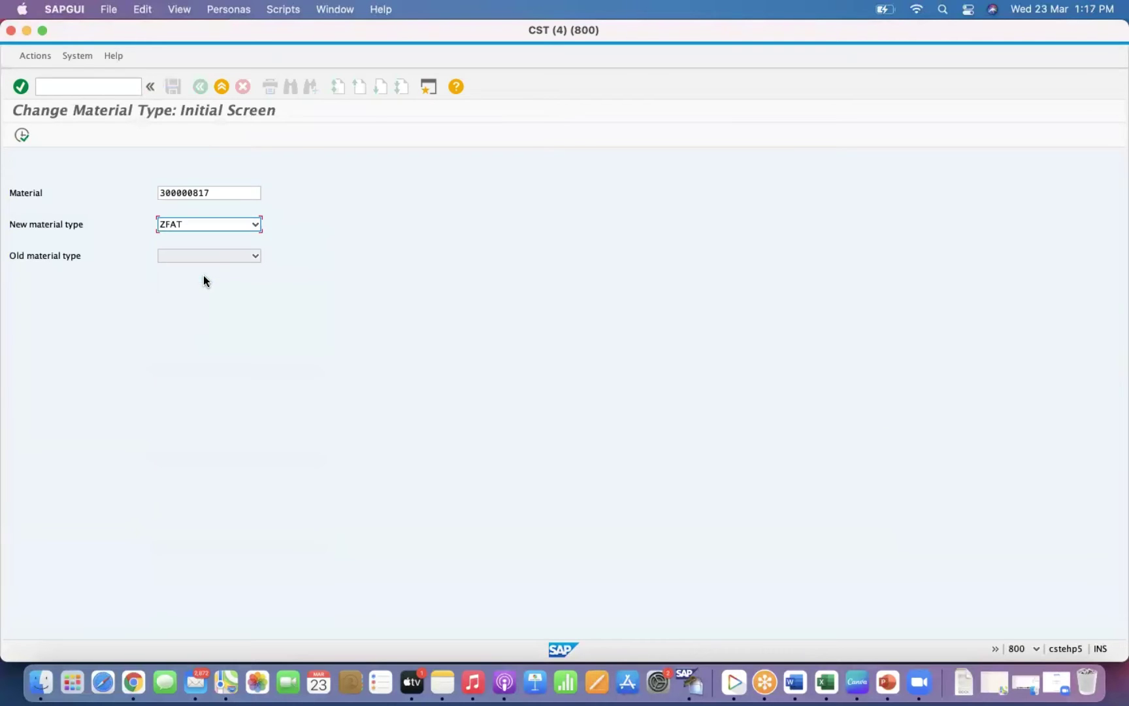
left_click(23, 135)
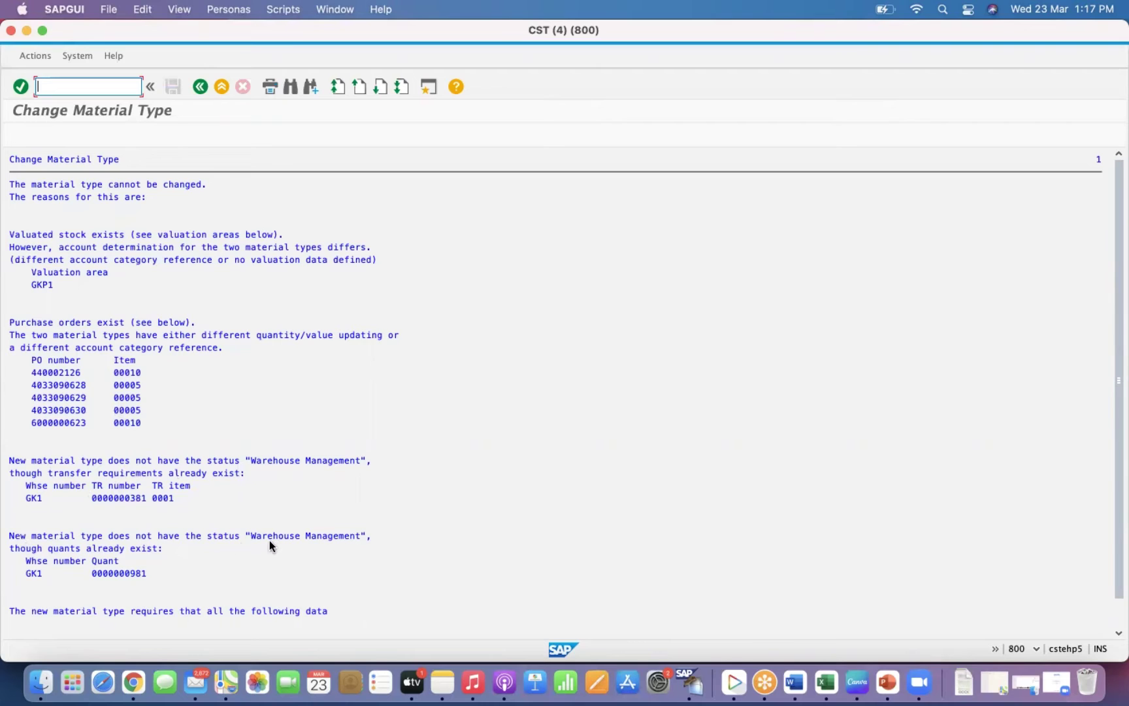
left_click(103, 579)
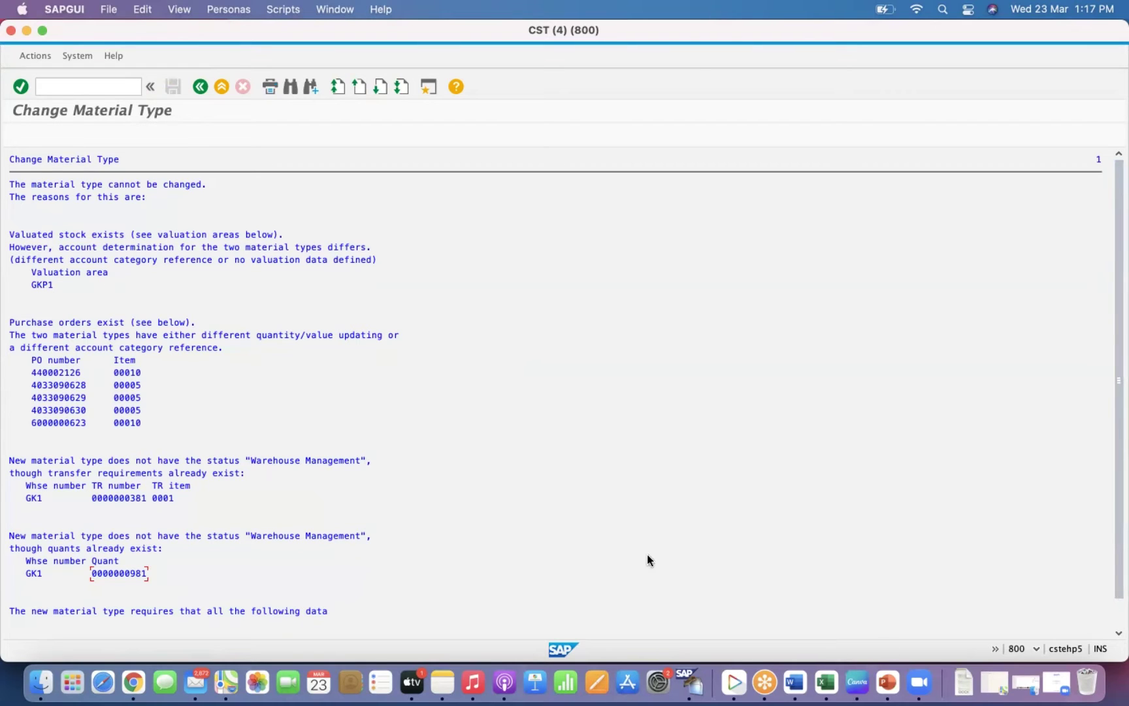
left_click(39, 284)
left_click(200, 86)
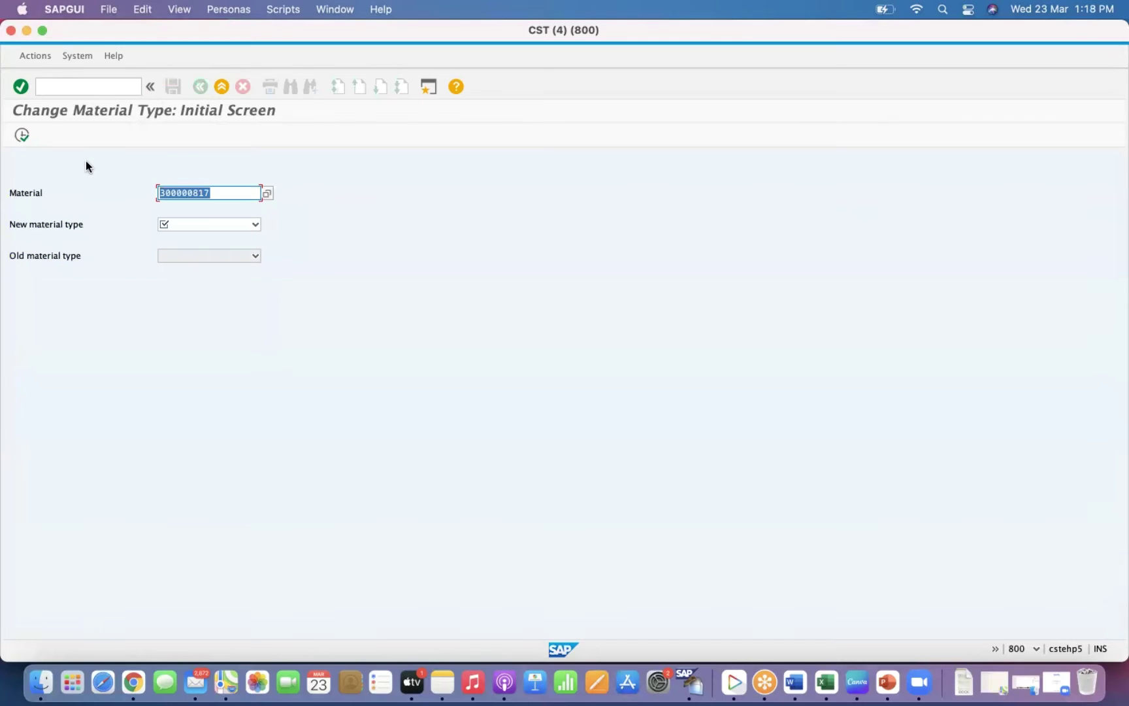
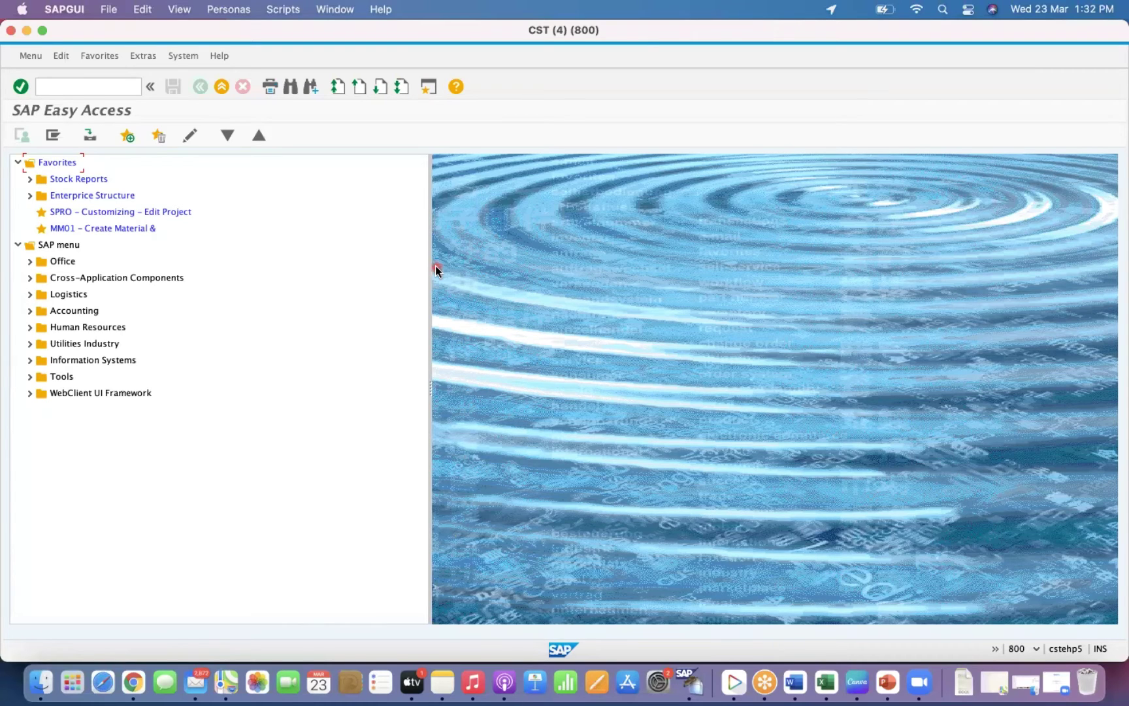
Open material 10012041 for change with MM02.
left_click(81, 92)
type("/nmm02")
key("Return")
left_click(160, 180)
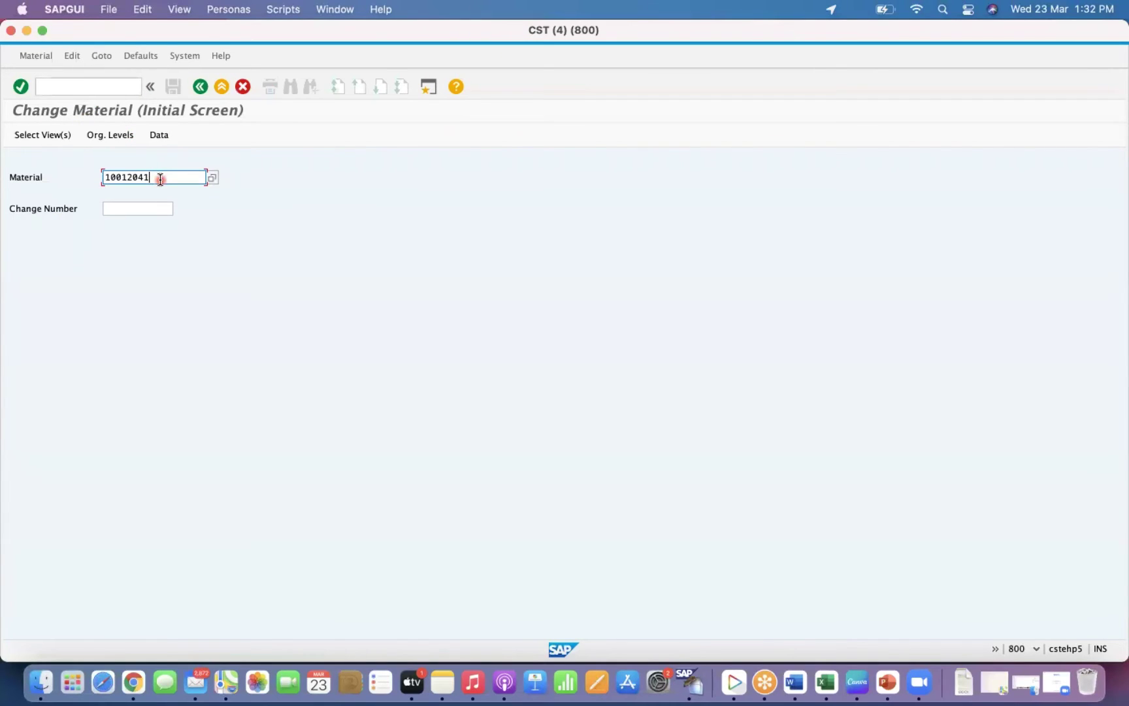
key("Return")
Open its Purchasing view for plant GKP1 and check the purchasing group, 002.
left_click(239, 152)
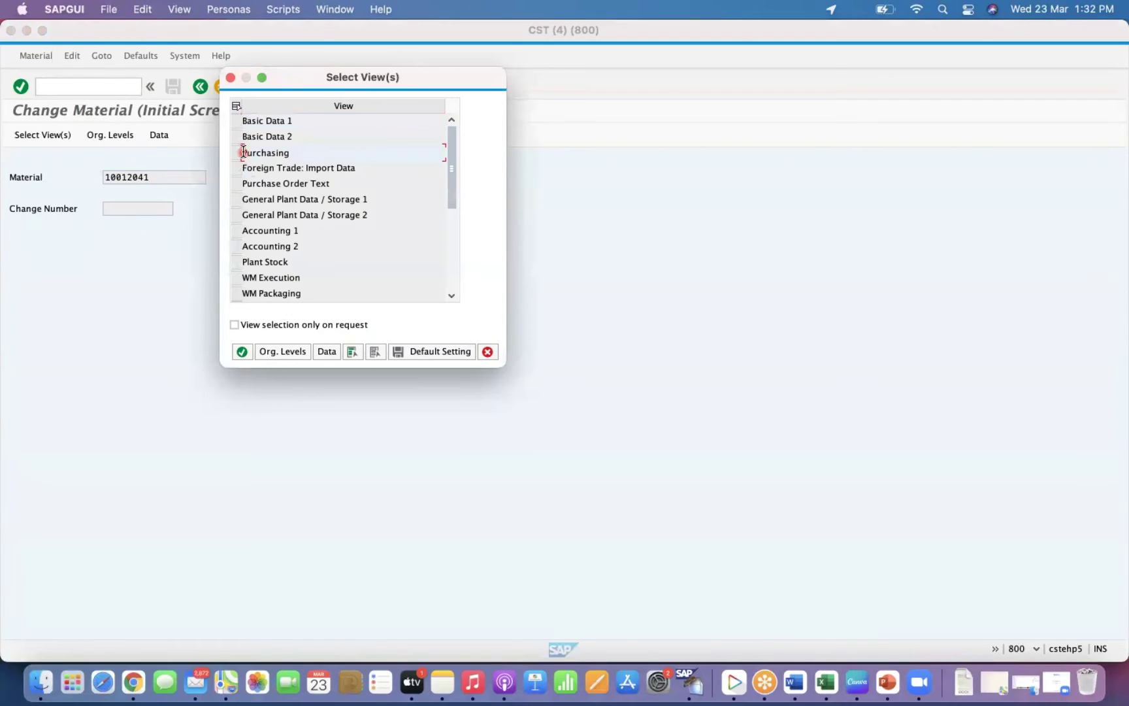
left_click(279, 350)
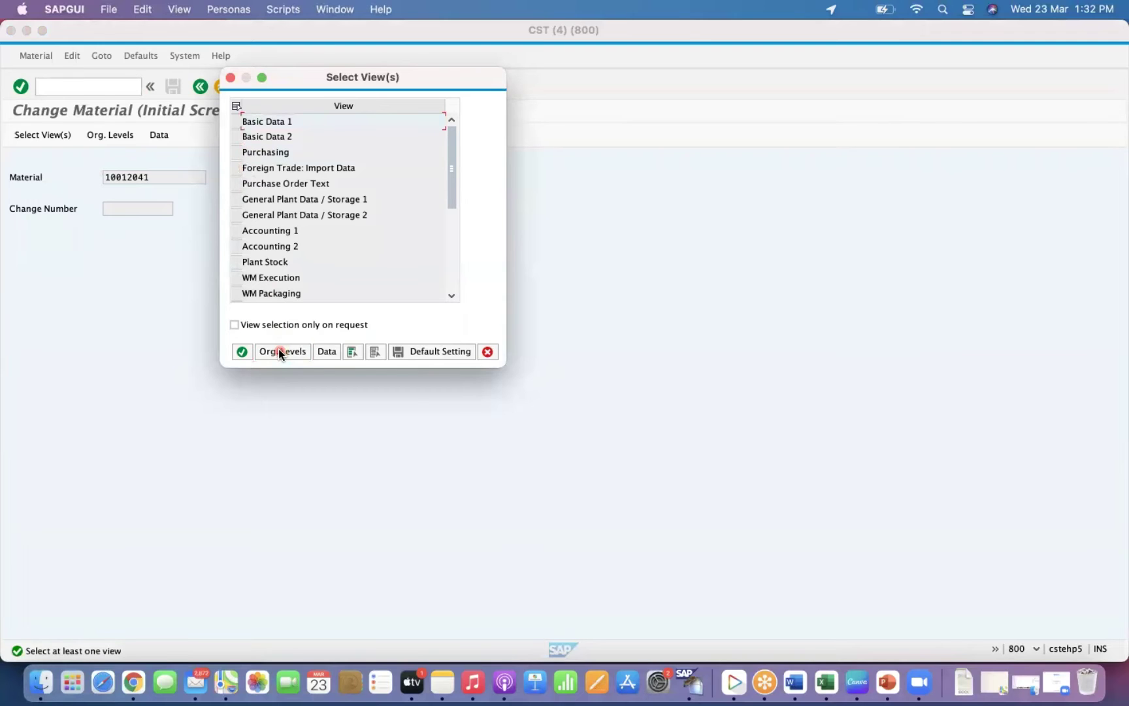
left_click(236, 154)
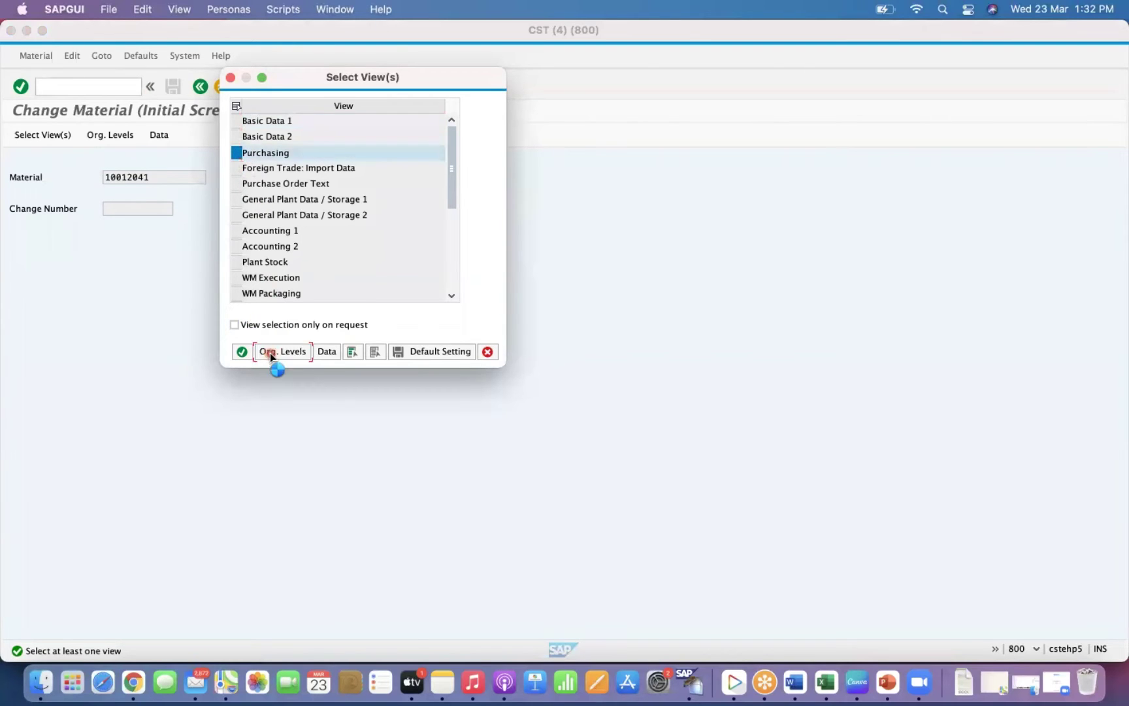
left_click(270, 352)
type("GKP1")
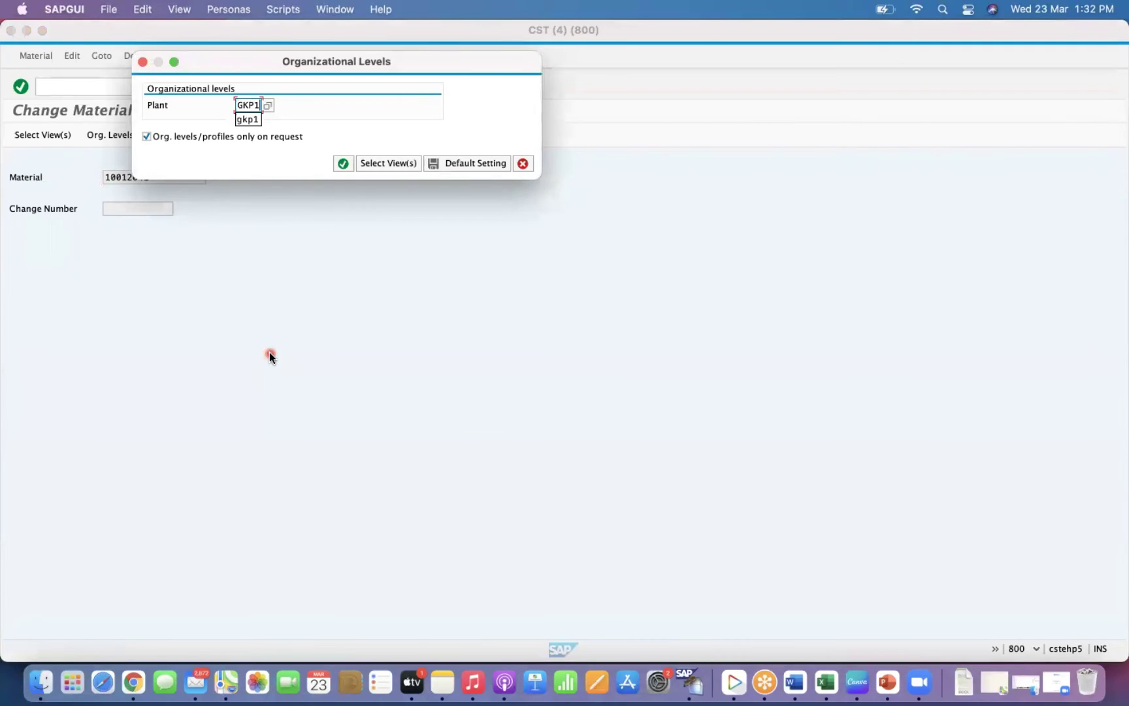
key("Return")
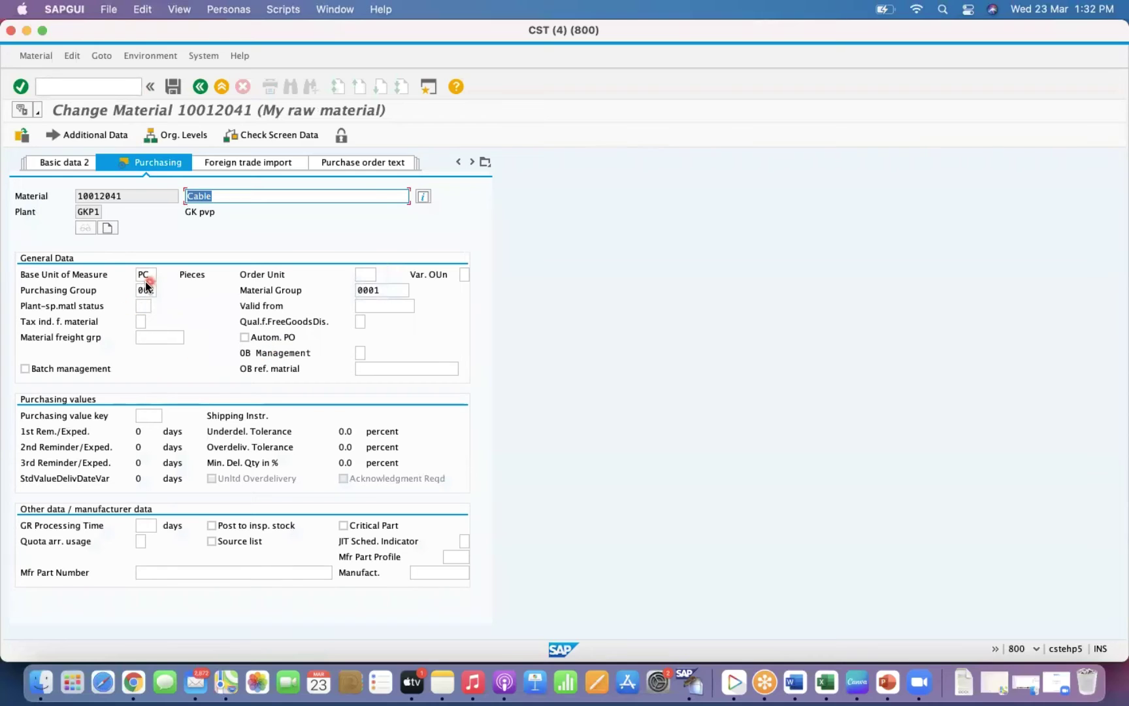
left_click(149, 291)
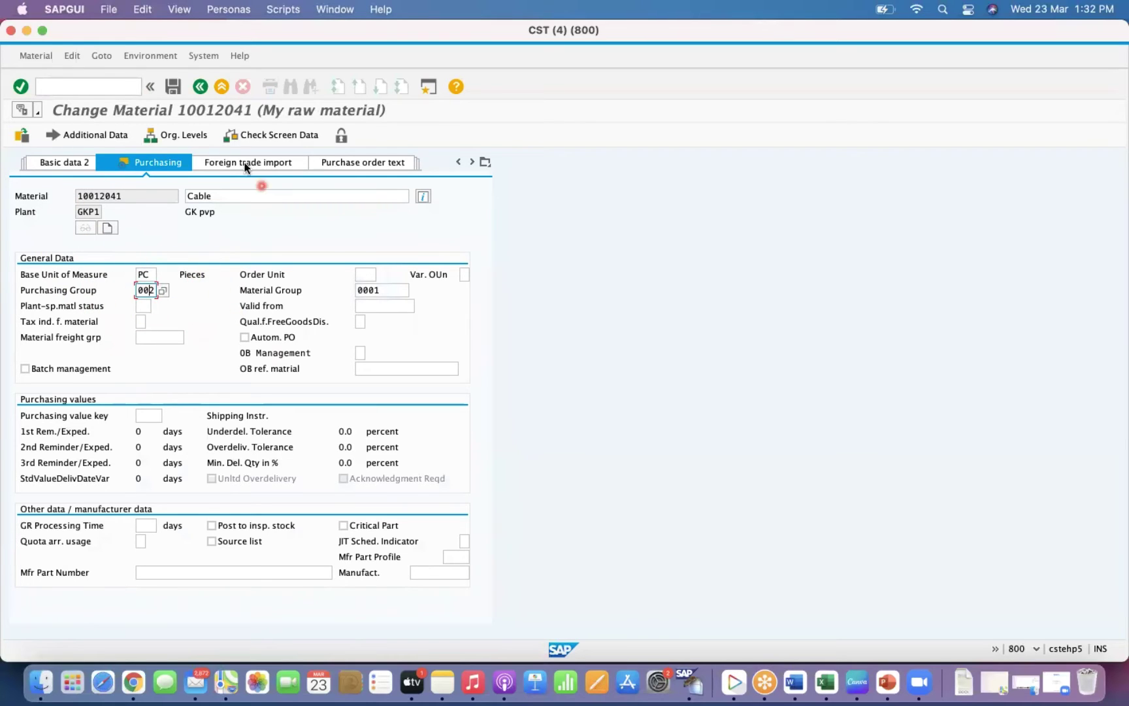
left_click(97, 87)
Open vendor GKV5's purchasing data in MK02 and note default purchasing group 001.
type("/NMK02")
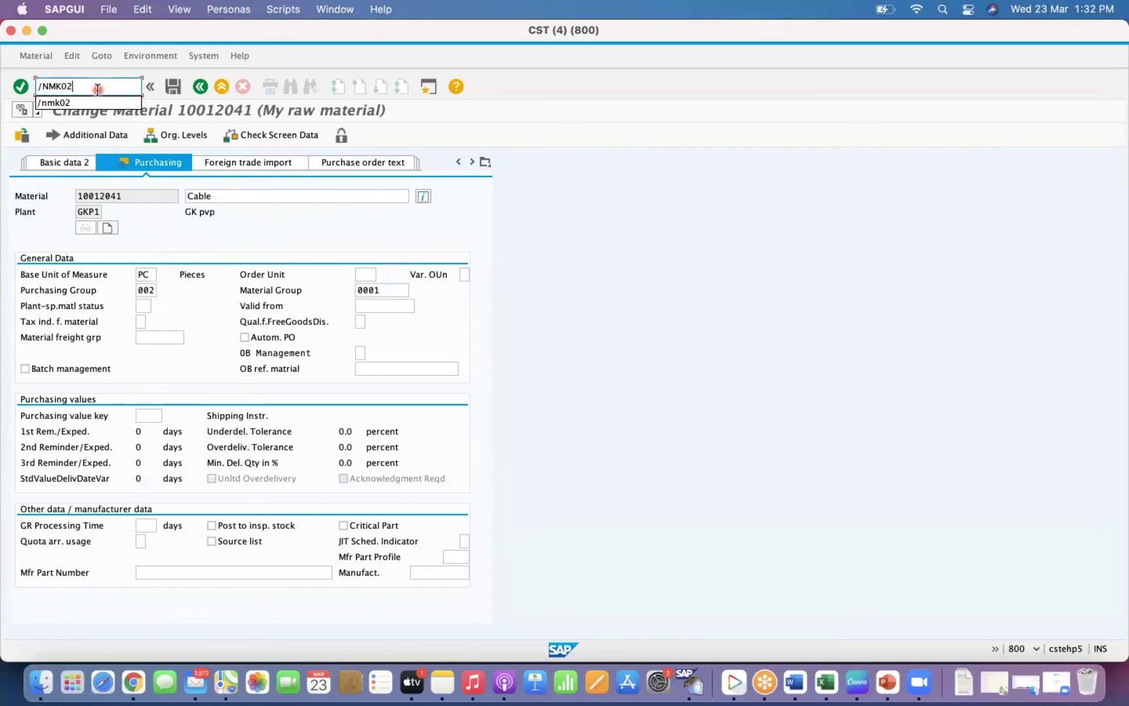
key("Return")
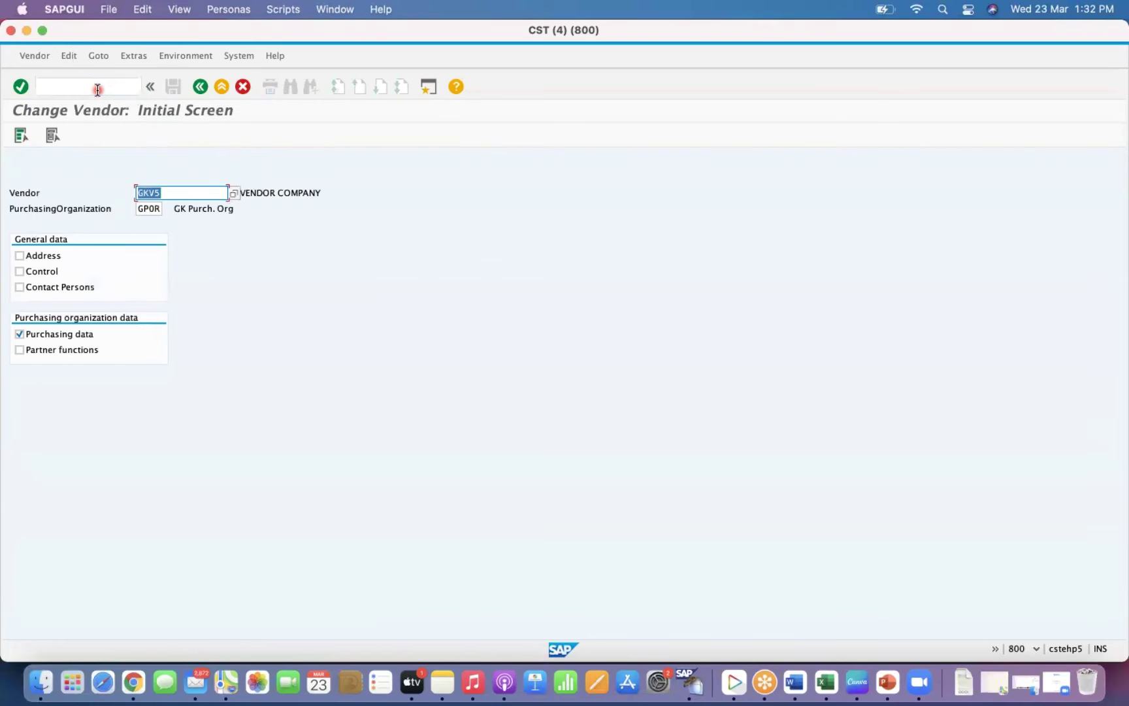
left_click(172, 189)
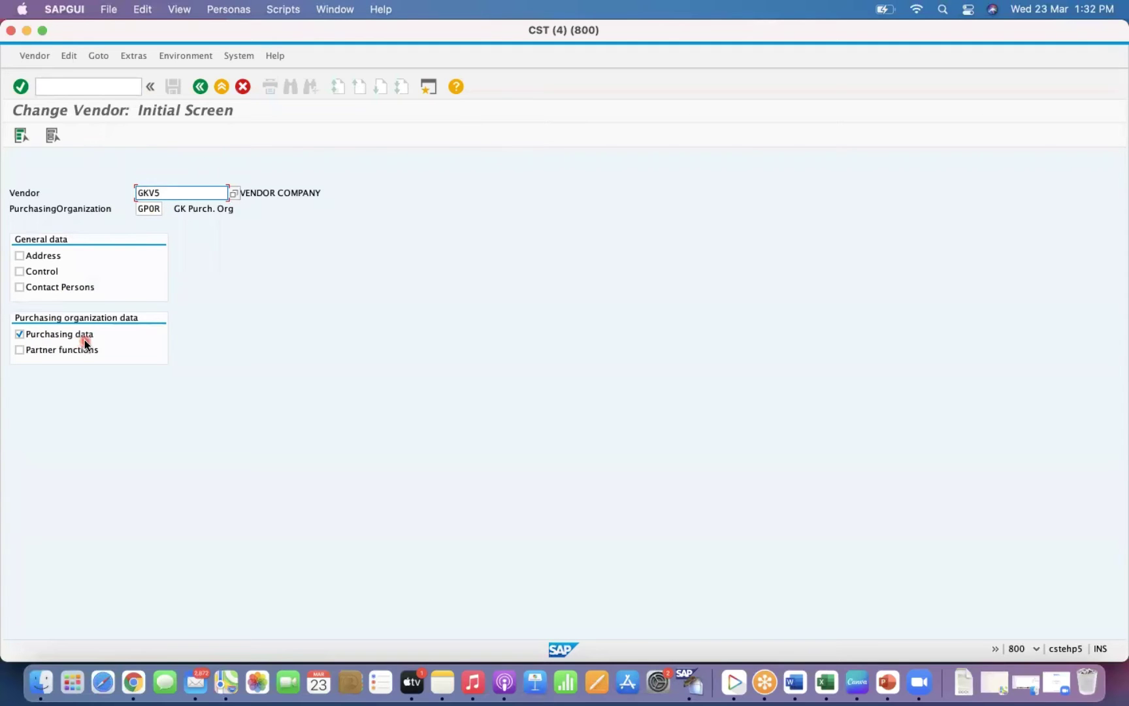
key("Return")
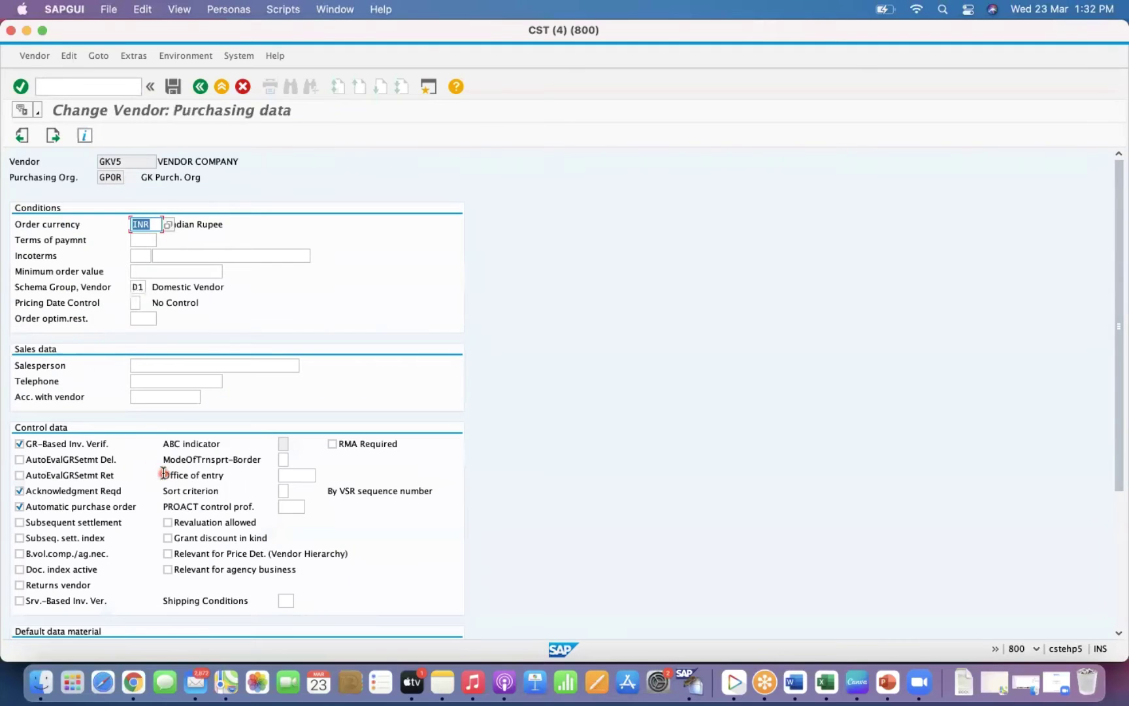
left_click(1119, 525)
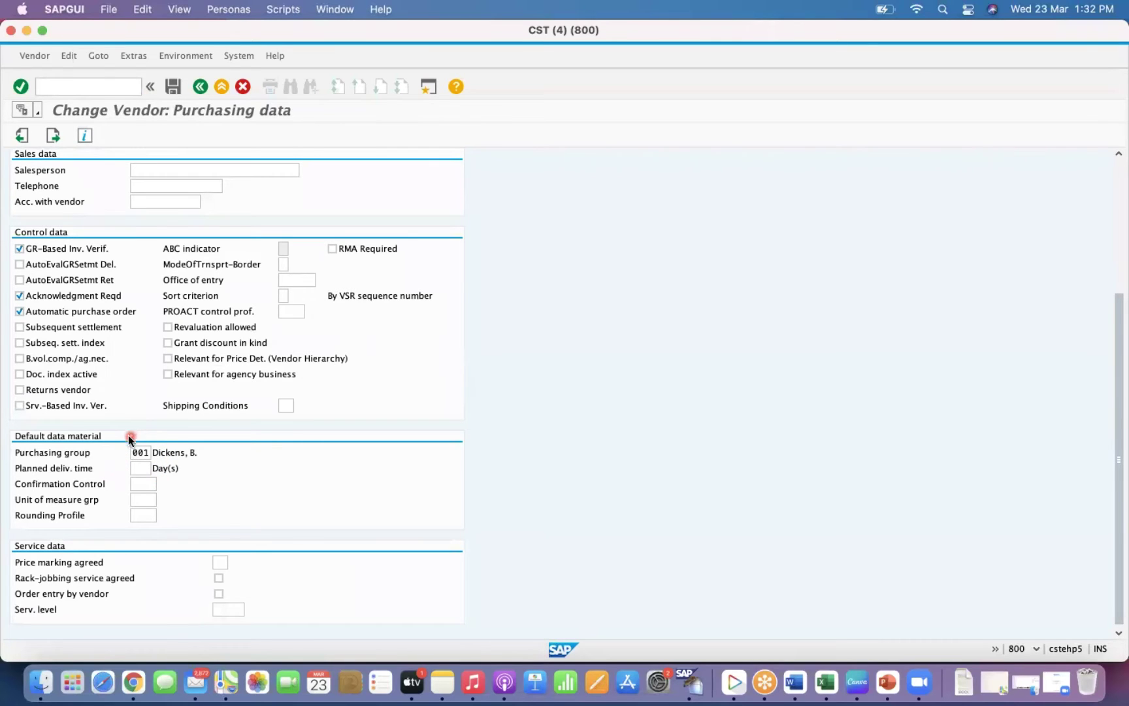
left_click(1119, 218)
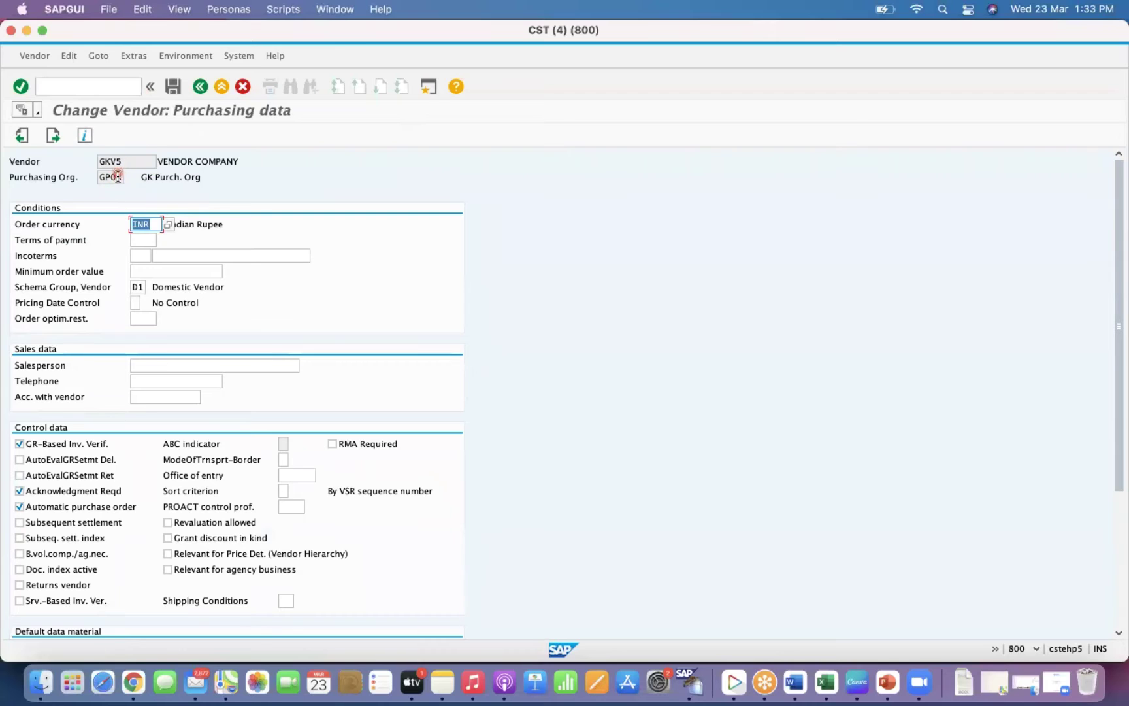
left_click(1117, 537)
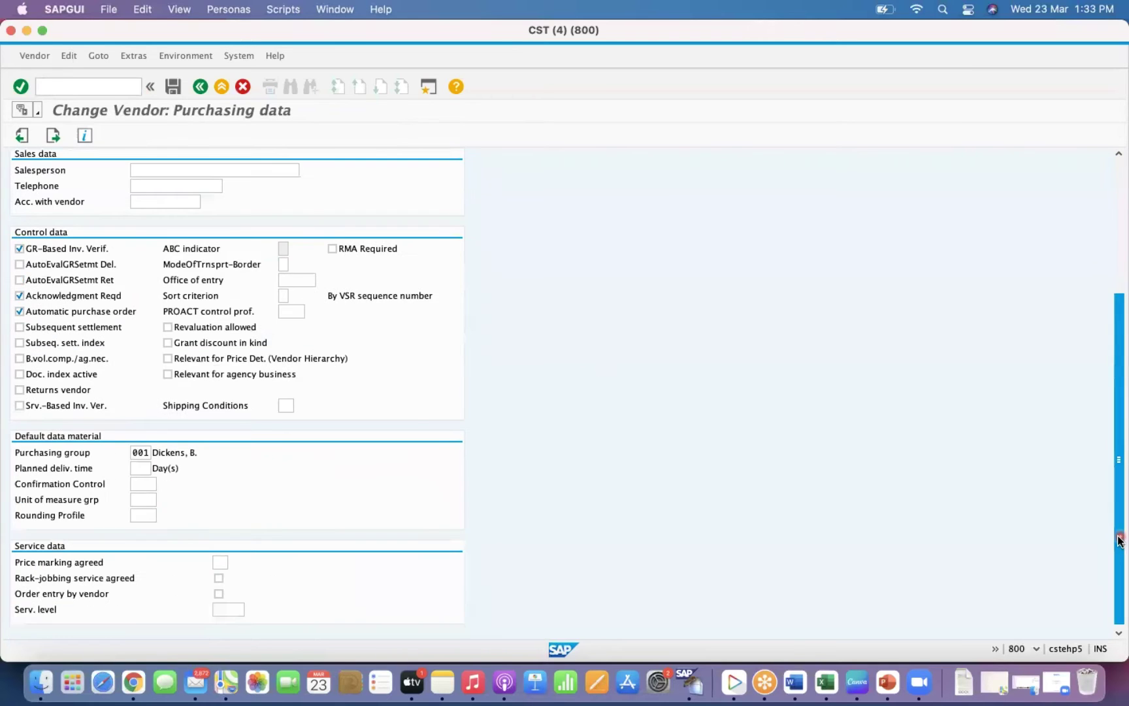
Start creating a purchasing info record with ME11.
left_click(96, 85)
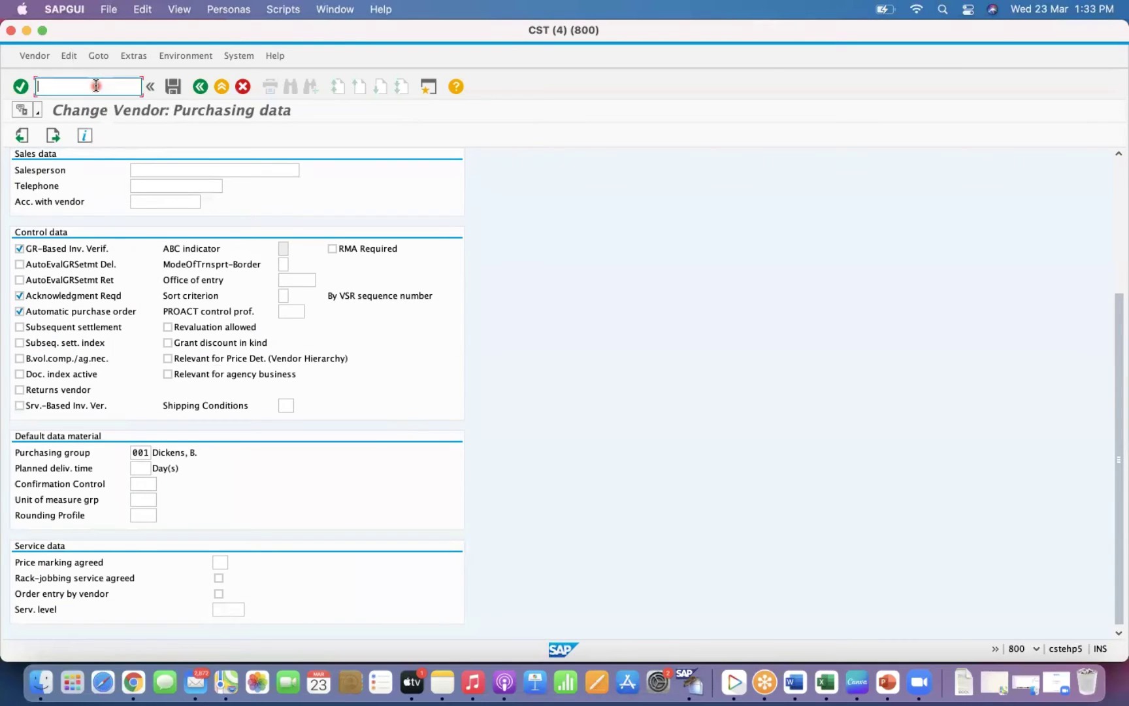
type("/nme11")
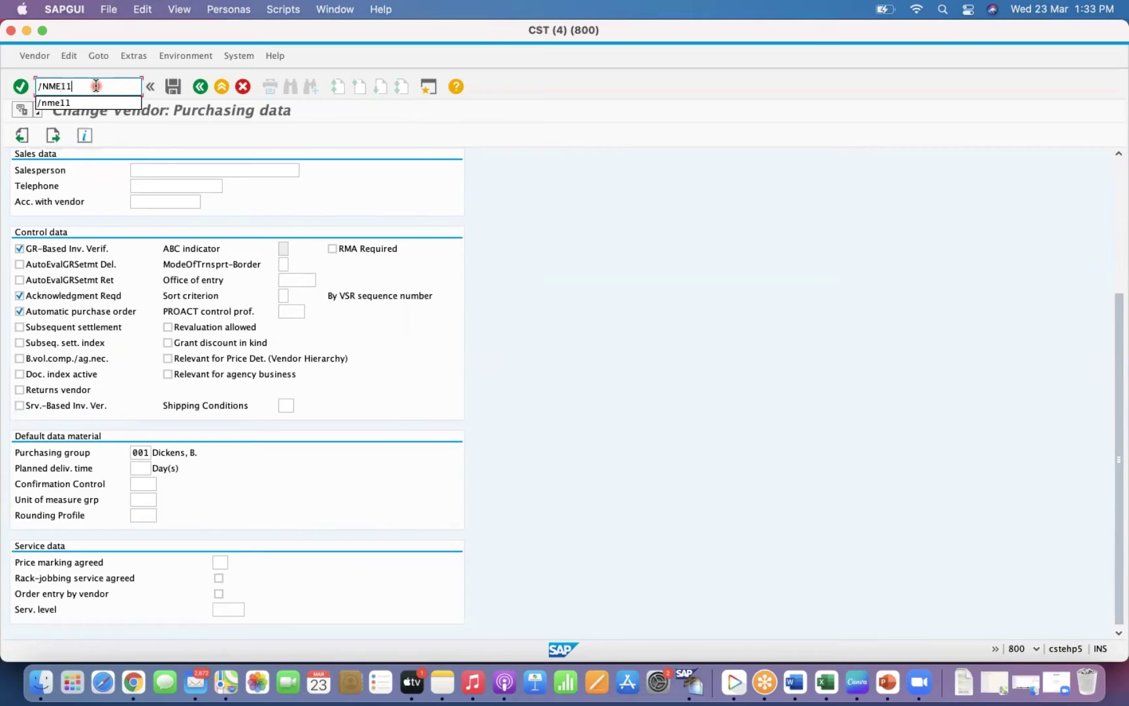
key("Return")
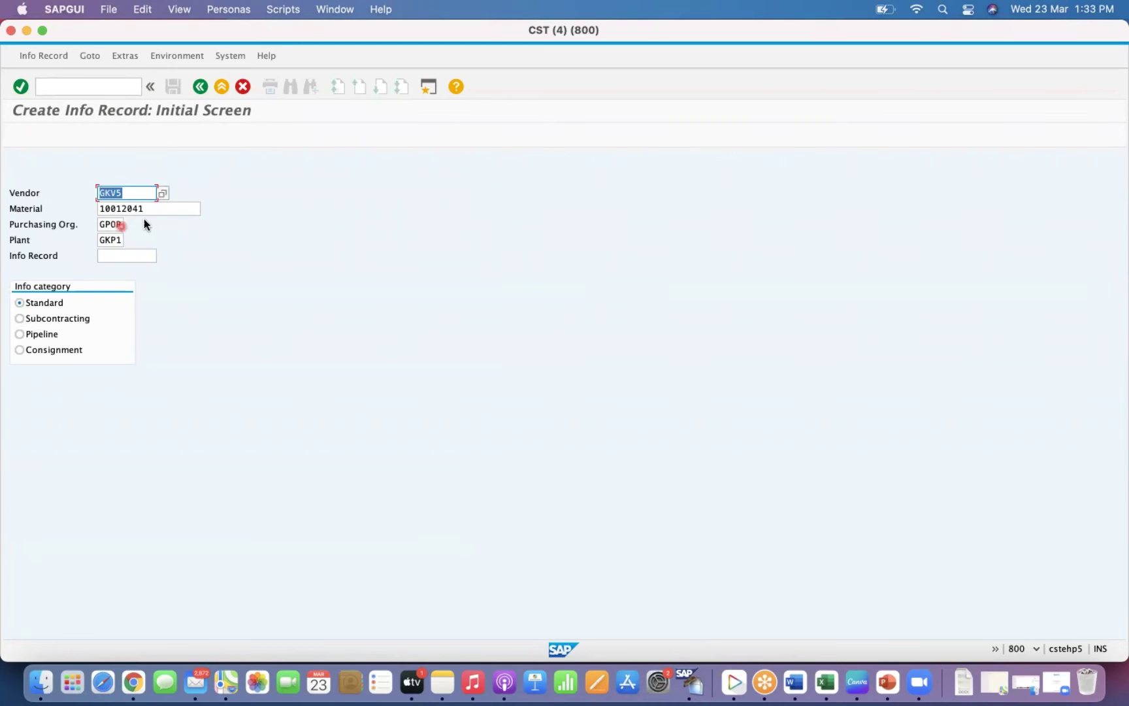
Clear plant GKP1 from the GKV5 / 10012041 info record request and continue to General Data.
left_click(149, 211)
left_click(122, 226)
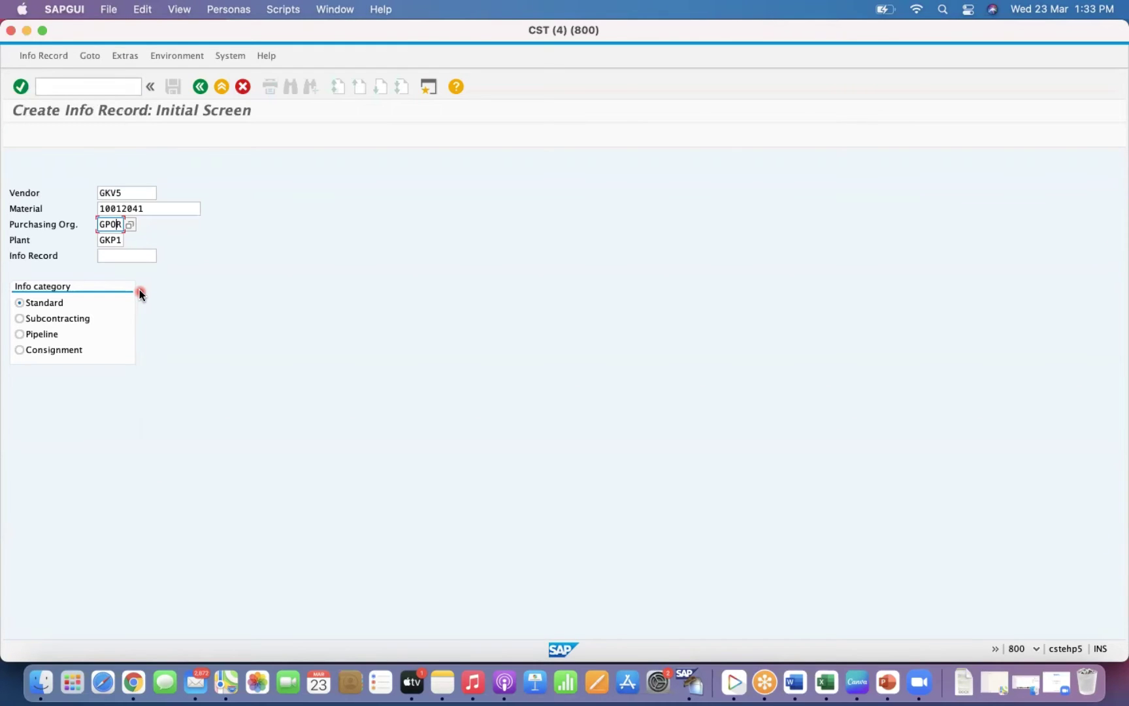
key("Tab")
key("BackSpace")
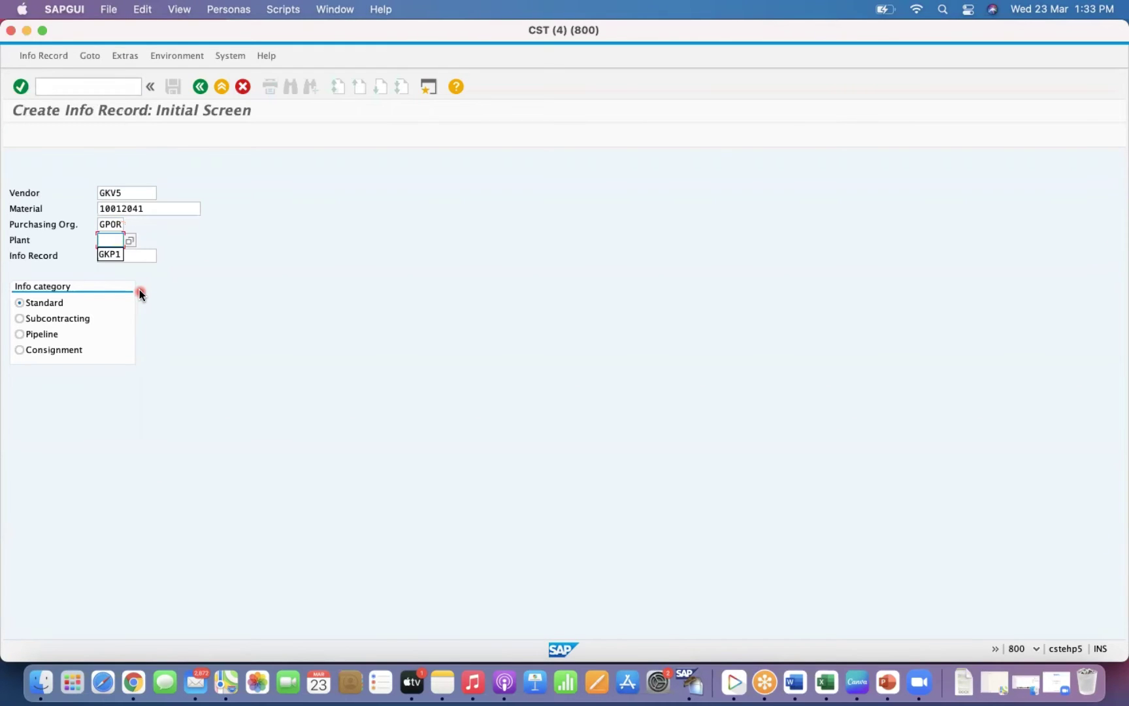
left_click(146, 258)
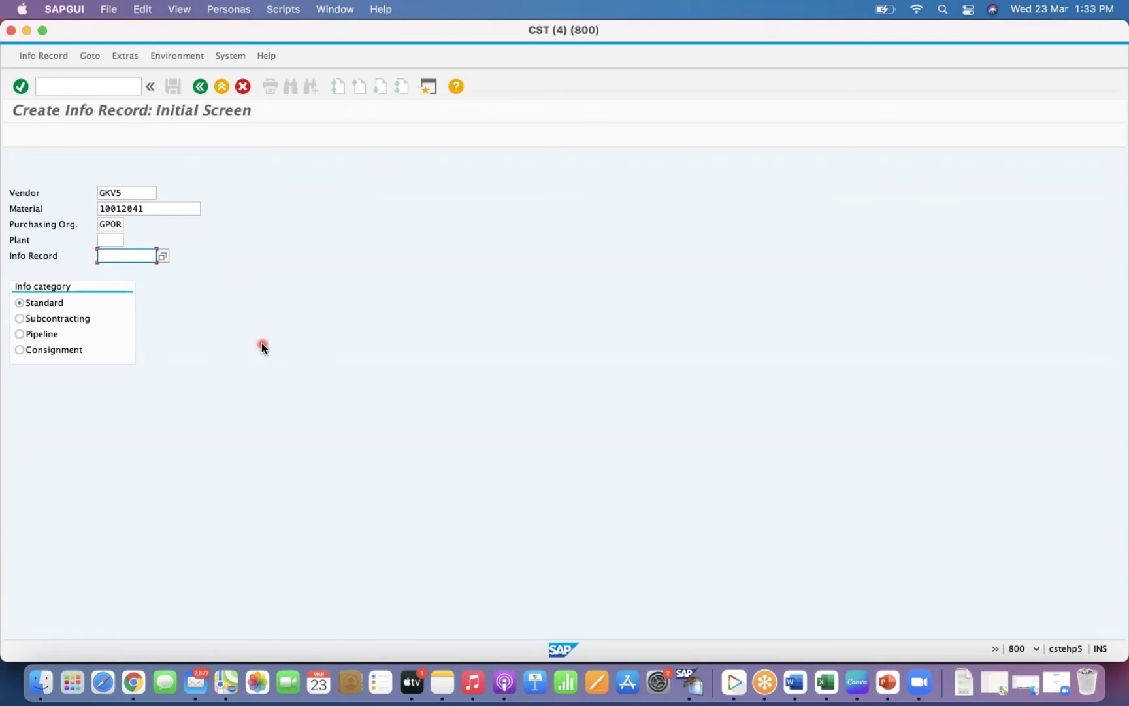
left_click(104, 239)
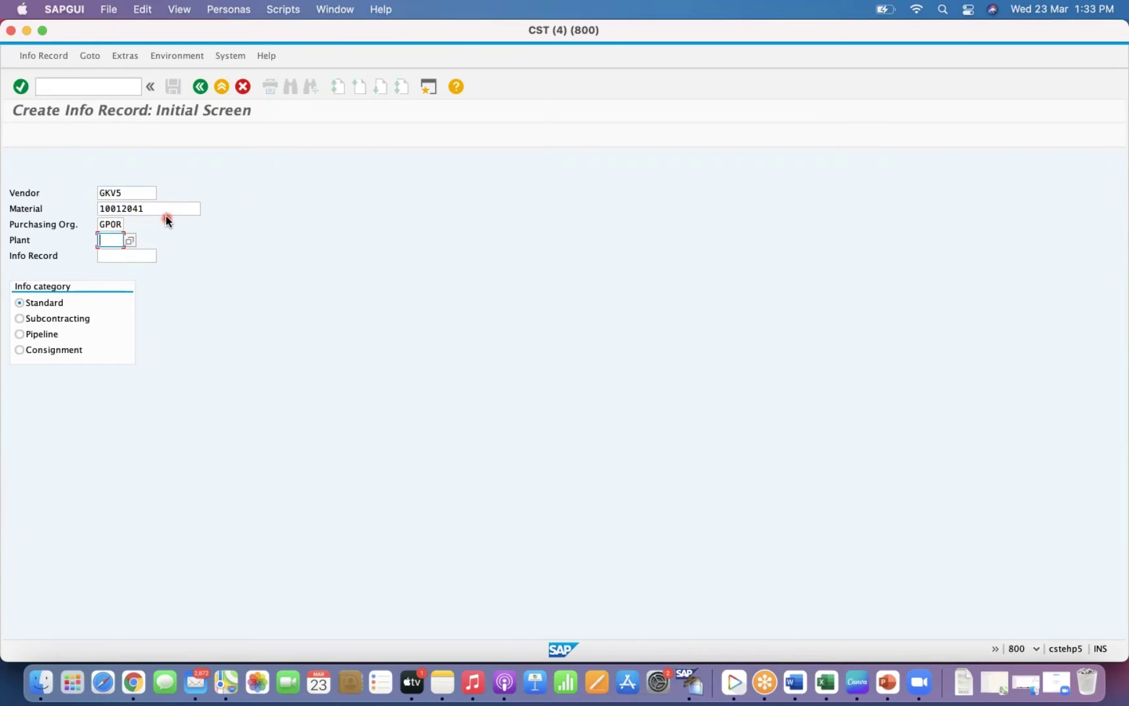
key("Return")
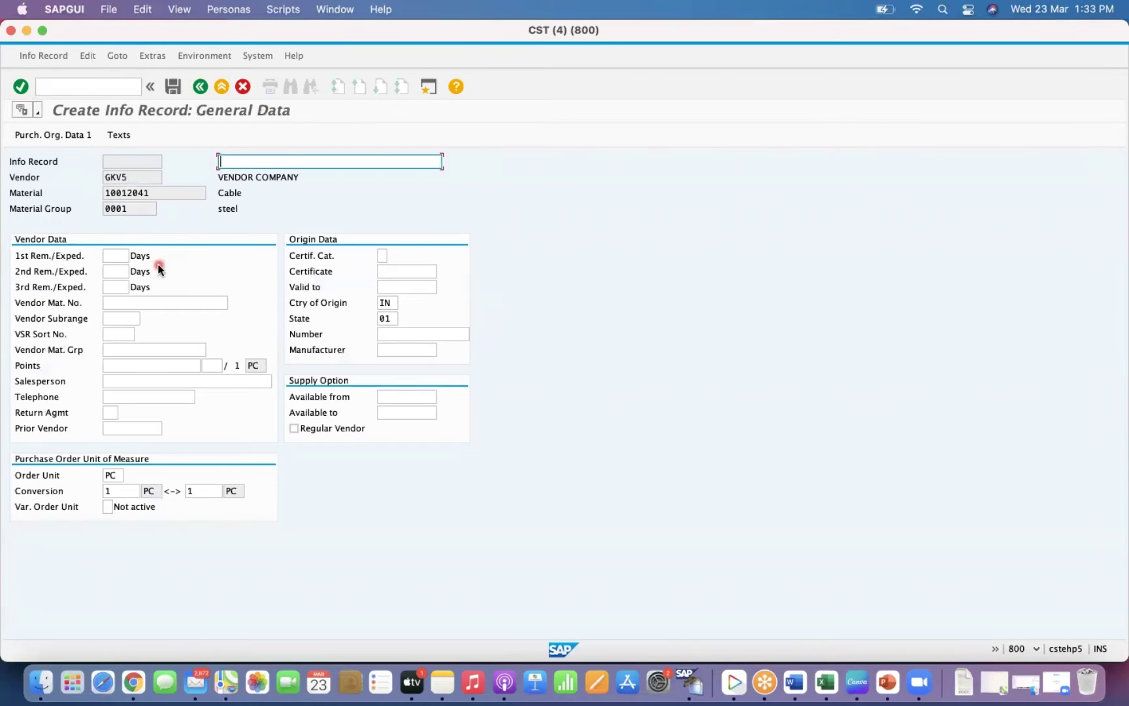
Check purchasing group 001 in Purch. Org. Data 1, then restart ME11 for GKV5 and 10012041.
key("Return")
left_click(111, 288)
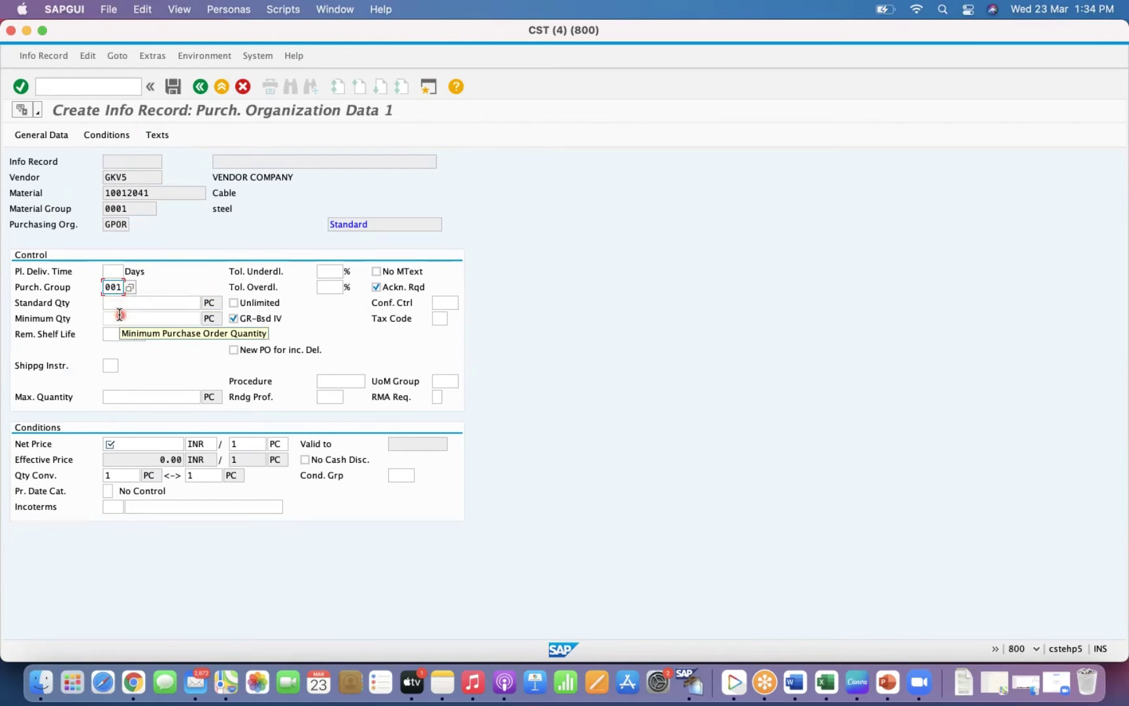
left_click(92, 87)
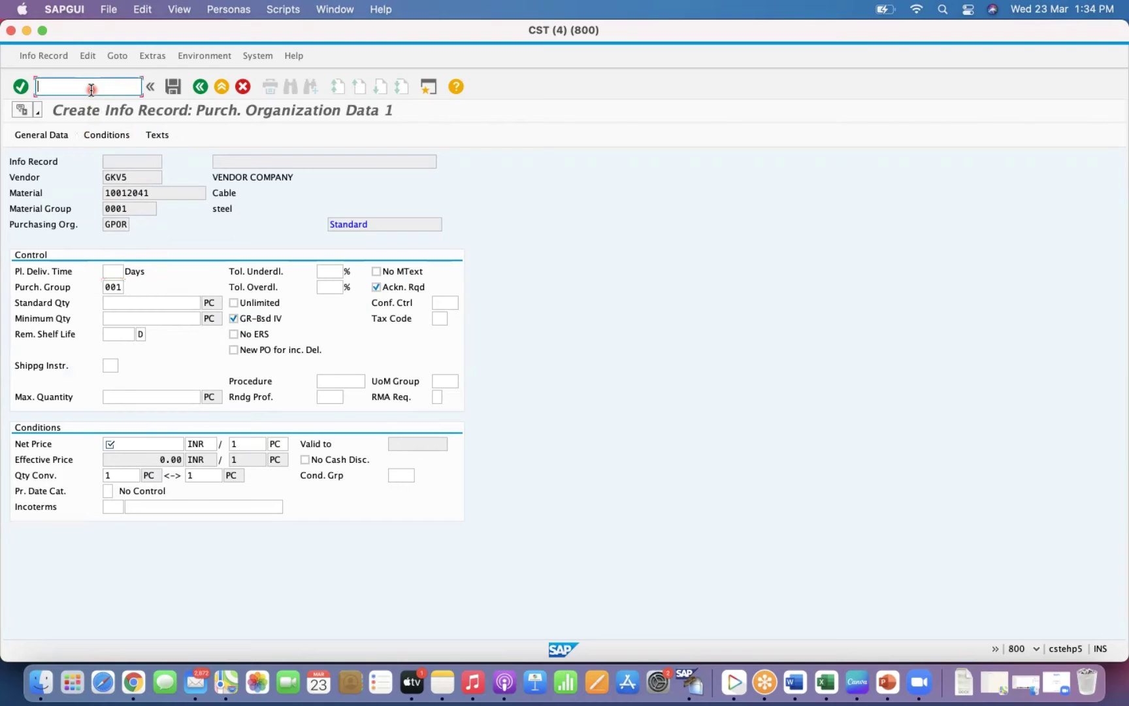
type("/nme11")
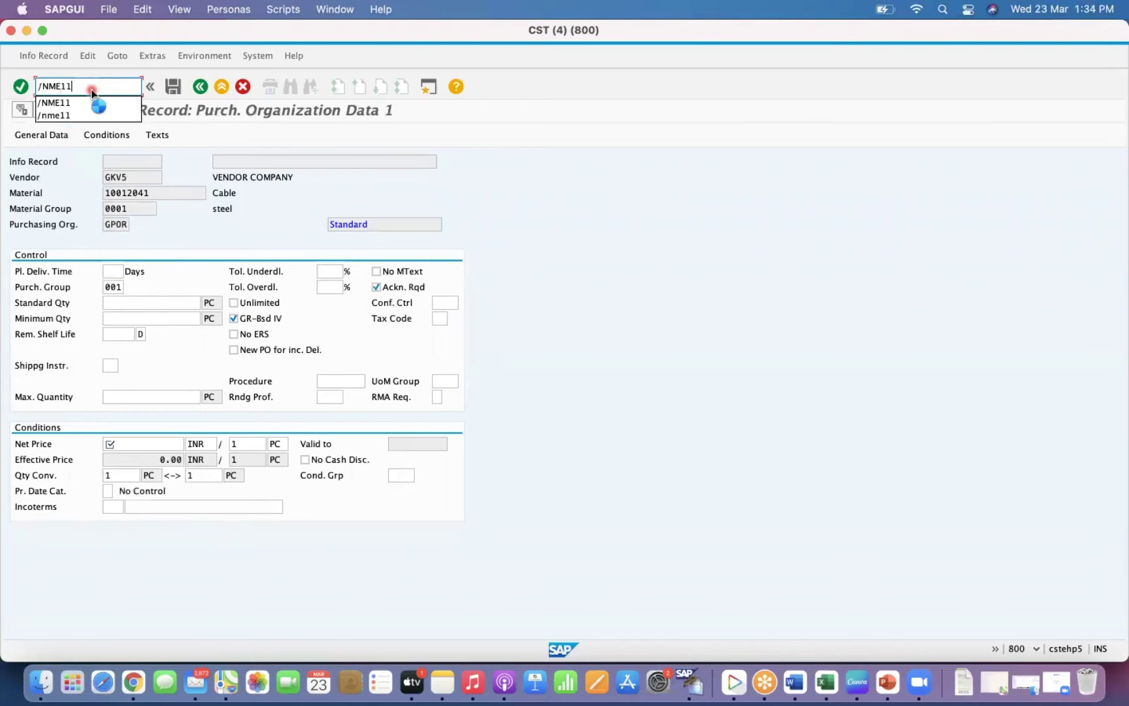
key("Return")
left_click(119, 241)
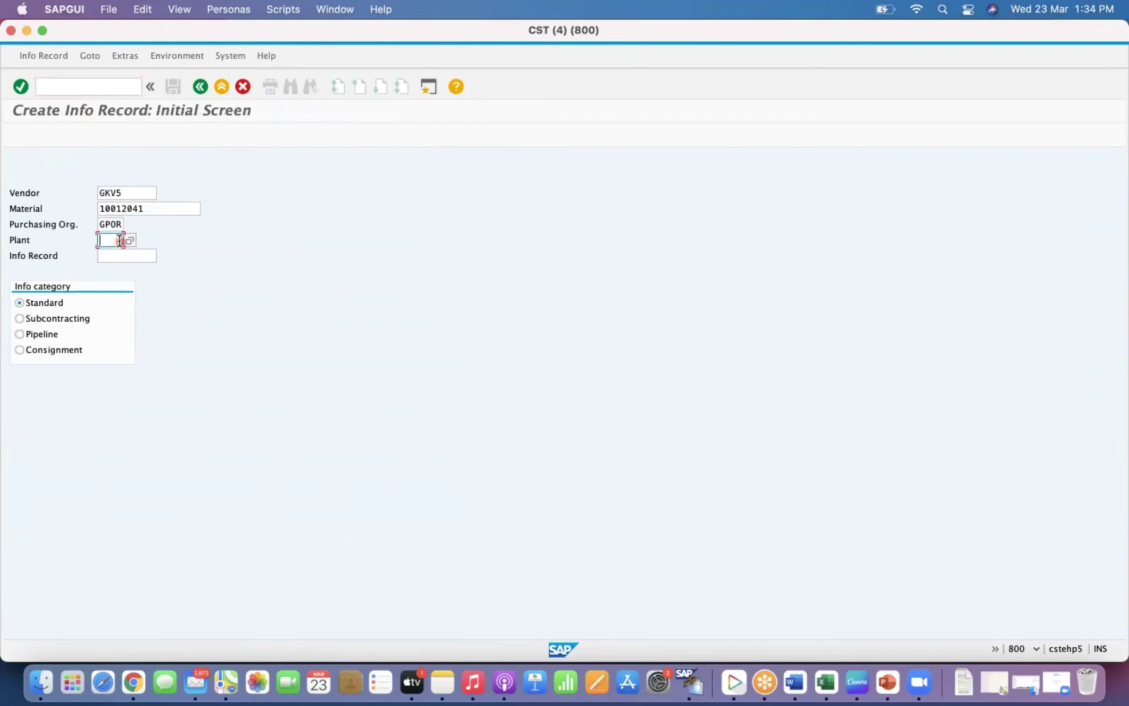
Enter plant GKP1 and advance to Purch. Org. Data 1, now defaulting purchasing group 002.
type("GKP1")
left_click(107, 280)
key("Return")
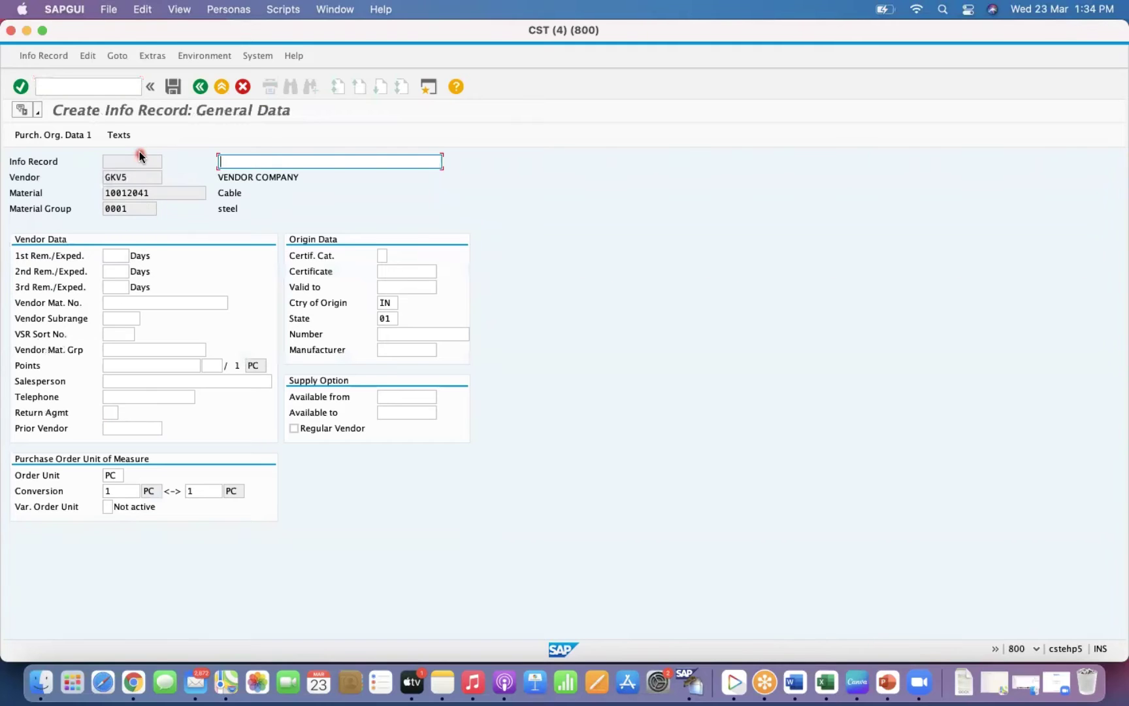
key("Return")
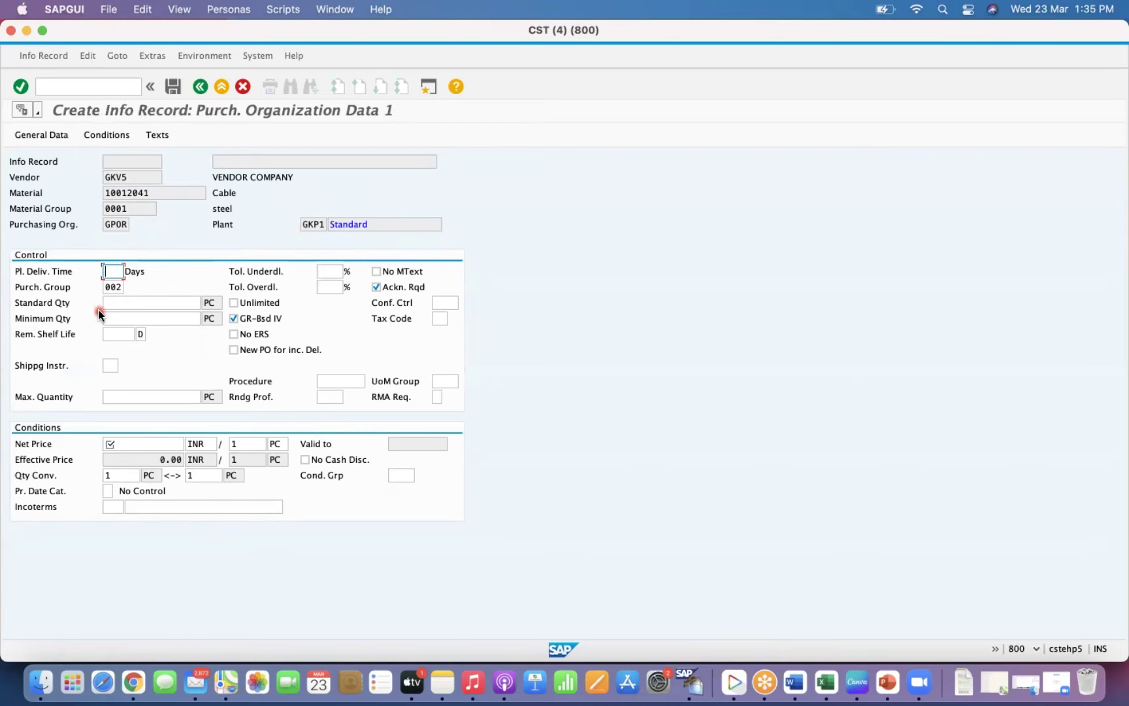
left_click(73, 88)
Delete purchasing group 001 from vendor GKV5's purchasing data in MK02.
type("/NMK02")
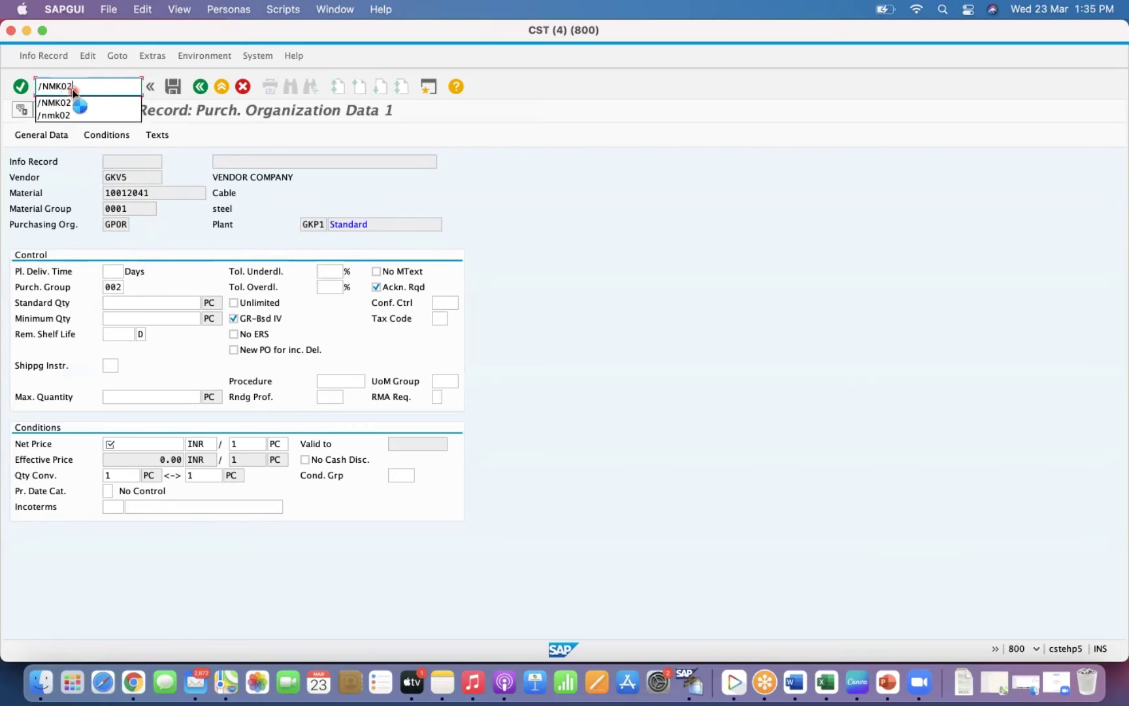
key("Return")
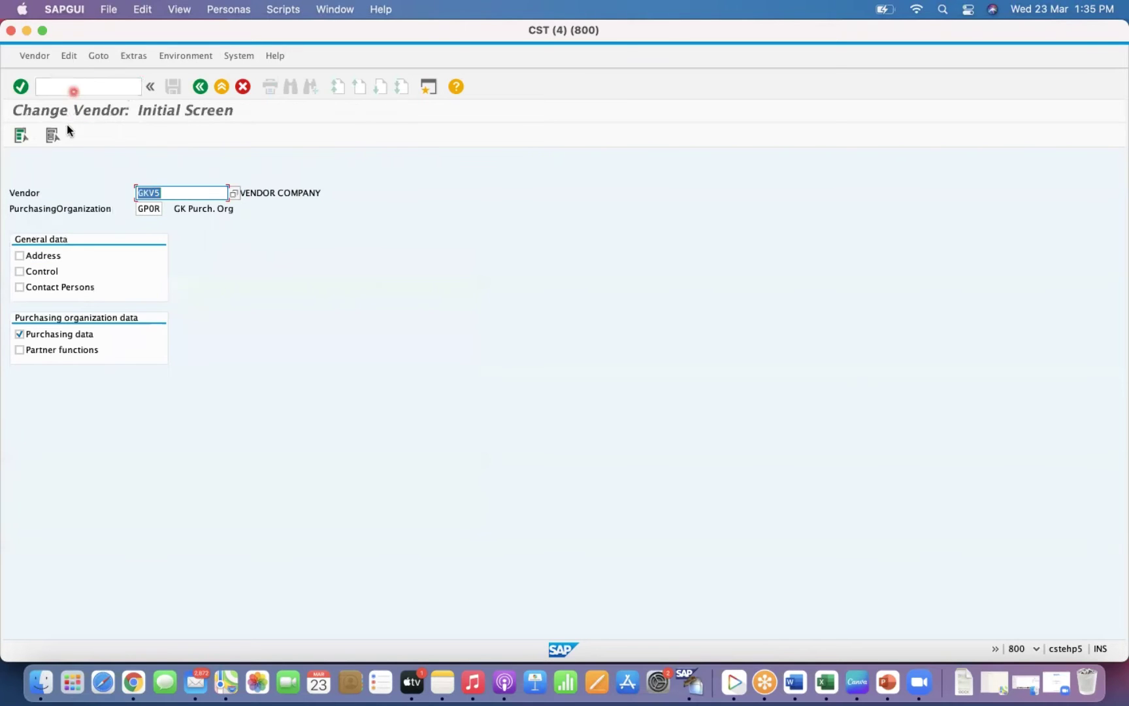
key("Return")
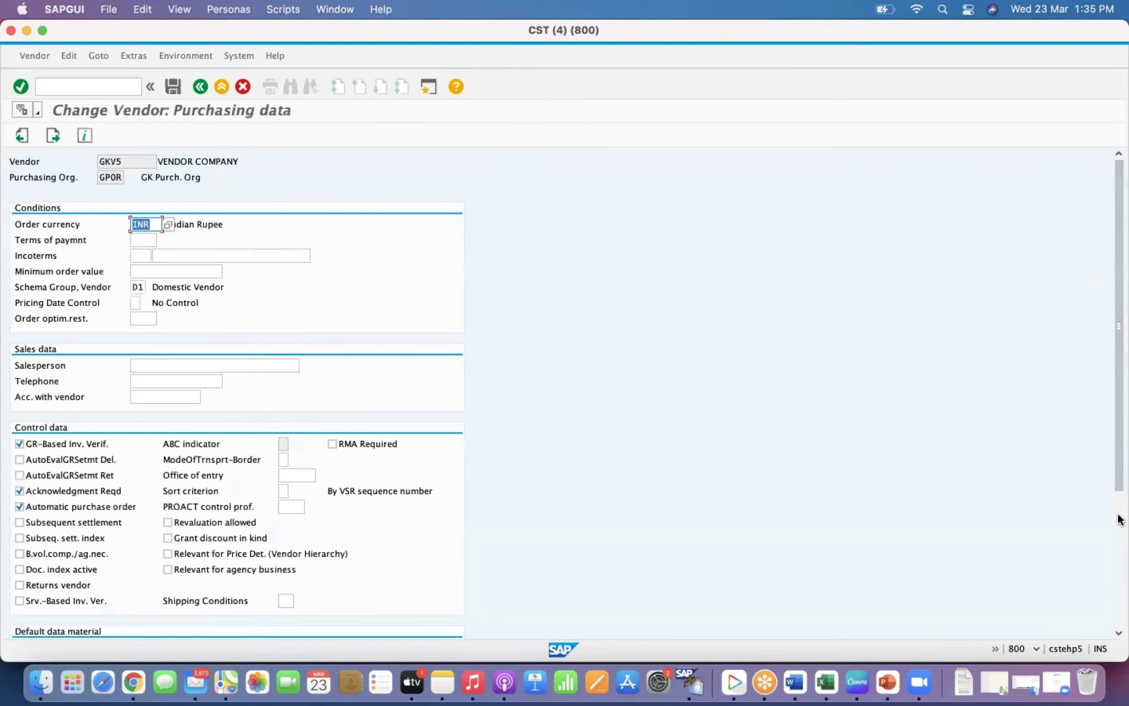
scroll(1120, 523, "down", 5)
left_click(142, 453)
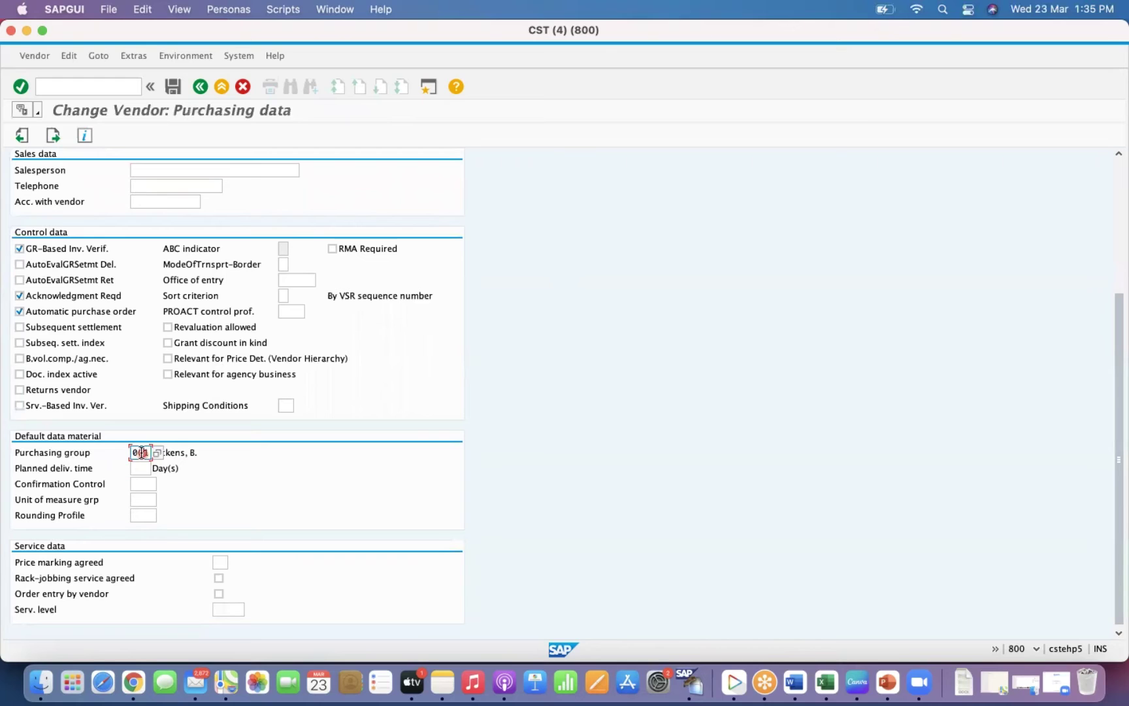
double_click(141, 453)
key("BackSpace")
Save the vendor change and acknowledge the vendor-belongs-to-India message.
key("super+s")
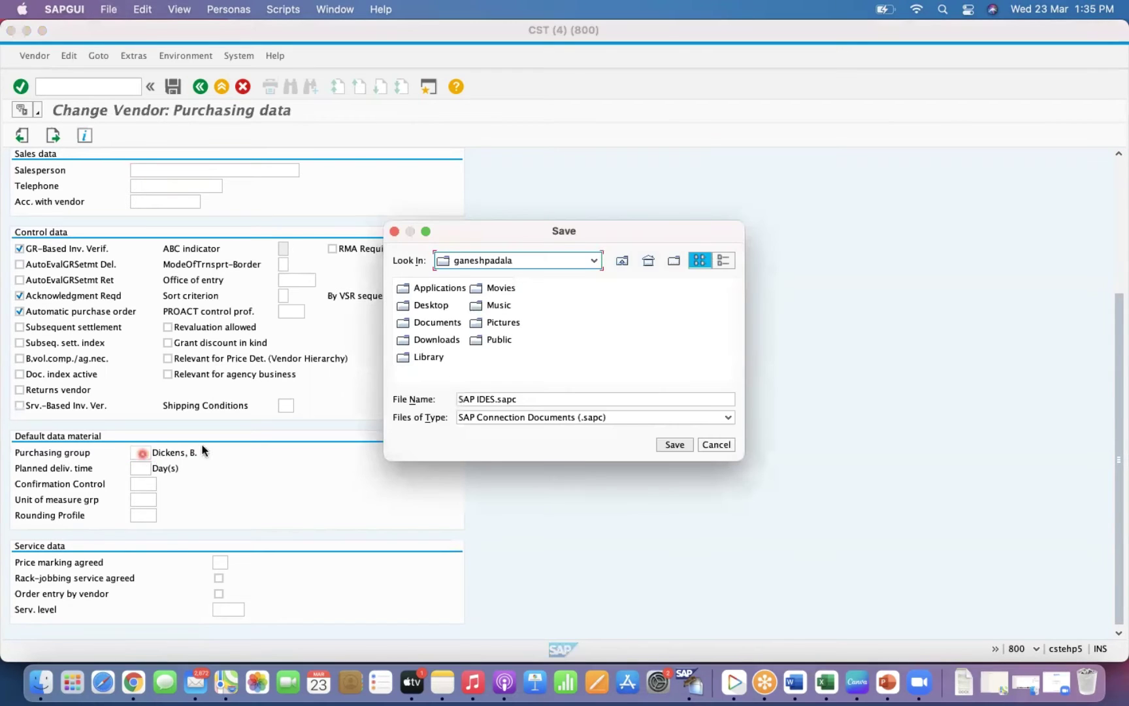
left_click(715, 447)
left_click(174, 86)
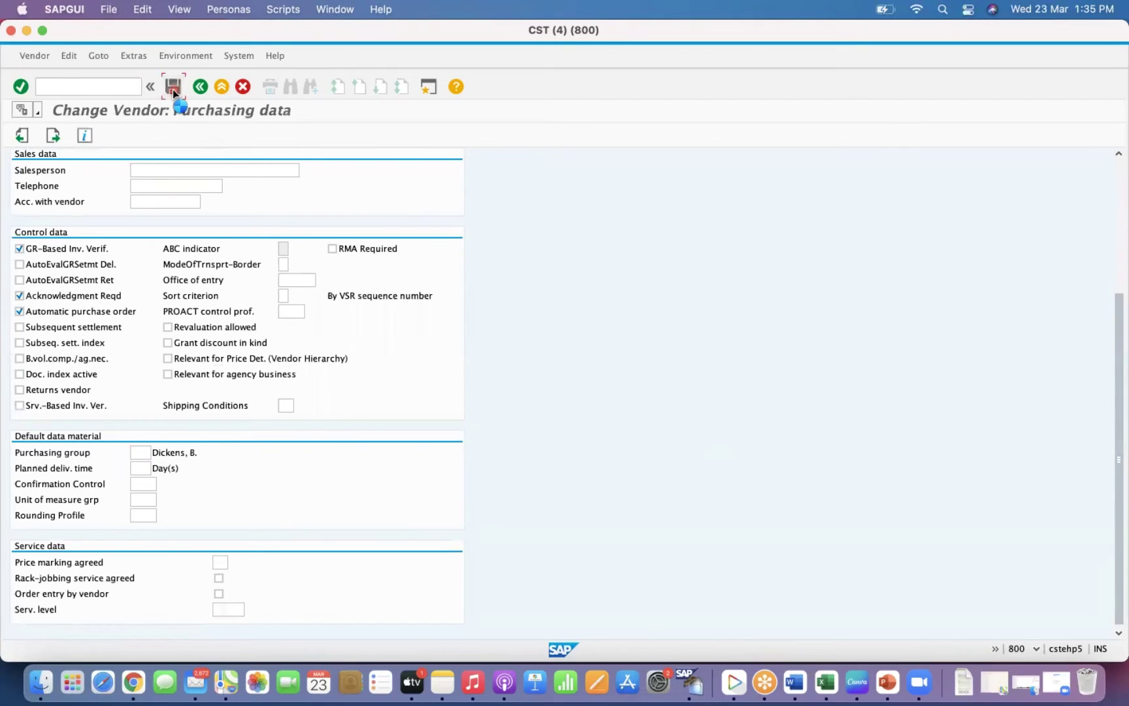
left_click(368, 336)
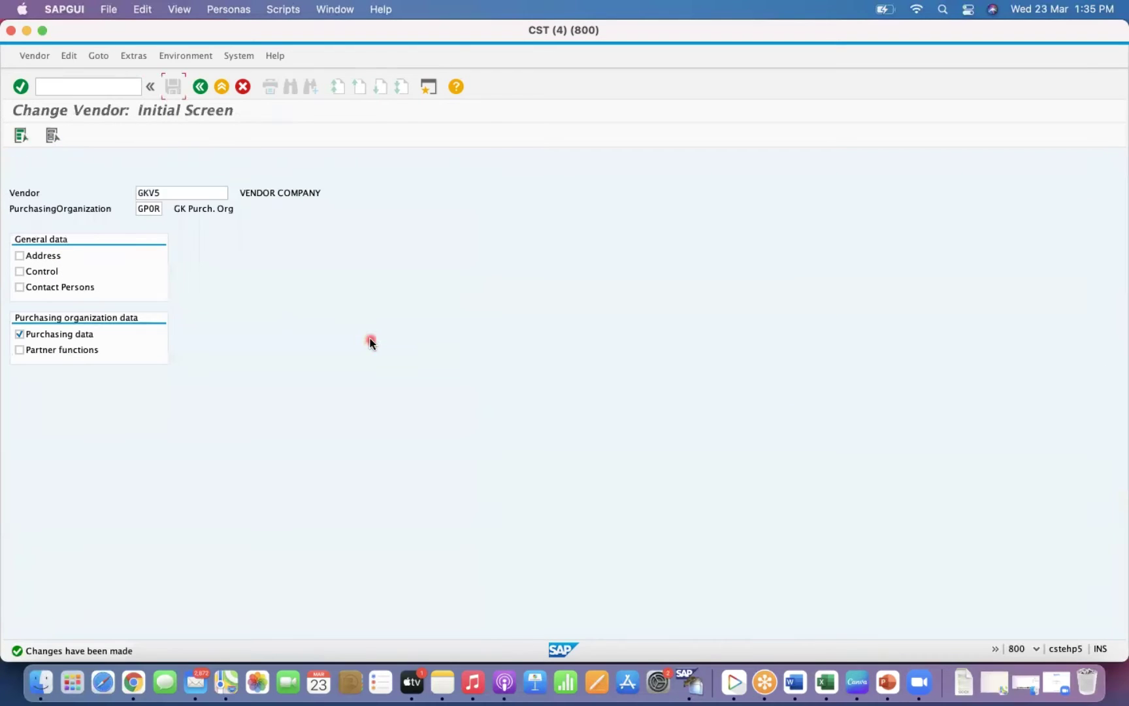
left_click(68, 86)
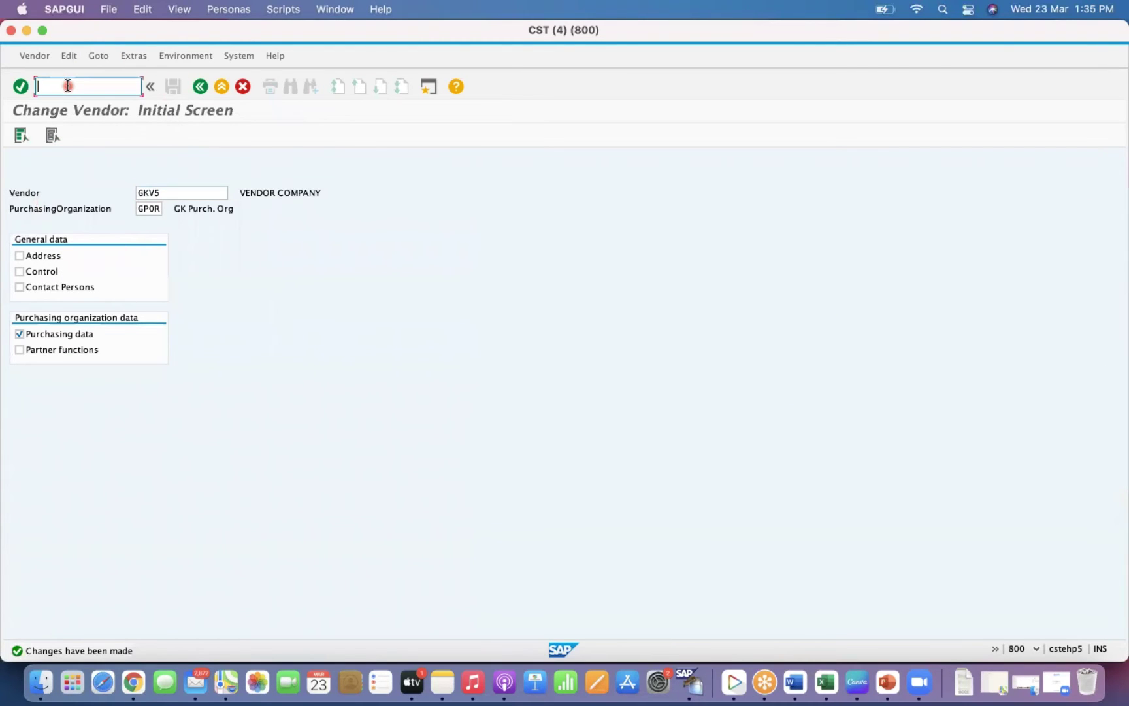
type("/NME11")
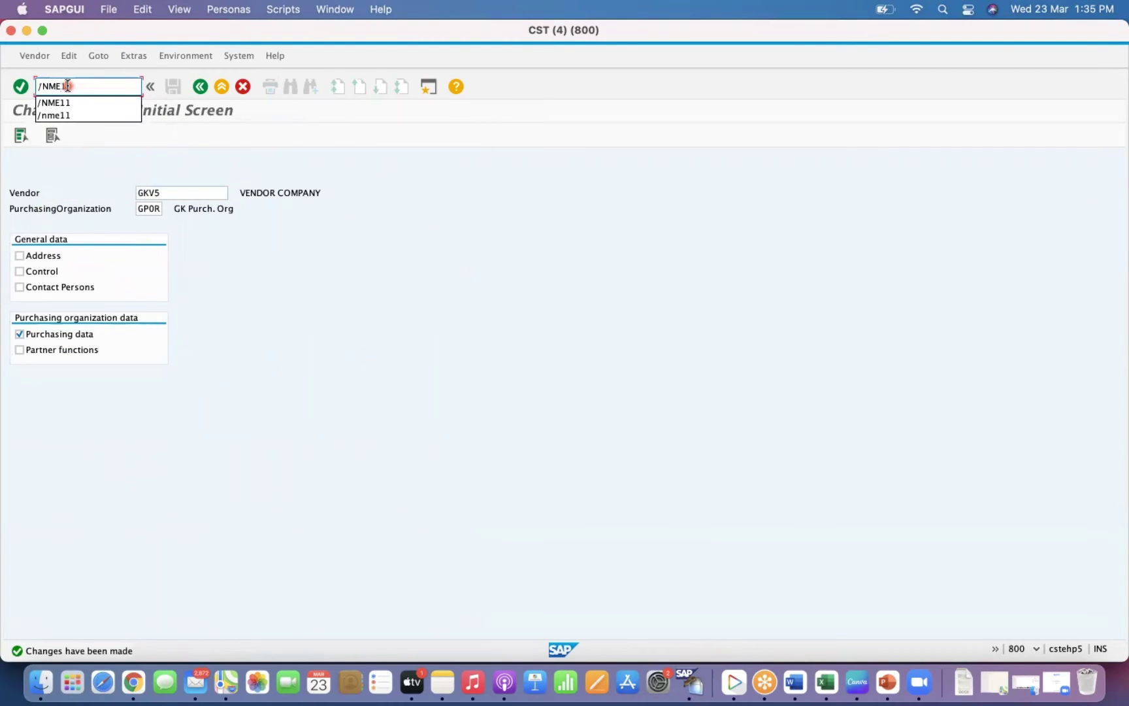
Create the GKV5 / 10012041 info record without plant GKP1 and confirm Purch. Group is empty.
key("Return")
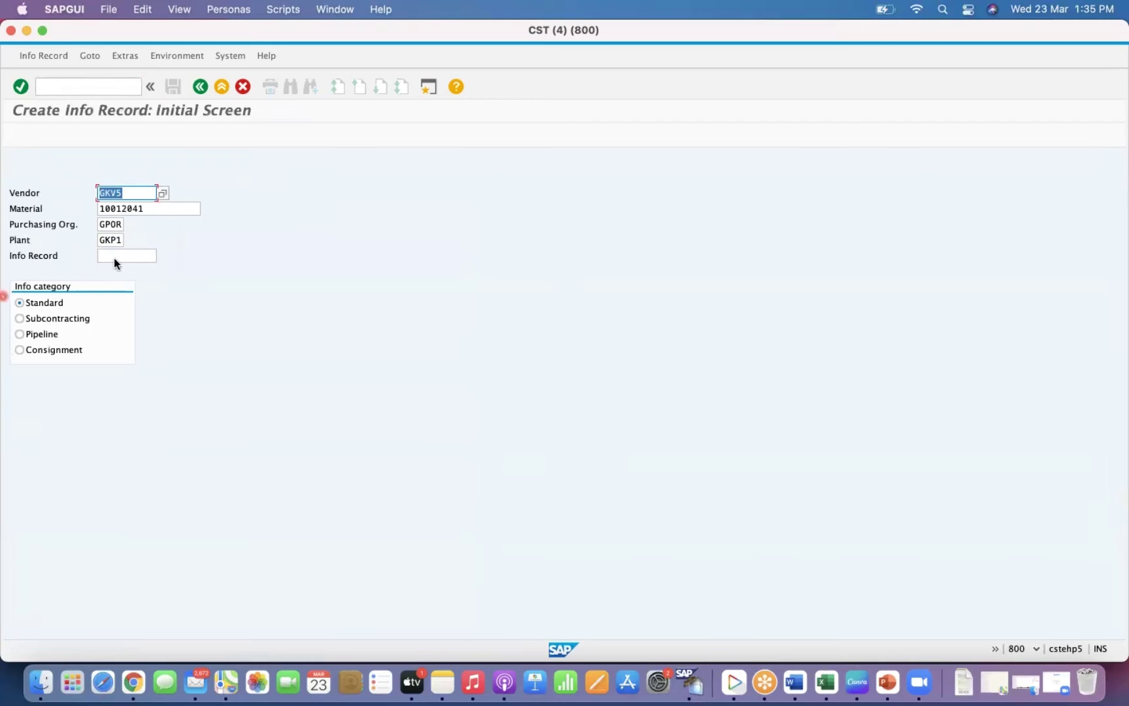
left_click(109, 240)
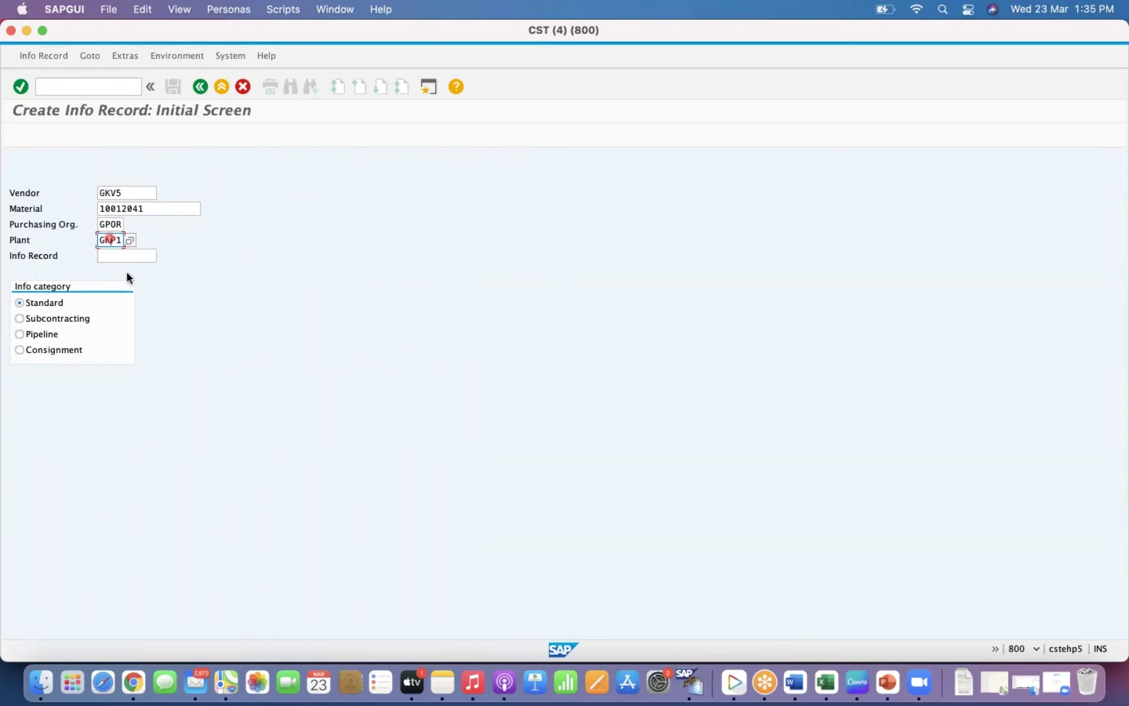
key("BackSpace")
key("Tab")
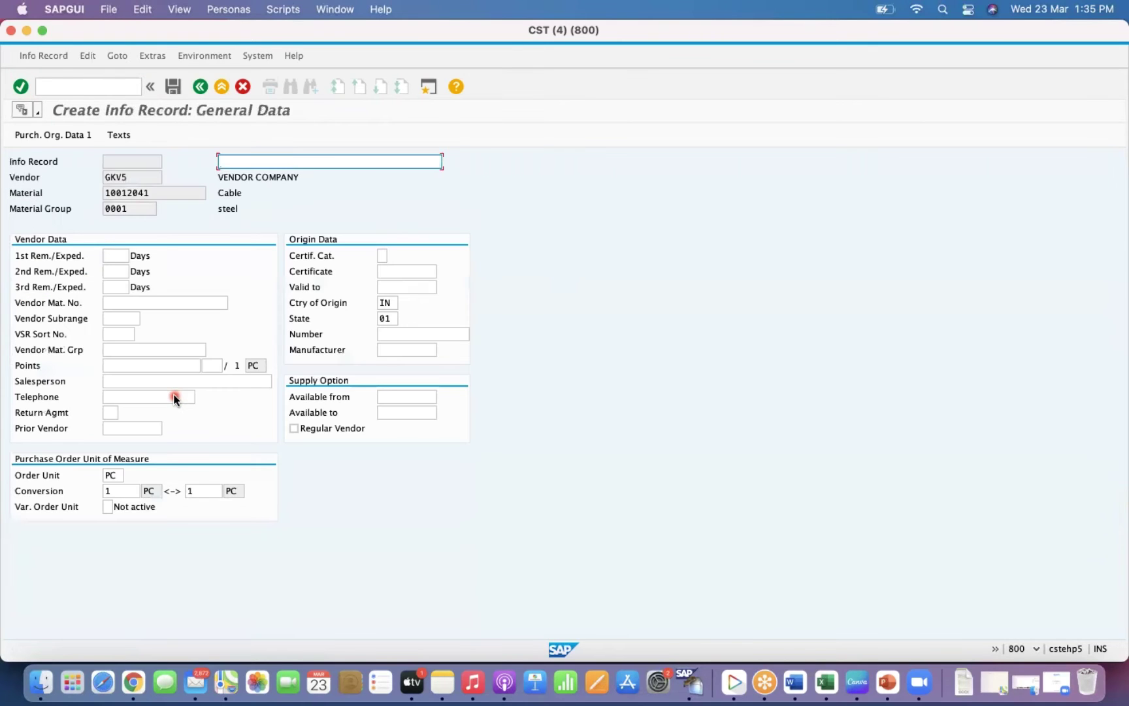
key("Return")
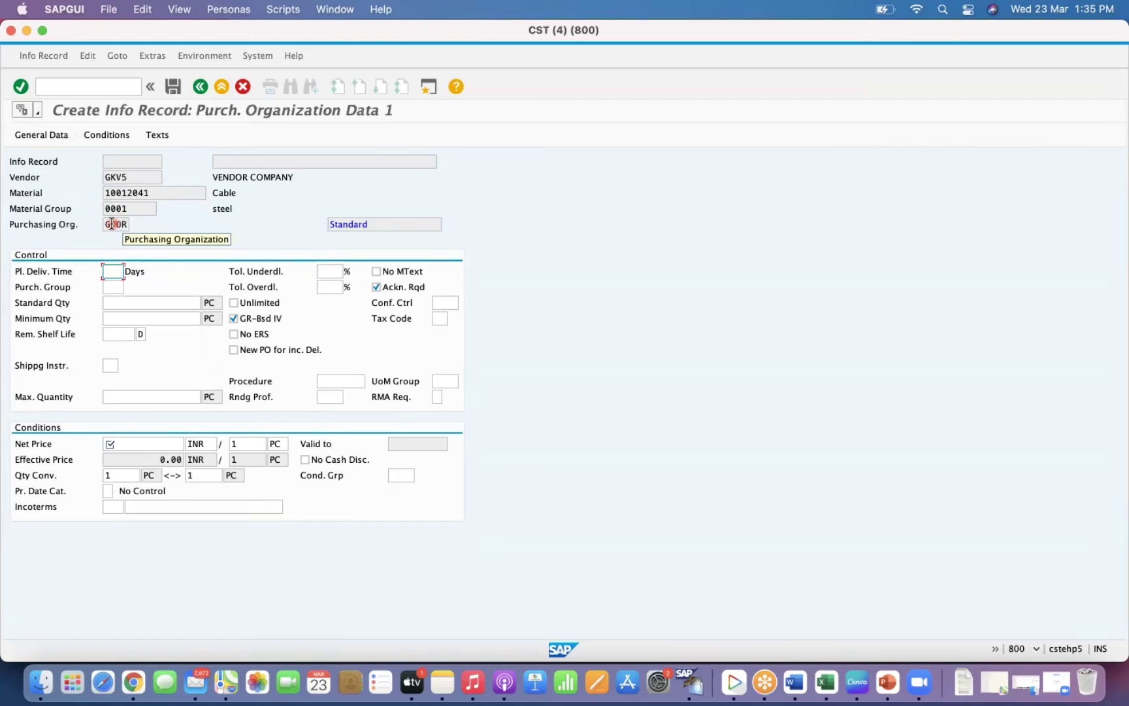
left_click(111, 287)
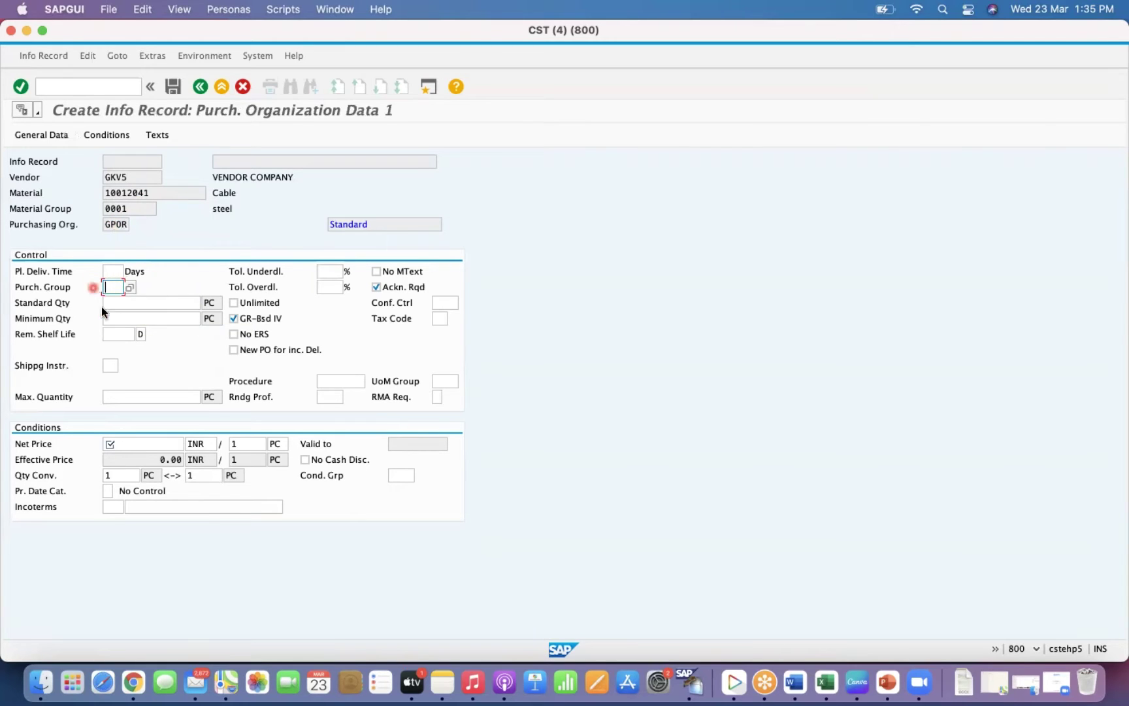
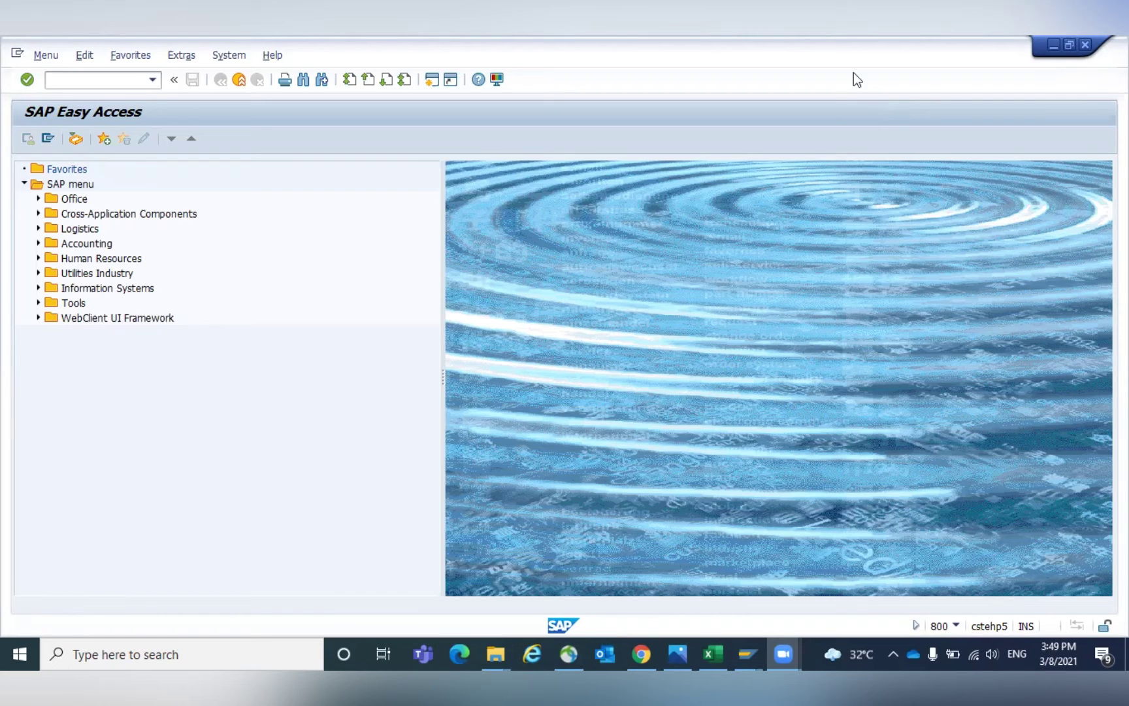
Run SE09 and list your modifiable, unreleased transport requests.
left_click(104, 79)
type("/nse09")
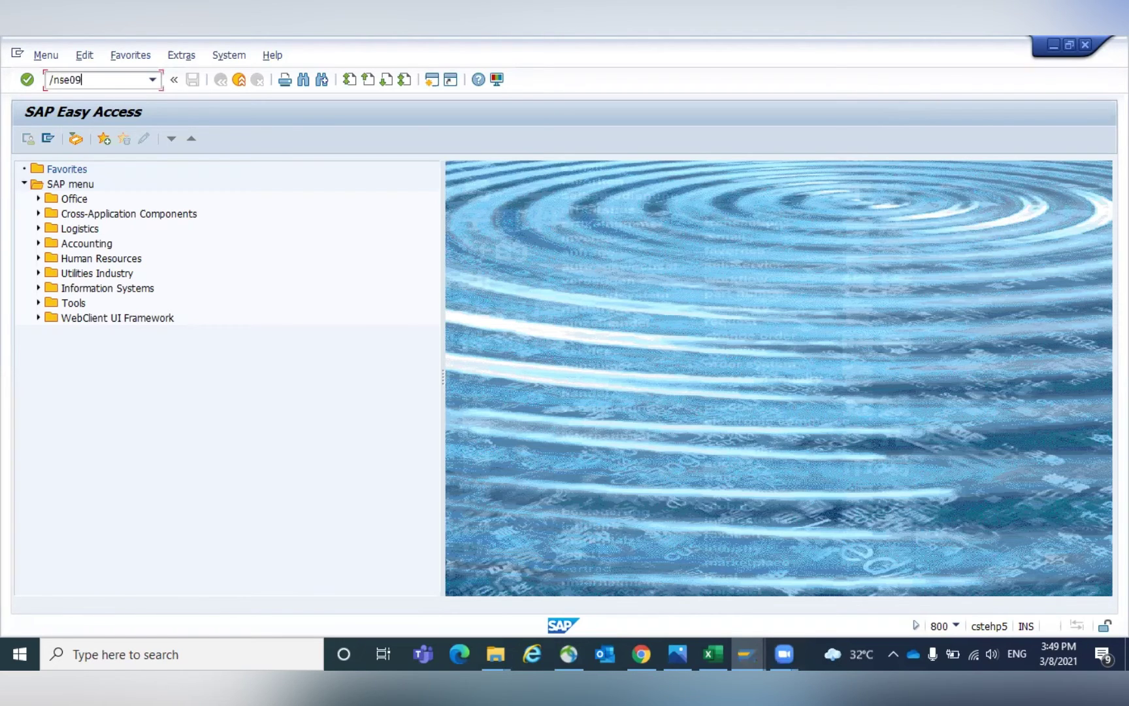
key("Return")
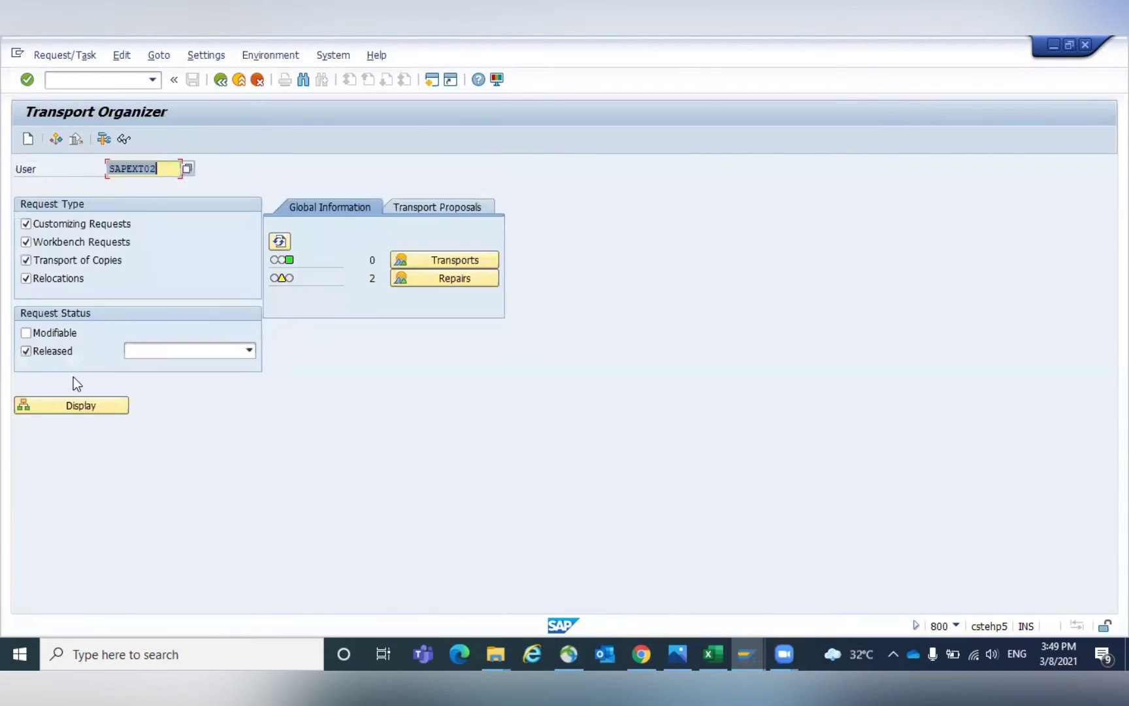
left_click(26, 334)
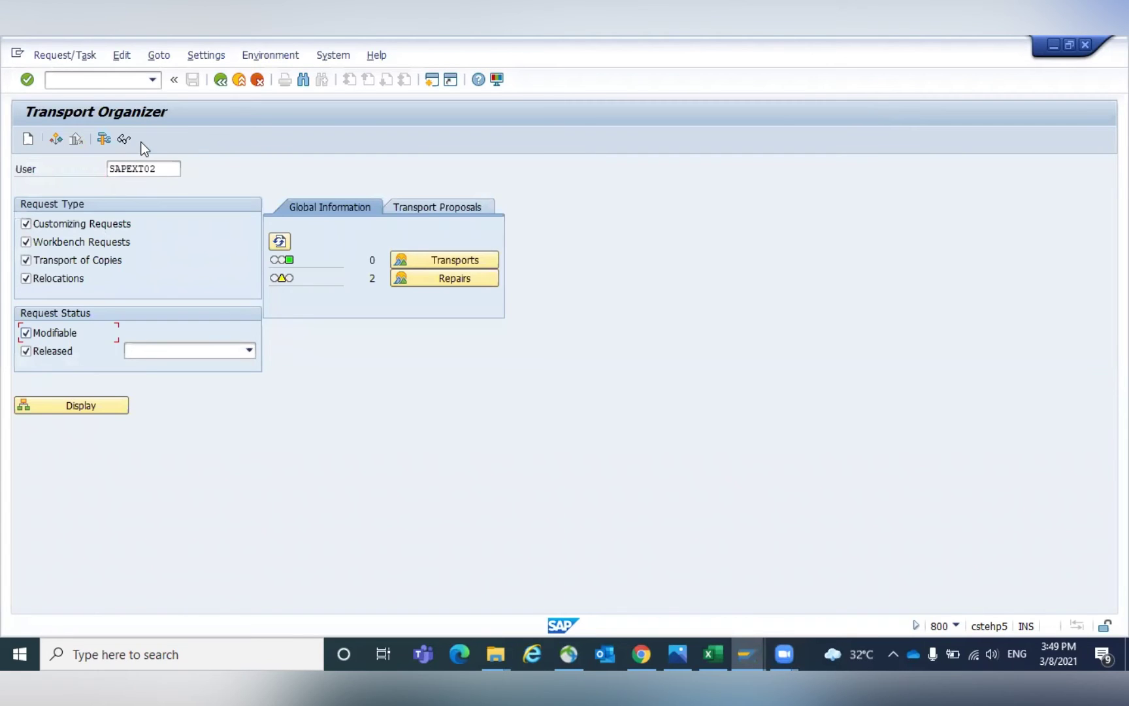
left_click(27, 351)
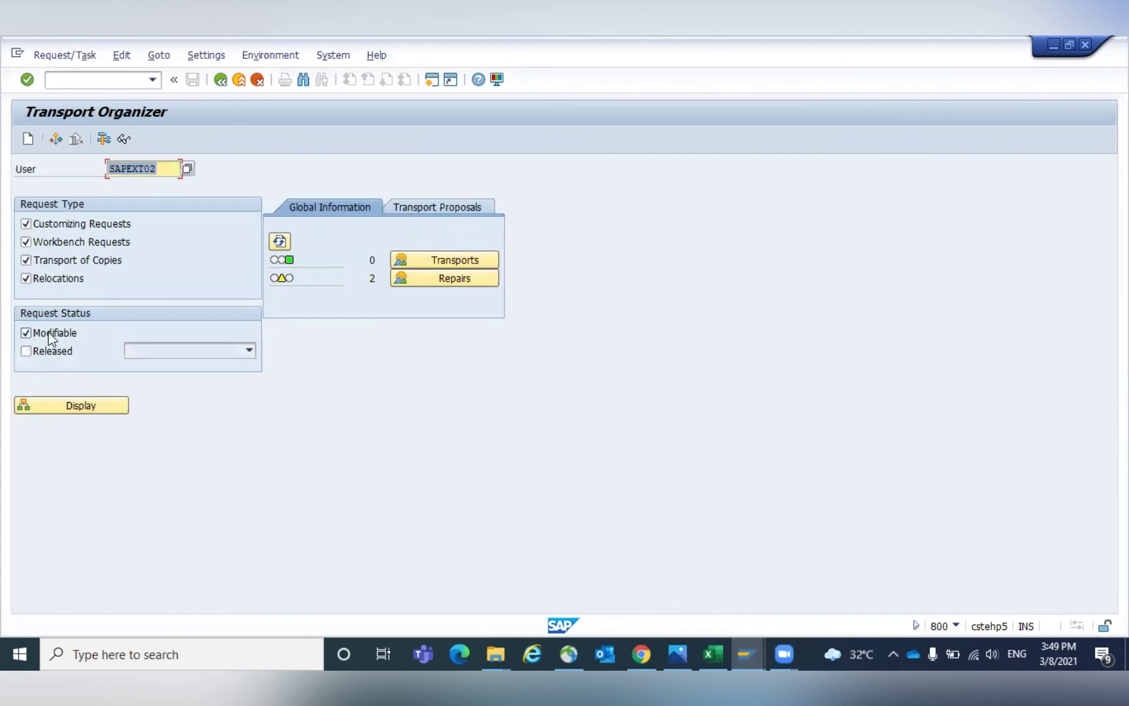
left_click(65, 405)
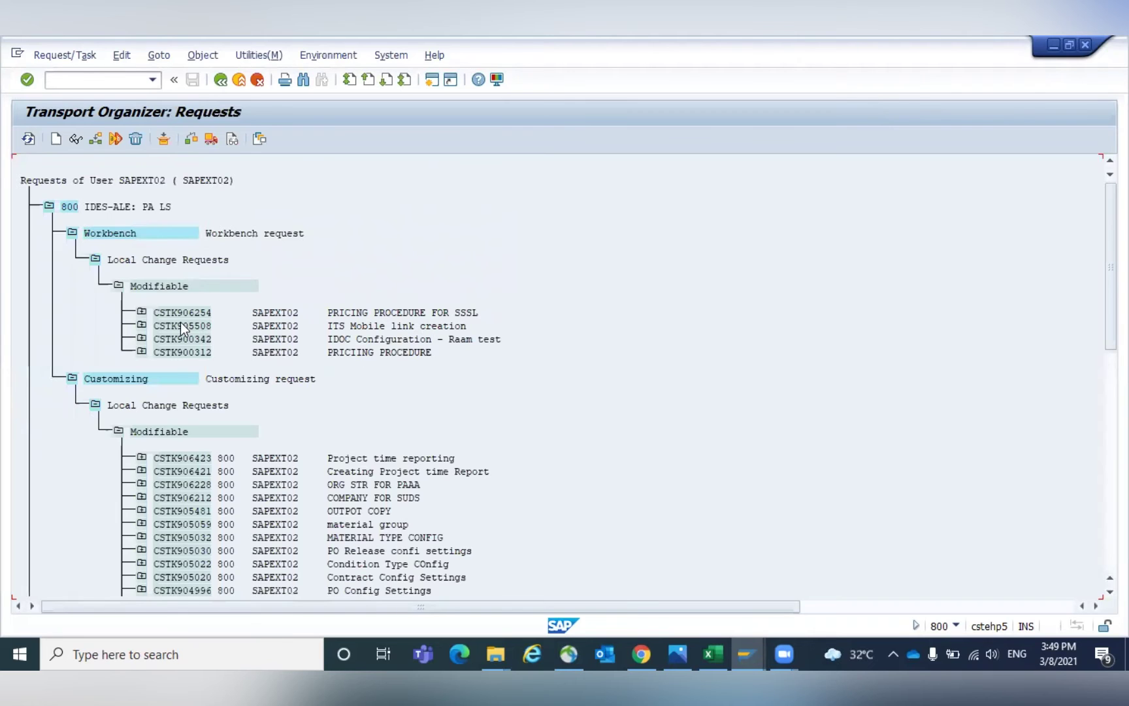
Rename request CSTK906254 to 'SAP MM: Pricing Procedure Changes', save, and go back to the organizer.
double_click(170, 312)
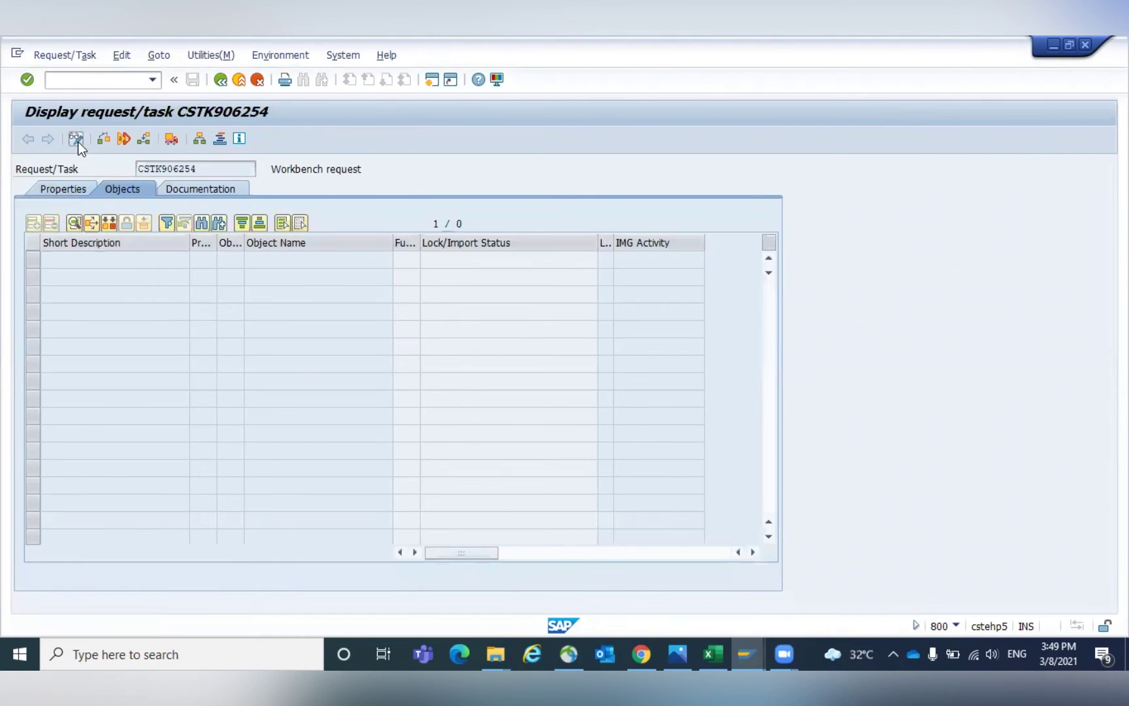
left_click(77, 139)
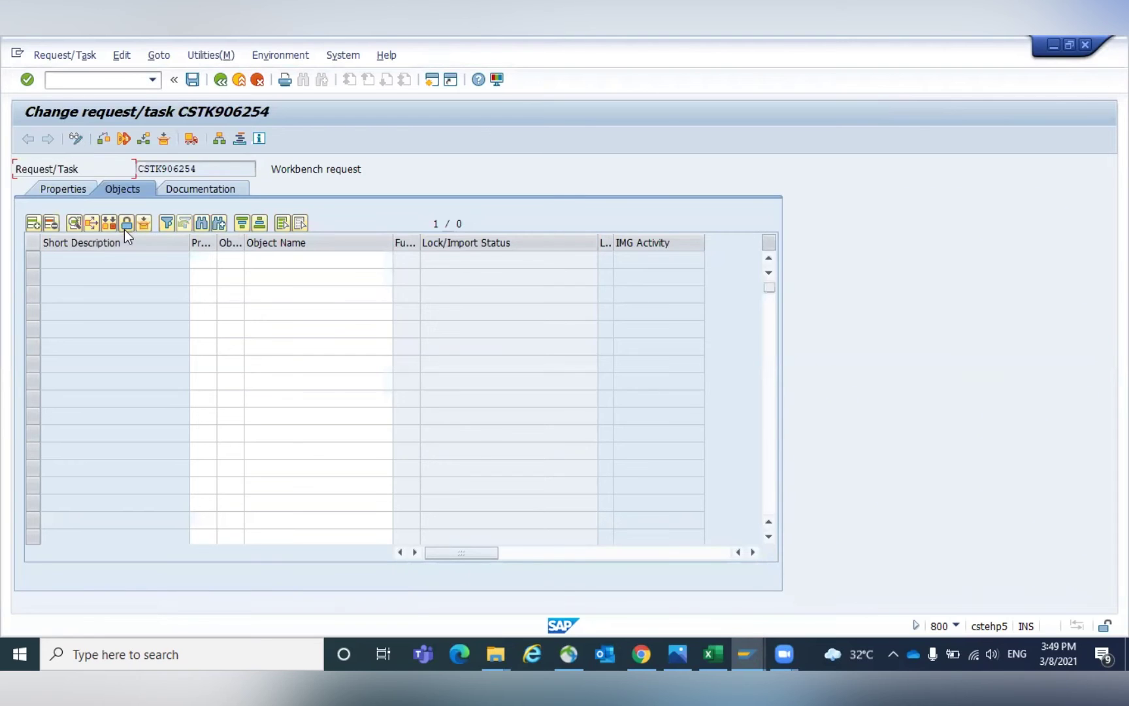
left_click(63, 189)
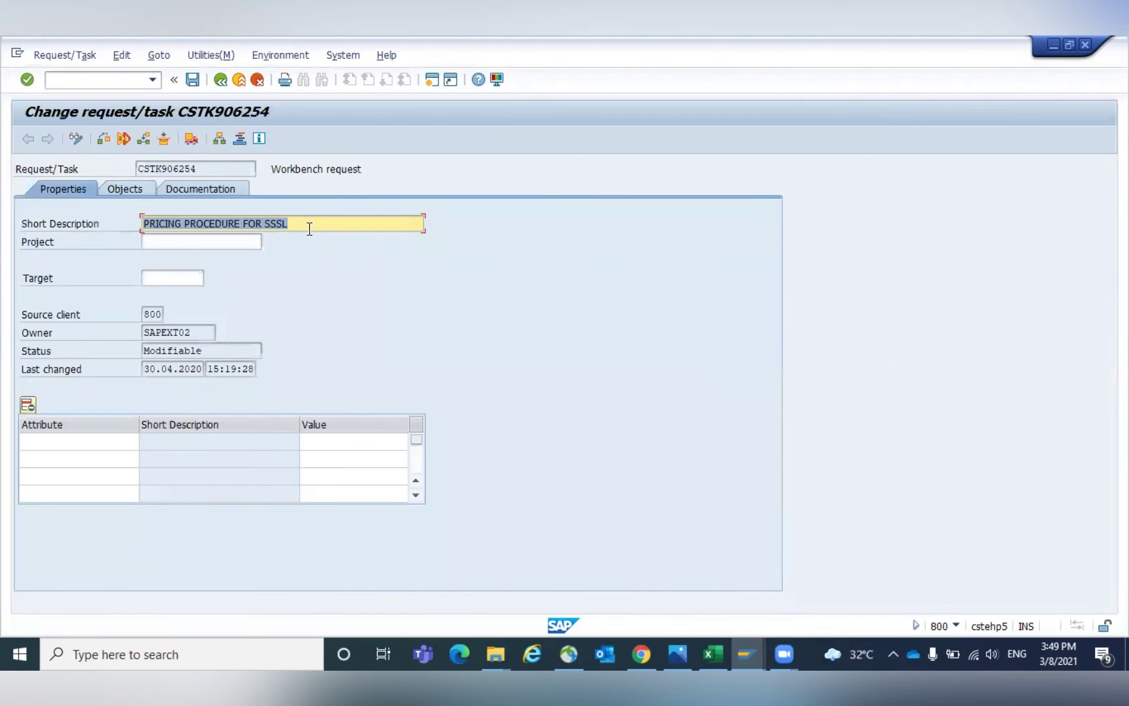
type("SAP ")
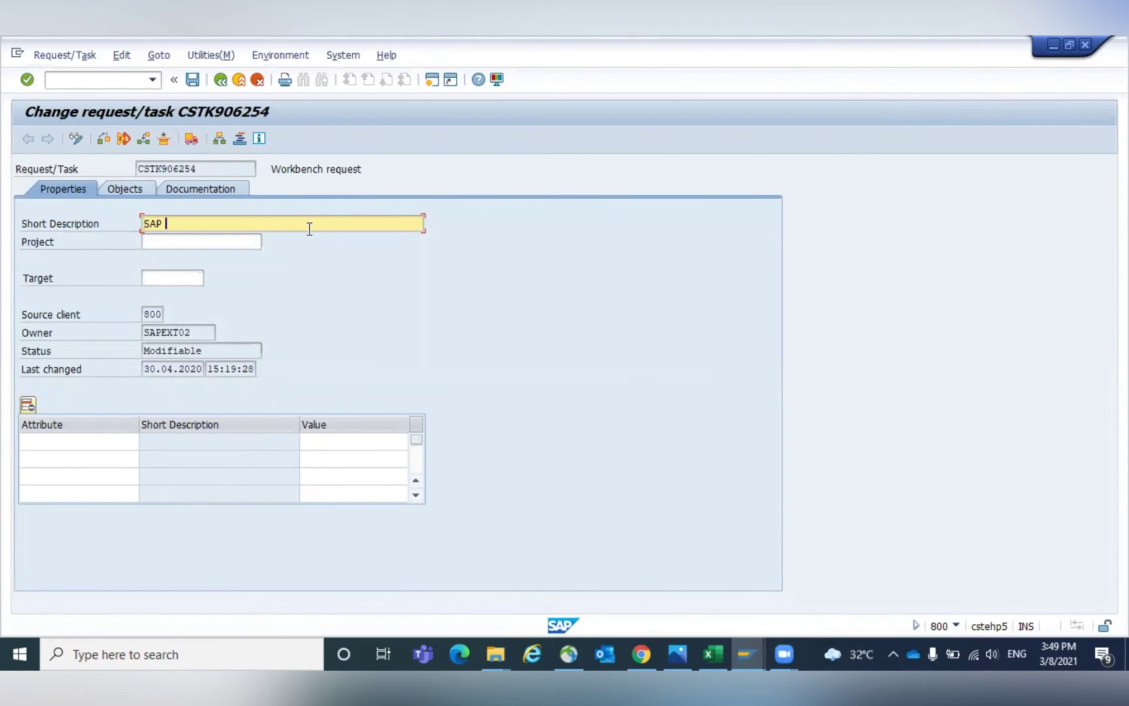
type("MM: Pricing Procedure Changes")
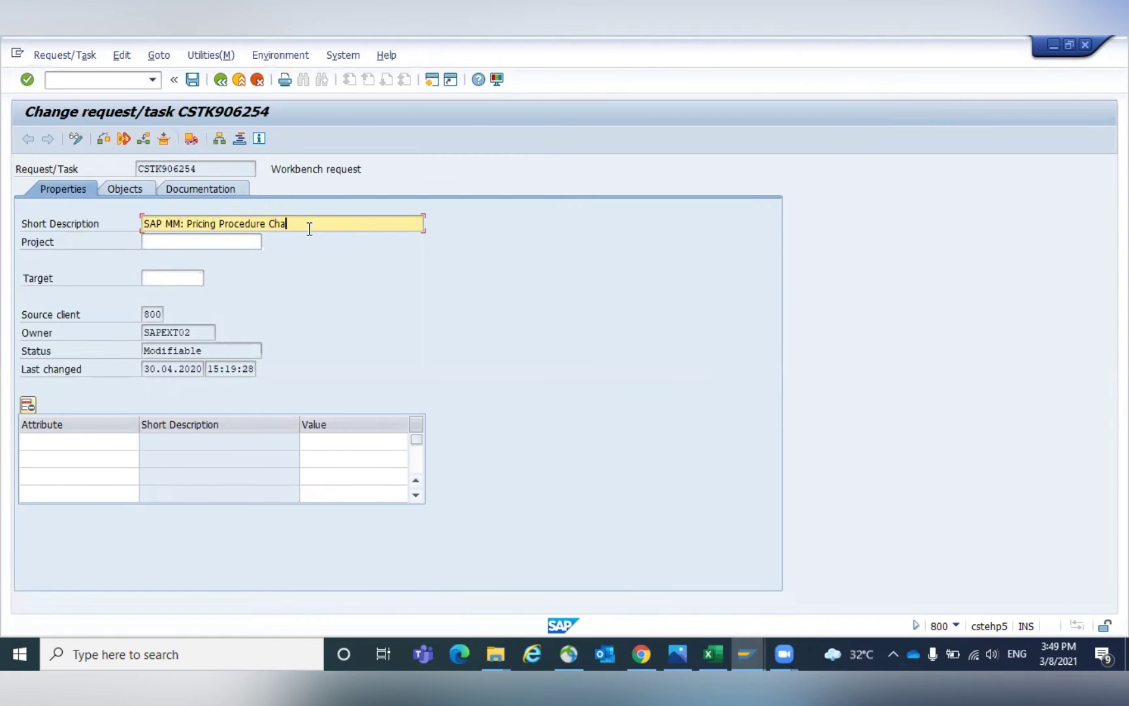
key("ctrl+a")
left_click(192, 79)
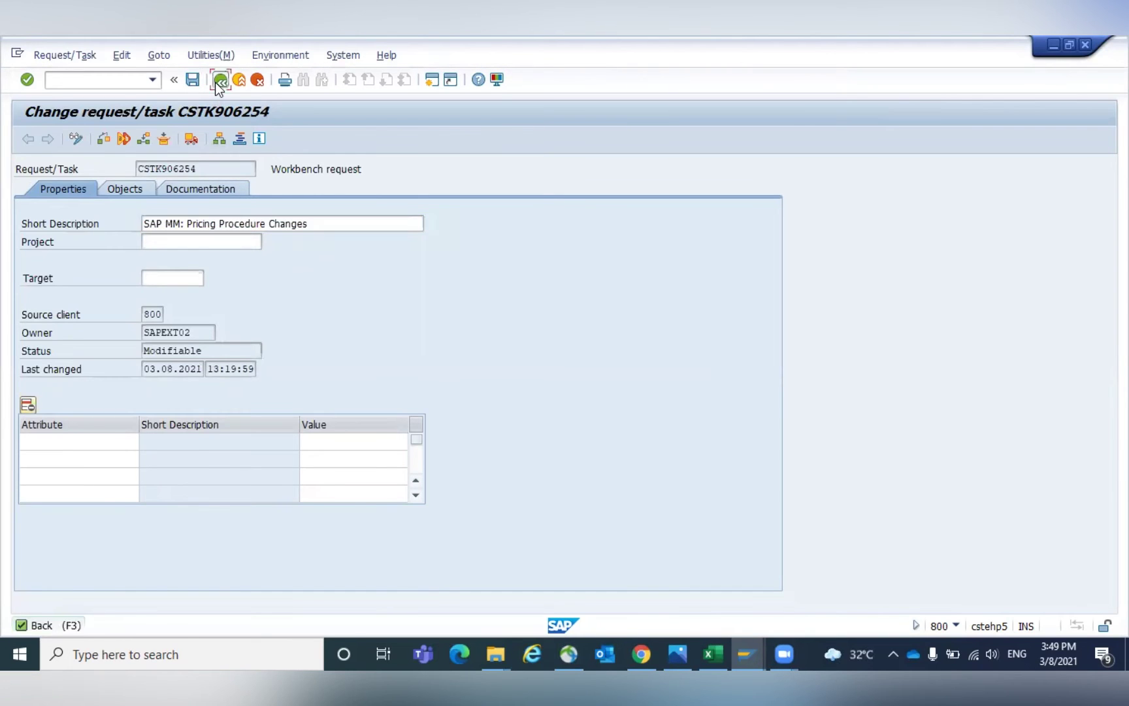
left_click(220, 80)
left_click(220, 80)
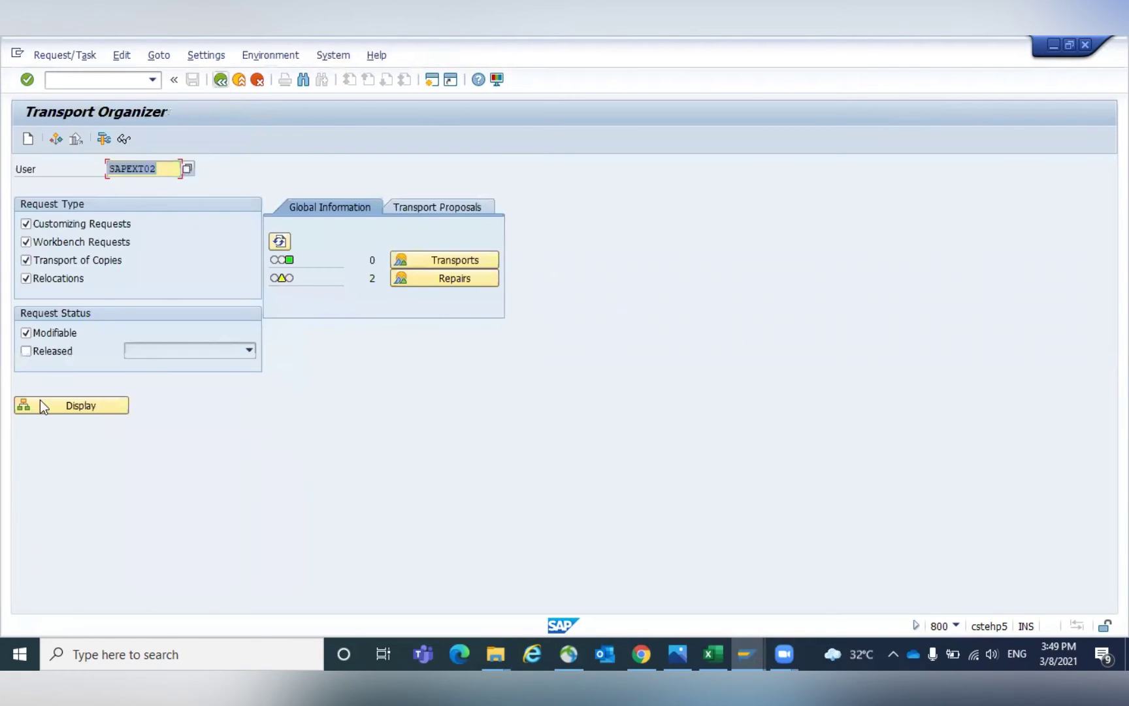
List released requests and view the properties of customizing request CSTK900626.
left_click(25, 352)
left_click(26, 333)
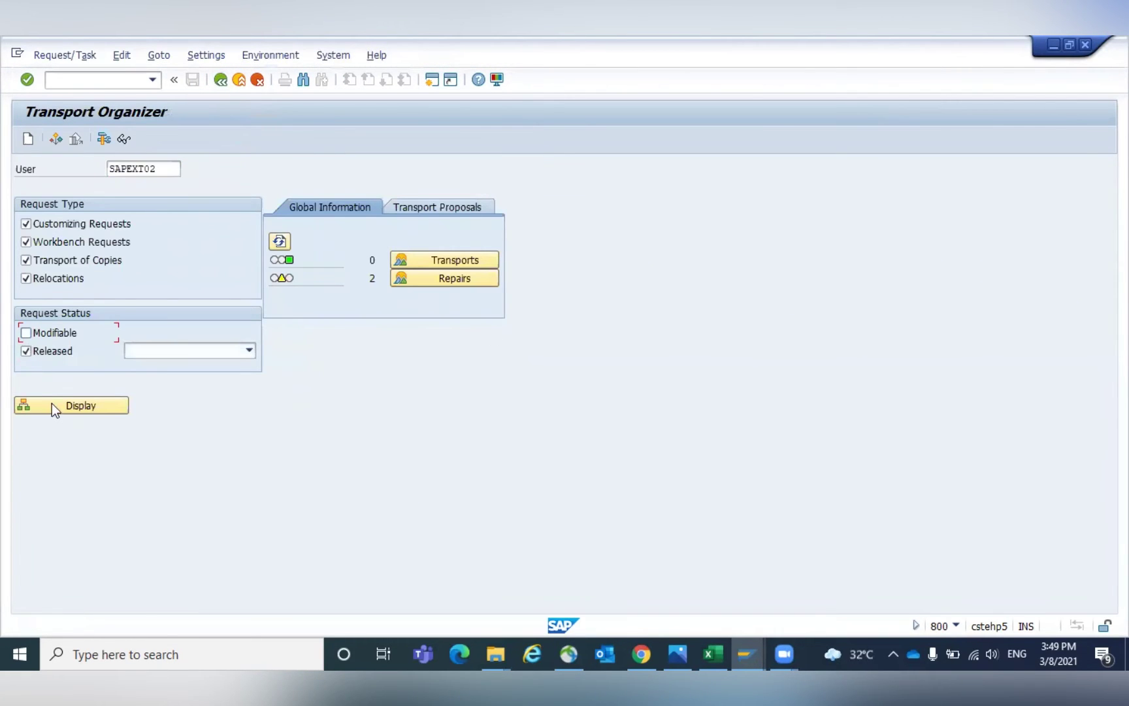
left_click(58, 408)
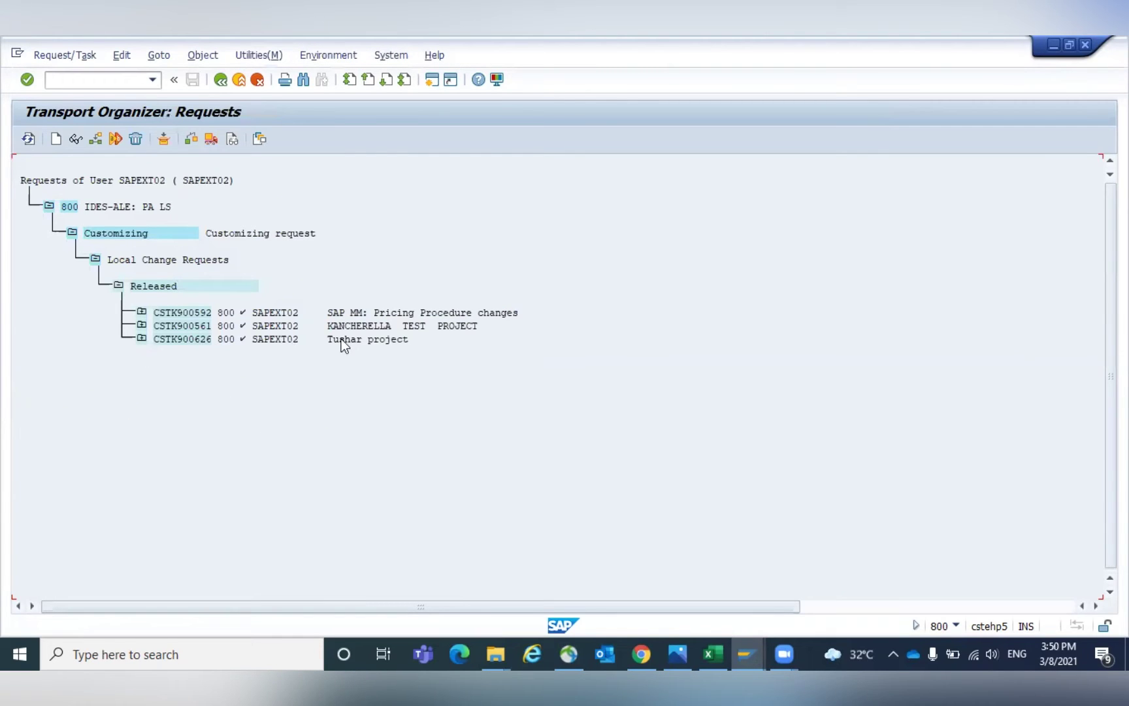
double_click(176, 337)
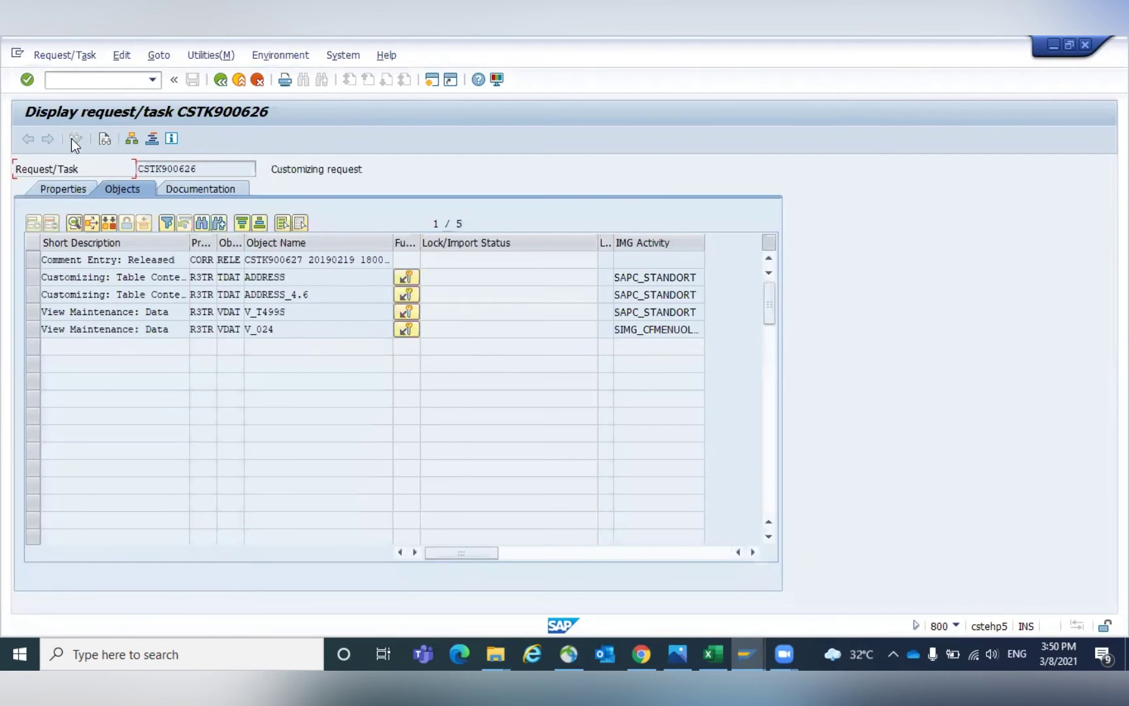
left_click(53, 189)
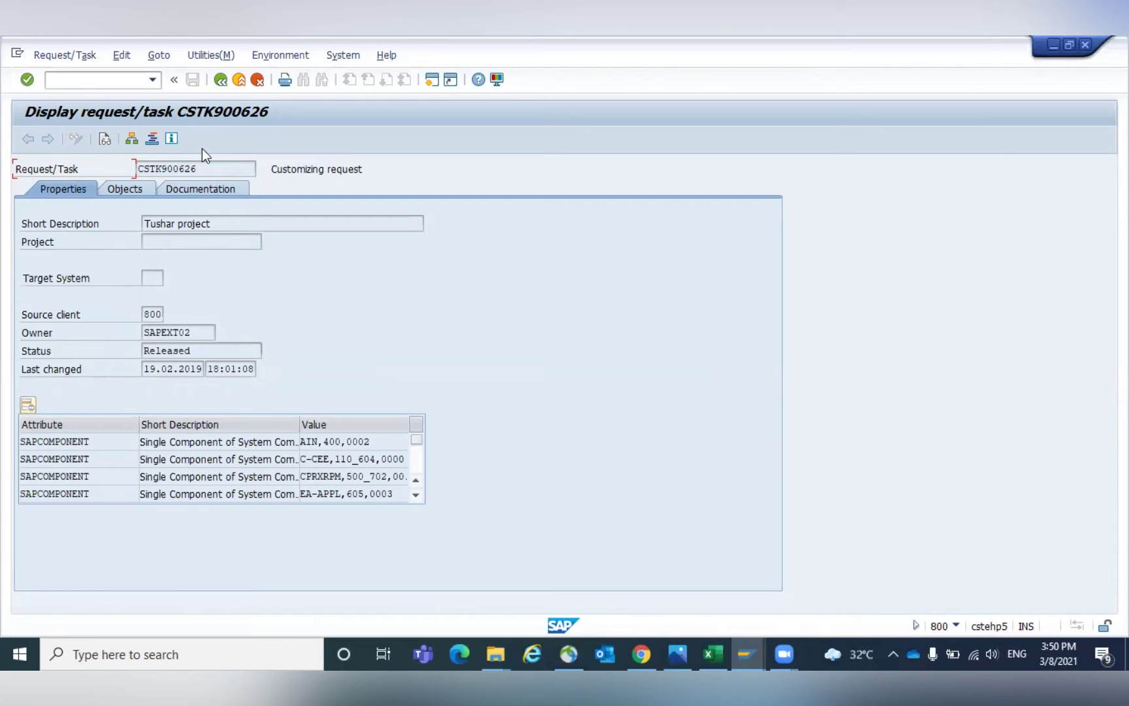
left_click(430, 82)
Run program RDDIT076 from the ABAP Editor (SE38).
type("SE38")
key("Return")
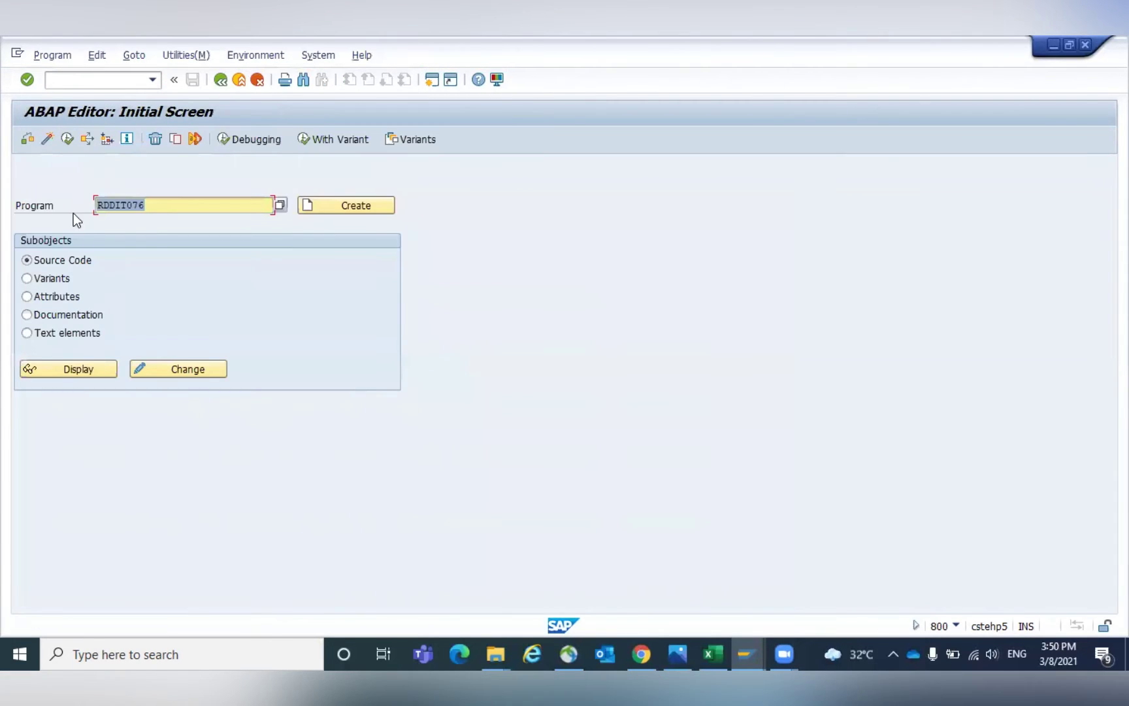
left_click(149, 198)
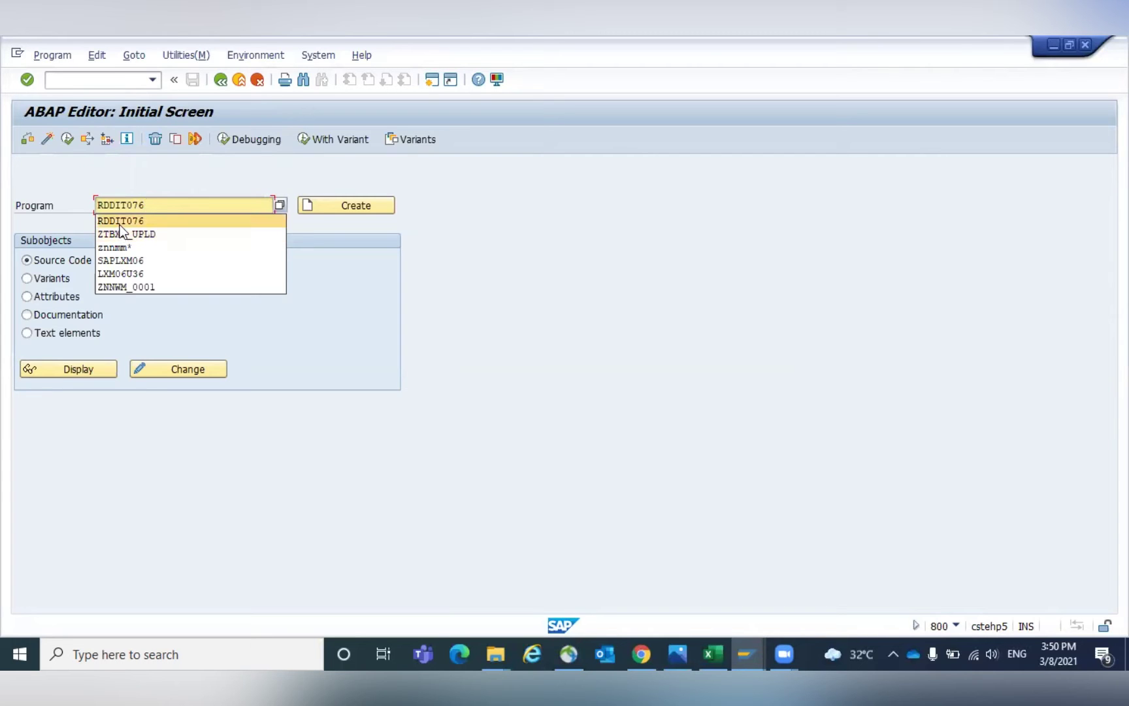
left_click(157, 207)
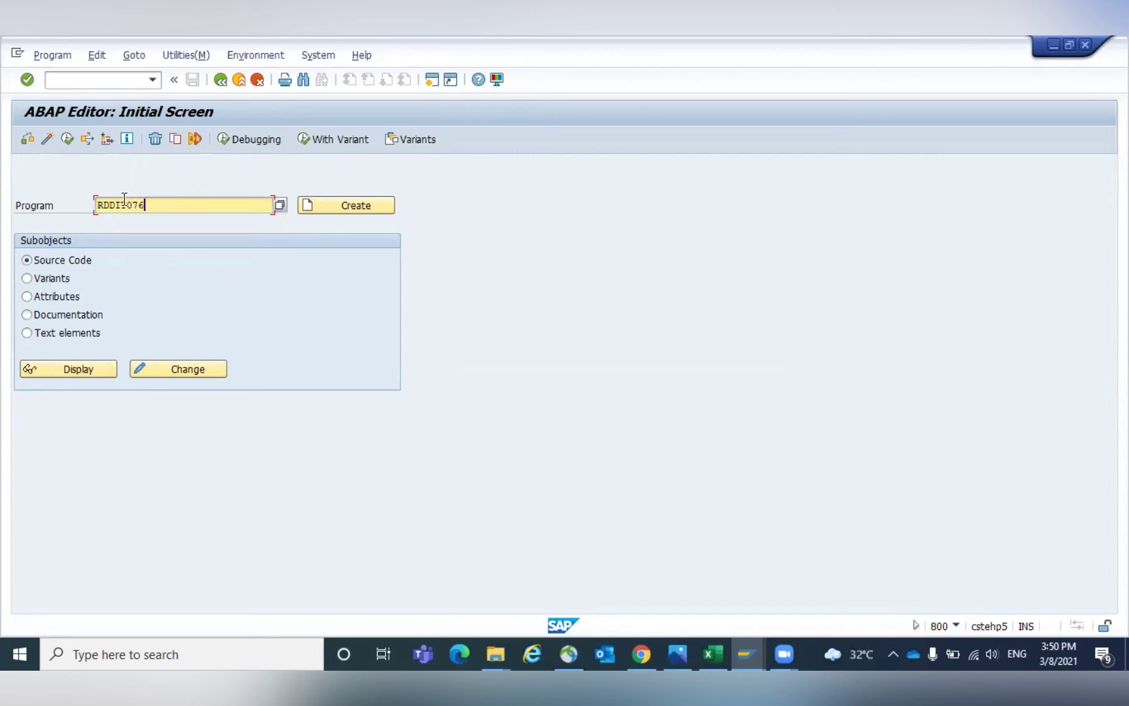
left_click(68, 139)
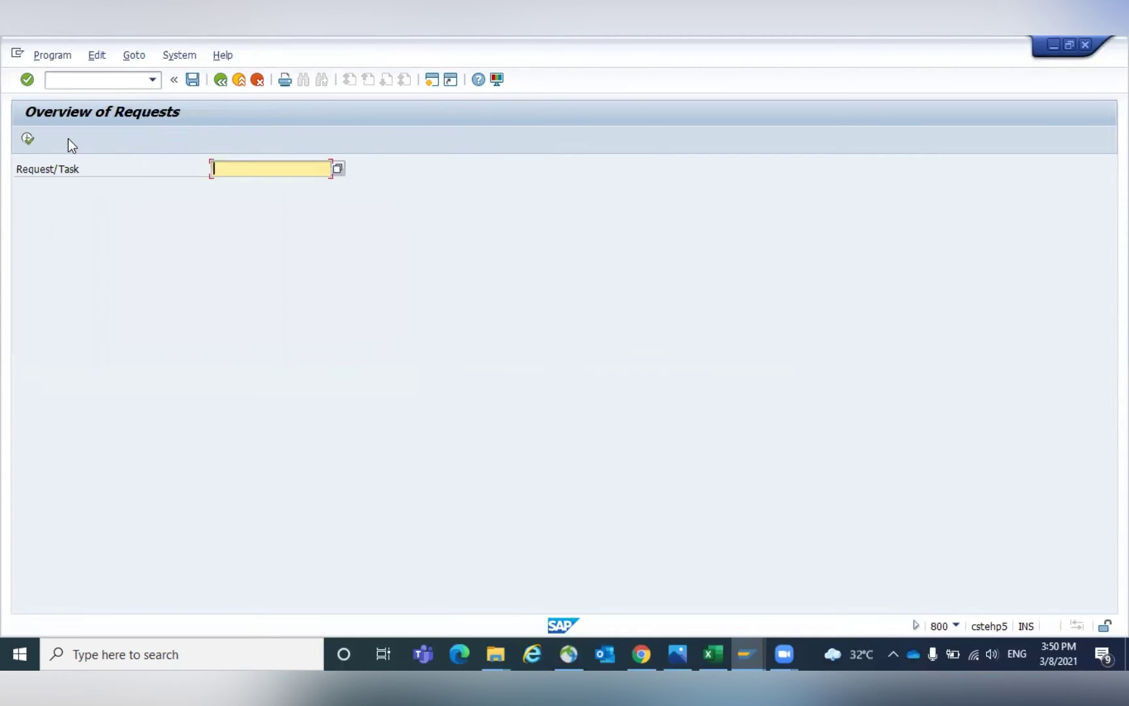
Copy request number CSTK900626 into RDDIT076 and list its details.
left_click_drag(199, 169, 122, 167)
key("ctrl+c")
left_click(123, 169)
key("F3")
key("ctrl+v")
left_click(30, 137)
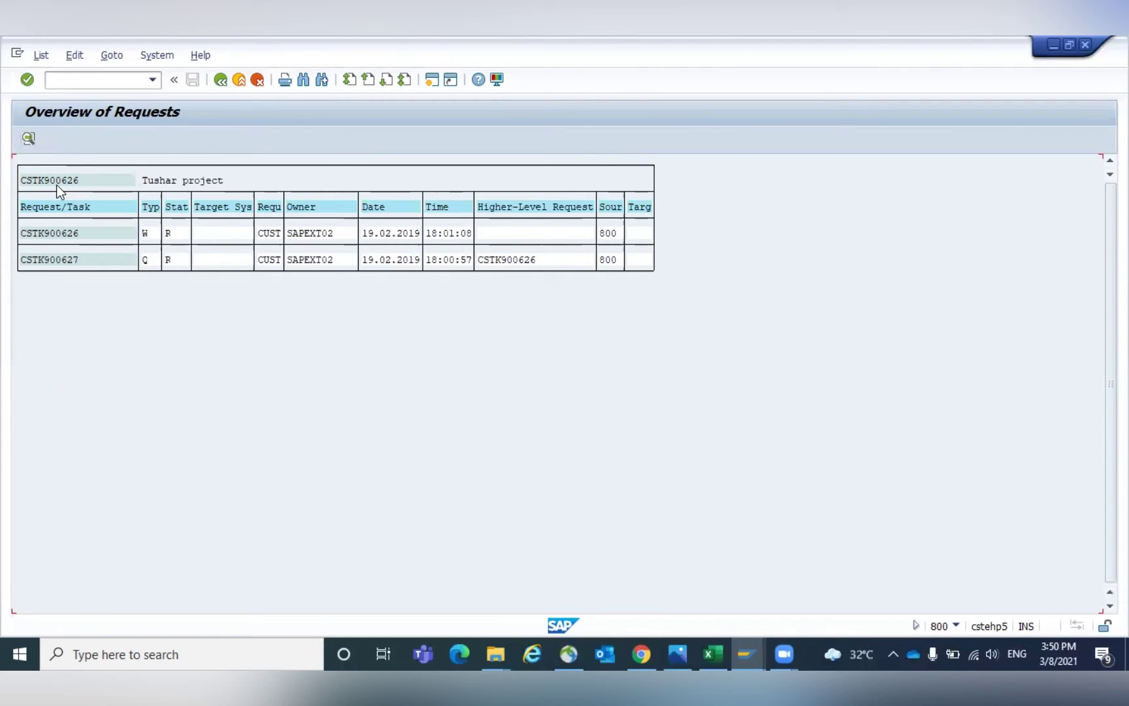
Set CSTK900626's short description to 'SAP MM: PO Output Changes' and save.
double_click(64, 234)
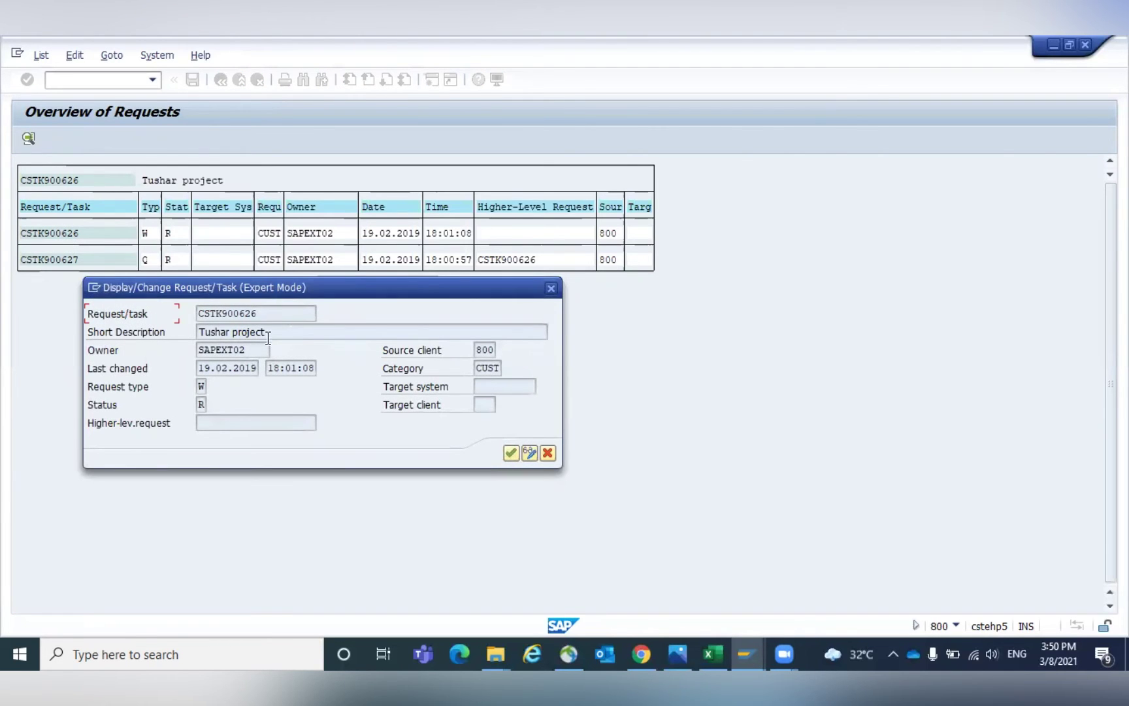
left_click(528, 456)
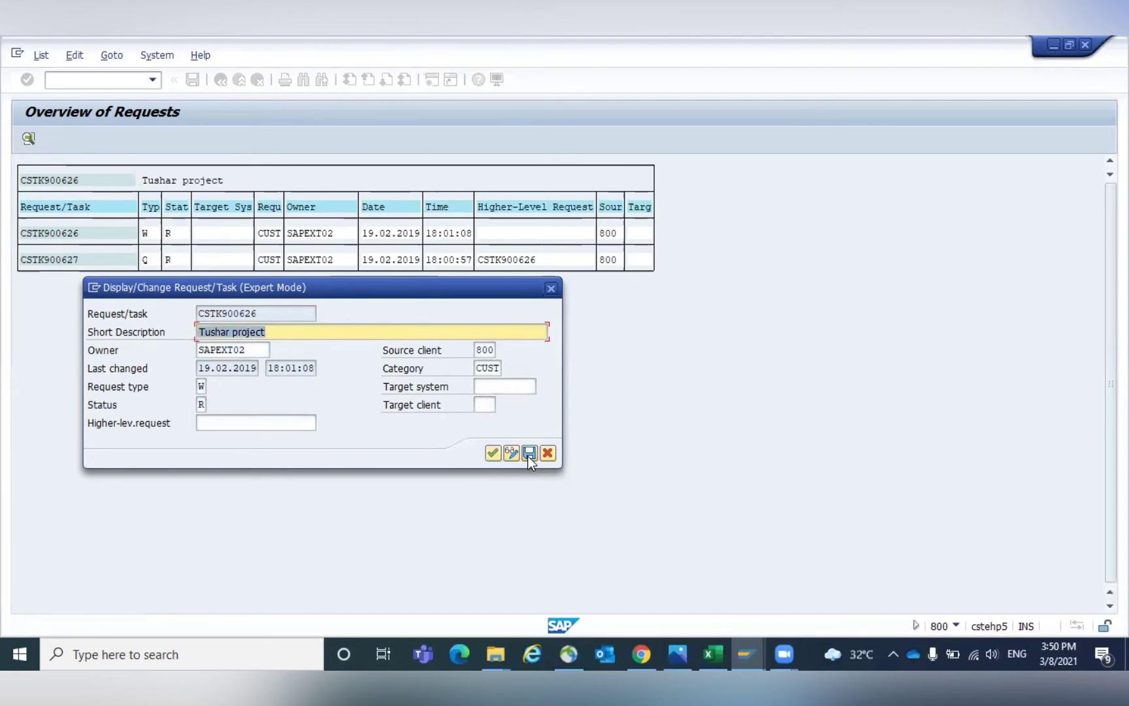
type("SAP MM:")
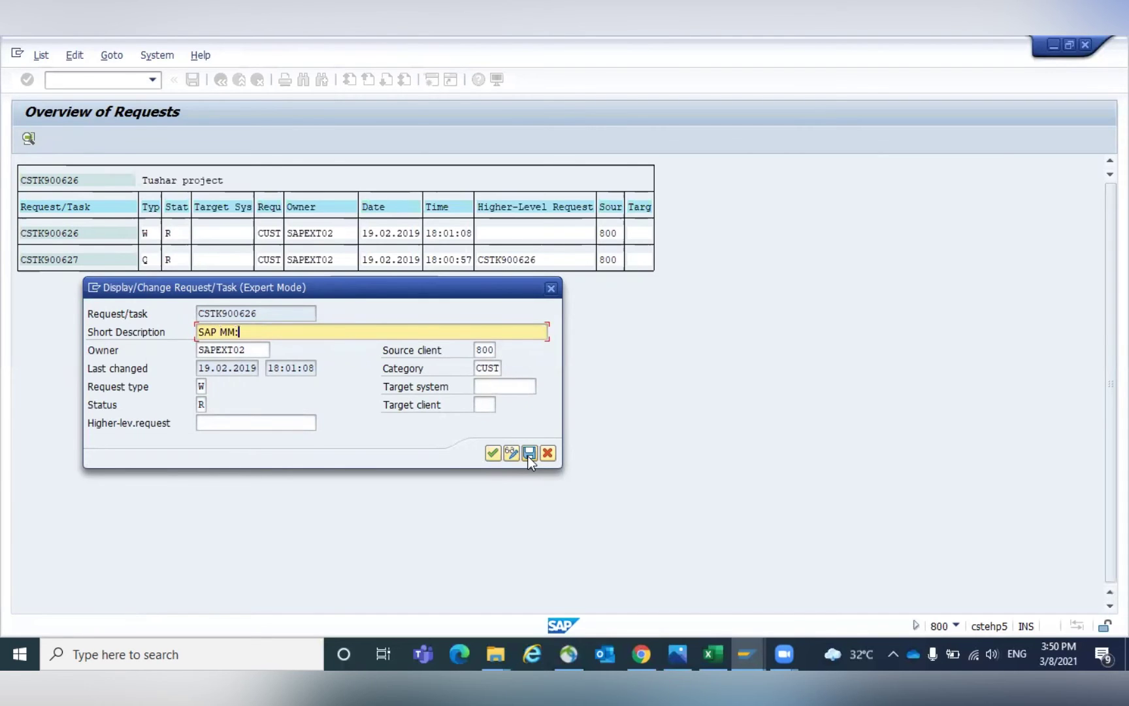
type(" PO Output Changes")
left_click(491, 454)
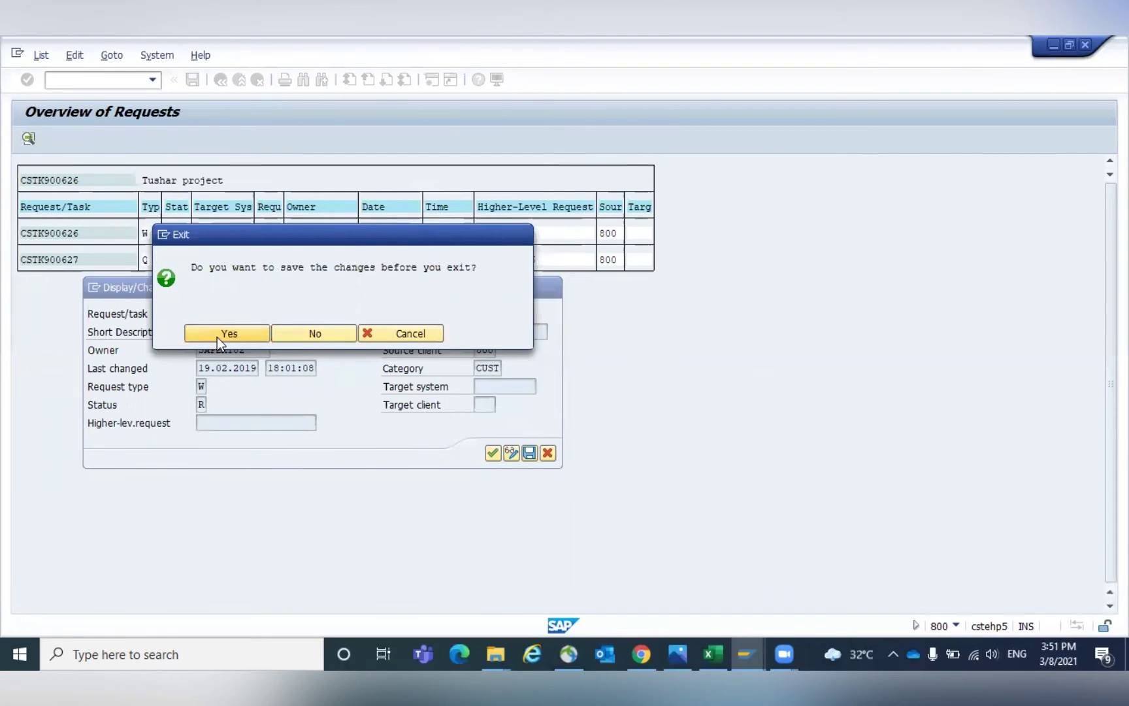
left_click(217, 337)
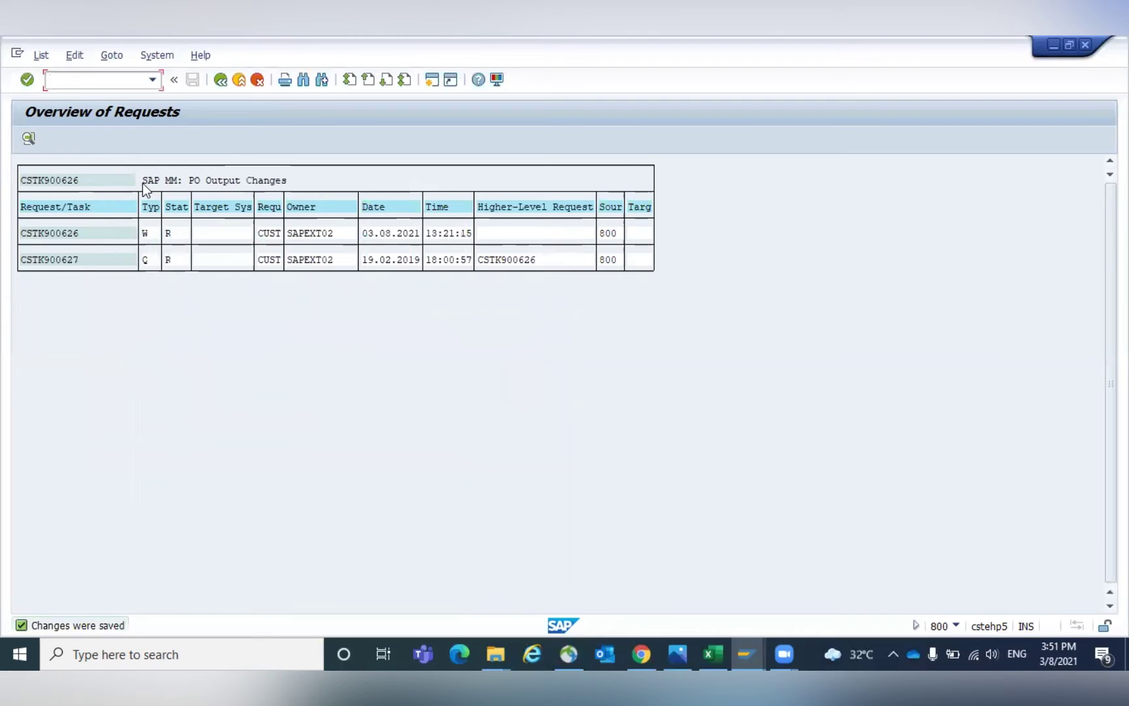
Reopen request CSTK900626 and check its short description under general properties.
left_click(221, 79)
key("alt+Tab")
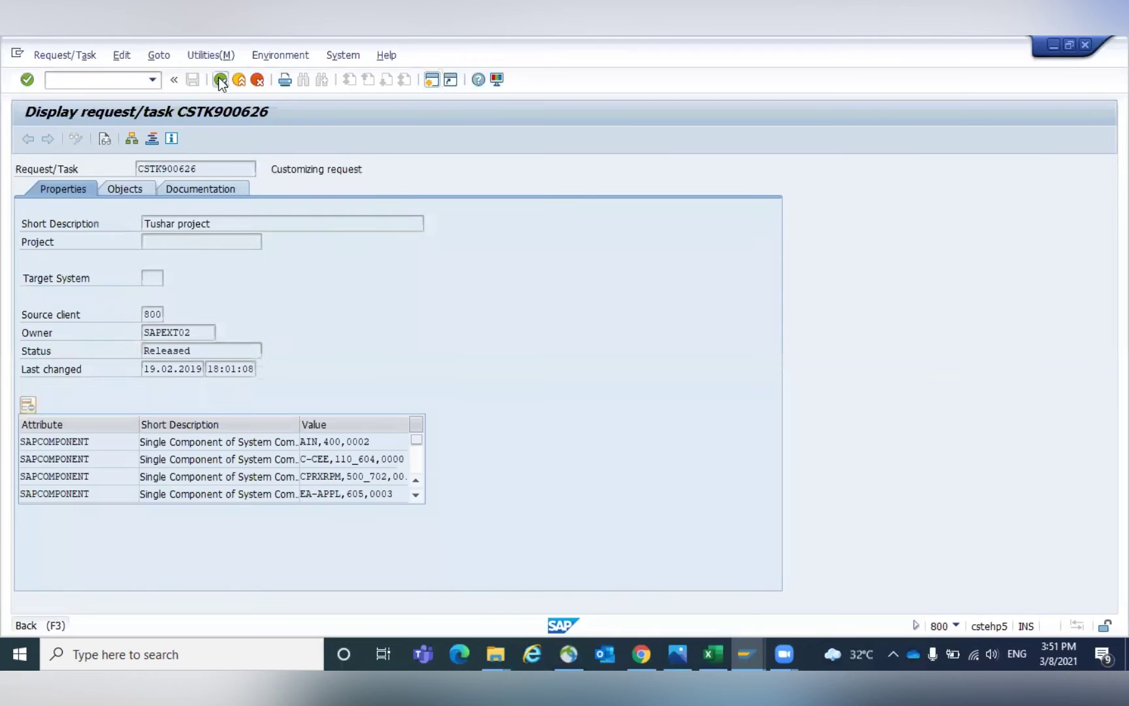
left_click(221, 79)
left_click(28, 137)
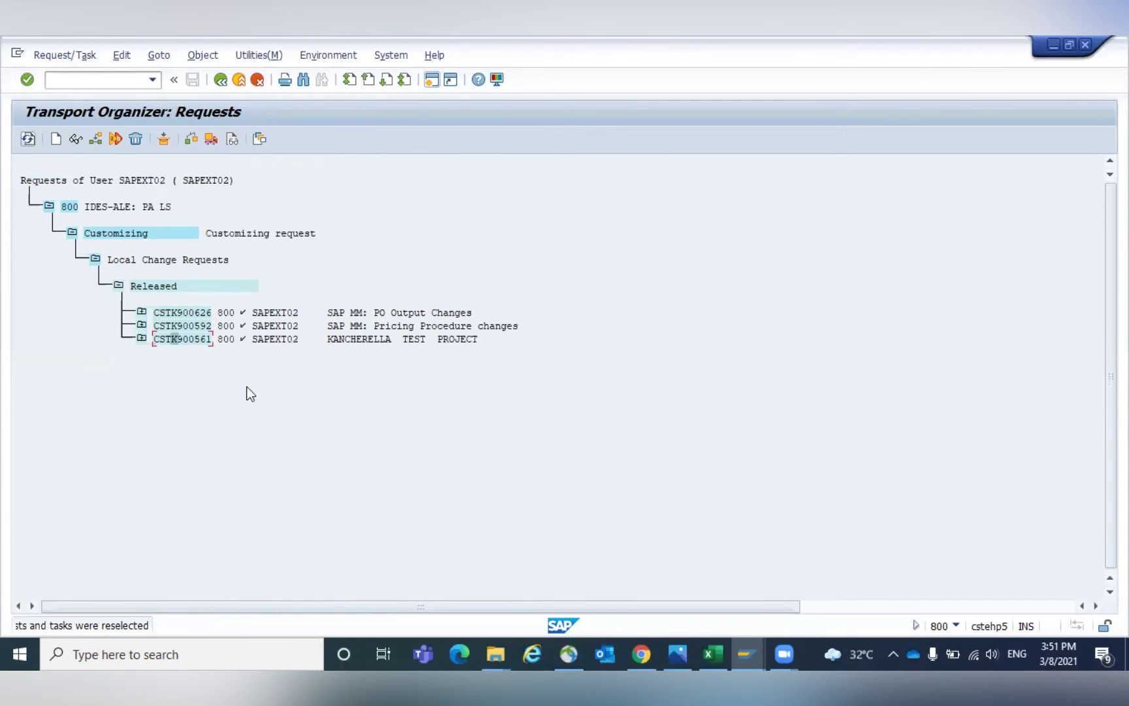
double_click(164, 312)
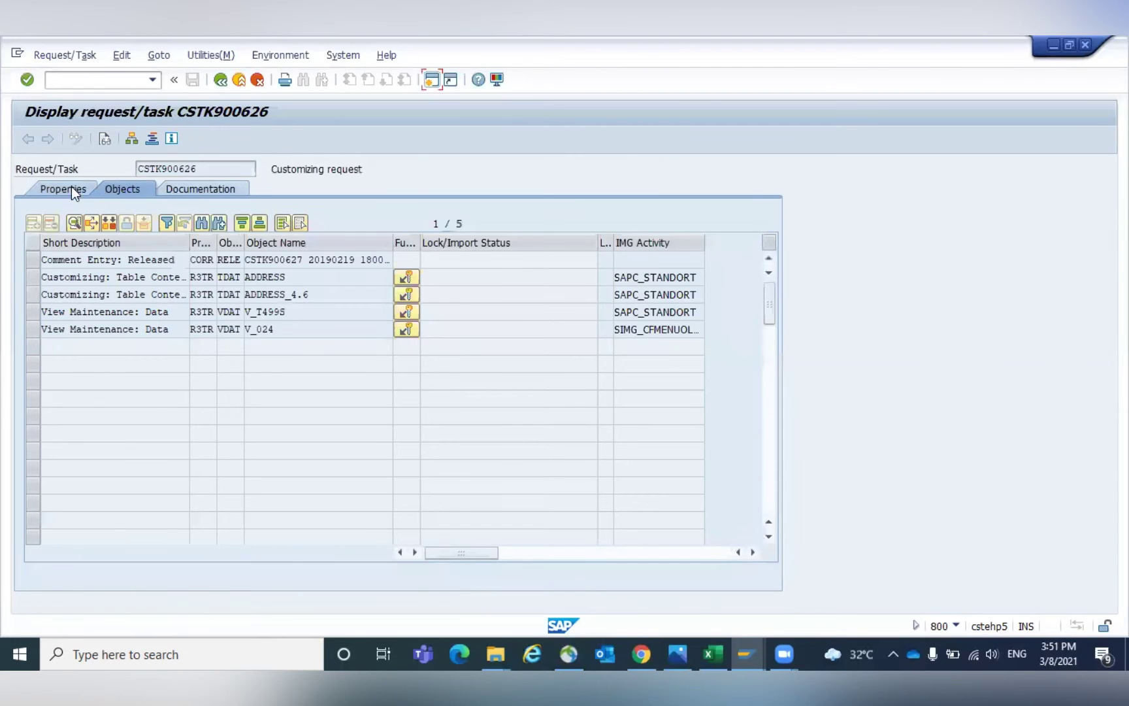
left_click(68, 185)
left_click(312, 223)
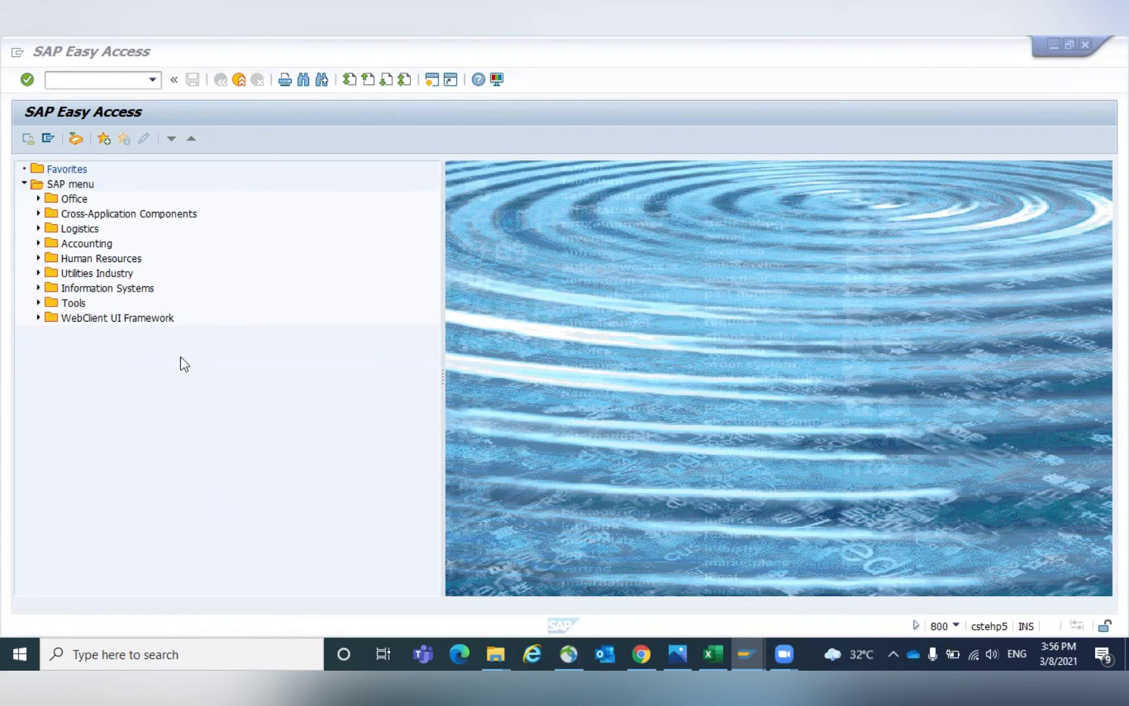
Place the cursor in the SAP Easy Access command field.
left_click(56, 79)
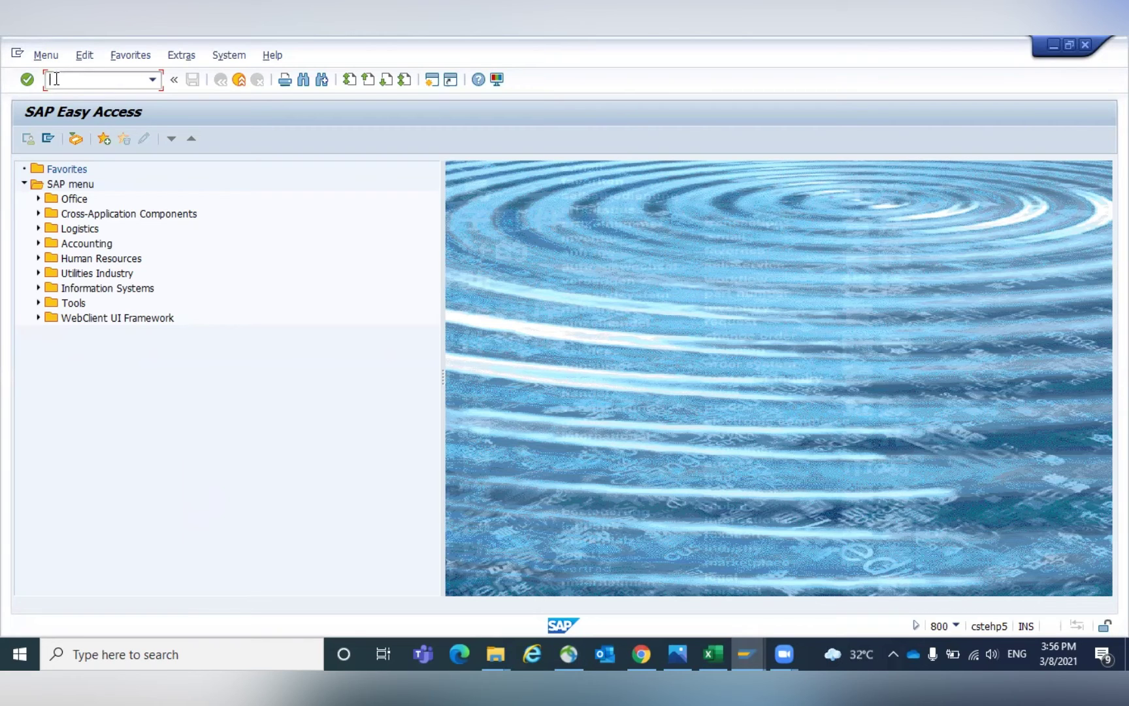
Run OMJJ with the work area restricted to movement type 101.
type("OMJJ")
key("Return")
key("space")
key("Return")
type("10")
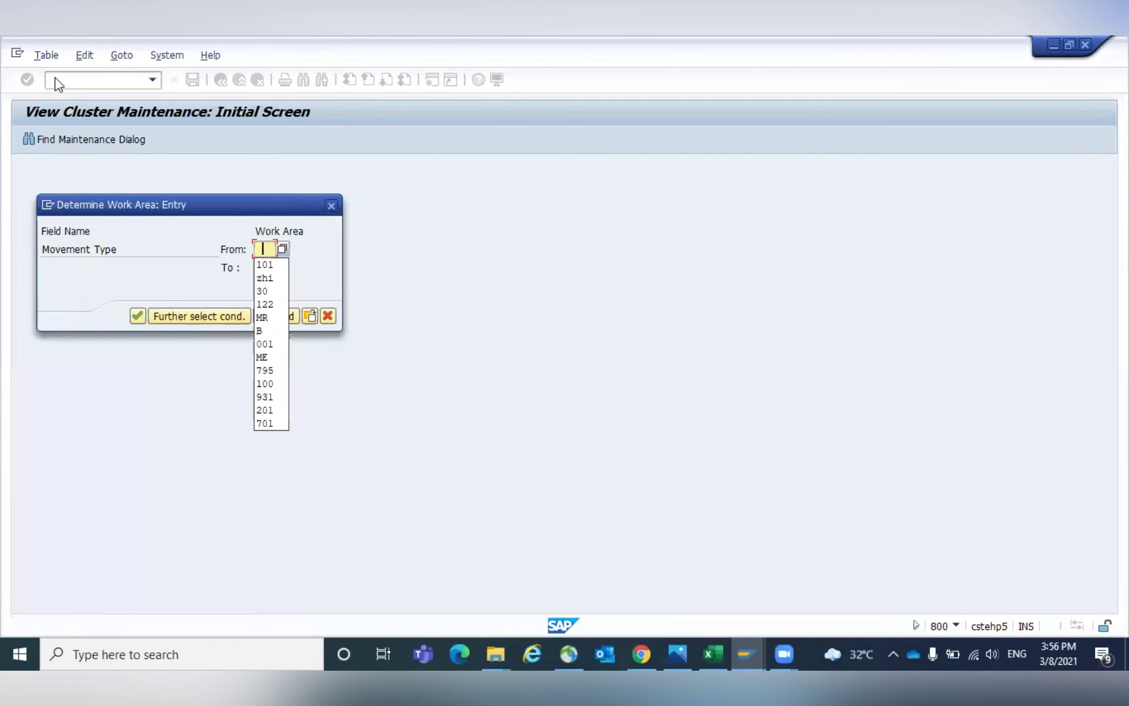
key("Tab")
type("101")
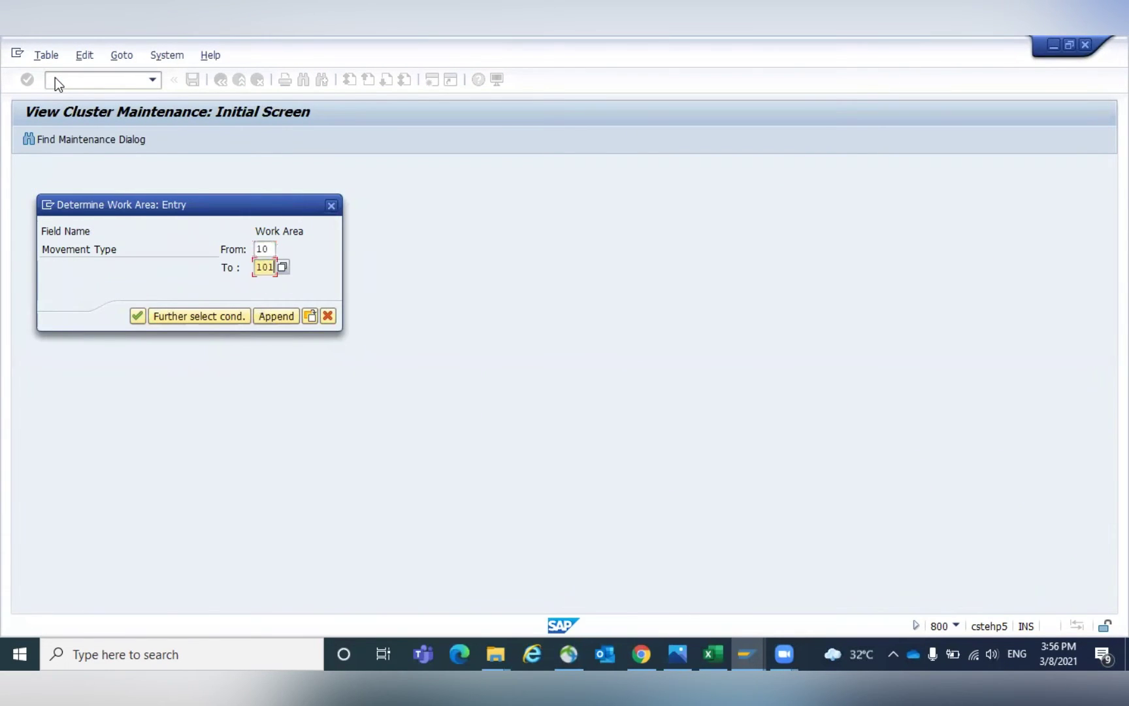
key("shift+Tab")
type("1")
key("Return")
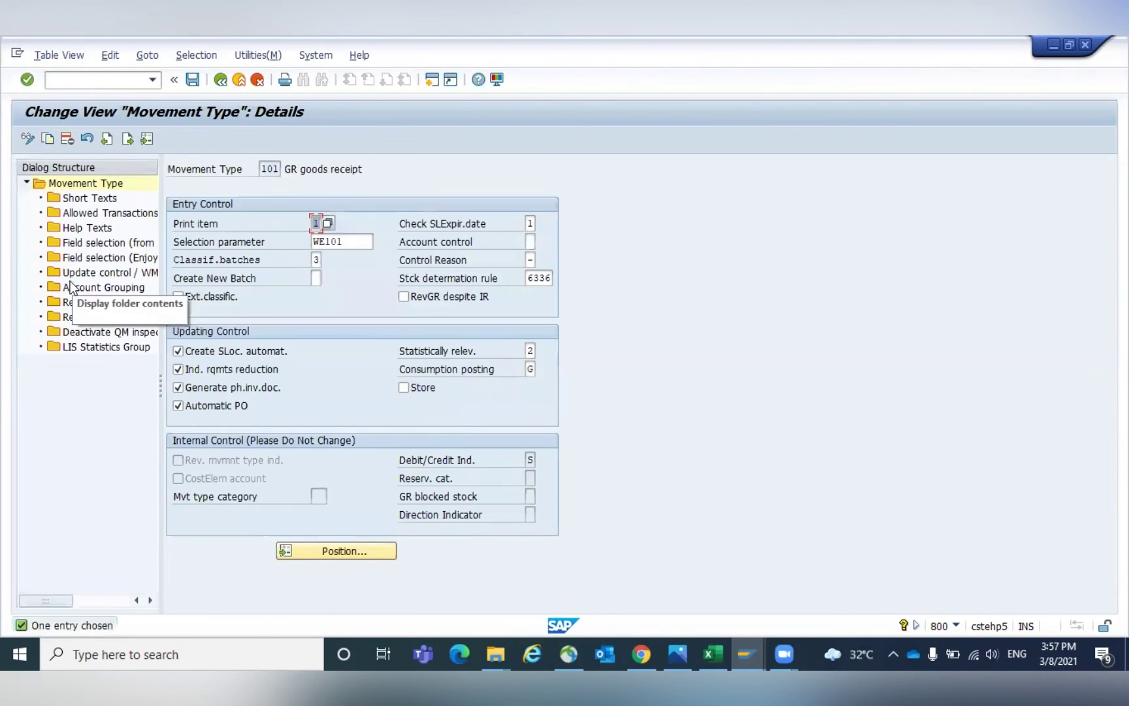
Open movement type 101's Field selection (Enjoy) and check the WEMPF optional entry.
double_click(119, 257)
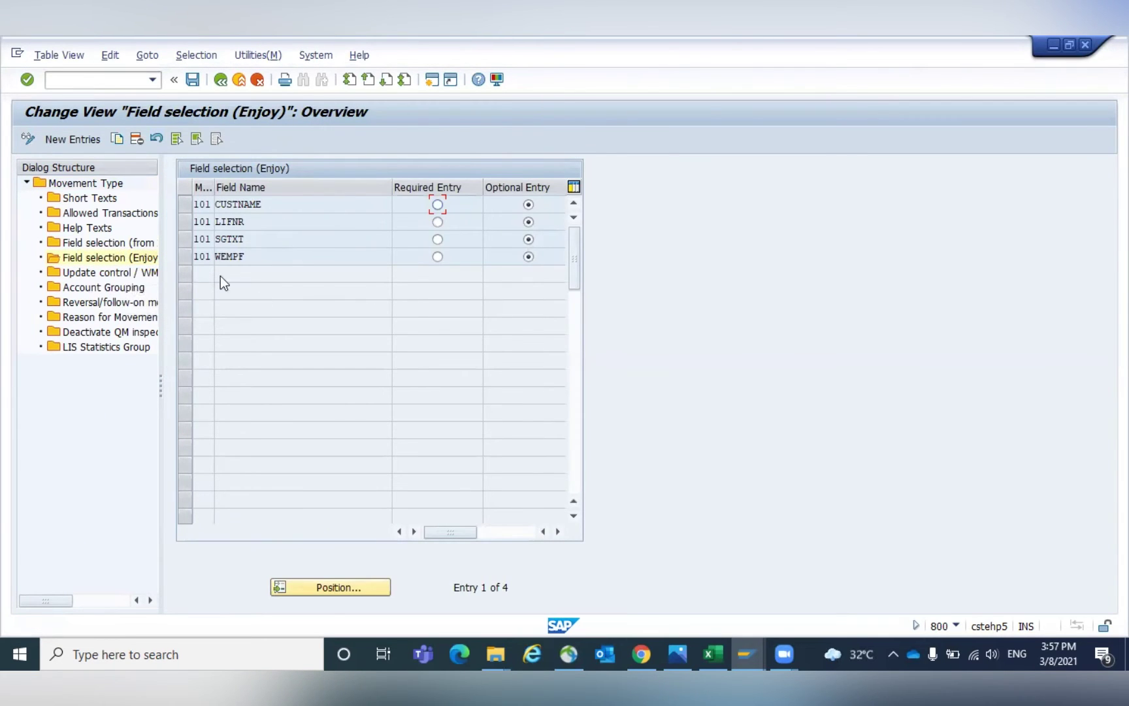
left_click(272, 256)
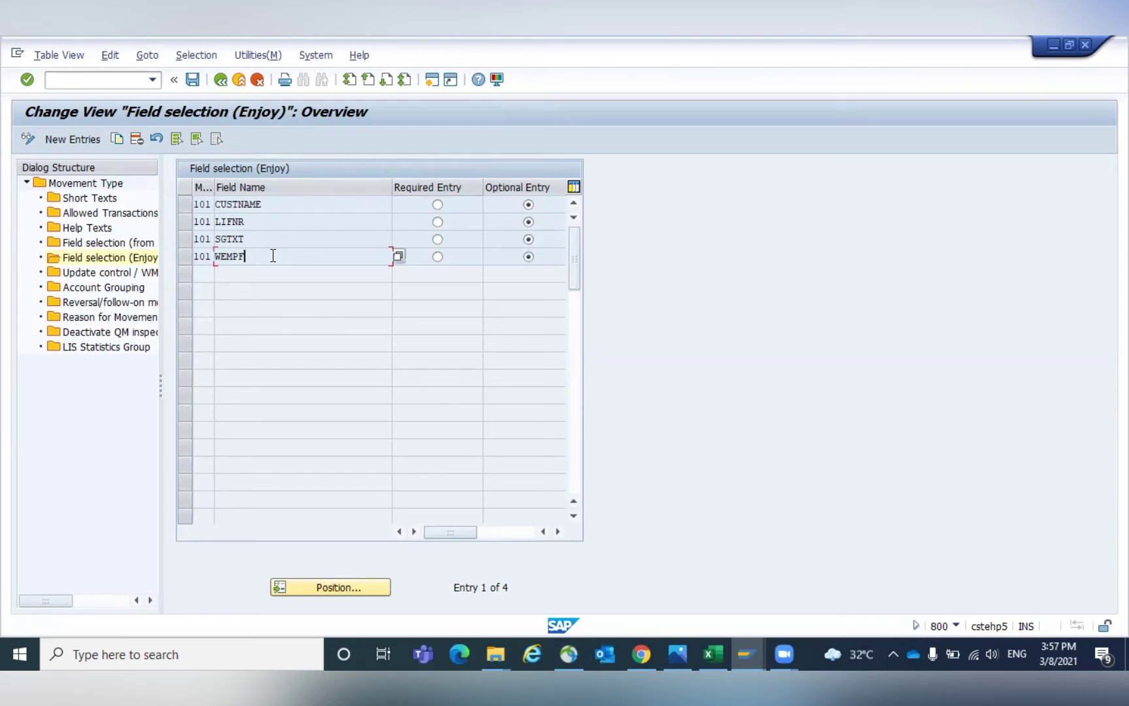
left_click(500, 532)
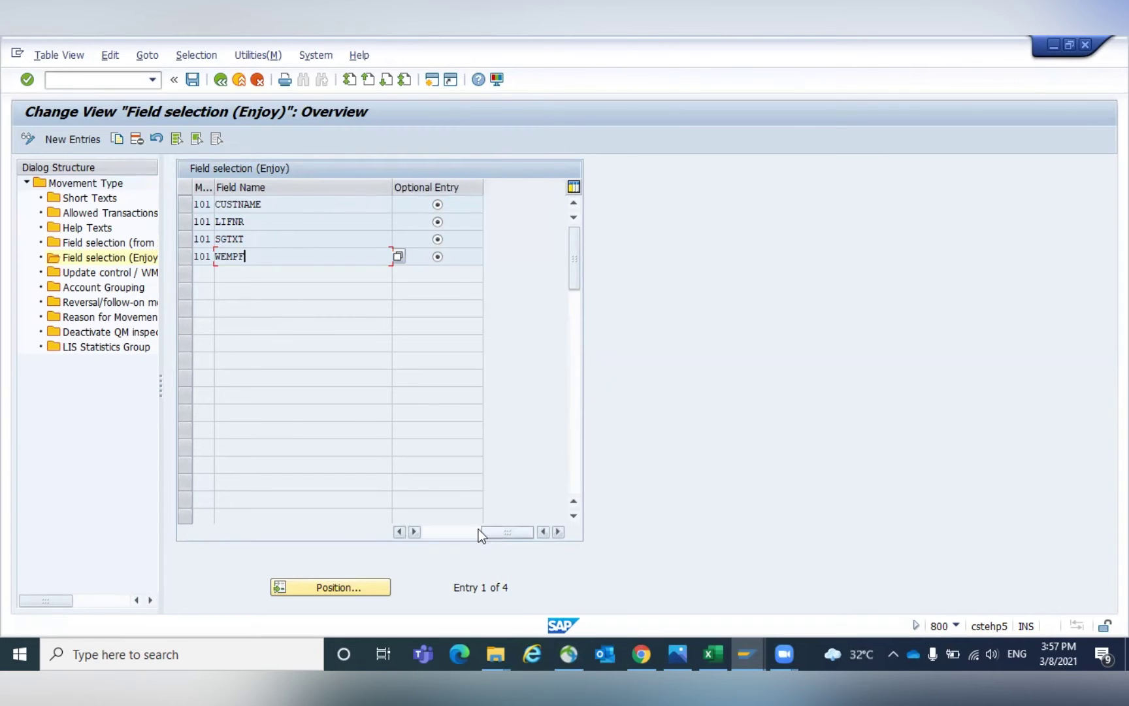
left_click(438, 530)
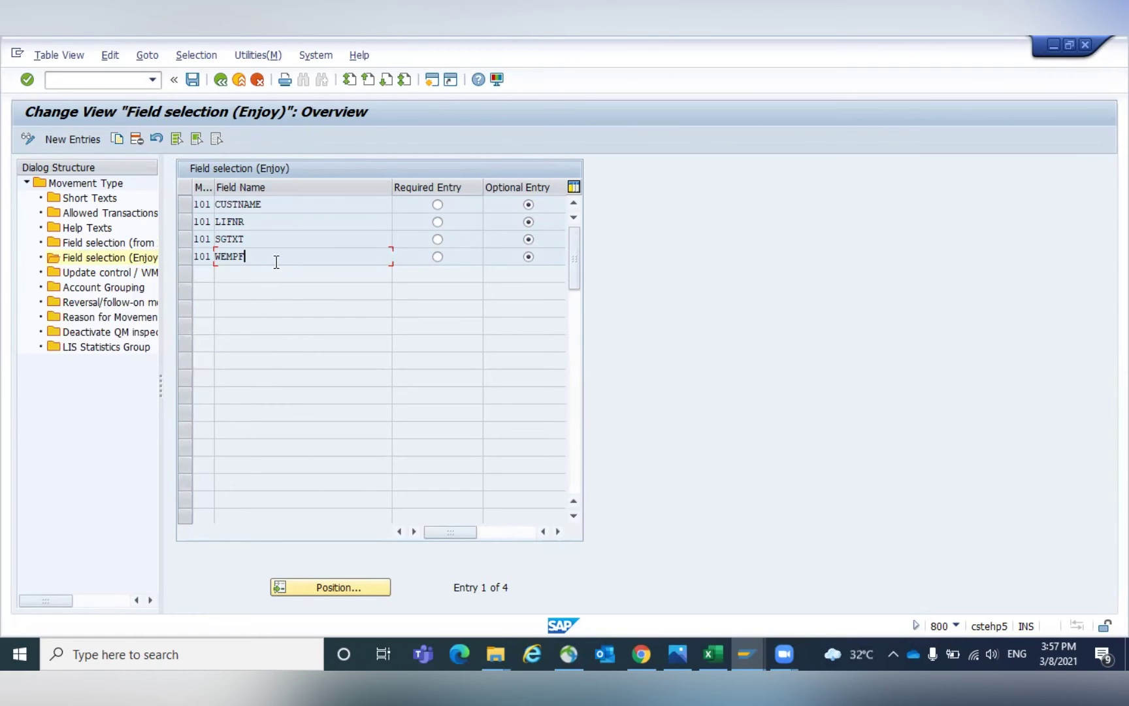
left_click(740, 647)
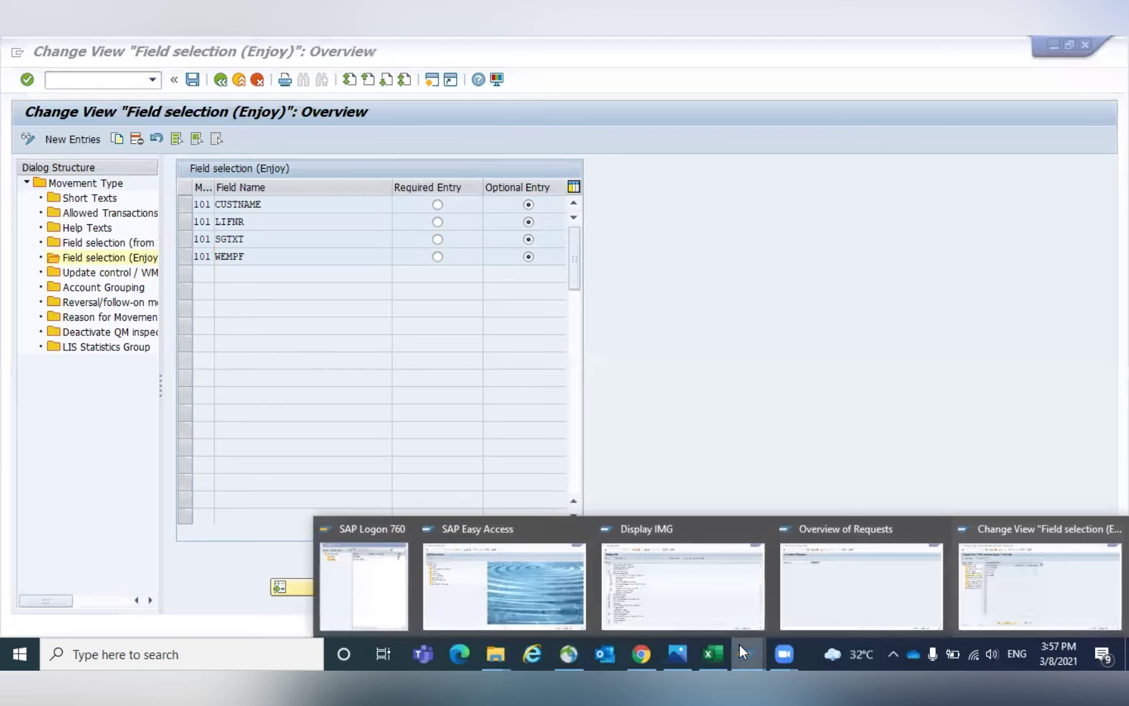
In the Display IMG, expand Inventory Management and Physical Inventory and its Movement Types branch.
left_click(698, 601)
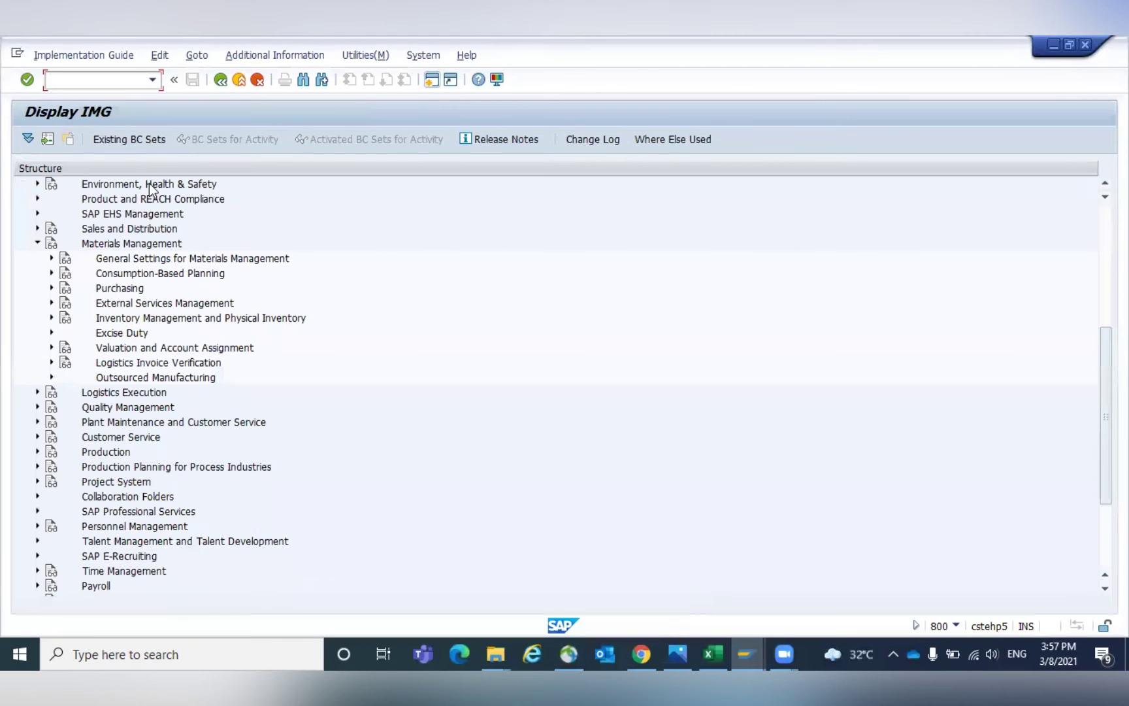
left_click(100, 247)
double_click(108, 319)
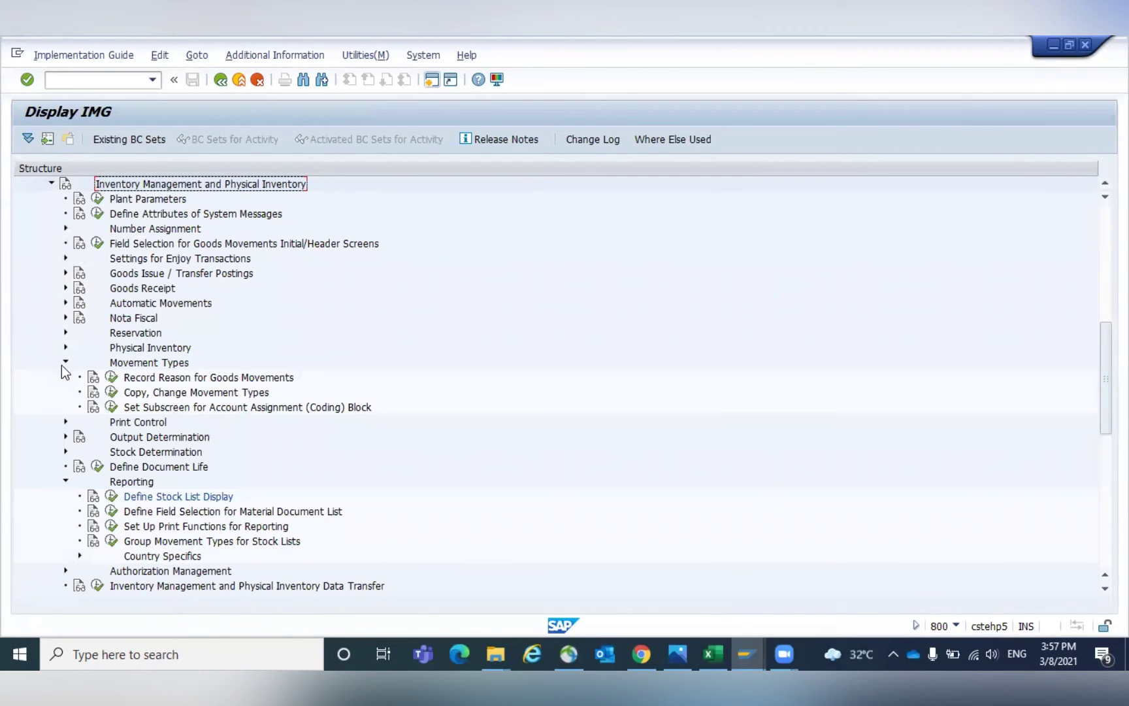
left_click(65, 362)
left_click(65, 438)
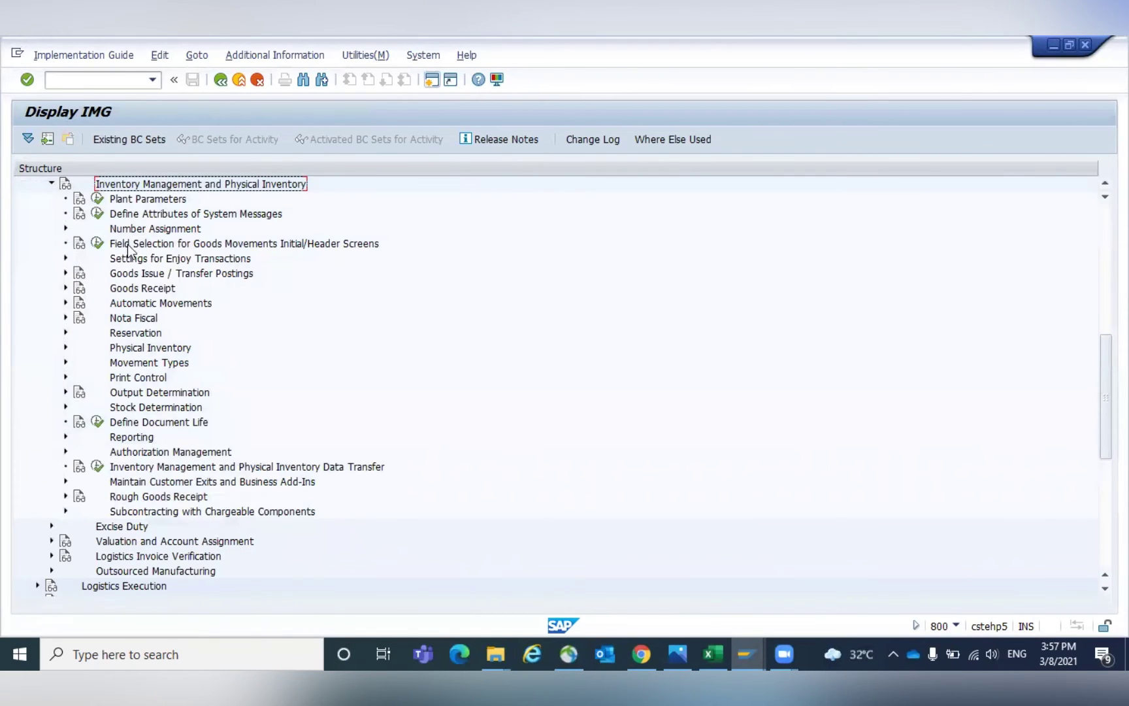
left_click(128, 364)
left_click(66, 362)
left_click(145, 394)
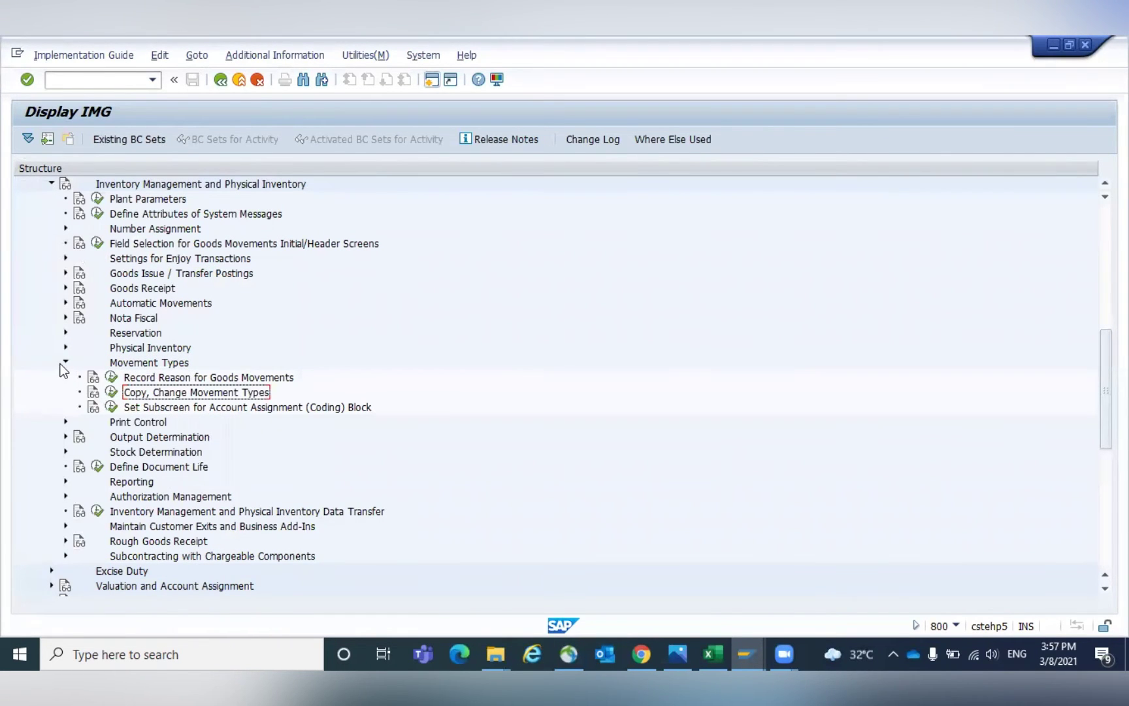
Expand Settings for Enjoy Transactions > Settings for Goods Movements (MIGO) to Field Selection per Mvt Type.
left_click(65, 258)
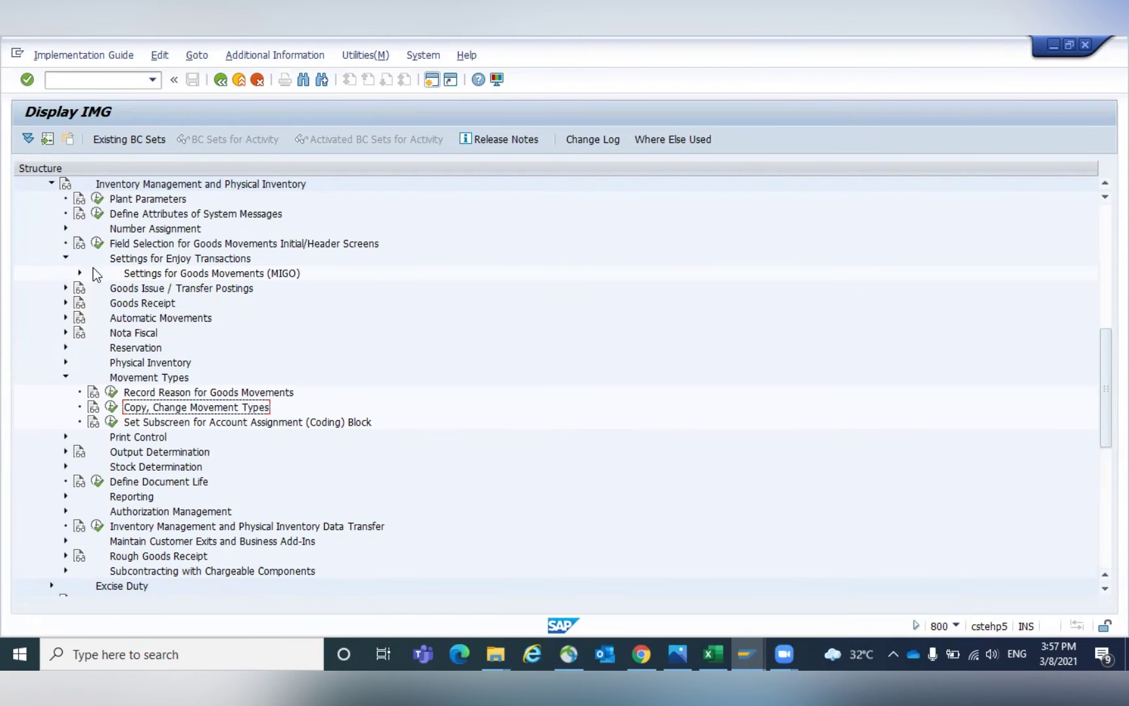
left_click(79, 274)
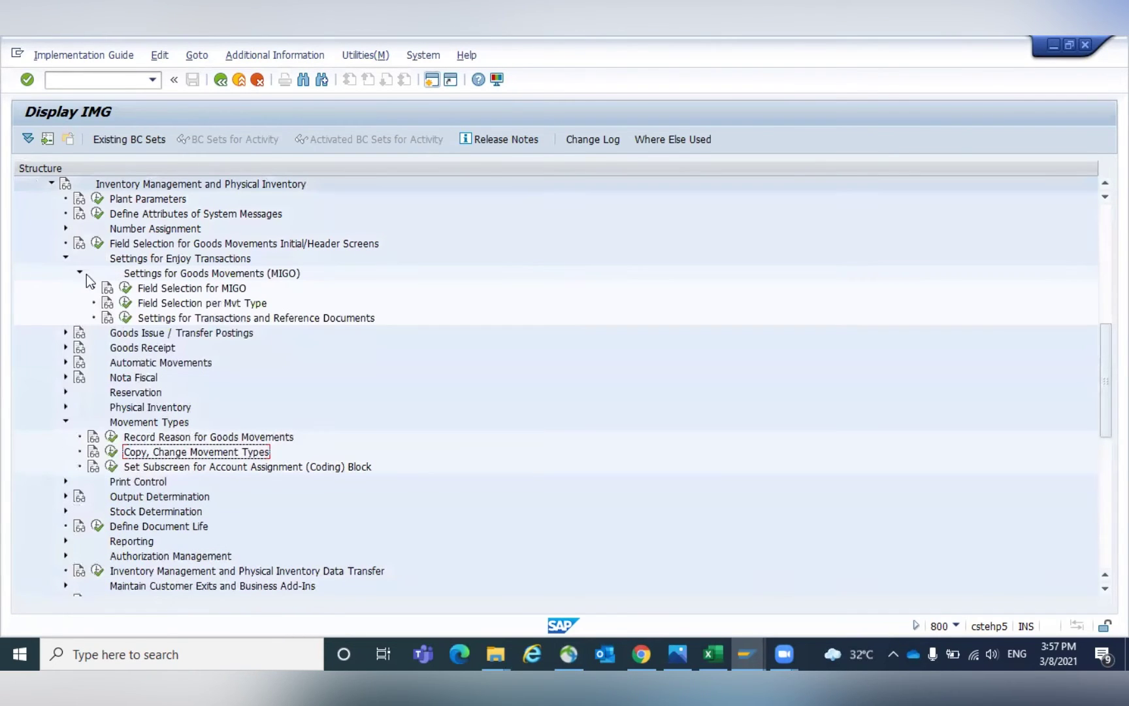
left_click(150, 275)
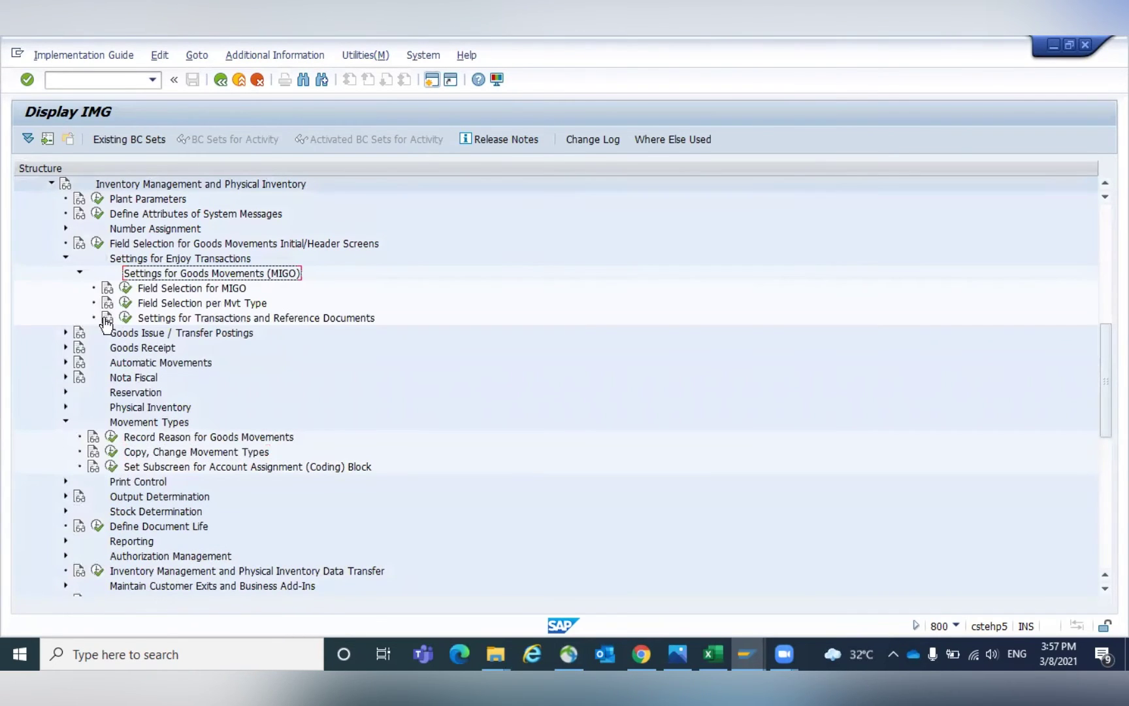
left_click(65, 422)
left_click(160, 304)
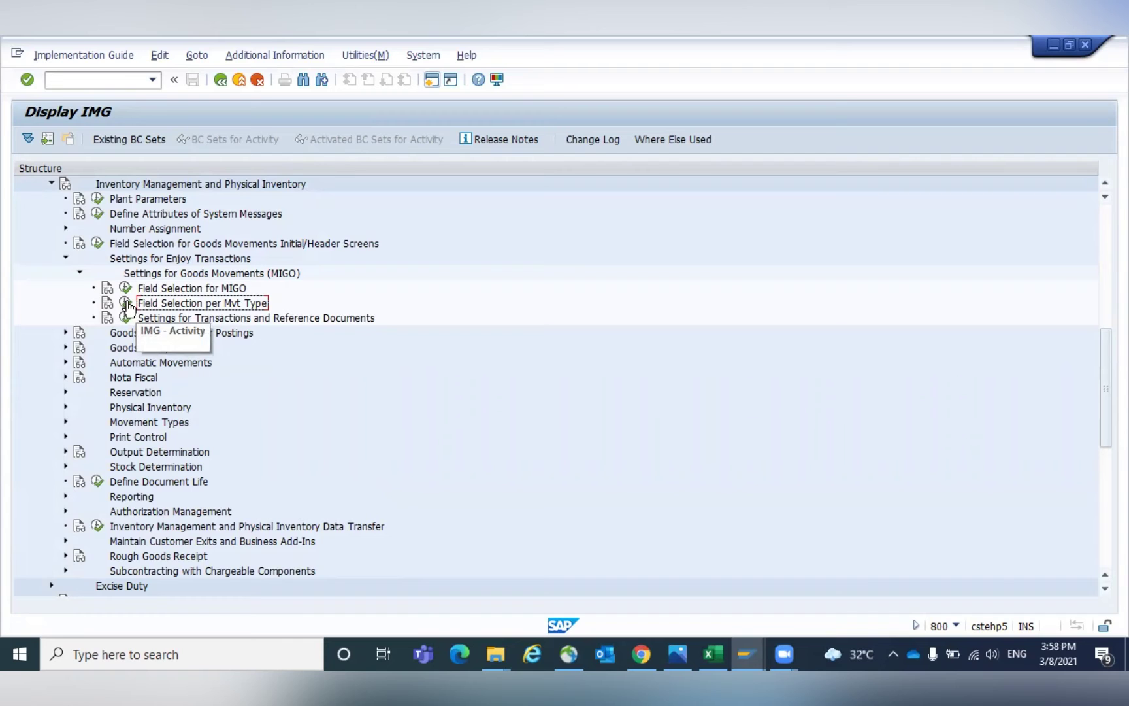
Try Field Selection per Mvt Type, then exit OMJJ movement type maintenance to release its lock.
left_click(129, 306)
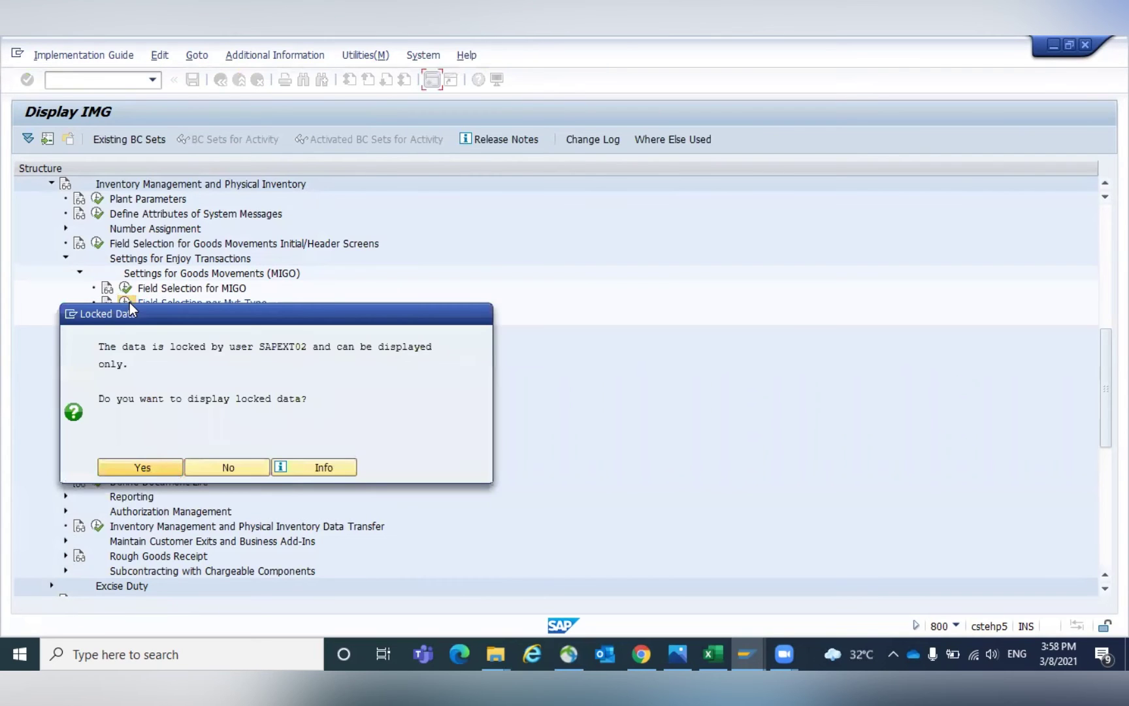
left_click(161, 473)
left_click(741, 645)
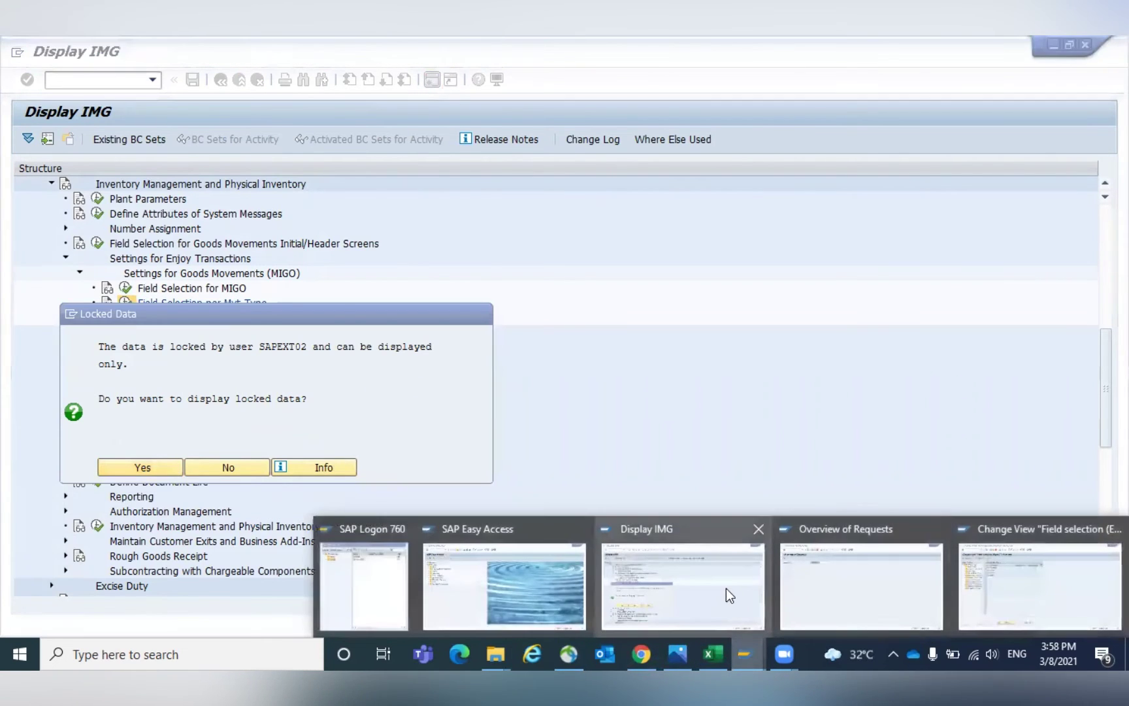
left_click(970, 579)
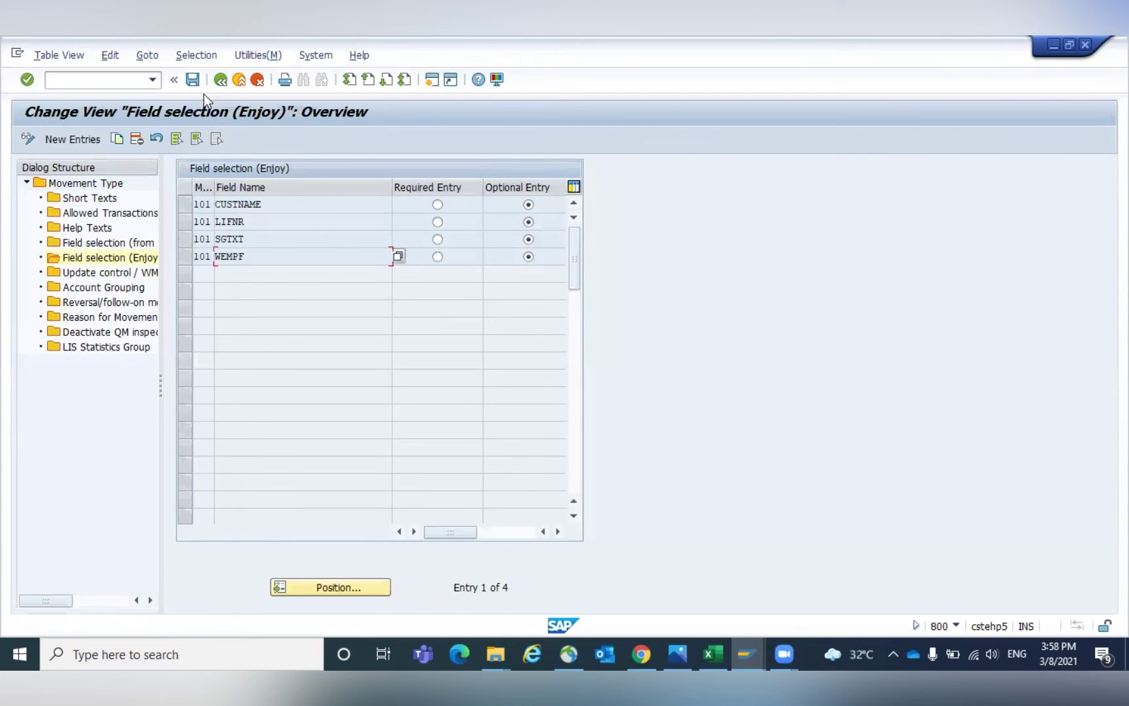
left_click(219, 80)
left_click(219, 79)
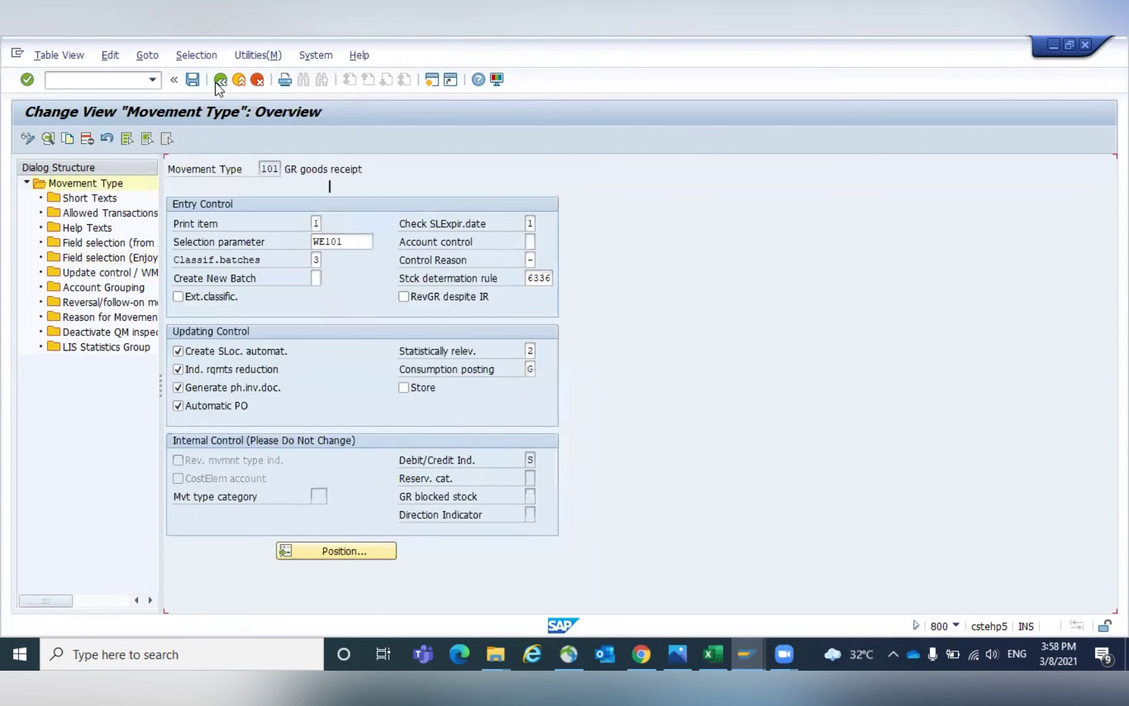
left_click(219, 80)
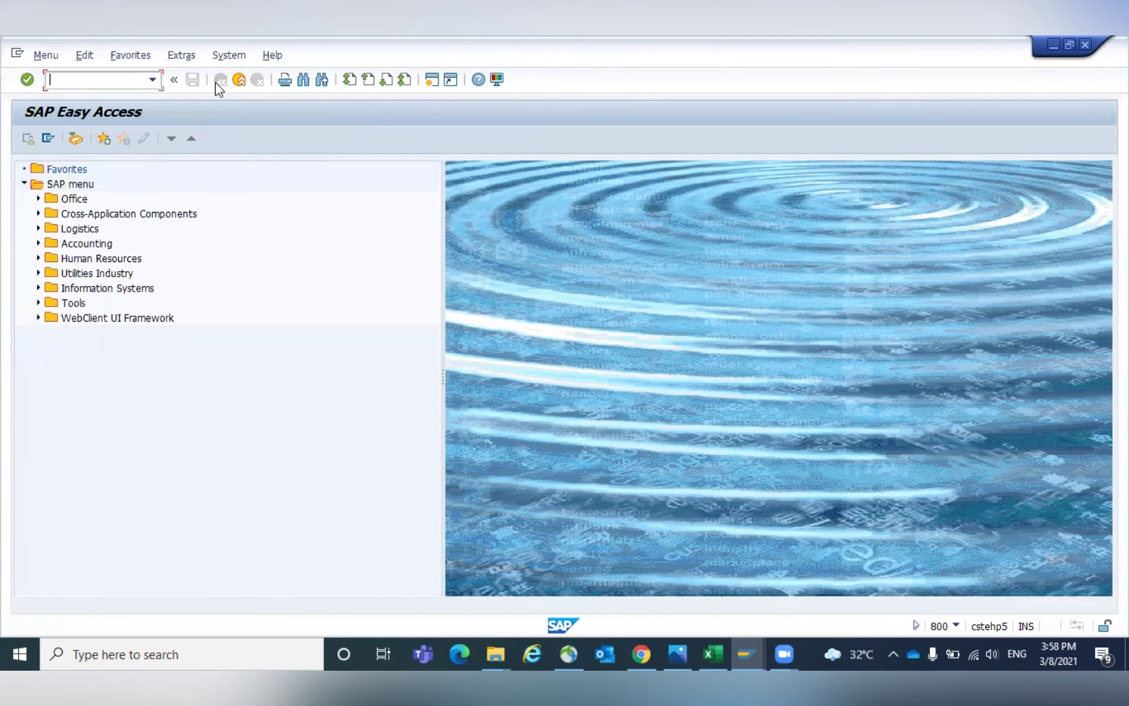
Decline the read-only locked-data view and rerun Field Selection per Mvt Type for editing.
left_click(215, 82)
left_click(236, 465)
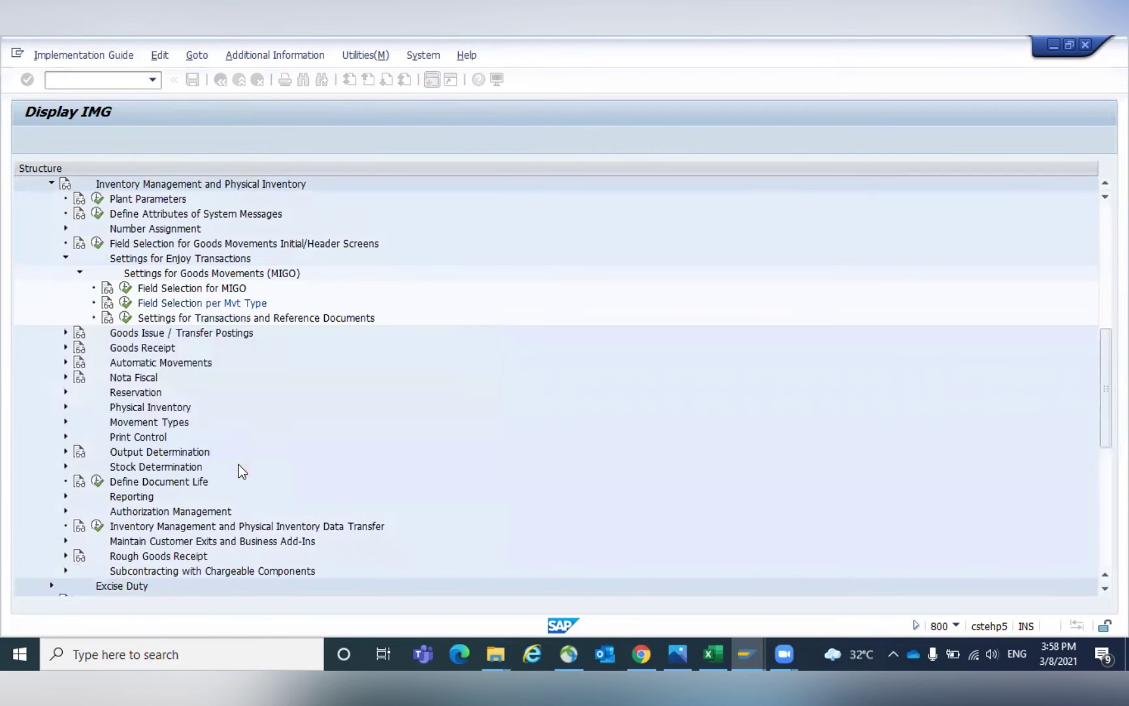
left_click(124, 303)
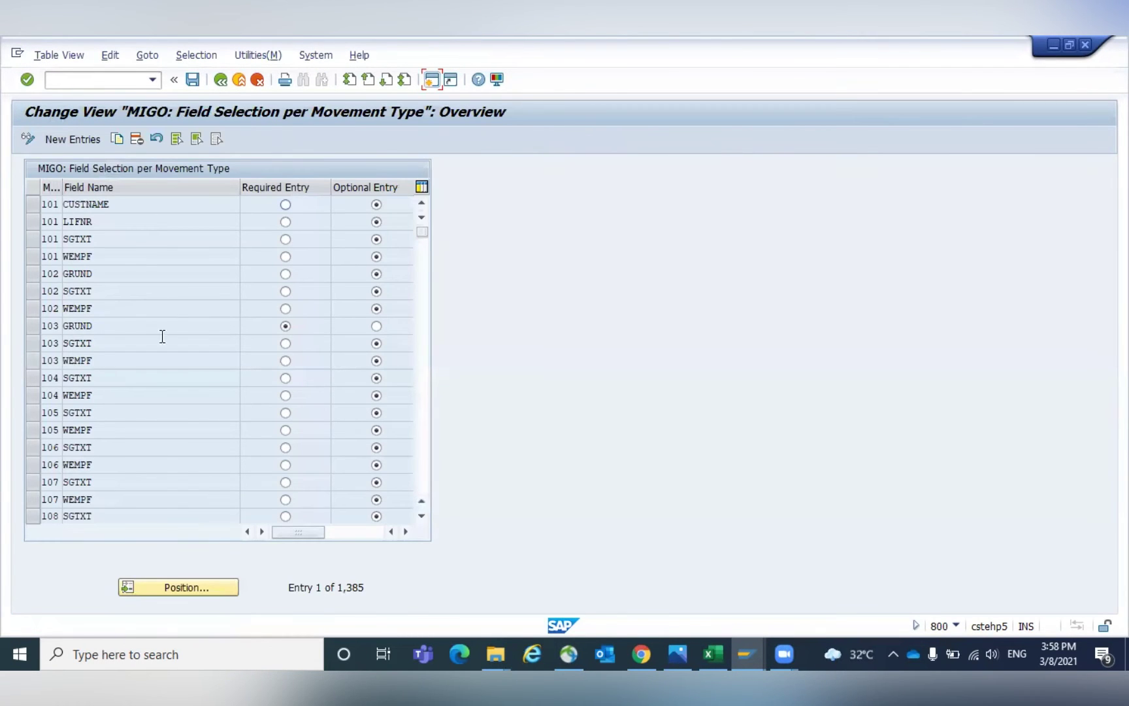
Scroll the MIGO field selection table checking Required/Optional Entry columns, e.g. 106 SGTXT, then go back.
left_click(341, 534)
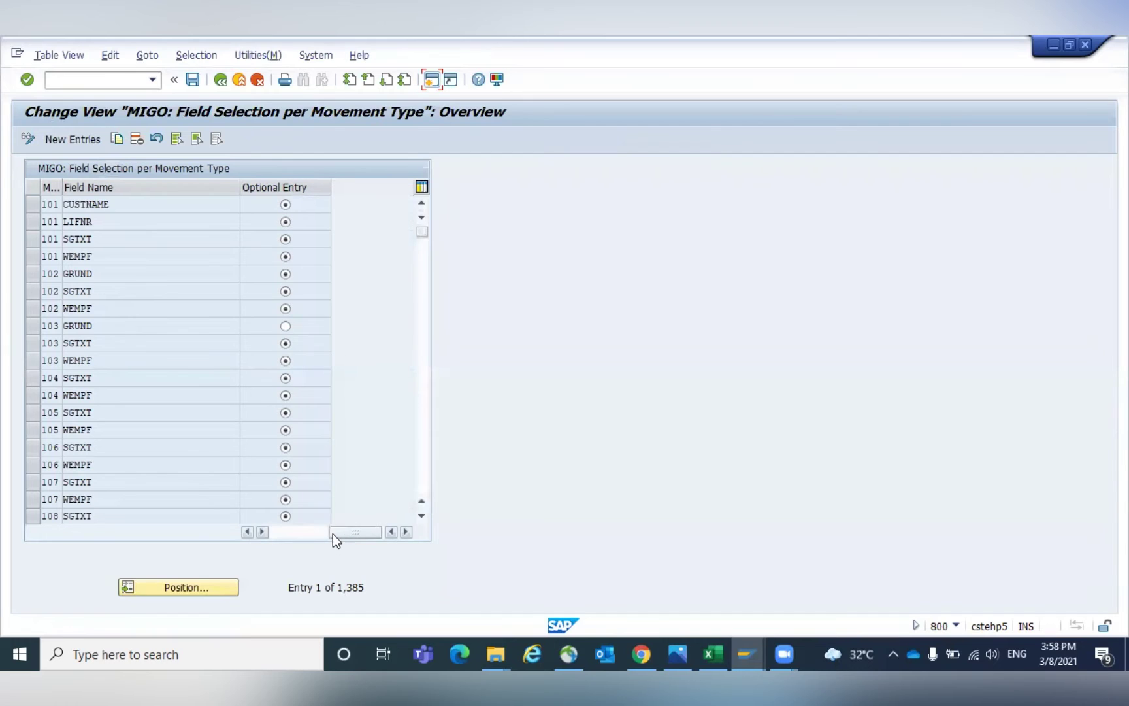
mouse_move(334, 534)
left_mouse_down()
mouse_move(267, 533)
mouse_move(314, 532)
left_mouse_up()
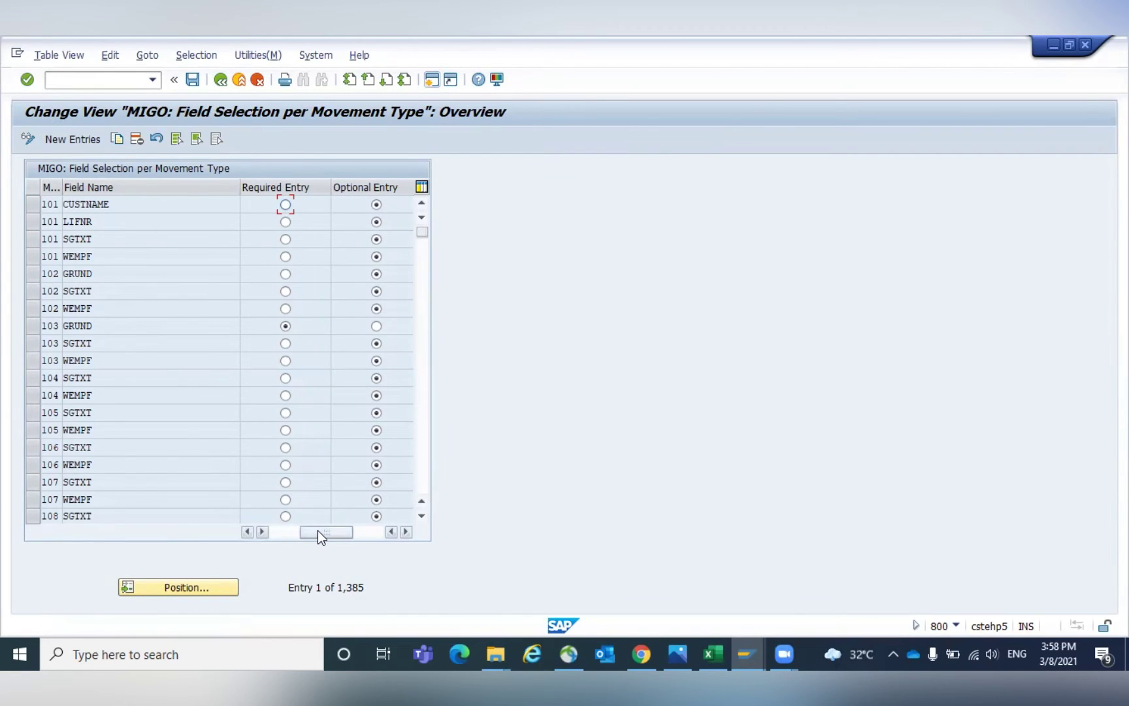
left_click(376, 535)
left_click(273, 532)
left_click(99, 442)
scroll(99, 441, "down", 2)
scroll(100, 441, "down", 20)
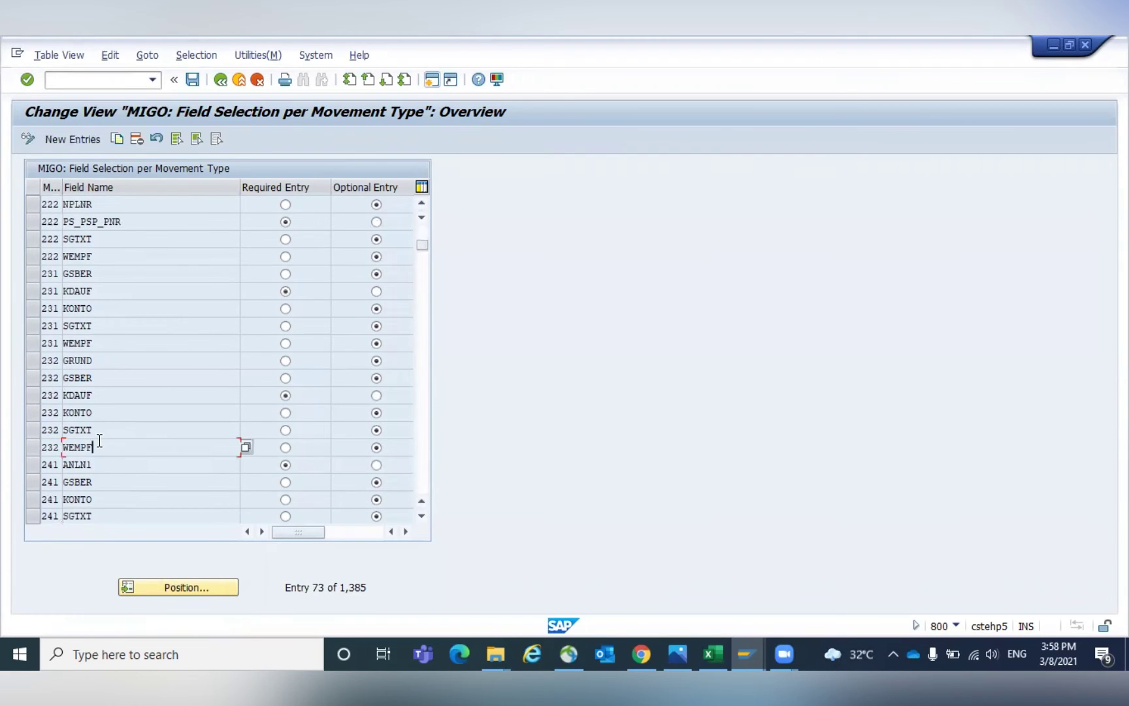
scroll(100, 441, "down", 12)
scroll(98, 441, "down", 20)
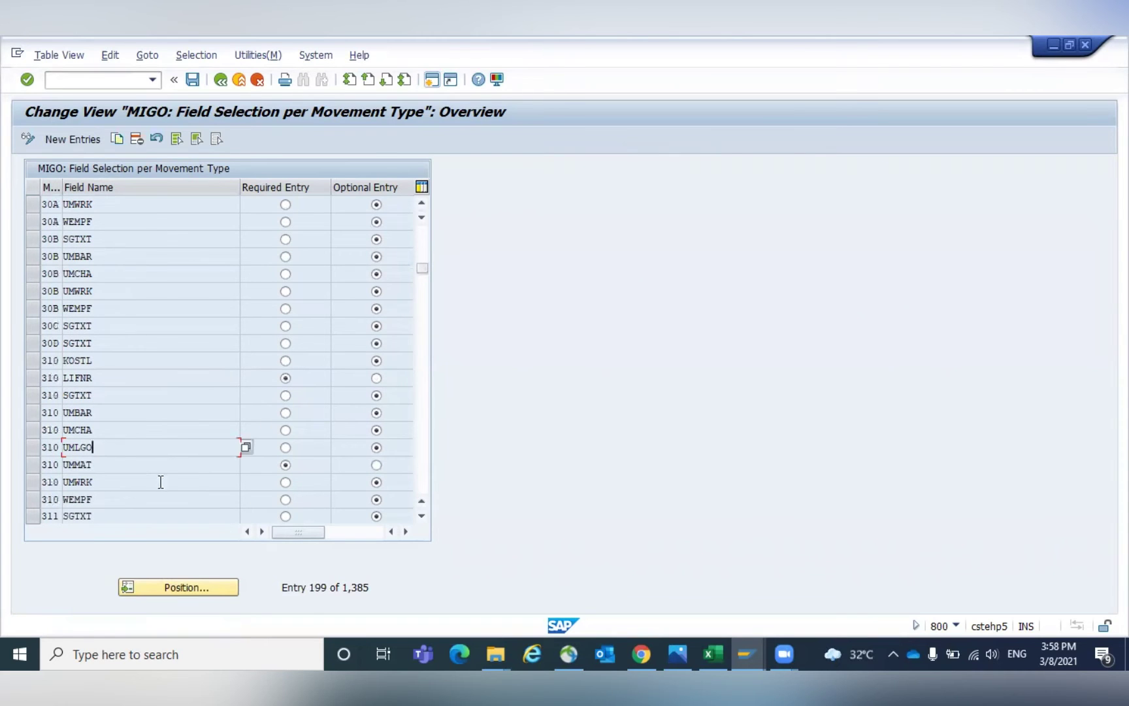
left_click(365, 535)
left_click_drag(365, 537, 264, 534)
left_click(221, 80)
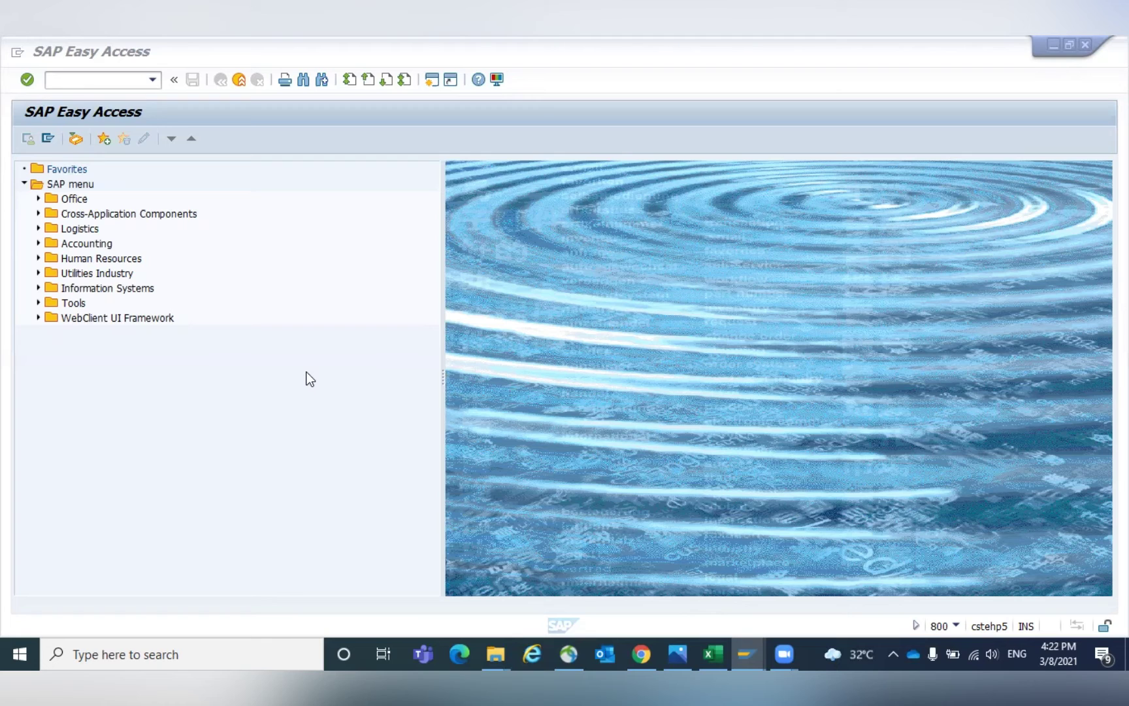
Start MM01 with industry sector P (Pharmaceuticals) and material type ZROH.
left_click(69, 81)
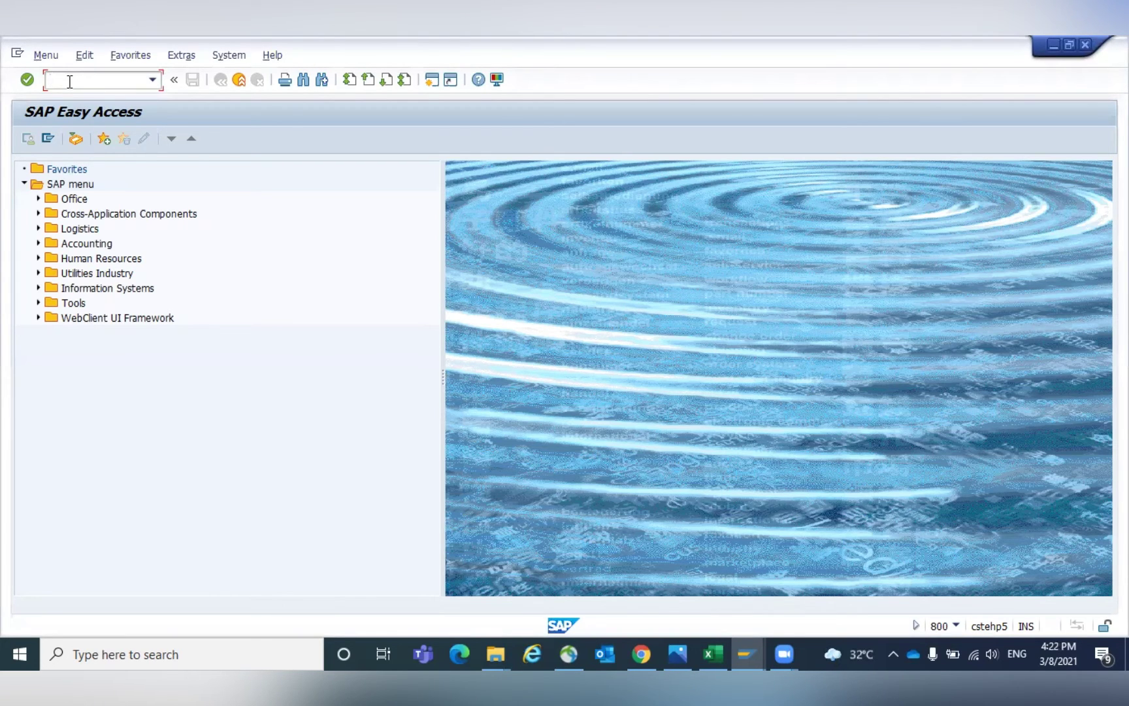
type("/NMM01")
key("Return")
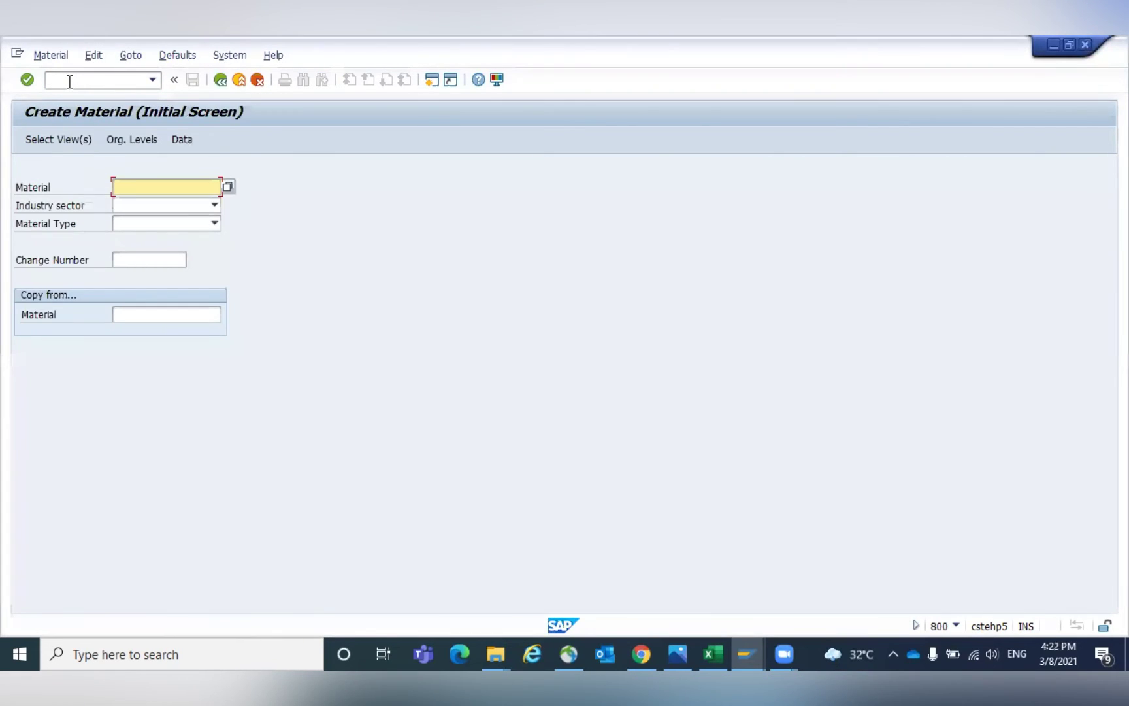
key("Tab")
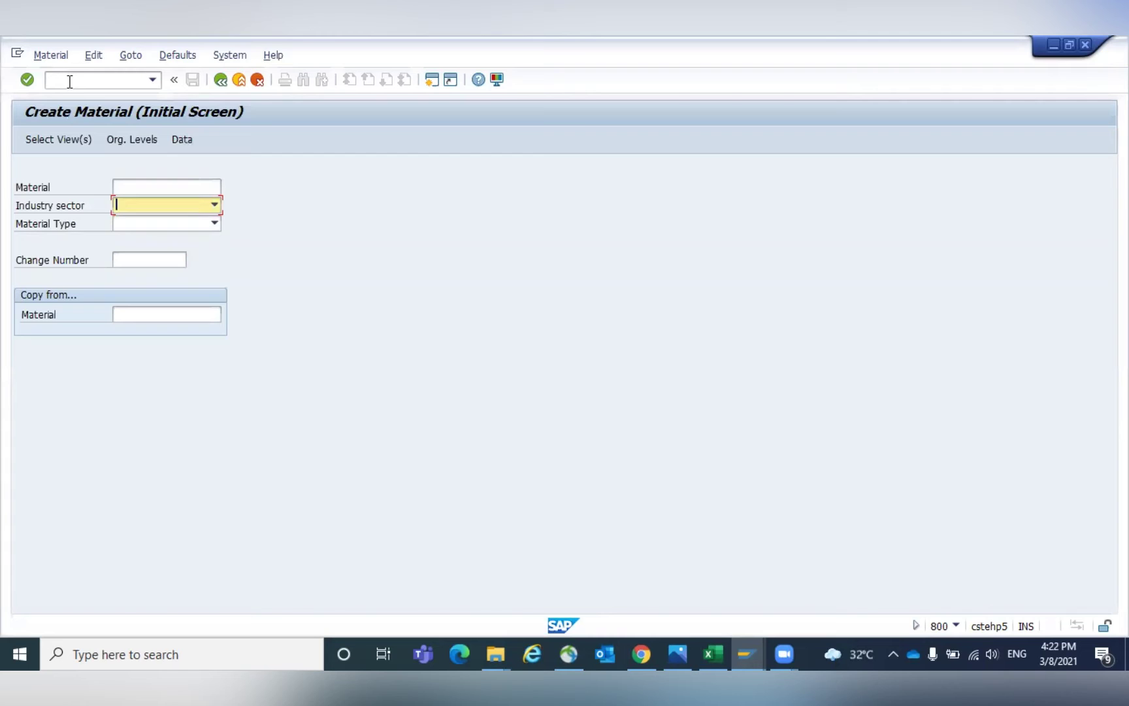
type("P")
key("Tab")
type("ZRO")
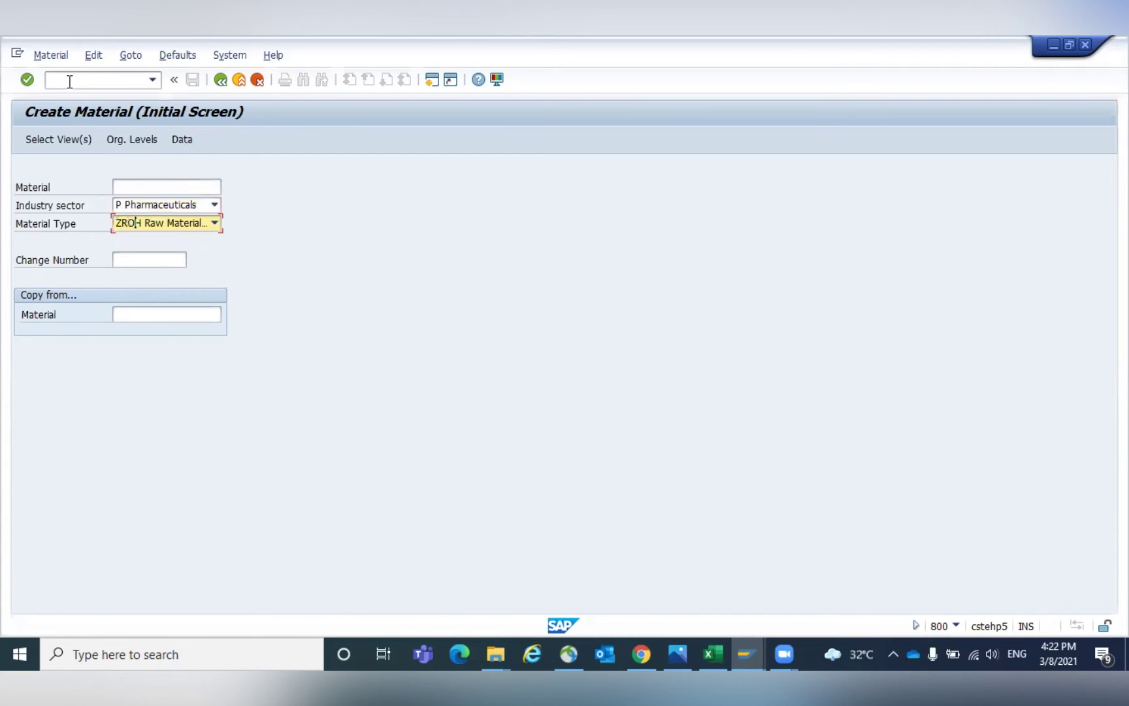
key("Return")
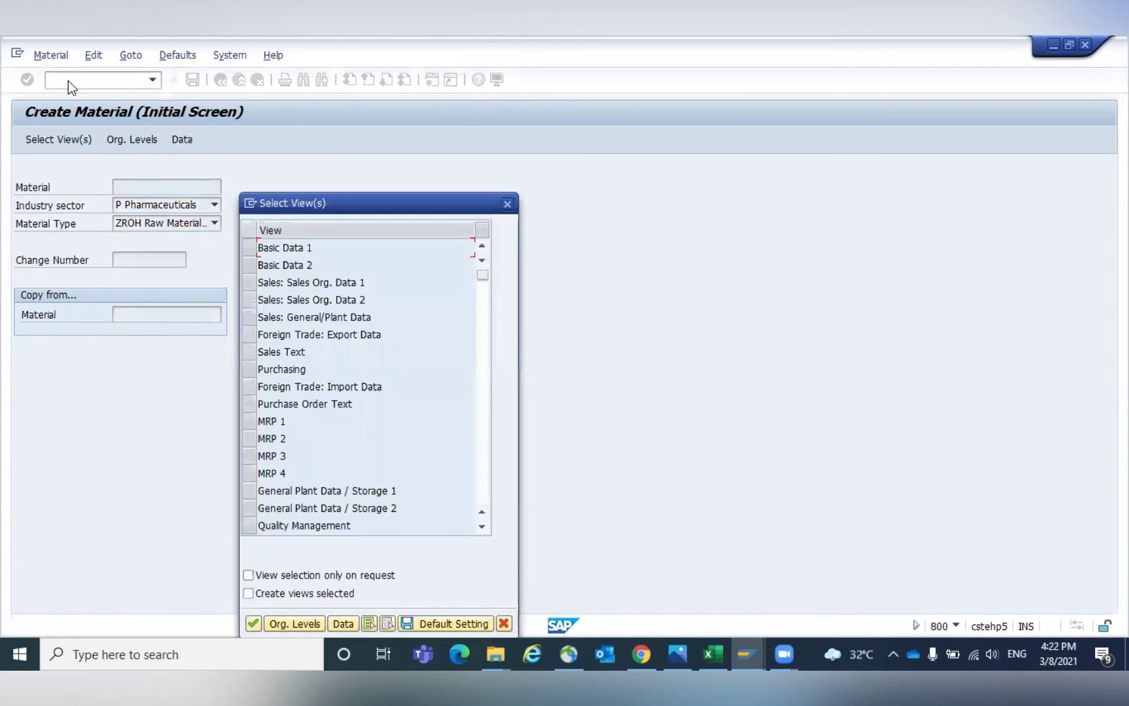
Select Basic Data 1-2, Purchasing, General Plant Data/Storage 1-2 and Accounting 1-2 views.
left_click(247, 248)
left_click(248, 264)
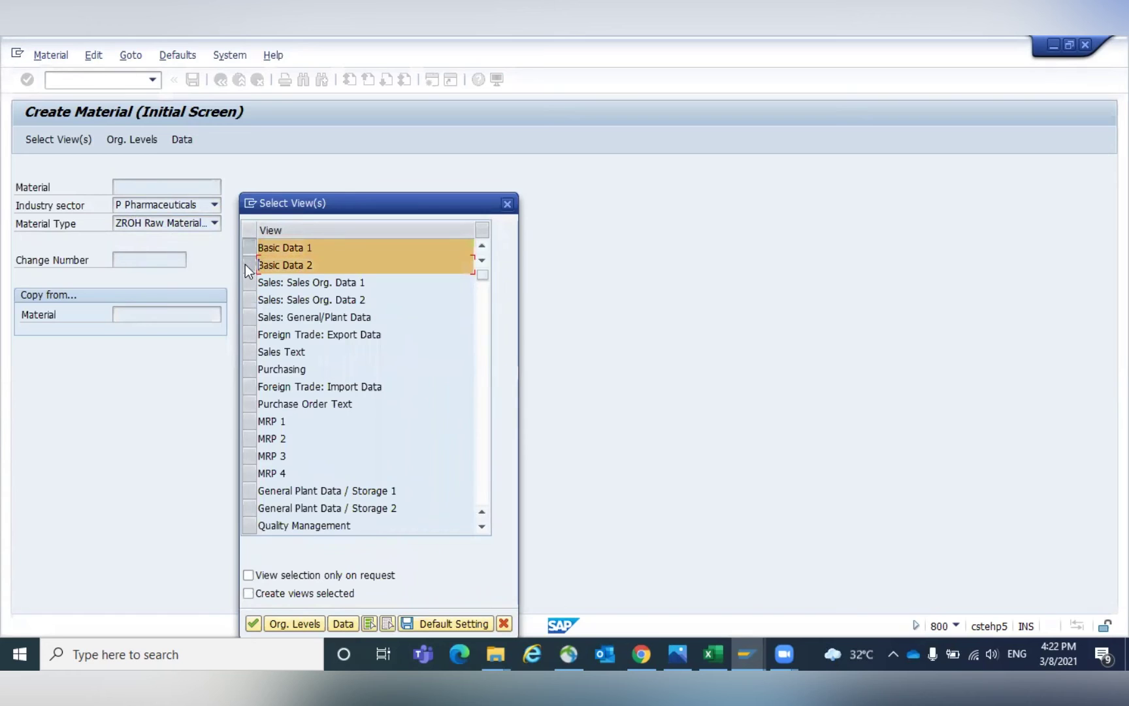
left_click(251, 369)
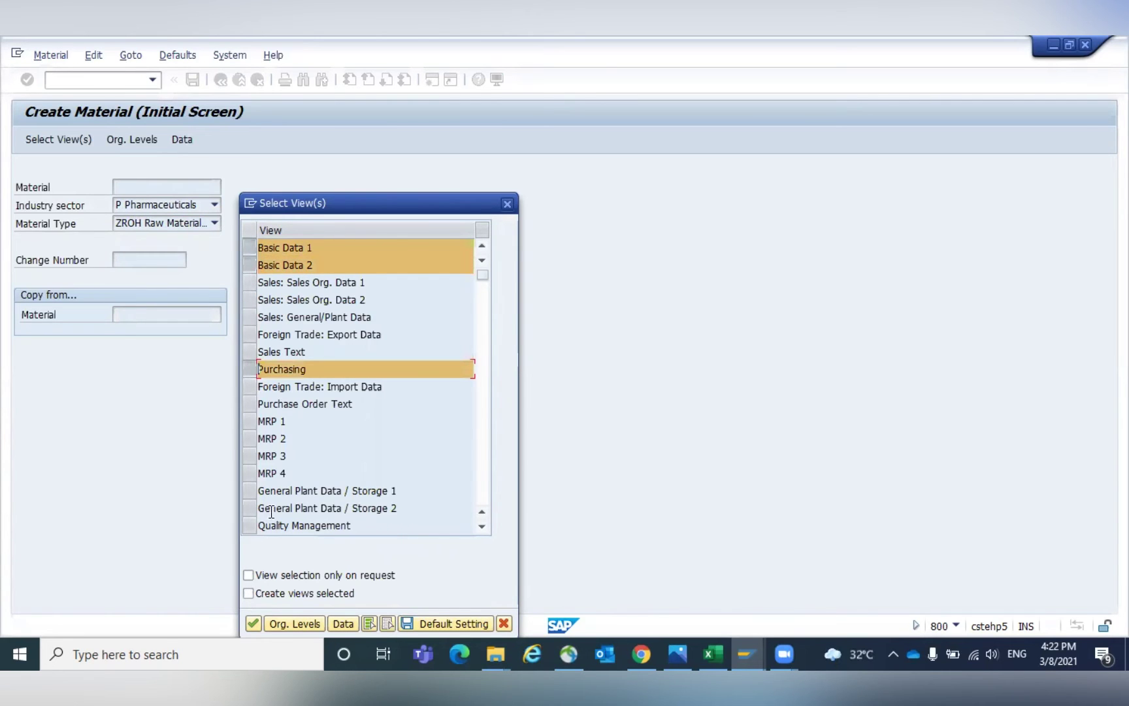
left_click(250, 491)
left_click(250, 508)
left_click(481, 462)
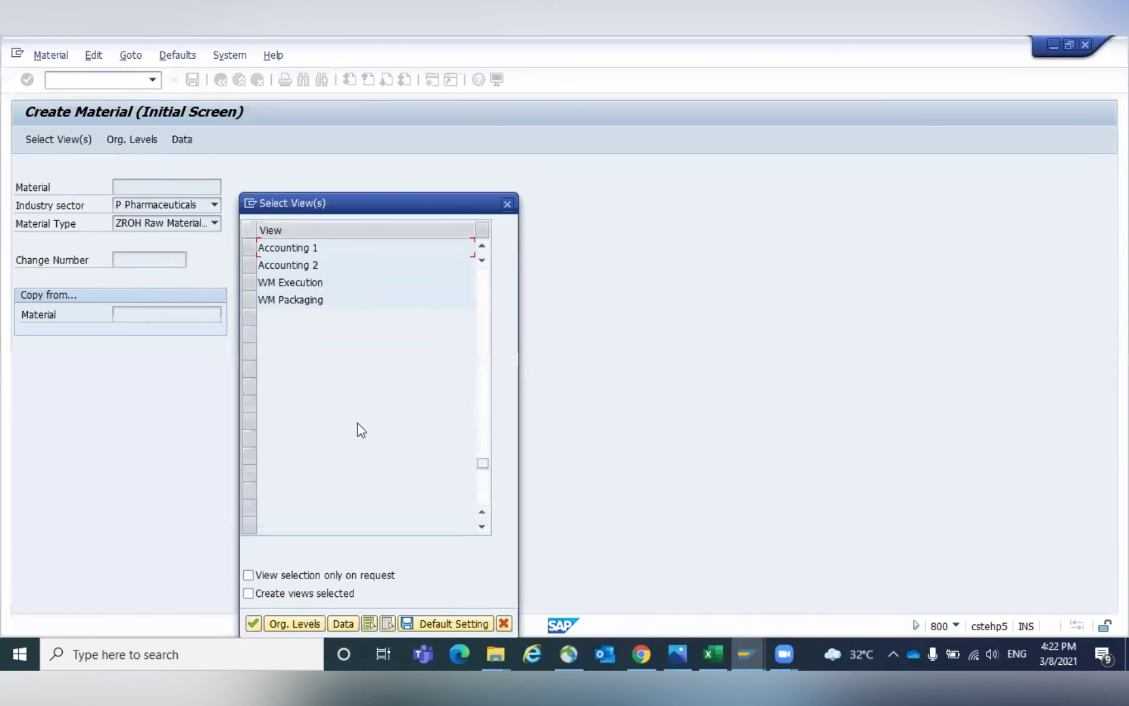
left_click(251, 248)
left_click(251, 265)
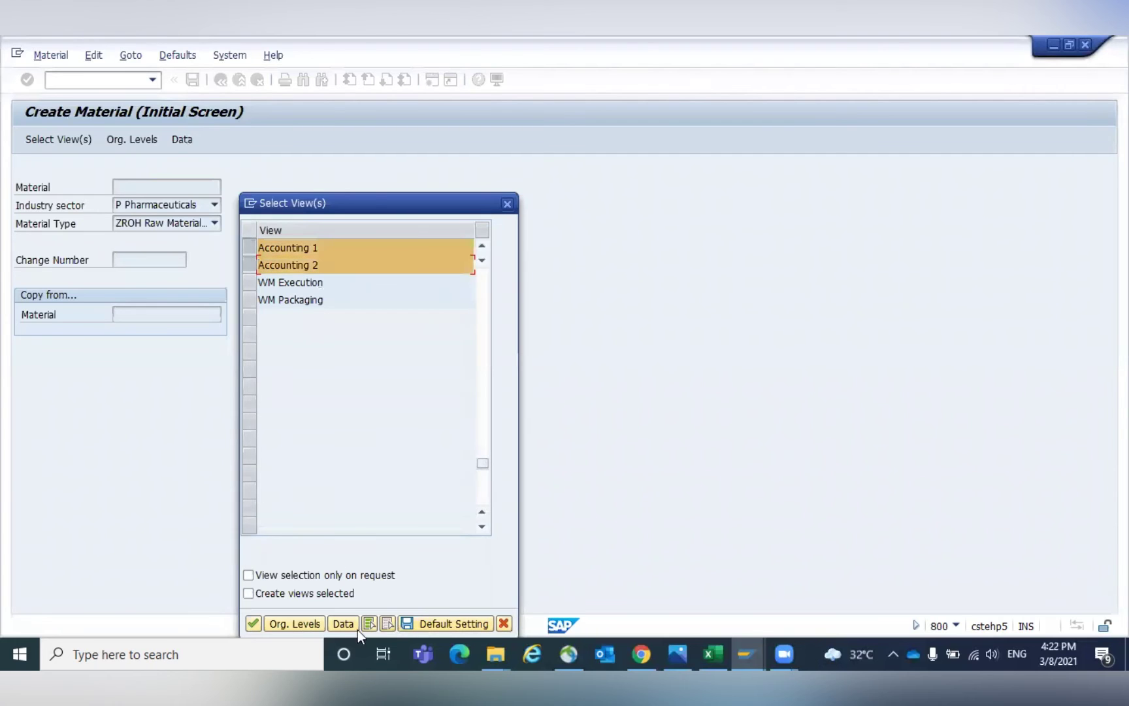
left_click(299, 624)
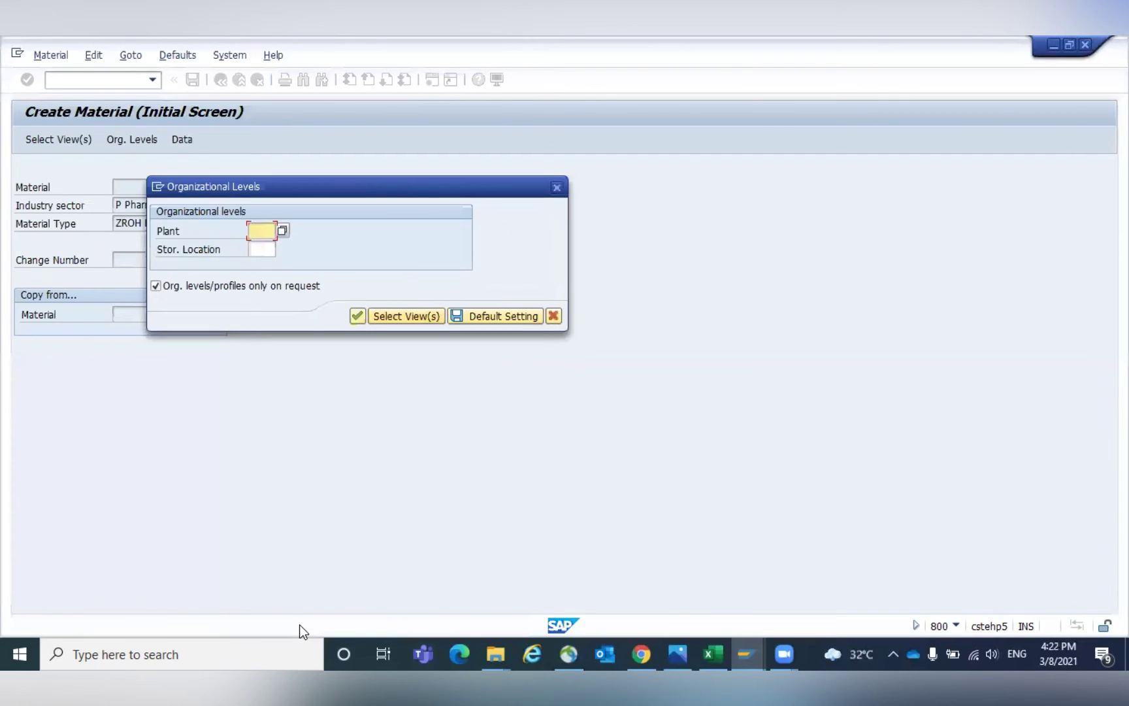
Enter plant GKP1, description Bearing 20 M, base unit EA, material group 0001, purchasing group 001.
type("GKP1")
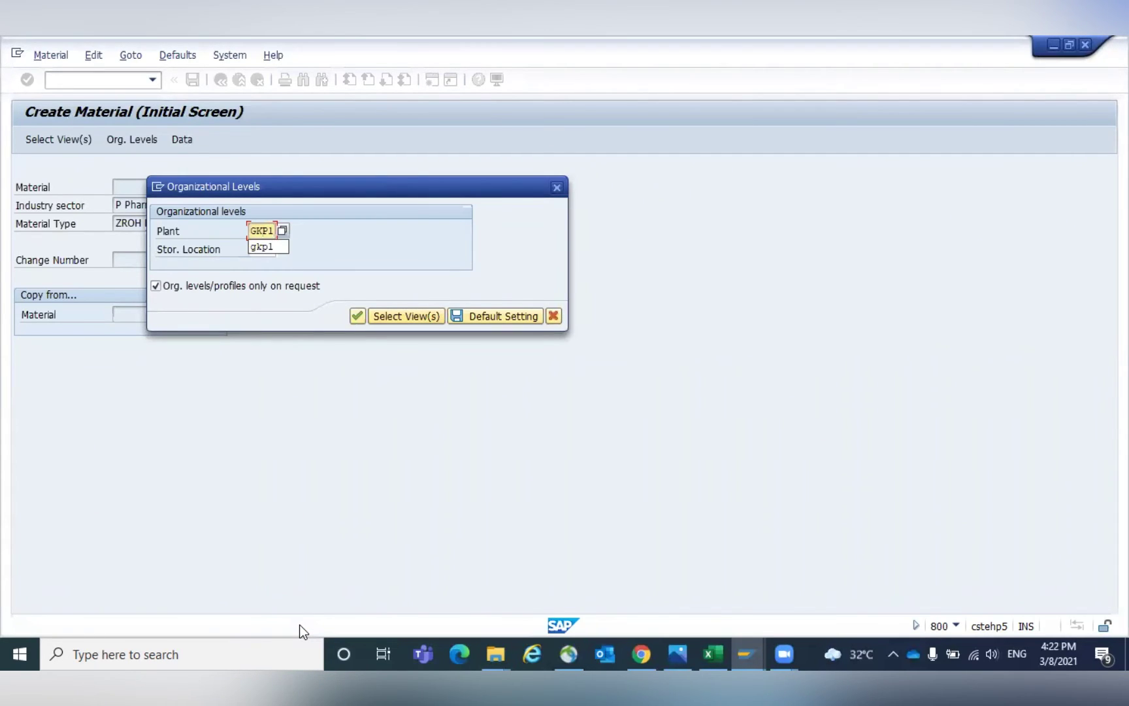
left_click(357, 316)
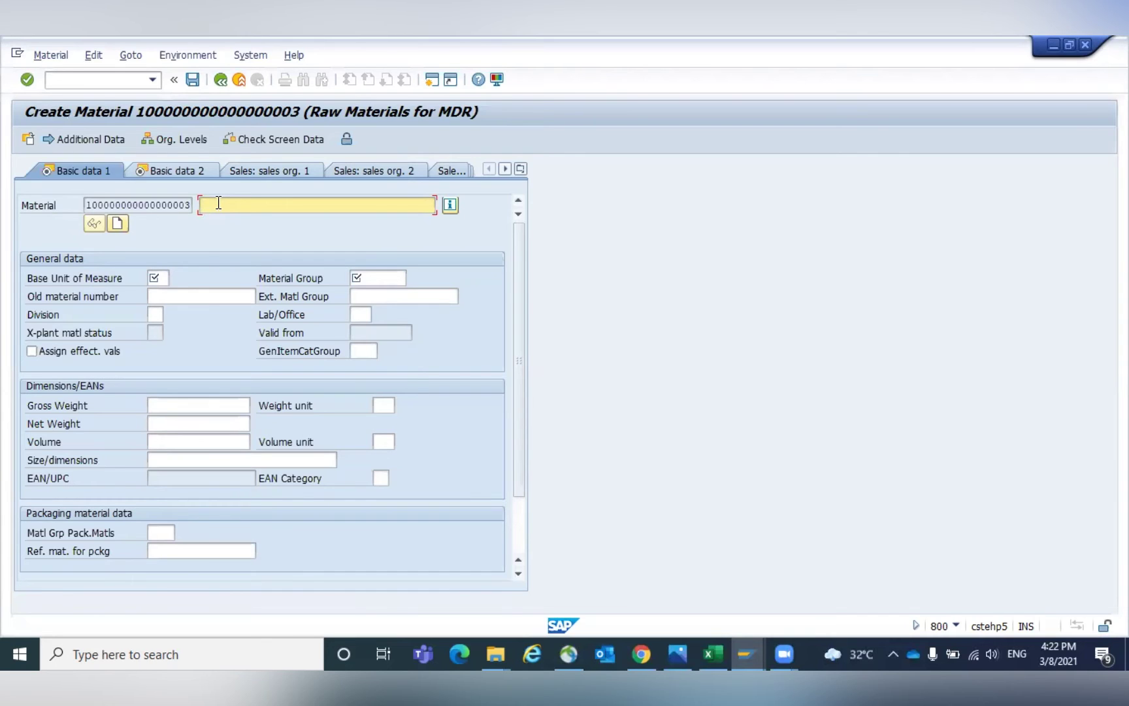
type("B")
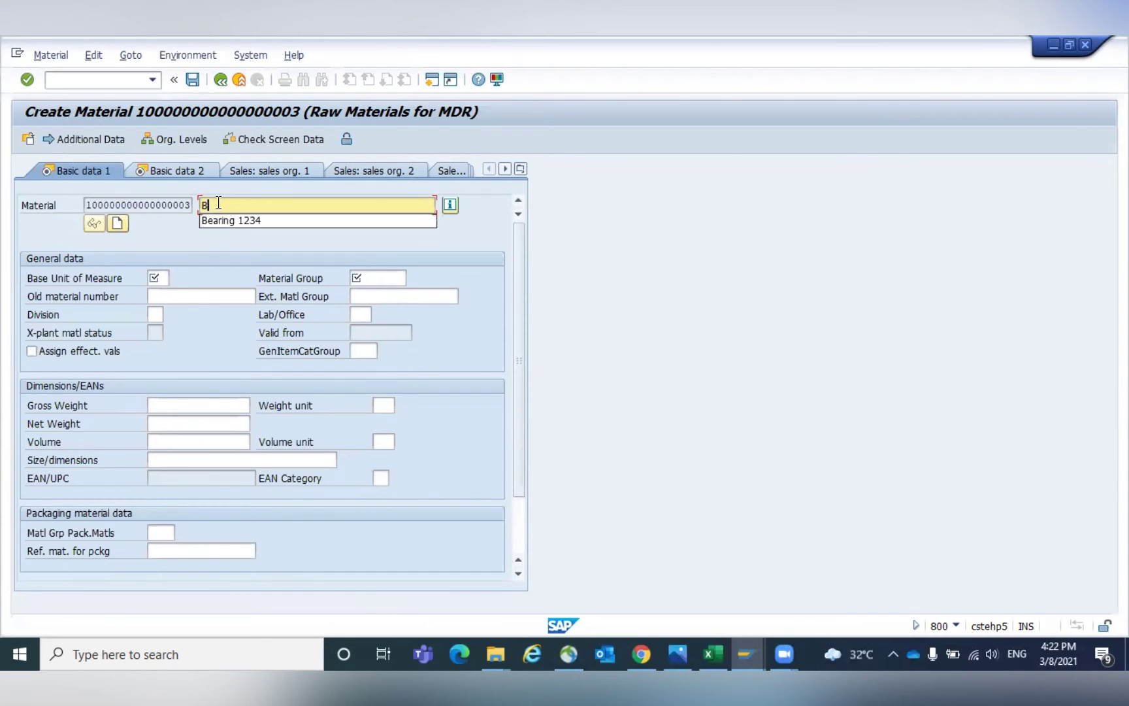
type("earing 20")
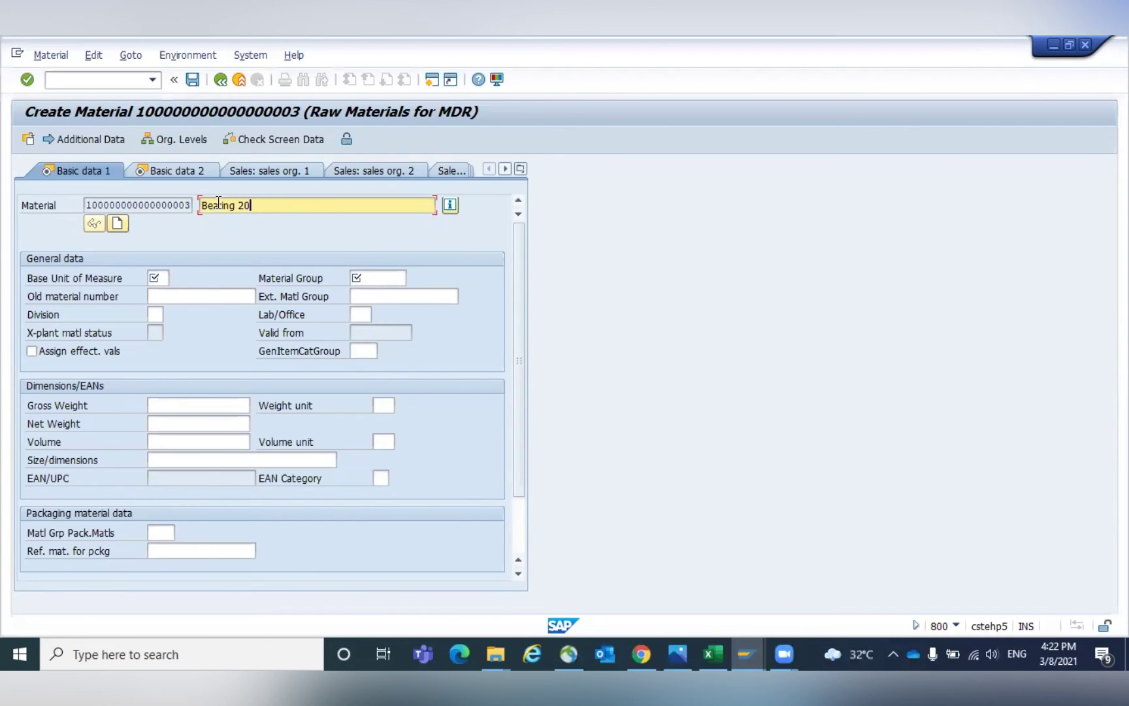
type(" M")
key("Return")
key("Tab")
type("EA")
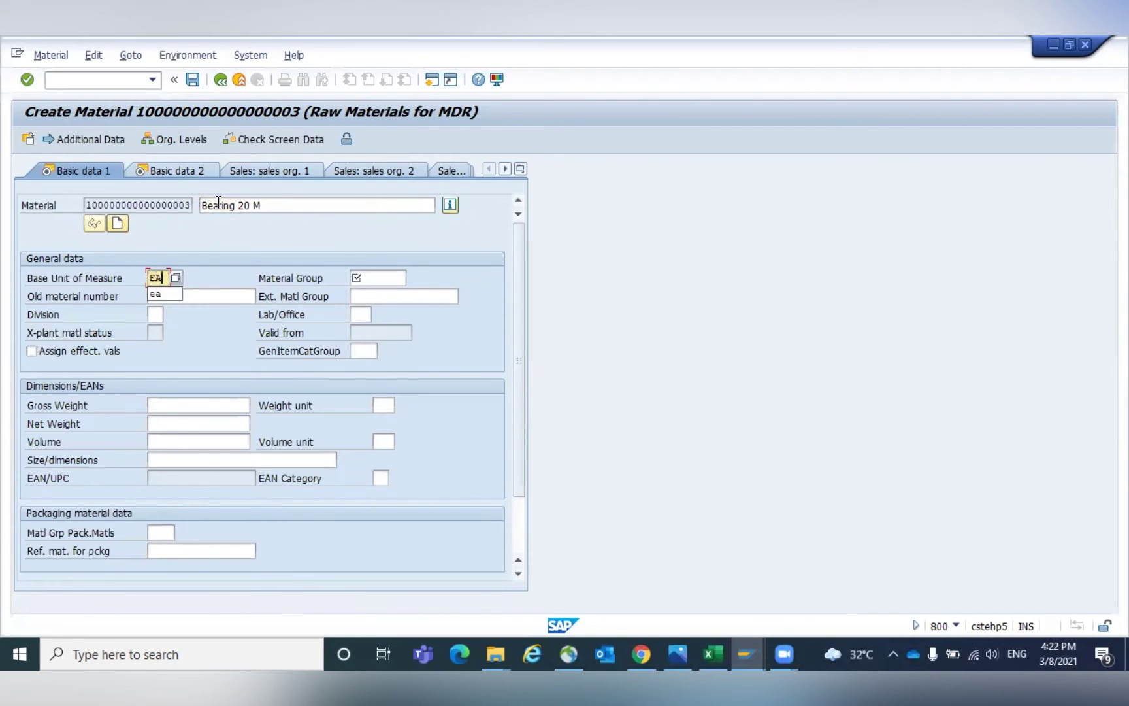
key("Tab")
type("0001")
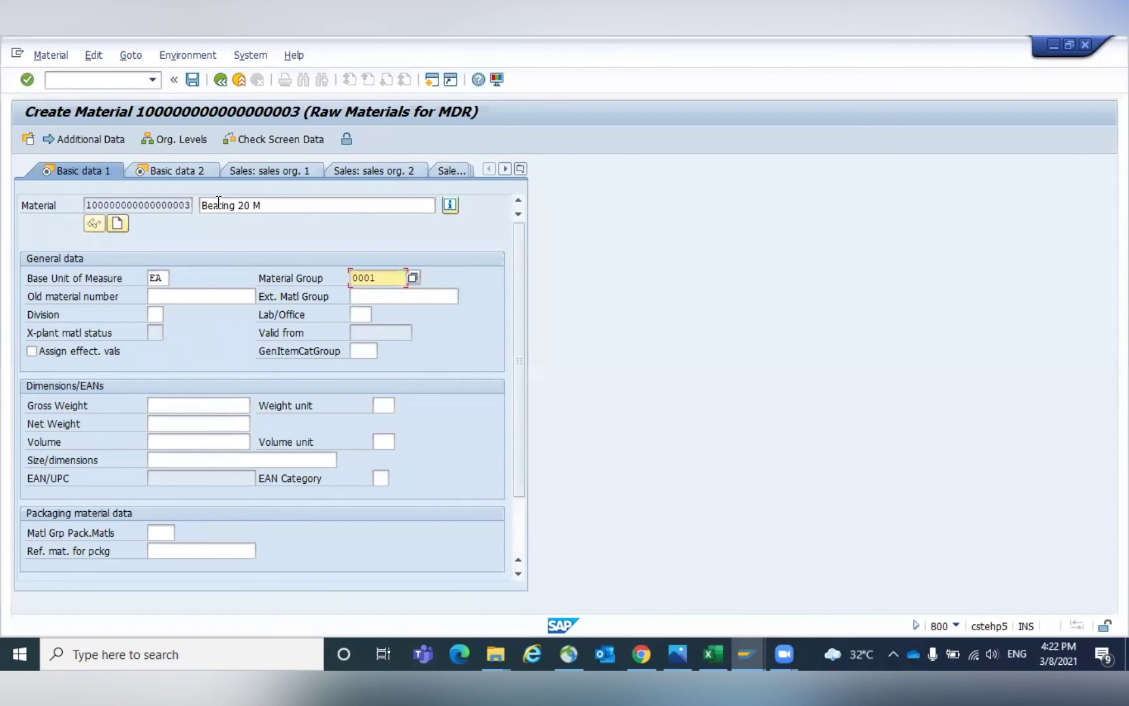
key("Return")
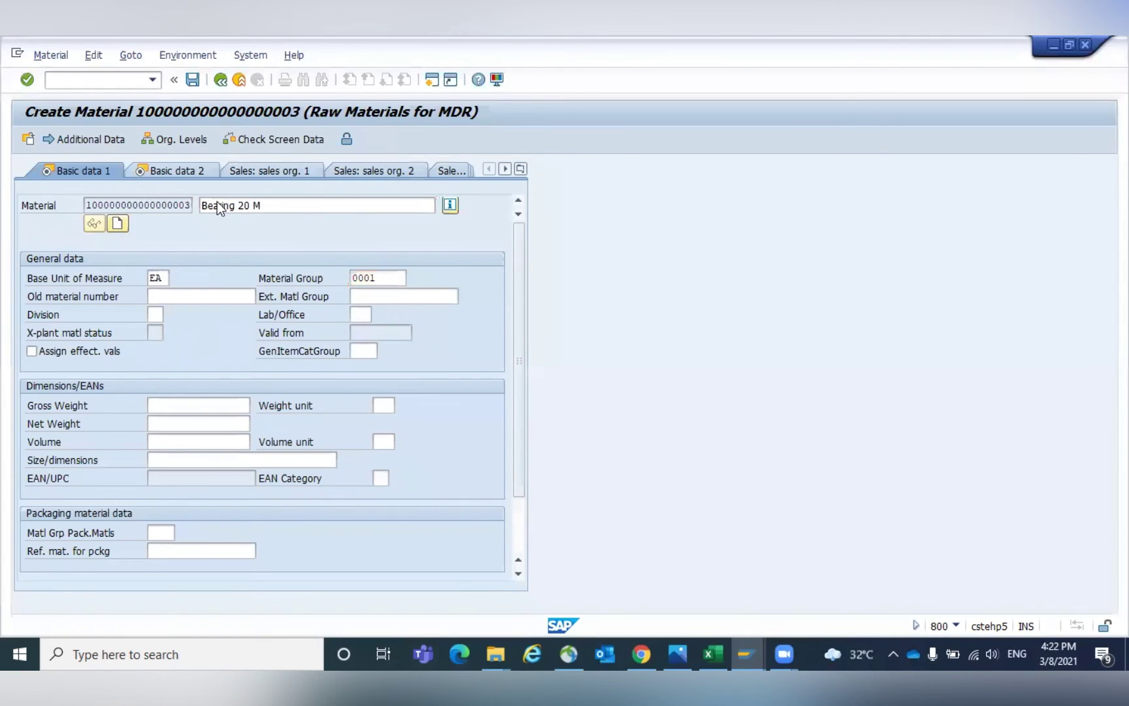
key("Return")
key("Return")
type("001")
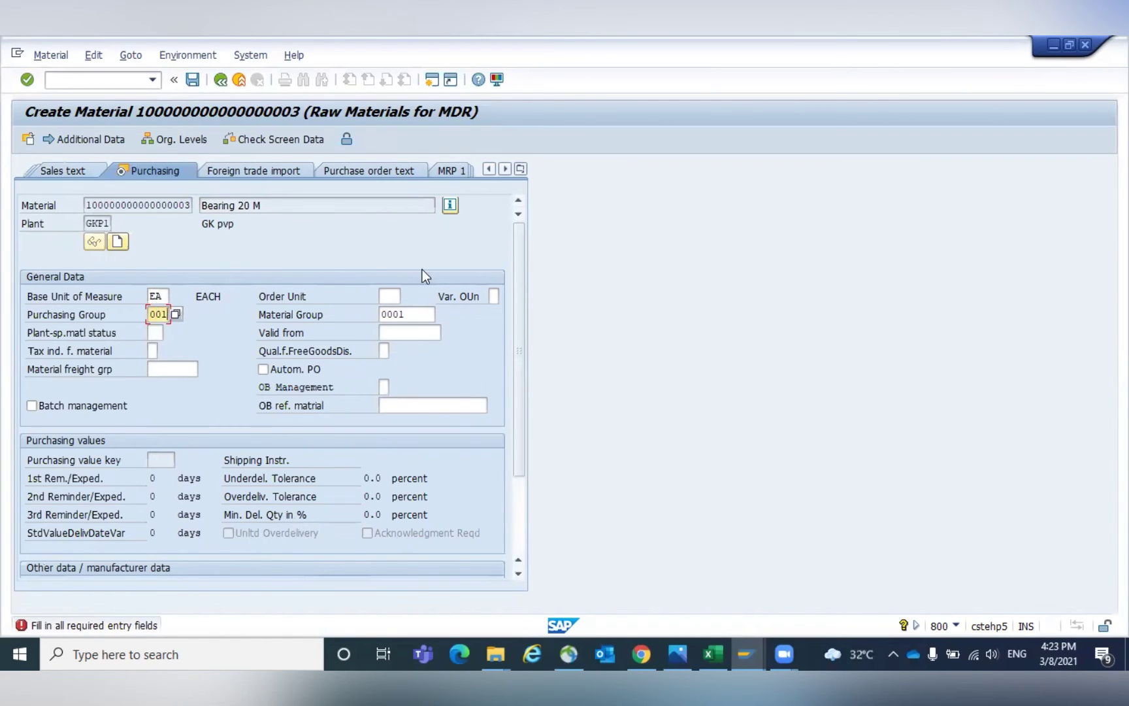
Set Bearing 20 M's variable order unit to 'Active with own price'.
left_click(494, 297)
key("F1")
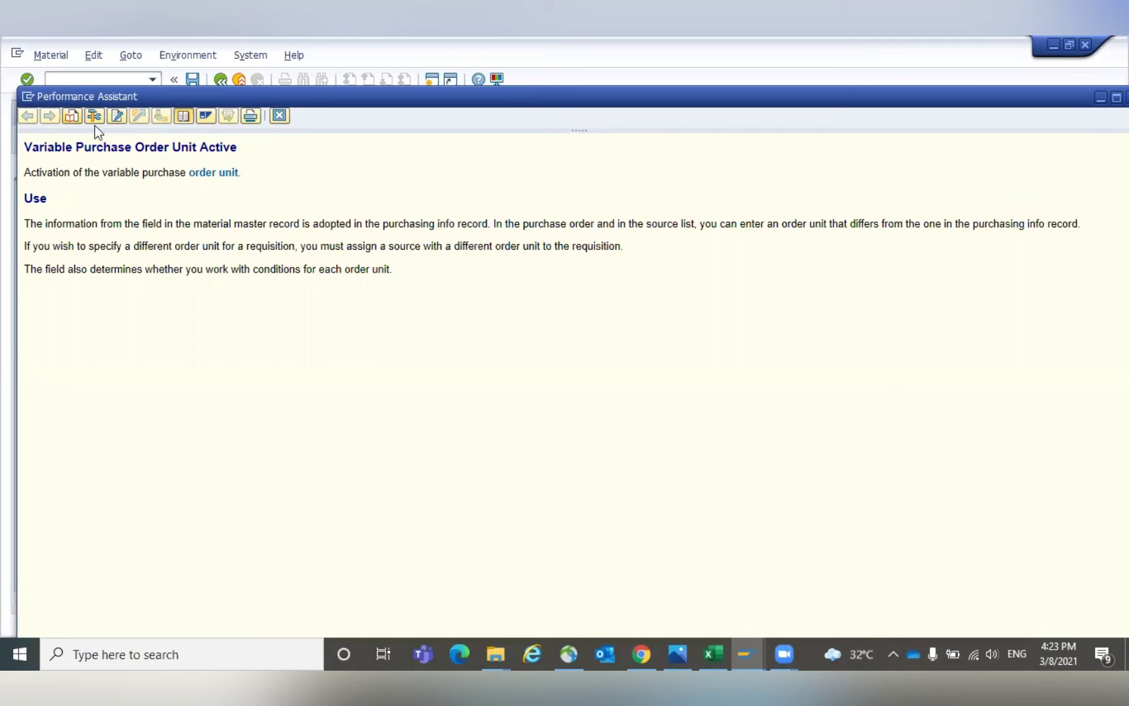
left_click(279, 116)
left_click(504, 298)
left_click(503, 297)
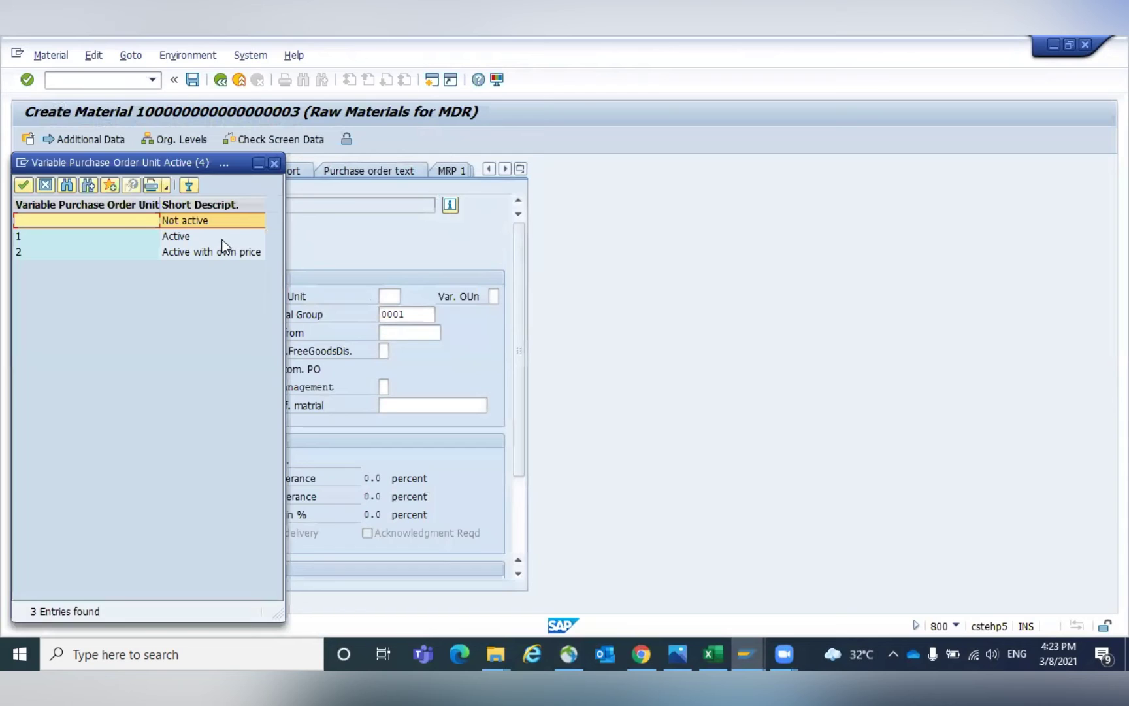
left_click_drag(224, 165, 559, 202)
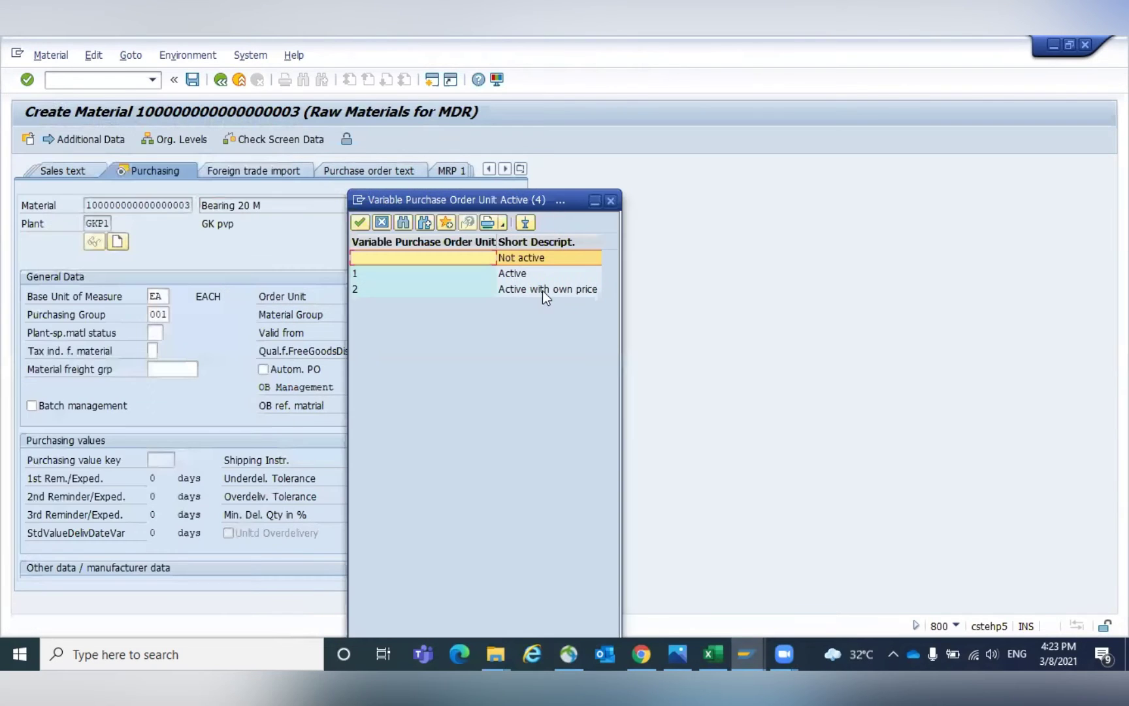
left_click(524, 291)
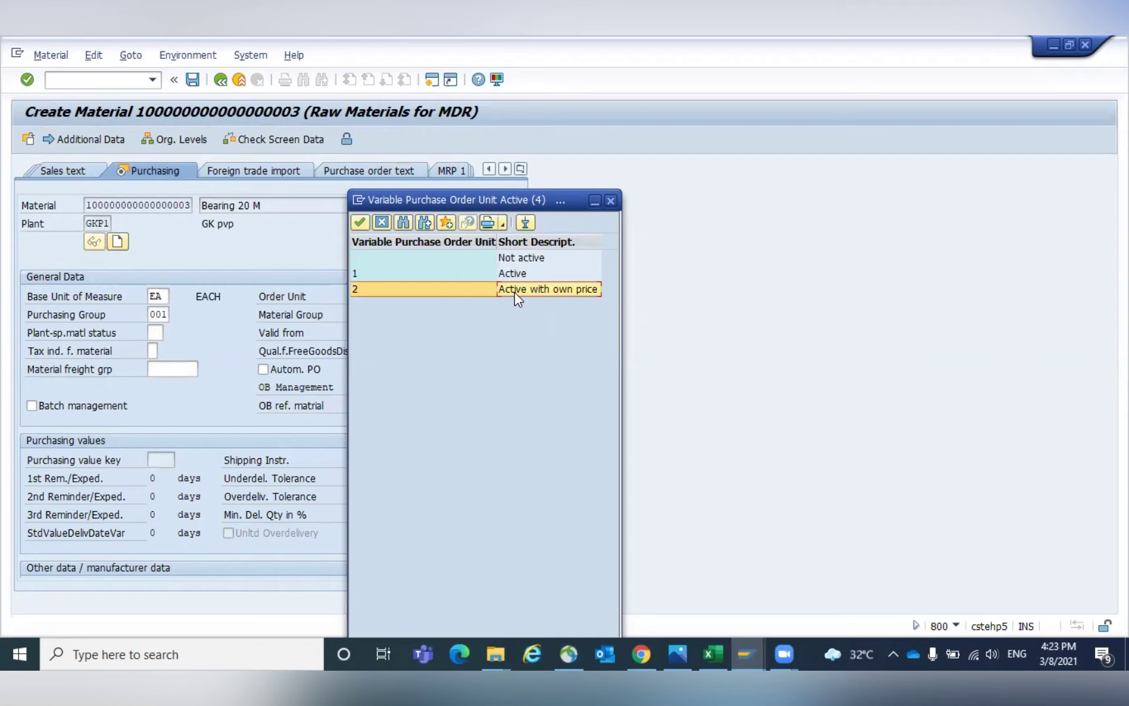
double_click(515, 292)
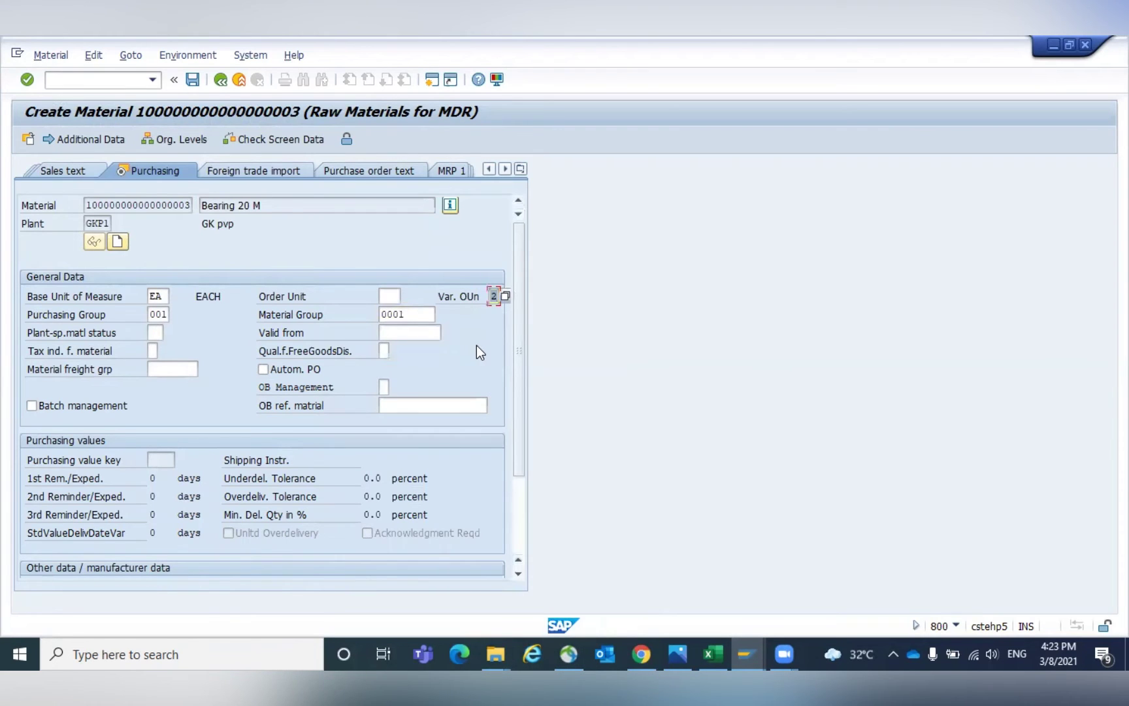
left_click(390, 296)
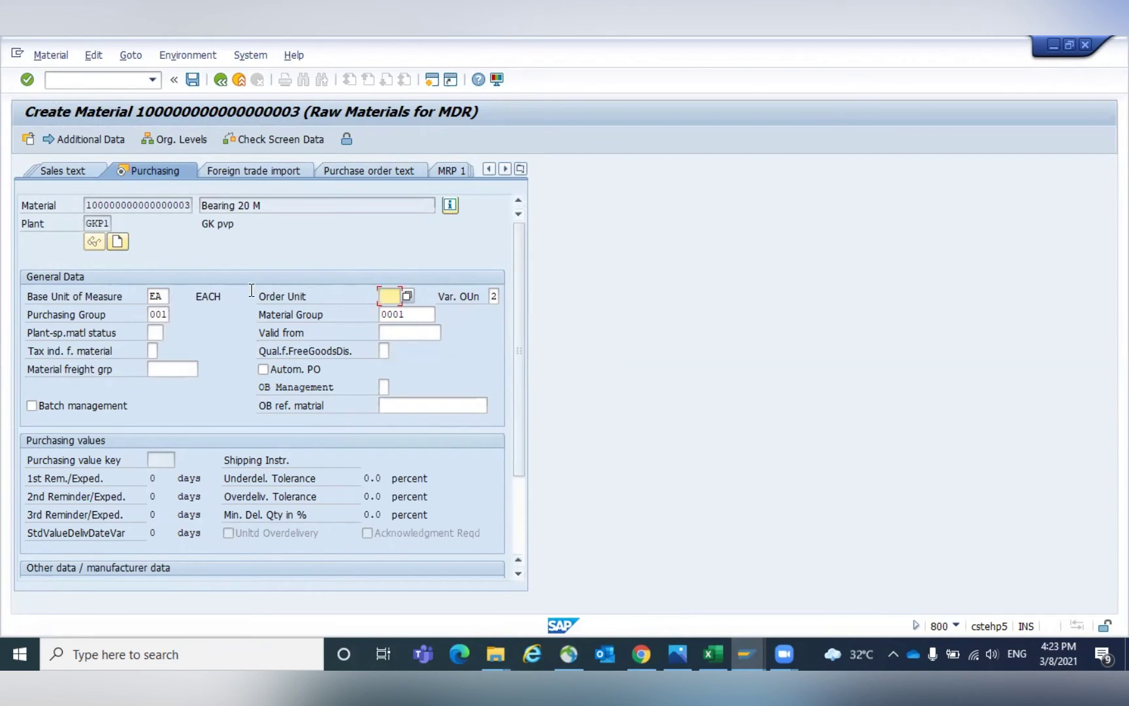
Enter valuation class 3000 with price control V on Accounting 1 and continue to Accounting 2.
key("Return")
key("Return")
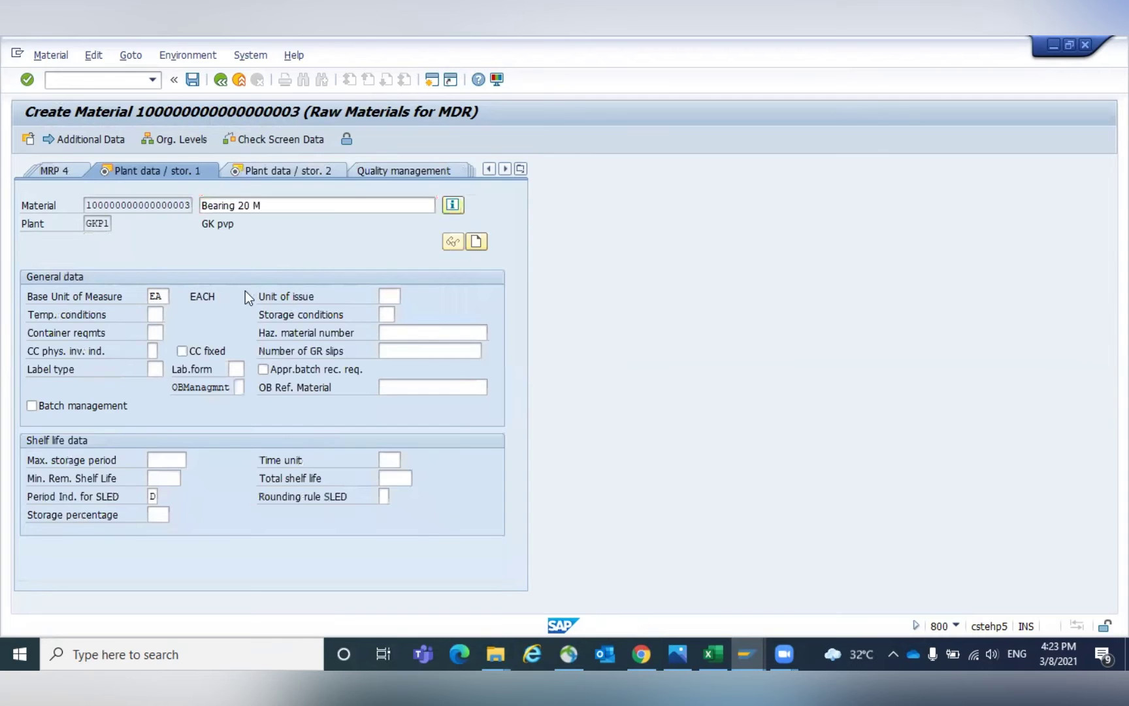
key("Return")
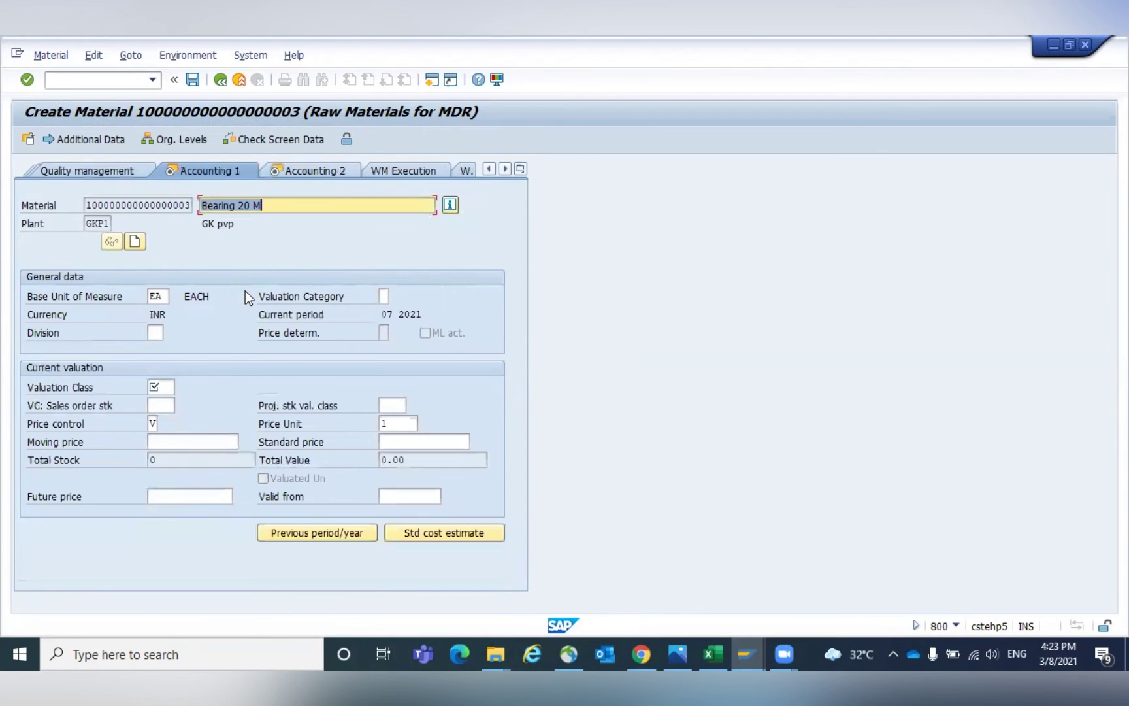
key("Return")
type("3000")
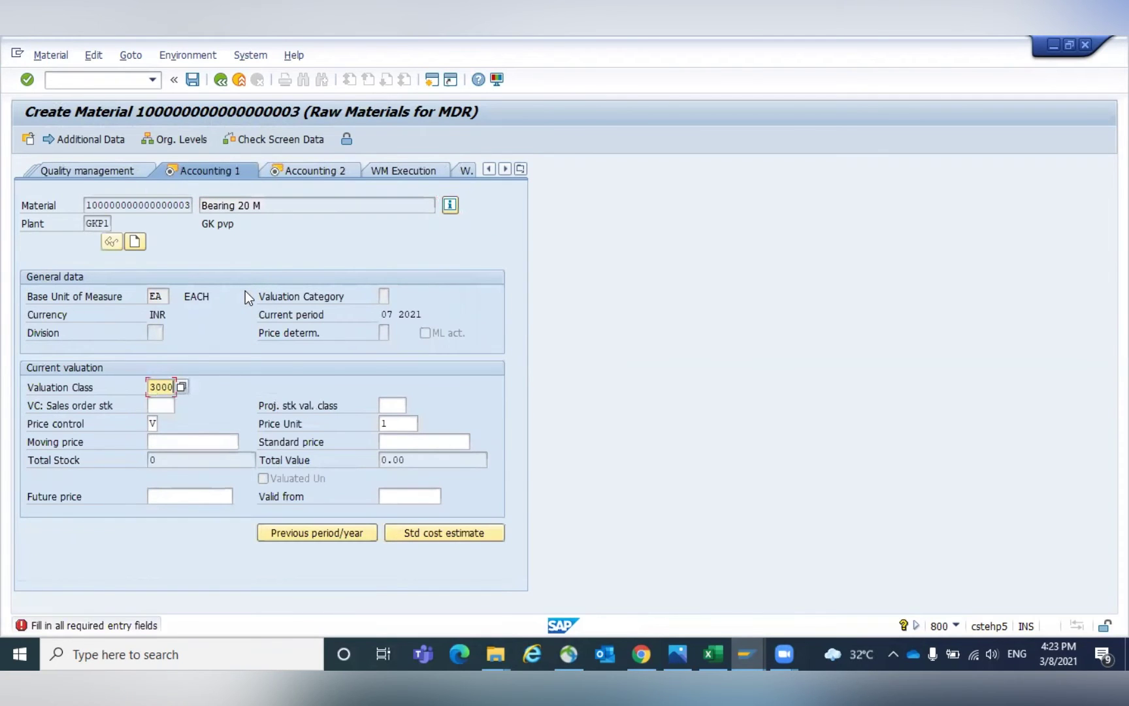
key("Return")
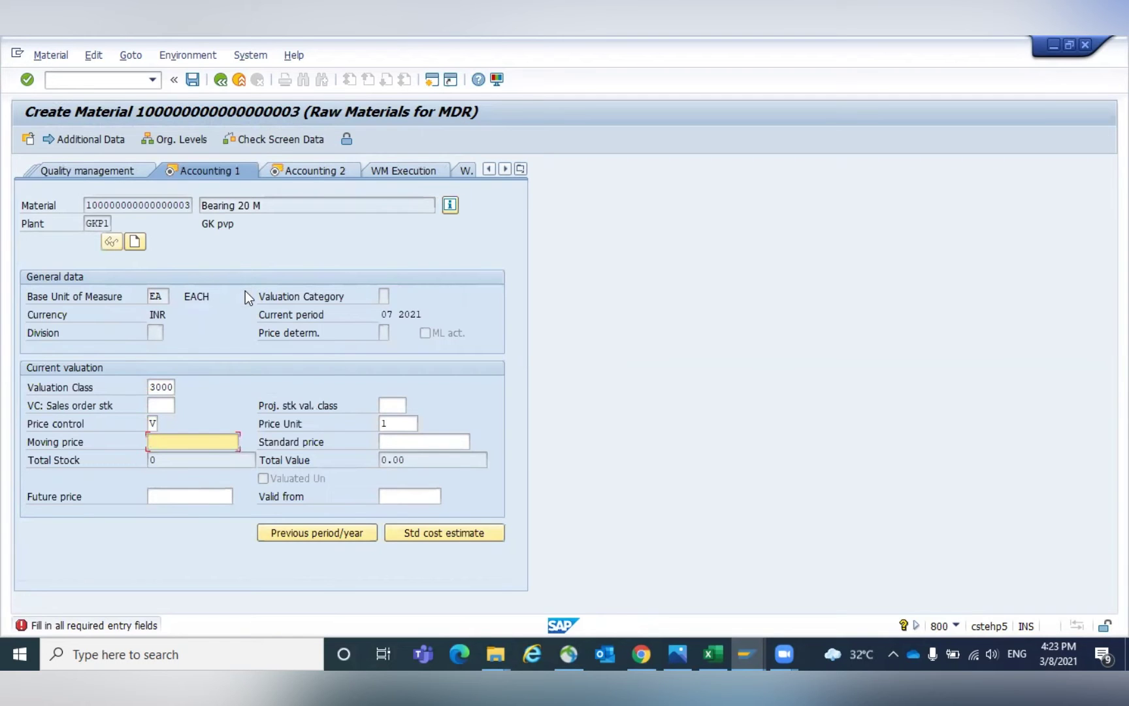
key("Return")
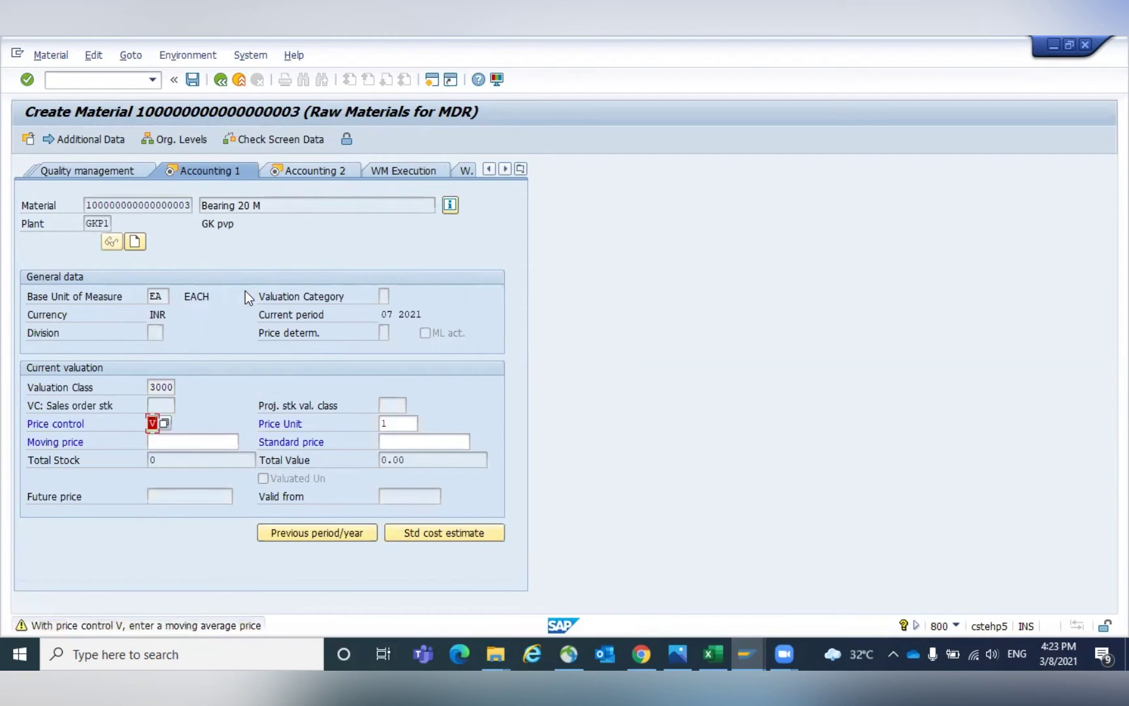
key("Return")
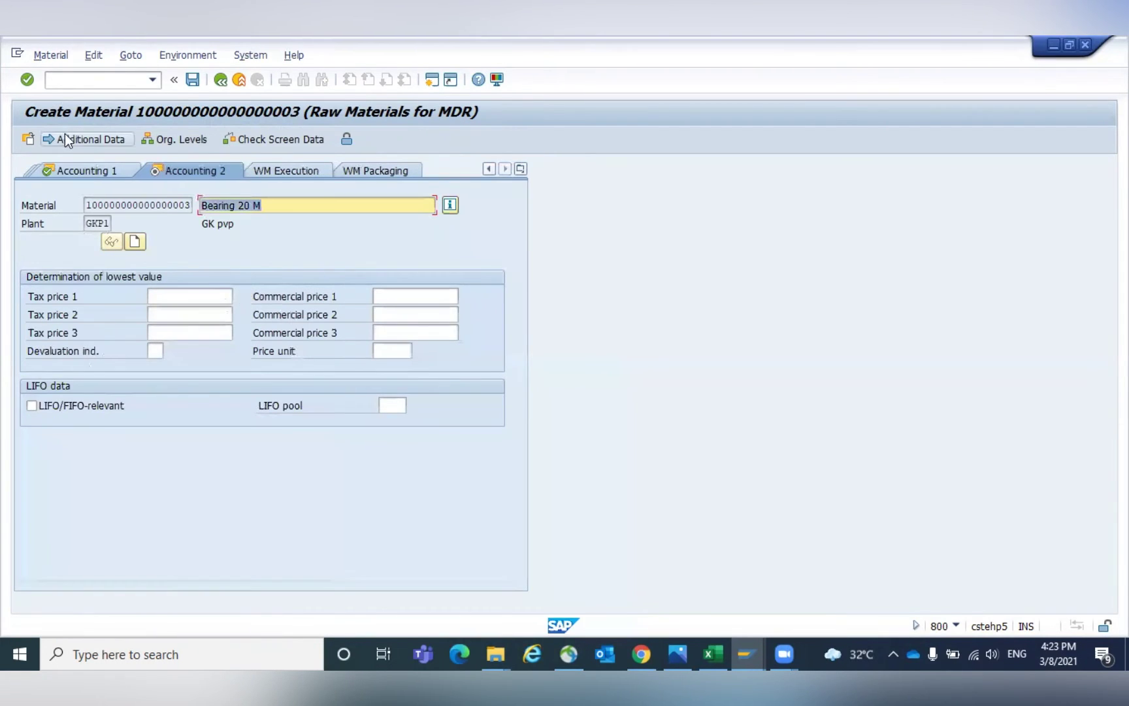
Add alternative unit 1 BAG = 10 EA in the material's units of measure.
left_click(68, 139)
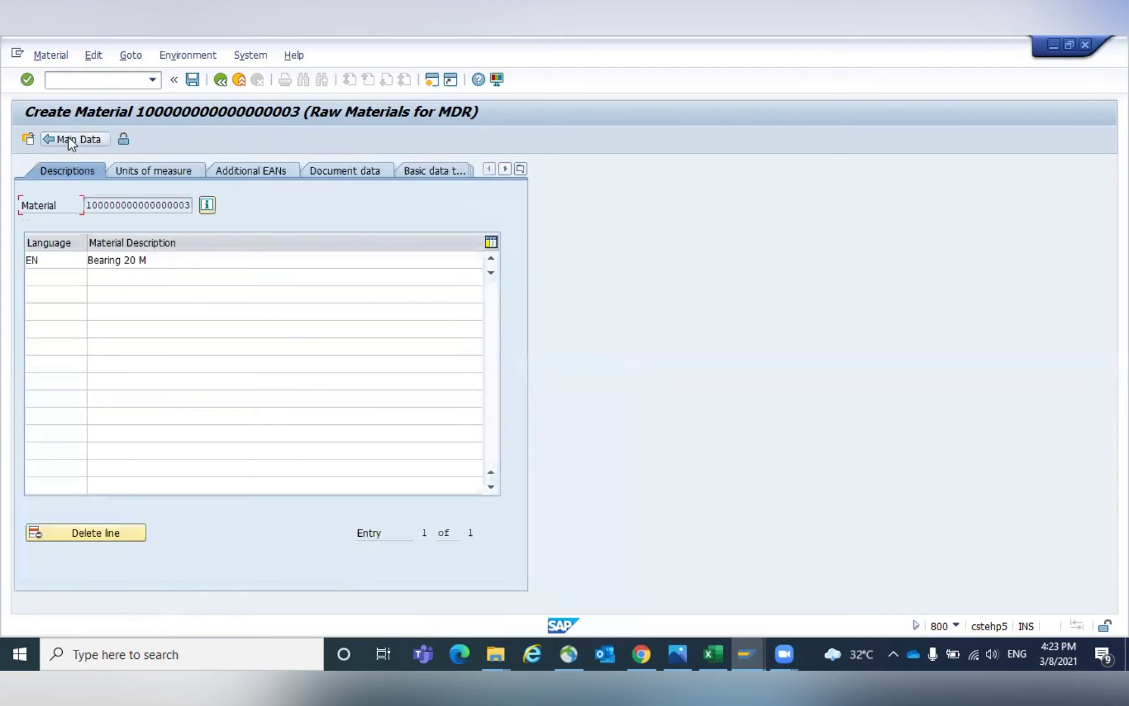
left_click(158, 173)
left_click(41, 335)
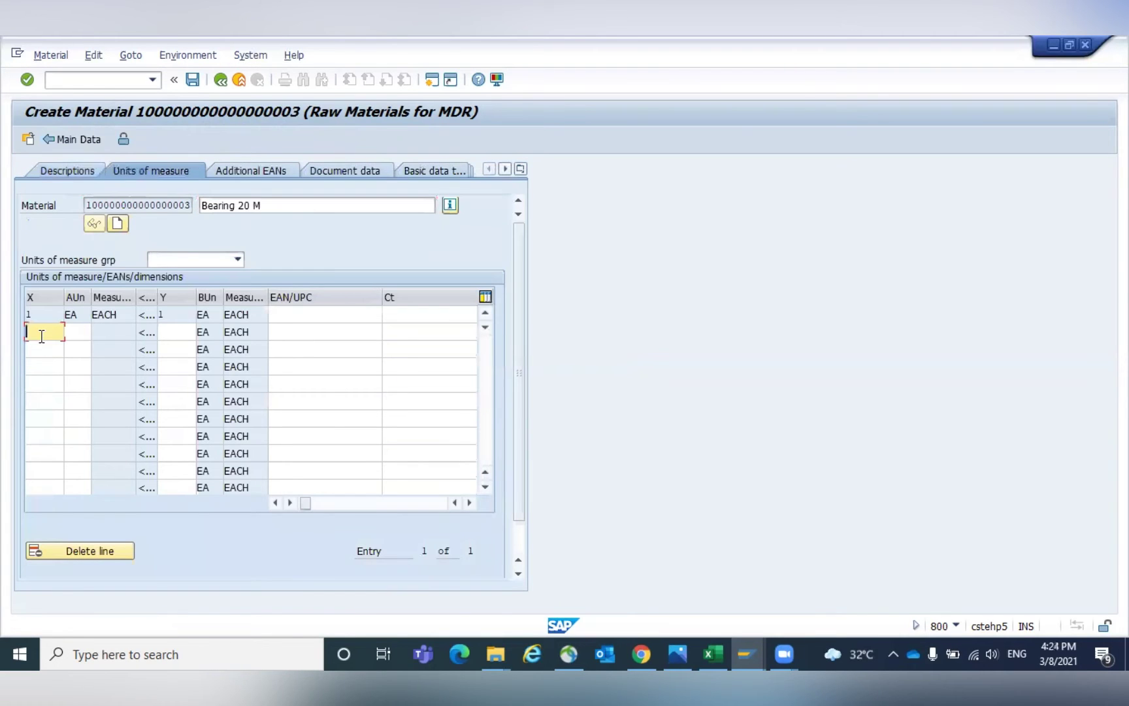
type("1")
key("Tab")
type("BAG")
key("Tab")
type("10")
key("Return")
Add alternative unit 1 BOX = 100 EA and validate the units.
type("1")
key("Tab")
type("BOX")
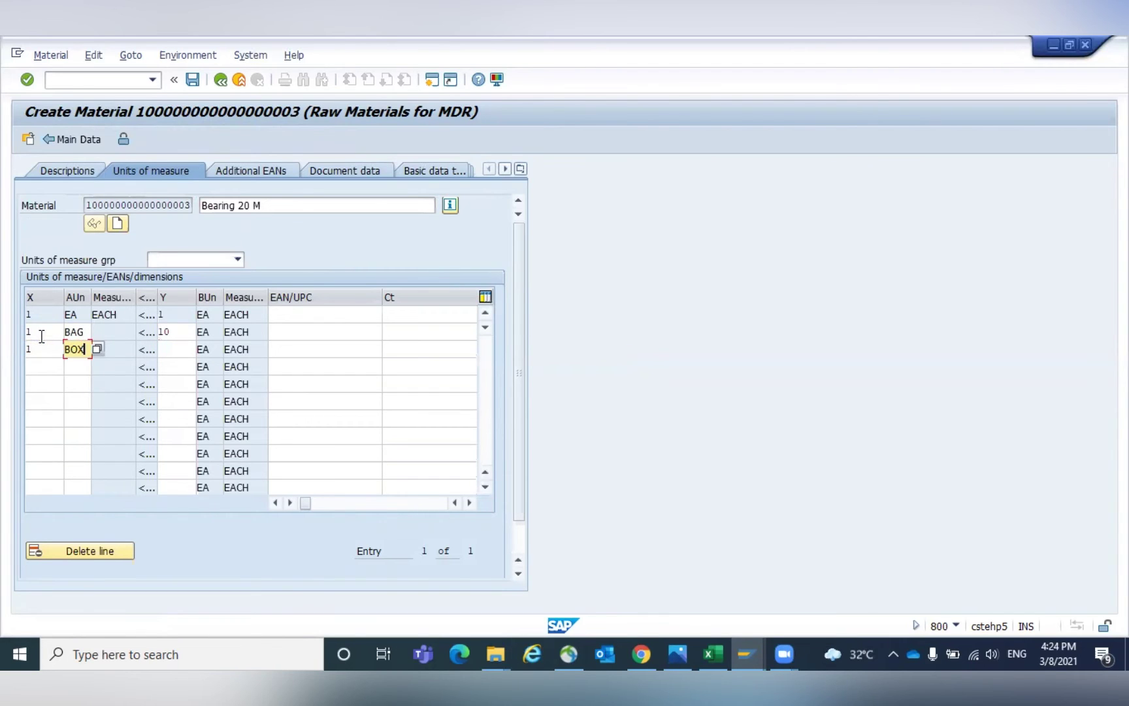
key("Tab")
type("100")
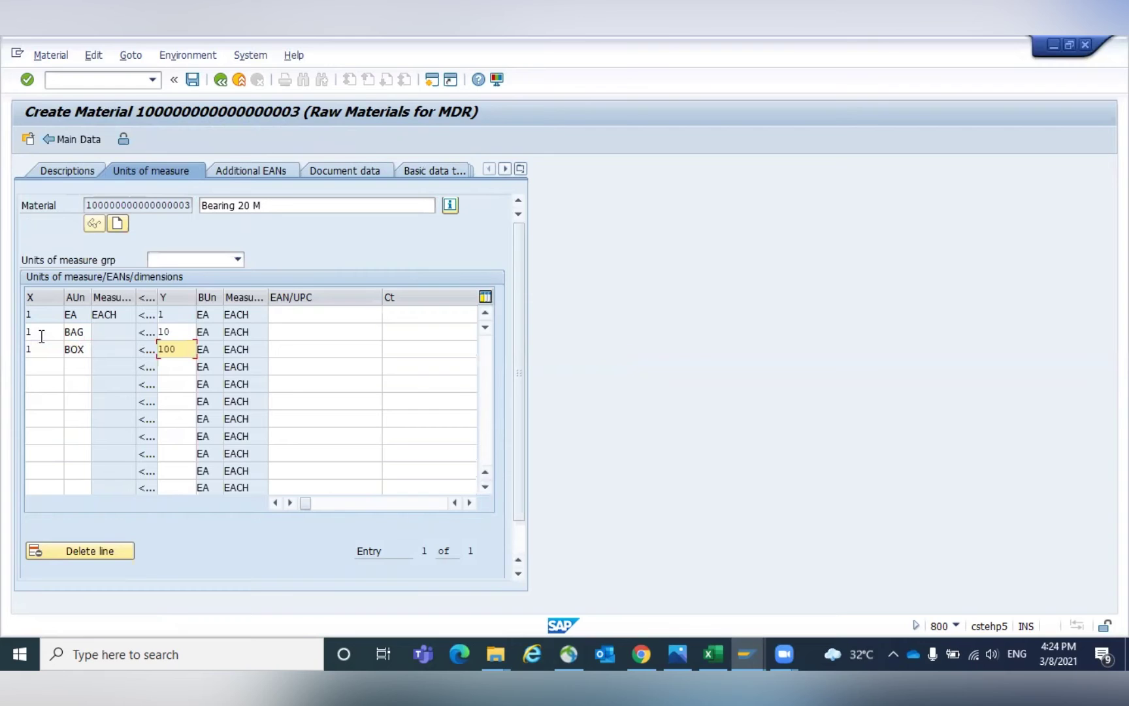
key("Return")
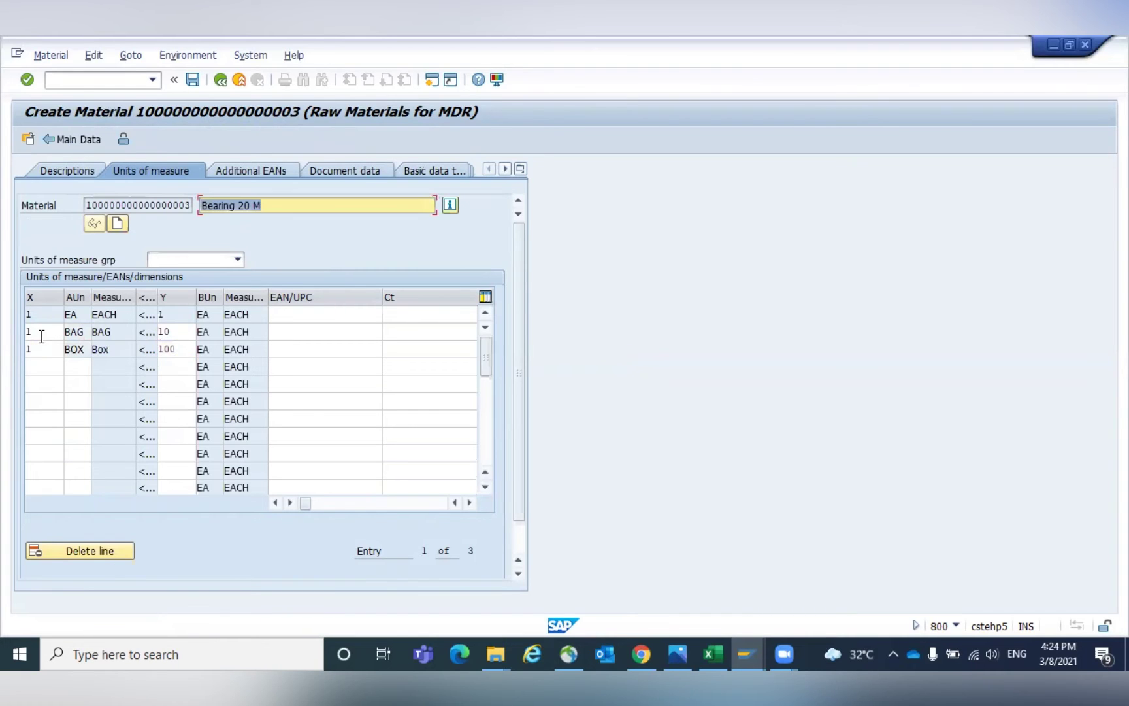
Save the new Bearing 20 M material and switch to Display Material.
left_click(41, 335)
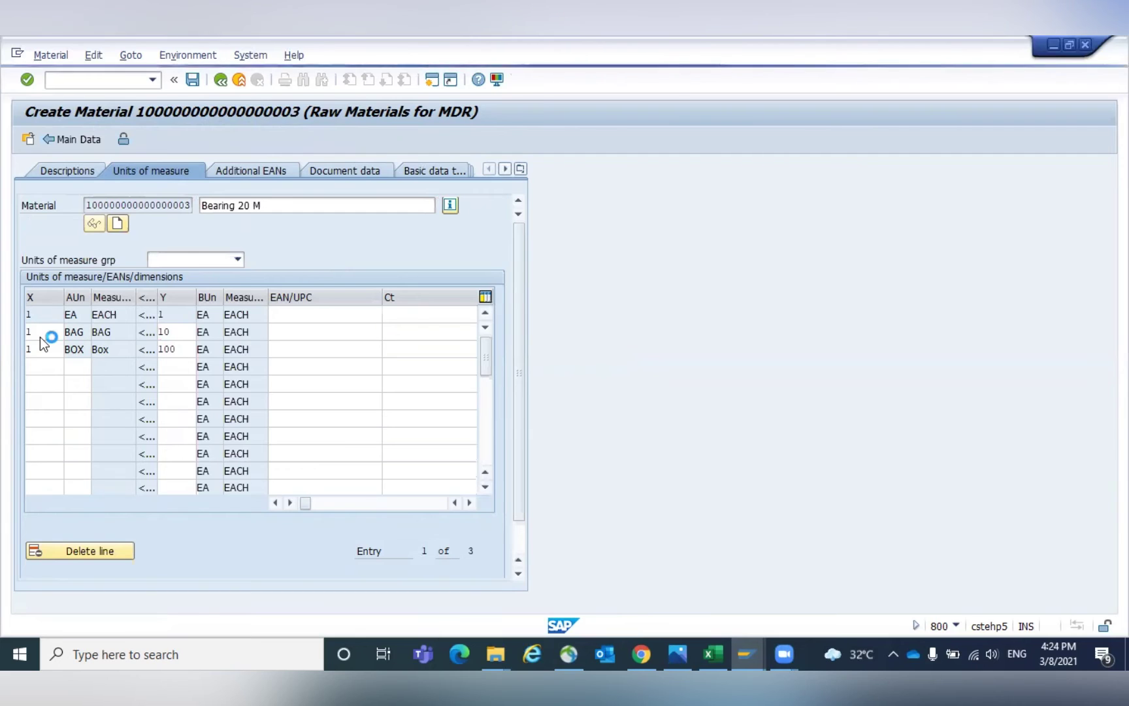
left_click(59, 55)
mouse_move(71, 132)
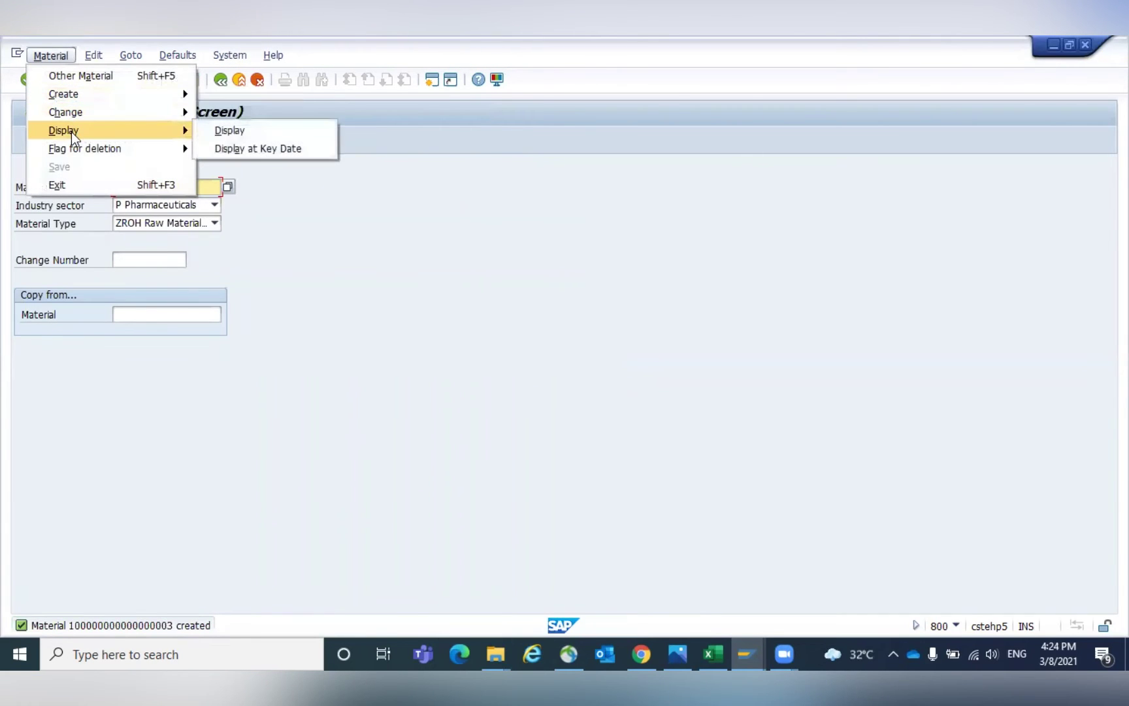
left_click(286, 128)
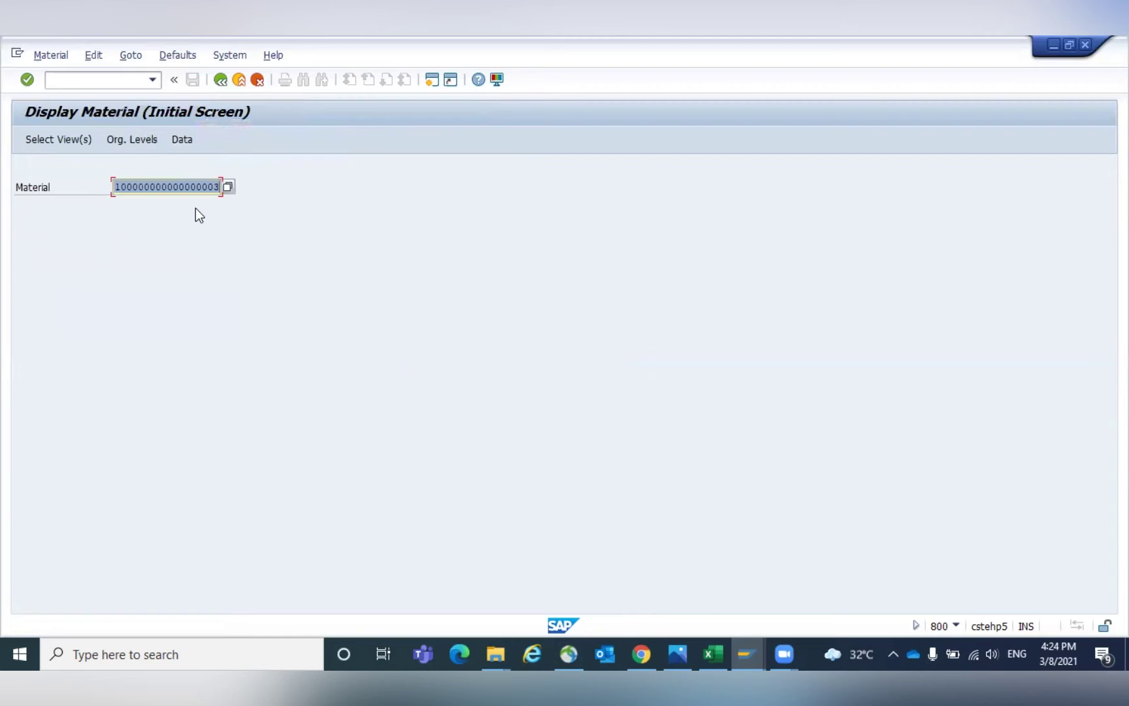
Start info record creation with /NME11 in the other SAP session.
left_click(83, 79)
type("/")
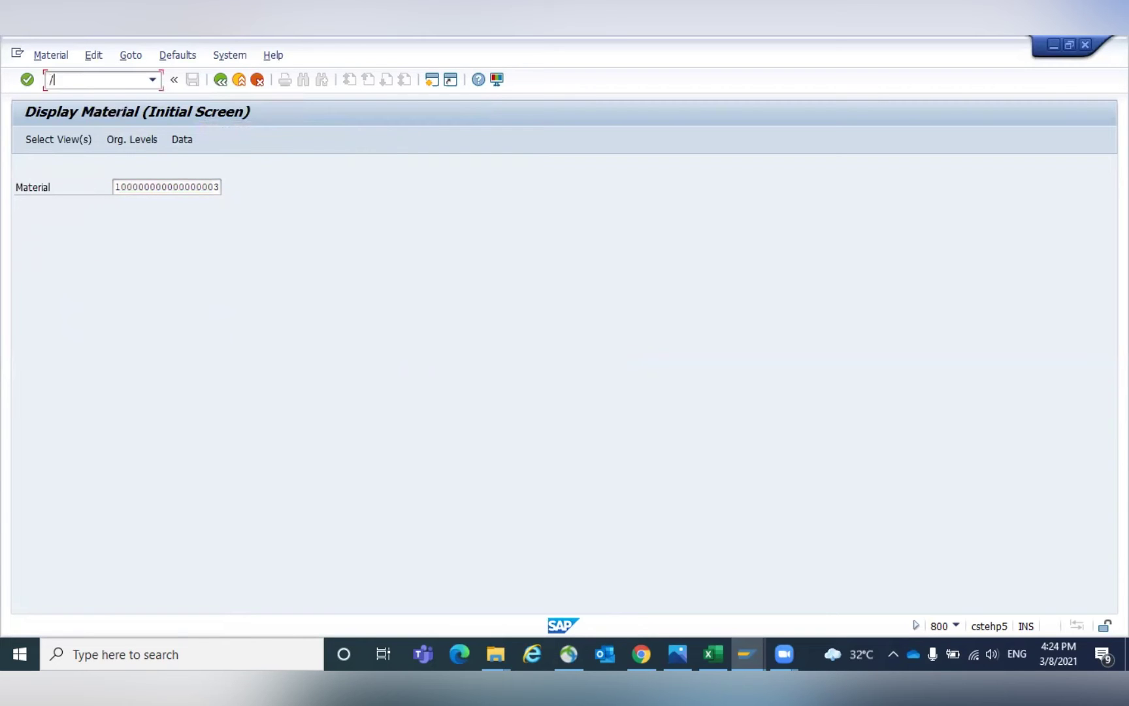
type("OME11")
key("Return")
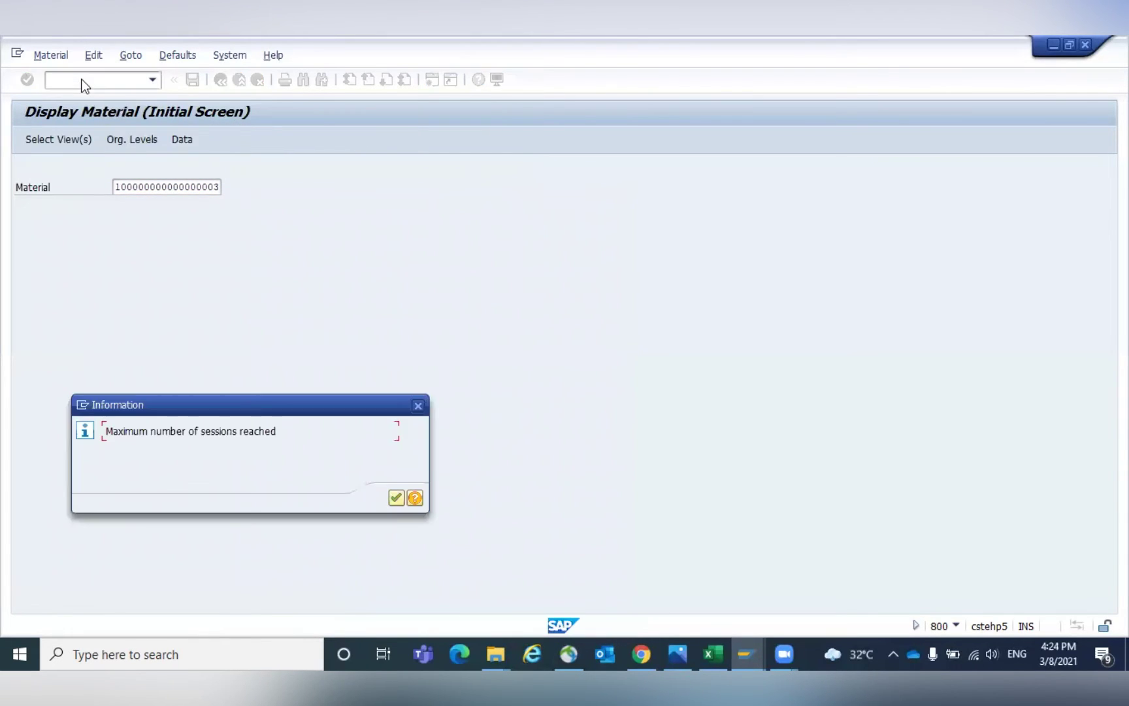
key("Return")
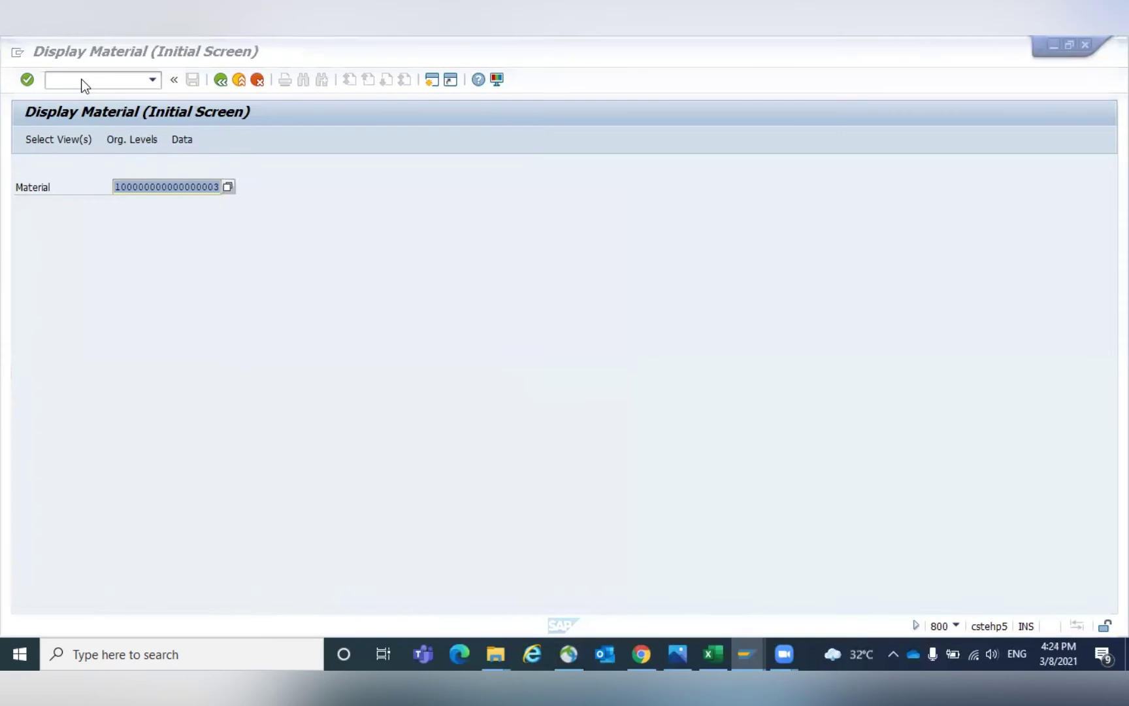
key("alt+Tab")
type("/NME11")
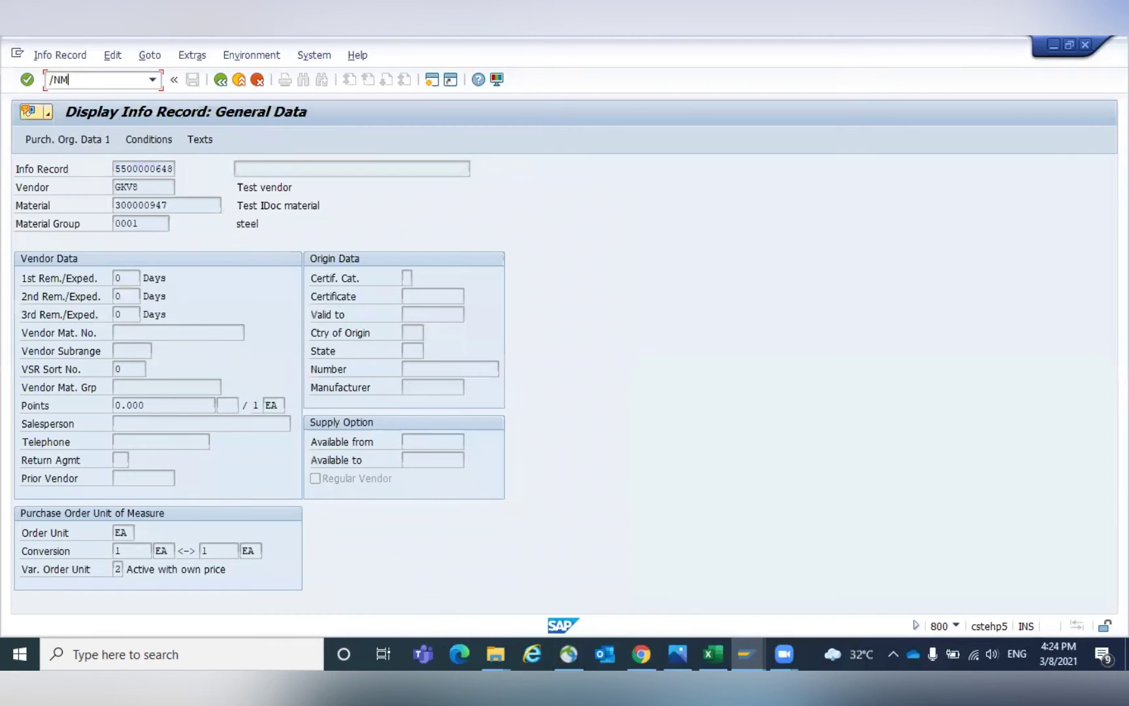
key("Return")
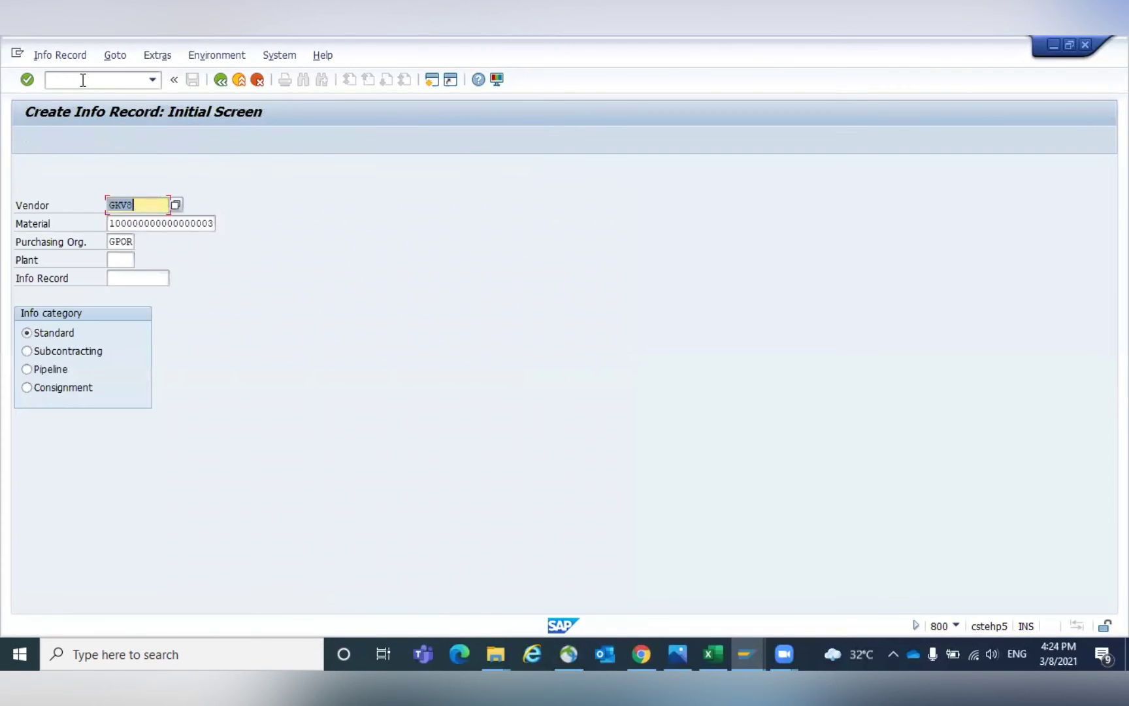
Keep vendor GKV8, Bearing 20 M and org GPOR, advancing past General Data to Purch. Org. Data 1.
key("Tab")
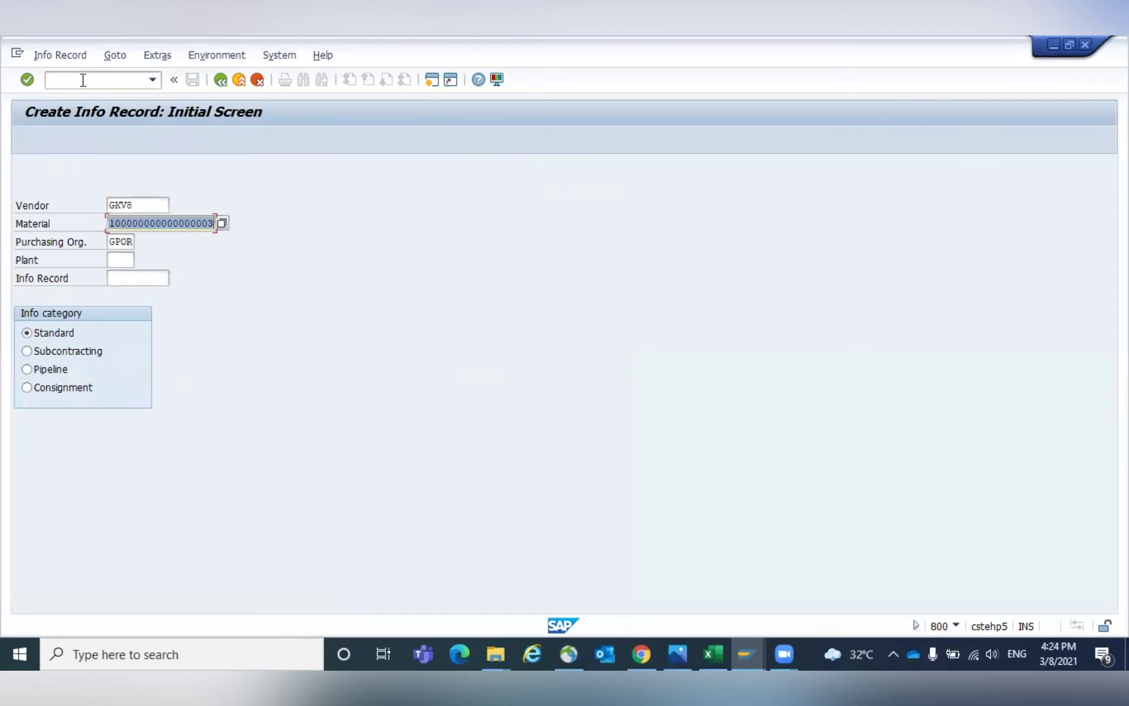
key("Tab")
key("Tab")
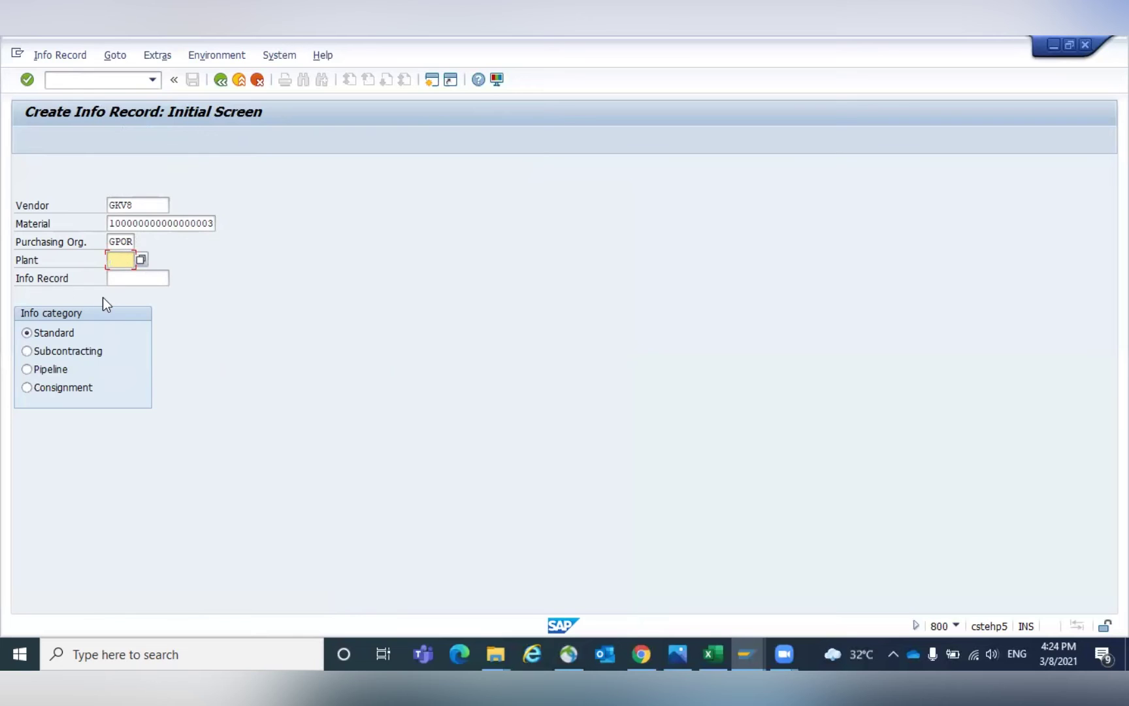
key("Return")
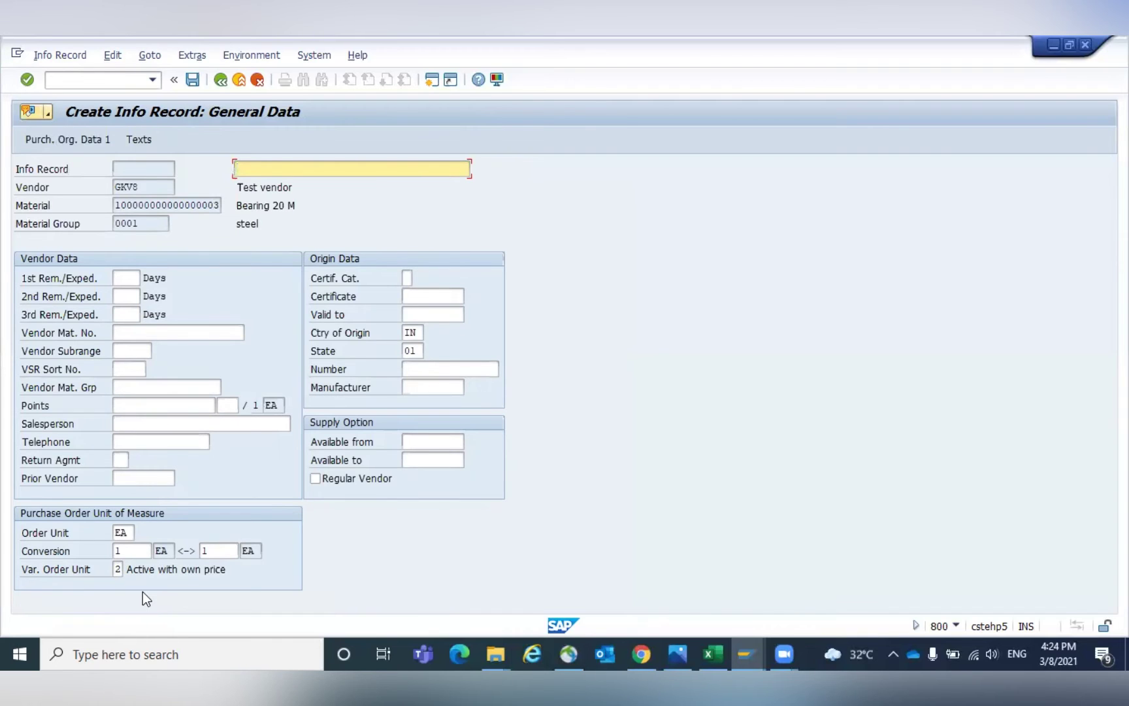
key("Return")
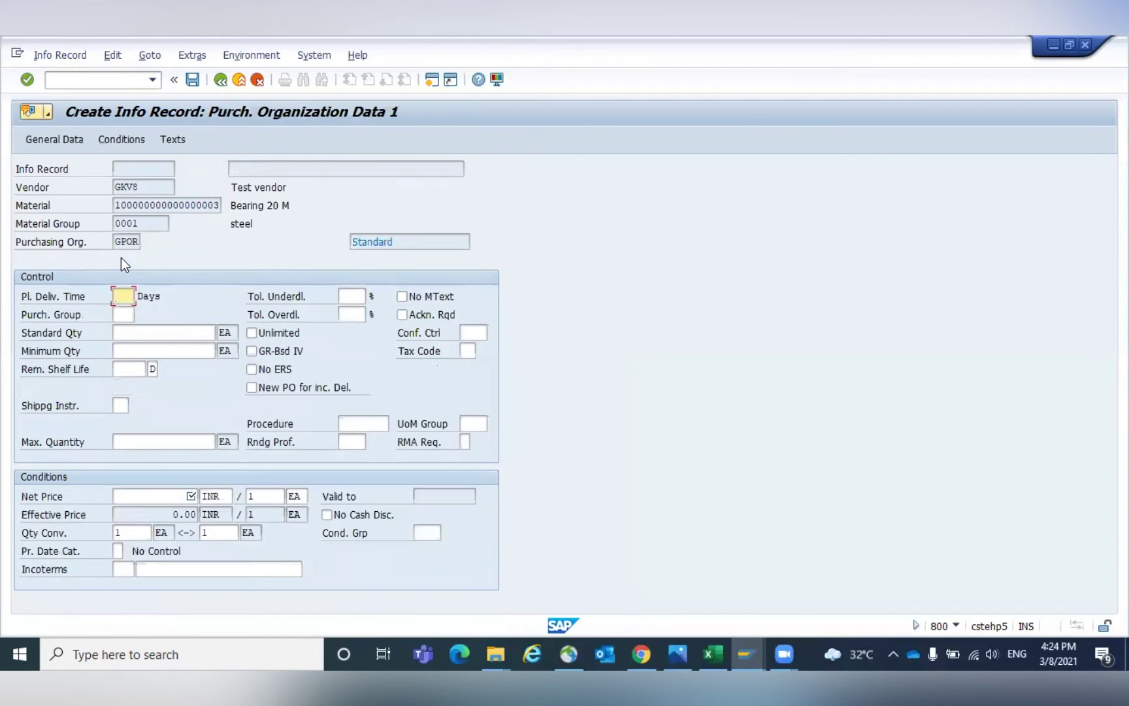
Enter planned delivery time 10 days, purchasing group 001 and net price 20 INR per EA.
type("10")
key("Tab")
type("001")
key("Return")
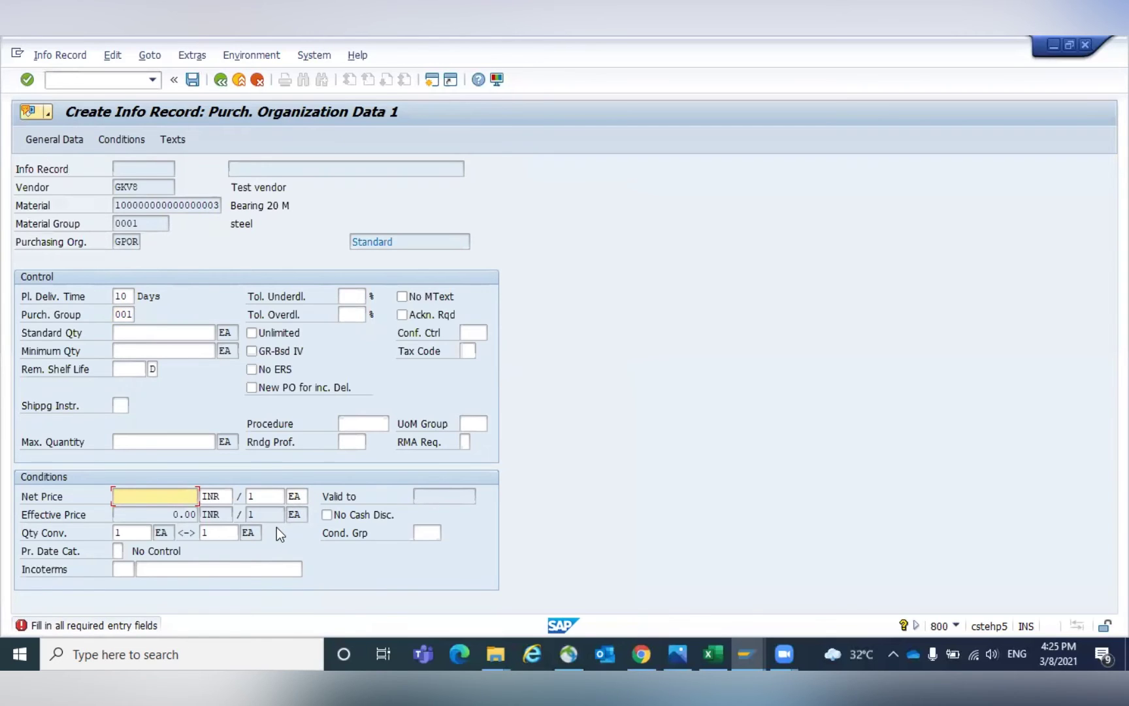
type("20")
key("Return")
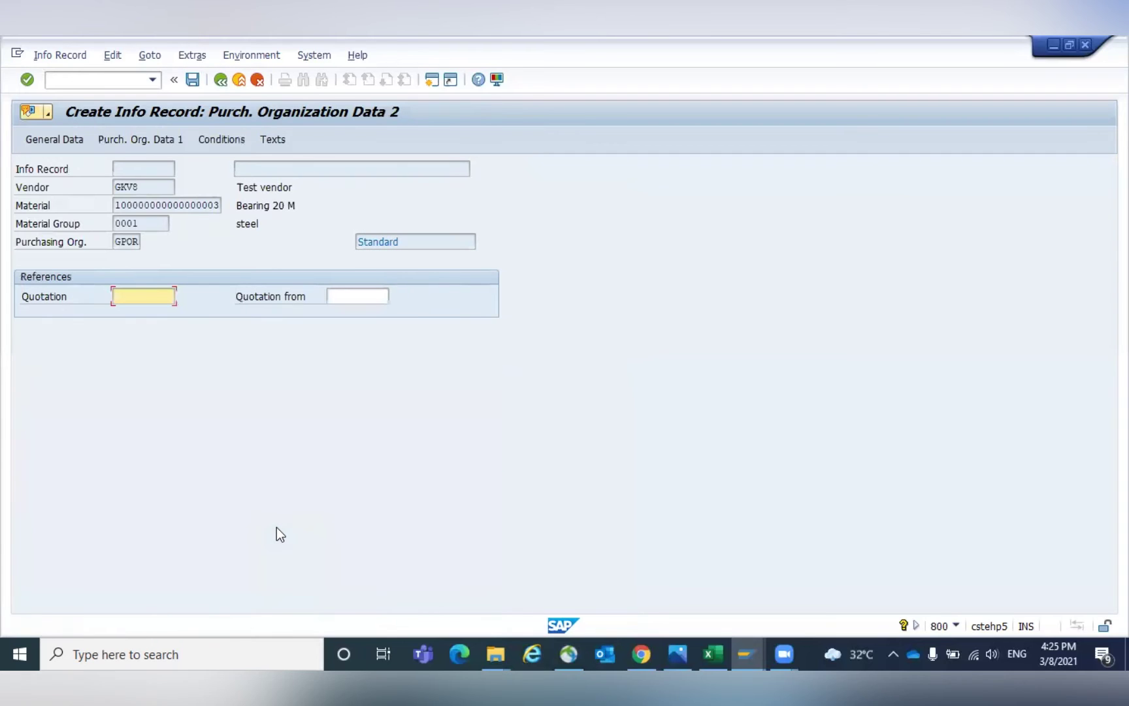
left_click(148, 139)
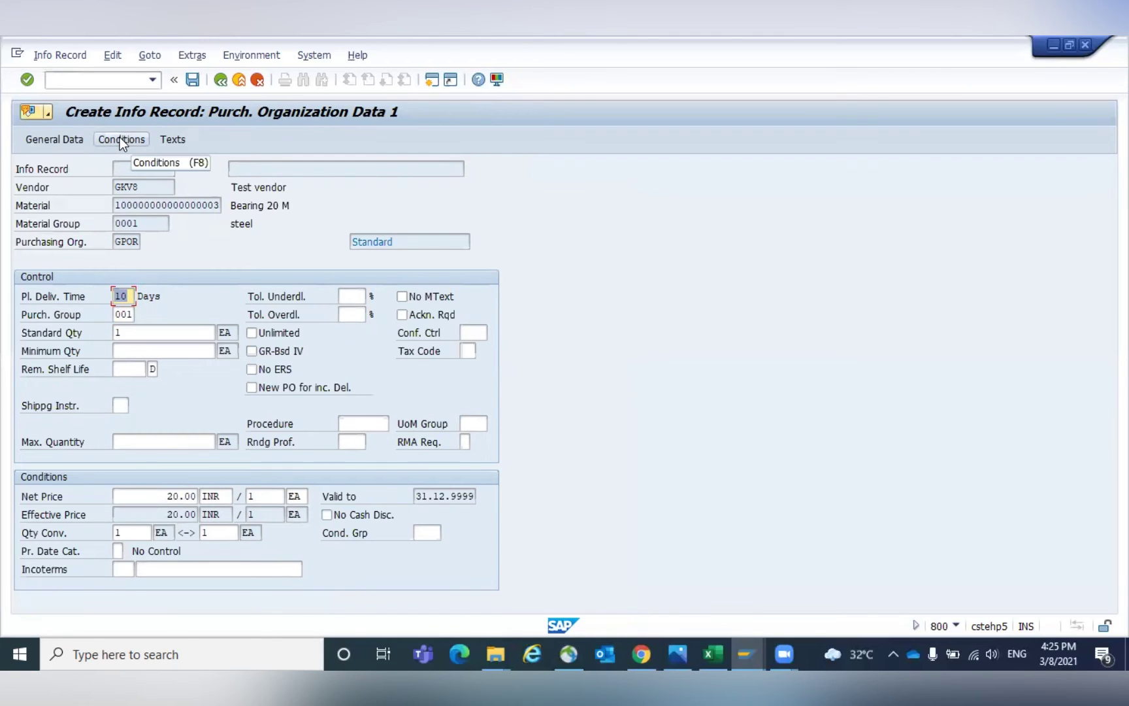
Enter a PB00 gross price of 200 INR per BAG in the info record conditions.
left_click(120, 138)
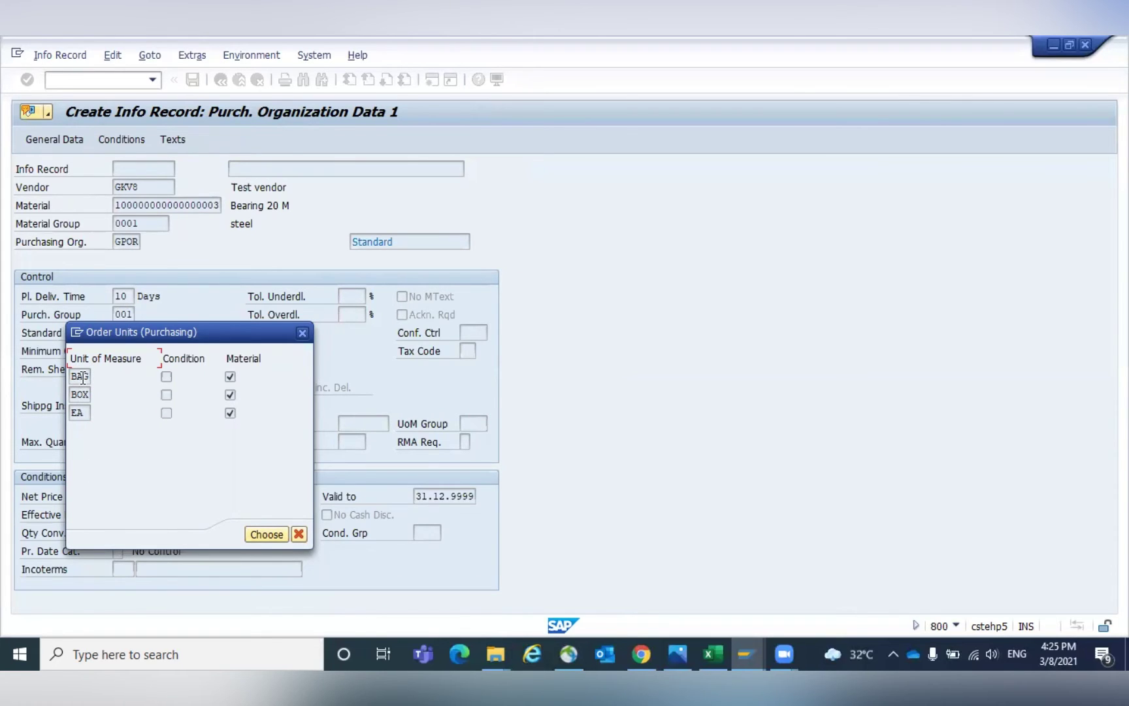
left_click_drag(140, 330, 477, 341)
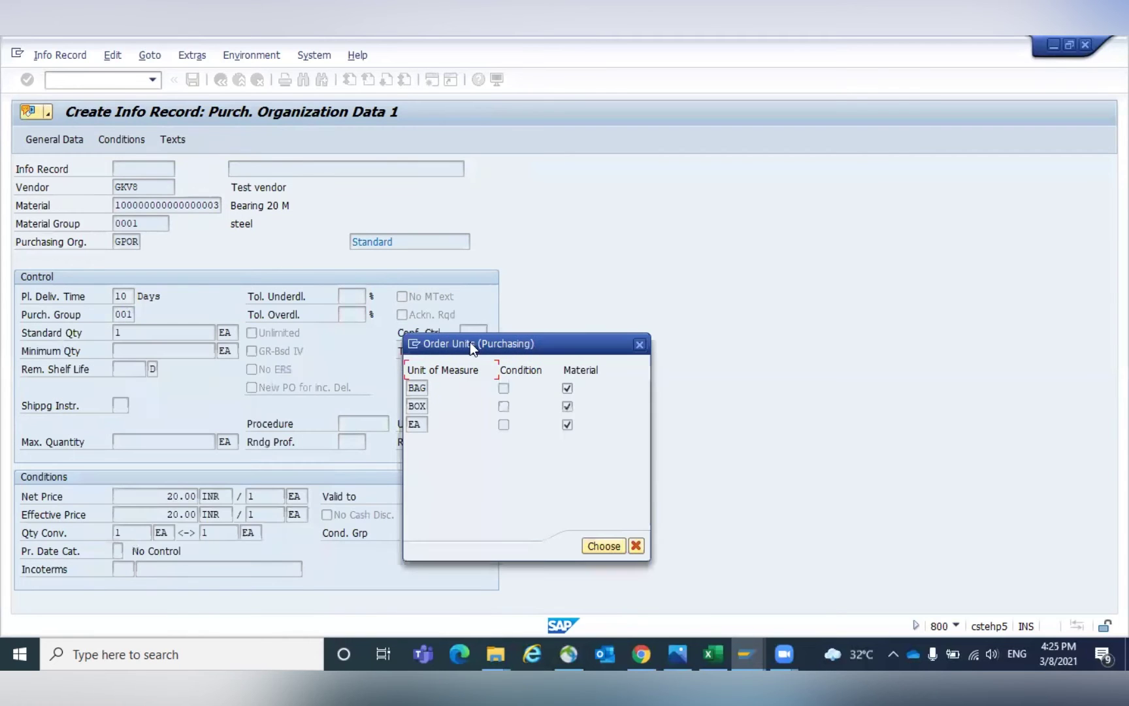
left_click(421, 389)
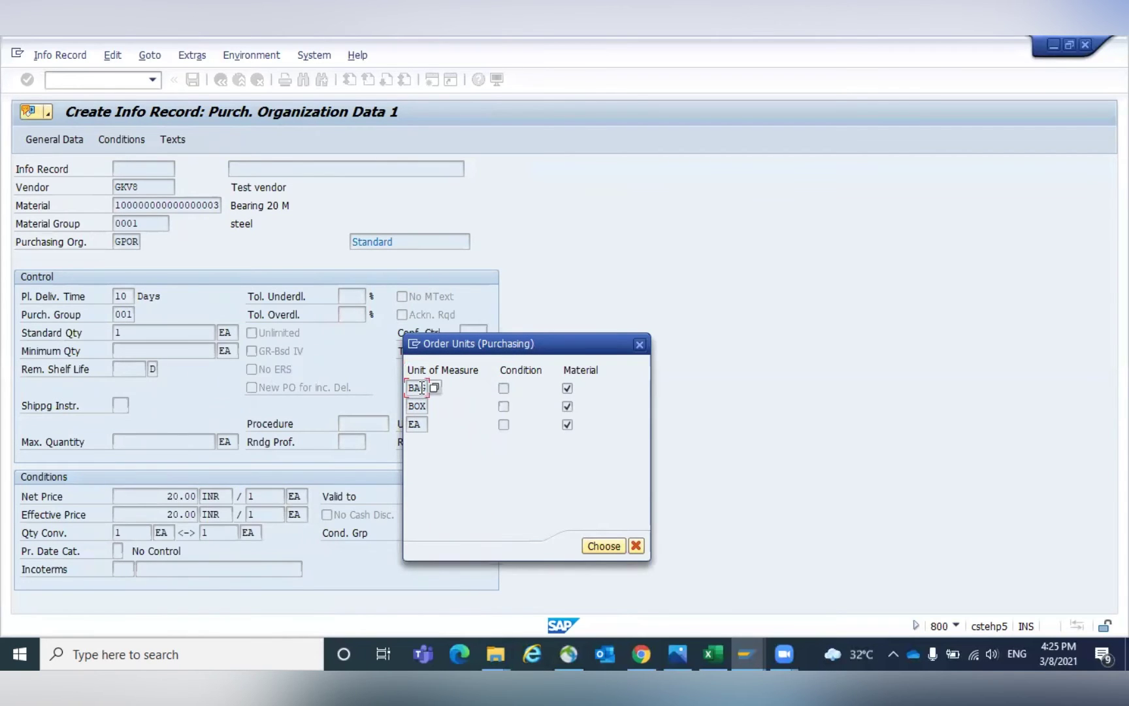
left_click(605, 546)
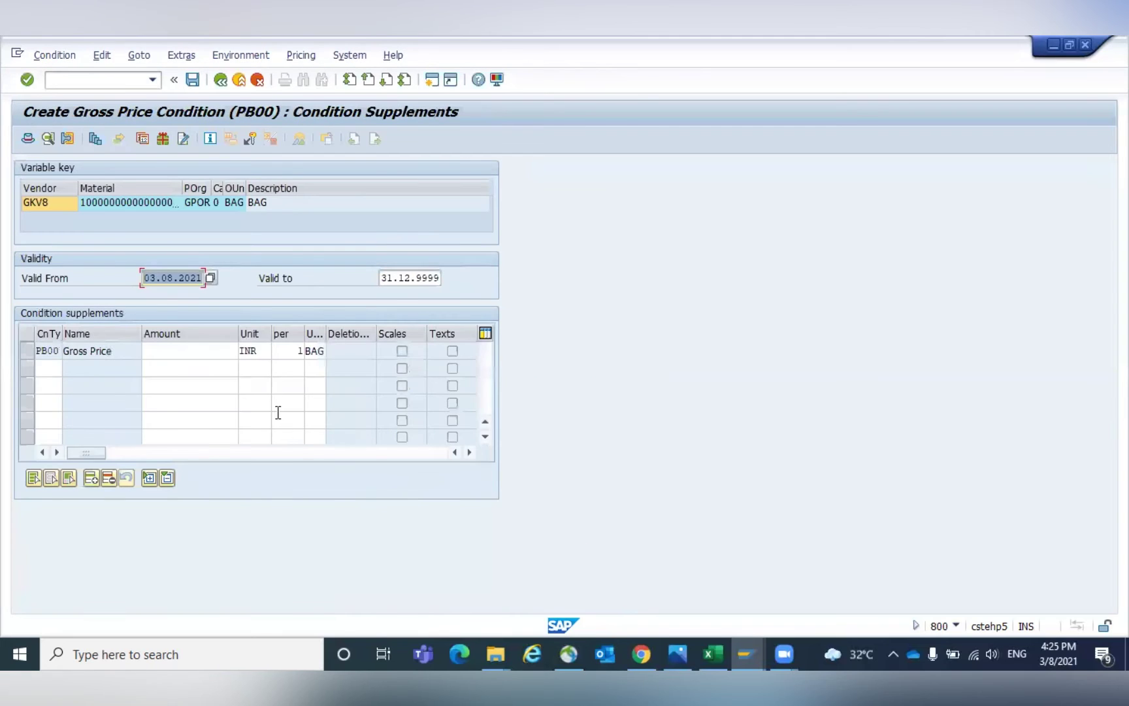
left_click(215, 349)
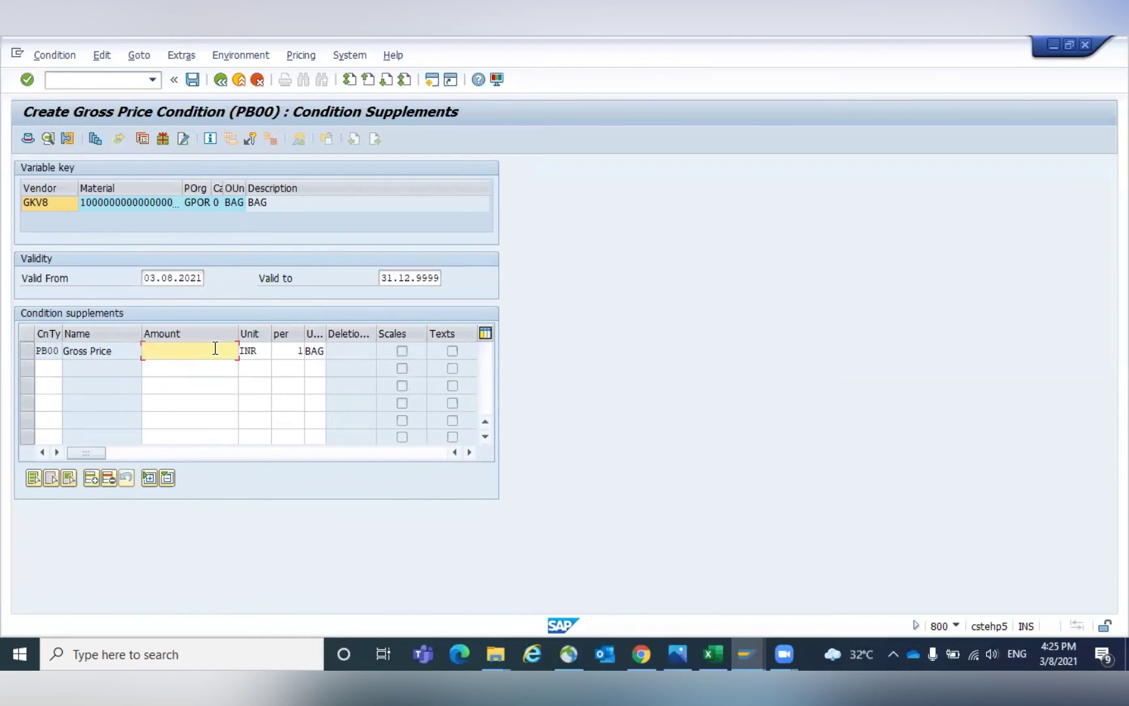
type("200")
key("Return")
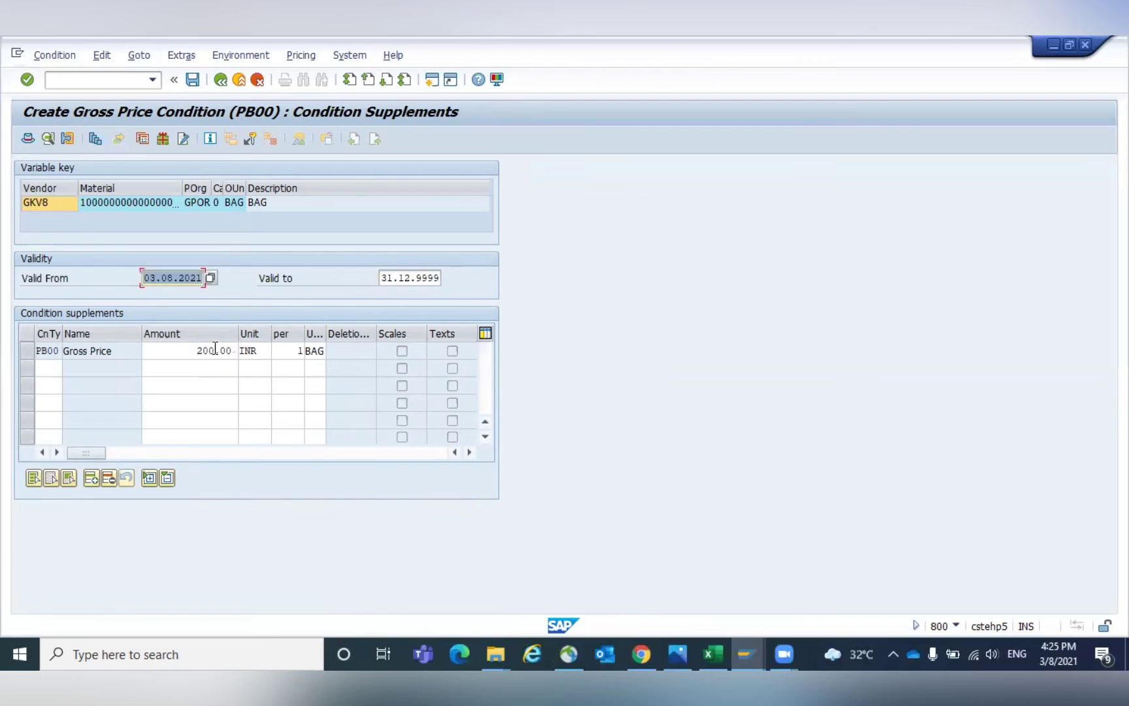
left_click(221, 80)
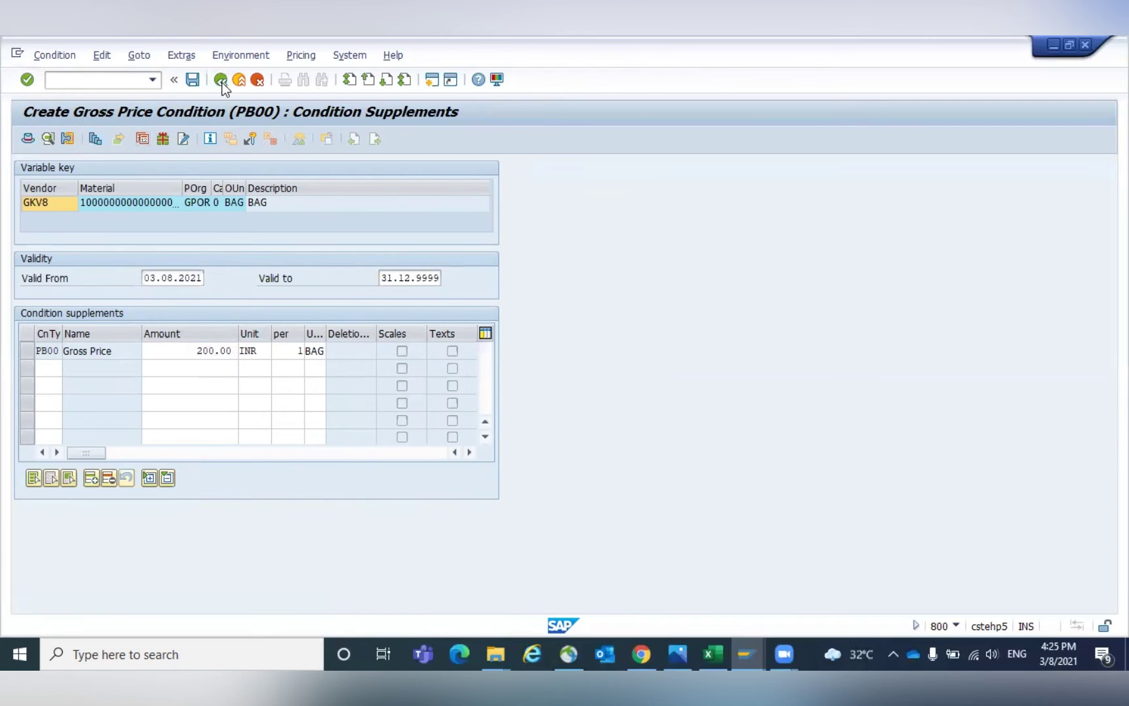
left_click(121, 141)
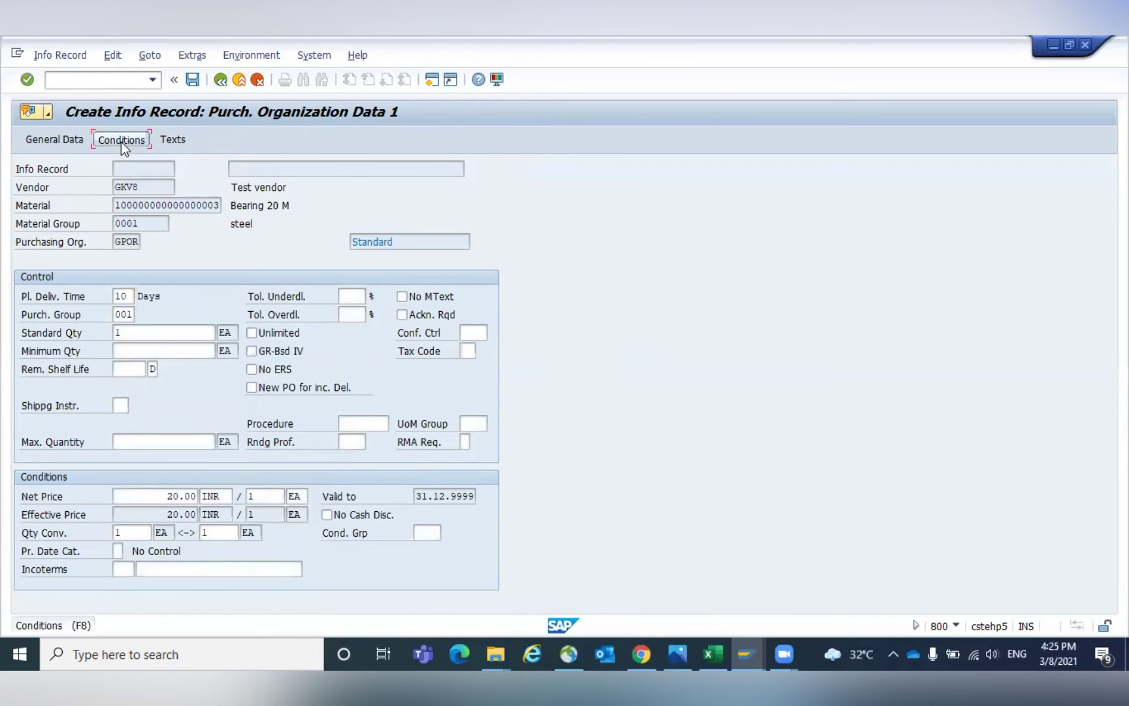
Enter a PB00 gross price of 2,200 INR per BOX.
left_click(79, 394)
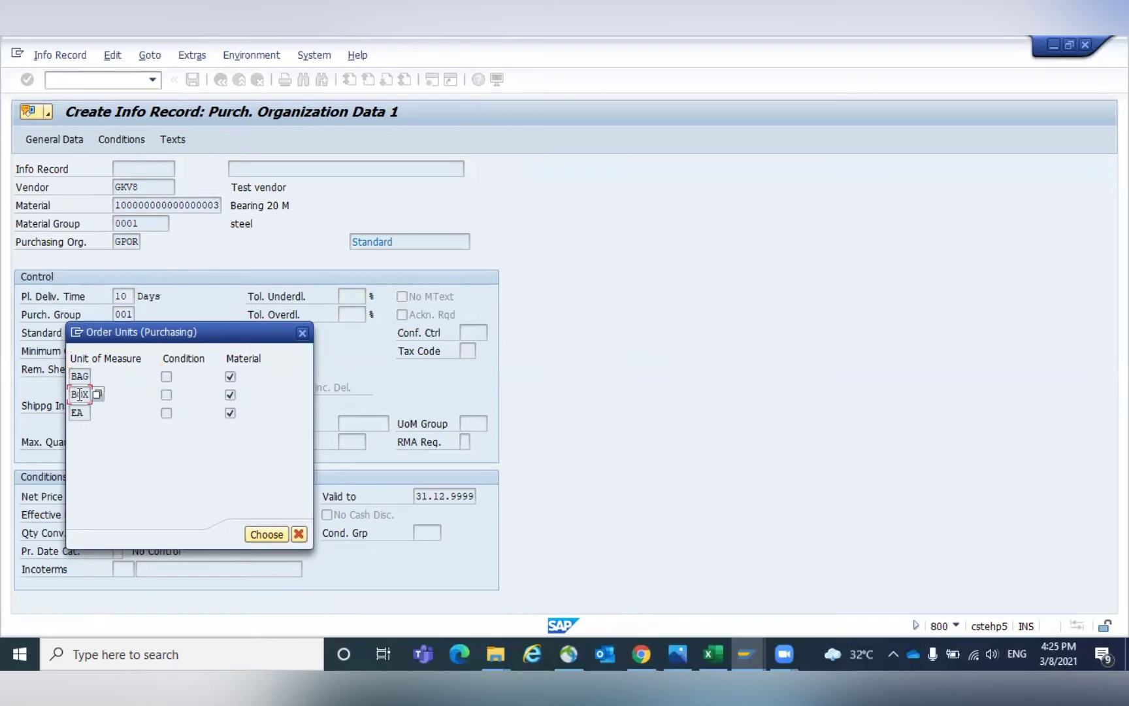
left_click(267, 534)
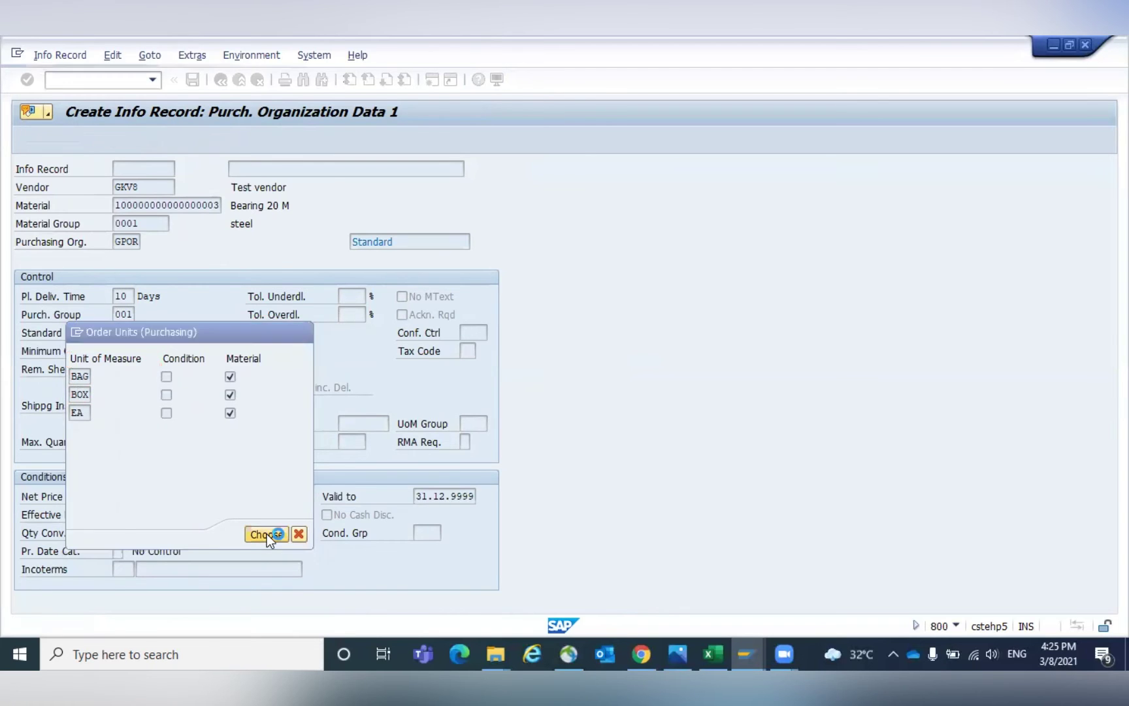
left_click(205, 351)
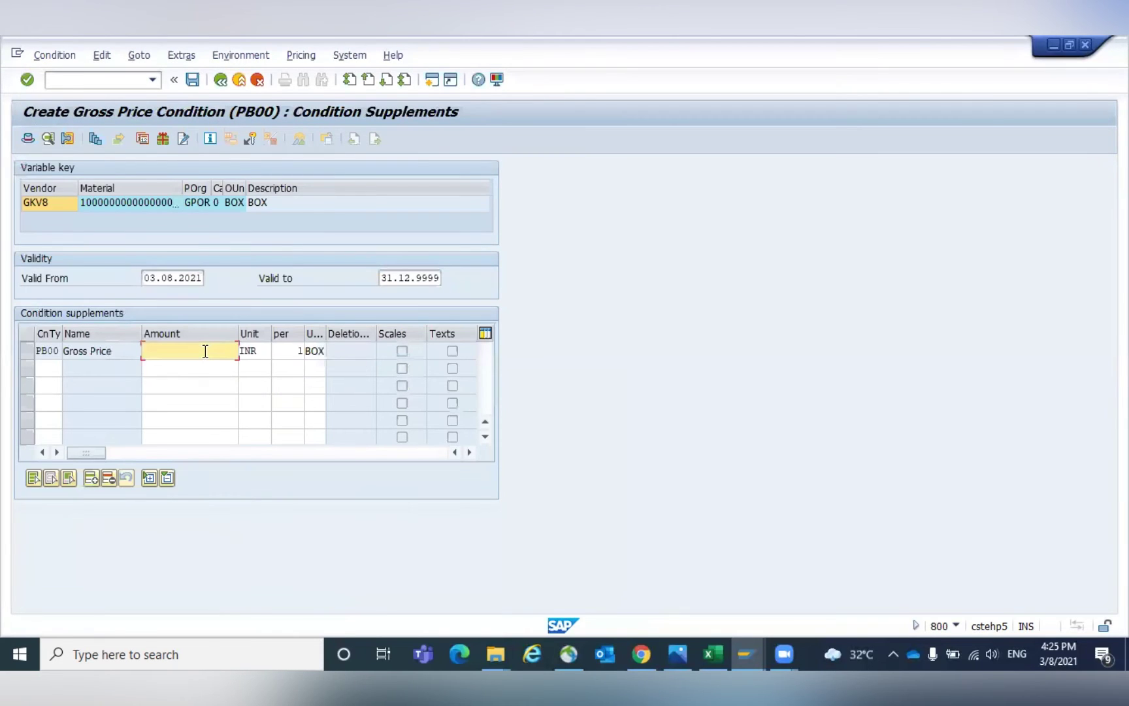
type("2200")
key("Return")
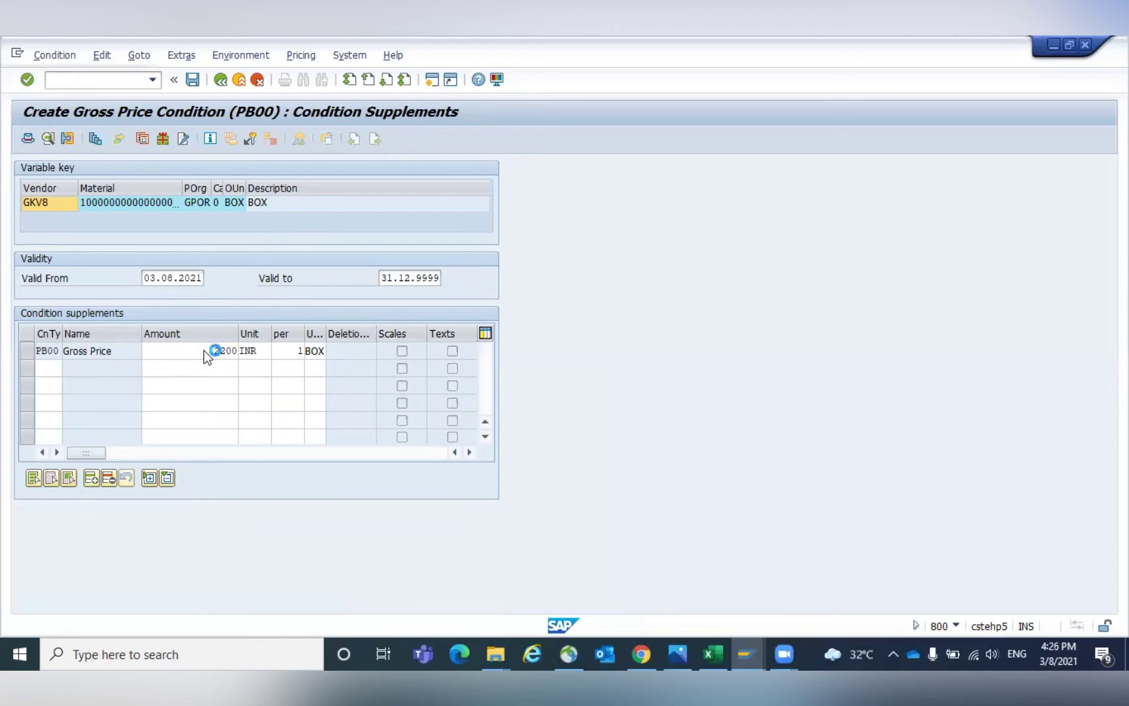
left_click(220, 79)
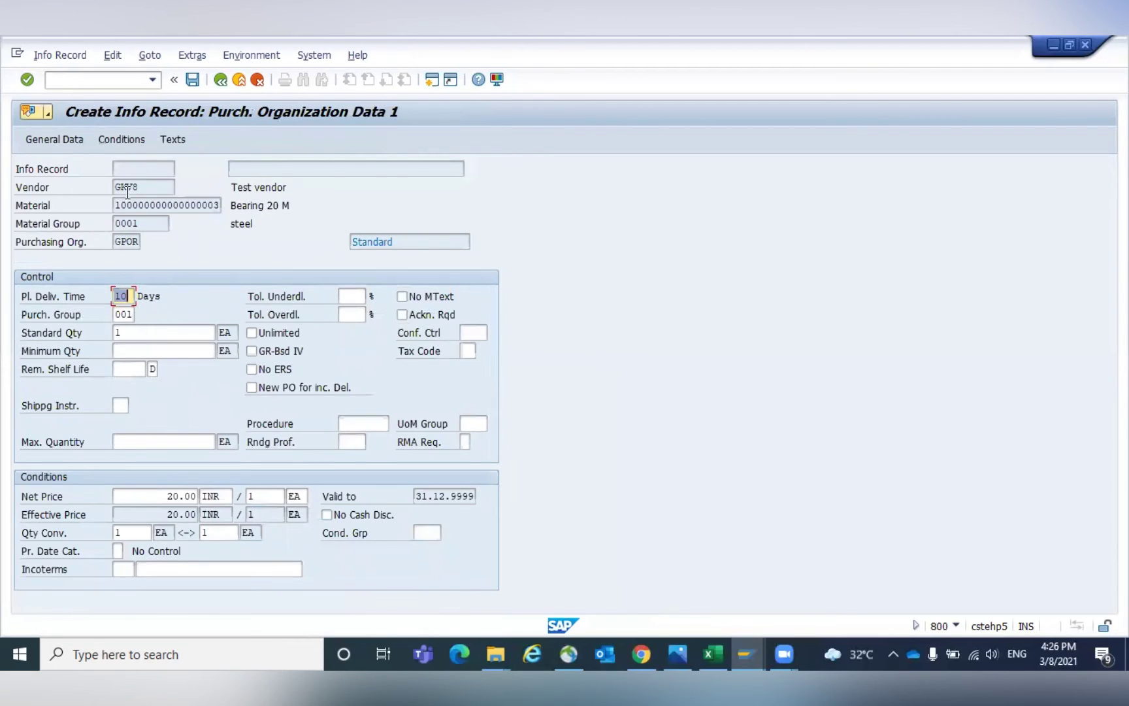
Confirm the EA gross price of 20.00 and save the info record.
left_click(123, 139)
left_click(85, 414)
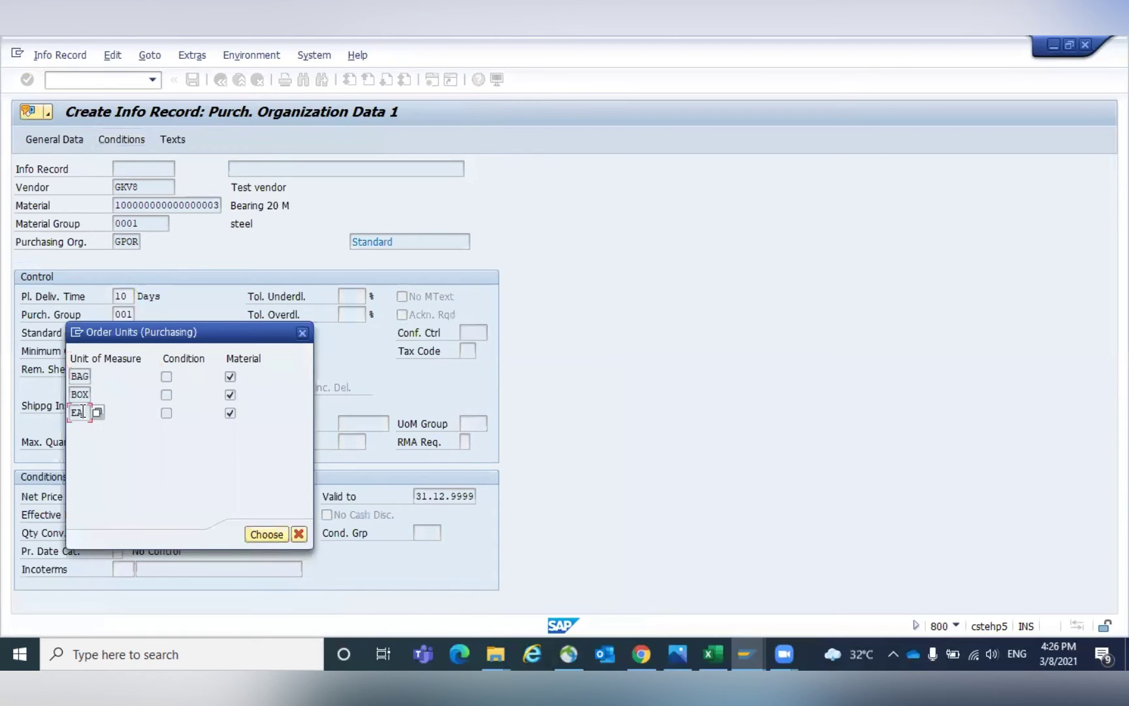
left_click(267, 536)
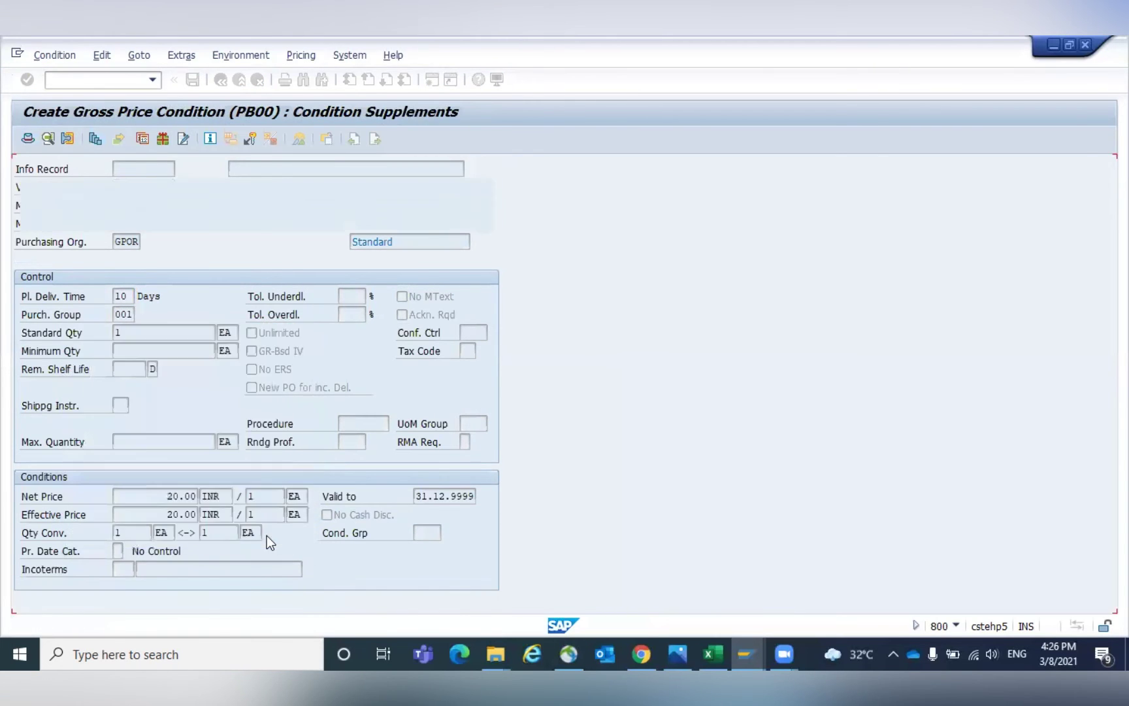
left_click(180, 349)
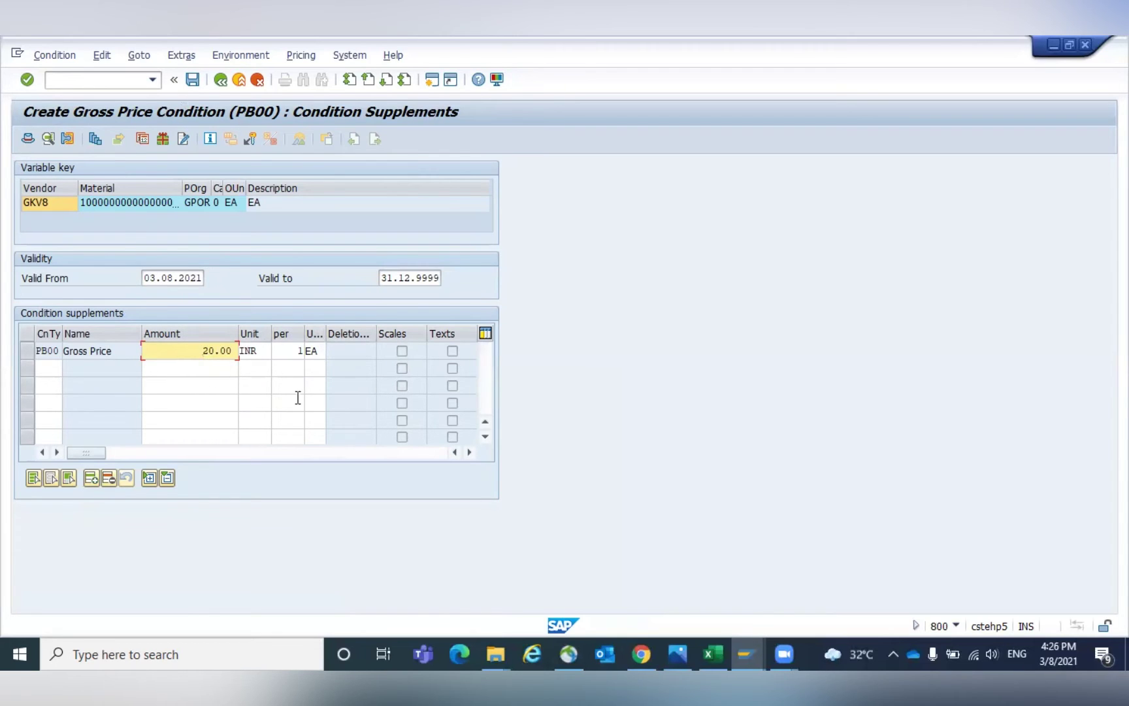
left_click(193, 85)
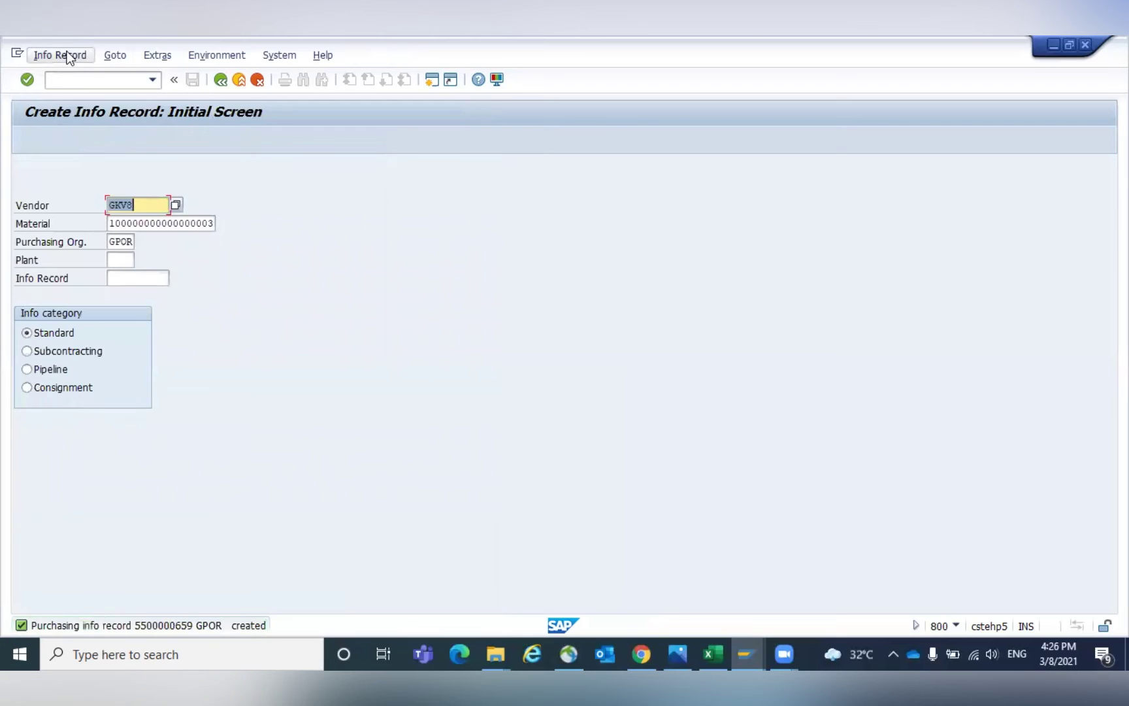
Switch to the Display IMG SAP session.
left_click(75, 80)
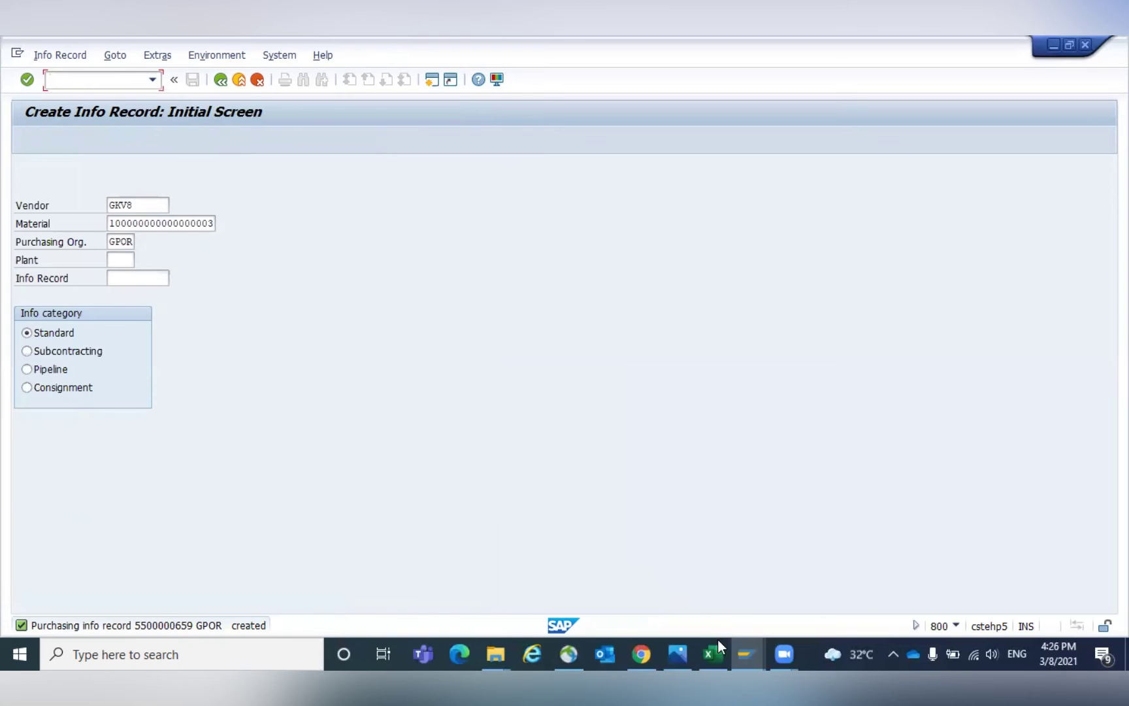
left_click(746, 645)
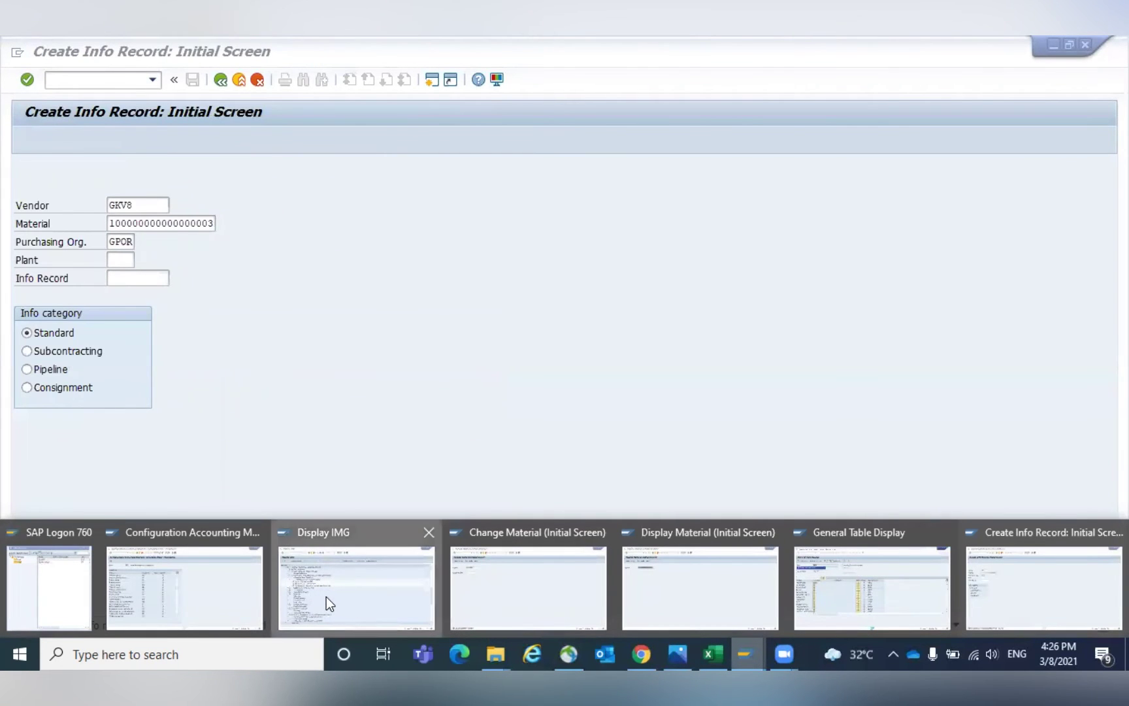
left_click(326, 598)
Open access sequence maintenance with /NM607 and accept the cross-client warning.
left_click(73, 78)
type("/")
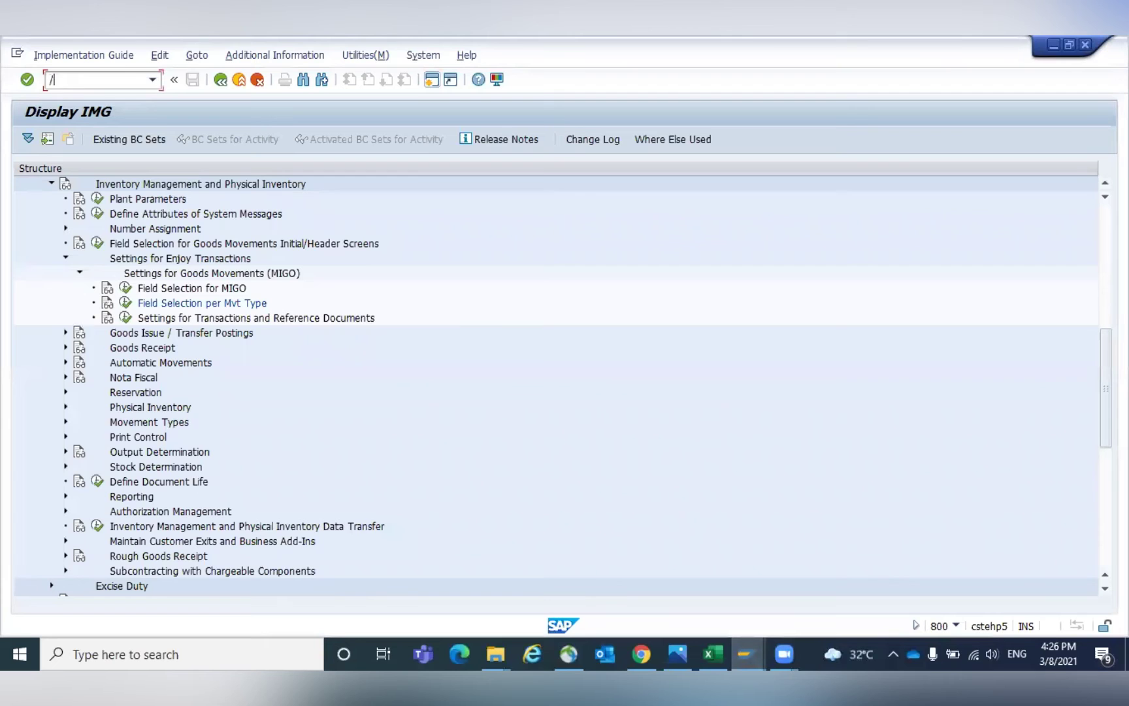
type("NM607")
key("Return")
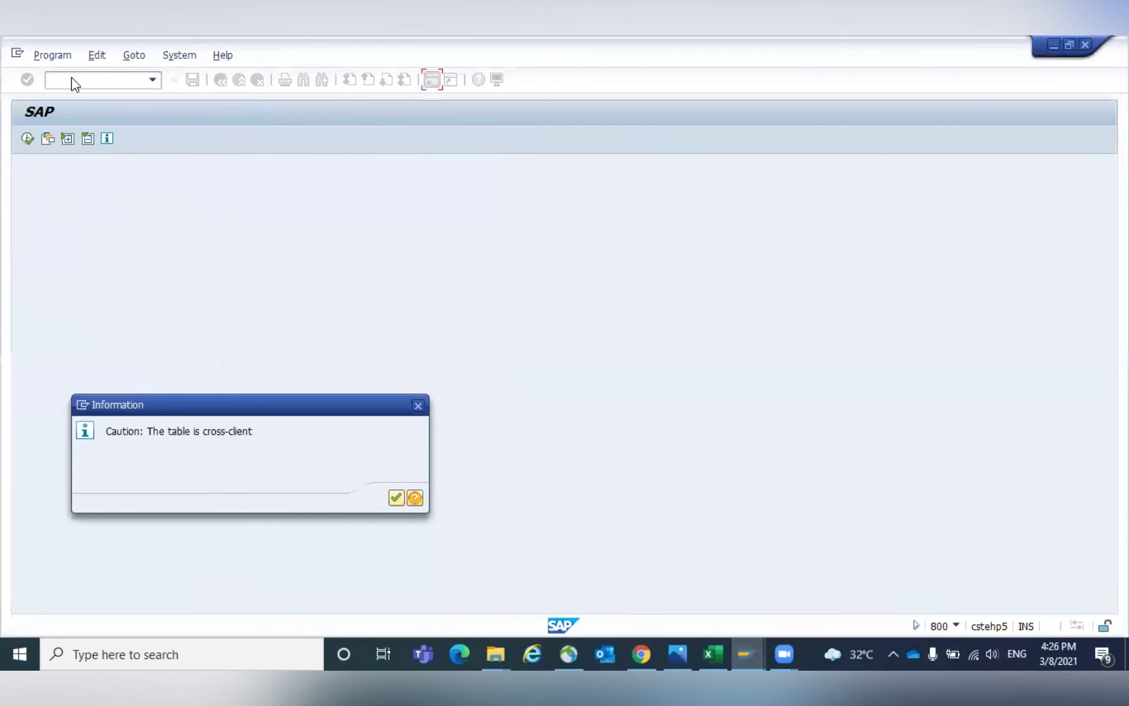
key("Return")
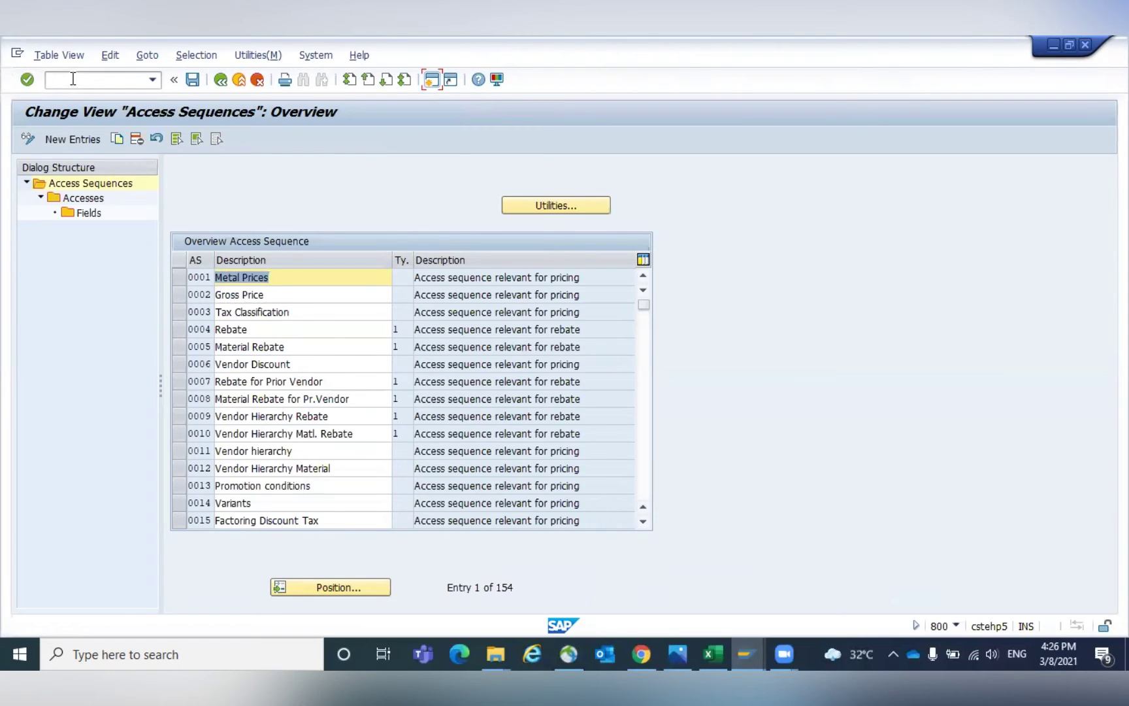
Inspect Gross Price sequence 0002's per-order-unit info record accesses, then return to the overview.
left_click(181, 294)
left_click(283, 292)
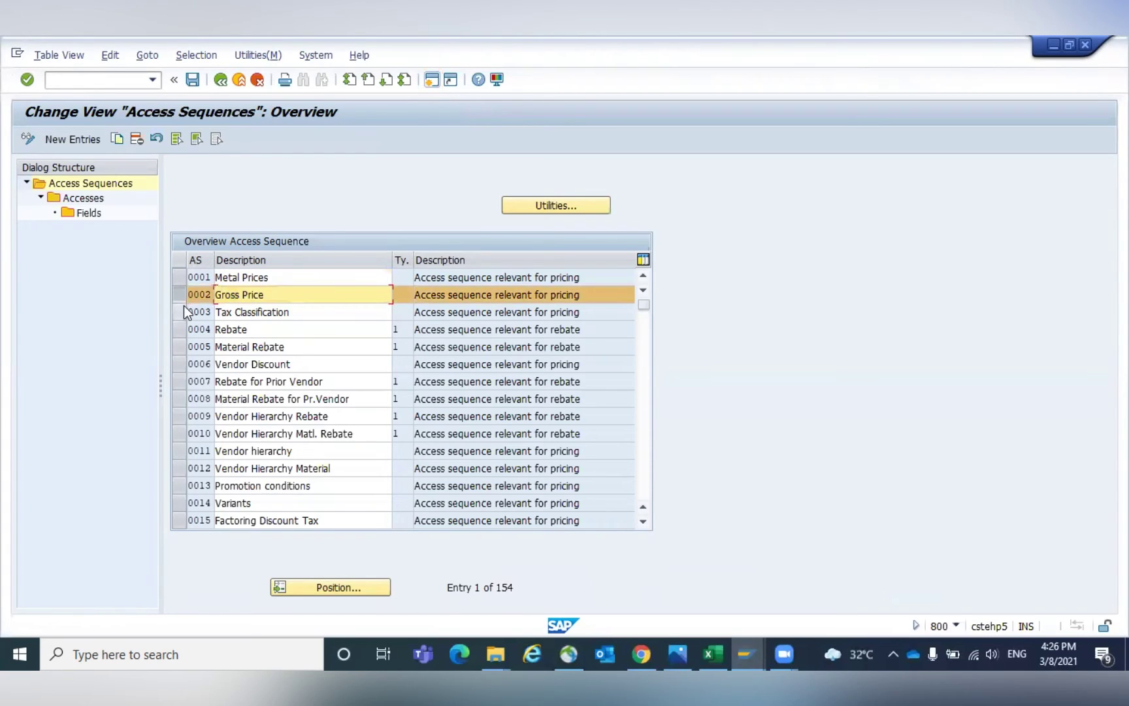
double_click(83, 198)
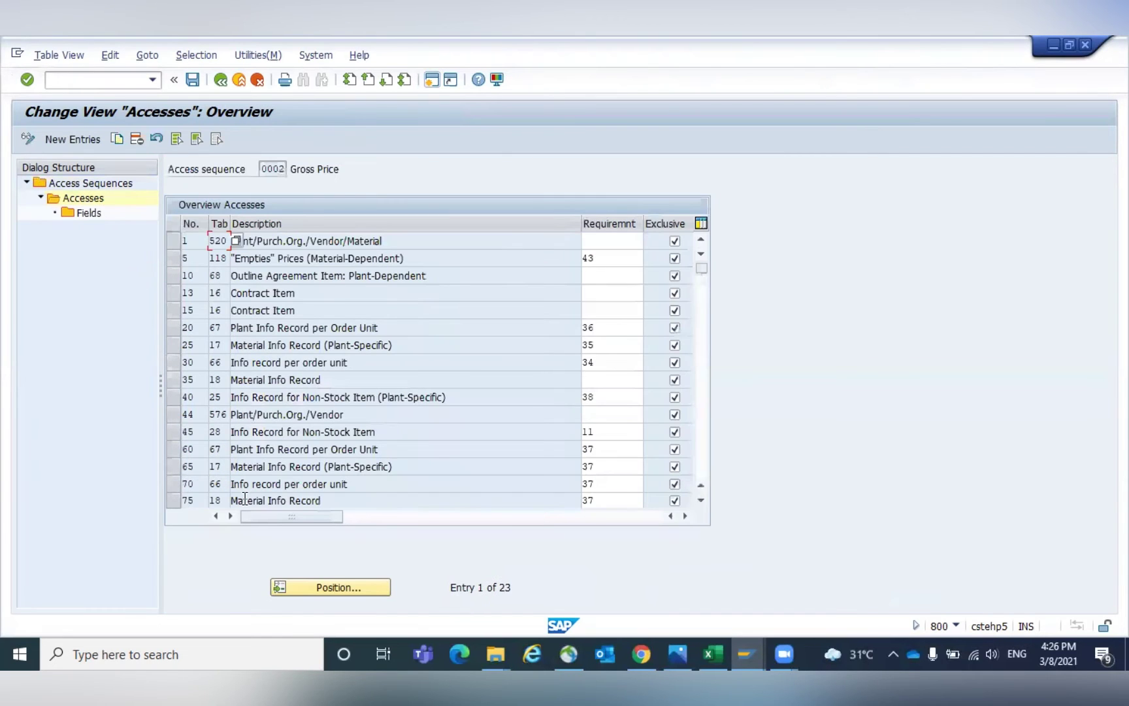
left_click(174, 363)
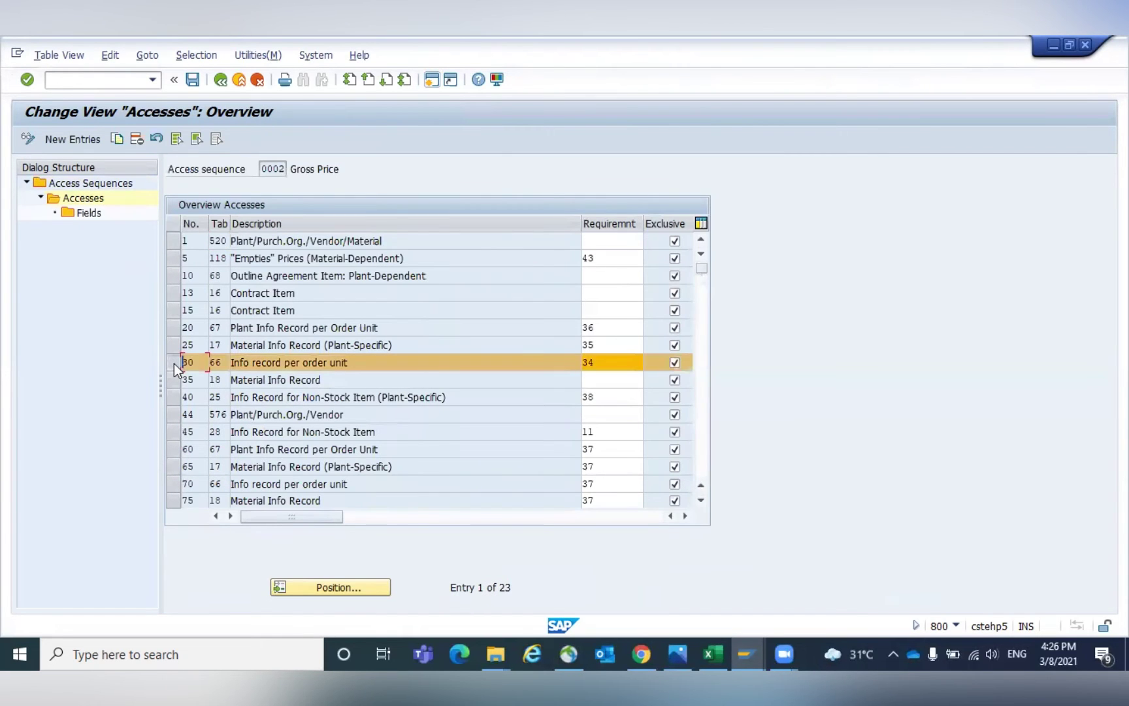
left_click(173, 327)
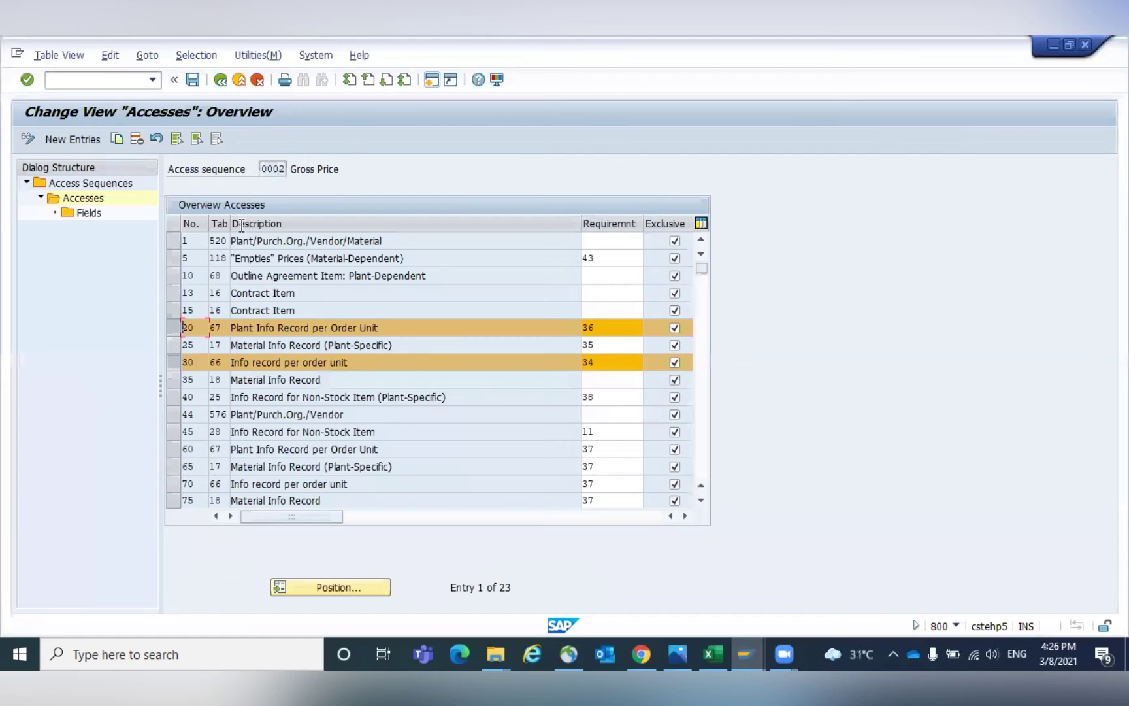
left_click_drag(230, 224, 259, 223)
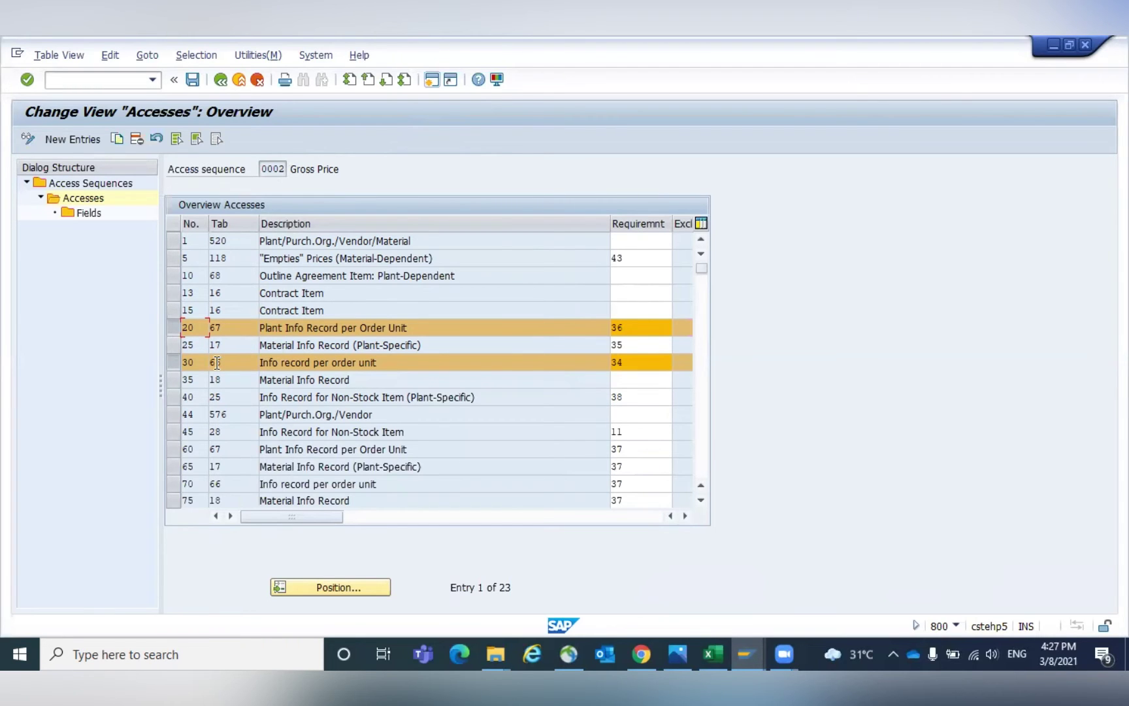
left_click(220, 79)
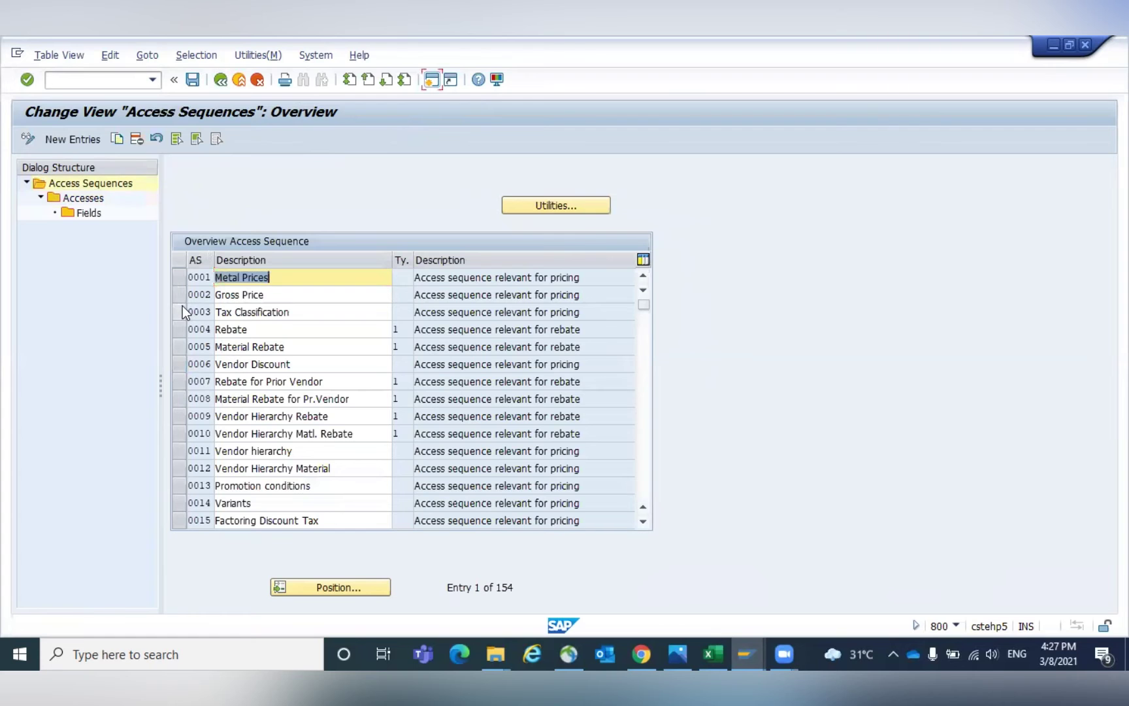
Display the GKV8 Bearing 20 M info record via /NME13 and check the BAG PB00 price of 200.00.
left_click(224, 83)
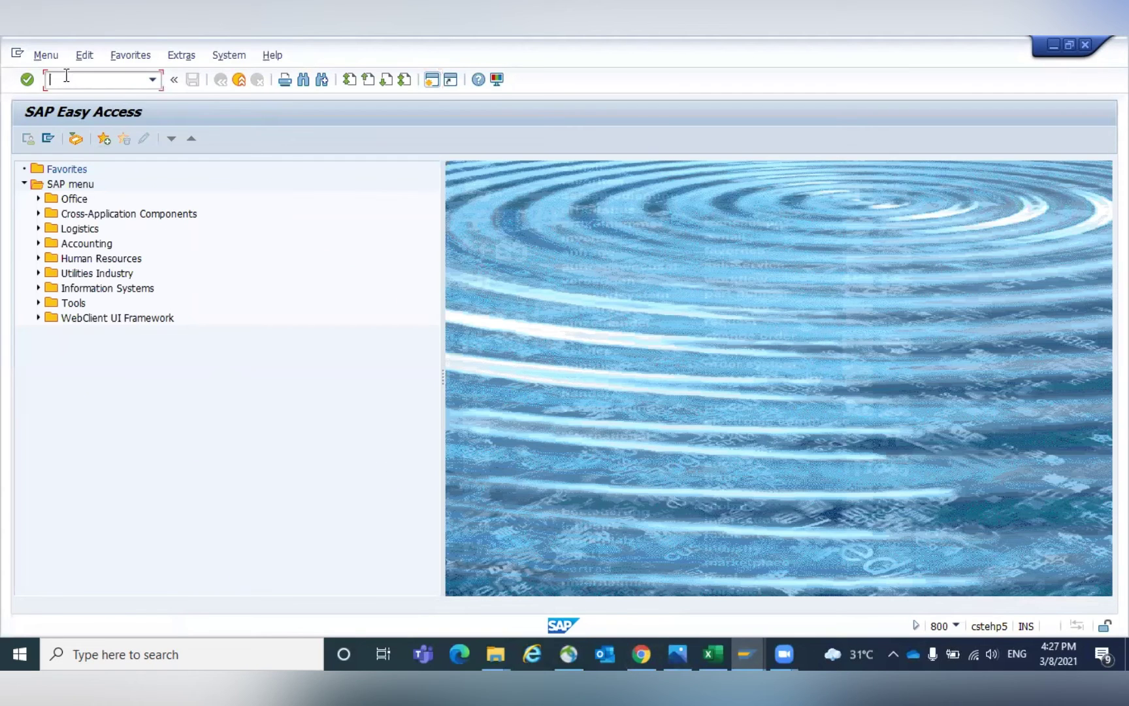
type("/NME13")
key("Return")
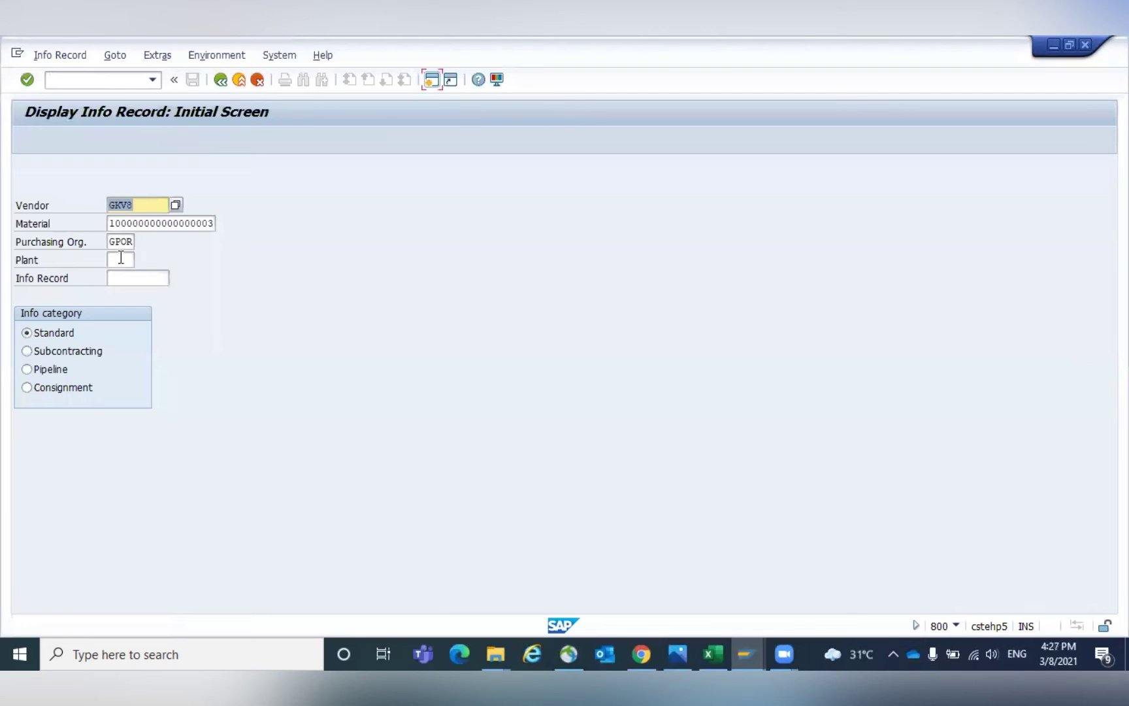
key("Return")
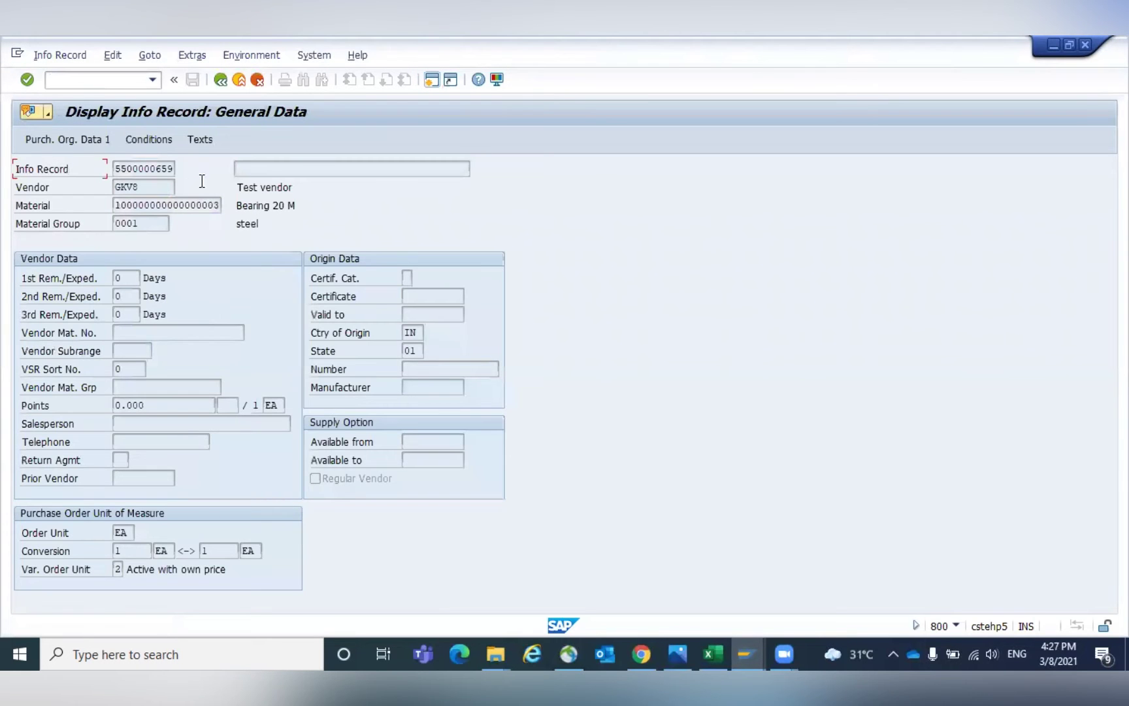
left_click(150, 139)
double_click(83, 376)
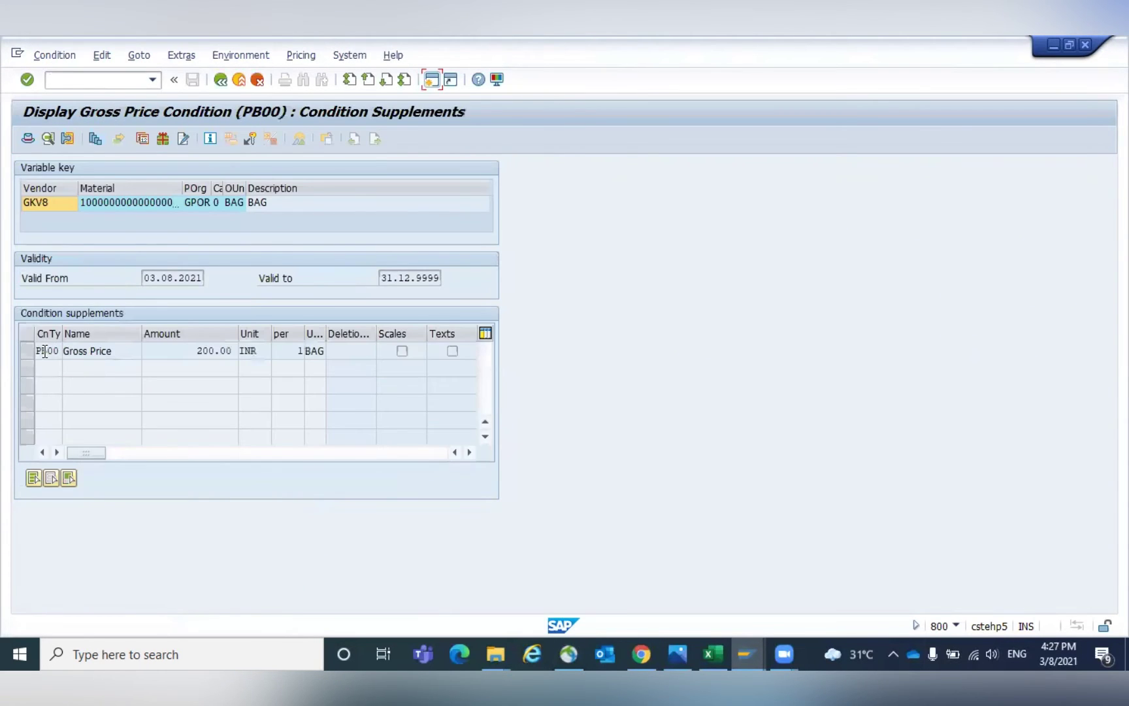
left_click(45, 352)
double_click(51, 351)
left_click(63, 77)
type("/NM/0")
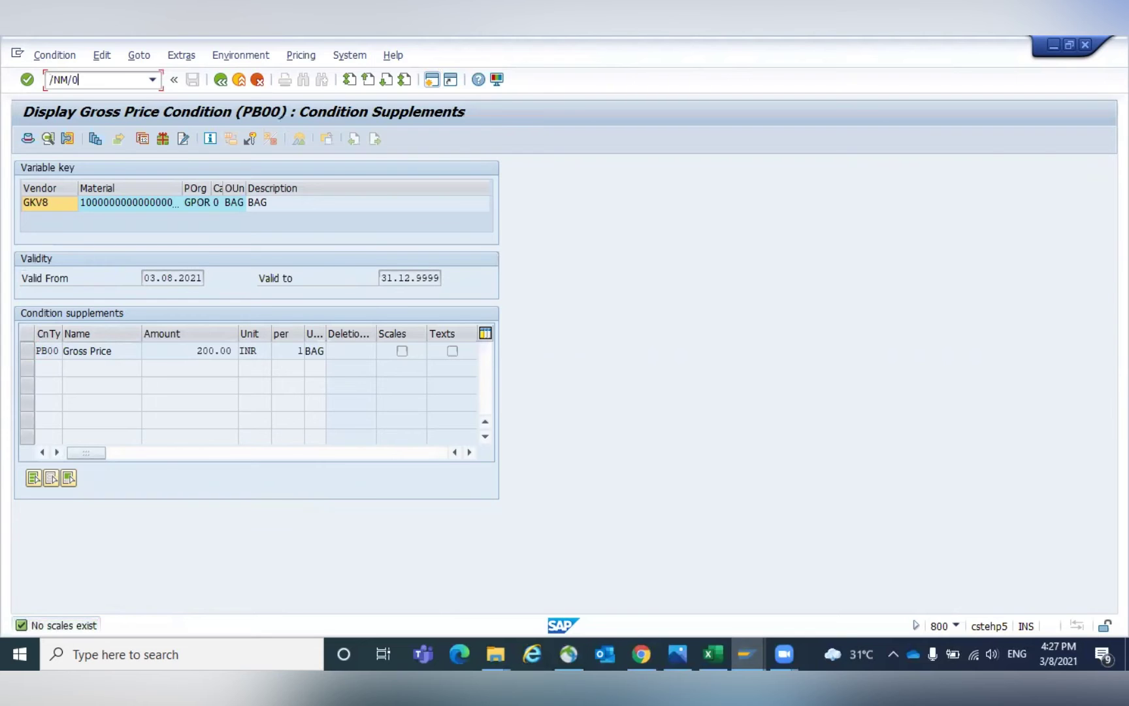
type("4")
Open the condition types overview and locate the PB00 Gross Price condition type.
key("Return")
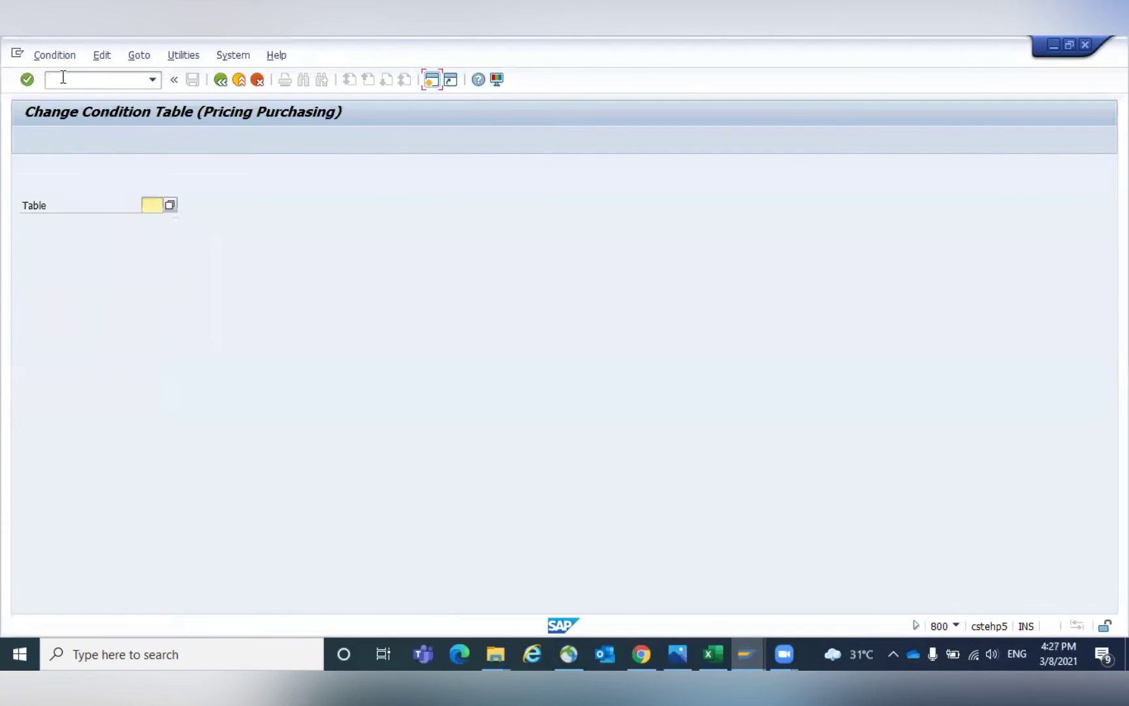
left_click(63, 77)
type("/NM/0")
key("Return")
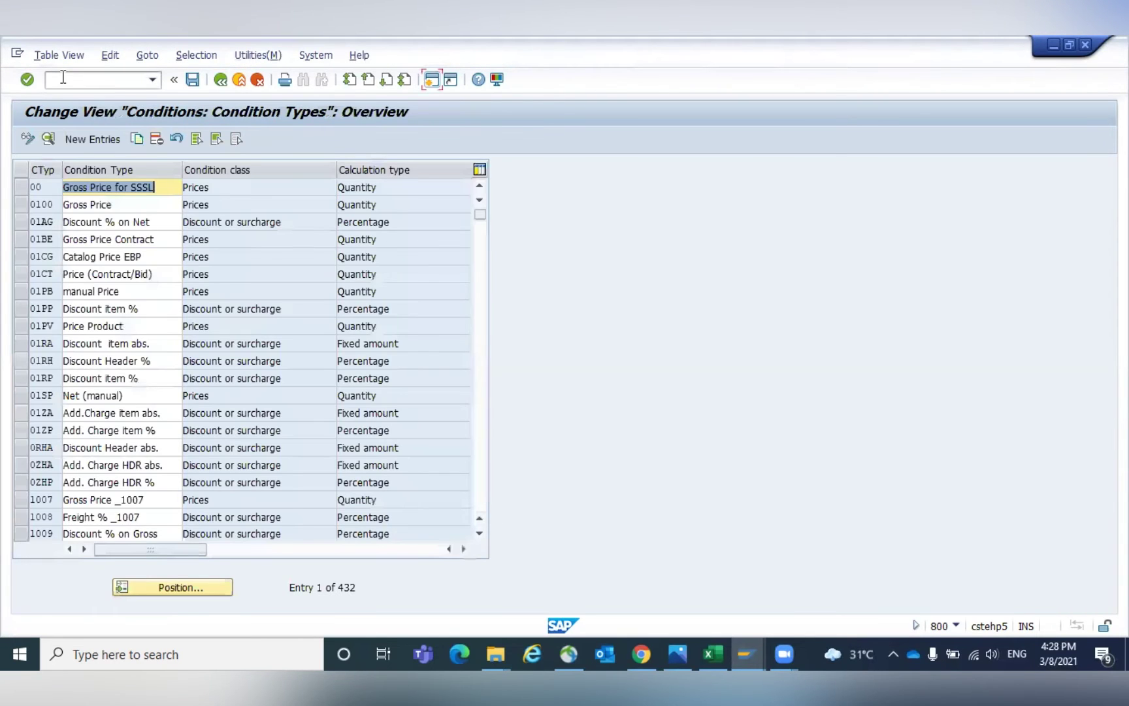
left_click(171, 585)
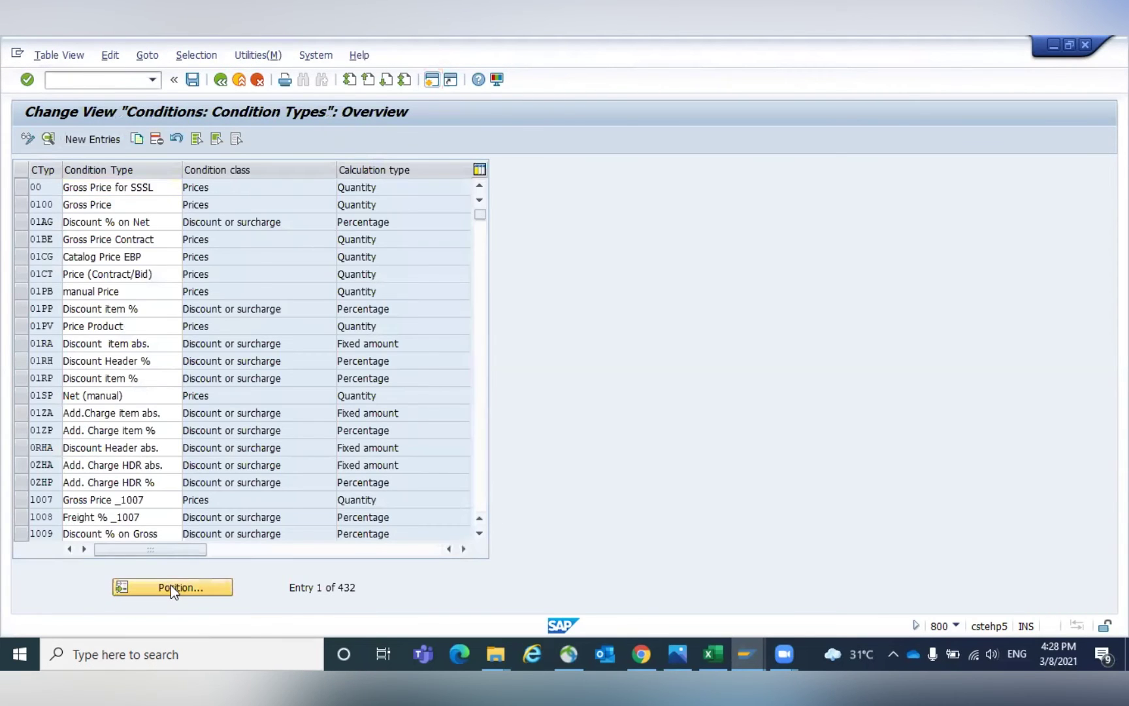
type("PB00")
key("Return")
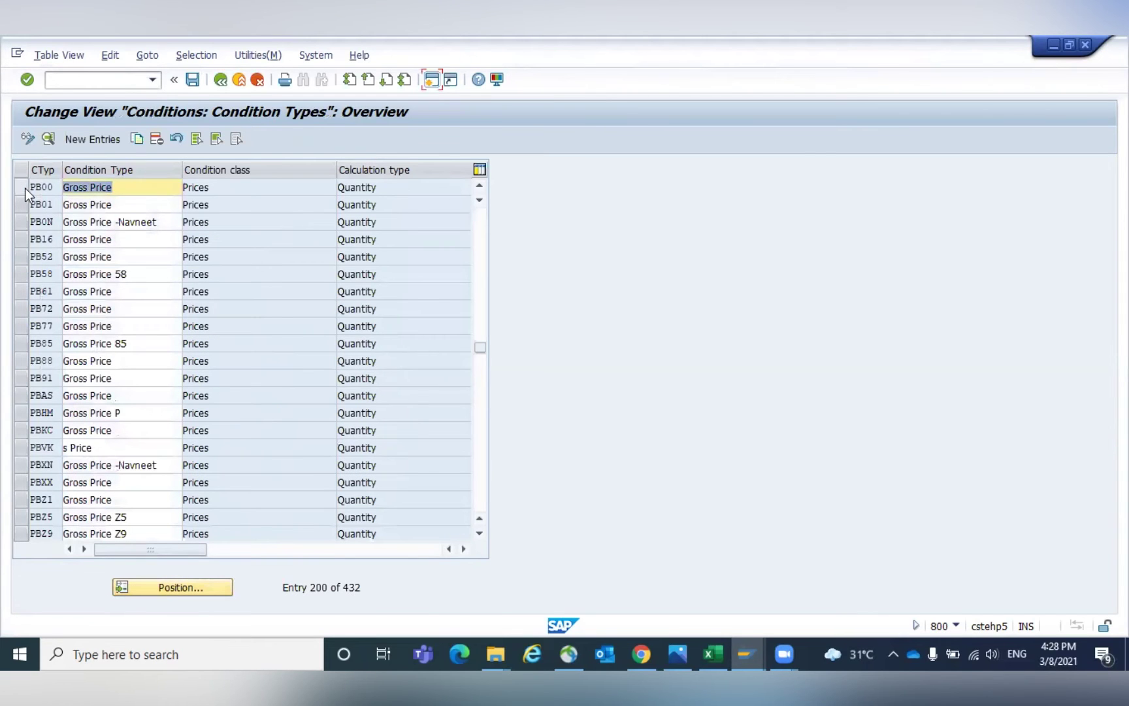
Verify PB00 uses access sequence 0002 and return to SAP Easy Access.
left_click(21, 187)
left_click(47, 139)
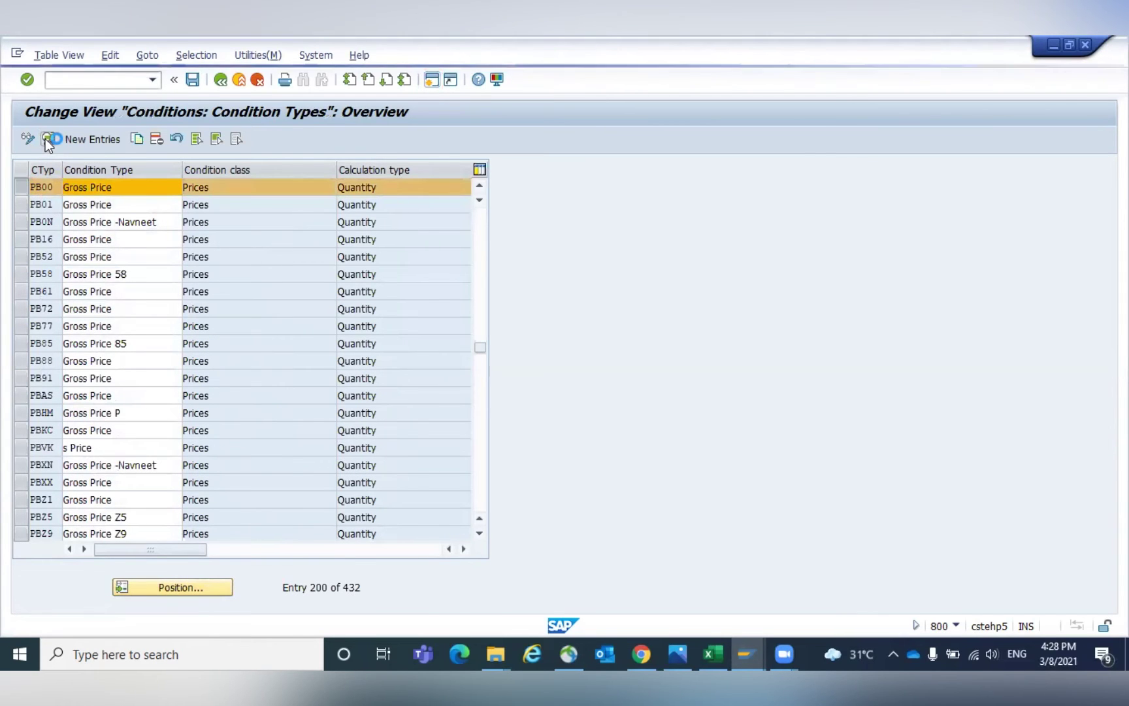
left_click(343, 168)
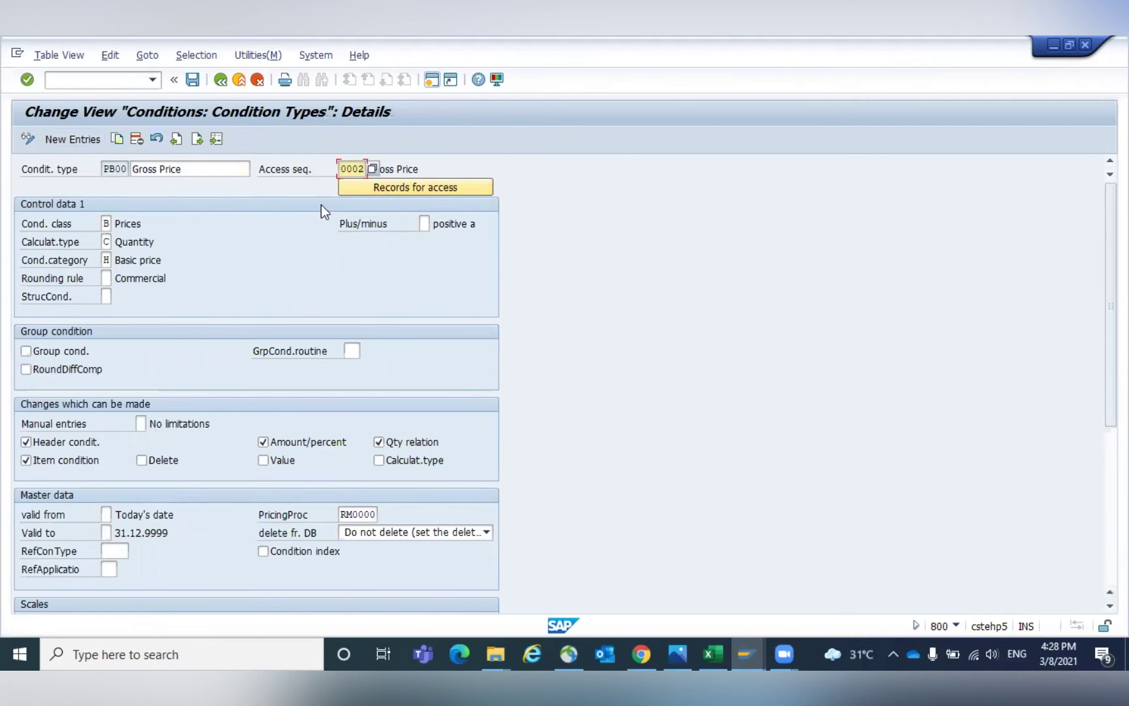
left_click(221, 80)
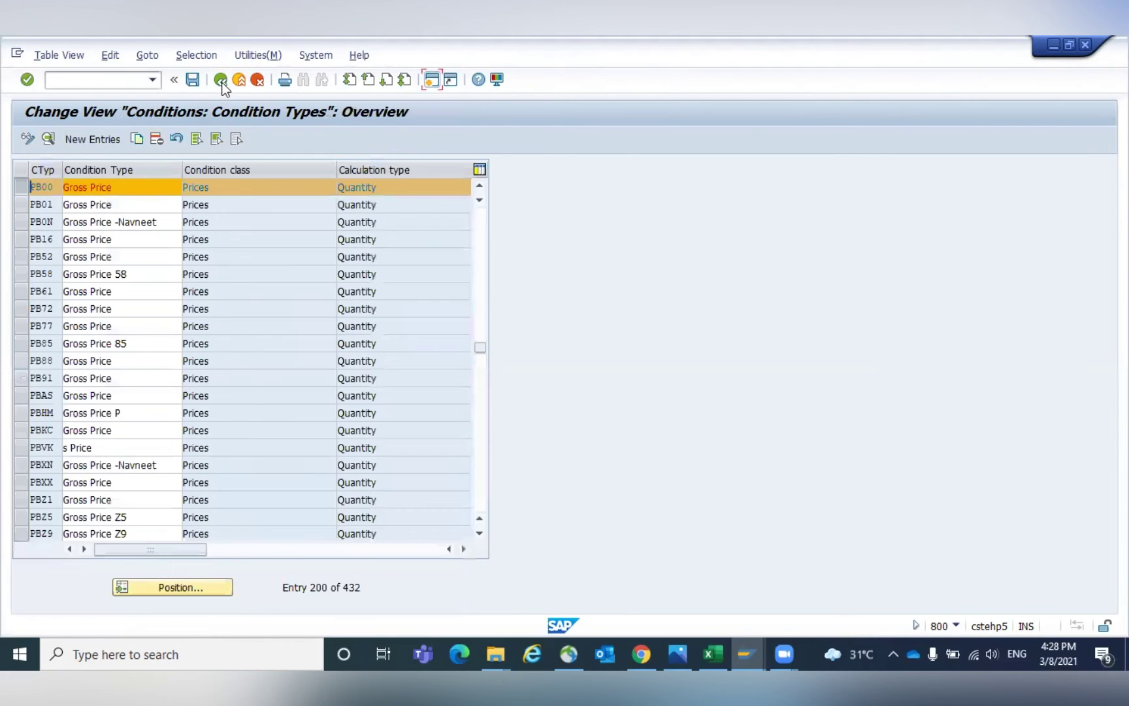
left_click(221, 80)
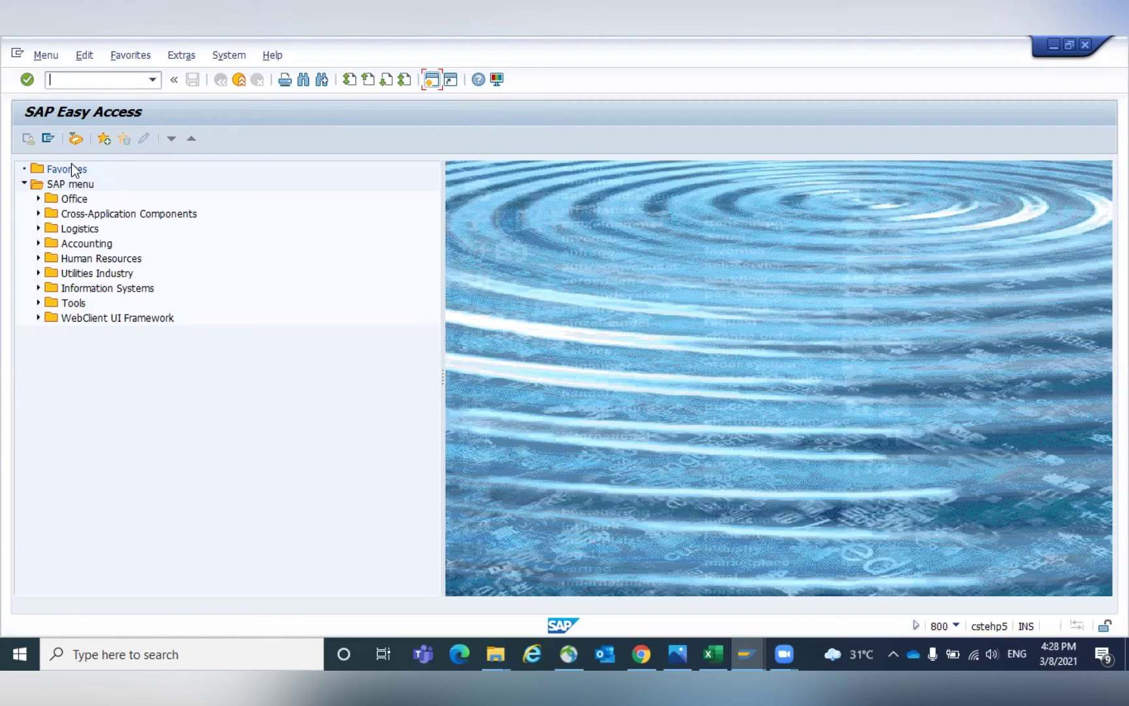
Switch back to the SAP Easy Access session and place the cursor in the command field.
left_click(752, 648)
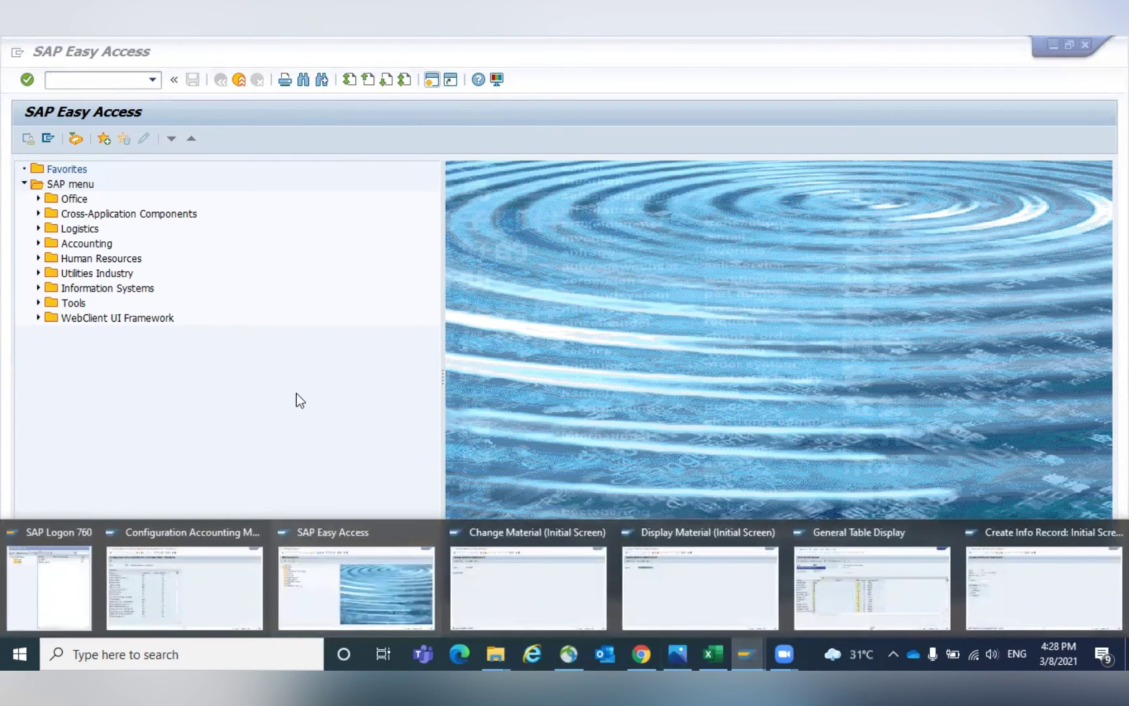
left_click(297, 393)
left_click(69, 83)
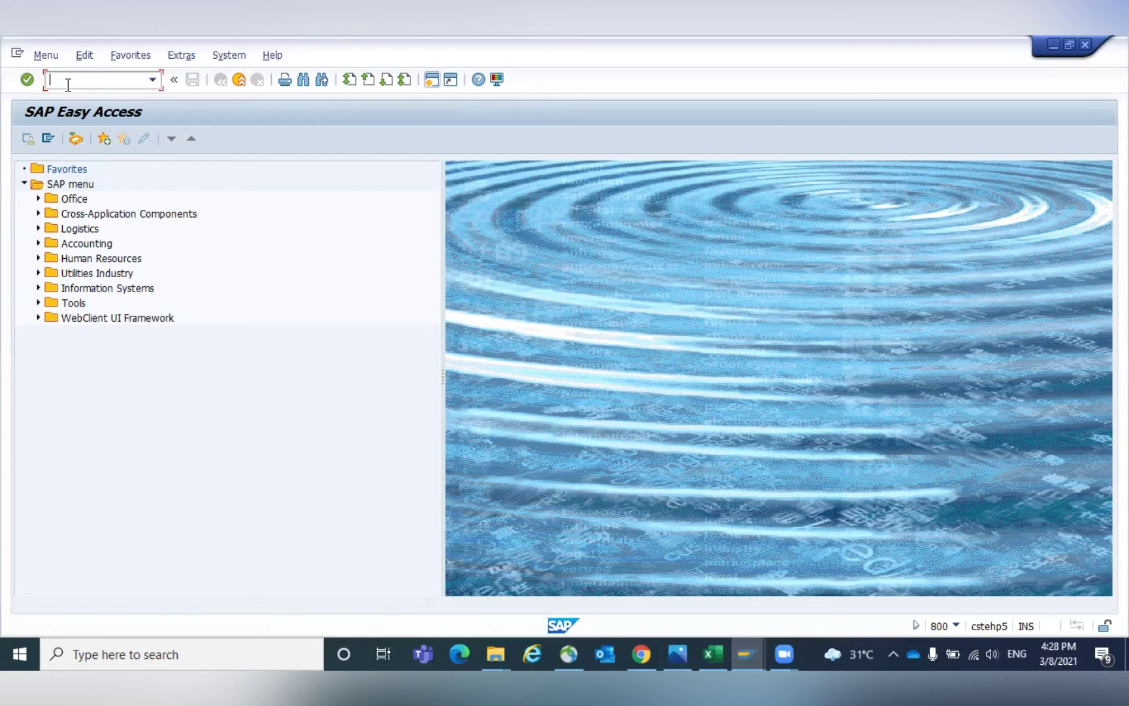
Start ME21N for vendor GKV8 with purchasing org GPOR, purchasing group 001, company code GKCC.
type("/NME21N")
key("Return")
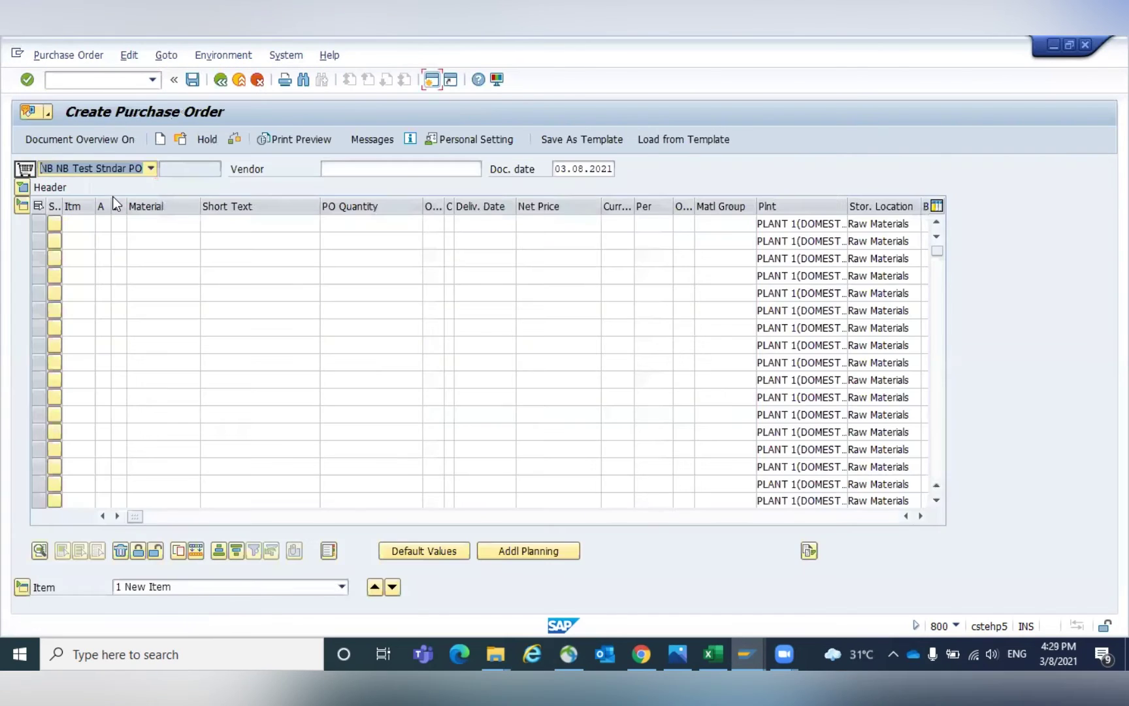
left_click(353, 170)
type("G")
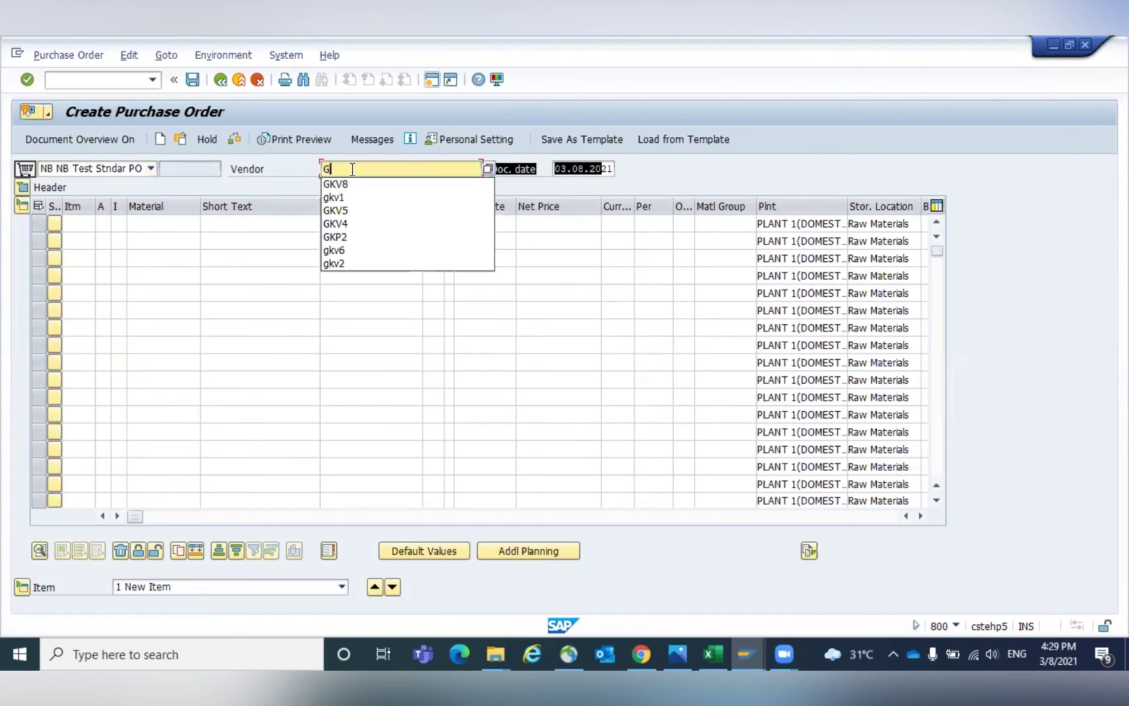
key("Return")
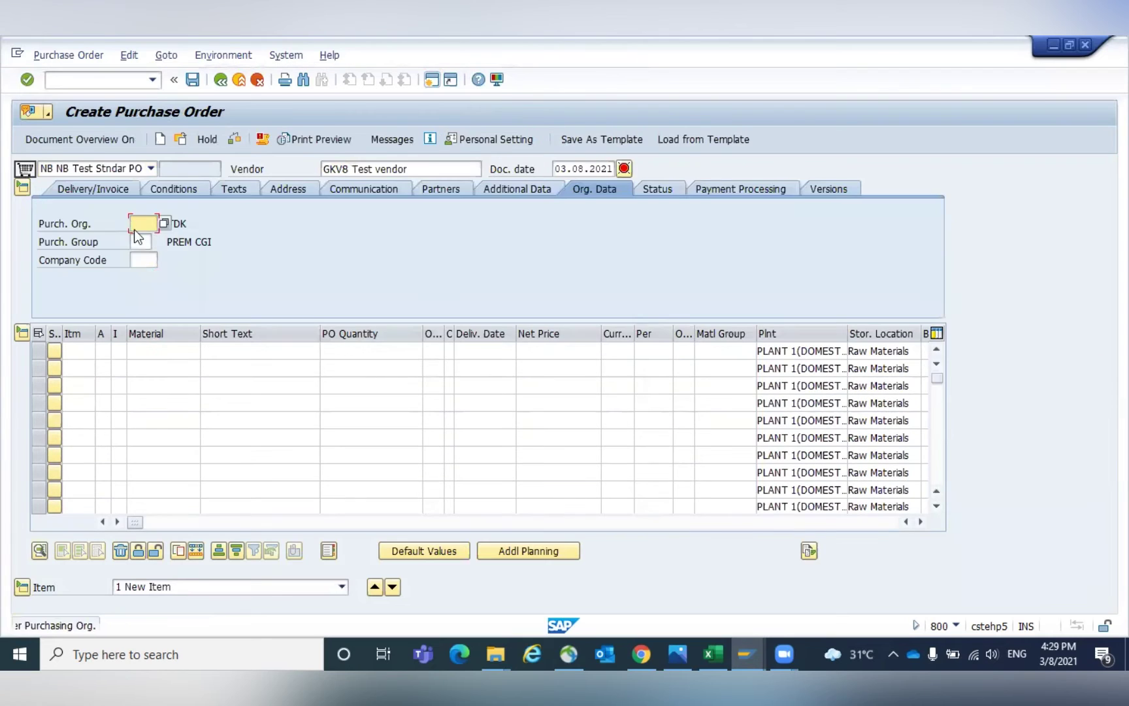
type("GPOR")
key("Tab")
type("001")
key("Tab")
type("GKCC")
key("Return")
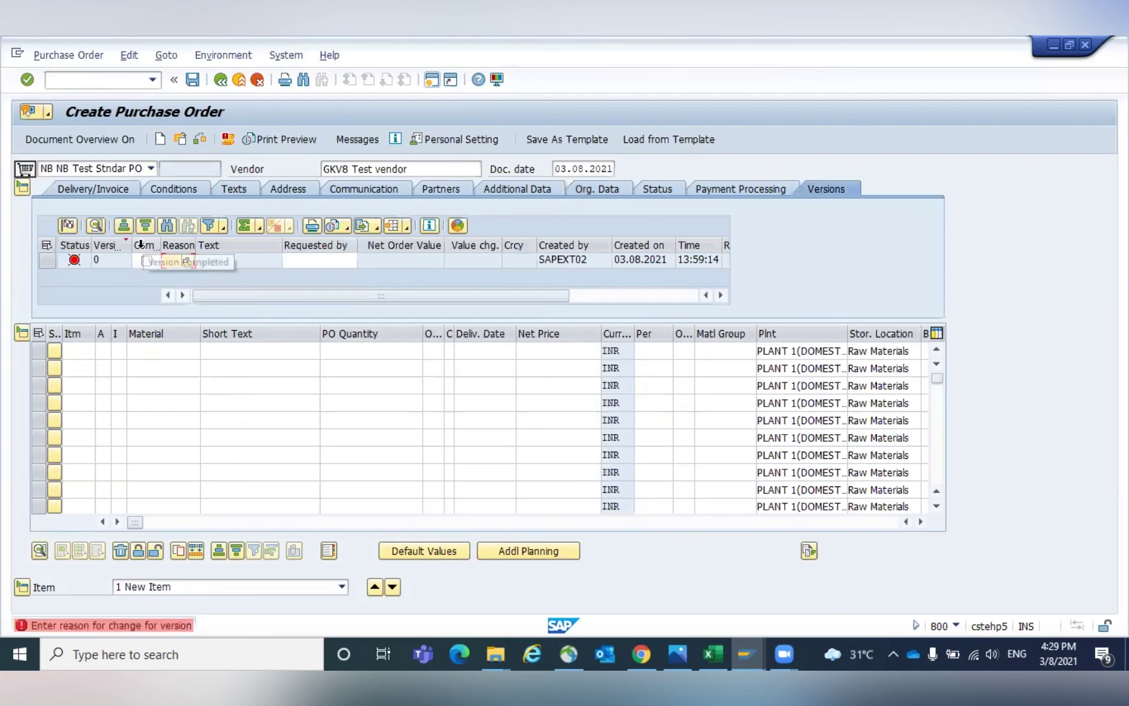
Mark the order version as completed with reason 00.
left_click(146, 260)
type("00")
key("Escape")
Paste the Bearing 20 M material number from the info record into item 1, with plant GKP1 and storage location 0001.
left_click(139, 352)
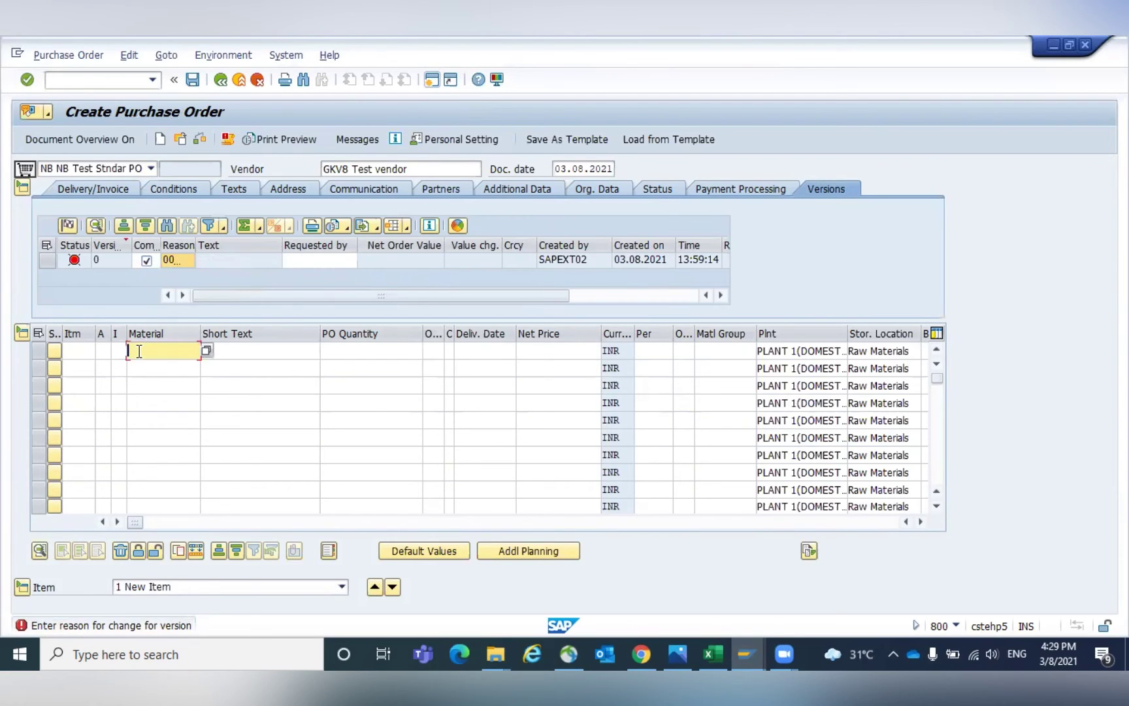
type("1")
key("BackSpace")
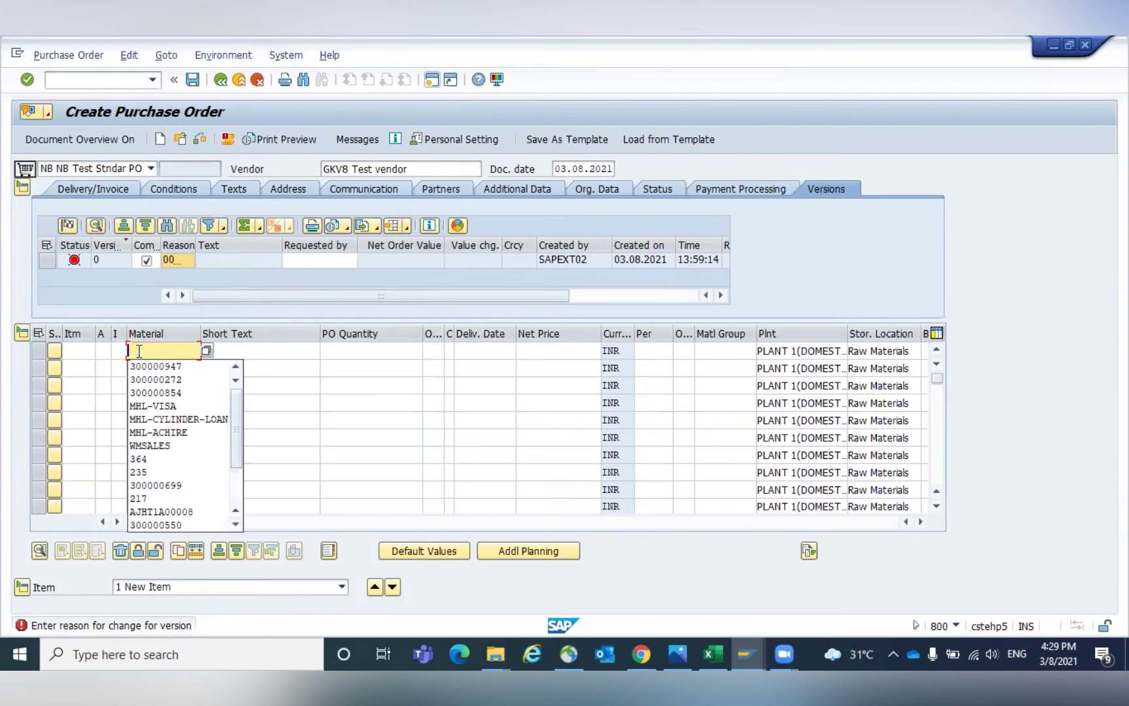
key("alt+Tab")
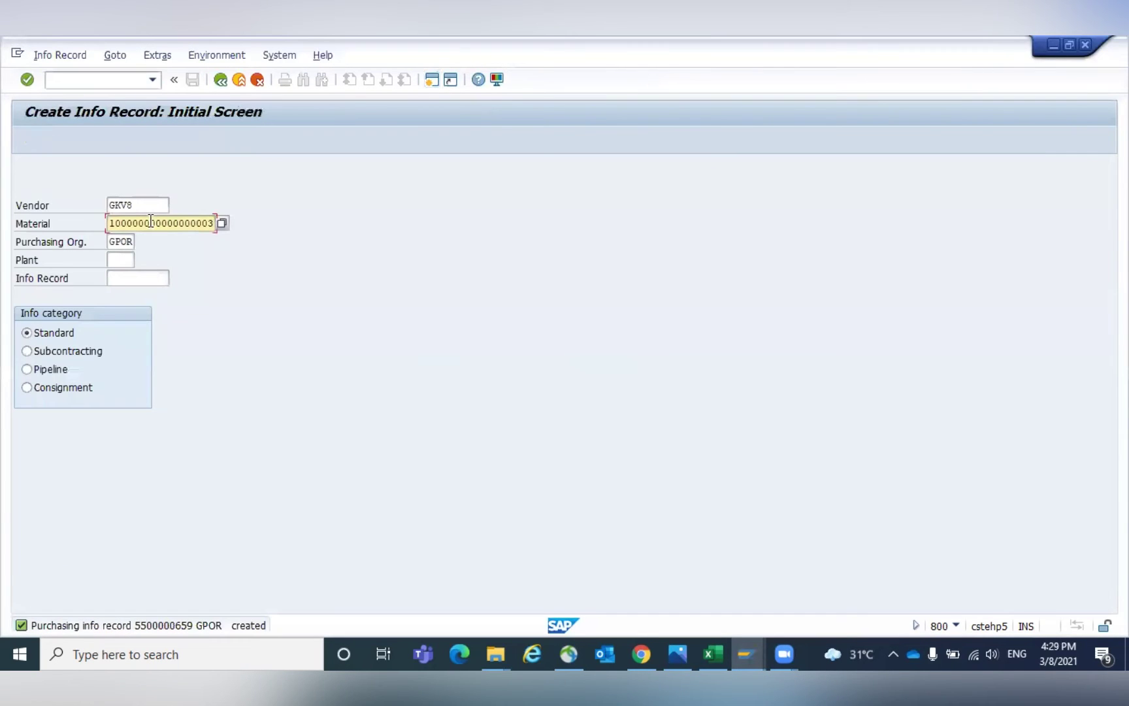
key("alt+Tab")
key("ctrl+v")
key("Return")
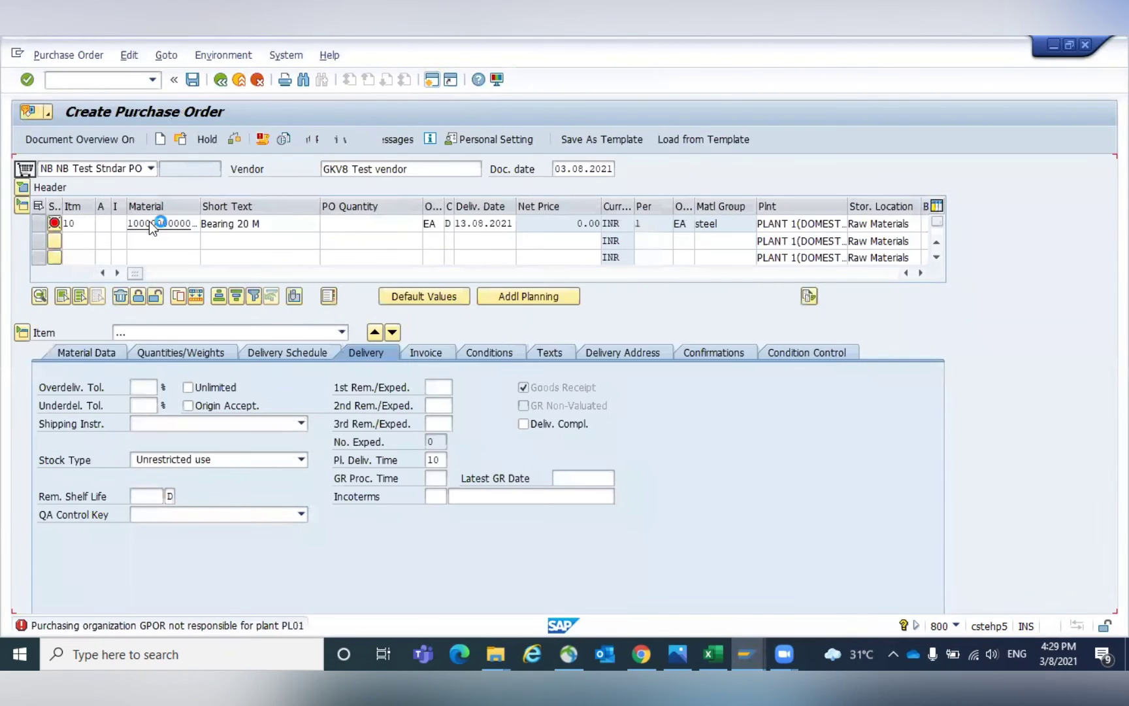
type("GKP1")
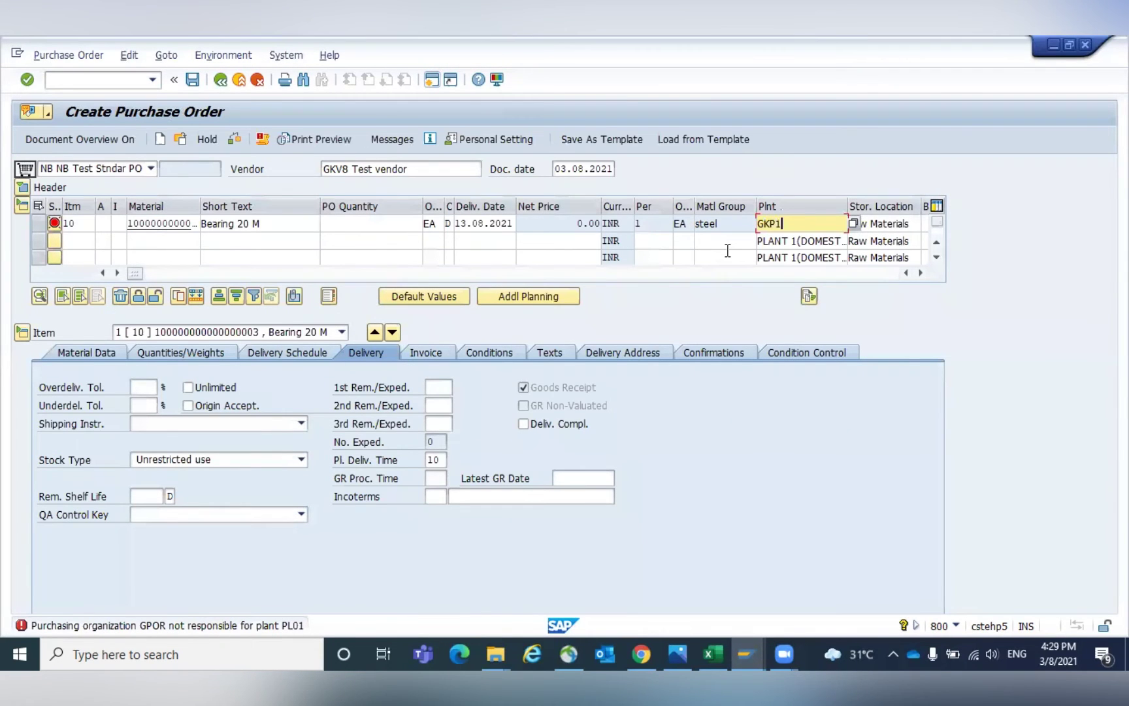
key("Tab")
type("0001")
key("Return")
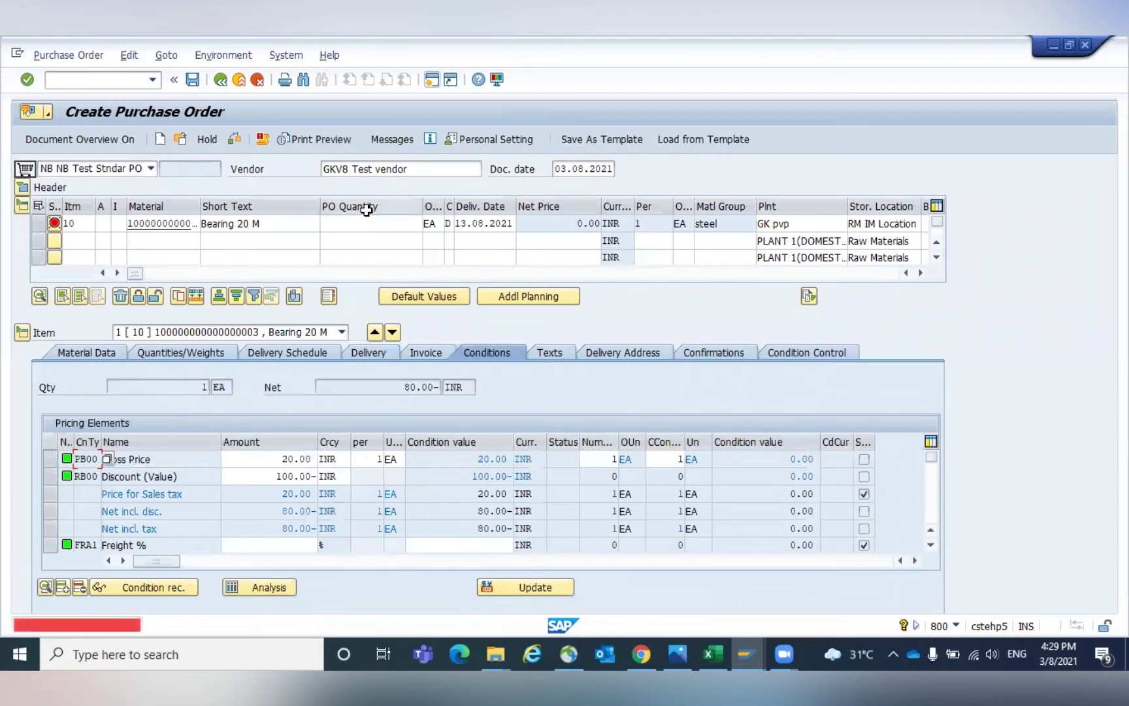
Set item 1's quantity to 10 and review the PB00 Gross Price condition.
left_click(377, 223)
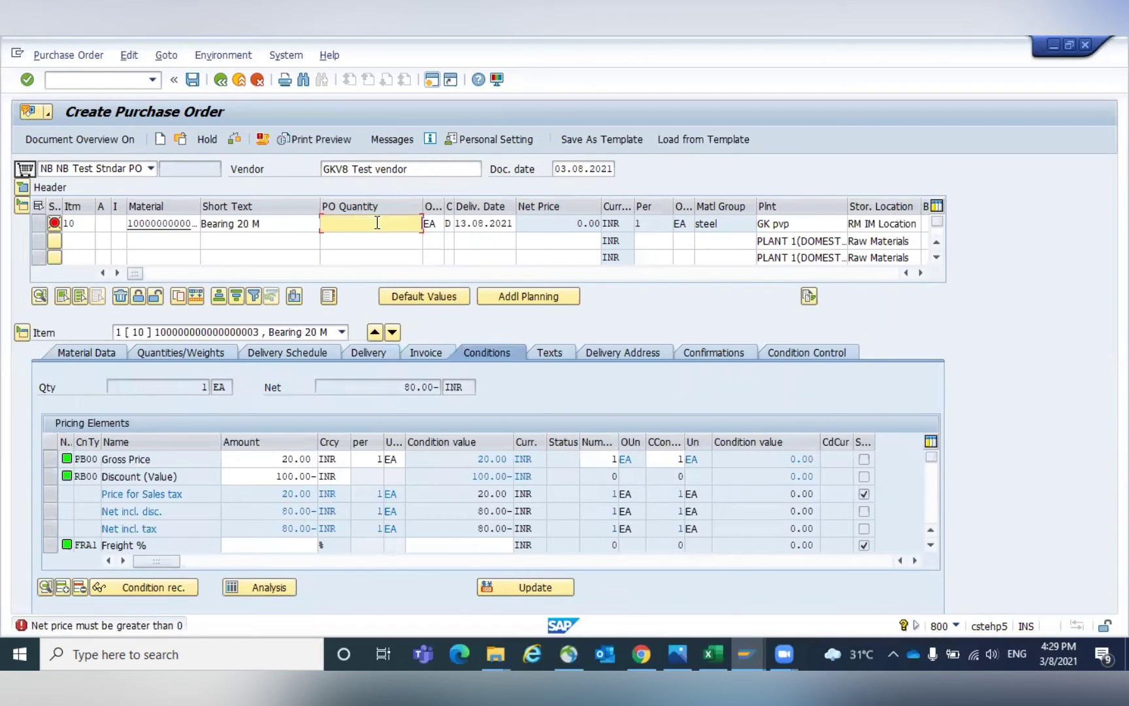
type("10")
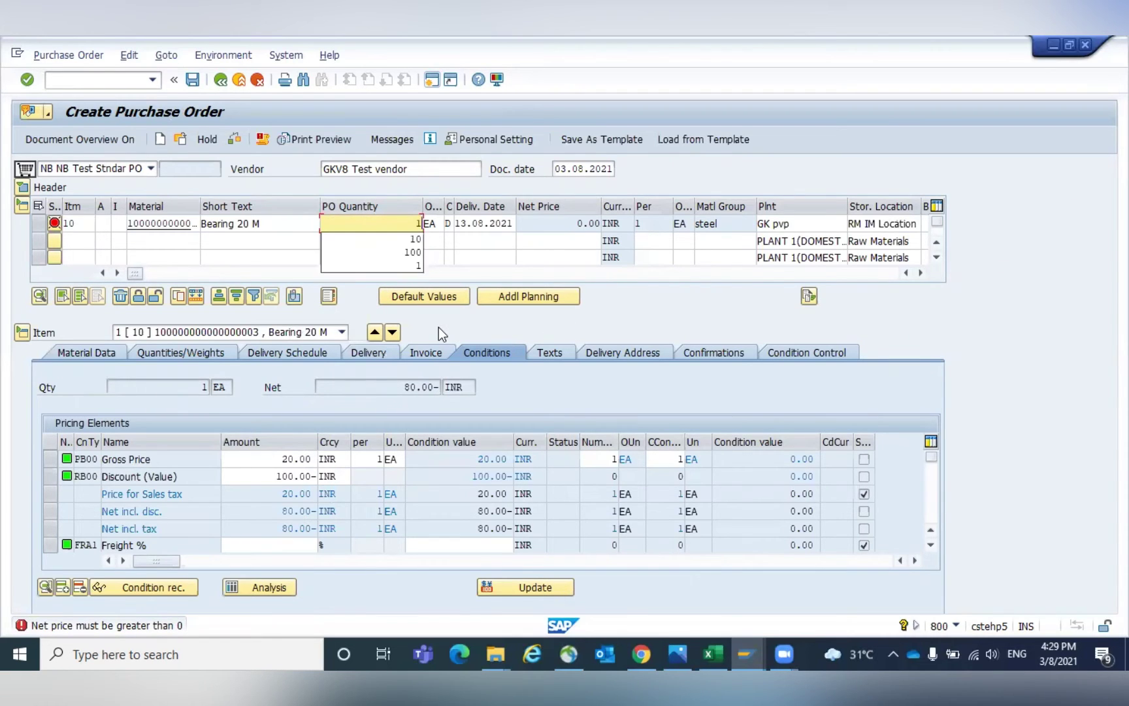
key("Return")
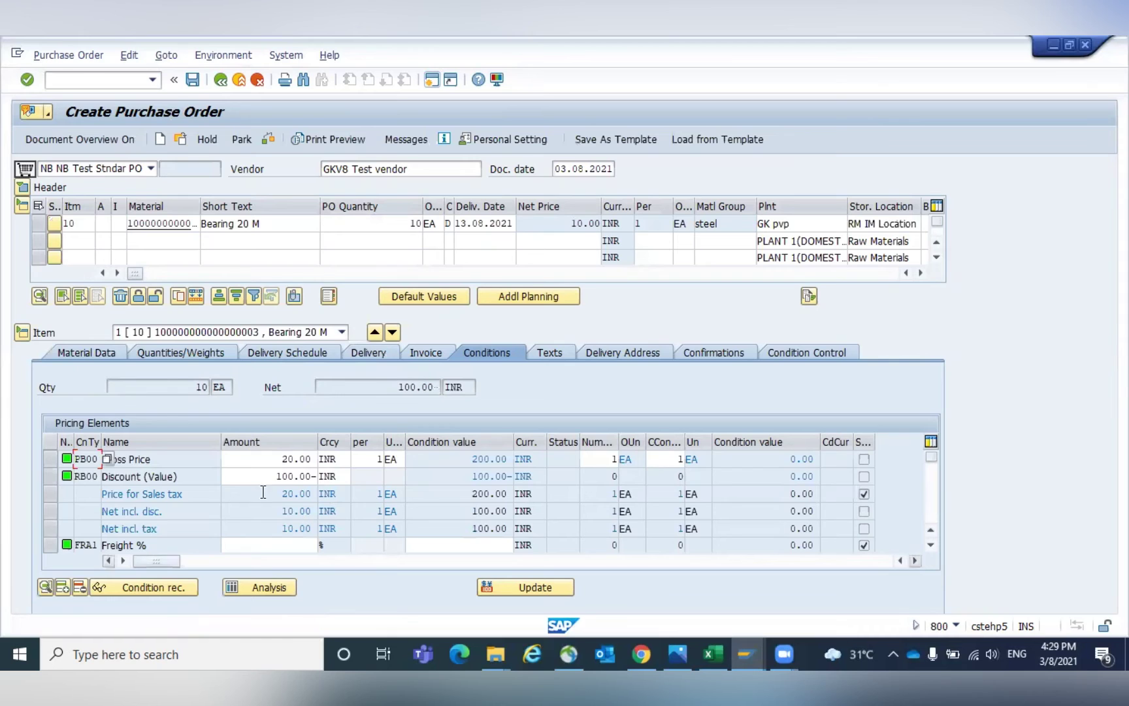
left_click(41, 459)
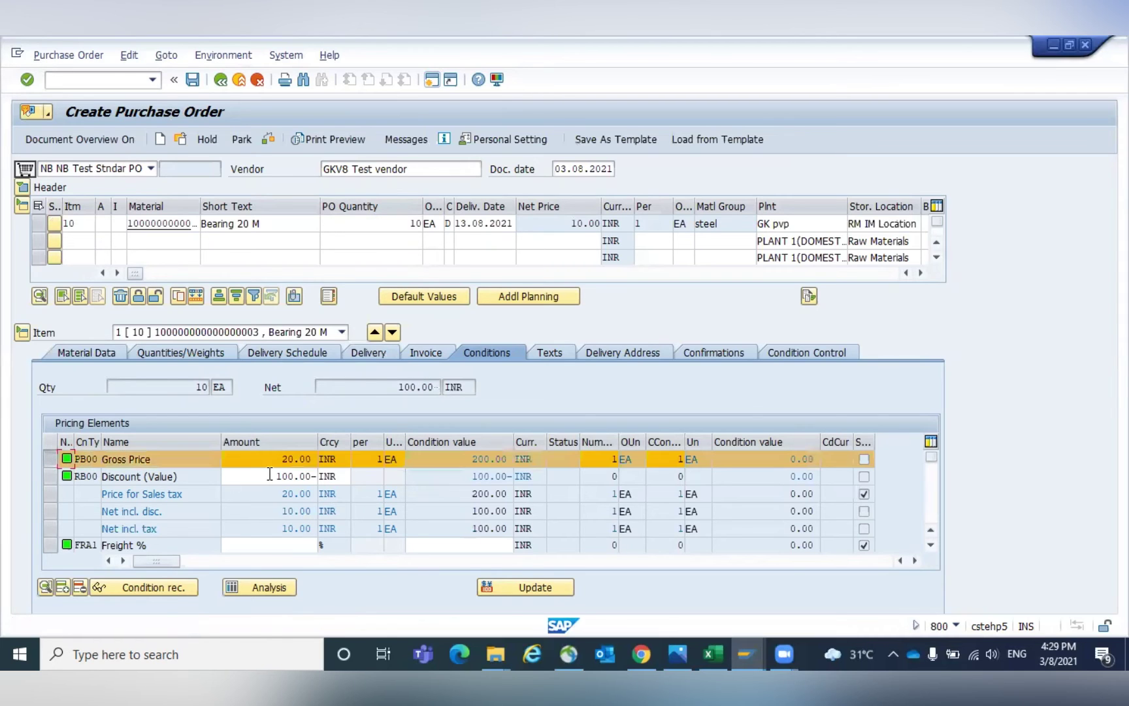
Change item 1's order unit to BOX, then BAG, checking the gross price after each change.
left_click(437, 224)
type("BOX")
key("Return")
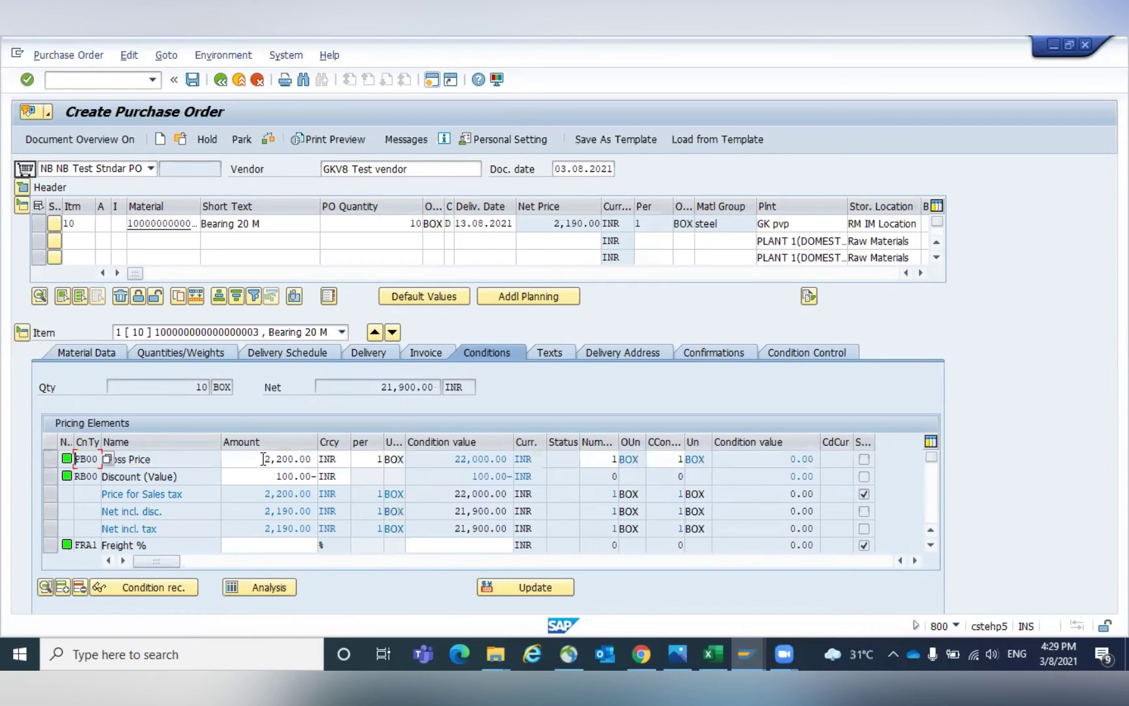
left_click(51, 462)
double_click(430, 223)
type("BAG")
key("Return")
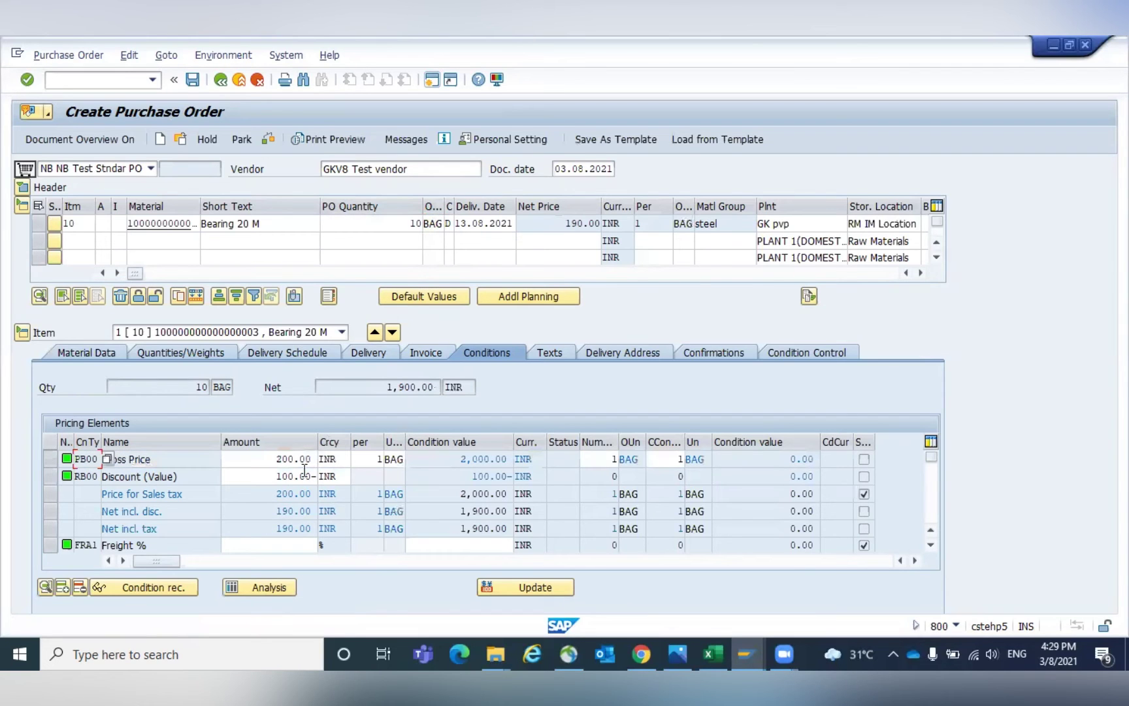
left_click(49, 459)
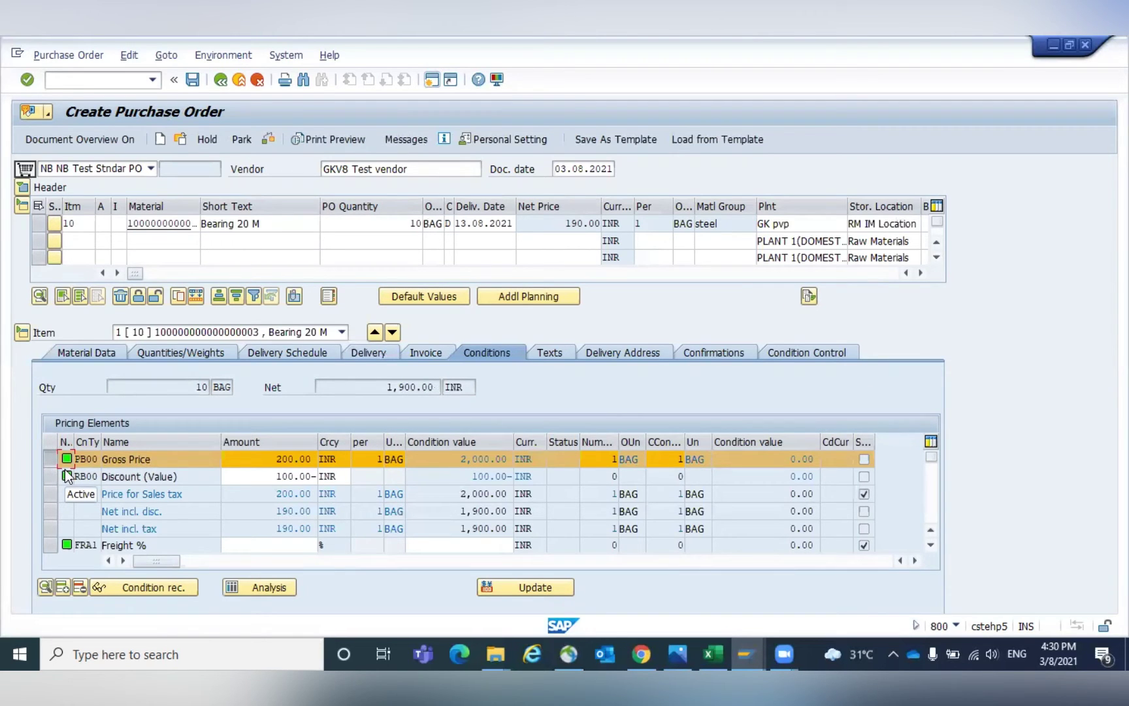
left_click(88, 72)
type("/NM/0")
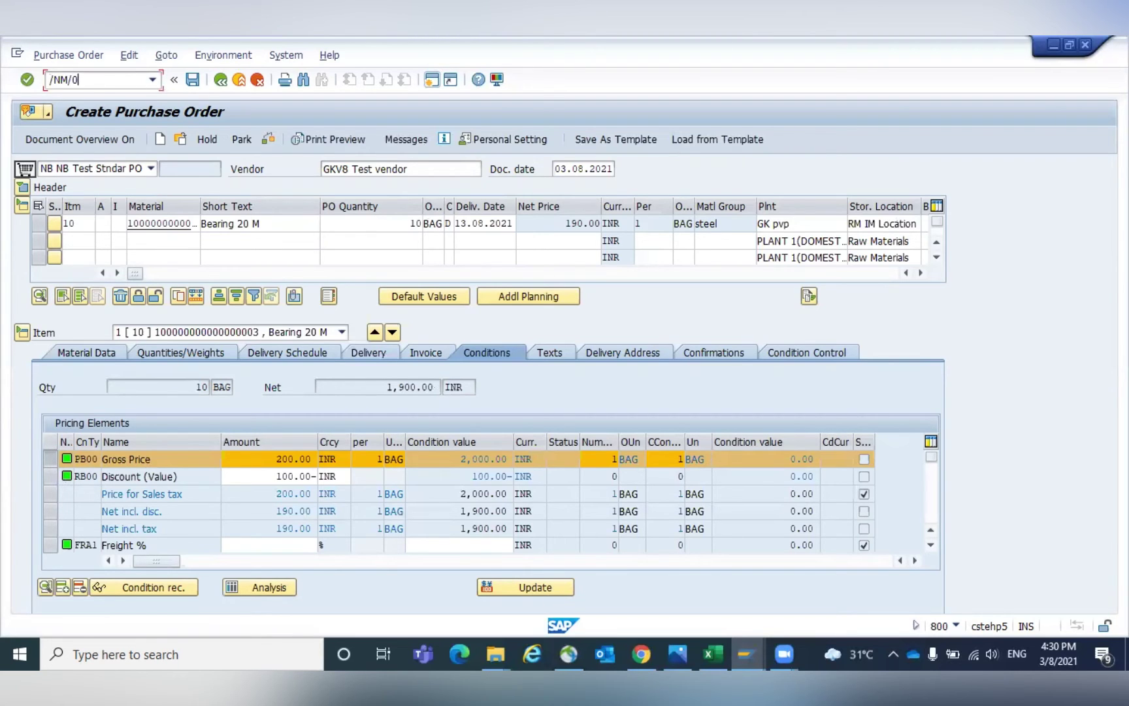
type("0")
Inspect access sequence 0002 Gross Price and its info-record-per-order-unit accesses 20 and 30.
key("Return")
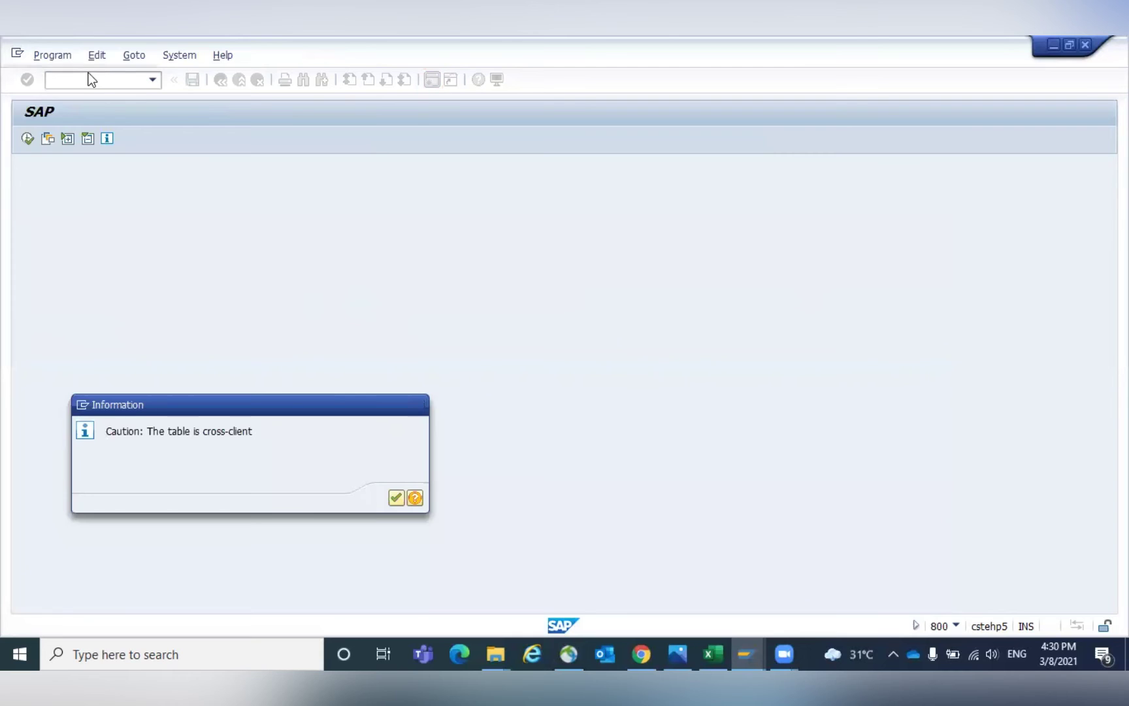
key("Return")
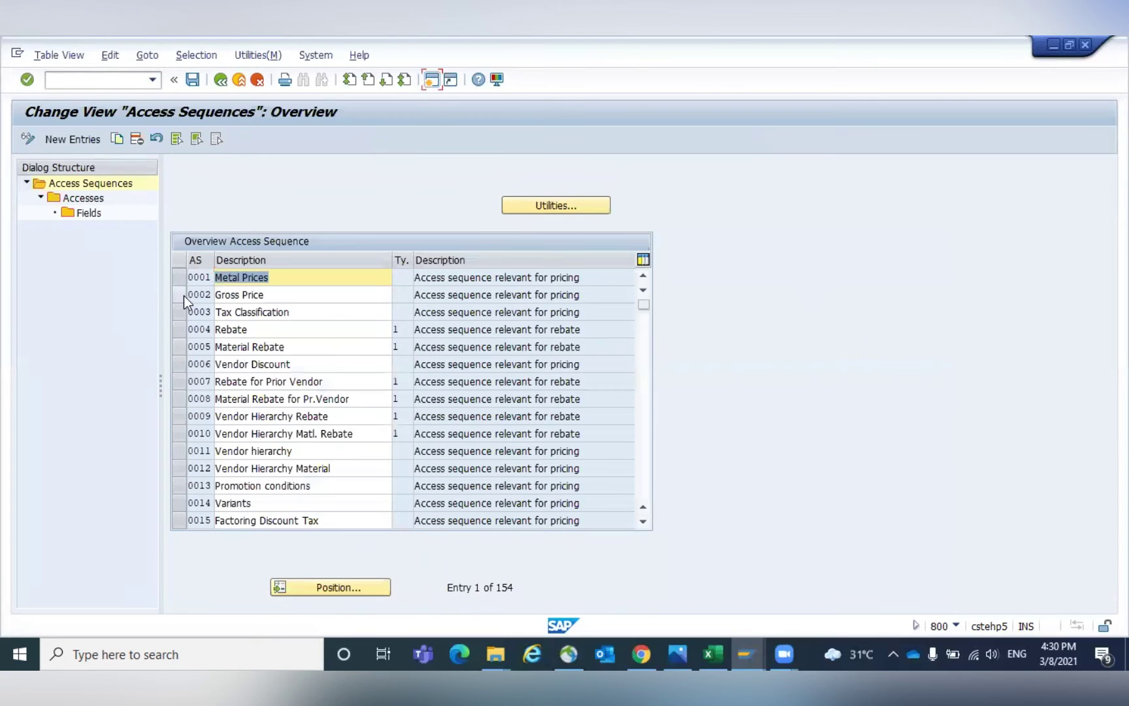
left_click(183, 295)
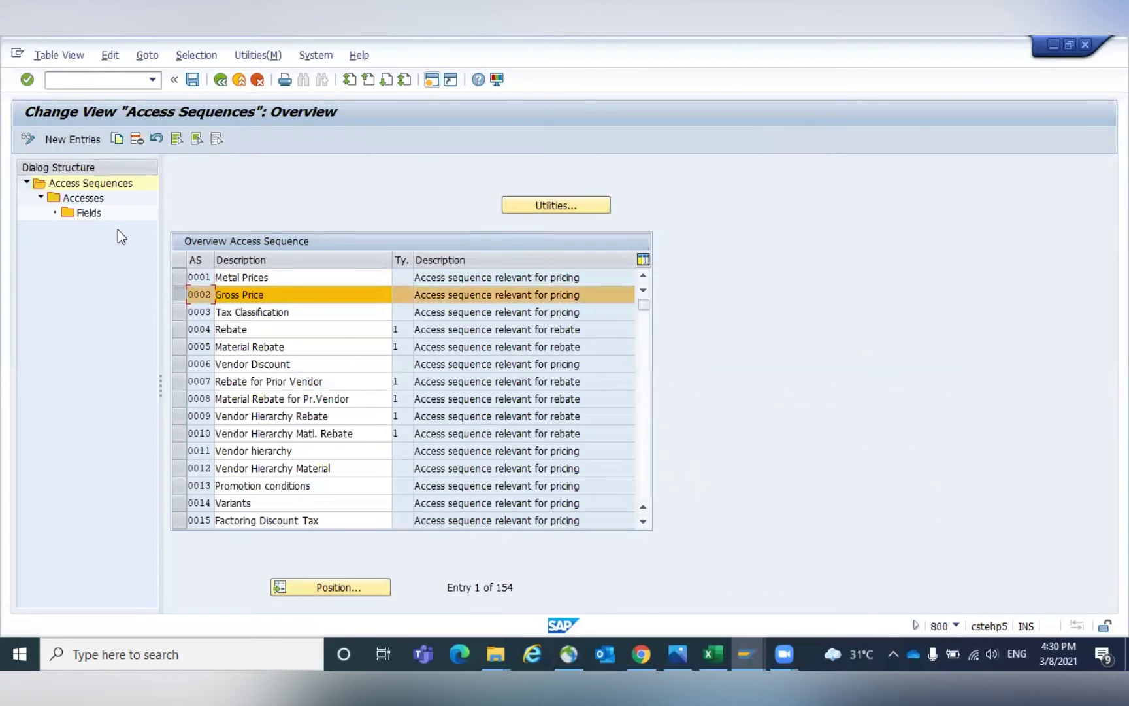
double_click(86, 198)
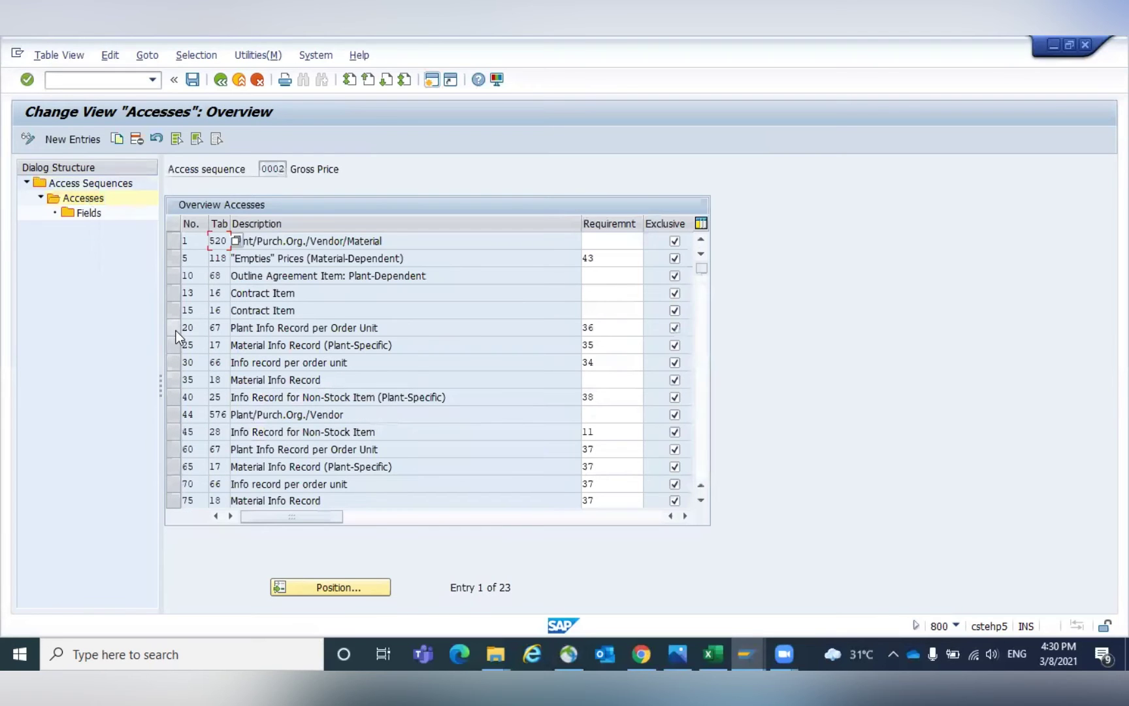
left_click(179, 366)
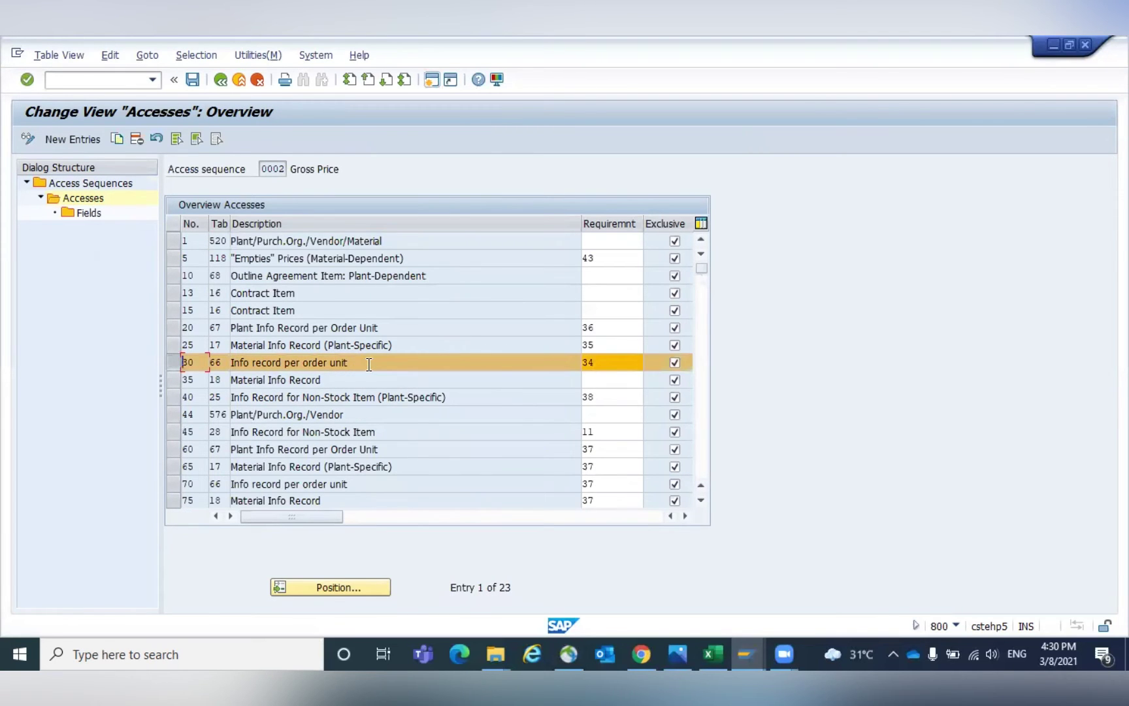
left_click(173, 329)
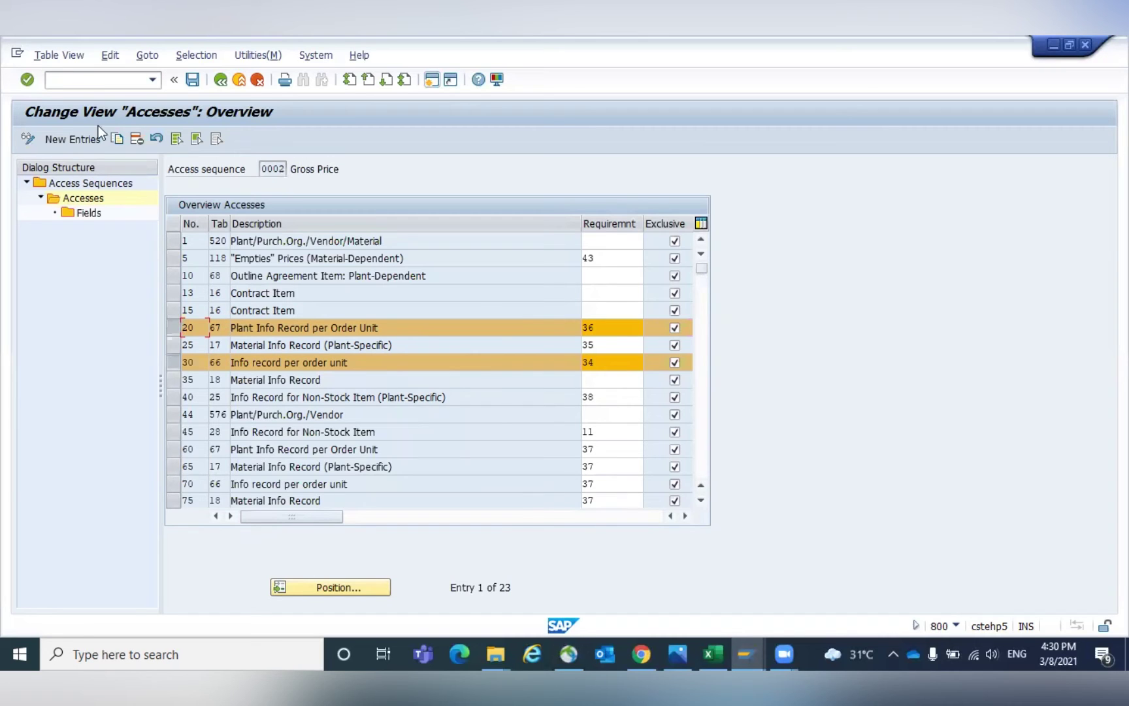
Locate condition type PB00 in the condition types list and confirm its access sequence is 0002.
left_click(74, 70)
type("/NM/0")
key("Return")
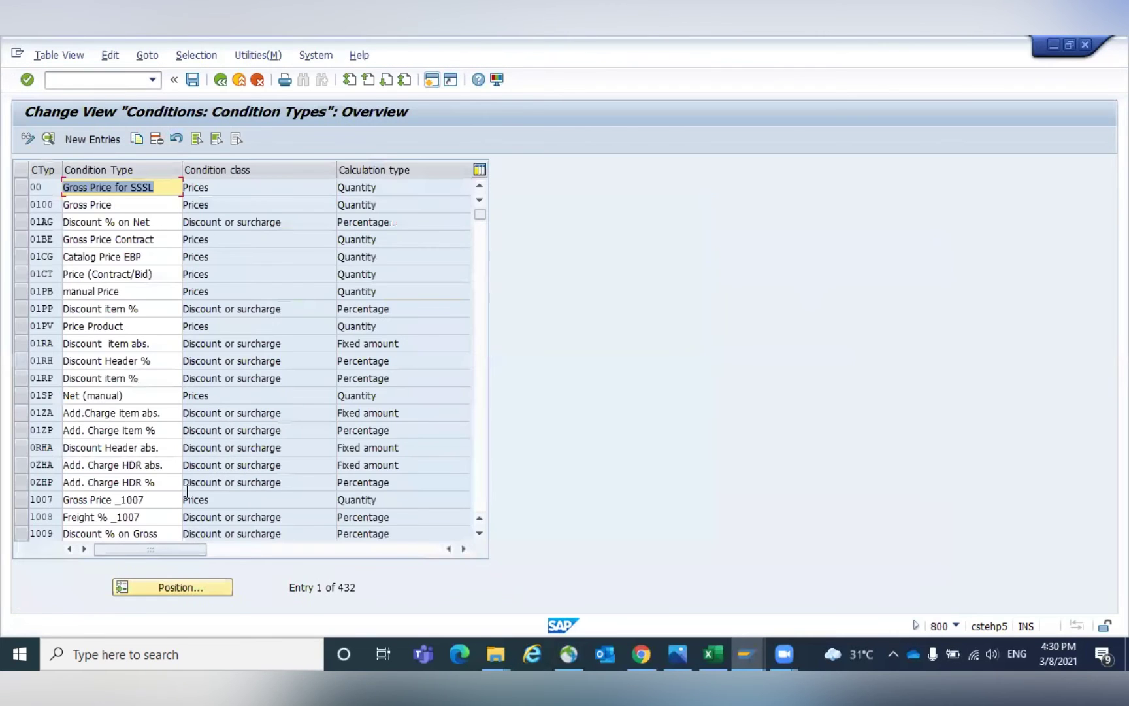
left_click(192, 594)
type("PB00")
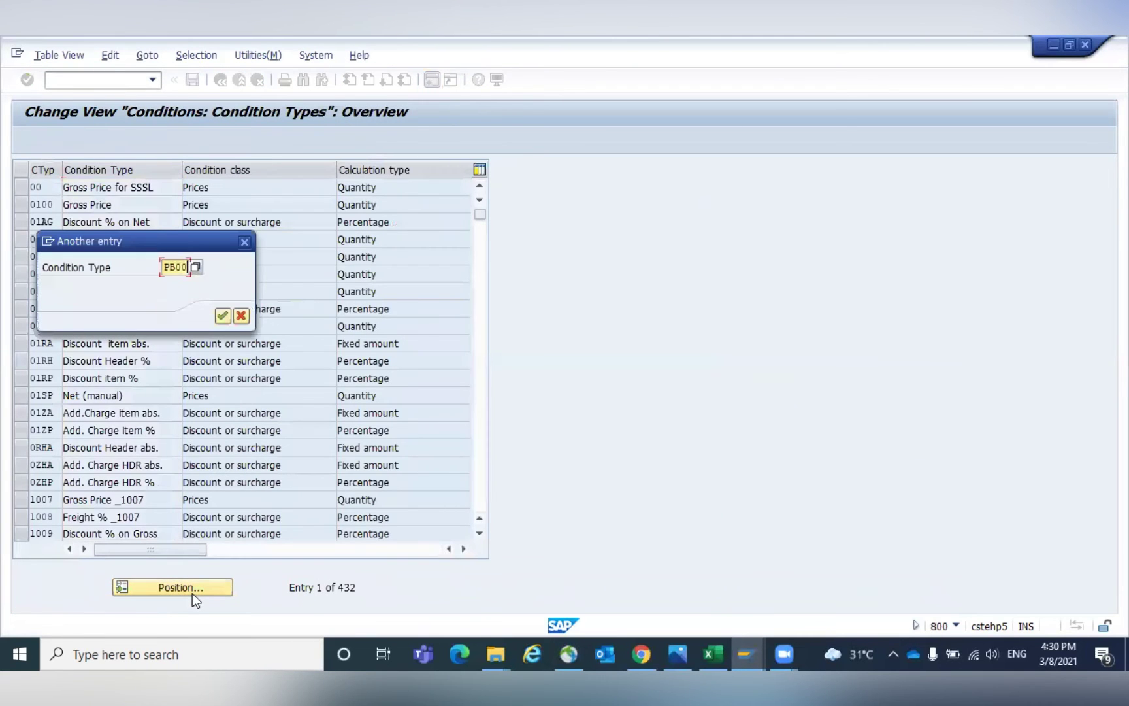
key("Return")
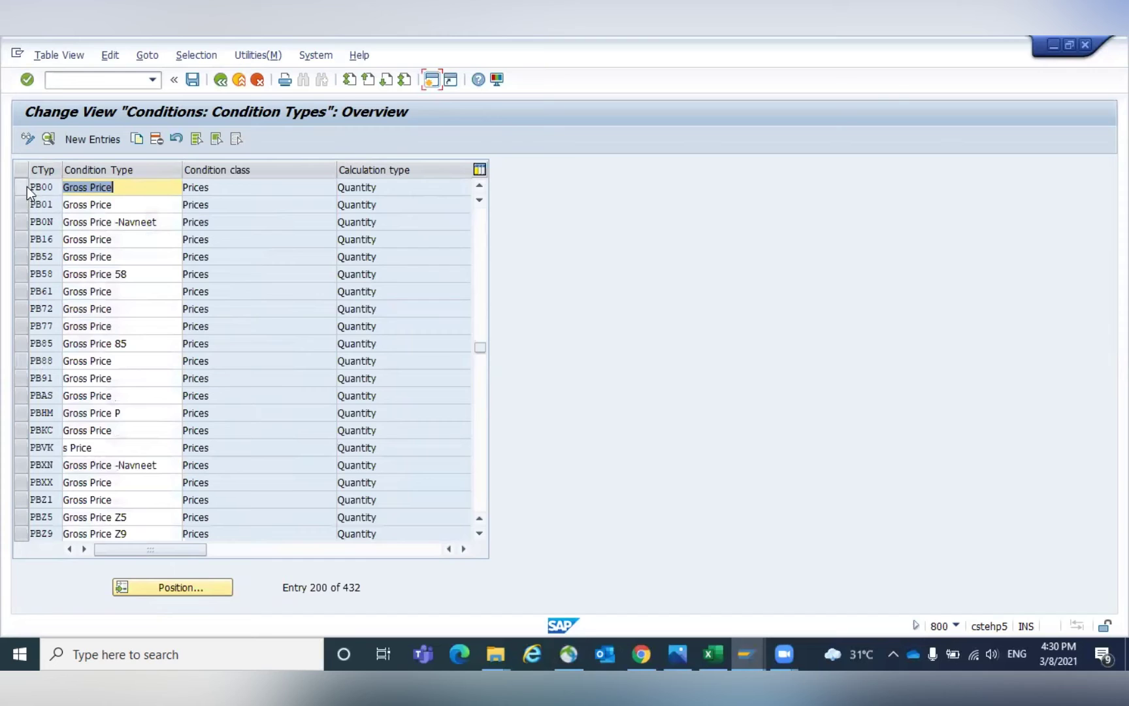
left_click(25, 187)
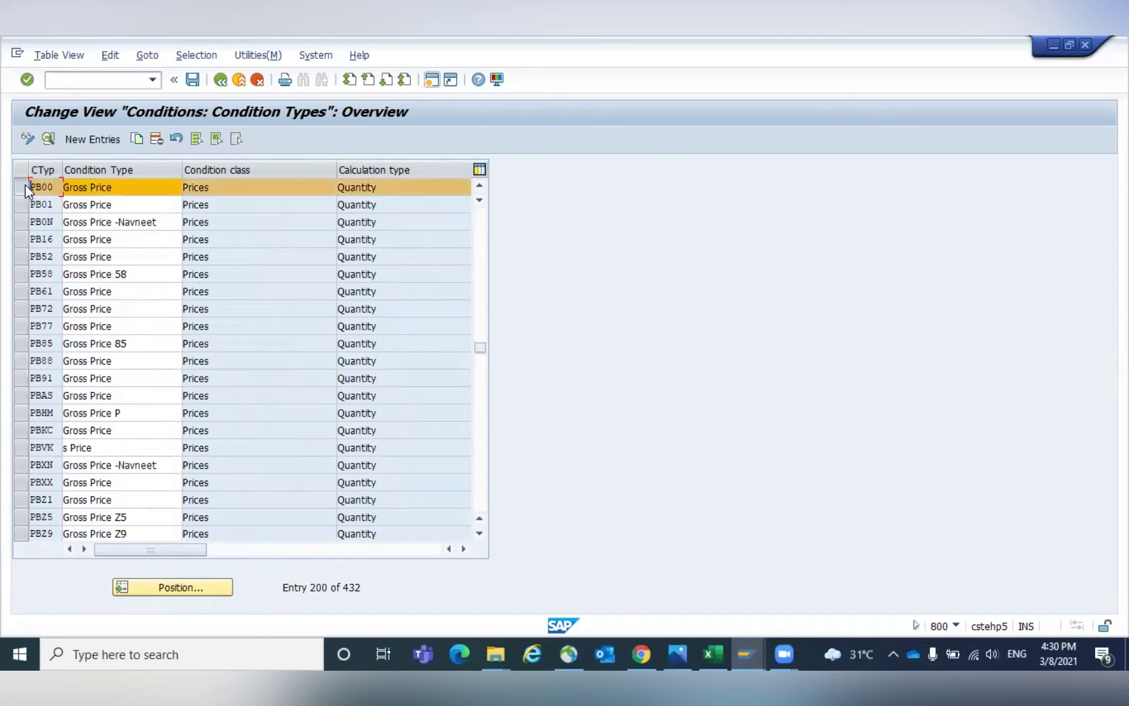
left_click(48, 139)
left_click(352, 168)
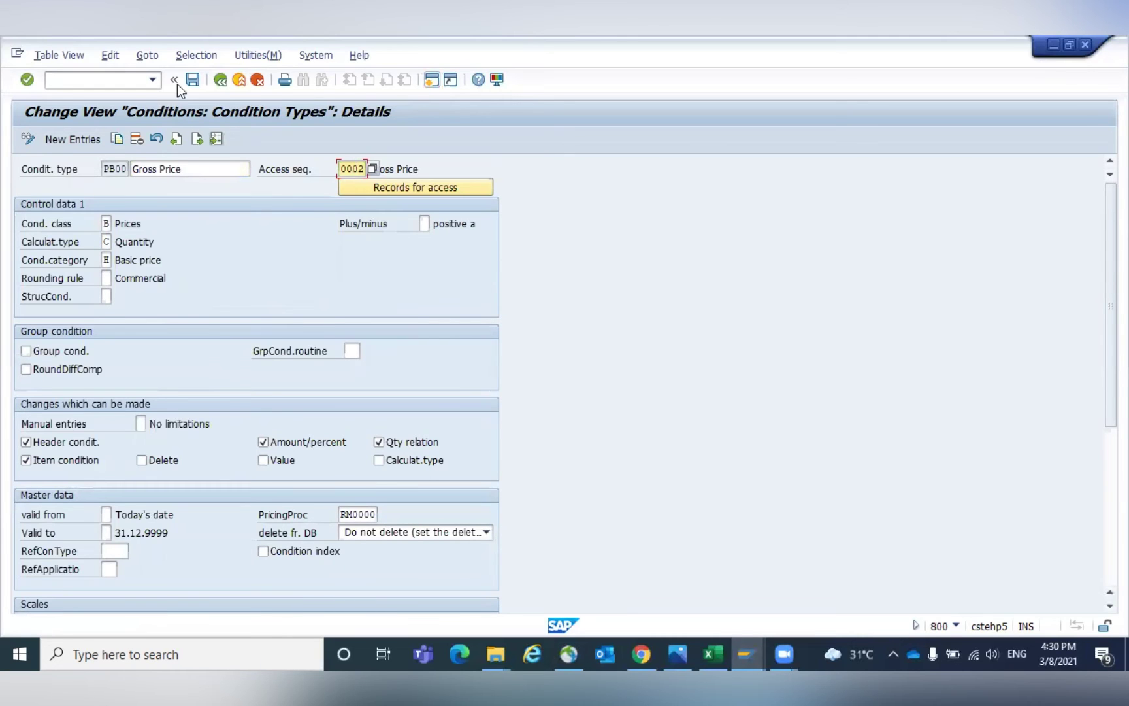
left_click(221, 83)
Open the Display Material start screen with /NMM03.
left_click(91, 79)
type("/NM")
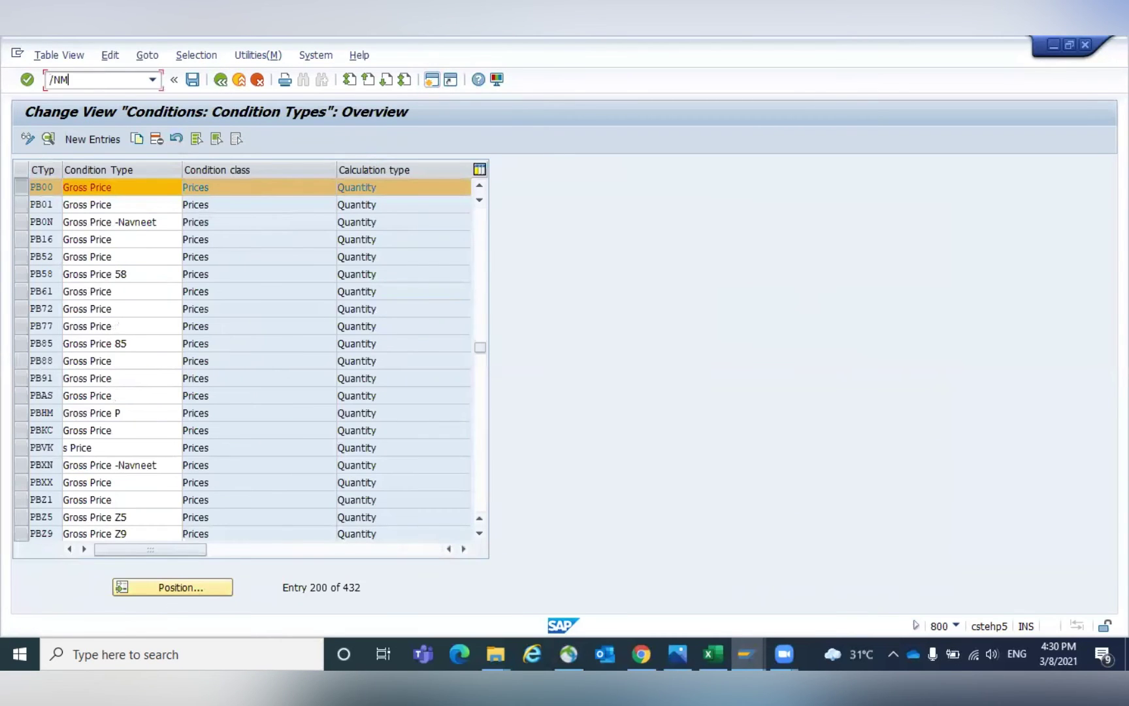
type("M03")
key("Return")
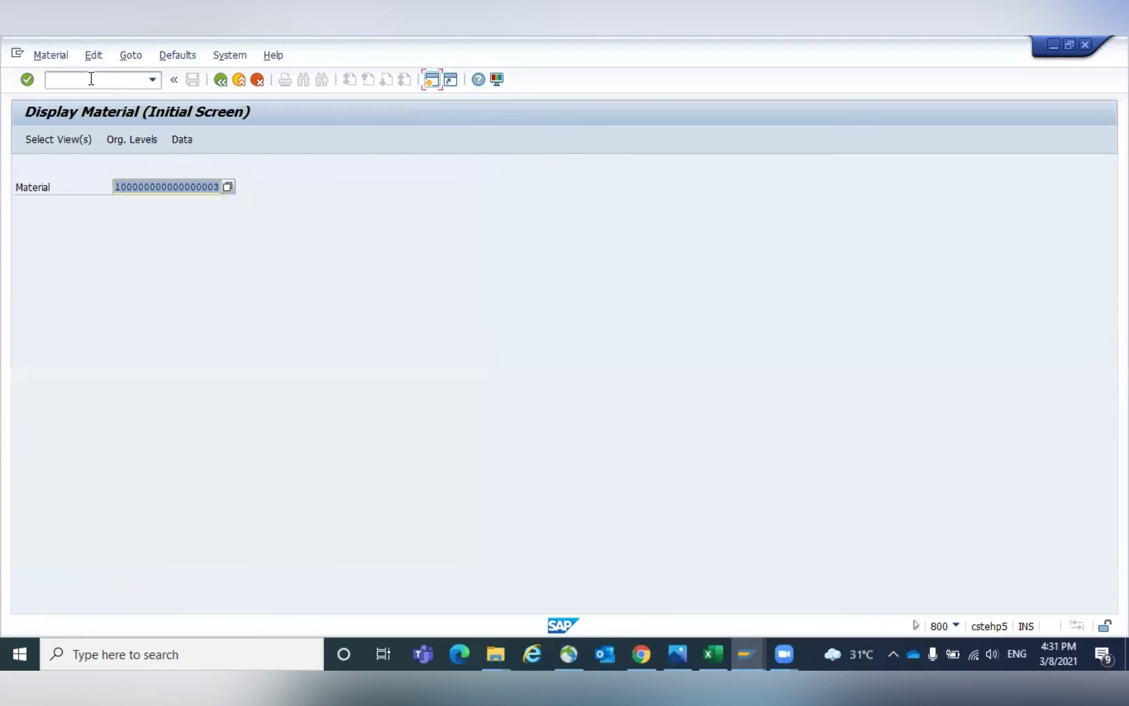
Check the material's Purchasing view variable order unit setting, 'Active with own price', without changing it.
left_click(93, 148)
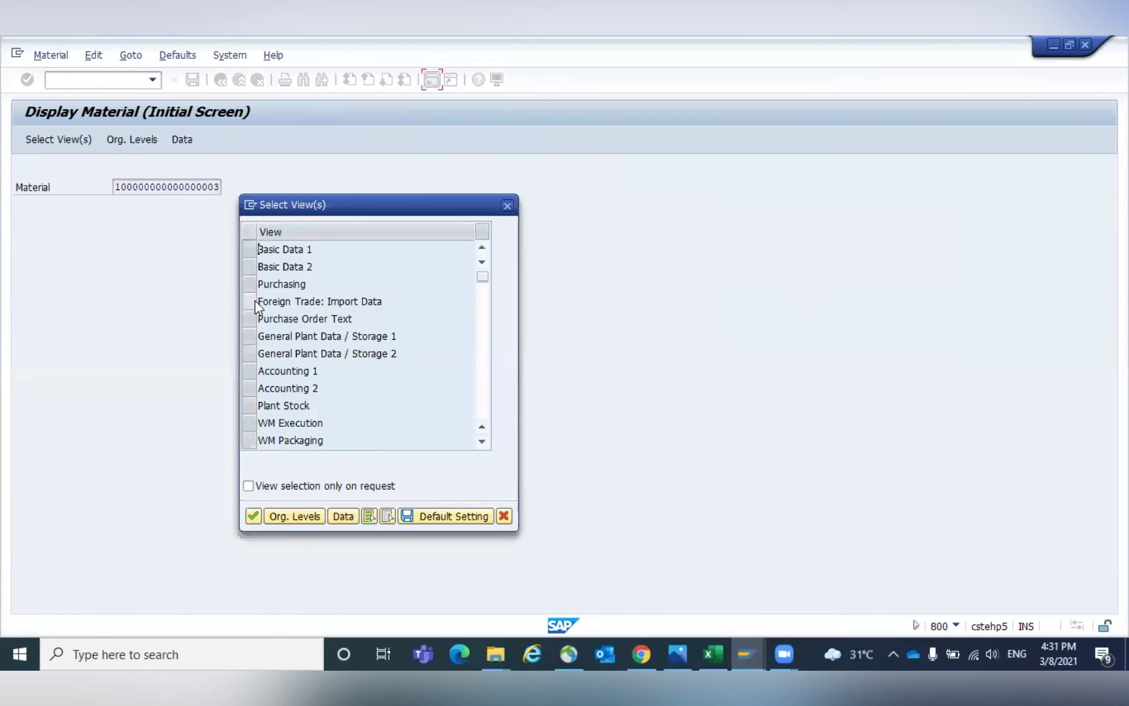
left_click(250, 285)
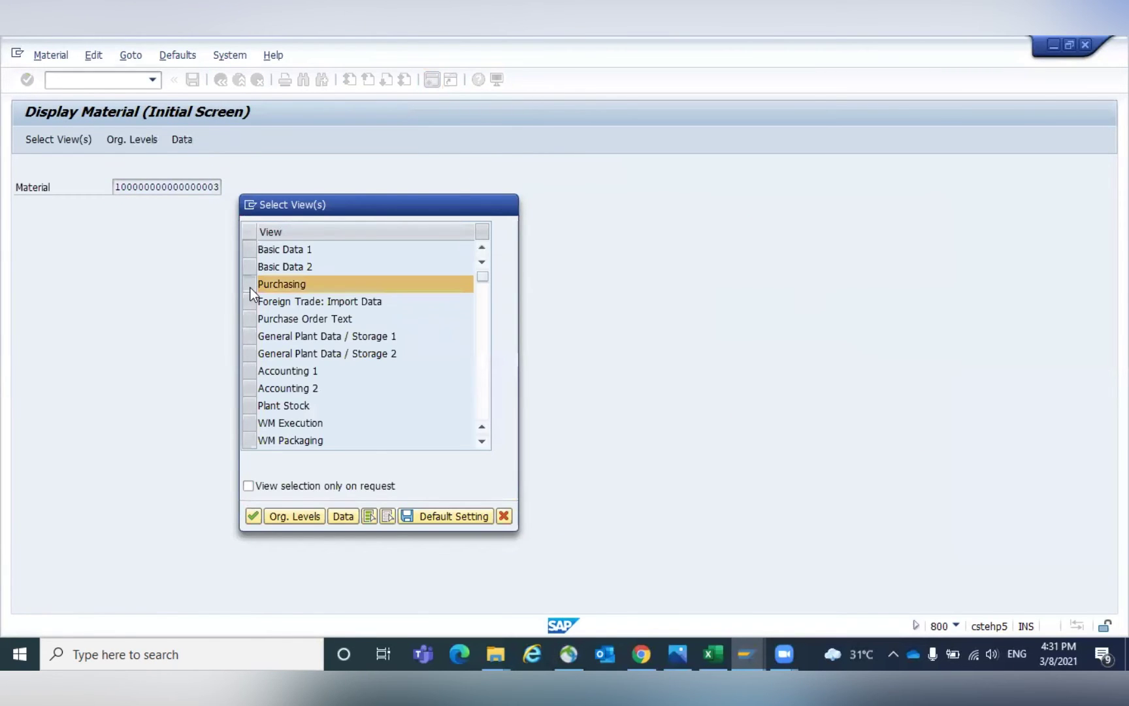
key("Return")
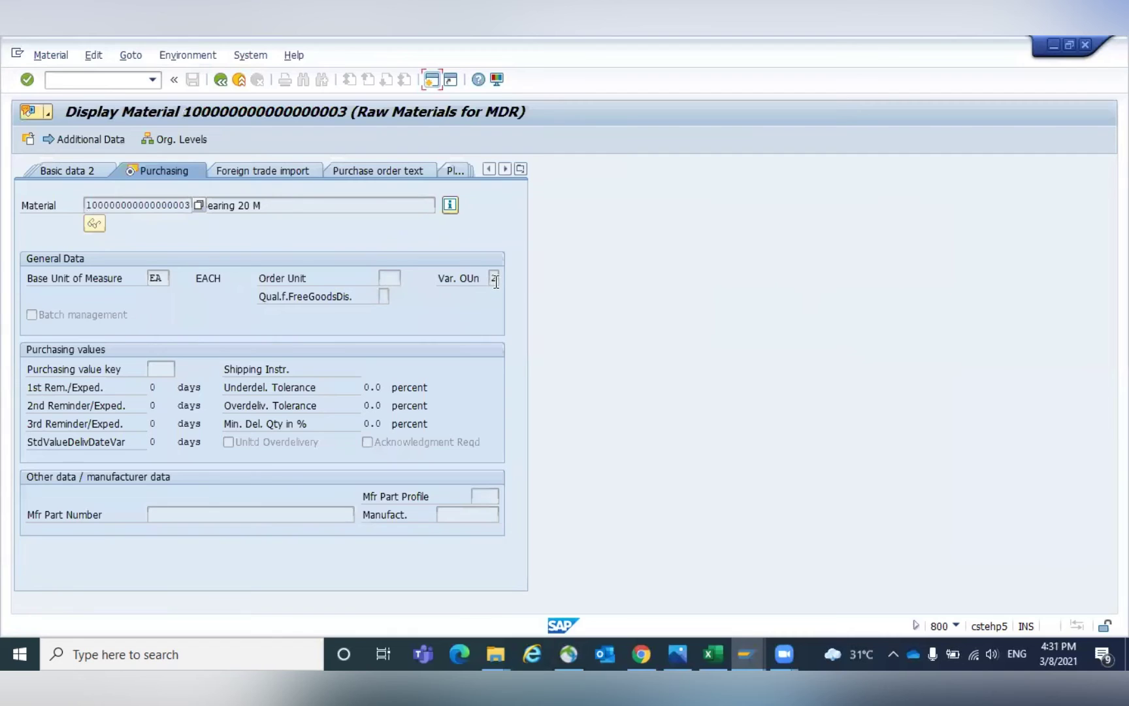
left_click(495, 280)
left_click(504, 273)
left_click(206, 252)
left_click(274, 163)
Display the GKV8 bearing info record in ME13 and review the order units with own prices.
left_click(90, 81)
type("/NME13")
key("Return")
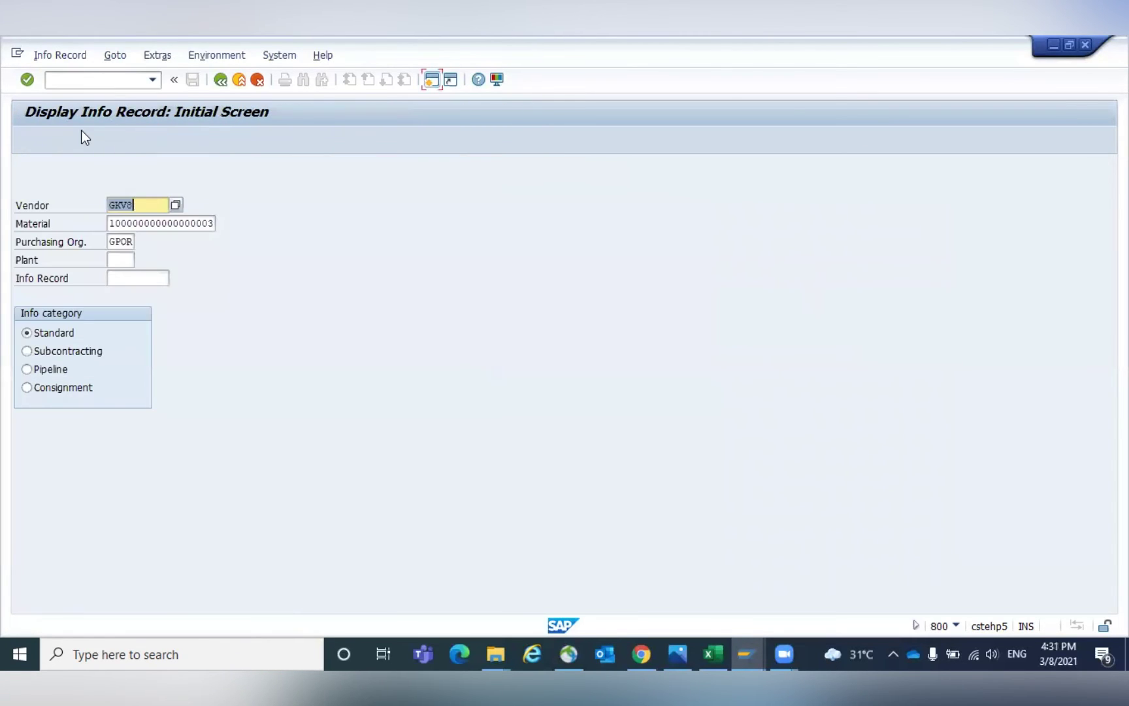
key("Return")
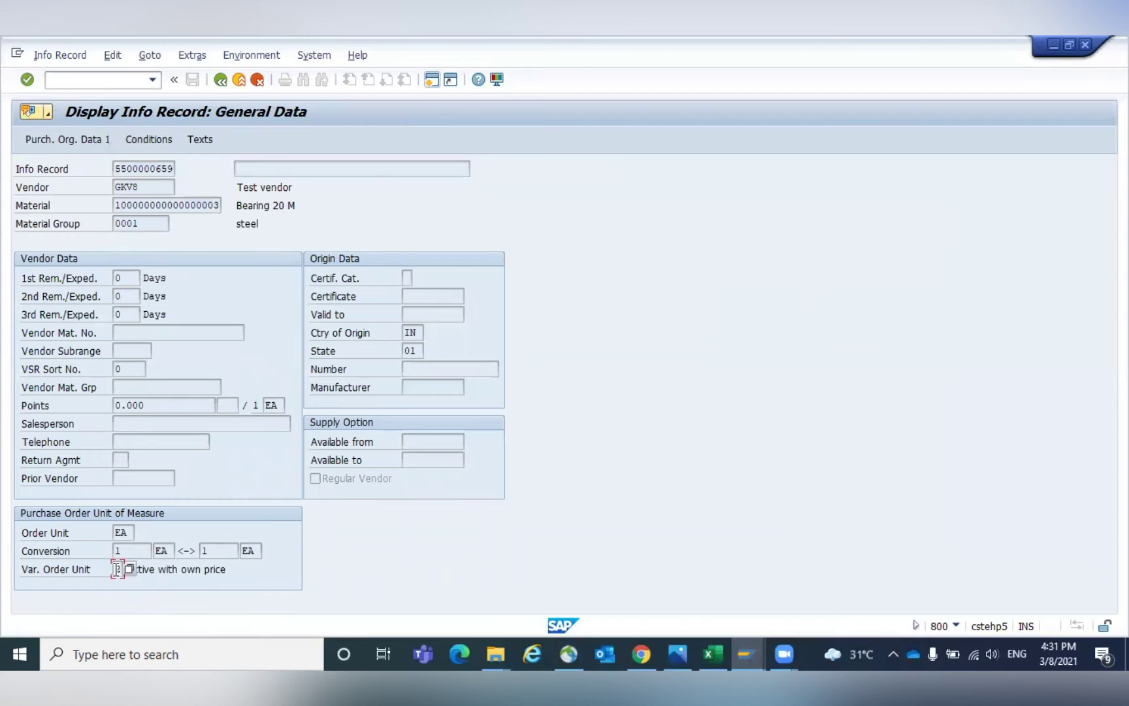
left_click(147, 139)
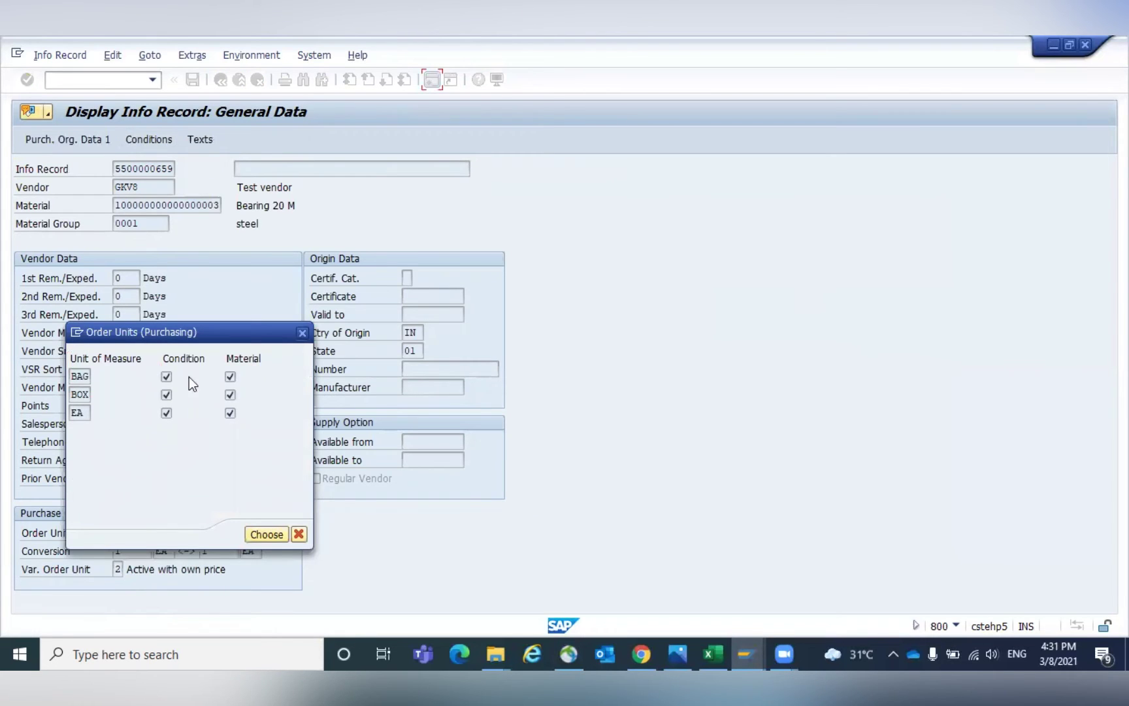
left_click(299, 534)
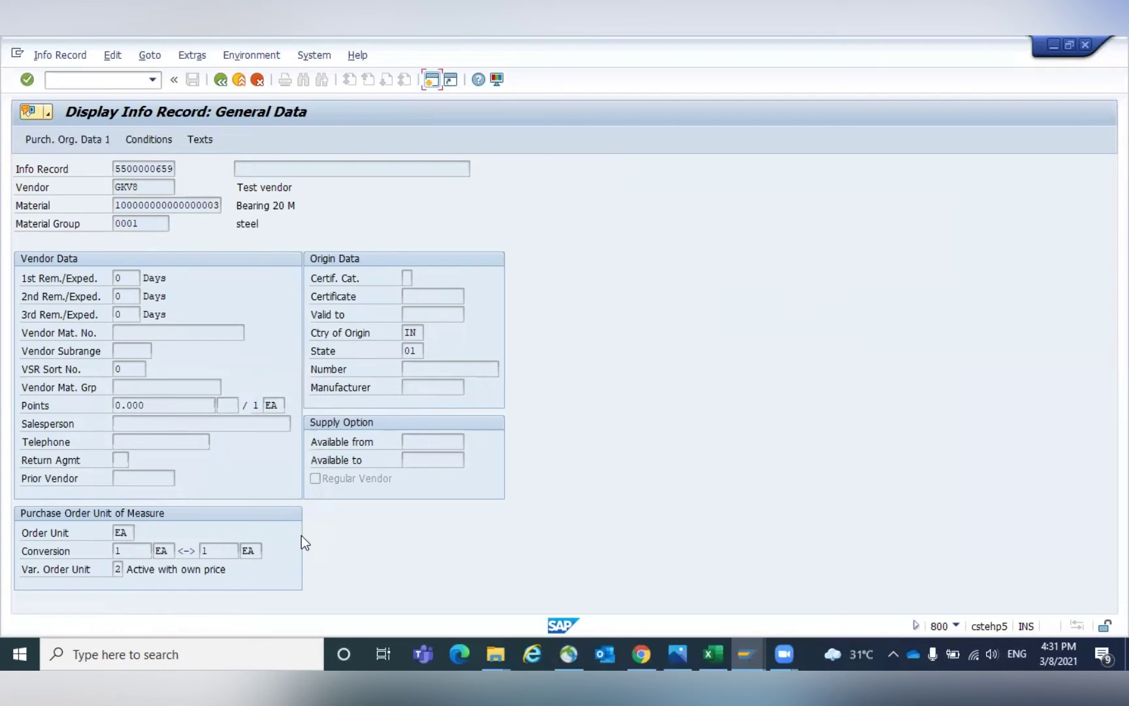
key("alt+Tab")
Start a new purchase order for vendor GKV8 and mark its version completed with reason 0001.
left_click(52, 79)
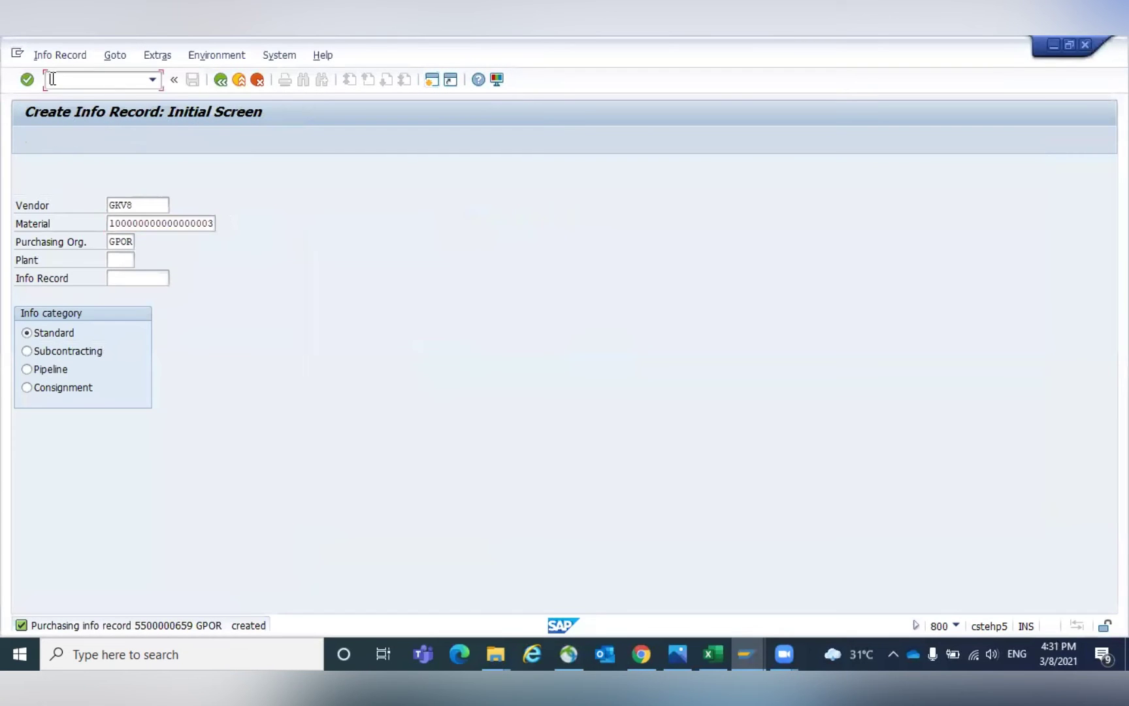
type("/nme12")
key("Return")
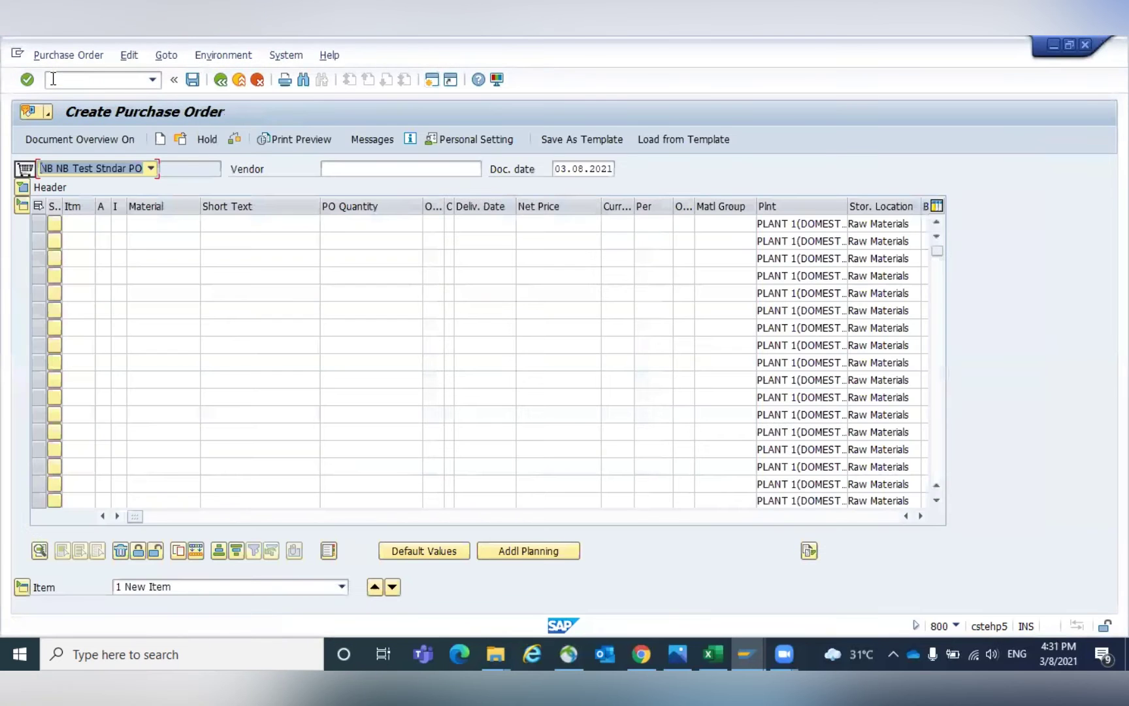
left_click(337, 167)
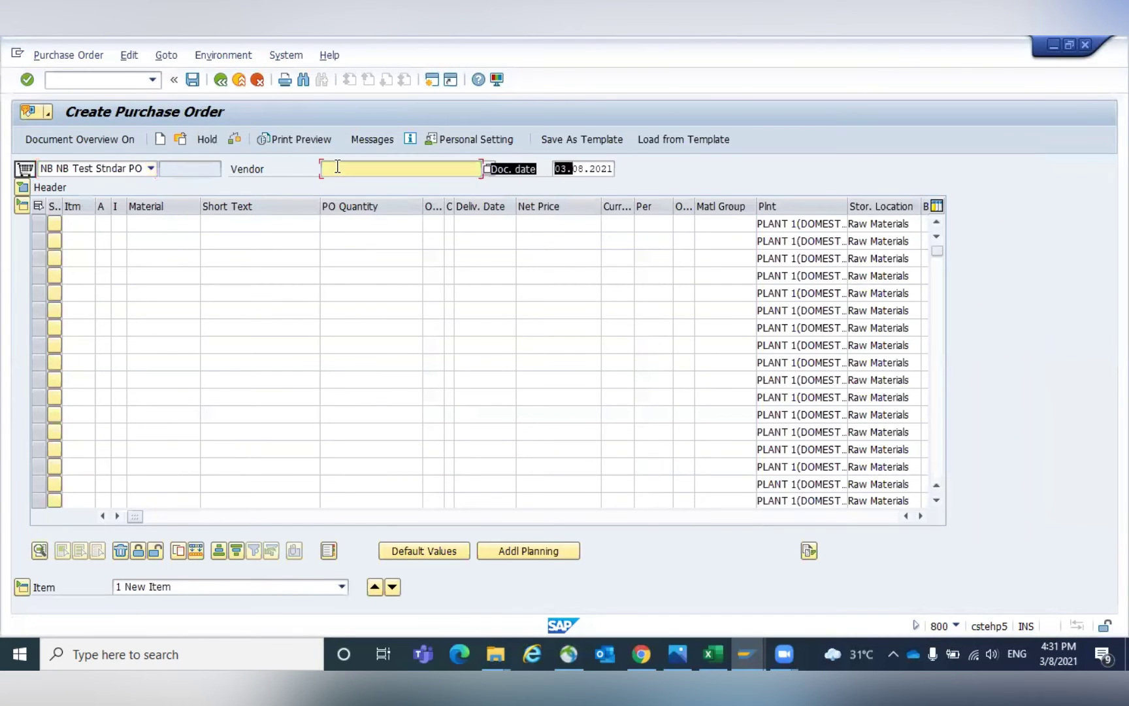
key("Return")
key("Return")
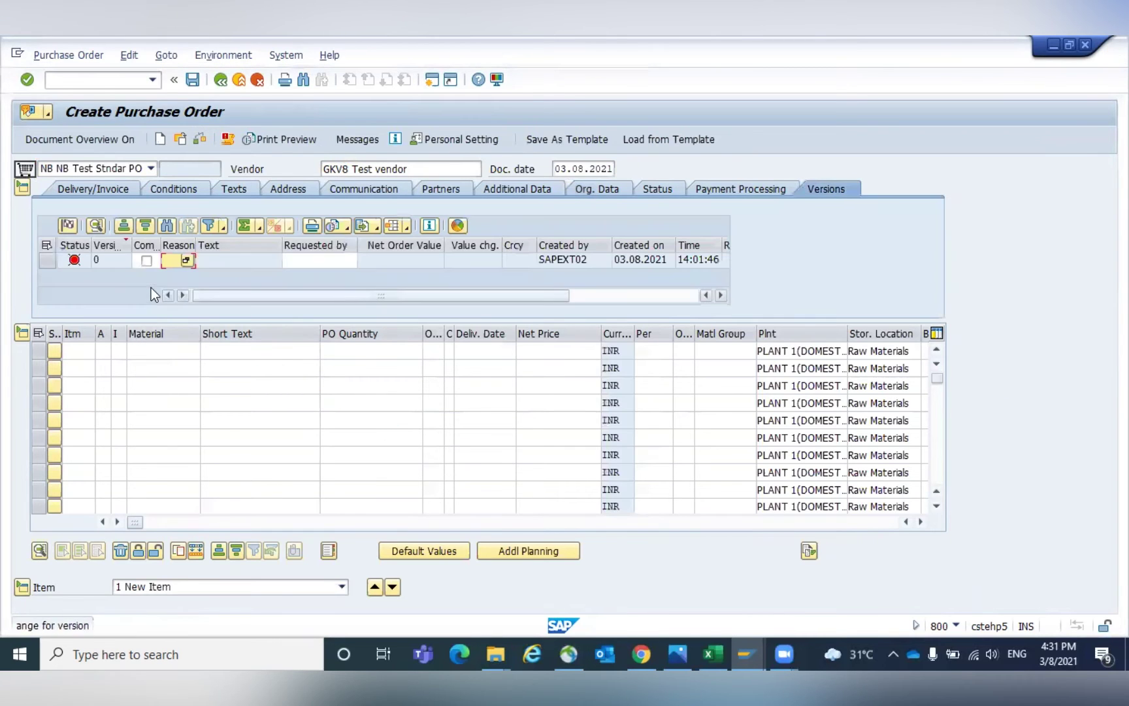
left_click(148, 260)
type("0001")
key("Return")
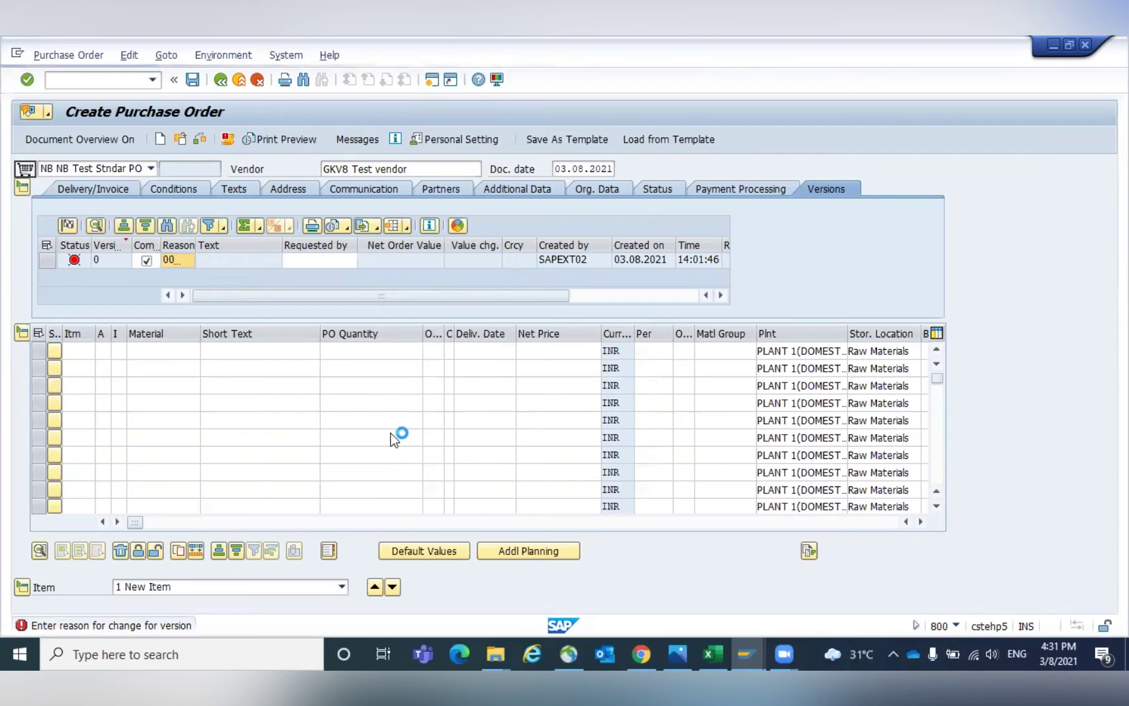
left_click(160, 351)
type("000000000003")
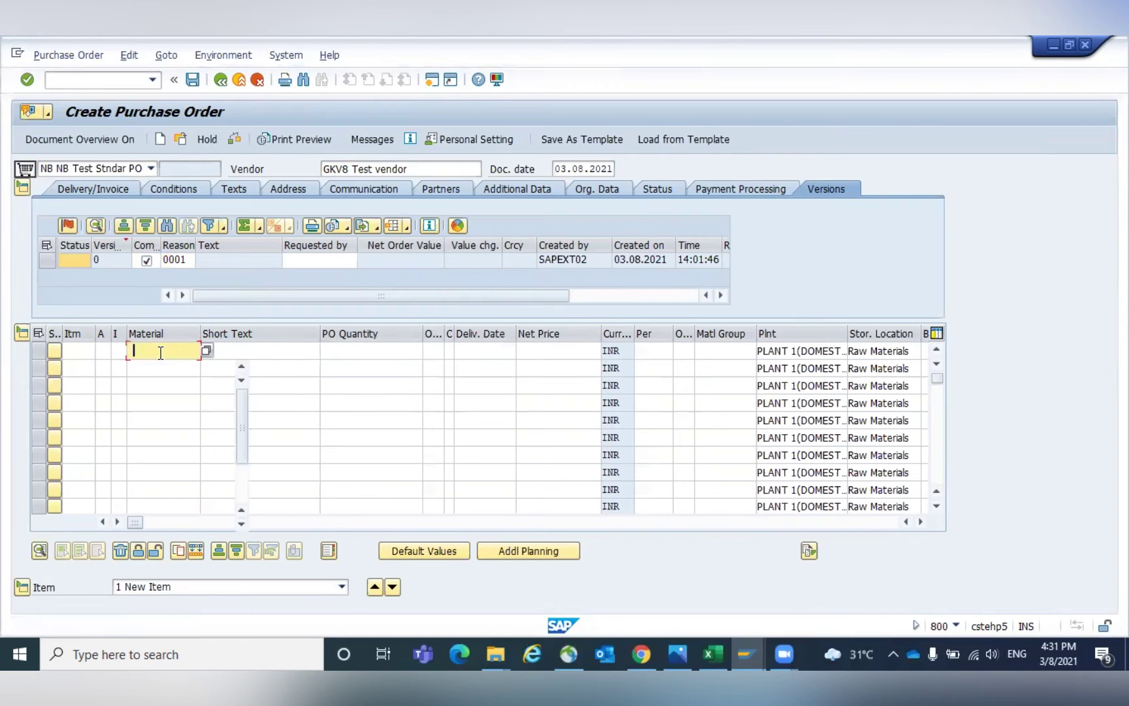
key("Return")
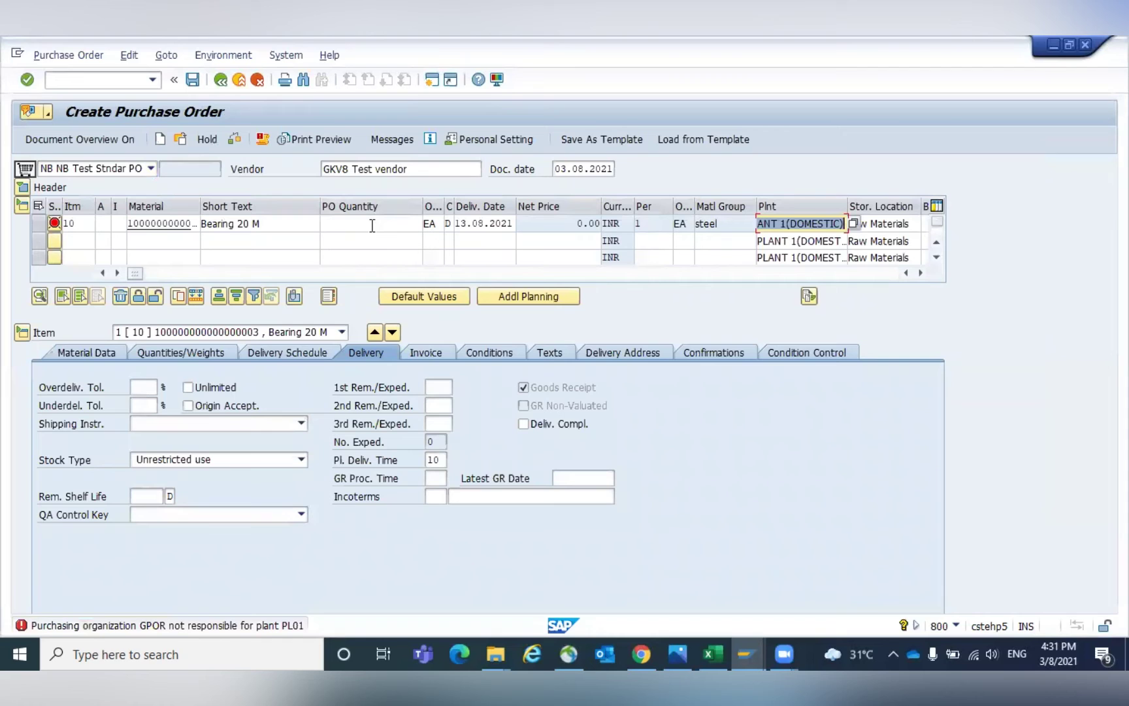
left_click(389, 225)
key("Tab")
key("Tab")
key("Tab")
key("Tab")
key("Tab")
key("Tab")
key("Tab")
key("Tab")
key("Tab")
key("Tab")
key("shift+Tab")
type("GK")
key("Down")
key("Return")
key("Tab")
key("Down")
key("Down")
key("Return")
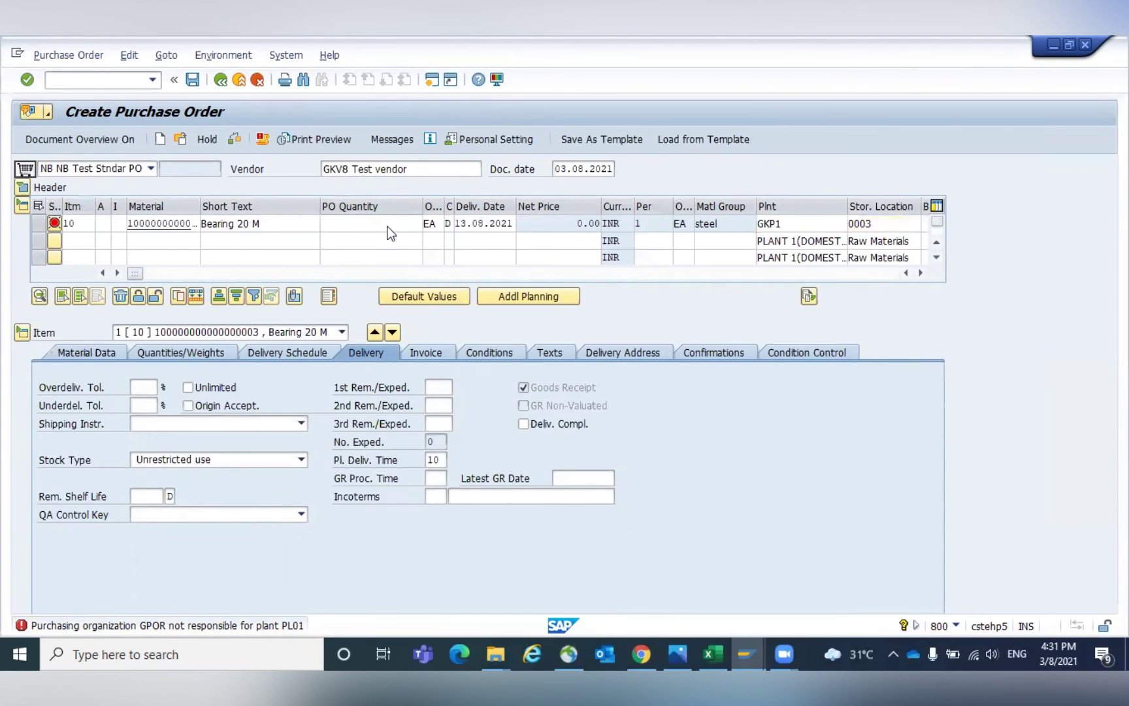
key("Return")
Order quantity 10, switch the order unit from EA to BOX then BAG, and review PB00 Gross Price.
left_click(383, 224)
type("10")
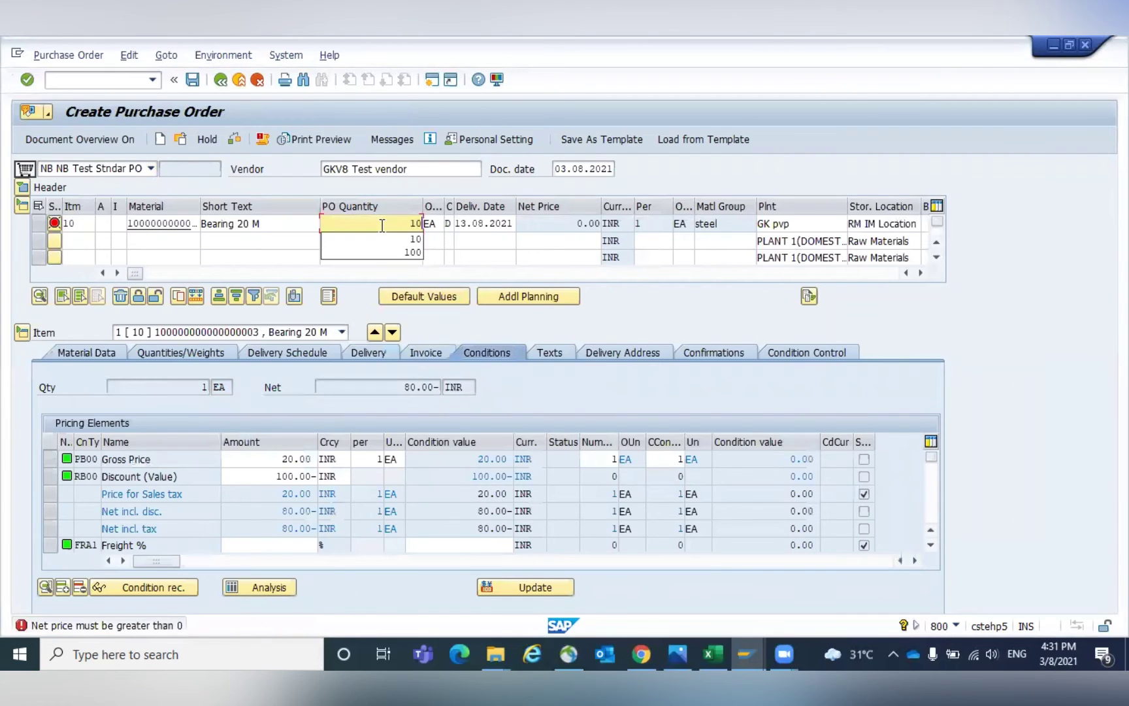
key("Return")
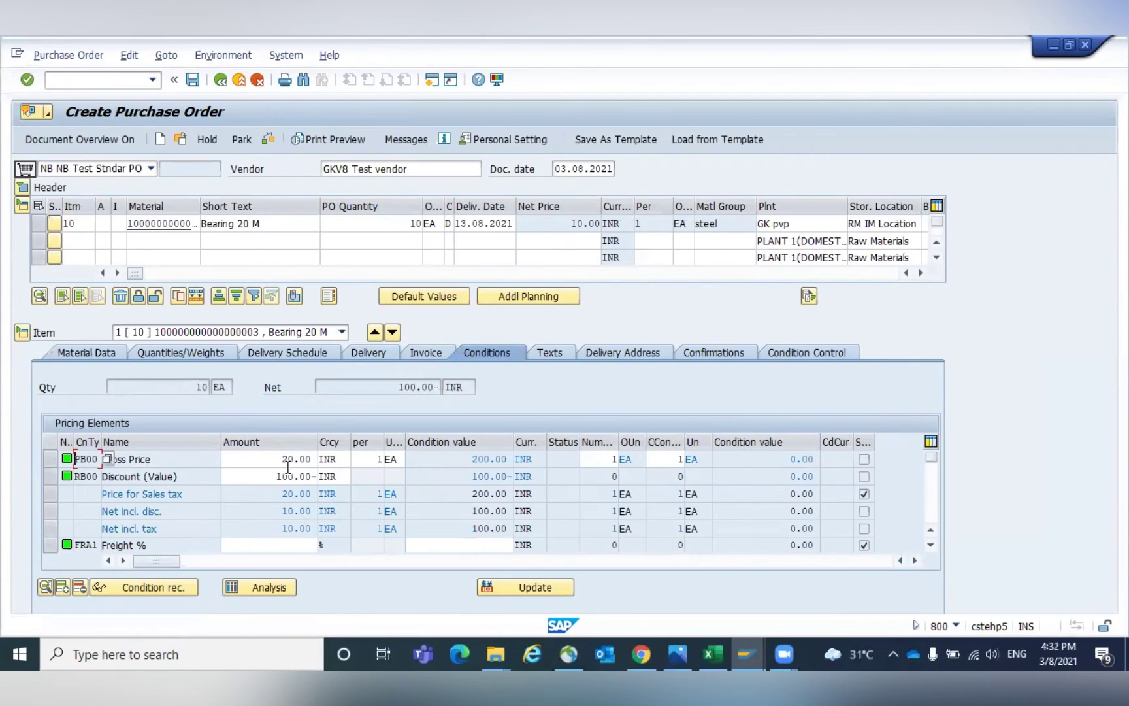
double_click(432, 223)
type("BOX")
key("Return")
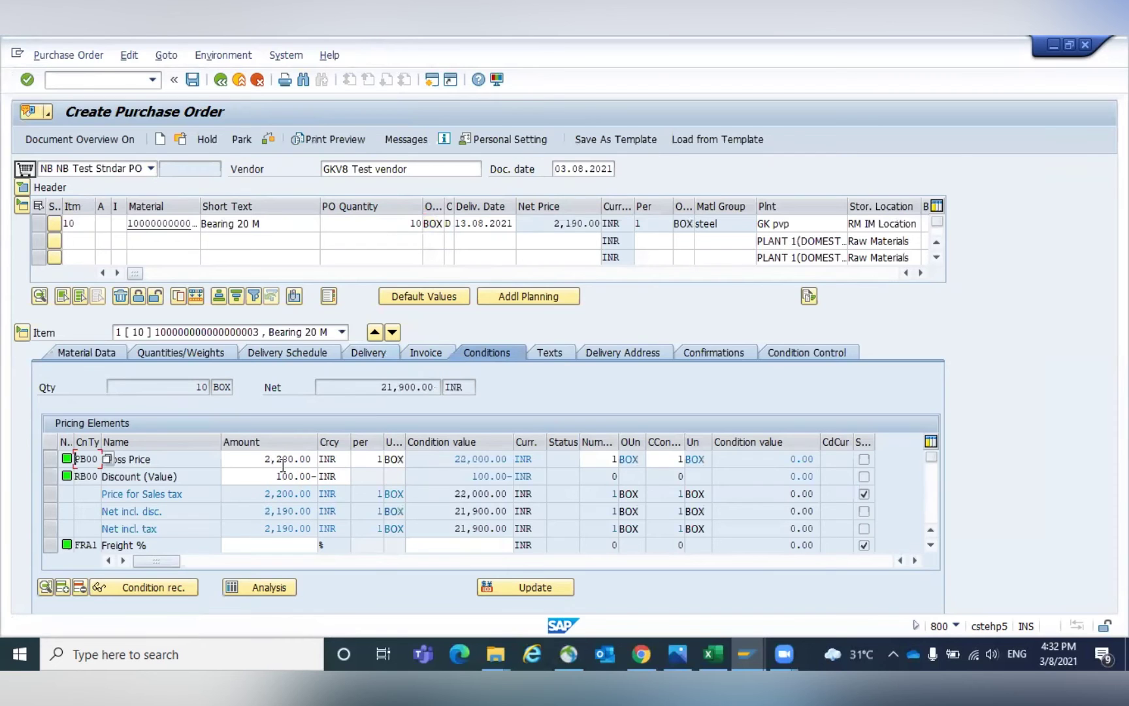
left_click(434, 225)
double_click(435, 225)
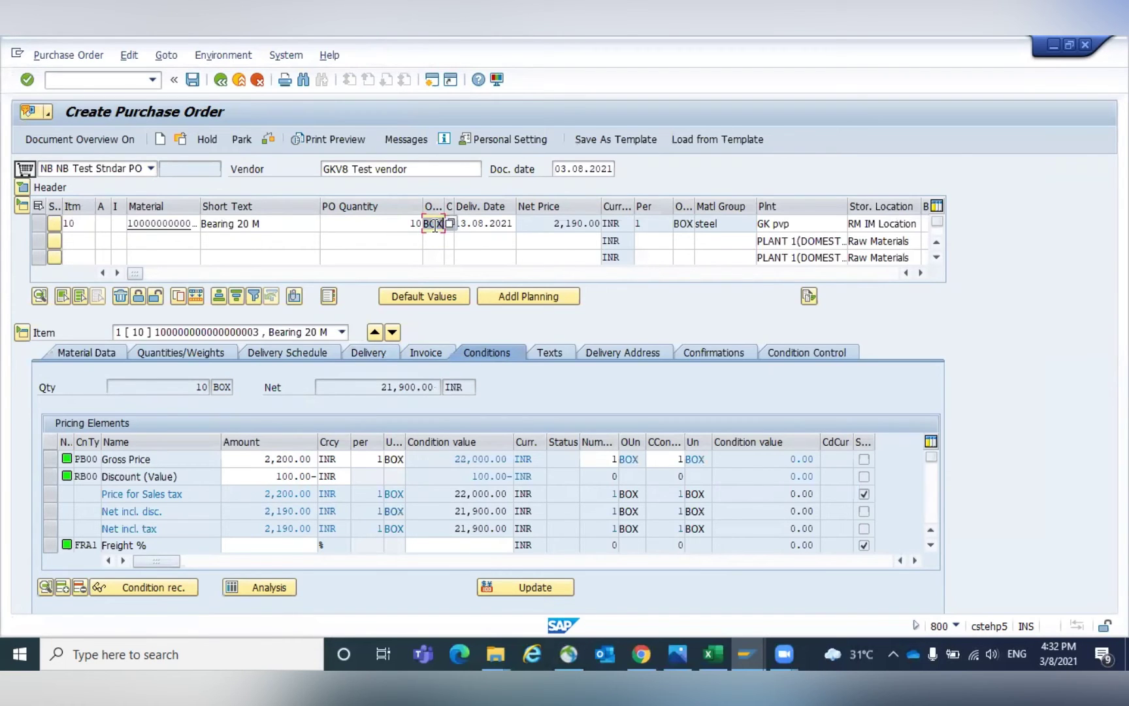
type("BAG")
key("Return")
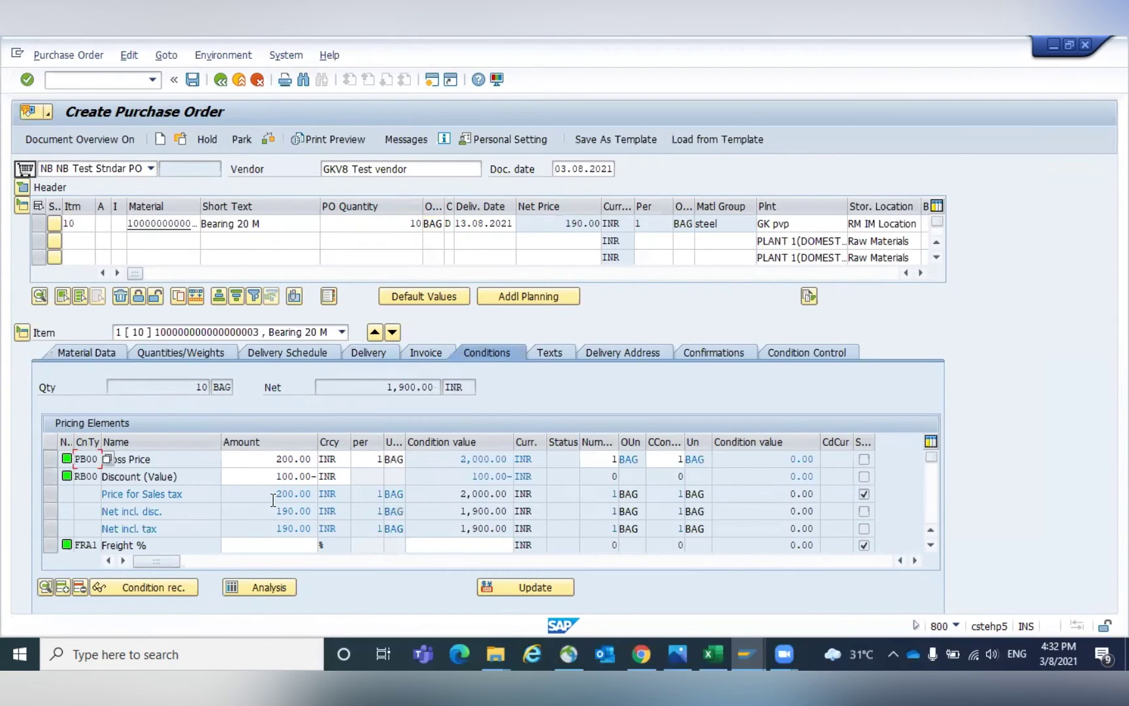
left_click(63, 459)
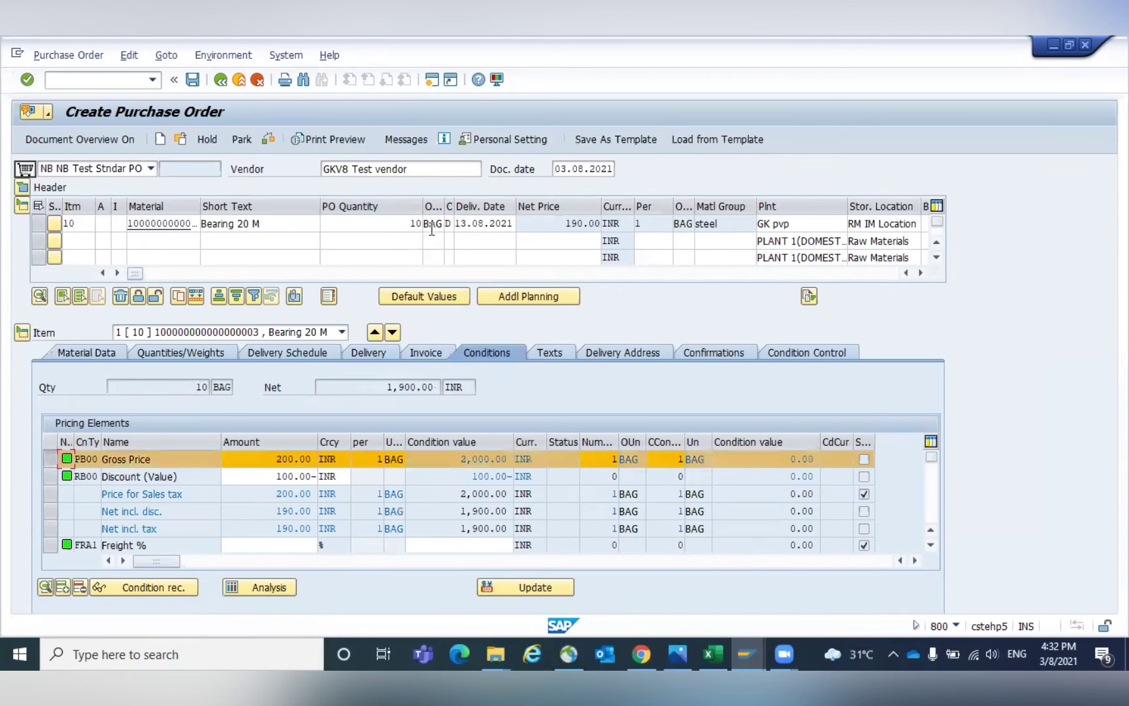
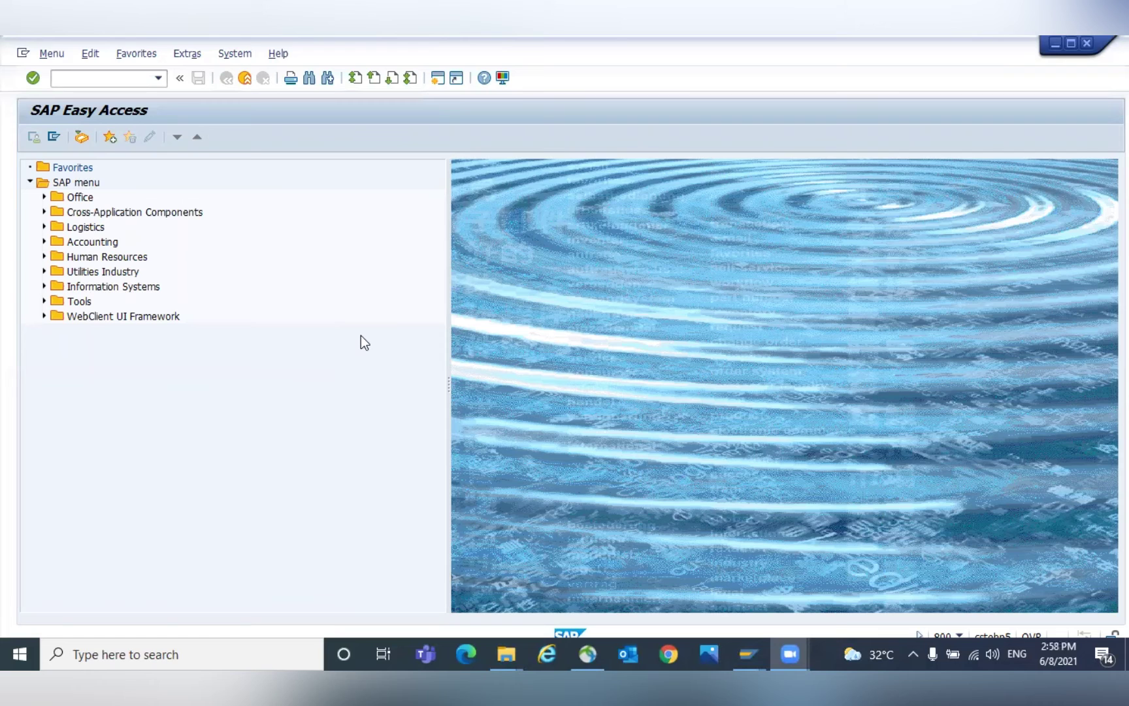
Open the info record in /NME12 for vendor GKV8, material 568 and plant GKP1.
left_click(76, 84)
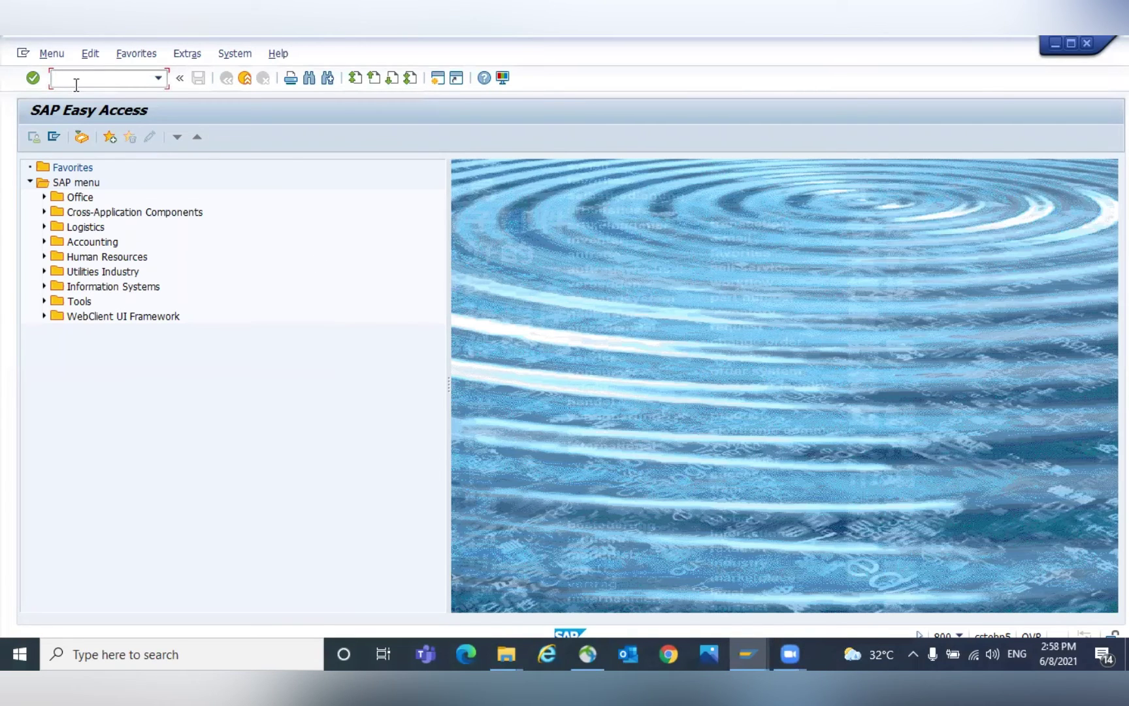
type("/NME12")
key("Return")
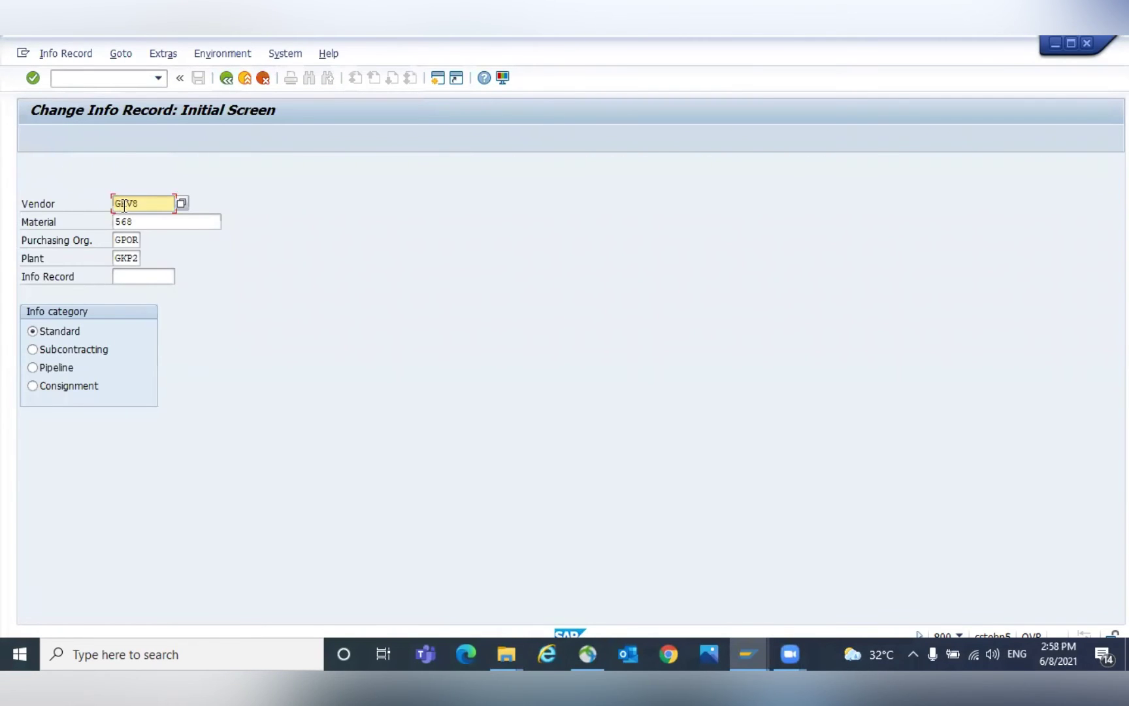
left_click_drag(139, 203, 101, 209)
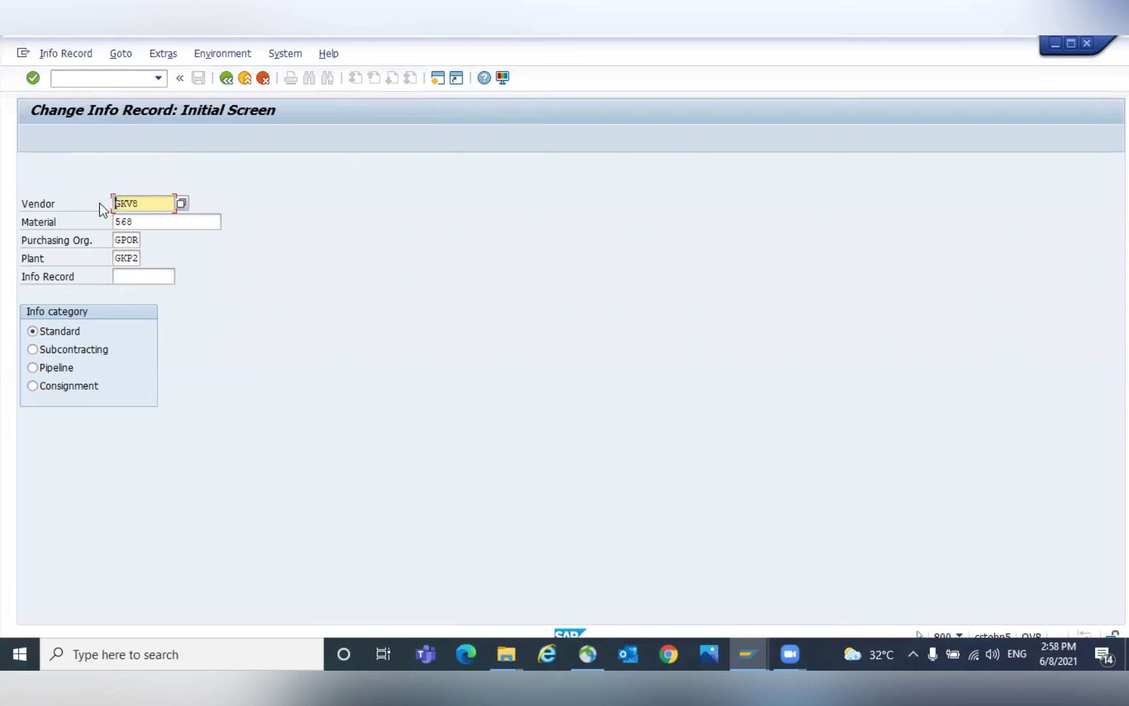
left_click(151, 223)
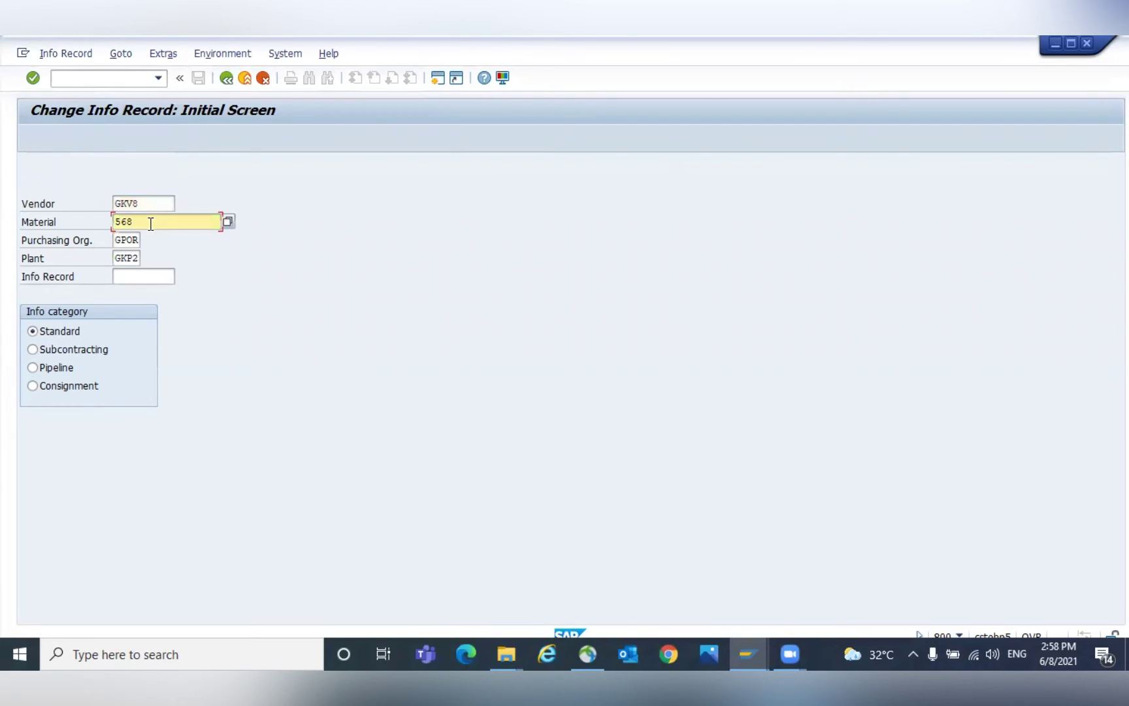
left_click(130, 259)
type("1")
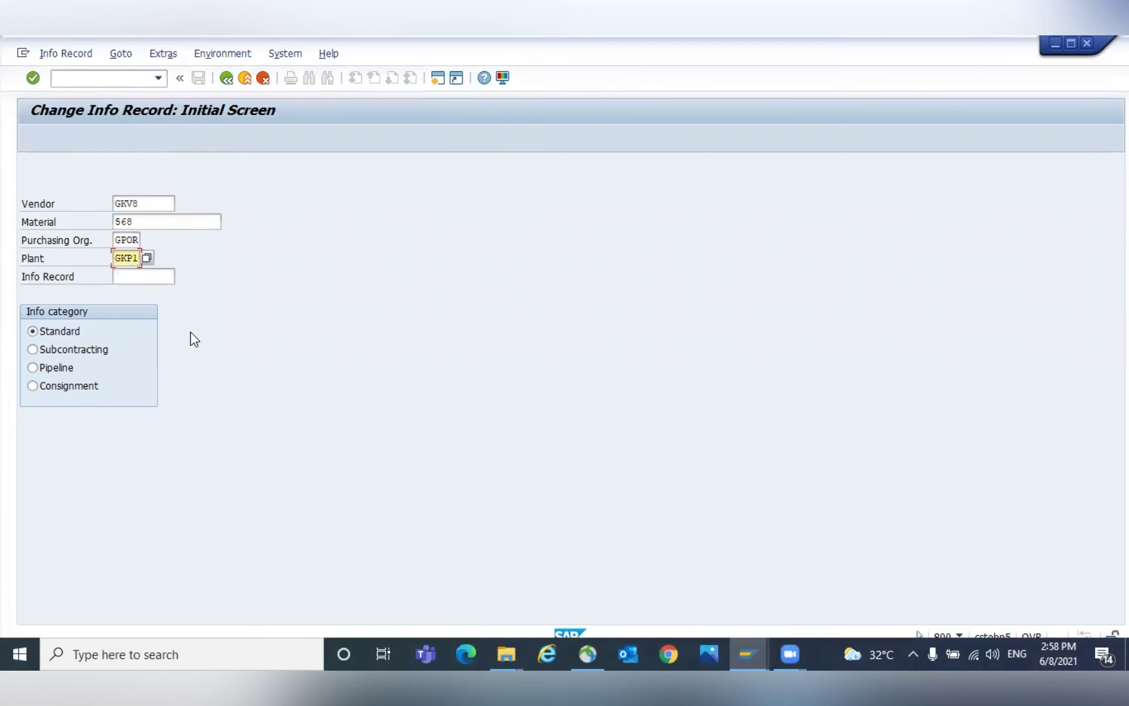
key("Return")
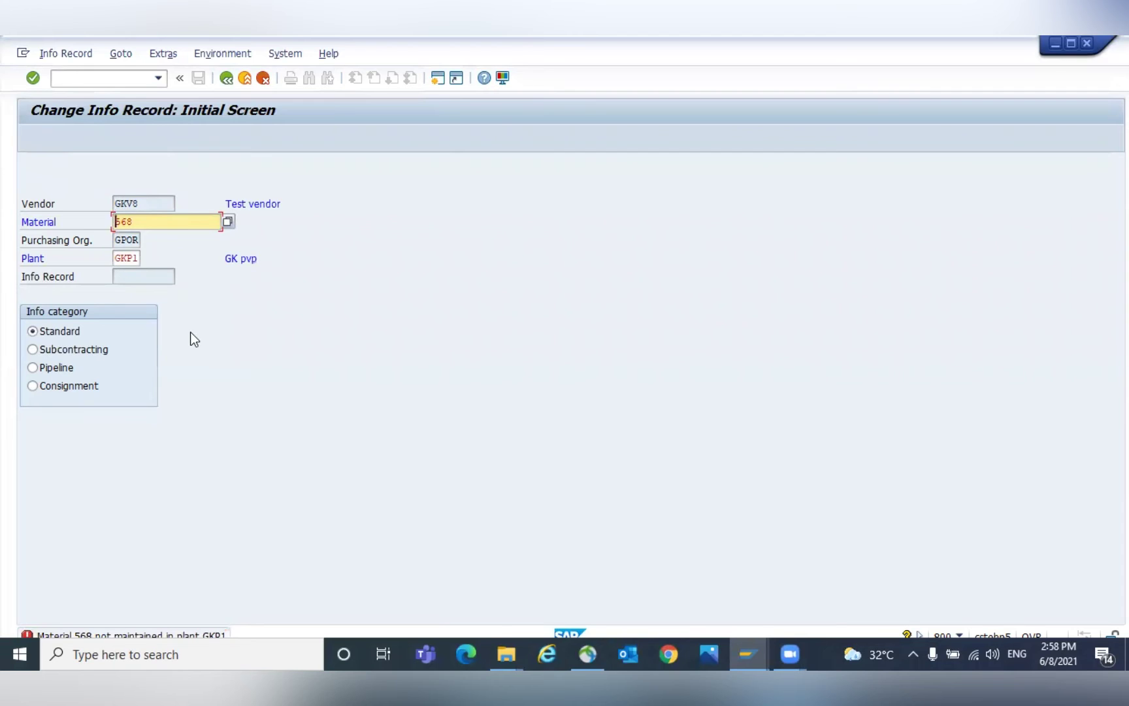
Clear the plant entry, browse the record's general data and condition types, then back out.
key("Tab")
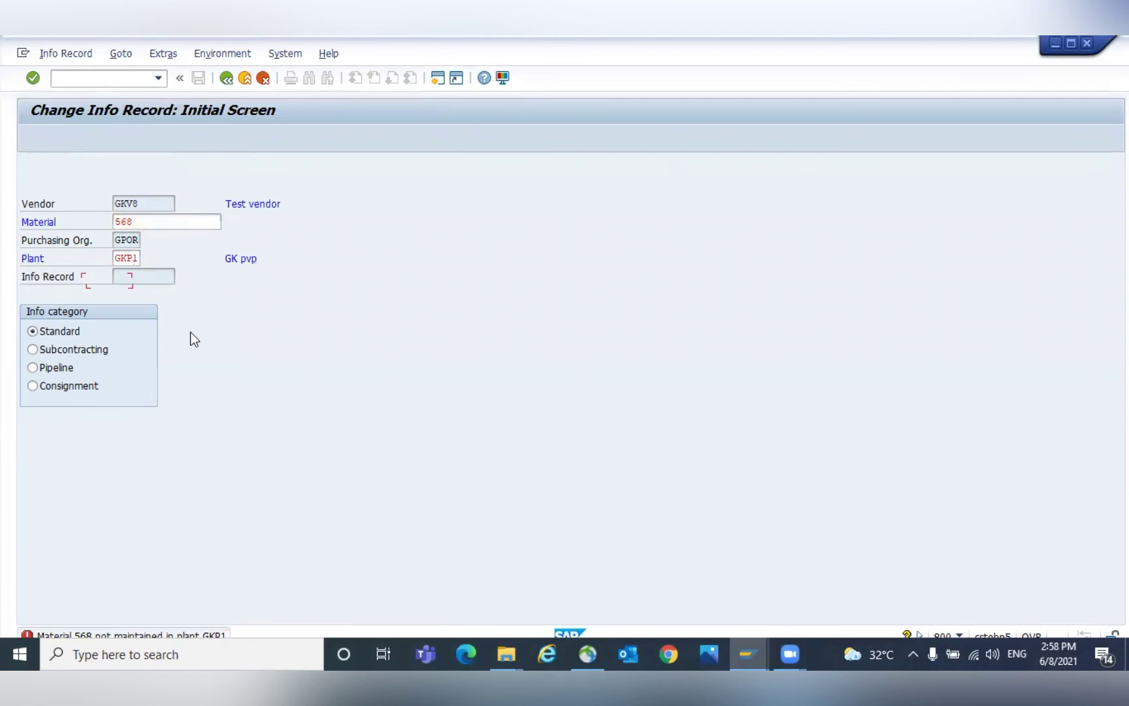
key("shift+End")
key("Delete")
key("Return")
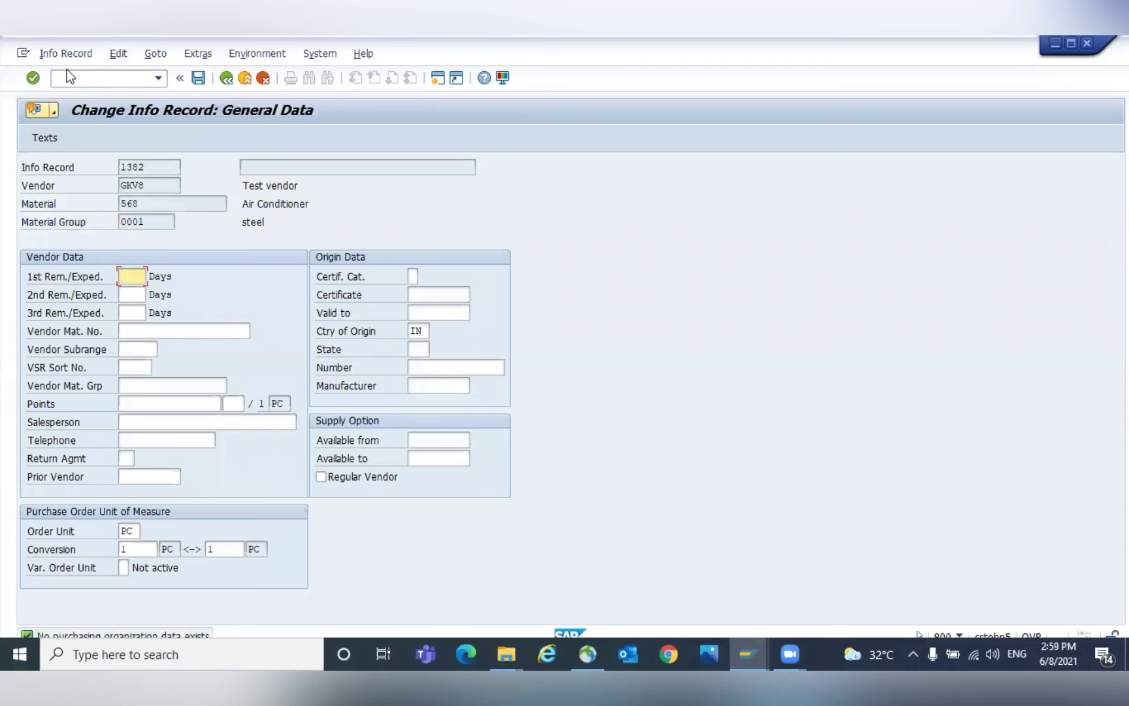
key("Return")
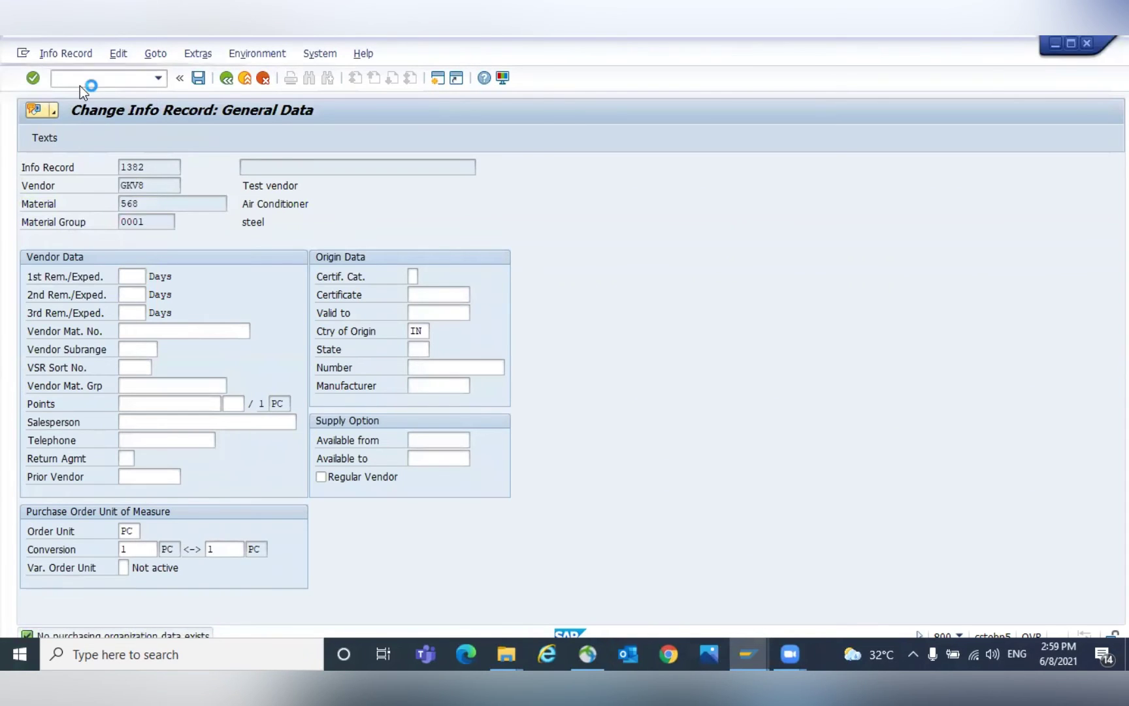
left_click(117, 141)
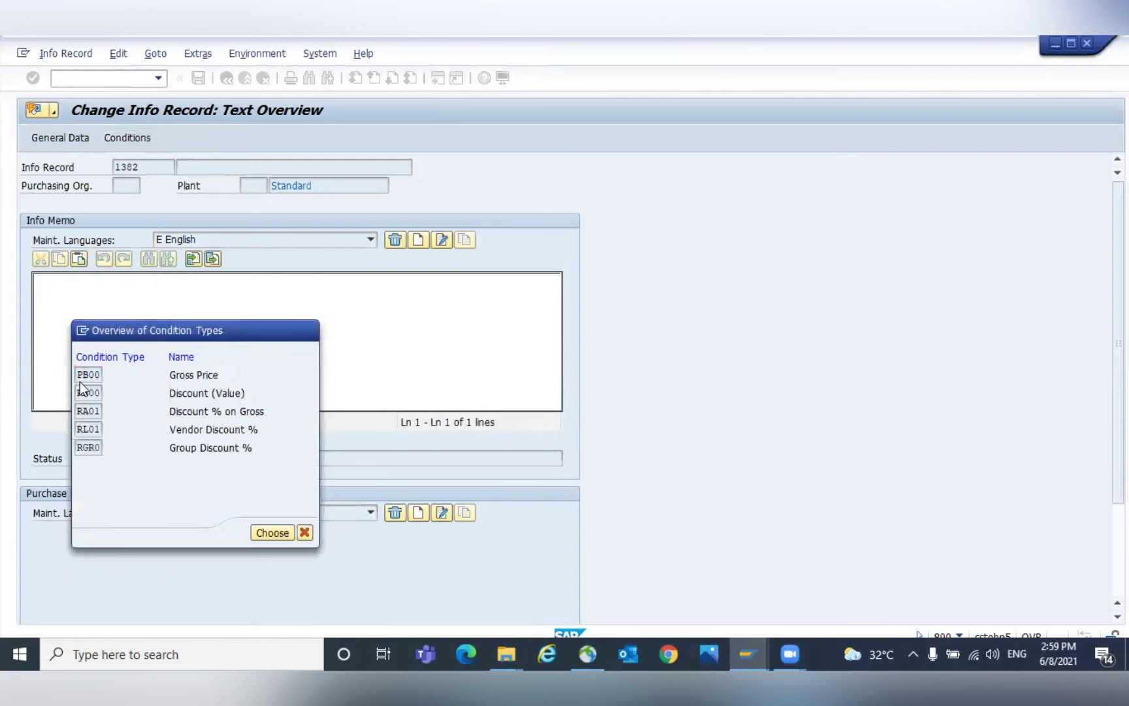
key("Escape")
left_click(228, 83)
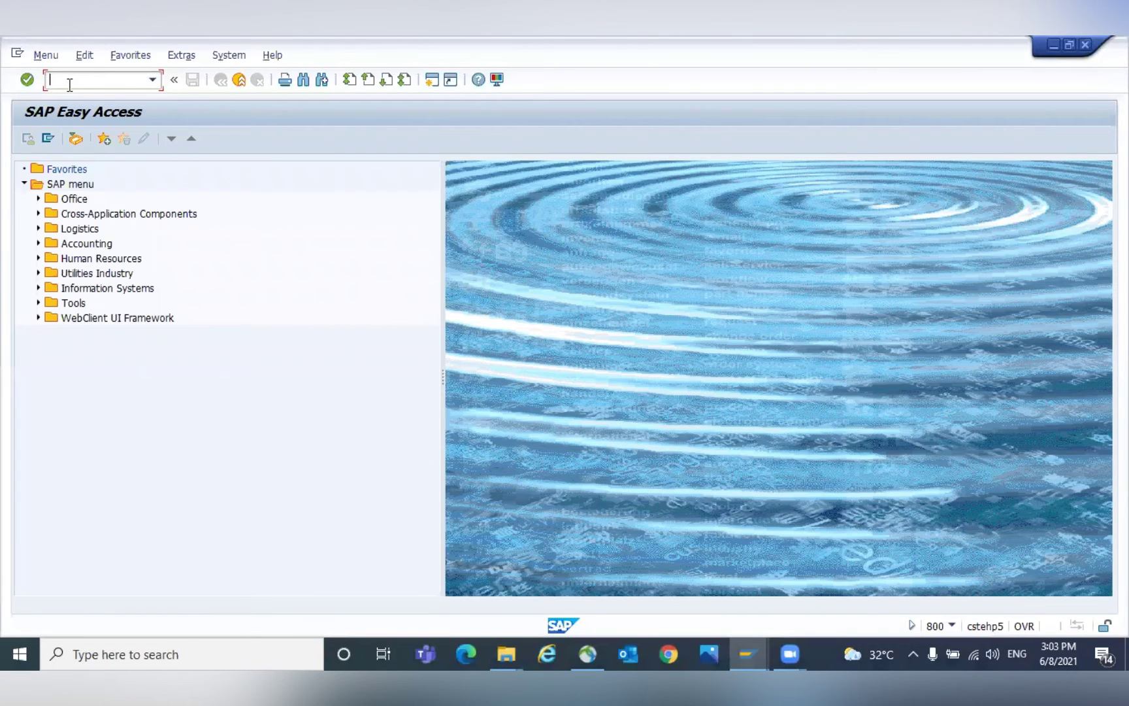
Reach purchasing organization data via /NME1 and read the pricing date category help.
type("/NME1")
key("Return")
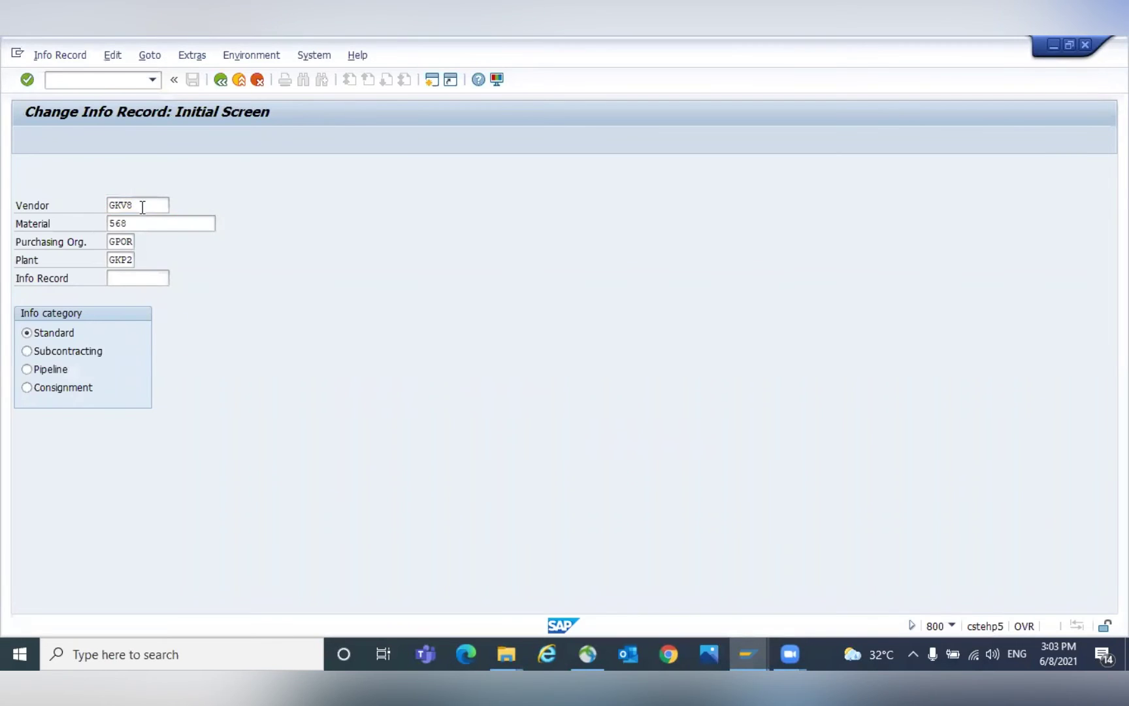
key("Return")
key("Return")
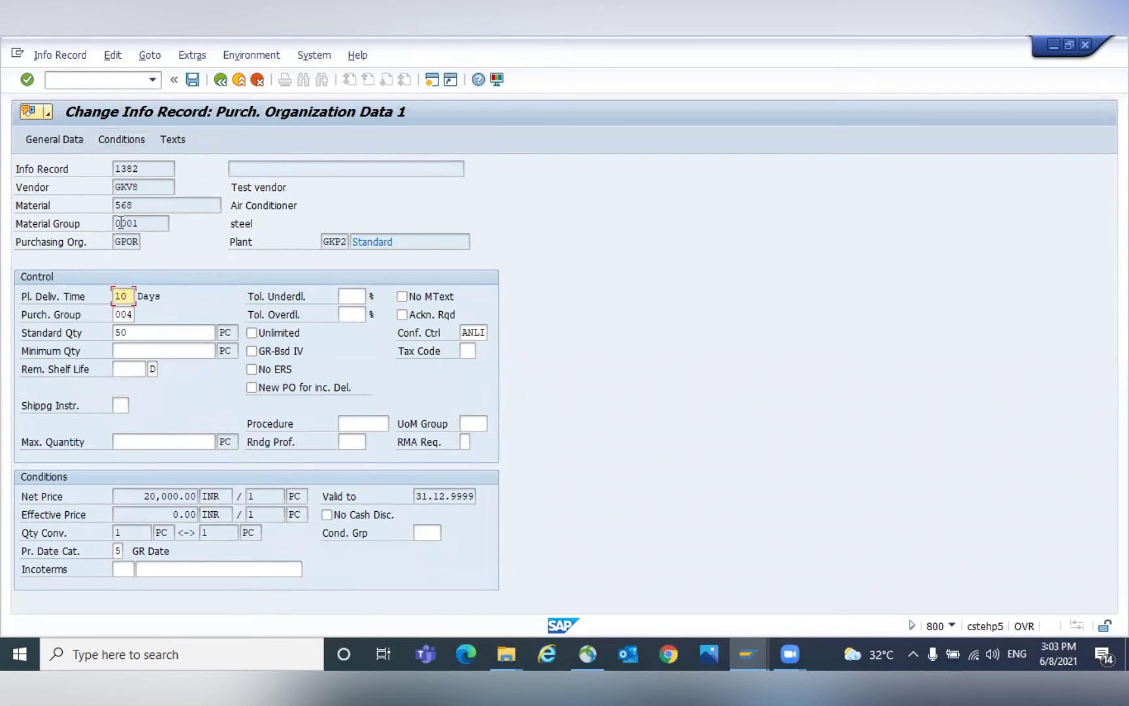
left_click(123, 556)
key("F1")
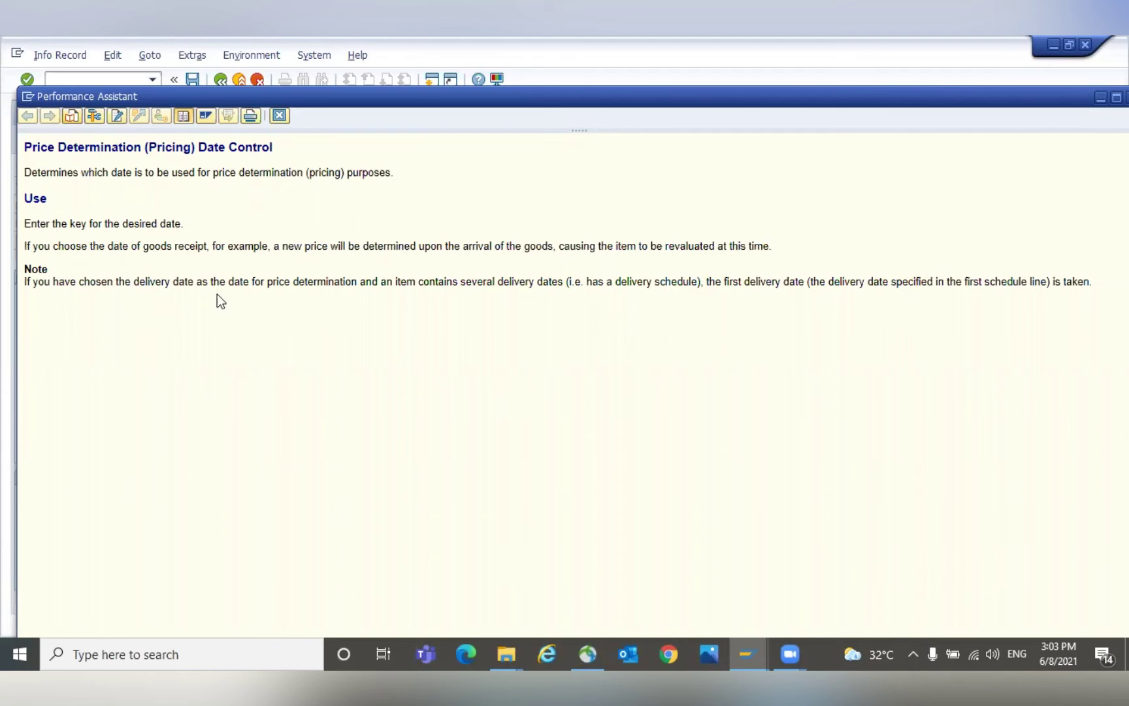
left_click(279, 116)
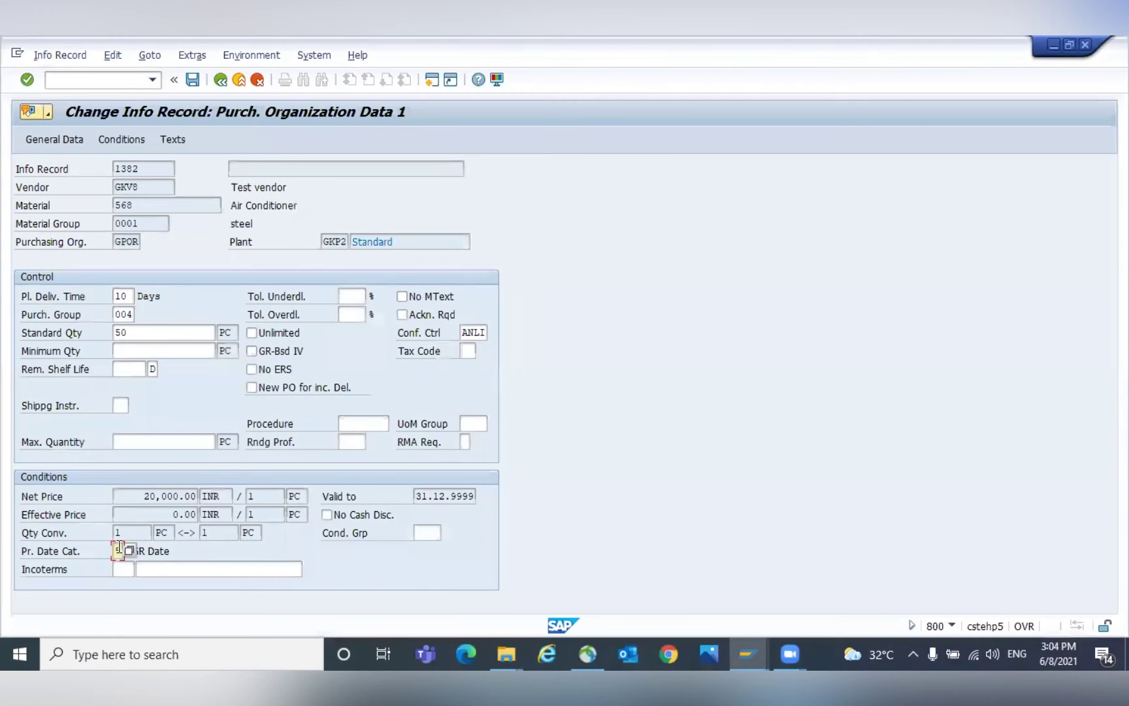
Set the pricing date category to 5 (GR Date).
left_click(127, 548)
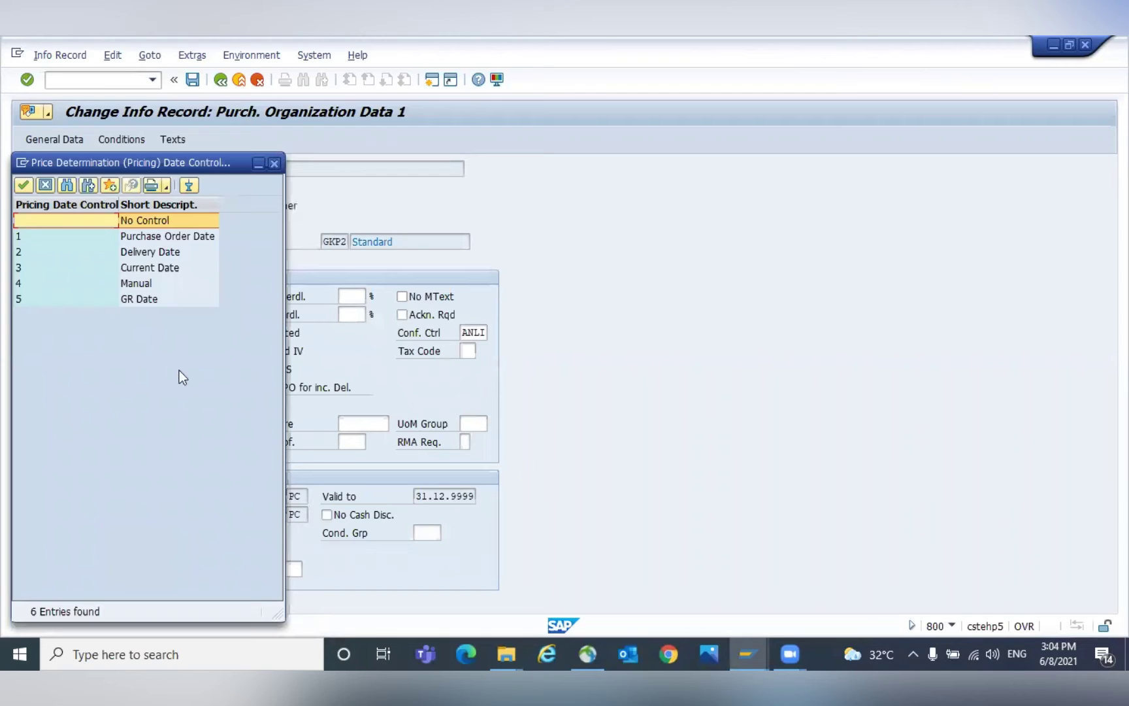
left_click(155, 237)
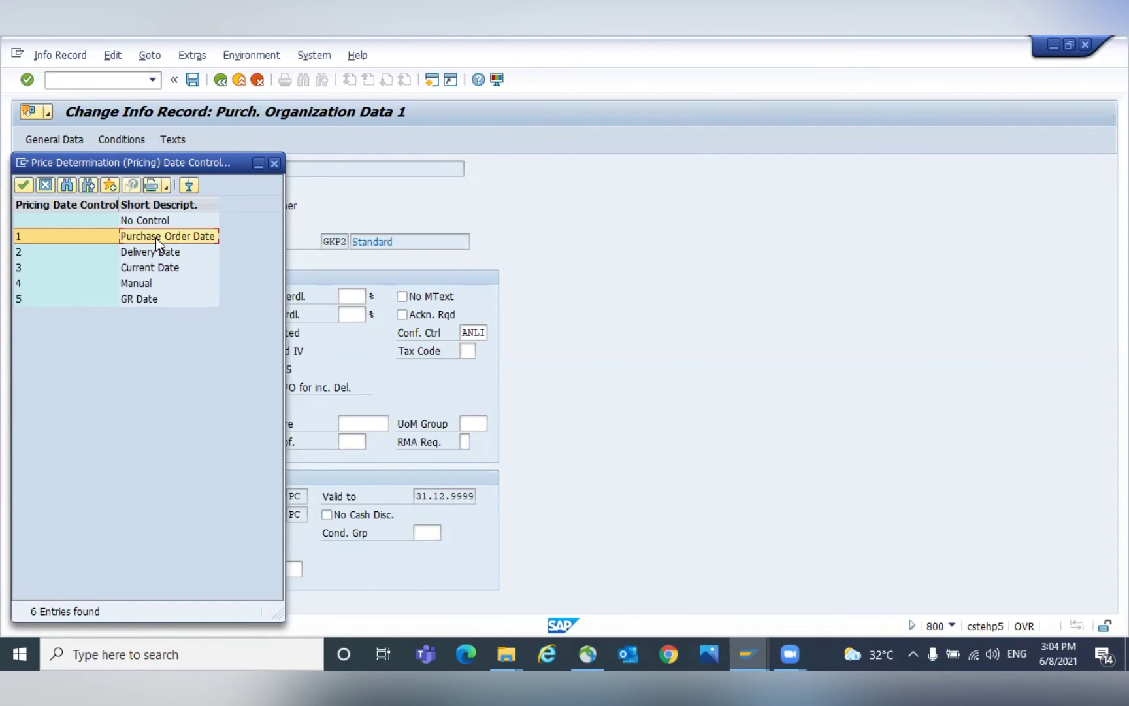
double_click(134, 300)
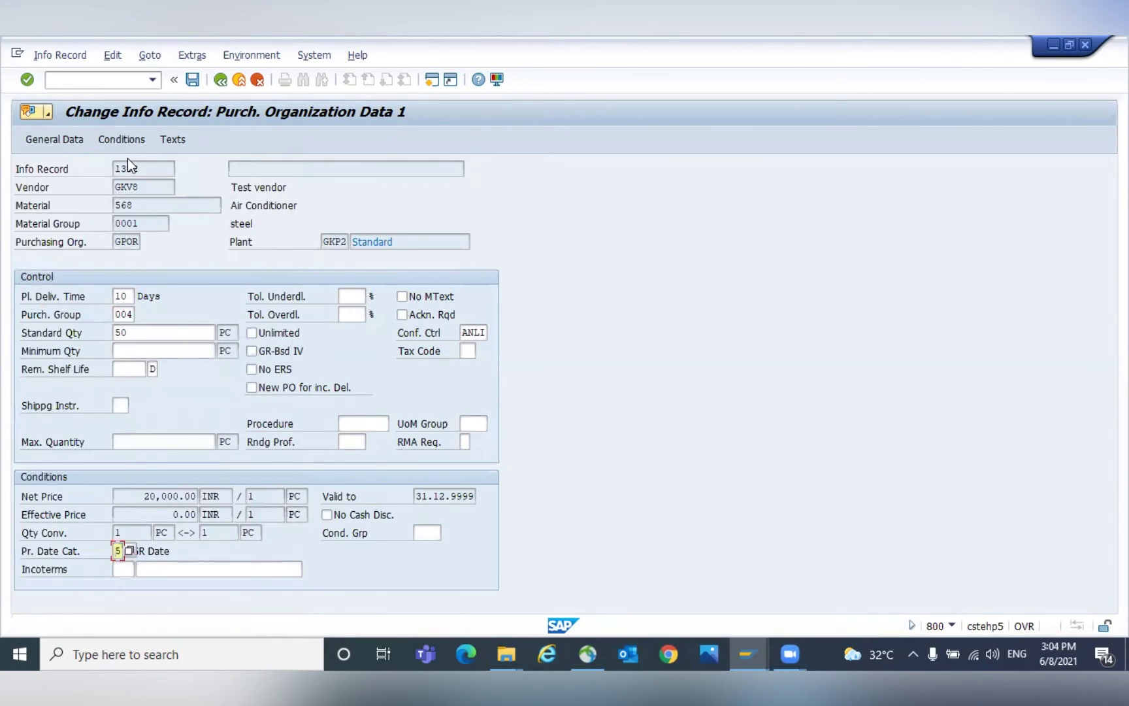
left_click(130, 139)
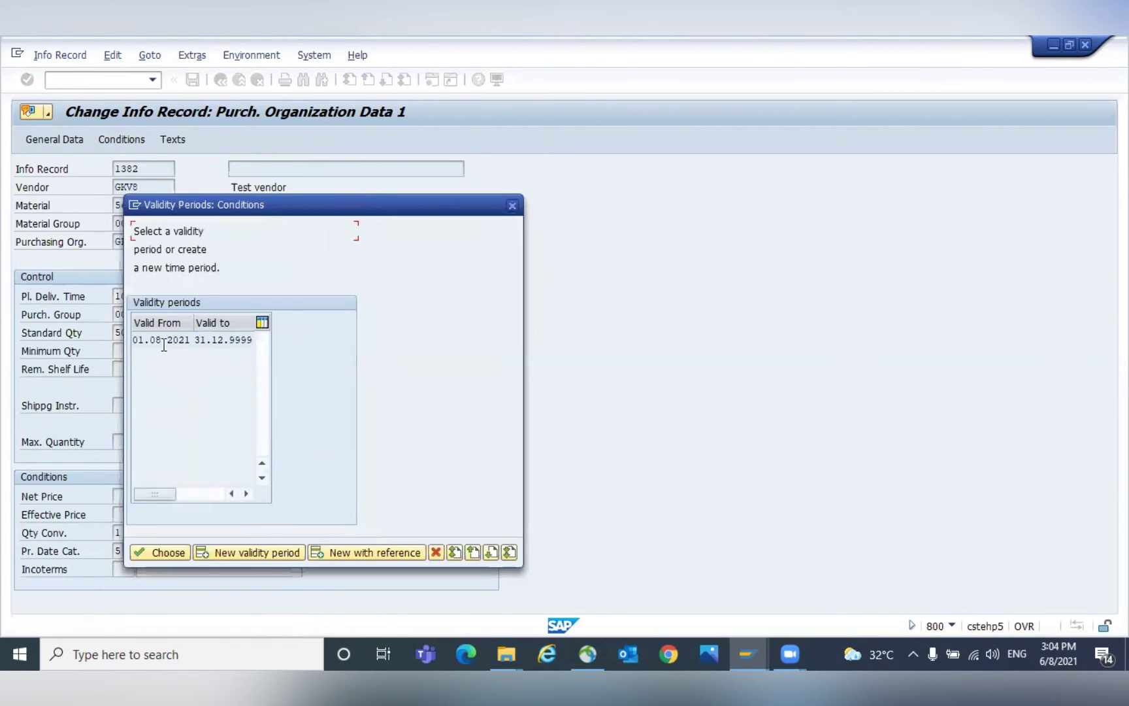
Review the PB00 gross price of 20,000.00 INR, valid 01.08.2021 to 31.12.9999.
double_click(160, 340)
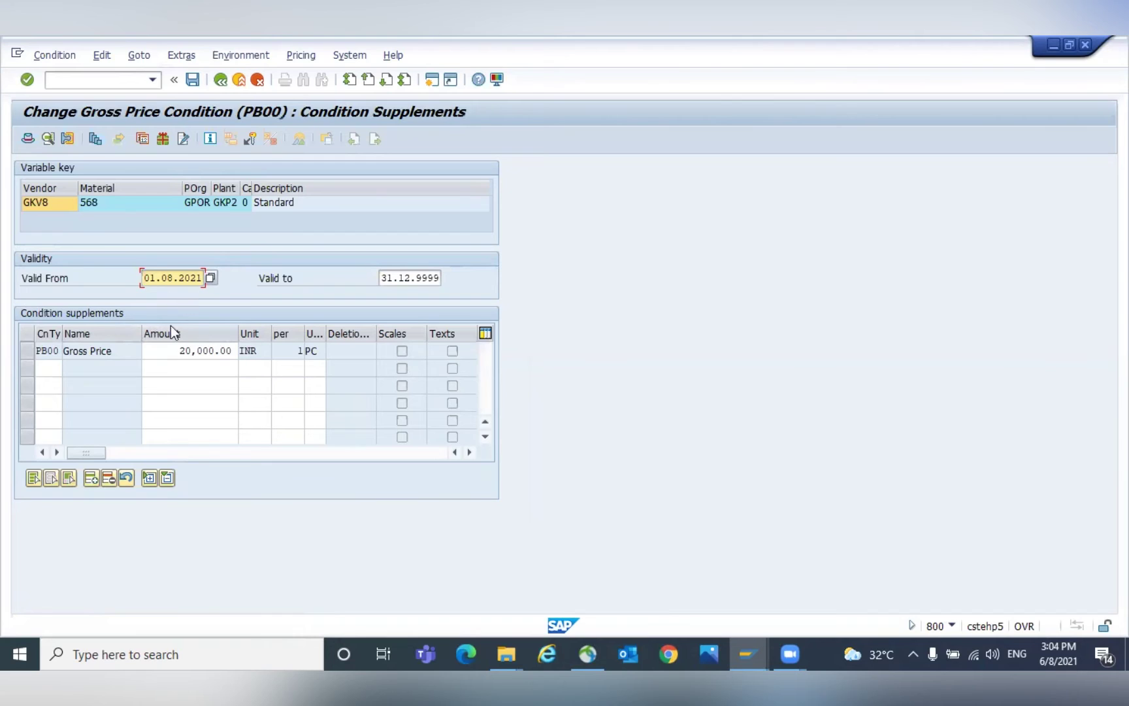
left_click(157, 350)
left_click_drag(157, 351, 245, 351)
left_click(244, 350)
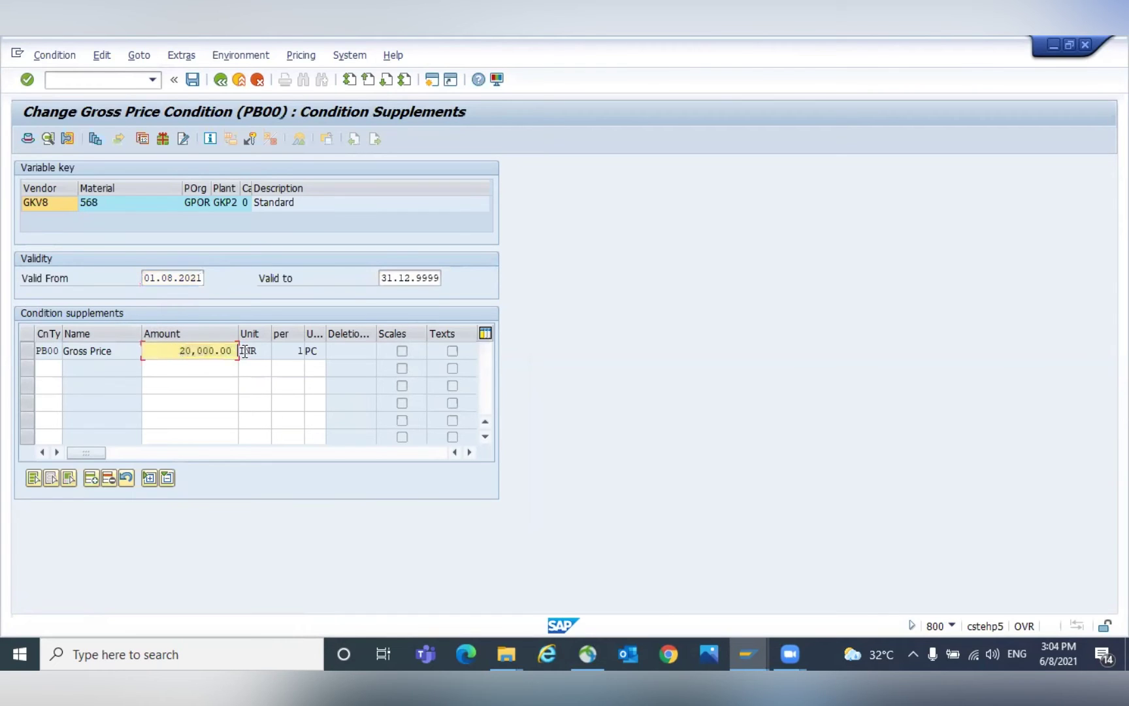
double_click(182, 351)
left_click(182, 351)
left_click(418, 282)
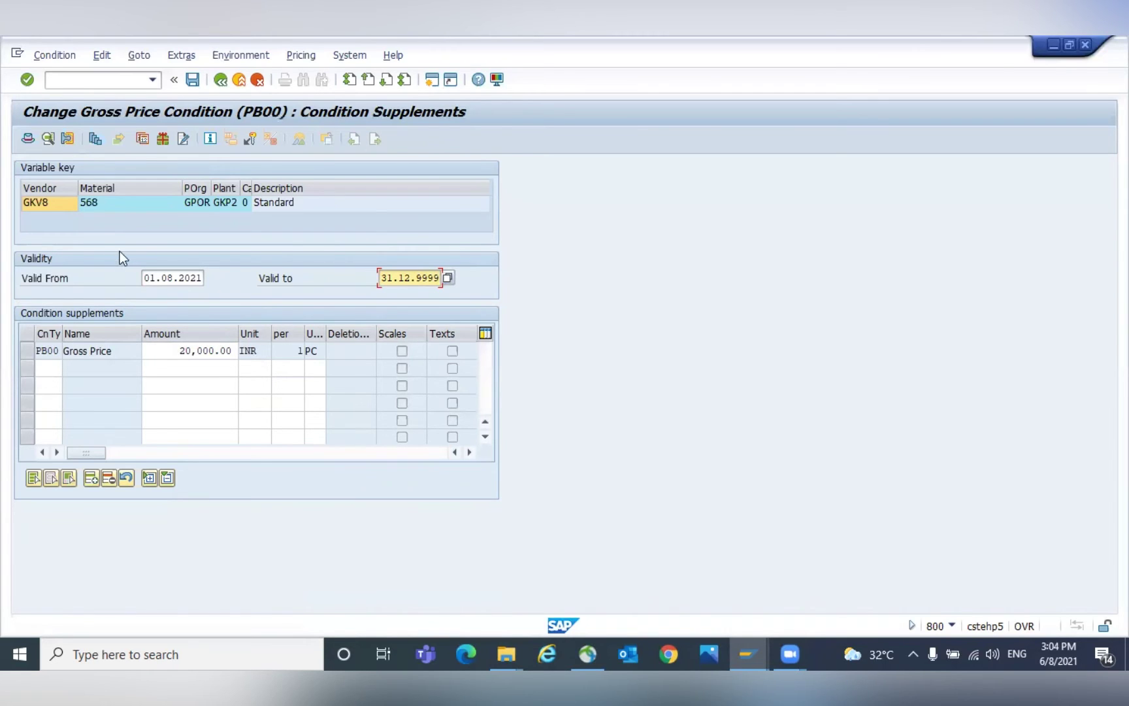
left_click(175, 347)
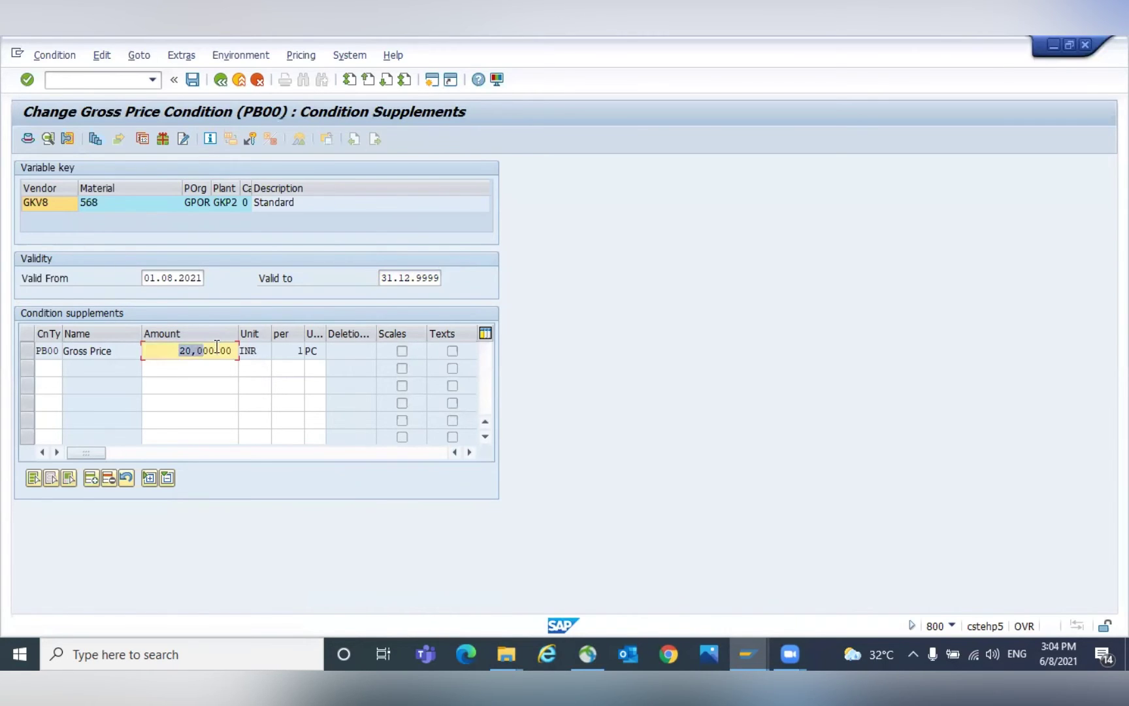
Save the info record and switch to the purchasing documents list window.
left_click(223, 81)
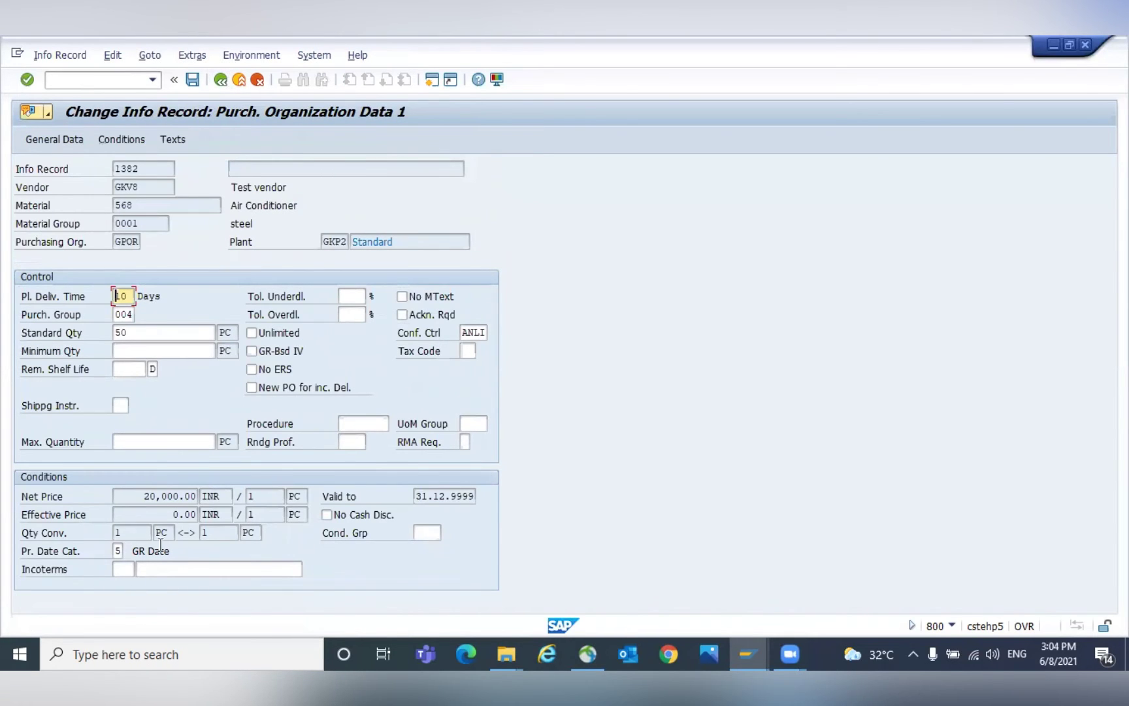
left_click(190, 496)
left_click(192, 80)
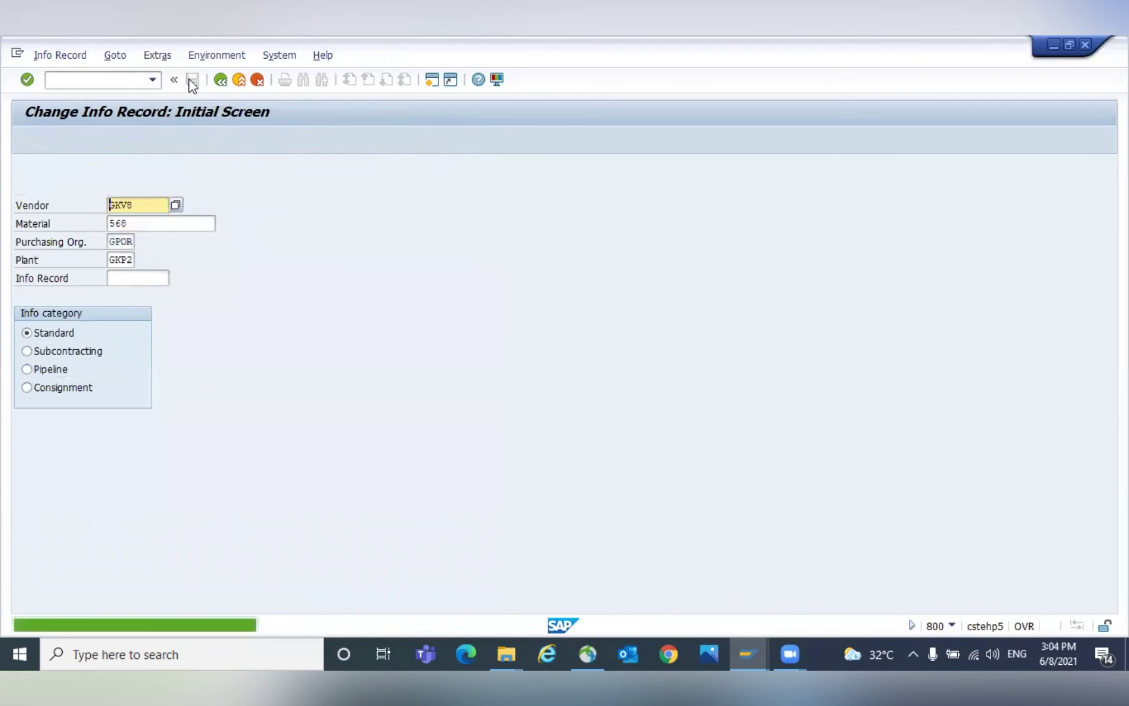
key("alt+Tab")
key("Tab")
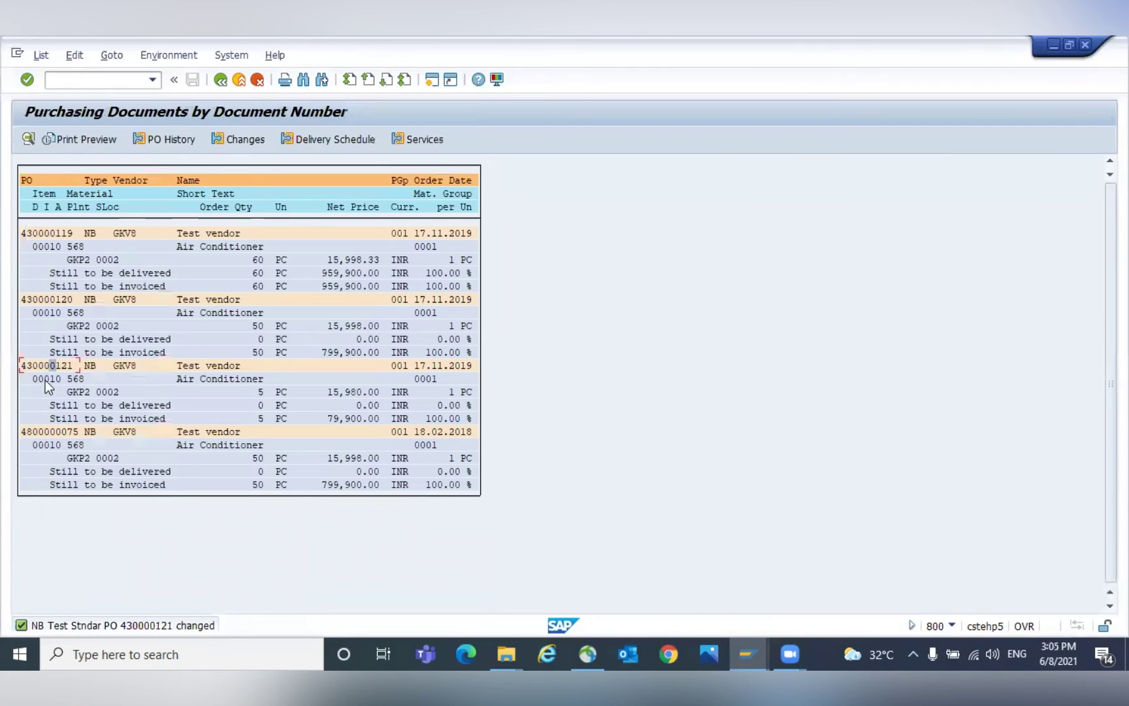
Open purchase order 430000121 and review the item's 16,000.00 INR PB00 gross price.
double_click(55, 366)
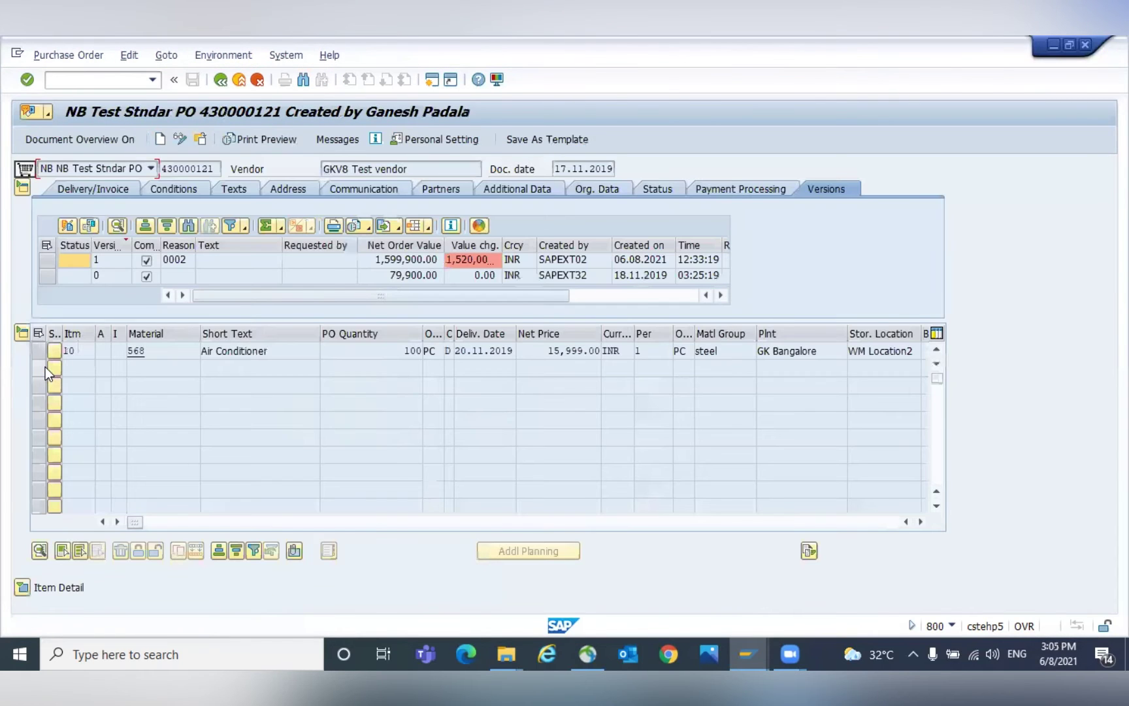
left_click(27, 588)
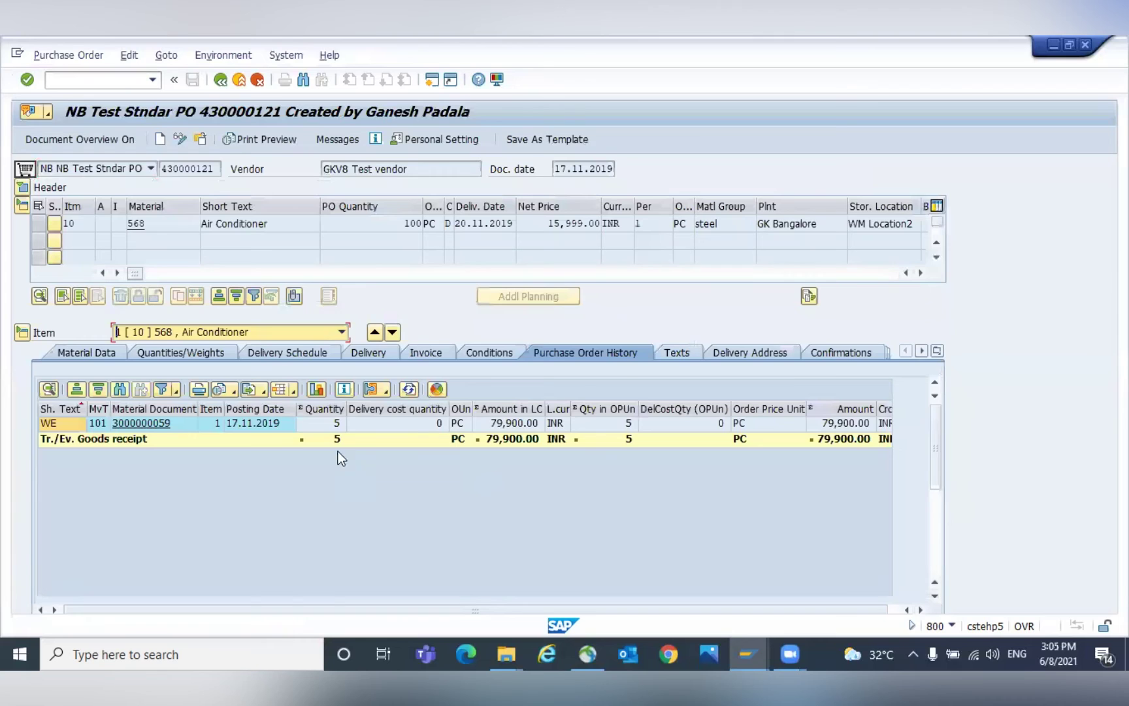
left_click(378, 352)
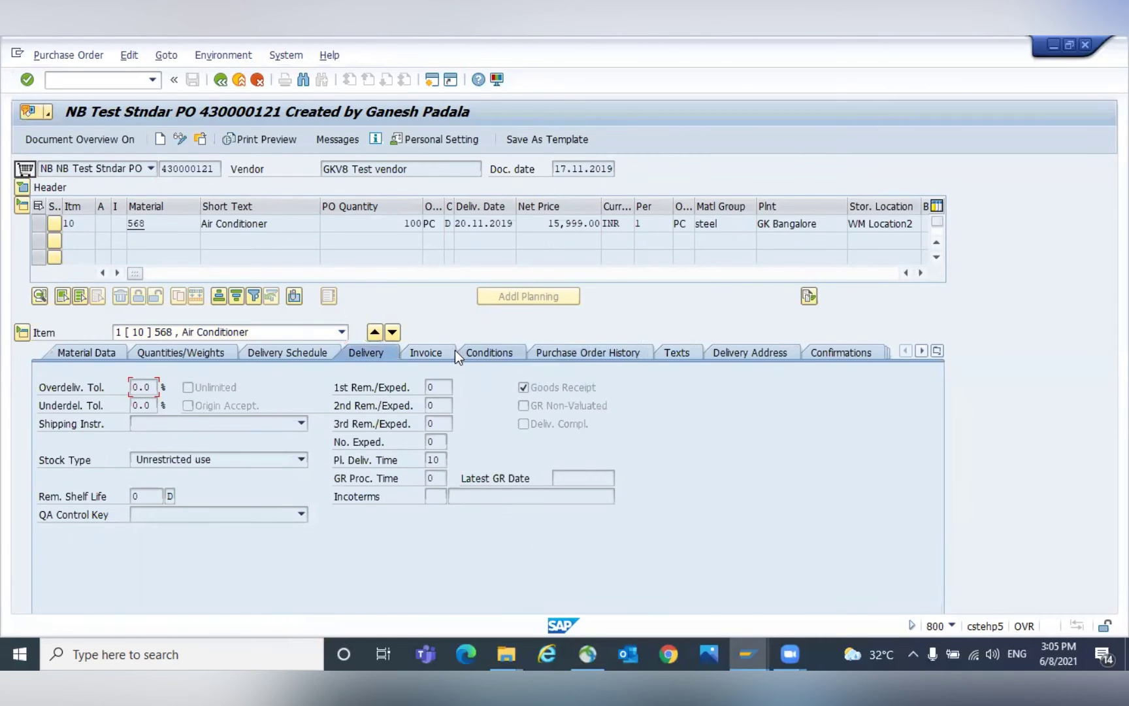
left_click(476, 353)
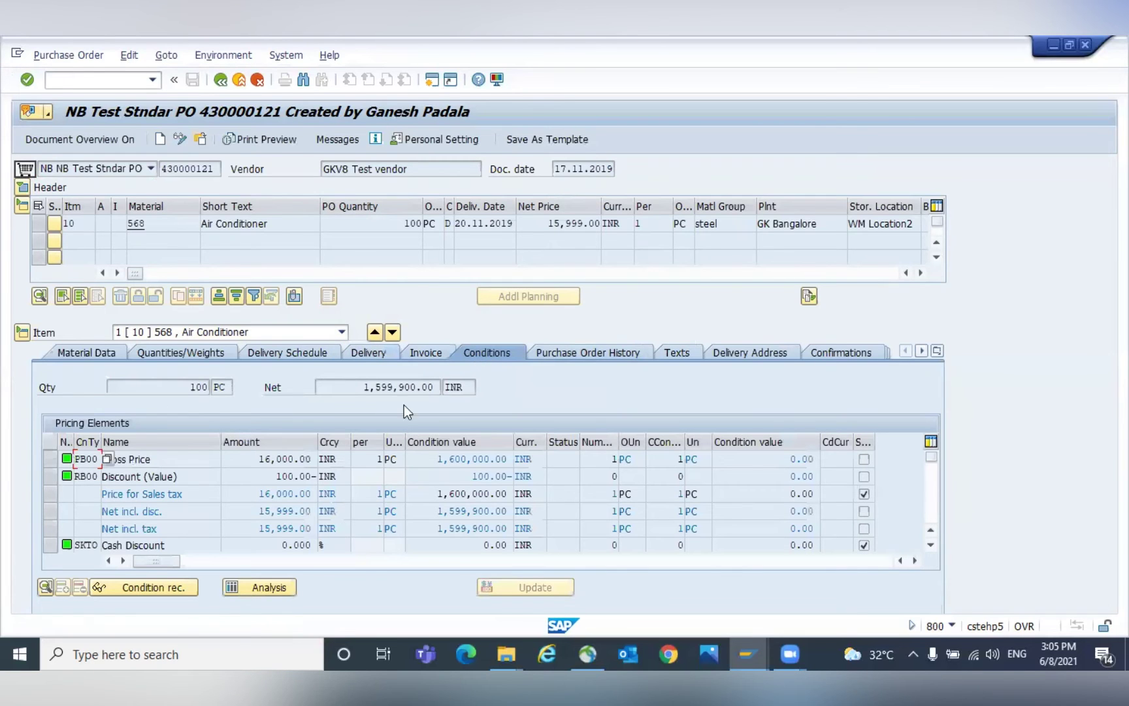
left_click_drag(256, 464, 316, 454)
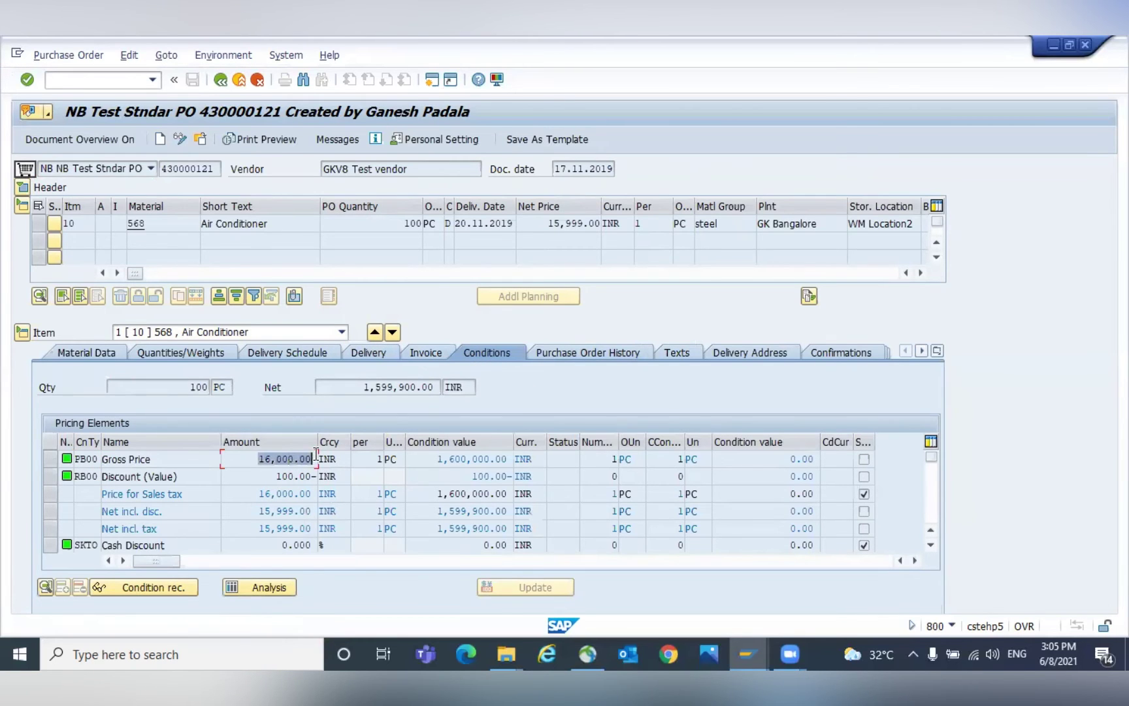
left_click(316, 455)
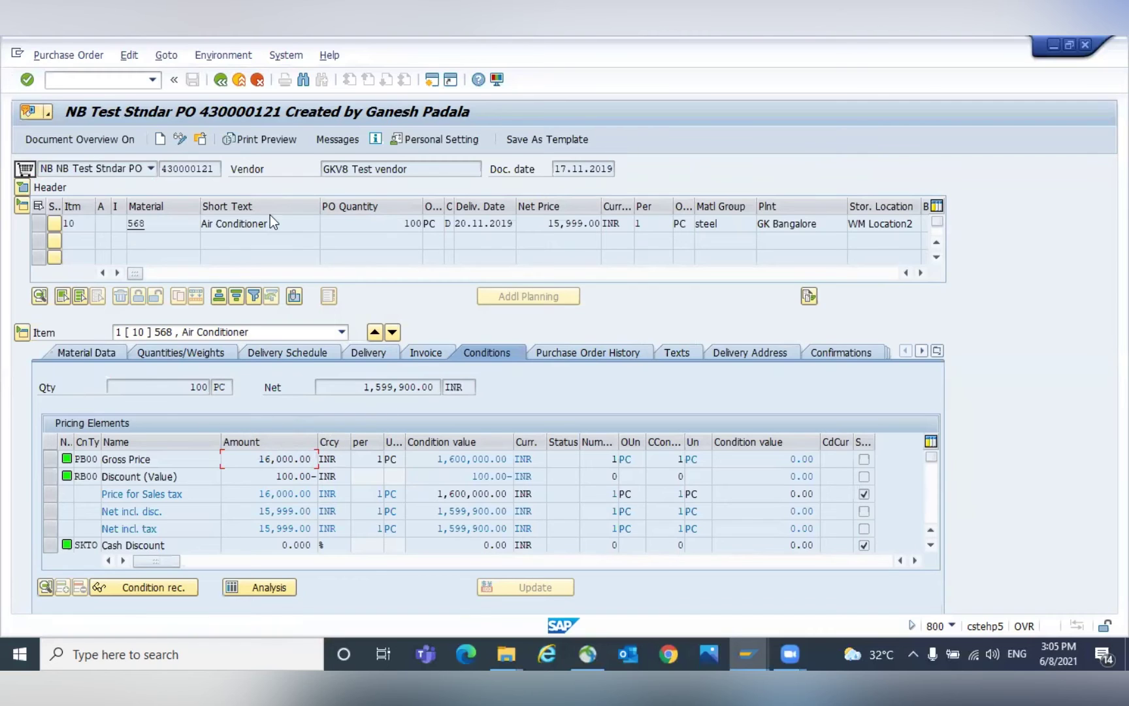
left_click(557, 170)
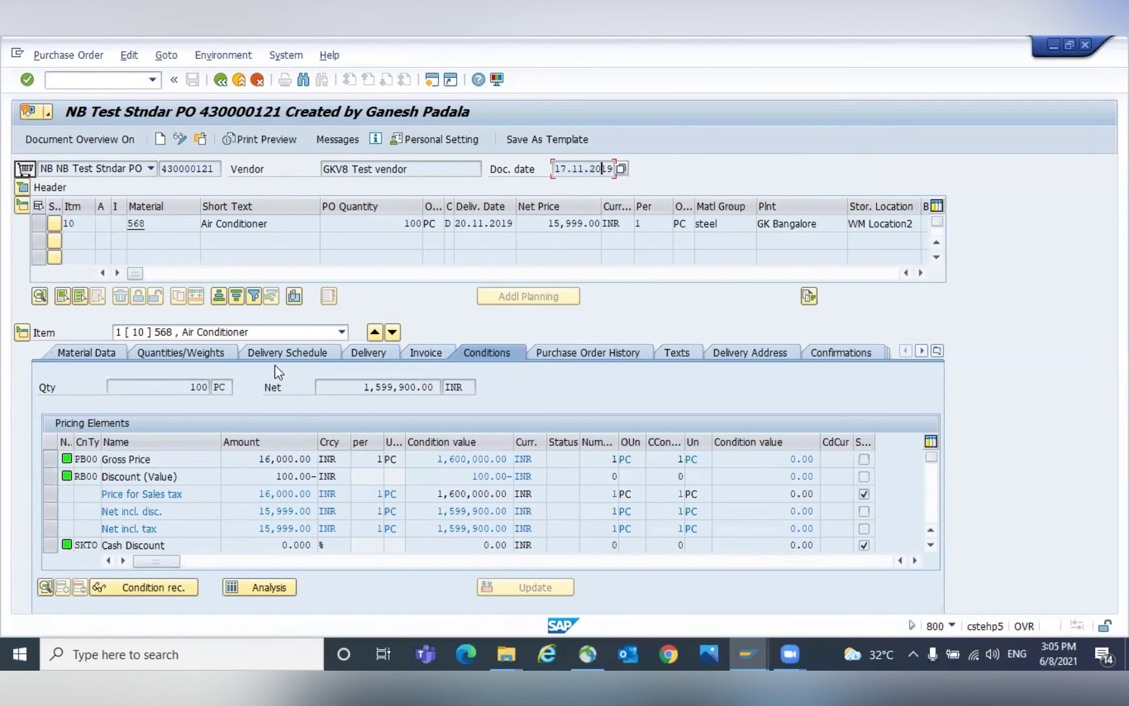
Start an A01 Goods Receipt in the goods movement transaction in another SAP window.
mouse_move(756, 644)
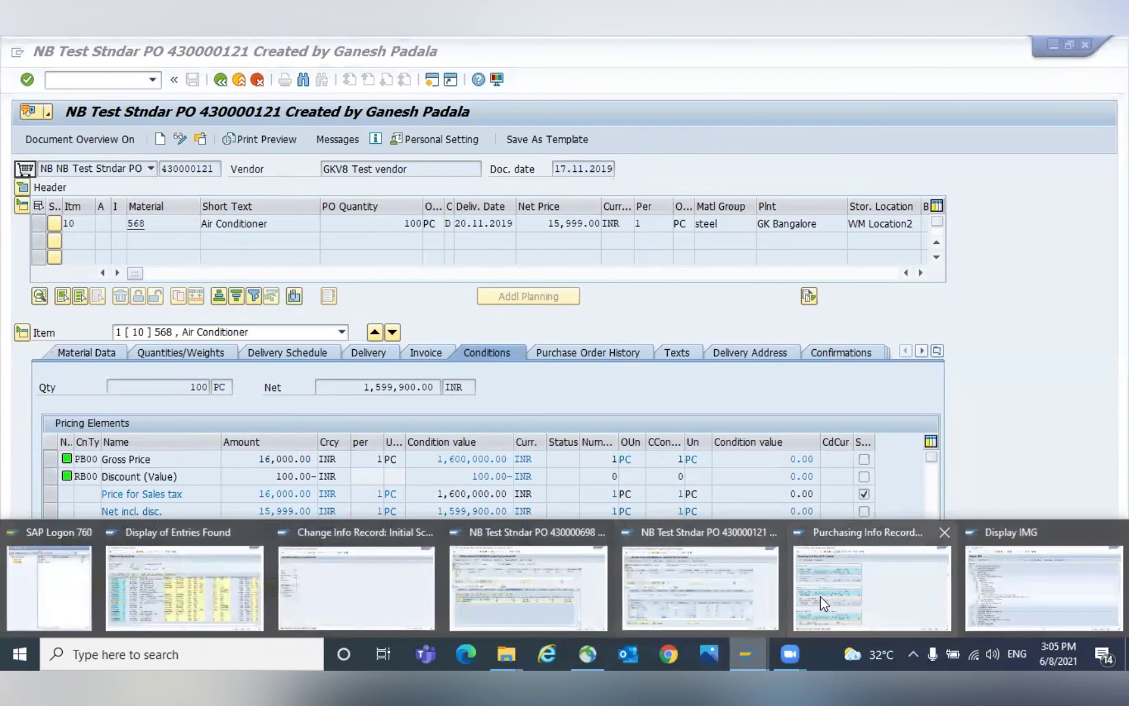
left_click(821, 597)
left_click(83, 81)
type("/nme23n")
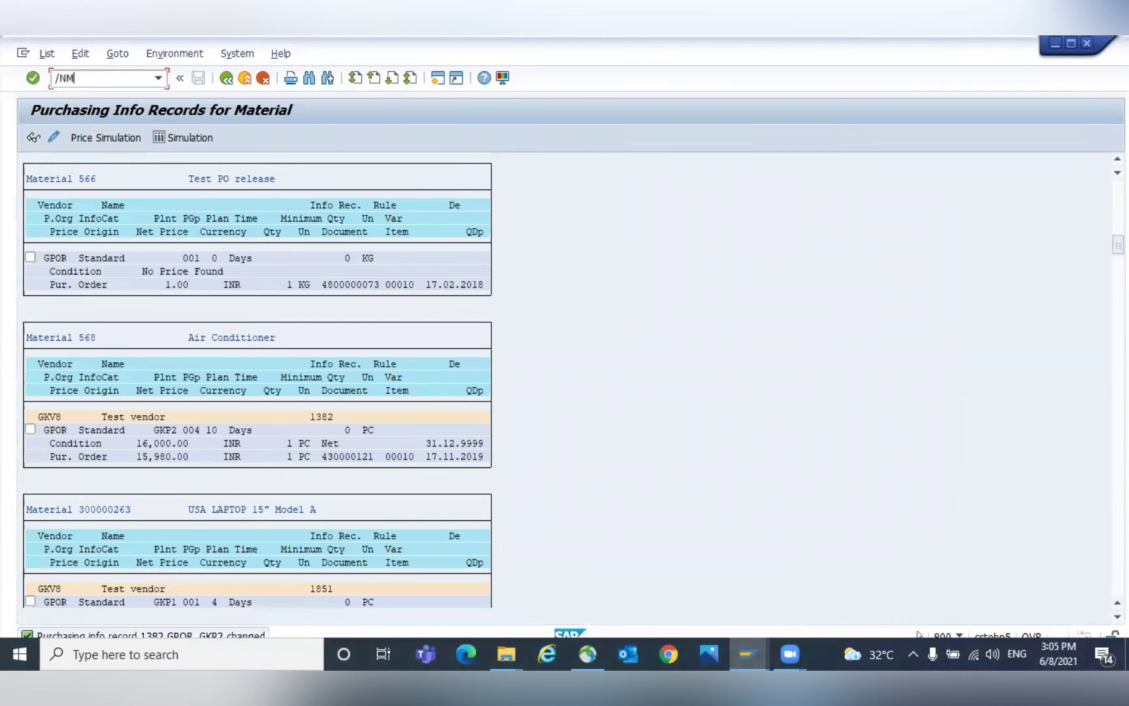
key("Return")
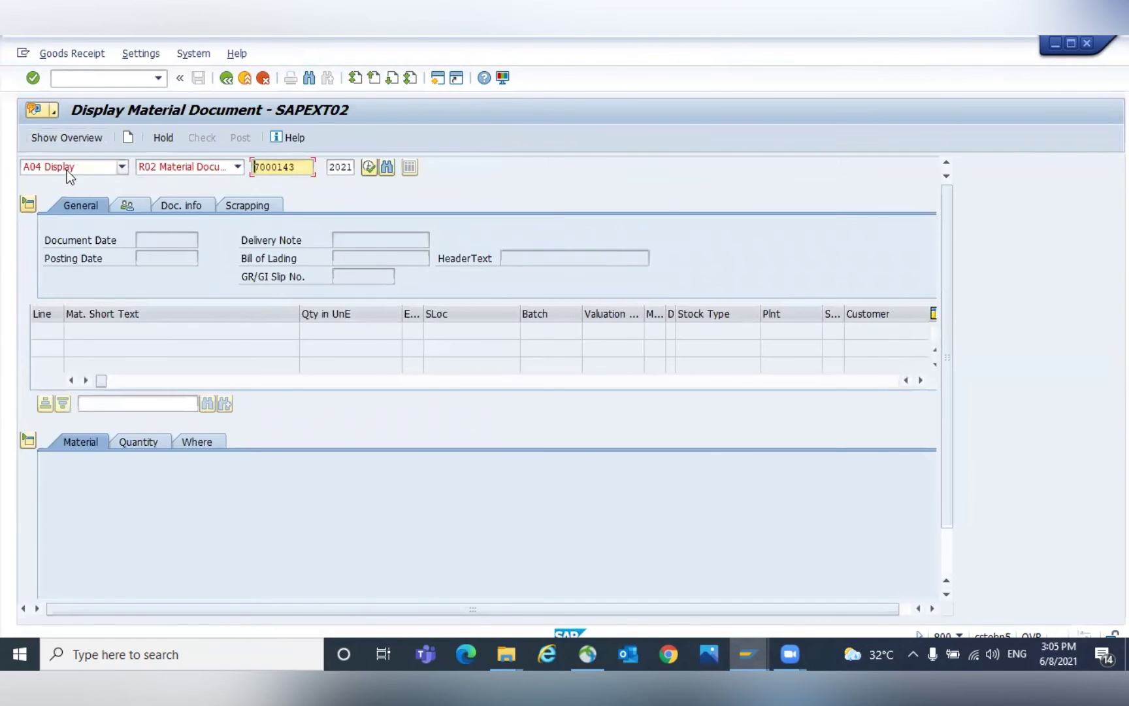
left_click(67, 168)
left_click(85, 189)
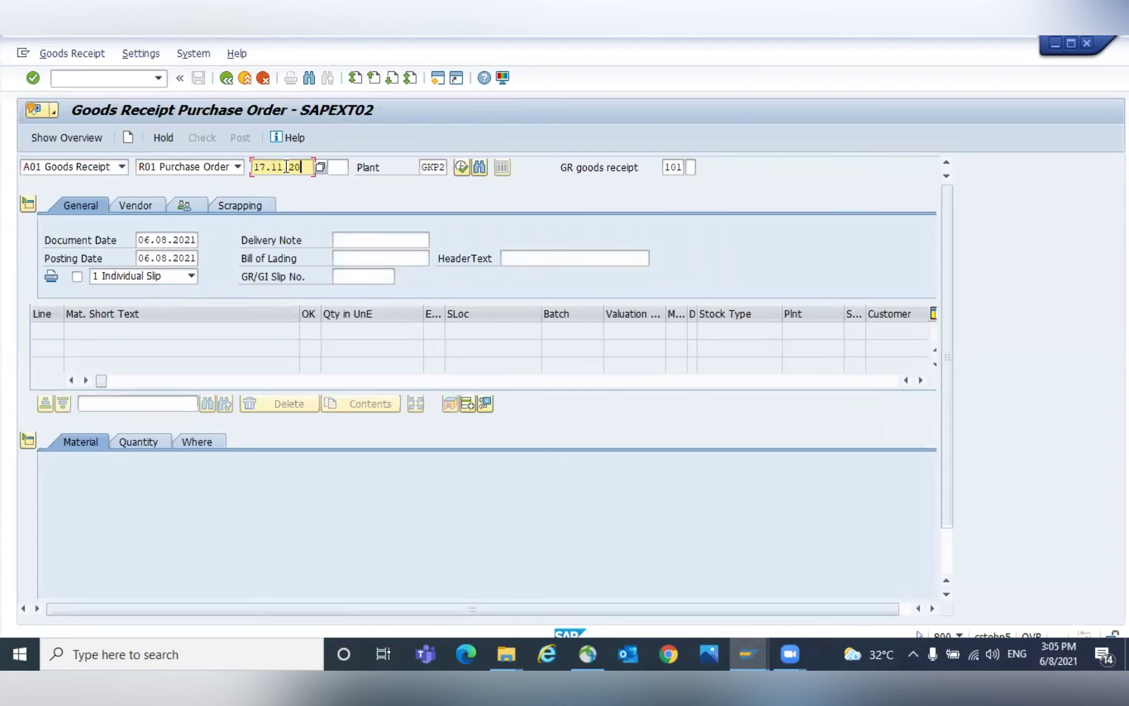
Load PO 430000121 into the goods receipt, then check the PO header's version history.
key("alt+Tab")
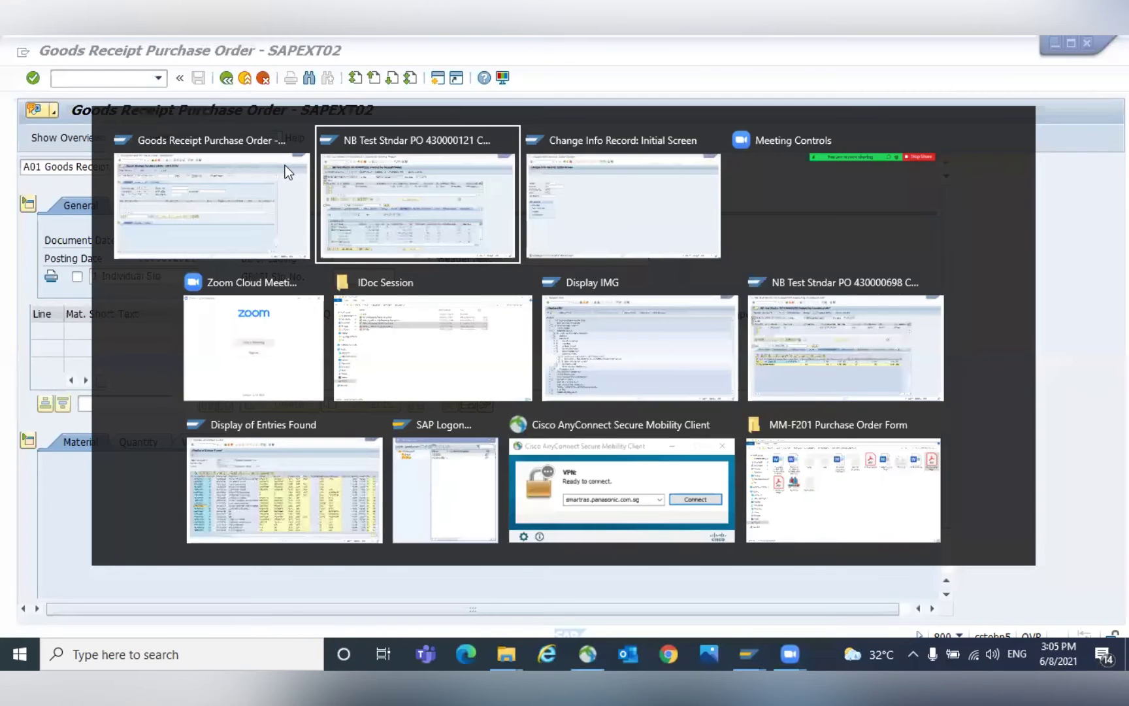
left_click_drag(160, 168, 220, 168)
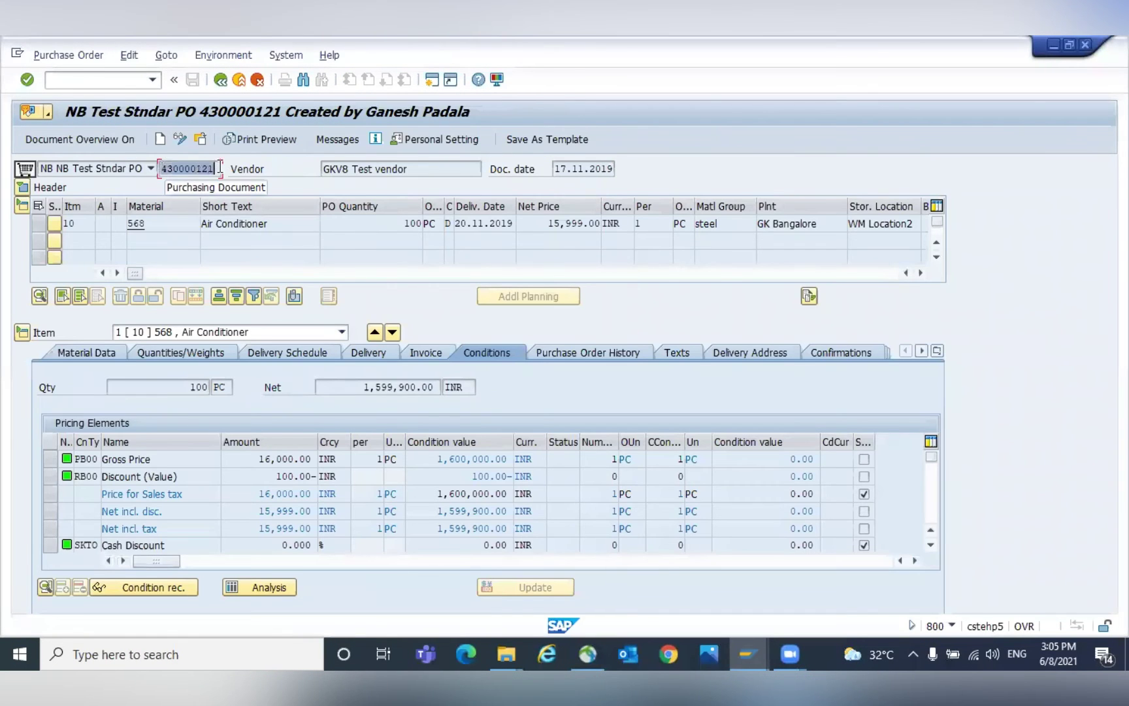
key("ctrl+c")
key("alt+Tab")
key("ctrl+v")
key("Return")
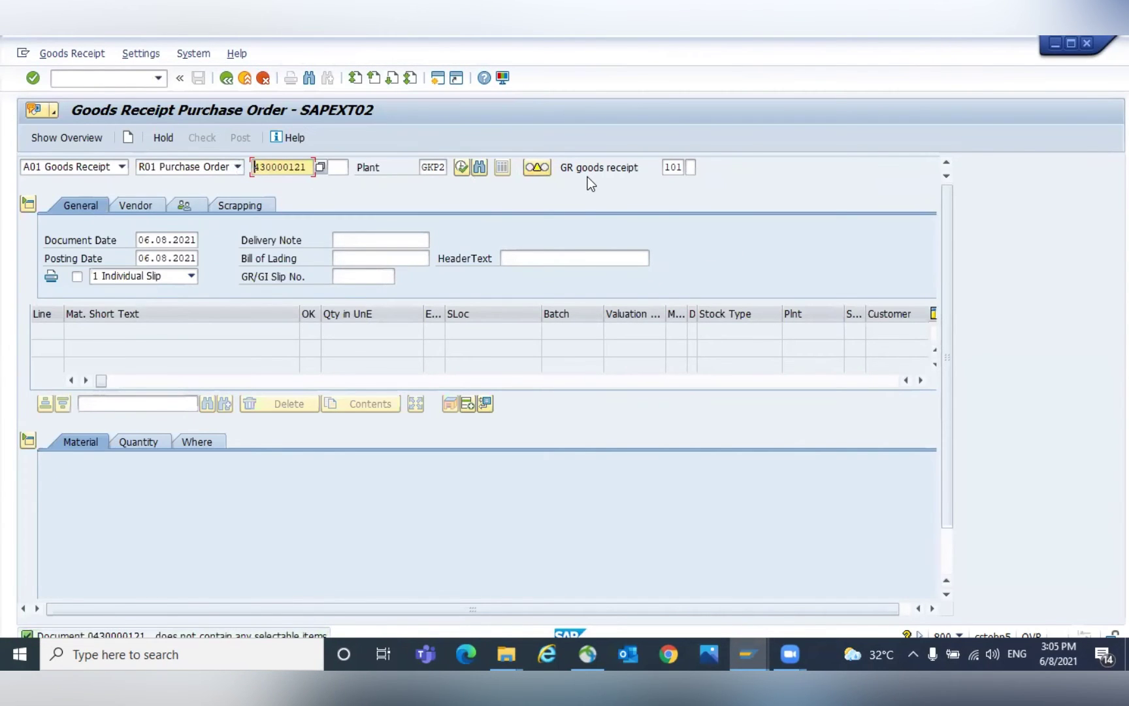
left_click(423, 224)
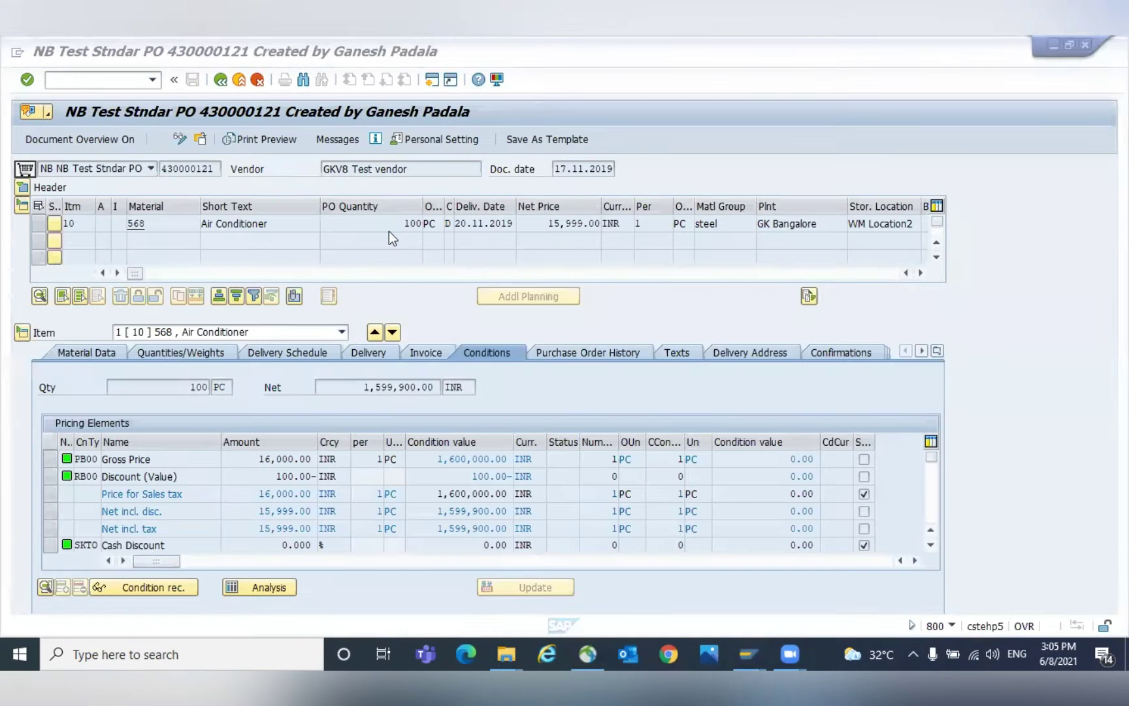
left_click(25, 189)
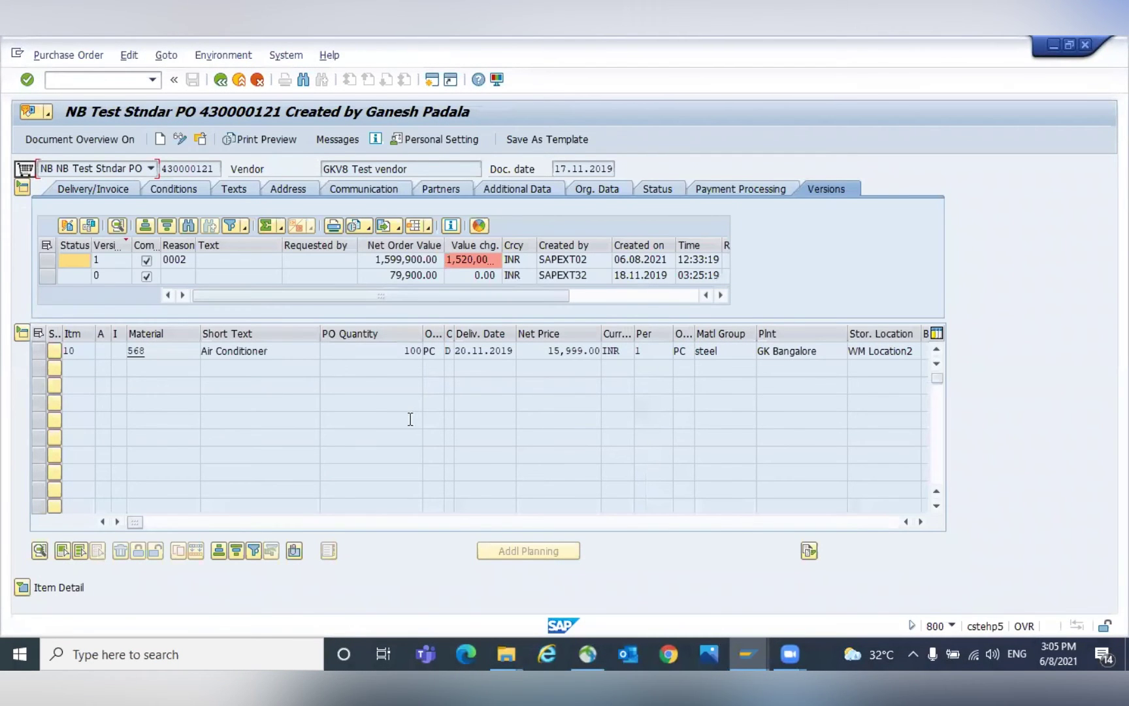
Check the PO item's conditions and confirmations, then start /NVL31N for PO 430000121.
left_click(22, 587)
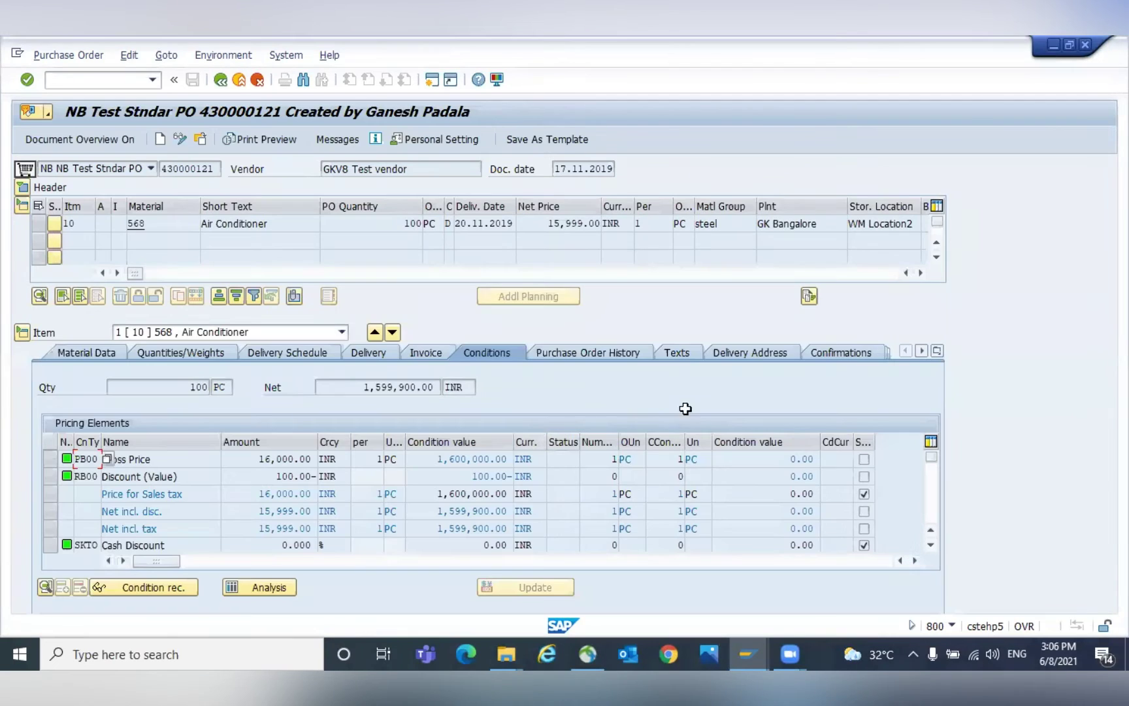
left_click(834, 350)
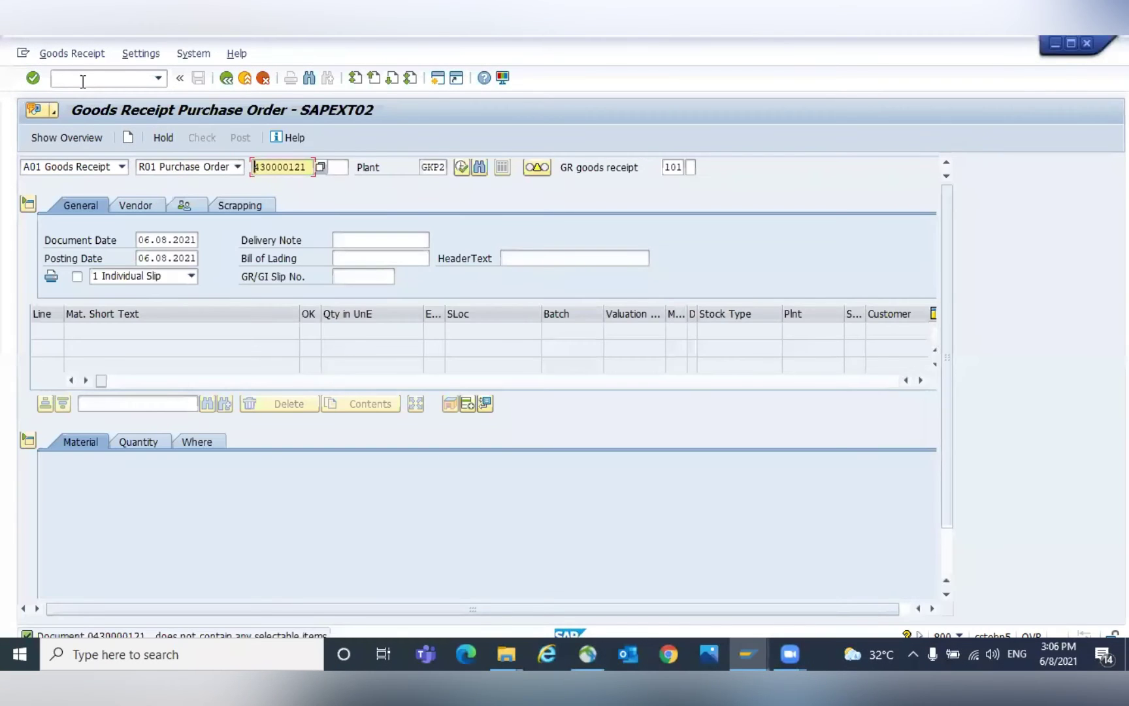
left_click_drag(299, 170, 239, 164)
left_click(70, 79)
type("/N")
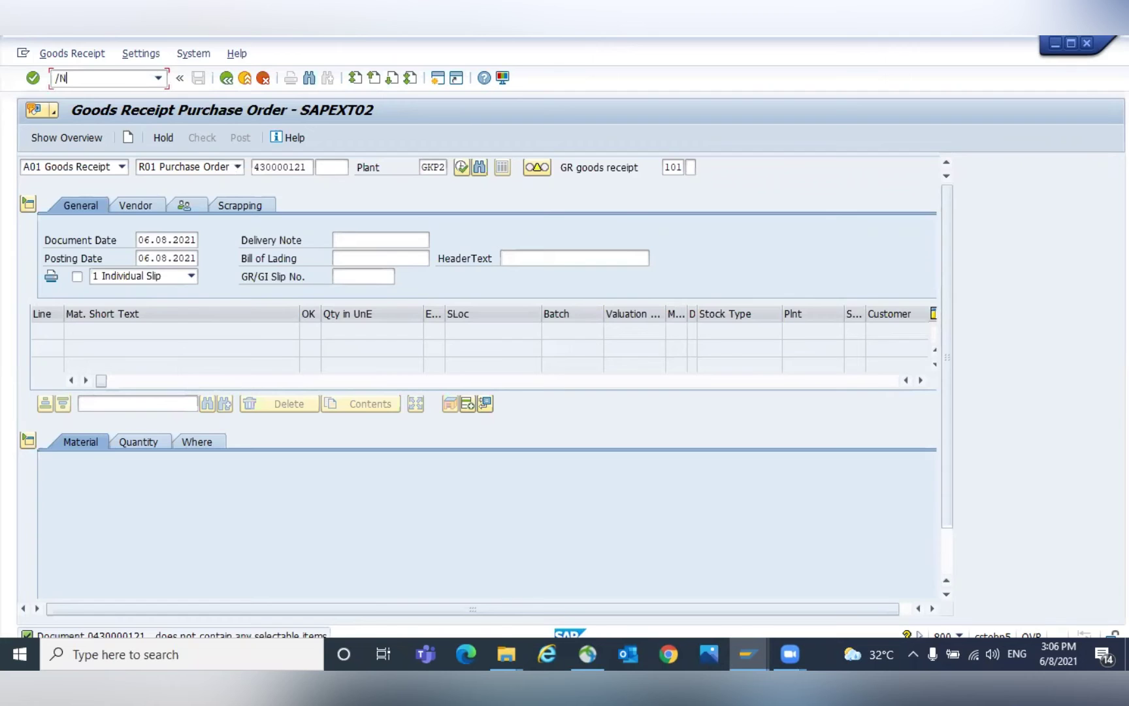
type("VL31N")
key("Return")
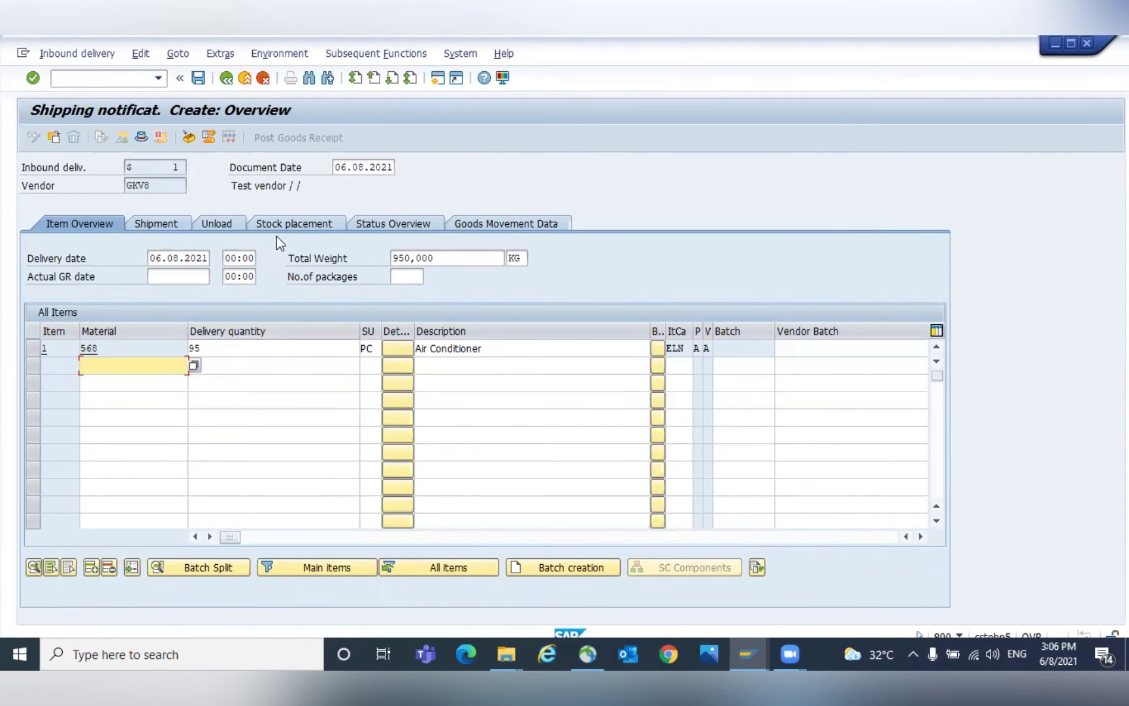
Set delivery quantity 10, storage location 0004 and putaway quantity 10, then save the delivery.
left_click(294, 223)
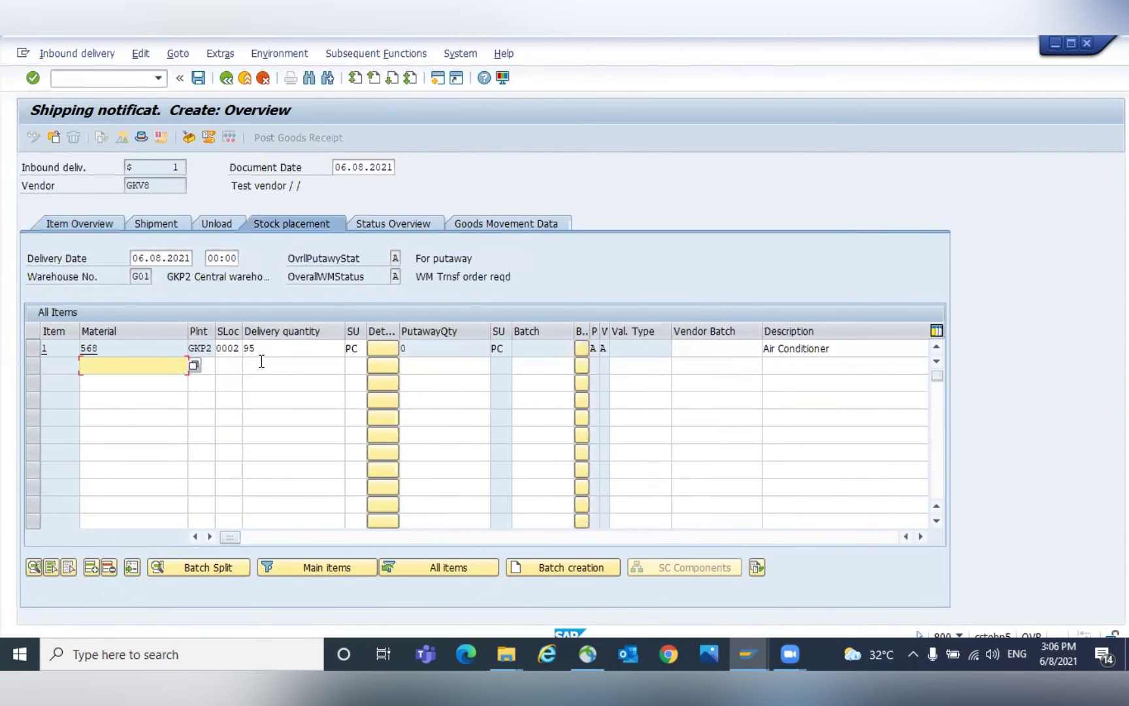
left_click(290, 353)
double_click(290, 353)
type("10")
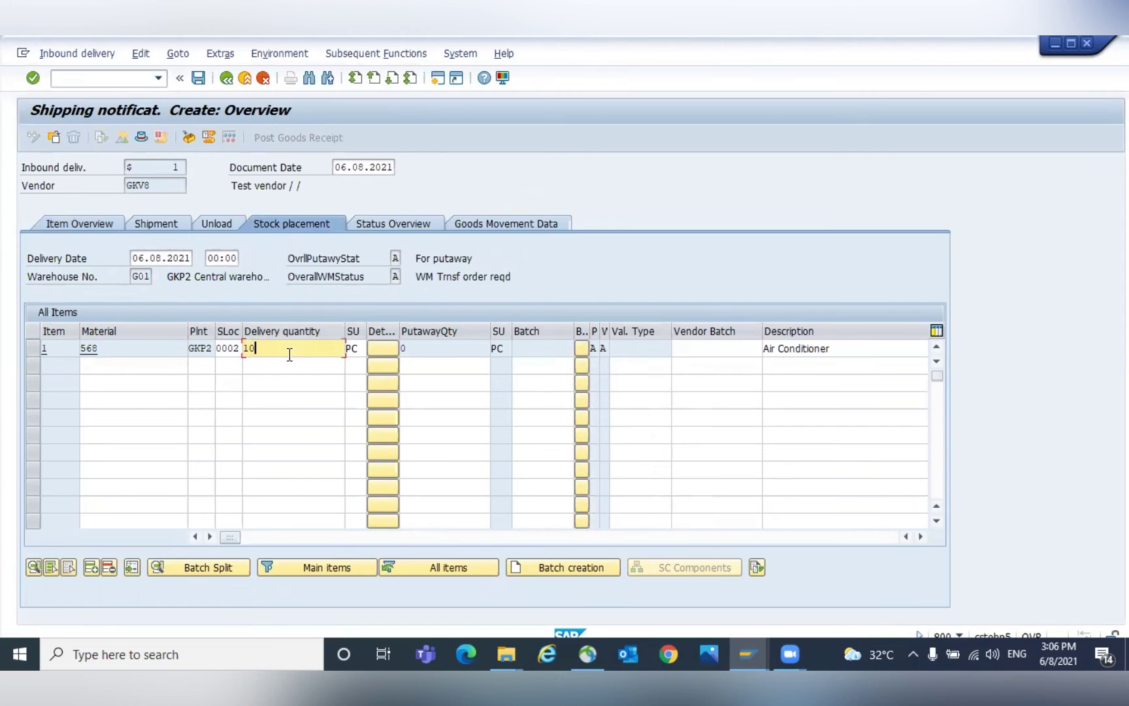
key("Return")
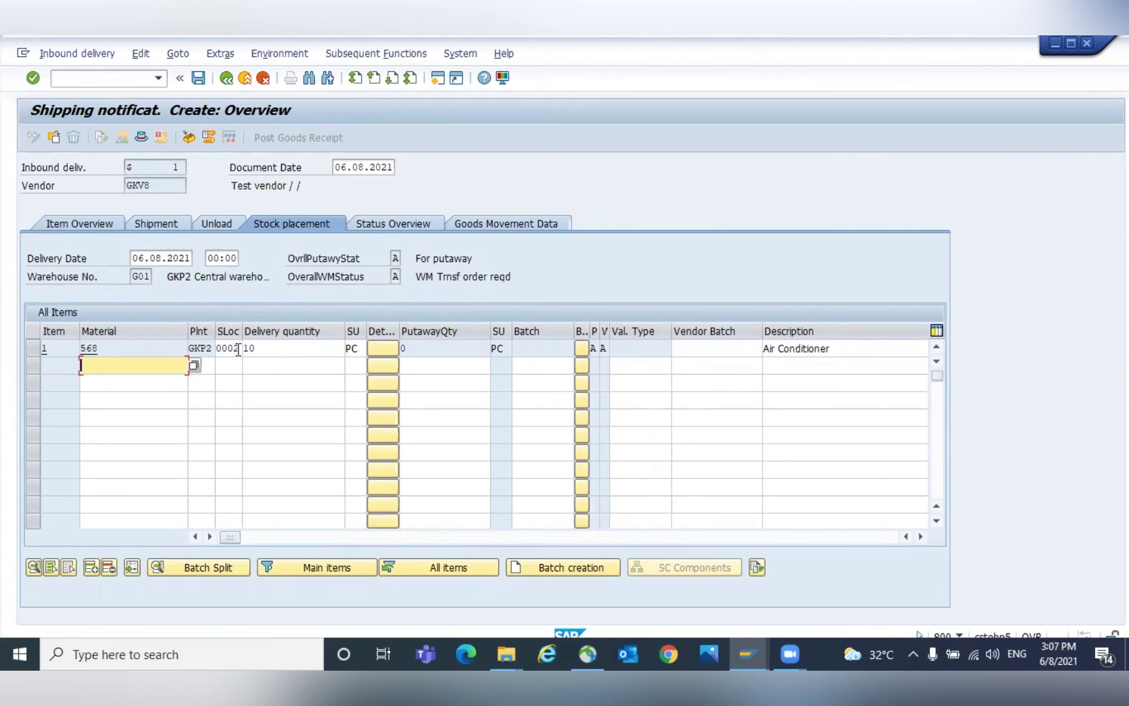
left_click(238, 349)
key("BackSpace")
type("4")
key("Return")
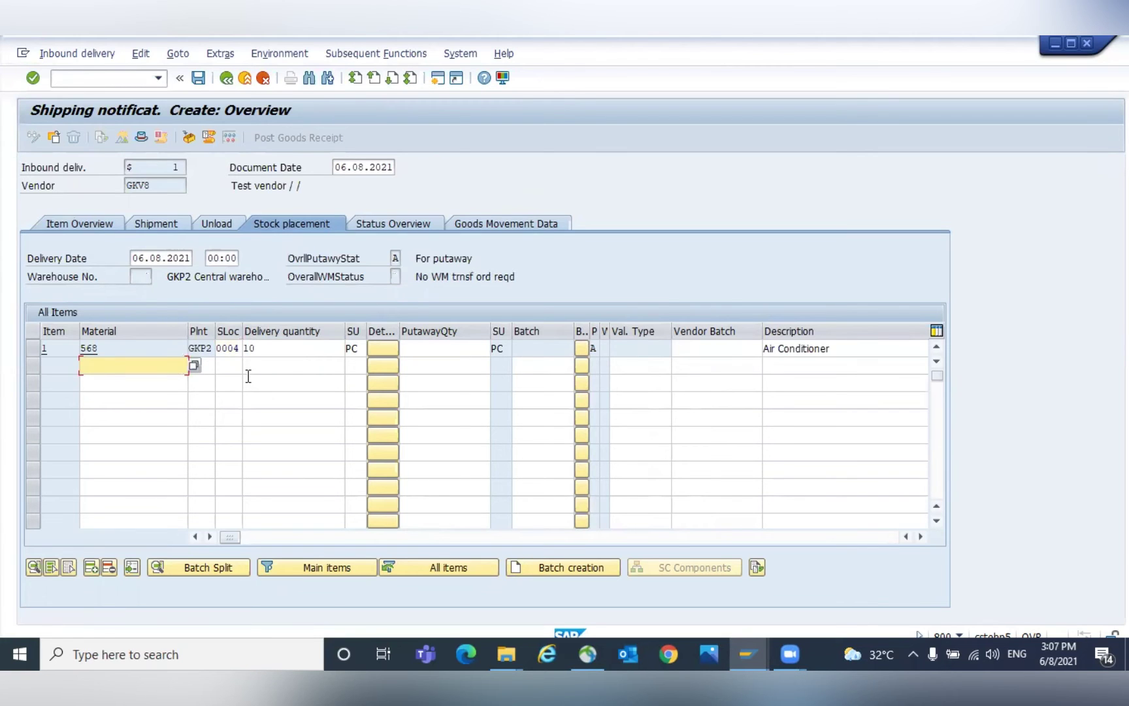
left_click(426, 349)
type("10")
key("Return")
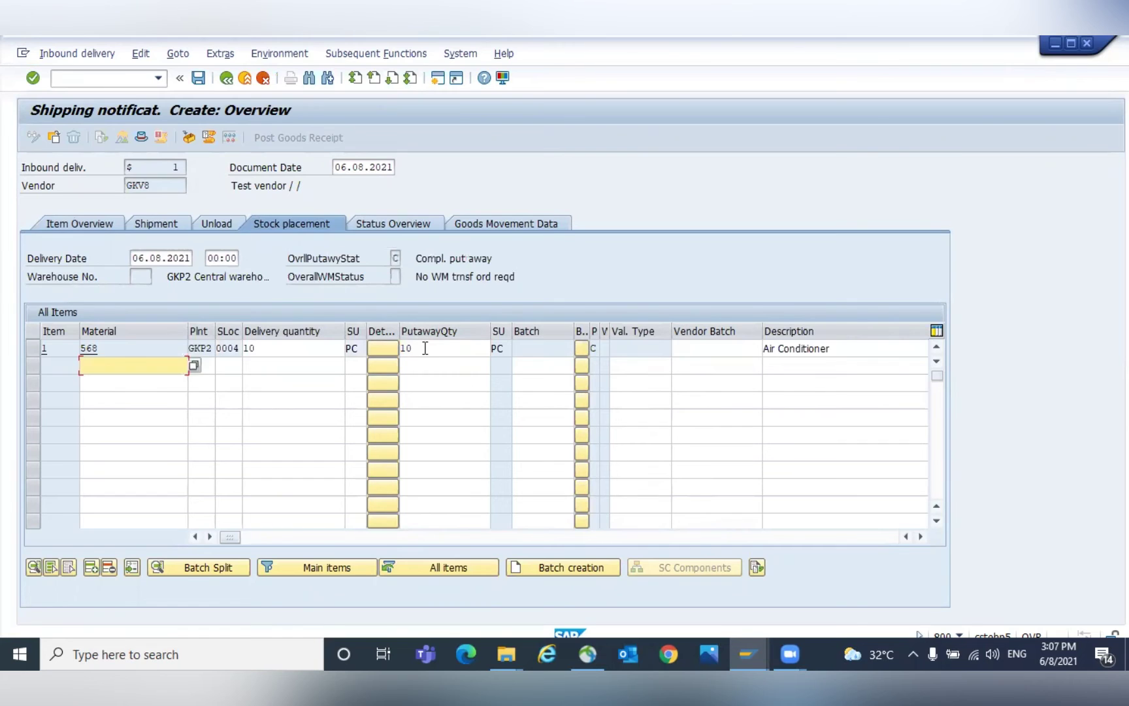
key("ctrl+s")
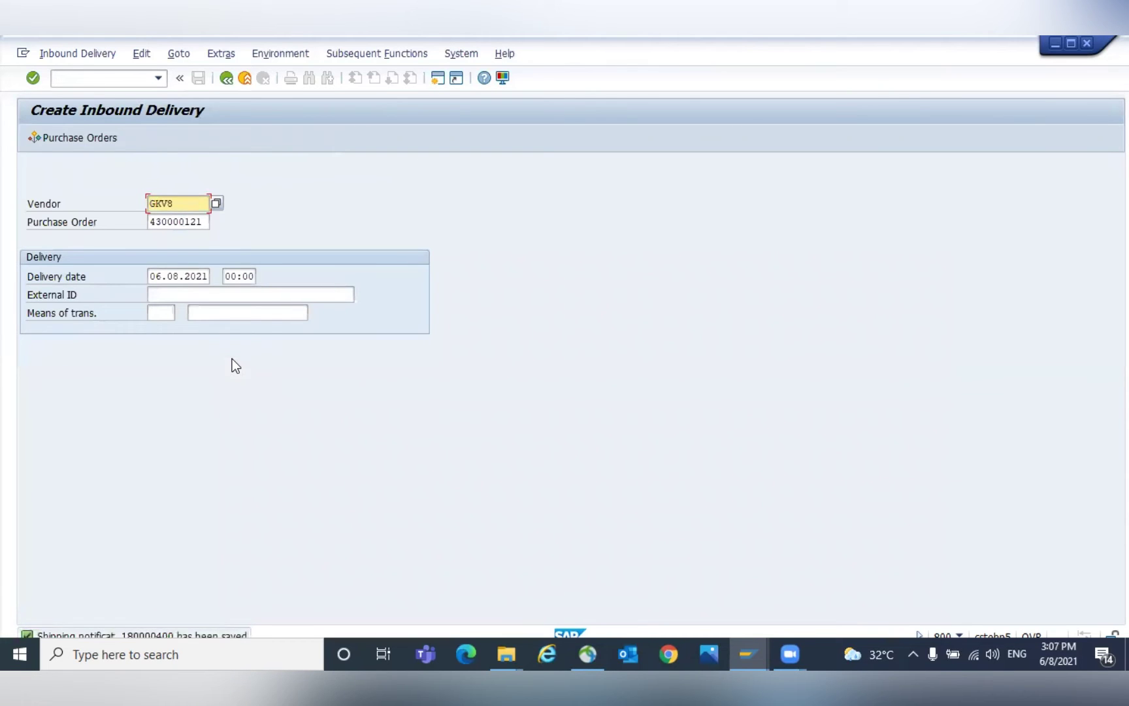
Open inbound delivery 180000400 in change mode and post its goods receipt.
left_click(96, 56)
left_click(86, 115)
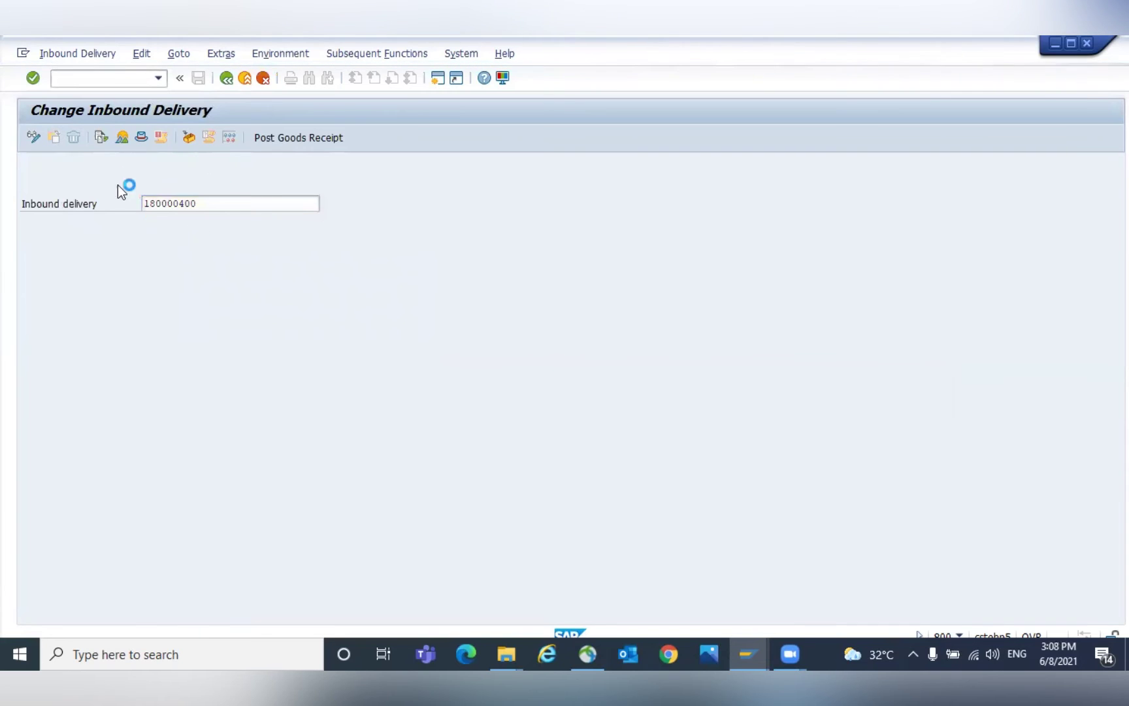
key("Return")
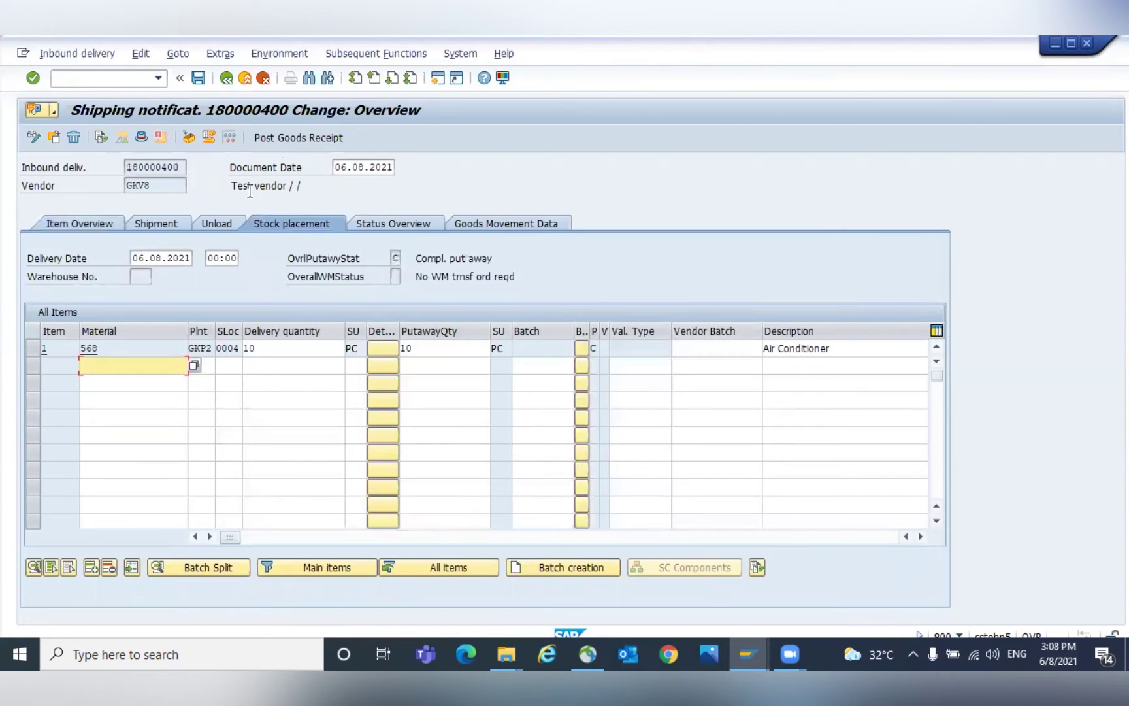
left_click(281, 138)
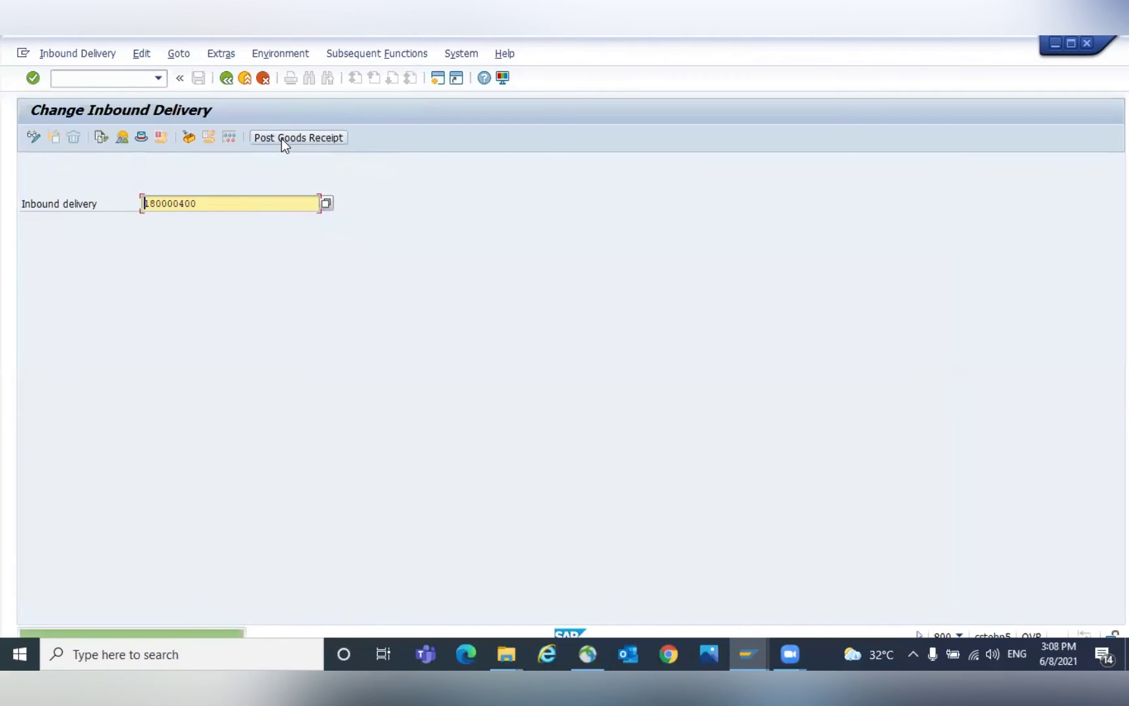
left_click(103, 138)
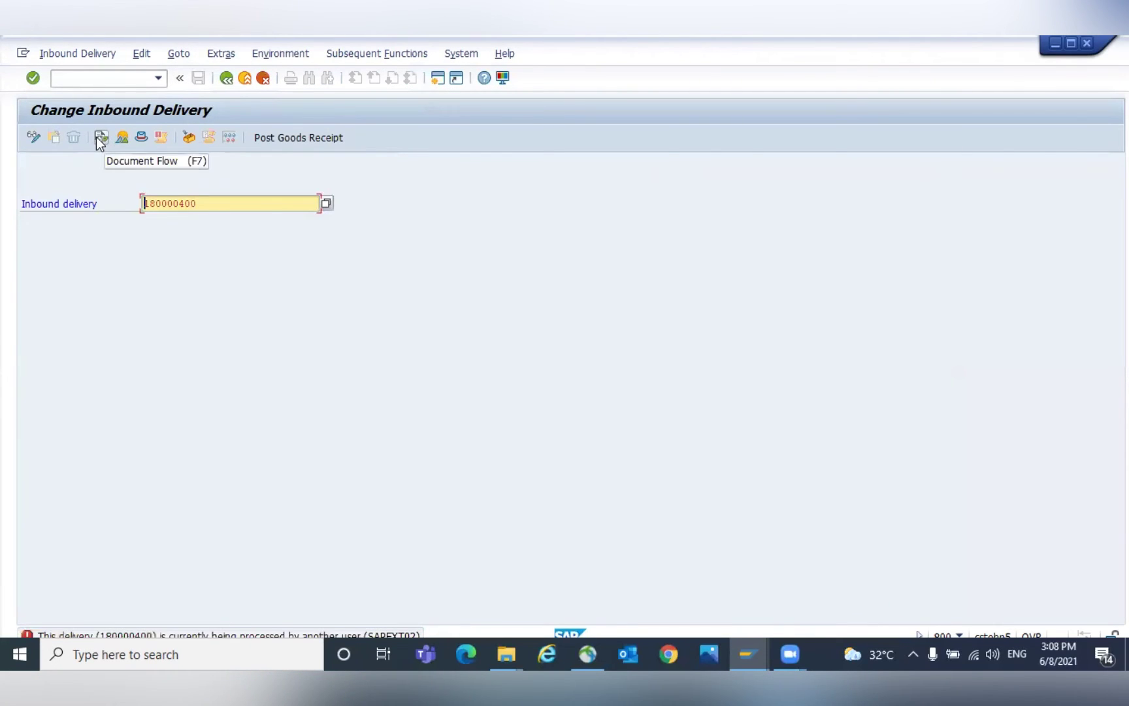
left_click(96, 137)
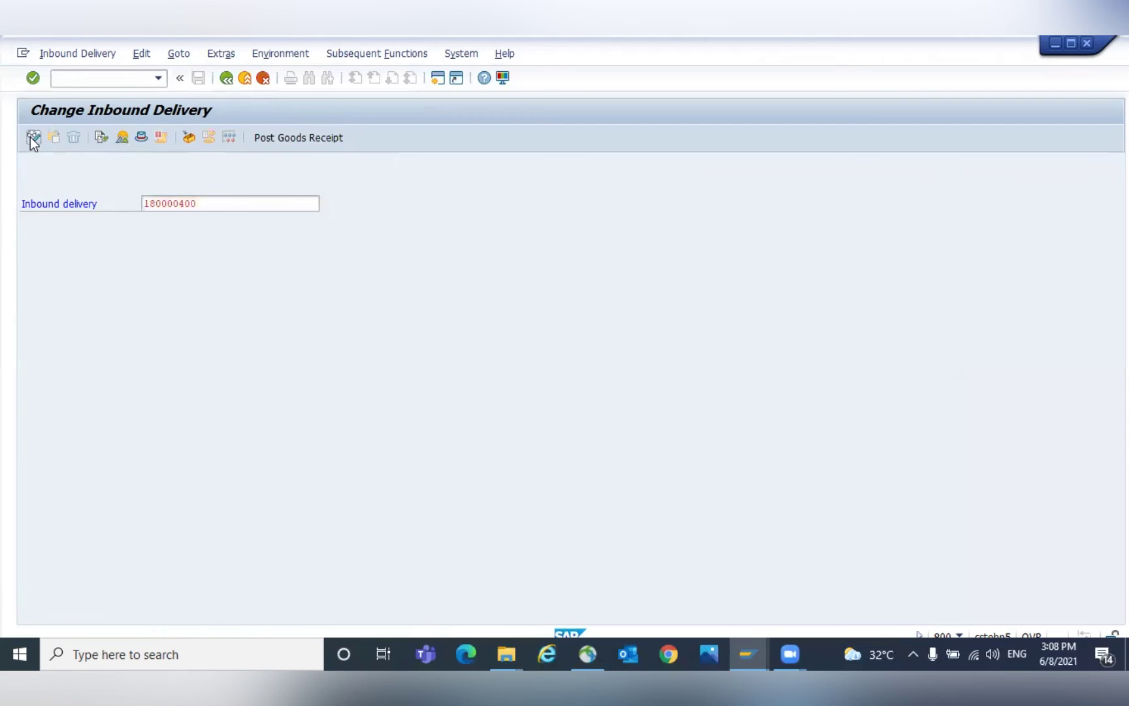
left_click(31, 137)
left_click(100, 137)
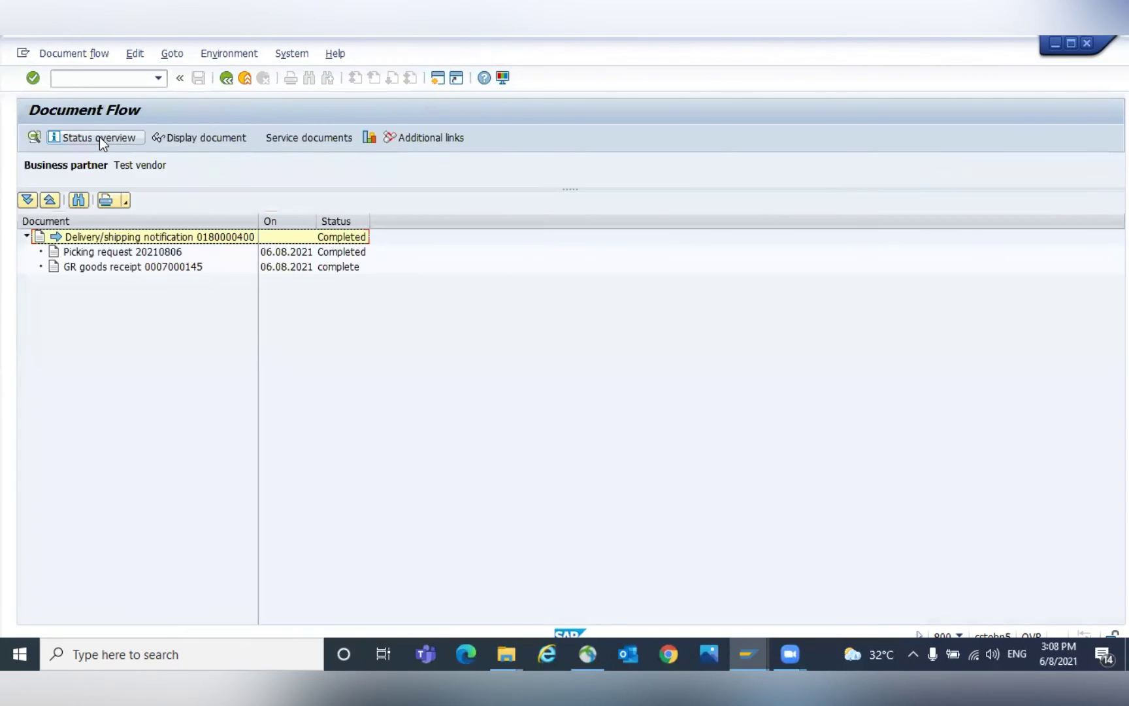
left_click(168, 267)
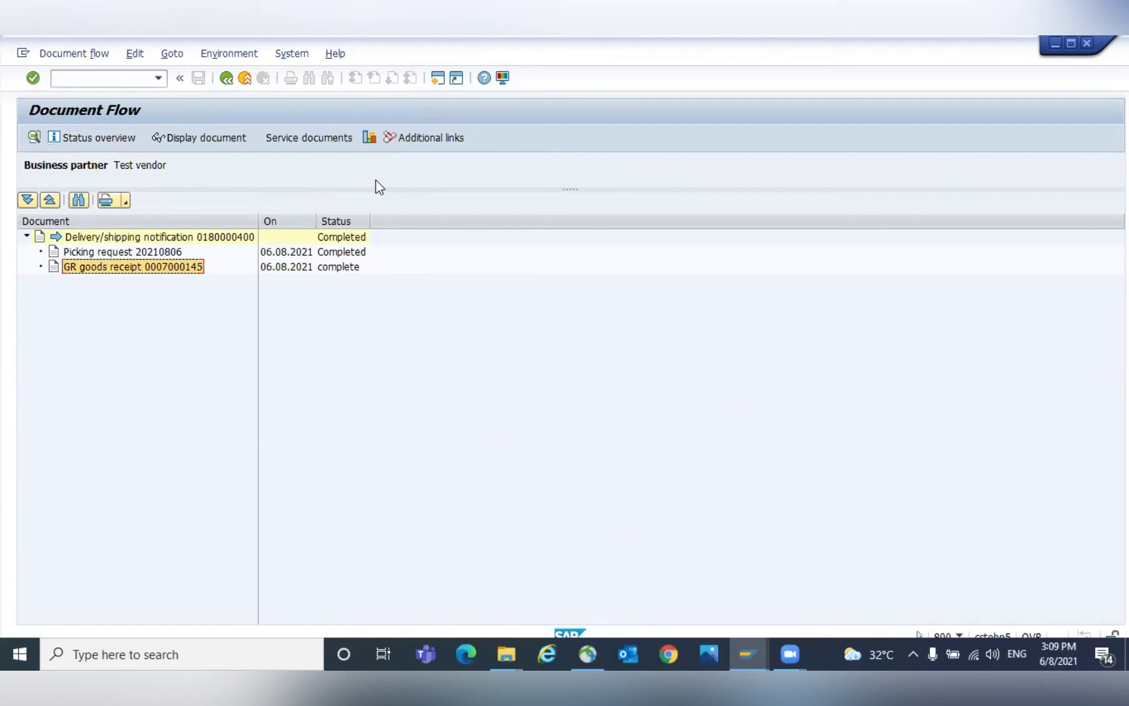
left_click(204, 130)
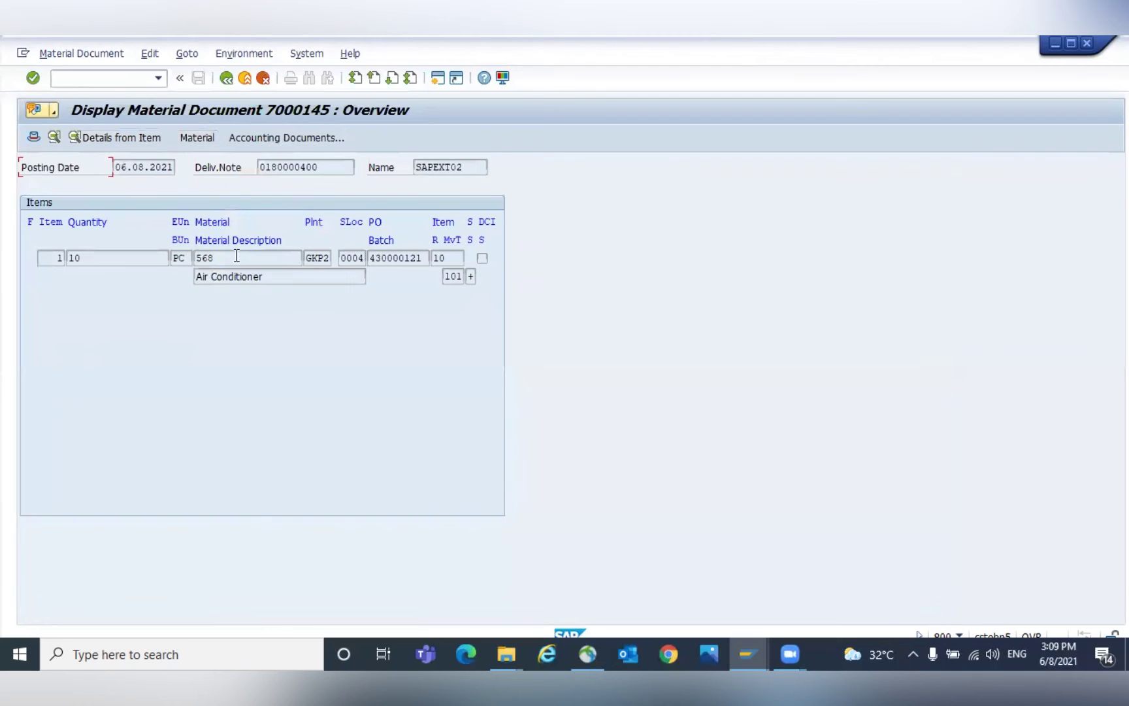
Open the receipt's accounting document and inspect its line items.
left_click(285, 138)
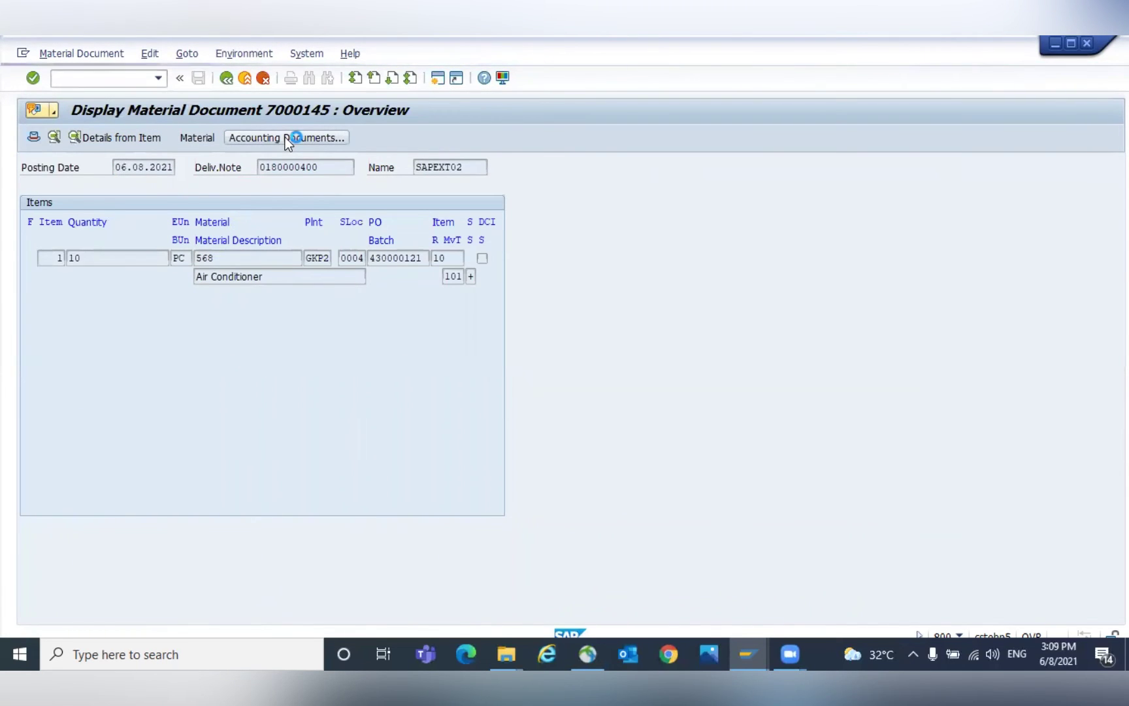
double_click(141, 238)
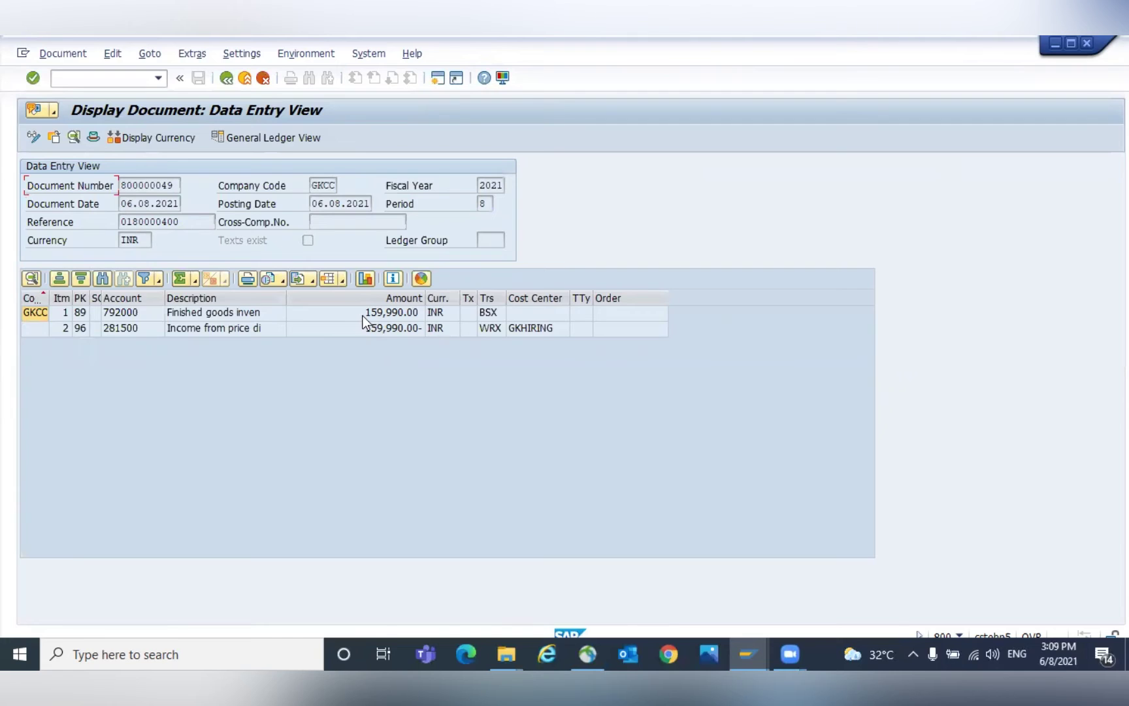
left_click(362, 314)
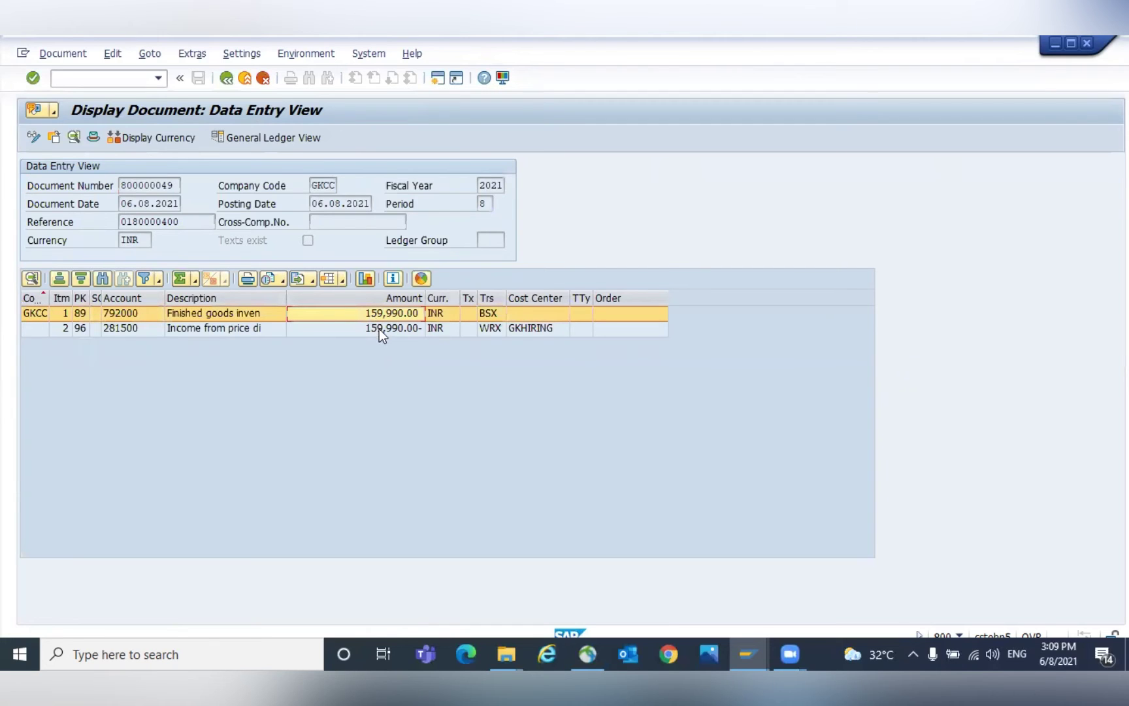
left_click(380, 329)
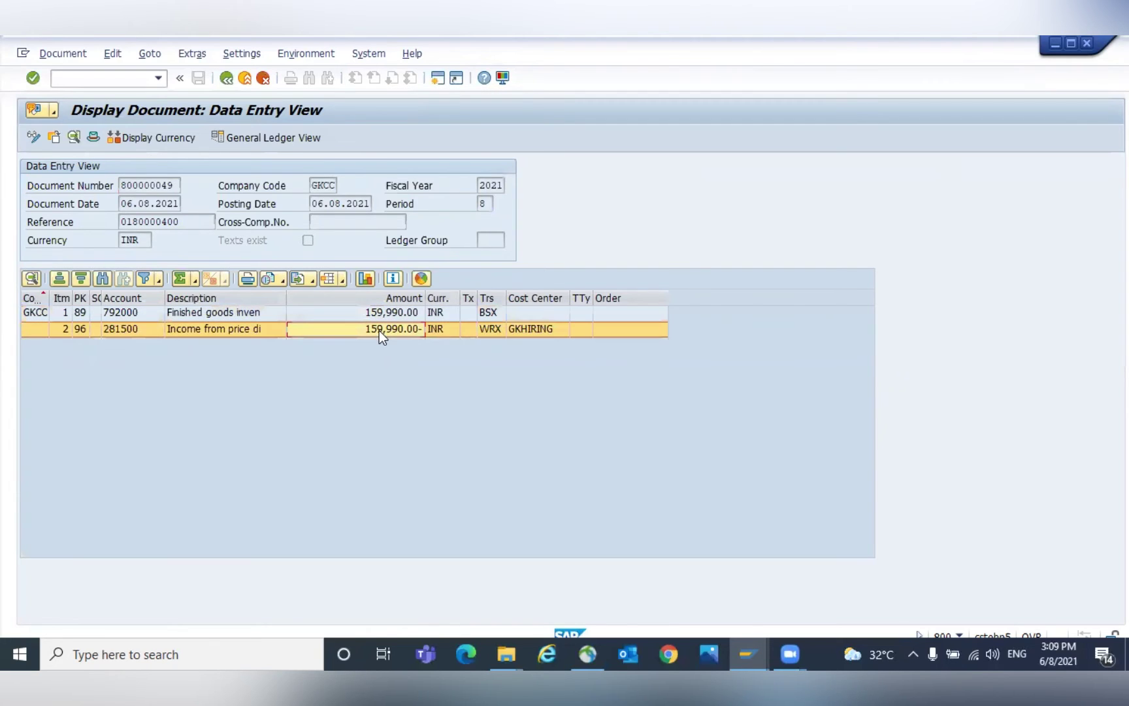
left_click(391, 316)
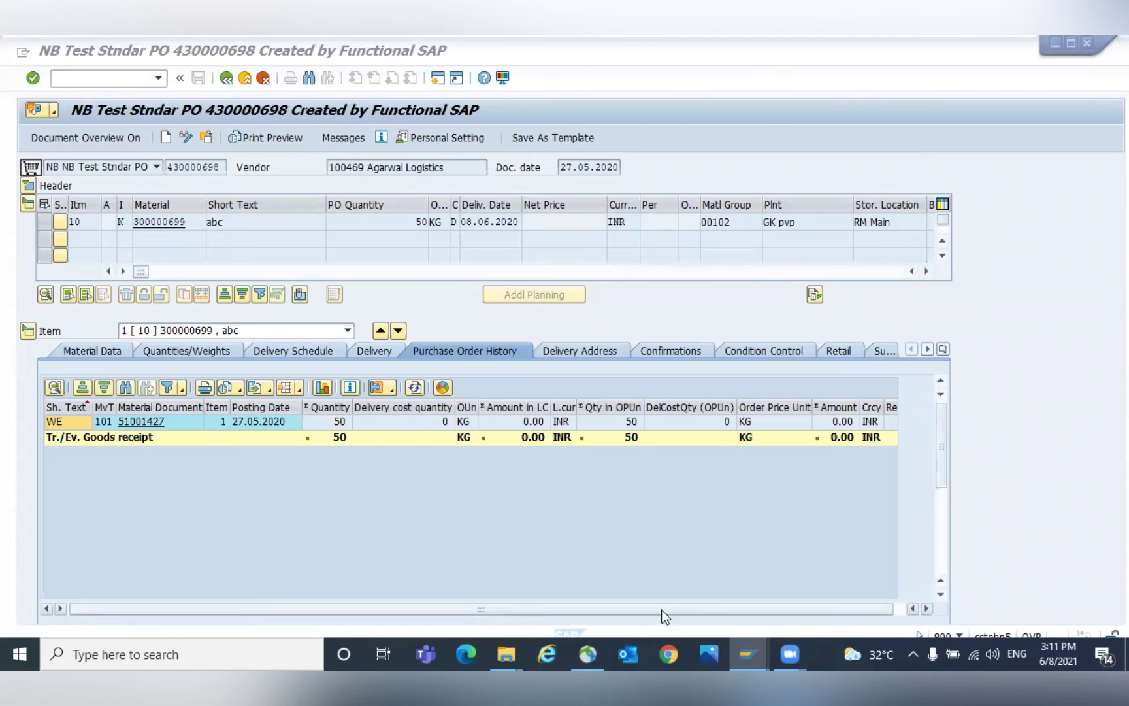
left_click(641, 546)
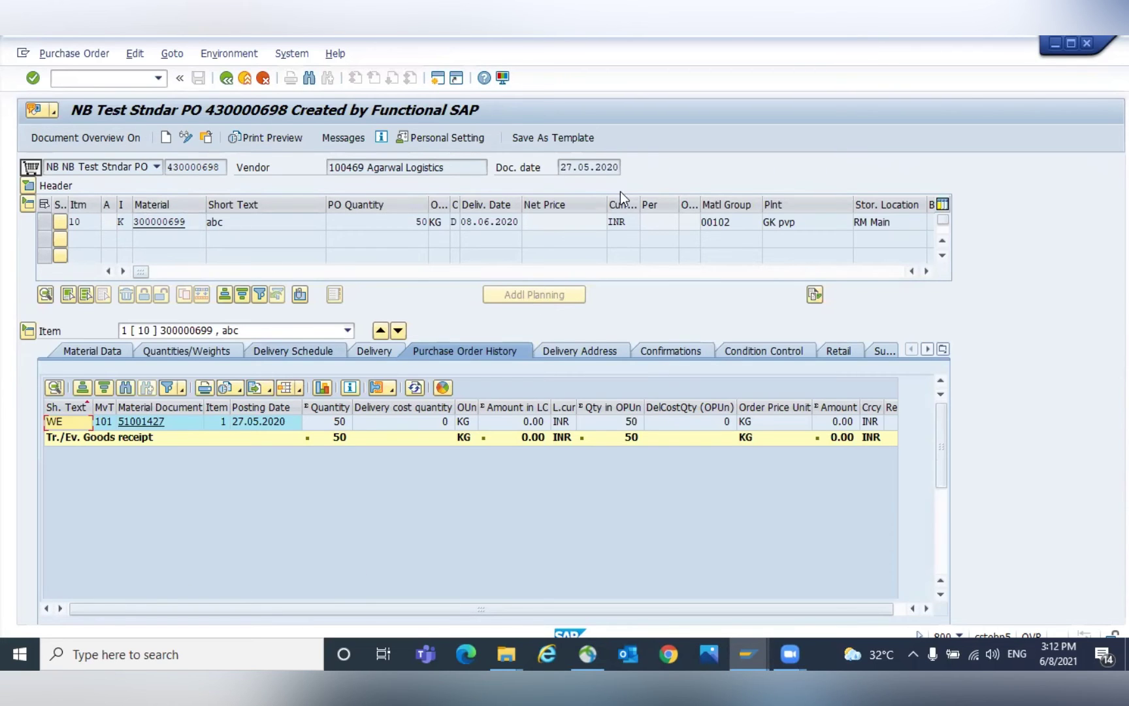
left_click(560, 167)
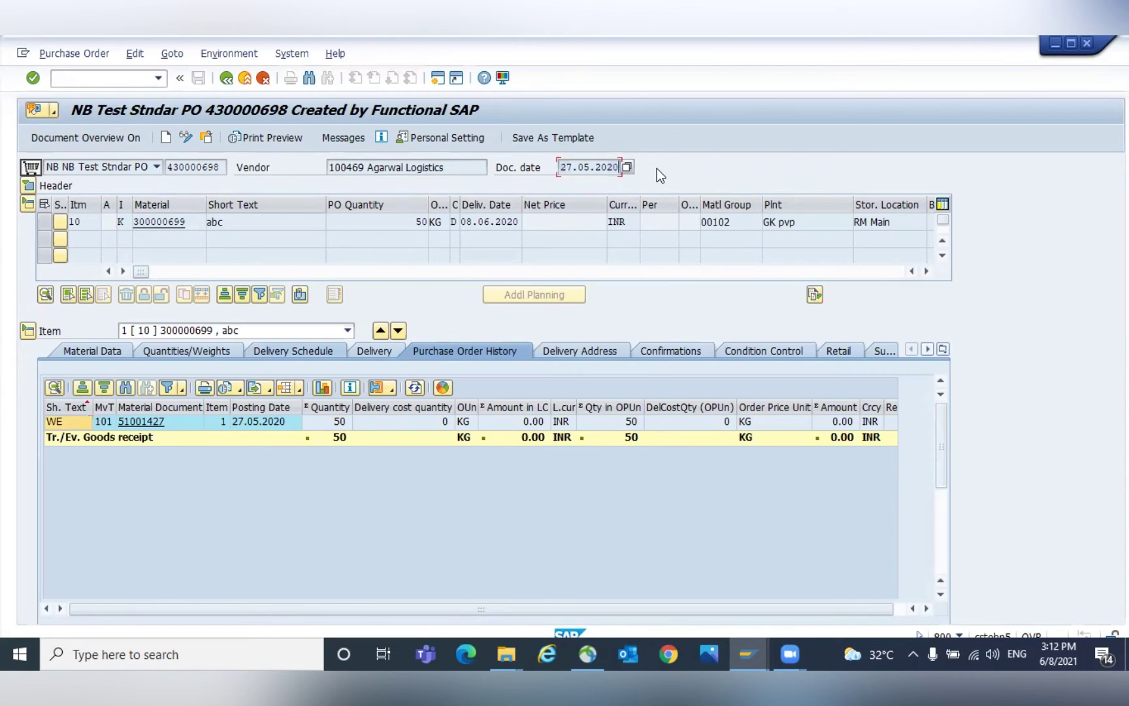
left_click(194, 224)
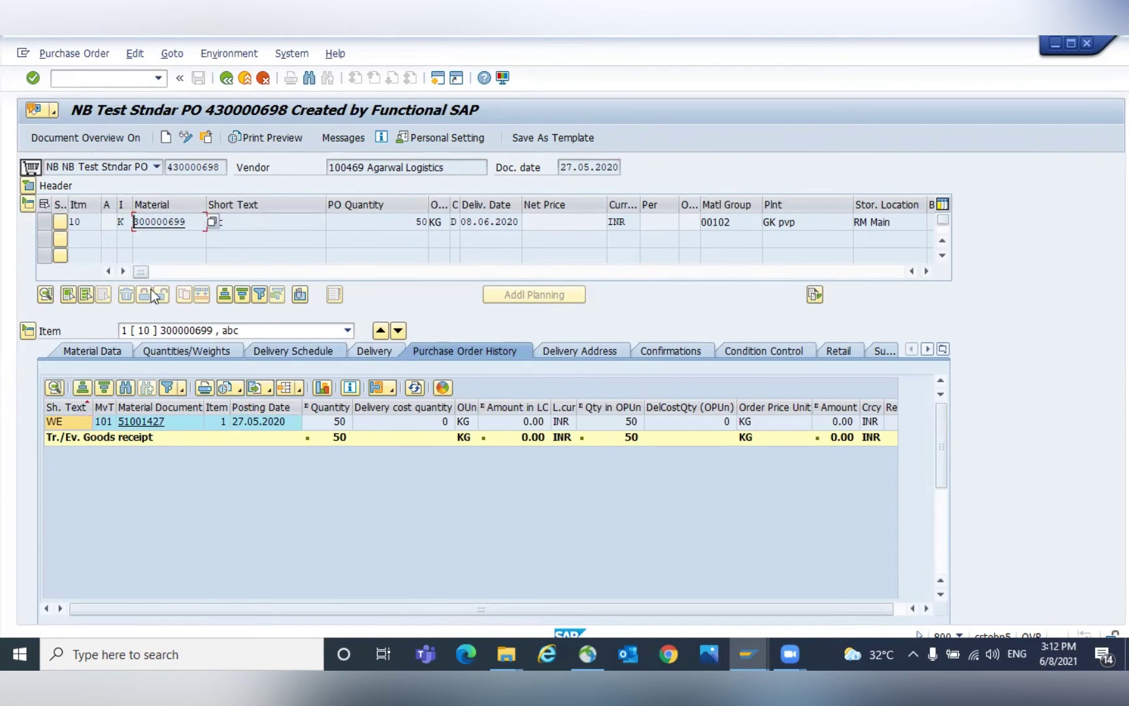
left_click_drag(146, 272, 41, 287)
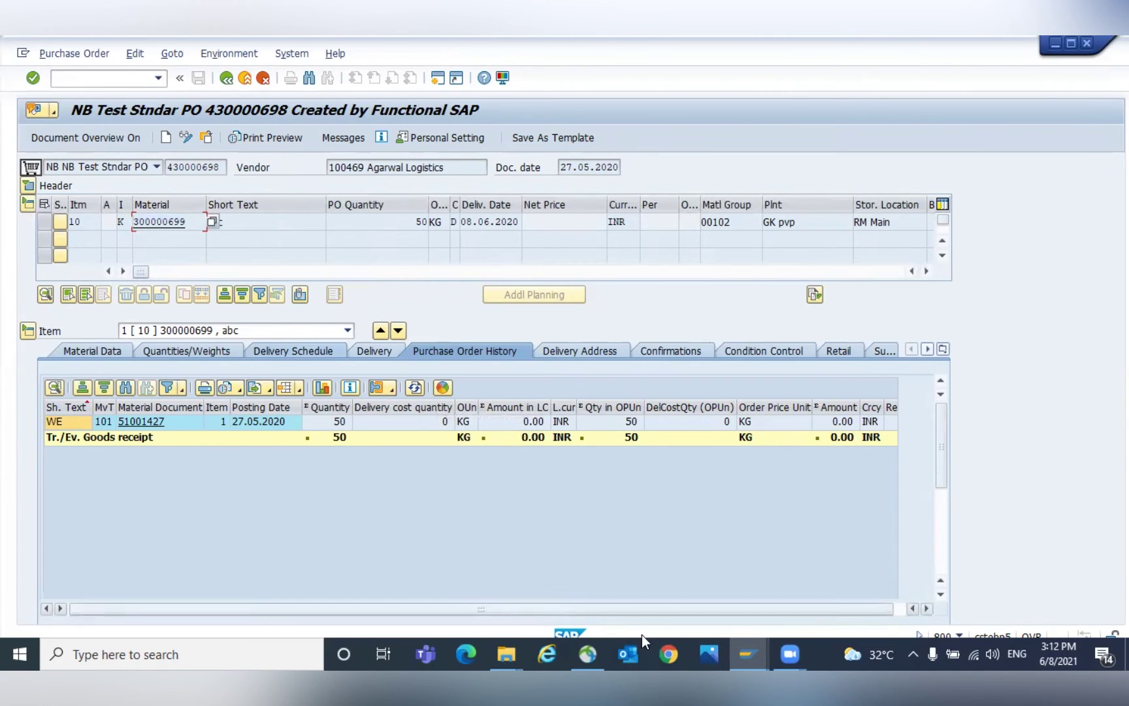
left_click(754, 644)
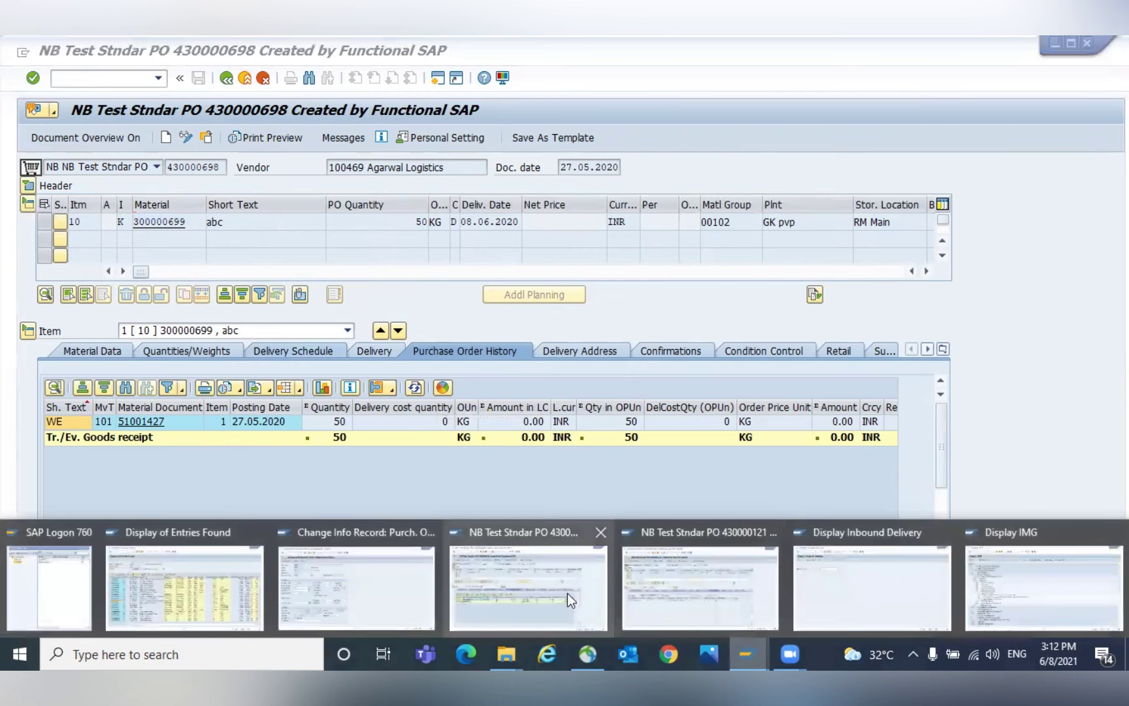
left_click(549, 585)
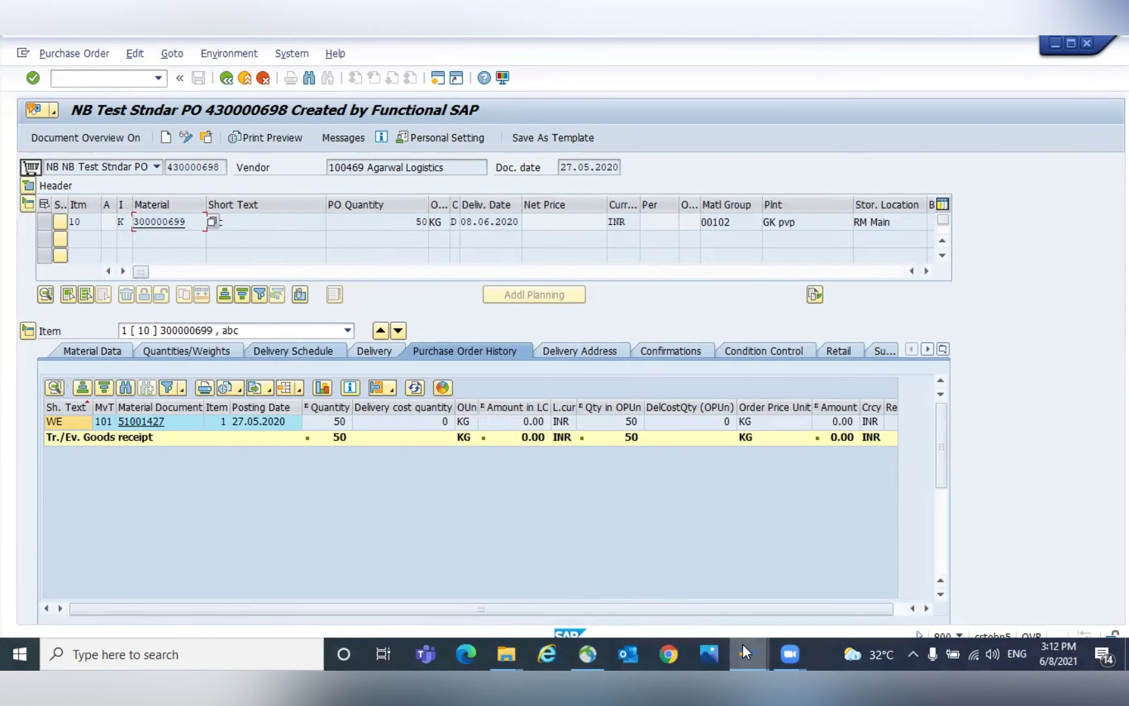
In another SAP session, start /NME1 and enter material 300000699.
left_click(744, 644)
left_click(695, 601)
left_click(79, 79)
type("/NME1")
key("Return")
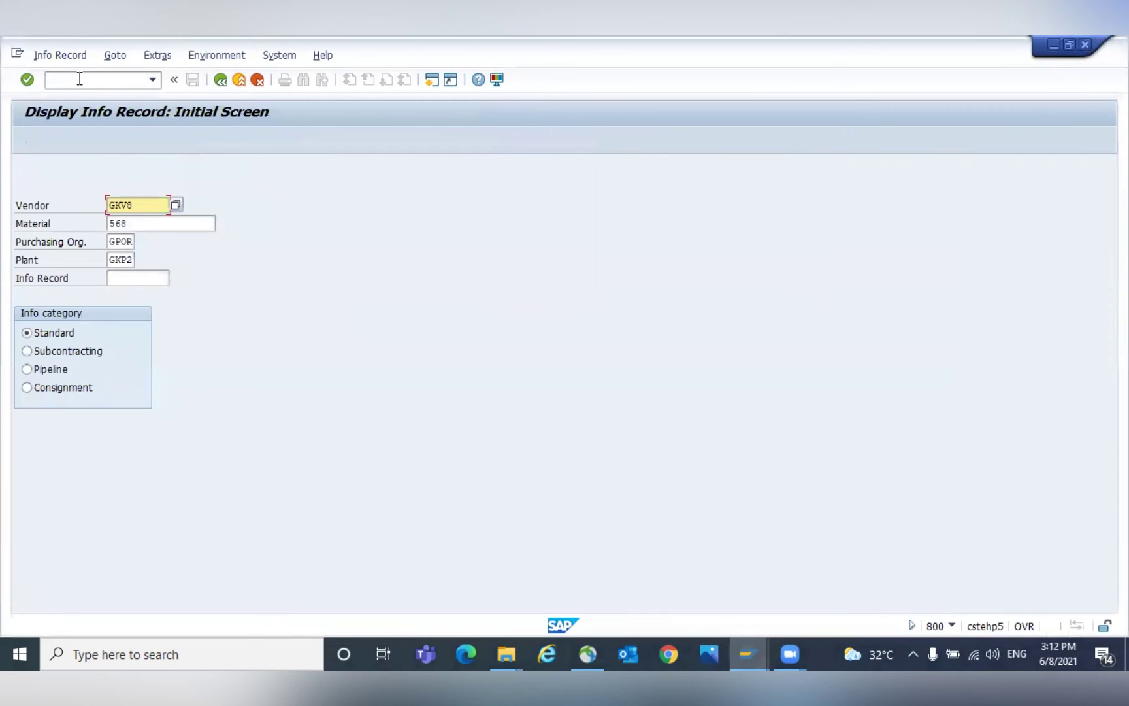
key("Tab")
type("300000699")
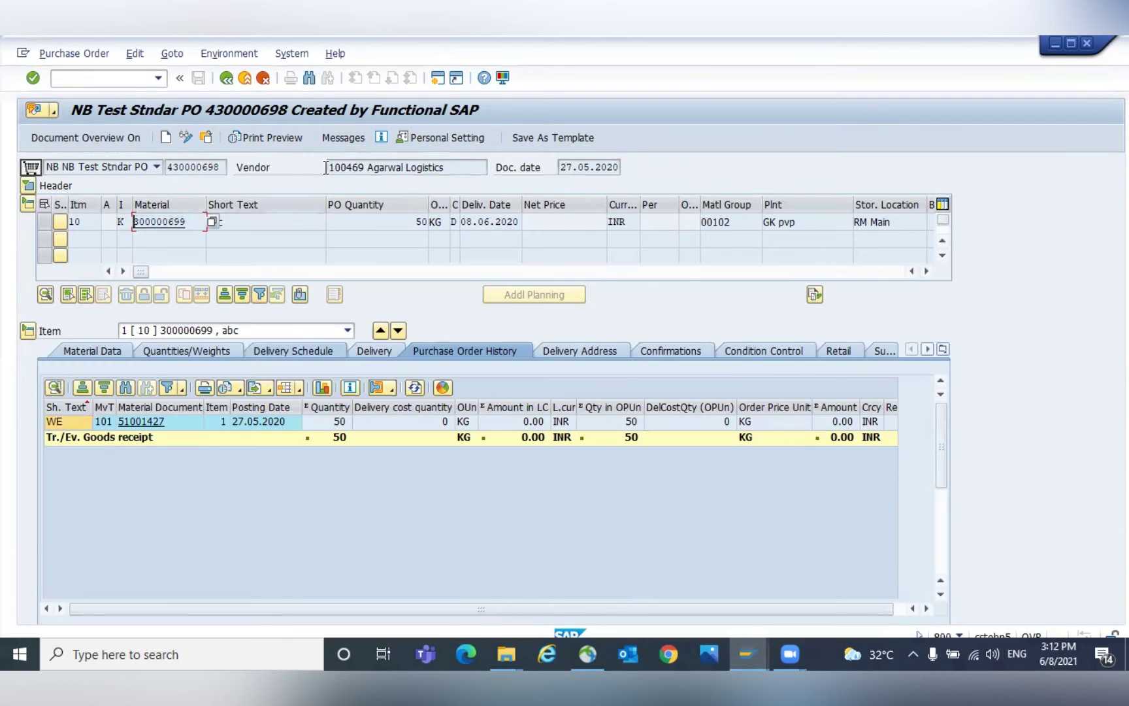
Recall the vendor from history, clear plant GKP2 and choose the Consignment category.
double_click(355, 169)
left_click(355, 168)
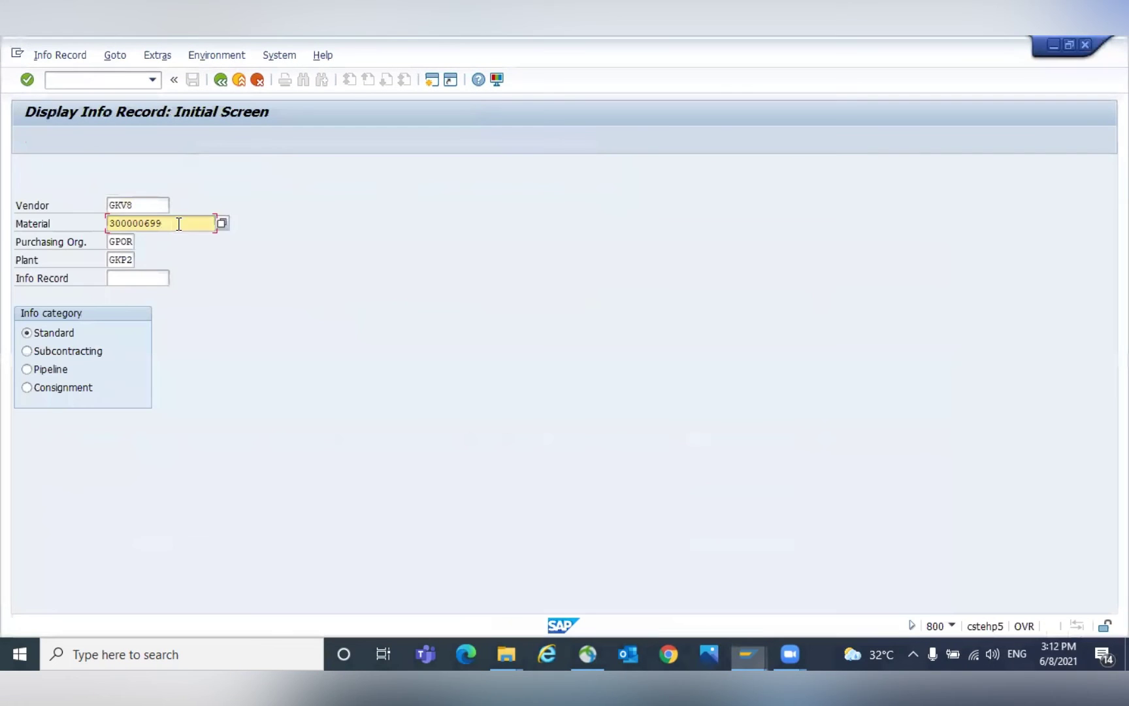
double_click(141, 210)
key("Down")
key("Return")
key("Tab")
key("Tab")
key("Tab")
key("Delete")
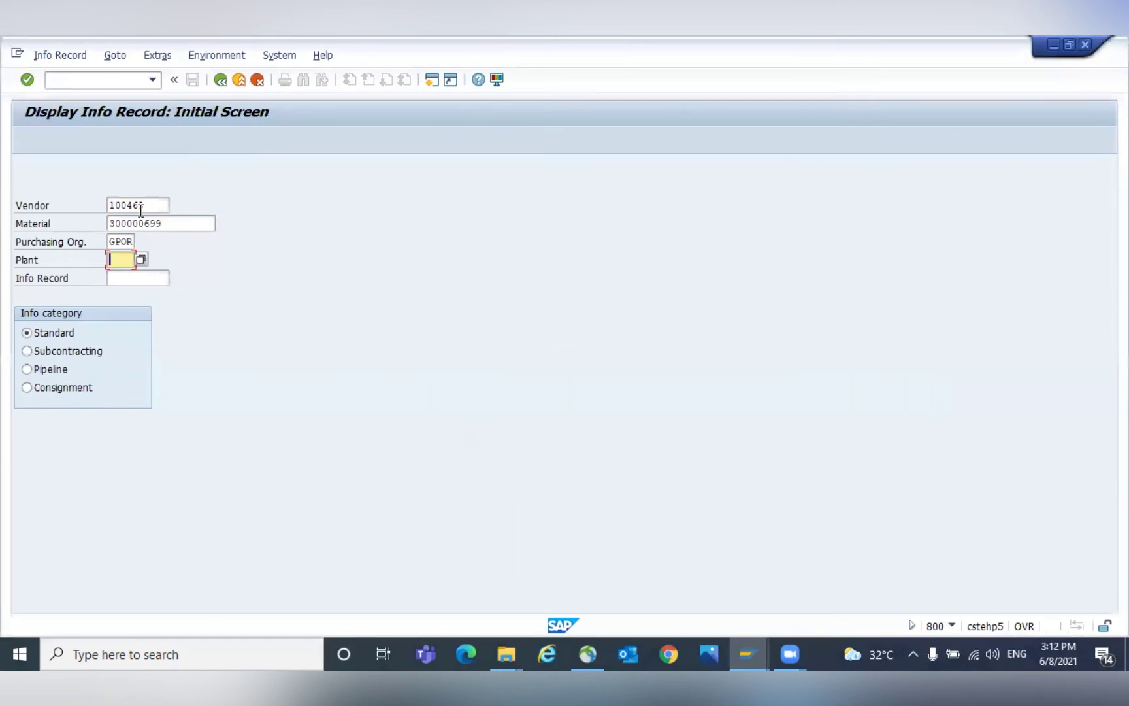
left_click(43, 387)
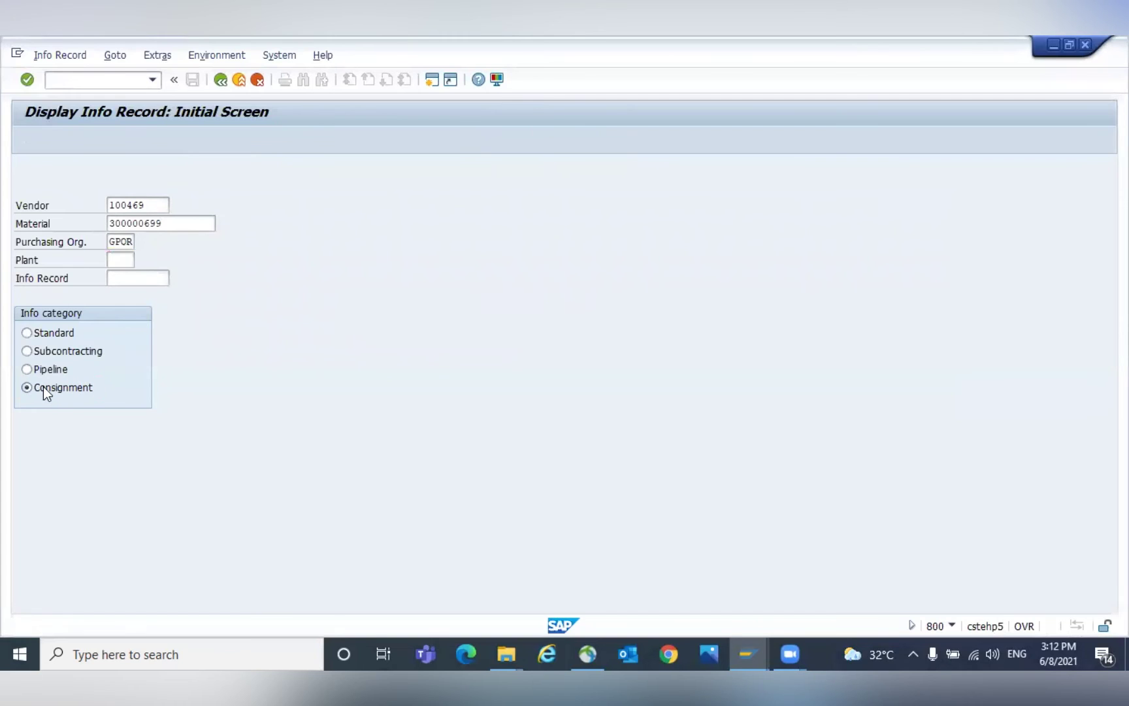
Browse the info record's general data, texts and condition types.
key("Return")
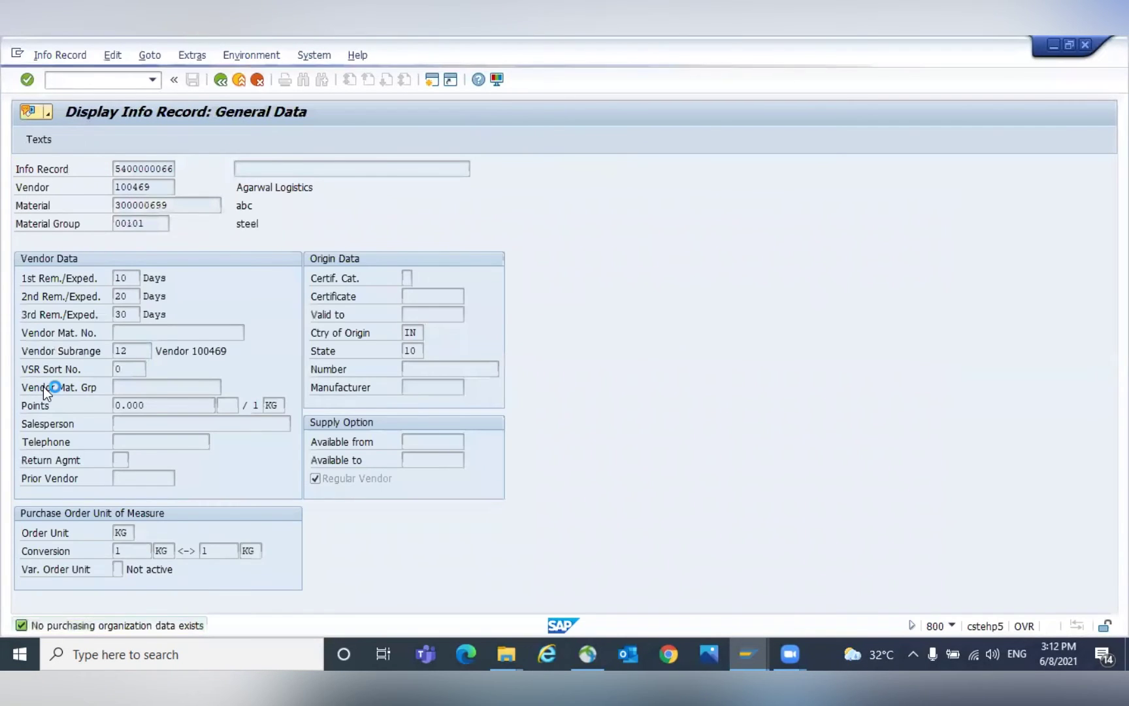
key("Return")
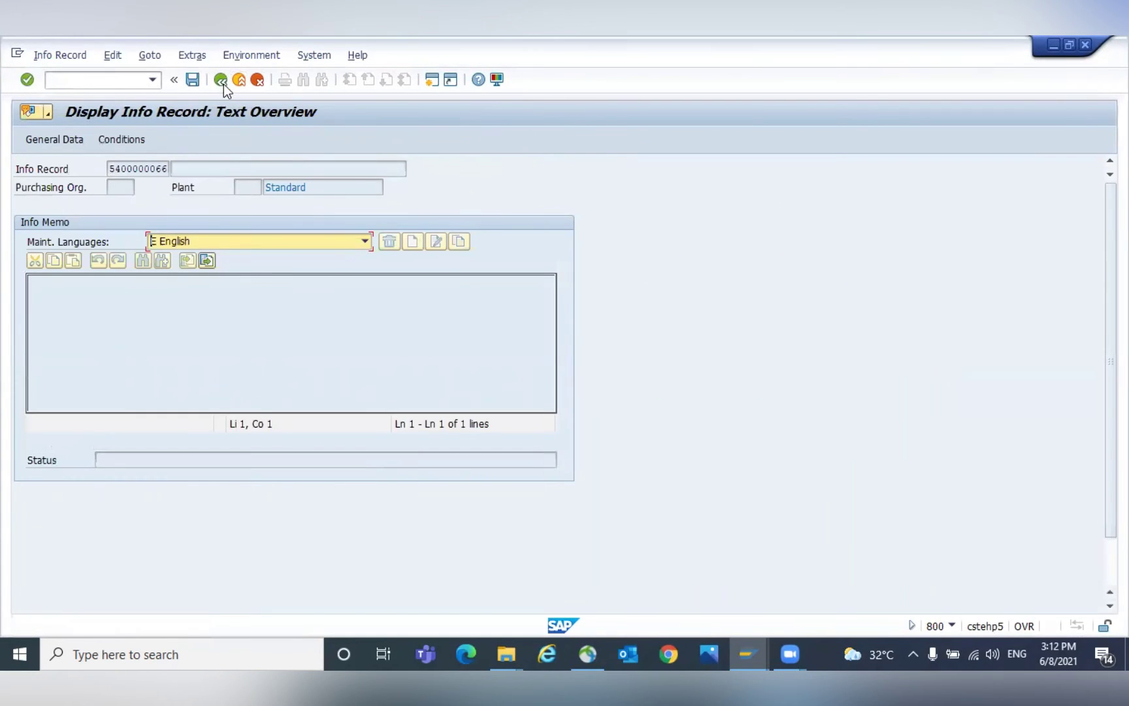
left_click(131, 137)
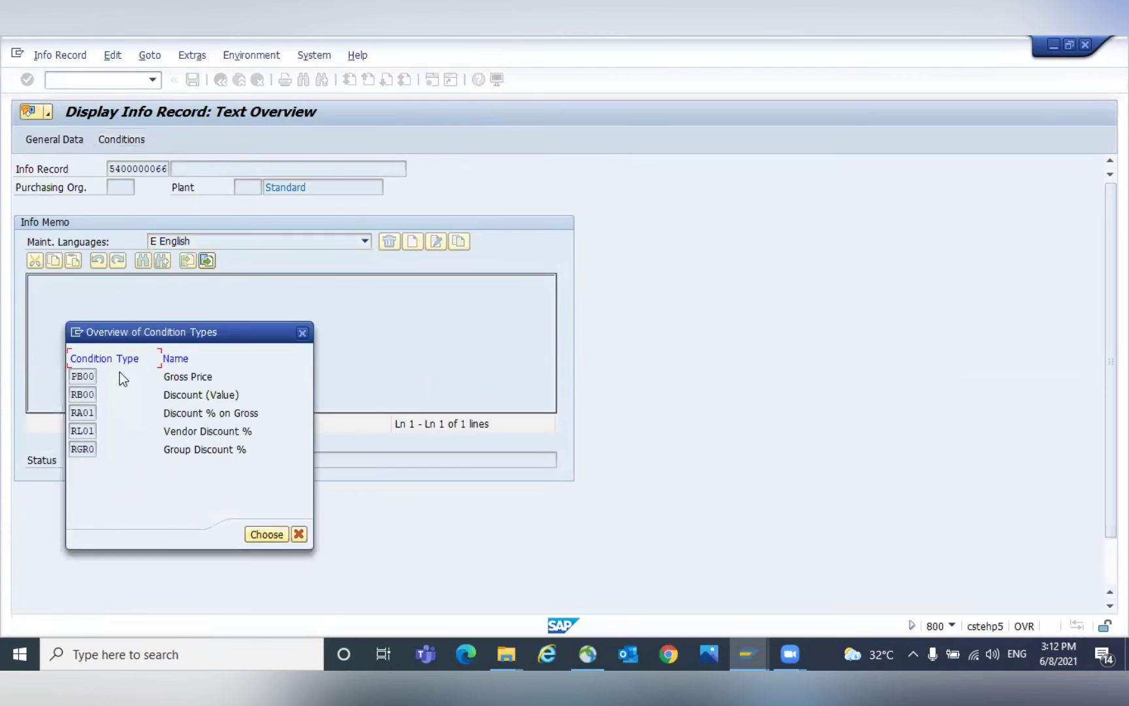
left_click(271, 532)
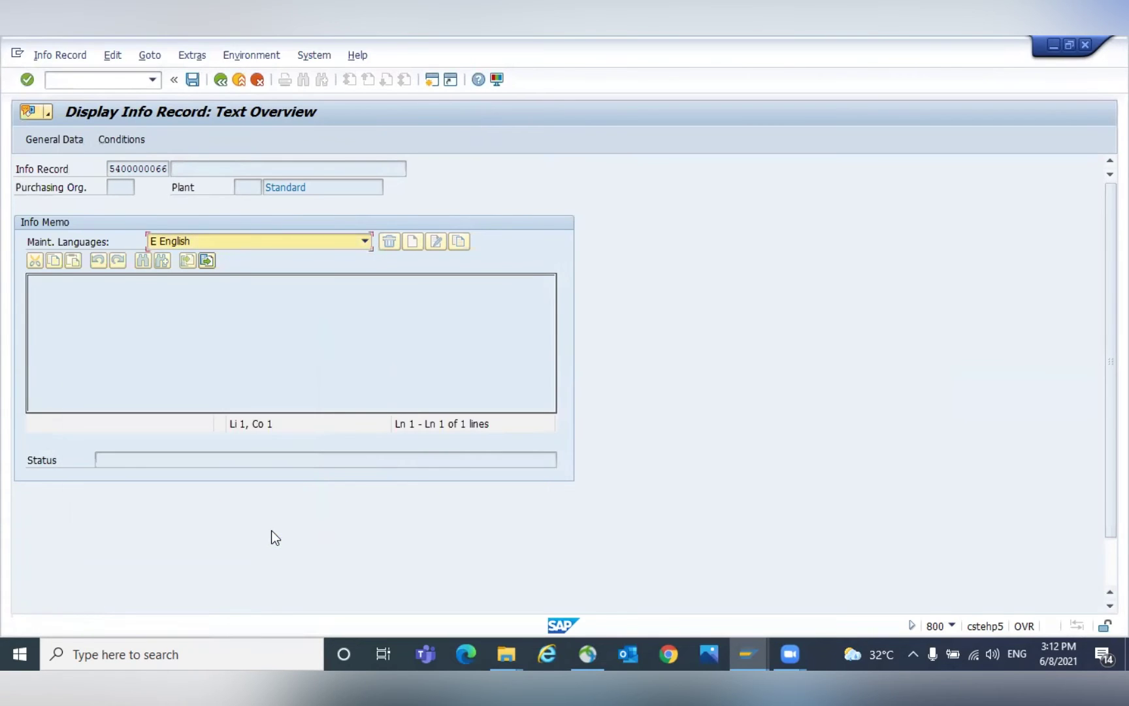
Reopen the consignment info record with plant GKP1 after rechecking vendor, material and purchasing organization.
left_click(220, 80)
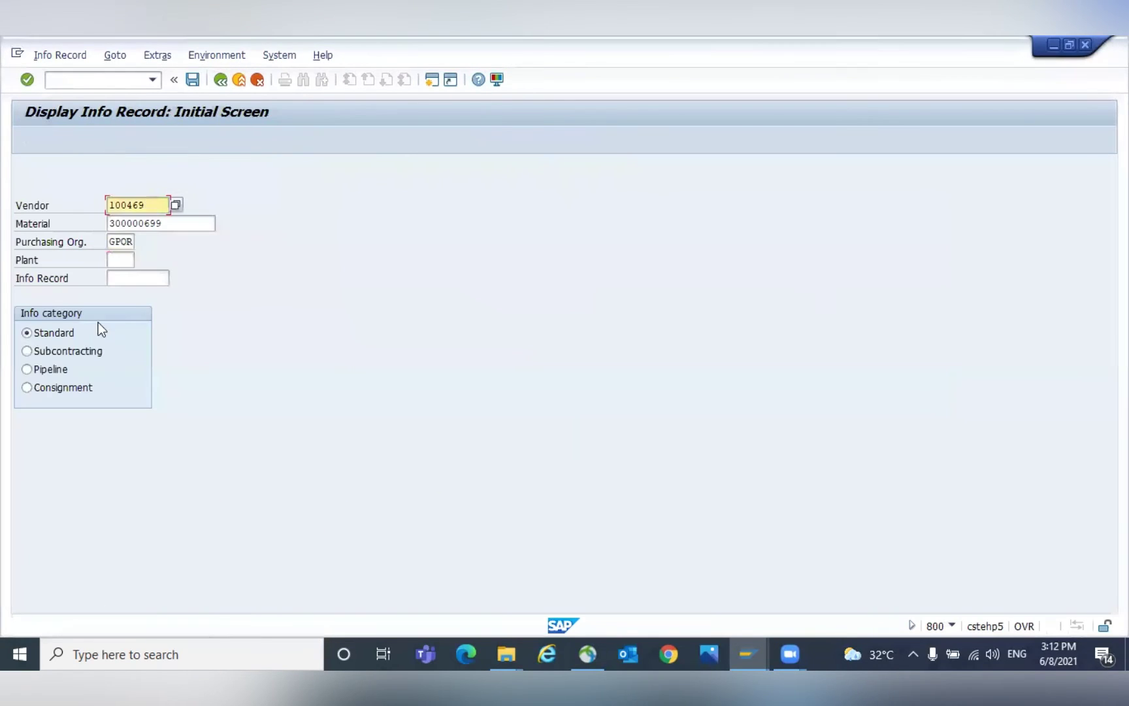
left_click(117, 260)
type("GKP1")
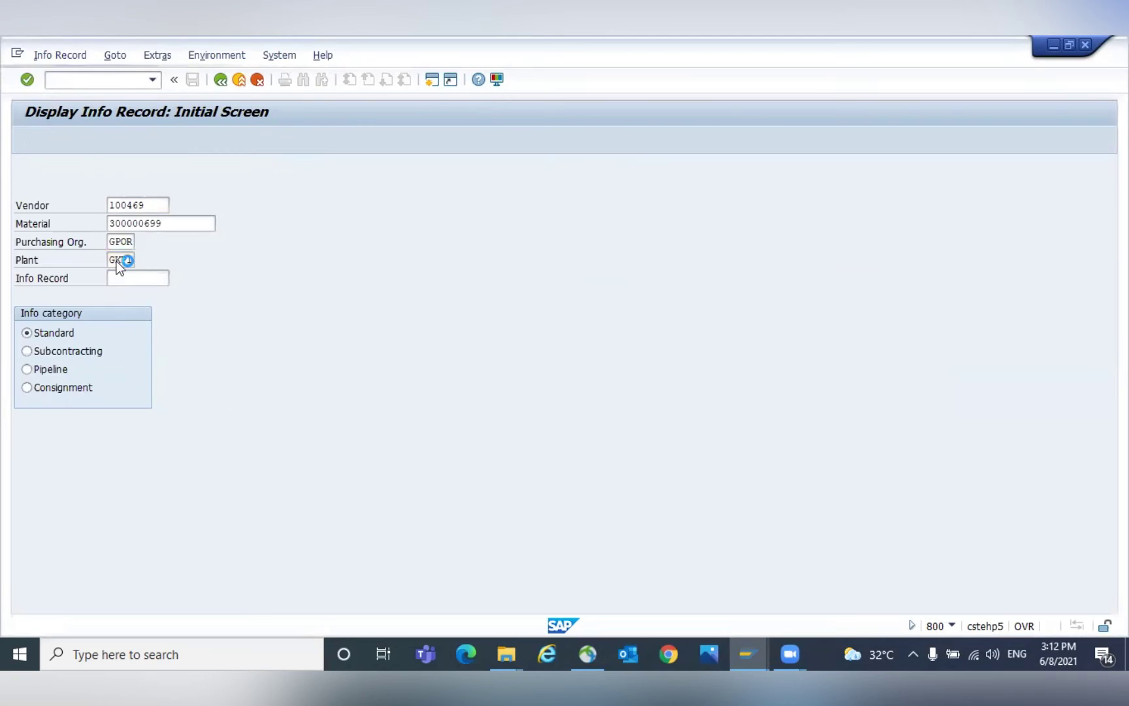
key("Return")
left_click(221, 80)
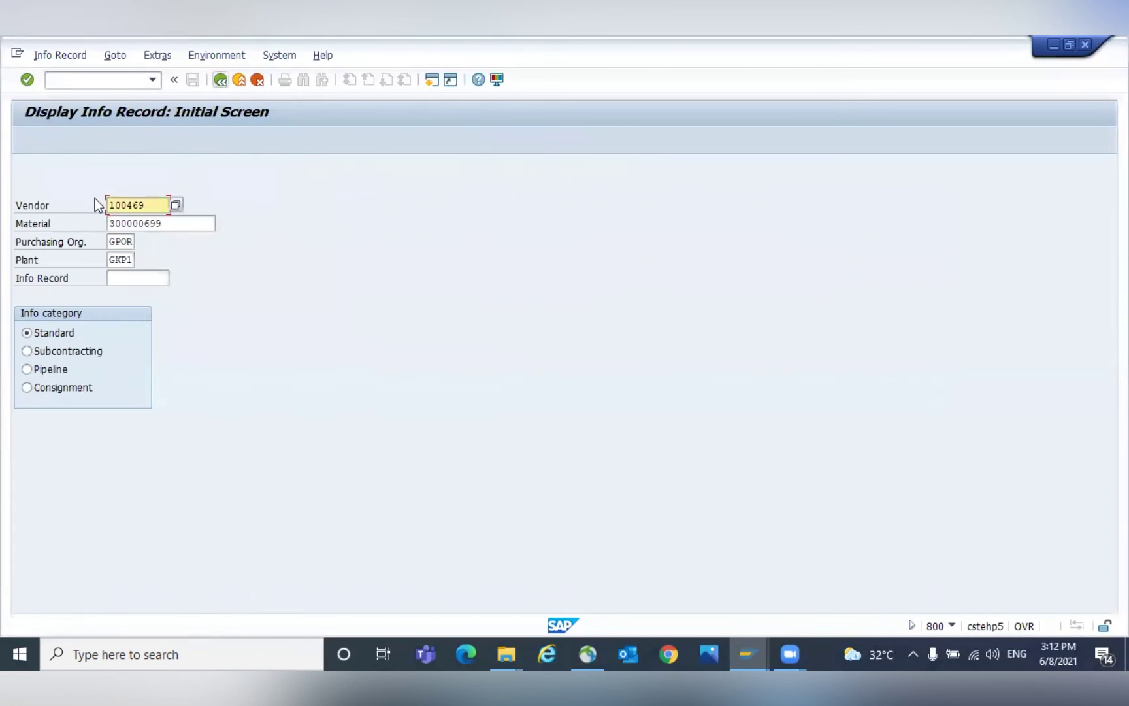
left_click(27, 388)
left_click(156, 206)
left_click(175, 224)
left_click(133, 241)
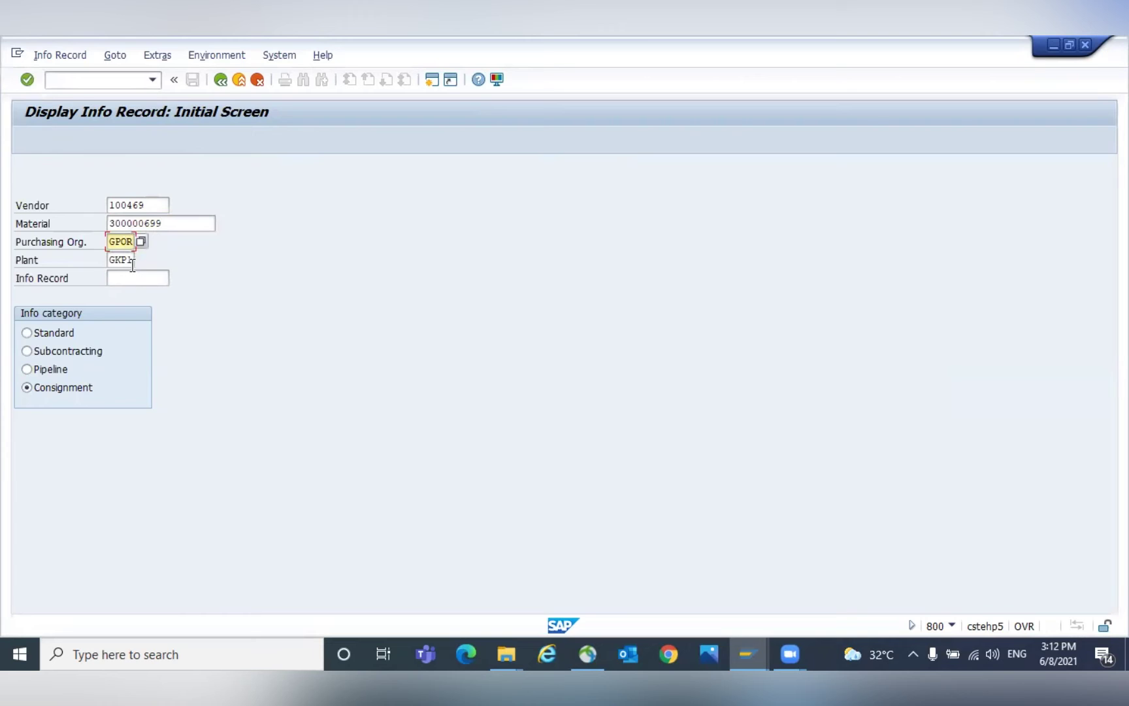
left_click(130, 261)
left_click(27, 388)
key("Return")
key("Return")
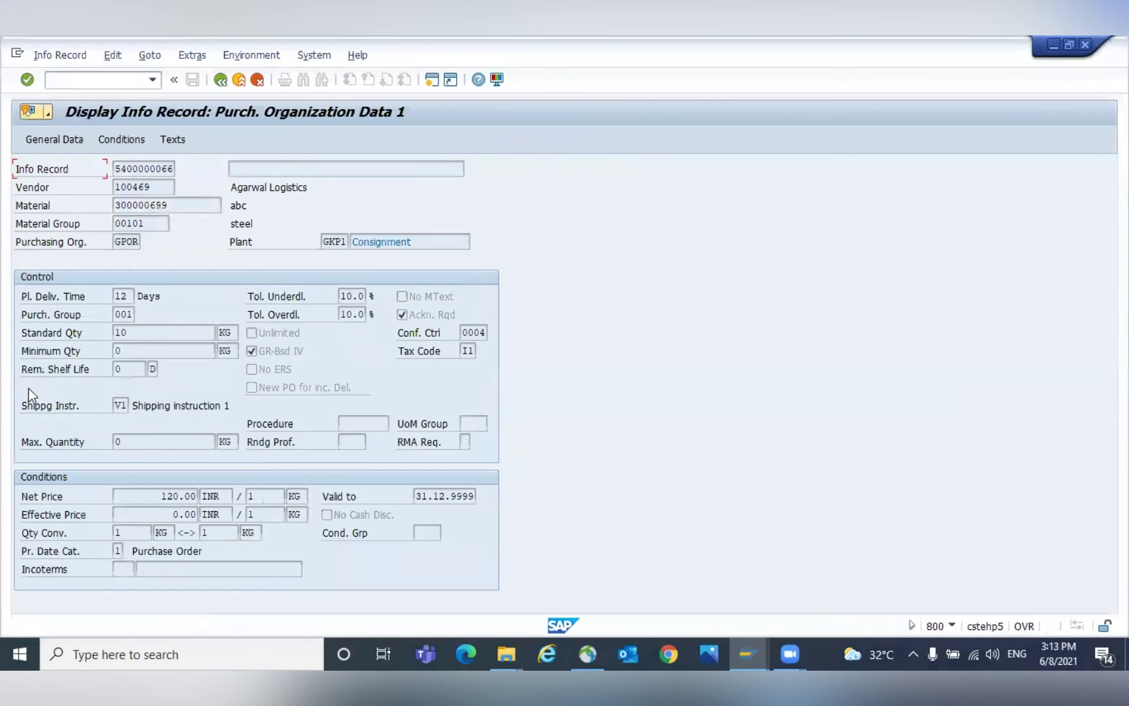
Review the price condition of 120.00 INR valid from 01.08.2021.
left_click(127, 143)
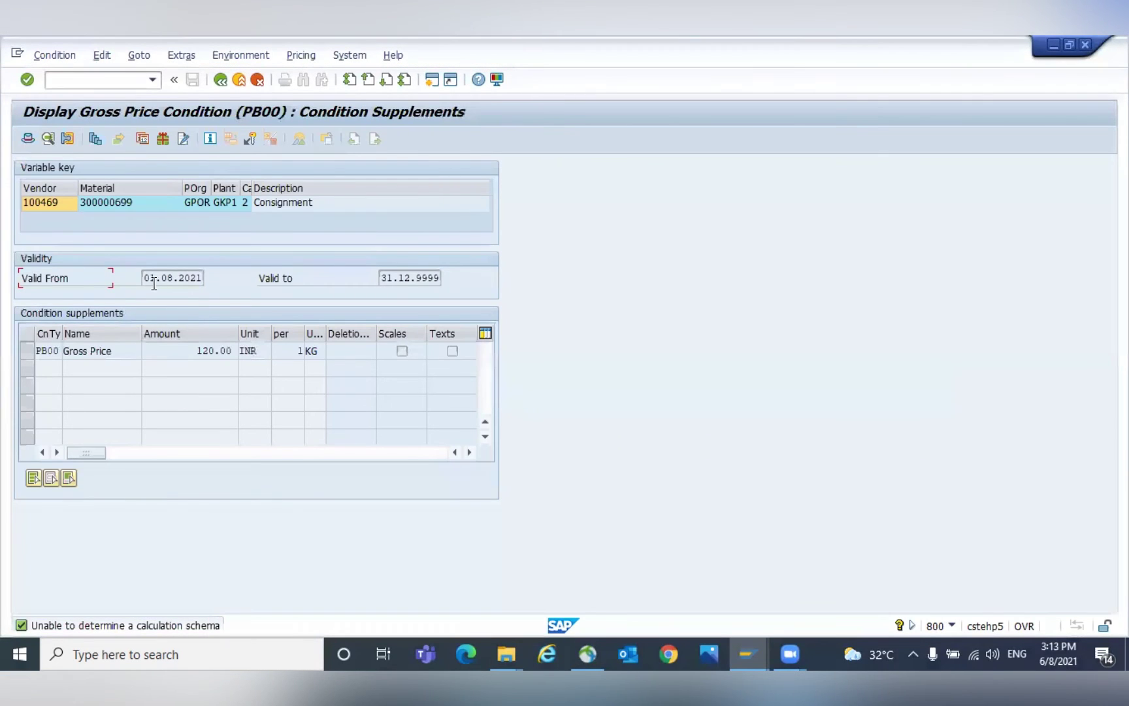
left_click_drag(142, 278, 210, 278)
left_click(199, 279)
left_click_drag(195, 348, 232, 349)
left_click(236, 348)
left_click(222, 81)
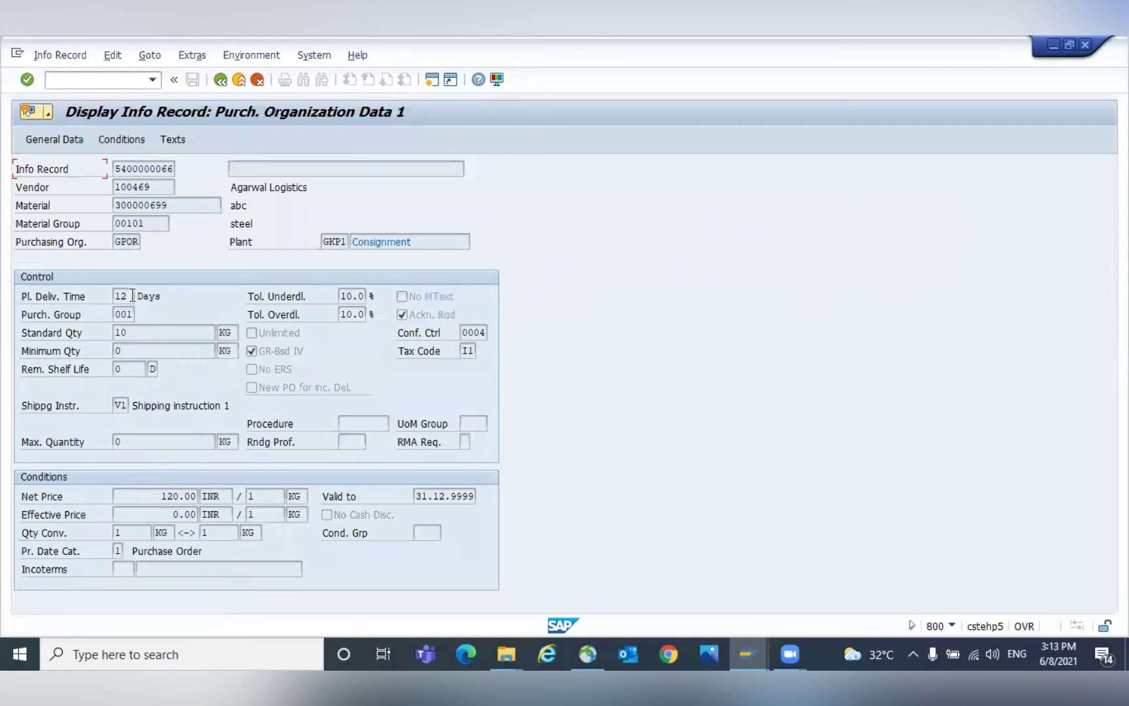
Run /nme23n to display a purchase order.
left_click(72, 79)
type("/nme23n")
key("Return")
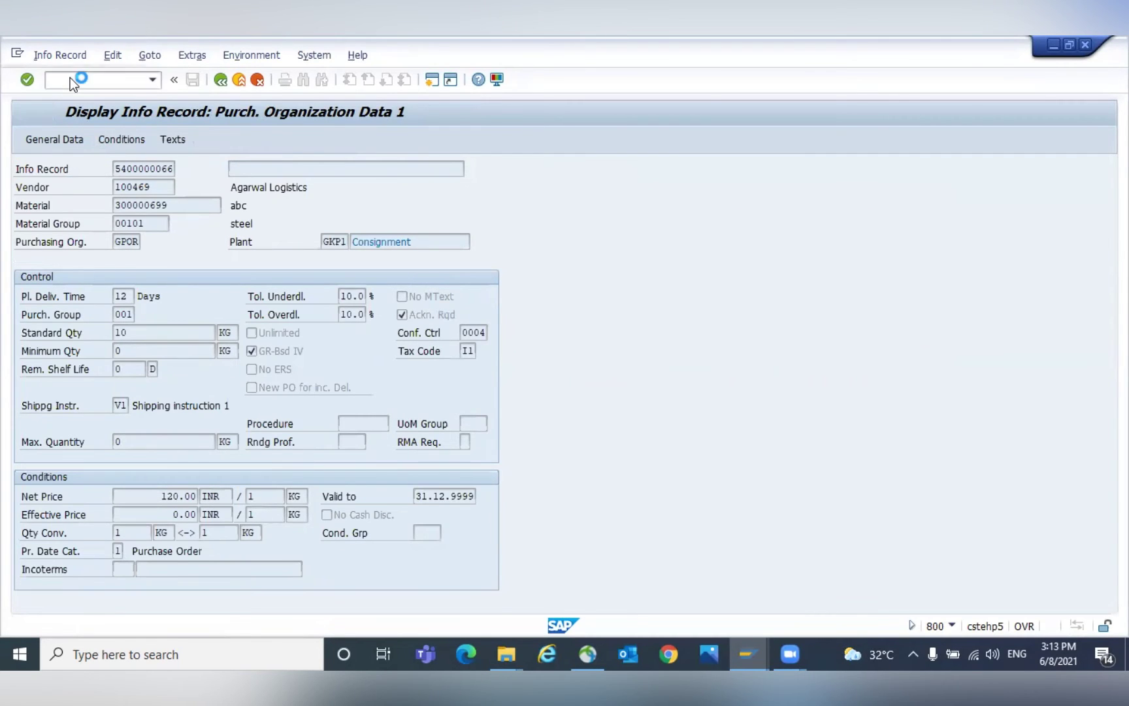
Choose the Consignment info category, tick Display all records and run the report.
key("Down")
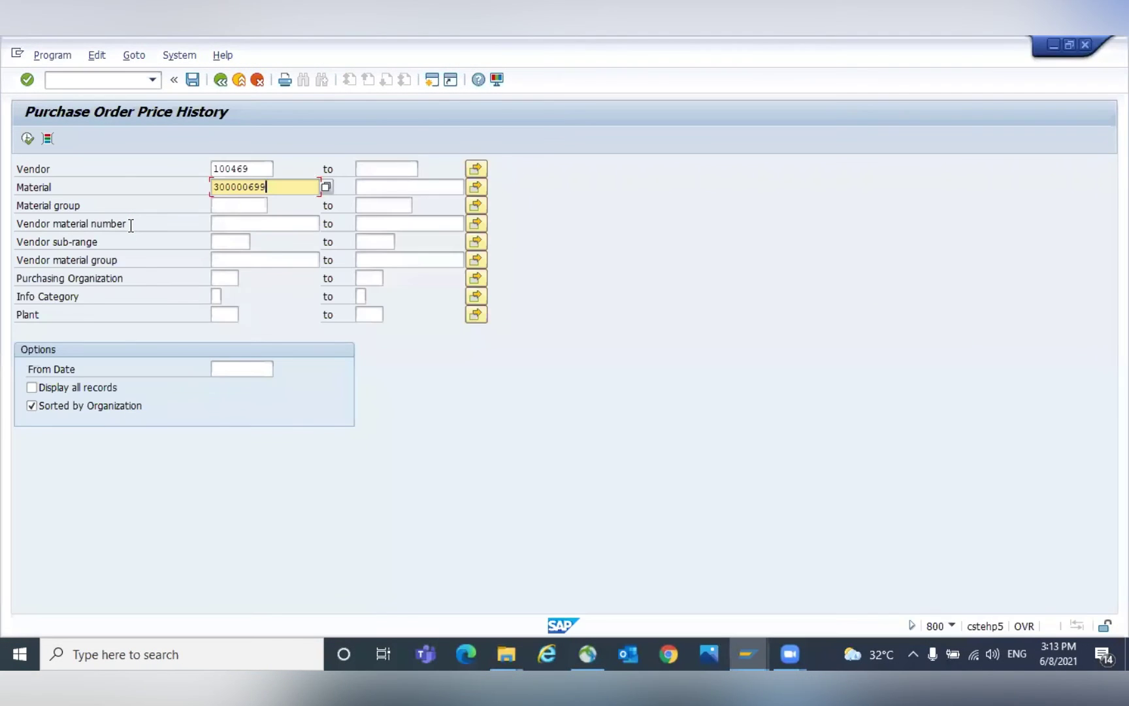
key("Down")
key("Down")
key("Down")
key("Down")
key("Down")
key("Down")
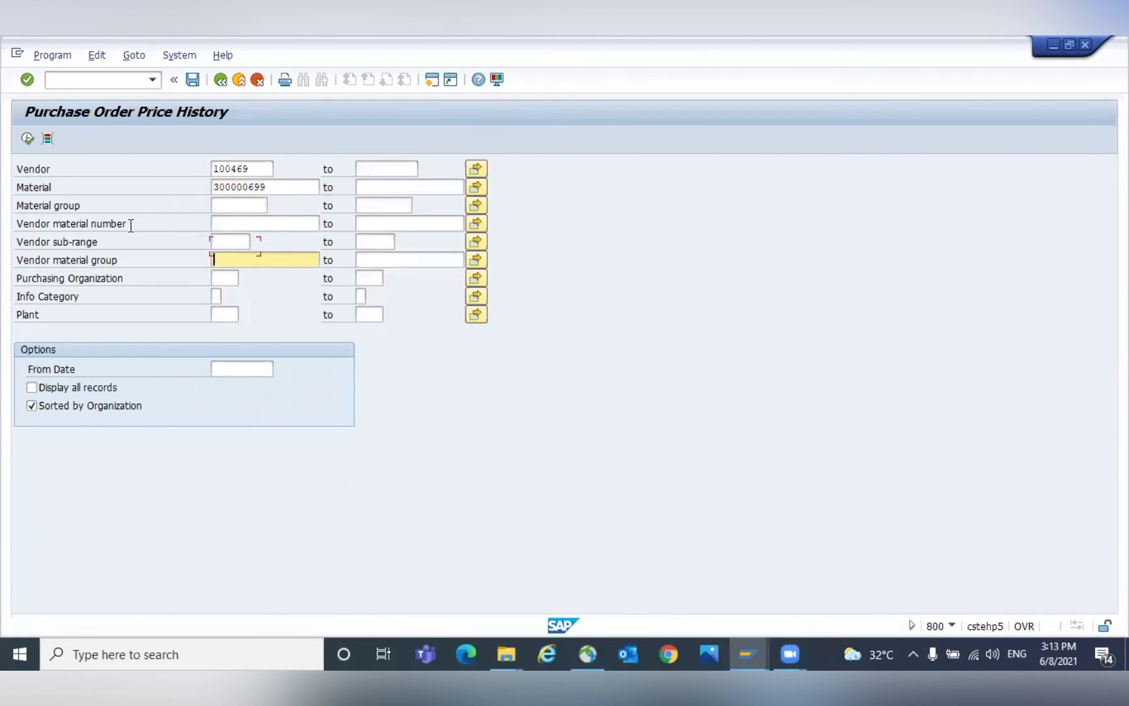
key("F4")
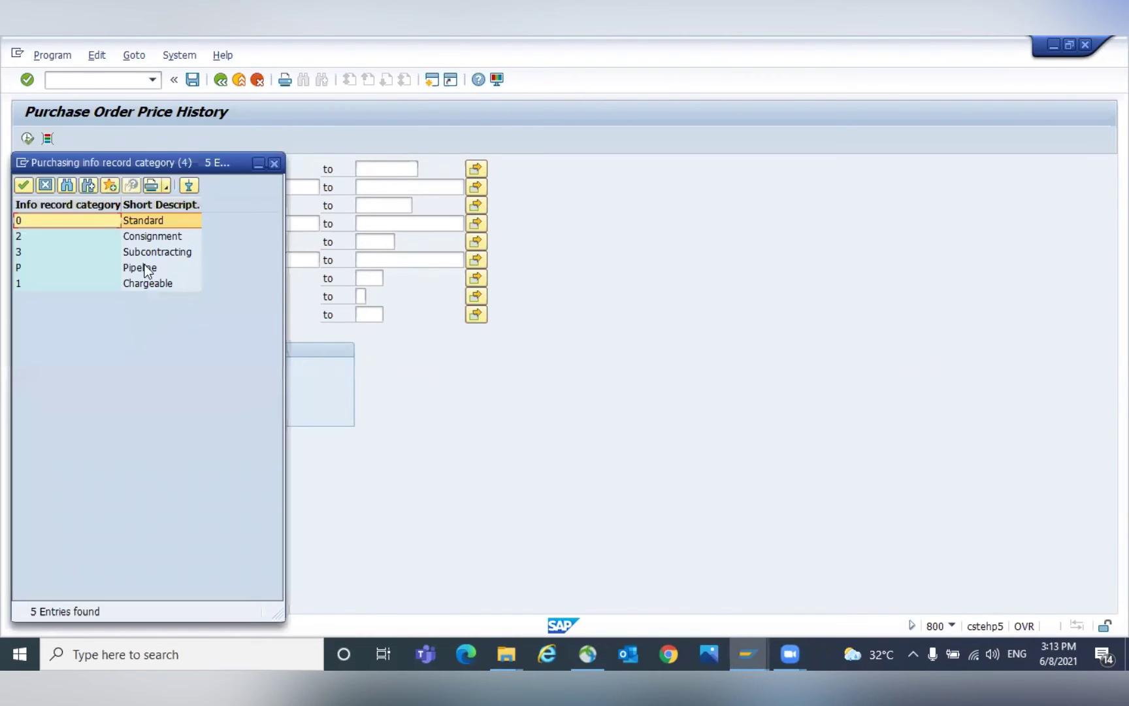
double_click(149, 235)
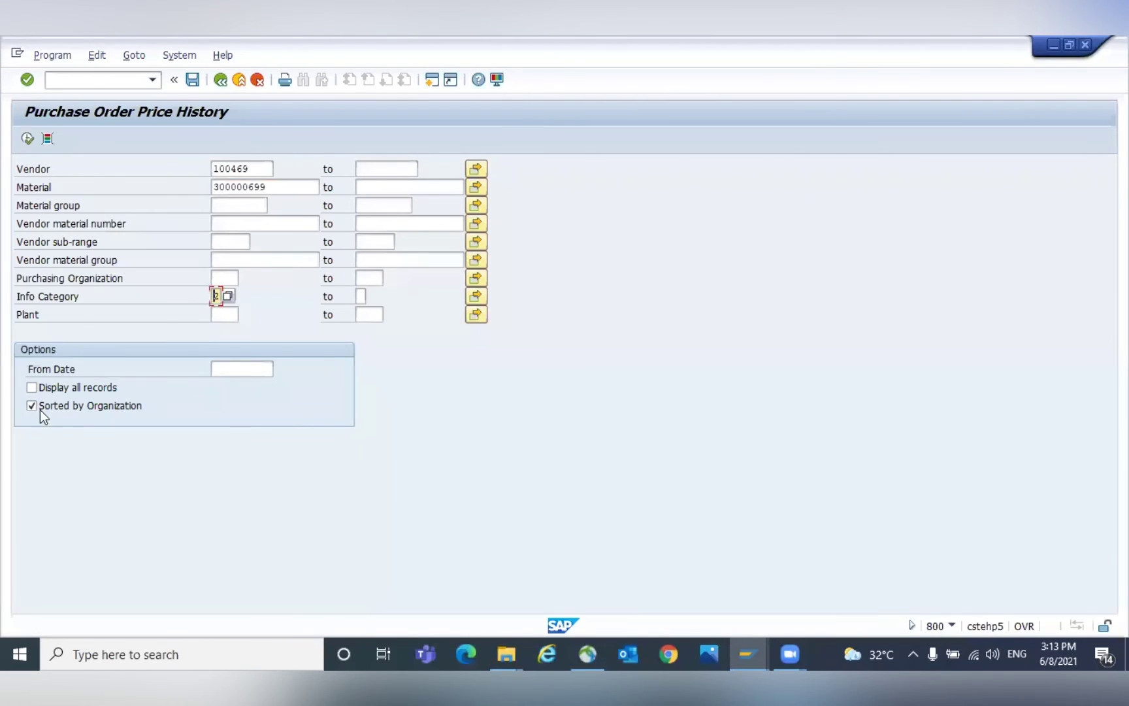
left_click(32, 387)
left_click(27, 139)
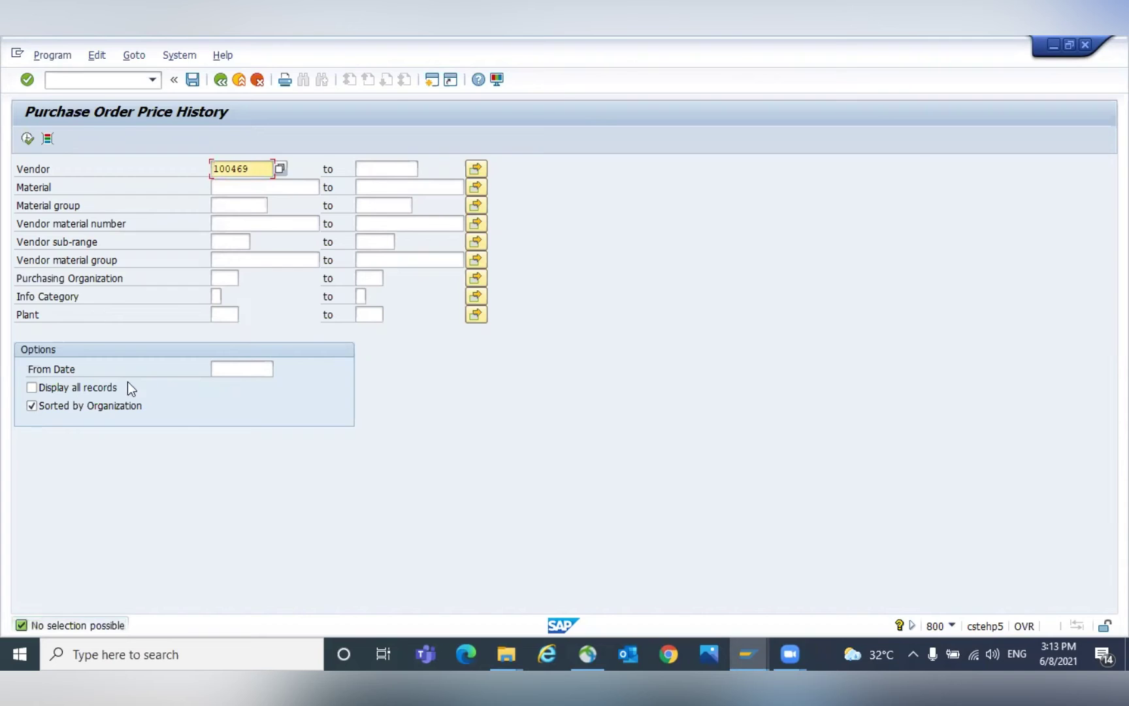
Rerun the report for info category 2, Purch. Org GPOR, plant GKP1, material 300000699, all records.
left_click(221, 296)
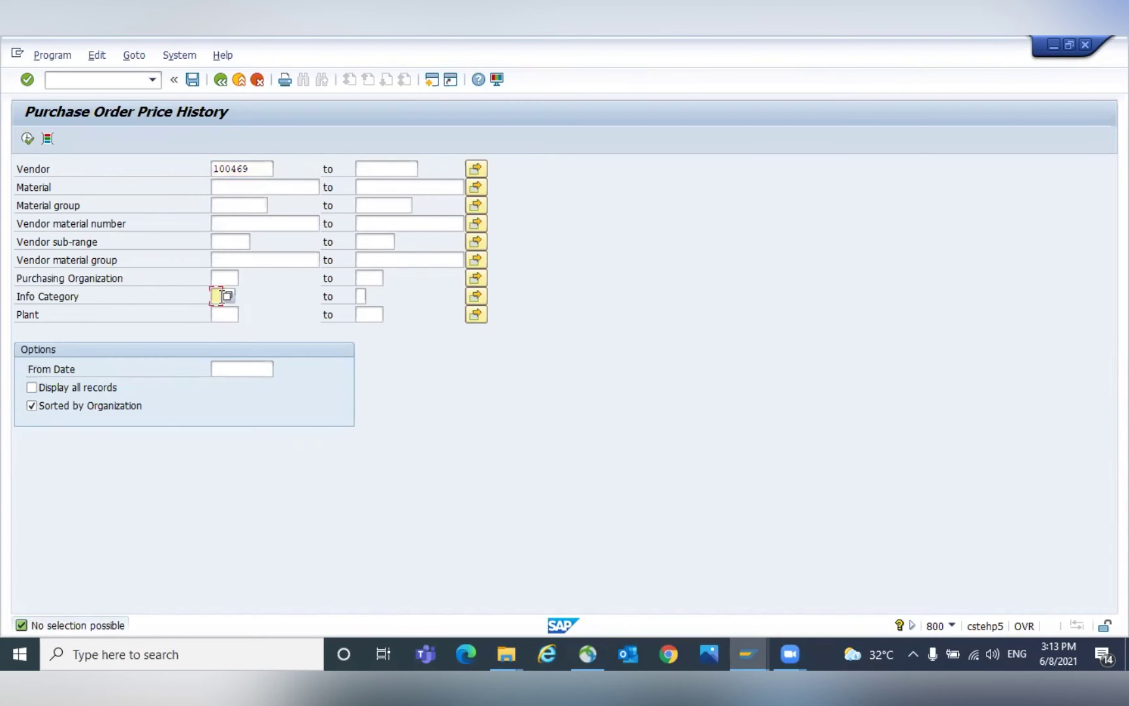
type("2")
key("shift+Tab")
type("GPOR")
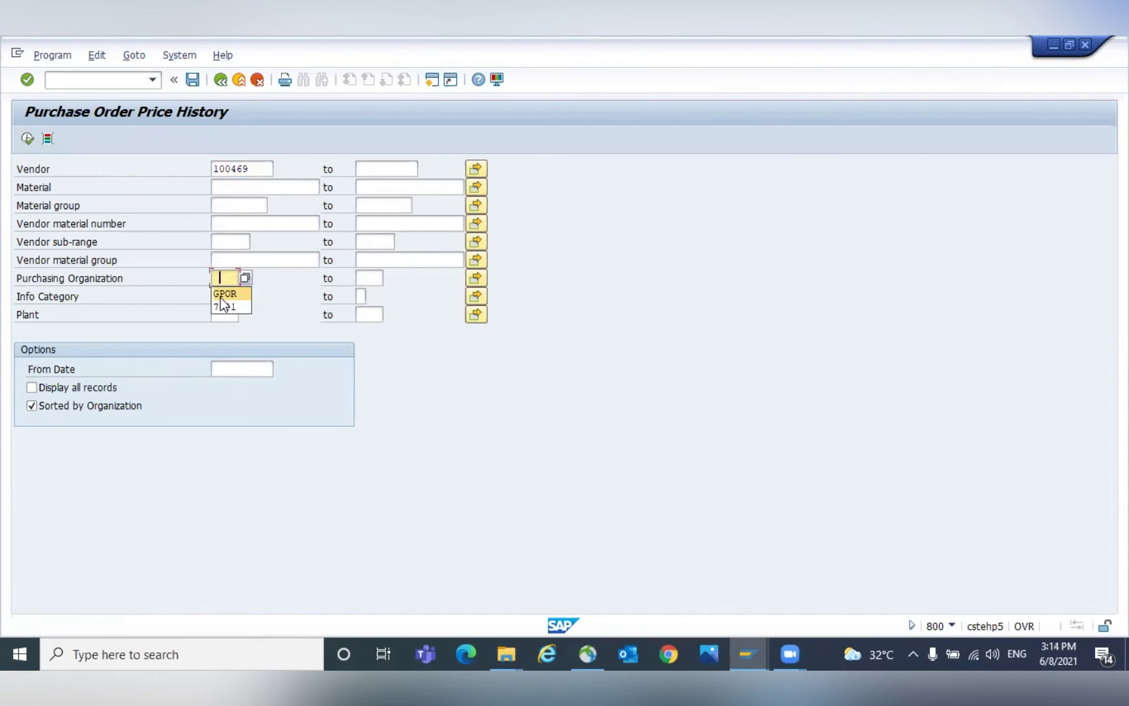
key("Up")
key("Down")
key("Down")
key("Down")
type("GKP1")
left_click(32, 389)
left_click(240, 187)
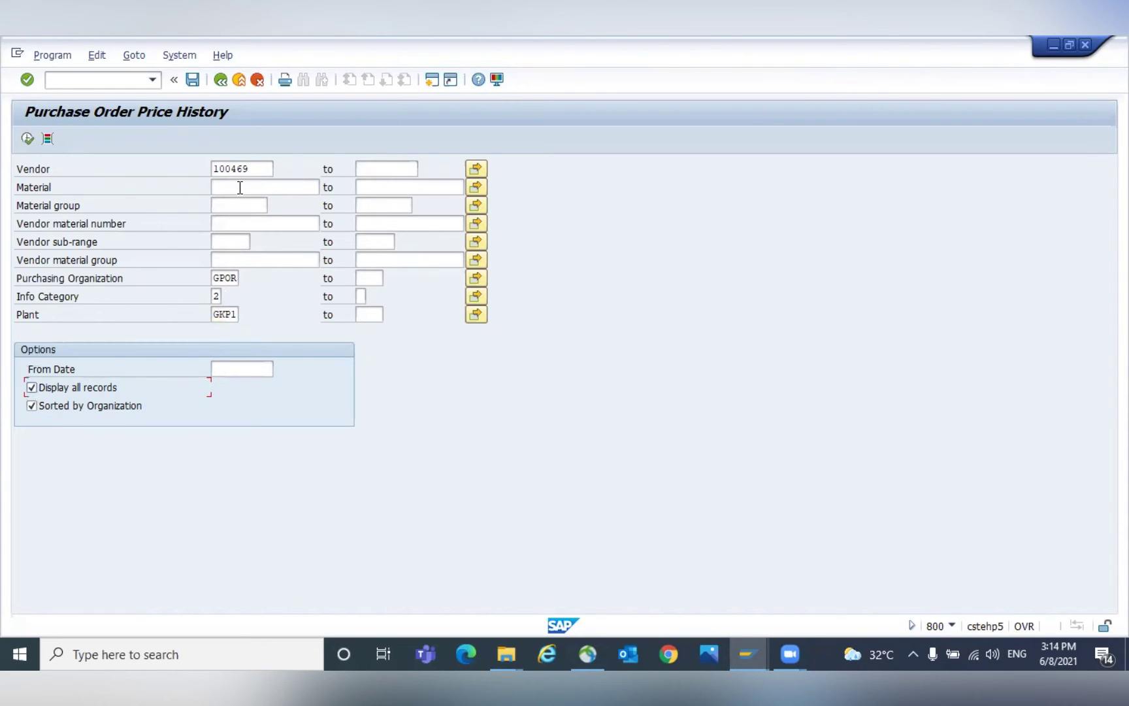
type("300000699")
key("Return")
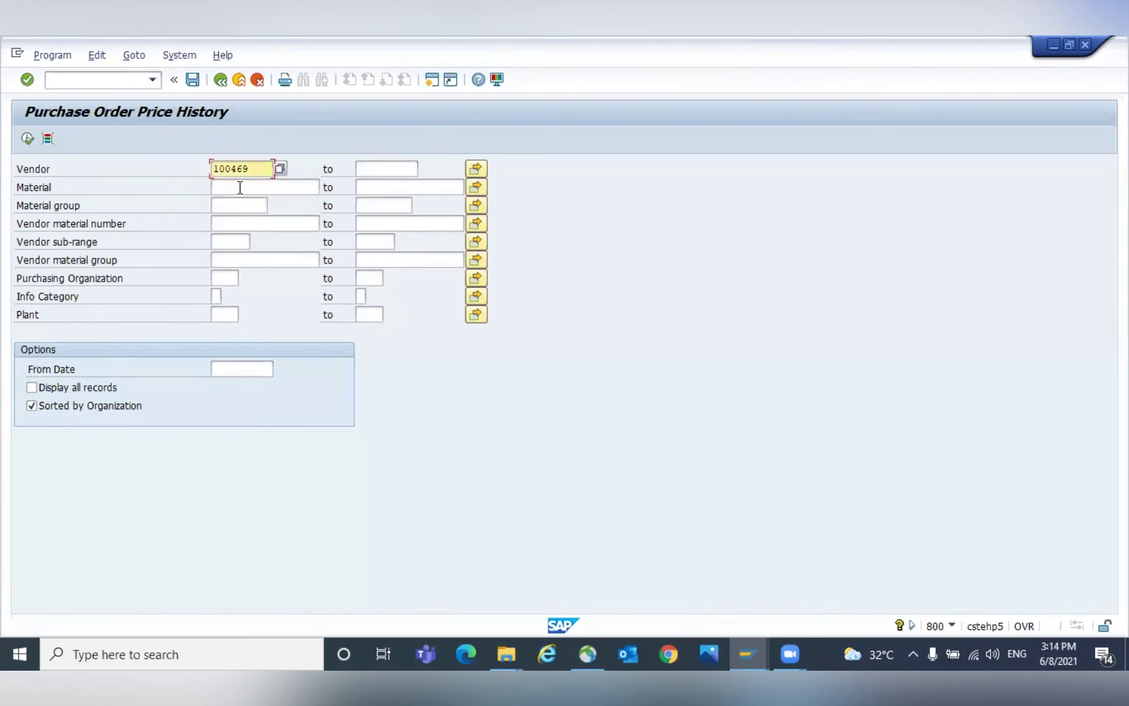
left_click(27, 138)
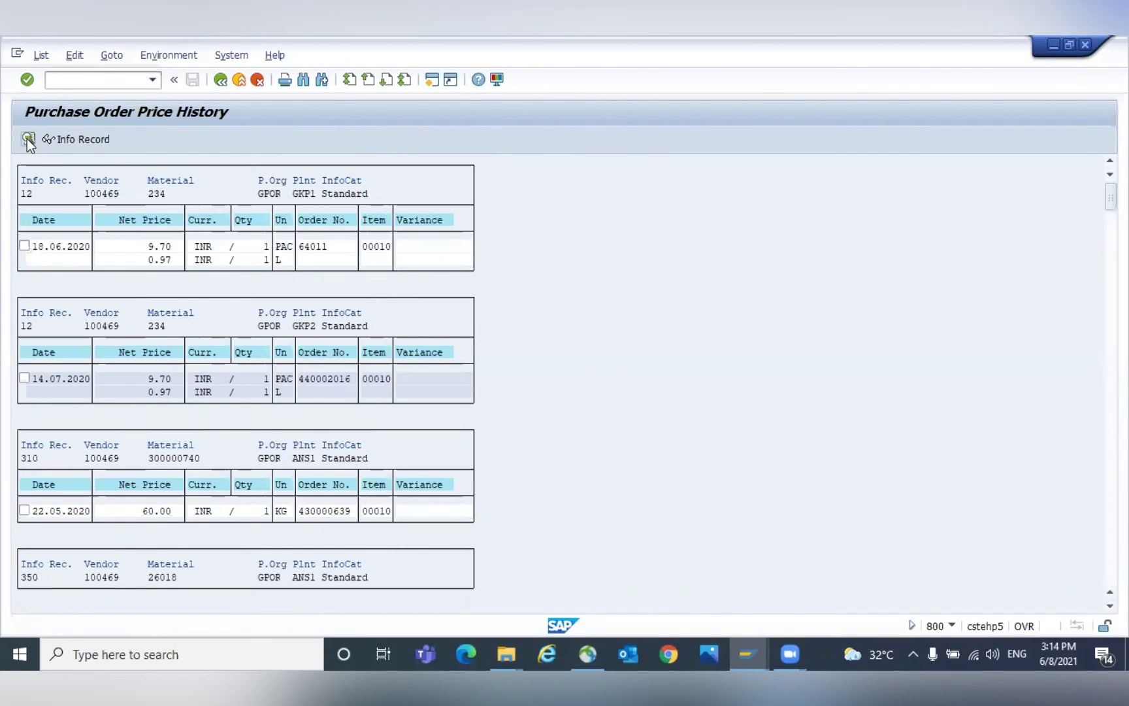
Search the price history list for 300000699 and jump to its info record.
key("ctrl+f")
type("300000699")
key("Return")
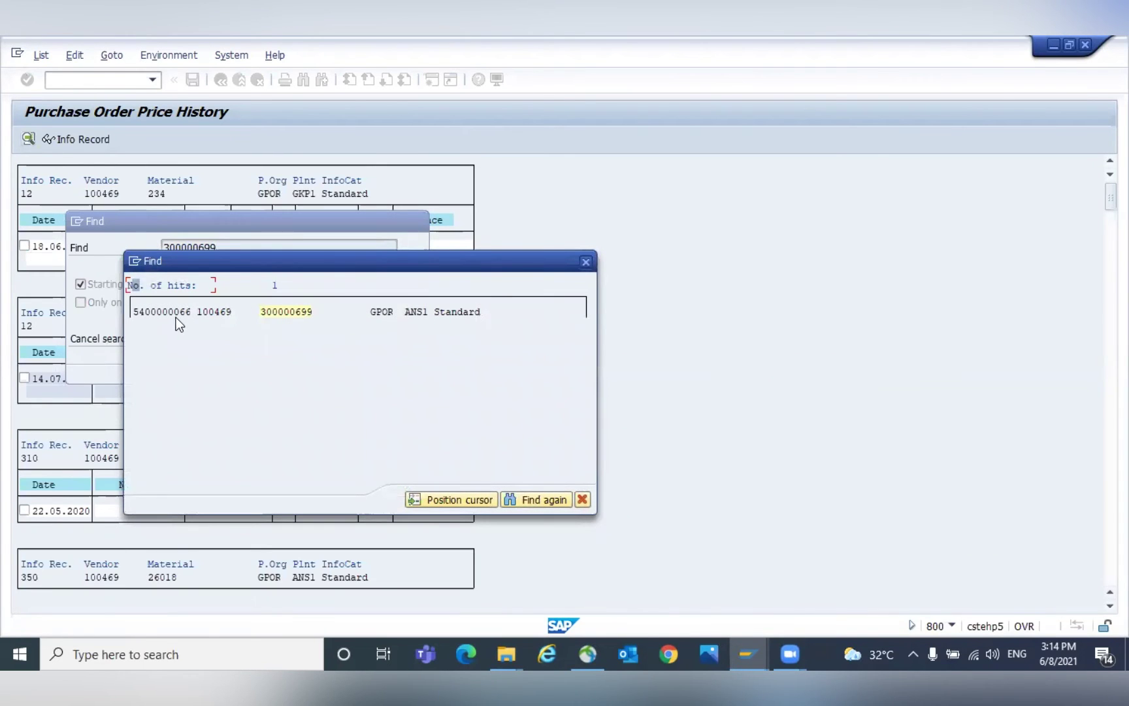
left_click(279, 311)
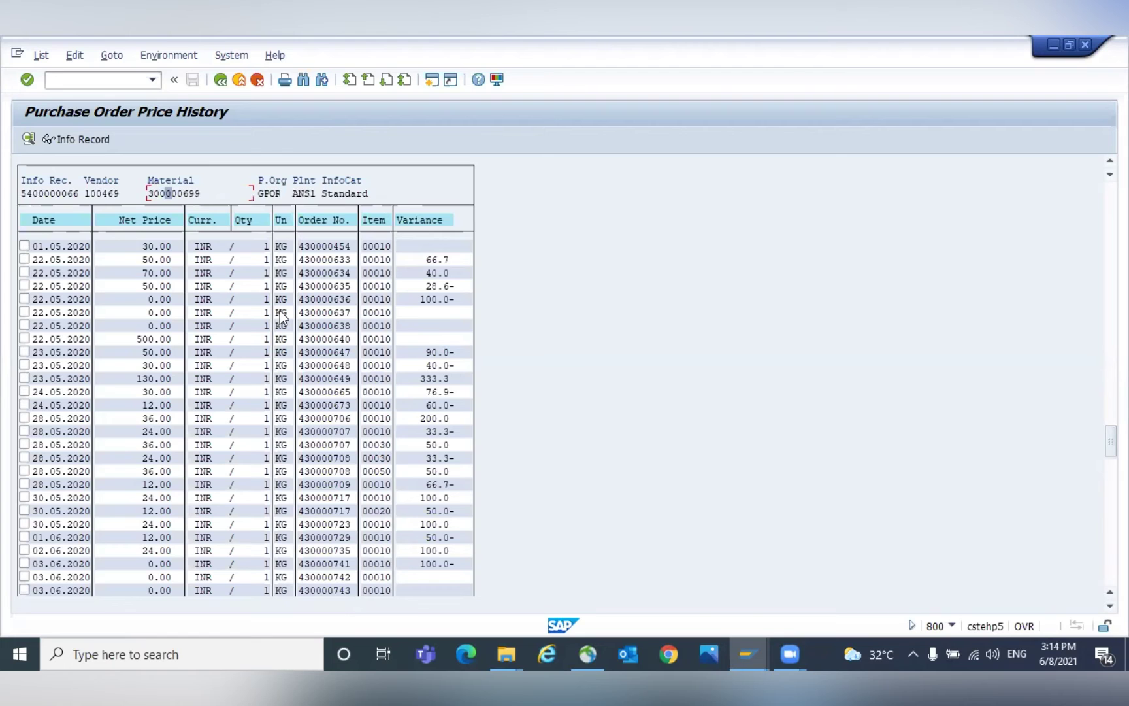
scroll(281, 317, "down", 10)
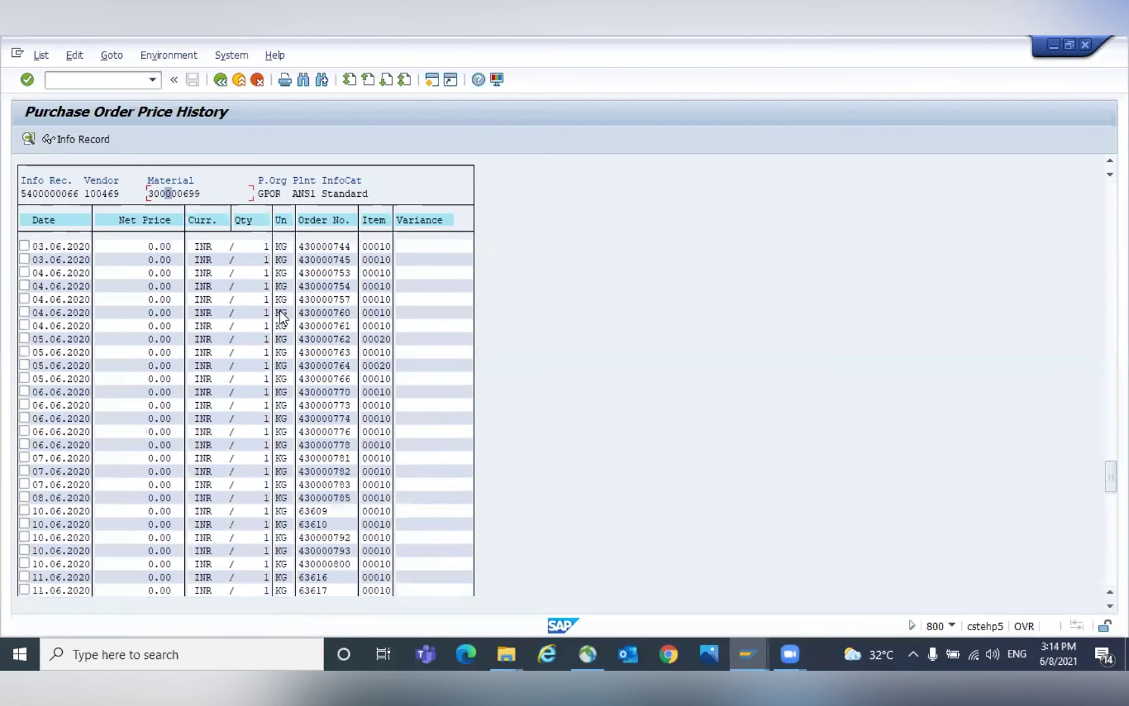
scroll(281, 317, "down", 15)
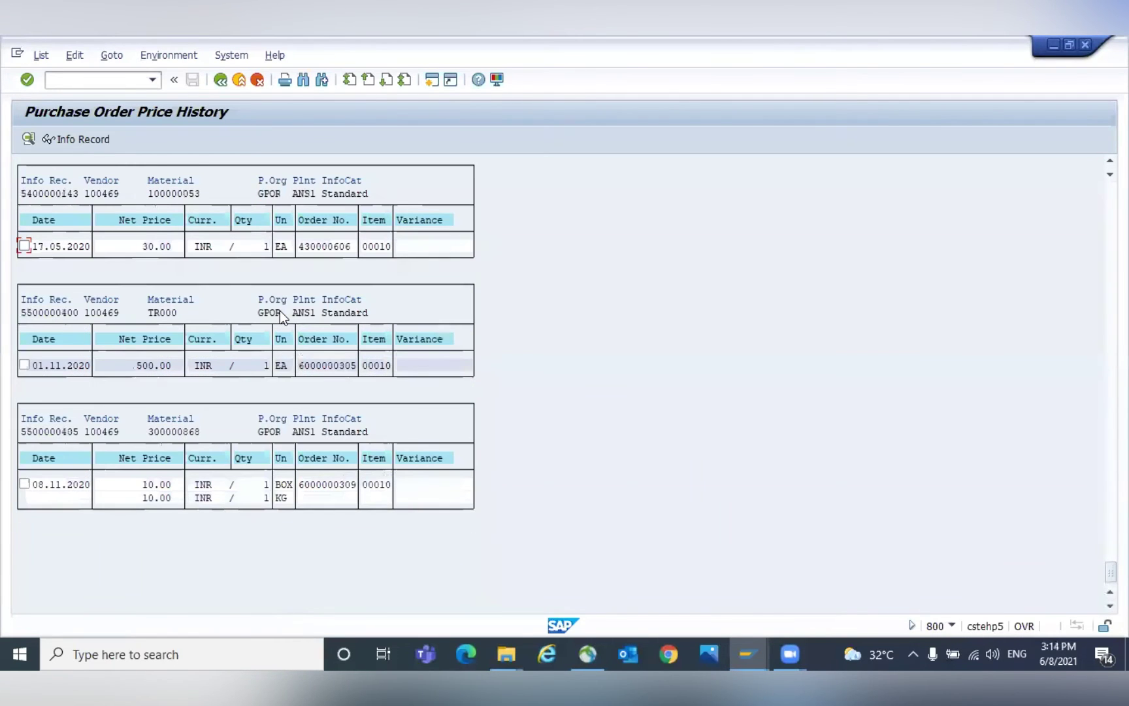
scroll(279, 310, "up", 5)
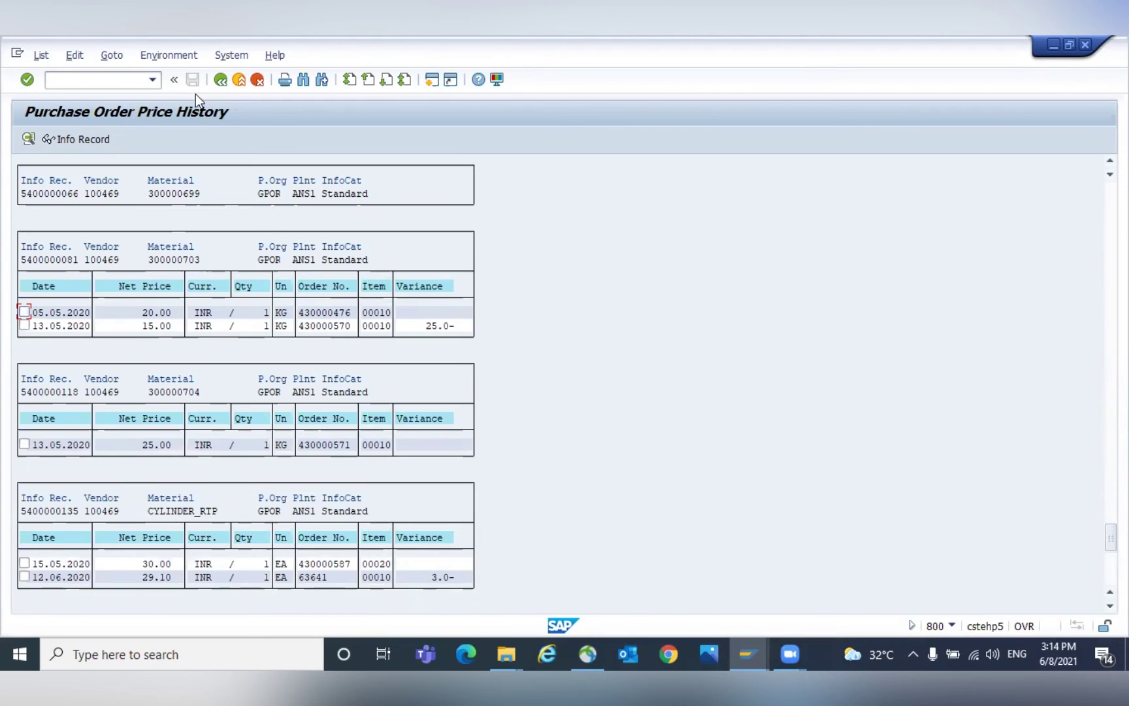
Open the info record display with /NME1.
left_click(74, 80)
type("/NME1")
key("Return")
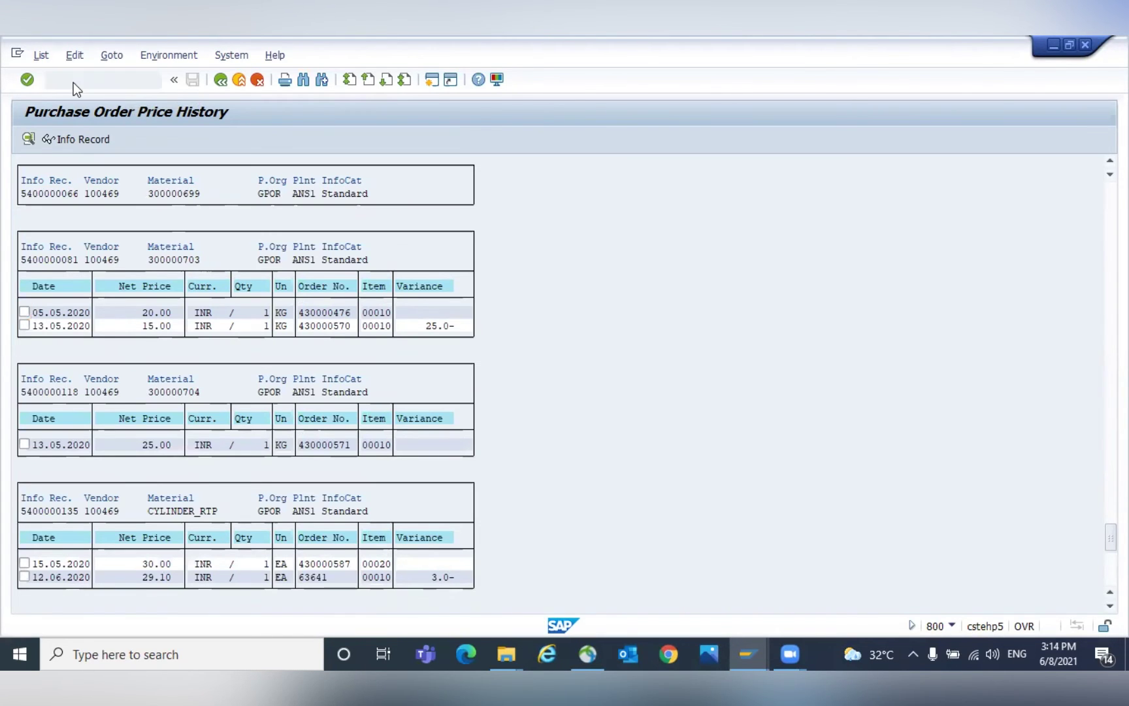
Check the info record's 120.00 net price, then return to the info record initial screen.
key("Return")
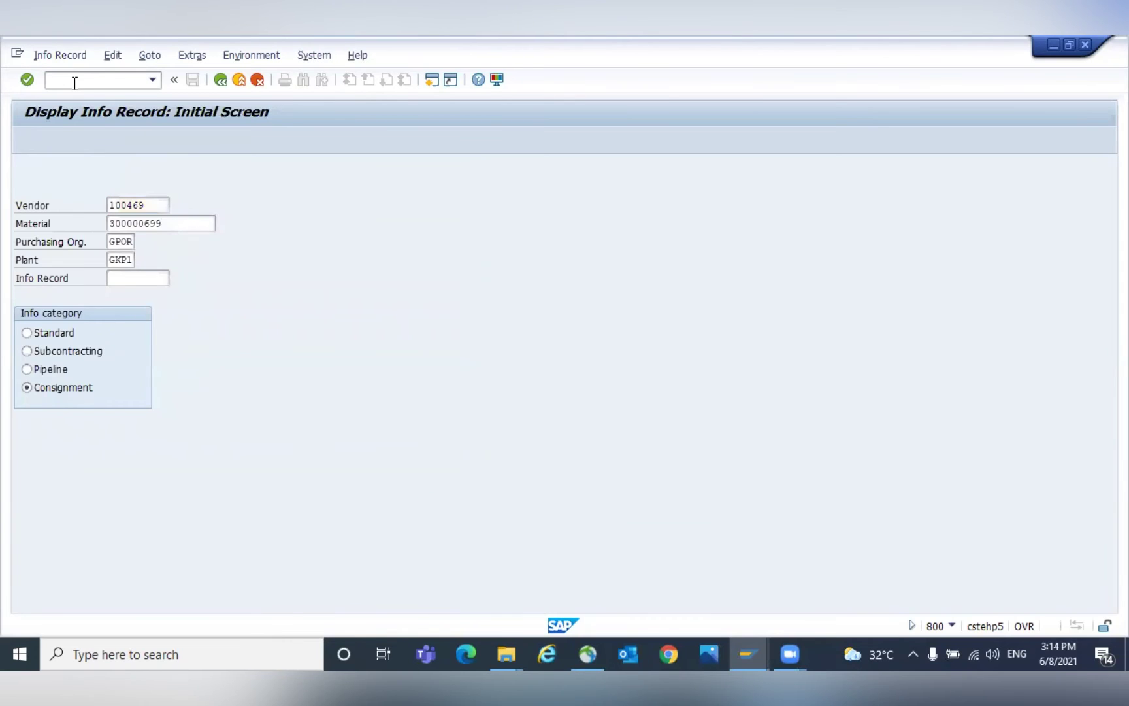
key("Return")
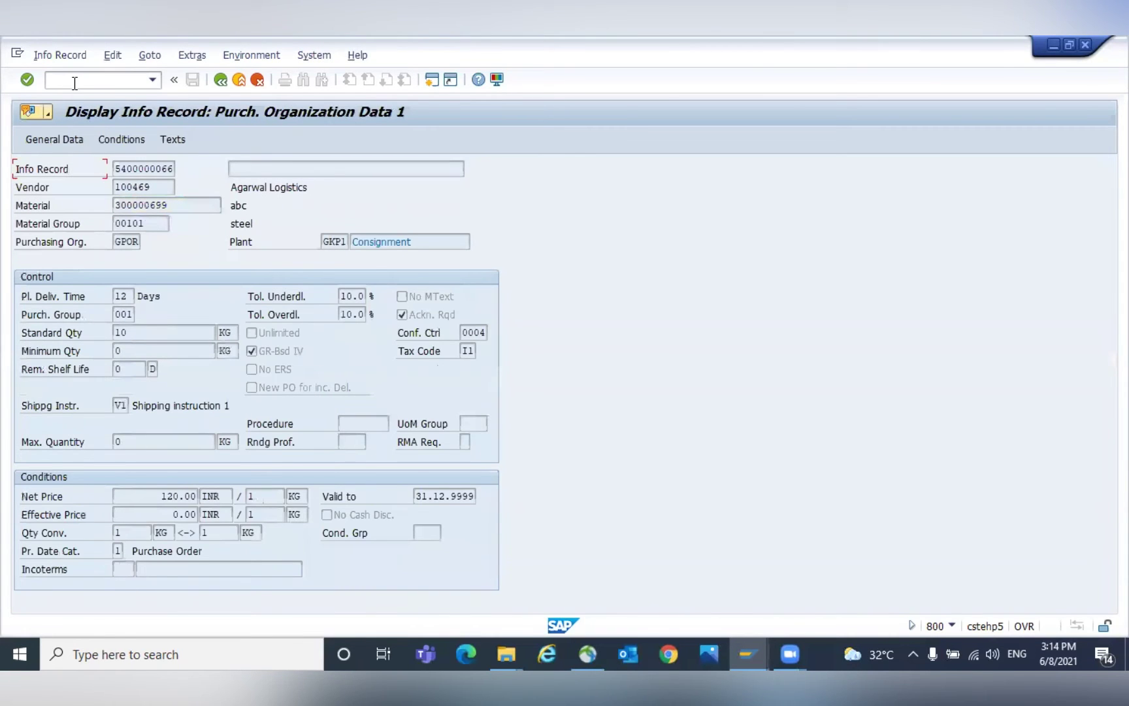
left_click_drag(162, 496, 201, 495)
left_click(202, 496)
left_click(88, 79)
type("/NME1")
key("Return")
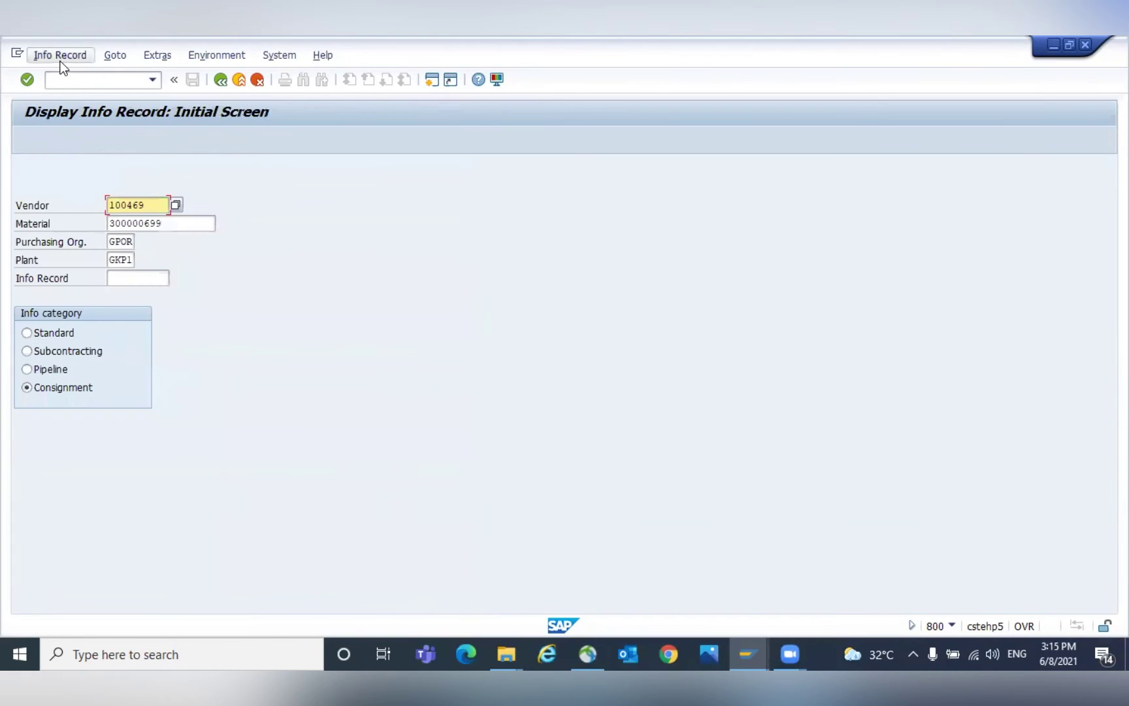
Switch to Change Info Record and open the purchasing organization price conditions.
left_click(60, 55)
left_click(58, 111)
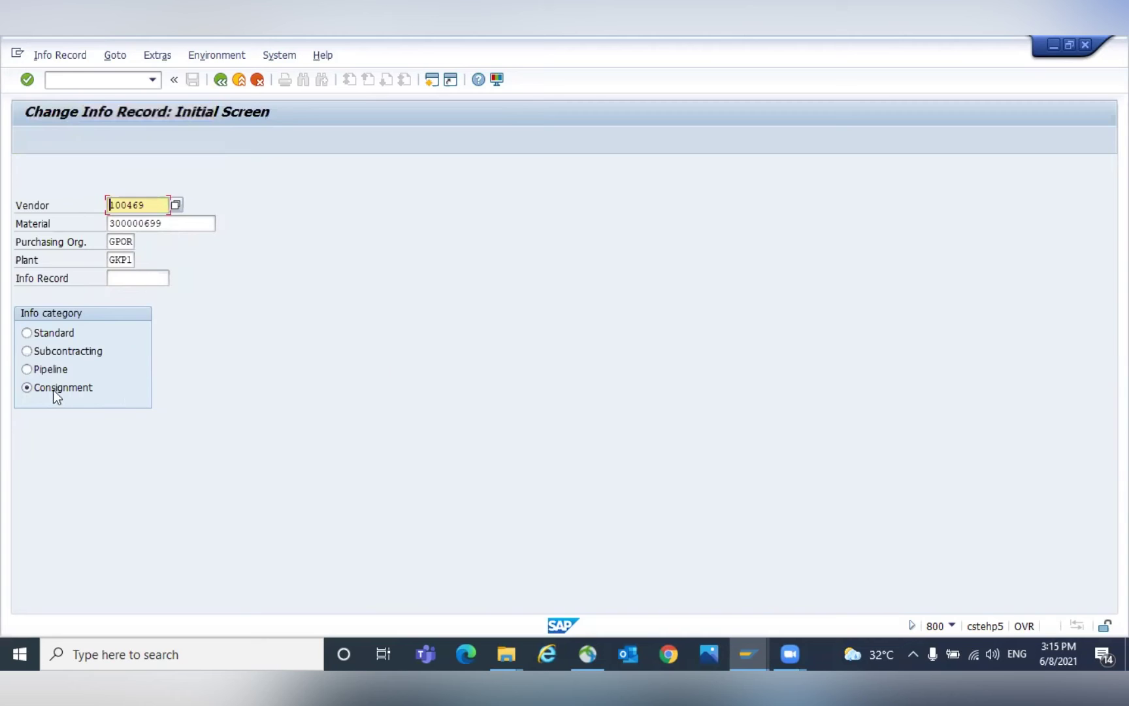
left_click(147, 225)
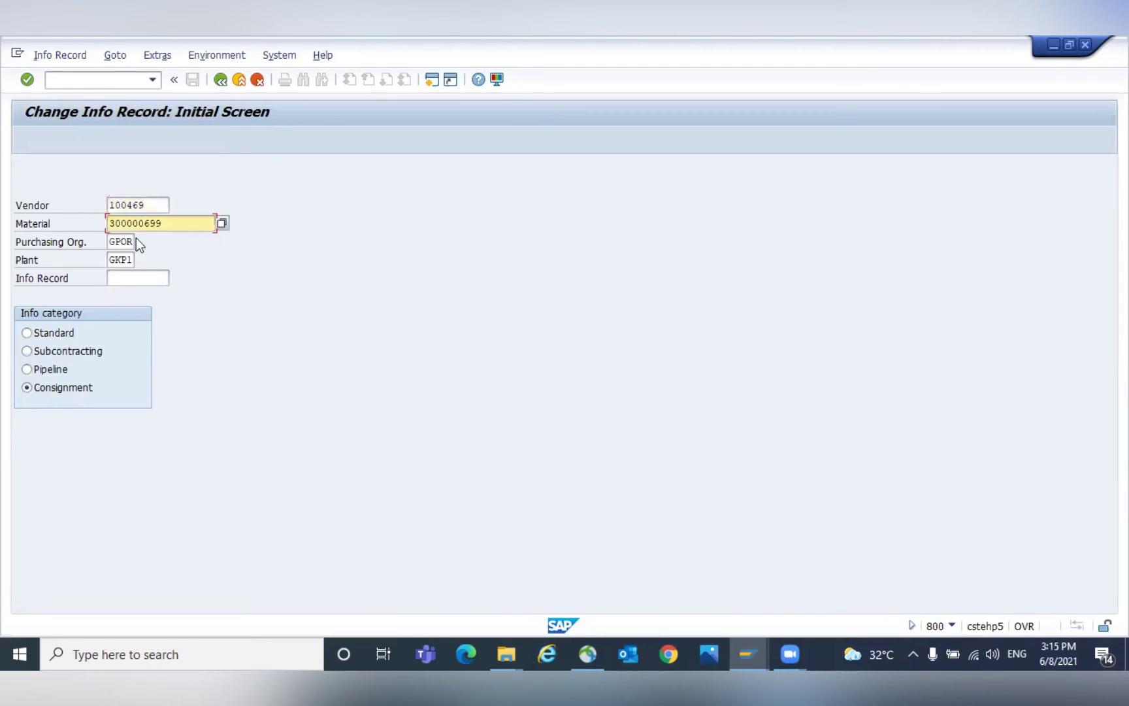
key("Return")
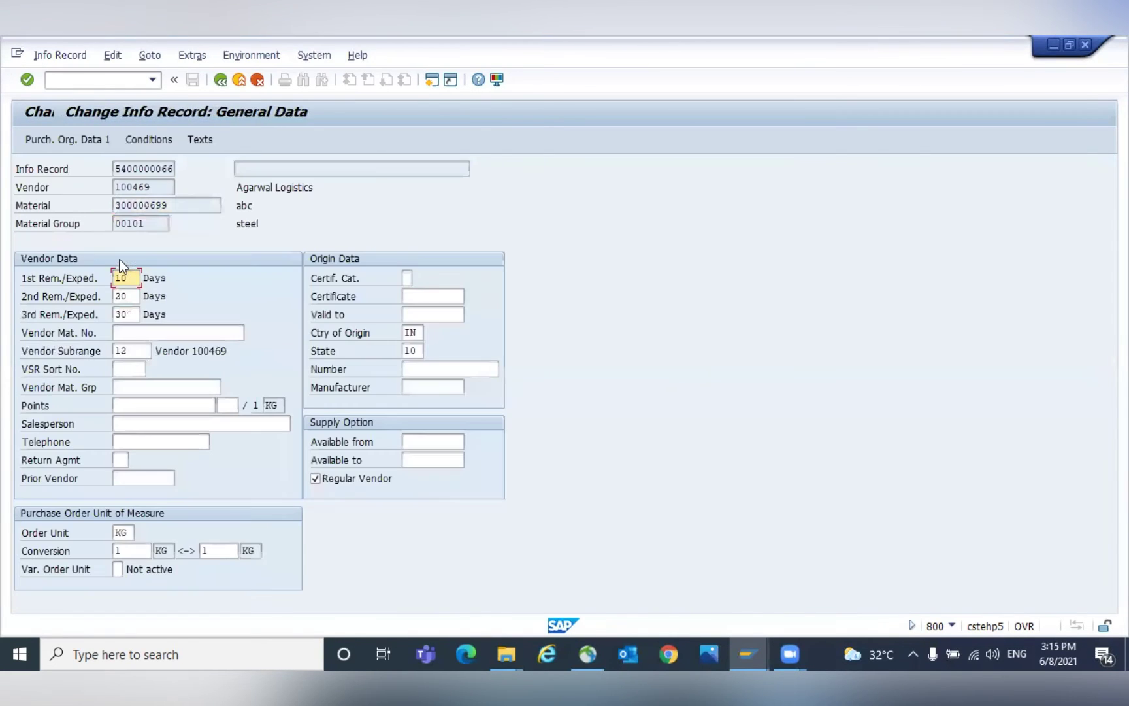
key("Return")
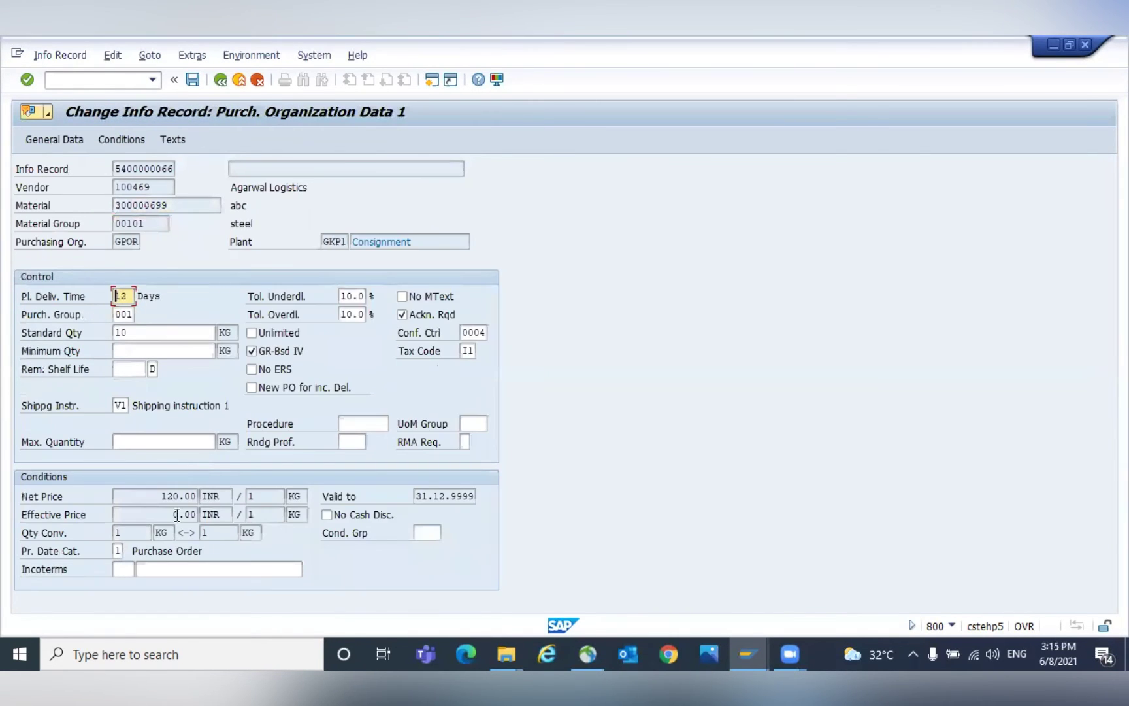
left_click(121, 140)
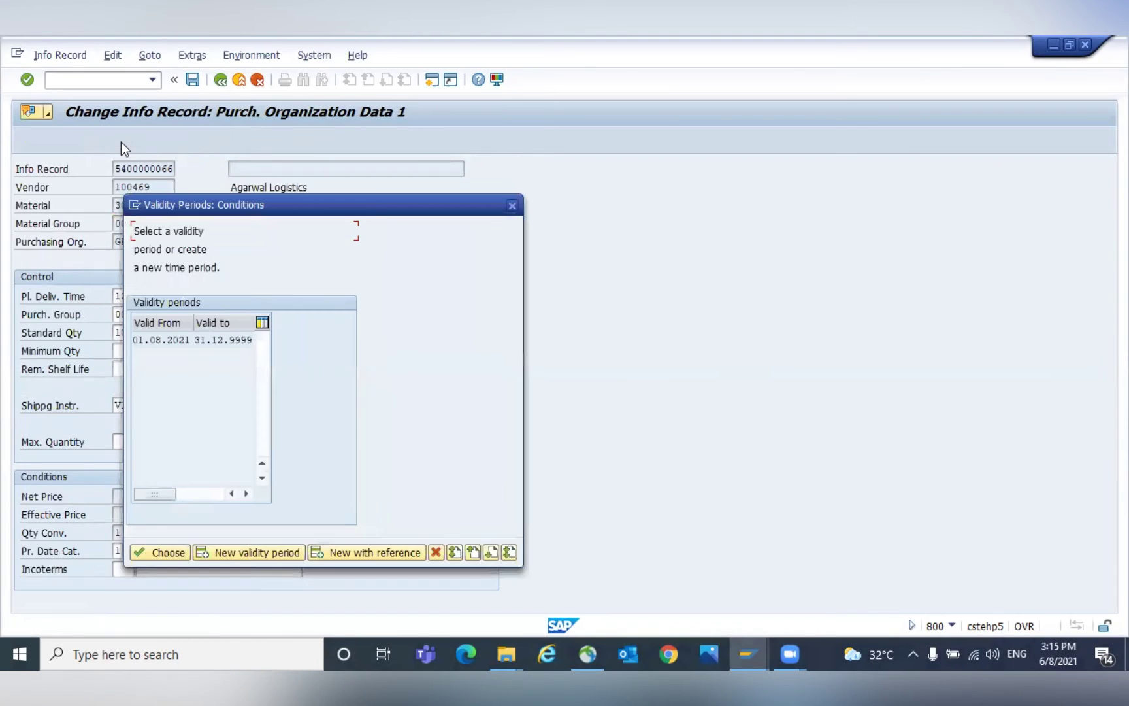
Set the gross price for the 01.08.2021 validity period to 200 and save.
double_click(154, 347)
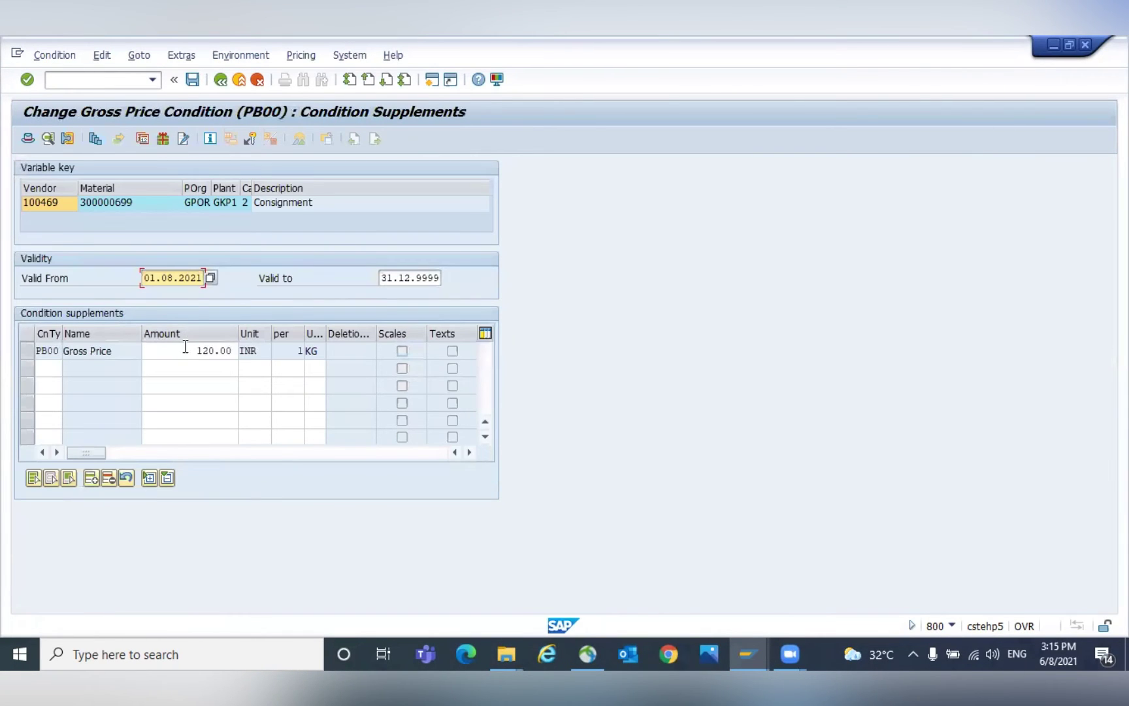
double_click(185, 347)
type("200")
key("ctrl+s")
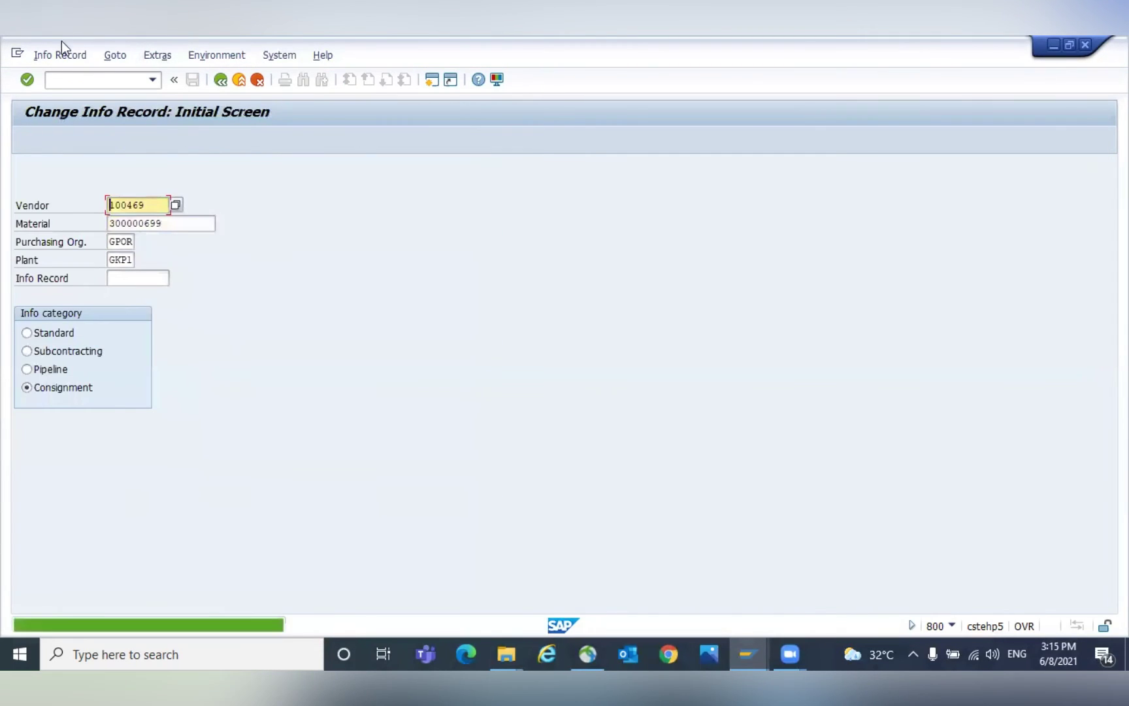
left_click(60, 81)
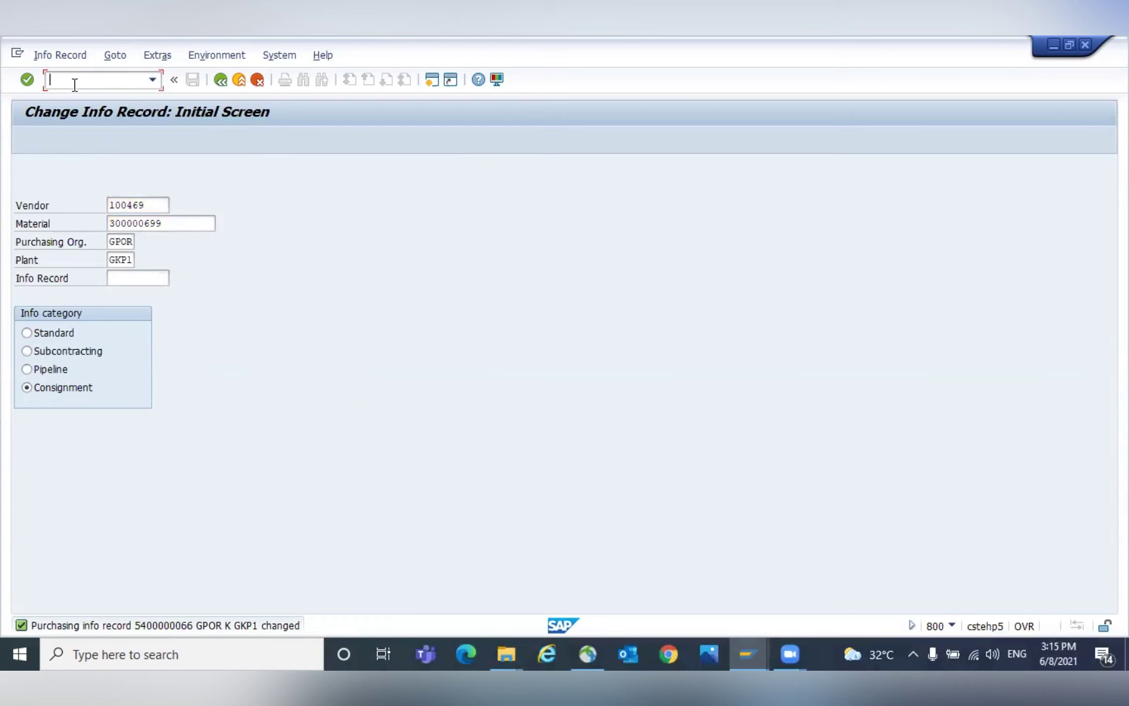
Start /nme13 as a transfer posting with 411 consignment-to-own movement type.
type("/nme13")
key("Return")
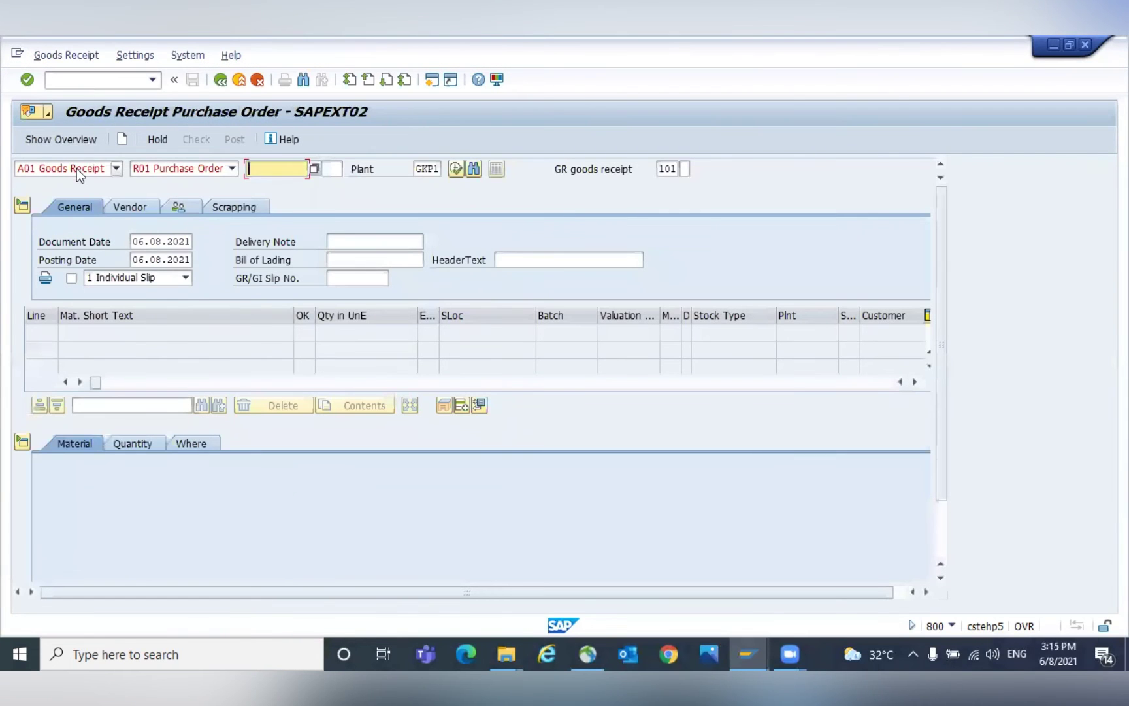
left_click(76, 168)
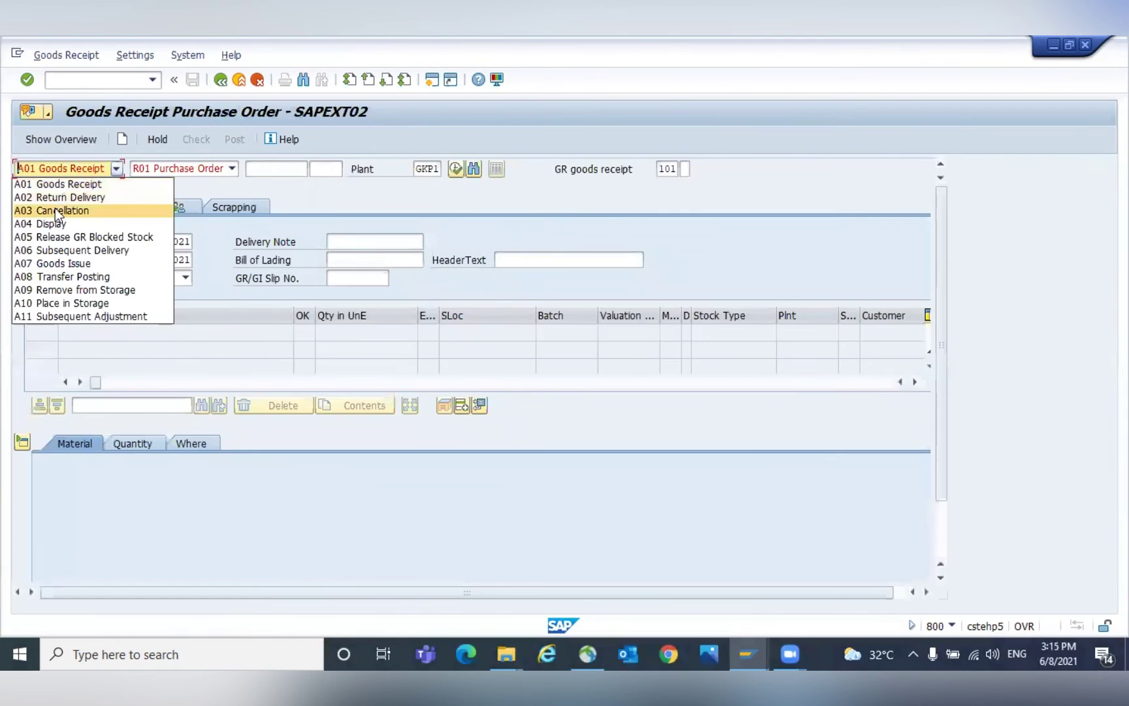
left_click(52, 280)
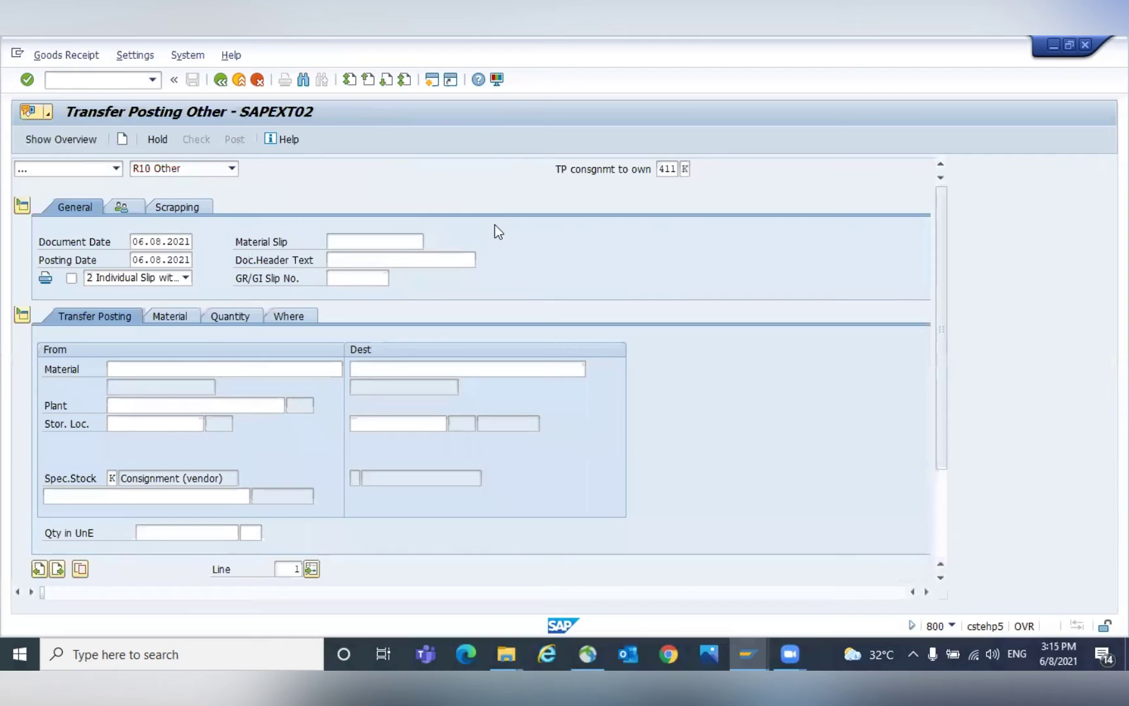
left_click(677, 171)
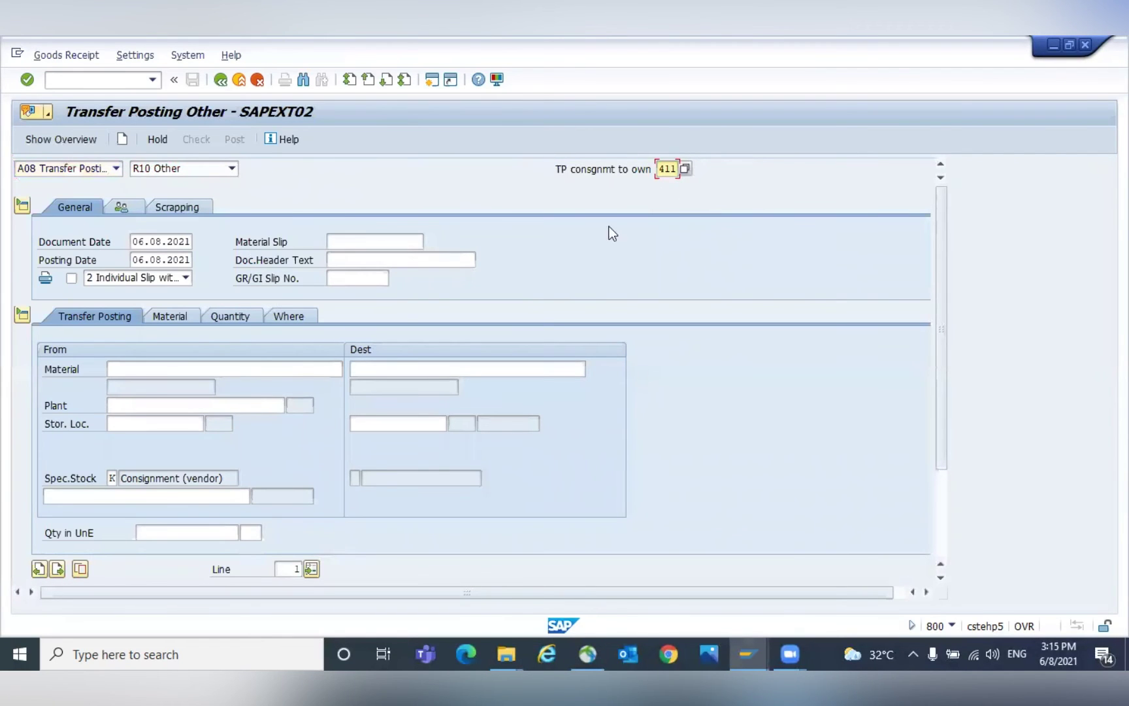
Enter source material 300000699, plant GKP1 and storage location 0002.
left_click(192, 365)
key("Tab")
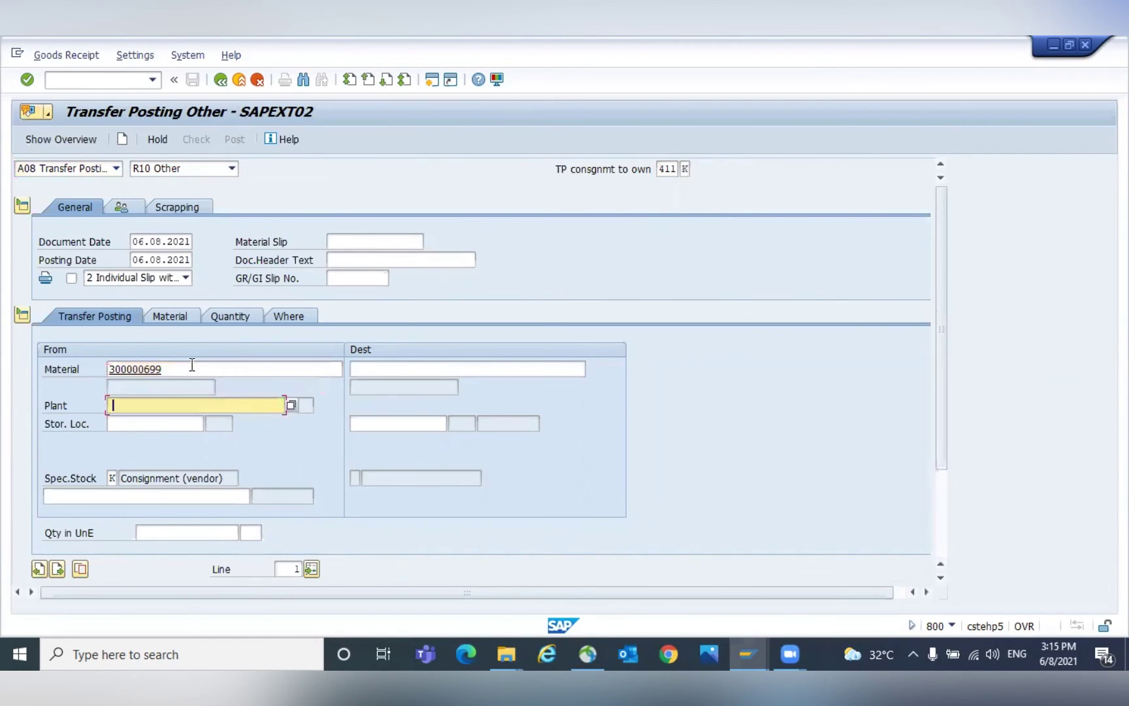
key("space")
key("Down")
key("Tab")
key("space")
key("Down")
key("Return")
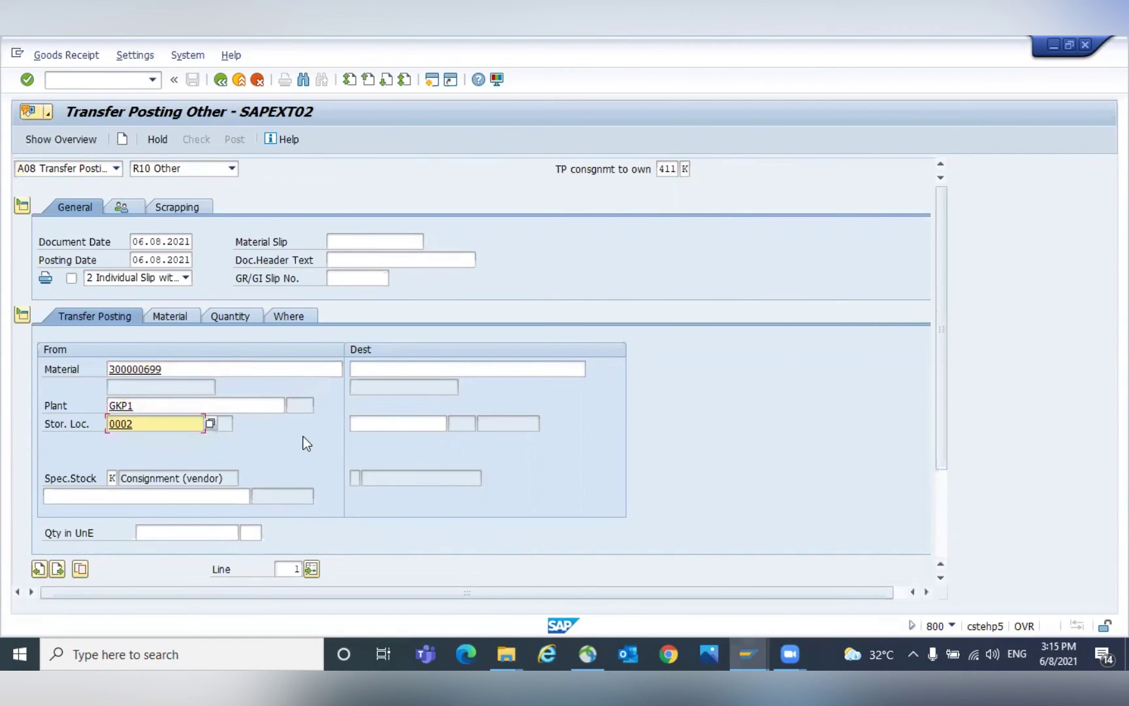
Set destination storage location 0003 and the consignment vendor.
left_click(392, 424)
key("Down")
key("Return")
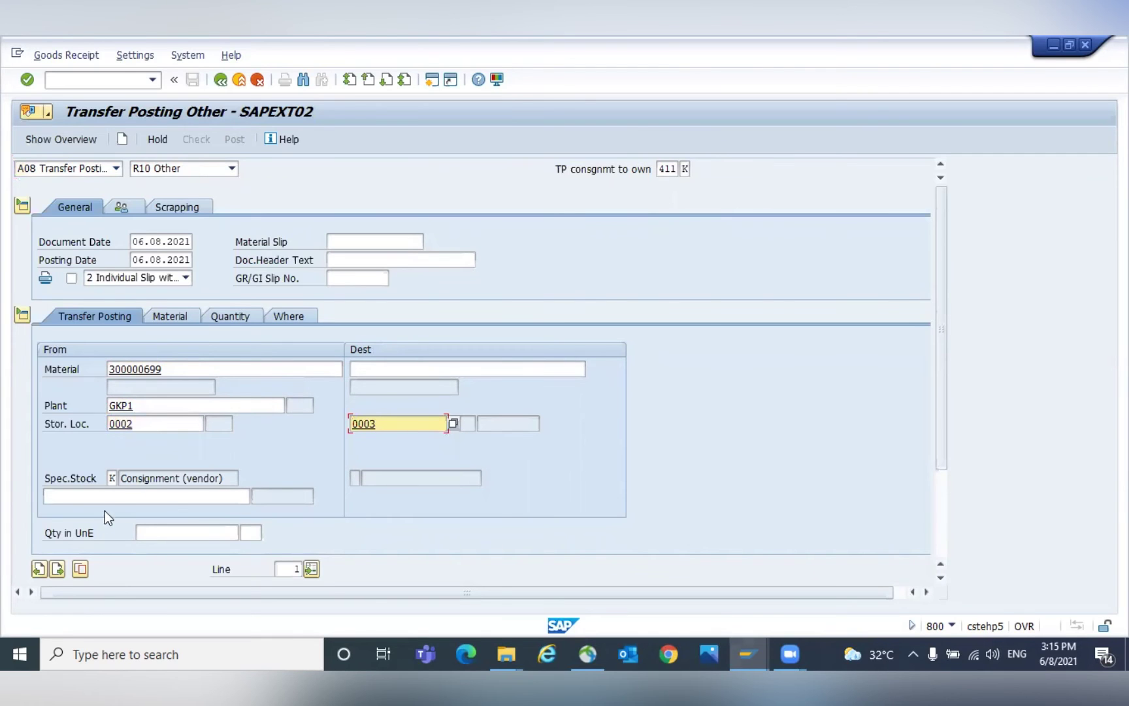
left_click(109, 496)
key("Return")
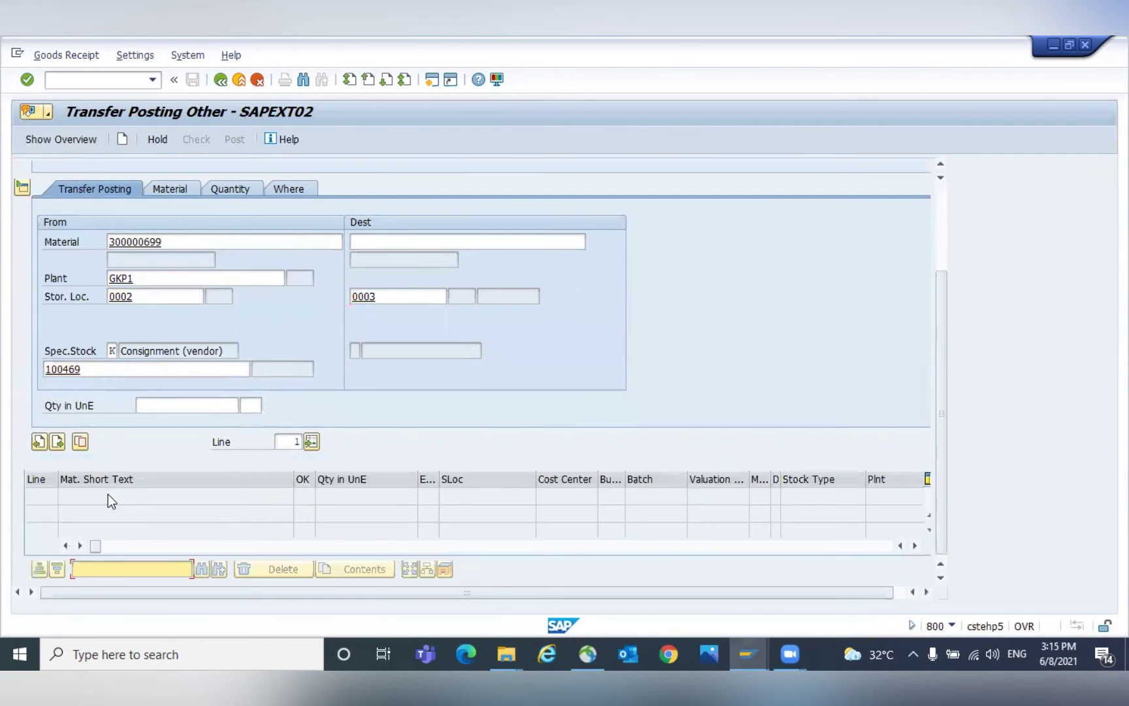
Transfer 5 KG, post material document 7000147, and switch the action to A04 Display.
left_click(207, 406)
type("5")
key("Return")
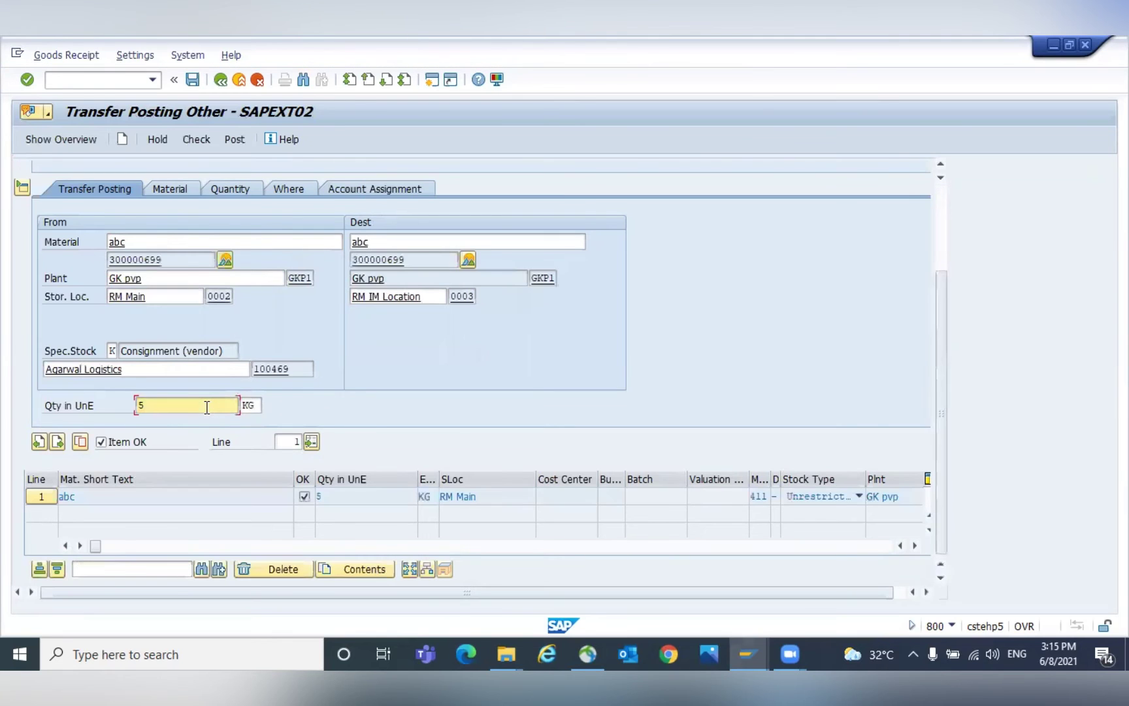
left_click(941, 221)
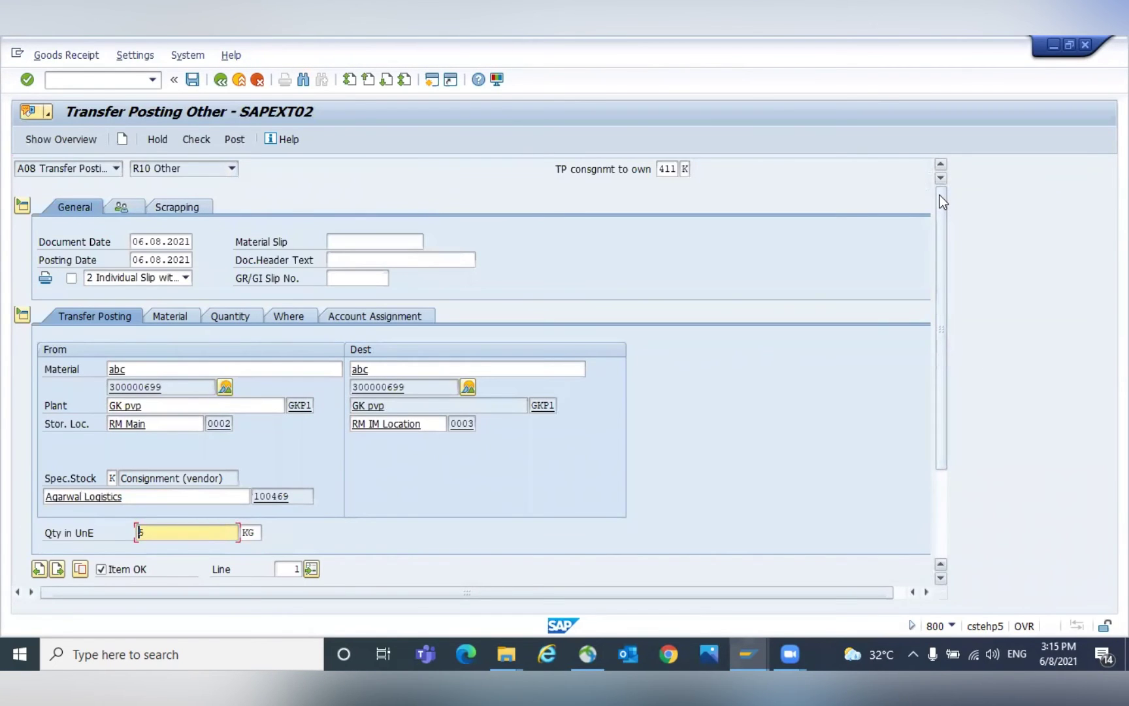
left_click(371, 256)
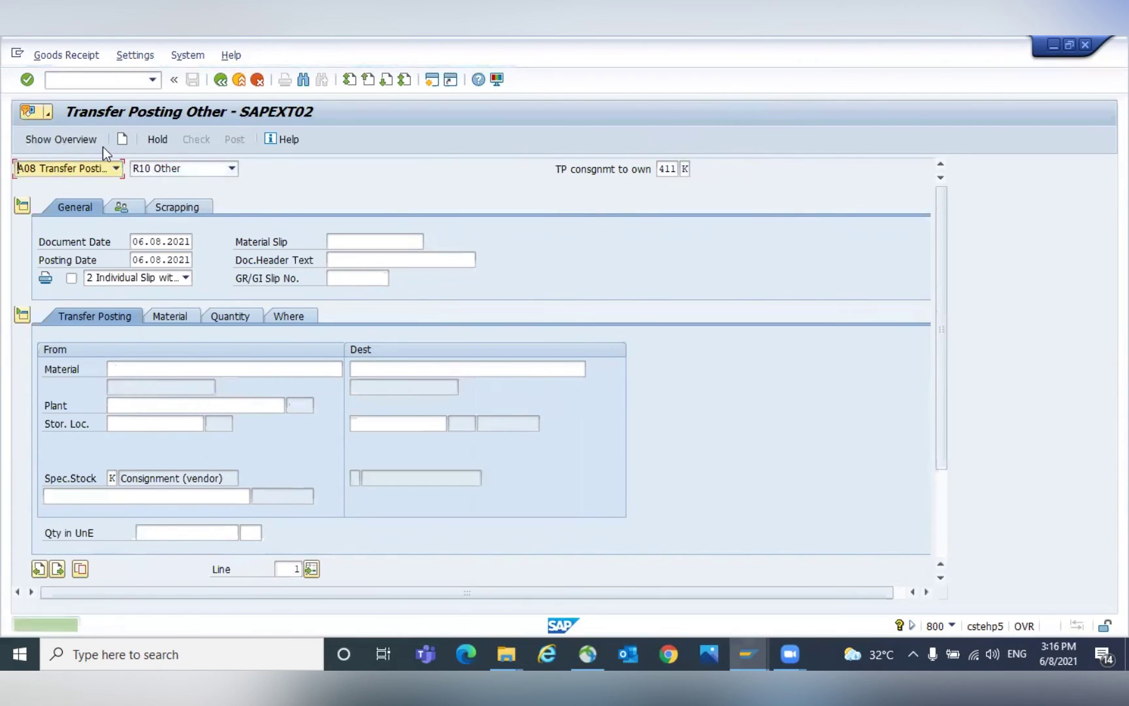
left_click(101, 167)
left_click(49, 223)
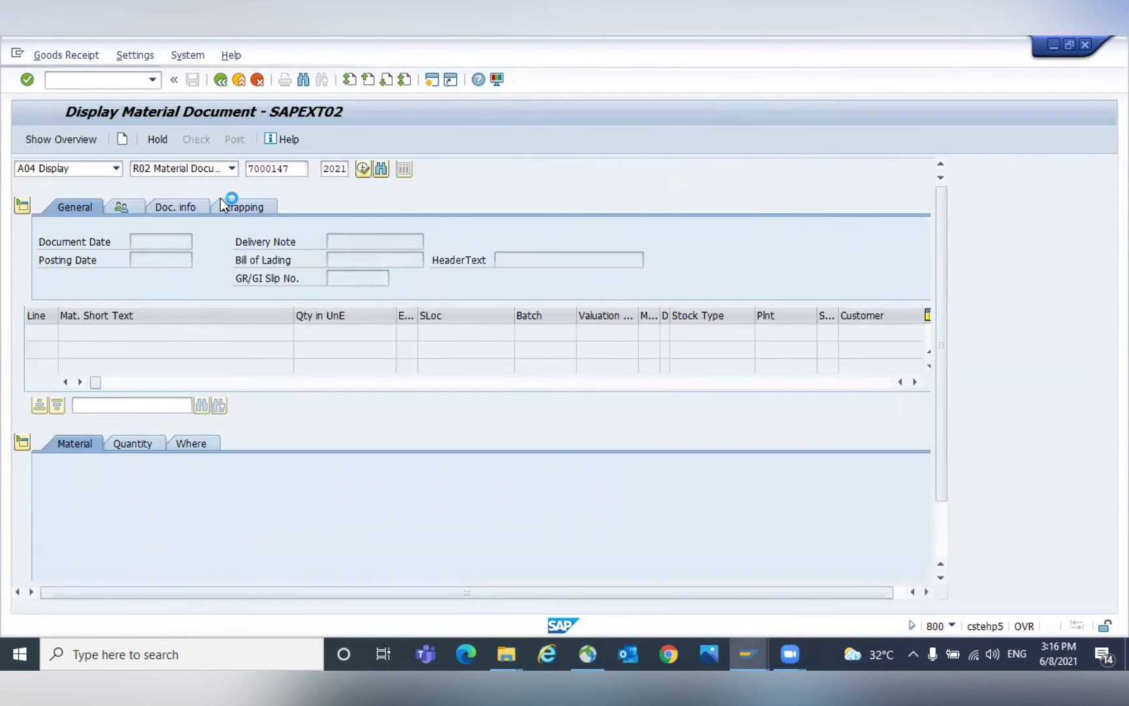
key("Return")
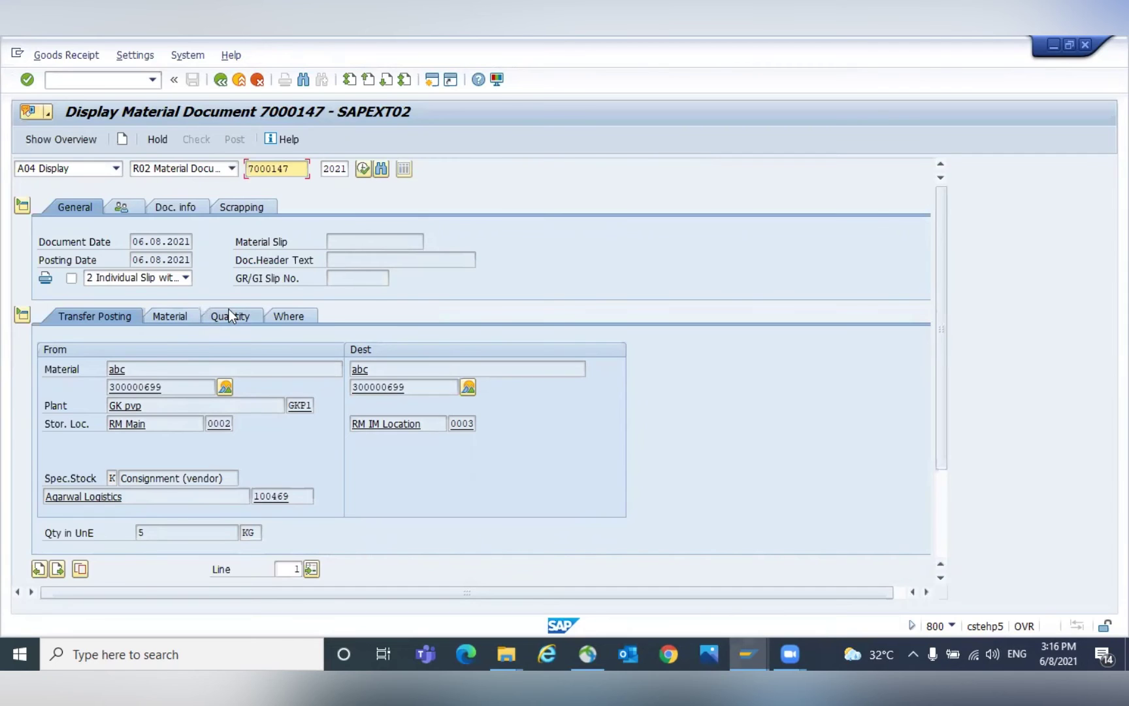
left_click(191, 203)
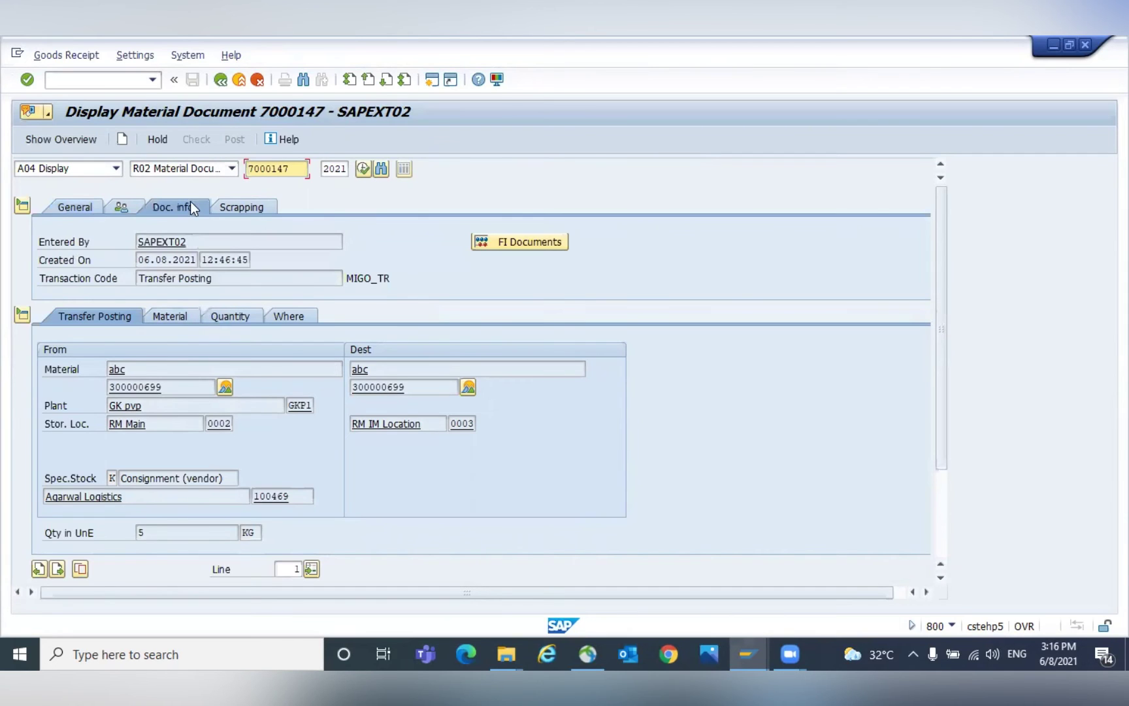
left_click(497, 240)
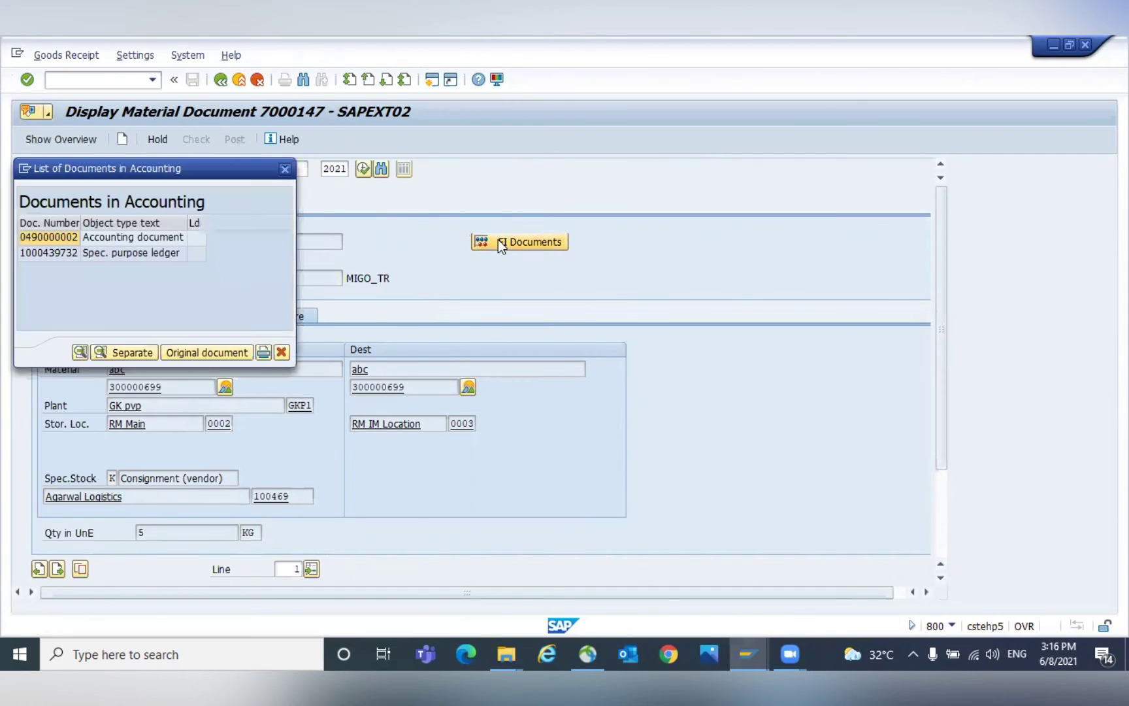
left_click(115, 238)
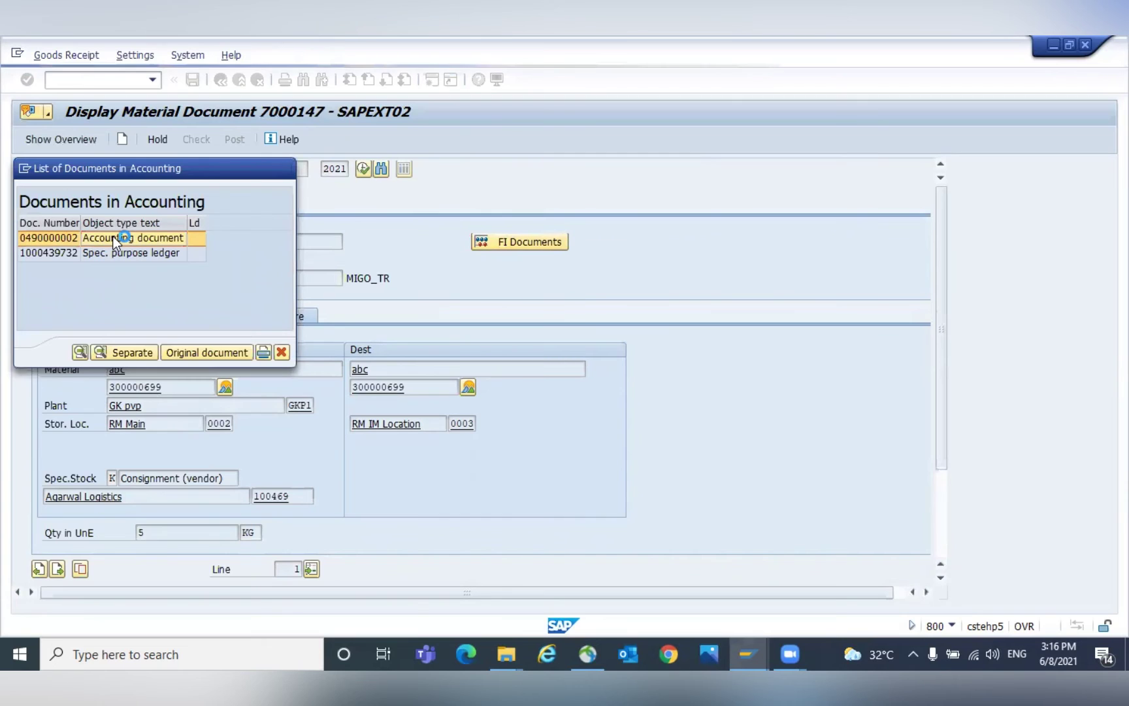
double_click(115, 238)
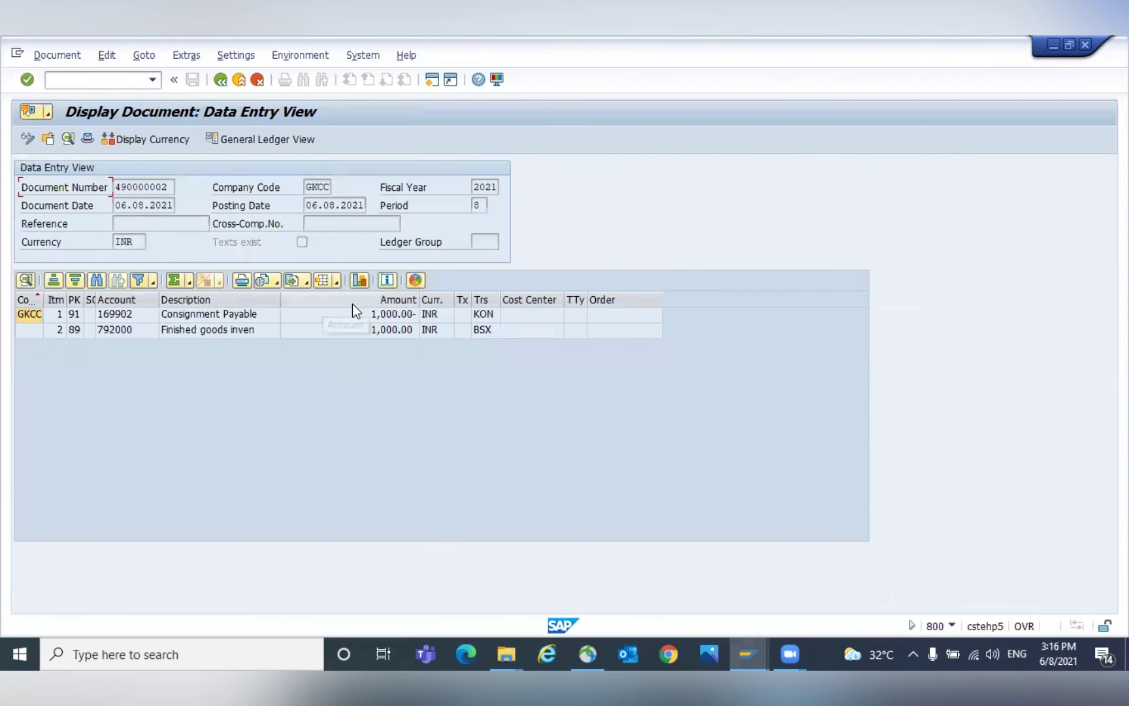
Review the 1,000.00 INR Consignment Payable and Finished goods inventory line items.
left_click(383, 316)
left_click(384, 330)
left_click(398, 314)
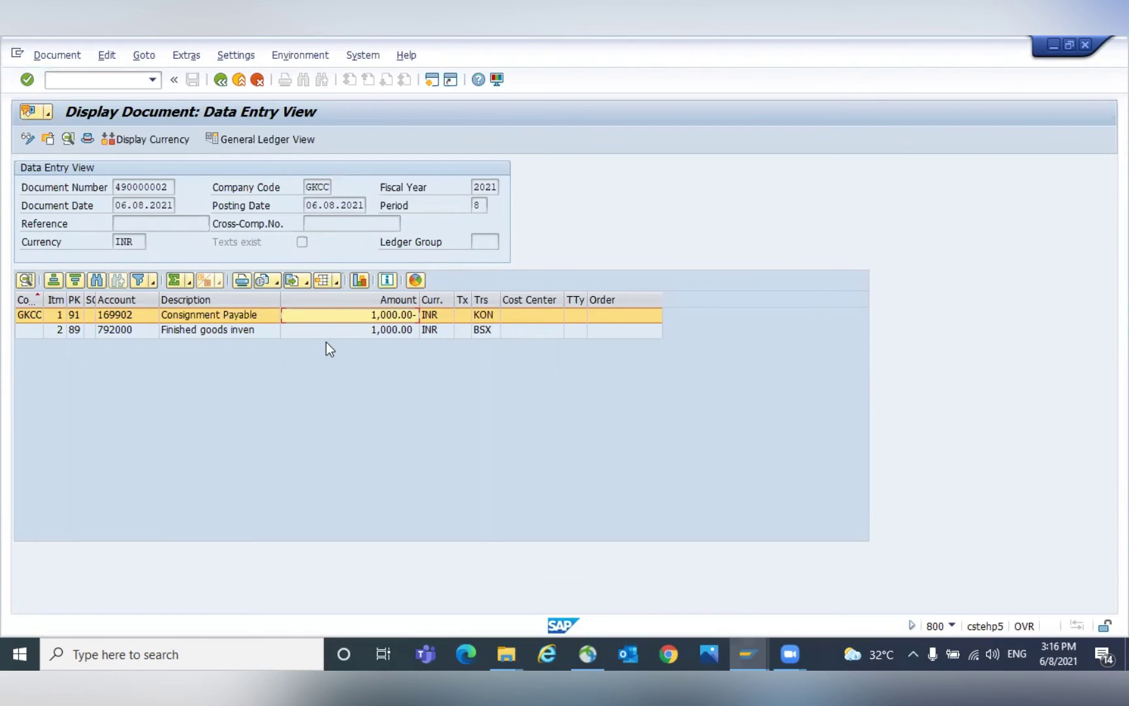
left_click(403, 330)
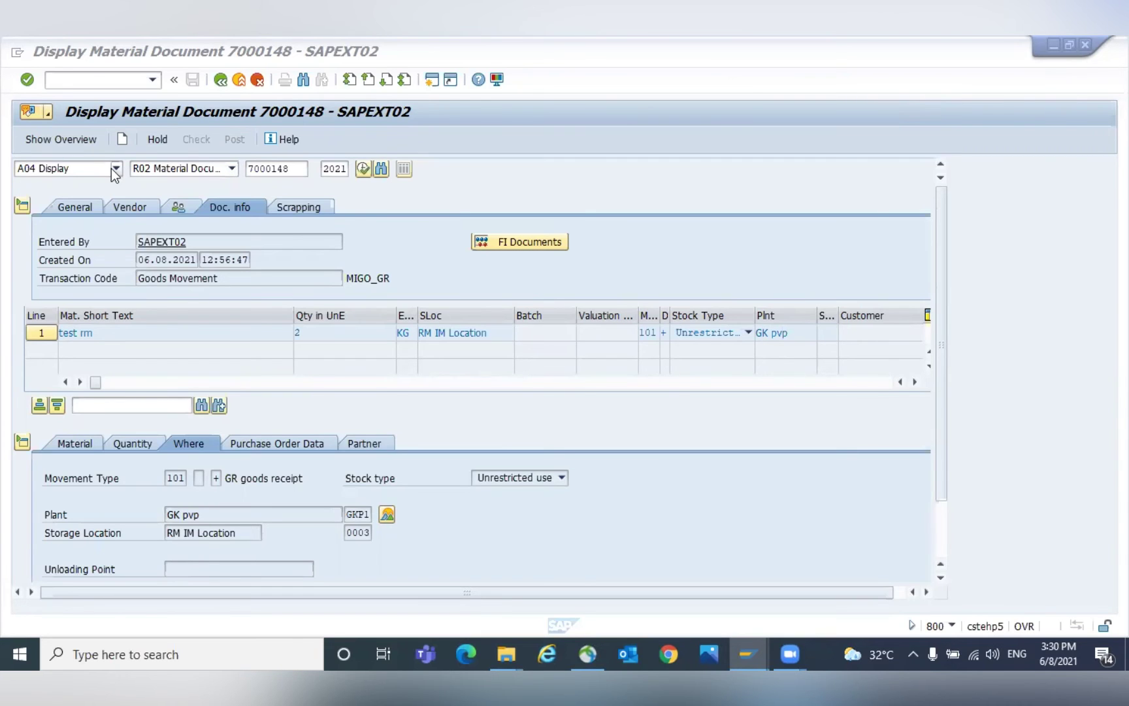
Display material document 7000148 in /NMIGO.
left_click(84, 79)
type("/NMIGO")
key("Return")
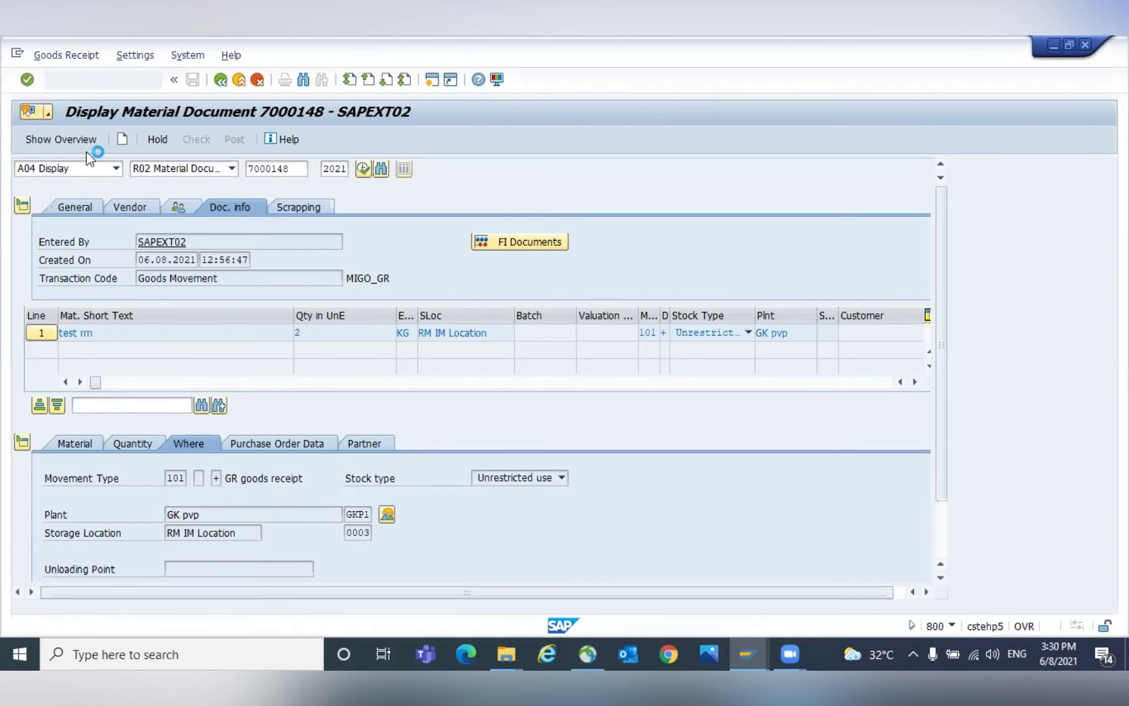
left_click(80, 172)
left_click(81, 171)
left_click(59, 225)
left_click(175, 170)
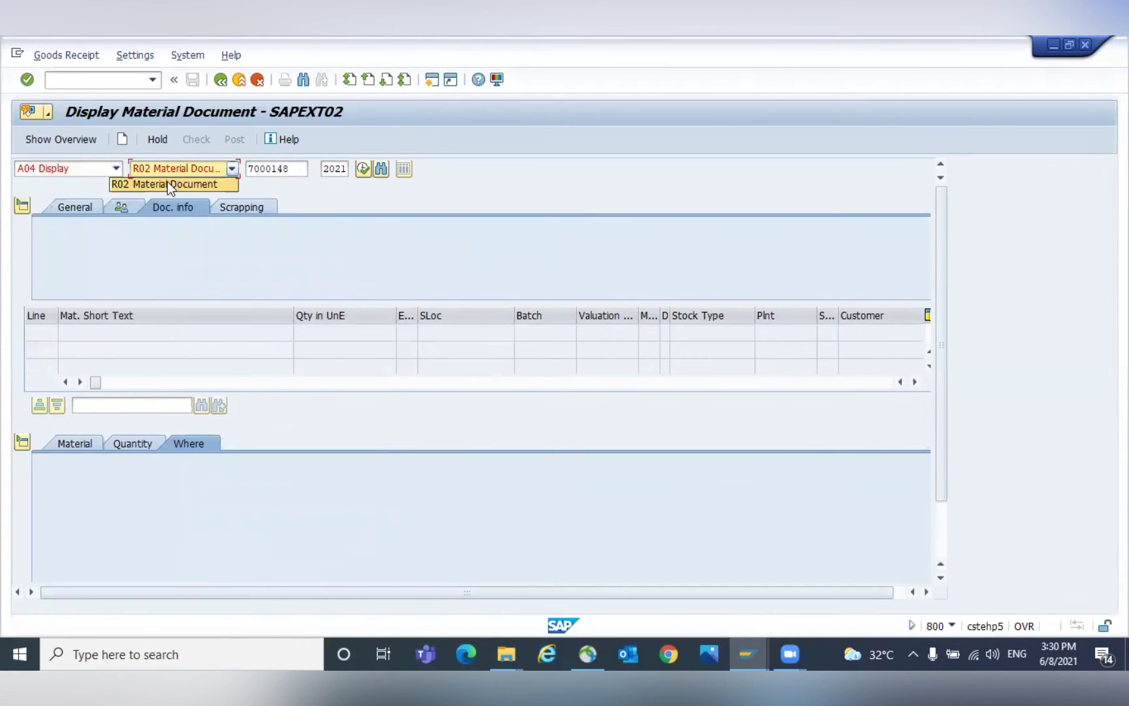
left_click(294, 167)
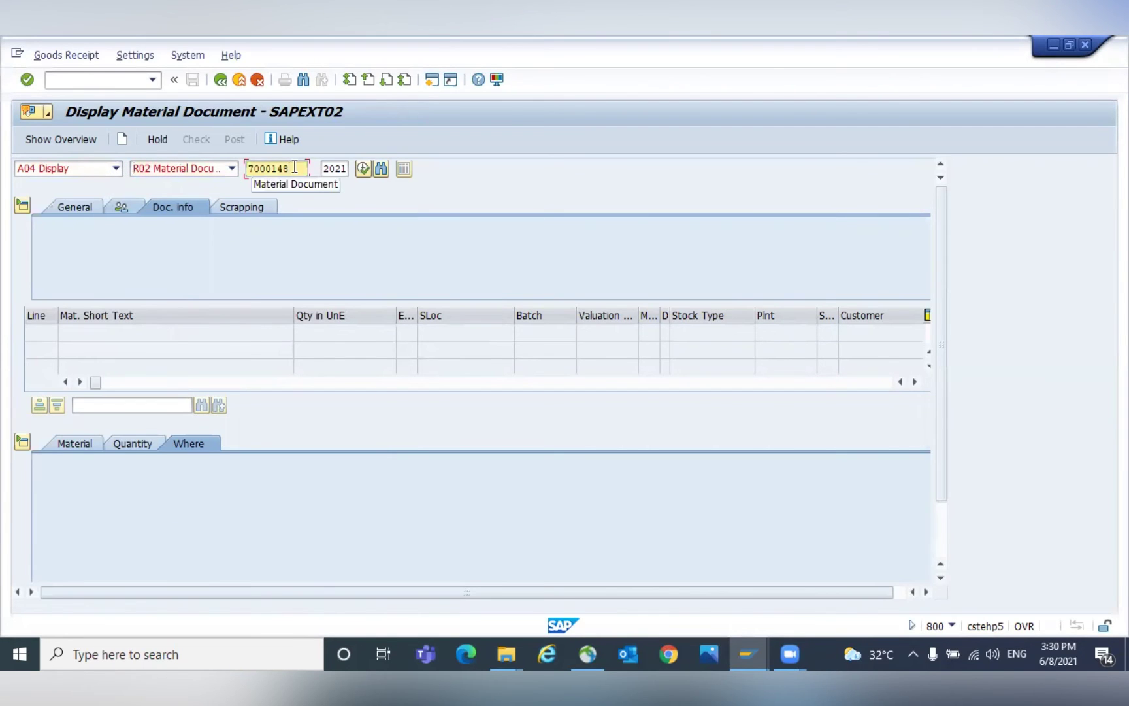
key("Return")
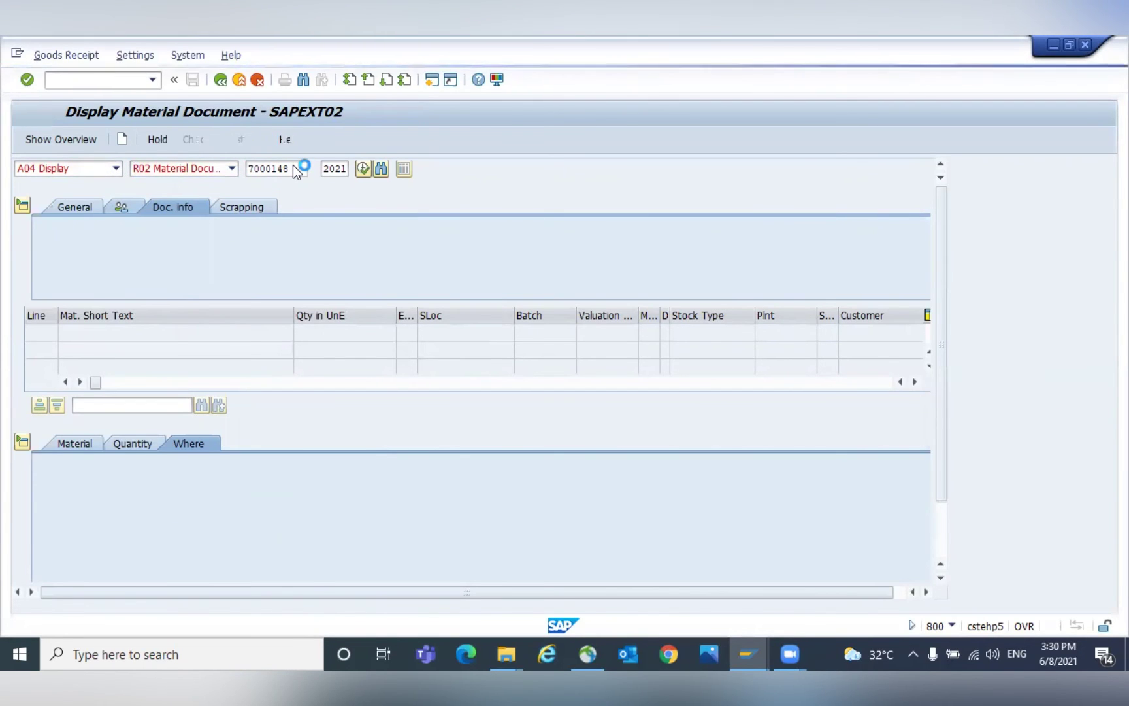
left_click(74, 208)
left_click(261, 206)
left_click(292, 206)
left_click(227, 210)
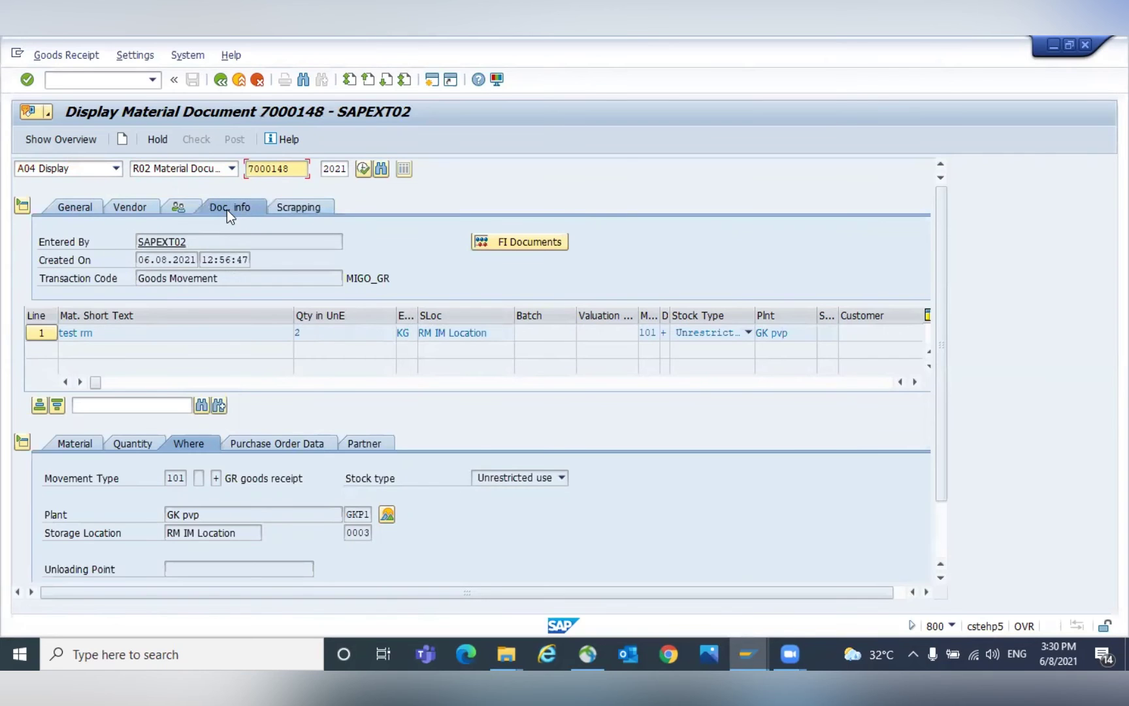
left_click(526, 241)
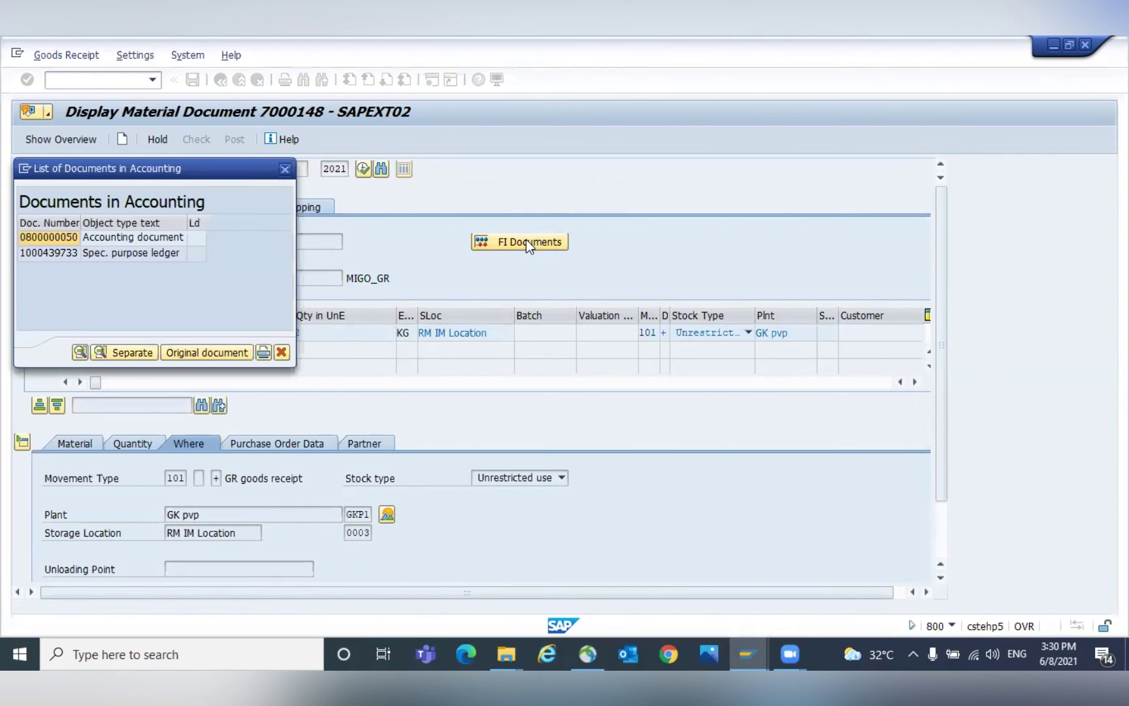
left_click(90, 239)
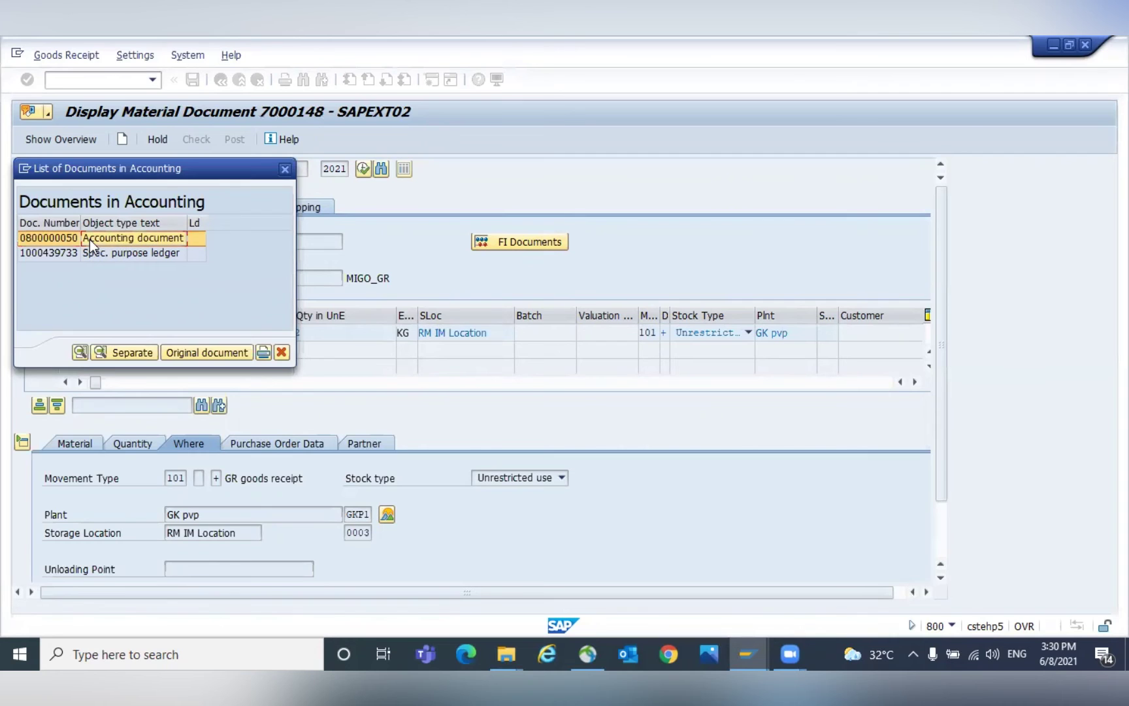
double_click(129, 239)
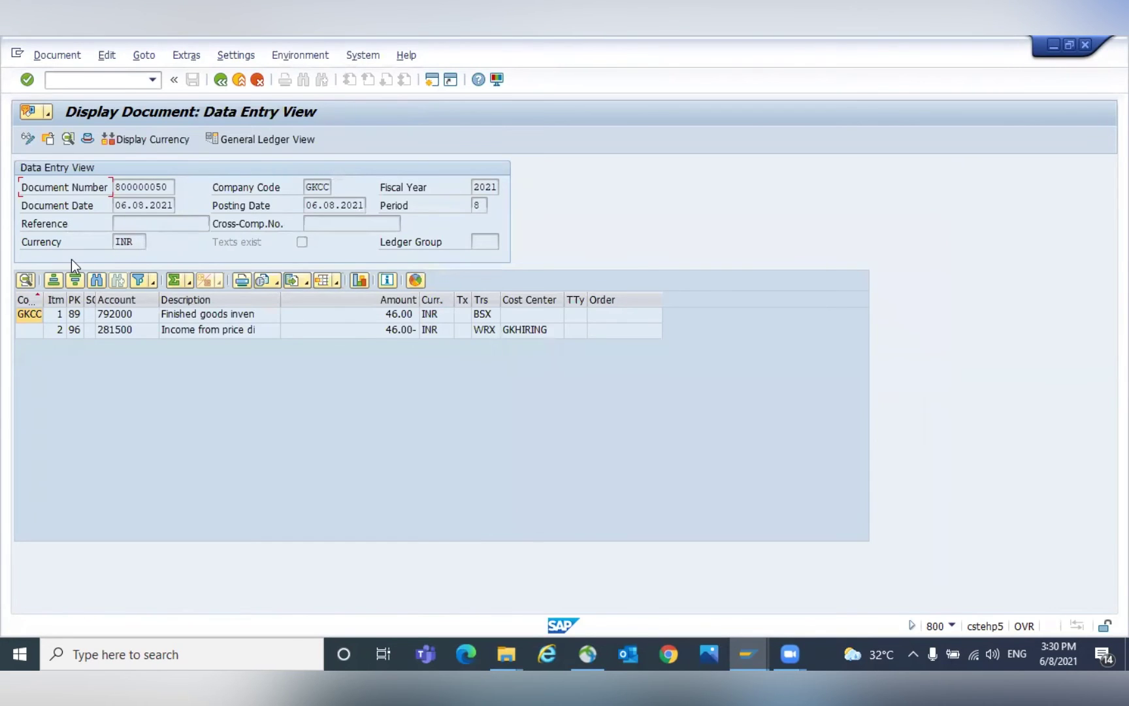
Select the finished goods inventory and price-difference line items.
left_click(228, 313)
left_click(397, 332)
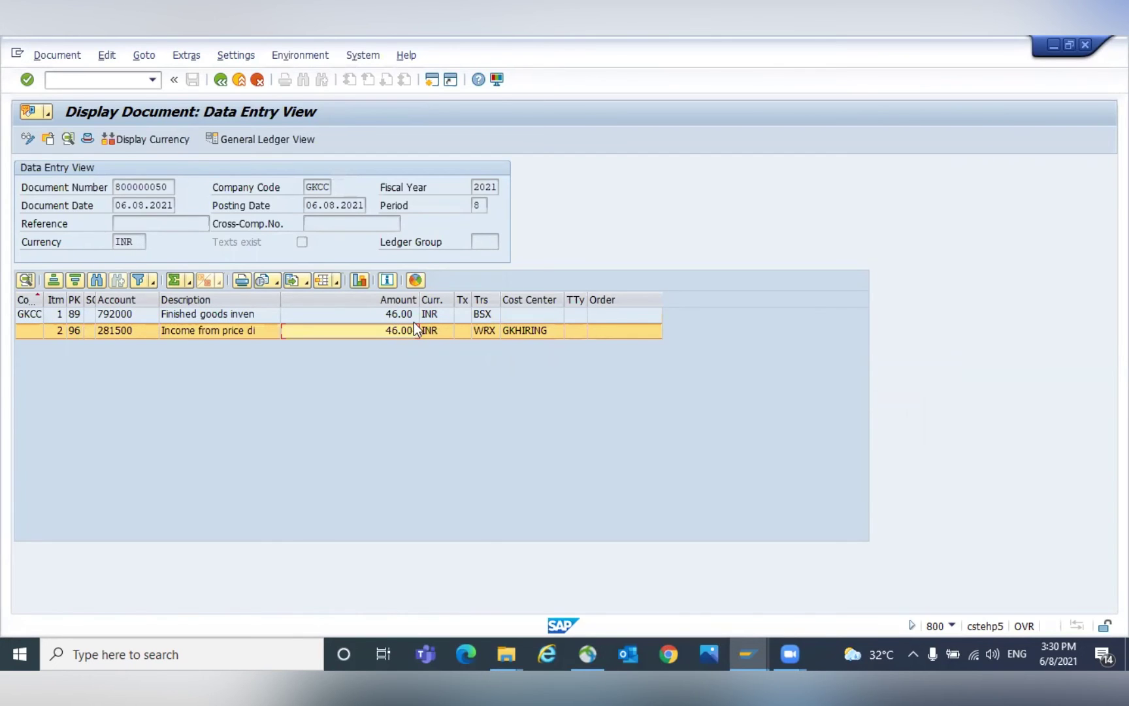
left_click(414, 314)
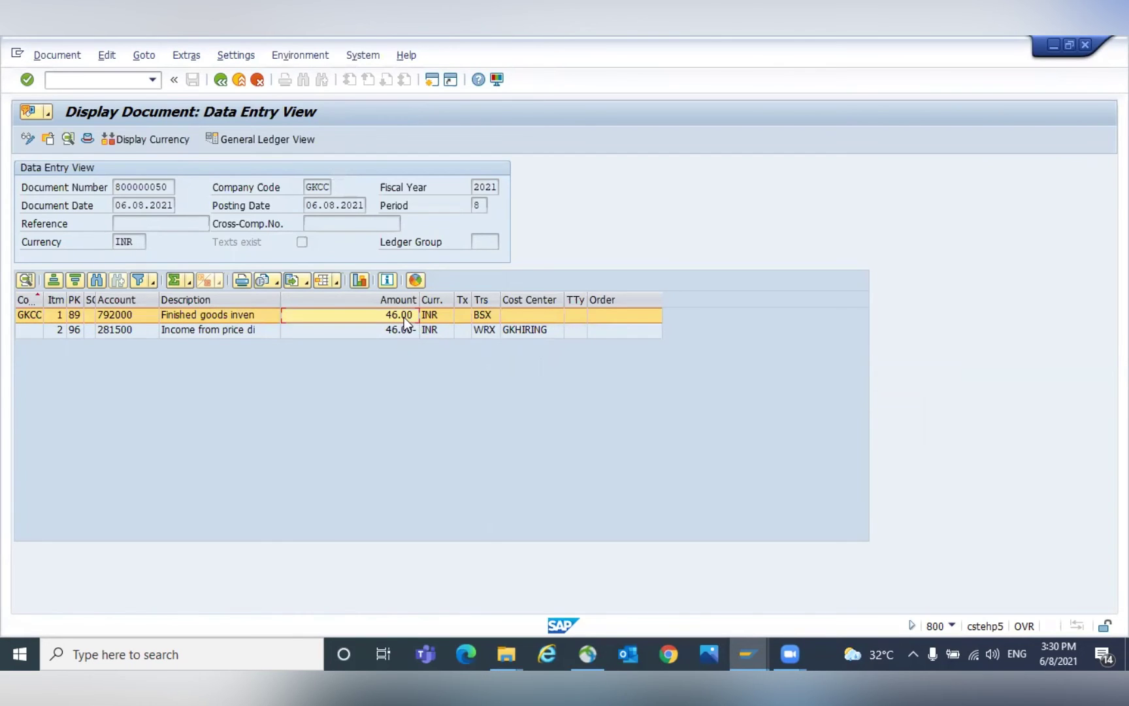
left_click(405, 330)
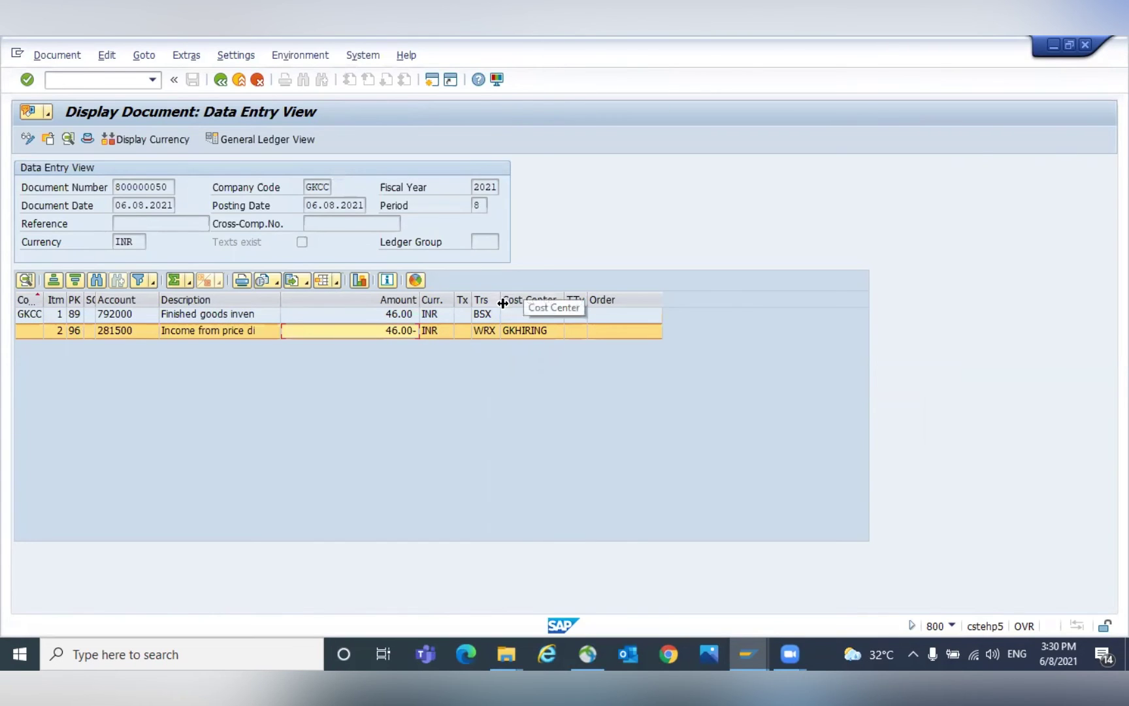
Widen the Trs column to show Transaction, checking BSX and WRX values.
left_click_drag(502, 302, 556, 303)
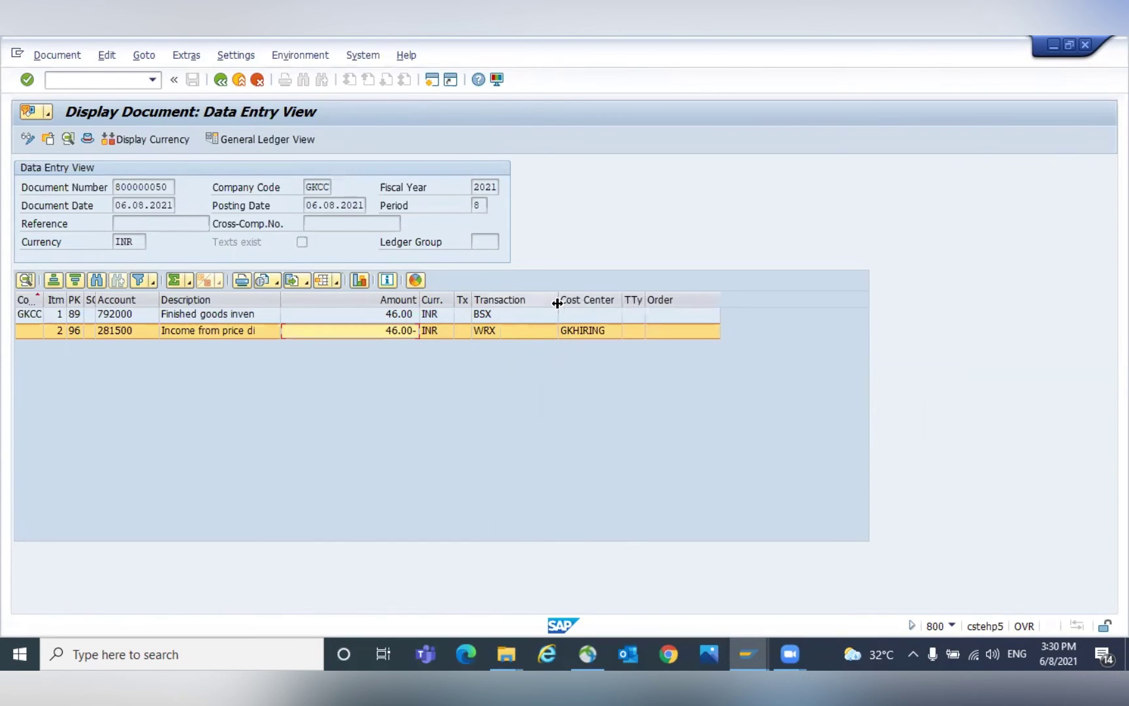
left_click(508, 300)
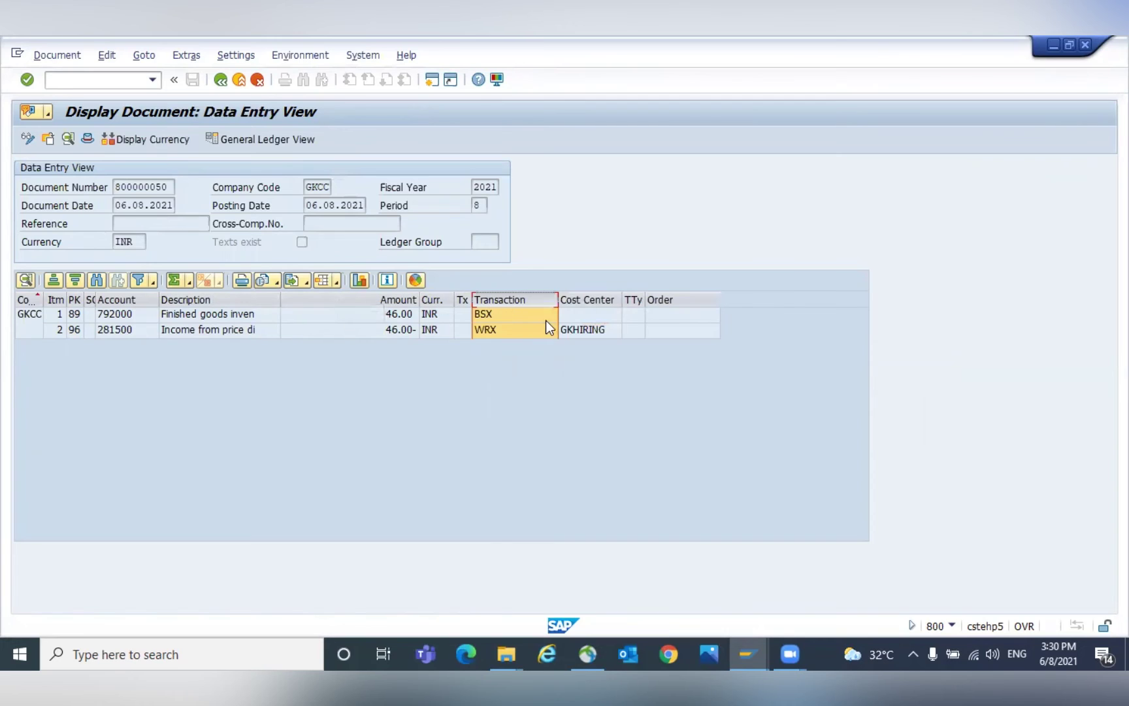
left_click(490, 313)
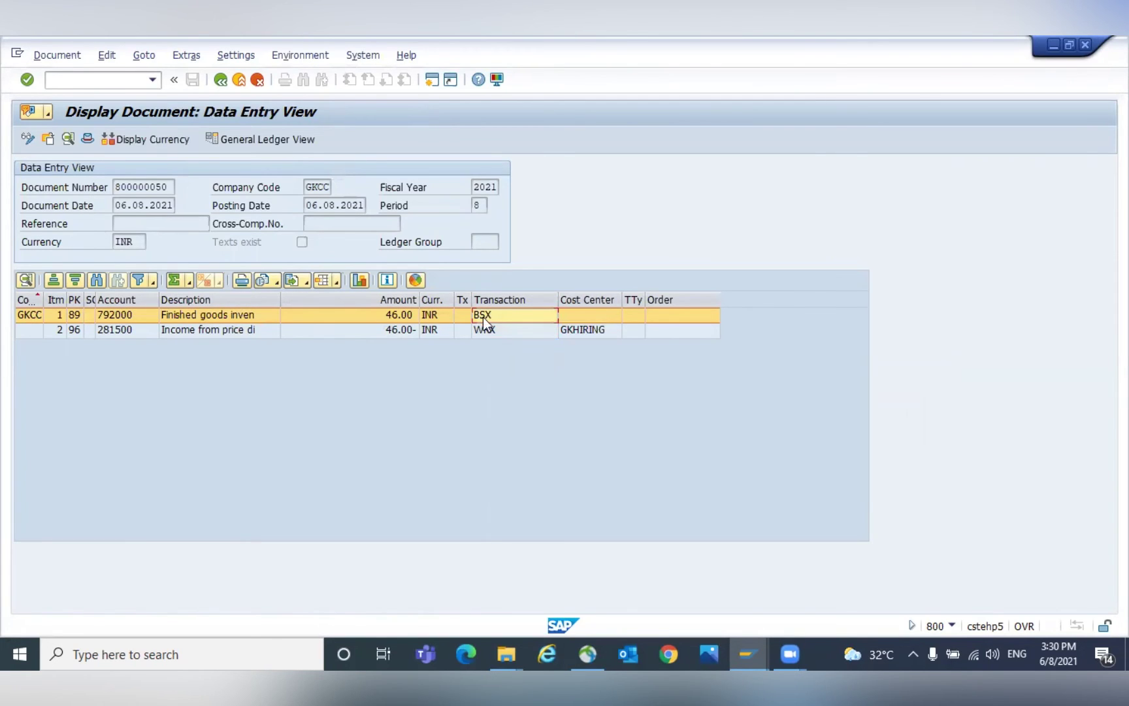
left_click(495, 330)
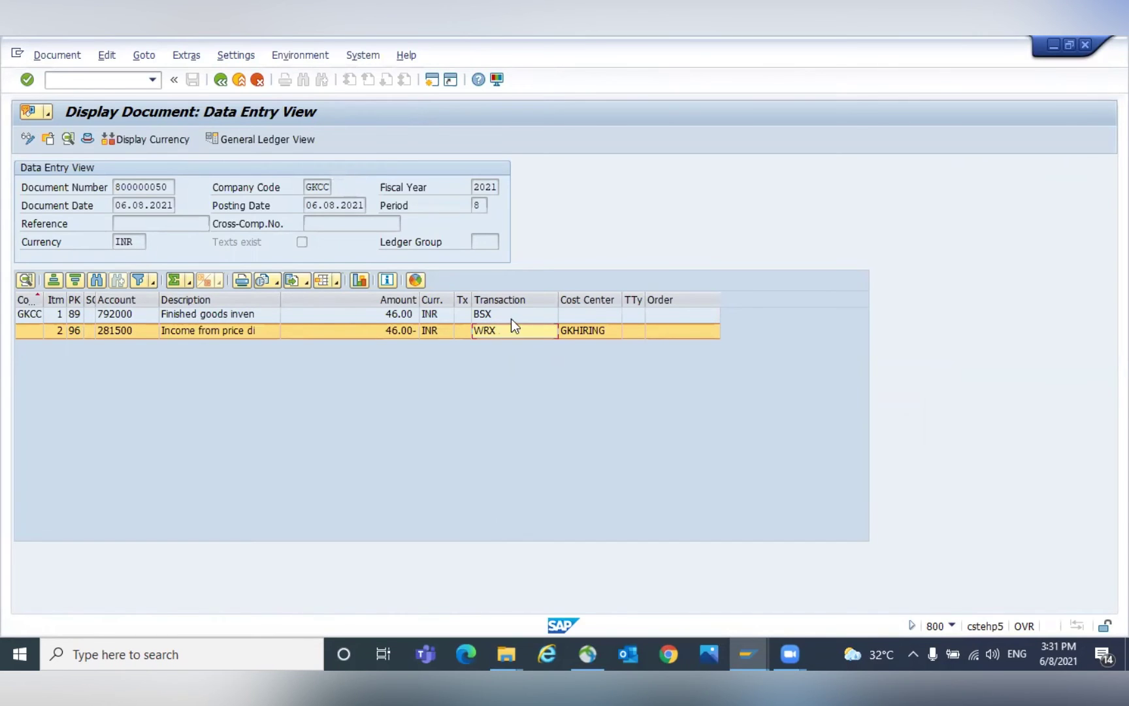
left_click(520, 299)
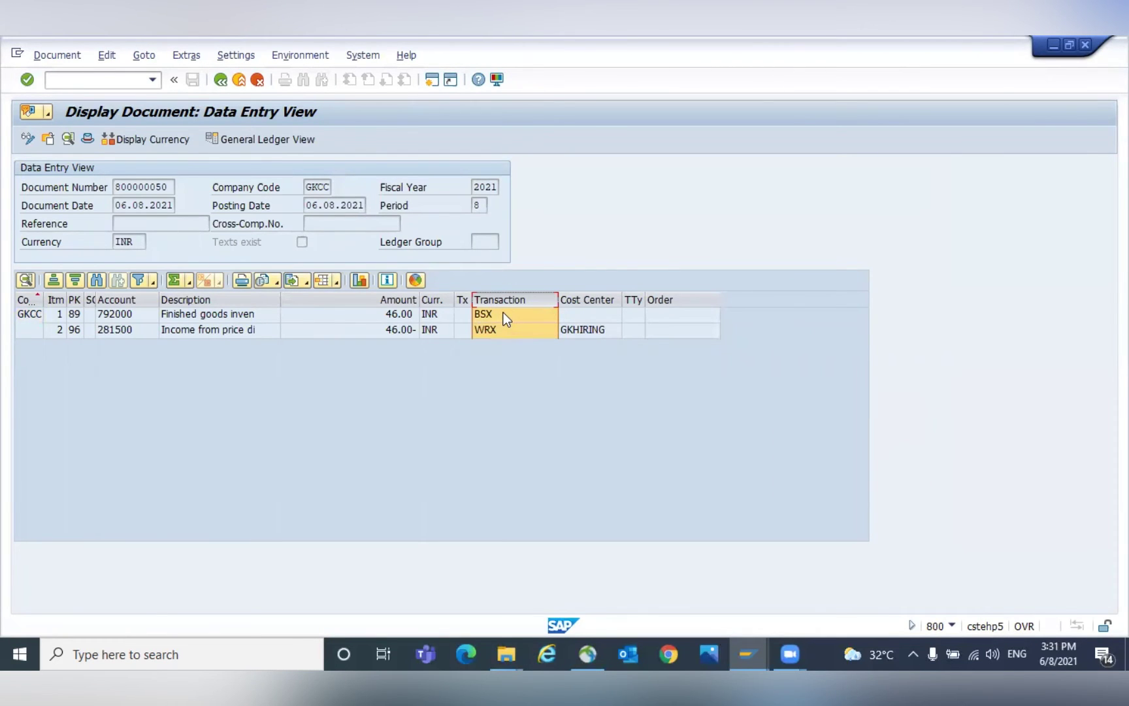
left_click(336, 283)
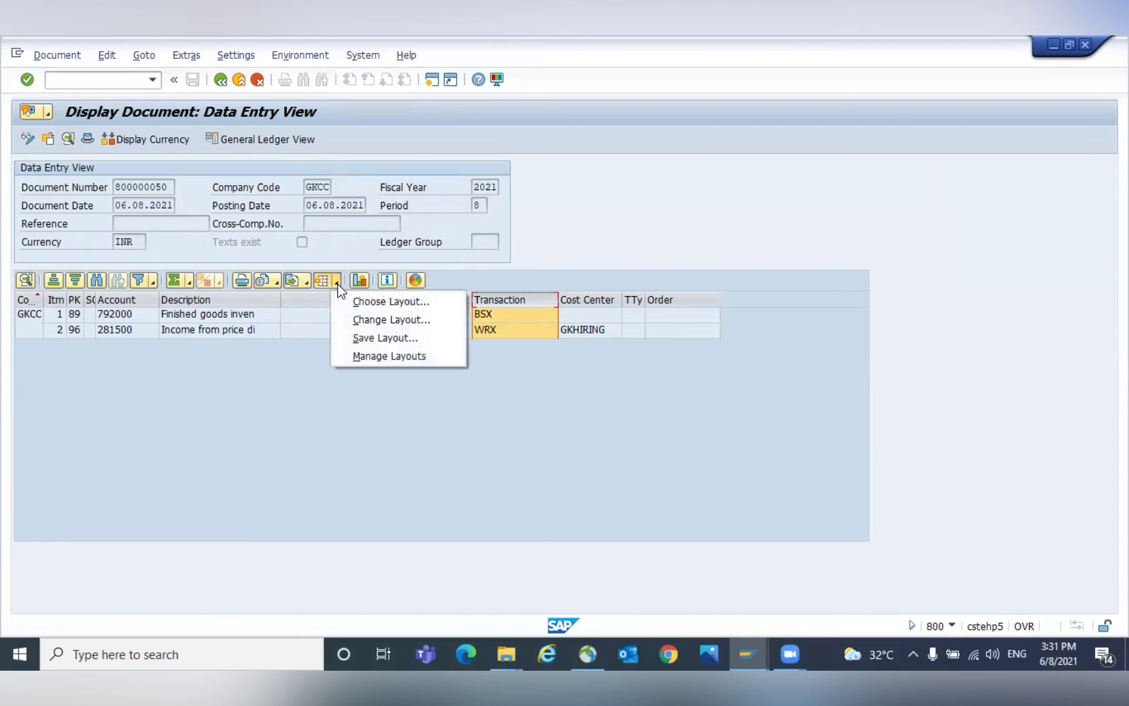
Move the Transaction column into the Column Set in Change Layout and apply.
left_click(357, 320)
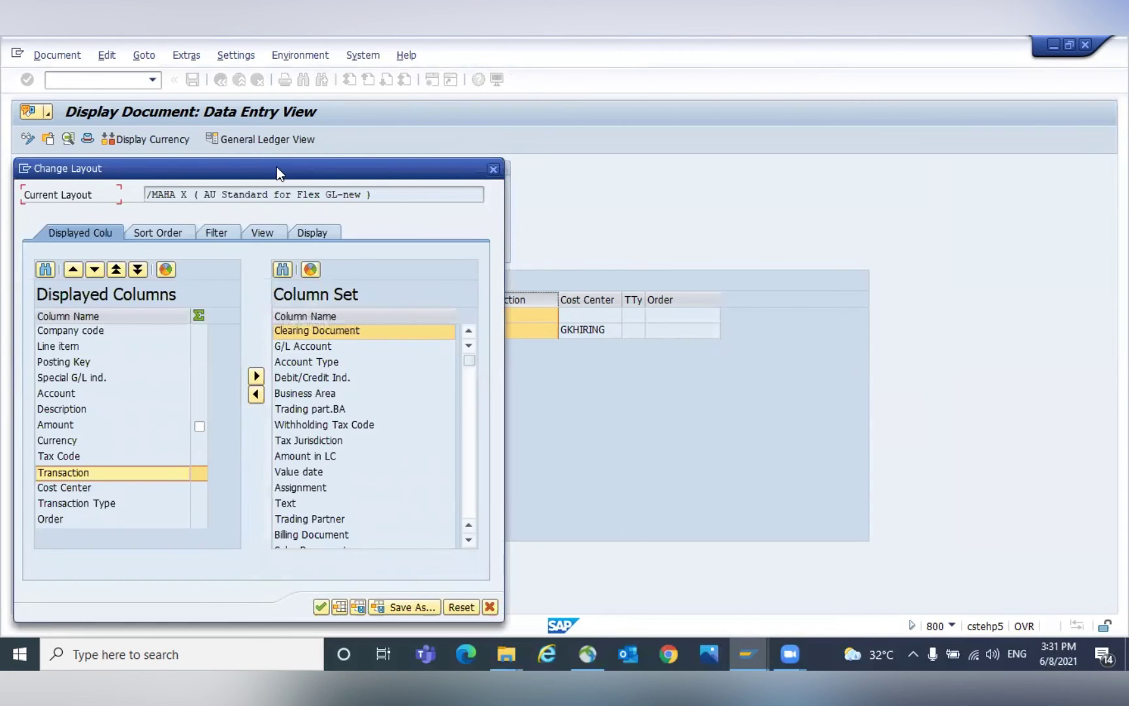
left_click_drag(277, 166, 385, 136)
left_click(175, 441)
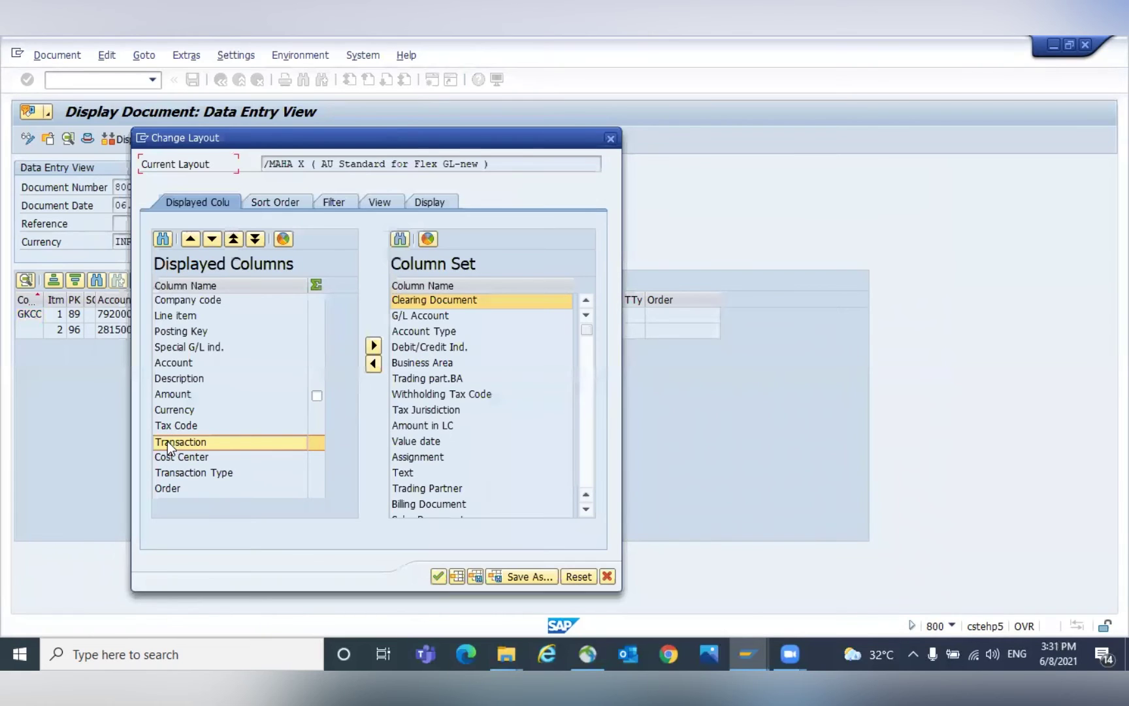
left_click(373, 345)
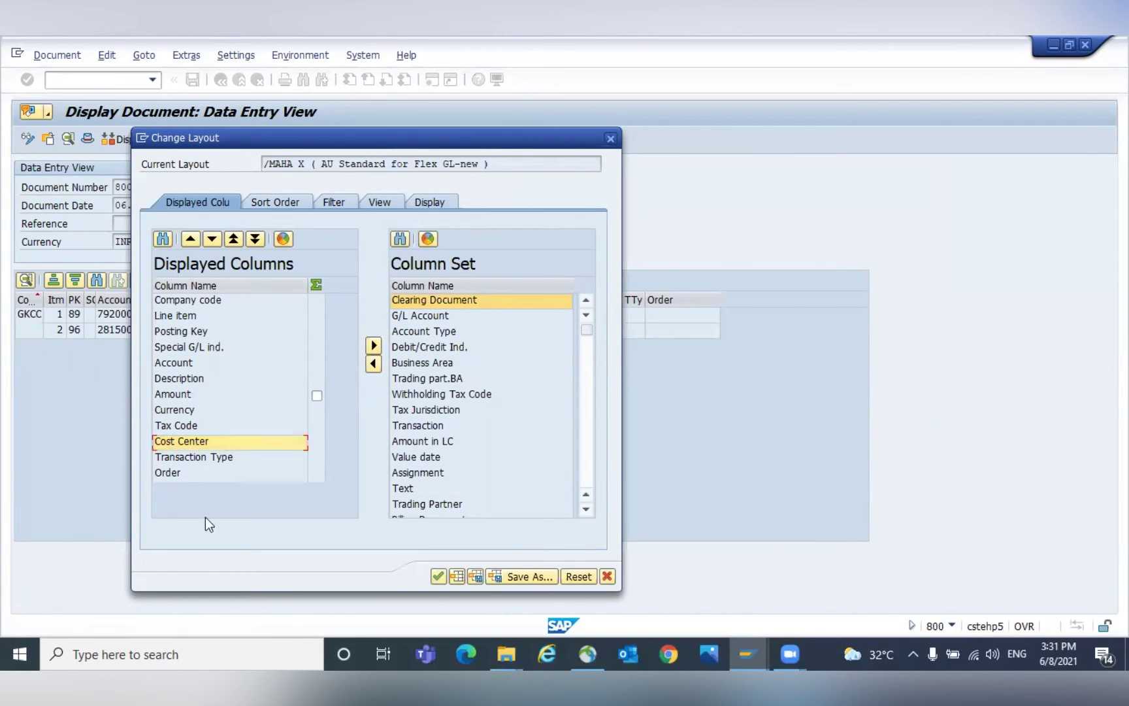
left_click(437, 576)
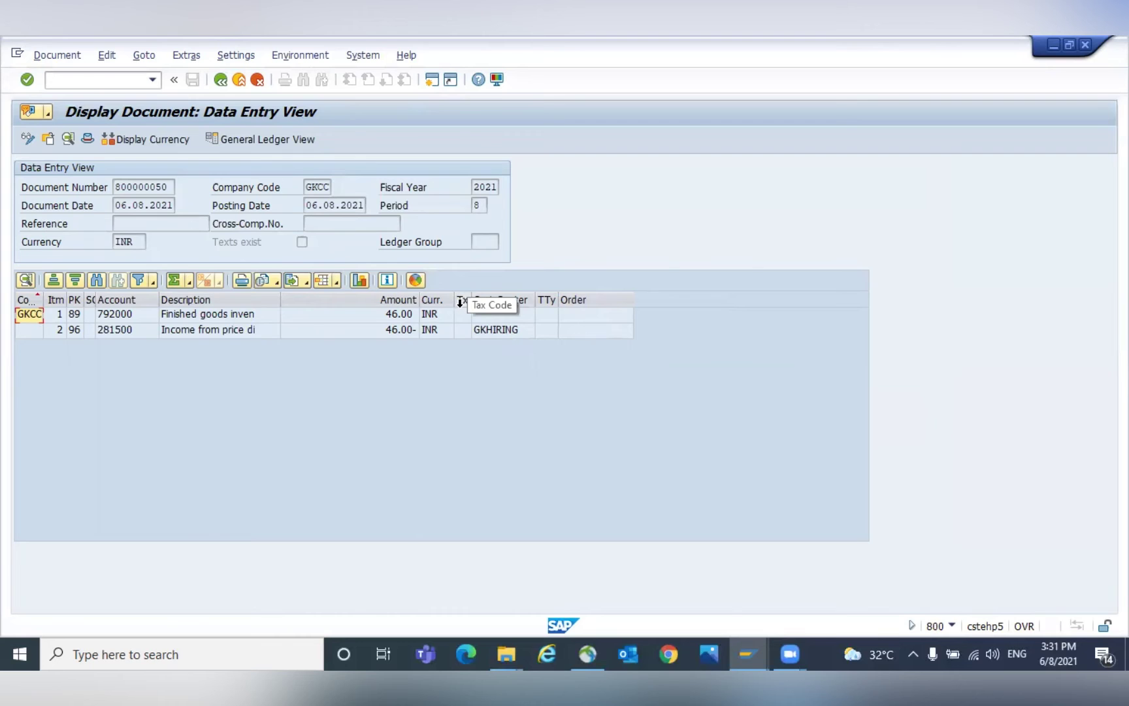
In Change Layout, find TRANSACTION and add it to the displayed columns.
left_click(337, 283)
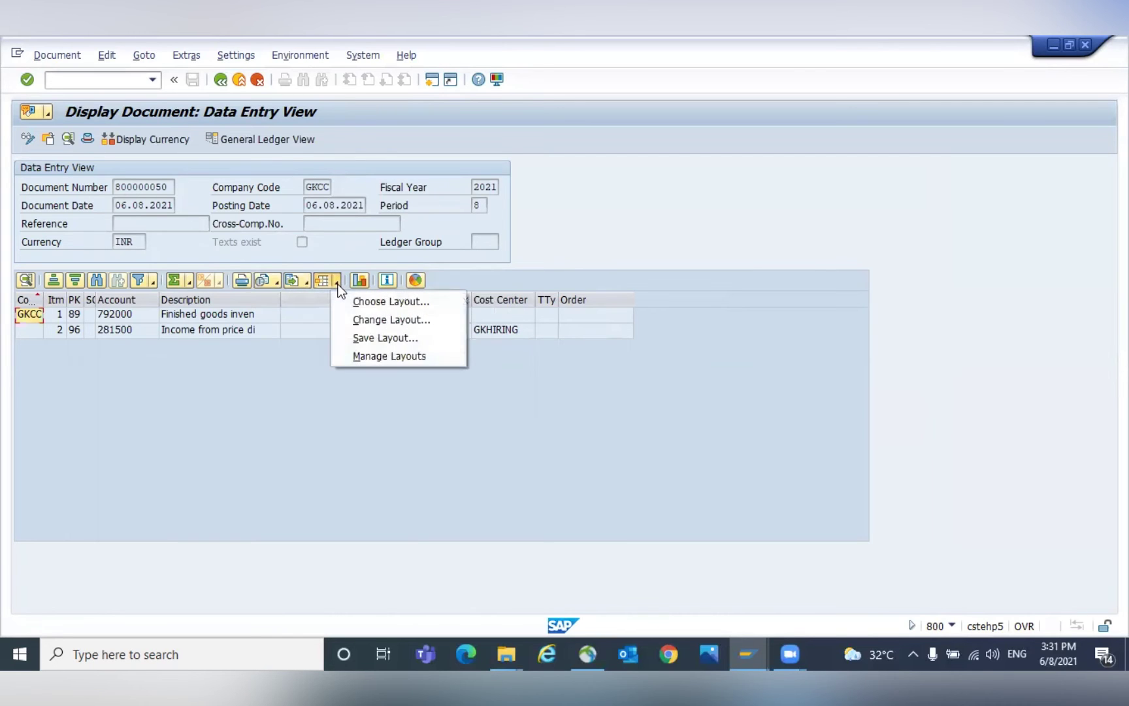
left_click(349, 318)
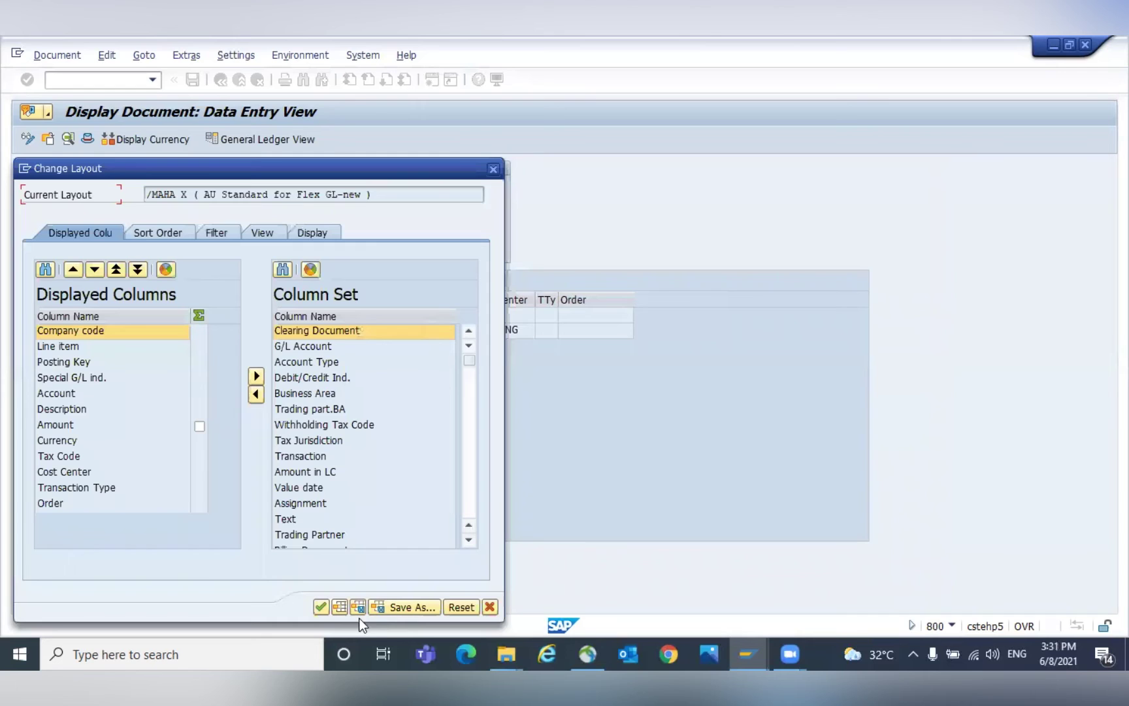
left_click(283, 268)
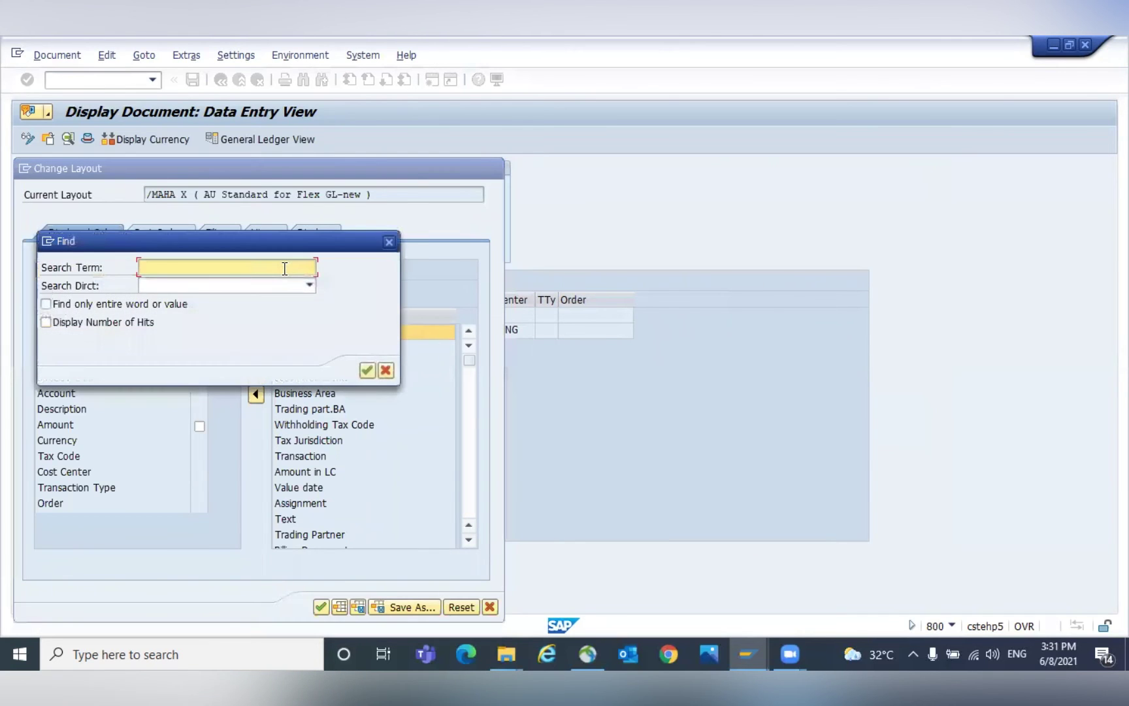
type("TRANSACTION")
key("Return")
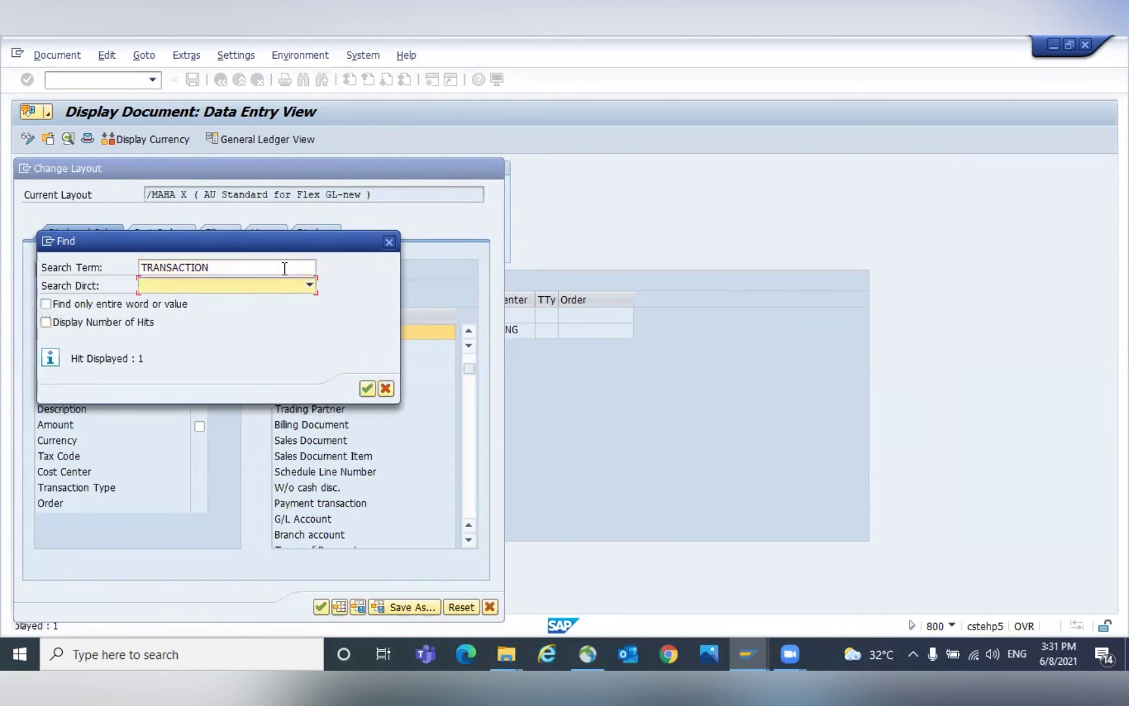
left_click_drag(270, 232, 380, 465)
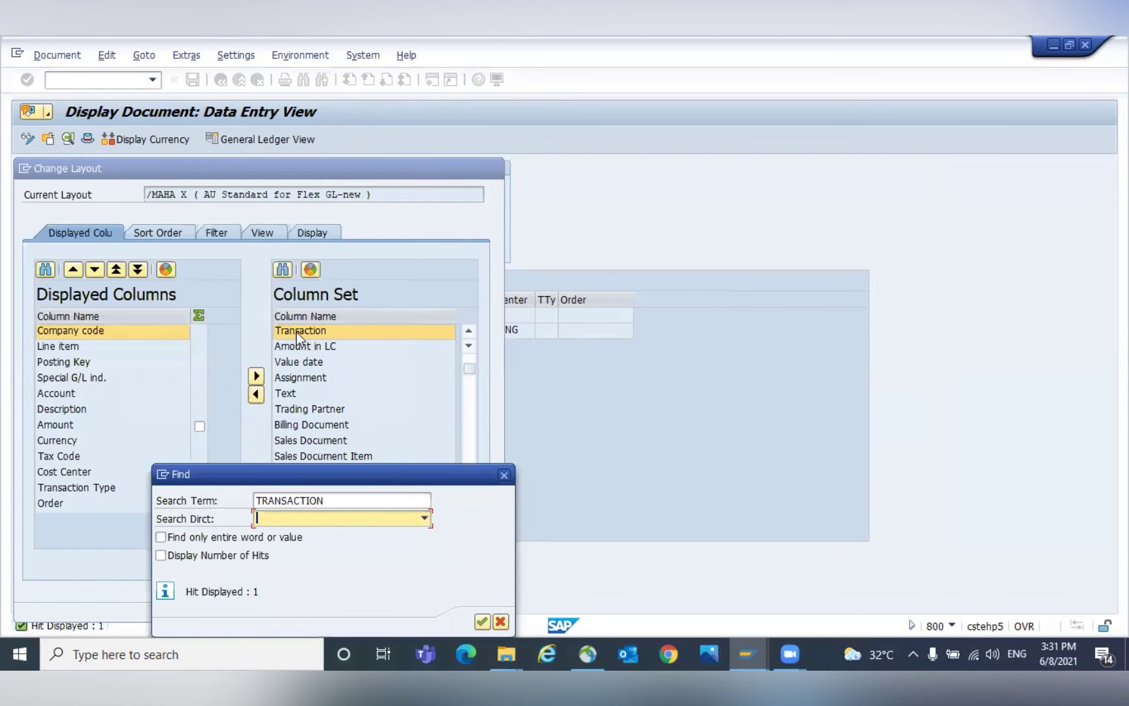
left_click(504, 475)
left_click(257, 393)
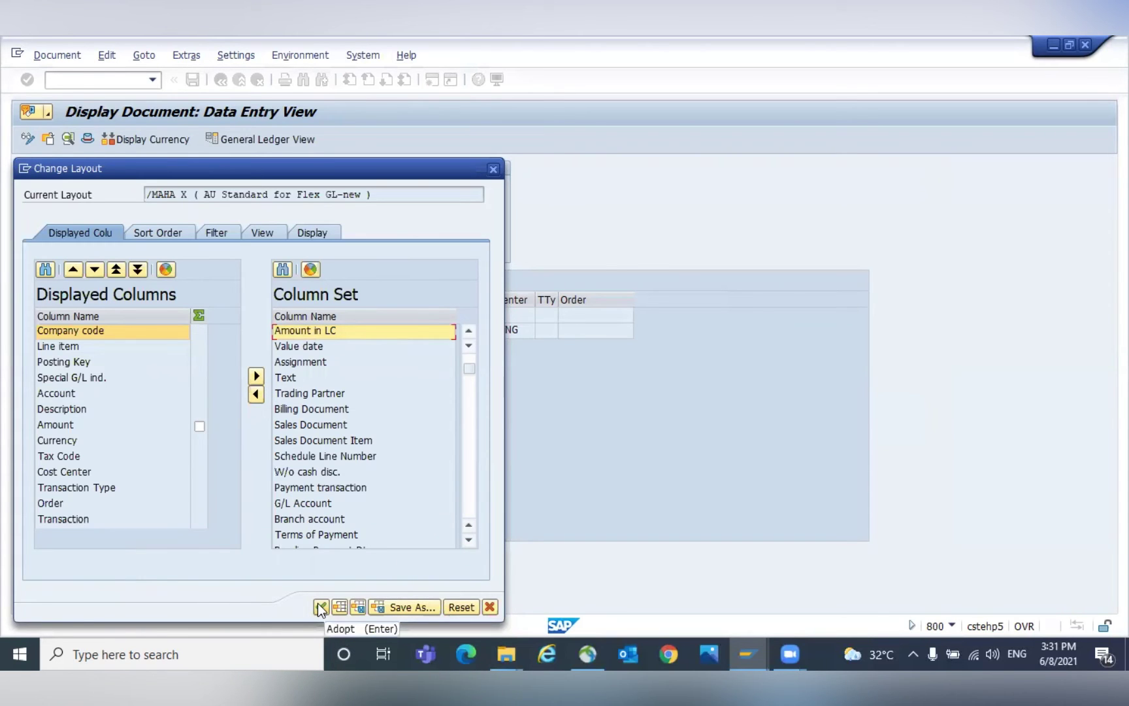
Save the layout over /MAHA X, apply it, and check the BSX and WRX values.
left_click(412, 608)
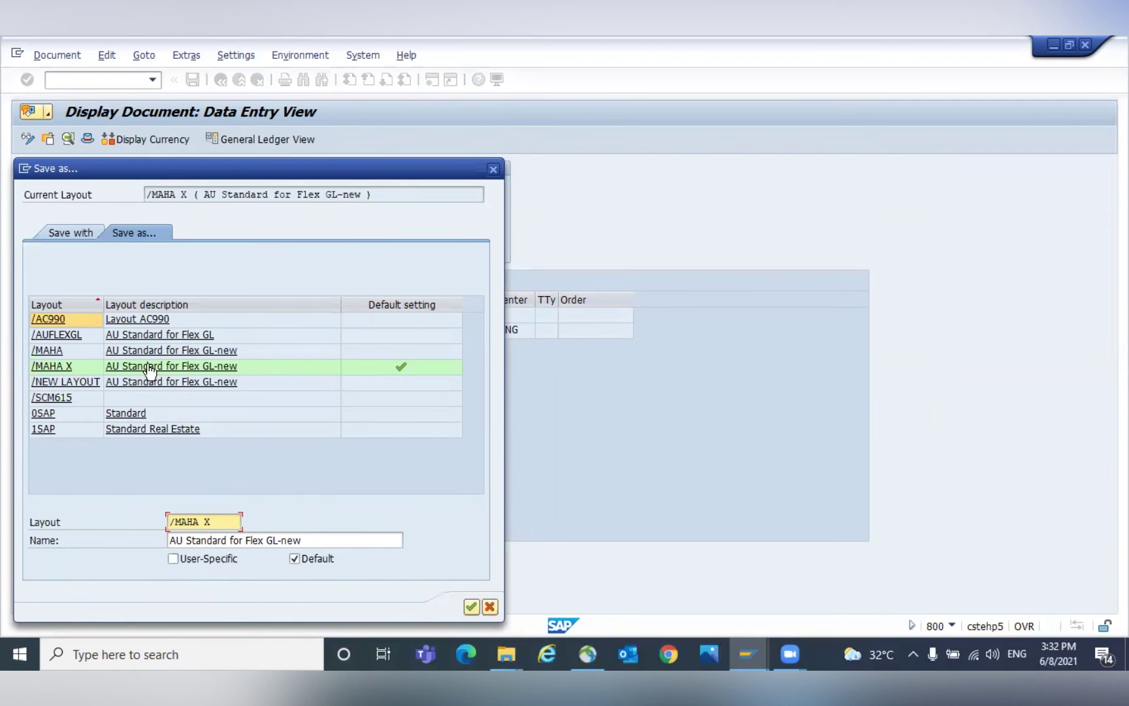
left_click(471, 607)
left_click(229, 361)
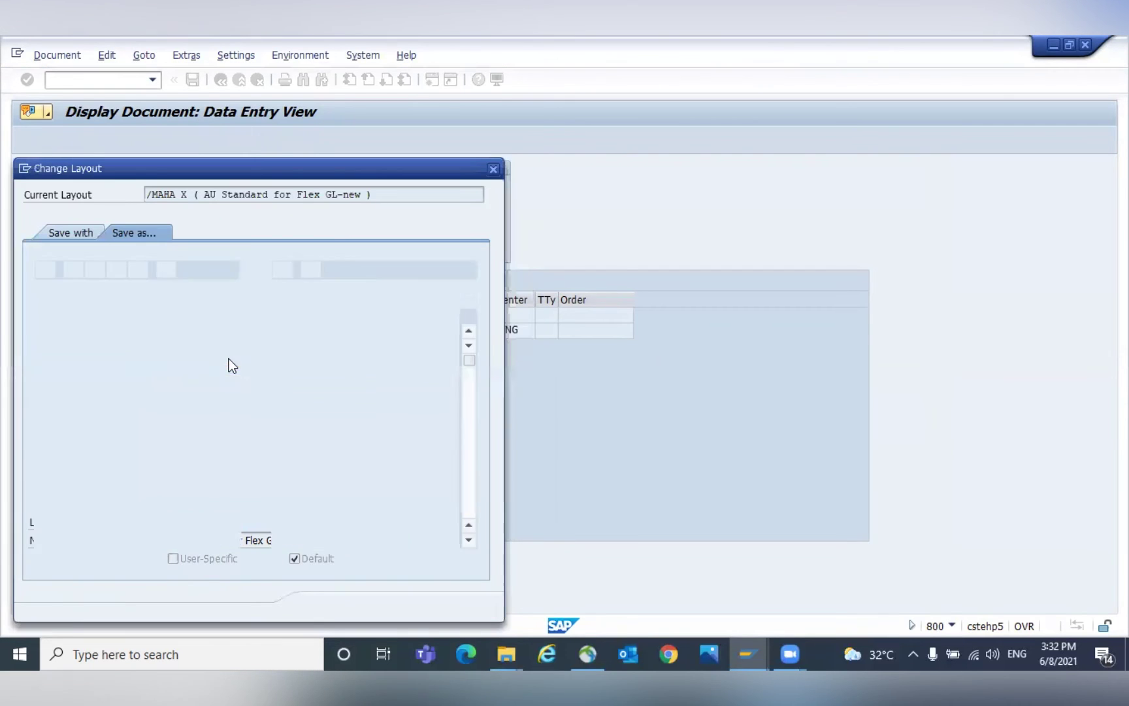
left_click(316, 605)
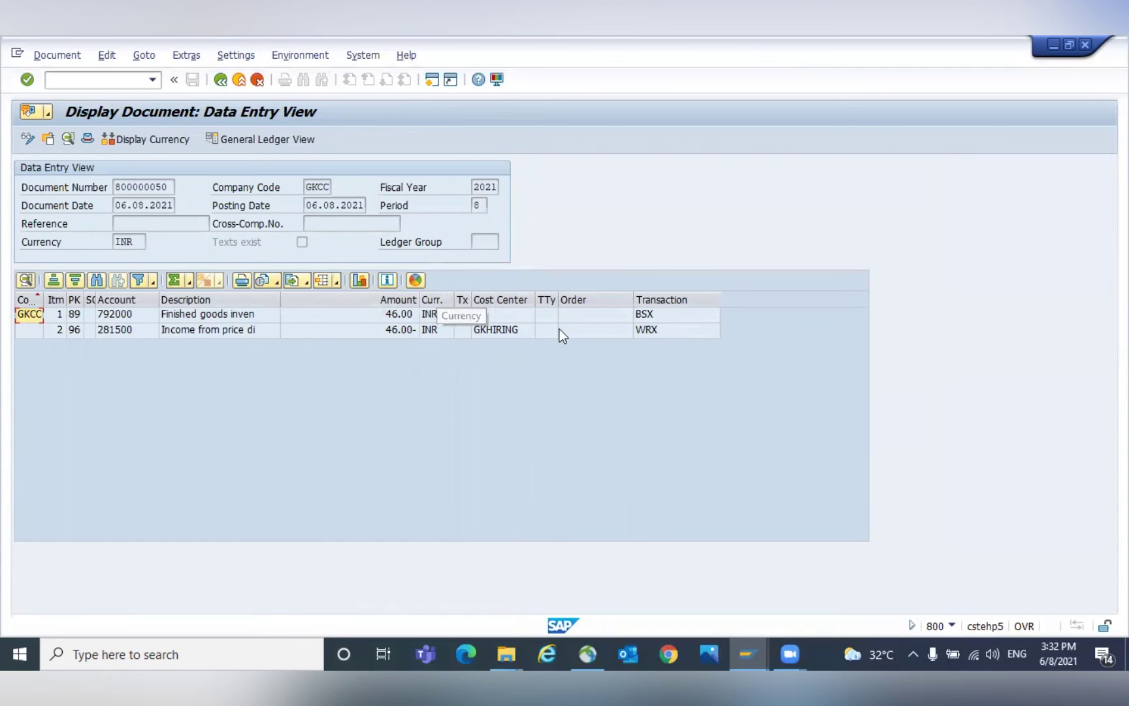
left_click(656, 315)
left_click(656, 330)
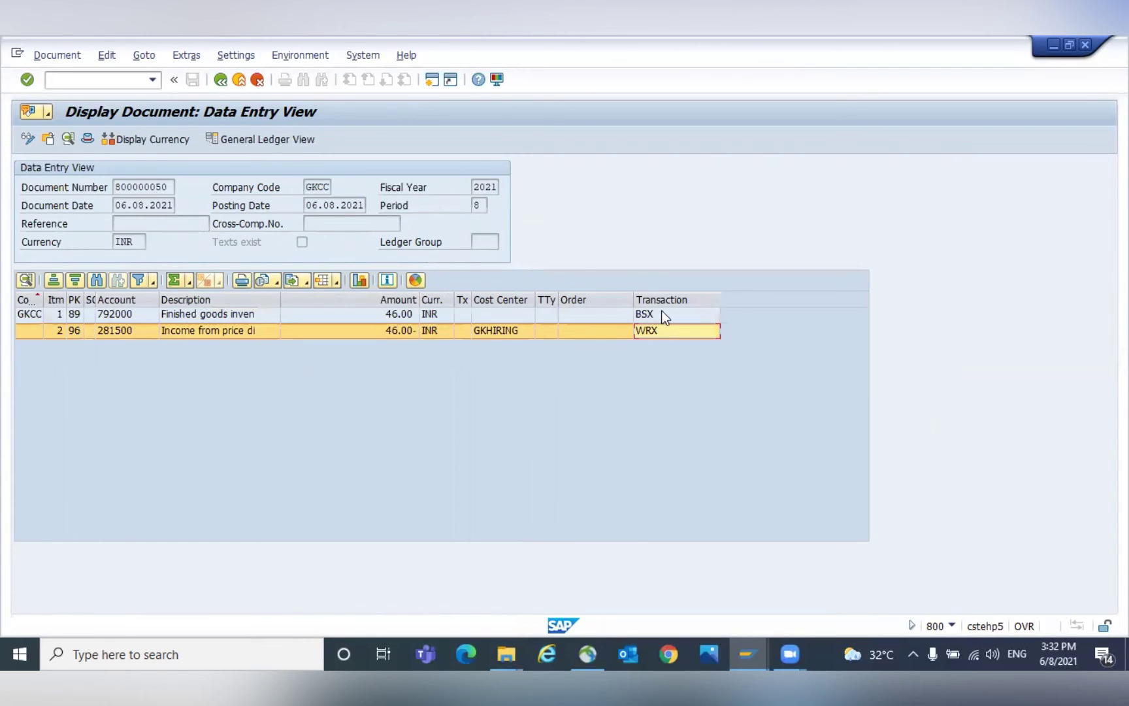
left_click(662, 314)
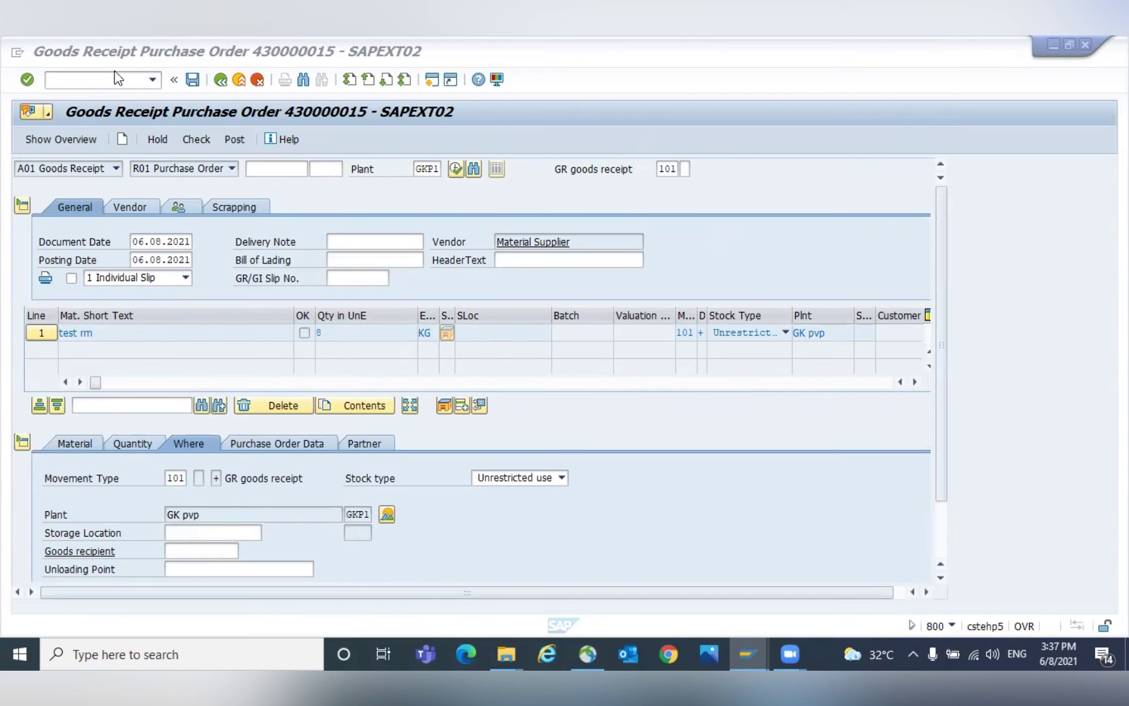
Open the general table display (SE16N) for table MKPF.
left_click(103, 87)
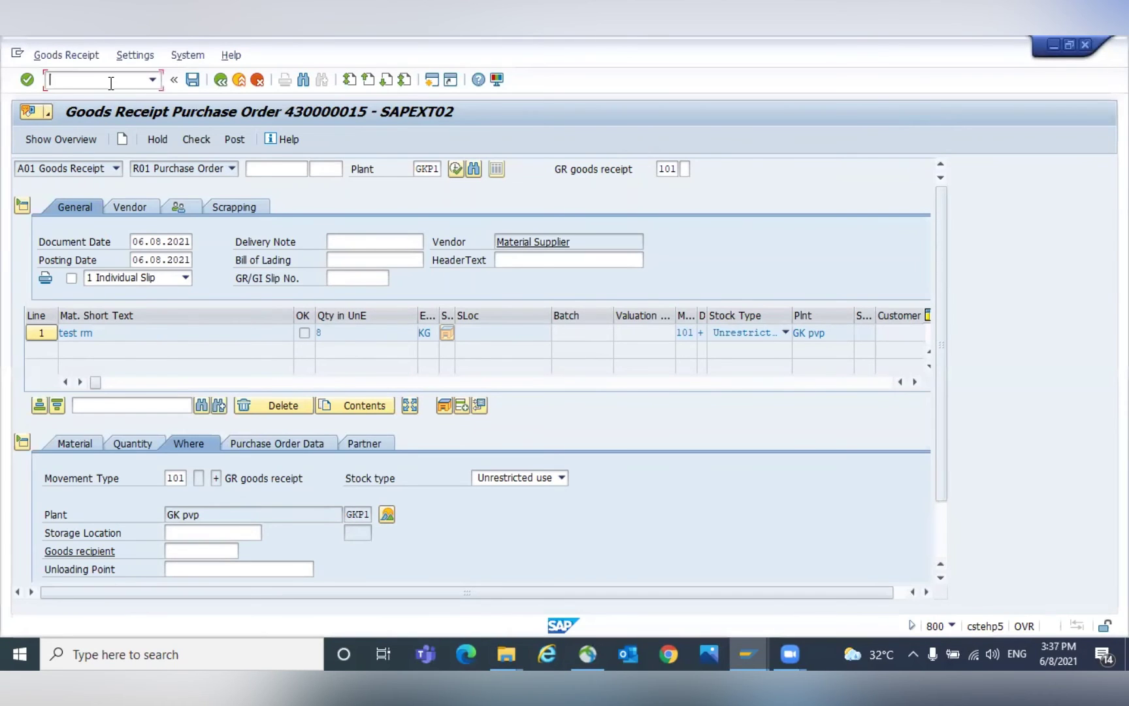
type("/n")
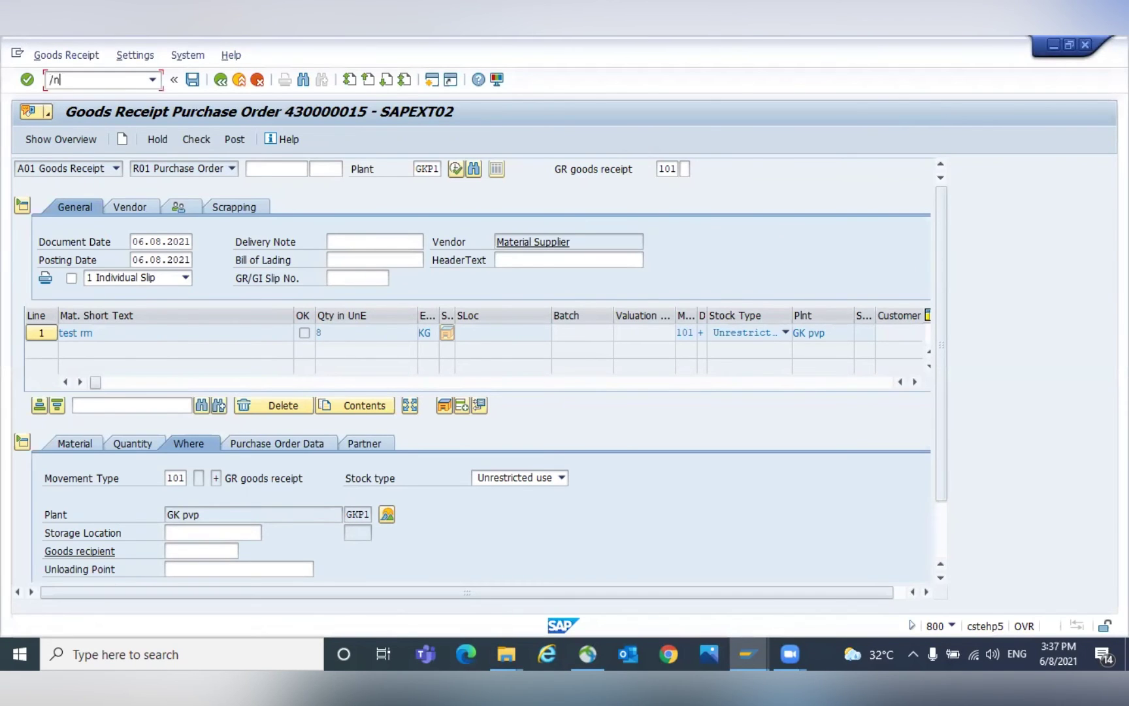
type("se16n")
key("Return")
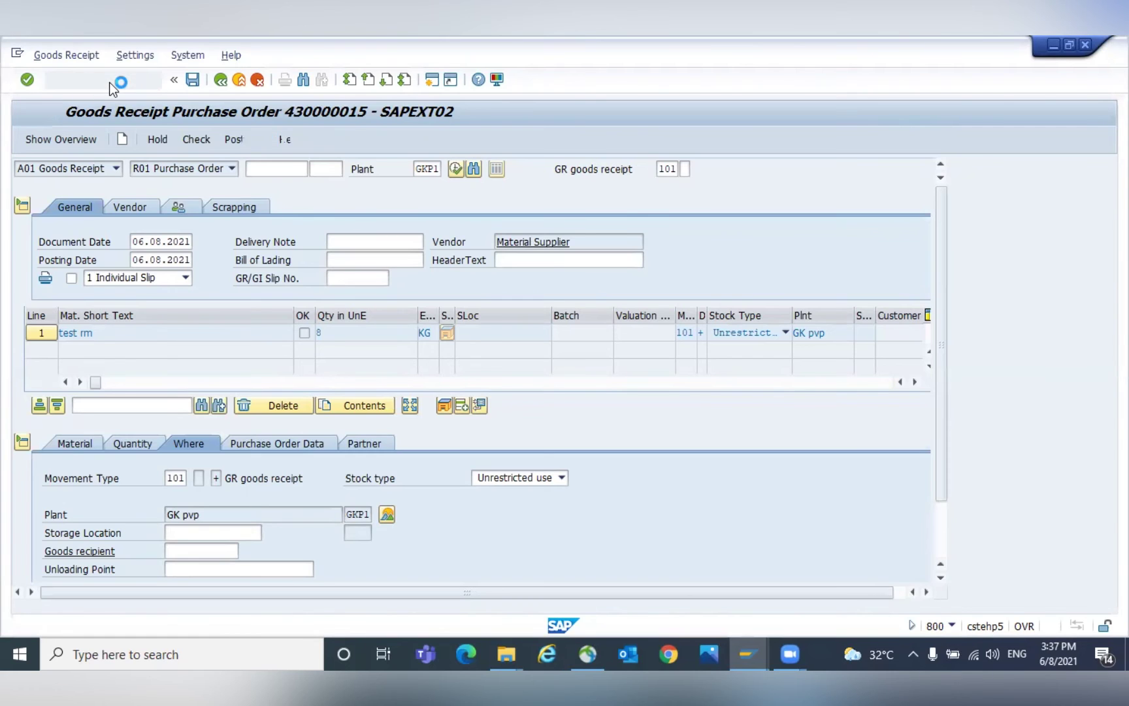
type("KPF")
key("Return")
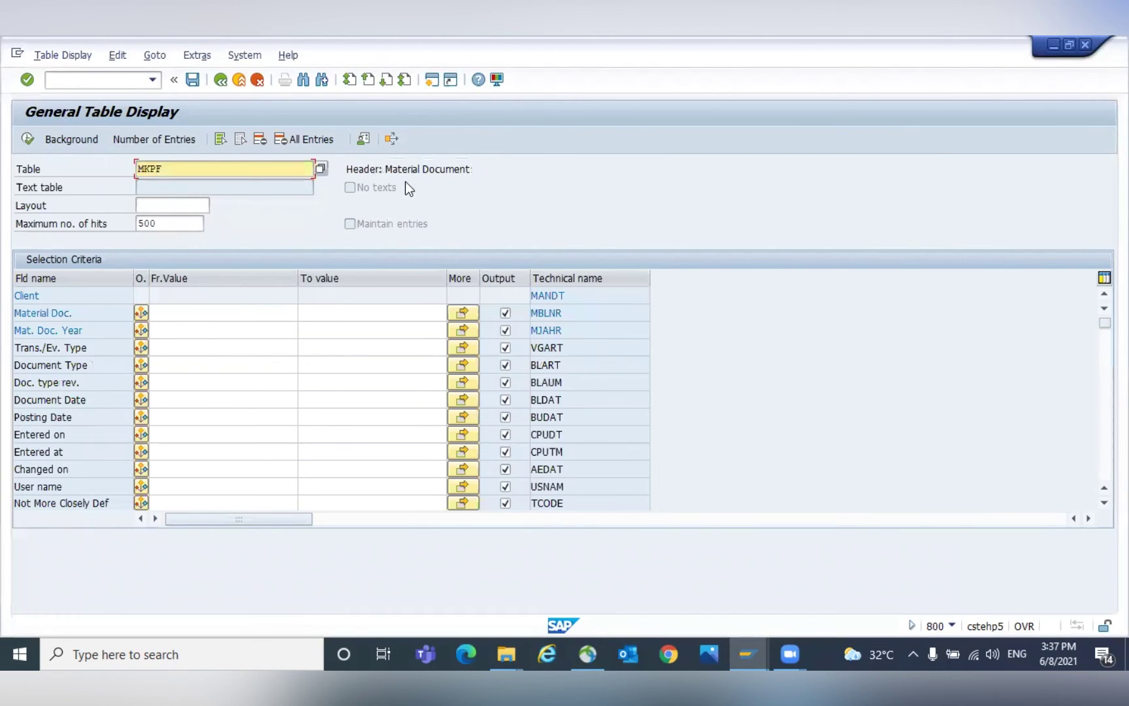
Search MKPF's fields for MOVEMENT, then switch the table to MSEG.
left_click(231, 343)
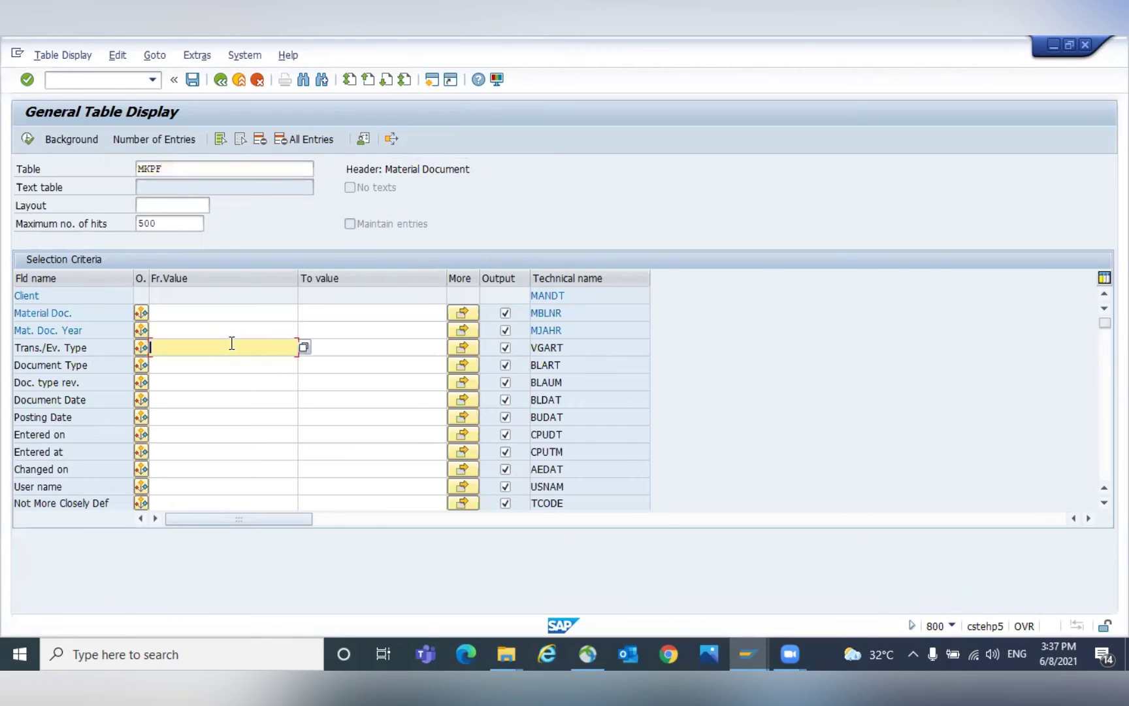
key("ctrl+f")
type("MOVEMENT")
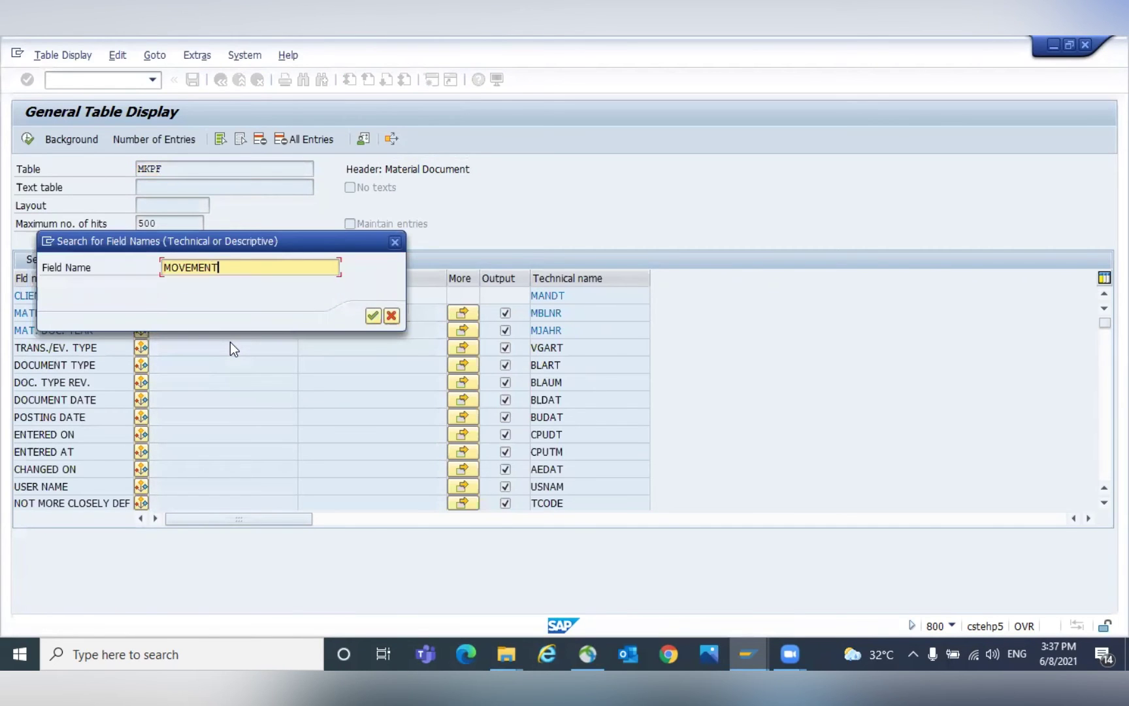
key("Return")
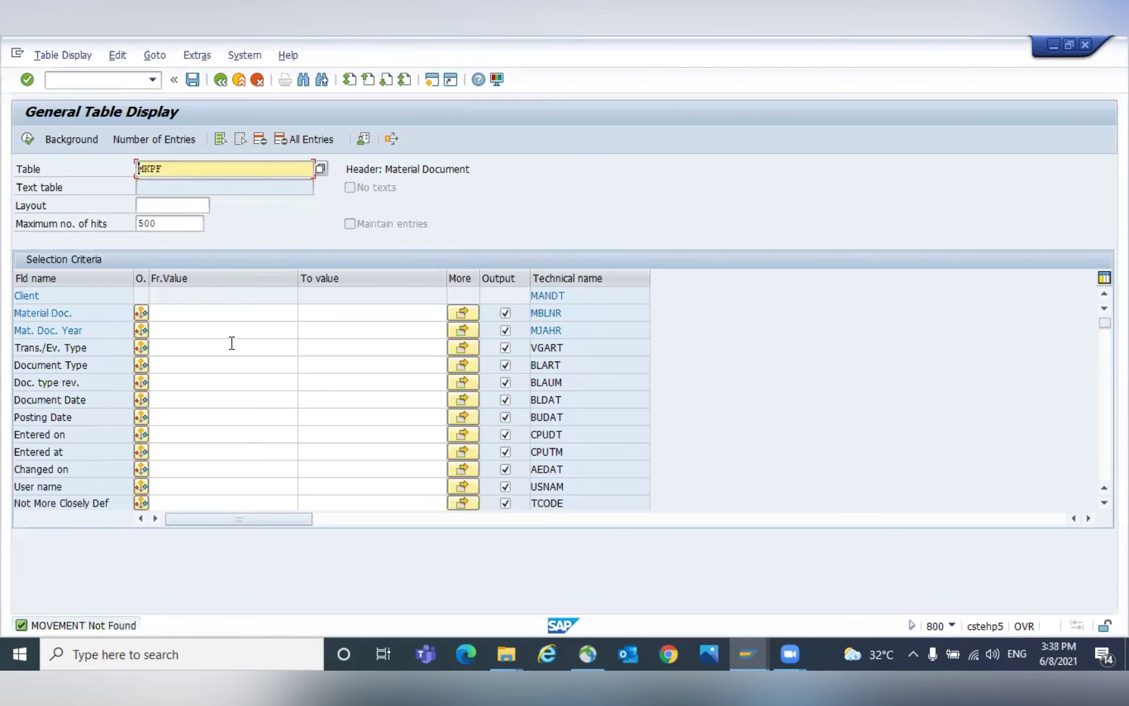
key("ctrl+f")
type("MO")
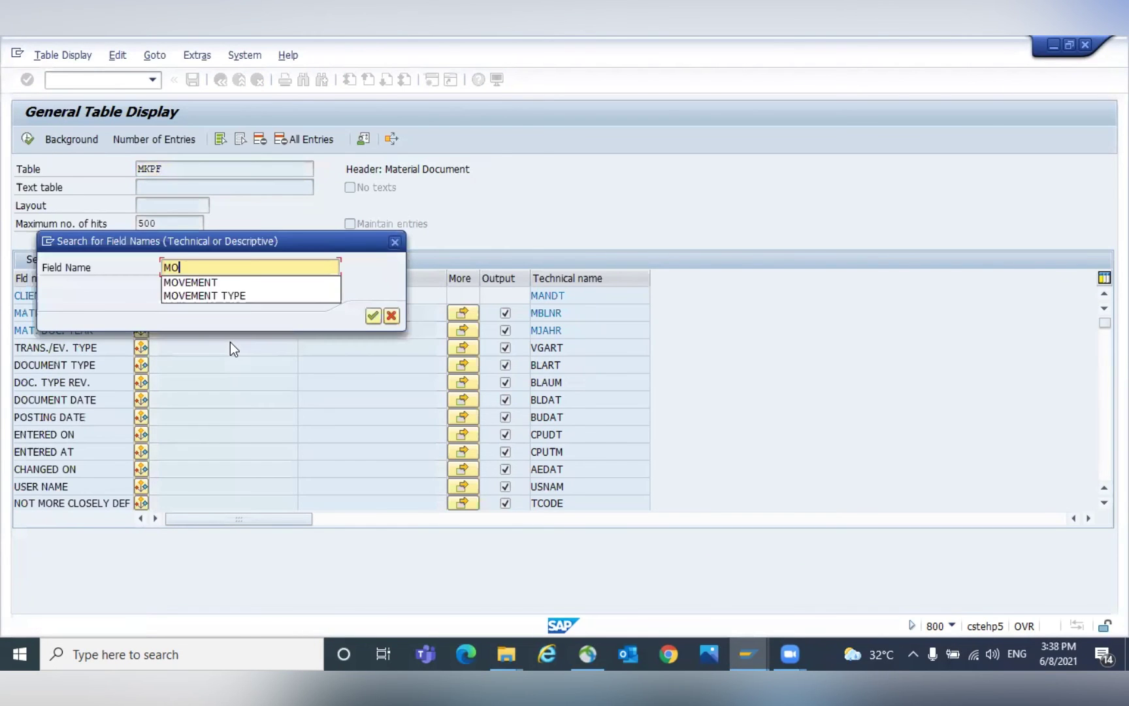
type("VEMENT")
key("Return")
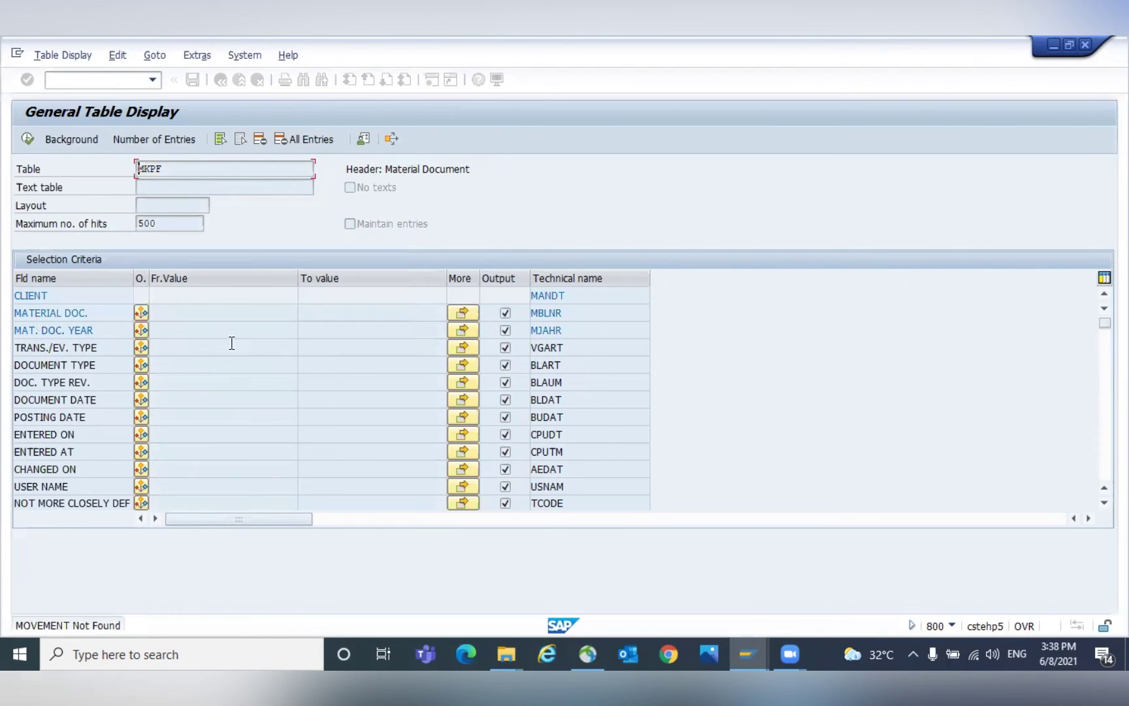
type("SE")
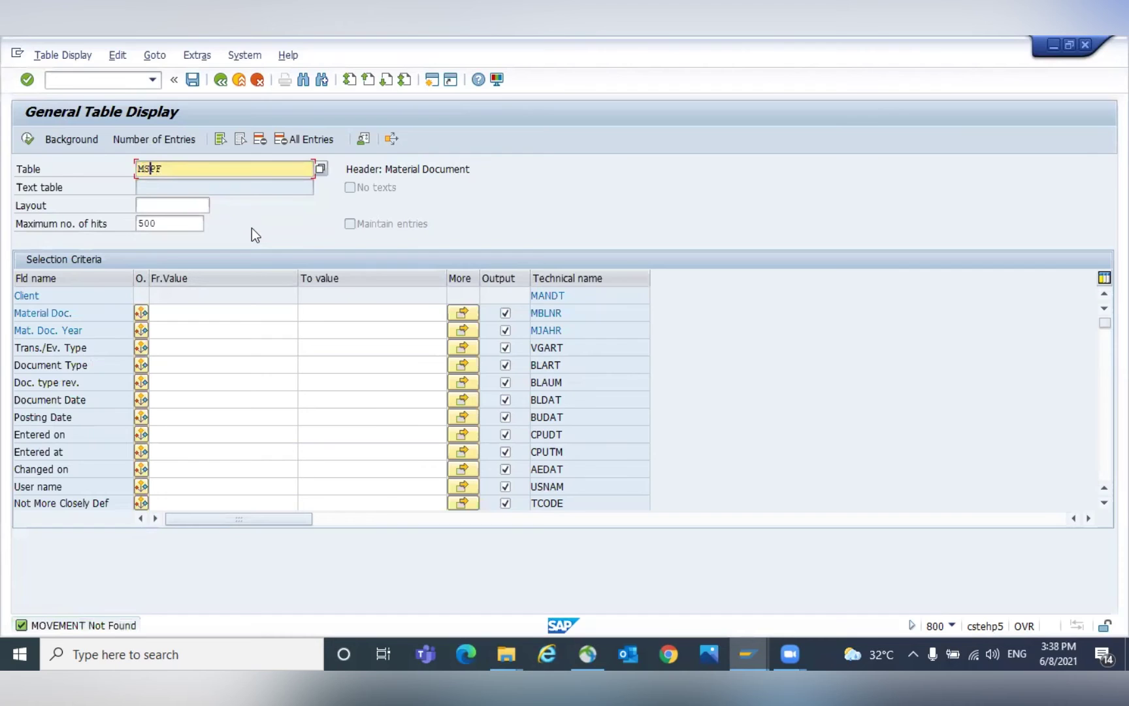
type("G")
key("Return")
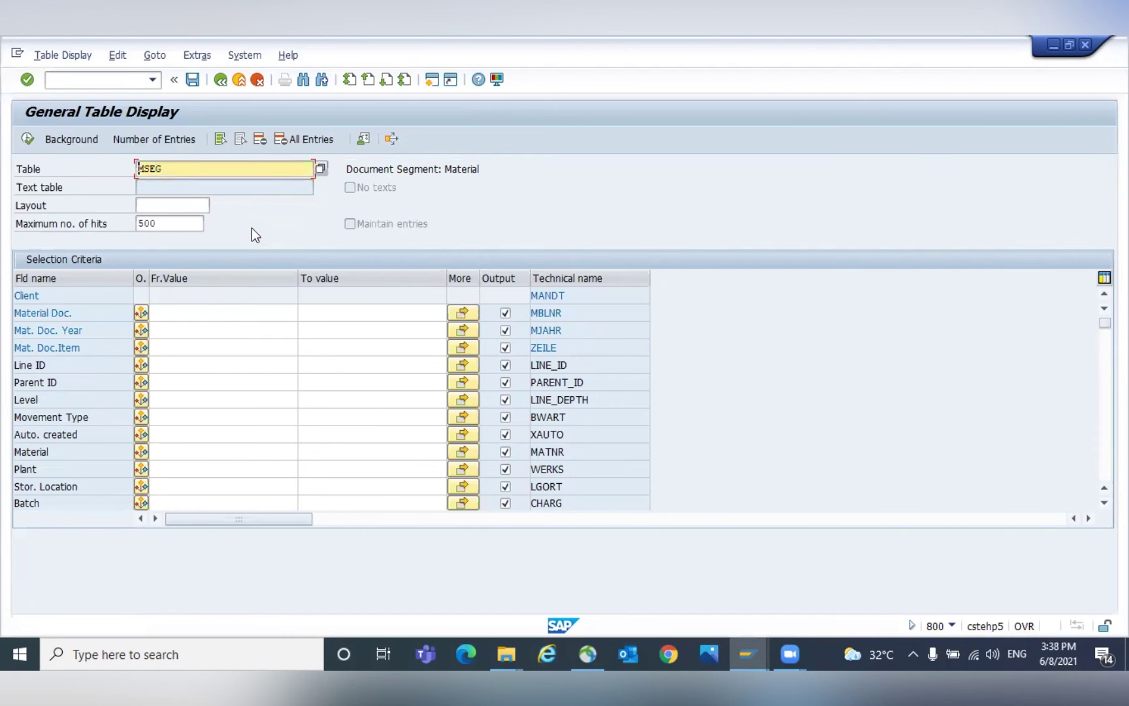
Highlight MSEG's Movement Type row and its technical name BWART.
left_click(91, 422)
left_click_drag(579, 413, 508, 414)
left_click(90, 417)
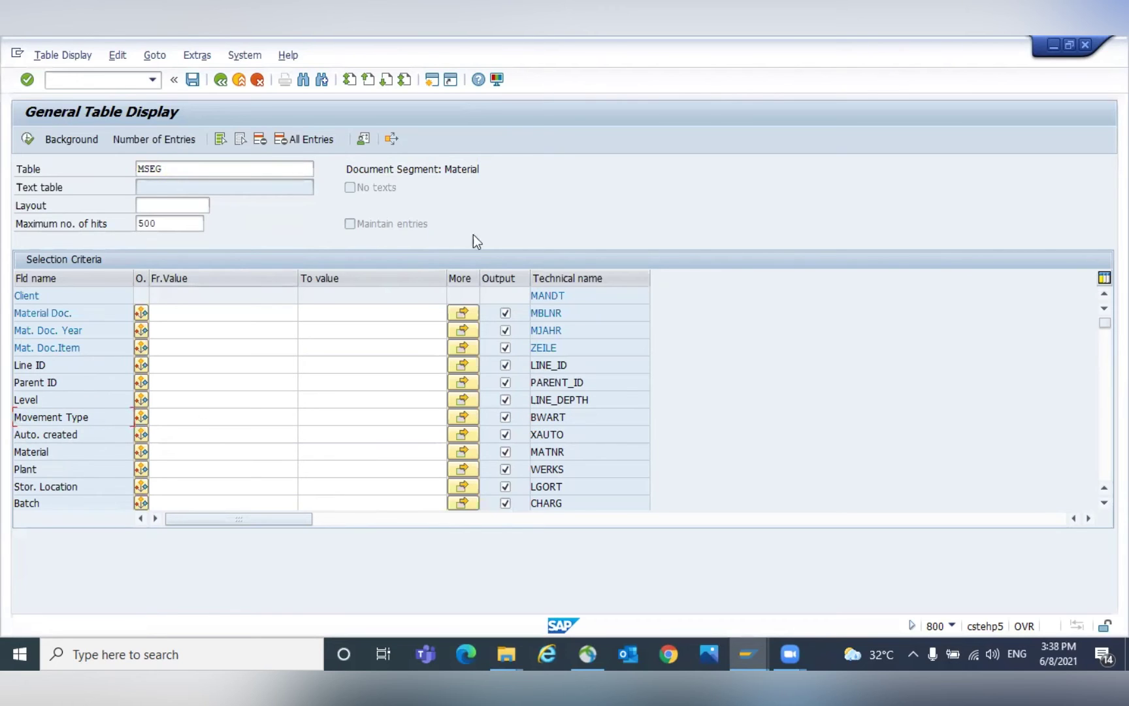
left_click_drag(101, 422, 14, 420)
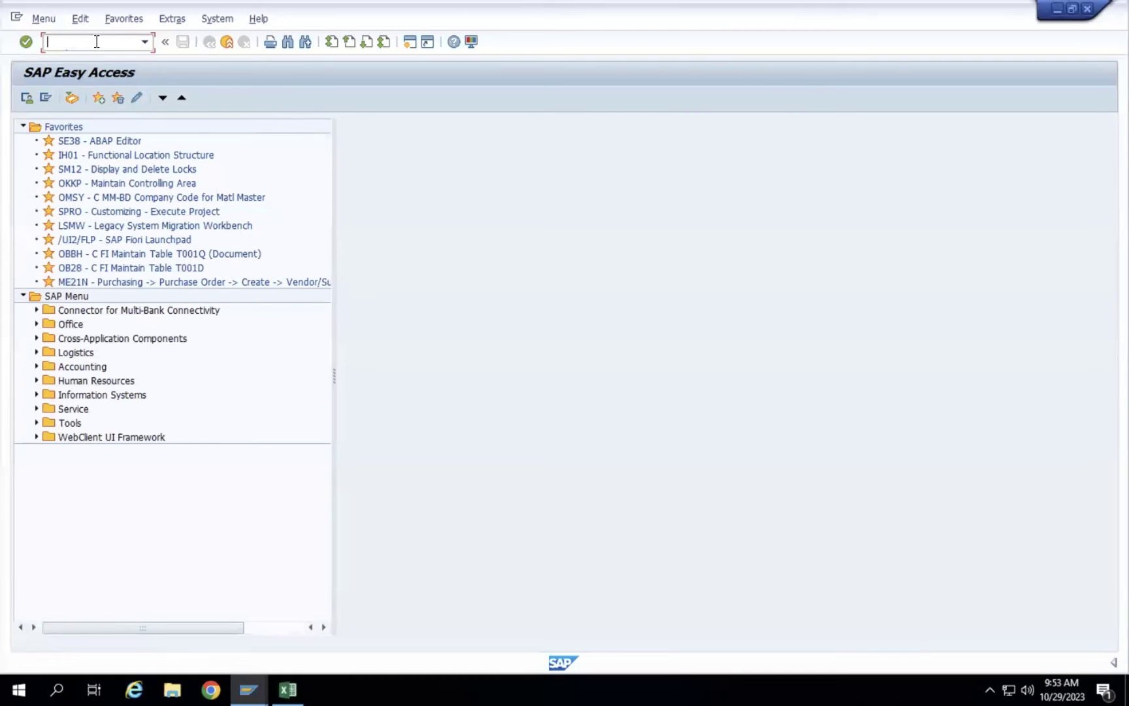
Run OMLV to view the warehouse print control settings.
type("OMLV")
key("Return")
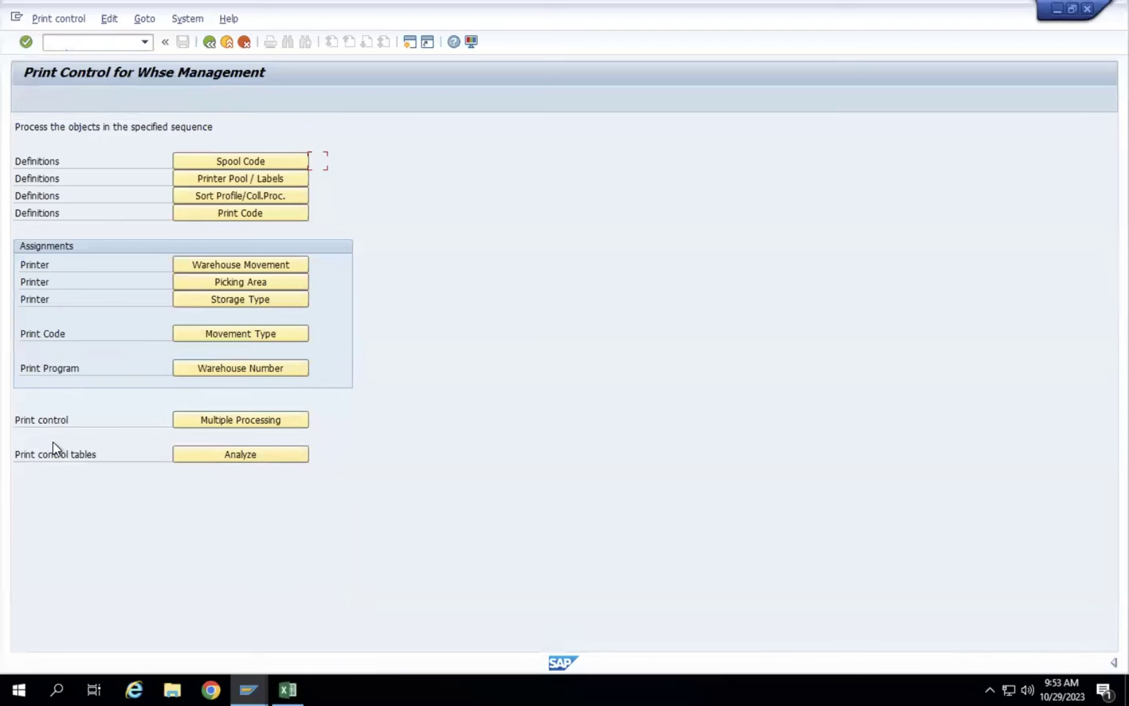
left_click(70, 44)
Open Customizing: Execute Project and display the SAP Reference IMG tree.
type("/OMPO")
key("Return")
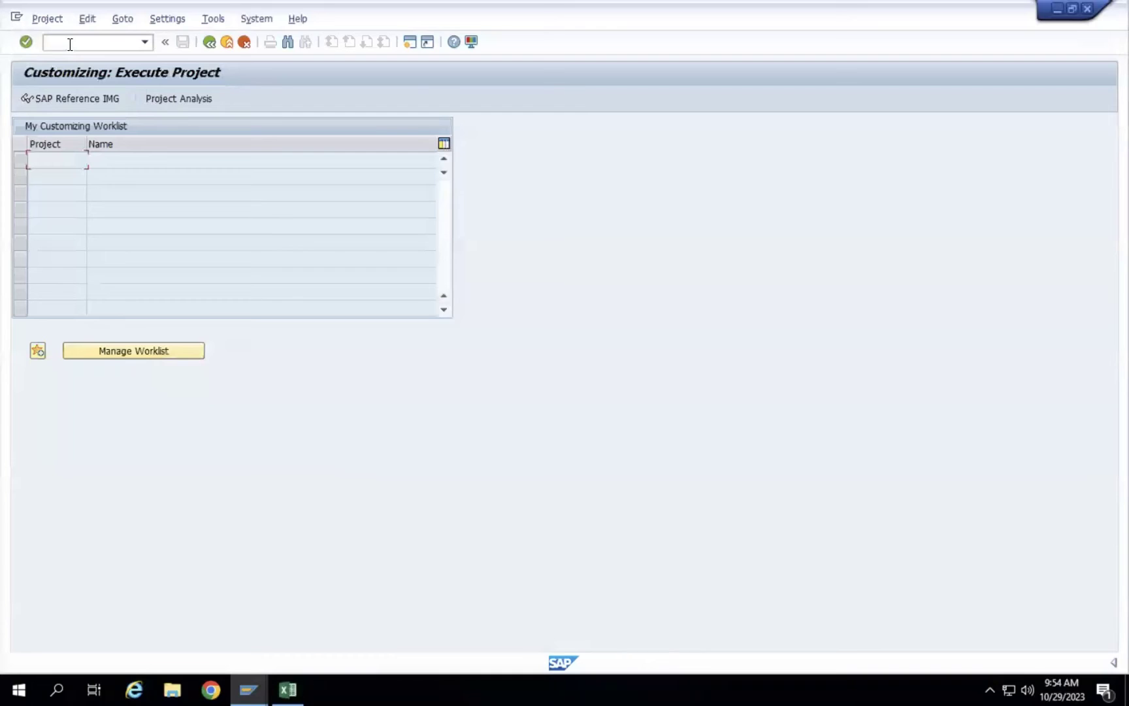
left_click(1111, 662)
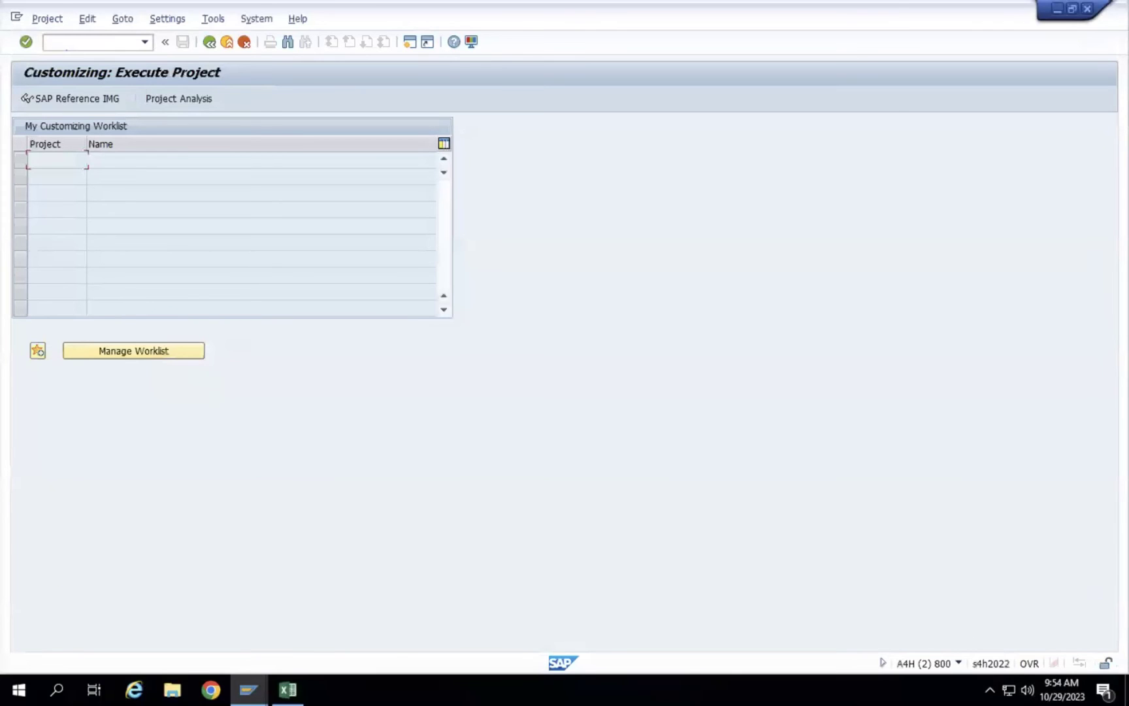
left_click(64, 43)
left_click(92, 96)
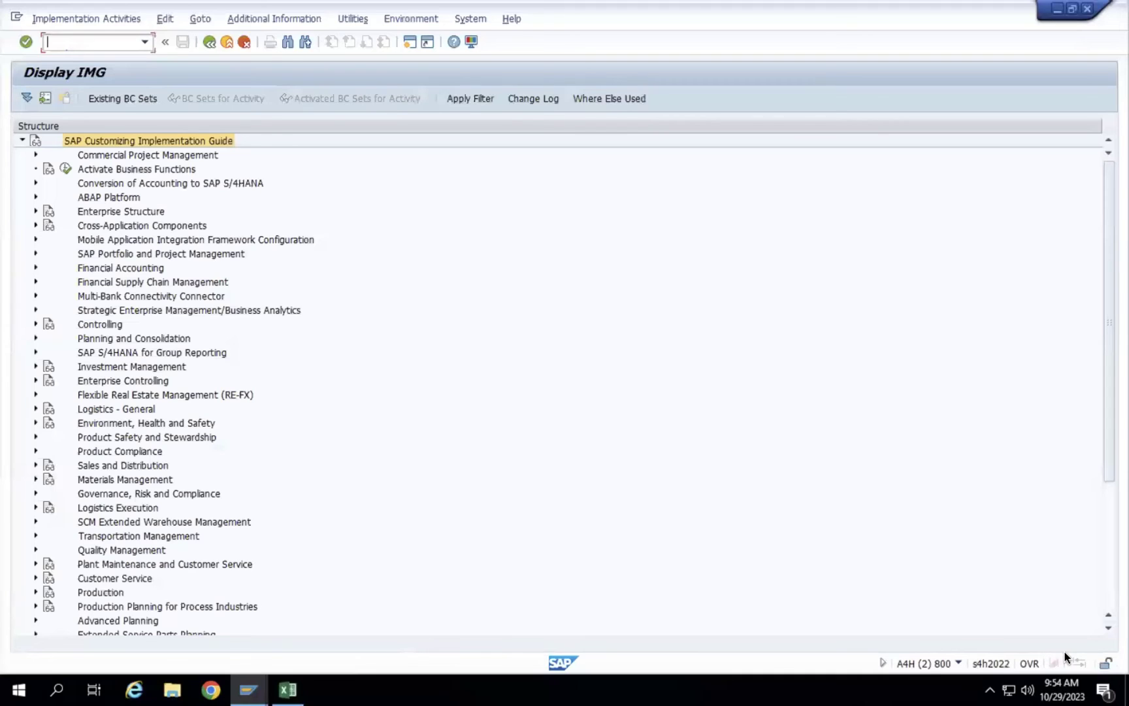
Expand Logistics Execution > Warehouse Management > Activities and execute Define Print Control.
left_click(776, 562)
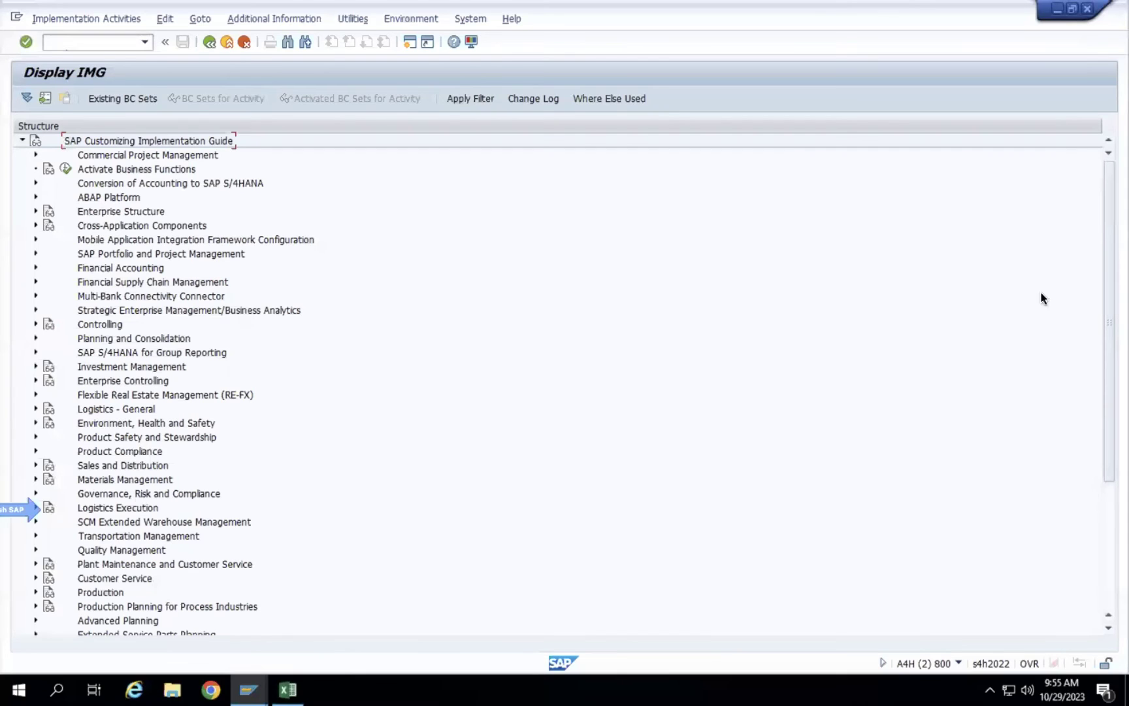
left_click(105, 509)
double_click(106, 507)
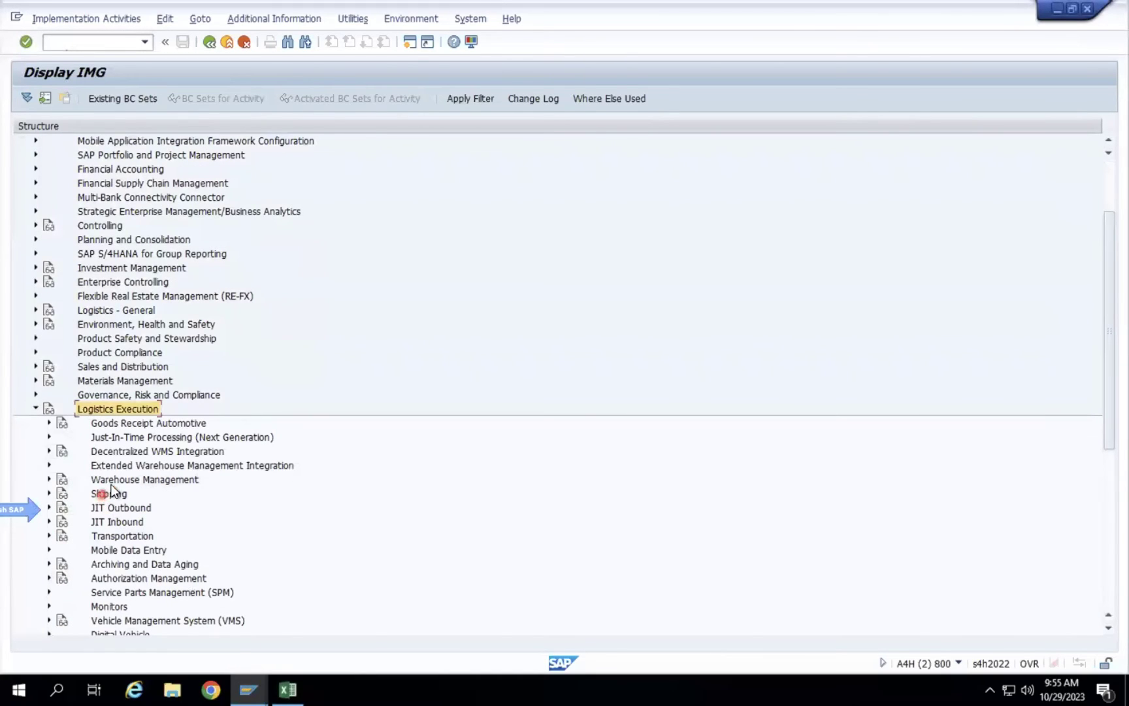
left_click(122, 478)
double_click(122, 477)
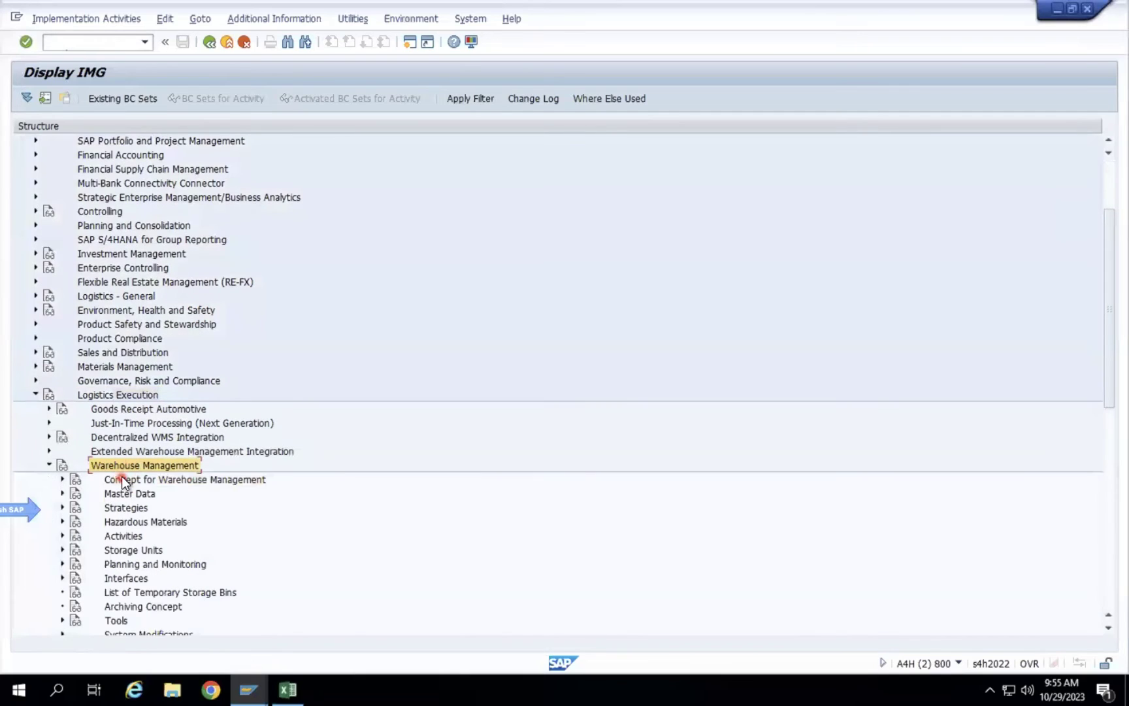
double_click(126, 539)
left_click(143, 579)
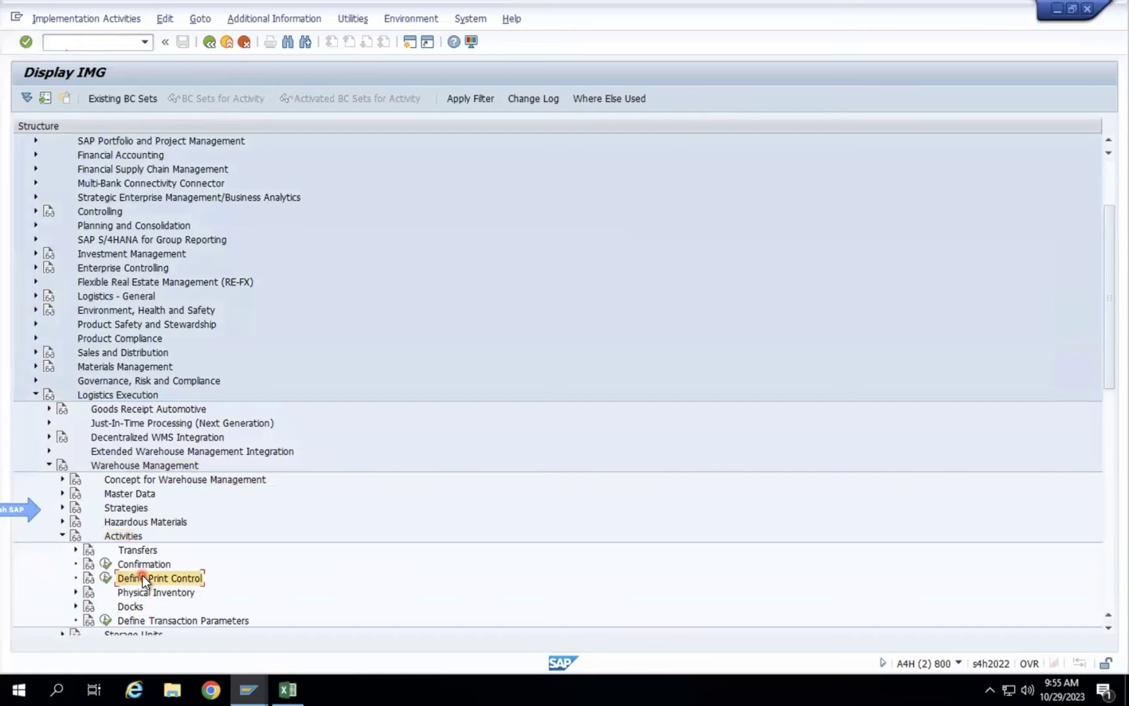
left_click(105, 578)
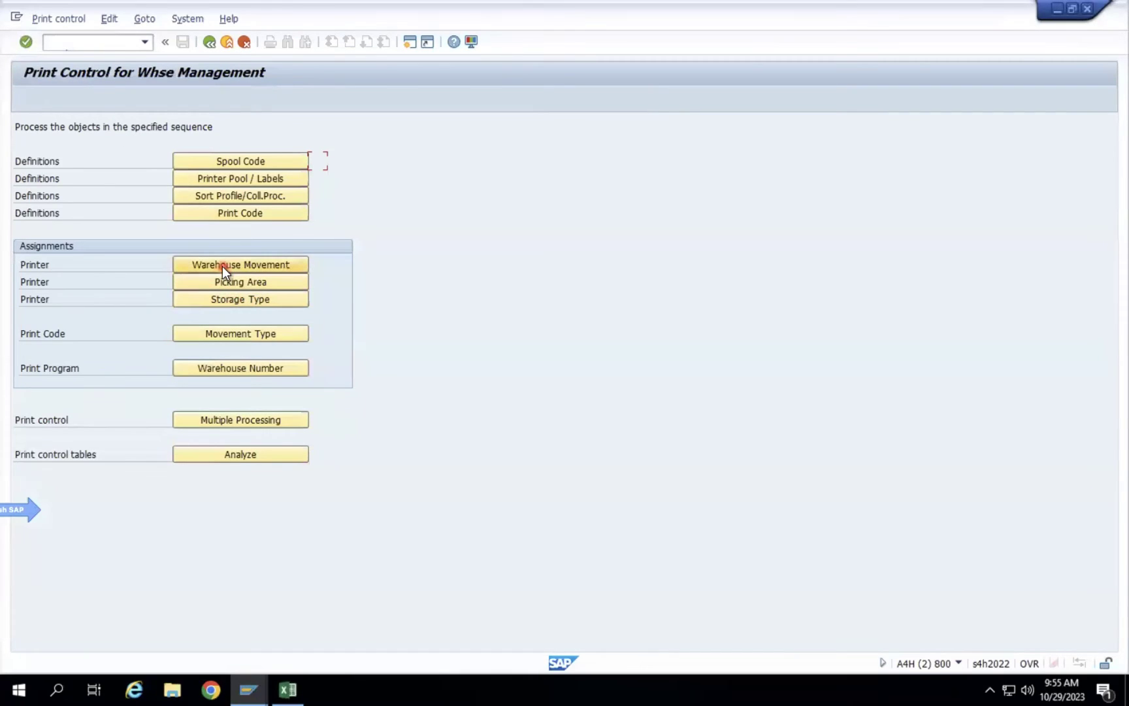
Open printer assignments per storage type, positioned at warehouse 001, storage type 902.
left_click(224, 298)
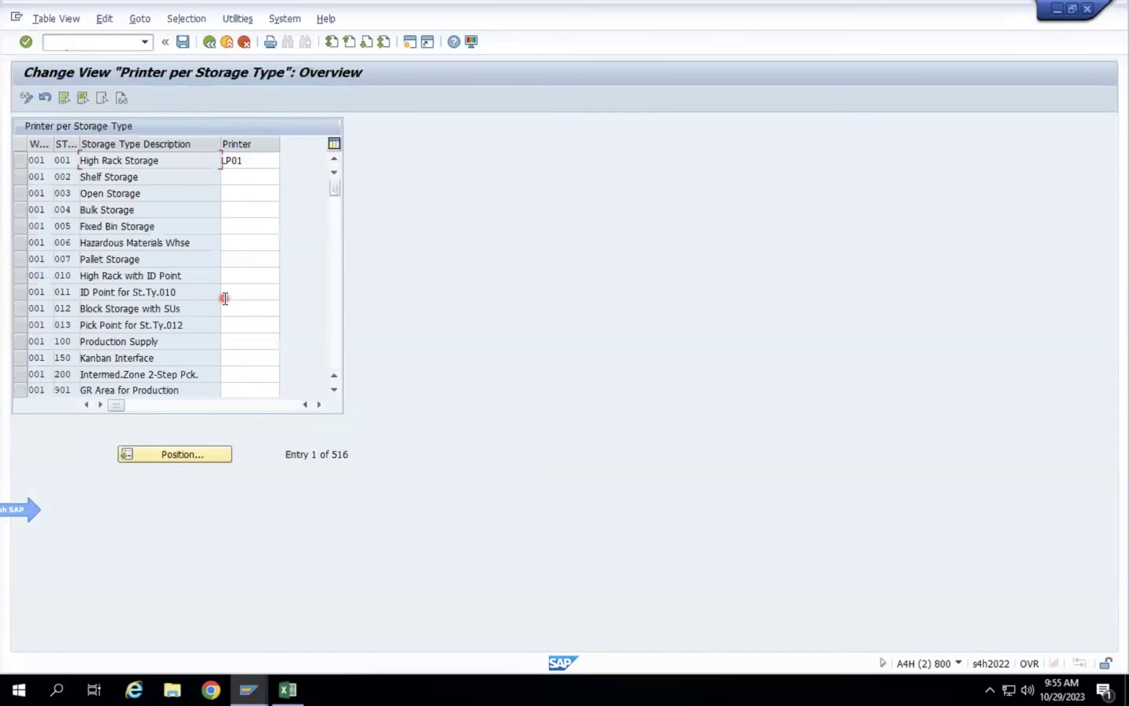
left_click(192, 454)
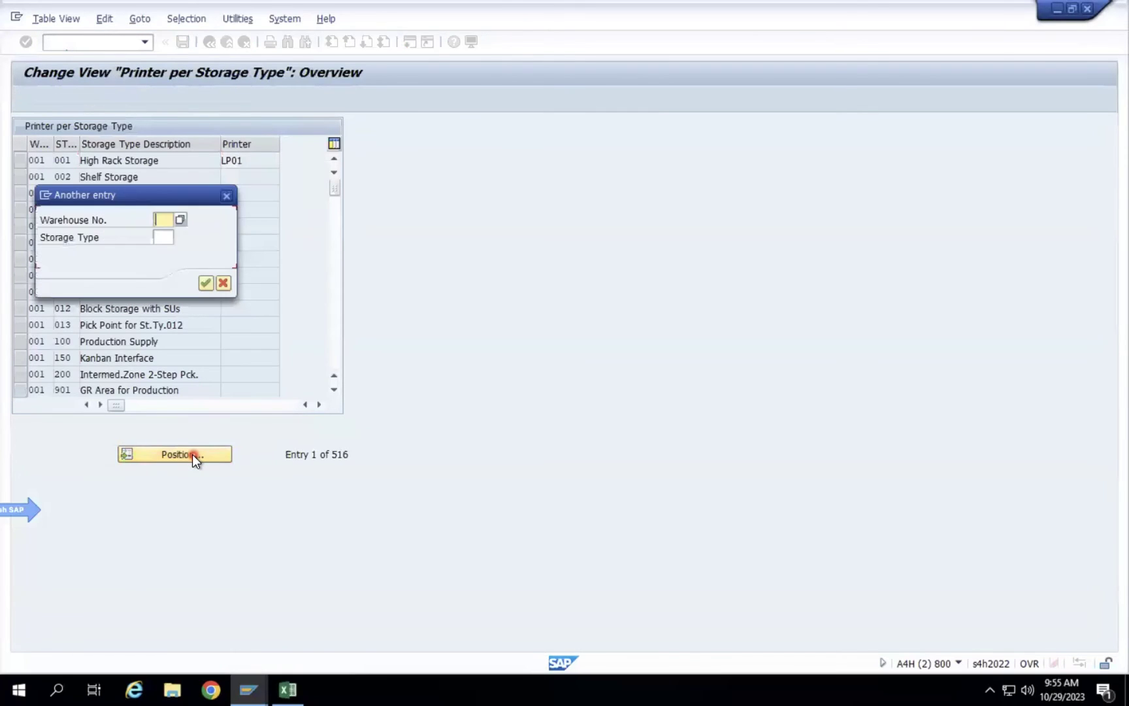
type("001")
key("Tab")
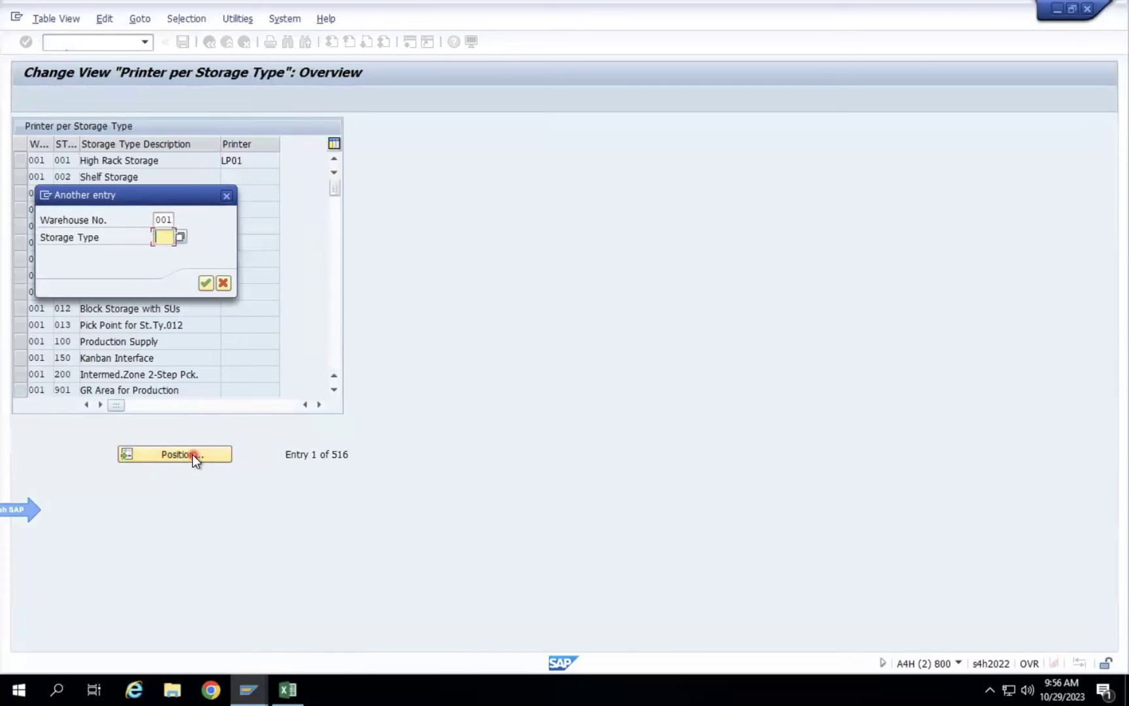
type("902")
key("Return")
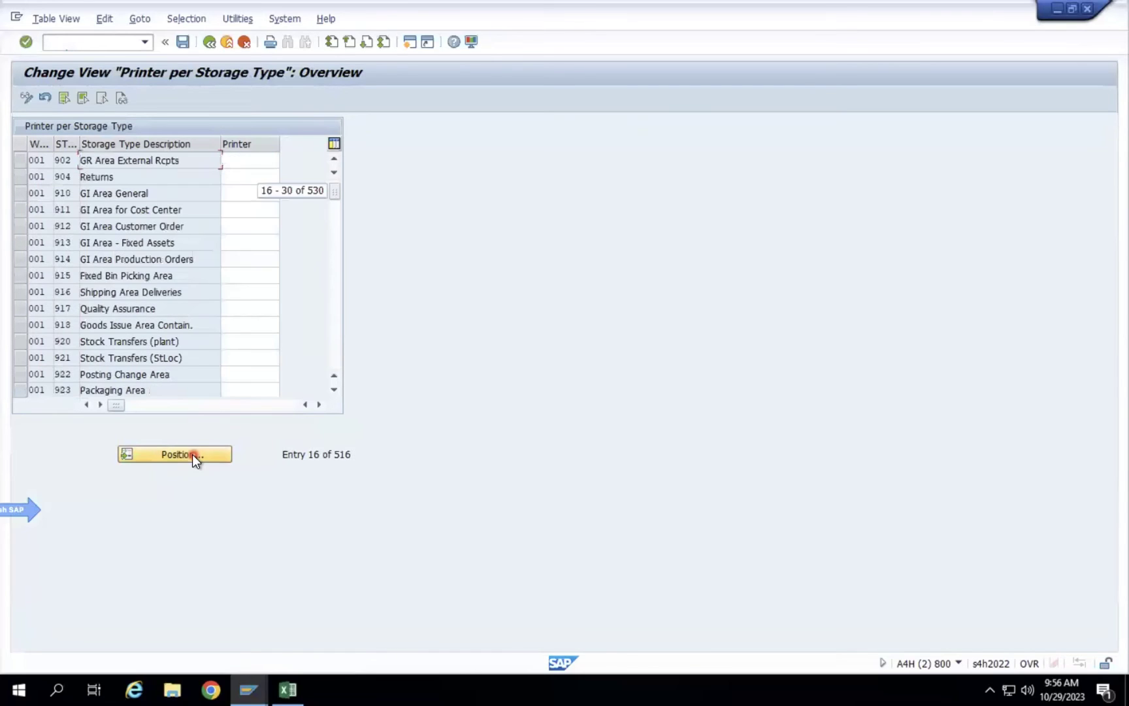
View the available printers for storage type 902 and close the list unchanged.
left_click(247, 160)
left_click(285, 158)
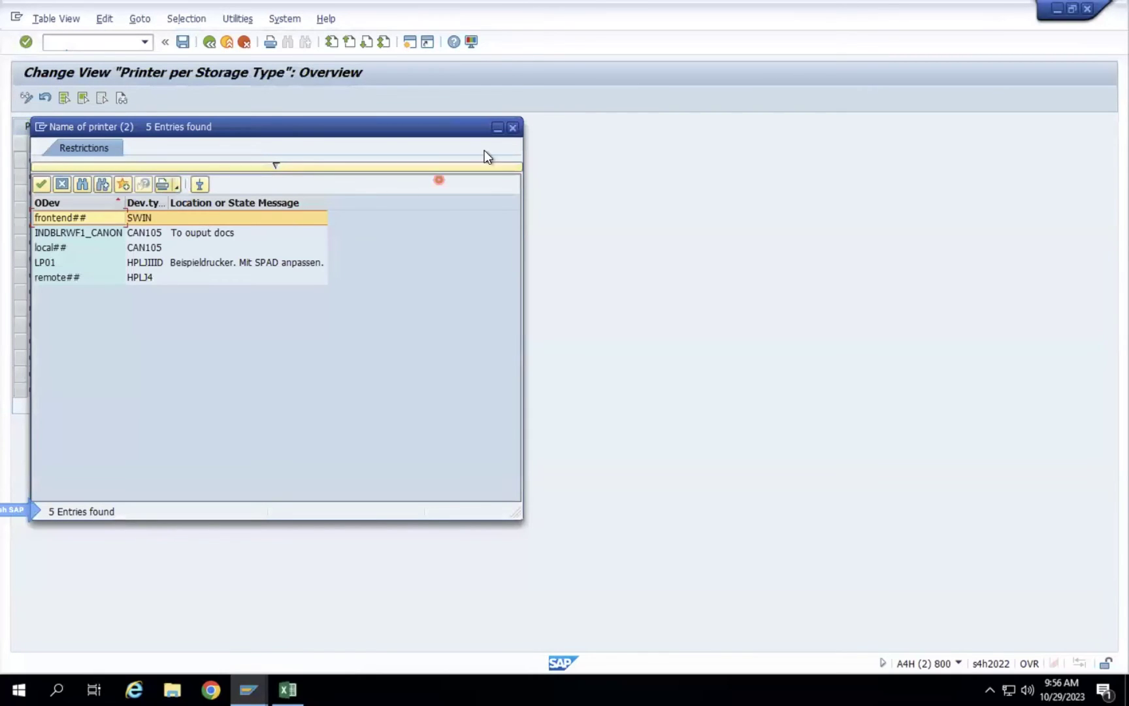
left_click(512, 127)
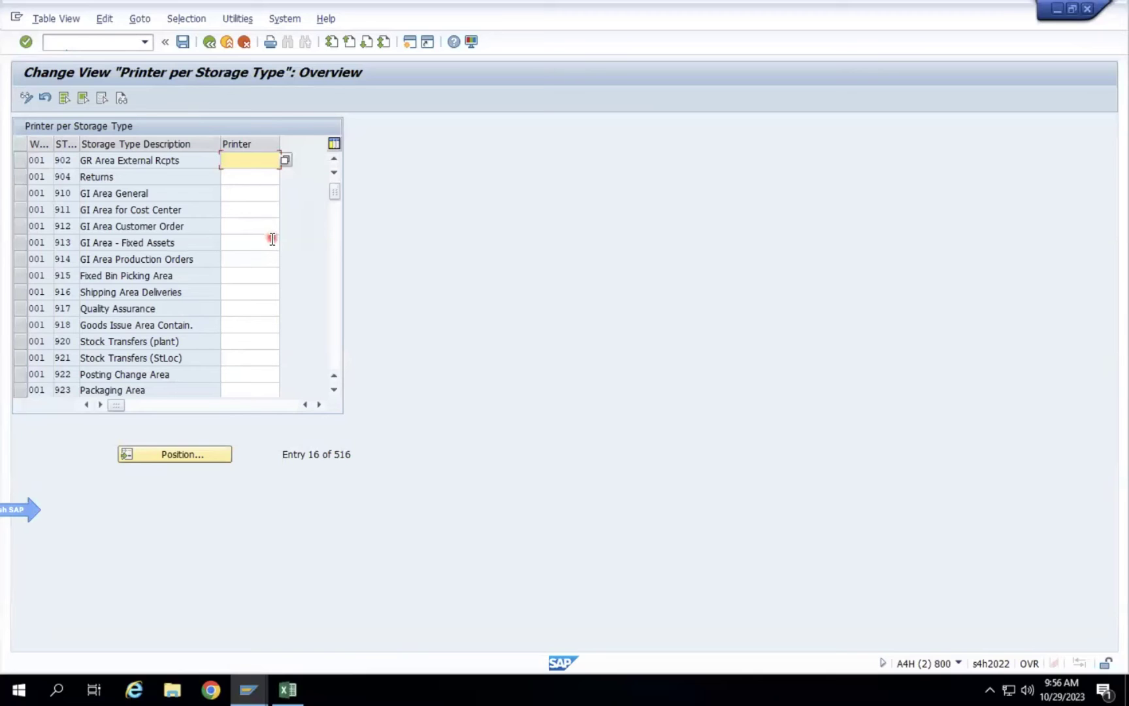
Enter Company A and Company B in column H and autofit the column.
left_click(290, 689)
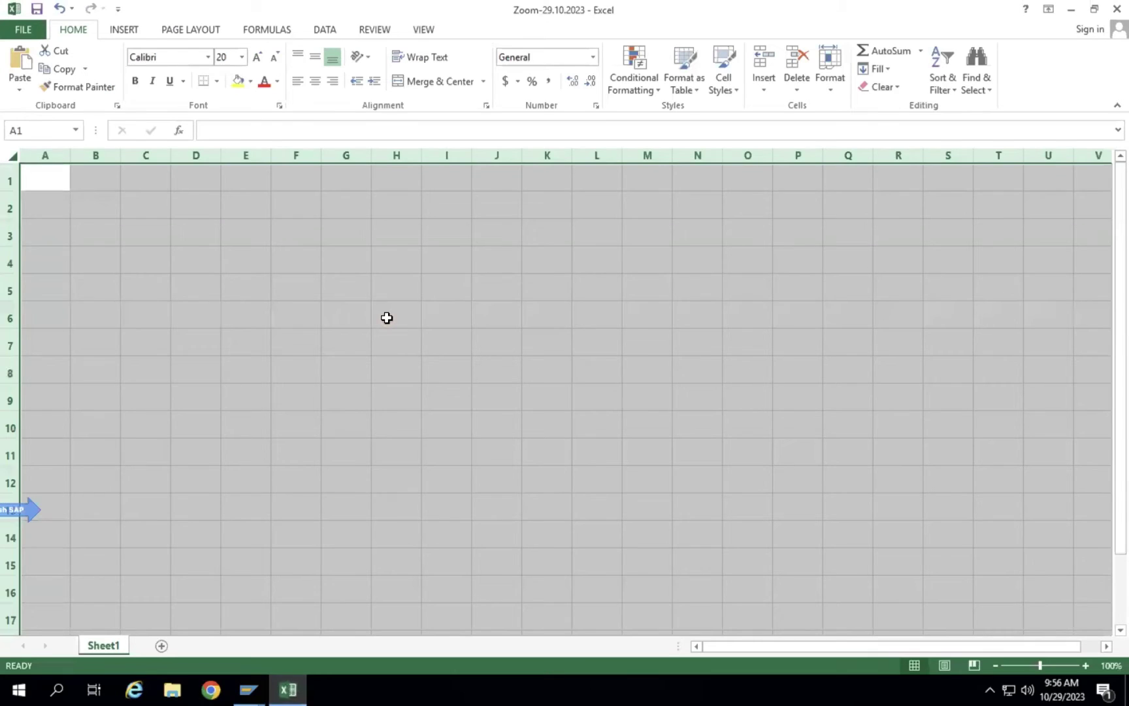
left_click(386, 318)
left_click(400, 232)
type("co")
key("BackSpace")
key("BackSpace")
type("Company A")
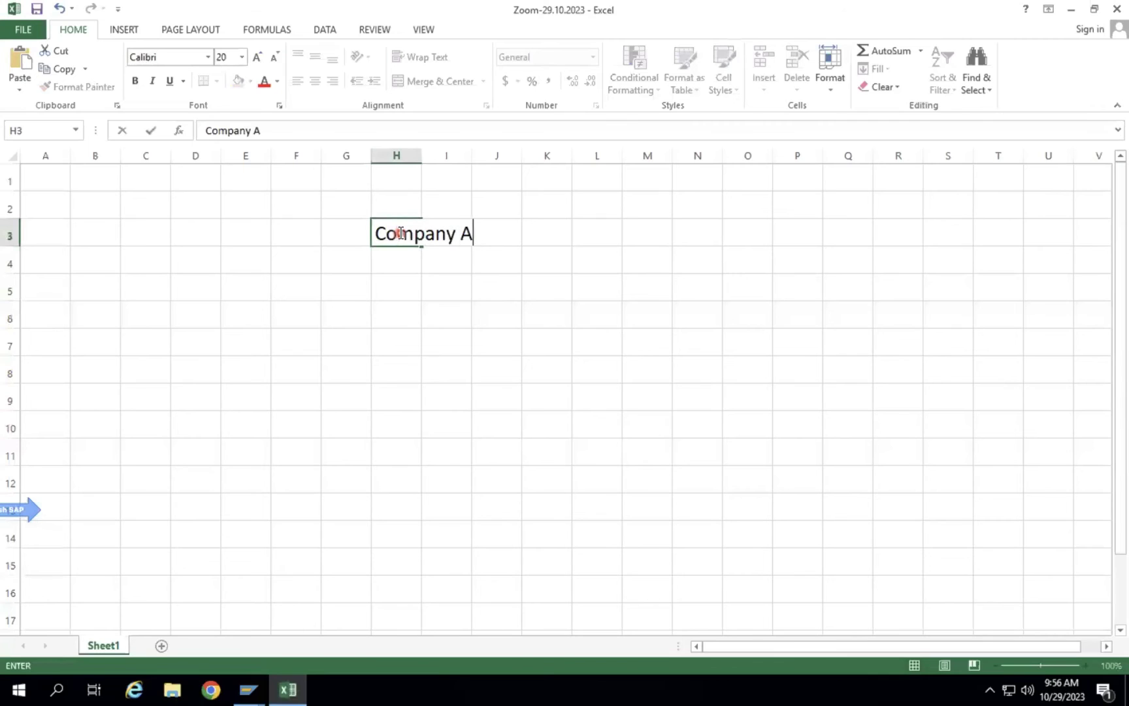
key("Return")
key("Return")
key("Return")
type("Company B")
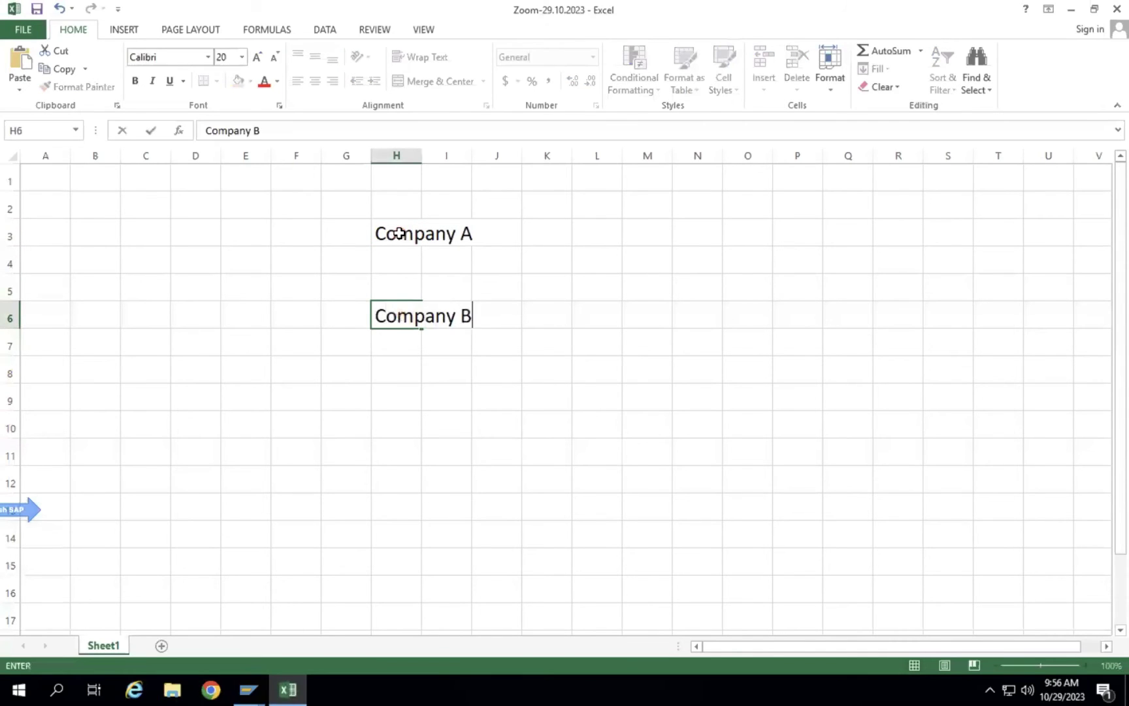
key("Return")
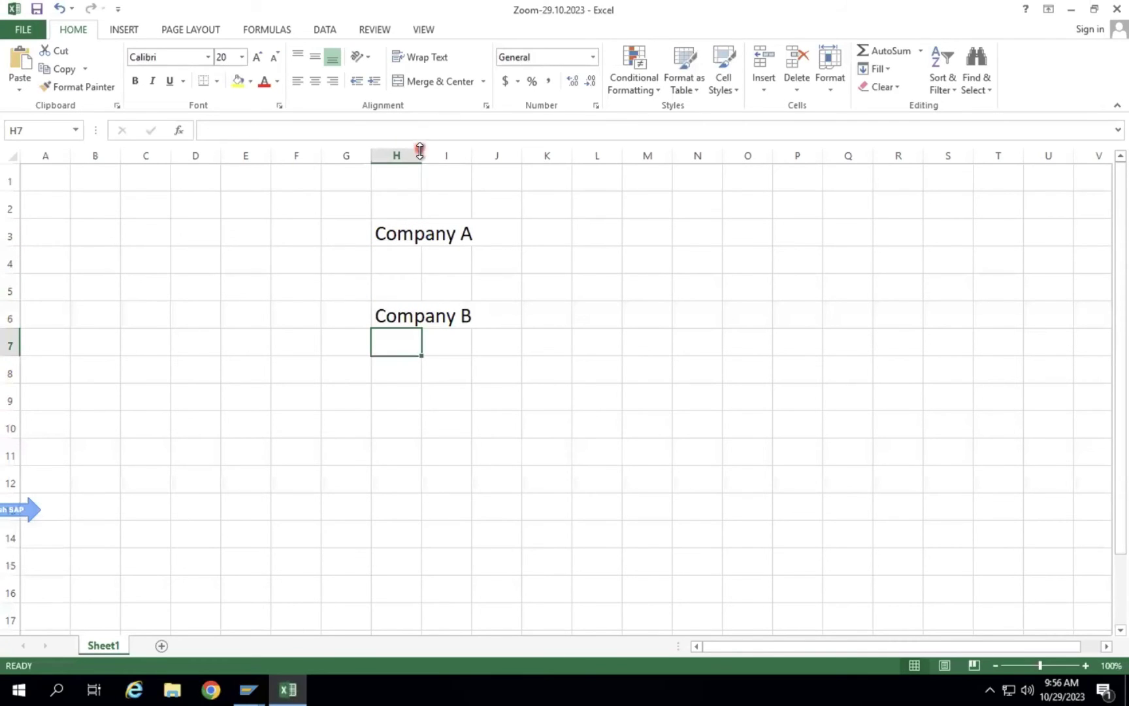
double_click(421, 154)
Enter Company A's code in J3, retyping it as ZGK-01.
left_click(558, 228)
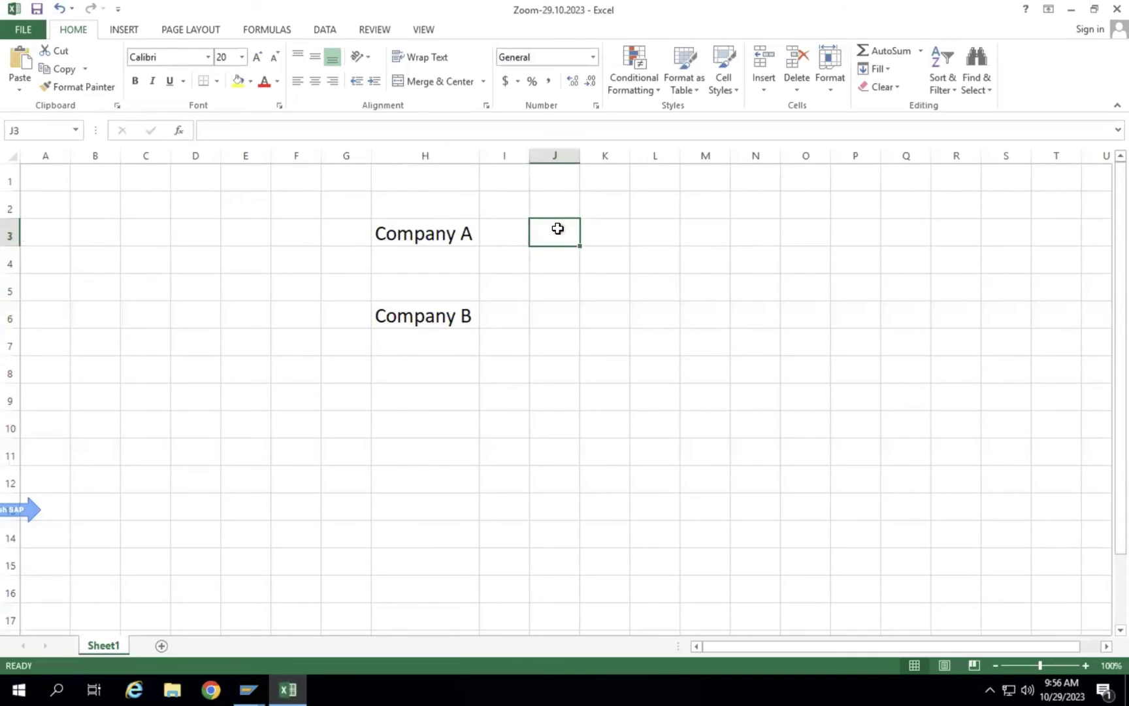
type("Z")
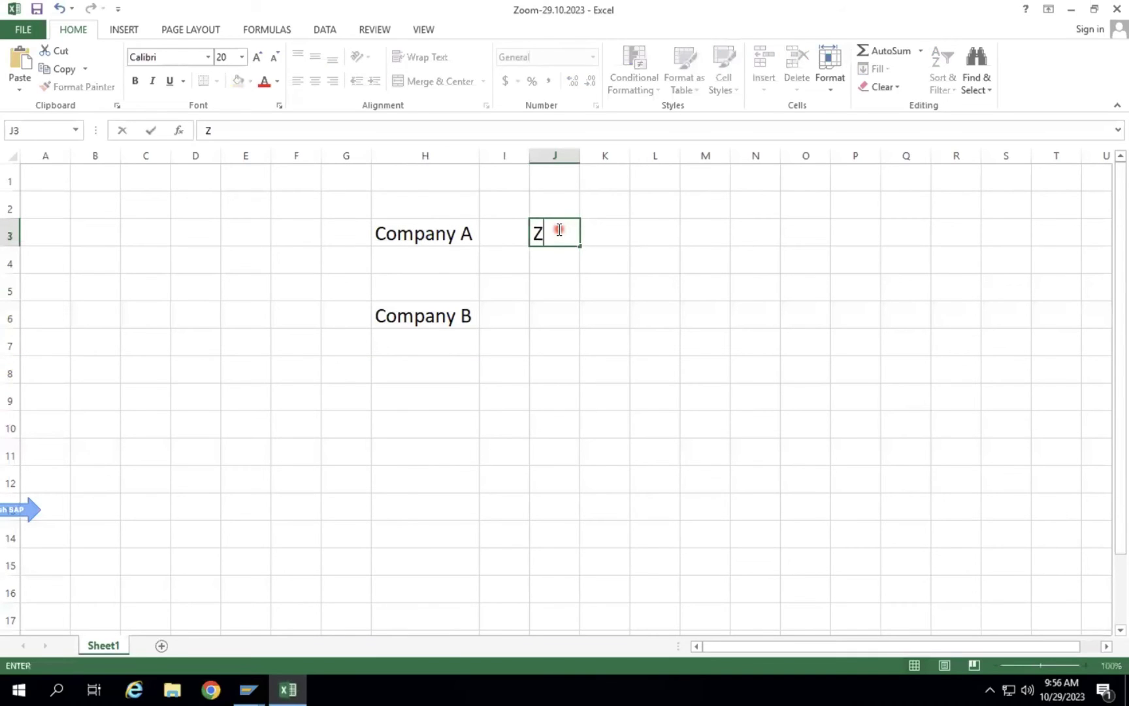
type("LC-01")
key("Return")
left_click(555, 236)
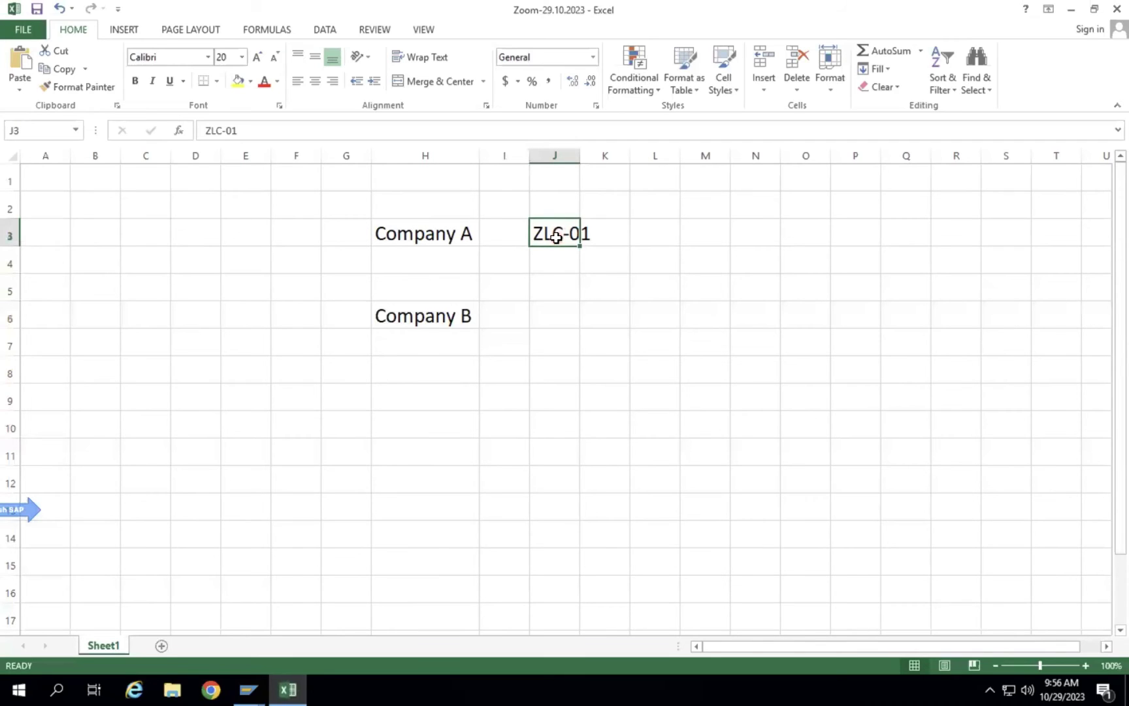
type("Z")
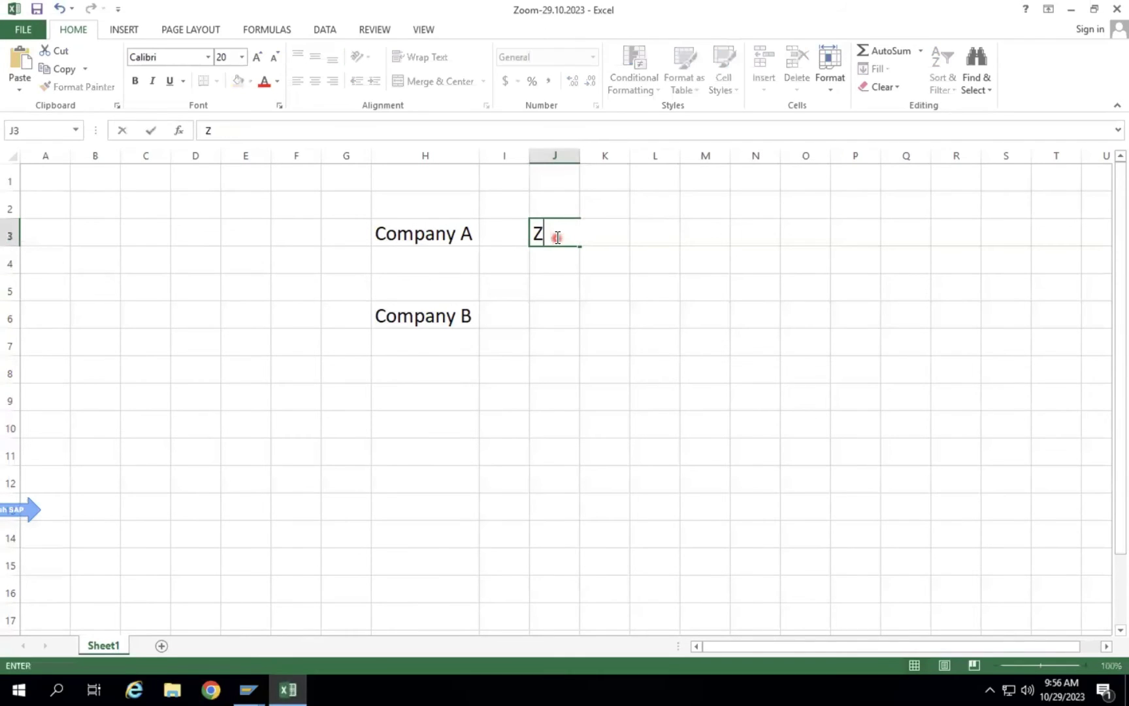
type("GK-91")
key("BackSpace")
key("BackSpace")
type("01")
key("Return")
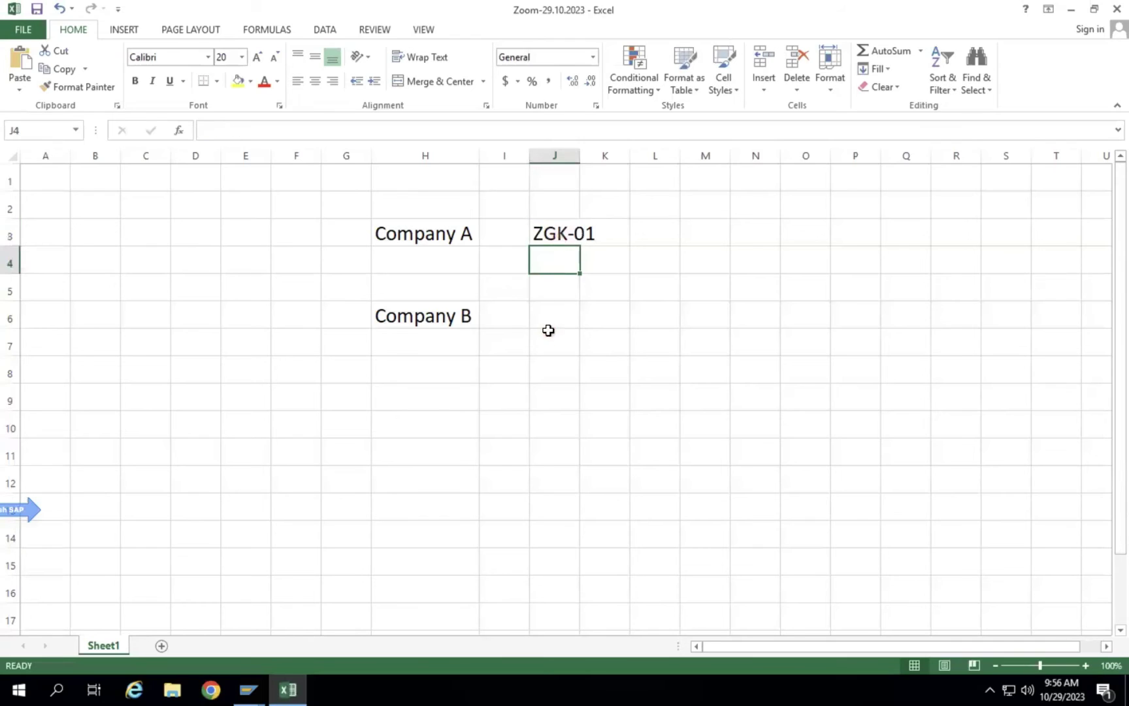
Correct J3 to ZGP-01, enter ZAS-01 in J6, and autofit column J.
left_click(546, 327)
type("Z")
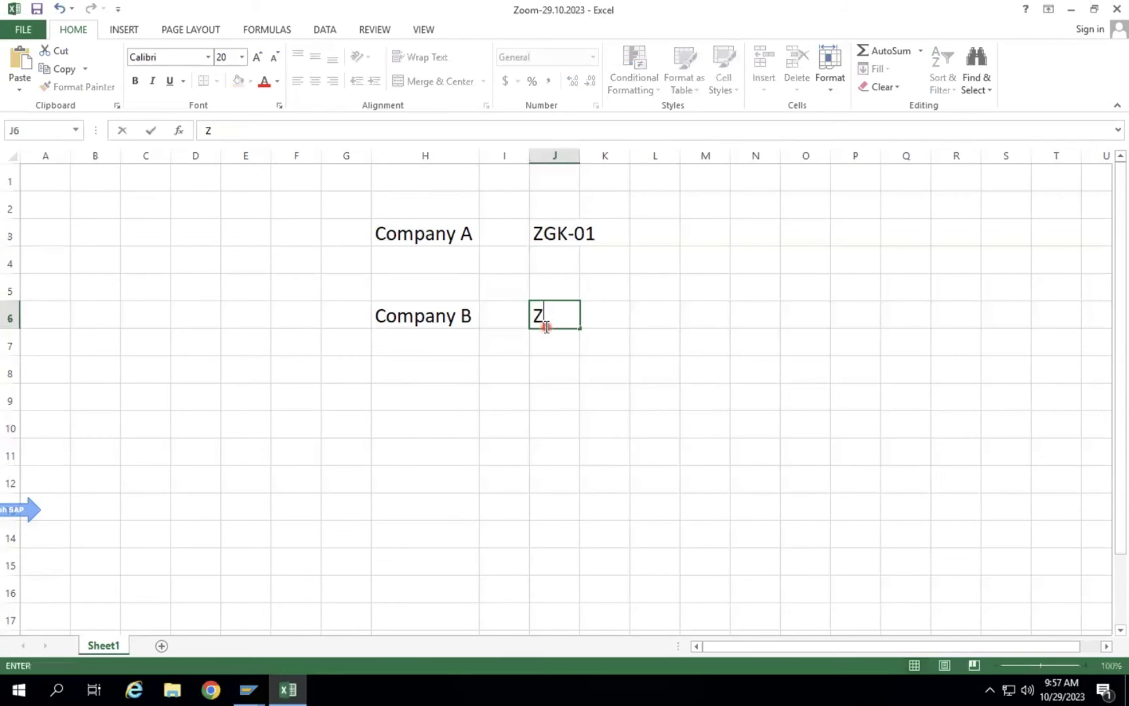
type("SD")
key("BackSpace")
type("S")
left_click(567, 233)
double_click(567, 233)
key("BackSpace")
type("P")
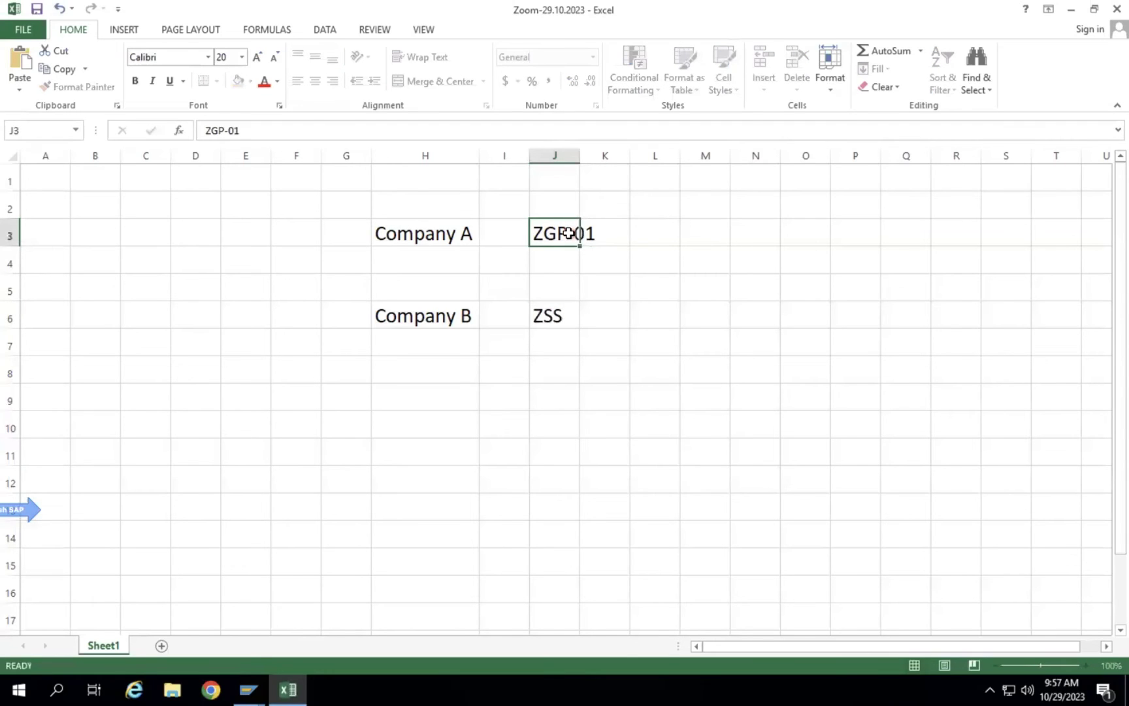
key("Return")
key("Return")
key("Return")
type("ZA")
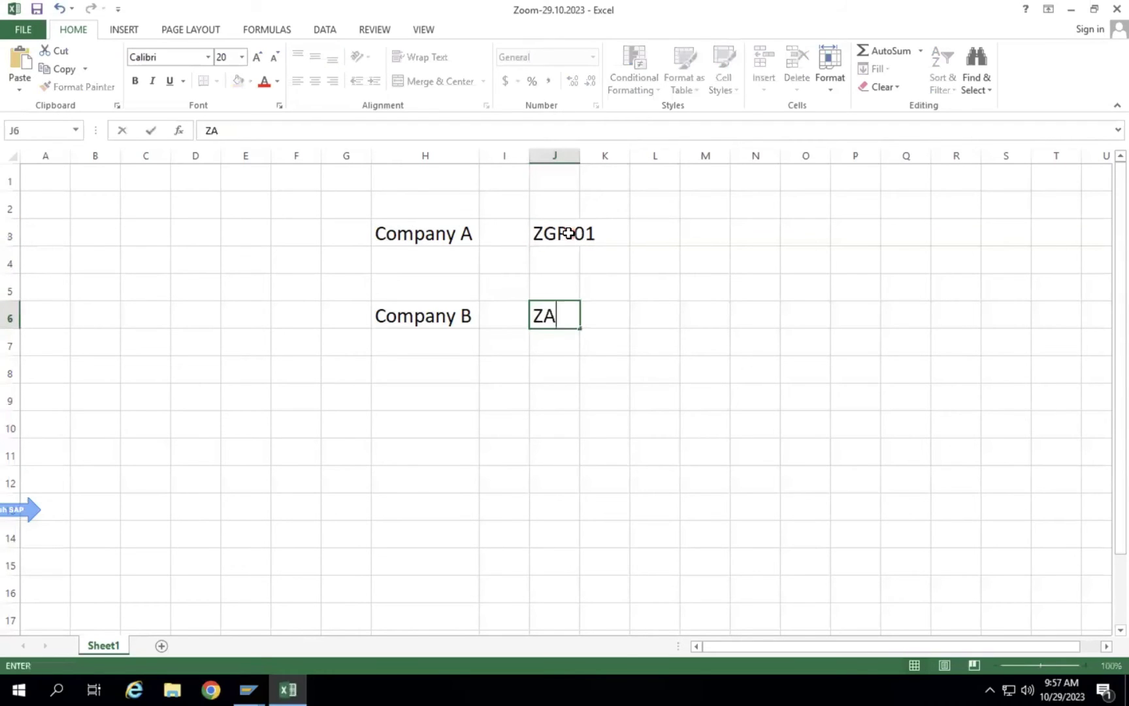
type("S-01")
key("Return")
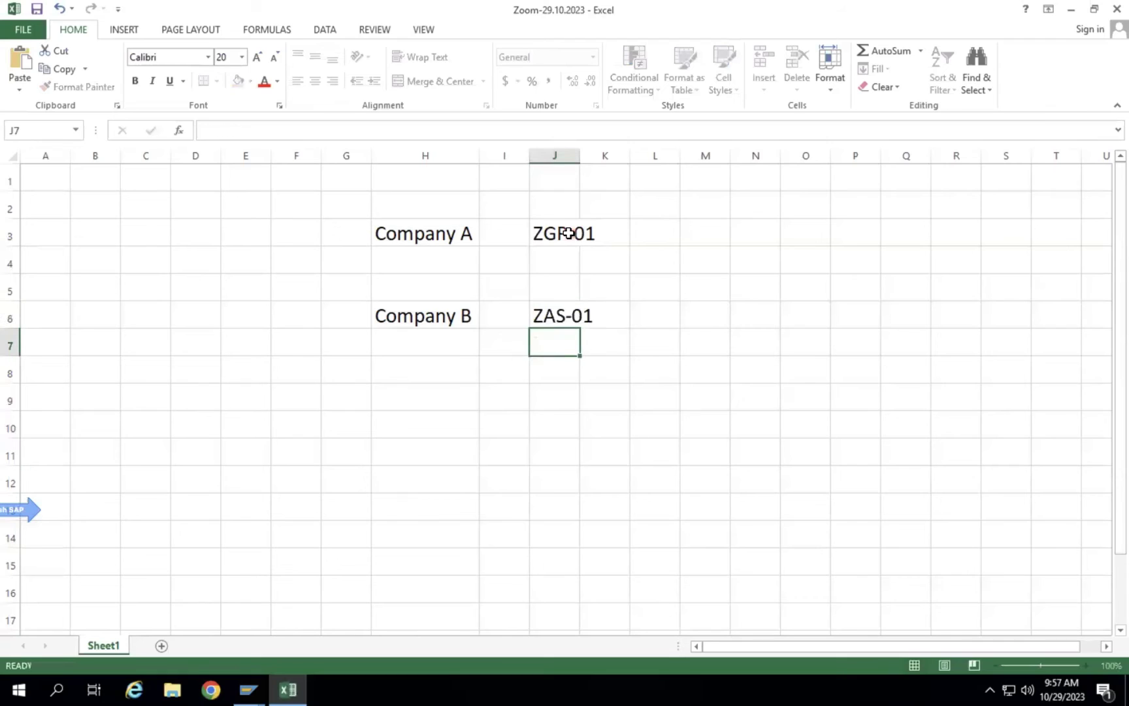
double_click(580, 156)
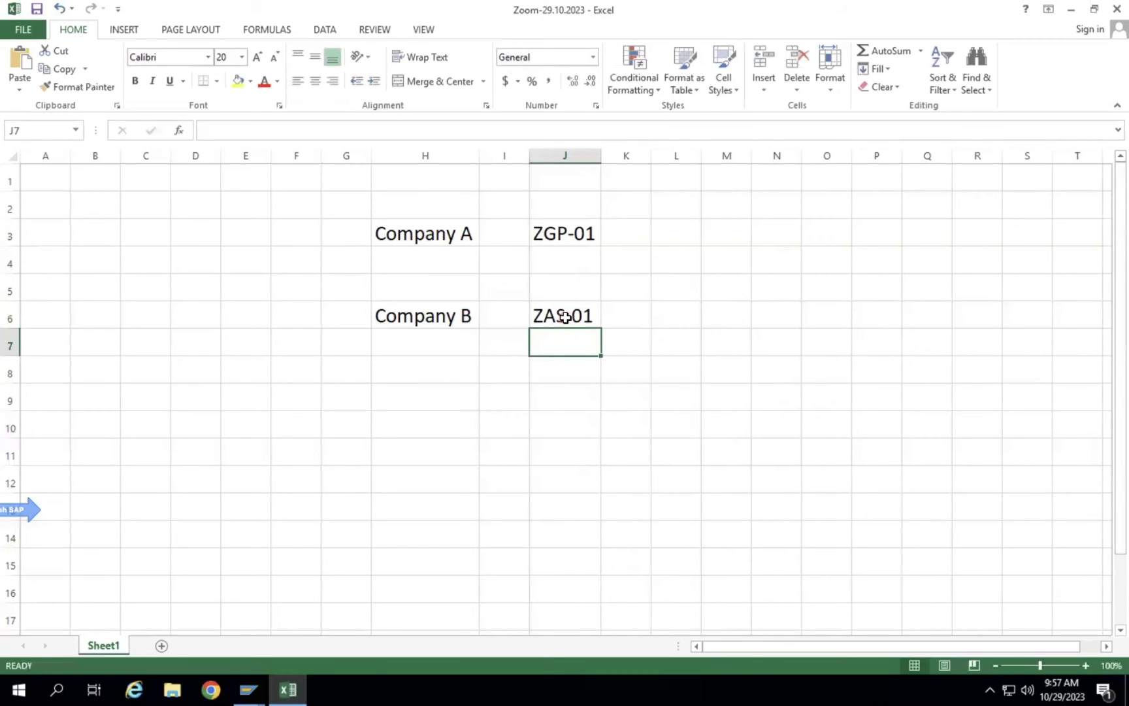
left_click(564, 317)
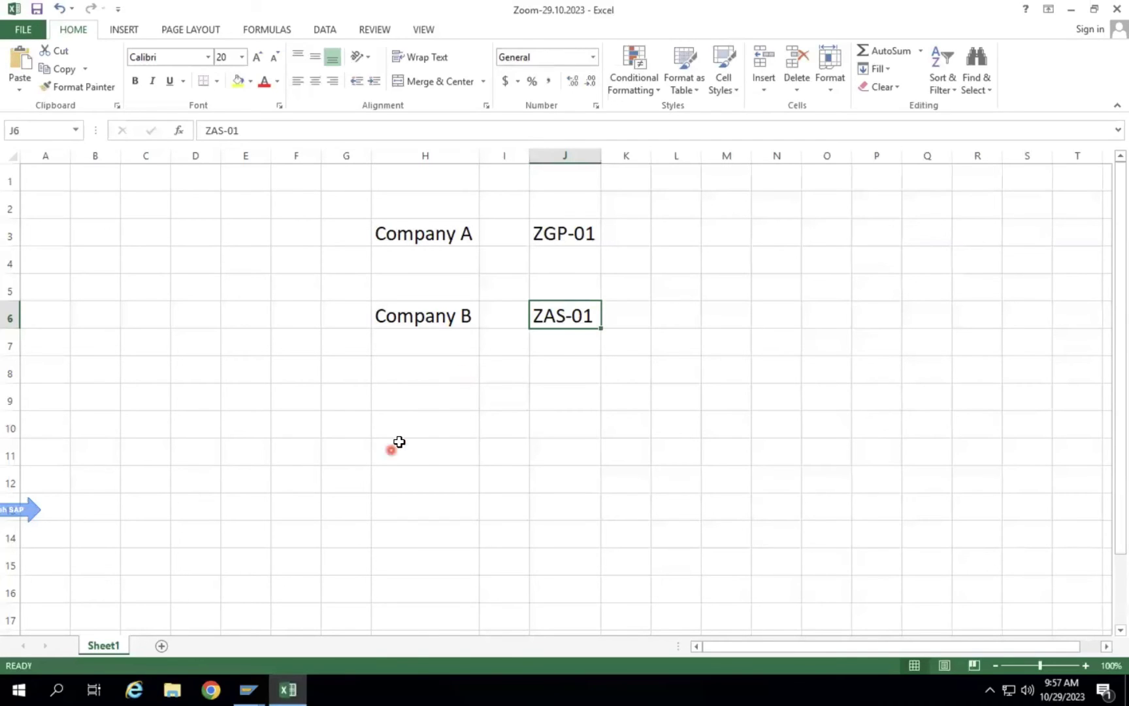
Add the notes ISM in H10 and SOX in H11.
left_click(438, 419)
type("ISM")
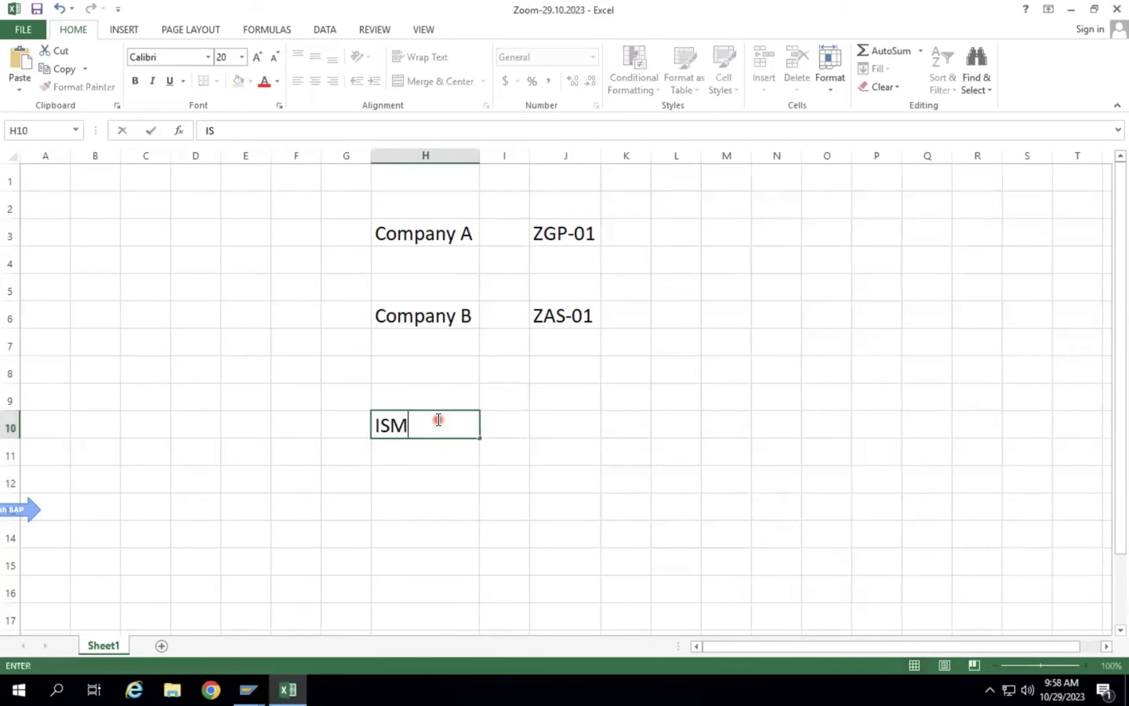
key("Return")
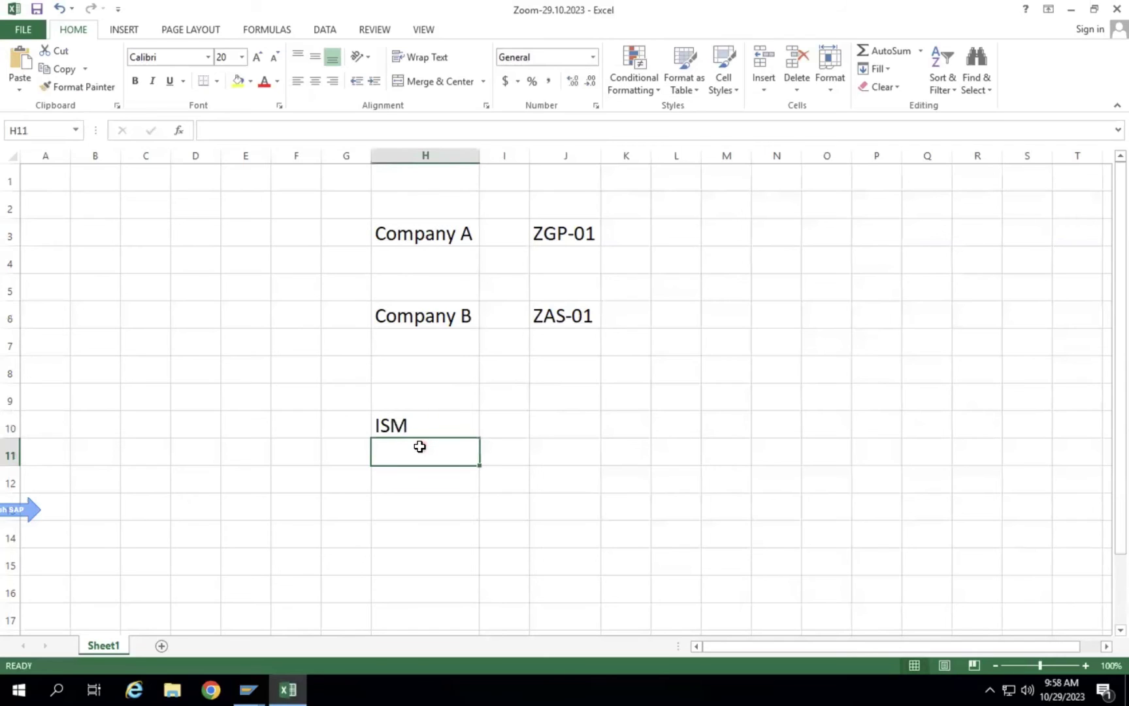
type("SOX")
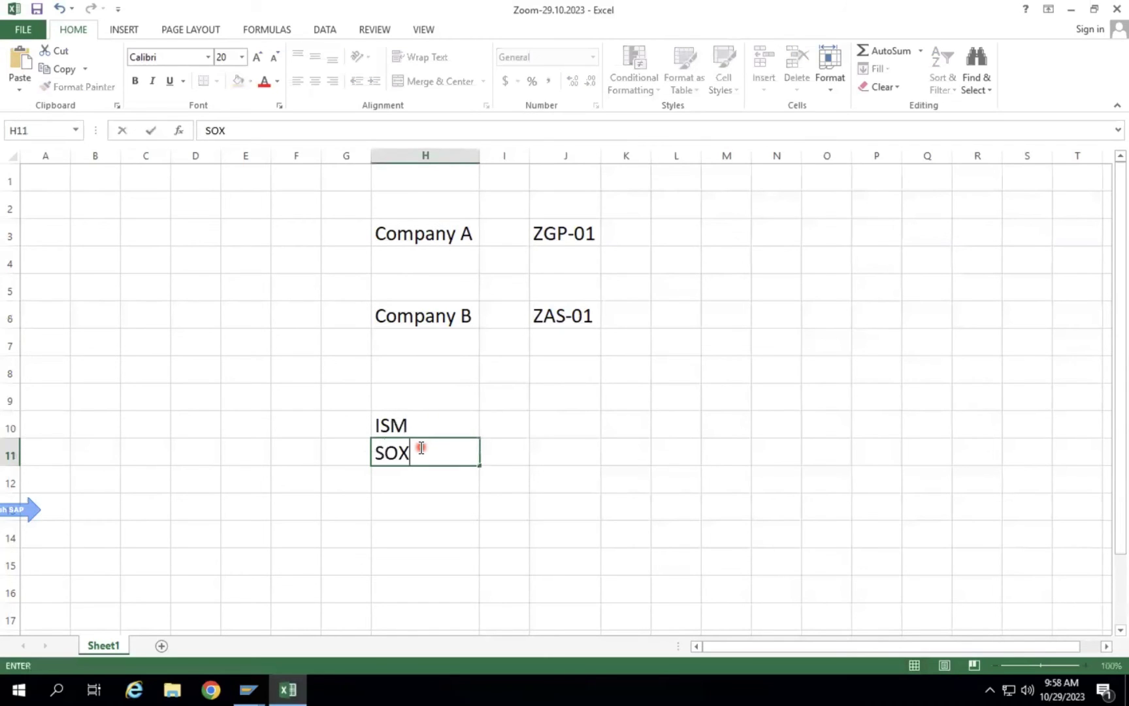
key("Return")
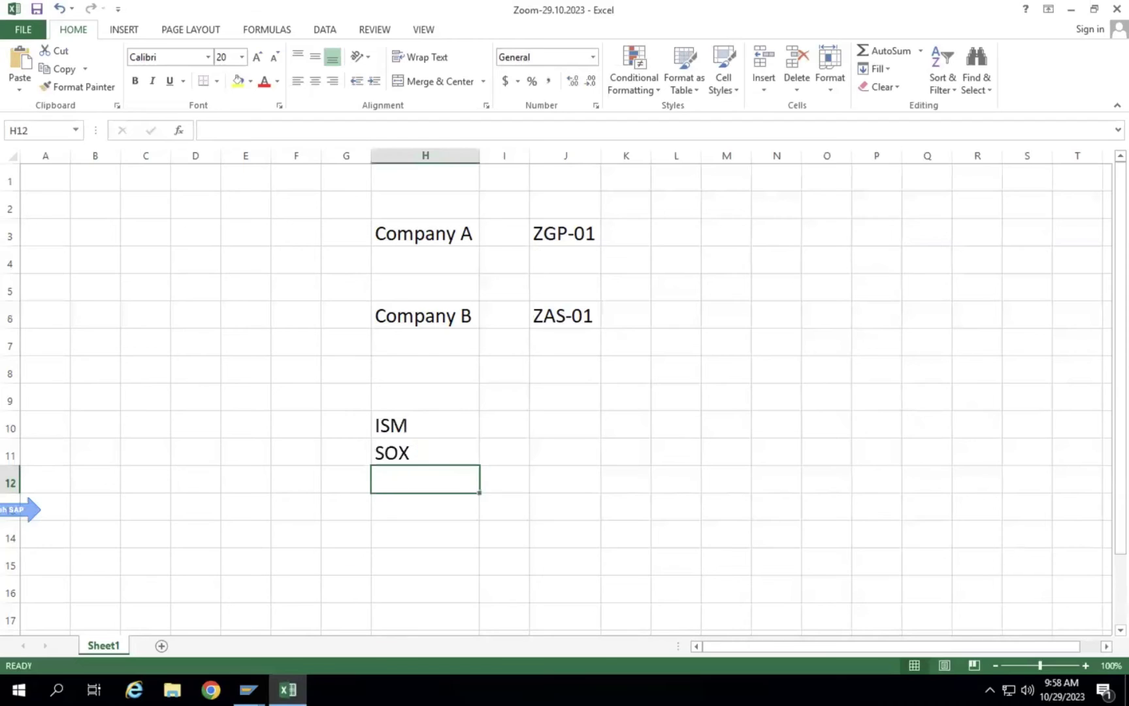
left_click(248, 690)
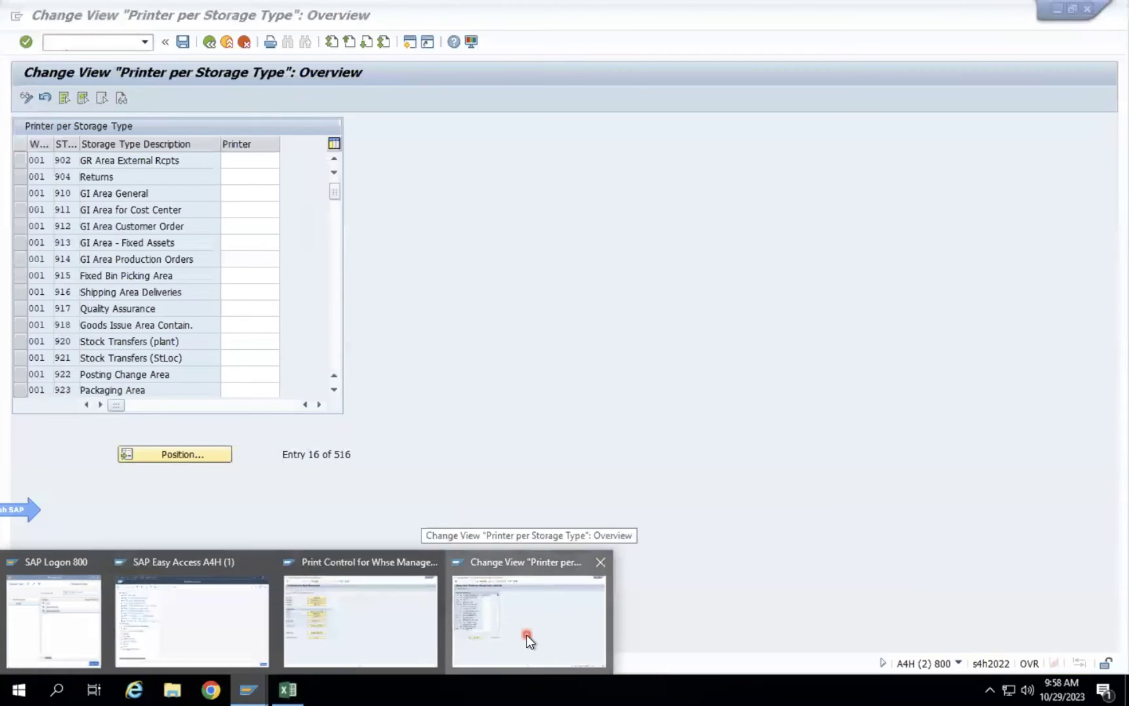
In a new SAP session, run NACE to list the output control applications.
left_click(530, 637)
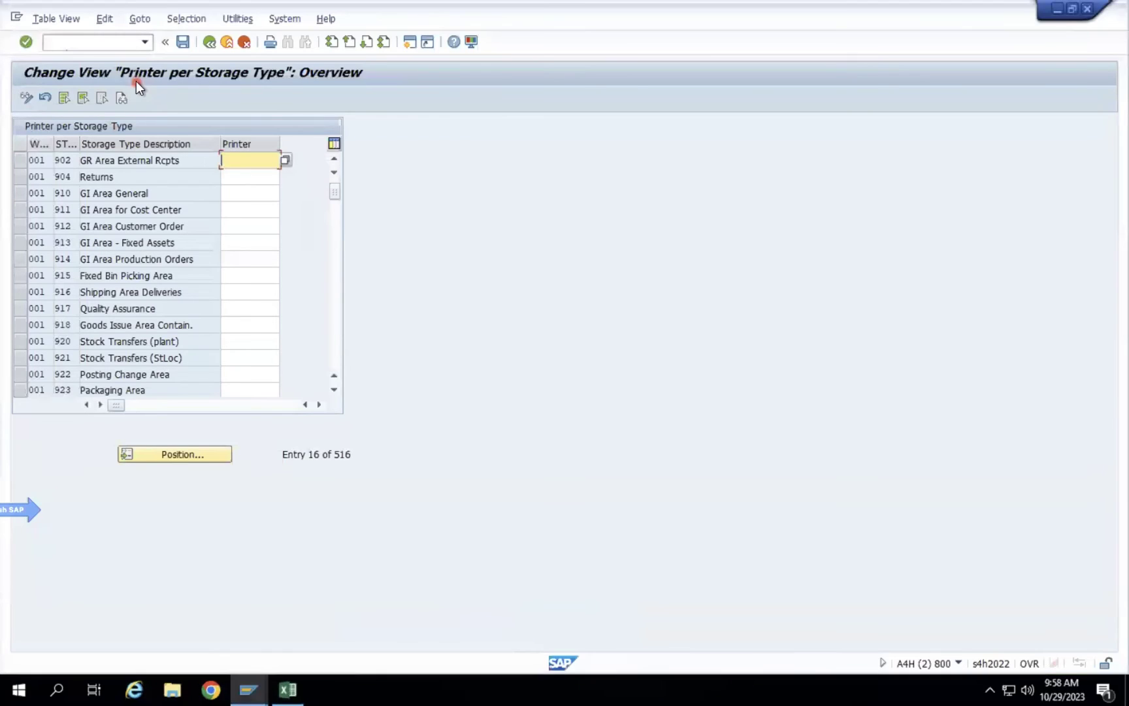
left_click(414, 45)
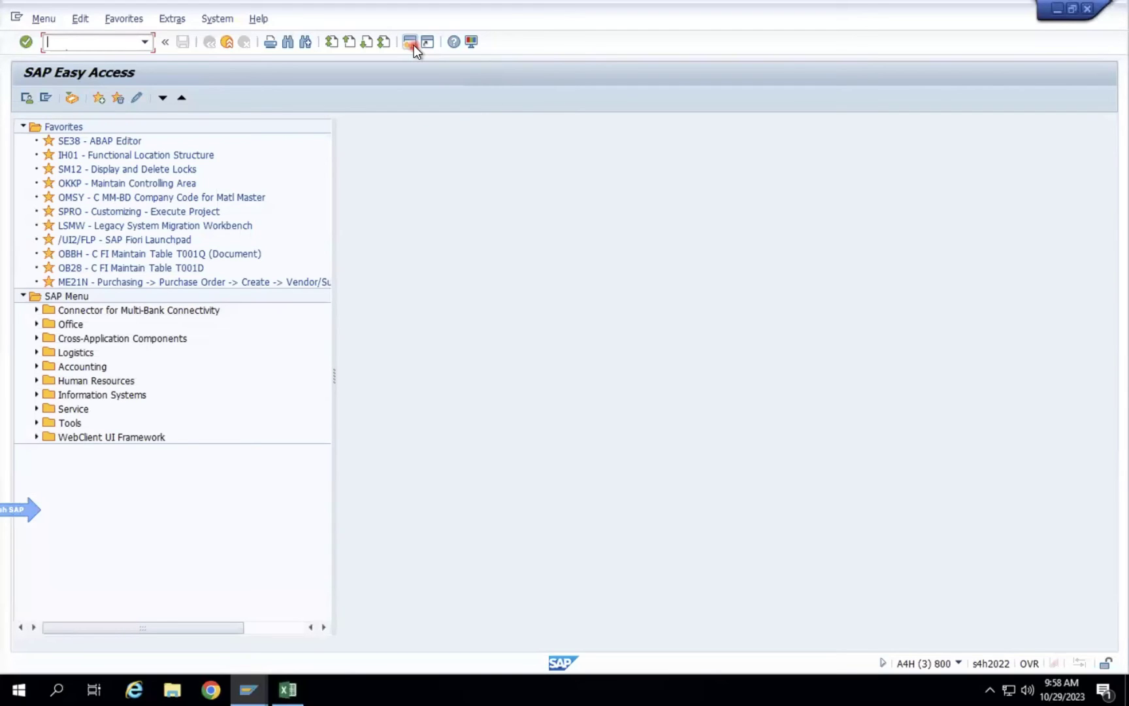
type("NACE")
key("Return")
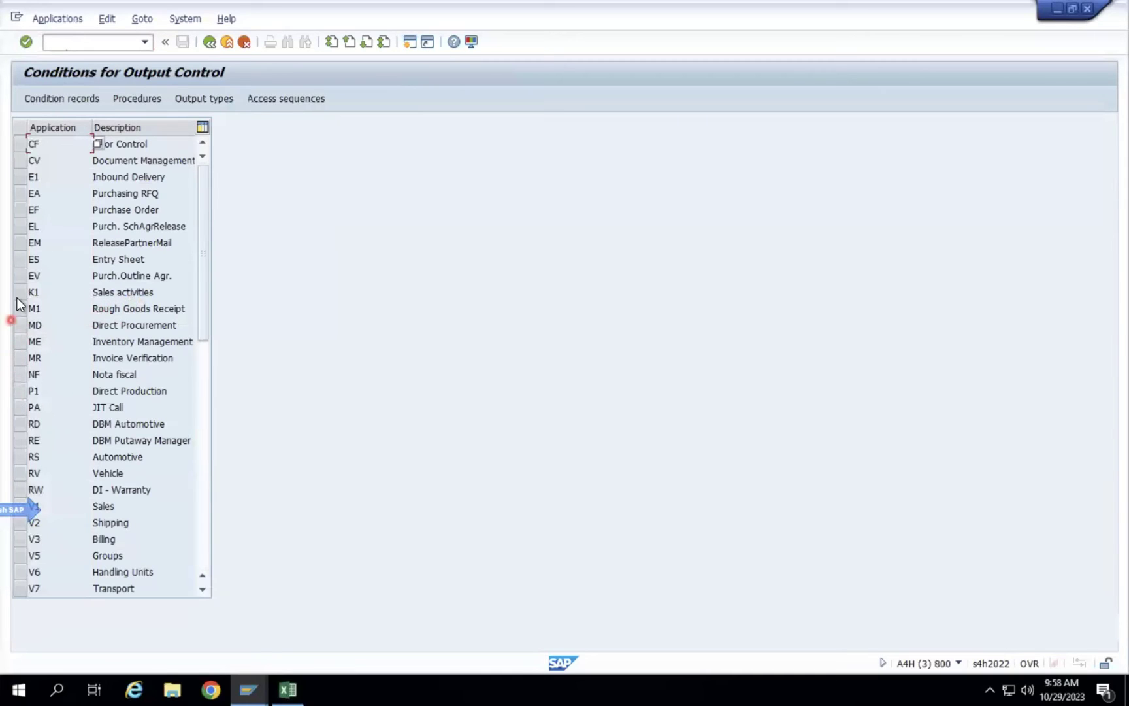
Open Purchase Order output type ZNEU's condition records using the Doc.Type/Purch.Org/Vendor key combination.
left_click(17, 212)
left_click(188, 101)
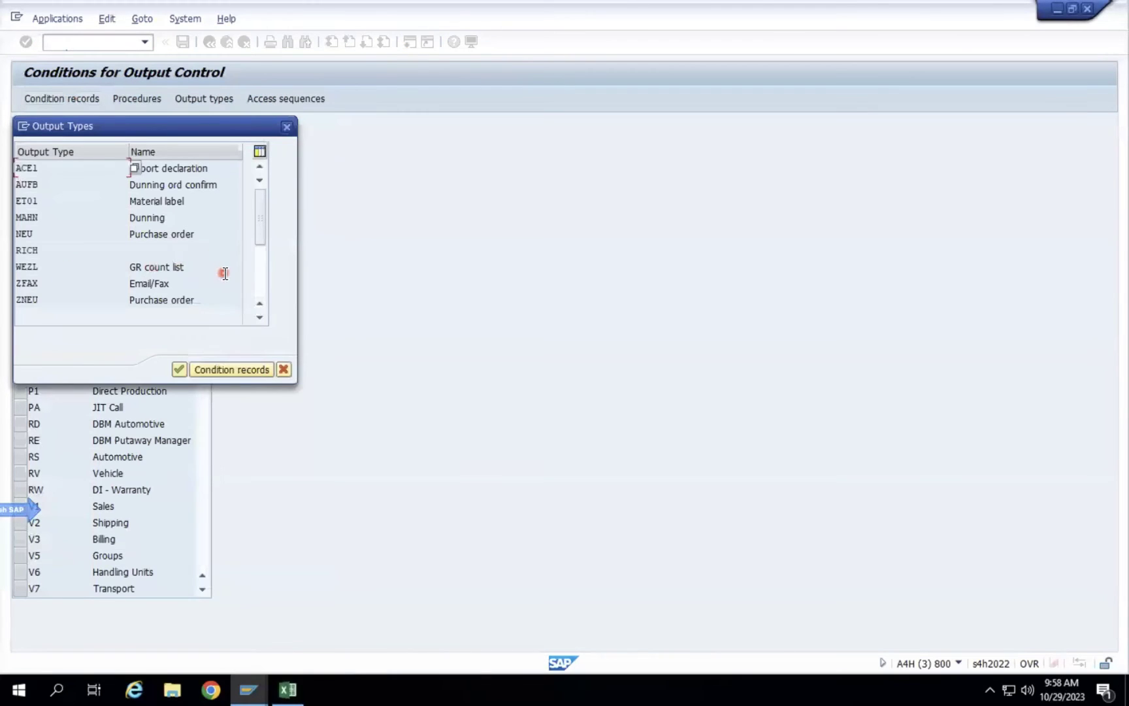
double_click(153, 301)
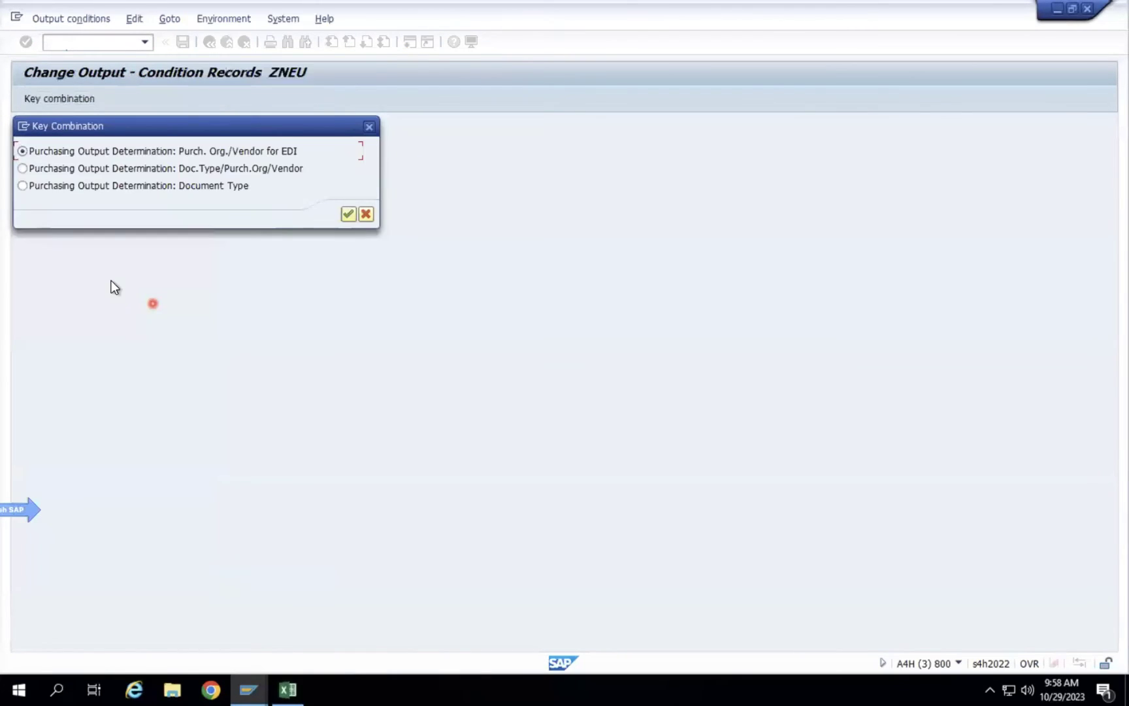
left_click(129, 188)
left_click(148, 155)
left_click(140, 183)
left_click(141, 171)
left_click(347, 215)
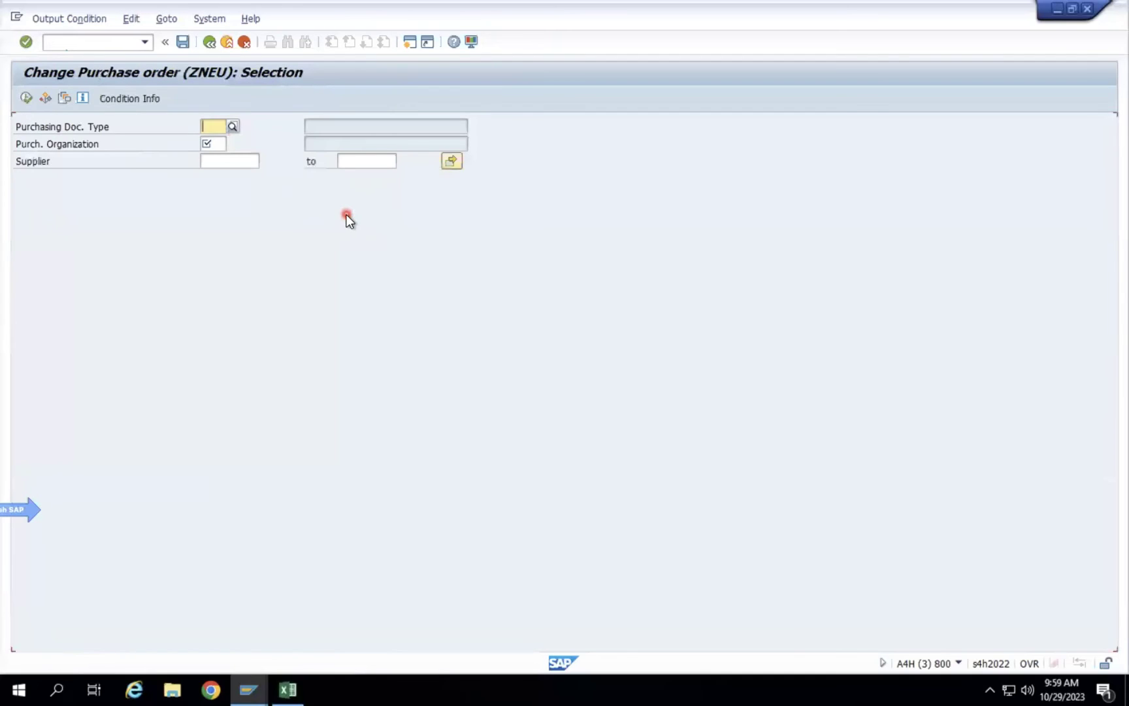
Search ZNEU records for document type NB and purchasing organization 0001, finding none.
left_click(205, 129)
type("NB")
key("Tab")
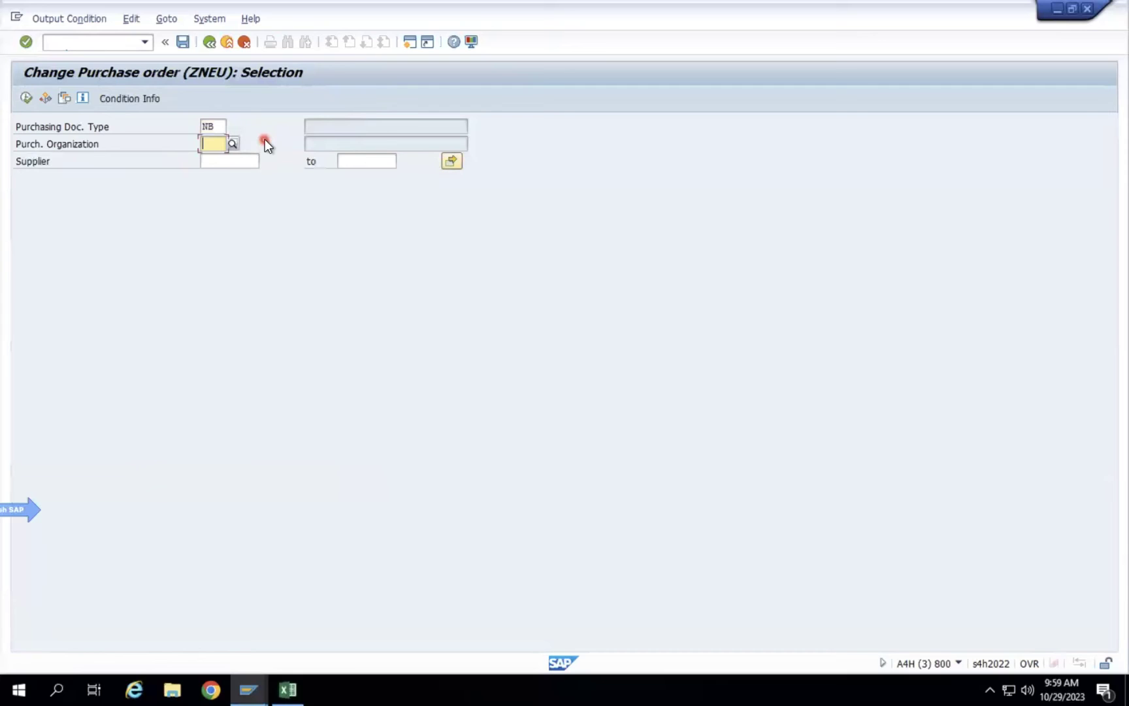
type("0001")
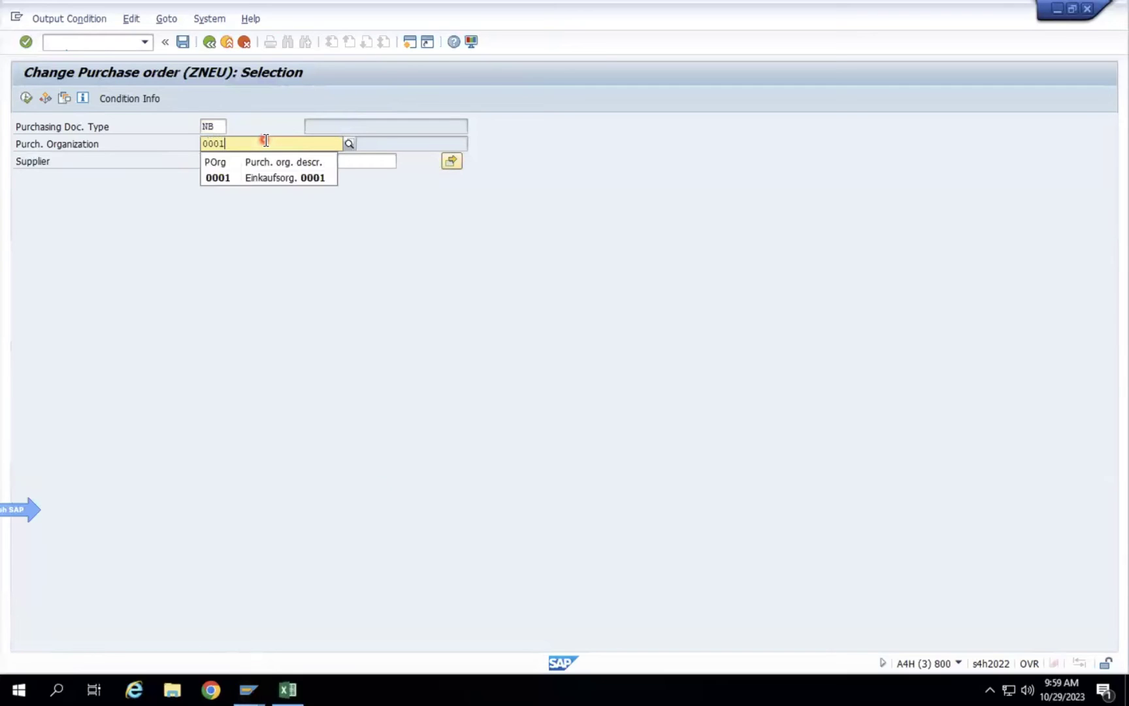
key("Return")
left_click(23, 102)
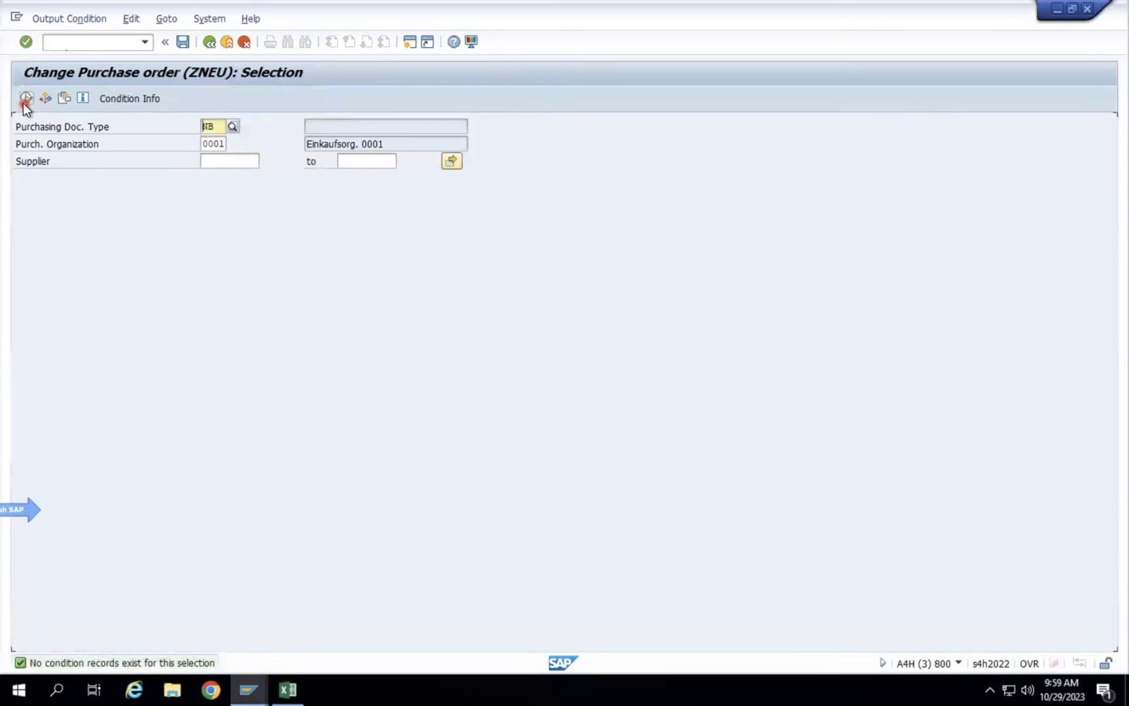
left_click(26, 99)
Go back and reopen ZNEU condition records with the Doc.Type/Purch.Org/Vendor key combination.
left_click(208, 43)
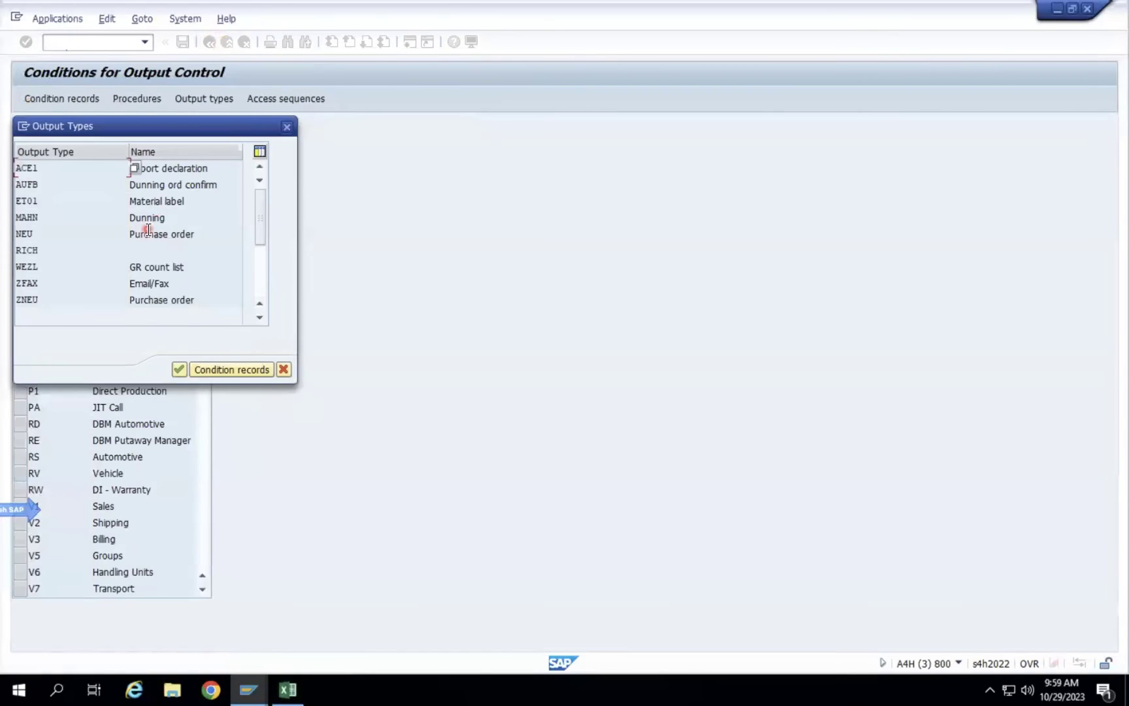
left_click(281, 369)
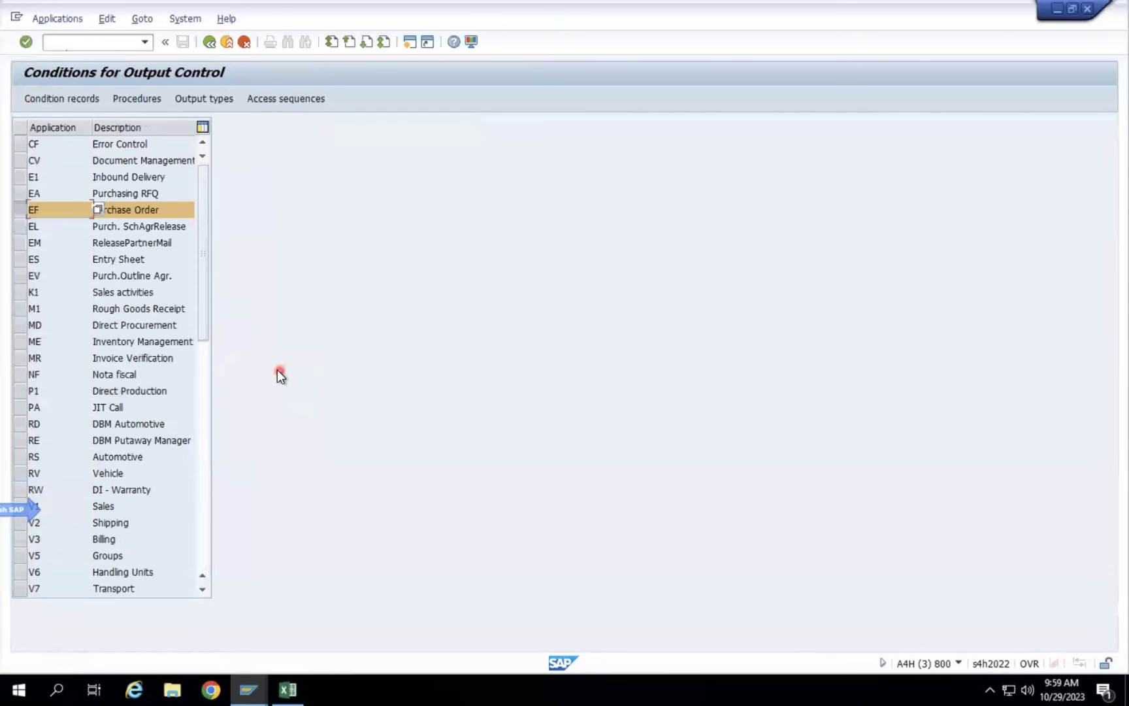
left_click(65, 95)
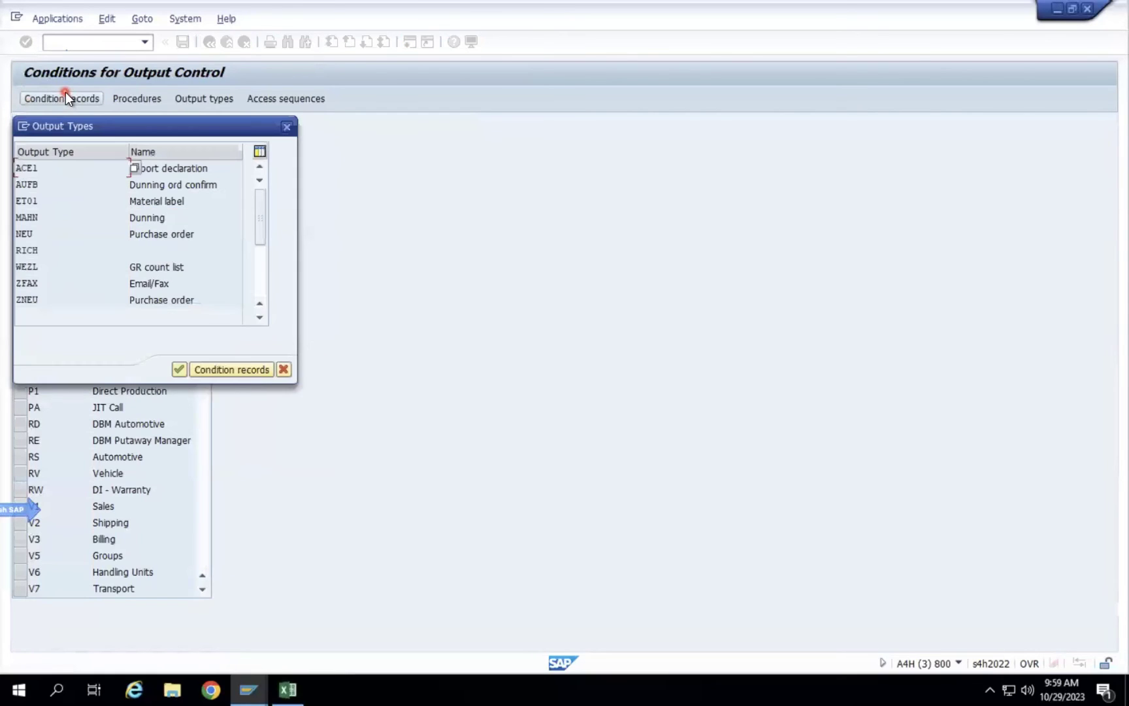
double_click(164, 301)
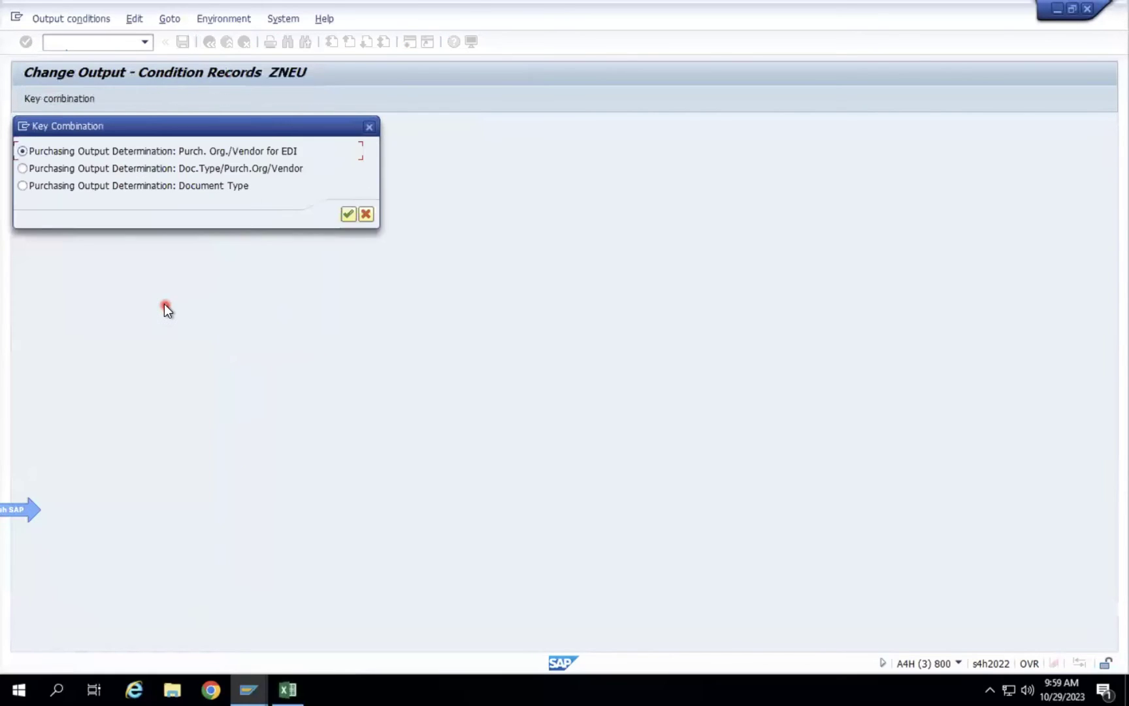
left_click(144, 168)
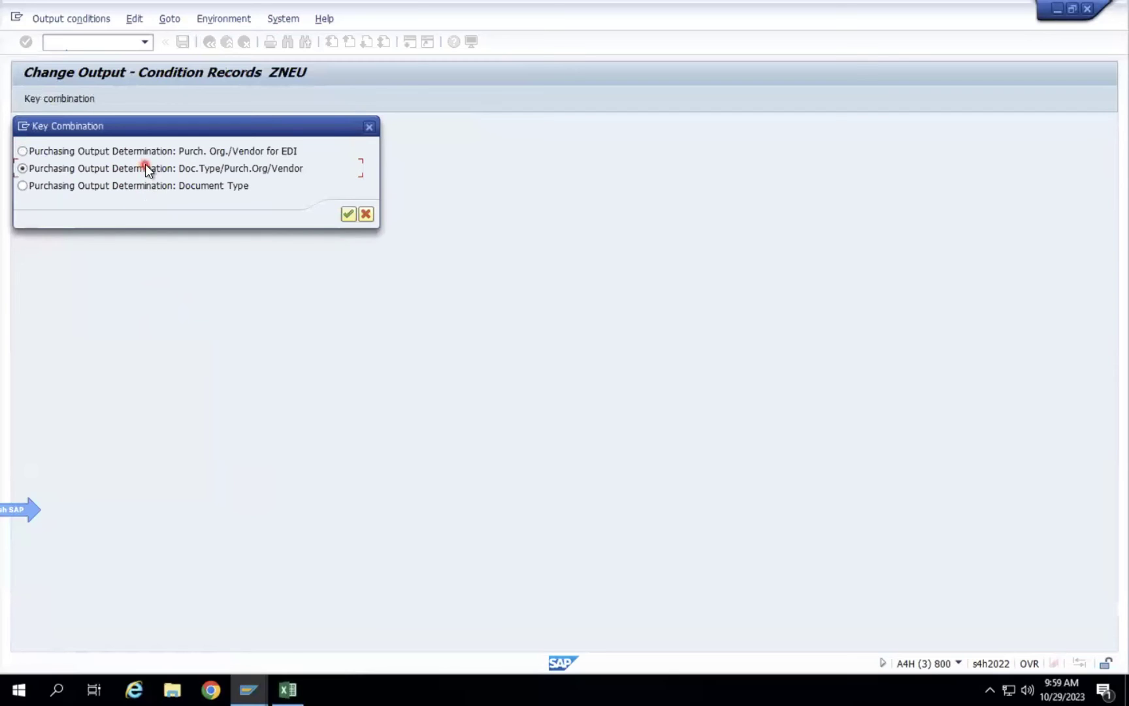
left_click(345, 215)
Pick purchasing organization ZD50 from the value list and search ZNEU records for NB.
left_click(216, 143)
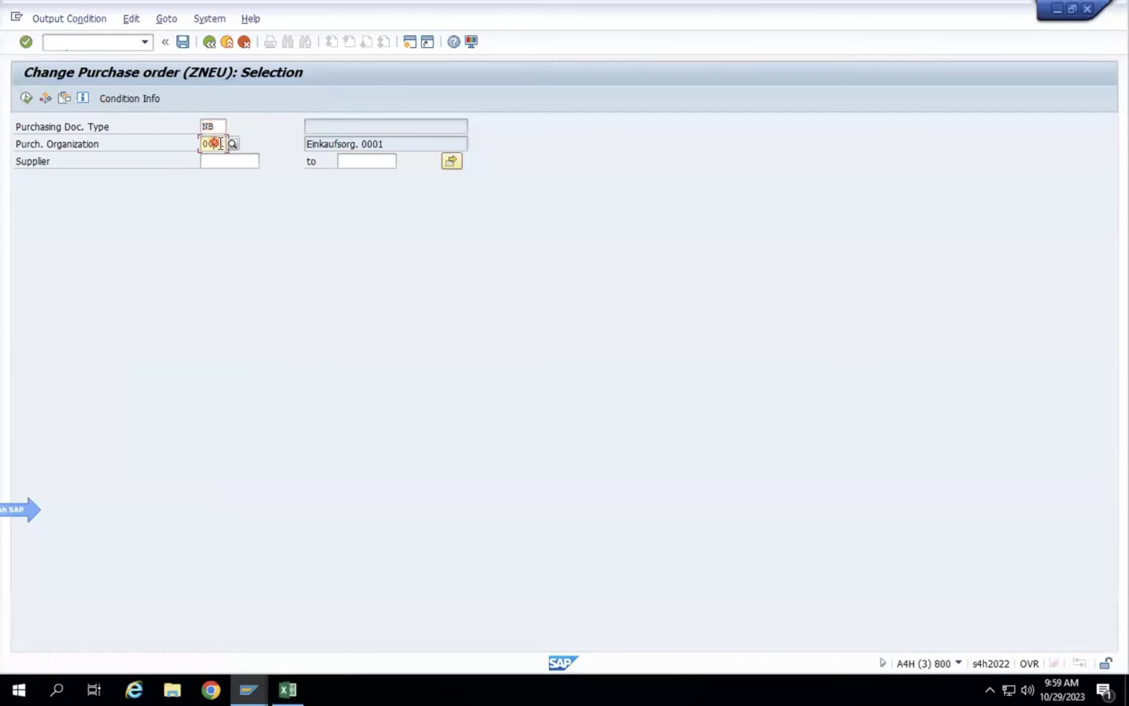
left_click(233, 142)
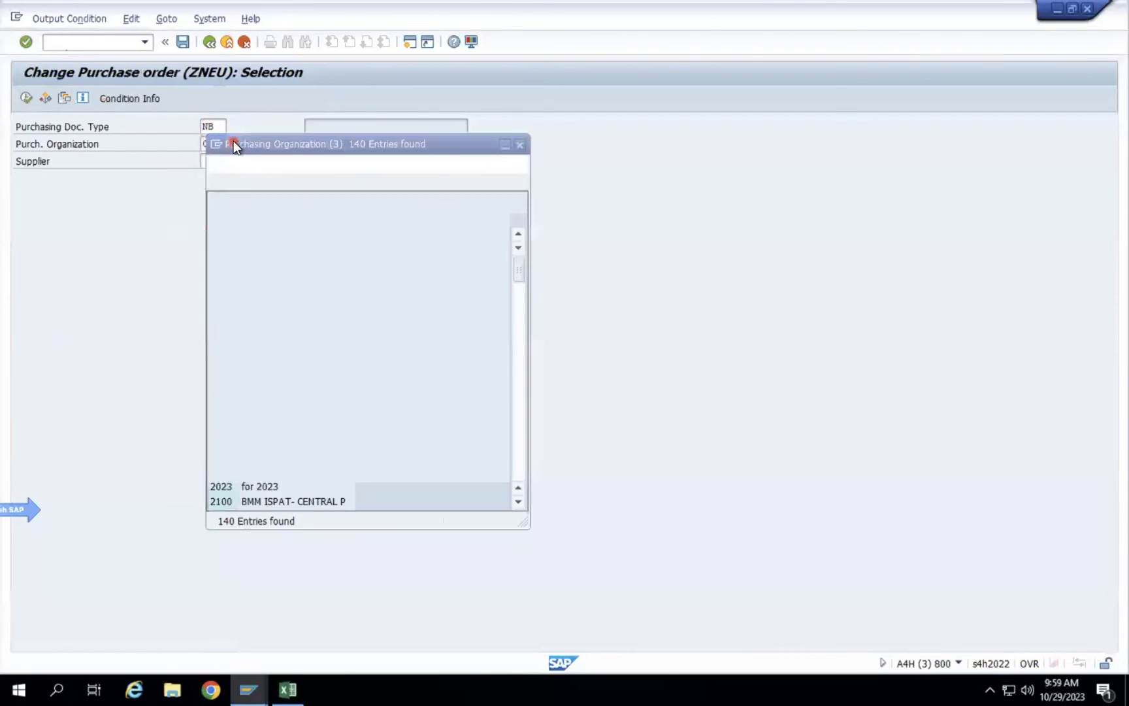
left_click(519, 454)
left_click(519, 455)
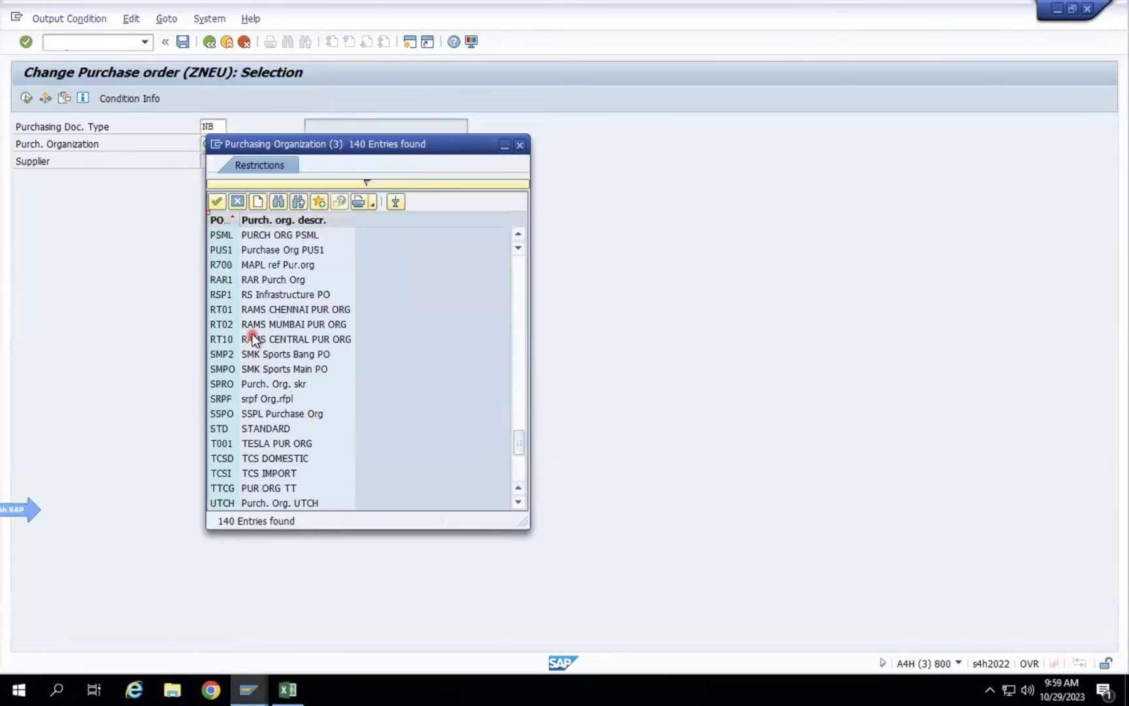
left_click(523, 381)
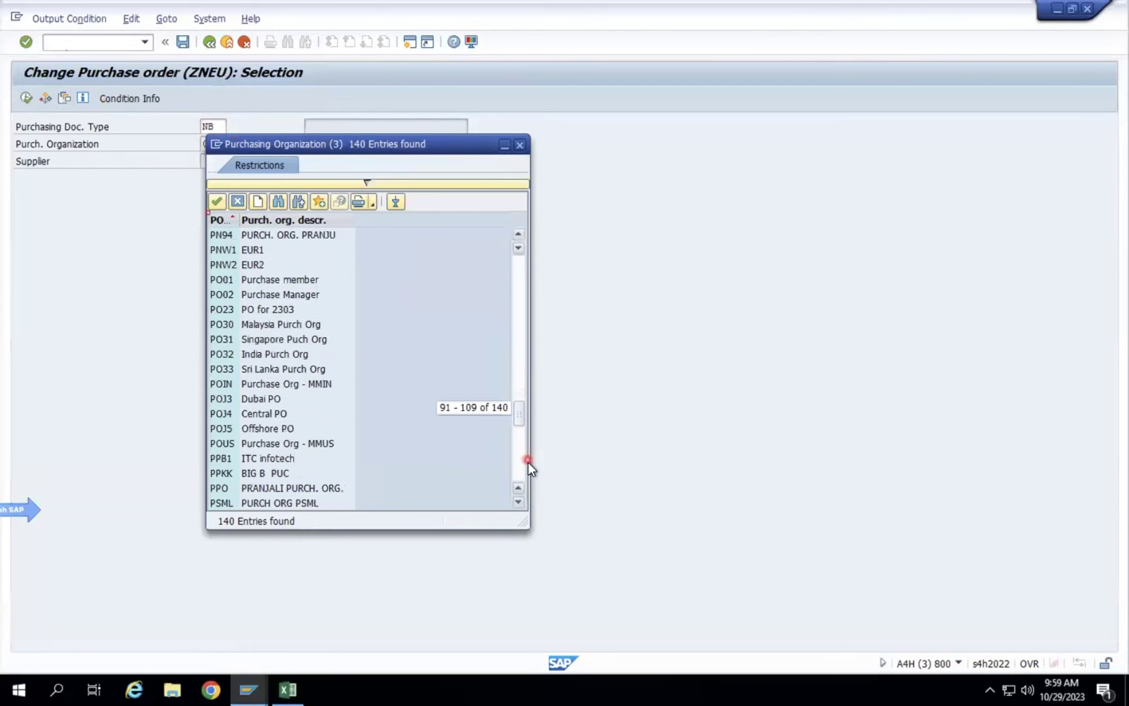
left_click(520, 458)
left_click(520, 464)
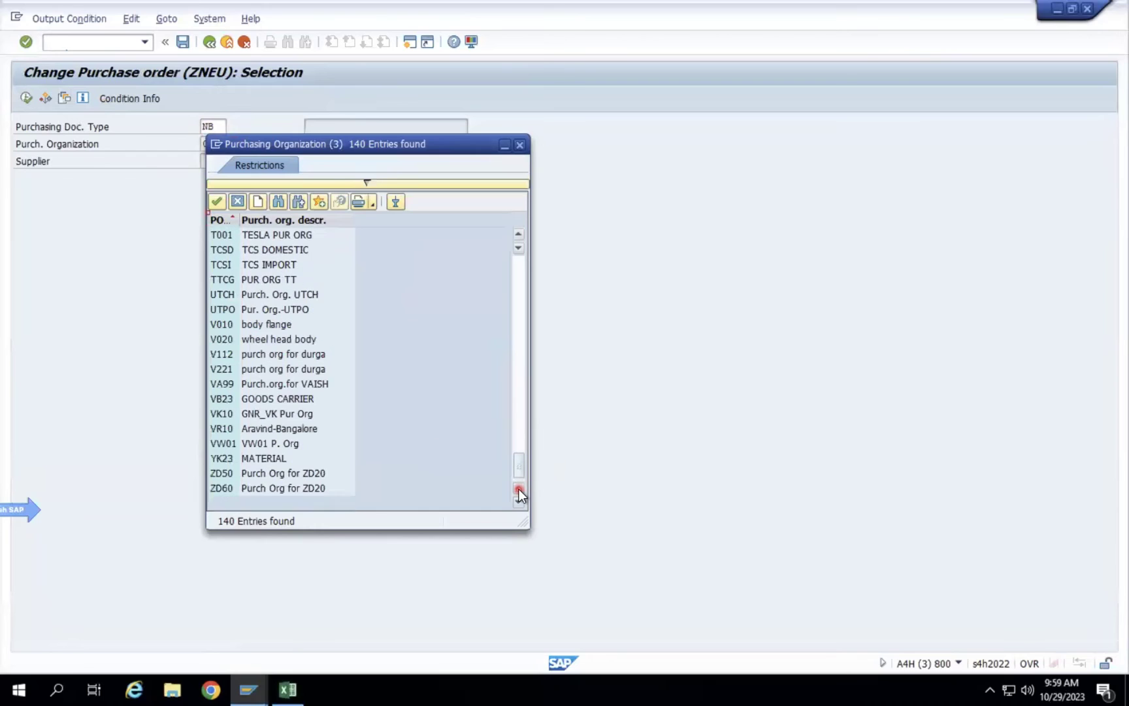
left_click(253, 473)
double_click(253, 473)
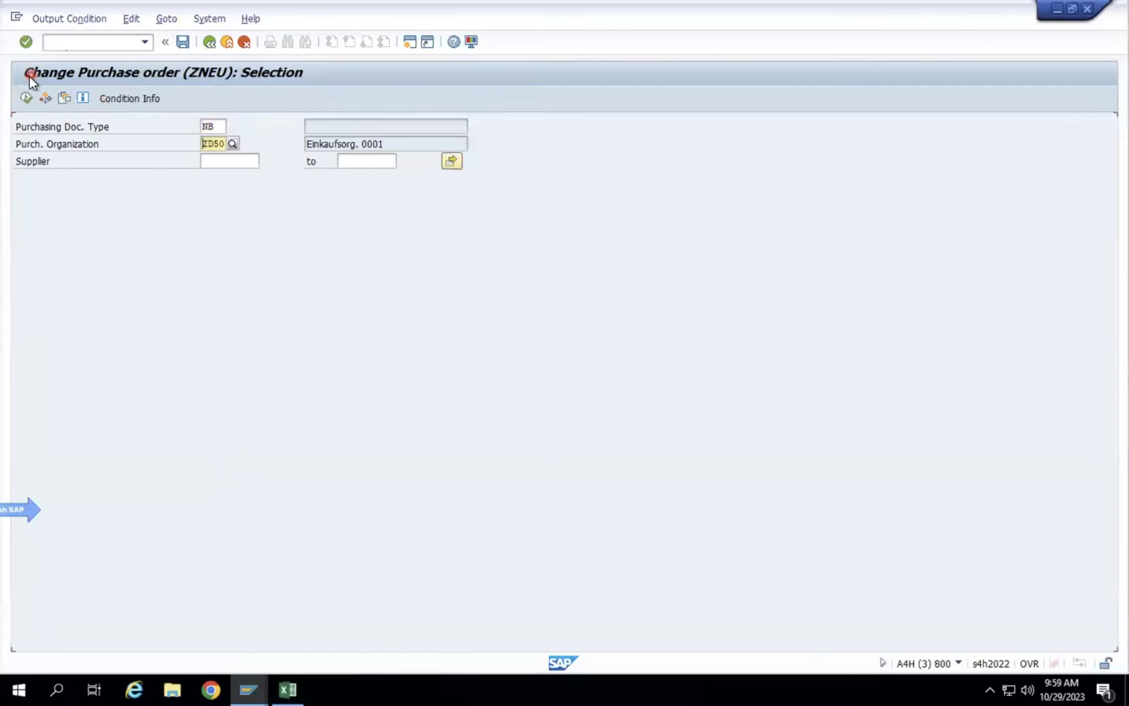
left_click(27, 99)
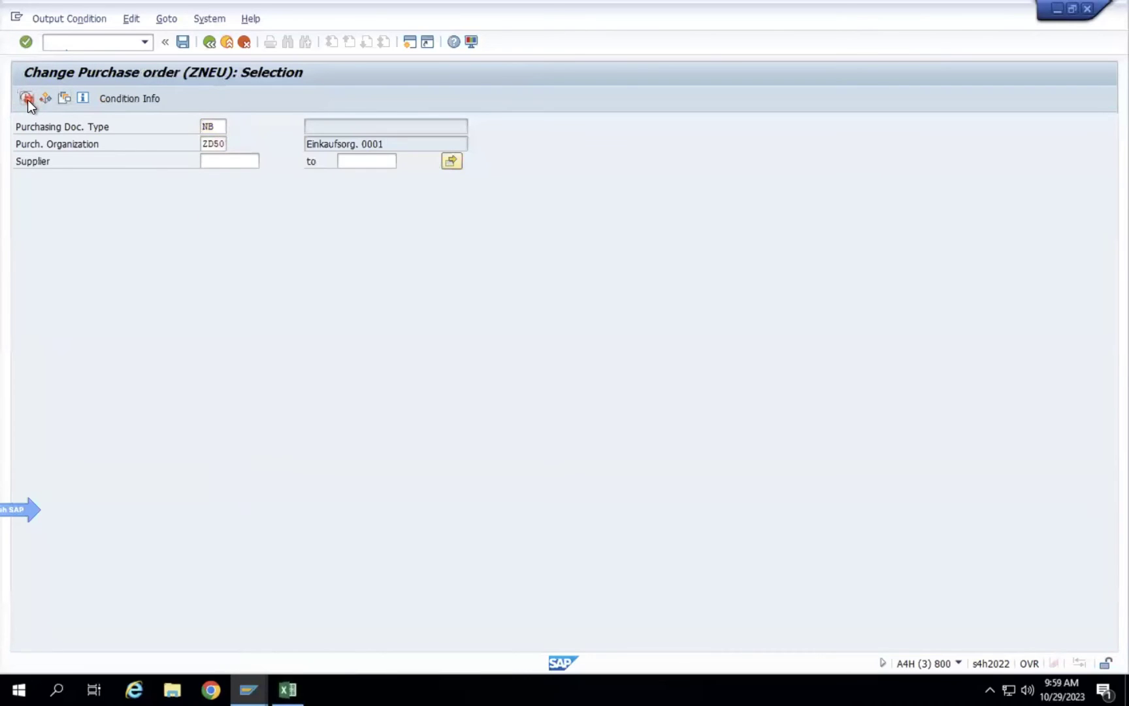
Open the general table display in a new session and load table NACH's fields.
left_click(115, 43)
type("/nME22N")
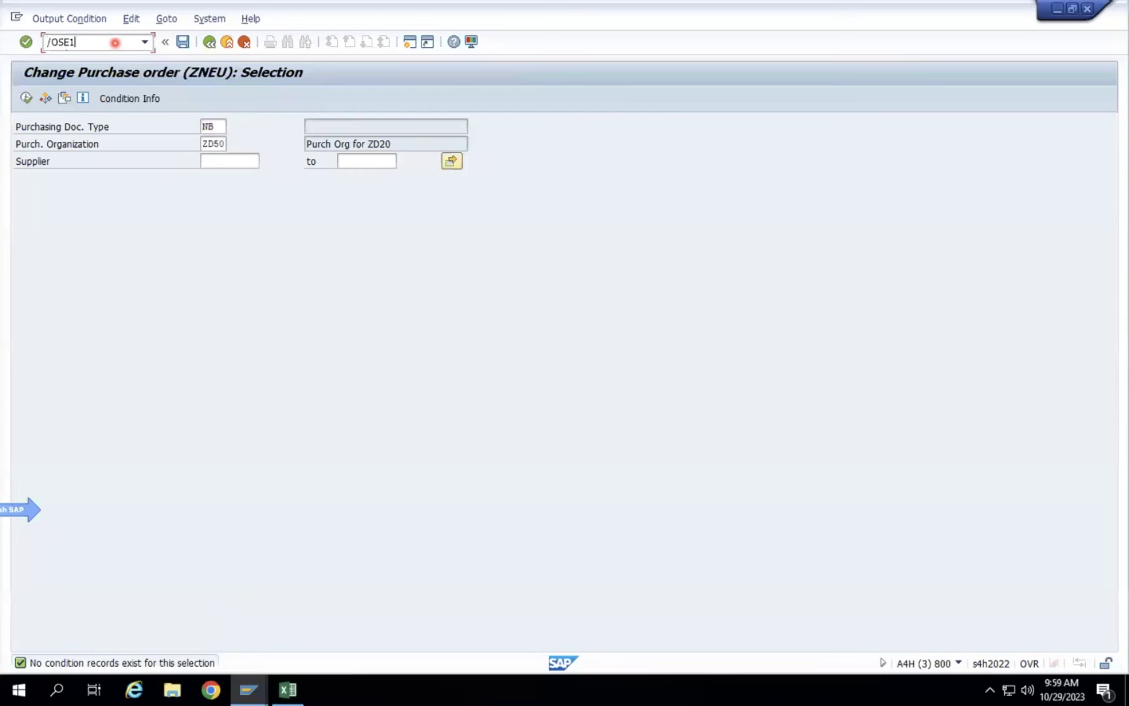
key("Return")
type("NACE")
key("Return")
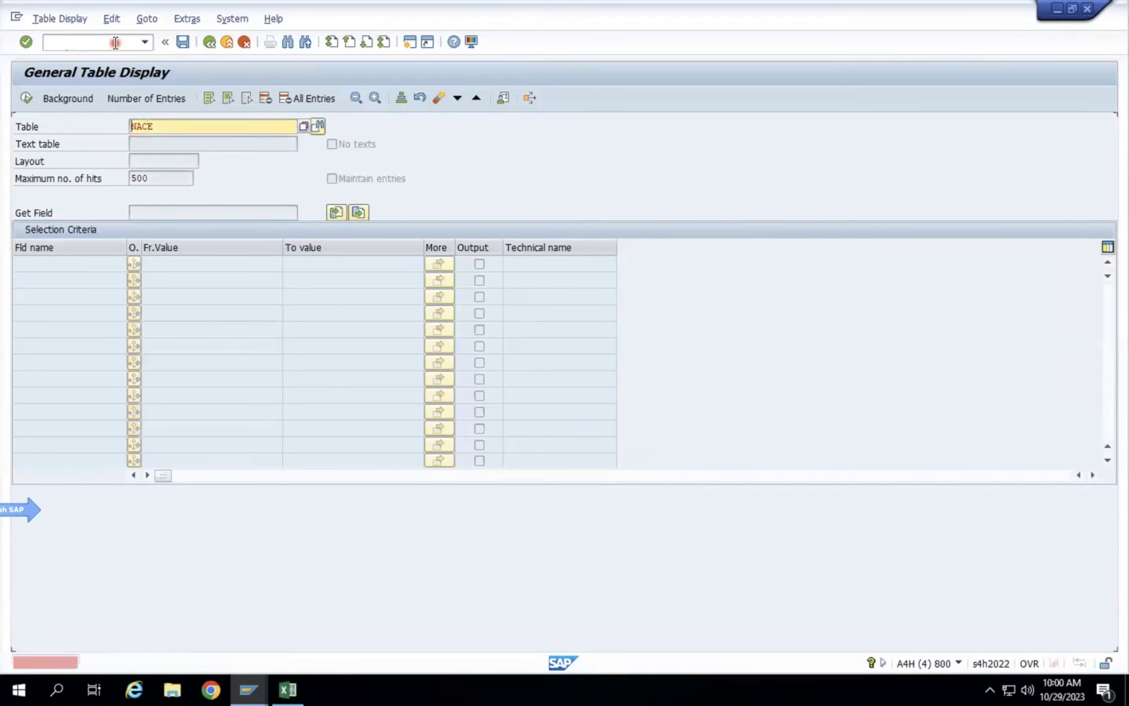
type("ACH")
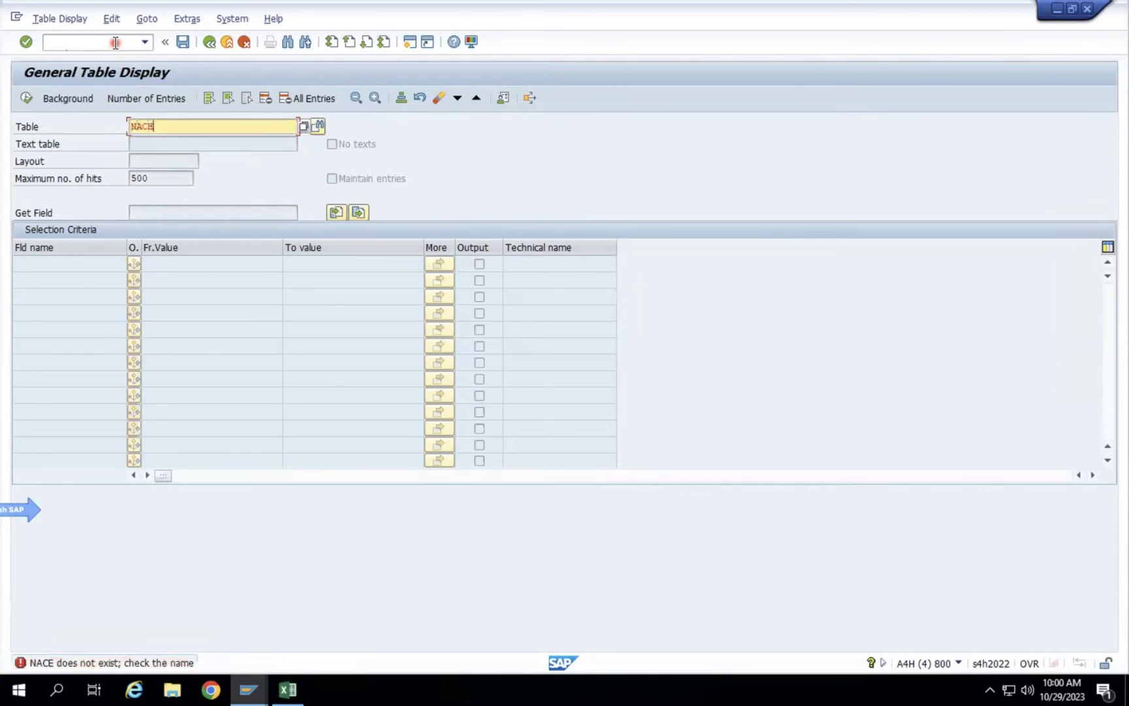
key("Return")
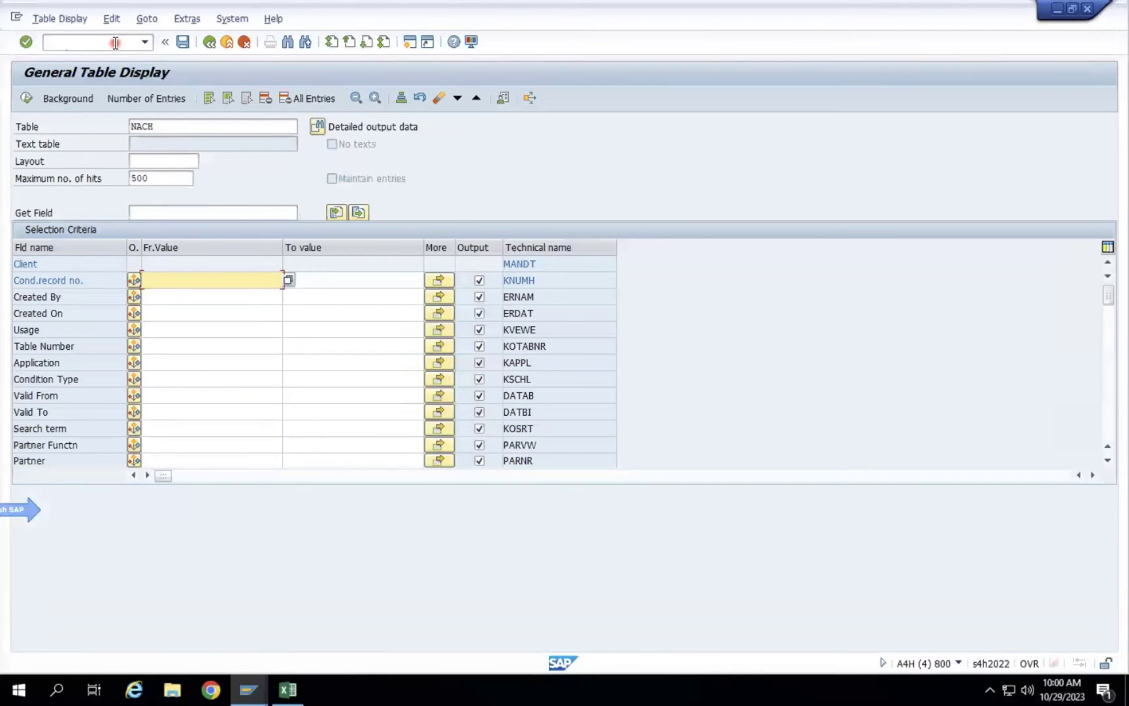
left_click(171, 127)
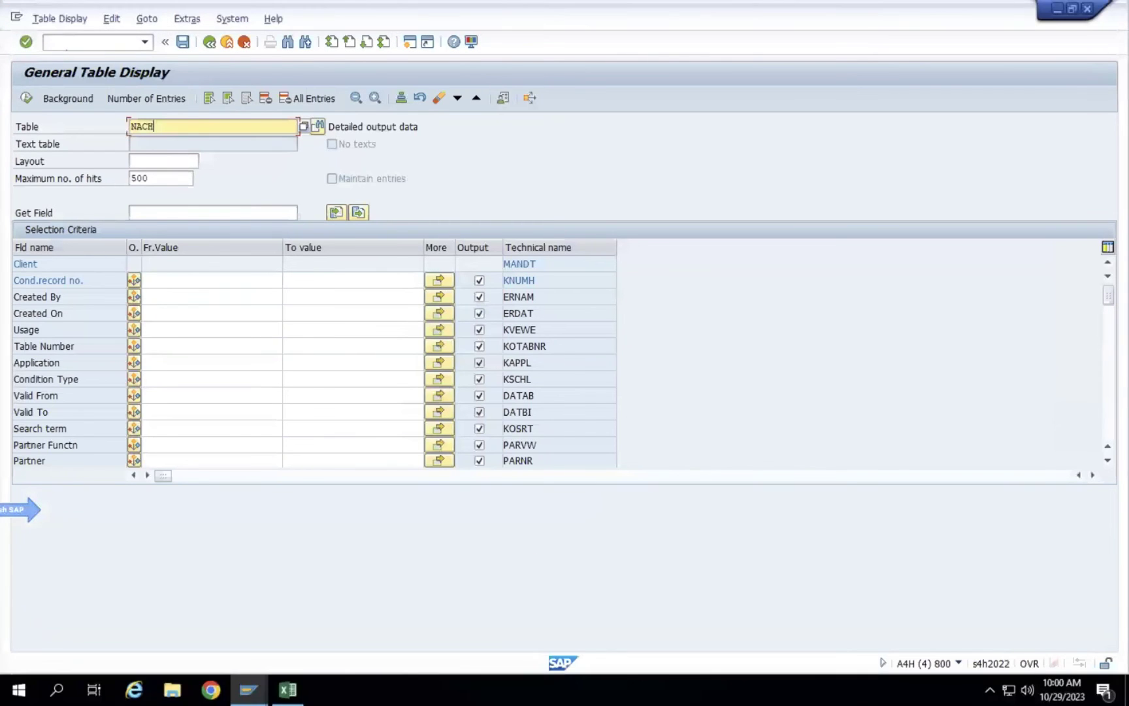
Switch to the SAP Easy Access window, then back to the General Table Display.
left_click(247, 690)
left_click(210, 623)
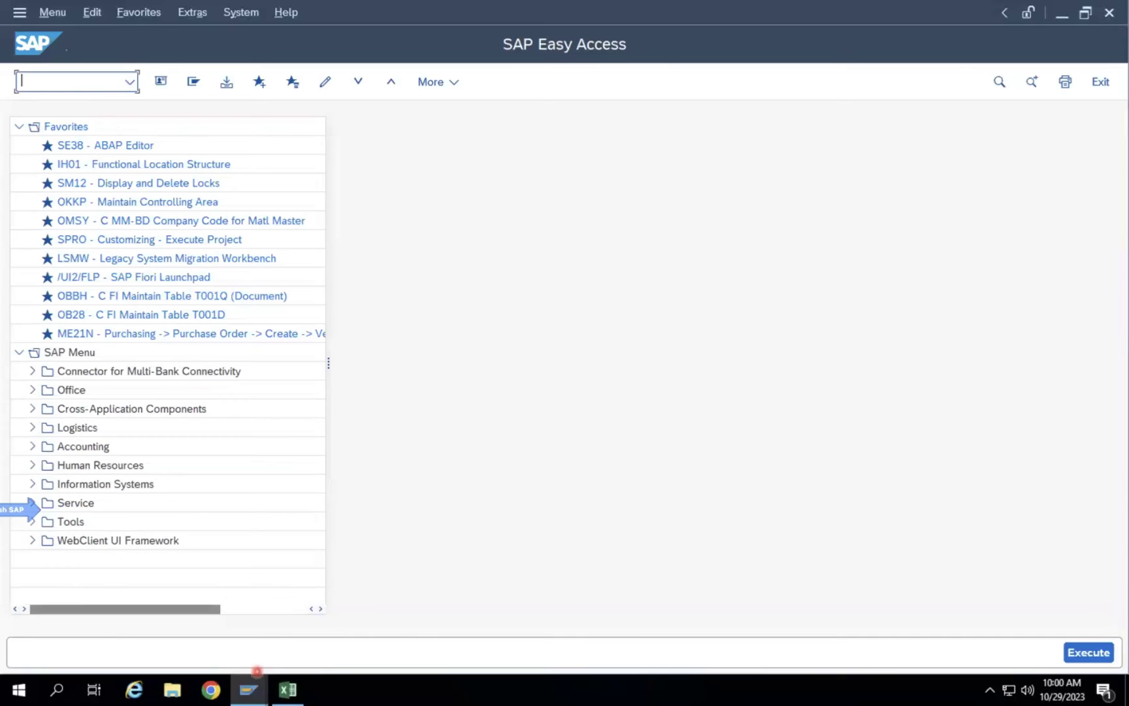
left_click(248, 689)
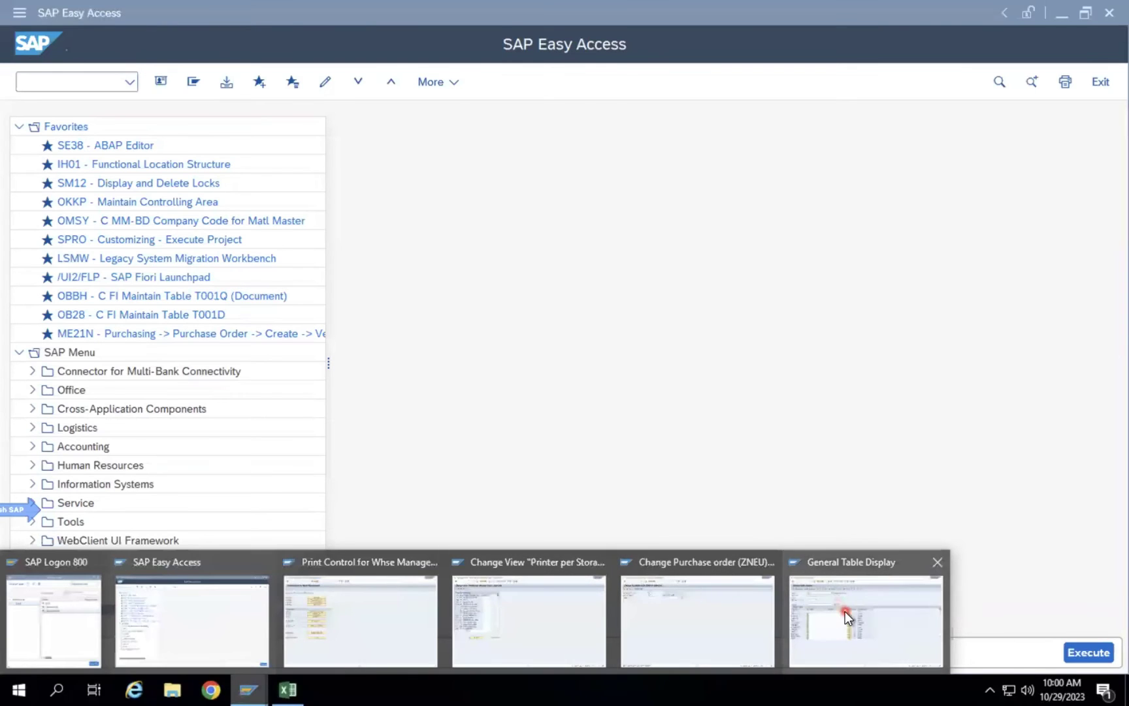
left_click(844, 611)
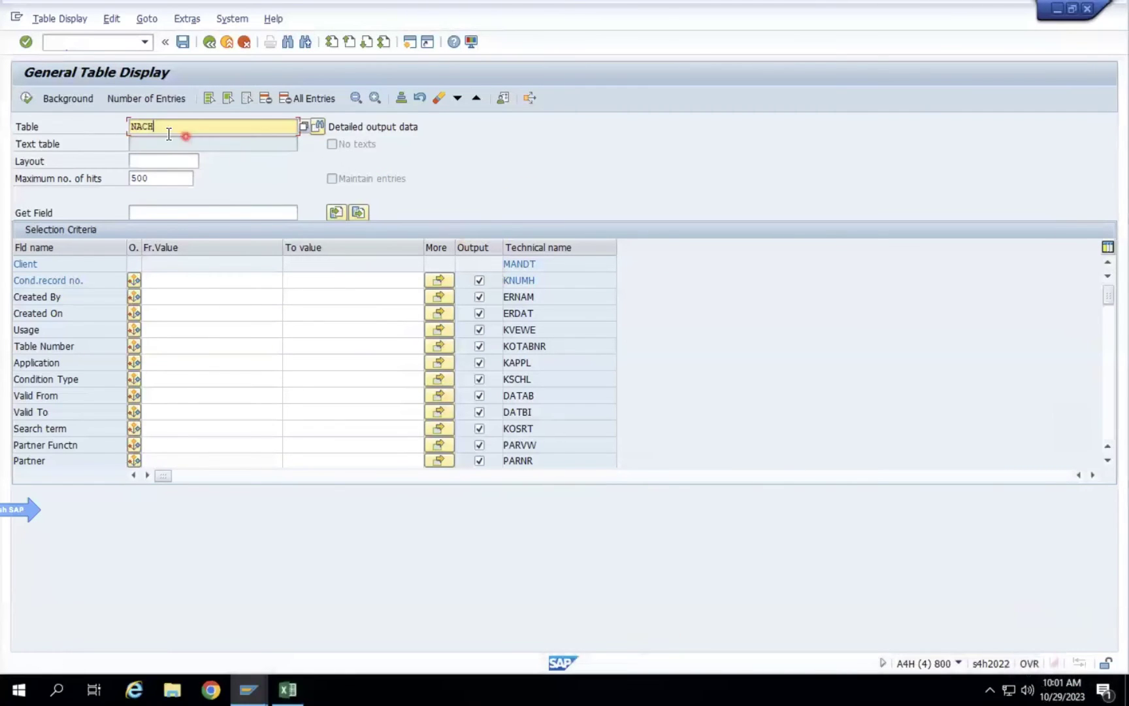
Filter table NACH on condition type ZNEU and run the query.
left_click(383, 127)
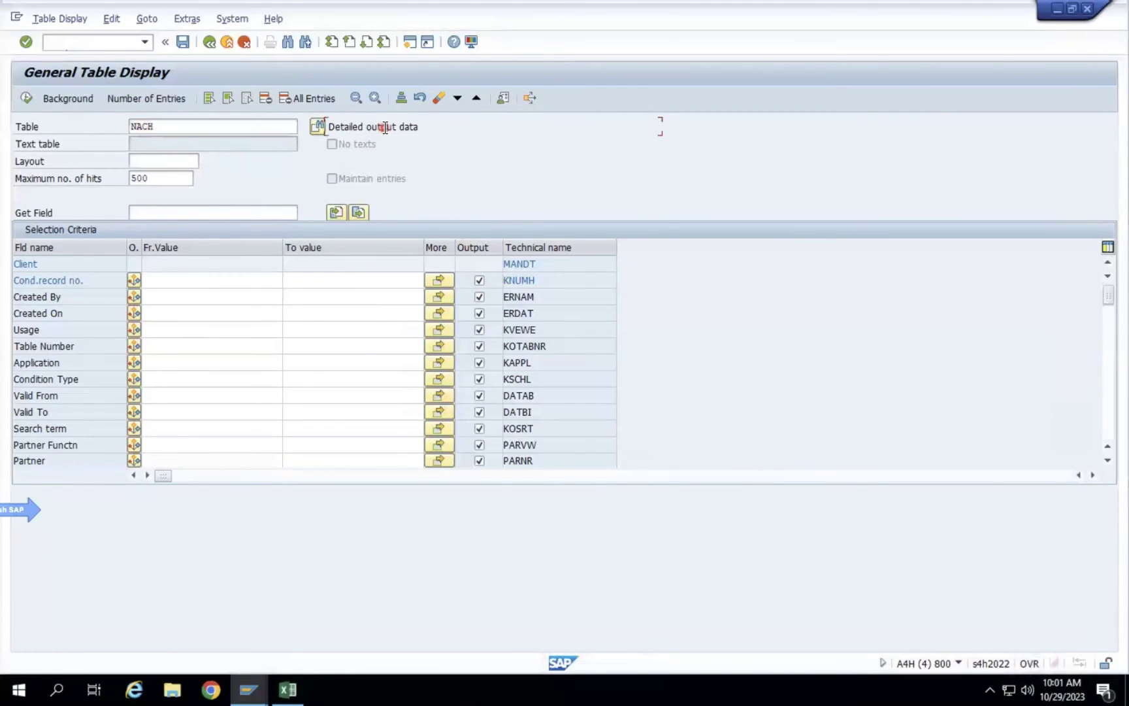
left_click(170, 381)
type("ZNEU")
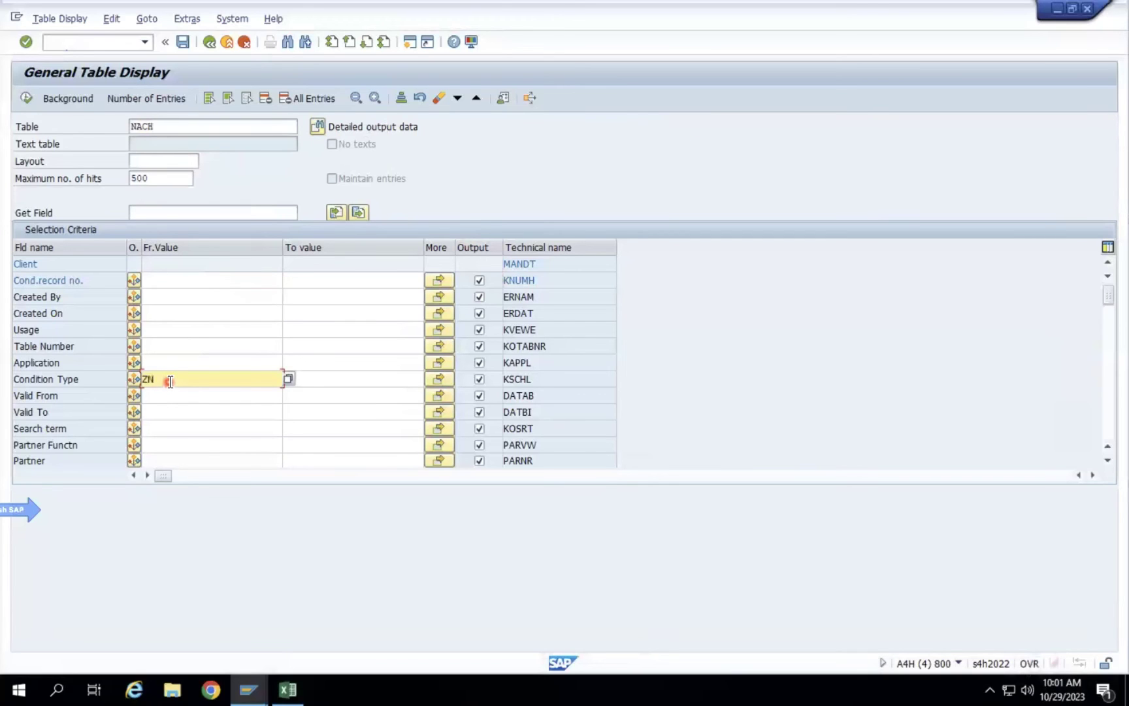
left_click(26, 98)
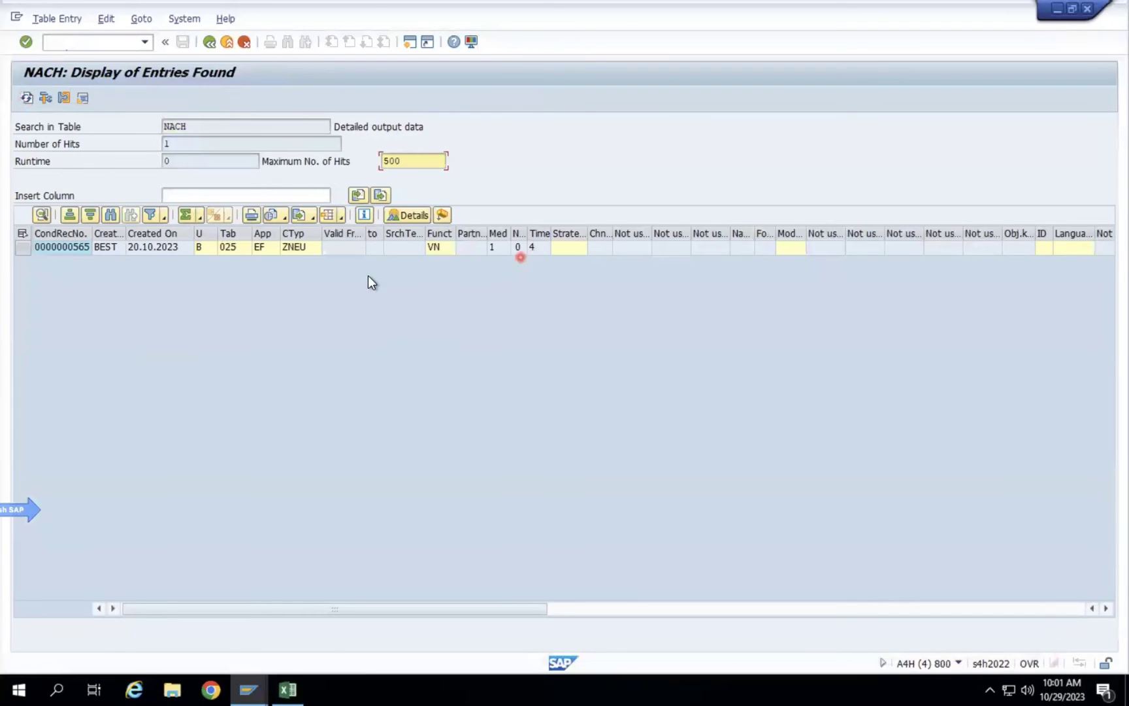
Search the Tab value list for condition table 025.
left_click(160, 247)
left_click(231, 247)
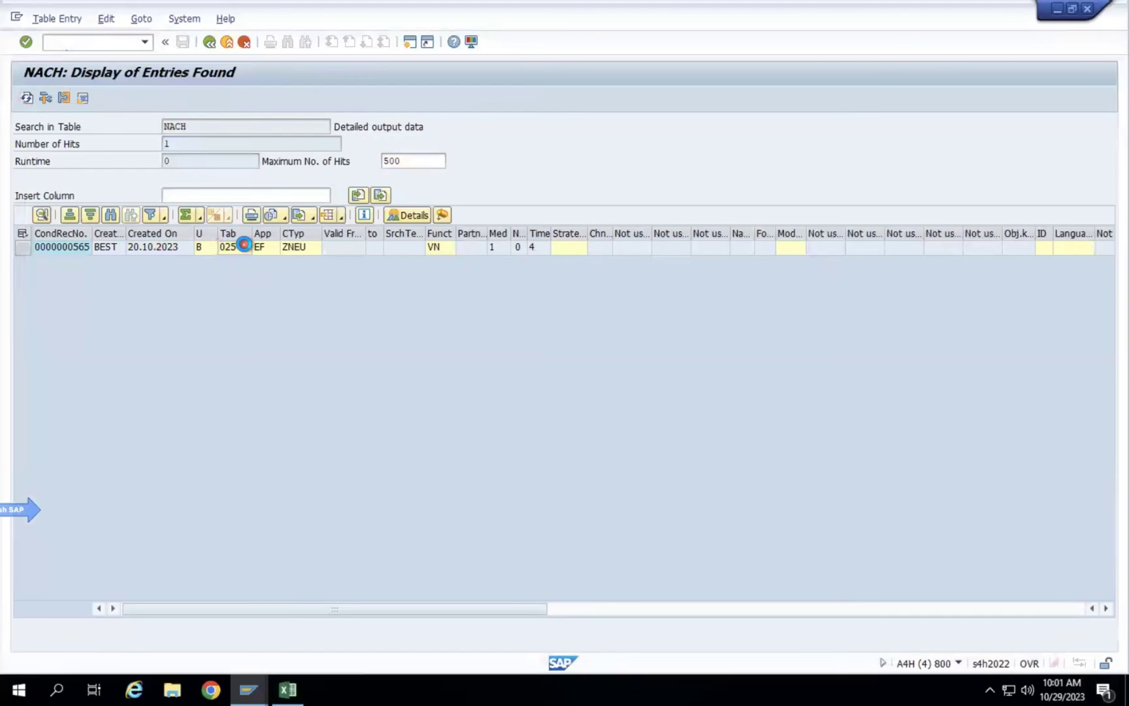
left_click(245, 246)
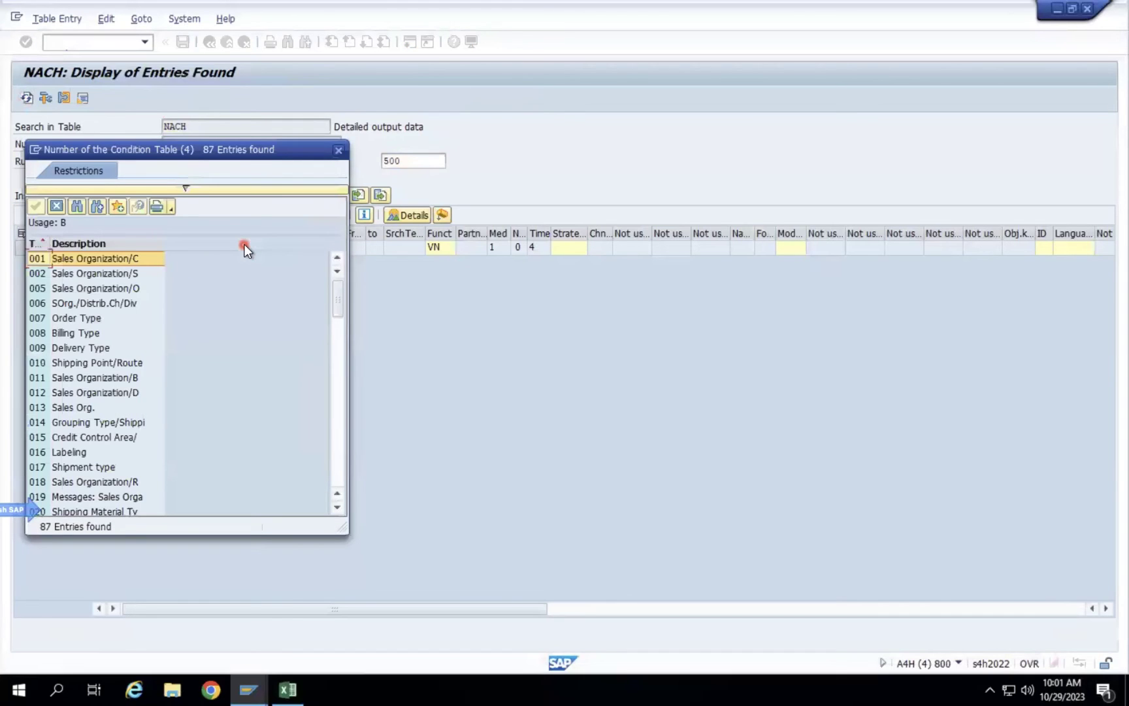
key("ctrl+f")
type("025")
key("Return")
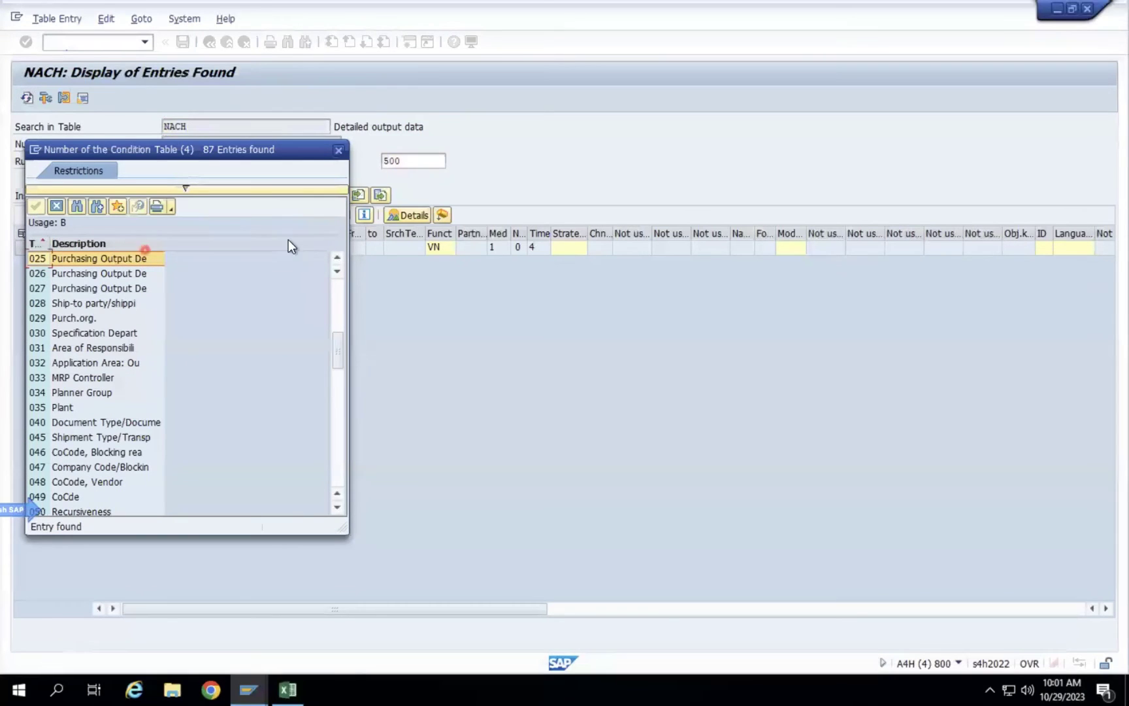
left_click(336, 151)
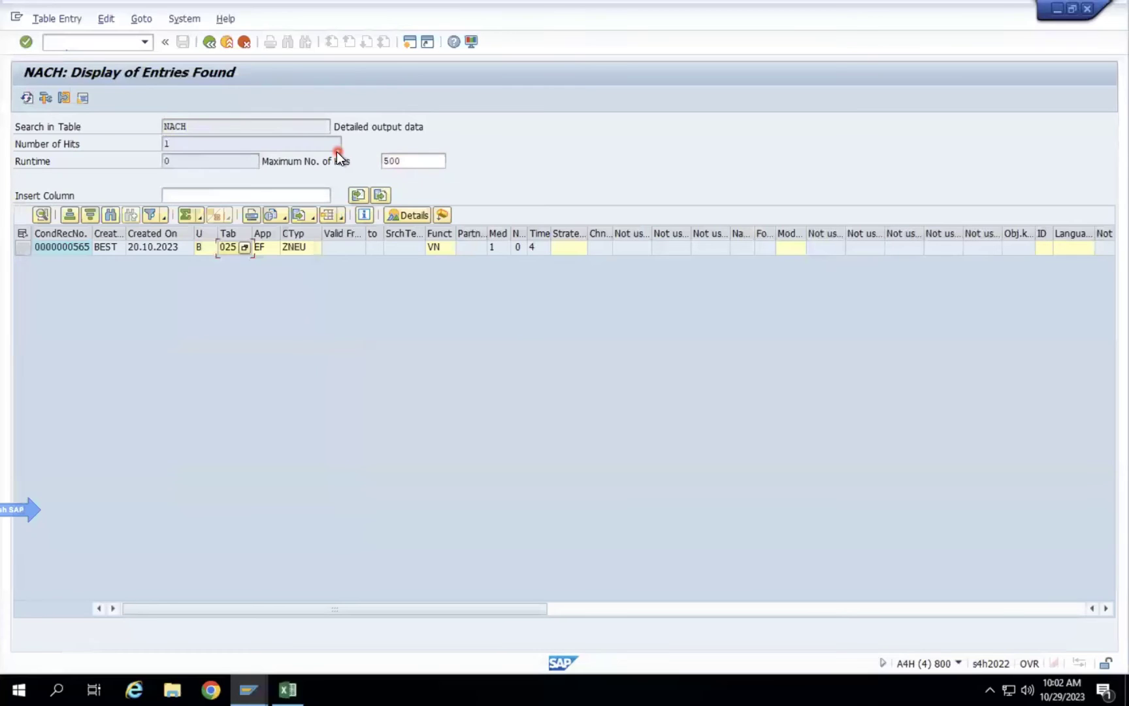
Find table 025 again, widen the Description column to read its name, then go back.
left_click(244, 247)
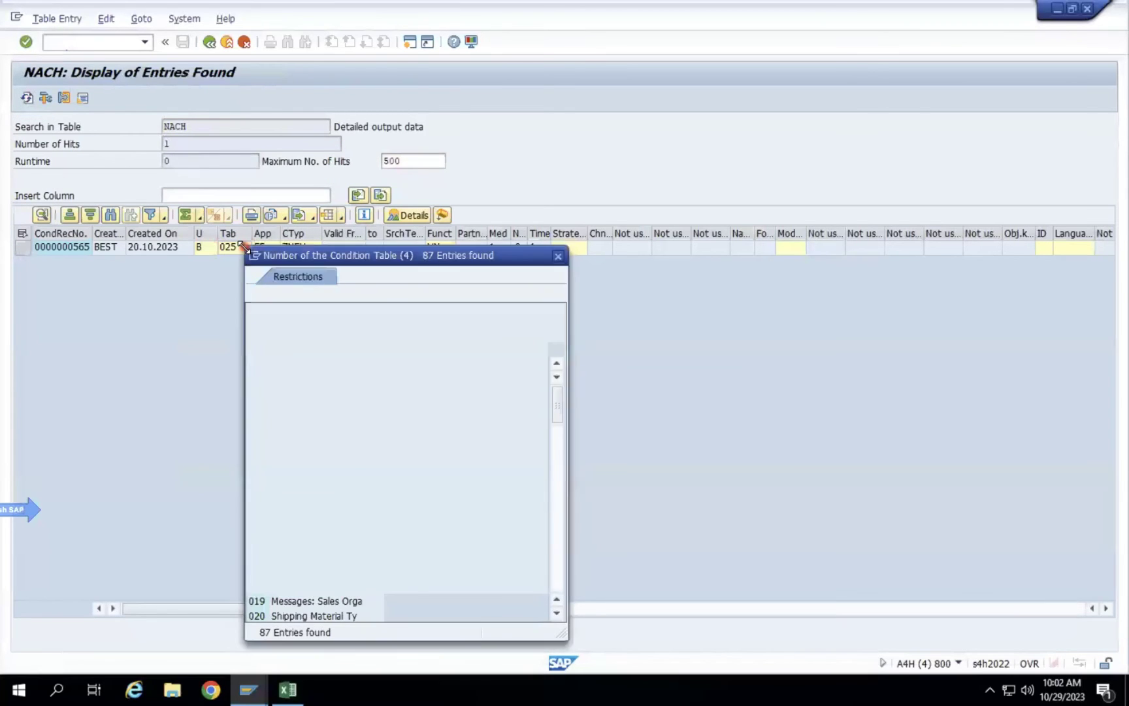
key("ctrl+f")
type("02")
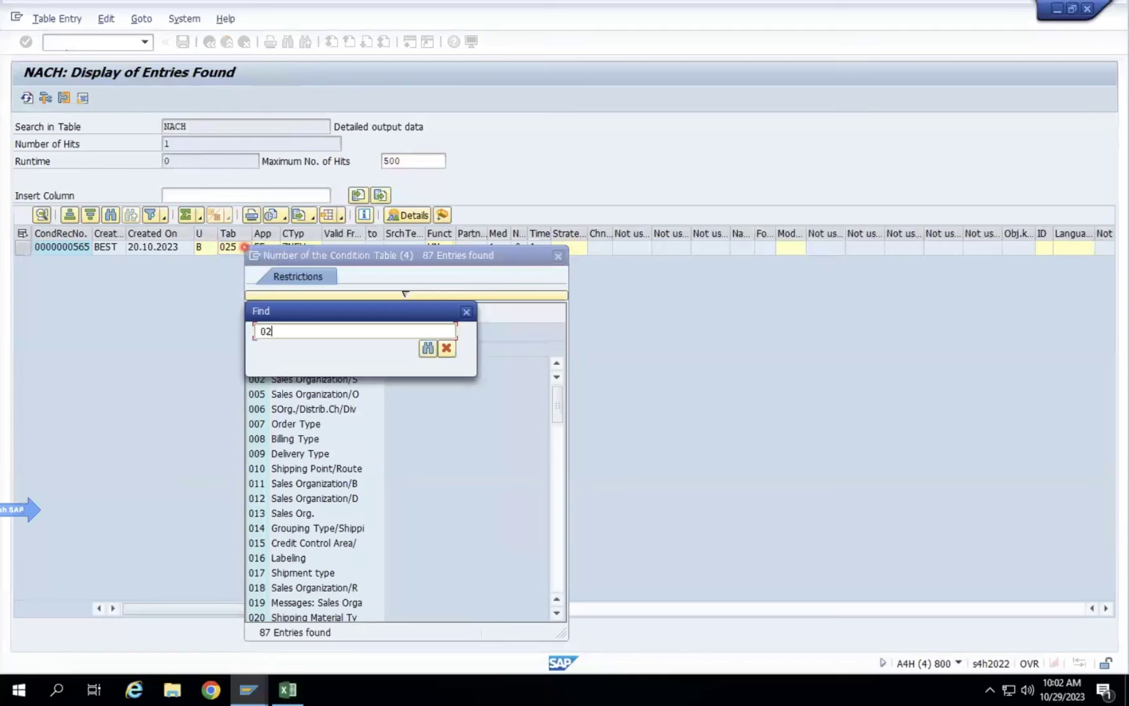
type("5")
key("Return")
left_click_drag(383, 351, 541, 352)
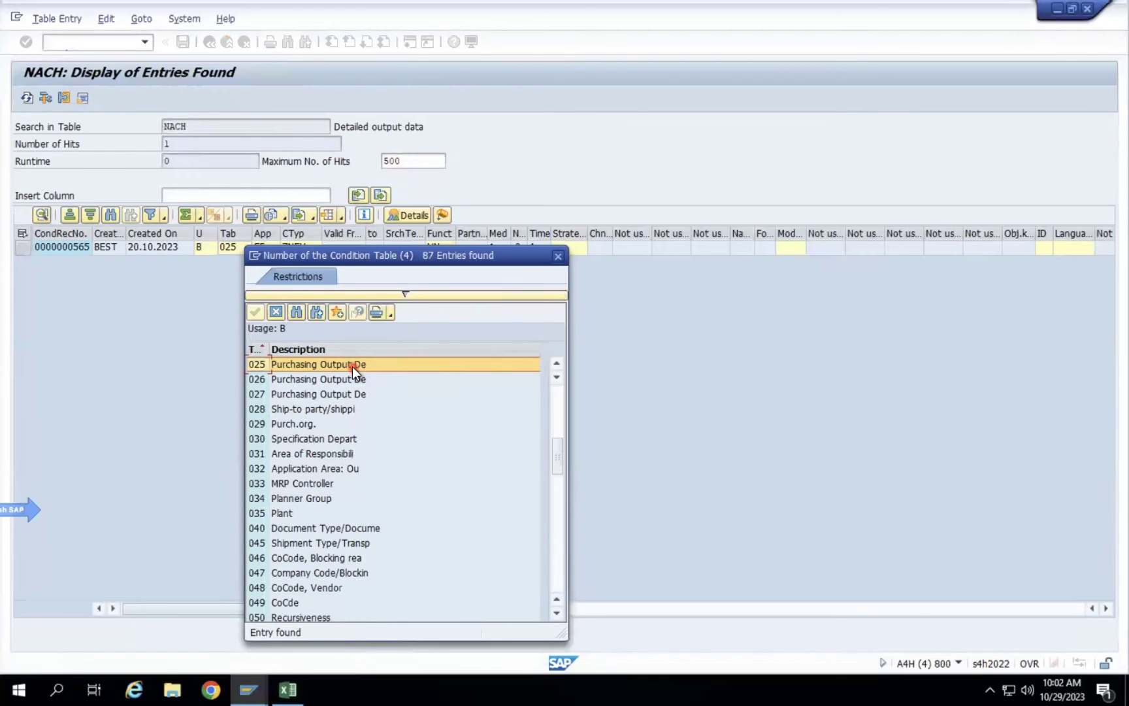
left_click(559, 255)
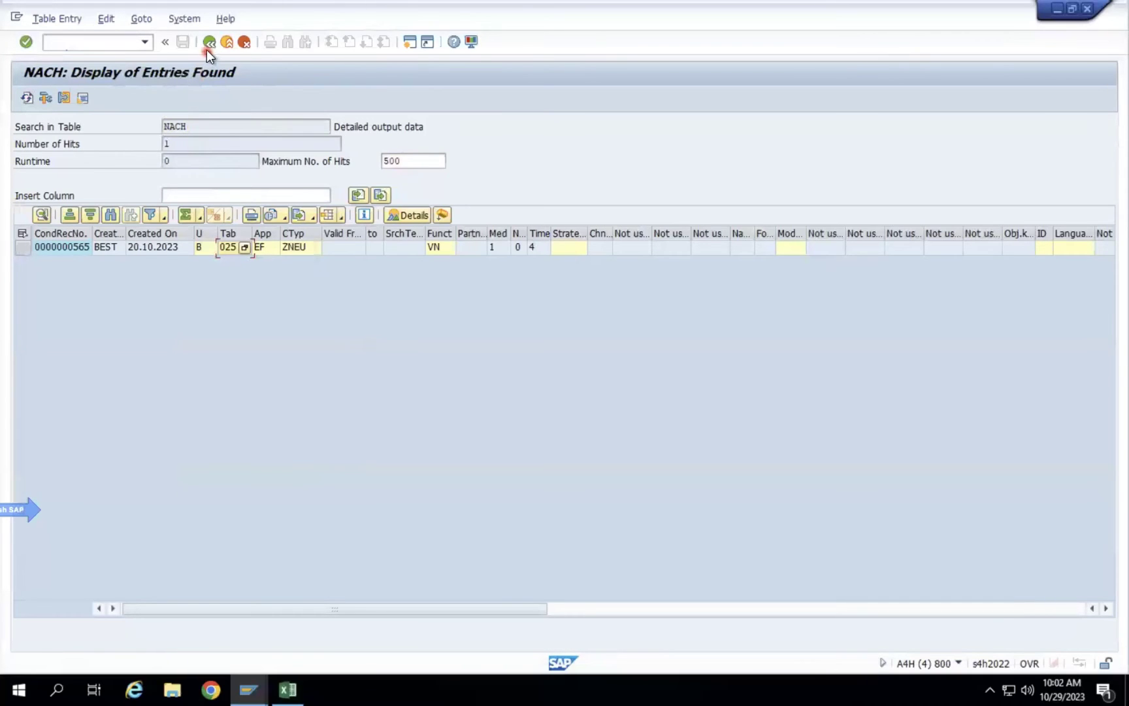
left_click(207, 49)
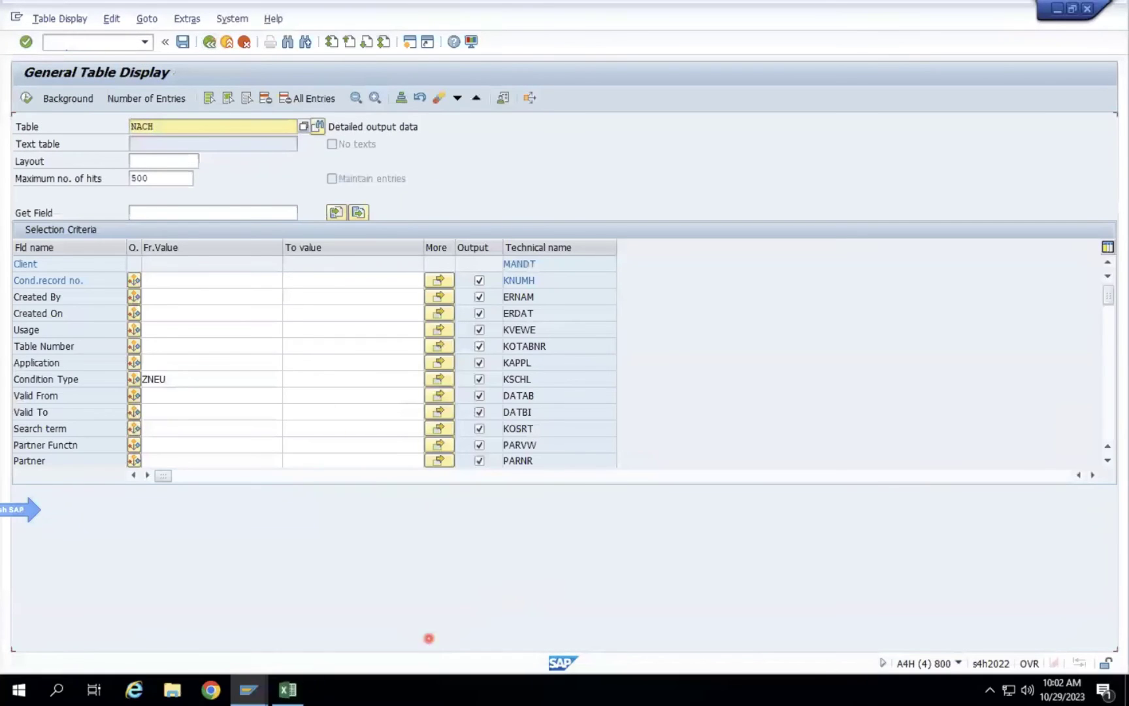
left_click(248, 690)
Reopen ZNEU condition records with the Purch. Org./Vendor for EDI key combination.
left_click(681, 604)
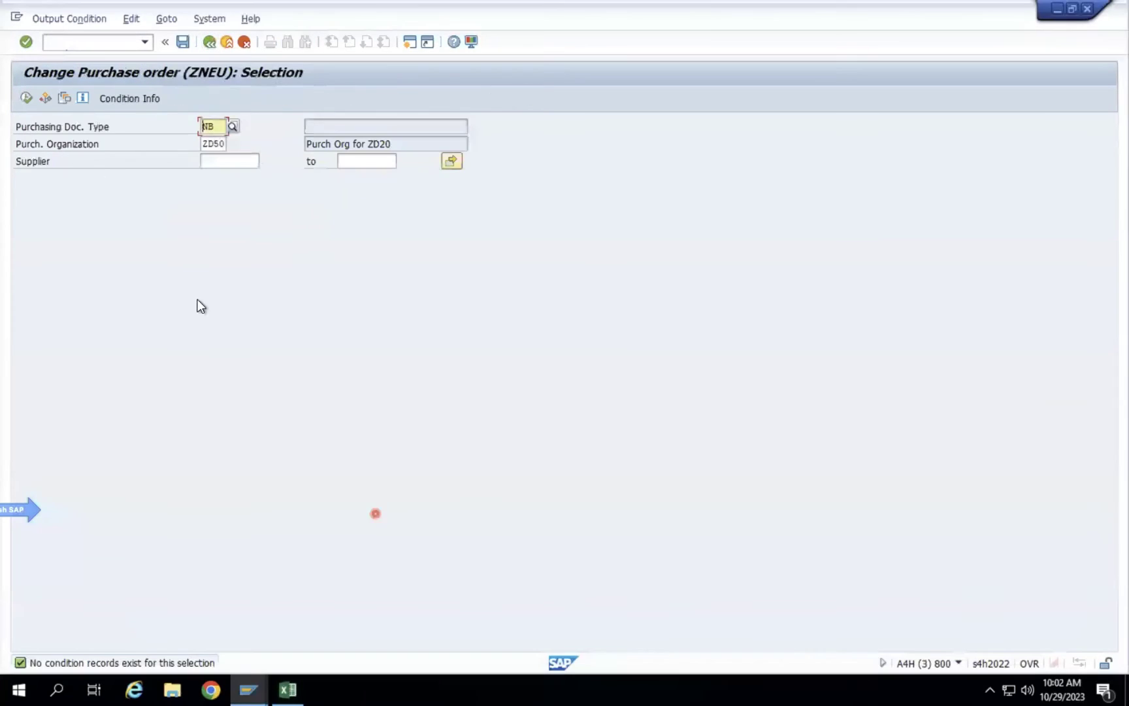
left_click(208, 41)
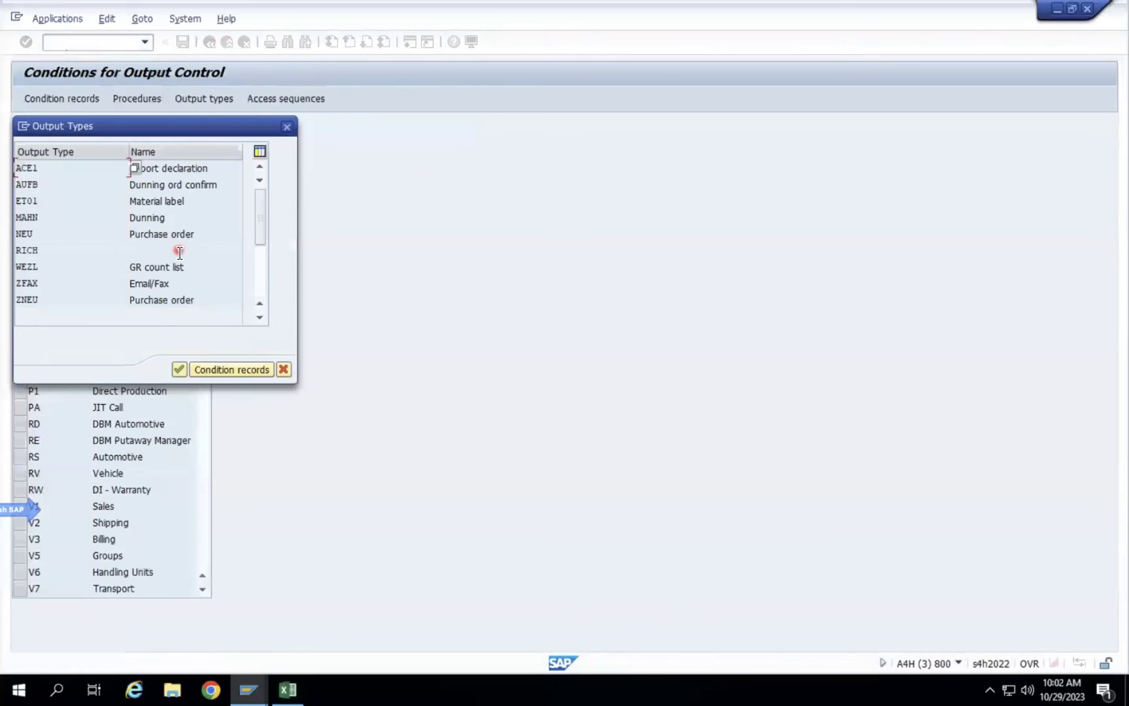
double_click(159, 301)
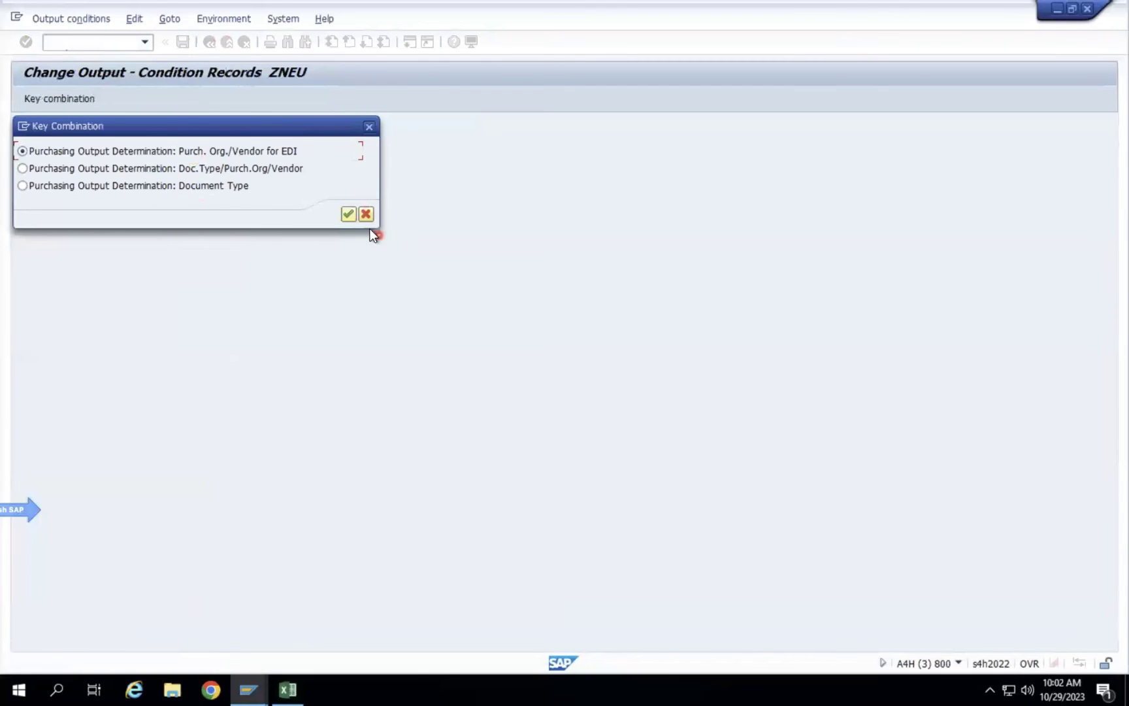
left_click(350, 214)
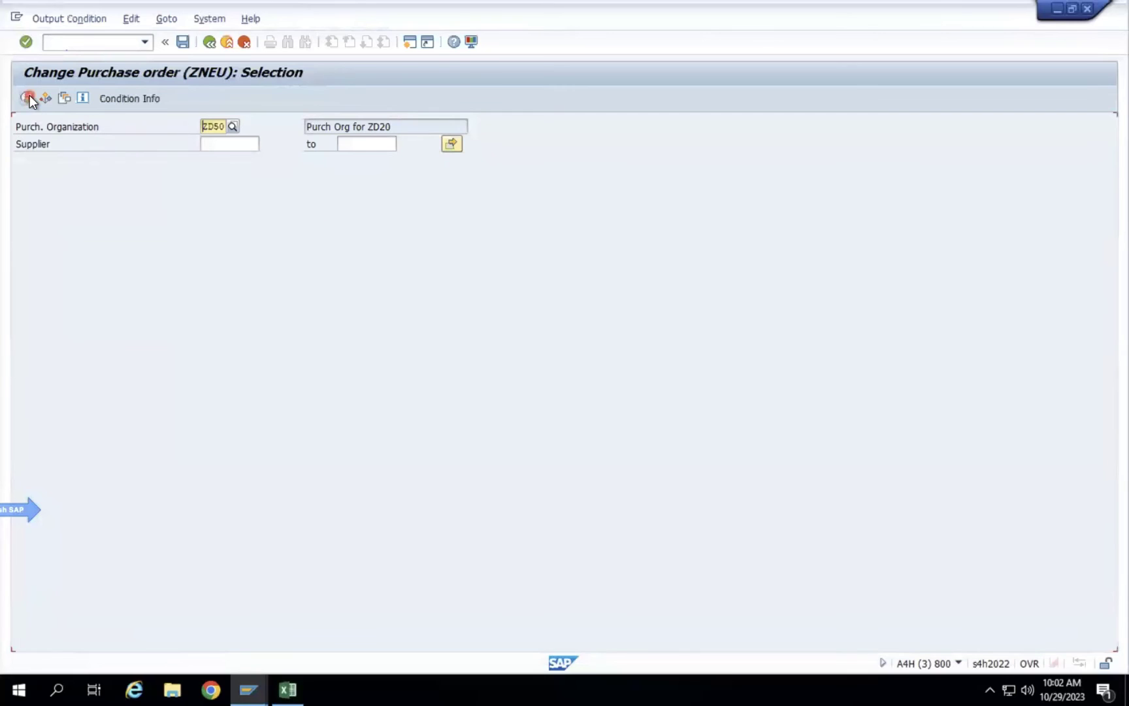
left_click(248, 690)
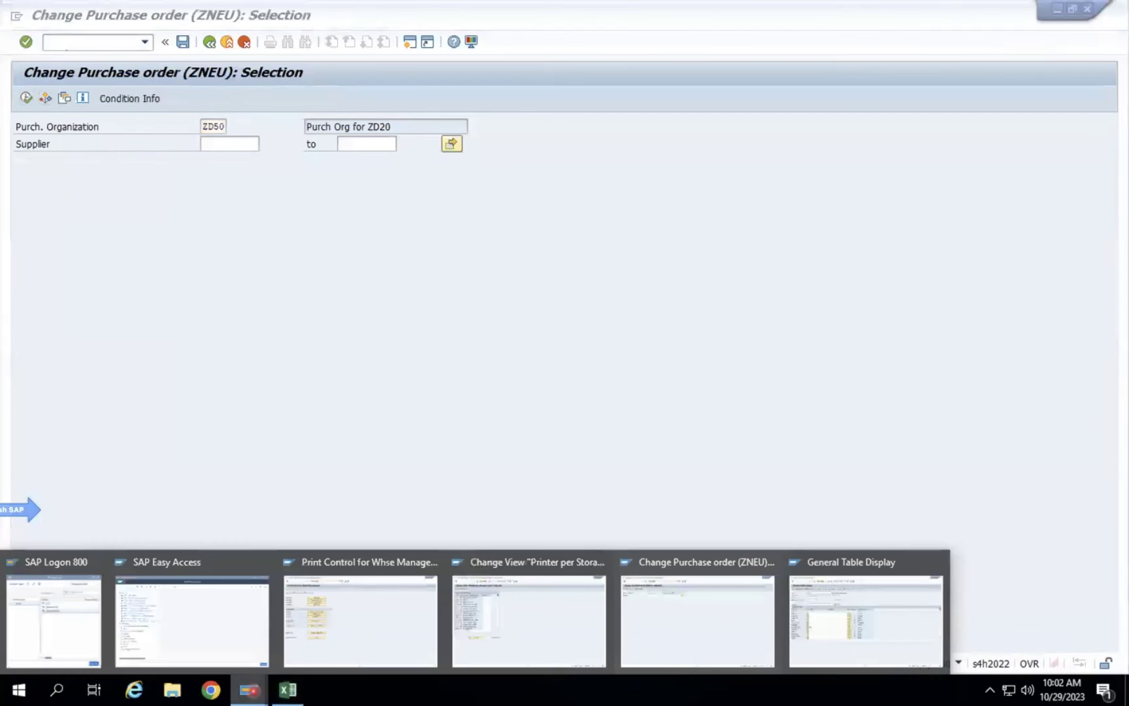
left_click(825, 613)
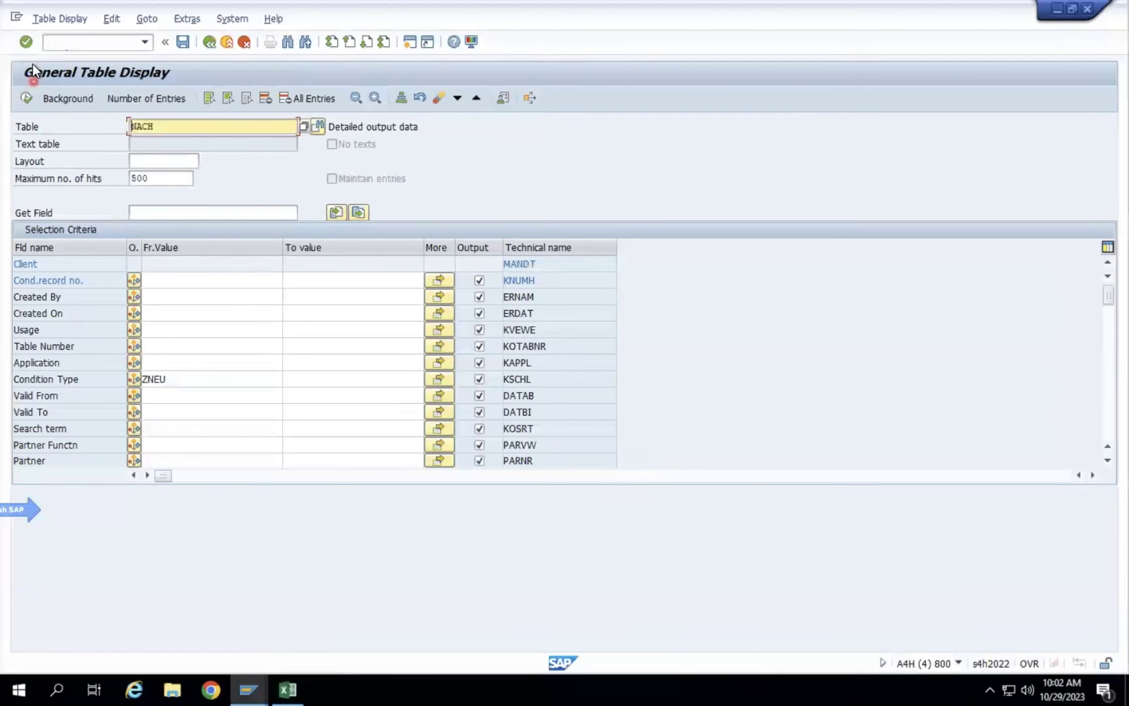
left_click(26, 98)
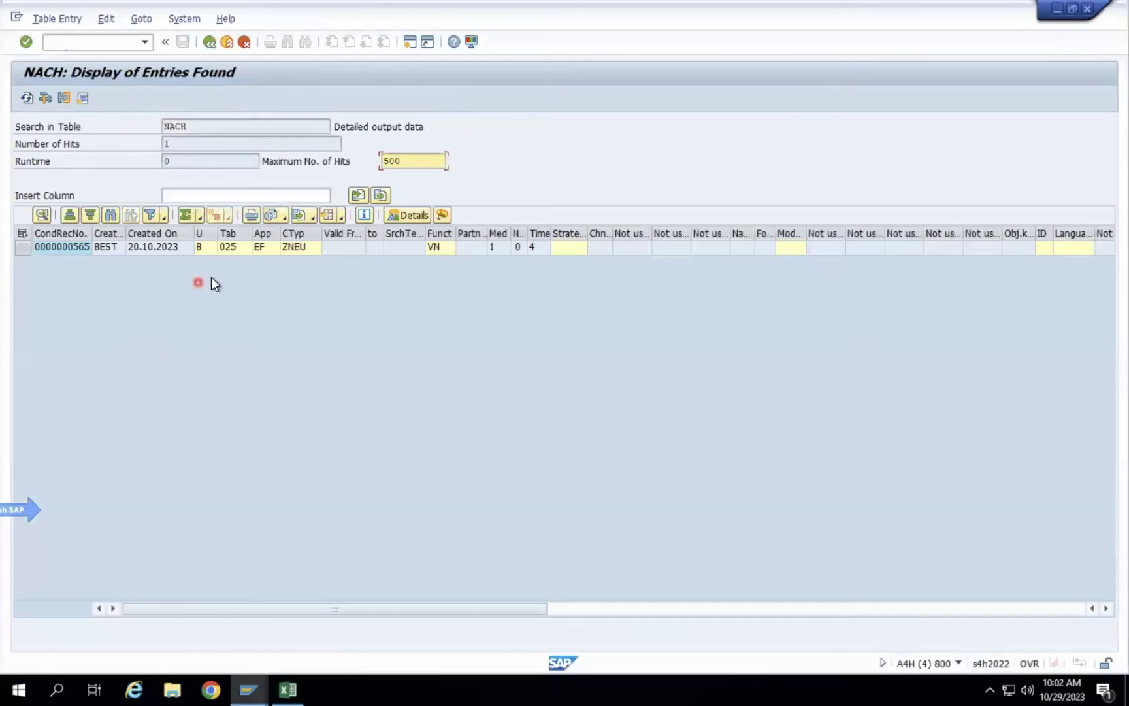
left_click(294, 252)
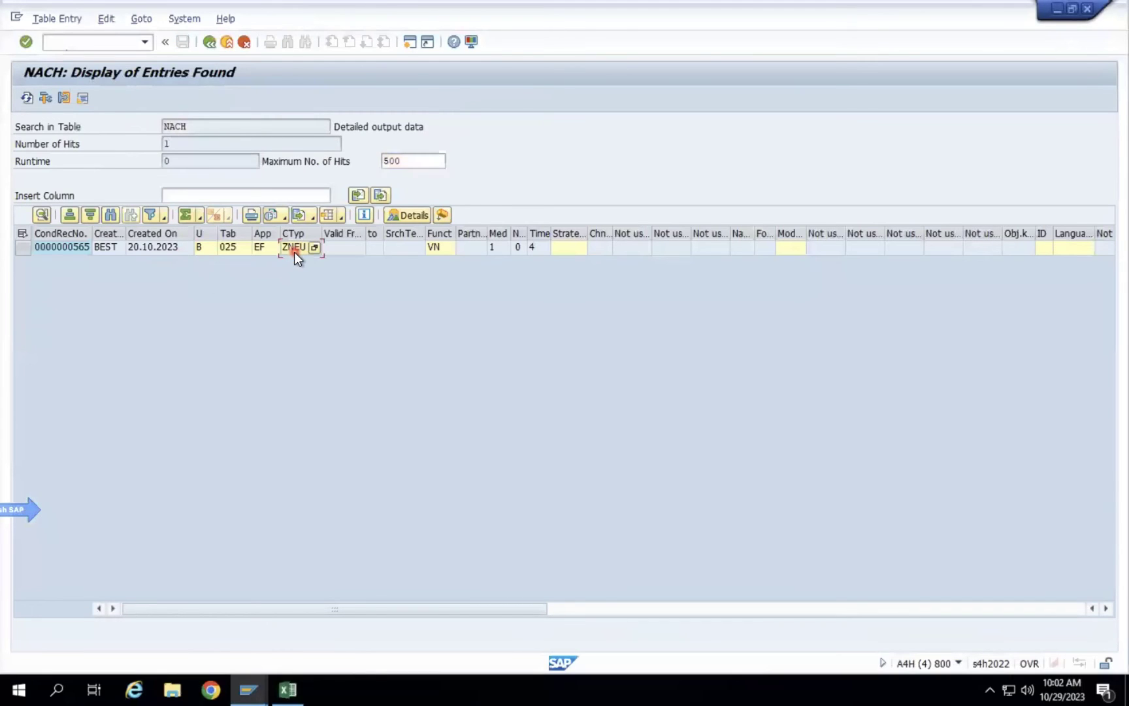
key("Right")
key("Right")
key("Right")
key("Right")
key("Right")
key("Right")
key("Right")
key("Right")
key("Right")
key("Right")
key("Right")
key("Right")
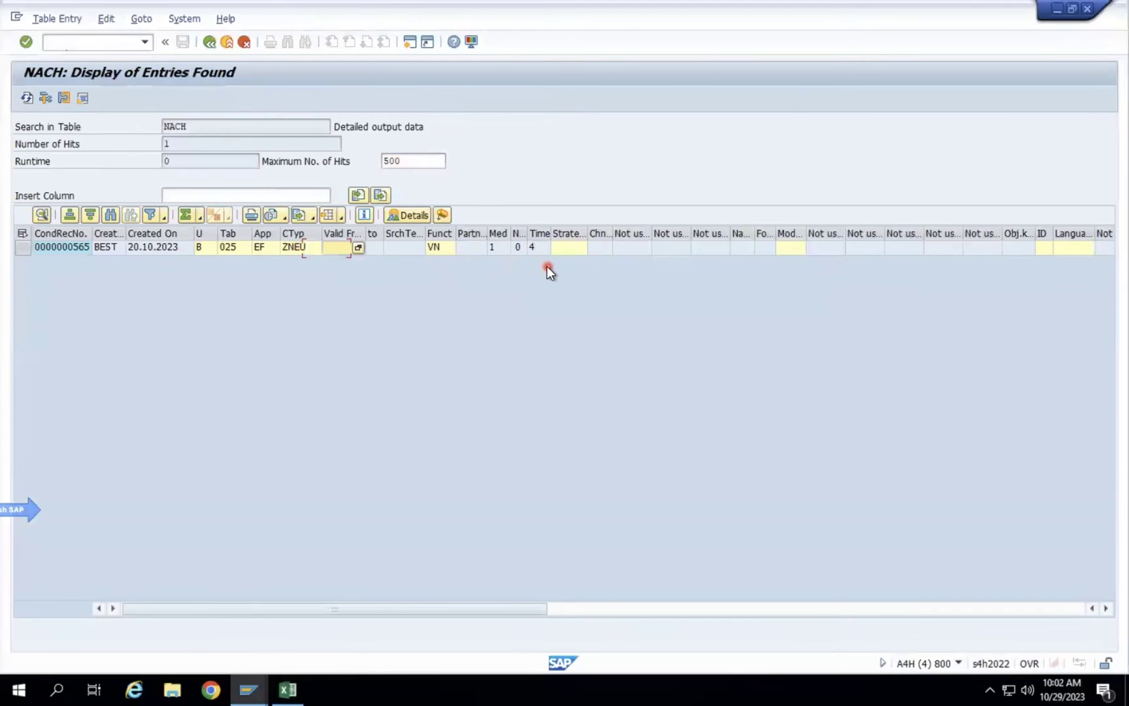
key("Right")
key("Right")
key("Right")
key("Right")
key("Right")
key("Right")
key("Right")
key("Right")
key("Right")
key("Right")
key("Right")
key("Right")
key("Right")
key("Right")
key("Right")
key("Right")
key("Right")
key("Right")
key("Right")
key("Right")
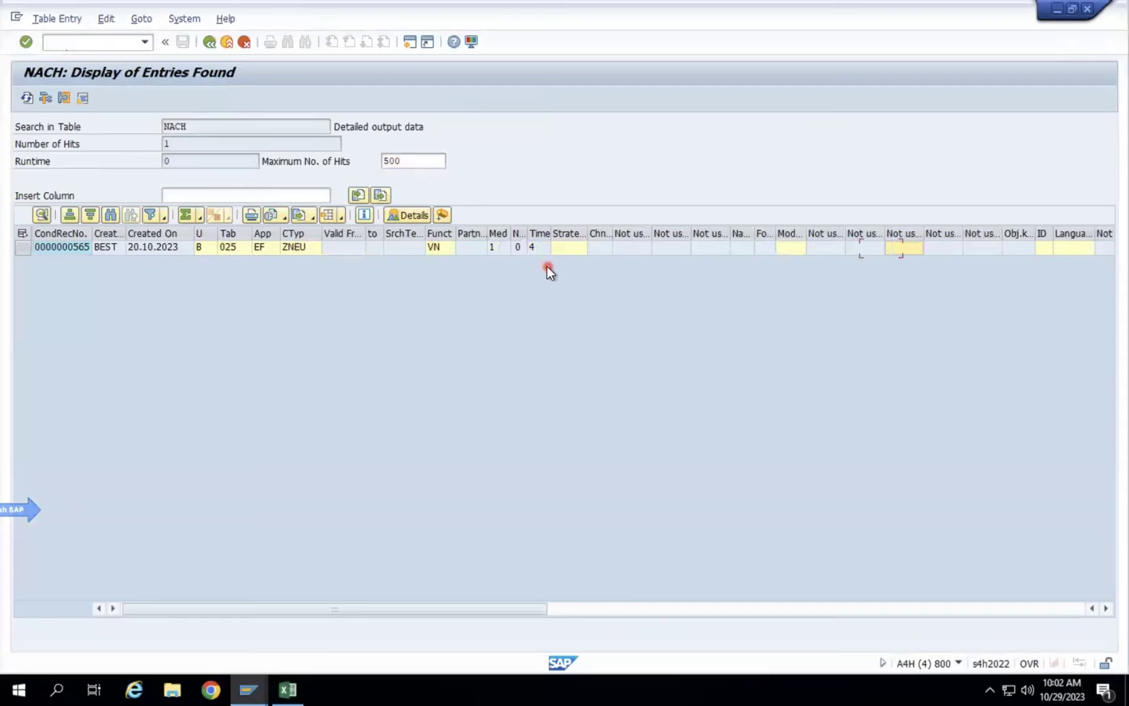
key("Right")
key("Right")
key("Right")
key("Right")
key("Right")
key("Right")
key("Right")
key("Right")
key("Right")
key("Right")
key("Right")
key("Right")
key("Right")
key("Right")
key("Right")
key("Right")
key("Right")
key("Right")
key("Right")
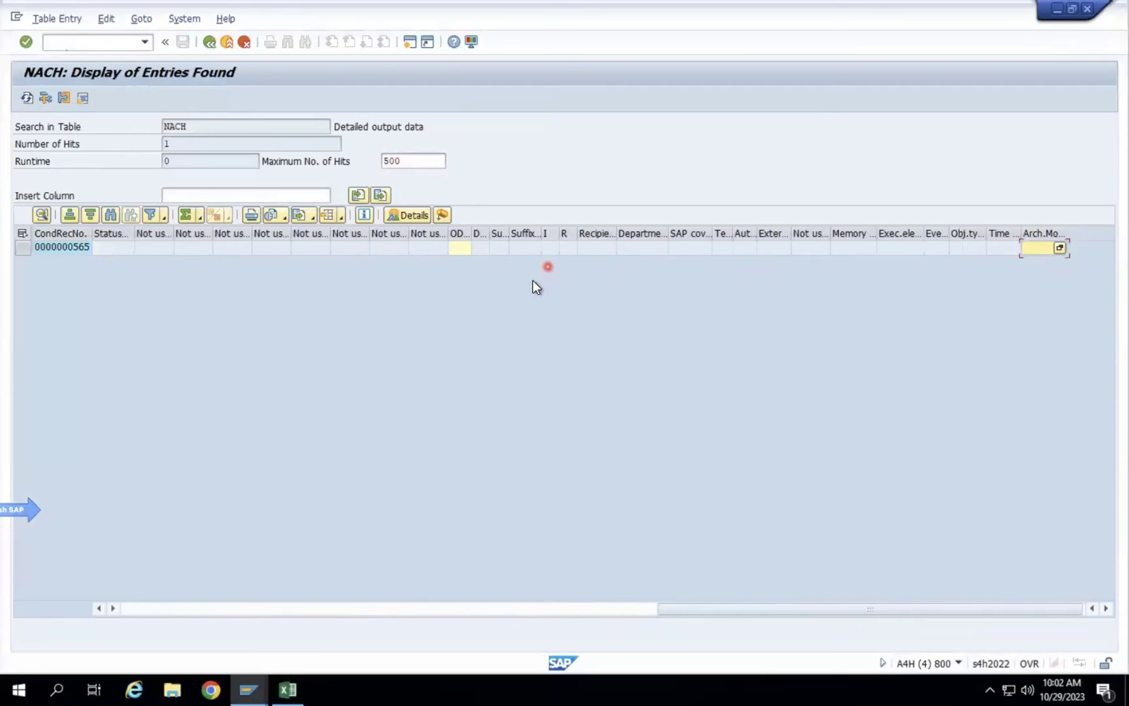
left_click(134, 607)
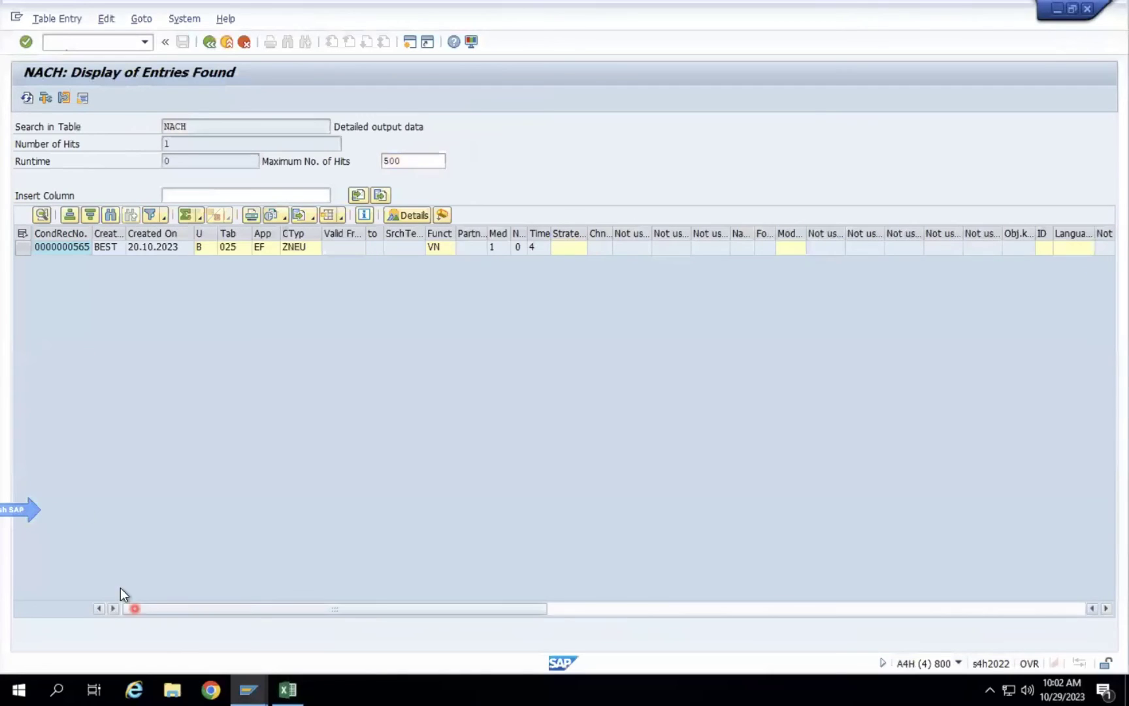
left_click(161, 252)
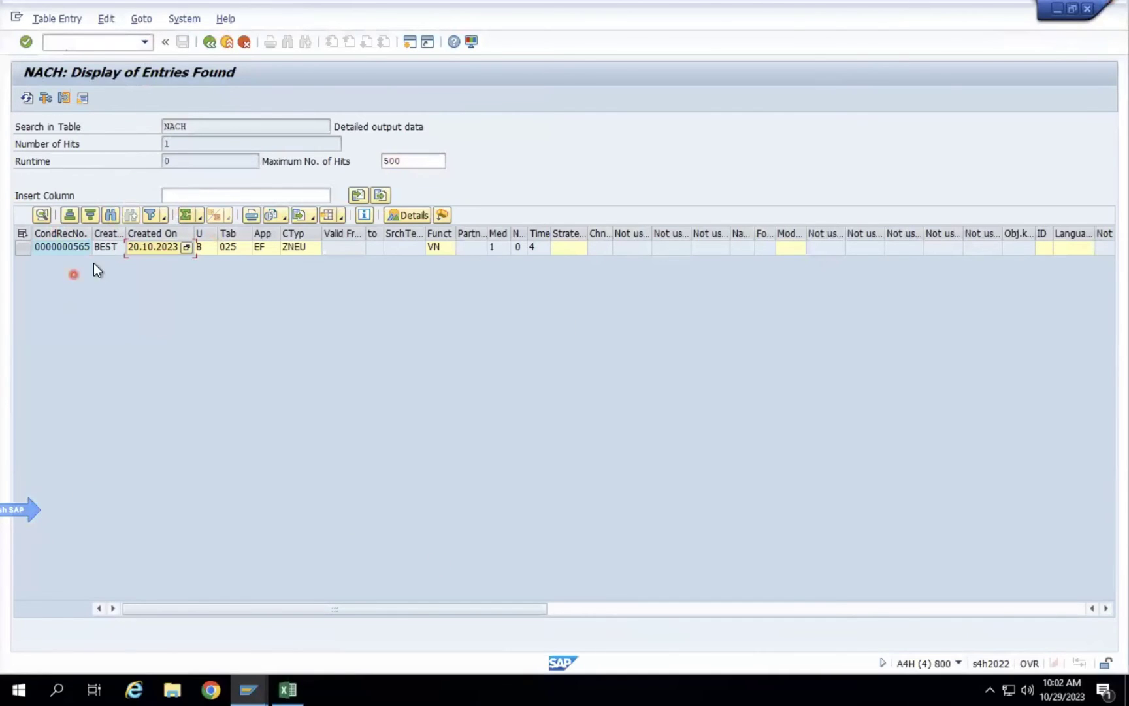
left_click(65, 247)
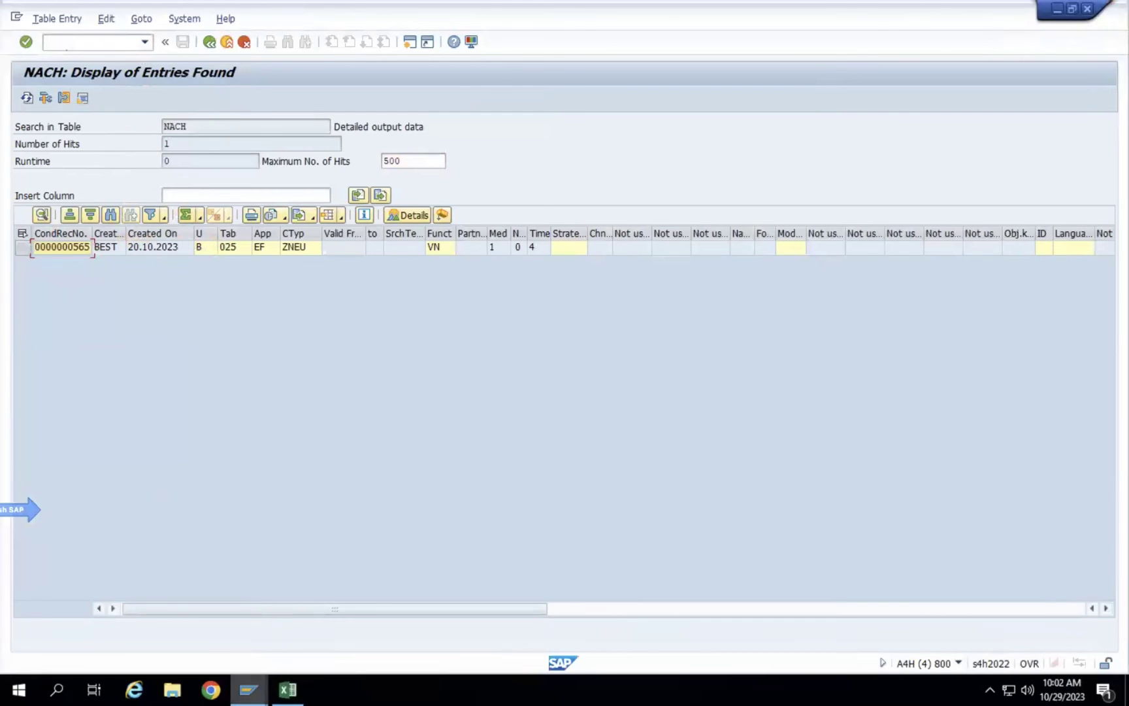
left_click(72, 249)
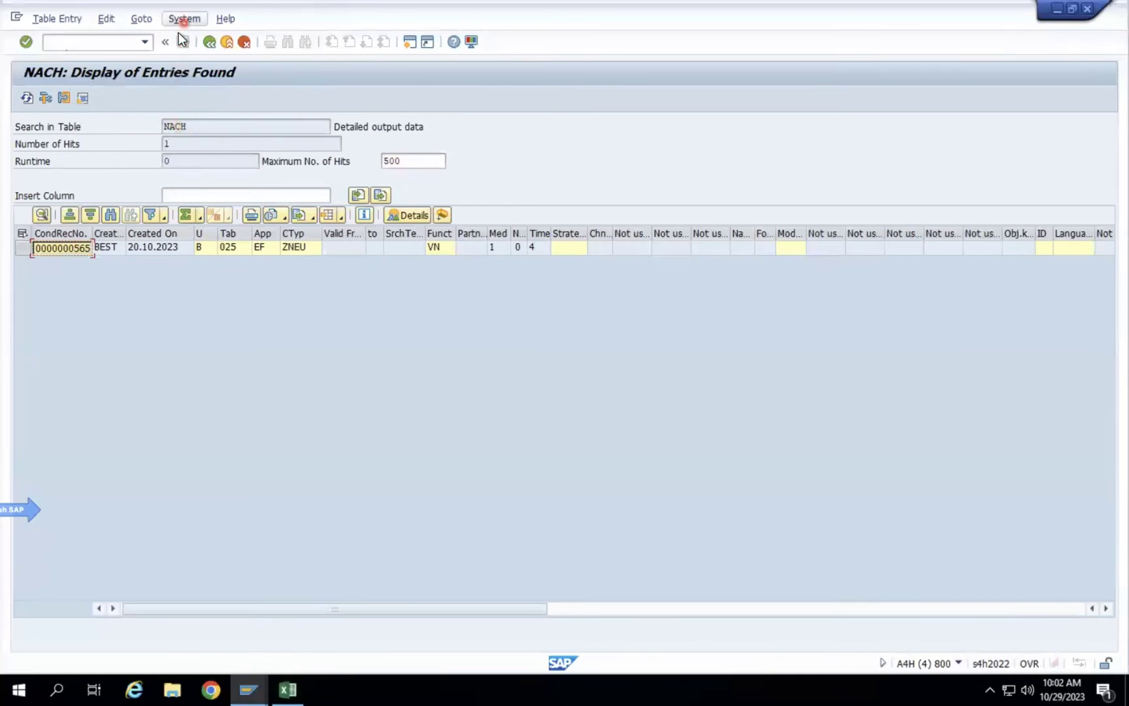
left_click(208, 42)
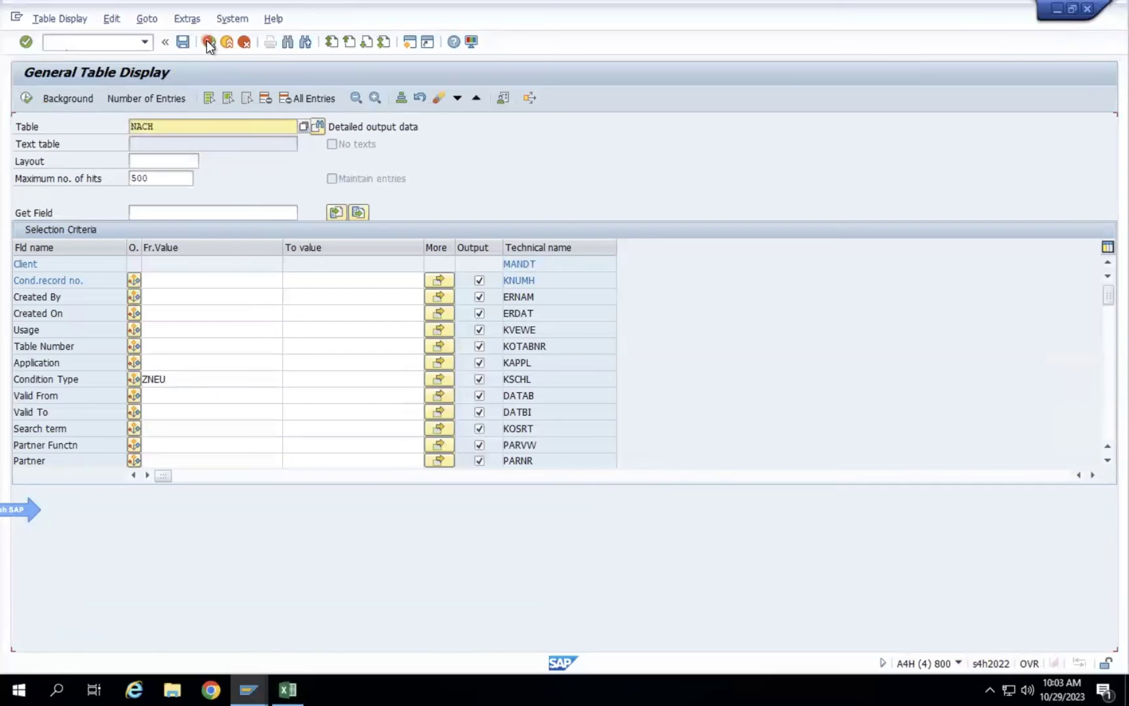
left_click(277, 126)
double_click(276, 126)
type("KONH")
key("Return")
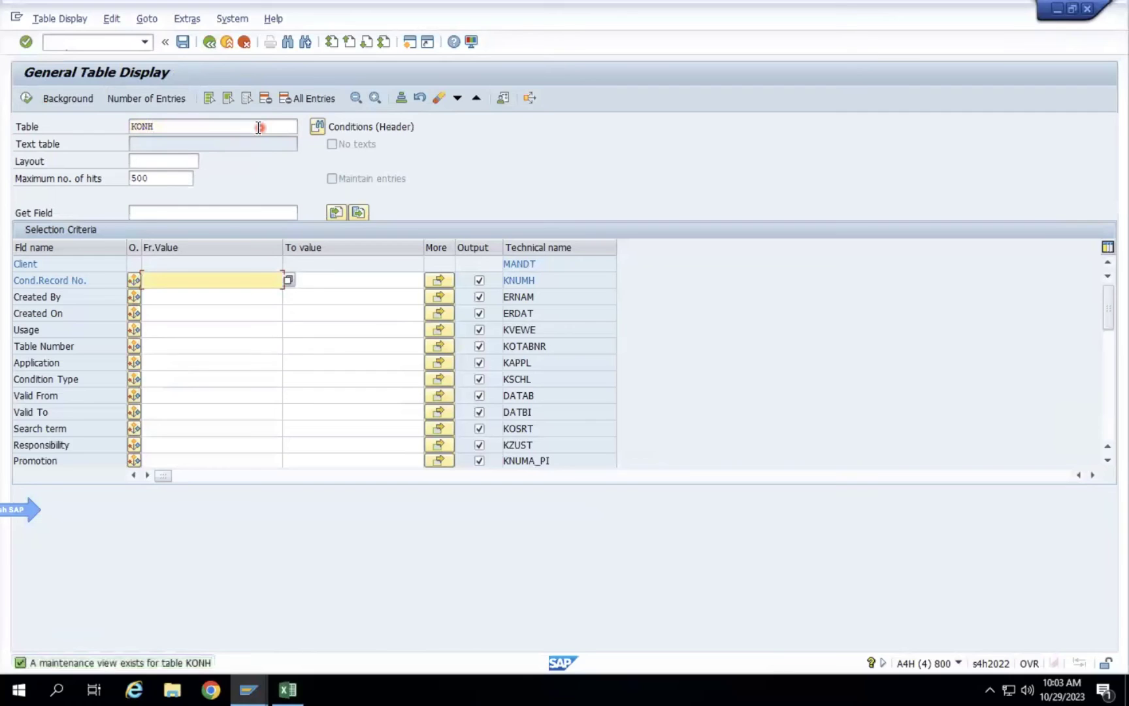
key("ctrl+v")
left_click(25, 98)
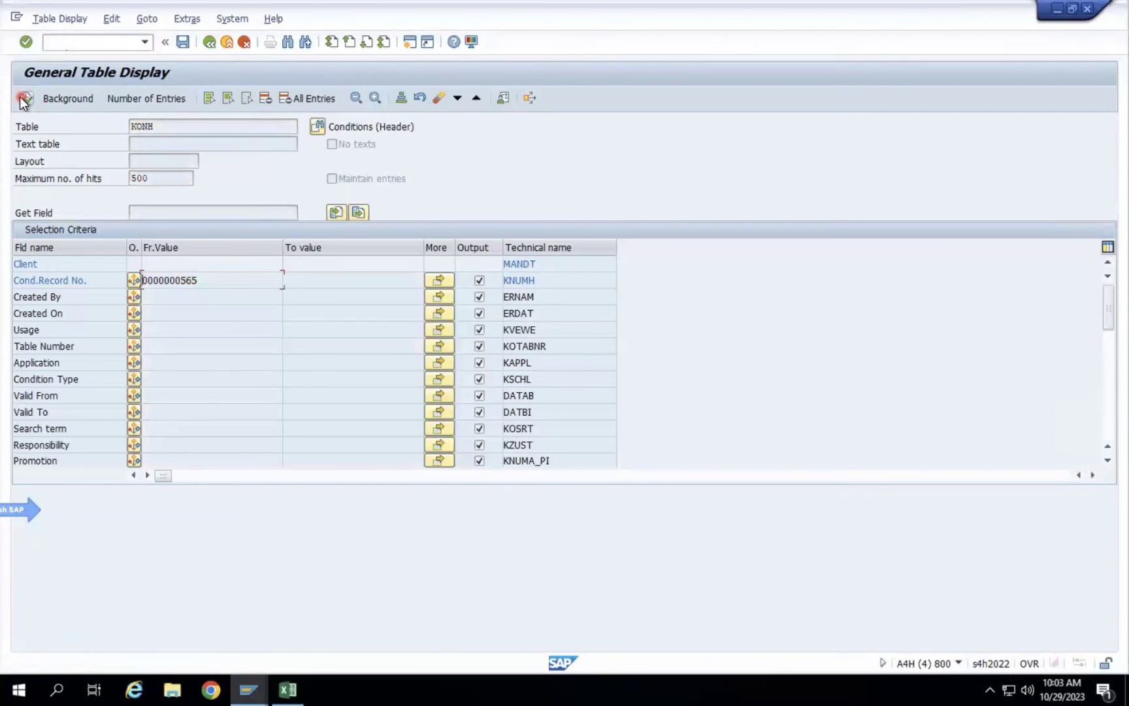
Search for tables matching NA*, close the hit list and go back.
left_click(173, 128)
key("BackSpace")
key("BackSpace")
key("BackSpace")
key("BackSpace")
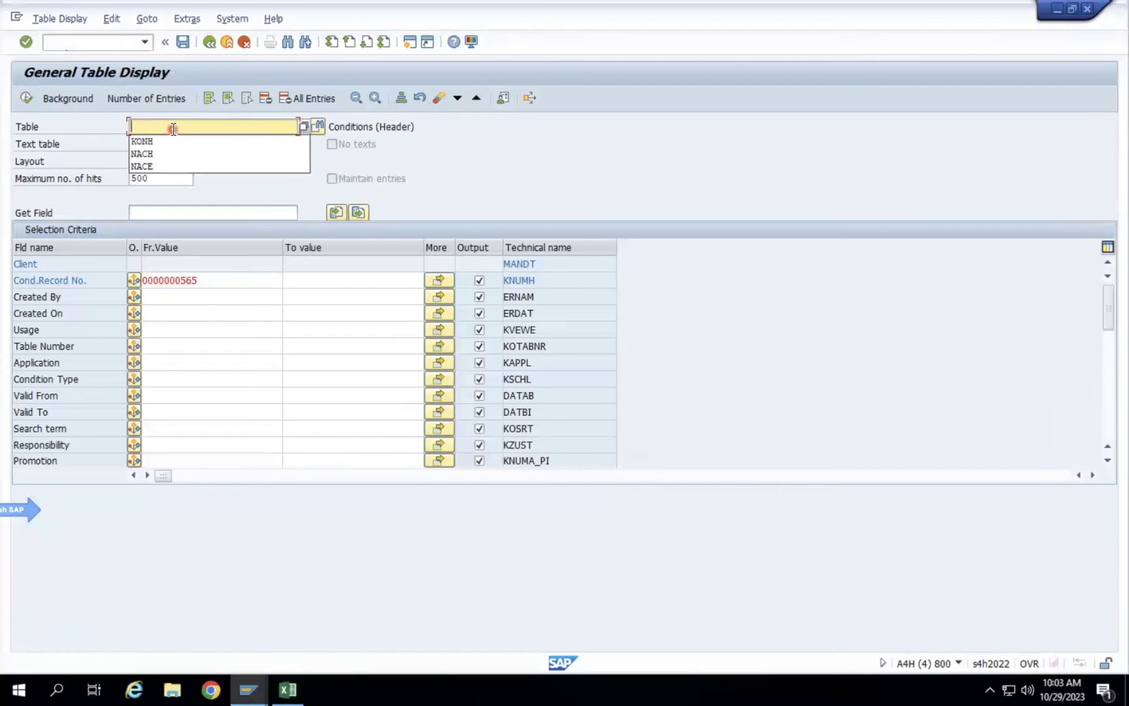
type("NA")
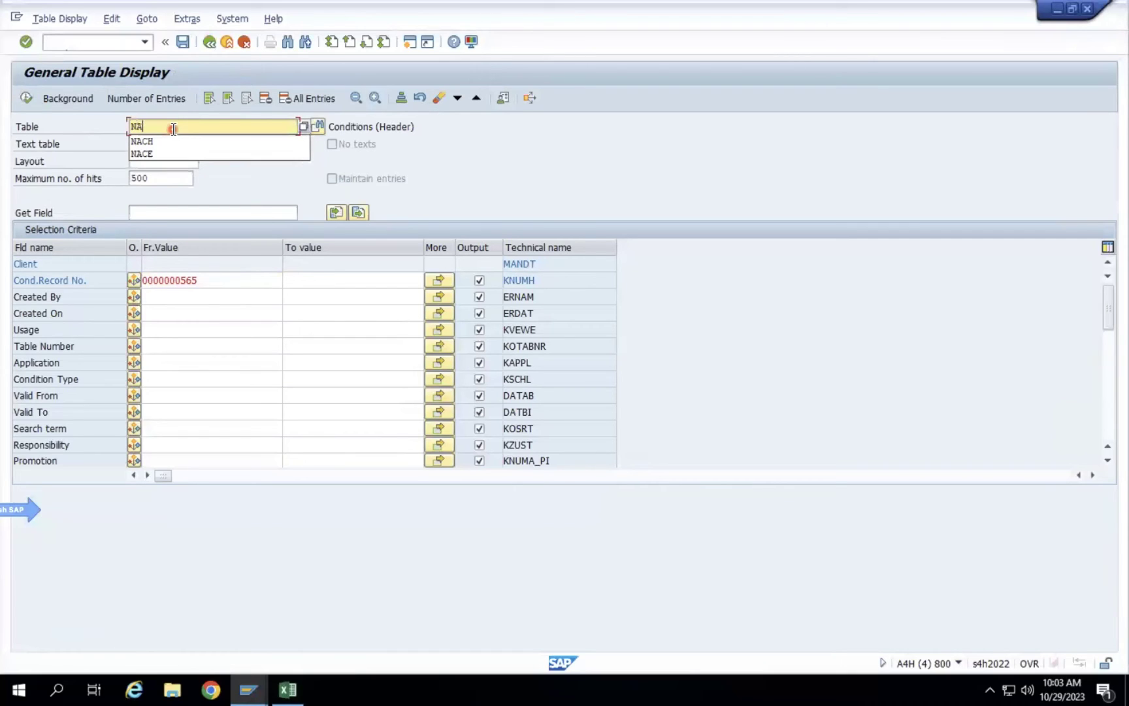
type("*")
left_click(303, 124)
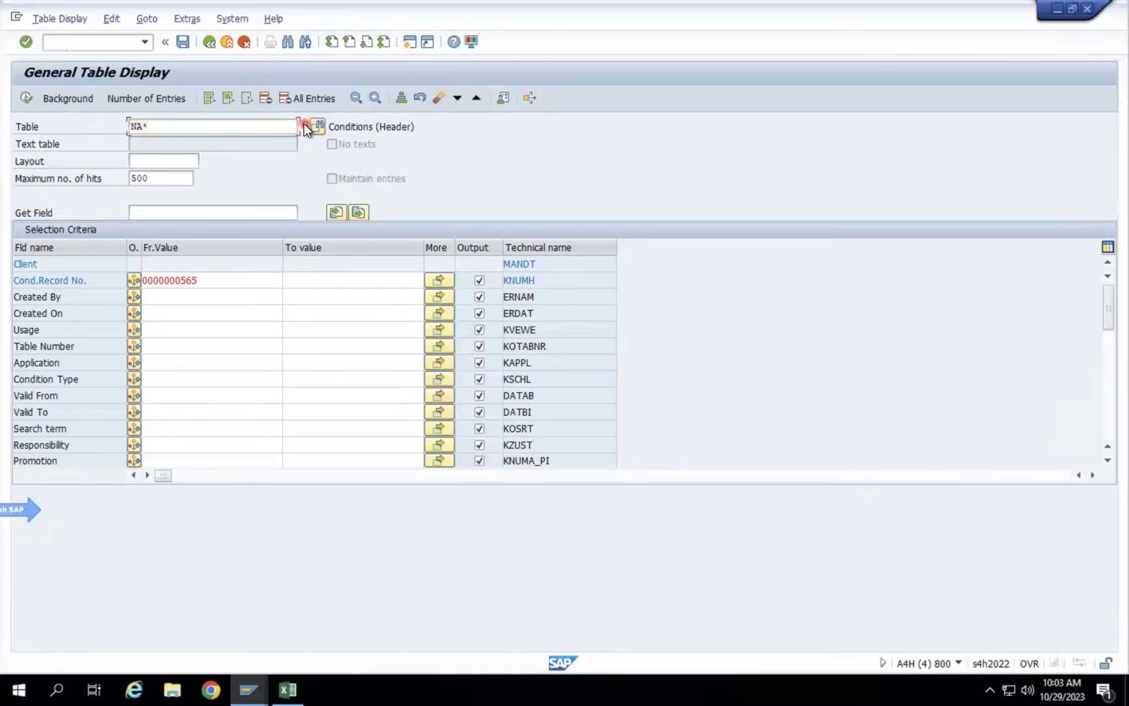
key("Return")
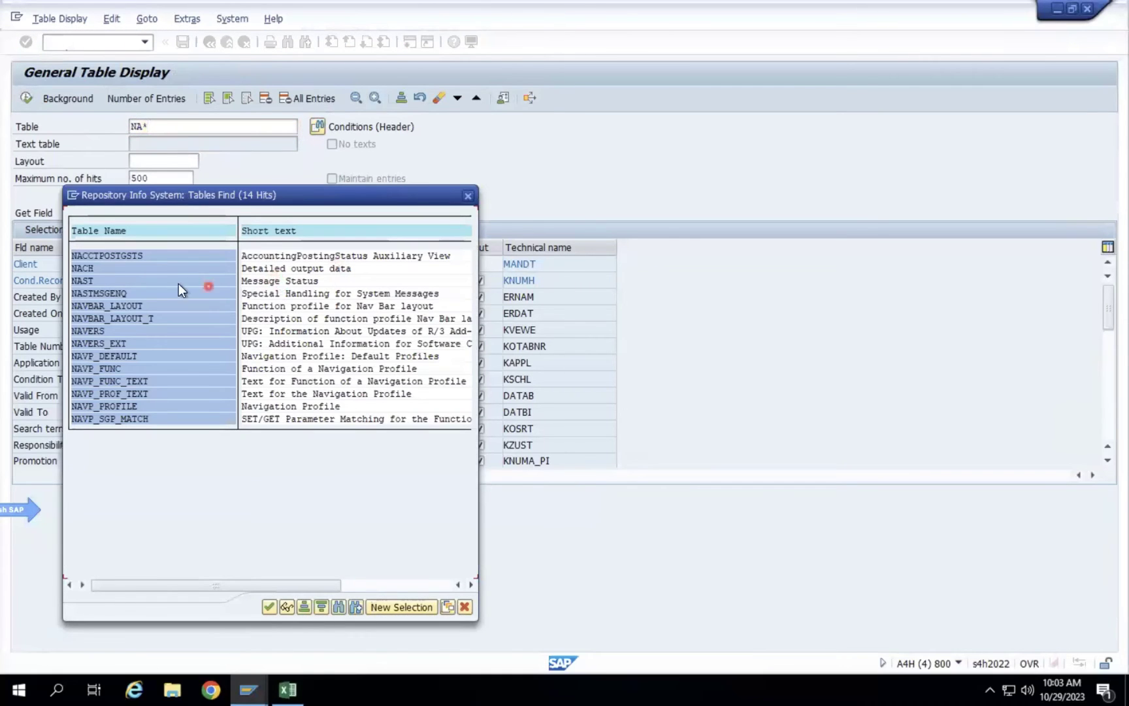
left_click(468, 196)
left_click(208, 44)
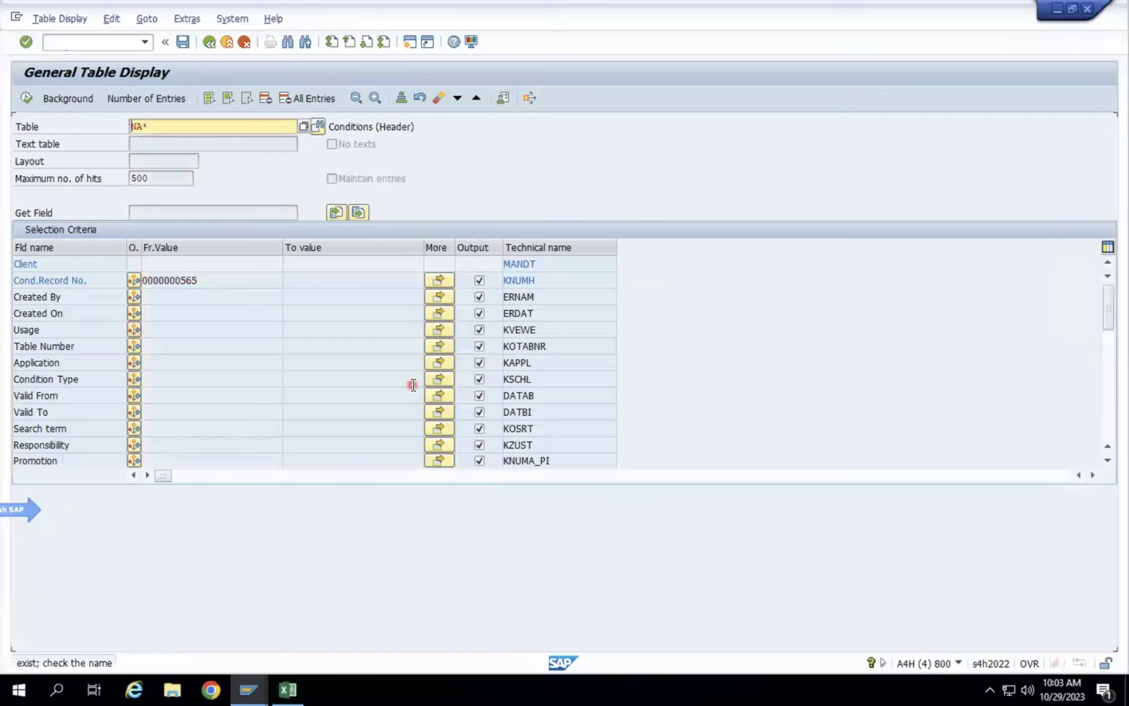
left_click(247, 689)
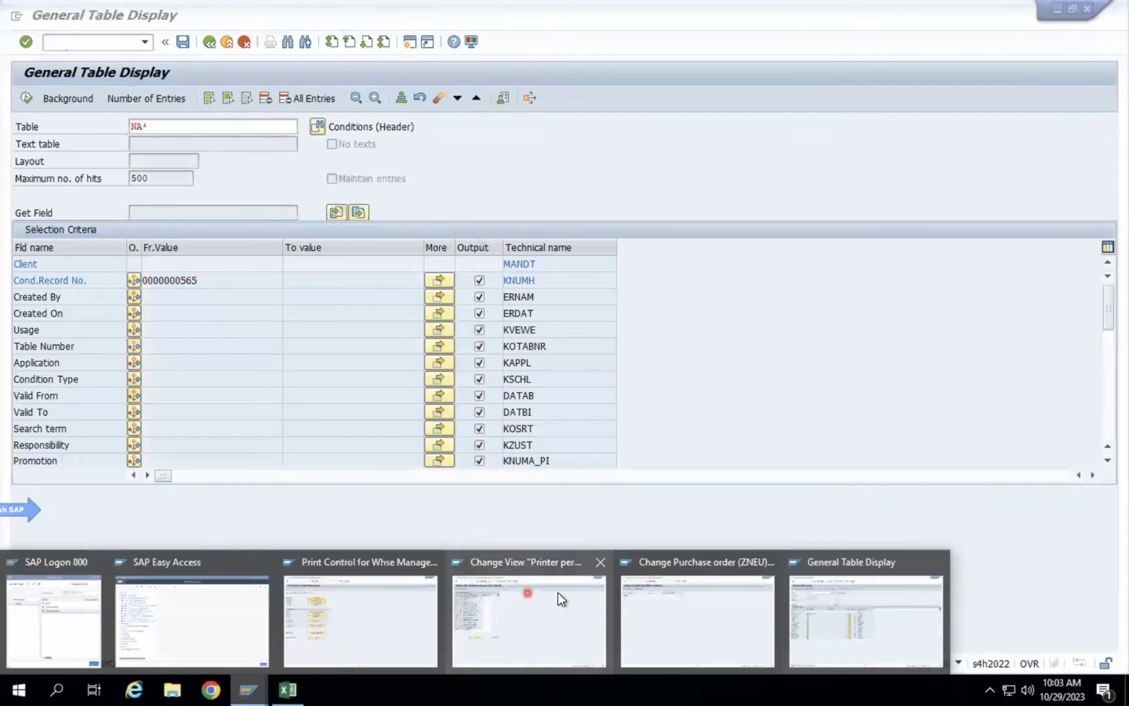
Run the ZNEU condition selection for purchasing organization 0001, then return to output types.
left_click(673, 605)
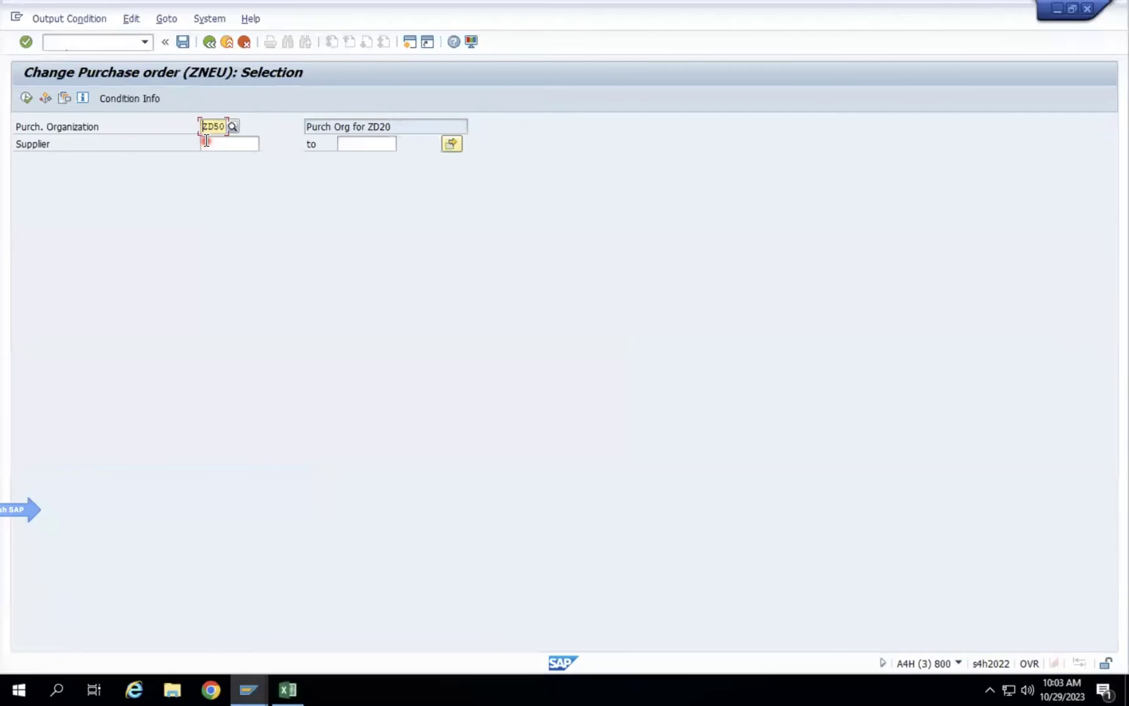
type("0001")
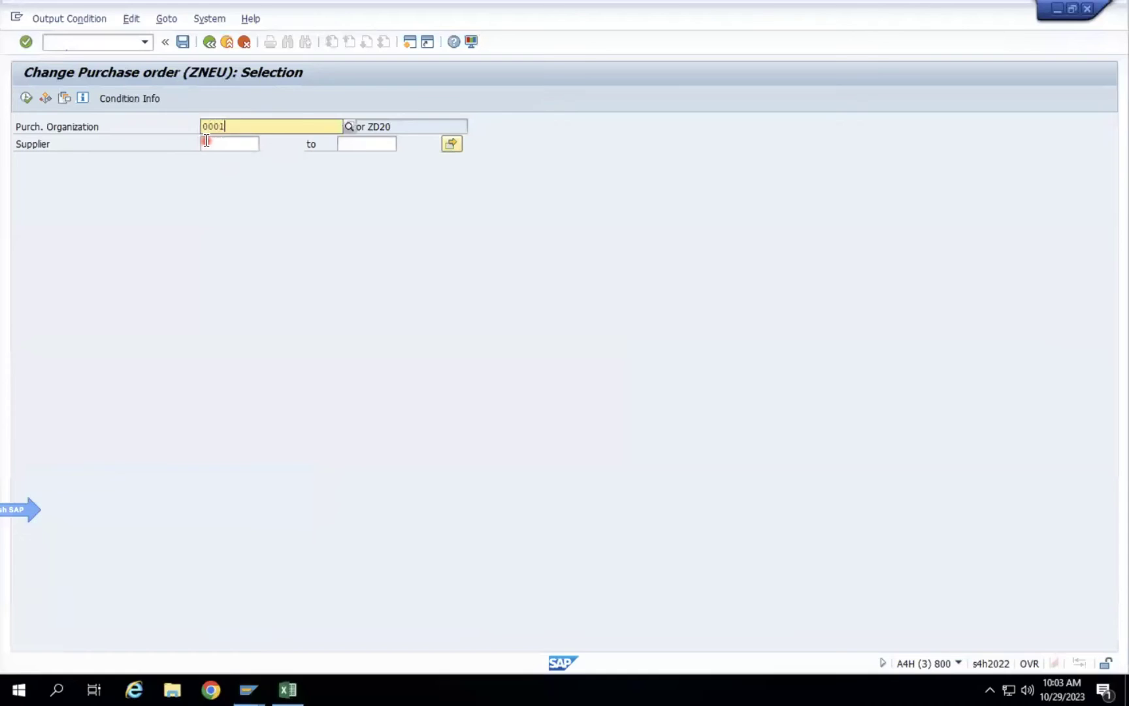
key("Return")
left_click(26, 94)
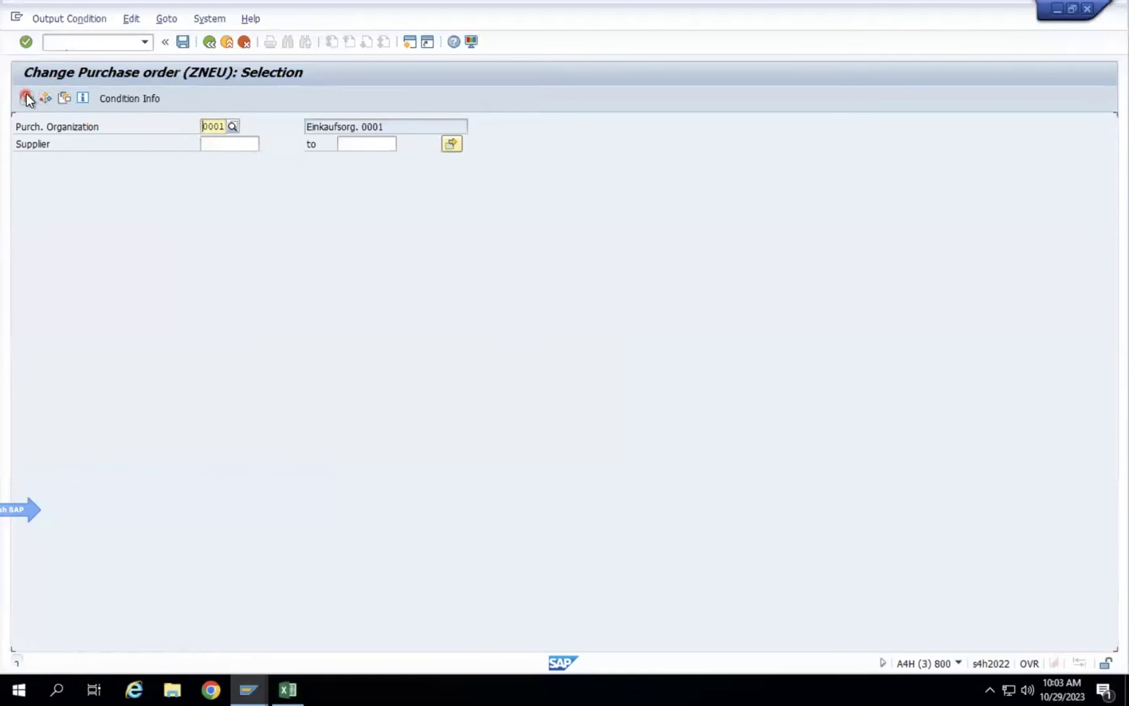
left_click(210, 44)
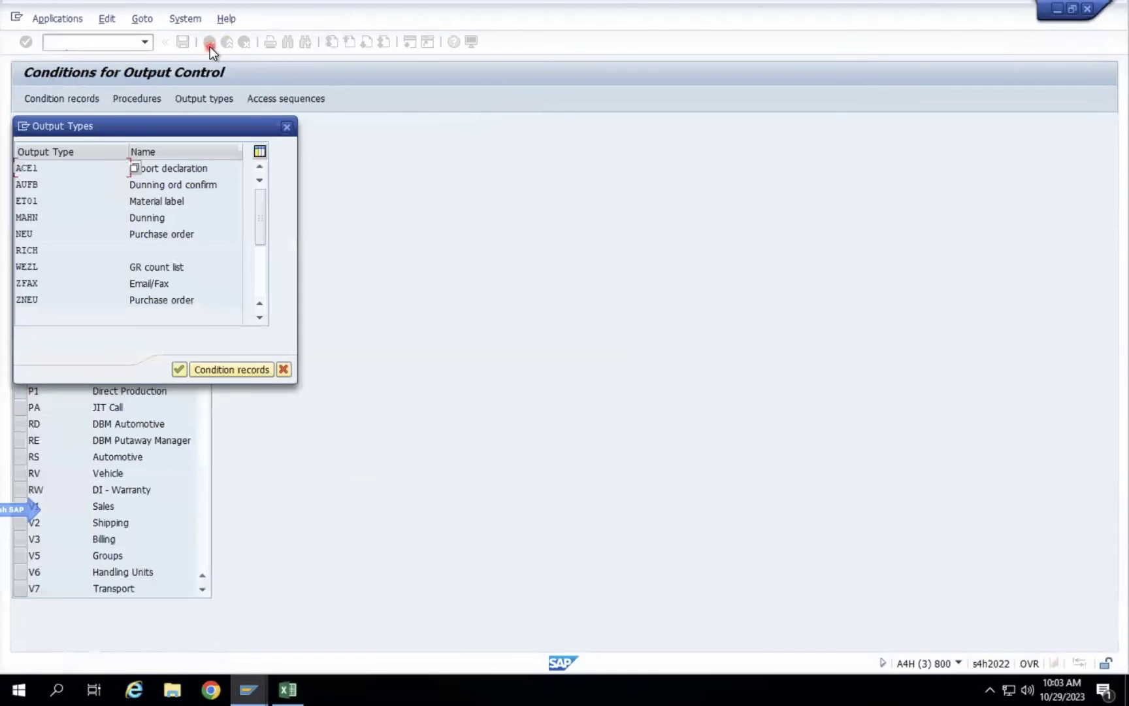
Open ZNEU condition records via the Doc.Type/Purch.Org/Vendor key and choose Create.
left_click(286, 125)
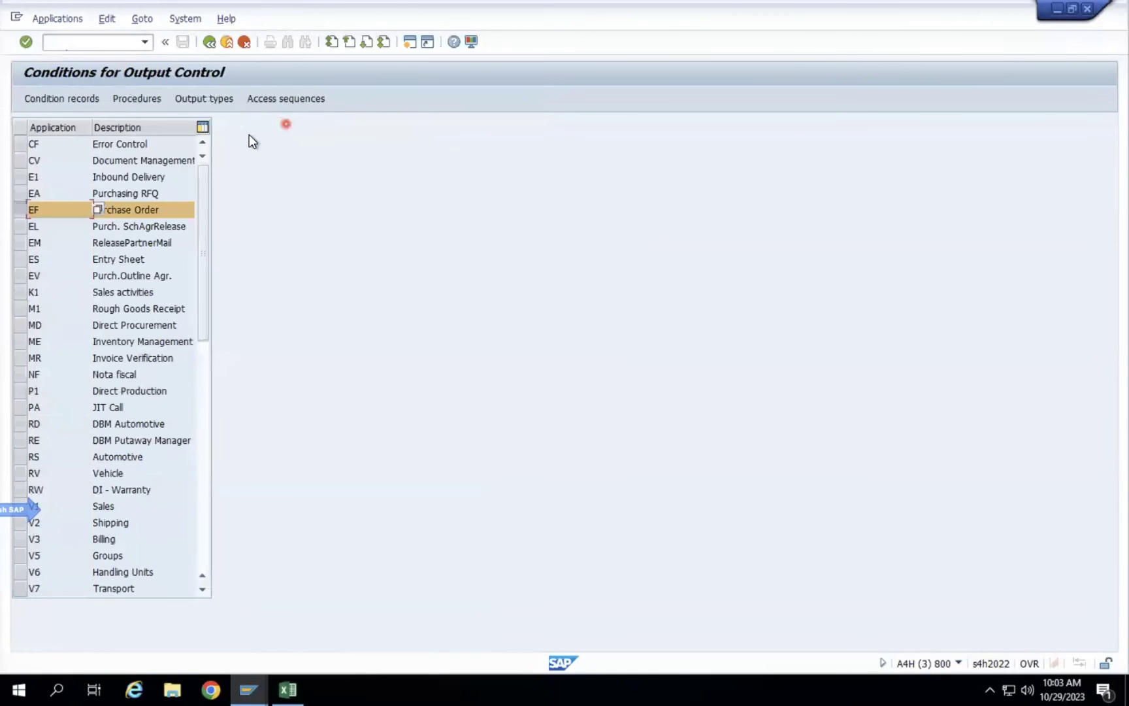
left_click(59, 97)
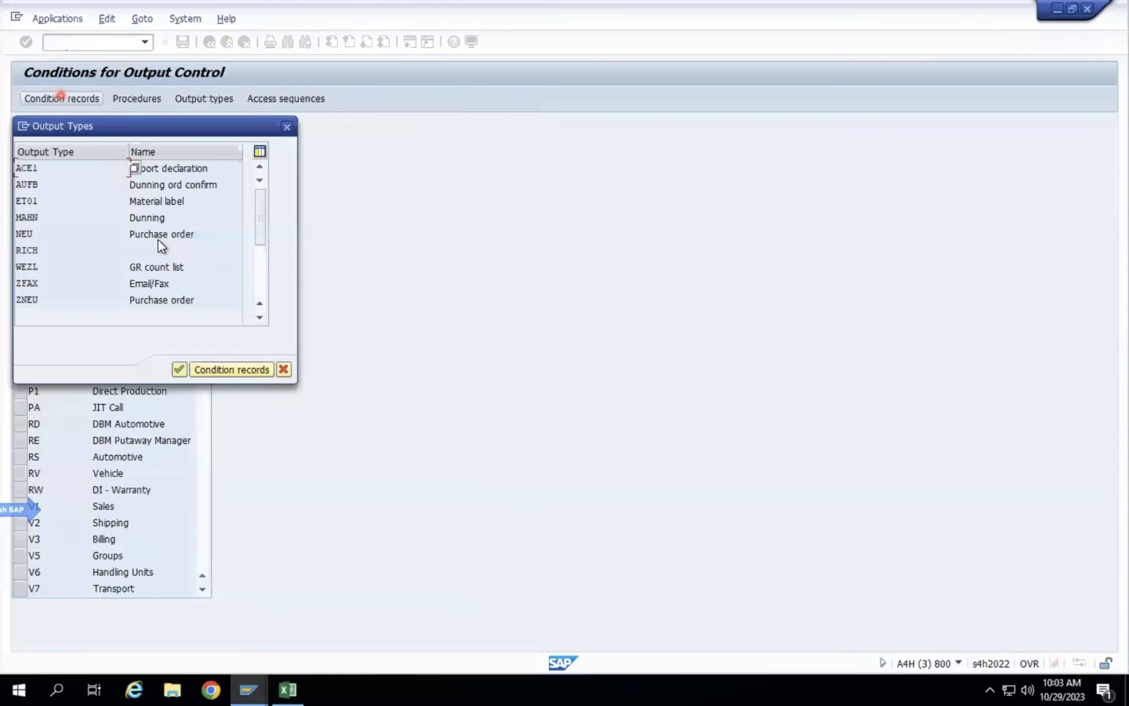
double_click(172, 300)
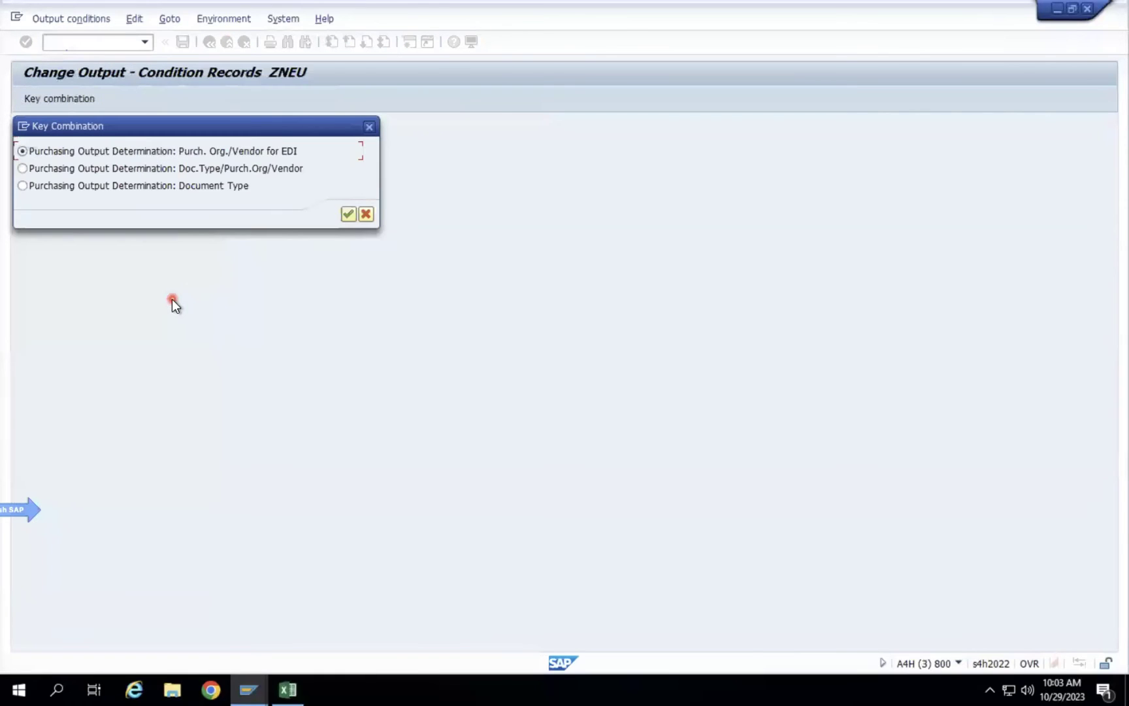
left_click(266, 169)
left_click(349, 217)
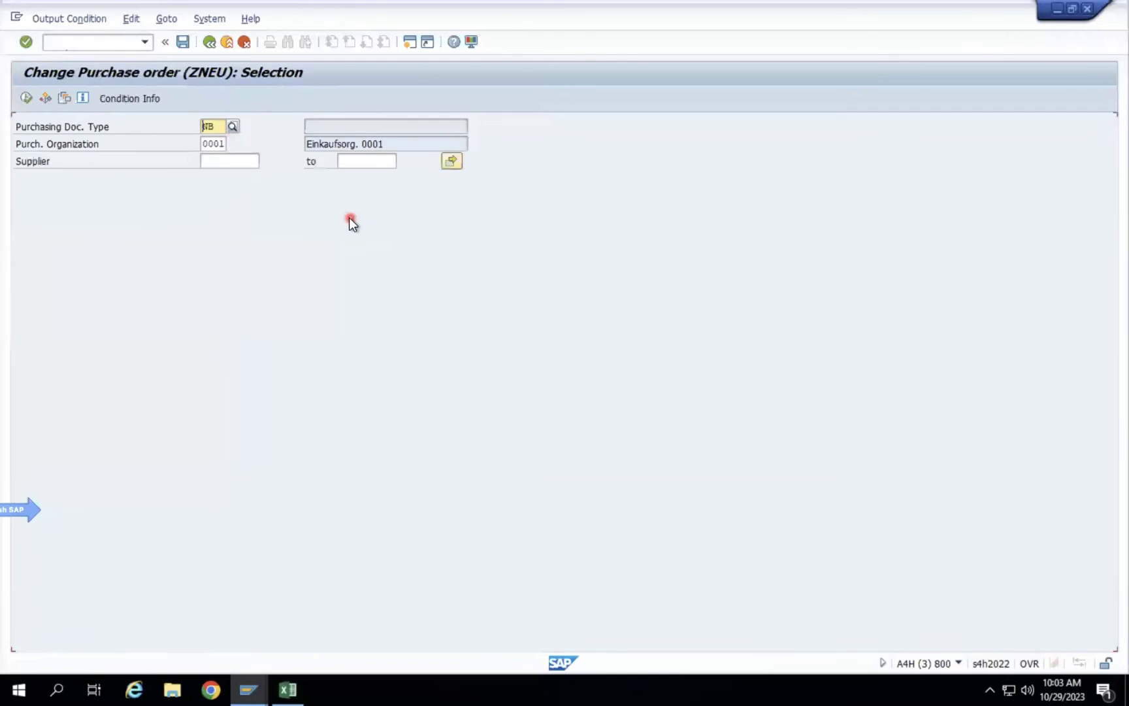
left_click(49, 17)
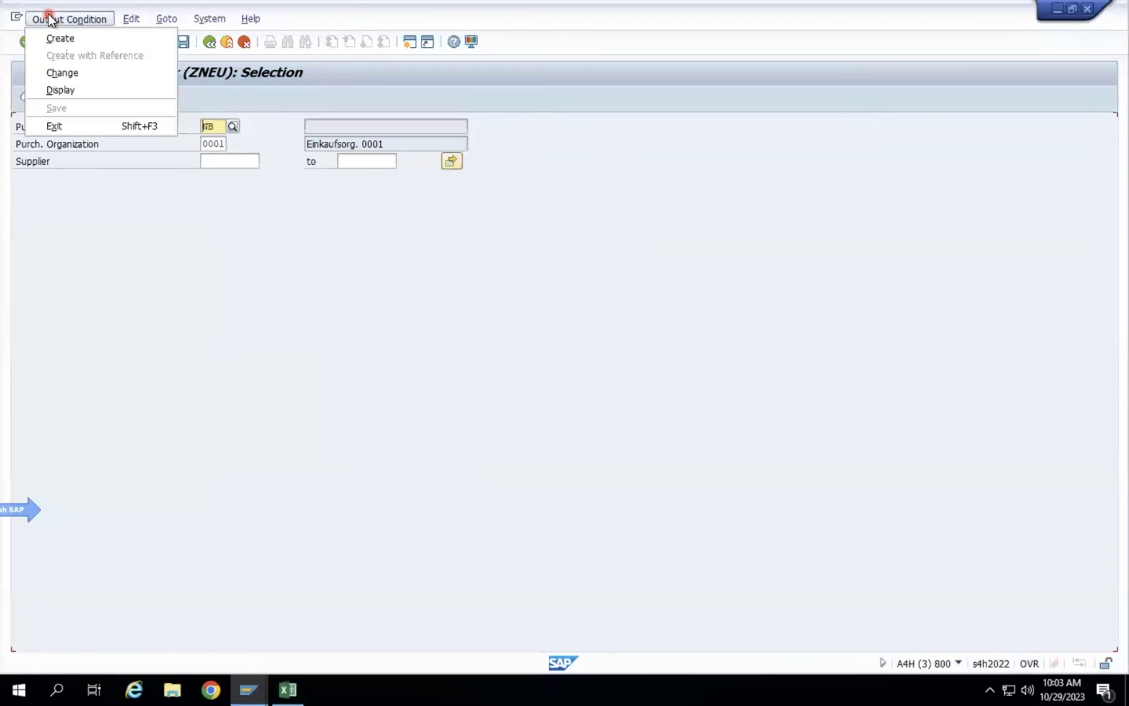
left_click(73, 41)
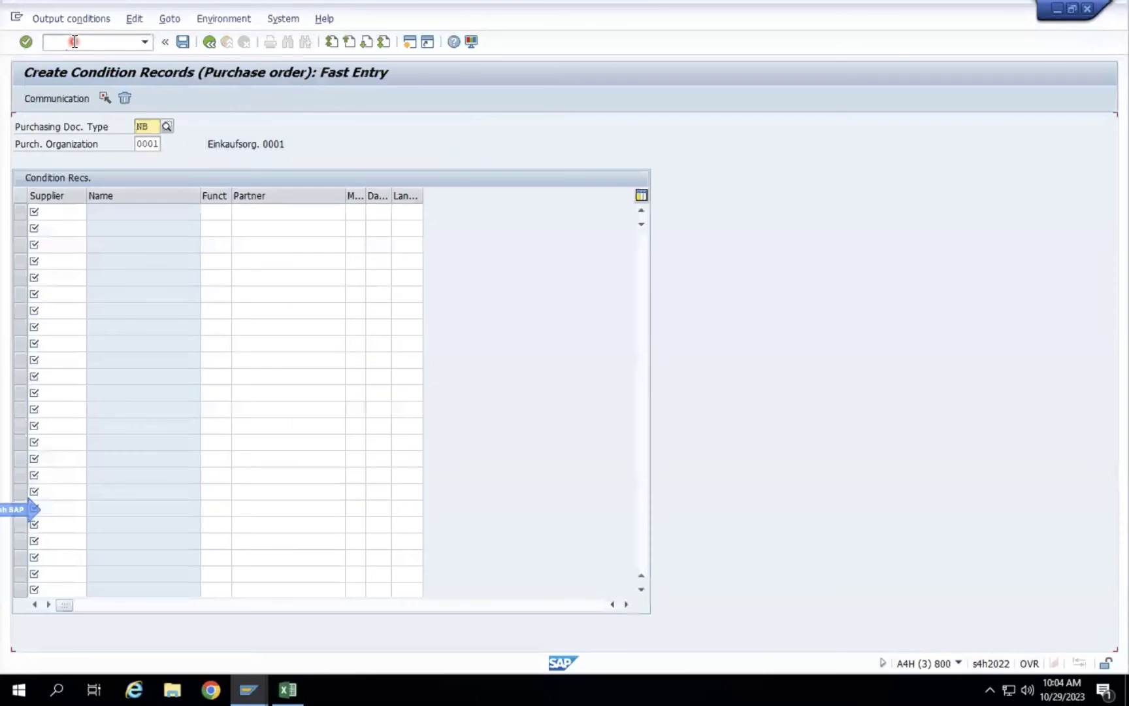
Go back and restart ZNEU record creation with the Doc.Type/Purch.Org/Vendor key combination.
left_click(203, 44)
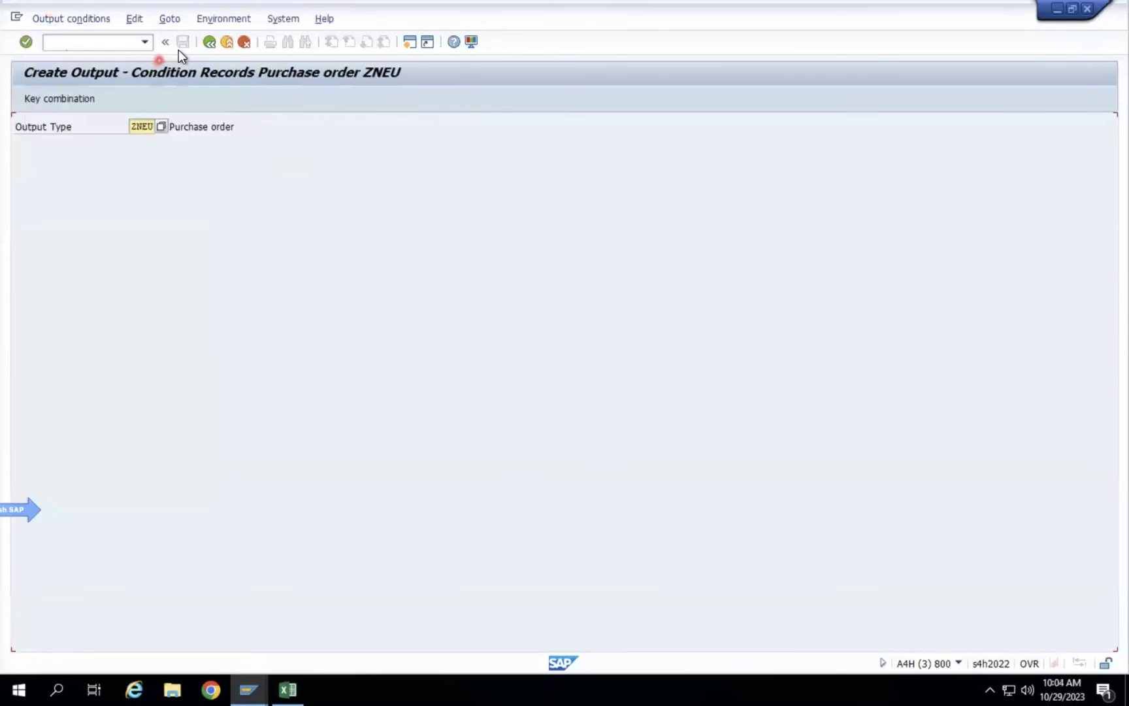
left_click(210, 42)
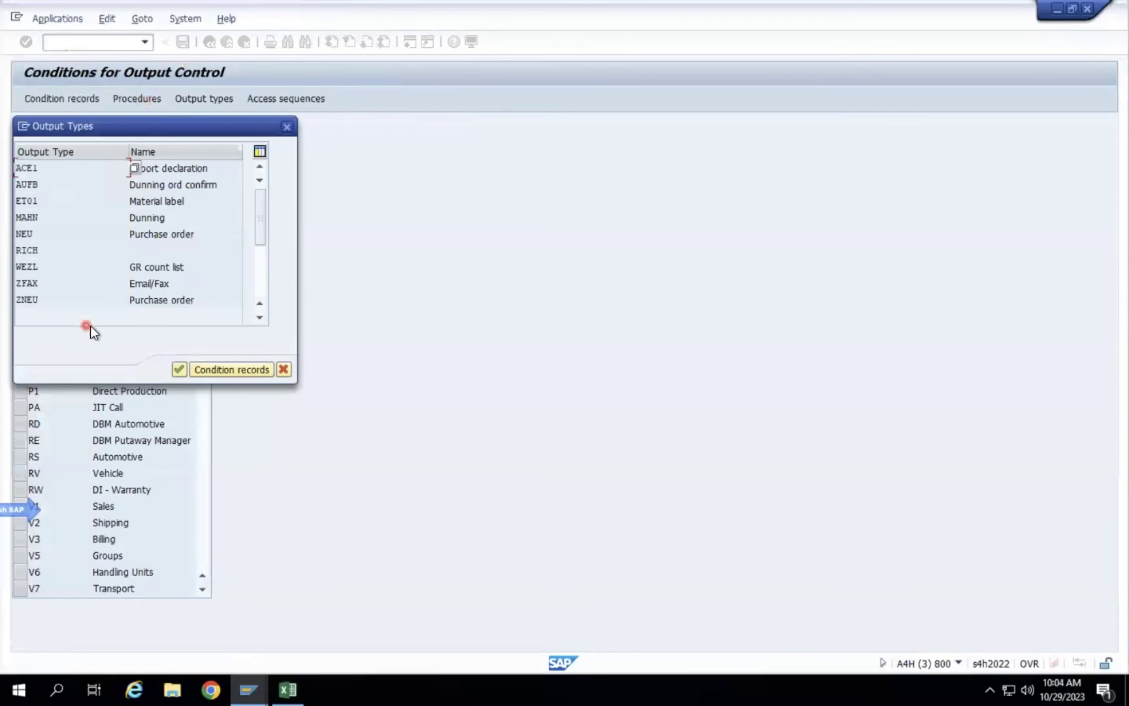
double_click(151, 303)
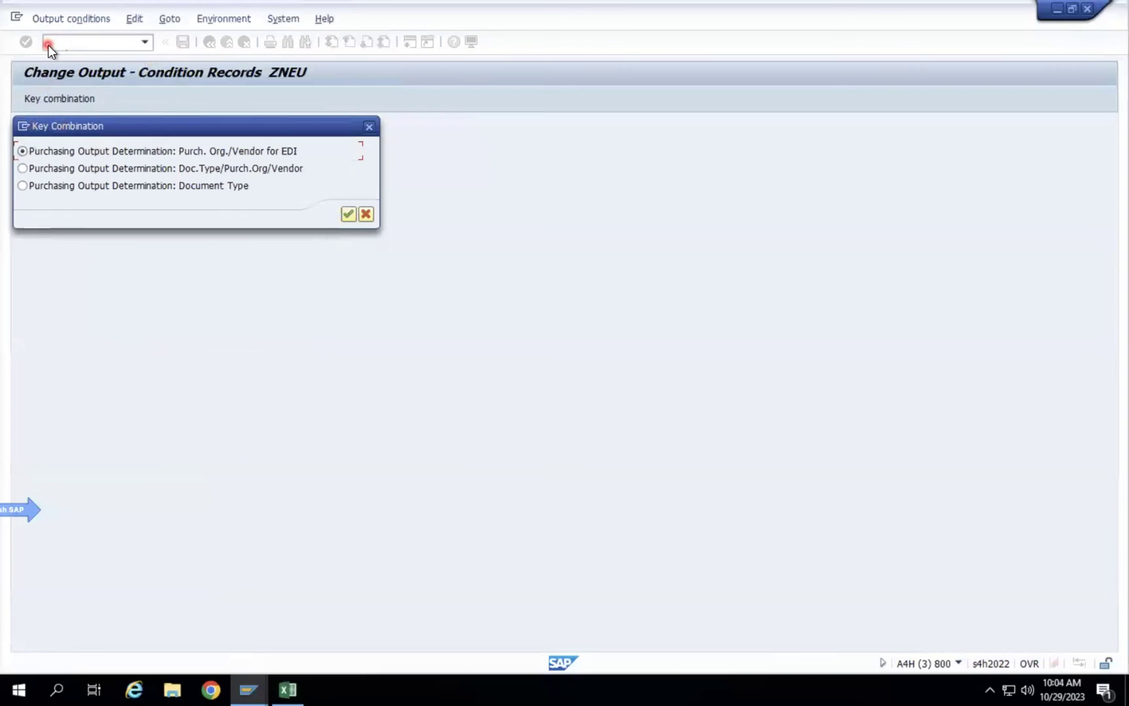
left_click(74, 171)
left_click(350, 213)
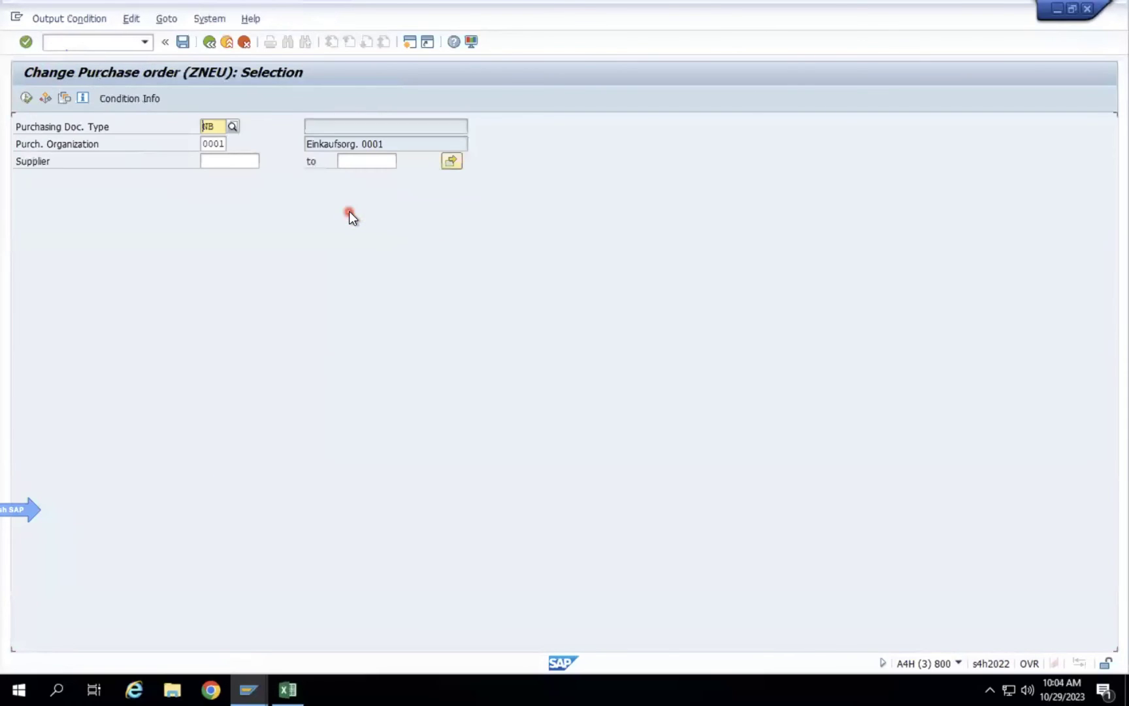
left_click(65, 20)
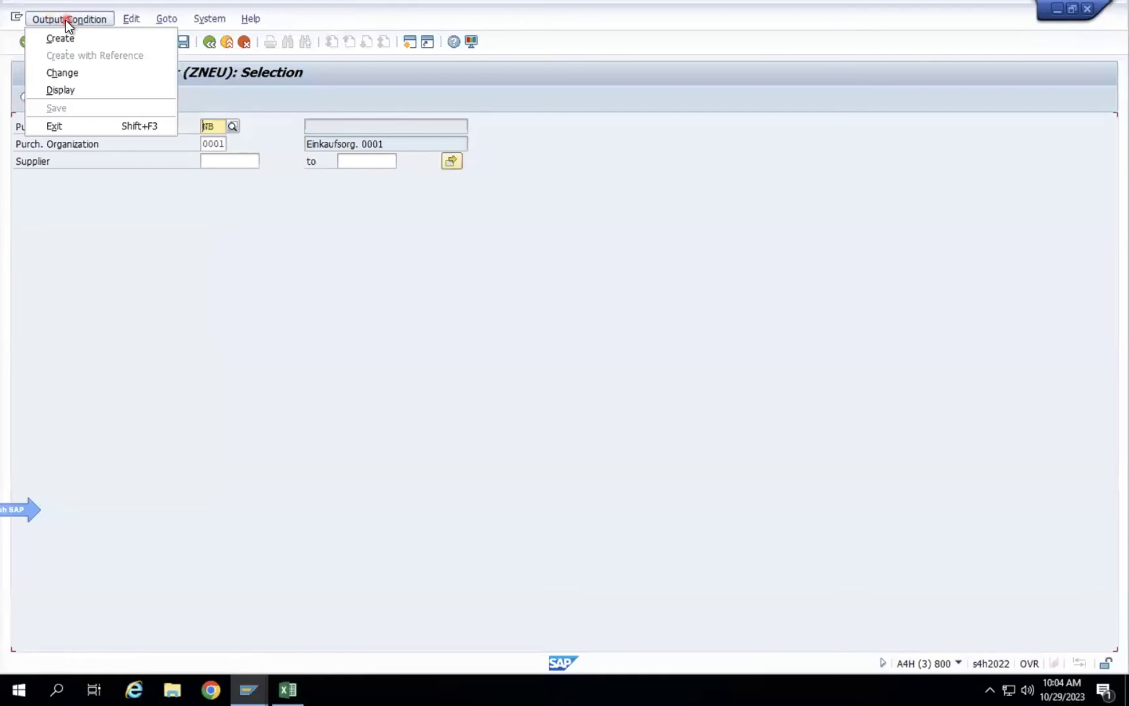
left_click(61, 37)
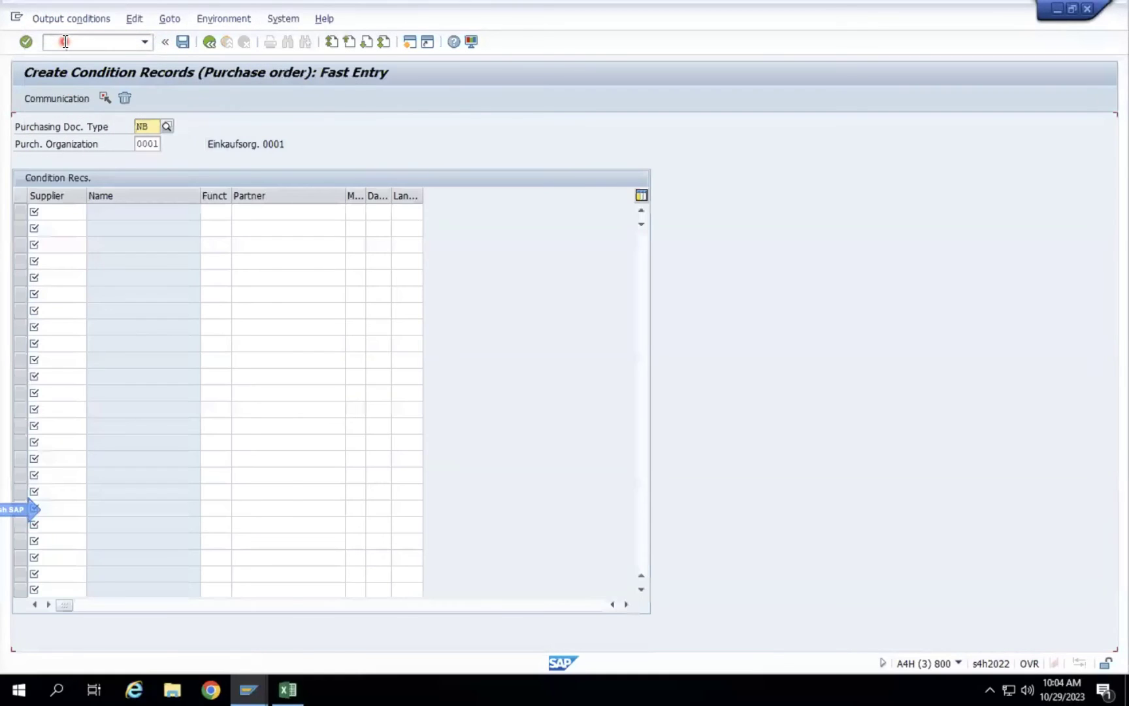
Find the supplier by purchasing data for organization 0001 and enter it in row one.
left_click(78, 212)
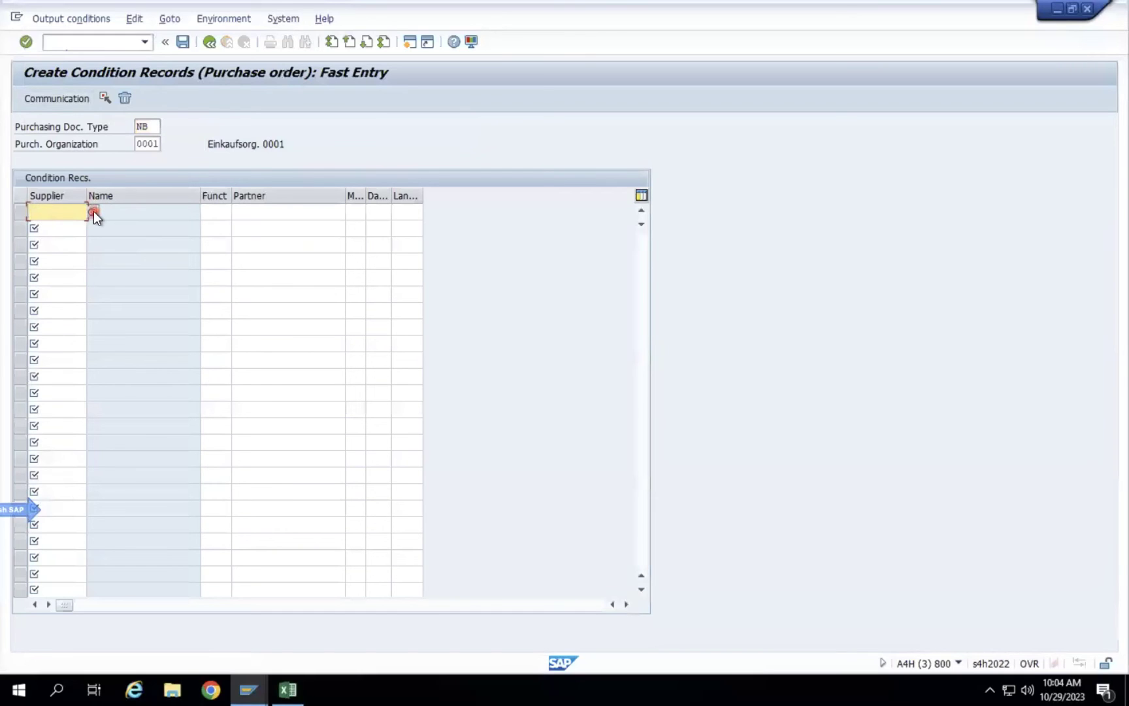
left_click(94, 211)
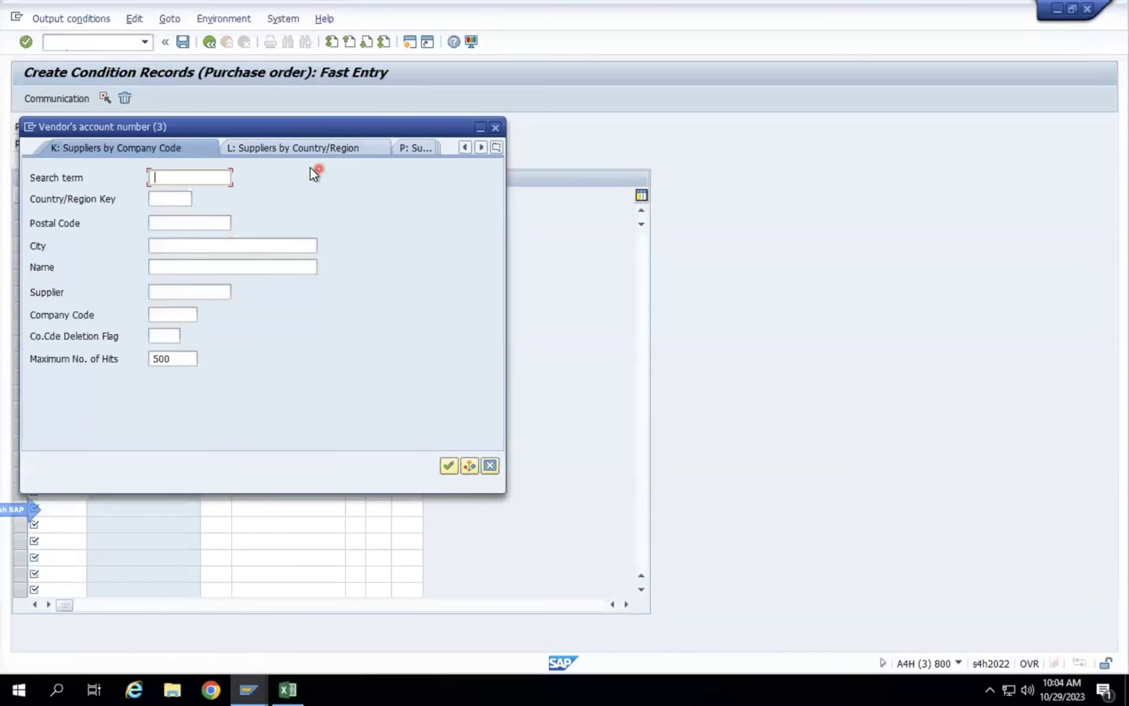
left_click(498, 147)
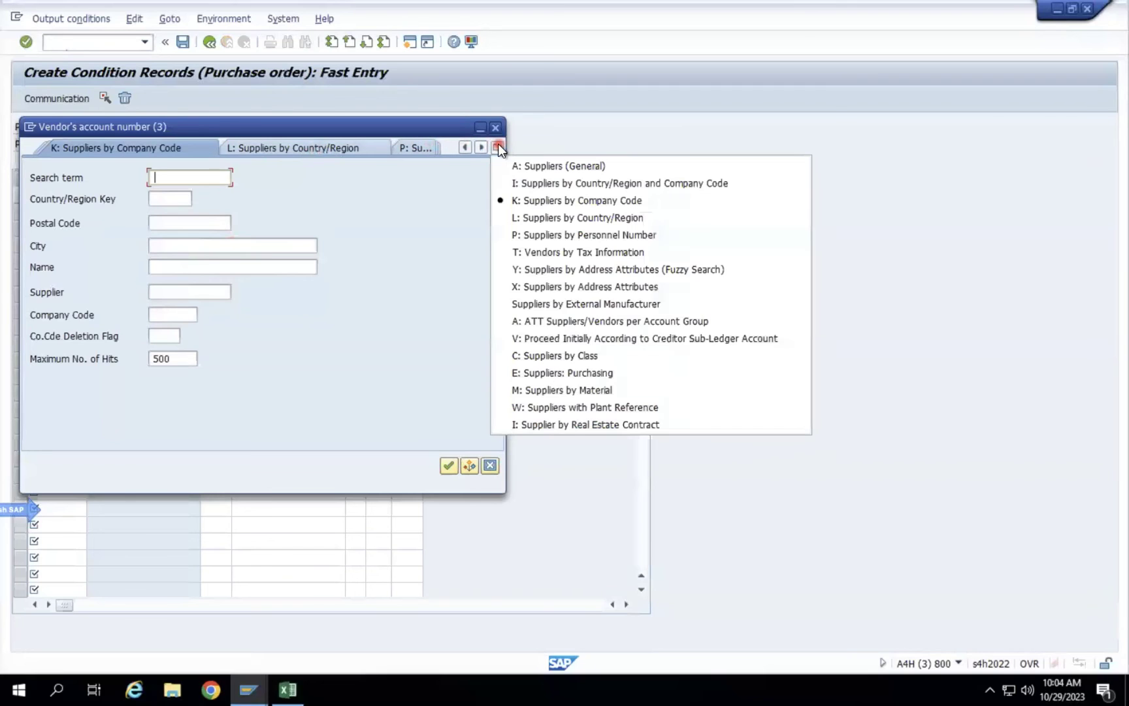
left_click(596, 372)
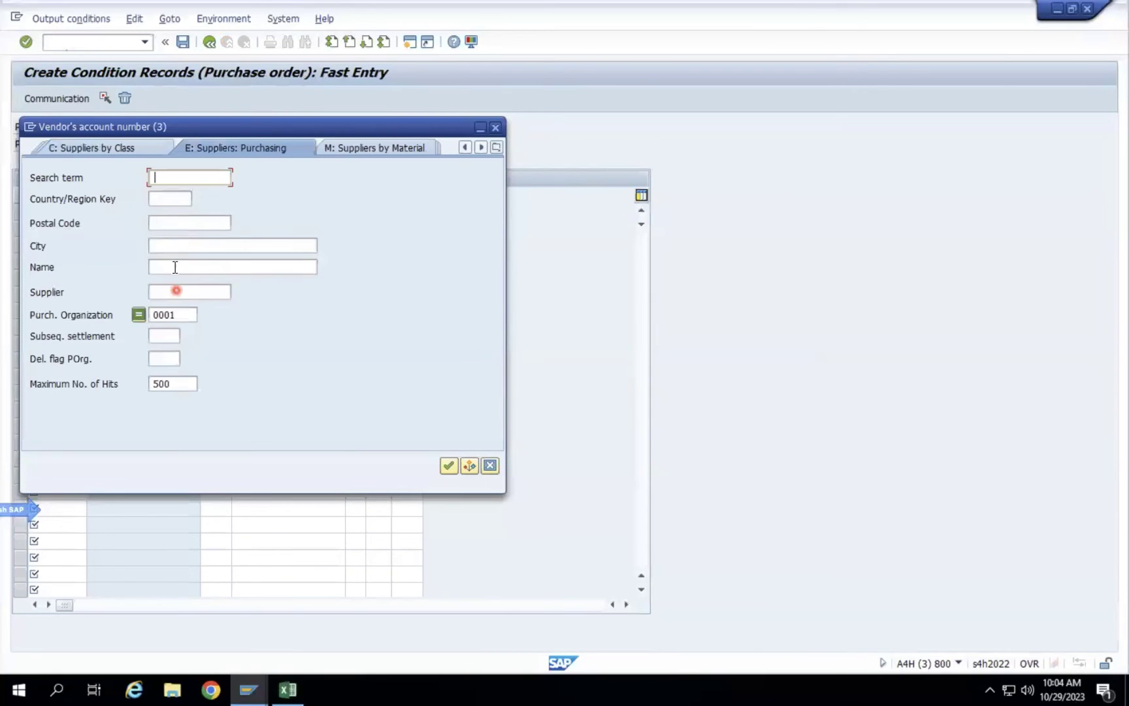
double_click(177, 315)
left_click(450, 465)
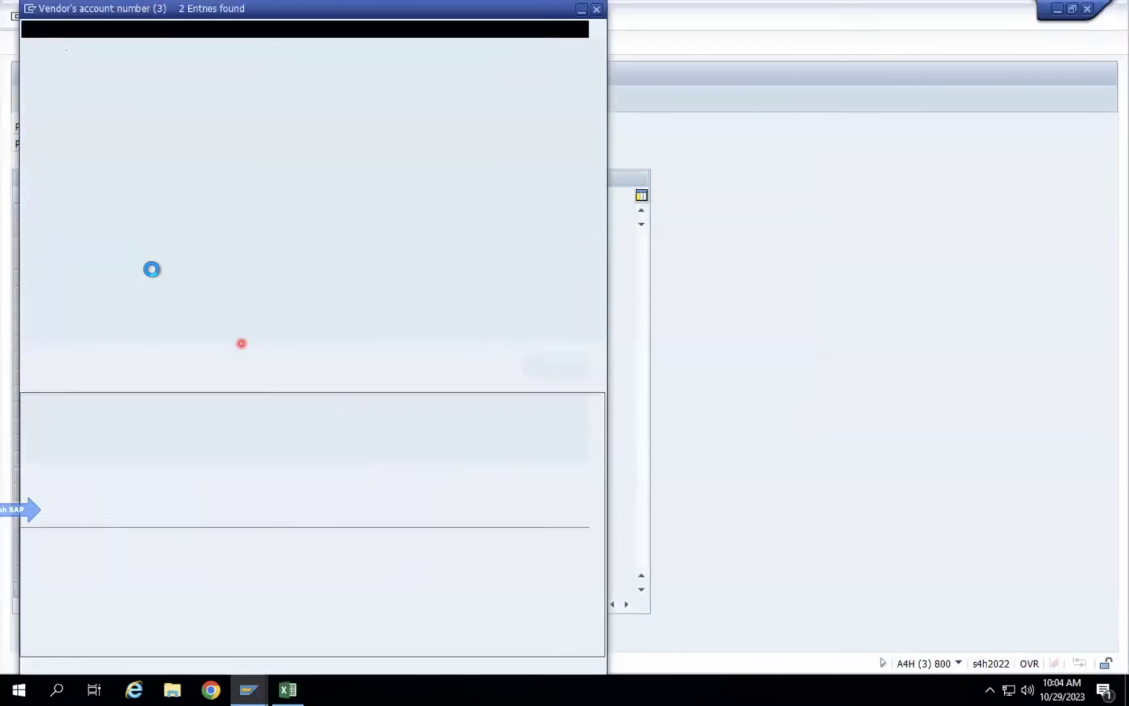
double_click(305, 111)
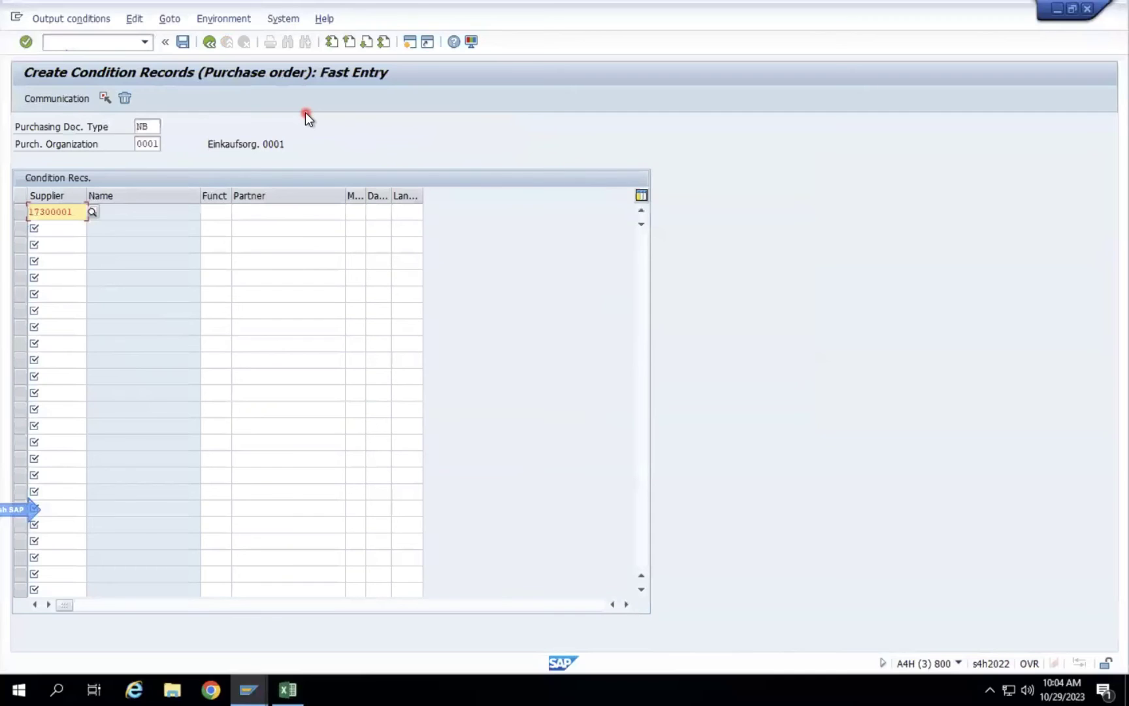
key("Return")
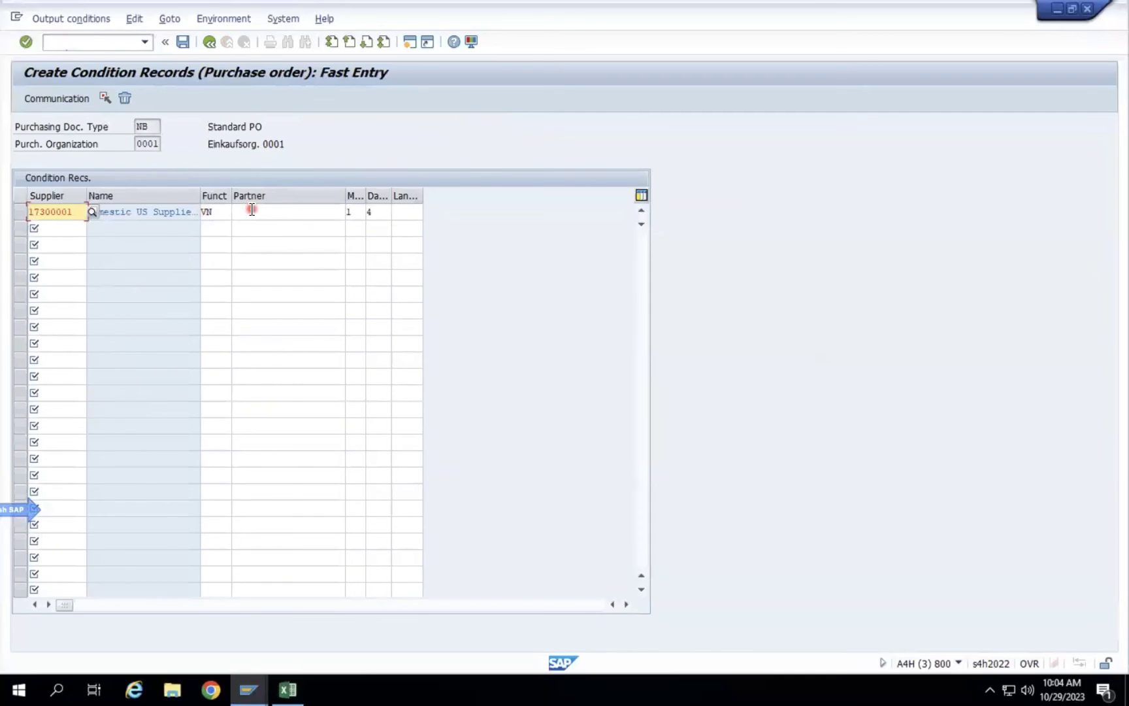
Set language EN on the first row and open its communication settings.
left_click(252, 210)
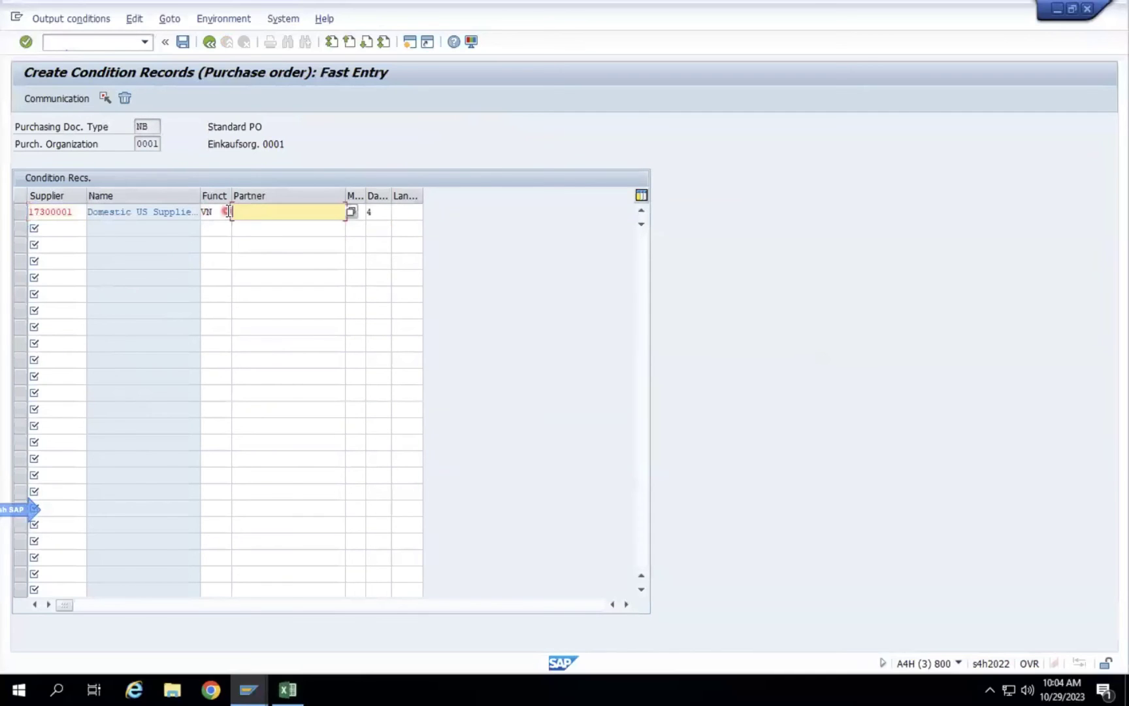
left_click(413, 210)
type("EN")
left_click(29, 215)
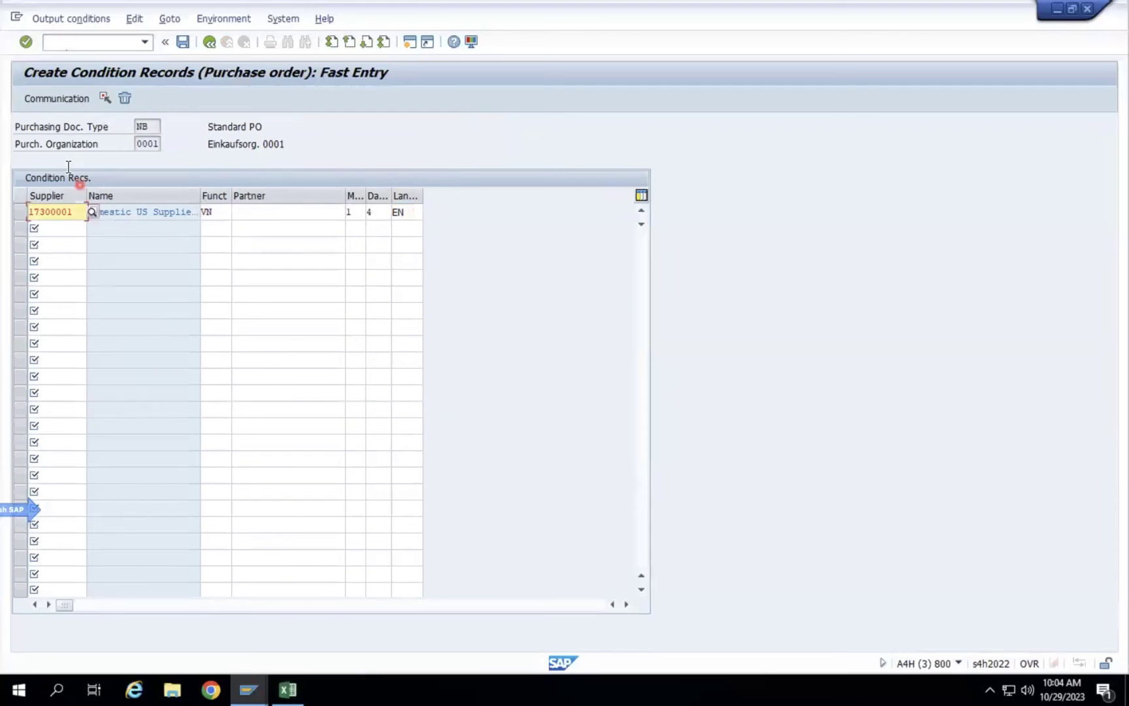
left_click(15, 212)
left_click(62, 96)
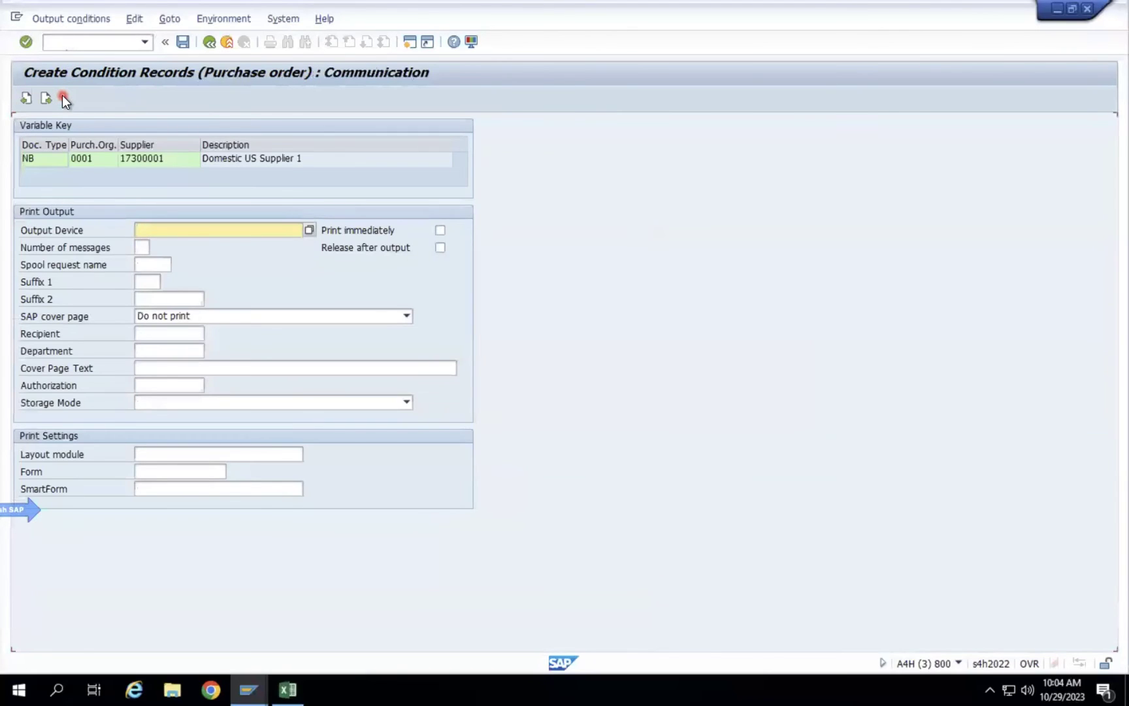
Enter output device LP01 and switch on Print immediately.
type("LP01")
key("Return")
left_click(439, 231)
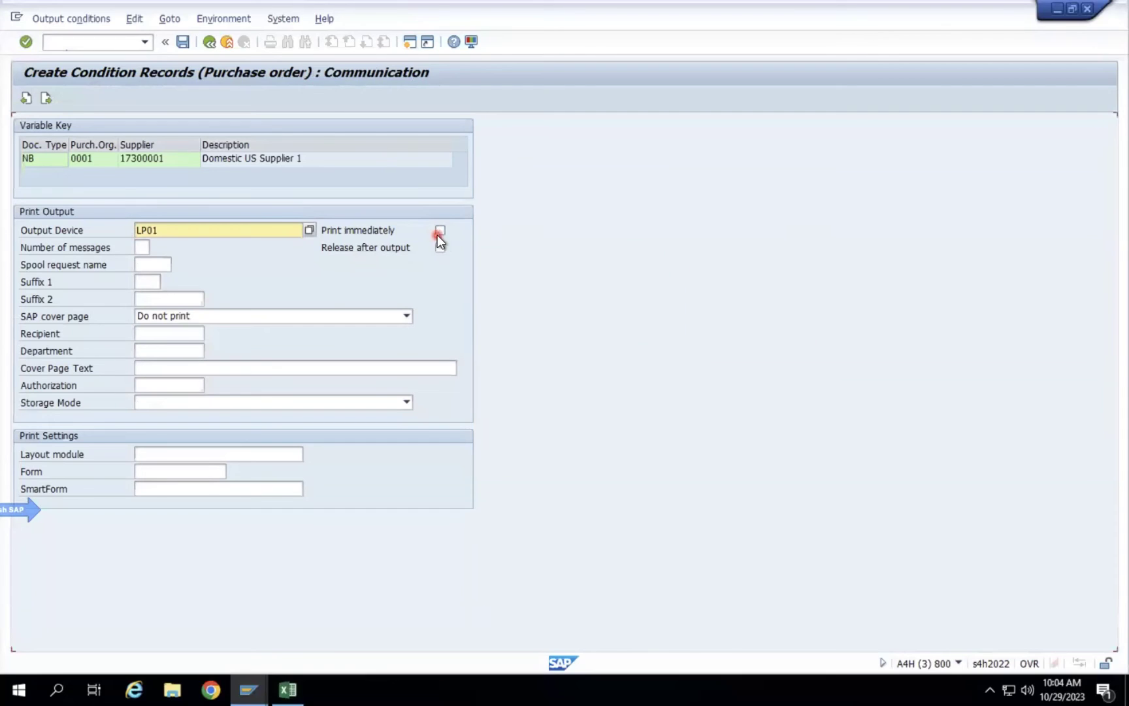
left_click(198, 227)
Pick LP01 from the output device list, set storage mode to Print only, and save.
left_click(309, 230)
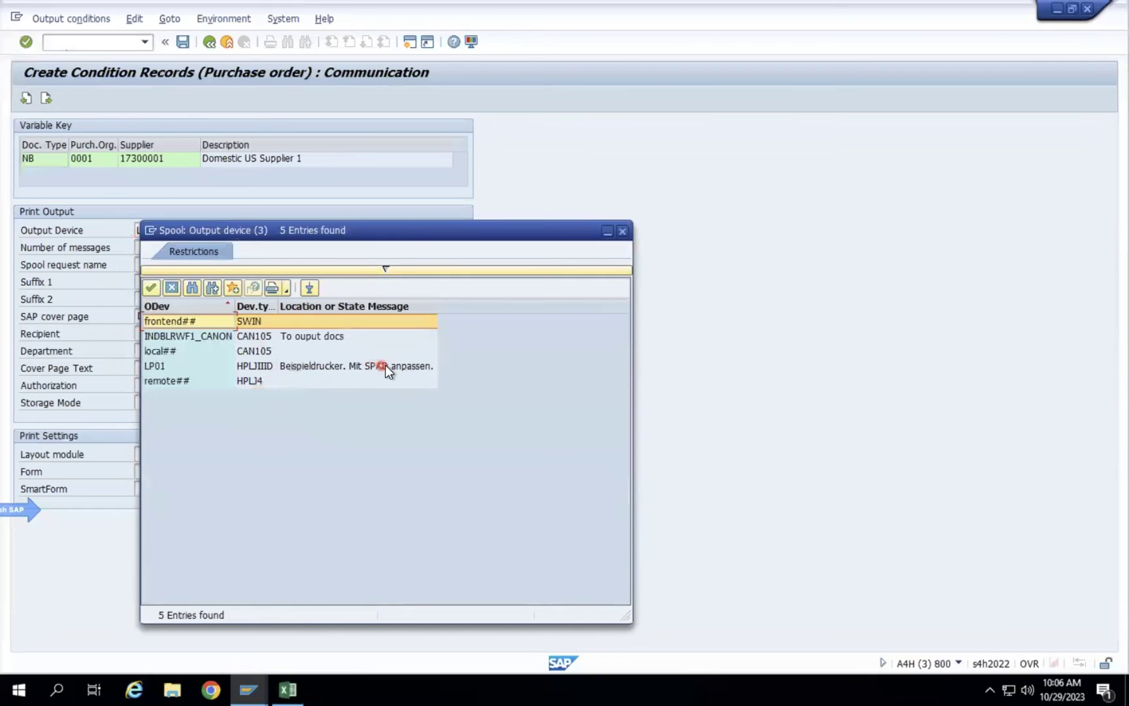
left_click(361, 367)
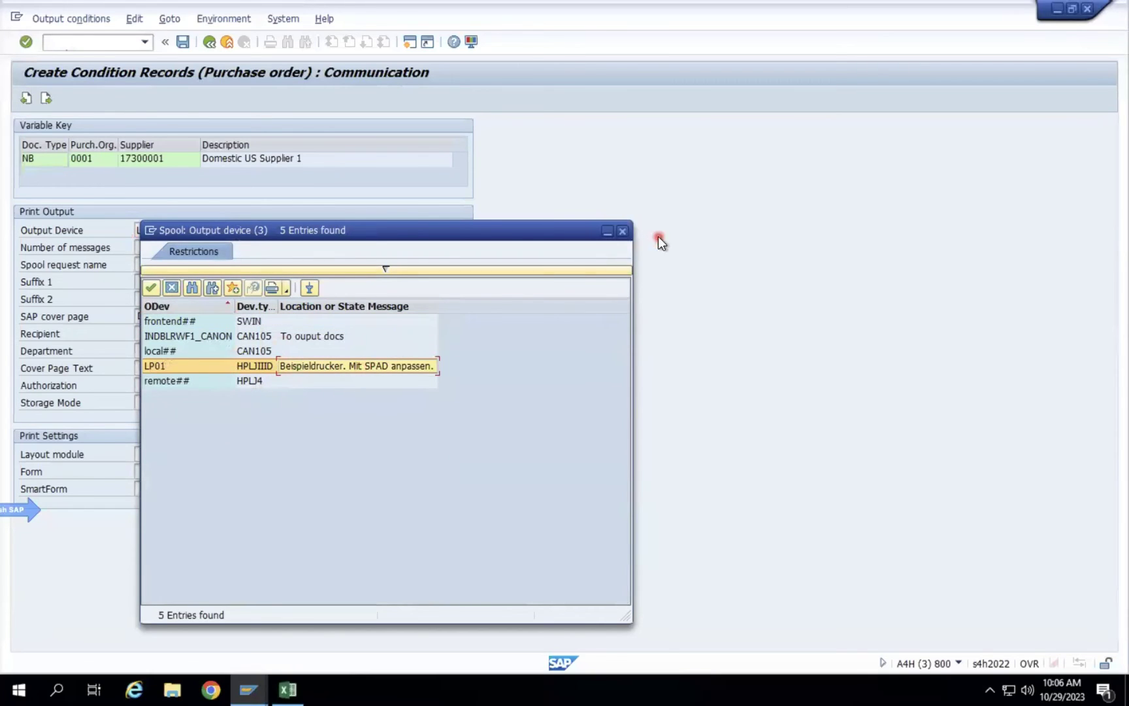
left_click(622, 231)
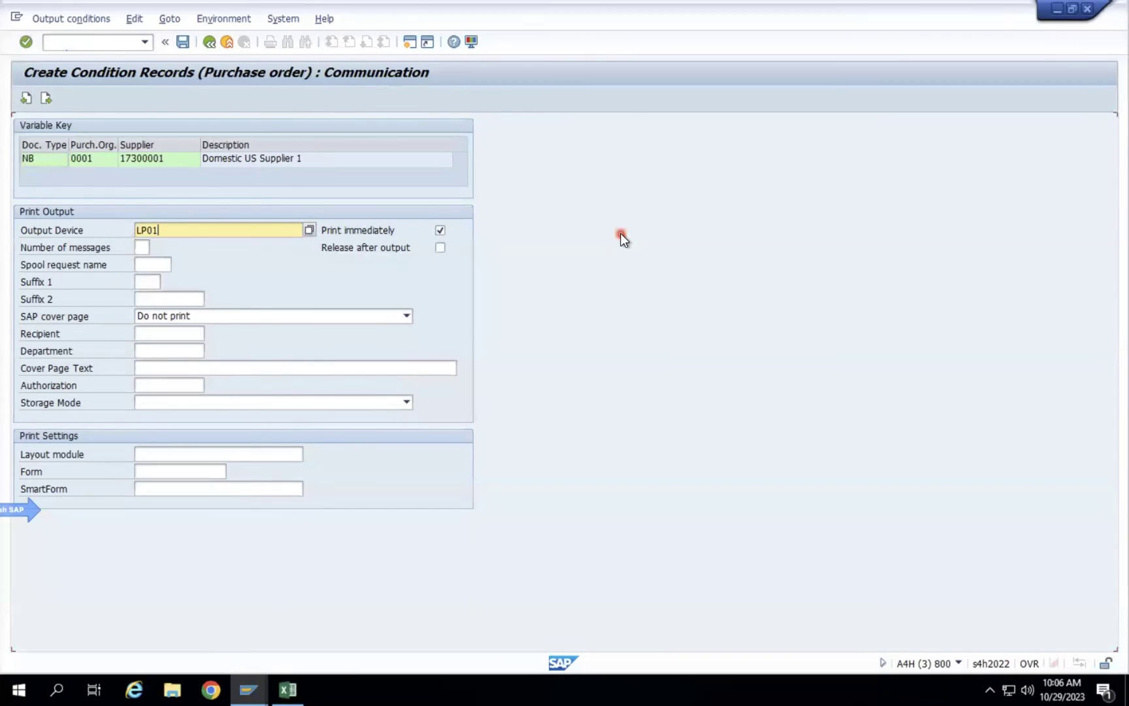
left_click(208, 406)
left_click(191, 426)
left_click(194, 403)
left_click(168, 414)
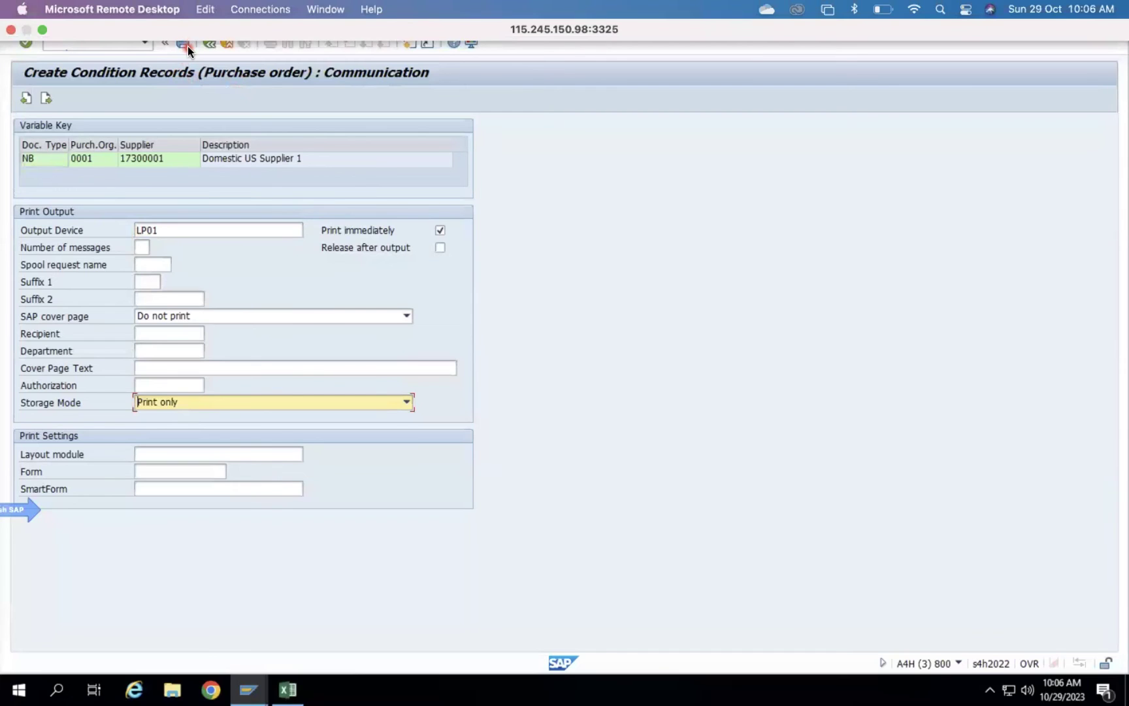
left_click(183, 43)
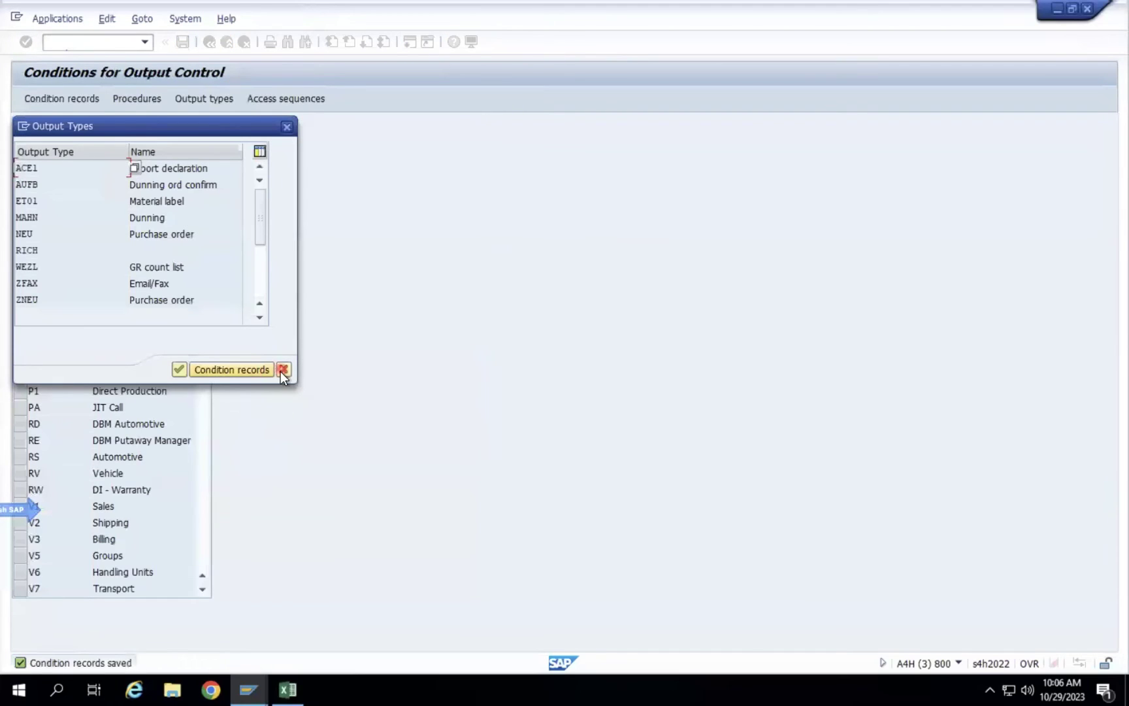
Reopen the supplier's ZNEU record via Doc.Type/Purch.Org/Vendor and view its communication settings.
left_click(283, 369)
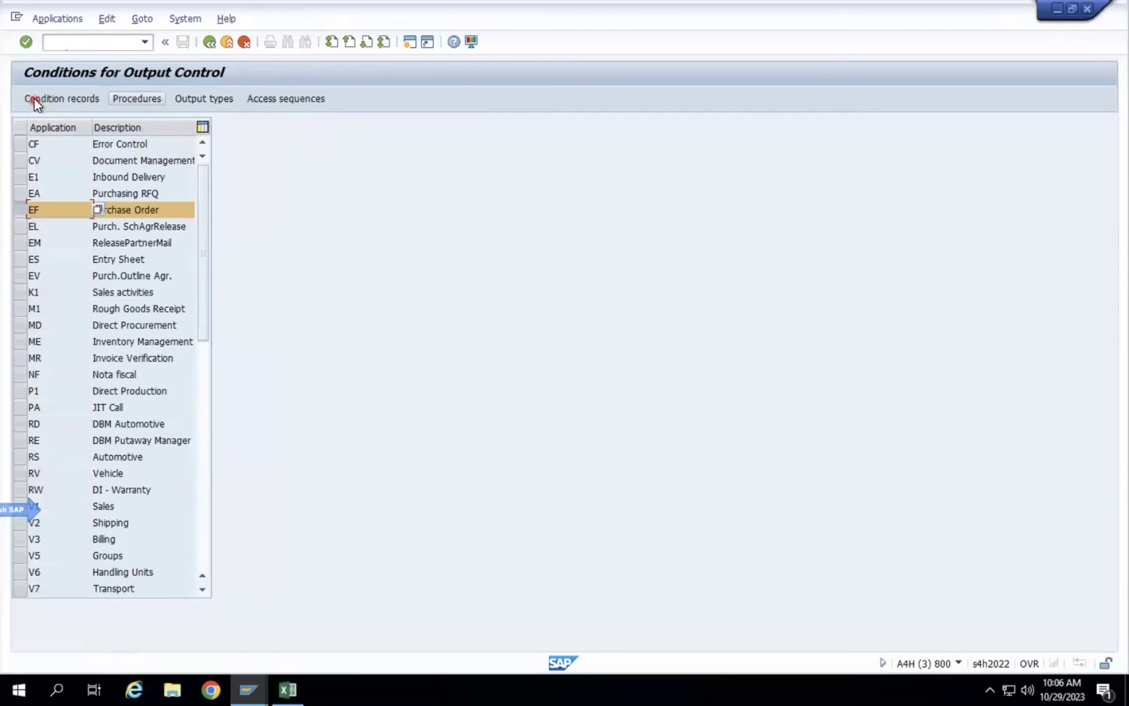
left_click(51, 102)
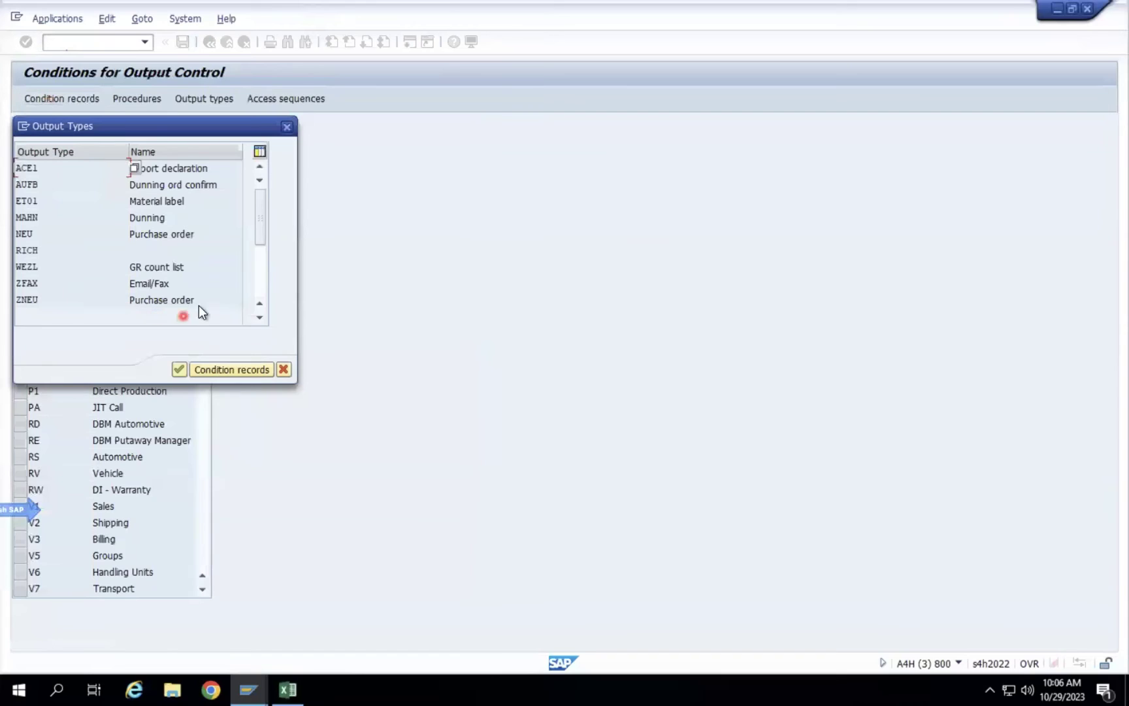
double_click(186, 300)
left_click(215, 170)
left_click(348, 215)
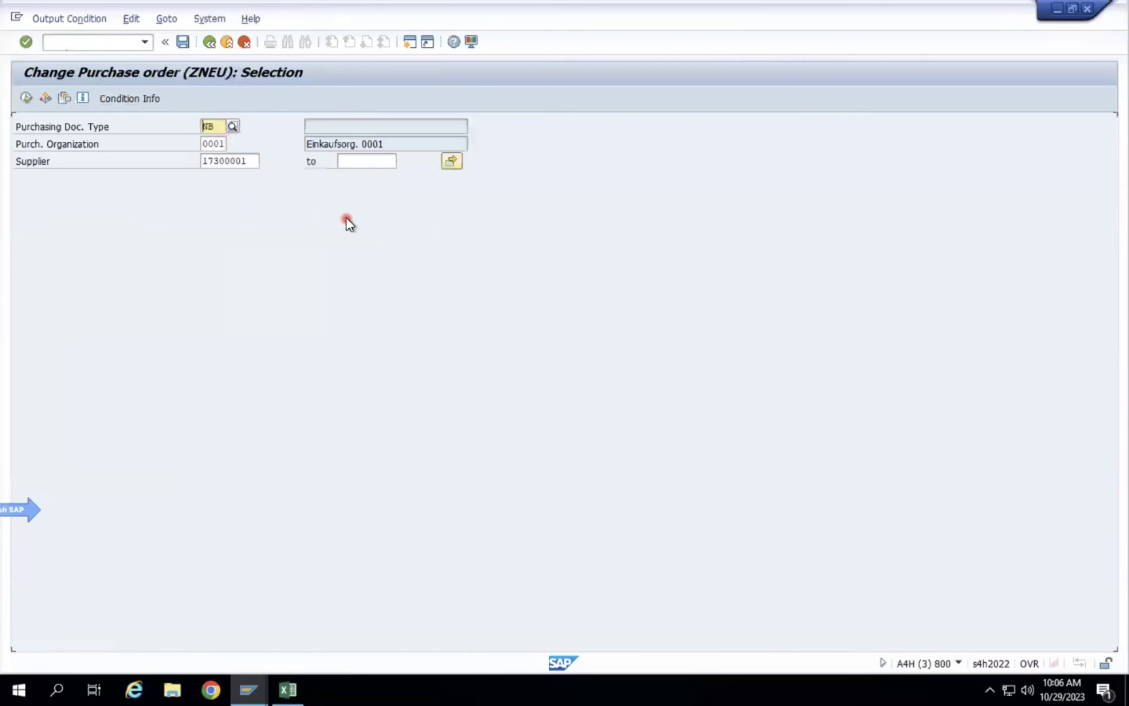
left_click(26, 98)
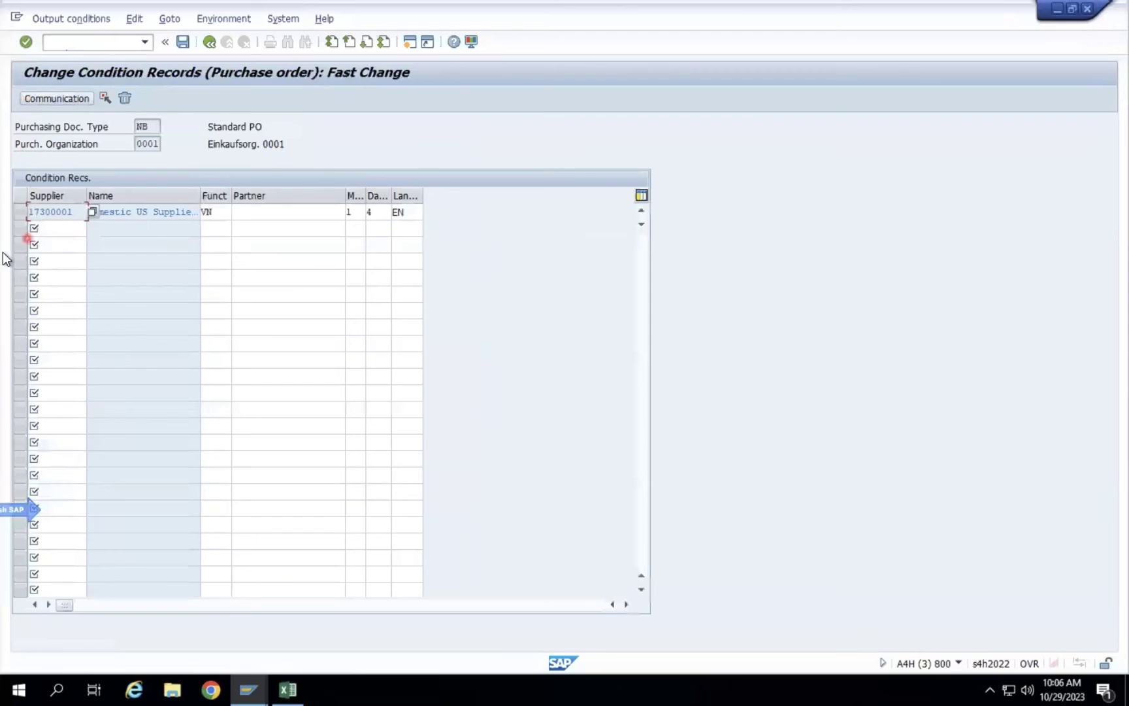
left_click(18, 214)
left_click(78, 100)
left_click(212, 231)
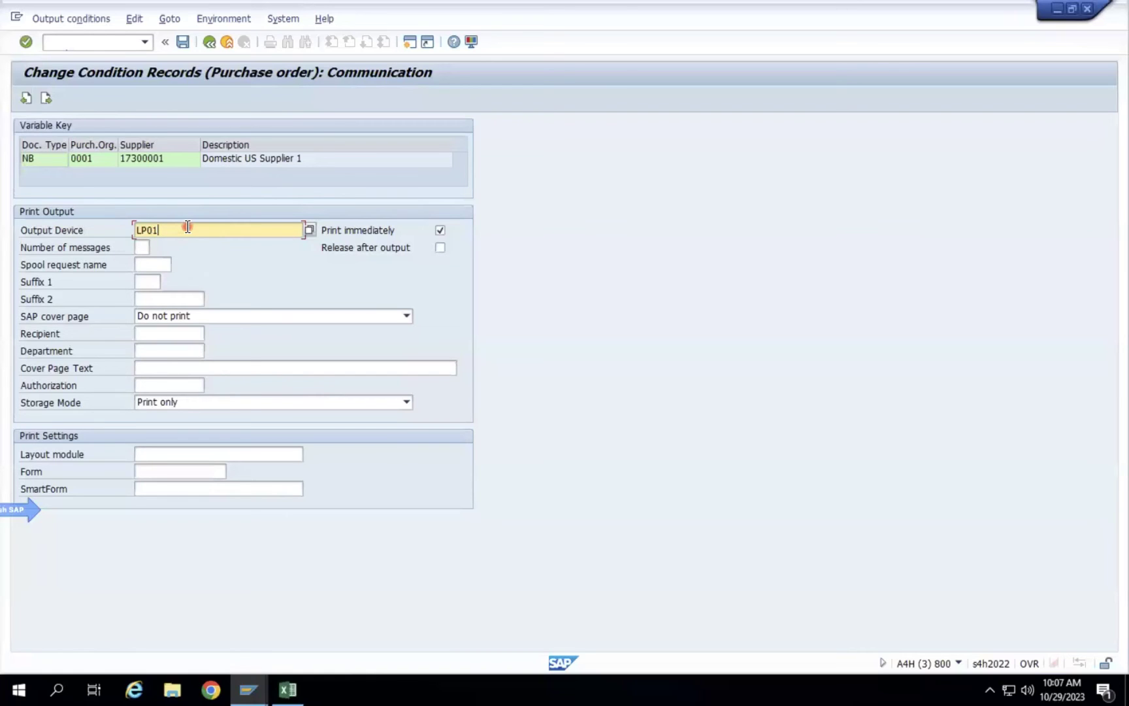
Run SU3 in a new session and review the Parameters and Defaults tabs.
left_click(413, 46)
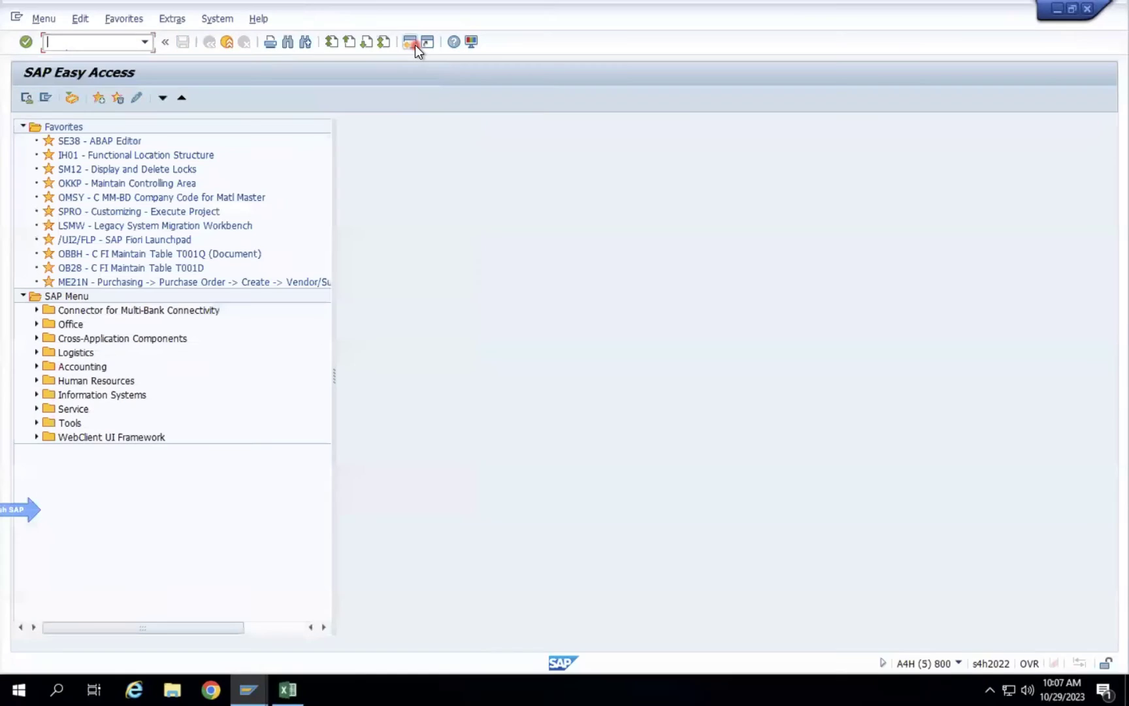
type("SU3")
key("Return")
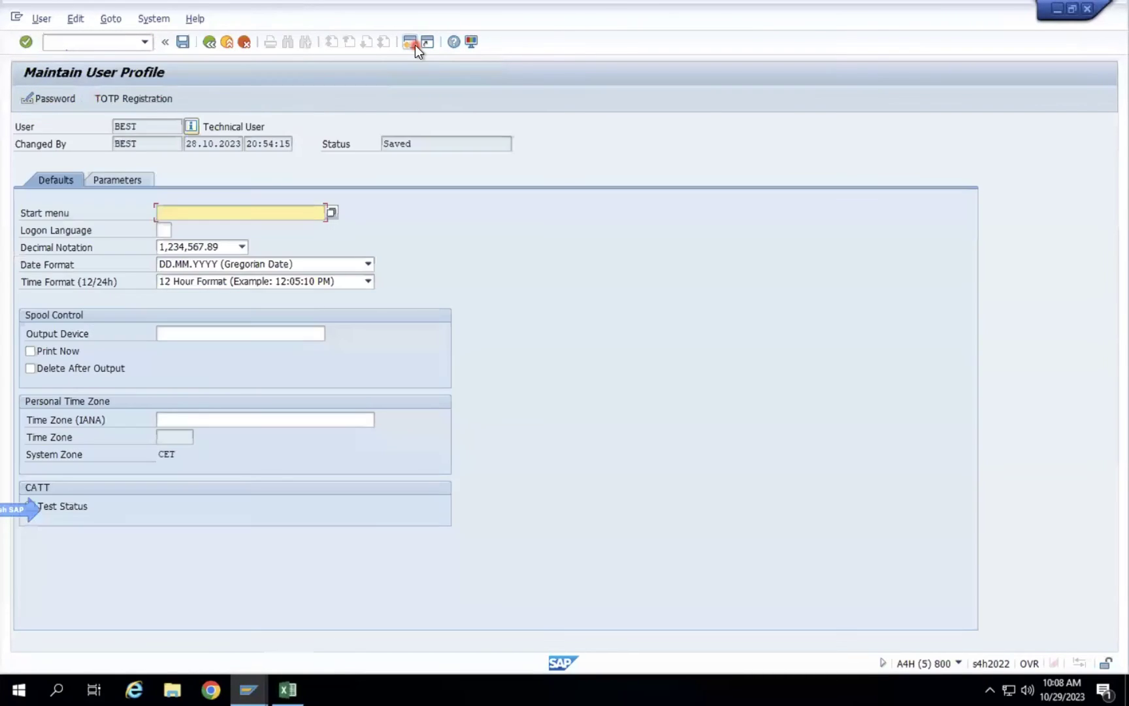
left_click(118, 179)
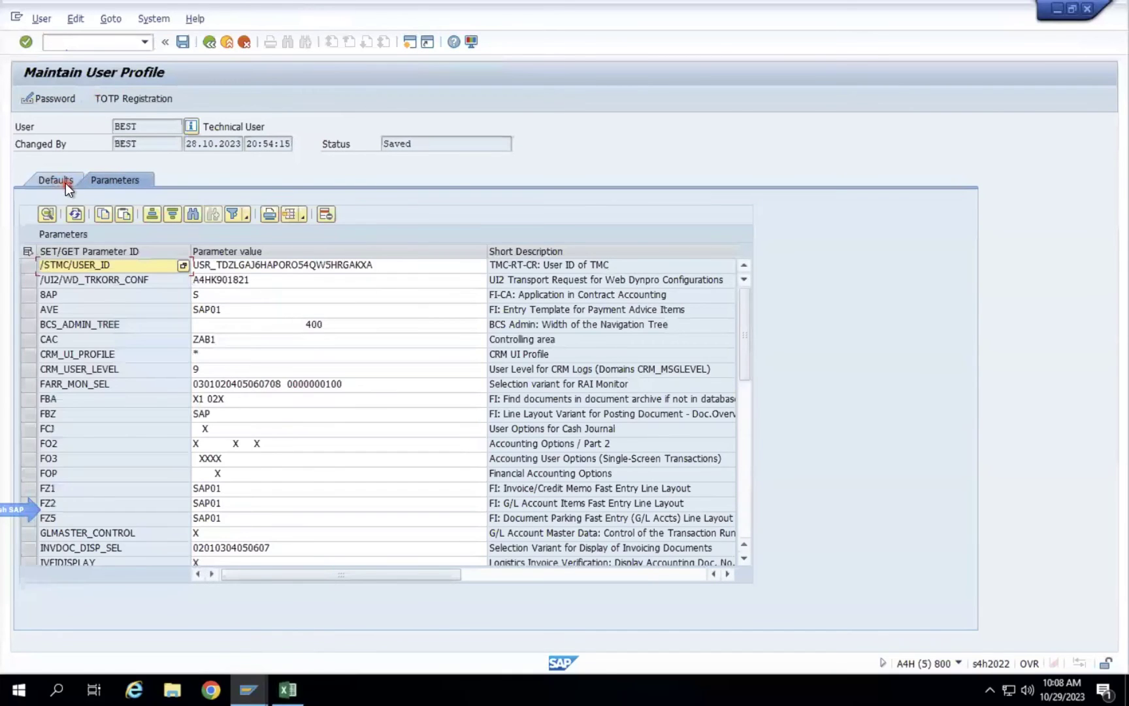
left_click(66, 183)
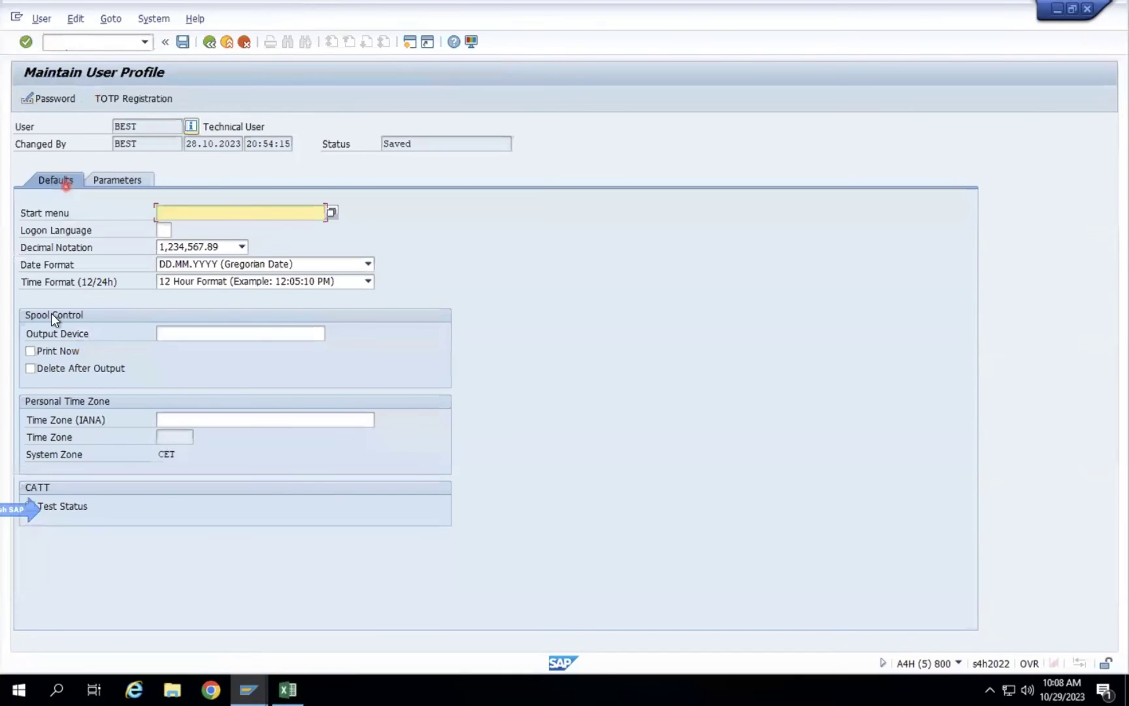
left_click(79, 42)
left_click(53, 21)
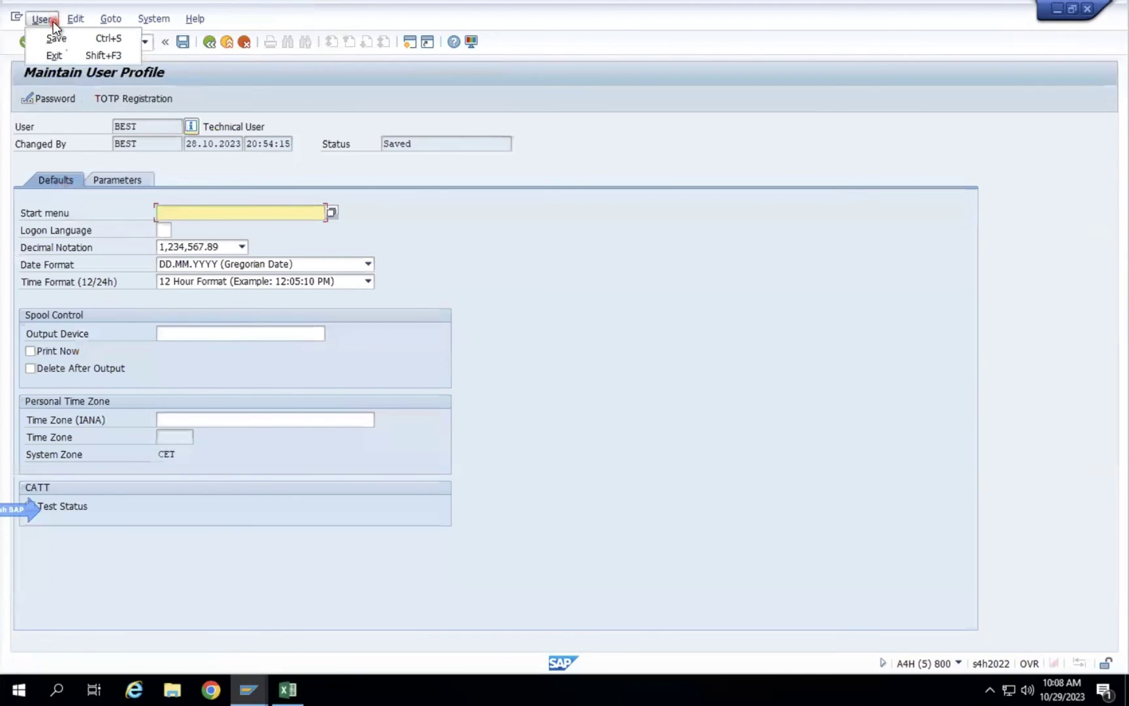
left_click(279, 68)
Run the user display transaction /nSU01D.
left_click(95, 46)
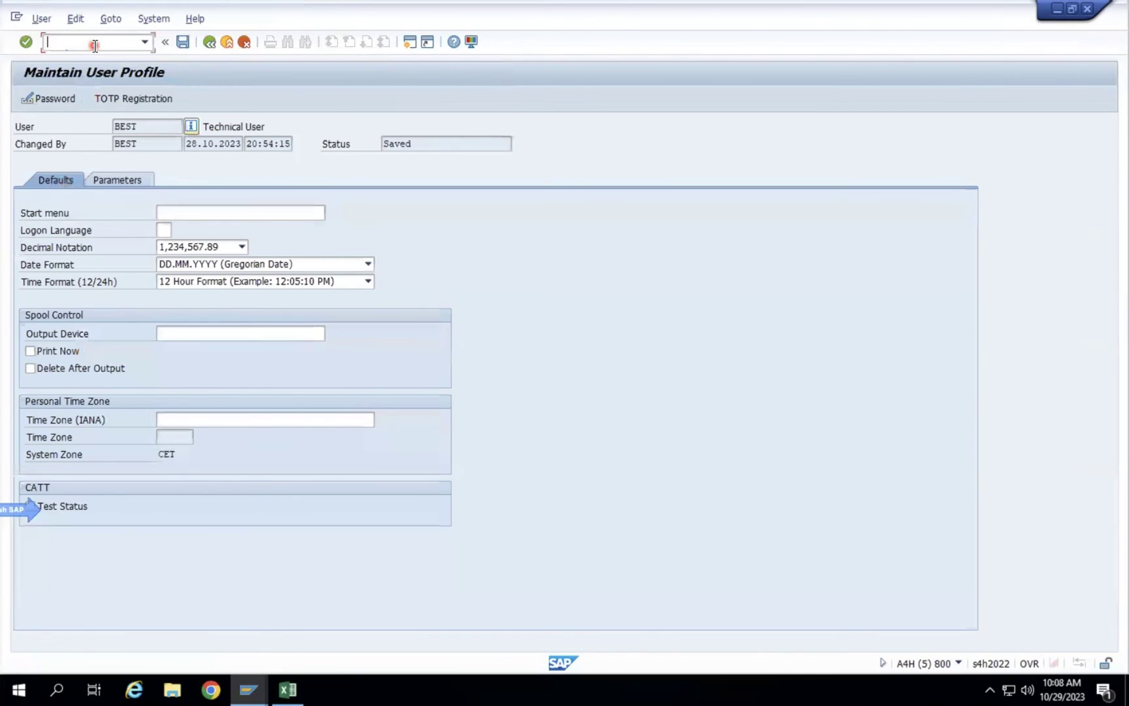
type("/nsu01d")
key("Return")
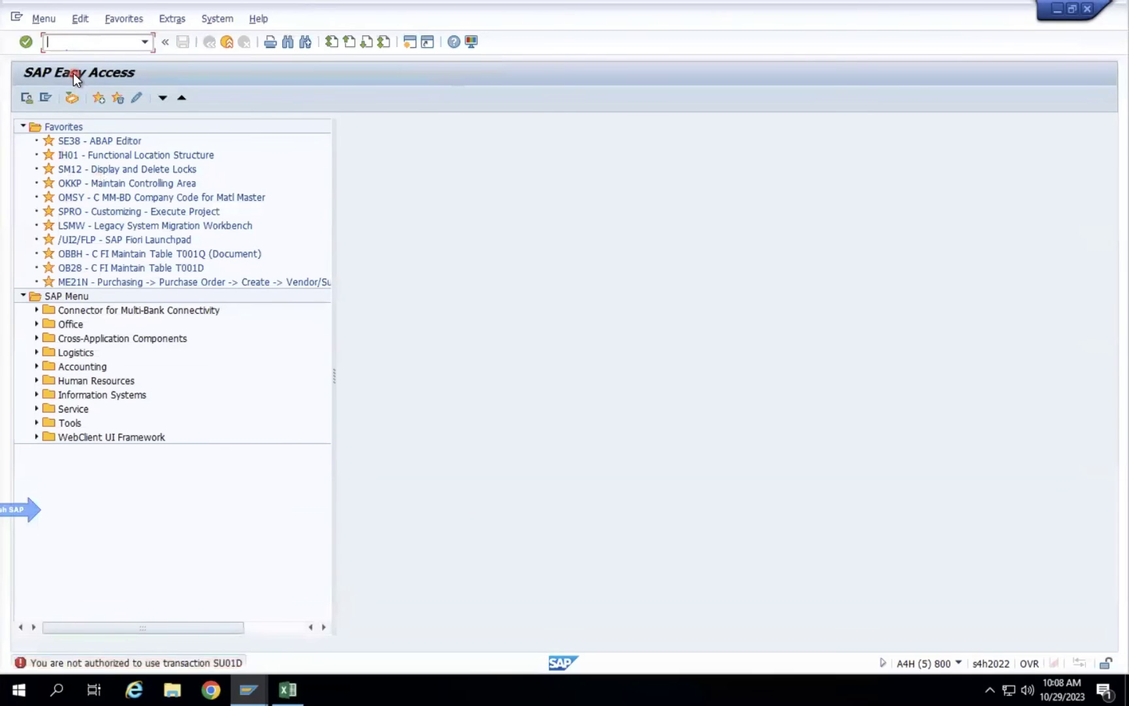
Open SE16N for table USR02 and enter the current user's name as the User filter.
type("se16n")
key("Return")
type("USR02")
key("Return")
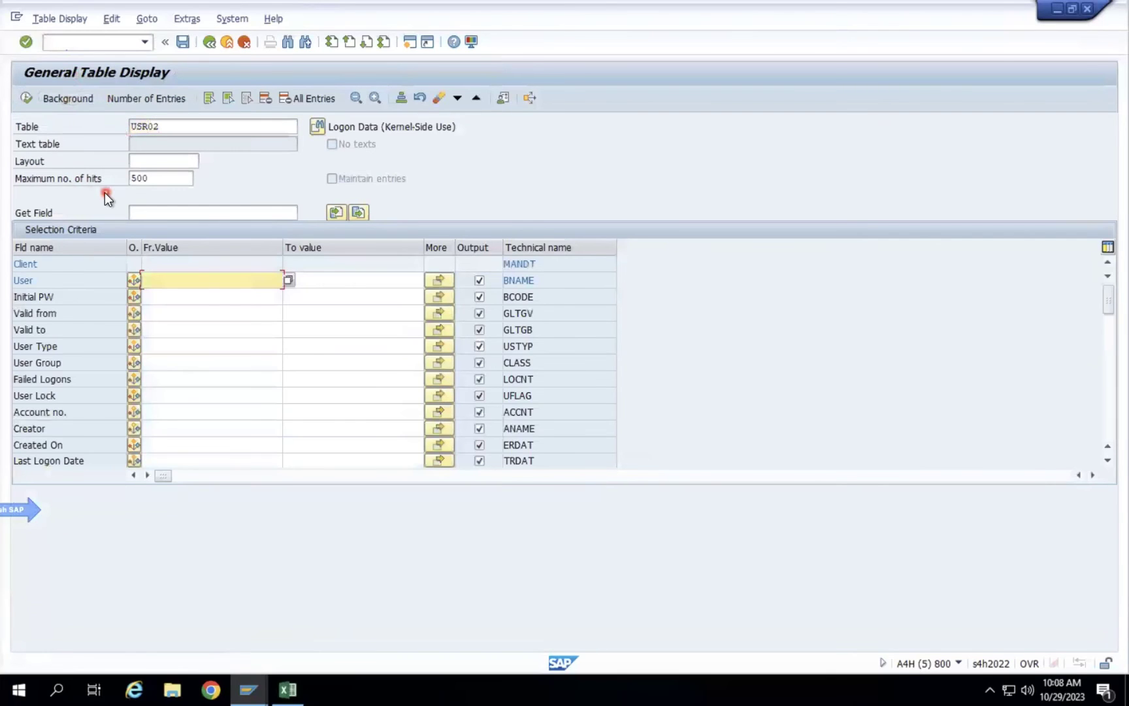
type("BEST")
key("Return")
Run the USR02 query and open the User Type value help for the user's entry.
left_click(26, 98)
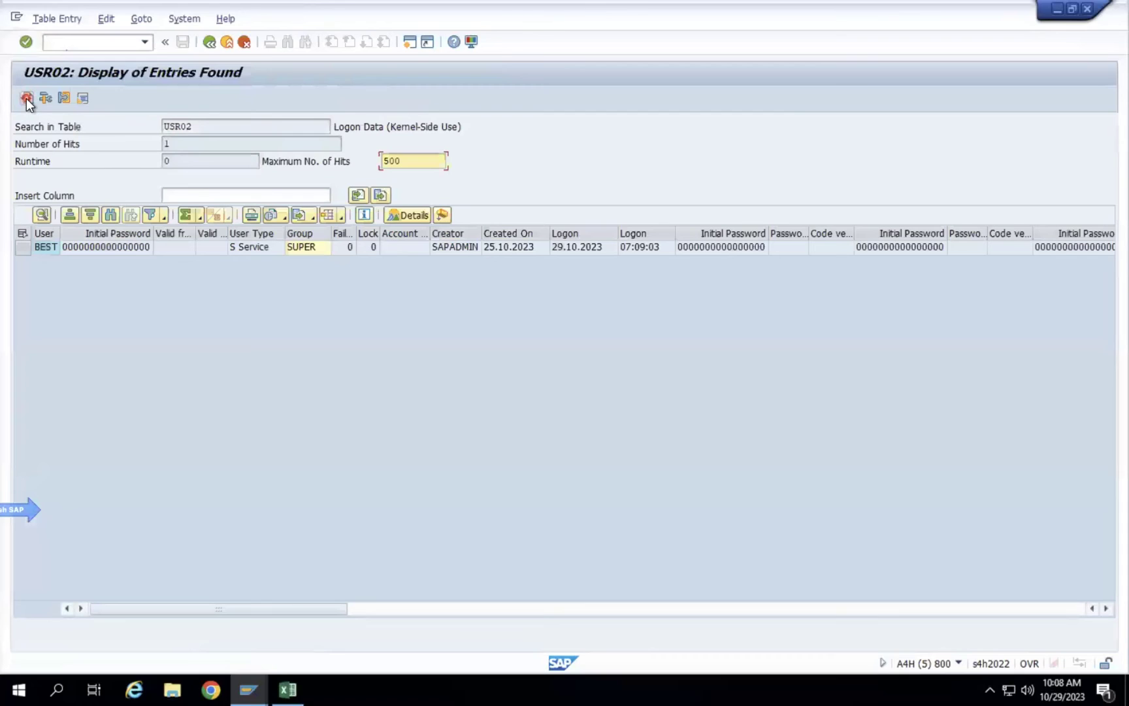
left_click(252, 248)
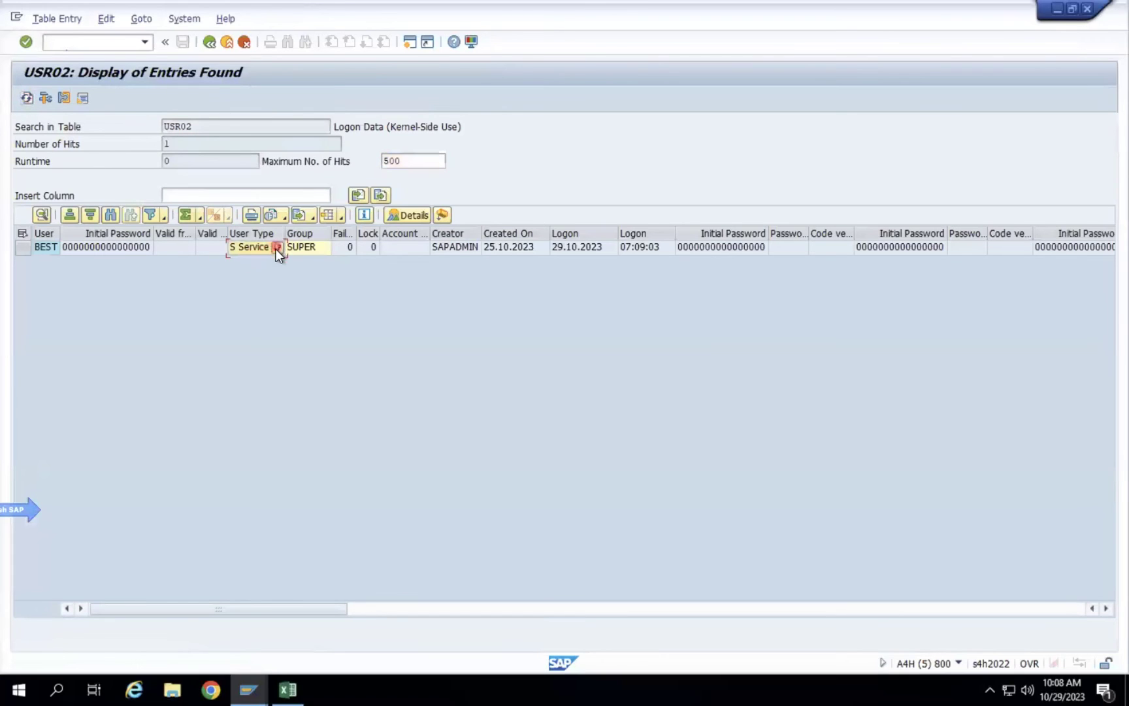
left_click(275, 247)
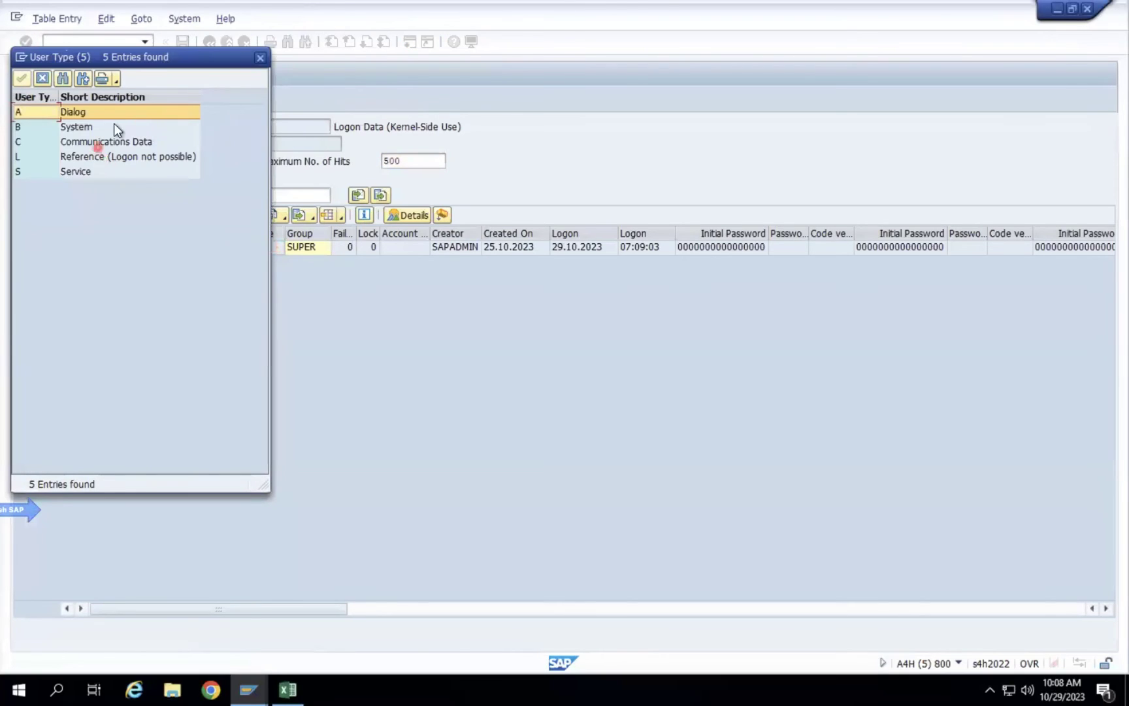
left_click_drag(197, 53, 431, 169)
left_click_drag(514, 189, 513, 189)
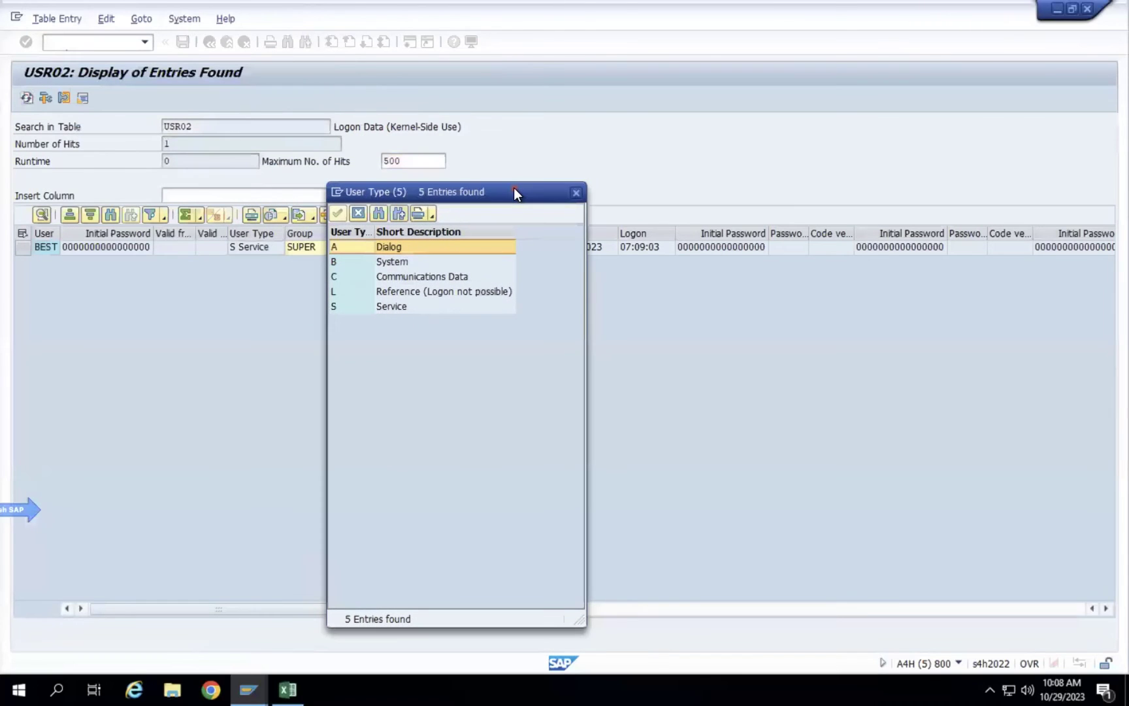
Look through the user types System, Communications Data, Dialog and Service in the list.
left_click(395, 260)
left_click(418, 279)
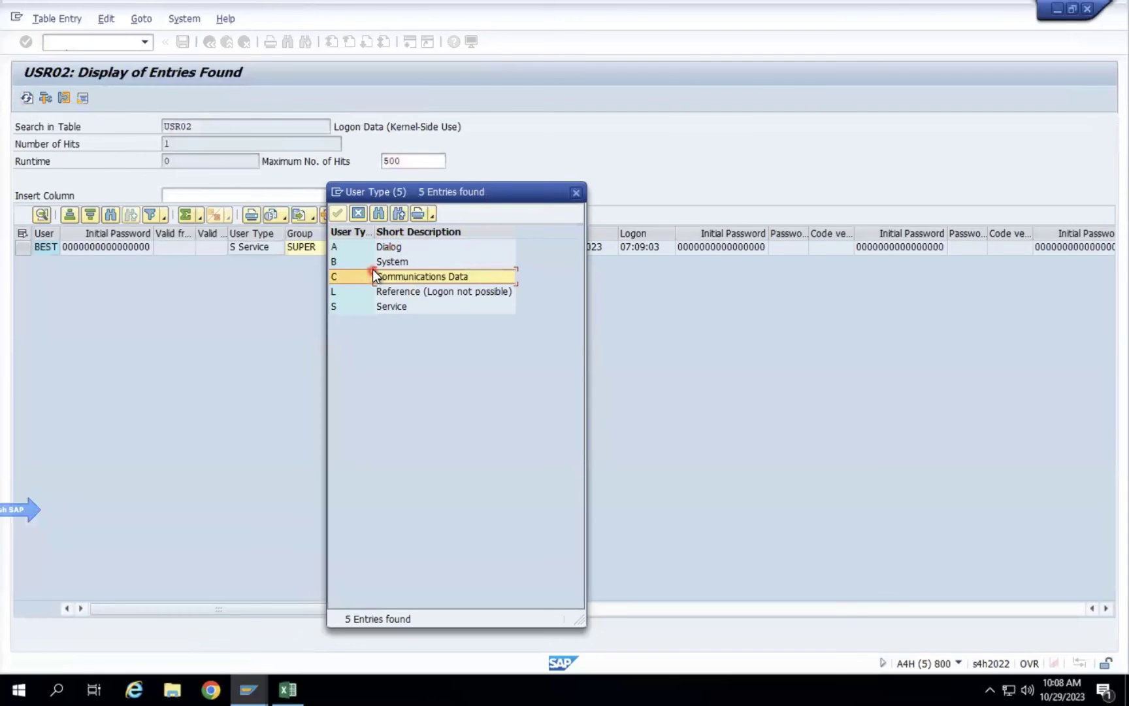
left_click(385, 250)
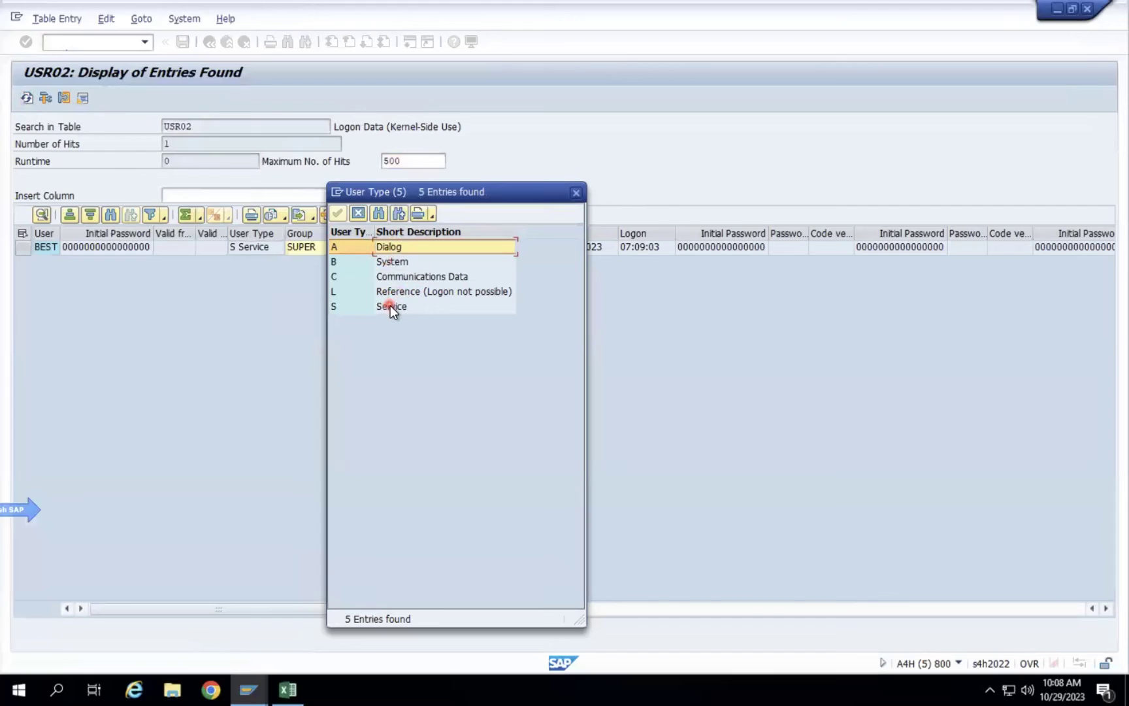
left_click(394, 261)
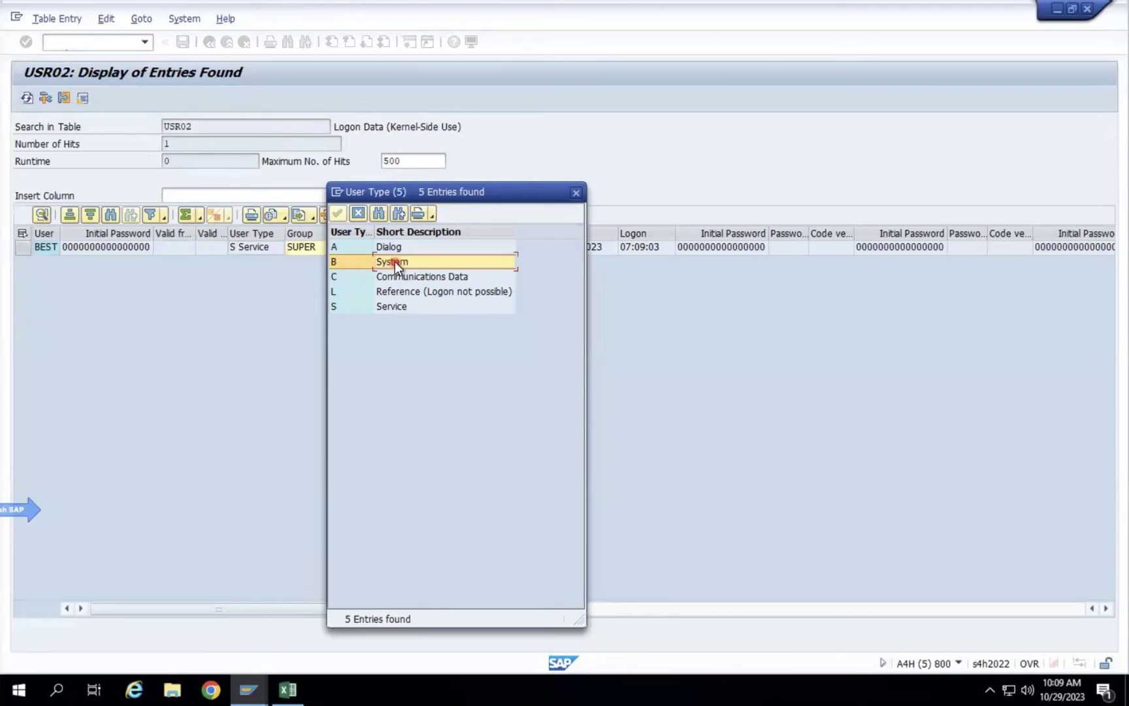
left_click(394, 246)
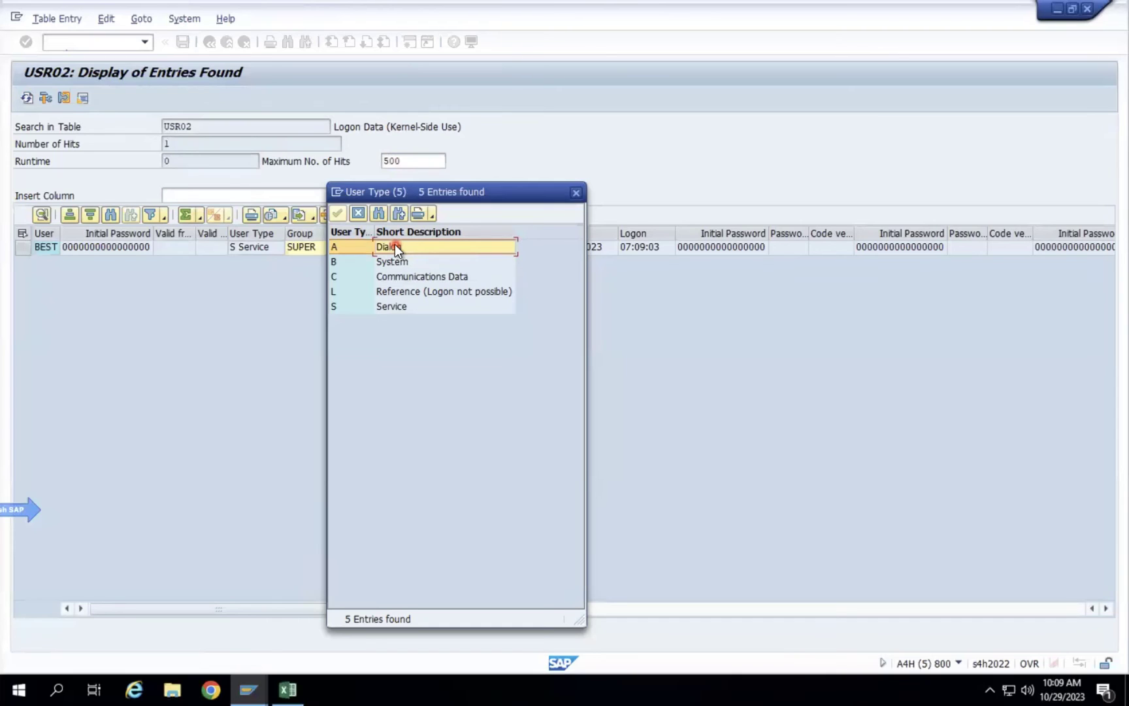
left_click(390, 309)
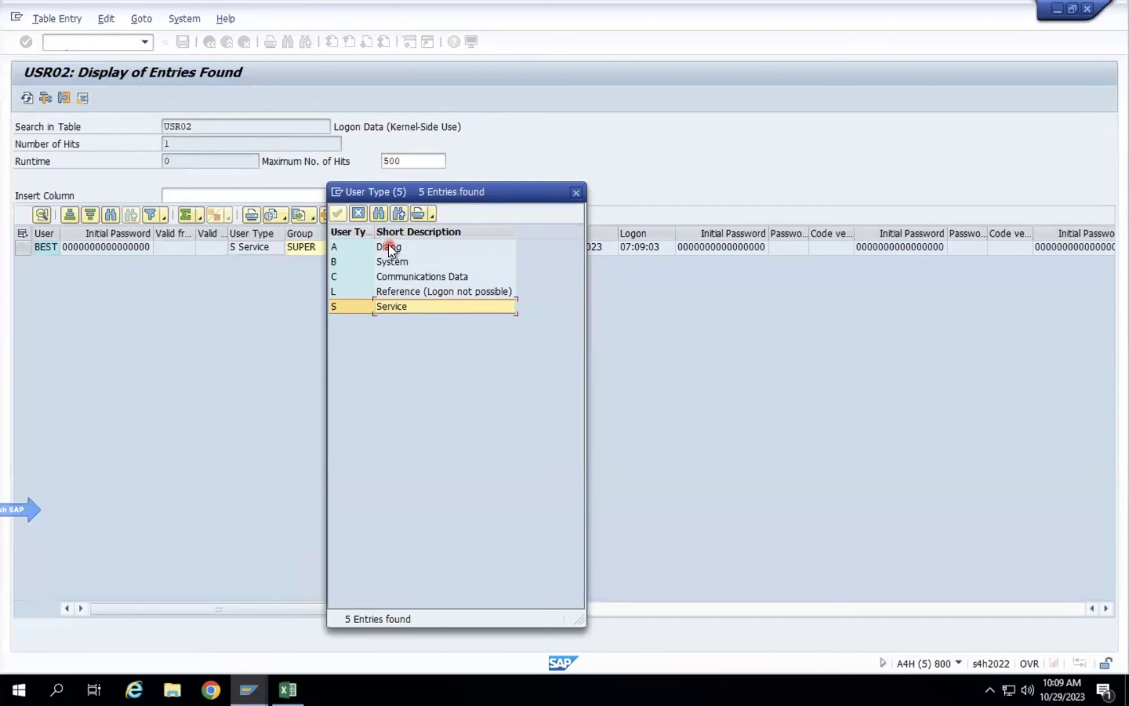
left_click(390, 248)
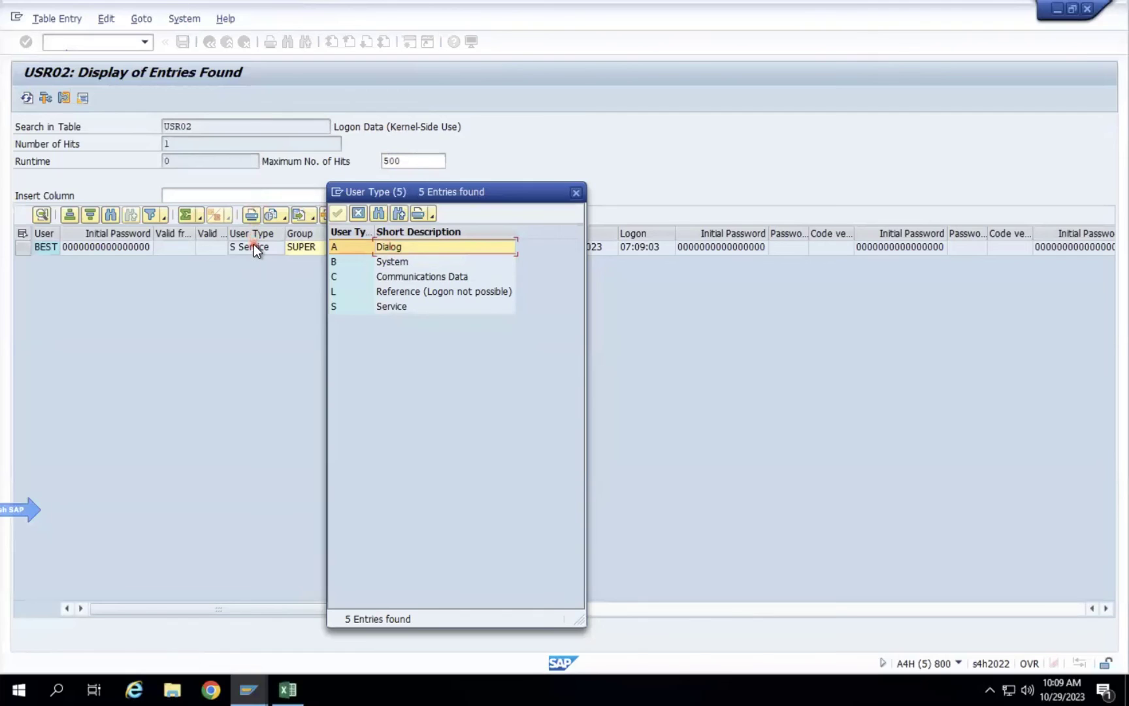
Close the User Type list, leaving the USR02 result with user type S Service.
left_click(573, 193)
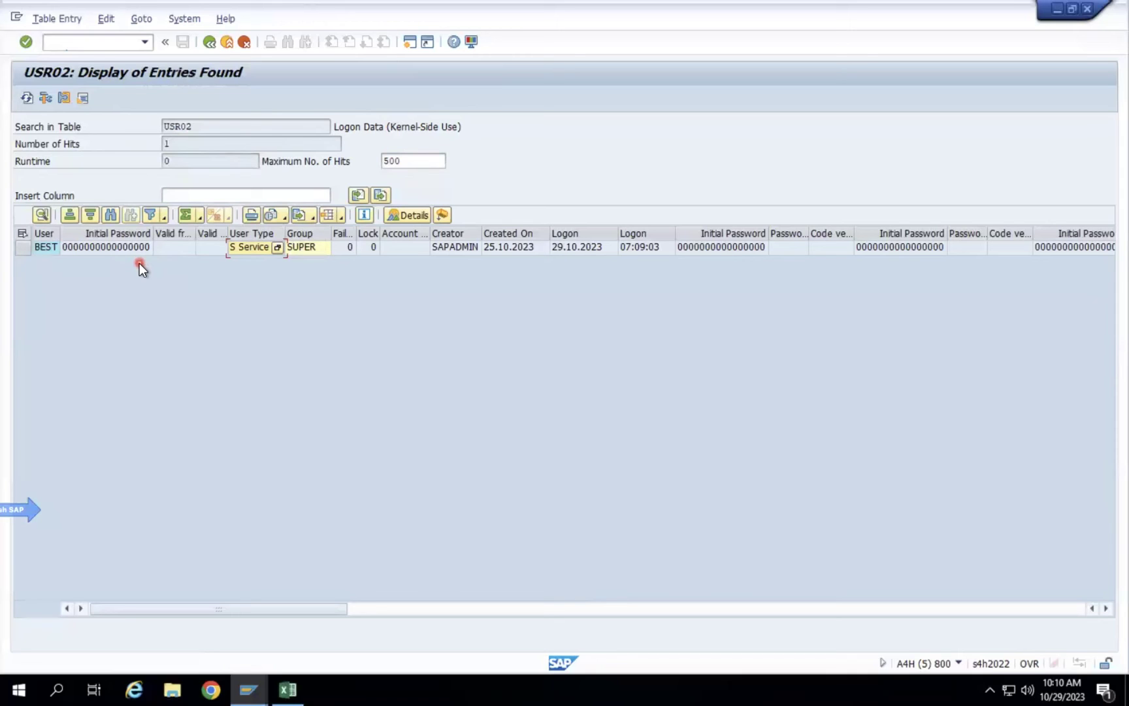
mouse_move(168, 3)
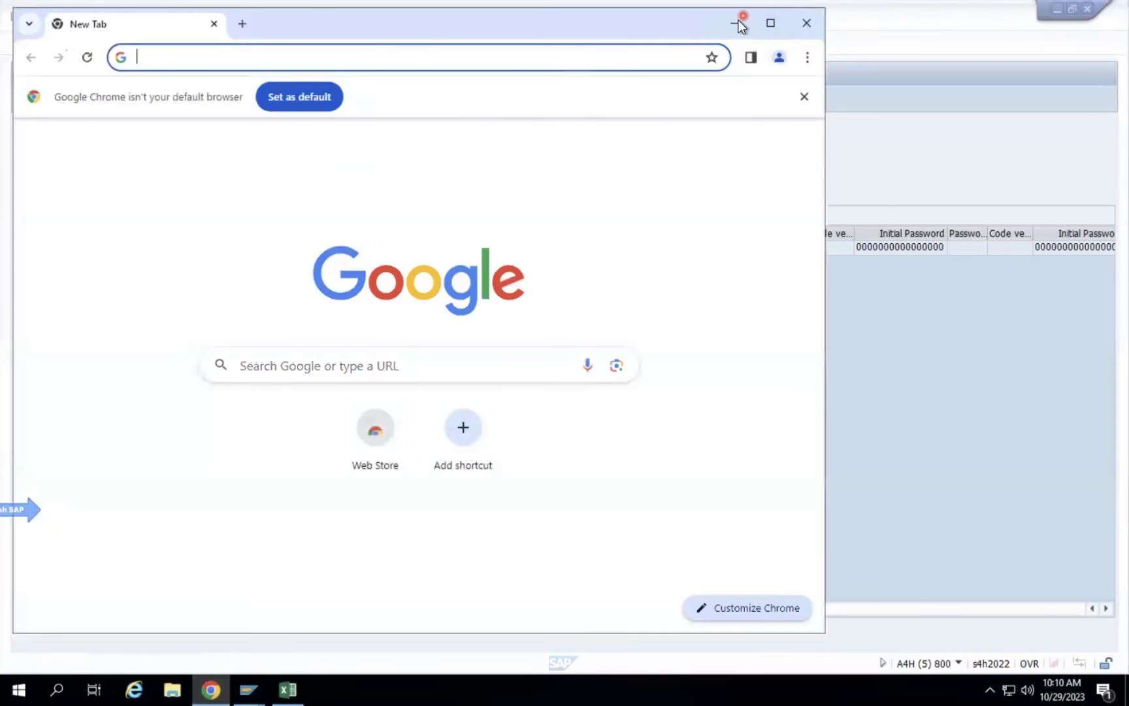
Maximize Chrome, go to google.com and search for ISM.
left_click(776, 23)
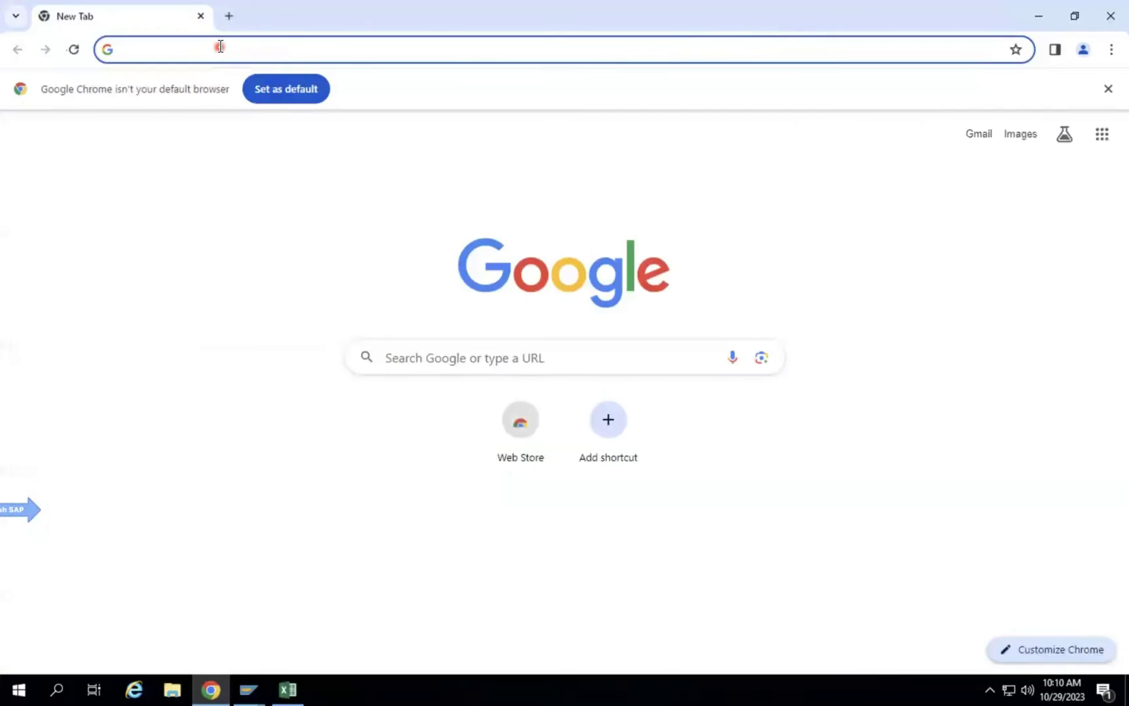
left_click(220, 45)
type("goog")
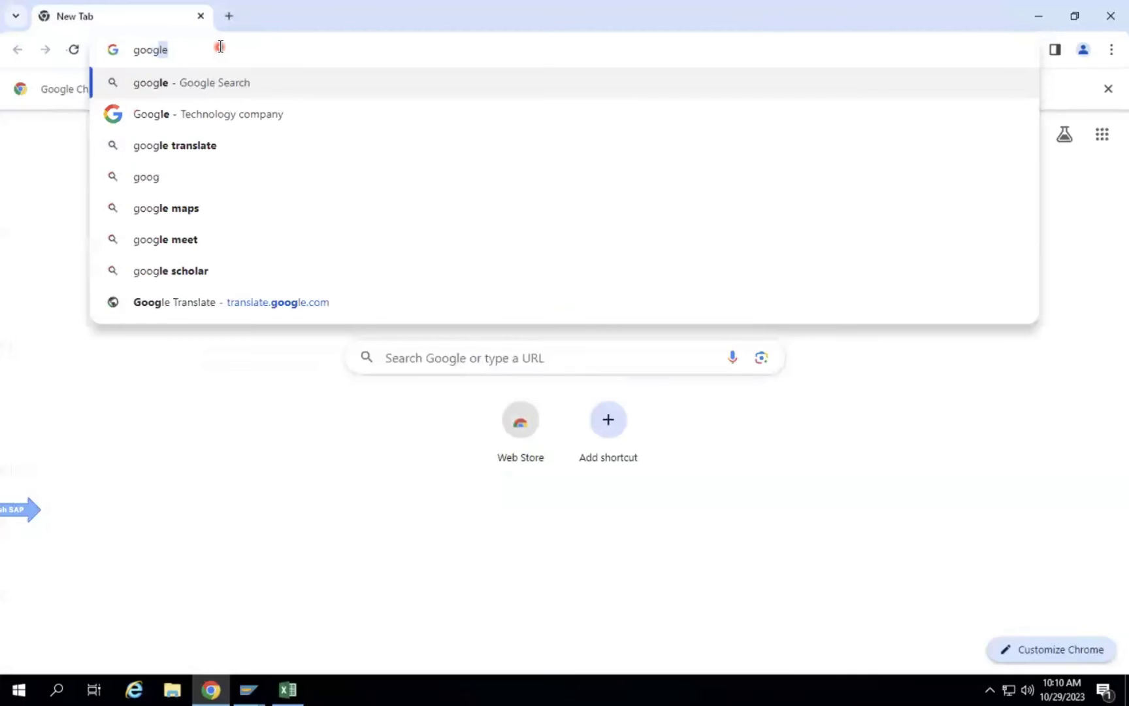
type("le.com")
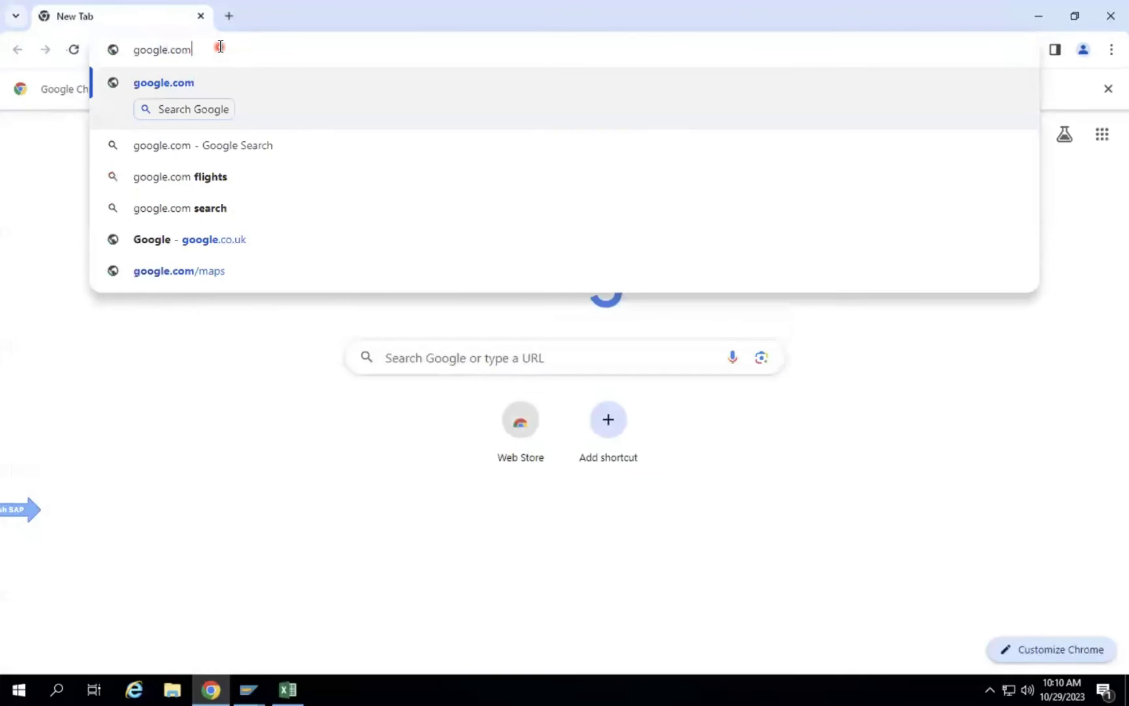
key("Return")
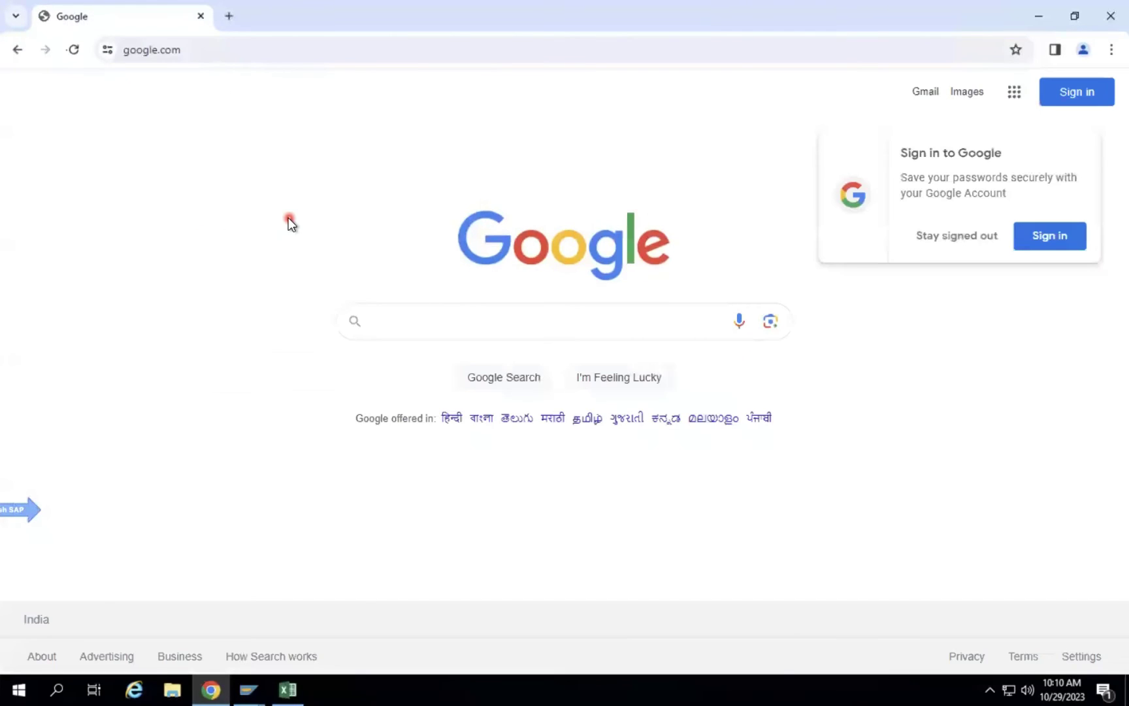
type("ISM")
key("Return")
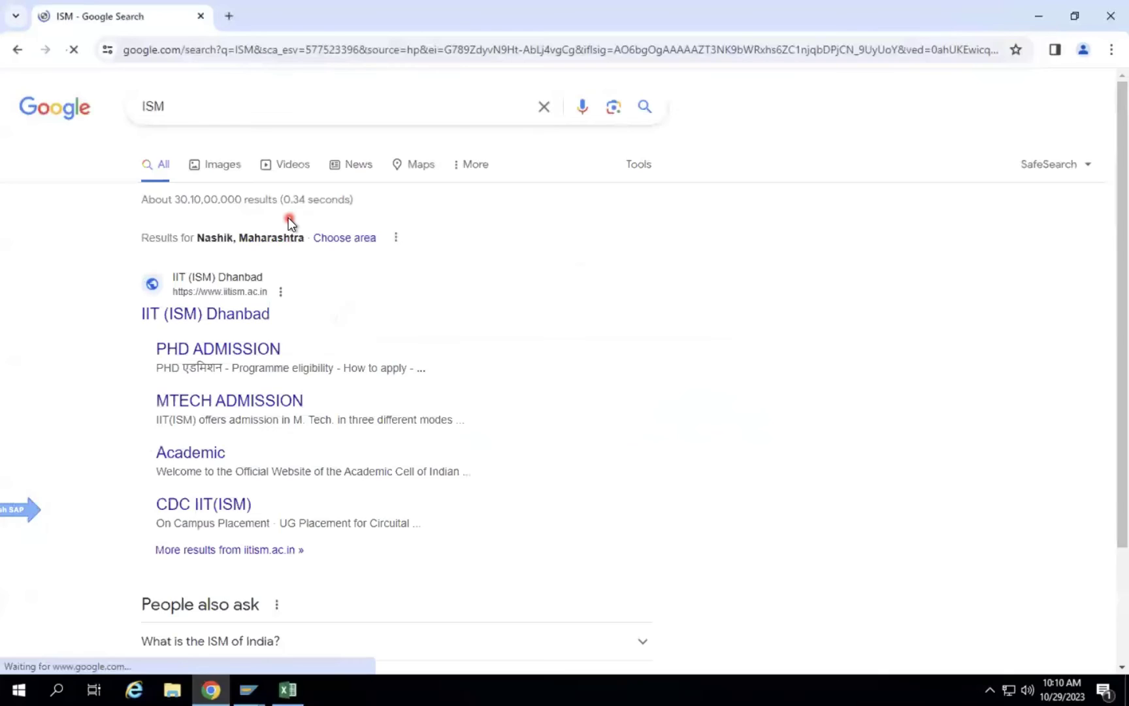
Refine the search query to 'ISM guidelines in IT' and submit it.
left_click(195, 108)
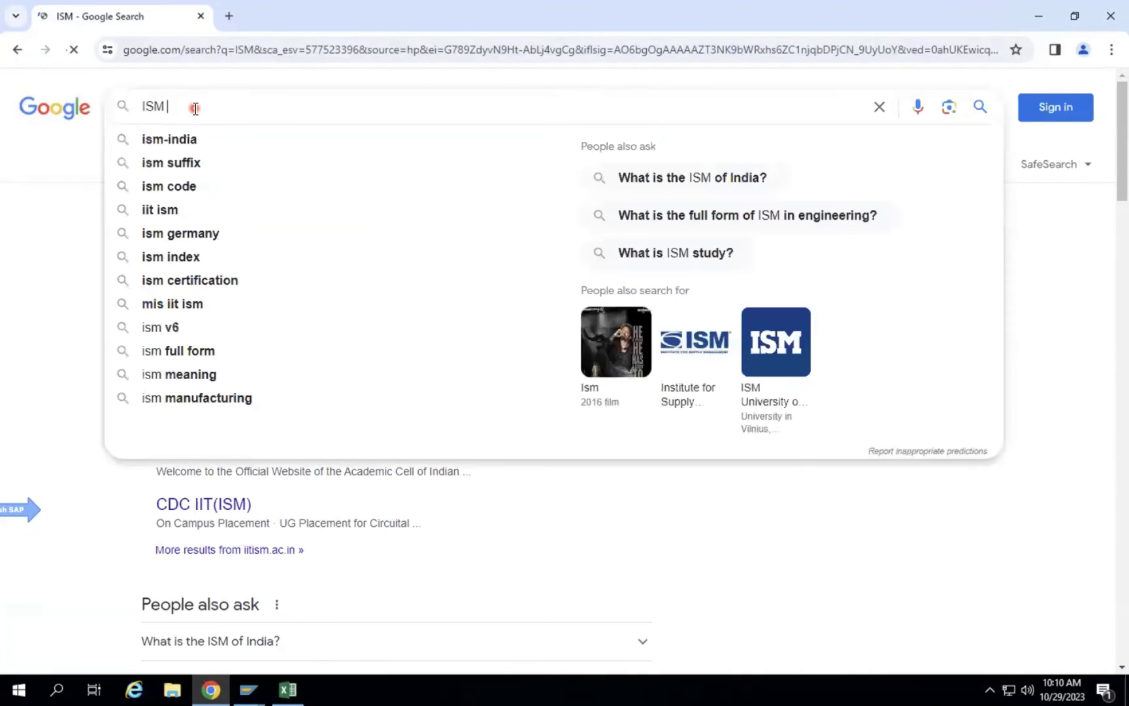
type("guidelines in S")
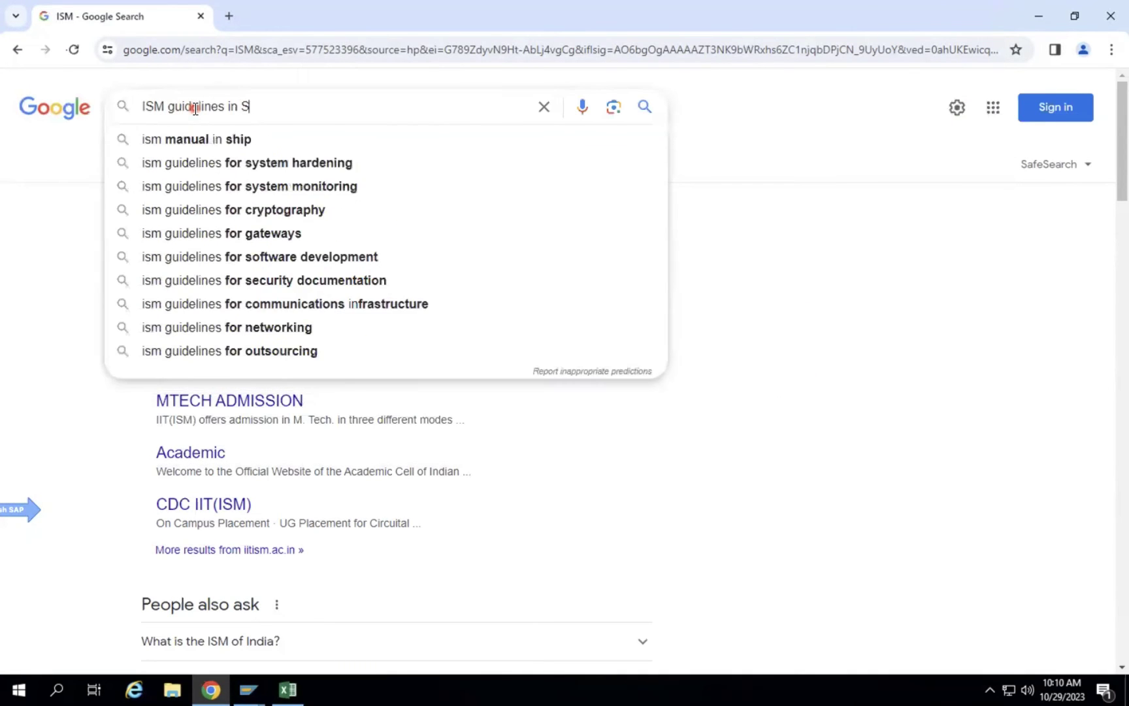
type("AP")
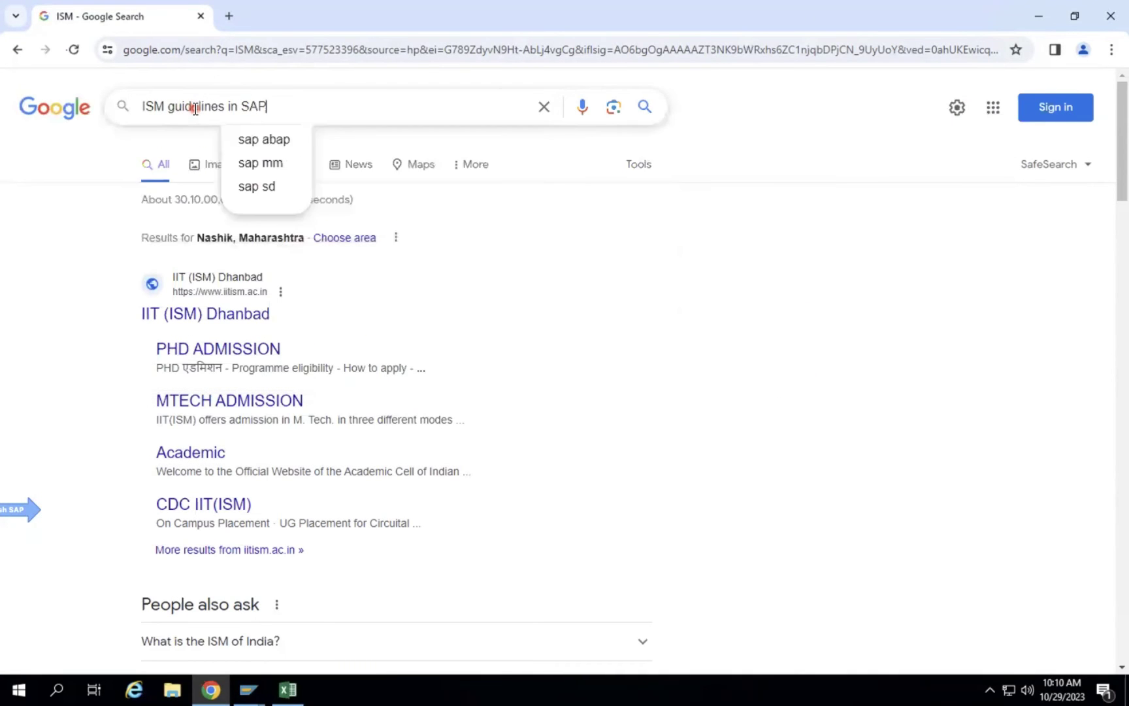
key("BackSpace")
key("BackSpace")
key("BackSpace")
type("IT")
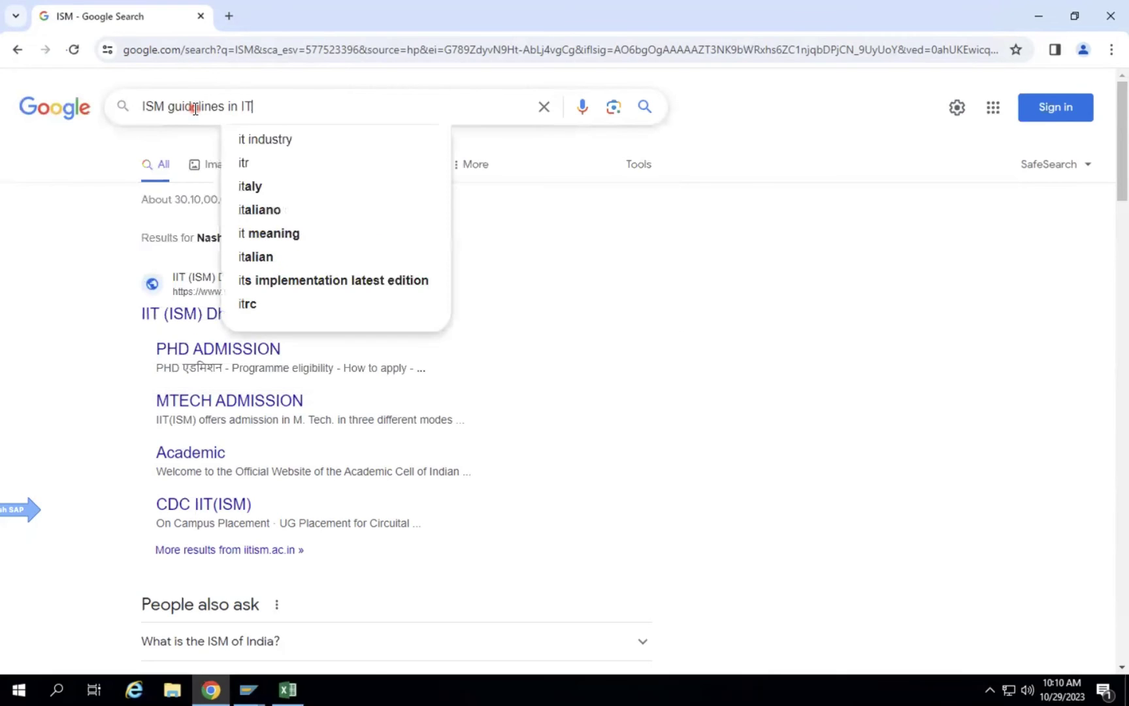
key("Return")
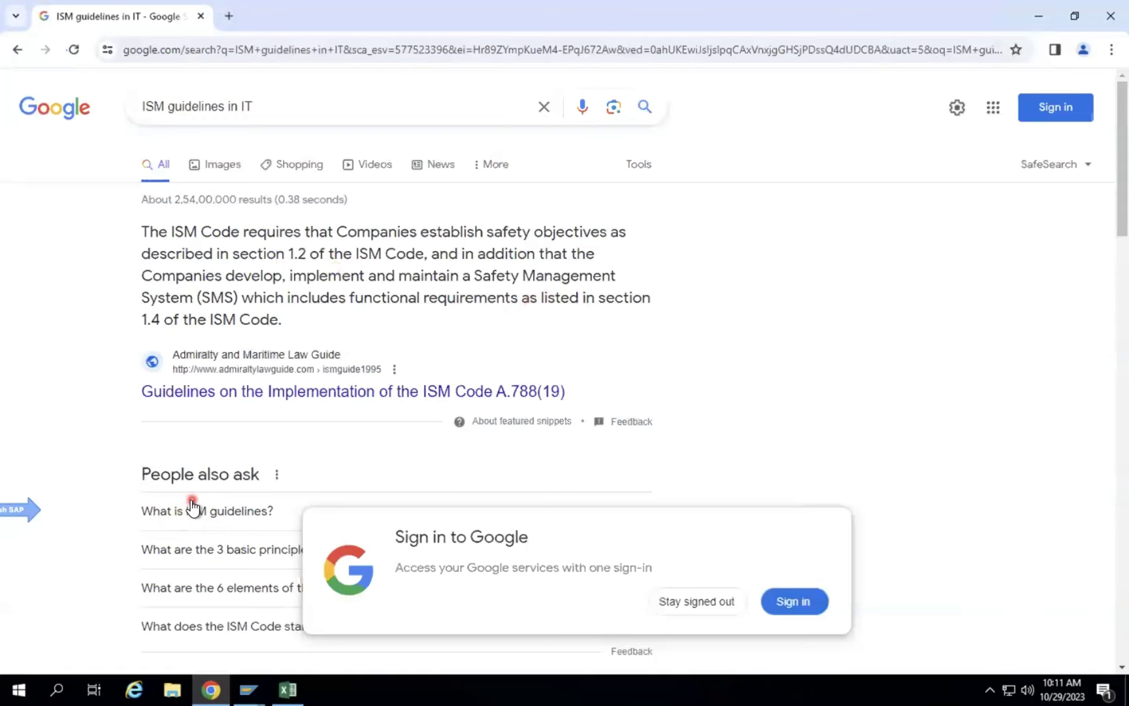
Expand 'What is ISM guidelines?' under People also ask and read the cyber.gov.au answer.
left_click(258, 504)
scroll(388, 434, "down", 3)
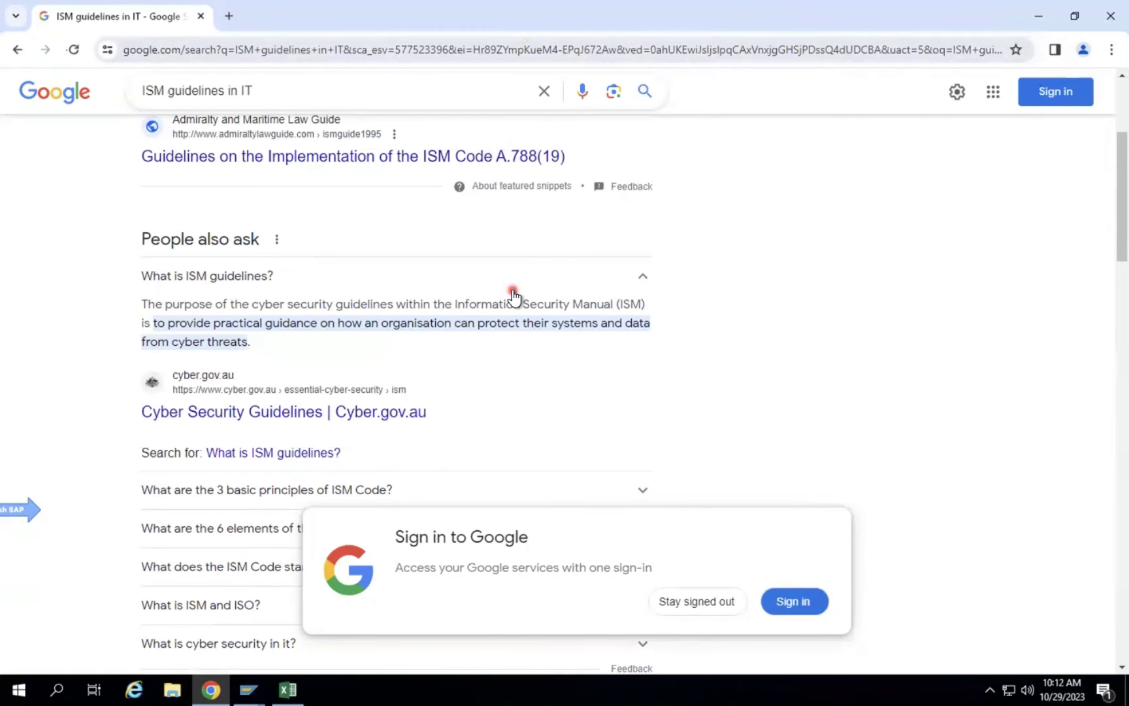
scroll(514, 297, "down", 5)
scroll(514, 297, "up", 7)
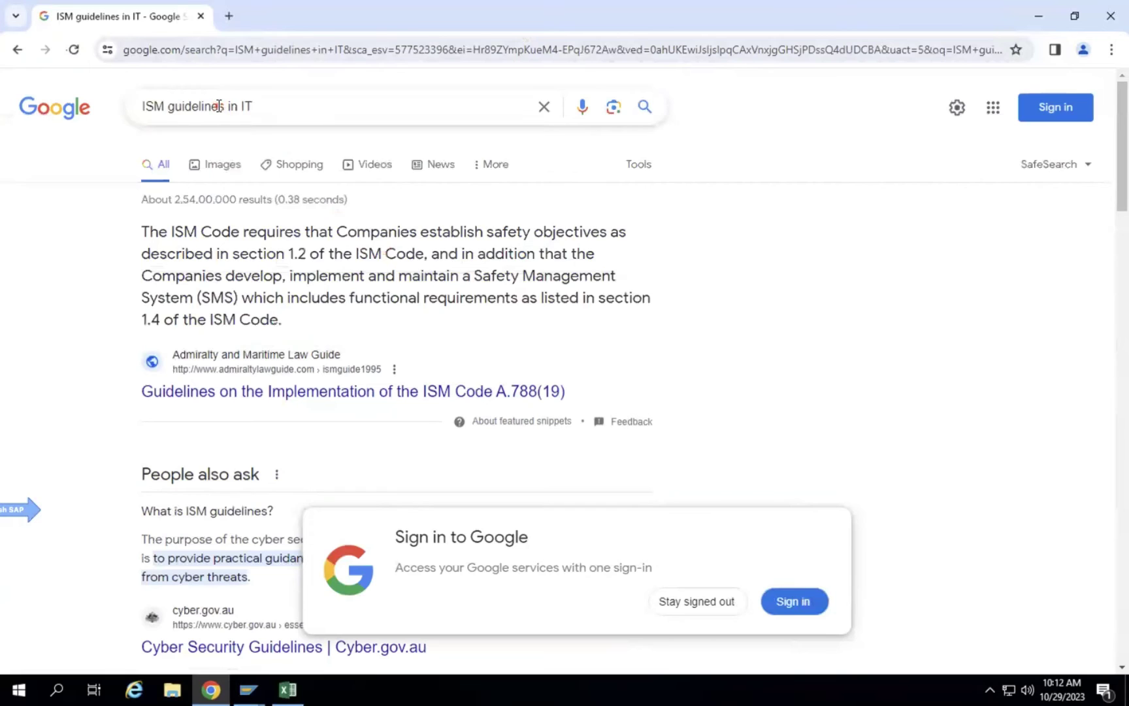
Search Google for 'SOX guidelines in IT Industry' and dismiss the location permission prompt.
left_click(225, 106)
key("ctrl+a")
type("SO")
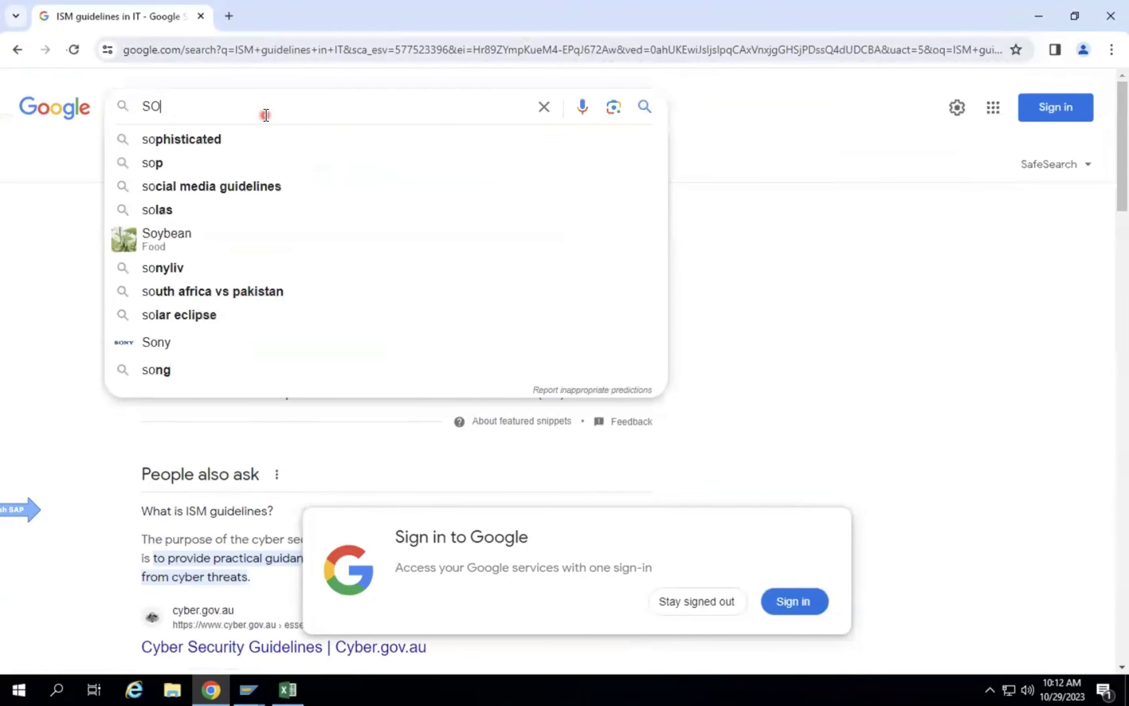
type("X gui")
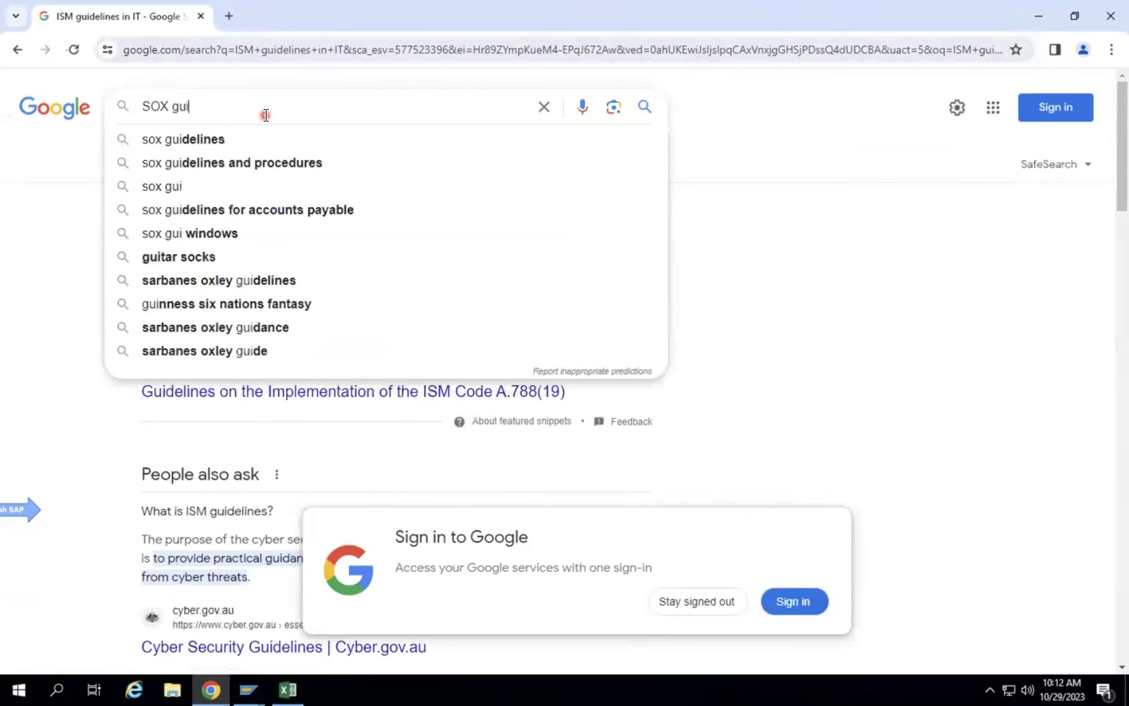
type("delines in IT S")
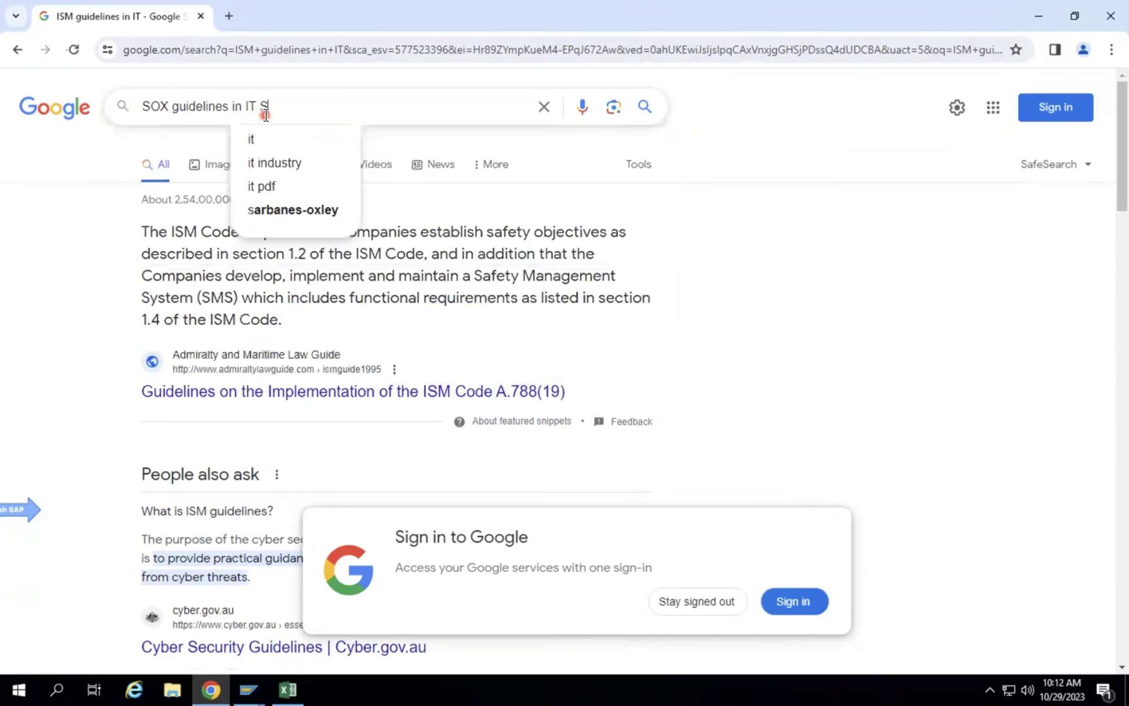
key("BackSpace")
type("Industry")
key("Return")
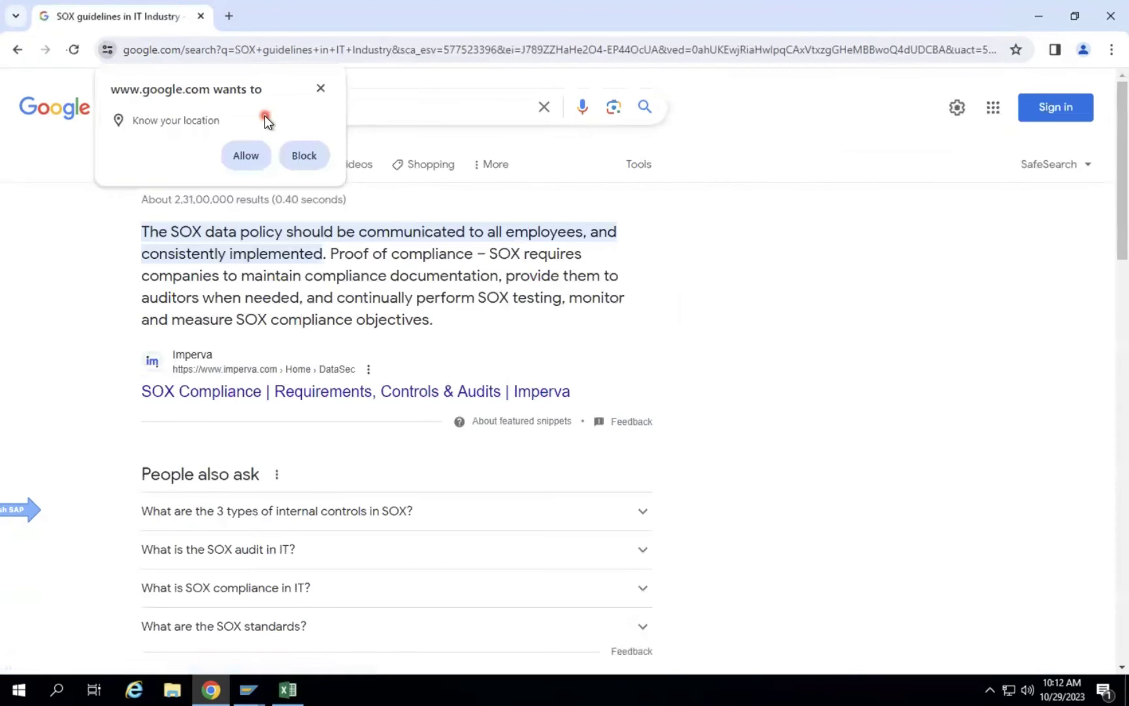
left_click(321, 89)
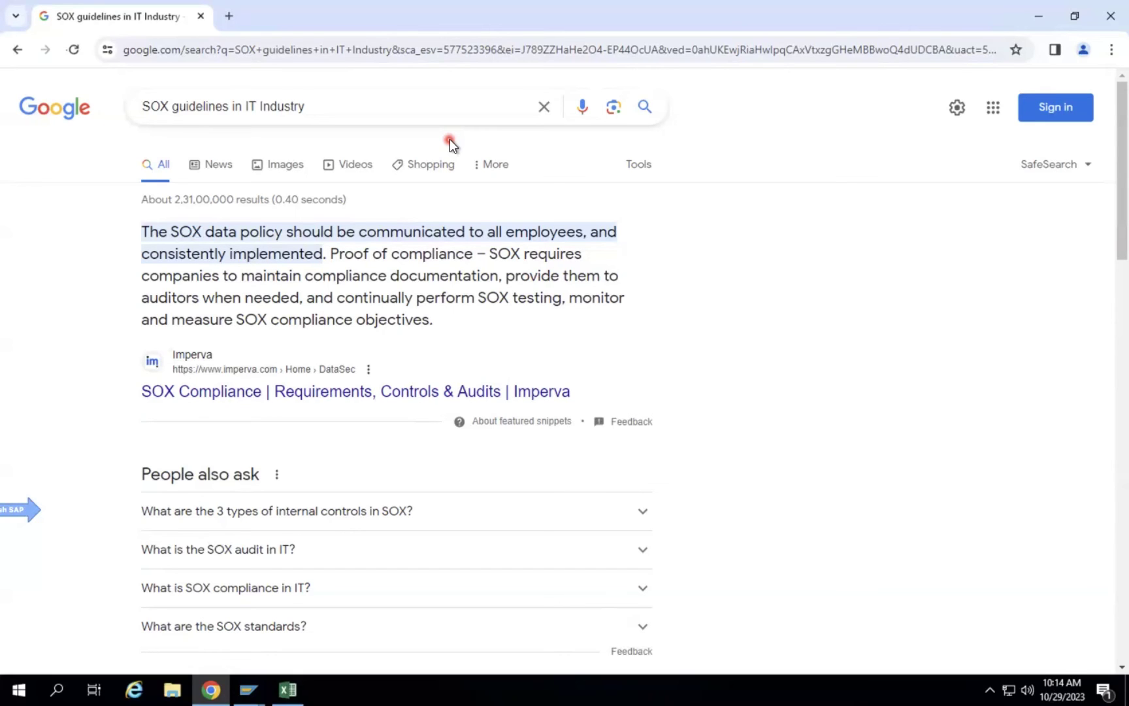
Switch through the open SAP windows to SAP Easy Access and check its window menu.
mouse_move(248, 688)
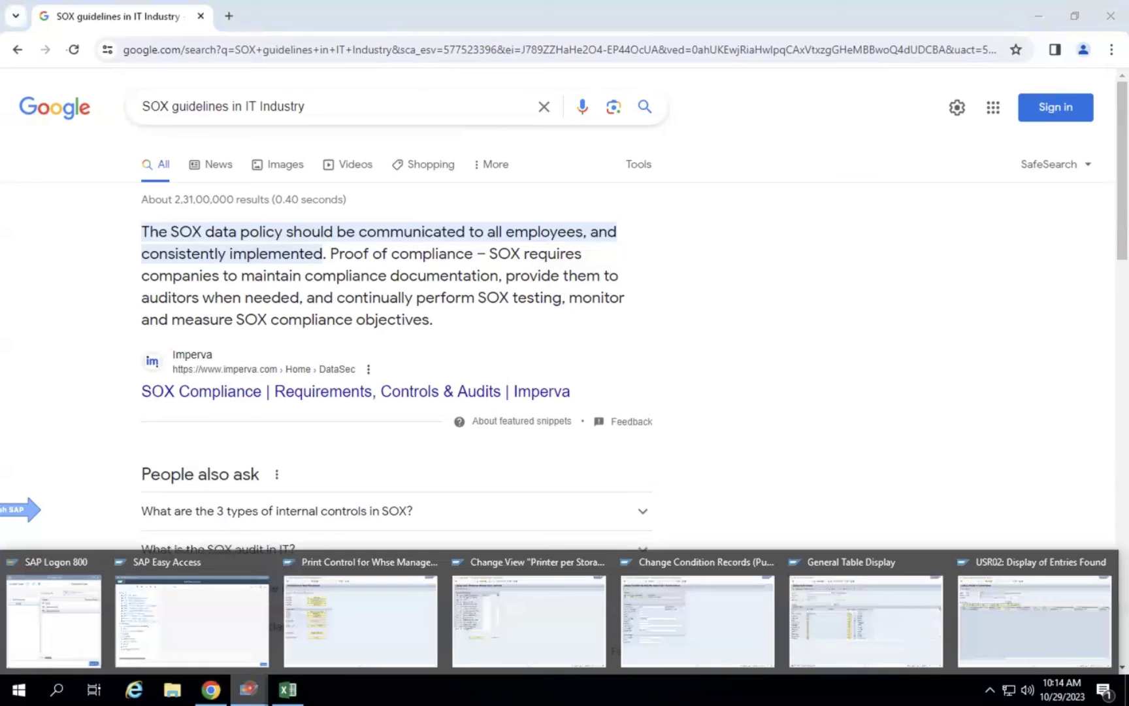
left_click(508, 636)
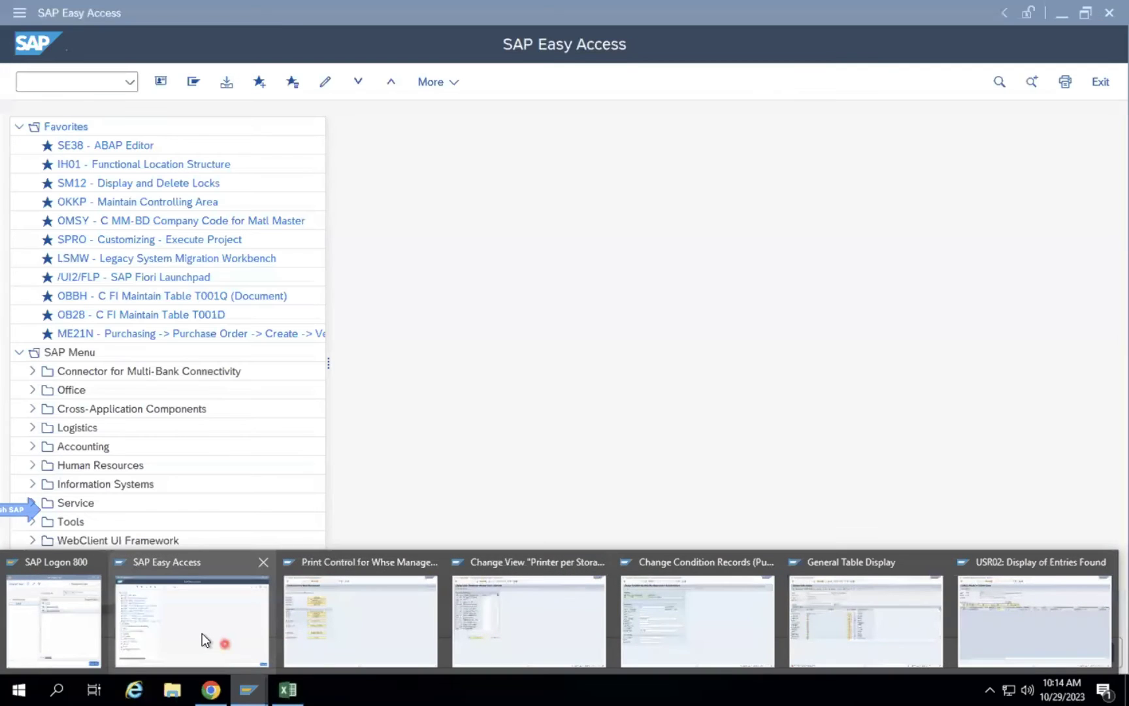
left_click(201, 634)
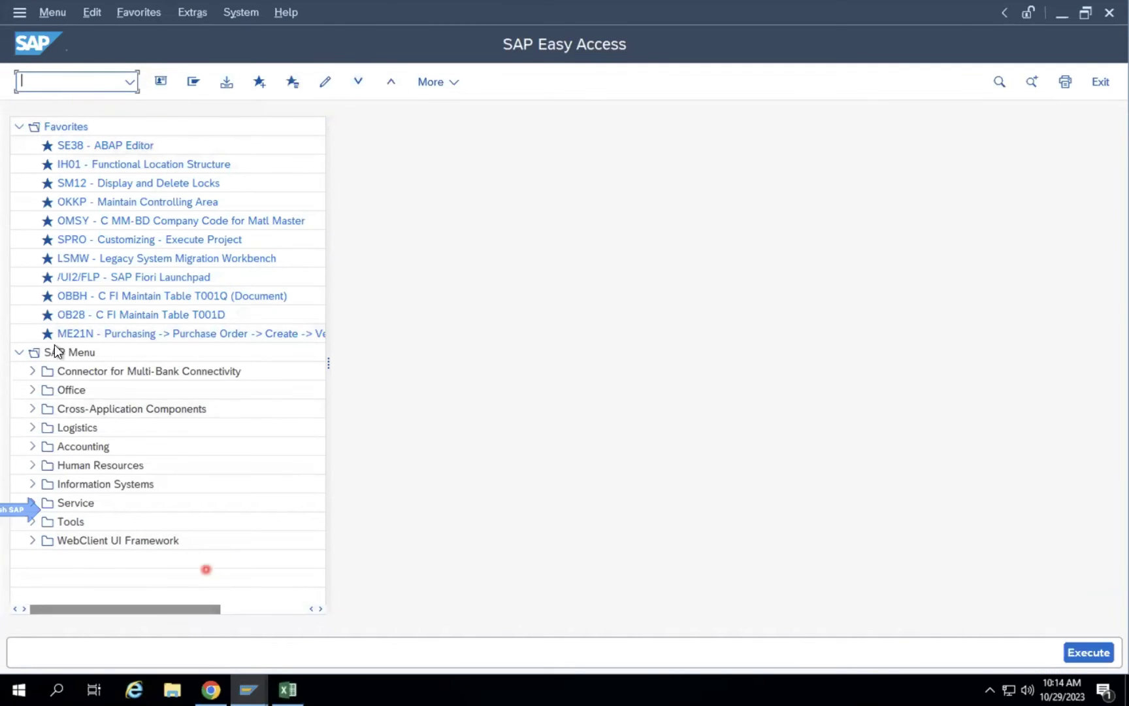
left_click(20, 13)
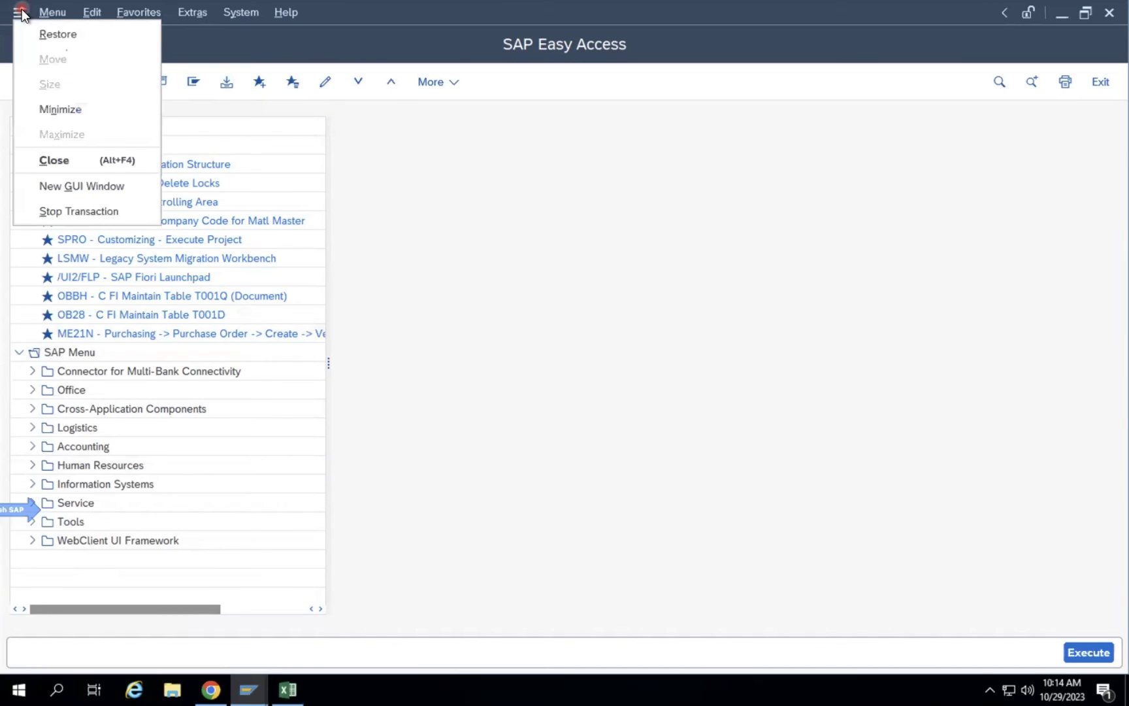
left_click(602, 196)
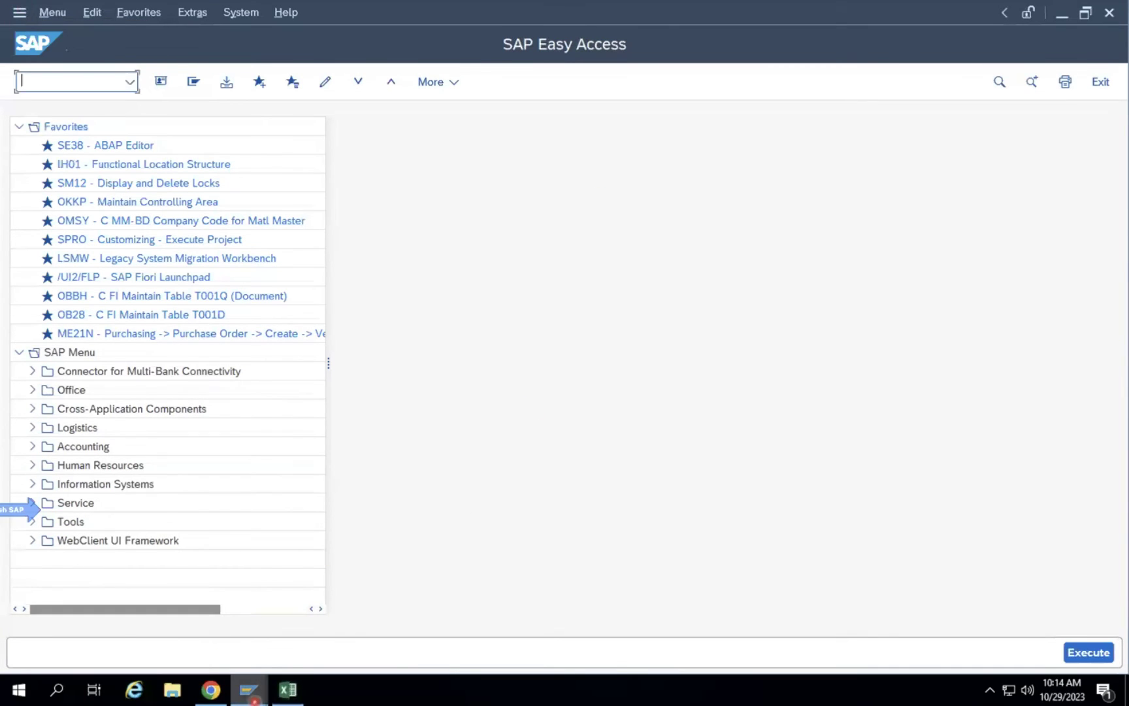
In SAP Logon, select the S4HANA2022 connection in the Local workspace and view its actions.
mouse_move(248, 689)
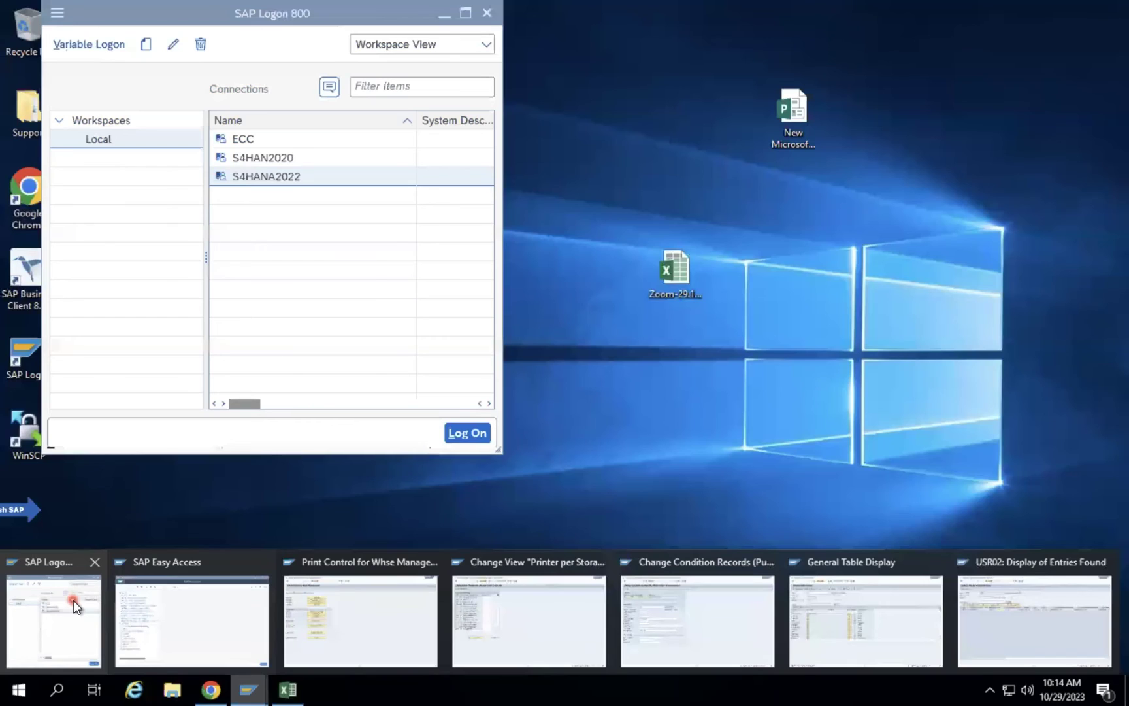
left_click(73, 599)
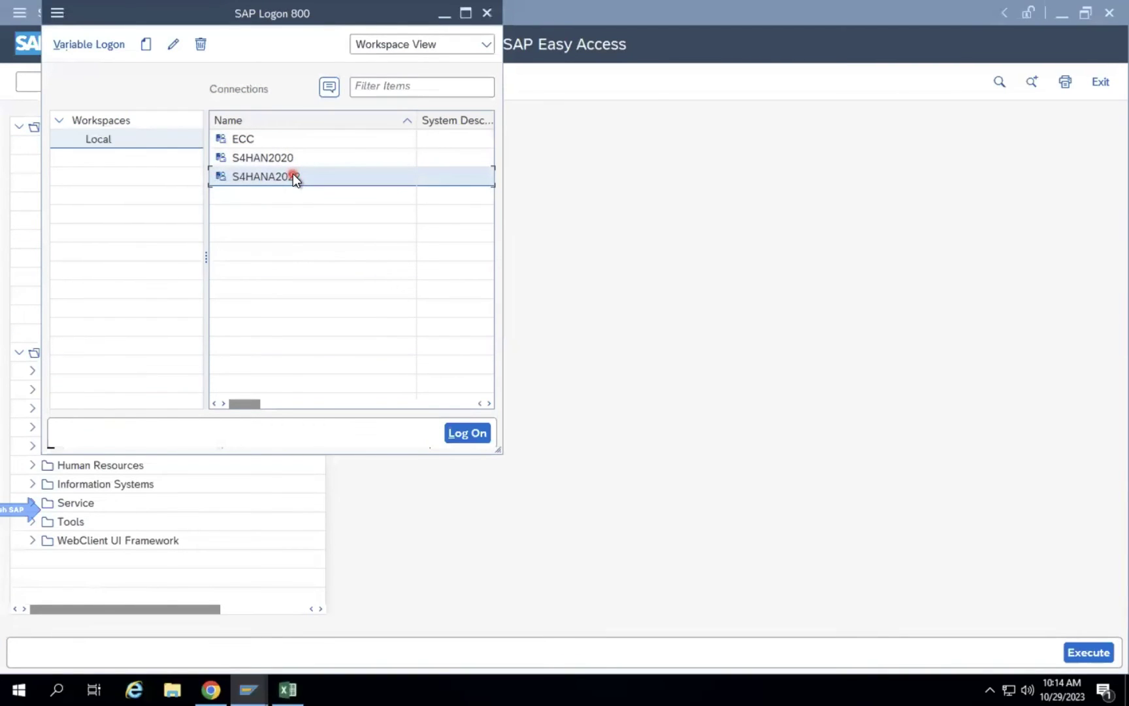
left_click(150, 140)
left_click(279, 177)
right_click(289, 173)
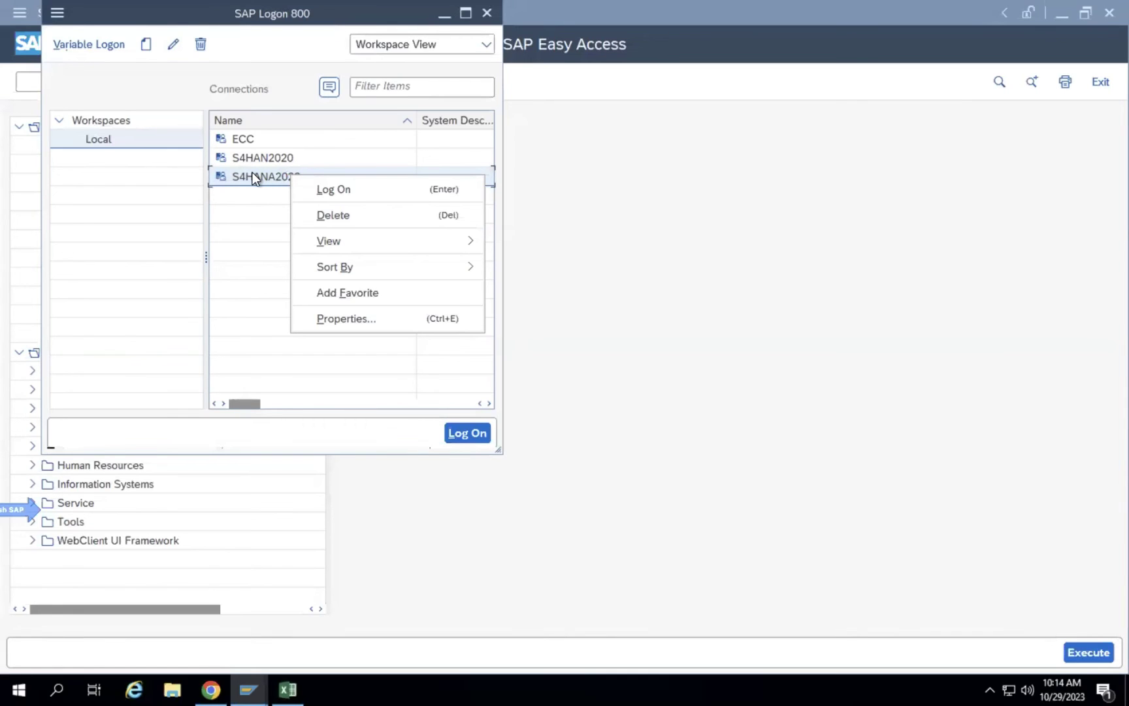
left_click(82, 25)
mouse_move(57, 23)
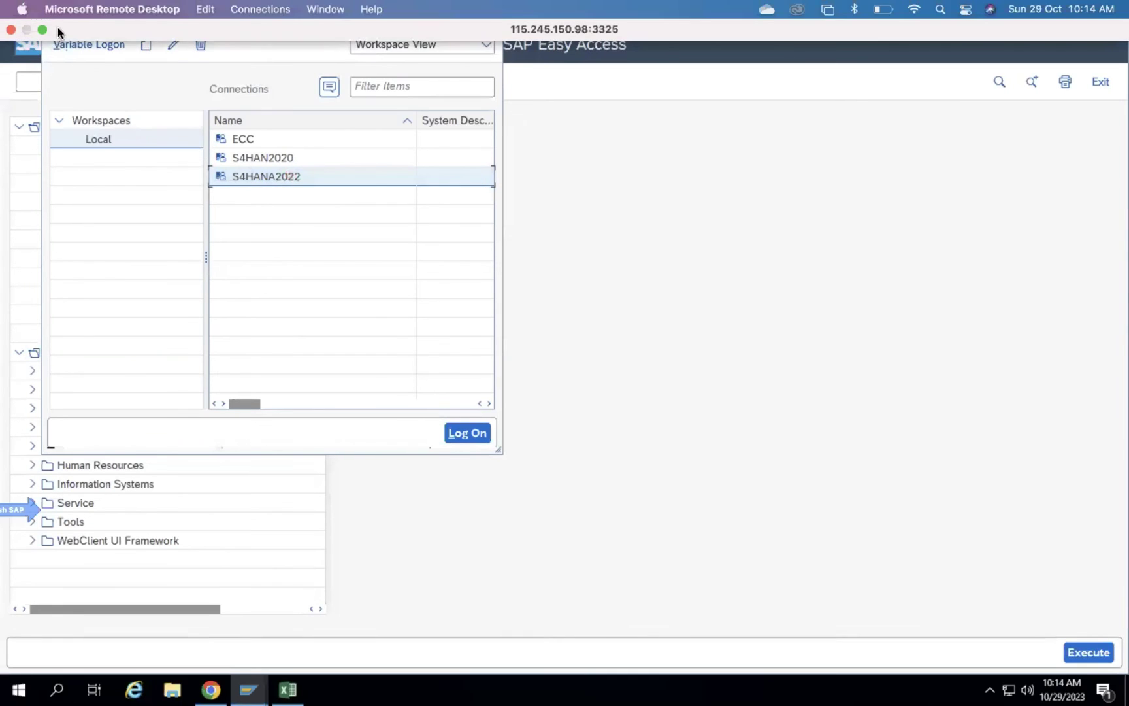
left_click(436, 13)
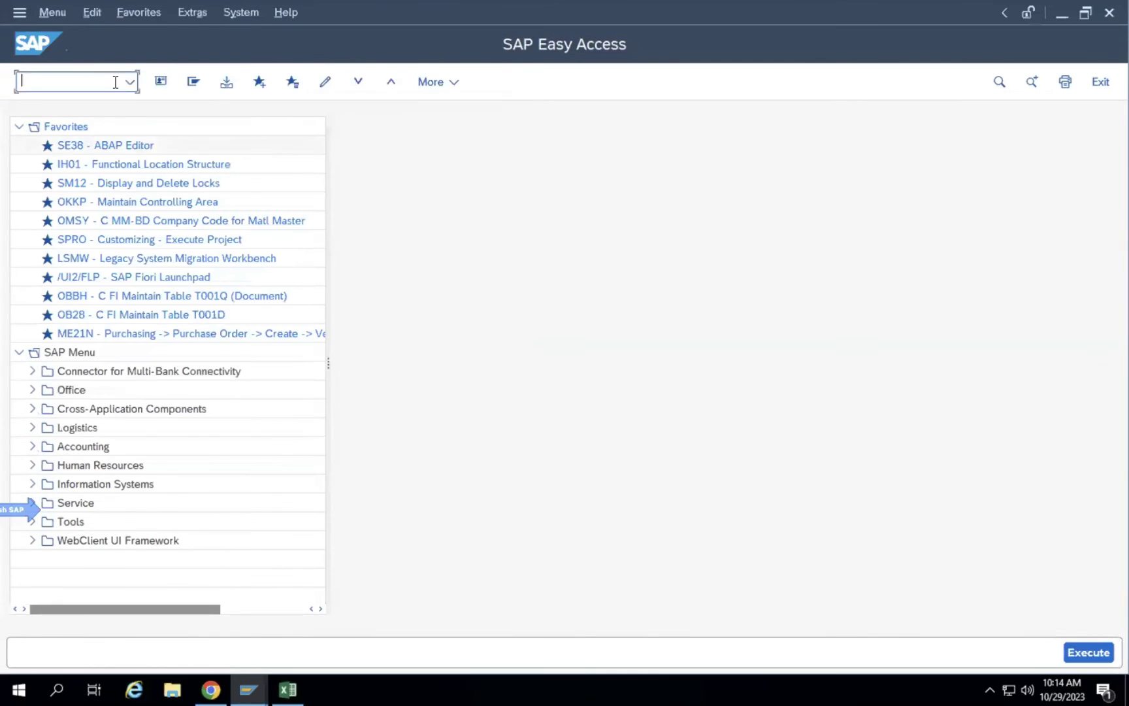
Review the theme list in SAP GUI Options and cancel, keeping SAP Signature Theme.
left_click(249, 689)
left_click(61, 608)
left_click(57, 12)
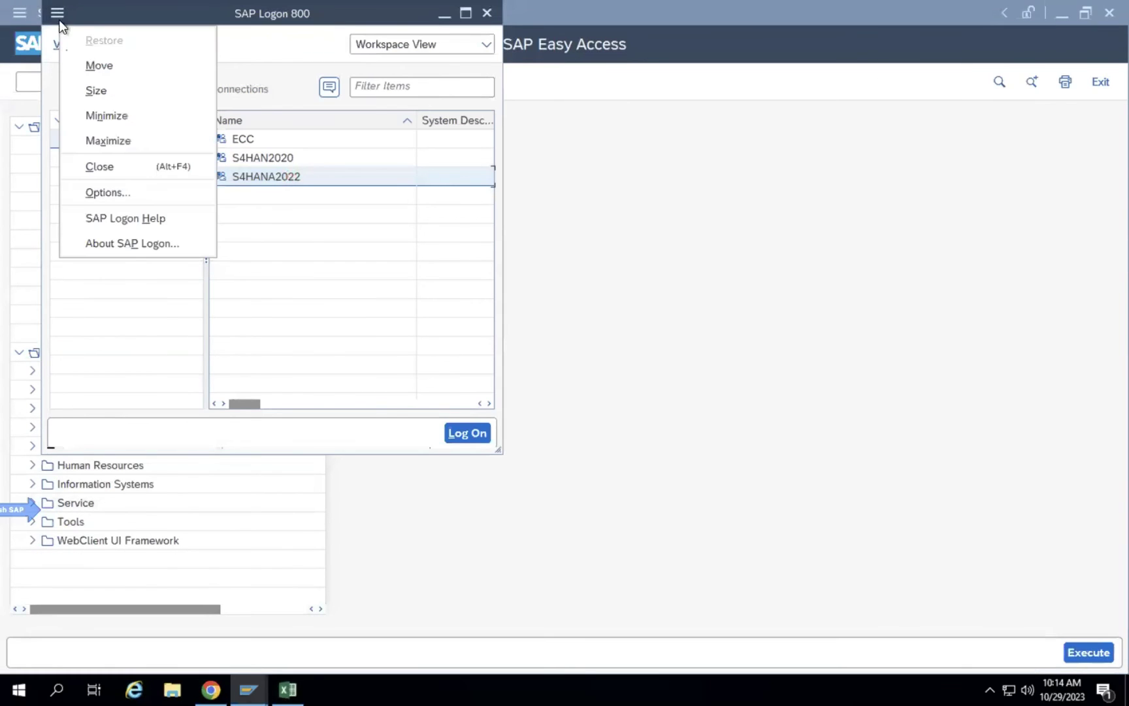
left_click(87, 190)
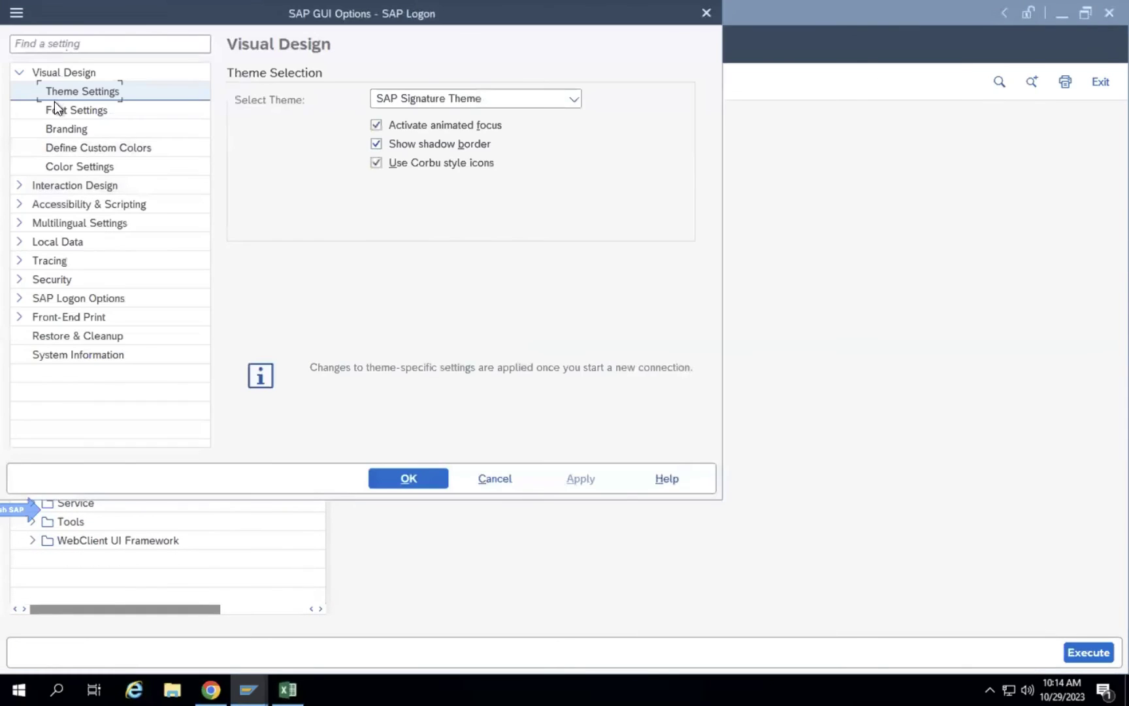
left_click(469, 97)
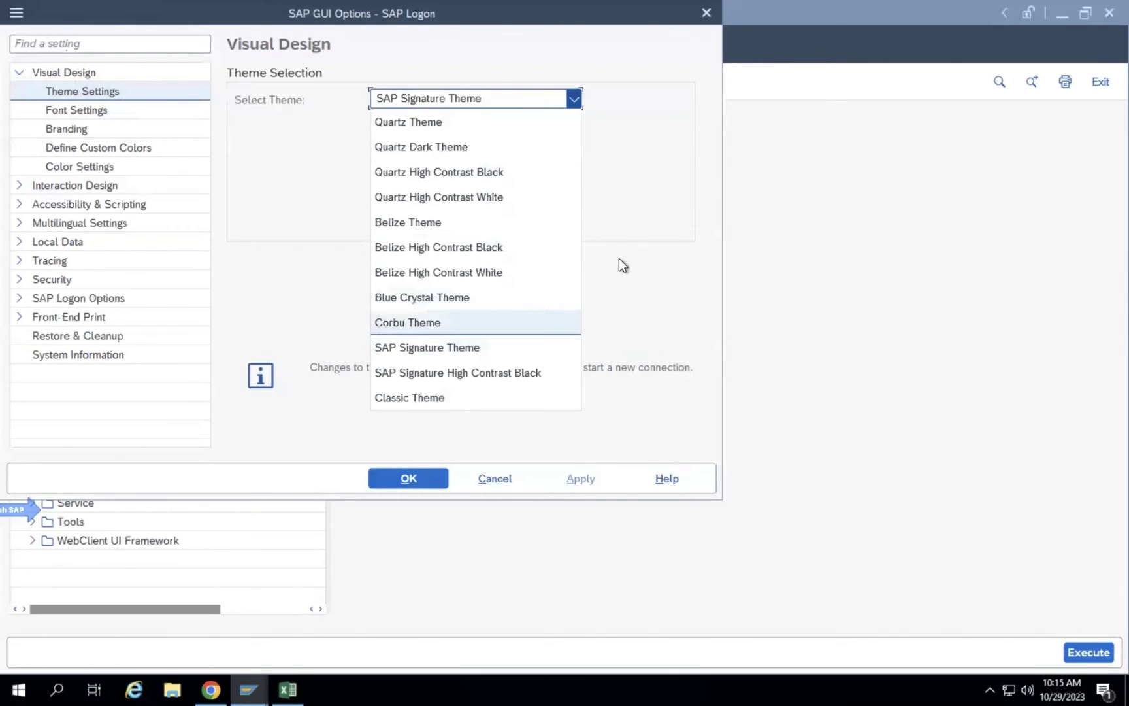
left_click(639, 245)
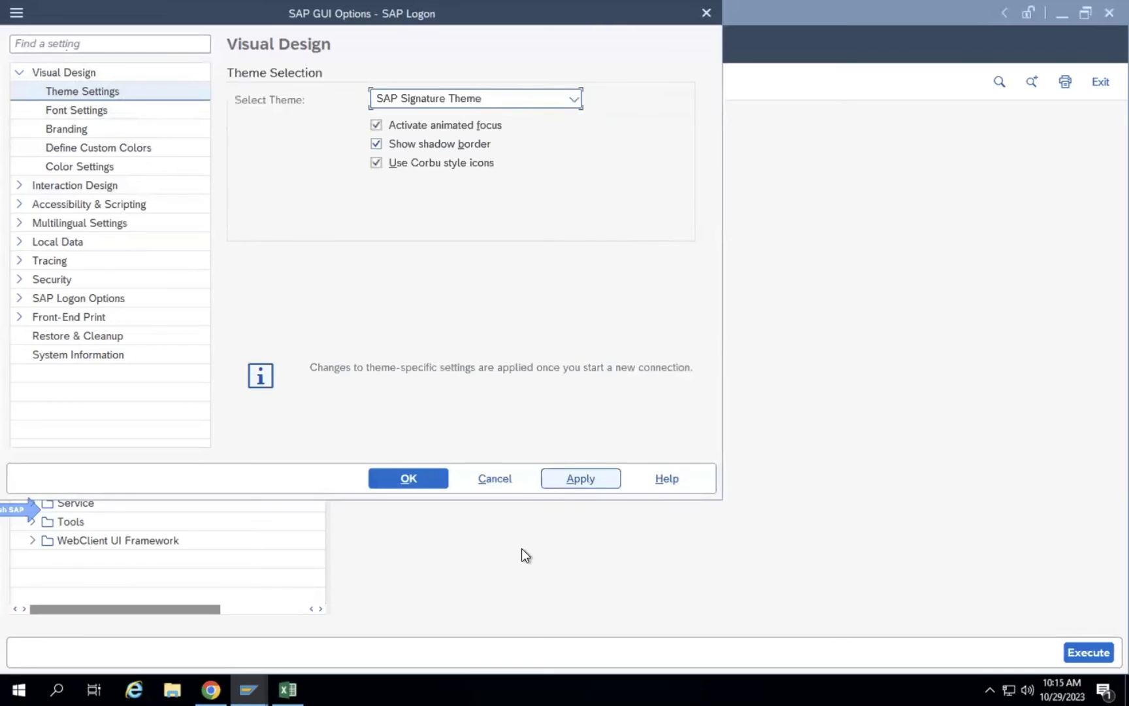
left_click(513, 482)
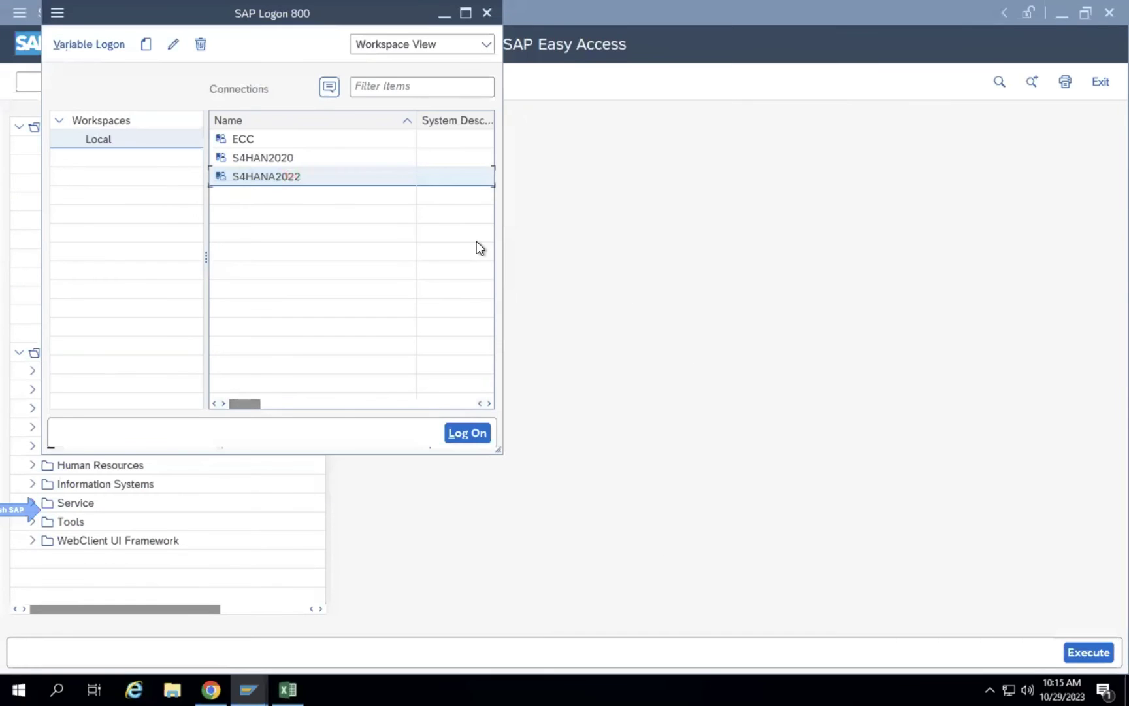
Put the SAP Logon window away to show the Easy Access Favorites like SE38, SPRO, ME21N.
left_click(647, 243)
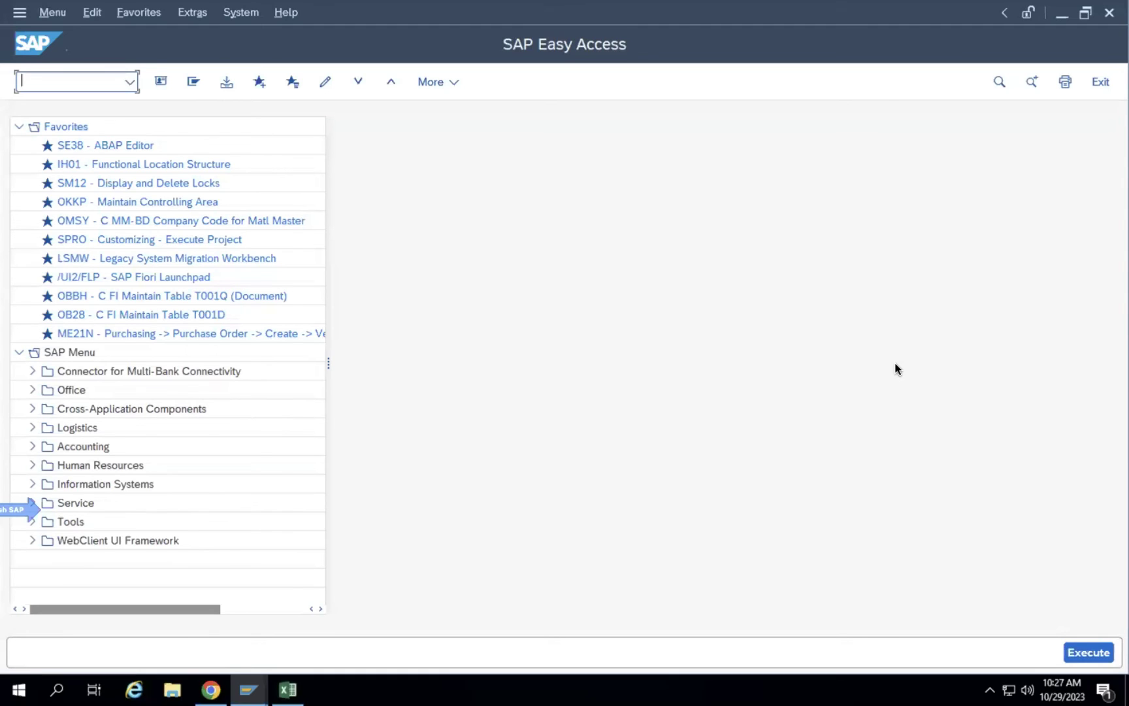
Enter the label 'File Path' in E26 and resize columns E and F to fit.
left_click(287, 689)
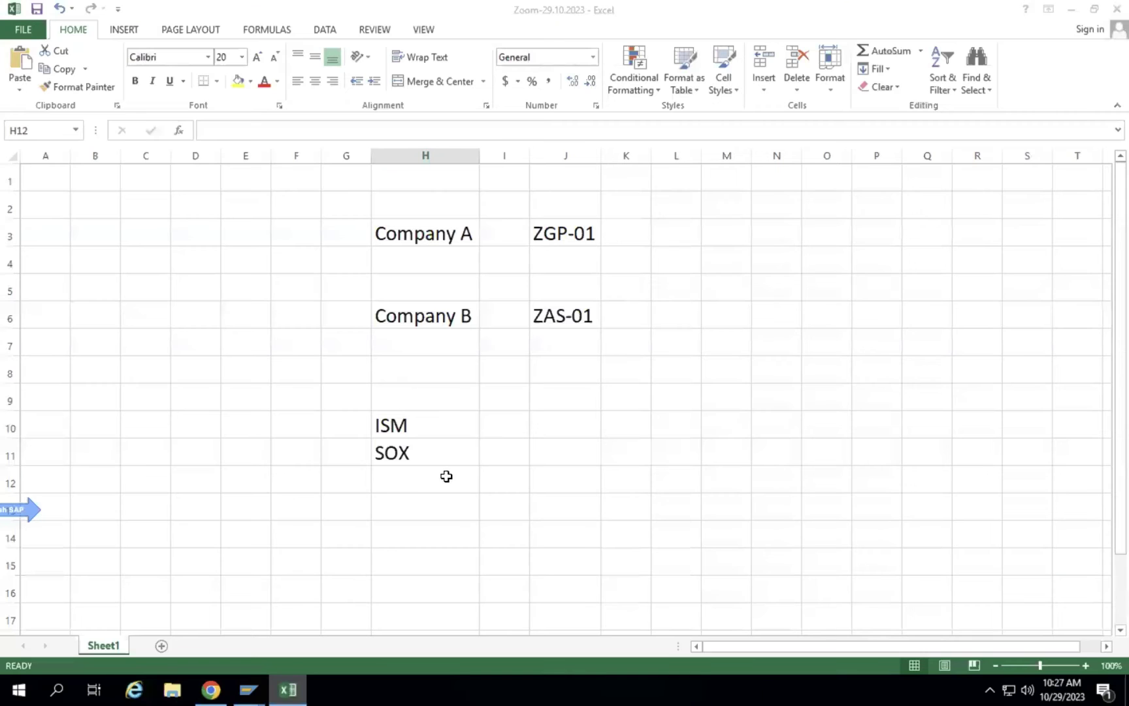
scroll(449, 503, "down", 7)
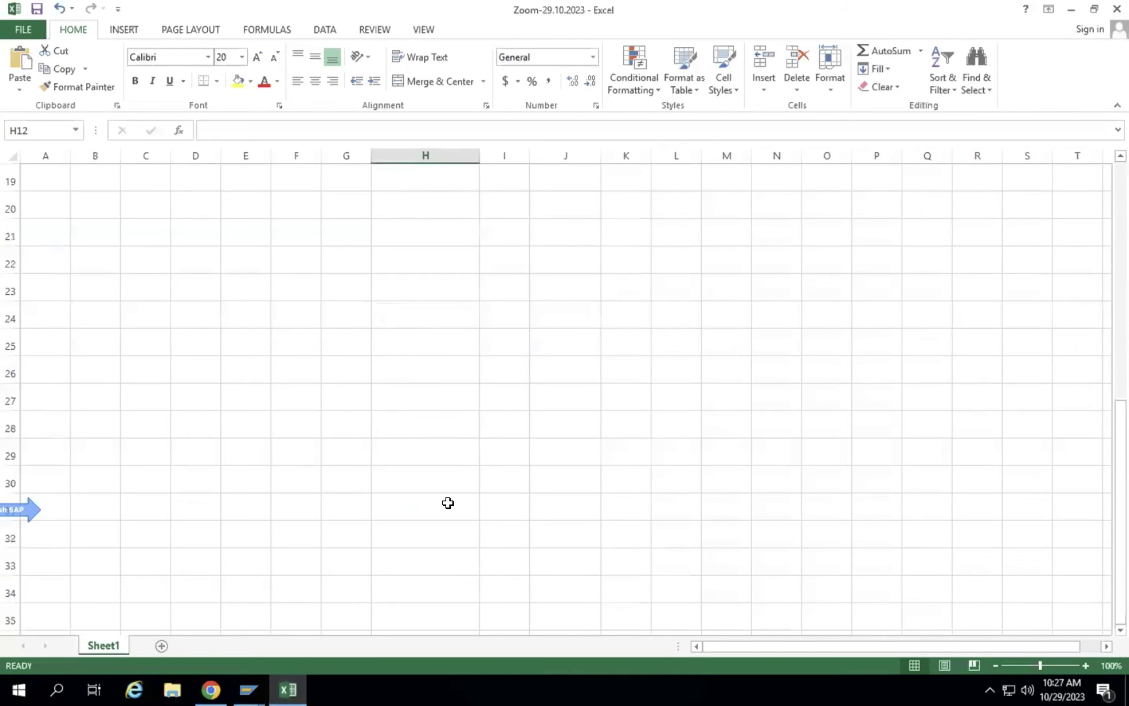
left_click(168, 217)
left_click(256, 281)
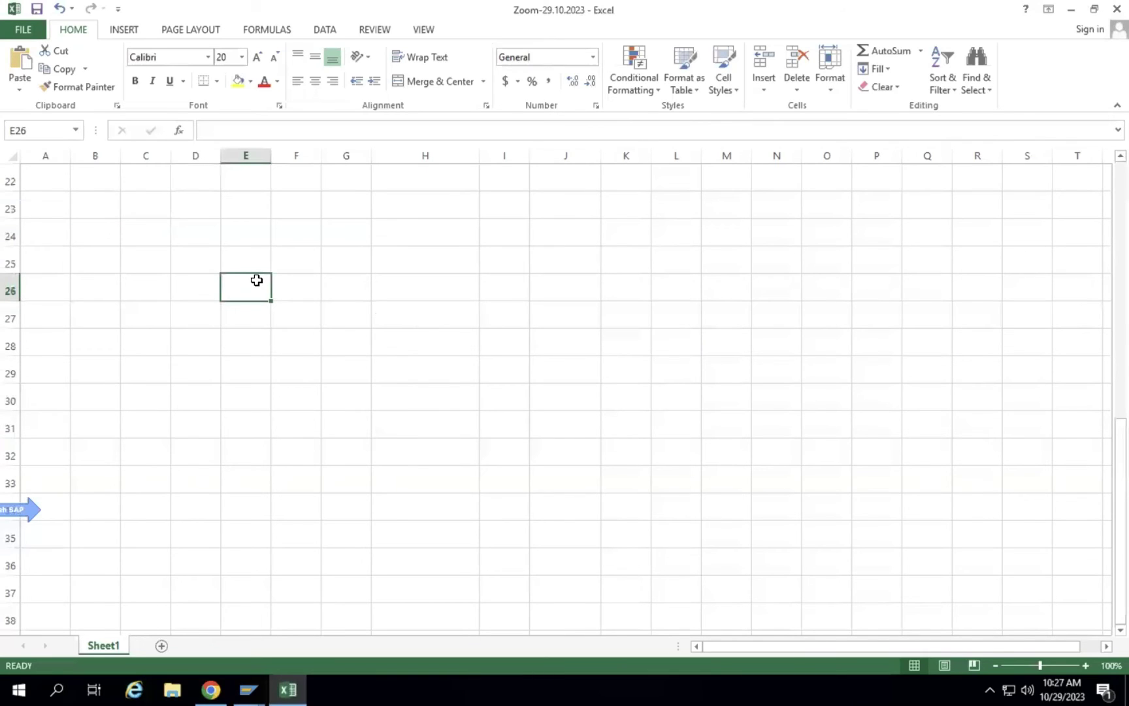
type("File Path")
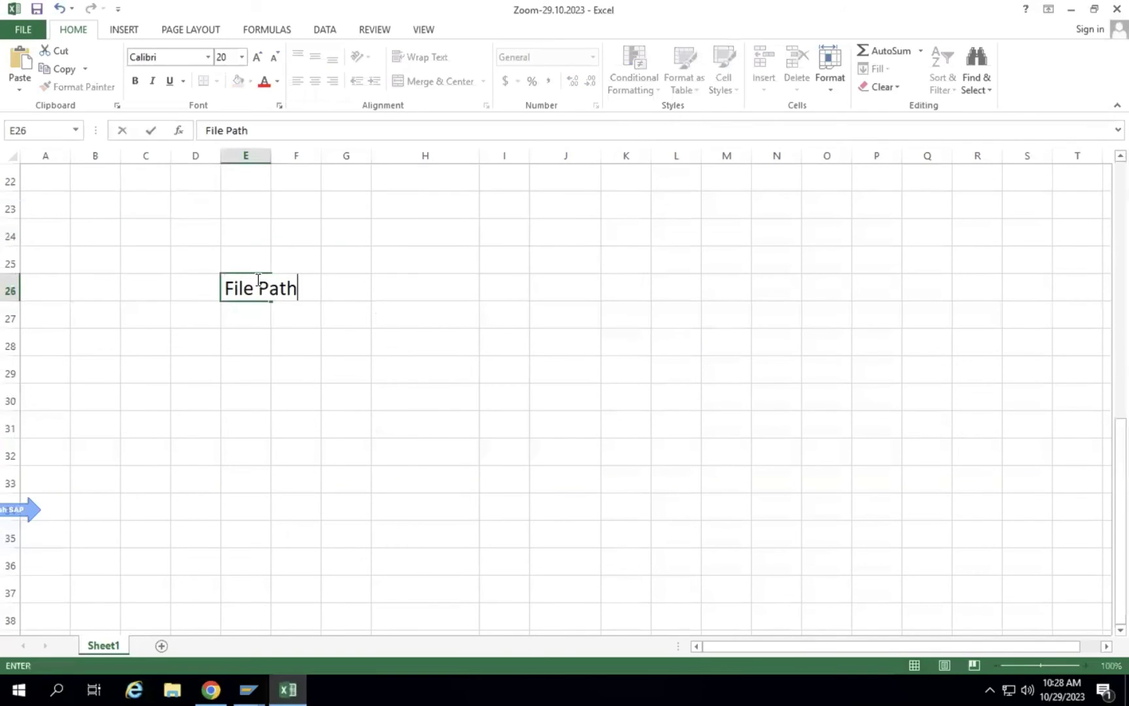
key("Return")
left_click_drag(270, 156, 431, 160)
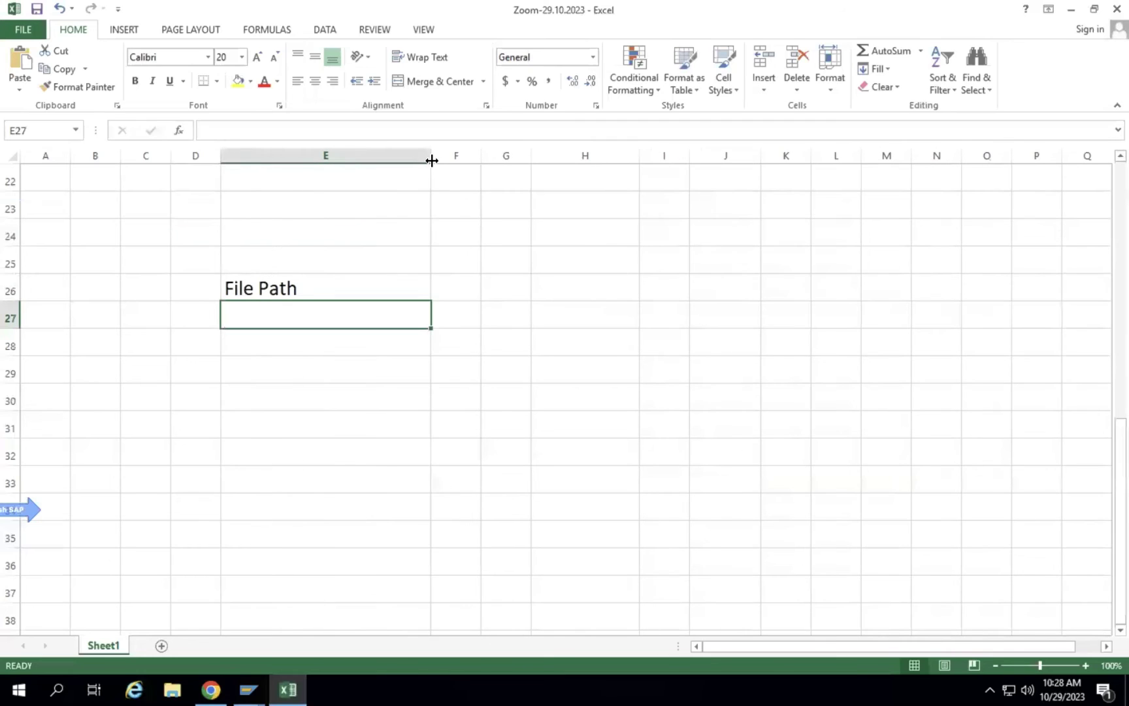
left_click(469, 285)
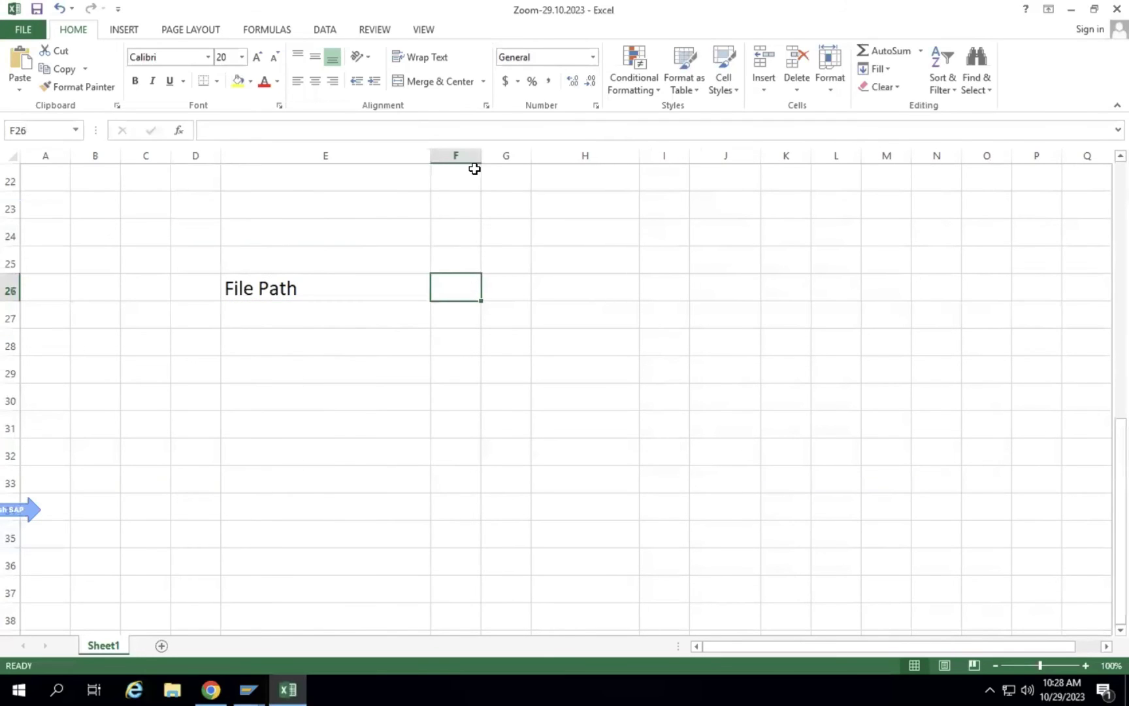
left_click_drag(691, 153, 752, 156)
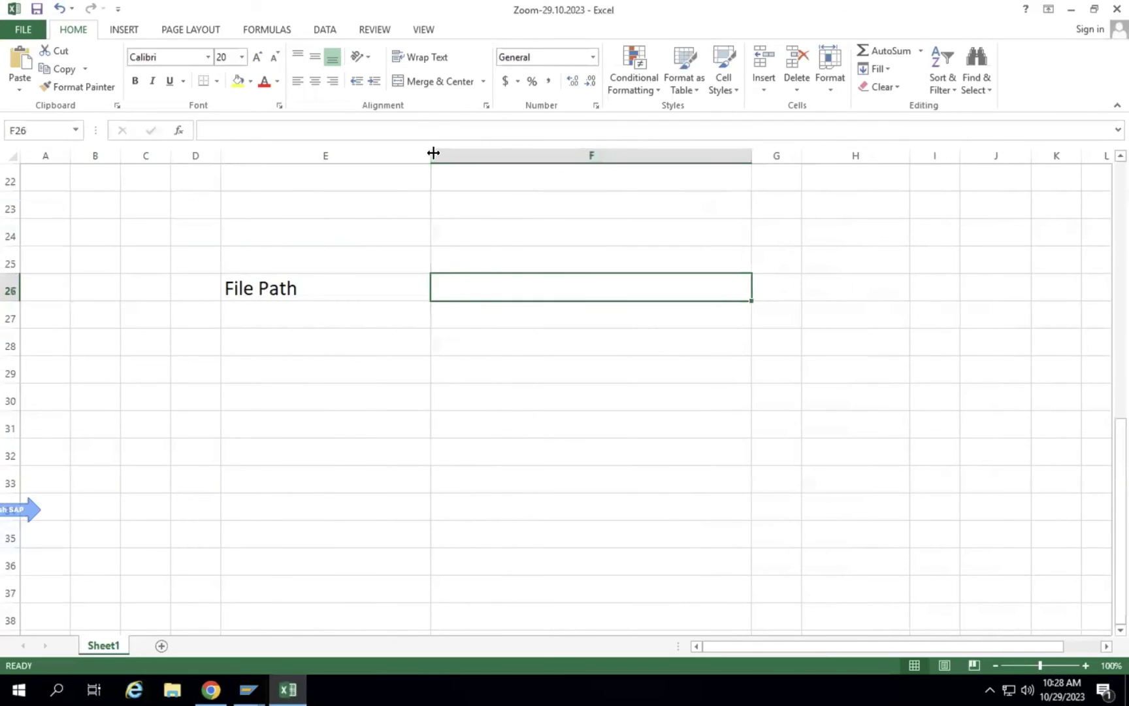
left_click_drag(429, 159, 341, 163)
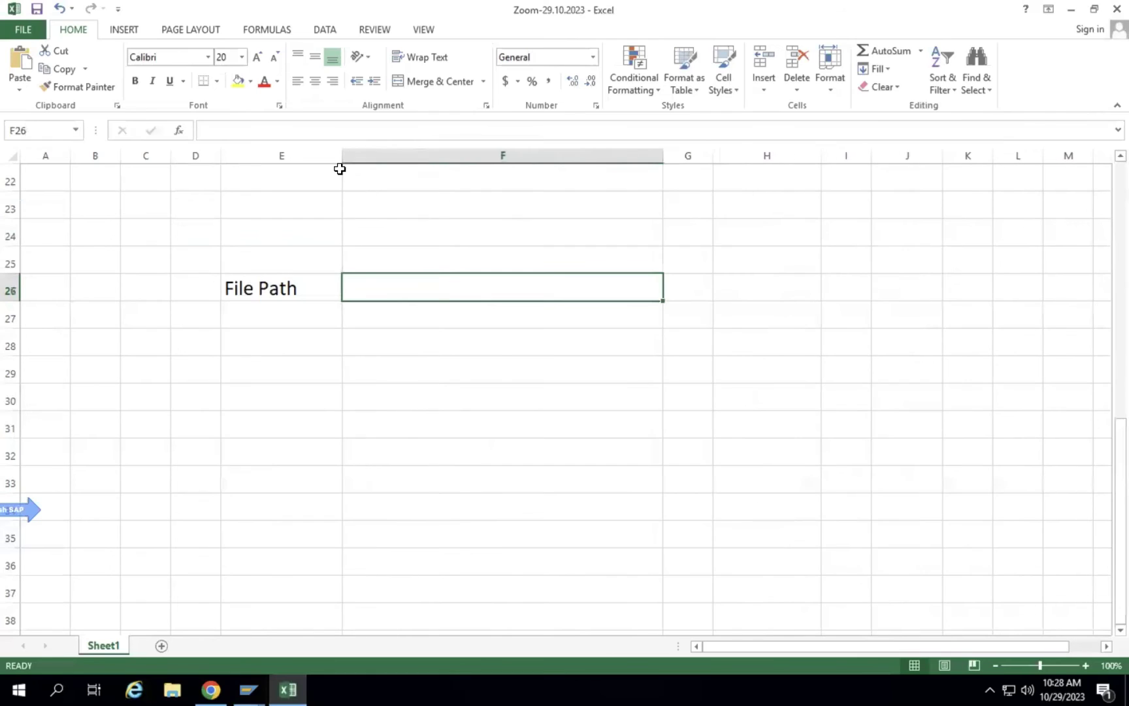
Enter AL11 in F26 and the heading 'Transaction' in F25.
type("AL11")
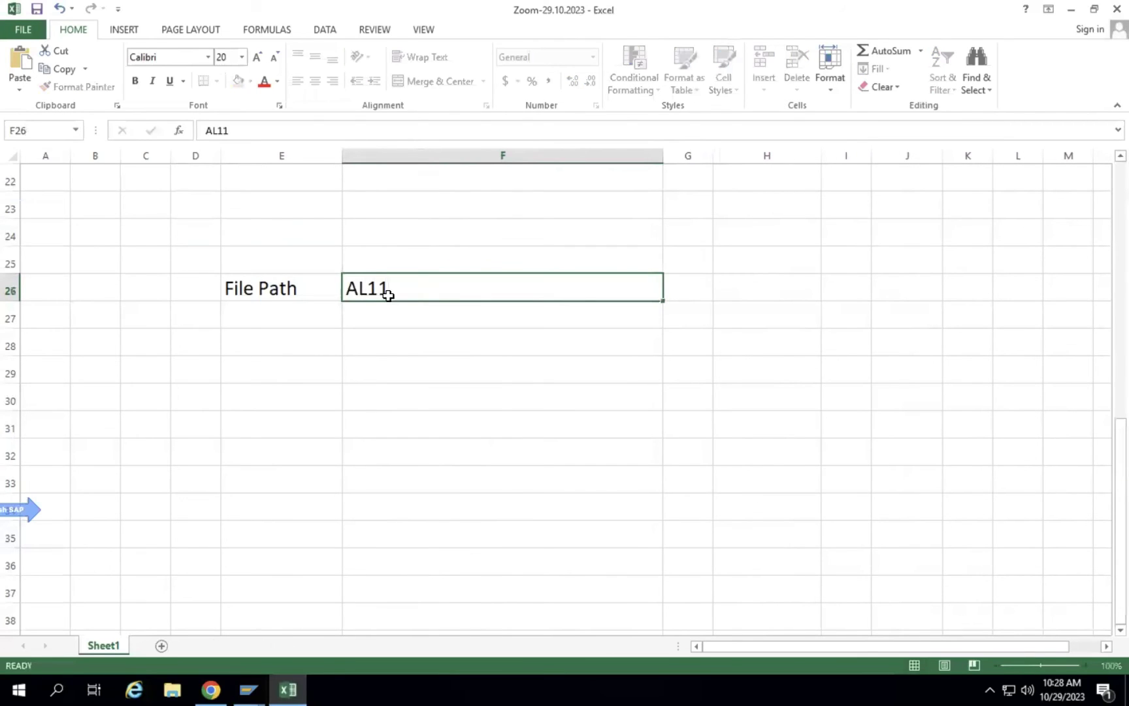
key("Return")
left_click(391, 256)
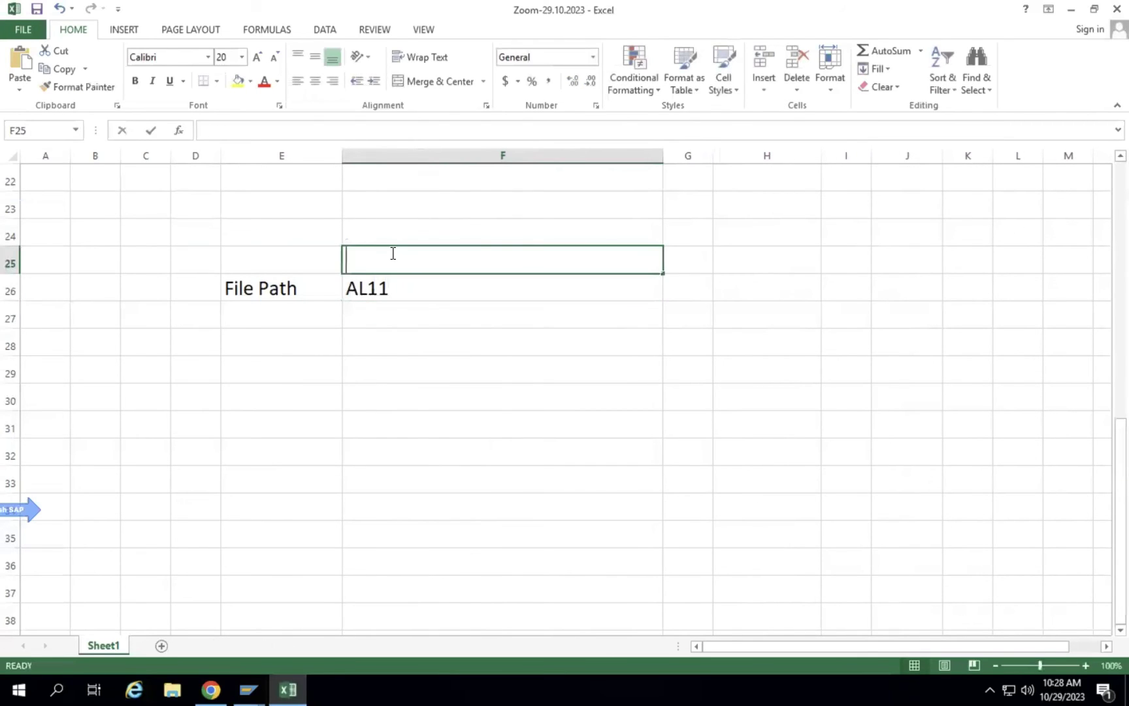
type("1R")
key("BackSpace")
key("BackSpace")
type("Trans")
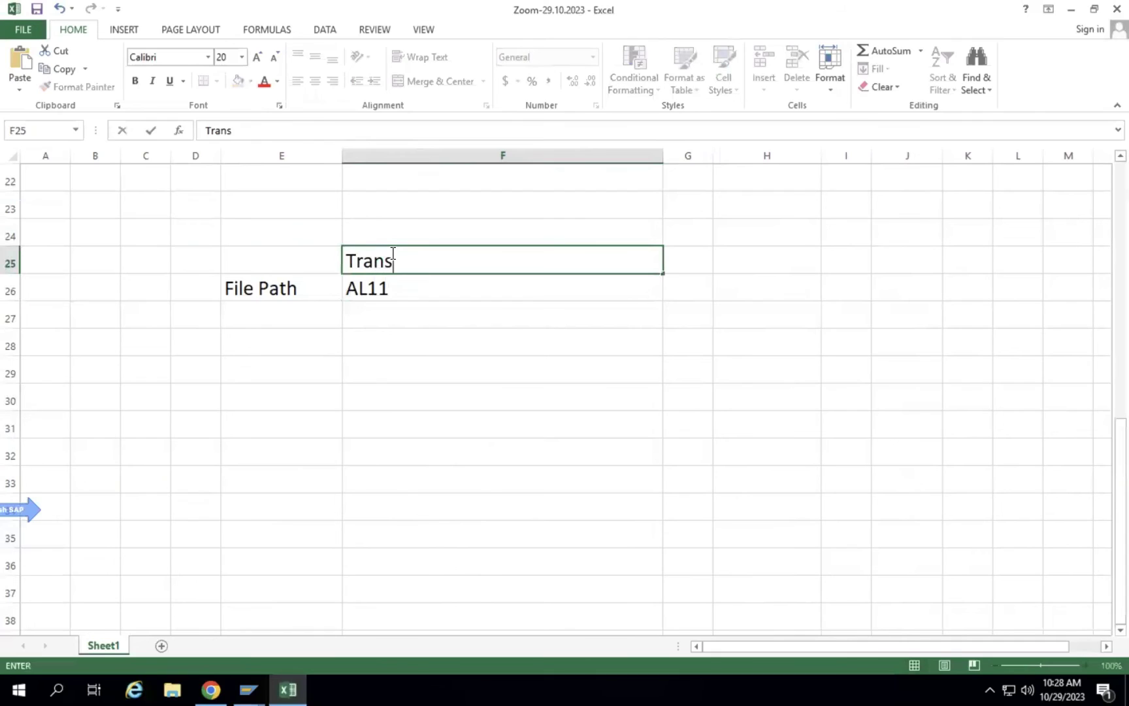
type("action")
key("Return")
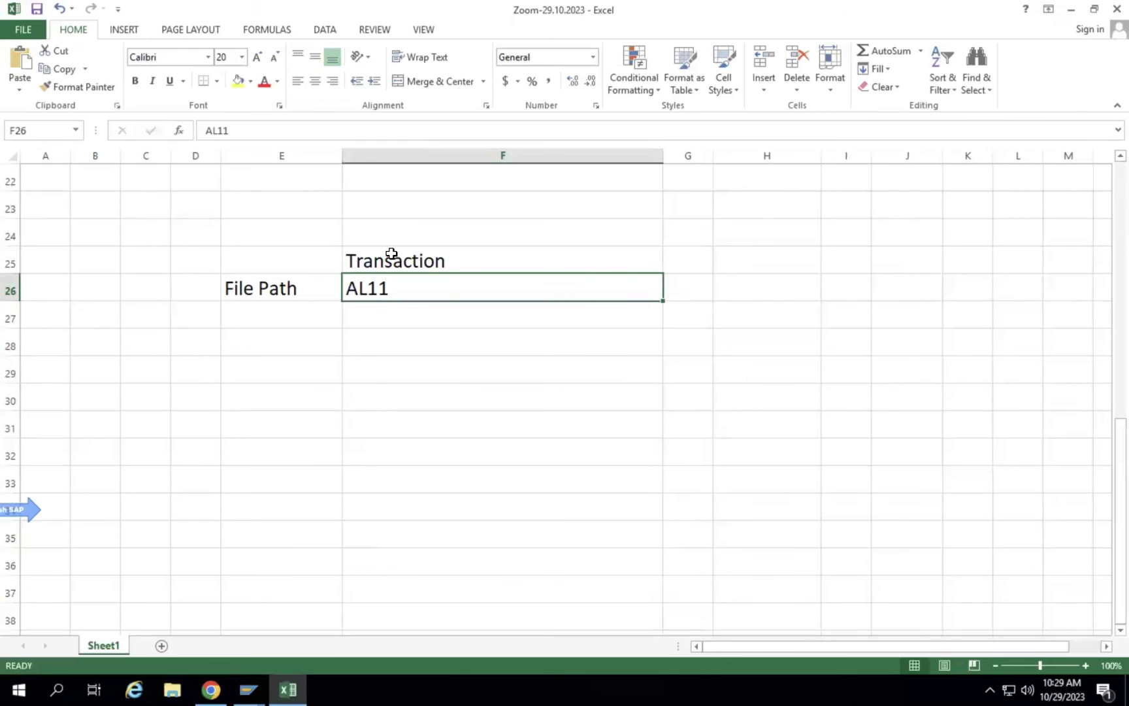
left_click(248, 690)
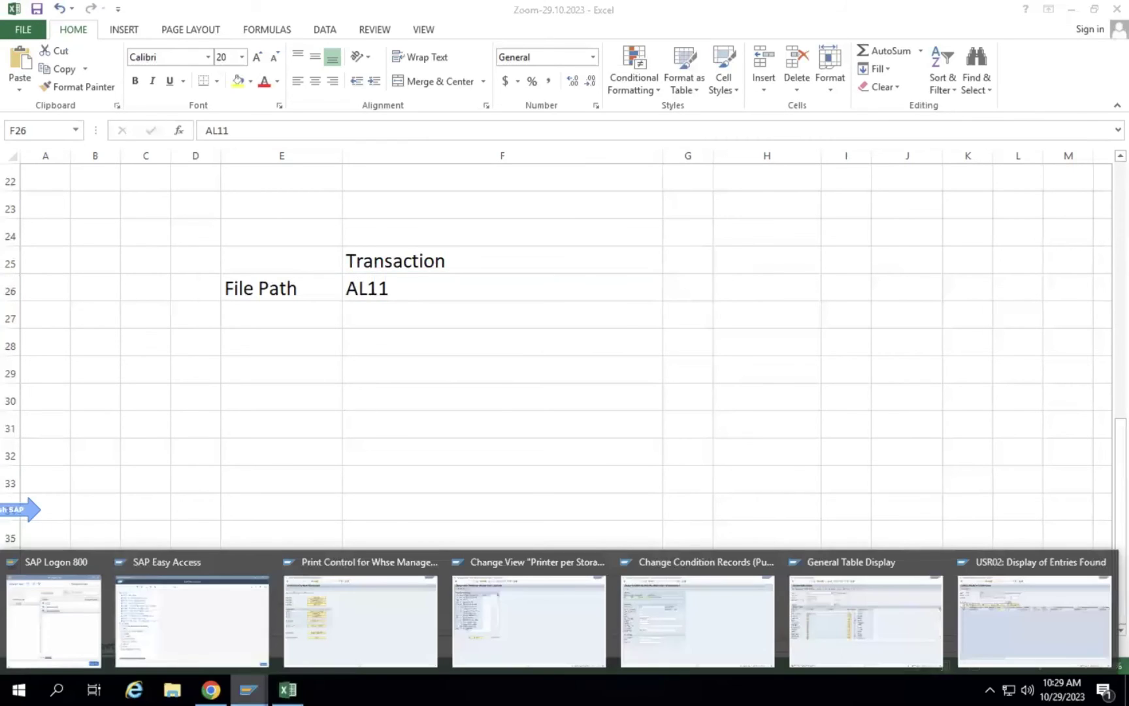
Run /nAL11 in the SAP session to list the SAP directories.
left_click(545, 616)
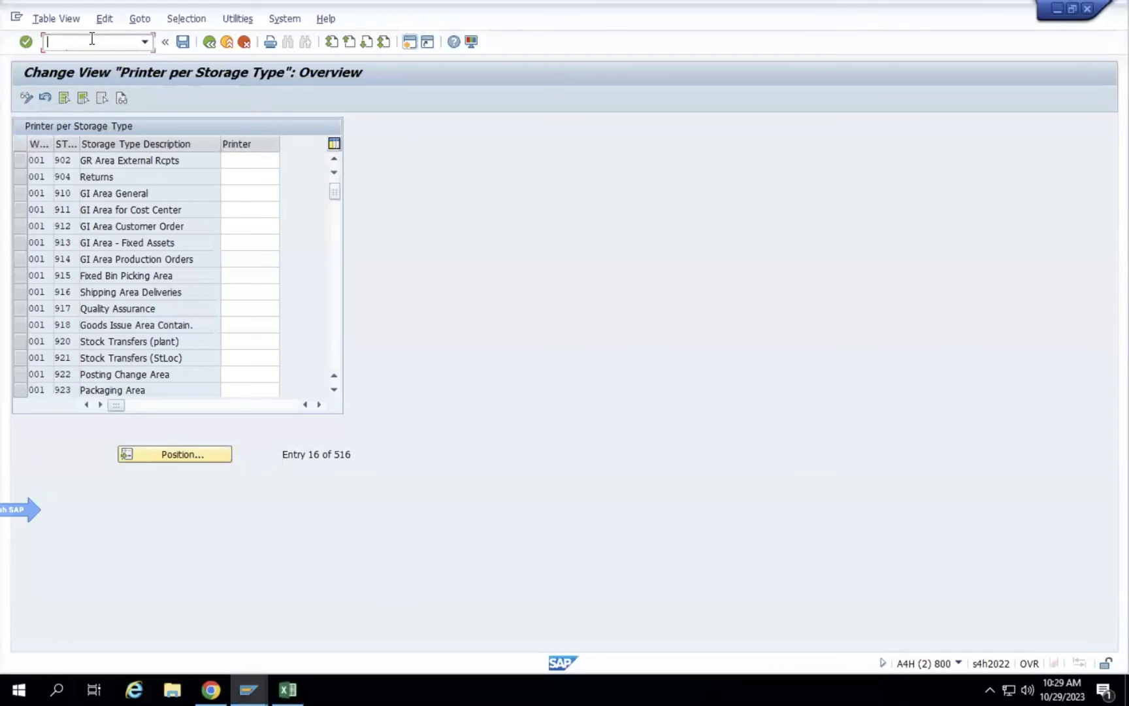
type("/nal11")
key("Return")
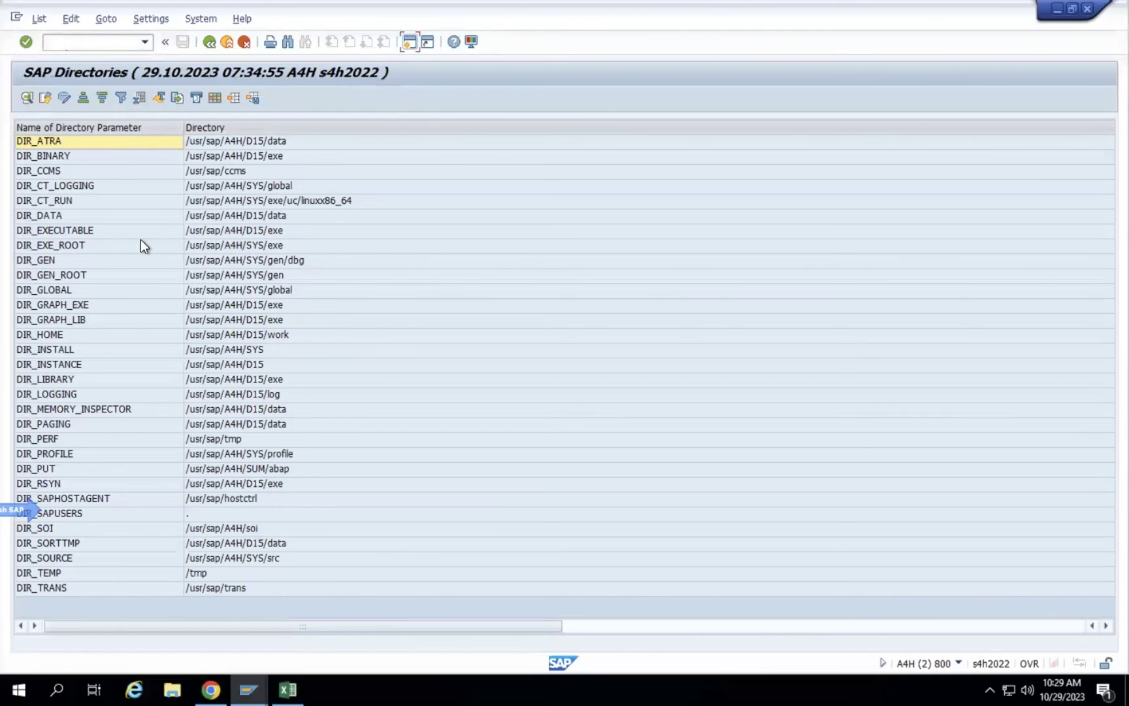
scroll(156, 294, "right", 1)
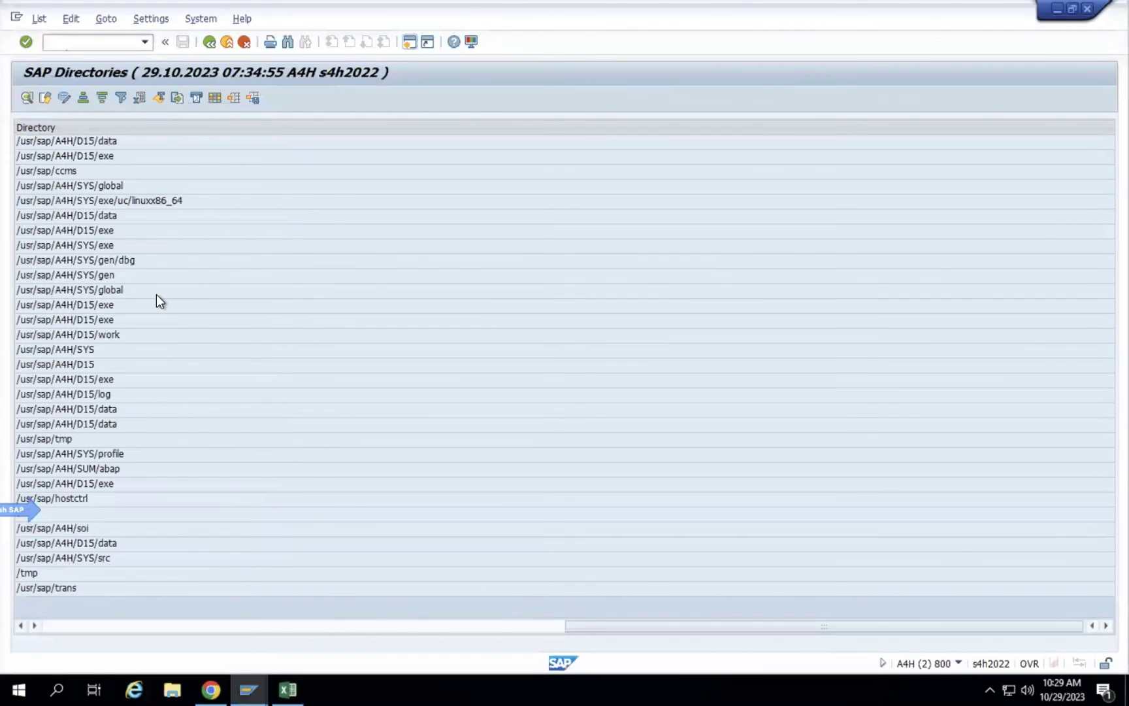
scroll(156, 294, "left", 1)
Select the DIR_GRAPH_LIB directory path /usr/sap/A4H/D15/exe in the list.
left_click(241, 355)
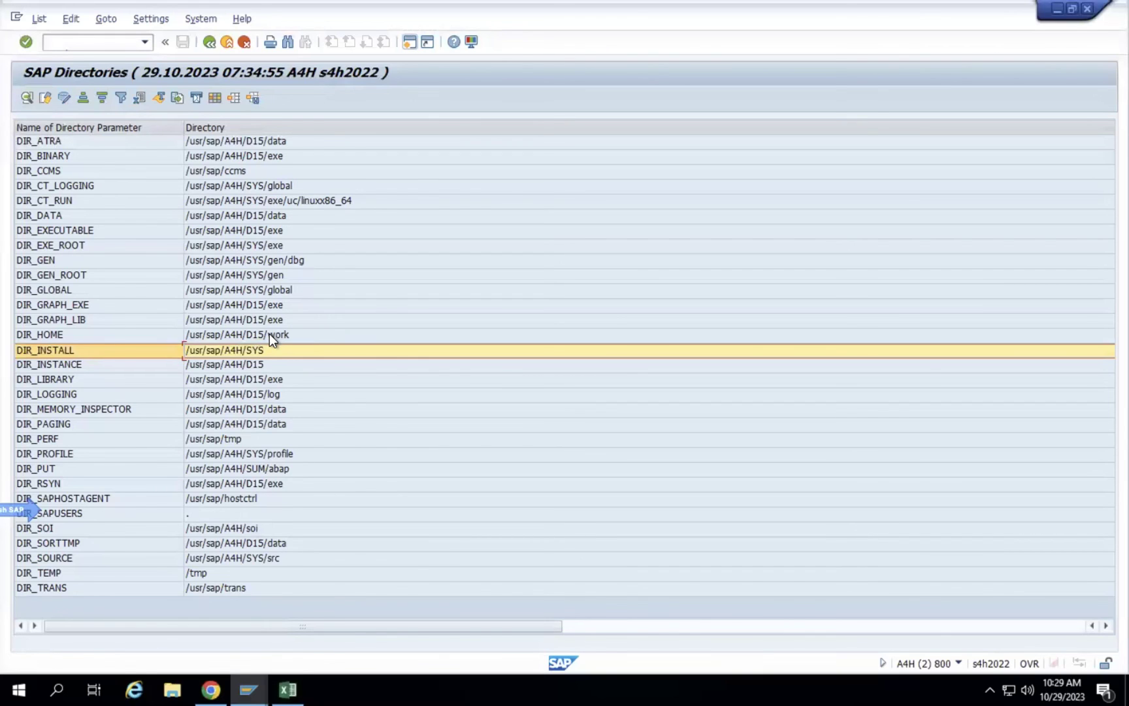
left_click(258, 334)
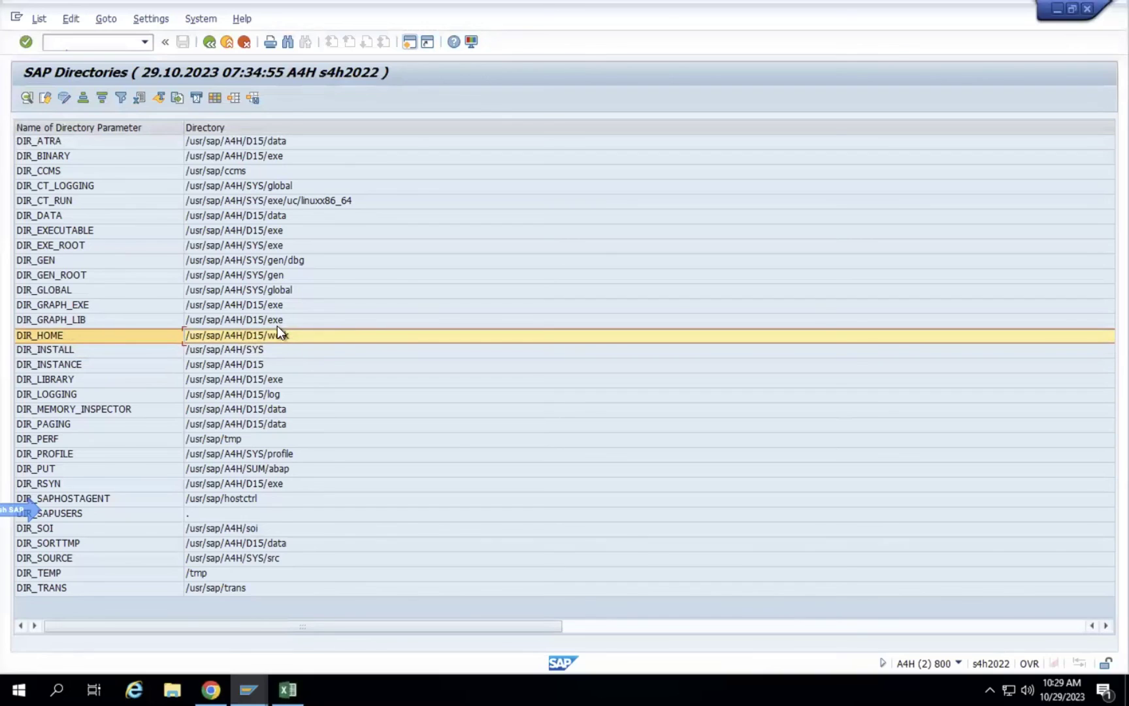
left_click(275, 321)
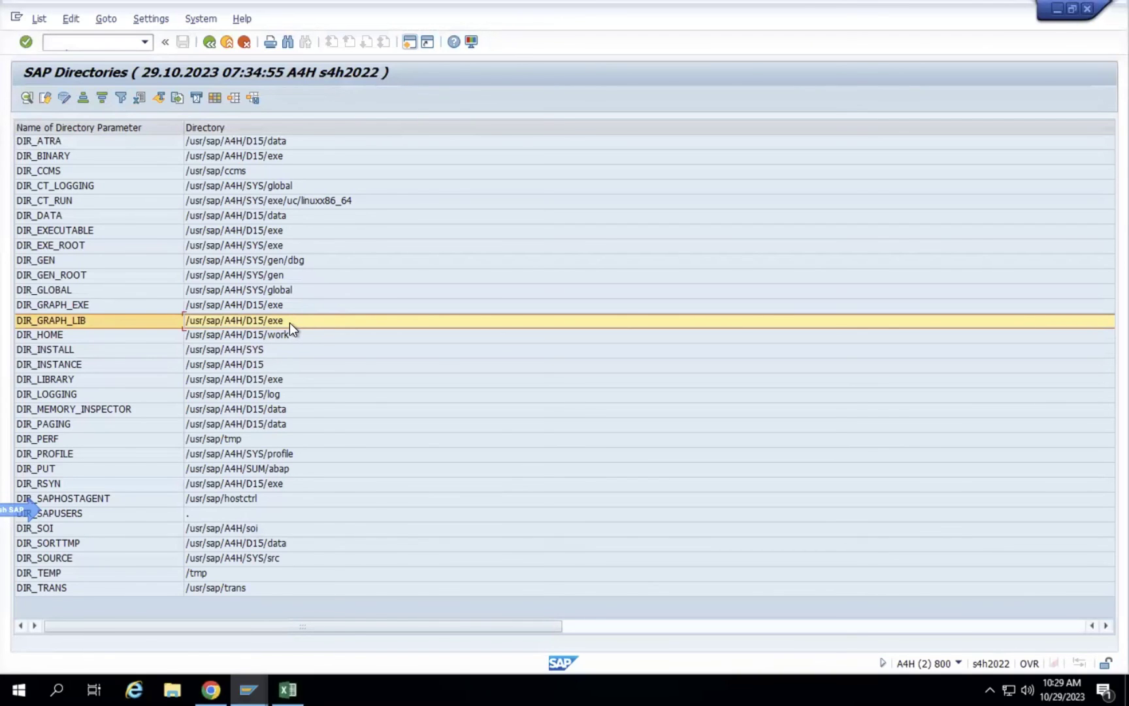
scroll(289, 322, "right", 3)
left_click(290, 322)
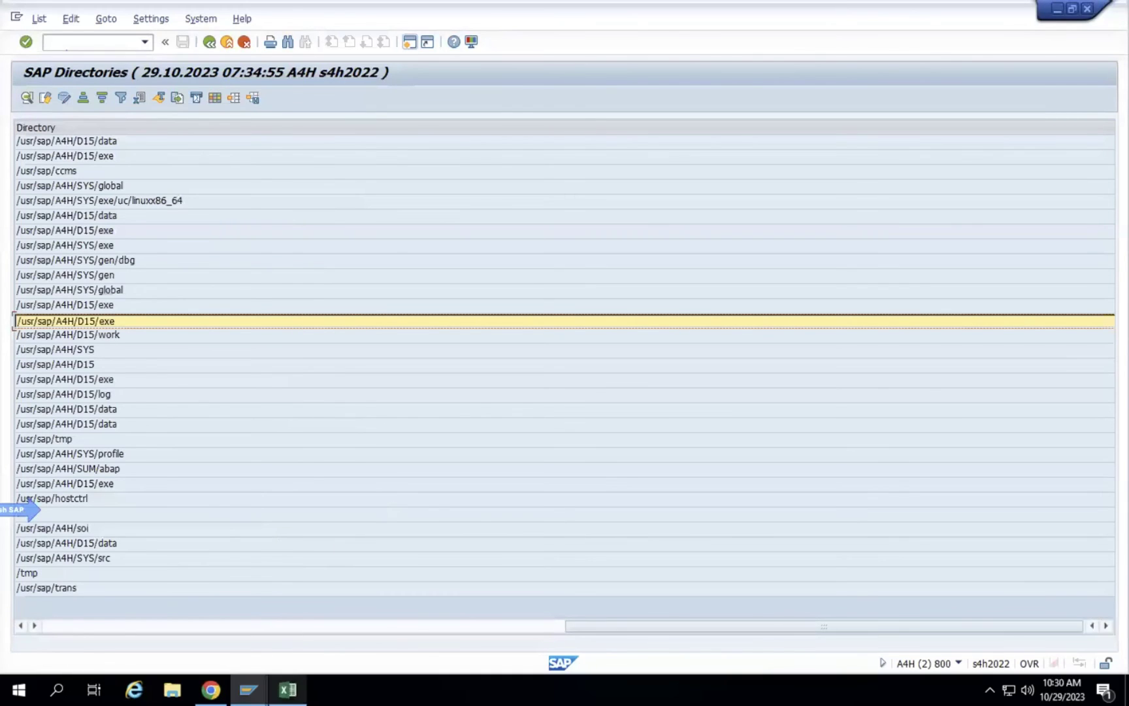
Return to the Excel sheet with AL11 and select cell F28.
left_click(287, 690)
left_click(418, 298)
left_click(388, 343)
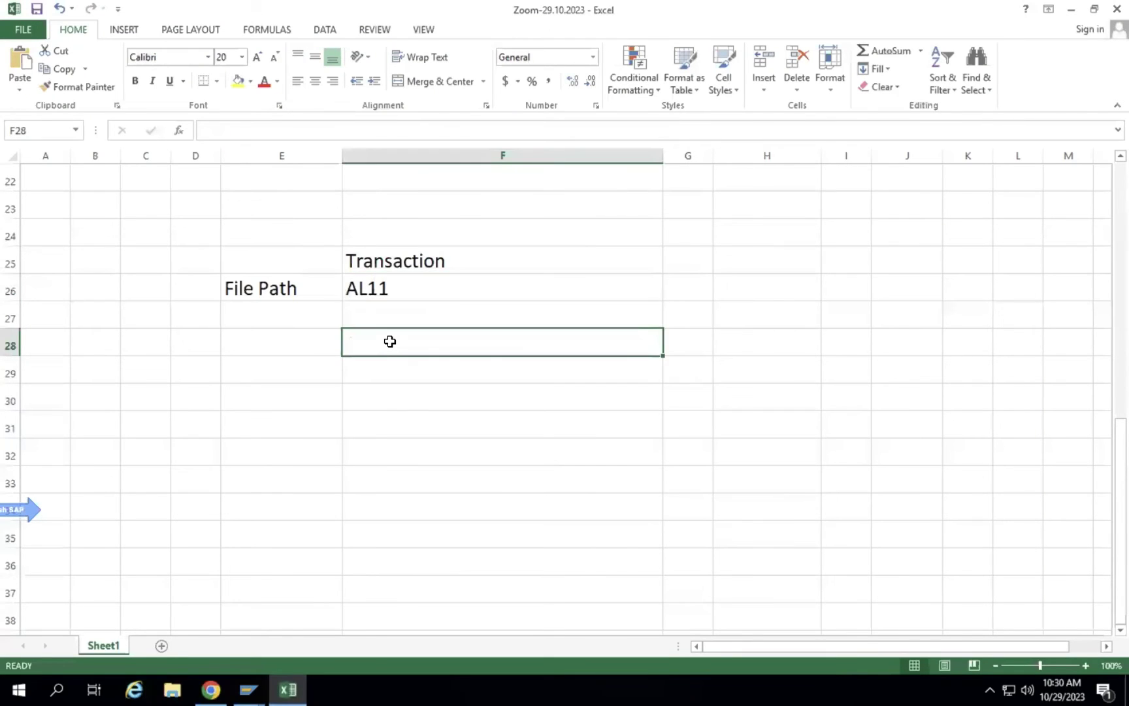
Copy the DIR_GRAPH_LIB entry from F28 into F29.
type("DIR_GRAPH_LIB\t/usr/sap/A4H/D15/exe")
left_click(633, 392)
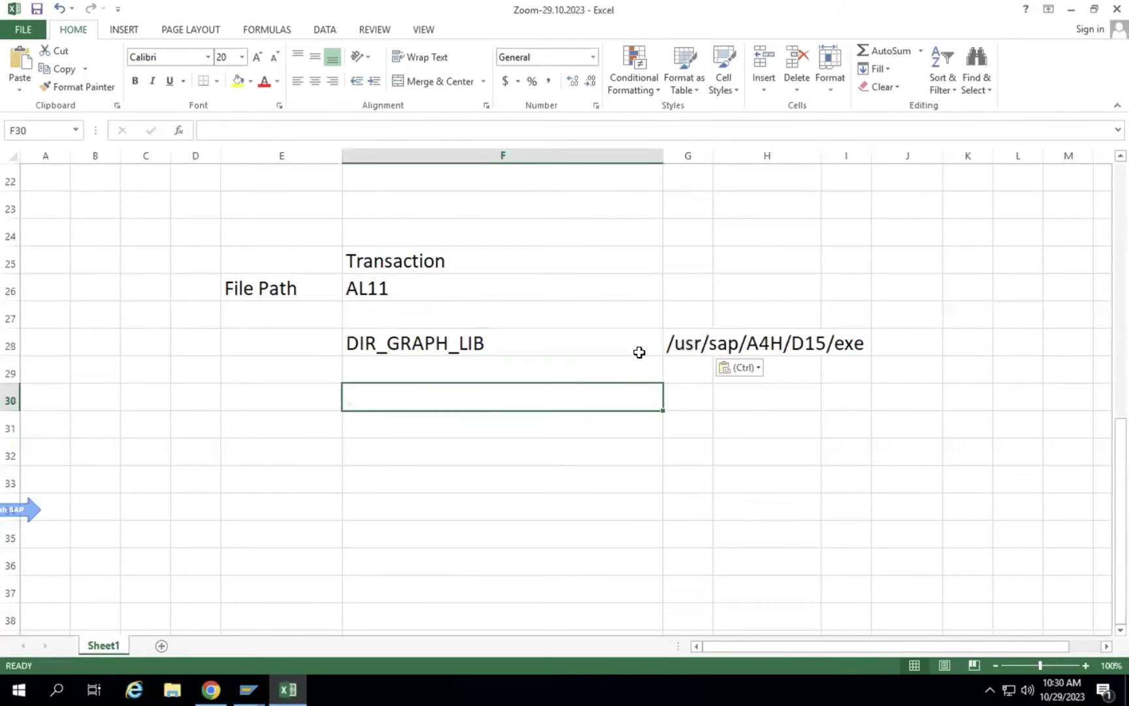
double_click(713, 155)
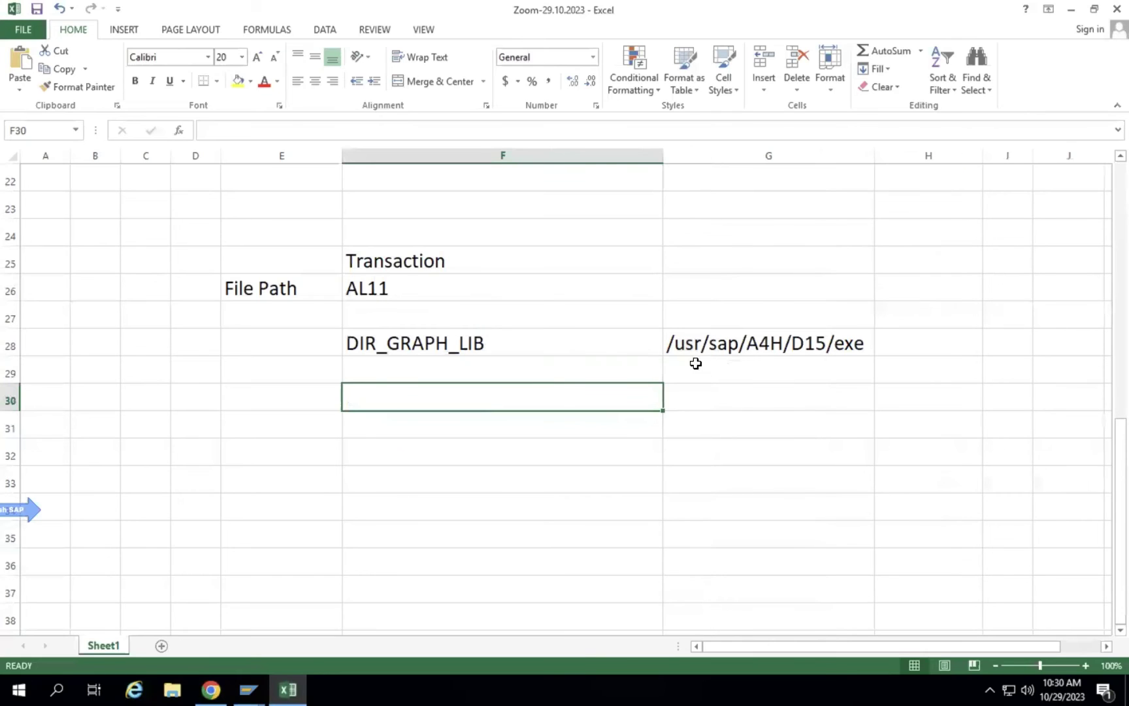
left_click(514, 372)
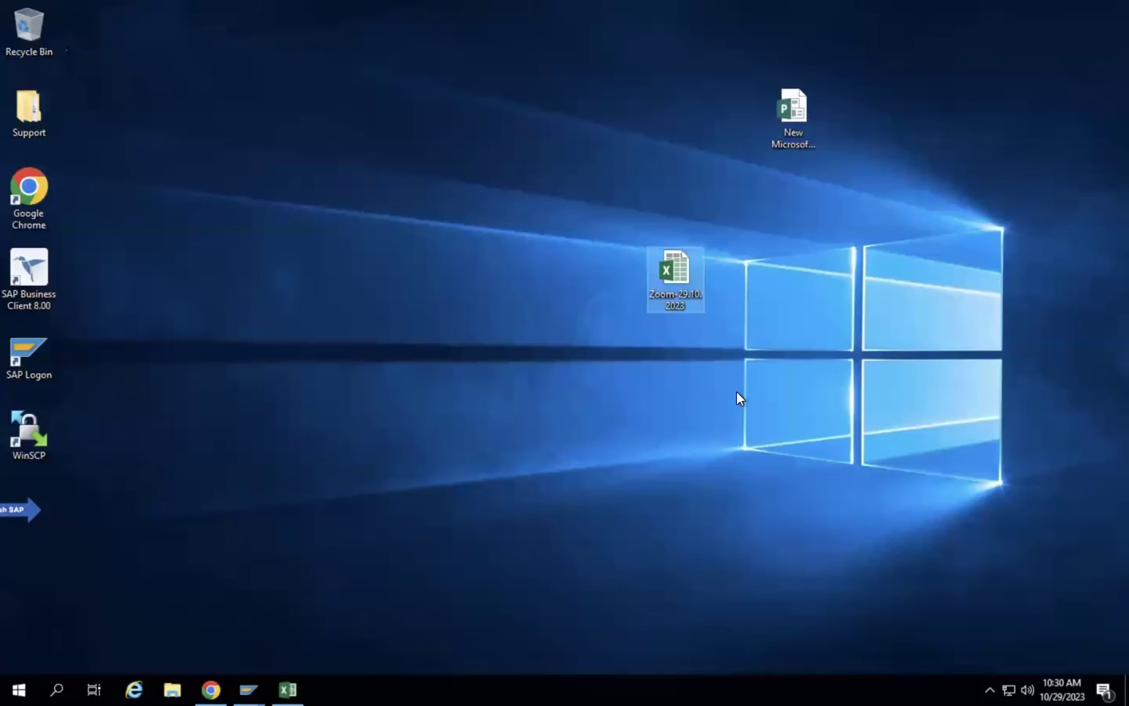
left_click(288, 689)
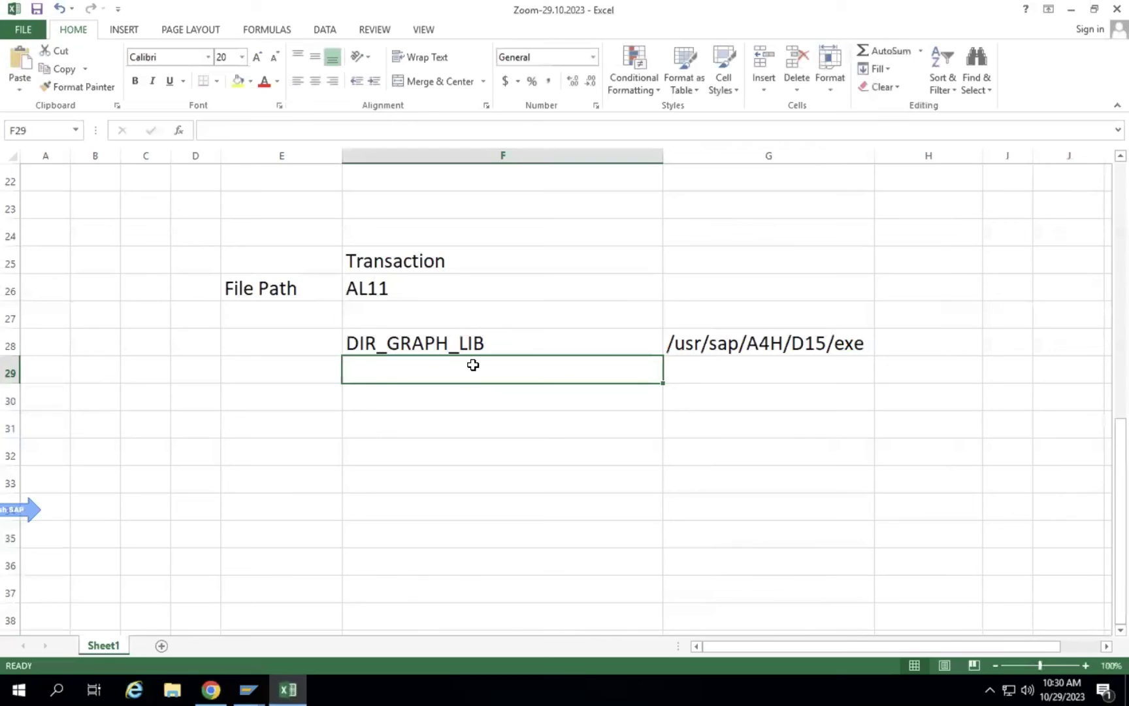
left_click_drag(456, 349, 456, 369)
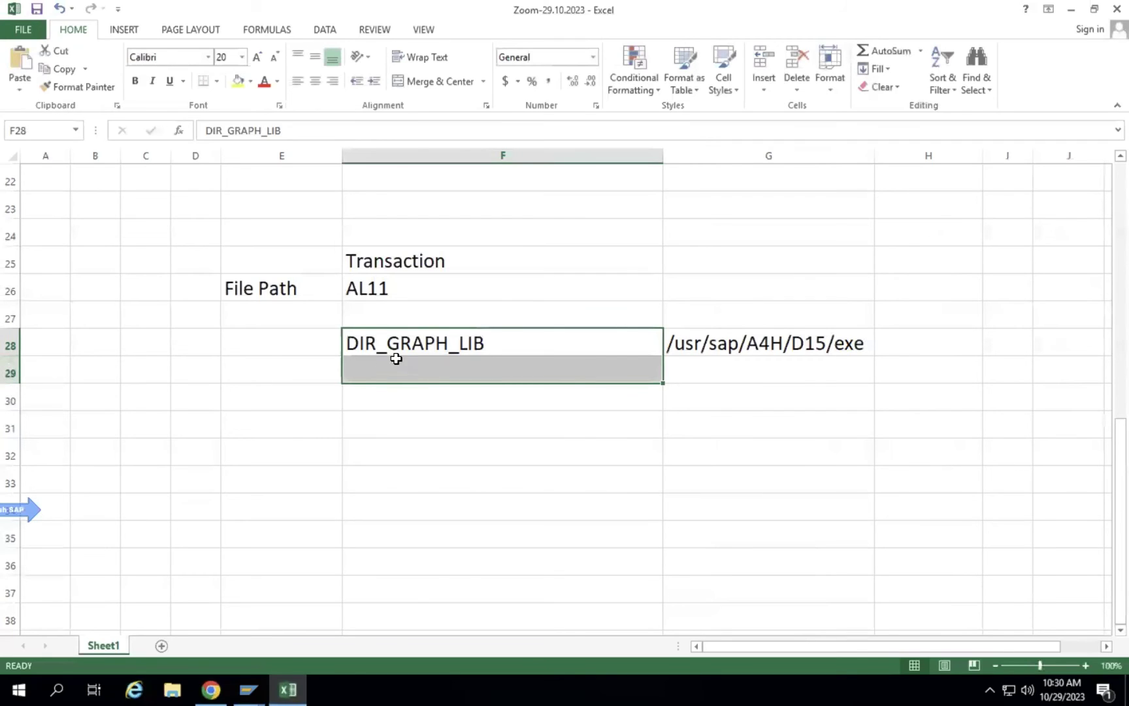
right_click(414, 341)
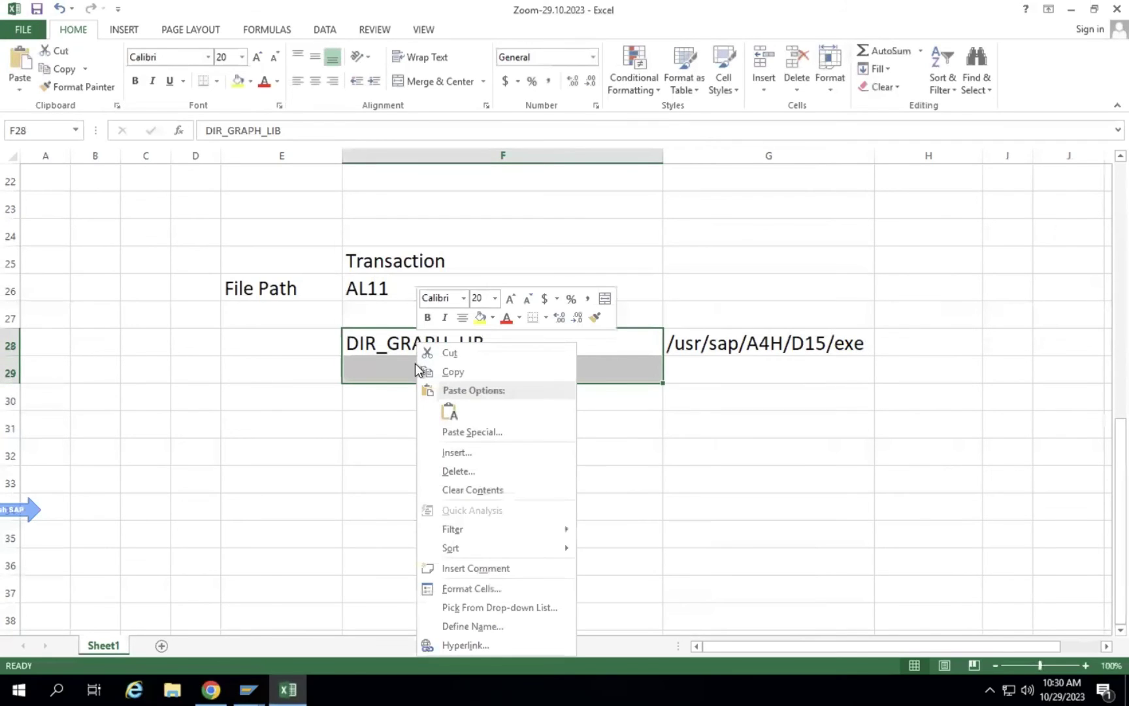
left_click(368, 341)
left_click(368, 340)
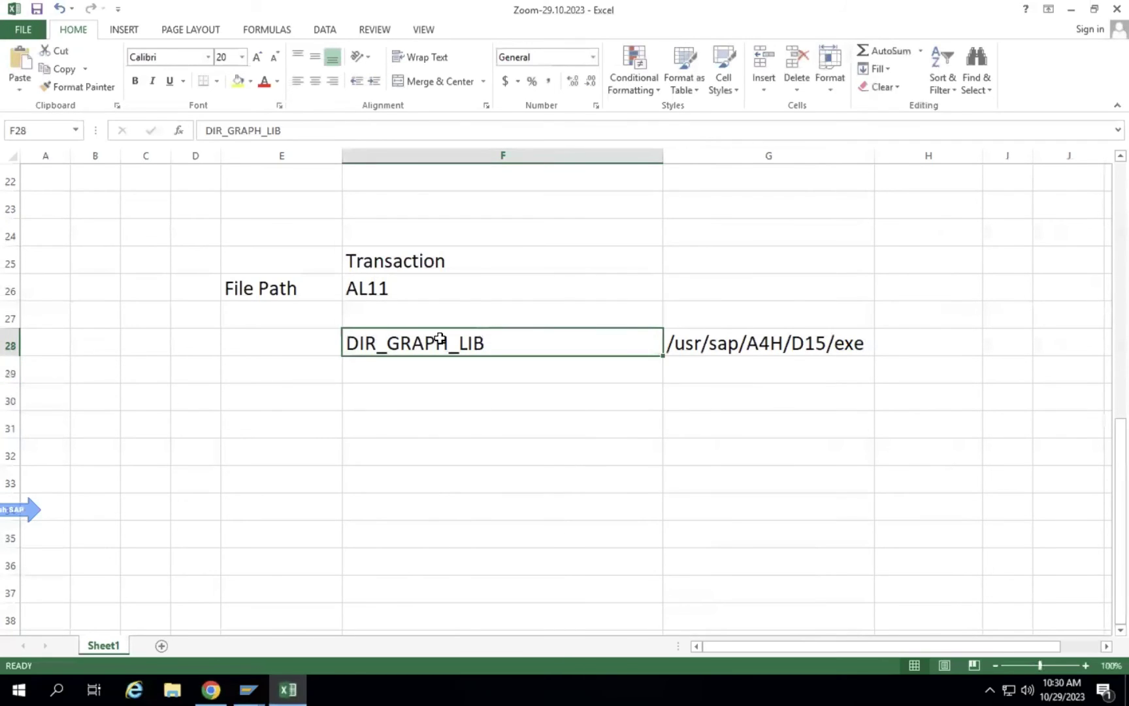
key("ctrl+c")
left_click(428, 367)
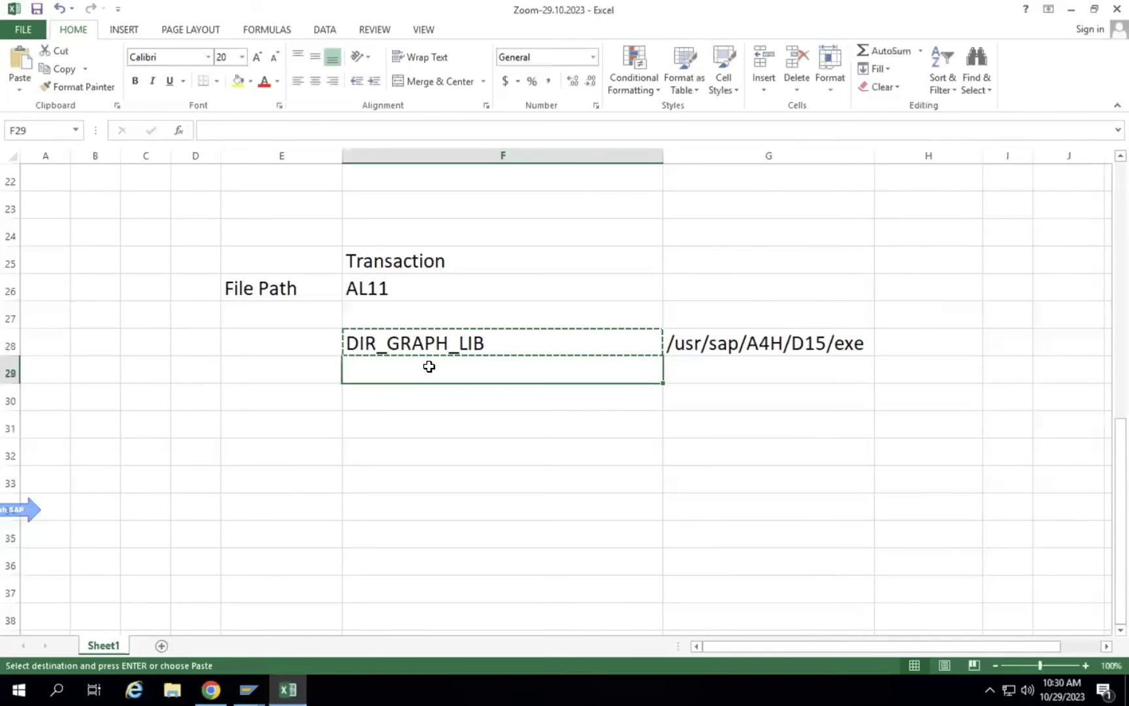
key("ctrl+v")
Copy the /usr/sap/A4H/D15/exe path from G28 into G29 and widen columns F and G to fit.
left_click(744, 361)
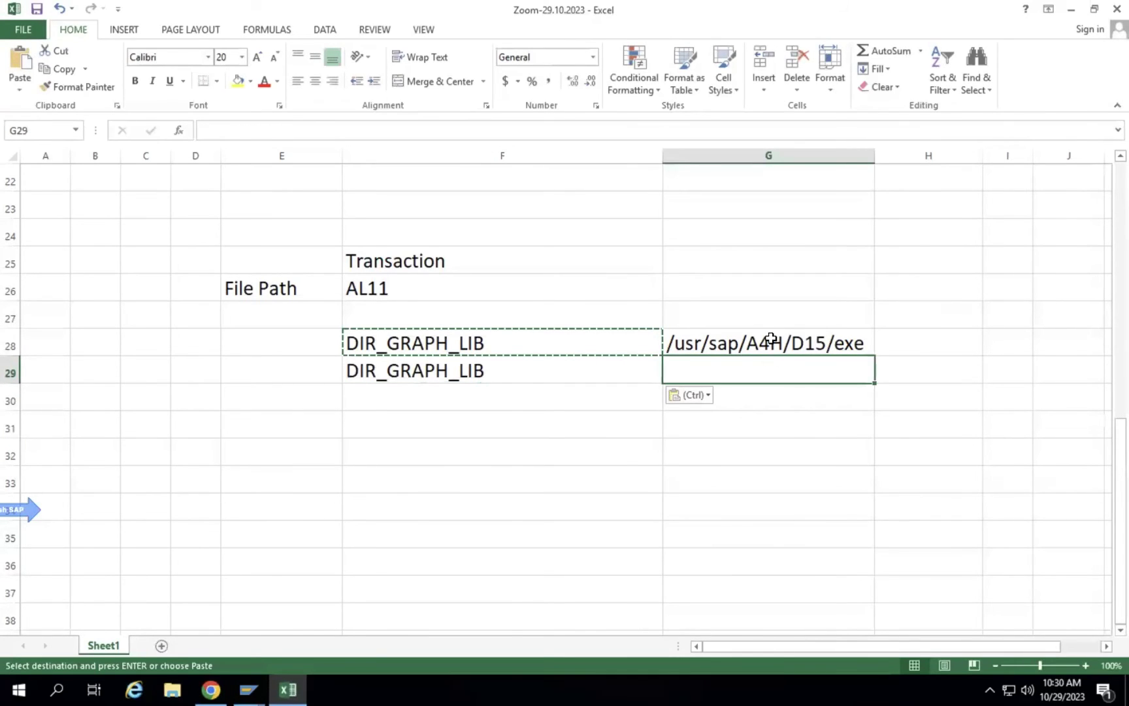
left_click(763, 341)
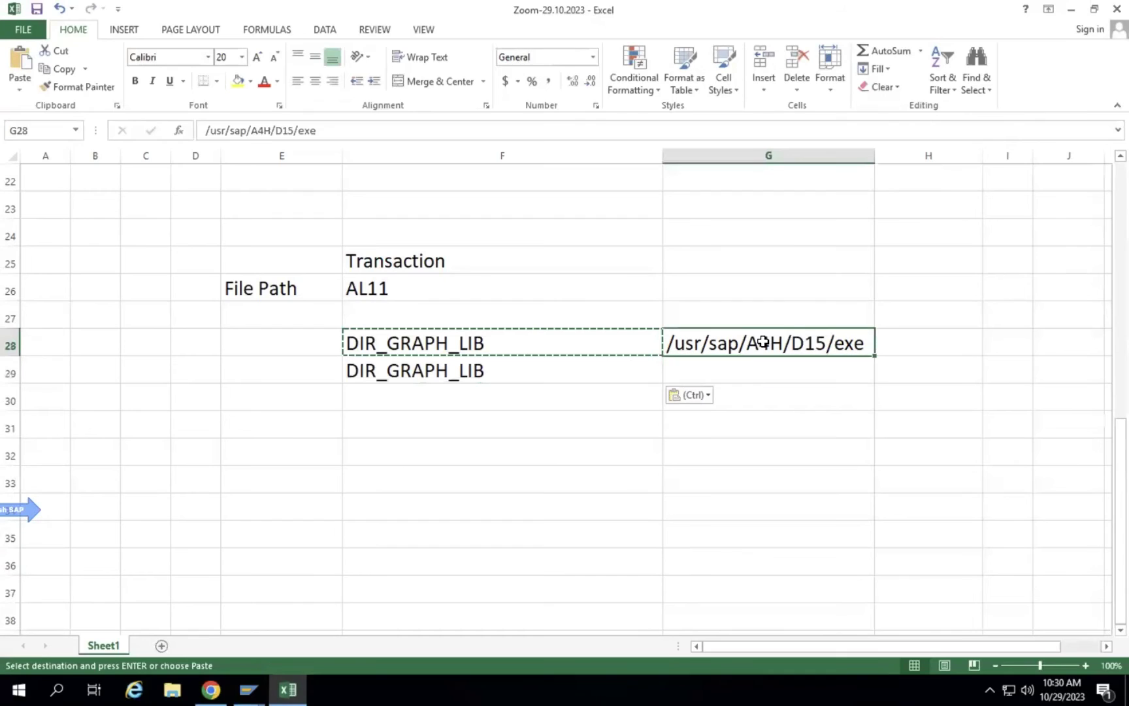
key("ctrl+c")
left_click(758, 372)
key("ctrl+v")
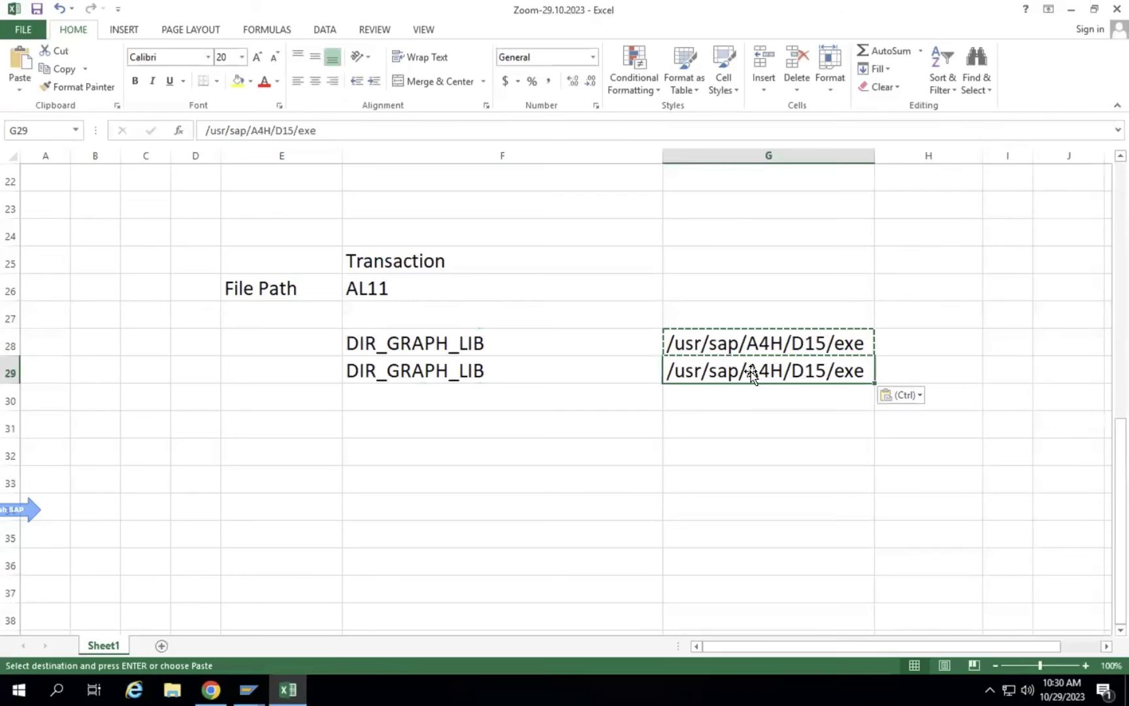
double_click(662, 156)
left_click_drag(705, 161, 819, 161)
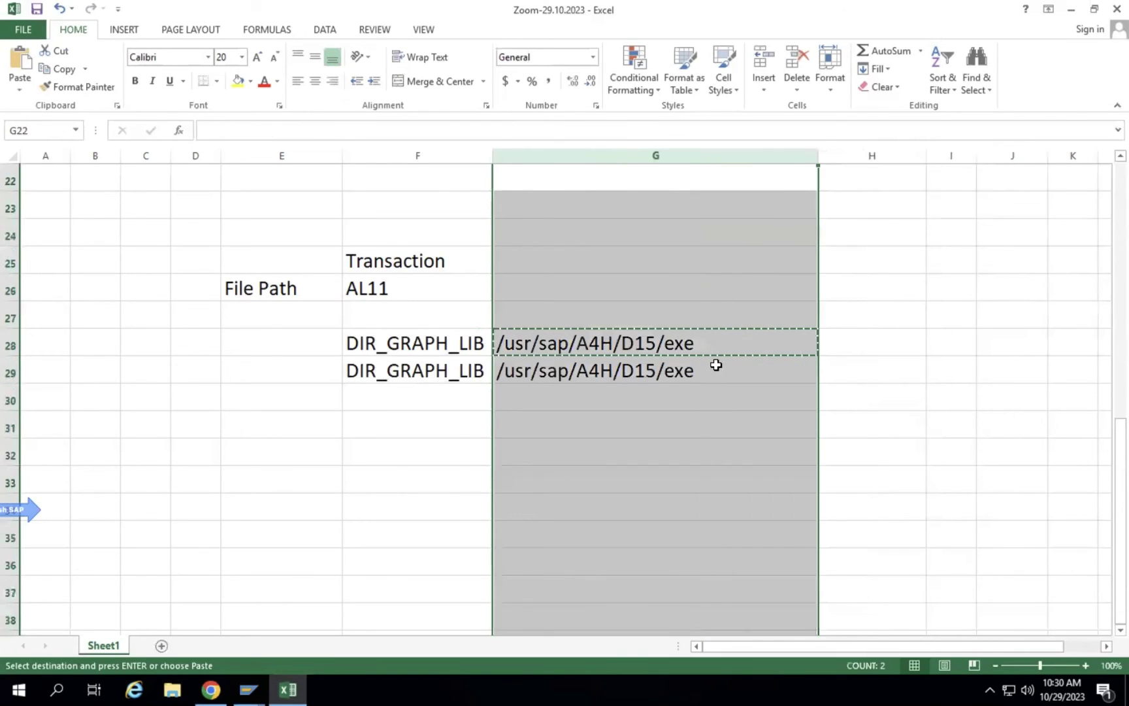
Change the G29 path to /usr/sap/A4H/D15/work/exe.
double_click(716, 365)
key("Left")
key("Left")
key("Left")
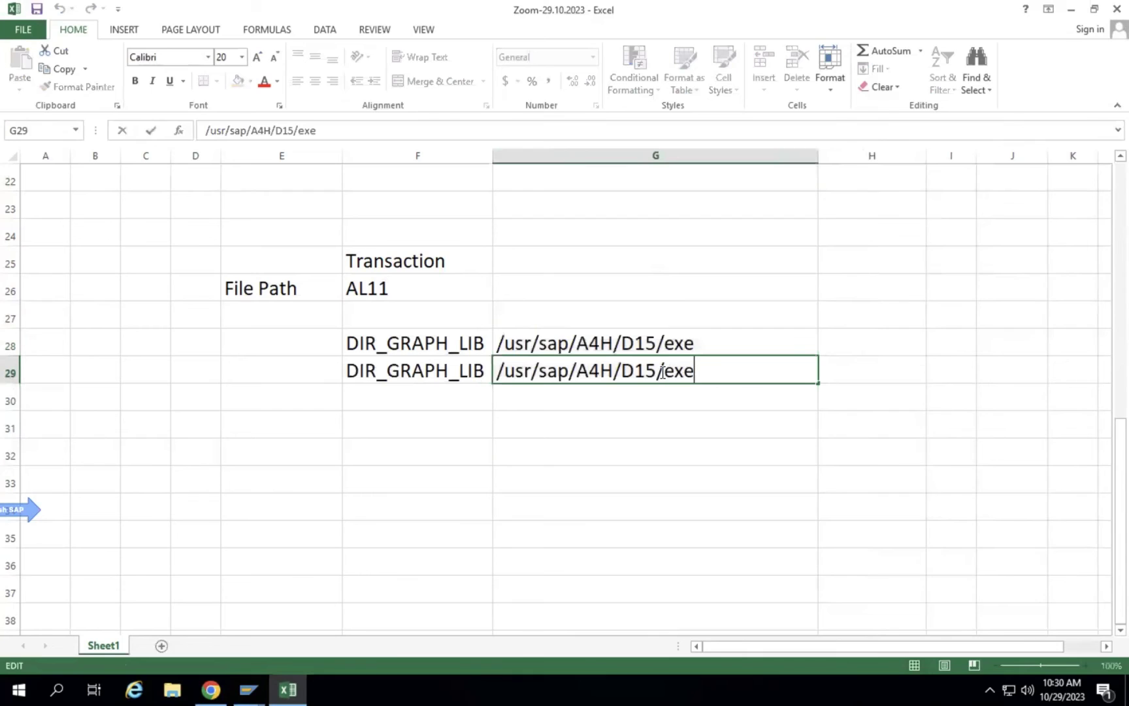
type("work")
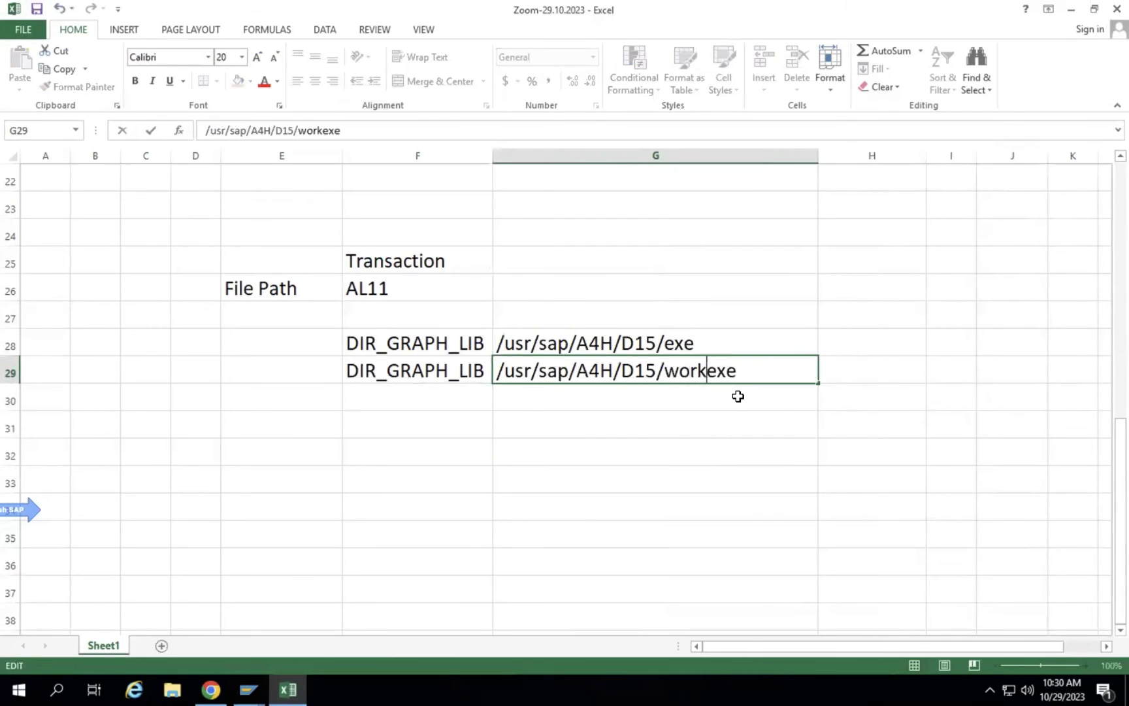
type("/")
key("Return")
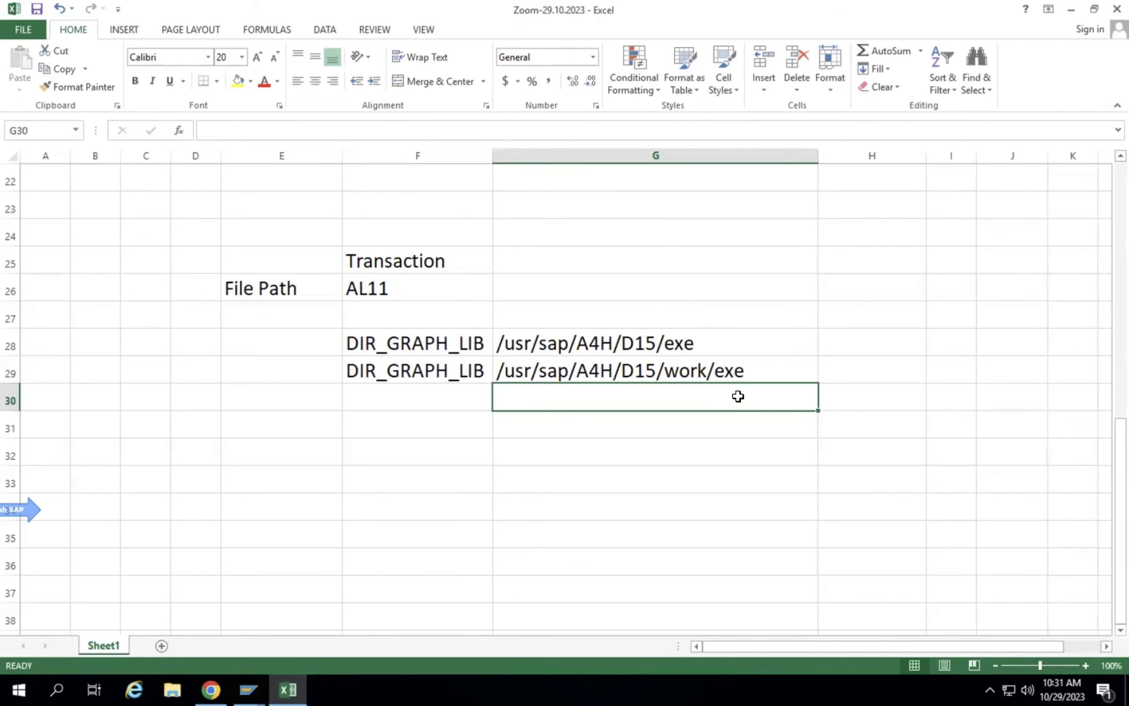
Switch to SAP GUI and run /nSE11, confirming the cross-client notice.
left_click(248, 690)
left_click(382, 597)
left_click(74, 41)
type("/nse11")
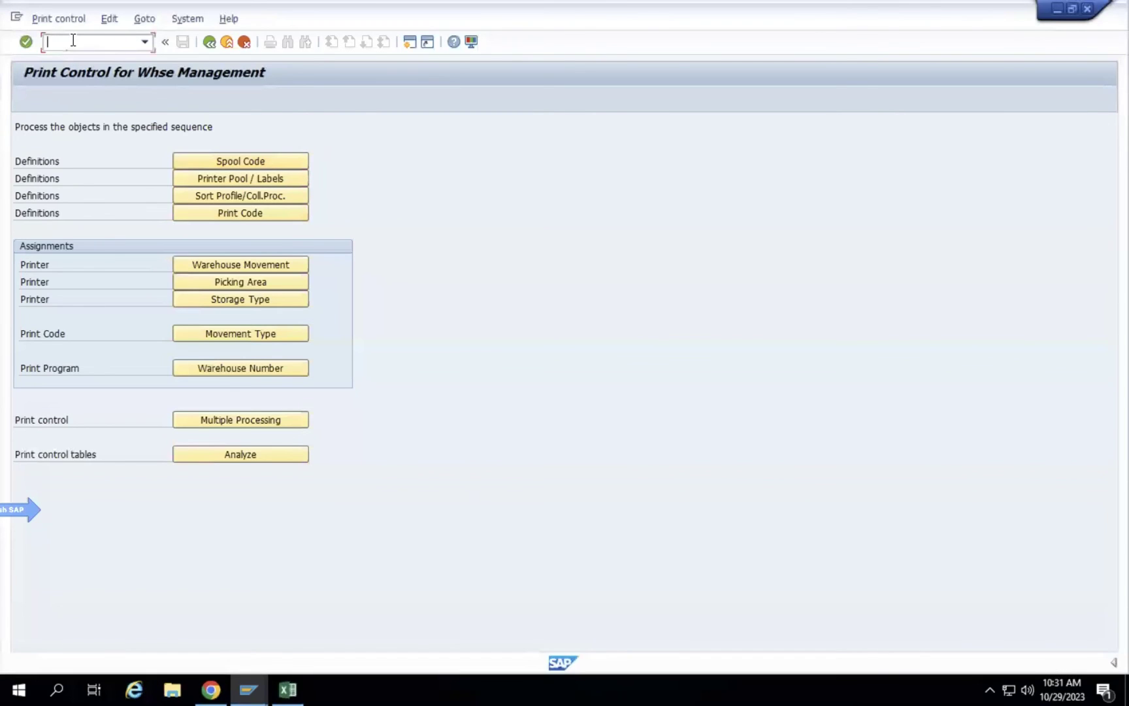
key("Return")
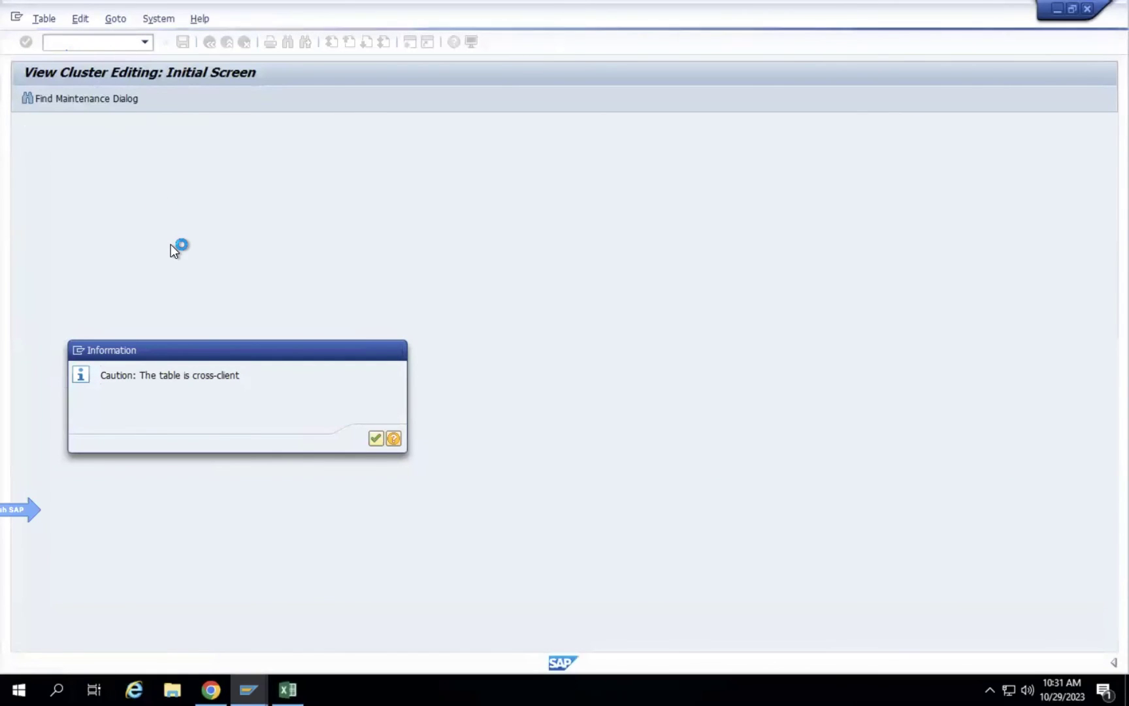
key("Return")
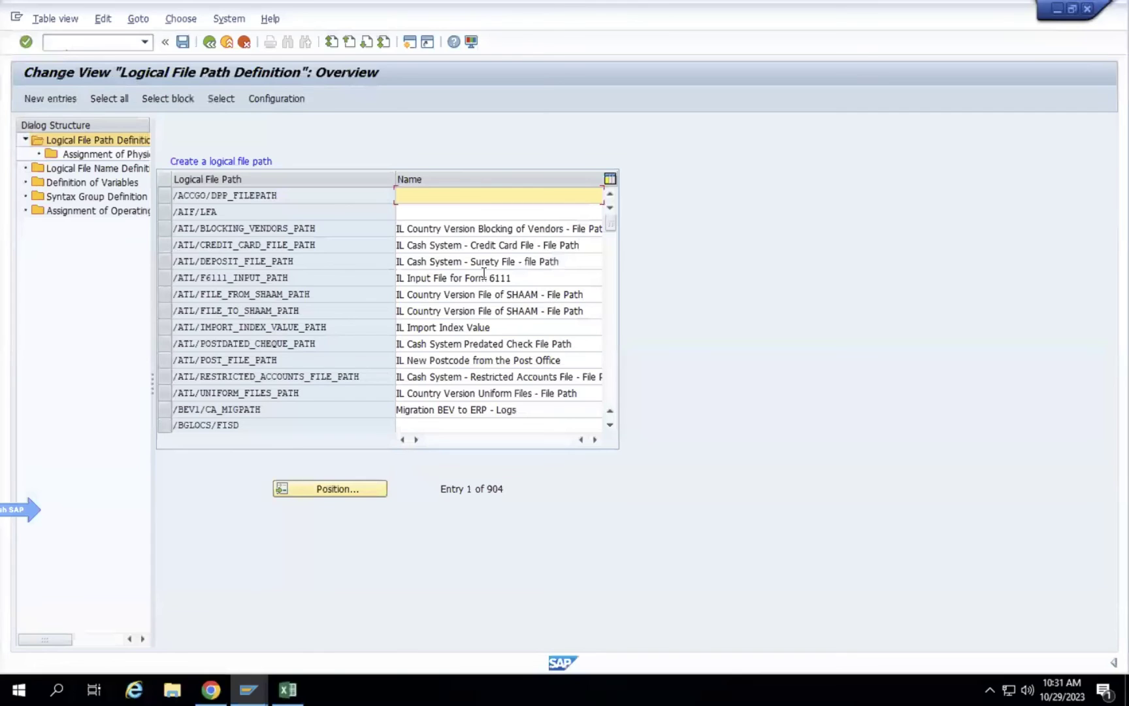
Browse the logical file path, file name, syntax group, variable and OS assignment sections, then return to Excel.
left_click(164, 312)
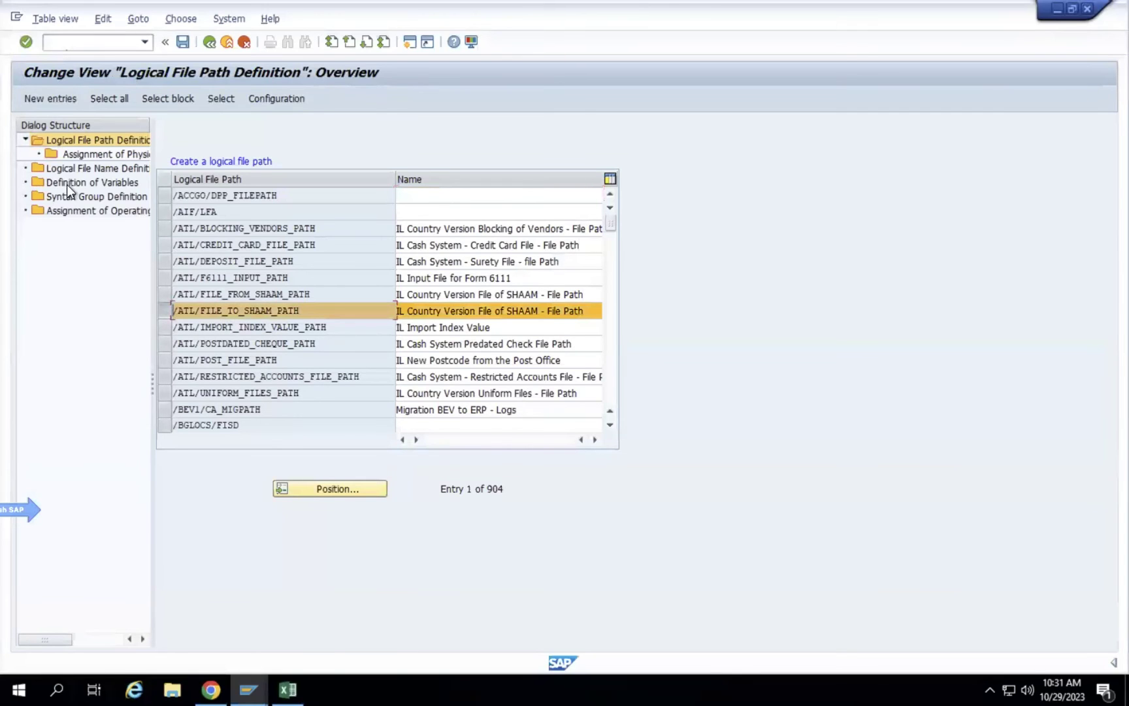
left_click(98, 171)
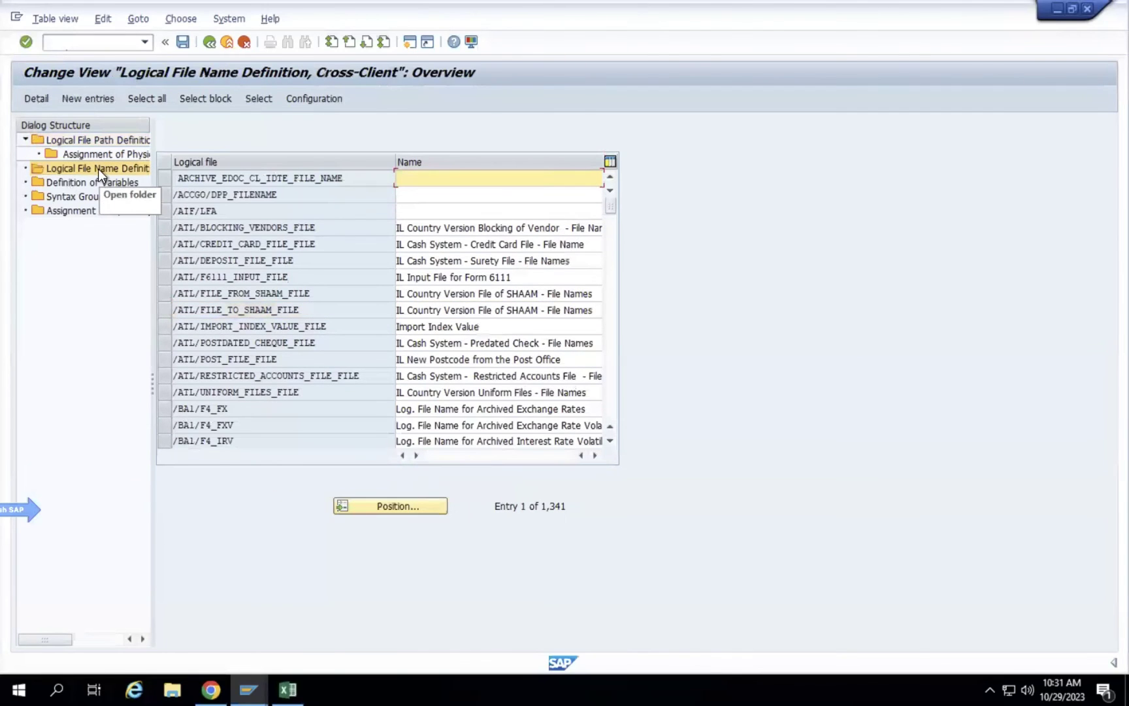
left_click(162, 272)
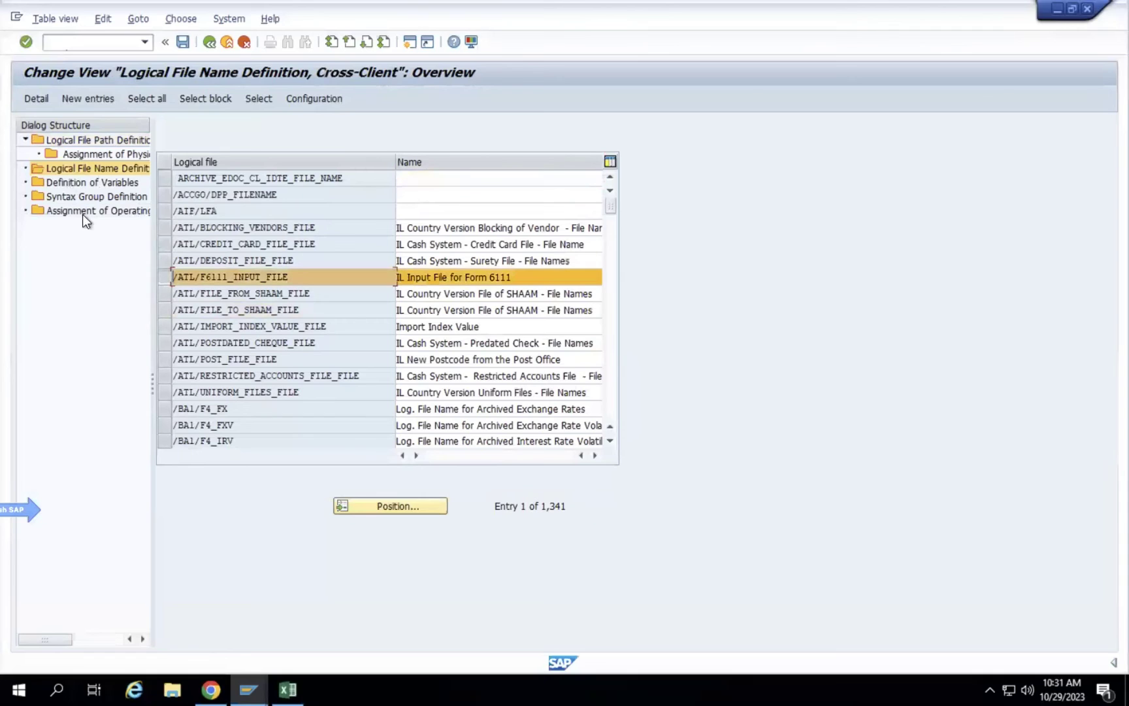
left_click(129, 139)
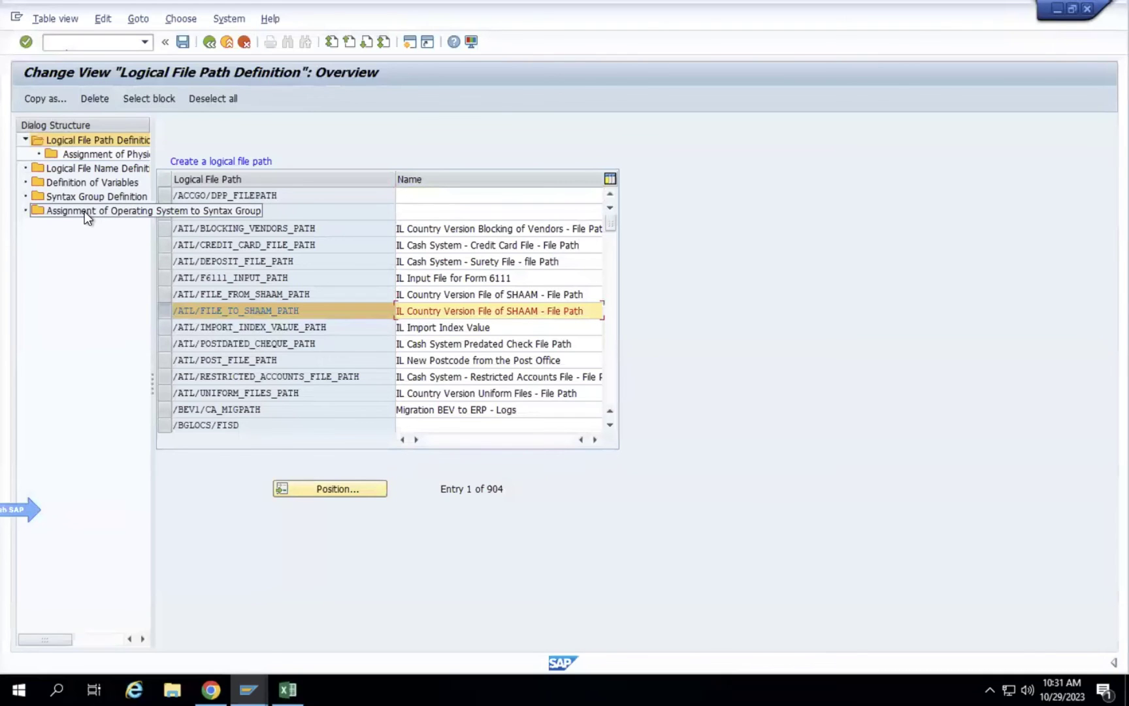
left_click(65, 196)
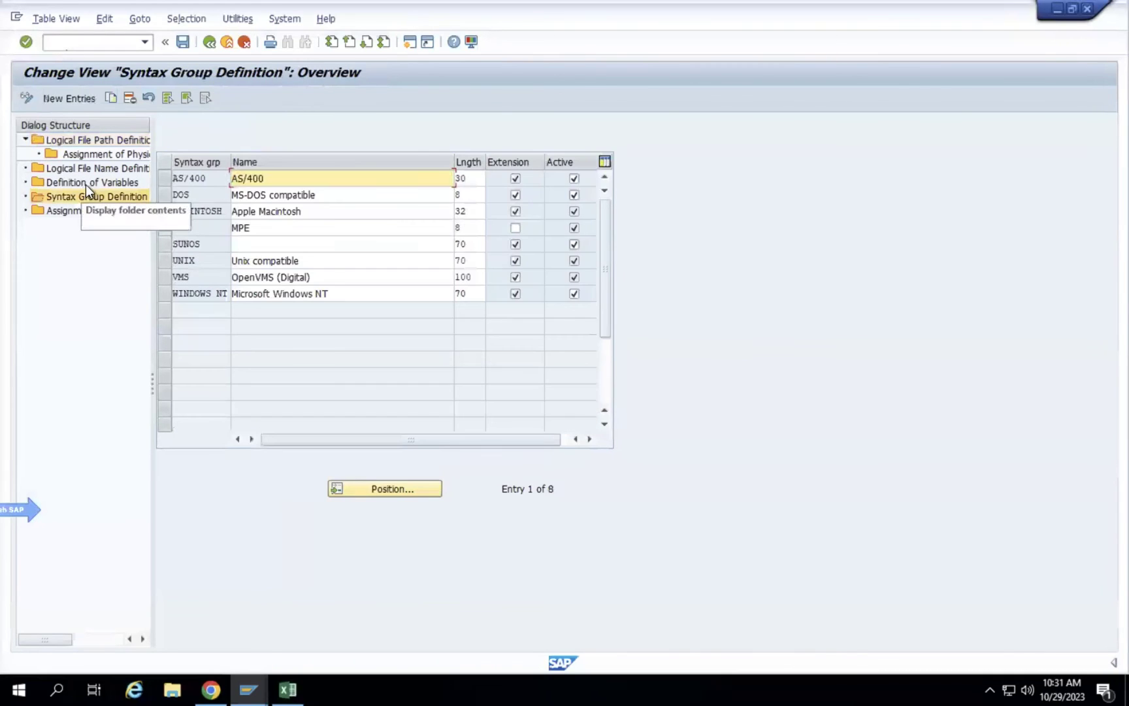
left_click(87, 182)
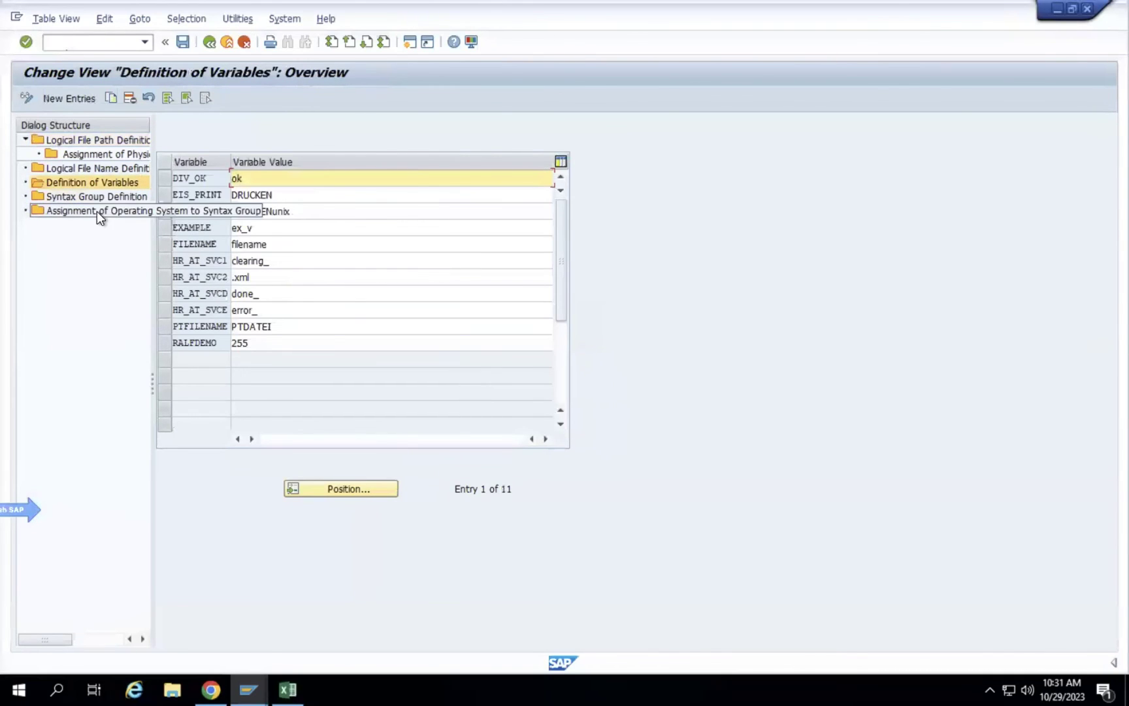
left_click(97, 211)
left_click(92, 180)
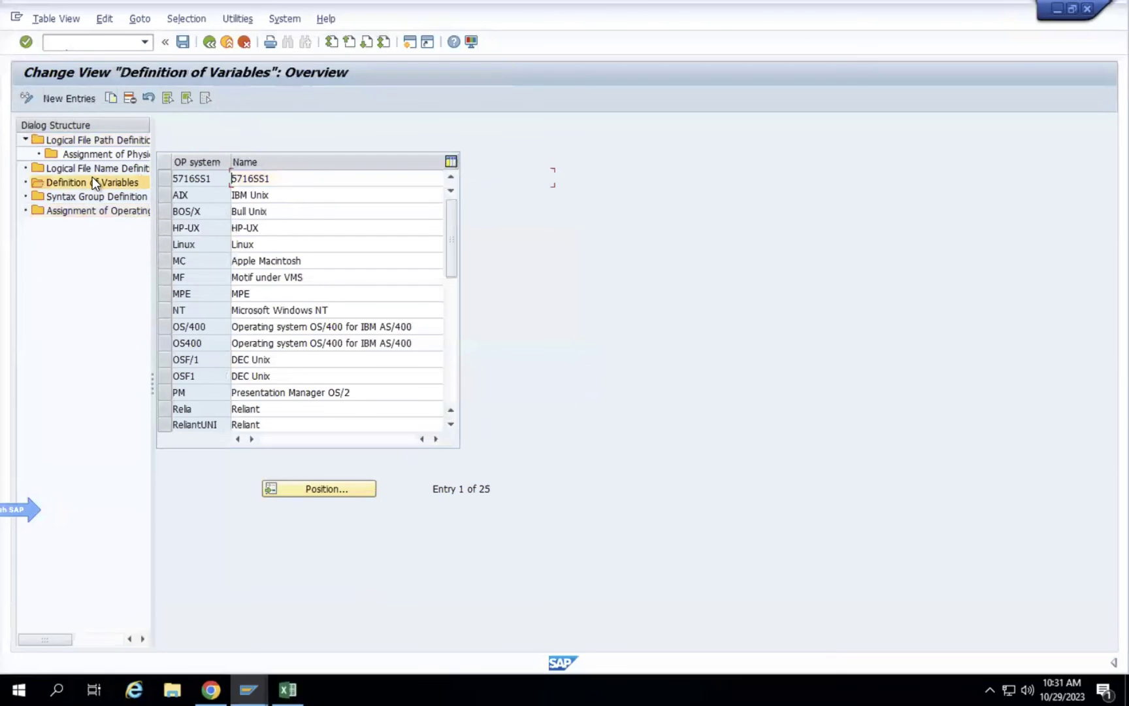
left_click(92, 172)
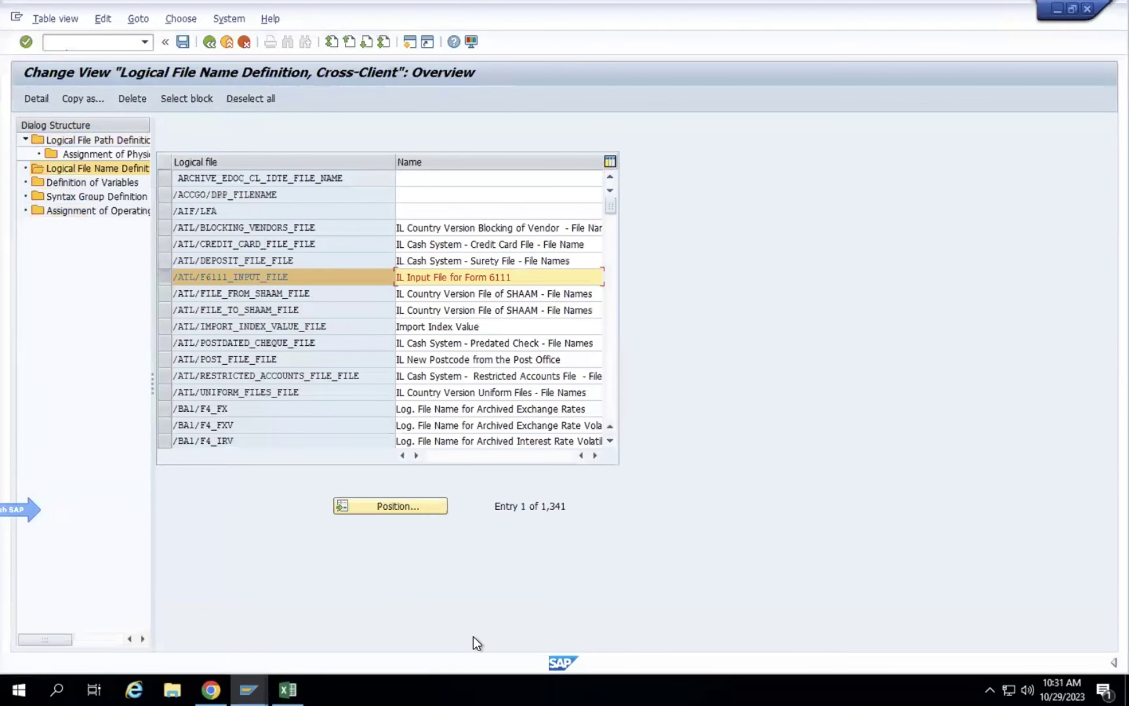
left_click(288, 689)
left_click(653, 397)
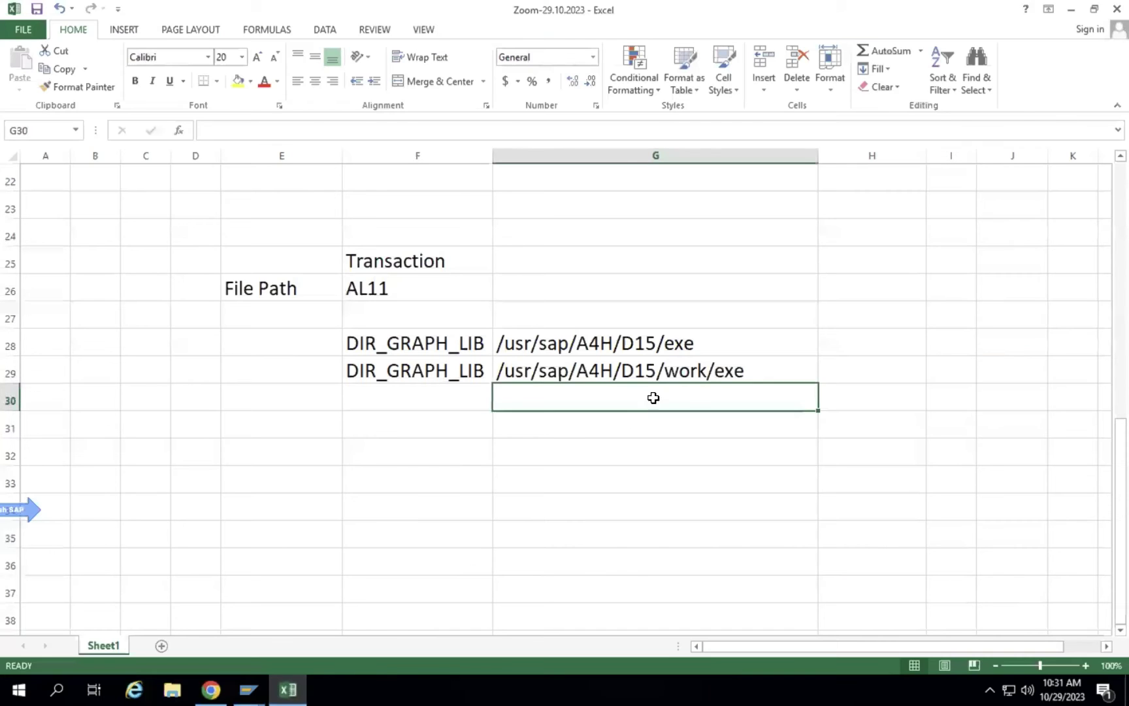
Make the /usr/sap/A4H/D15/work/exe path in G29 red and compare it with the G28 path.
left_click(680, 367)
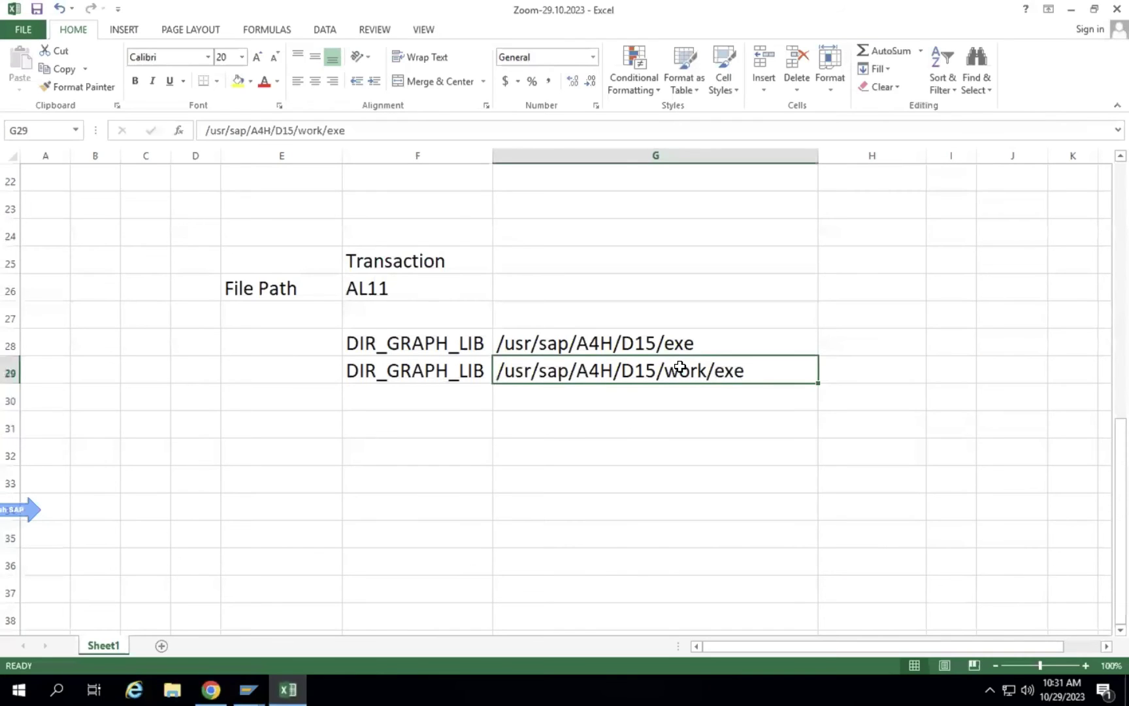
left_click(264, 81)
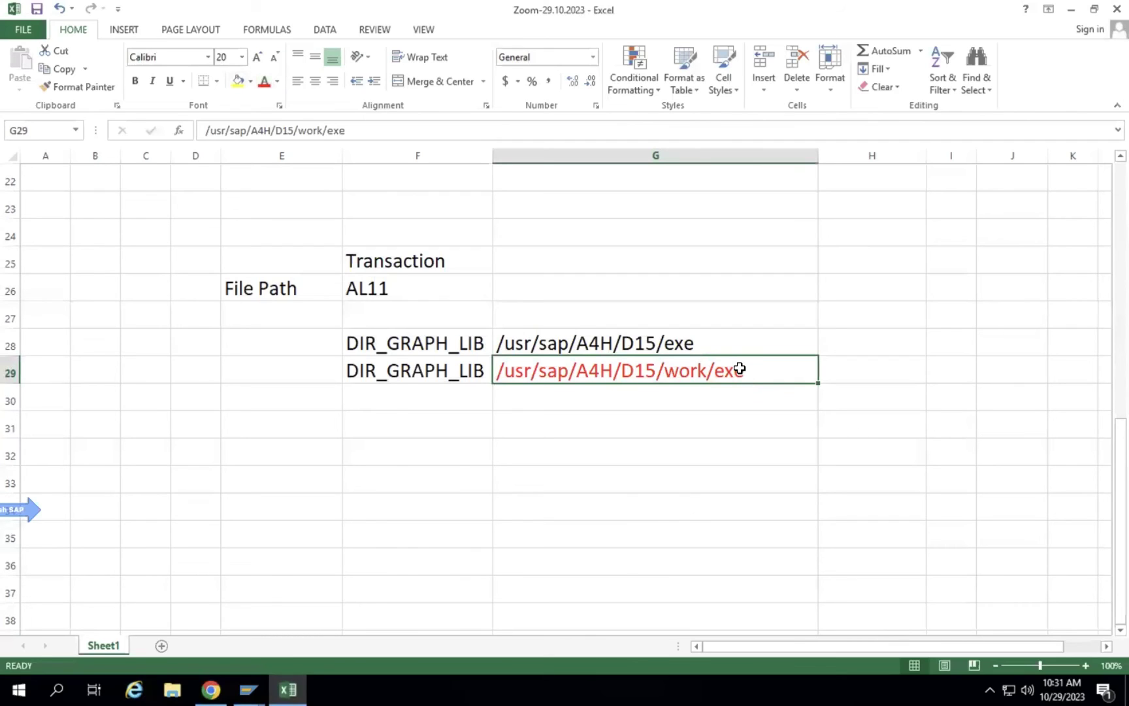
left_click(658, 340)
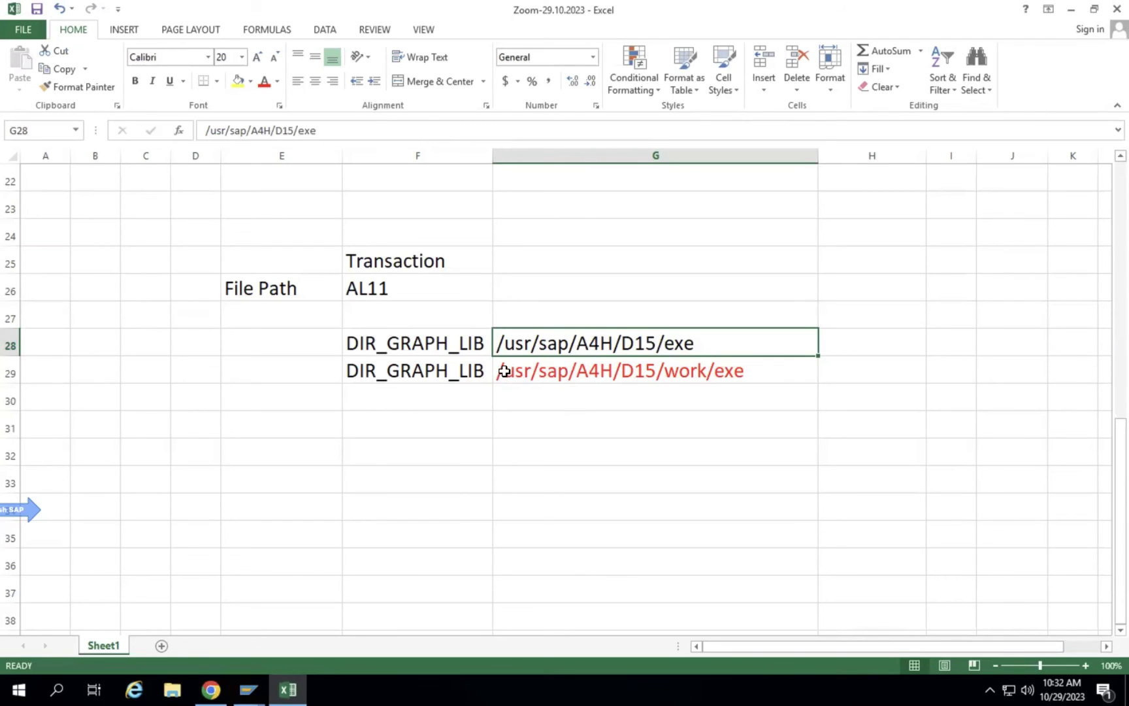
left_click(533, 370)
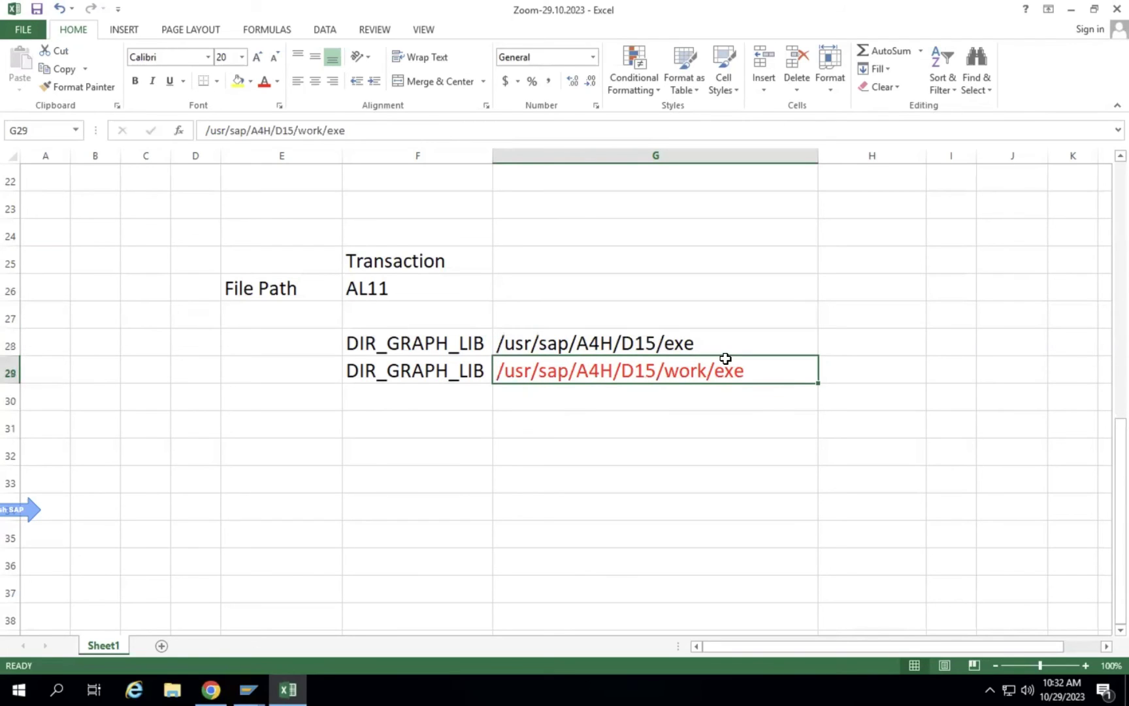
left_click(718, 338)
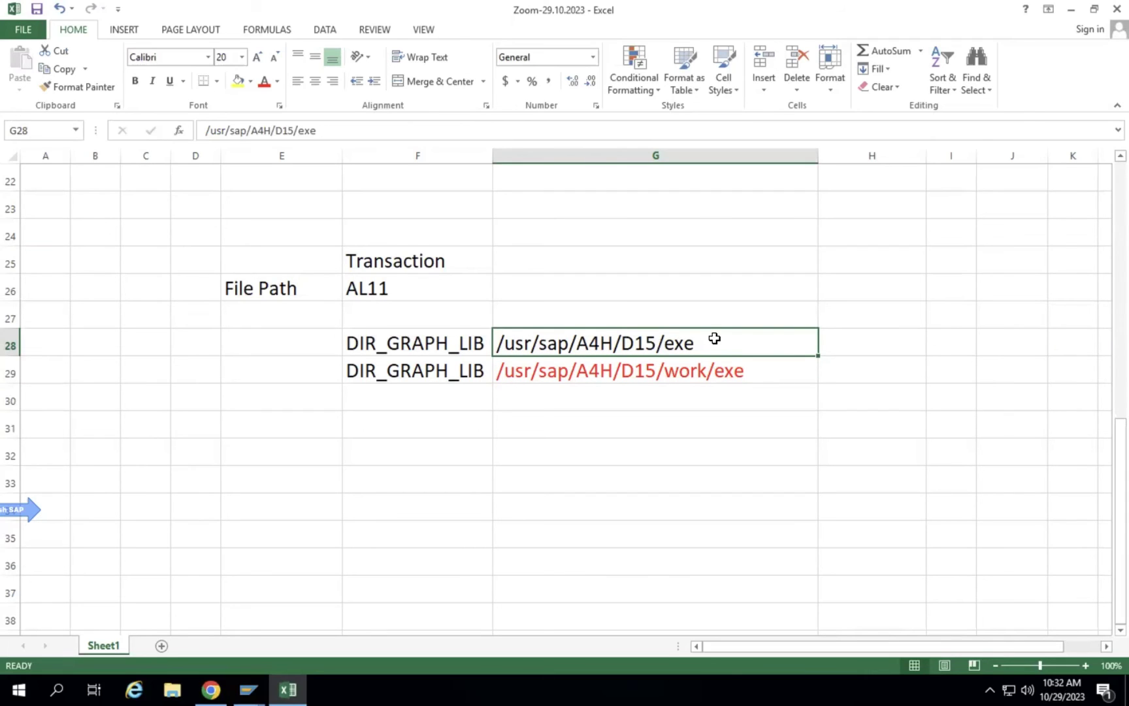
left_click(689, 377)
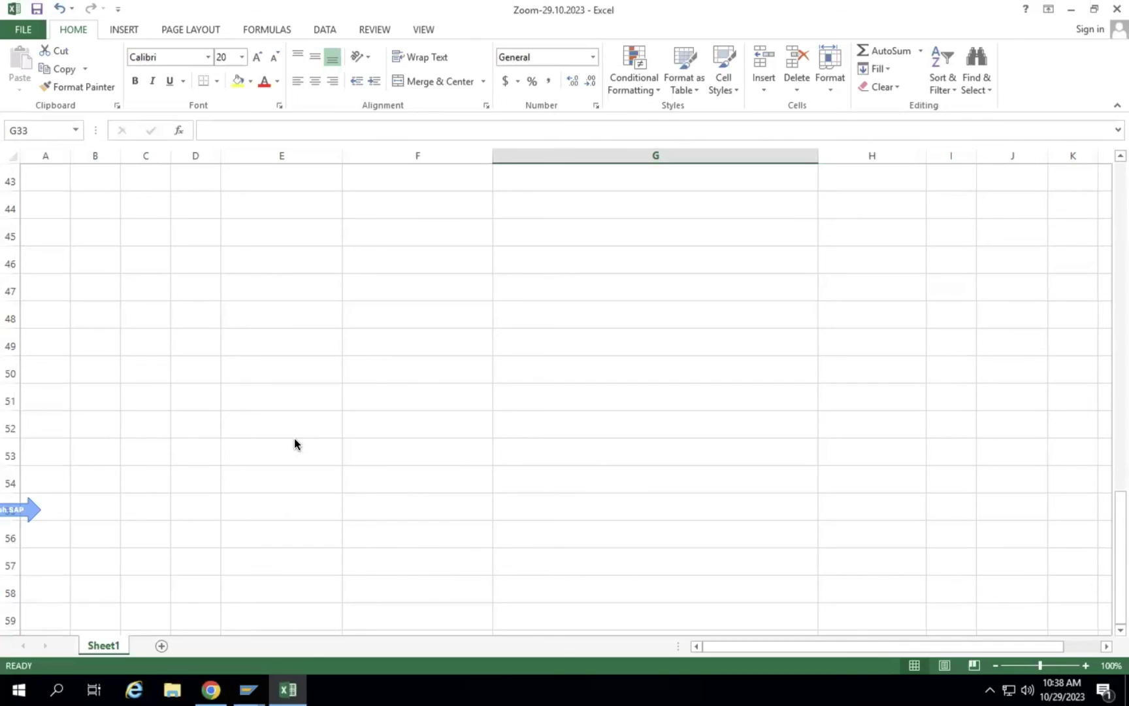
Switch to the SAP window and open the ST22 ABAP runtime errors screen.
left_click(248, 689)
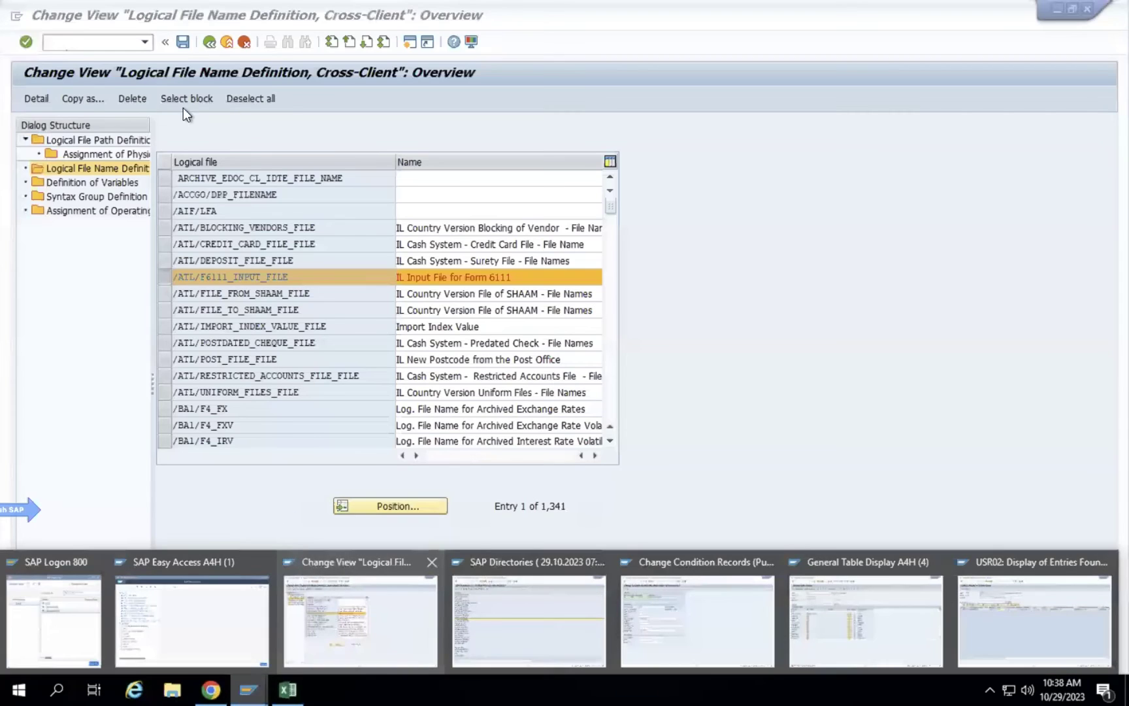
left_click(420, 616)
left_click(69, 44)
type("/nst22")
key("Return")
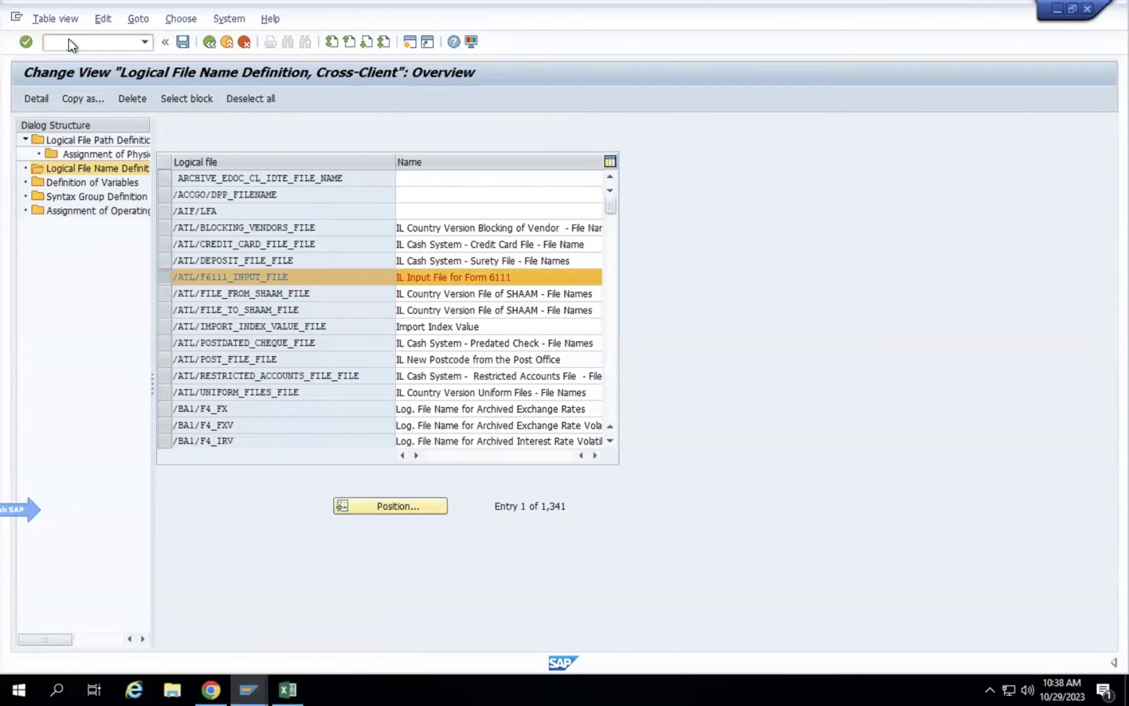
Open the SE80 Object Navigator in a new session with /oSE80.
left_click(81, 44)
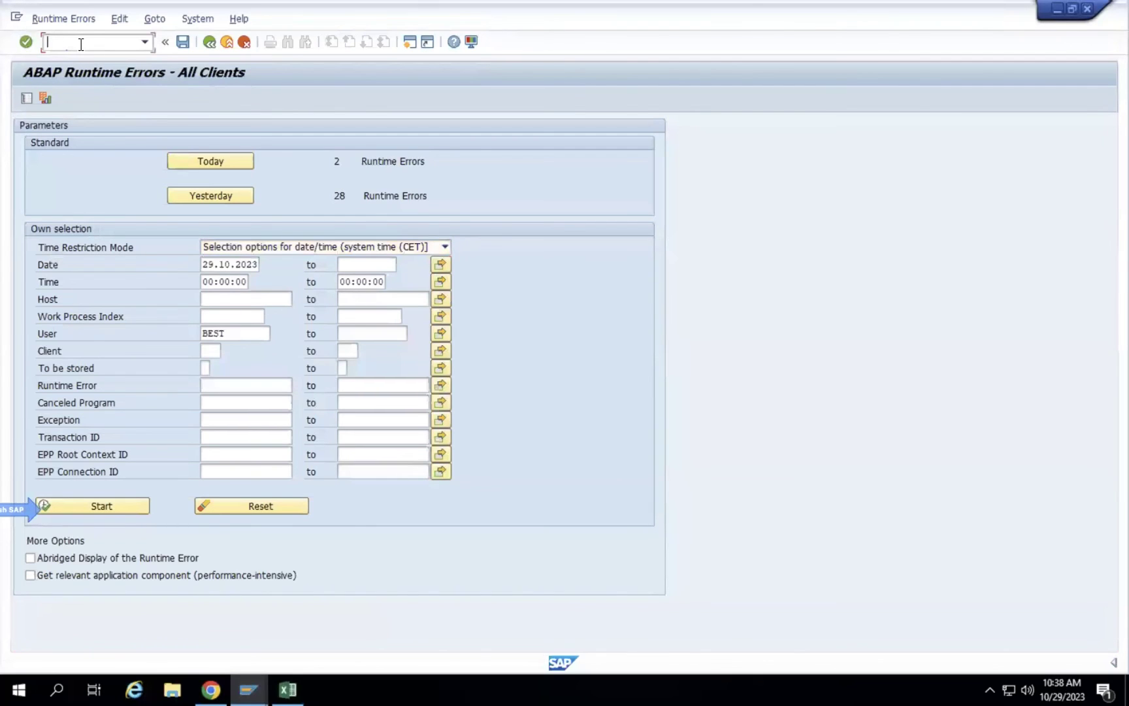
type("/ose80")
key("Return")
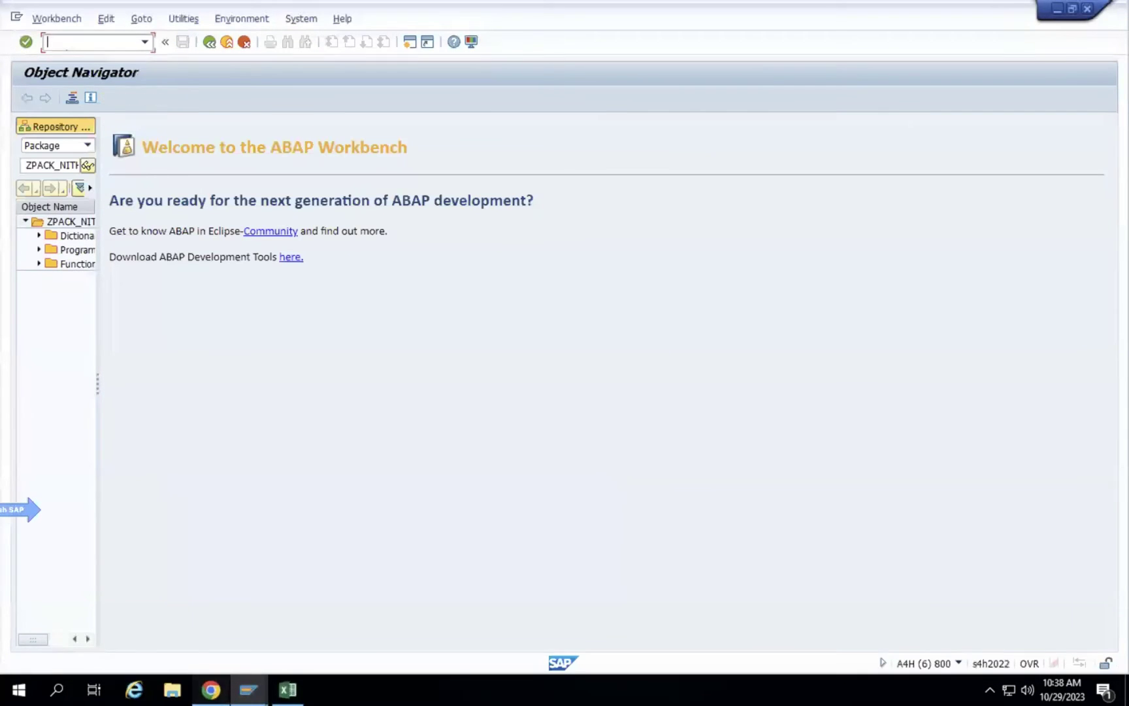
left_click(211, 689)
Load ganeshsapscm.com in a new Chrome tab.
left_click(229, 16)
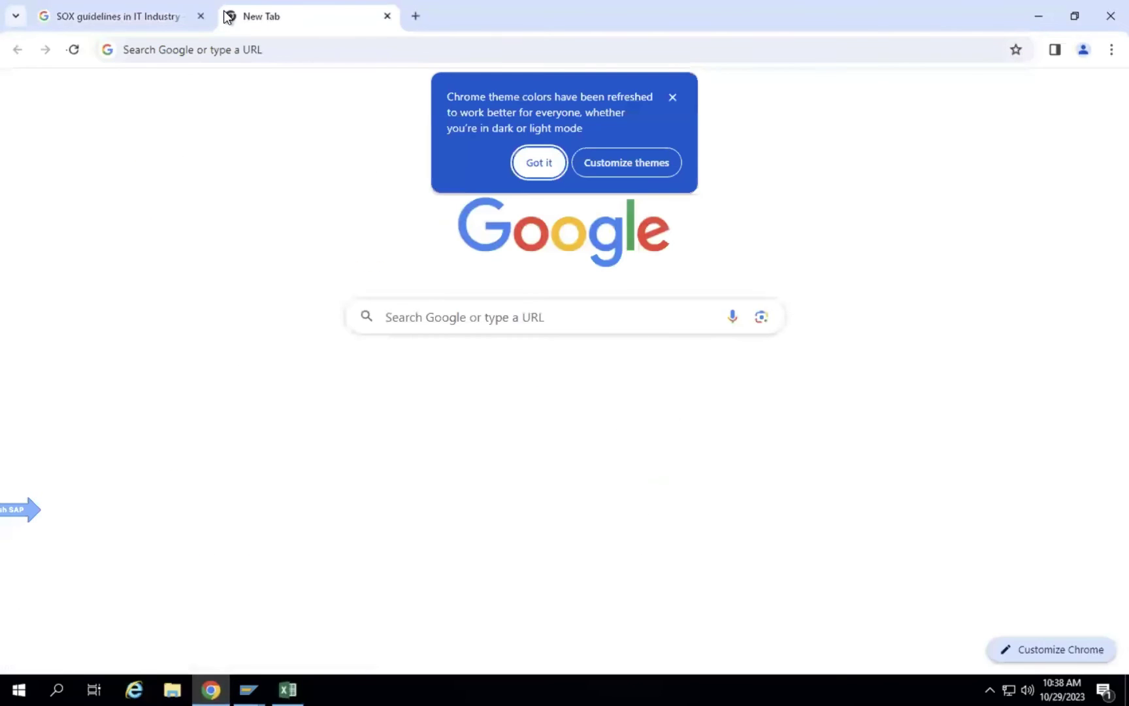
left_click(202, 50)
type("ga")
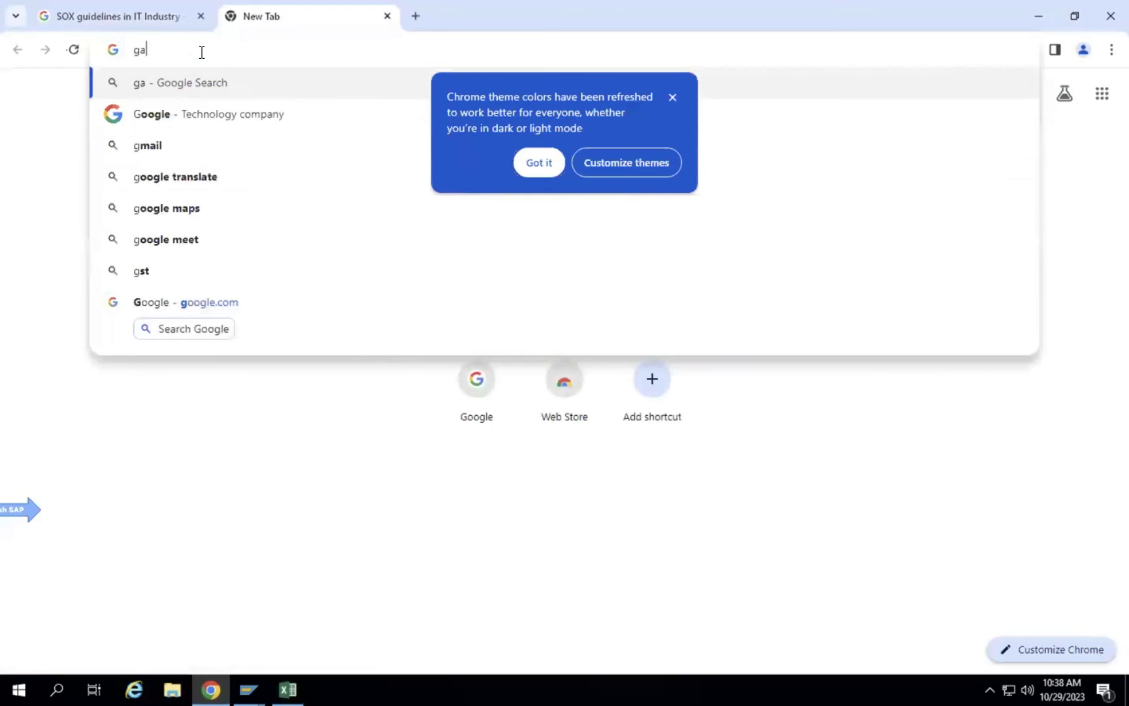
type("neshsapscm.c")
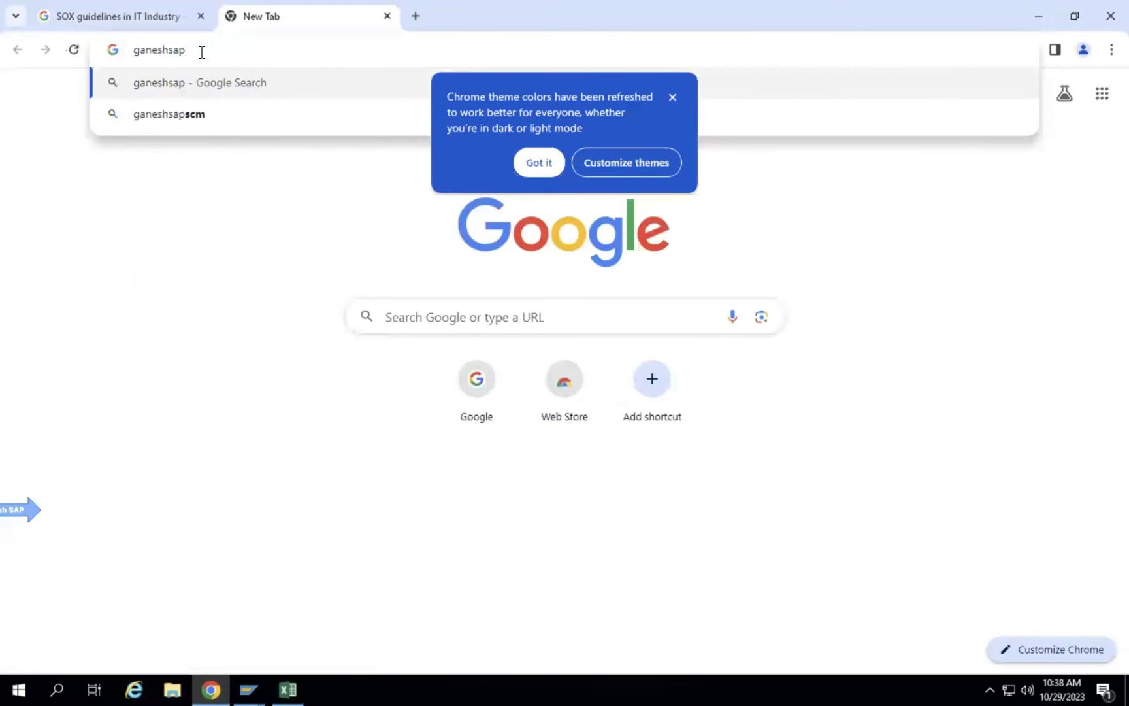
type("om")
key("Return")
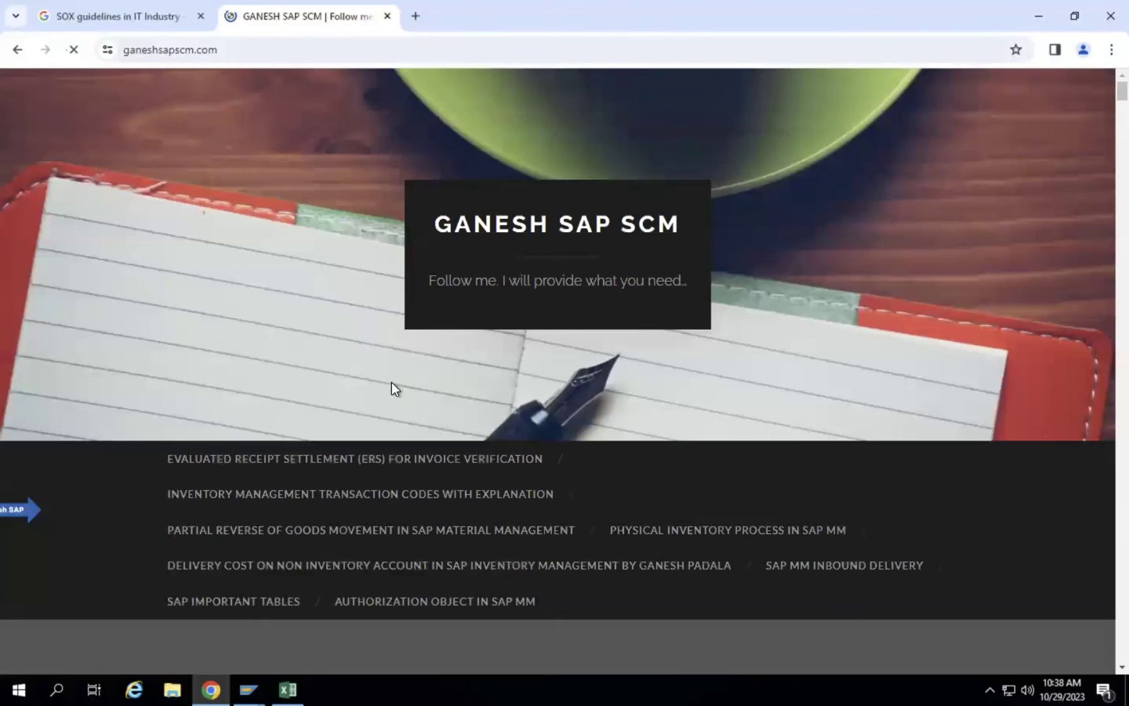
scroll(921, 447, "down", 5)
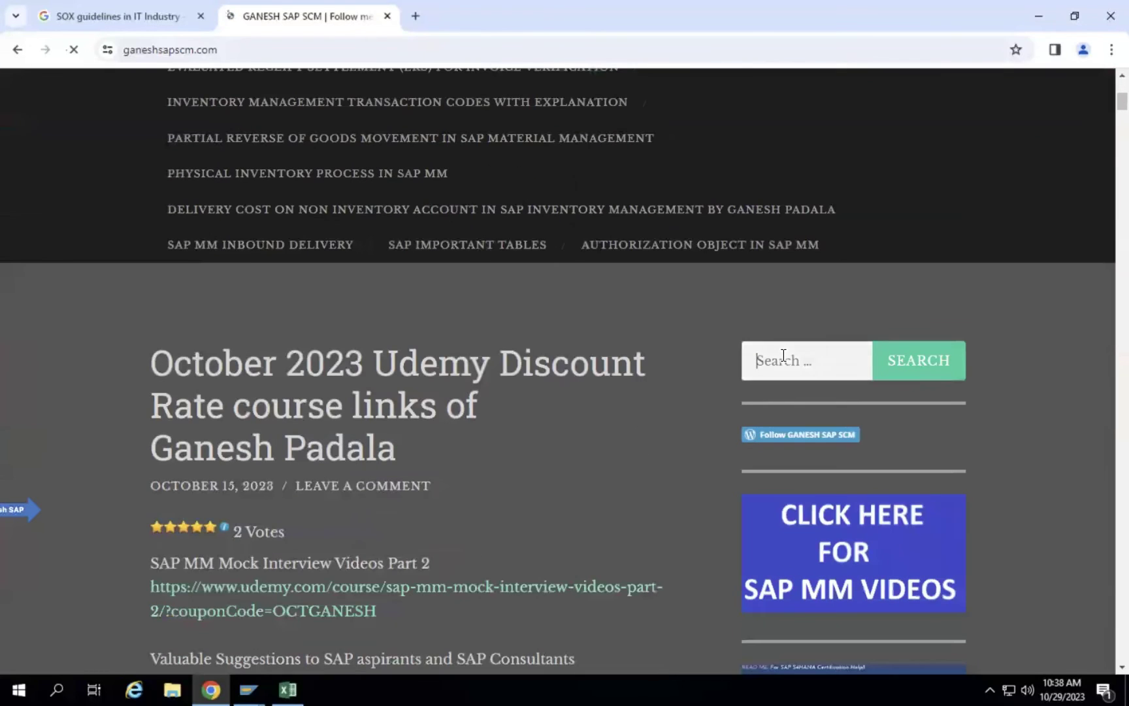
Search the blog for 'ITS' and scroll through the matching posts.
type("ITS")
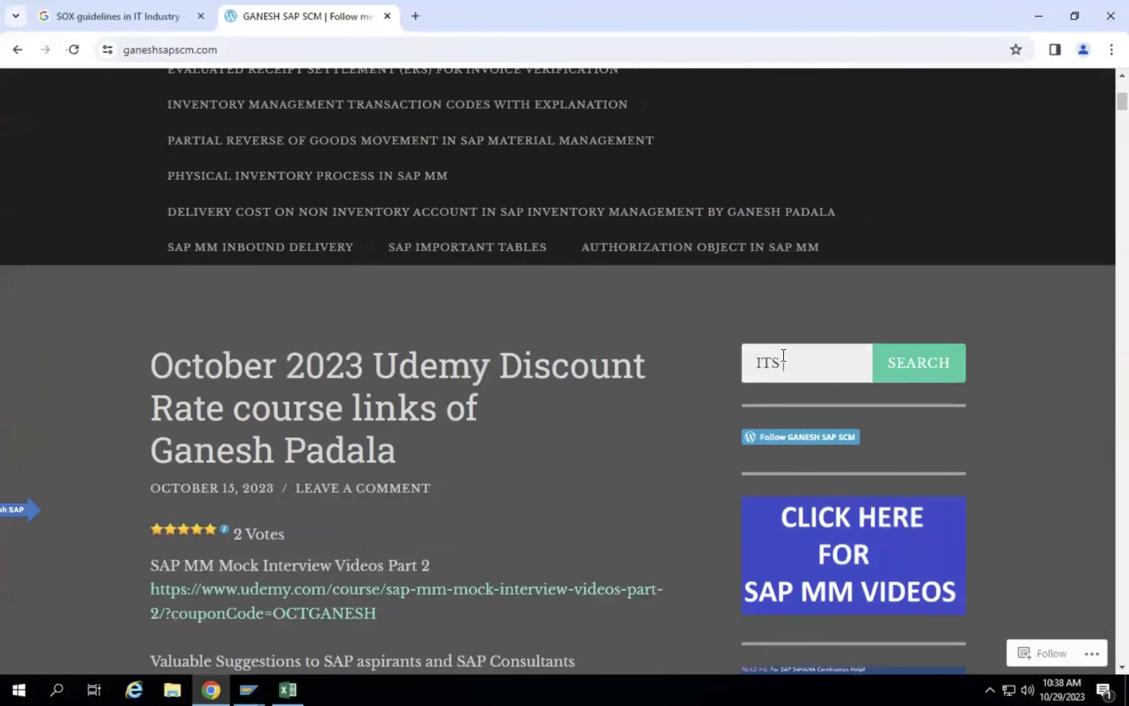
key("Return")
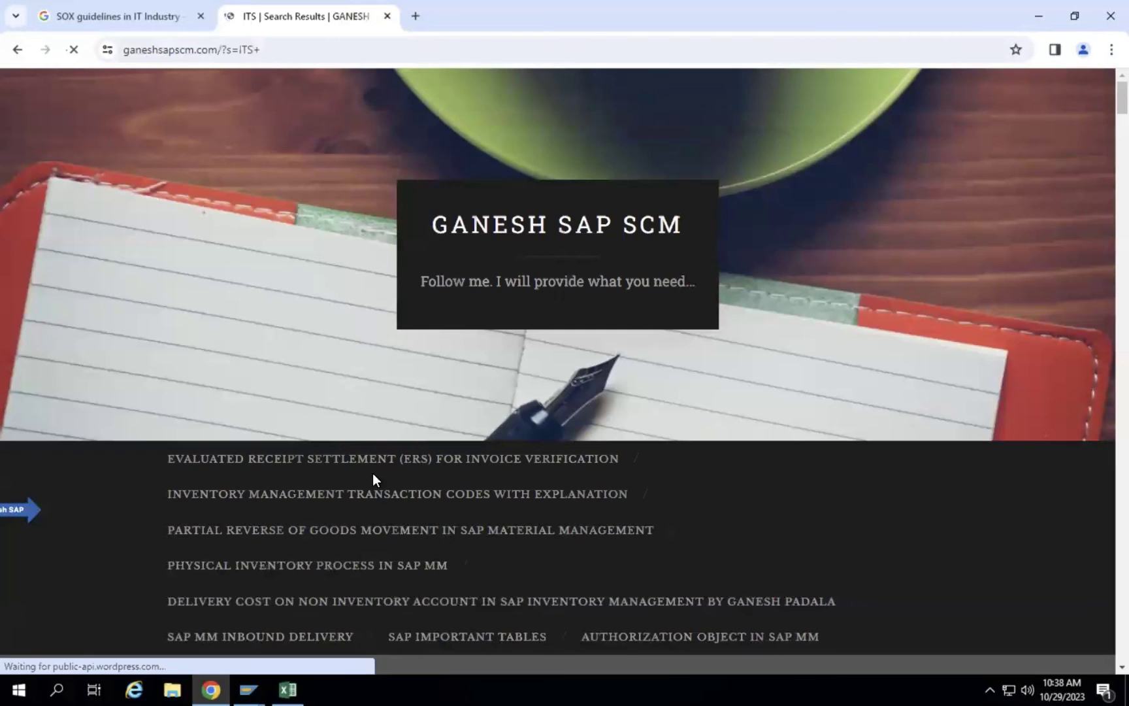
scroll(436, 530, "down", 3)
scroll(361, 339, "down", 10)
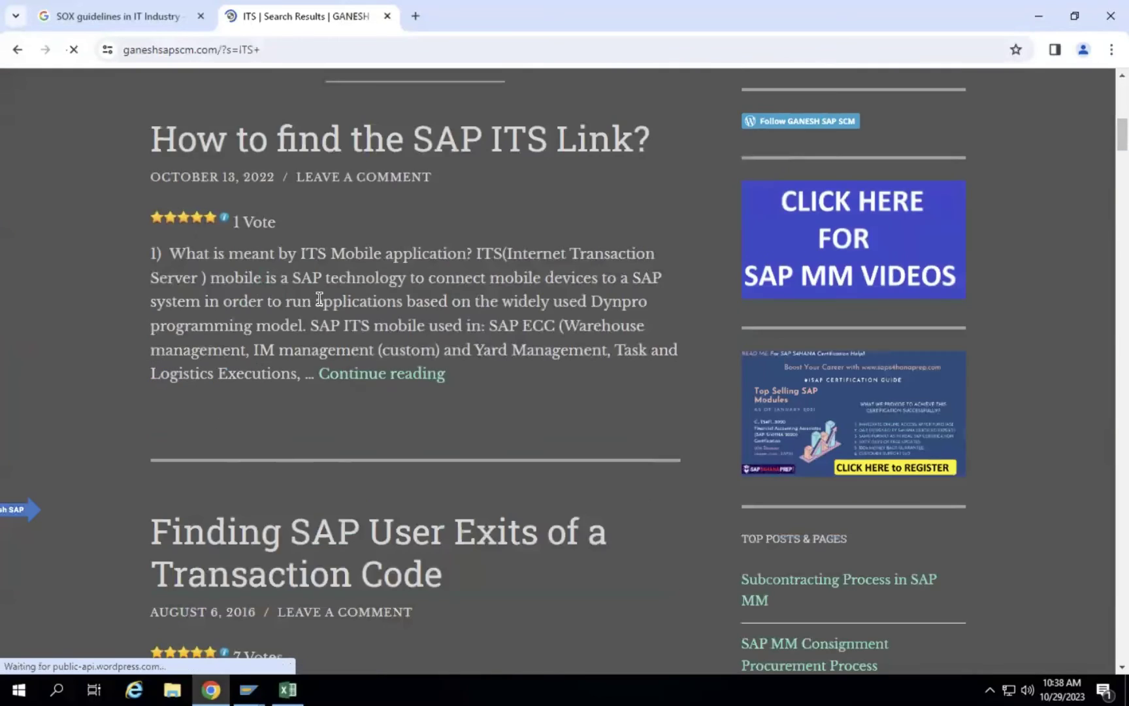
scroll(364, 342, "down", 15)
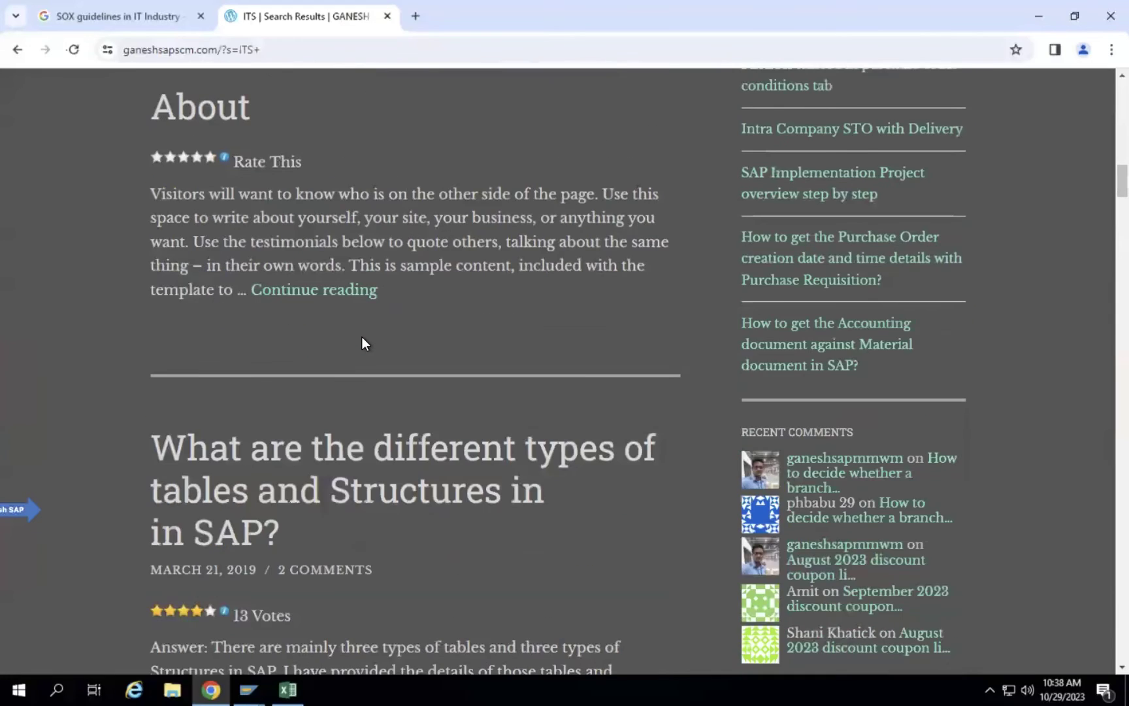
scroll(364, 342, "down", 15)
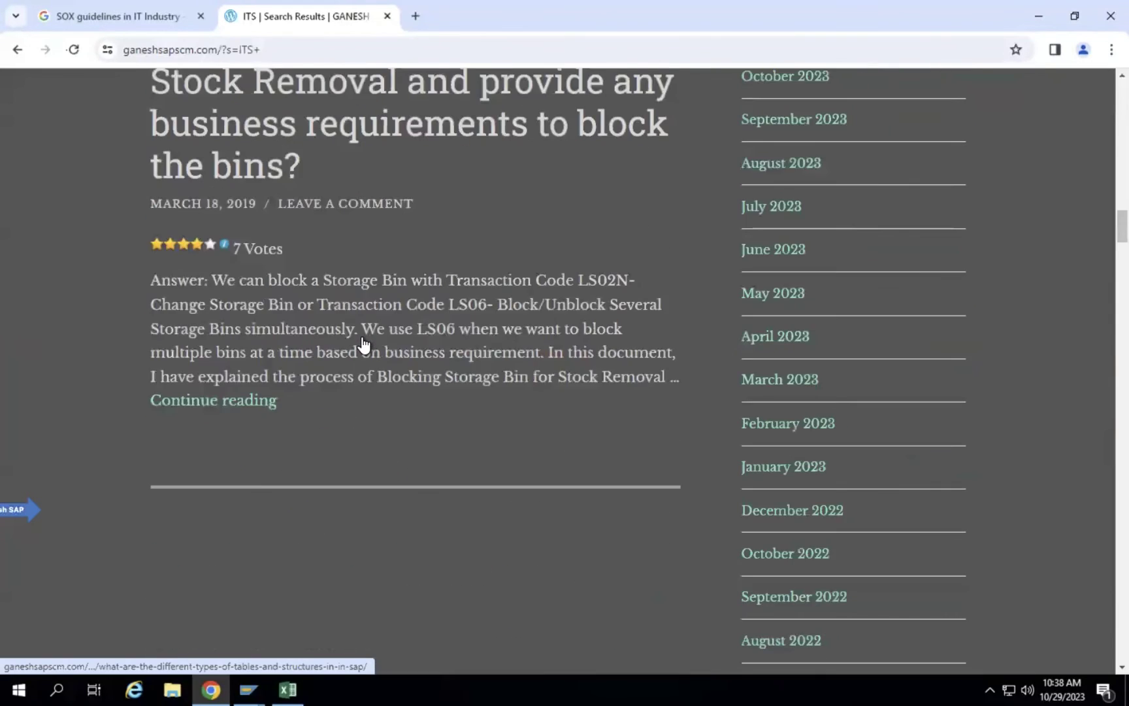
scroll(363, 346, "up", 15)
scroll(364, 344, "up", 20)
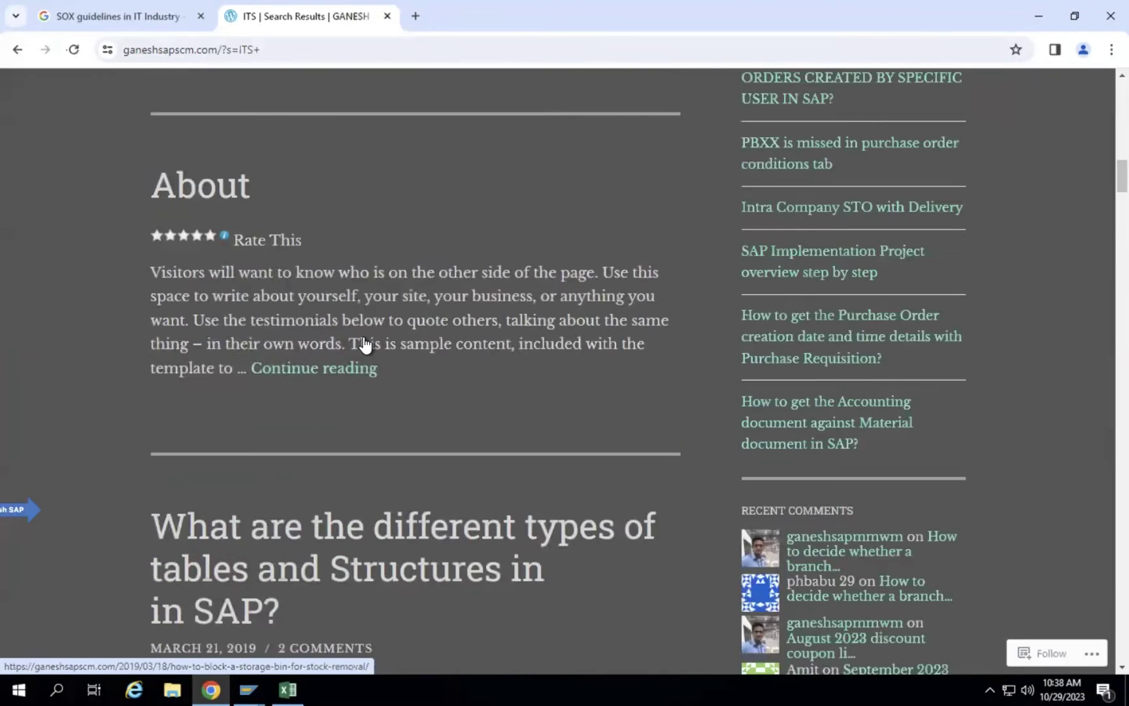
scroll(364, 345, "down", 5)
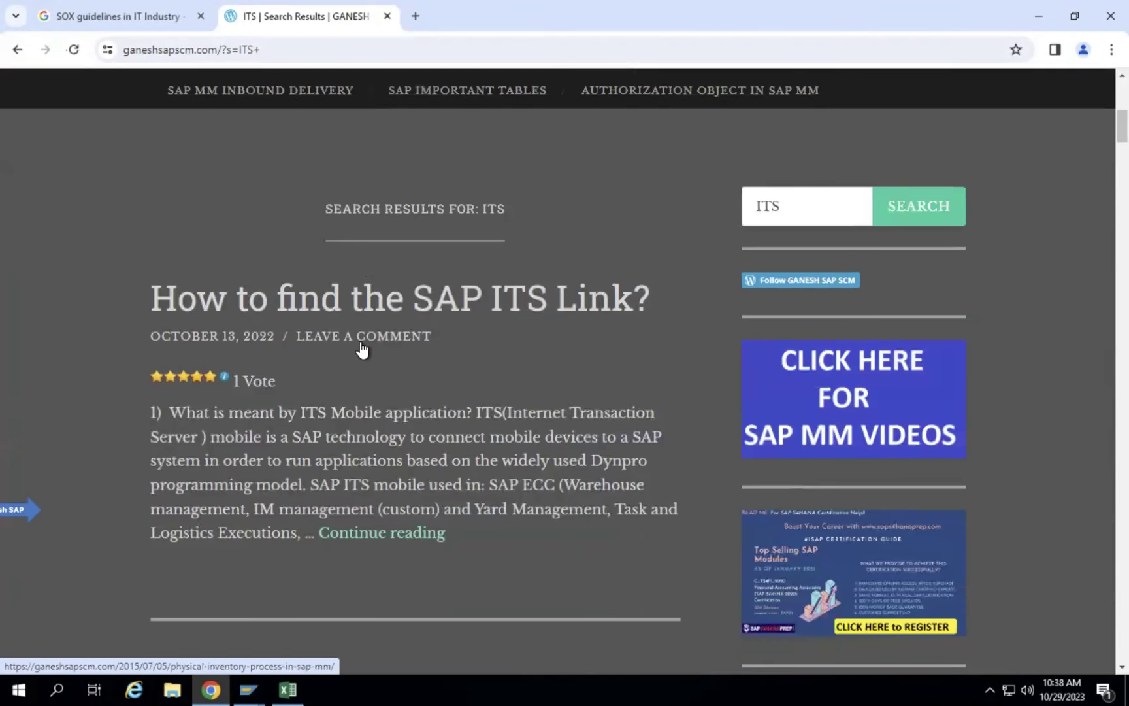
Open the 'How to find the SAP ITS Link?' post and read through its SE80 steps.
left_click(423, 306)
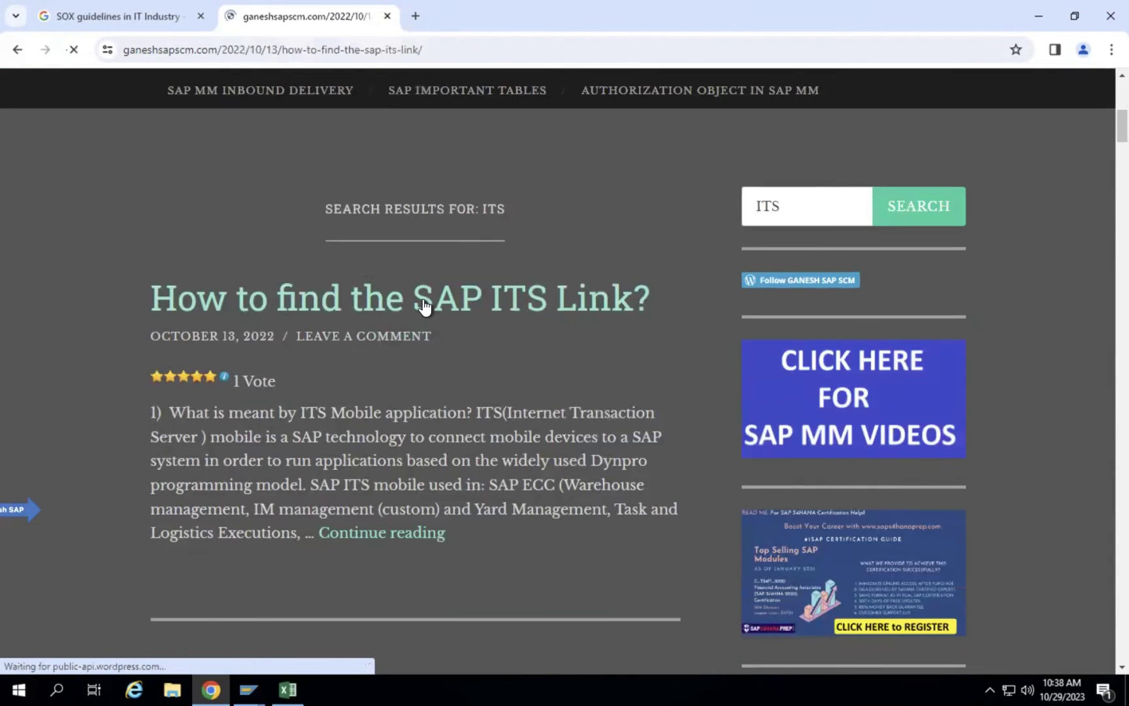
scroll(482, 458, "down", 10)
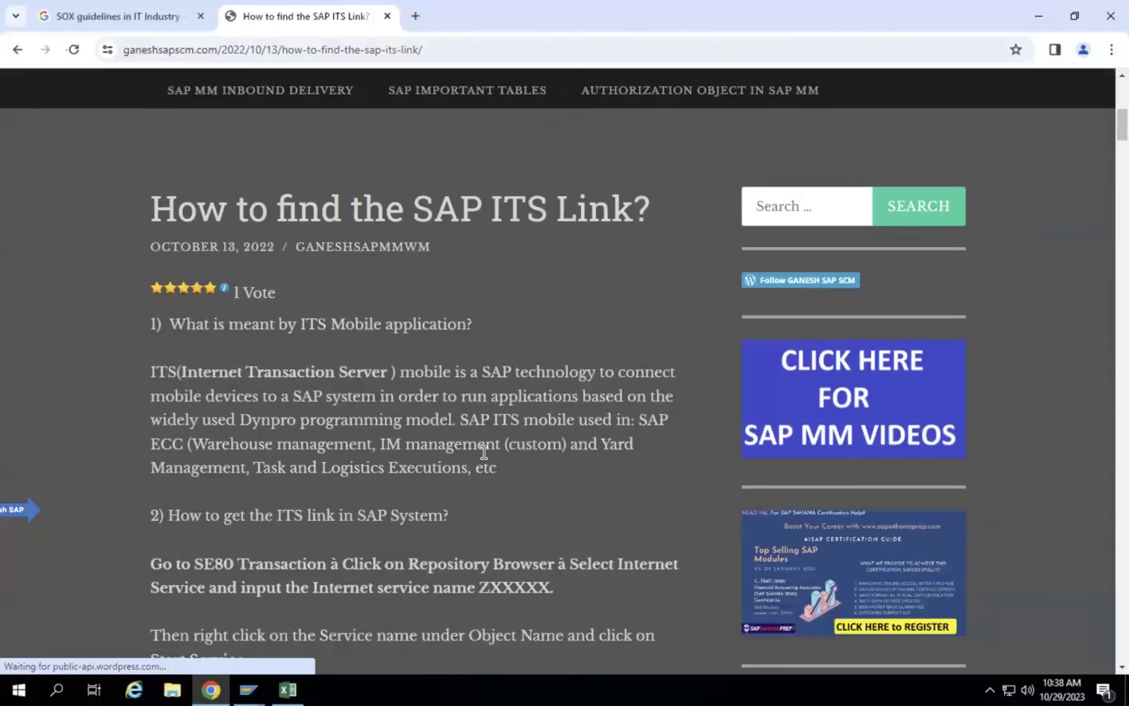
scroll(320, 401, "down", 5)
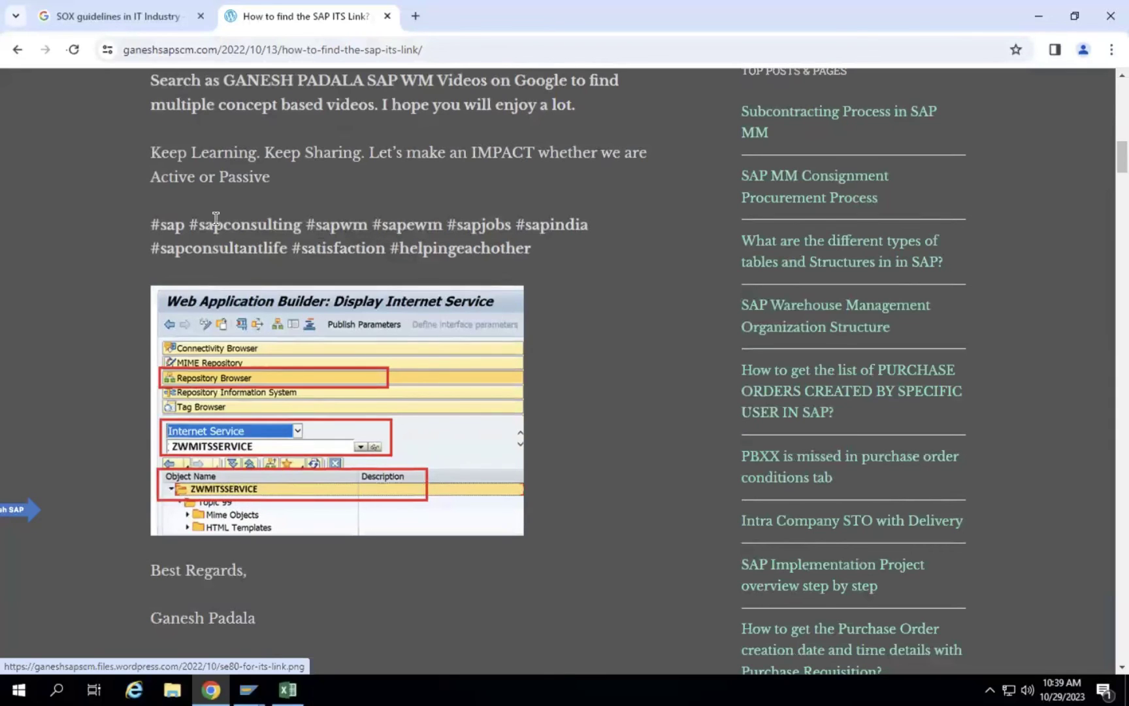
scroll(359, 159, "down", 1)
scroll(421, 161, "up", 1)
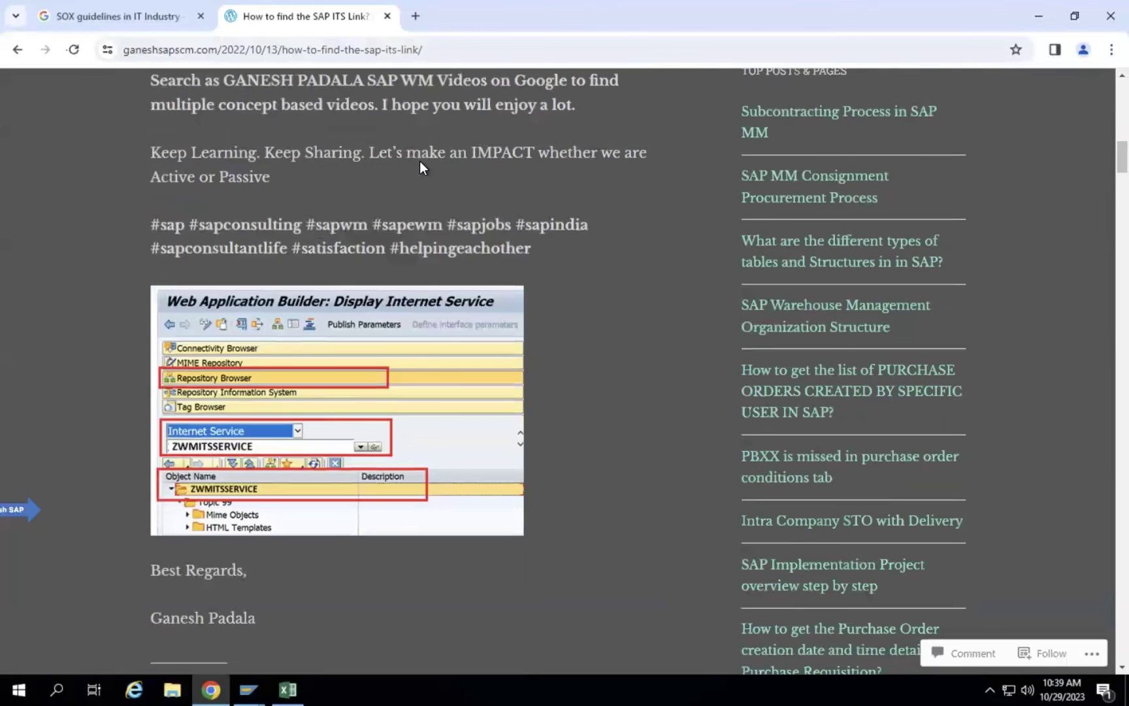
scroll(318, 232, "up", 2)
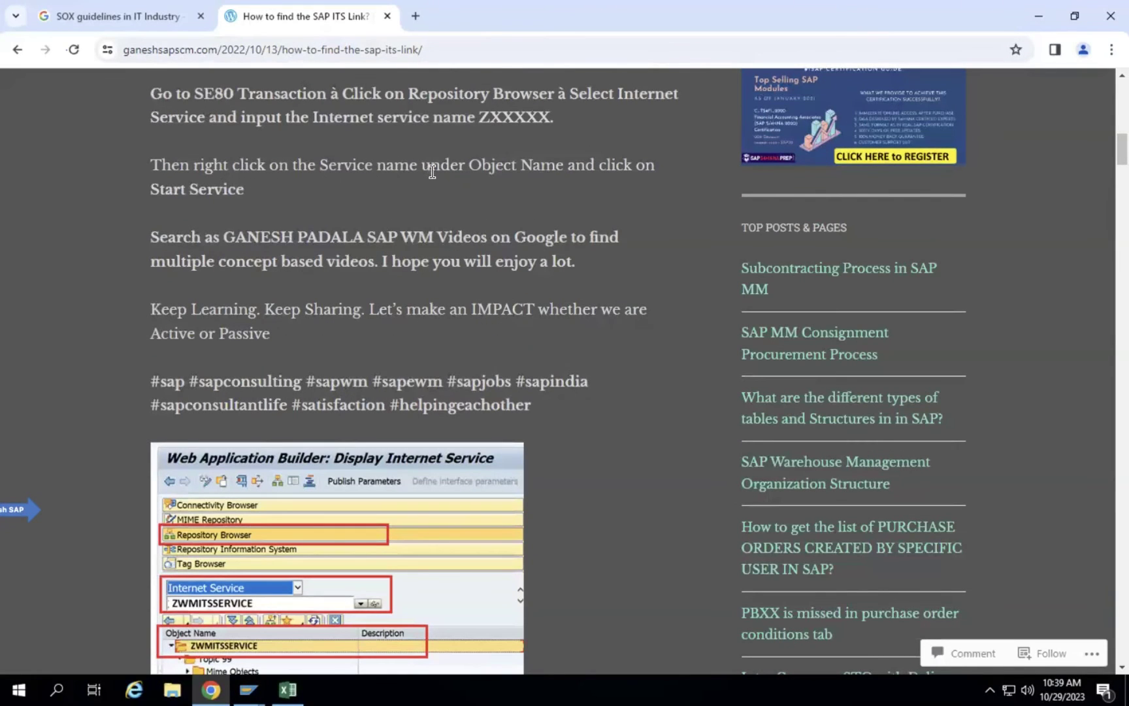
scroll(243, 305, "down", 4)
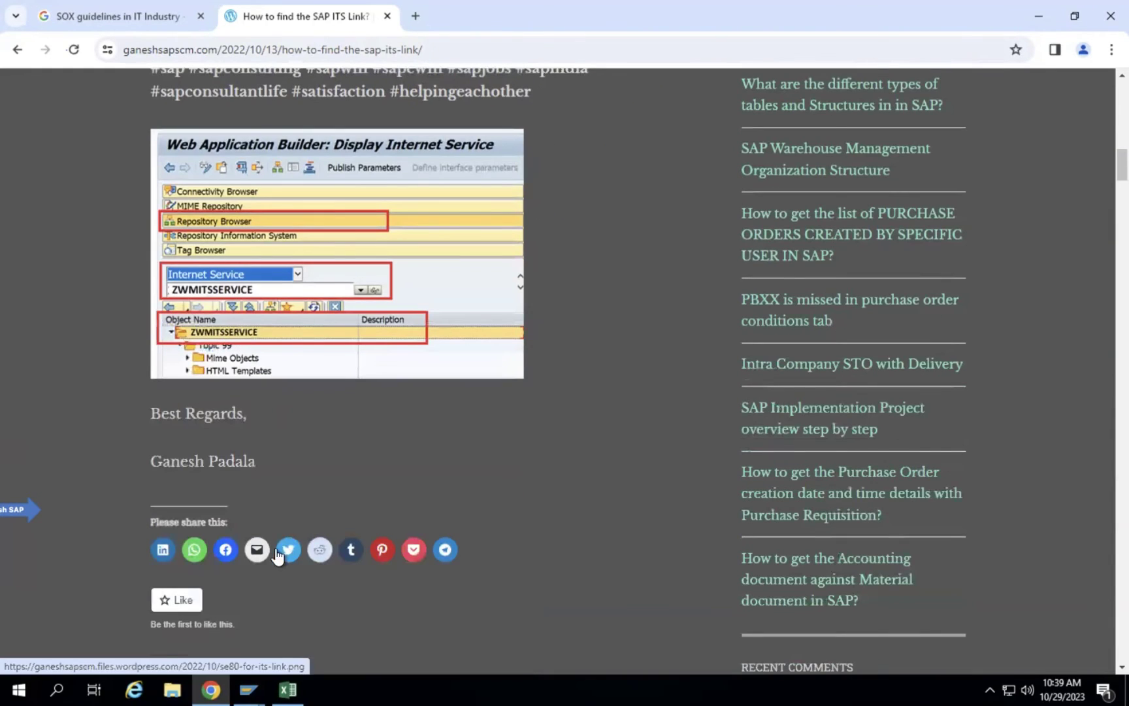
Switch to the SAP window and open the Object Navigator again with /OSE80.
mouse_move(248, 689)
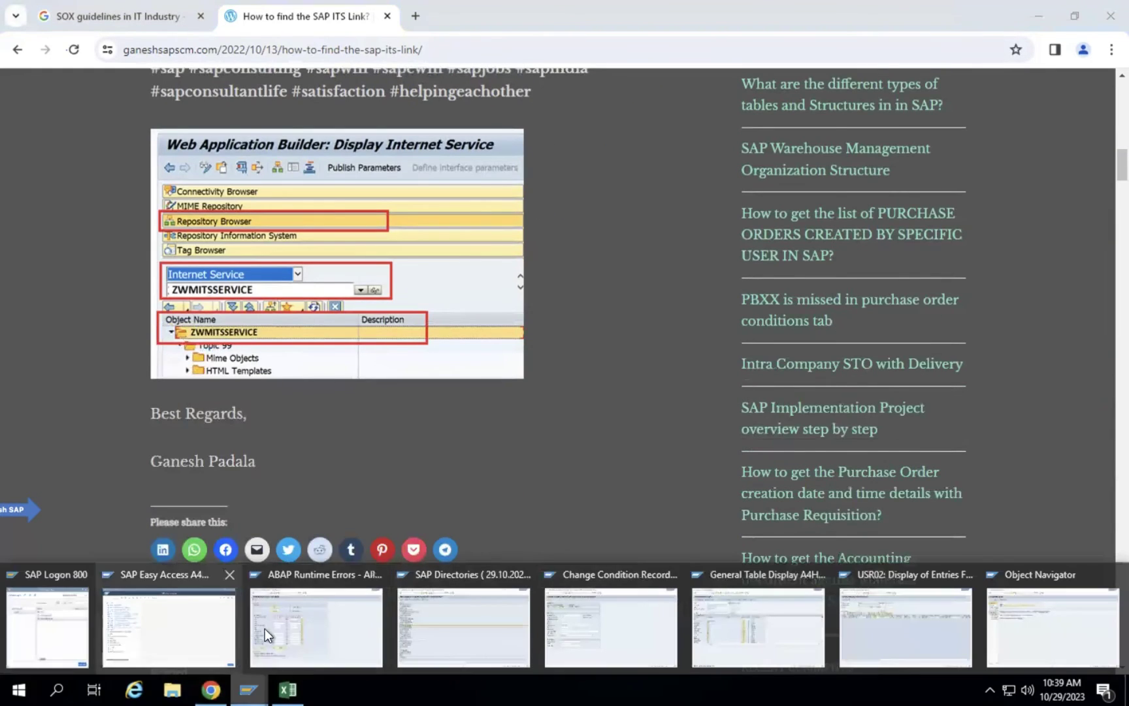
left_click(254, 615)
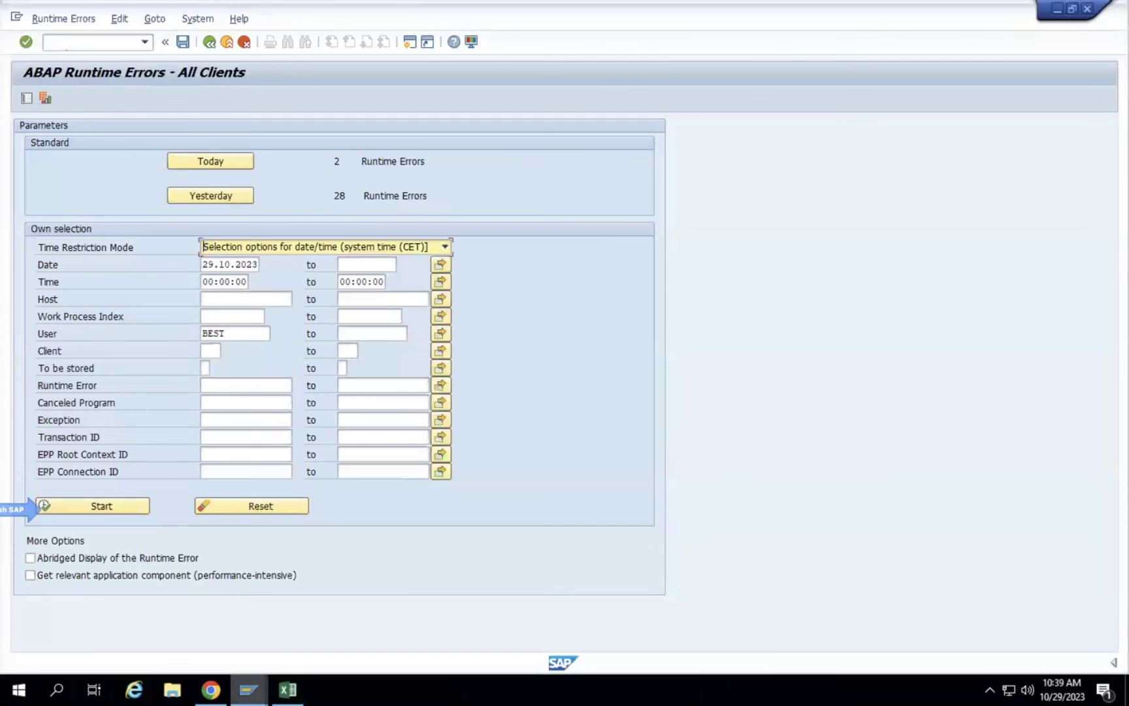
mouse_move(248, 690)
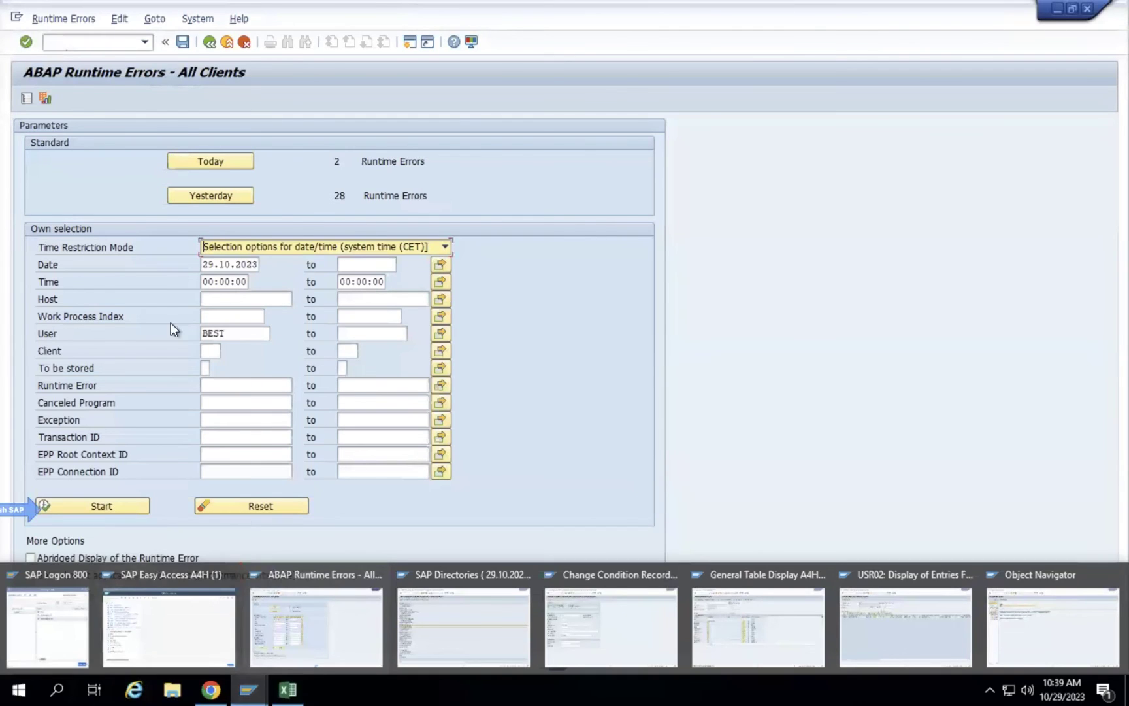
left_click(87, 46)
type("/OSE80")
key("Return")
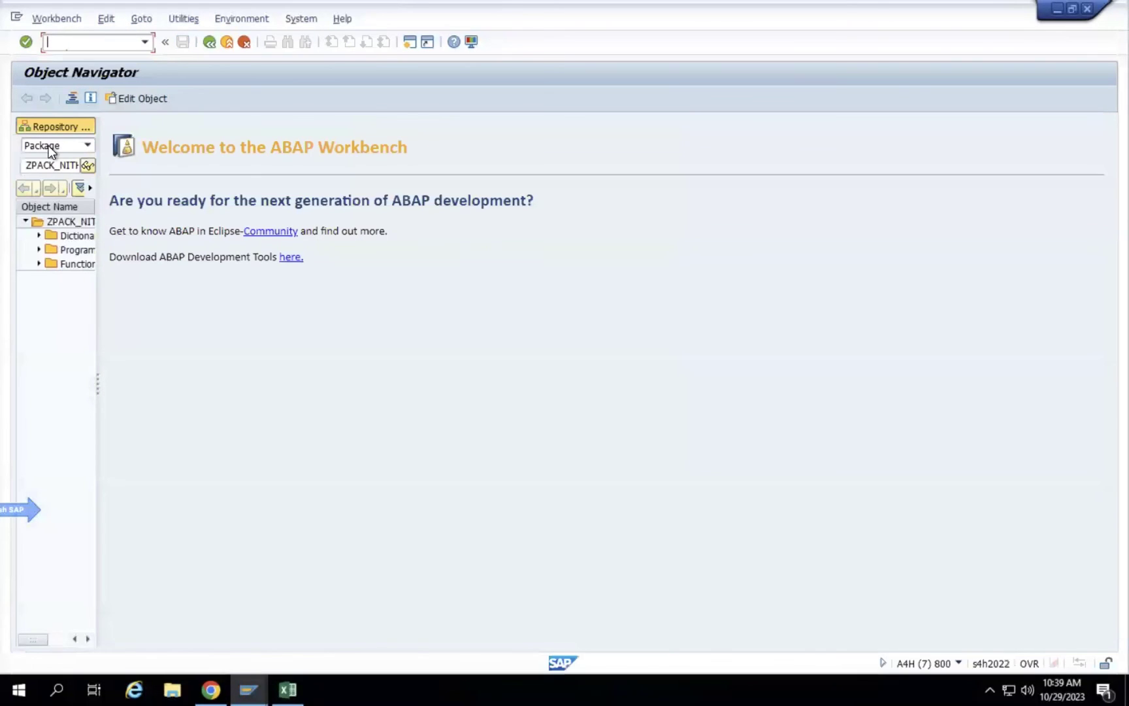
Set the Repository Browser object type to Internet Service, widening the tree panel.
left_click(66, 144)
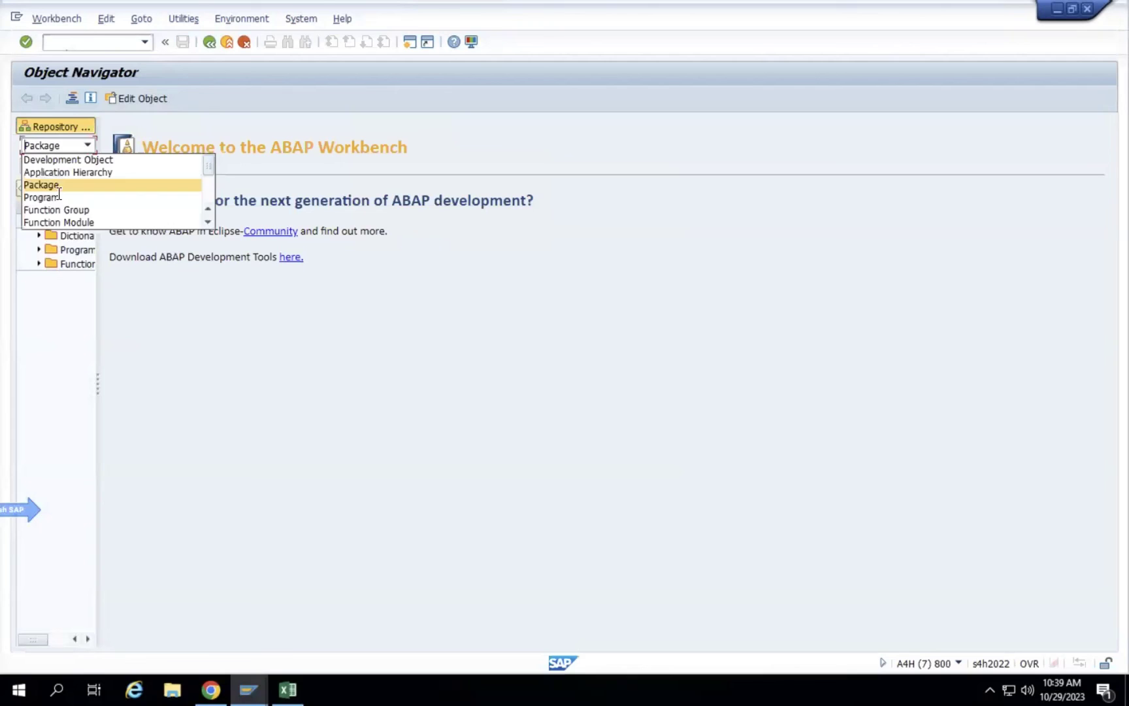
left_click(79, 185)
left_click_drag(97, 152, 501, 182)
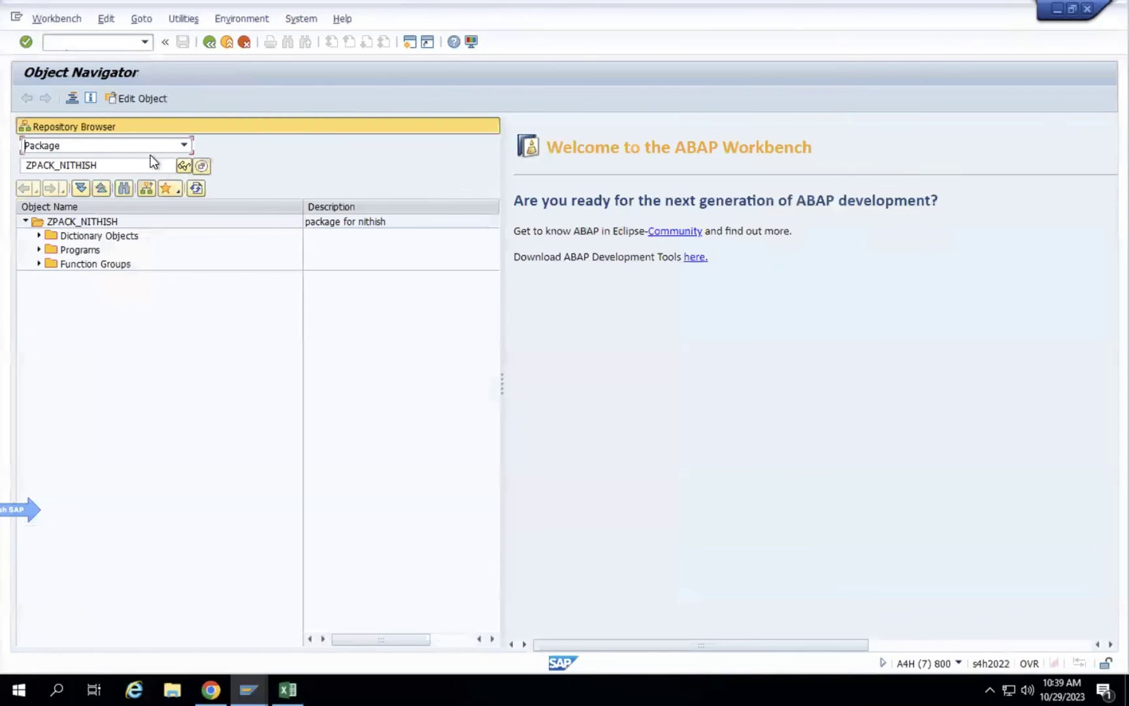
left_click(131, 145)
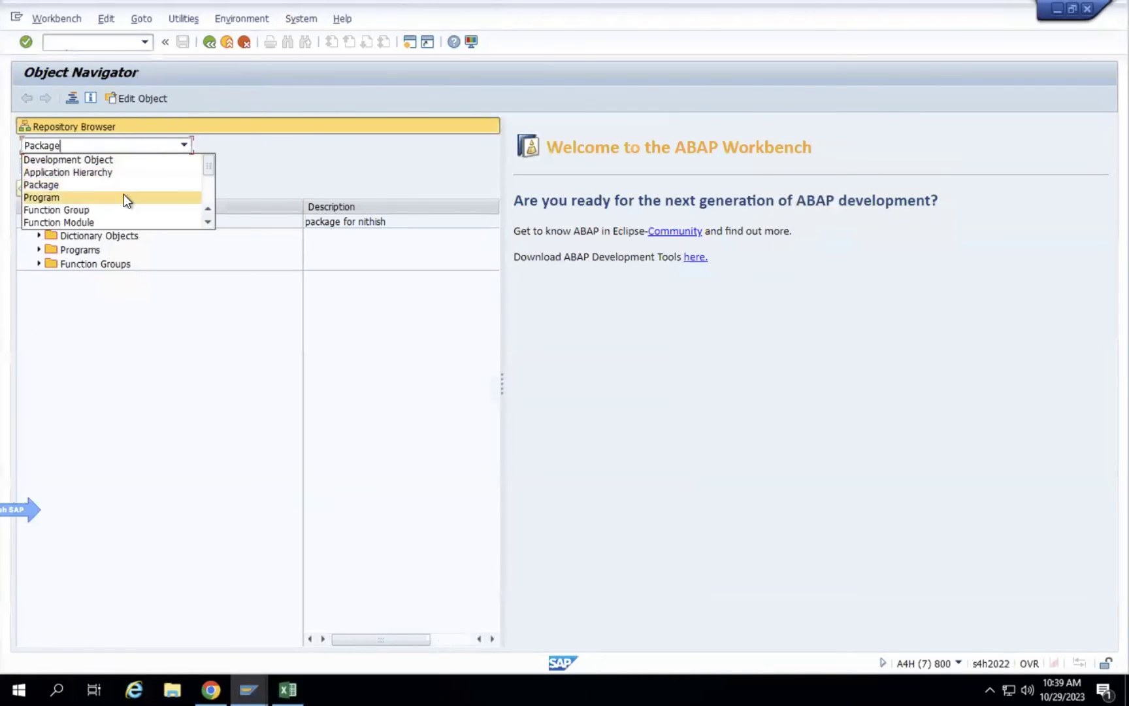
scroll(124, 194, "down", 3)
scroll(123, 194, "up", 1)
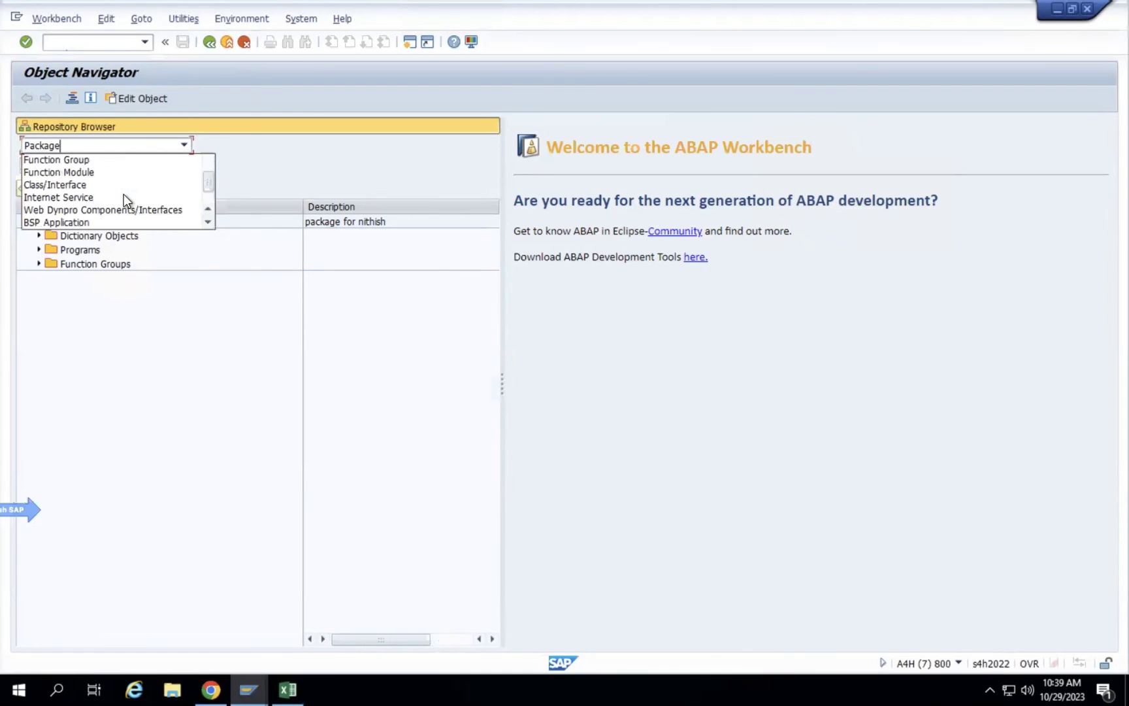
left_click(89, 195)
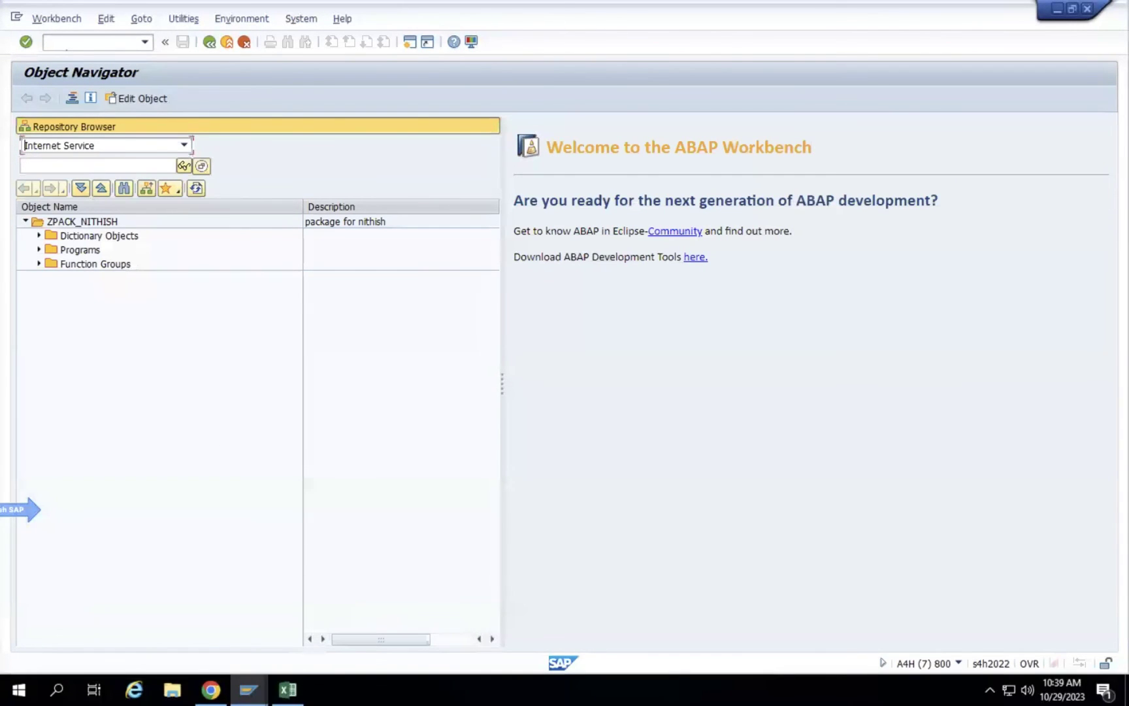
Check the blog post, then return to the Object Navigator's service name field.
left_click(210, 689)
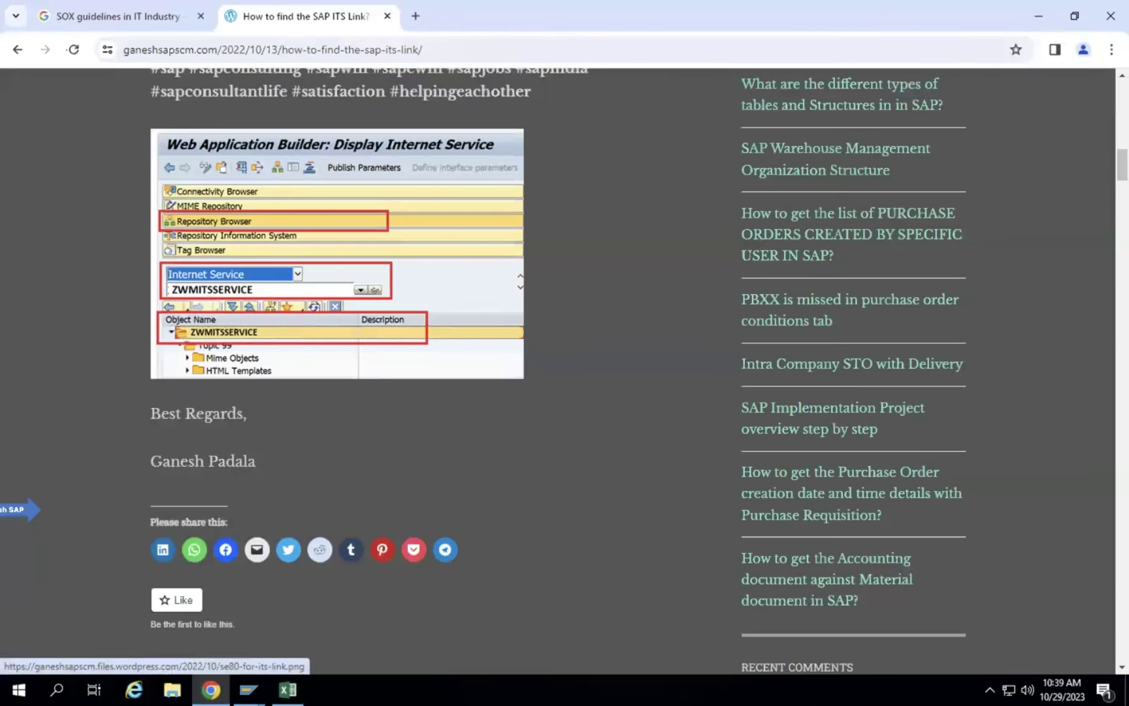
left_click(288, 690)
mouse_move(248, 689)
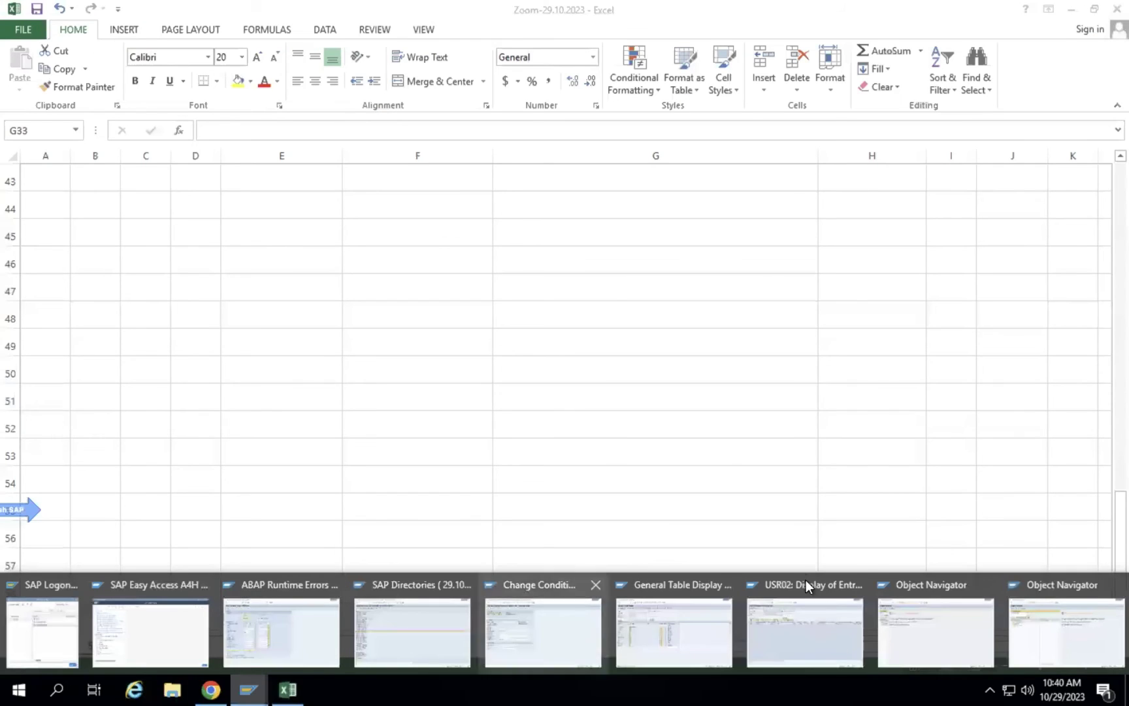
left_click(1038, 622)
left_click(153, 168)
Search for ITS services matching Z* and Y*, both returning no hits.
type("Z*")
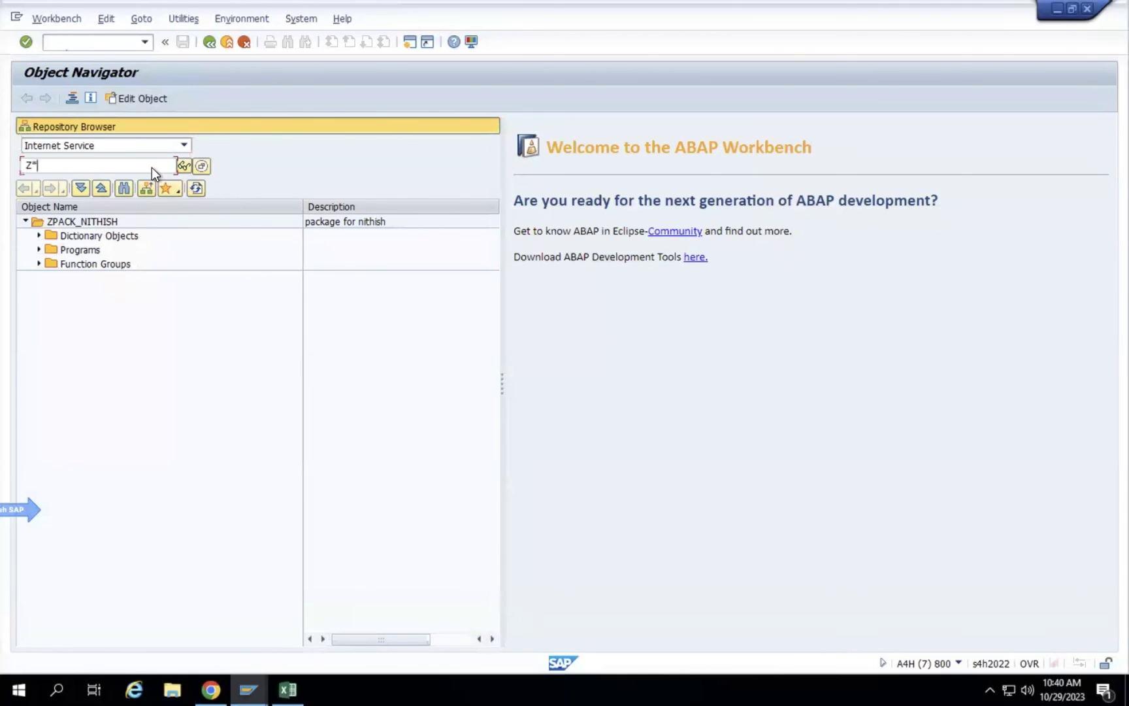
key("Return")
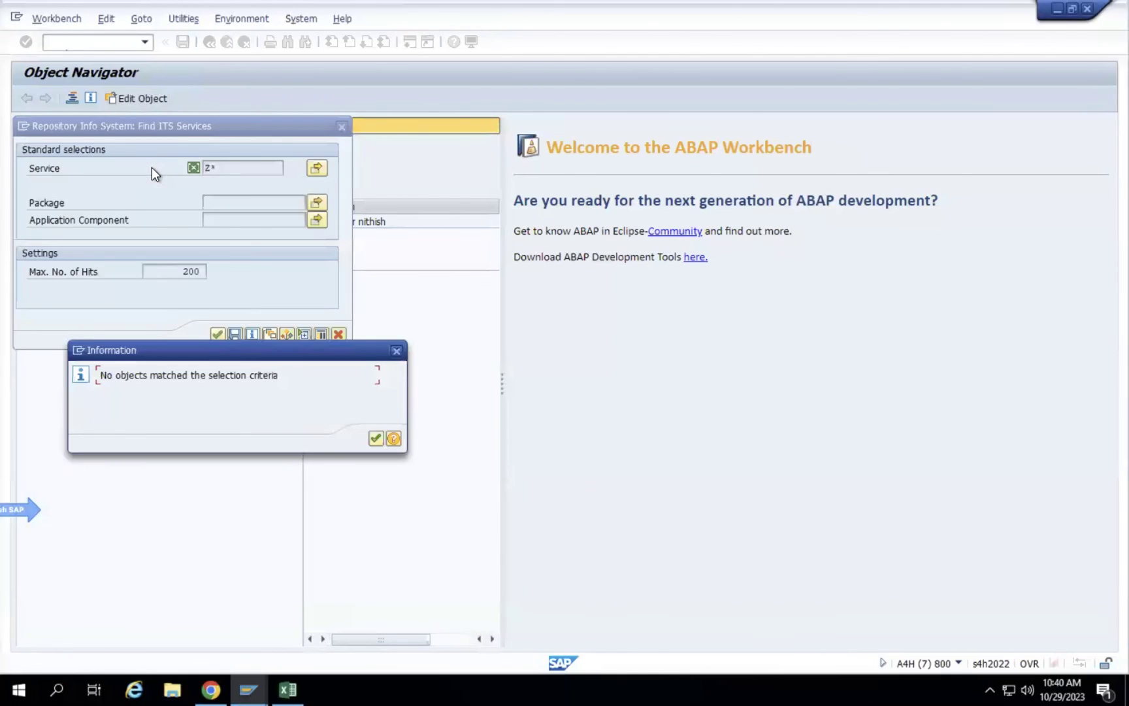
left_click(369, 435)
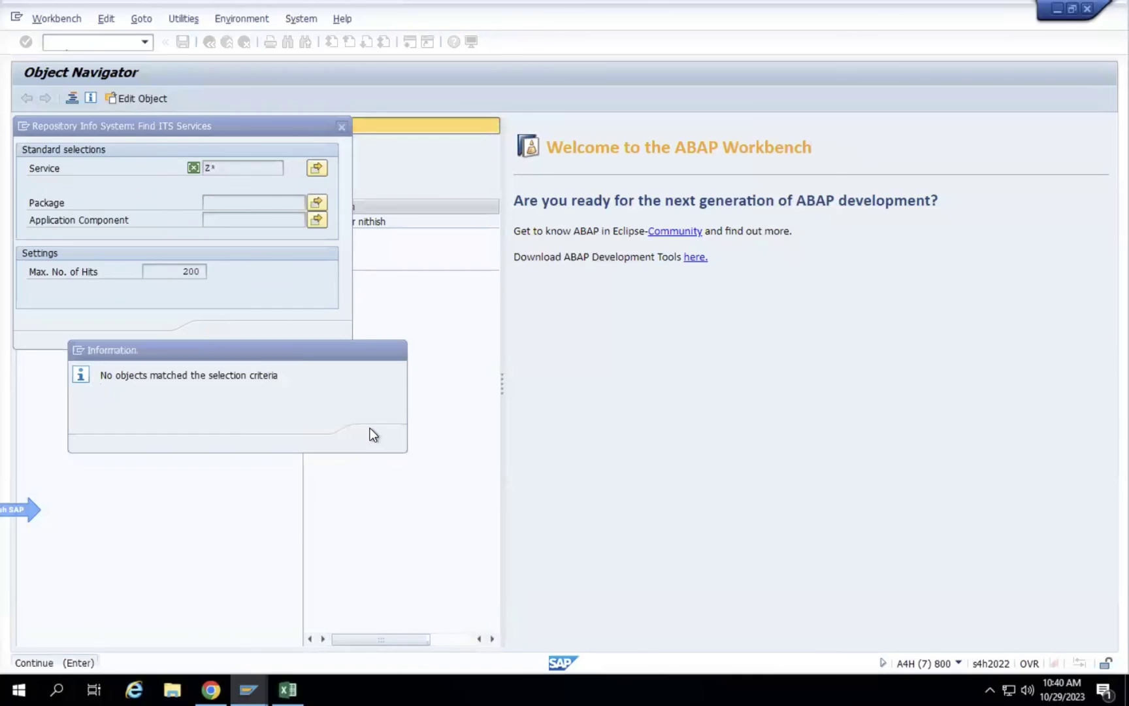
left_click(222, 333)
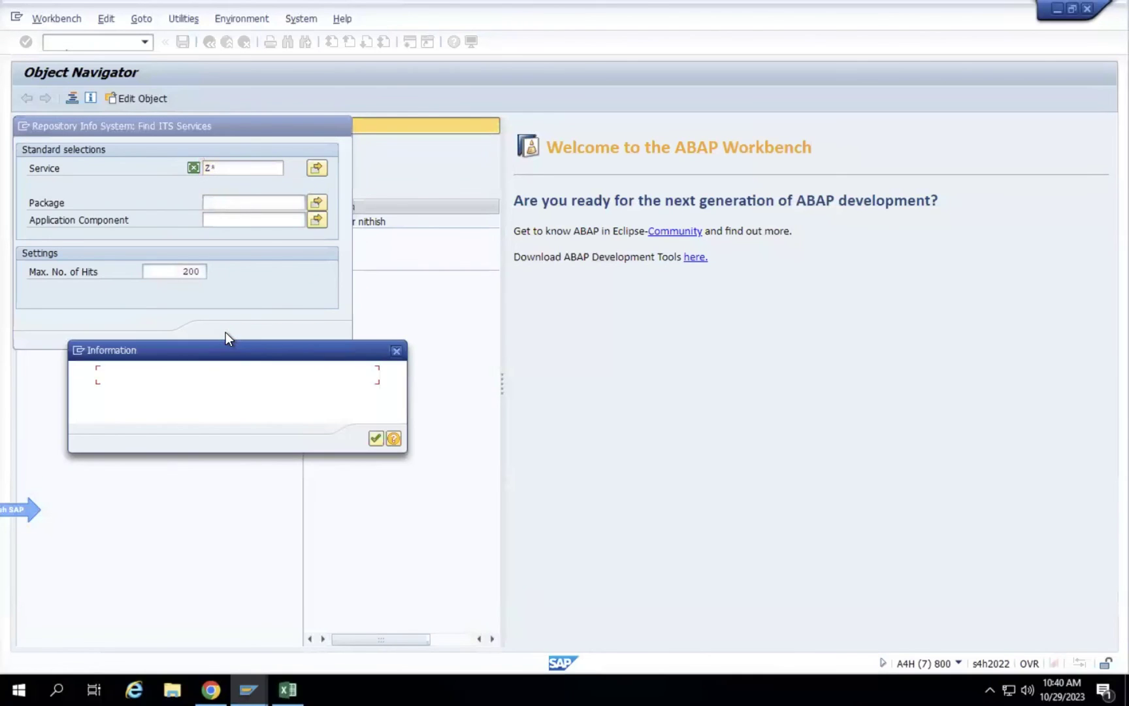
key("Return")
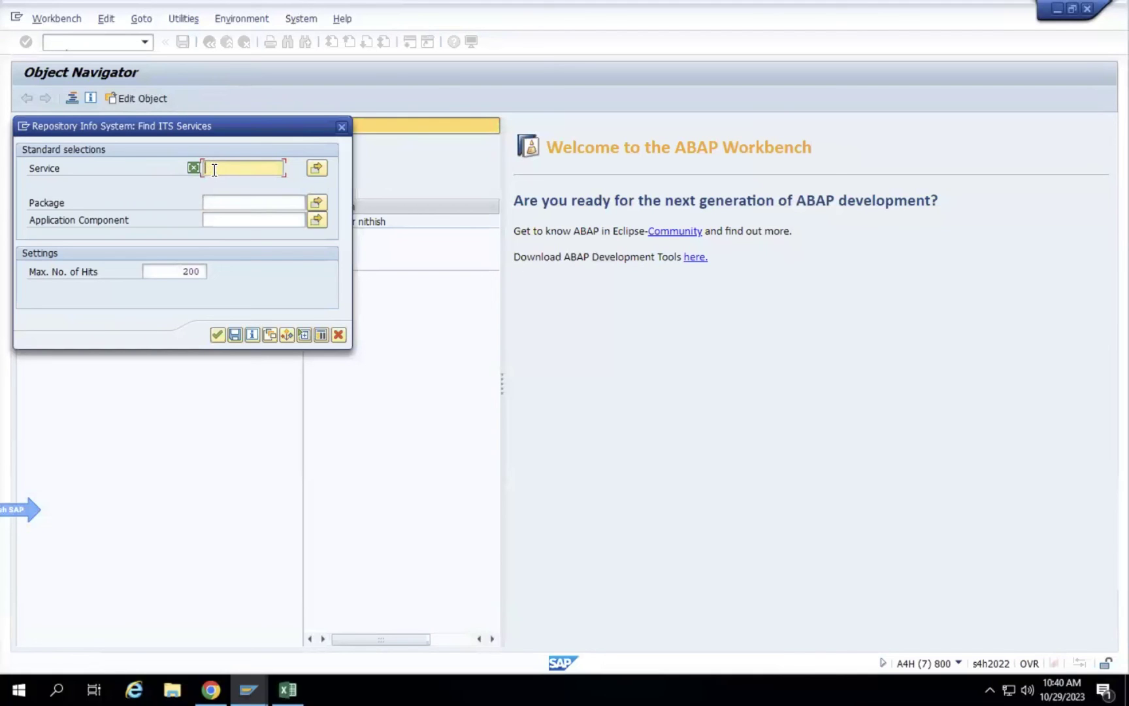
key("Return")
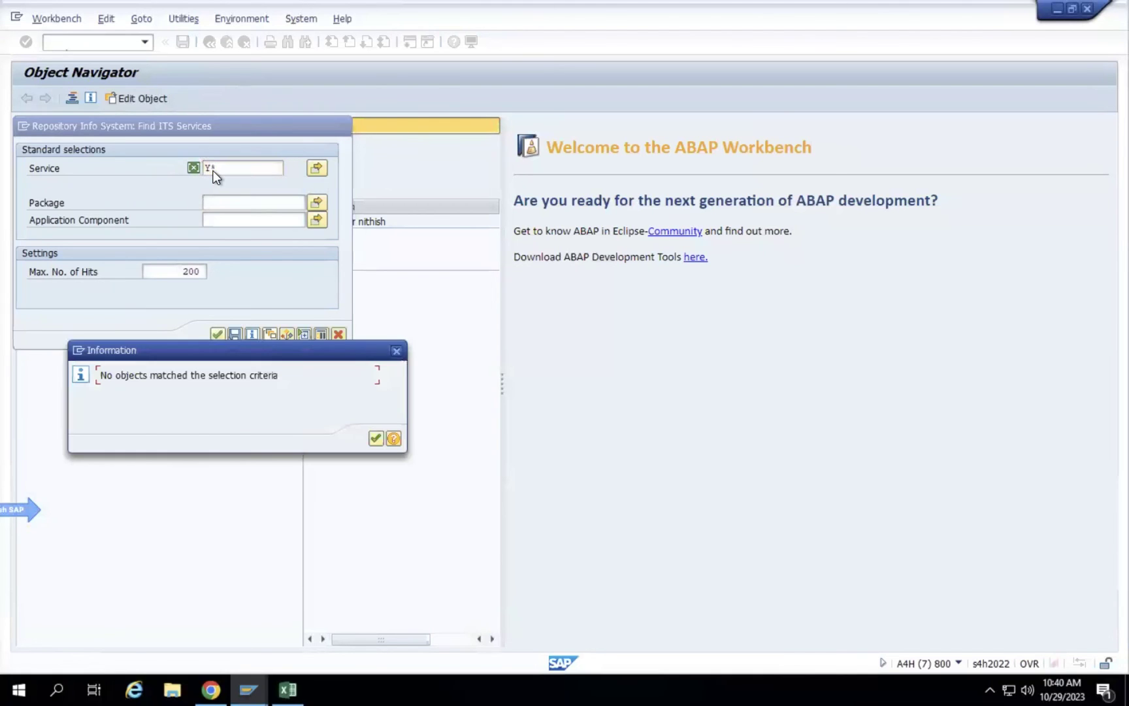
key("Return")
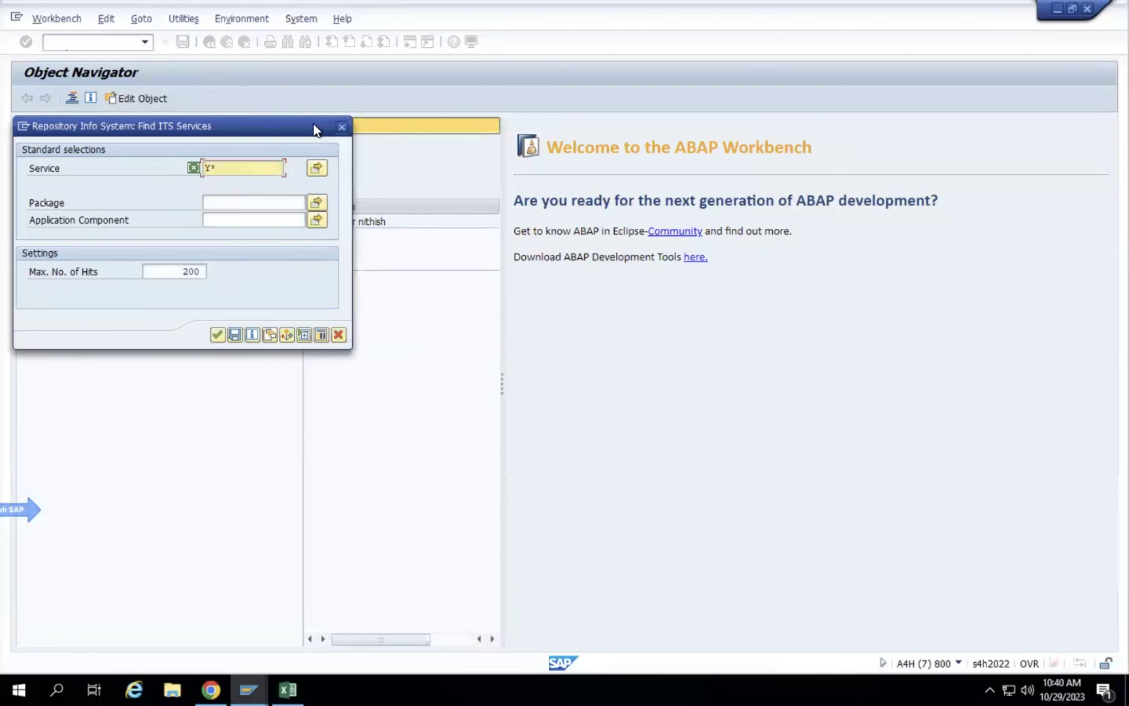
left_click(340, 126)
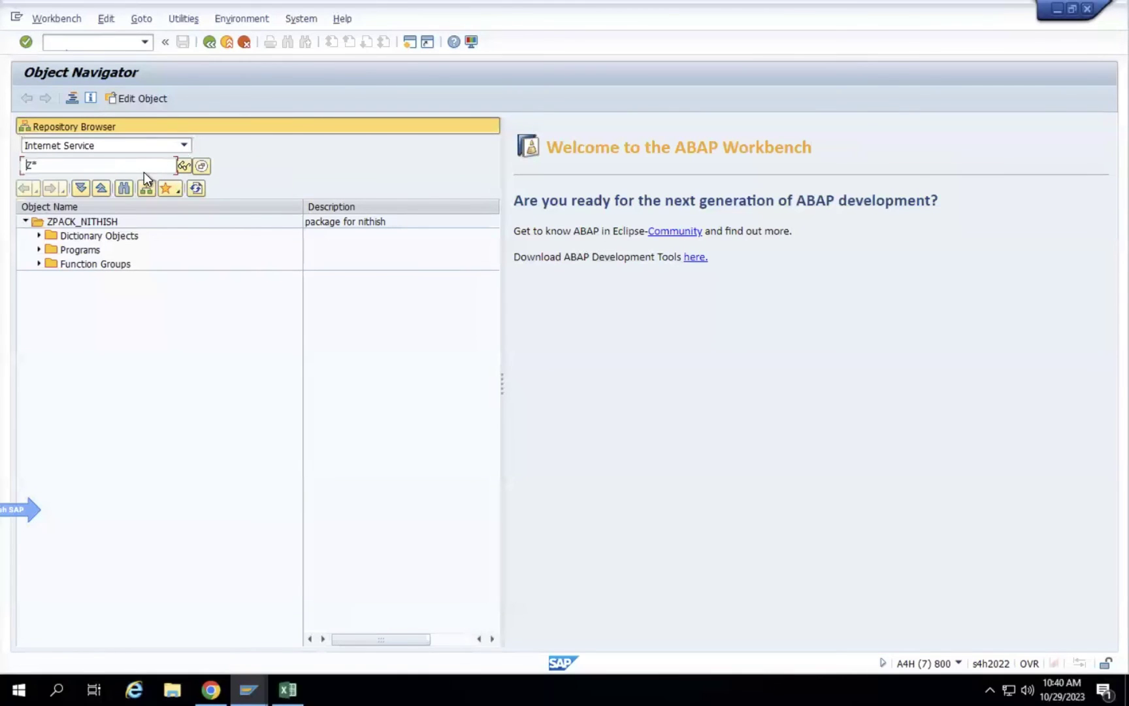
Clear the service name and list all ITS services without a filter (200 hits).
double_click(107, 165)
key("BackSpace")
right_click(93, 219)
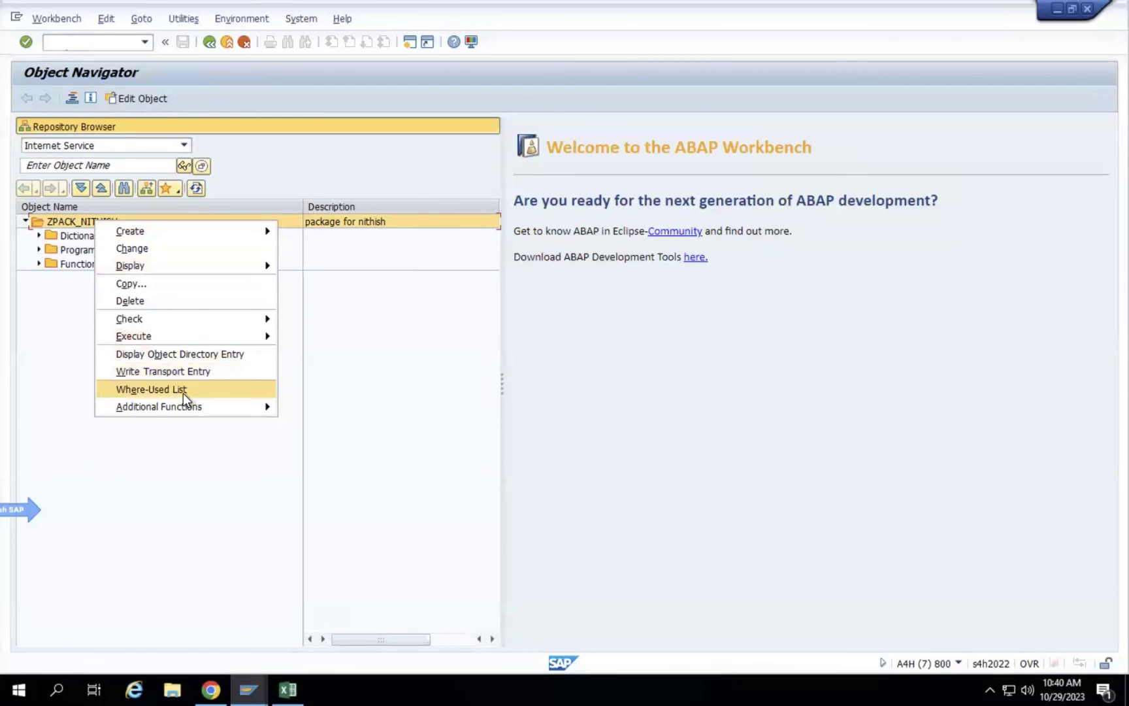
left_click(35, 322)
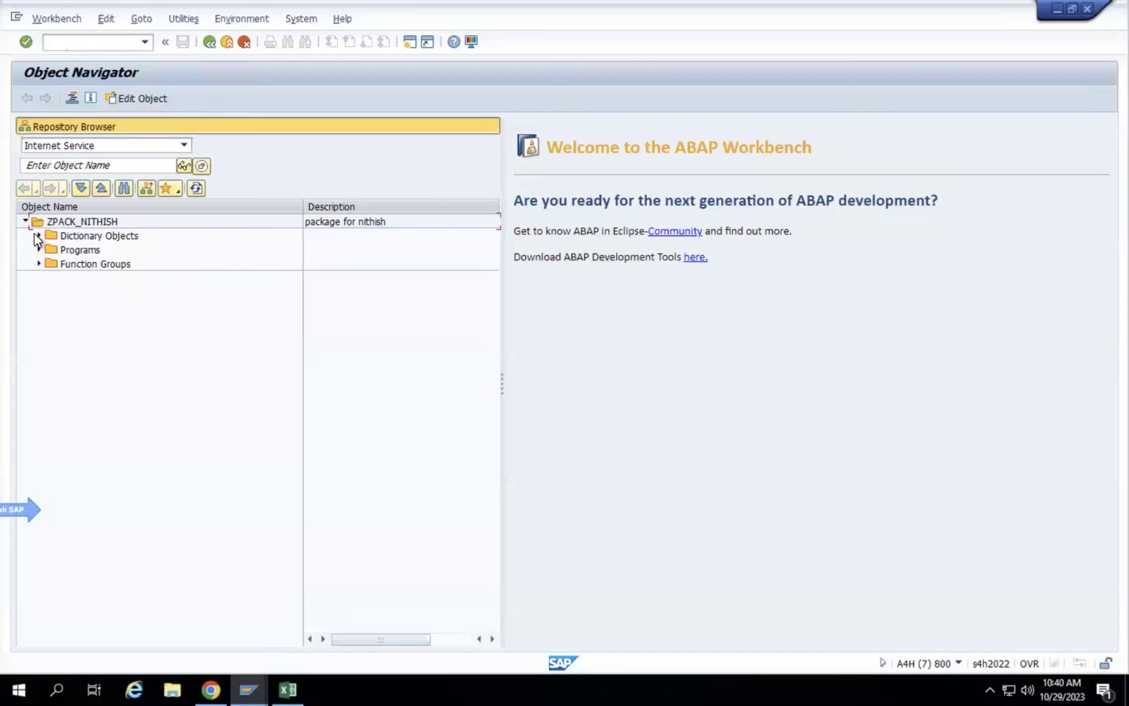
left_click(77, 167)
left_click(188, 164)
left_click(206, 164)
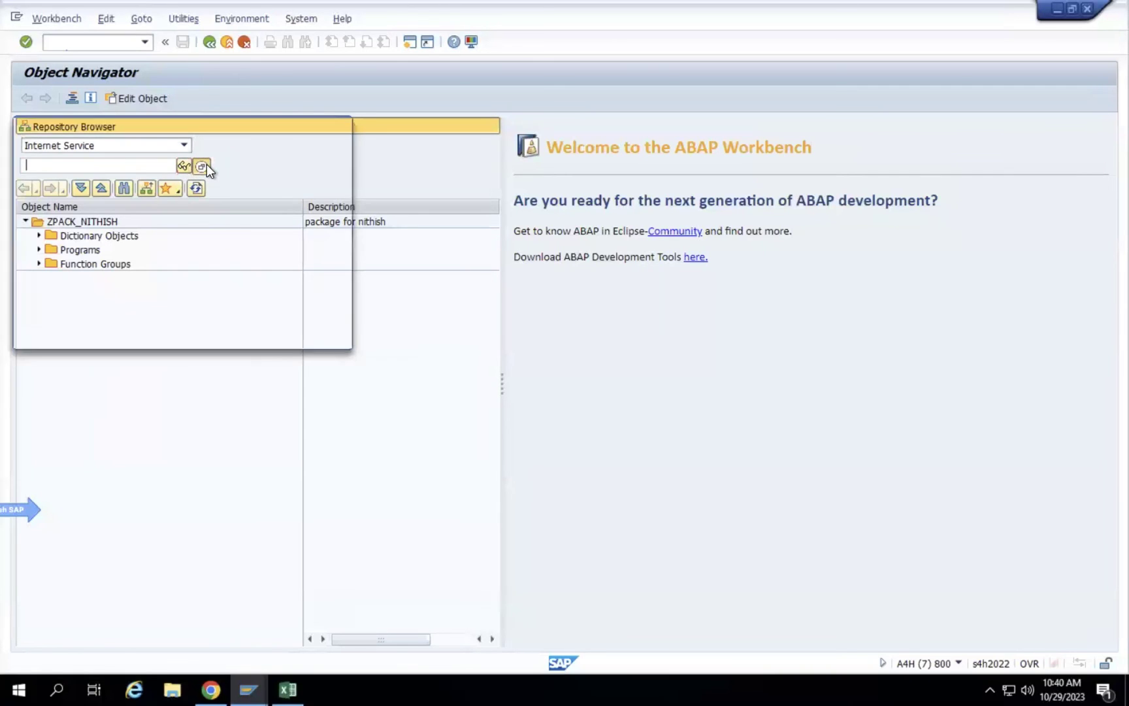
key("Return")
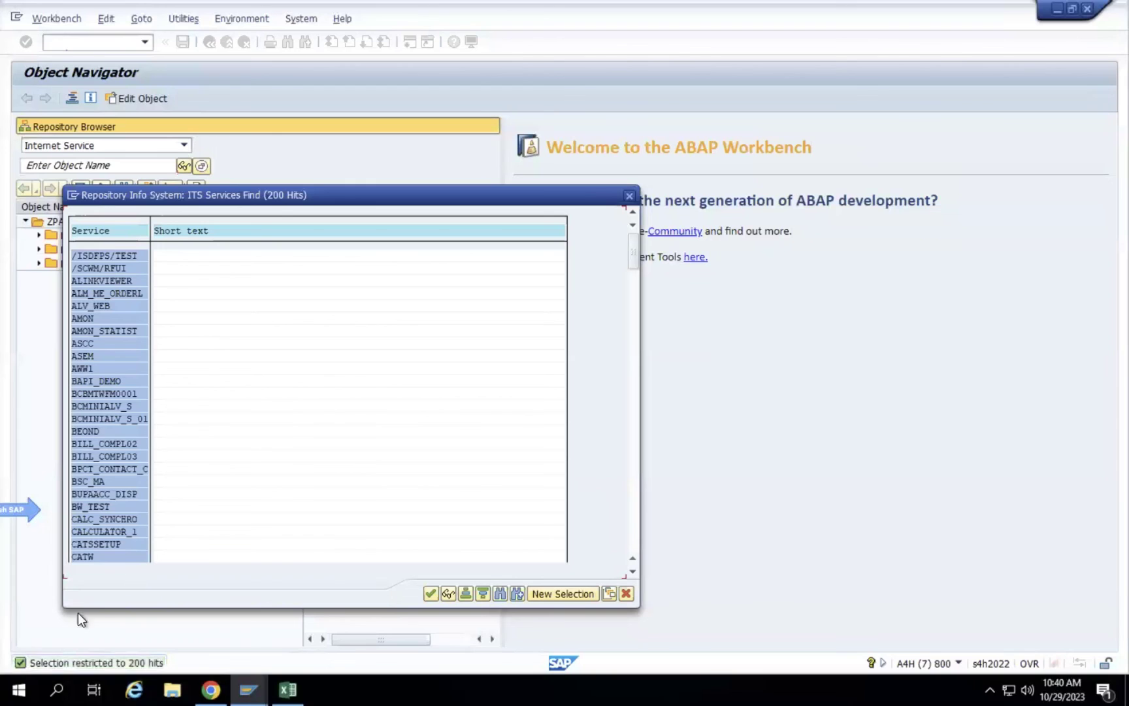
Open the CCMP_RABOX service and inspect its Topic 99 folder.
scroll(122, 497, "down", 5)
double_click(120, 493)
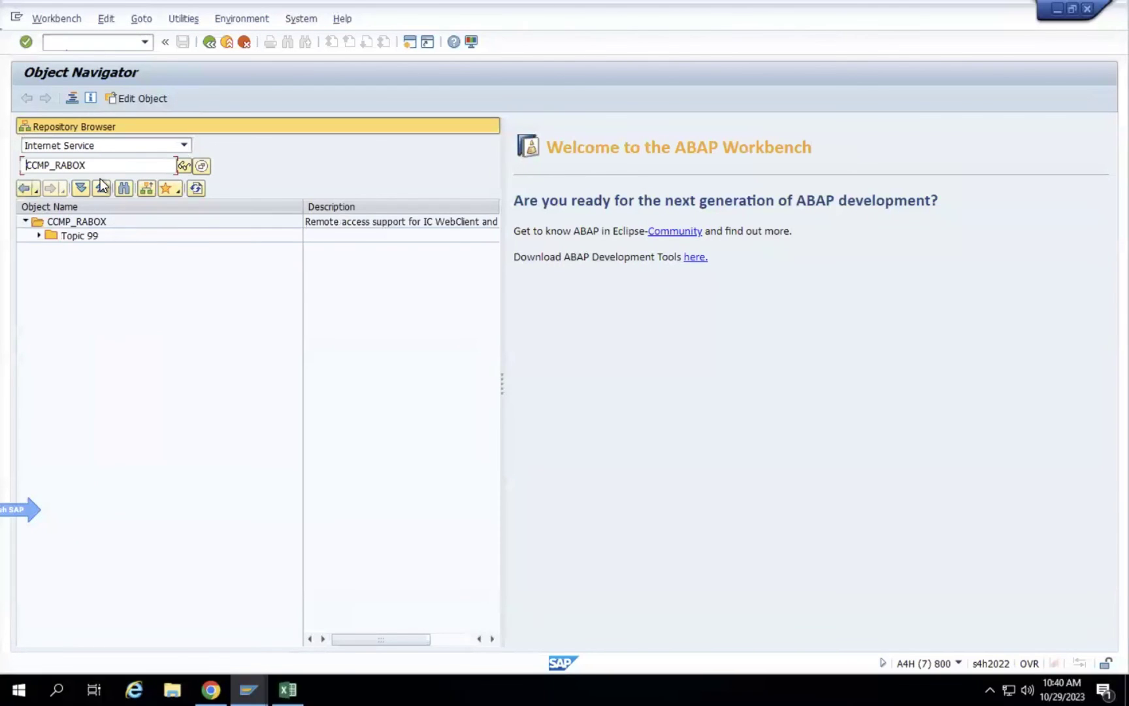
right_click(79, 239)
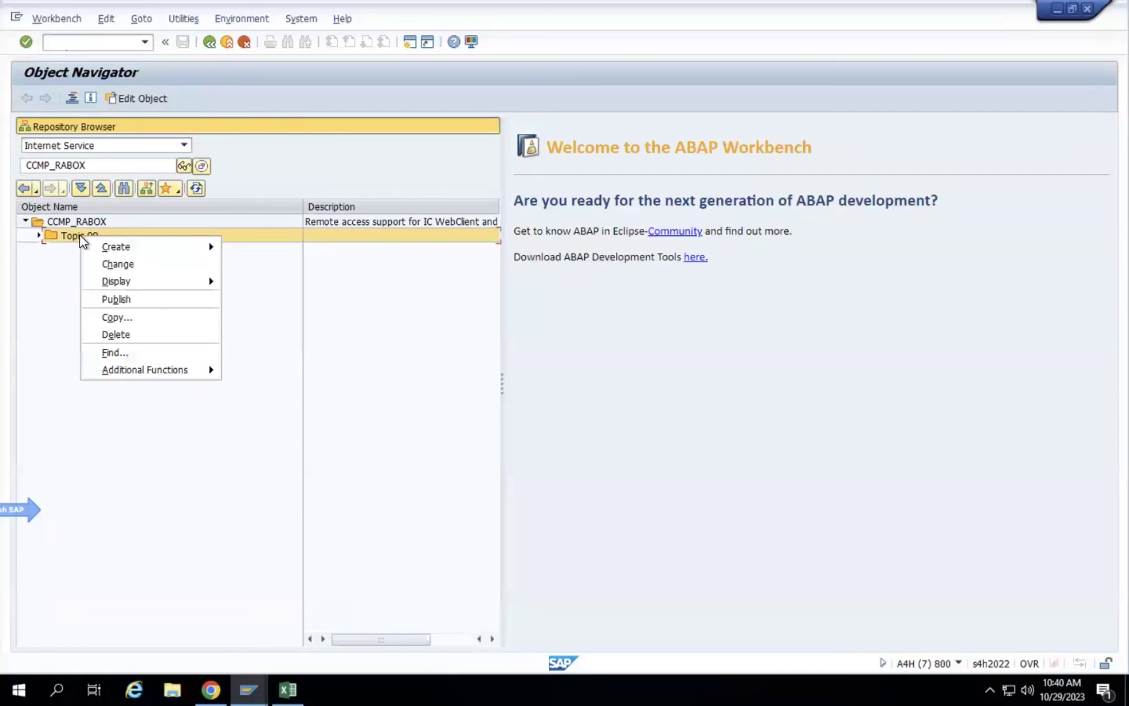
left_click(36, 234)
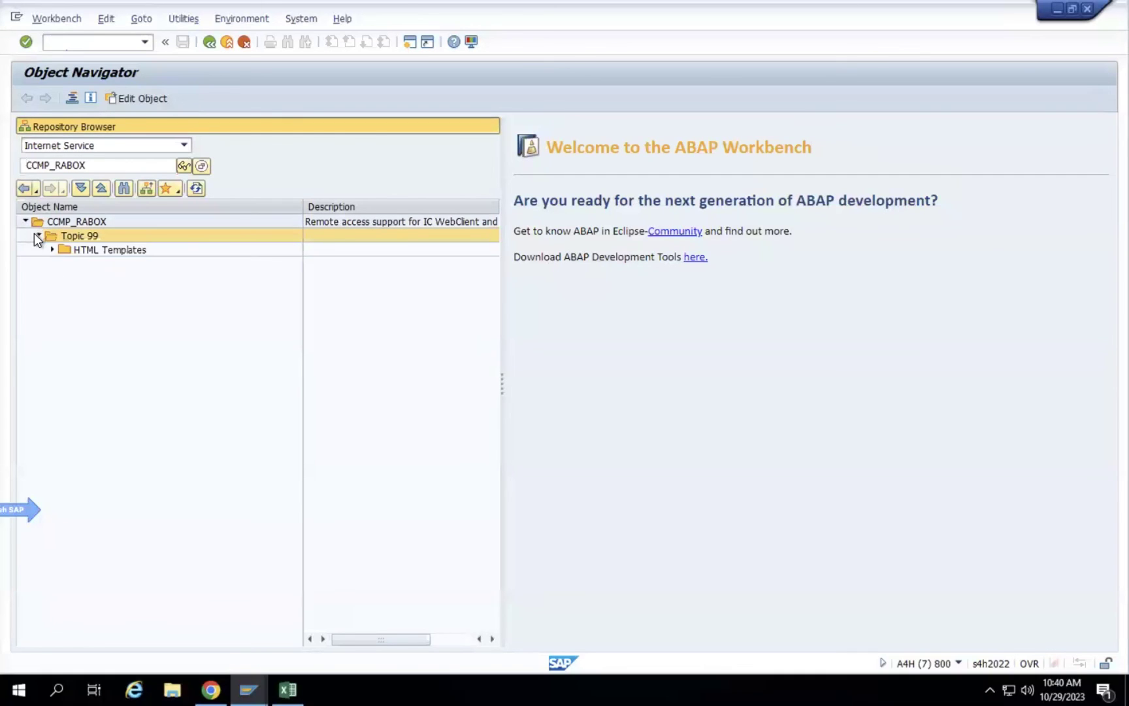
left_click(96, 246)
right_click(94, 246)
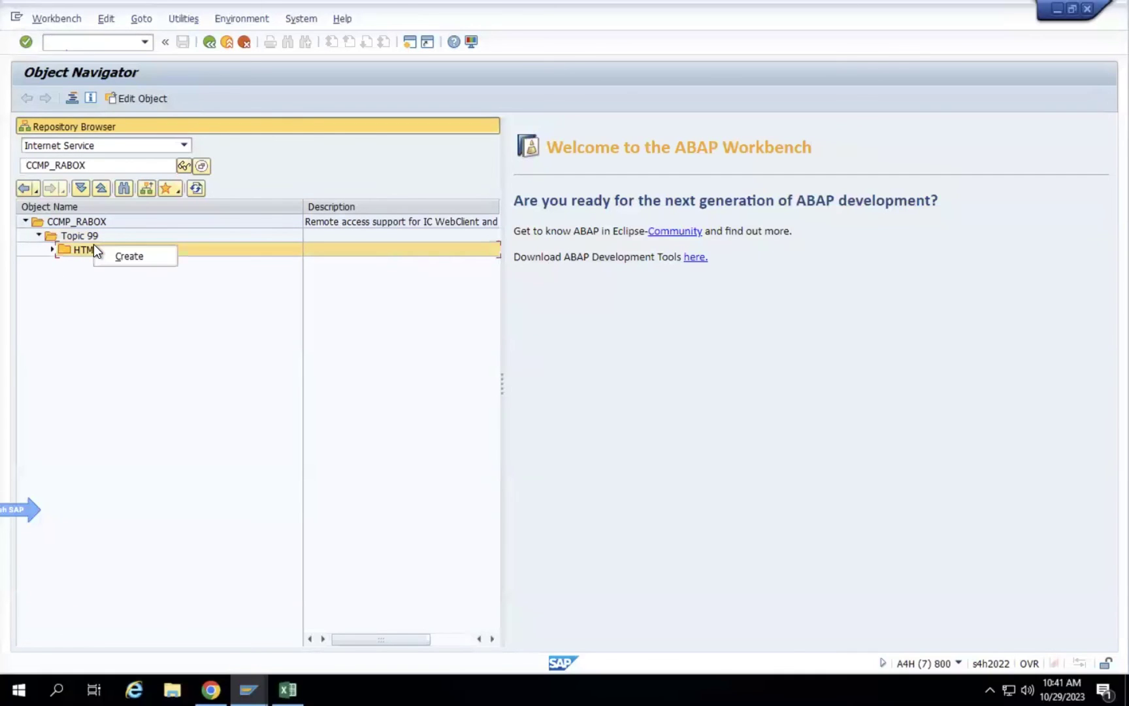
left_click(36, 238)
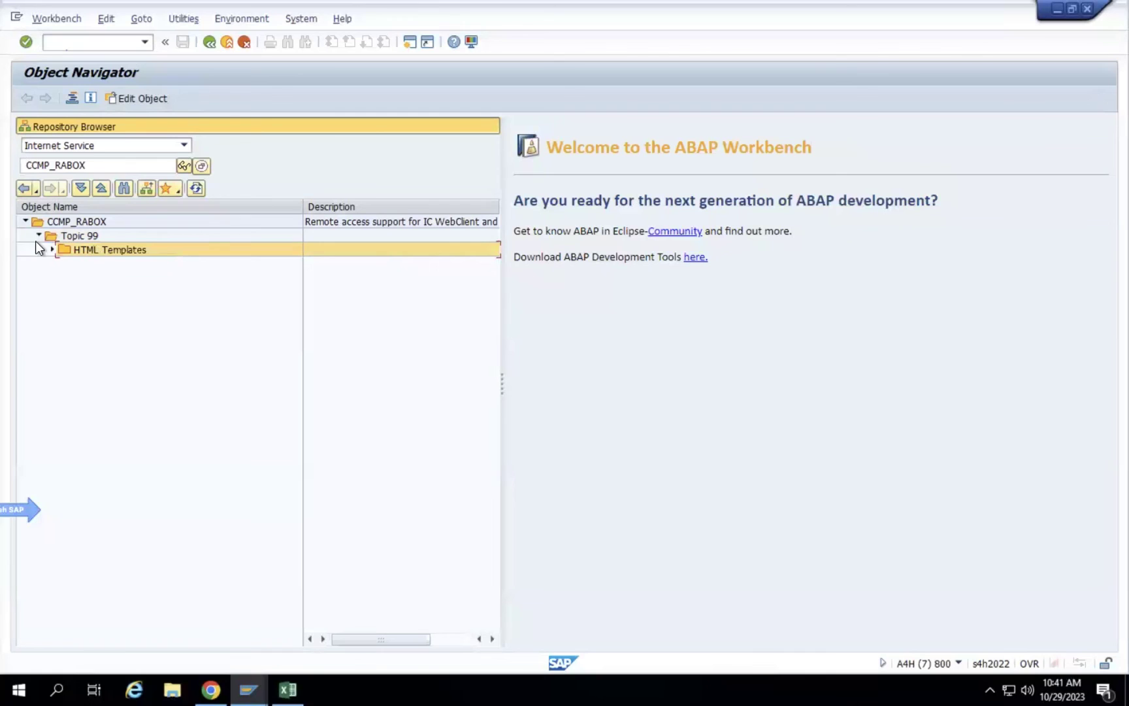
Start the CCMP_RABOX service in Internet Explorer, allowing the URL and skipping setup prompts.
left_click(71, 222)
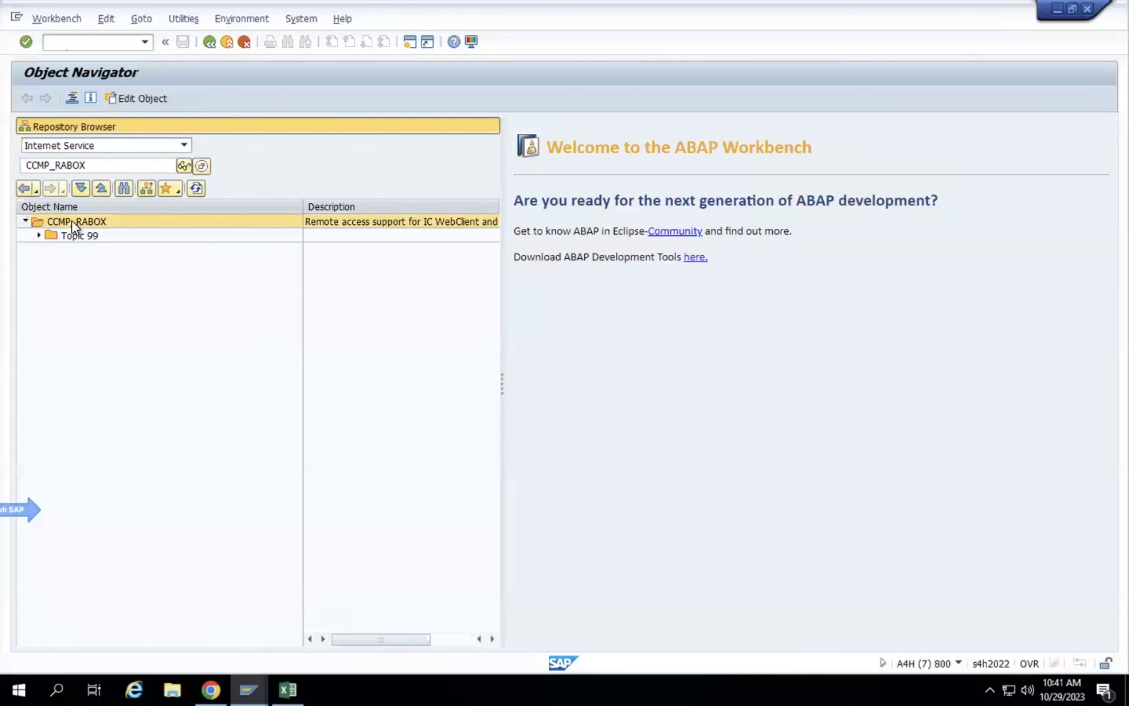
right_click(72, 223)
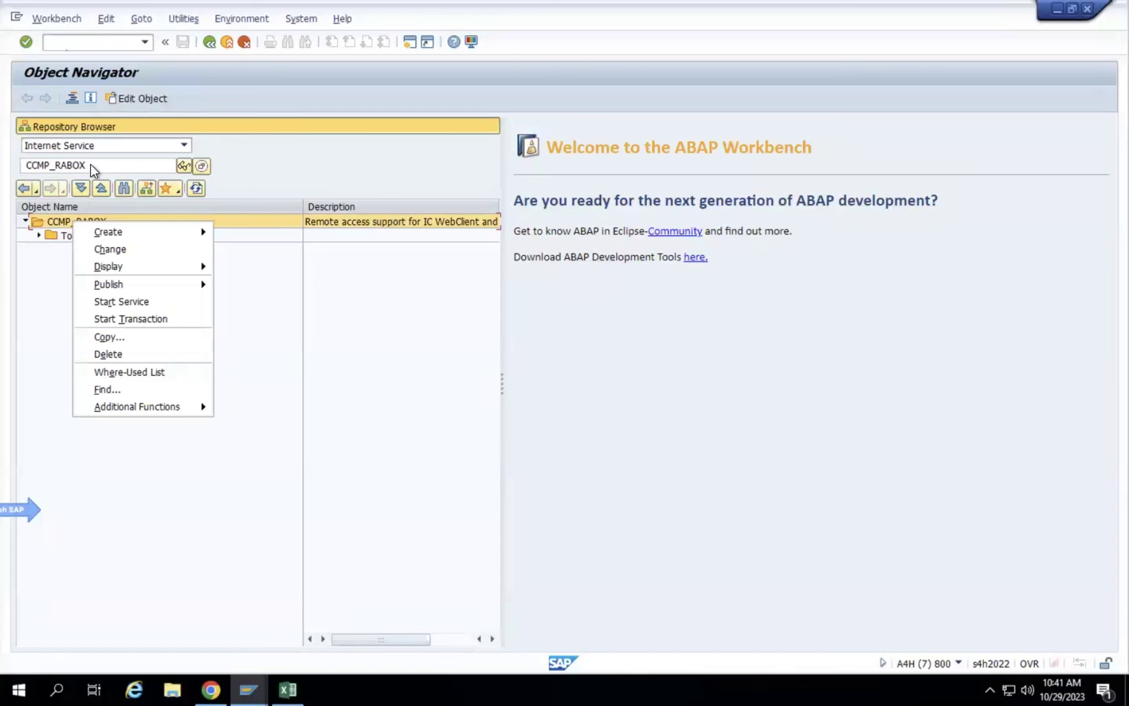
left_click(51, 220)
right_click(53, 223)
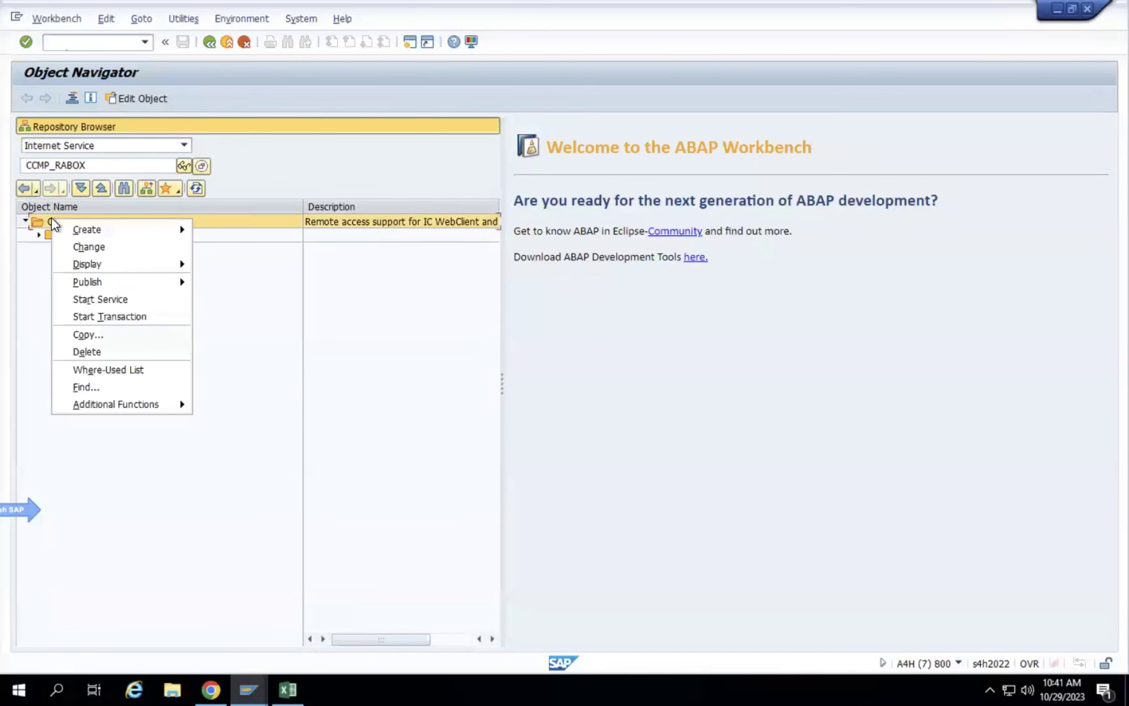
left_click(128, 299)
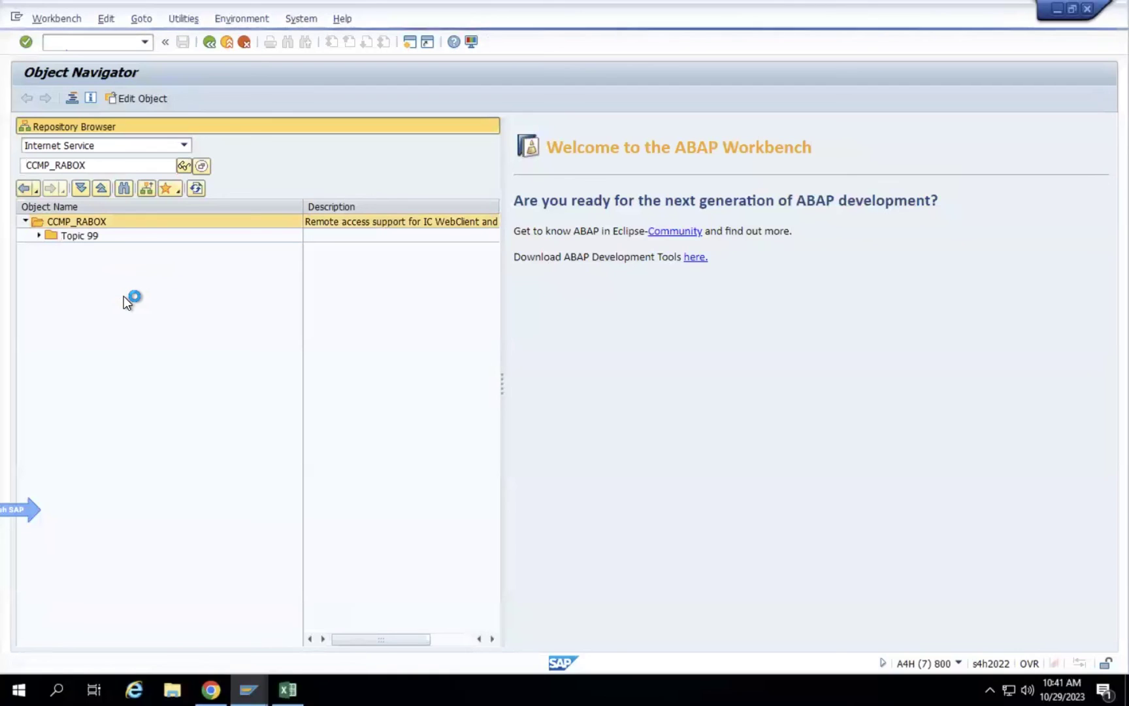
left_click(352, 341)
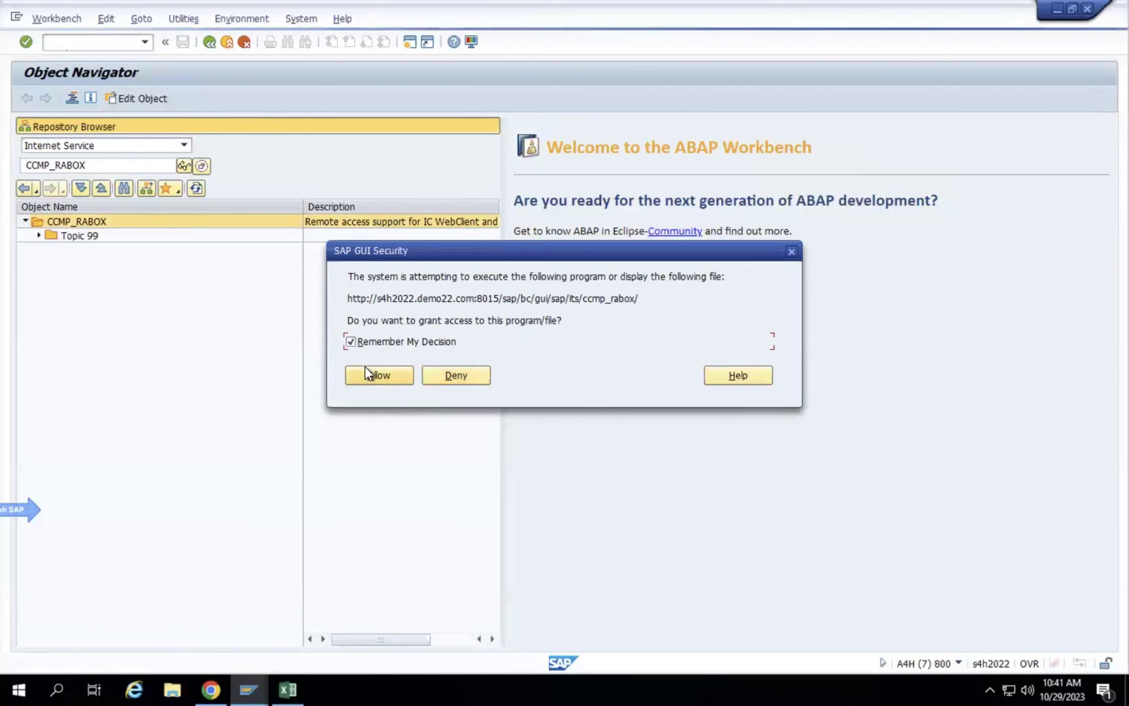
left_click(365, 369)
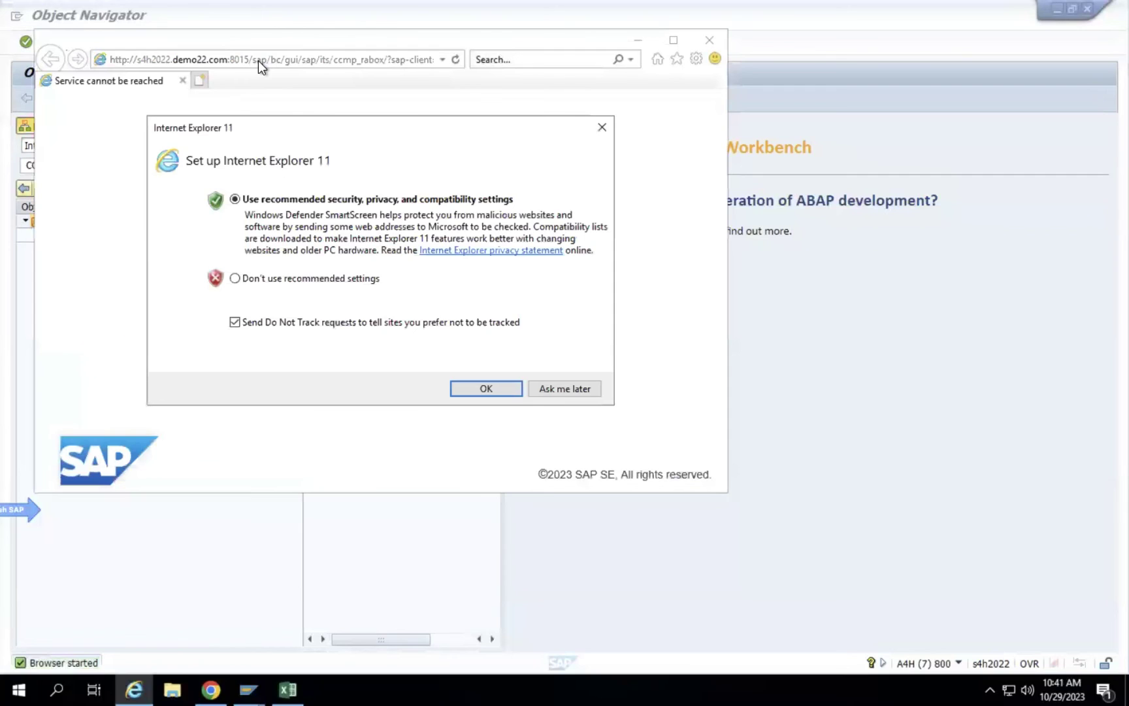
left_click(555, 388)
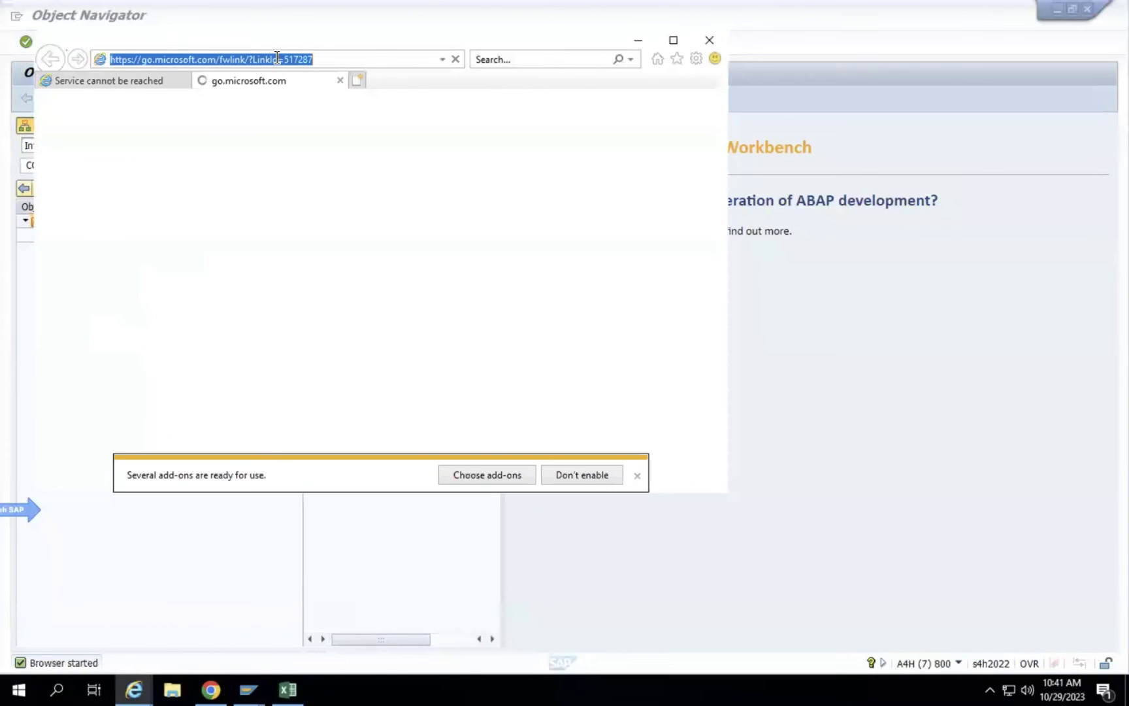
left_click(637, 476)
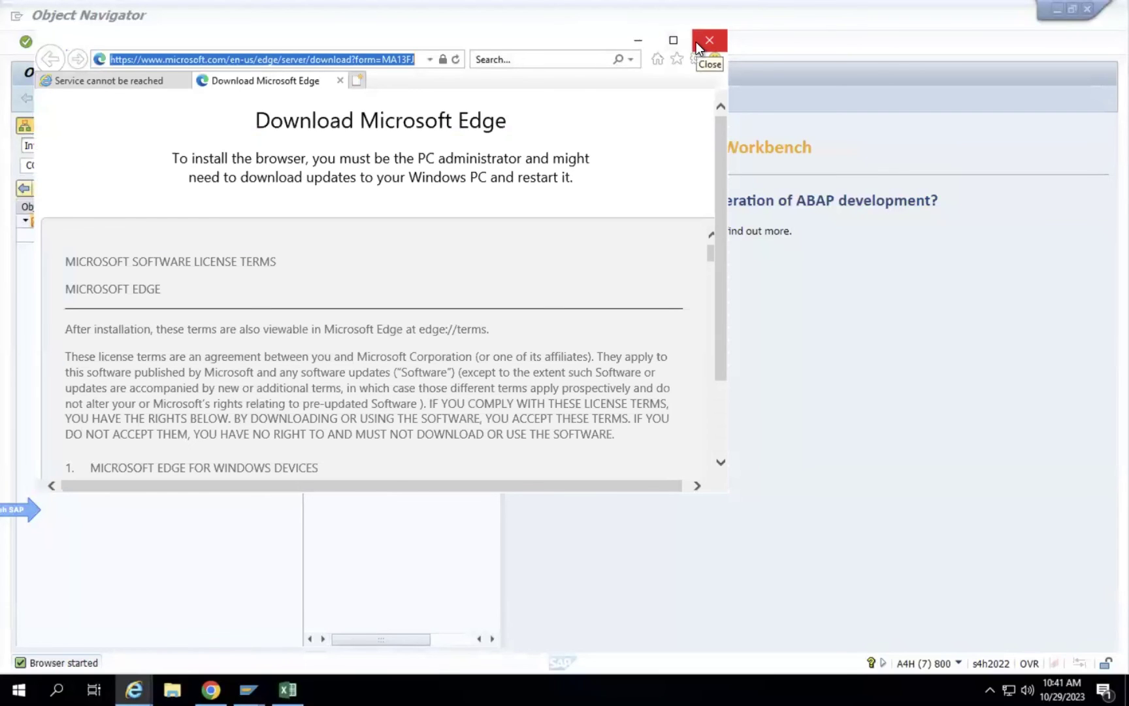
Close Internet Explorer with all its tabs.
scroll(363, 320, "down", 10)
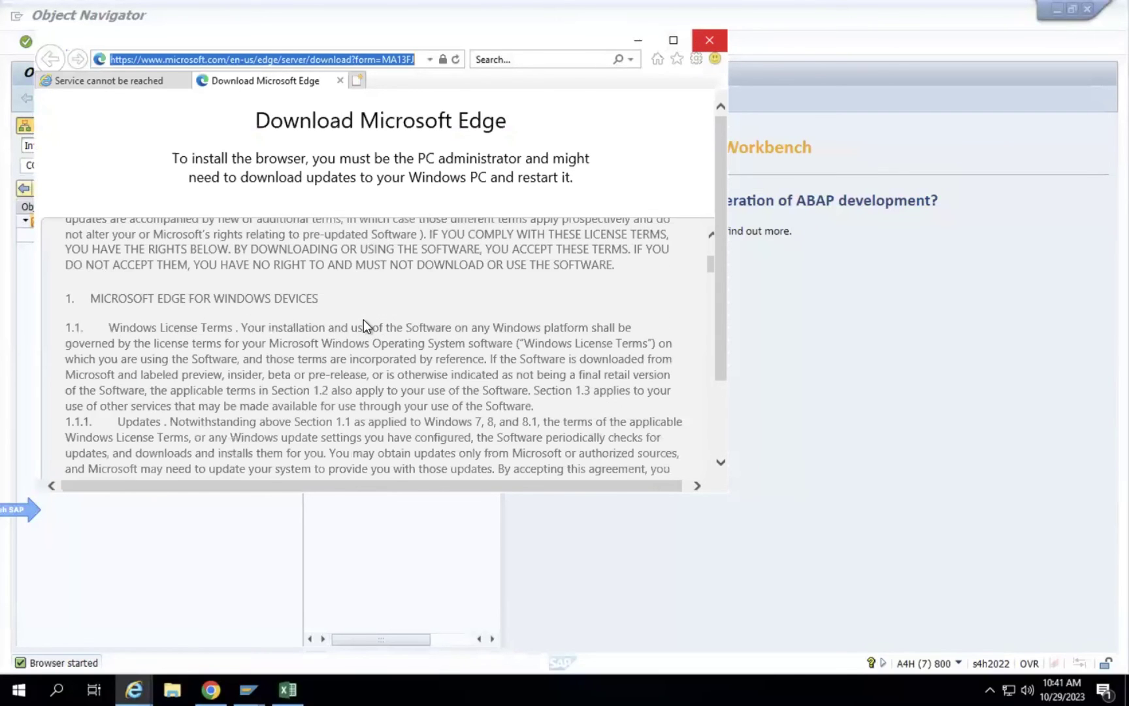
scroll(684, 299, "up", 3)
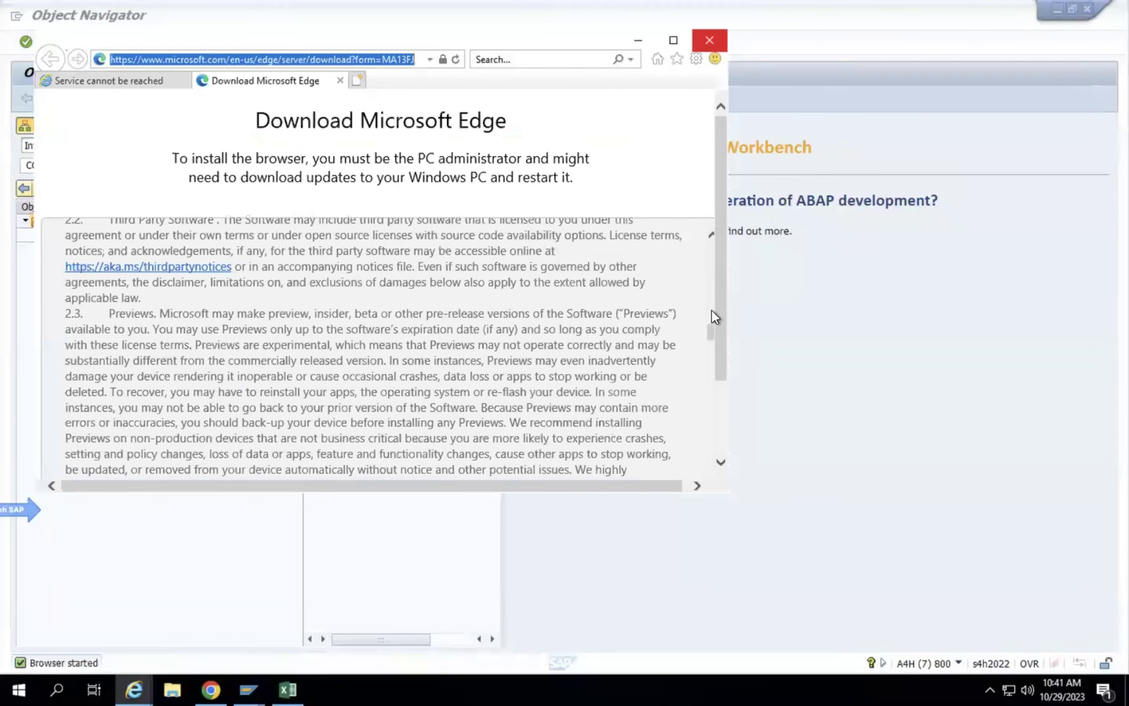
scroll(718, 398, "down", 3)
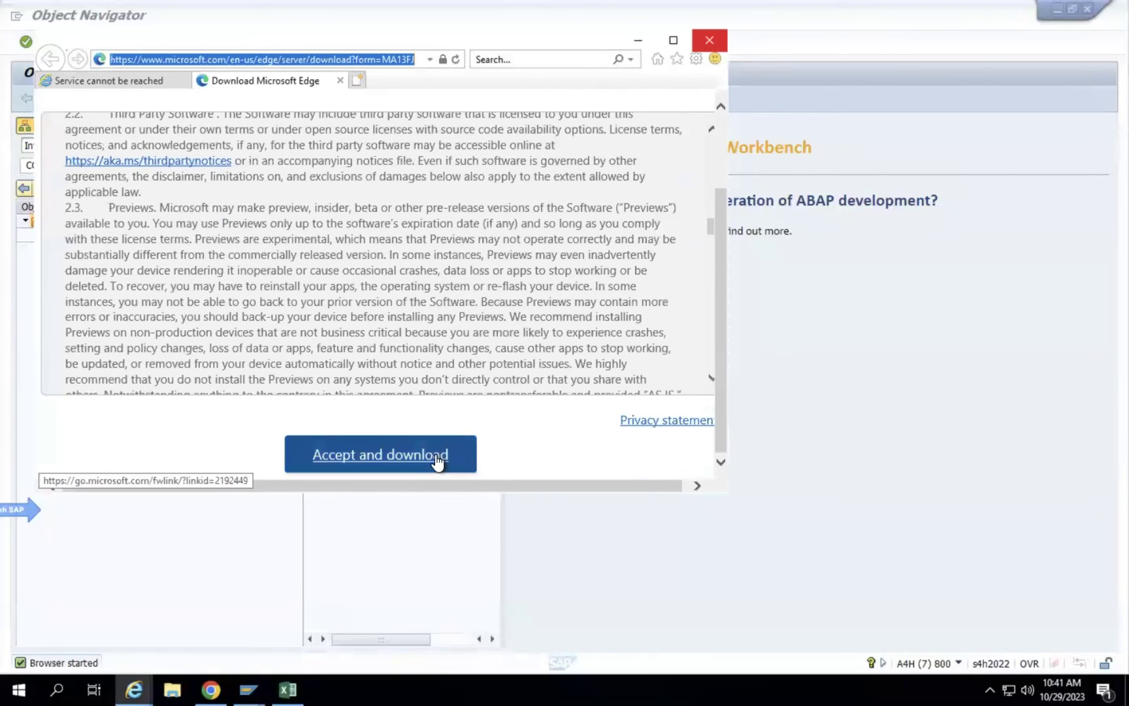
left_click(710, 43)
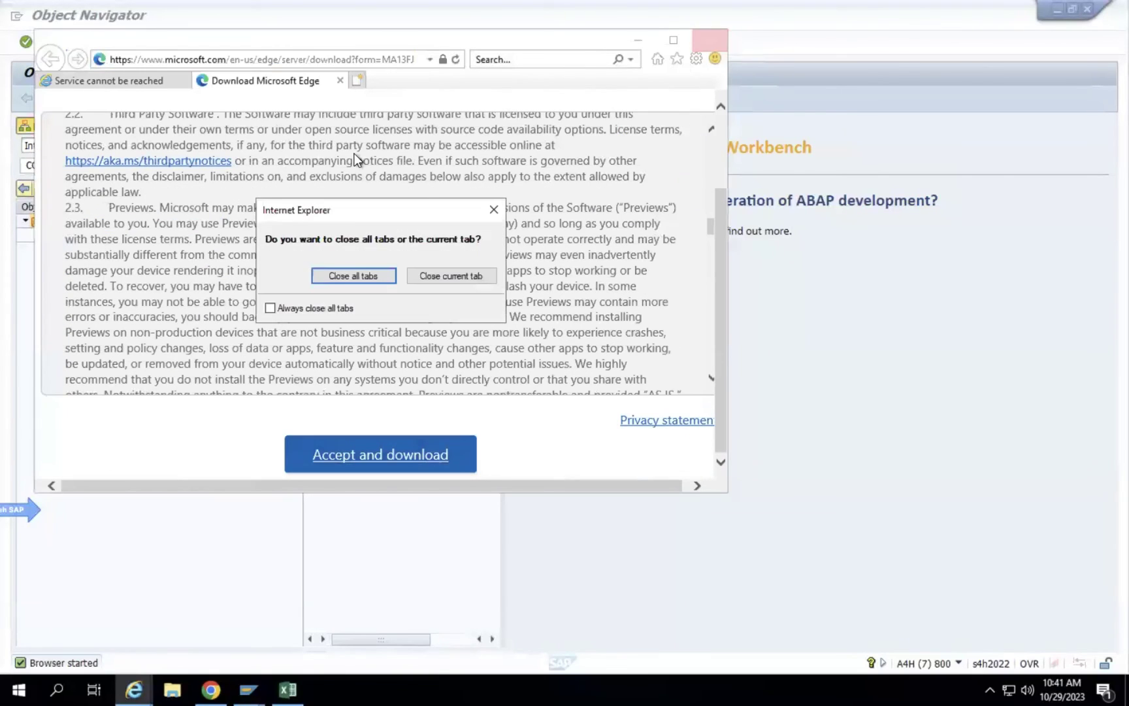
left_click(365, 275)
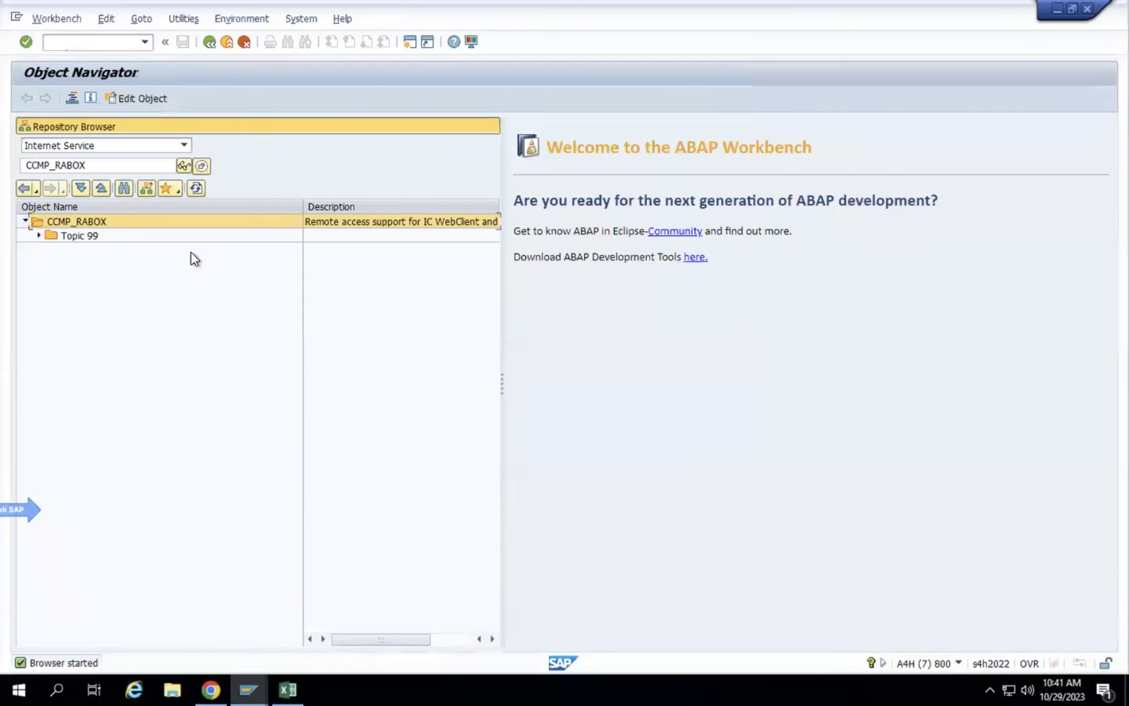
Restart CCMP_RABOX with Start Service, select its URL, and return to SAP GUI.
right_click(89, 226)
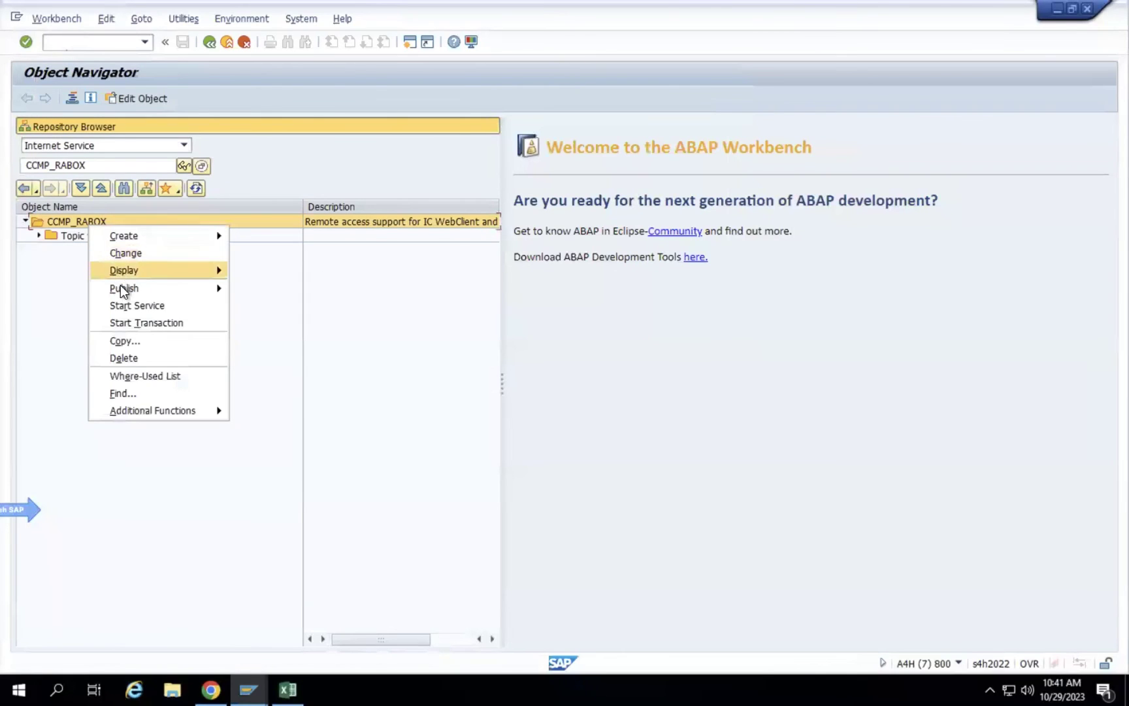
left_click(129, 304)
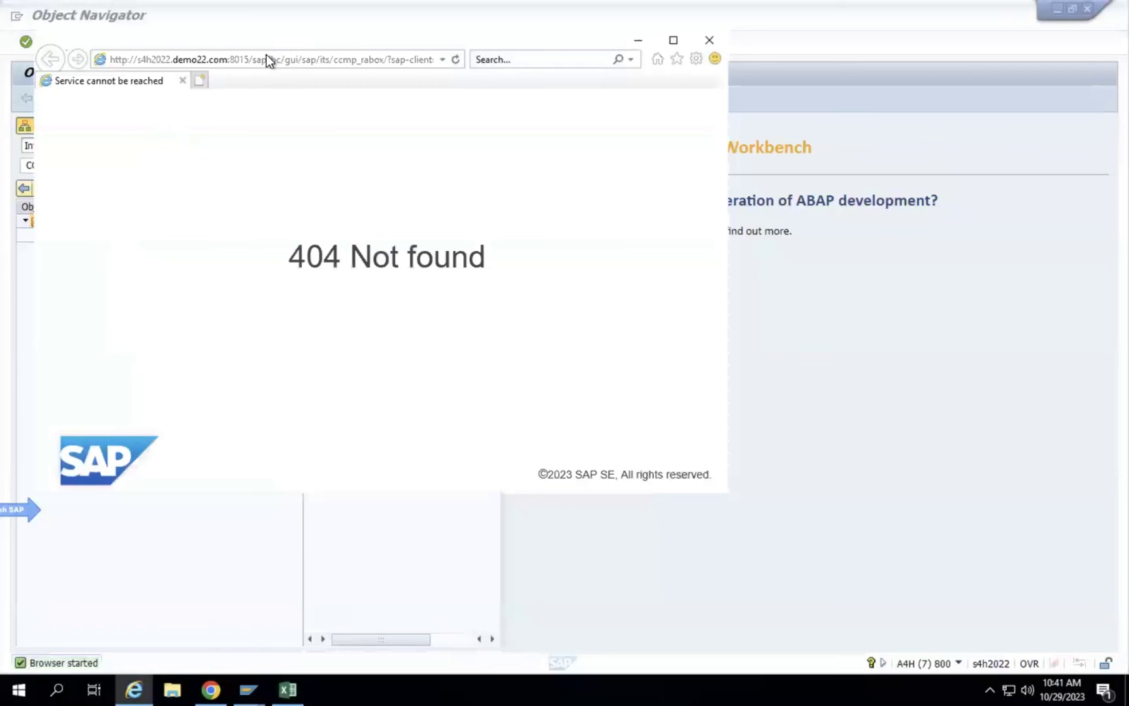
left_click(259, 56)
key("ctrl+c")
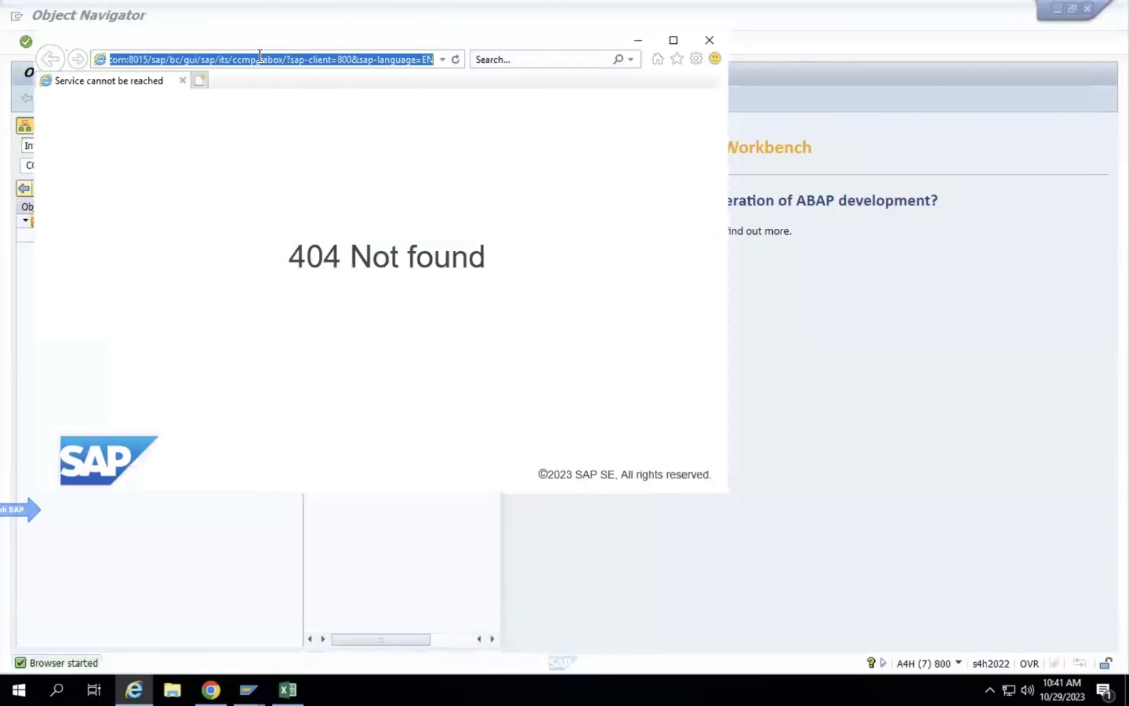
left_click(802, 320)
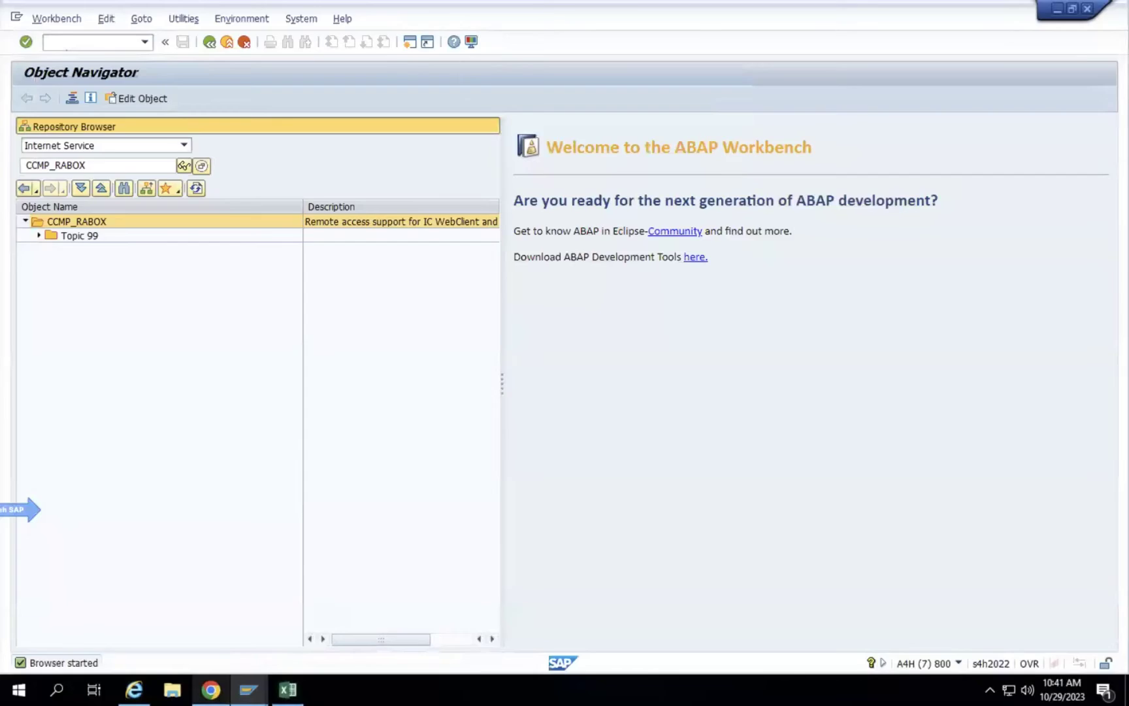
Load the copied CCMP_RABOX ITS URL in a new Chrome tab; it also returns 404.
left_click(210, 690)
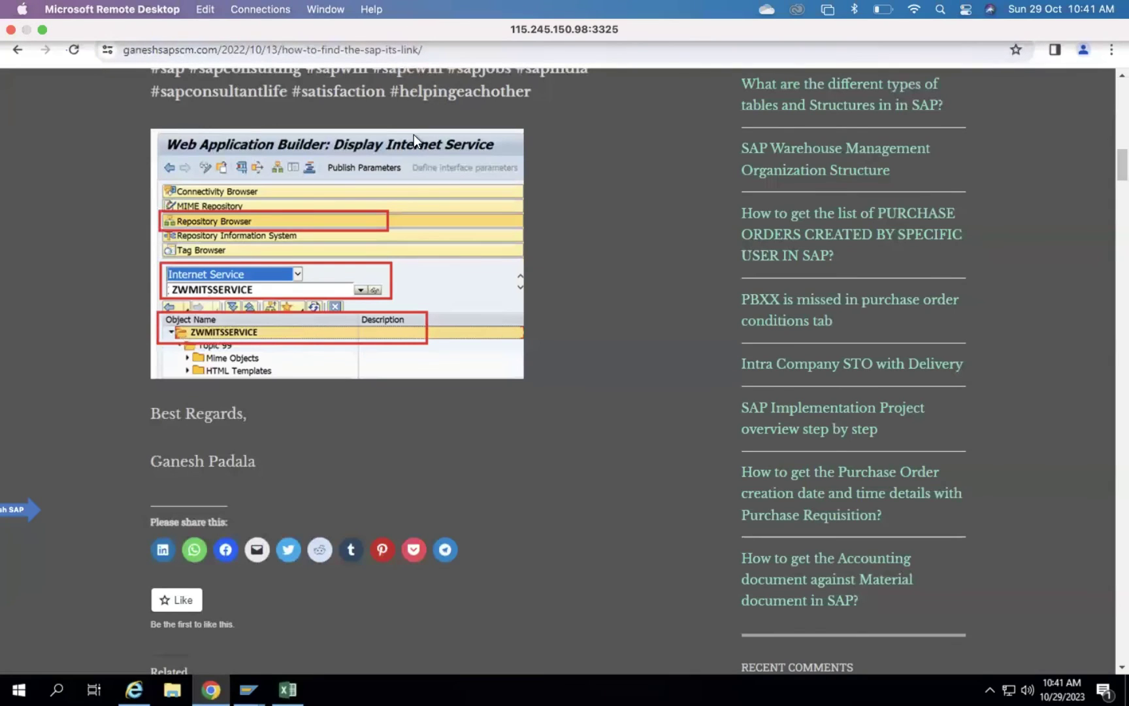
left_click(416, 16)
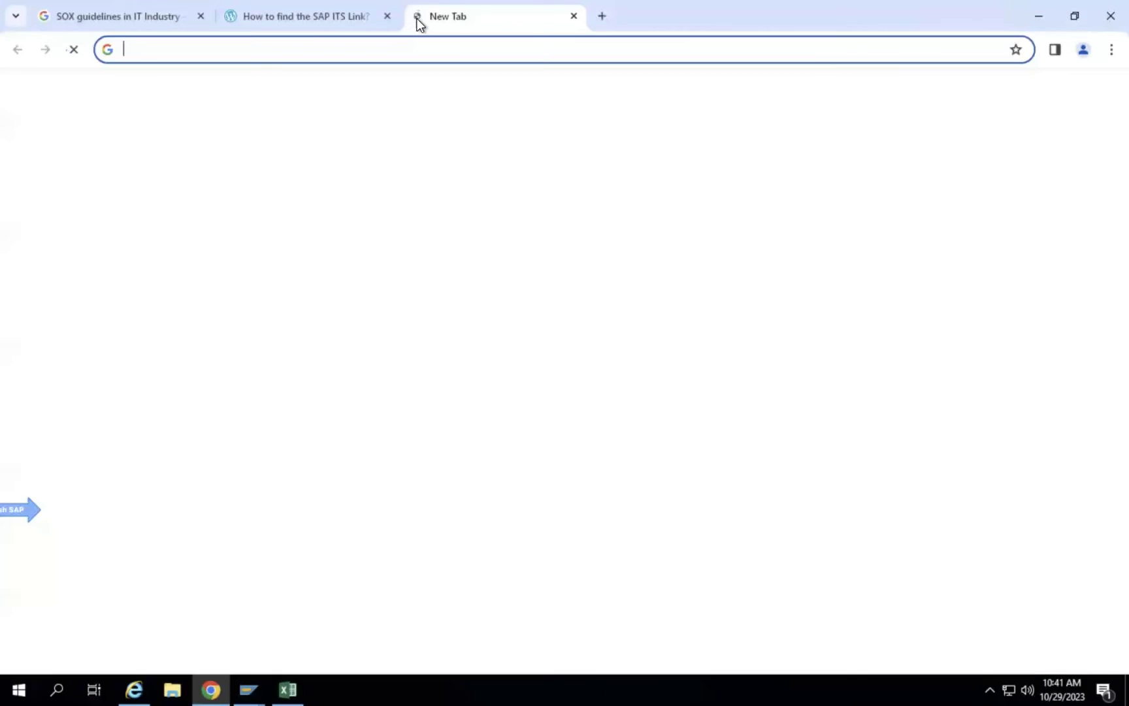
key("ctrl+v")
key("Return")
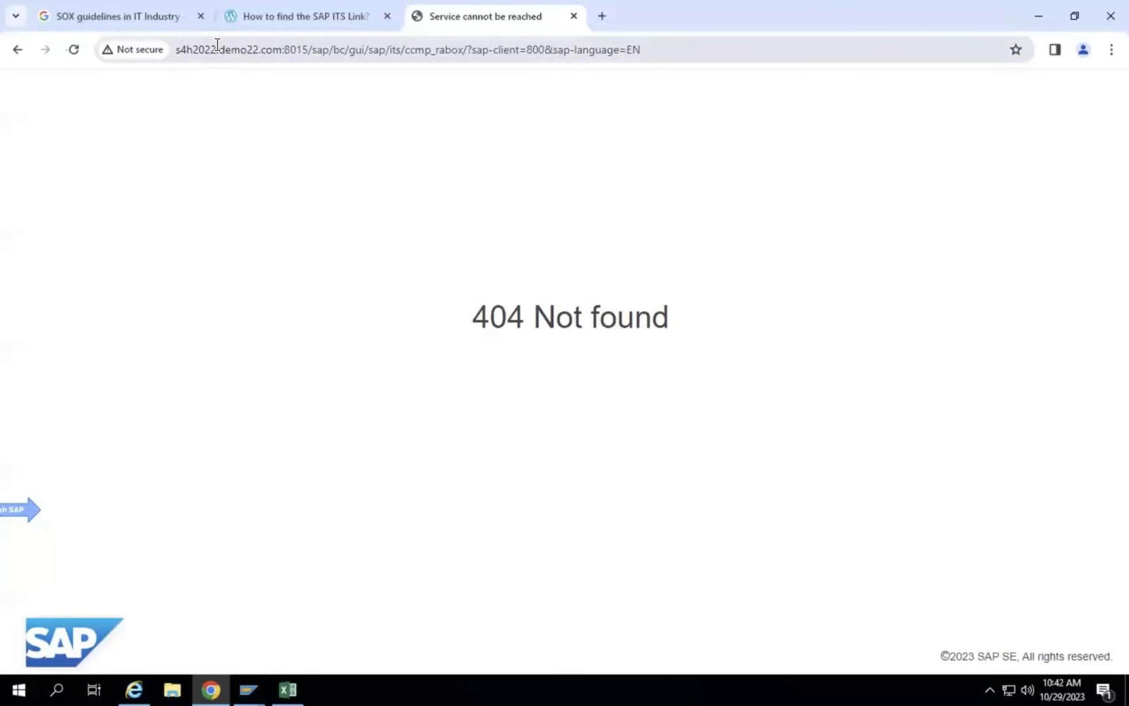
Check the Not secure site details, then return to SAP's ABAP Runtime Errors window.
left_click(130, 49)
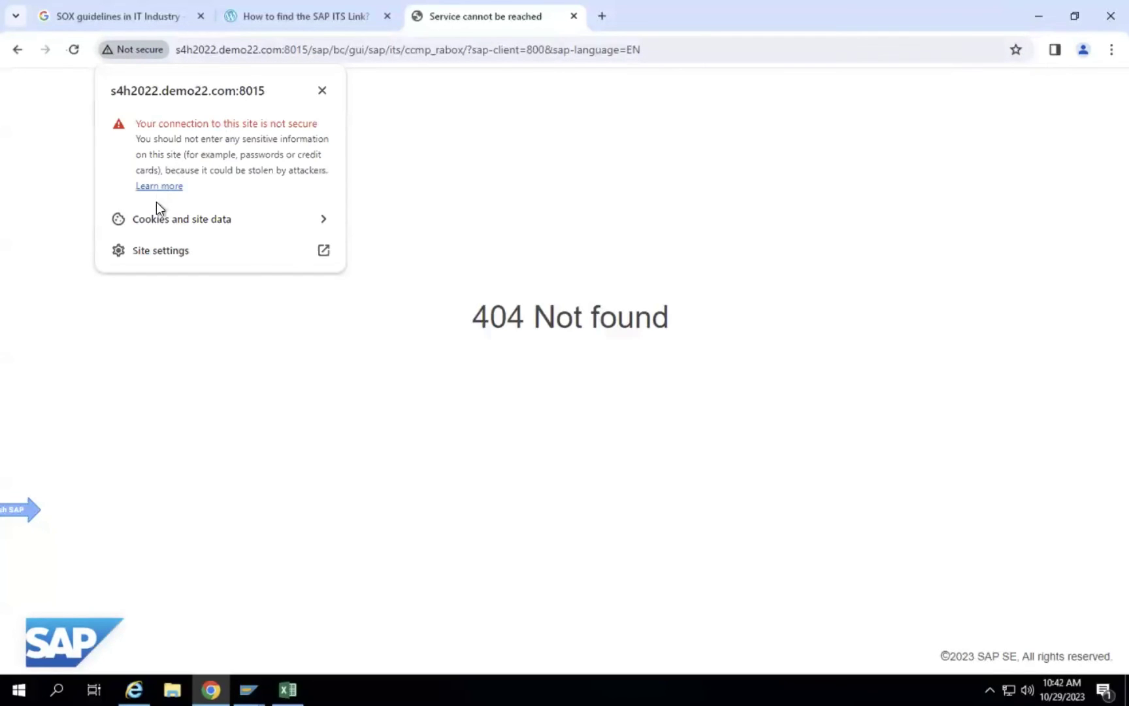
left_click(535, 324)
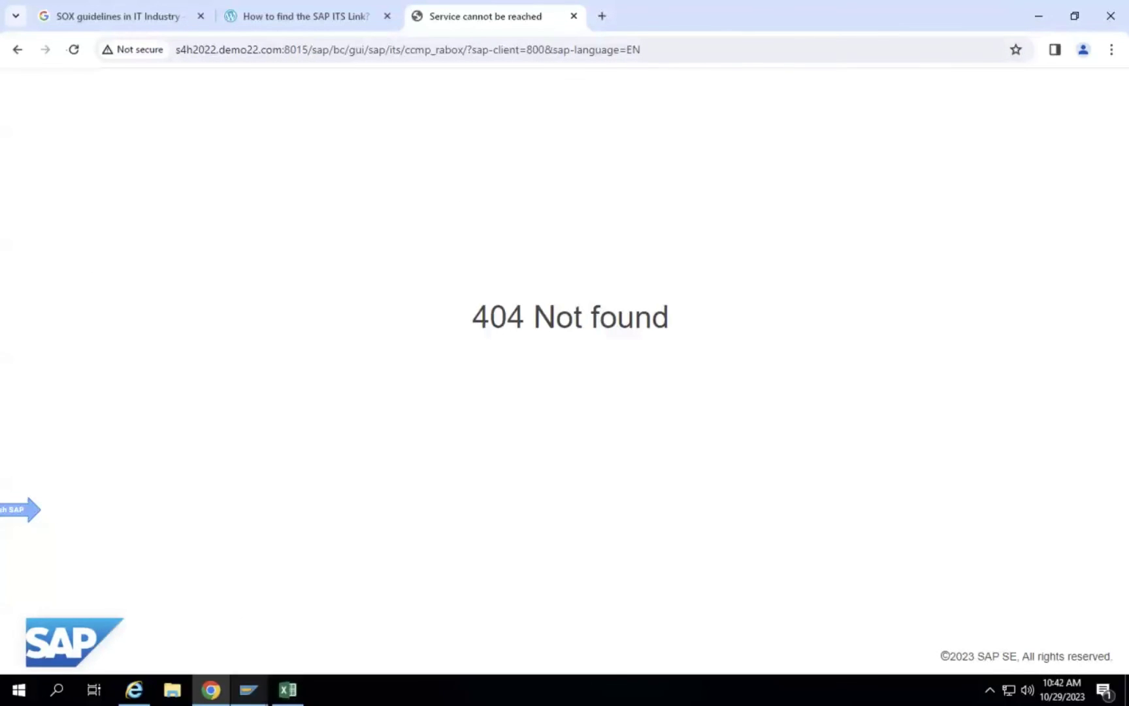
mouse_move(248, 689)
left_click(270, 617)
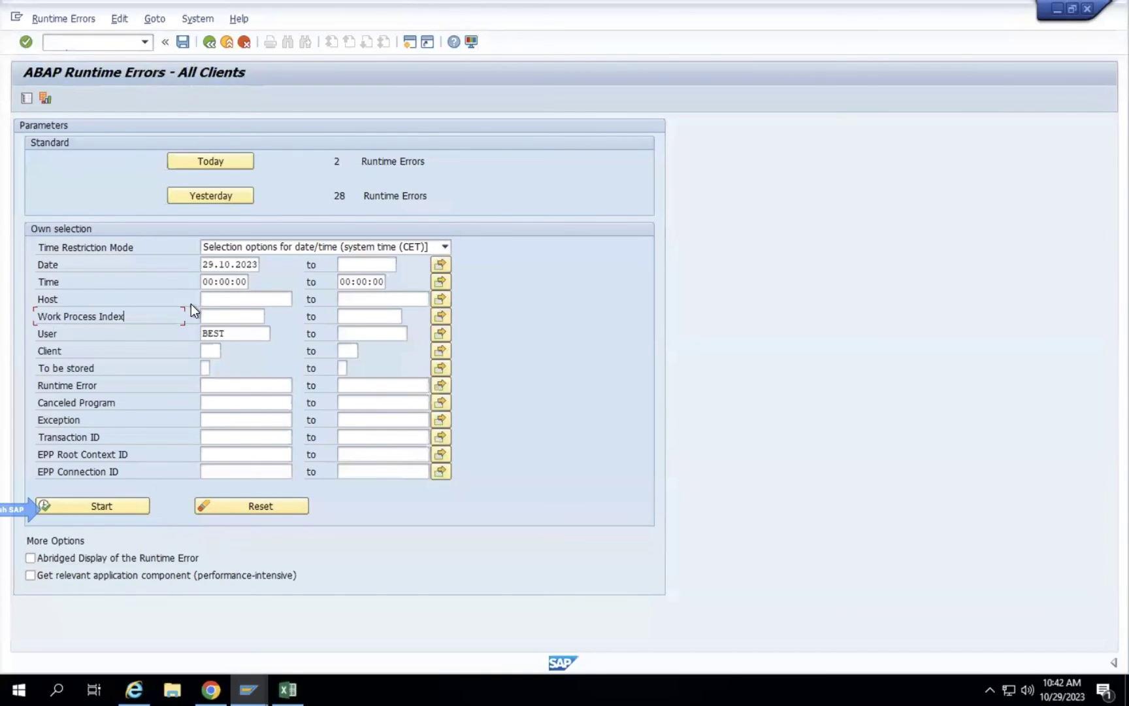
Run the ST22 runtime error selection for today's date and the current user.
left_click(230, 333)
left_click(214, 268)
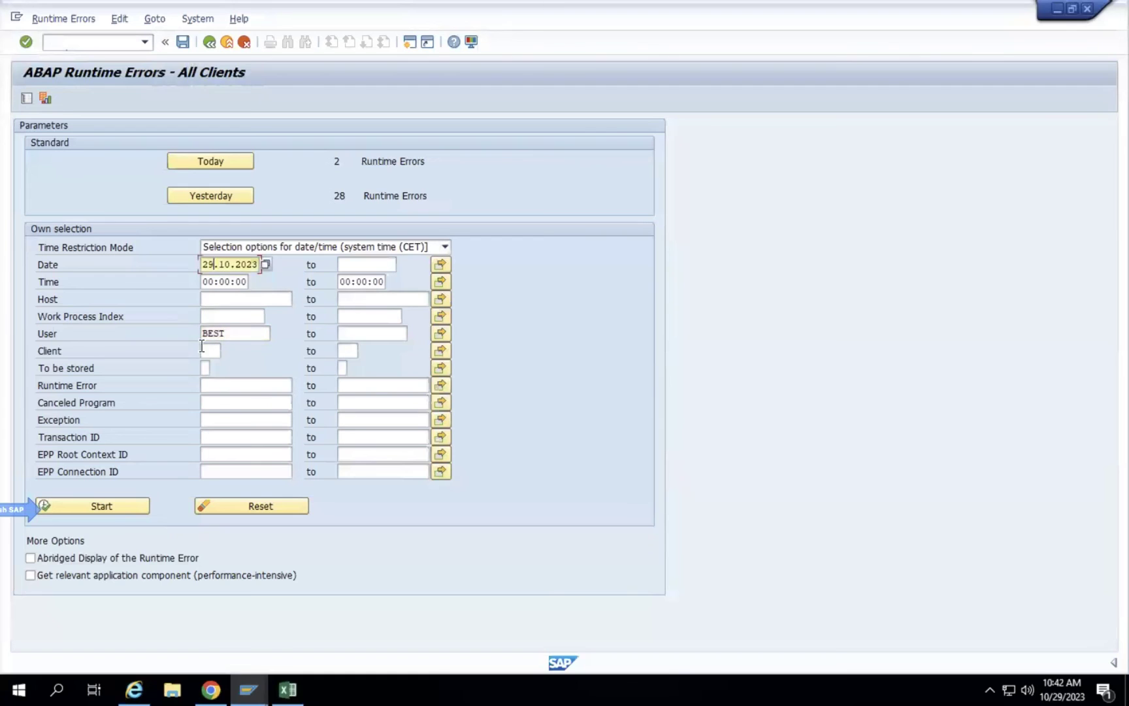
left_click(228, 336)
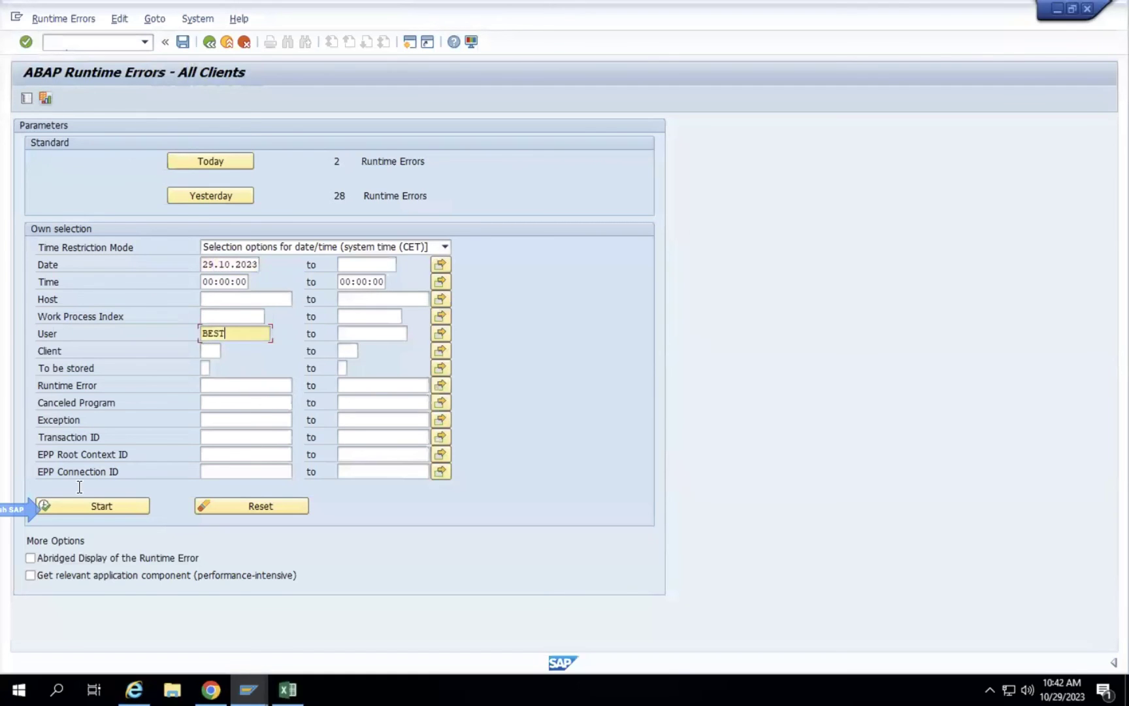
left_click(100, 505)
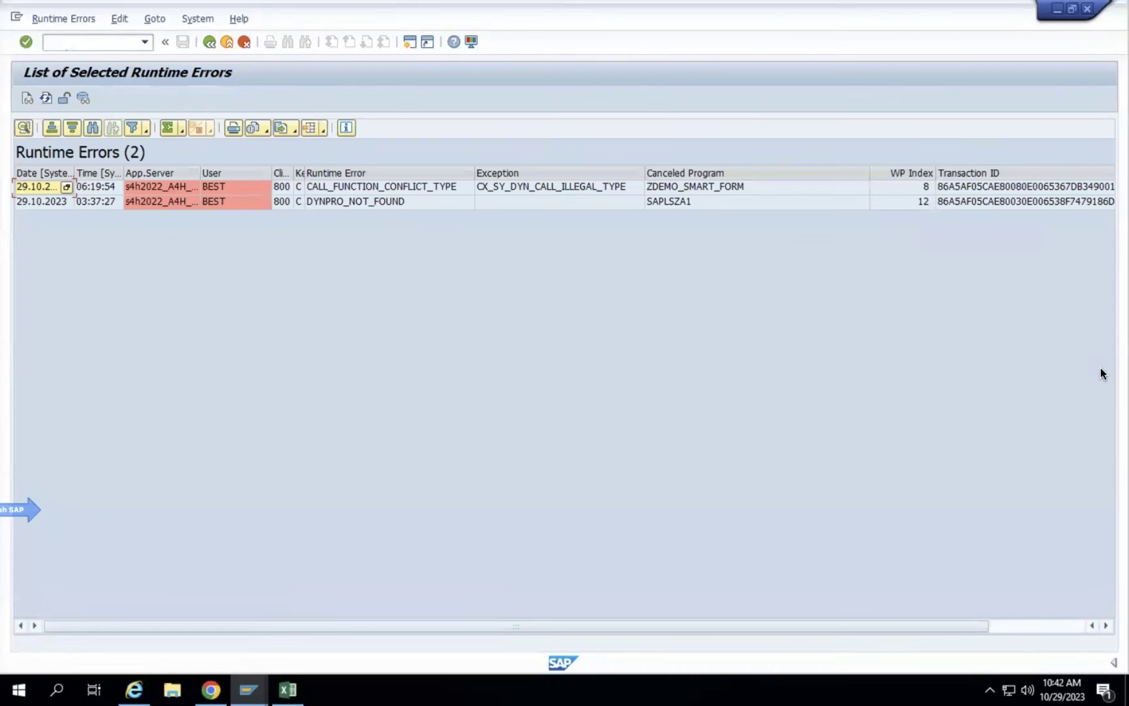
Open the CALL_FUNCTION_CONFLICT_TYPE dump from ZDEMO_SMART_FORM, then return to the error list.
left_click(1044, 312)
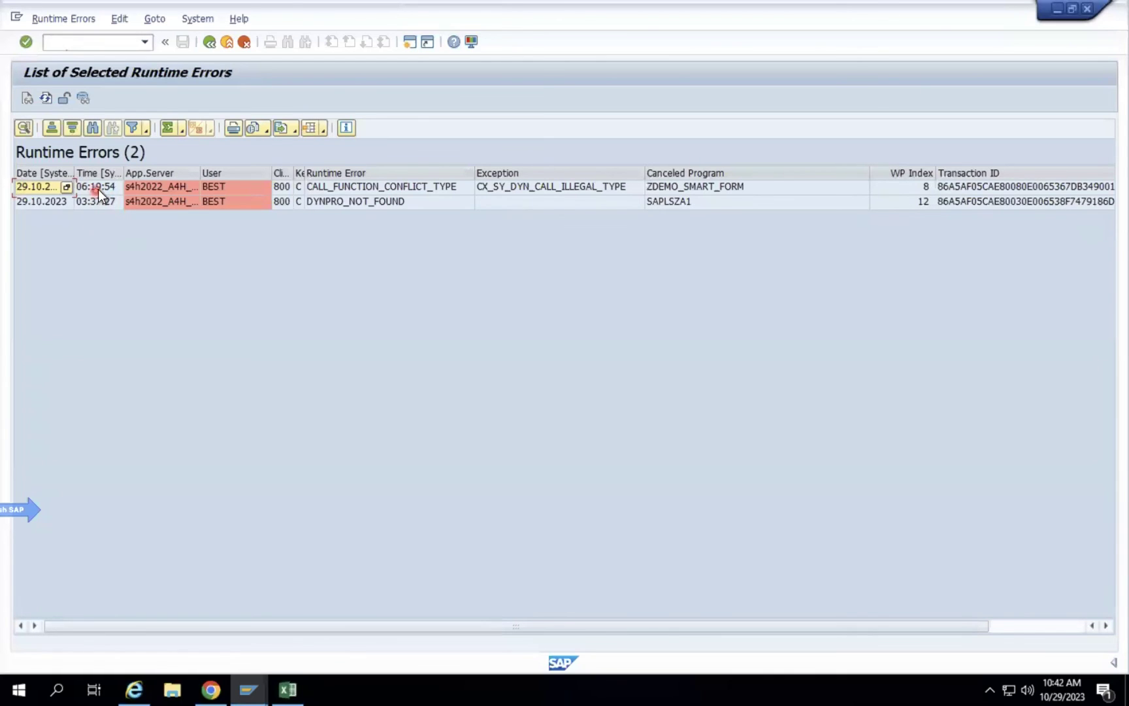
double_click(159, 187)
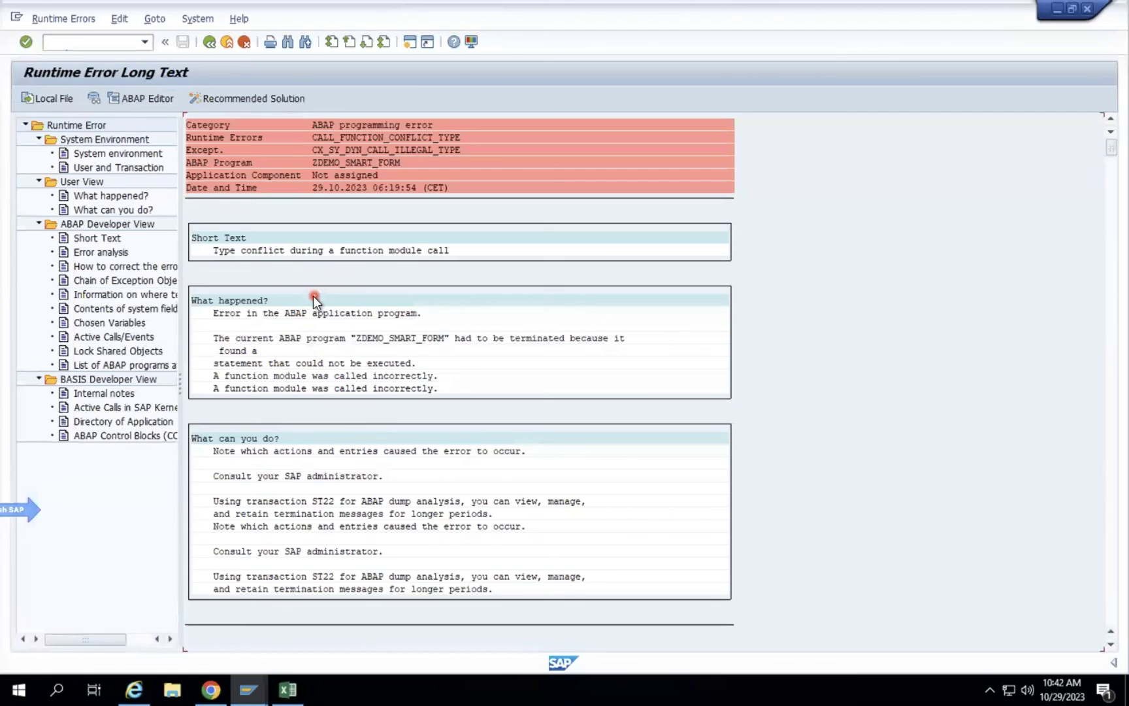
left_click(209, 42)
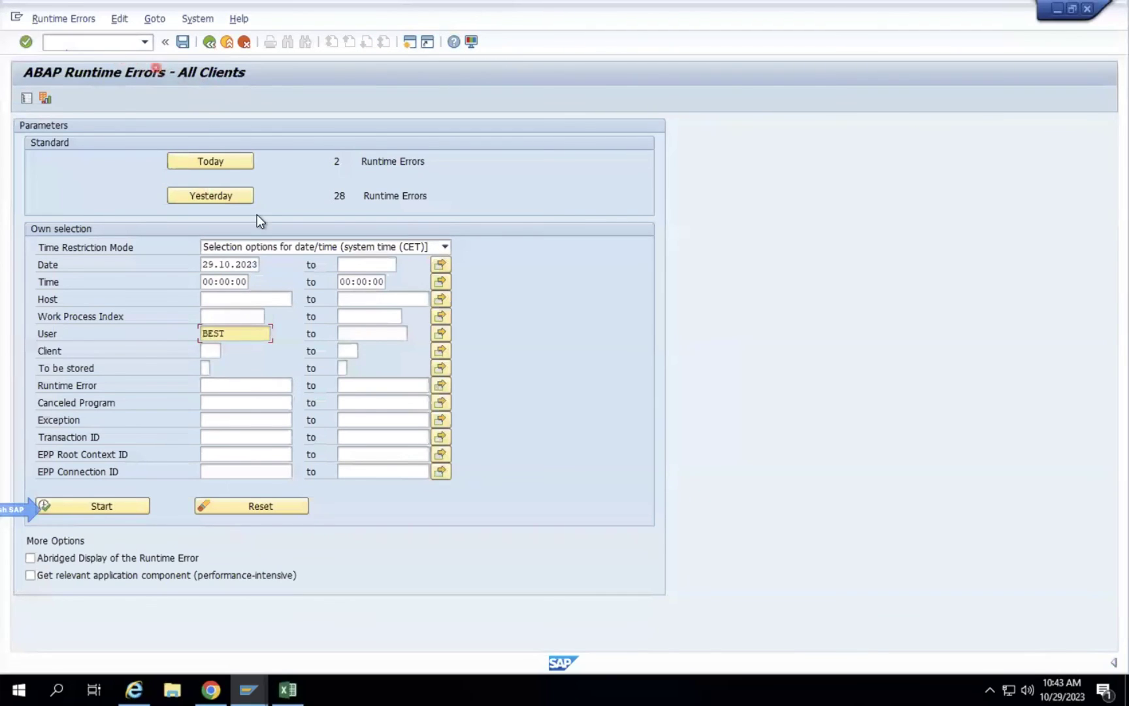
left_click(211, 689)
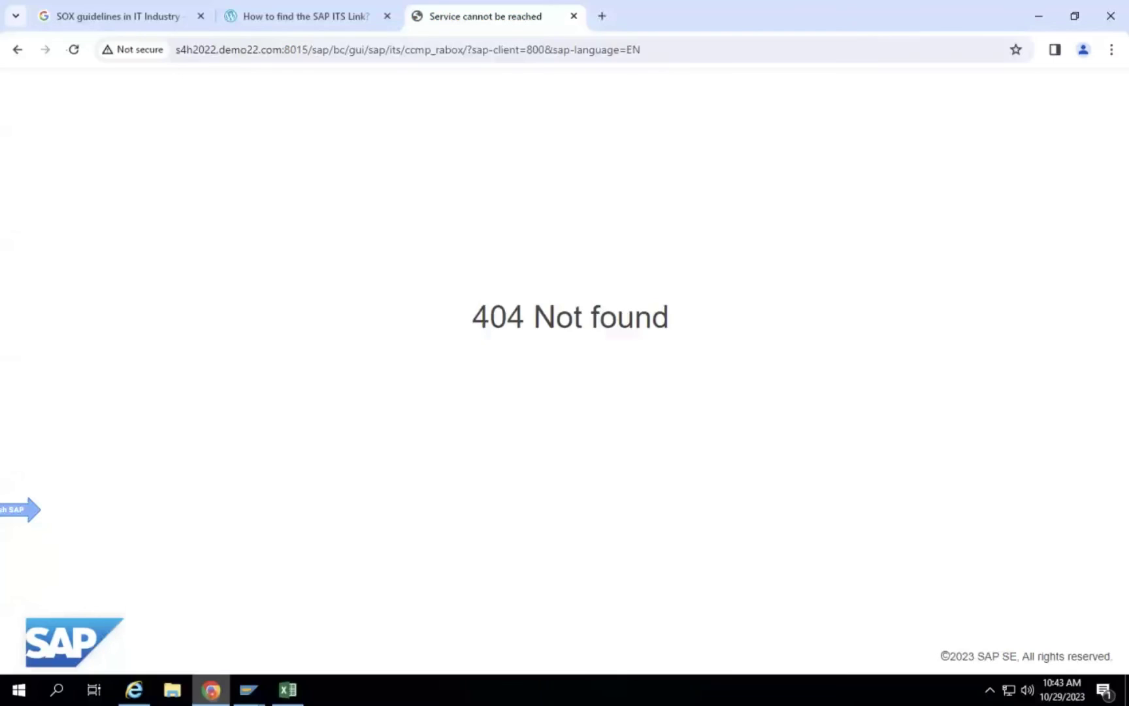
left_click(1104, 50)
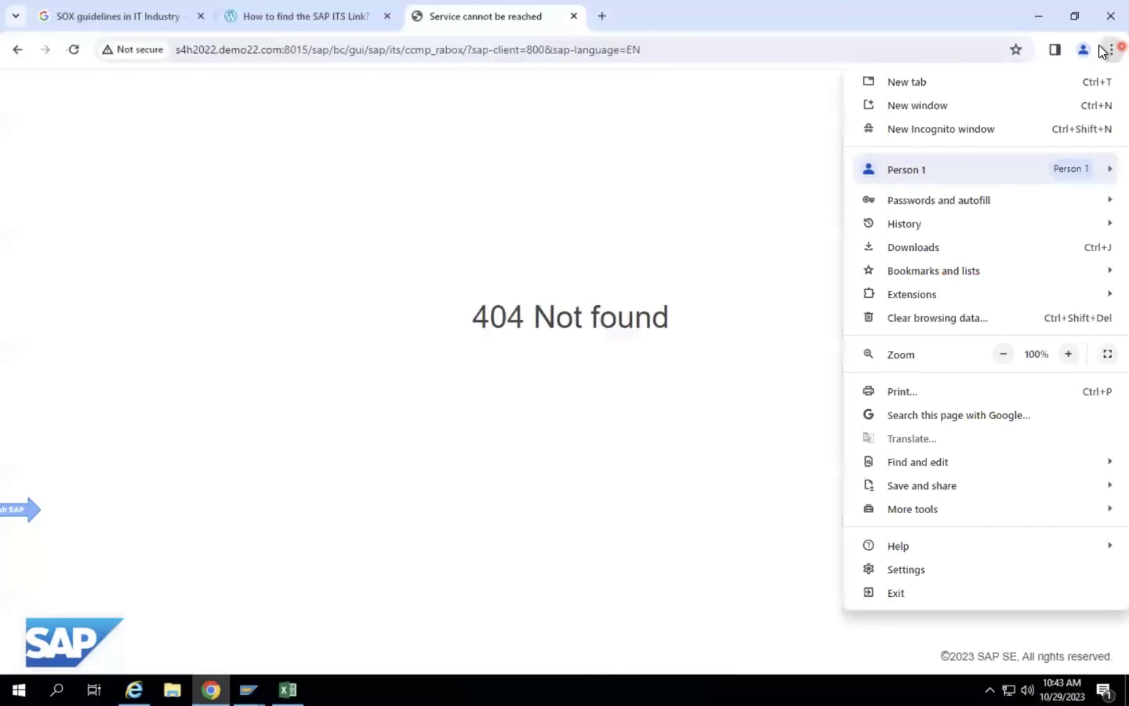
left_click(476, 181)
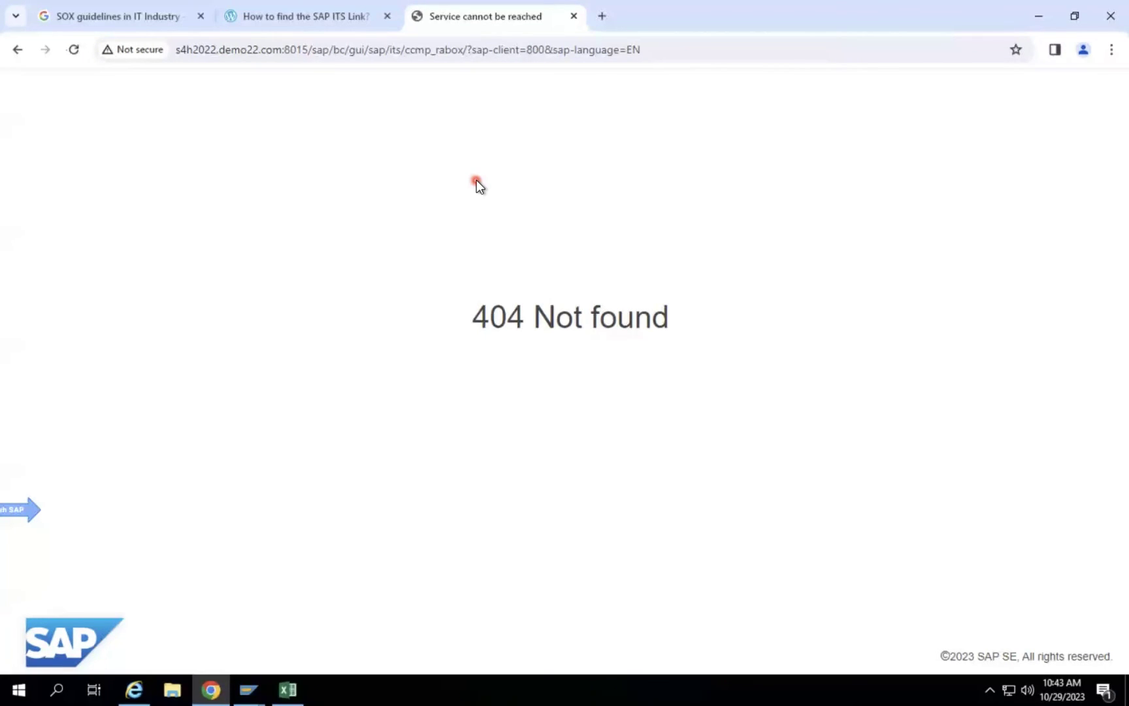
left_click(262, 691)
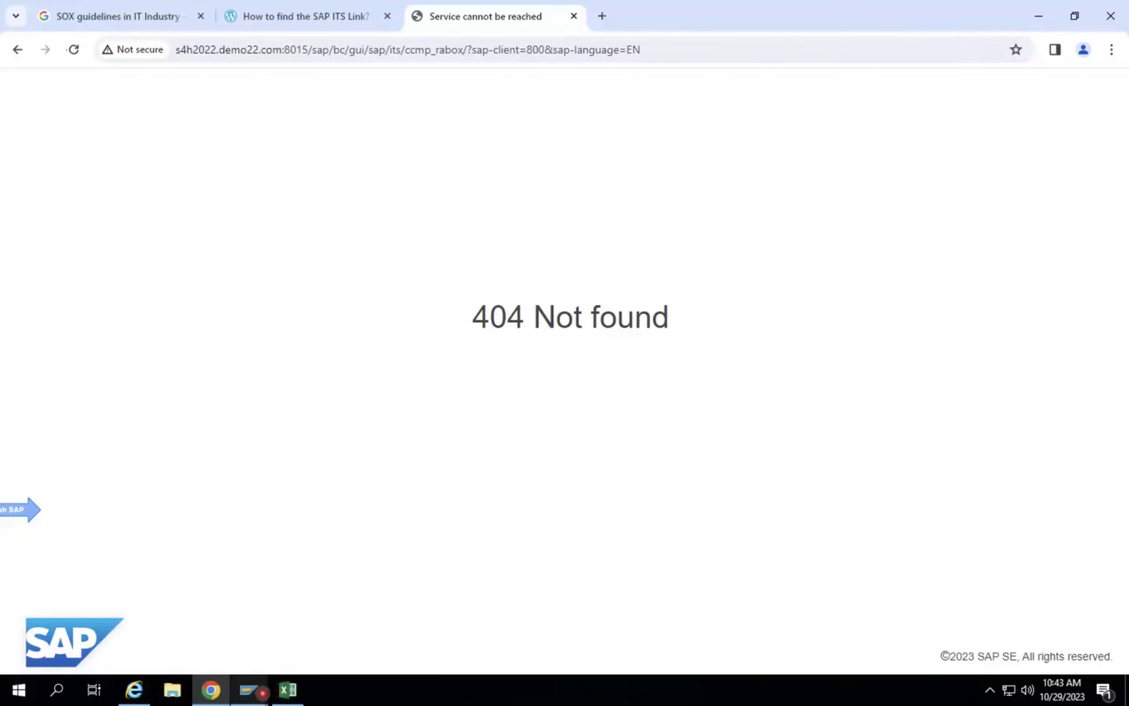
left_click(263, 631)
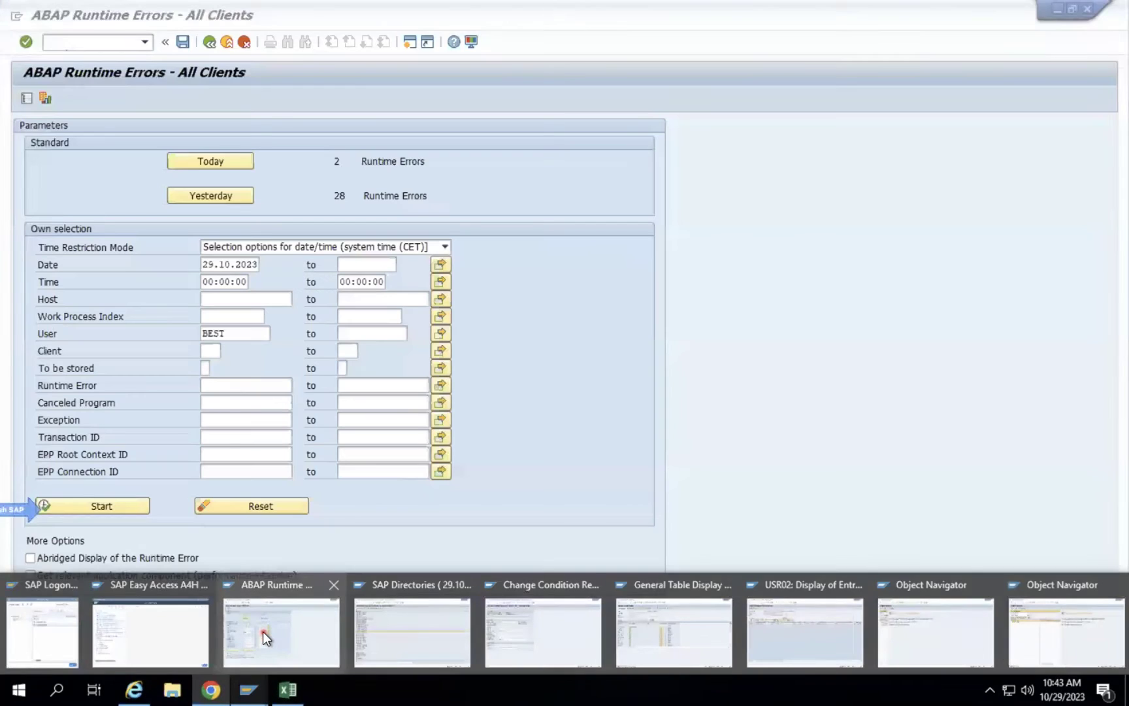
Open the Object Navigator with /NSE80 and widen its repository browser panel.
left_click(121, 49)
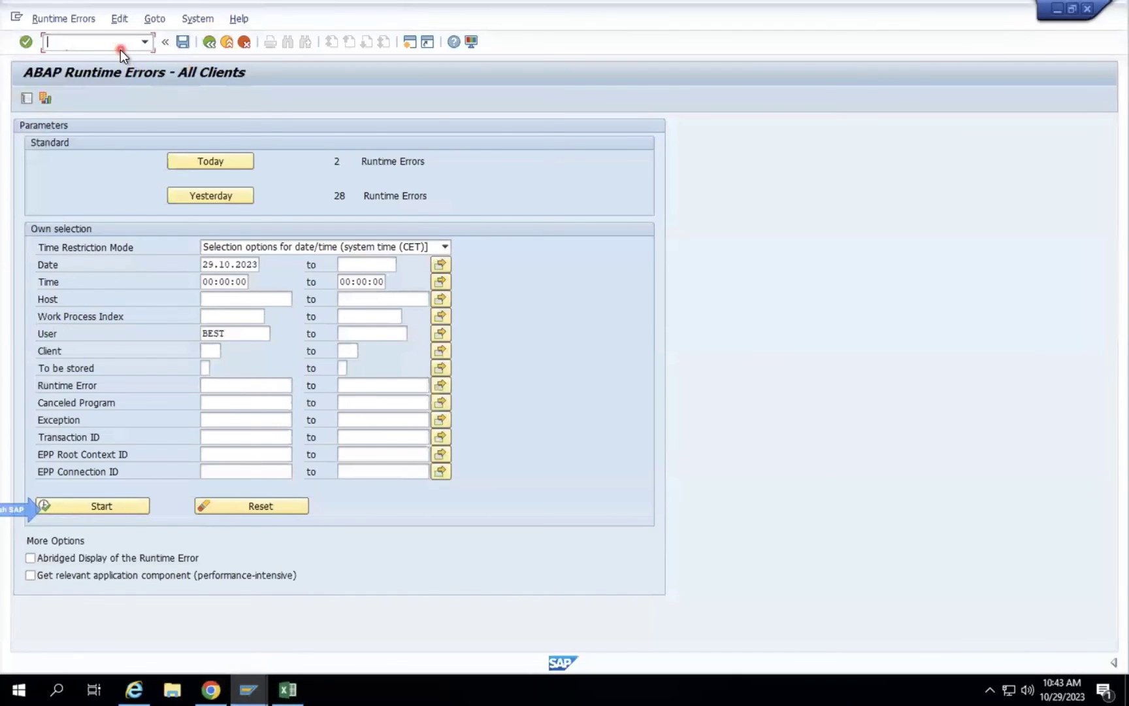
type("/NSE80")
key("Return")
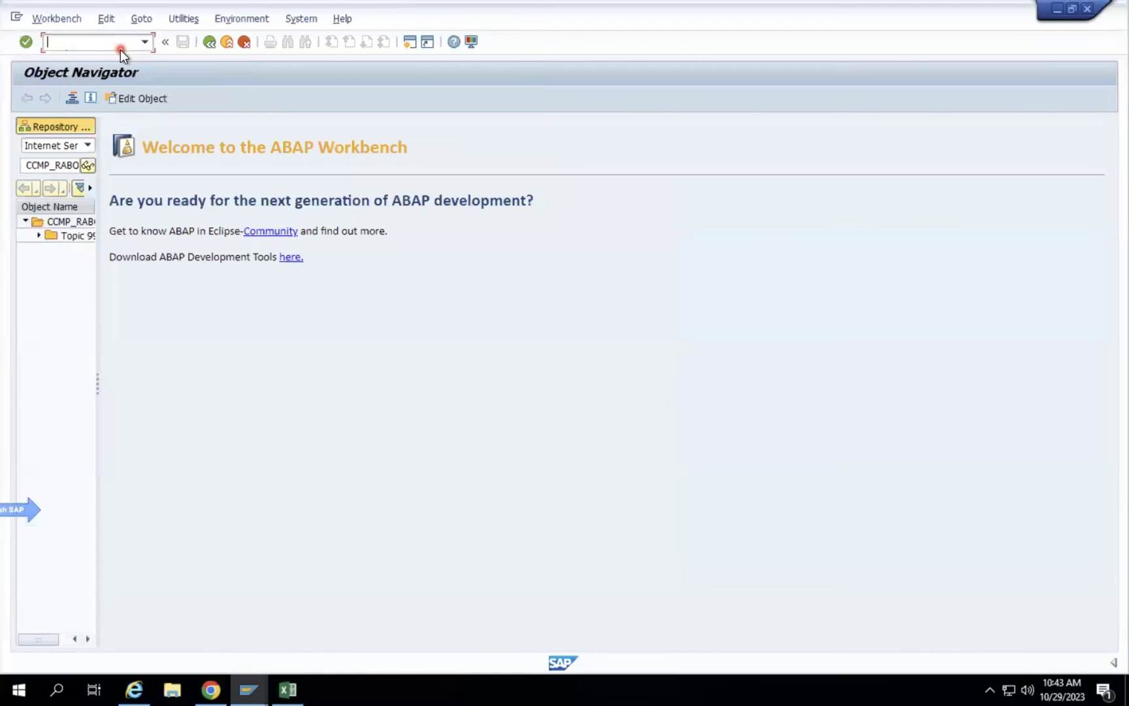
left_click_drag(97, 187, 554, 191)
left_click(119, 165)
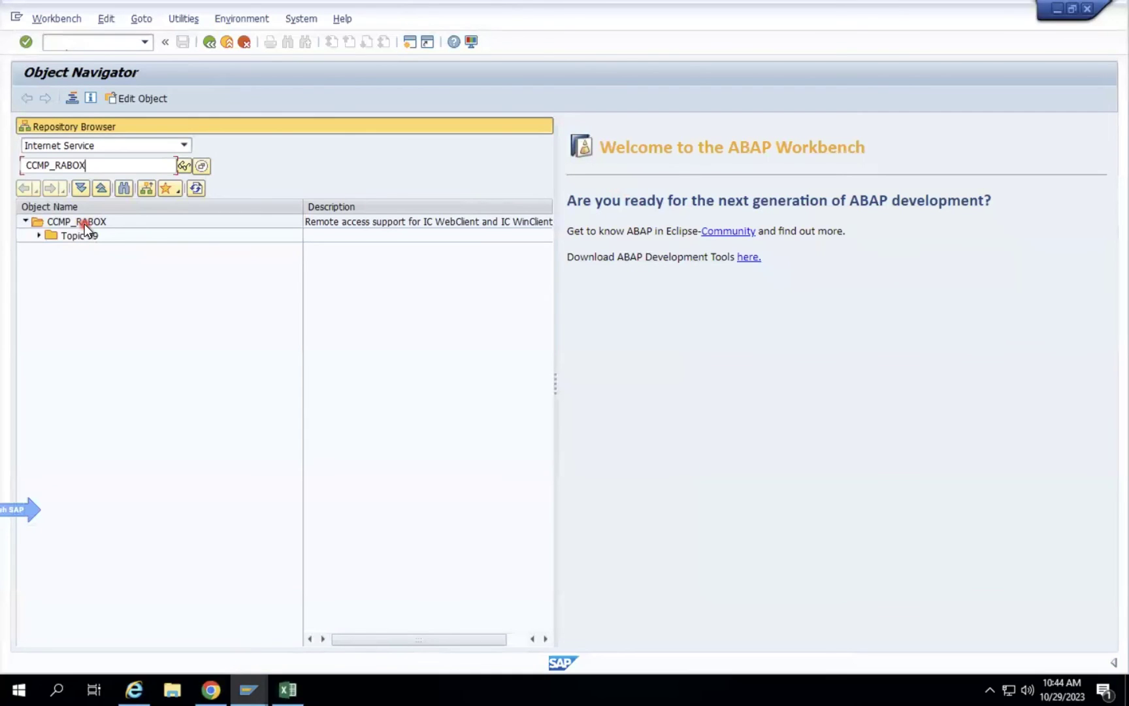
Begin entering the /NLMDB transaction code in the command field, correcting a typo.
left_click(102, 43)
type("/NLR")
key("BackSpace")
Launch /NLMDB, drill into Inbound > Goods Receipt > GR by Delivery, then back out to the inbound submenu.
type("M")
type("DB")
key("Return")
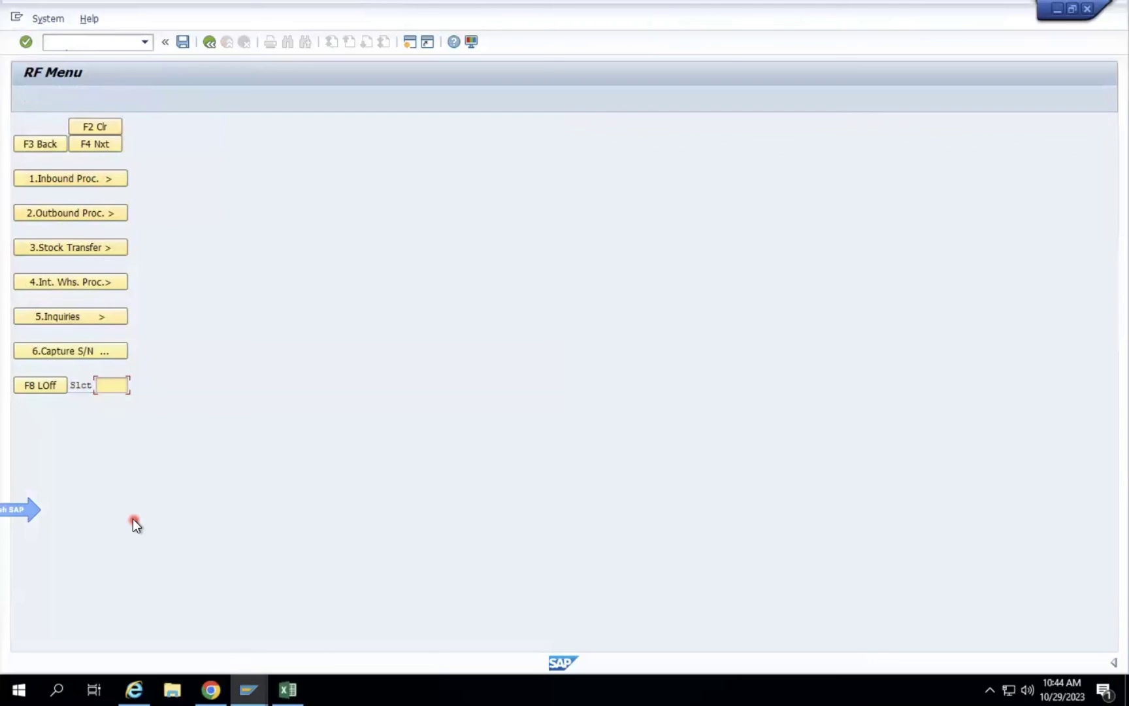
left_click(101, 178)
left_click(102, 179)
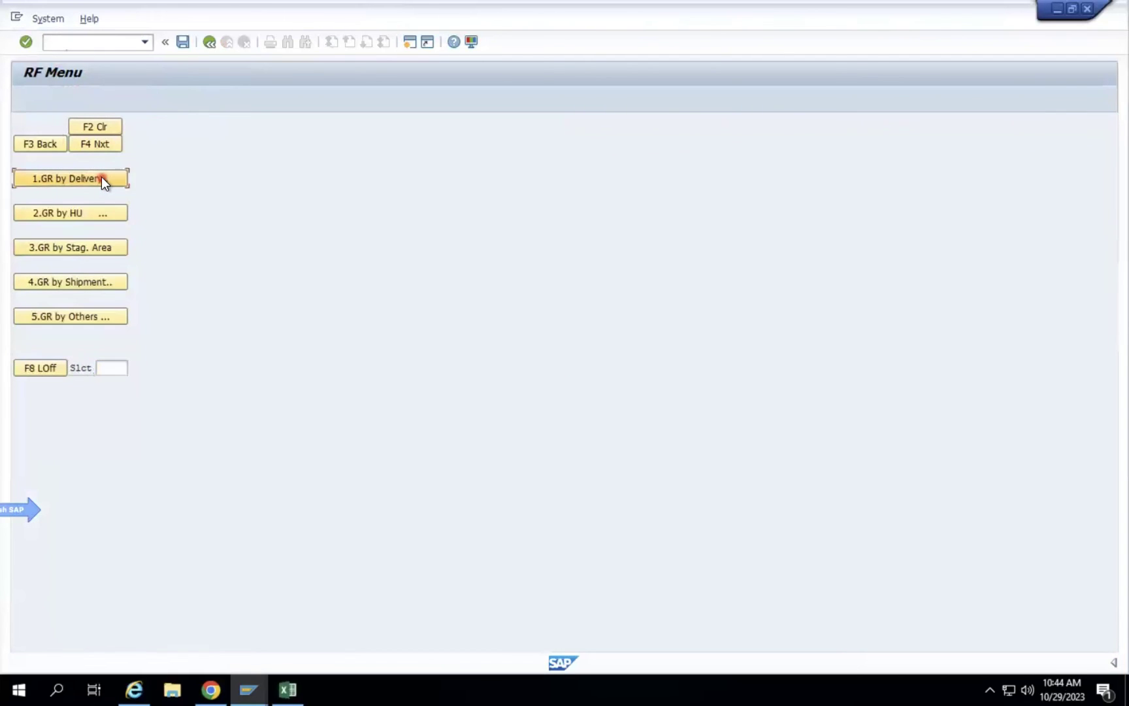
left_click(102, 178)
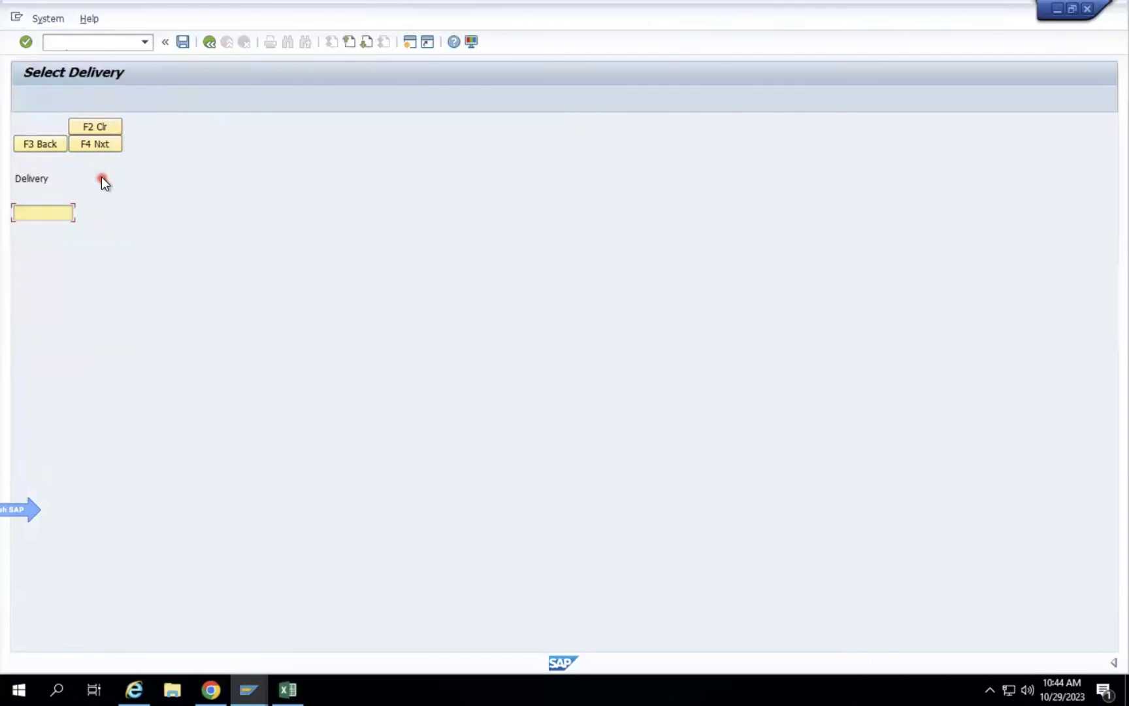
left_click(41, 142)
left_click(41, 142)
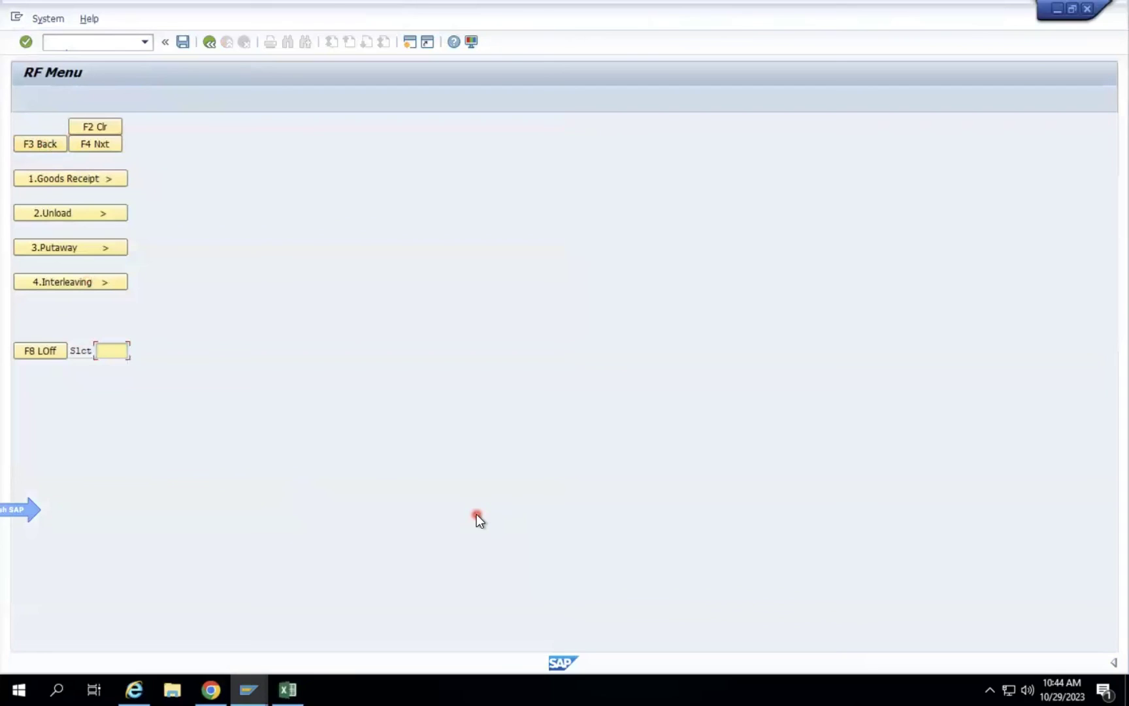
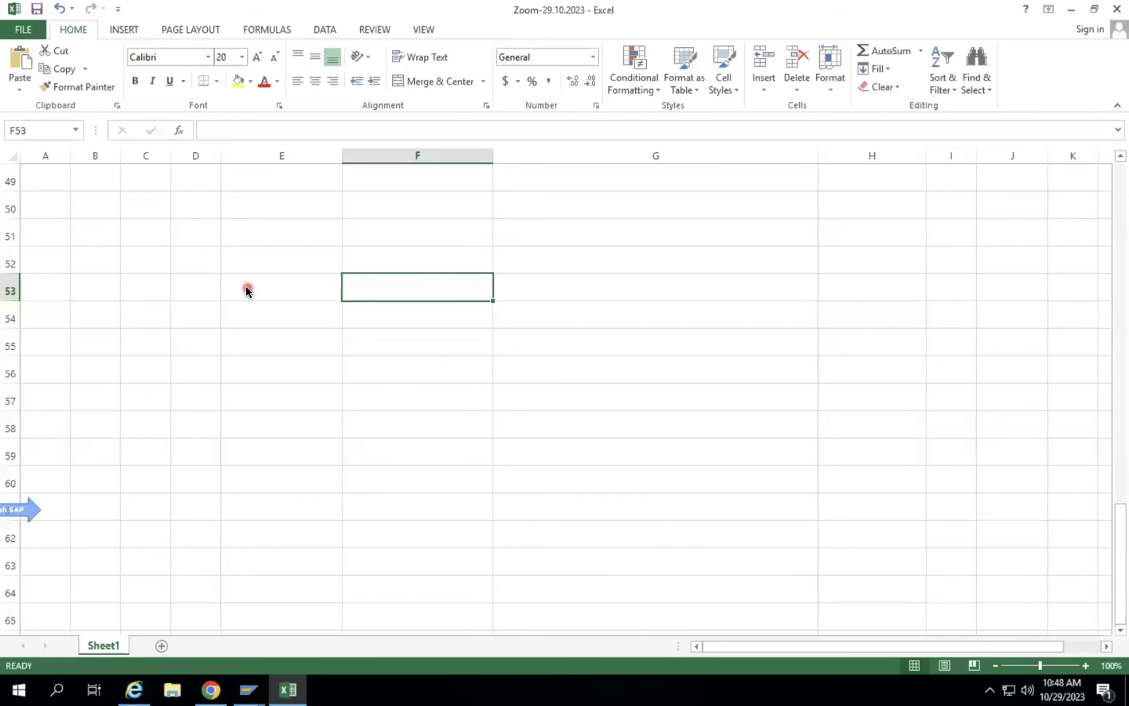
Dismiss the SAP logout notice and enter 'Transport Request' in cell F51.
left_click(375, 217)
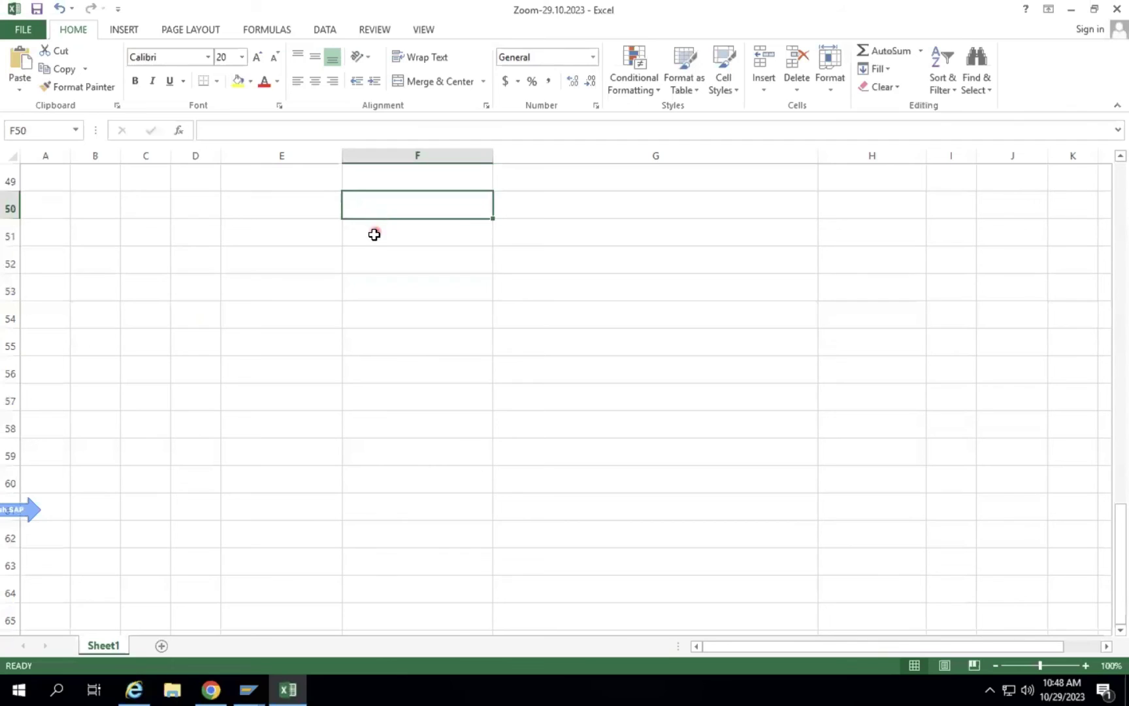
left_click(374, 236)
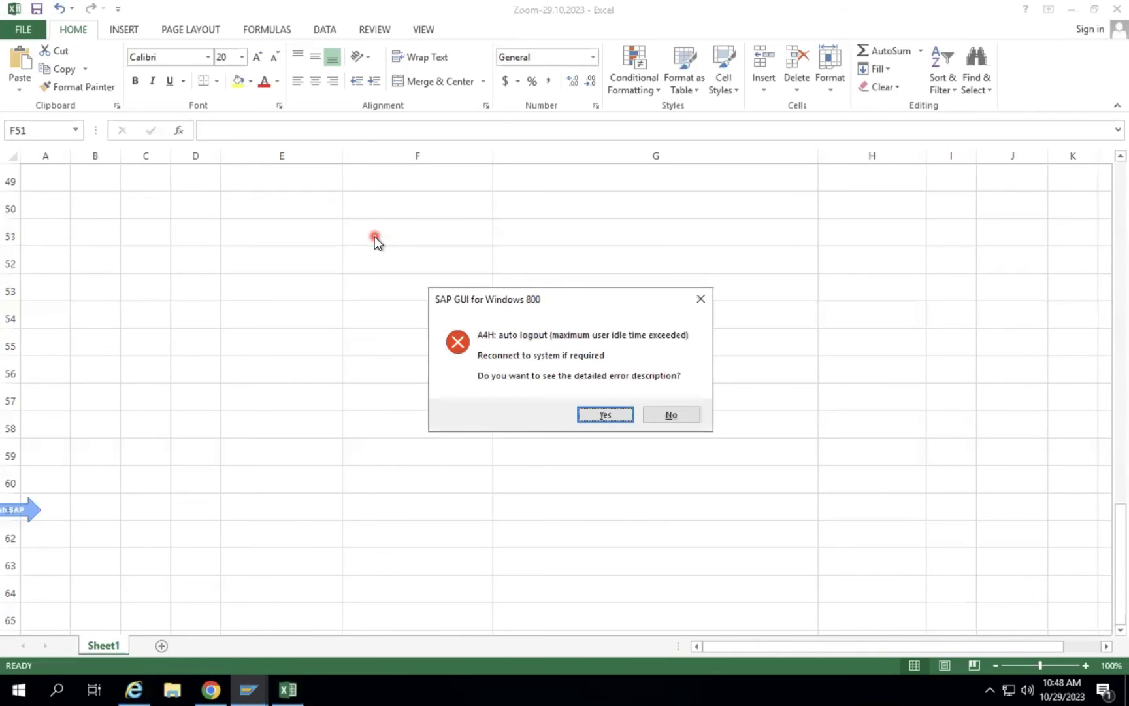
left_click(670, 408)
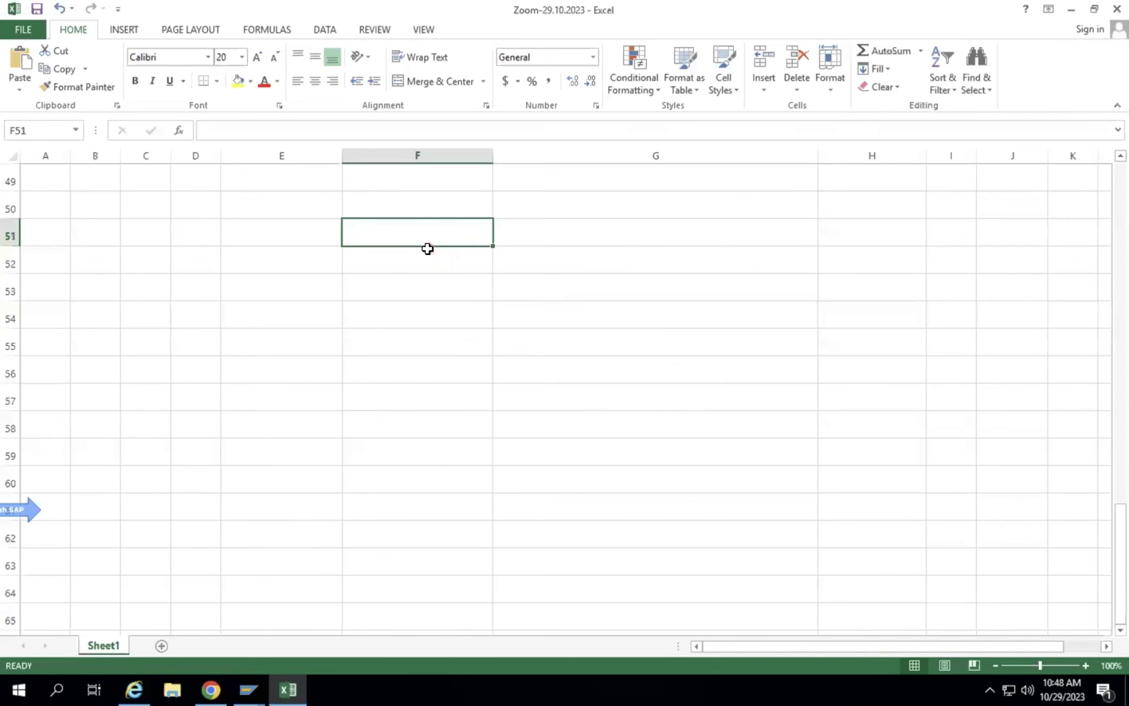
type("Transport")
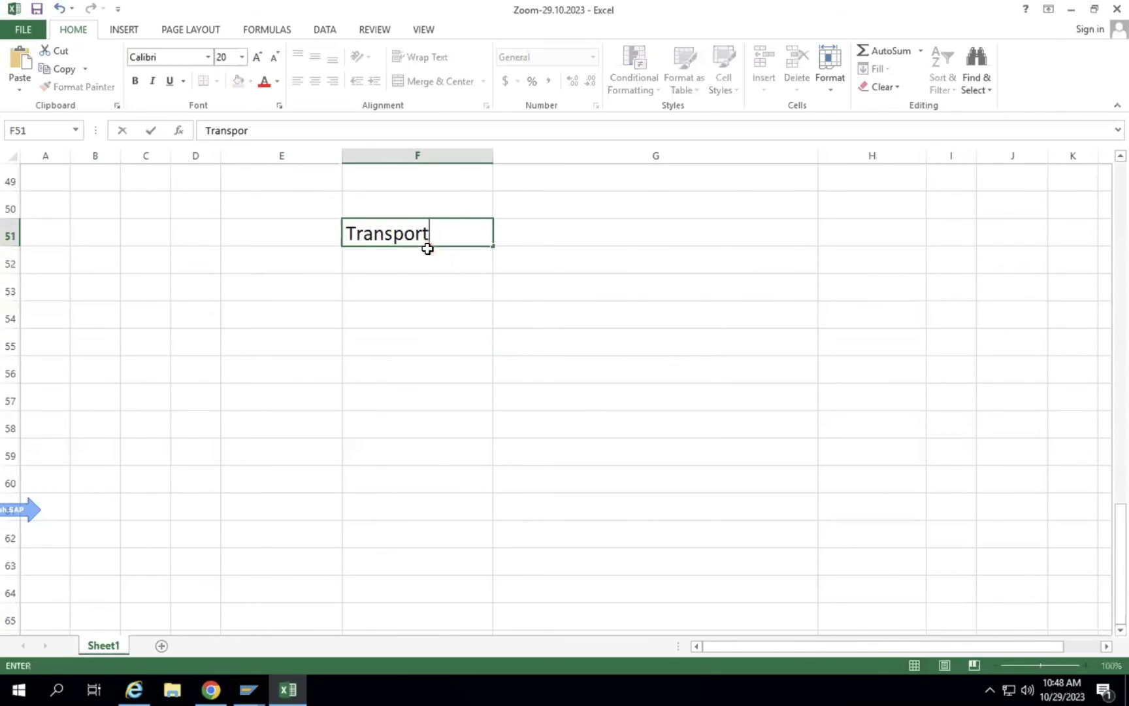
type(" Request")
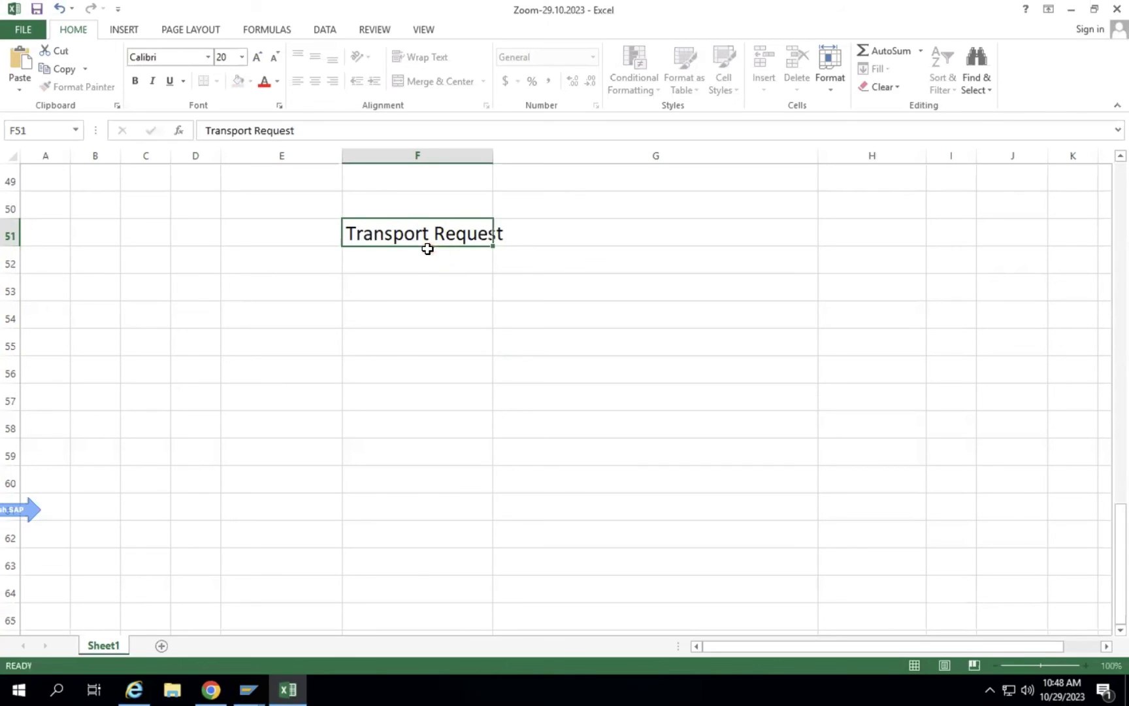
key("Return")
Autofit column F to the Transport Request heading and fill F51 yellow.
left_click(428, 228)
double_click(492, 155)
left_click(239, 81)
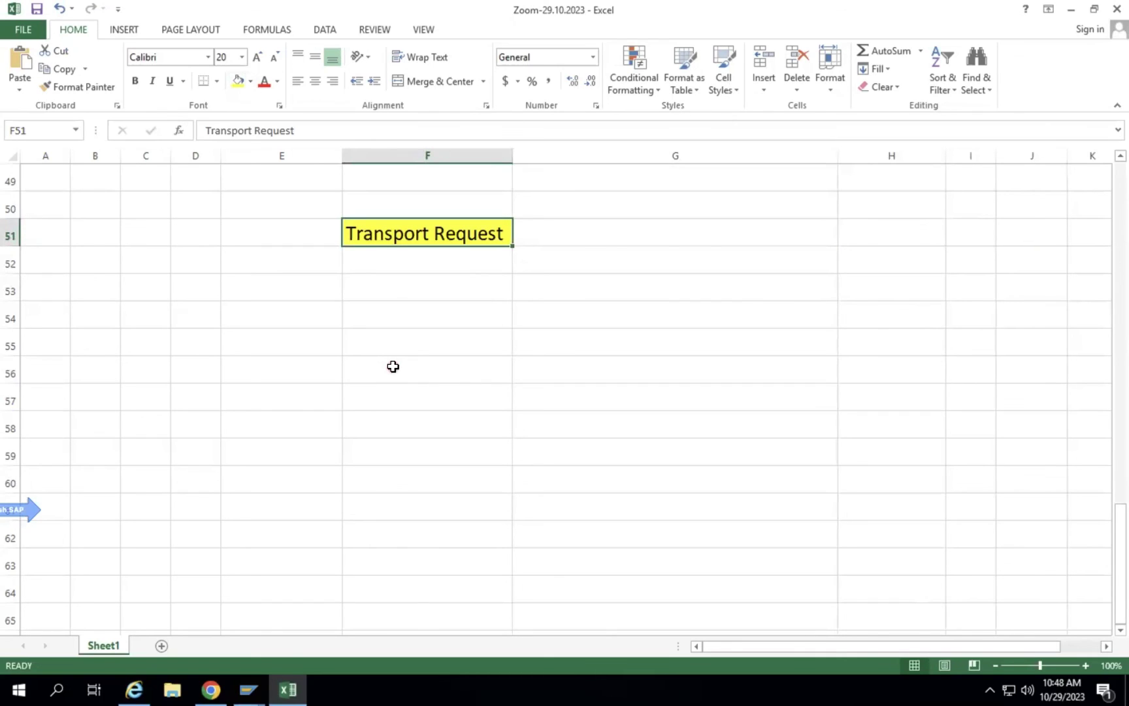
left_click(306, 290)
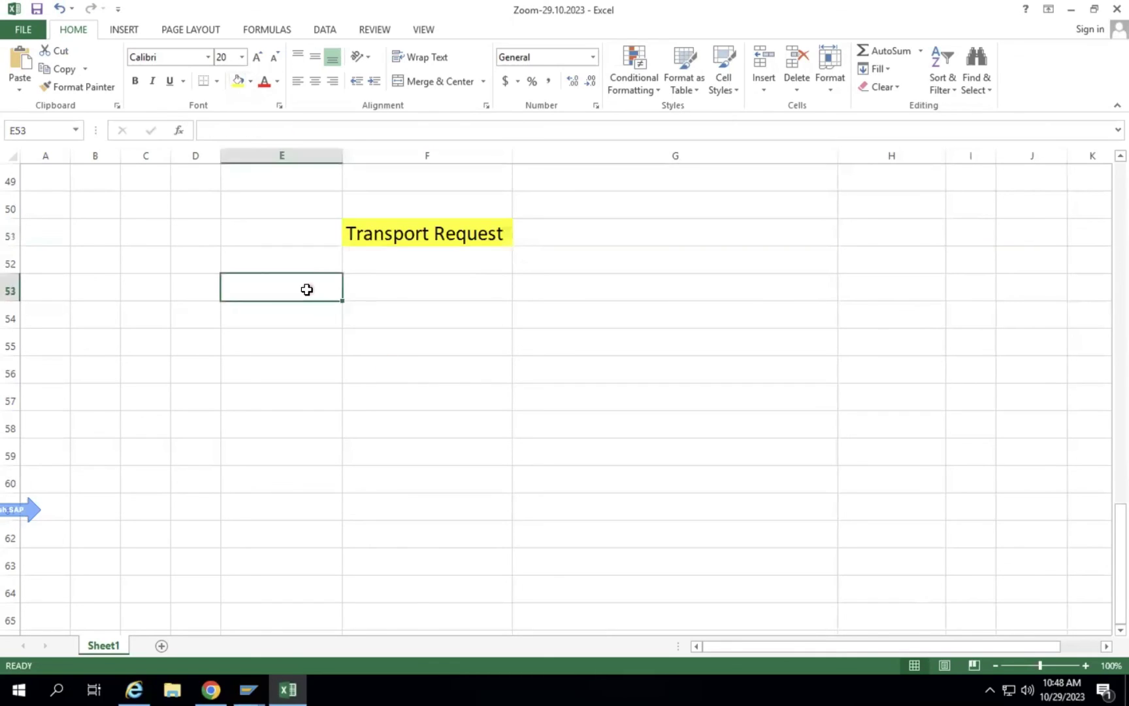
Number the first item 1 in E53 and narrow column E.
type("1")
key("Return")
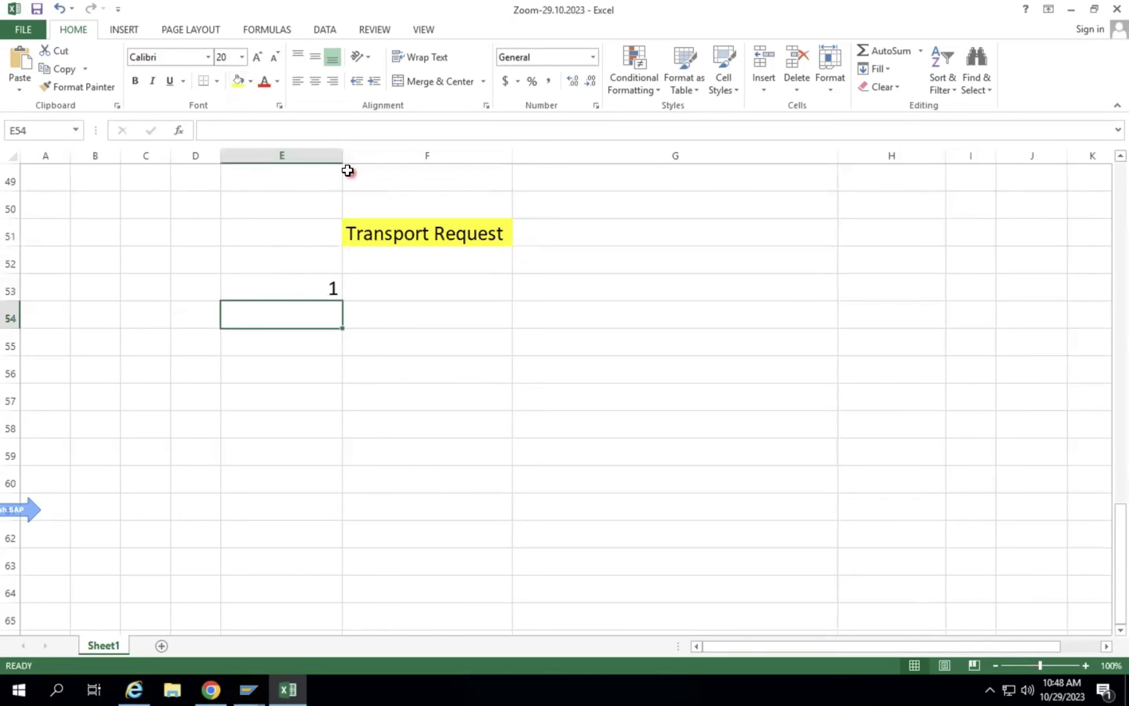
left_click(345, 168)
key("Home")
left_click_drag(343, 156, 303, 157)
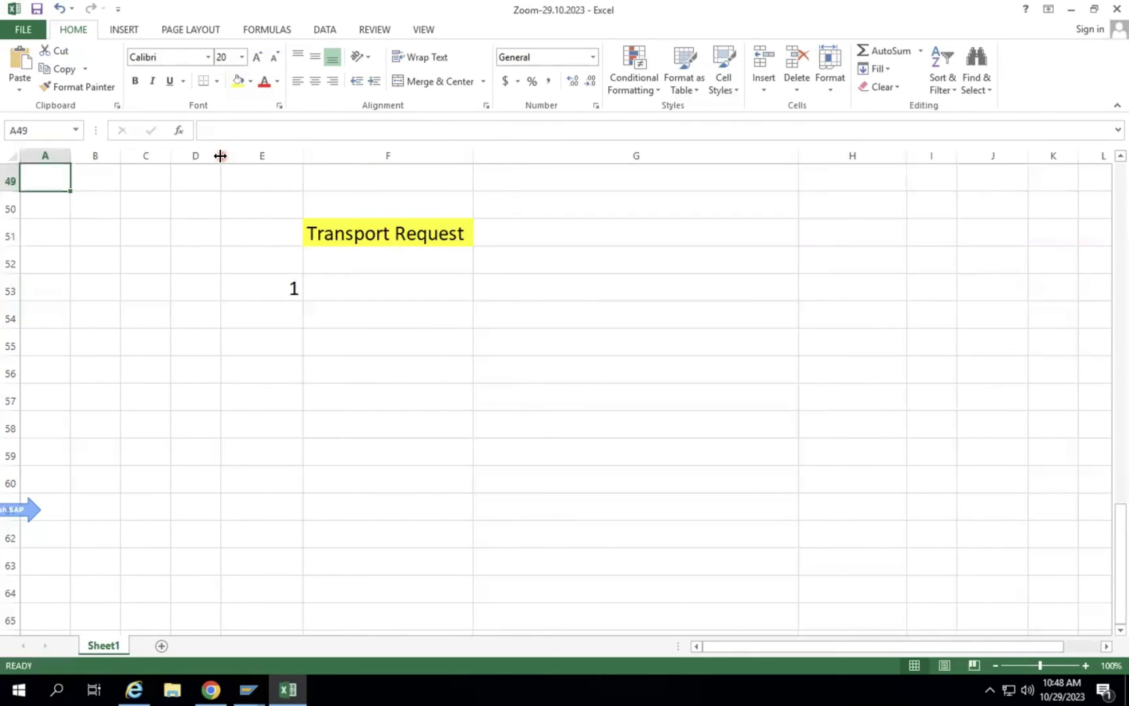
left_click(408, 290)
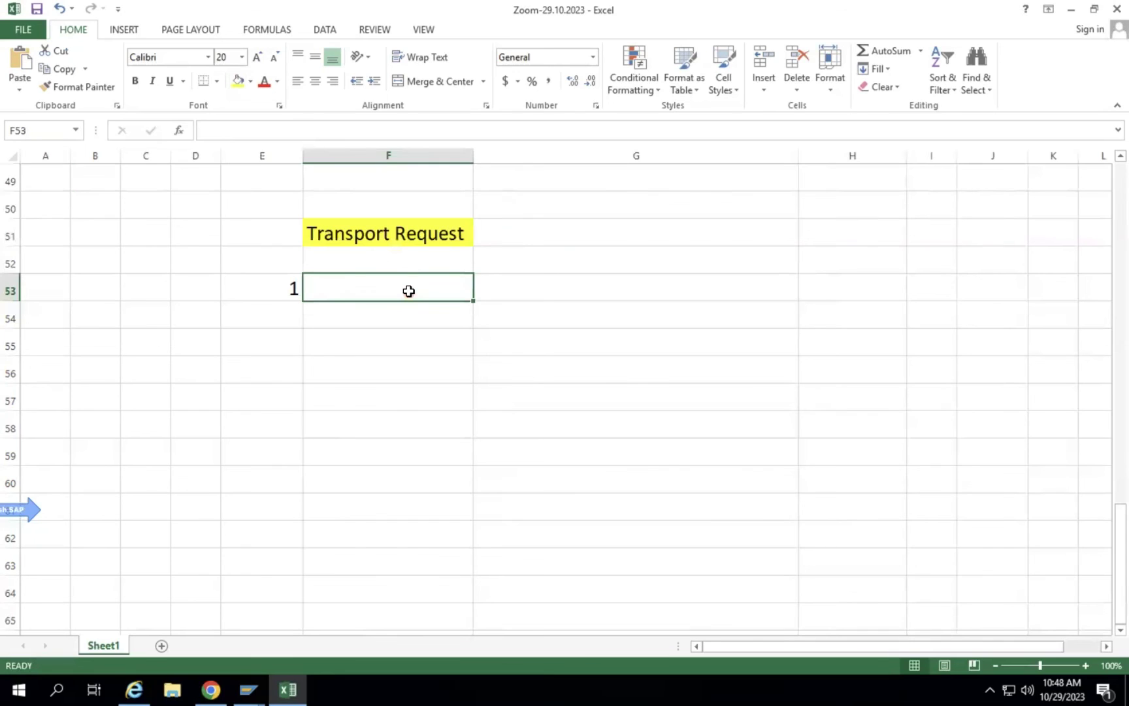
Enter 'TR Description Guidelines' in F53 and widen column F to fit it.
type("TR ")
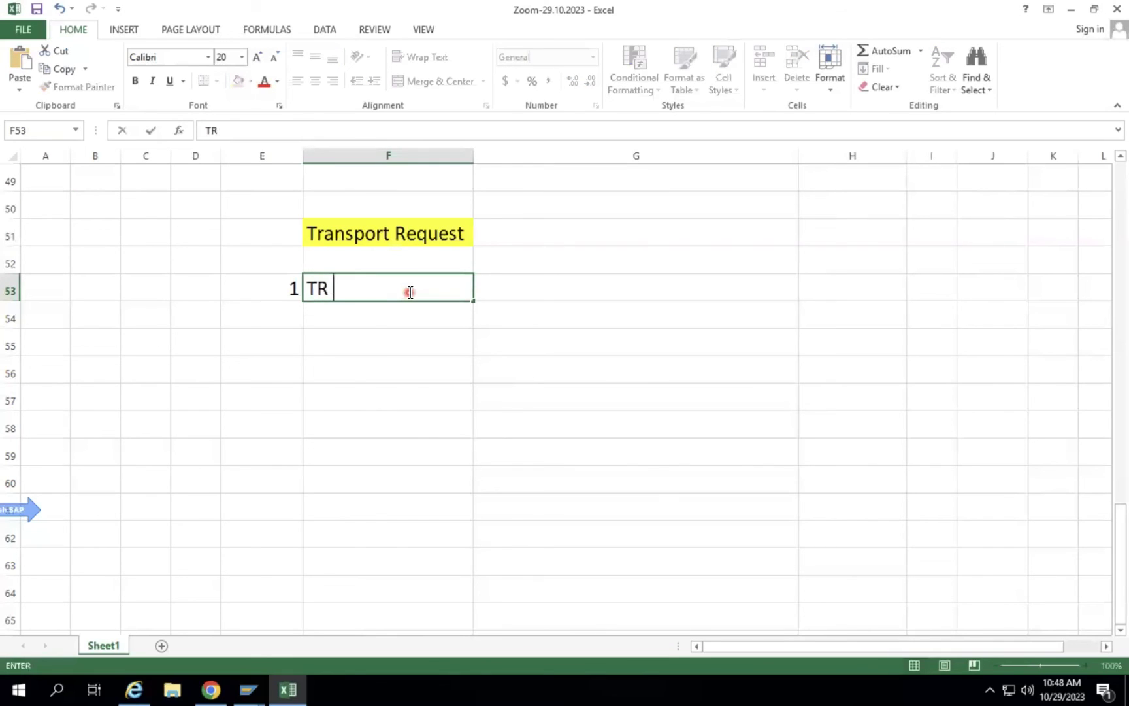
type("Description Gu")
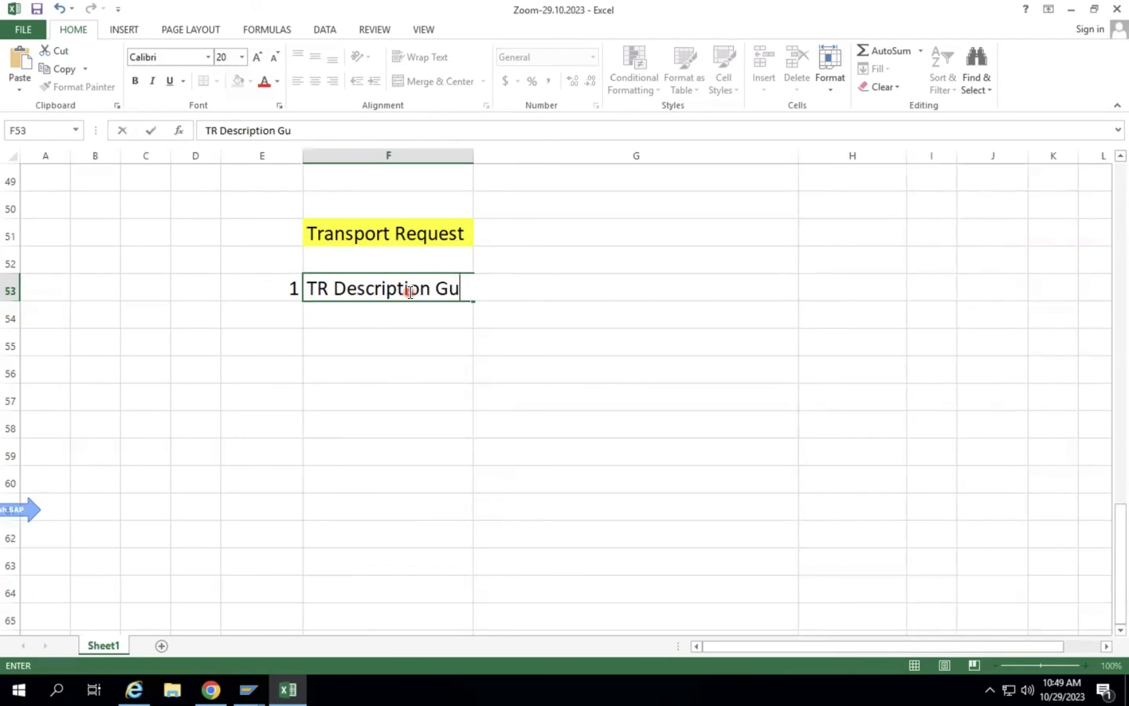
type("idelines")
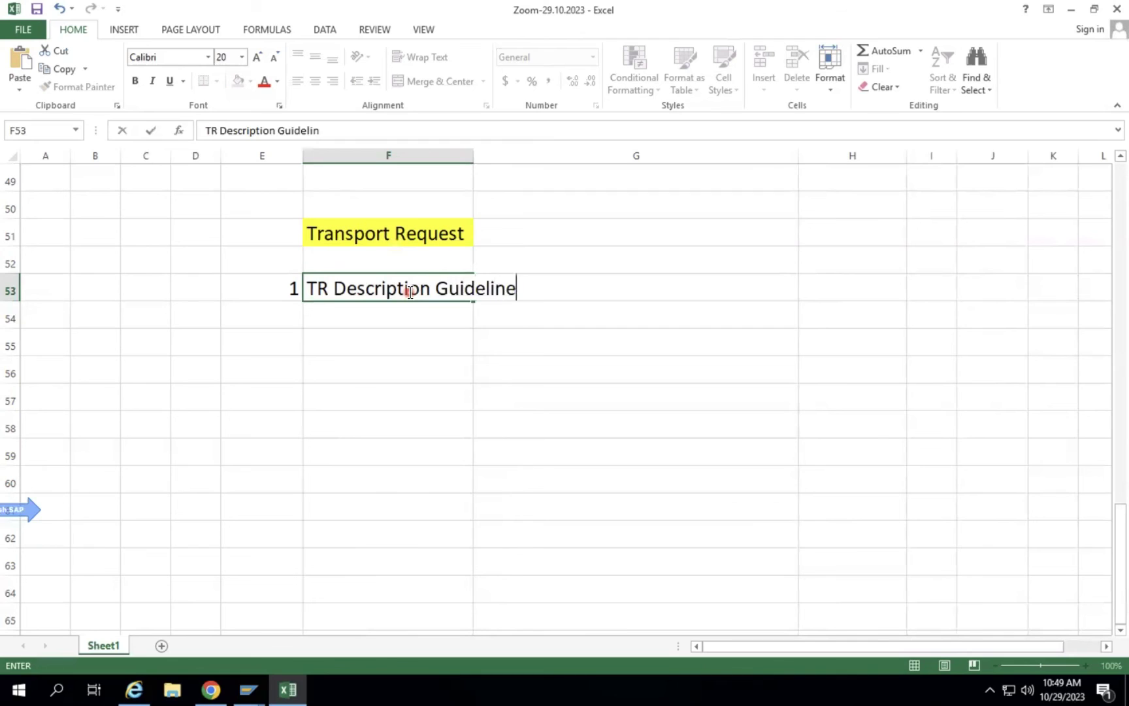
key("Return")
left_click_drag(473, 156, 536, 155)
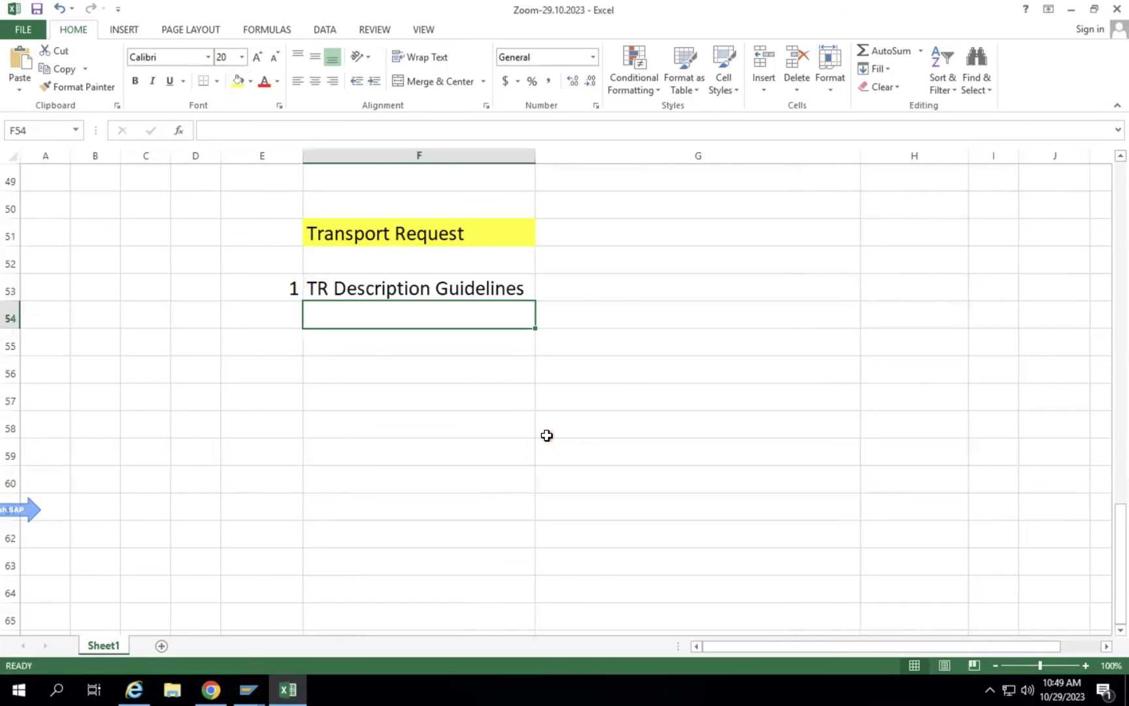
Add item 2, 'TR Sequence', in E54:F54.
key("Left")
type("2")
key("Tab")
type("R")
key("BackSpace")
type("TR ")
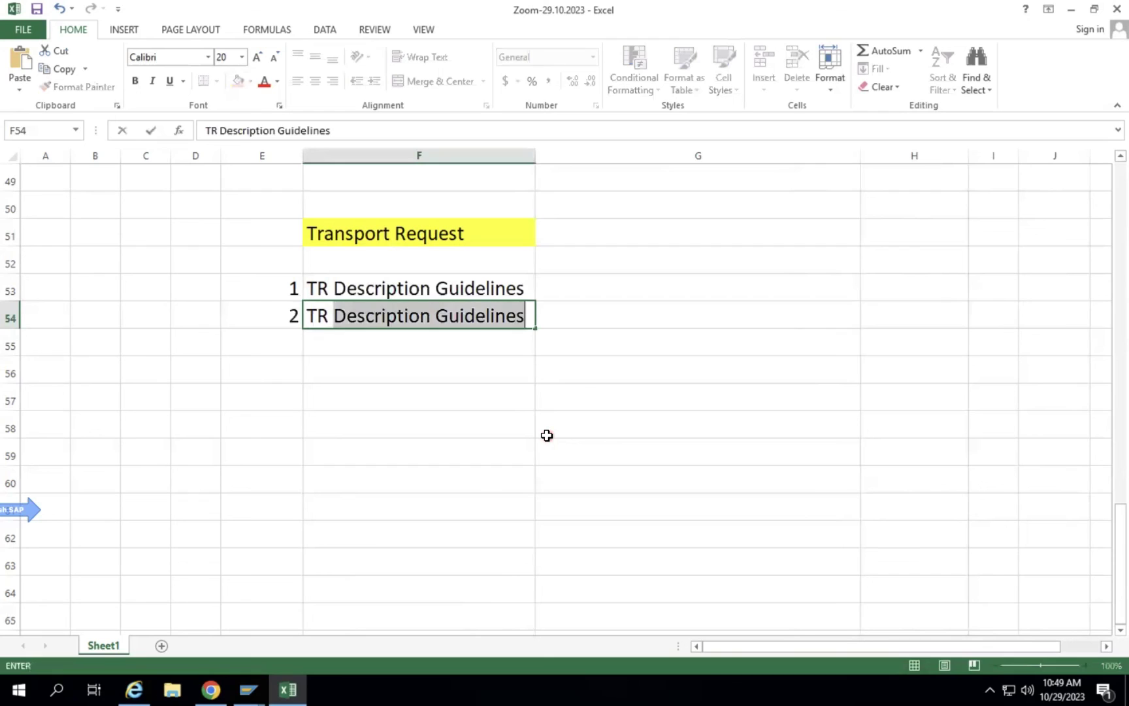
type("Sequence")
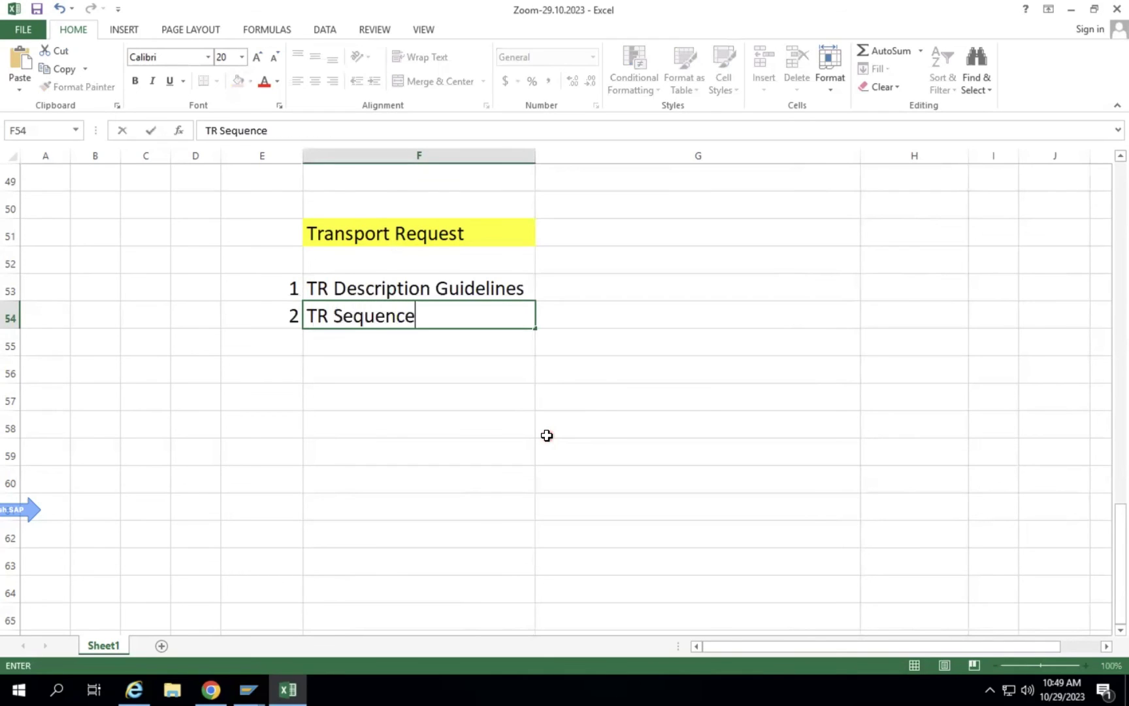
key("Return")
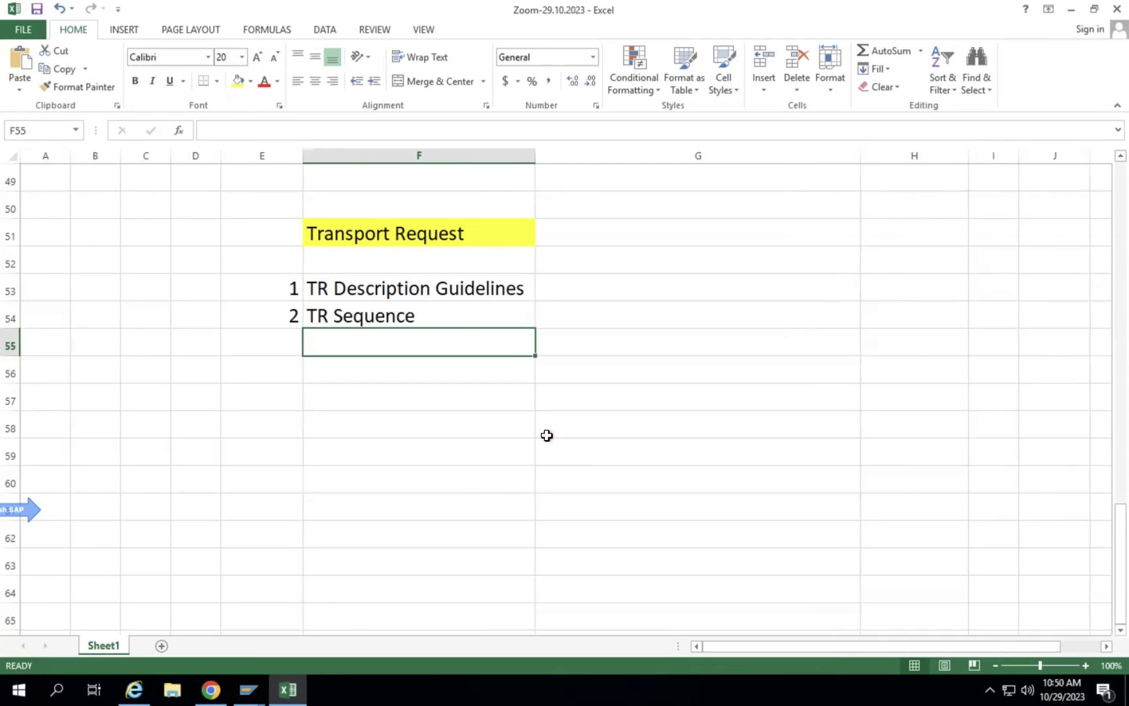
Enter TR1 and TR2 below it and fill the series down to TR7 in F61.
type("TR1")
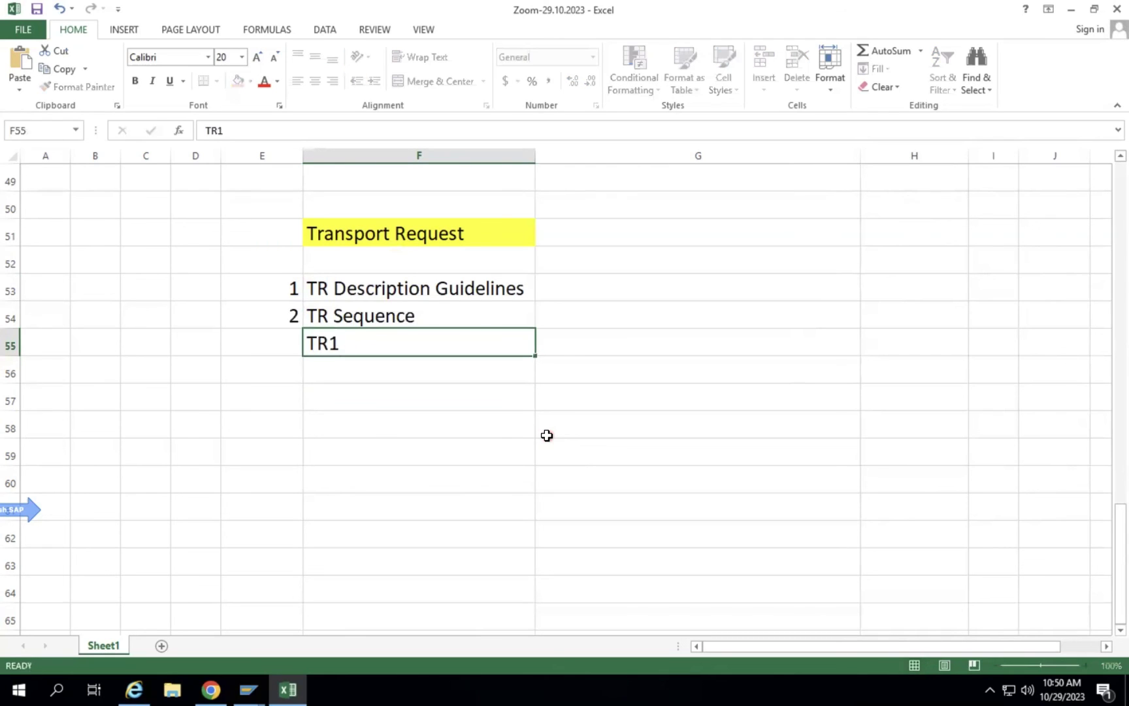
key("Return")
type("TR2")
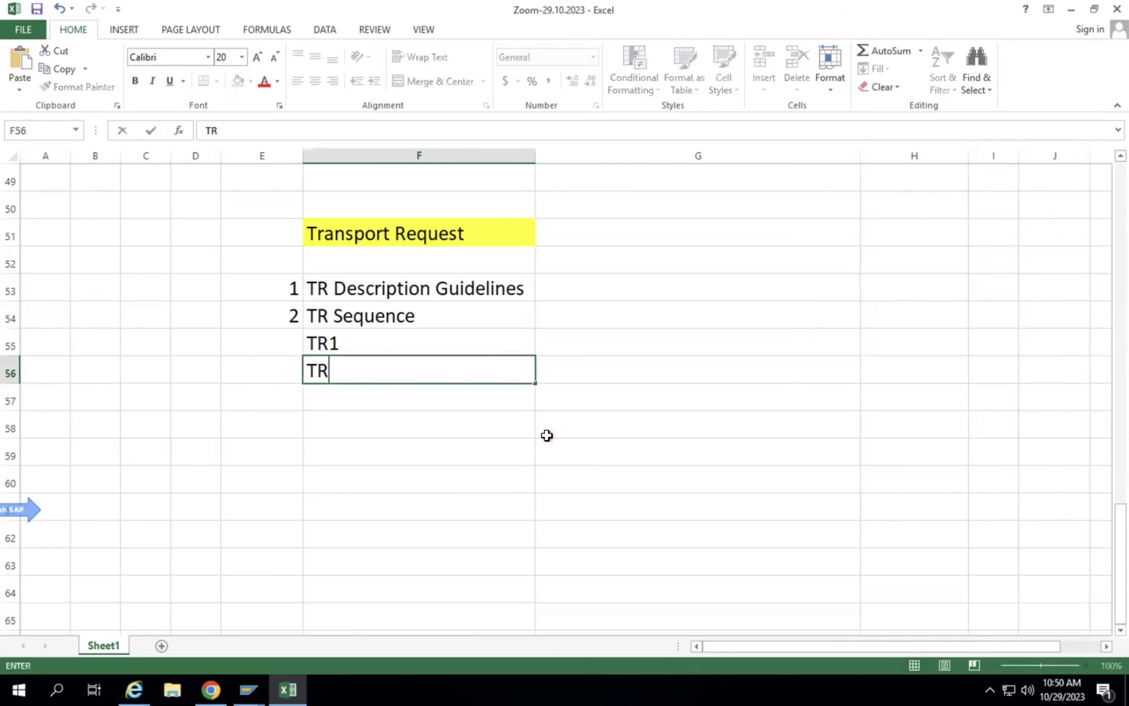
left_click(515, 399)
left_click(459, 376)
left_click_drag(536, 382, 537, 506)
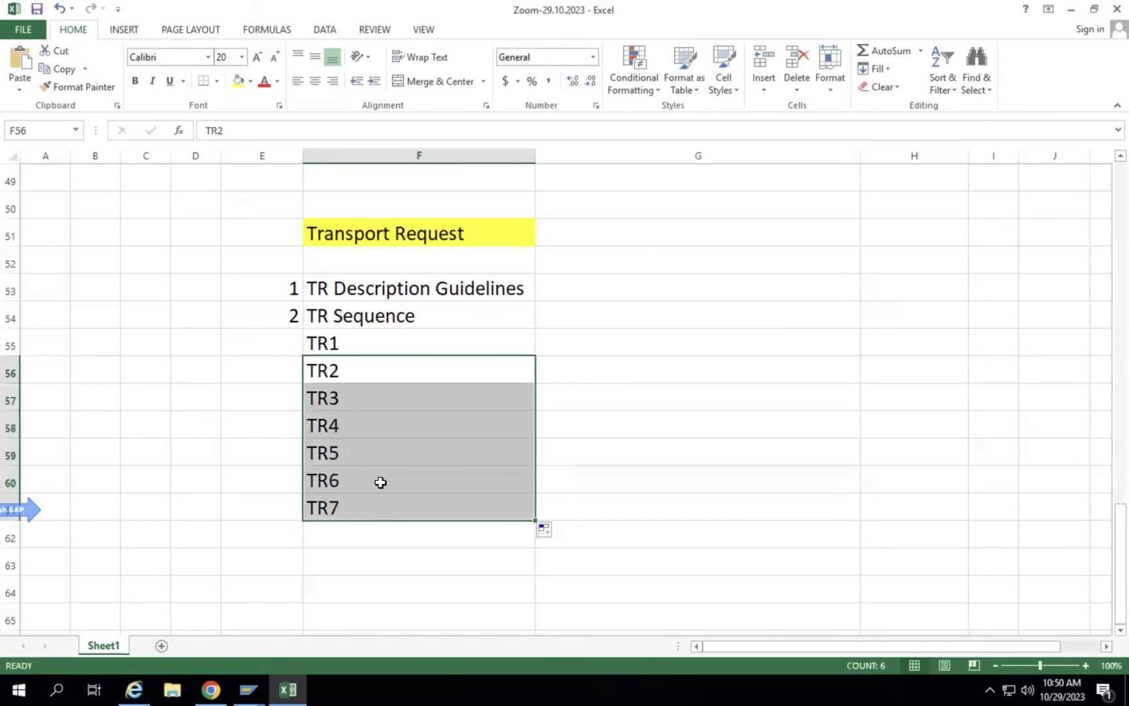
Copy TR6 over F58 and retype F60 as TR4.
left_click(380, 482)
key("ctrl+c")
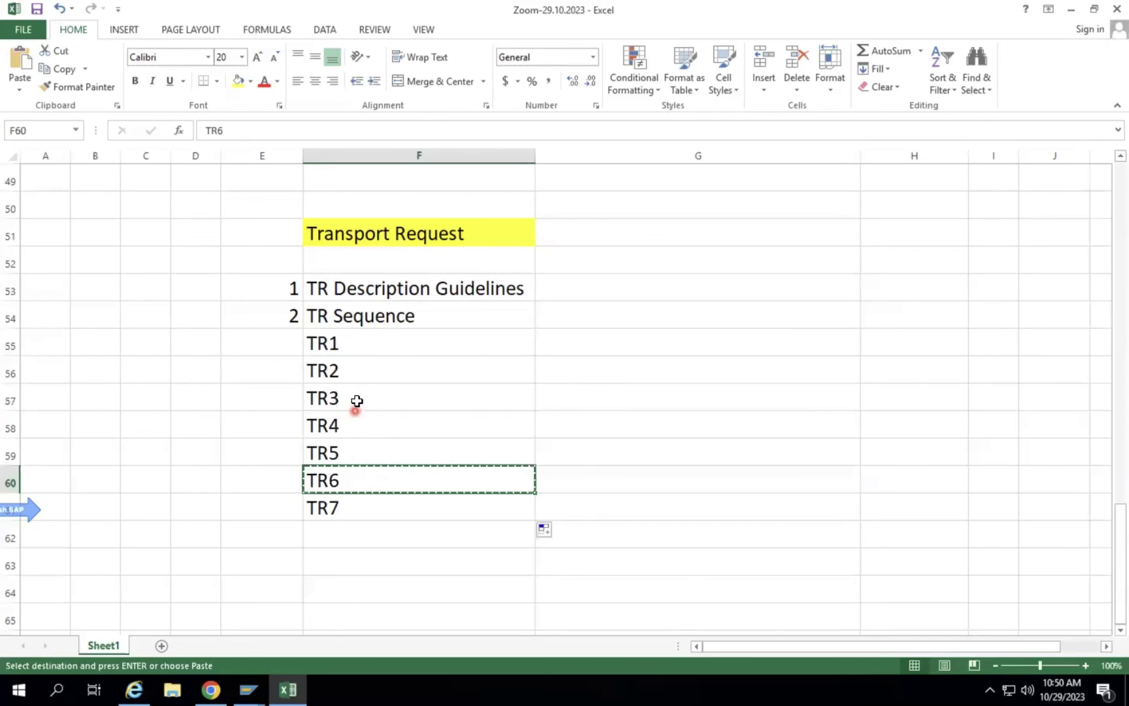
left_click(344, 418)
key("ctrl+v")
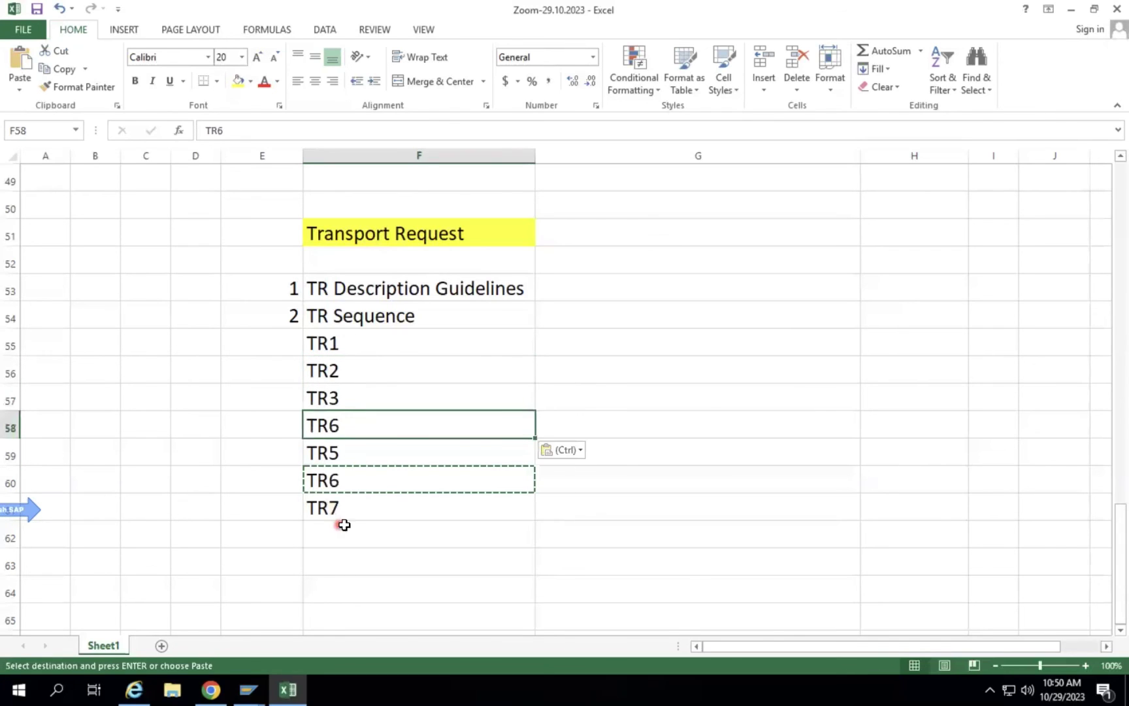
left_click(346, 481)
type("TR")
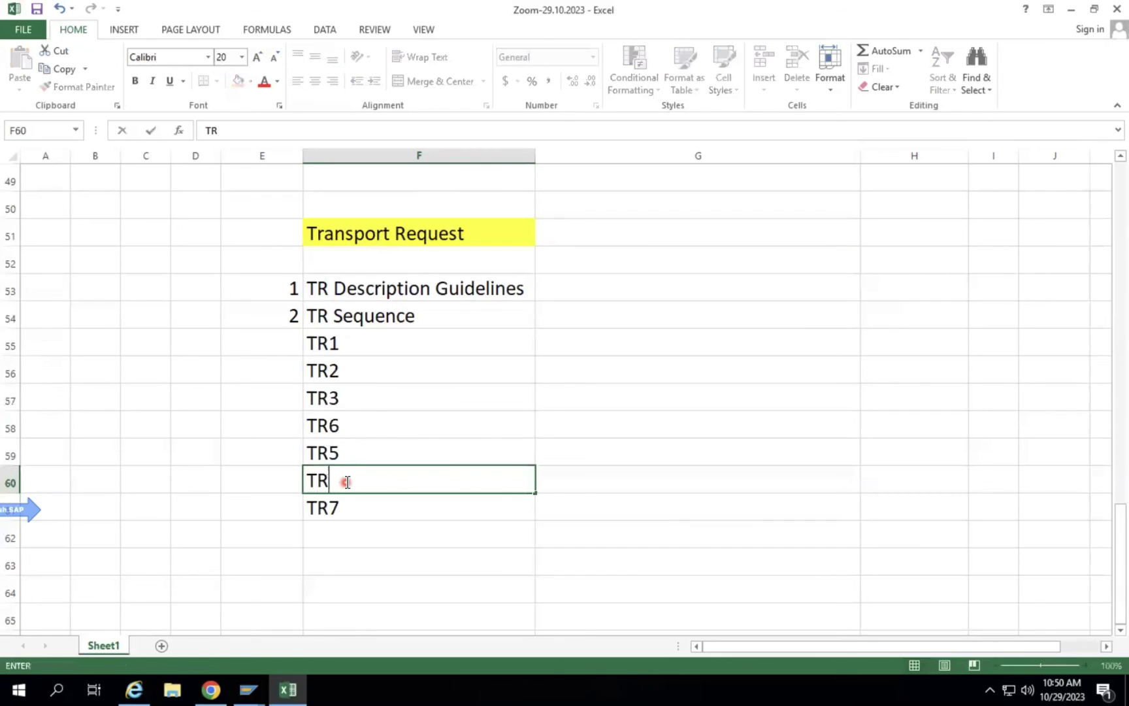
type("4")
key("Return")
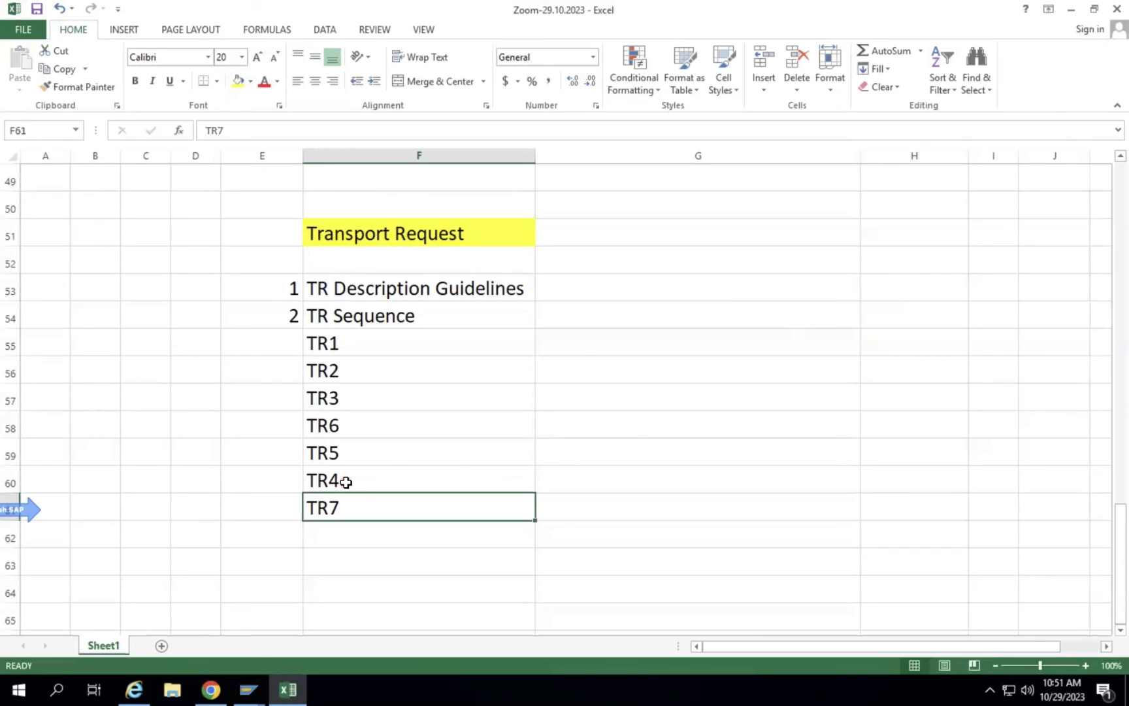
Place the yellow 'Smart Forms/Adobe Forms' heading in F73 below the Transport Request list.
left_click(642, 416)
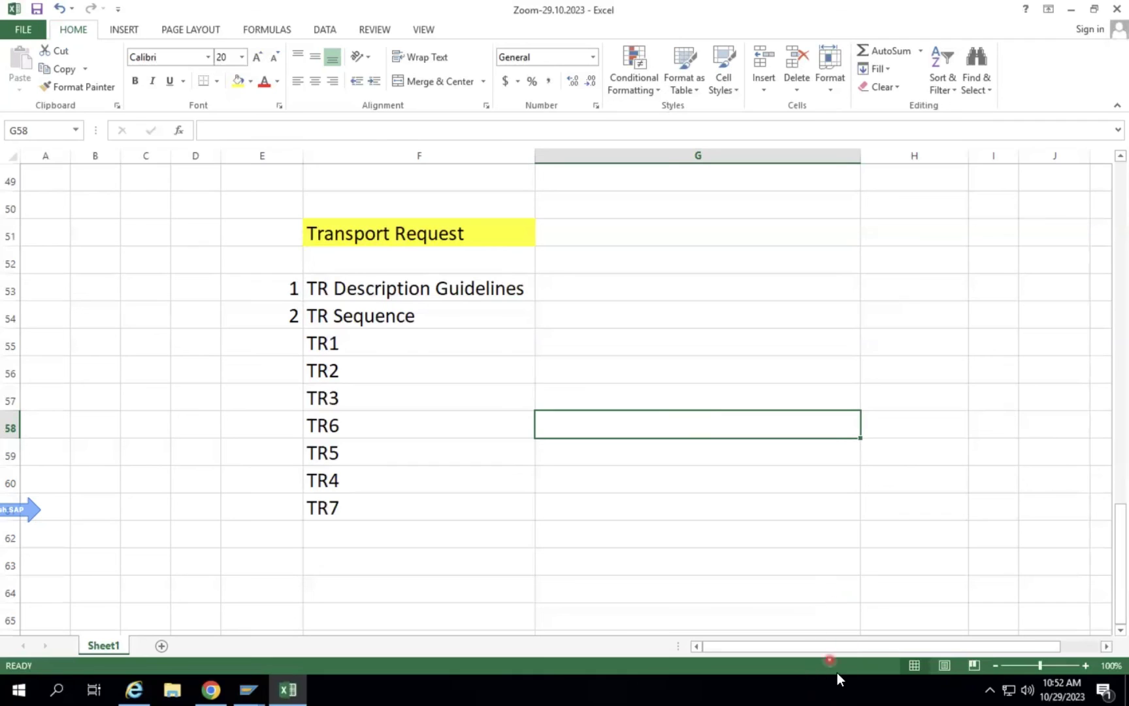
left_click(955, 693)
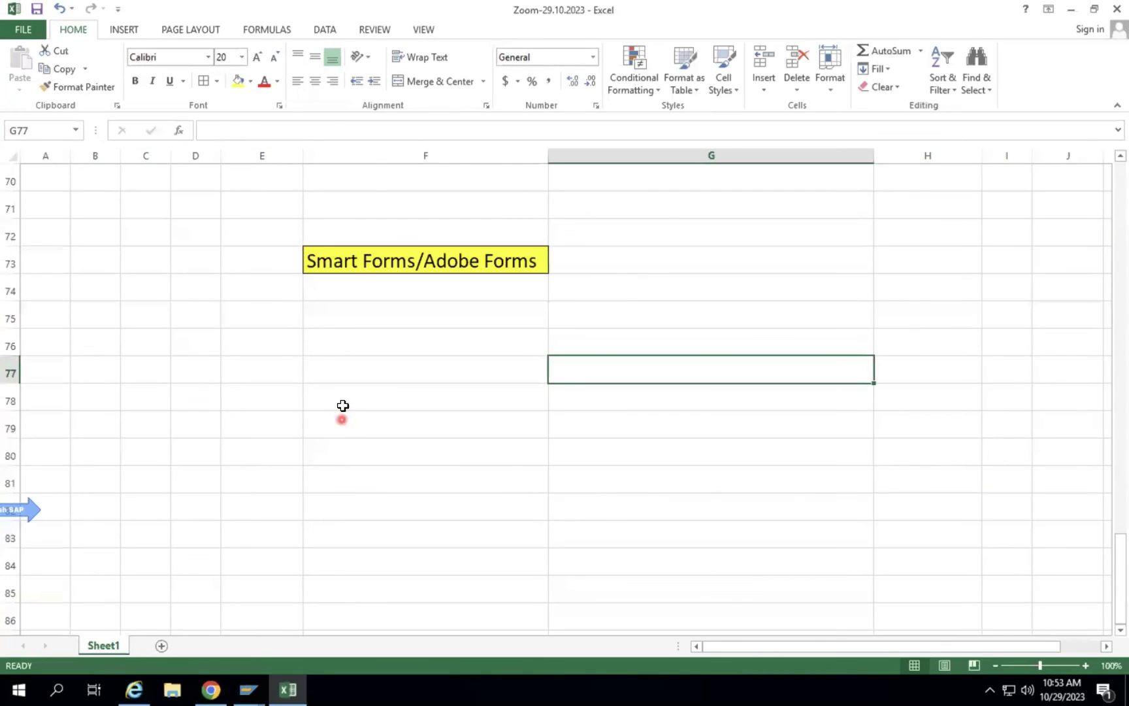
left_click(298, 354)
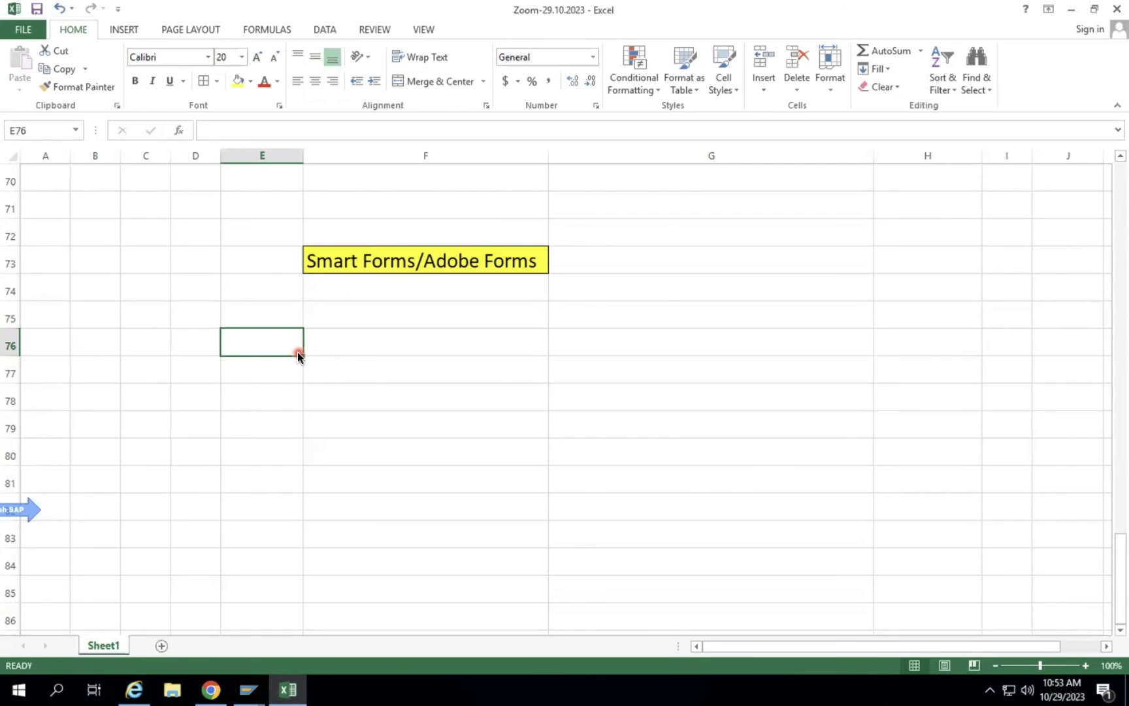
Enter 'Business Requirement Gathering' in E75 and autofit column E to it.
left_click(275, 324)
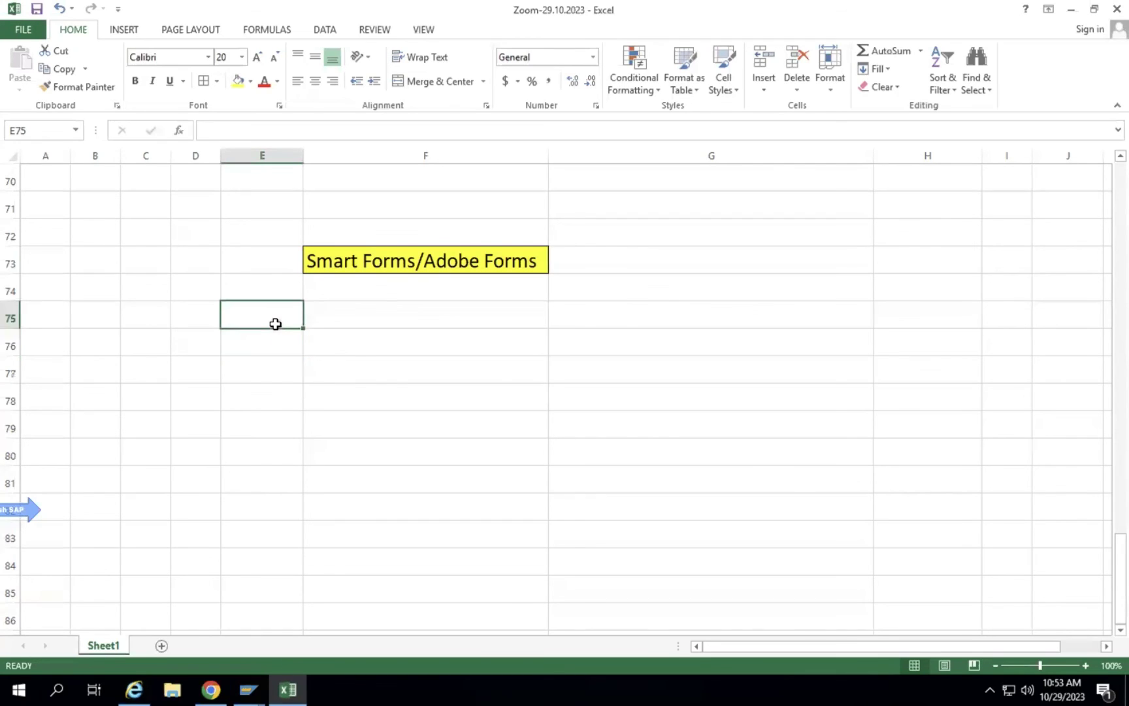
type("FS")
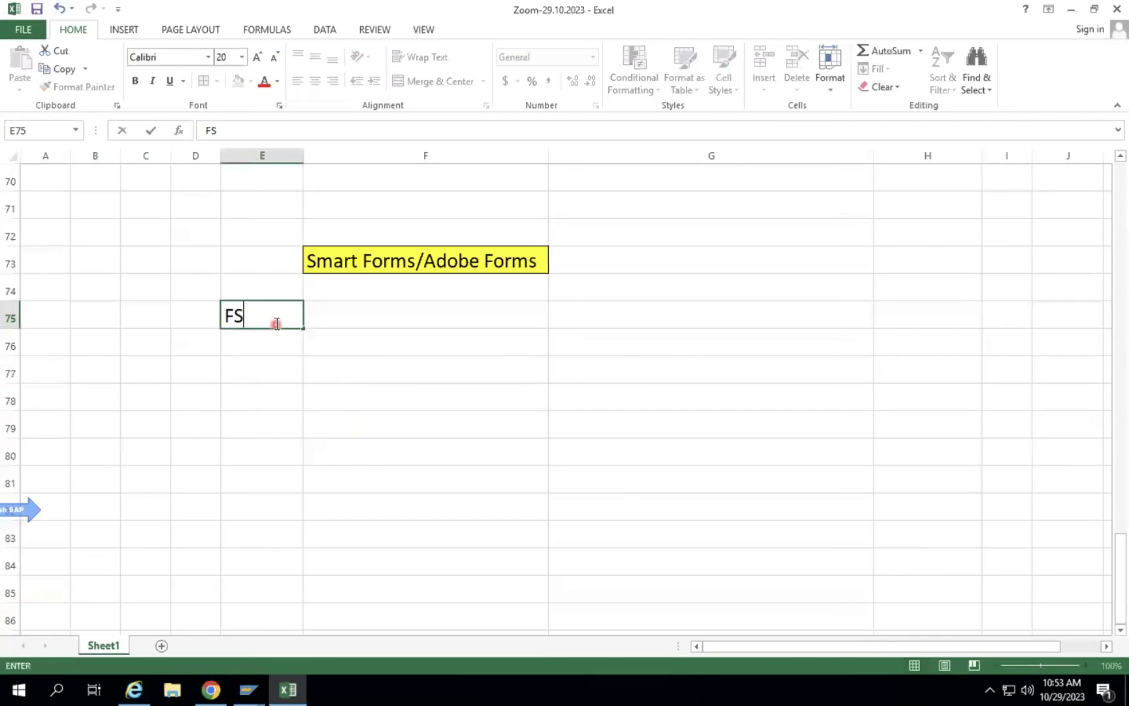
key("BackSpace")
key("BackSpace")
type("Business rEQ")
key("BackSpace")
key("BackSpace")
key("BackSpace")
type("Requir")
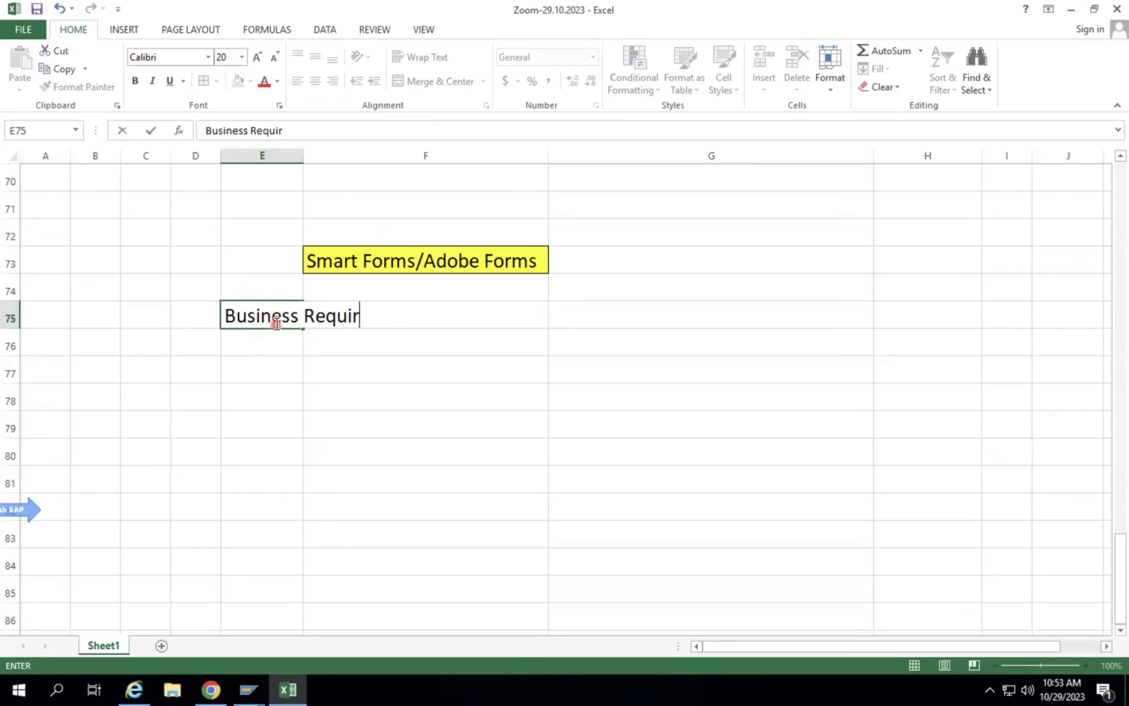
type("ement Ga")
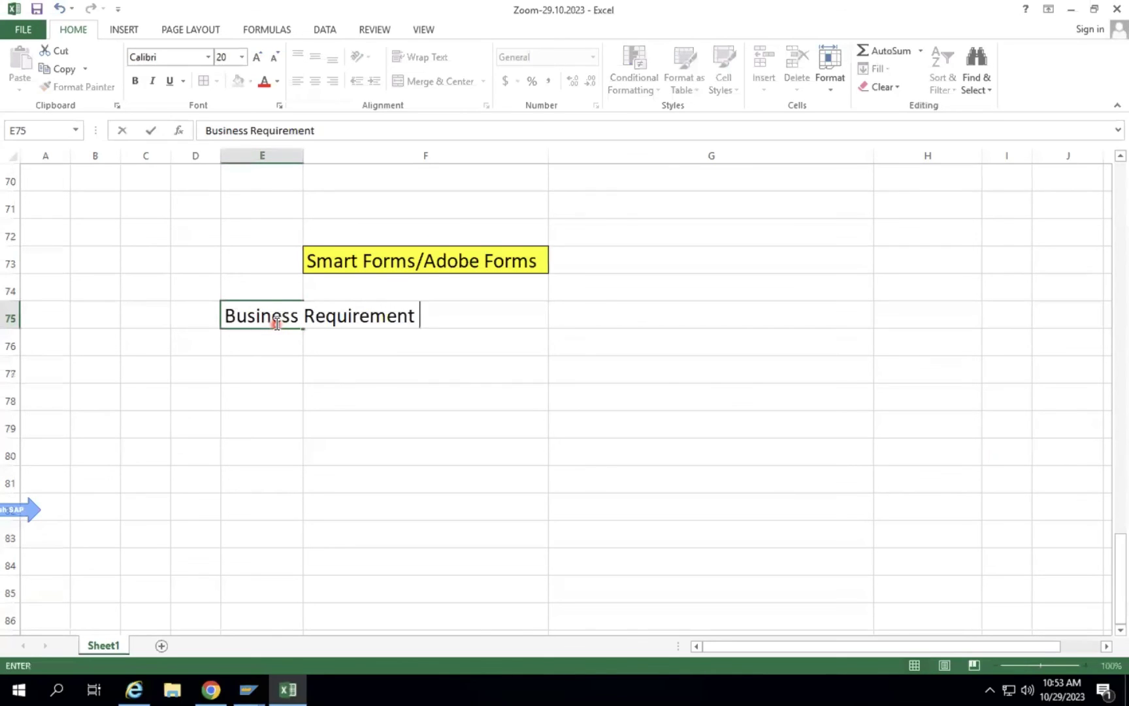
type("thering")
key("Return")
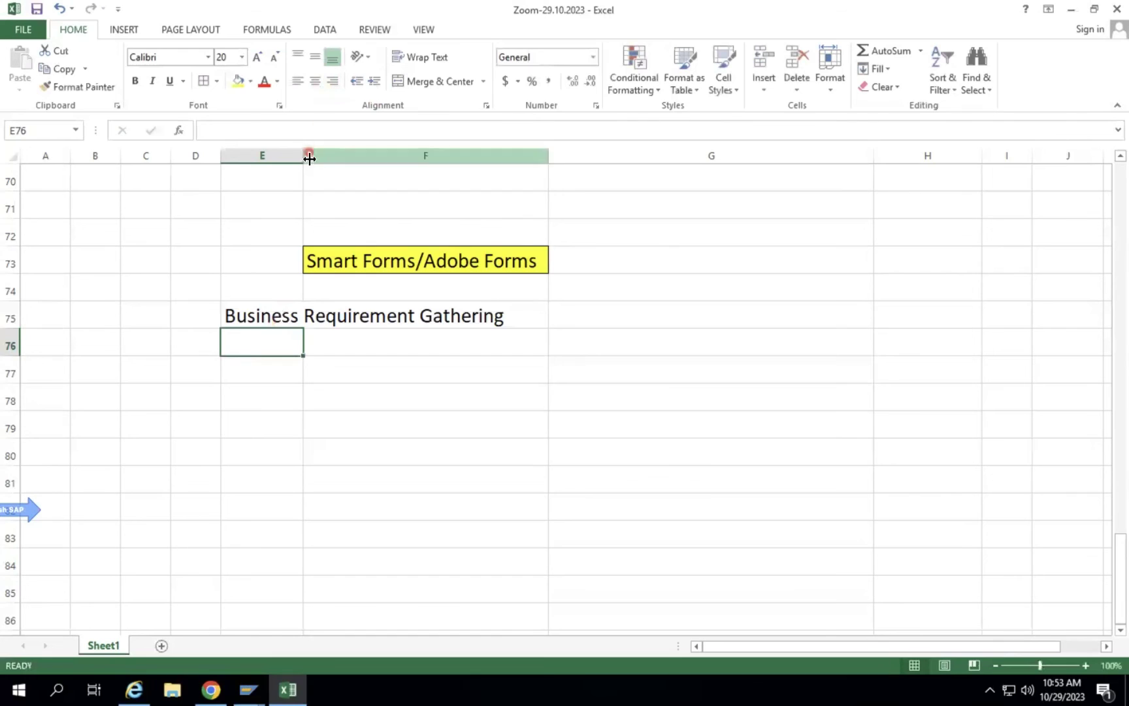
left_click(310, 158)
double_click(306, 157)
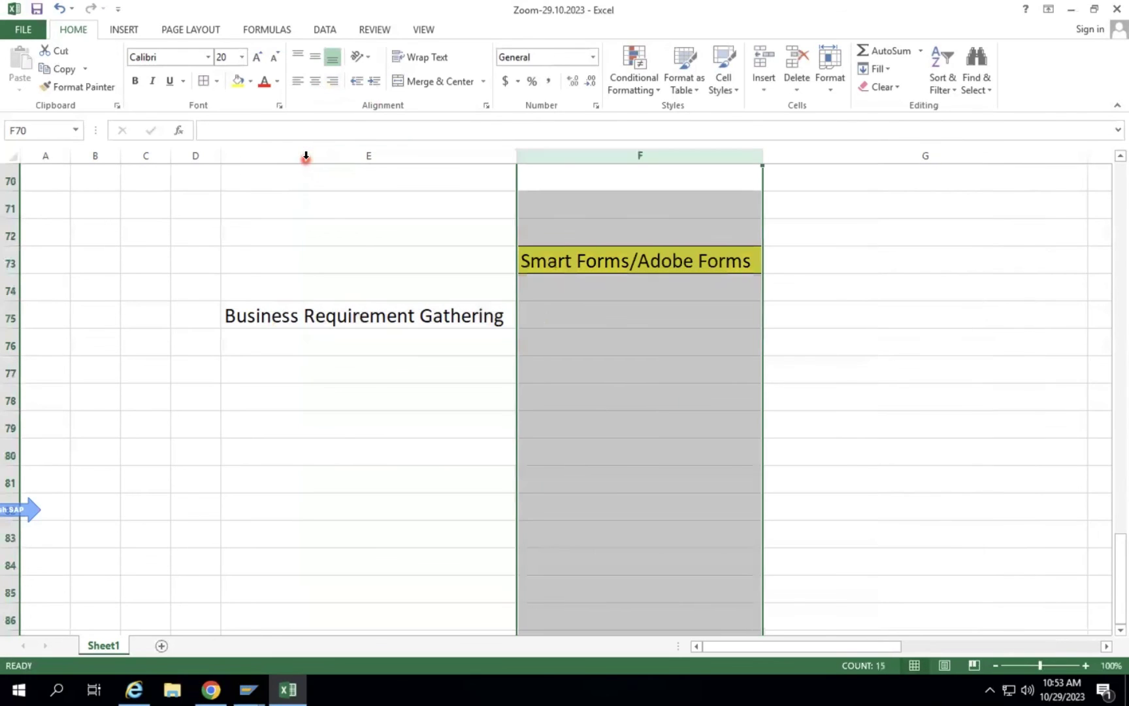
Make the Business Requirement Gathering heading bold with dark blue text.
left_click(305, 295)
left_click(285, 318)
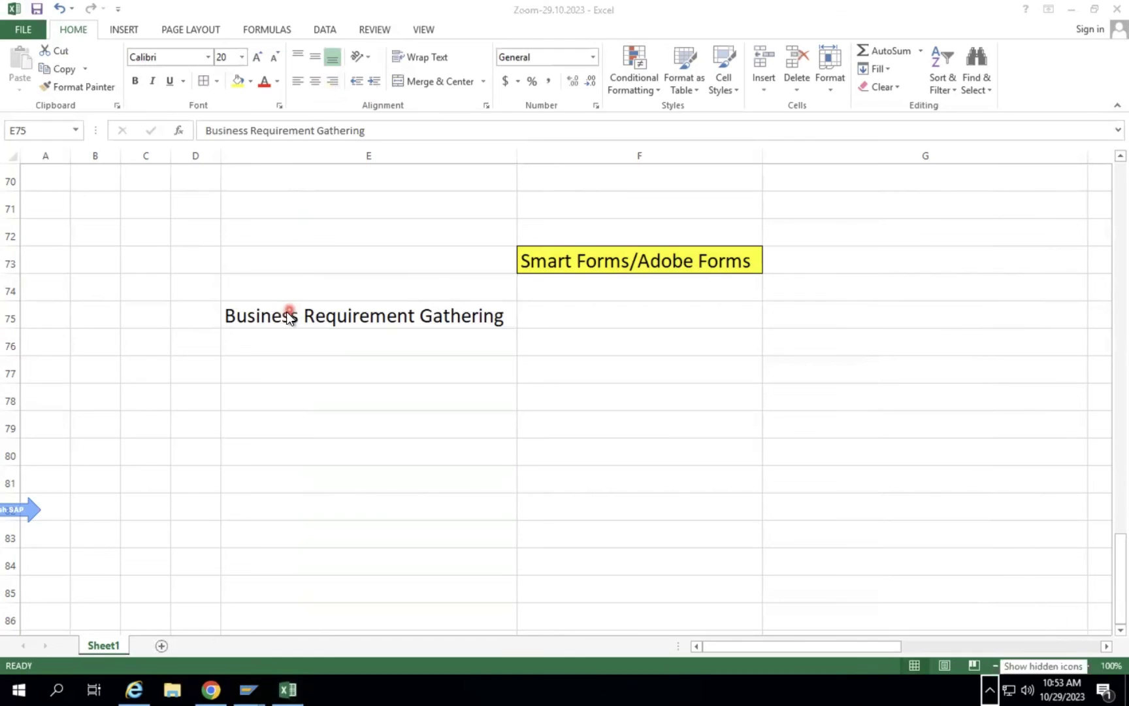
left_click(285, 314)
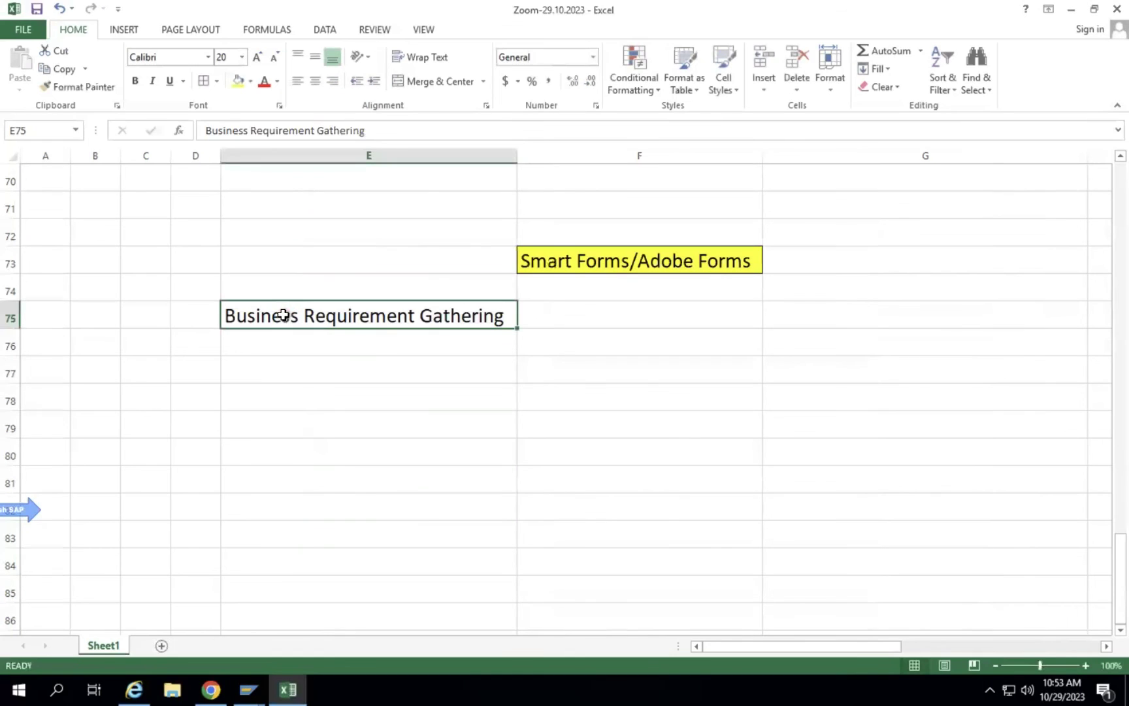
left_click(138, 81)
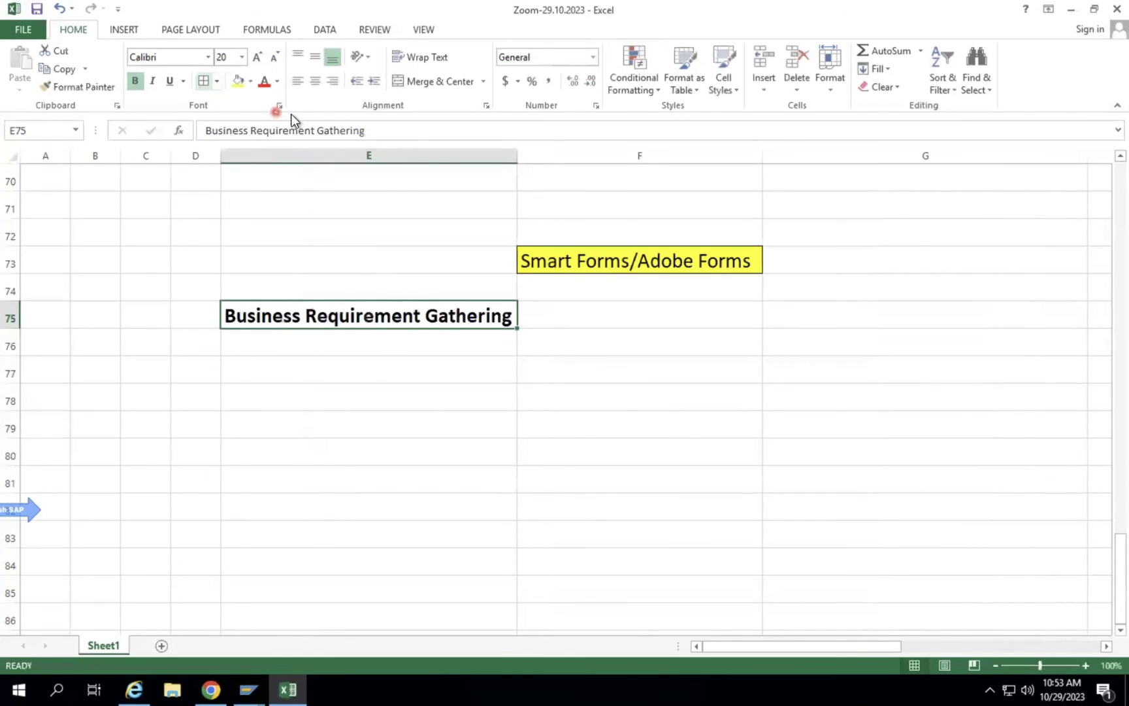
left_click(277, 81)
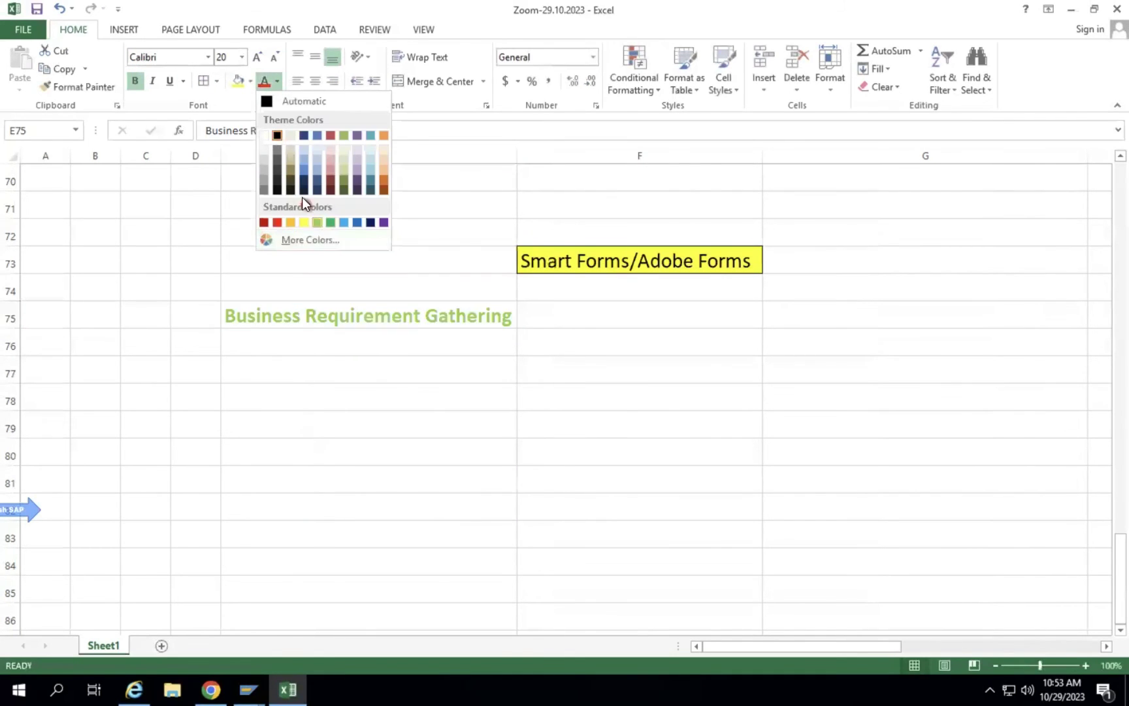
left_click(303, 136)
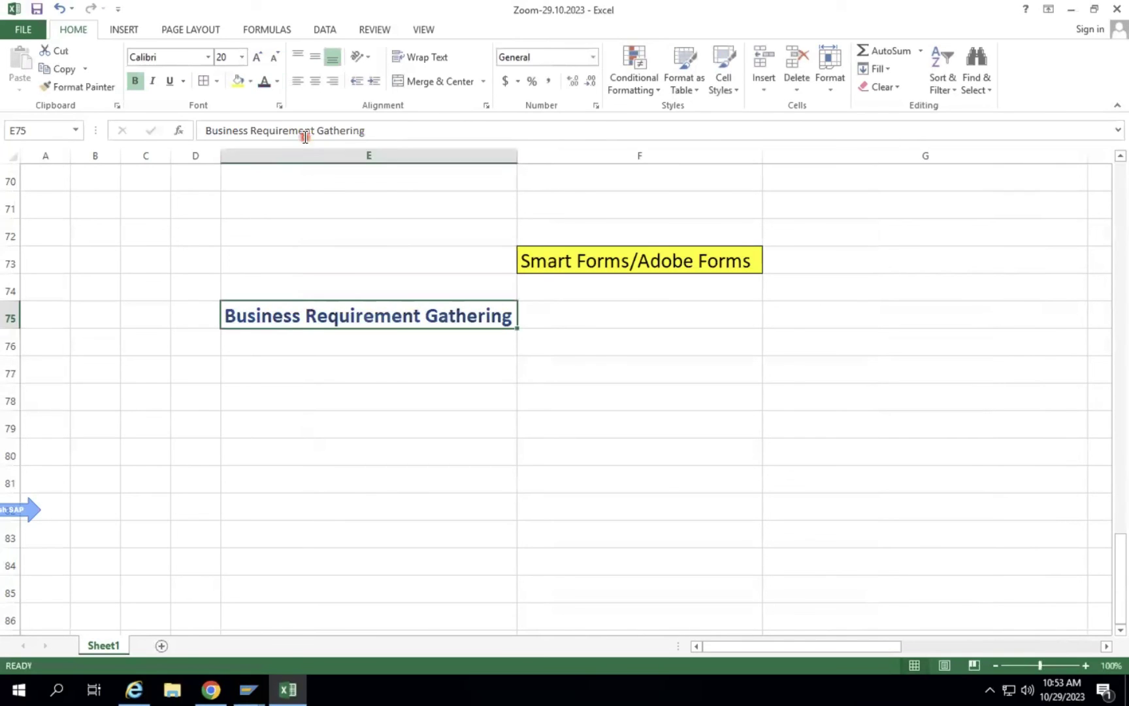
List 'Layout', 'List of fields with position' and 'Details of each field' from F75 down.
left_click(581, 313)
type("Layout")
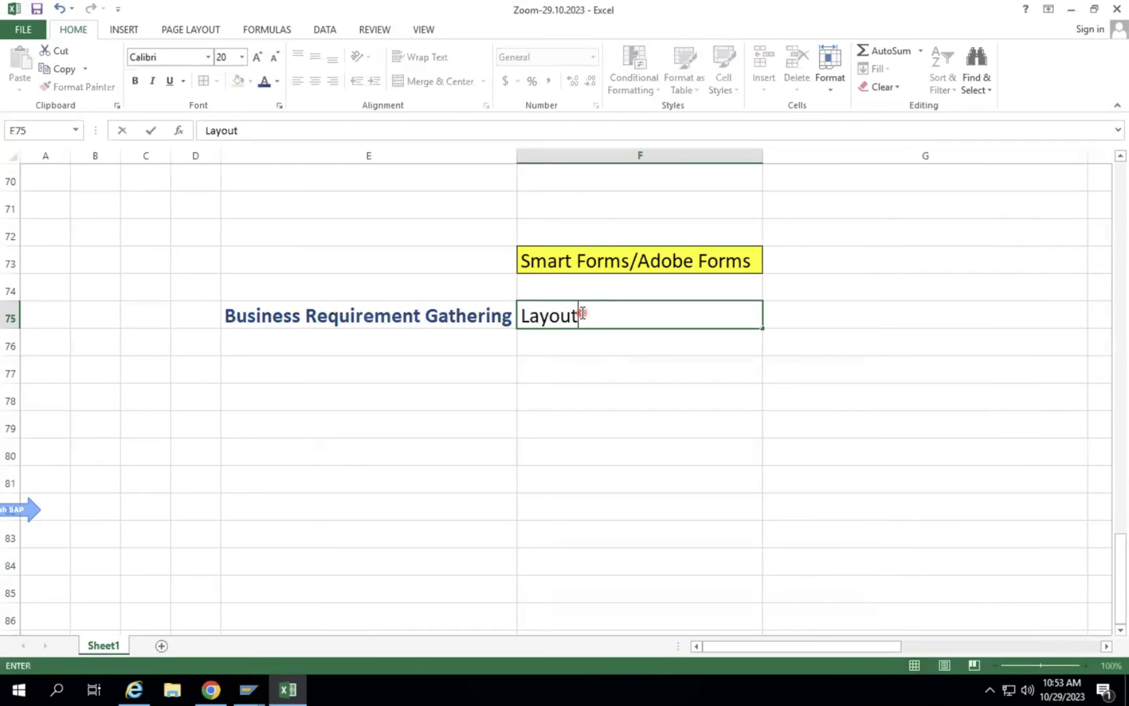
key("Return")
type("list")
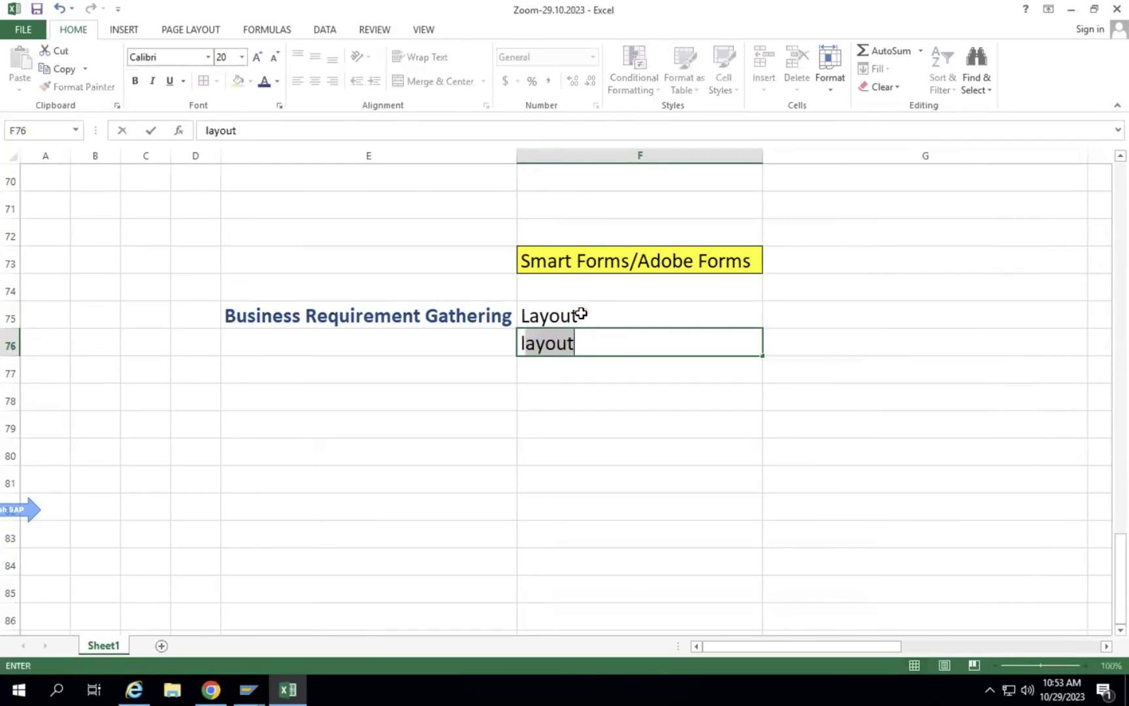
key("BackSpace")
key("BackSpace")
key("BackSpace")
key("BackSpace")
type("l")
key("BackSpace")
key("BackSpace")
type("Li")
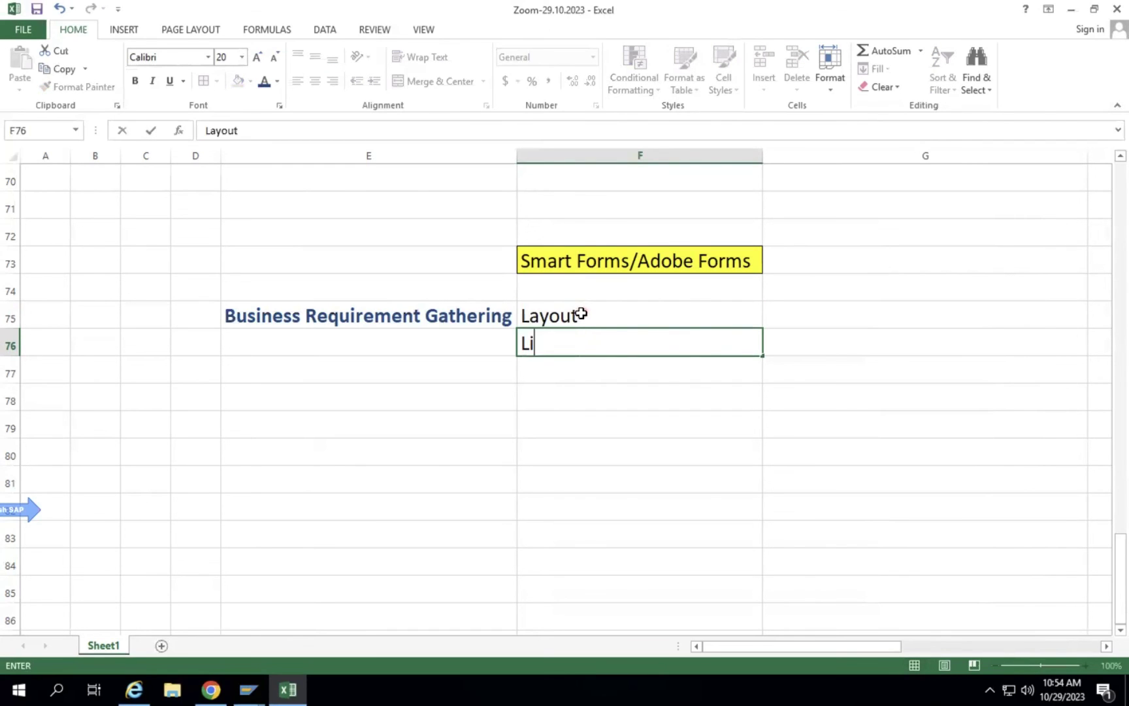
type("st of fieldsw")
key("BackSpace")
type("with pos")
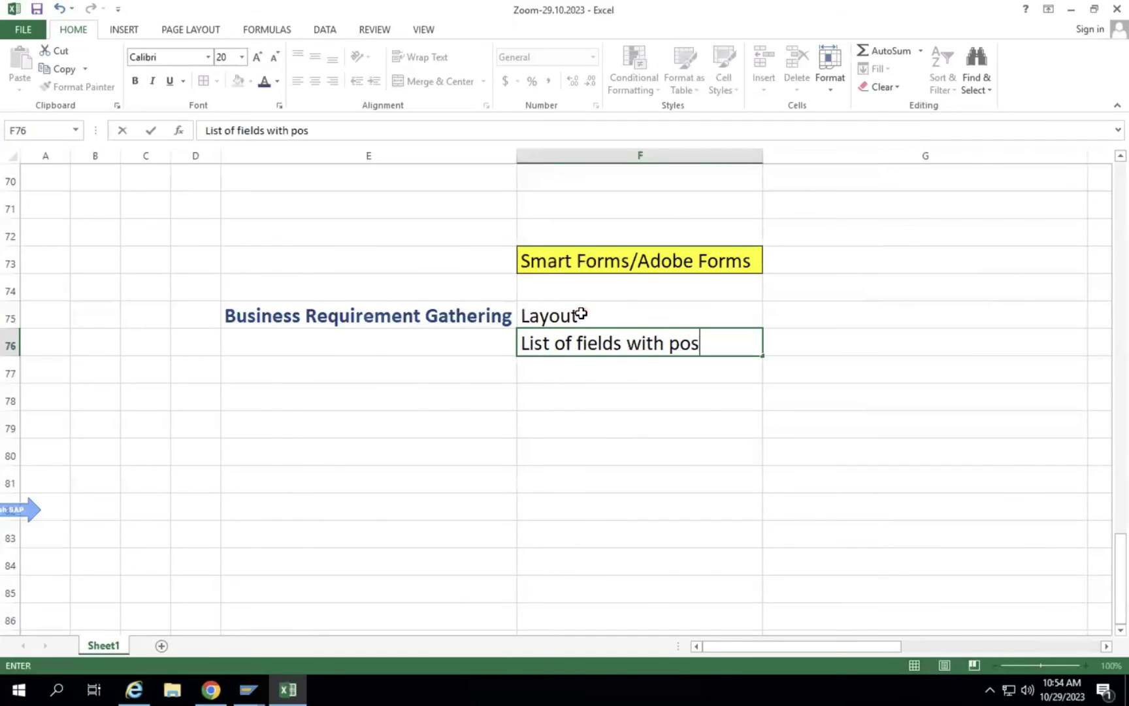
type("ition")
key("Return")
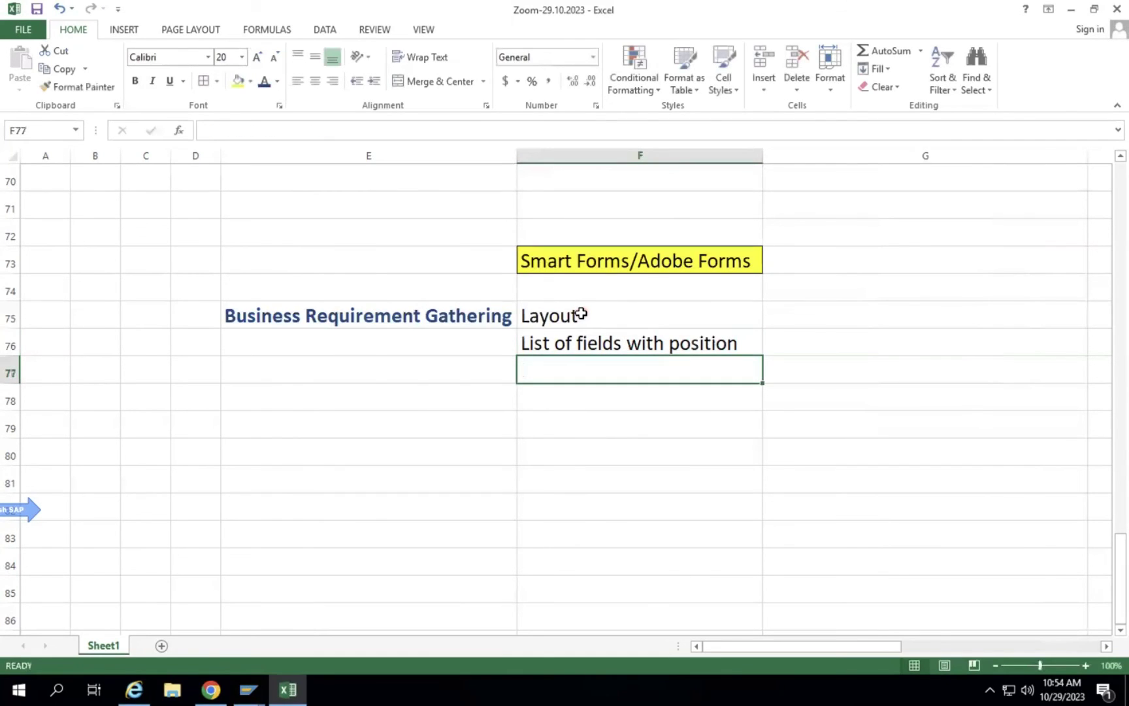
type("Detai")
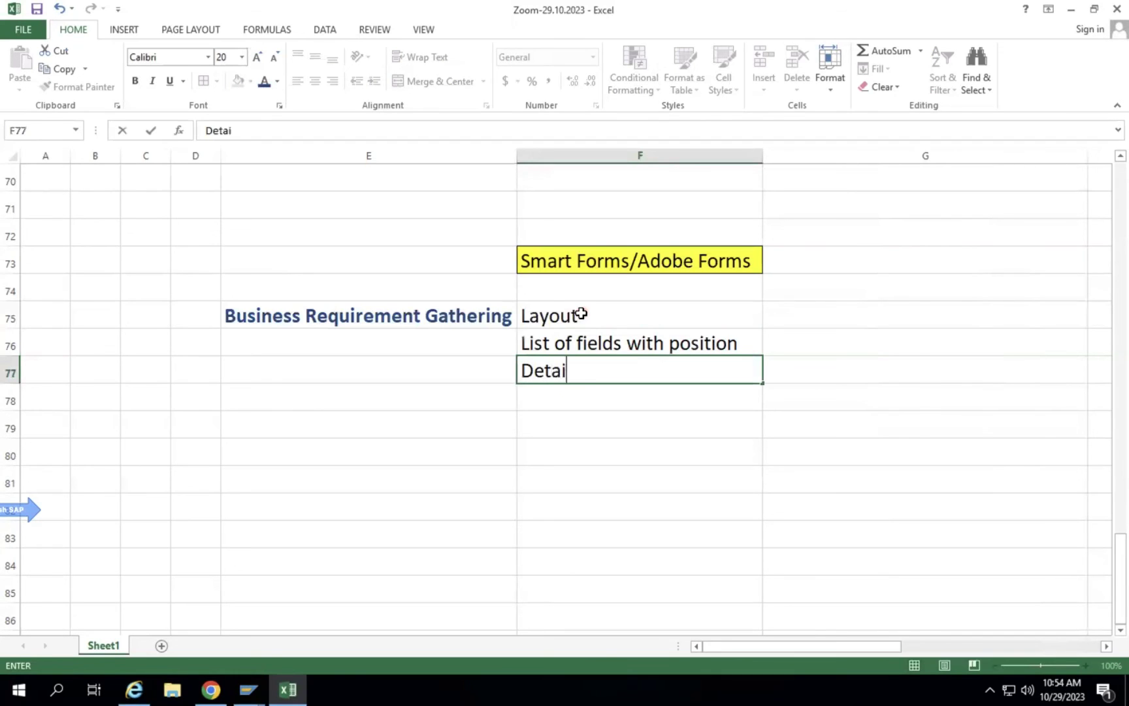
type("ls of each field")
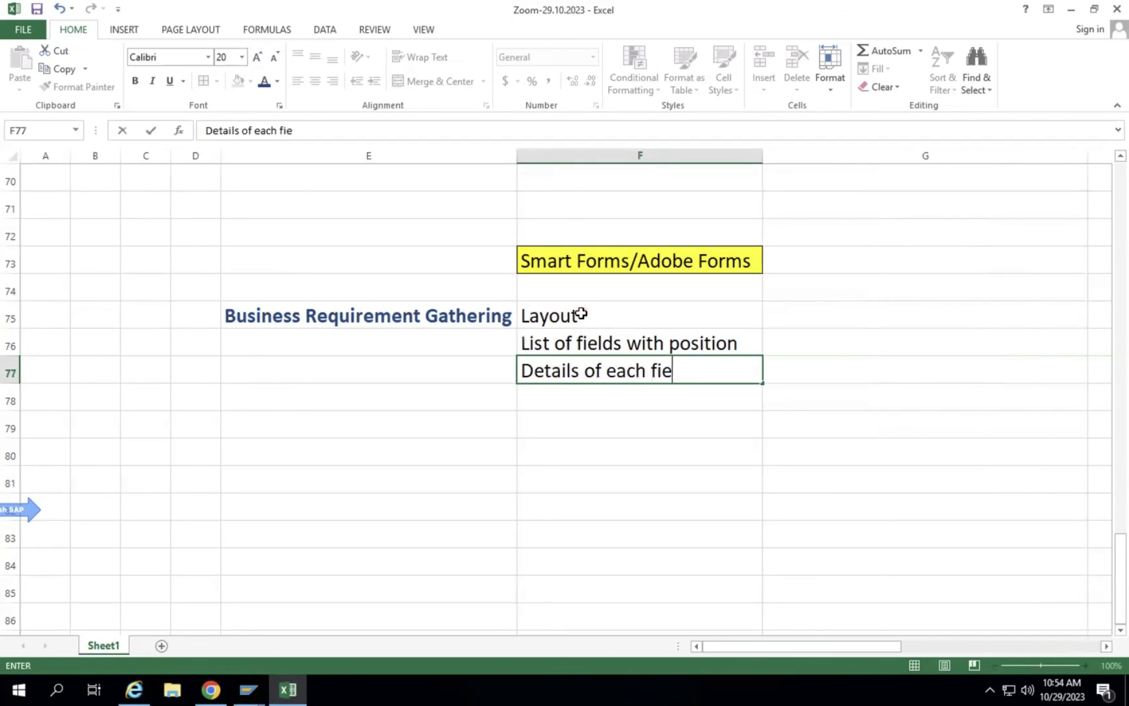
key("Return")
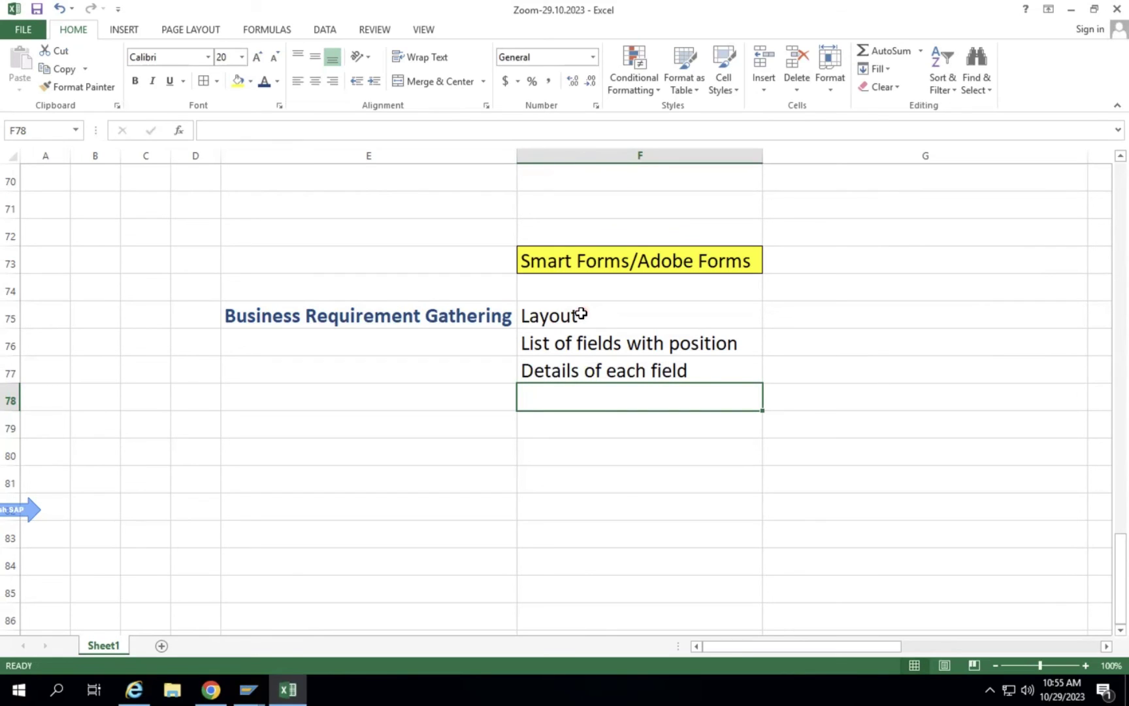
Add 'Header fields and Item fields' as the fourth item and autofit column F.
left_click(595, 311)
left_click(658, 346)
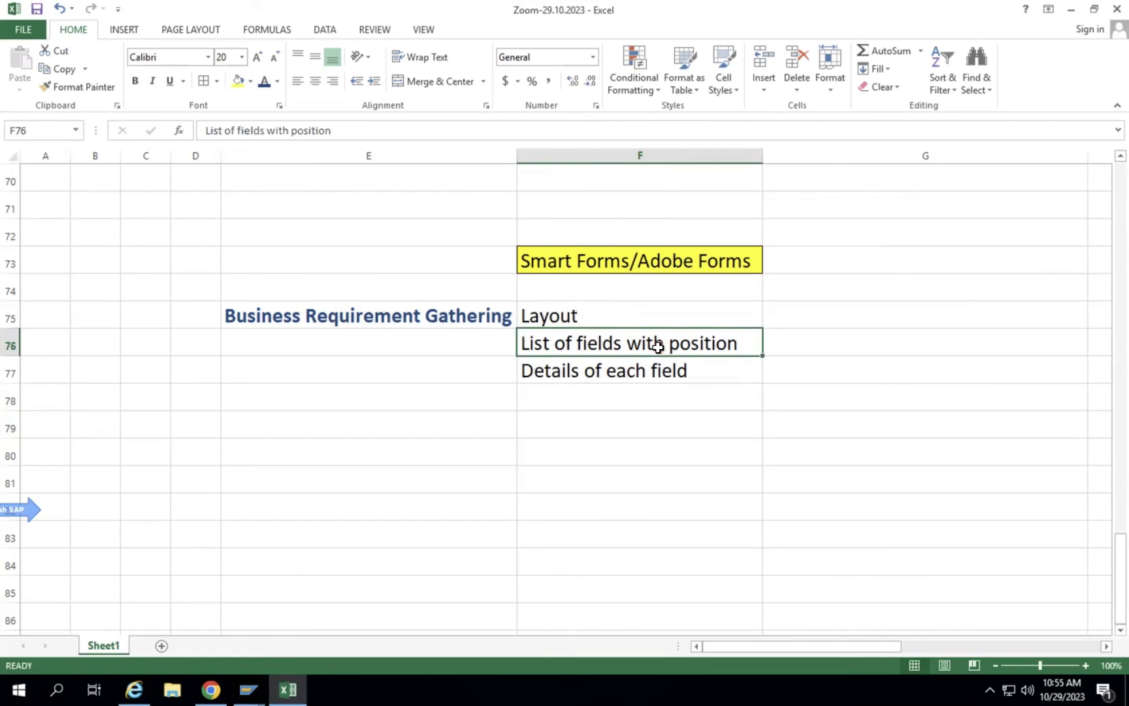
key("Down")
key("Down")
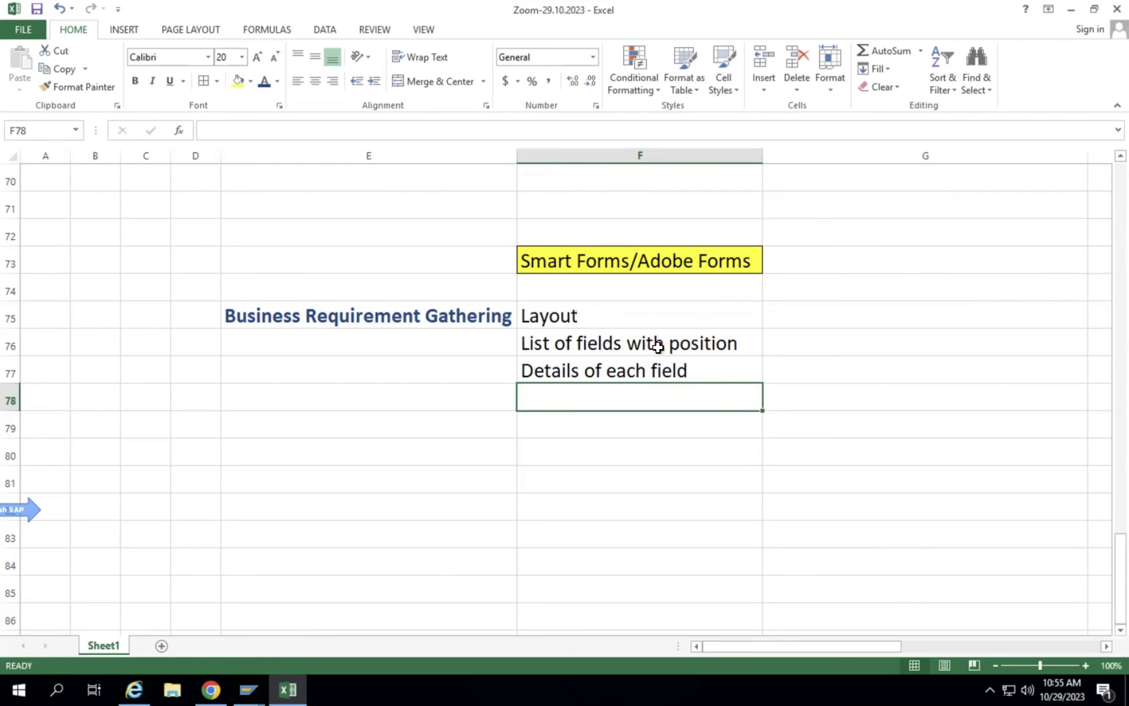
type("Whichfield")
key("BackSpace")
key("BackSpace")
key("BackSpace")
key("BackSpace")
key("BackSpace")
key("BackSpace")
key("BackSpace")
key("BackSpace")
key("BackSpace")
key("BackSpace")
type("Header fields and It")
type("em ")
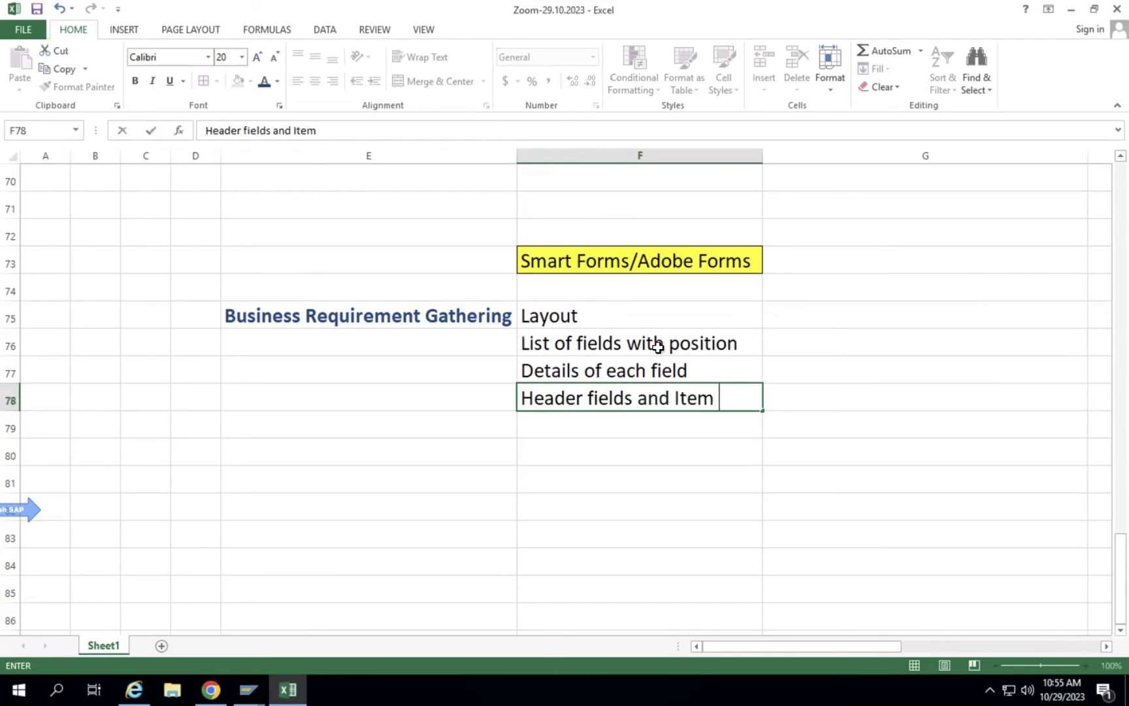
type("fields")
key("Return")
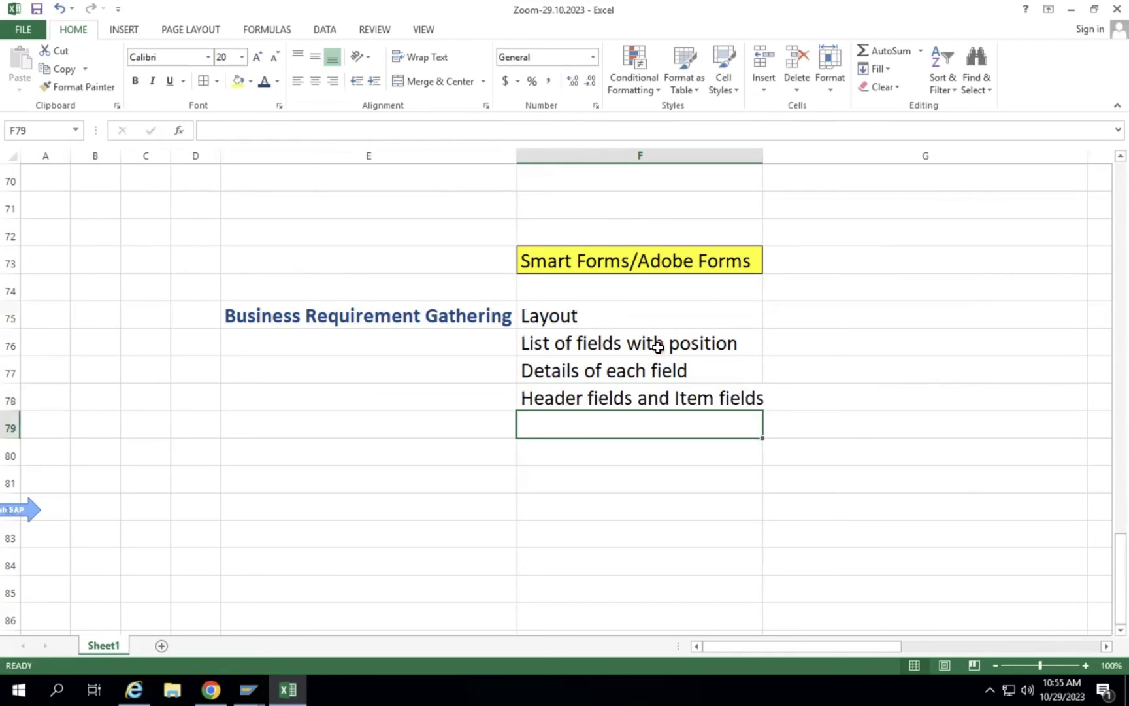
double_click(763, 156)
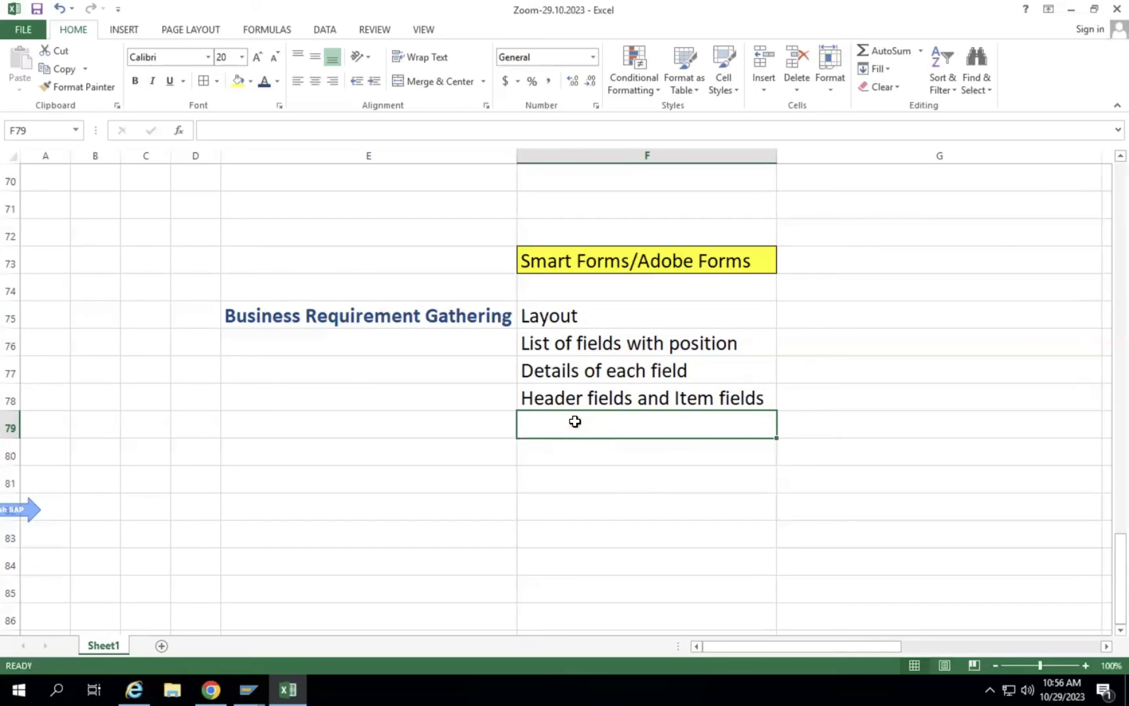
Shift the four requirement items down one row.
left_click(701, 372)
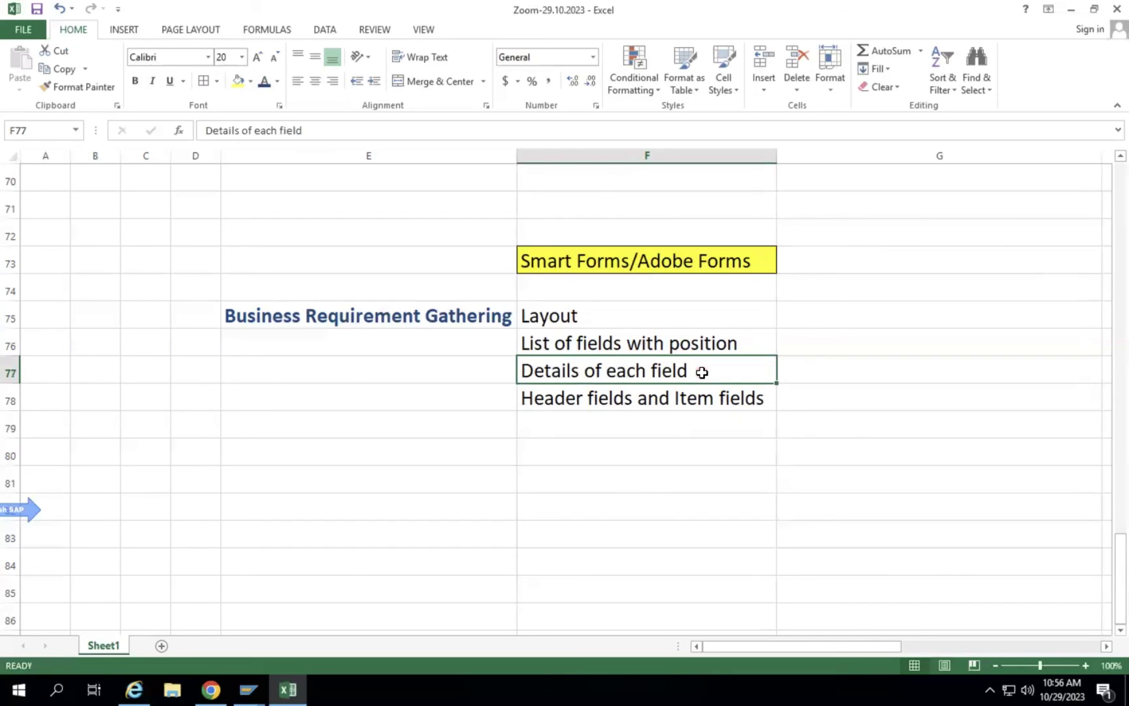
left_click_drag(355, 319, 578, 397)
left_click(561, 317)
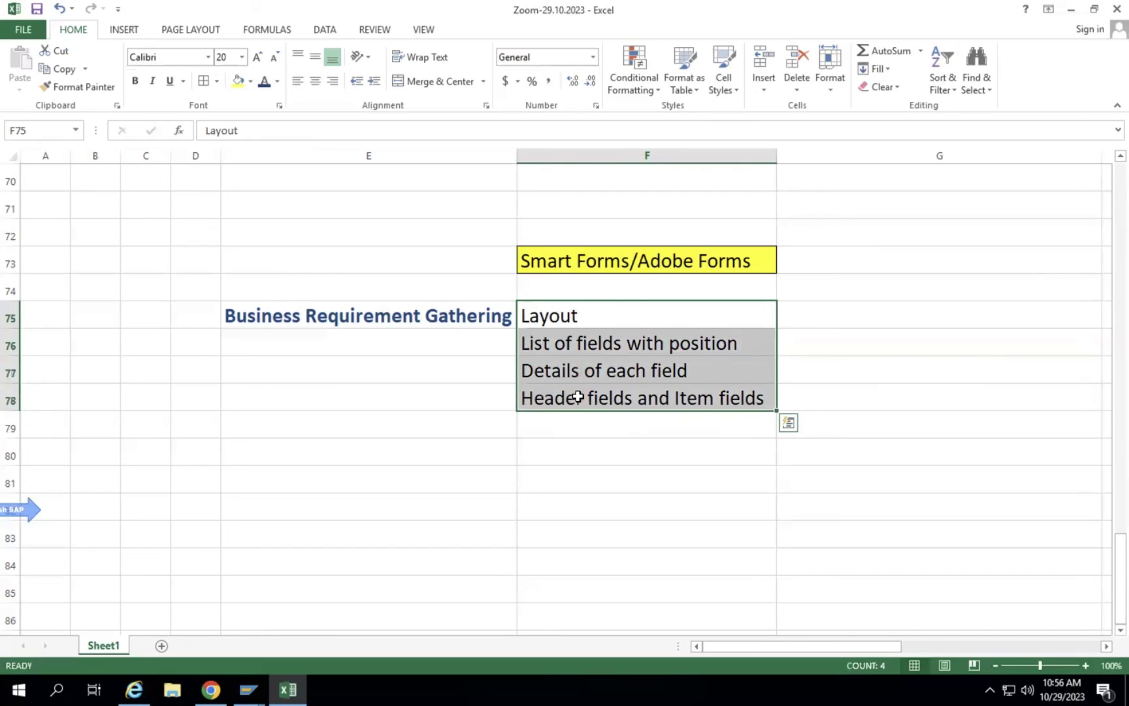
key("ctrl+c")
left_click(569, 345)
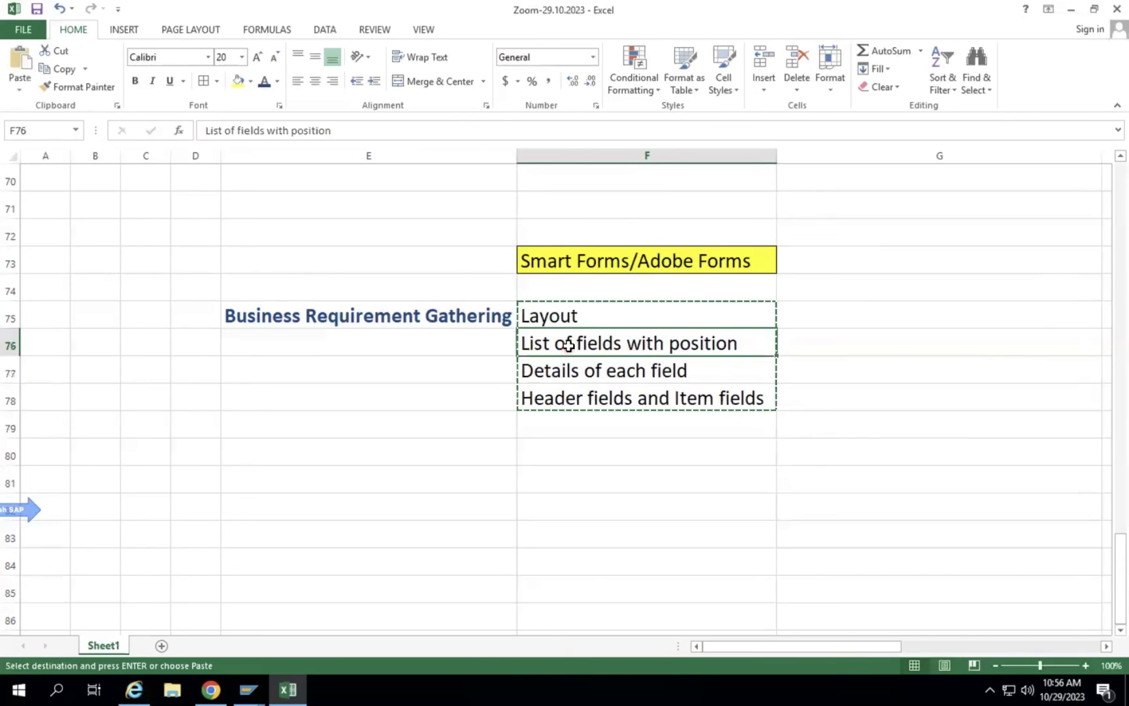
key("ctrl+v")
Number the four requirement items 1 to 4 in column E.
left_click(375, 318)
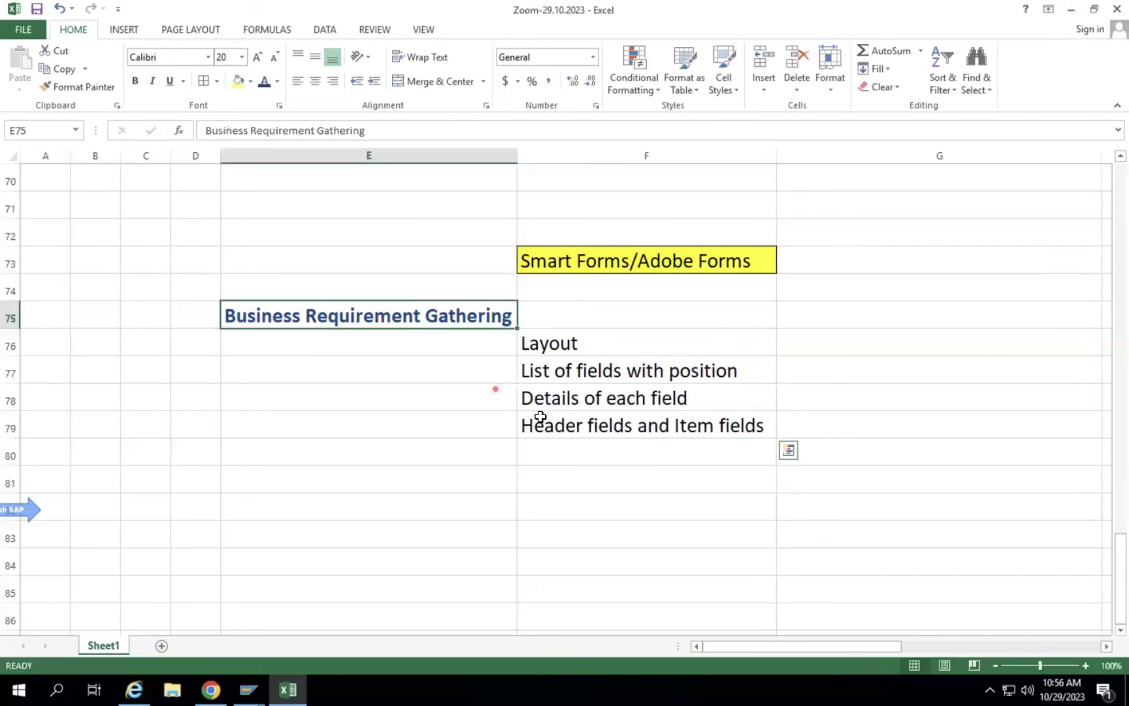
left_click(540, 416, "shift")
left_click(480, 344)
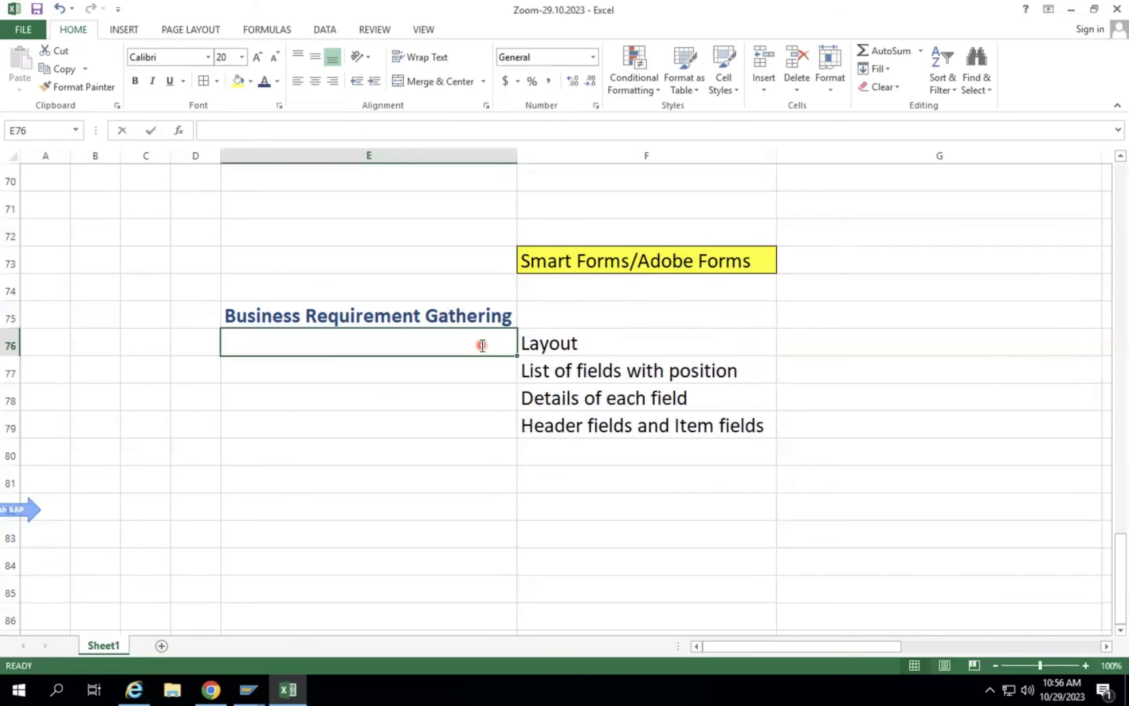
type("1")
key("Return")
type("2")
key("Return")
type("3")
key("Return")
type("4")
key("Return")
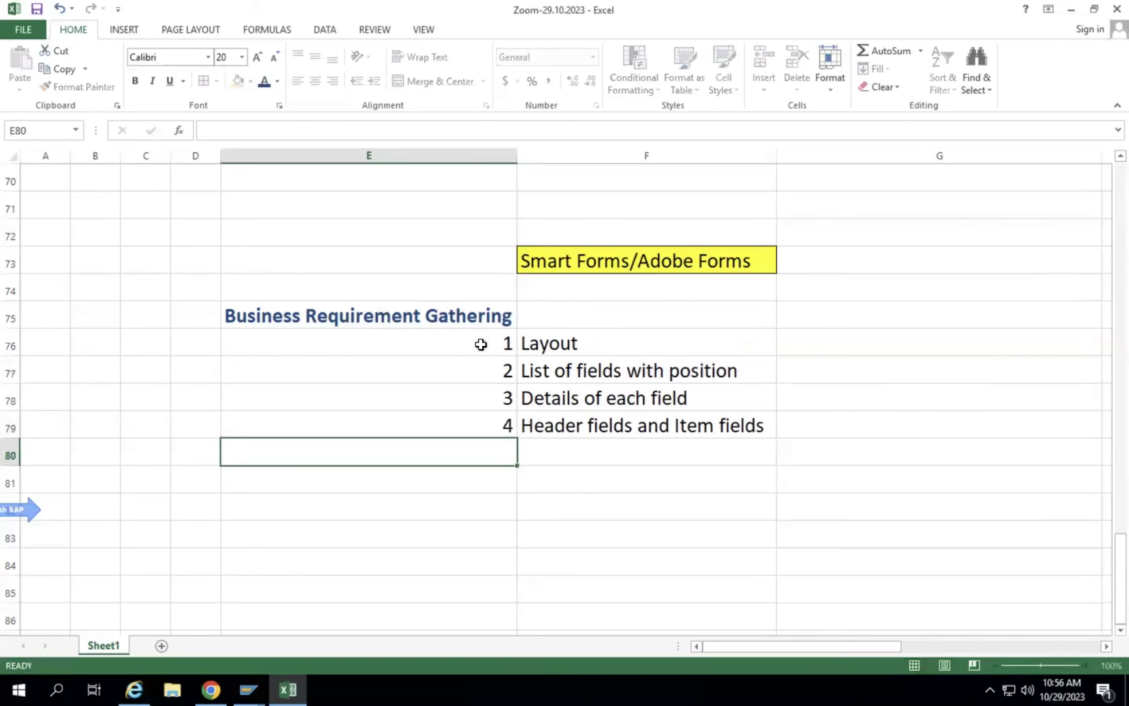
Copy the numbered Business Requirement Gathering checklist and paste it at E81.
left_click_drag(448, 315, 569, 427)
key("ctrl+c")
left_click(399, 475)
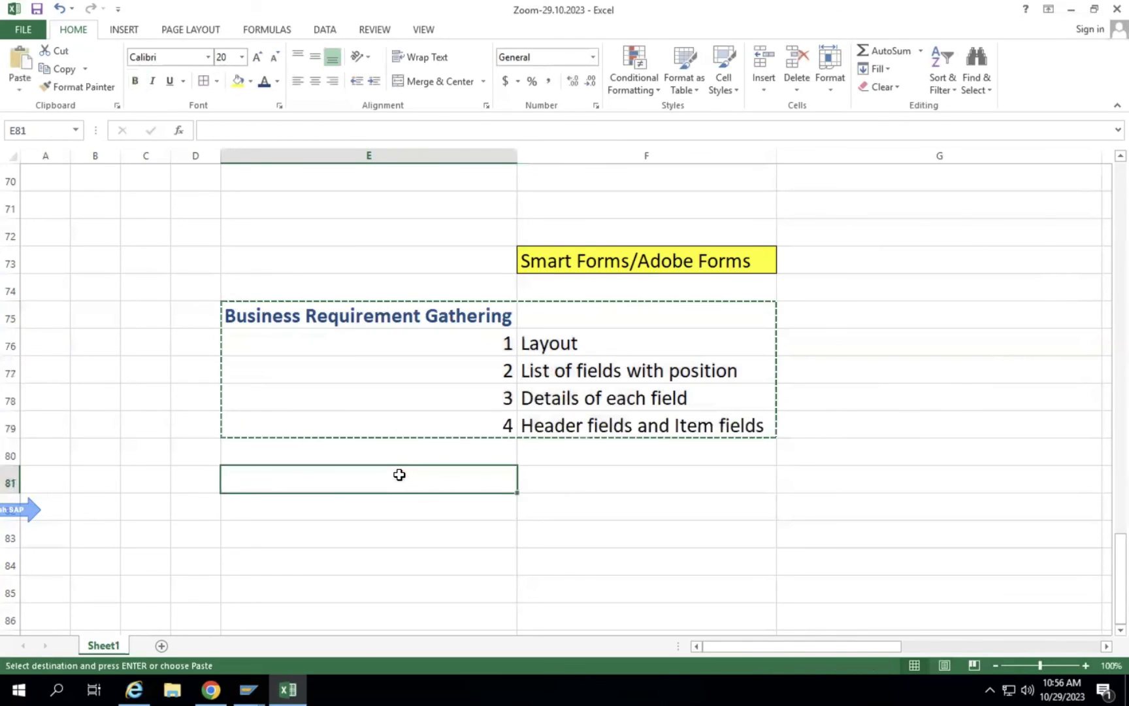
key("ctrl+v")
left_click(399, 475)
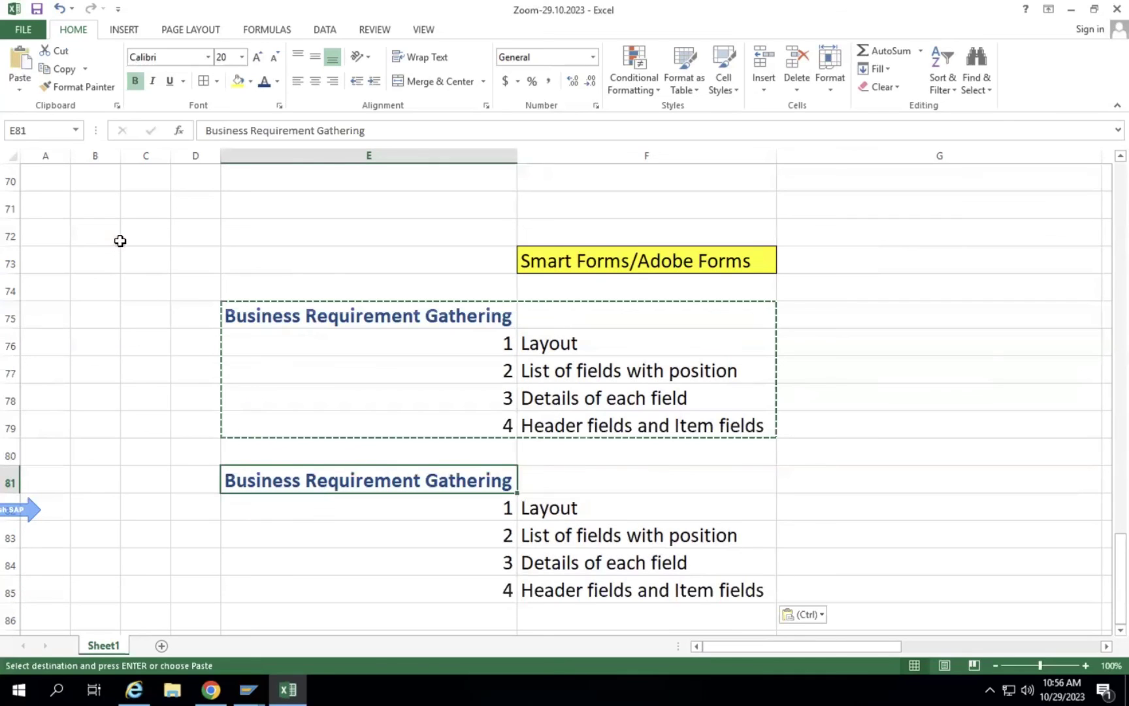
Delete the empty rows 70–72 above the Smart Forms/Adobe Forms heading.
left_click_drag(10, 231, 44, 165)
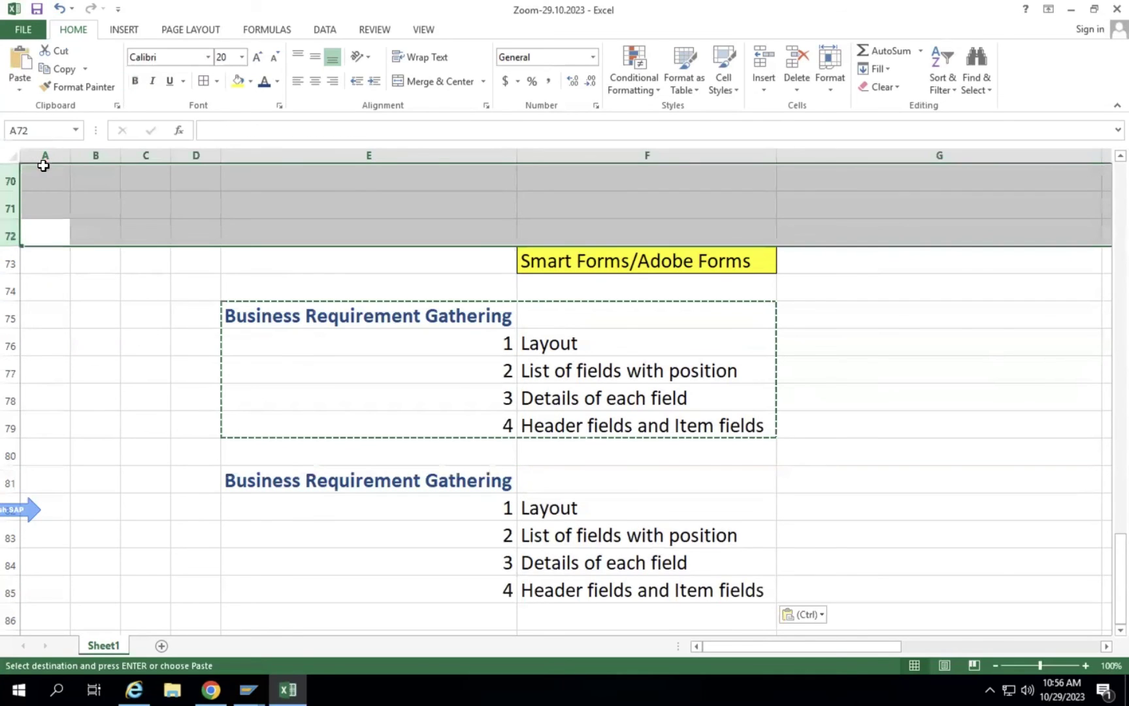
type("-")
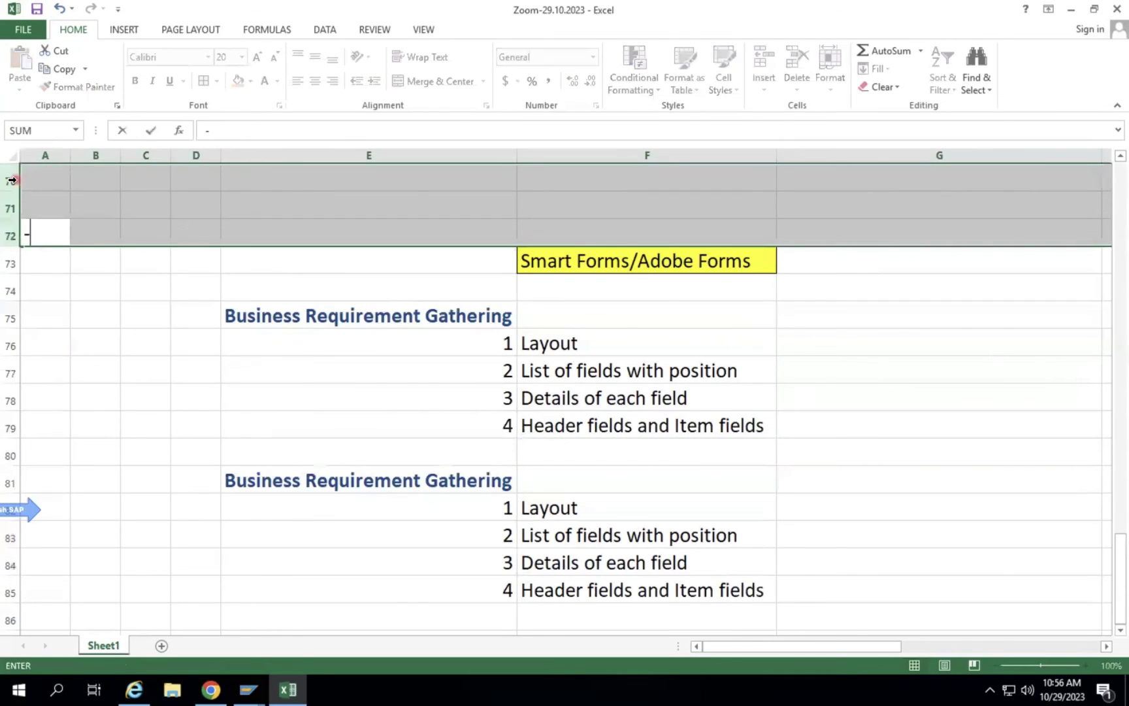
left_click(10, 178)
key("BackSpace")
key("BackSpace")
key("BackSpace")
key("BackSpace")
key("BackSpace")
key("BackSpace")
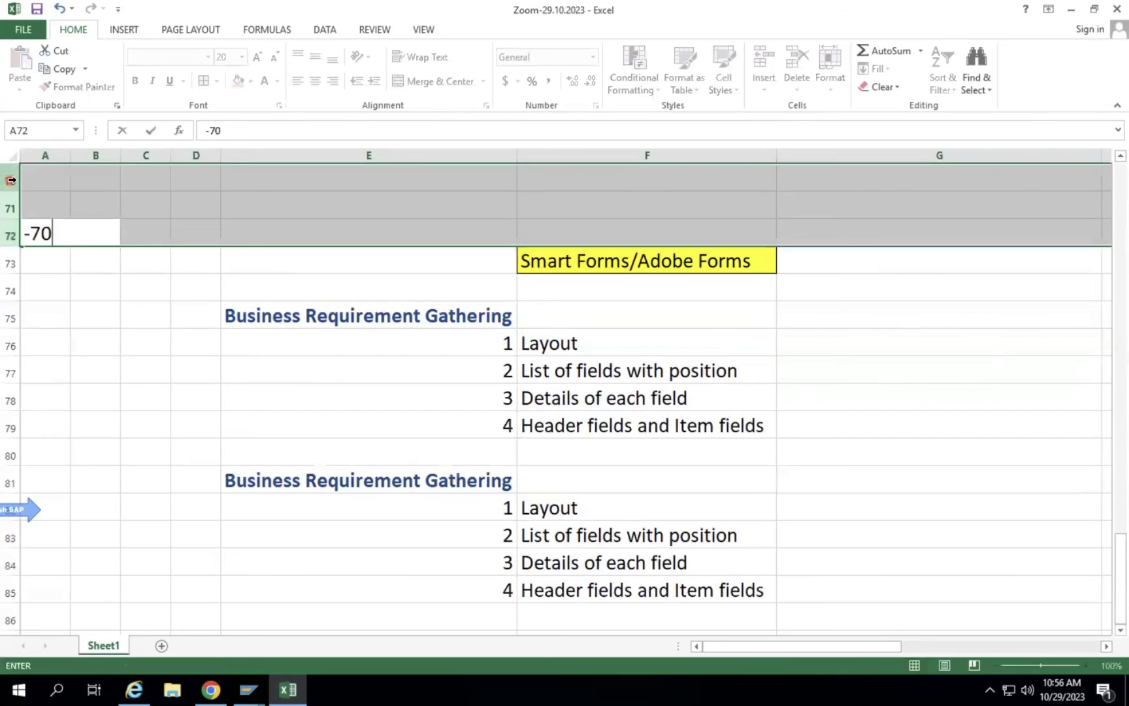
key("Escape")
left_click(95, 319)
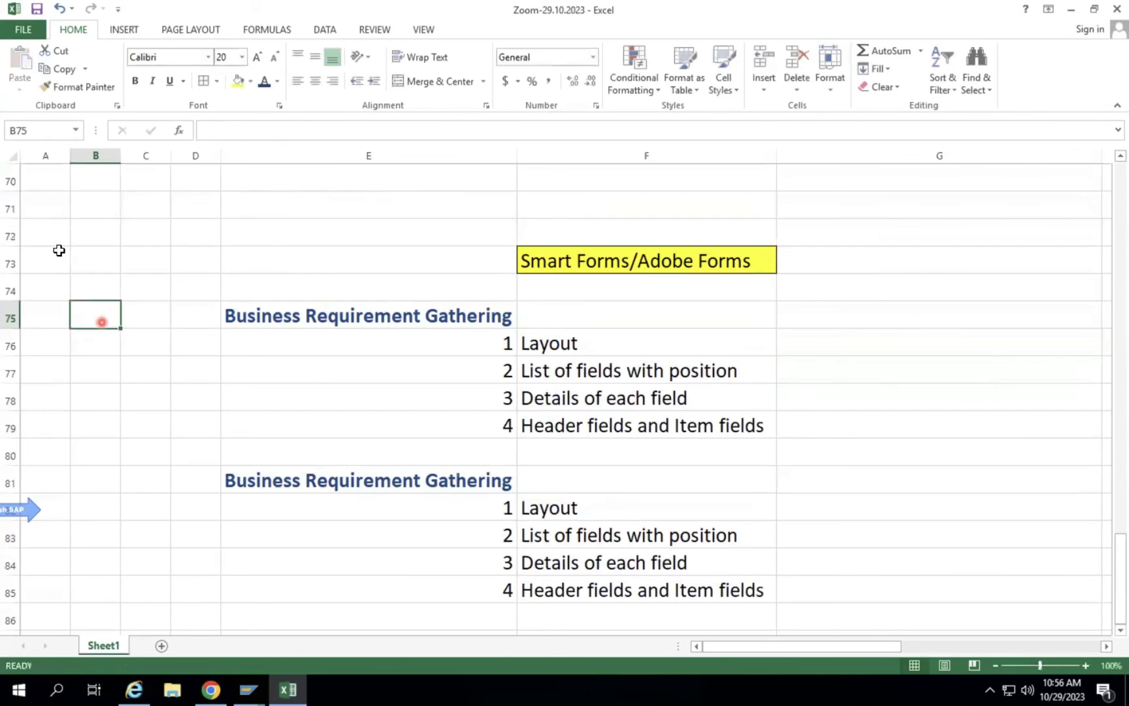
left_click(10, 179)
left_click_drag(14, 216, 37, 231)
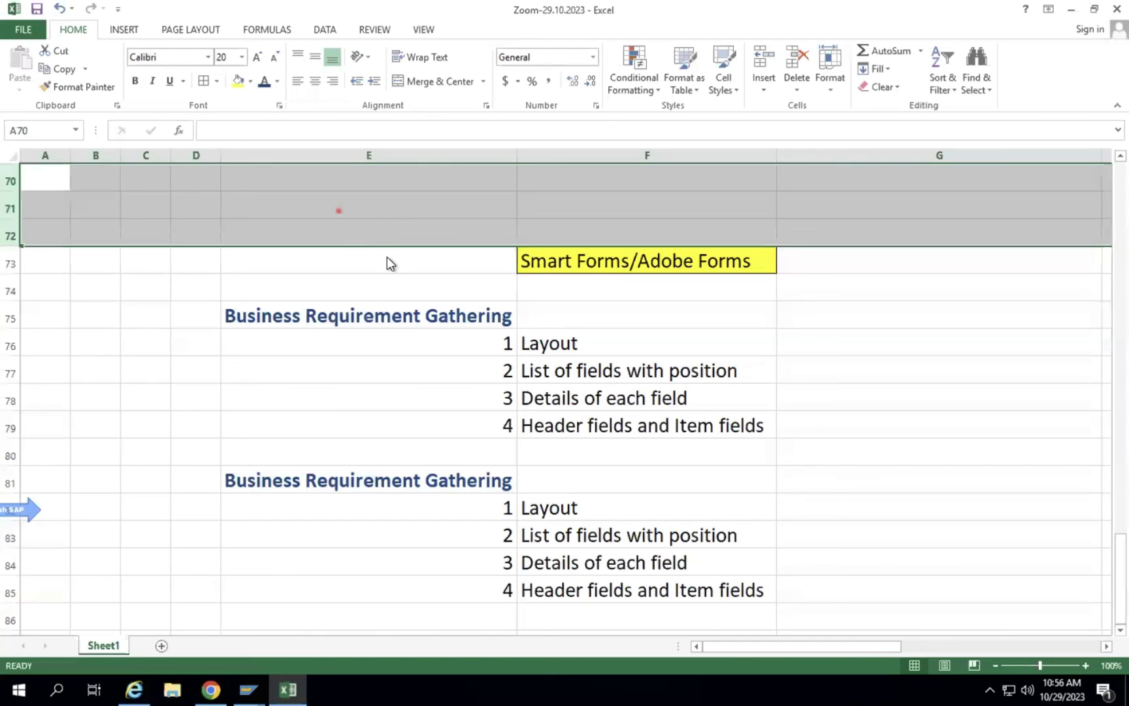
right_click(339, 208)
left_click(383, 338)
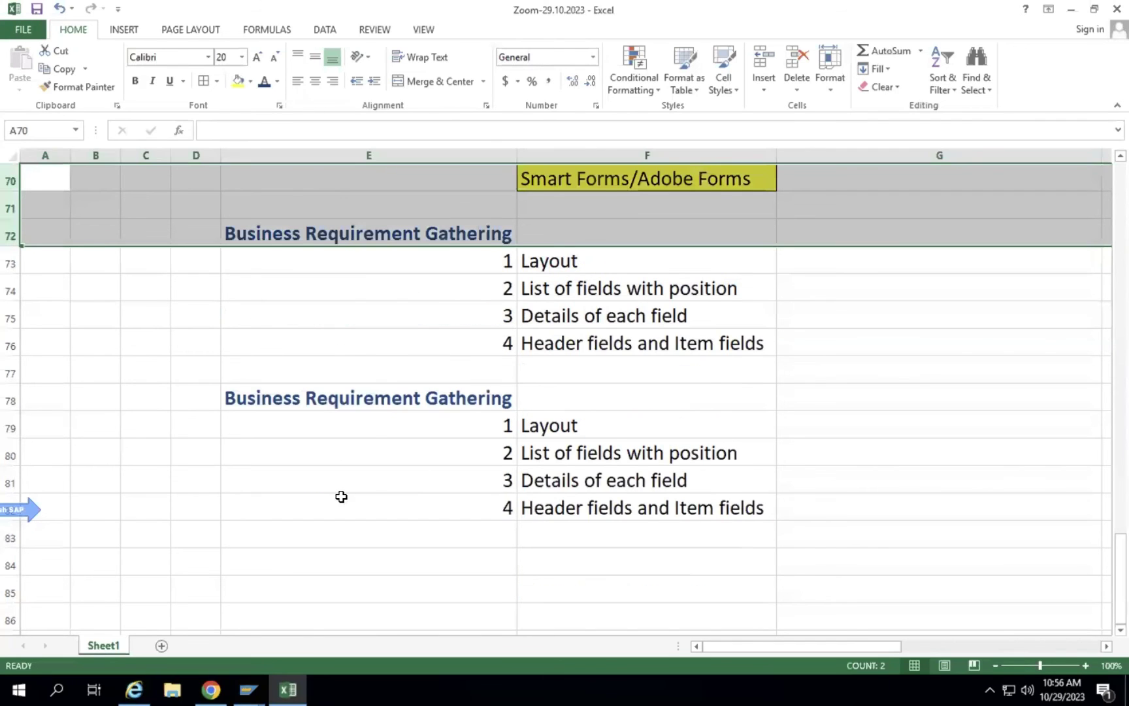
left_click(341, 497)
left_click(357, 388)
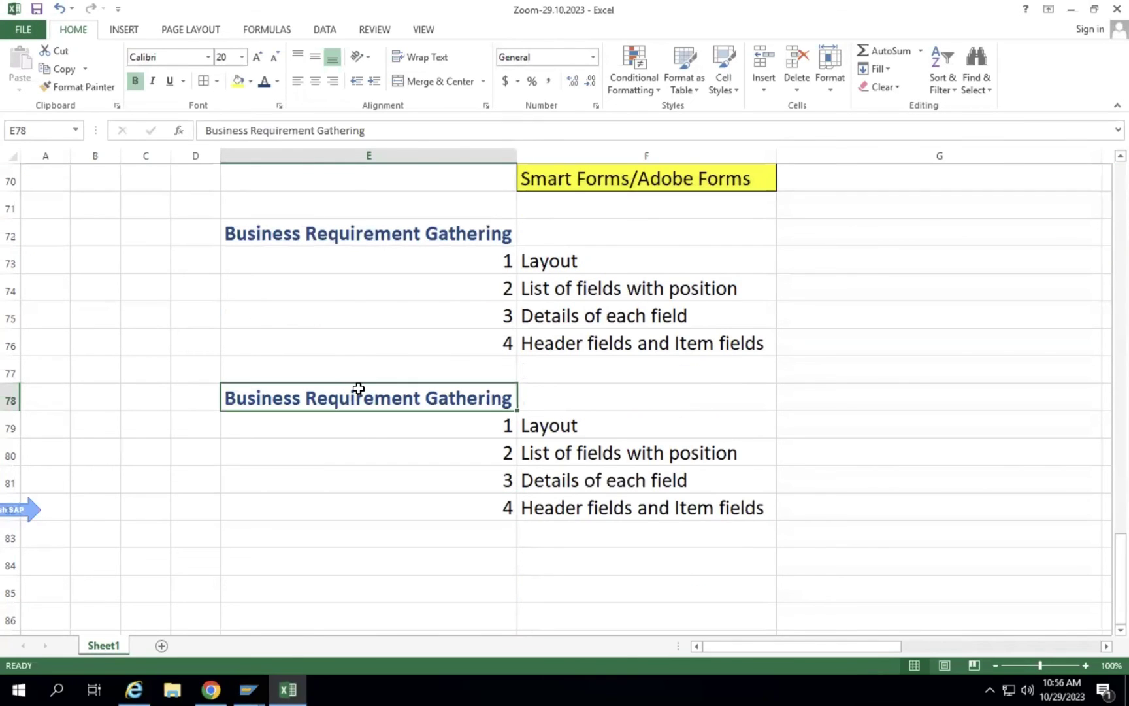
Add the 'FS Preperation' heading and first item 'Provide proper logic for each field'.
type("FS P")
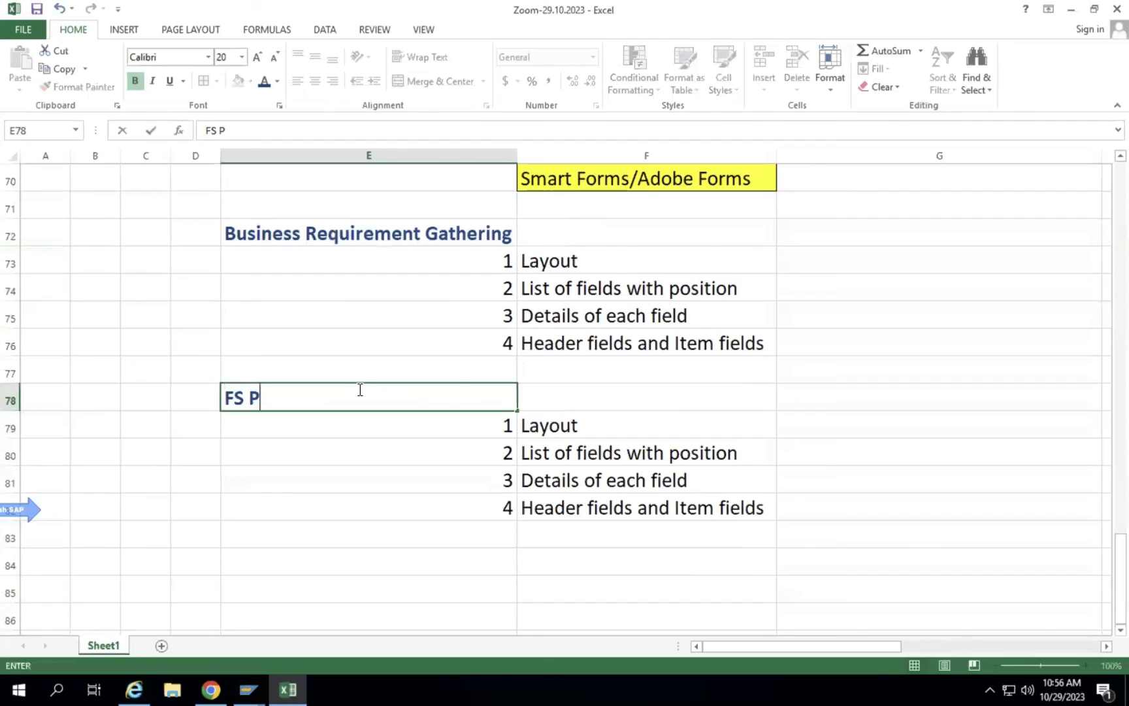
type("reperation")
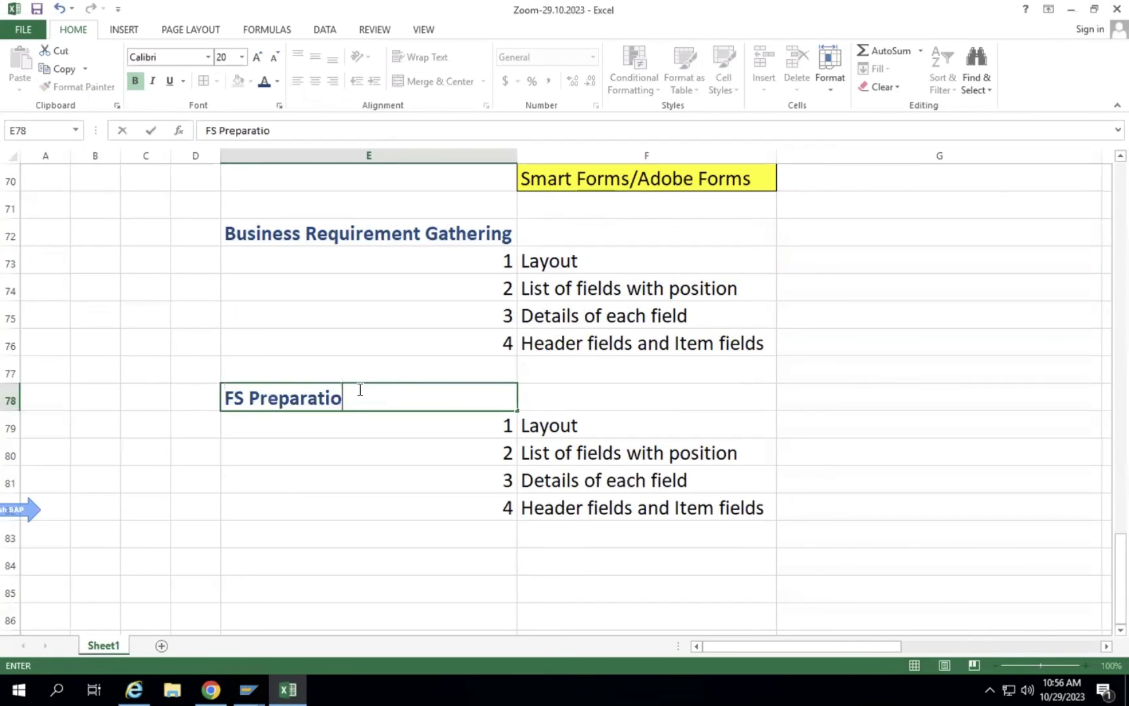
key("Return")
left_click(563, 418)
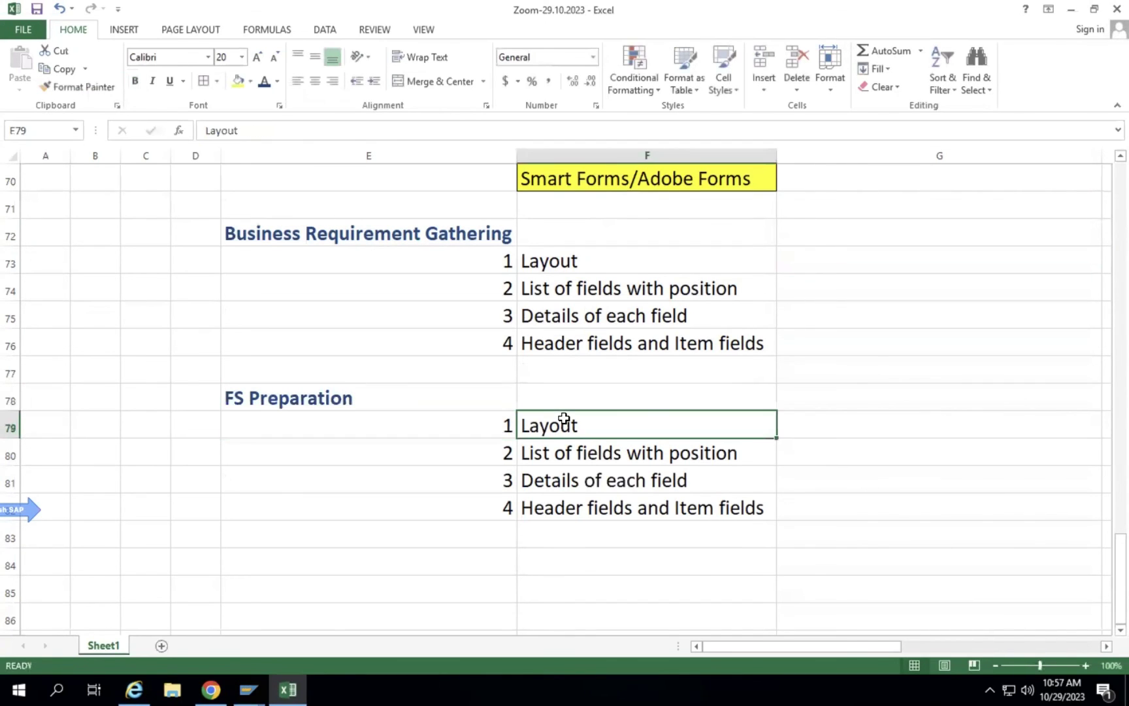
type("Porv")
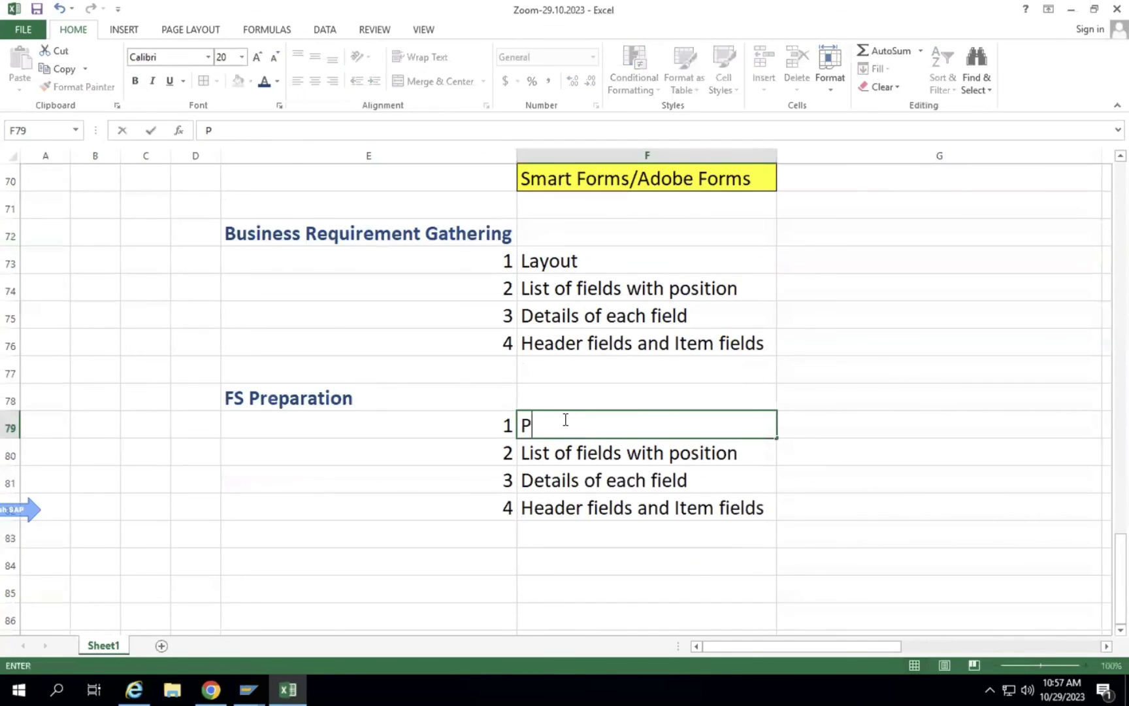
key("BackSpace")
key("BackSpace")
key("BackSpace")
type("rovide proper l")
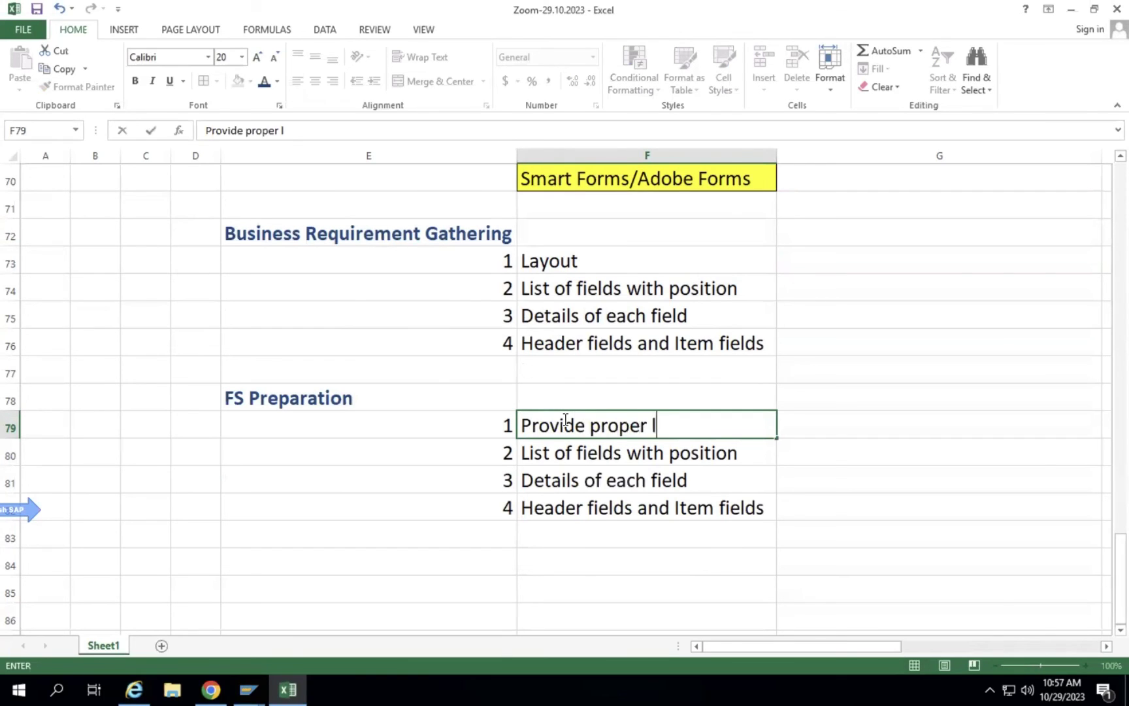
type("ogic for each field")
key("Return")
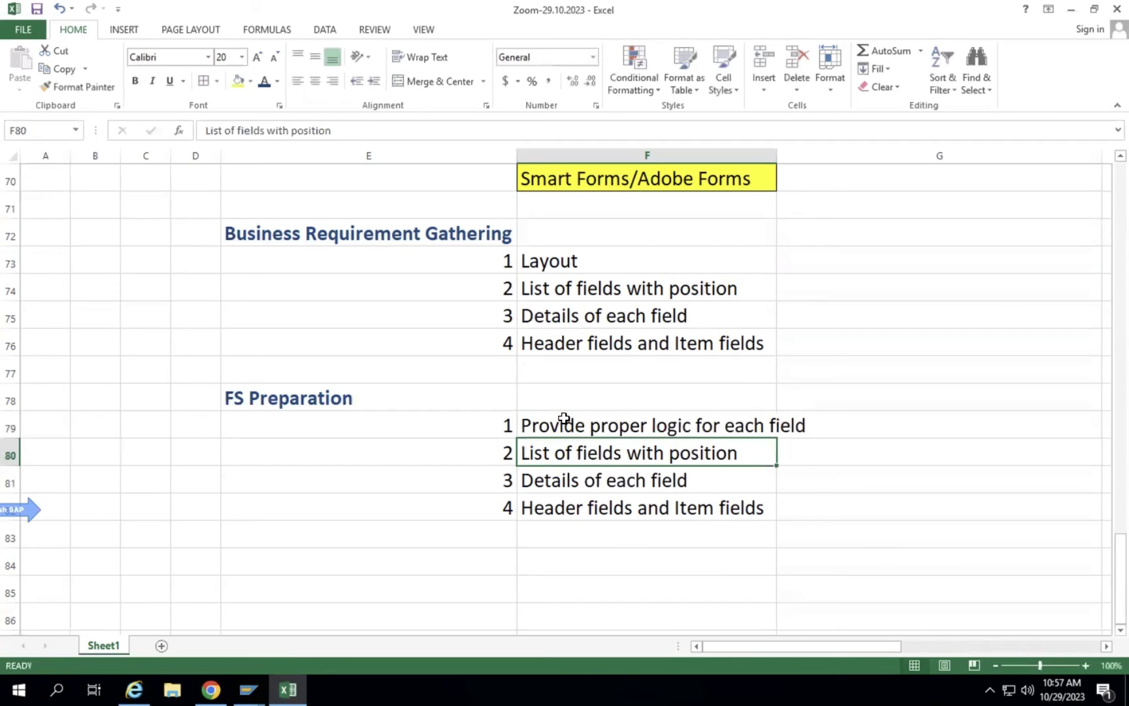
Clear the leftover copied items from the list and autofit column F.
left_click(583, 496, "shift")
key("BackSpace")
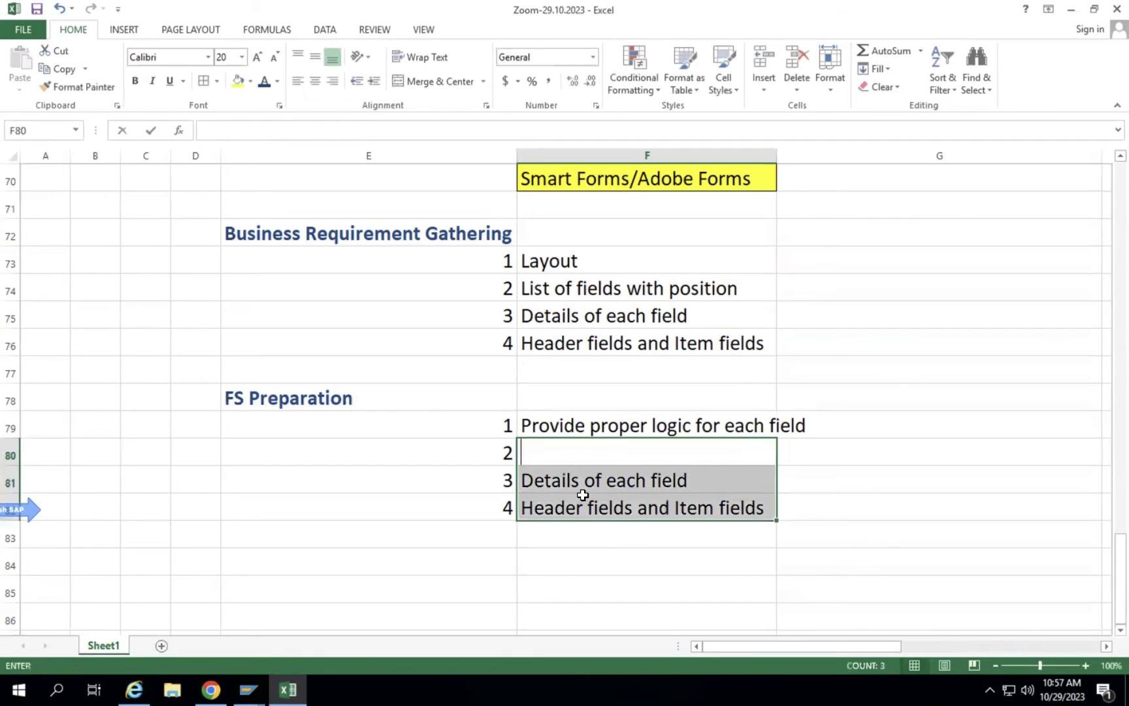
left_click(604, 624)
left_click_drag(632, 458, 634, 506)
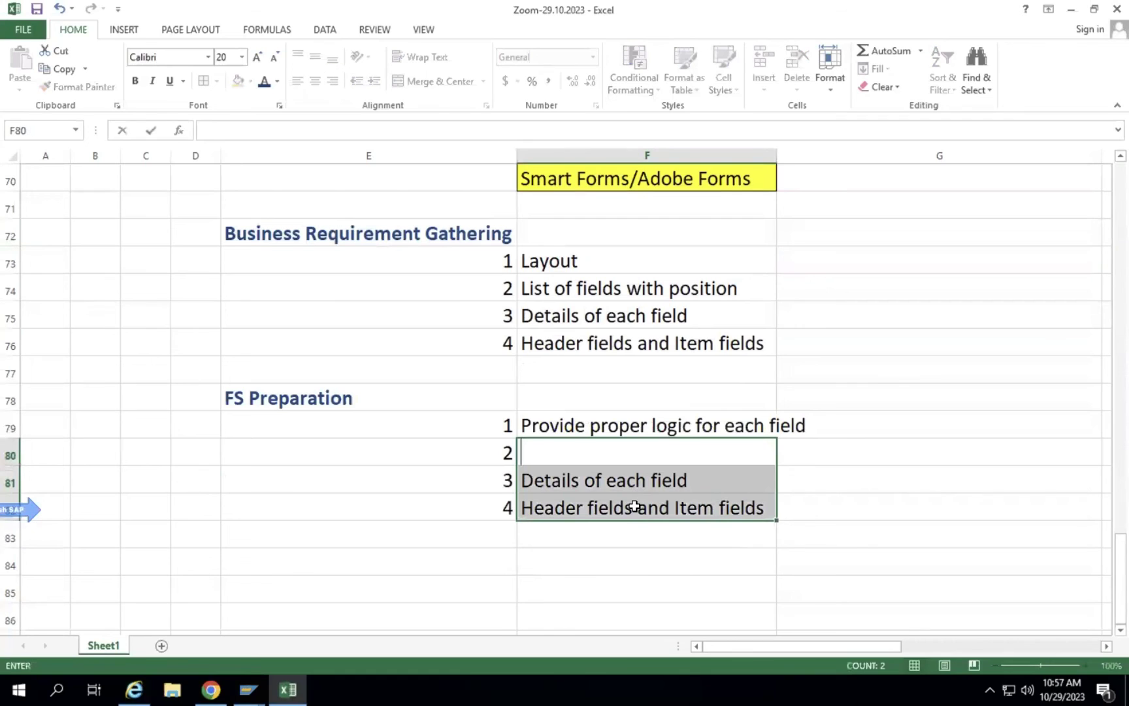
left_click(627, 527)
left_click(639, 478)
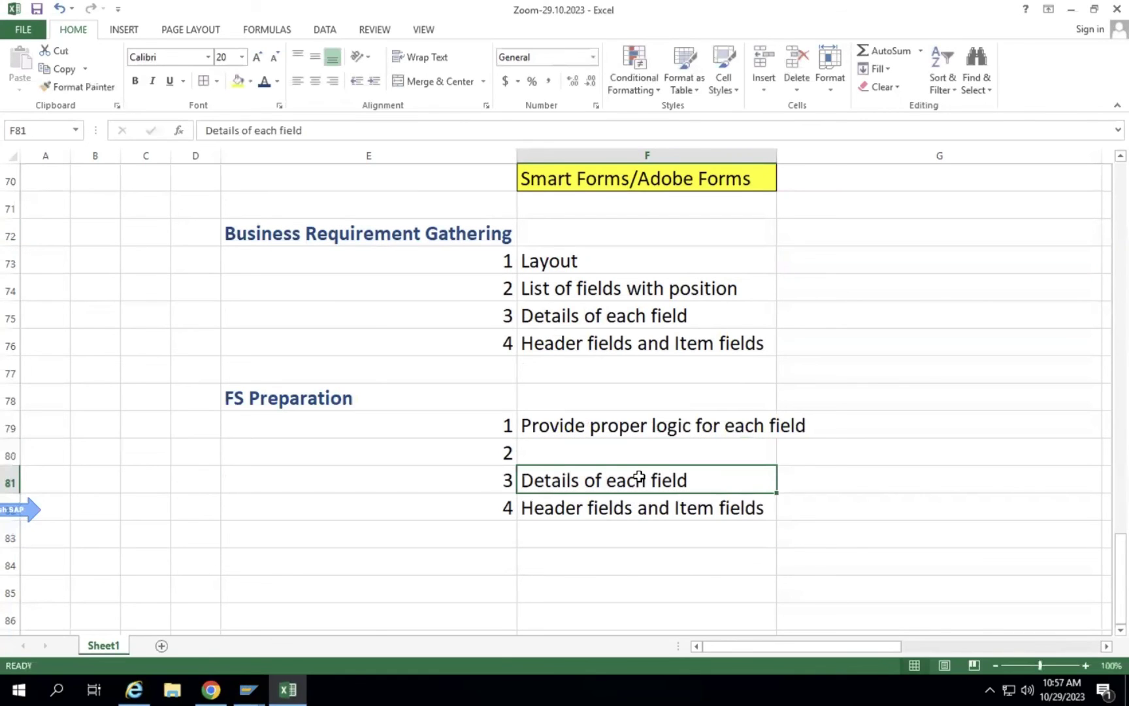
key("BackSpace")
left_click(636, 505)
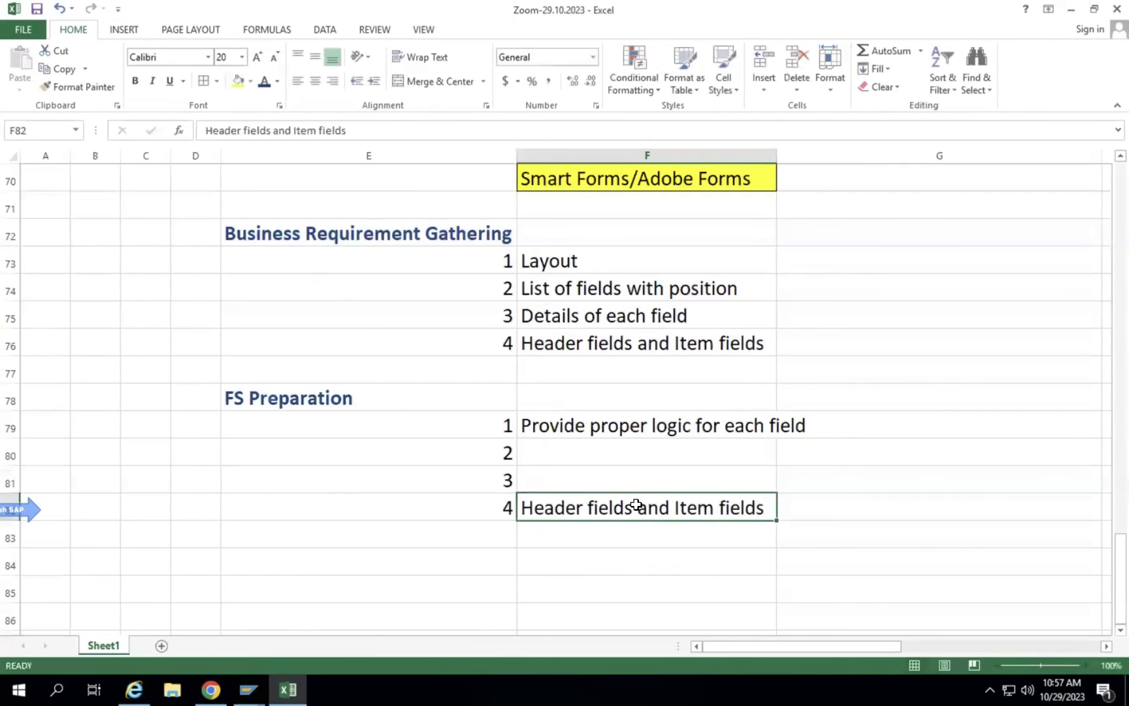
key("BackSpace")
left_click(843, 472)
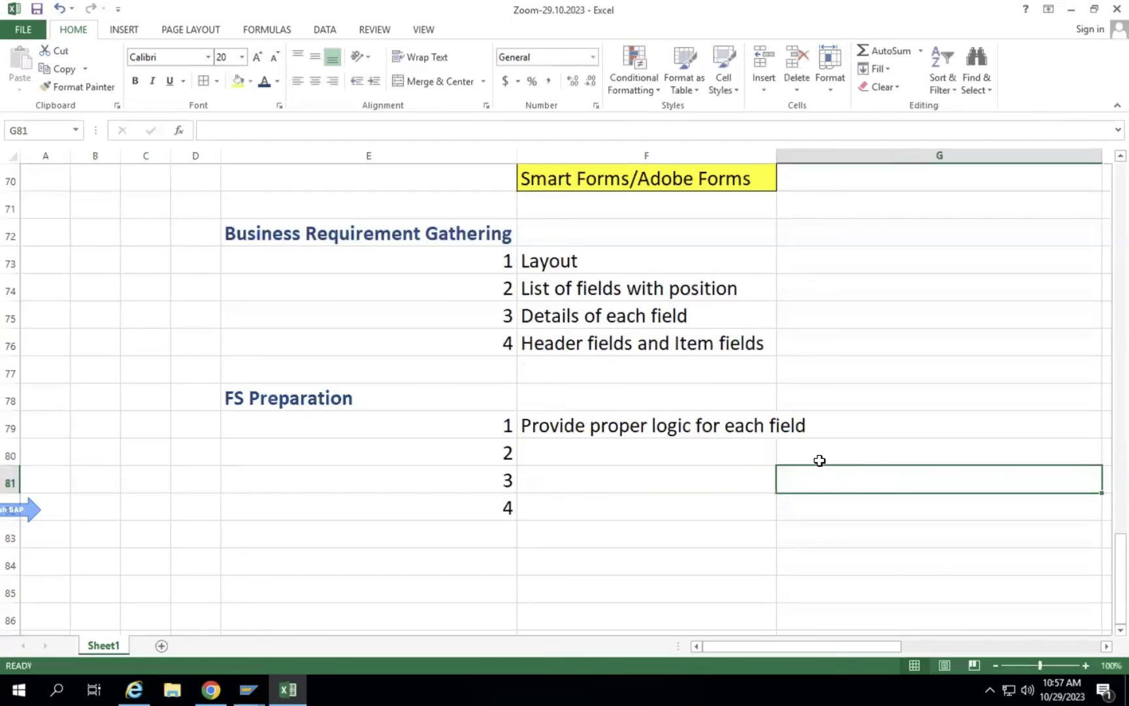
double_click(776, 155)
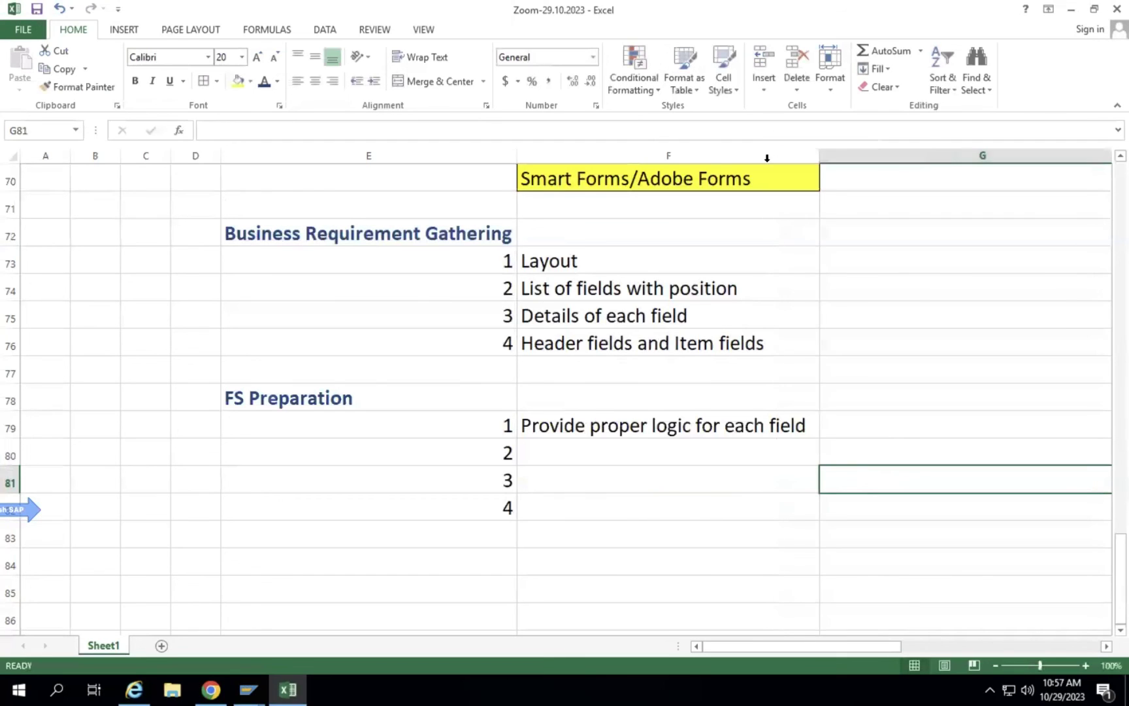
Add item 2 'Try to pass data in header and then item', inserting 'first', and autofit column F.
left_click(551, 454)
type("Try")
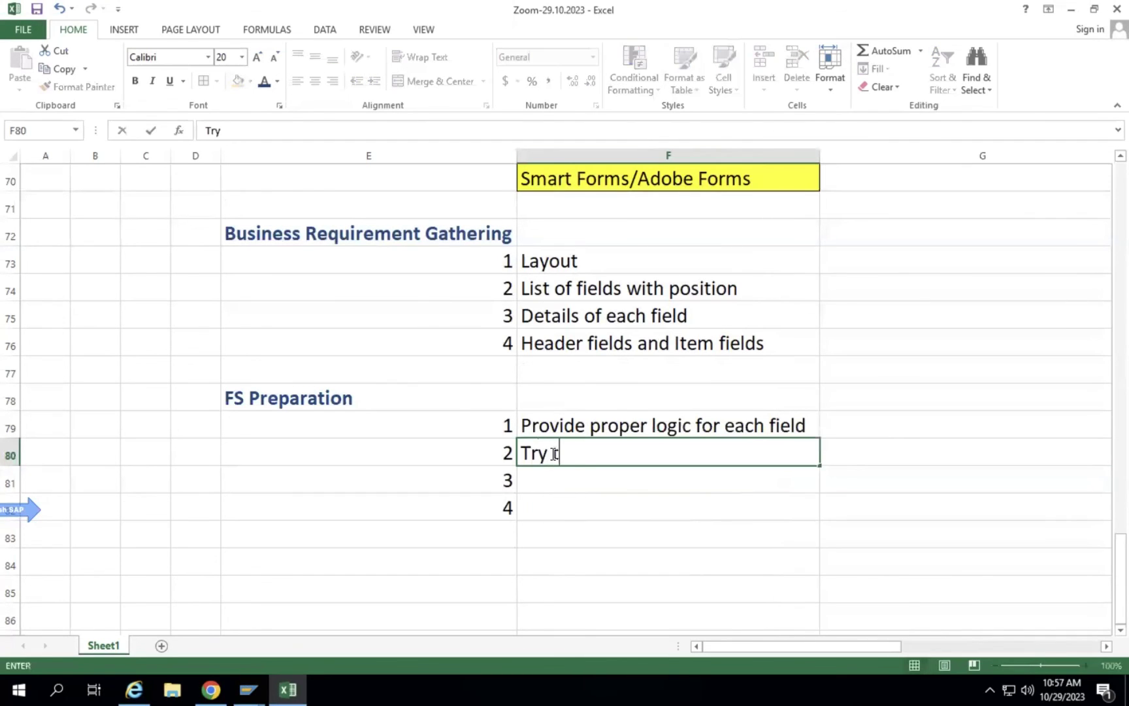
type(" to pass ")
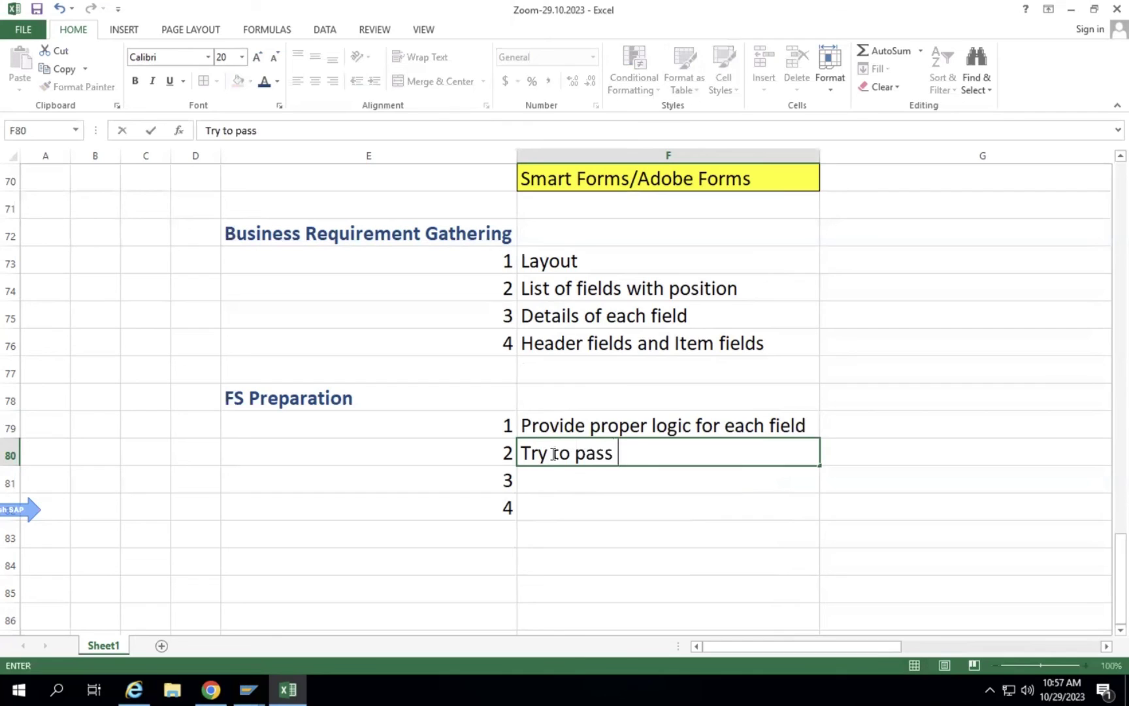
type("data in header ")
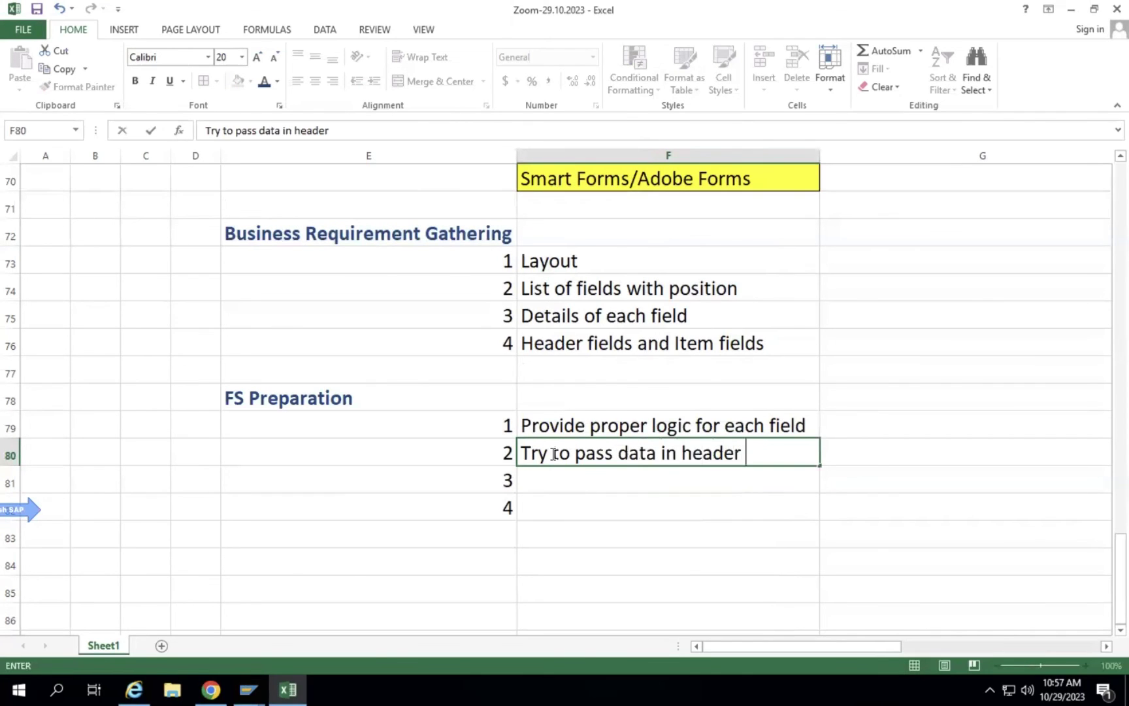
type("and then item")
key("Return")
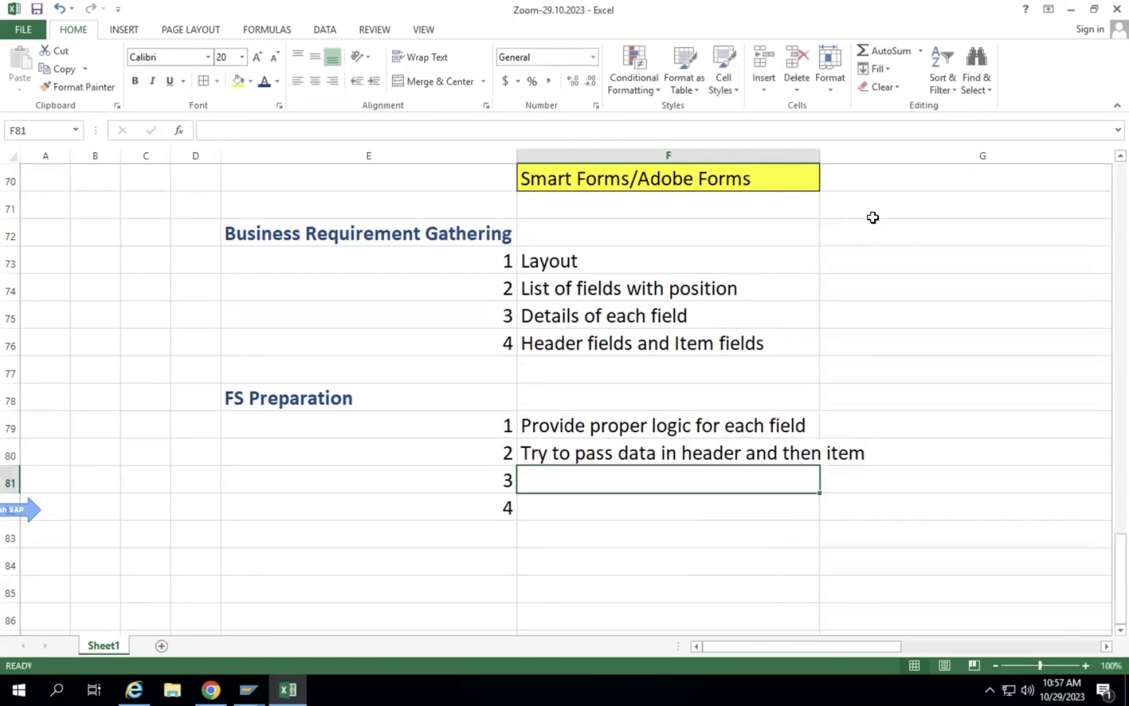
double_click(818, 155)
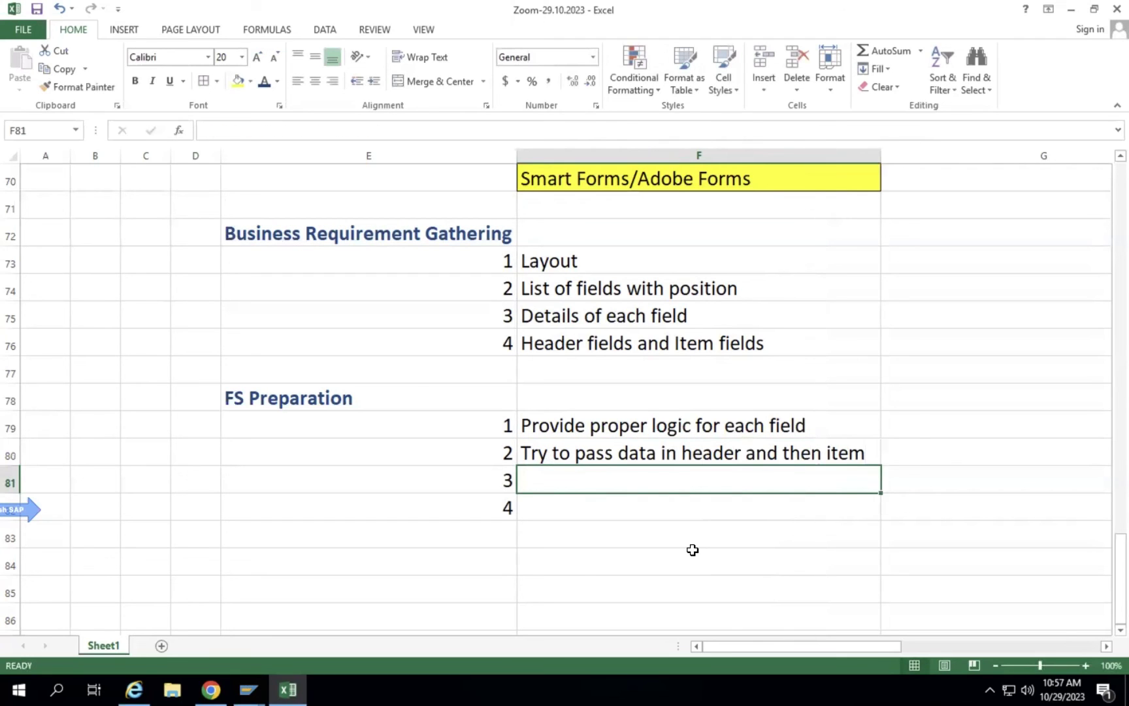
double_click(743, 451)
type("first")
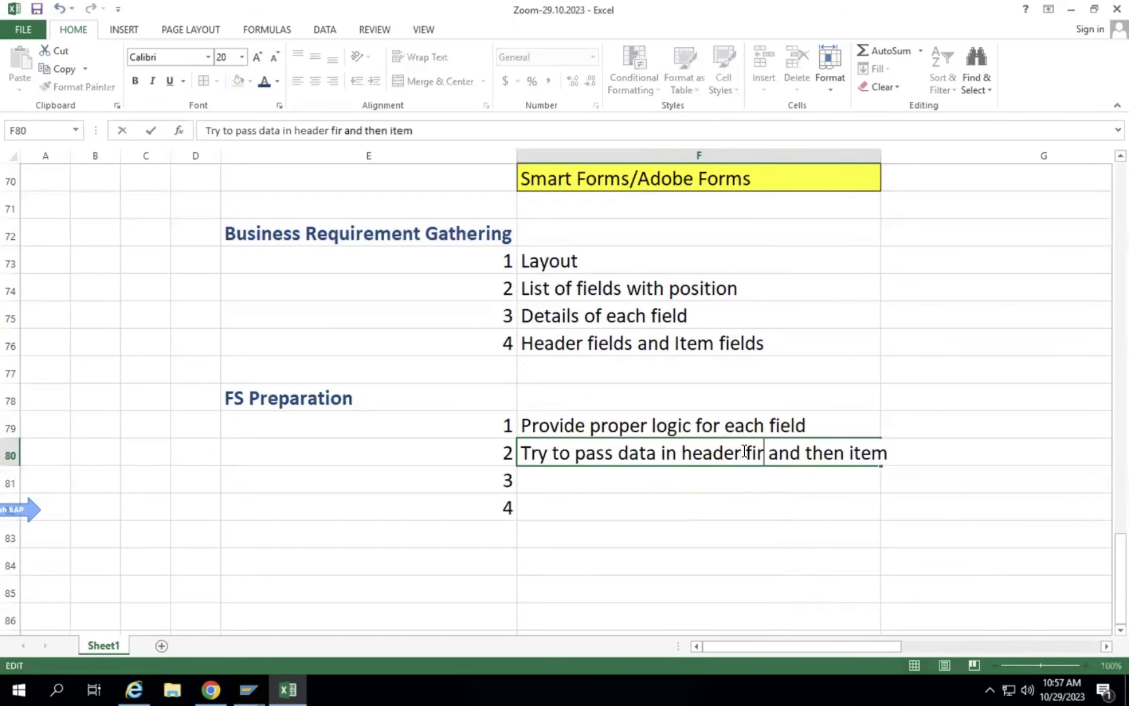
key("Return")
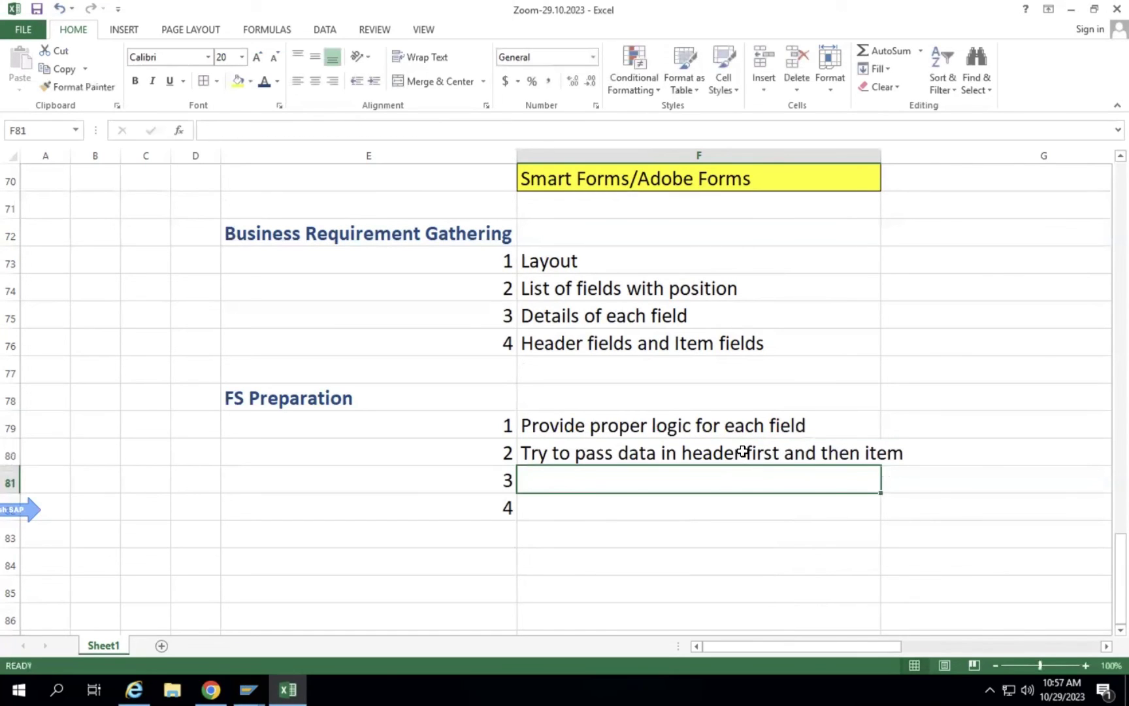
double_click(879, 151)
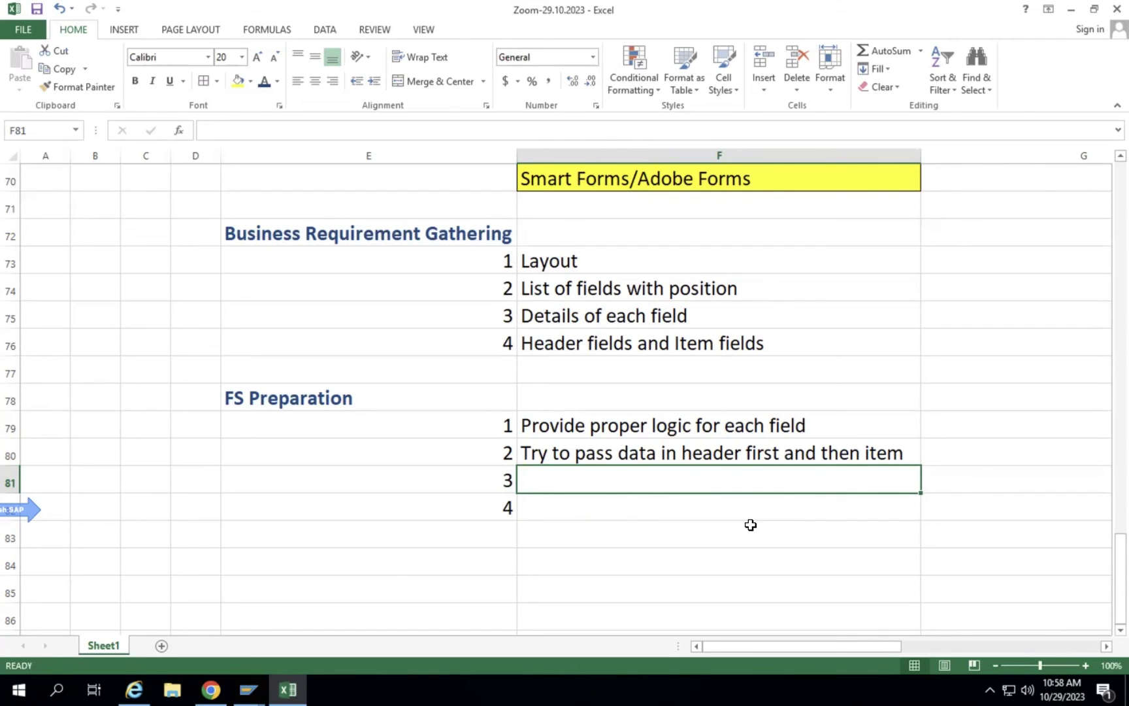
Enter 'Mention the maximum length of each field' as item 3.
type("Mention th")
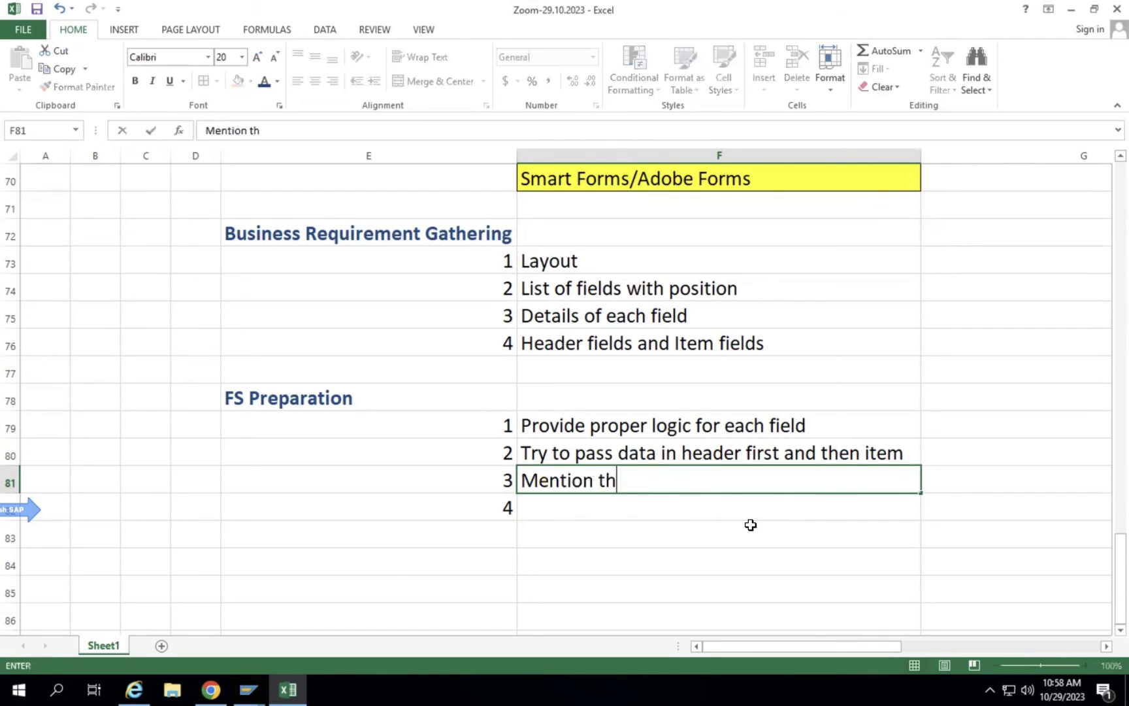
type("e leng")
key("BackSpace")
key("BackSpace")
key("BackSpace")
key("BackSpace")
type("maximum ")
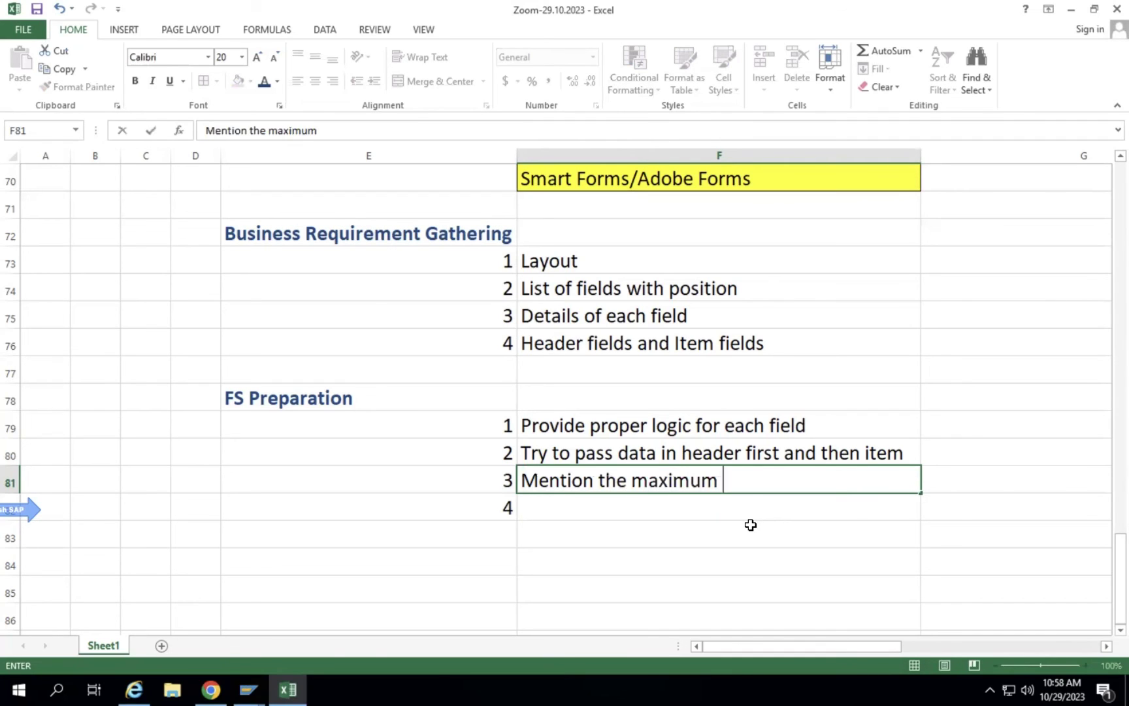
type("lengt")
type("of ")
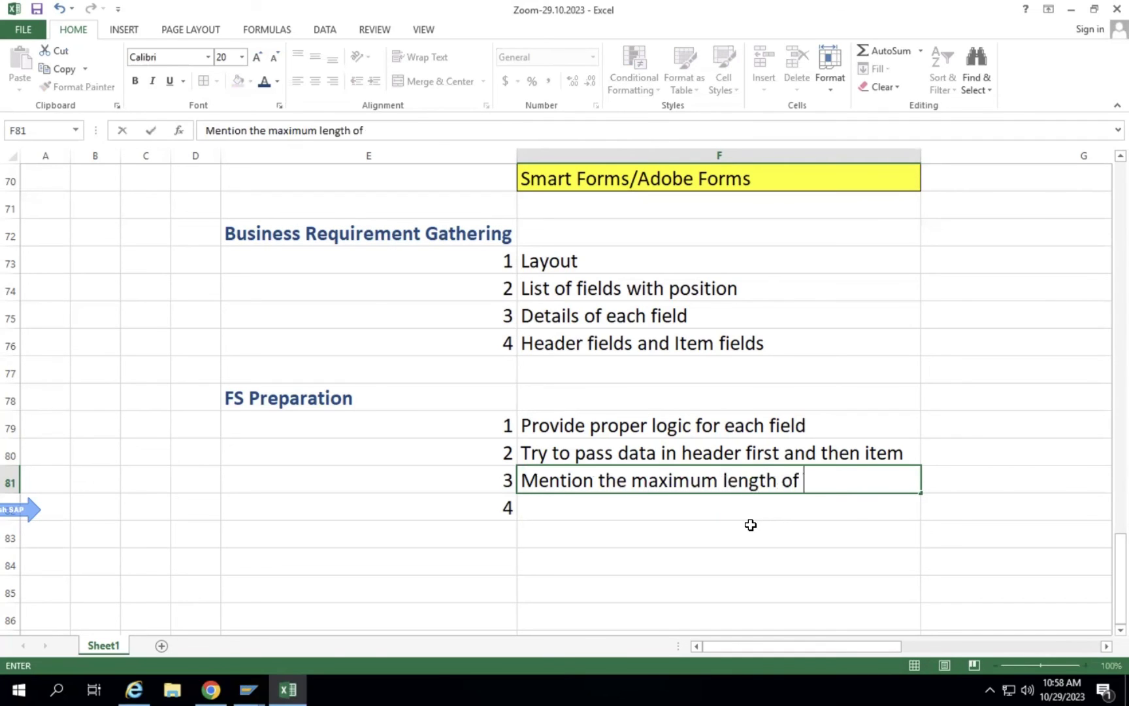
type("each field")
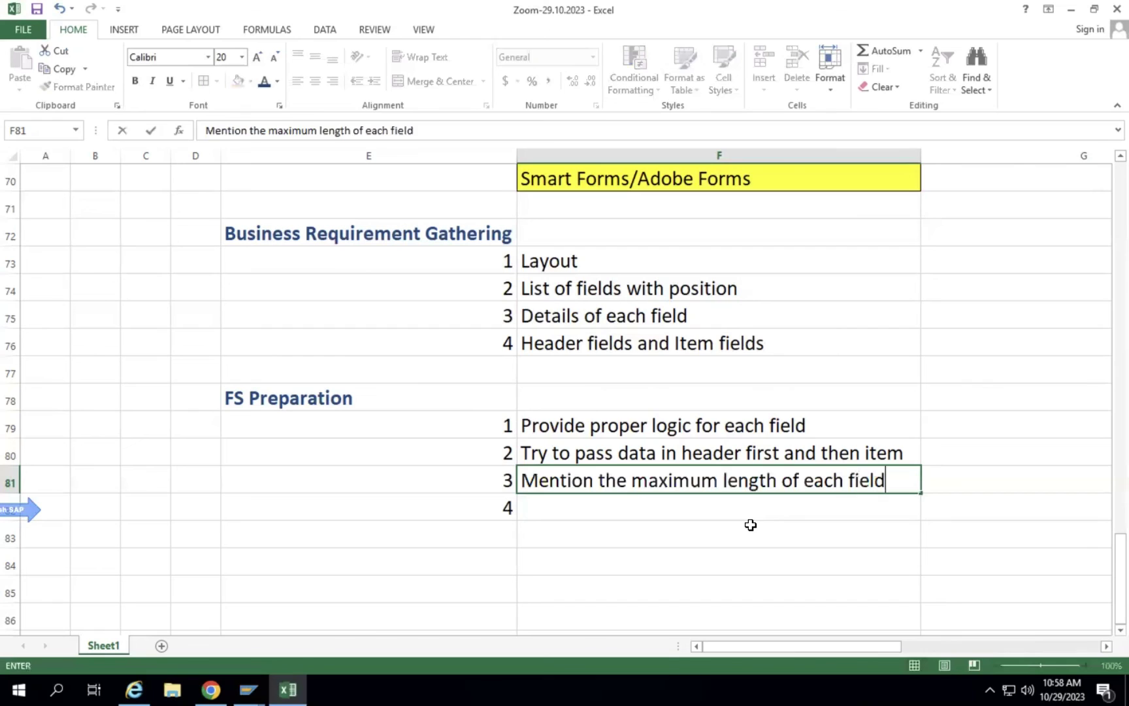
key("Return")
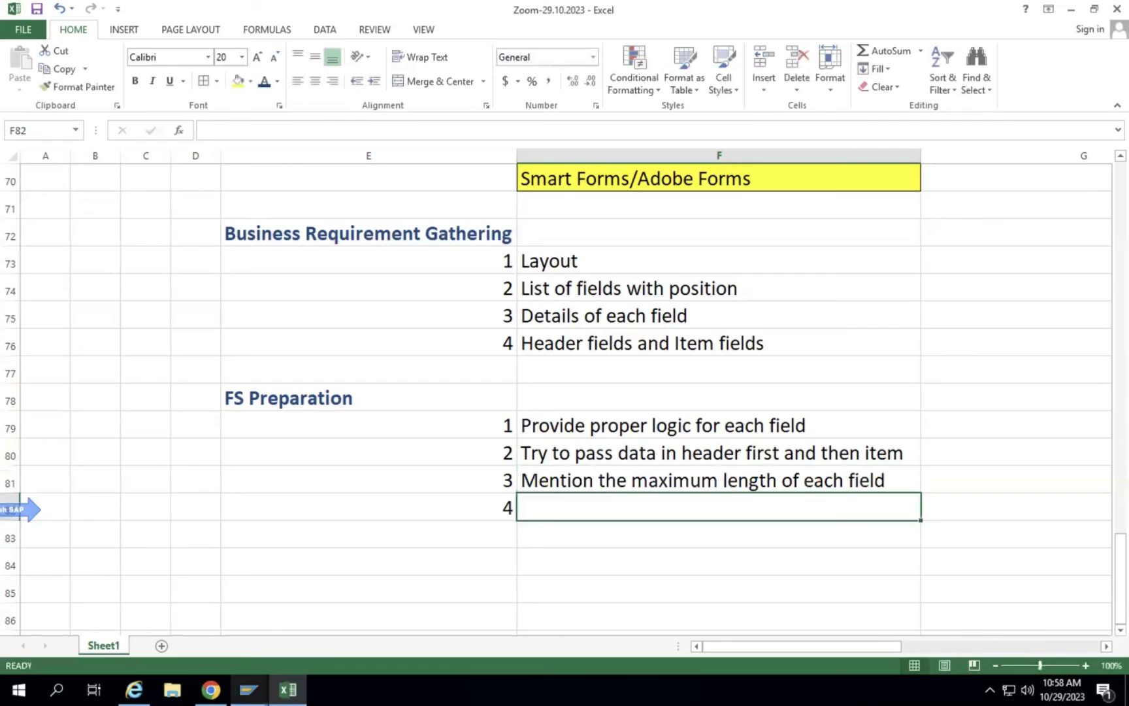
left_click(248, 689)
Run /nSE11 and review USR02 field lengths, such as LOCNT's length of 3.
left_click(316, 626)
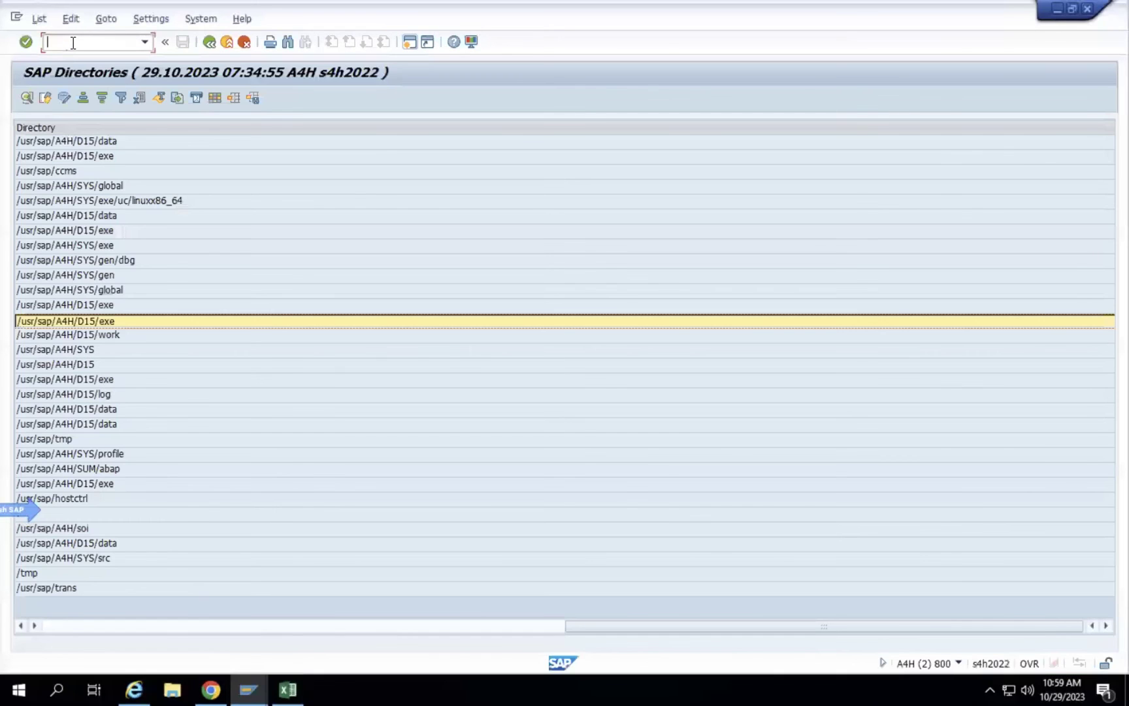
type("/nse11'=")
key("BackSpace")
key("BackSpace")
key("Return")
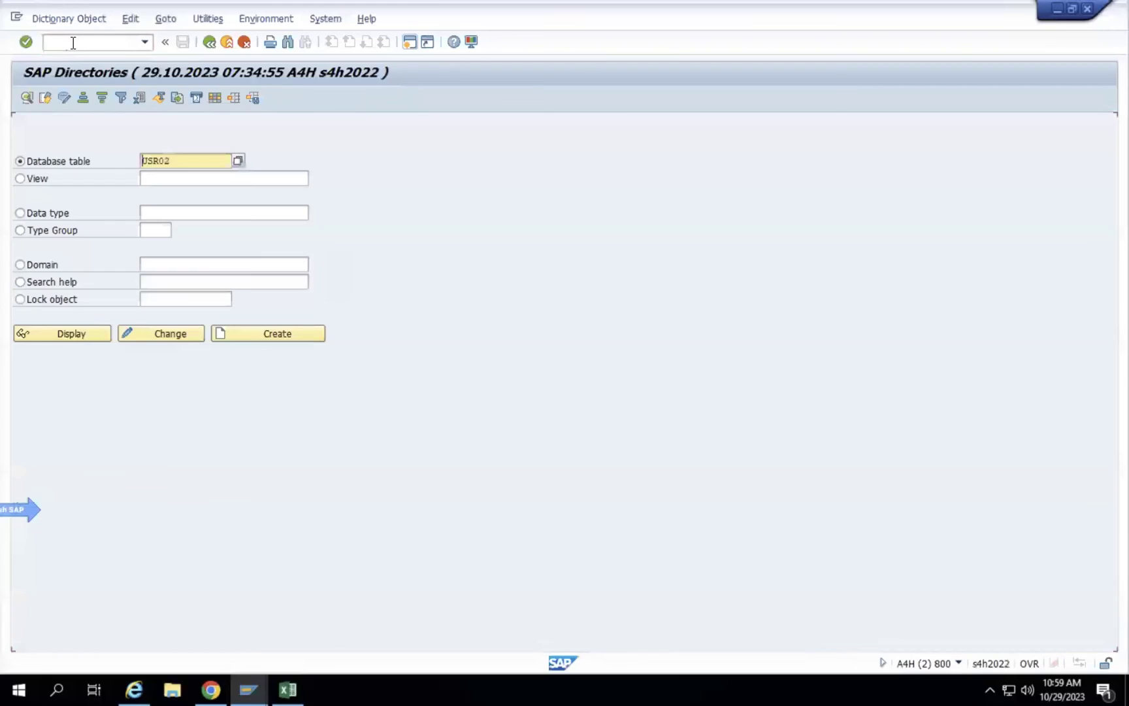
left_click(70, 331)
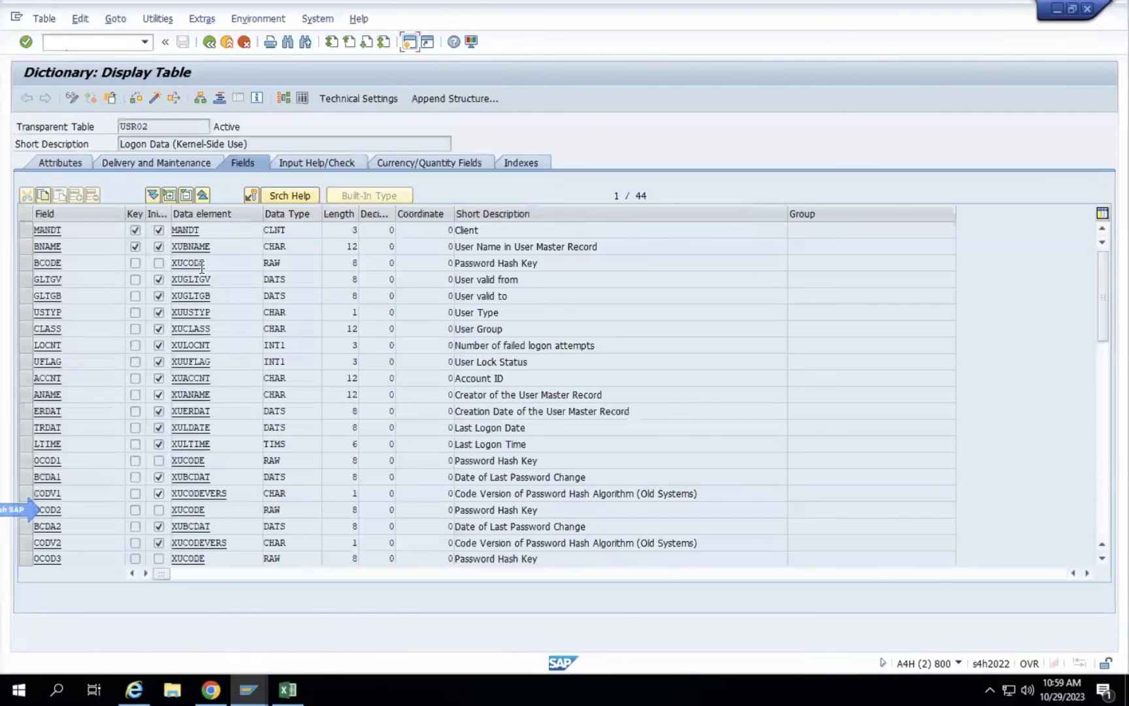
left_click_drag(64, 279, 19, 279)
left_click_drag(213, 280, 159, 281)
left_click(76, 336)
left_click(154, 128)
left_click(218, 343)
left_click(304, 341)
left_click(344, 351)
Display table VBAK and check the ERNAM field's length of 12.
left_click(210, 43)
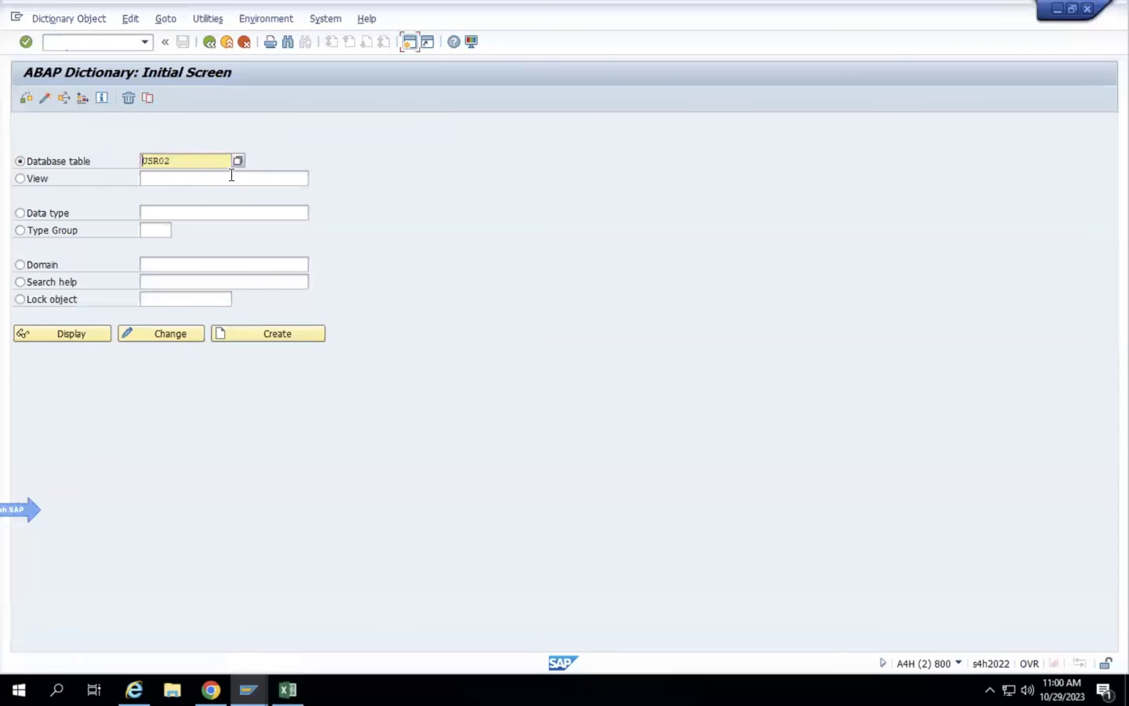
type("vb")
key("Delete")
key("Delete")
key("Delete")
type("ak")
key("Return")
left_click(47, 335)
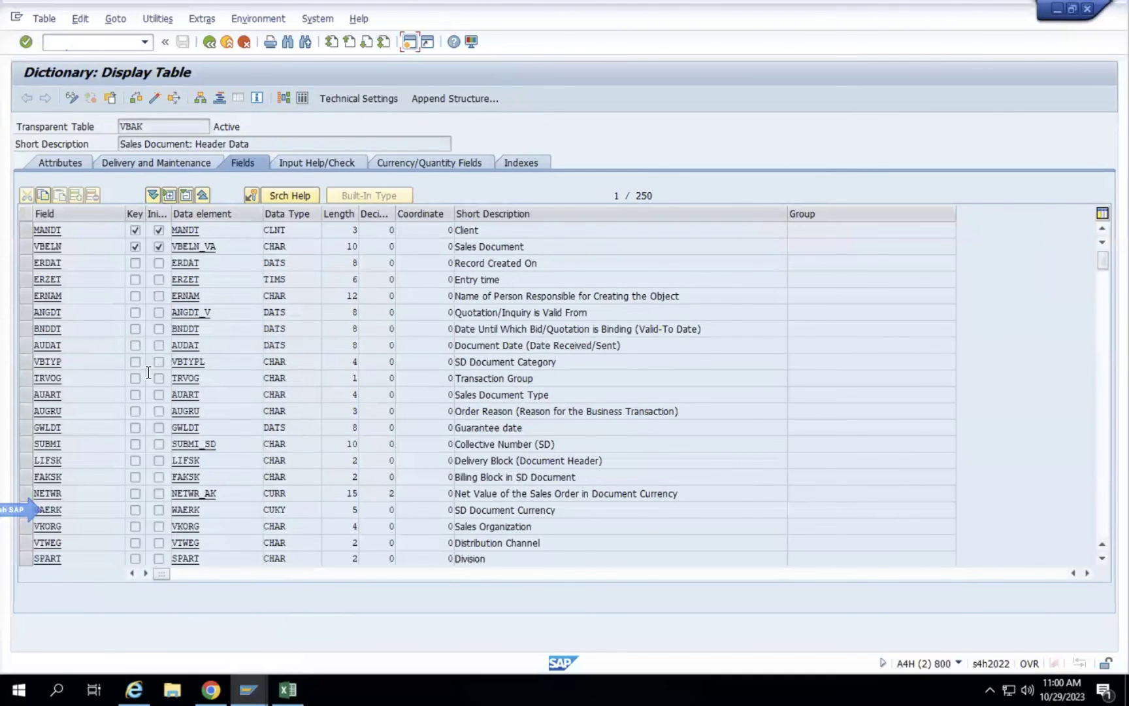
left_click(599, 295)
left_click_drag(339, 298, 391, 305)
left_click(334, 294)
Enter a sample person's full name in uppercase in cell E65.
left_click(287, 689)
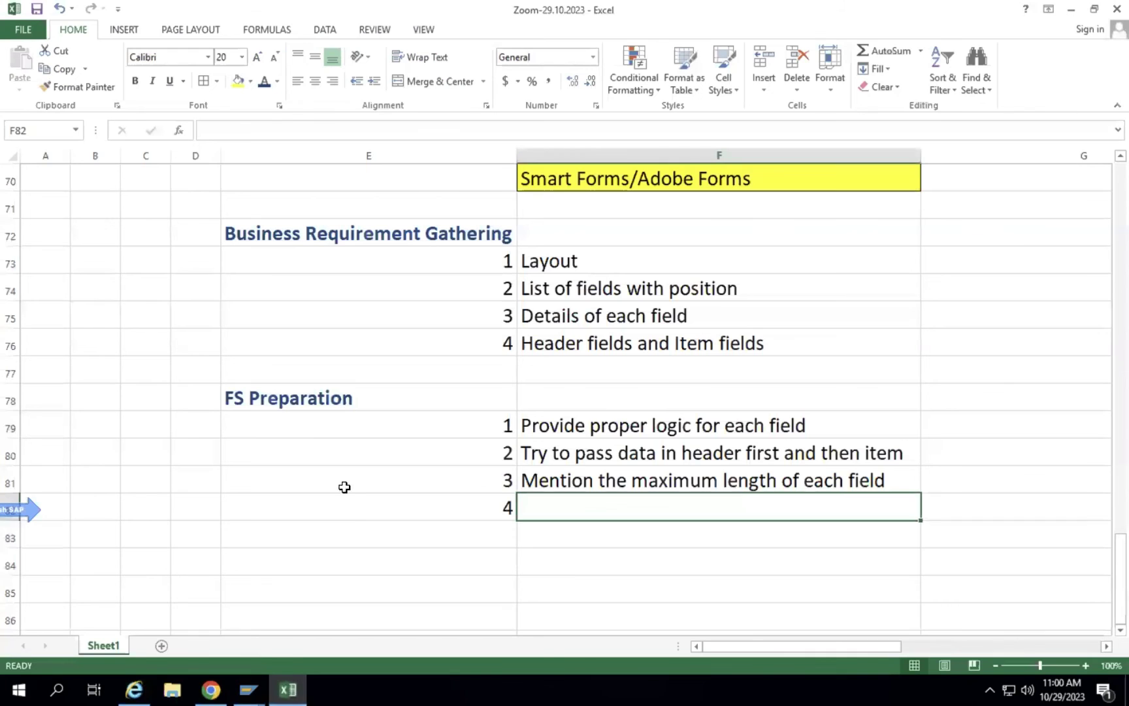
scroll(356, 509, "down", 3)
scroll(356, 509, "up", 2)
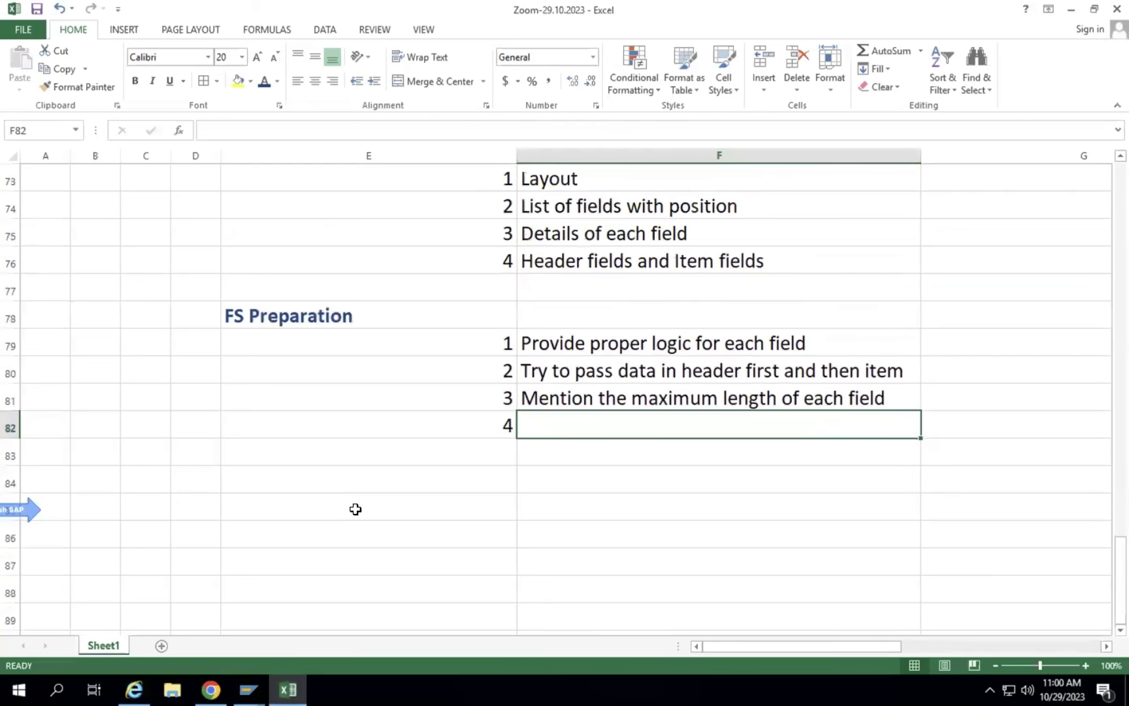
scroll(356, 509, "up", 3)
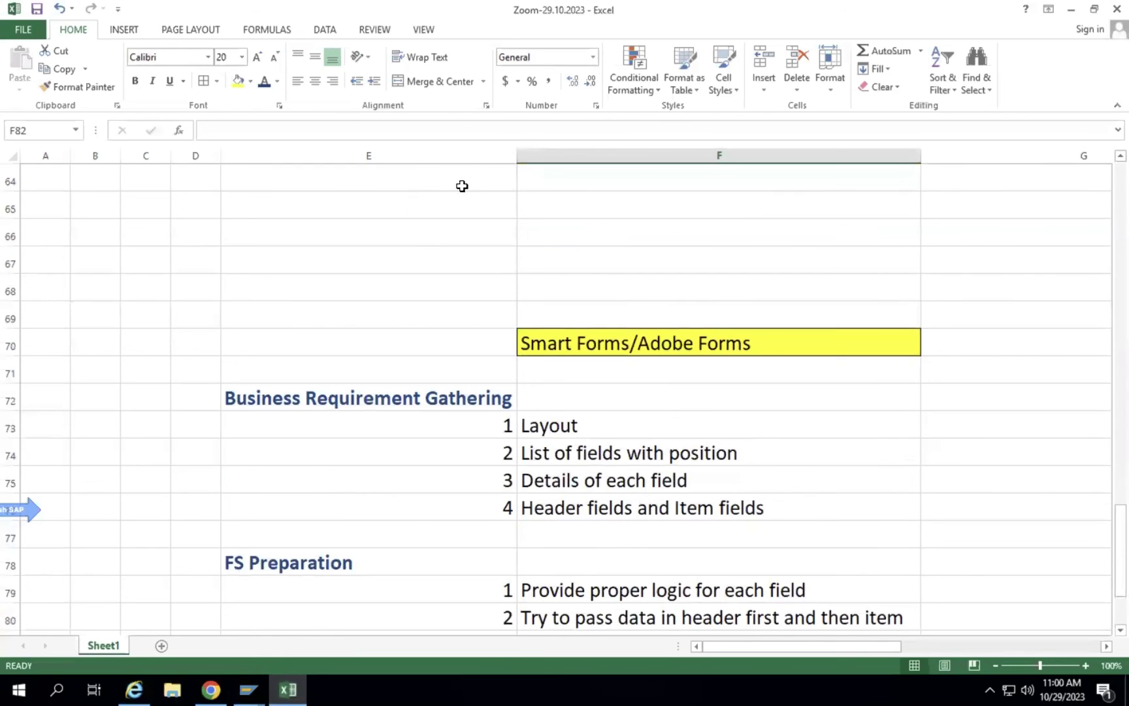
left_click(431, 203)
type("ga")
key("BackSpace")
key("BackSpace")
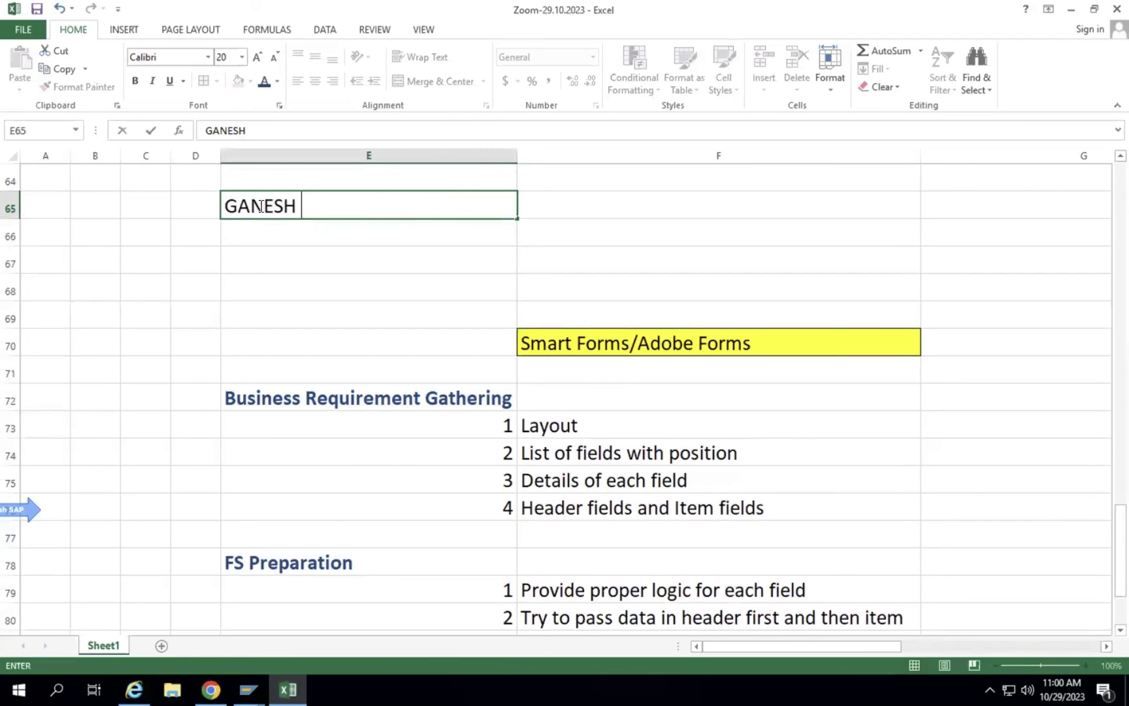
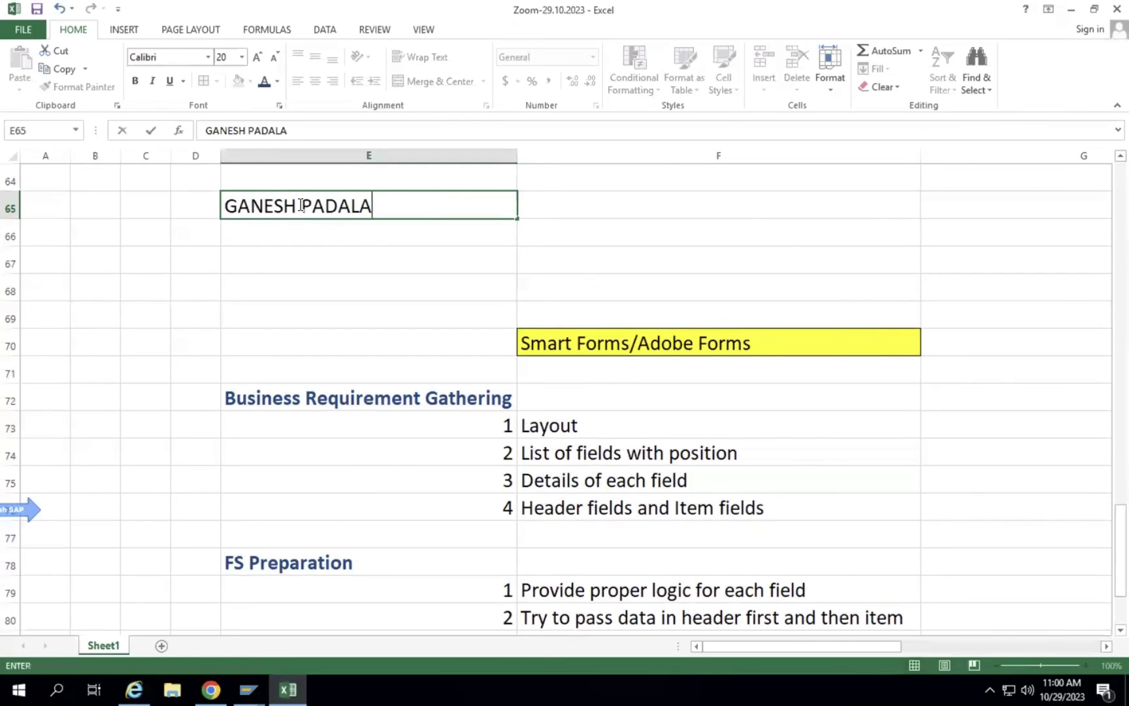
key("Return")
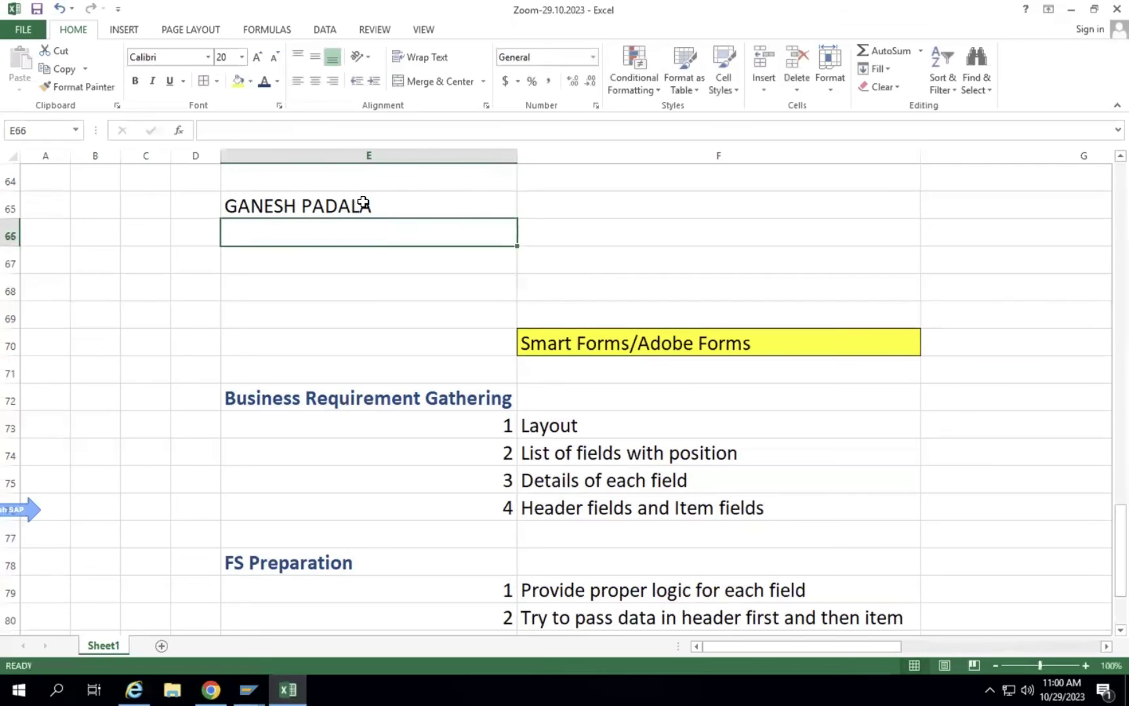
Trim a few letters off the end of the name in E65.
left_click(373, 202)
double_click(373, 202)
key("BackSpace")
key("Return")
double_click(361, 204)
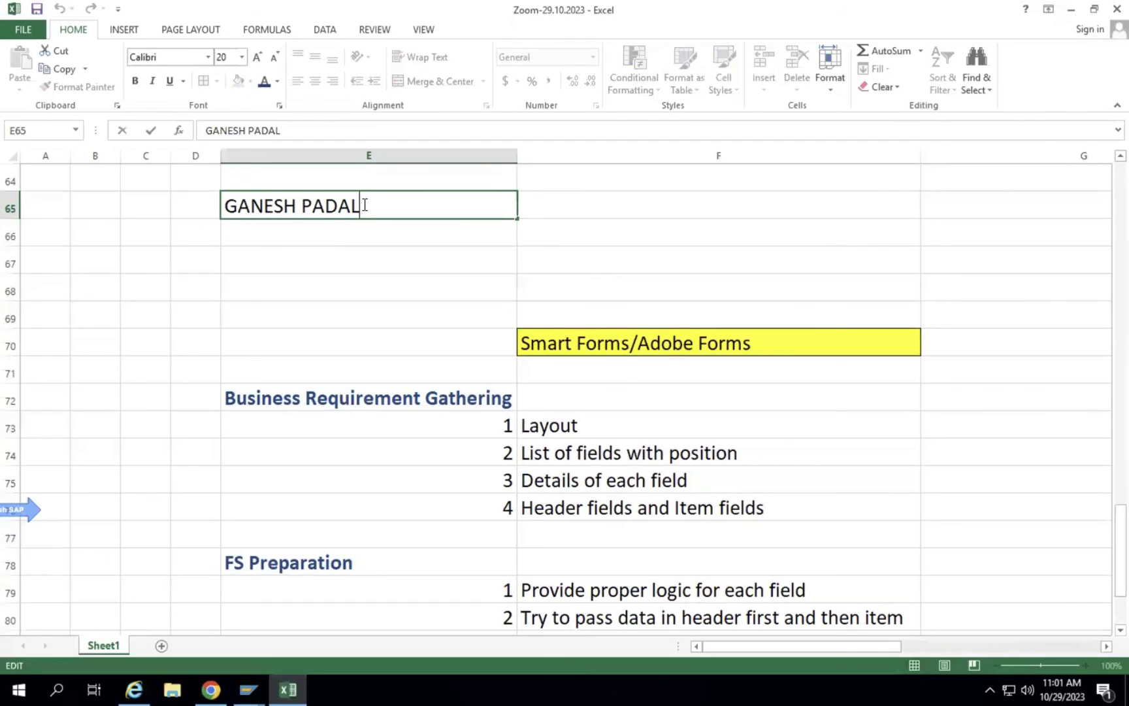
key("BackSpace")
key("BackSpace")
key("BackSpace")
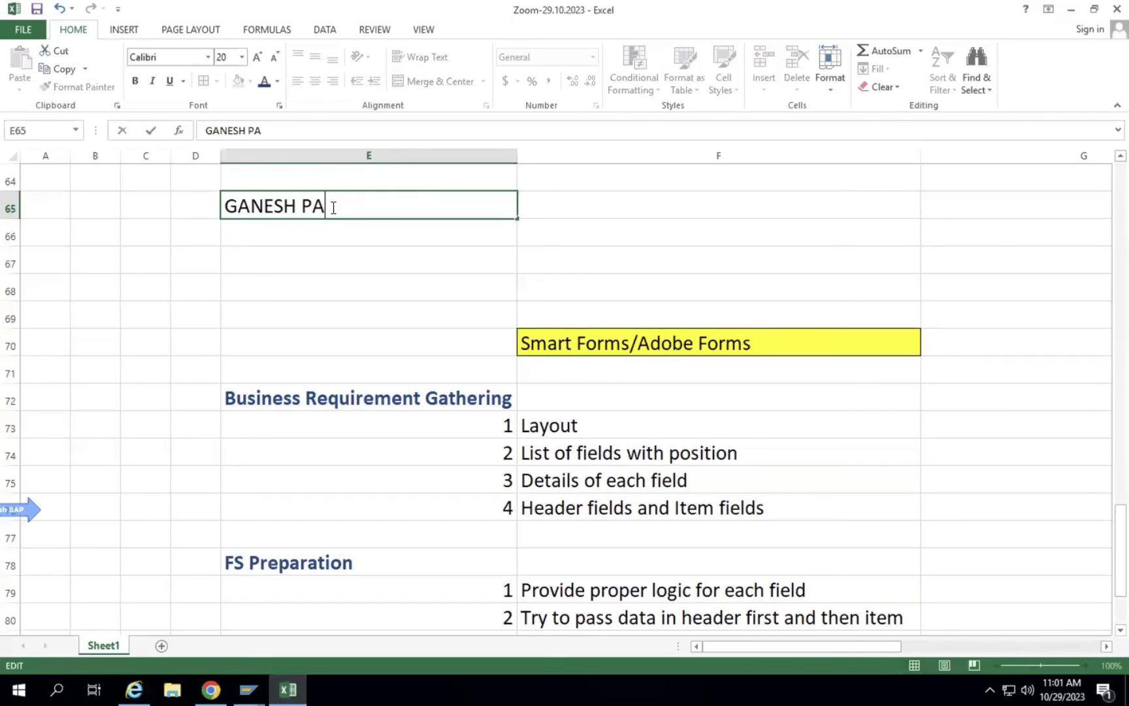
left_click(295, 239)
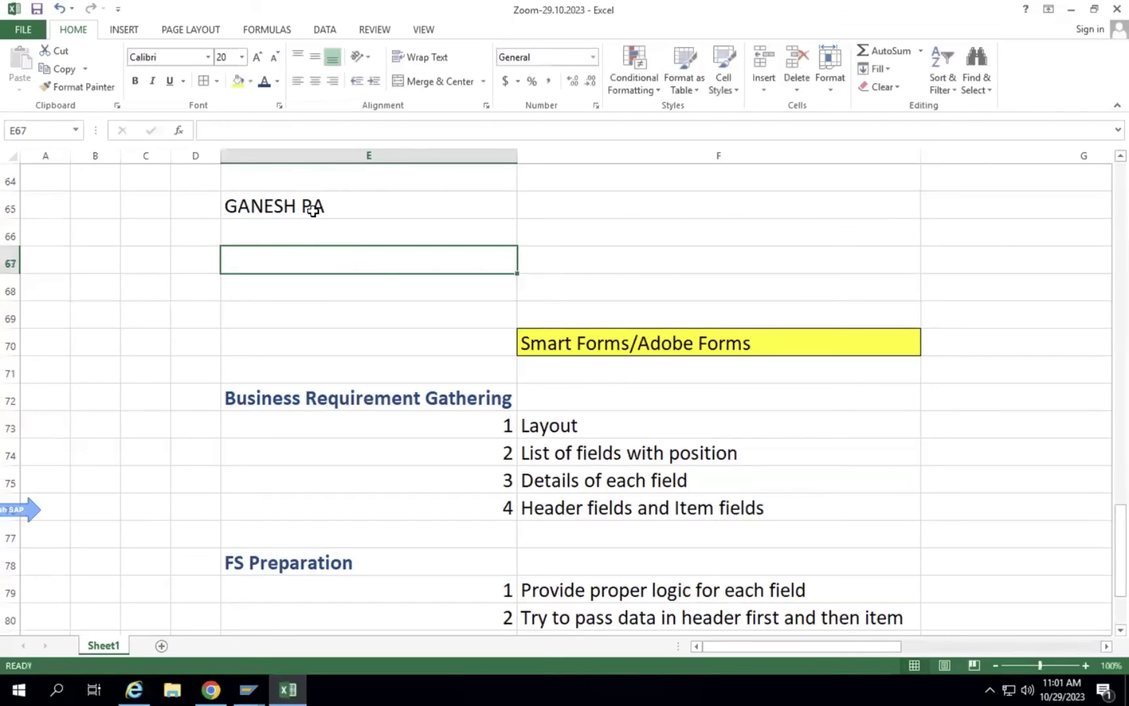
Re-edit E65 until it holds the first name plus two surname letters.
left_click(313, 210)
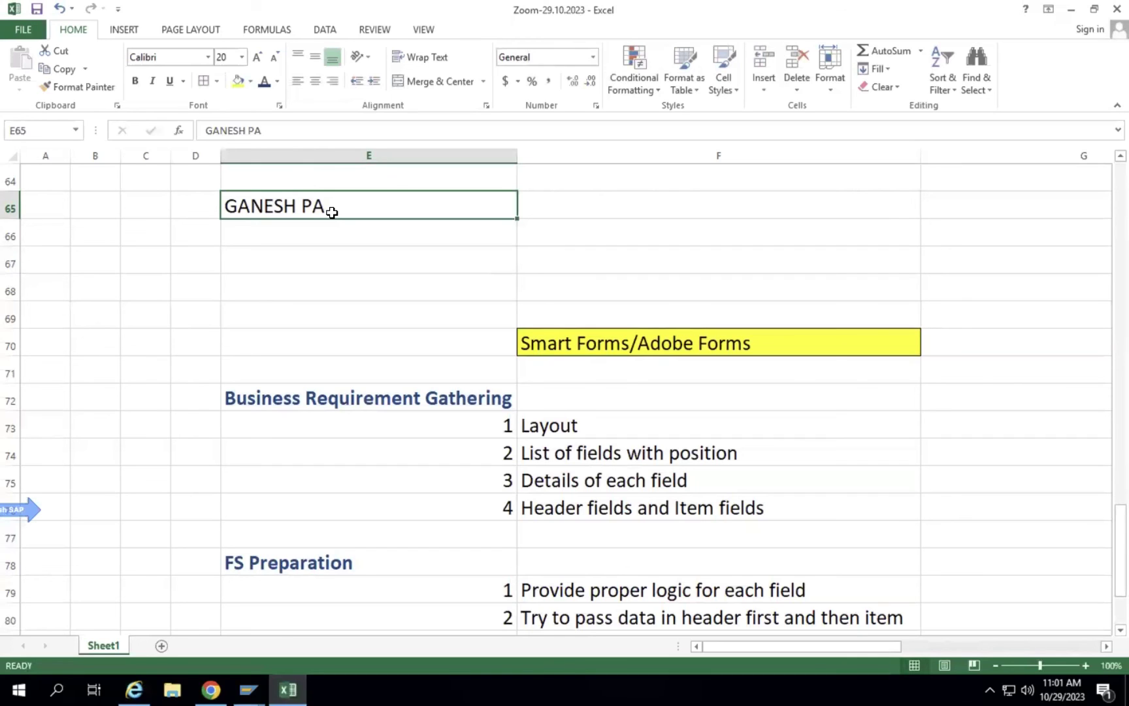
double_click(327, 207)
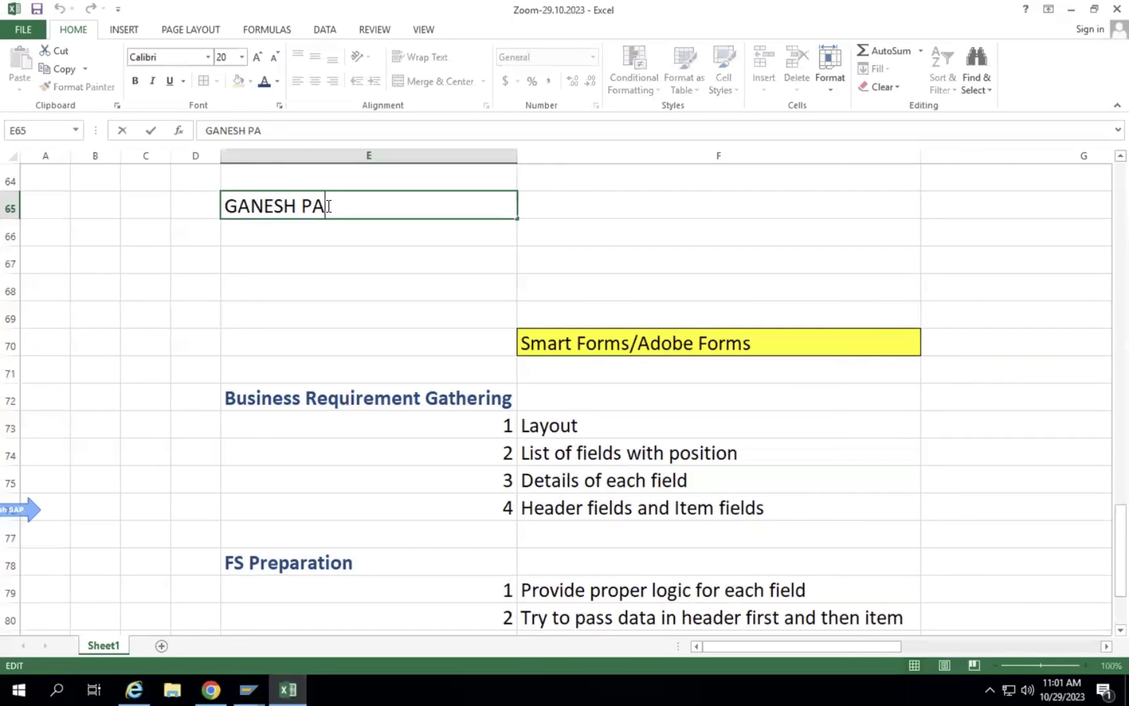
type("DAL")
key("Return")
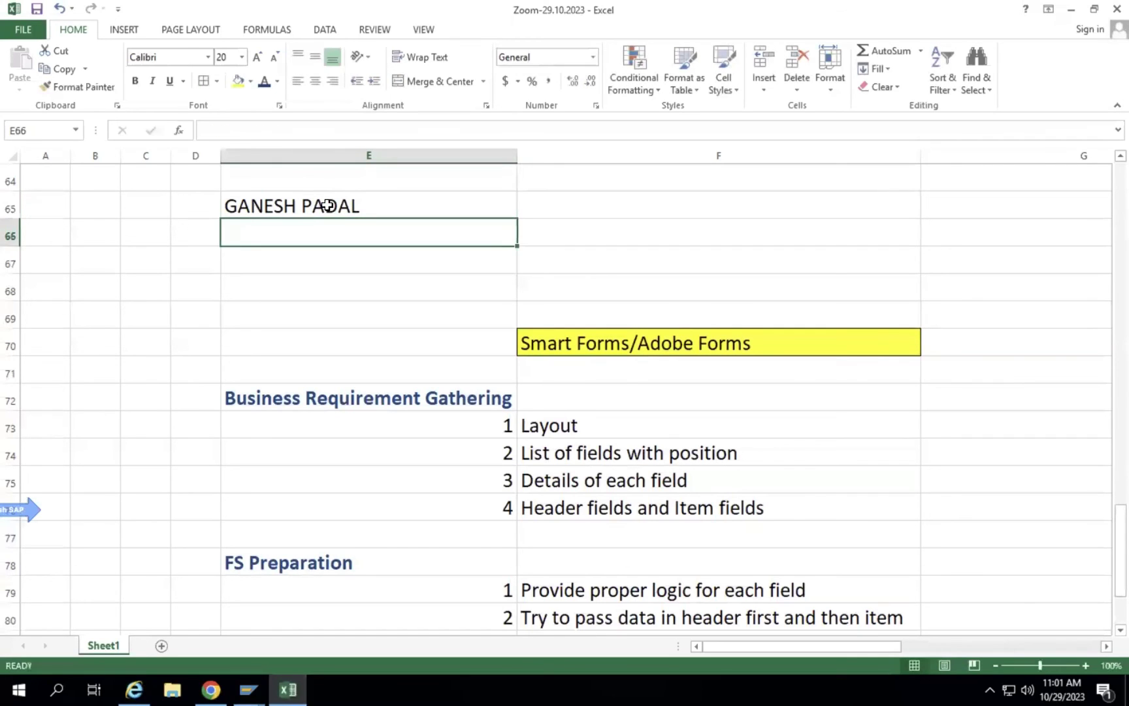
double_click(299, 208)
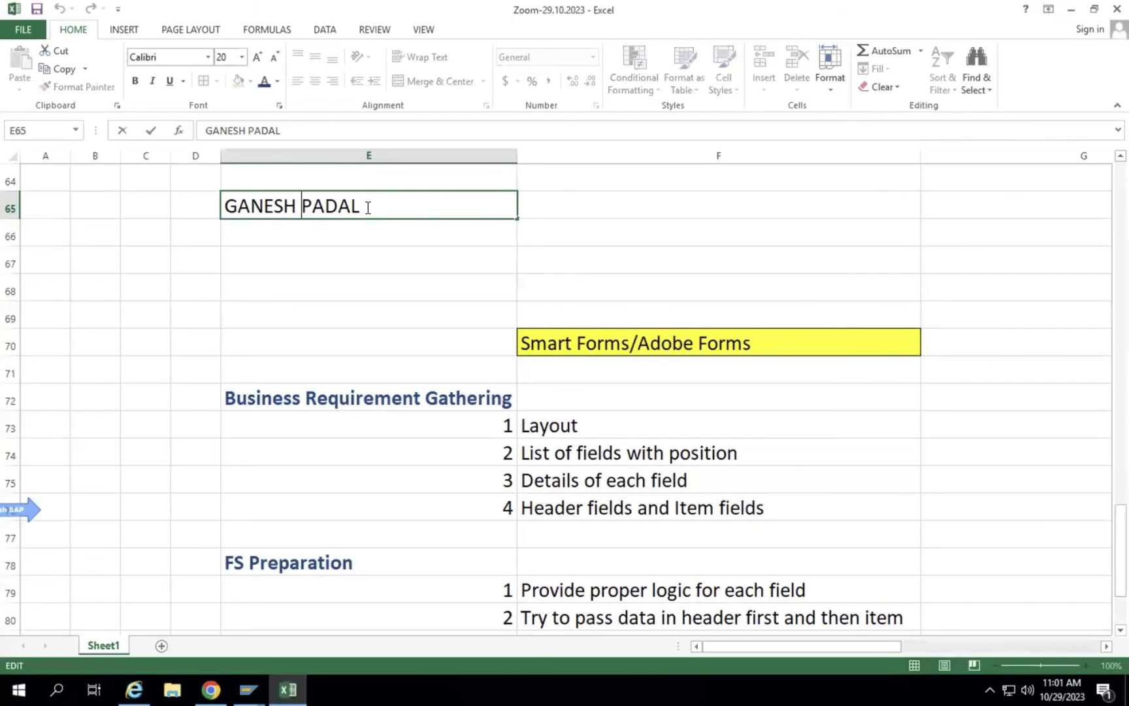
left_click(368, 207)
key("BackSpace")
key("BackSpace")
key("BackSpace")
key("BackSpace")
key("BackSpace")
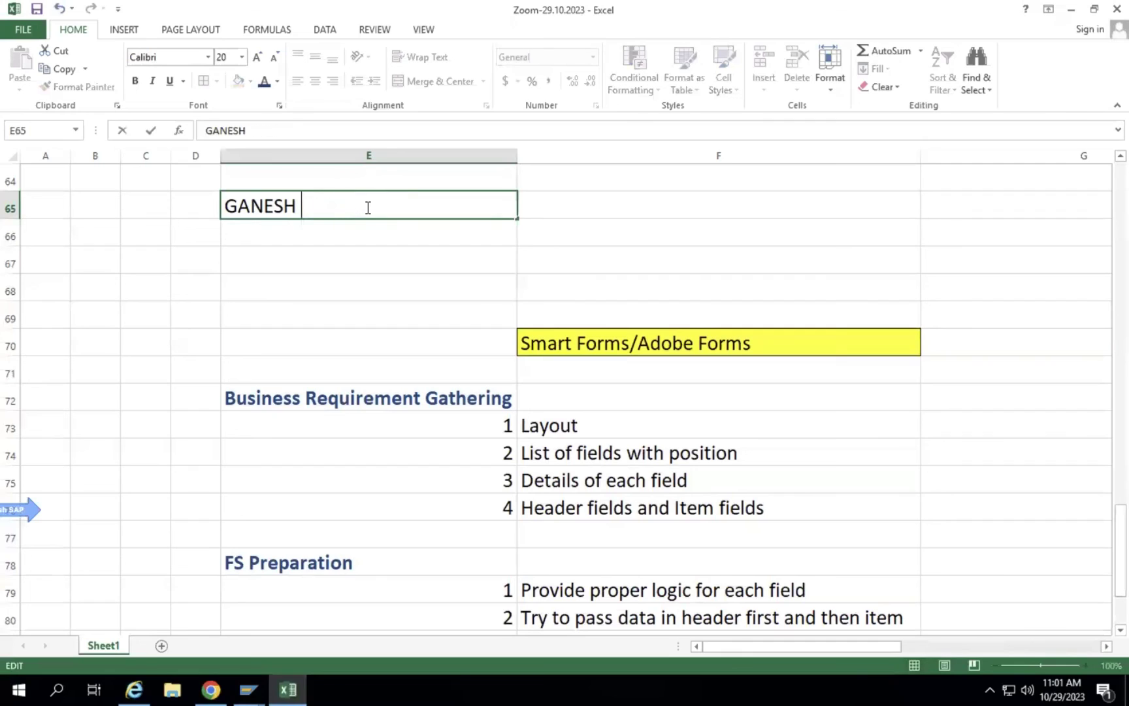
type("PA")
key("Return")
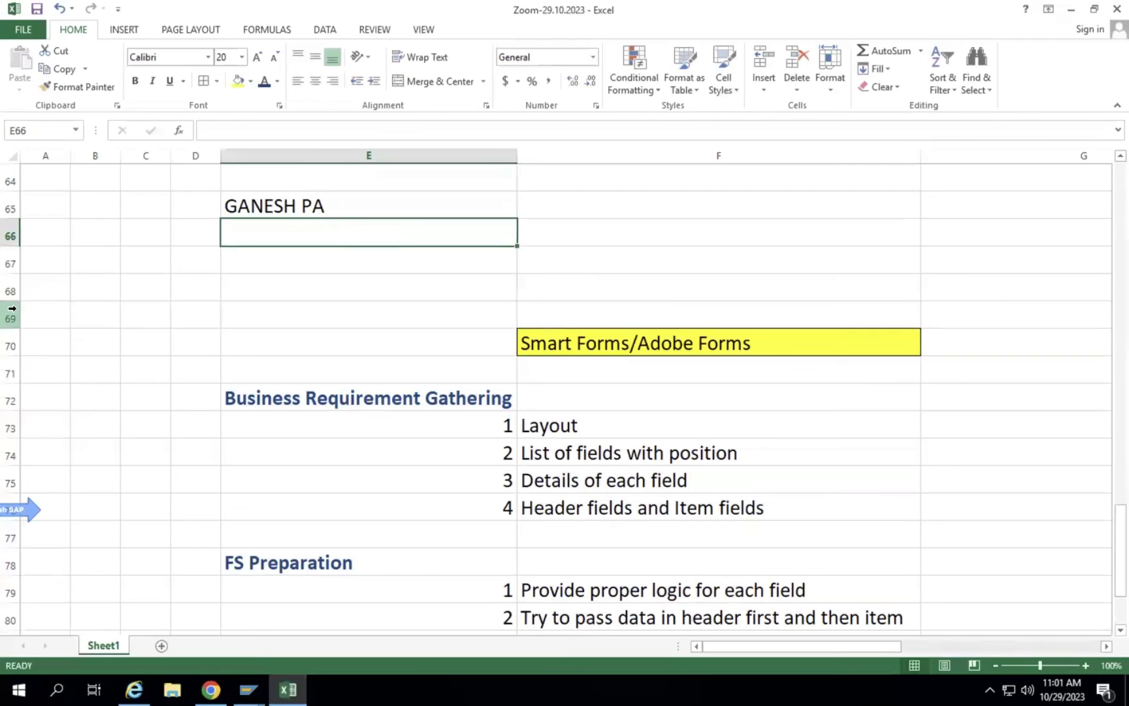
Delete rows 62–69 containing the sample name.
left_click_drag(6, 318, 23, 282)
right_click(124, 282)
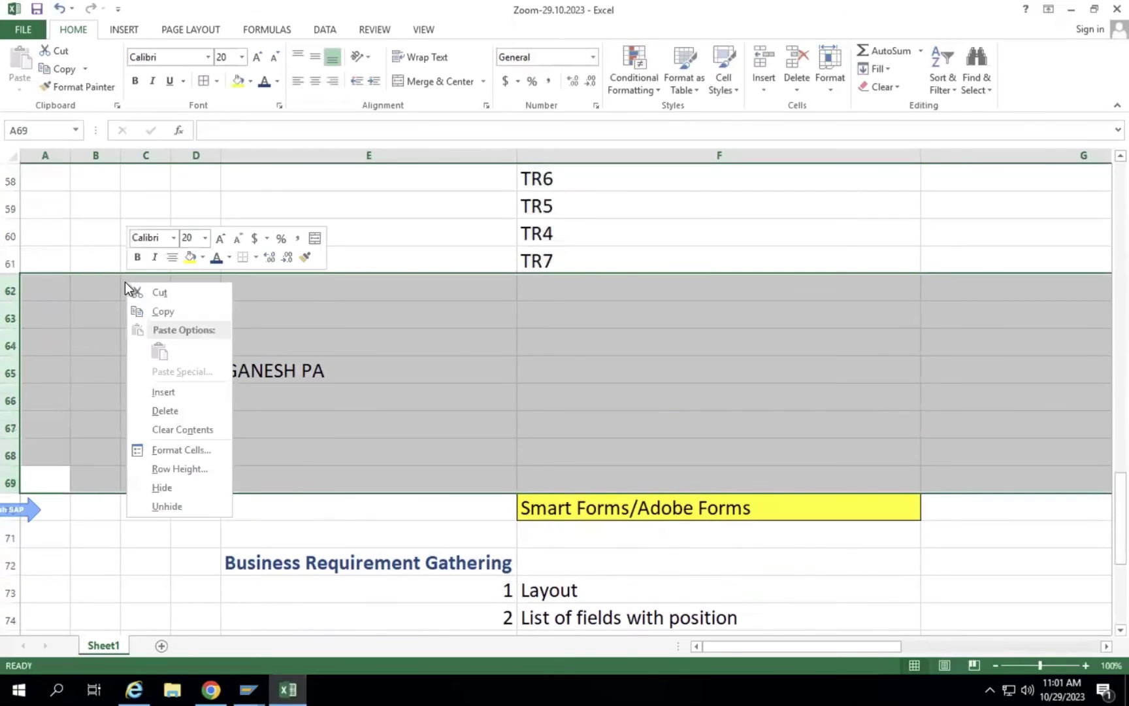
left_click(165, 411)
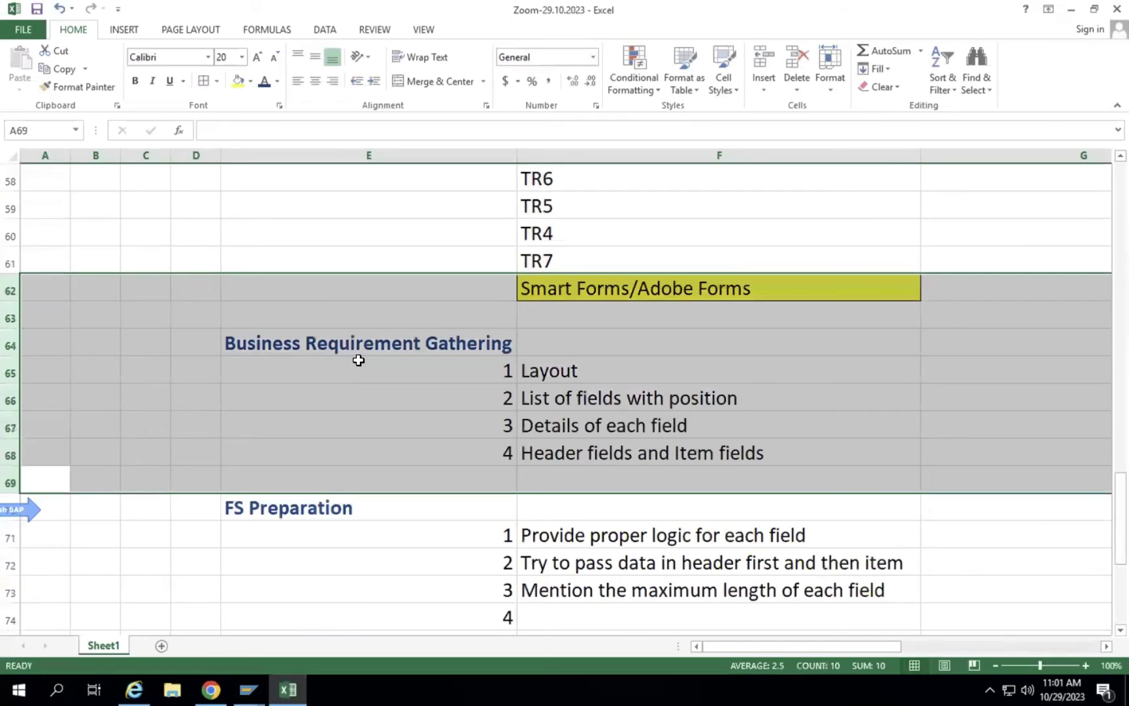
scroll(358, 360, "down", 2)
scroll(358, 360, "up", 4)
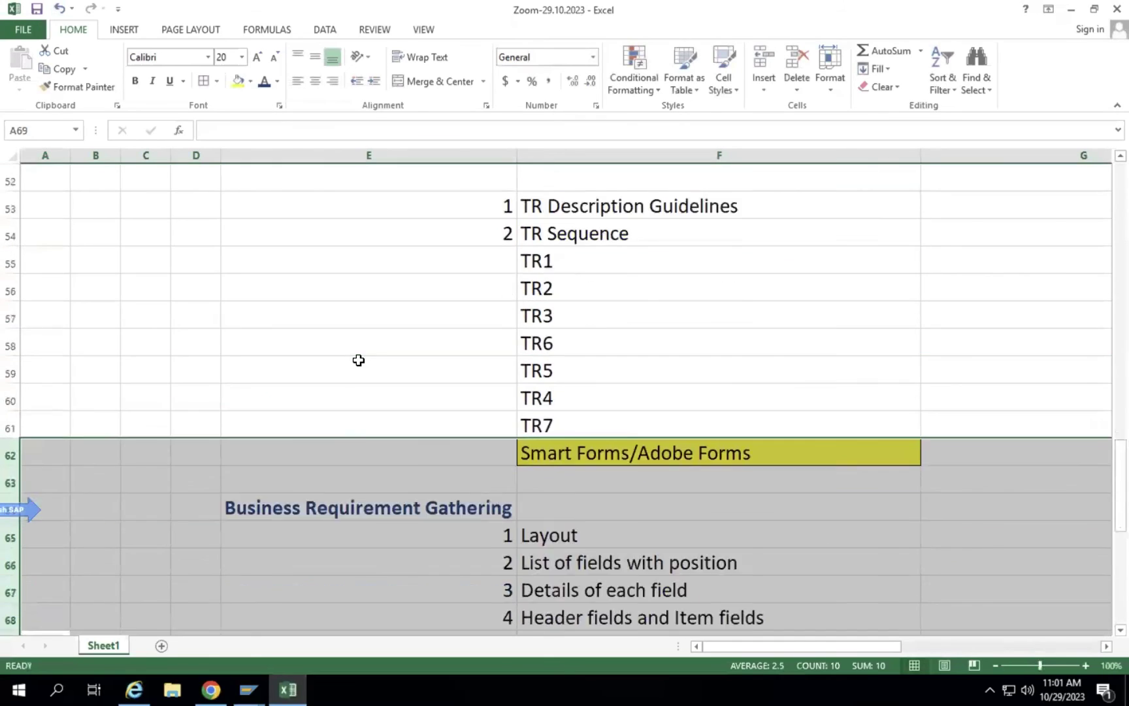
scroll(359, 360, "down", 4)
scroll(358, 360, "down", 1)
scroll(358, 360, "up", 1)
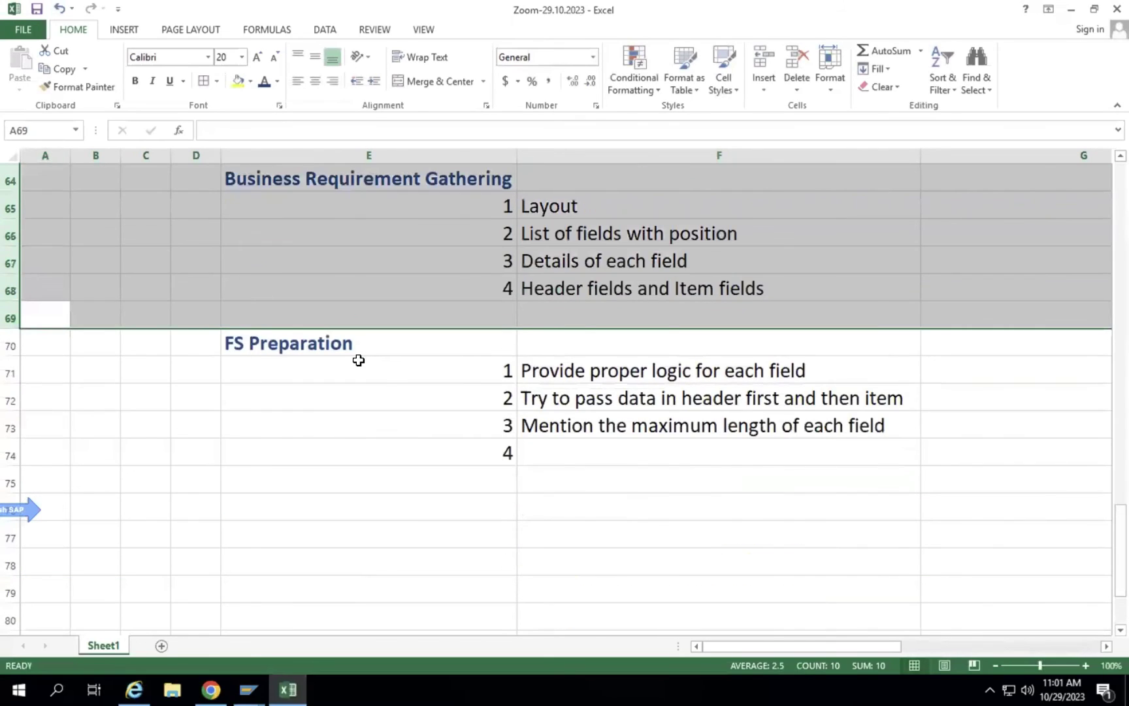
scroll(358, 360, "up", 1)
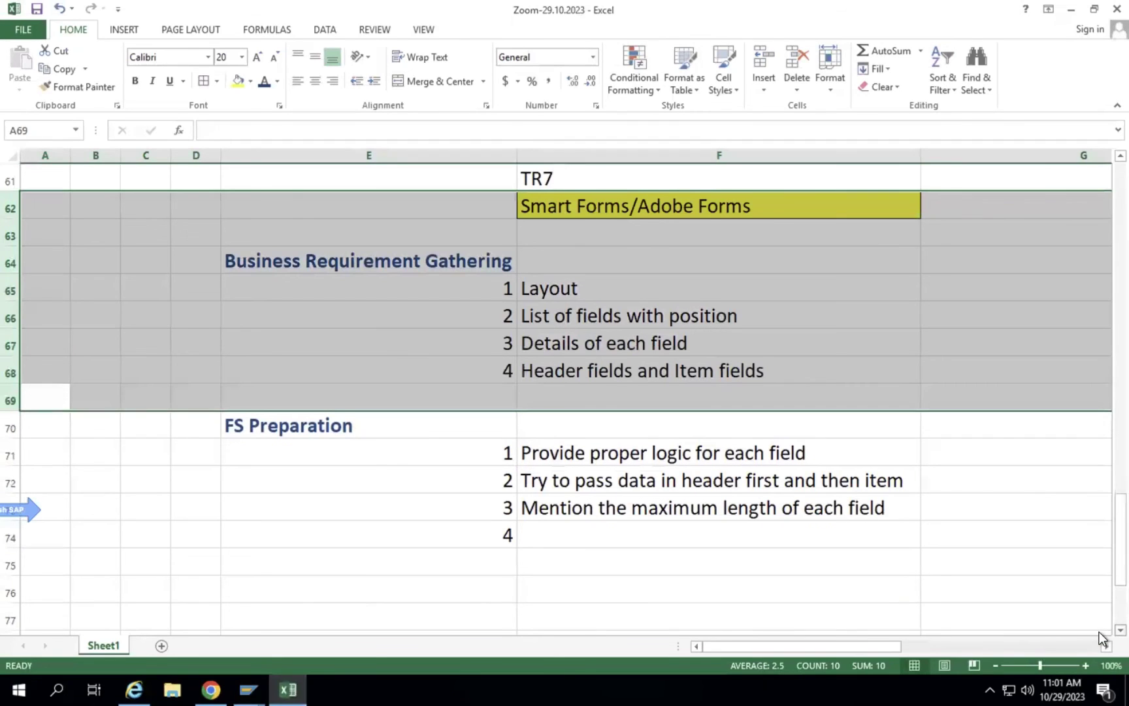
scroll(1099, 637, "down", 1)
Enter item 4 'Mention which are static and which are dynamic' and autofit column F.
left_click(506, 344)
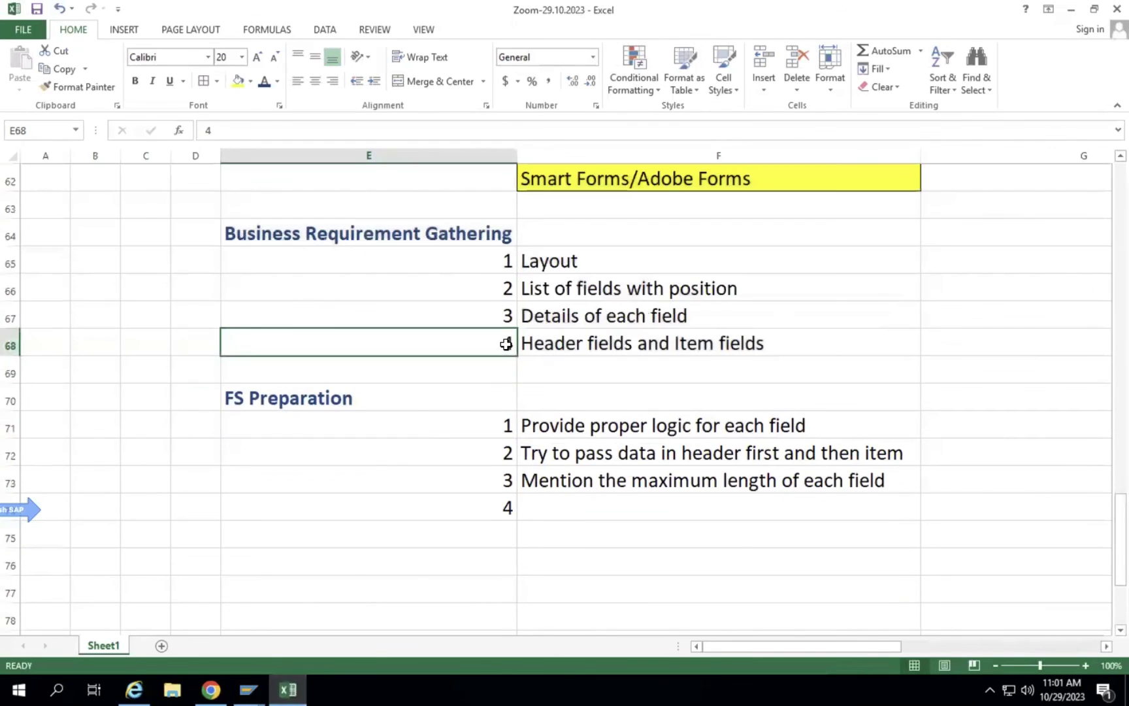
left_click(582, 500)
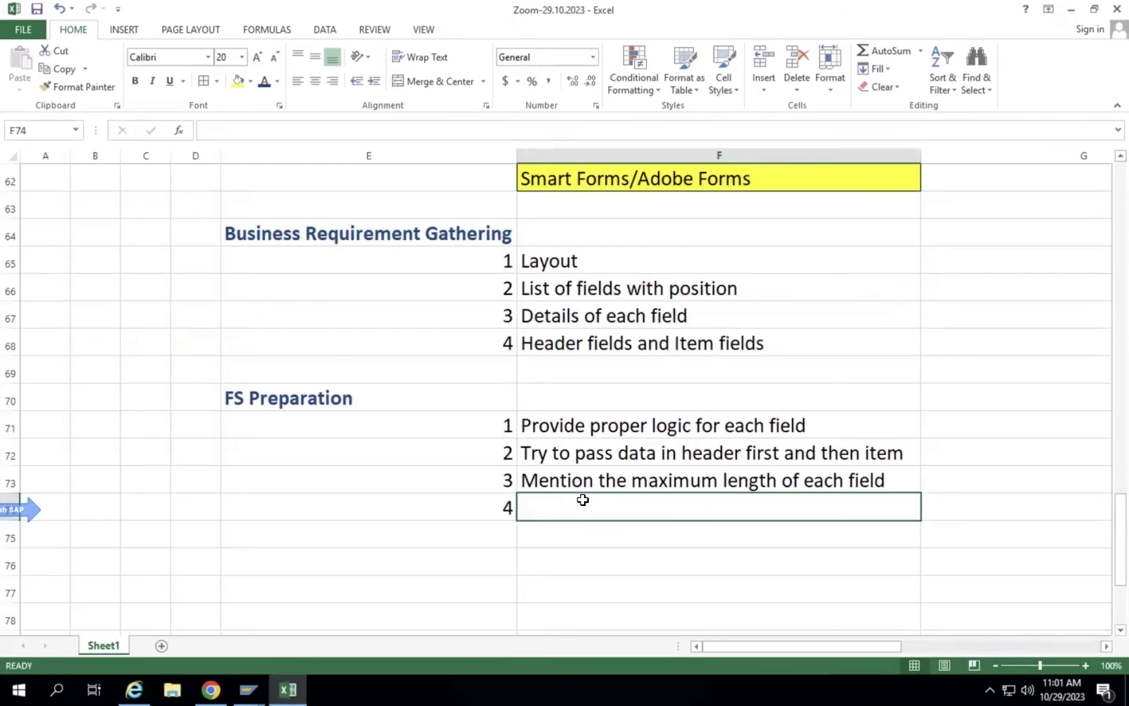
type("Mention")
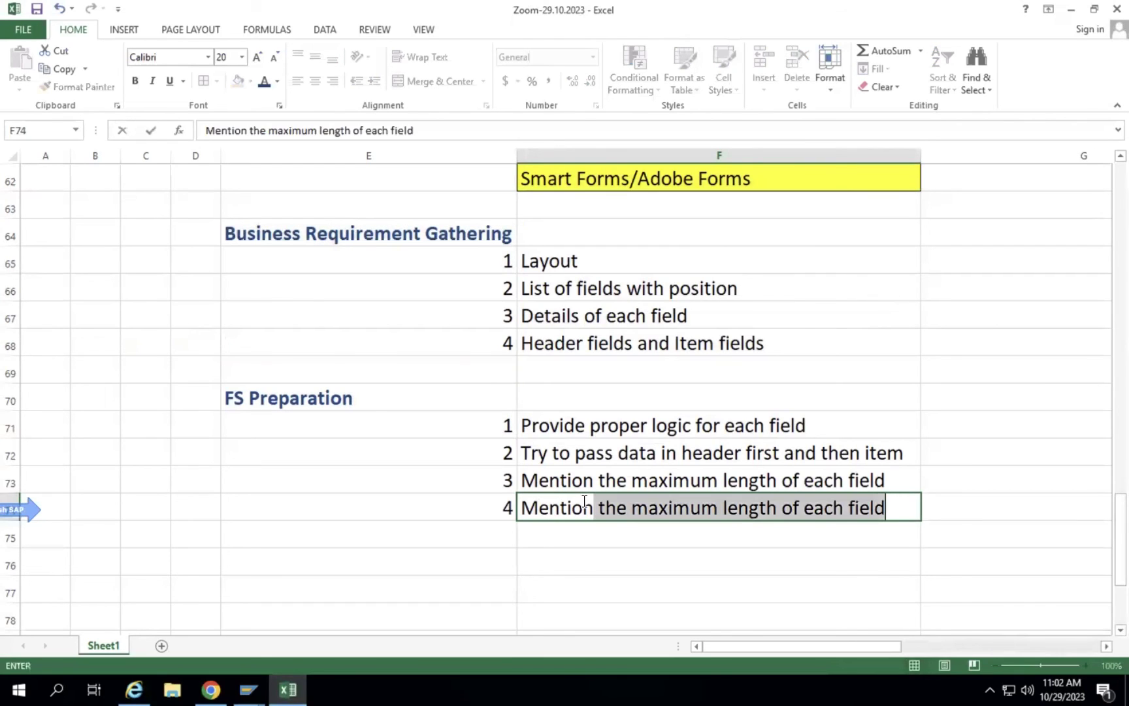
type(" which ")
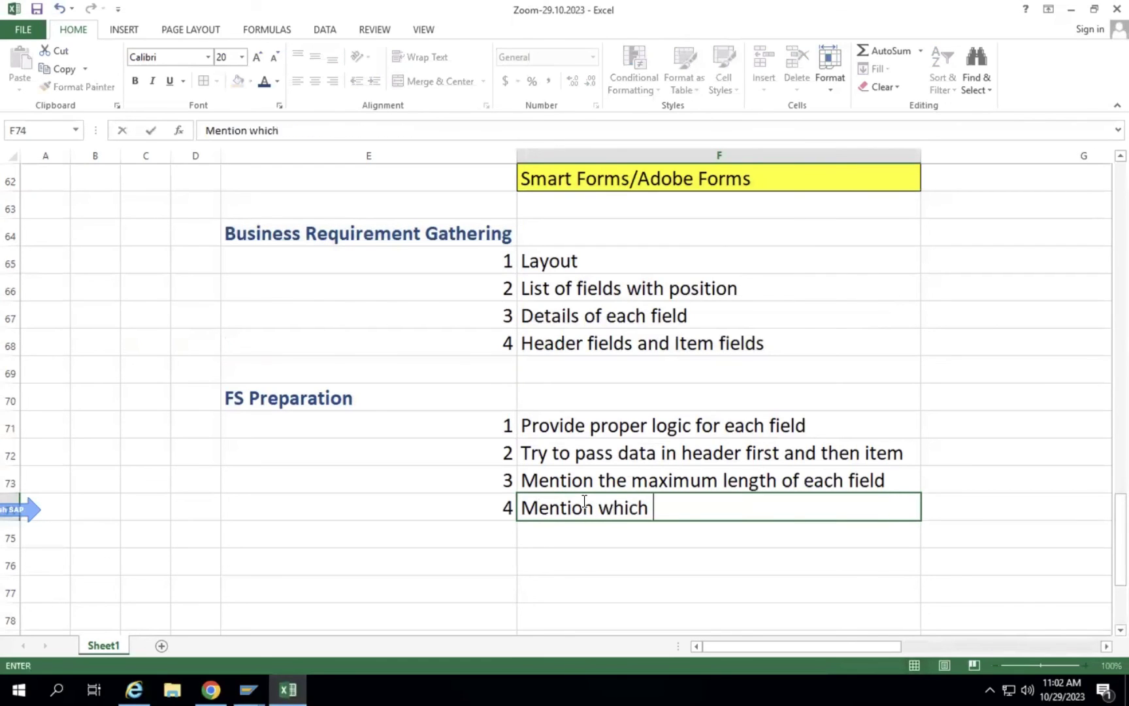
type("are stat")
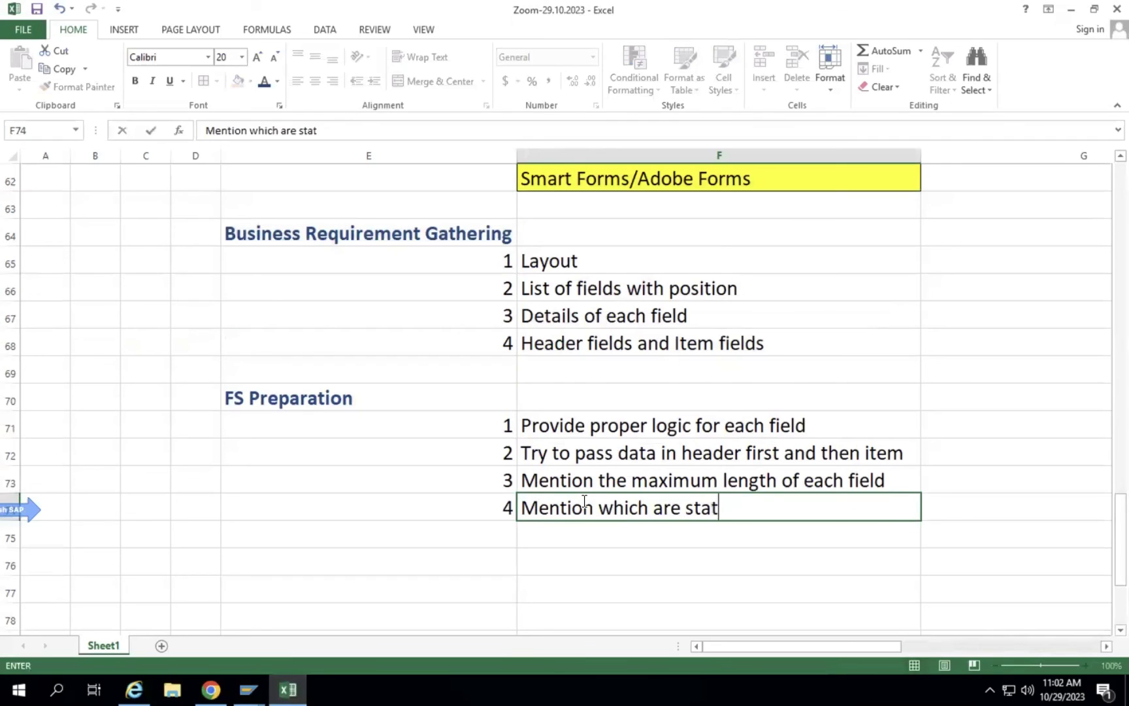
type("ic and which are dy")
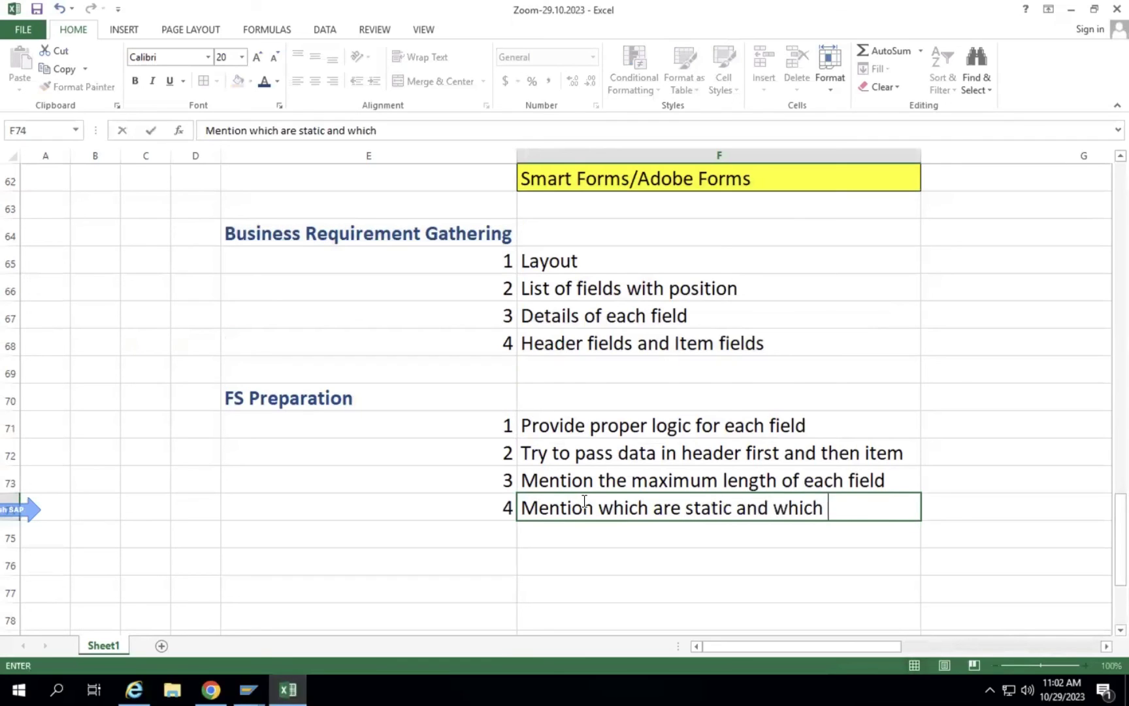
type("mic")
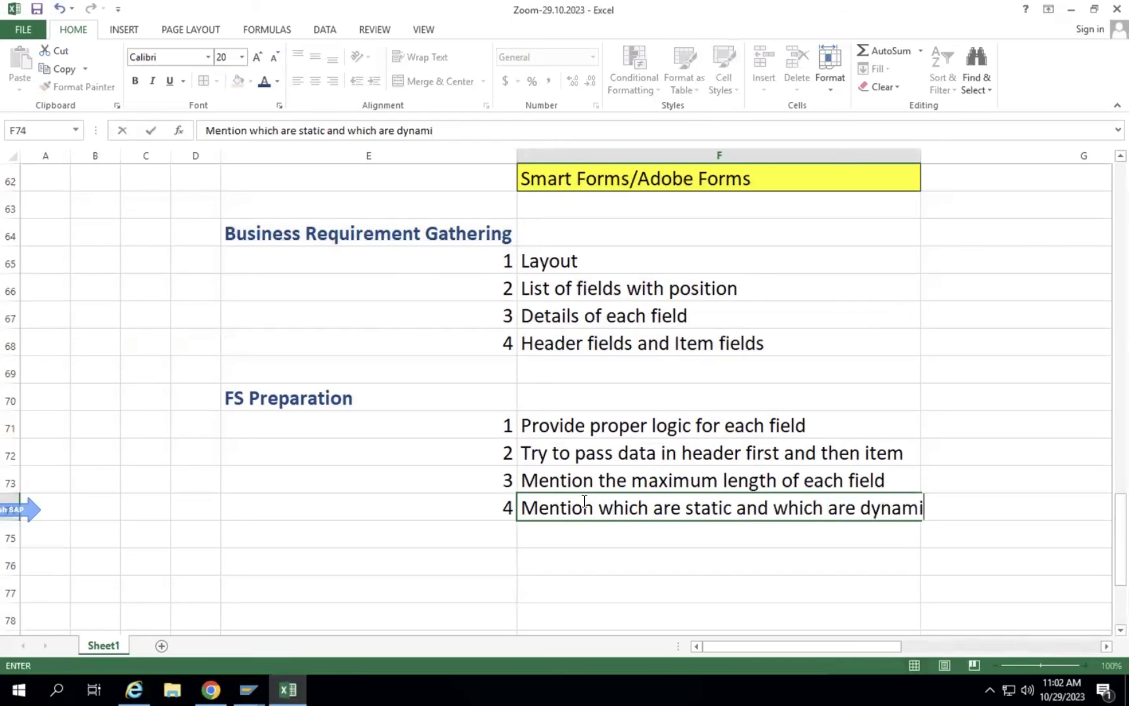
key("Return")
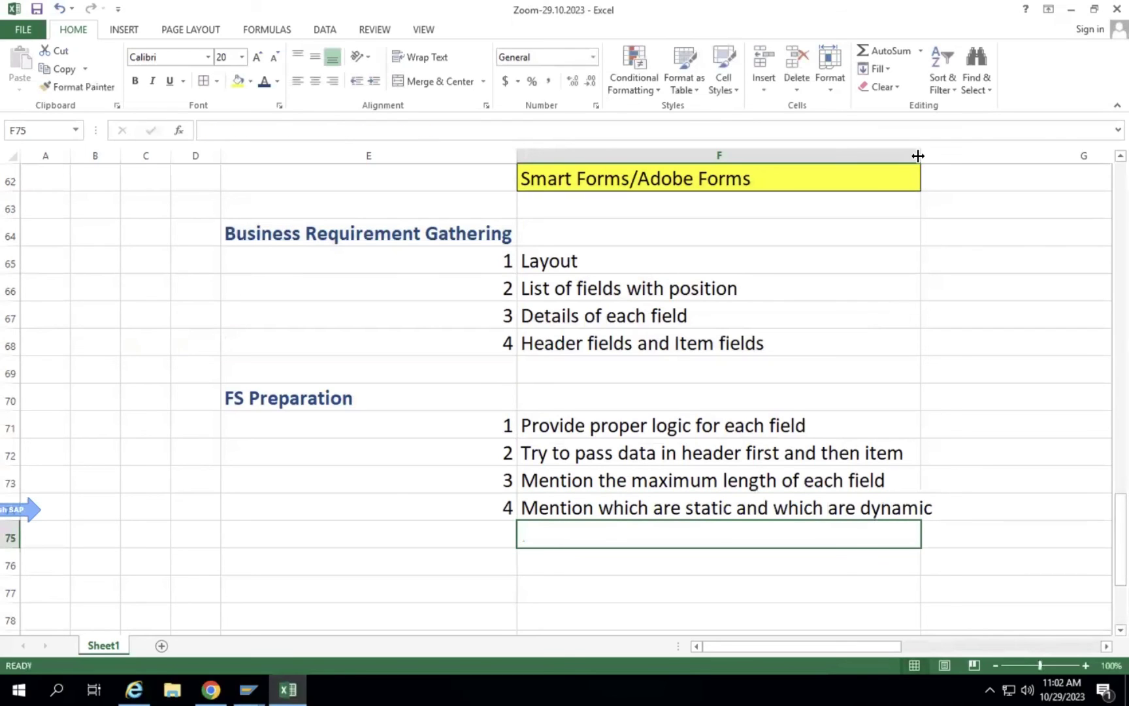
double_click(921, 157)
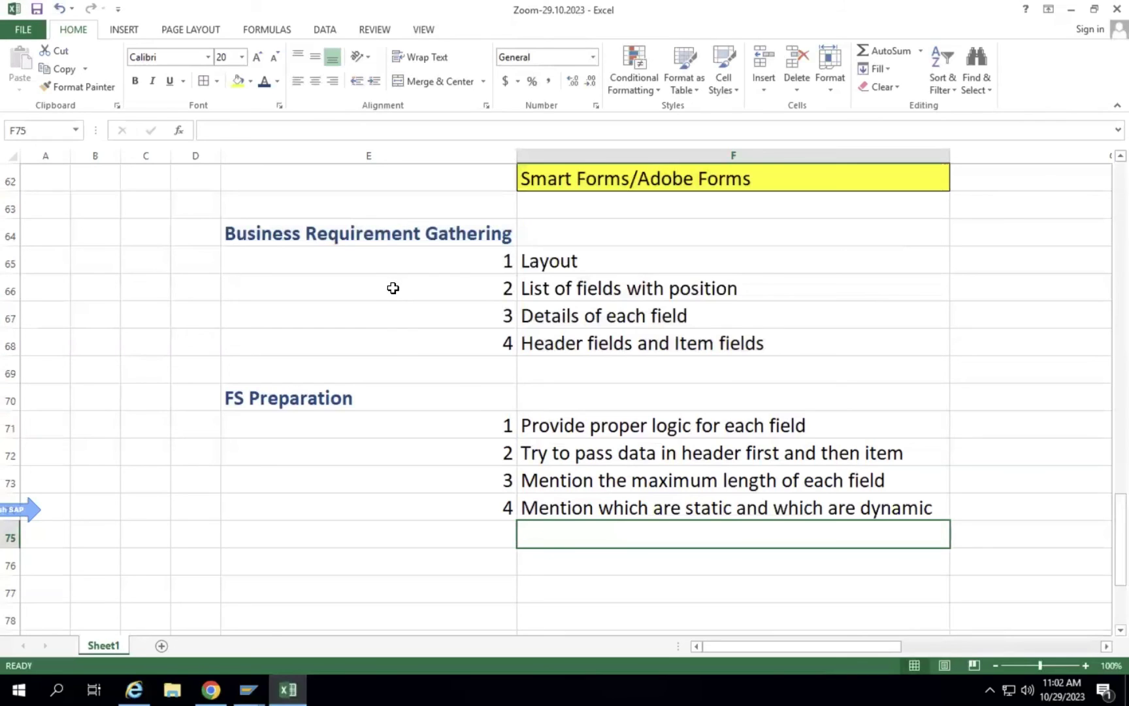
scroll(412, 372, "down", 1)
scroll(411, 372, "down", 8)
Type the label 'PO Date:' in E98 and colour it red.
left_click(328, 417)
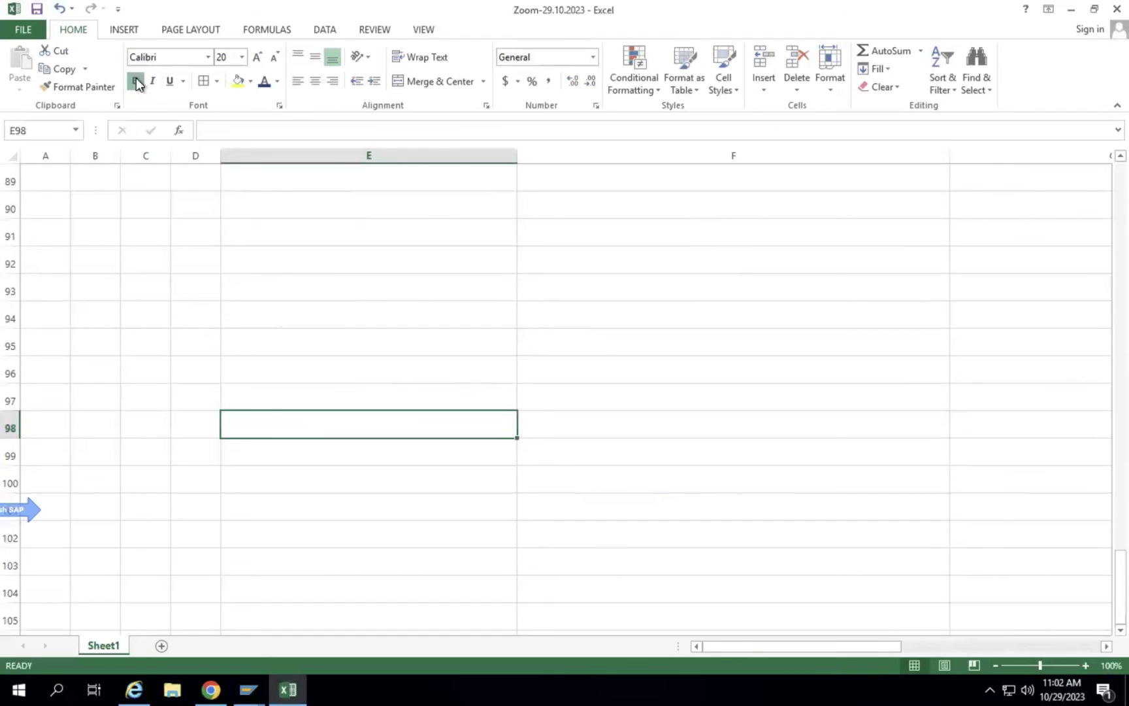
type("PO Date")
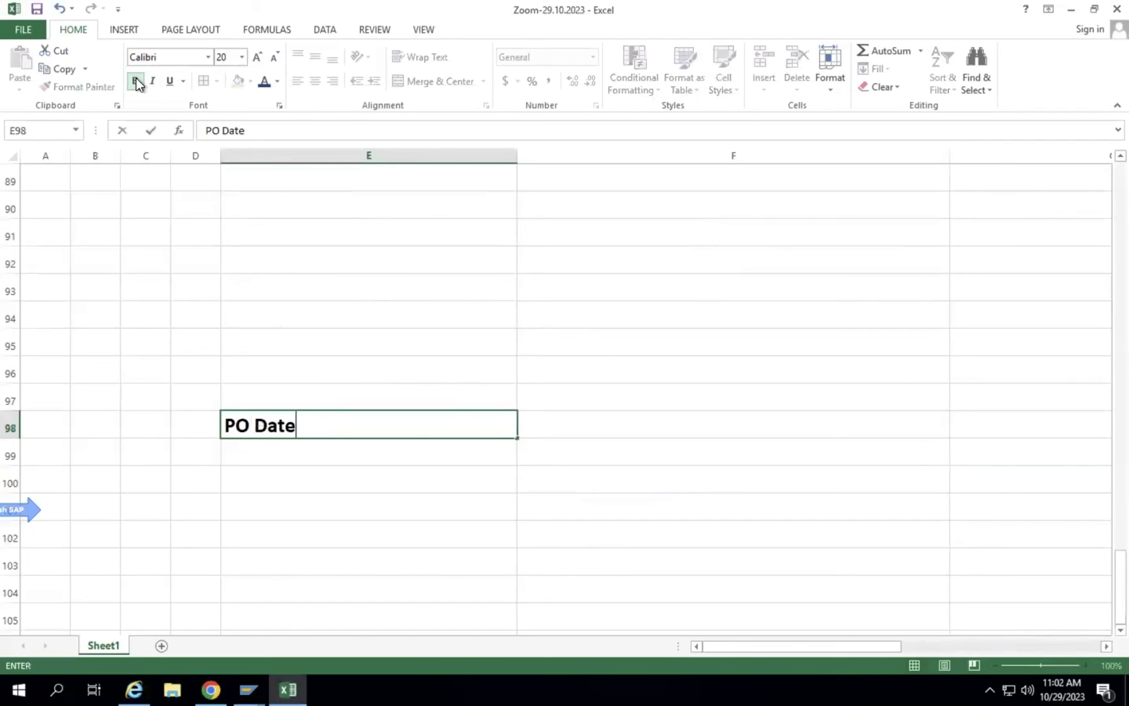
type(":")
left_click_drag(306, 425, 171, 406)
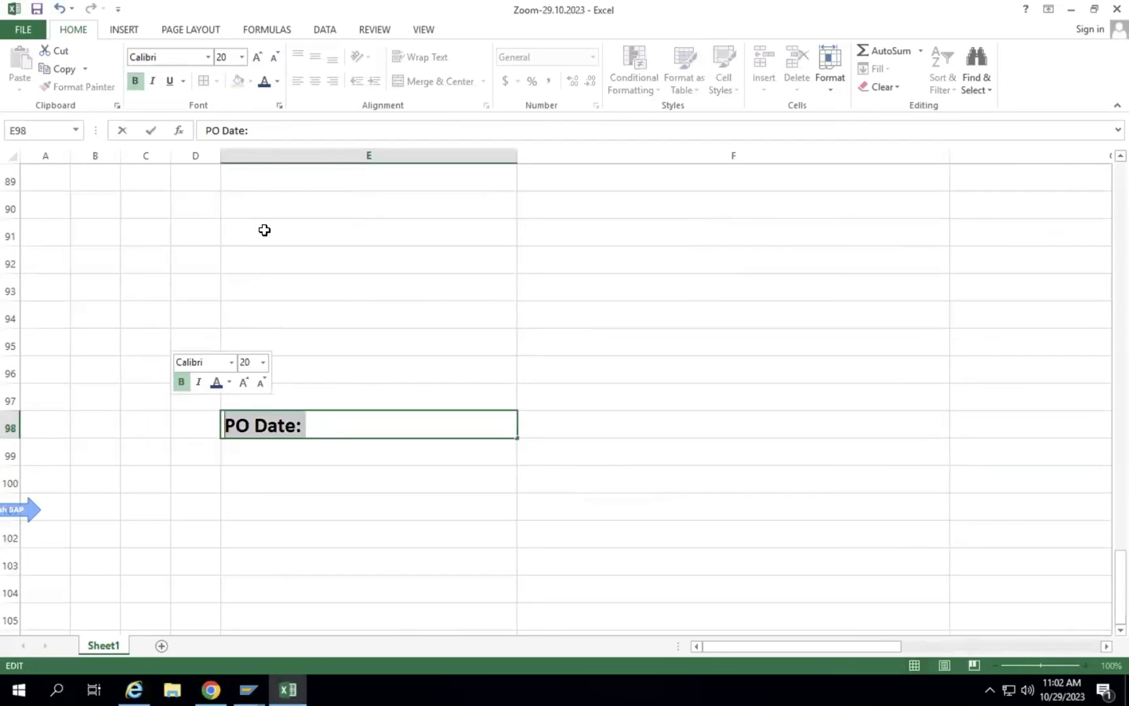
left_click(277, 80)
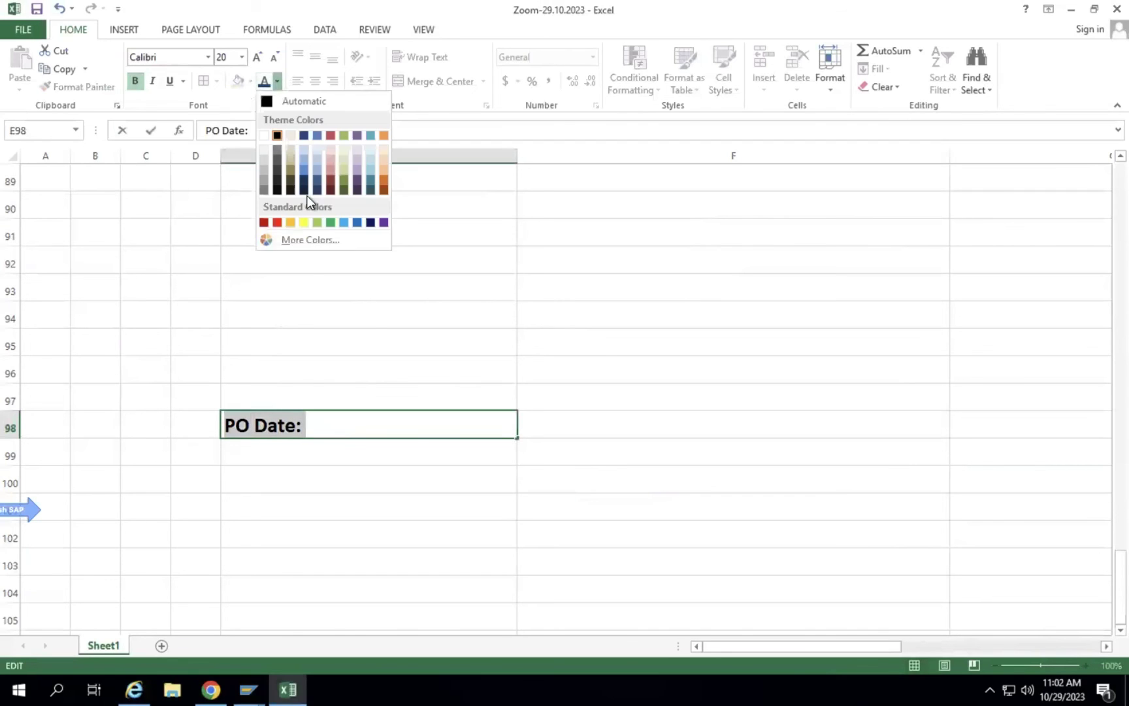
left_click(277, 223)
left_click(615, 314)
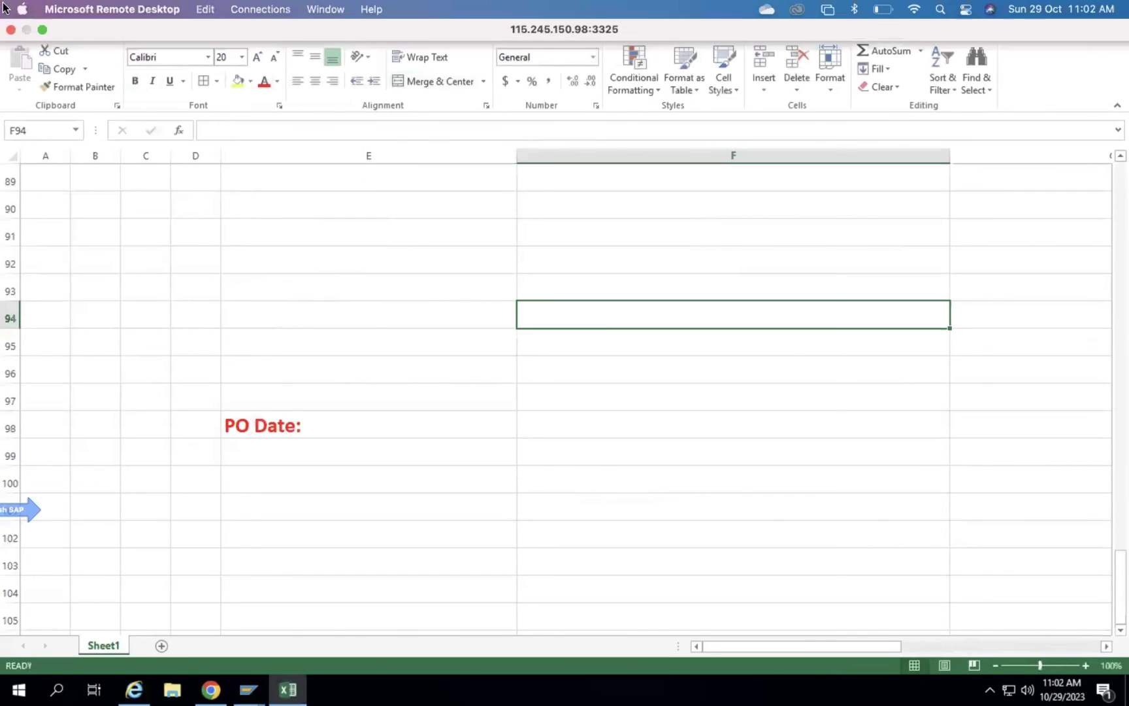
Append the date 29.10.2023 after the label in black font.
left_click(260, 424)
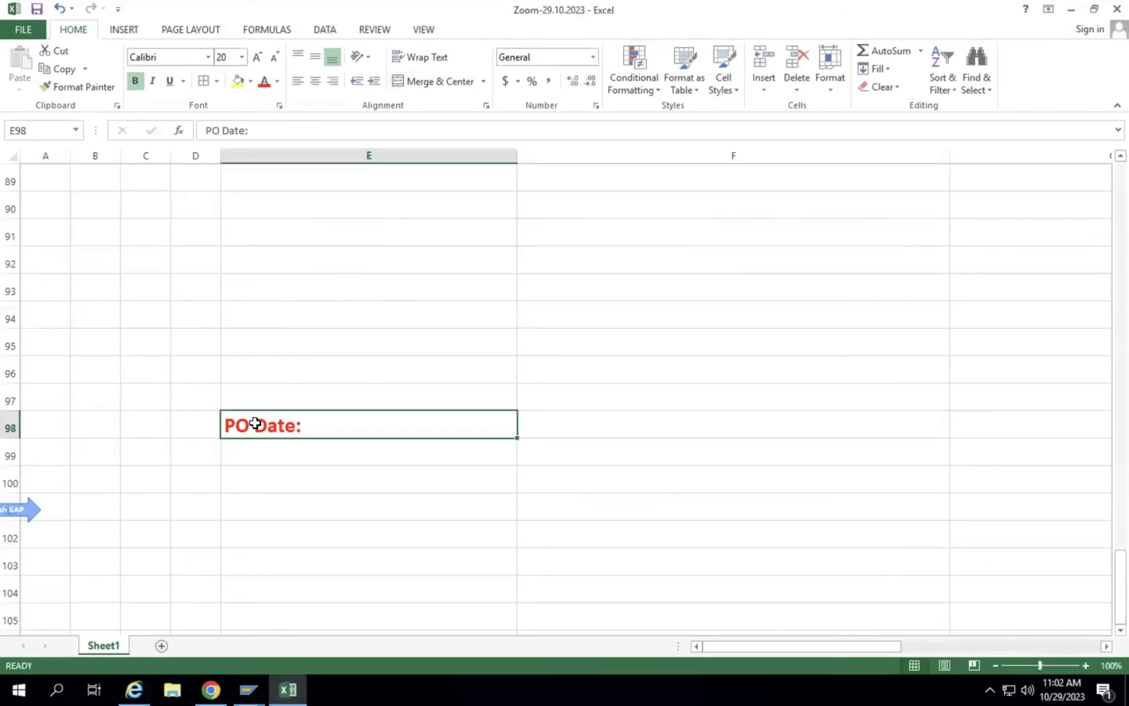
double_click(354, 422)
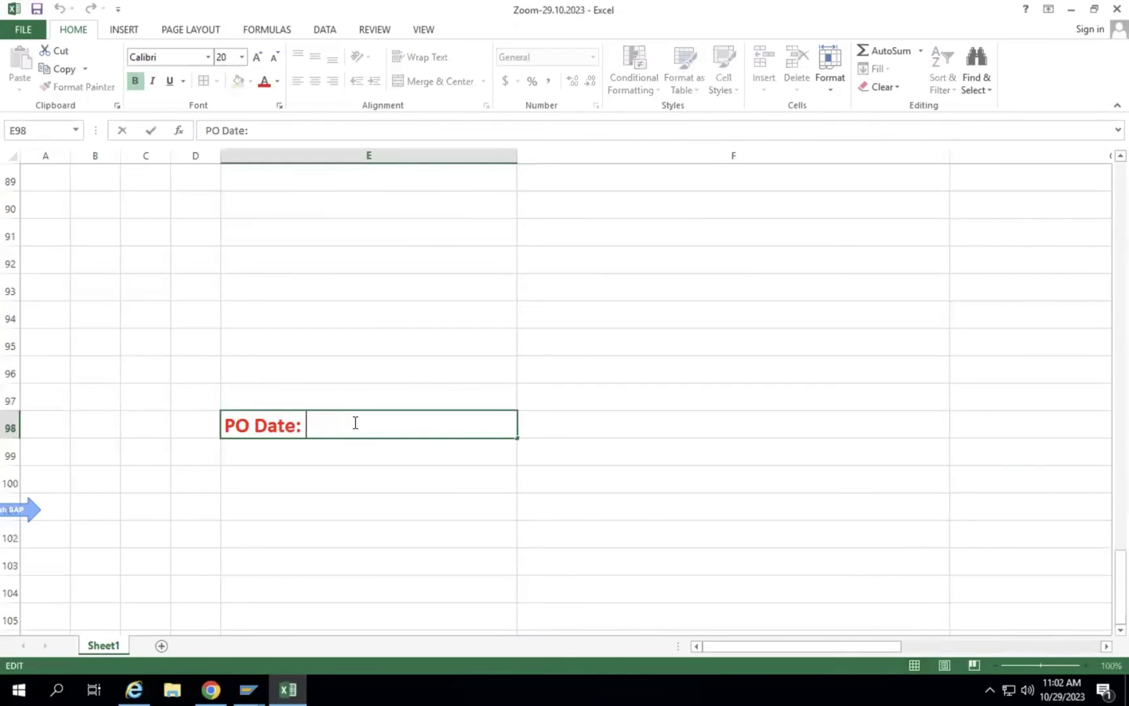
left_click(278, 81)
left_click(275, 137)
type("d")
key("BackSpace")
type("29")
key("BackSpace")
key("BackSpace")
type("29.0")
key("BackSpace")
type("10.")
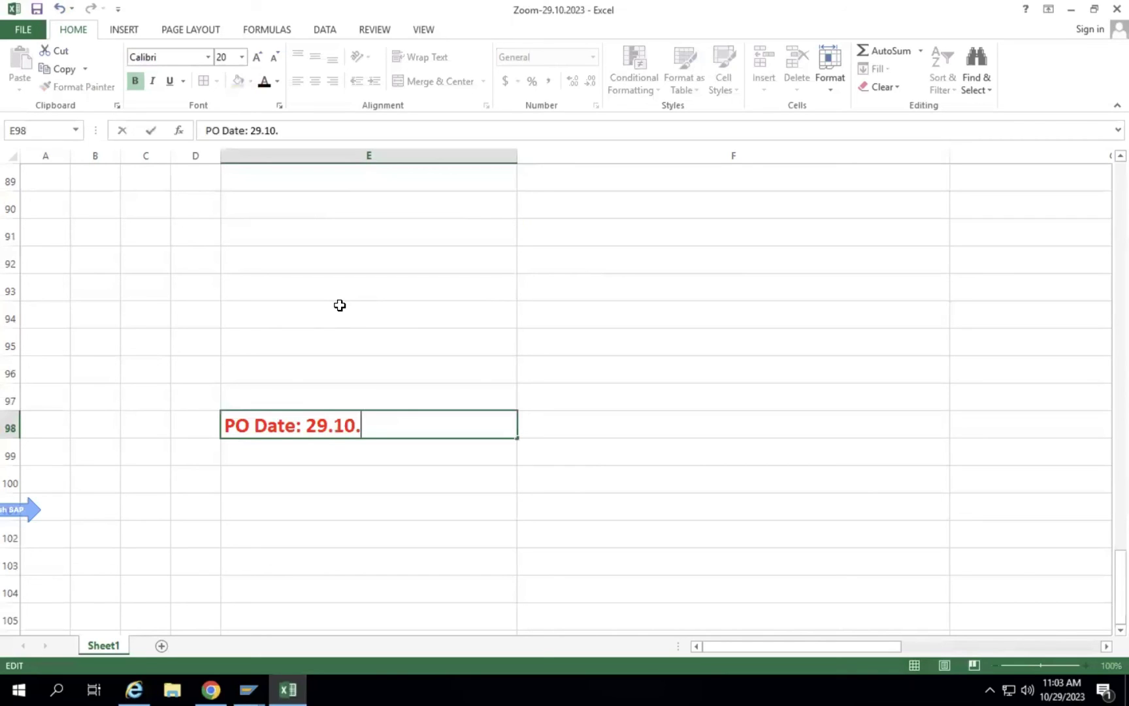
type("2023")
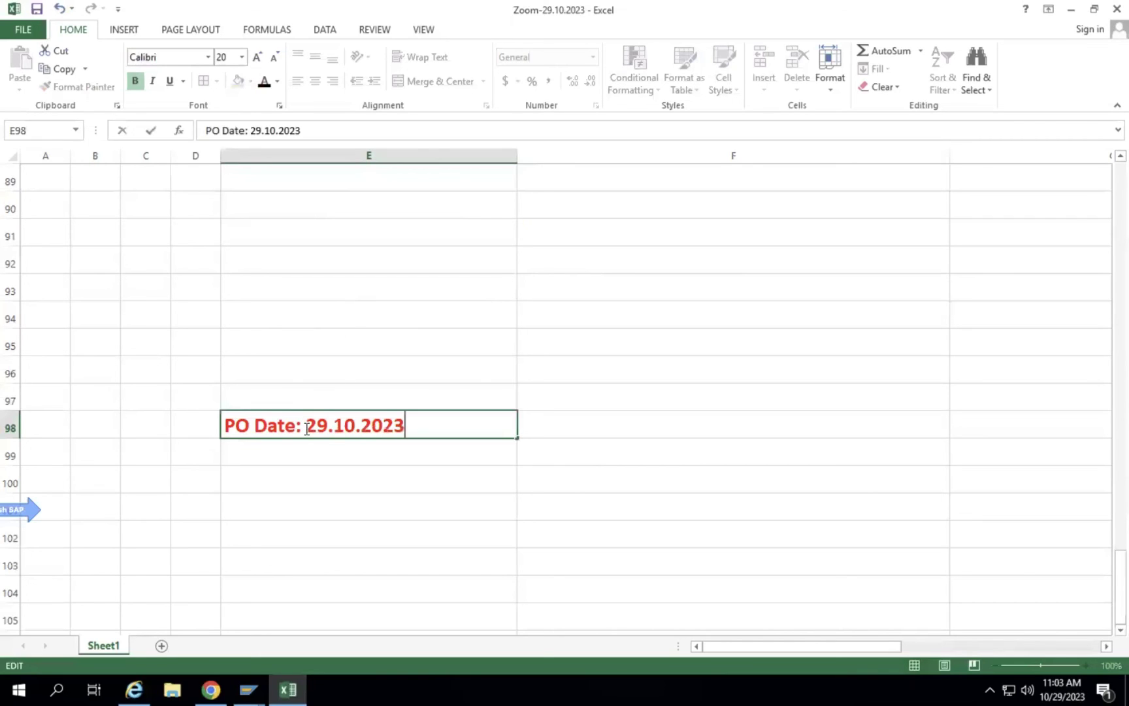
left_click_drag(306, 428, 414, 426)
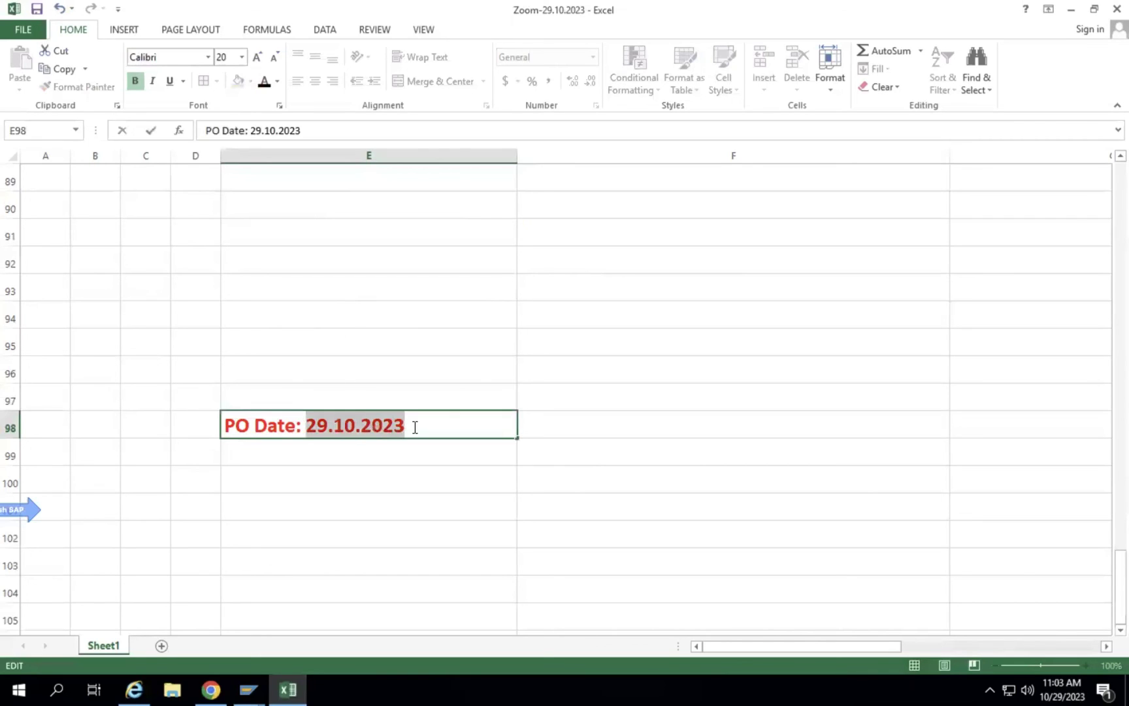
left_click(266, 89)
left_click(377, 502)
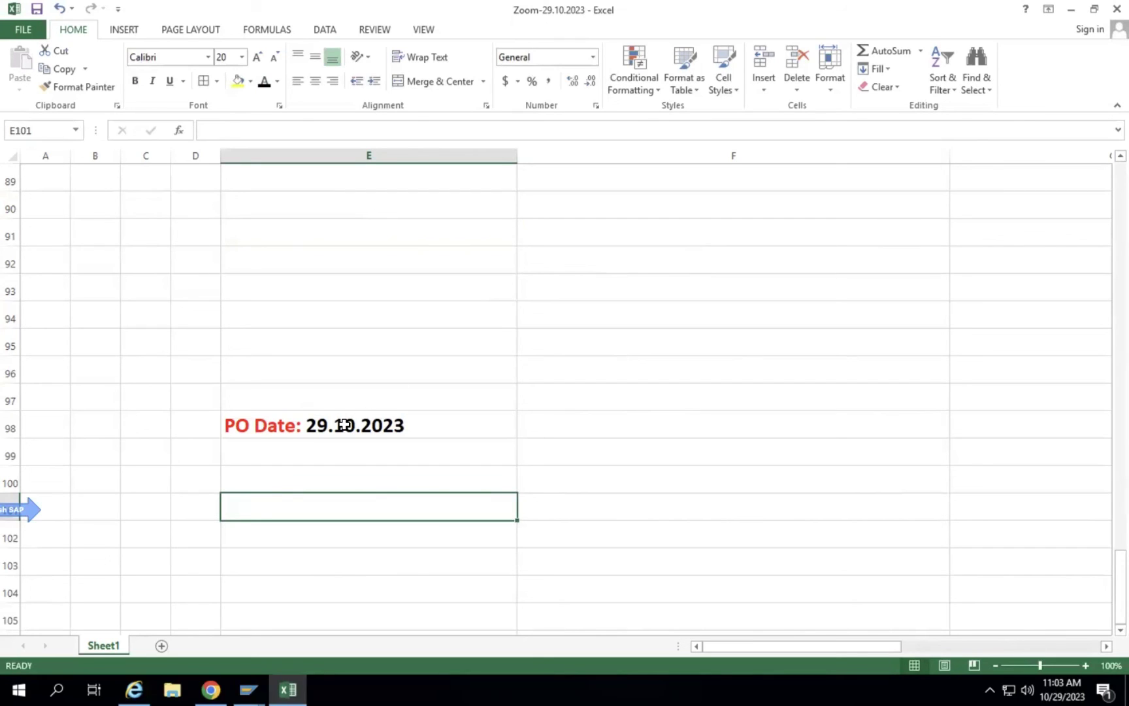
left_click(343, 454)
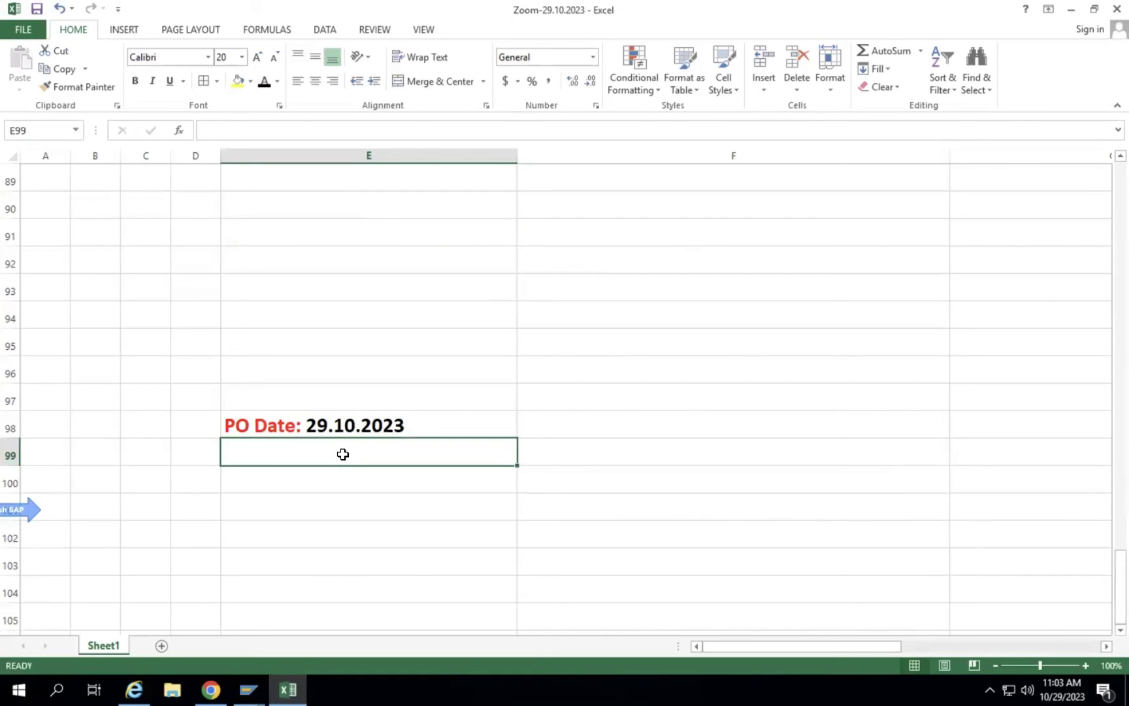
left_click(249, 690)
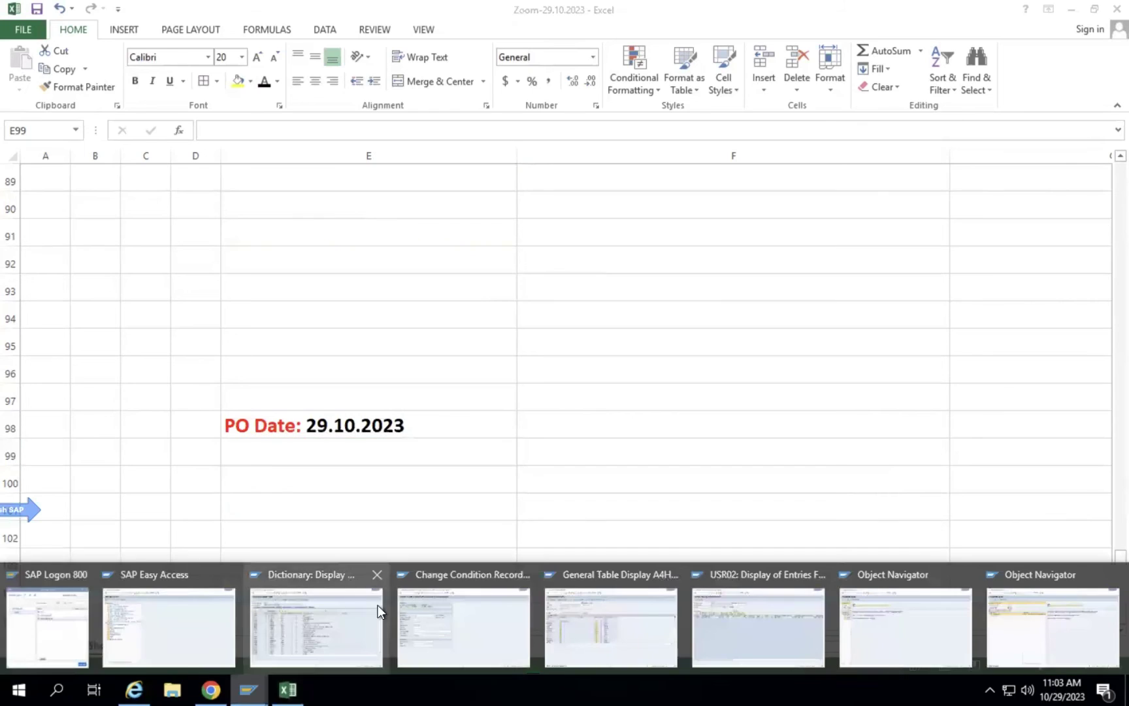
Display table EKKO in place of VBAK and inspect its AEDAT creation date field.
left_click(299, 605)
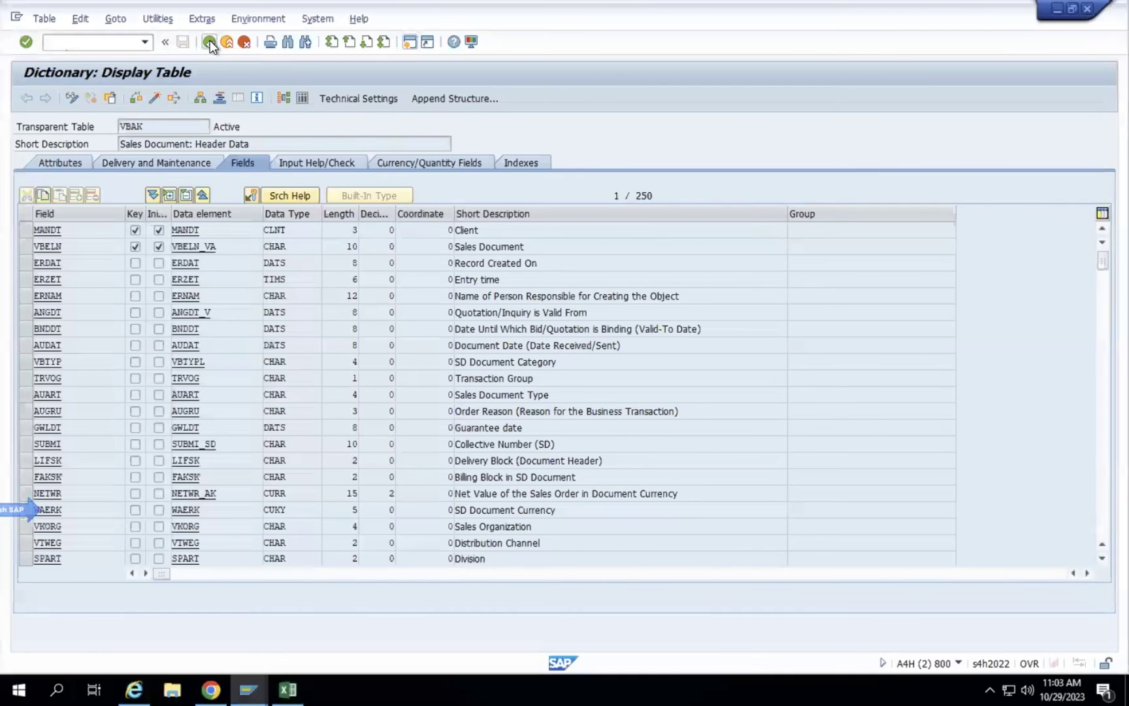
left_click(209, 41)
type("EKKO")
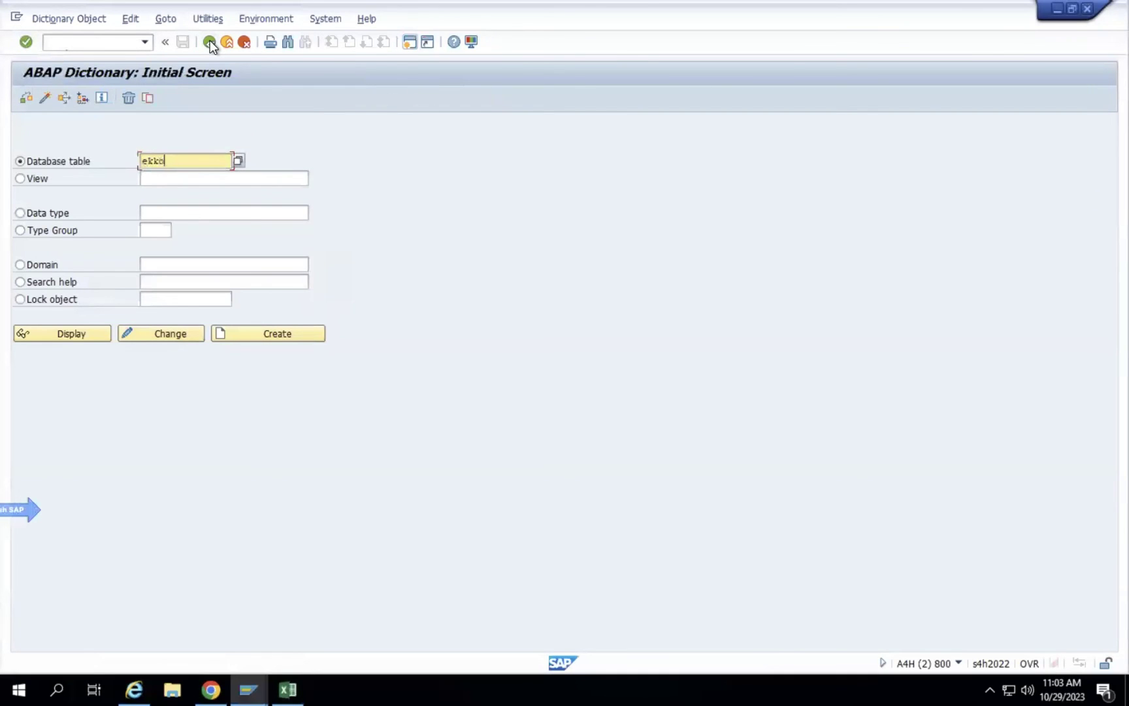
left_click(60, 327)
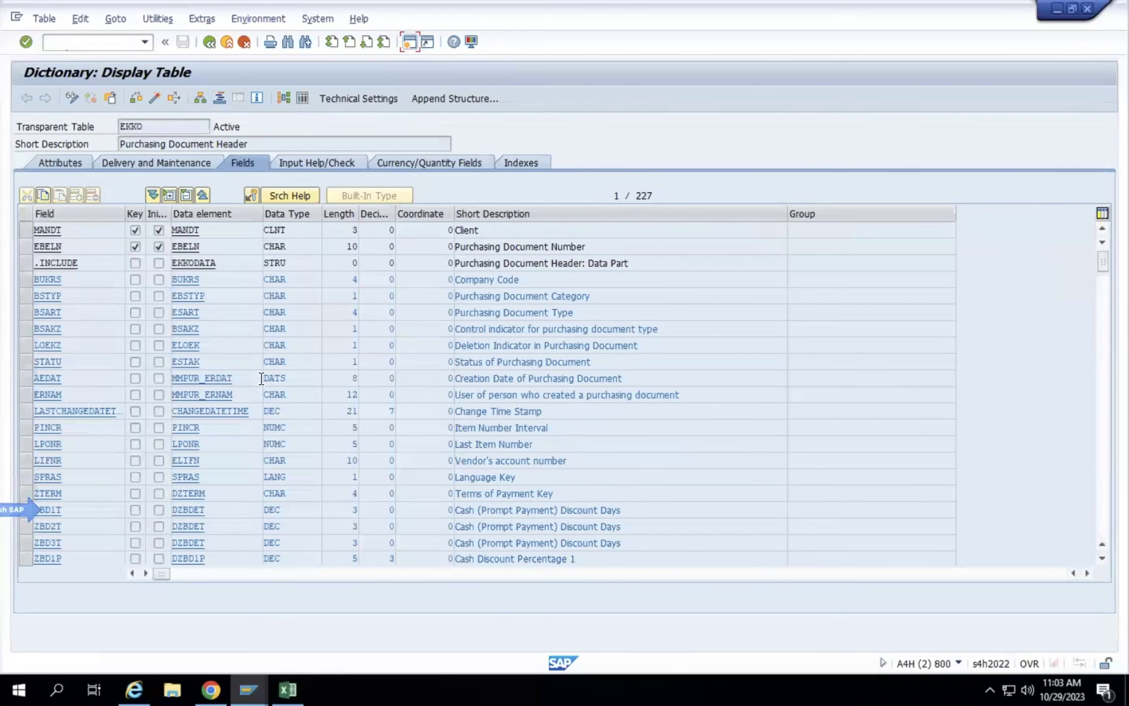
left_click(286, 378)
left_click_drag(660, 377, 295, 377)
left_click_drag(126, 379, 9, 391)
scroll(650, 487, "down", 3)
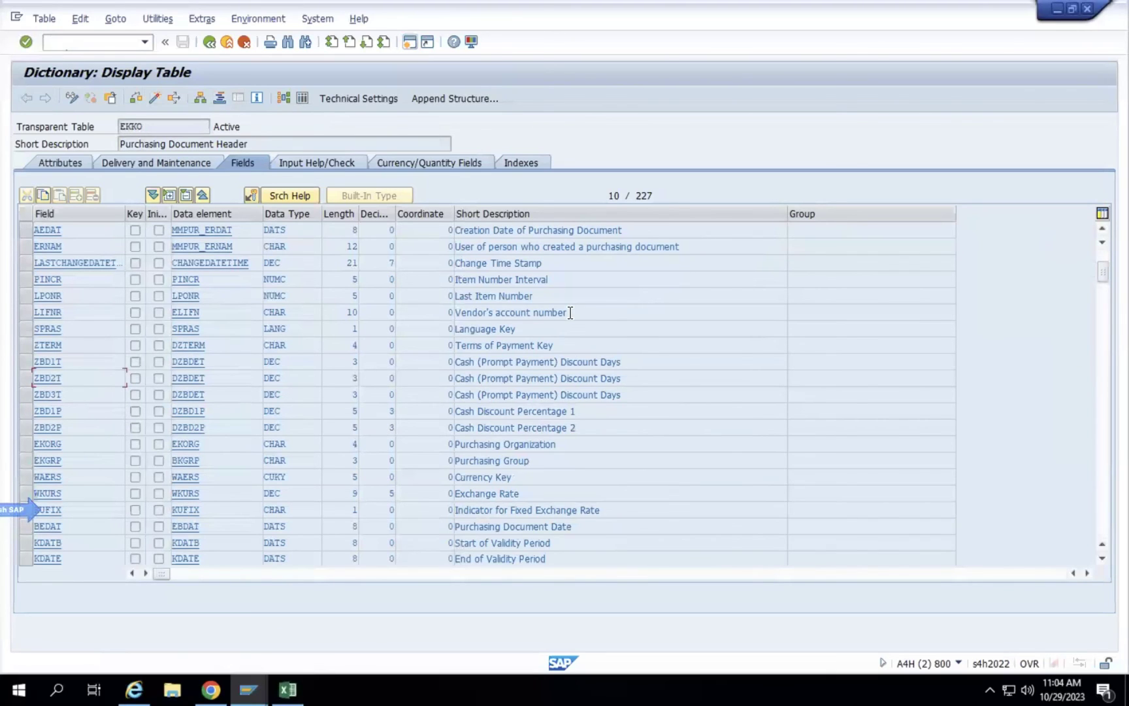
Search the EKKO field list for ebeln and step through the following matches.
left_click(285, 41)
type("ebeln")
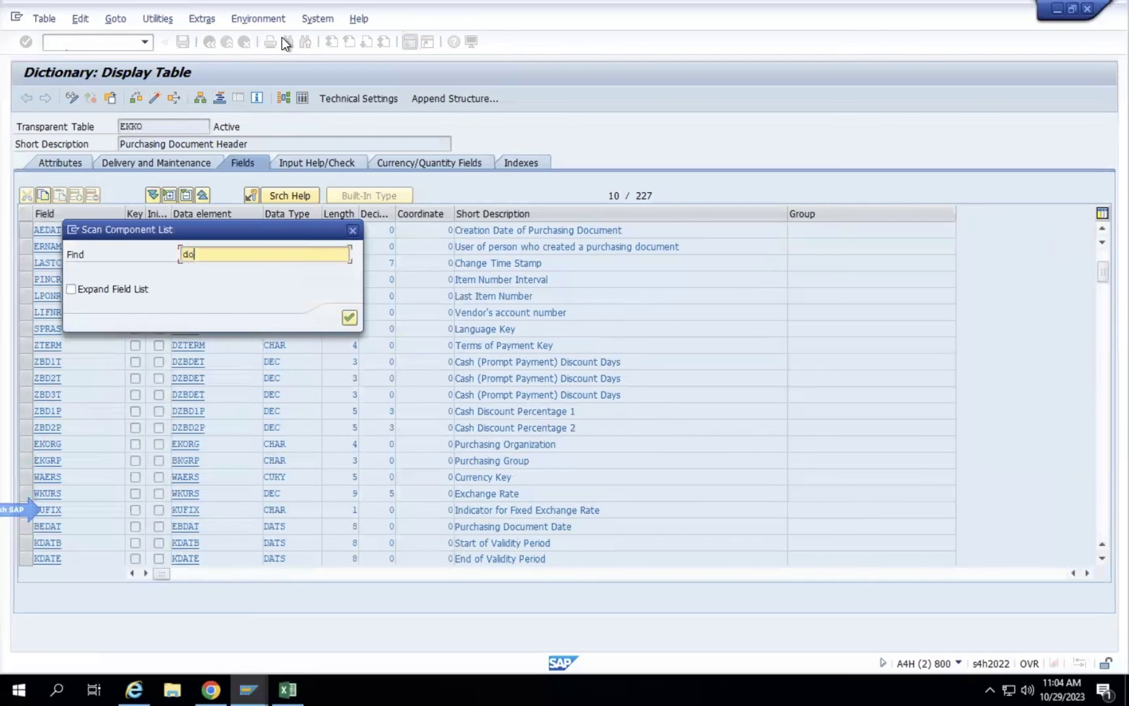
key("Return")
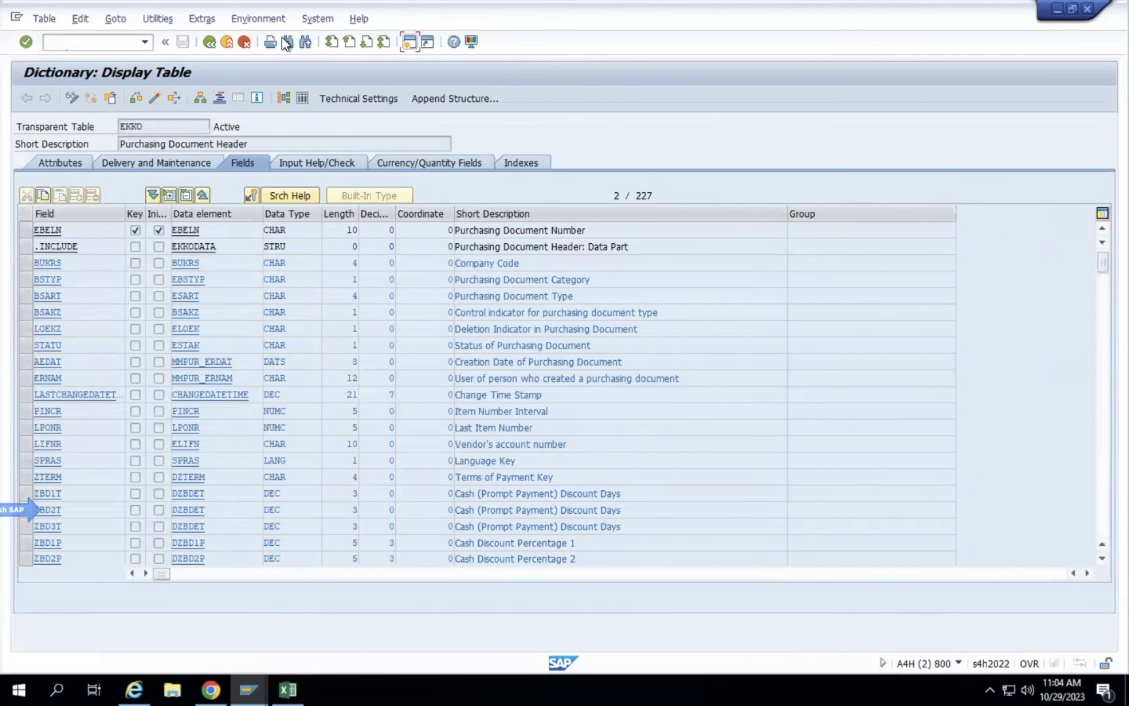
mouse_move(336, 2)
left_click(302, 41)
left_click(303, 41)
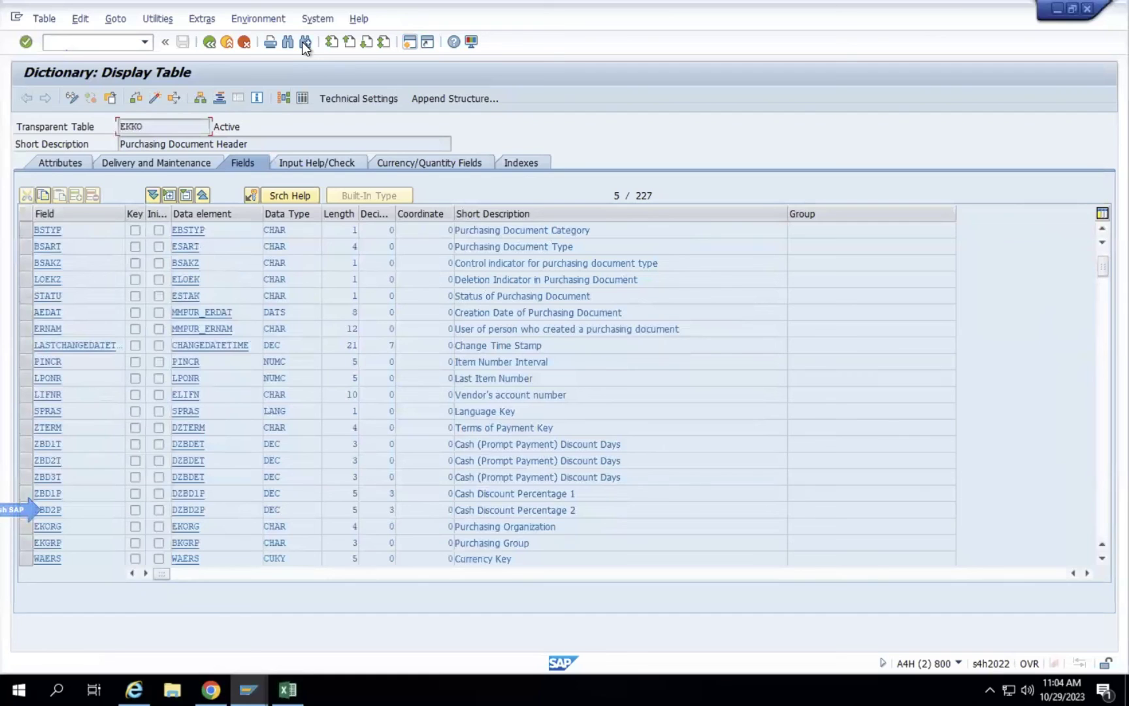
left_click(302, 41)
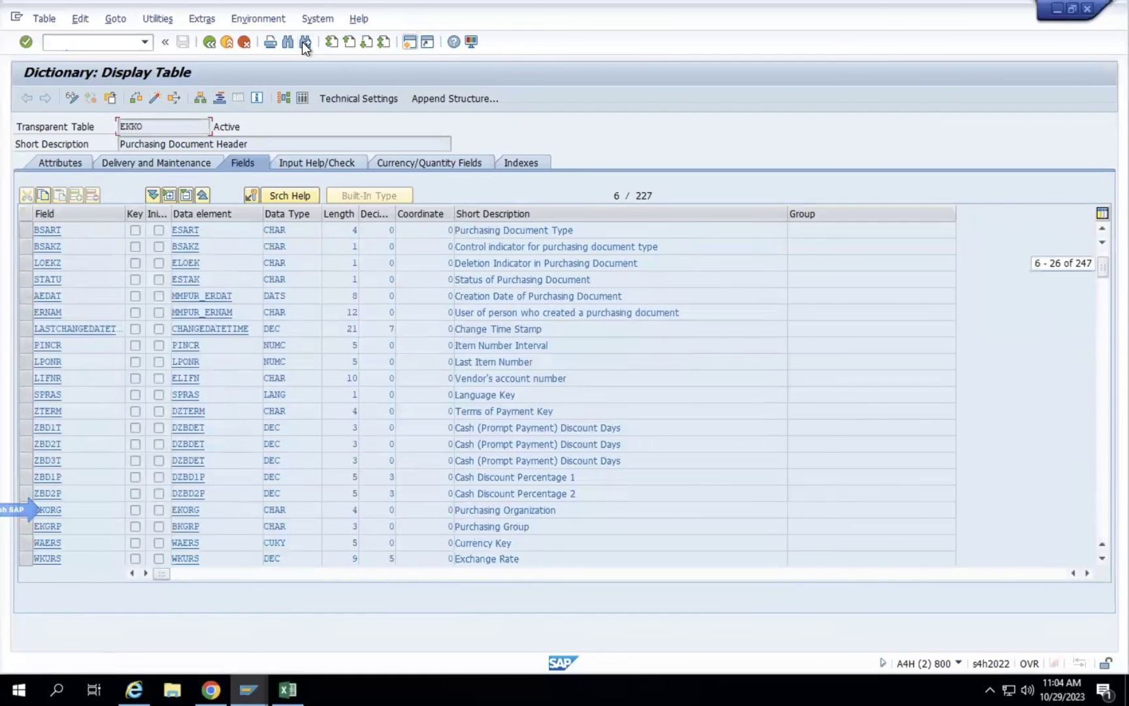
left_click(302, 41)
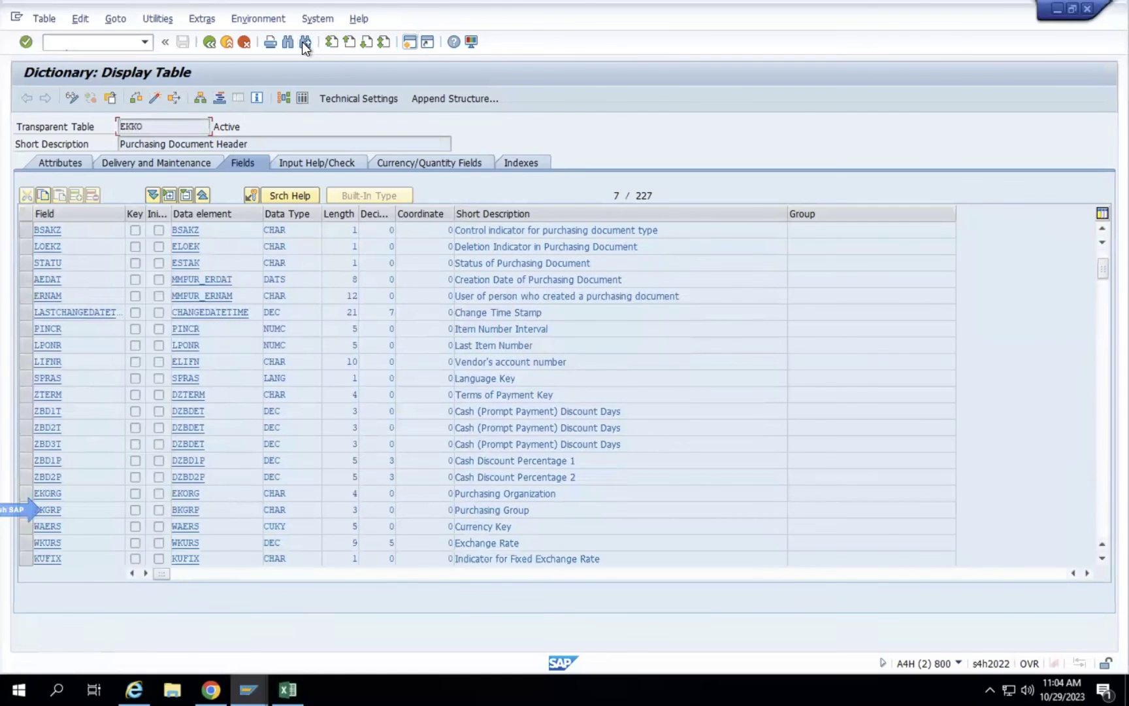
left_click(302, 41)
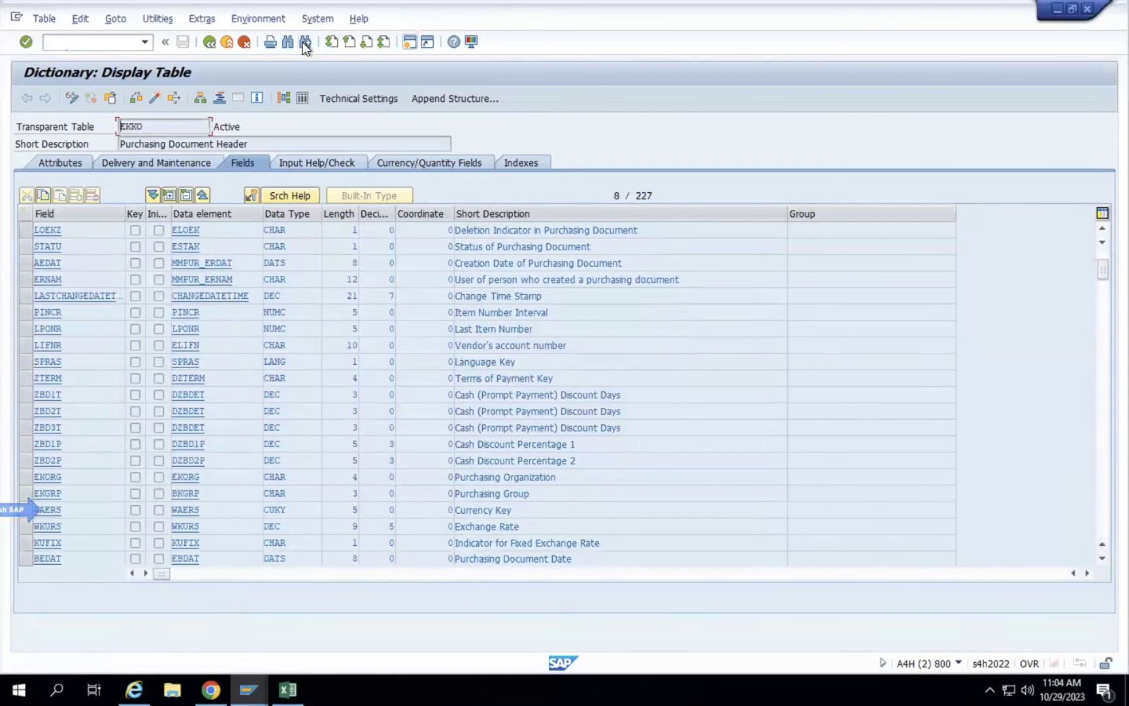
left_click(302, 41)
left_click(302, 41)
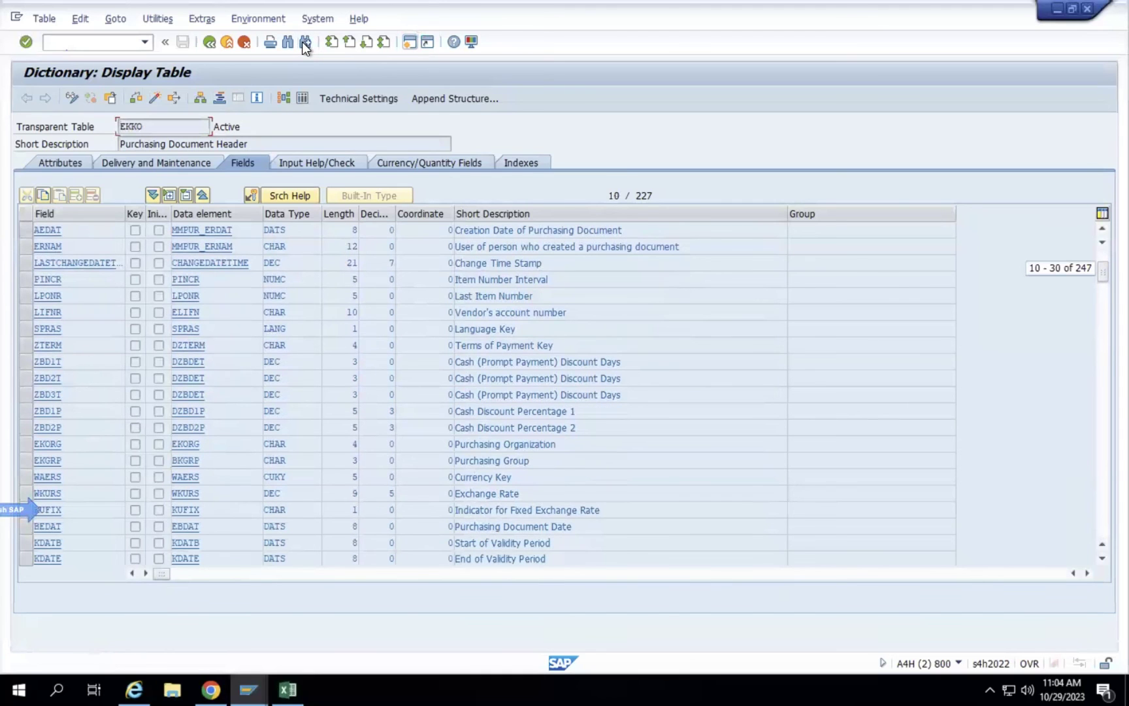
left_click(302, 41)
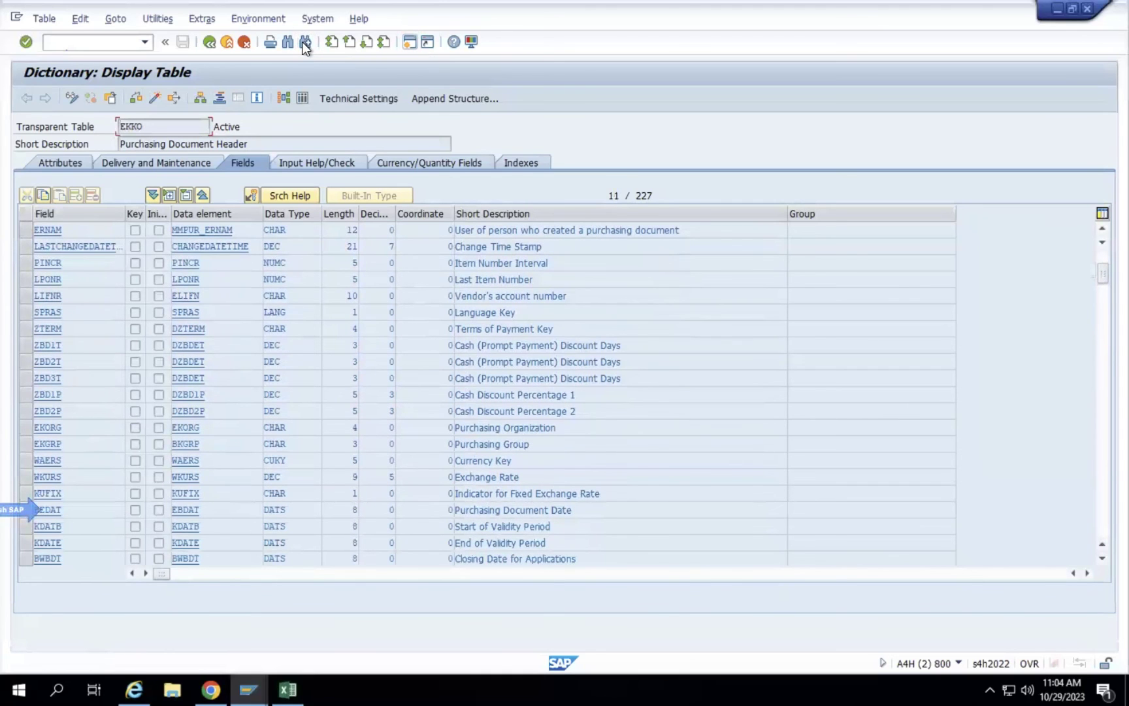
left_click(302, 41)
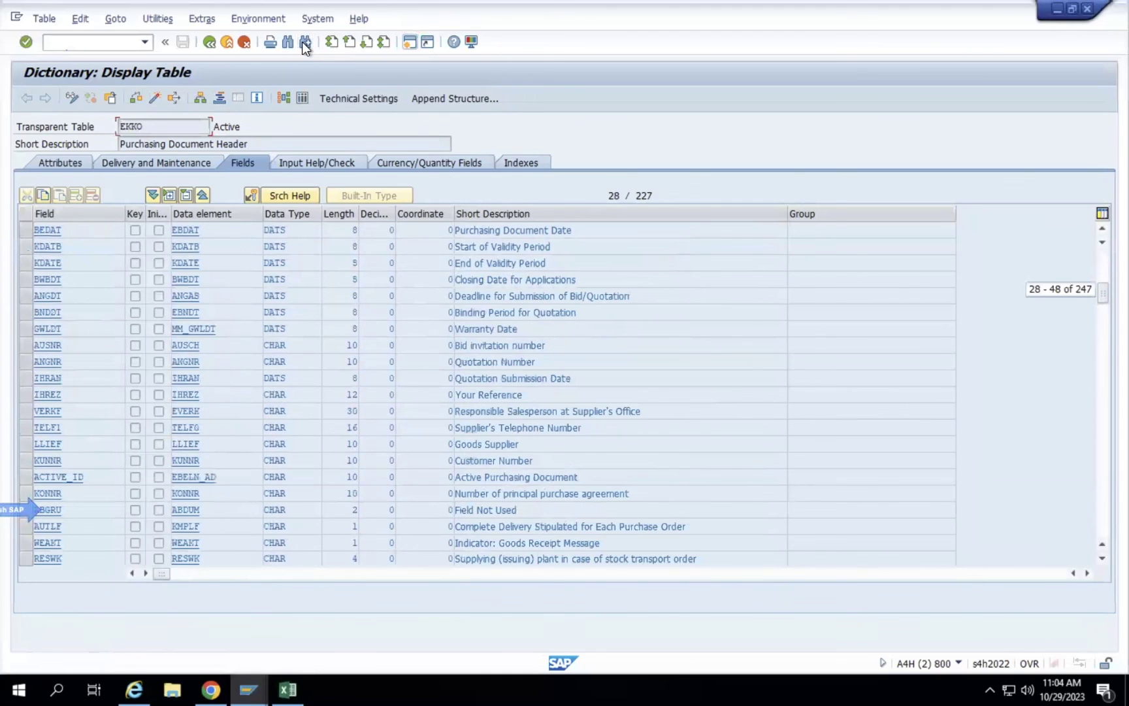
Select the BEDAT field name, then search the field list for aedat.
left_click(80, 228)
left_click_drag(8, 229, 5, 235)
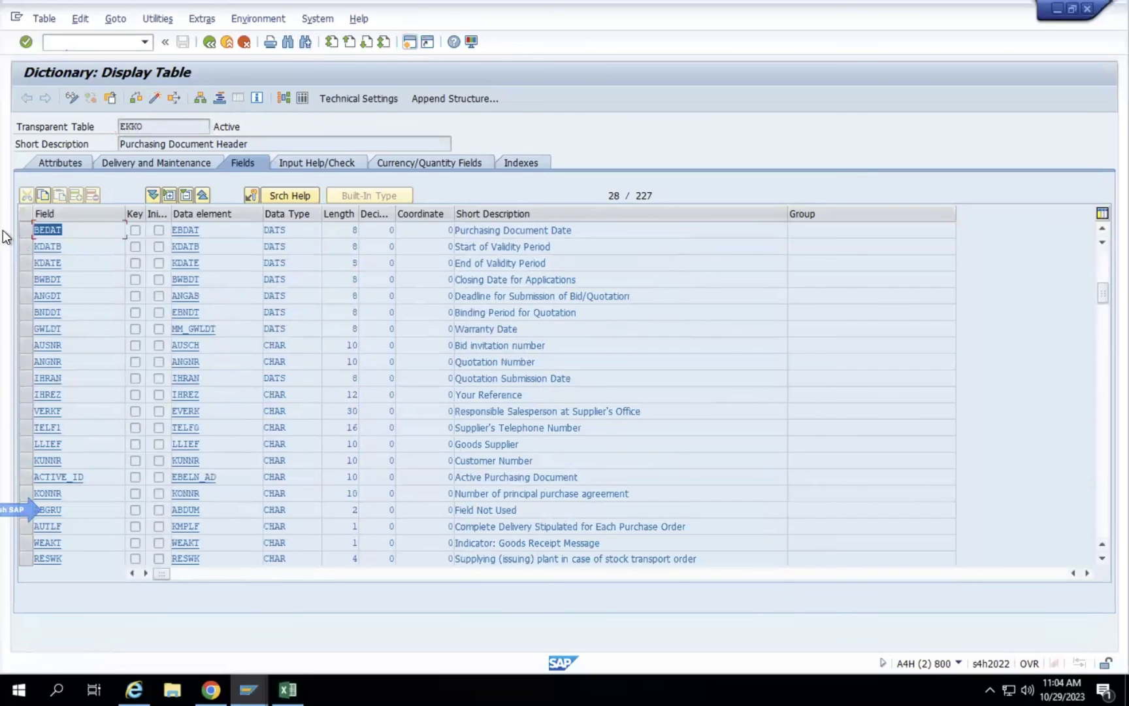
left_click(85, 237)
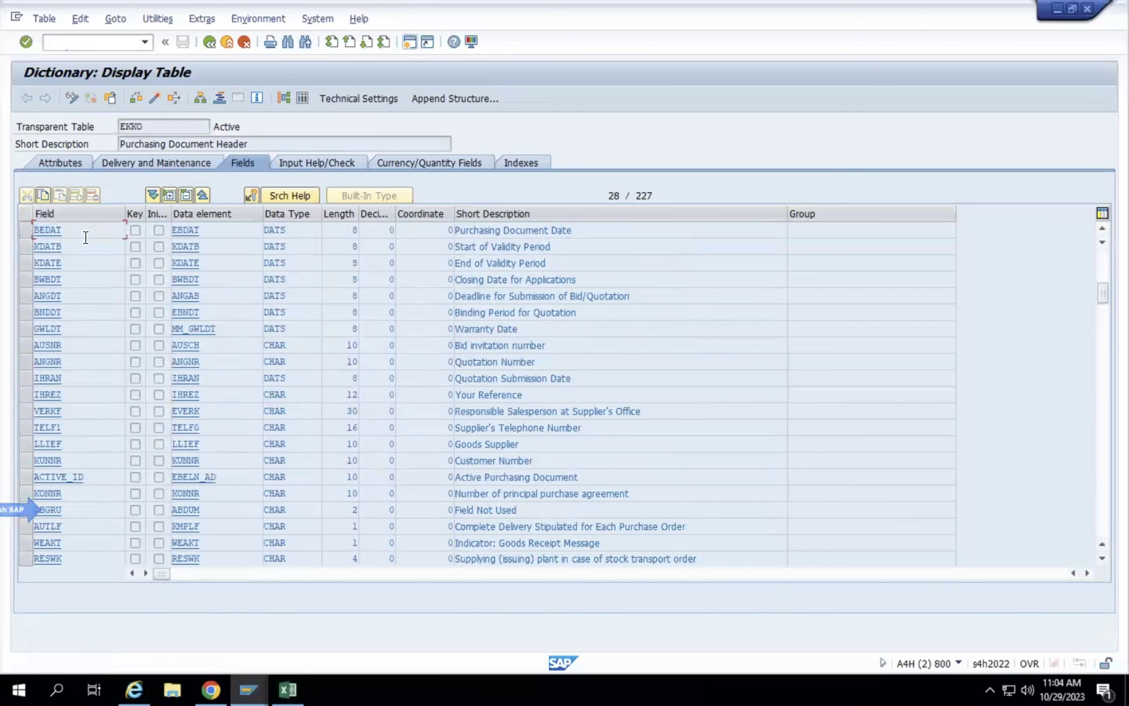
left_click(289, 43)
key("BackSpace")
type("aeddat")
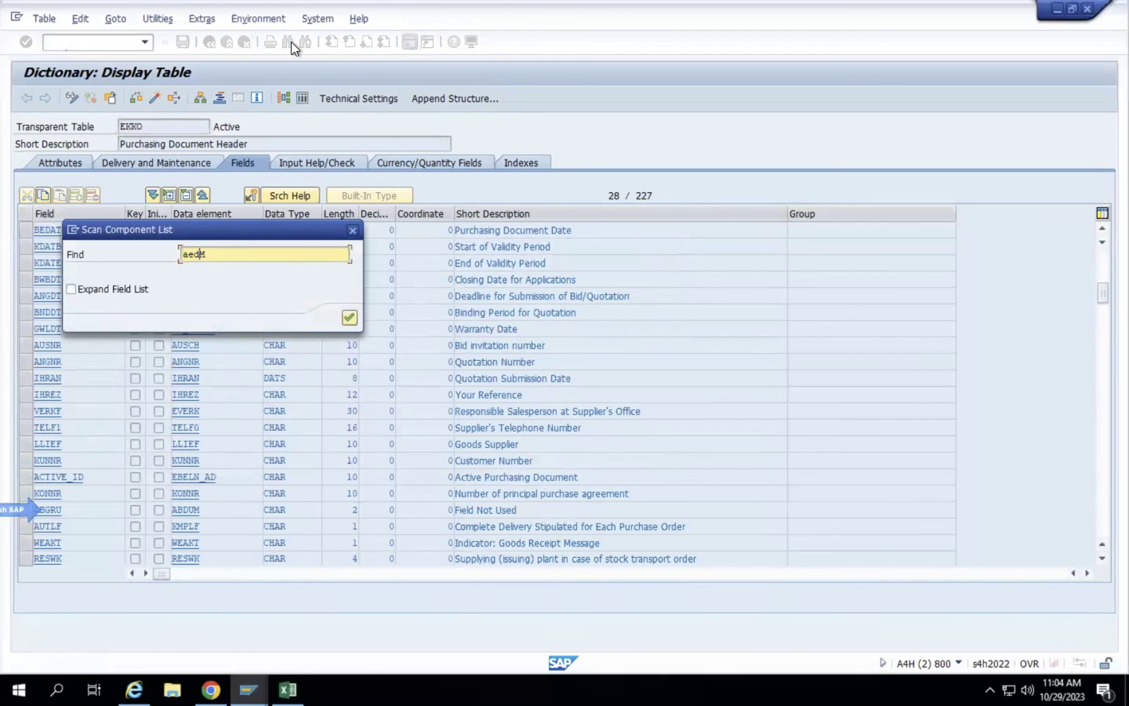
key("BackSpace")
key("BackSpace")
key("BackSpace")
type("at")
key("Return")
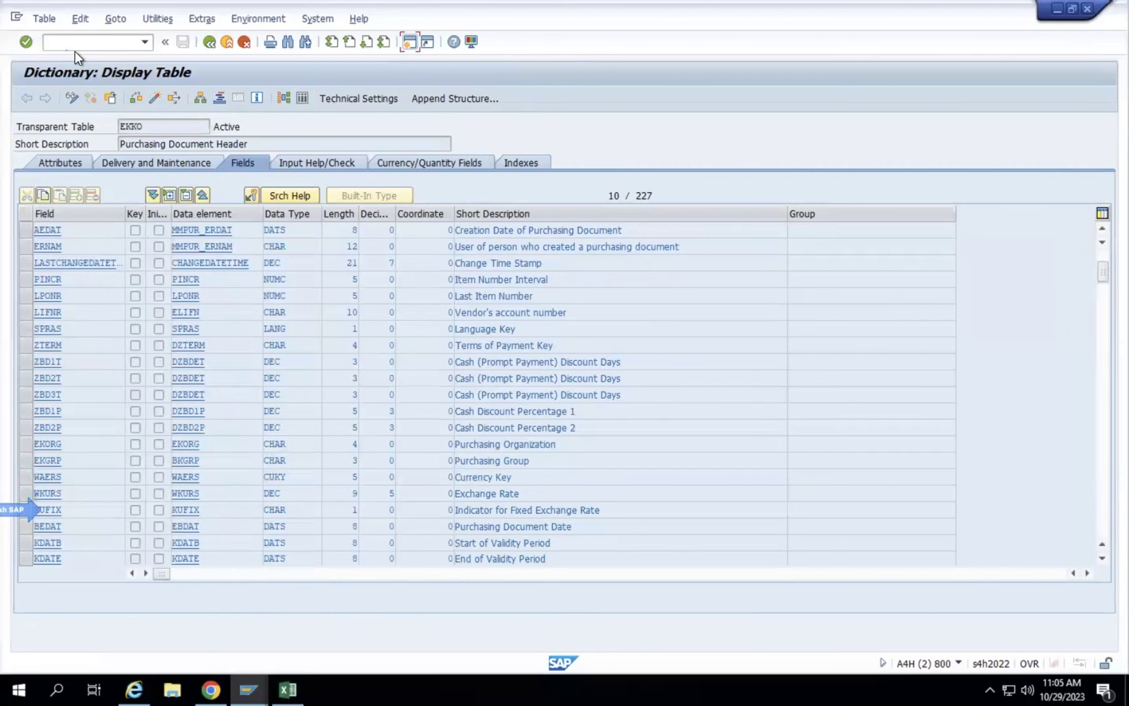
Start the create purchase order transaction and set the document date to 21.10.2023.
left_click(58, 44)
type("/n")
type("se16n")
key("Return")
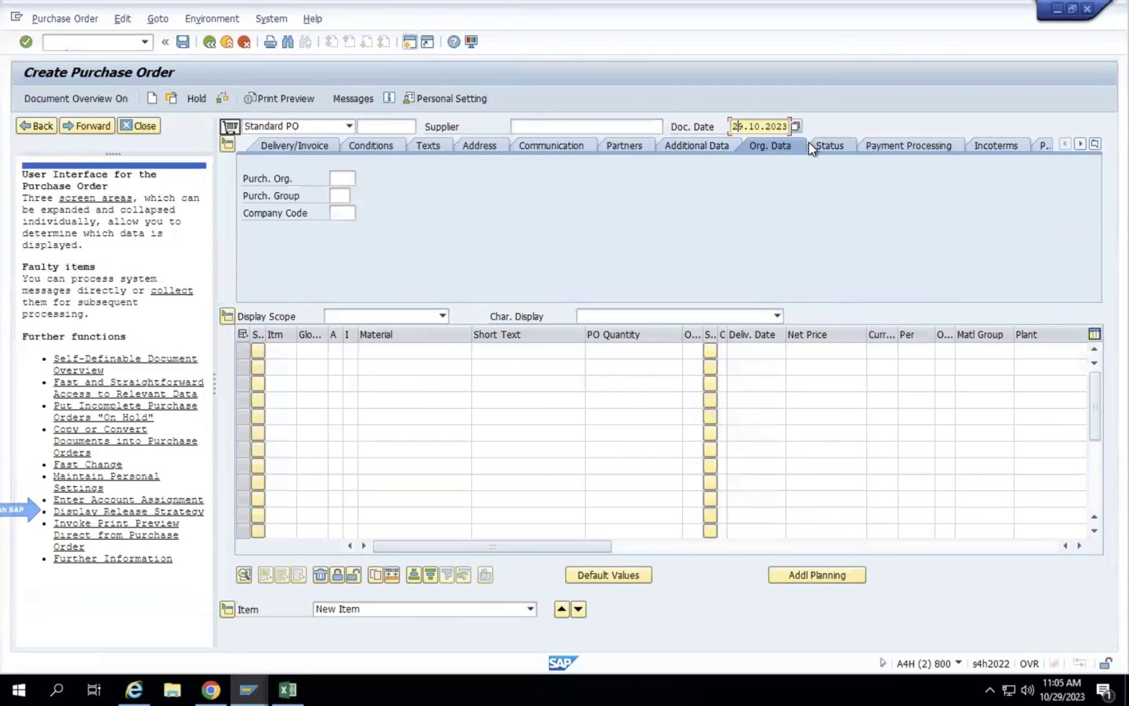
key("Delete")
type("1")
key("Return")
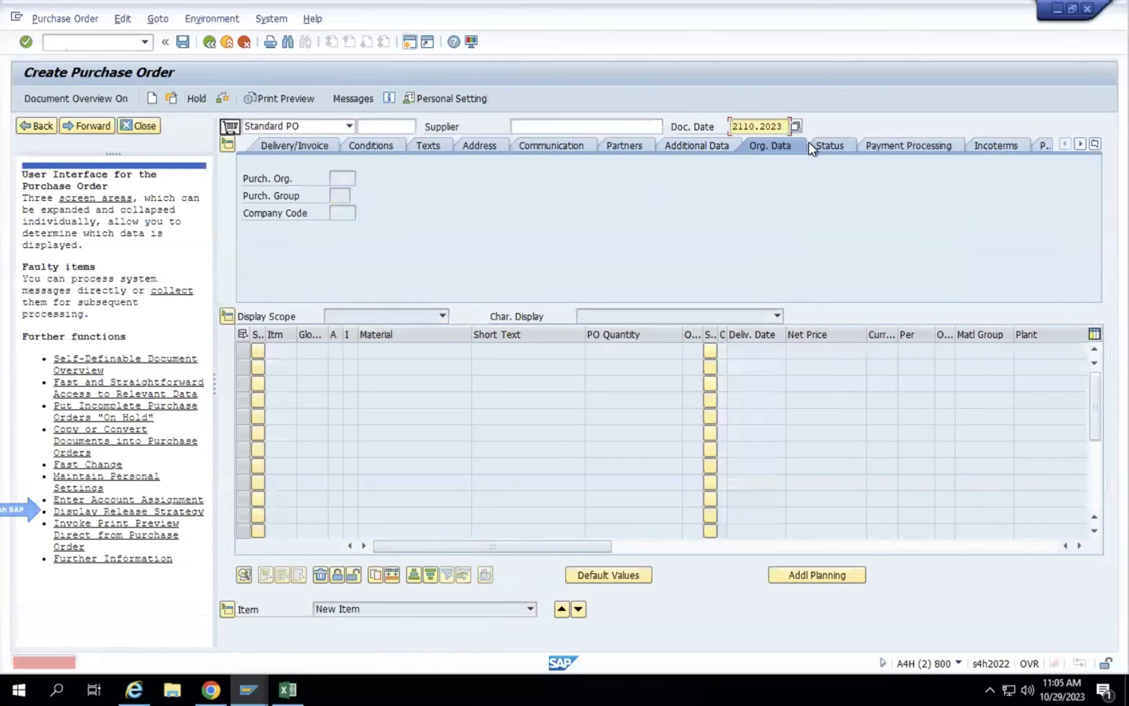
type(".1")
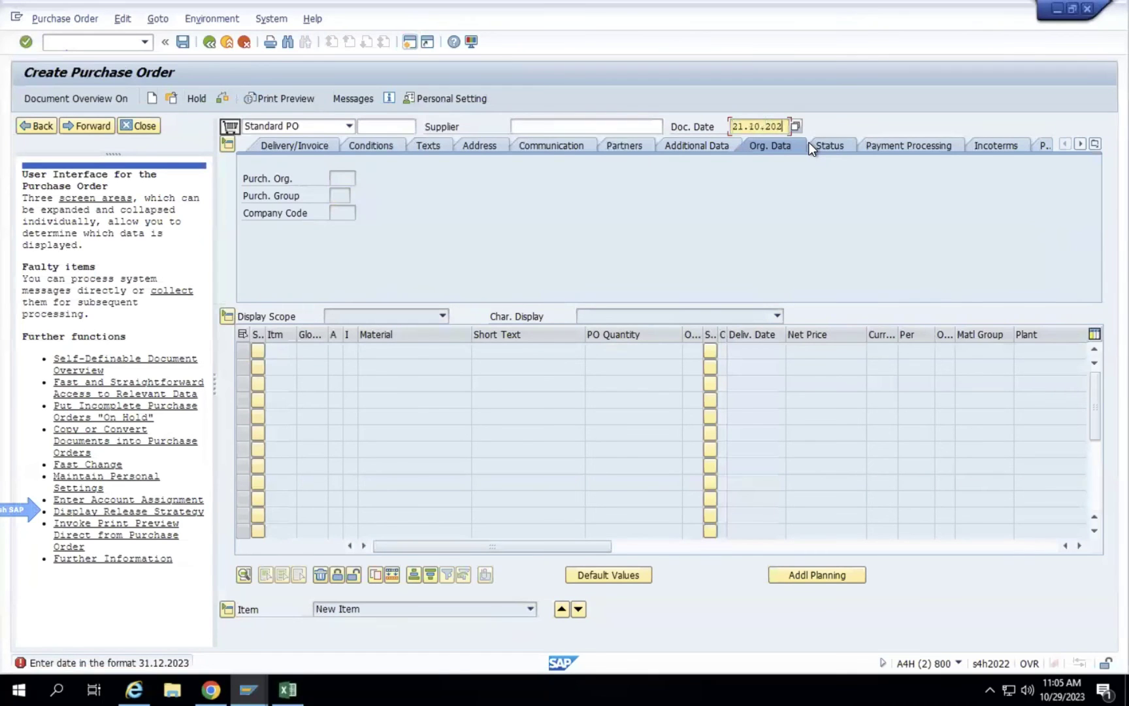
key("Return")
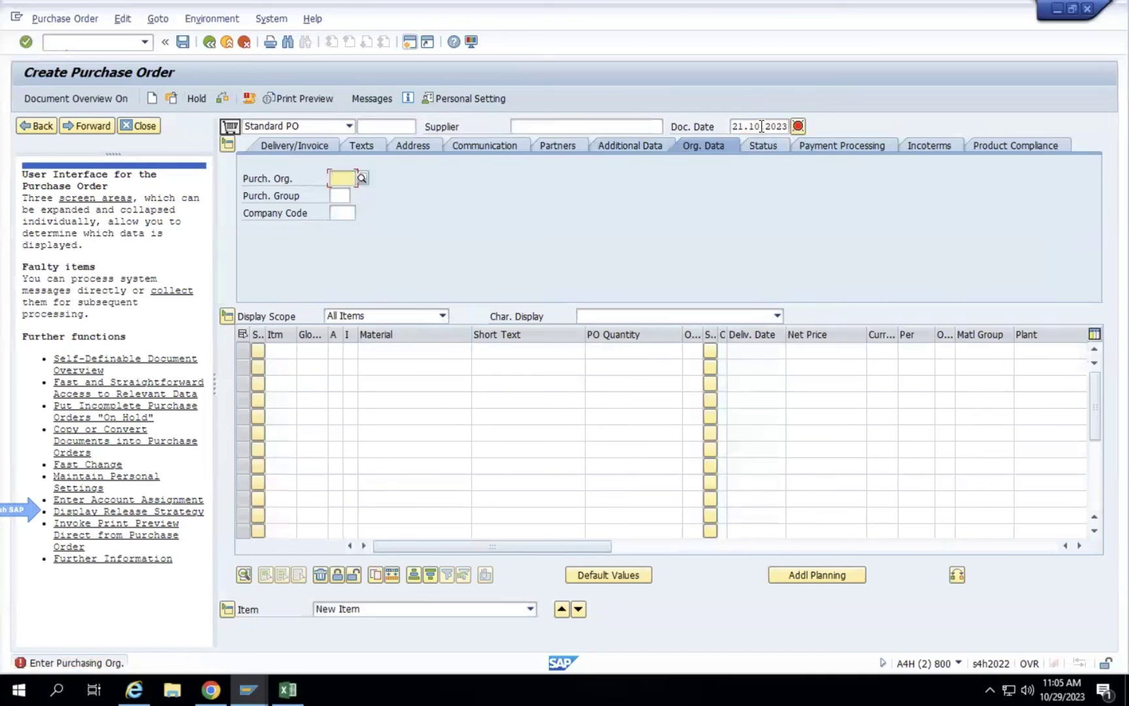
Review the pending error messages, hide the help pane and check the order type list.
left_click(799, 126)
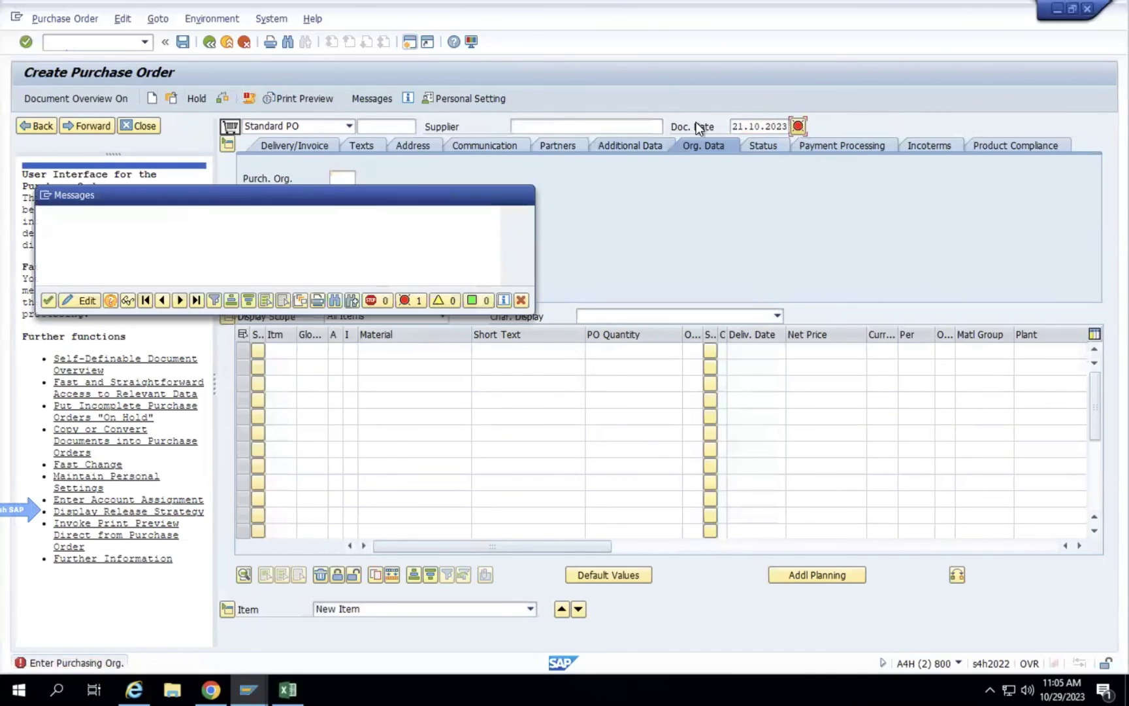
left_click(47, 300)
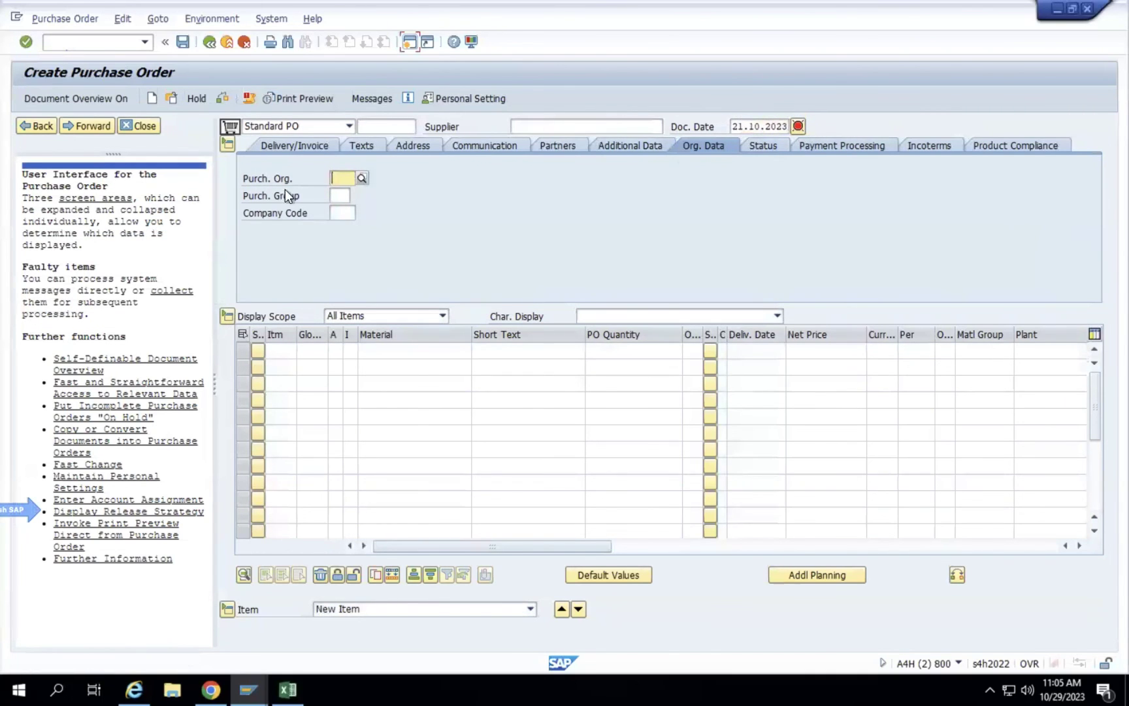
left_click(348, 127)
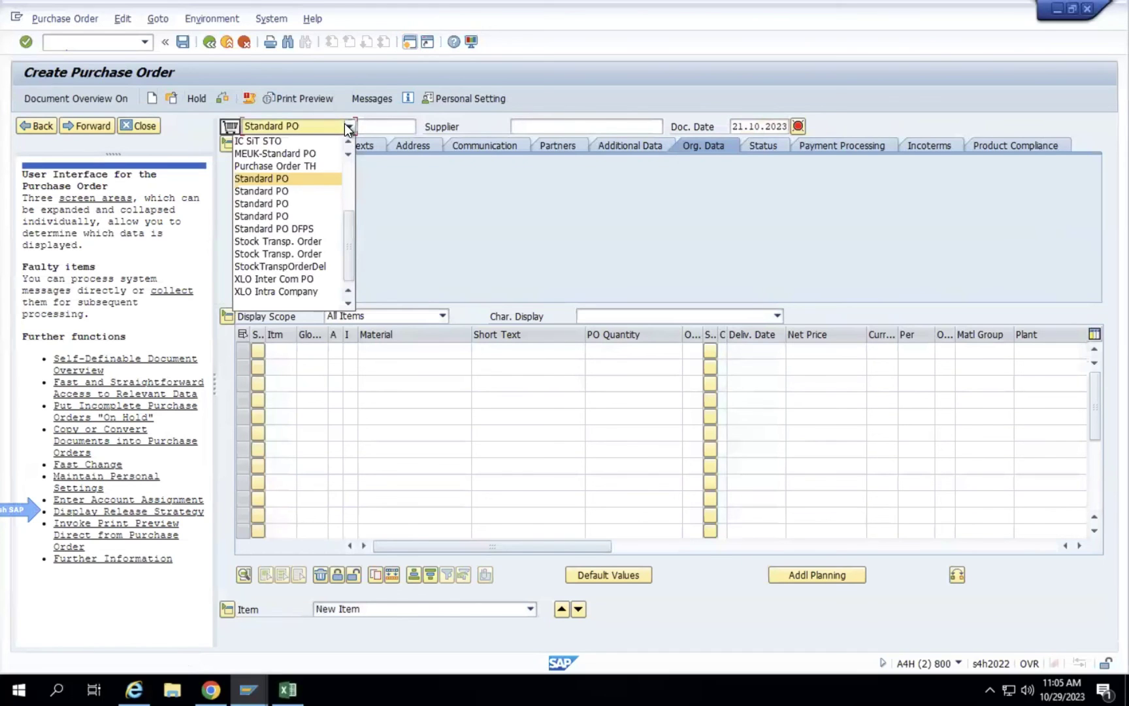
left_click(149, 126)
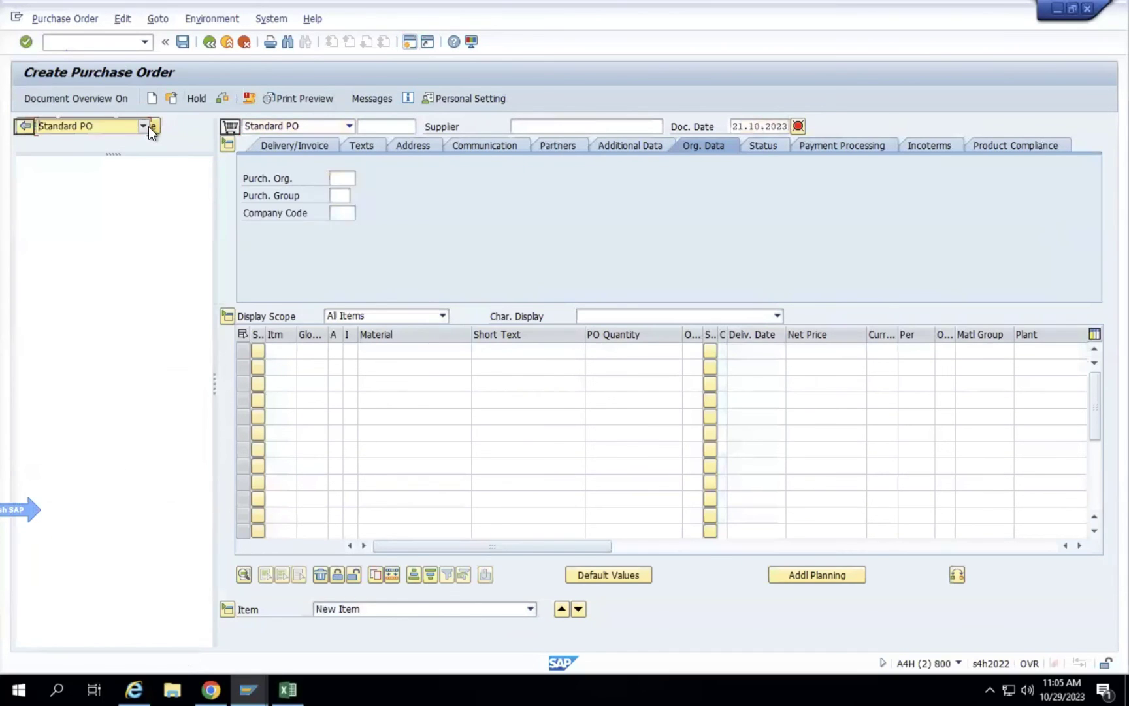
left_click(142, 127)
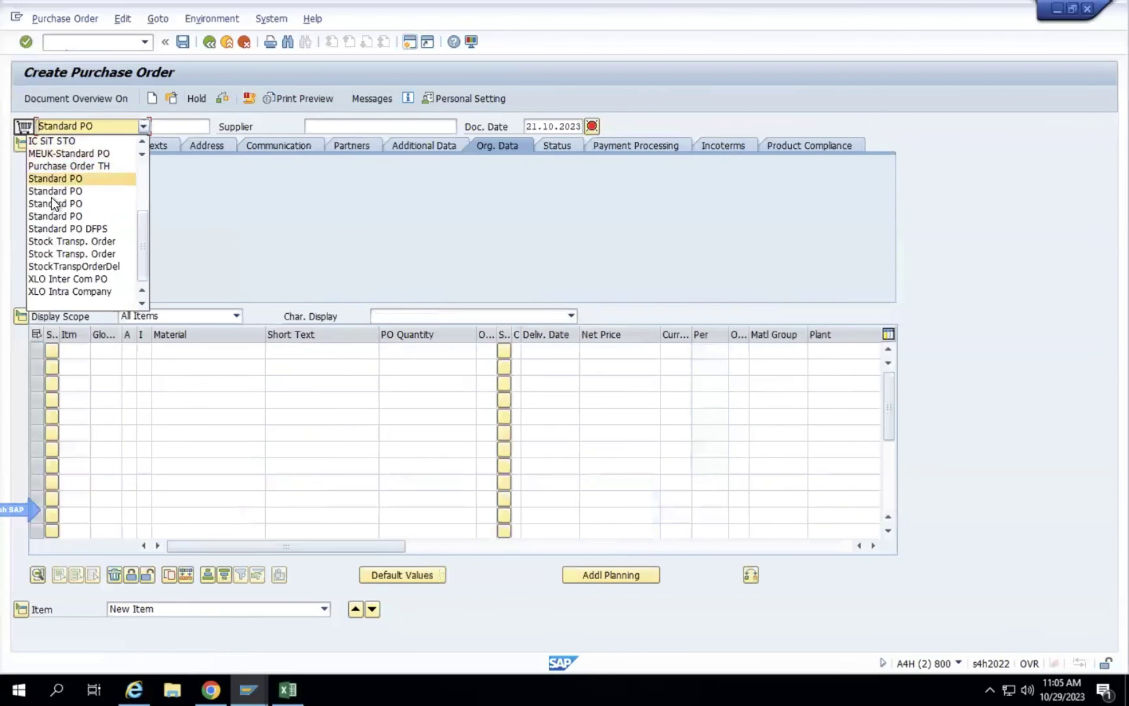
key("Escape")
Turn on 'Show keys within dropdown lists' under SAP GUI Options, Interaction Design, Visualization 1.
left_click(474, 41)
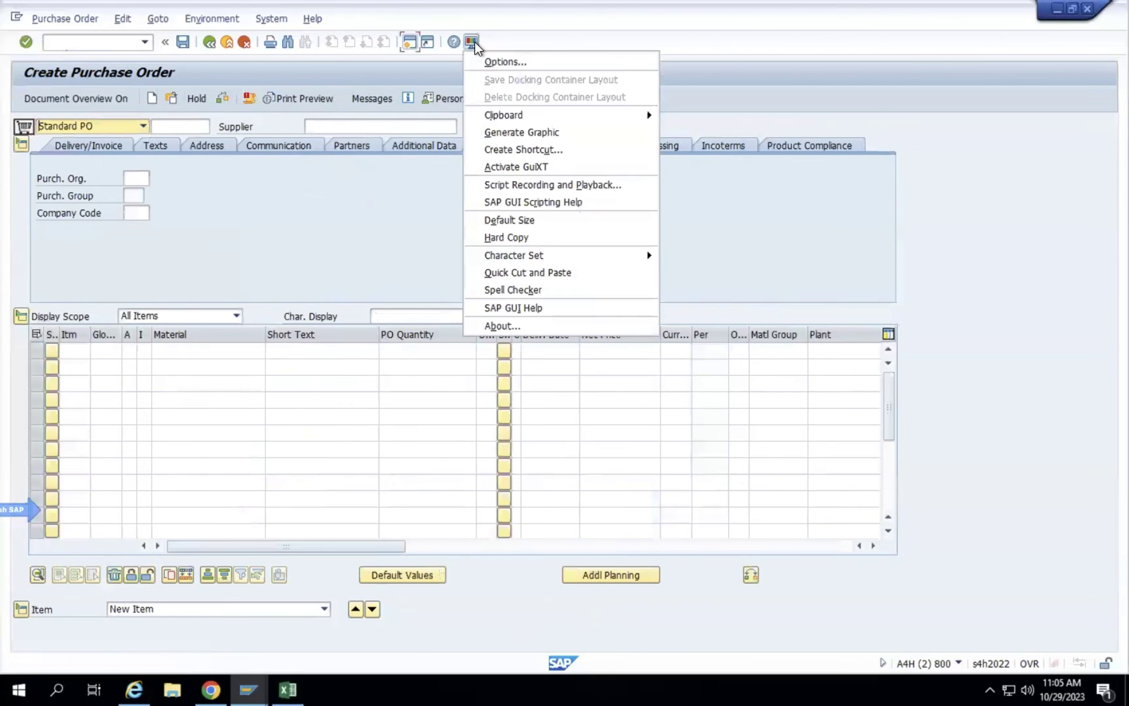
left_click(495, 62)
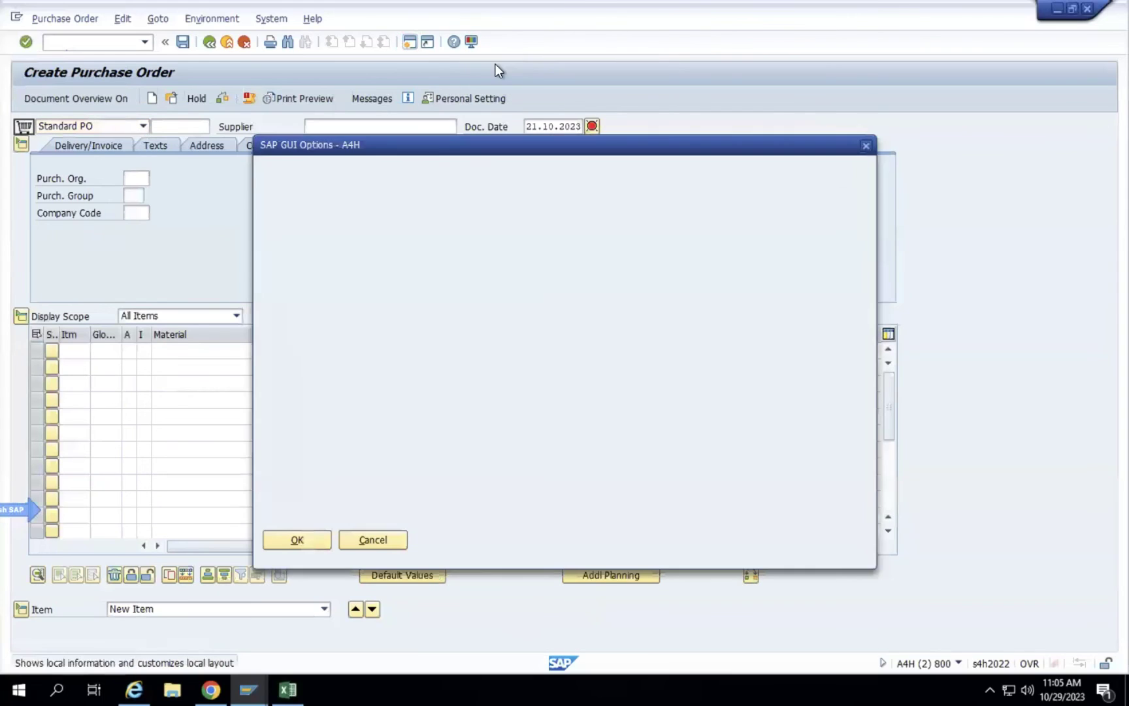
left_click(276, 311)
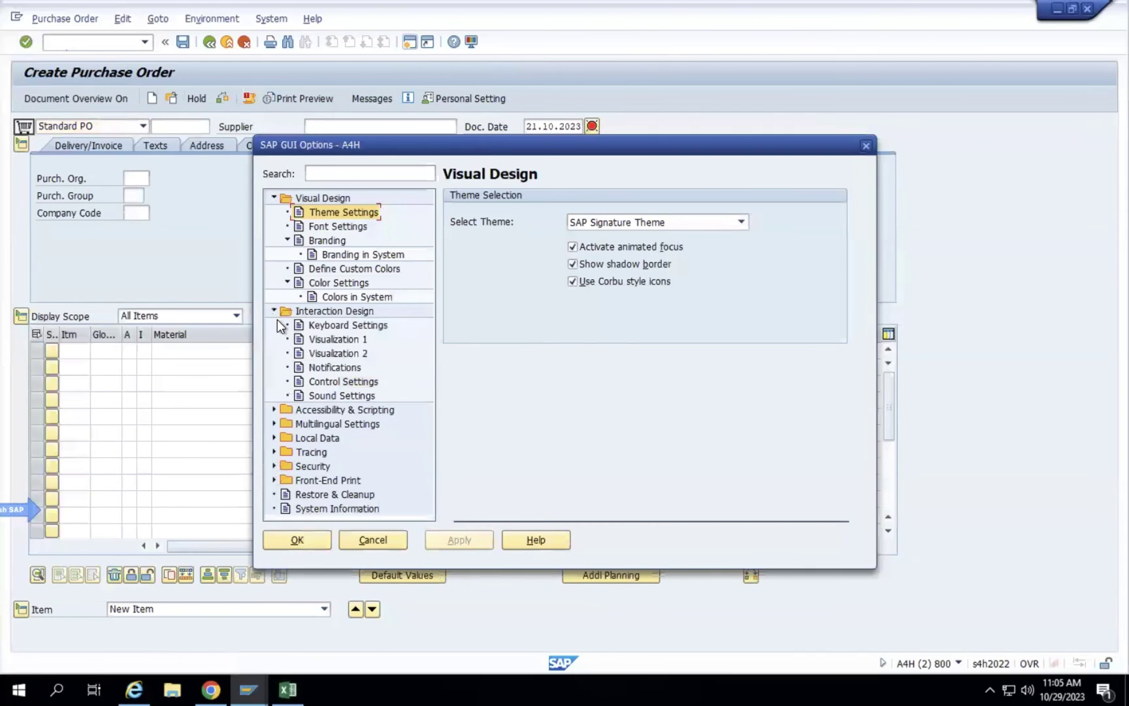
left_click(332, 340)
left_click(456, 280)
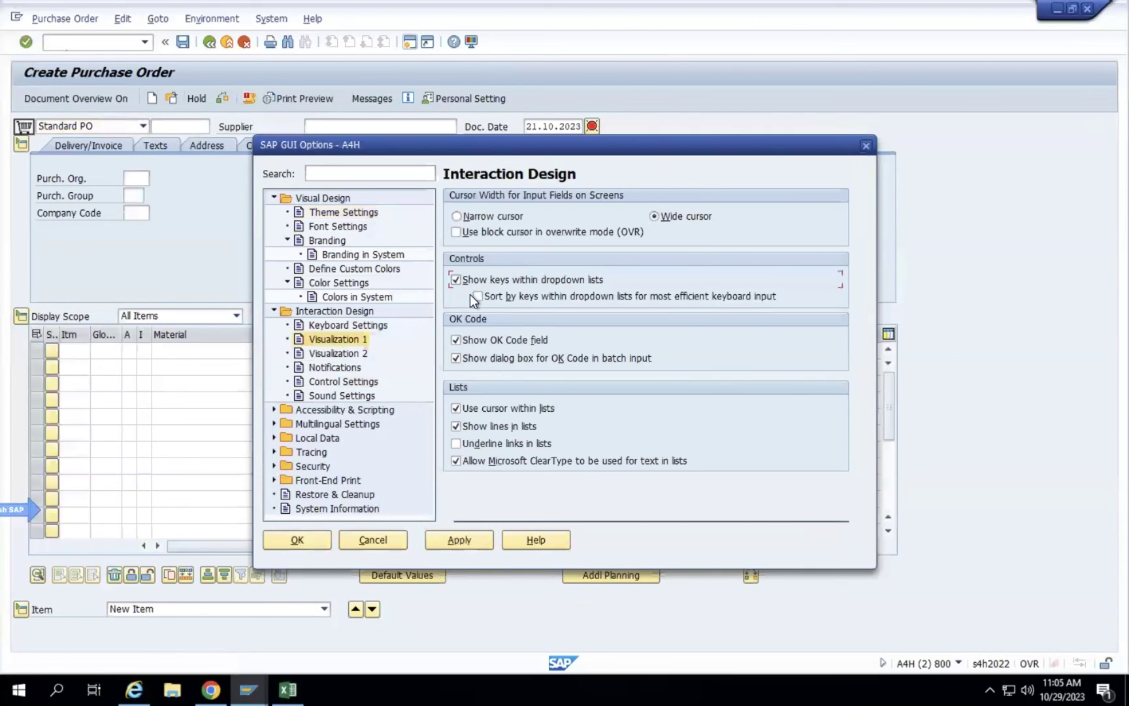
left_click(450, 542)
left_click(324, 542)
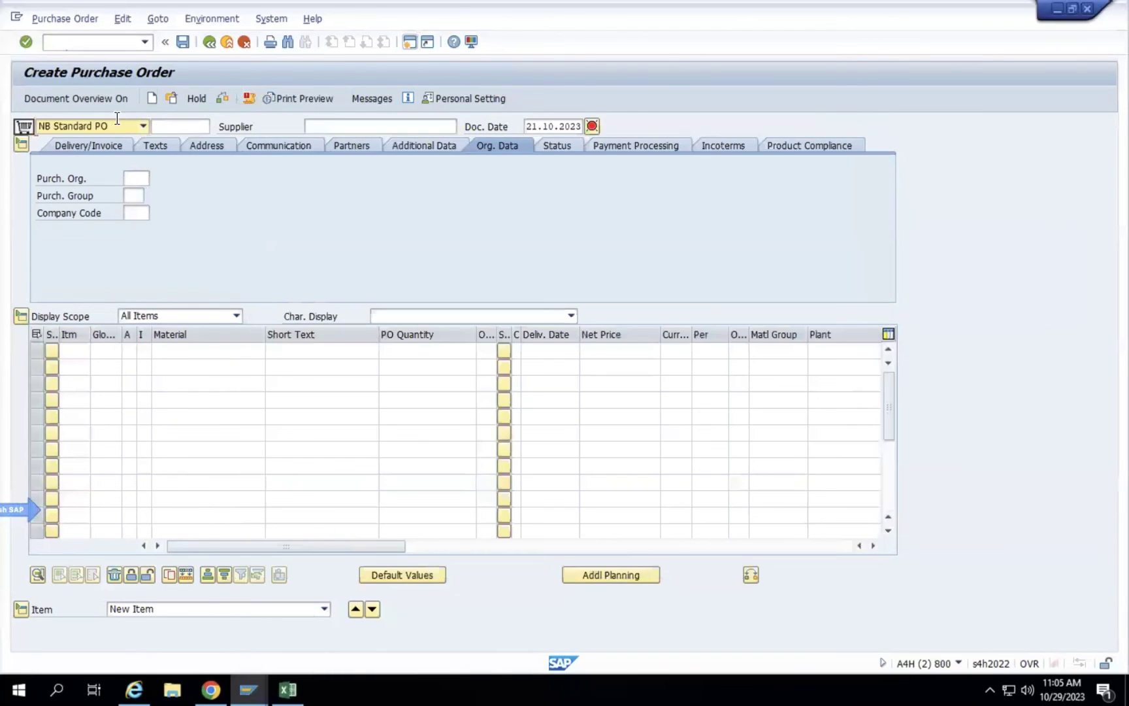
Choose ZDOM Standard PO as the order type and move through the supplier and date fields.
left_click(112, 124)
scroll(85, 297, "down", 1)
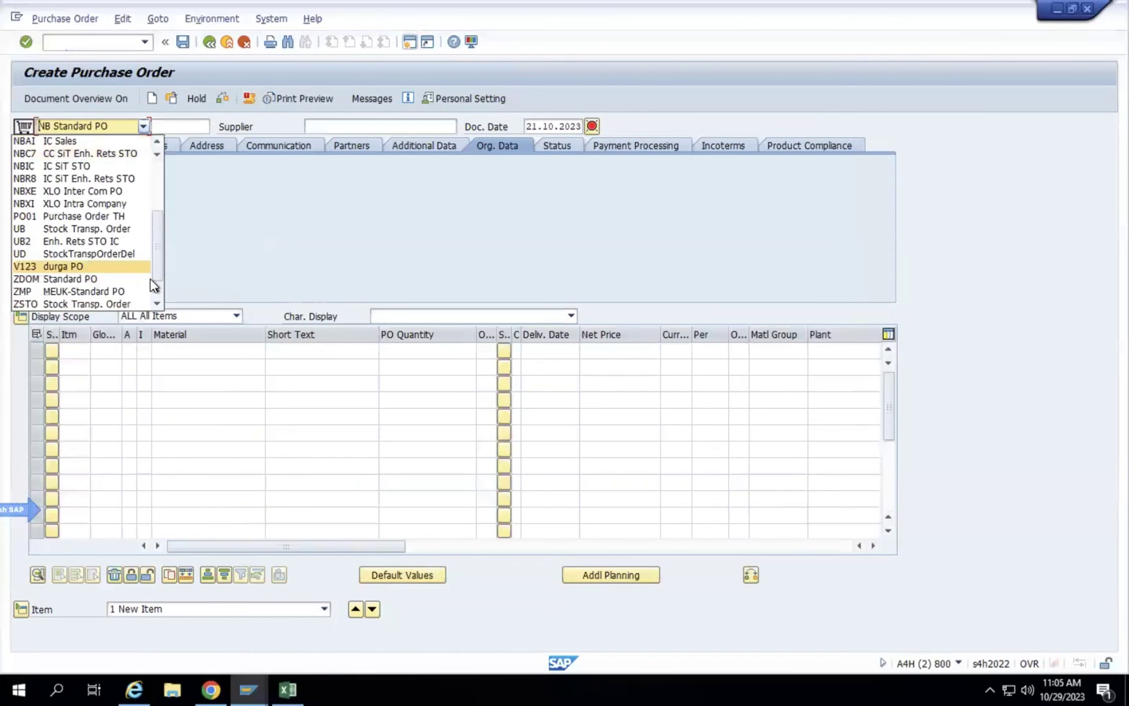
left_click(85, 280)
left_click(337, 126)
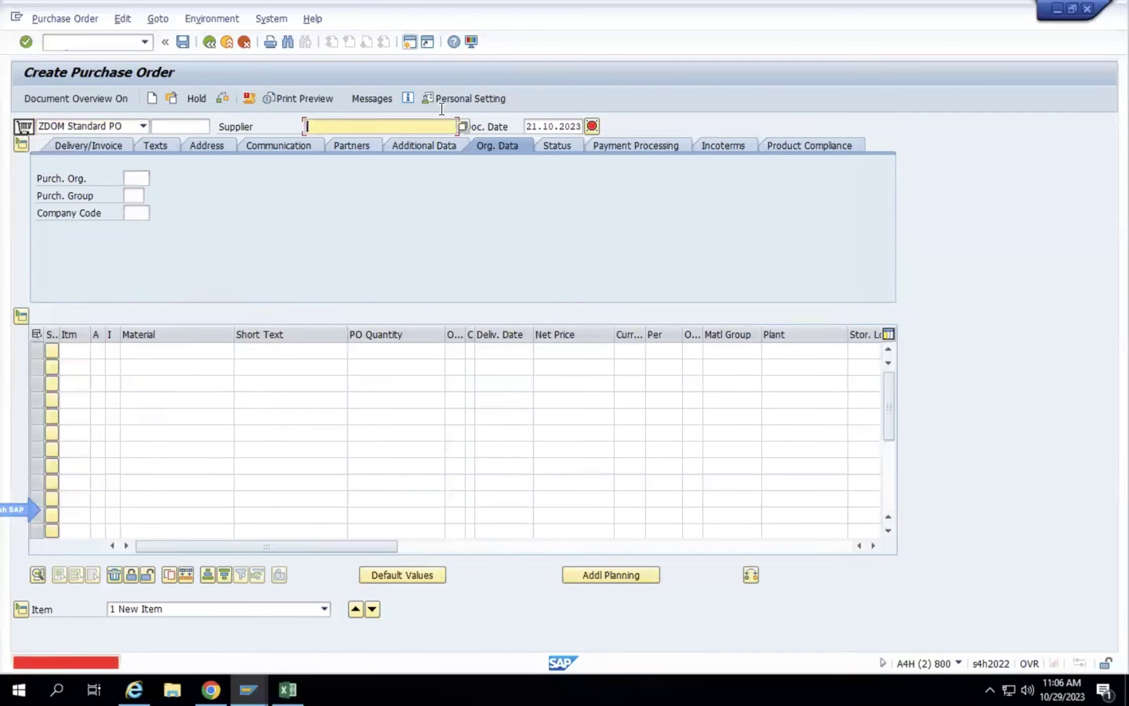
left_click(556, 126)
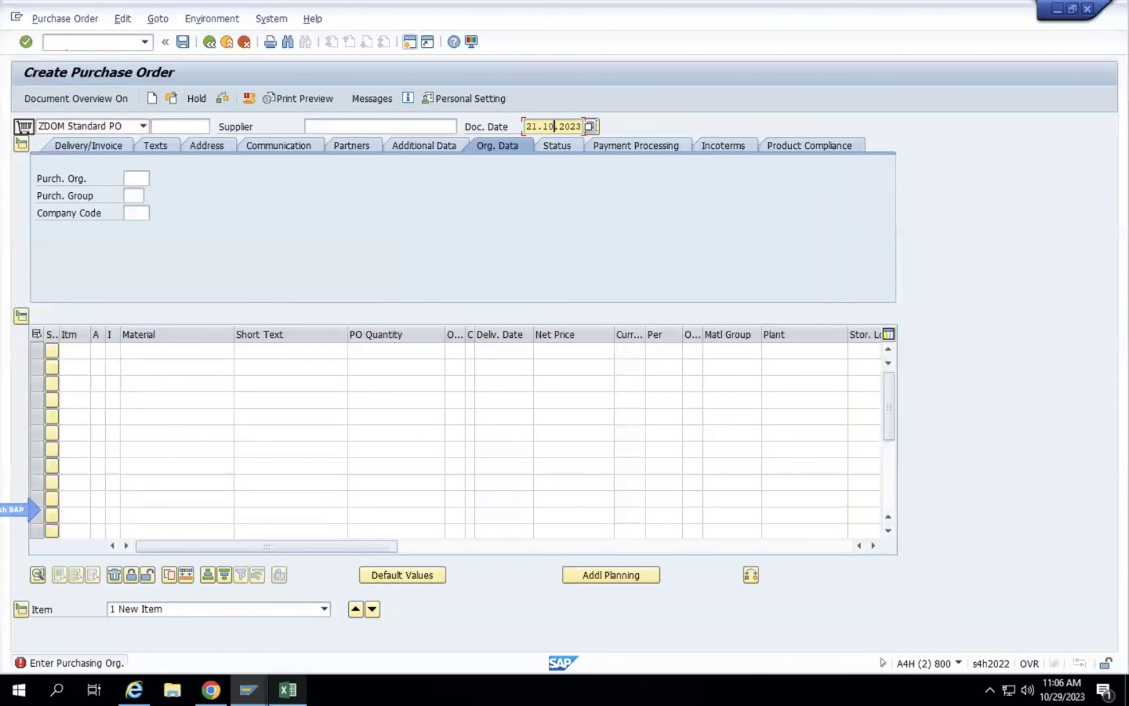
Append '. Static fields- Mostly get from Standard Text in place of hardcoded' to the F74 note.
left_click(288, 689)
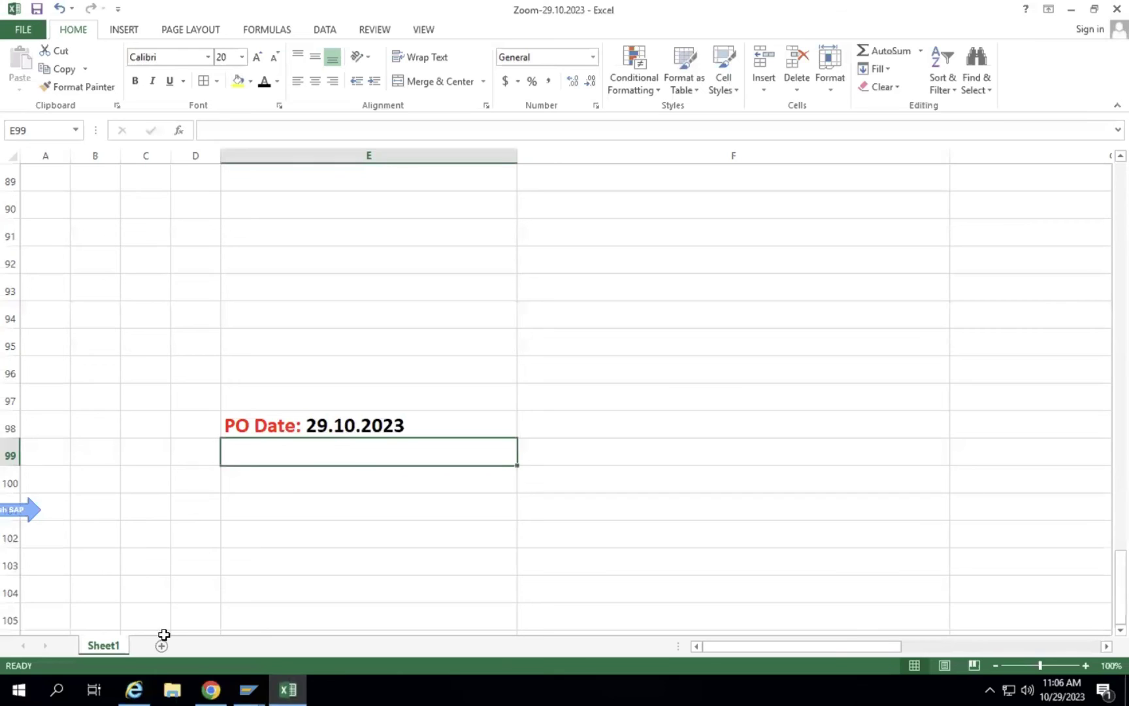
scroll(473, 388, "down", 3)
scroll(473, 388, "up", 14)
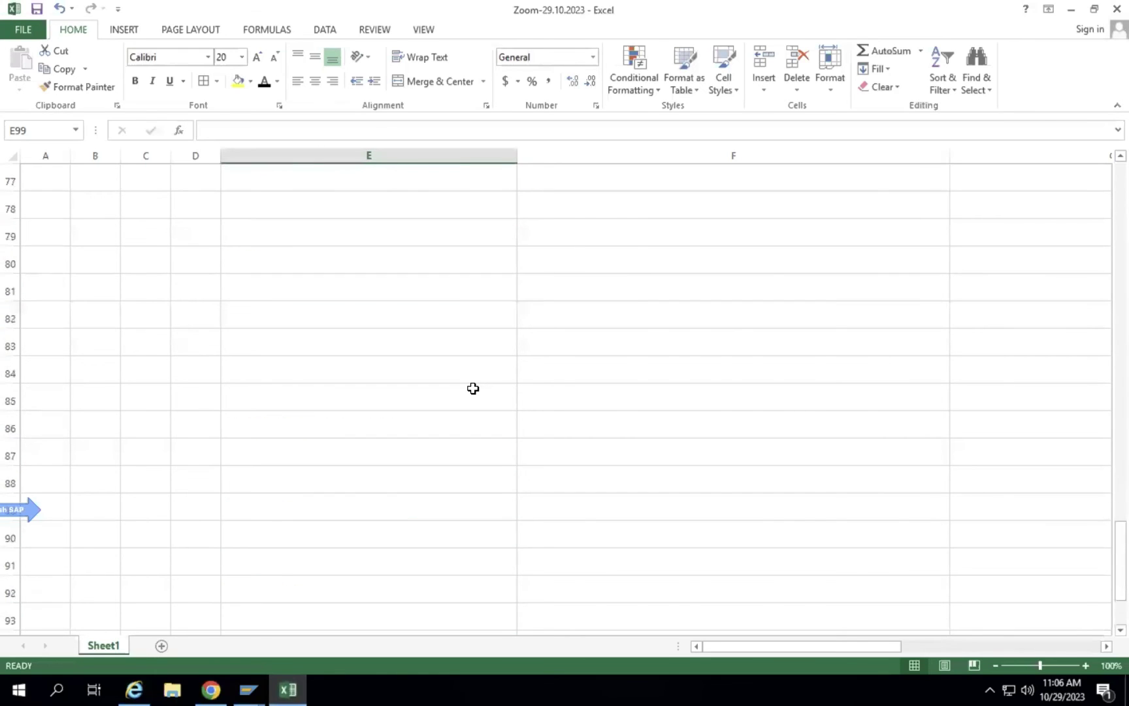
scroll(474, 389, "down", 3)
left_click(589, 423)
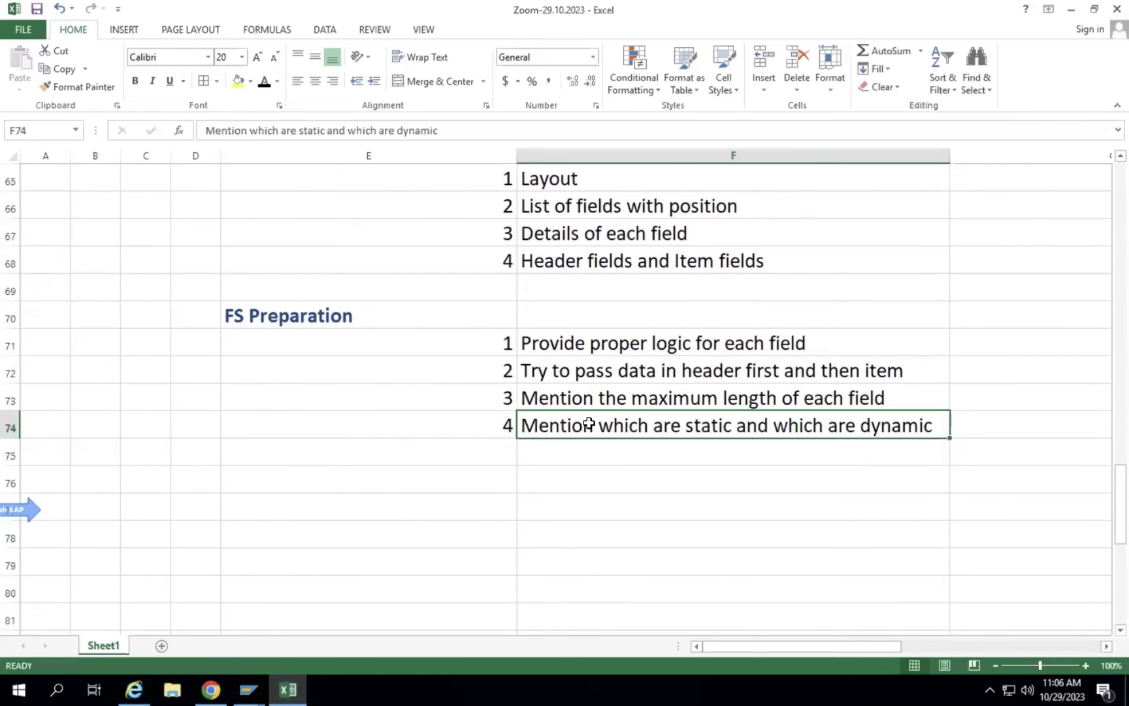
double_click(933, 425)
type(". ")
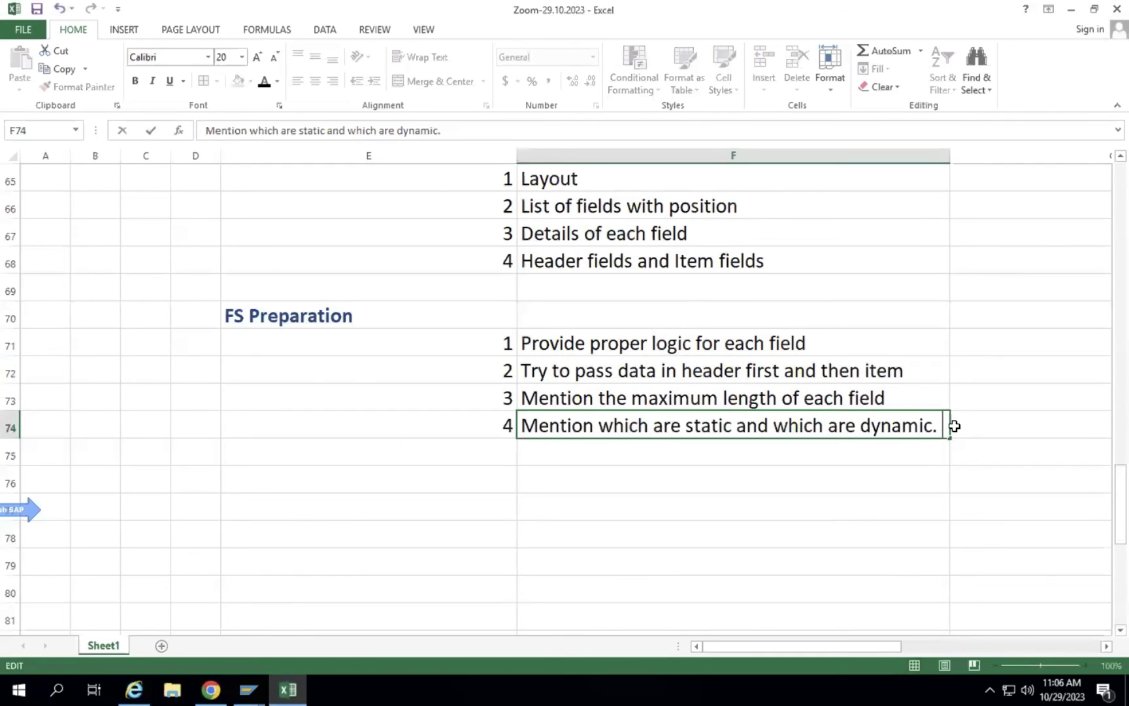
type("Static fields- Mostly get from Standard tE")
key("BackSpace")
type("tEX")
key("BackSpace")
key("BackSpace")
key("BackSpace")
type("Text in place of hardcoded")
key("Return")
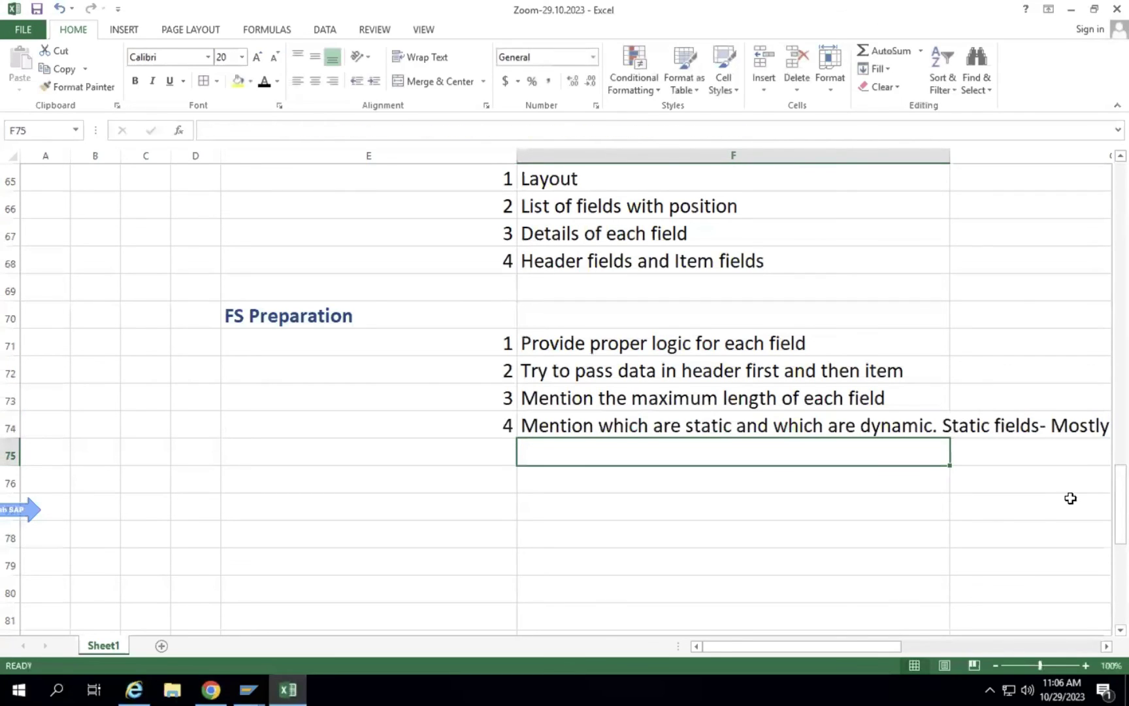
Wrap the F74 note's text and return to the SAP purchase order window.
left_click(794, 422)
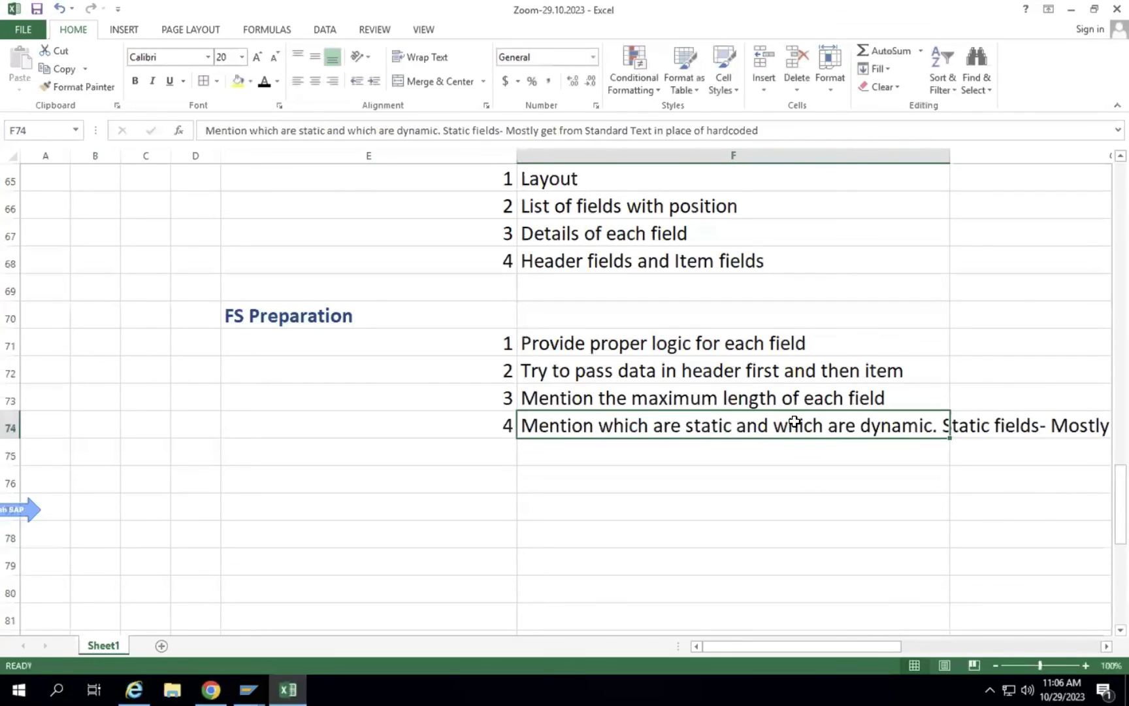
left_click(410, 65)
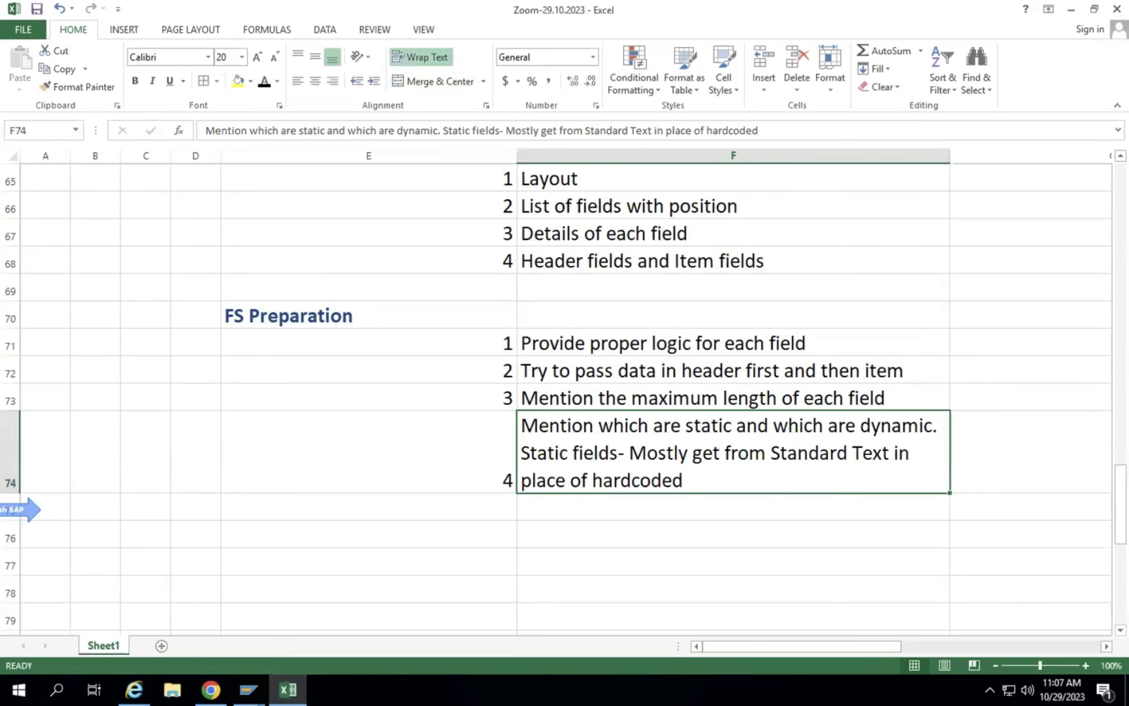
mouse_move(249, 689)
left_click(301, 622)
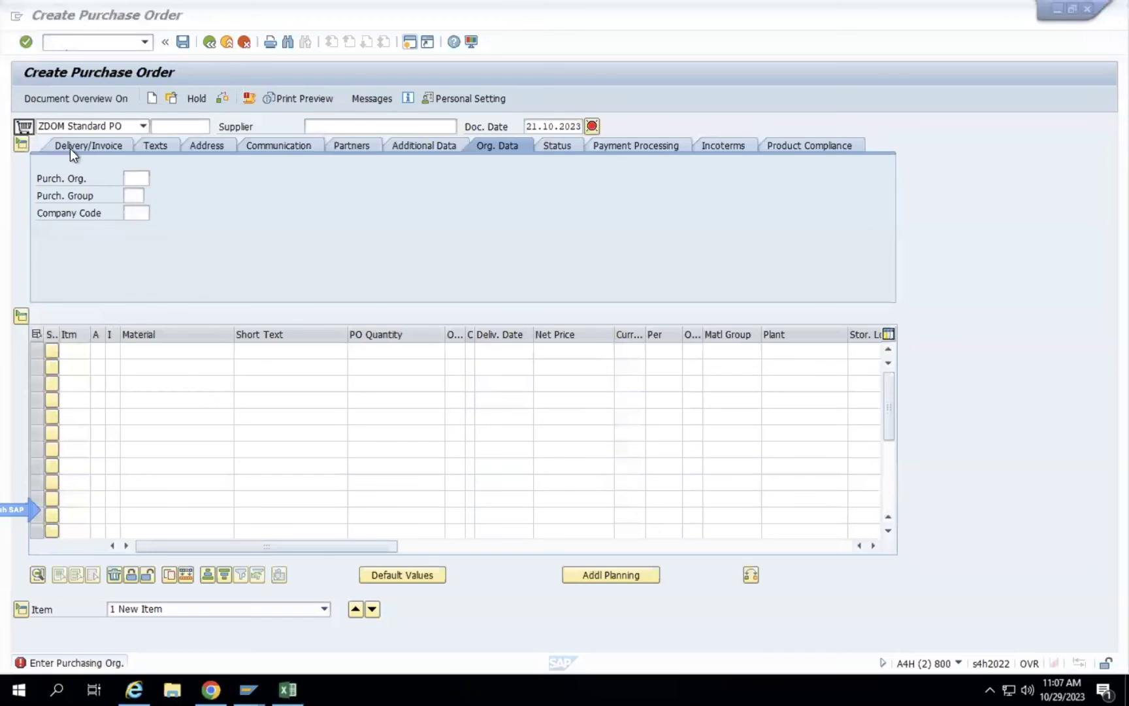
Run /nso10 to open the Standard Text request screen, then switch back to Excel.
left_click(73, 41)
type("/nso10")
key("Return")
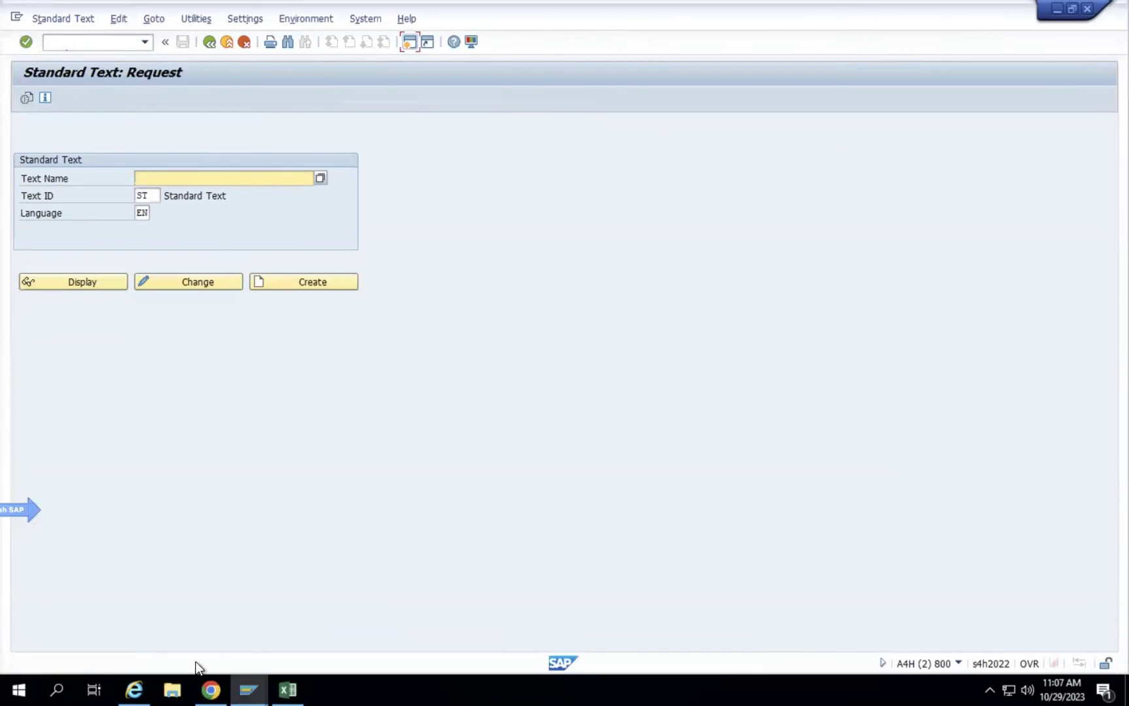
left_click(288, 690)
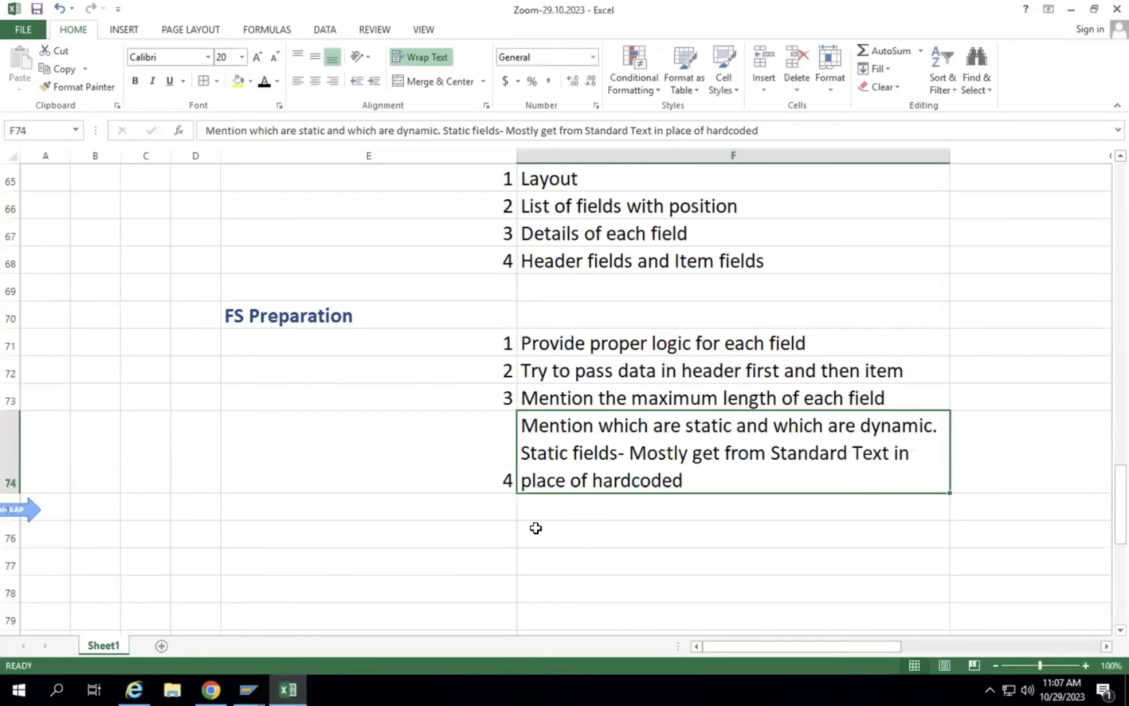
Delete the empty row 69 above FS Preparation.
left_click(487, 507)
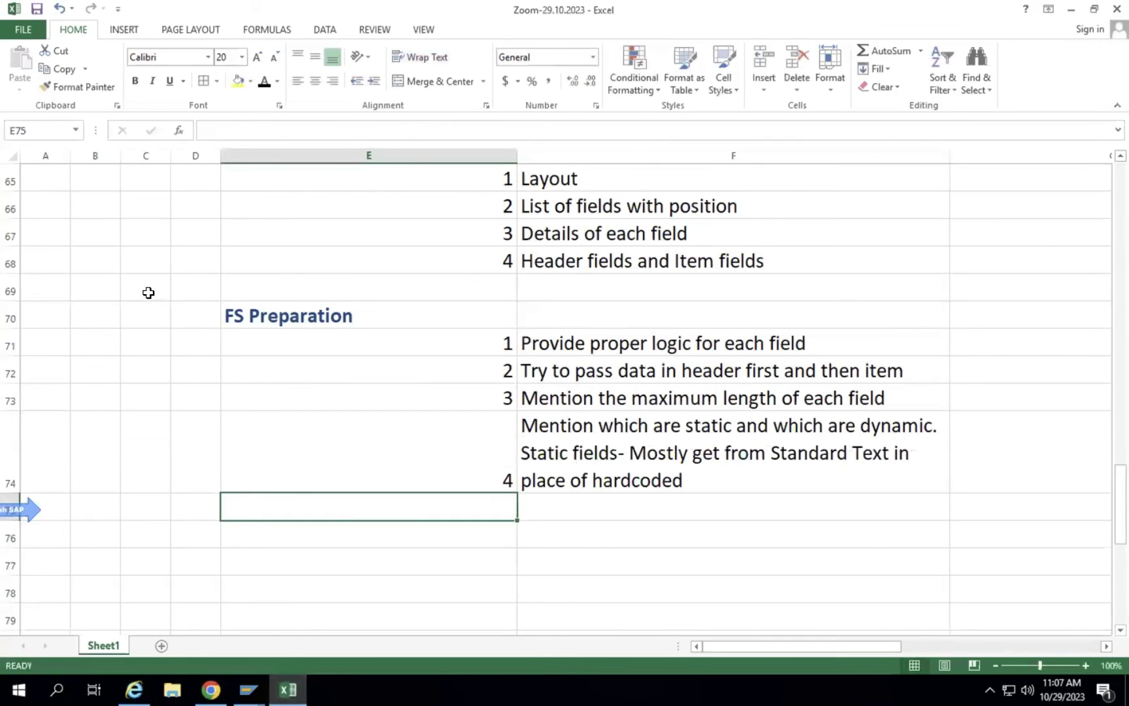
left_click(12, 282)
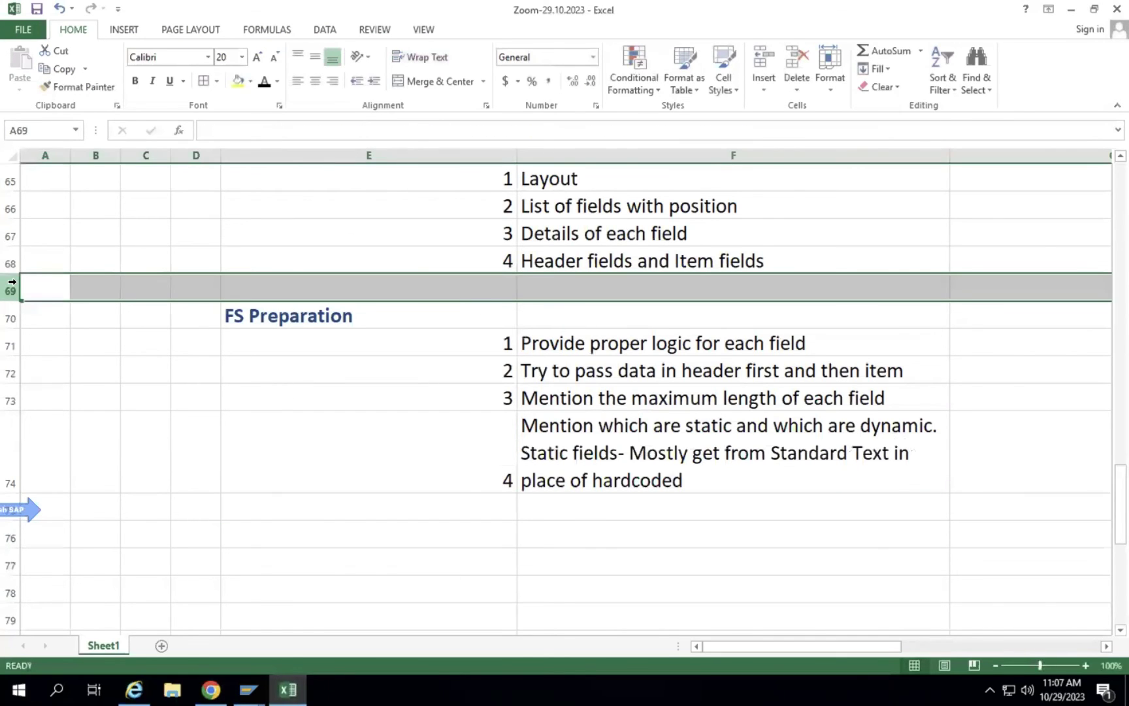
right_click(12, 282)
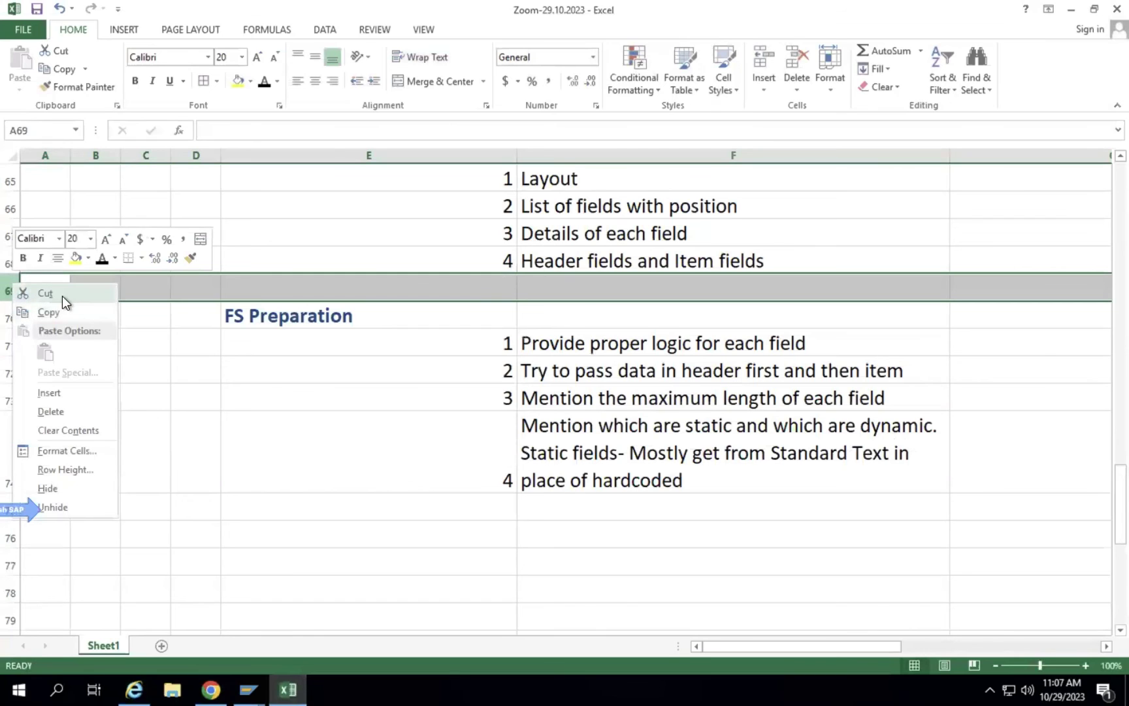
left_click(57, 416)
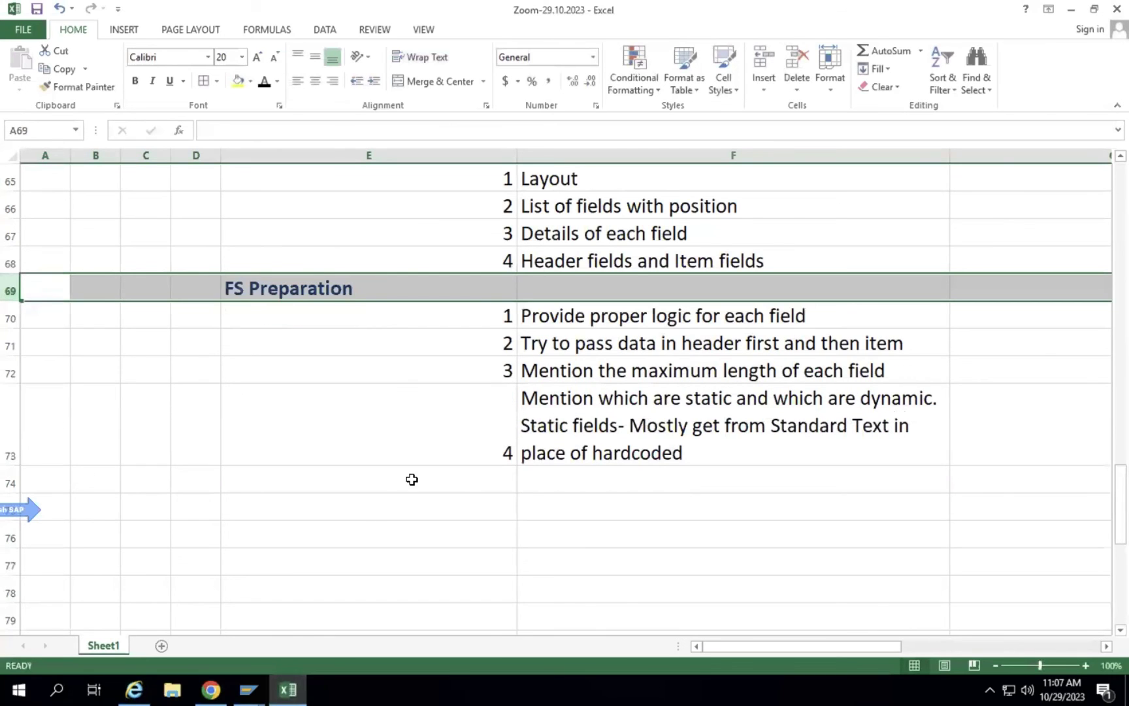
Set the font size of rows 62-73 to 15 pt.
scroll(388, 436, "down", 3)
scroll(388, 435, "up", 6)
scroll(388, 436, "down", 2)
scroll(388, 437, "down", 1)
scroll(389, 436, "up", 1)
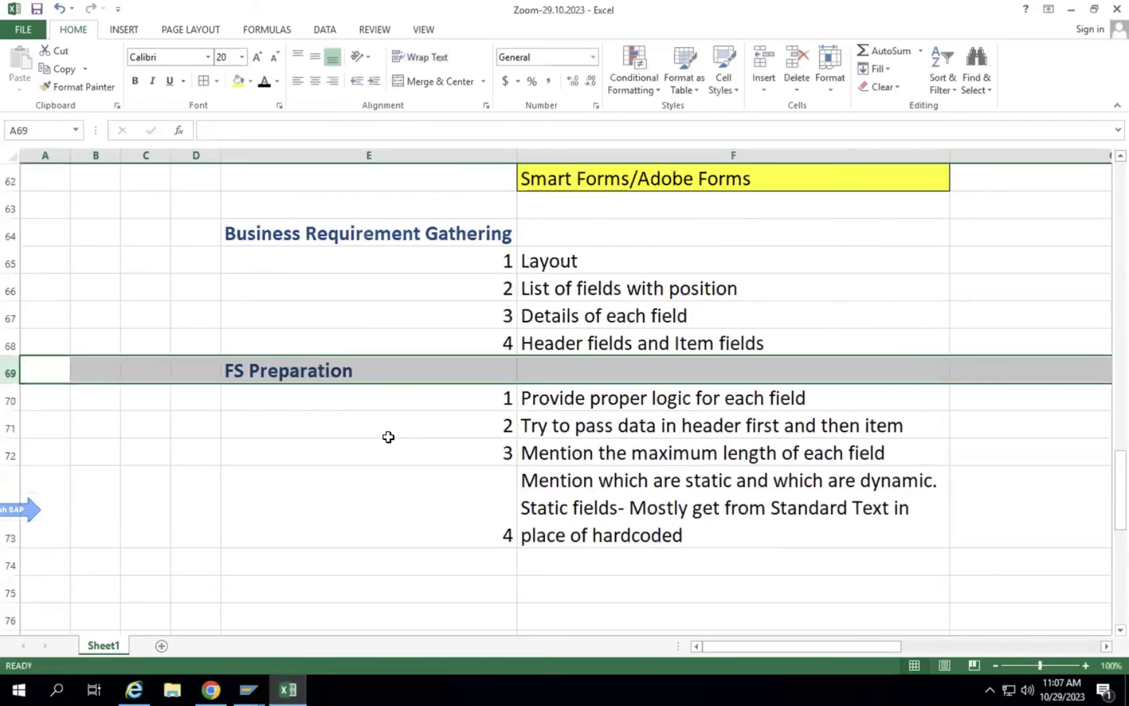
left_click(10, 179)
left_click_drag(6, 275, 35, 523)
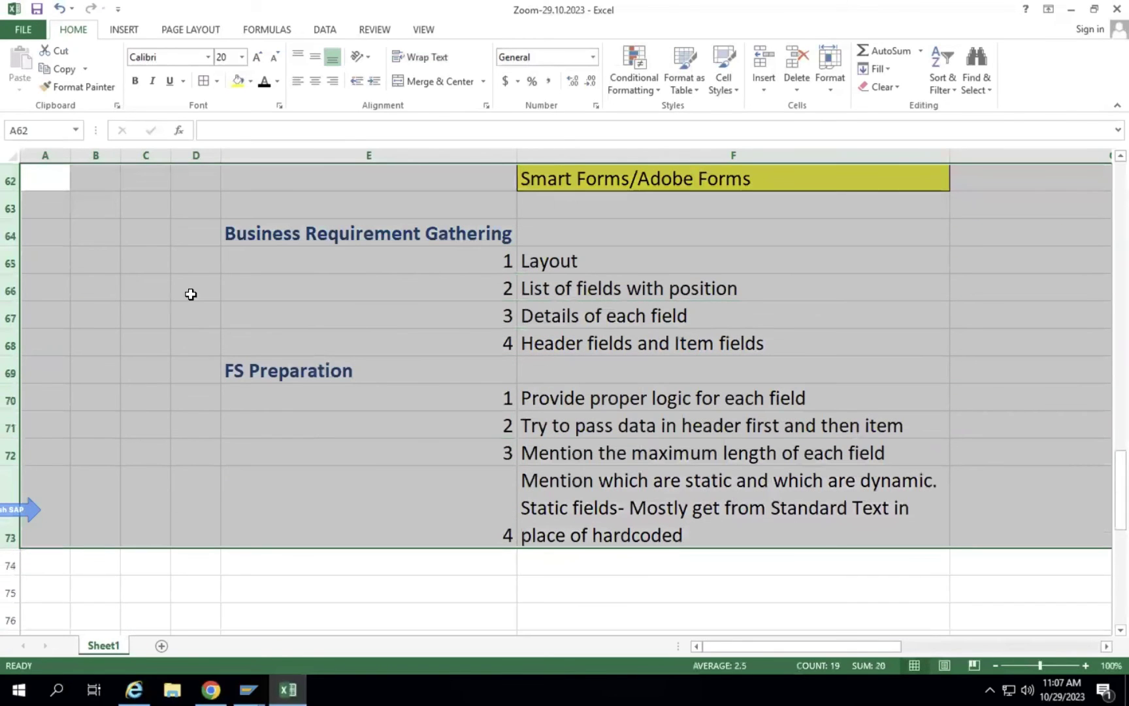
left_click(231, 58)
type("15")
key("Return")
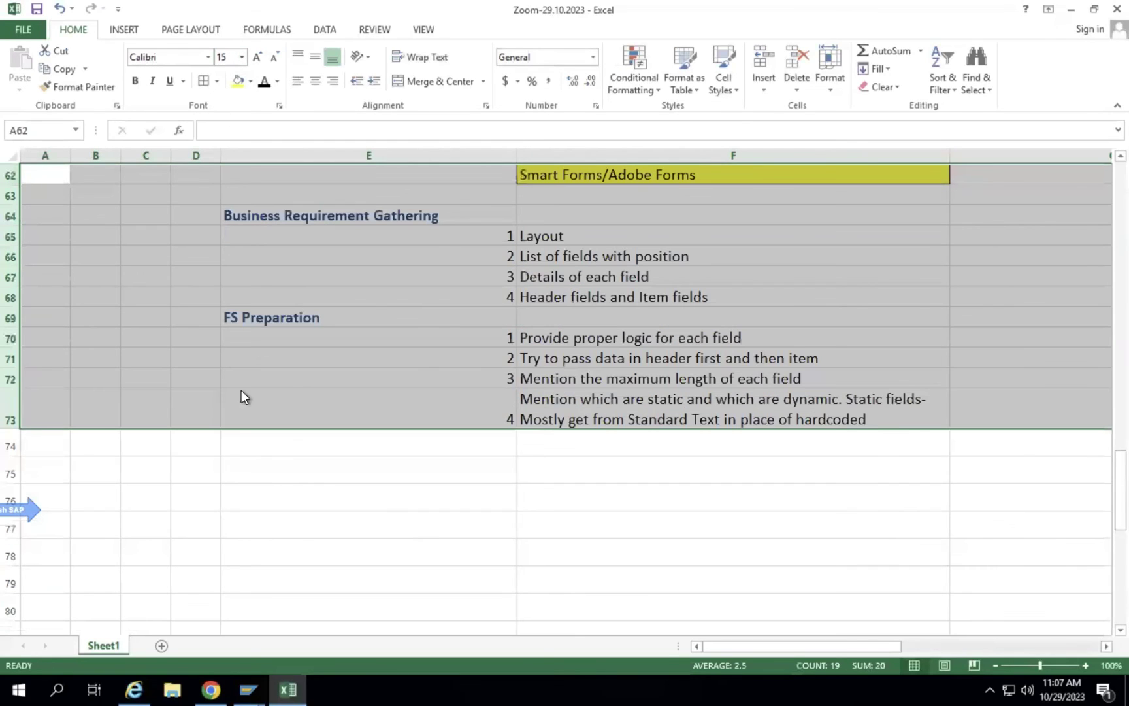
Copy the FS Preparation block E69:F73 and select E74 as the destination.
left_click(478, 363)
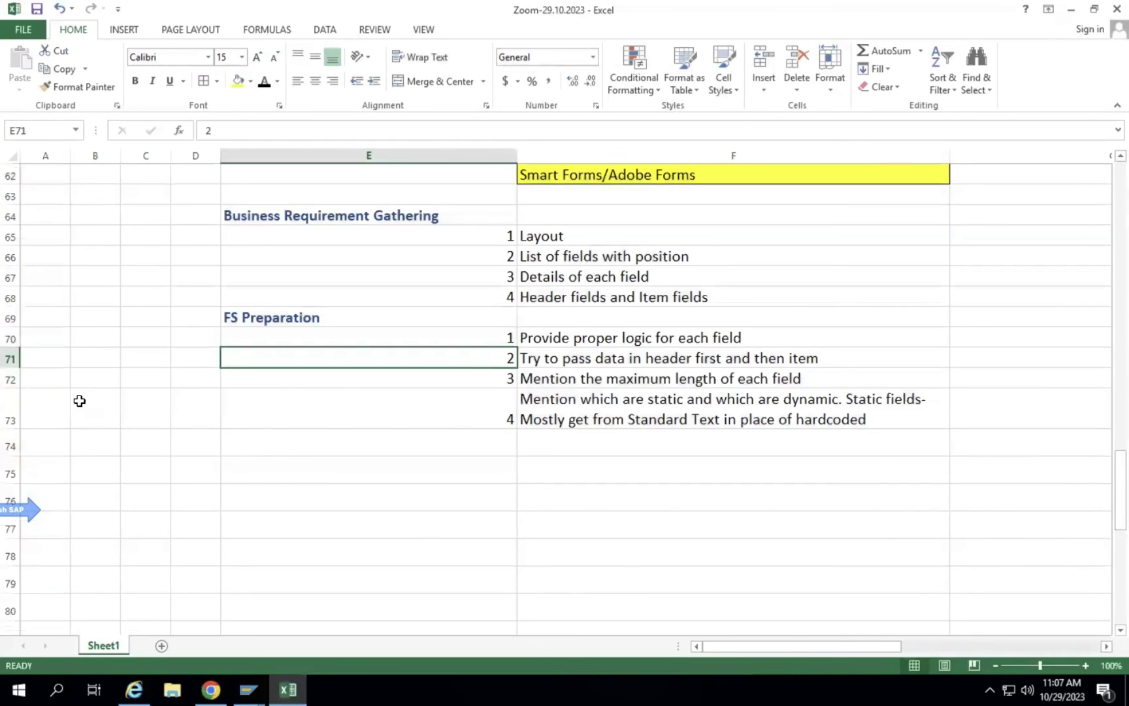
mouse_move(305, 318)
left_mouse_down()
mouse_move(588, 433)
mouse_move(645, 413)
left_mouse_up()
key("ctrl+c")
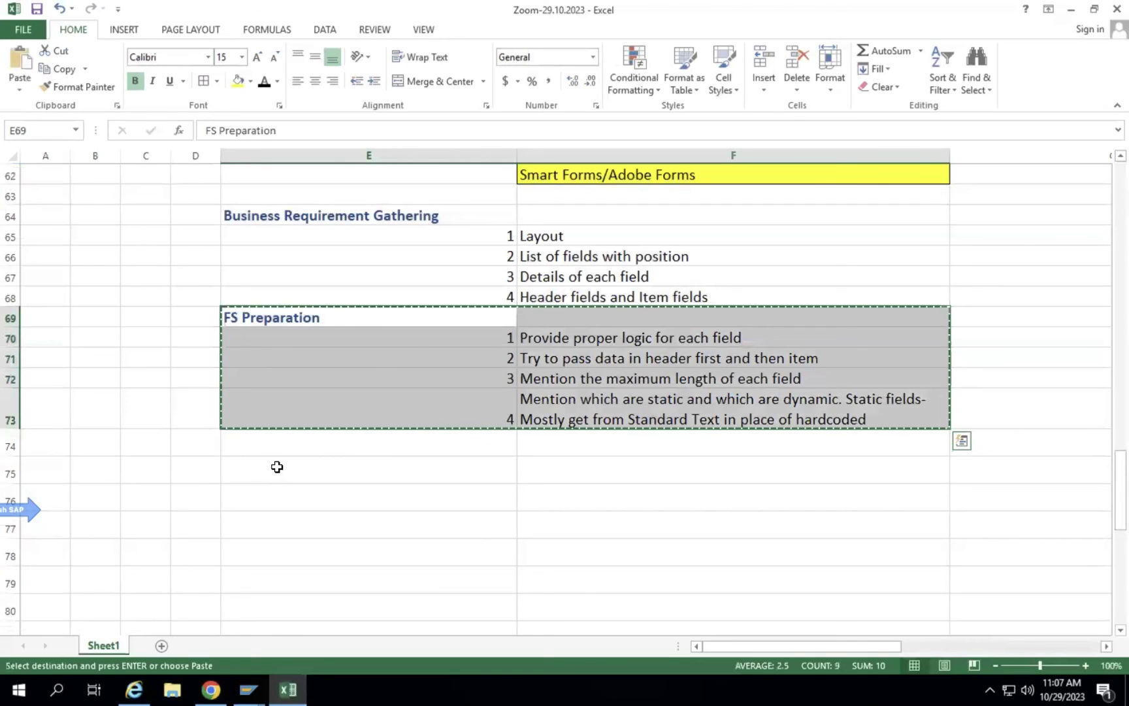
left_click(277, 466)
left_click(280, 443)
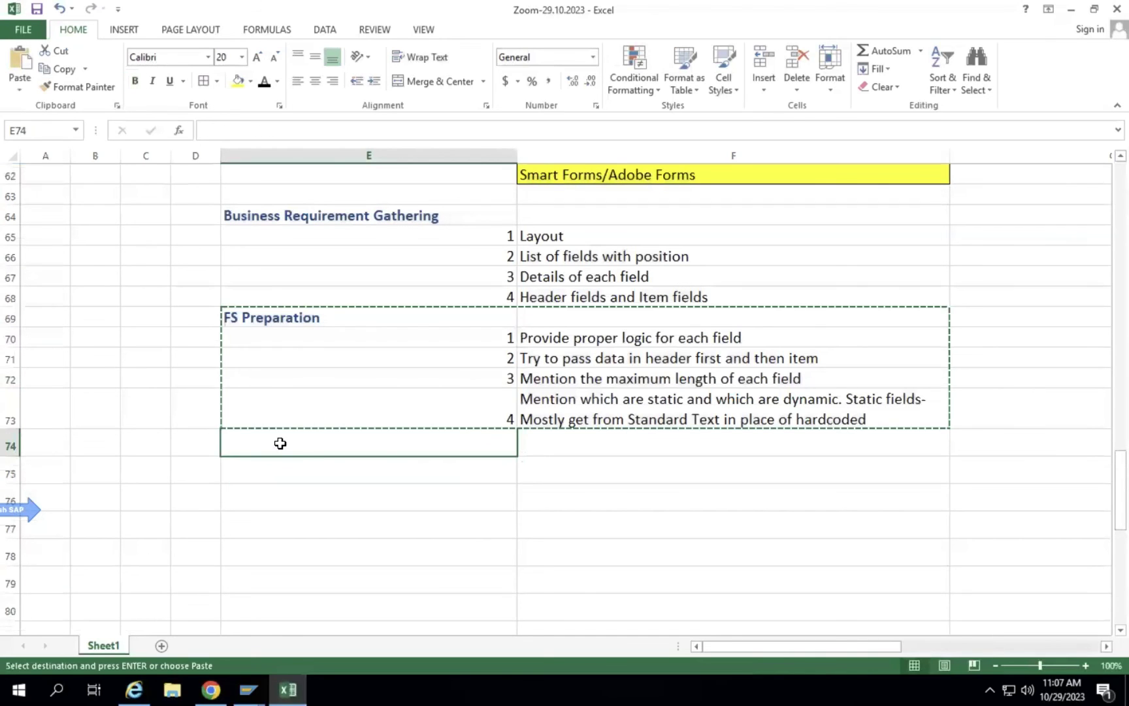
Paste the FS Preparation block at E74 and rename its heading to 'Testing'.
key("ctrl+v")
left_click(295, 442)
type("Testing")
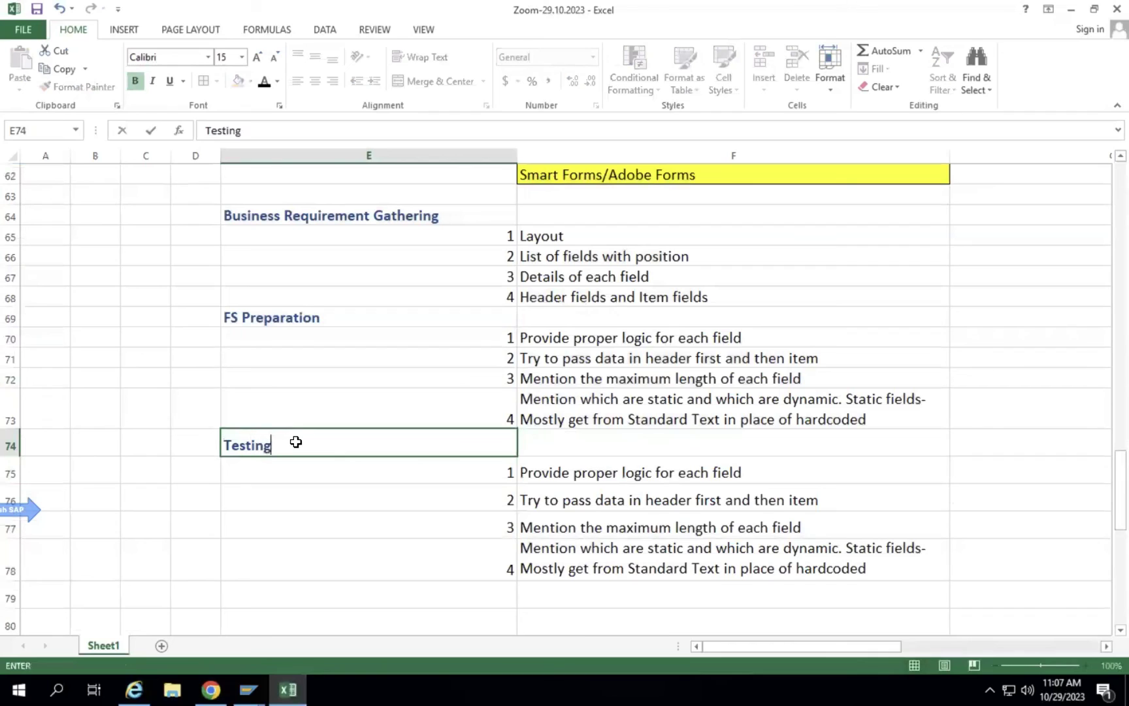
key("Return")
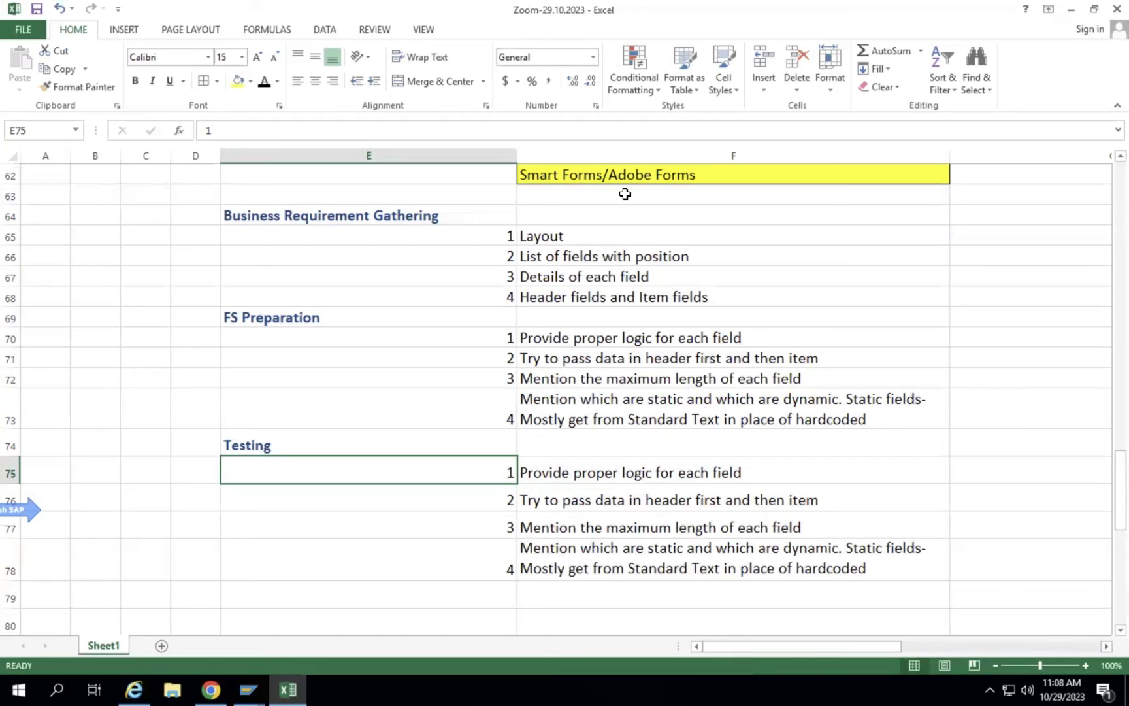
mouse_move(18, 701)
Clear the four copied item texts in F75:F78.
left_click_drag(603, 467, 616, 561)
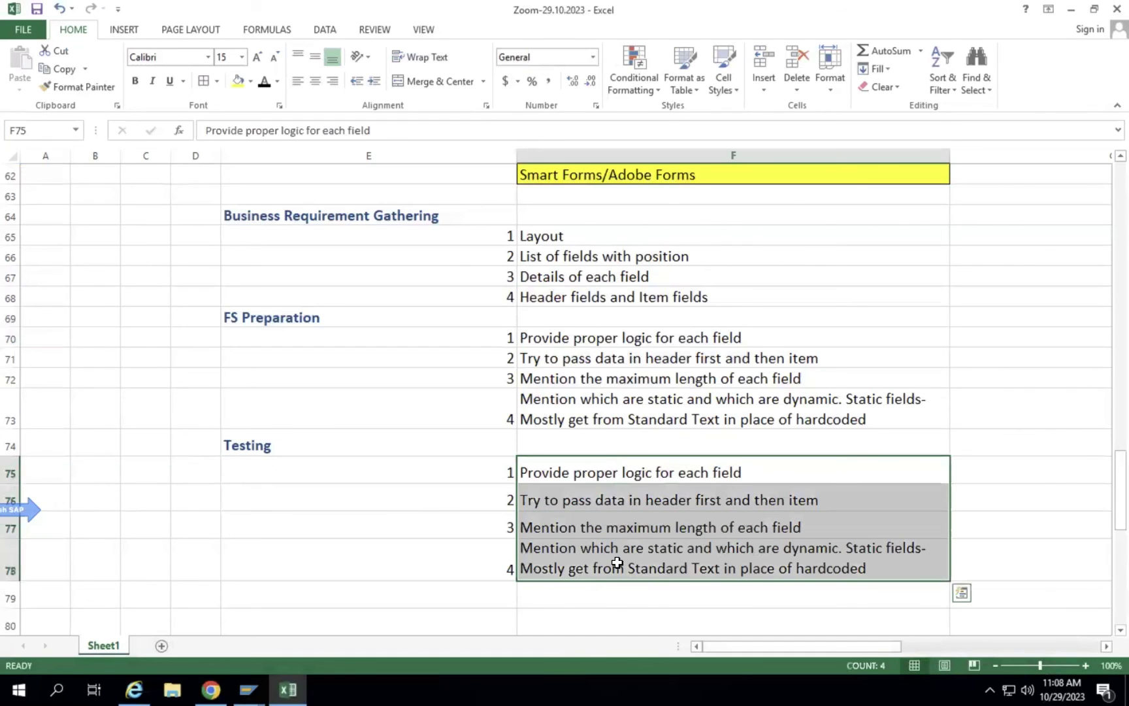
key("BackSpace")
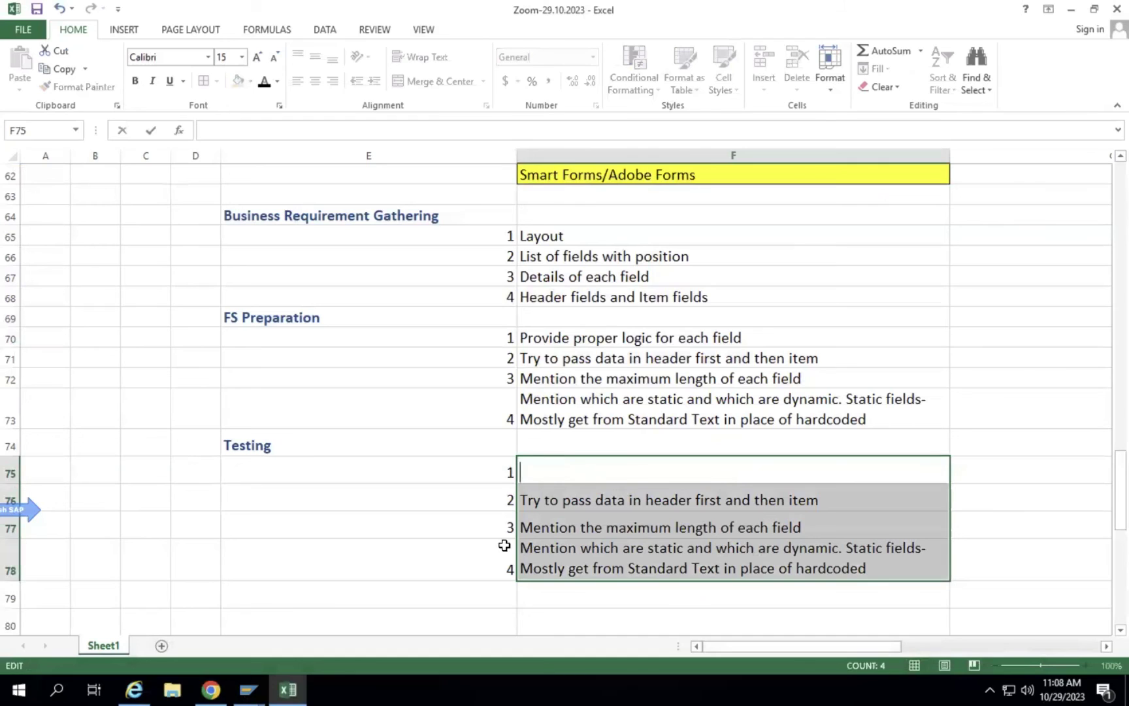
left_click(446, 526)
left_click_drag(594, 469, 576, 549)
key("BackSpace")
left_click(564, 508)
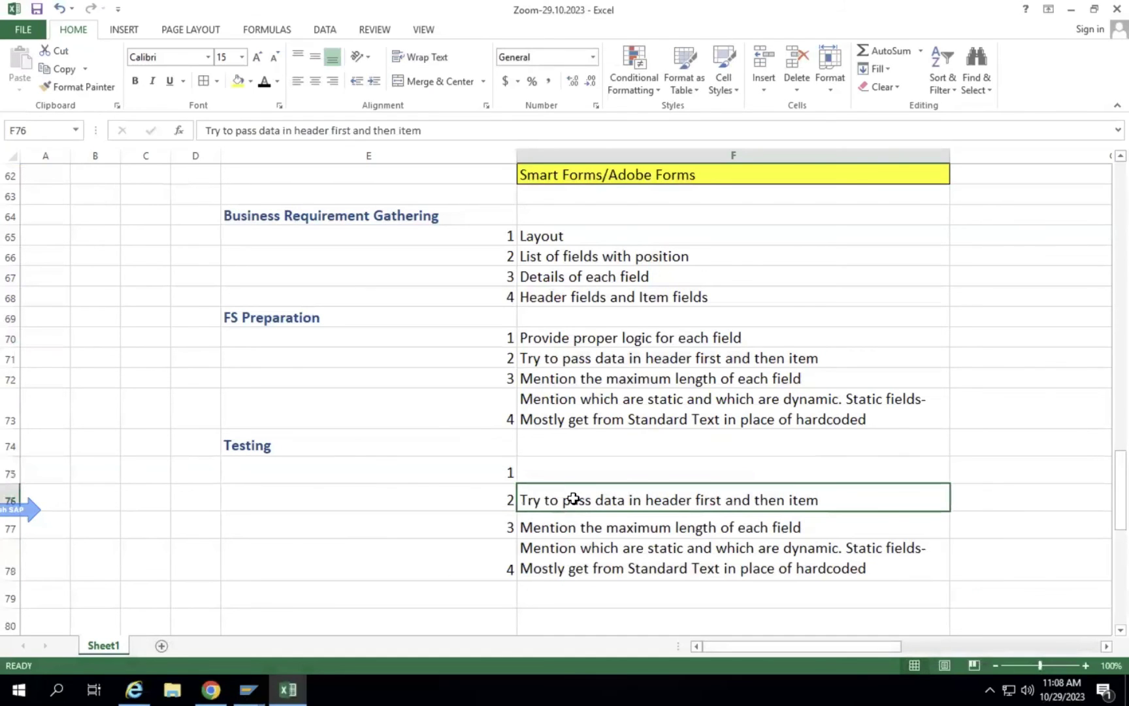
key("BackSpace")
left_click(564, 523)
key("BackSpace")
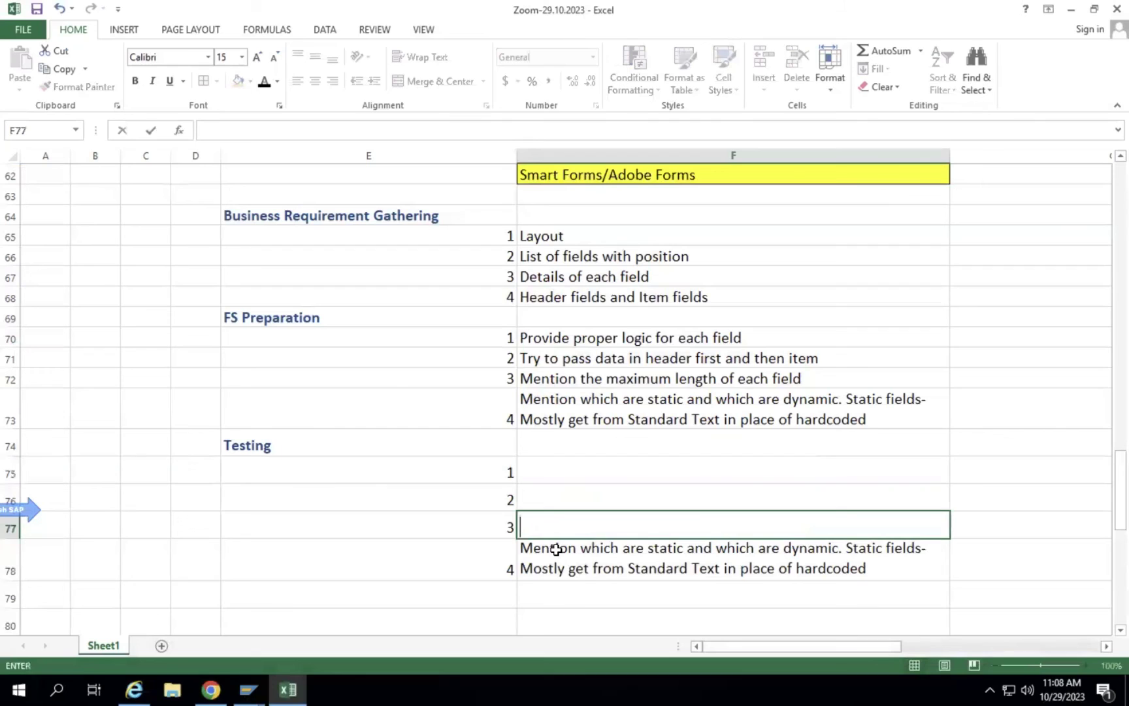
left_click(554, 549)
key("BackSpace")
Enter 'Test with every field on the form' in F75.
left_click(540, 472)
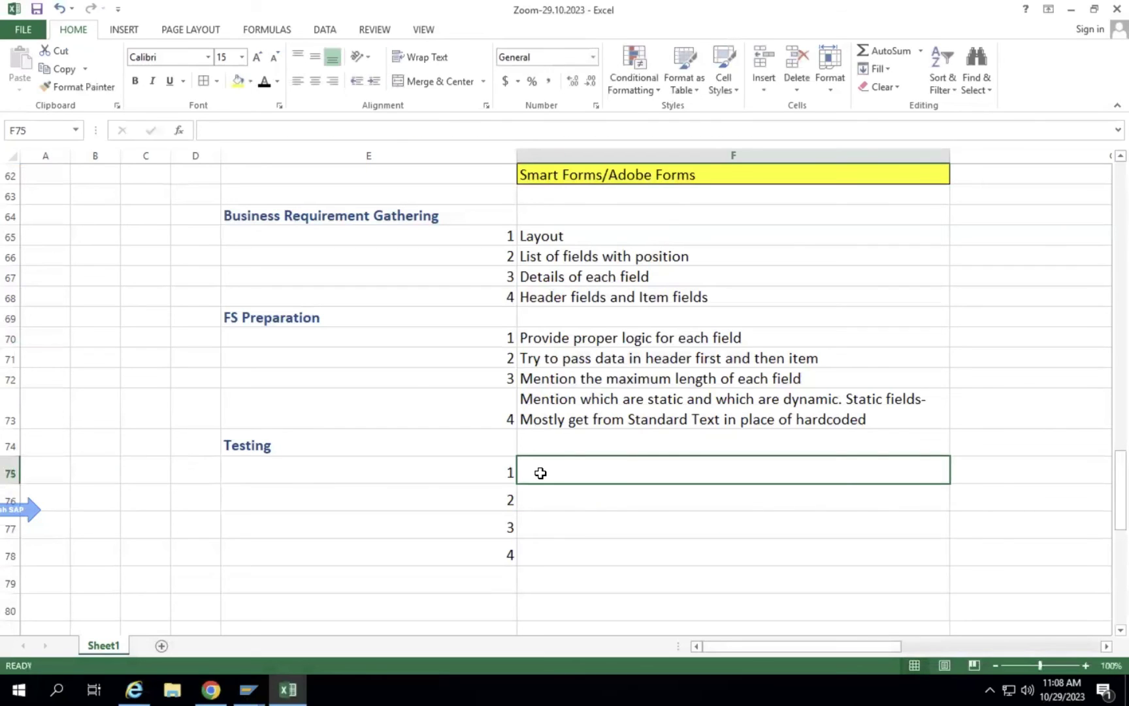
type("Test w")
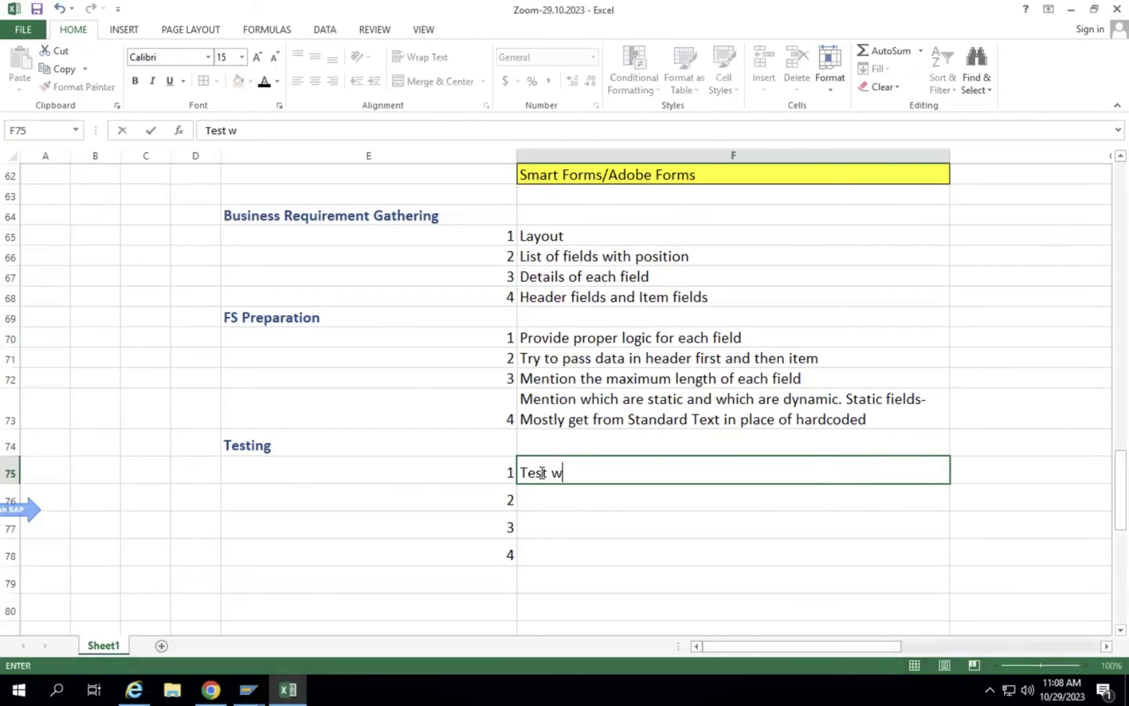
type("ith every fel")
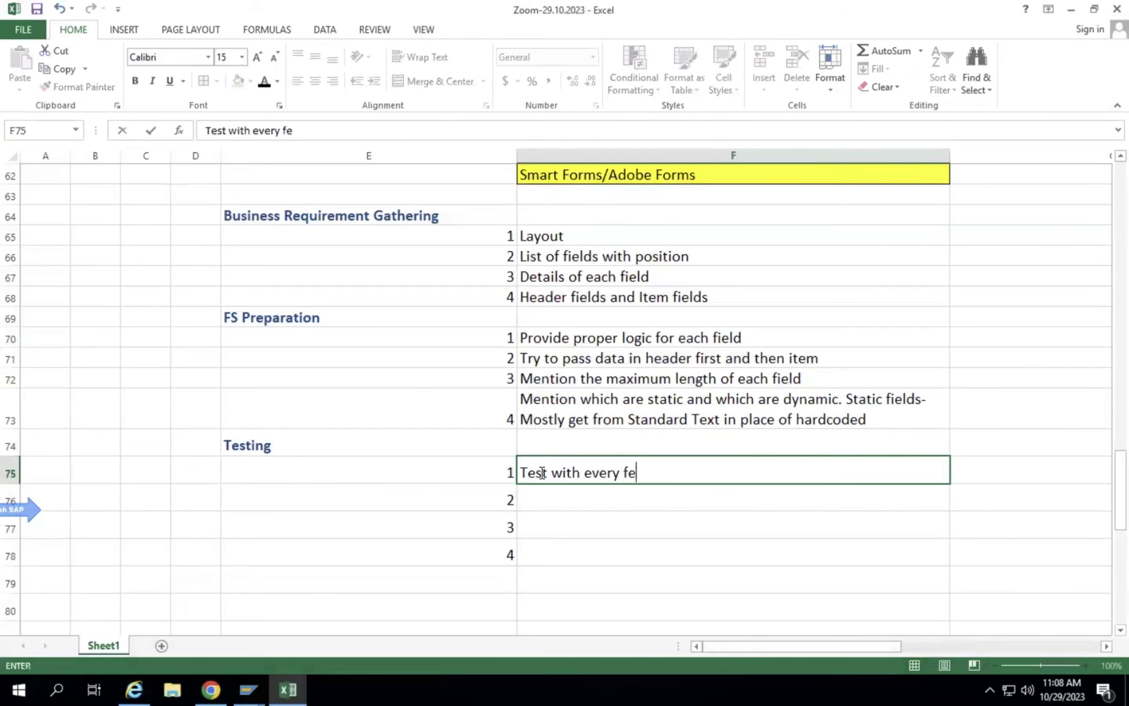
key("BackSpace")
key("BackSpace")
type("iled on the")
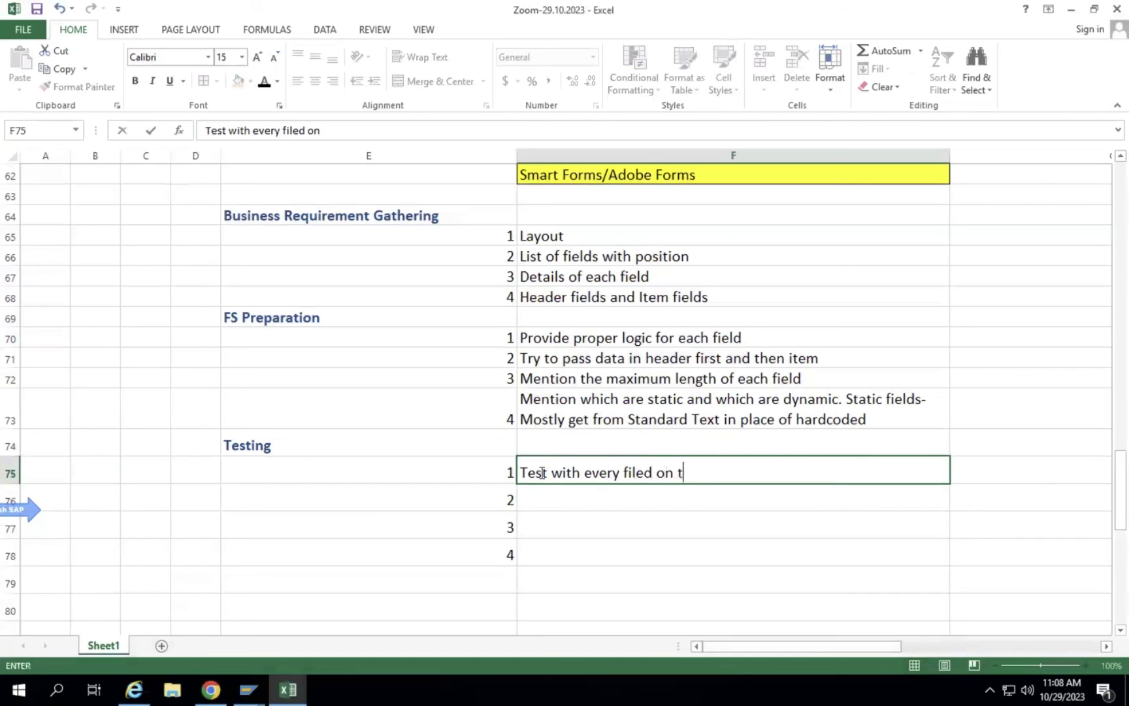
type("orm")
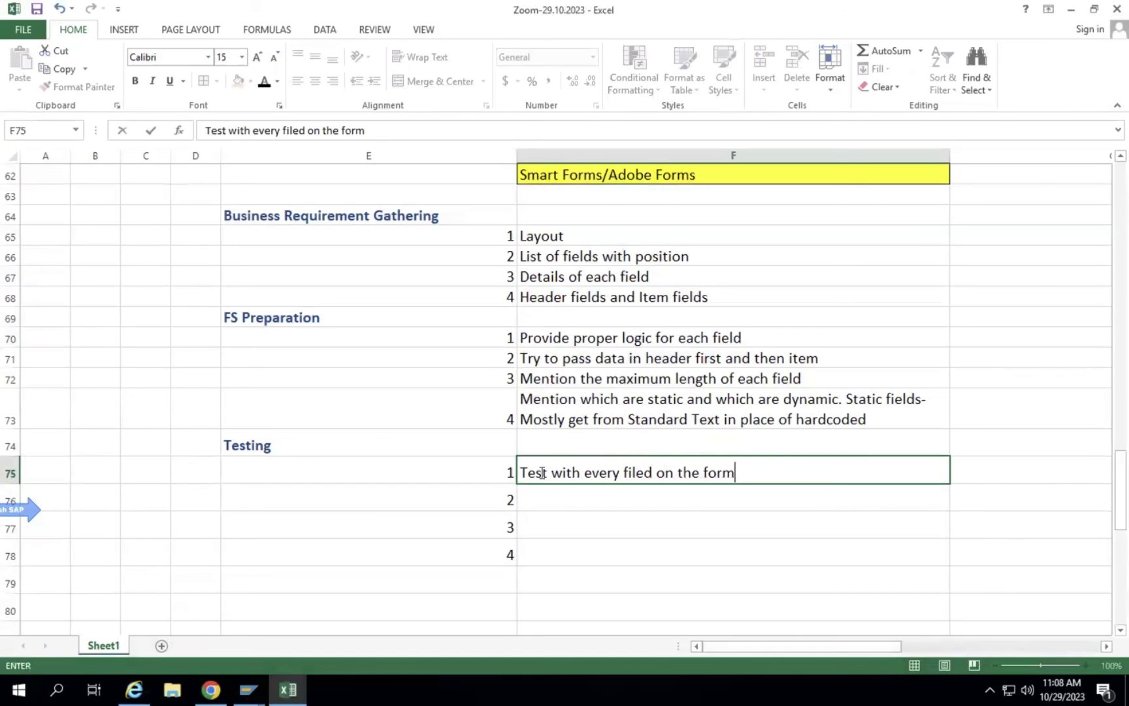
double_click(649, 471)
type("field")
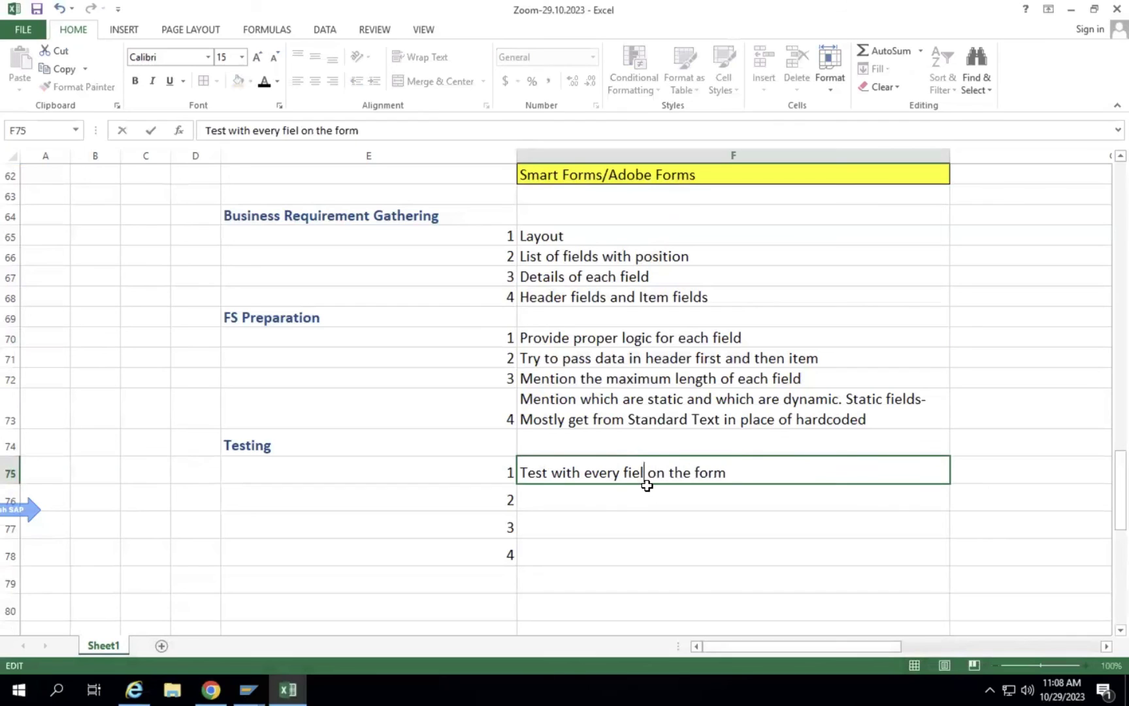
key("Return")
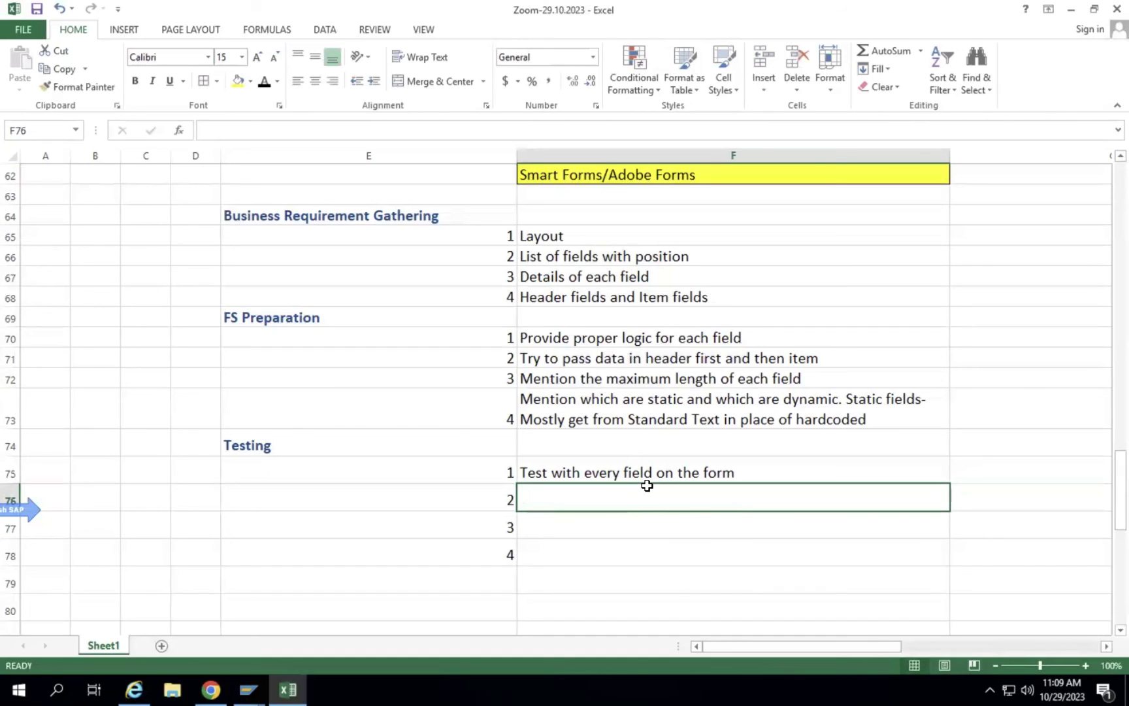
Enter 'Test with maximum length of a field' in F76.
type("T")
type("ext w")
key("BackSpace")
key("BackSpace")
key("BackSpace")
key("BackSpace")
key("BackSpace")
type("est")
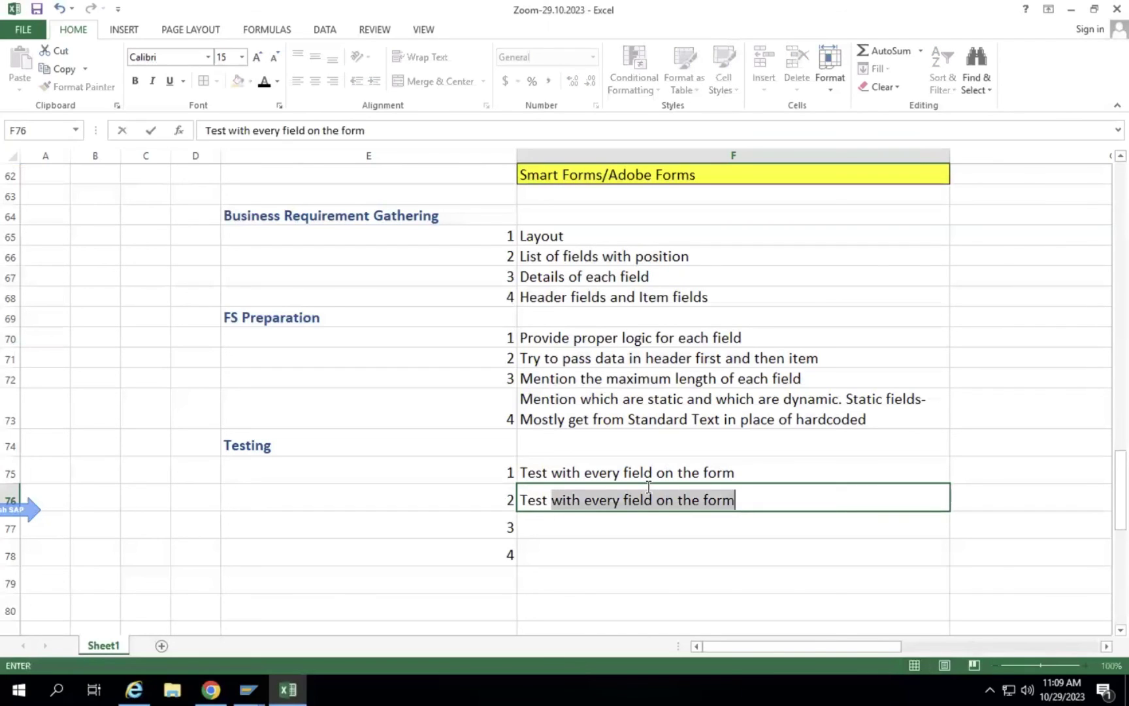
type(" with maximum length")
key("BackSpace")
type("th of a field")
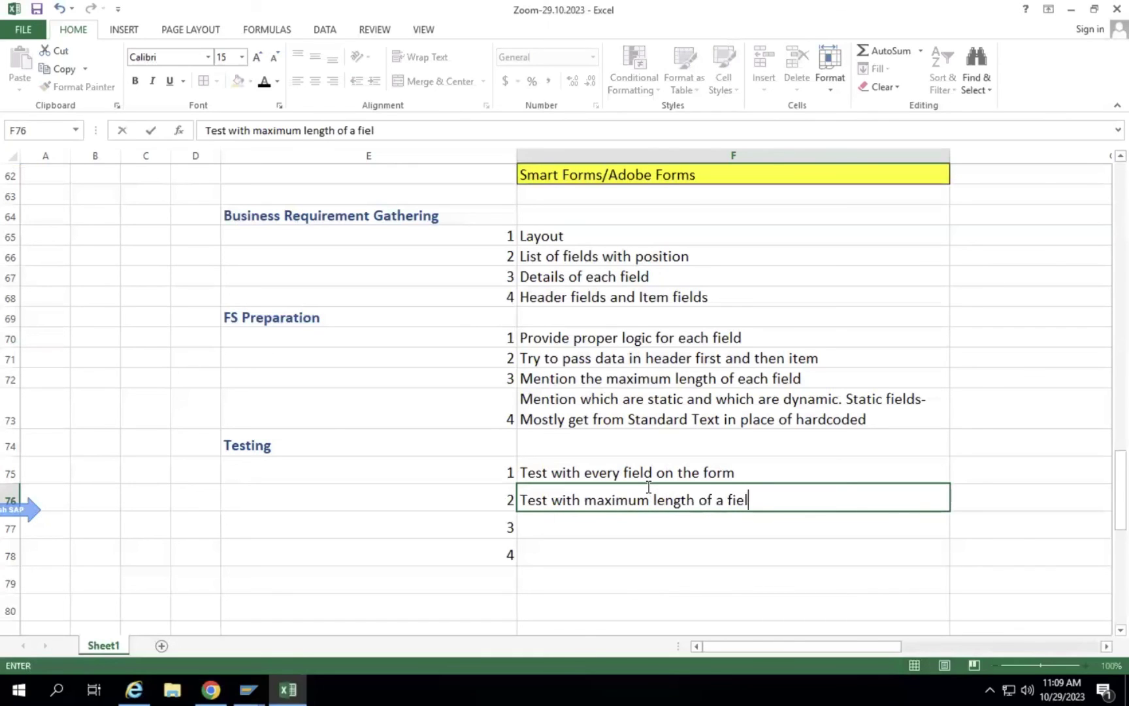
key("Return")
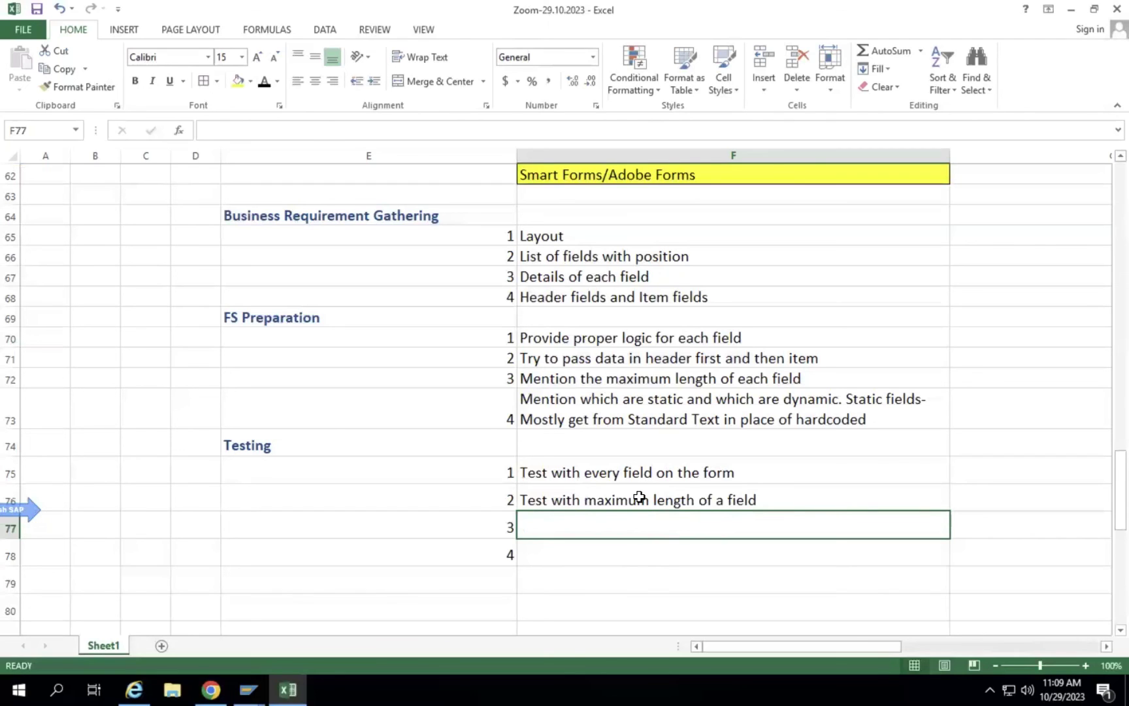
left_click(639, 498)
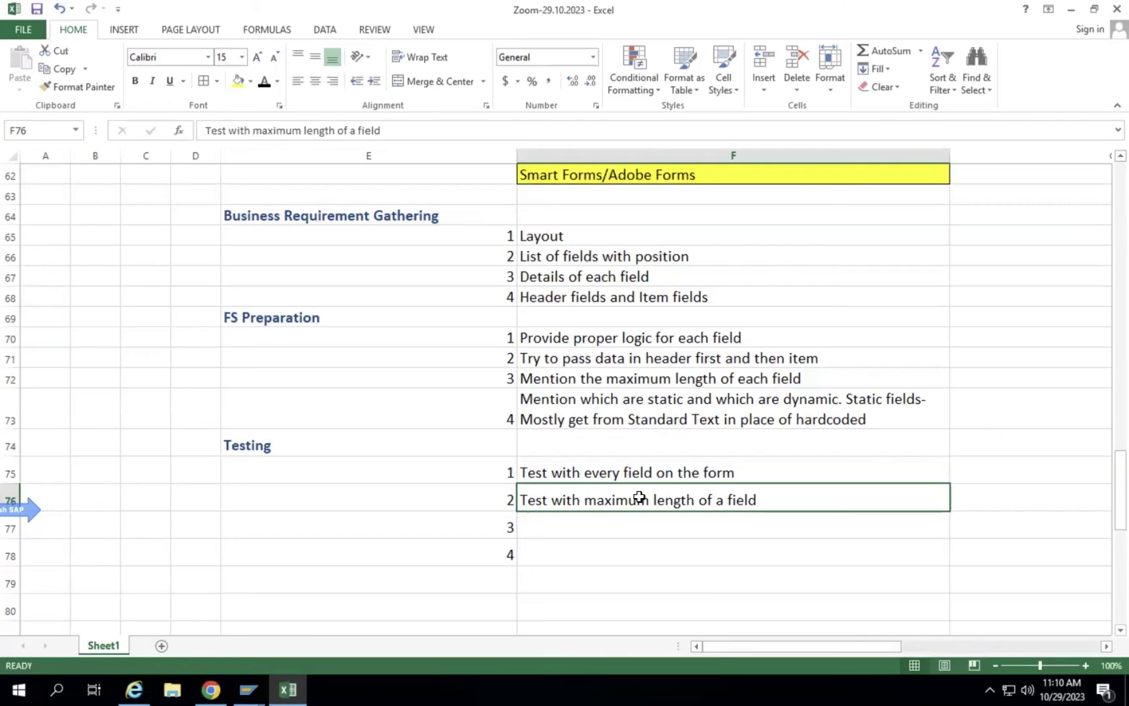
Copy the PO Date entry from E97 into F97 and relabel it 'PO Number'.
scroll(554, 496, "down", 10)
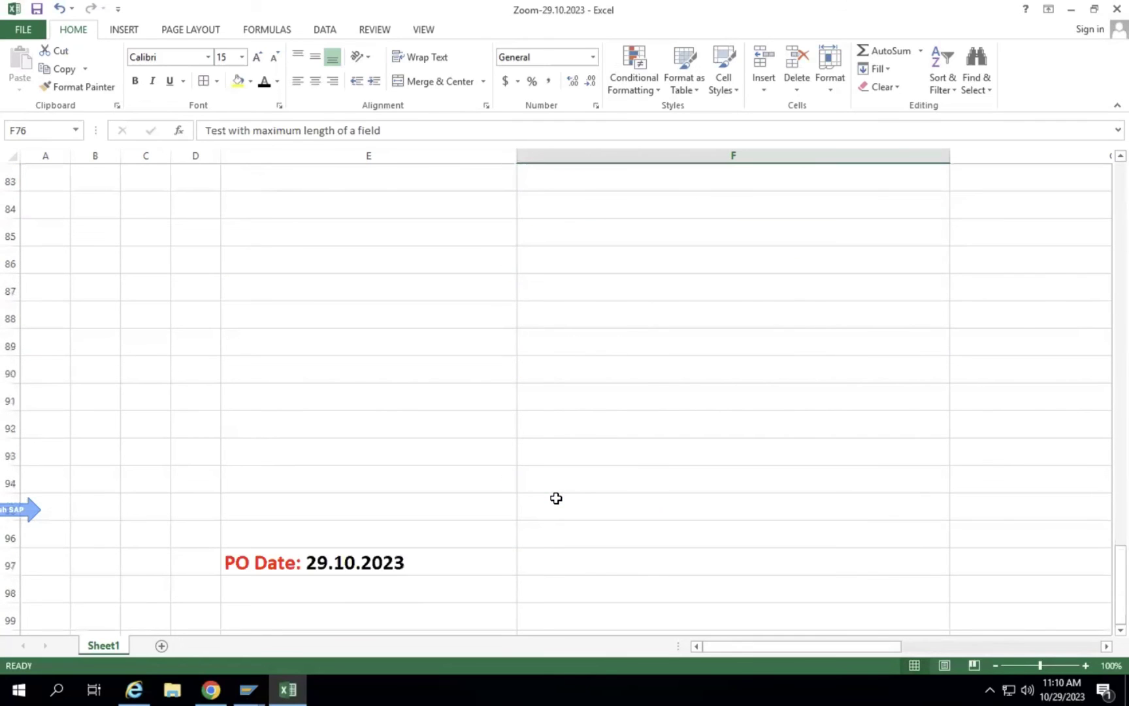
left_click(367, 320)
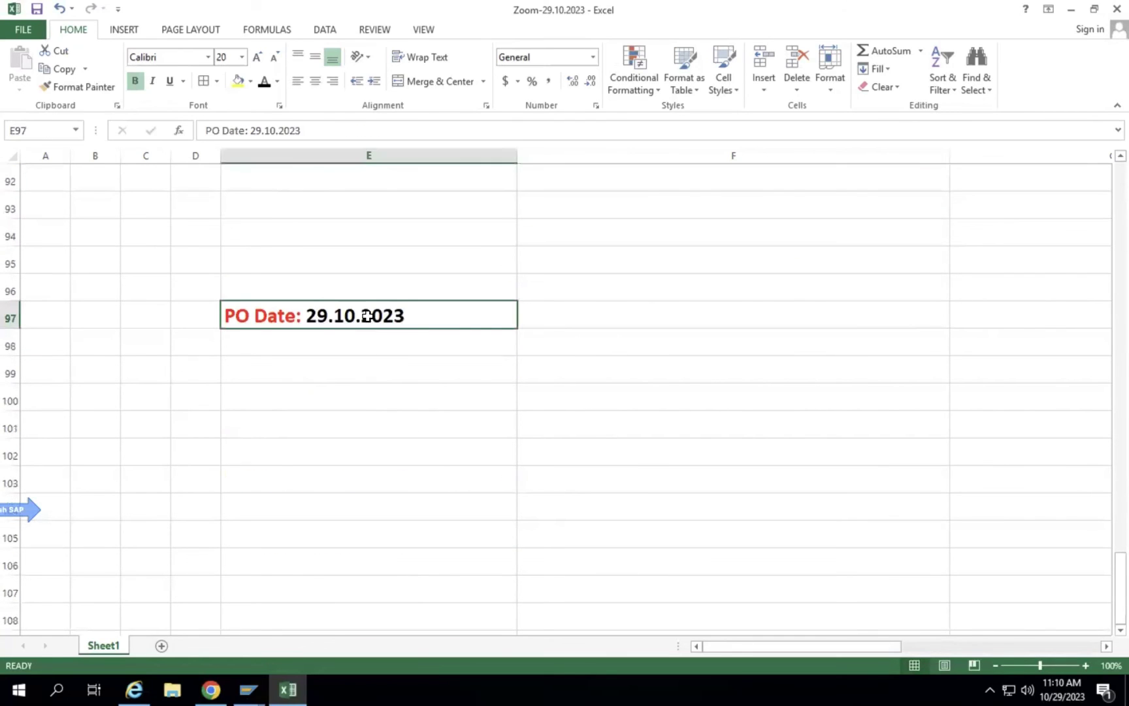
key("ctrl+c")
left_click(564, 309)
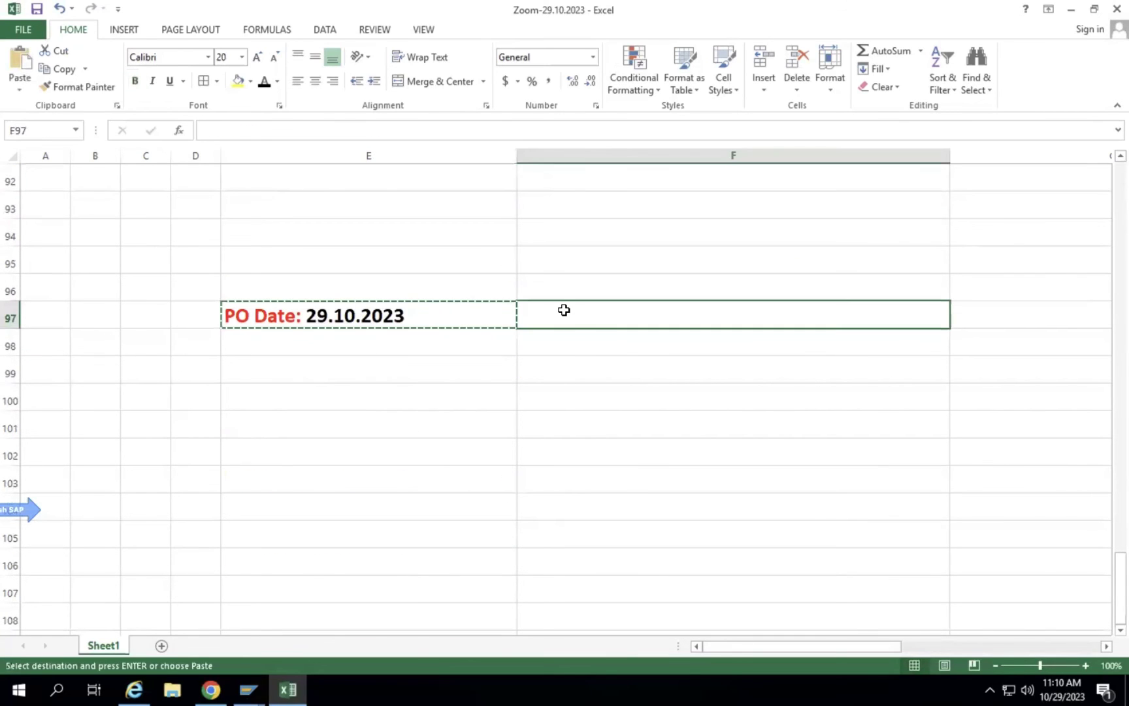
key("ctrl+v")
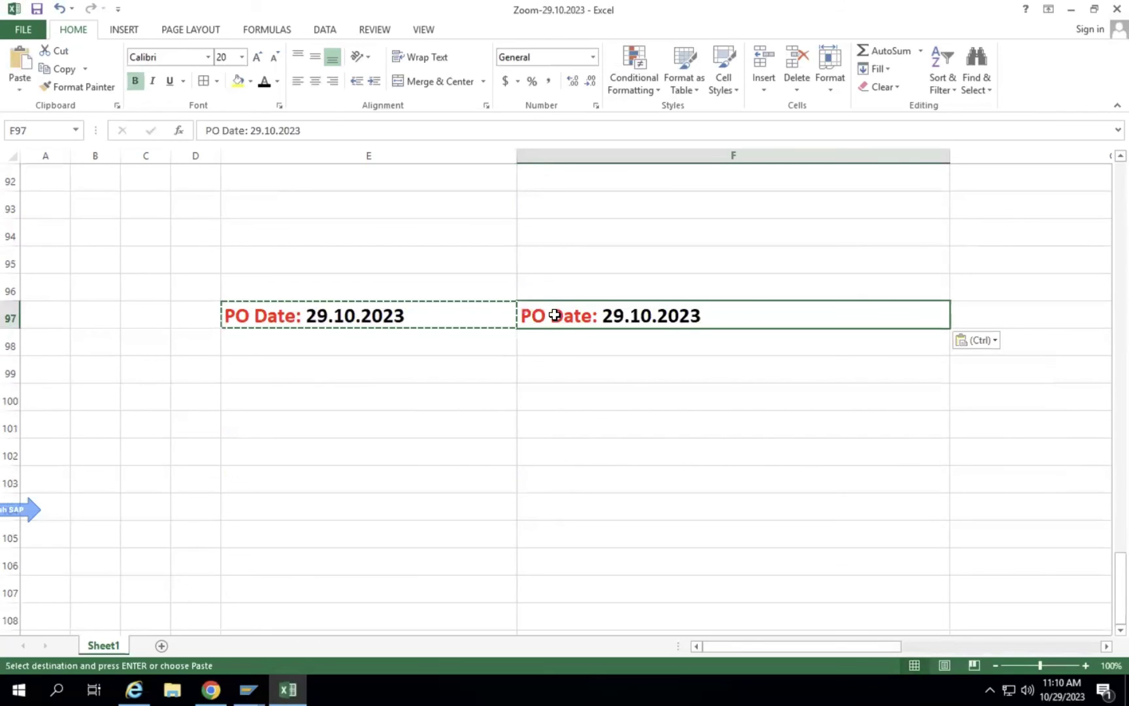
double_click(554, 315)
left_click(593, 318, "shift")
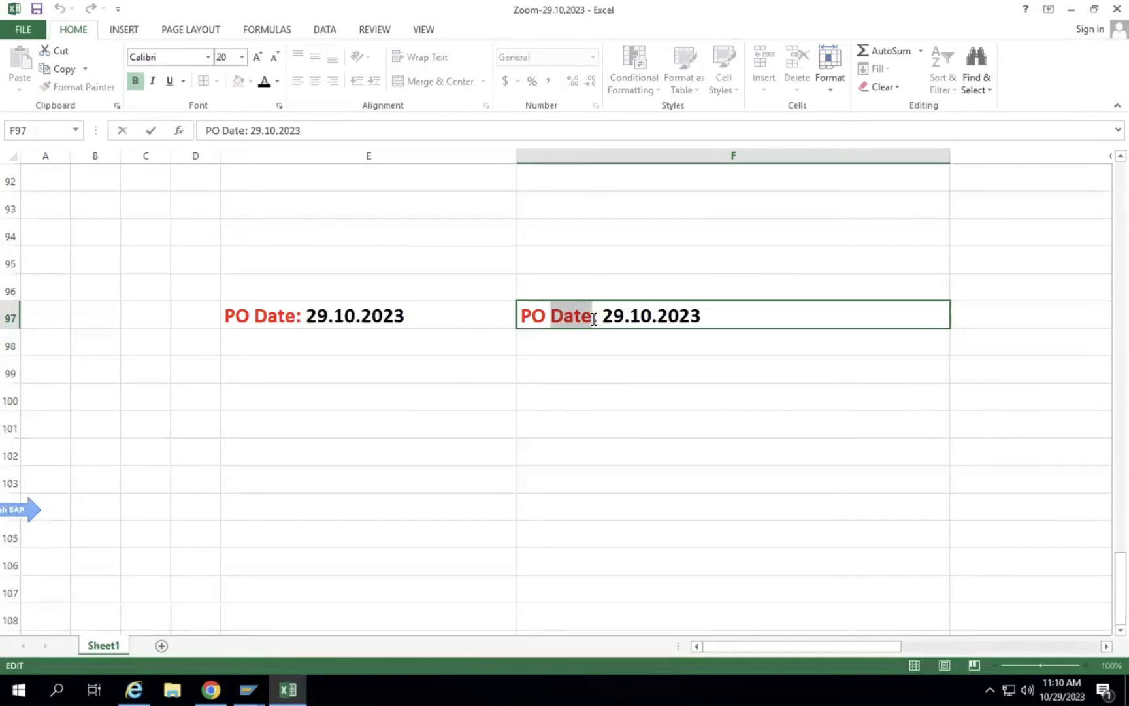
type("Number")
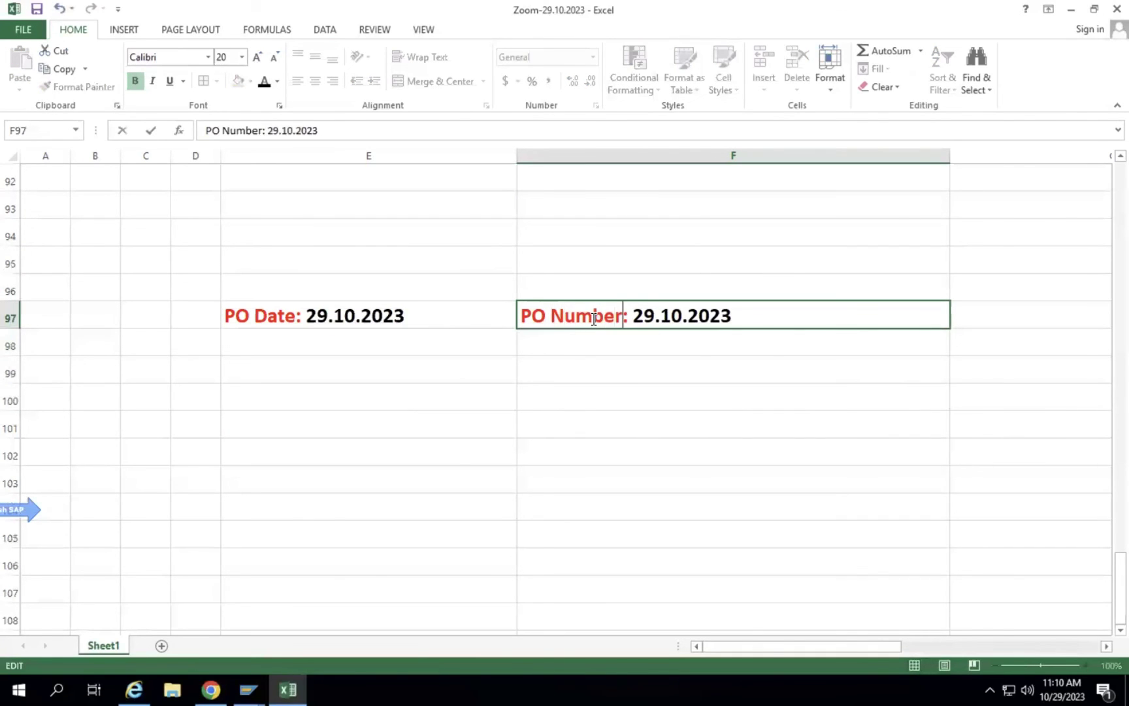
left_click(751, 388)
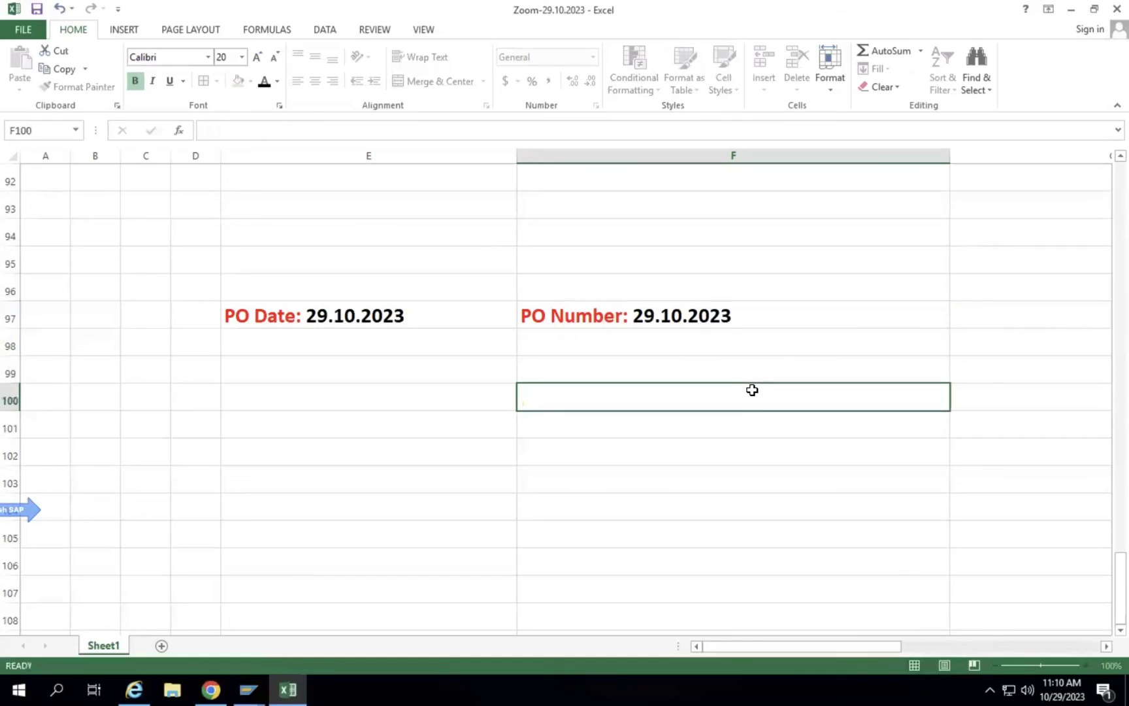
double_click(634, 313)
left_click_drag(632, 315, 747, 311)
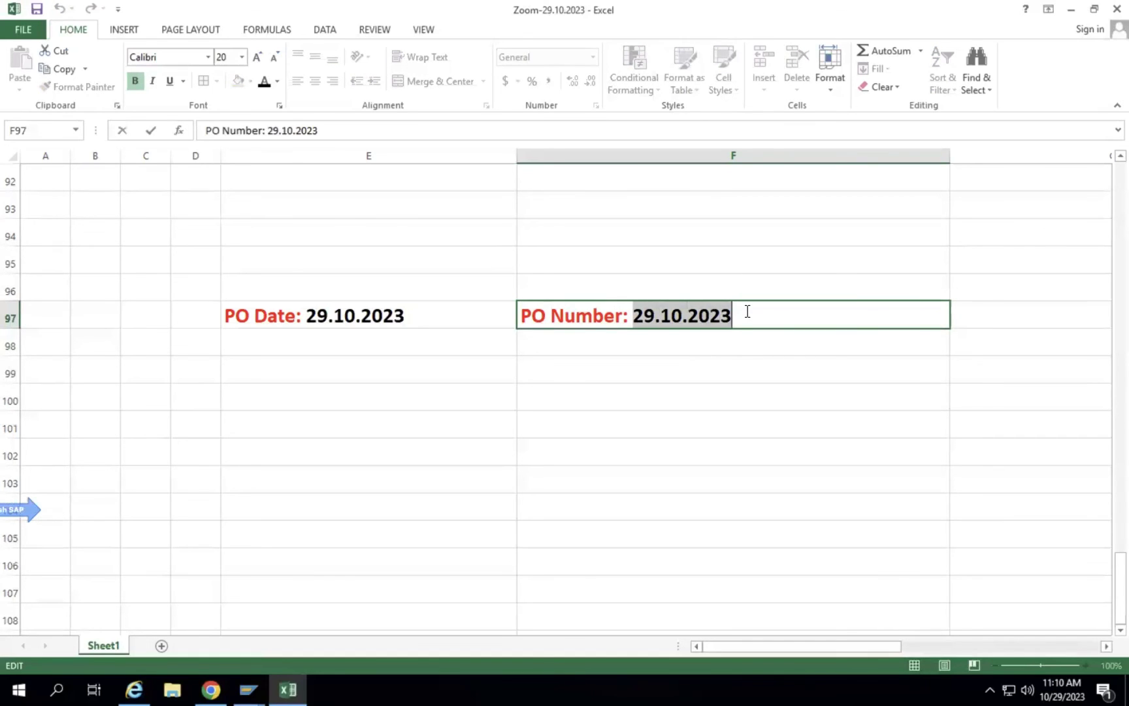
type("4600003445653")
key("Return")
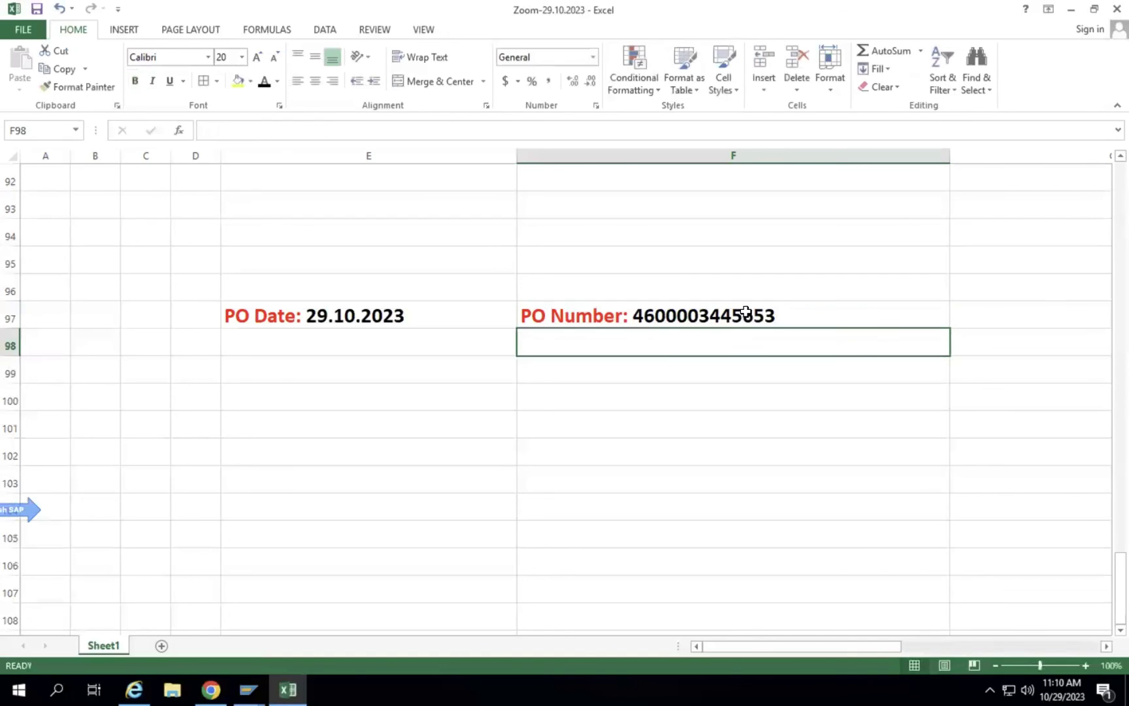
double_click(745, 313)
left_click(675, 316)
left_click(708, 316)
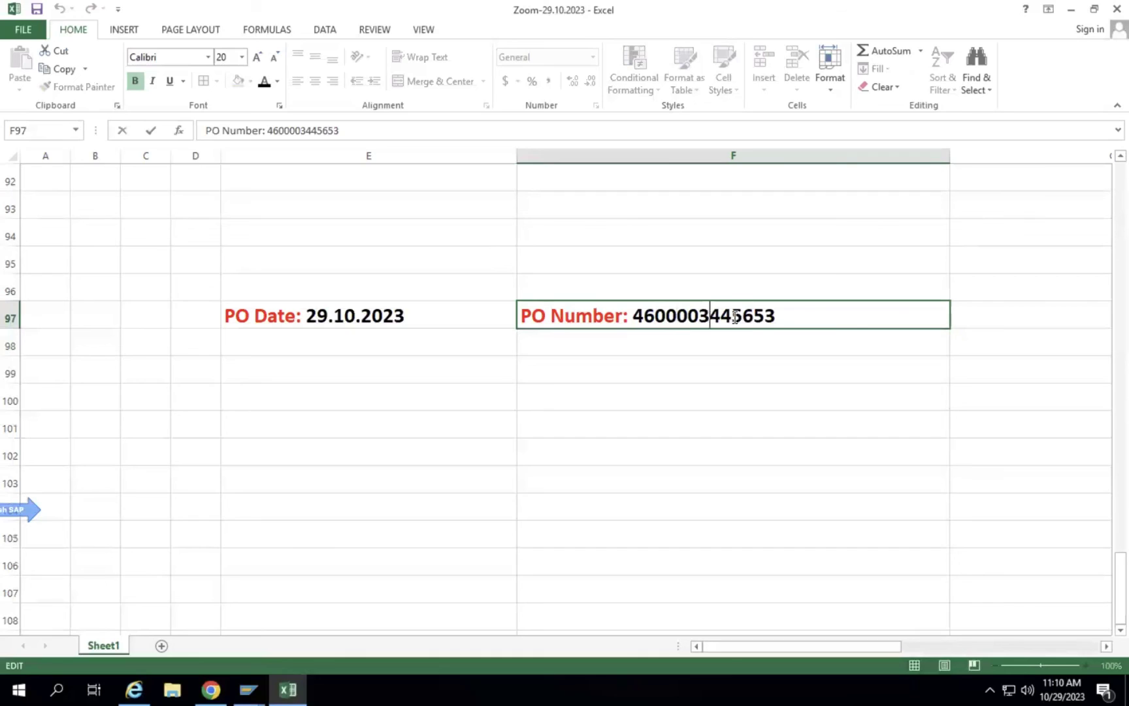
left_click_drag(742, 317, 779, 316)
key("BackSpace")
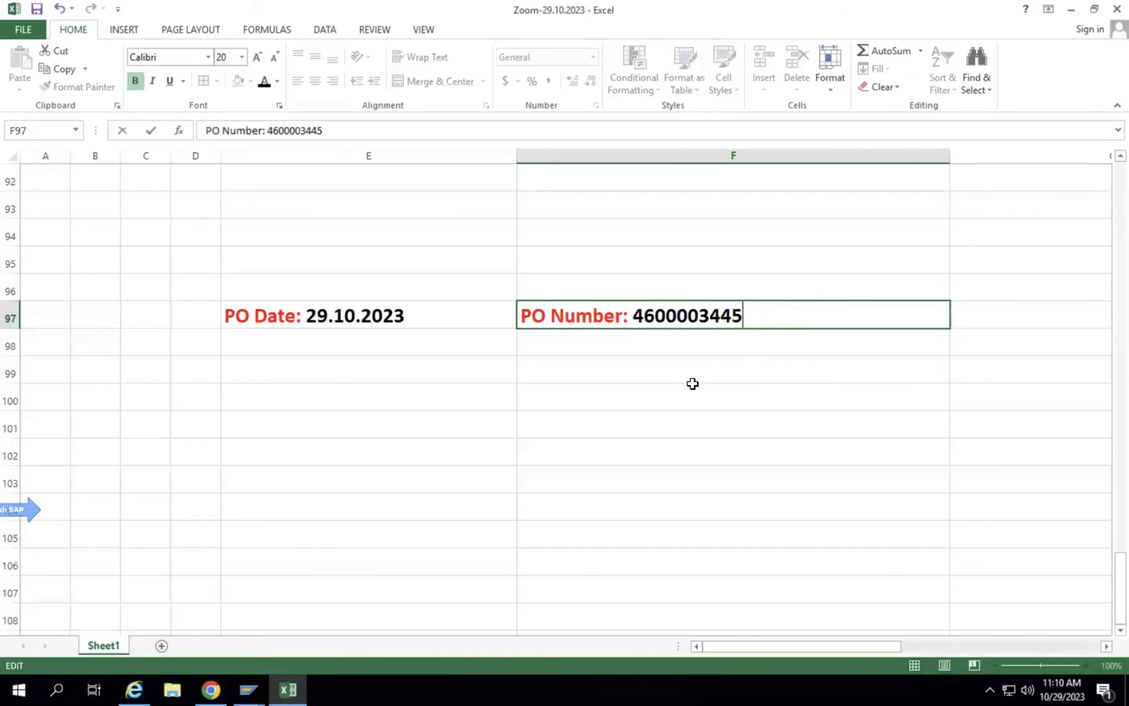
left_click(692, 384)
Copy both PO entries in E97:F97 and reopen the PO Date entry for editing.
left_click(400, 311)
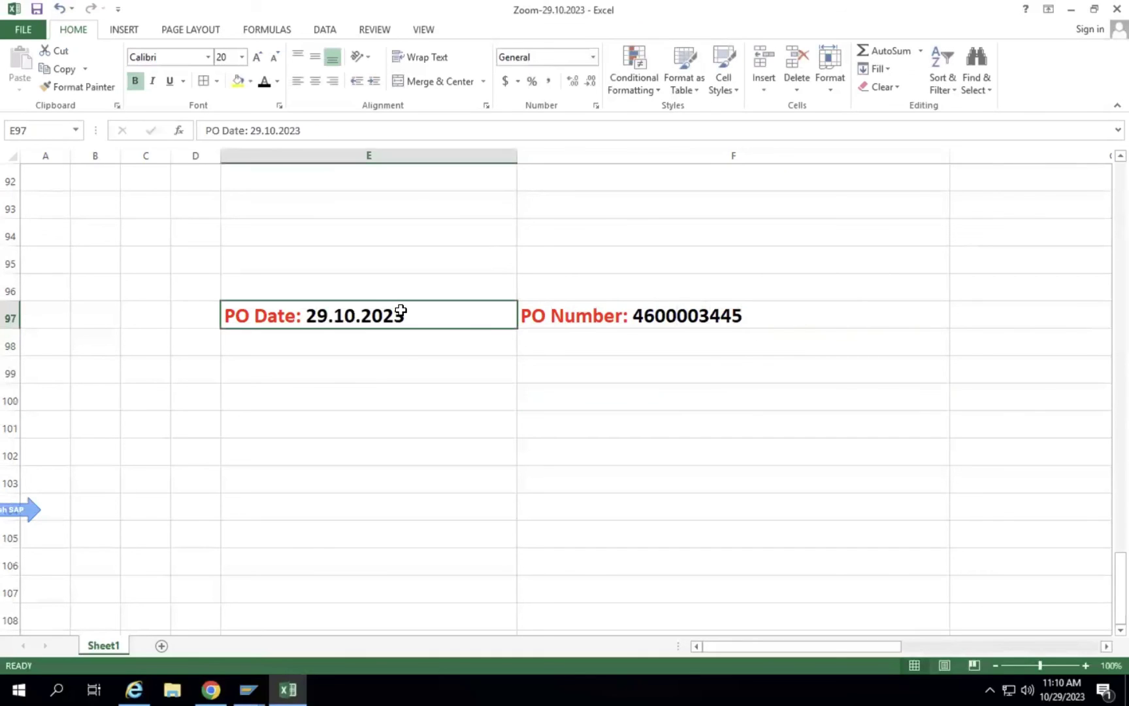
double_click(236, 313)
left_click(356, 386)
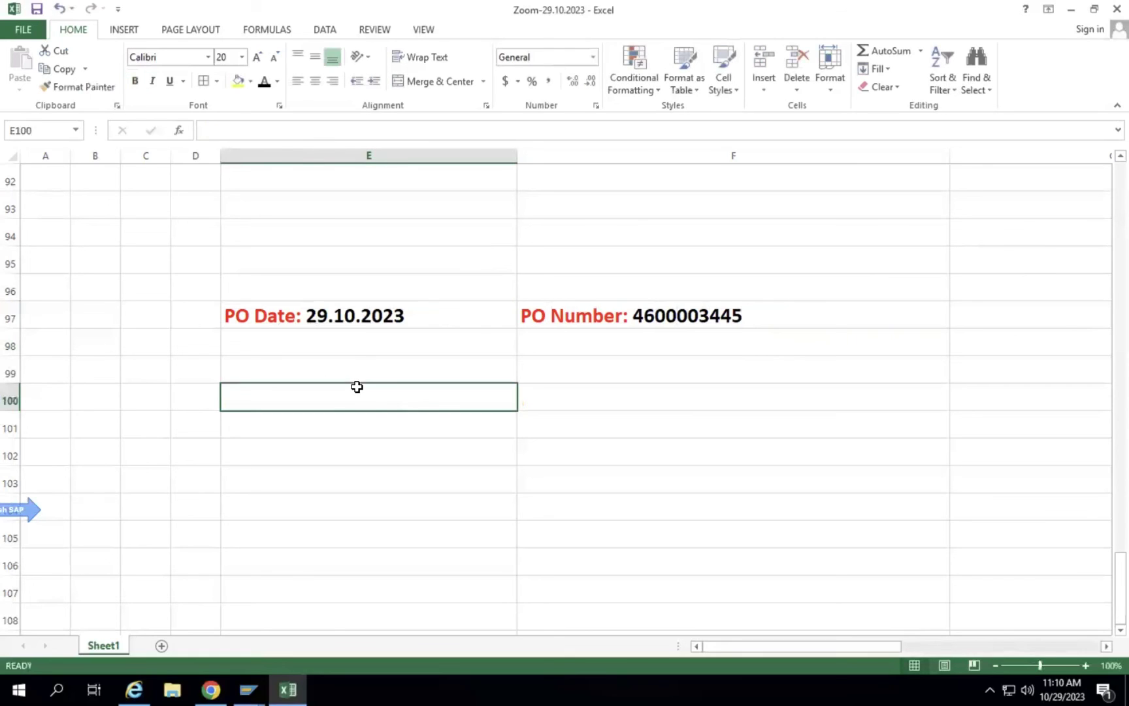
left_click(363, 312)
left_click_drag(424, 310, 572, 314)
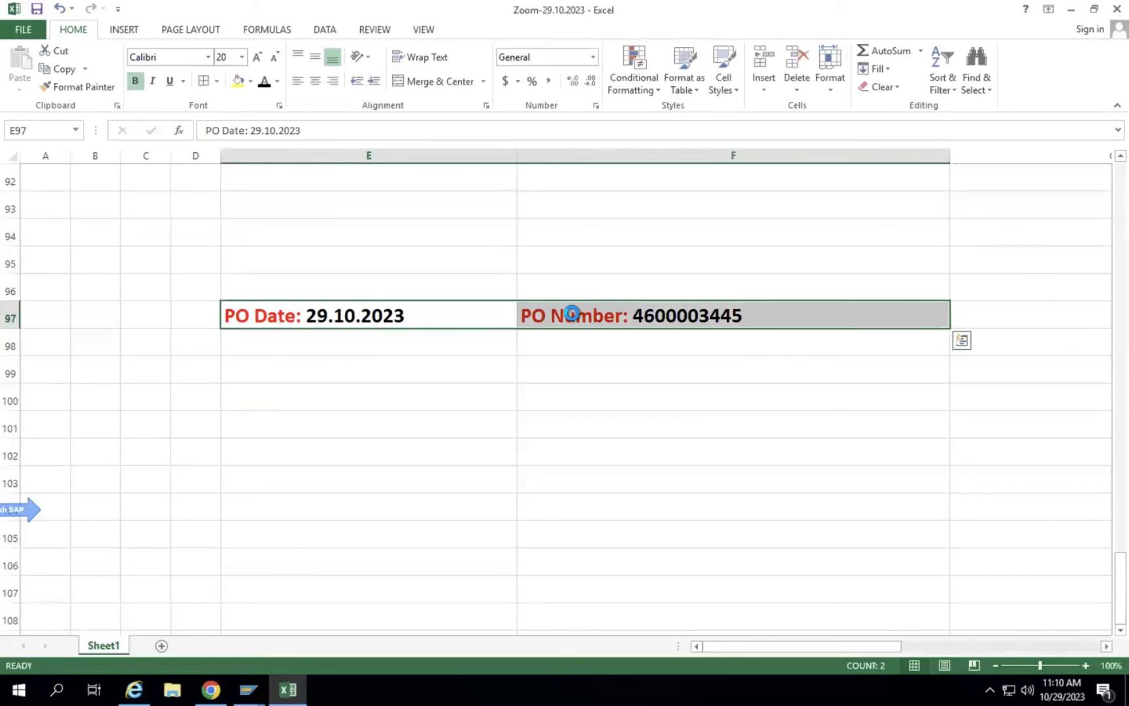
key("ctrl+c")
double_click(418, 315)
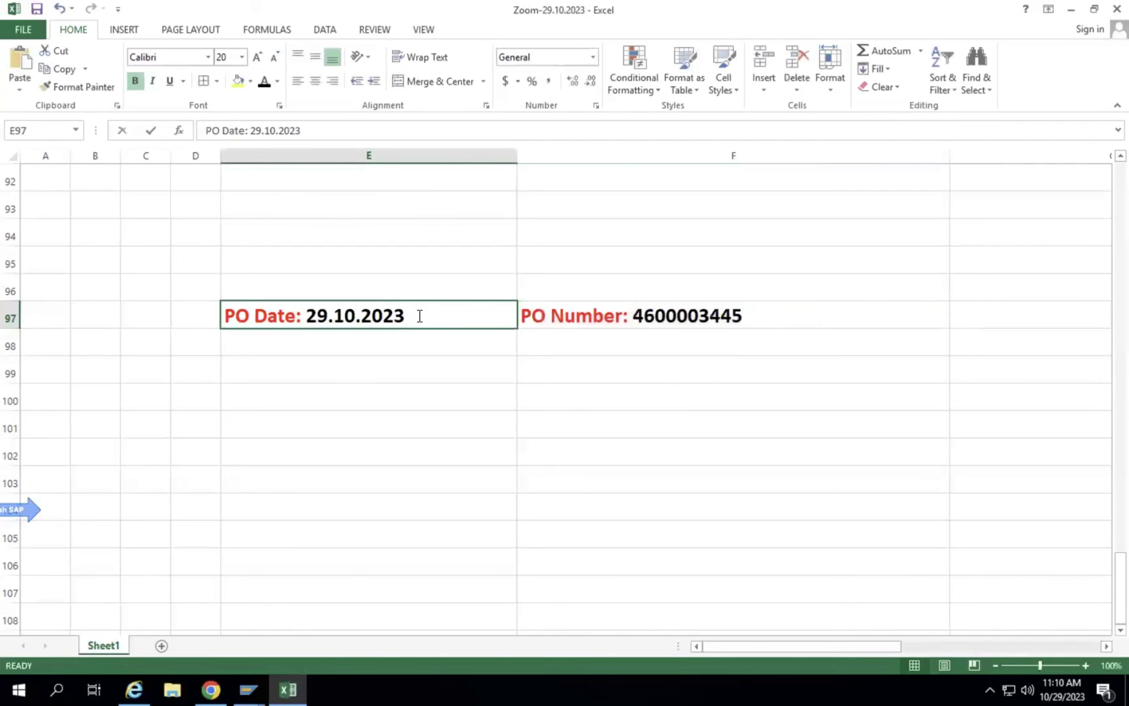
Change E97's label from 'PO Date' to 'PO Creator:' and narrow column E.
left_click_drag(409, 315, 257, 313)
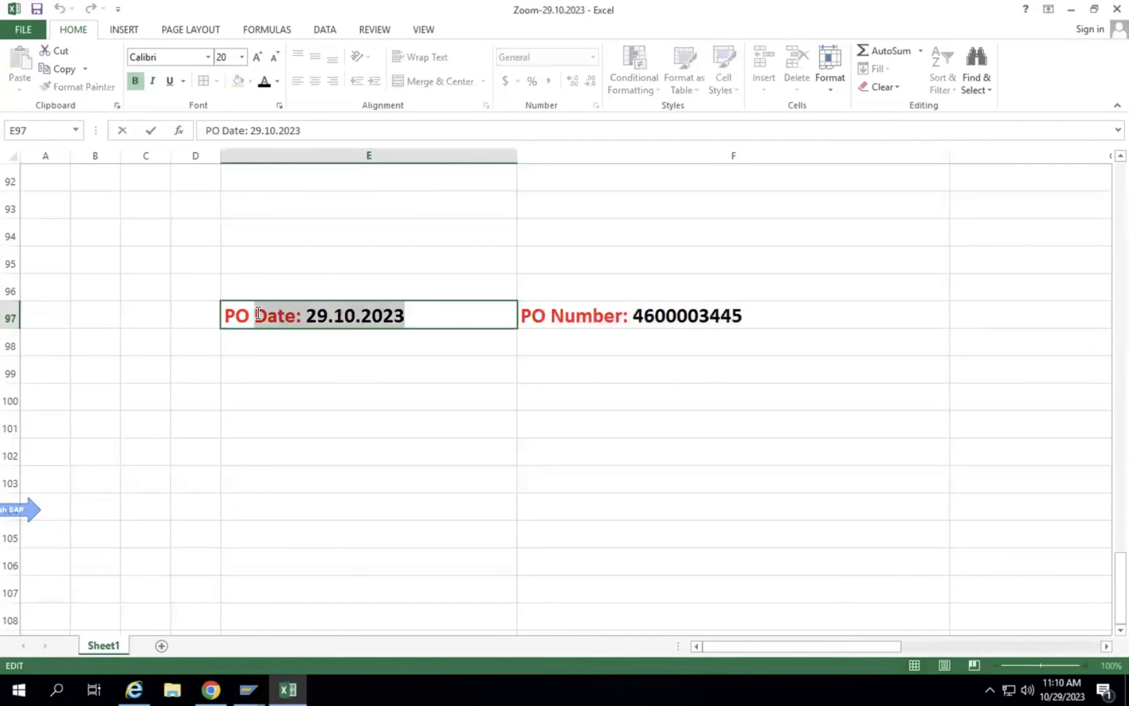
type("cR")
key("BackSpace")
key("BackSpace")
type("C")
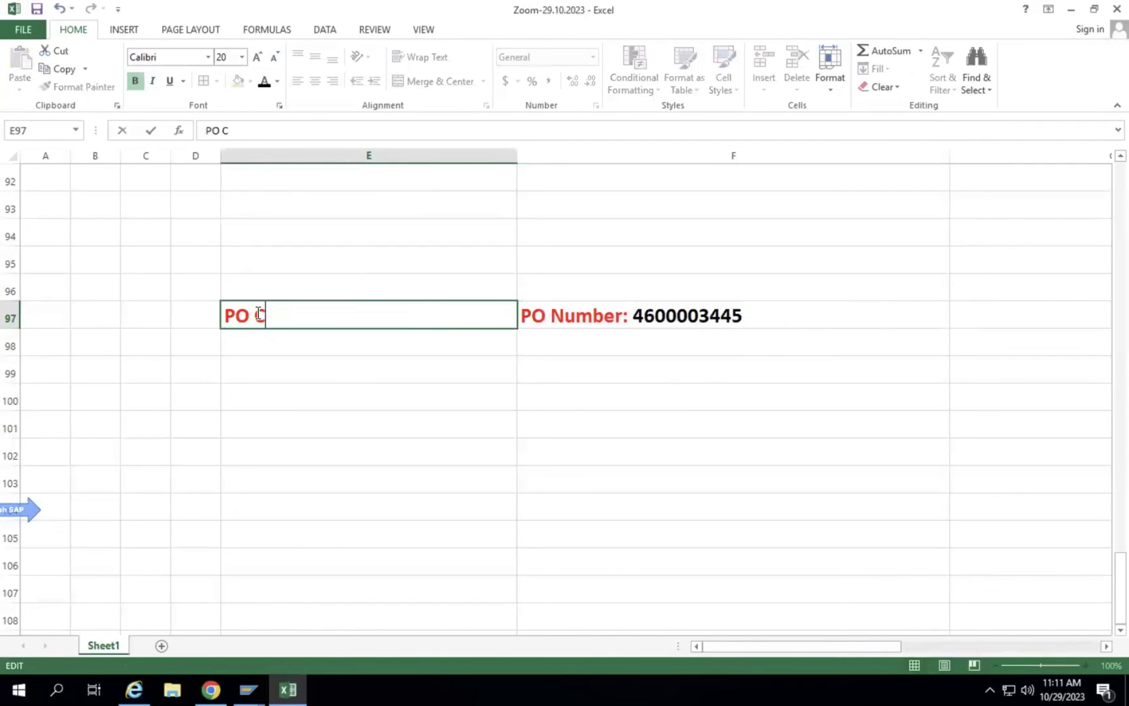
type("reator:")
left_click(445, 450)
left_click_drag(516, 159, 406, 158)
Add the creator's first name after 'PO Creator:' in E97, colored black.
double_click(366, 316)
left_click_drag(332, 316, 396, 315)
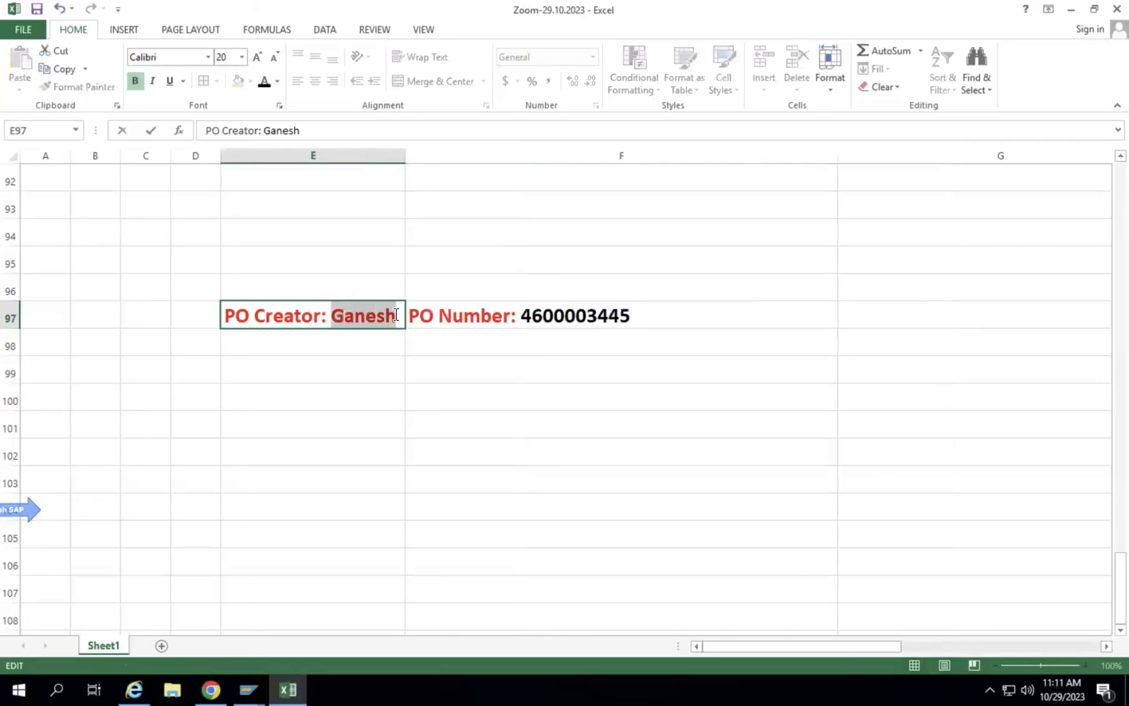
left_click(264, 81)
left_click(372, 434)
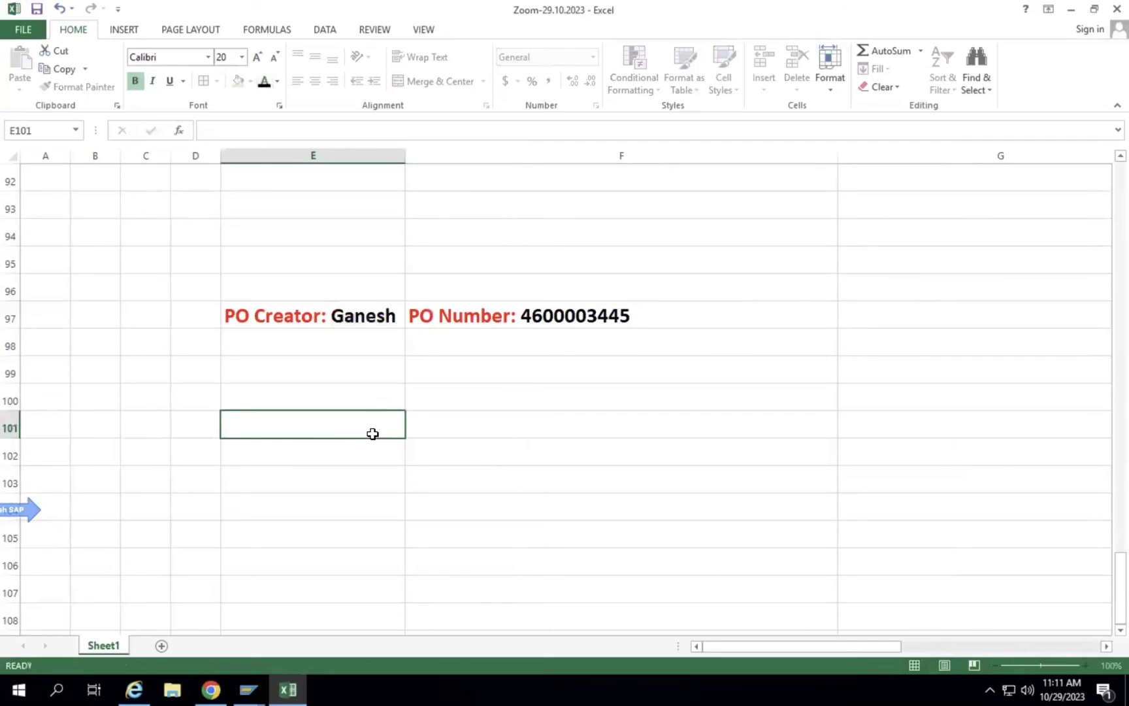
left_click(389, 380)
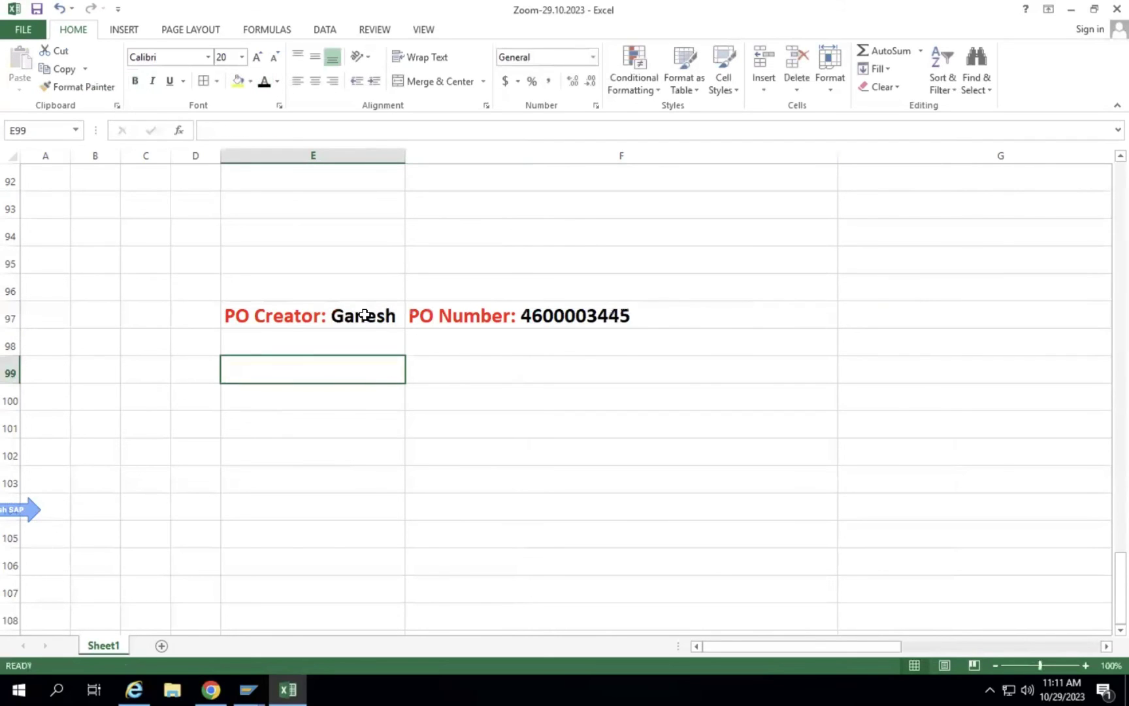
Display table EKKO in SE11 and confirm the creator field ERNAM is CHAR 12.
left_click(248, 689)
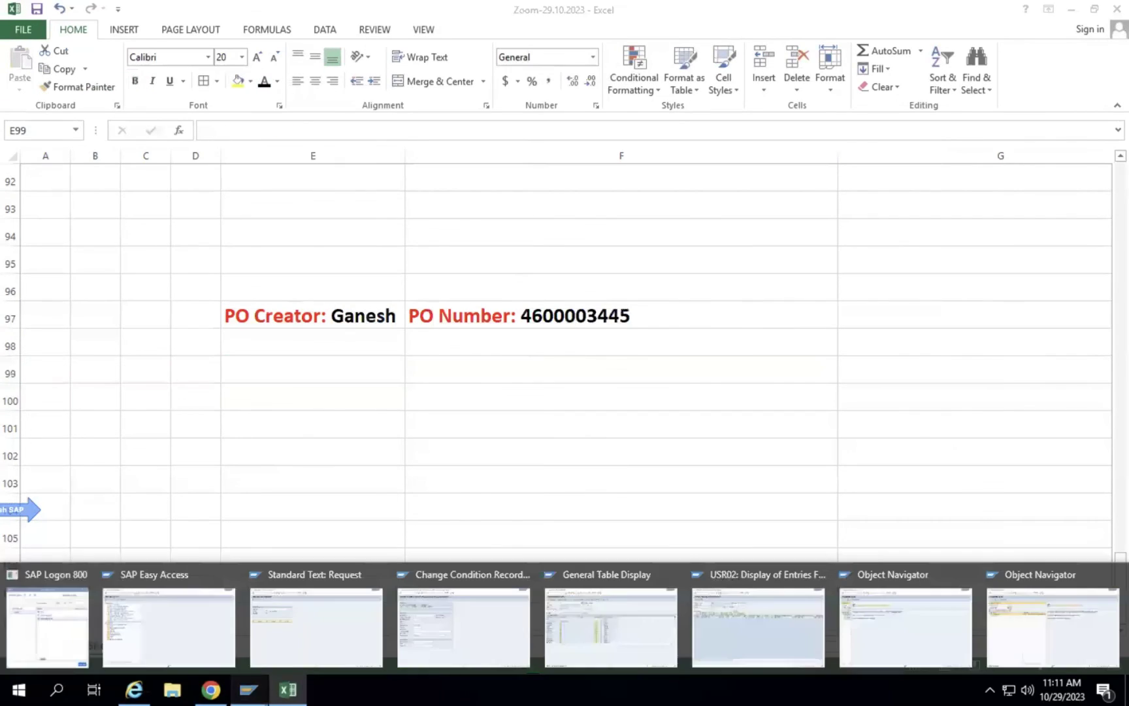
left_click(297, 618)
left_click(75, 44)
type("/nse11")
key("Return")
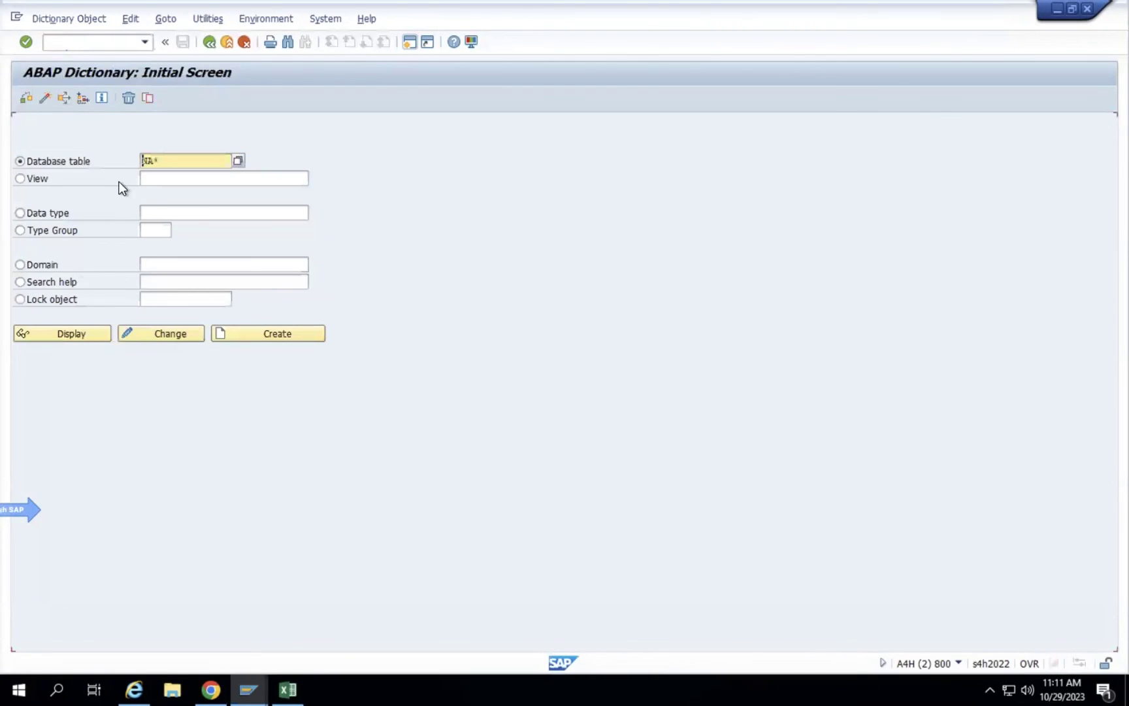
type("EKKO")
left_click(71, 333)
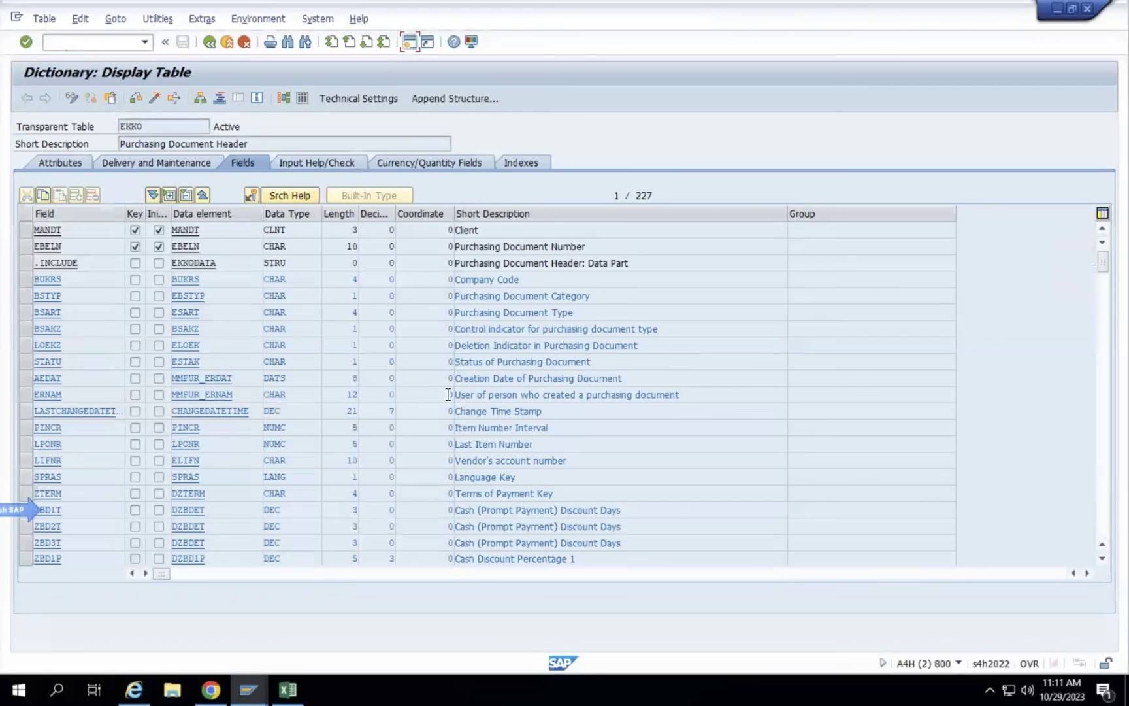
left_click(491, 394)
double_click(354, 398)
left_click(287, 689)
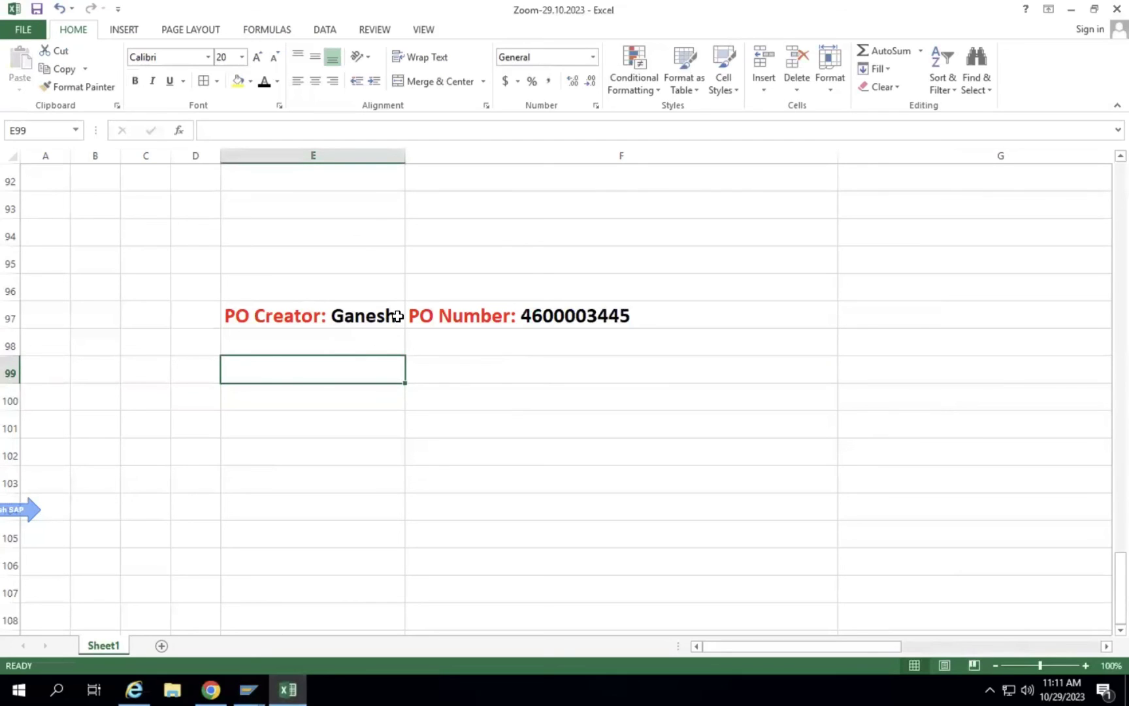
Copy the PO Creator and PO Number entries from E97:F97 into row 98.
left_click(319, 334)
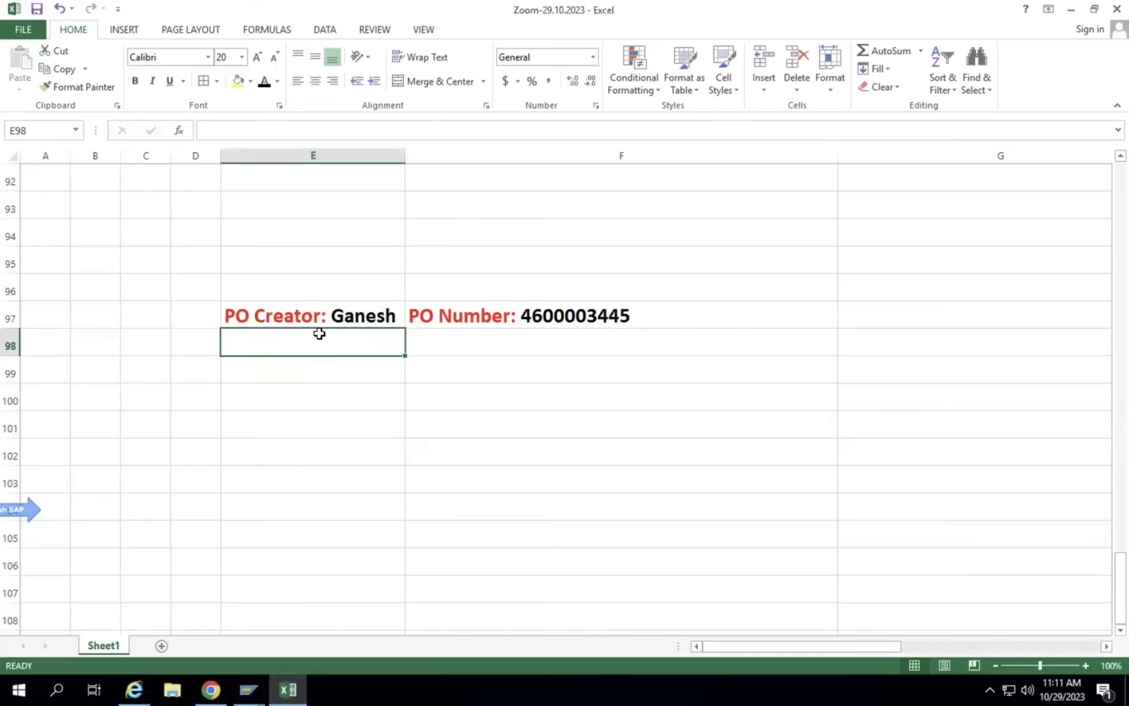
key("super+d")
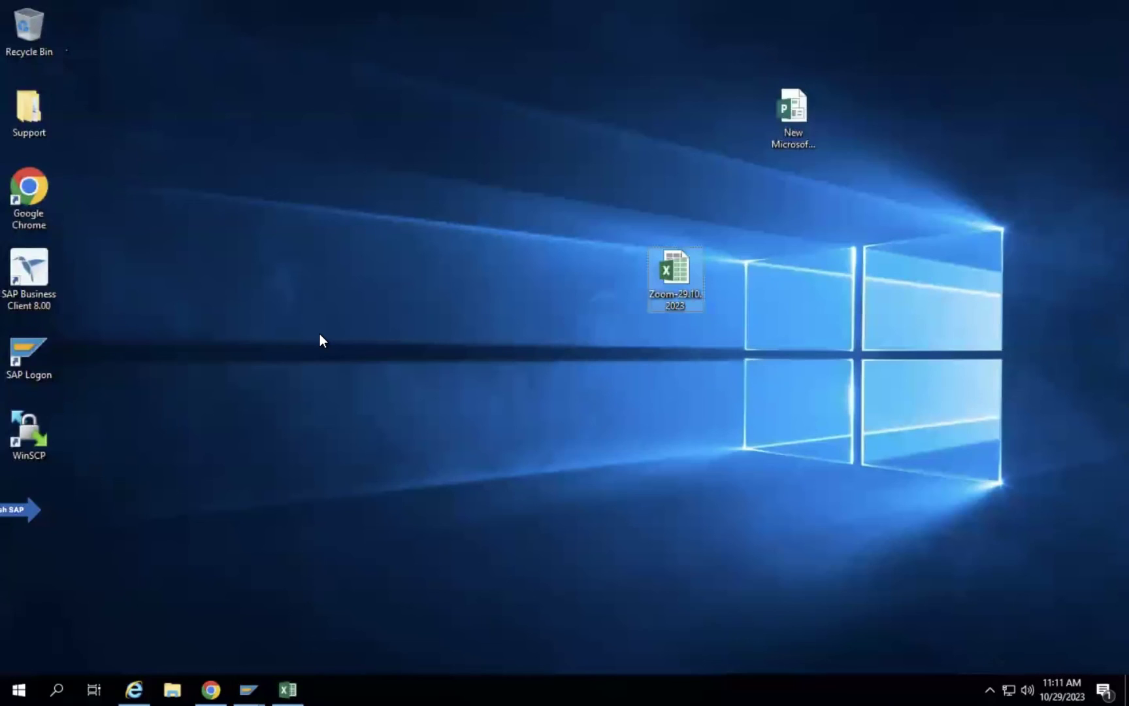
left_click(287, 689)
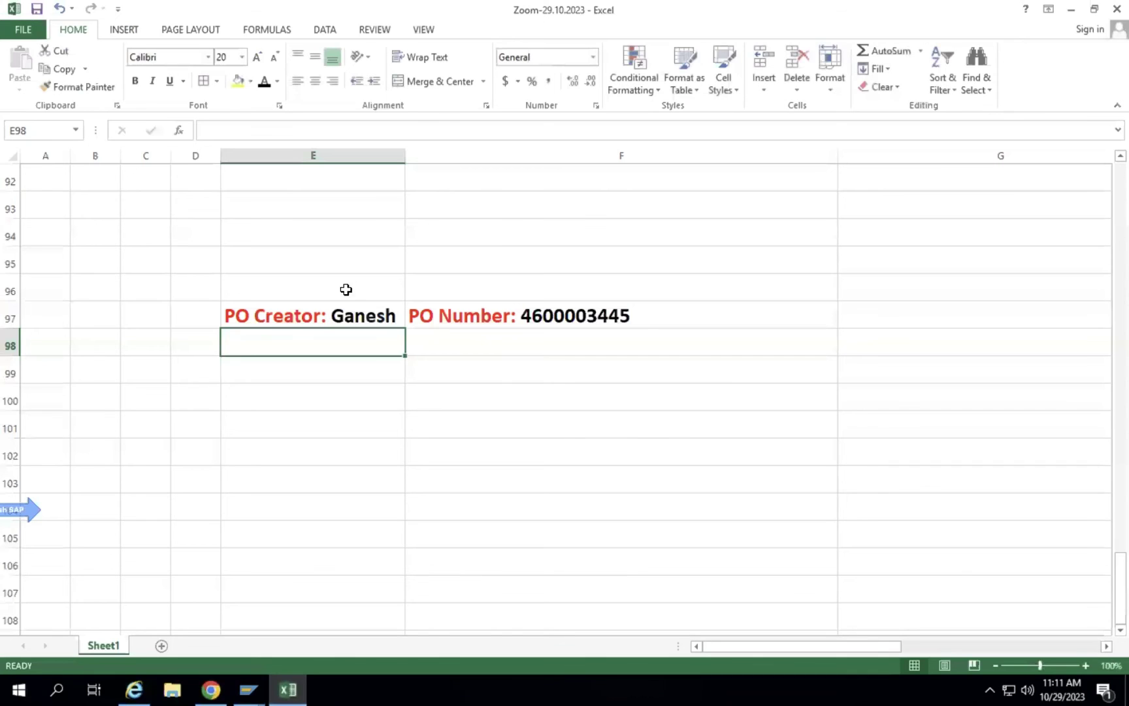
left_click_drag(320, 315, 469, 313)
key("ctrl+c")
left_click(322, 346)
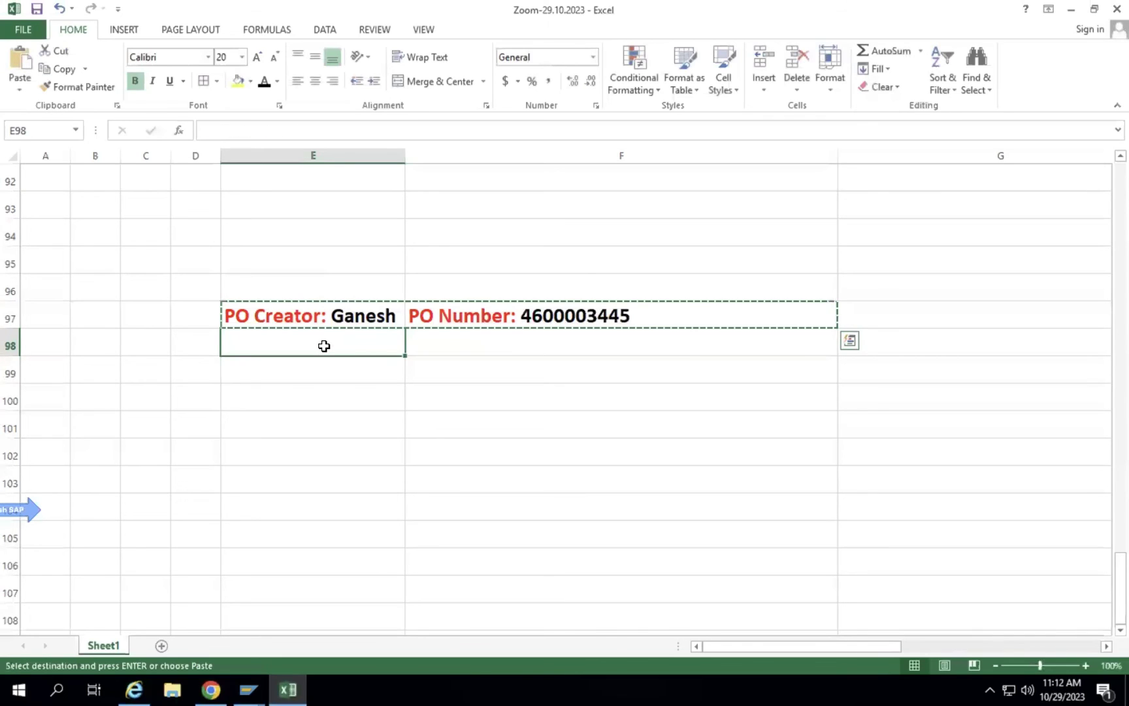
key("ctrl+v")
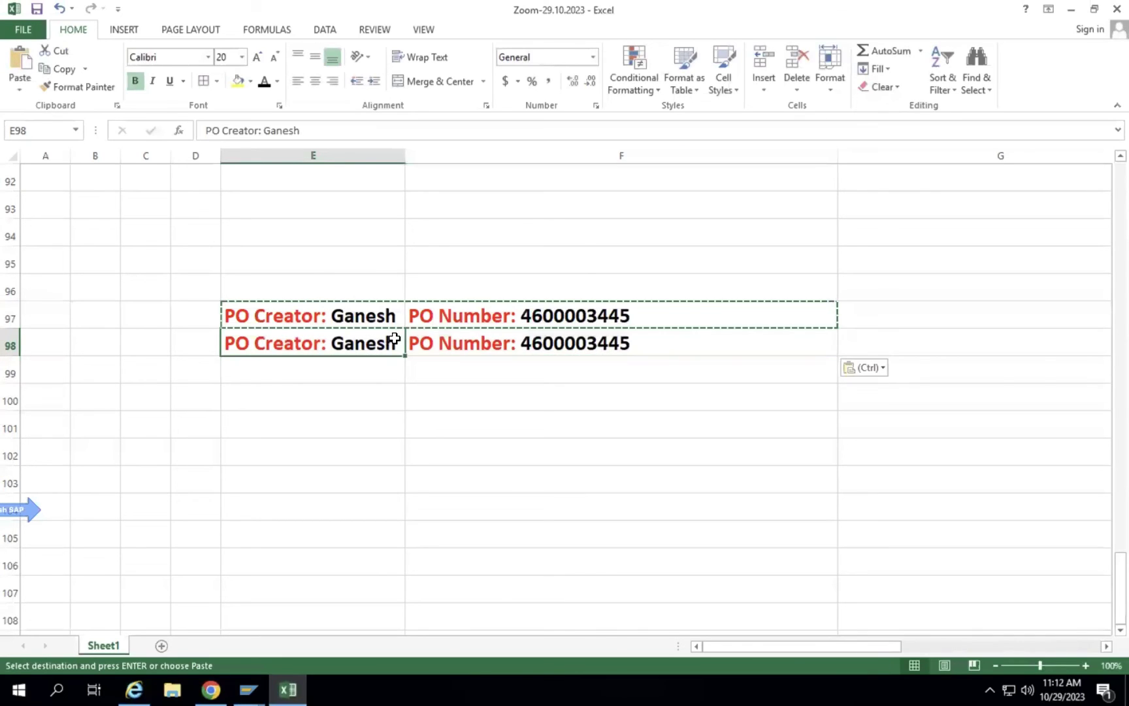
Append the creator's surname to the name in E98.
double_click(392, 336)
type("p")
key("BackSpace")
type("p")
key("BackSpace")
key("Return")
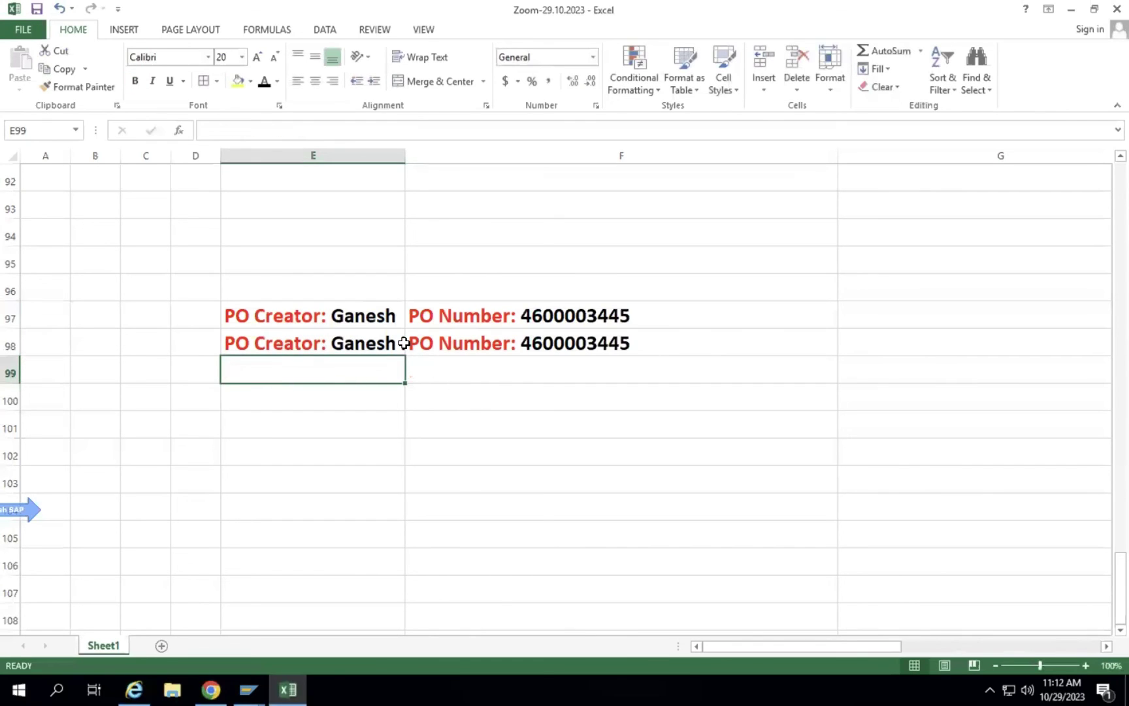
left_click(442, 341)
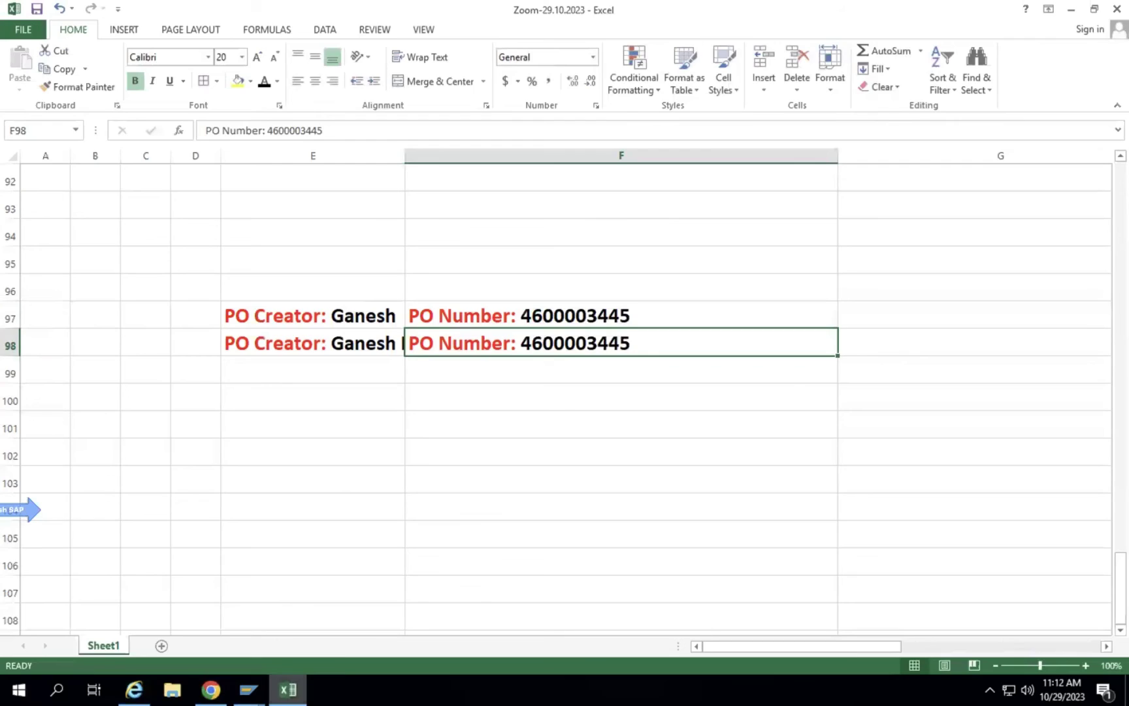
left_click(288, 689)
left_click(287, 689)
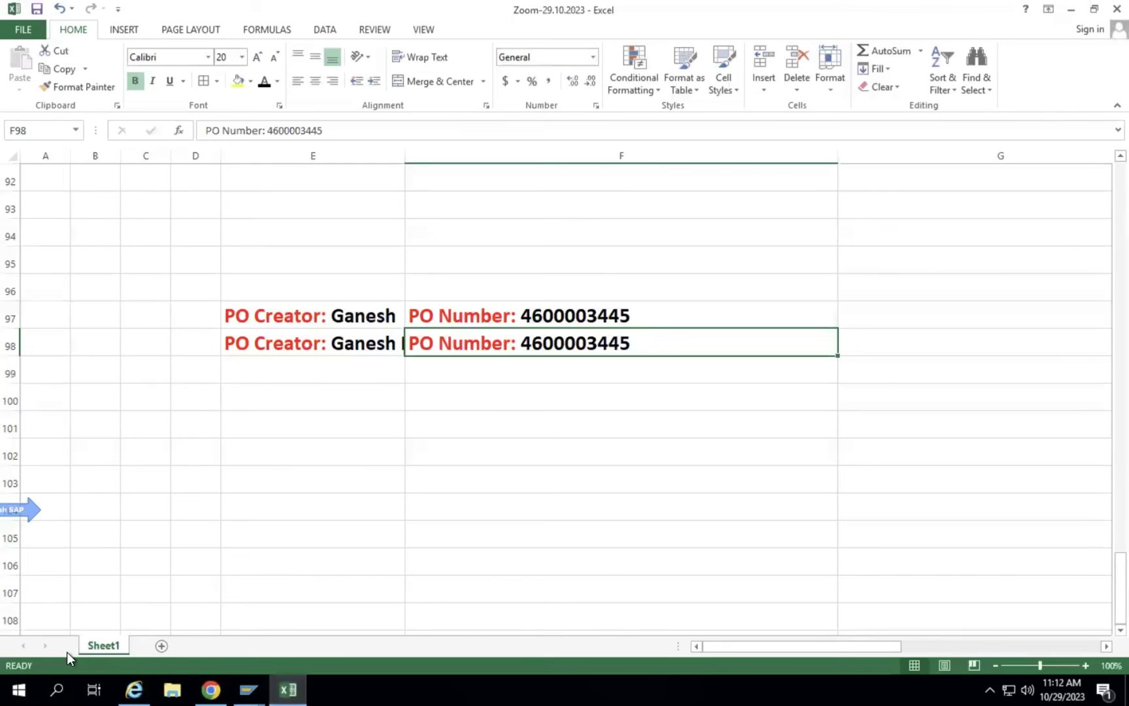
Type 'Test with' into the empty third Testing item in F77.
scroll(419, 385, "down", 2)
scroll(418, 386, "up", 11)
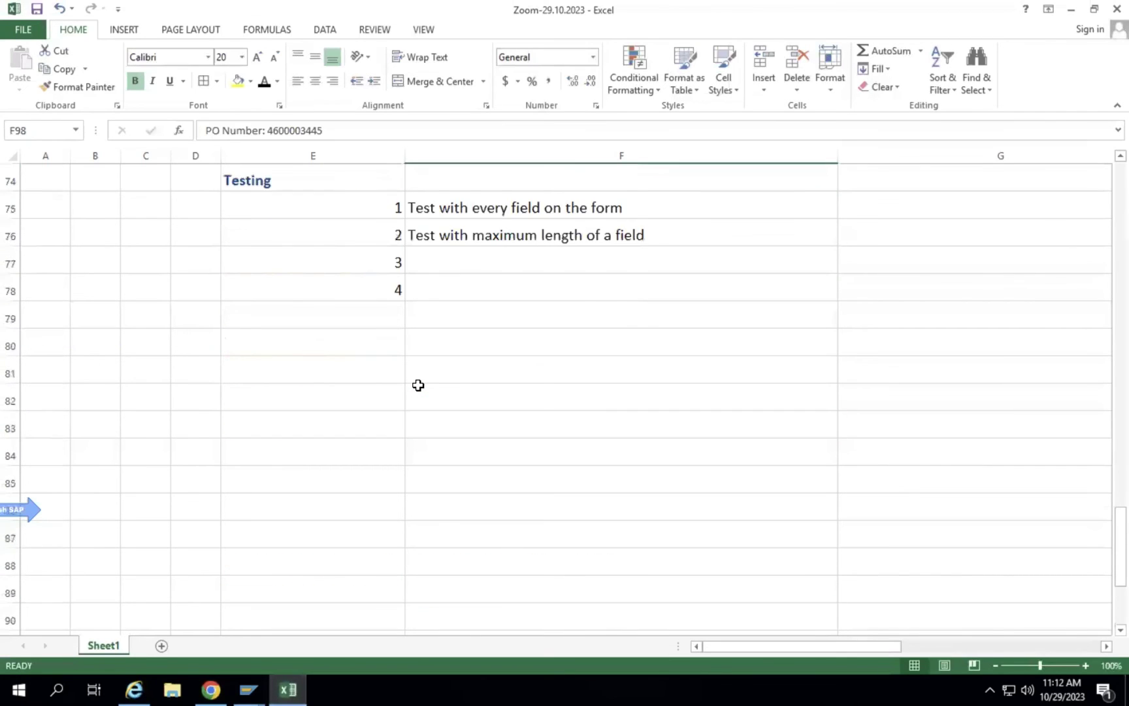
left_click(453, 461)
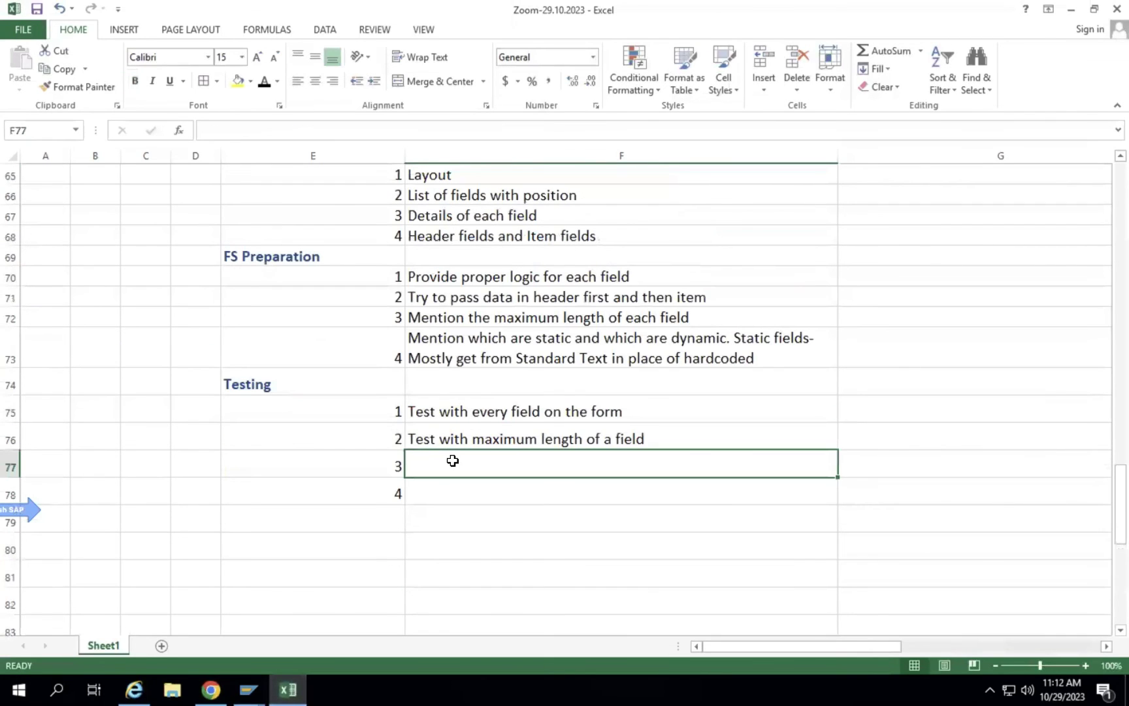
type("Test with")
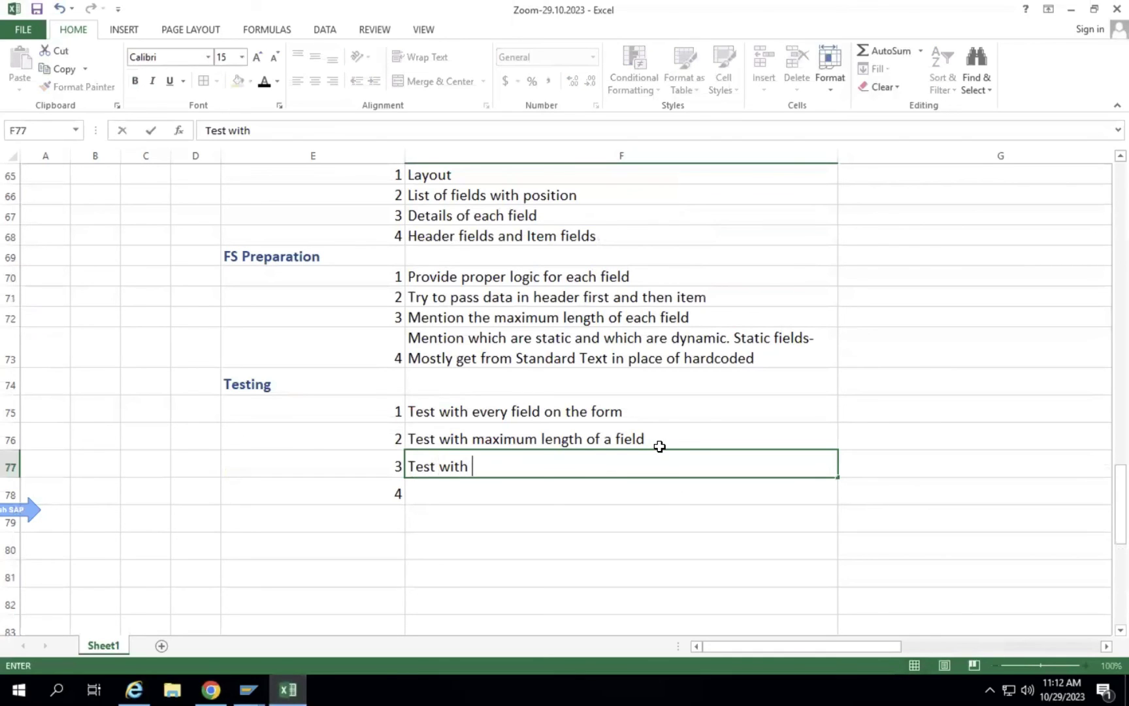
left_click(249, 689)
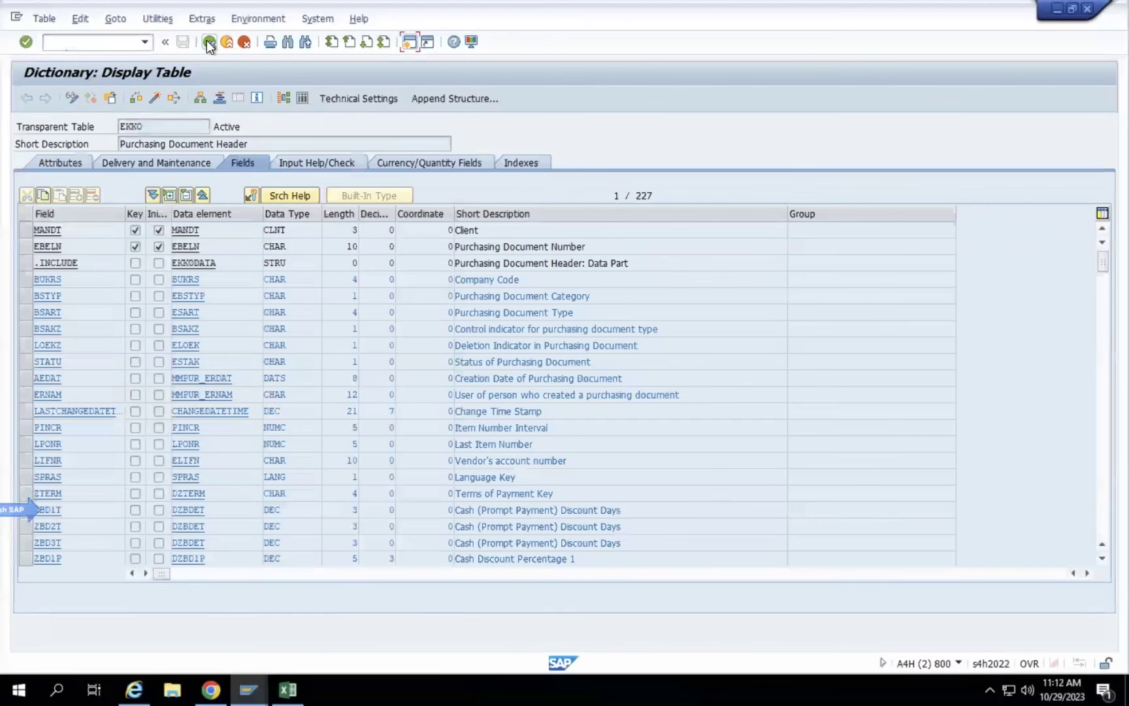
Replace EKKO with EKPO in SE11 and display the item table's fields.
left_click(209, 43)
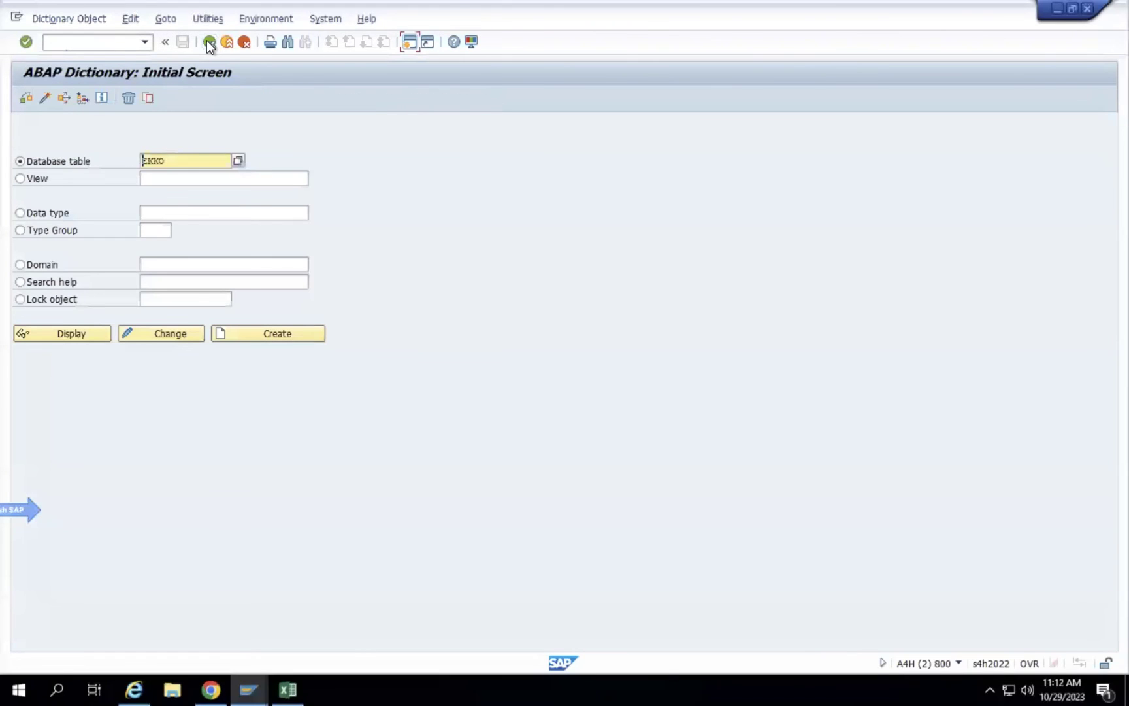
key("Delete")
key("Delete")
key("Delete")
key("BackSpace")
type("ekpo")
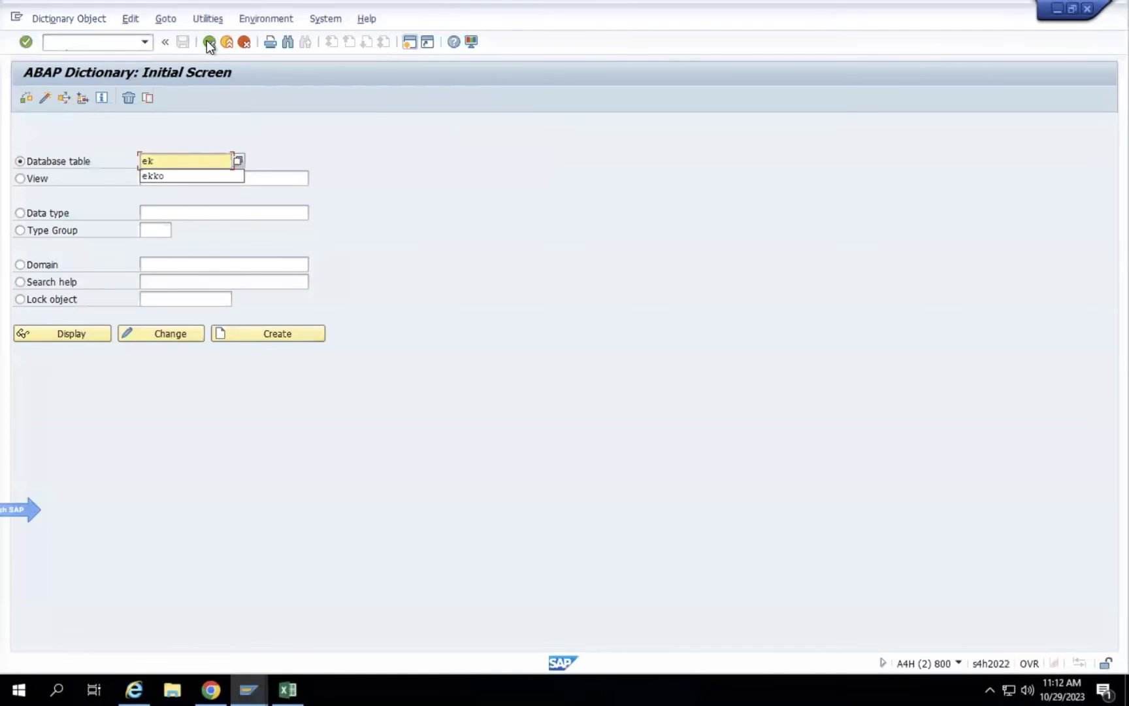
left_click(65, 339)
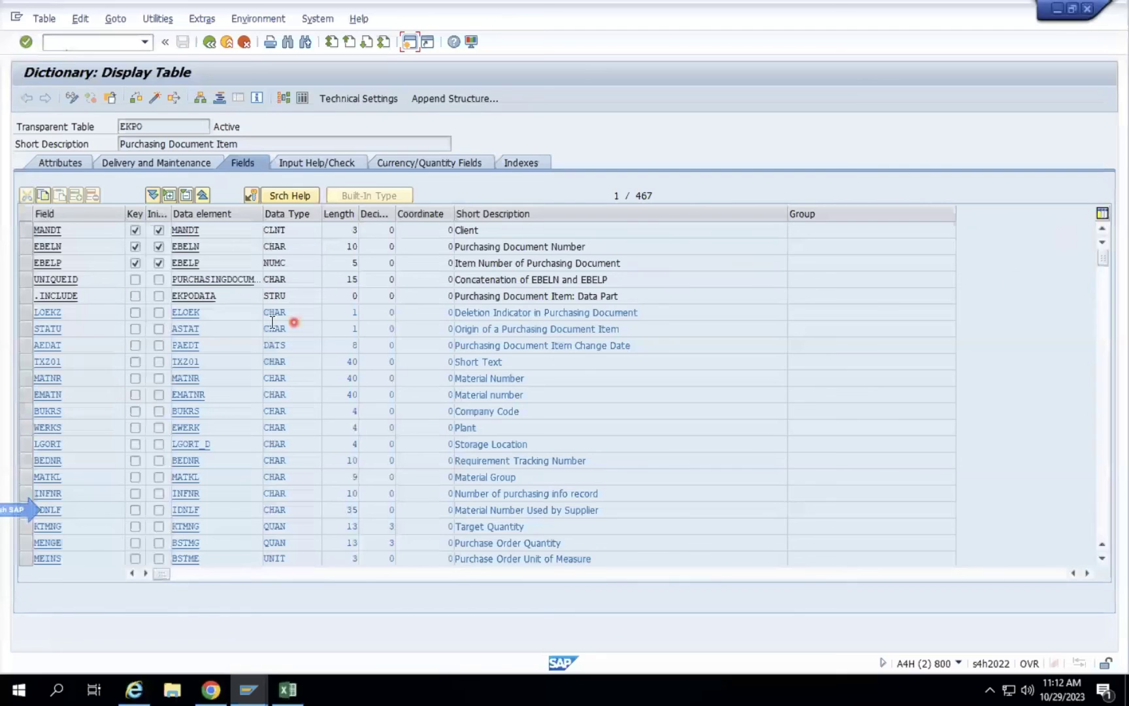
left_click(349, 362)
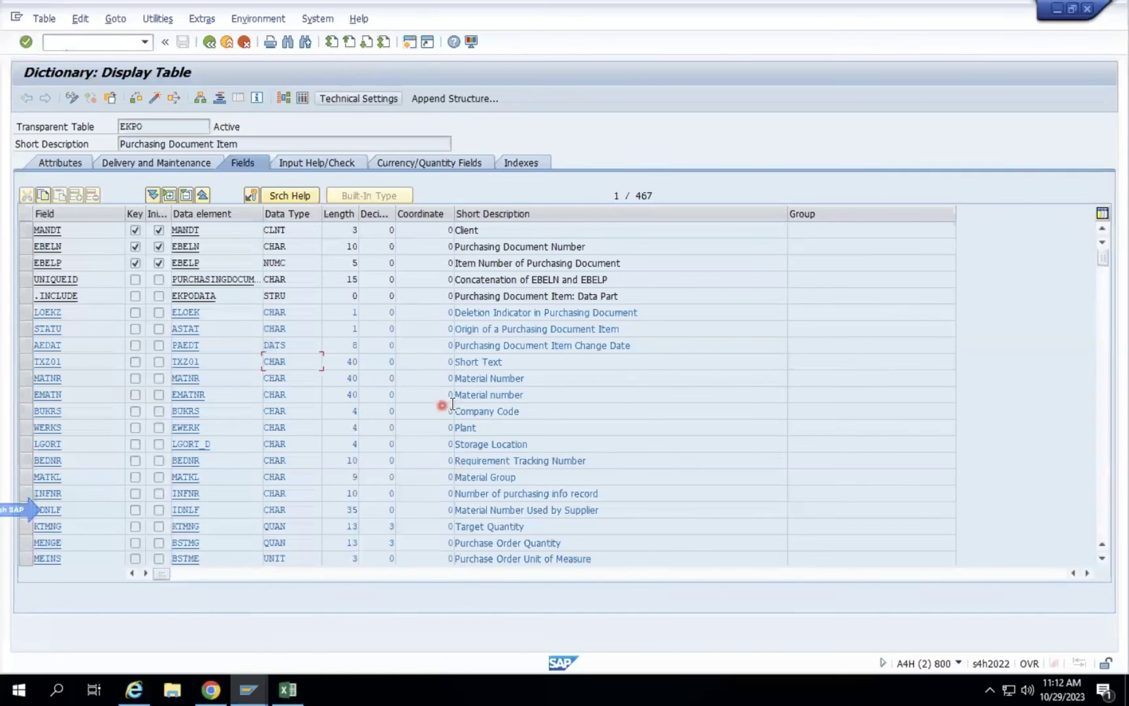
Check the order quantity MENGE length 13 and net price NETPR length 11.
scroll(445, 405, "down", 4)
scroll(452, 403, "down", 1)
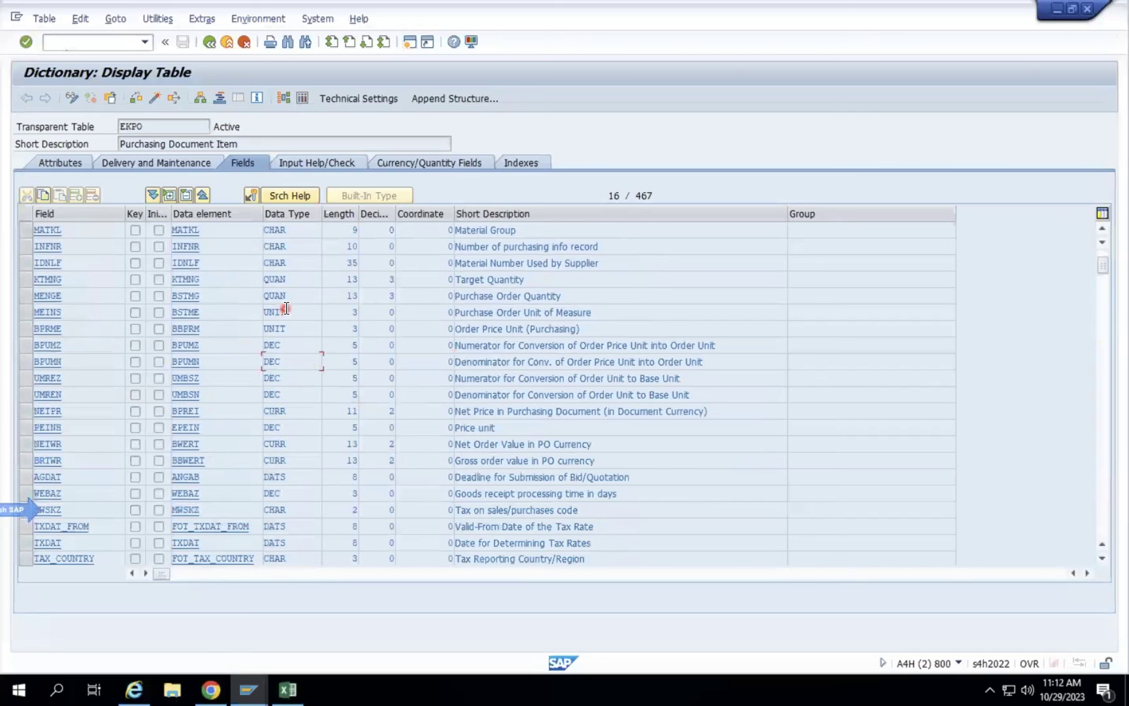
left_click(283, 281)
left_click(305, 298)
double_click(351, 295)
double_click(354, 411)
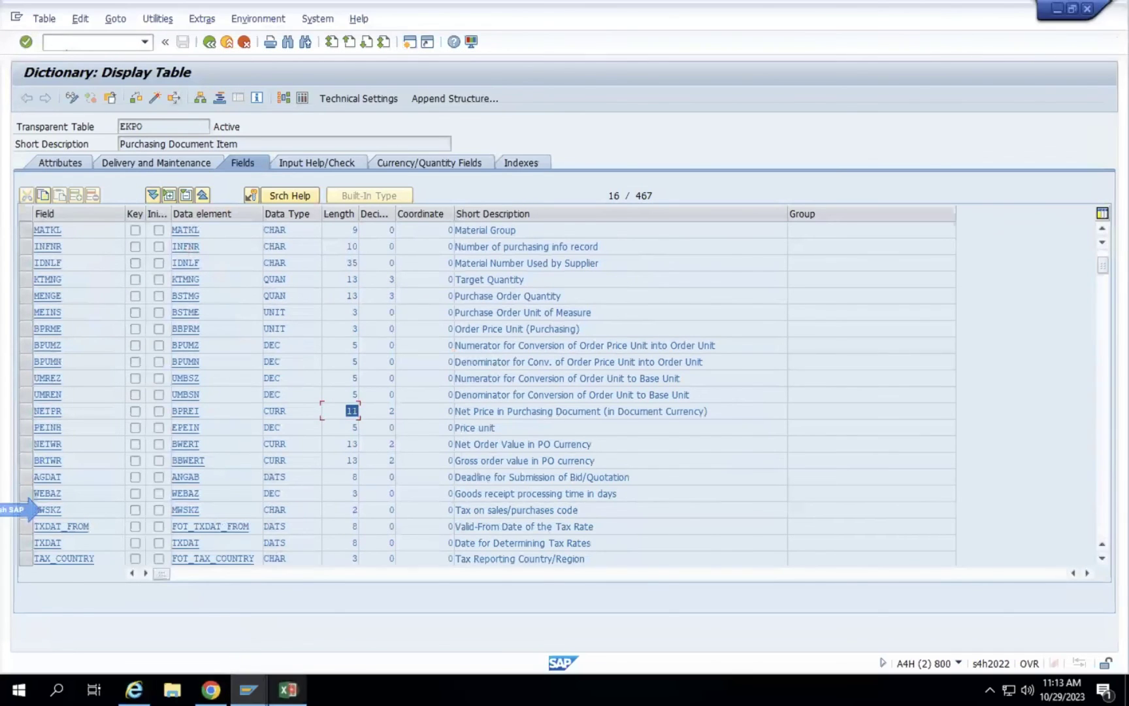
left_click(288, 689)
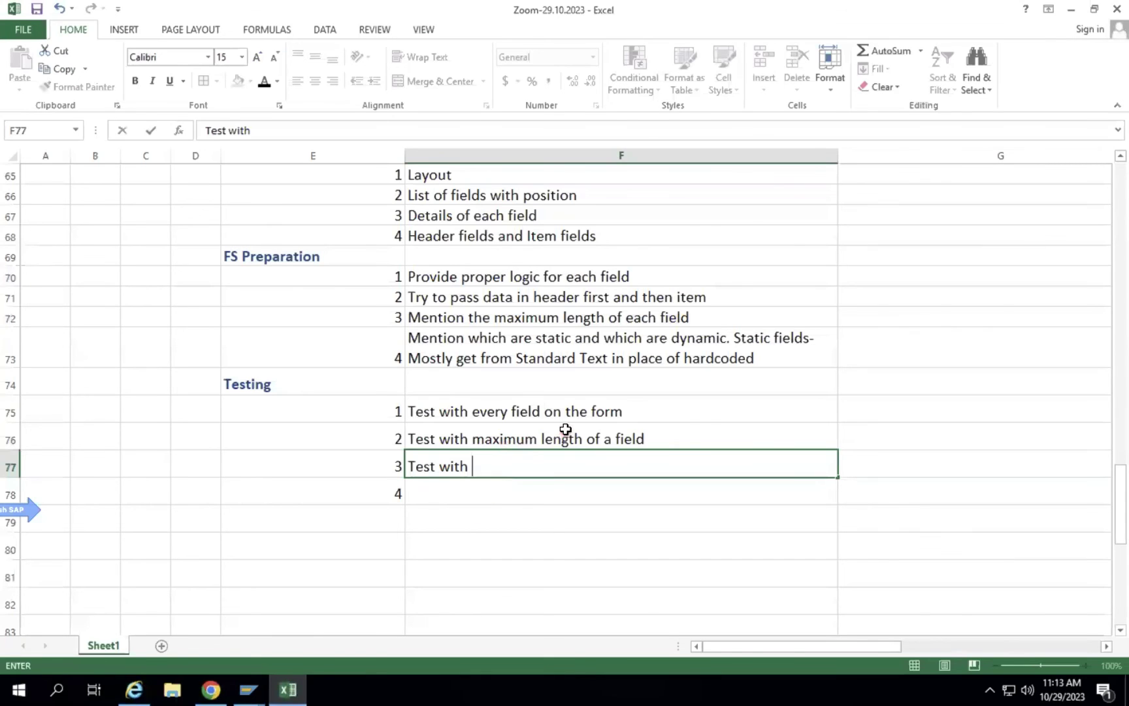
Append ' - Qty and Value' to Testing item 2 in F76.
double_click(667, 434)
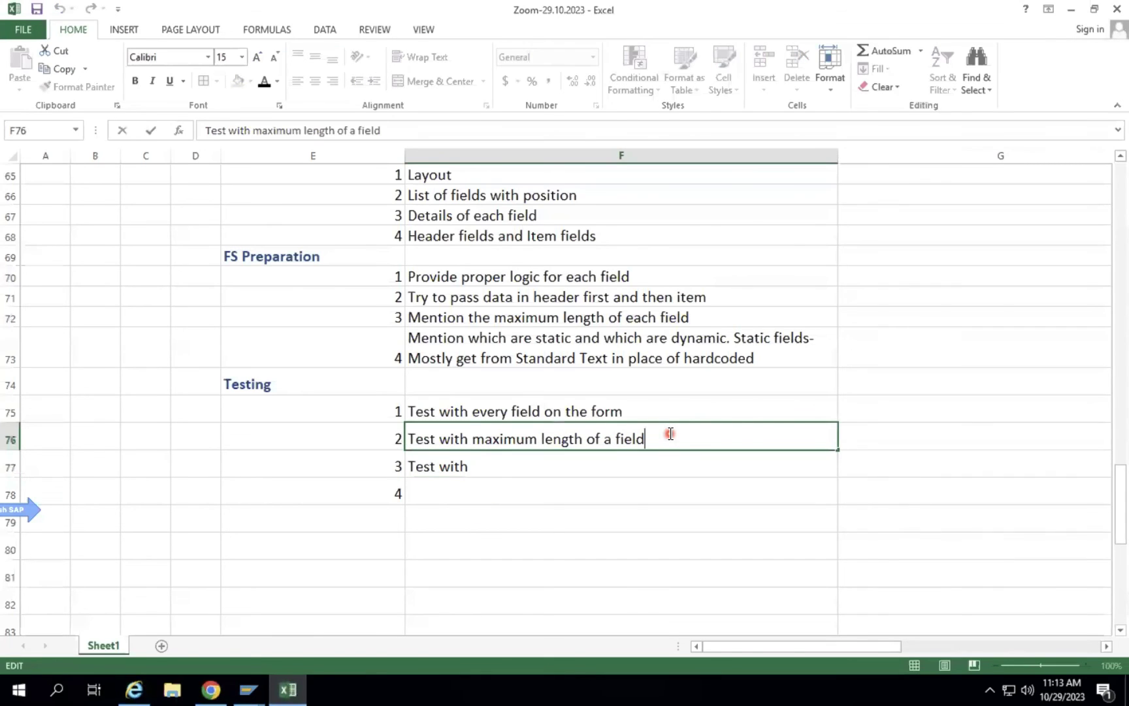
type("- Qty and vALUE")
key("BackSpace")
key("BackSpace")
key("BackSpace")
key("BackSpace")
key("BackSpace")
type("Valu")
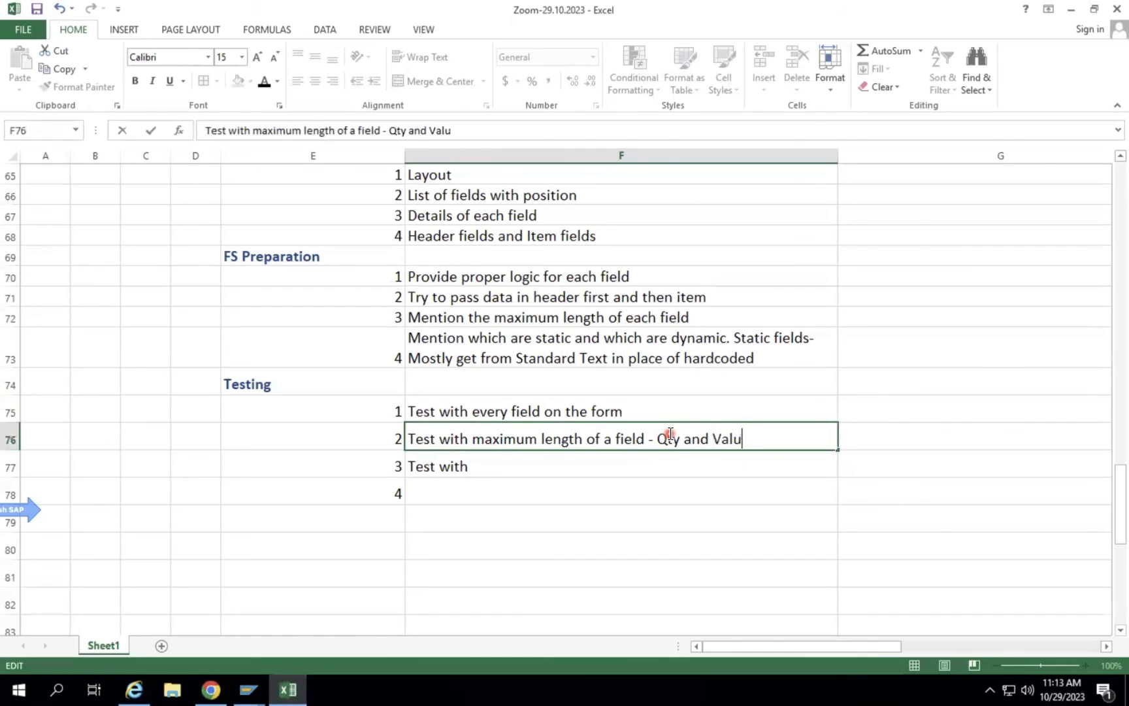
type("e")
key("Return")
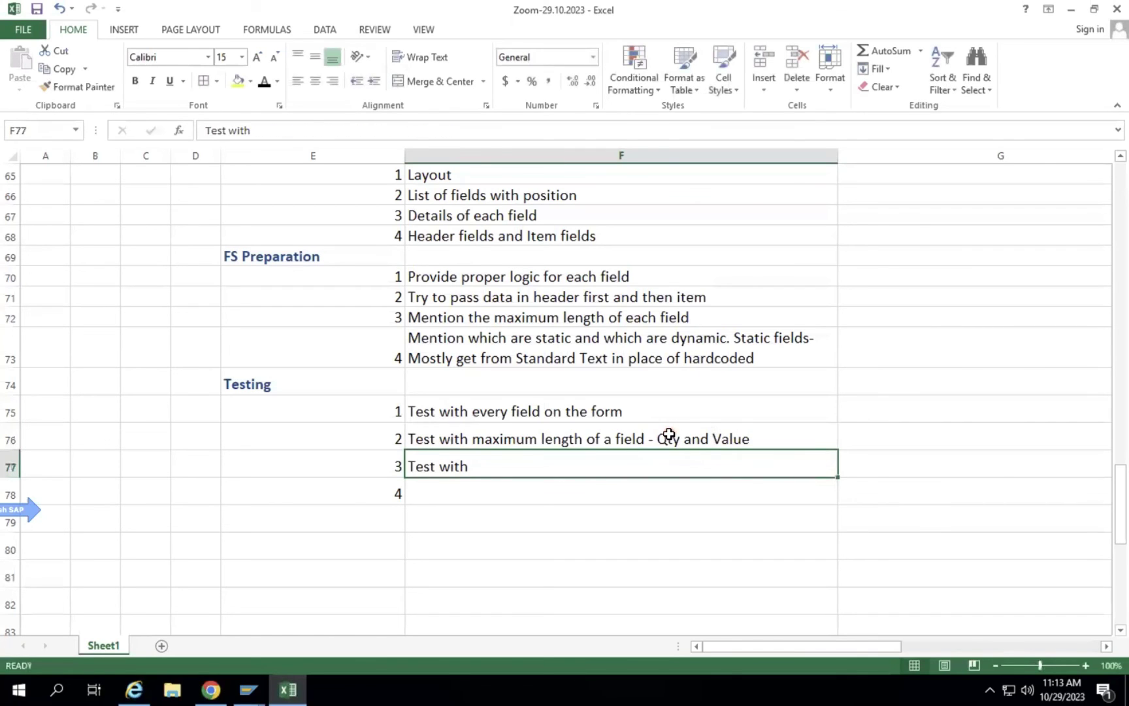
Complete Testing item 3 as 'Test with multiple lines PO - 50 lines, 80 lines'.
double_click(475, 463)
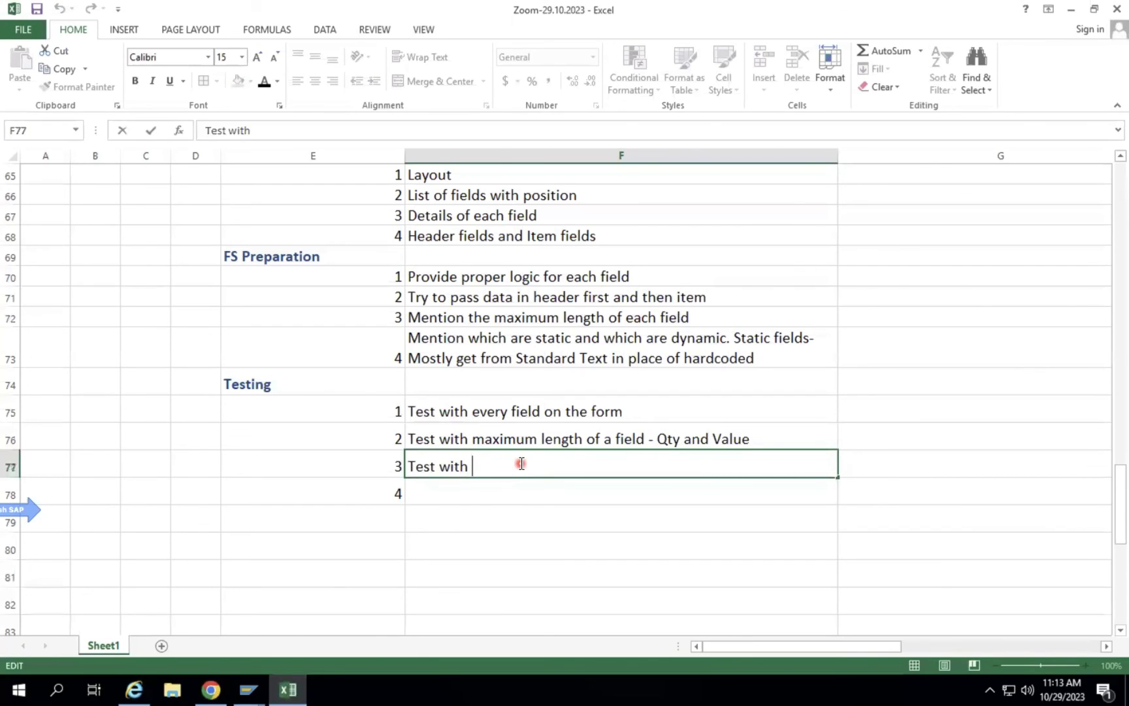
type("multiple line")
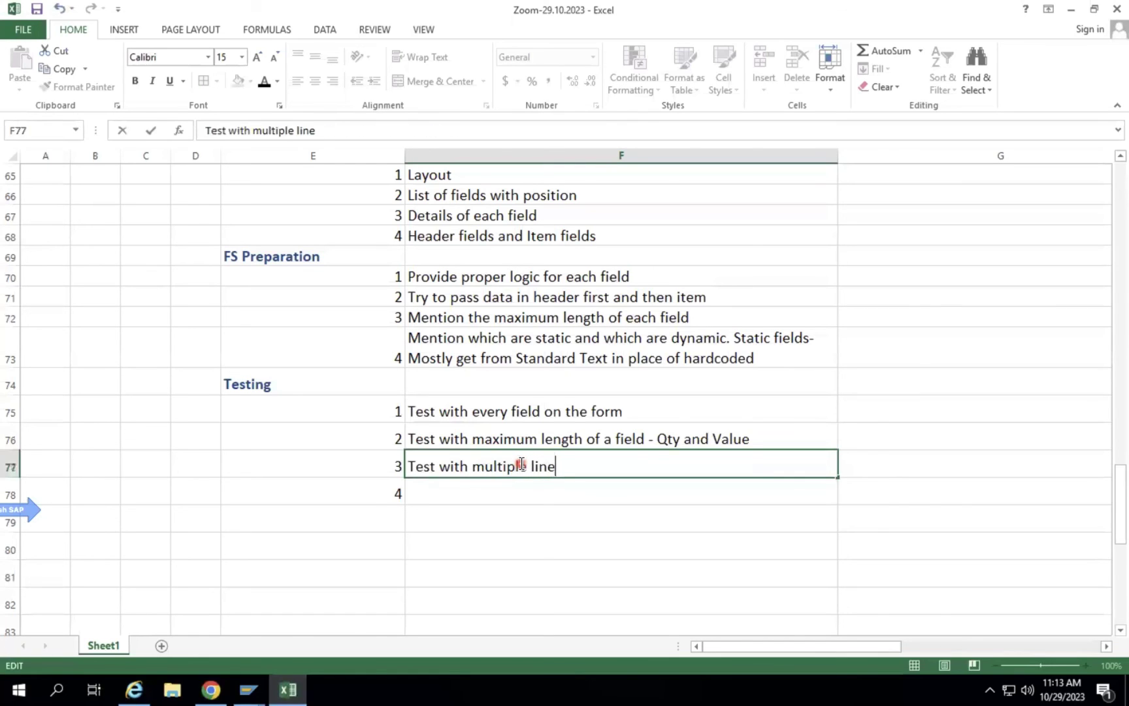
type("s PO - 50 LINES")
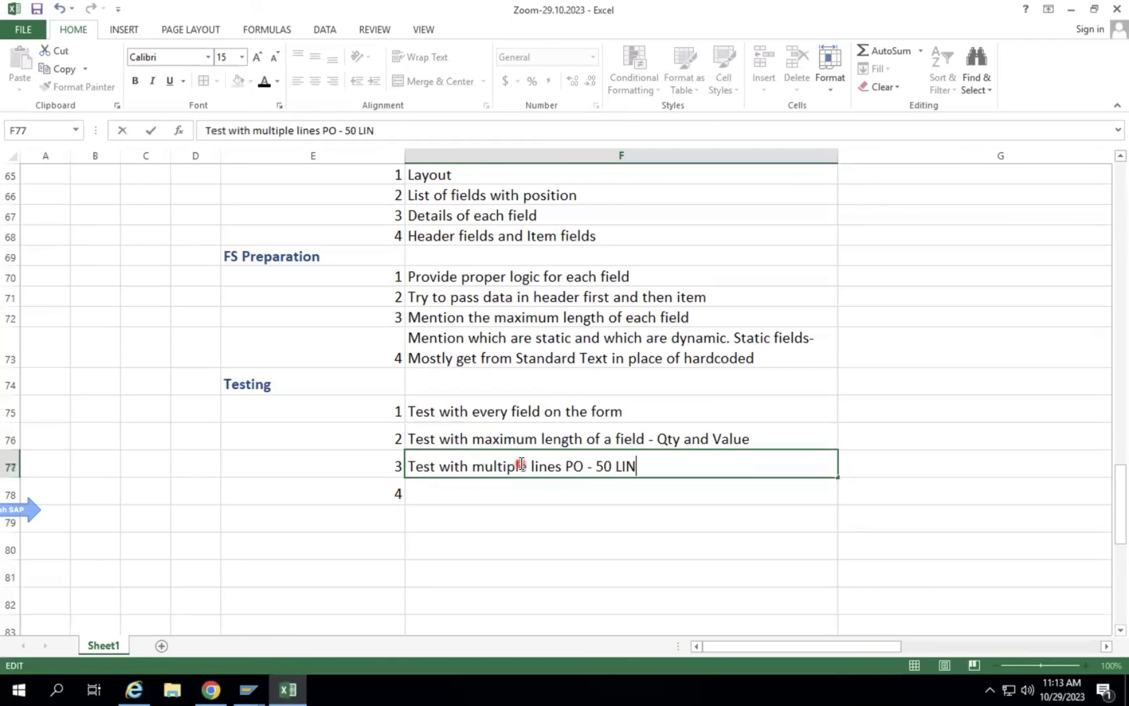
key("BackSpace")
key("BackSpace")
key("BackSpace")
key("BackSpace")
key("BackSpace")
type("lines, 80 lines")
key("Return")
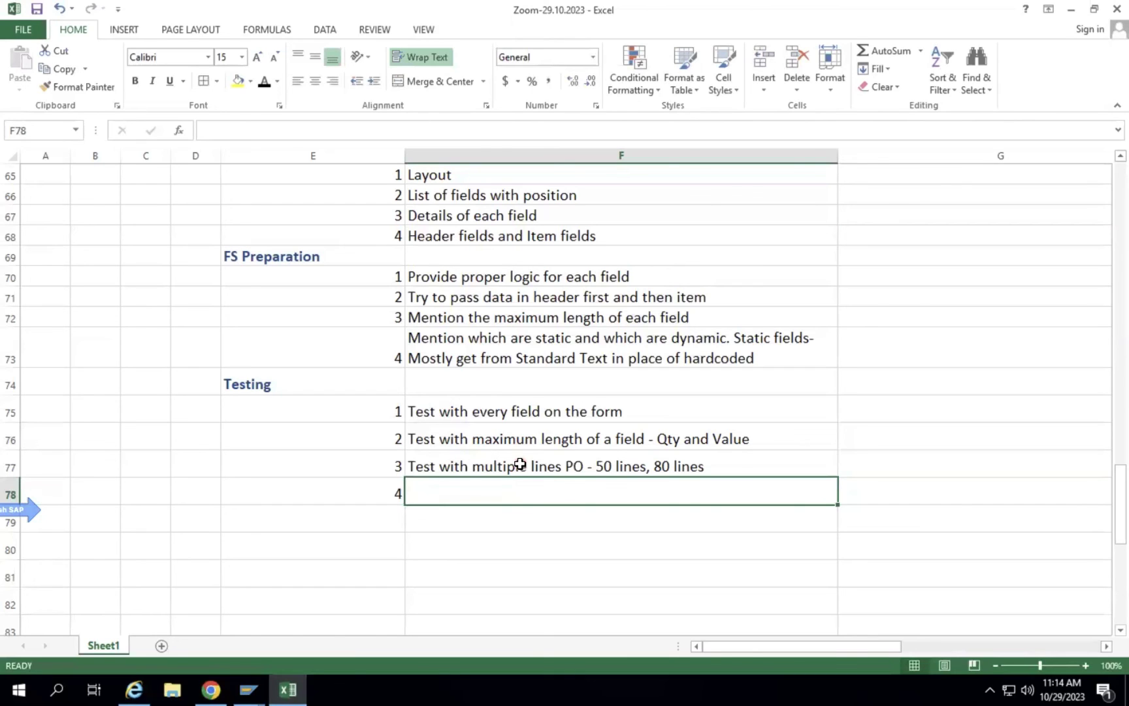
Enter Testing item 4 in F78: 'Take the printout of the FORM and check each information, layout, font etc.'.
left_click(490, 413)
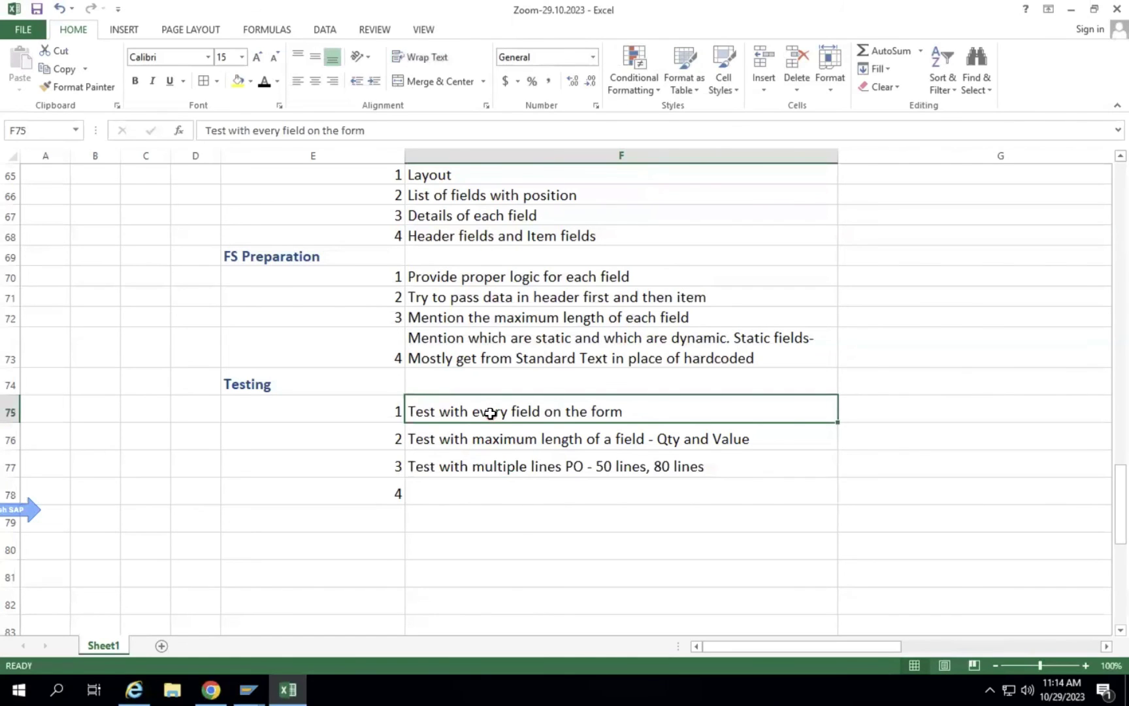
left_click(552, 443)
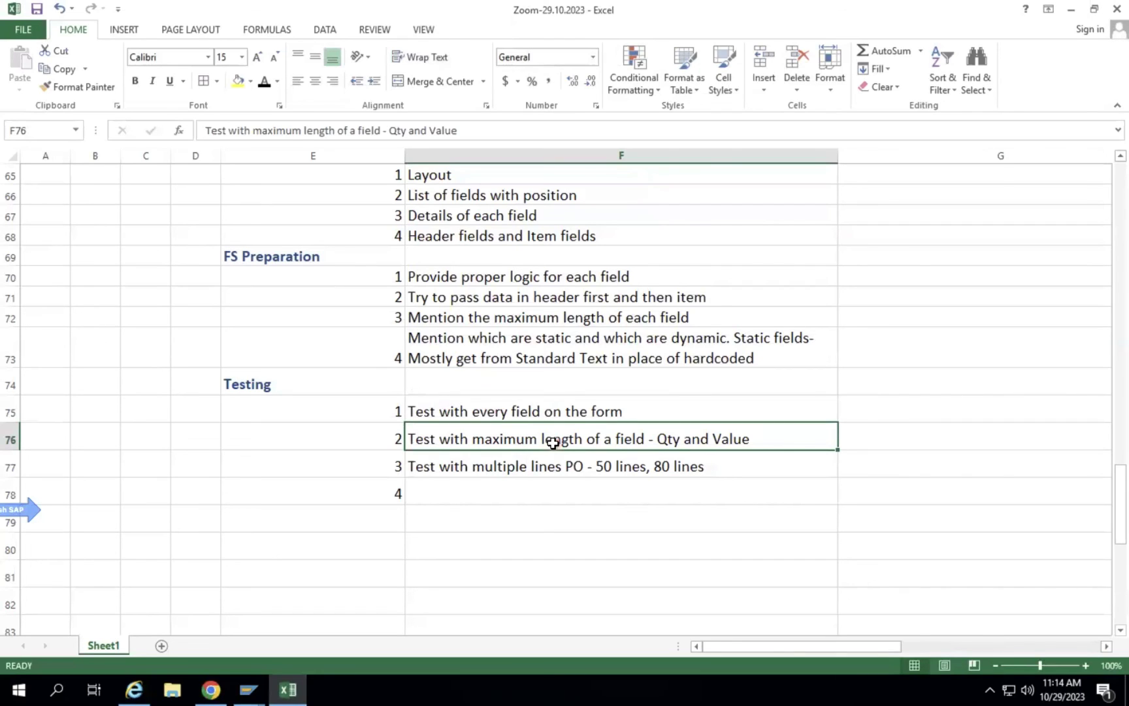
left_click(578, 466)
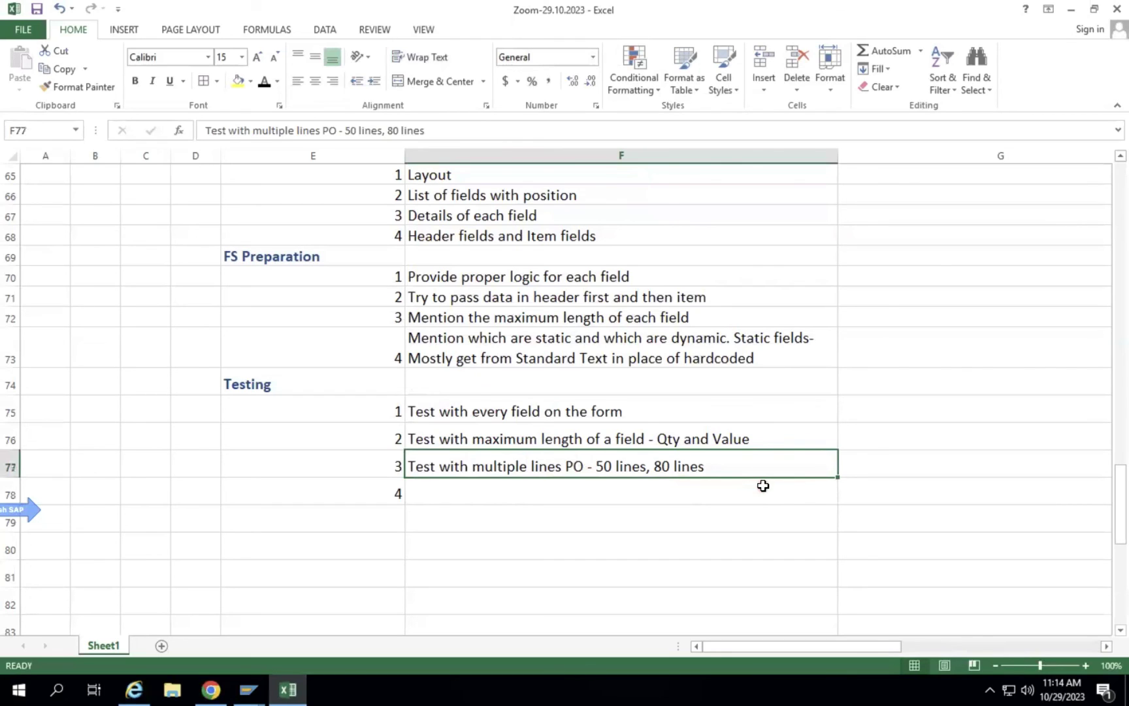
left_click(717, 487)
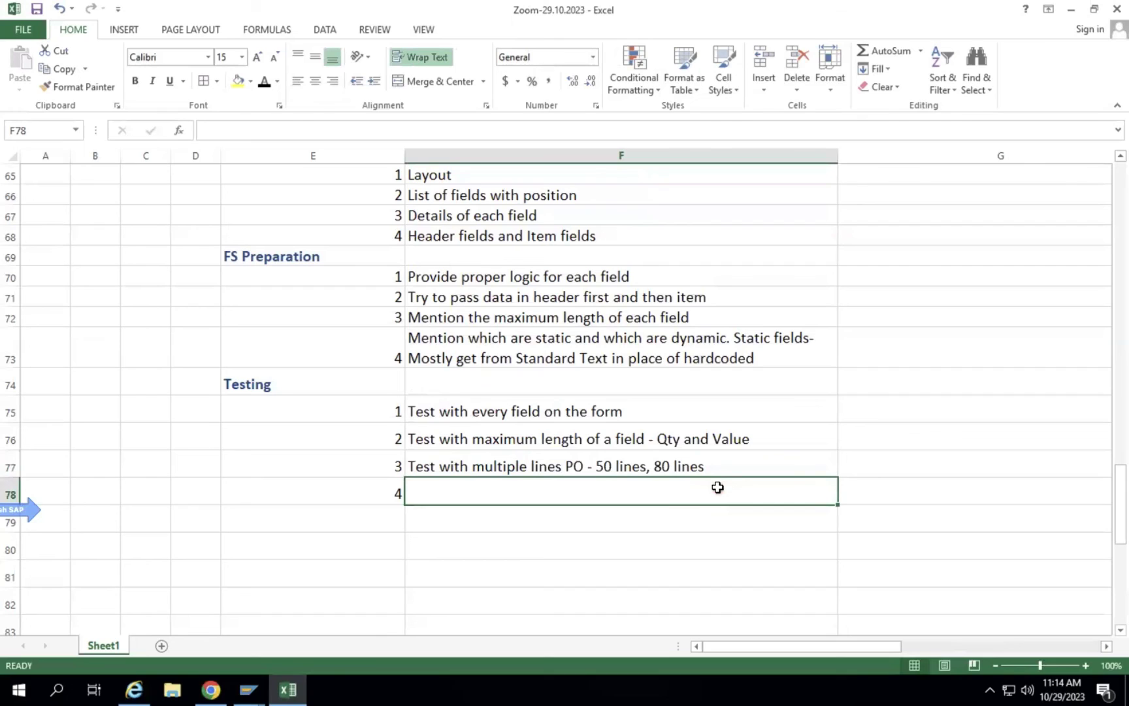
type("Take the printout of the FORM and check each inform")
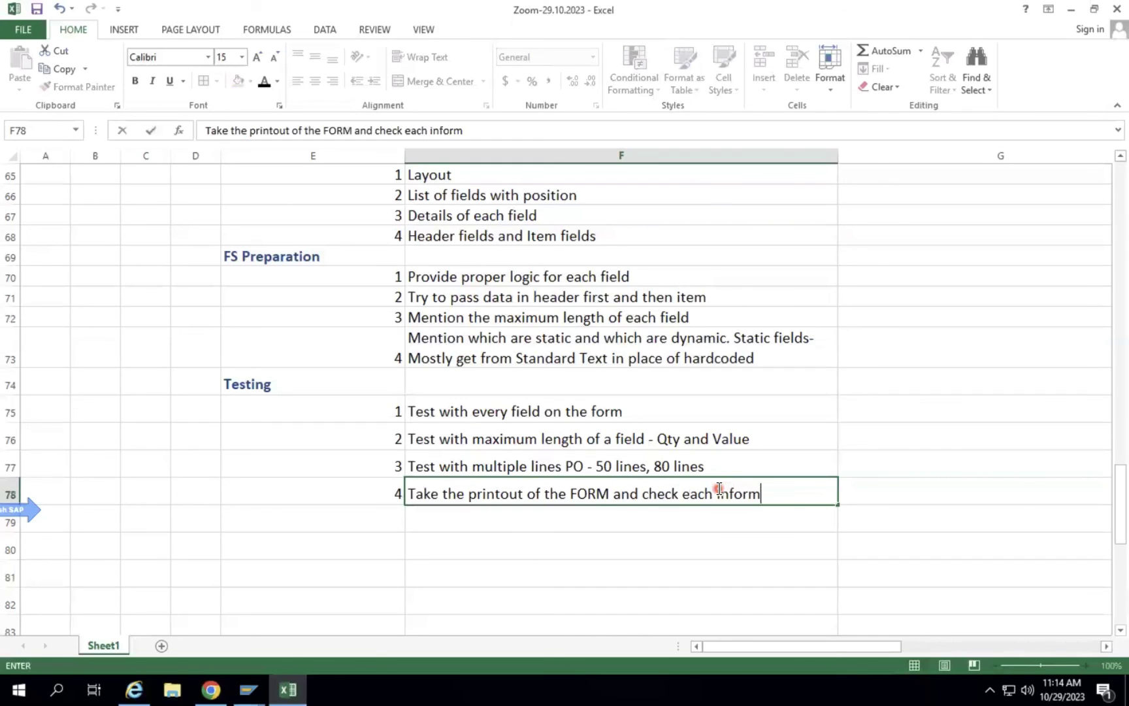
type("ation, layout, font")
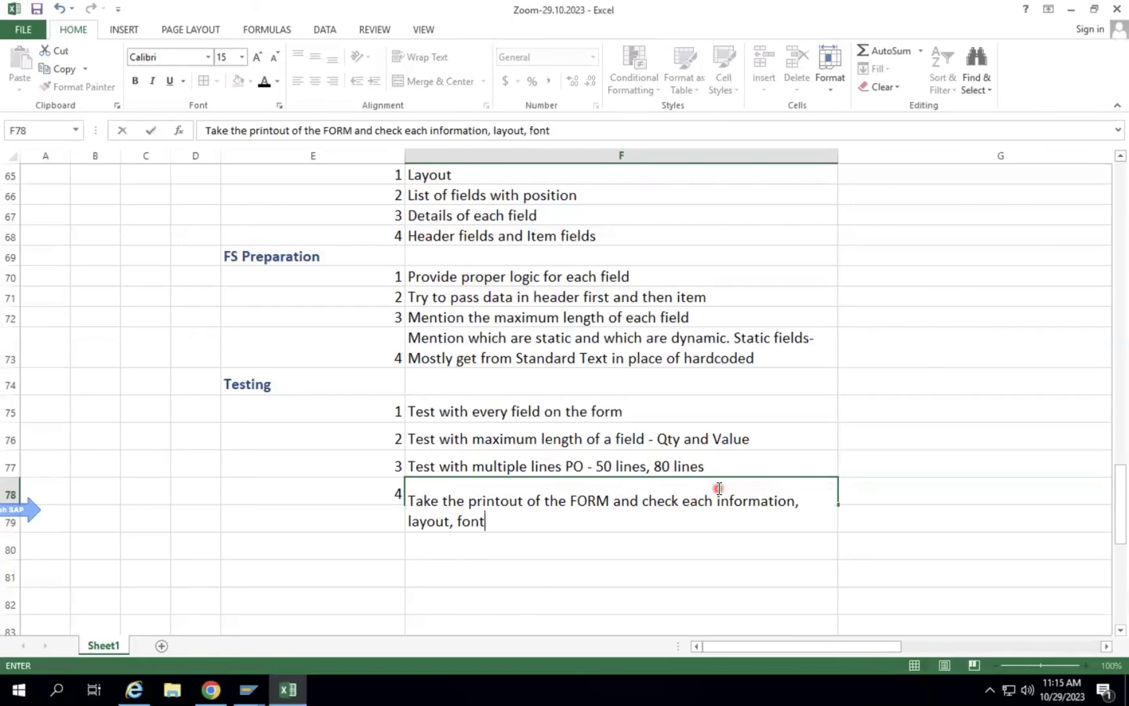
type(" etc.")
key("Return")
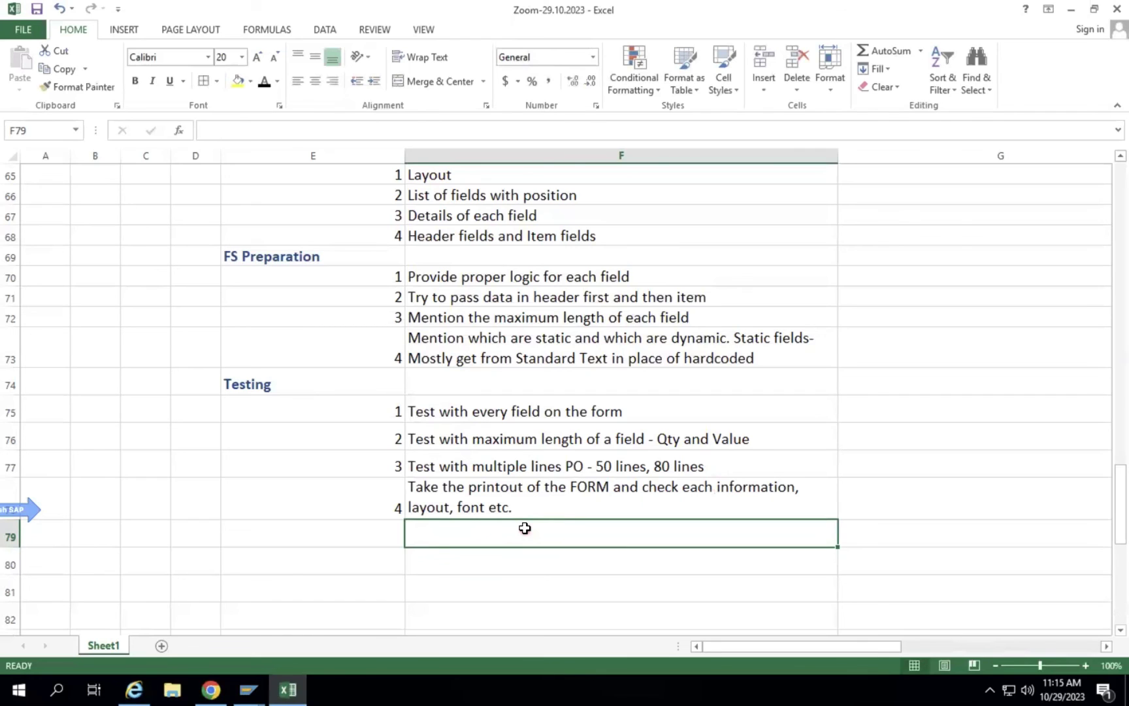
Number the next Testing row 5 in E79.
left_click(395, 535)
key("Right")
left_click(611, 485)
left_click(647, 467)
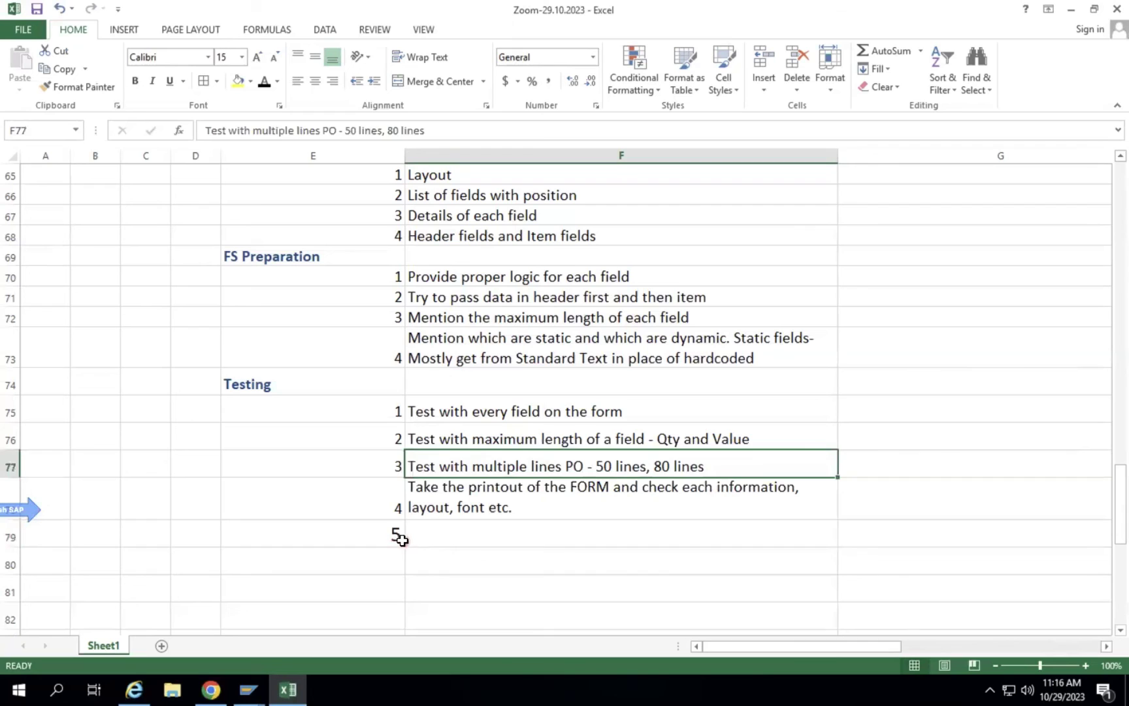
Keep E79 numbered 5, undoing a trial paste of item 4's number.
left_click(397, 536)
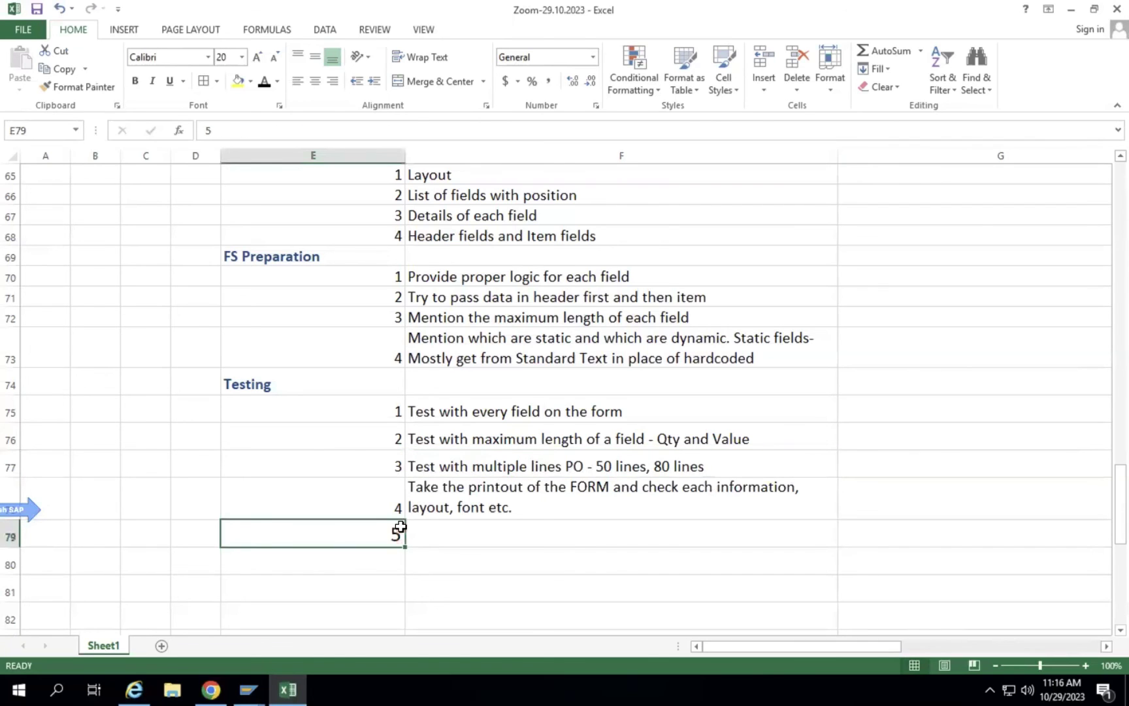
key("Down")
left_click(385, 507)
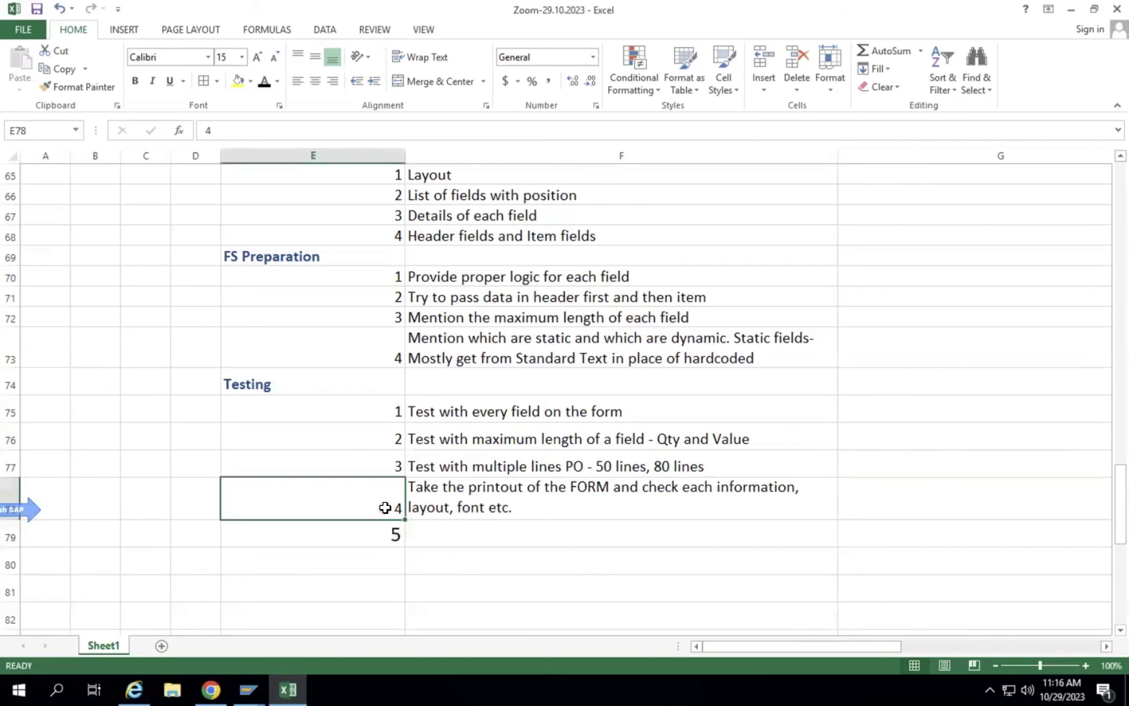
key("ctrl+c")
left_click(387, 533)
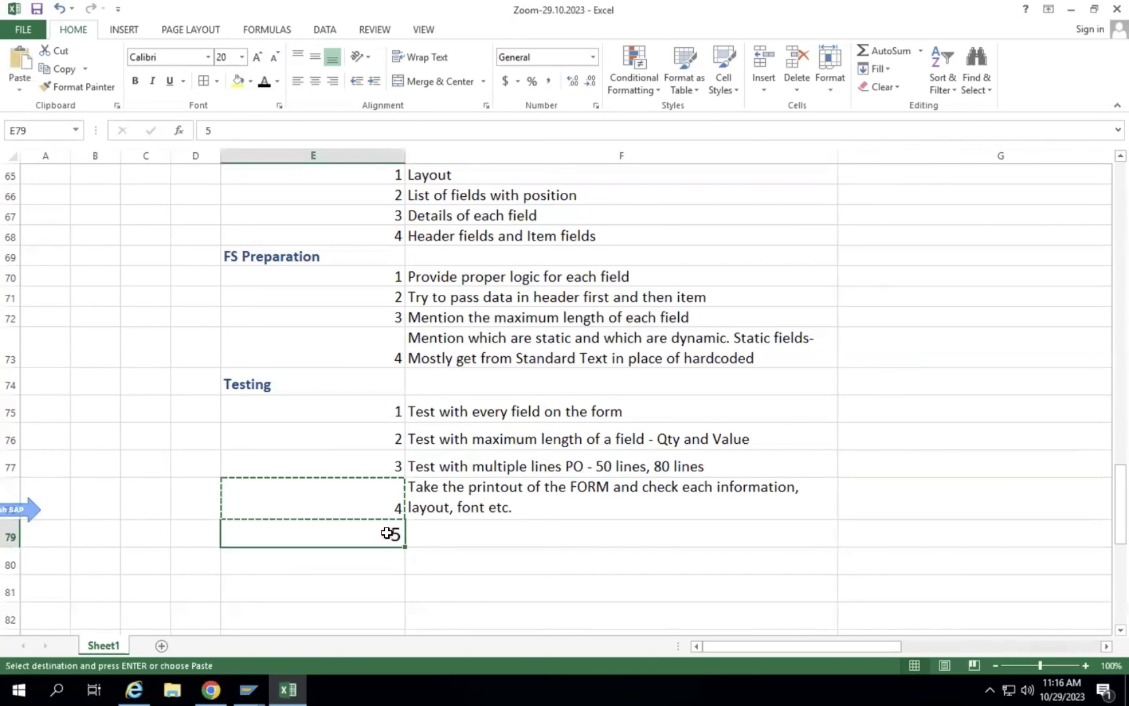
key("ctrl+v")
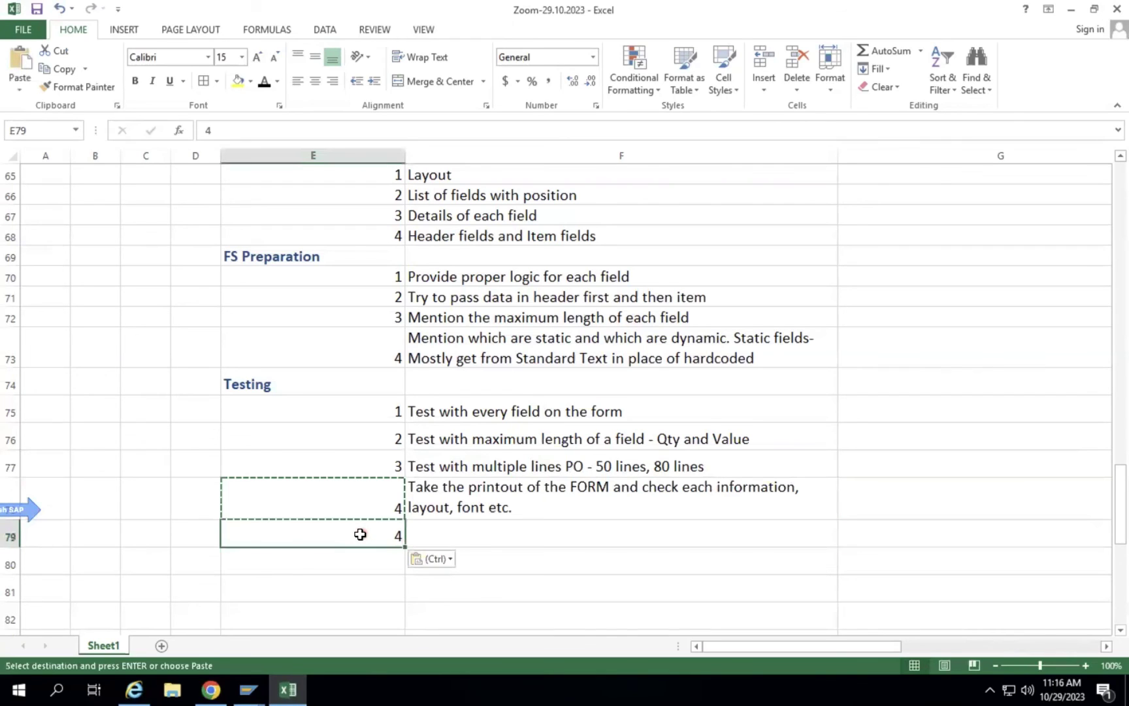
key("ctrl+z")
Write item 5 as 'Ensure all pages have similar layout and appearance and ensure the business has accepted it.'.
left_click(532, 538)
type("T")
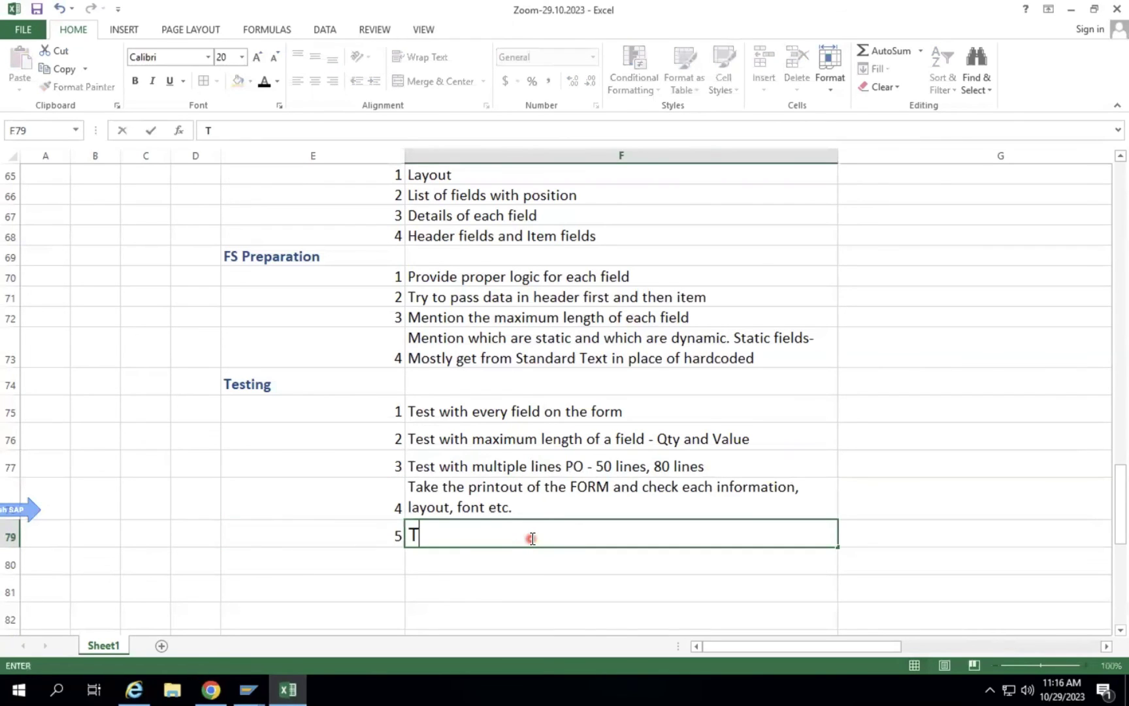
key("BackSpace")
left_click(527, 489)
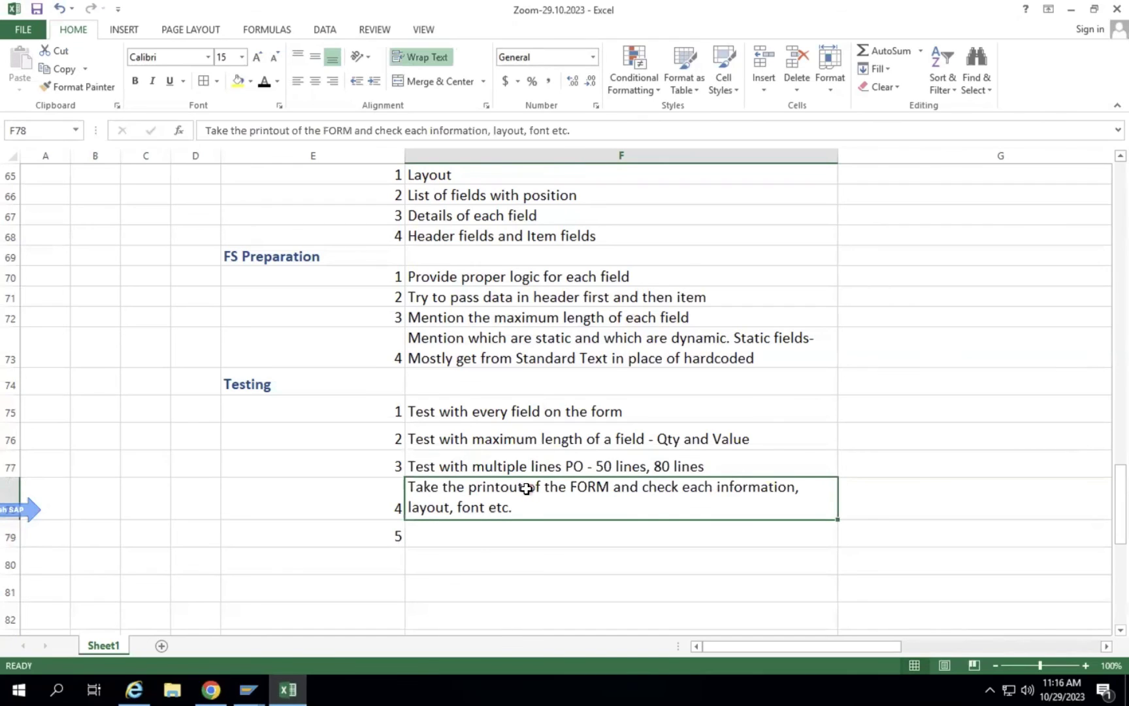
key("ctrl+c")
left_click(479, 537)
key("ctrl+v")
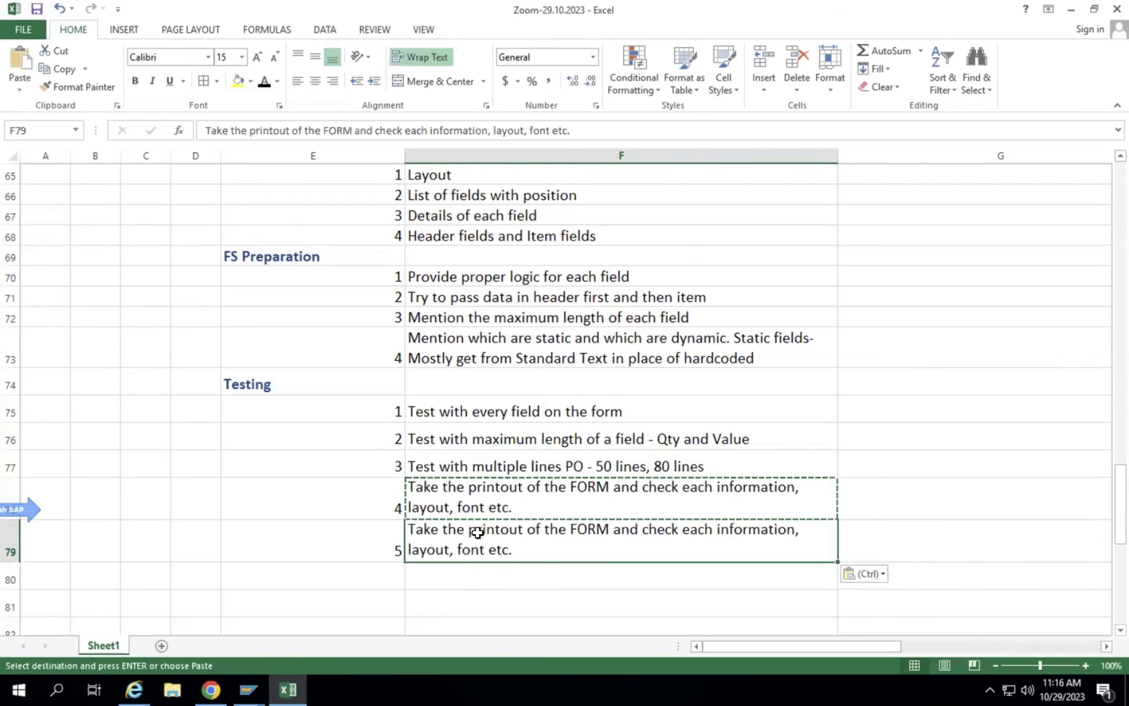
type("Ensure all pages have similar layout and appearar")
key("BackSpace")
type("nce and ensure the business has a")
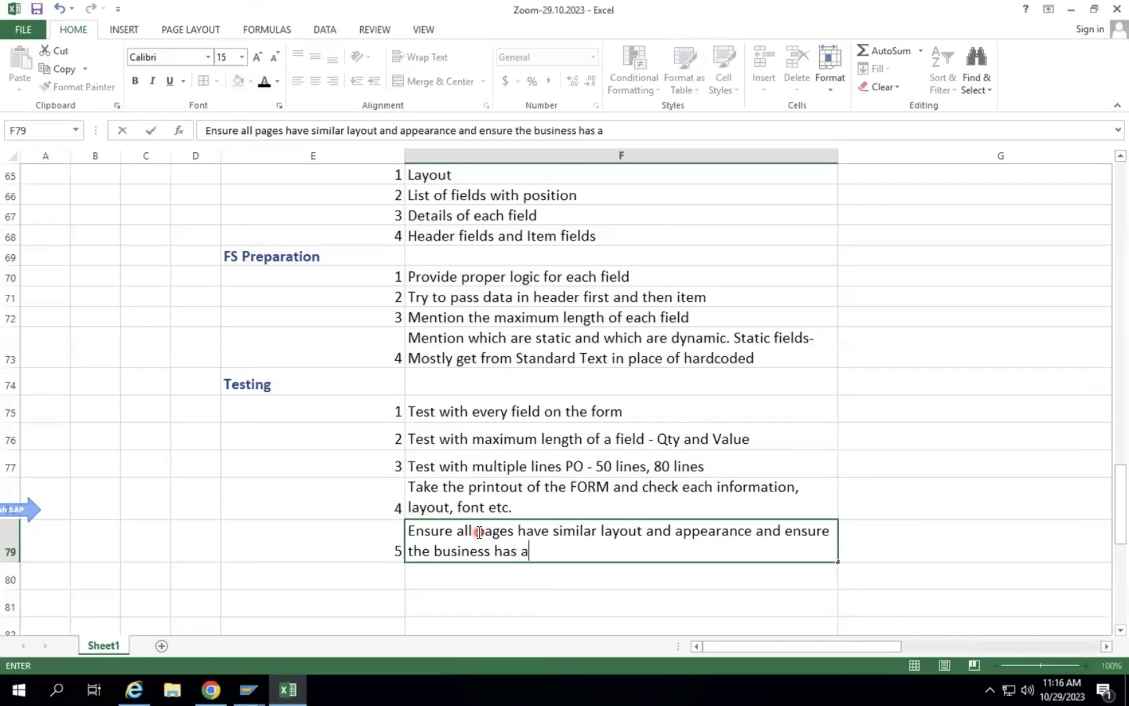
type("ccepted it.")
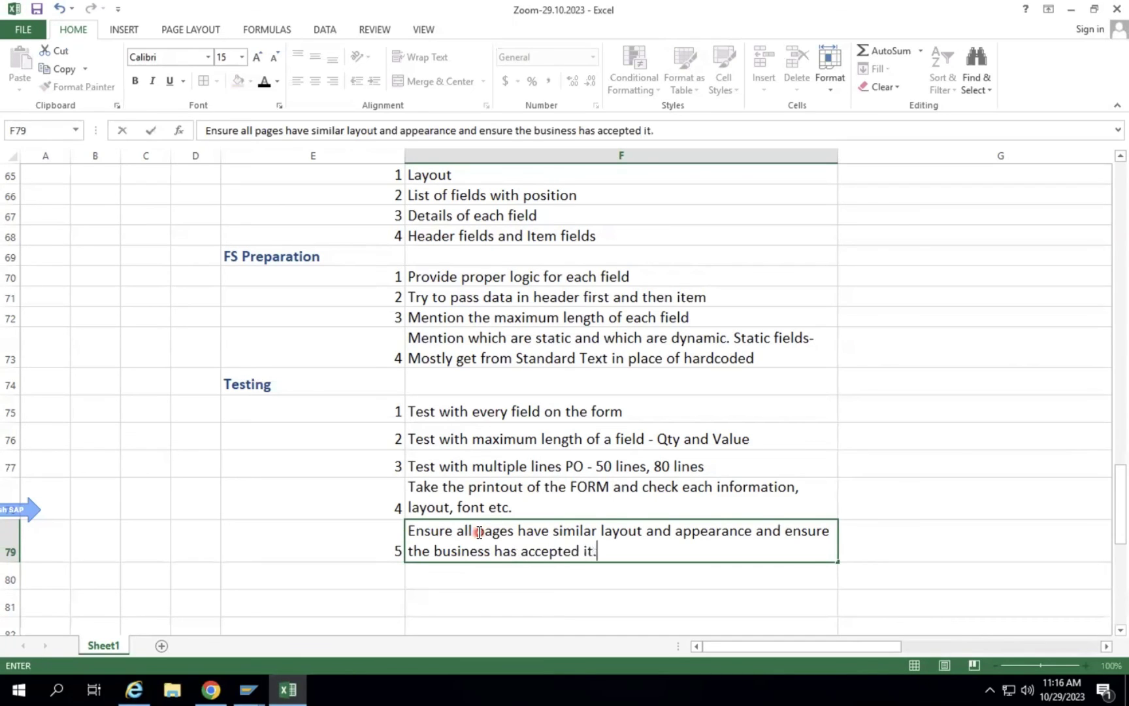
key("Return")
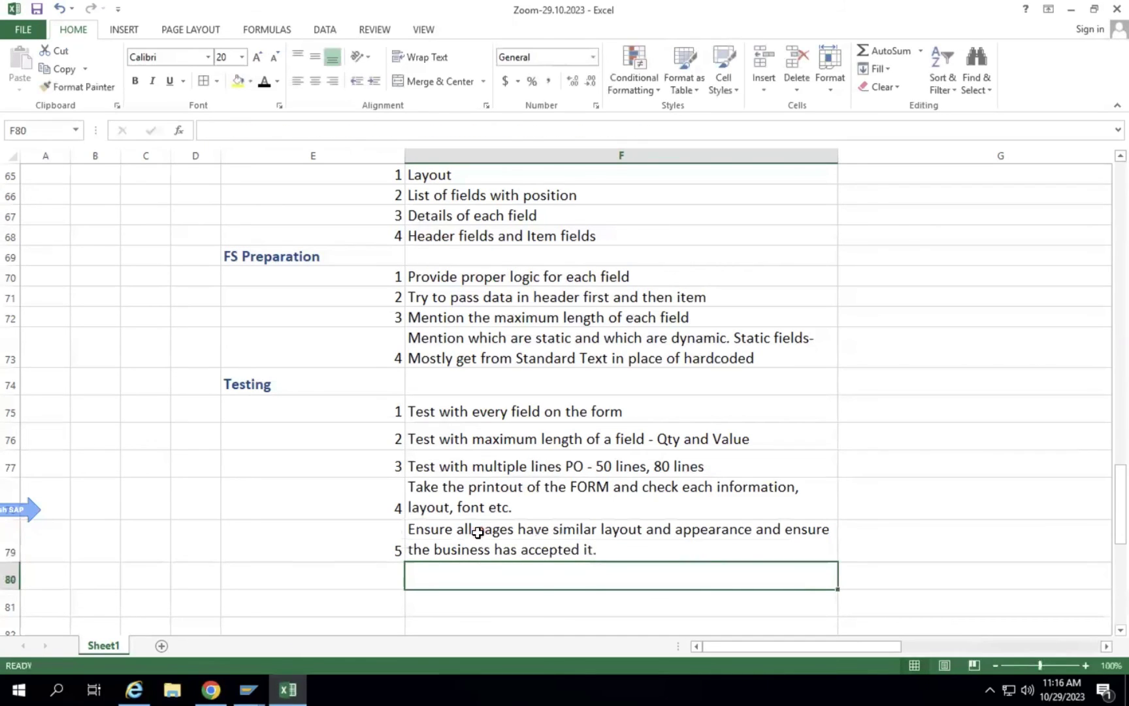
Autofit column E so the 'Business Requirement Gathering' heading fits fully.
scroll(510, 511, "down", 1)
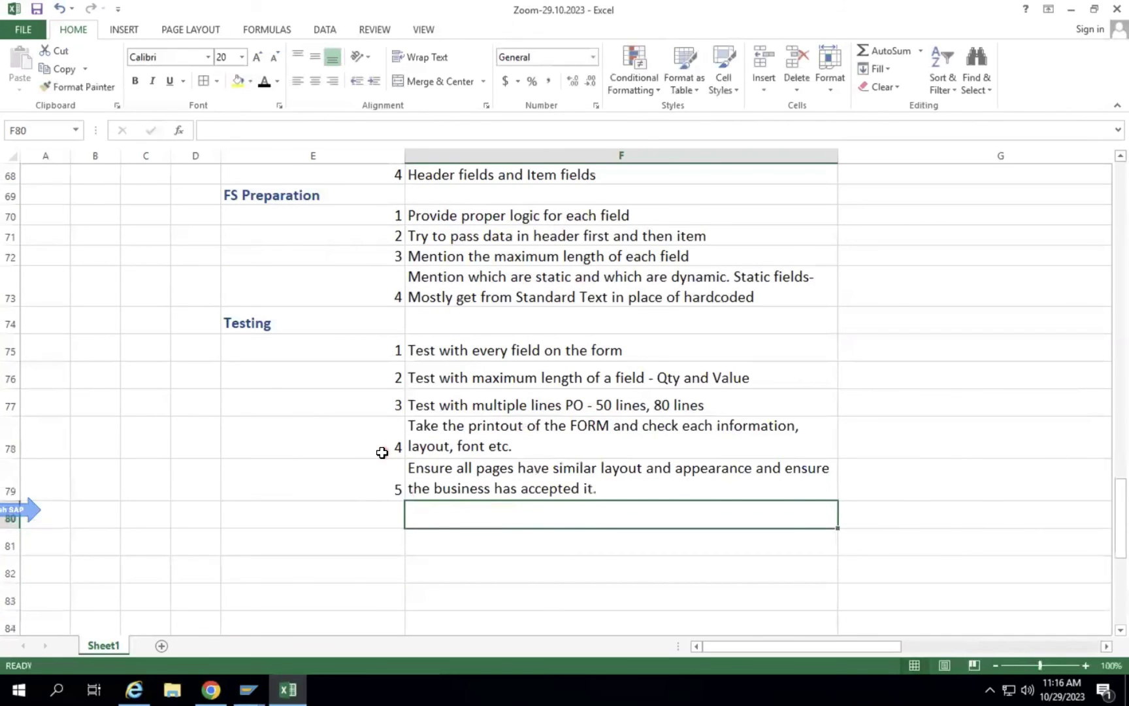
scroll(382, 452, "up", 2)
left_click(446, 398)
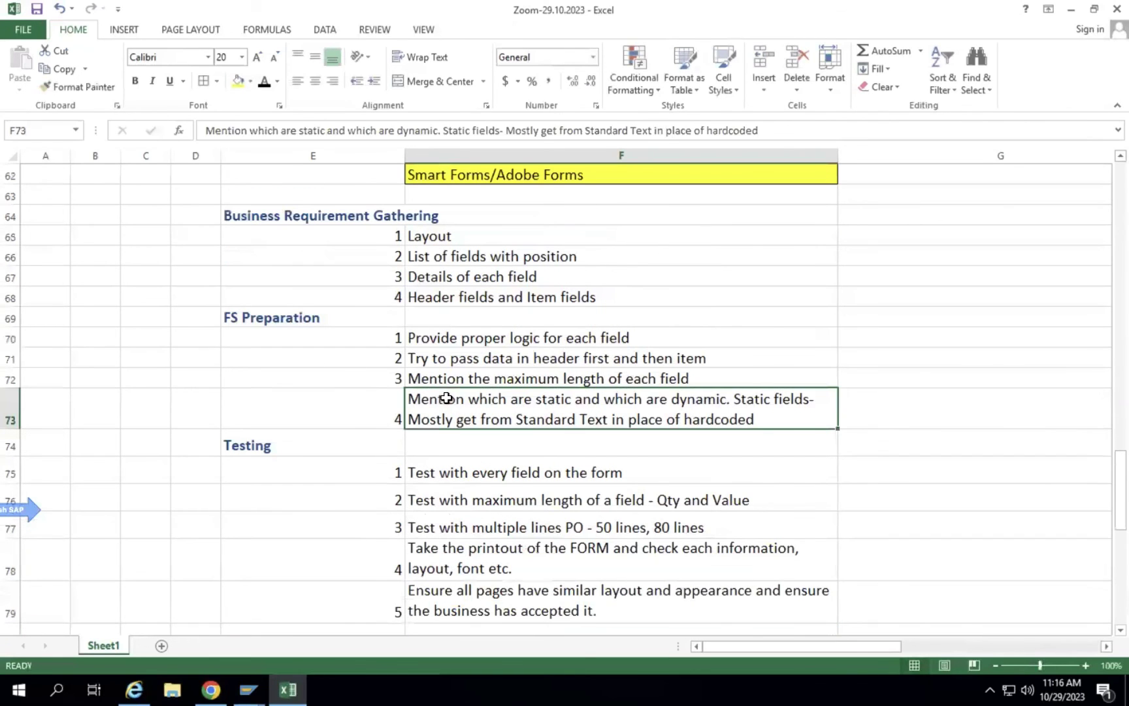
left_click(498, 177)
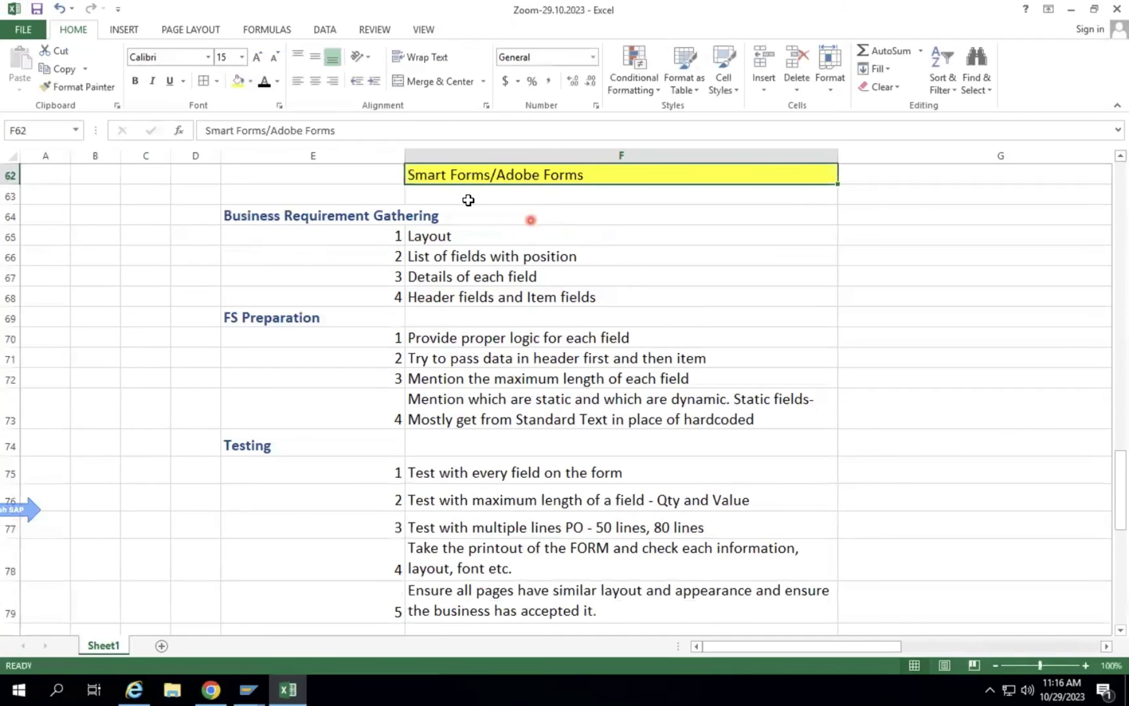
double_click(405, 154)
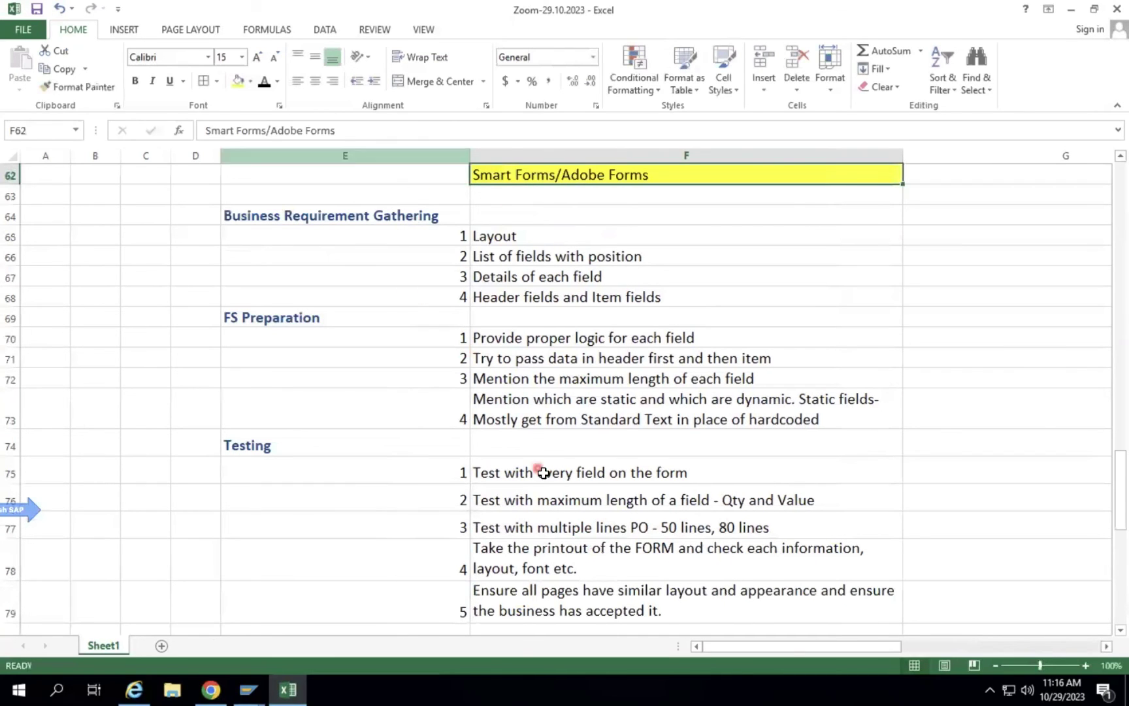
left_click(295, 321)
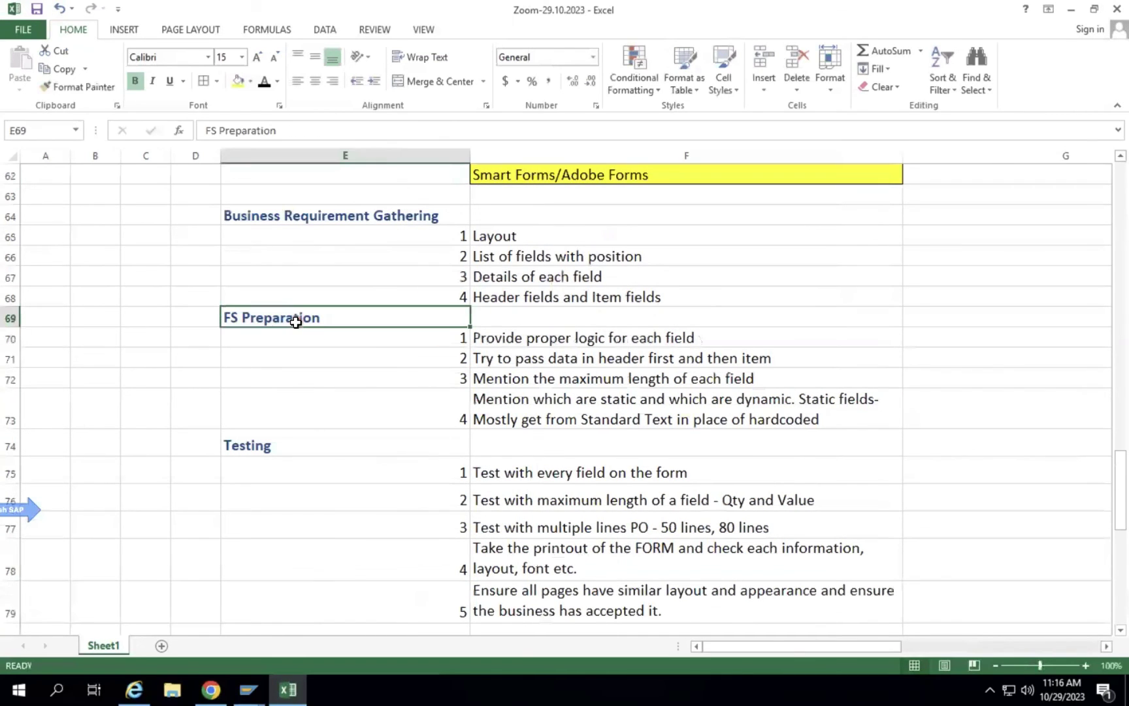
left_click(287, 442)
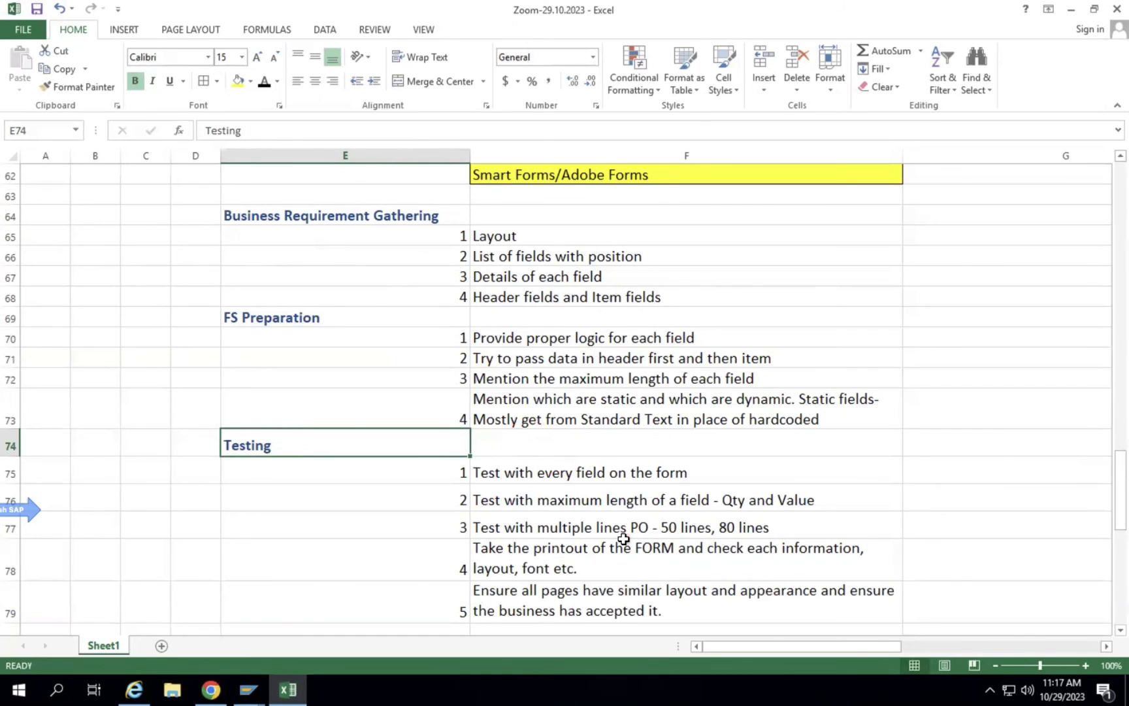
scroll(653, 536, "down", 9)
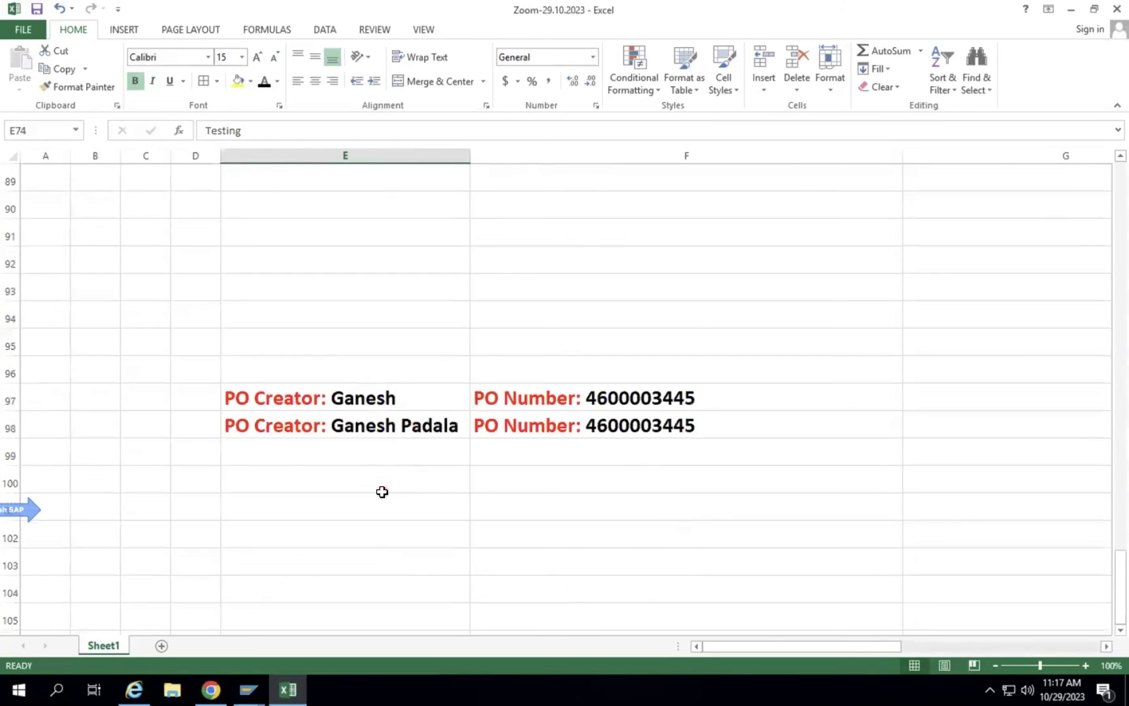
Enter 123456 in E118 and a sample person's name in E119.
scroll(382, 492, "down", 7)
left_click(355, 387)
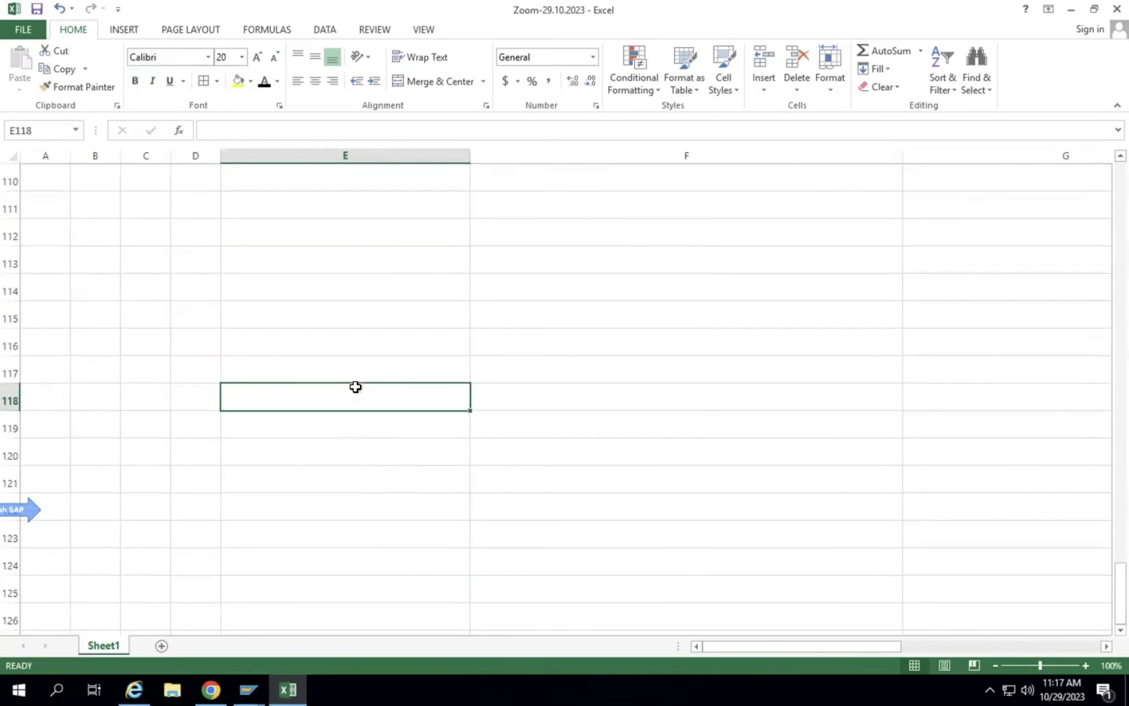
type("123456")
key("Return")
type("ga")
key("BackSpace")
key("BackSpace")
type("GANEH")
key("BackSpace")
type("SH")
key("Return")
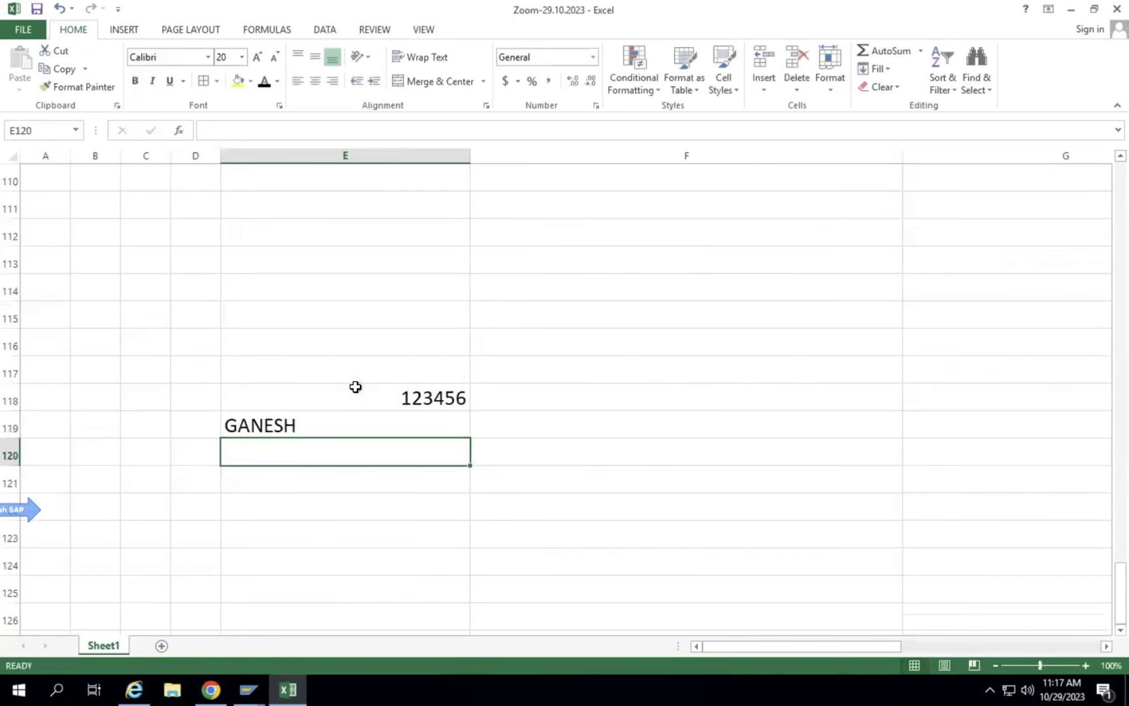
Left-align the number 123456 in E118.
left_click(344, 417)
left_click(353, 395)
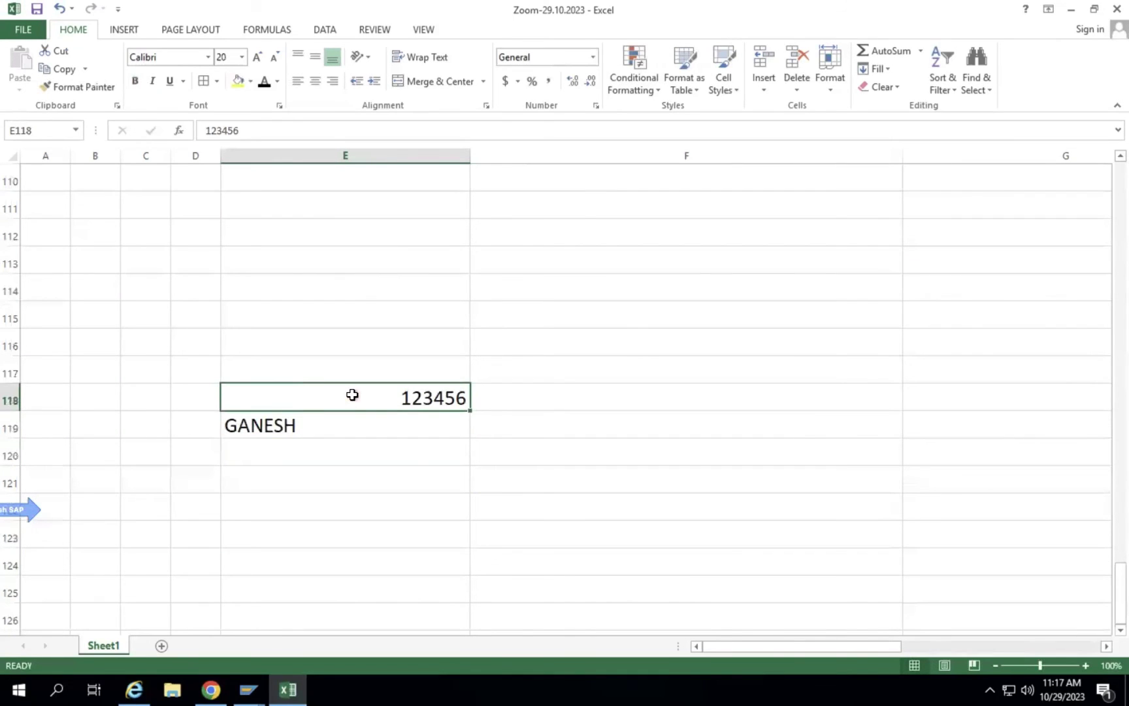
left_click(297, 81)
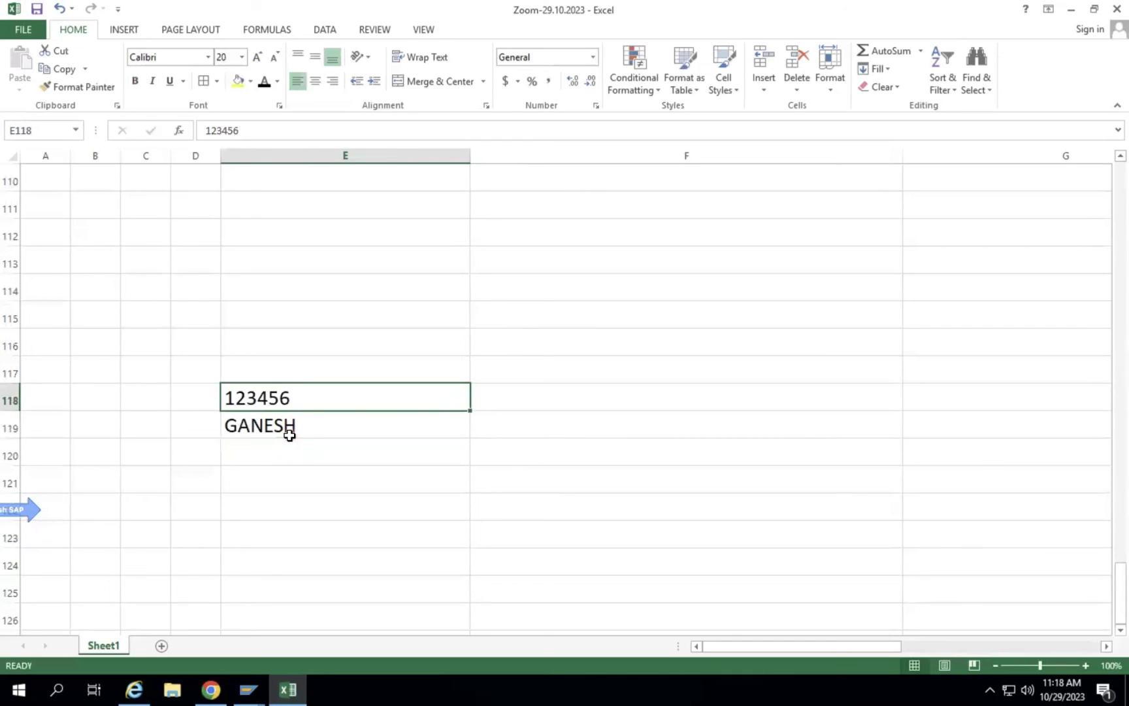
scroll(479, 376, "down", 4)
scroll(481, 376, "up", 8)
Scroll back up to the checklist and select Testing item 5 in F79.
scroll(481, 376, "up", 10)
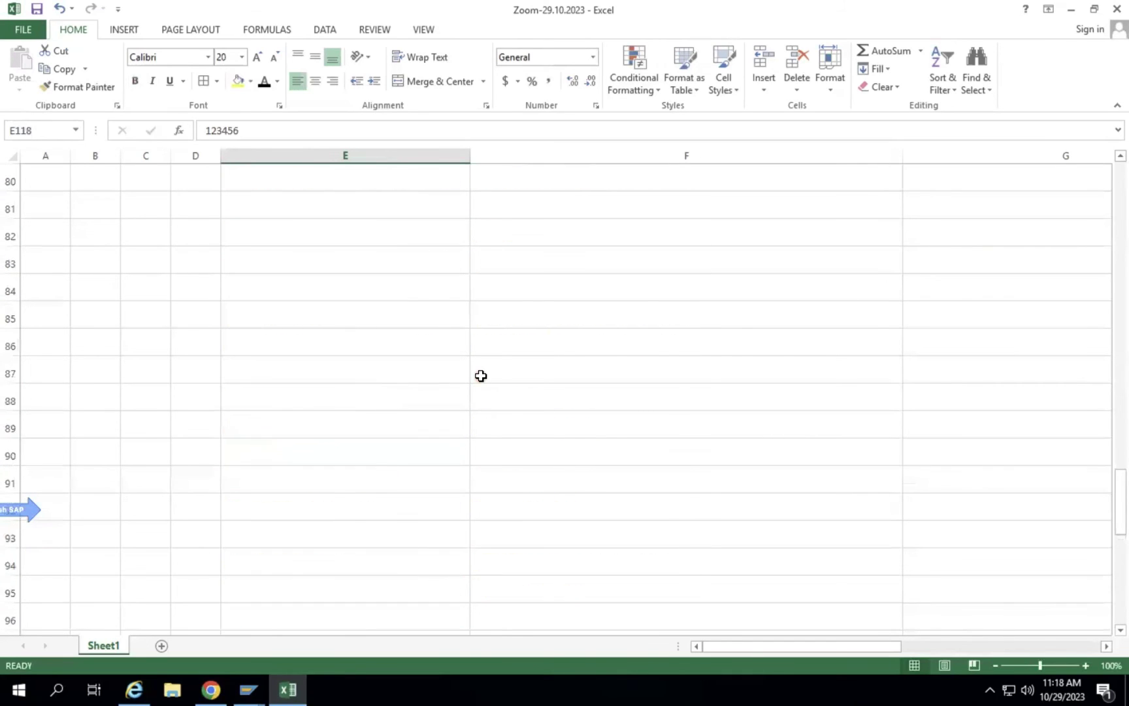
scroll(481, 376, "up", 1)
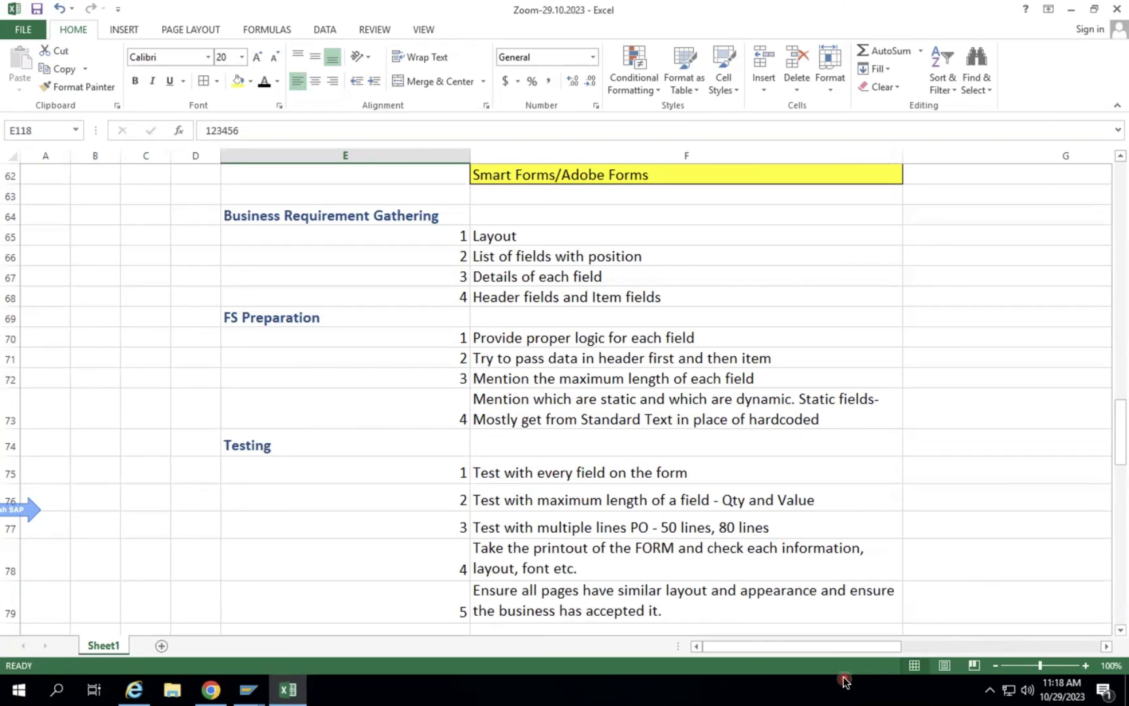
left_click(829, 607)
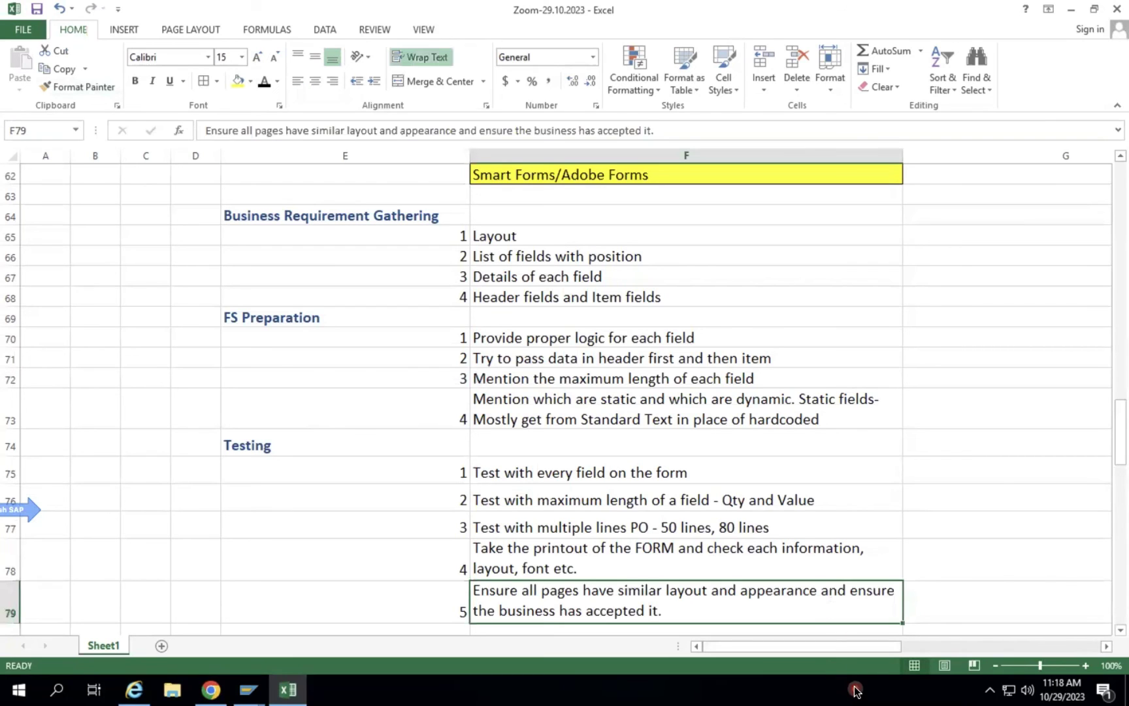